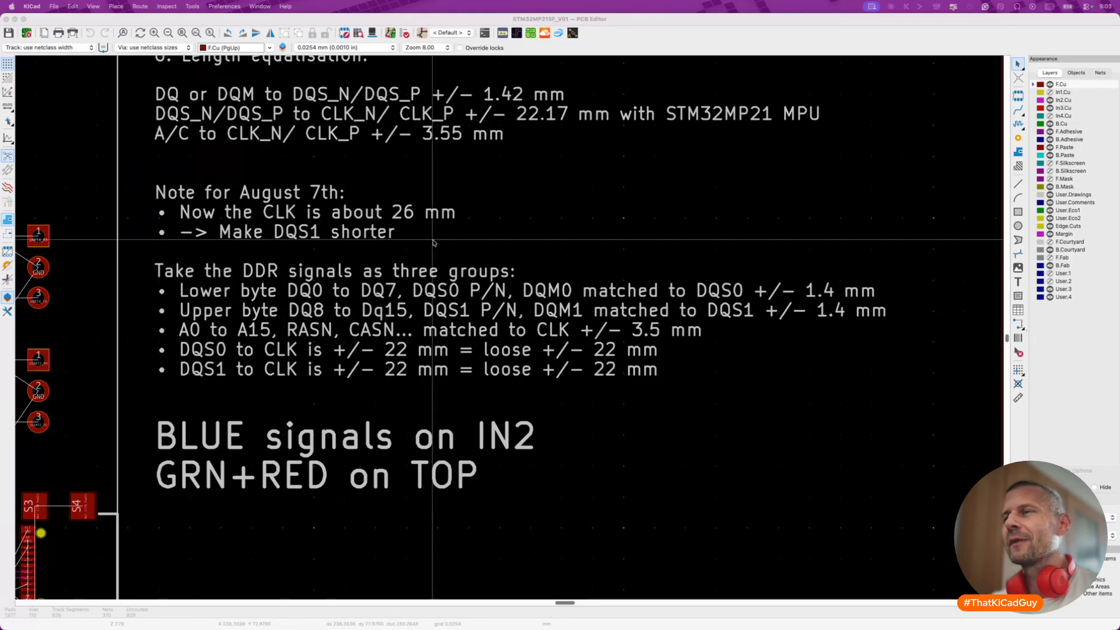
Read the DDR length equalisation rules and the August 7th note beside the board.
left_click(285, 344)
scroll(436, 239, "left", 5)
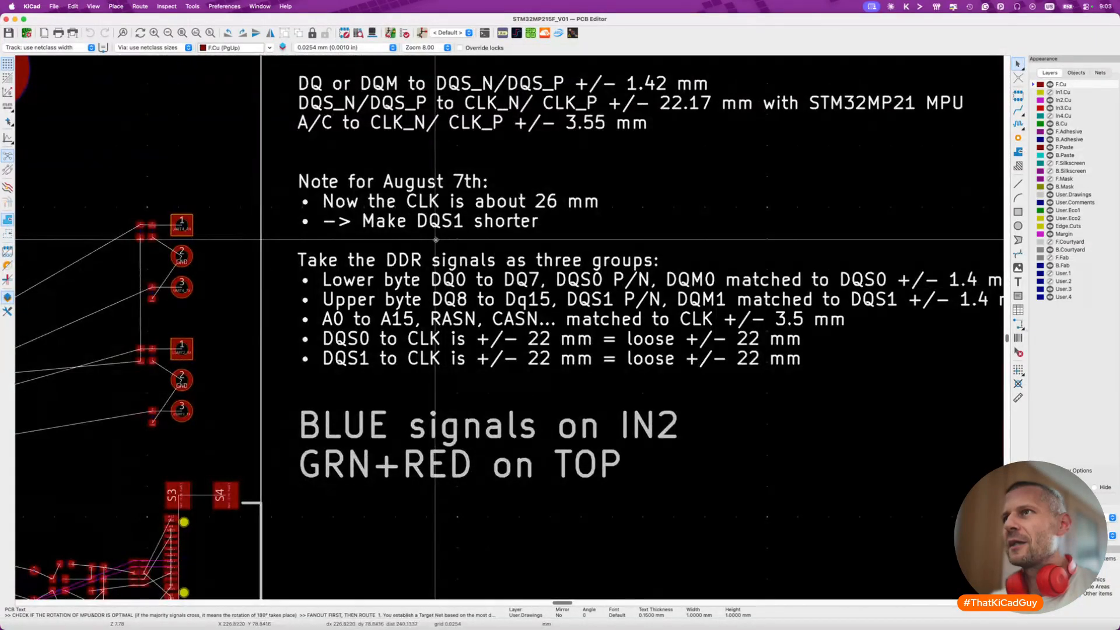
left_click_drag(285, 155, 628, 245)
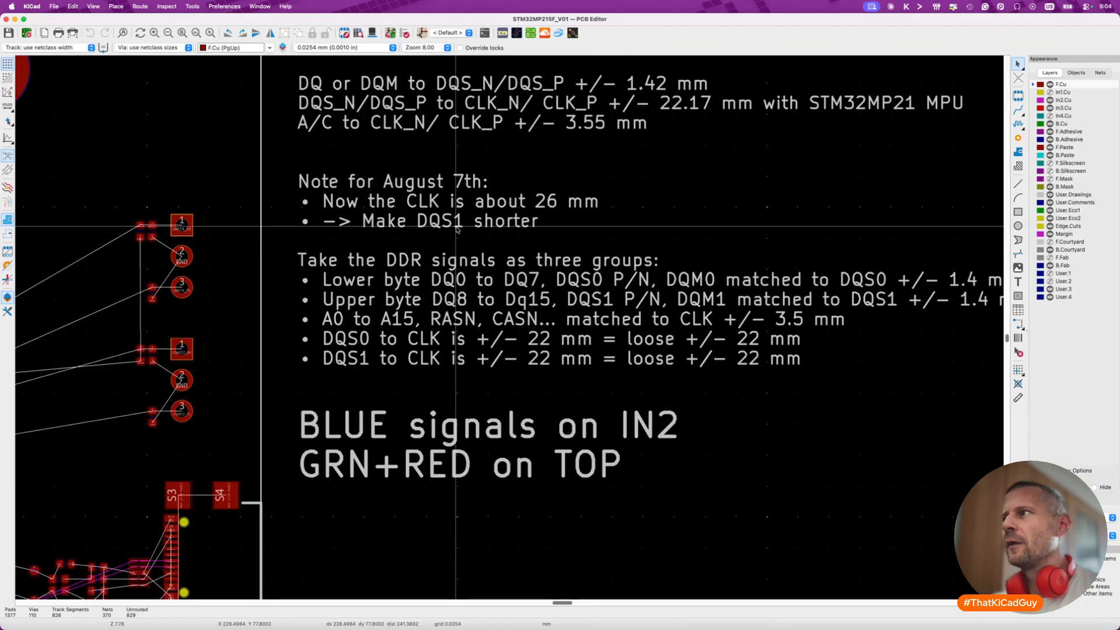
scroll(457, 229, "right", 3)
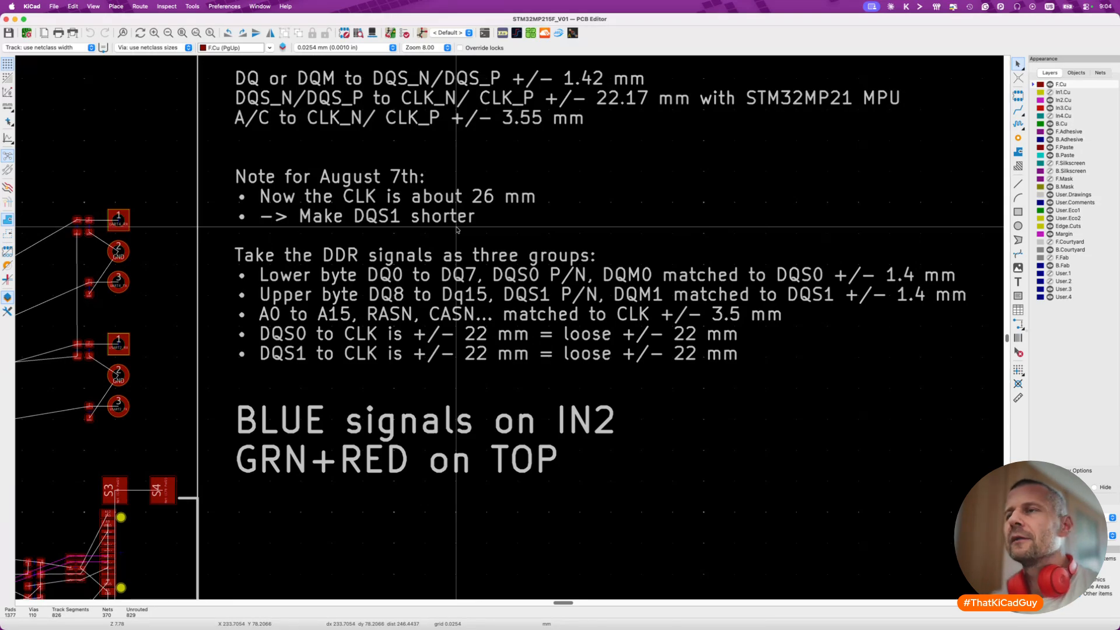
Examine the draft DDR routing between the processor and the memory footprint, including the surrounding free space.
scroll(457, 229, "left", 10)
scroll(458, 230, "left", 10)
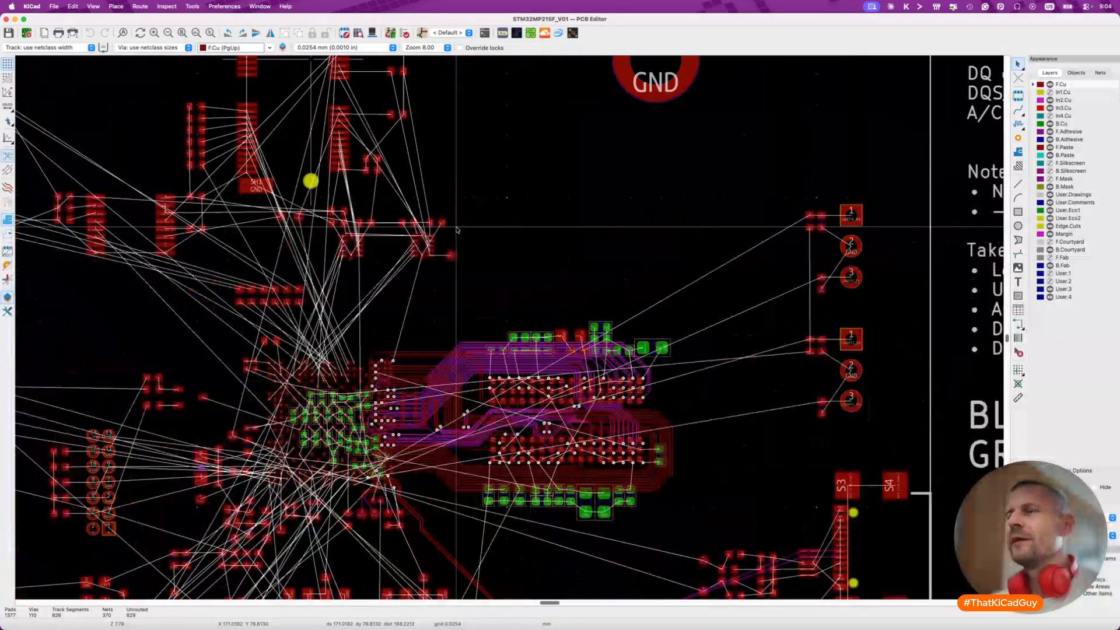
scroll(438, 231, "down", 2)
scroll(438, 232, "right", 5)
scroll(408, 280, "up", 5)
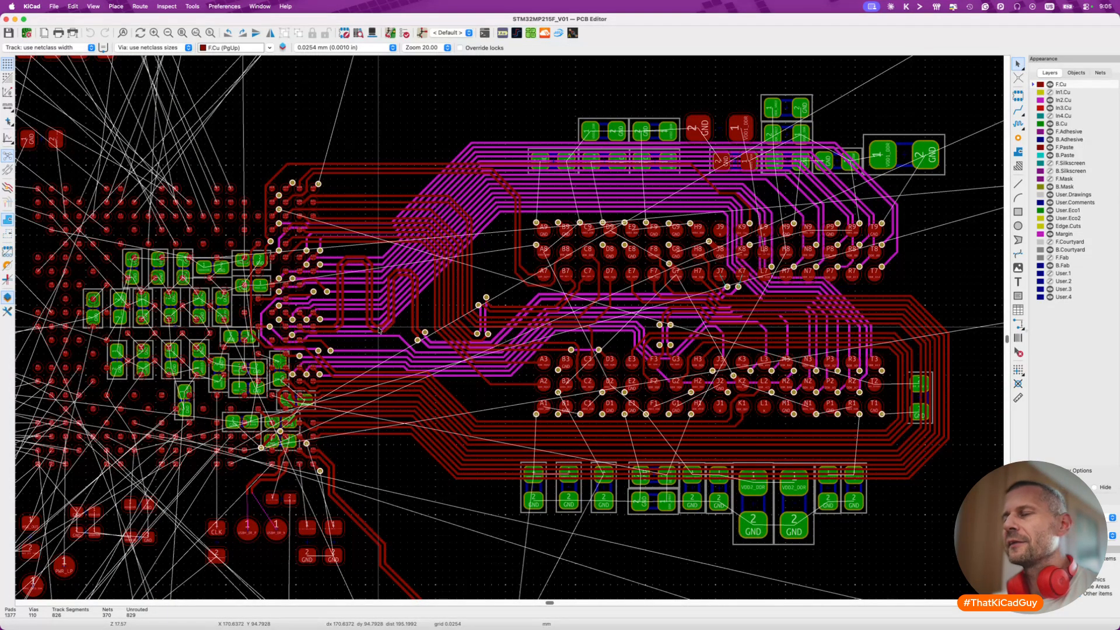
scroll(379, 330, "right", 10)
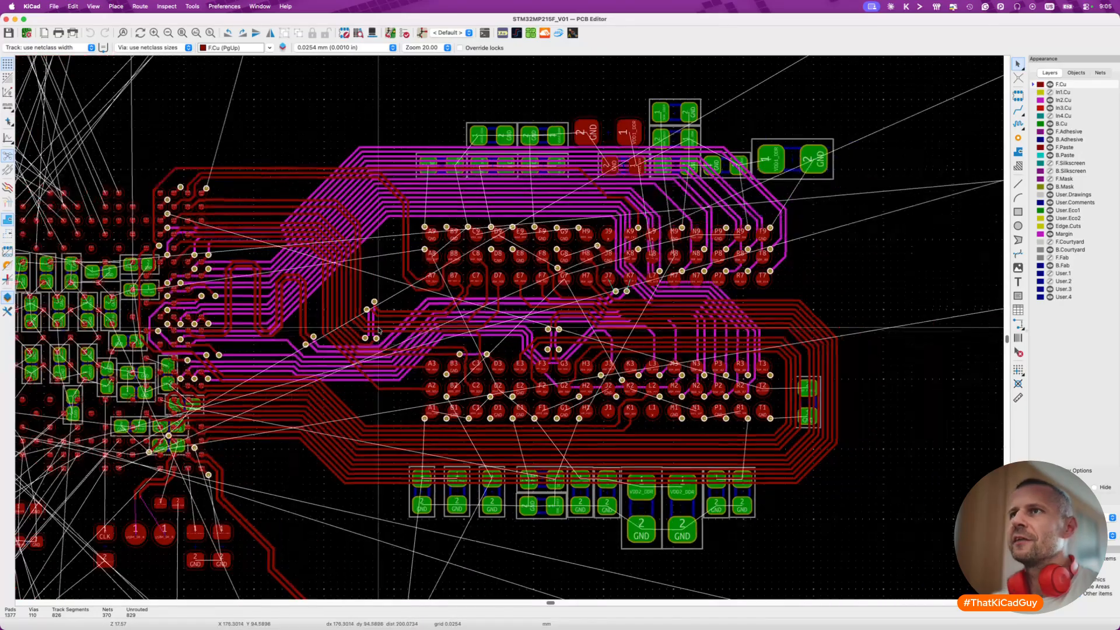
scroll(379, 330, "right", 10)
scroll(380, 330, "left", 12)
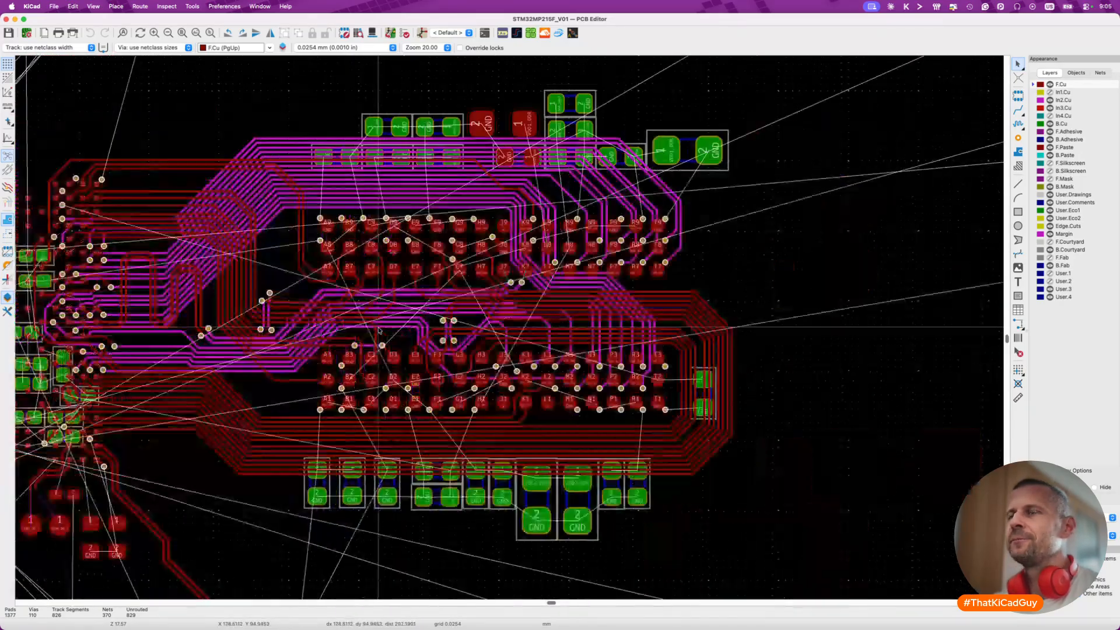
scroll(379, 330, "down", 4)
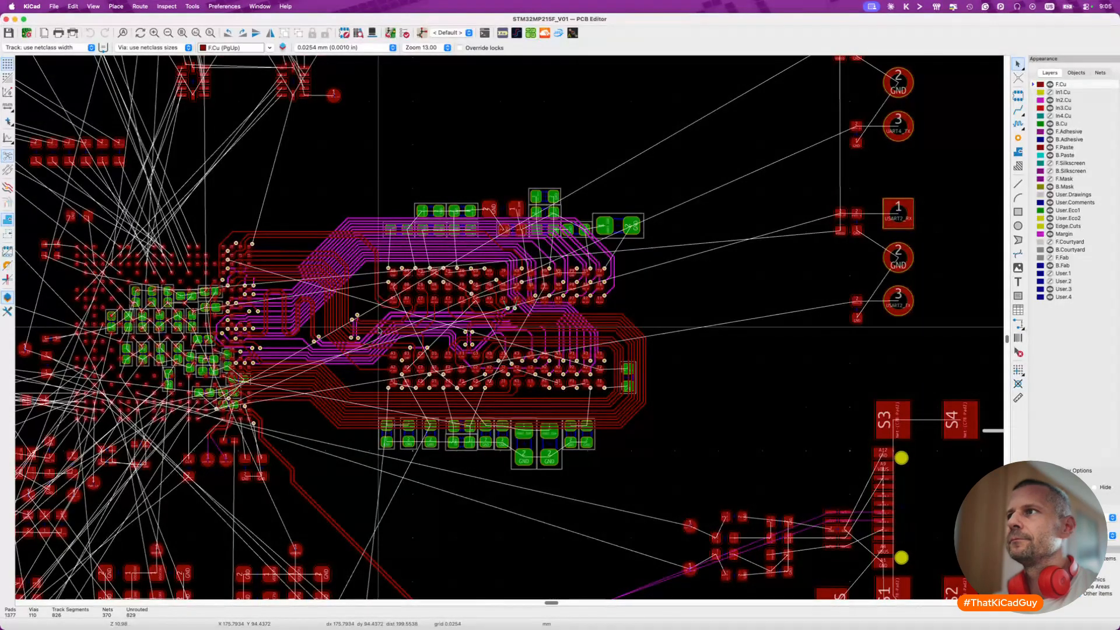
scroll(379, 331, "left", 5)
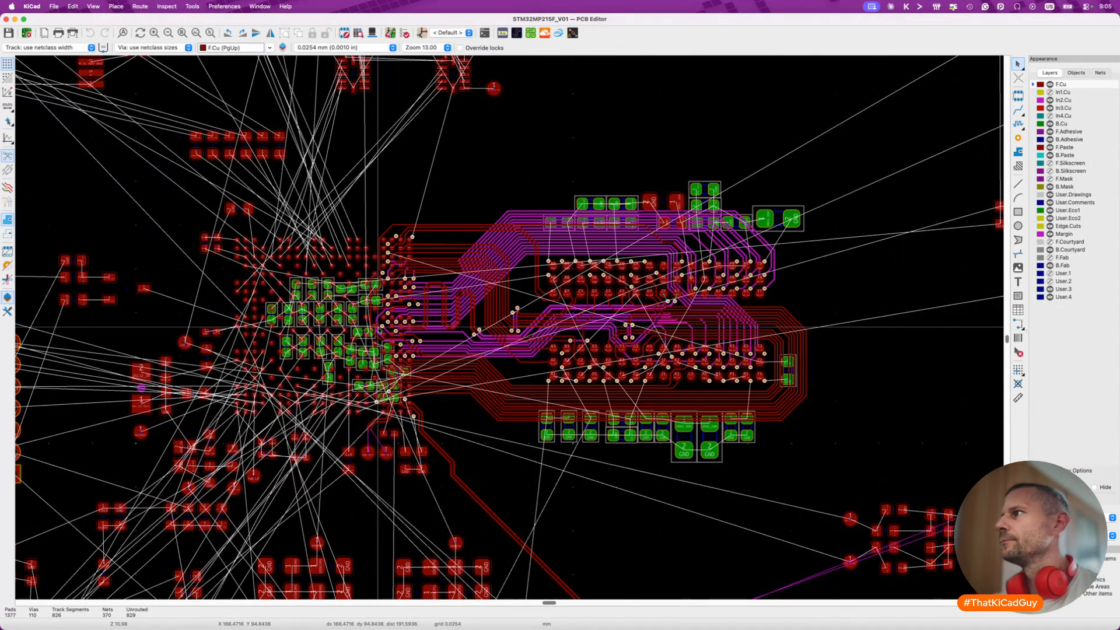
Make B.Courtyard the active layer and show the F.Courtyard outlines around the processor and DDR memory.
left_click(1050, 249)
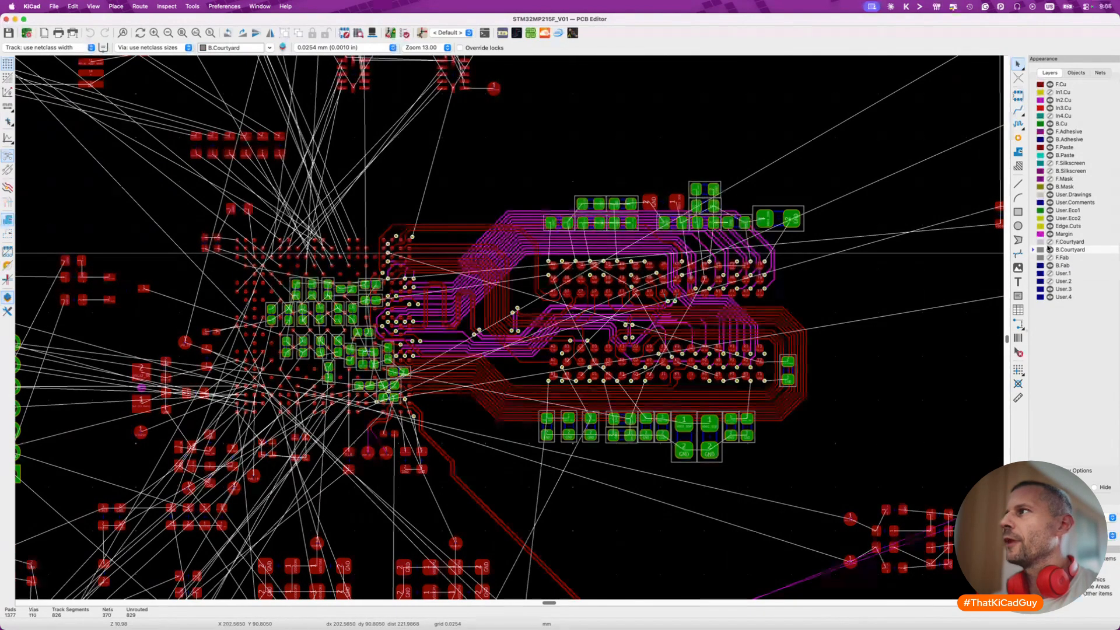
left_click(1049, 241)
scroll(484, 236, "up", 2)
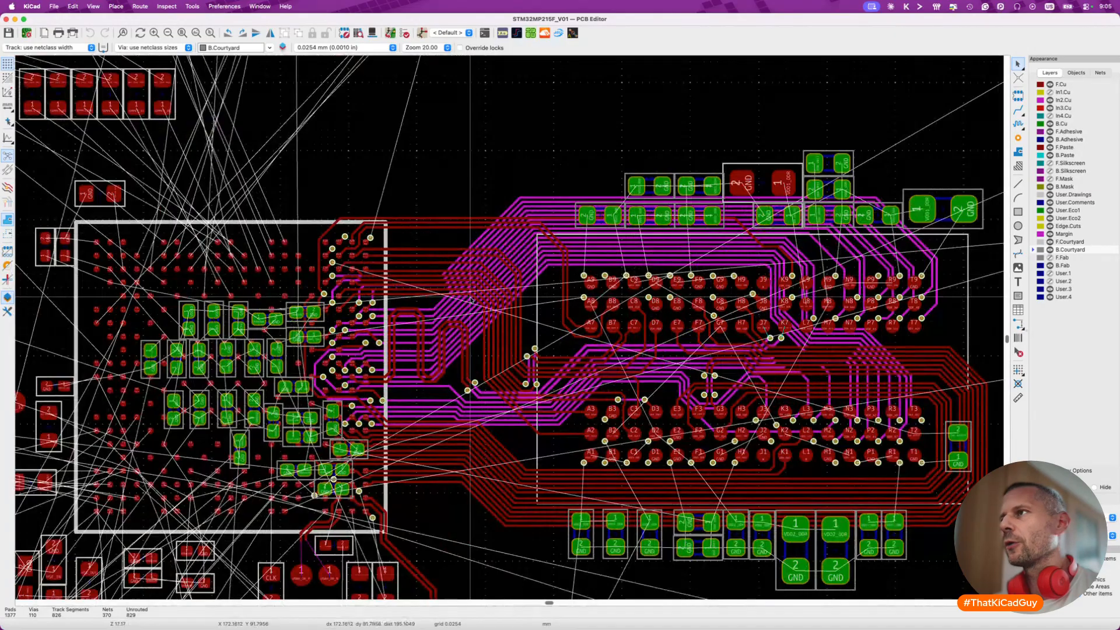
scroll(472, 301, "down", 3)
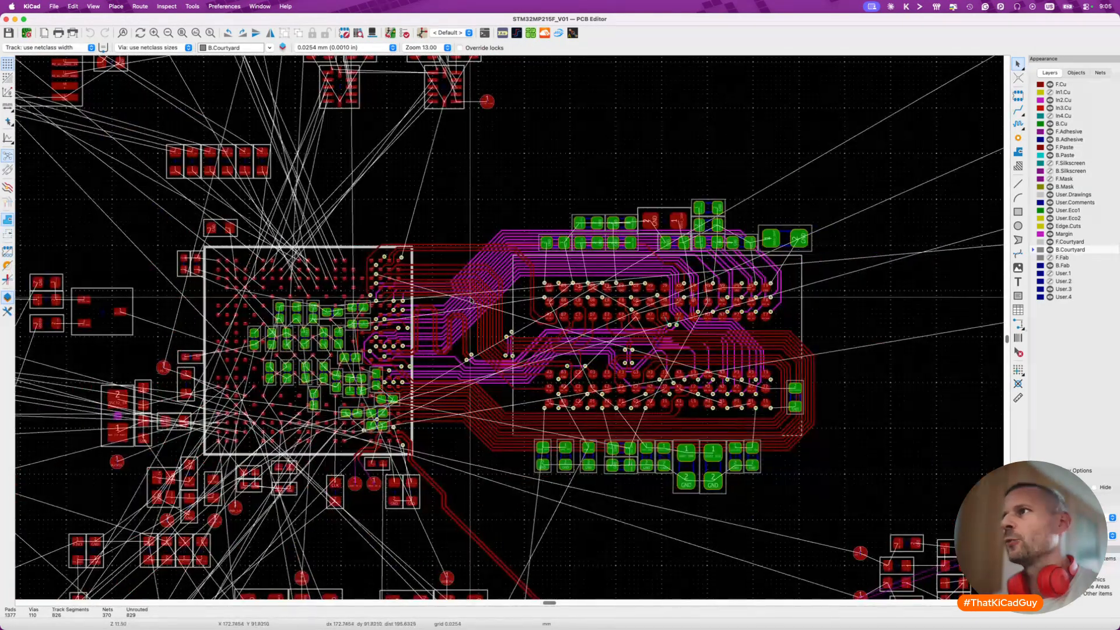
Check the notes on the three DDR signal groups and their matching tolerances again.
scroll(471, 300, "right", 5)
scroll(471, 301, "up", 8)
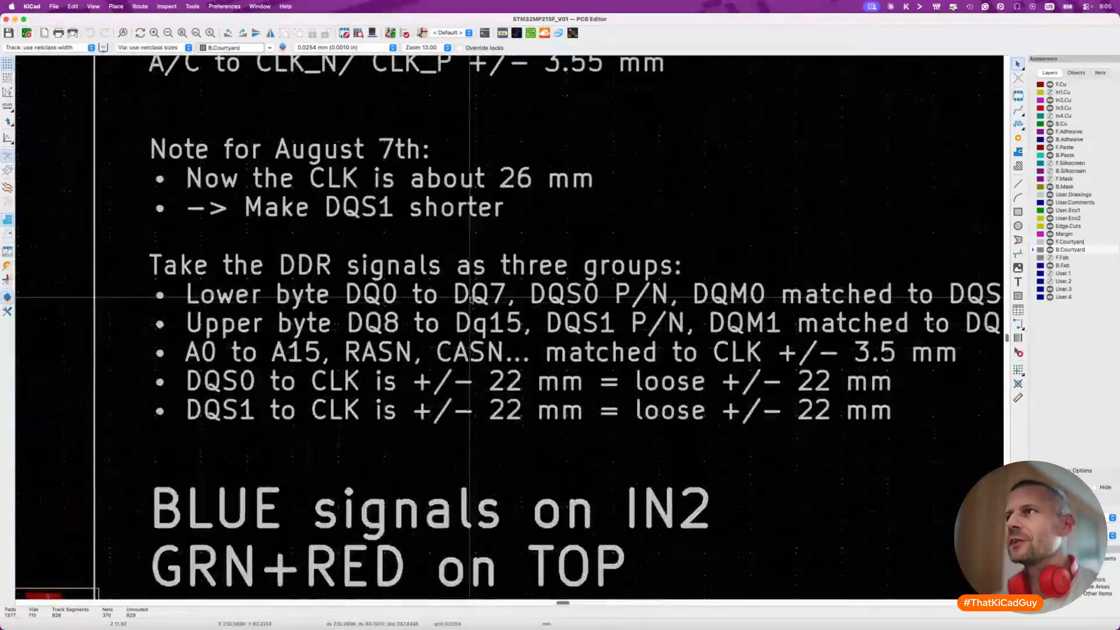
scroll(471, 300, "down", 5)
left_click_drag(464, 245, 580, 290)
scroll(580, 291, "left", 8)
Measure the length of the serpentine differential pair between processor and DDR memory with differential pair length tuning.
scroll(580, 291, "up", 6)
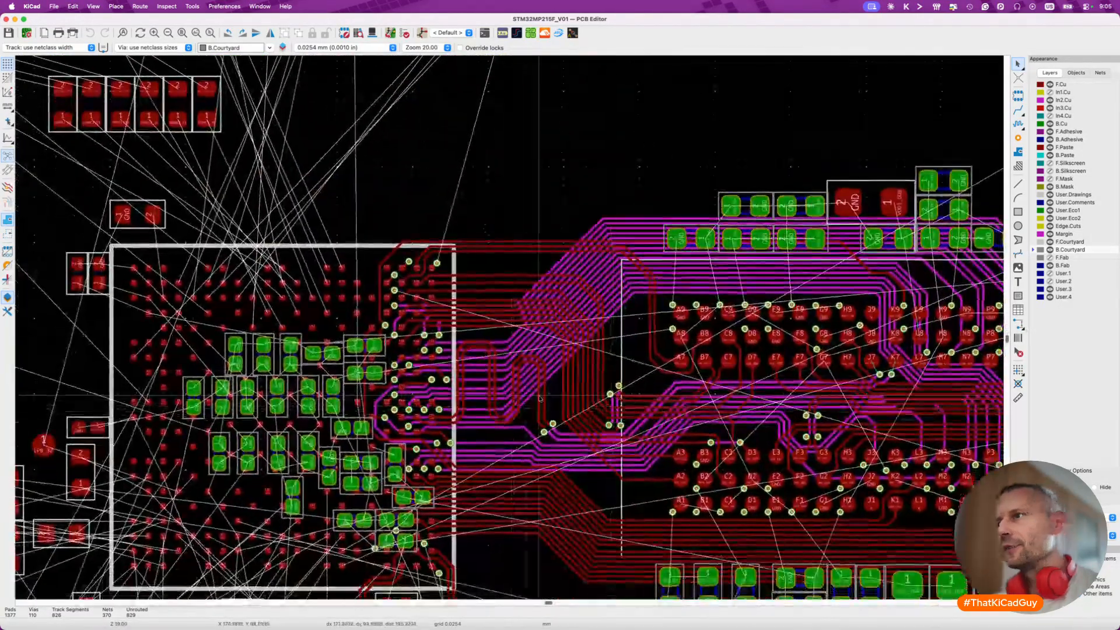
scroll(545, 419, "up", 3)
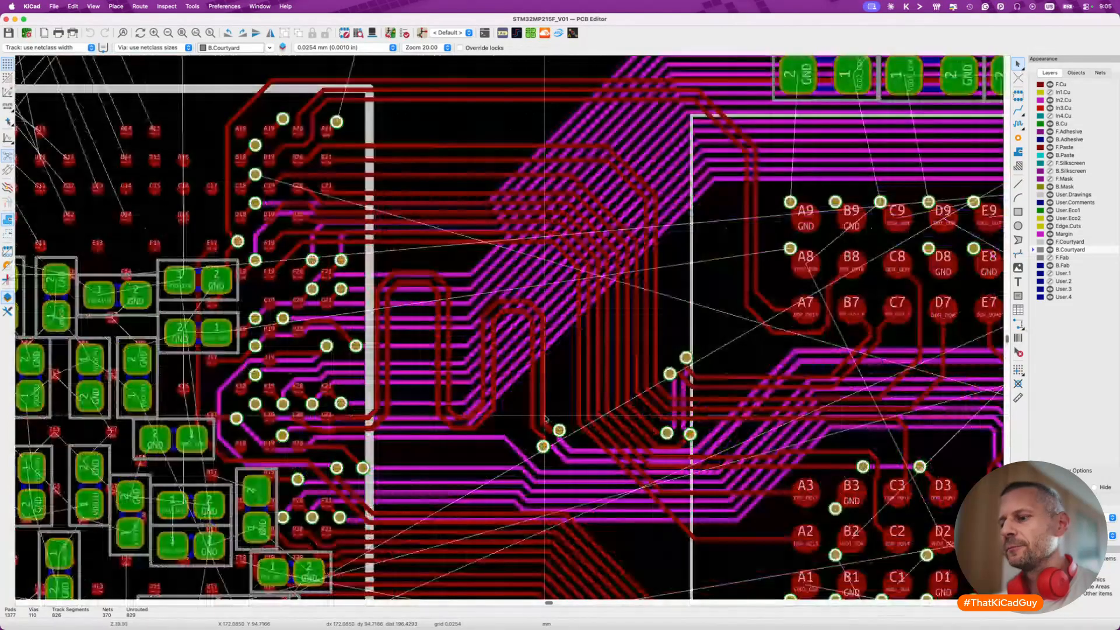
scroll(545, 418, "up", 4)
left_click(545, 387)
scroll(544, 387, "down", 5)
key("Escape")
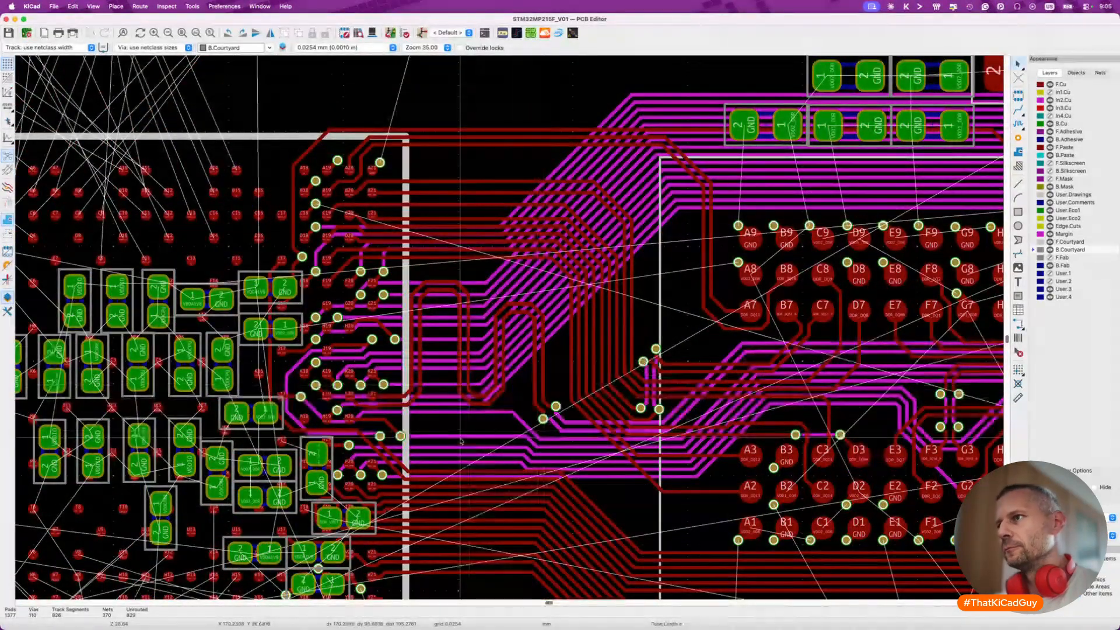
scroll(465, 407, "right", 10)
key("8")
left_click(442, 363)
key("Escape")
left_click(341, 350)
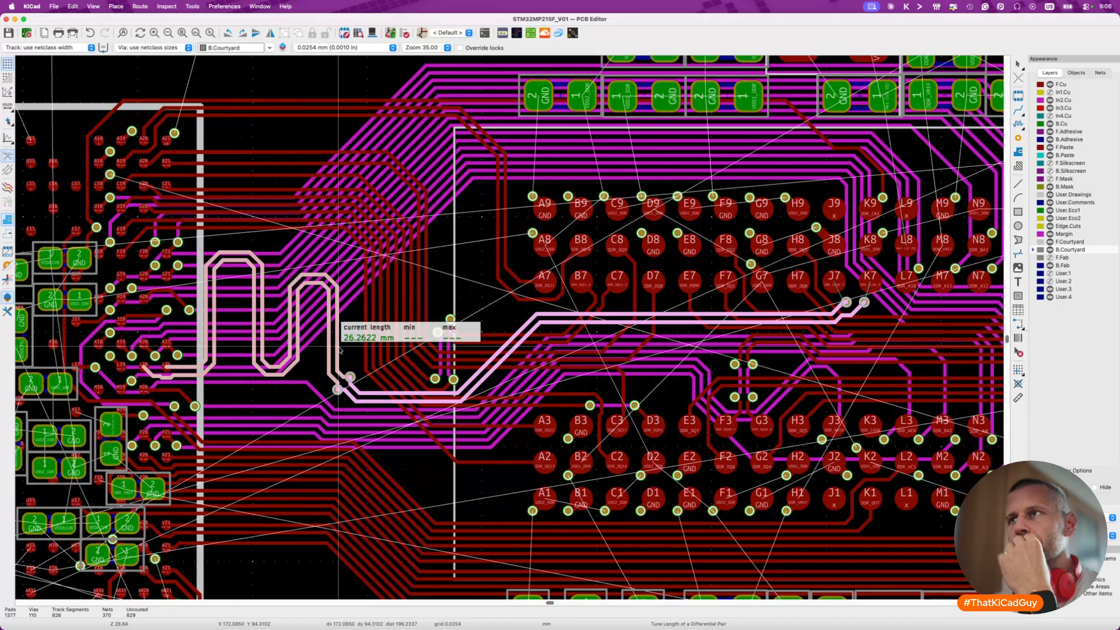
scroll(340, 351, "down", 3)
scroll(340, 351, "down", 2)
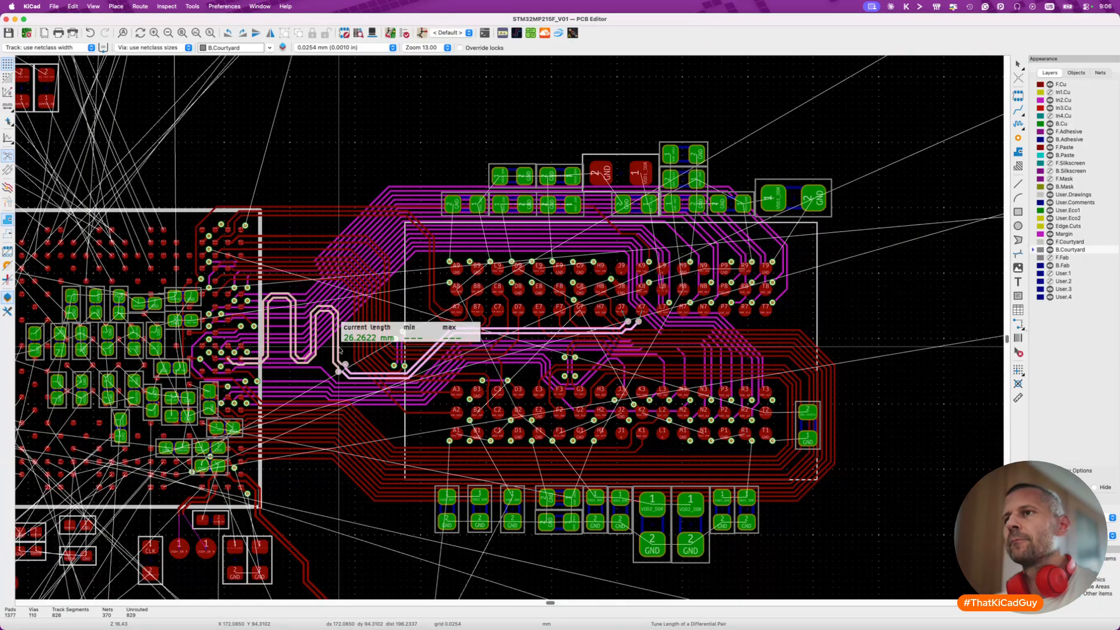
key("Escape")
scroll(335, 402, "left", 2)
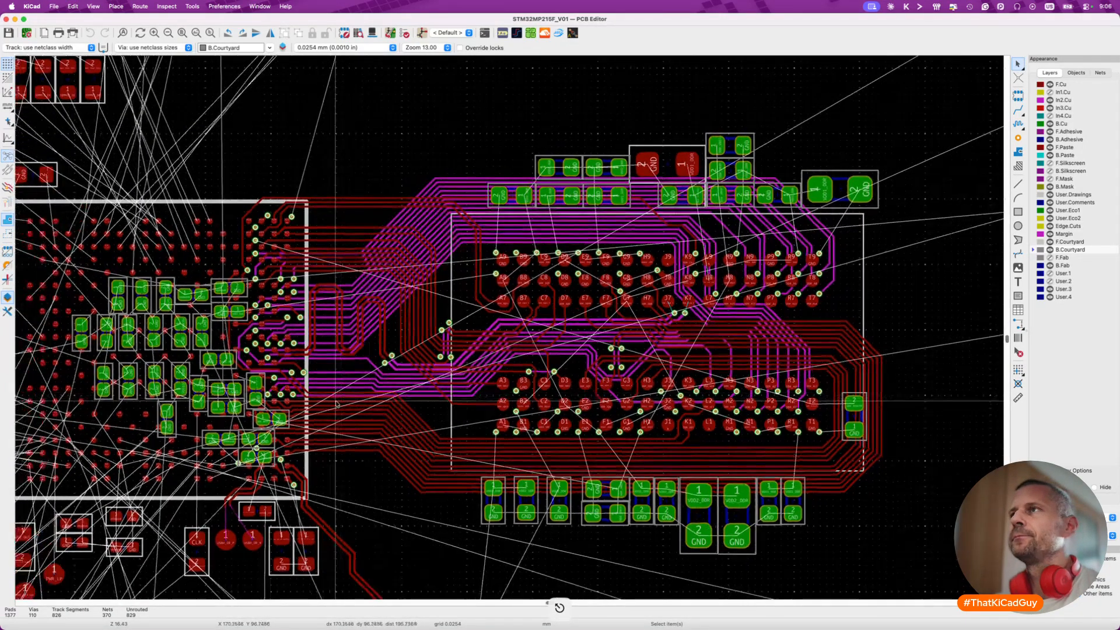
Switch to the Brave browser and open LinkedIn in a new window.
key("super+Tab")
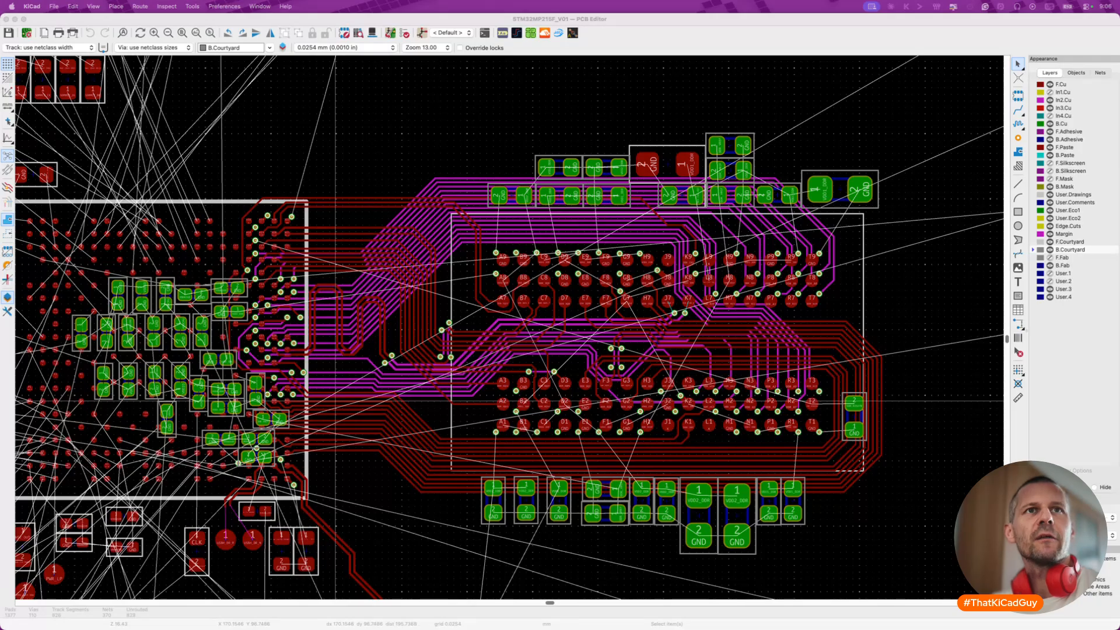
key("super+n")
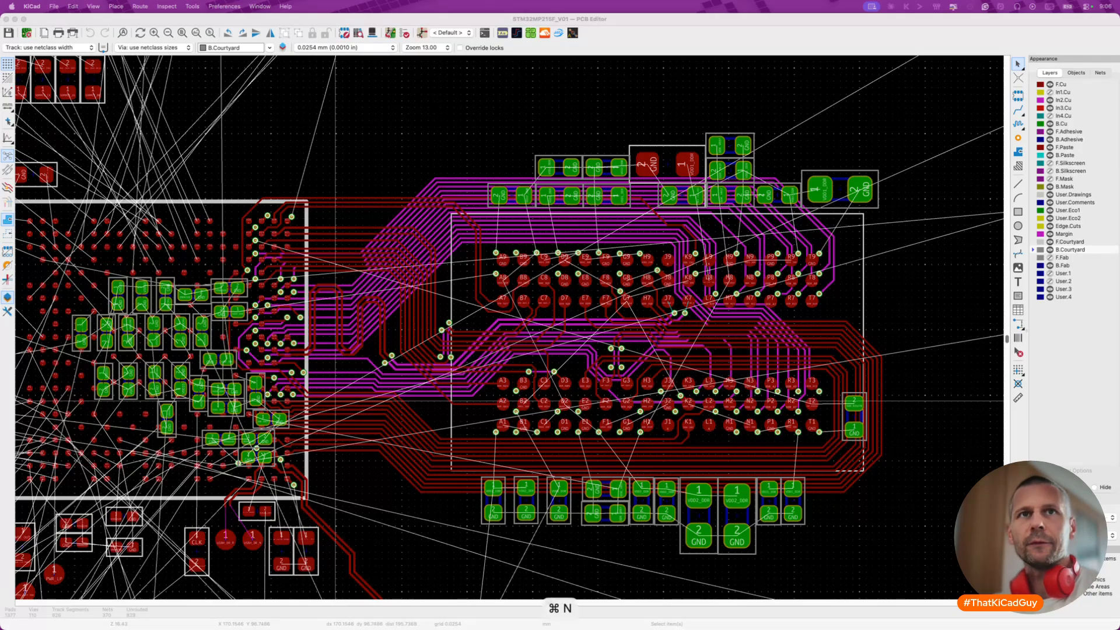
type("linked")
key("Return")
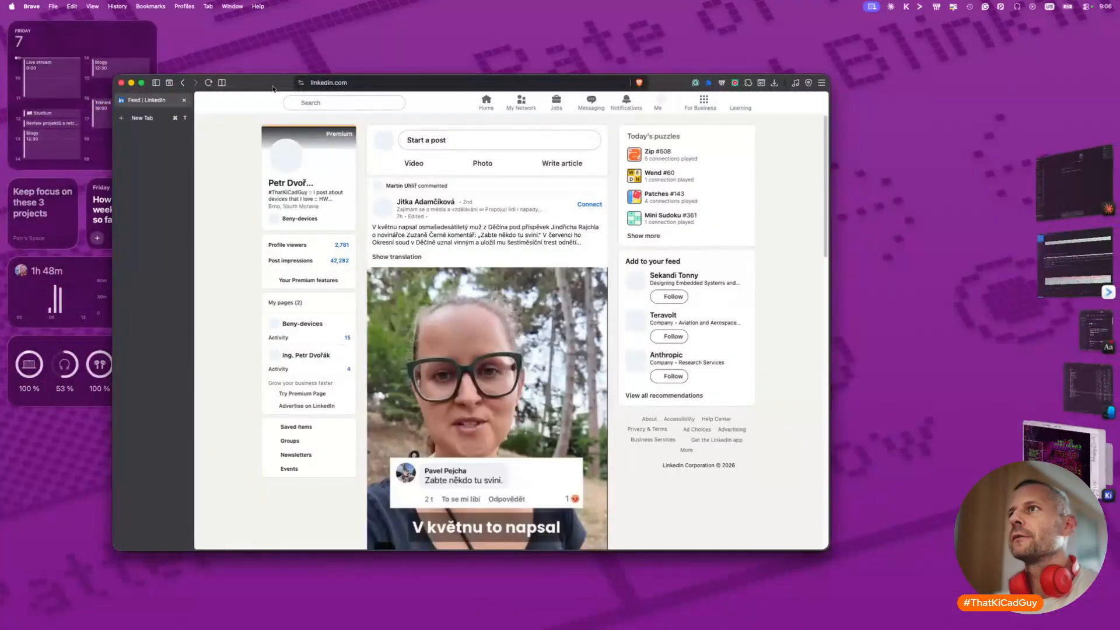
Open the account's own Posts & Activity page and enlarge the browser window to fill the screen.
left_click(660, 106)
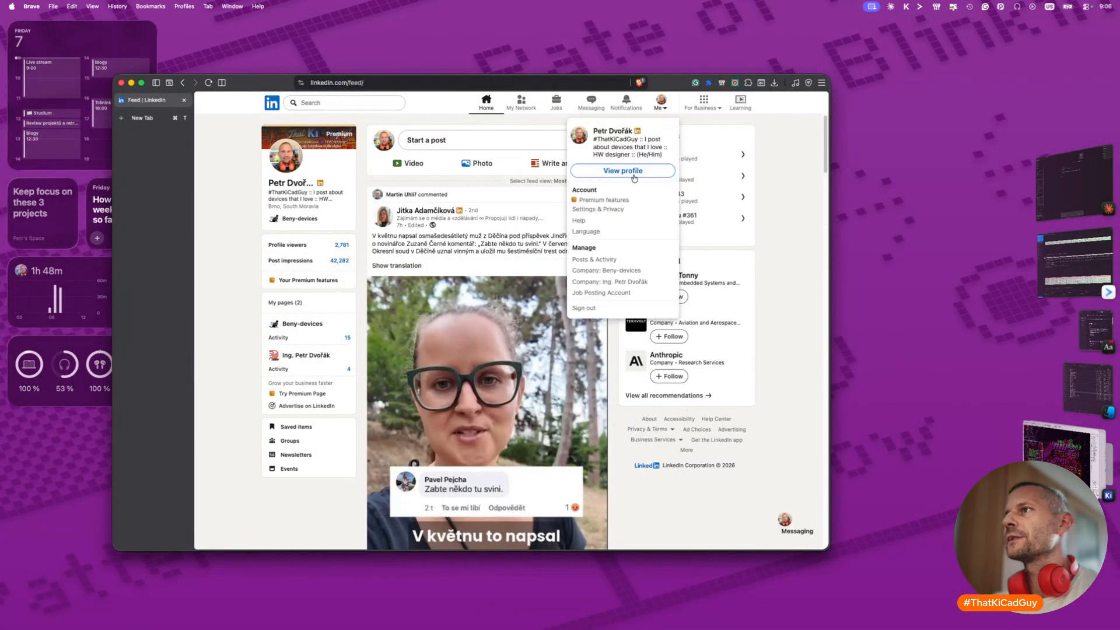
left_click(600, 257)
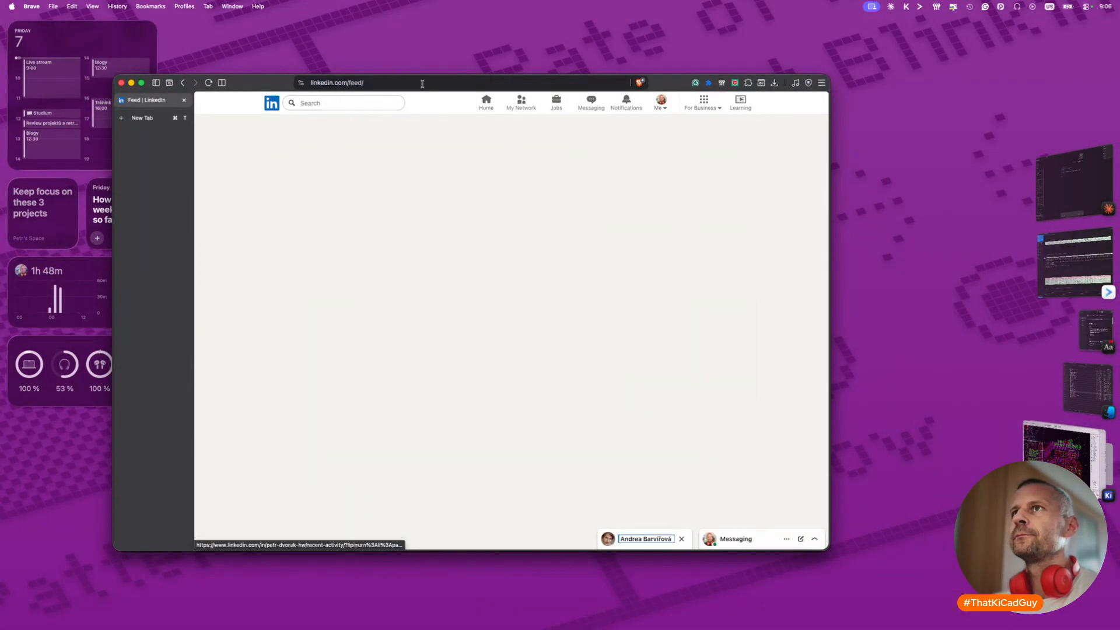
double_click(267, 78)
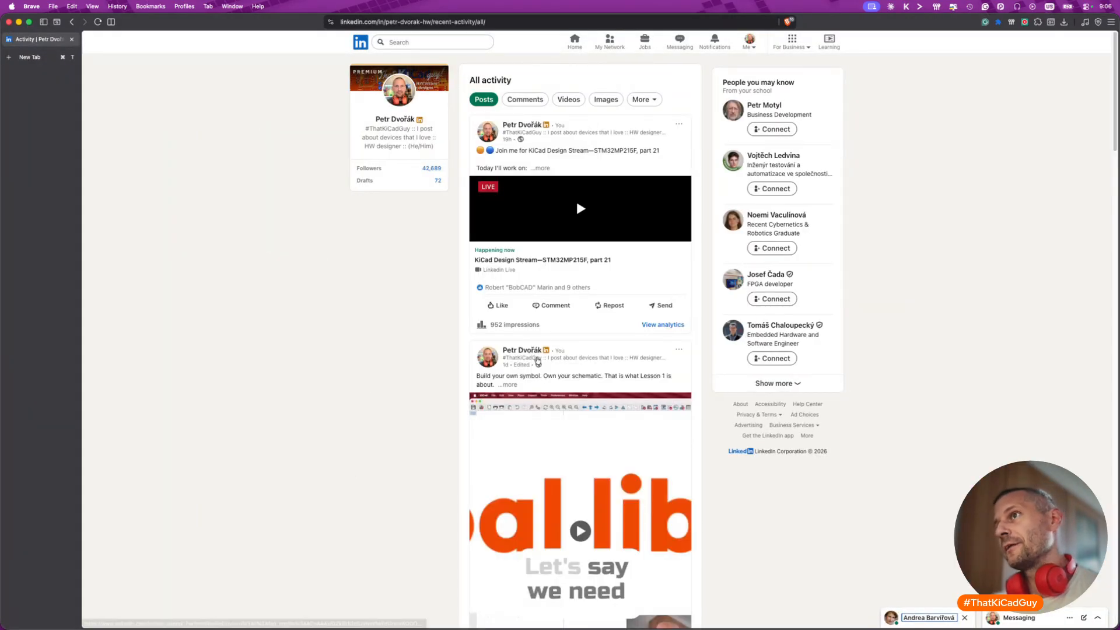
Find the post about DDR3L draft routing, show its comments and dismiss the open chat.
scroll(537, 360, "down", 10)
scroll(537, 360, "down", 12)
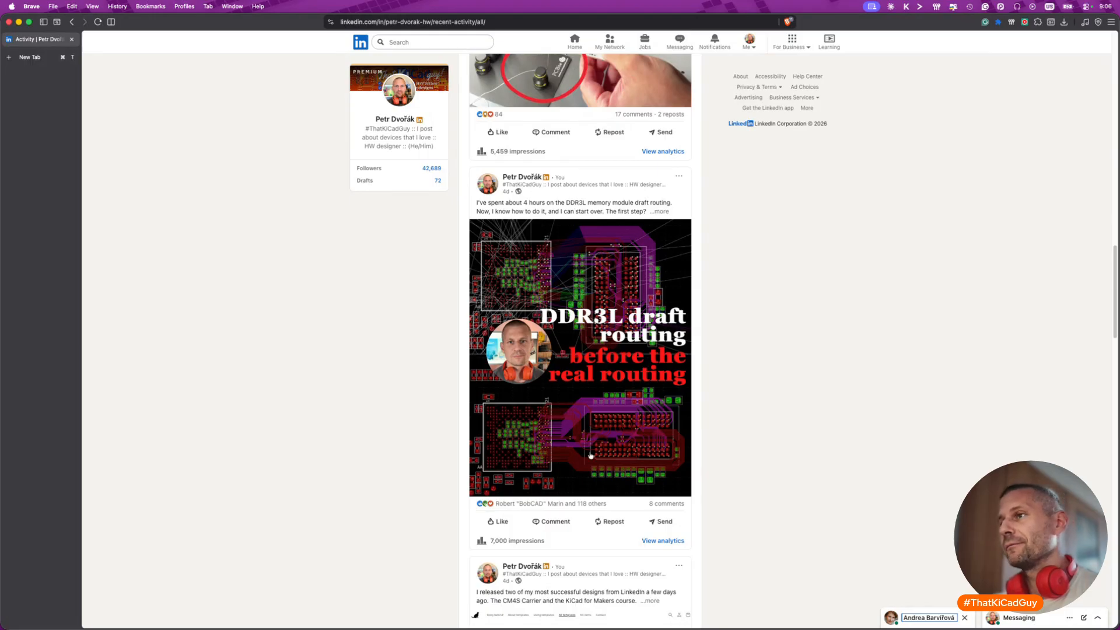
scroll(686, 463, "down", 2)
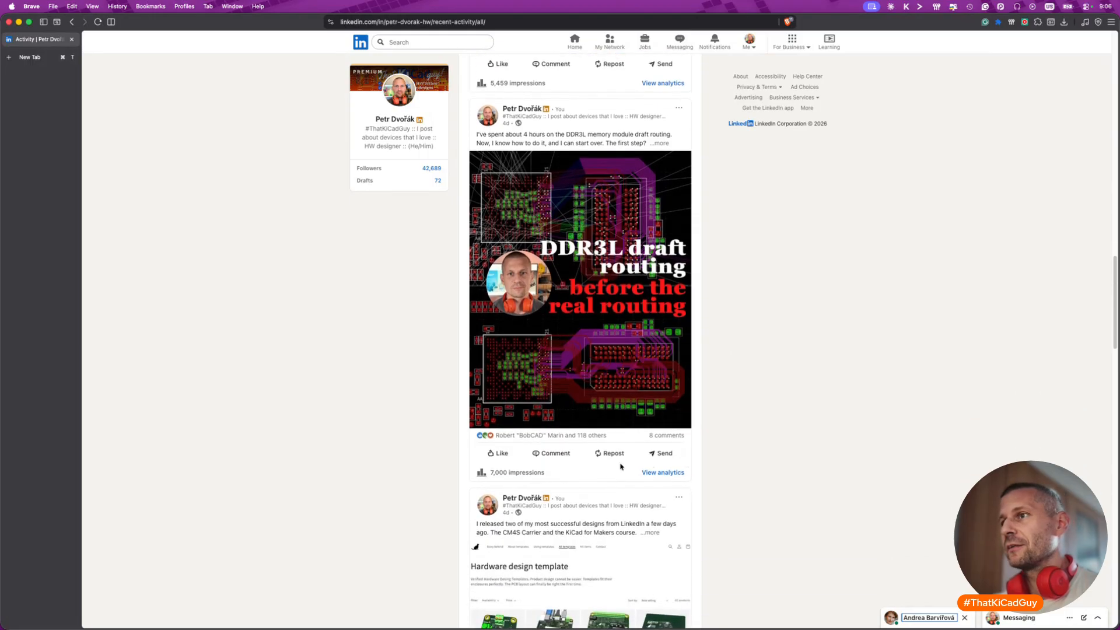
left_click(667, 435)
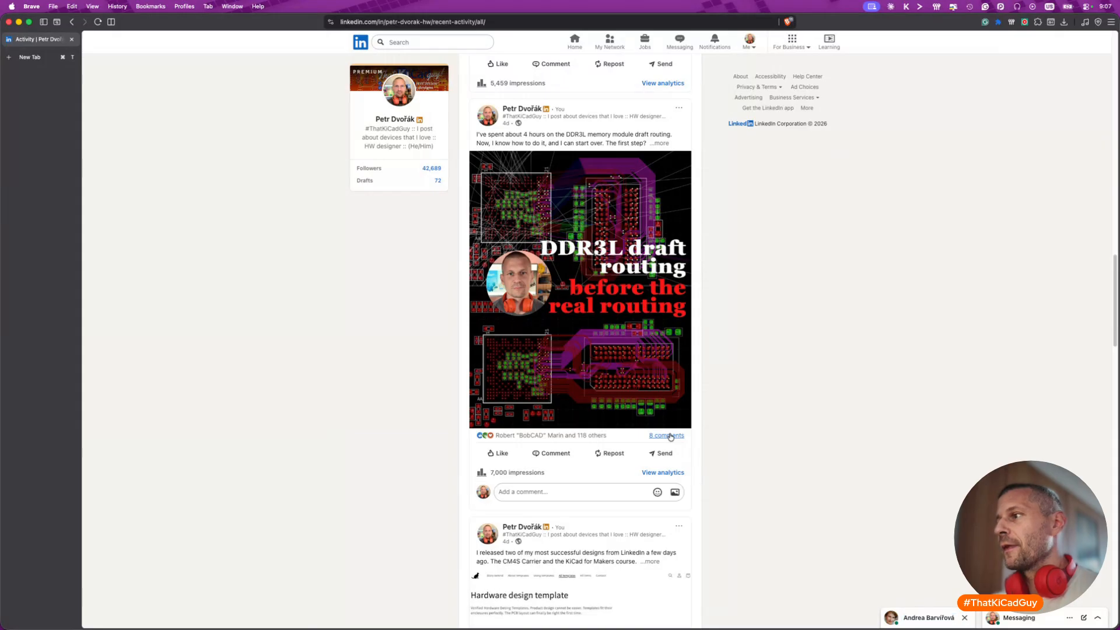
left_click(964, 618)
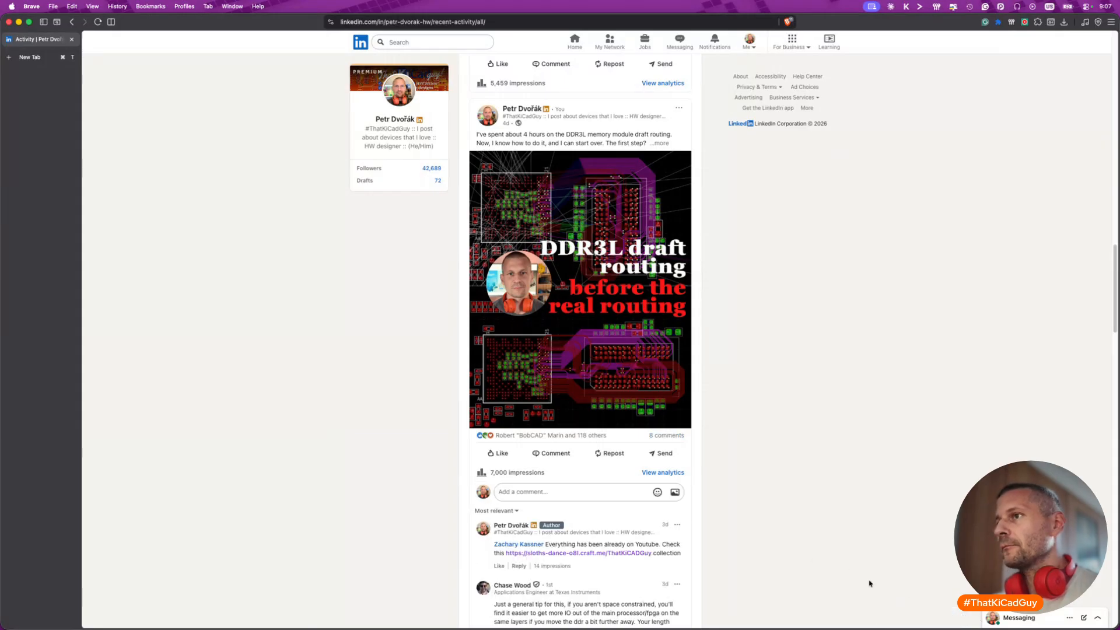
Read the comment advising on the distance between the DDR and the main processor, enlarging it for legibility.
scroll(569, 468, "down", 4)
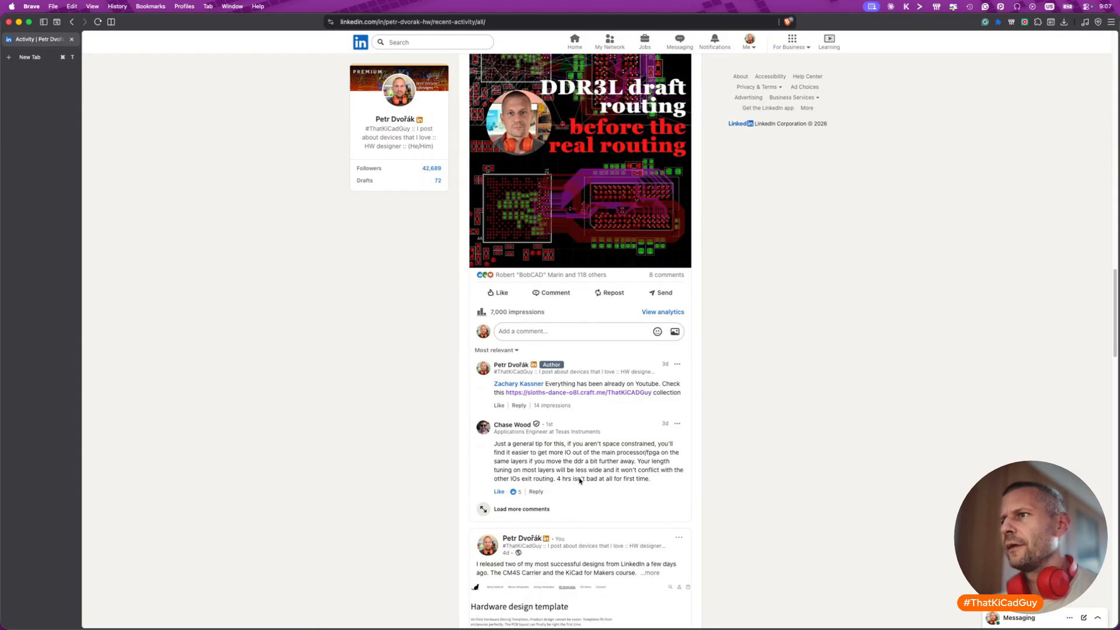
scroll(580, 480, "up", 5, "ctrl")
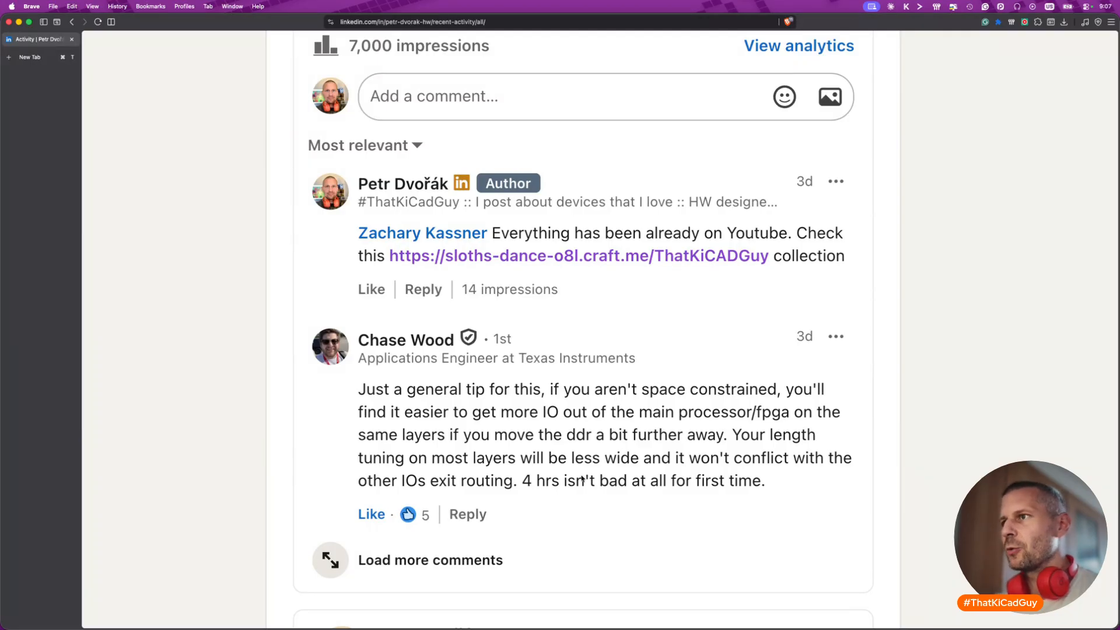
scroll(582, 479, "down", 5, "ctrl")
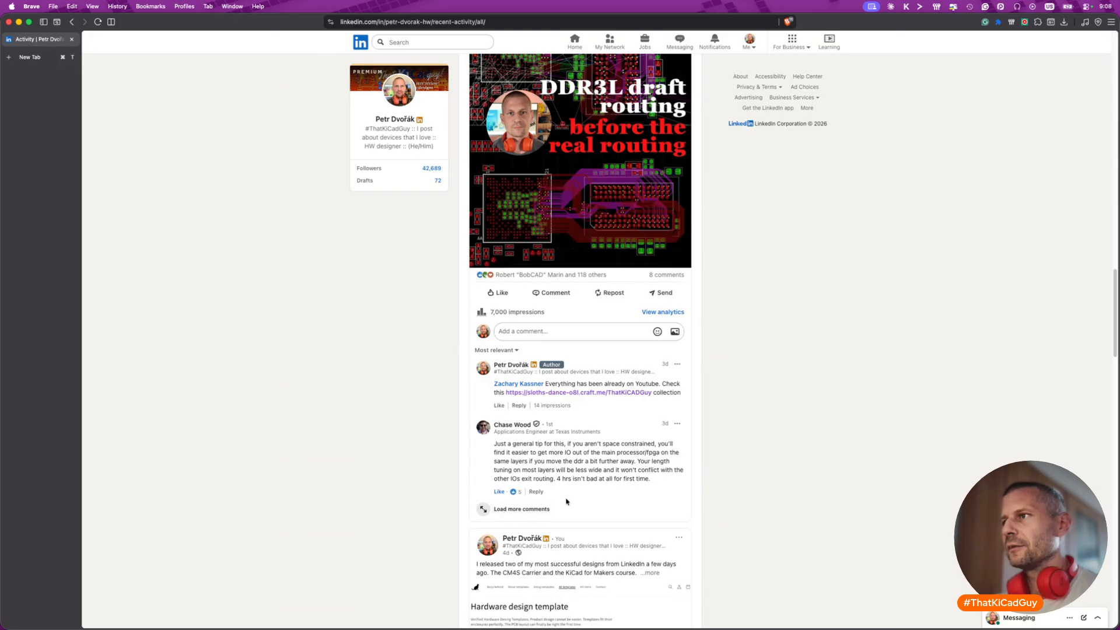
scroll(566, 500, "down", 1)
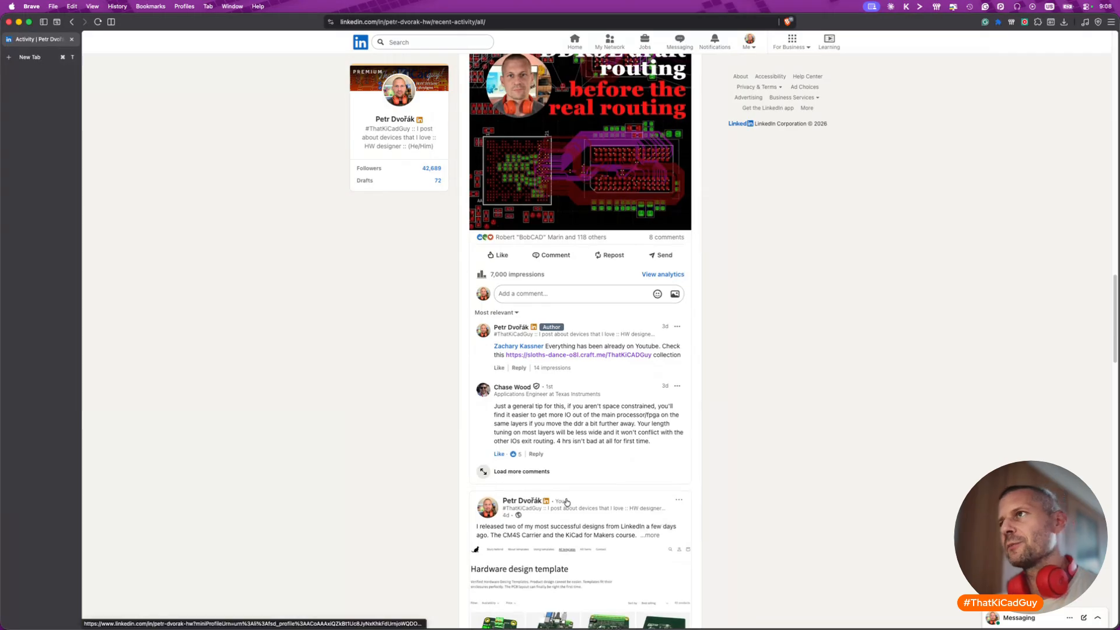
scroll(566, 500, "up", 6)
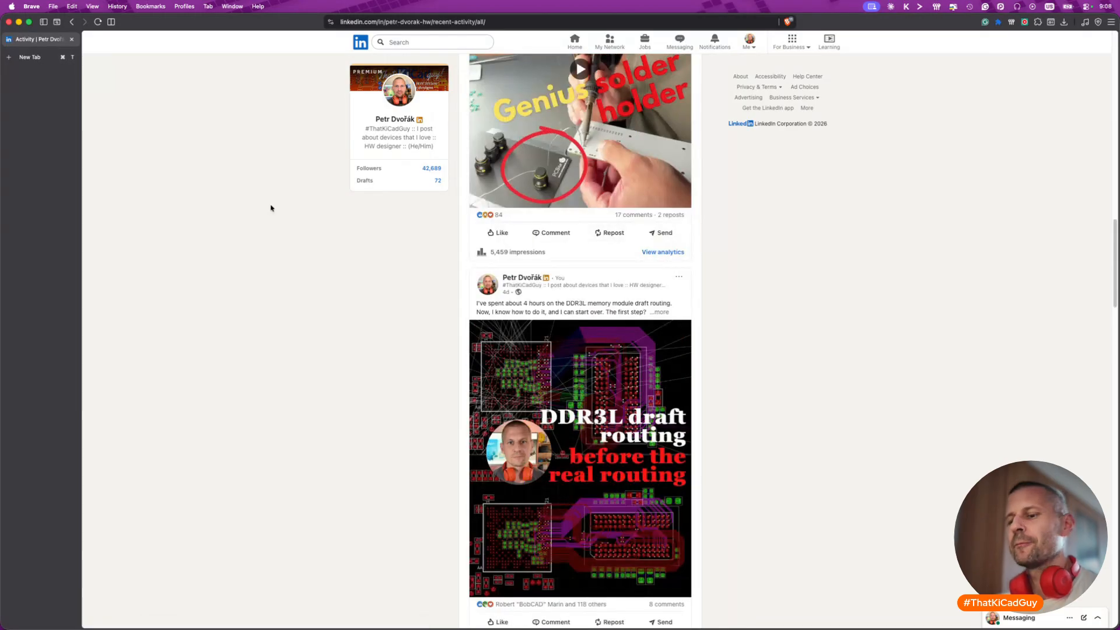
Return from the browser to the KiCad PCB Editor, save the board and select the DDR memory footprint.
key("super+w")
key("Escape")
key("super+s")
left_click(458, 309)
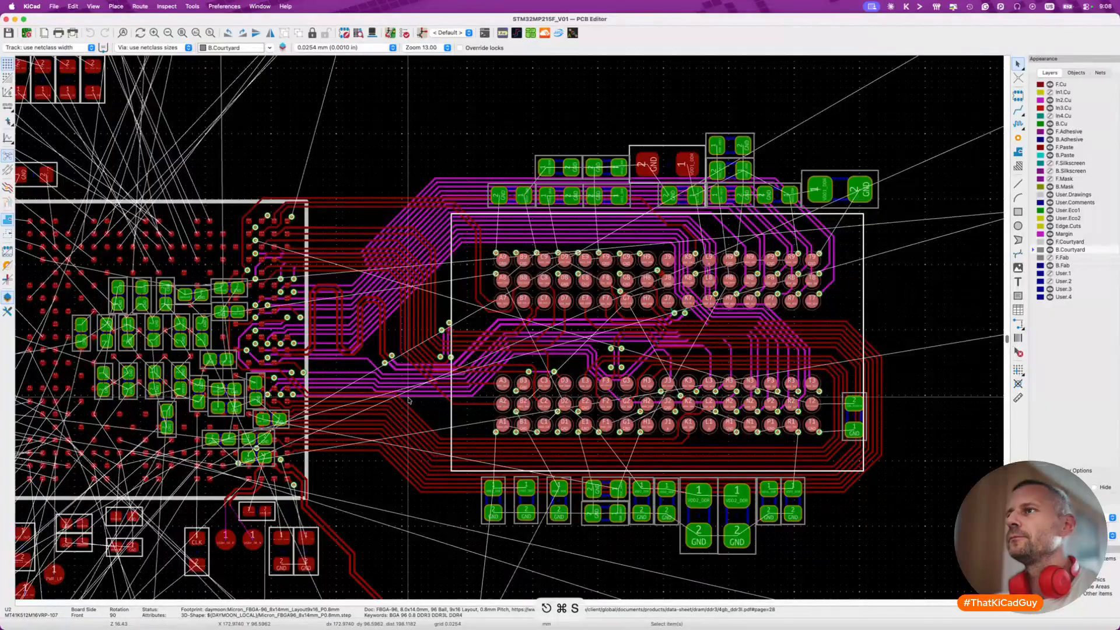
Deselect the DDR memory footprint and examine the draft traces running between the processor and the memory.
key("Escape")
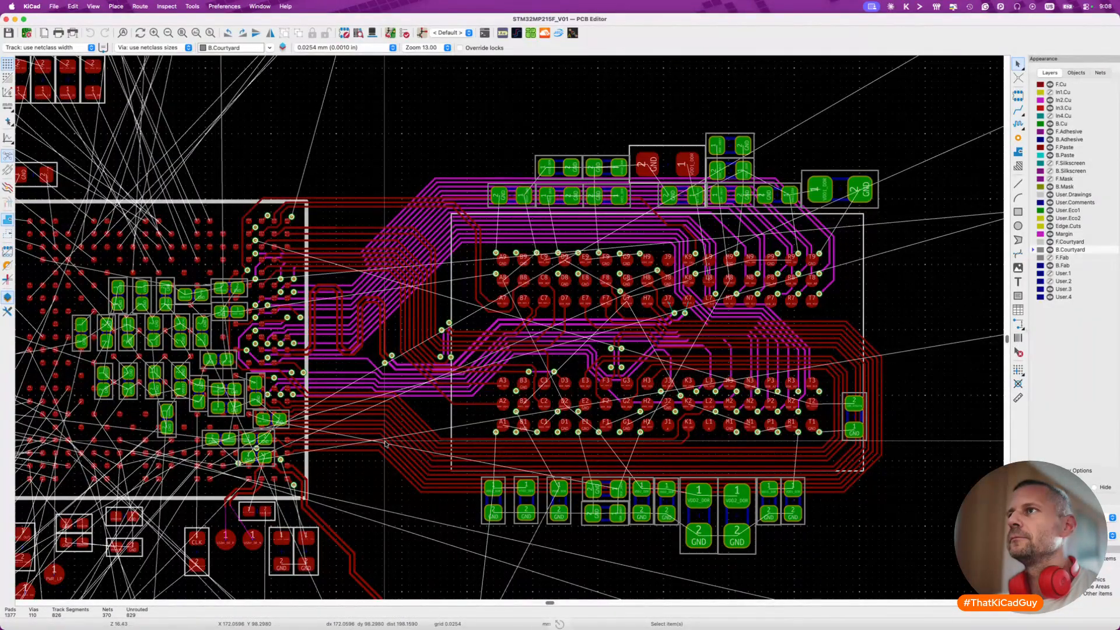
scroll(335, 301, "up", 3)
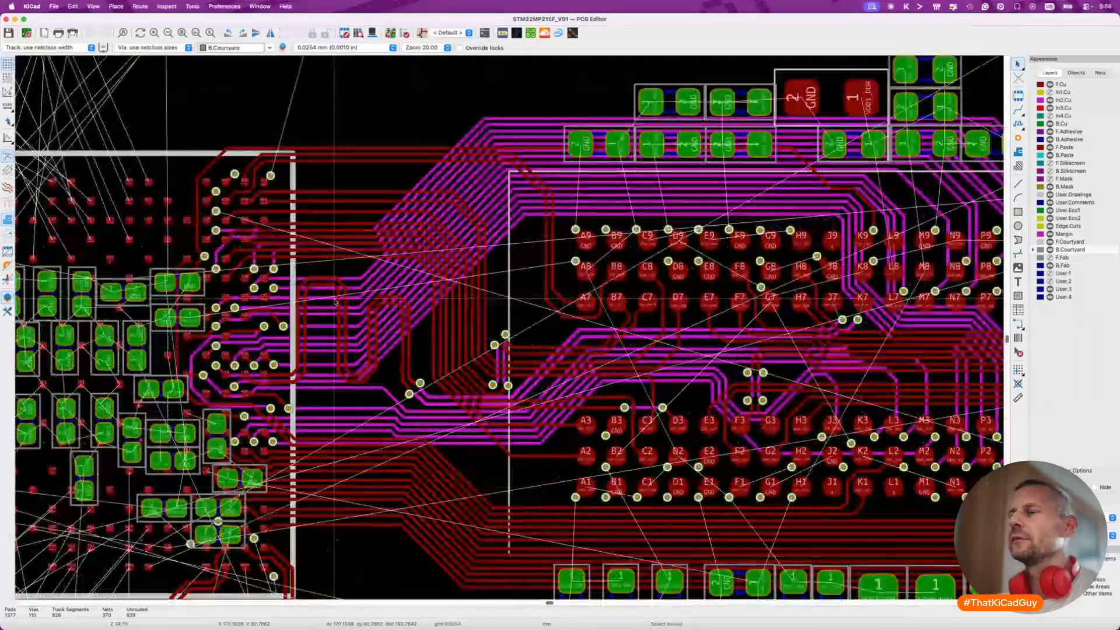
scroll(335, 302, "down", 3)
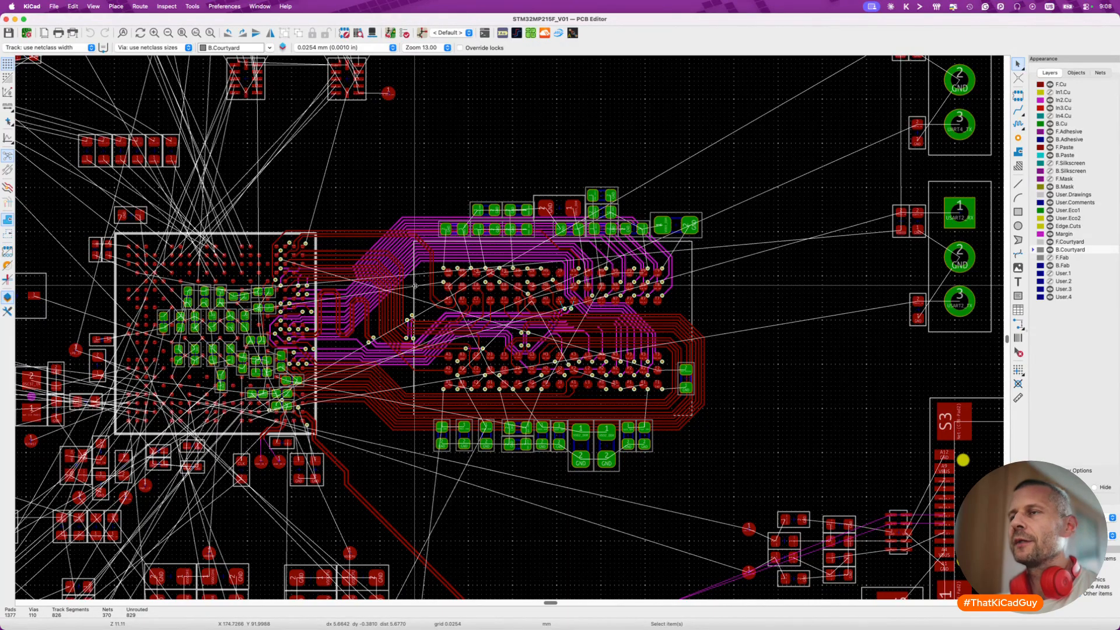
scroll(364, 247, "up", 2)
scroll(364, 247, "up", 5)
scroll(363, 247, "down", 5)
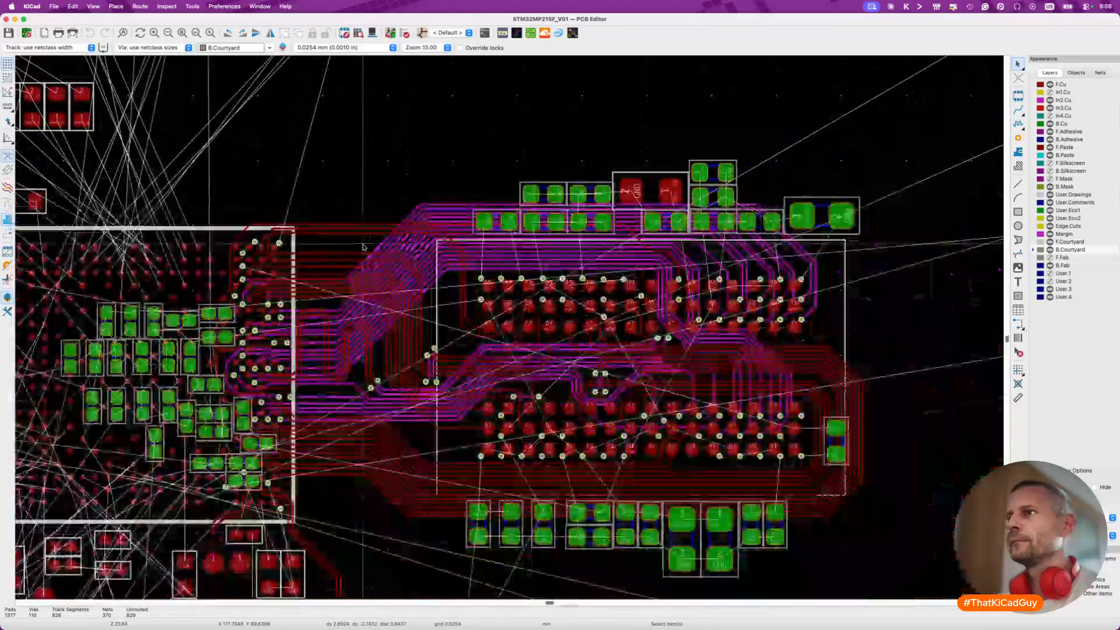
Read the length-equalisation and DDR signal group notes beside the board, selecting the text block.
scroll(471, 359, "up", 3)
scroll(470, 359, "right", 10)
scroll(470, 360, "down", 3)
scroll(472, 360, "up", 1)
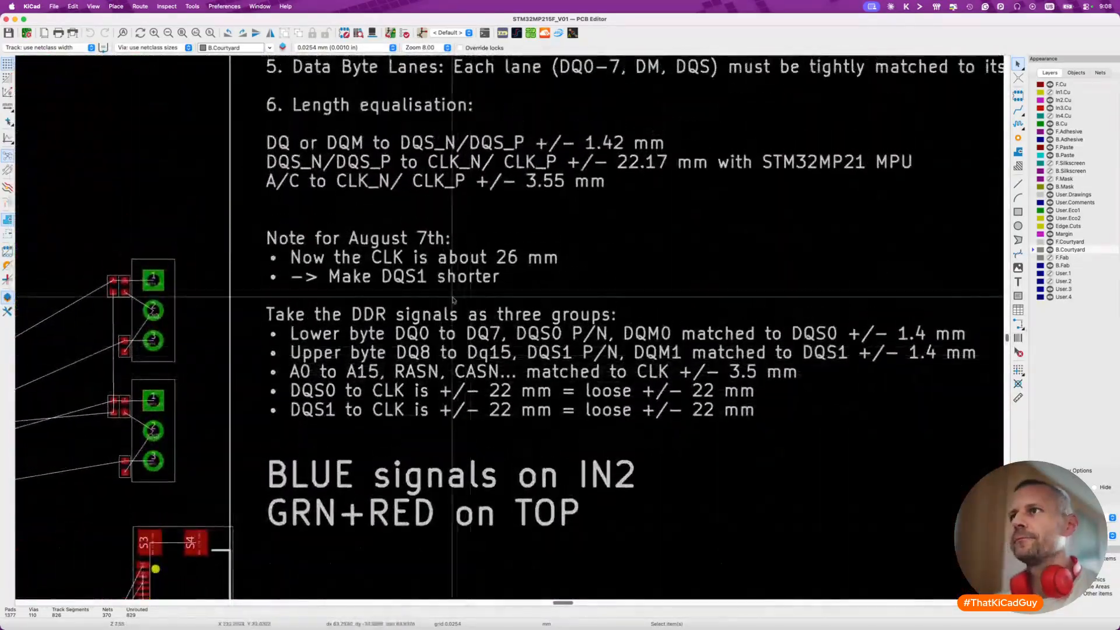
left_click(449, 256)
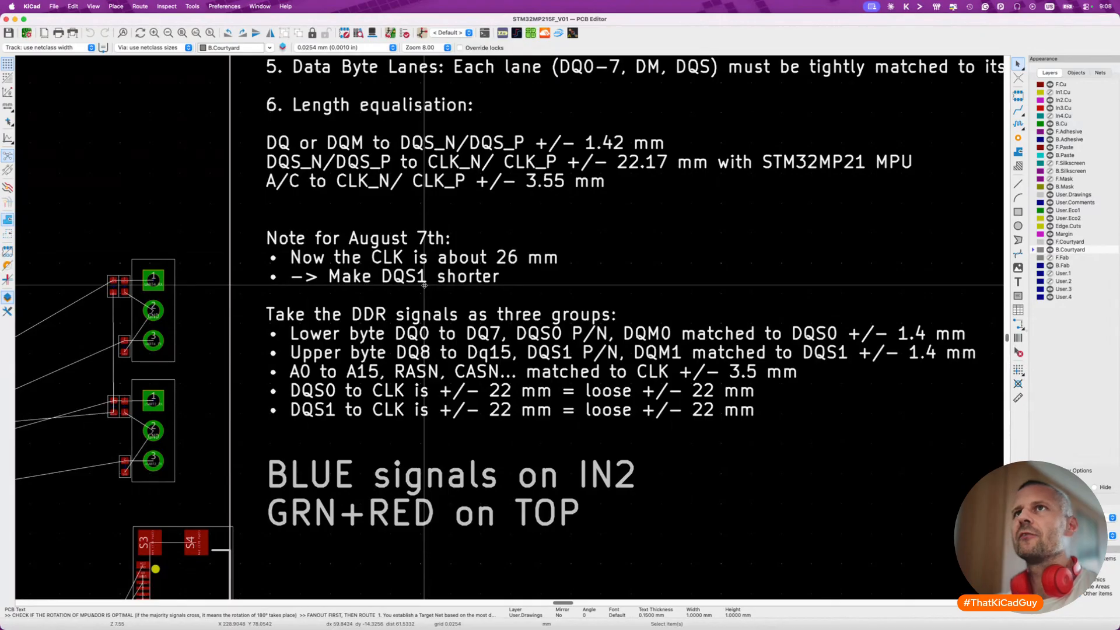
Show the Net Inspector, enlarge it and bring the DDR data and strobe nets into view.
left_click(100, 10)
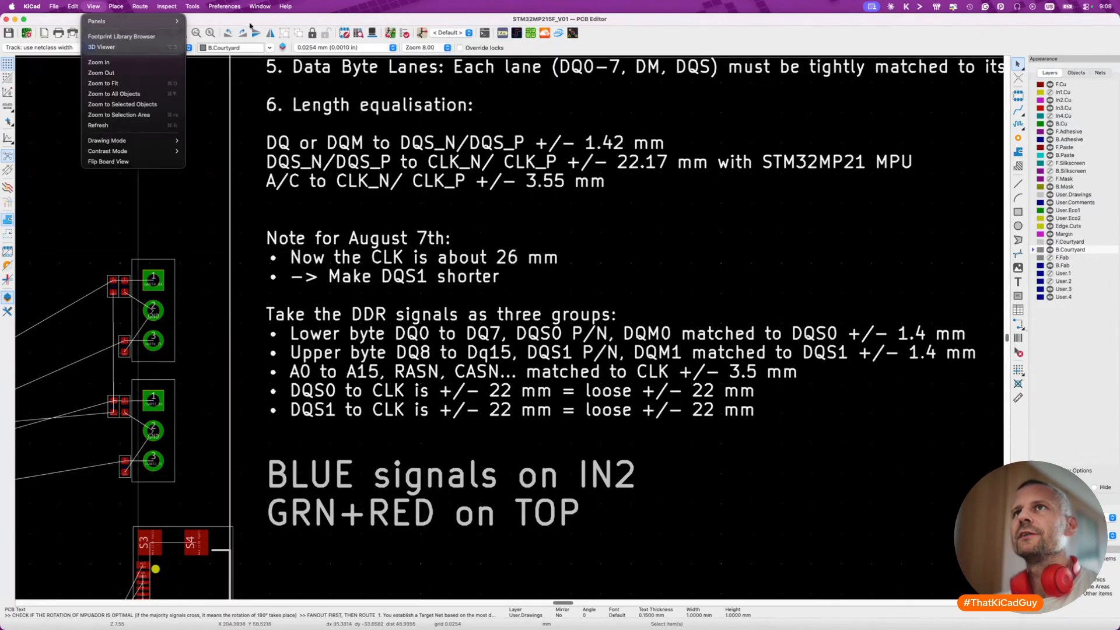
mouse_move(176, 22)
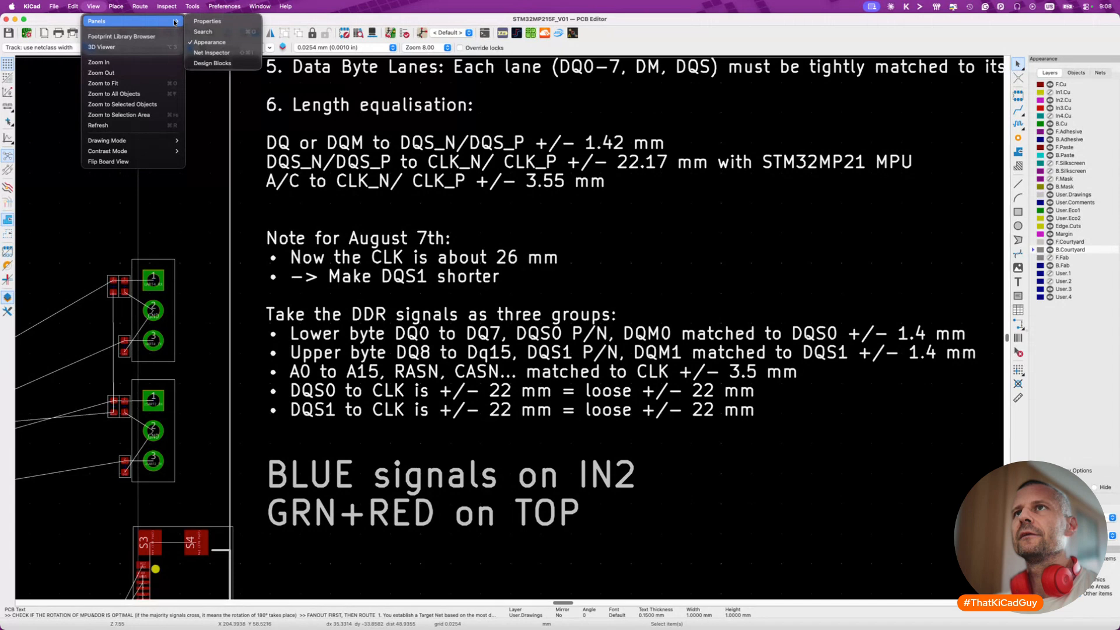
left_click(212, 52)
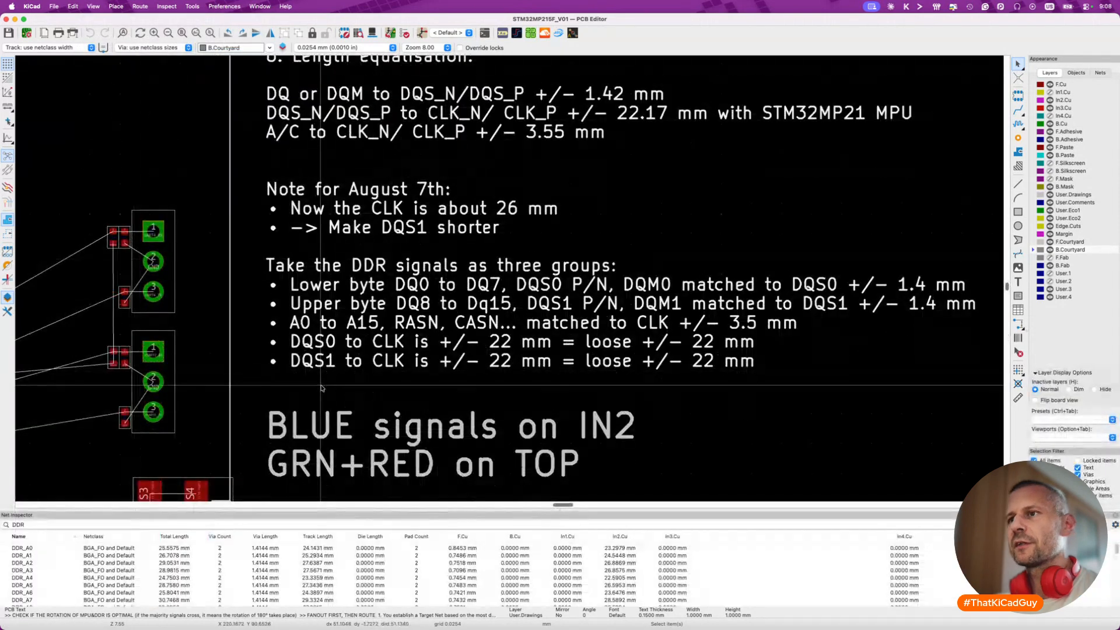
scroll(284, 592, "down", 7)
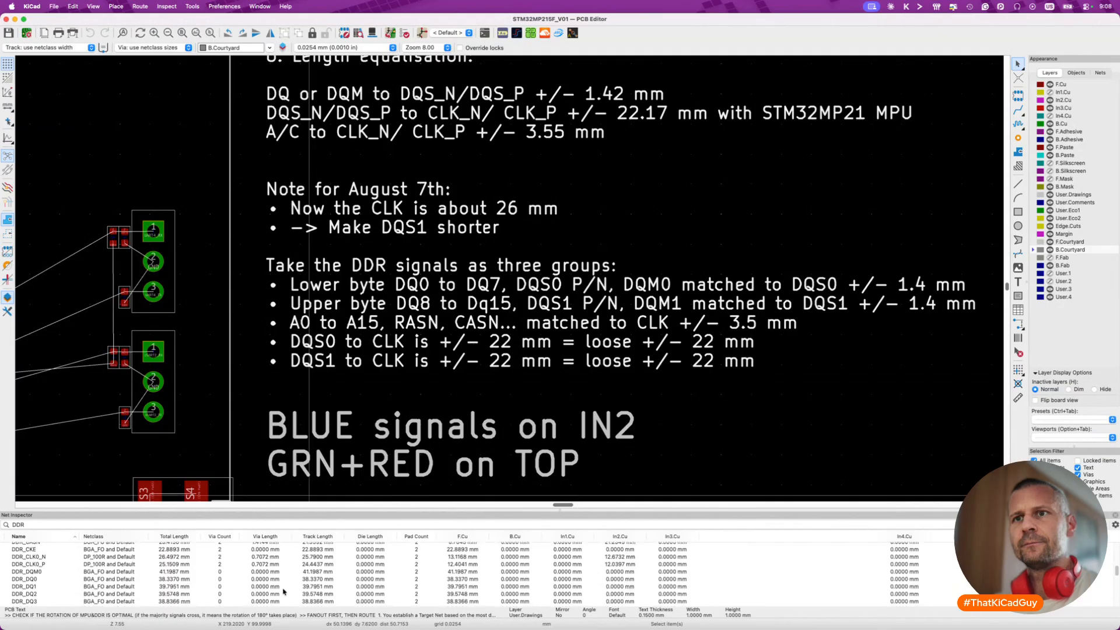
scroll(284, 592, "down", 6)
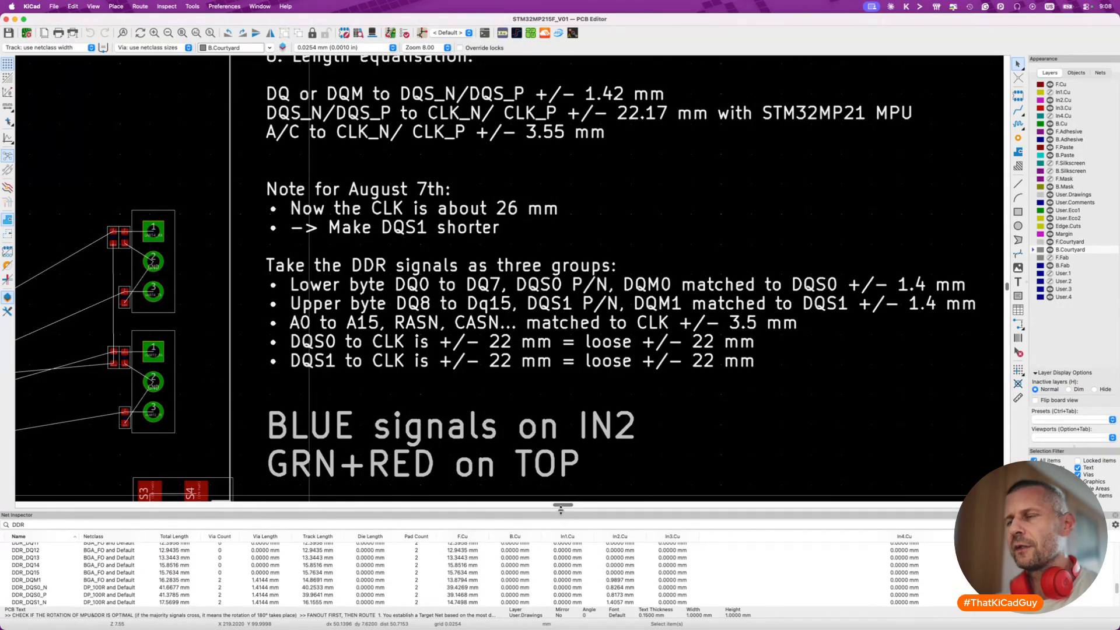
left_click_drag(561, 505, 562, 502)
left_click_drag(565, 407, 563, 278)
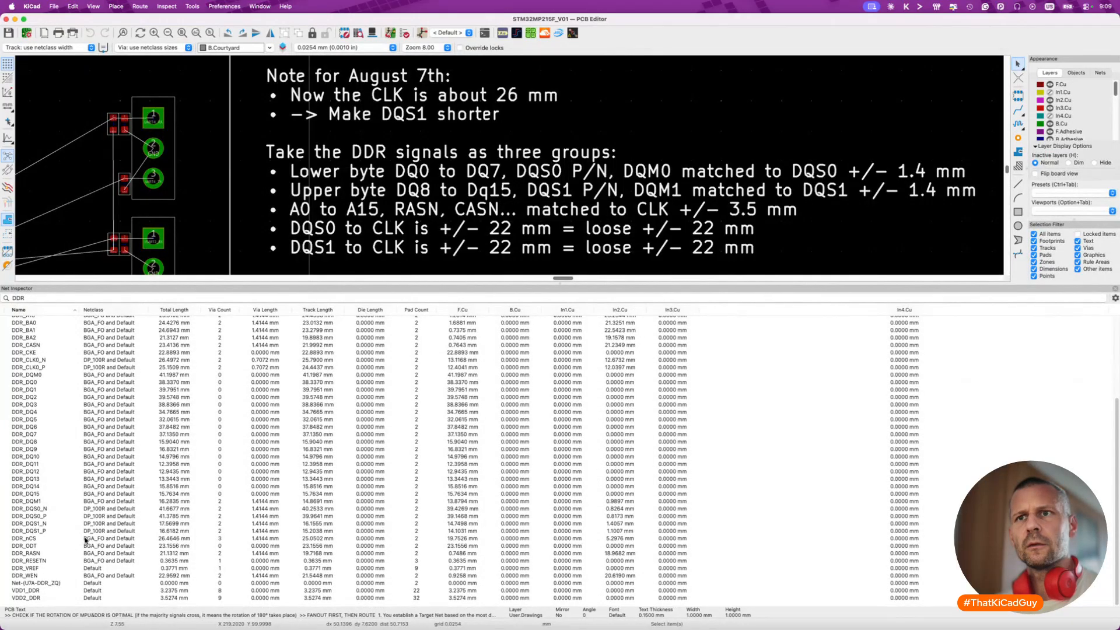
Compare the total lengths of the DDR_DQS0 and DDR_DQS1 strobe nets against the matching rules.
left_click(42, 509)
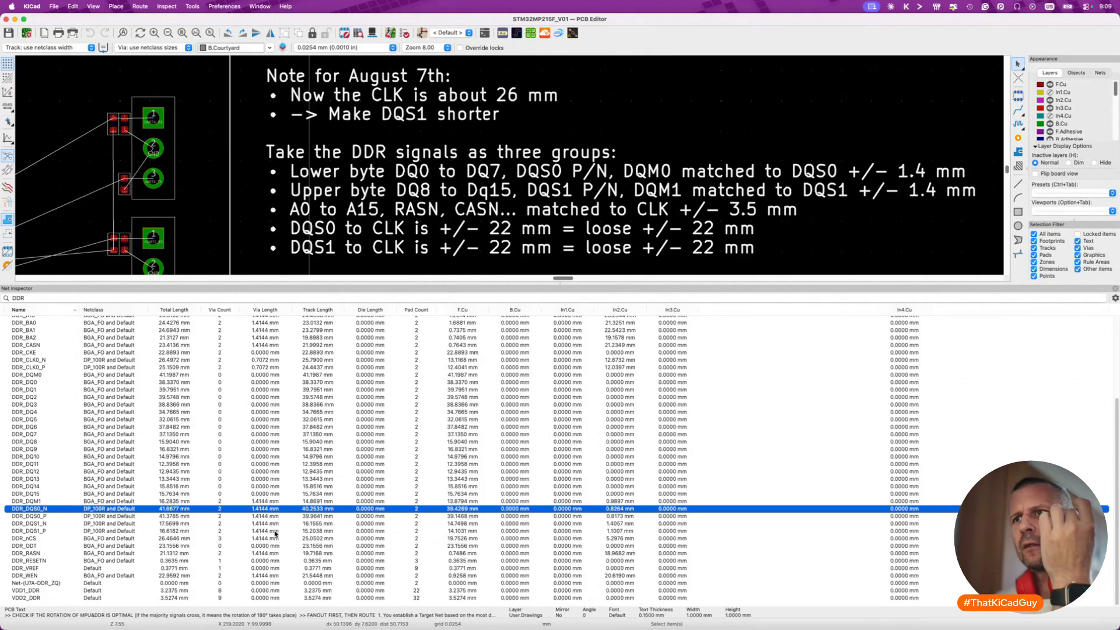
left_click(46, 523)
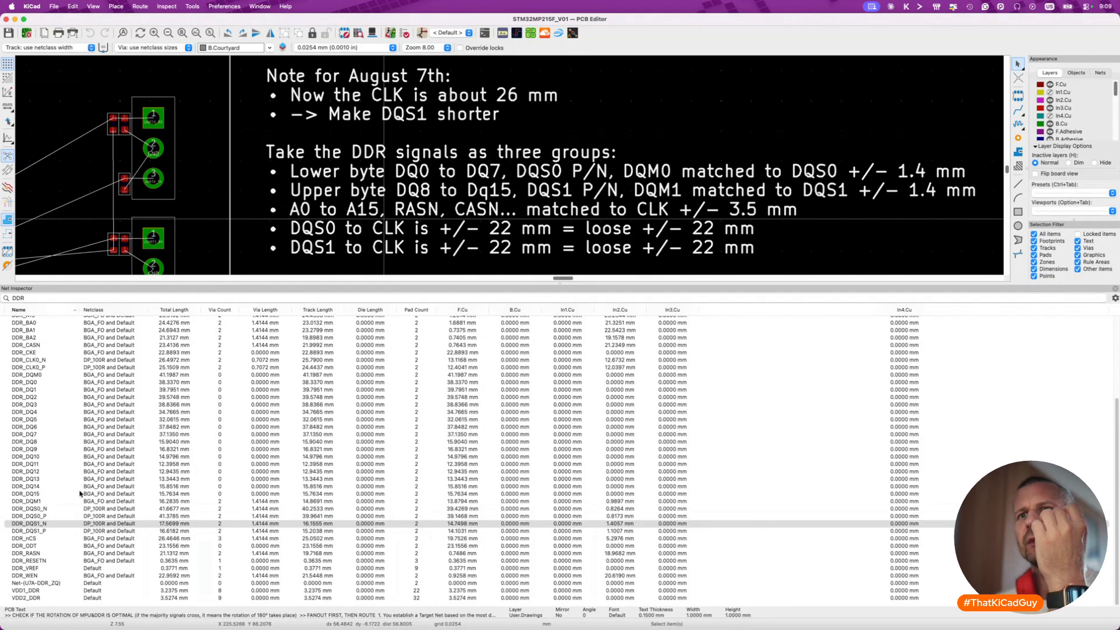
left_click(49, 515)
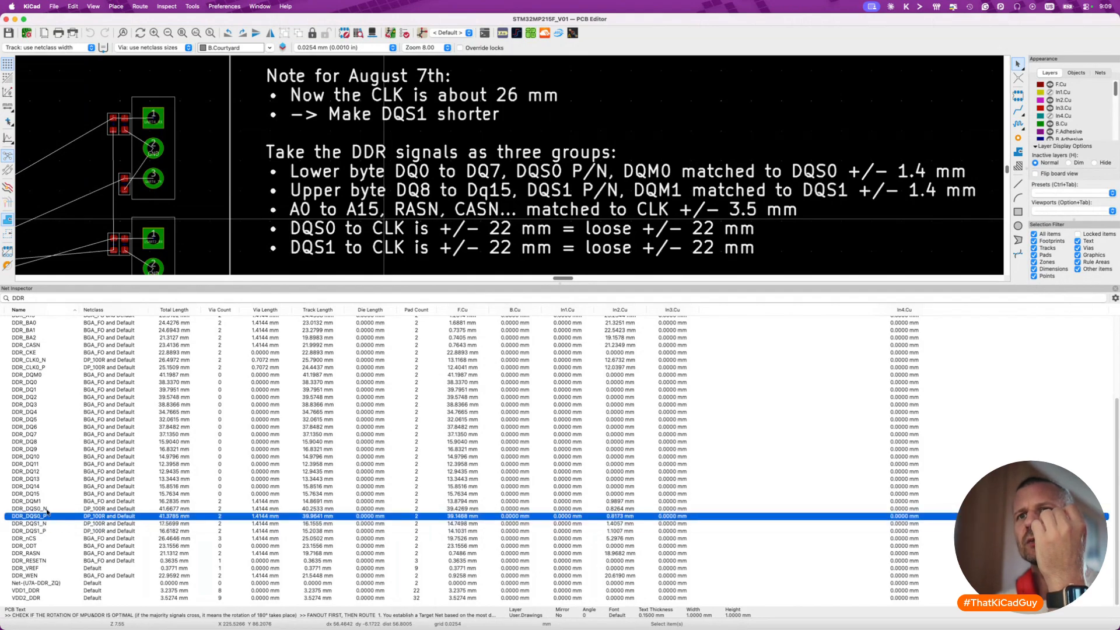
left_click(47, 508)
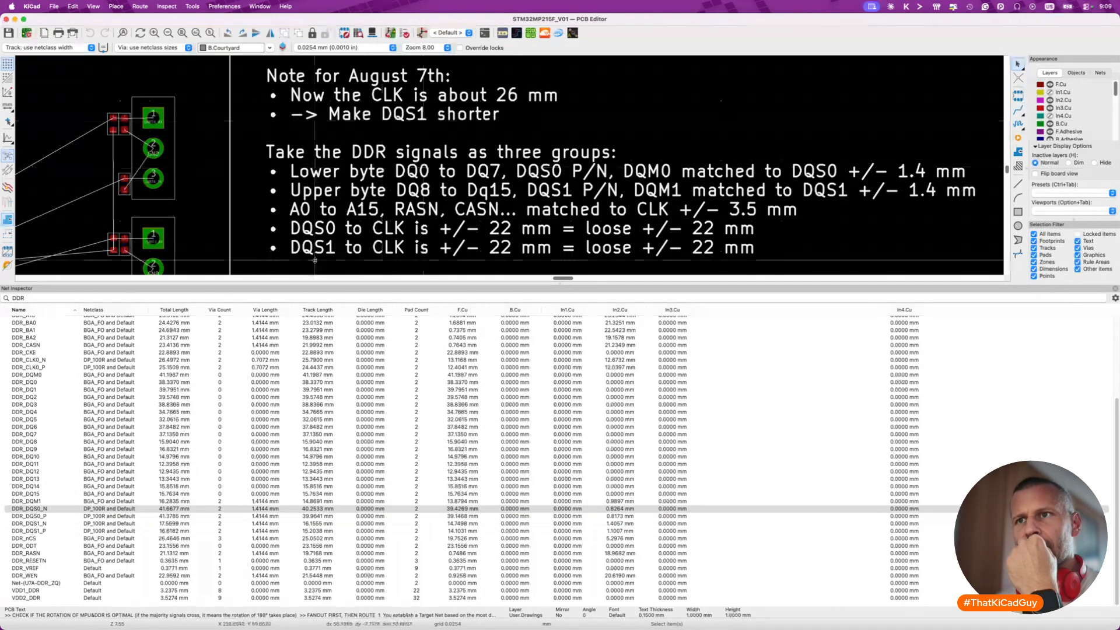
left_click(161, 523)
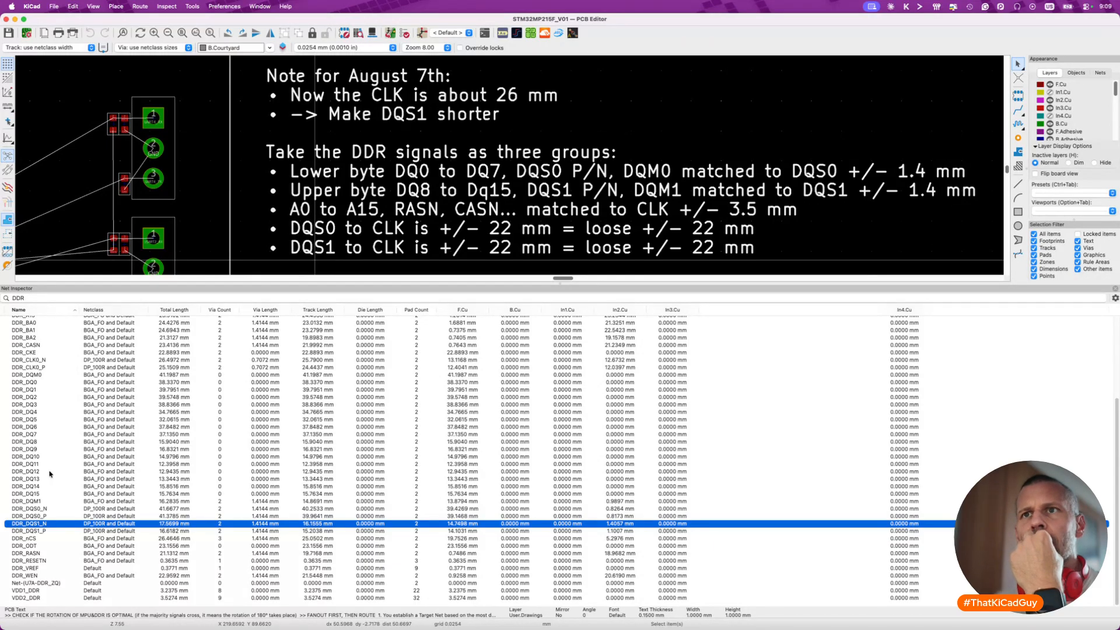
Compare the lengths of DDR_DQ8 to DDR_DQ15 and DDR_DQM1 with DDR_DQS1_N, and close the Net Inspector.
left_click(32, 443)
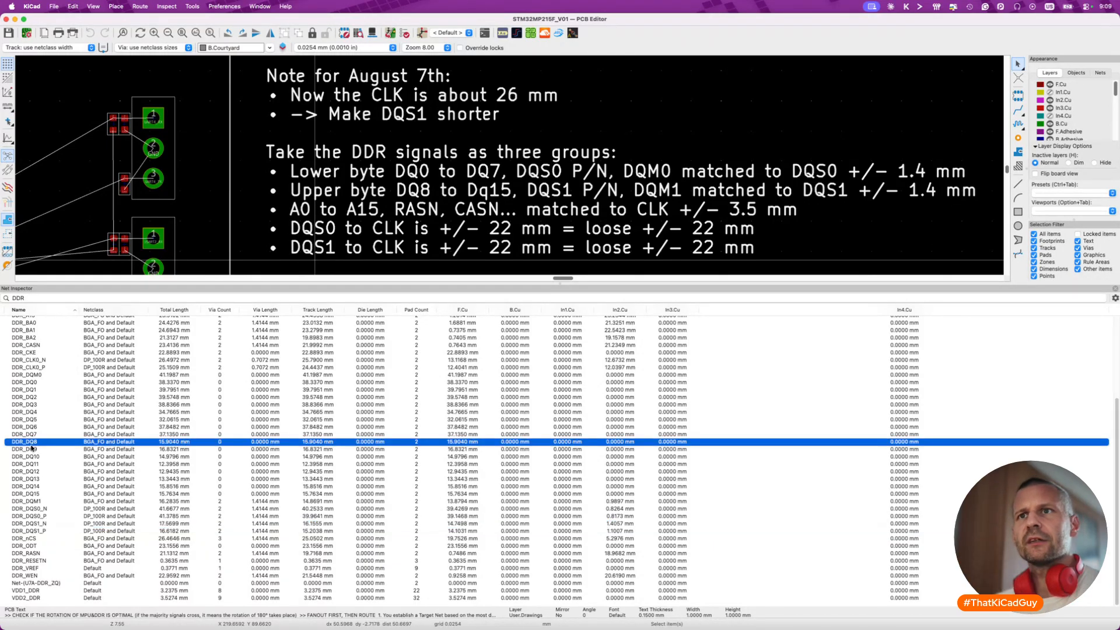
left_click(37, 494, "shift")
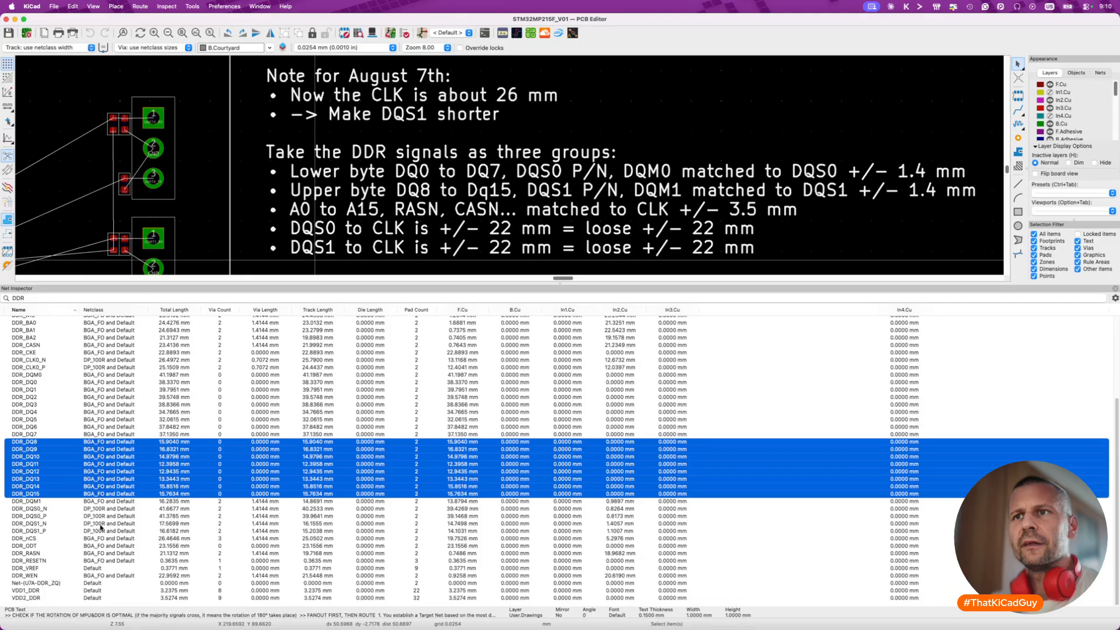
left_click(100, 524)
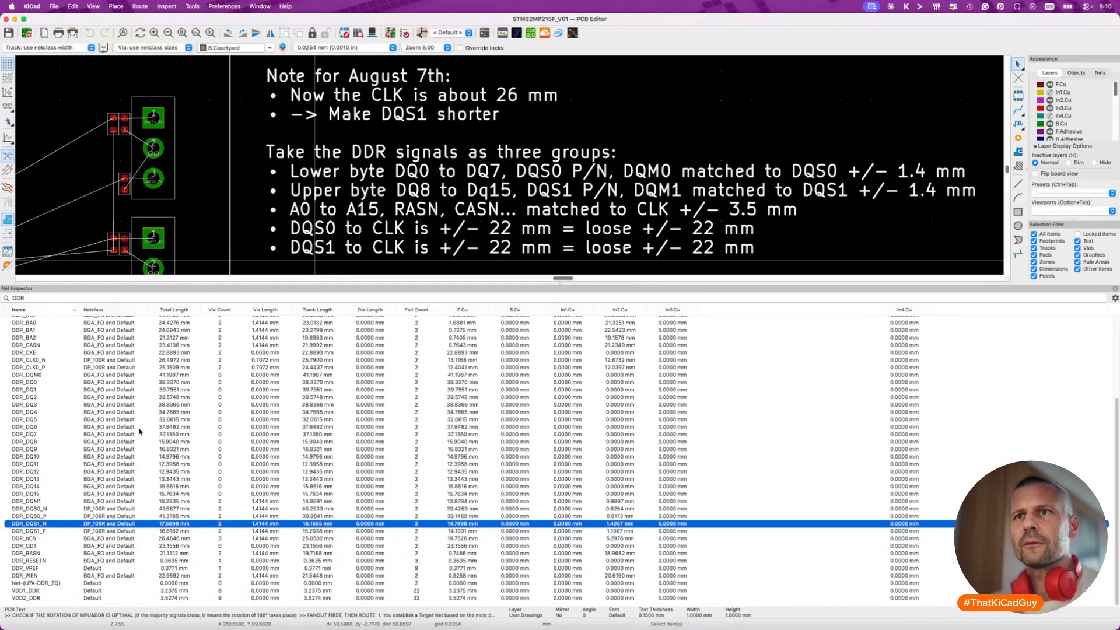
left_click(76, 449)
left_click(72, 442)
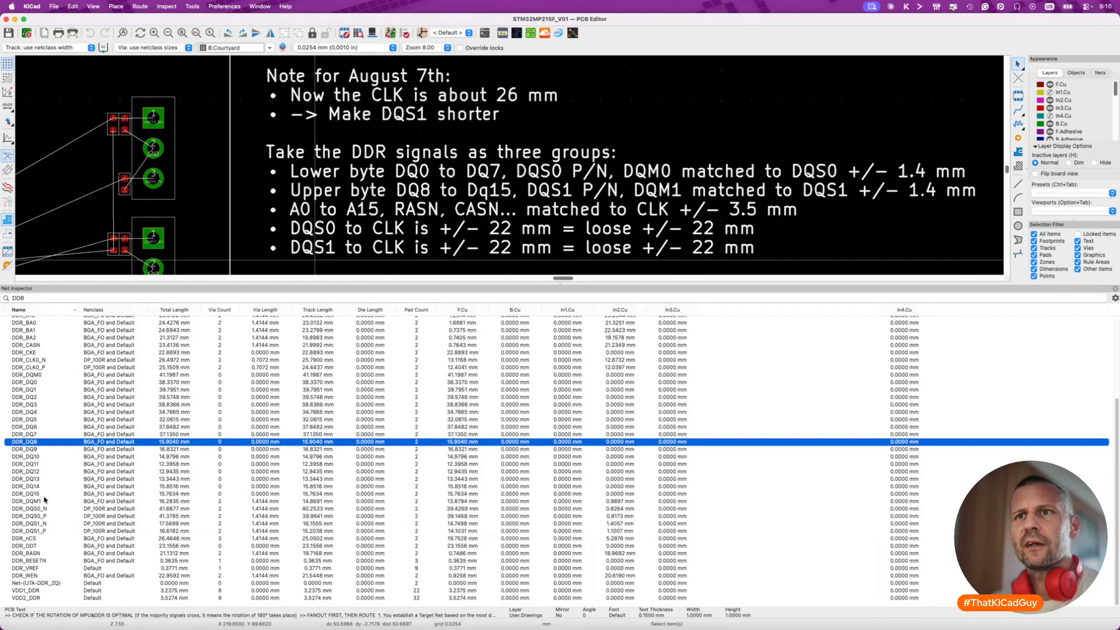
left_click(44, 494)
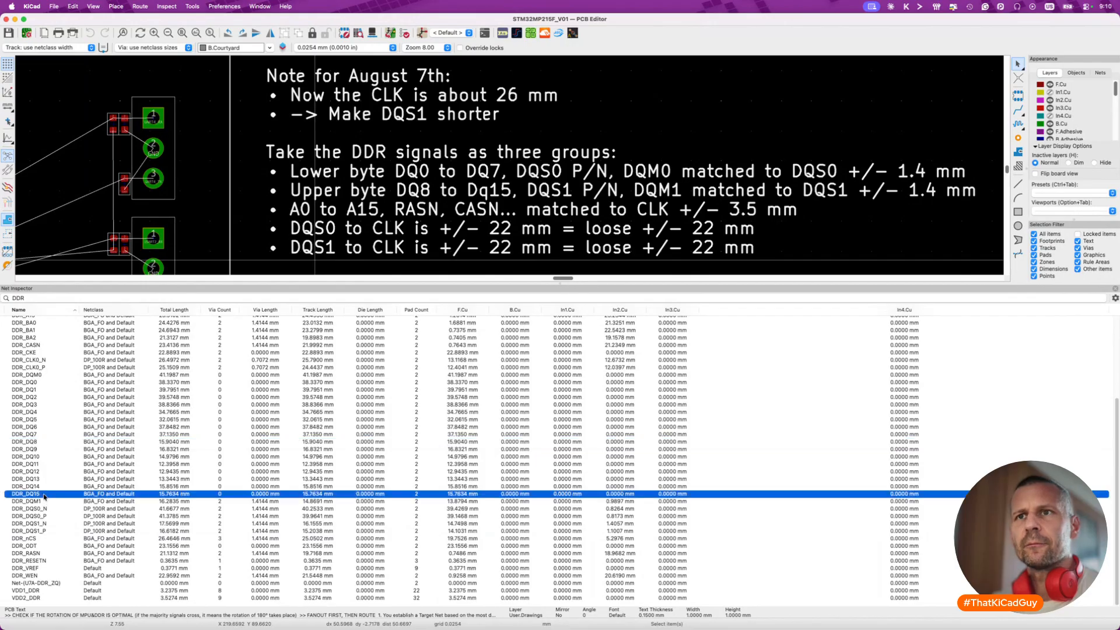
left_click(47, 442, "shift")
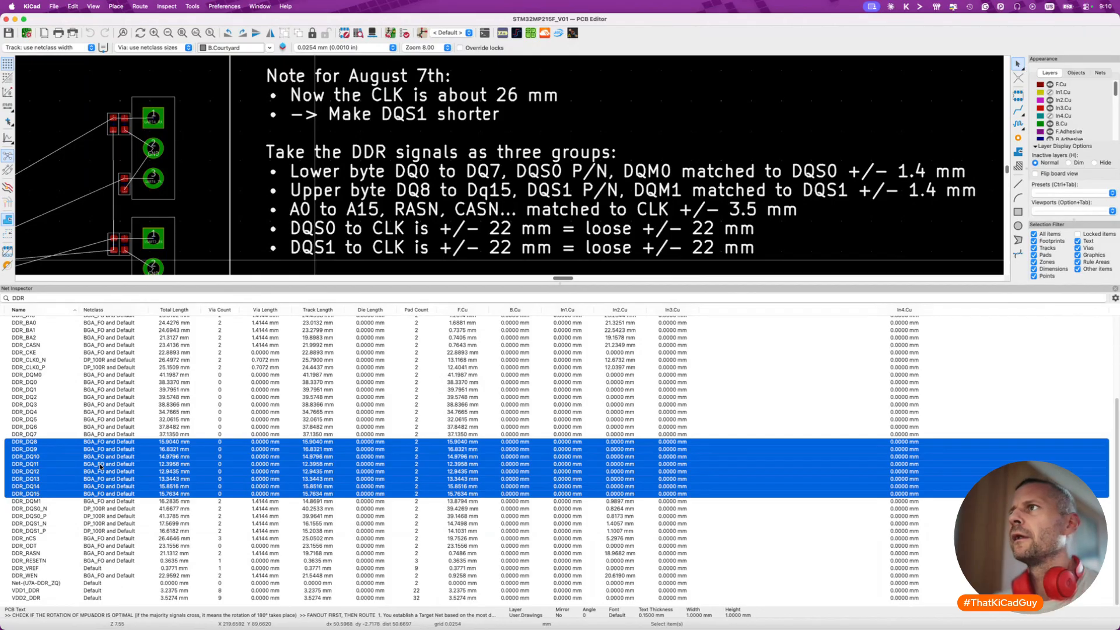
left_click(100, 504, "shift")
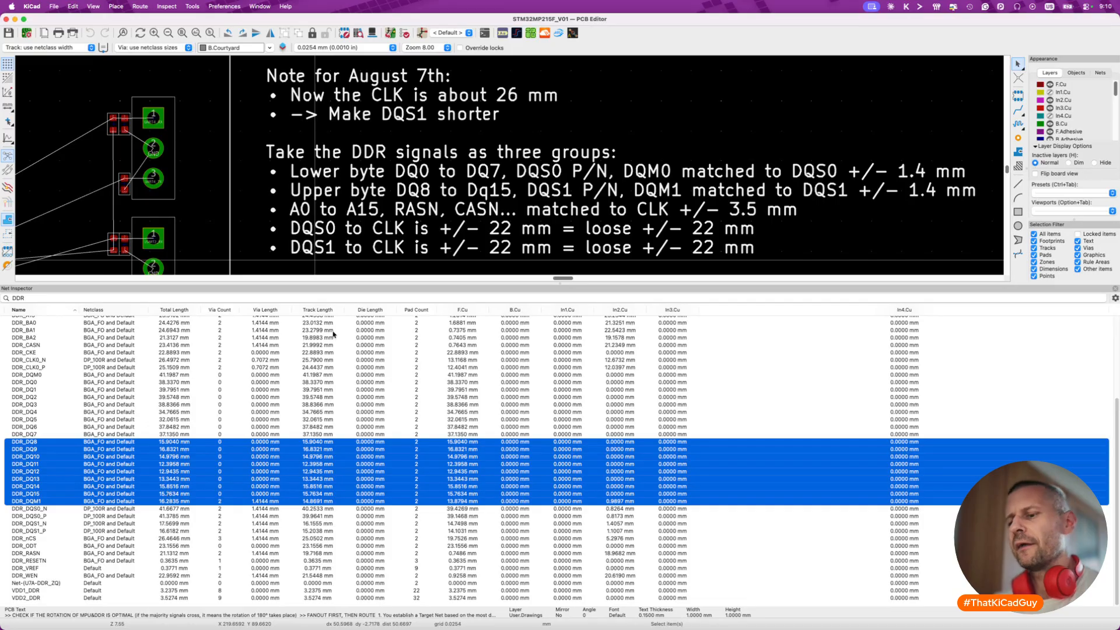
key("super+shift+i")
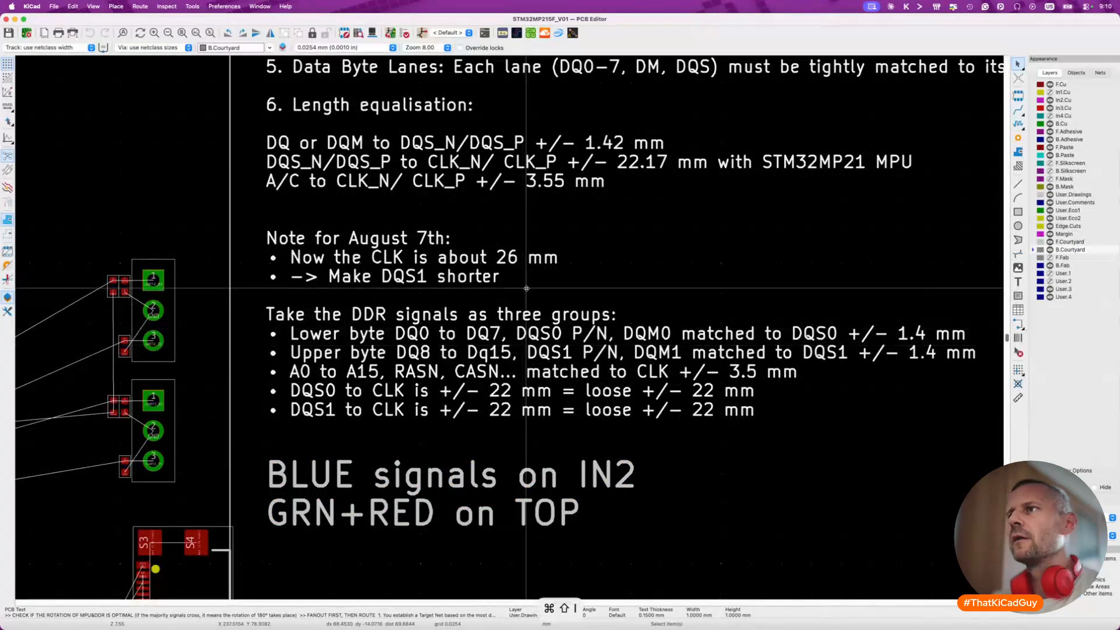
Return to the DDR routing, make F.Cu the active layer and dim the inactive layers.
scroll(526, 288, "up", 3)
scroll(526, 289, "left", 10)
scroll(526, 288, "down", 4)
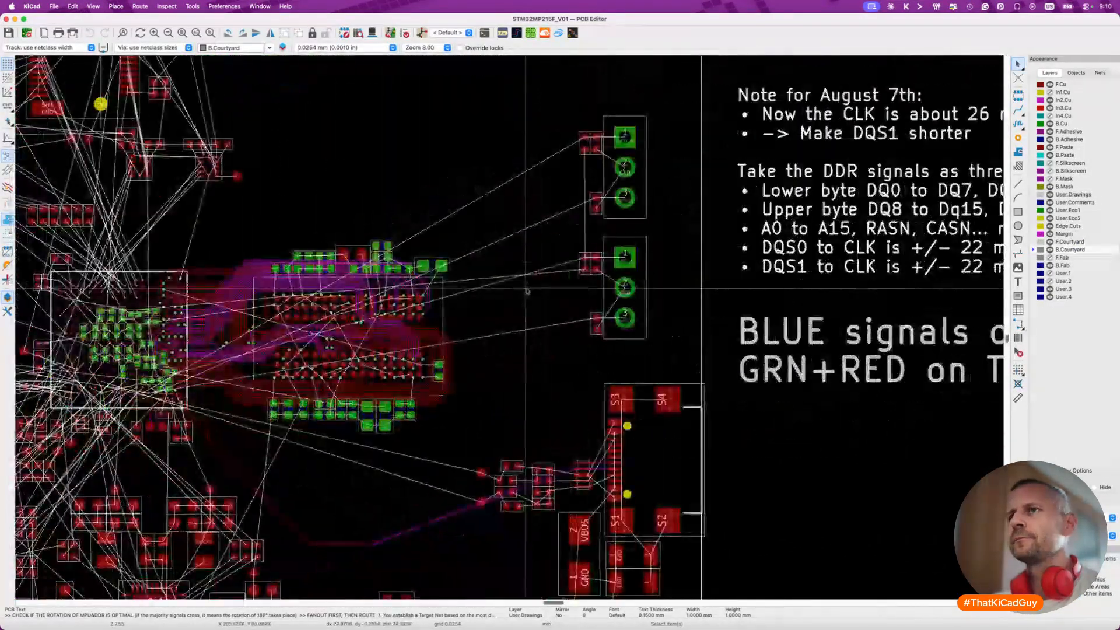
scroll(526, 288, "left", 2)
scroll(317, 309, "up", 5)
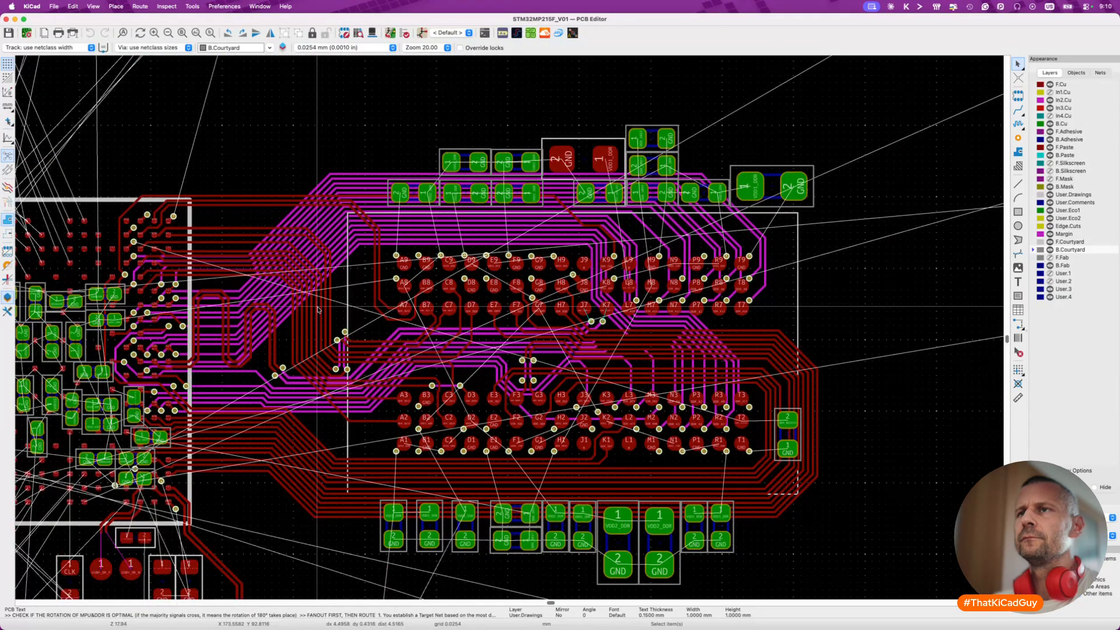
scroll(170, 186, "up", 3)
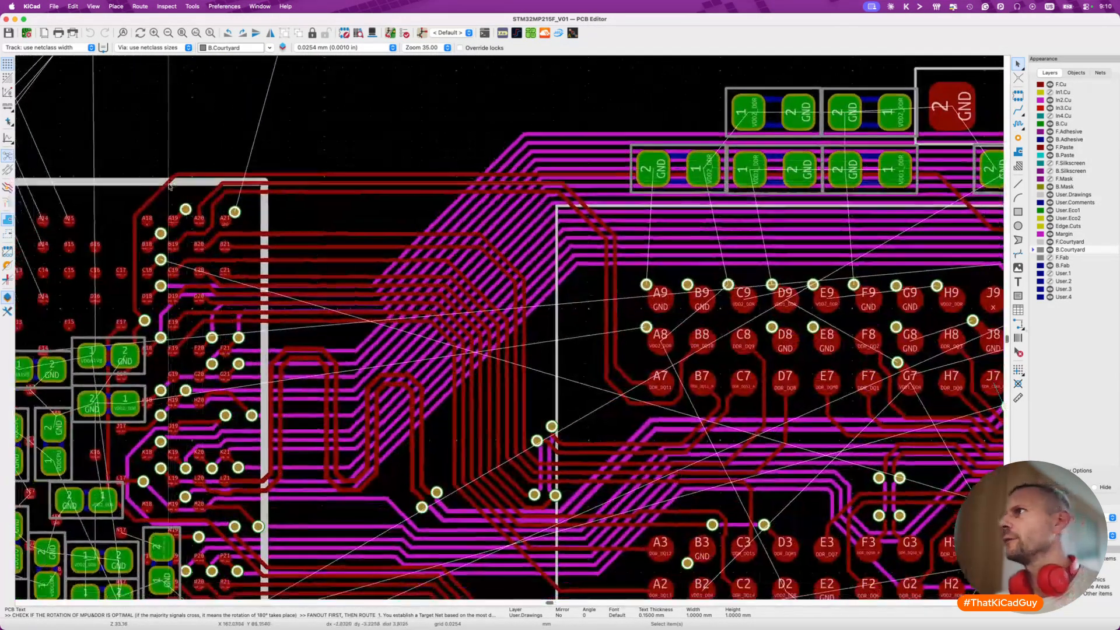
middle_click_drag(170, 186, 195, 166)
key("Page_Up")
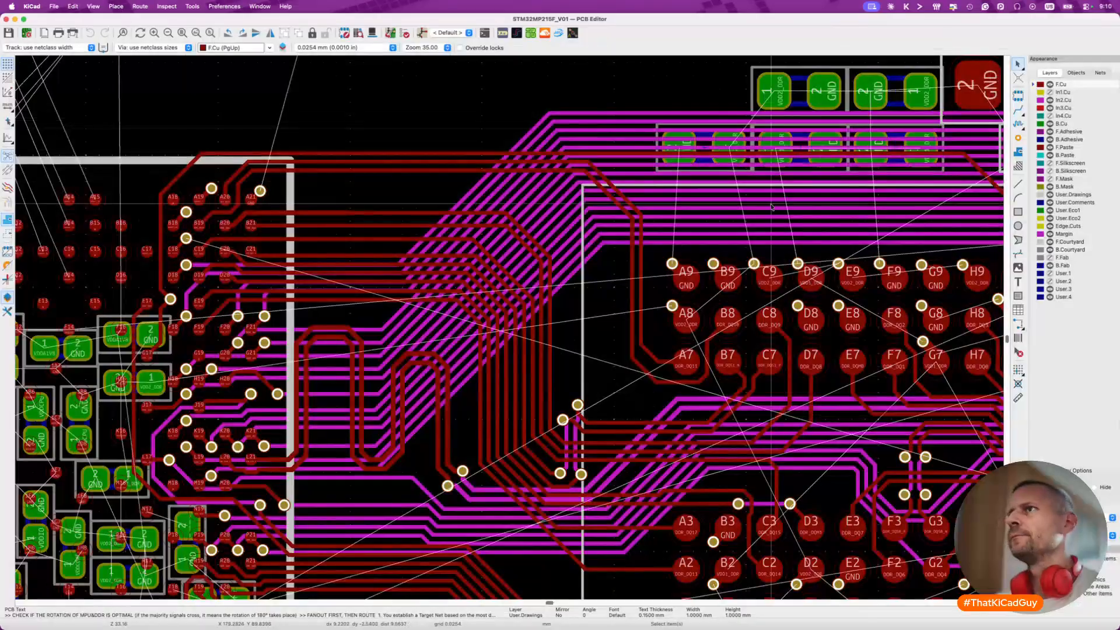
key("h")
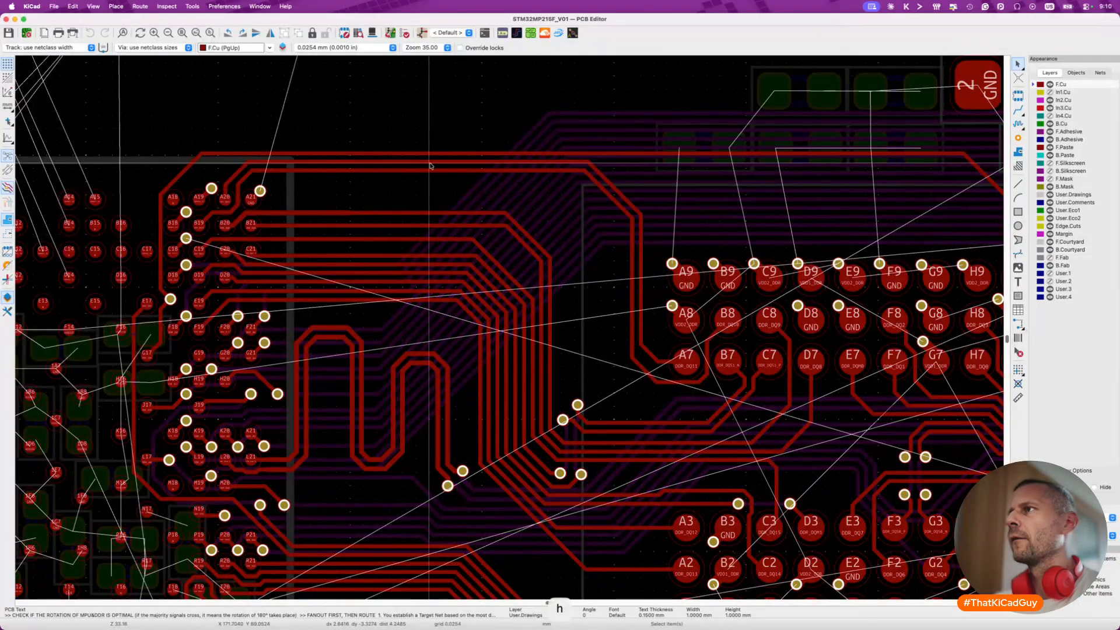
Break the DDR_CKE track on F.Cu just outside the processor and delete the straight segment on the memory side.
scroll(429, 166, "down", 3)
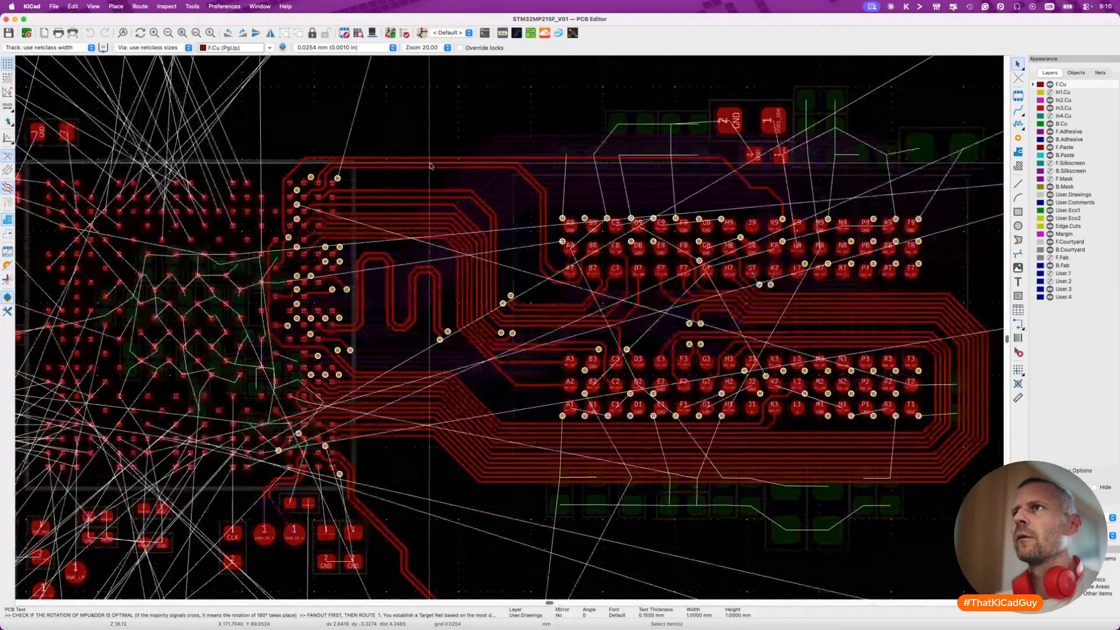
scroll(430, 166, "up", 3)
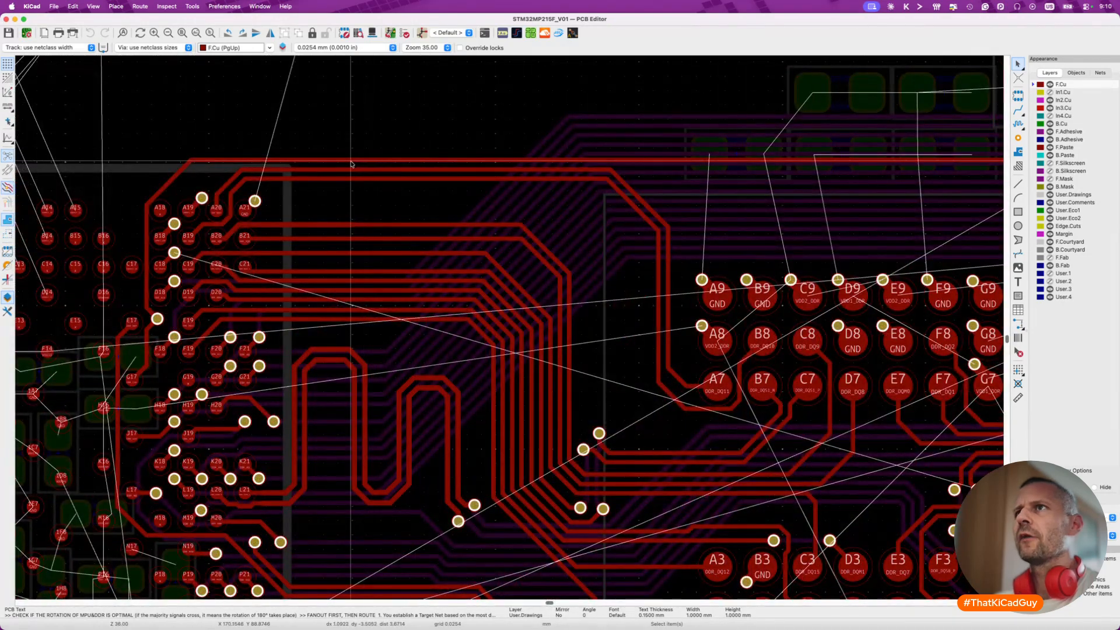
left_click(351, 160)
right_click(351, 160)
left_click(360, 254)
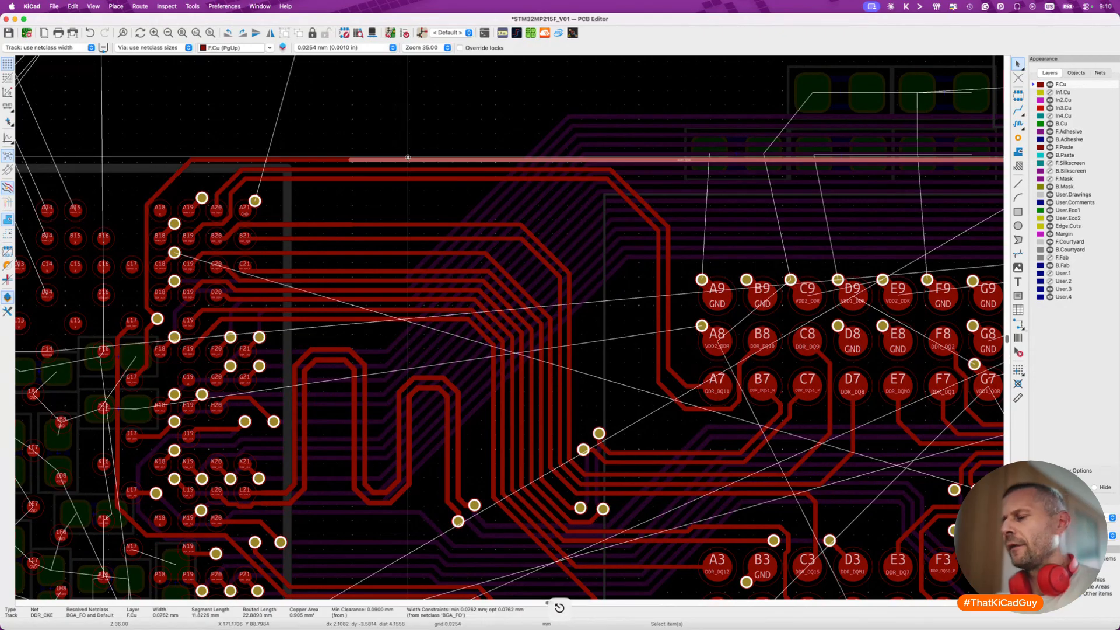
key("Delete")
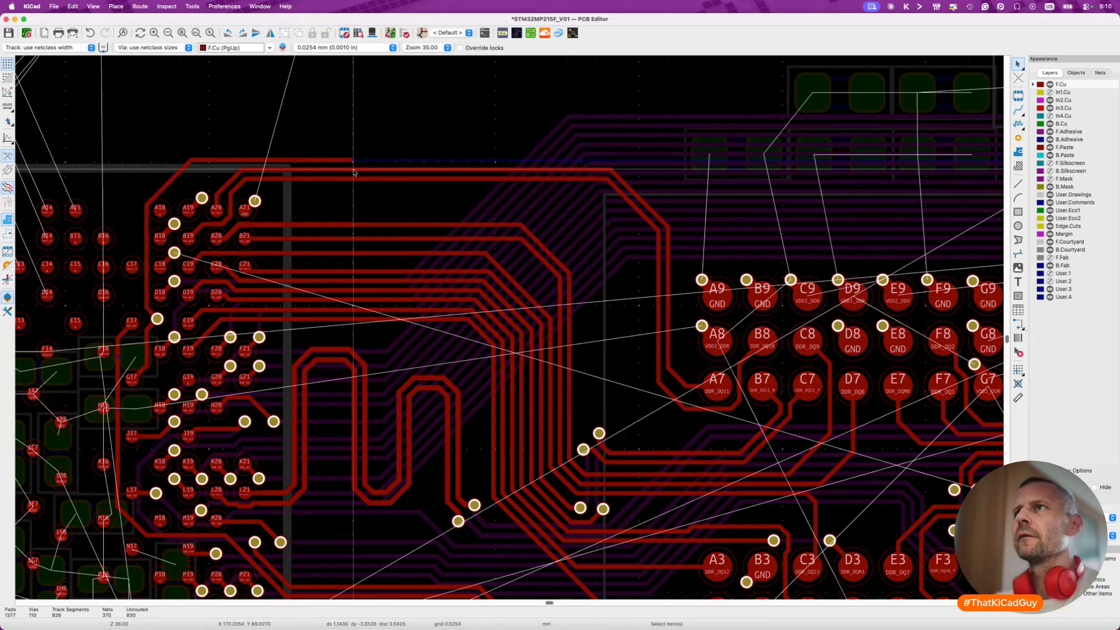
Break the DDR_DQ11, DDR_DQ10 and DDR_DQ9 tracks just outside the processor and delete their straight segments on the memory side.
right_click(354, 171)
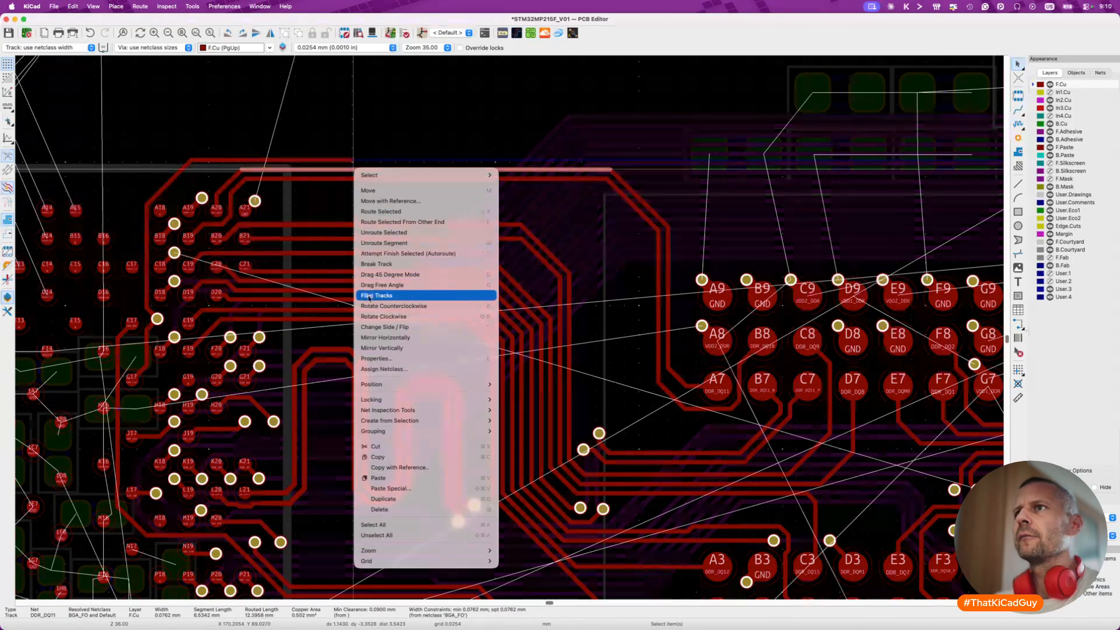
left_click(370, 263)
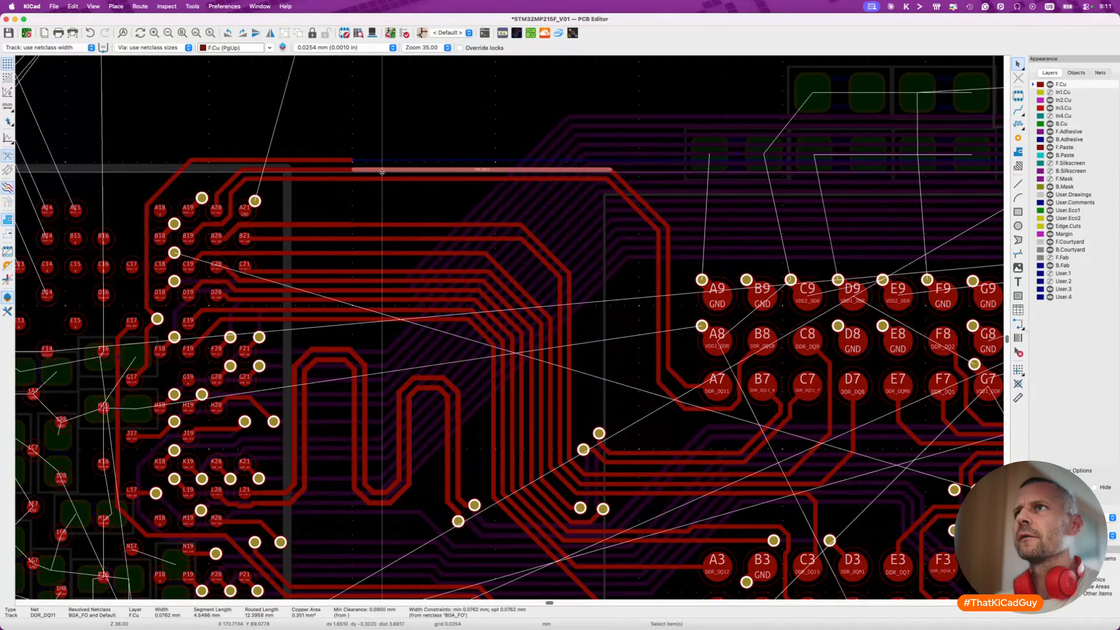
right_click(354, 178)
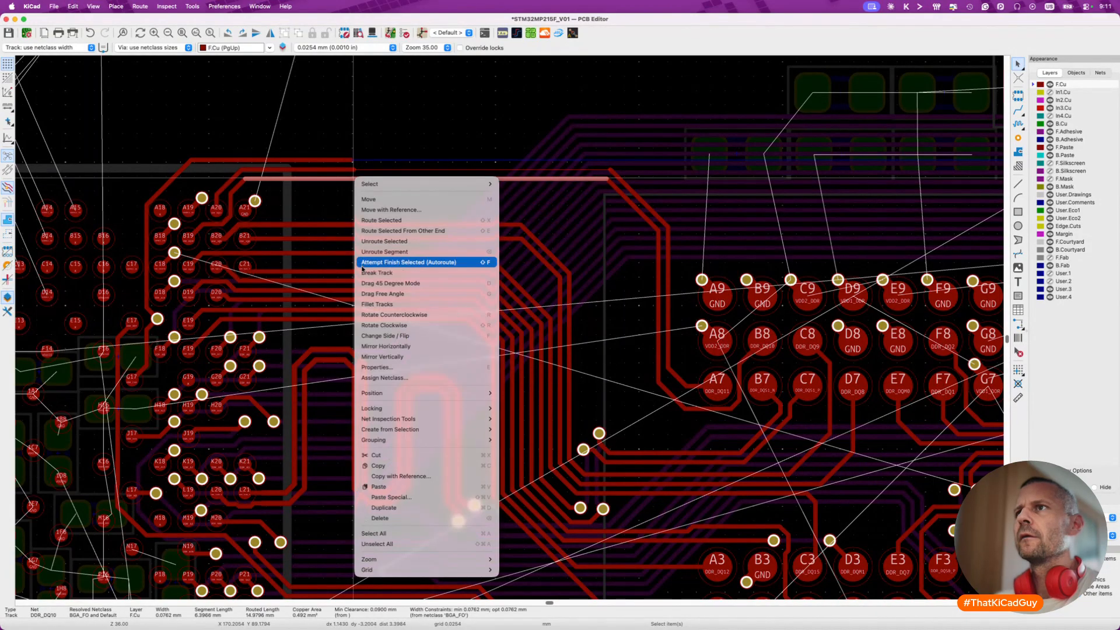
left_click(363, 263)
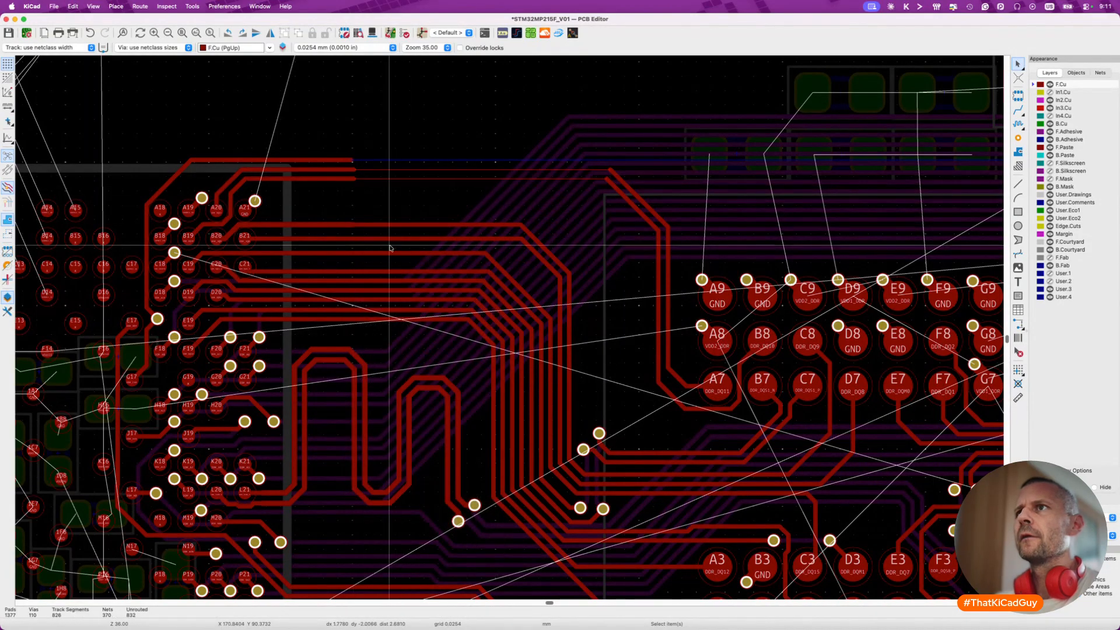
scroll(390, 248, "down", 2)
key("Delete")
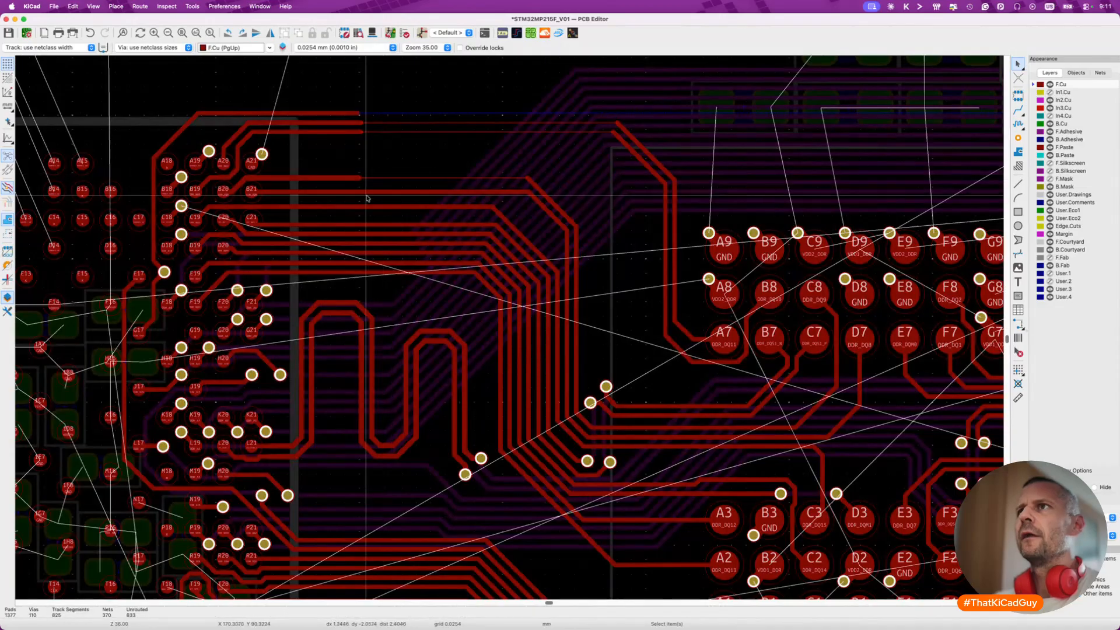
Compare the track widths of the remaining DDR_DQ9 and DDR_DQ10 escape segments near the processor.
scroll(338, 164, "up", 3)
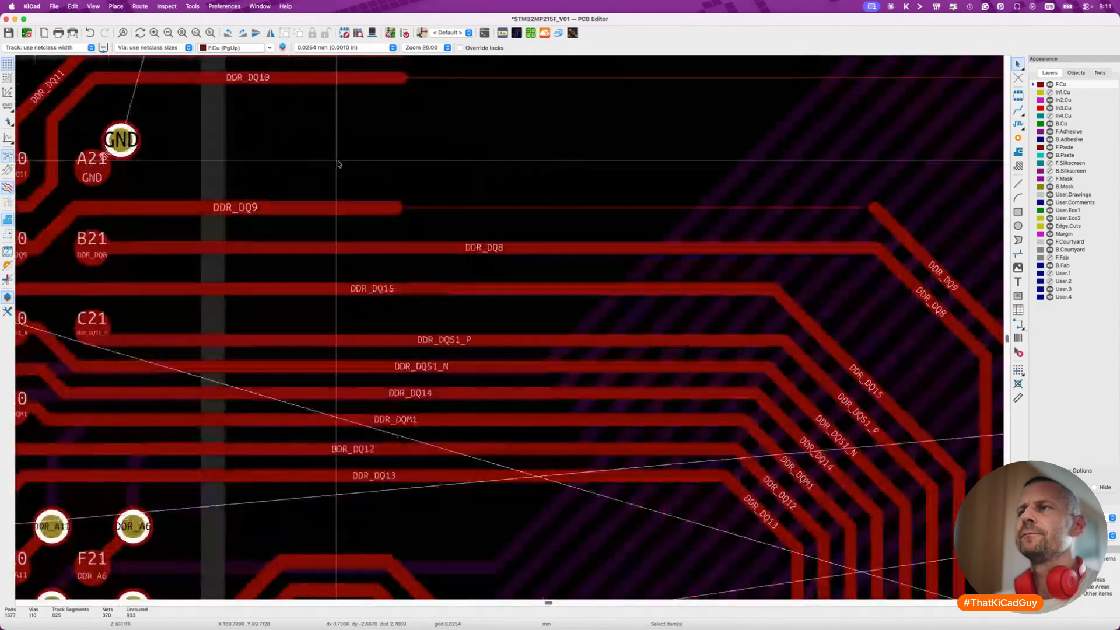
scroll(364, 220, "down", 2)
scroll(363, 221, "down", 3)
left_click(357, 211)
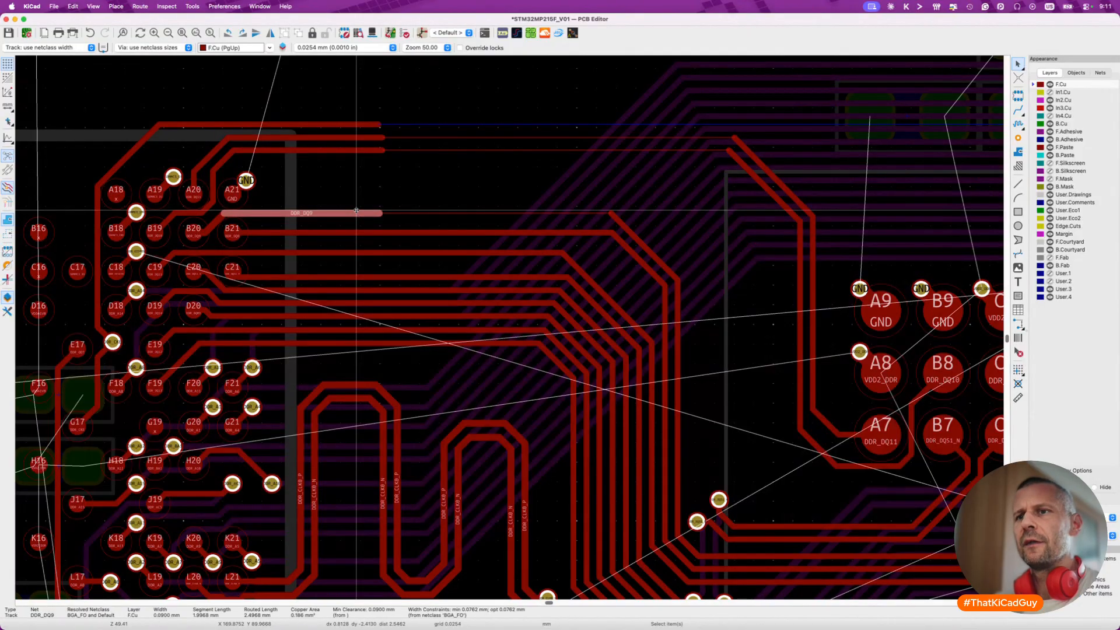
left_click(356, 151)
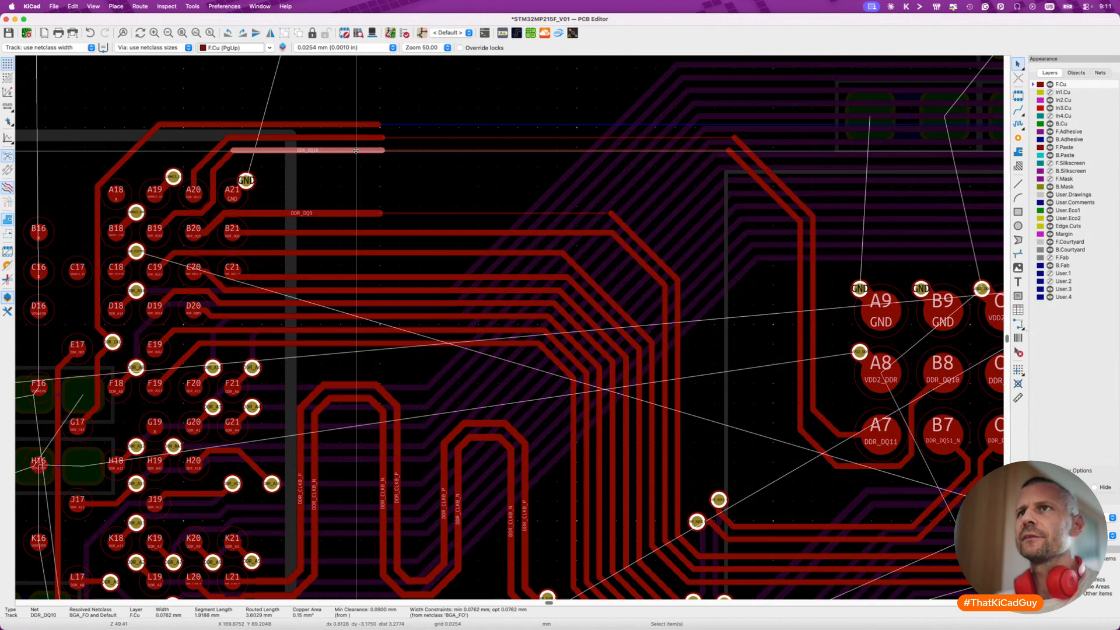
scroll(221, 176, "up", 3)
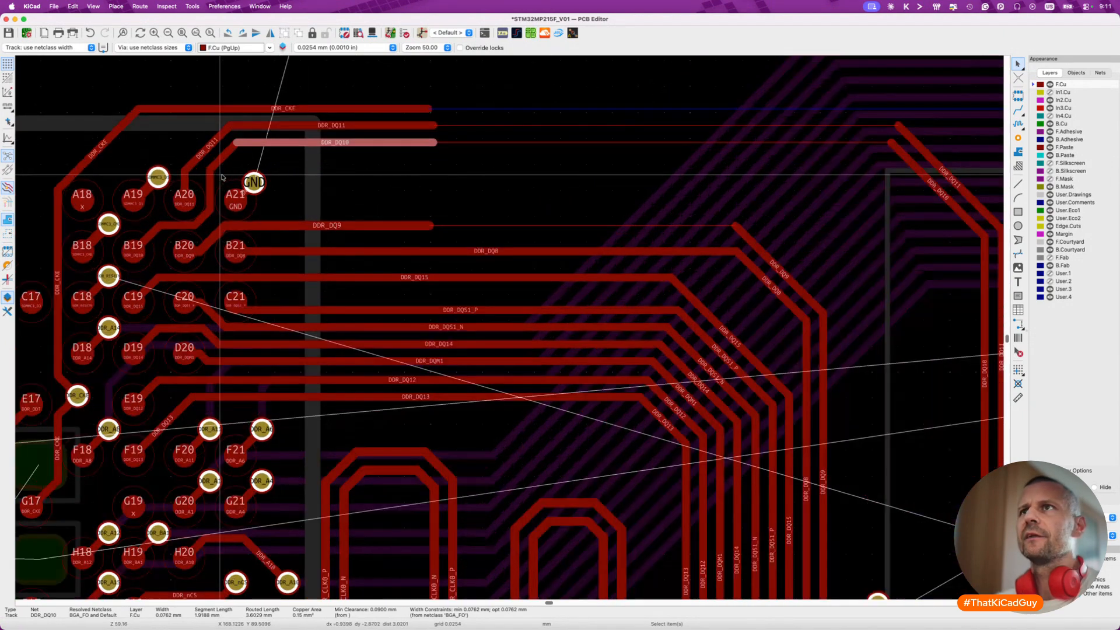
left_click(115, 264)
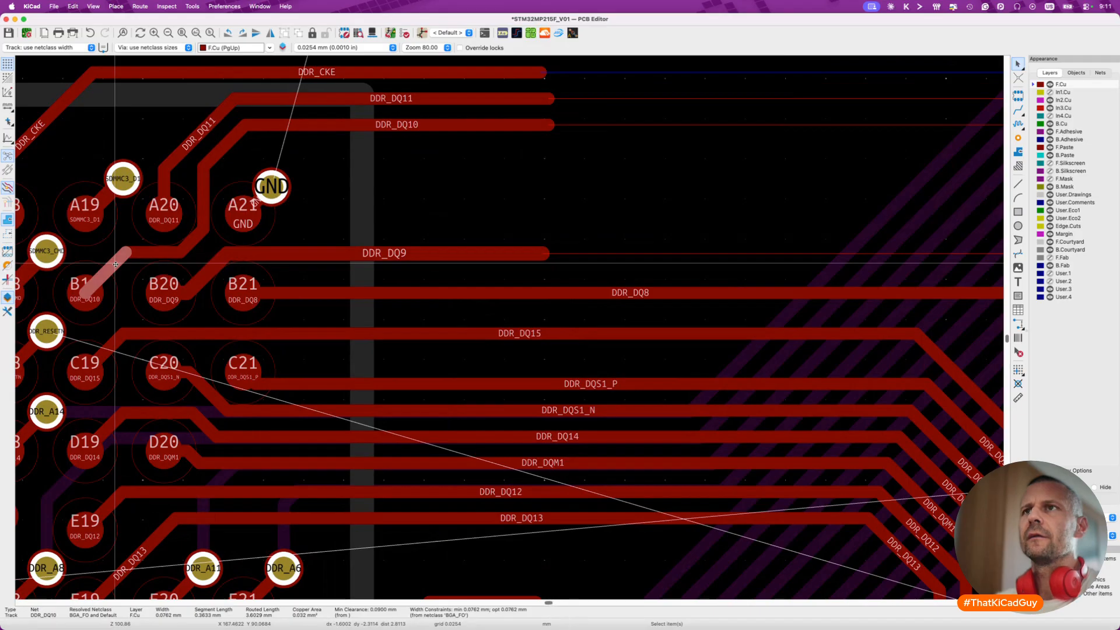
scroll(208, 204, "up", 2)
scroll(219, 167, "up", 3)
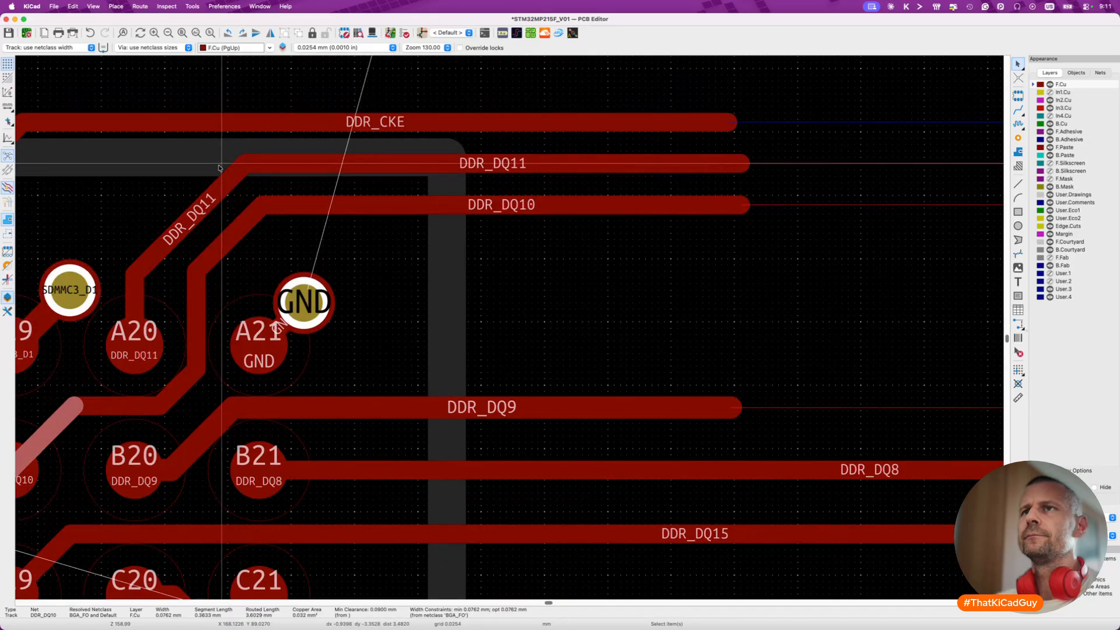
Delete the diagonal and straight DDR_DQ11 segments above ball A20 and start rerouting the net with a 0.090 mm track.
left_click(214, 199)
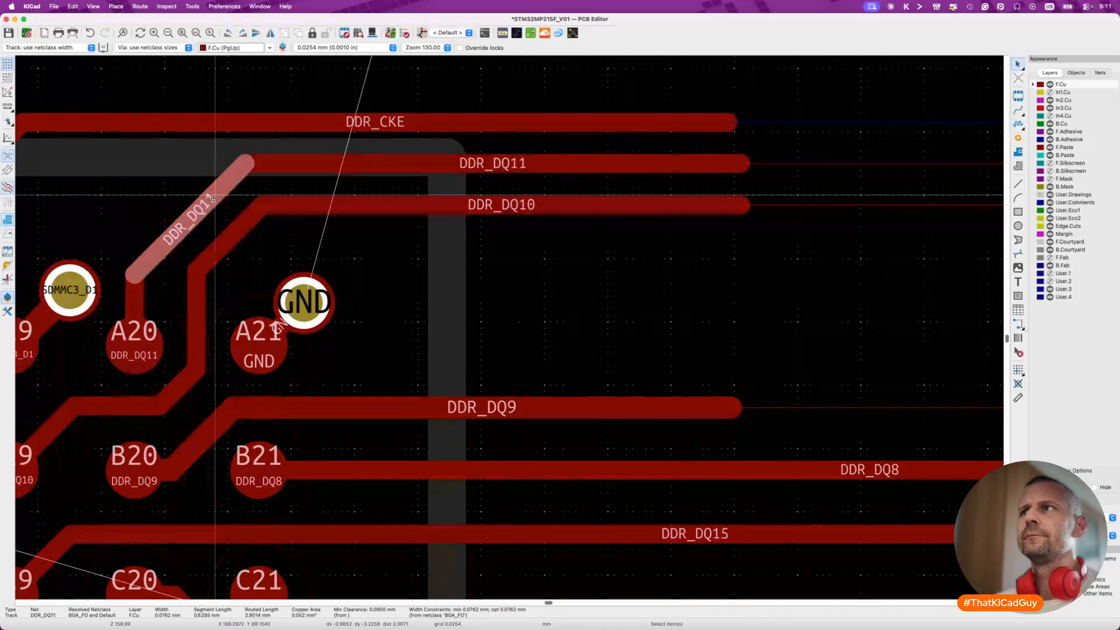
key("Delete")
left_click(326, 164)
key("Delete")
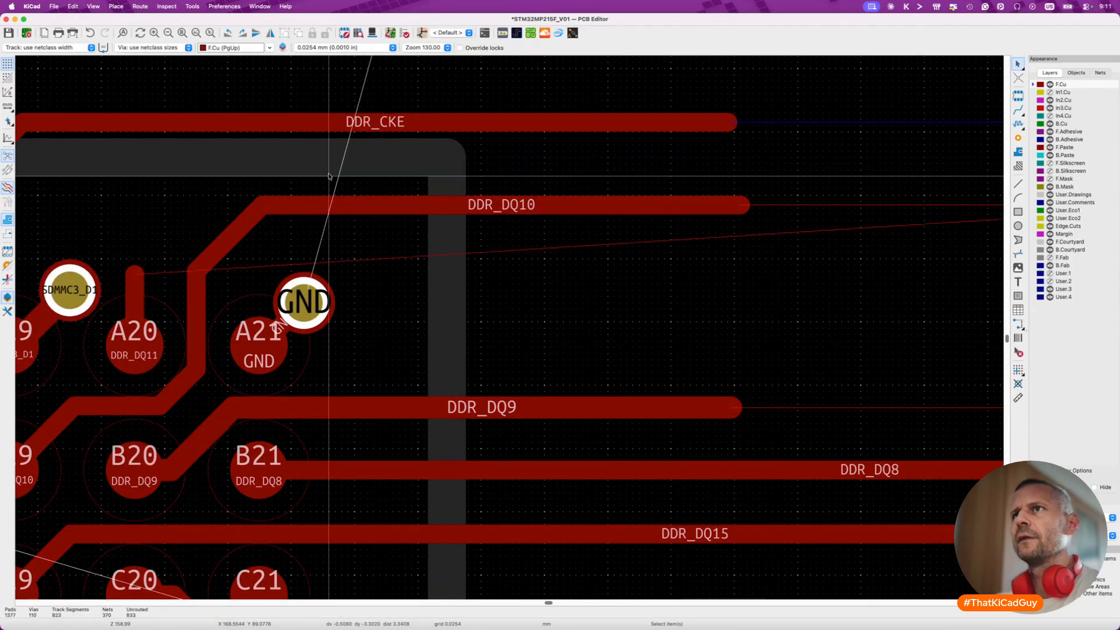
key("x")
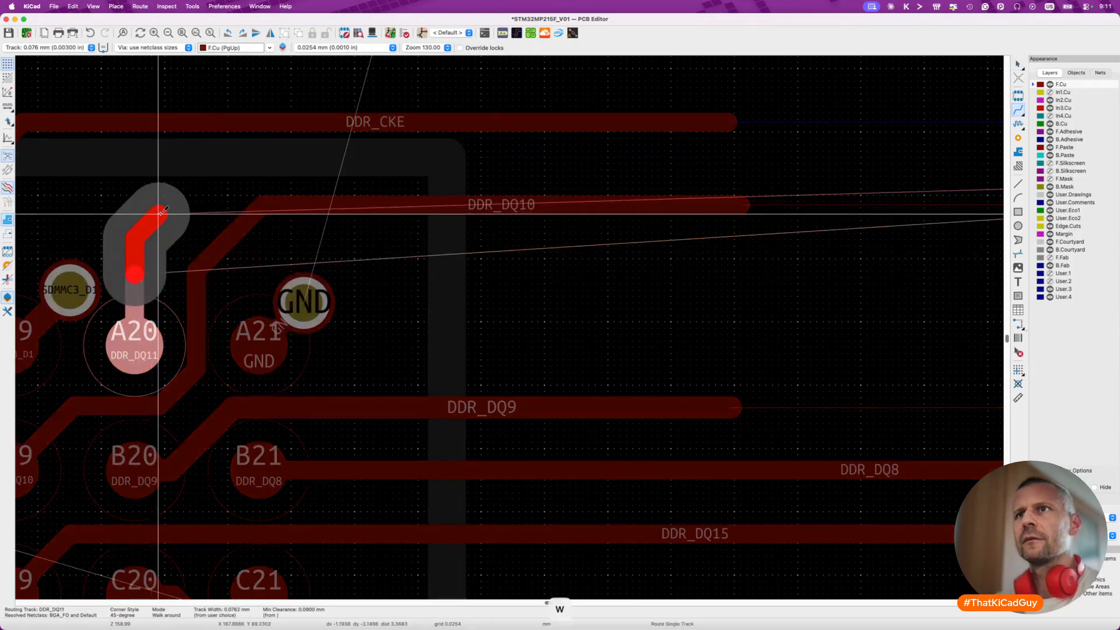
key("w")
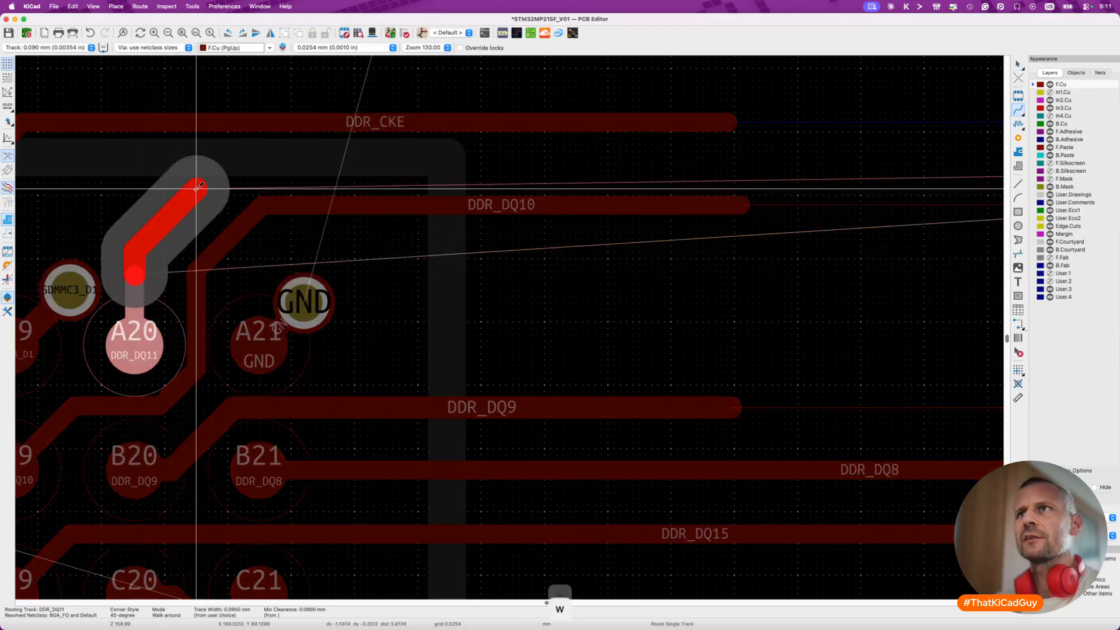
double_click(405, 134)
key("Escape")
key("Escape")
Delete the DDR_CKE escape above ball A18 and reroute it at 0.090 mm, farther out and past the processor outline.
middle_click_drag(536, 133, 544, 136)
scroll(544, 138, "left", 10)
scroll(547, 227, "down", 3)
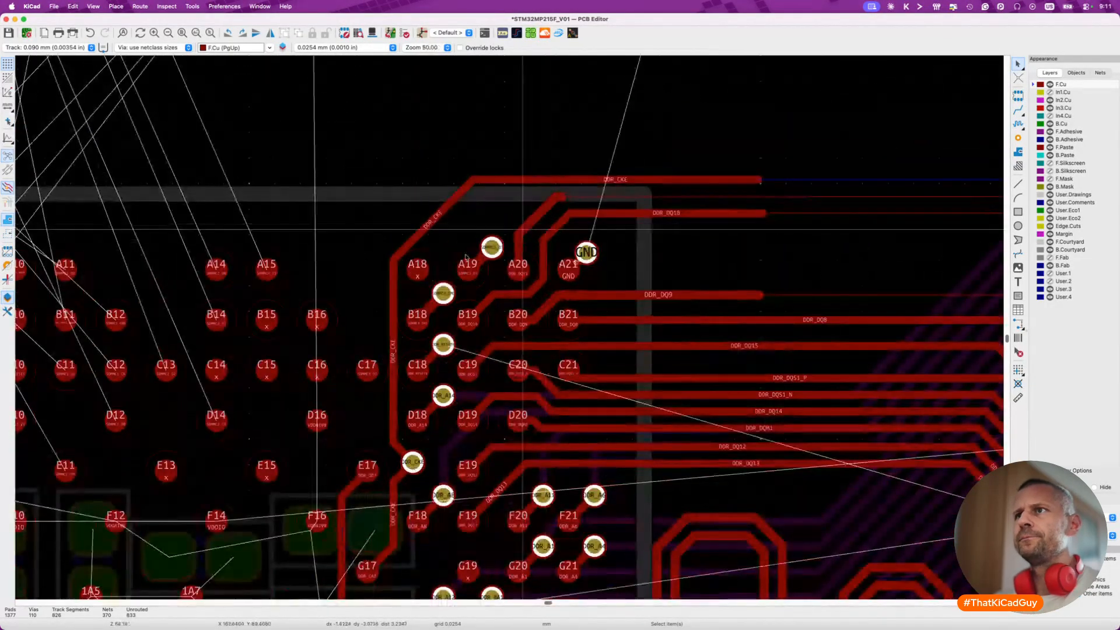
left_click(429, 233)
key("Delete")
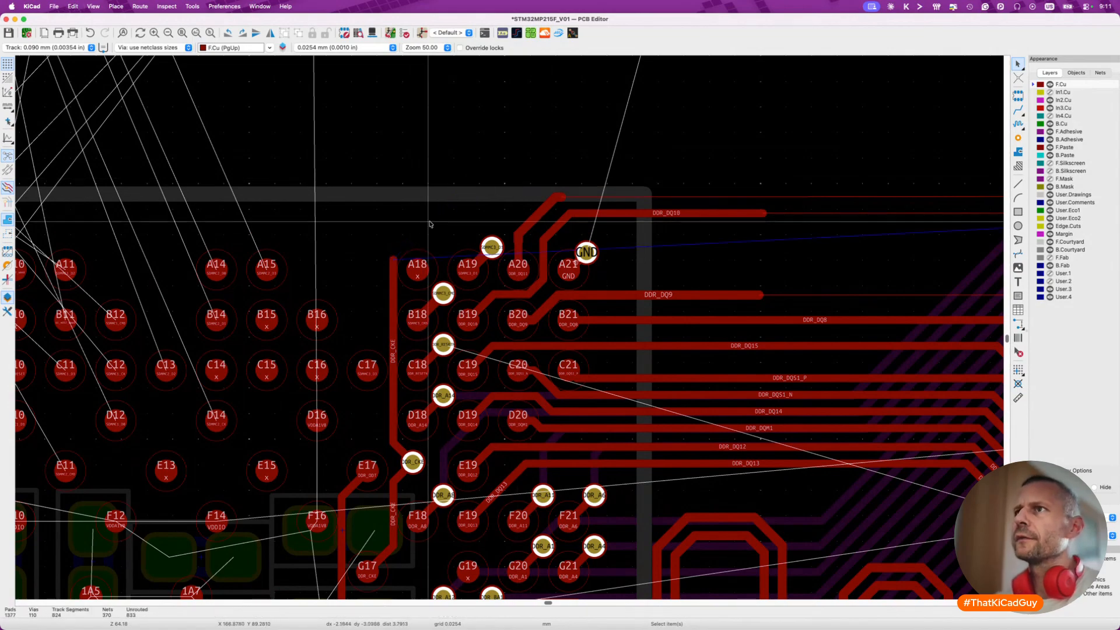
key("x")
key("w")
key("shift+w")
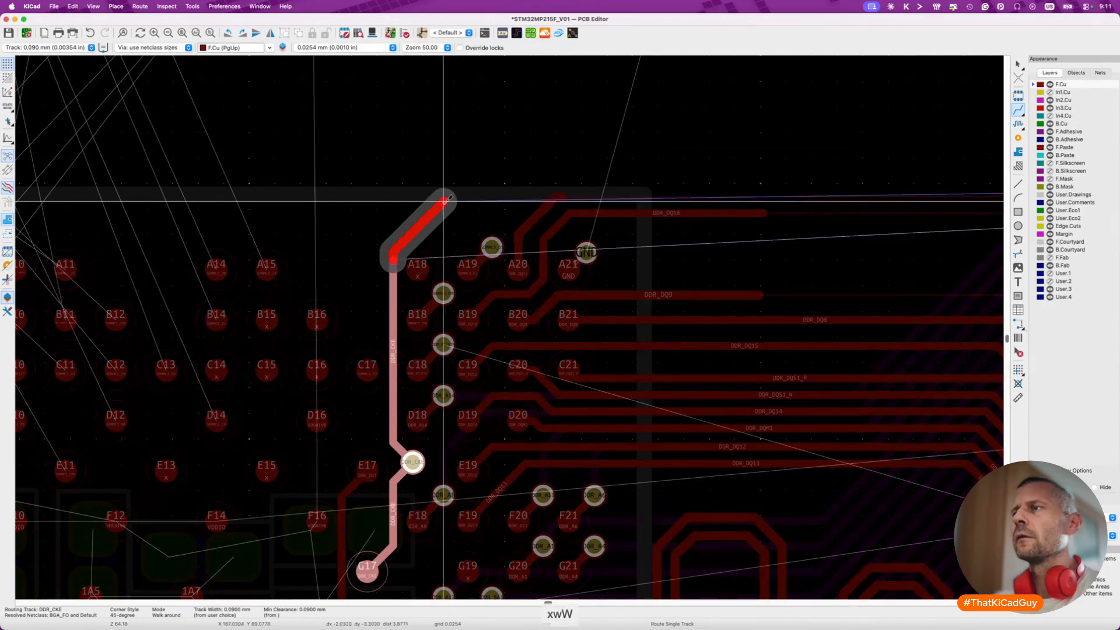
double_click(733, 135)
key("Escape")
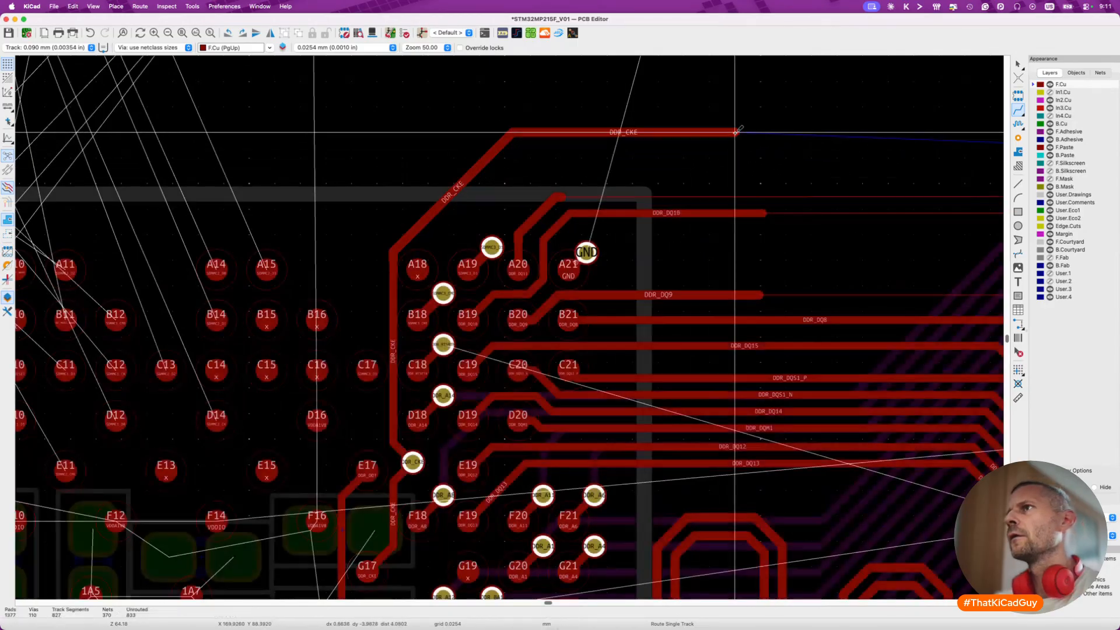
Pick the short DDR_DQ11 end stub and extend the 0.090 mm track so it ends in line with DDR_CKE.
left_click(556, 202)
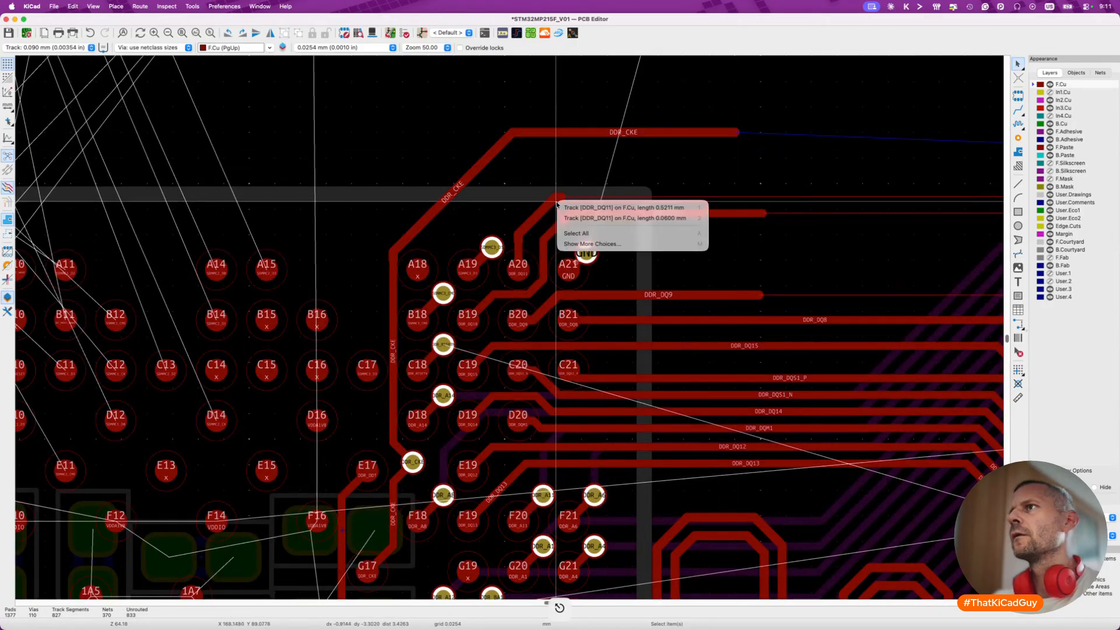
left_click(583, 219)
key("x")
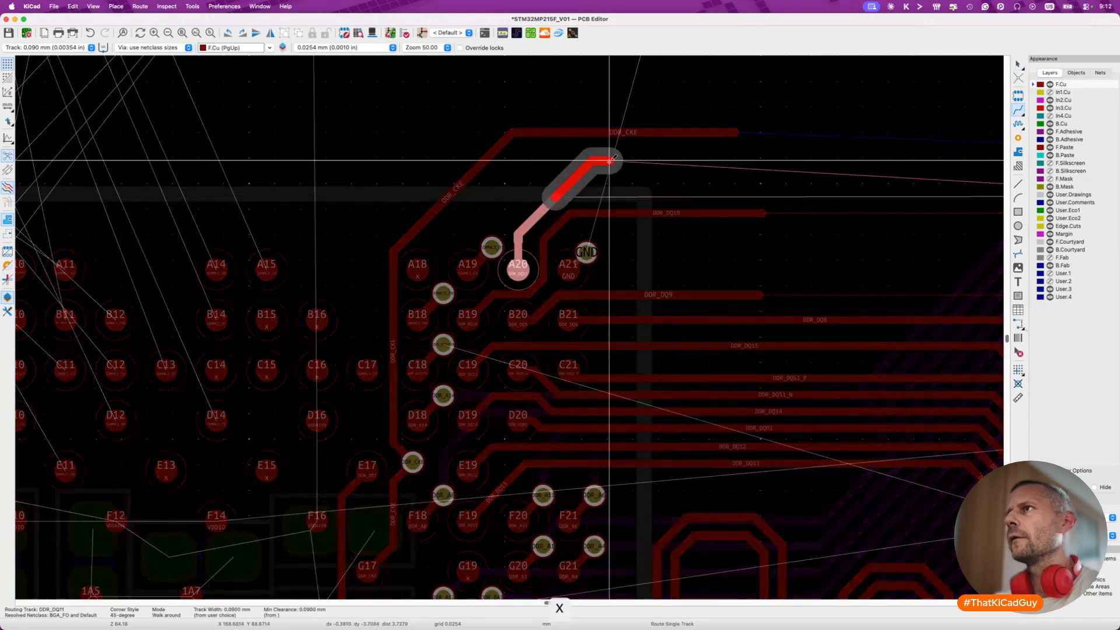
double_click(737, 163)
key("Escape")
Replace the outer DDR_DQ10 escape segments with a 0.090 mm track ending in line with DDR_DQ11, and shift DDR_DQ11's diagonal away from it.
left_click(574, 213)
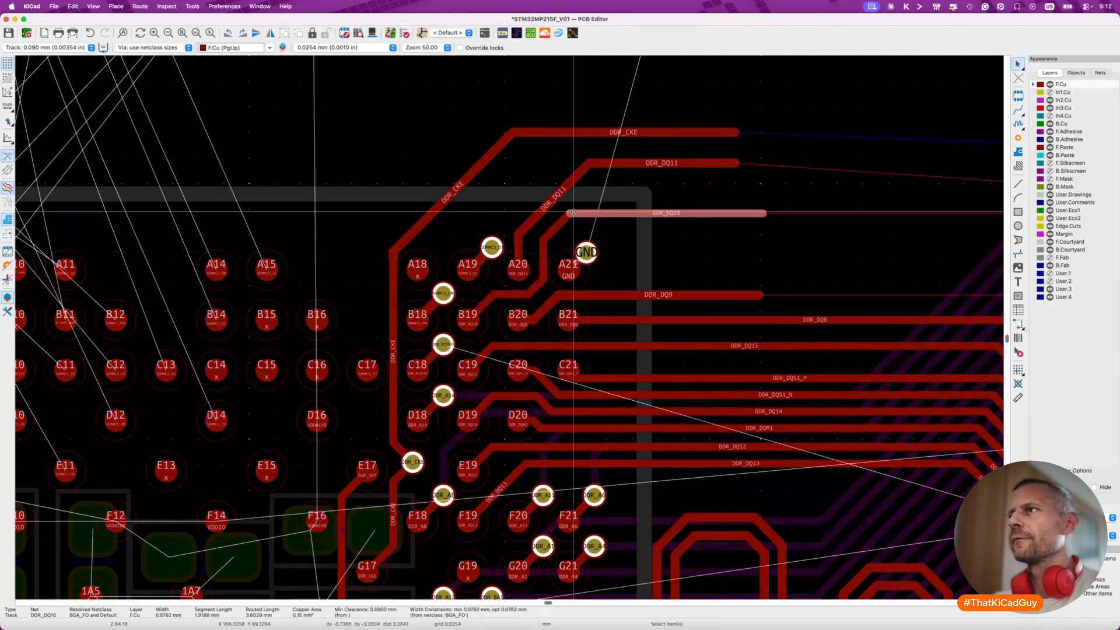
left_click(557, 225)
key("Delete")
left_click(599, 213)
key("Delete")
key("x")
key("w")
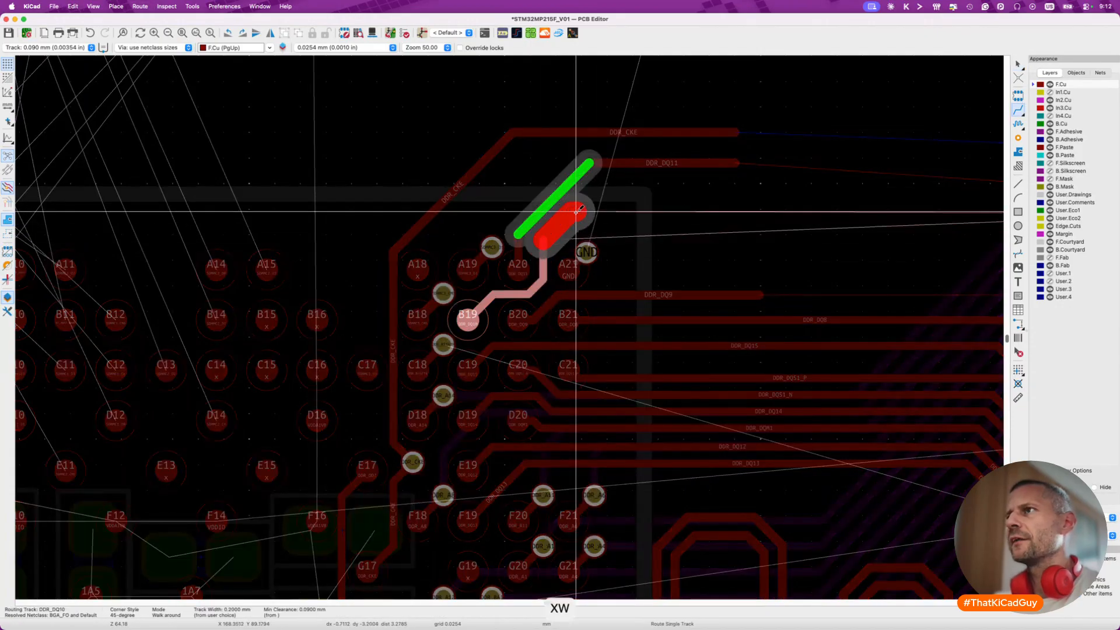
key("w")
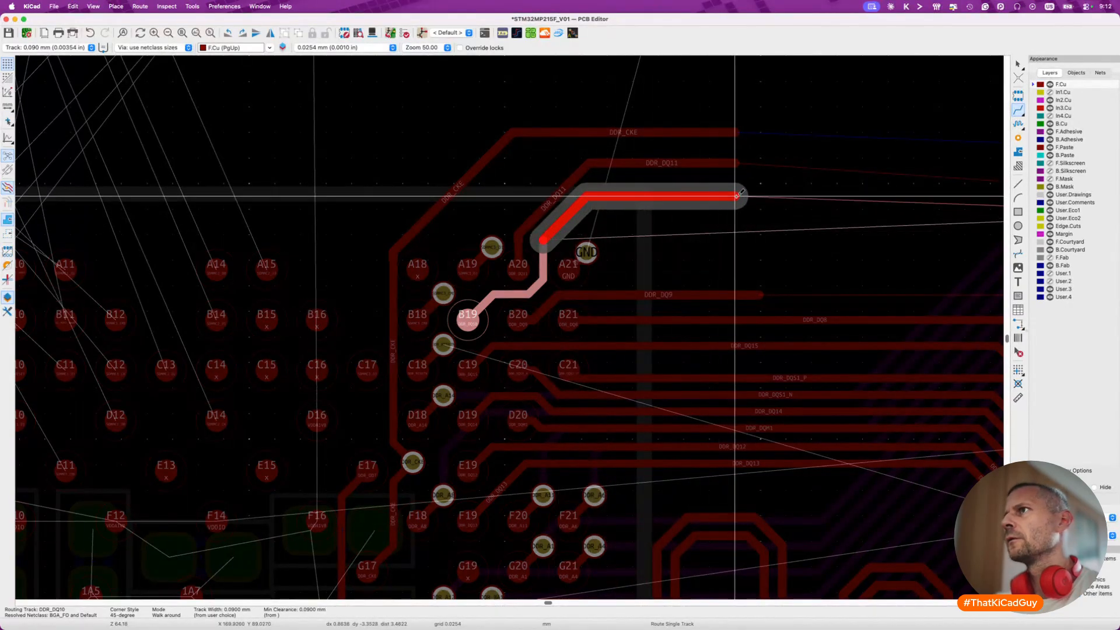
double_click(738, 194)
key("Escape")
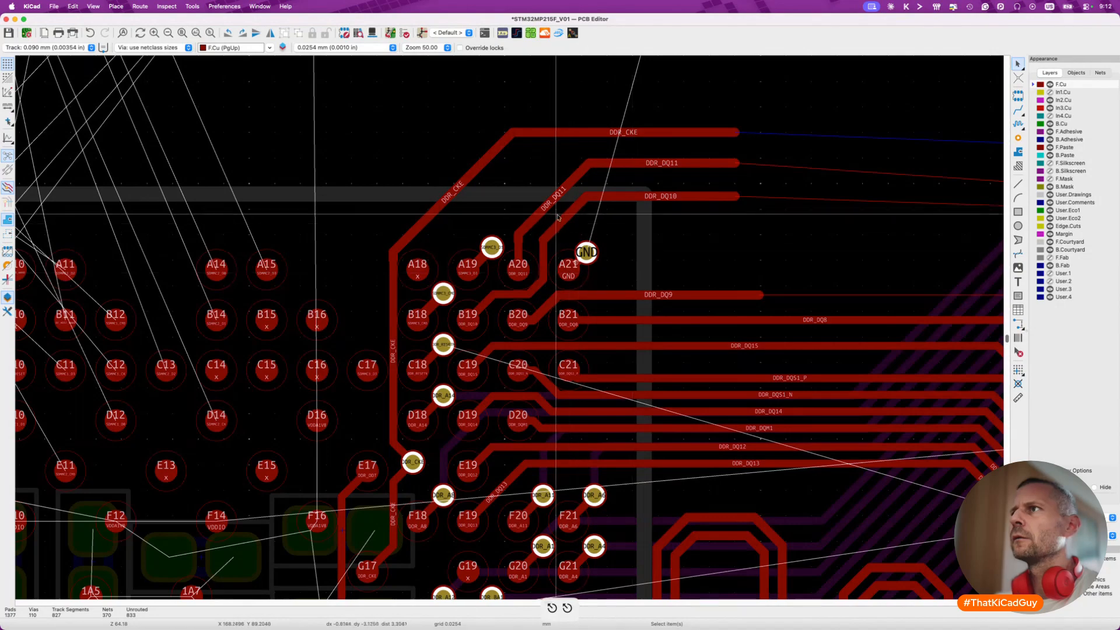
key("d")
left_click(533, 196)
Check the widths of the DDR_DQ9 segments near ball B20 and the DDR_DQ10 segments running from ball B19 between A20 and A21.
scroll(533, 229, "up", 5)
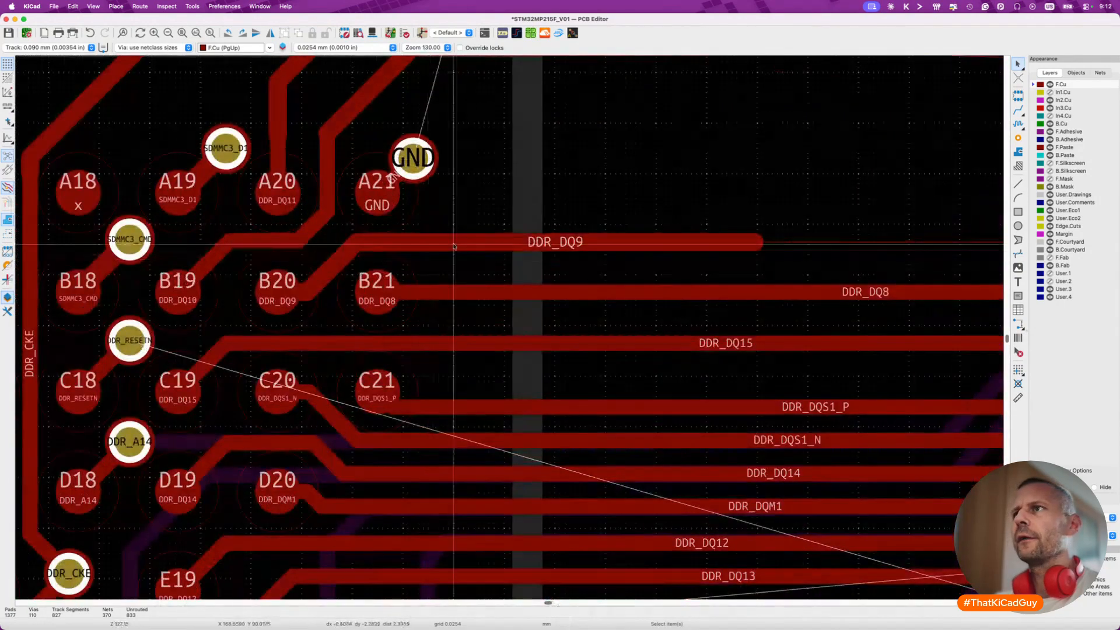
left_click(454, 242)
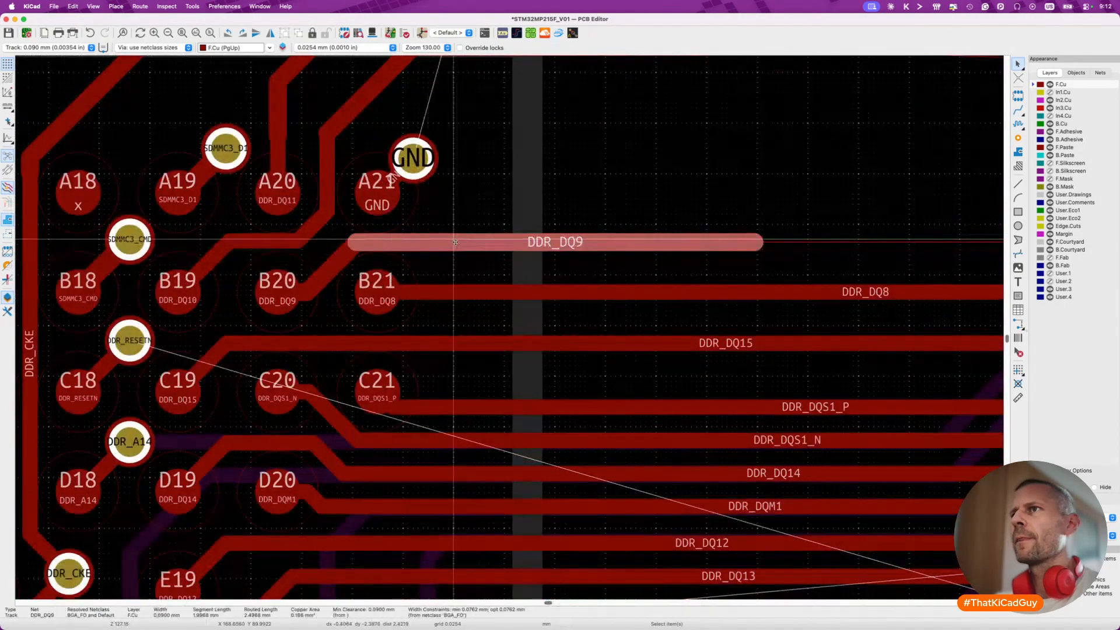
left_click(332, 264)
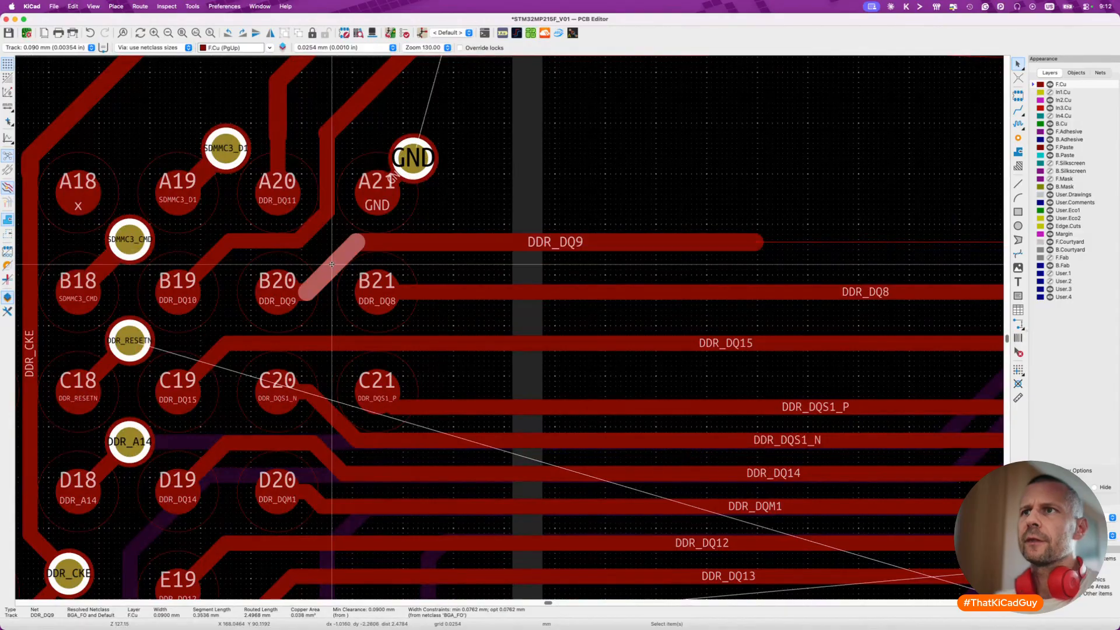
key("Escape")
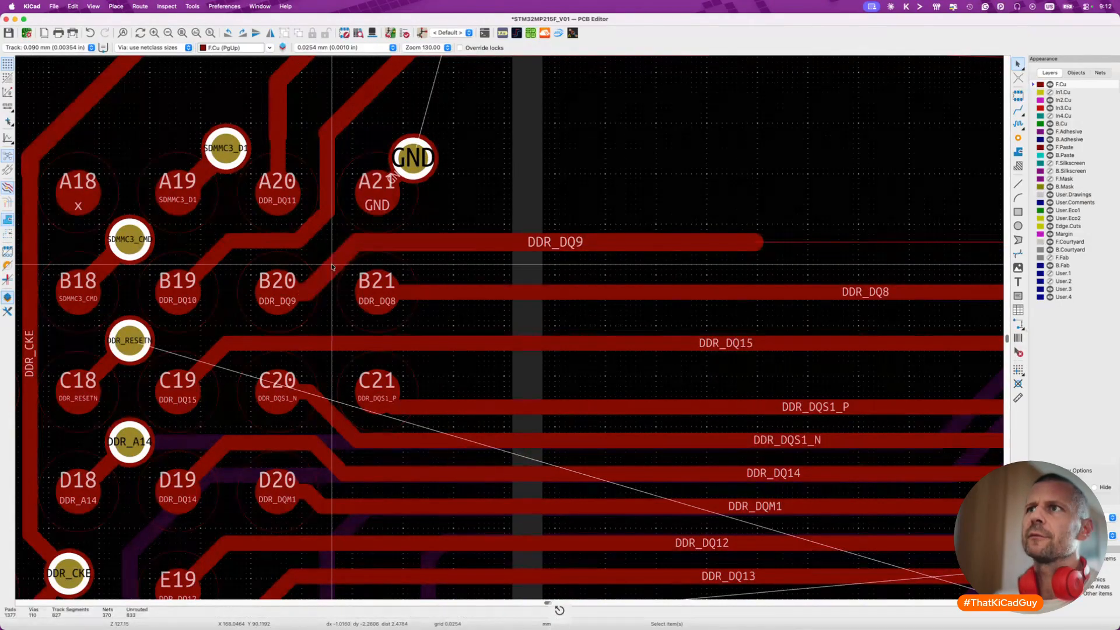
scroll(331, 266, "left", 3)
scroll(331, 266, "up", 3)
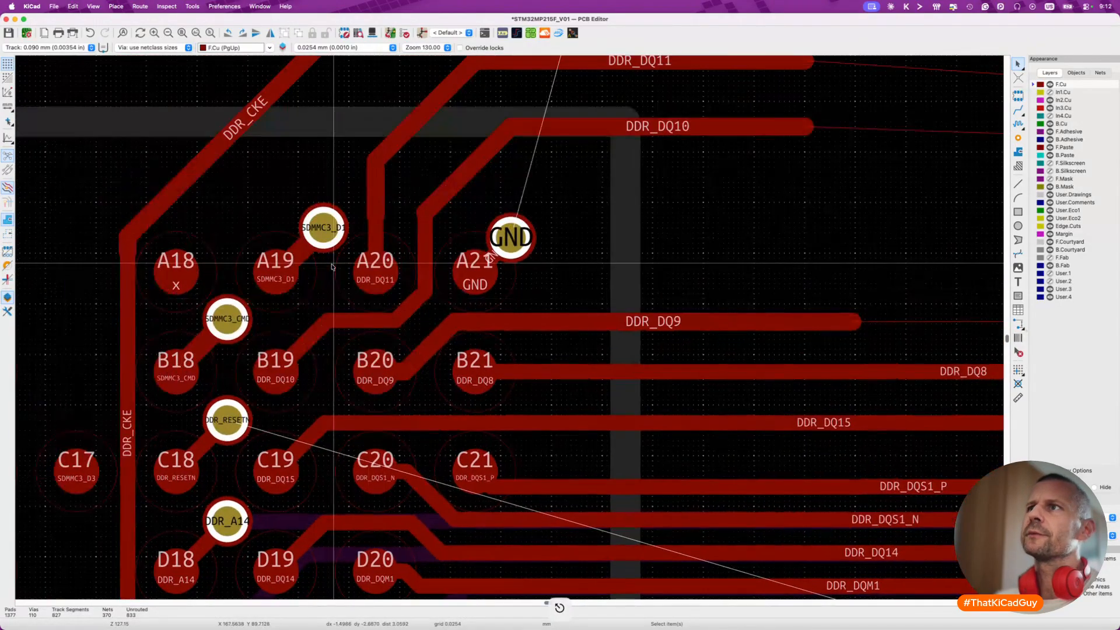
left_click(424, 267)
key("u")
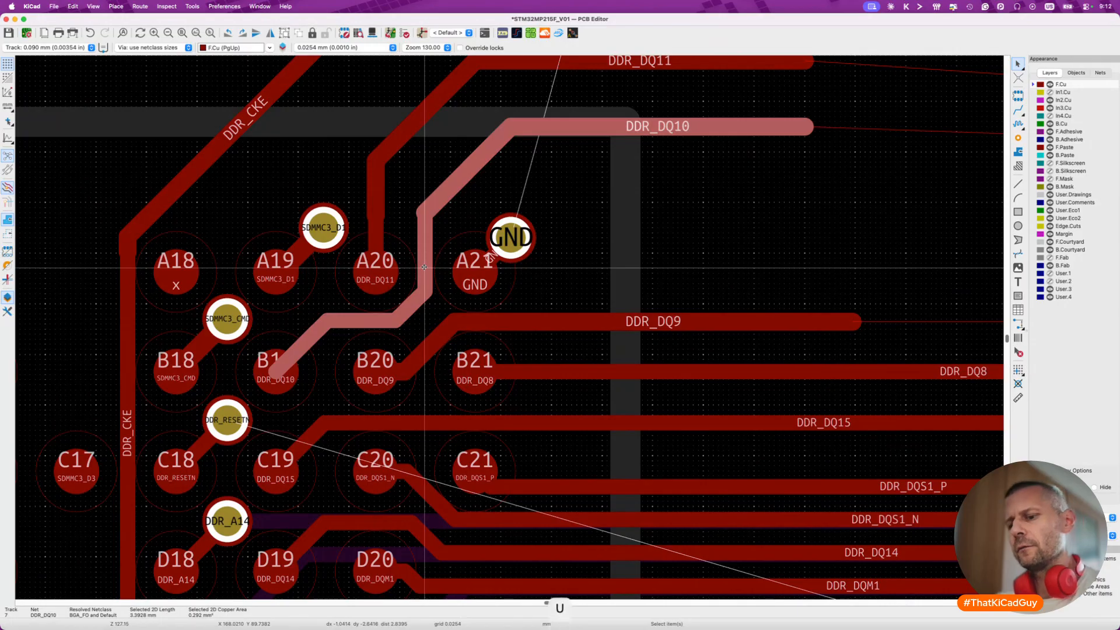
left_click(424, 267)
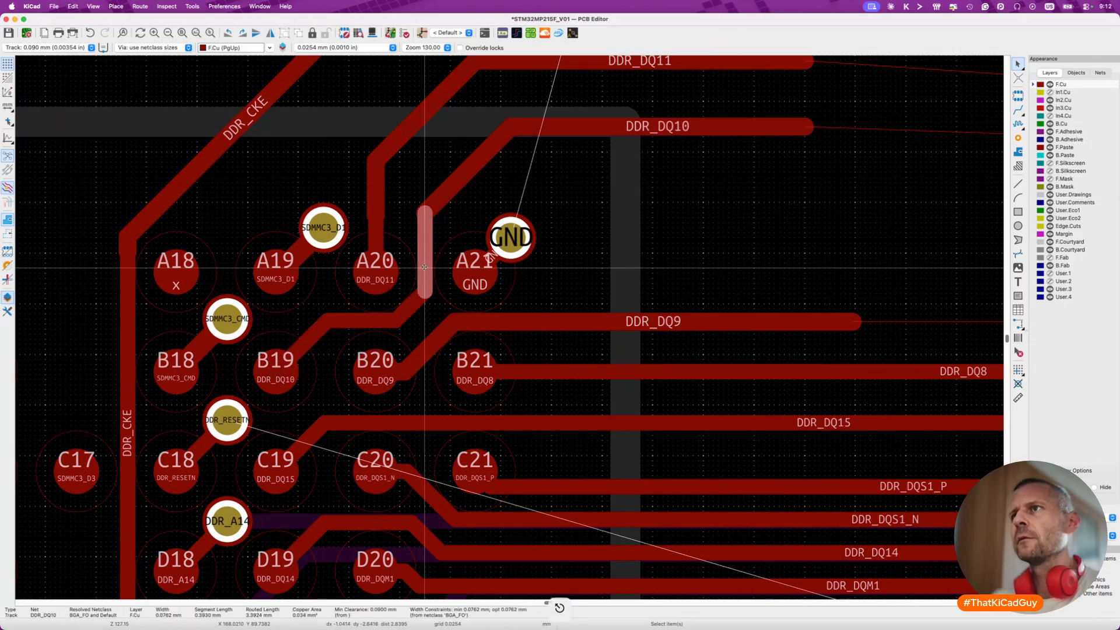
left_click(411, 303, "shift")
left_click(357, 322, "shift")
left_click(314, 329, "shift")
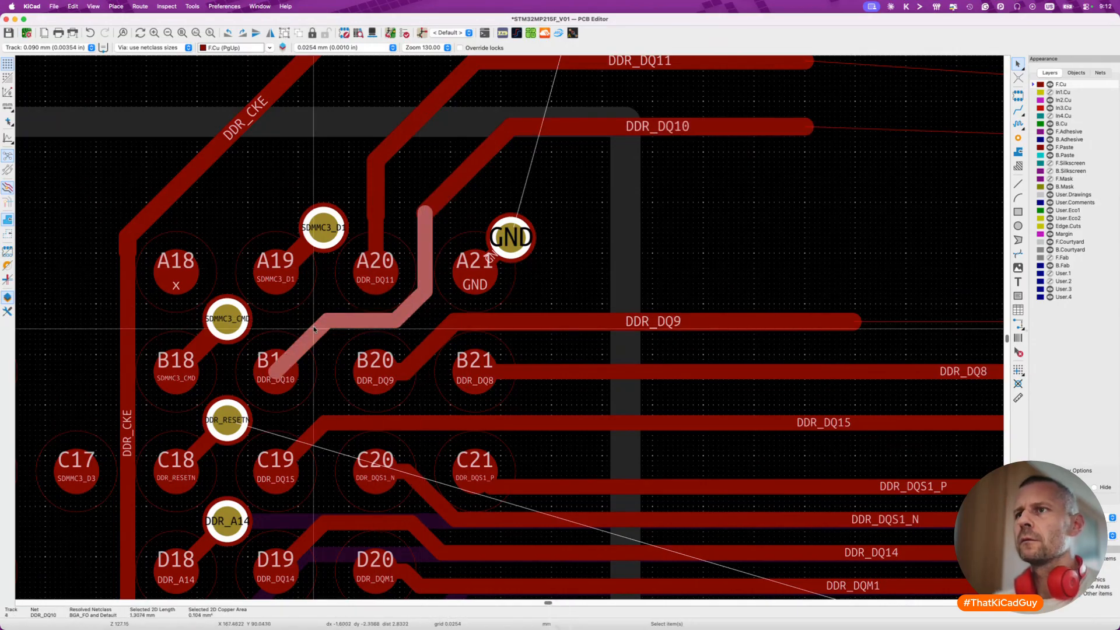
key("Escape")
left_click(426, 244)
key("d")
key("Escape")
key("Escape")
key("super+z")
key("Escape")
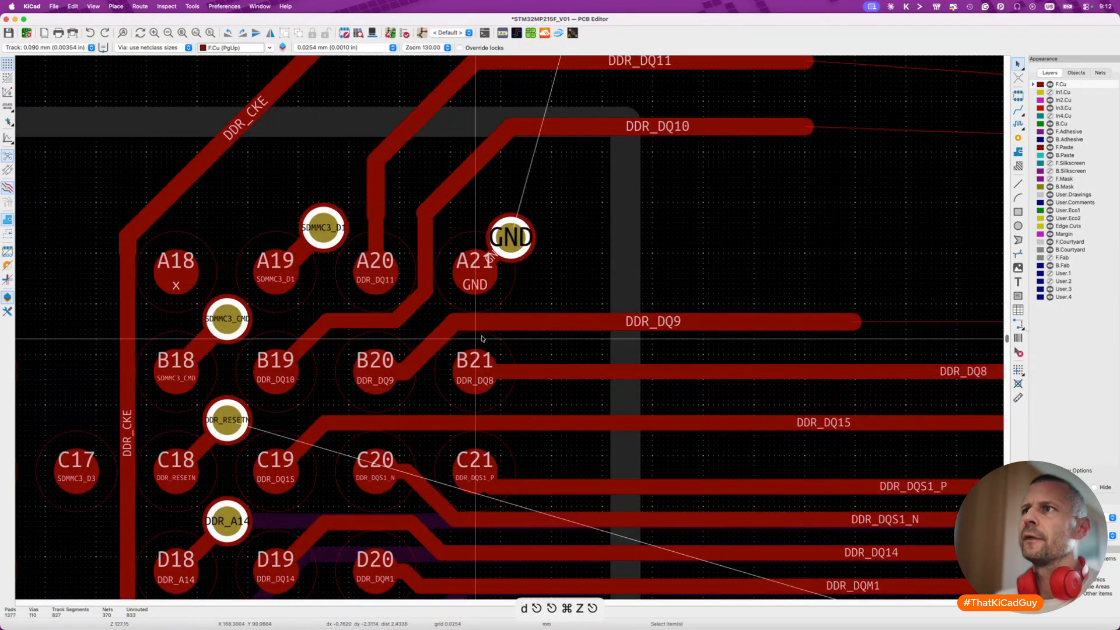
scroll(416, 342, "up", 3)
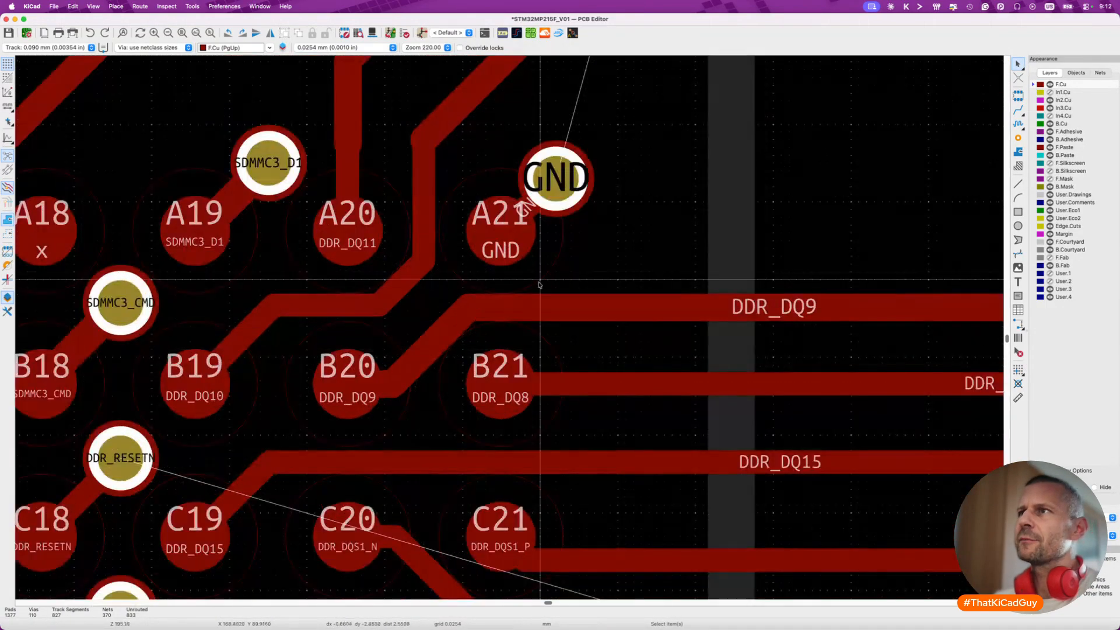
Check the width of the DDR_DQ9 escape segment between balls A21 and B21 and its spacing to the neighbouring tracks.
left_click(492, 313)
scroll(491, 313, "up", 2)
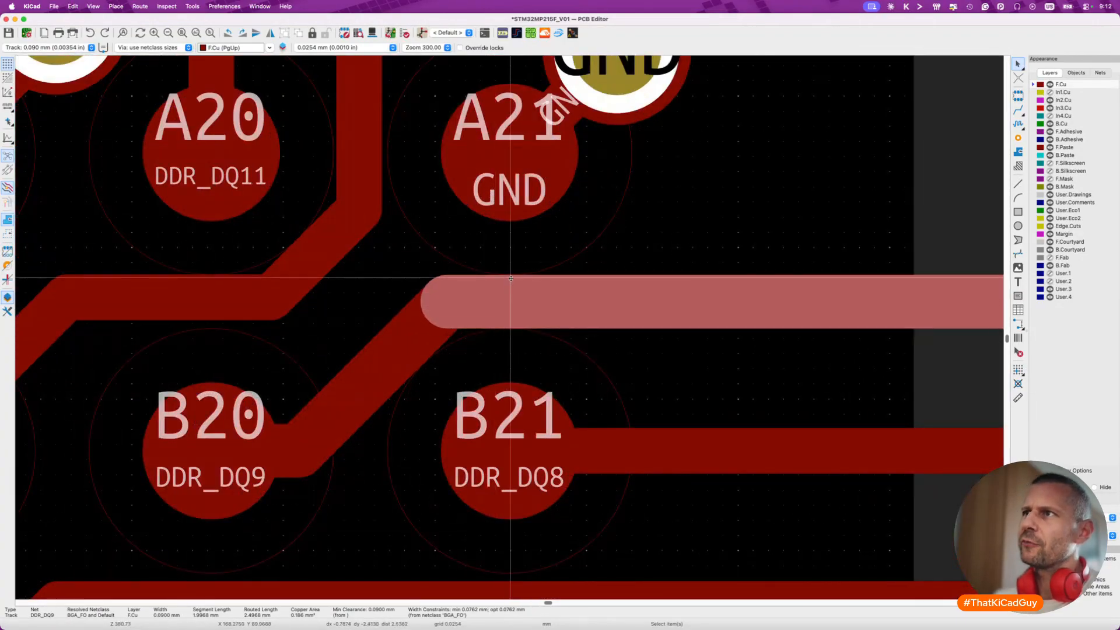
scroll(510, 278, "down", 2)
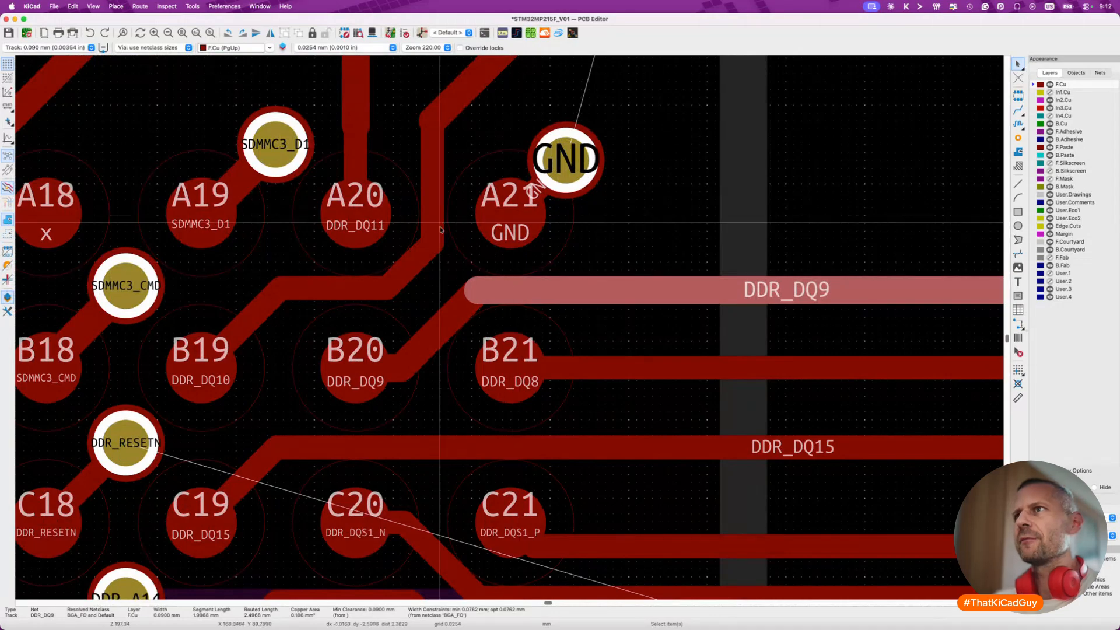
scroll(434, 289, "down", 3)
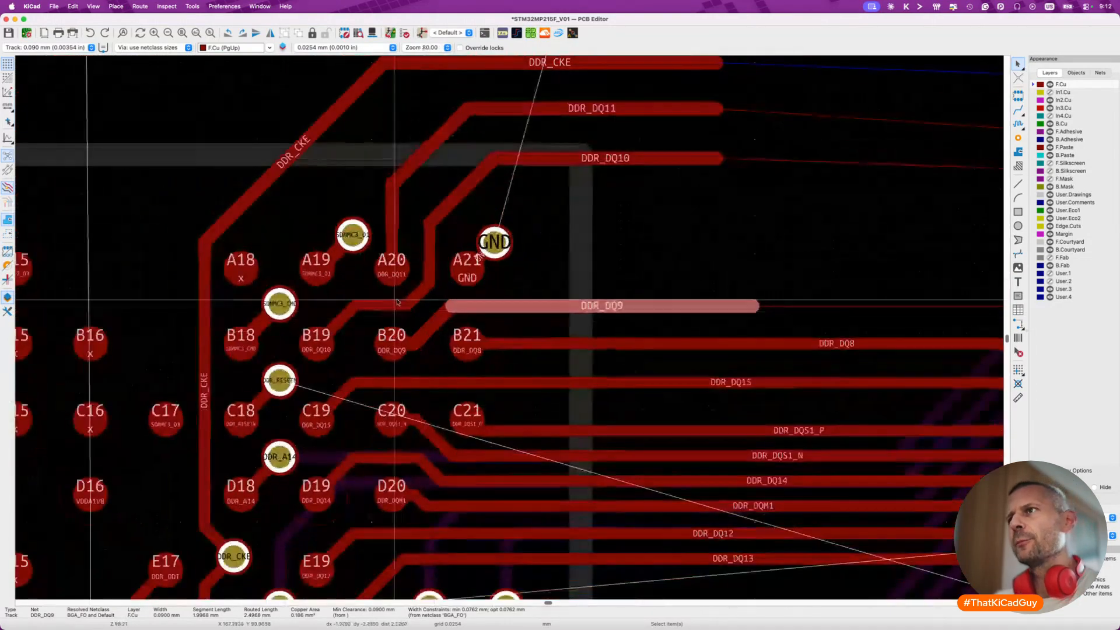
scroll(473, 289, "up", 3)
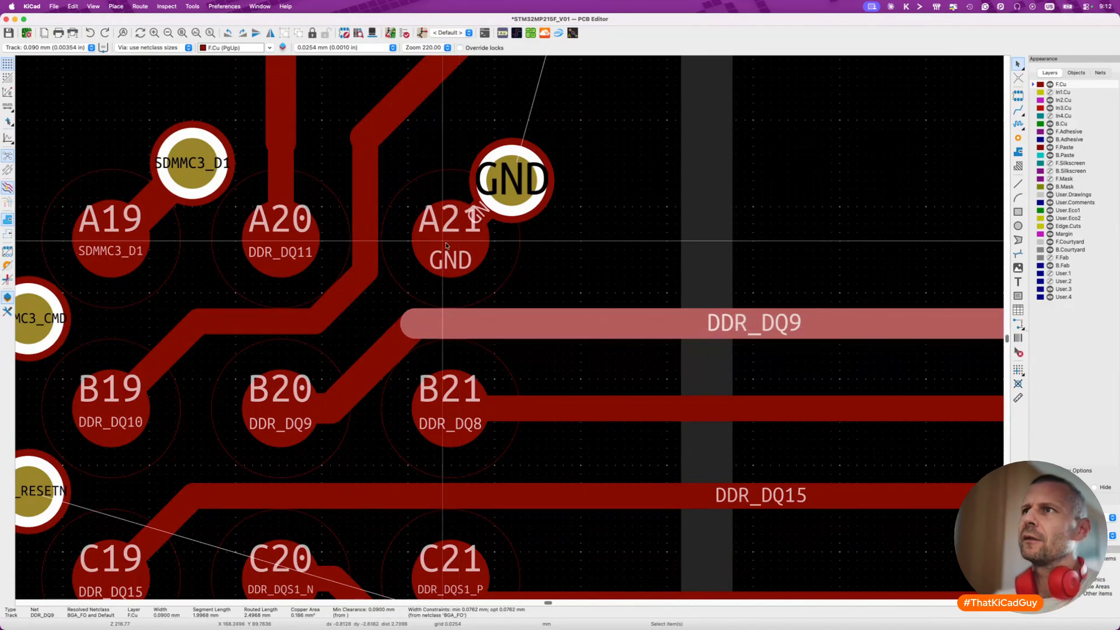
scroll(344, 244, "down", 5)
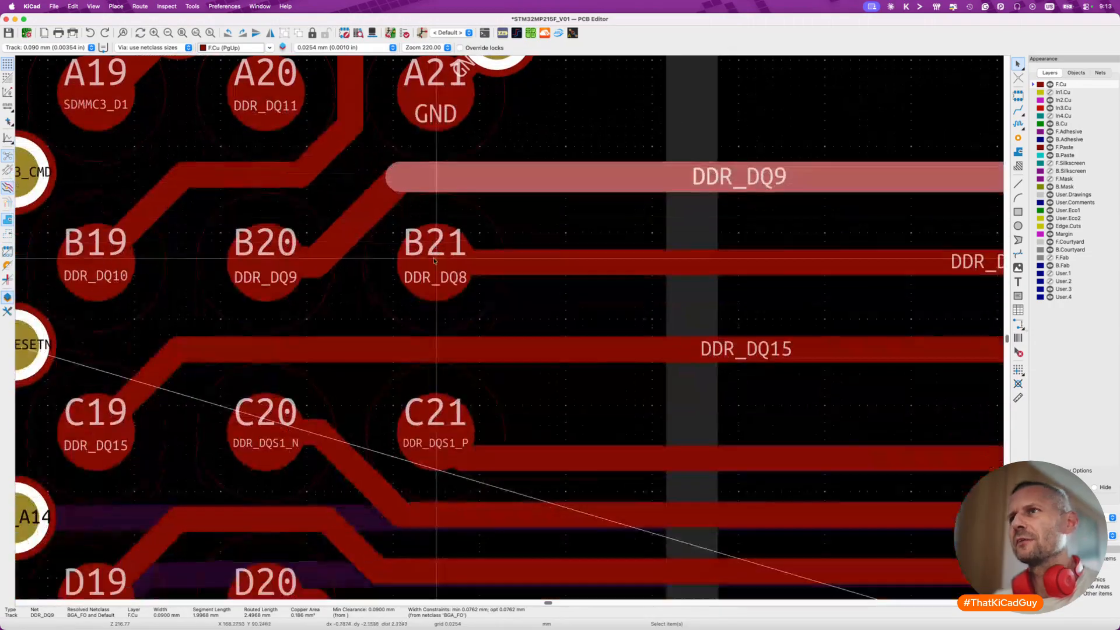
scroll(434, 261, "down", 3)
scroll(434, 260, "right", 5)
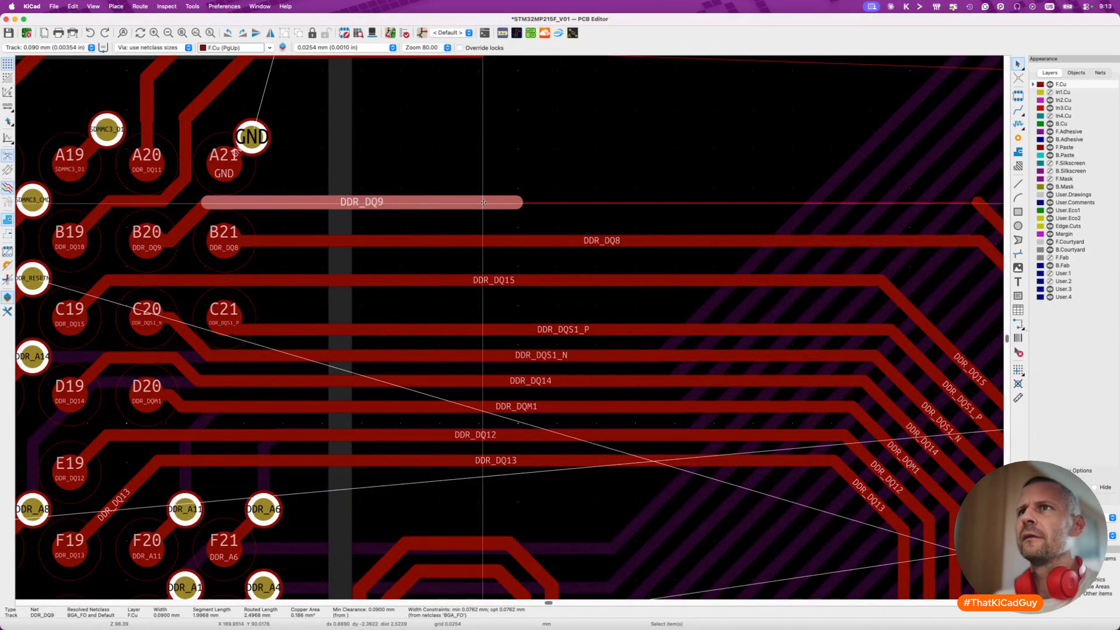
Delete the DDR_DQ8 segment from ball B21, reroute it at 0.090 mm ending in line with DDR_DQ9, and remove the short end stub.
left_click(323, 245)
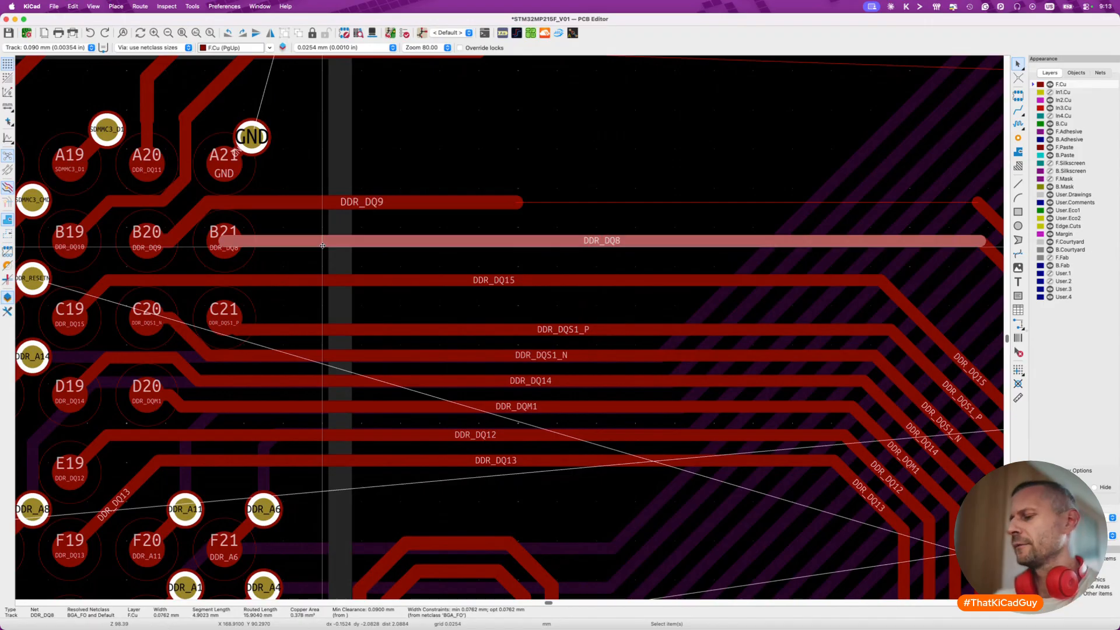
key("Delete")
key("x")
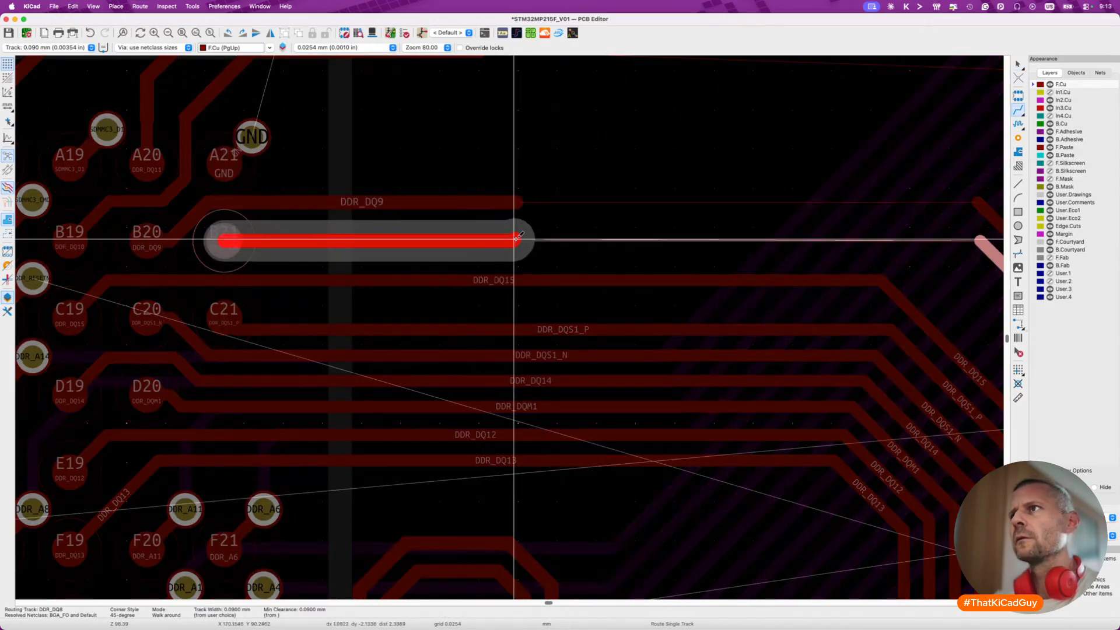
left_click(518, 237)
key("Escape")
left_click(519, 238)
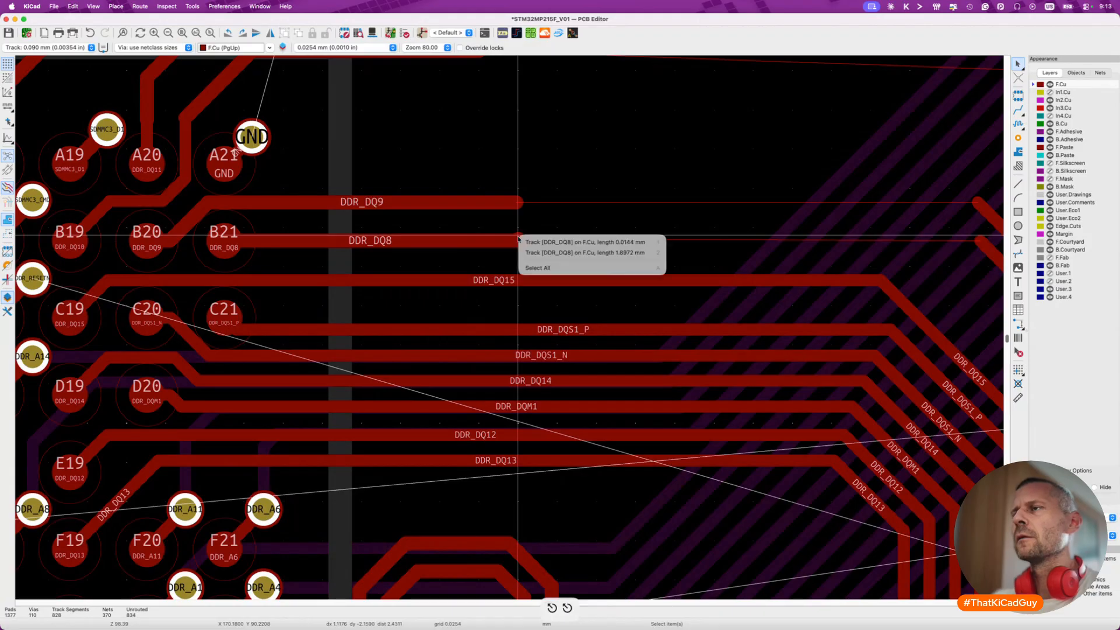
key("Escape")
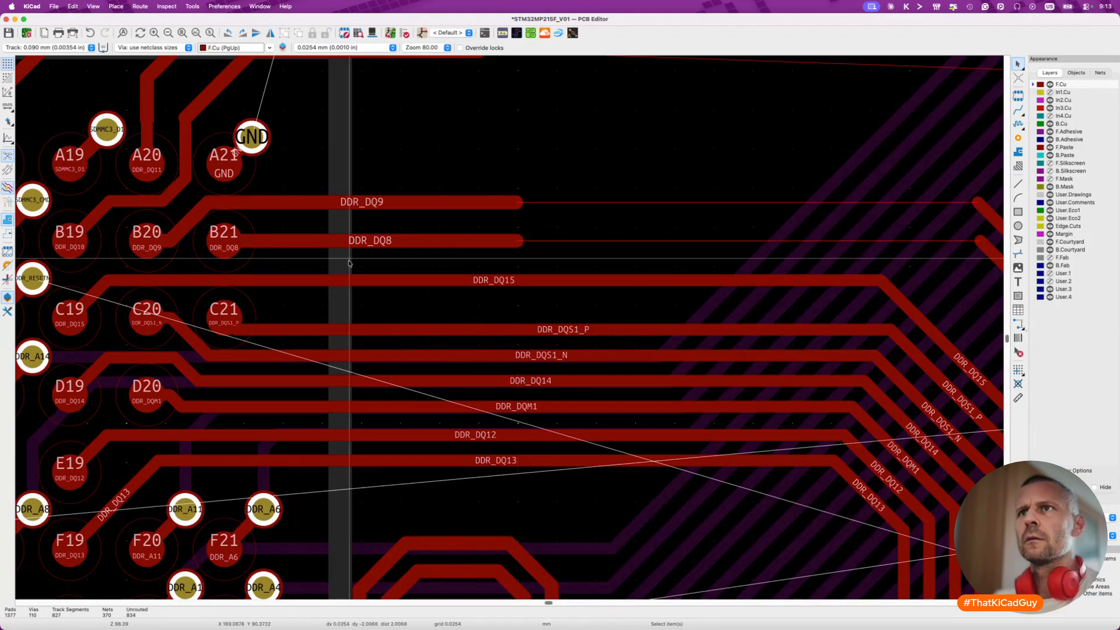
Break the DDR_DQ15 track just outside ball column 21 and delete its outer straight portion.
left_click(283, 279)
right_click(270, 280)
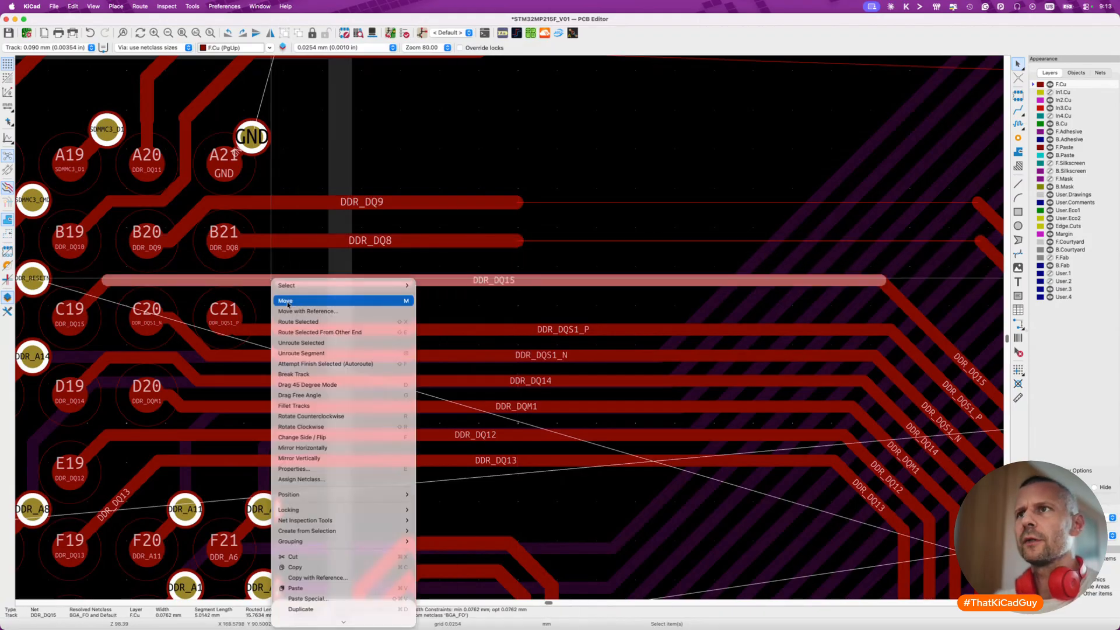
left_click(301, 376)
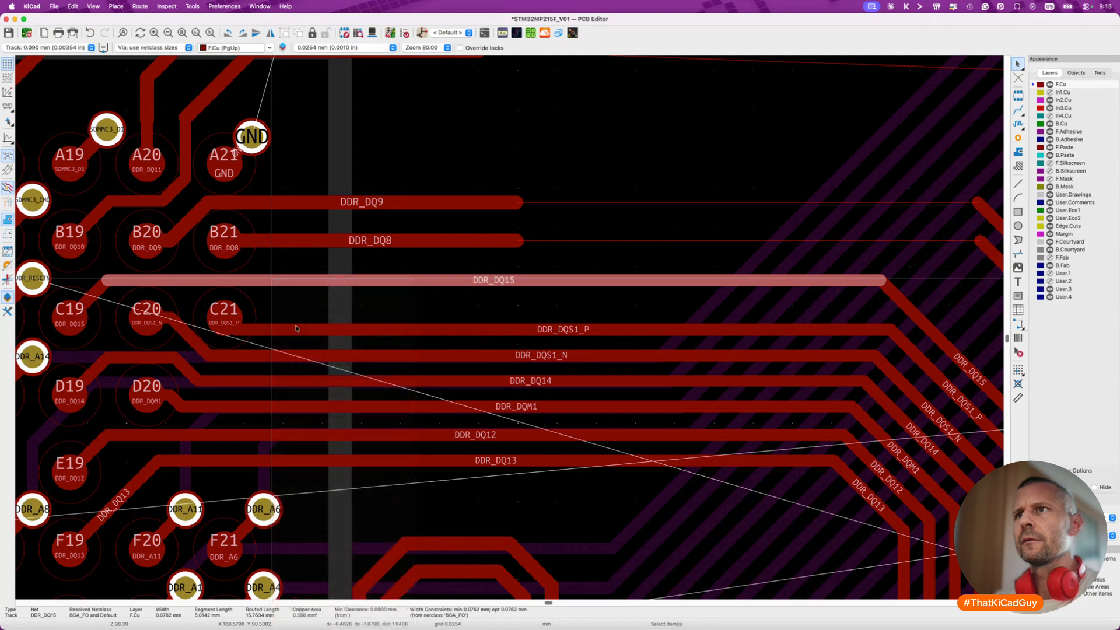
left_click(285, 283)
key("Delete")
Reroute DDR_DQ15 at 0.090 mm from the break point, ending roughly in line with DDR_DQ8, and delete the short end stub.
key("x")
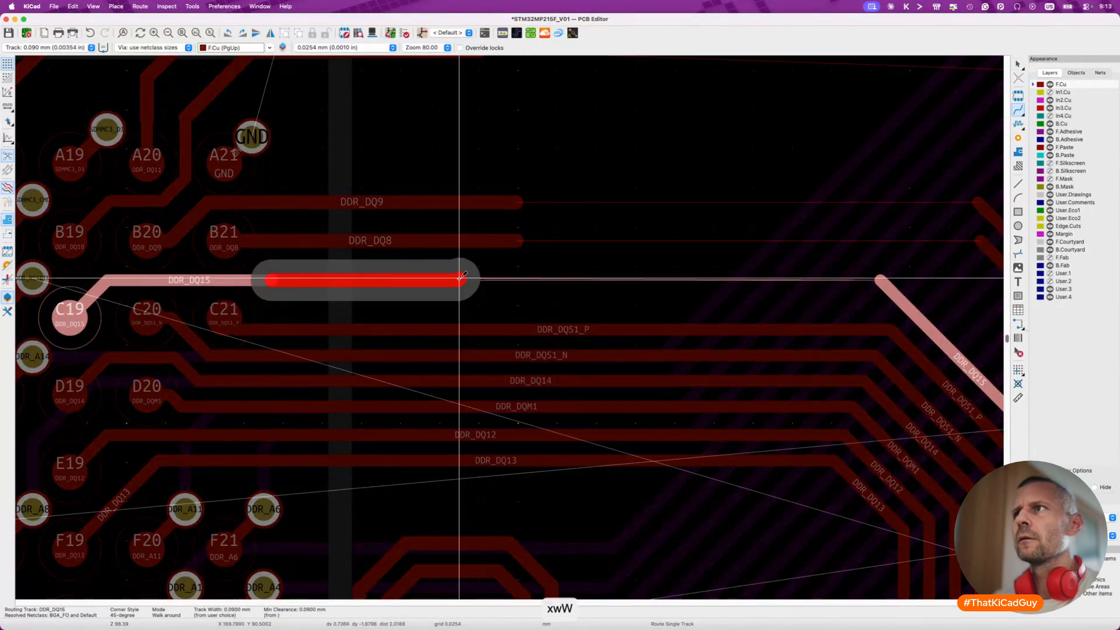
left_click(515, 280)
key("Escape")
key("Escape")
left_click(519, 286)
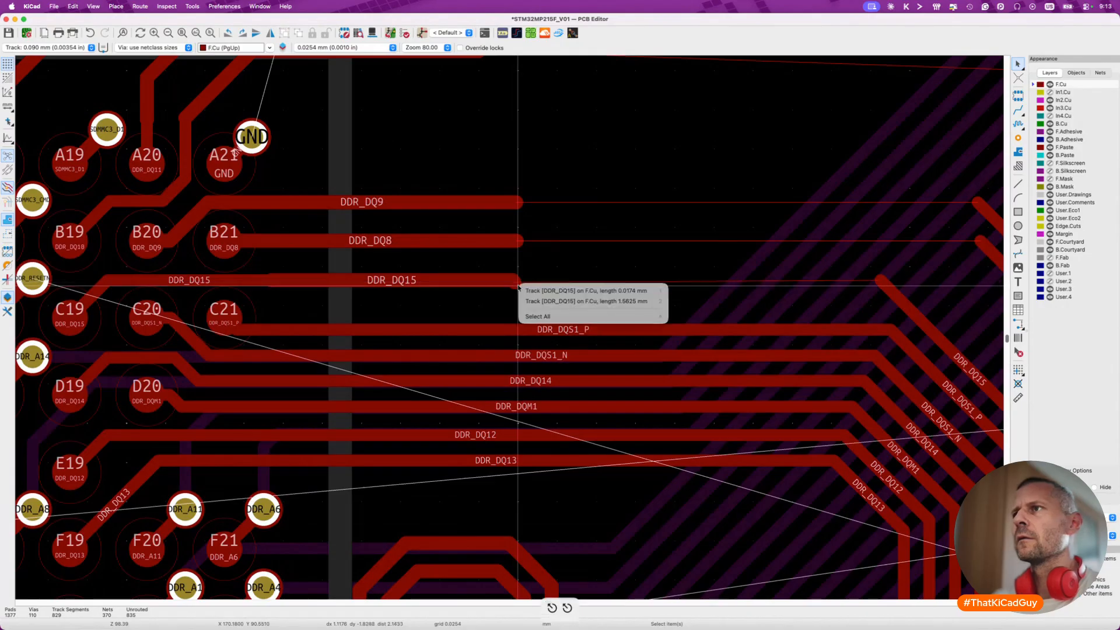
left_click(523, 290)
key("Delete")
Delete the DDR_DQS1_P segment from ball C21, reroute it straight at 0.090 mm ending in line with DDR_DQ8, and remove the end stub.
scroll(518, 287, "down", 5)
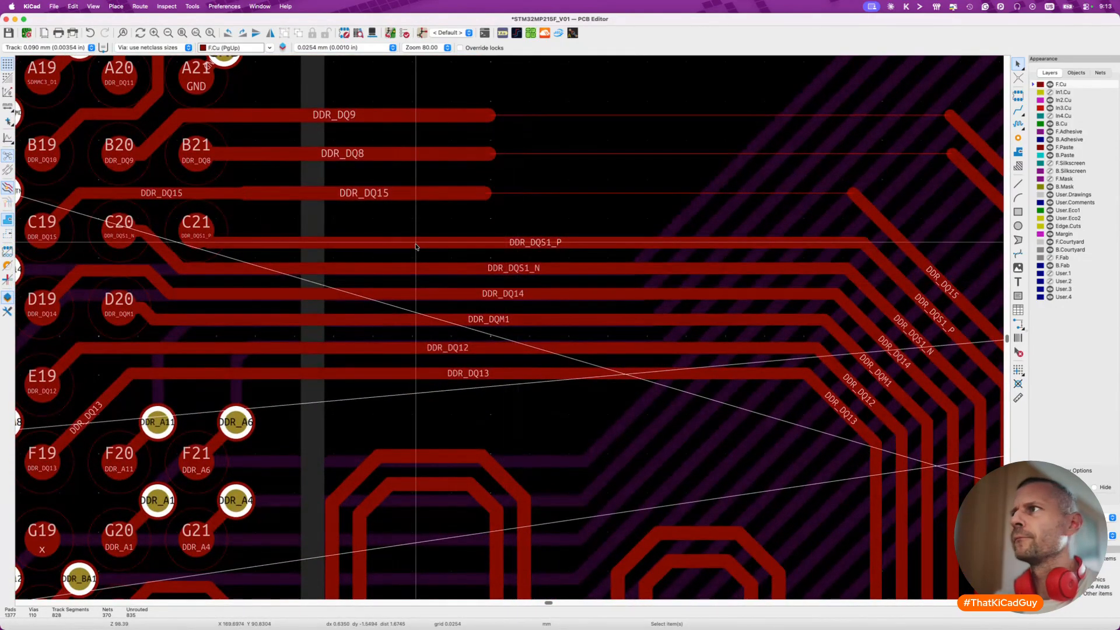
key("Delete")
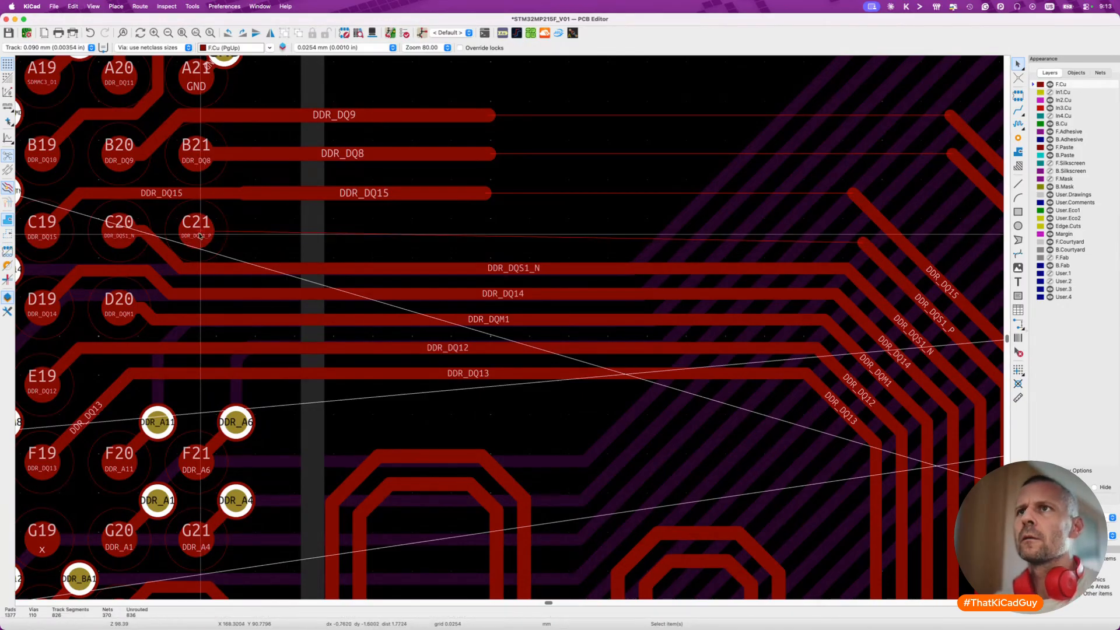
key("x")
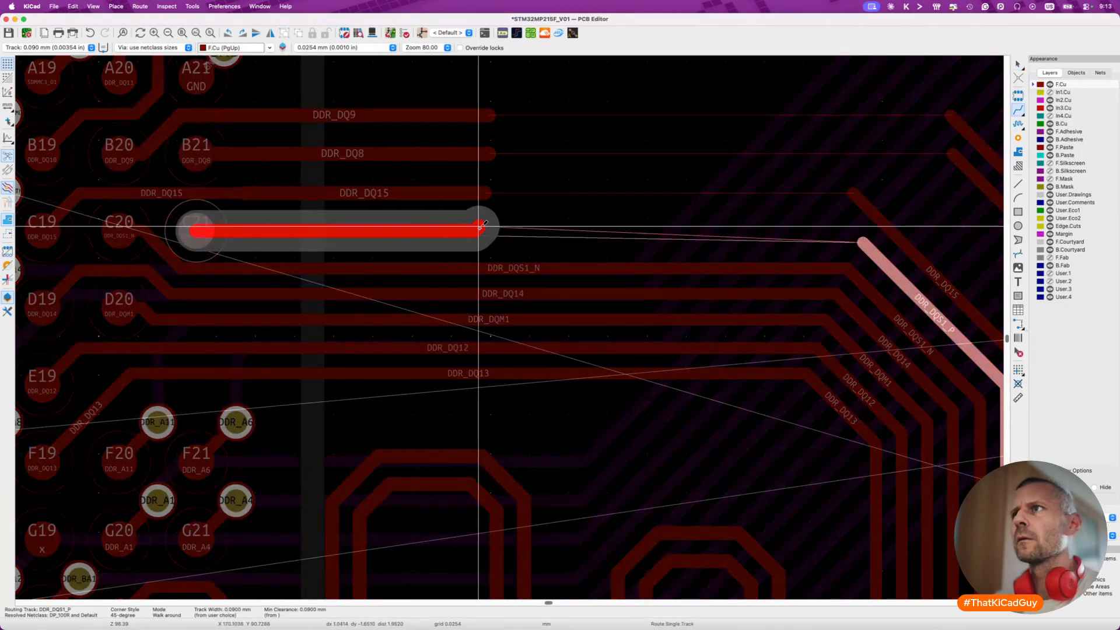
left_click(489, 228)
key("Escape")
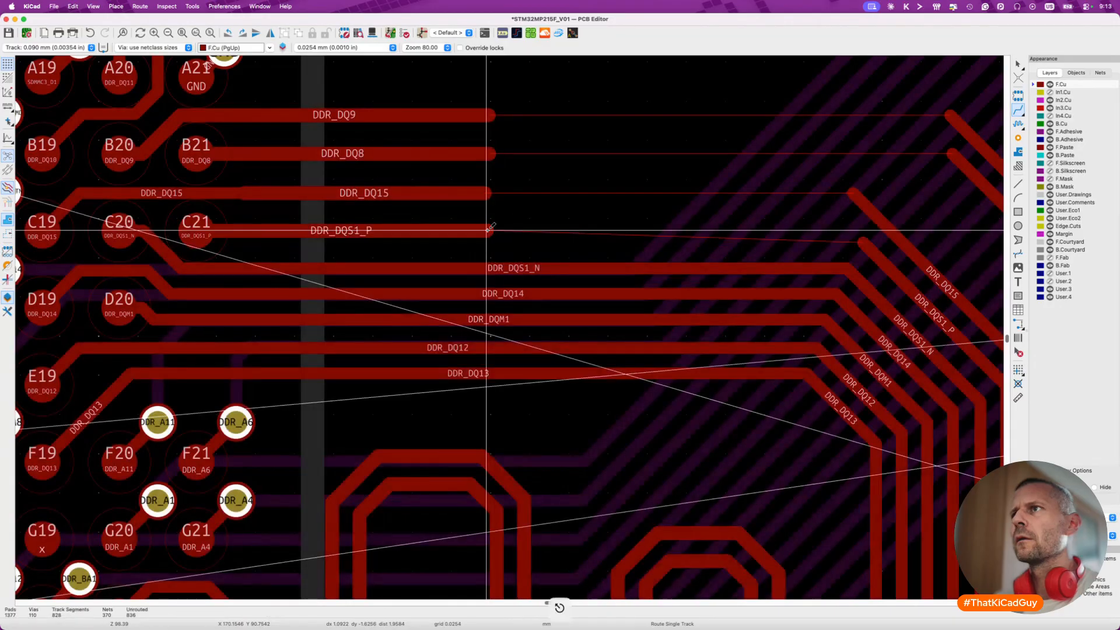
left_click(494, 235)
left_click(497, 235)
key("Delete")
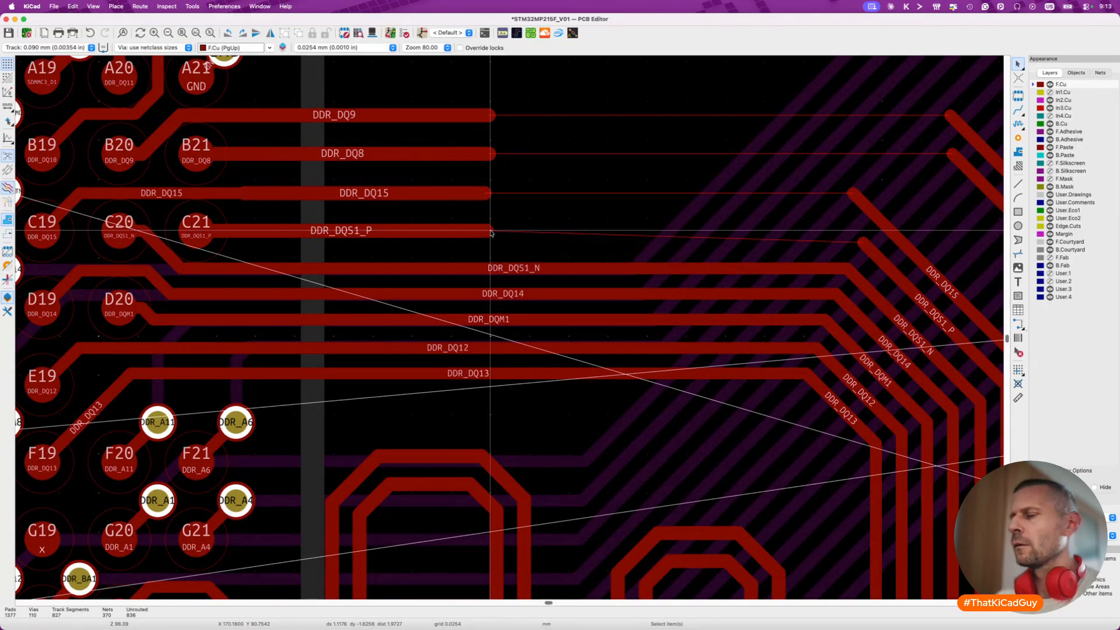
Break the DDR_DQS1_N track just outside ball C21 and delete its outer straight portion.
scroll(408, 230, "down", 3)
scroll(408, 231, "left", 3)
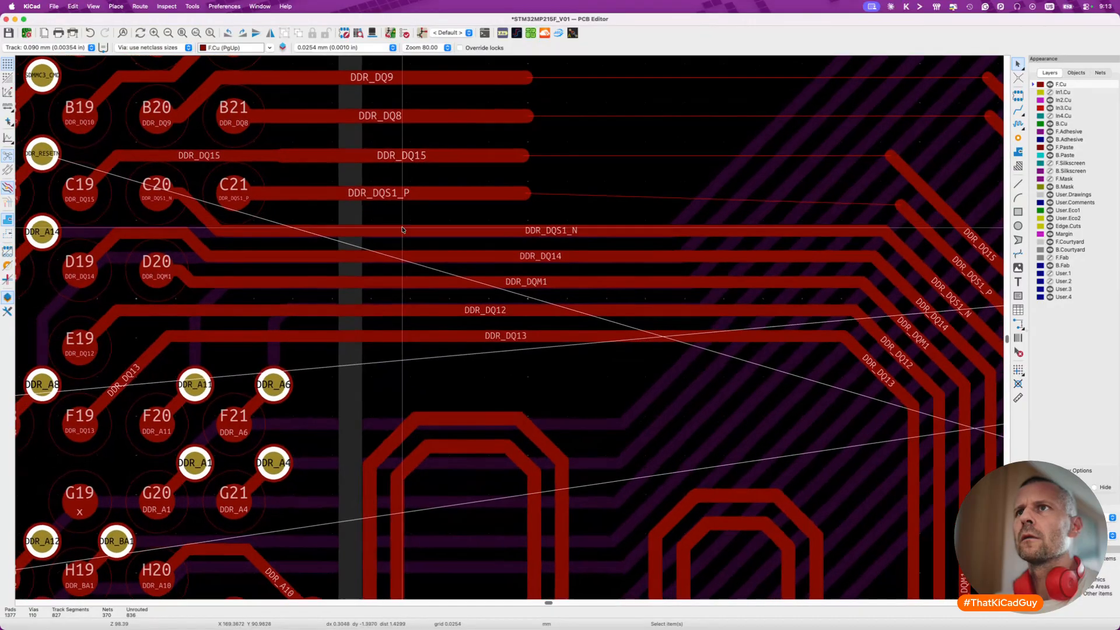
right_click(287, 227)
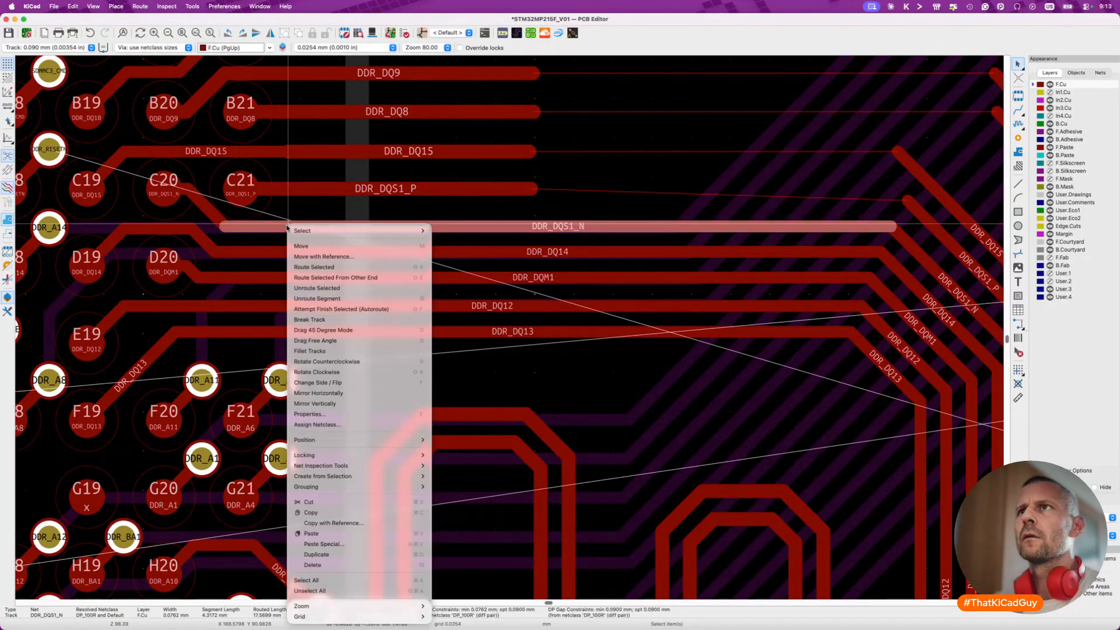
key("Escape")
right_click(287, 227)
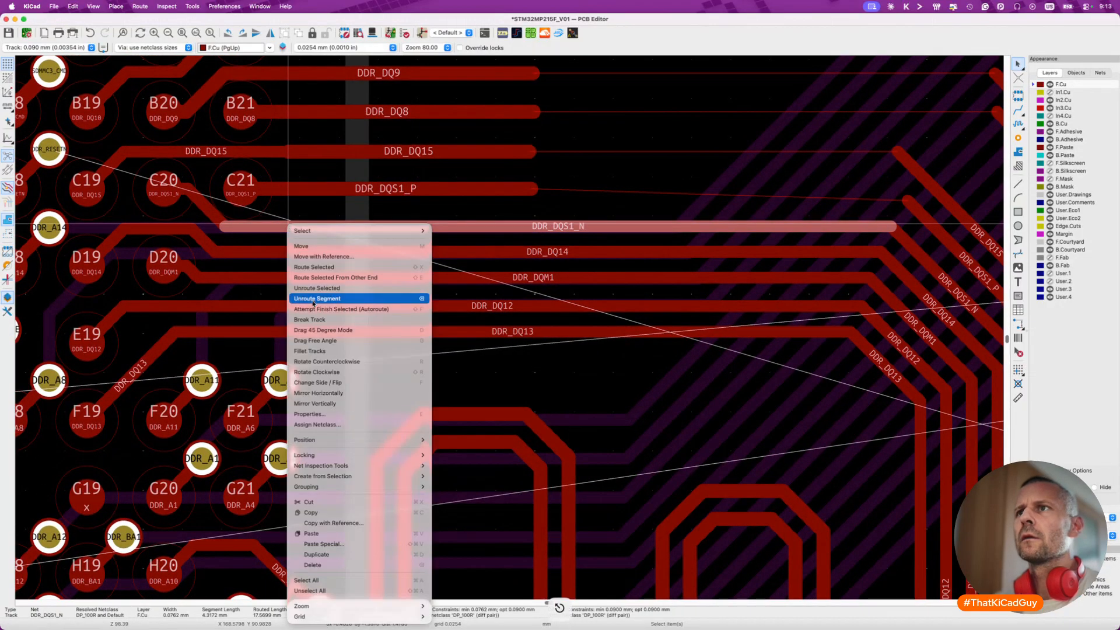
left_click(371, 229)
left_click(371, 230)
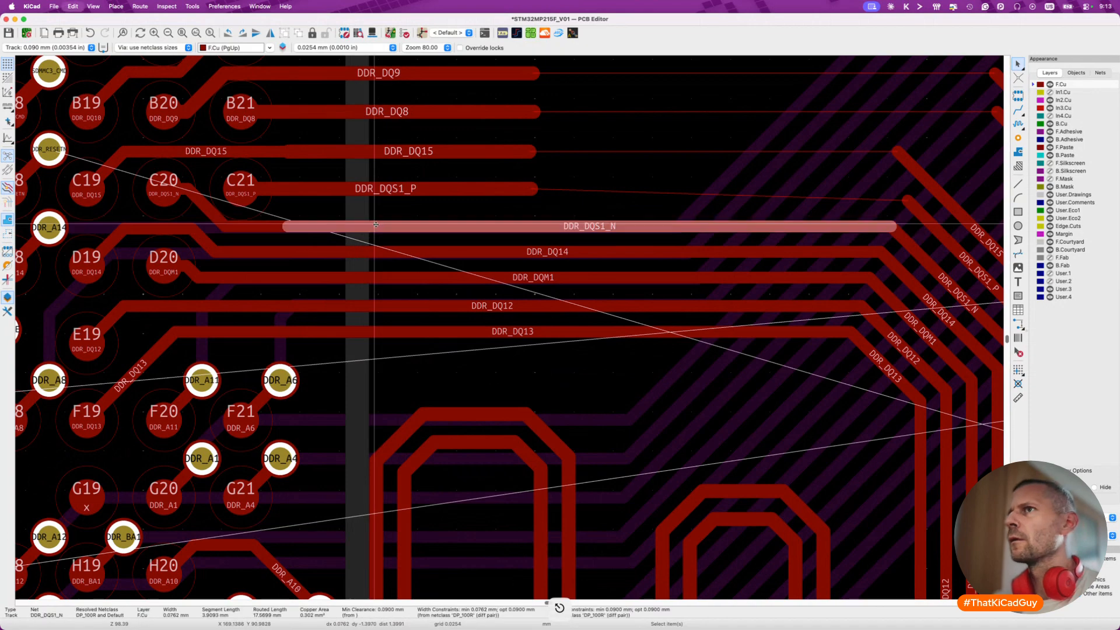
key("x")
key("Escape")
key("Escape")
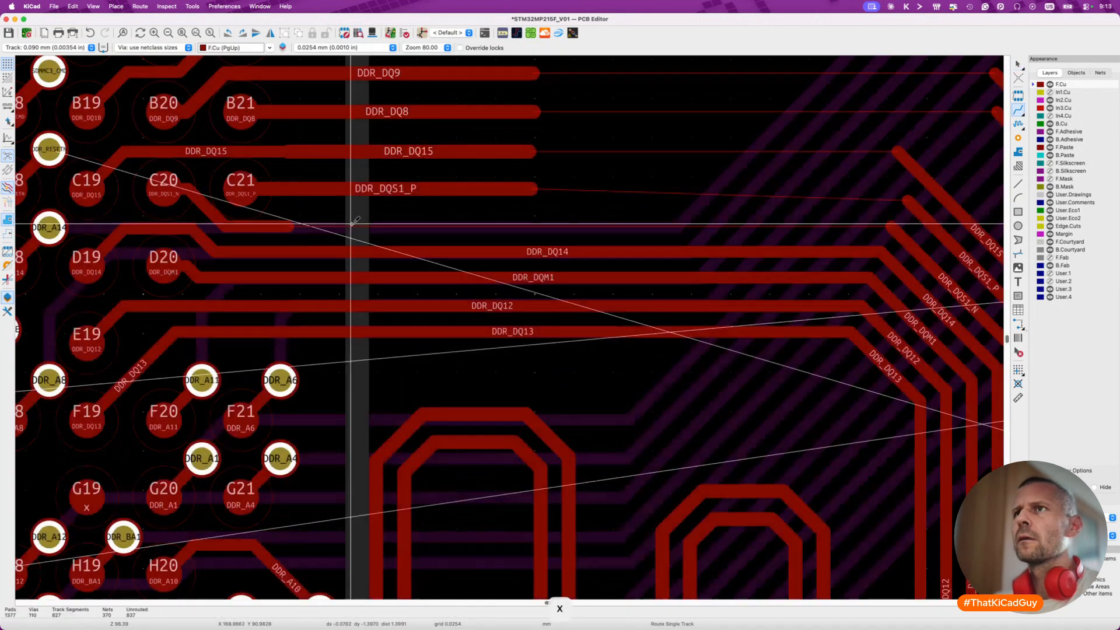
Shift the outer run of DDR_DQ9 up toward DDR_DQ10, level with the GND via near A21, and delete its diagonal tail.
scroll(317, 227, "down", 3)
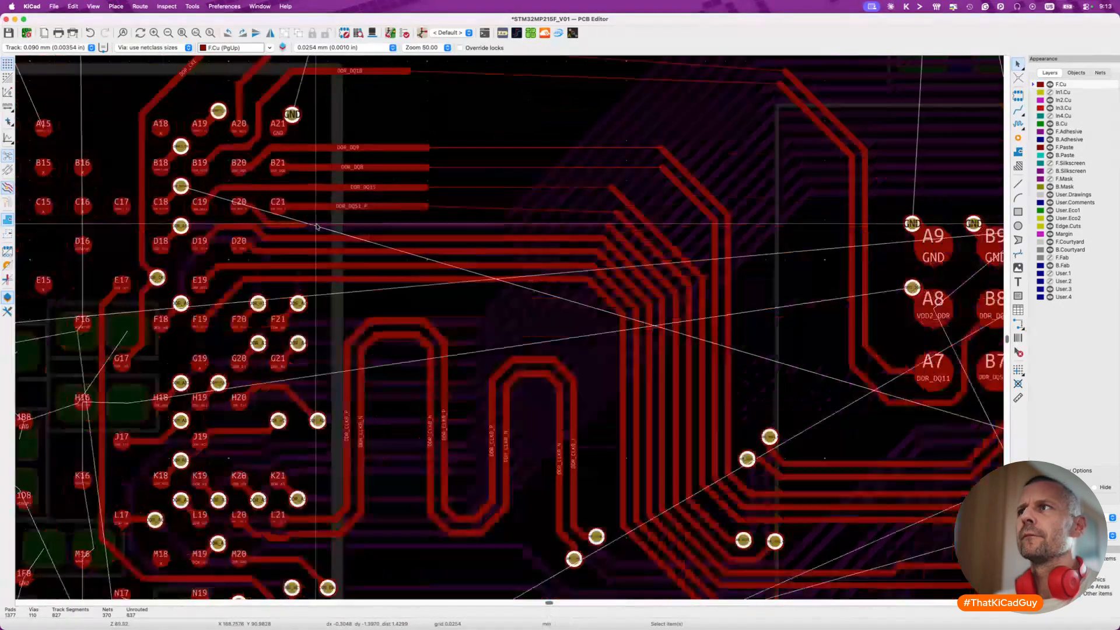
scroll(317, 227, "up", 2)
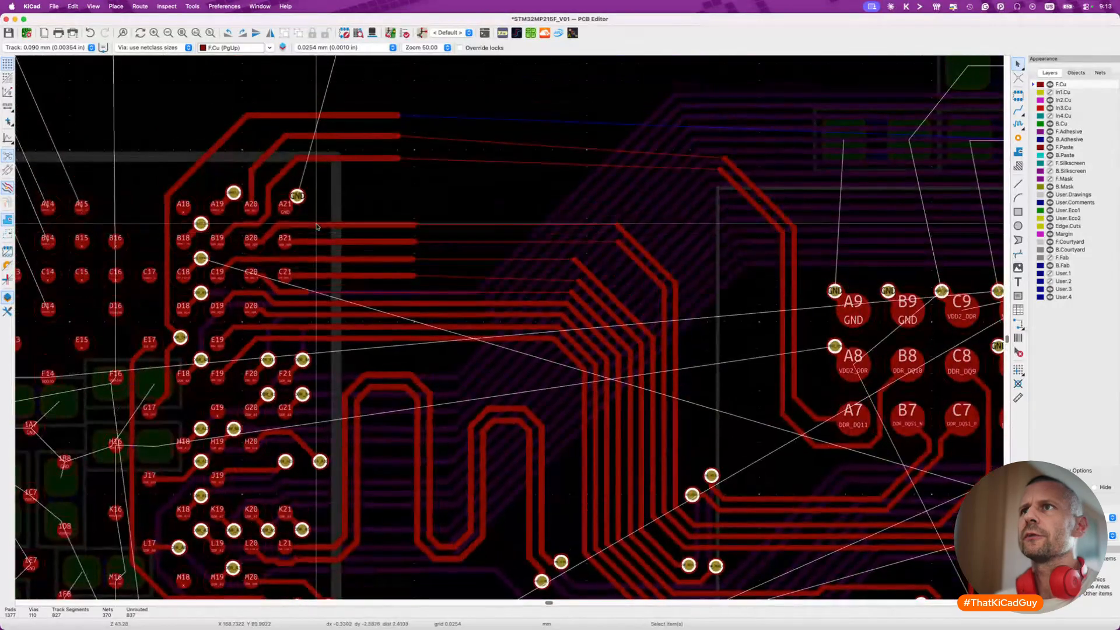
scroll(497, 245, "up", 3)
left_click(490, 244)
key("d")
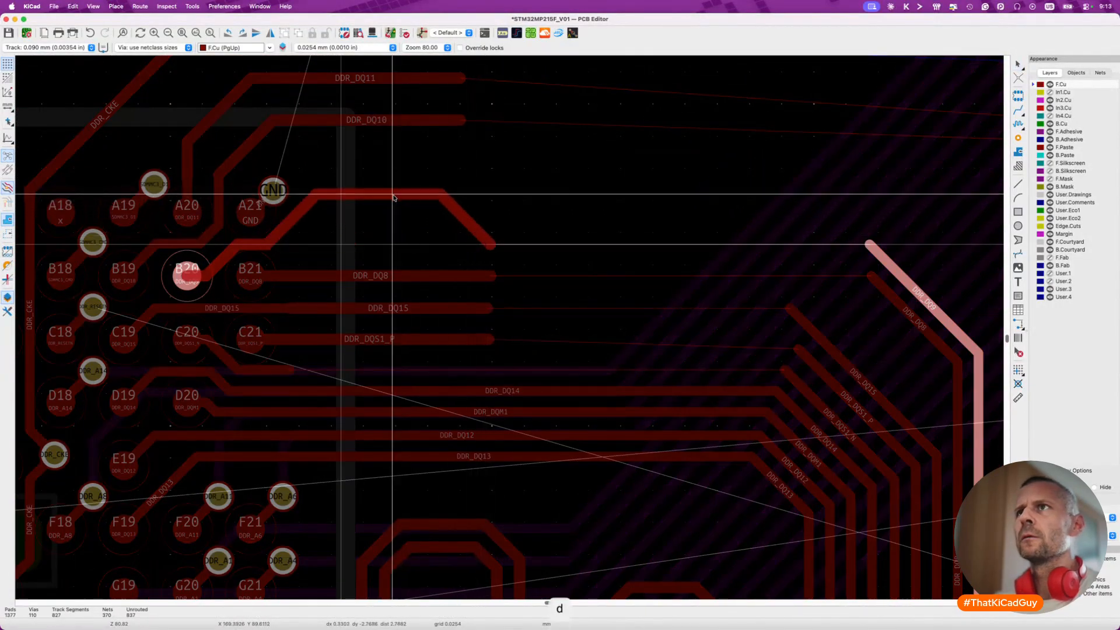
left_click(393, 198)
key("Delete")
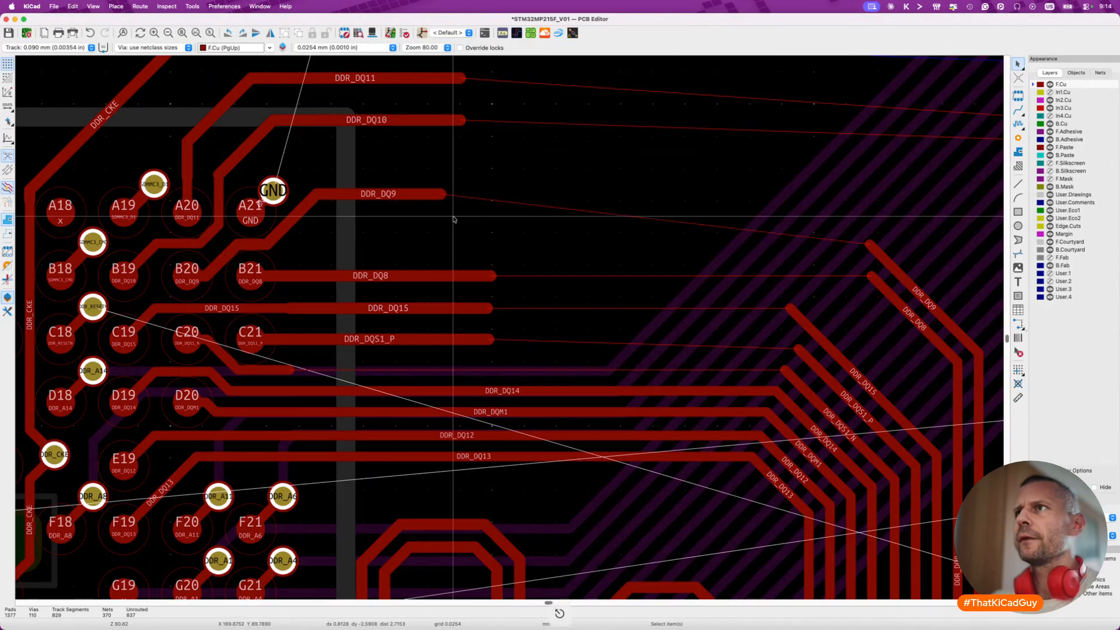
Shift the outer run of DDR_DQ8 up toward DDR_DQ9, move its diagonal near ball B21, and delete the diagonal tail.
left_click(366, 275)
key("d")
left_click(363, 234)
key("d")
left_click(300, 255)
key("Escape")
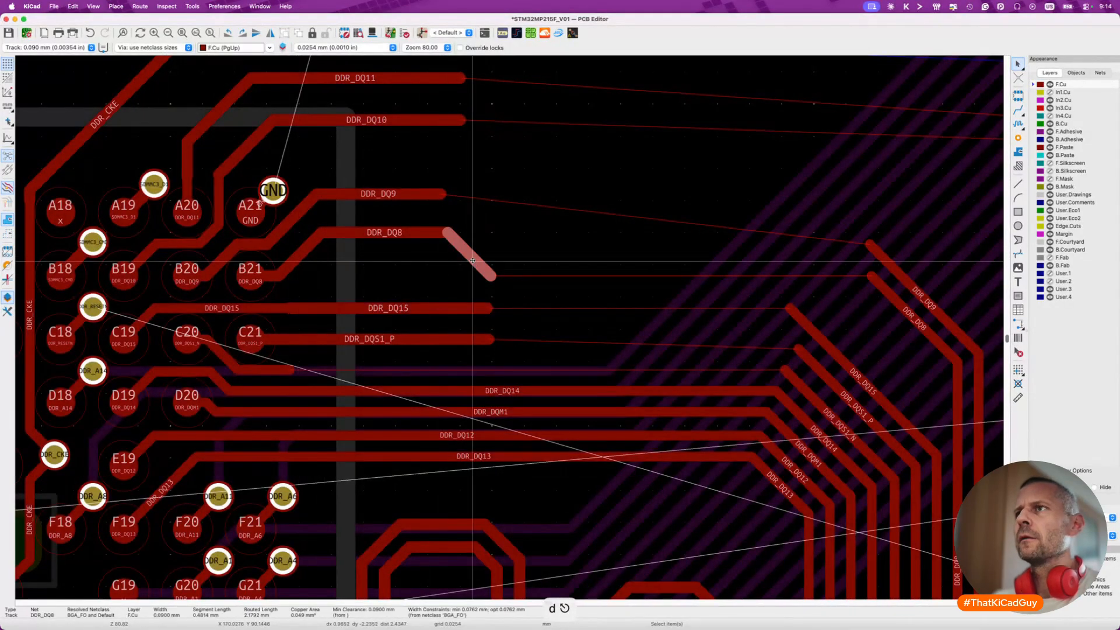
Shift the outer runs of DDR_DQ15 and DDR_DQS1_P up, evenly spaced below DDR_DQ8, and delete their diagonal tails.
key("d")
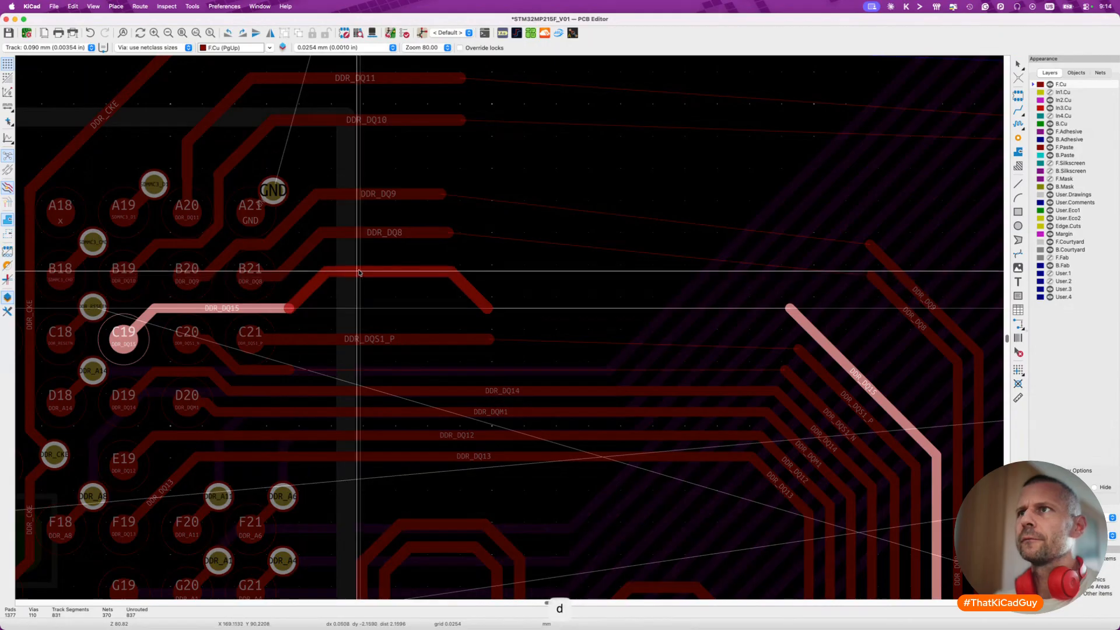
left_click(454, 290)
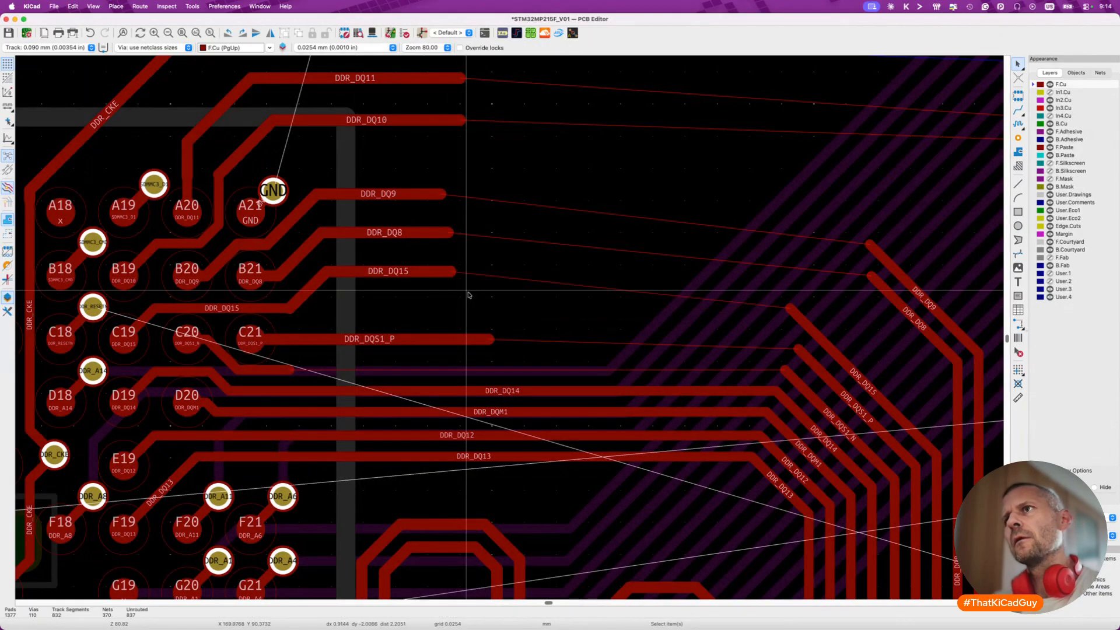
key("d")
left_click(379, 310)
key("d")
left_click(325, 326)
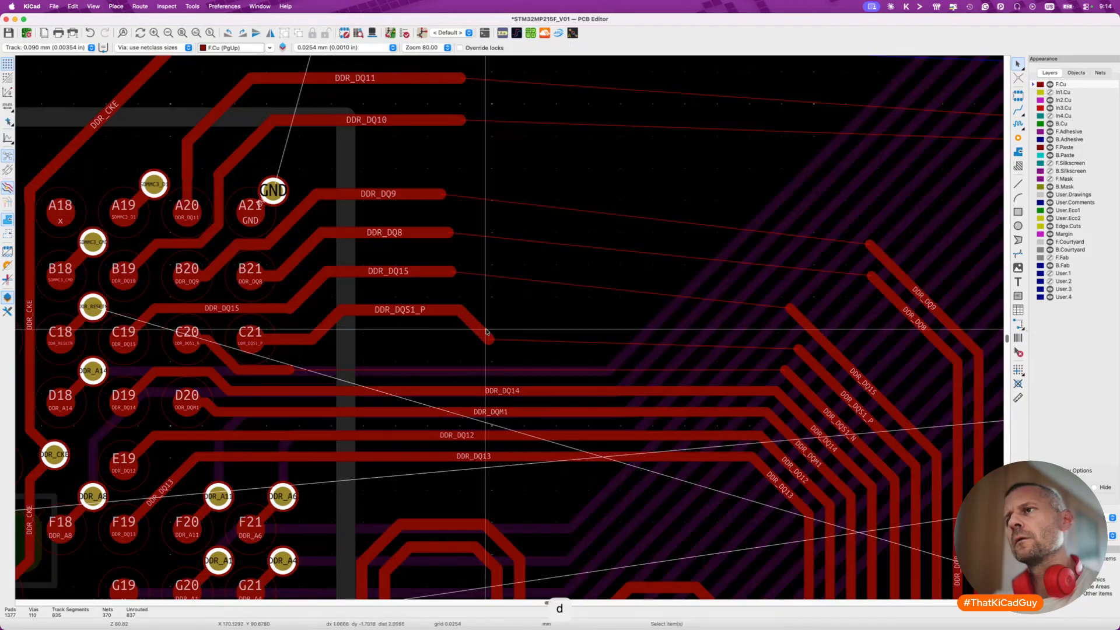
key("x")
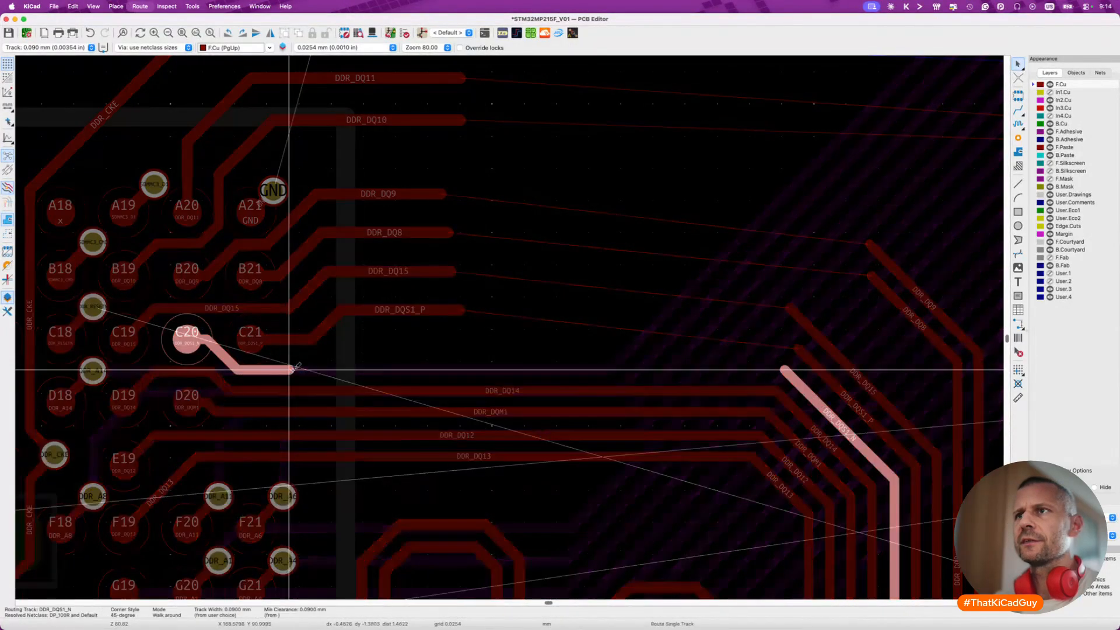
key("Escape")
key("Escape")
Shift the DDR_DQS1_N stub end below ball C21 up slightly and route a 0.090 mm escape from it, parallel below DDR_DQS1_P.
scroll(279, 369, "up", 3)
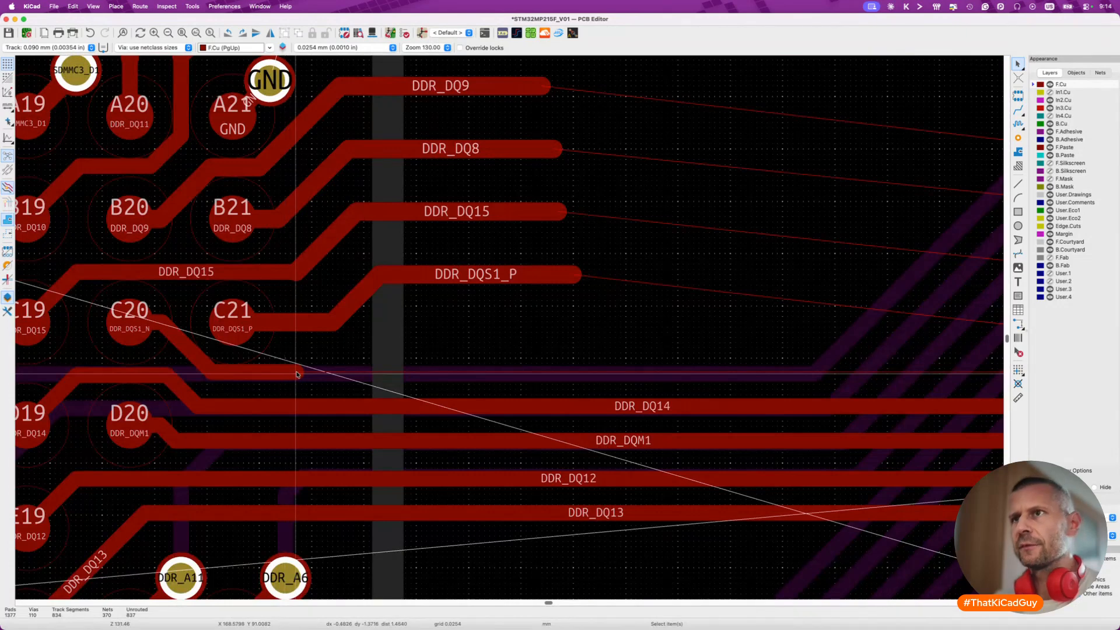
key("d")
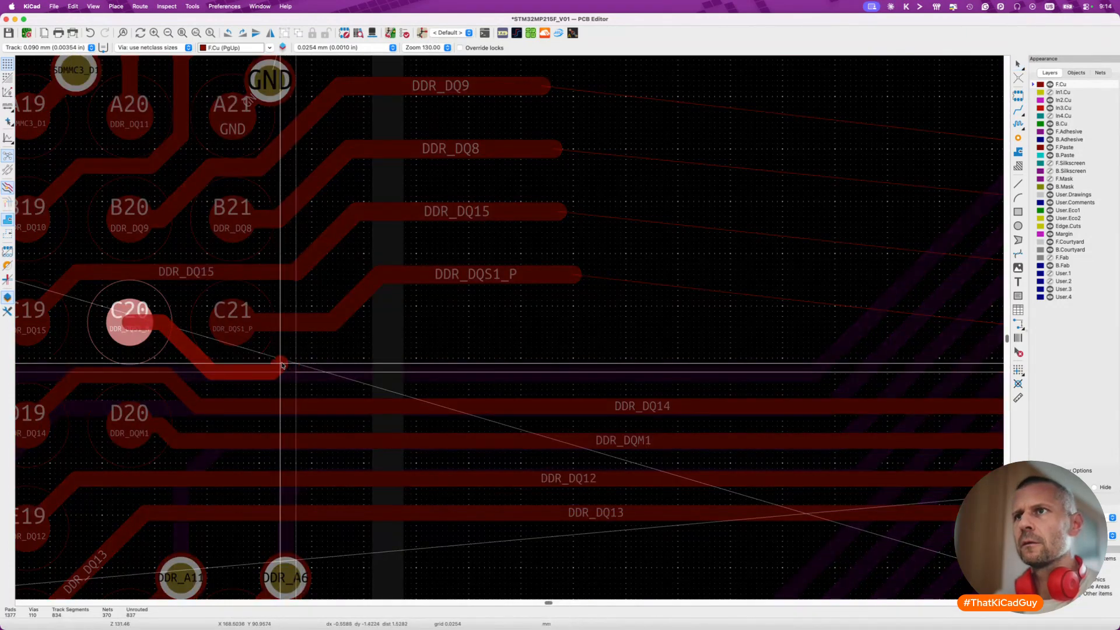
key("x")
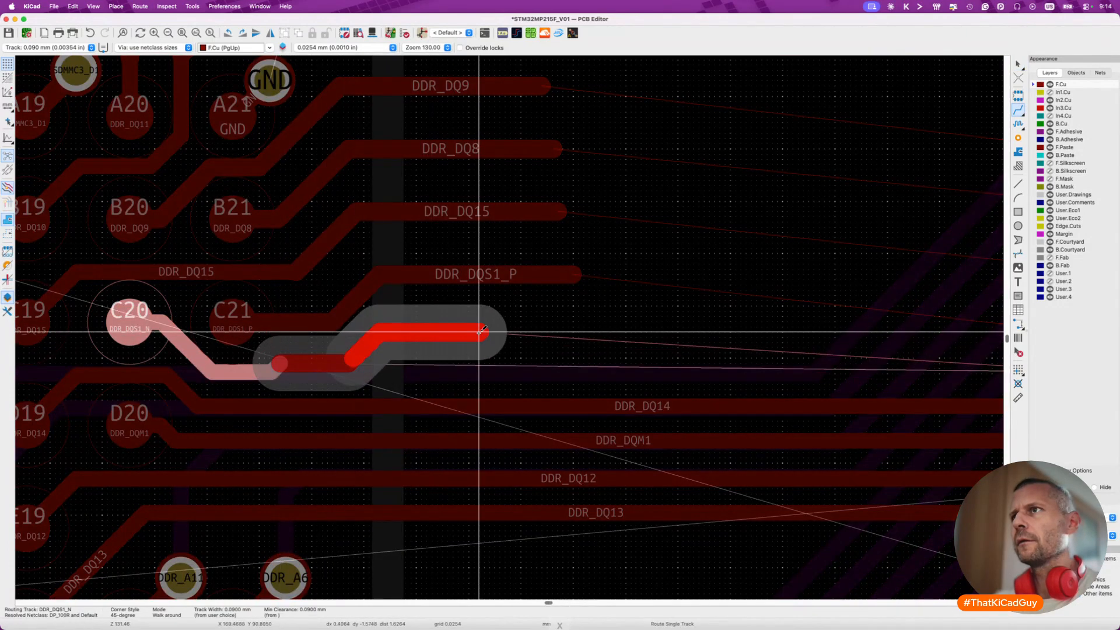
double_click(573, 326)
key("Escape")
scroll(295, 339, "down", 3)
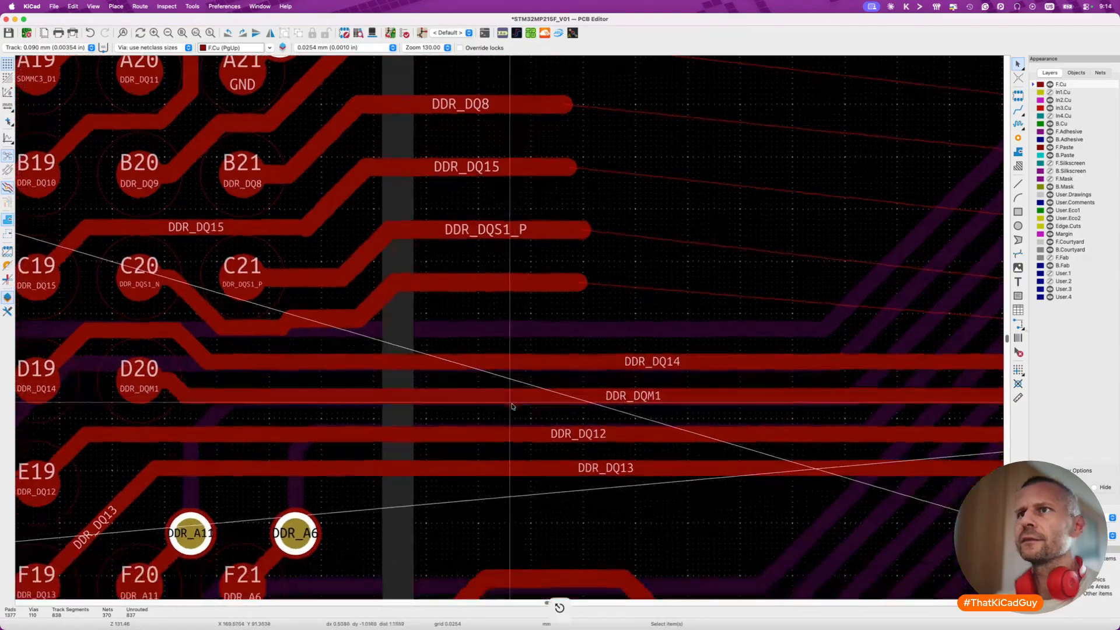
Narrow the short straight DDR_DQS1_N segment just before its outer diagonal near ball C21 to 0.0762 mm.
scroll(295, 338, "up", 3)
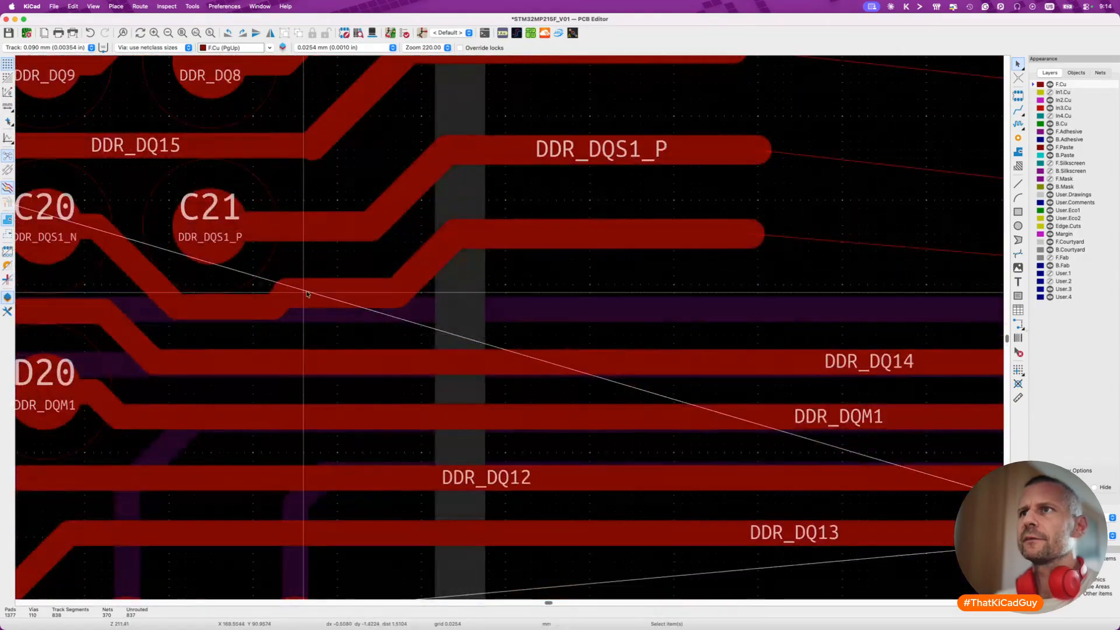
left_click(311, 291)
key("Delete")
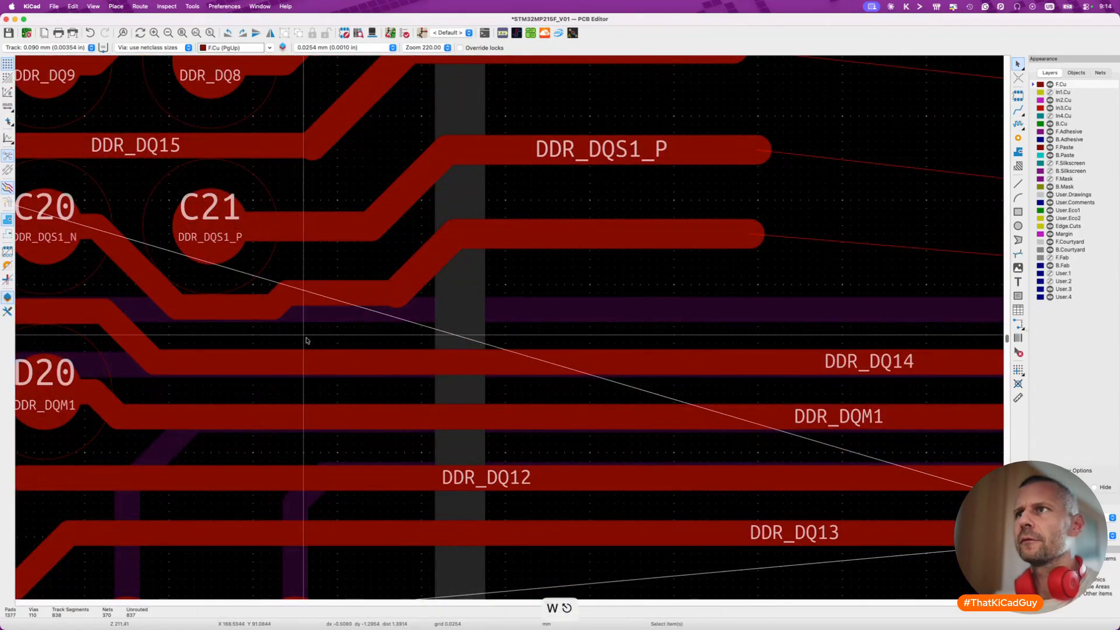
left_click(424, 261)
key("Delete")
key("super+z")
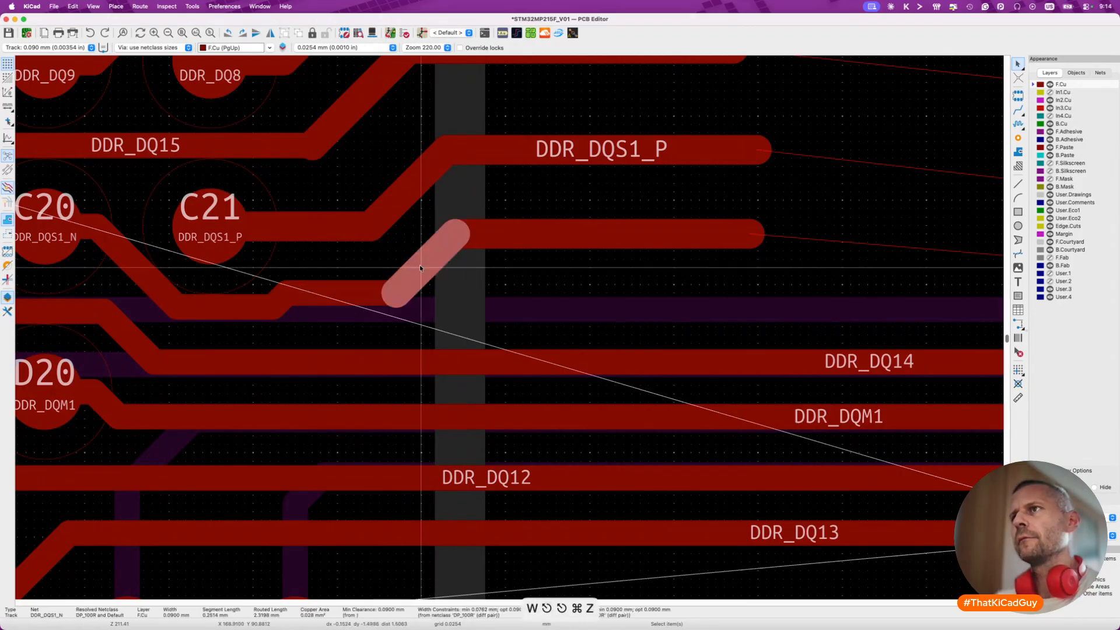
key("Delete")
left_click(344, 301)
scroll(344, 301, "down", 4)
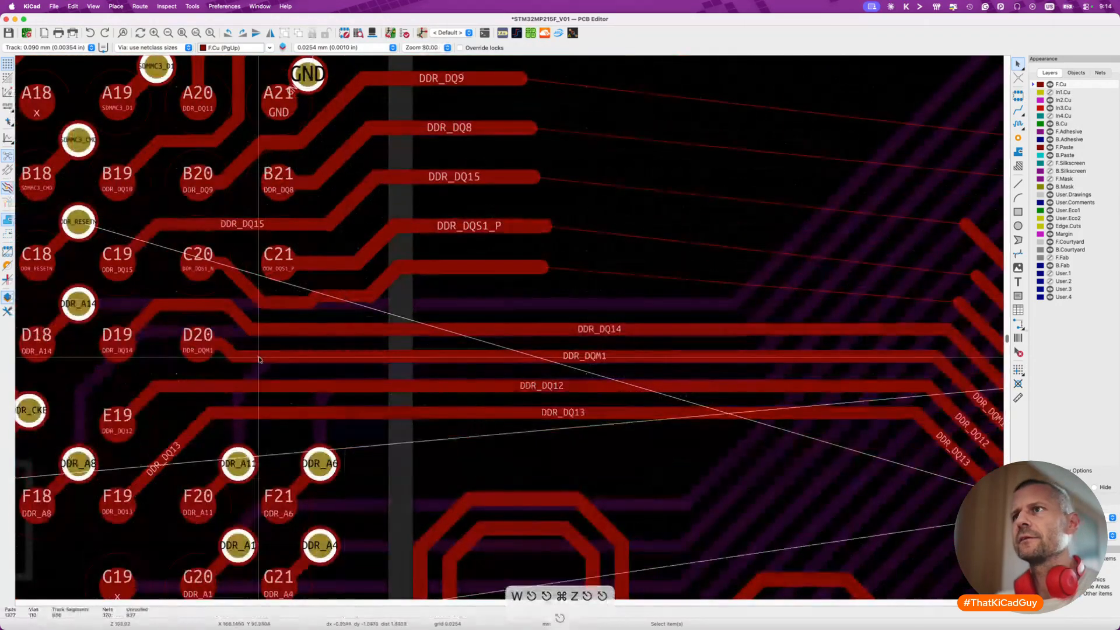
Break that short DDR_DQS1_N segment midway and set its outer half to a width of 0.090 mm.
scroll(341, 297, "up", 2)
right_click(341, 300)
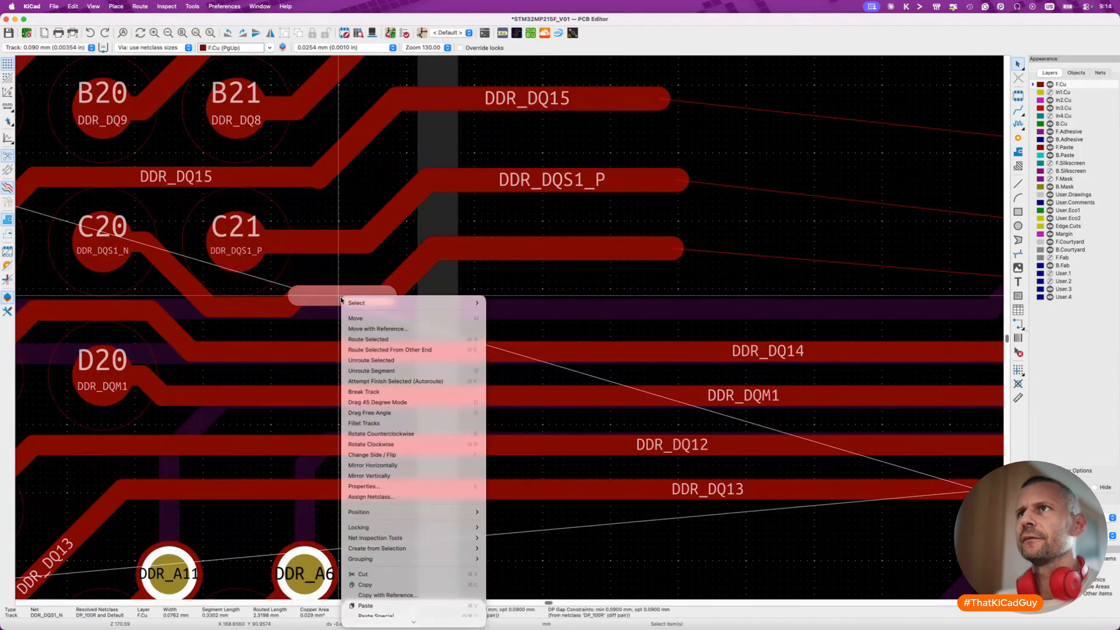
left_click(366, 391)
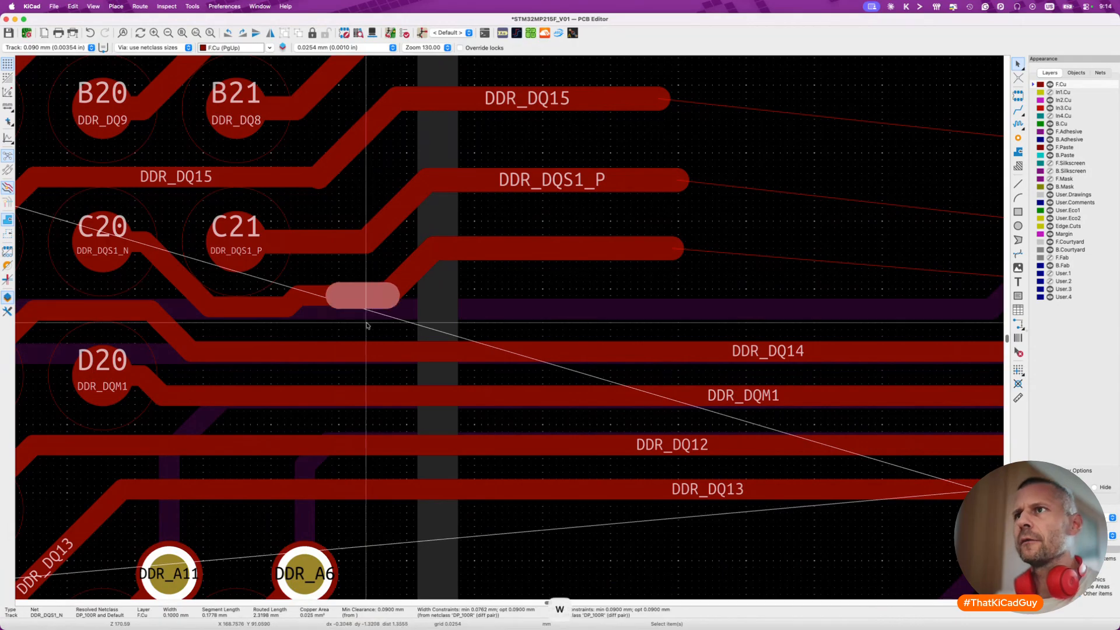
key("w")
scroll(370, 301, "up", 3)
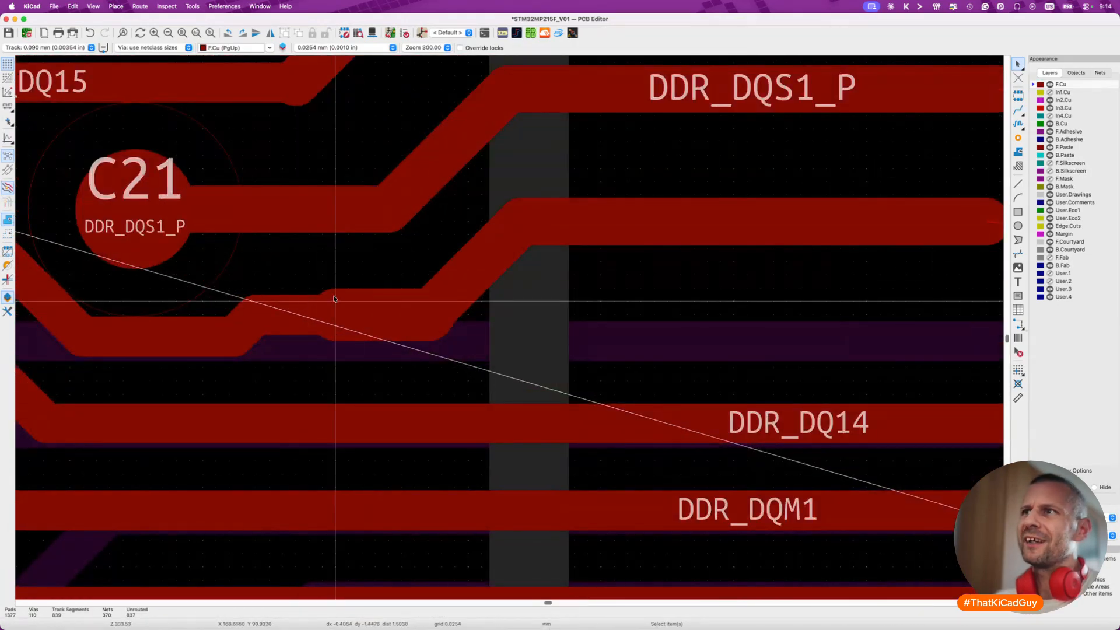
left_click(460, 307)
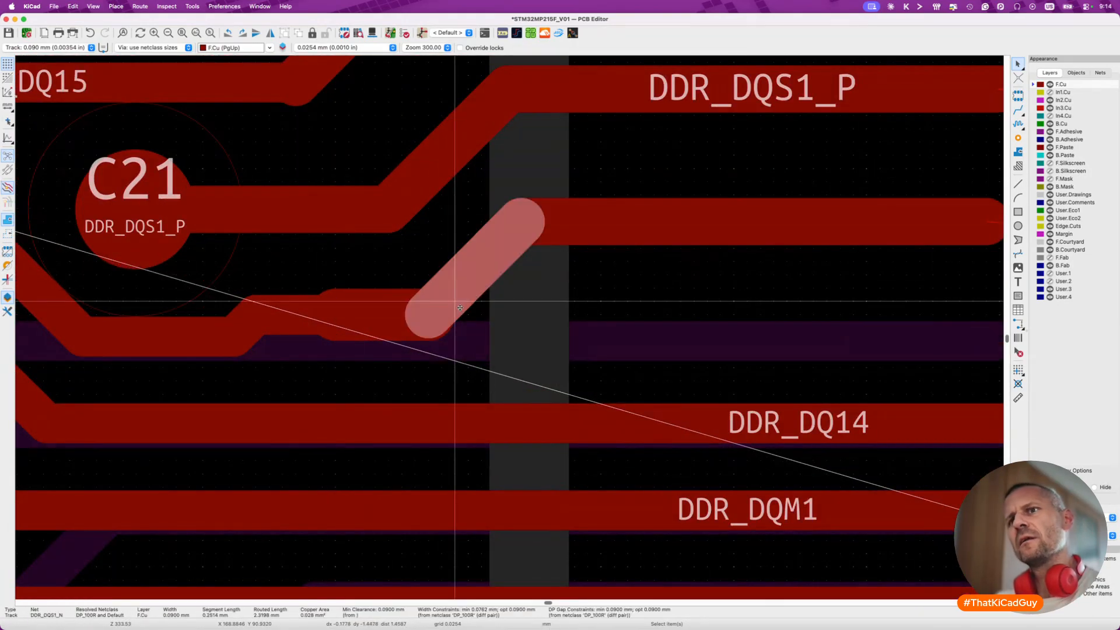
left_click(389, 333)
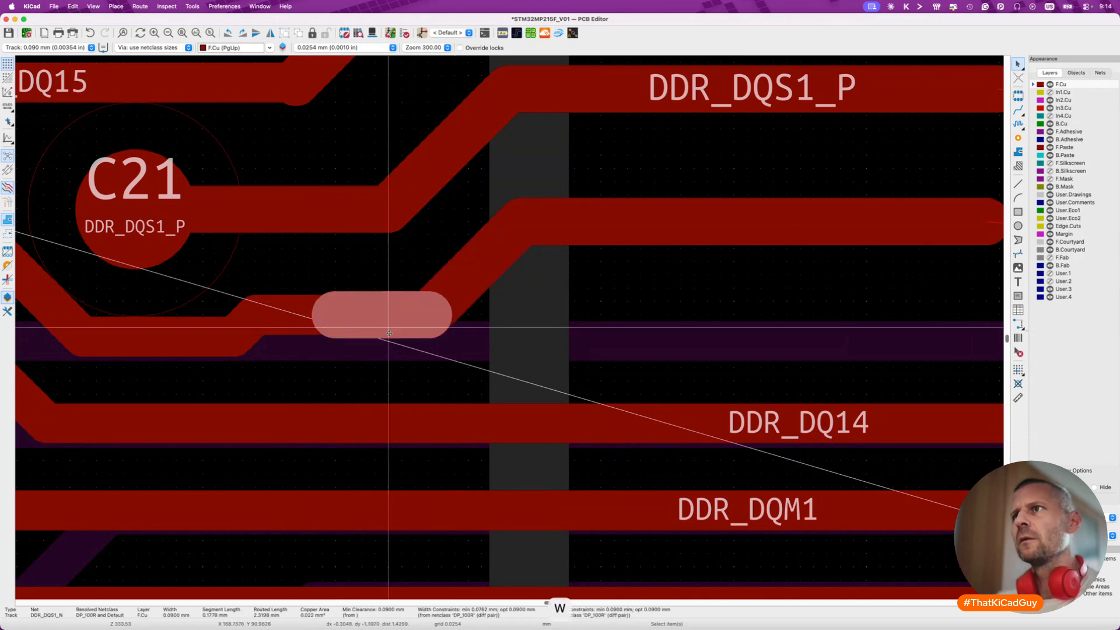
key("Escape")
Break the DDR_DQ15 diagonal outside ball B21 and narrow its inner half to match the straight run from ball C19.
scroll(328, 310, "up", 2)
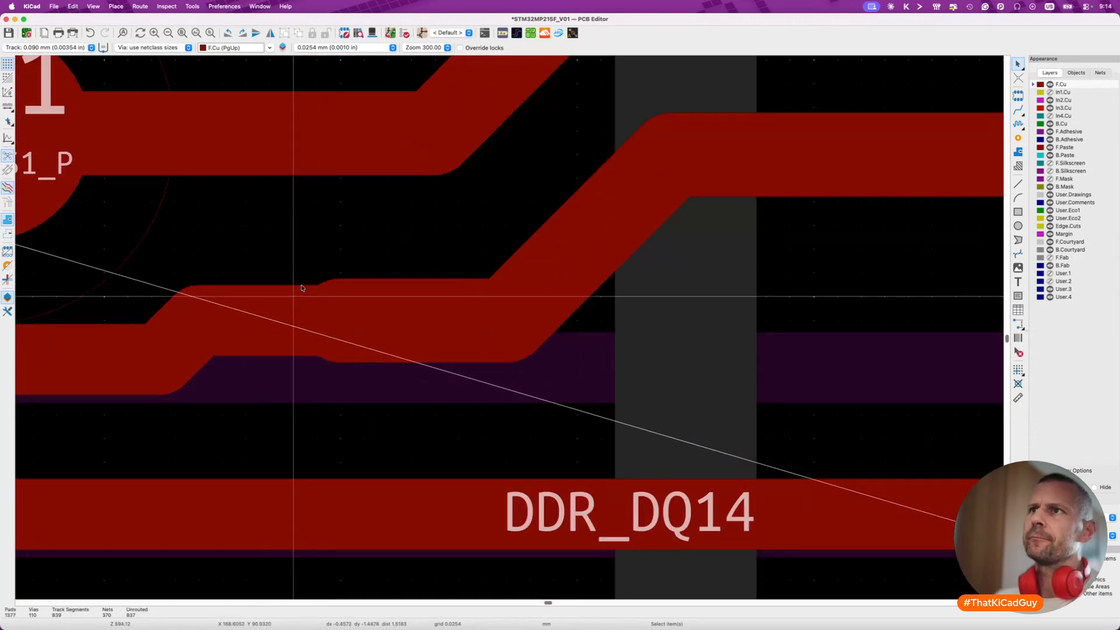
scroll(322, 290, "up", 3)
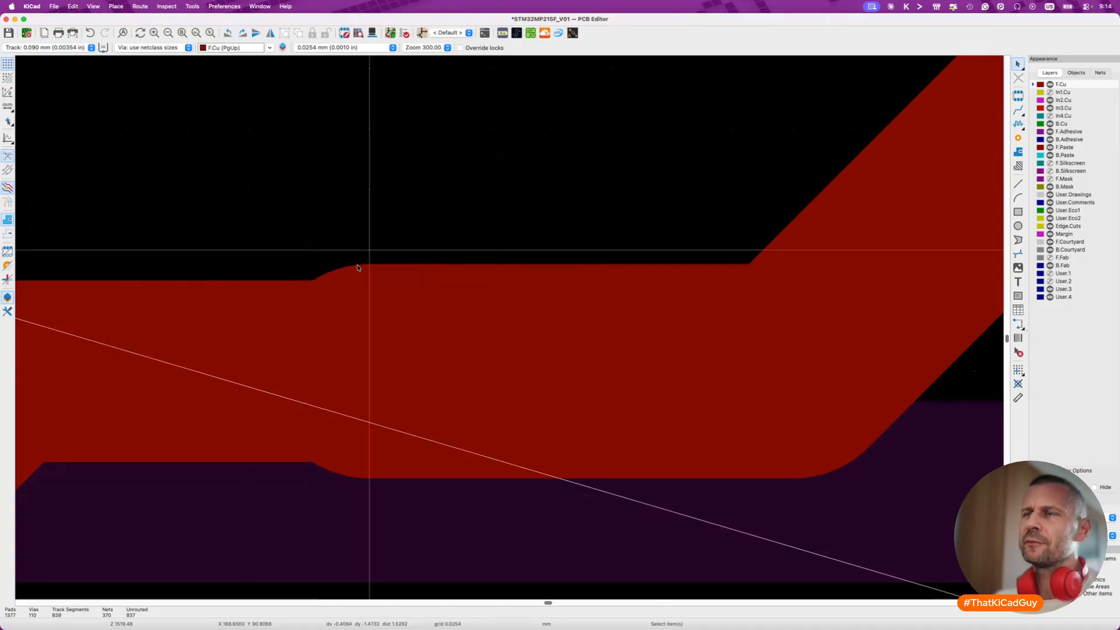
scroll(358, 267, "down", 5)
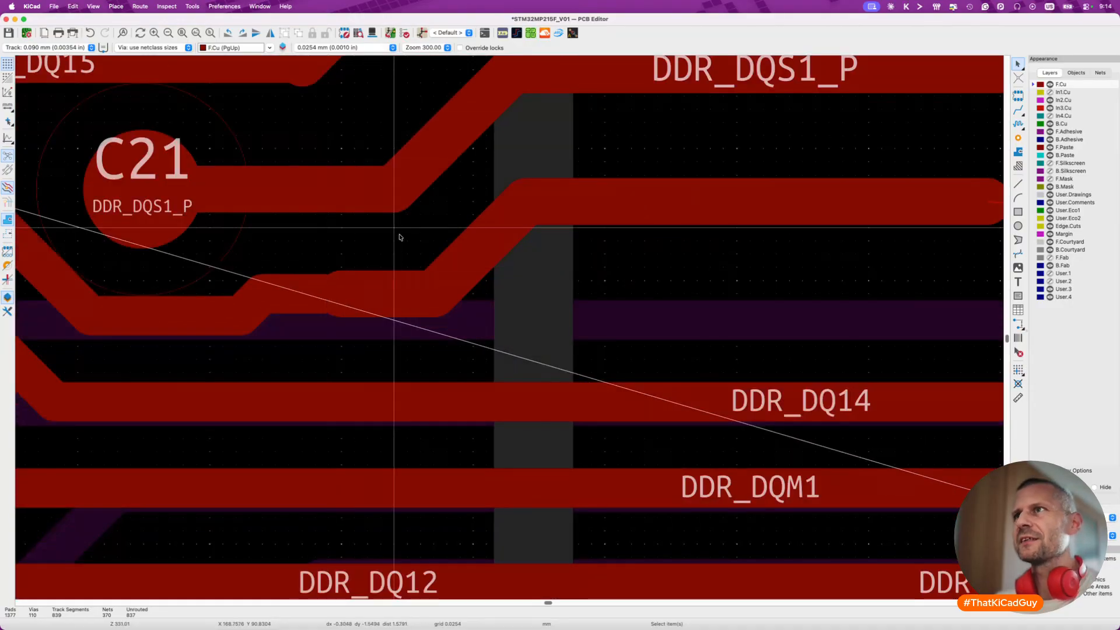
scroll(350, 241, "up", 3, "shift")
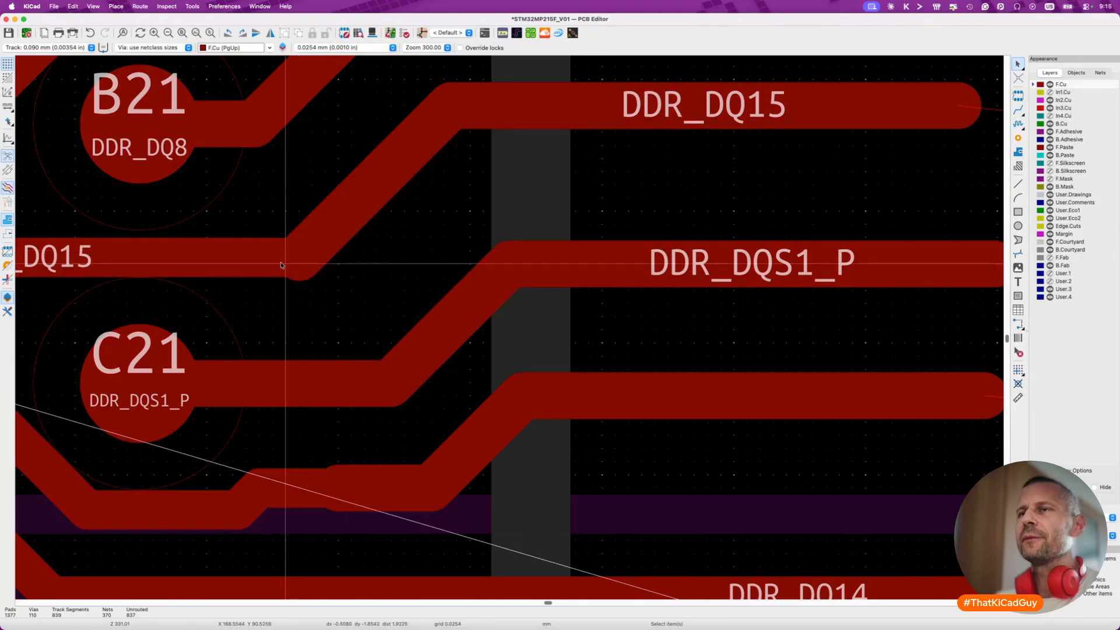
scroll(281, 266, "up", 2)
scroll(450, 264, "down", 3)
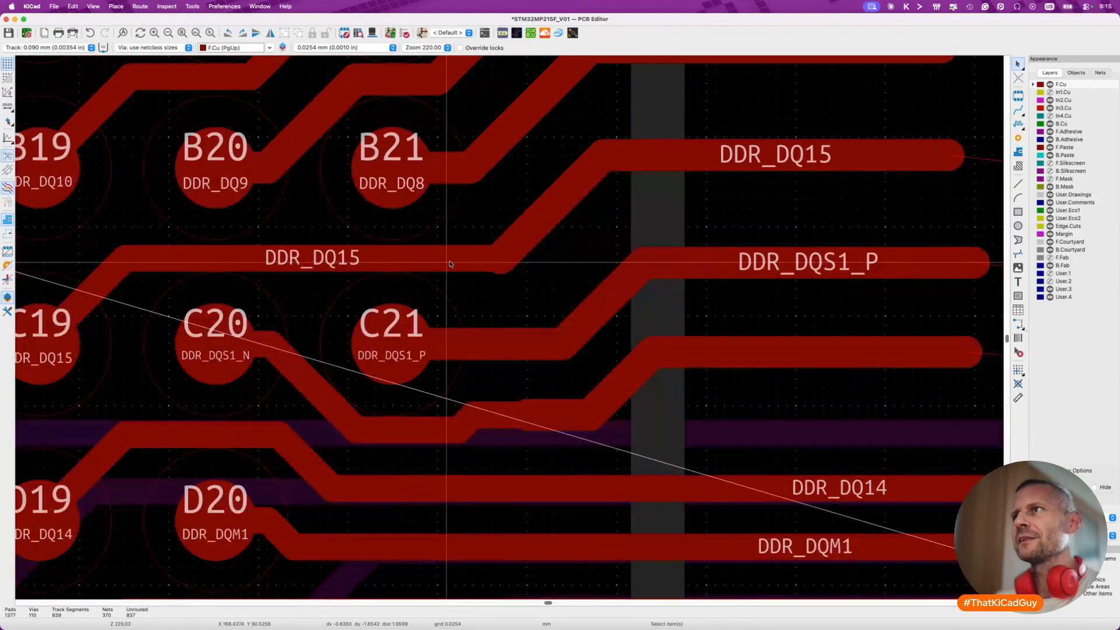
left_click(549, 210)
right_click(550, 210)
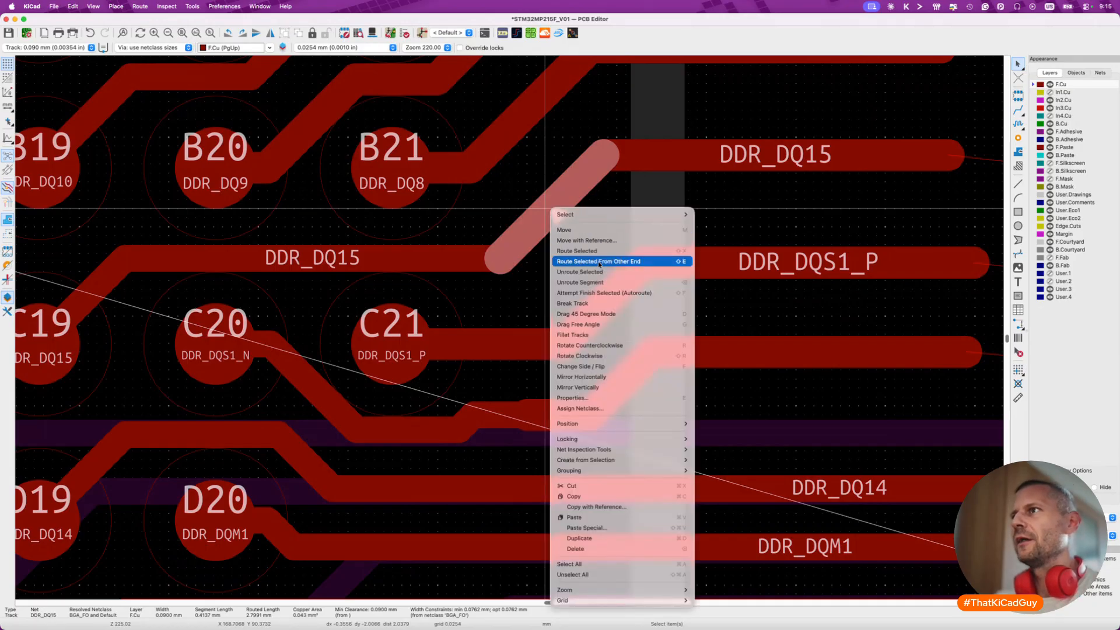
left_click(587, 304)
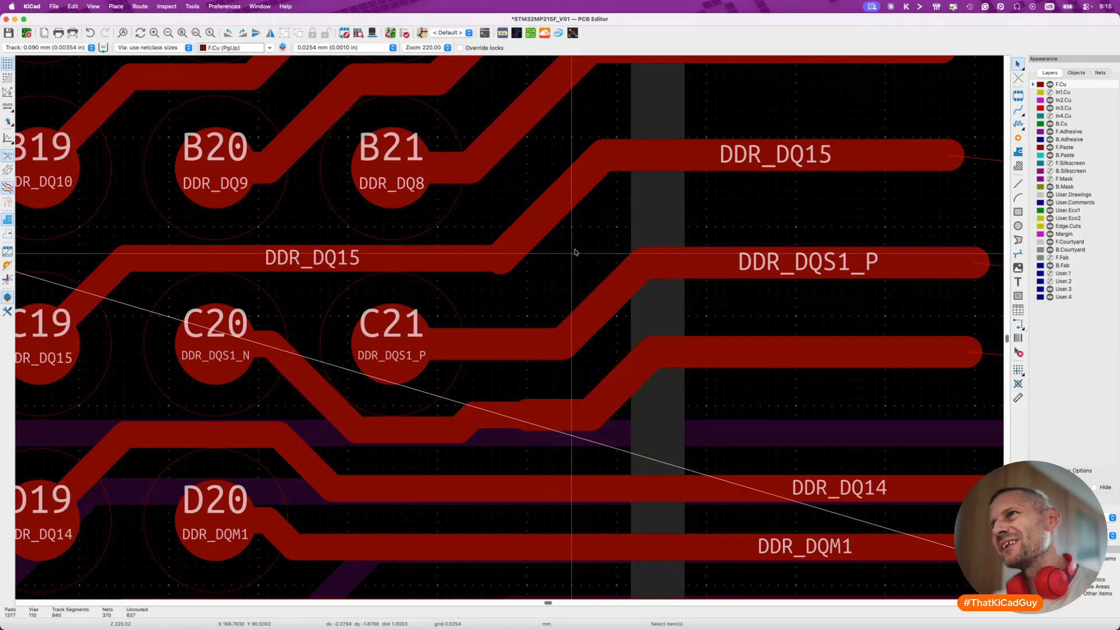
left_click(536, 226)
key("w")
key("Escape")
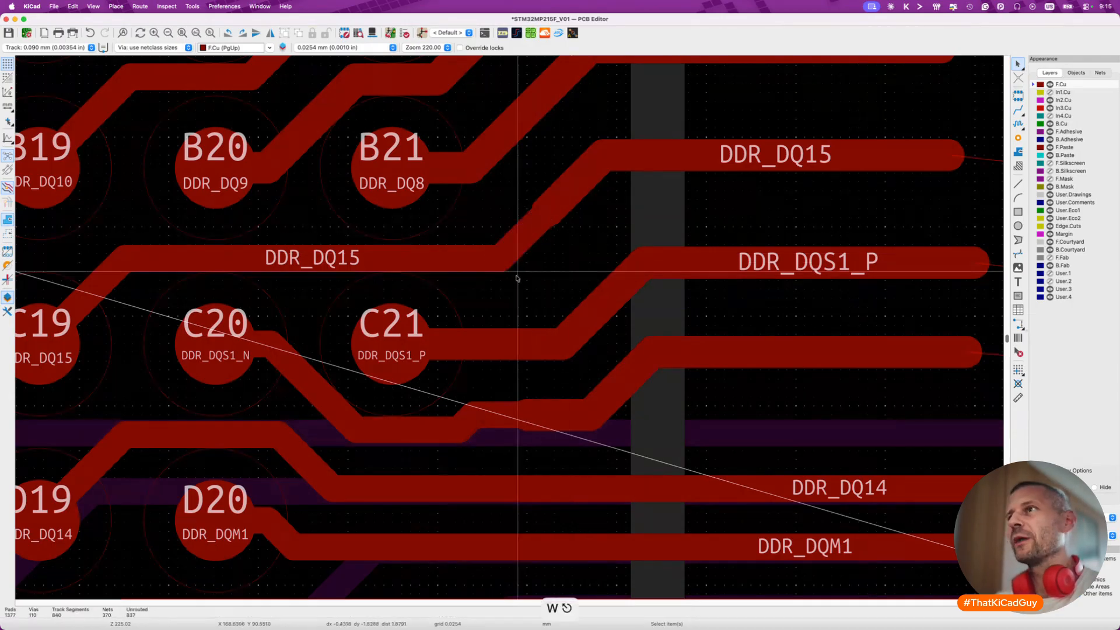
Move the diagonals of DDR_DQS1_P and DDR_DQS1_N inward toward ball C21, keeping the pair's bends aligned.
scroll(571, 286, "down", 5)
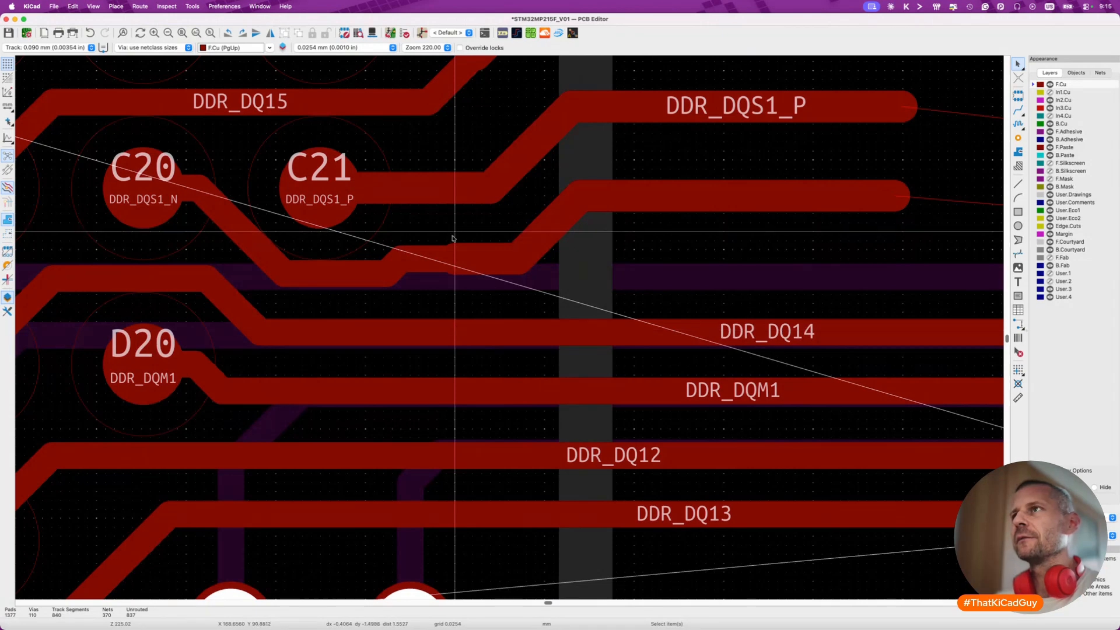
key("d")
left_click(493, 158)
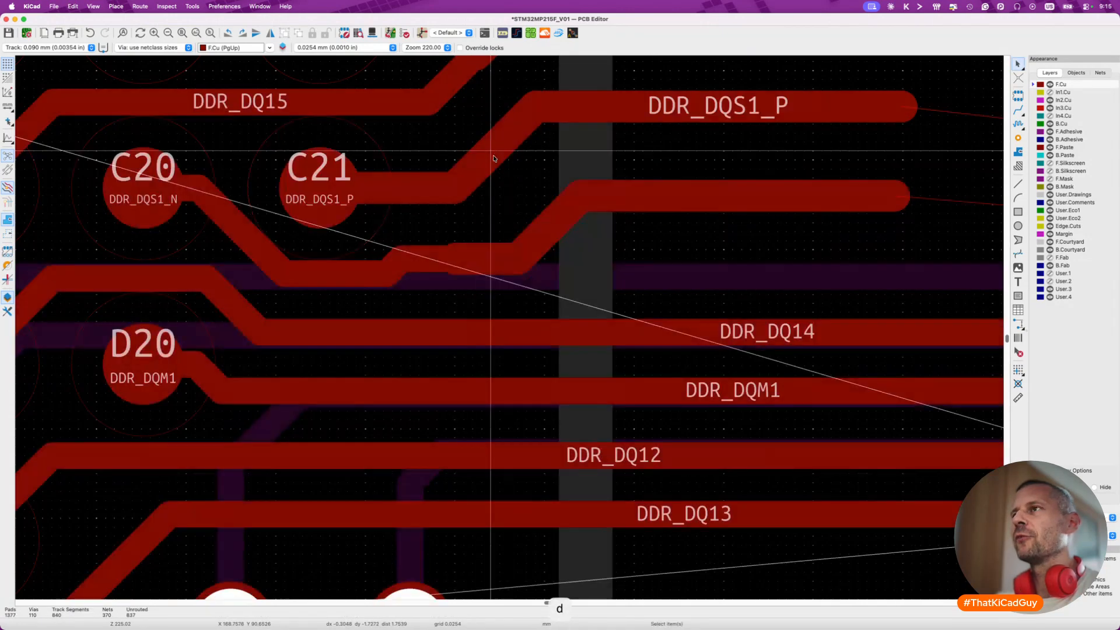
left_click(537, 219)
key("d")
left_click(506, 275)
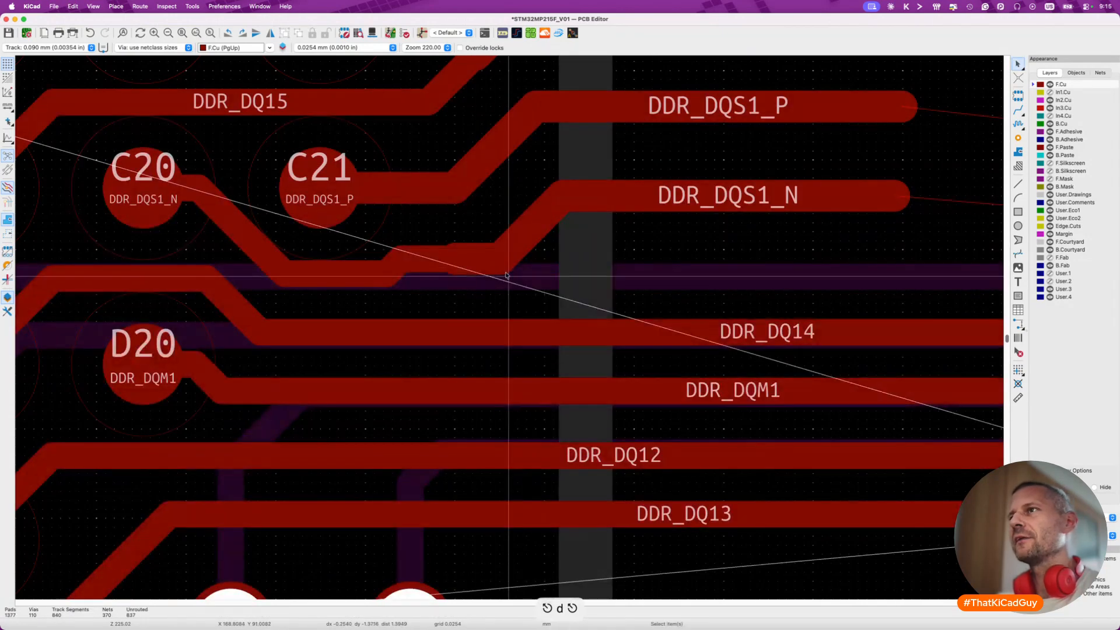
Shift the straight run of DDR_DQ13 down, away from DDR_DQ12 and closer to the DDR_A11 and DDR_A6 vias.
scroll(506, 275, "down", 3)
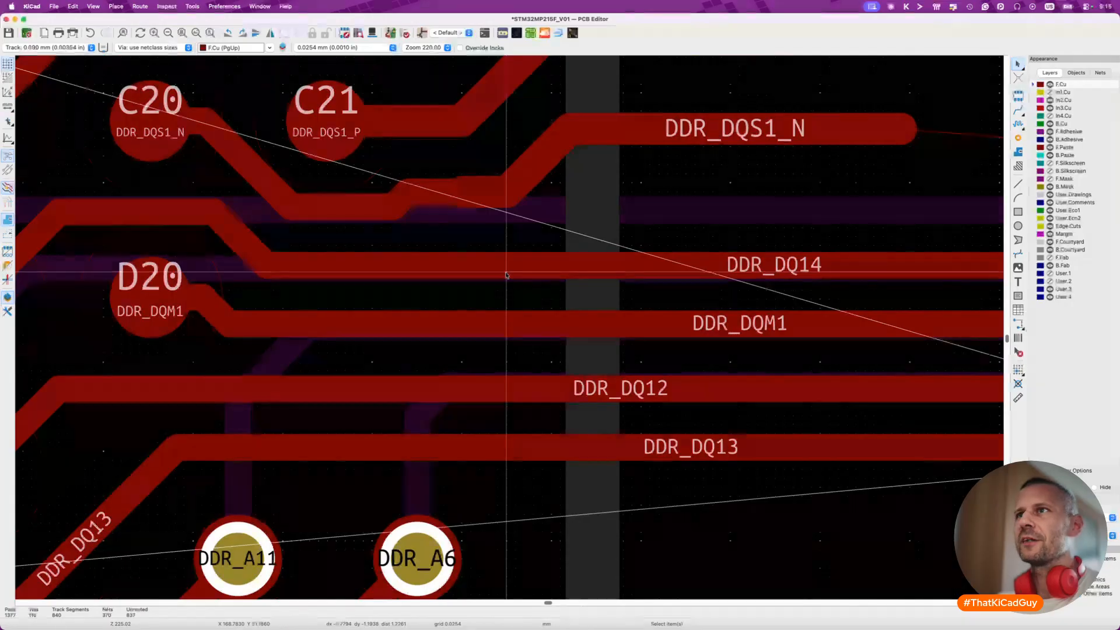
scroll(463, 273, "down", 4)
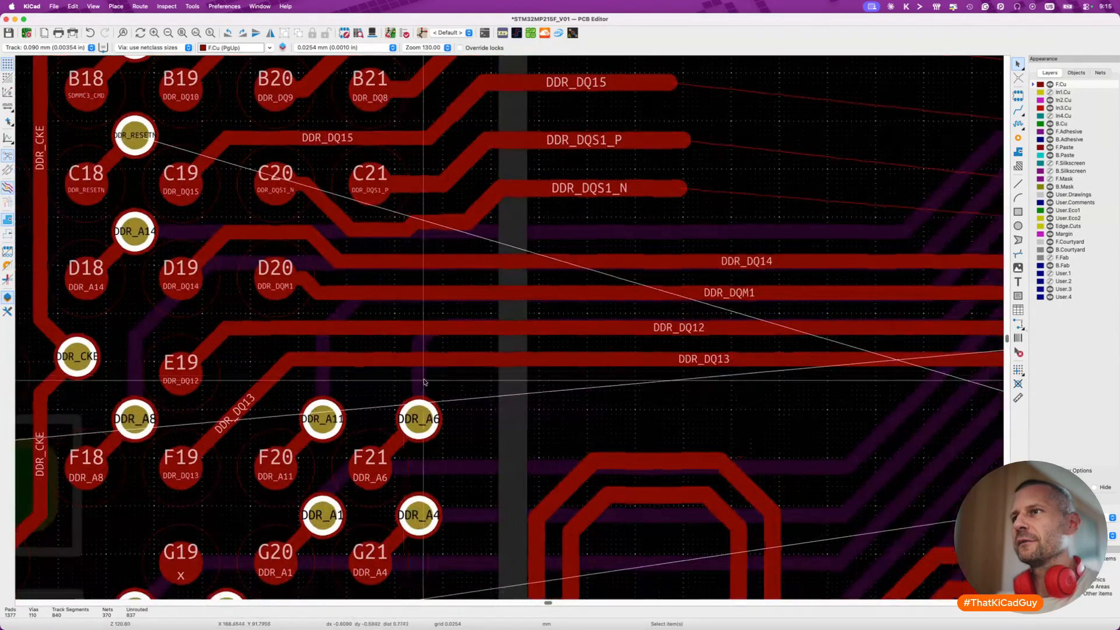
scroll(424, 382, "right", 2)
left_click(401, 343)
key("d")
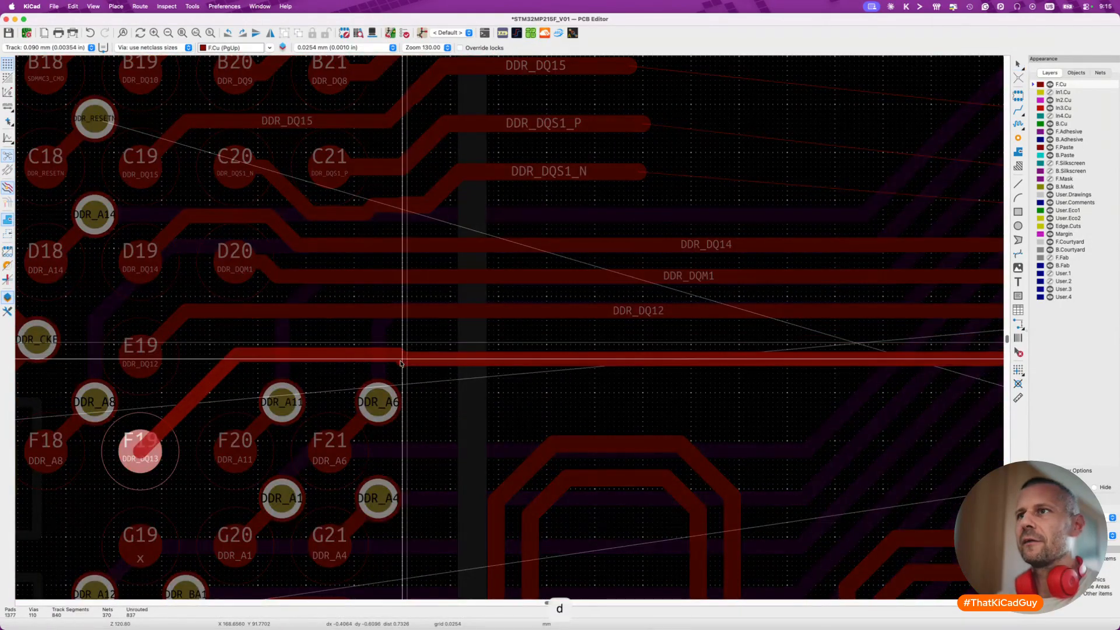
left_click(423, 358)
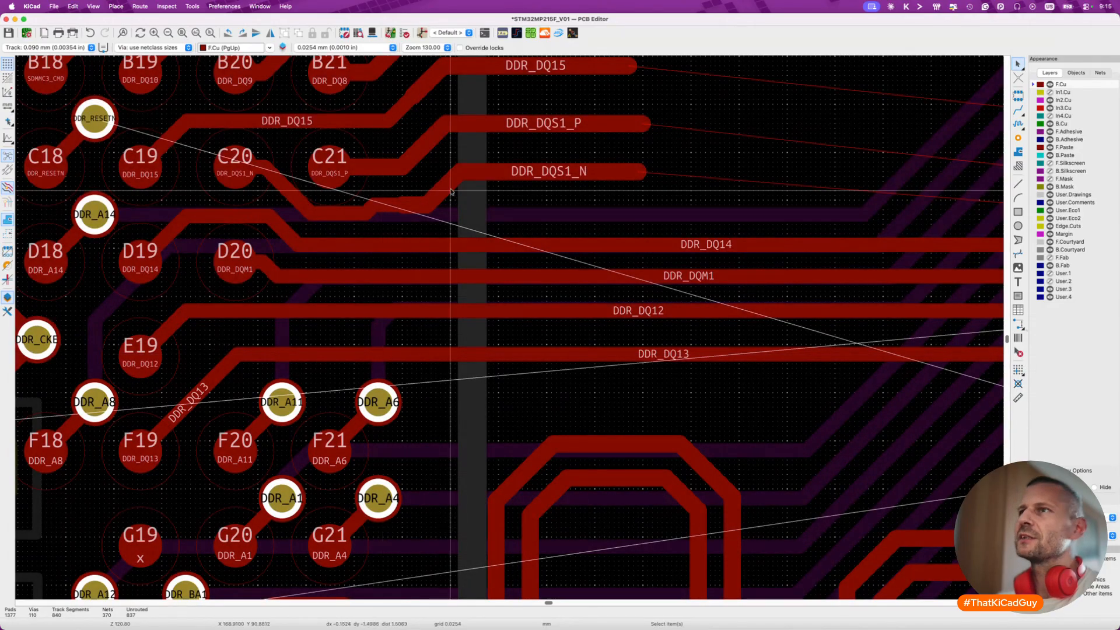
Break the DDR_DQ13 track between the DDR_A11 and DDR_A6 vias and delete its outer straight portion.
scroll(397, 212, "up", 3)
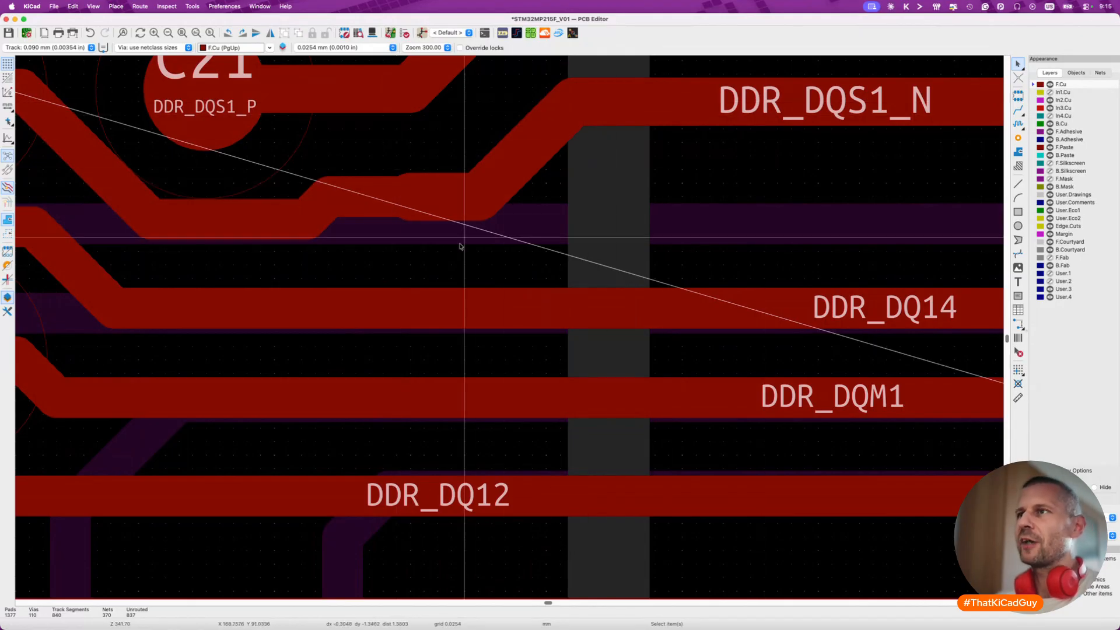
scroll(459, 245, "down", 3)
scroll(336, 418, "up", 3)
left_click(352, 414)
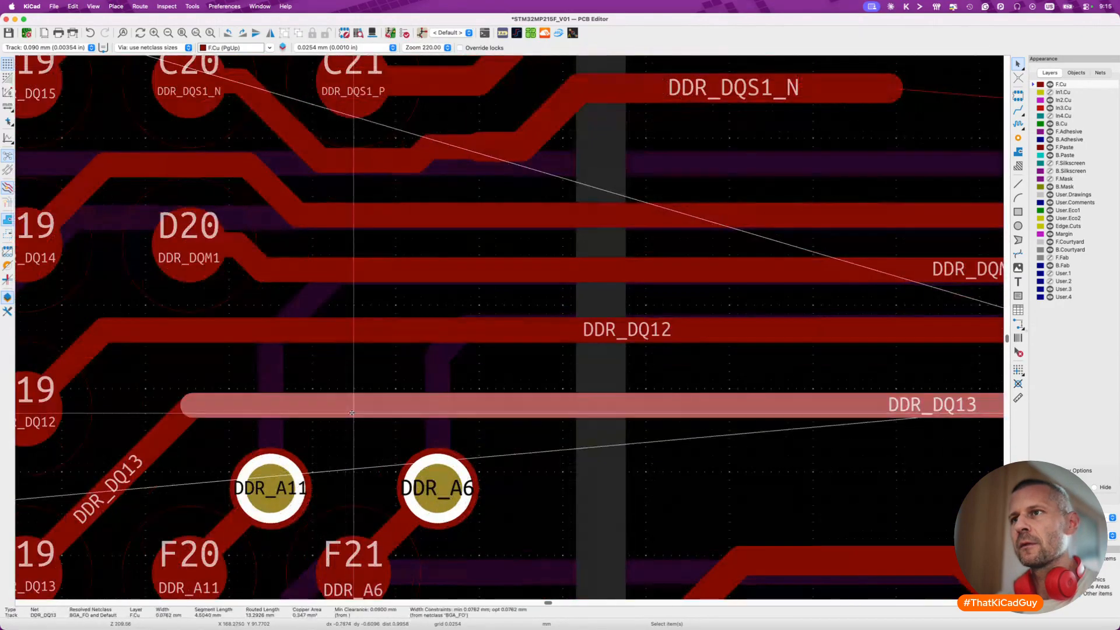
right_click(353, 415)
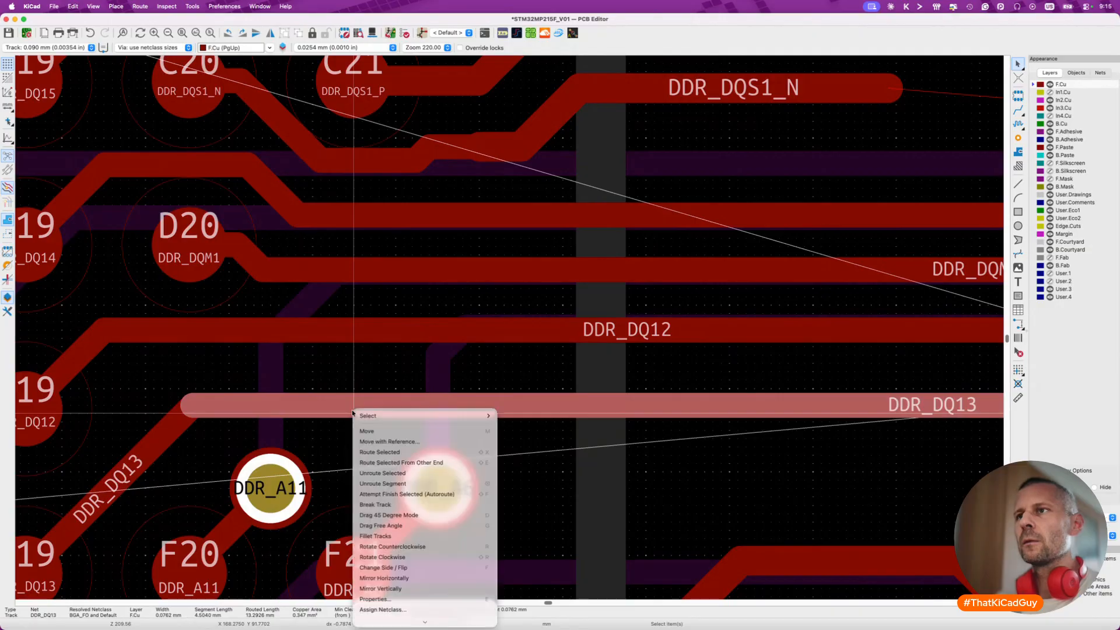
left_click(371, 505)
left_click(538, 409)
key("Delete")
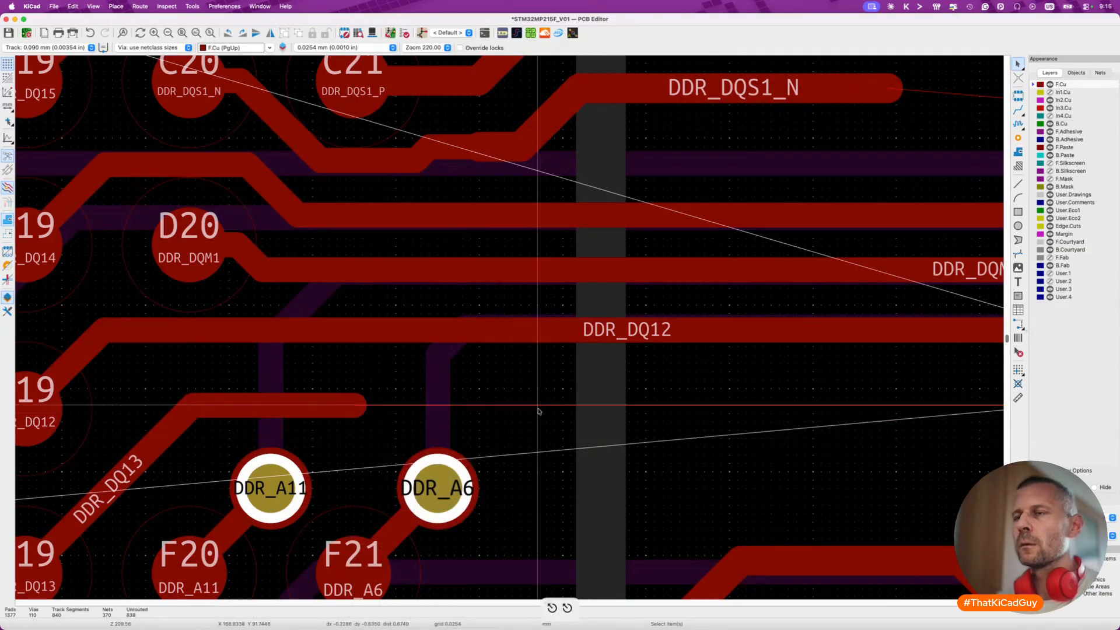
Route DDR_DQ13 from its stub end at 0.090 mm, angling down past the DDR_A6 via and running straight out below DDR_DQ12.
scroll(357, 405, "down", 5)
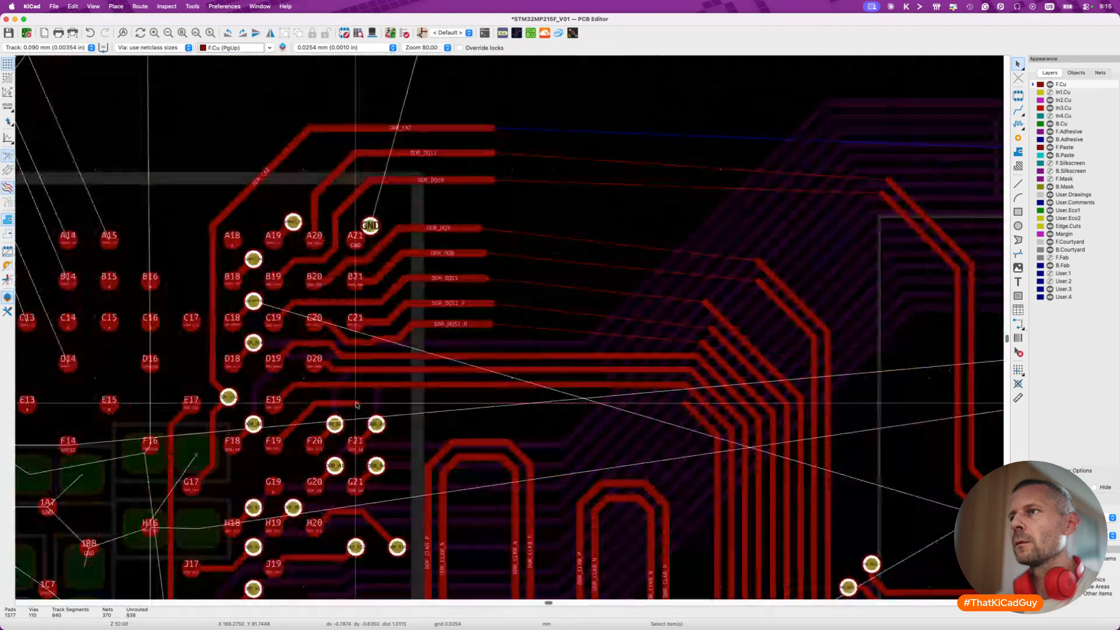
key("x")
scroll(390, 401, "up", 5)
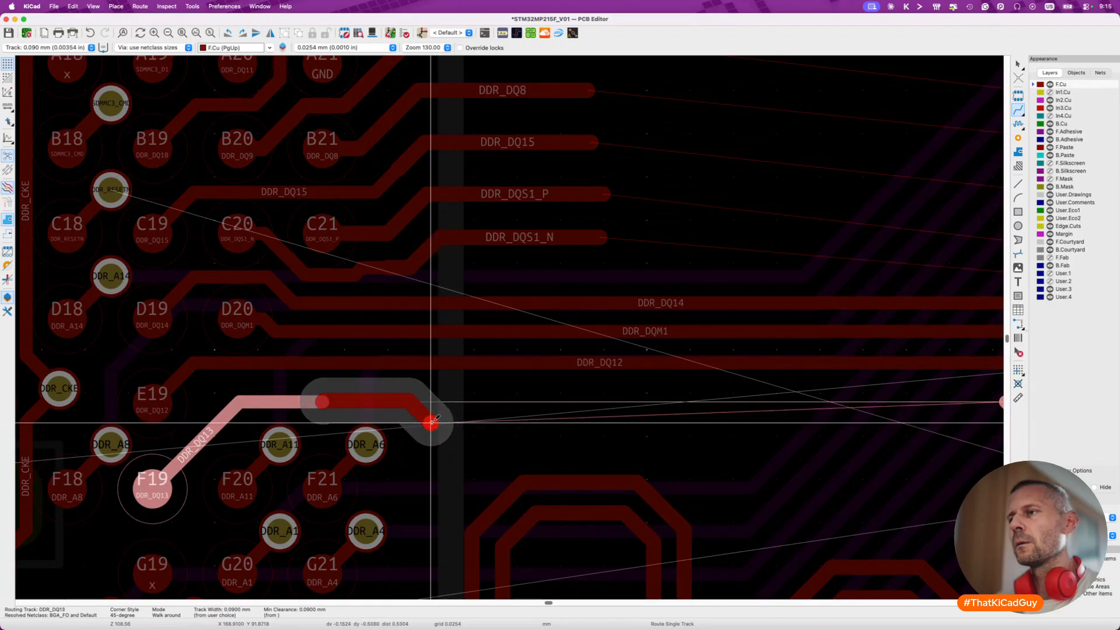
double_click(689, 432)
key("Escape")
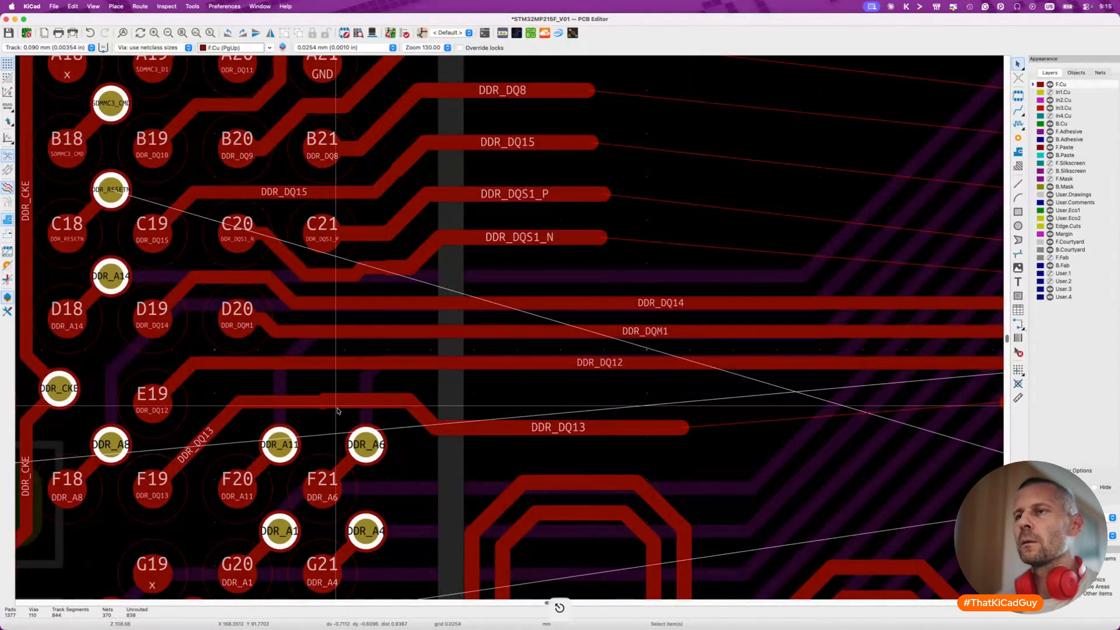
Shift the narrow straight run of DDR_DQ13 above the DDR_A11 via into line with its 0.090 mm continuation.
scroll(350, 407, "up", 3)
key("d")
left_click(255, 396)
key("d")
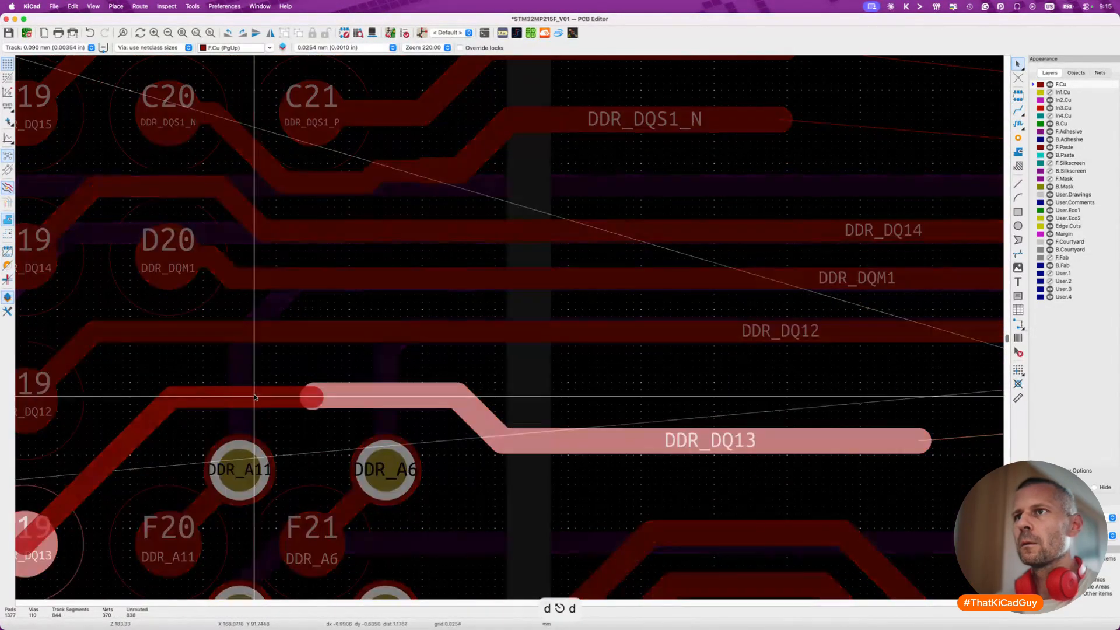
left_click(255, 395)
left_click(314, 420)
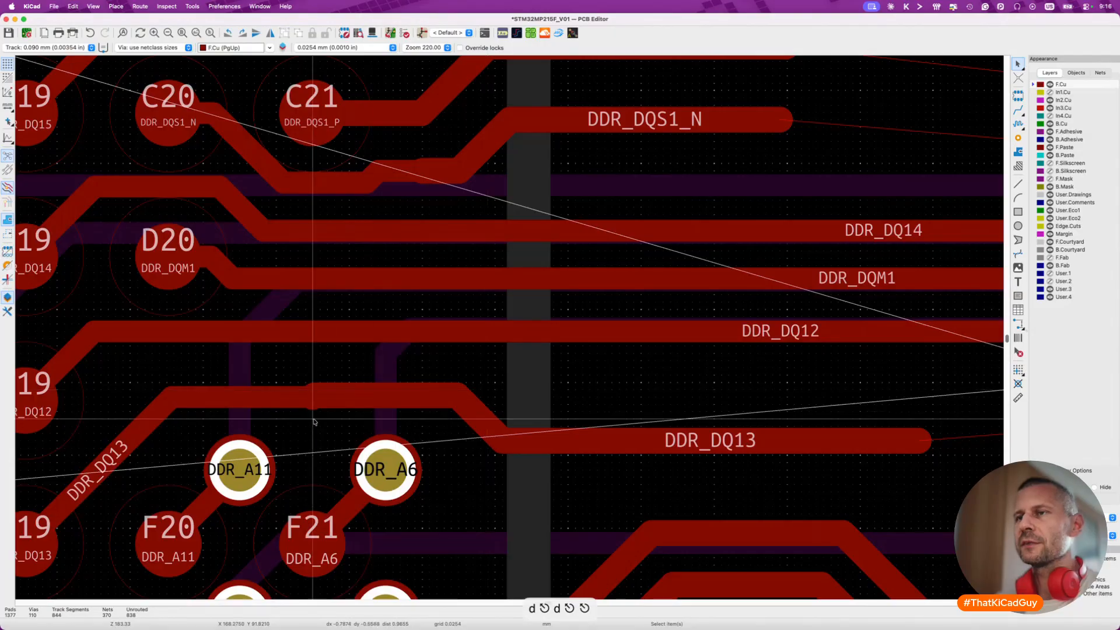
scroll(314, 421, "up", 2)
left_click(314, 373)
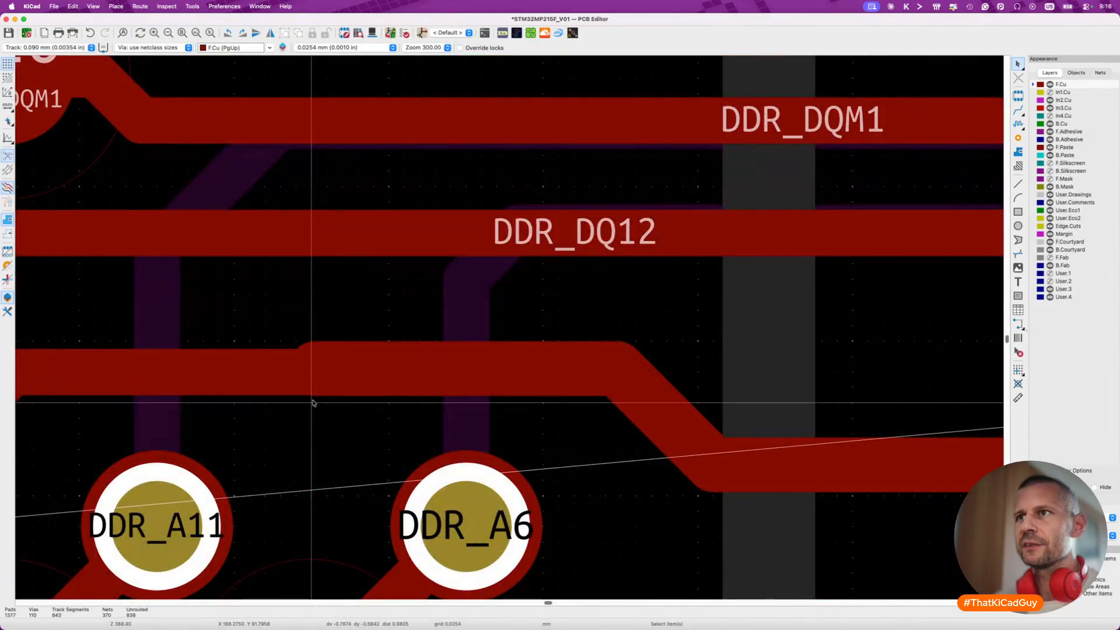
Delete the narrow DDR_DQ13 segment above the DDR_A11 via and reroute it at 0.076 mm to the wider track's end.
left_click(269, 386)
key("Delete")
scroll(300, 379, "left", 5)
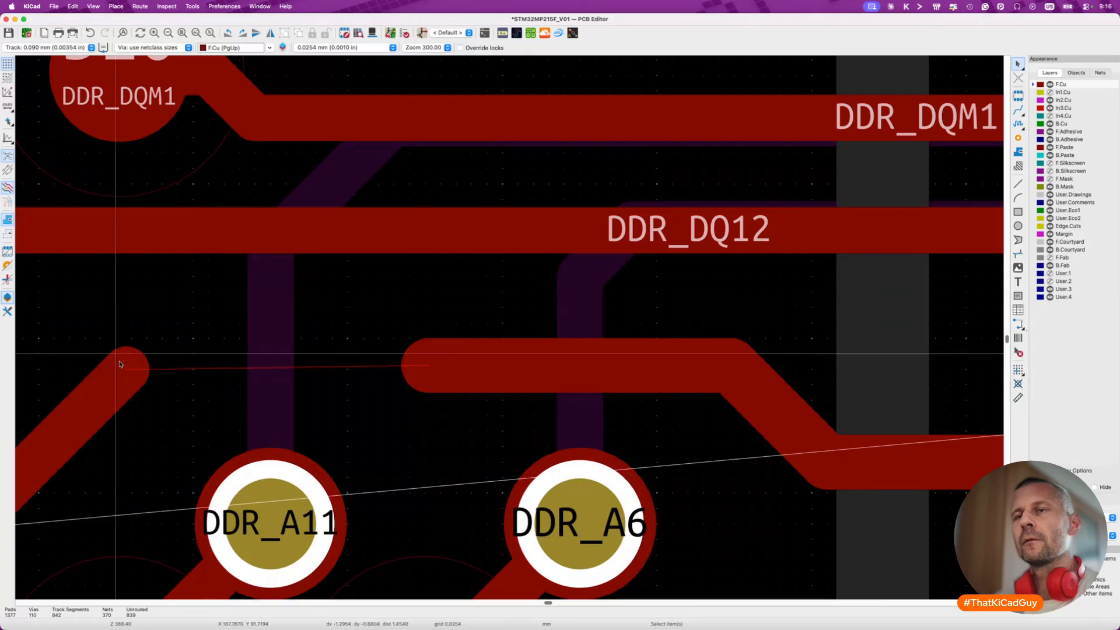
key("x")
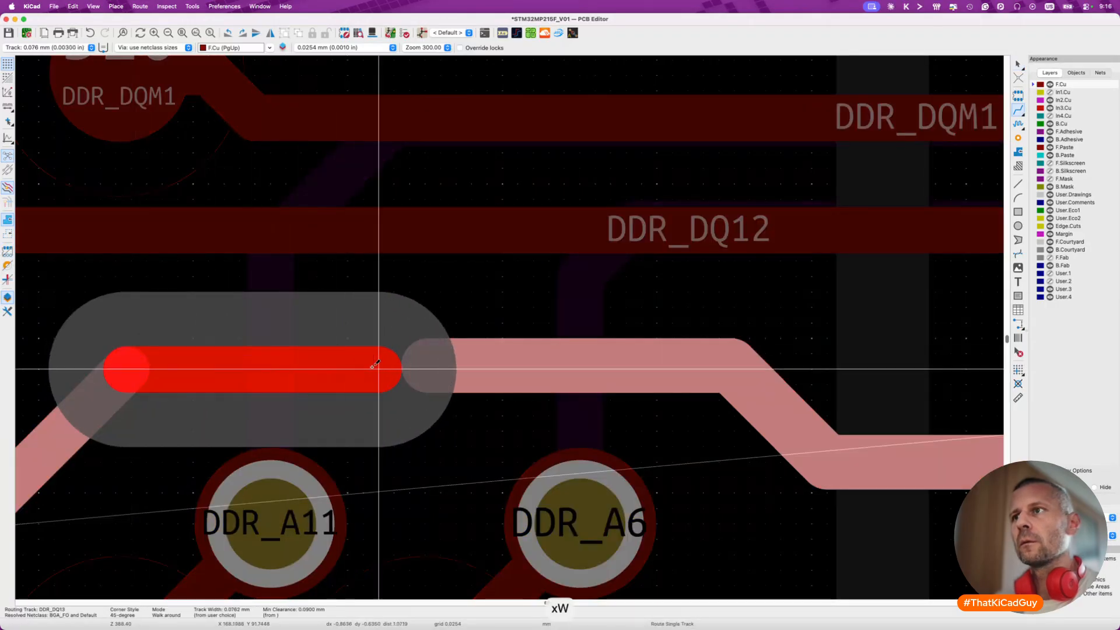
left_click(409, 364)
key("d")
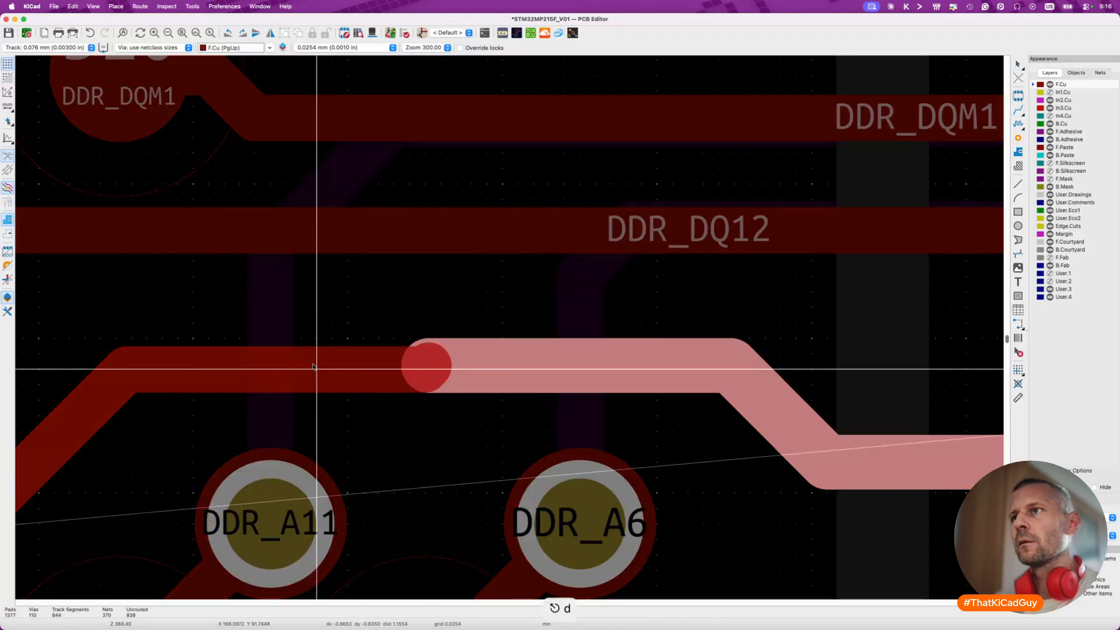
Break the DDR_DQ12 track above the gap between the DDR_A11 and DDR_A6 vias and delete its outer straight portion.
scroll(313, 368, "down", 5)
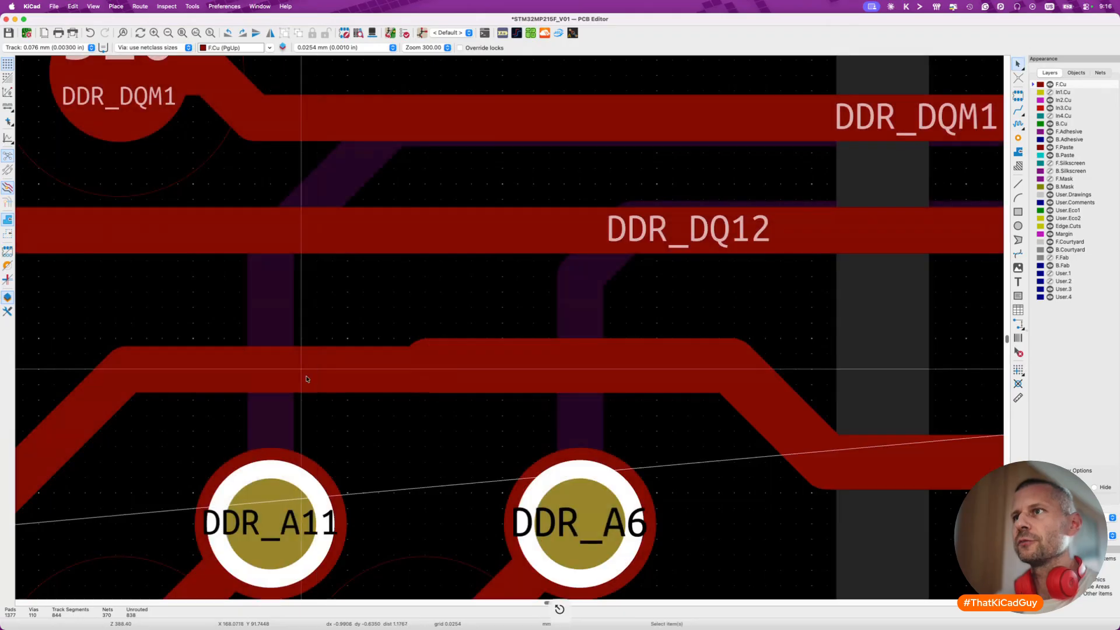
scroll(285, 424, "right", 2)
scroll(285, 424, "down", 2)
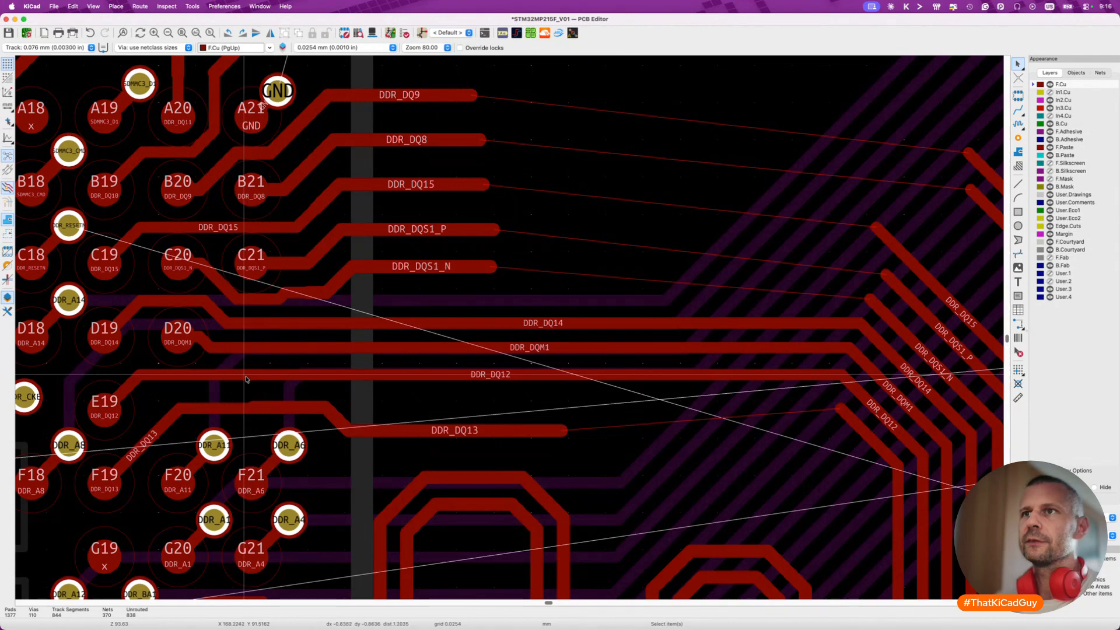
left_click(246, 376)
right_click(245, 377)
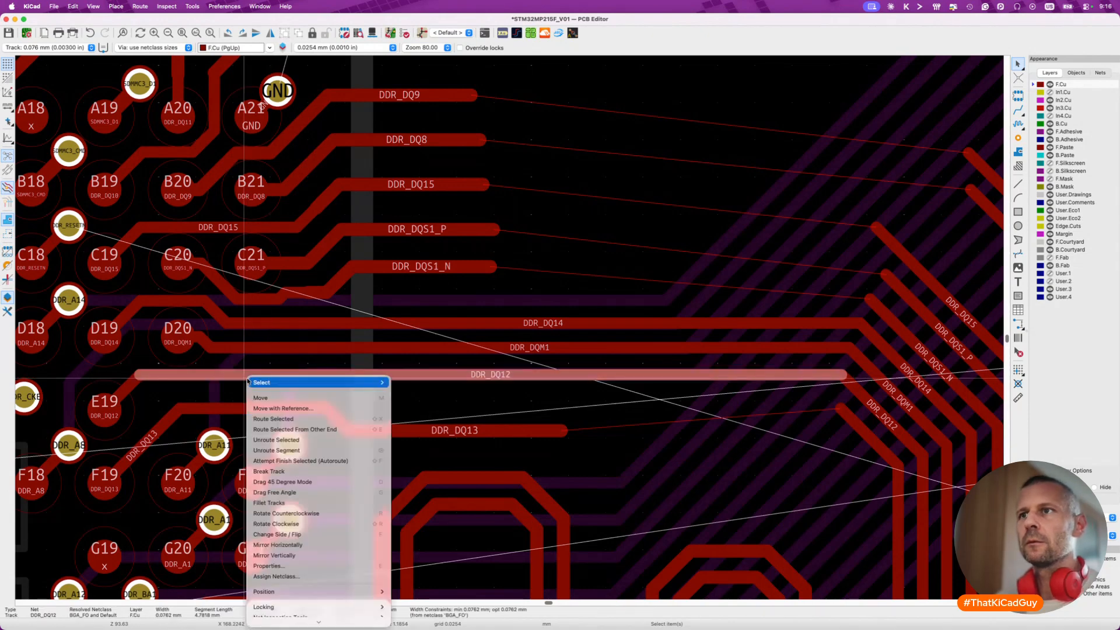
left_click(275, 471)
left_click(331, 378)
key("Delete")
Route DDR_DQ12 from its stub end at 0.090 mm, stepping down past the processor edge and running straight out above DDR_DQ13.
key("x")
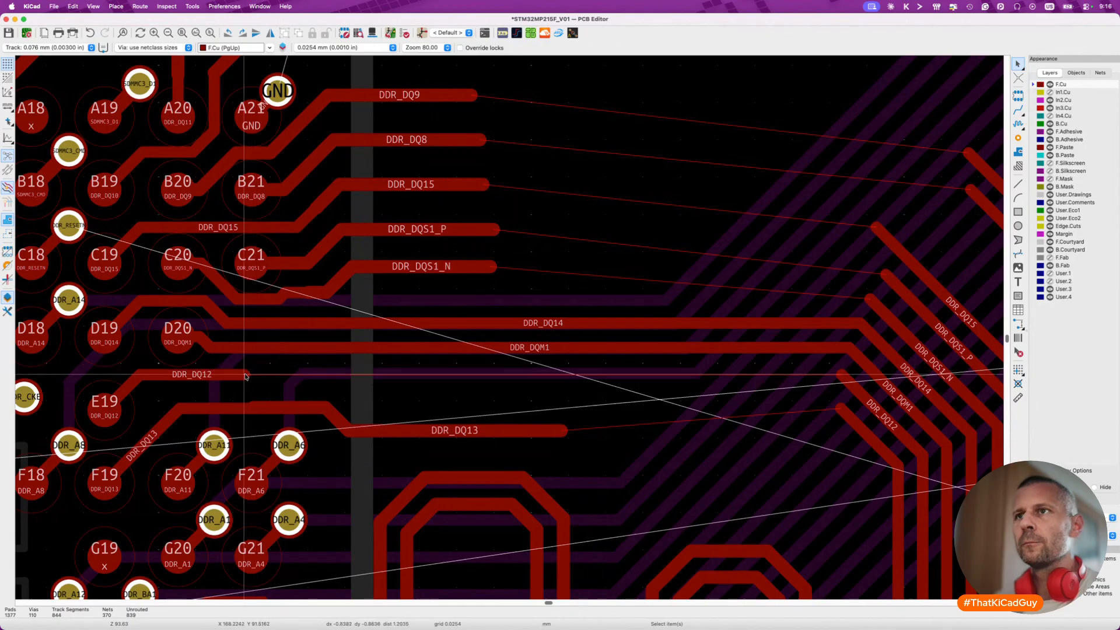
scroll(250, 375, "up", 4)
key("w")
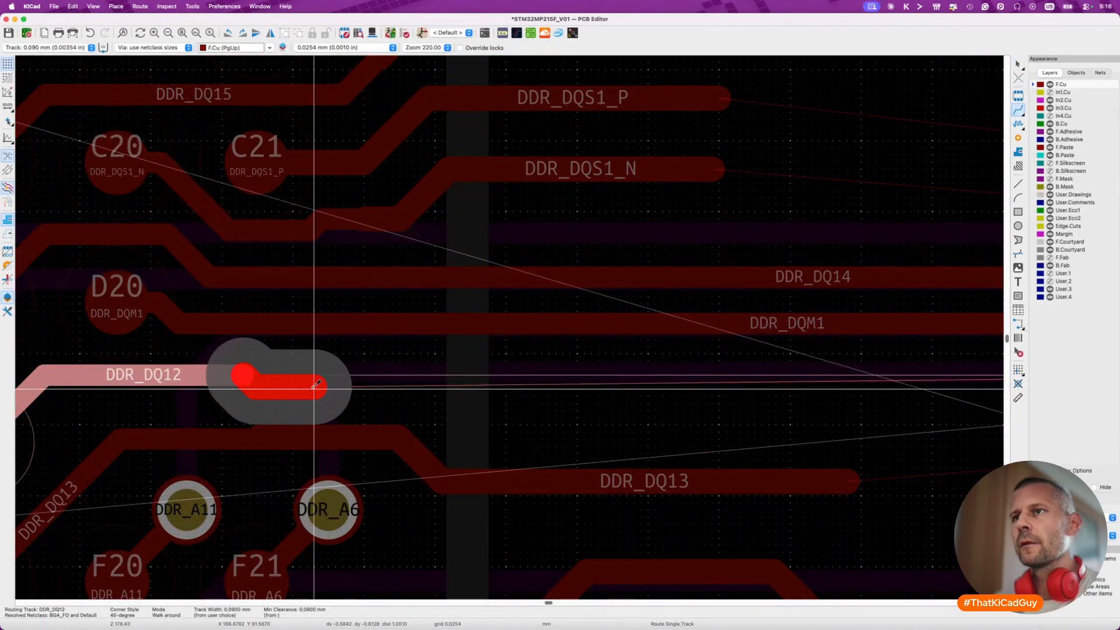
left_click(443, 410)
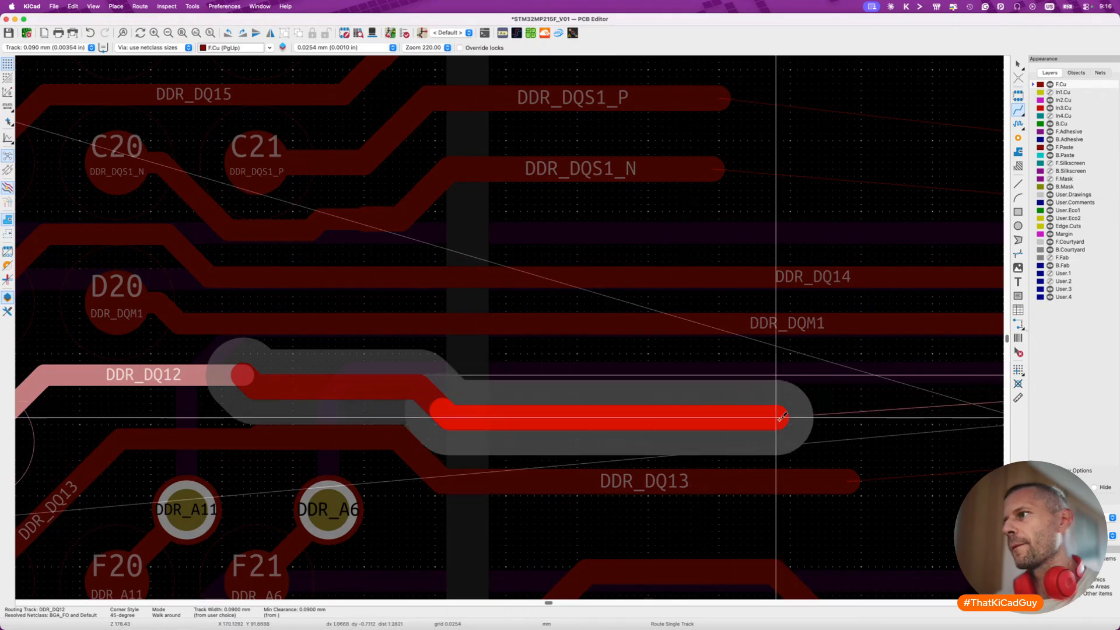
double_click(852, 416)
key("Escape")
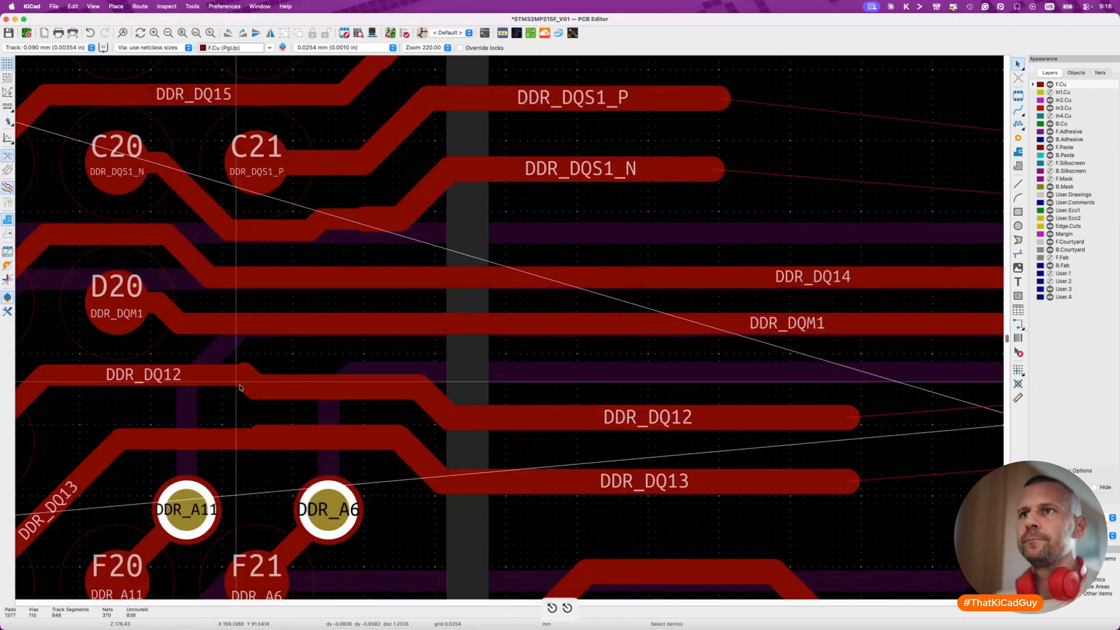
Move the inner 0.090 mm straight run of DDR_DQ12 up so it meets the stub from ball E19.
scroll(239, 387, "up", 3)
left_click(415, 396)
key("d")
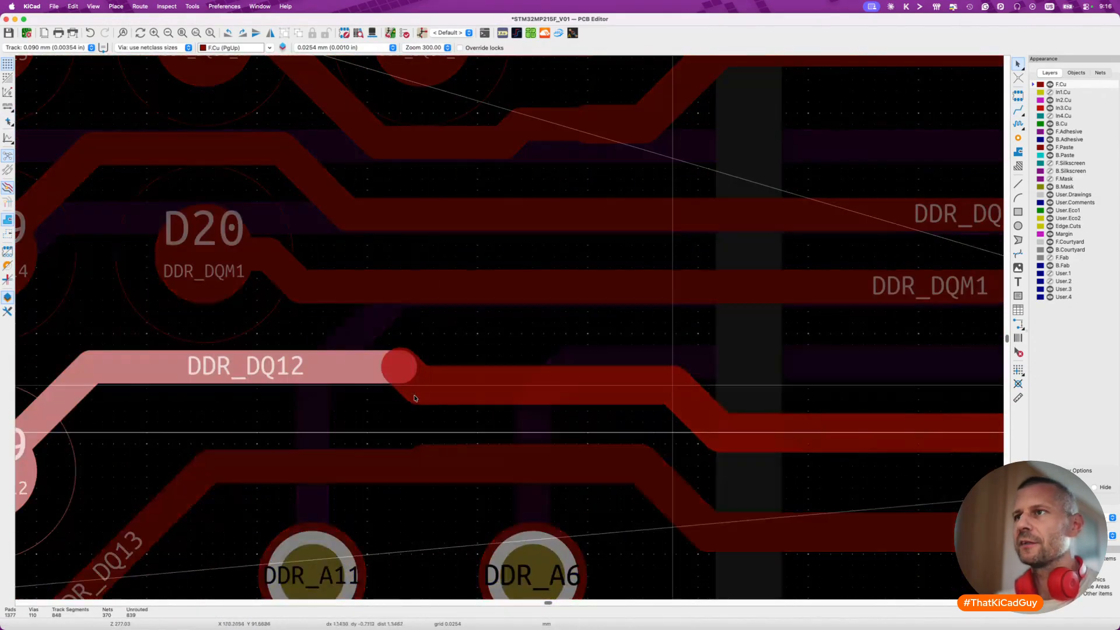
left_click(600, 369)
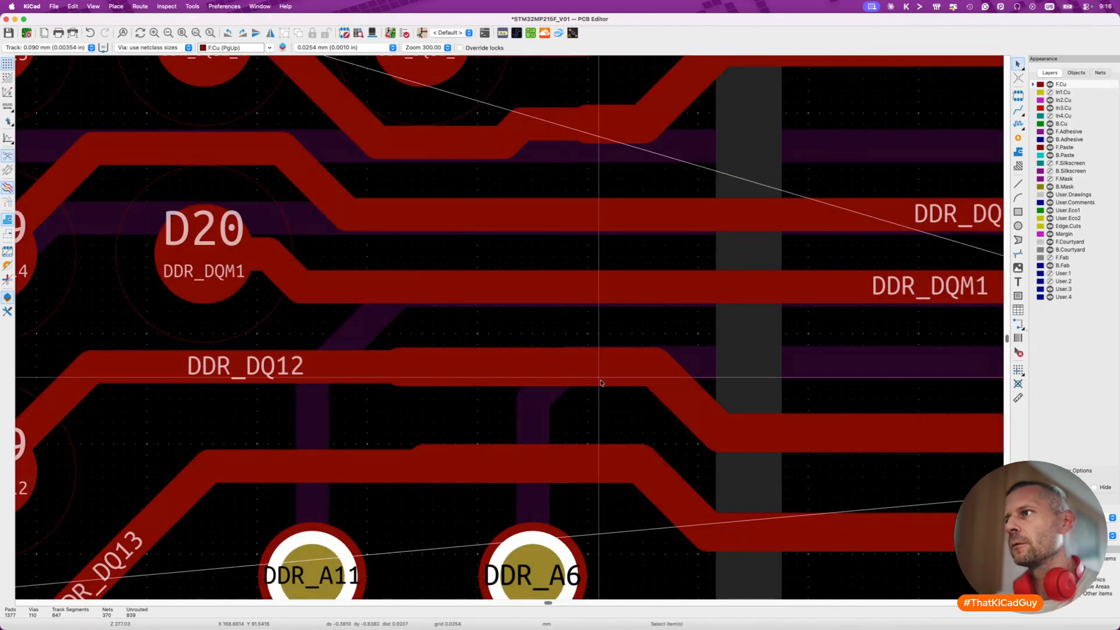
Lower the narrow DDR_DQ12 run from ball E19 toward DDR_DQ13 and pull its jog inward toward the ball.
scroll(578, 373, "down", 5)
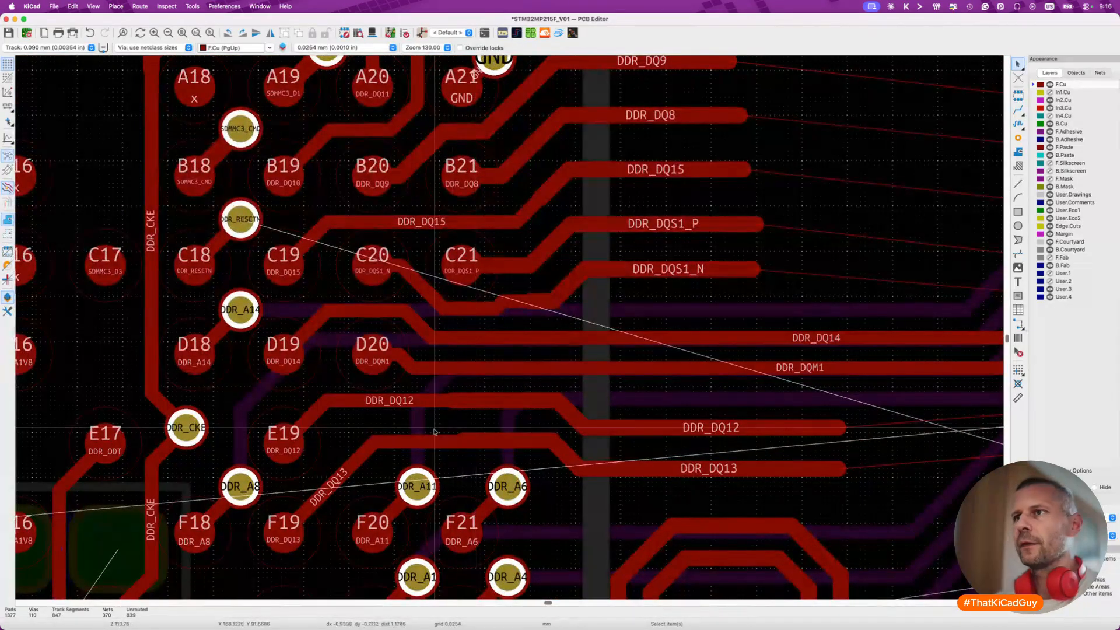
scroll(373, 403, "up", 3)
key("d")
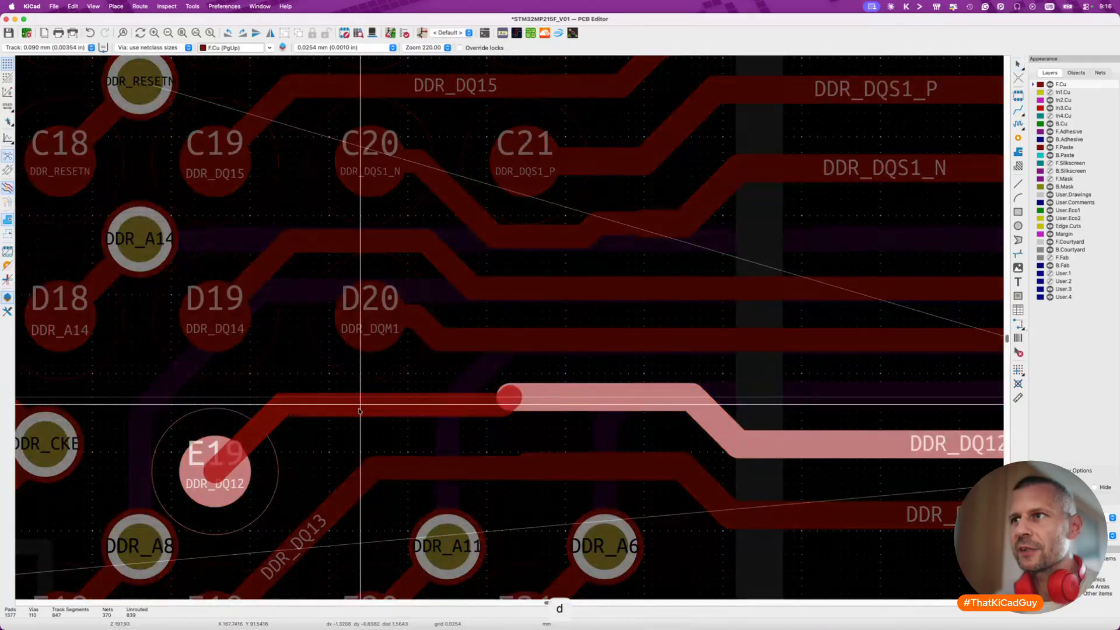
left_click(461, 413)
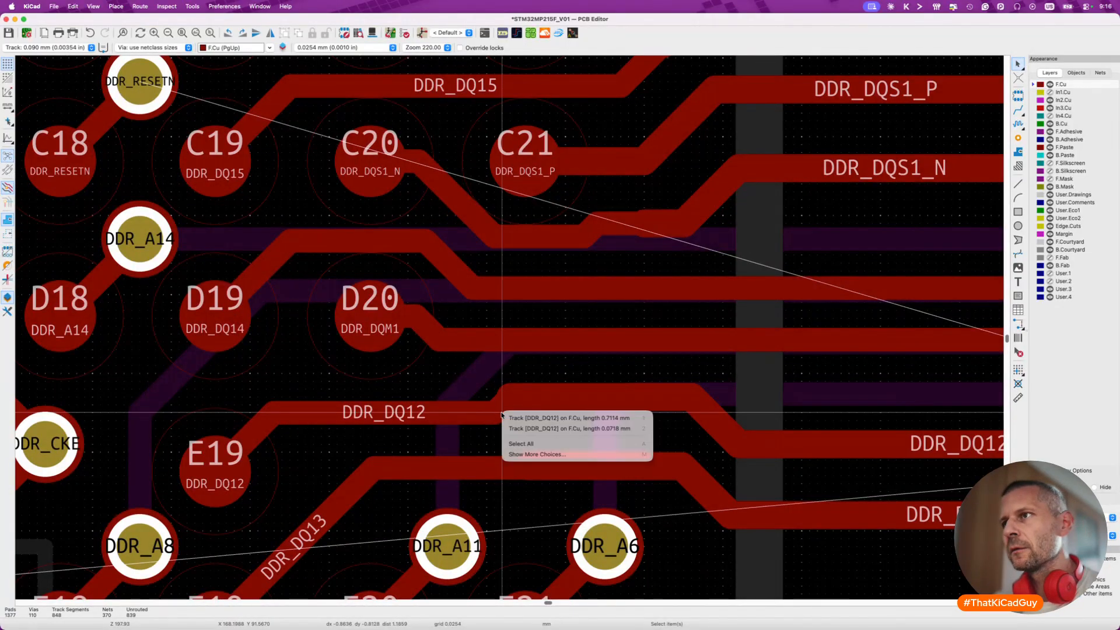
key("d")
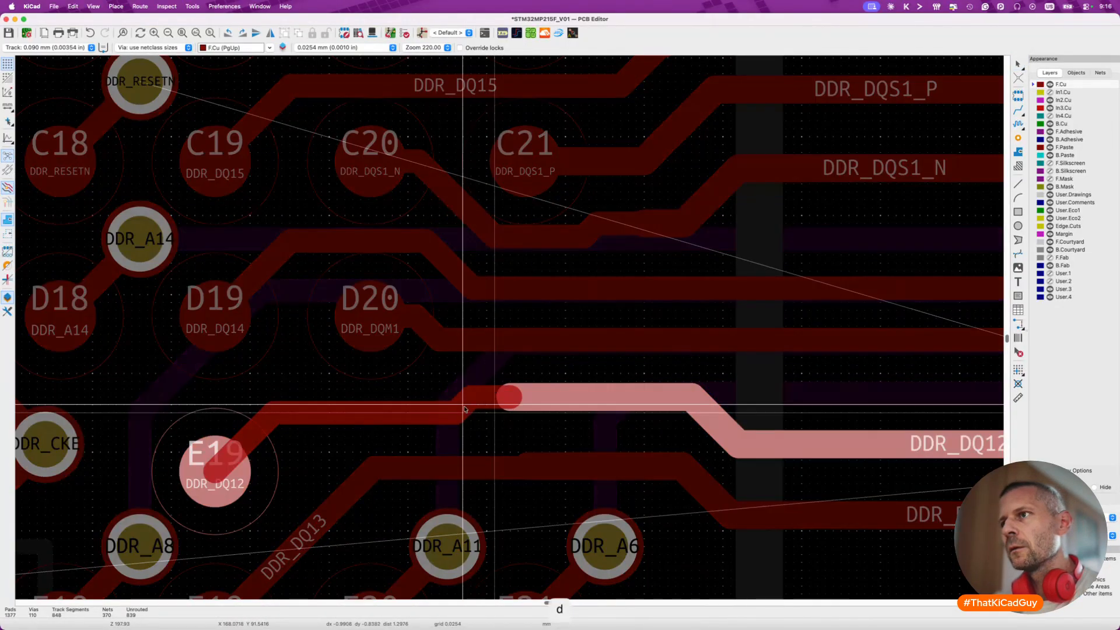
left_click(435, 405)
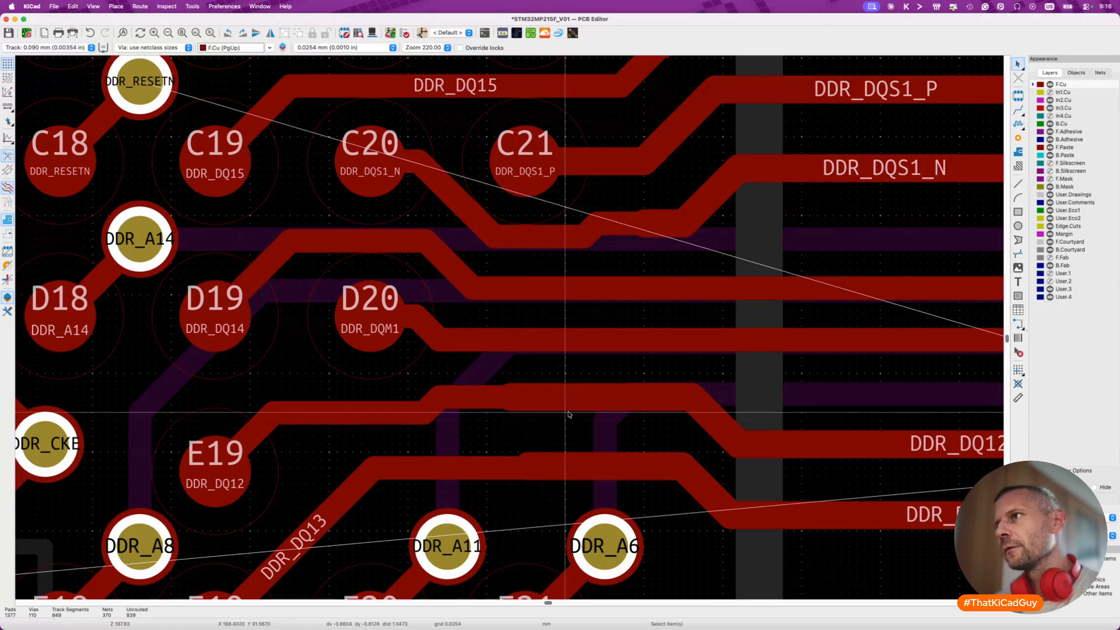
Break the DDR_DQ14 track at the processor edge and remove its outer straight segment.
scroll(535, 411, "down", 3)
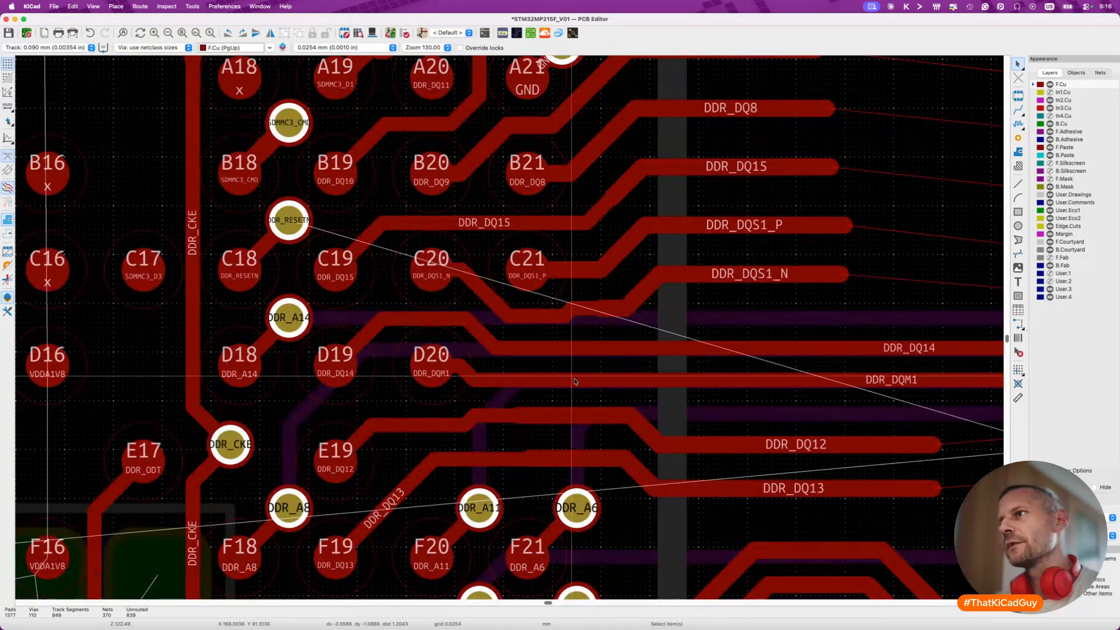
scroll(525, 356, "right", 5)
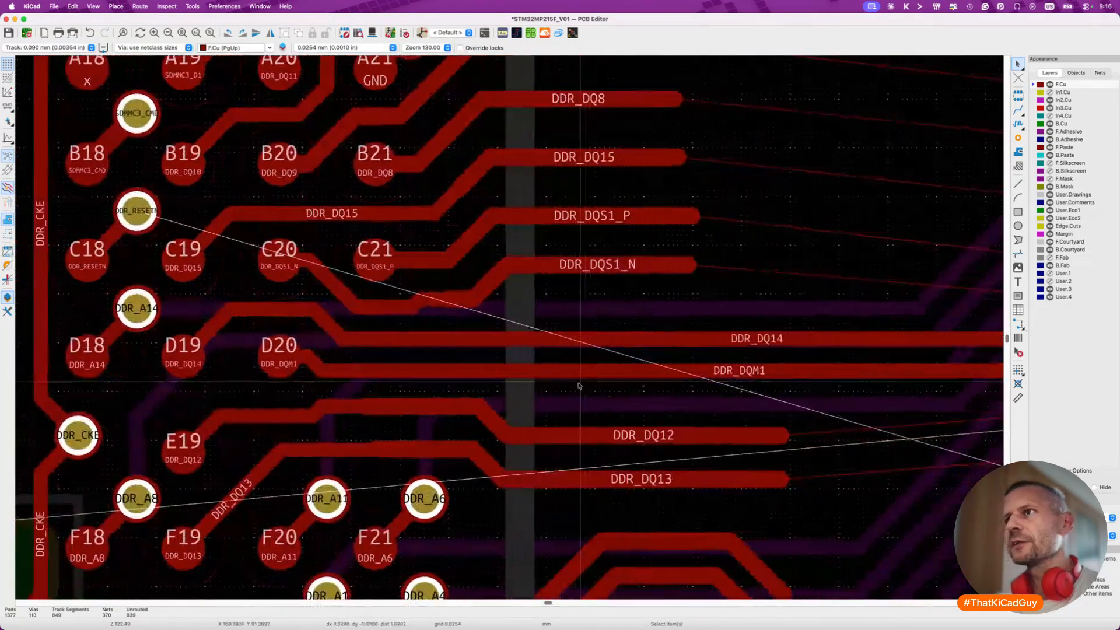
left_click(412, 338)
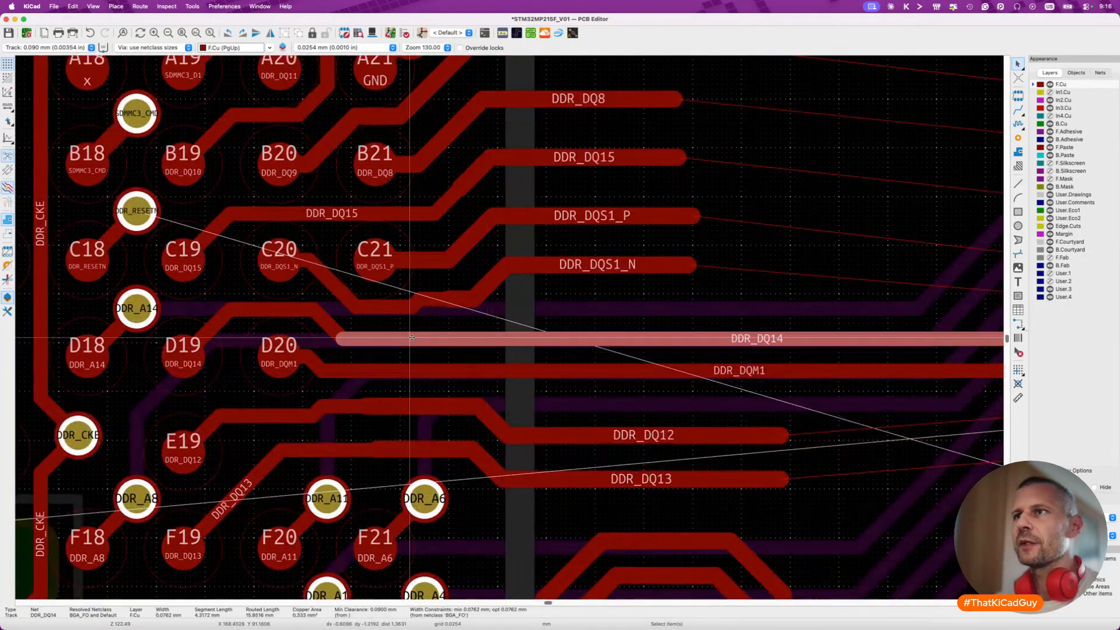
right_click(507, 341)
left_click(537, 436)
right_click(593, 341)
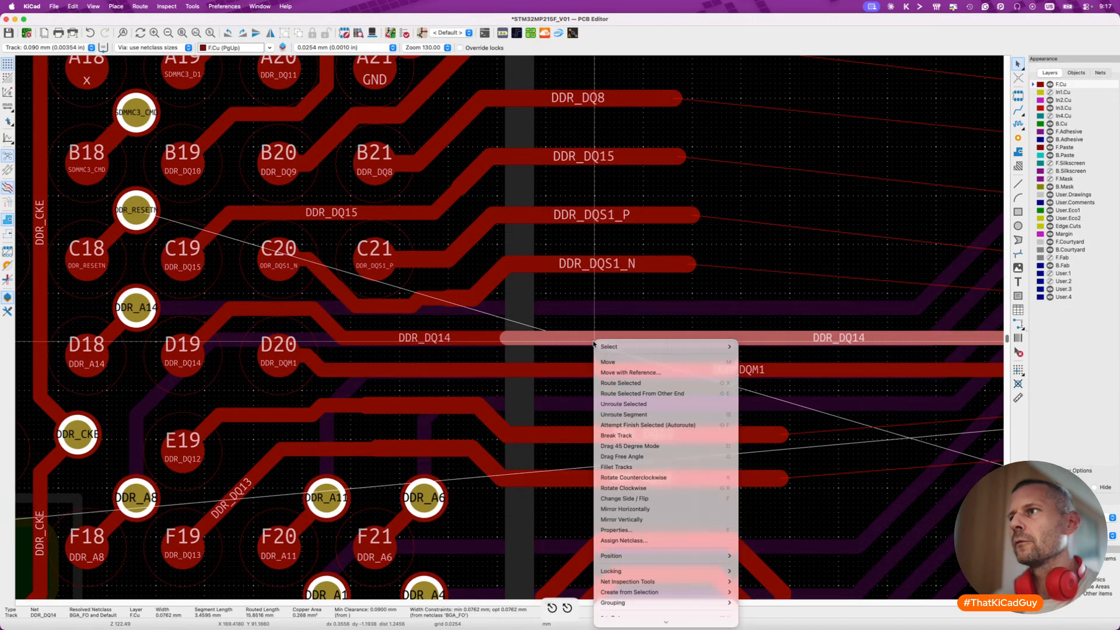
left_click(623, 414)
Bend the DDR_DQ14 stub end upward and route it at 0.090 mm straight out below DDR_DQS1_N.
key("x")
key("Escape")
key("Escape")
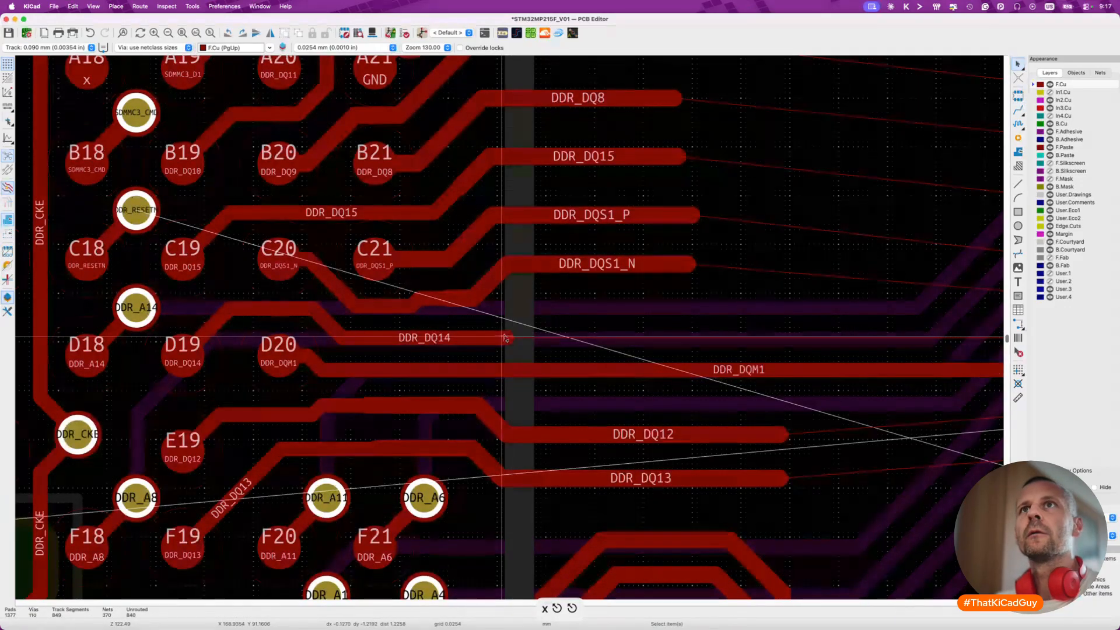
key("d")
left_click(503, 328)
key("x")
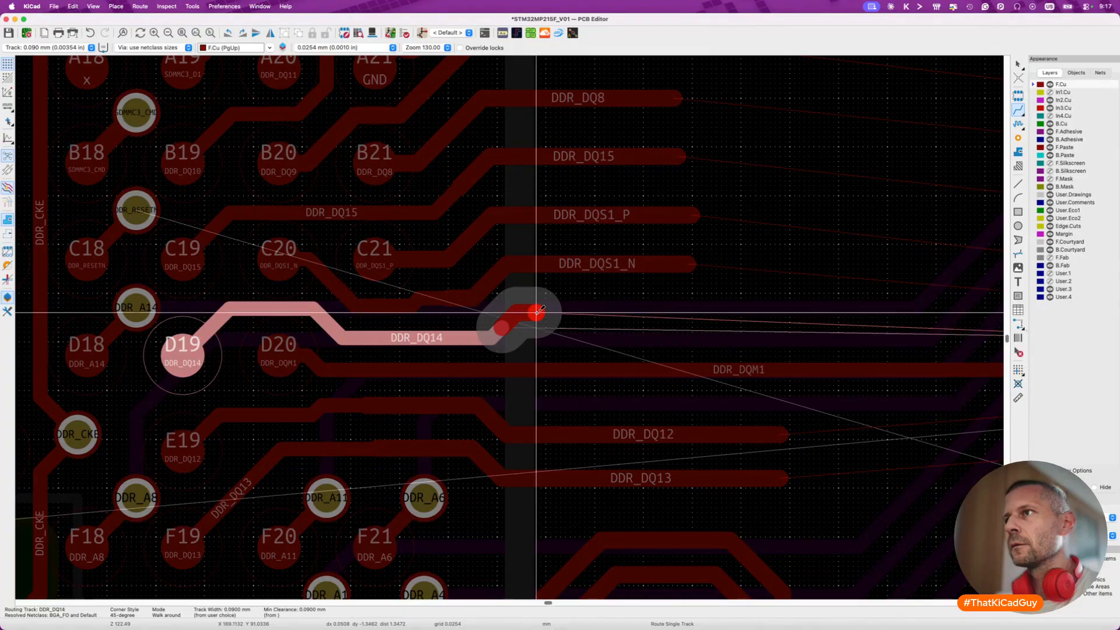
left_click(690, 313)
key("Escape")
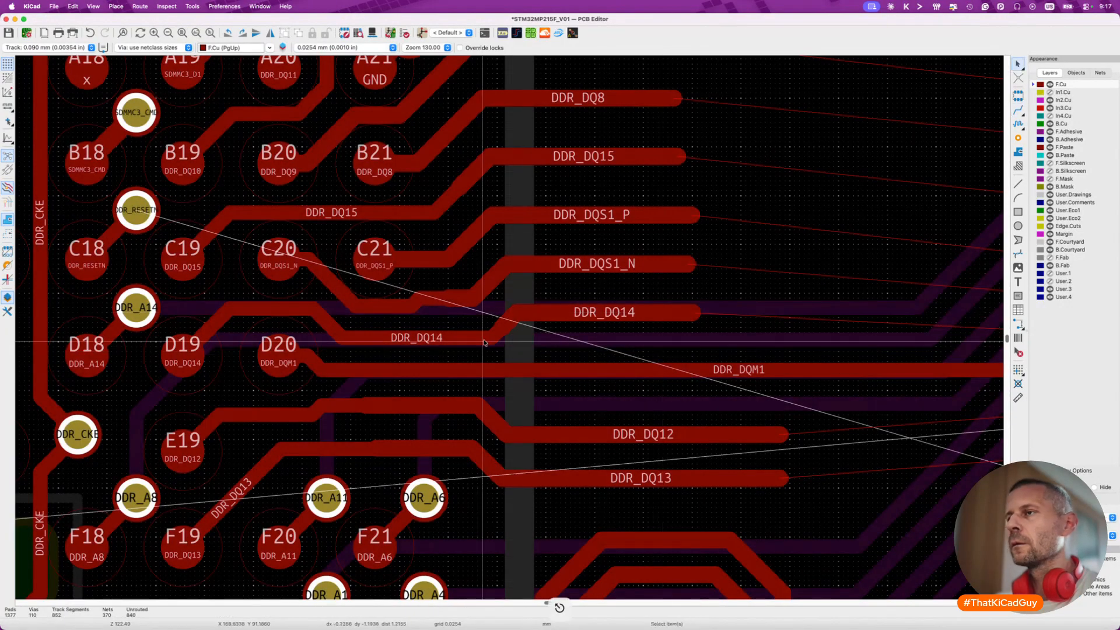
Break the DDR_DQM1 track at the processor edge and delete its outer straight portion.
scroll(484, 343, "up", 3)
scroll(484, 343, "up", 1)
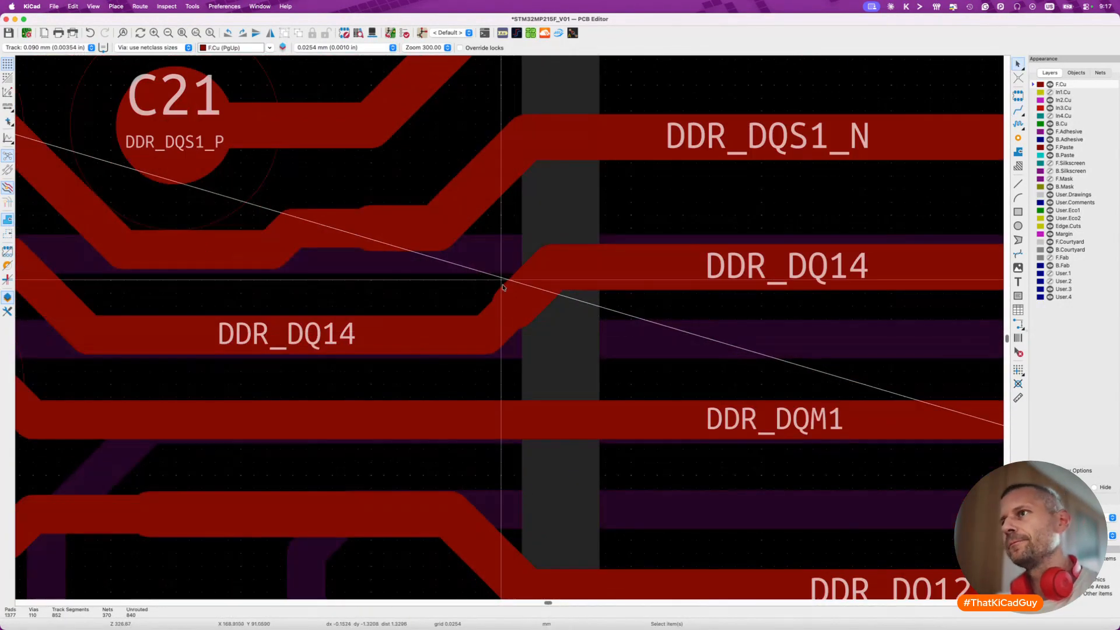
scroll(503, 288, "down", 4)
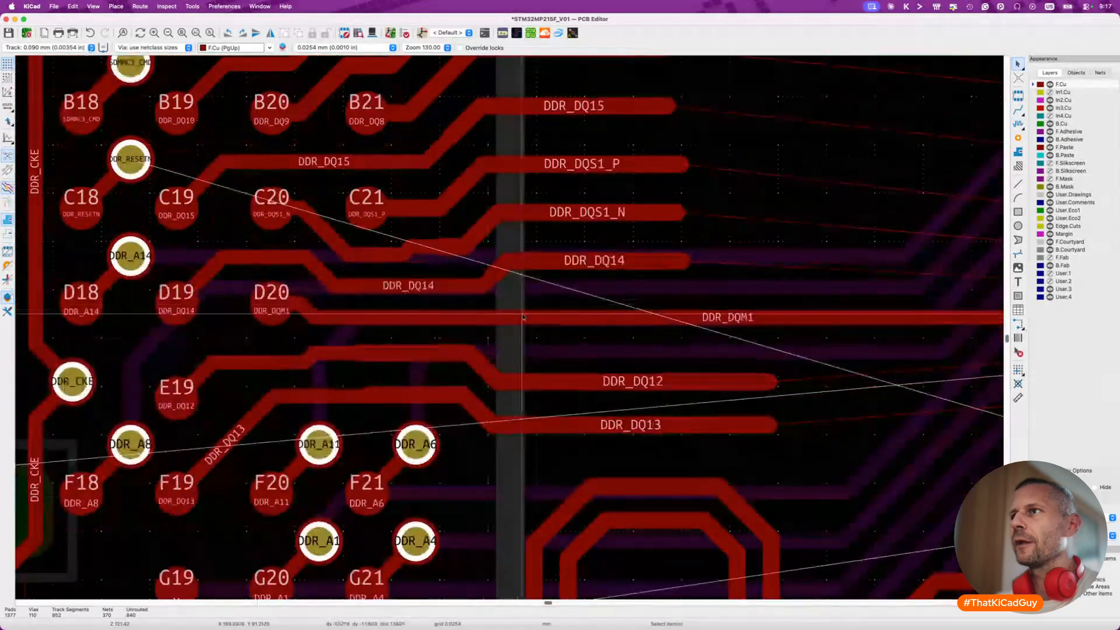
right_click(518, 318)
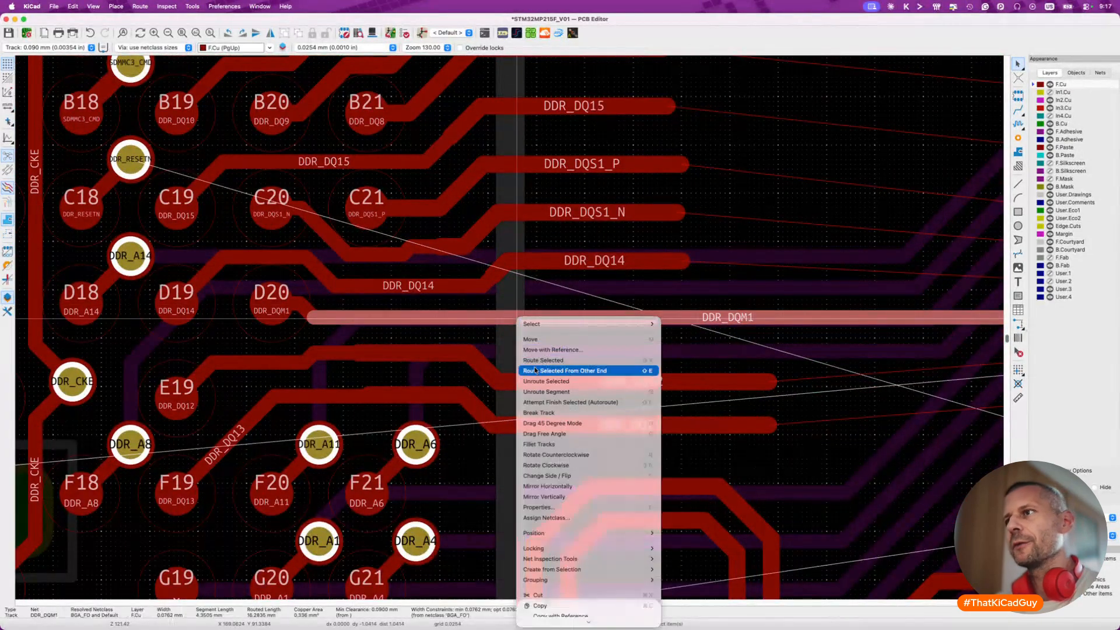
left_click(541, 425)
key("Escape")
key("Escape")
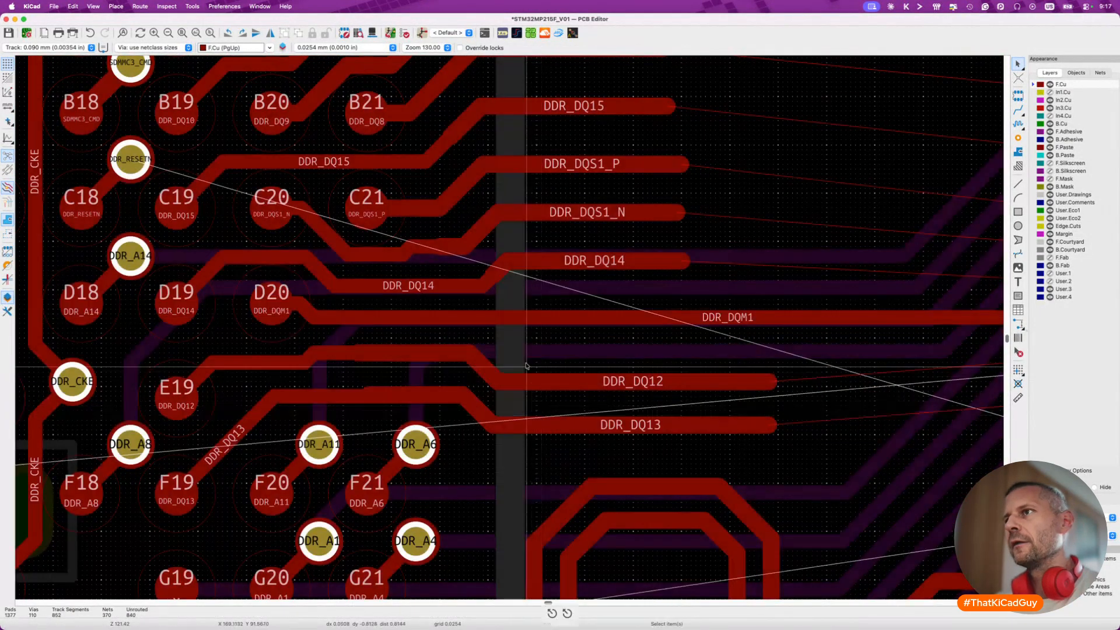
right_click(512, 317)
left_click(542, 412)
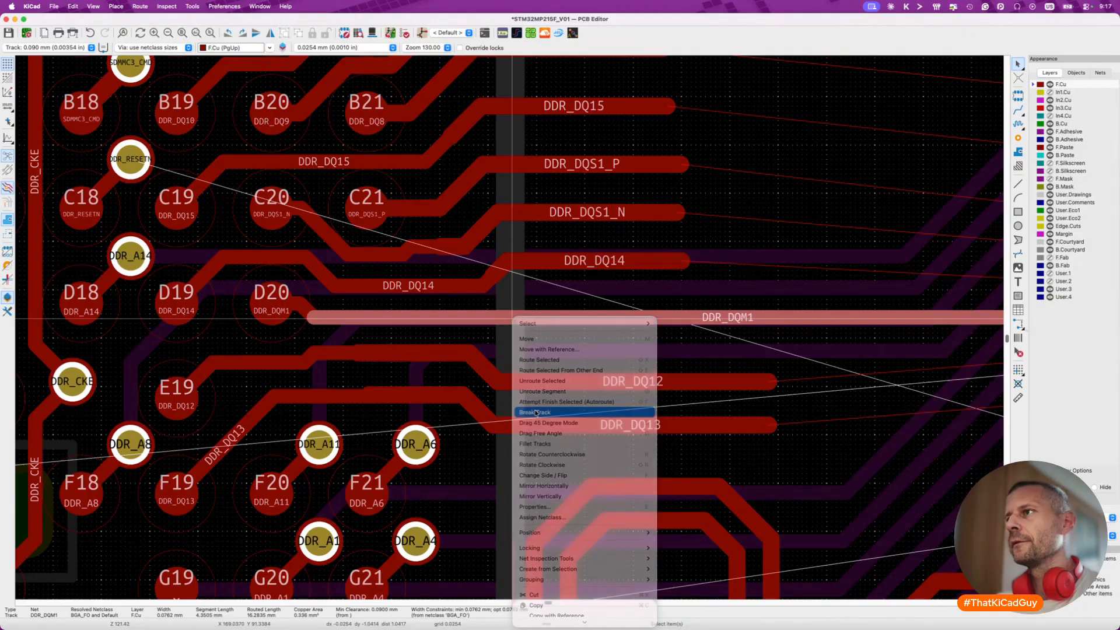
key("Delete")
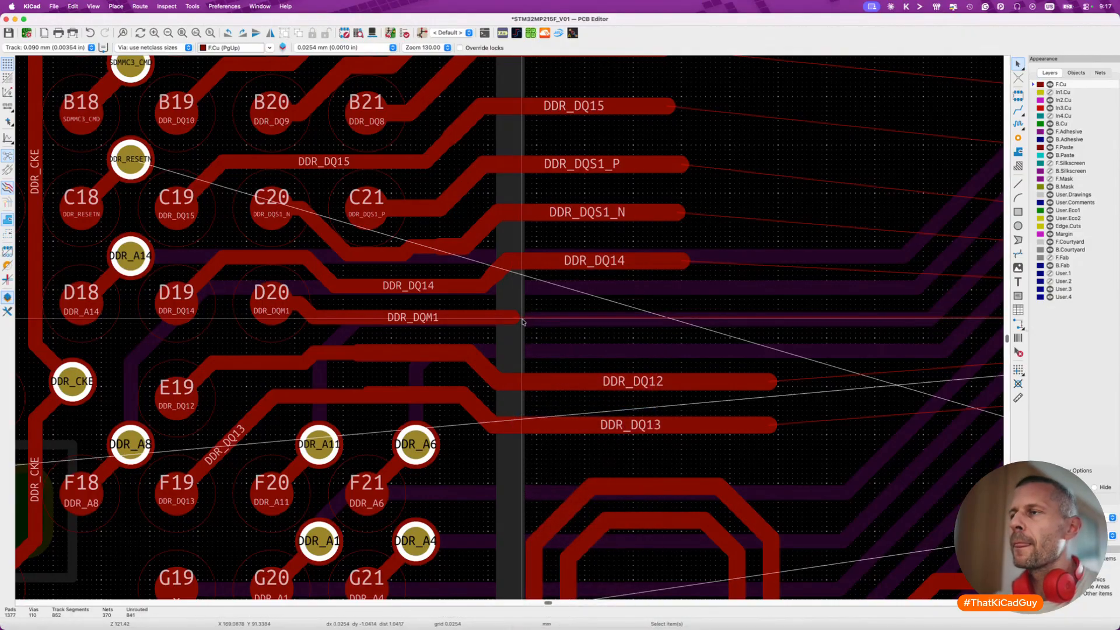
Route DDR_DQM1 from its stub end straight out at 0.090 mm, ending level with the DDR_DQ14 escape.
key("x")
left_click(694, 311)
key("Escape")
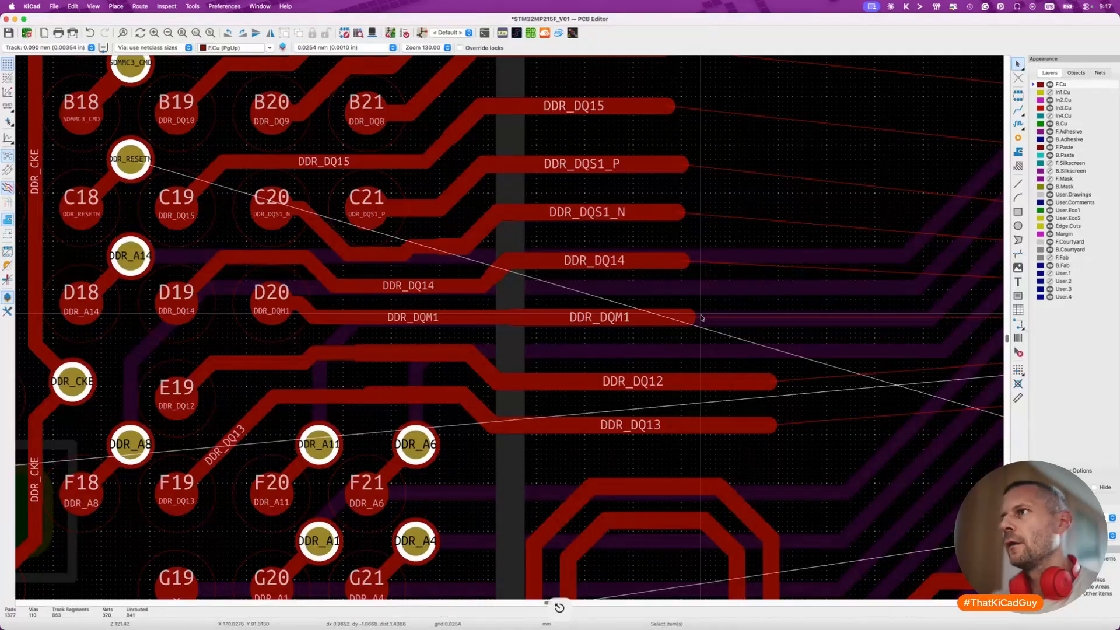
Shift the outer straight runs of DDR_DQ12 and DDR_DQ13 upward toward DDR_DQM1 and save the board.
key("x")
key("d")
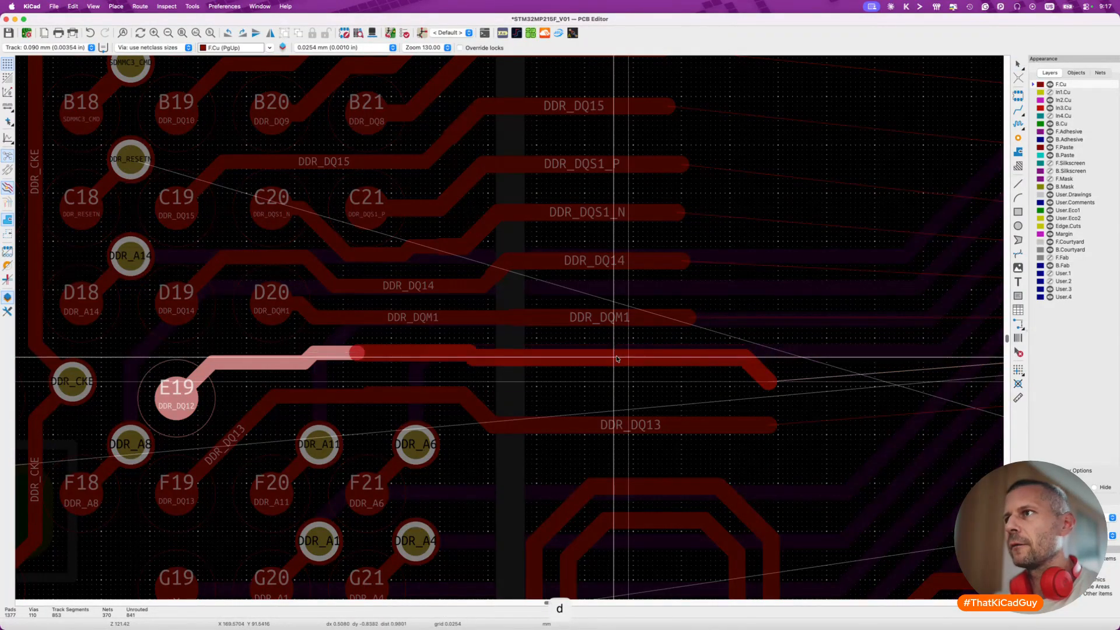
left_click(619, 362)
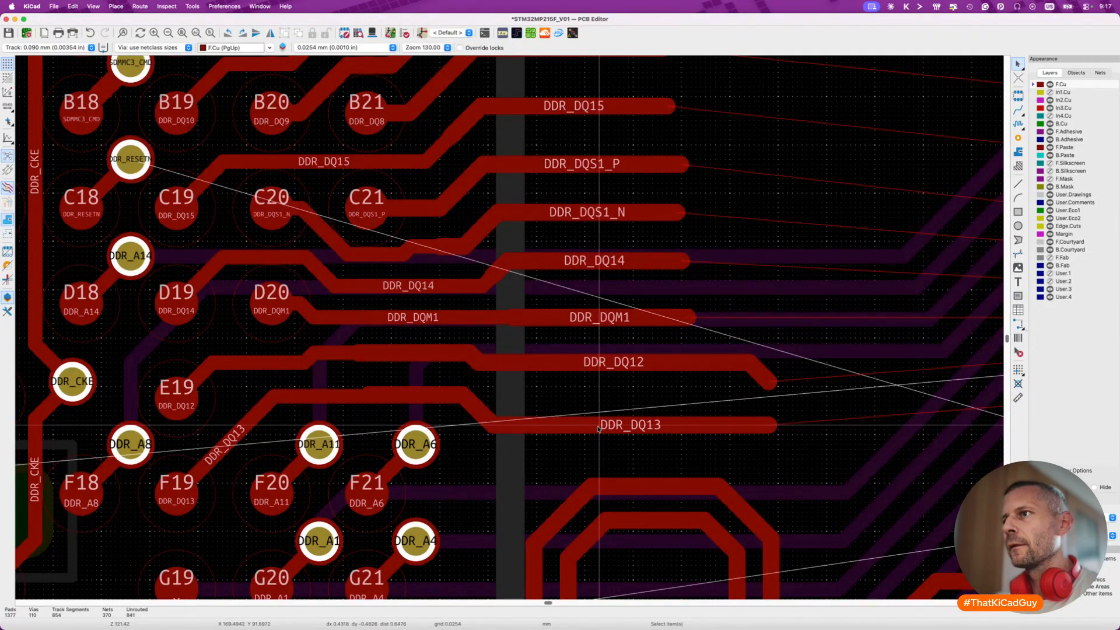
key("d")
left_click(598, 415)
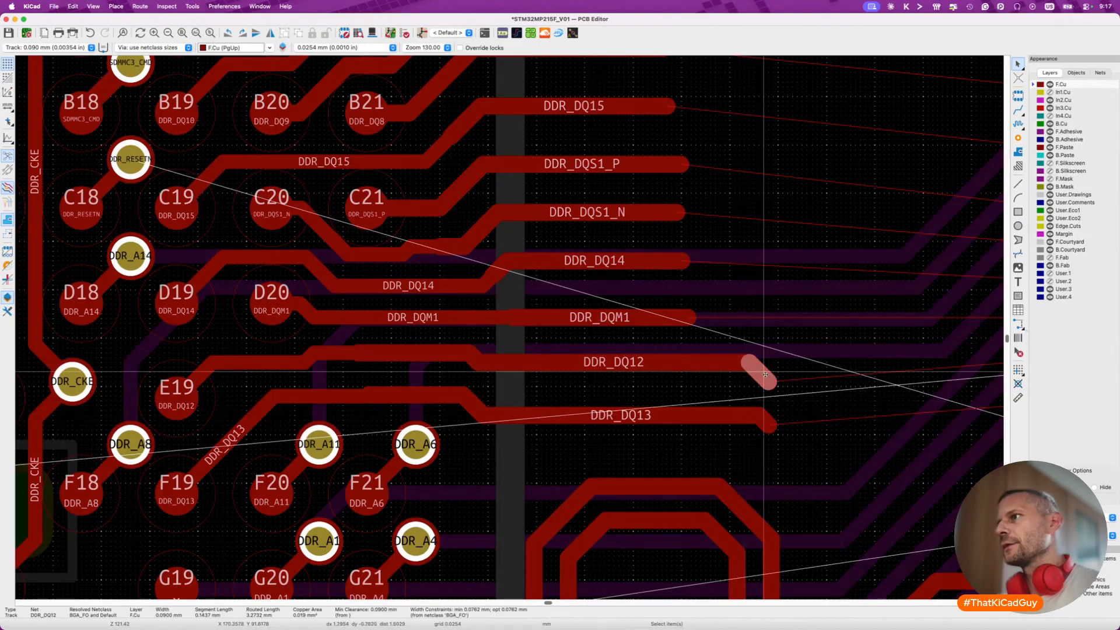
scroll(775, 421, "down", 5)
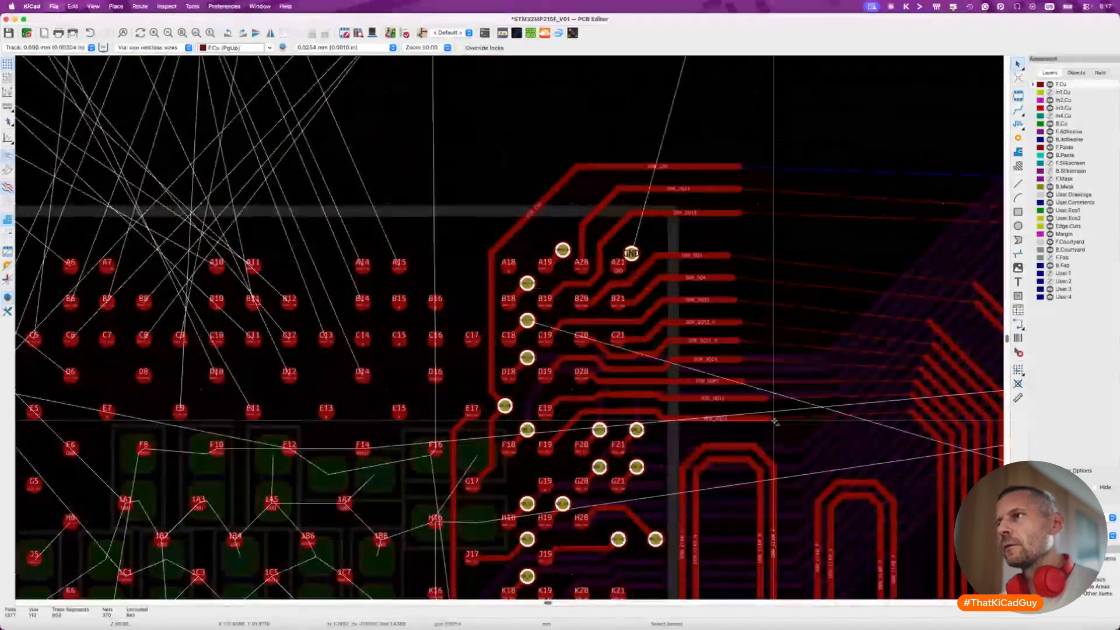
key("ctrl+s")
Examine the routing between the processor and the memory, including the new escapes and the DDR_CLK0 meander.
scroll(774, 421, "right", 10)
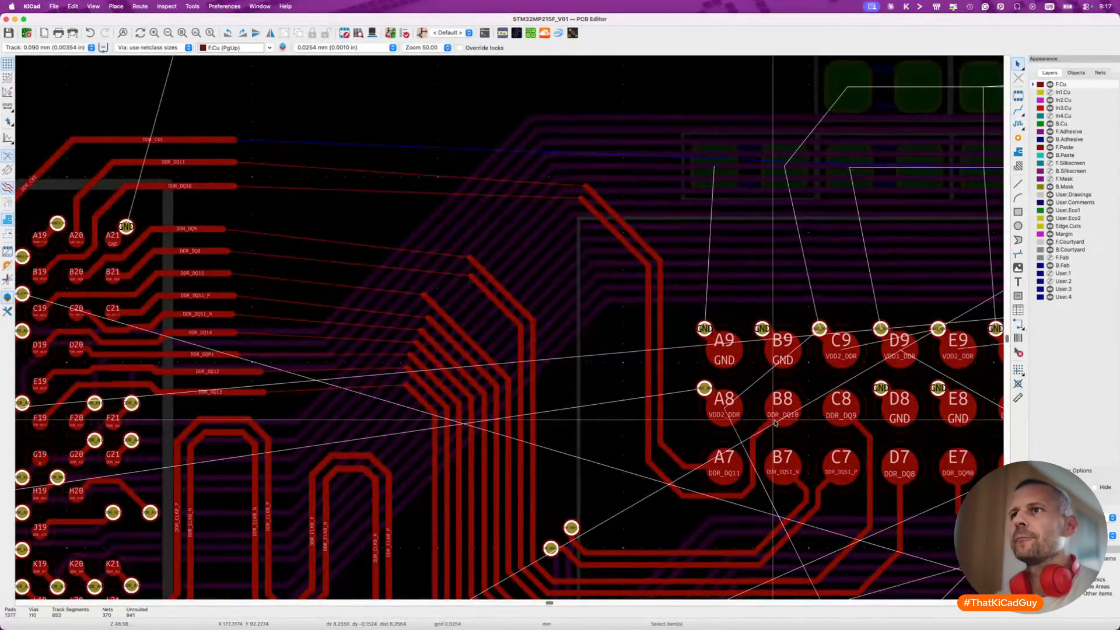
scroll(775, 422, "left", 6)
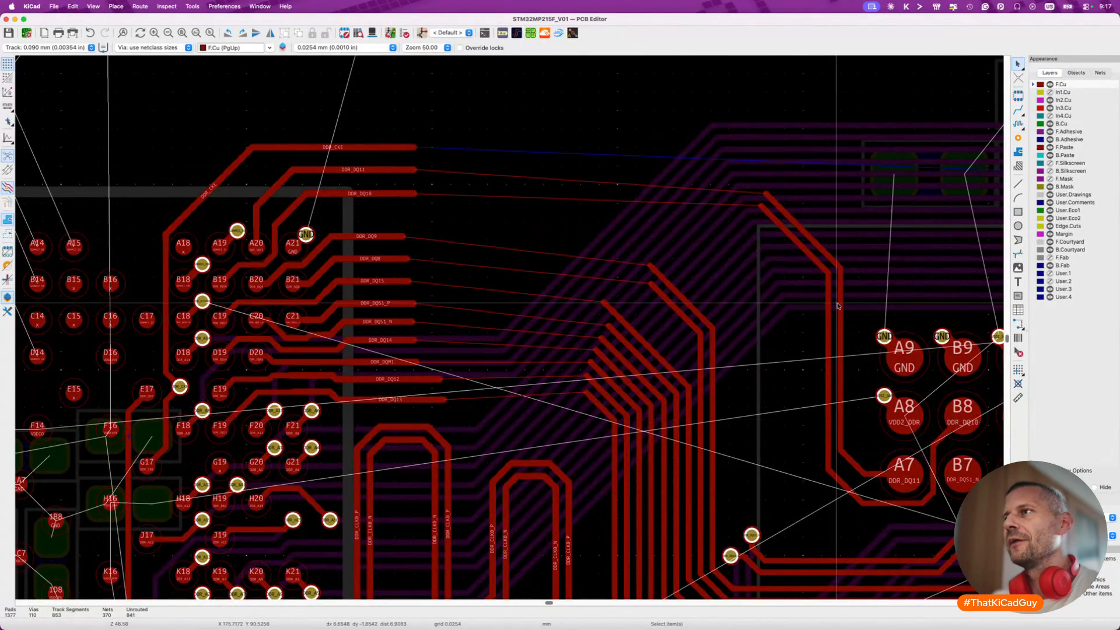
scroll(775, 421, "down", 3)
scroll(613, 377, "up", 3)
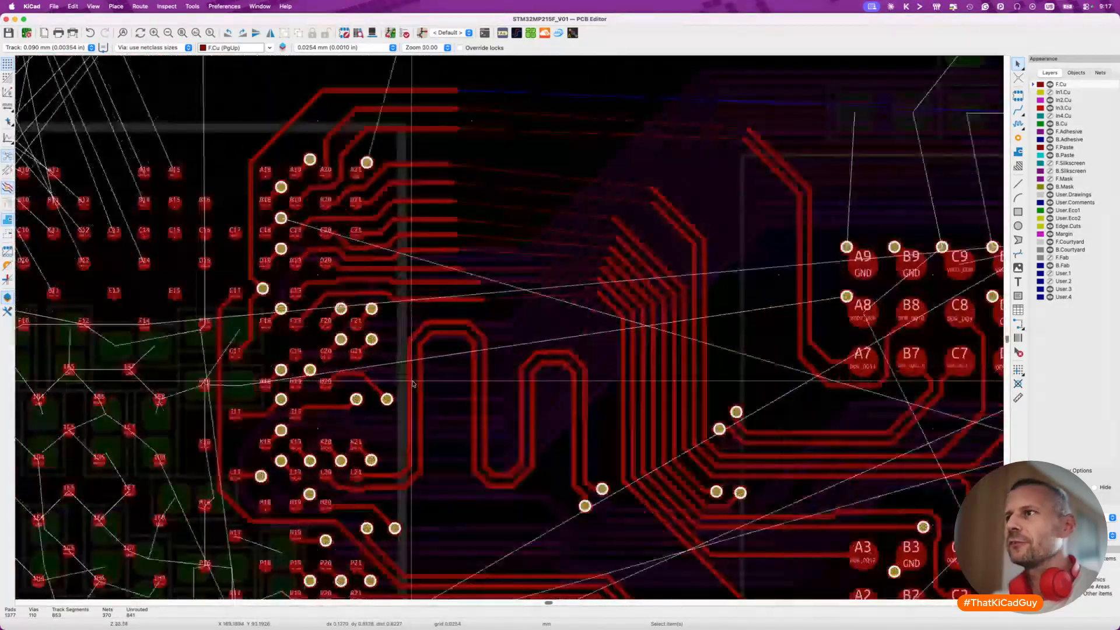
scroll(413, 384, "up", 2)
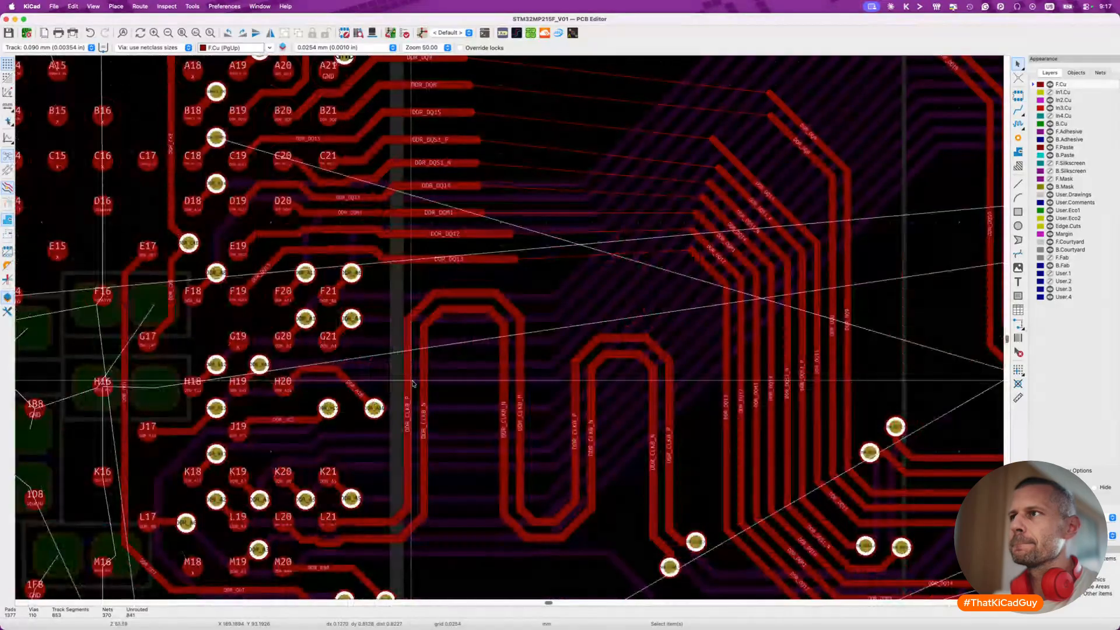
scroll(413, 383, "down", 3)
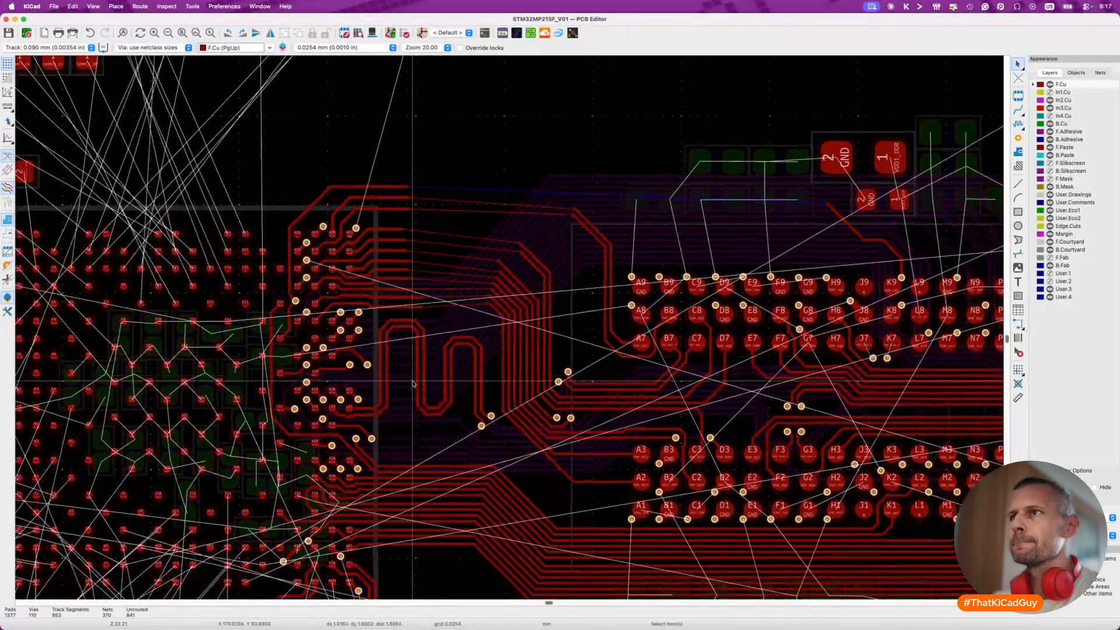
scroll(413, 384, "up", 3)
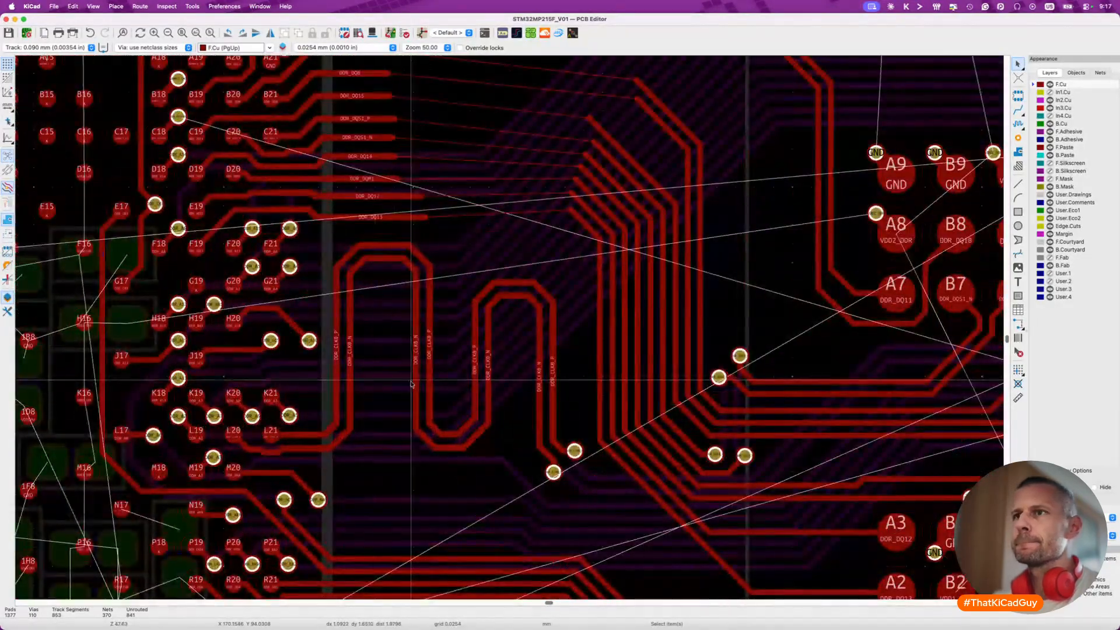
Delete the DDR_CLK0_P and DDR_CLK0_N meander between the stubs at the processor edge and the stubs at the vias.
scroll(326, 431, "up", 2)
left_click(326, 431)
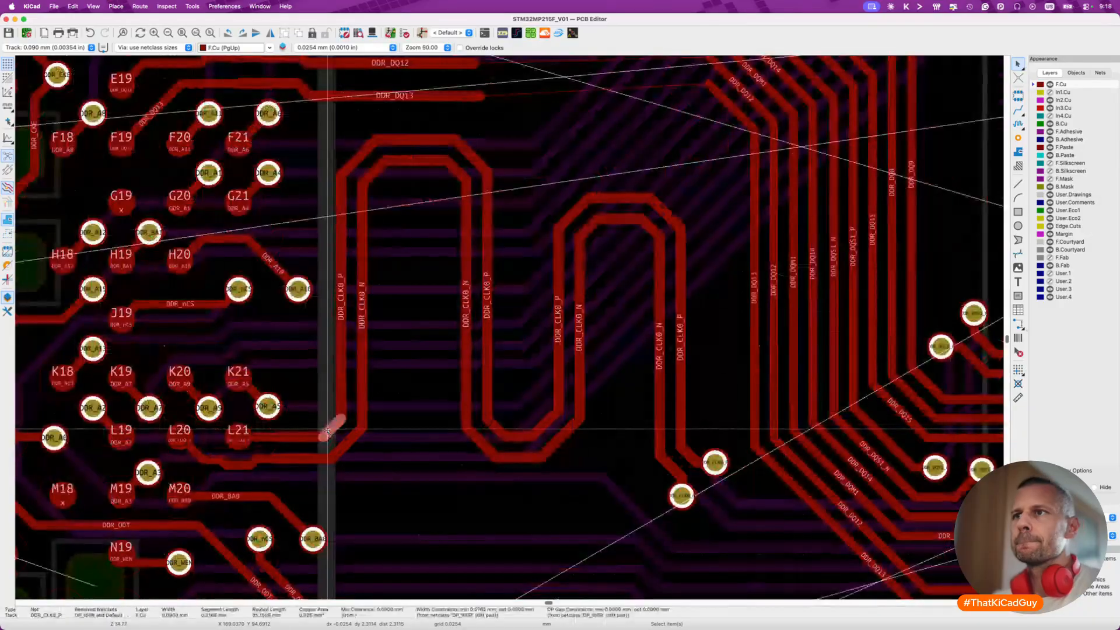
key("Delete")
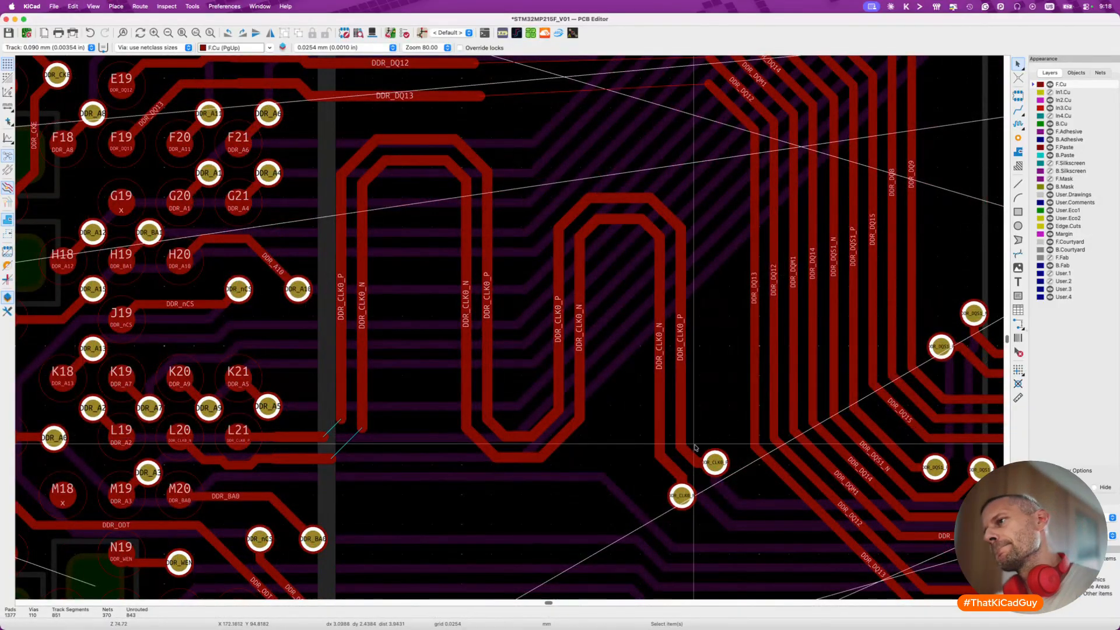
left_click_drag(691, 446, 658, 250)
key("Delete")
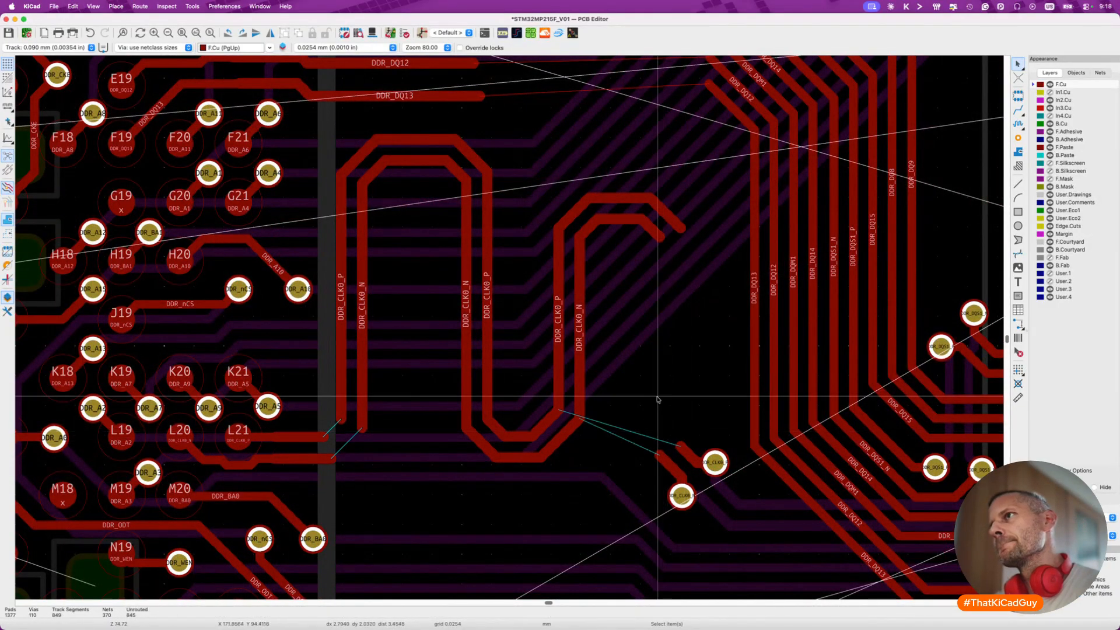
left_click(656, 232)
key("u")
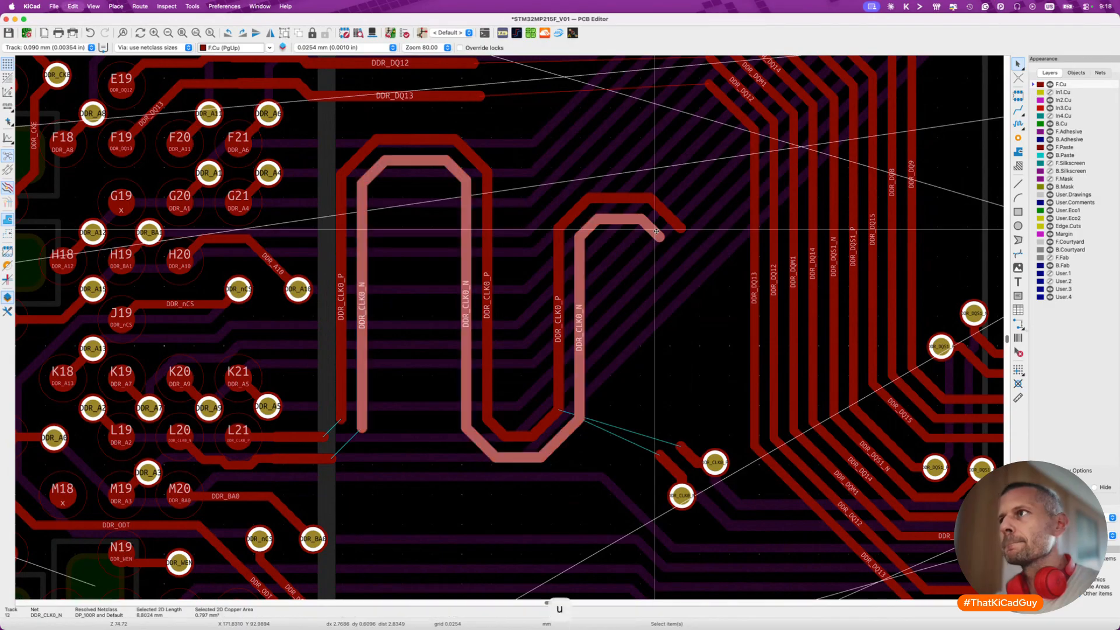
key("Delete")
Shift the straight run of DDR_nCS upward, away from DDR_ODT.
scroll(669, 219, "down", 5)
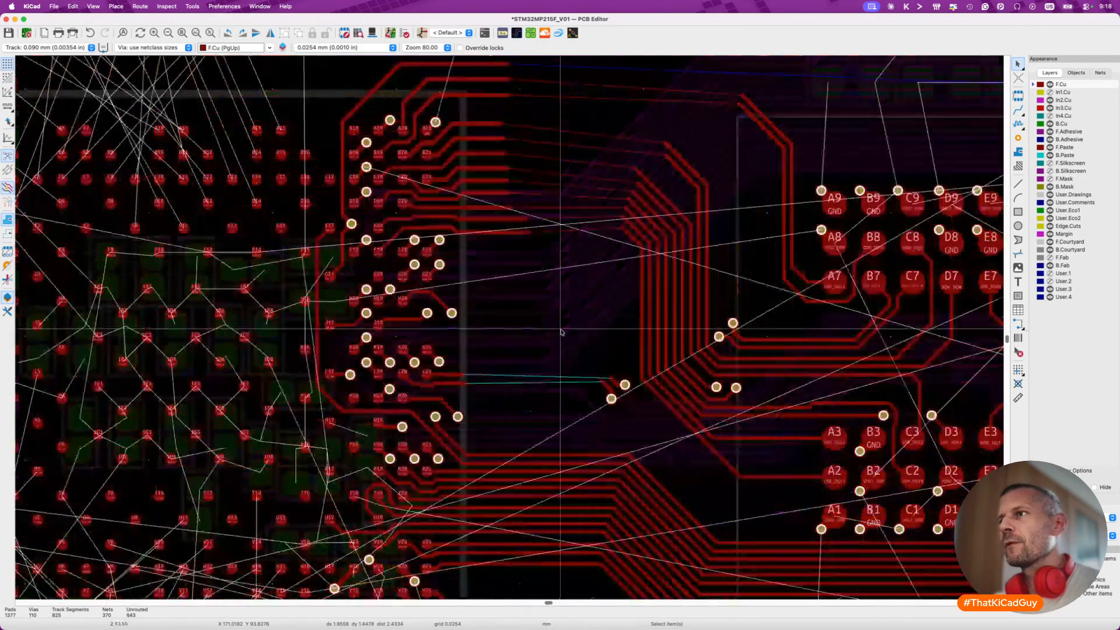
scroll(481, 376, "up", 5)
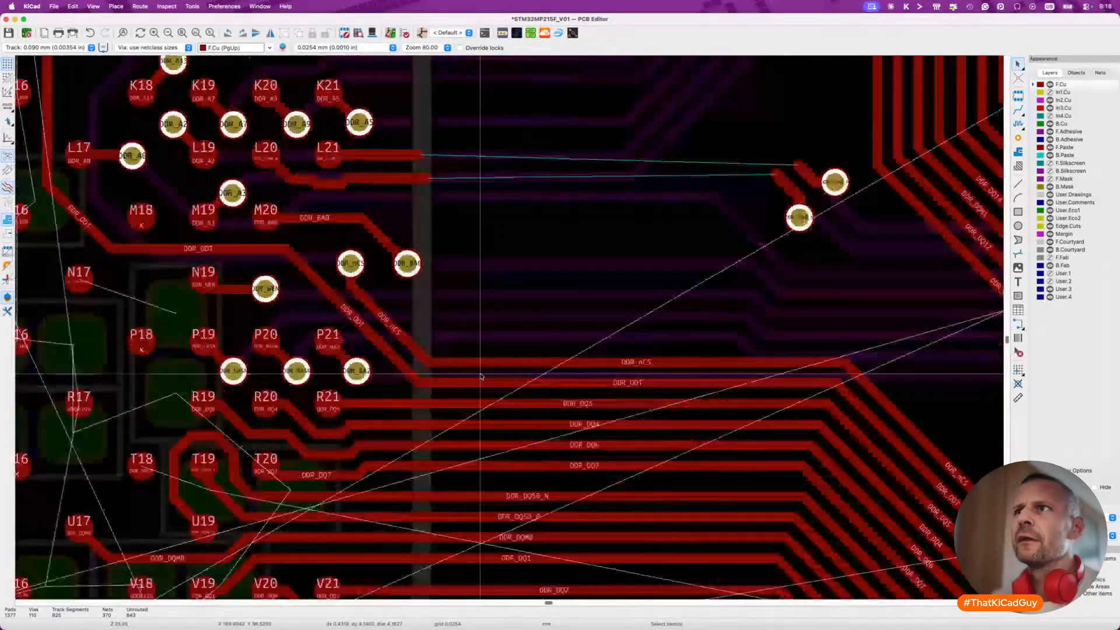
left_click(495, 362)
key("d")
left_click(492, 322)
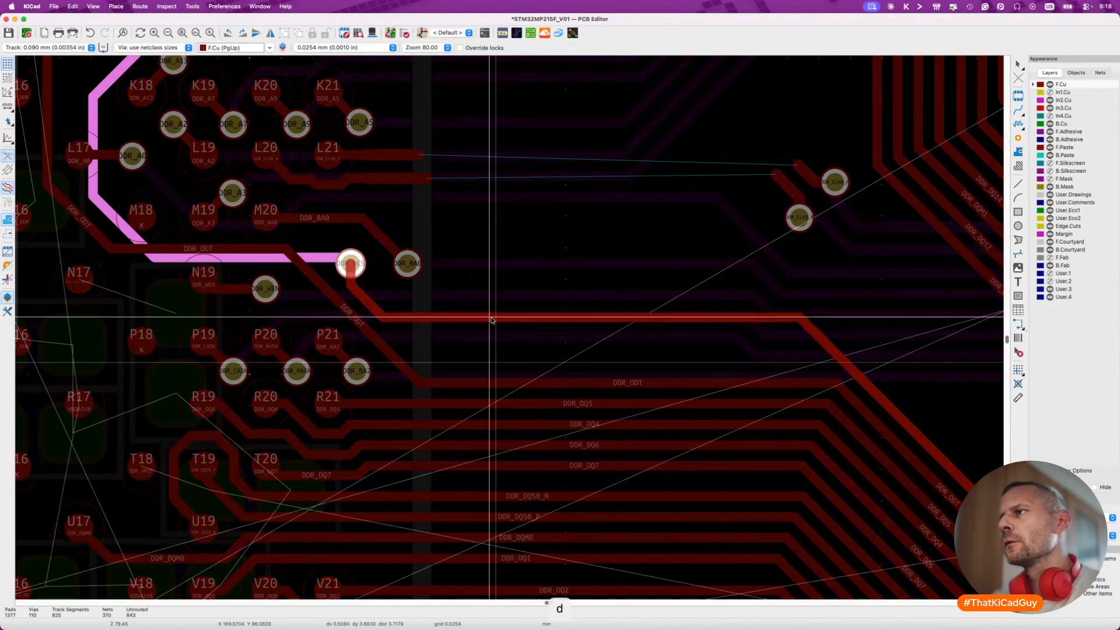
Break the DDR_nCS track at the processor edge and delete its outer straight segment.
scroll(492, 320, "up", 4)
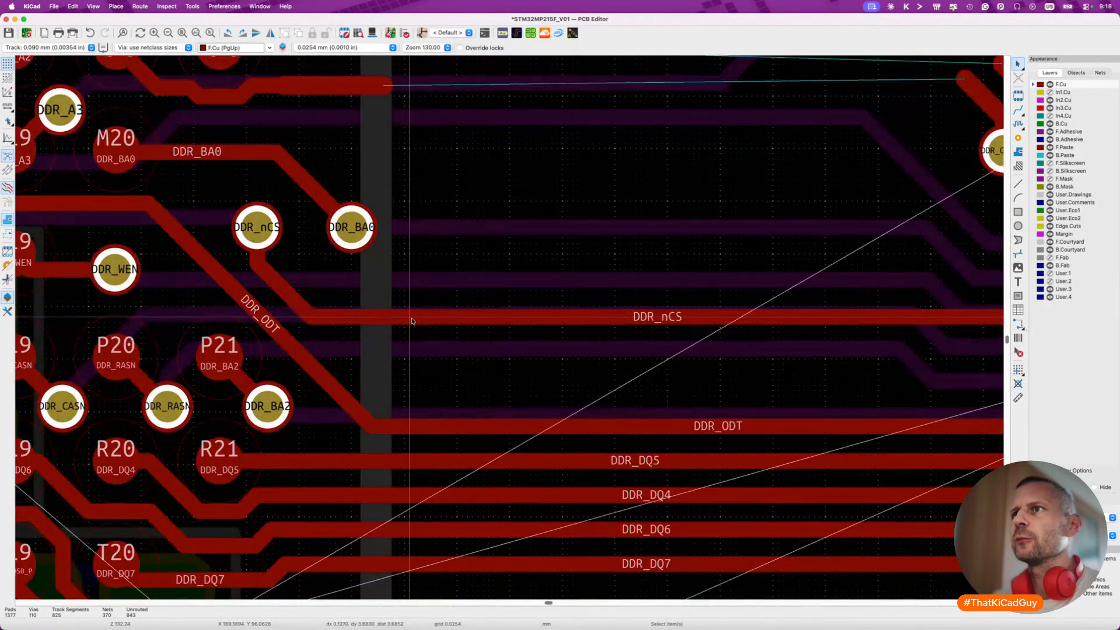
left_click(384, 320)
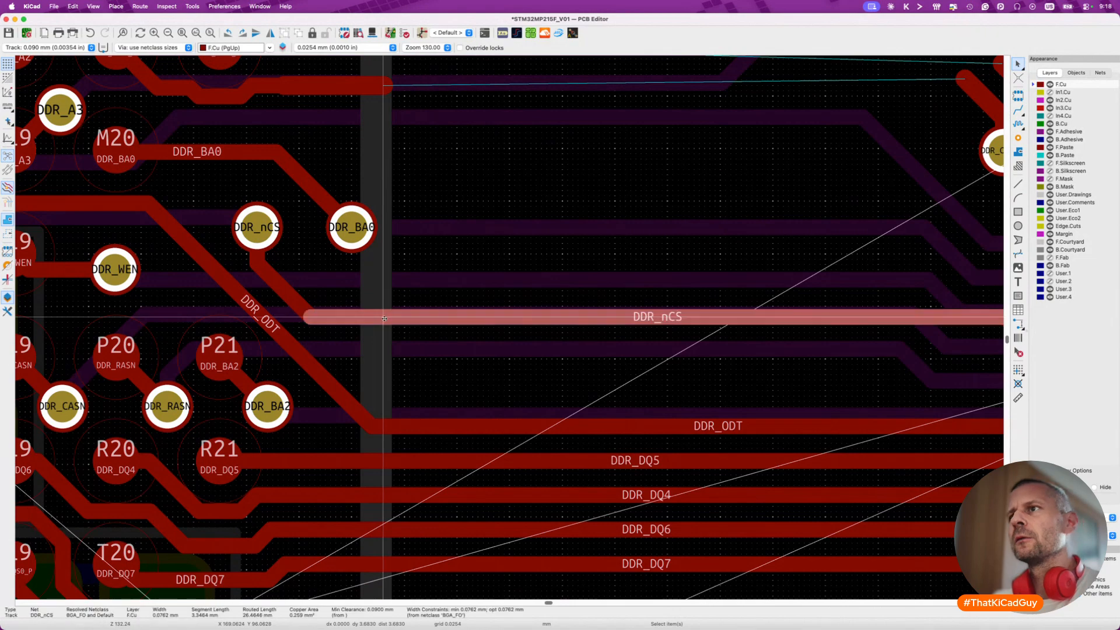
right_click(386, 321)
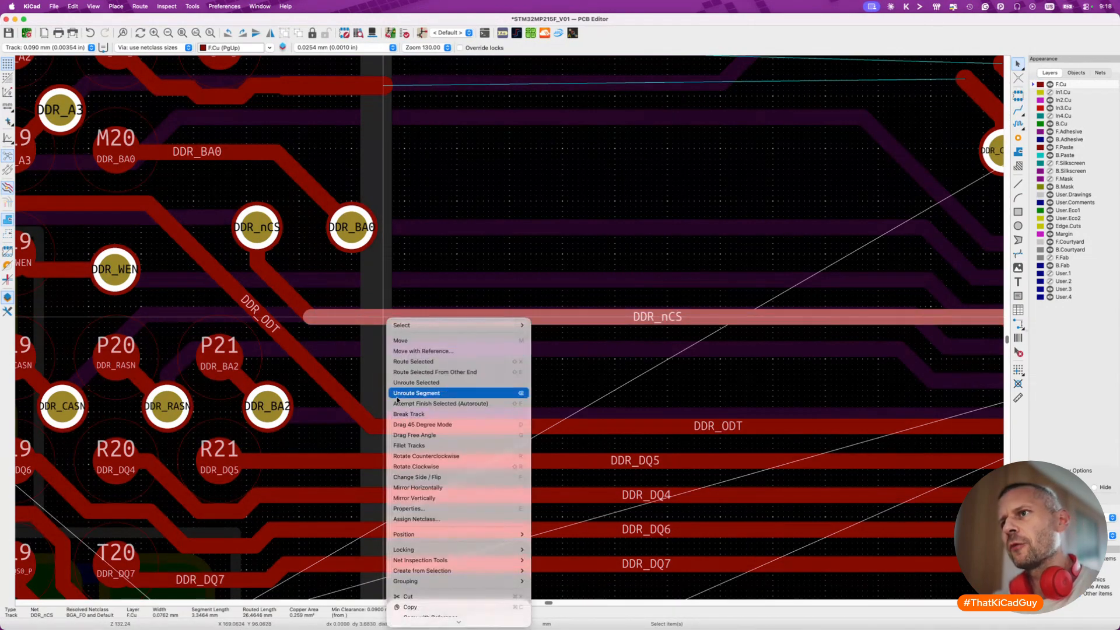
left_click(412, 413)
left_click(411, 318)
key("Delete")
Route DDR_nCS from its stub end straight out at 0.090 mm for about 1 mm.
key("x")
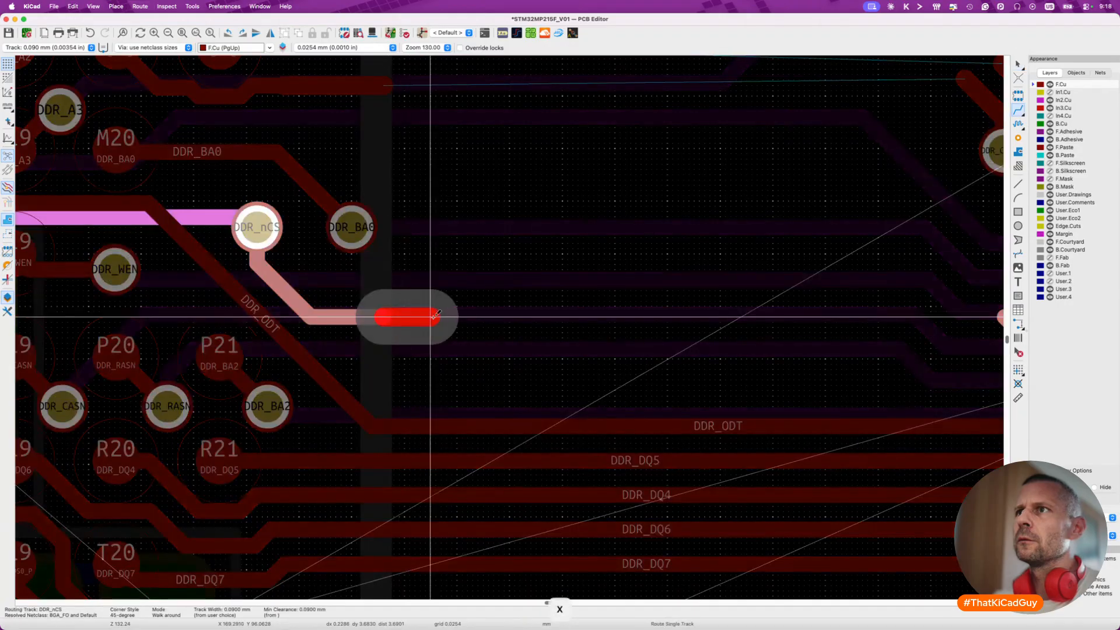
double_click(596, 315)
key("Escape")
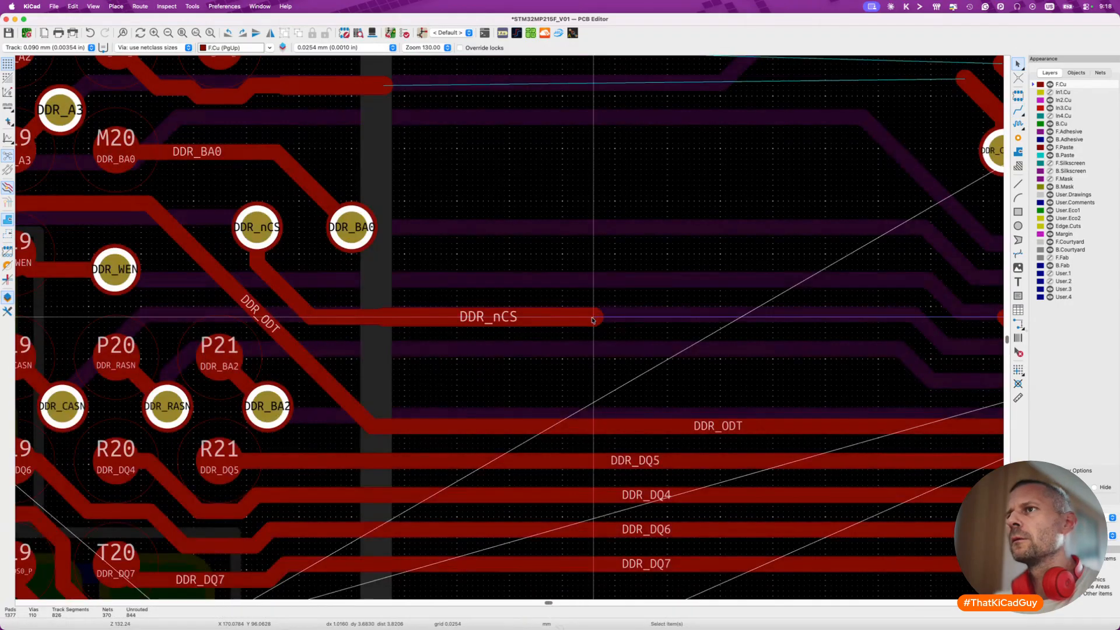
Shift the straight run of DDR_ODT upward to just below DDR_nCS.
scroll(548, 350, "down", 3)
left_click(462, 368)
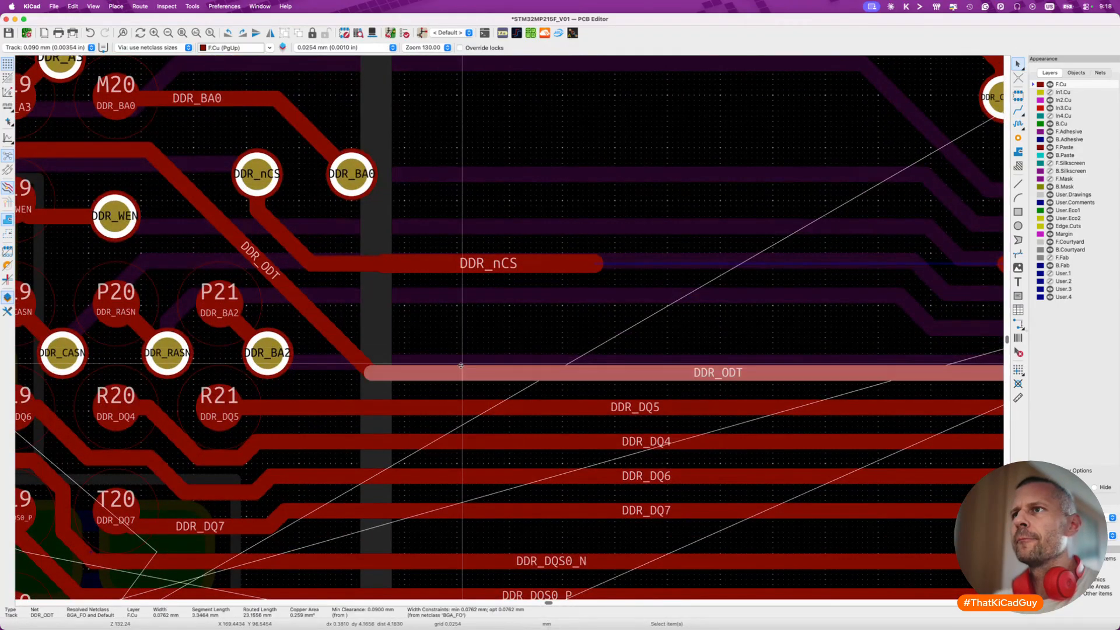
key("d")
left_click(368, 319)
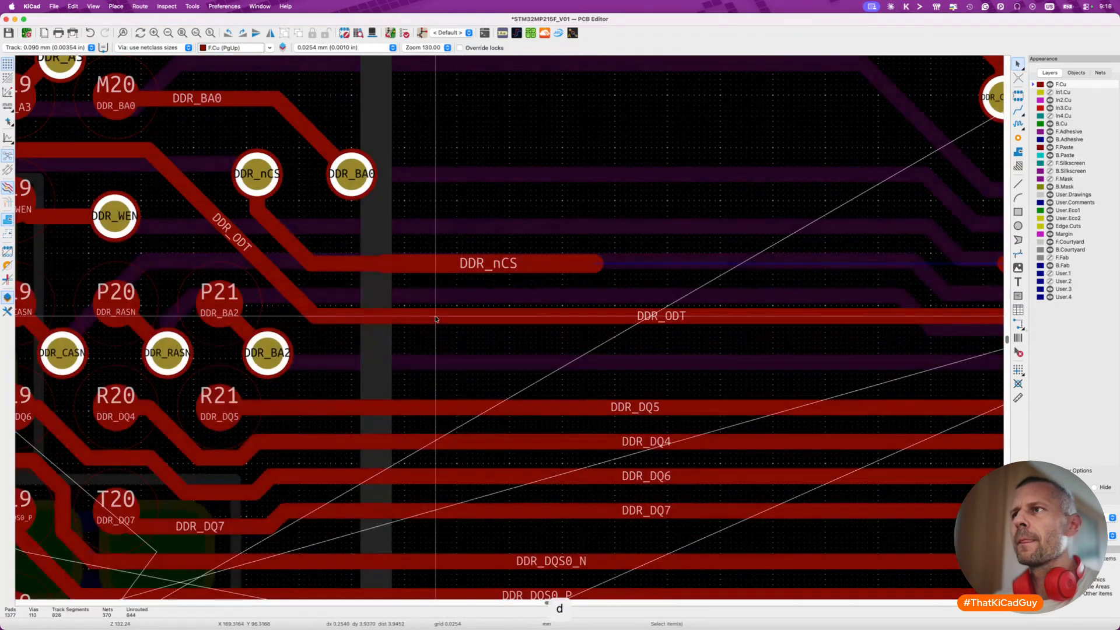
Break the DDR_ODT track at the processor edge and save the board.
left_click(377, 321)
right_click(378, 321)
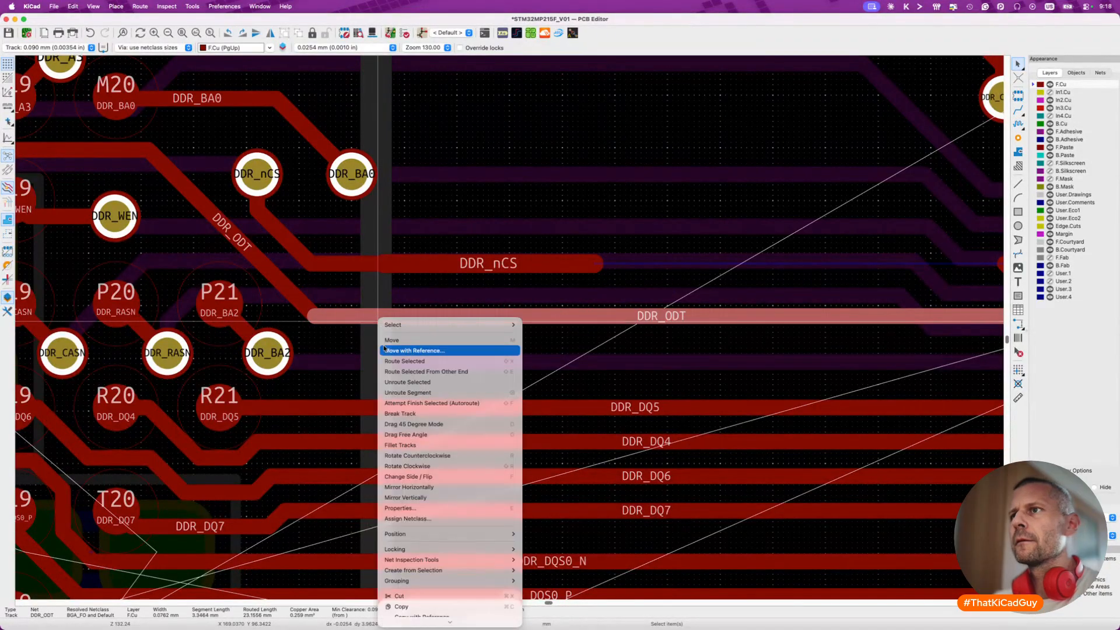
left_click(401, 413)
key("super+s")
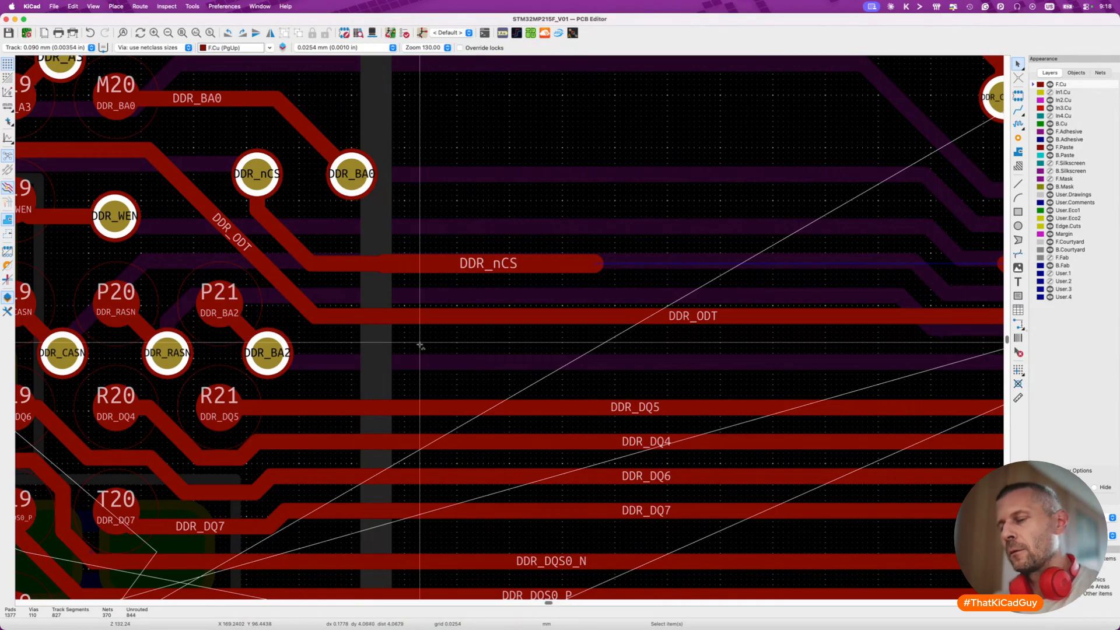
Unfill all copper zones on the board.
key("super+b")
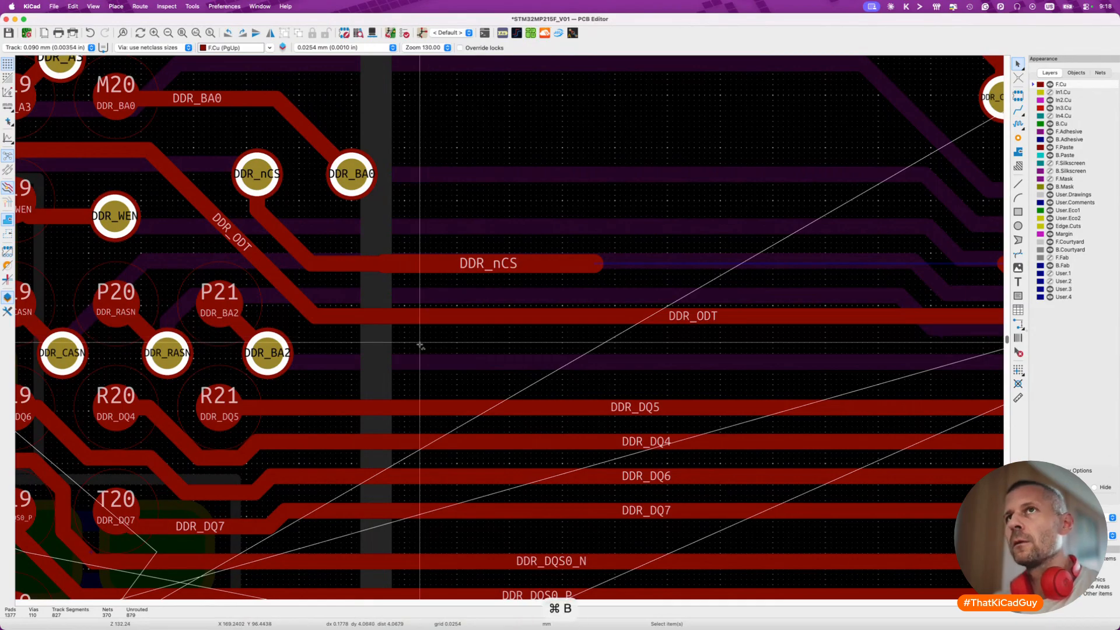
key("super+b")
key("super+b")
left_click(56, 6)
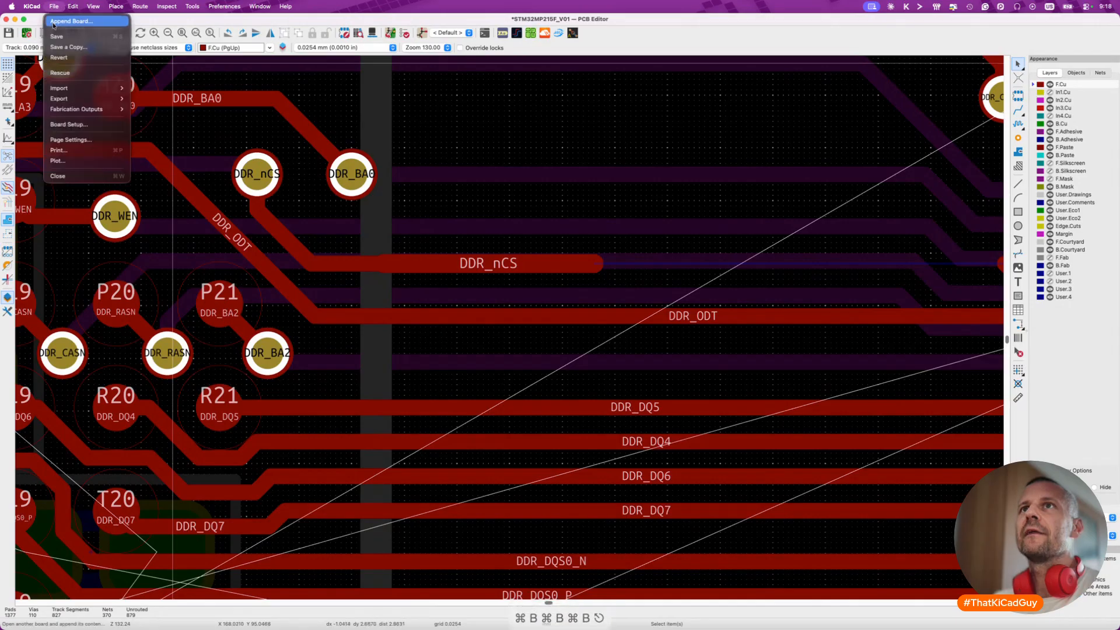
left_click(70, 125)
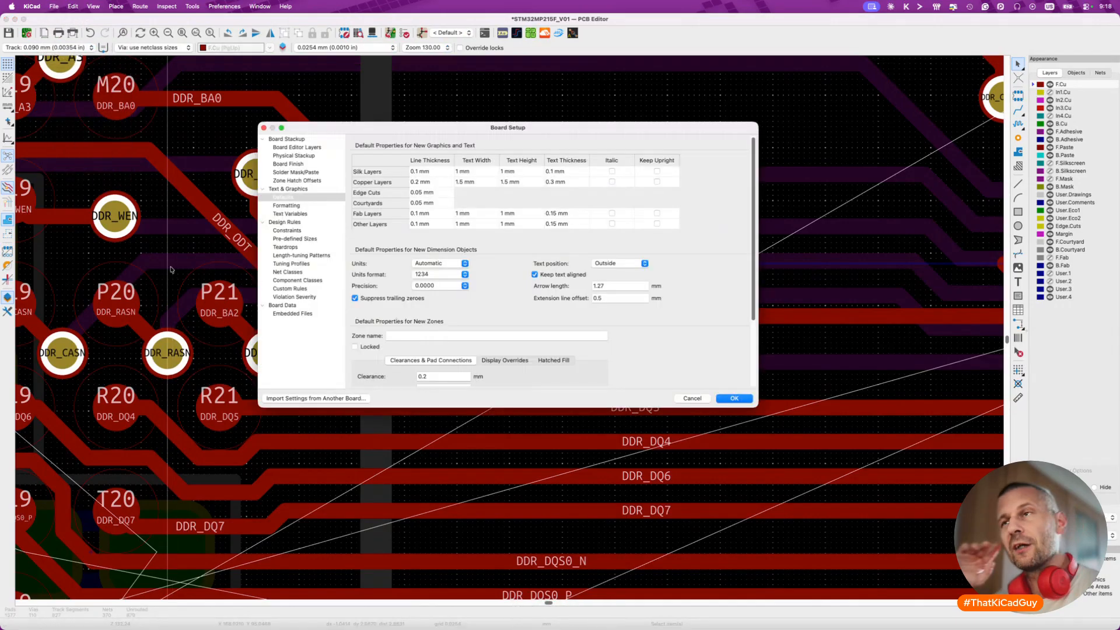
key("Escape")
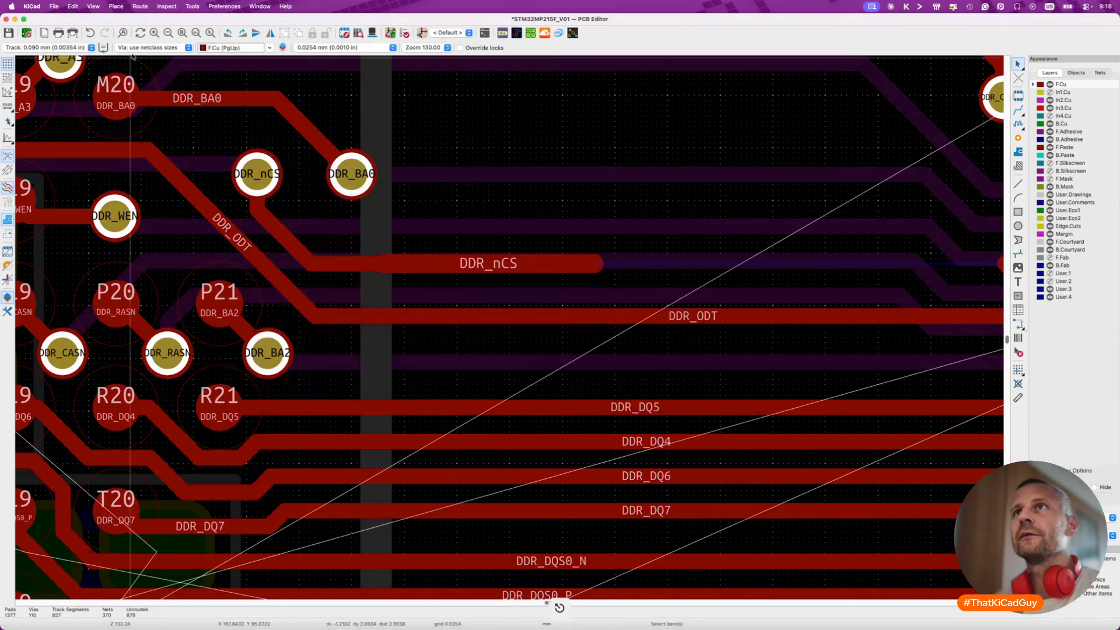
left_click(224, 7)
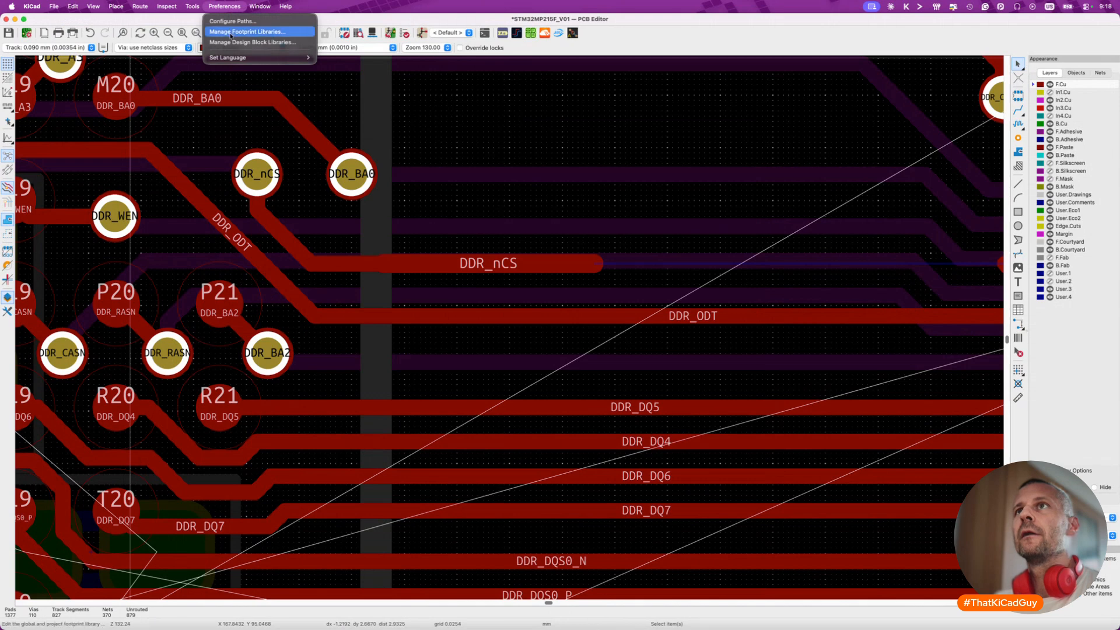
Open the hotkey preferences and search the commands for "break".
left_click(32, 6)
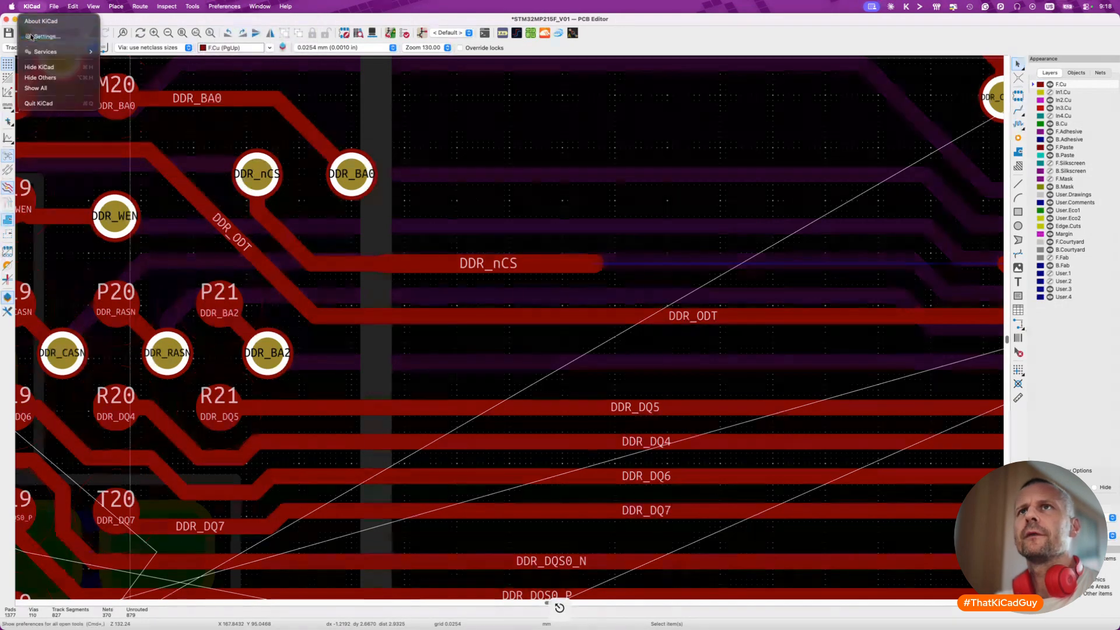
left_click(47, 35)
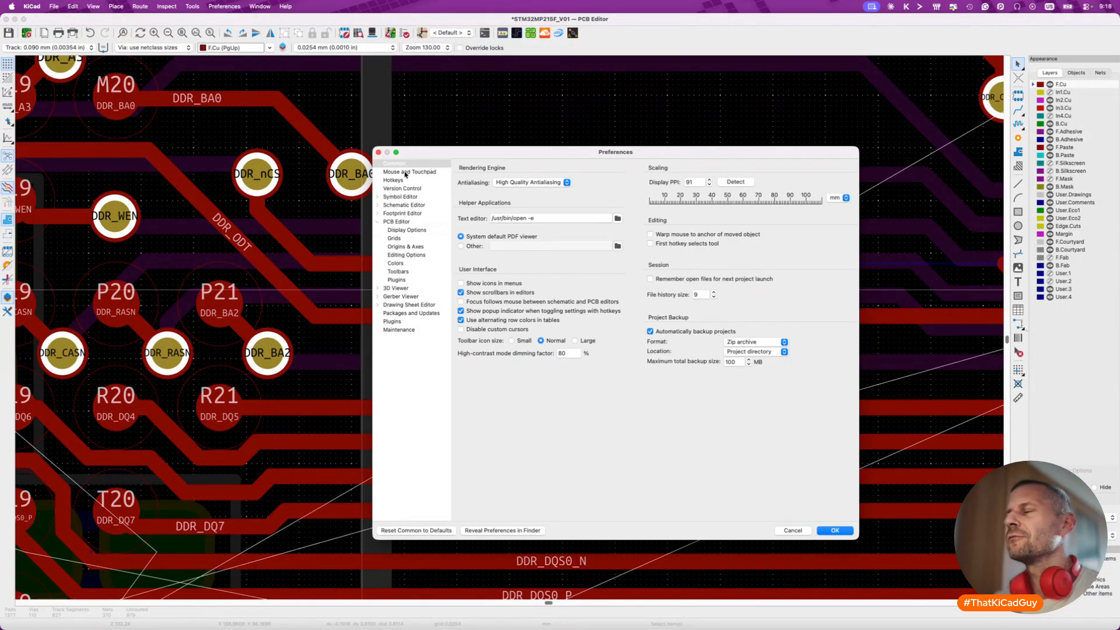
left_click(403, 180)
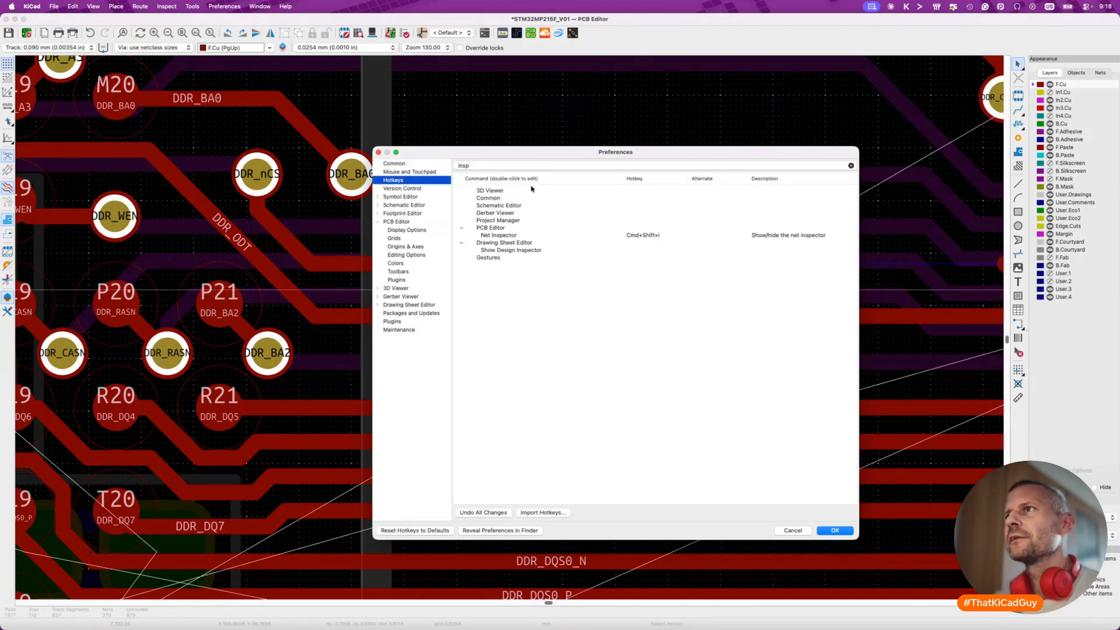
left_click(531, 165)
type("break")
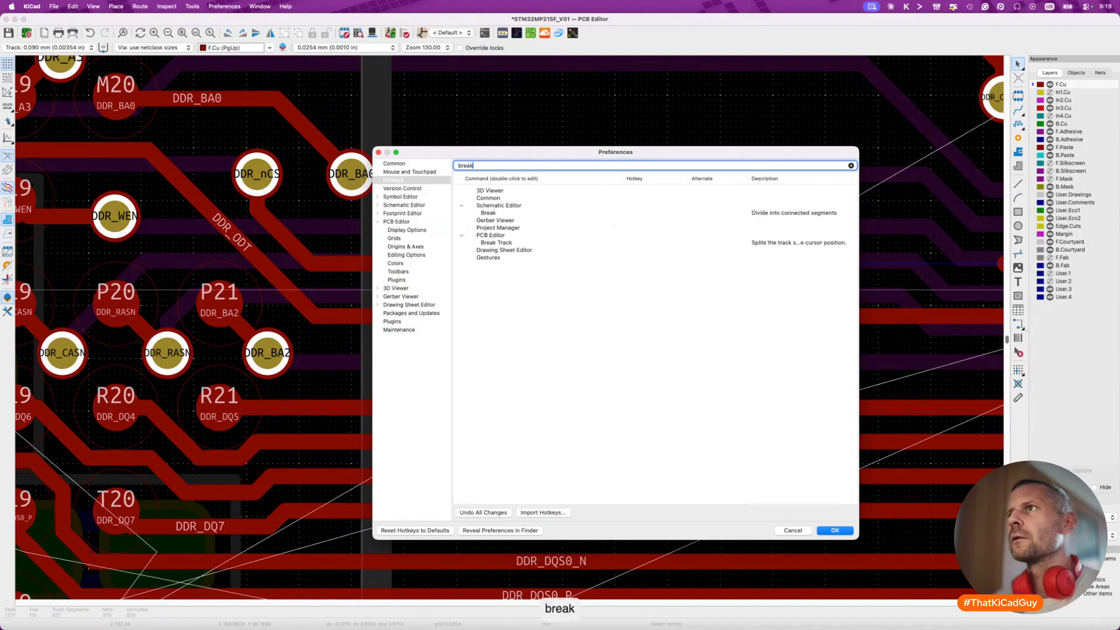
Try to assign Cmd+B to the PCB Editor's Break Track command, declining to override its existing assignment.
left_click(502, 243)
double_click(670, 243)
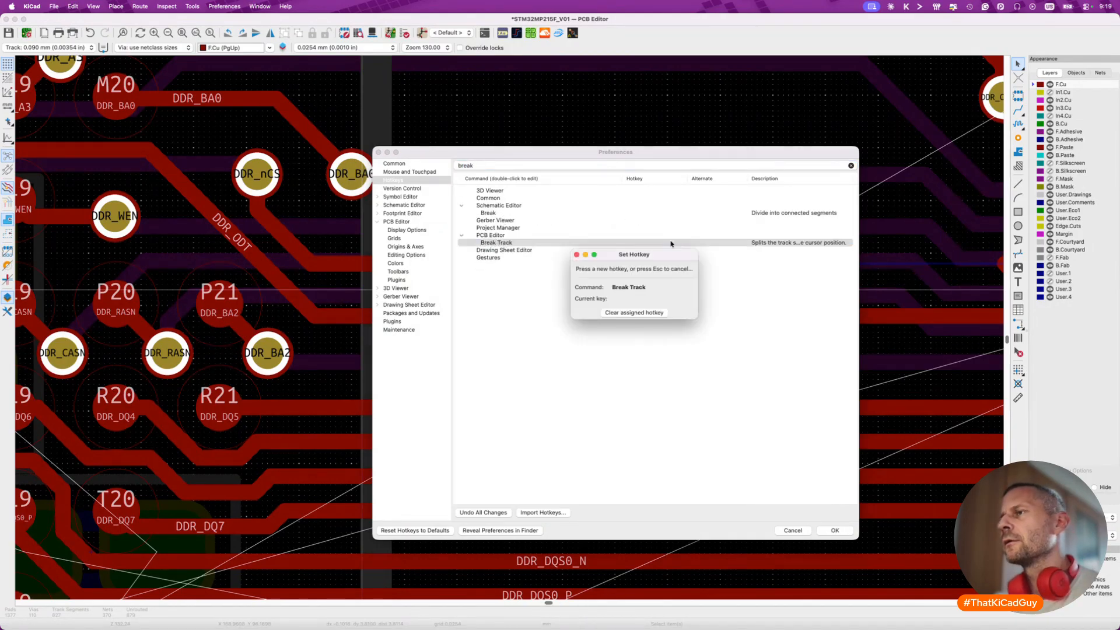
key("super+b")
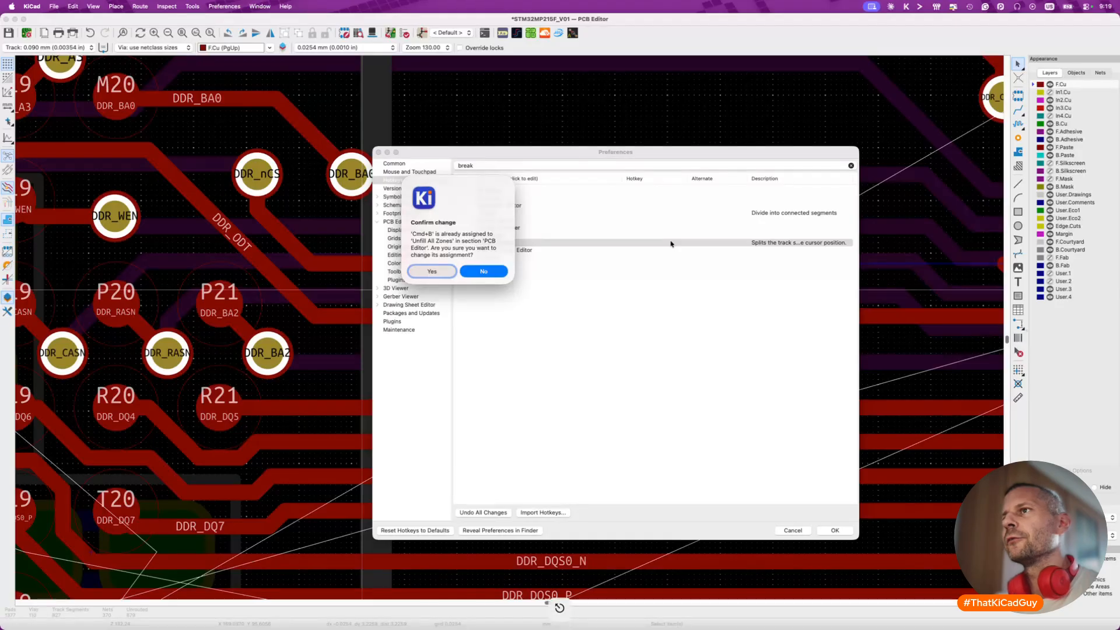
left_click(484, 272)
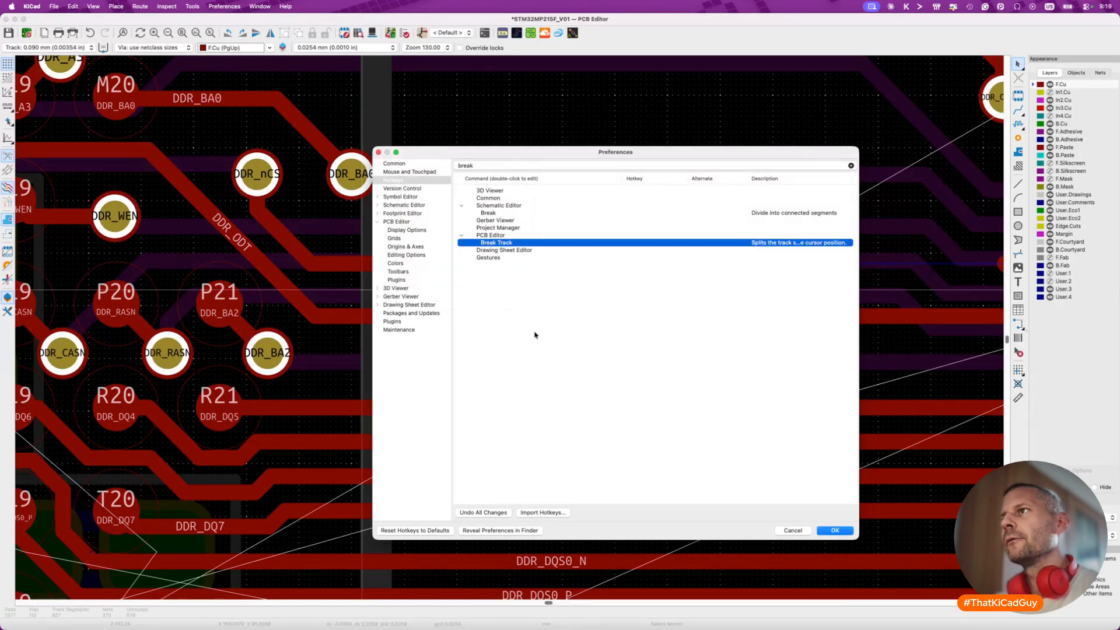
Assign Cmd+Shift+B to Break Track, overriding the Draw Bezier Curve assignment, accept the preferences and save the board.
double_click(673, 243)
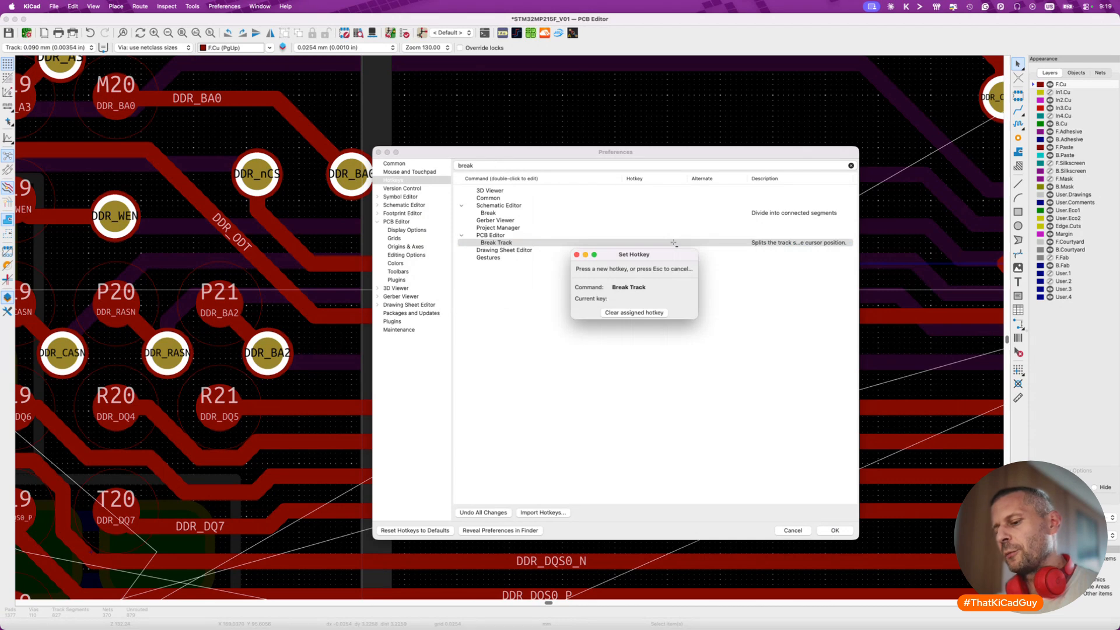
key("super+shift+b")
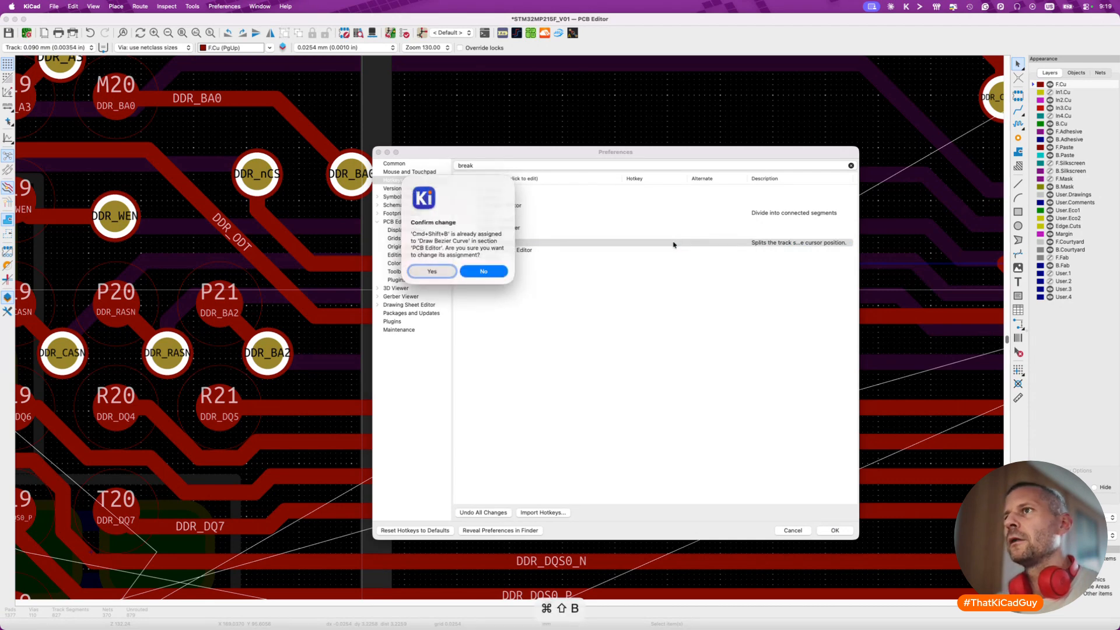
left_click(432, 271)
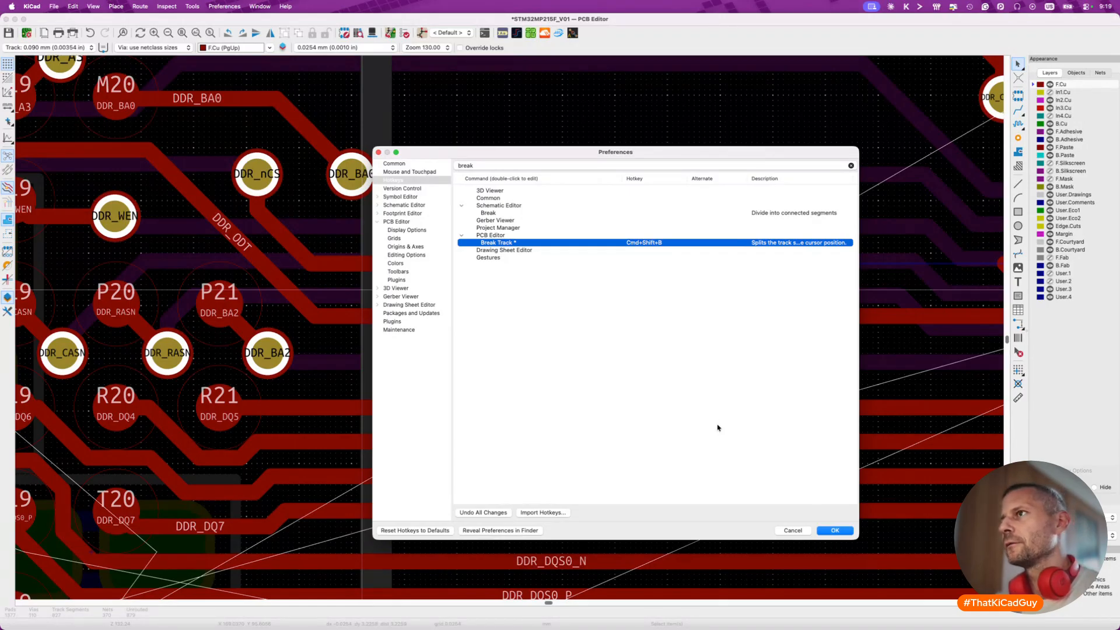
key("super+s")
left_click(835, 530)
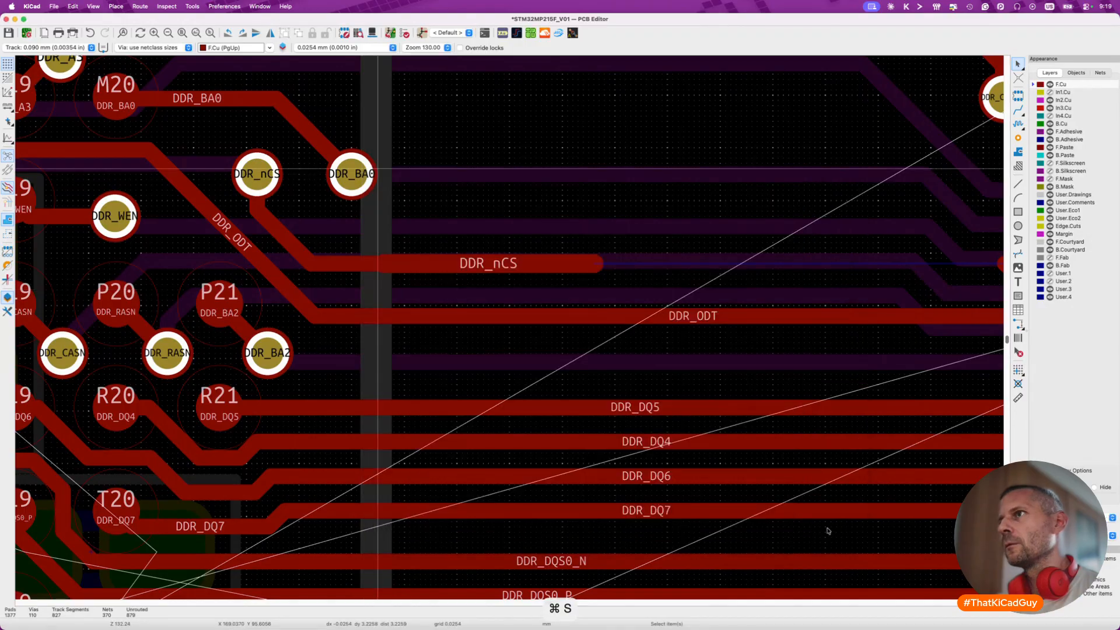
key("super+s")
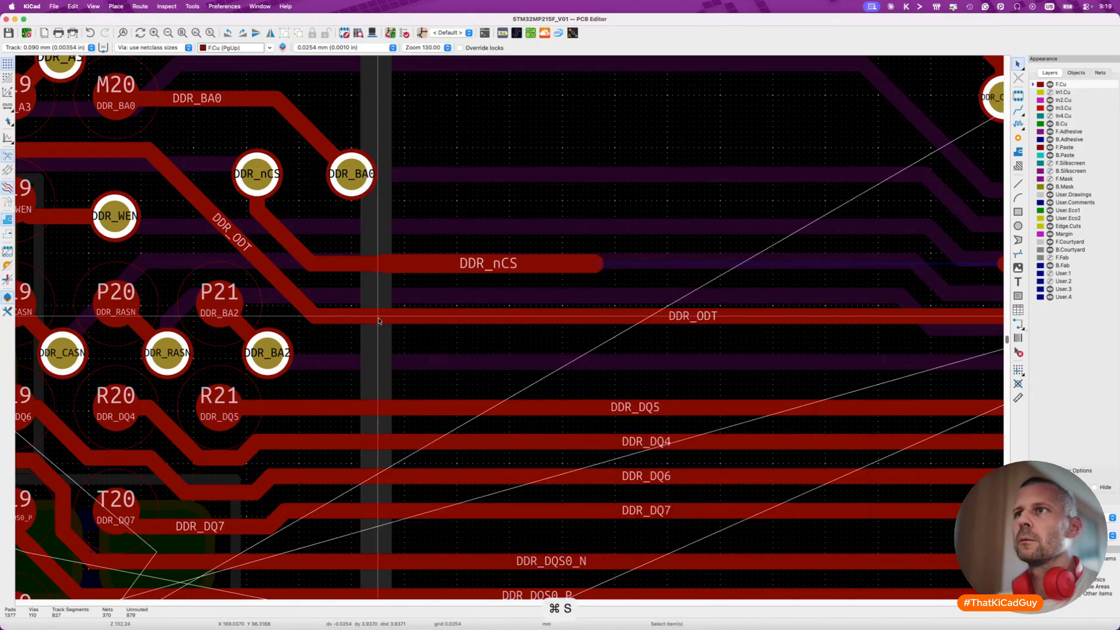
Delete the DDR_ODT track beyond the processor edge and route its stub straight out at 0.090 mm for about 1 mm.
left_click(379, 318)
key("Delete")
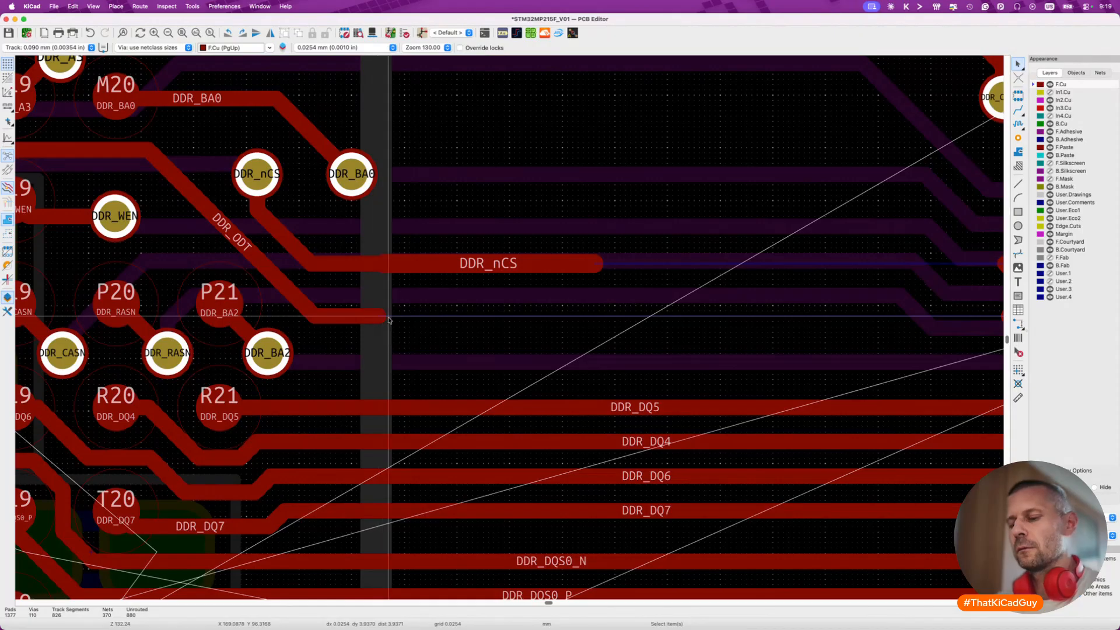
key("x")
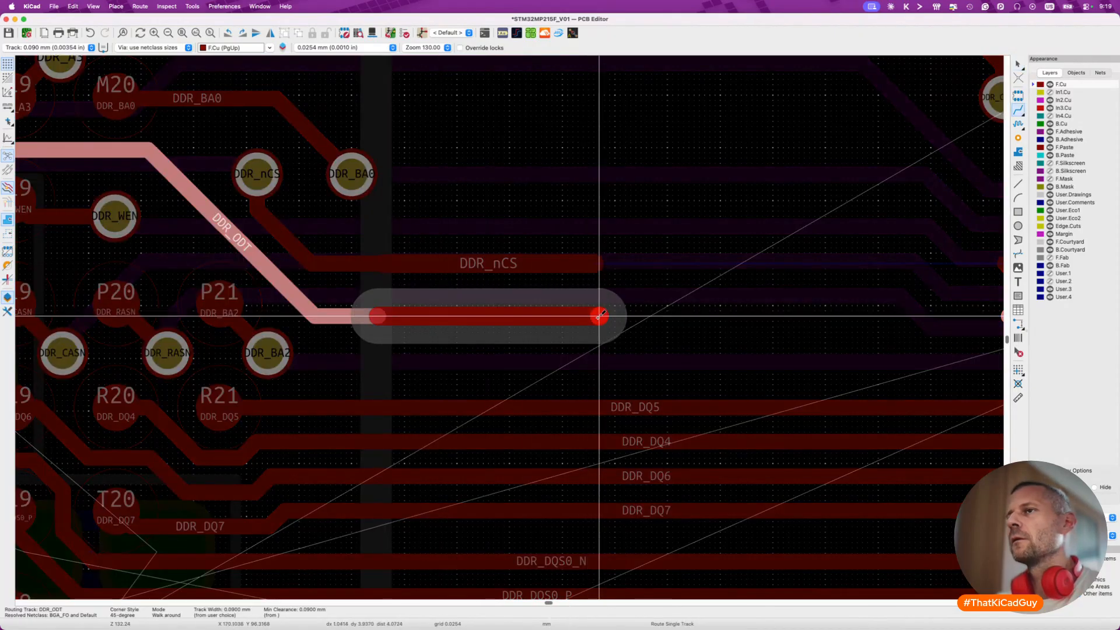
double_click(598, 315)
Shift the straight run of DDR_DQ5 upward to just below the DDR_BA2 track.
scroll(405, 351, "down", 3)
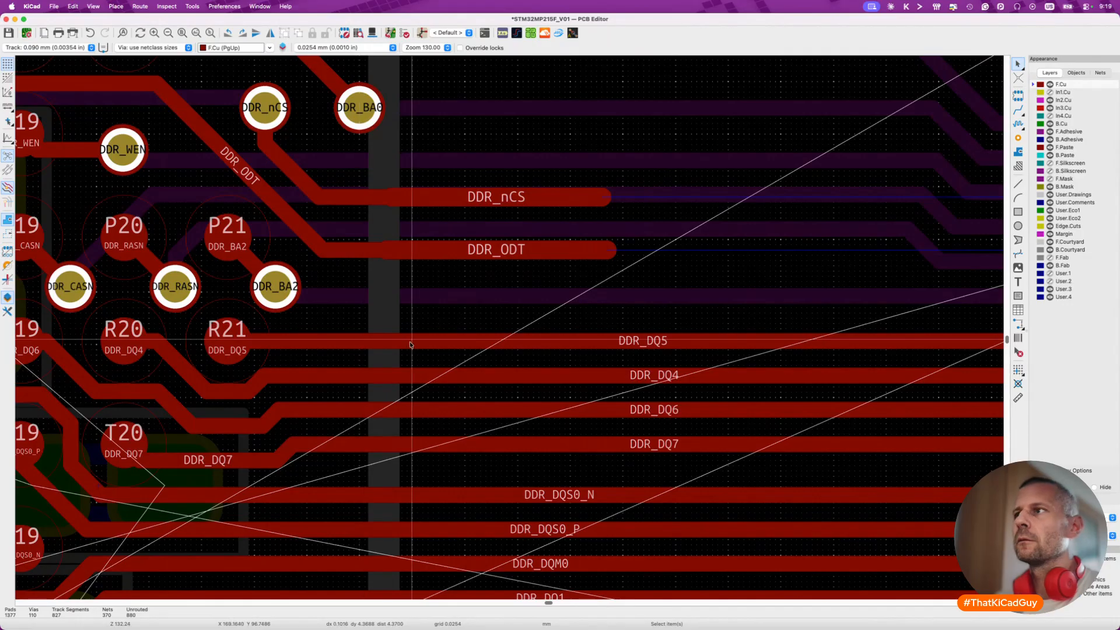
key("d")
left_click(409, 313)
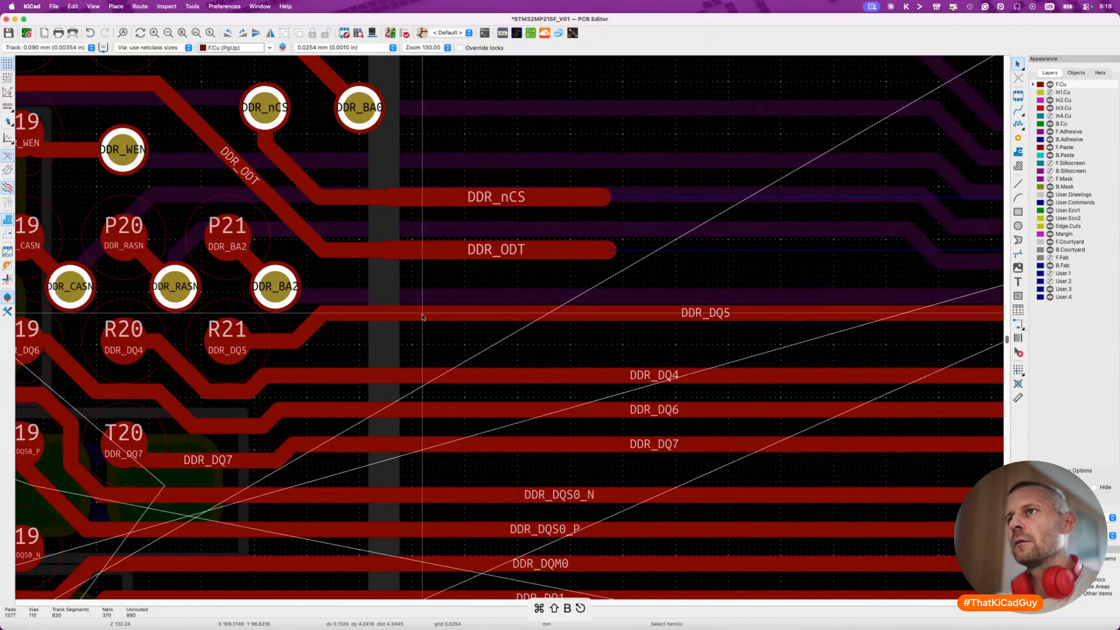
Replace DDR_DQ5 beyond the processor edge with a straight 0.090 mm run about 1 mm long, removing the angled end, and save.
key("Delete")
key("x")
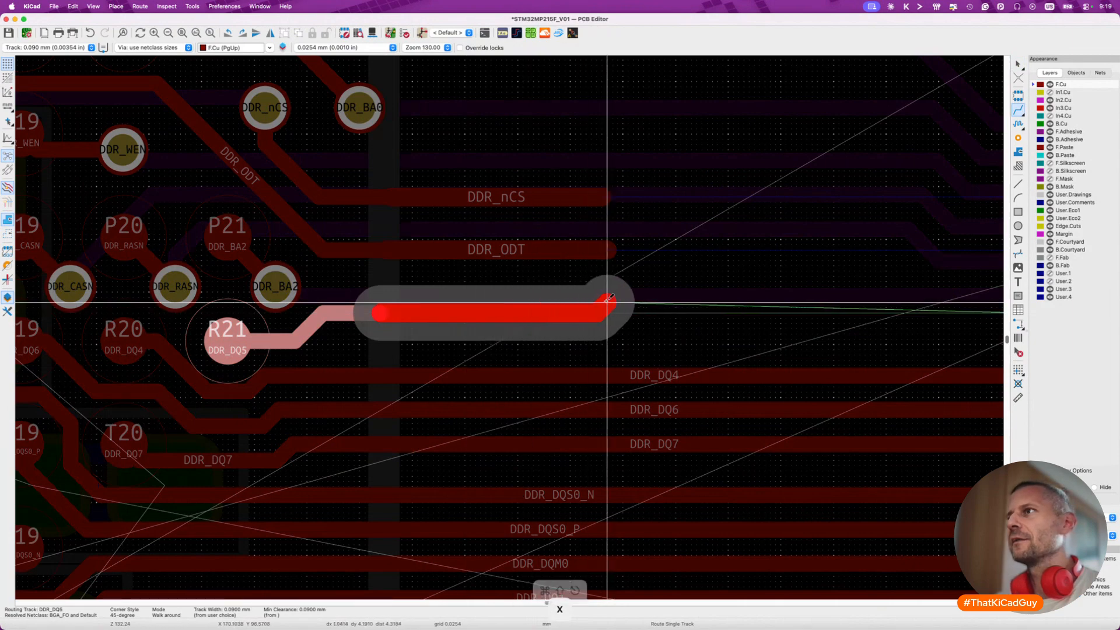
double_click(614, 306)
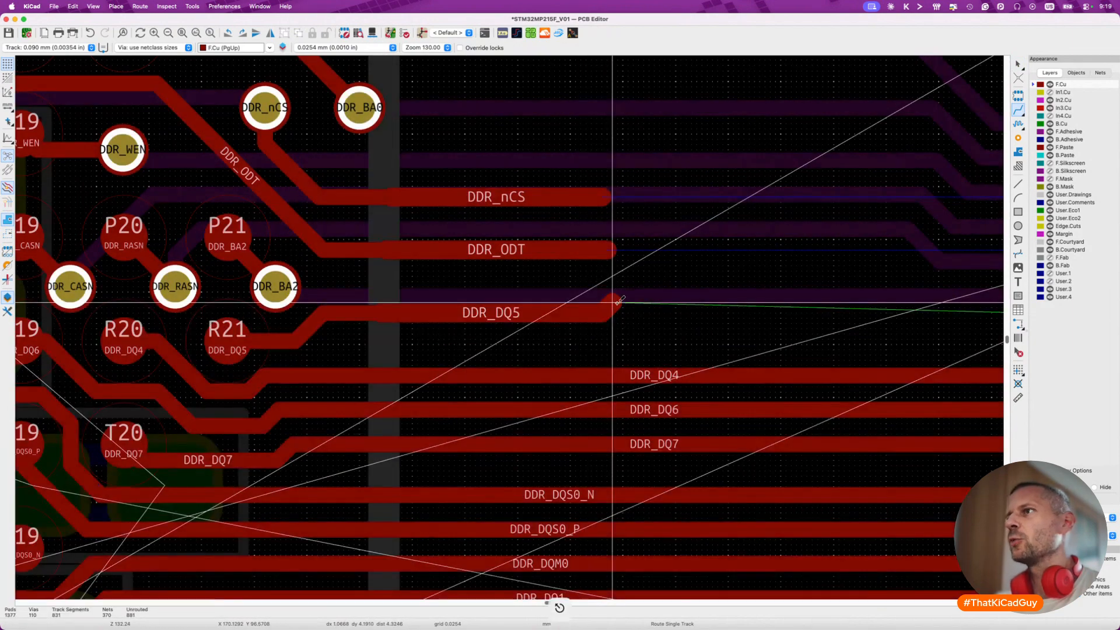
left_click(612, 302)
key("Delete")
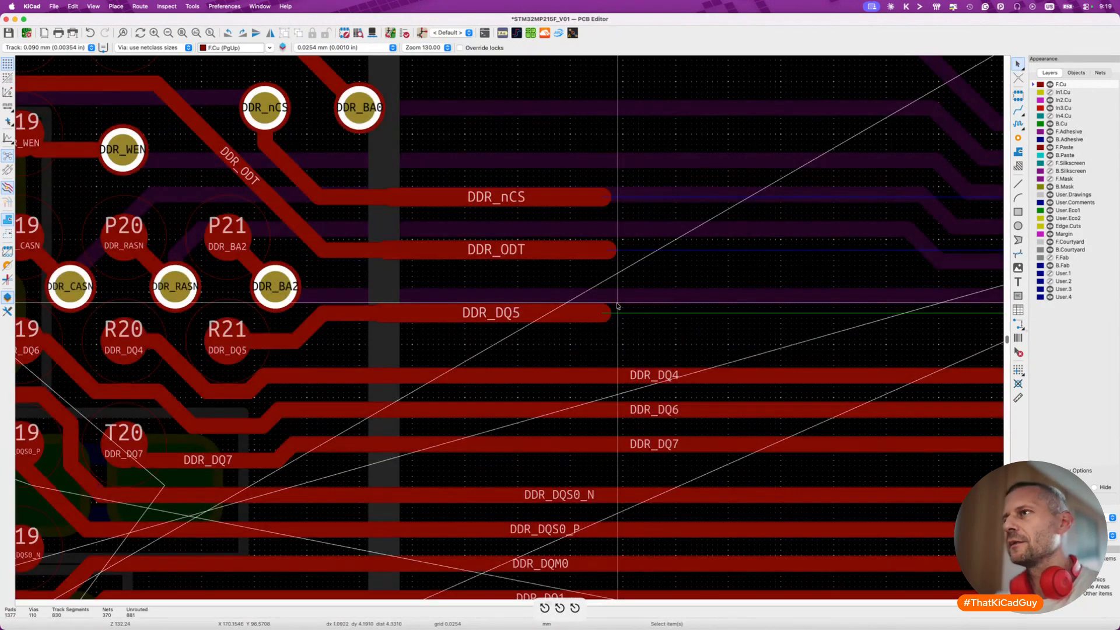
scroll(618, 304, "down", 5)
key("super+s")
scroll(418, 284, "up", 5)
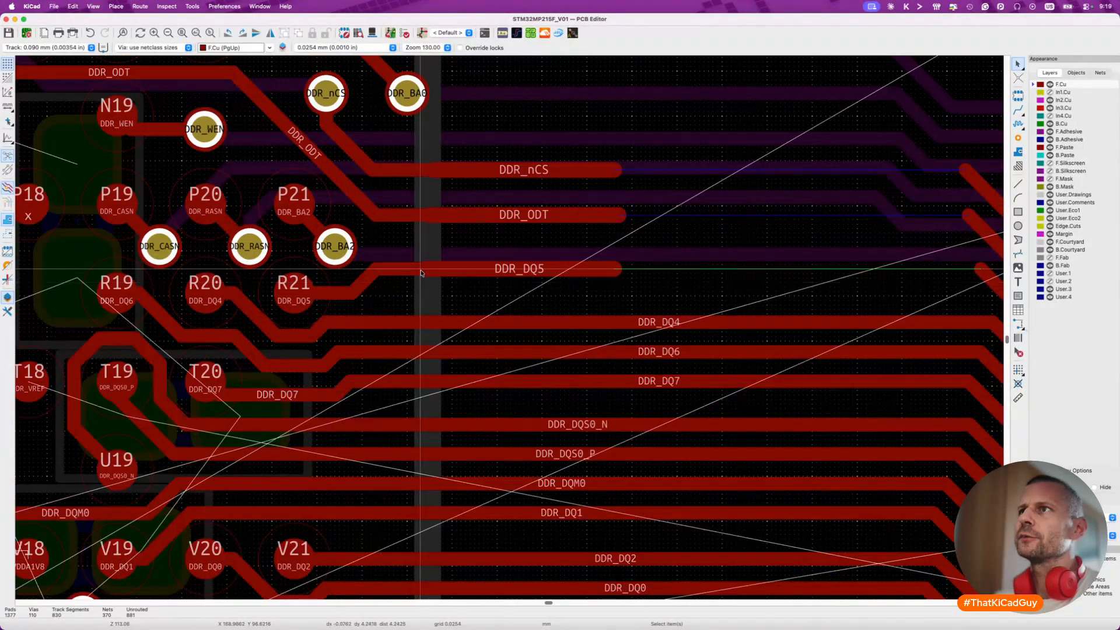
scroll(421, 272, "up", 3)
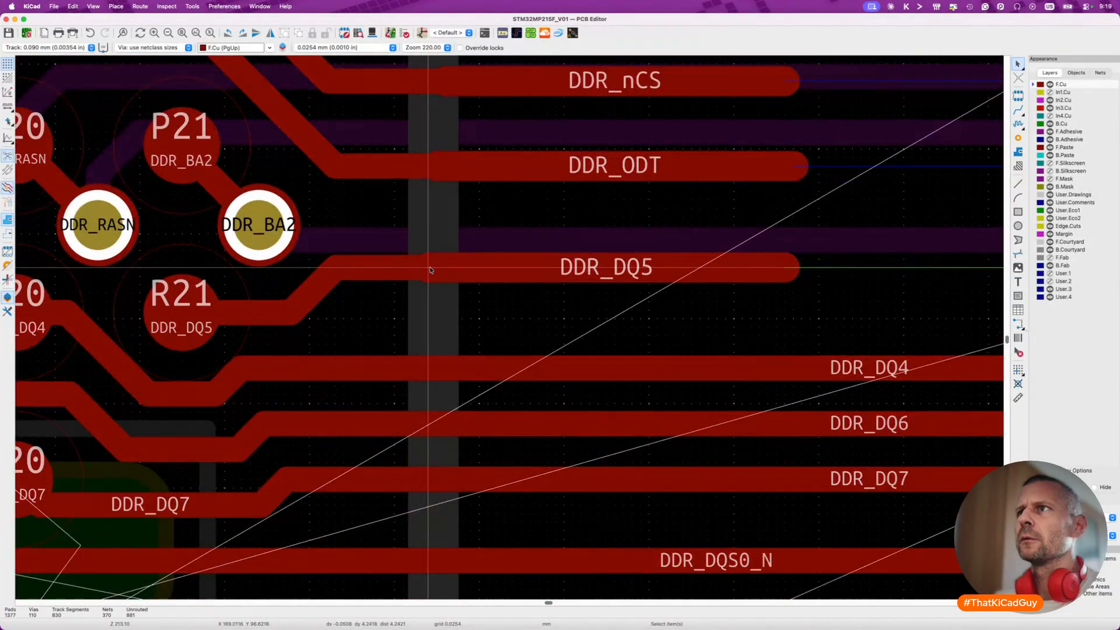
scroll(439, 273, "down", 4)
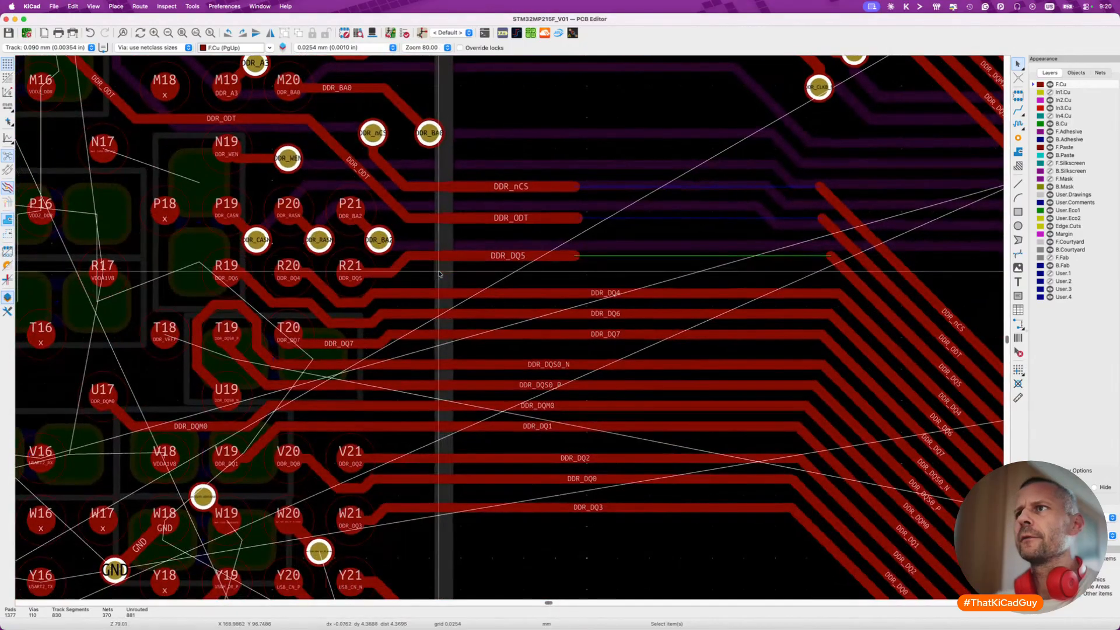
scroll(420, 268, "up", 2)
left_click(371, 244)
key("d")
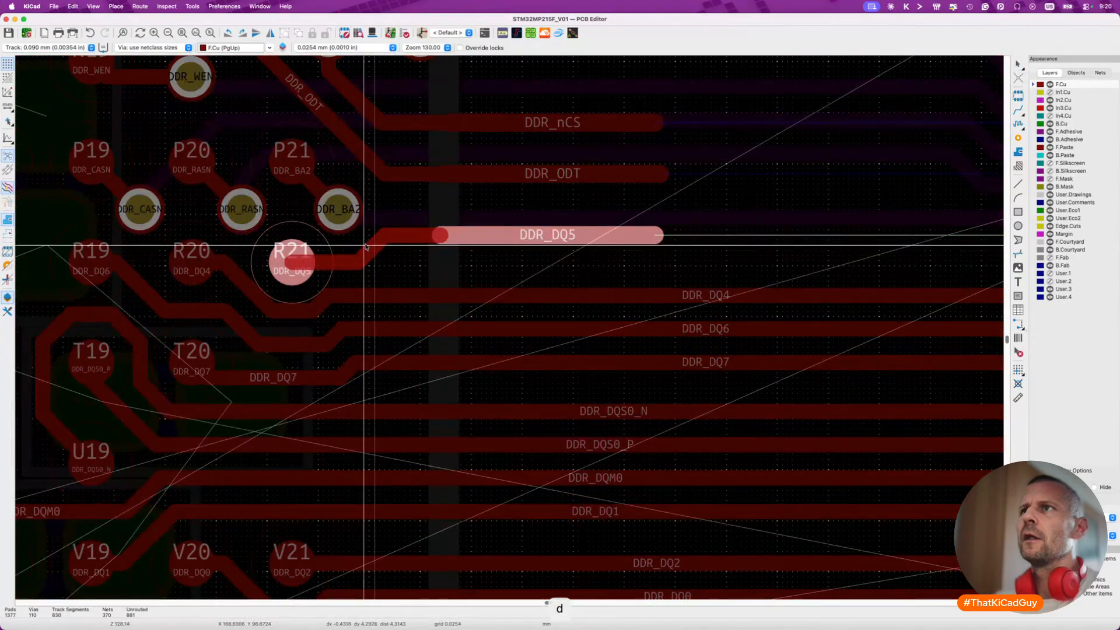
key("Escape")
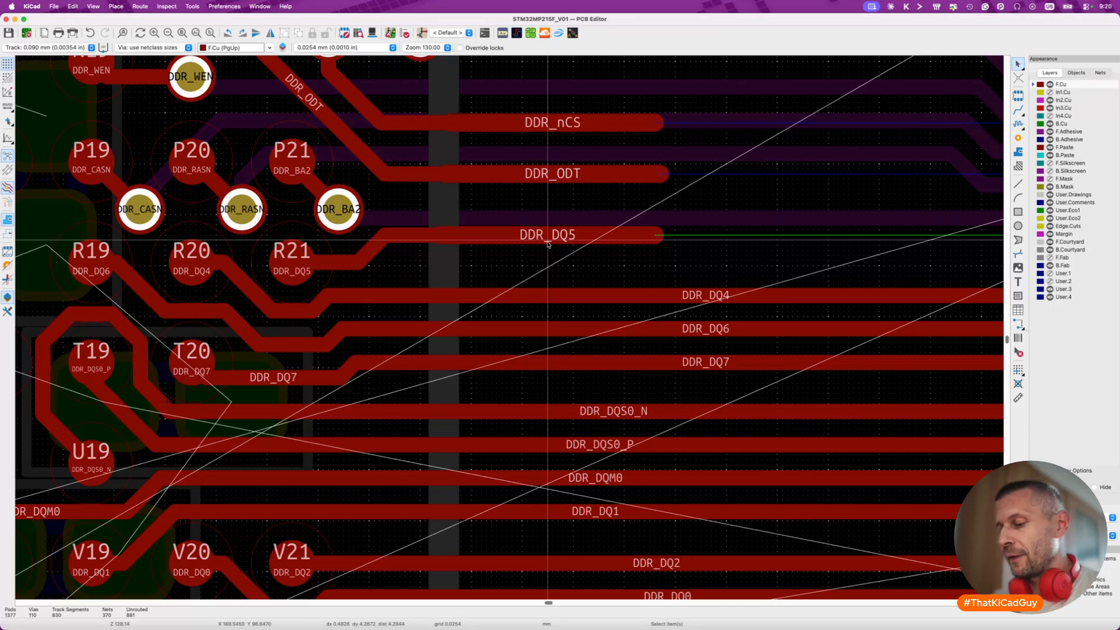
Examine the DDR escape tracks along the processor edge, from the DDR_DQS1 pair down to the uncut DDR_DQ tracks.
key("super+0")
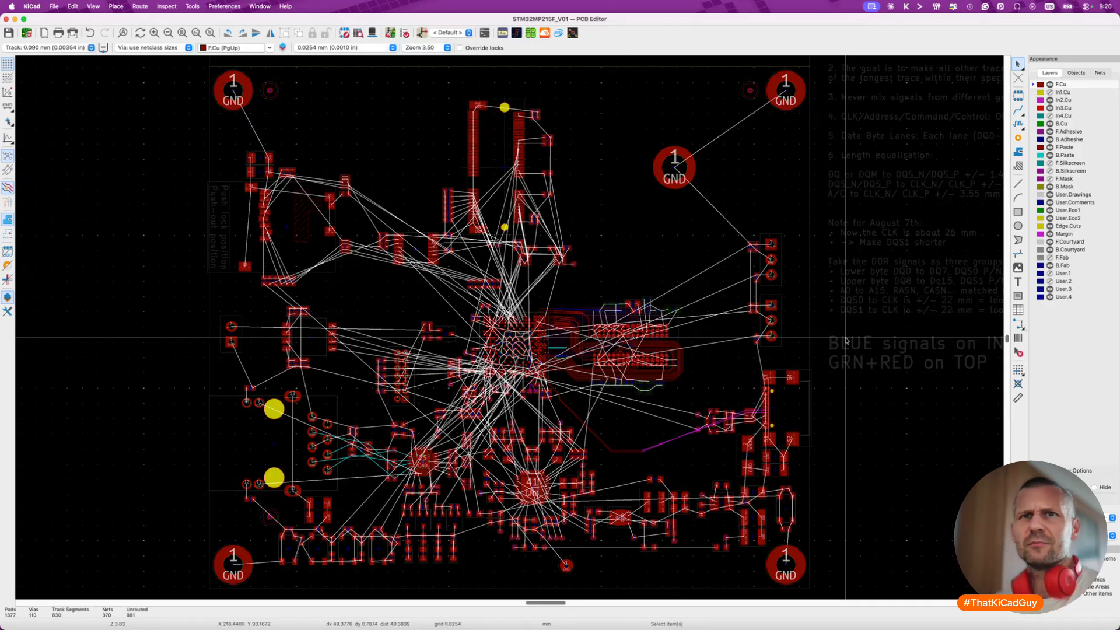
scroll(532, 330, "up", 5)
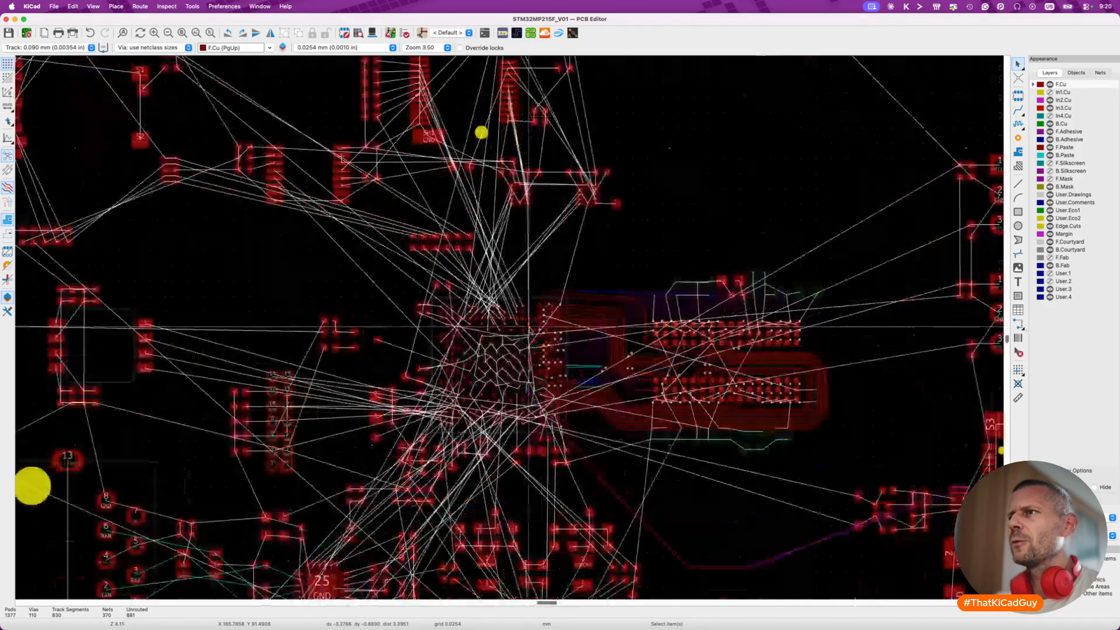
scroll(532, 330, "up", 4)
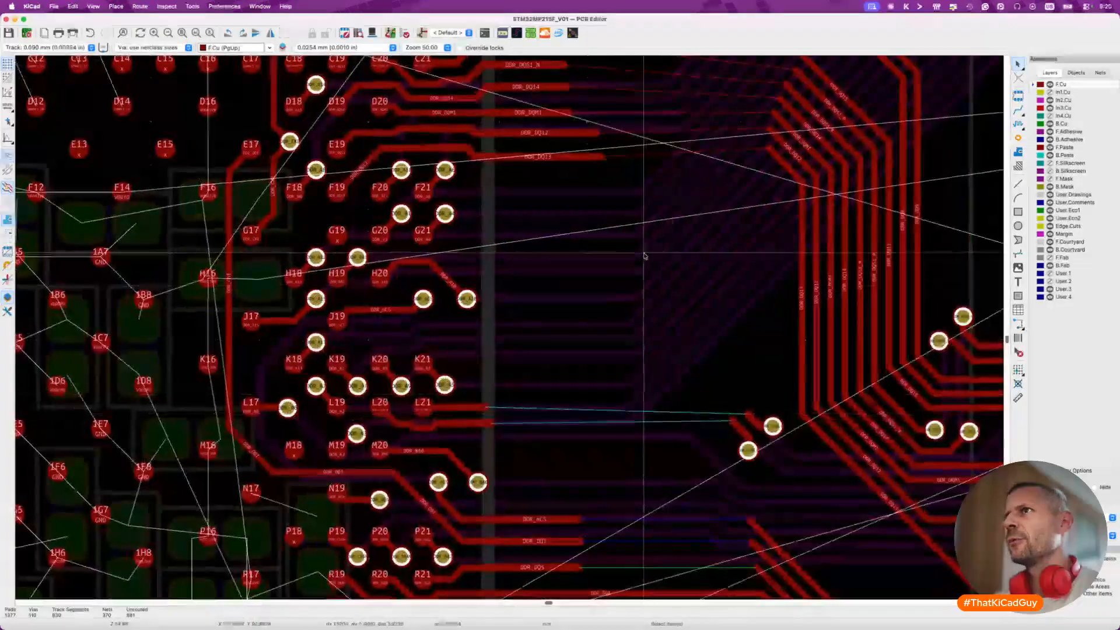
scroll(501, 222, "up", 5)
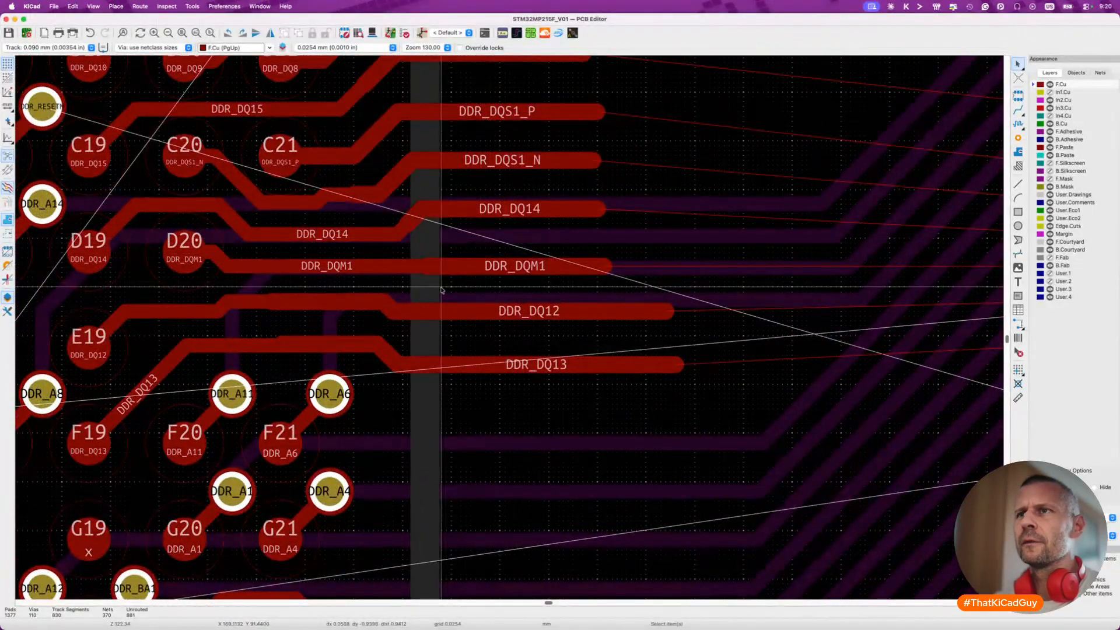
scroll(441, 289, "down", 4)
scroll(441, 289, "down", 2)
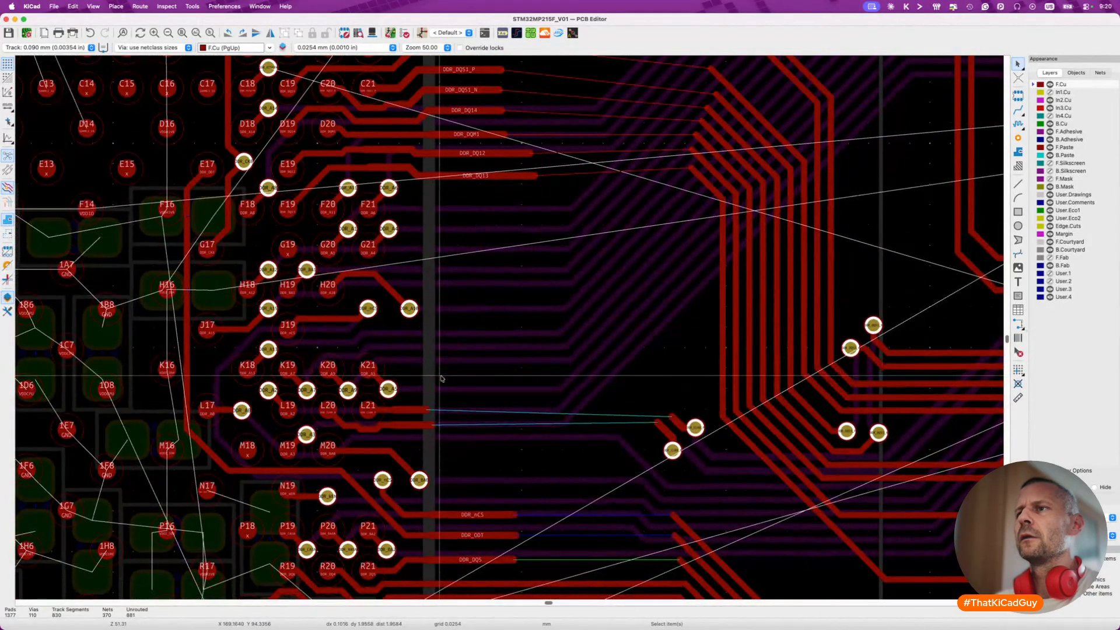
scroll(443, 303, "down", 8)
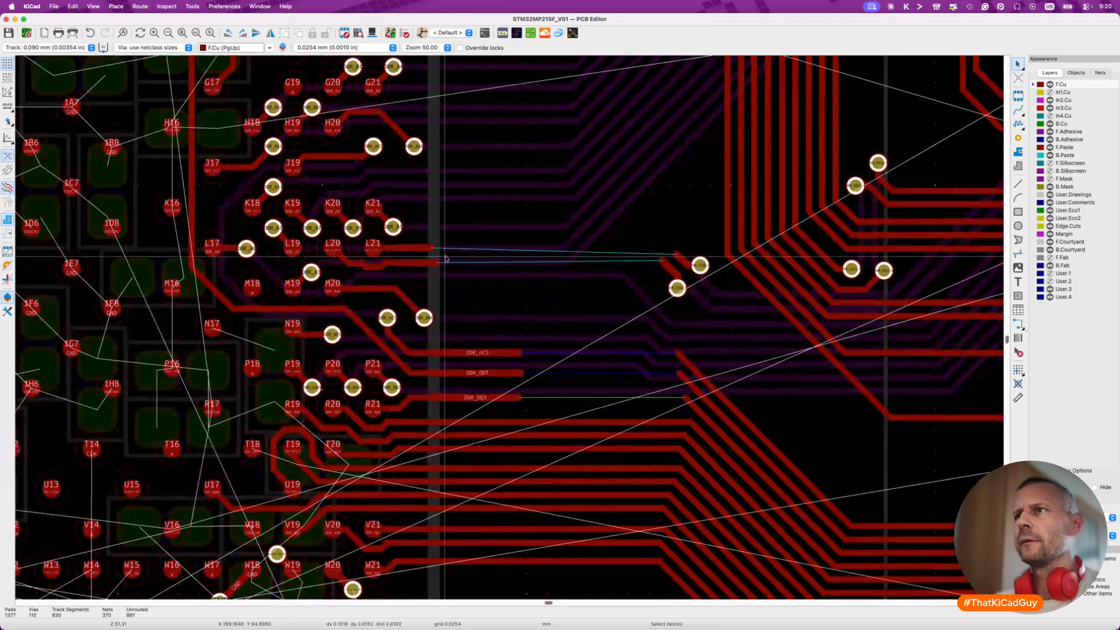
scroll(445, 257, "up", 5)
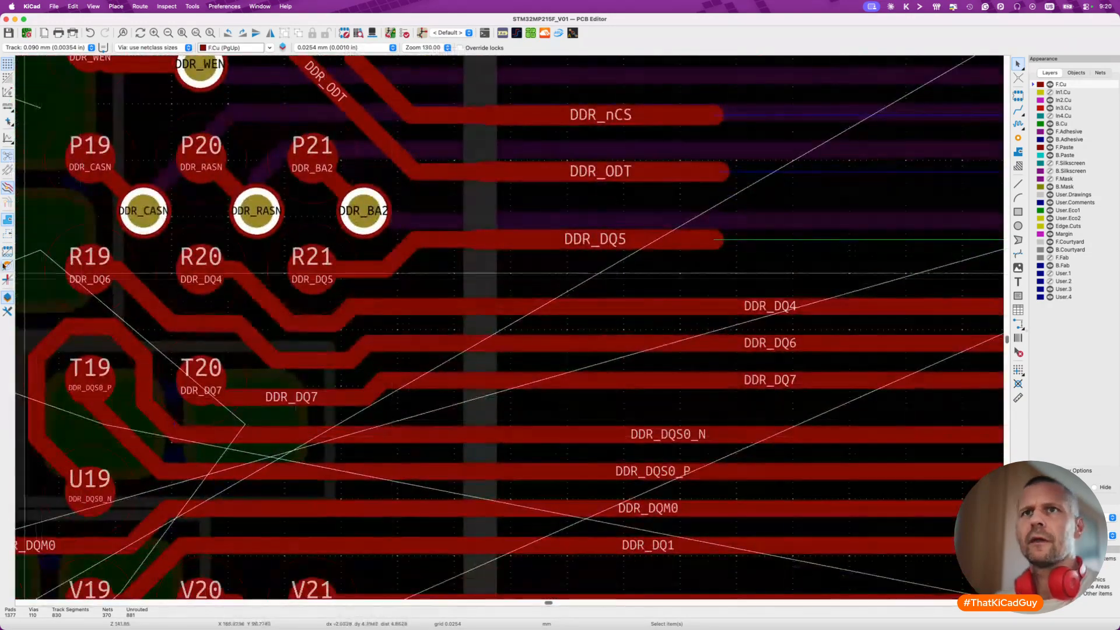
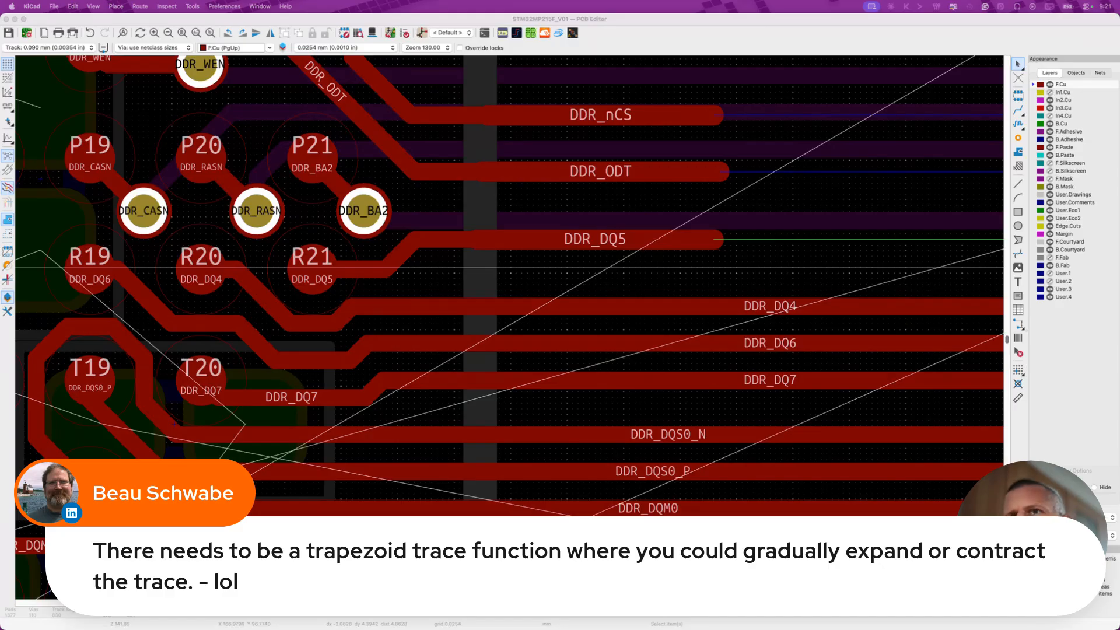
Break the DDR_DQ4 track at the processor edge and delete its outer segment.
left_click_drag(452, 217, 516, 264)
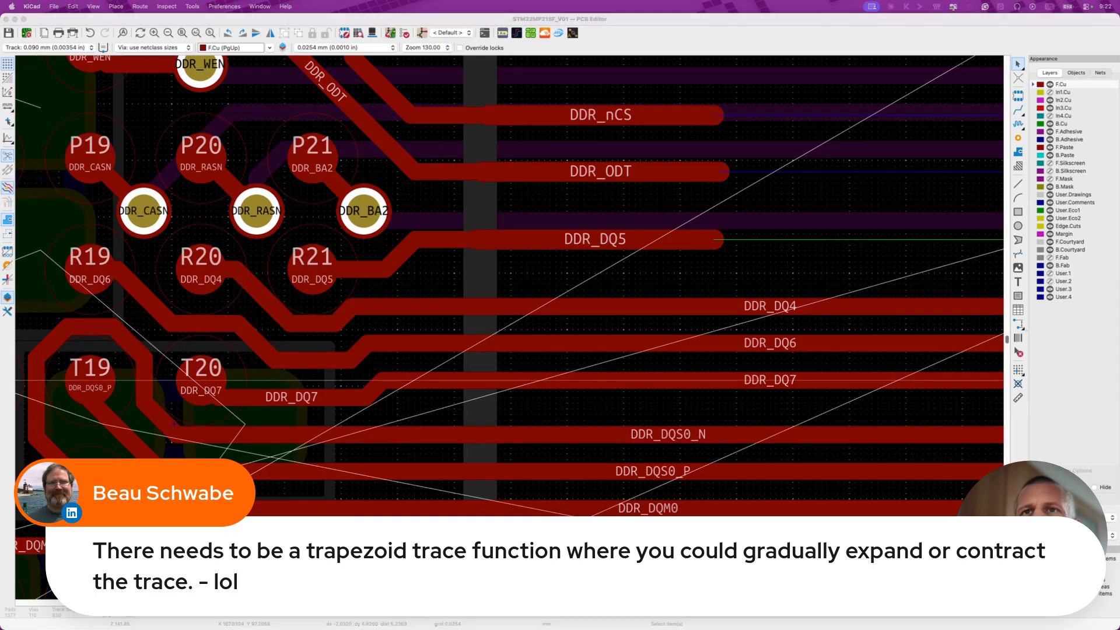
left_click(472, 307)
left_click(472, 308)
left_click(472, 307)
key("Delete")
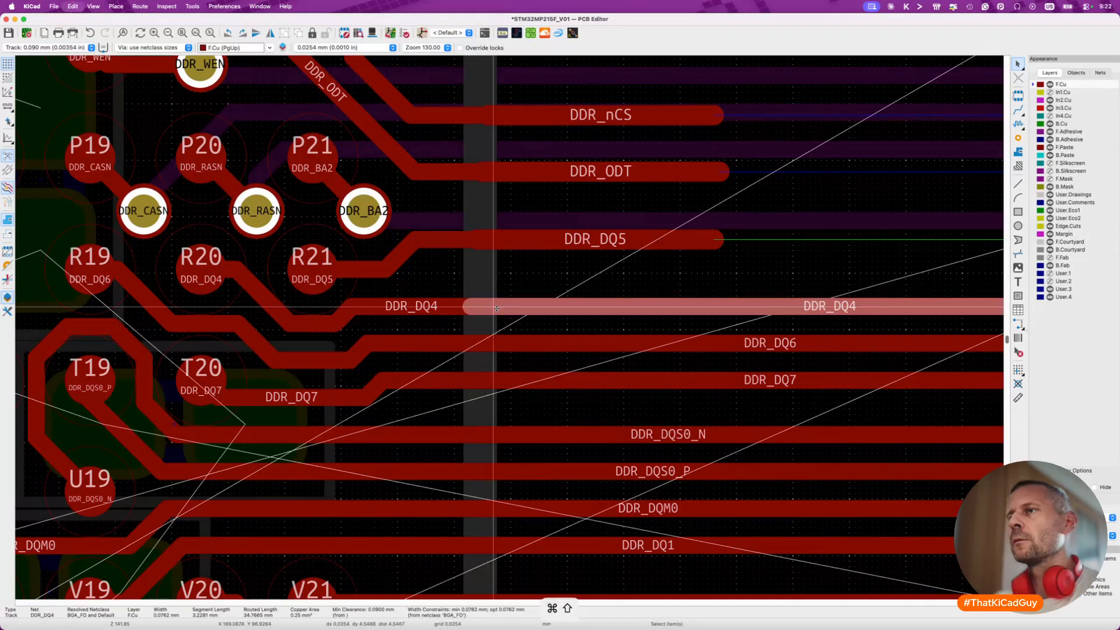
key("x")
key("Escape")
key("Escape")
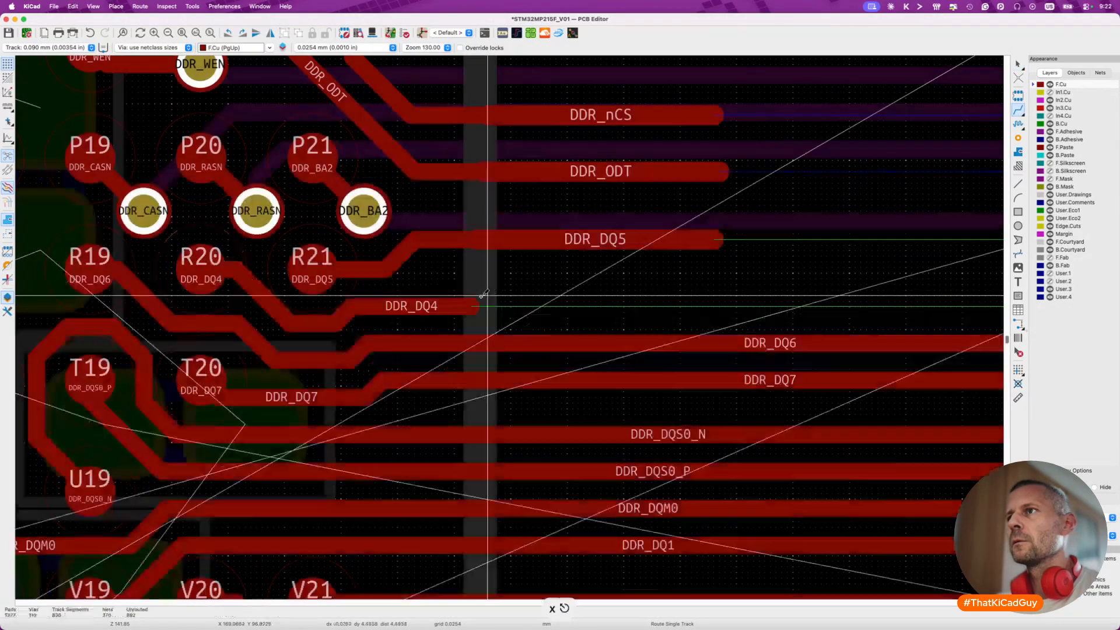
Shift the end of the broken DDR_DQ4 track upward toward DDR_DQ5 and extend it straight to the processor edge.
key("d")
left_click(429, 291)
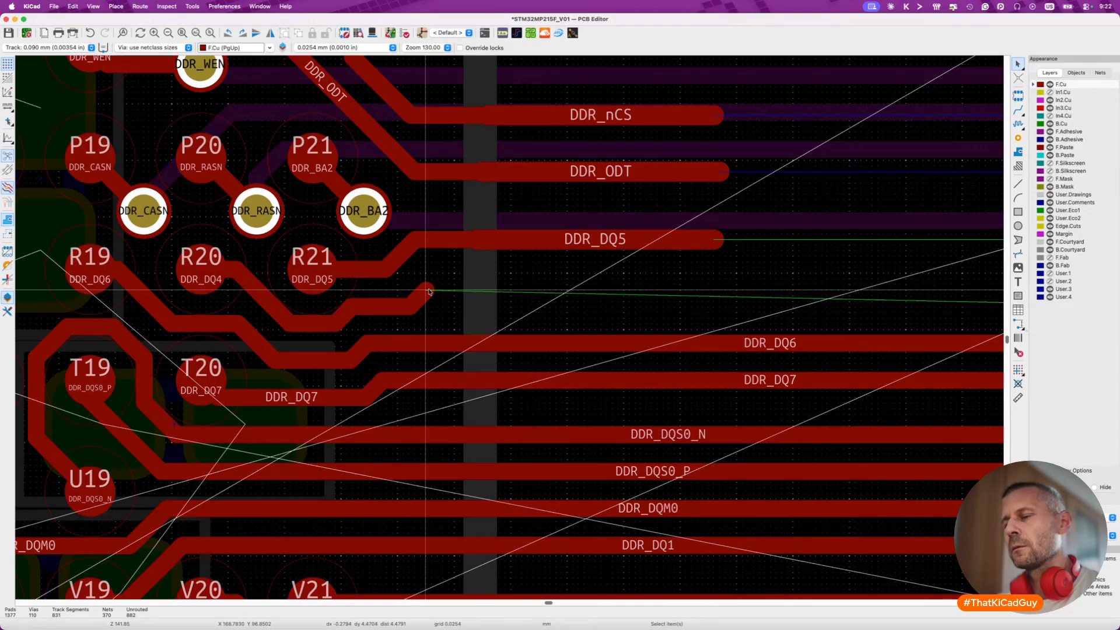
key("d")
left_click(437, 292)
key("d")
key("Escape")
key("d")
left_click(466, 293)
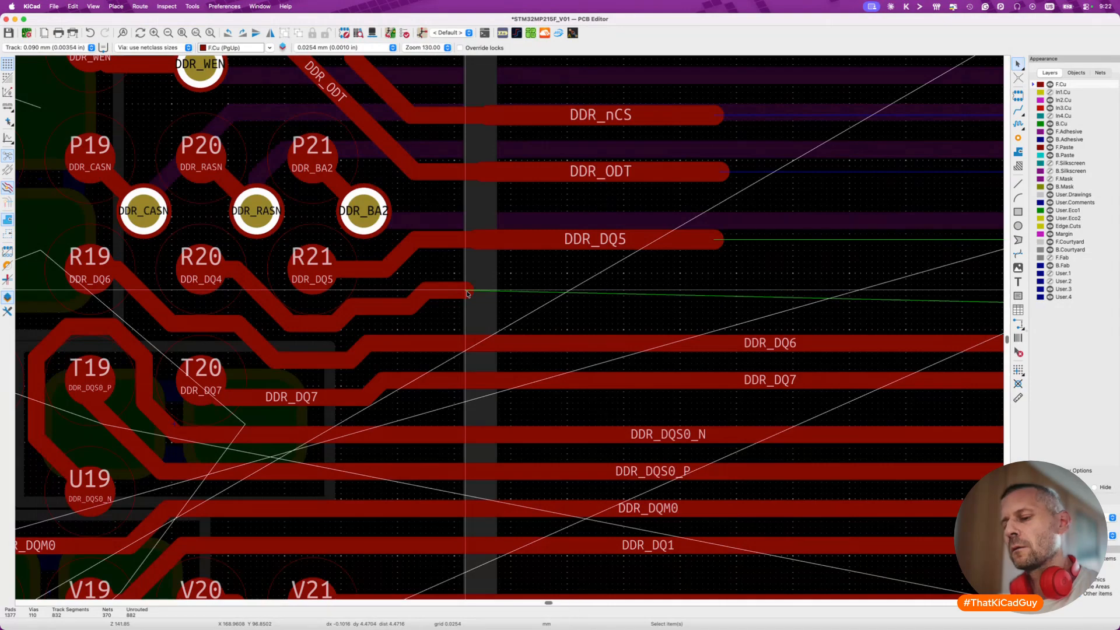
Route DDR_DQ4 straight outward at 0.090 mm from the processor edge, ending in line with DDR_DQ5.
key("x")
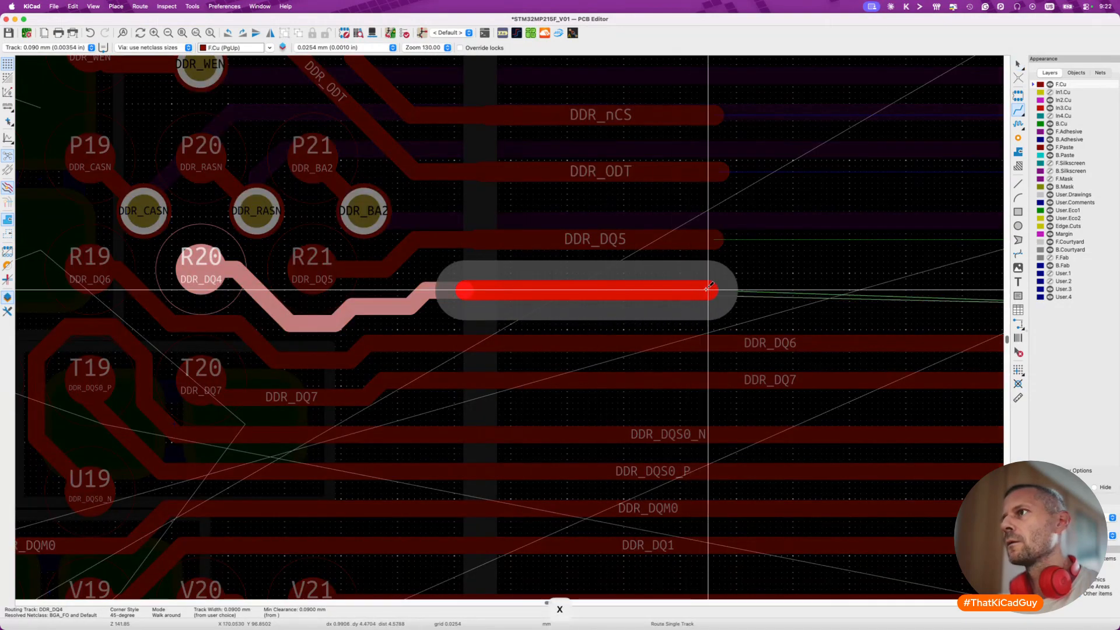
left_click(716, 286)
key("Escape")
Shift the straight DDR_DQ6 run slightly upward, then break it near the processor edge and delete its outer segment.
scroll(583, 326, "down", 2)
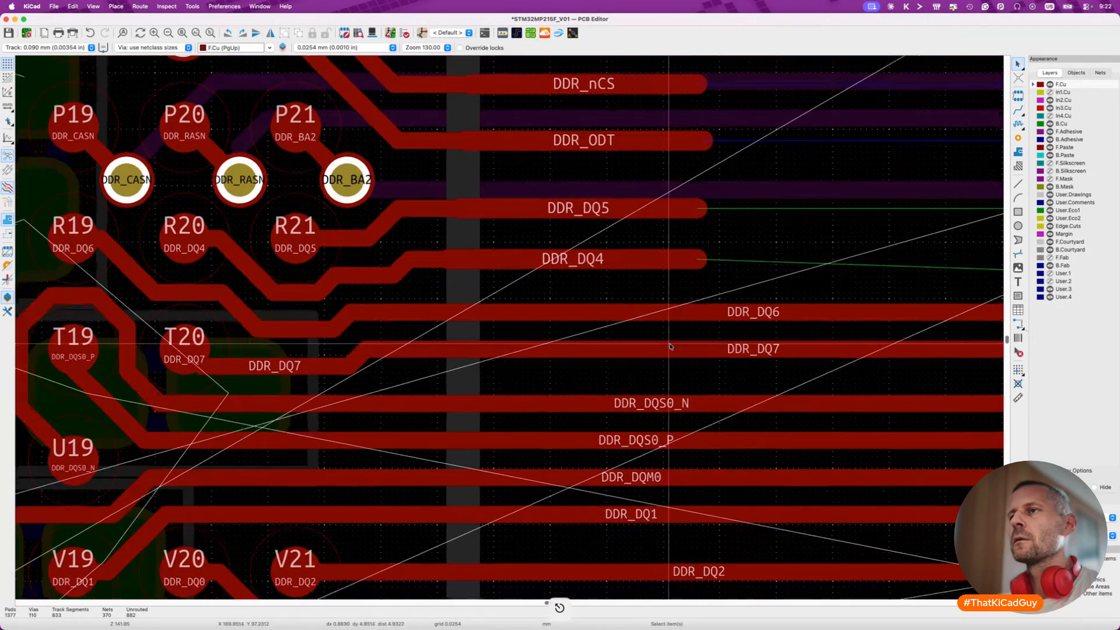
left_click(511, 312)
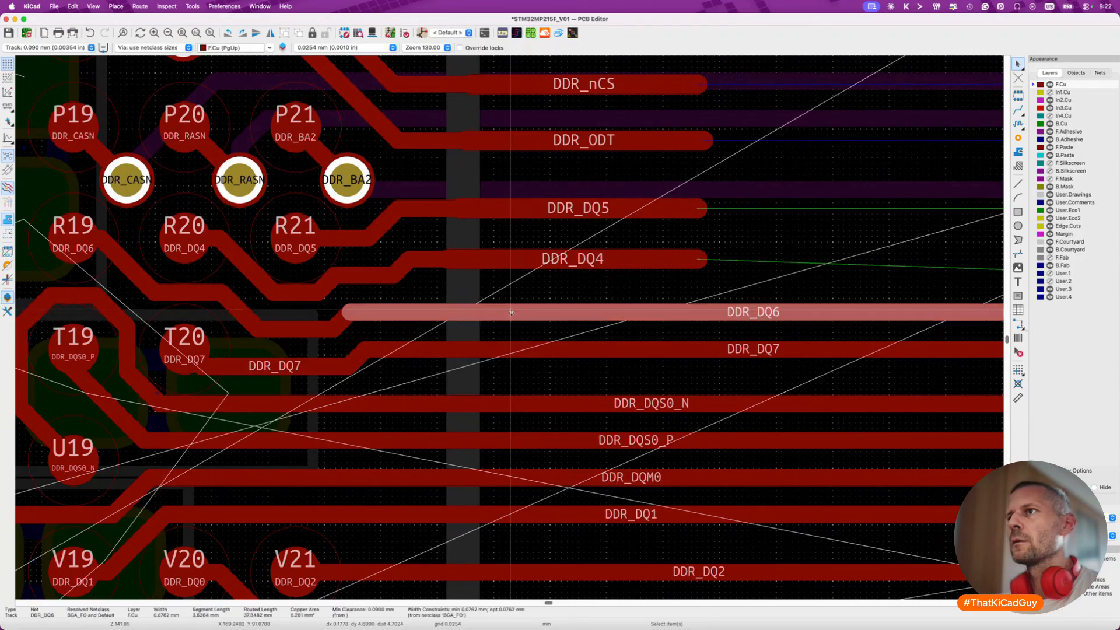
key("d")
left_click(511, 305)
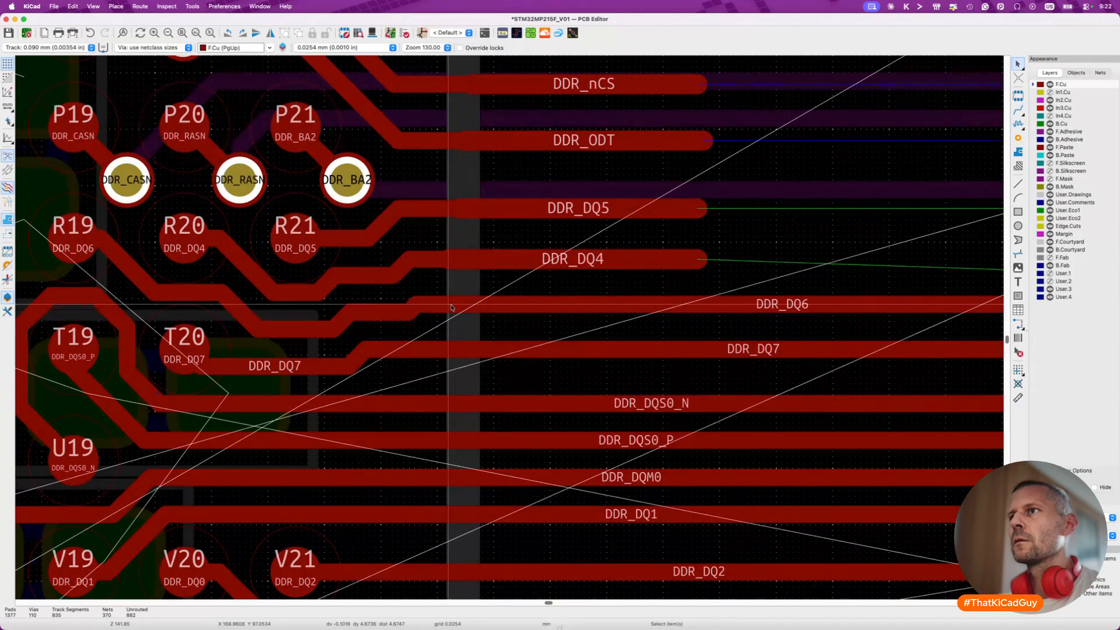
left_click(444, 307)
key("Delete")
Extend the DDR_DQ6 stub to the processor edge and route it straight outward at 0.090 mm, ending in line with DDR_DQ4.
key("x")
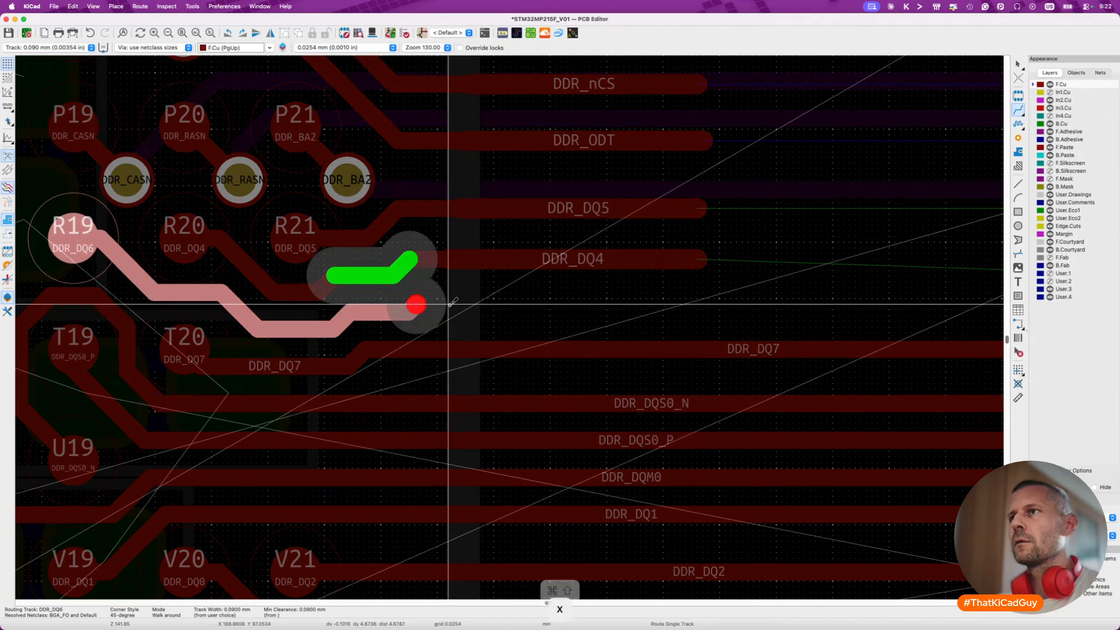
key("Escape")
scroll(412, 312, "up", 3)
key("d")
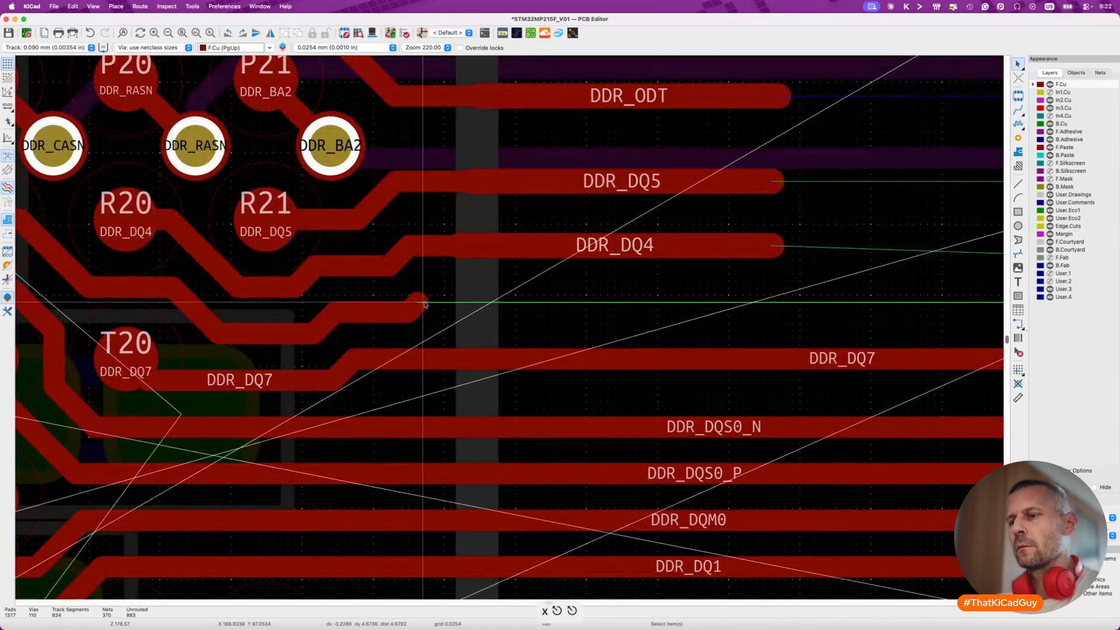
left_click(457, 304)
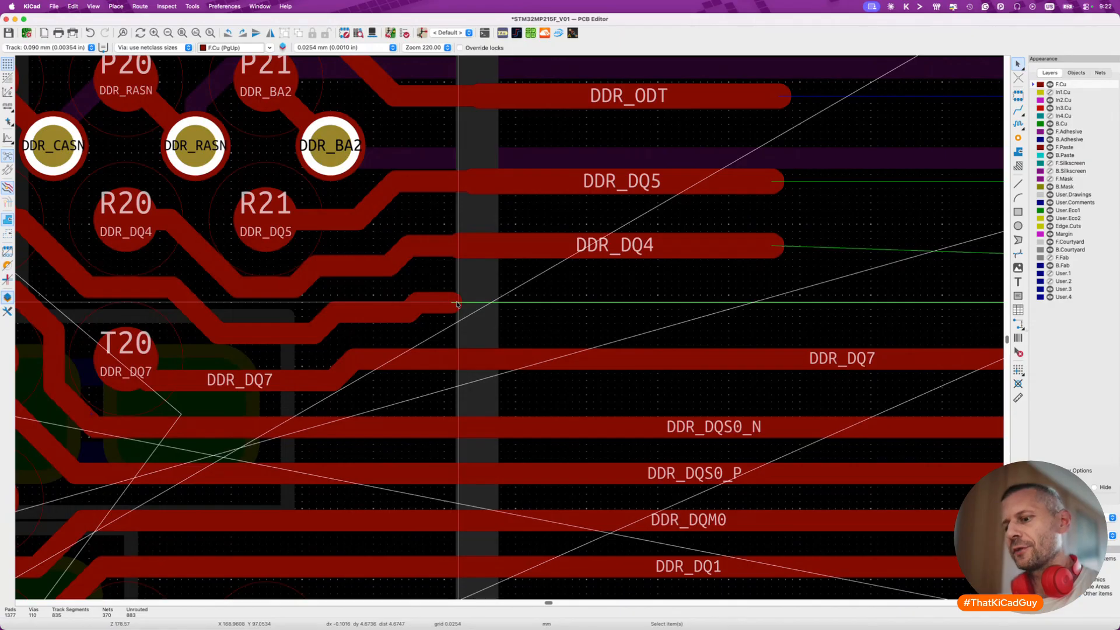
key("x")
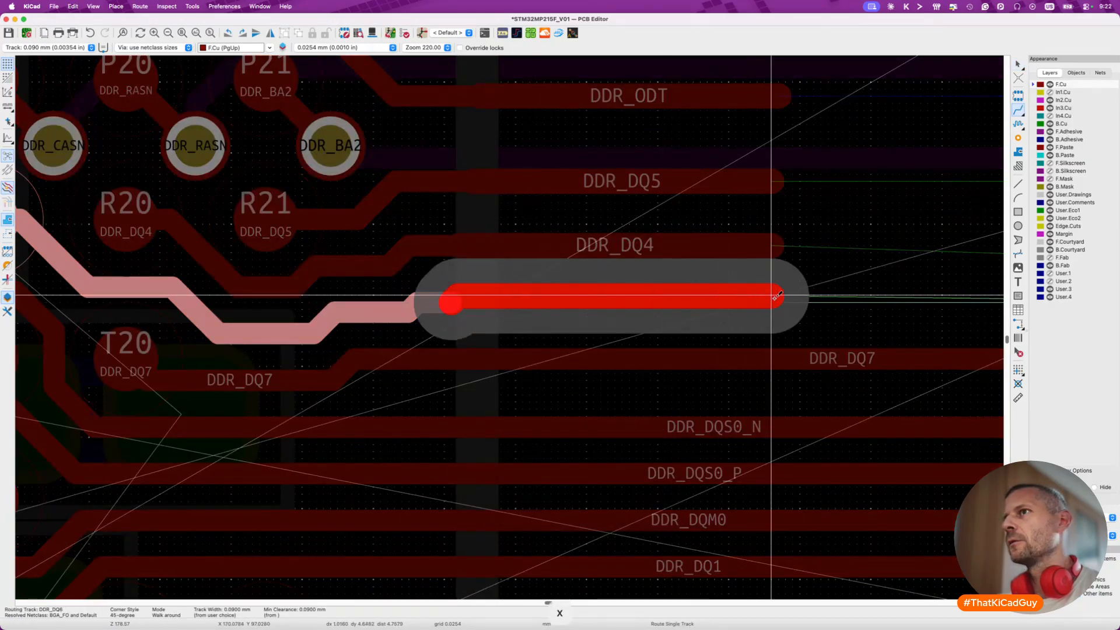
left_click(778, 294)
key("Escape")
Shift the straight run of DDR_DQ7 slightly downward, away from DDR_DQ6.
scroll(594, 355, "down", 3)
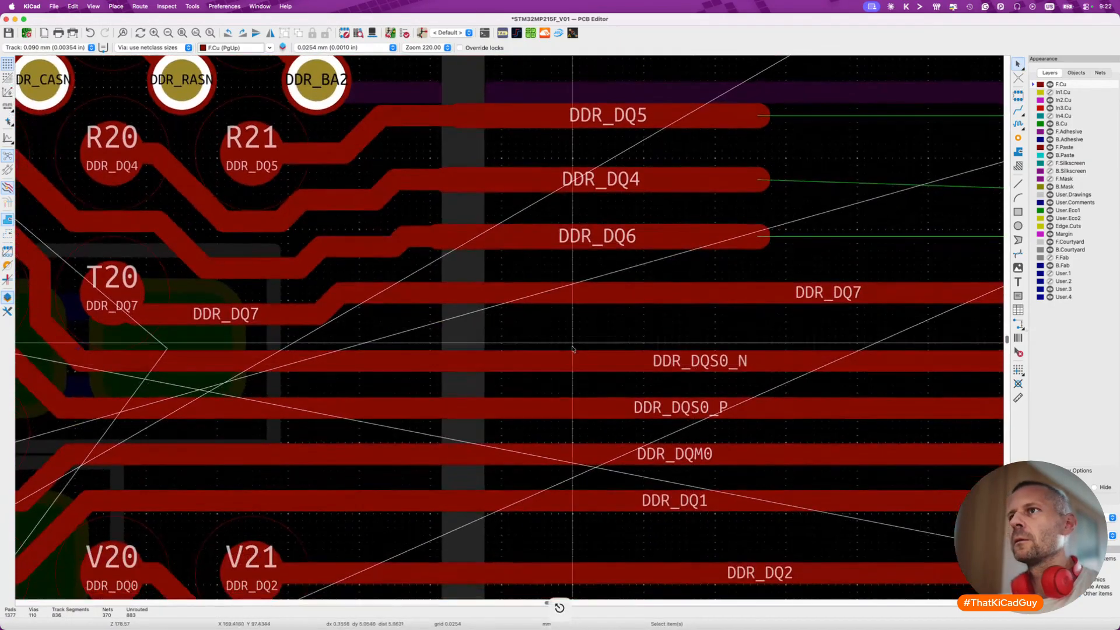
left_click(376, 295)
key("d")
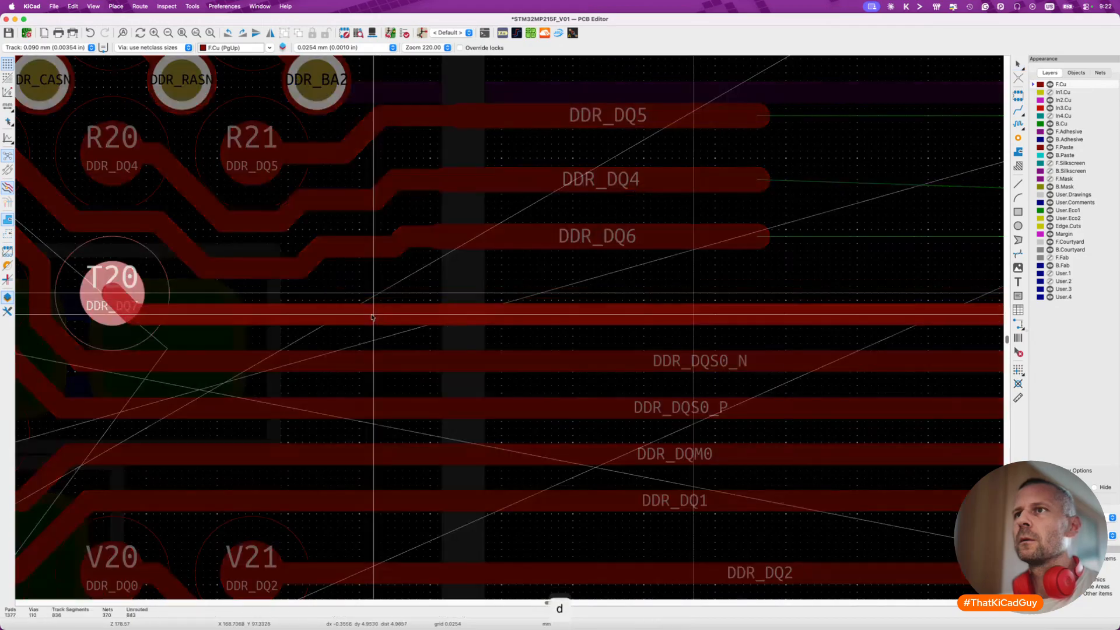
left_click(375, 300)
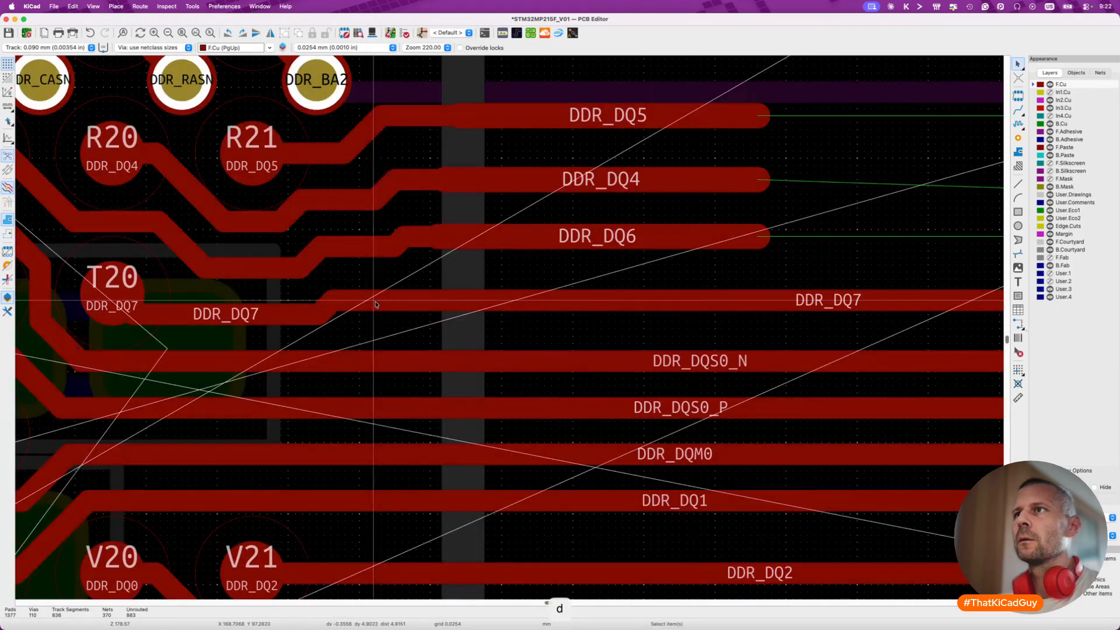
Break DDR_DQ7 at the processor edge and replace its outer segment with a straight 0.090 mm run ending in line with DDR_DQ6.
left_click(432, 307)
key("Escape")
left_click(469, 301)
key("Delete")
key("x")
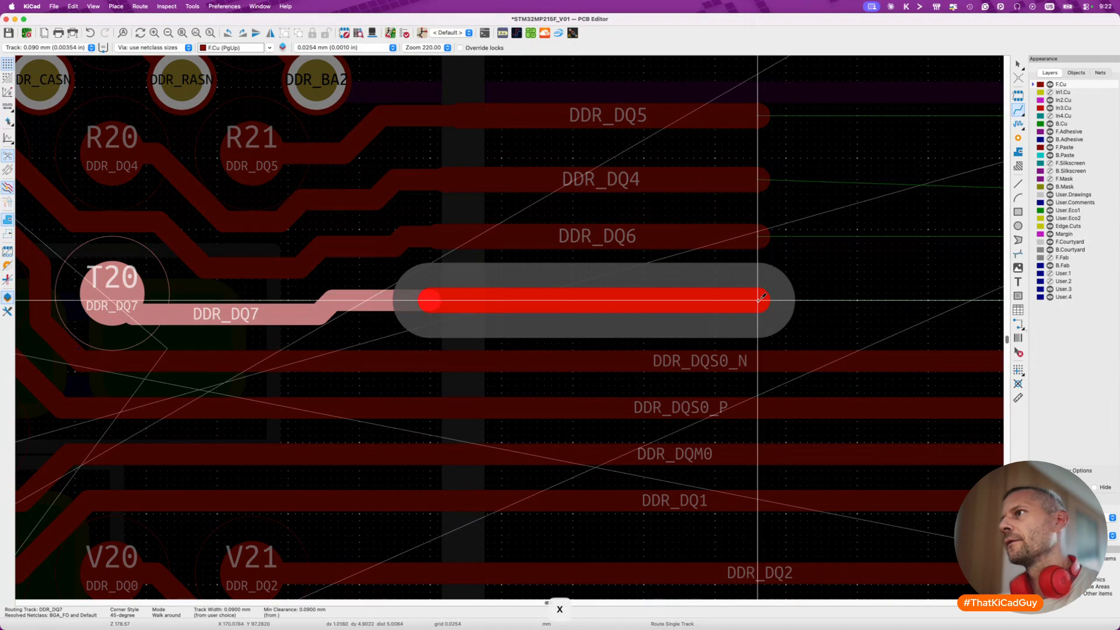
double_click(762, 299)
Move the straight DDR_DQ3 run downward, away from DDR_DQ0, with an angled step just beyond pad W21.
scroll(725, 359, "down", 5)
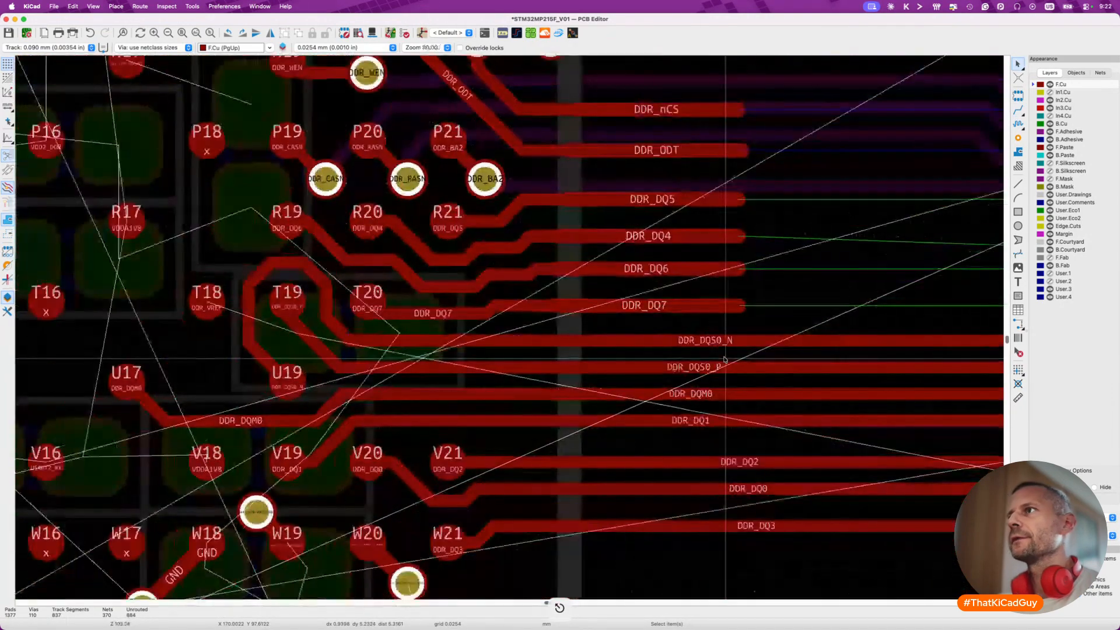
scroll(724, 359, "right", 5)
scroll(725, 359, "down", 4)
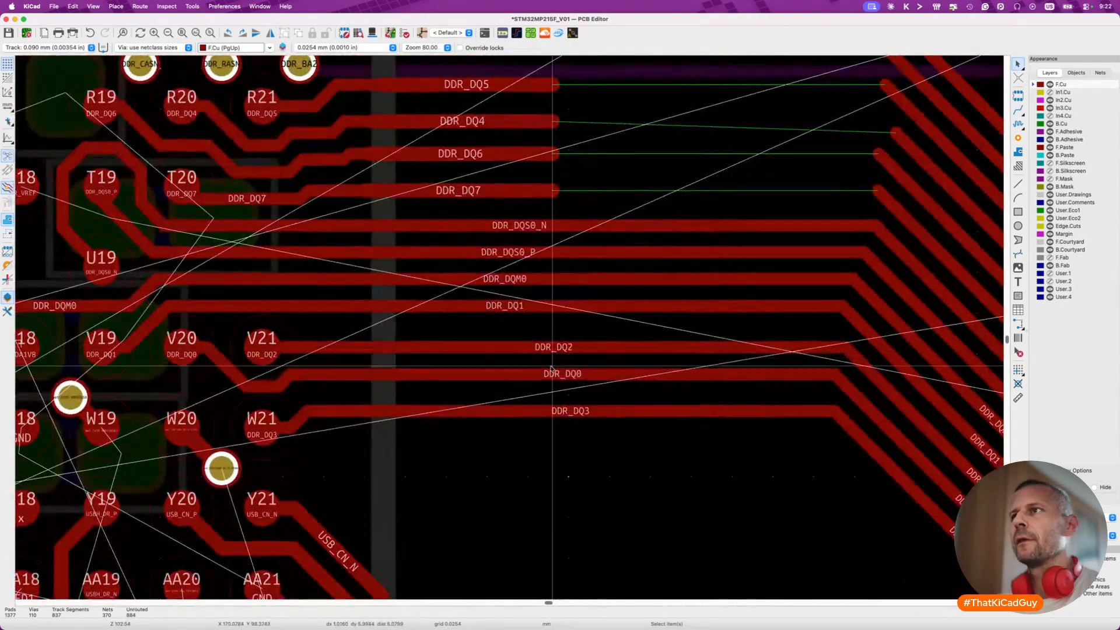
left_click_drag(336, 207, 464, 332)
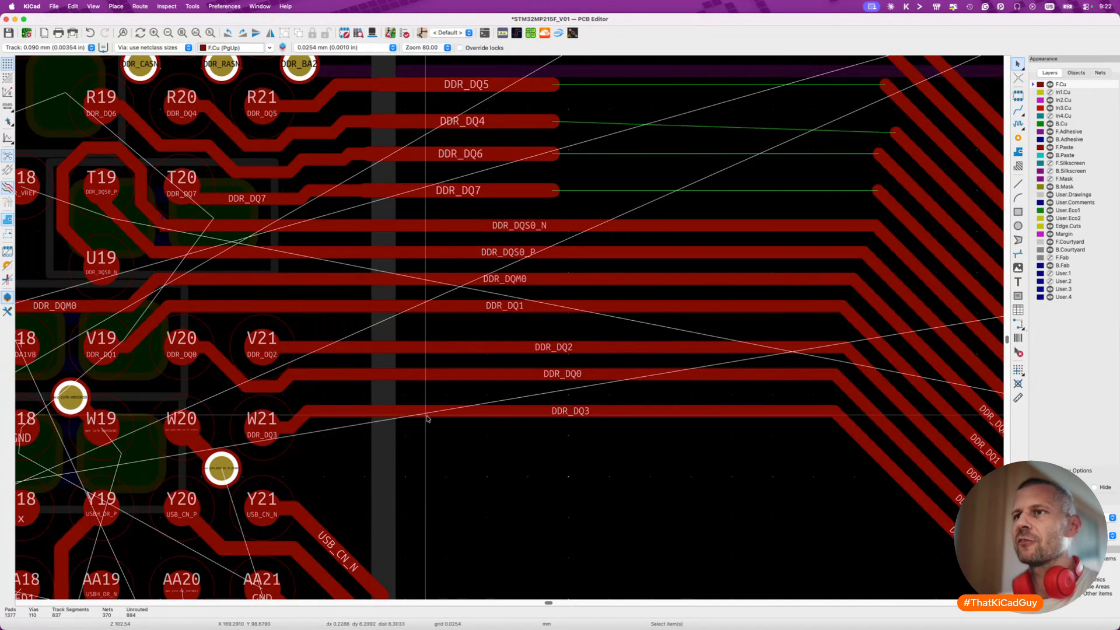
scroll(426, 417, "up", 3)
key("d")
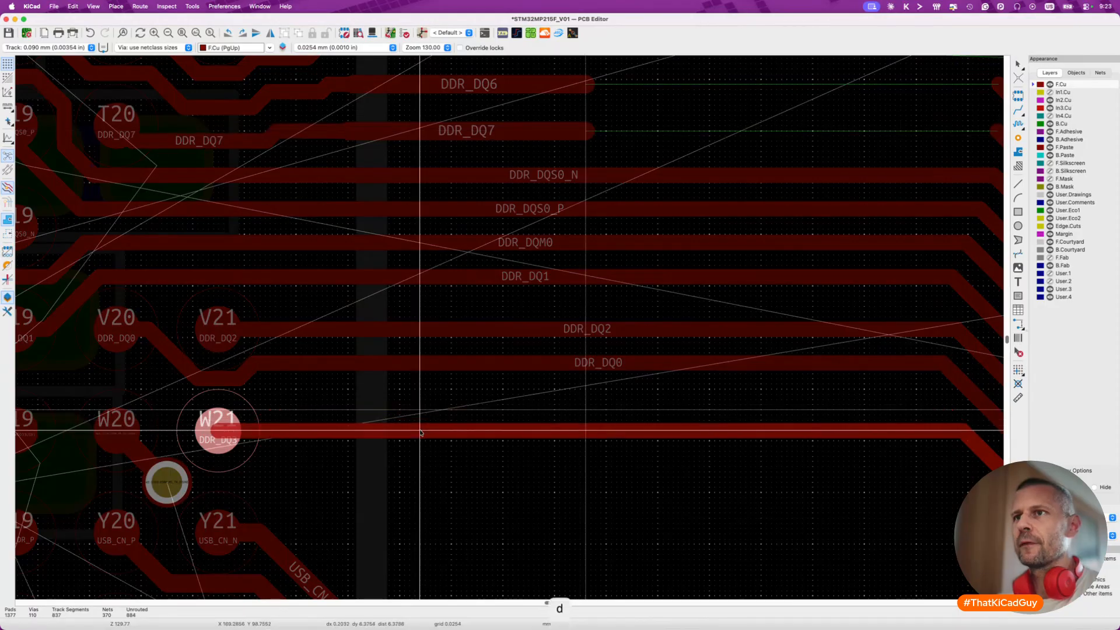
left_click(421, 433)
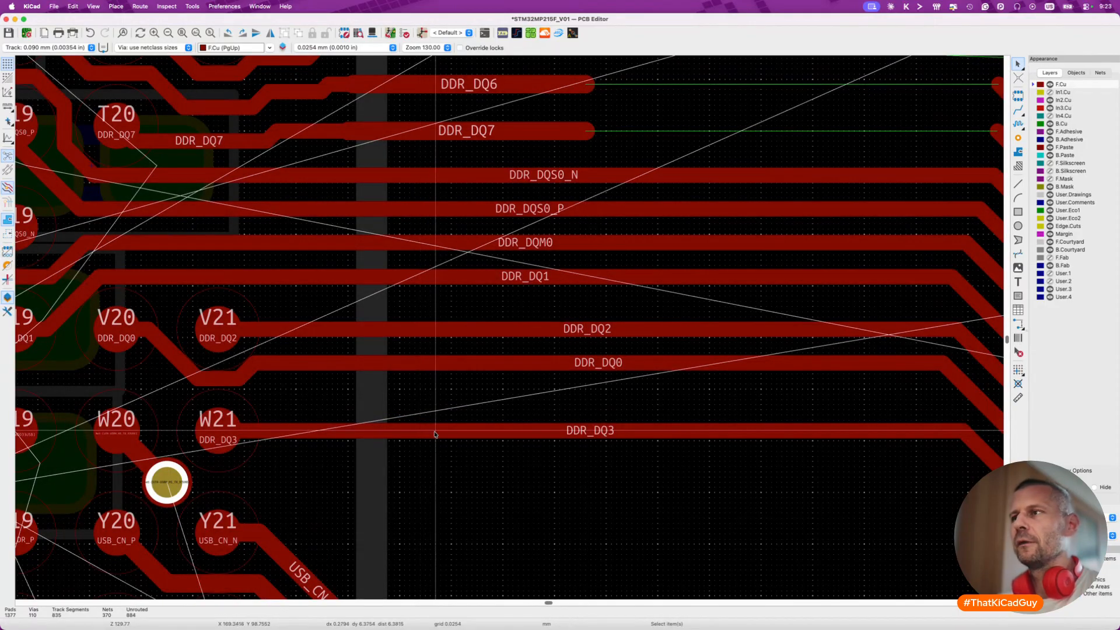
key("d")
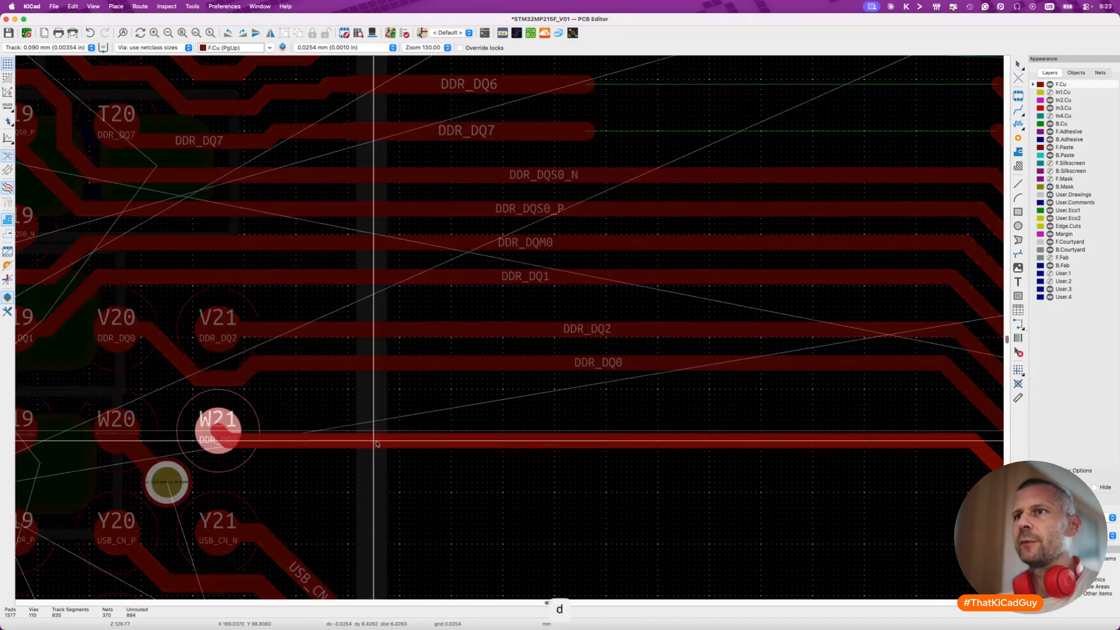
left_click(380, 457)
key("d")
left_click(282, 441)
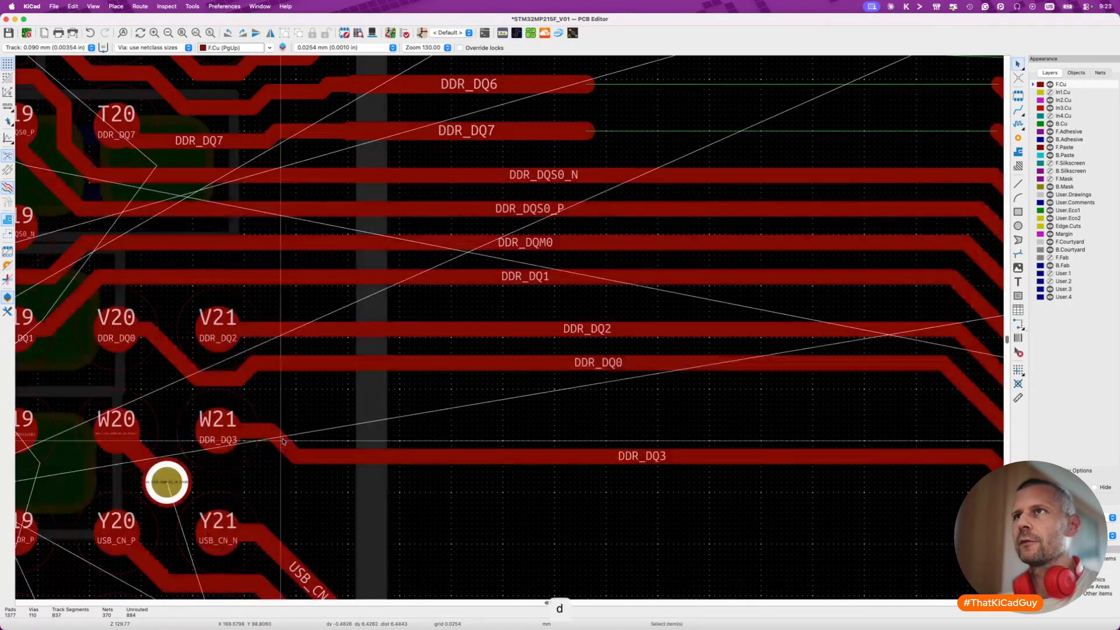
Break DDR_DQ3 at the processor edge and replace its outer segment with a straight 0.090 mm run ending in line with DDR_DQ7.
right_click(343, 459)
key("Escape")
key("shift+super+b")
left_click(343, 458)
key("Escape")
key("BackSpace")
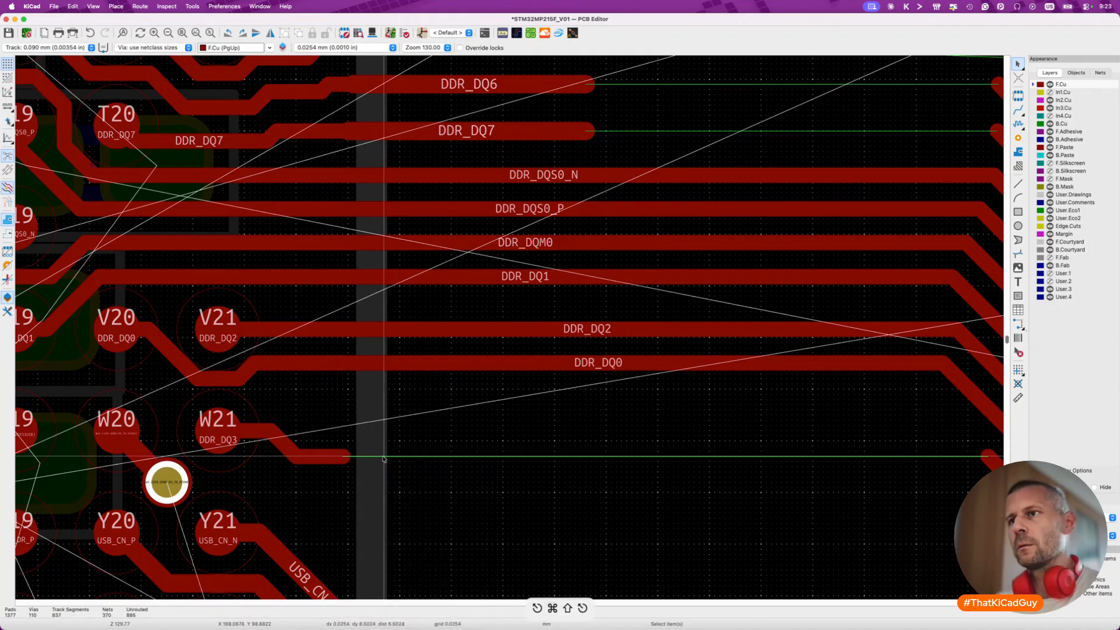
key("x")
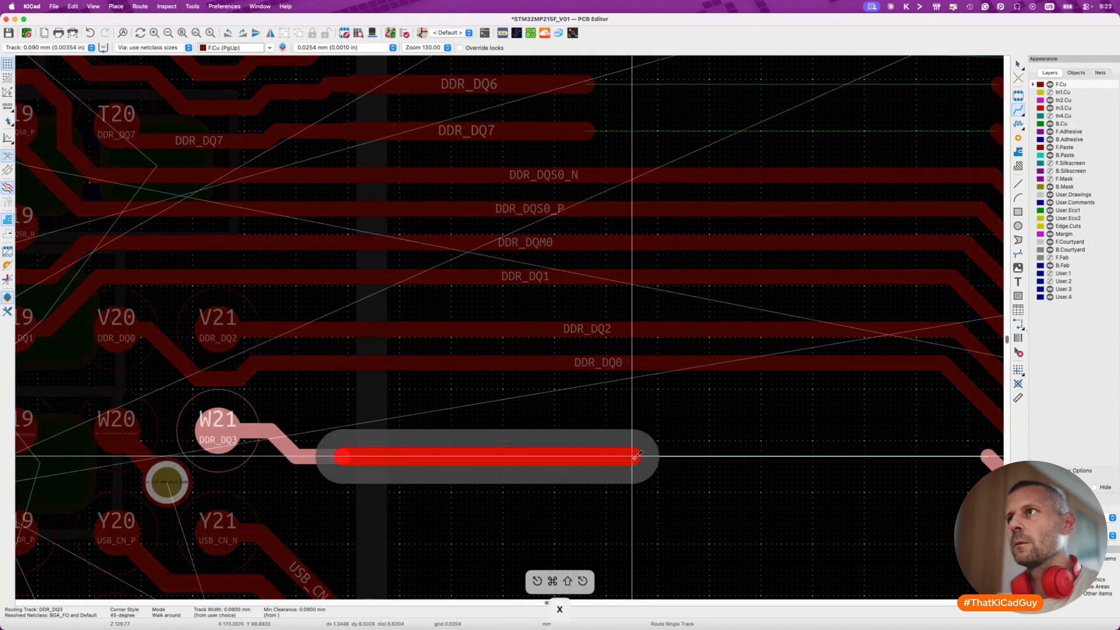
left_click(595, 456)
key("Escape")
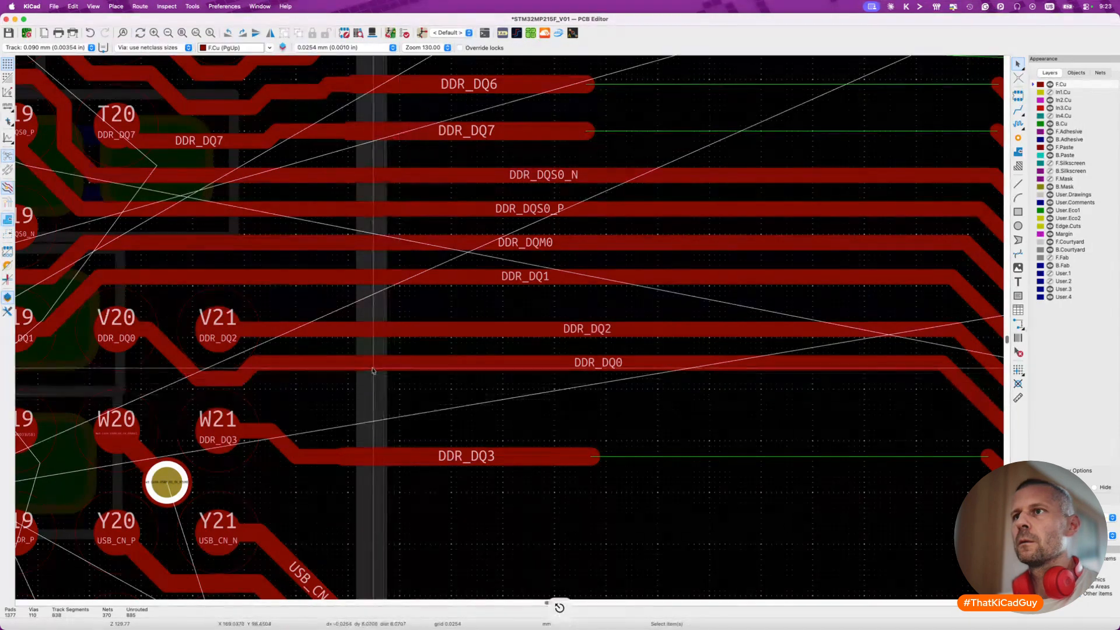
Move the straight DDR_DQ0 run downward toward DDR_DQ3, with its angled step just inside the processor edge.
key("d")
left_click(260, 388)
key("d")
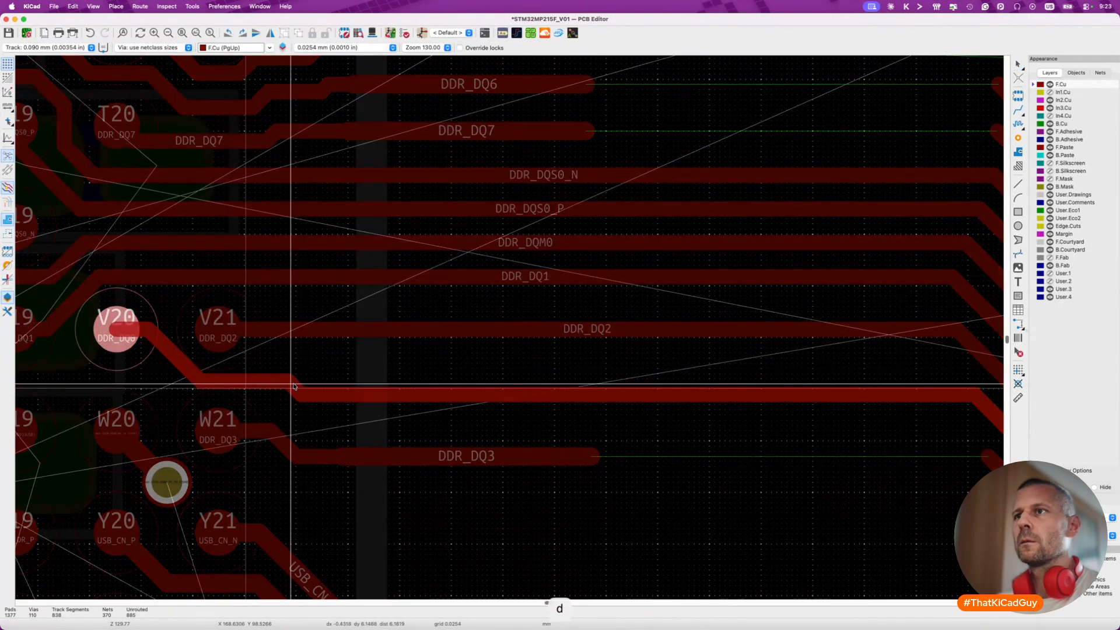
left_click(294, 386)
Break DDR_DQ0 at the processor edge and replace its outer segment with a straight 0.090 mm run ending in line with DDR_DQ3.
left_click(346, 394)
key("super+z")
left_click(358, 393)
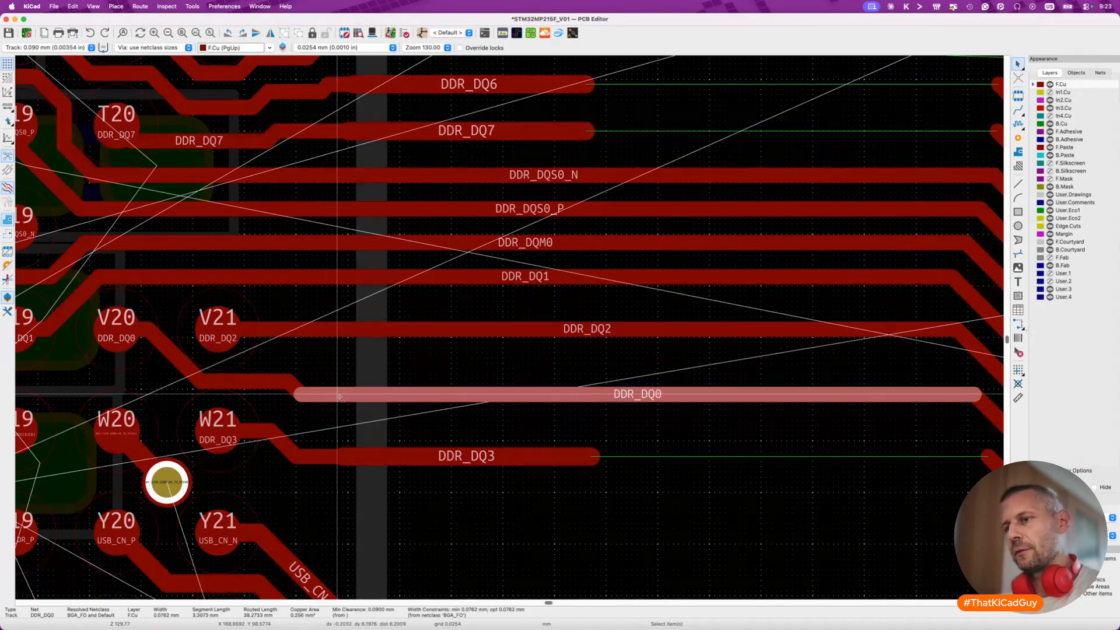
key("super+shift+z")
key("x")
double_click(591, 393)
scroll(591, 393, "up", 2)
left_click(268, 430)
key("d")
key("Escape")
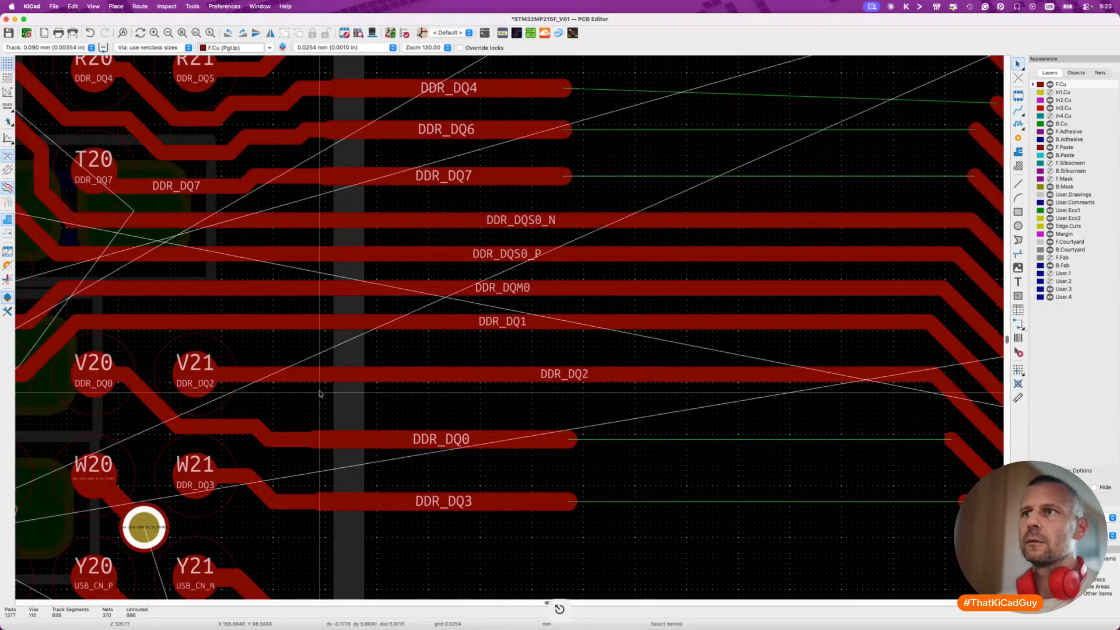
Move the straight DDR_DQ2 run downward toward DDR_DQ0, with an angled step just beyond pad V21.
left_click(332, 375)
key("d")
left_click(335, 393)
left_click(204, 383)
key("d")
left_click(262, 382)
key("Escape")
Break DDR_DQ2 at the processor edge and replace its outer segment with a straight 0.090 mm run ending in line with DDR_DQ0.
left_click(313, 393)
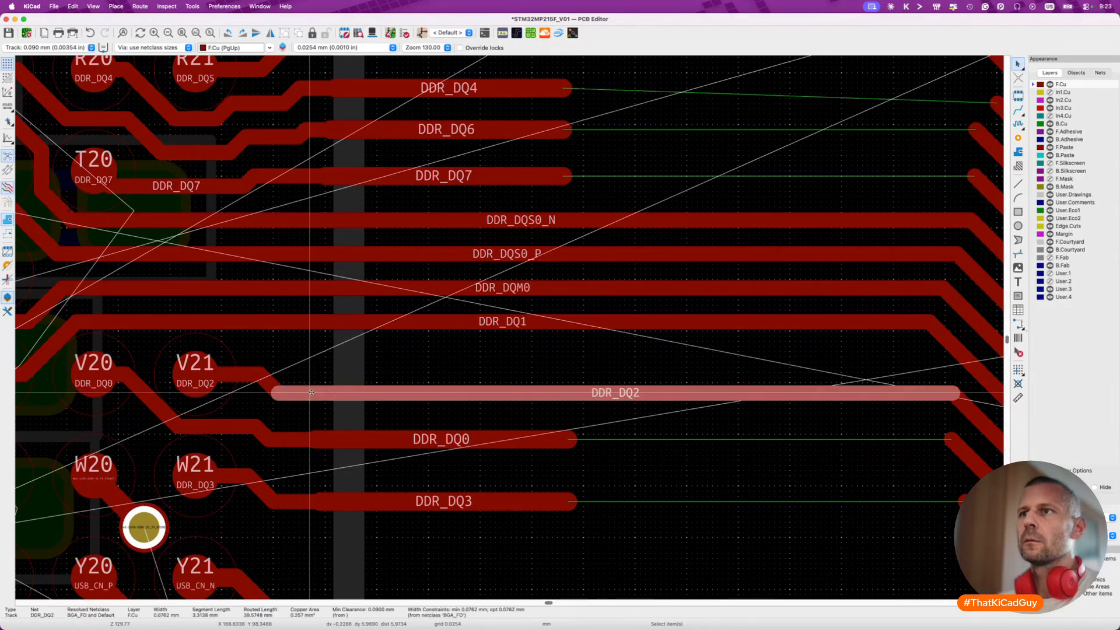
key("Escape")
left_click(314, 393)
key("Delete")
key("x")
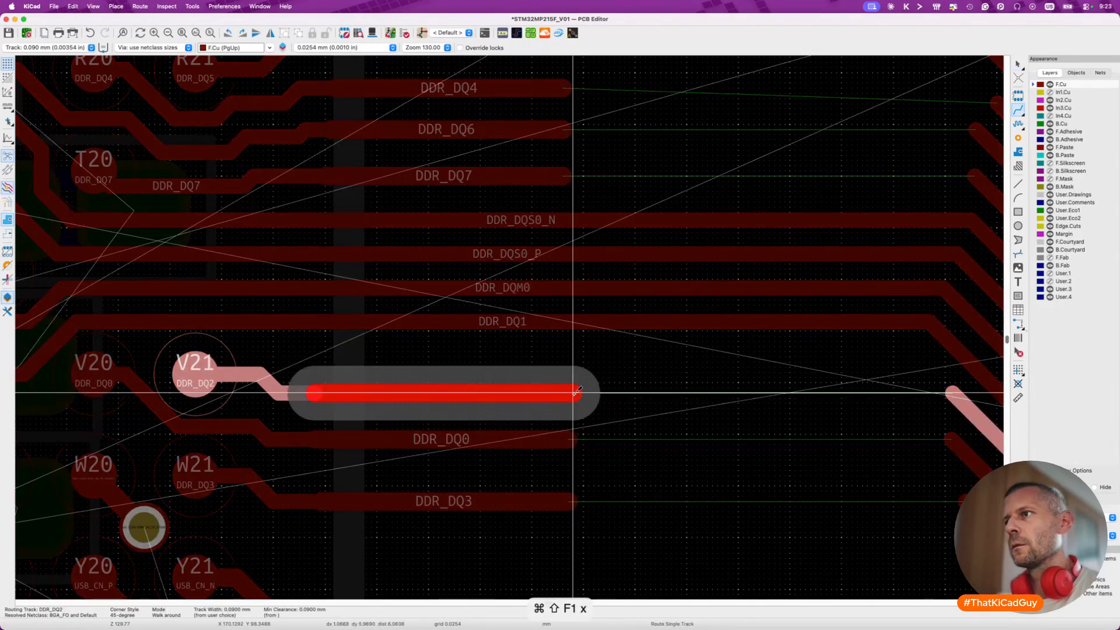
double_click(578, 393)
key("Escape")
Move the outer straight run of DDR_DQ1 downward toward DDR_DQ2, with an angled step past pad V21.
scroll(509, 448, "up", 2)
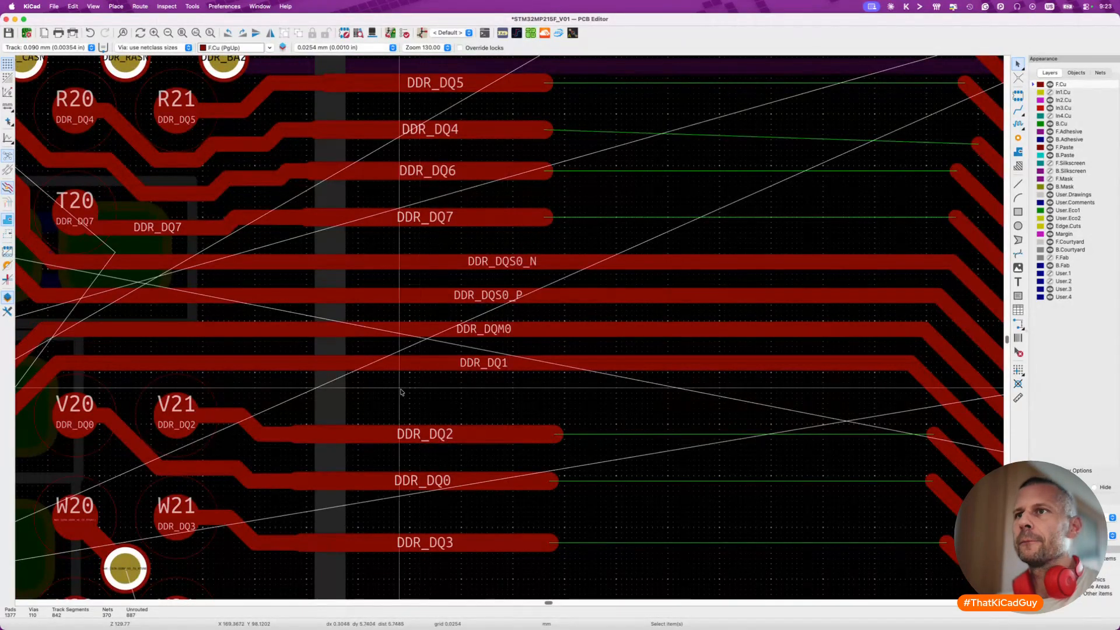
left_click(367, 363)
key("d")
left_click(367, 378)
left_click_drag(367, 378, 255, 378)
left_click(255, 378)
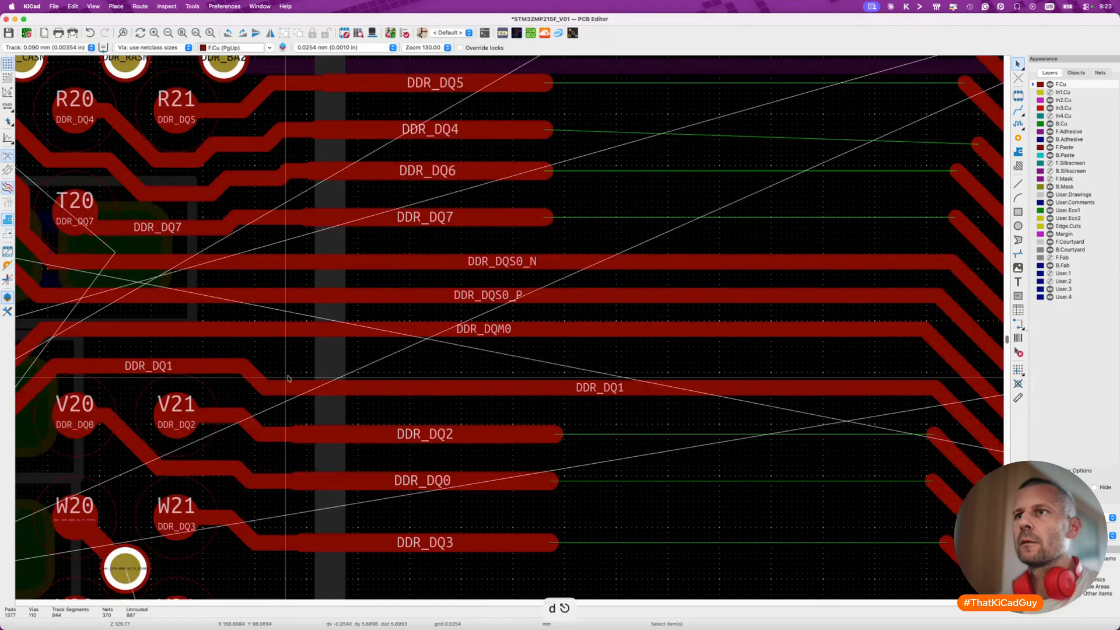
Break DDR_DQ1 at the processor edge and replace its outer segment with a straight 0.090 mm run ending in line with DDR_DQ2.
left_click(294, 389)
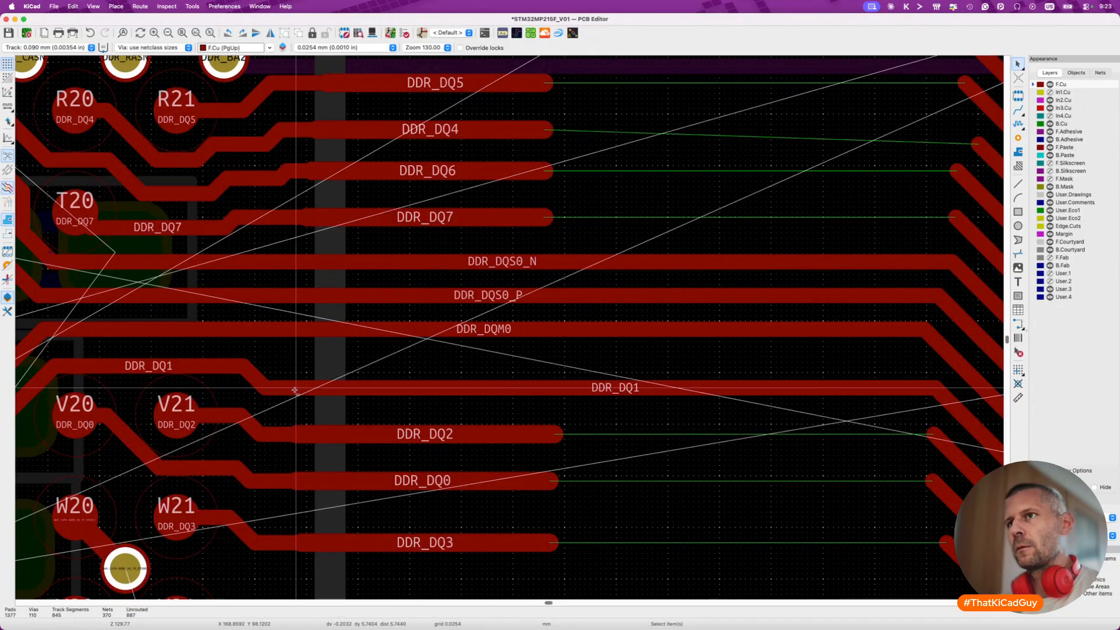
key("super+shift+x")
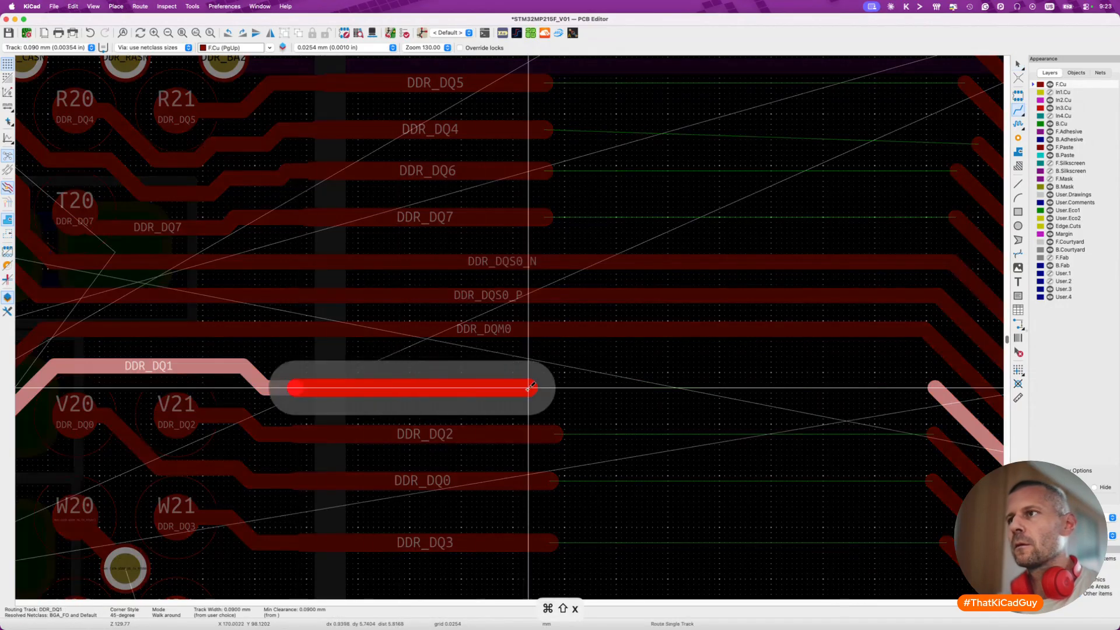
double_click(561, 386)
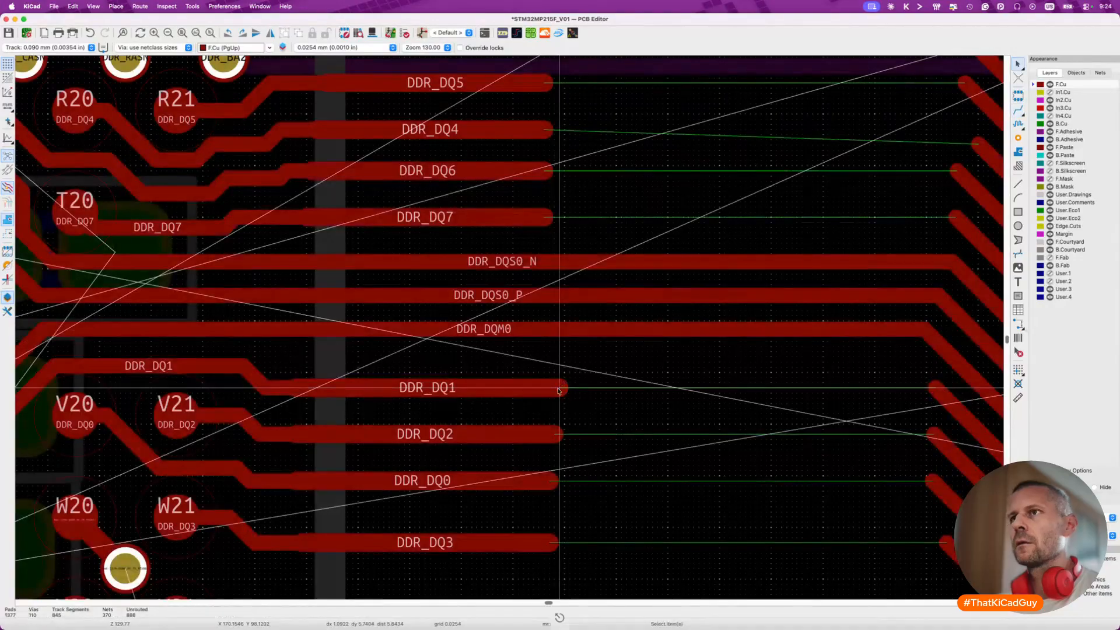
scroll(507, 385, "up", 1)
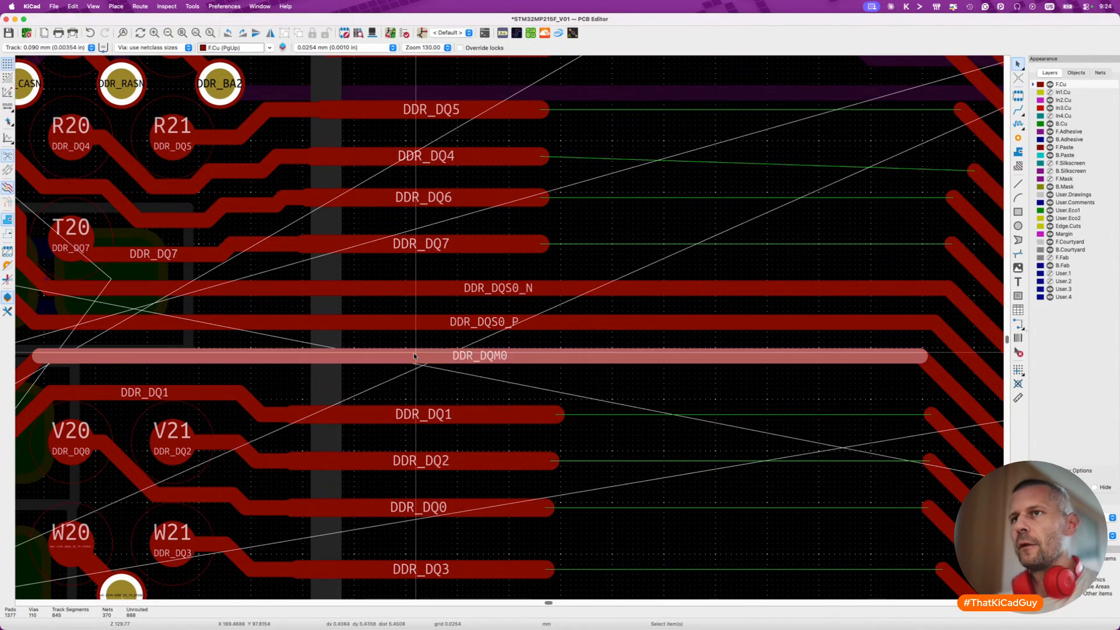
Move the outer straight run of DDR_DQM0 downward toward DDR_DQ1, with an angled step before the processor edge.
key("d")
left_click(413, 373)
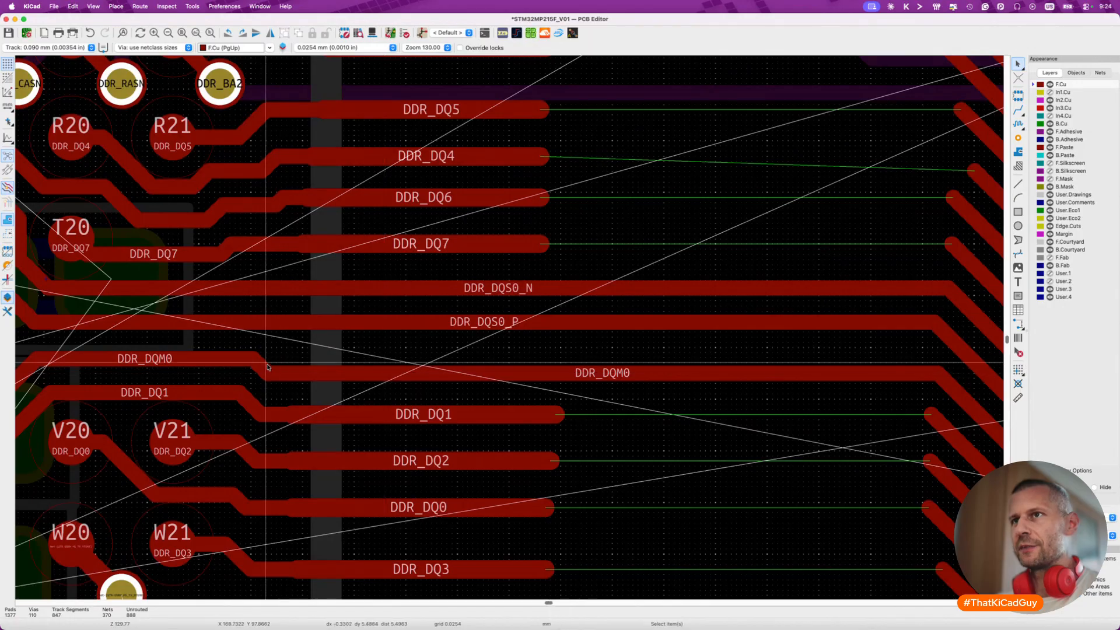
key("d")
left_click(270, 366)
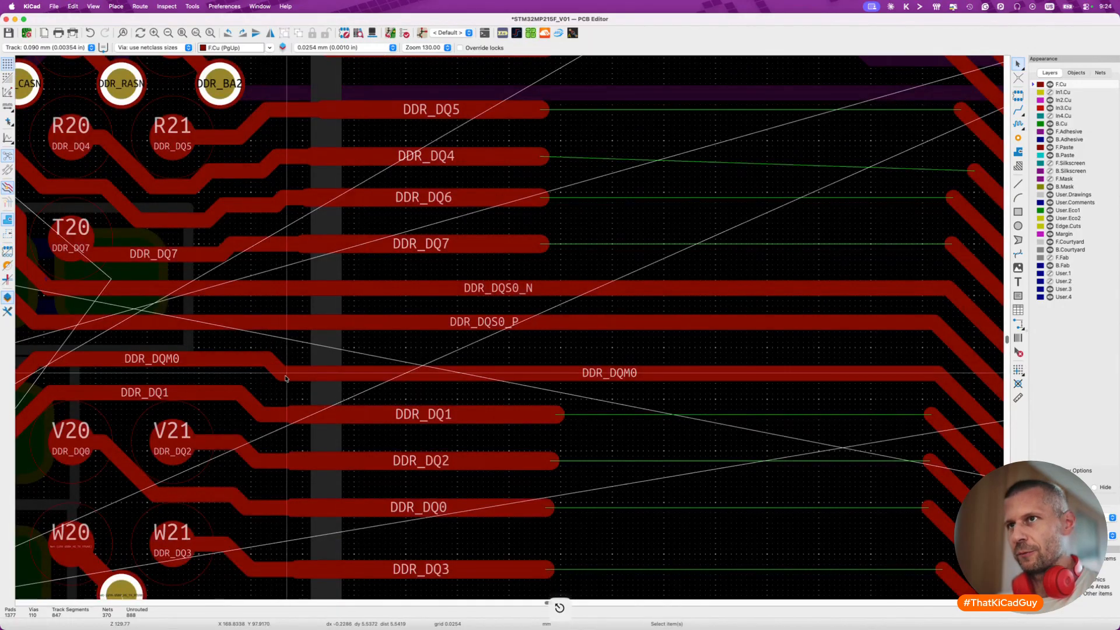
key("d")
left_click(267, 369)
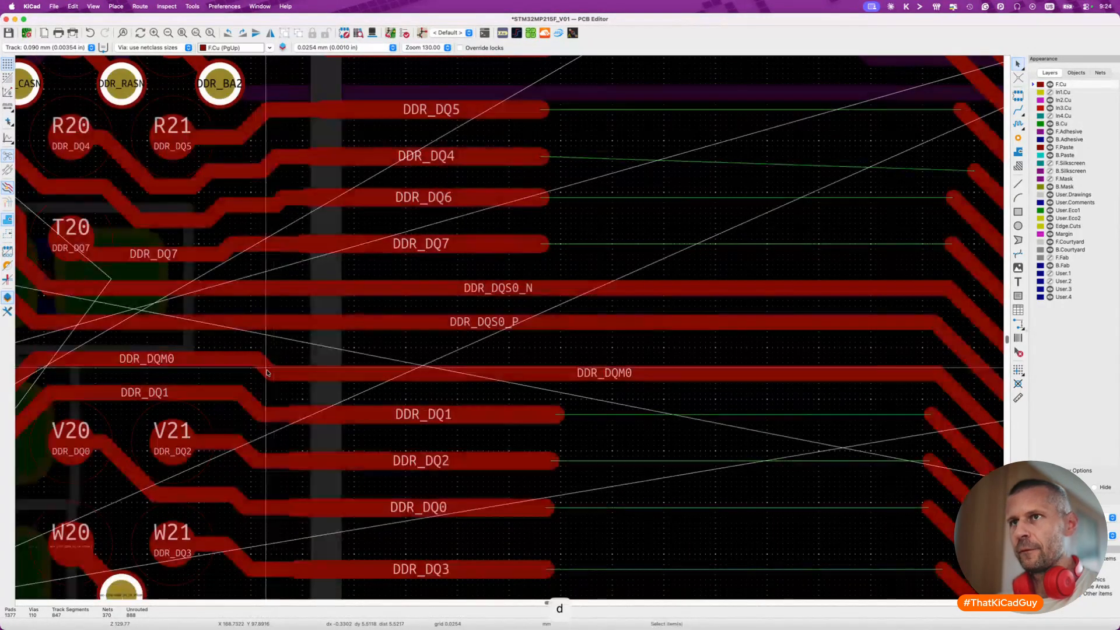
Shift the angled steps of DDR_DQ2, DDR_DQ1 and DDR_DQM0 slightly closer to the processor pads.
left_click(250, 402)
left_click(245, 441)
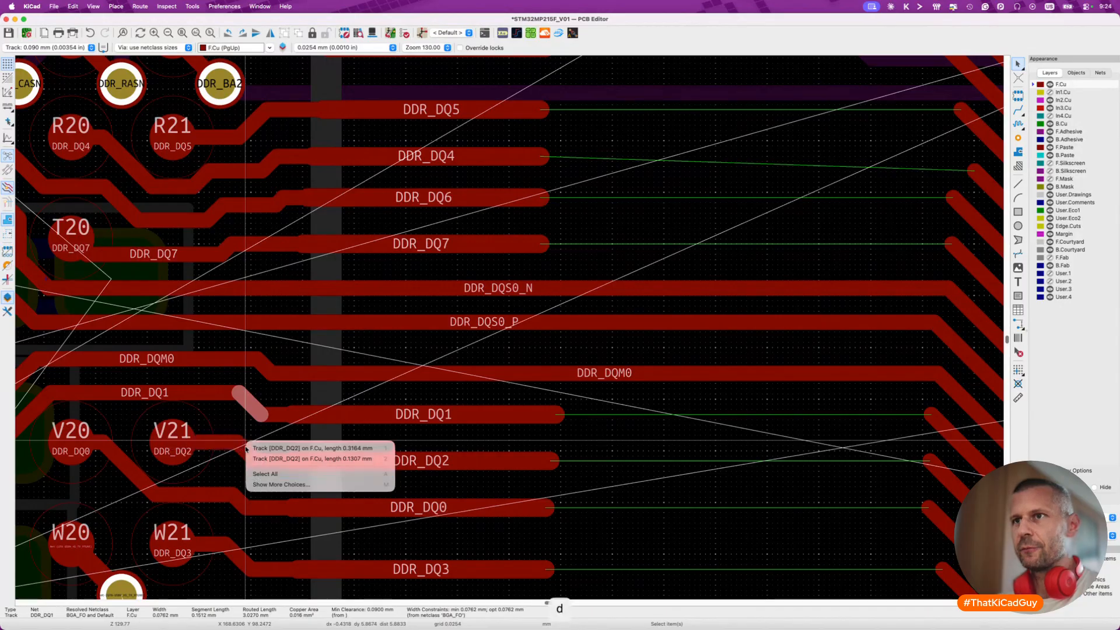
left_click(244, 457)
key("d")
left_click(238, 458)
left_click(236, 401)
key("d")
left_click(237, 409)
key("d")
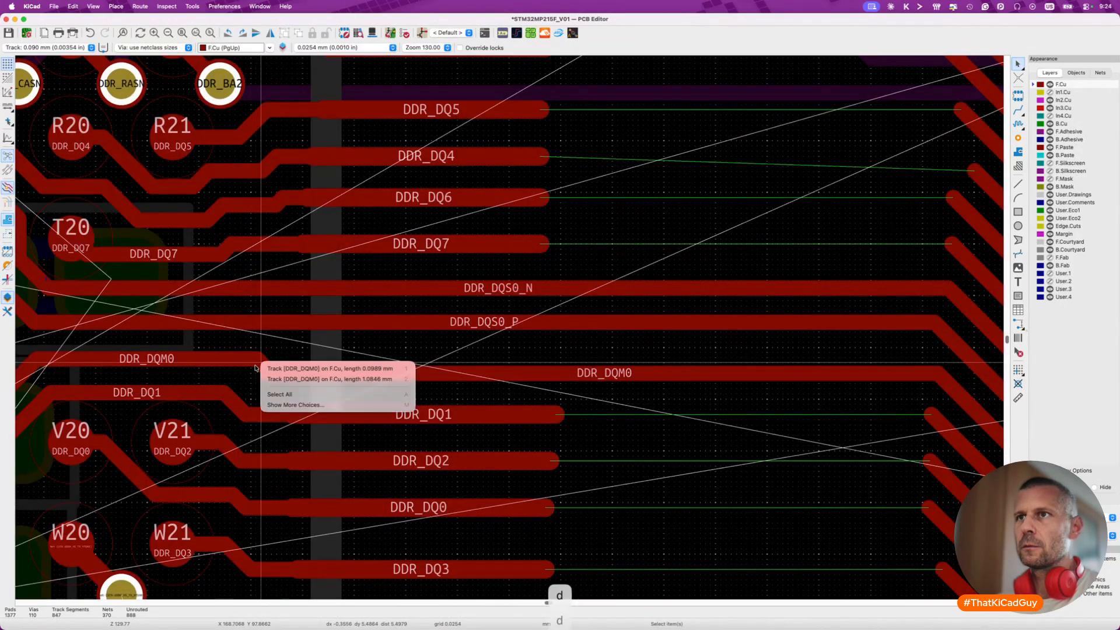
left_click(264, 369)
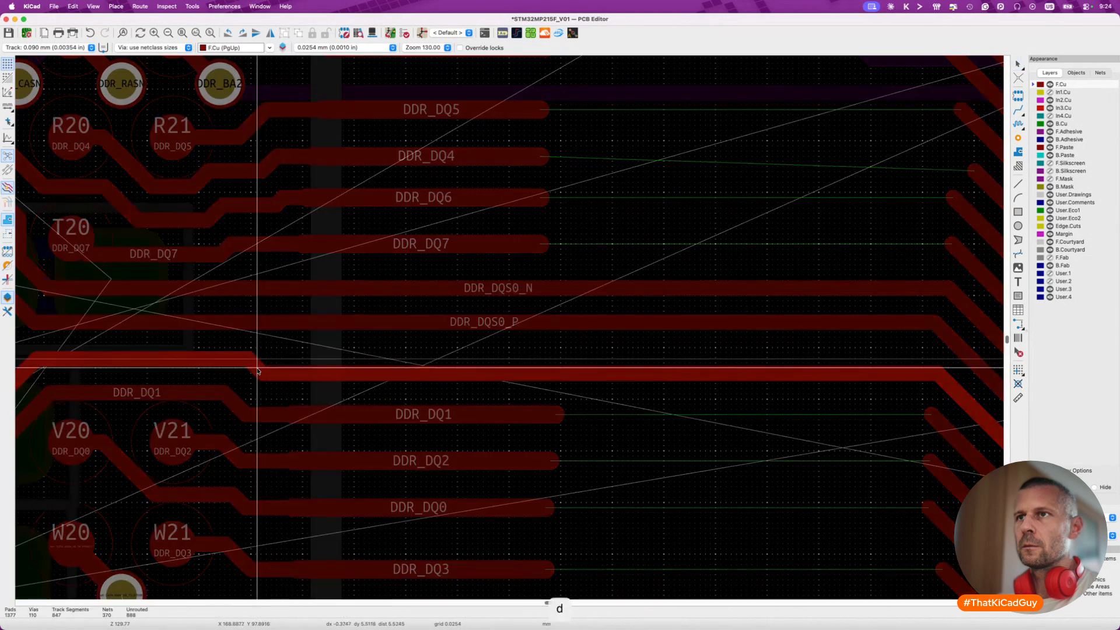
left_click(257, 372)
Break DDR_DQM0 at the processor edge and replace its outer segment with a straight 0.090 mm run ending in line with DDR_DQ1.
left_click(294, 374)
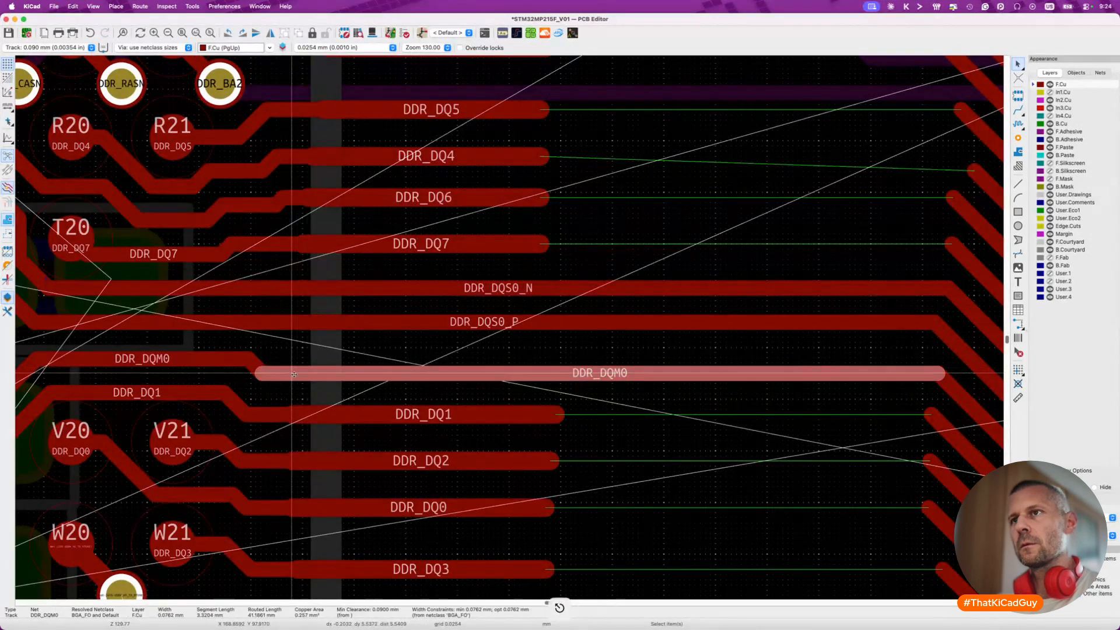
key("Delete")
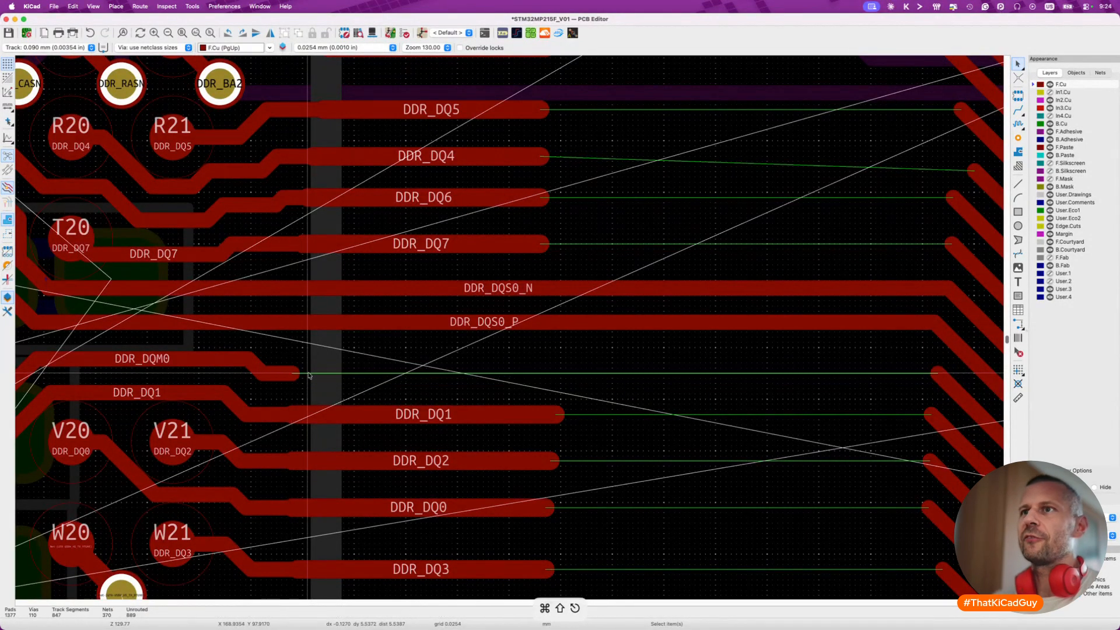
key("x")
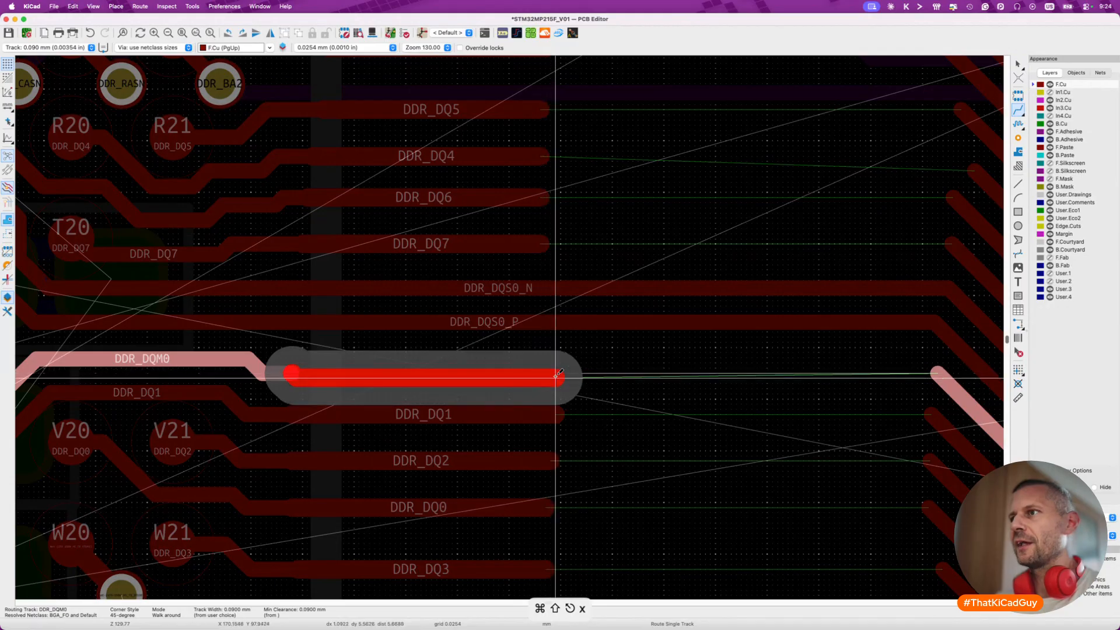
key("Escape")
scroll(557, 376, "down", 5)
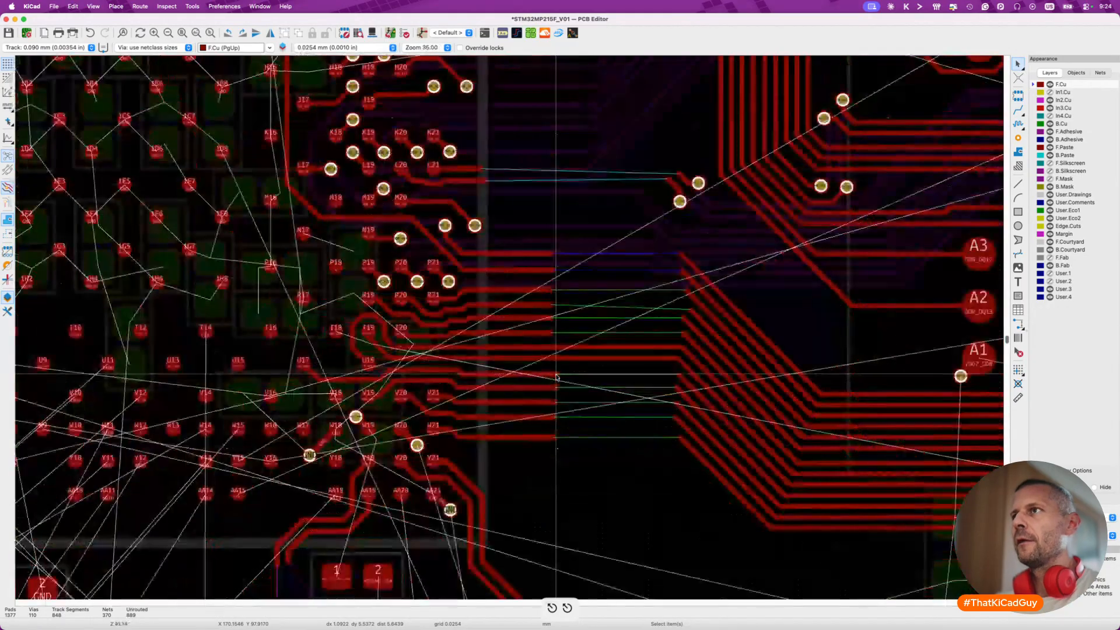
scroll(557, 376, "right", 5)
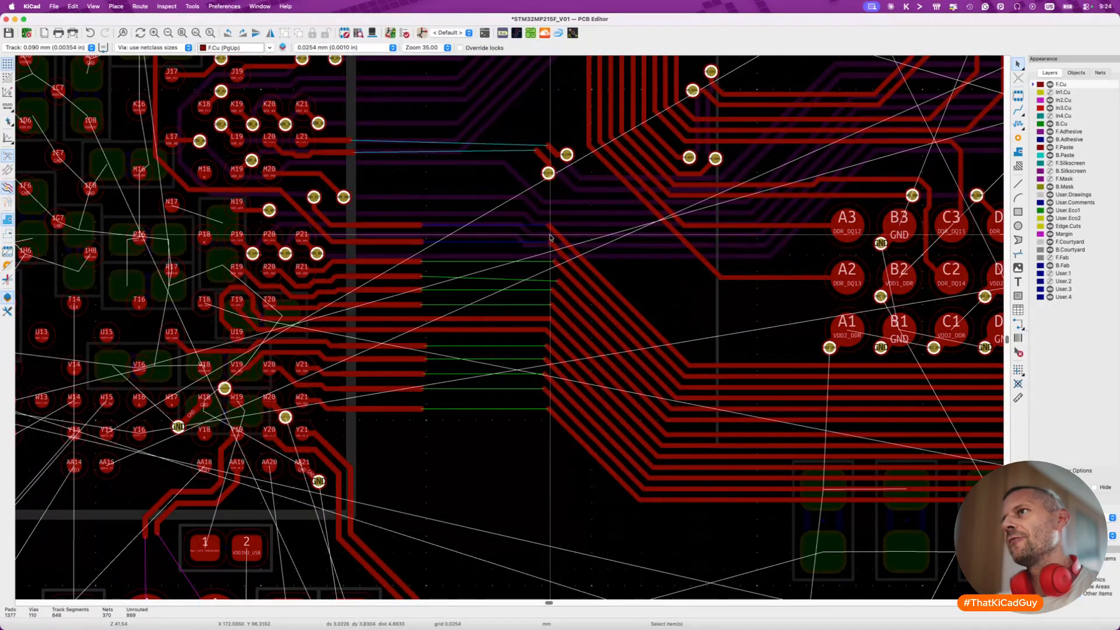
left_click_drag(544, 220, 590, 496)
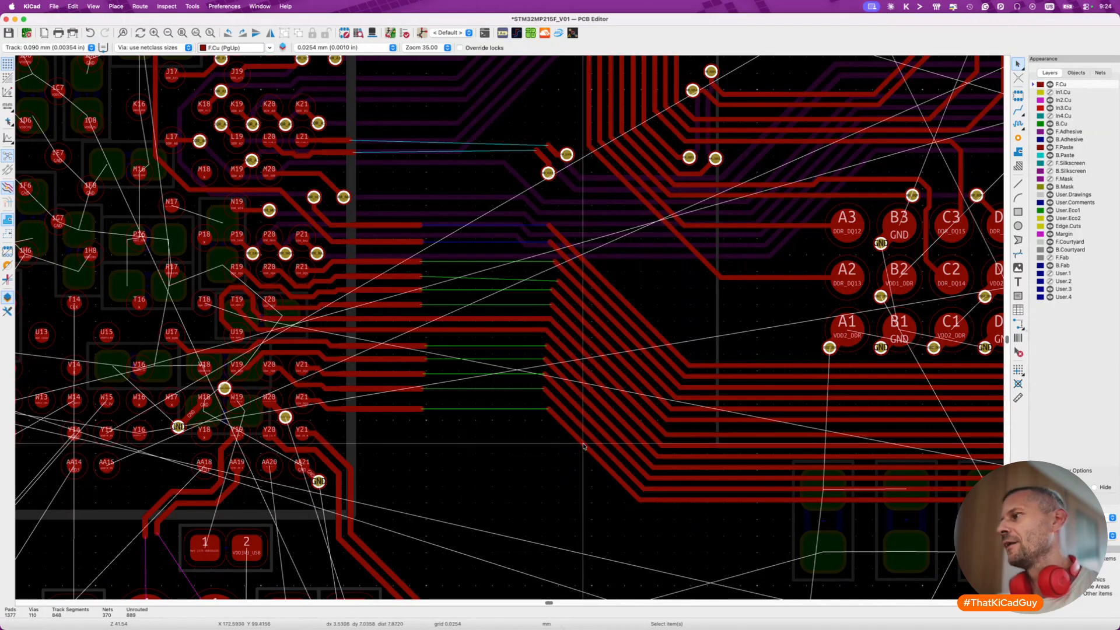
key("Delete")
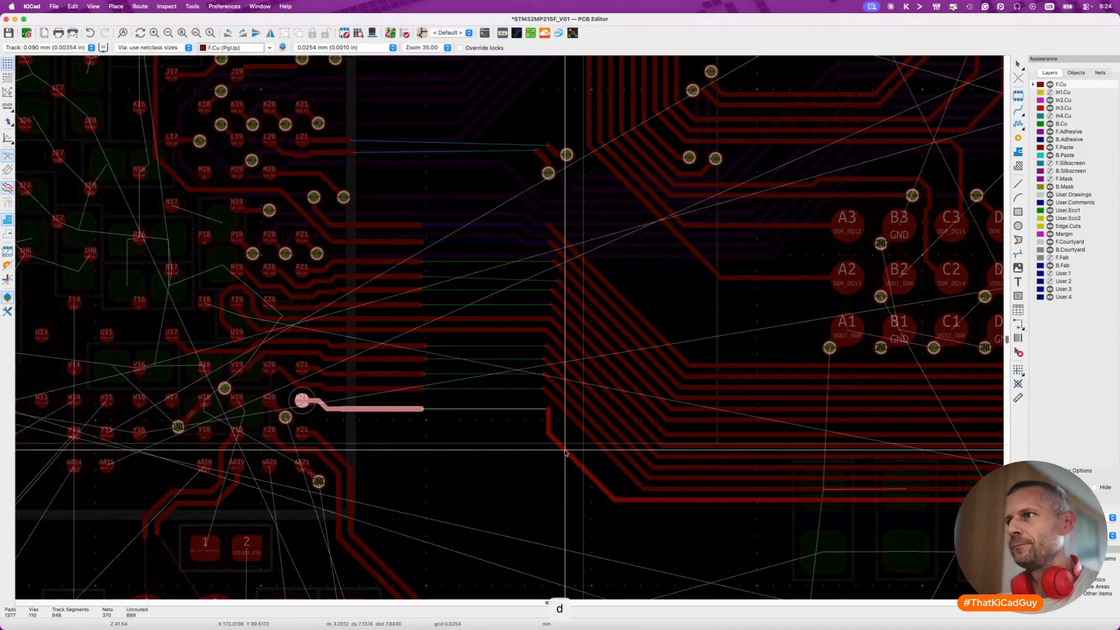
key("d")
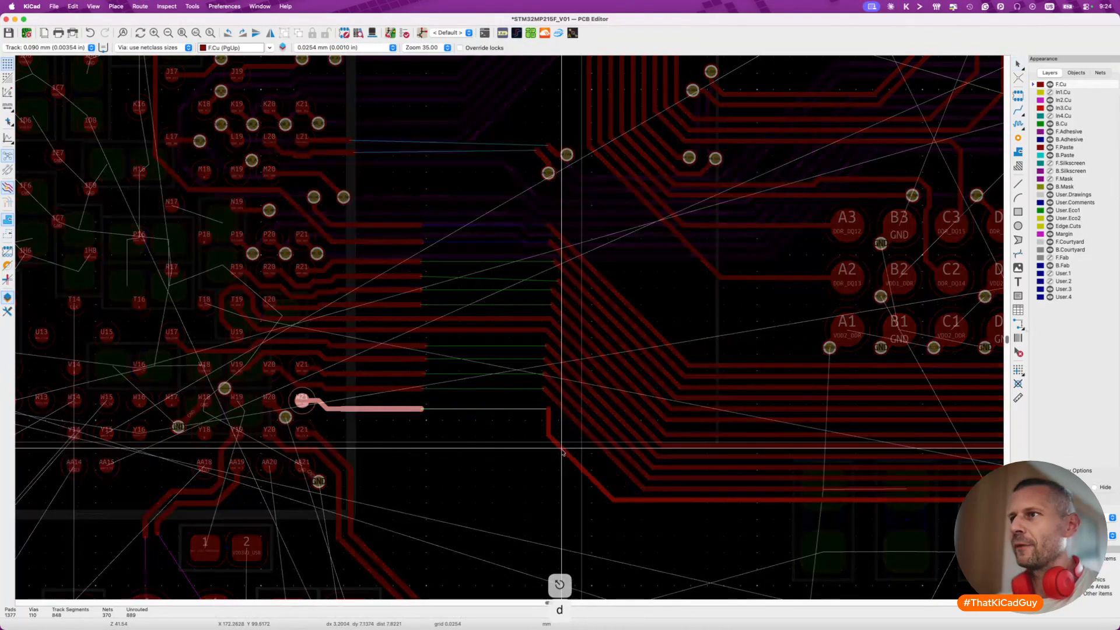
left_click_drag(526, 206, 711, 544)
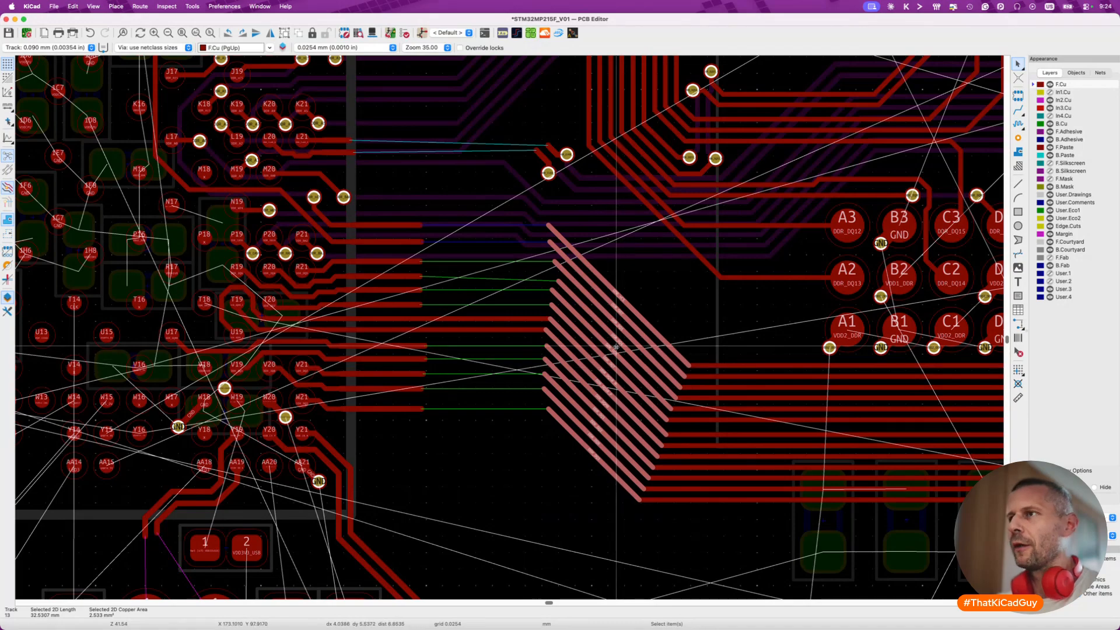
key("d")
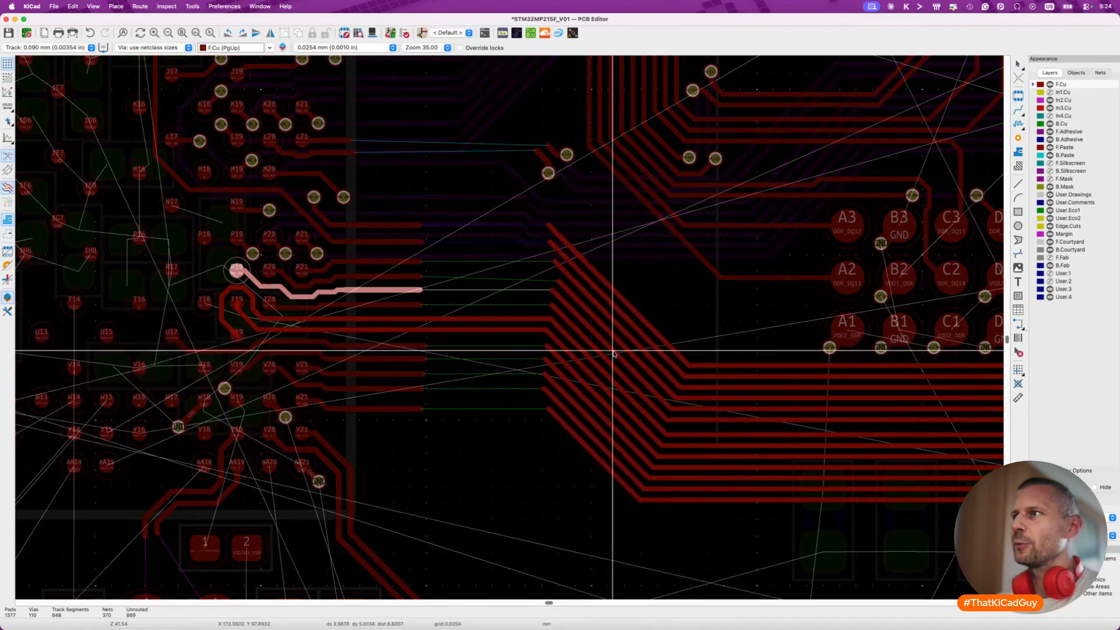
left_click(575, 421)
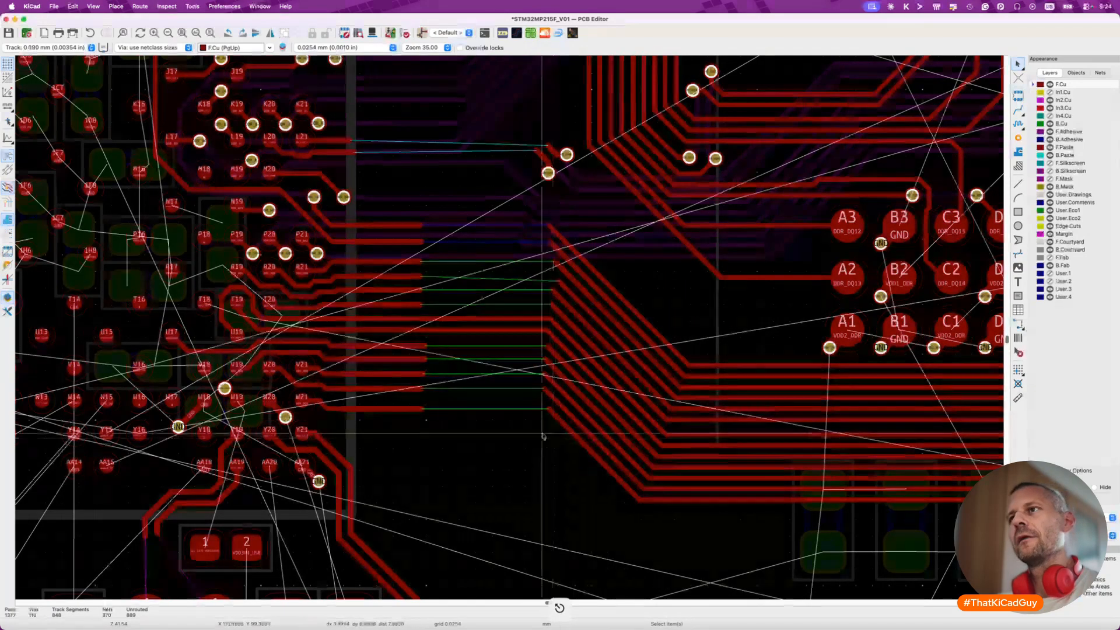
Move the outer straight run of DDR_DQS0_P downward toward DDR_DQM0, with an angled step before the processor edge.
scroll(357, 305, "up", 4)
scroll(357, 304, "up", 2)
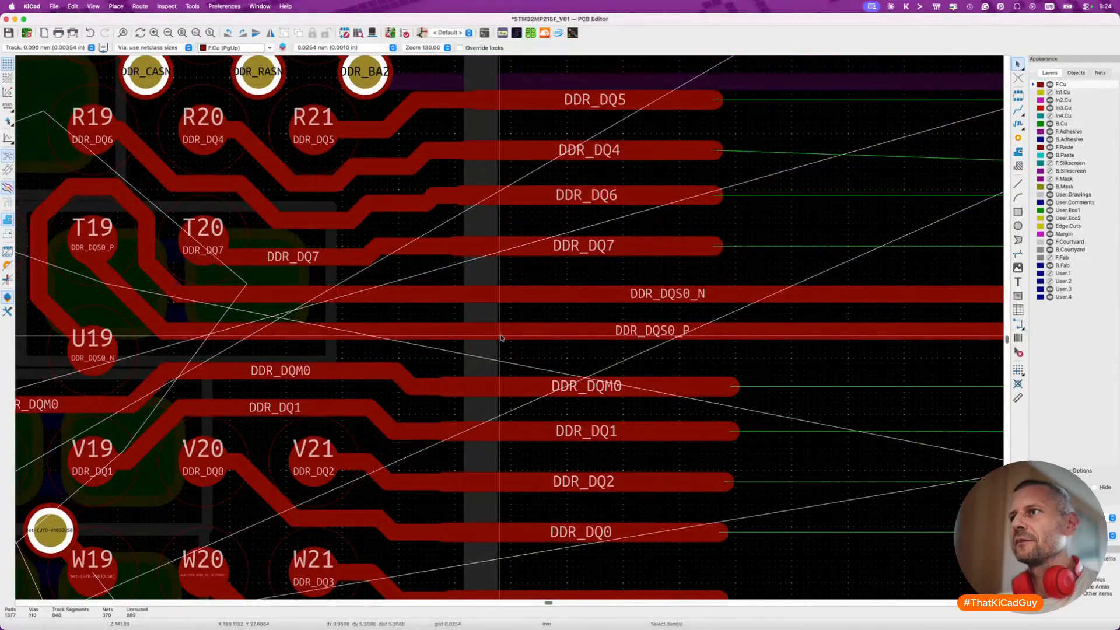
key("d")
left_click(412, 341)
key("d")
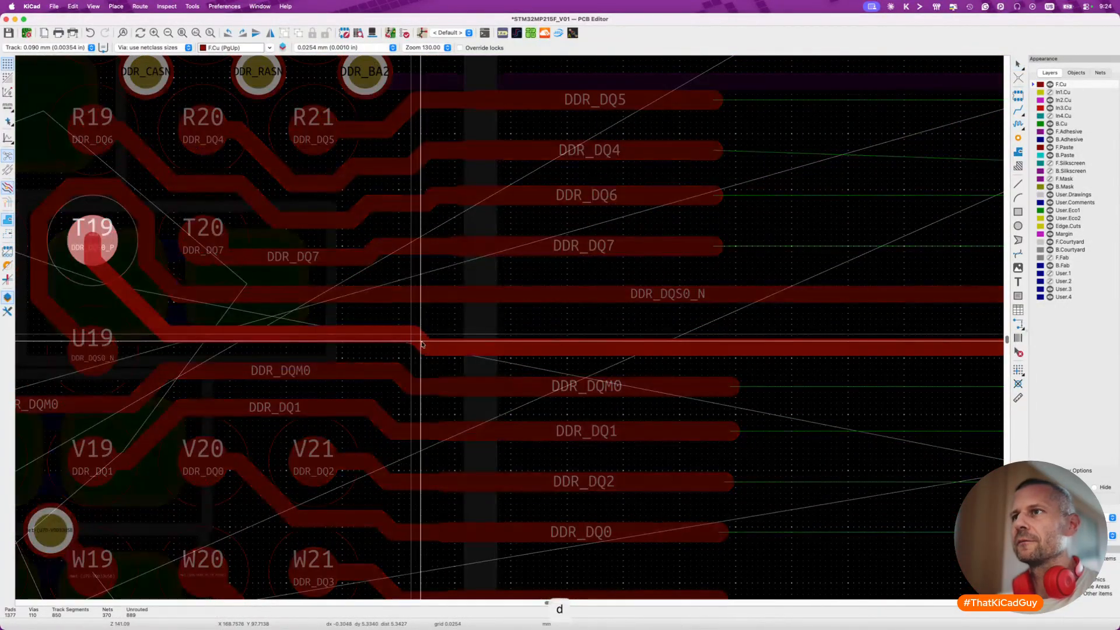
left_click(423, 346)
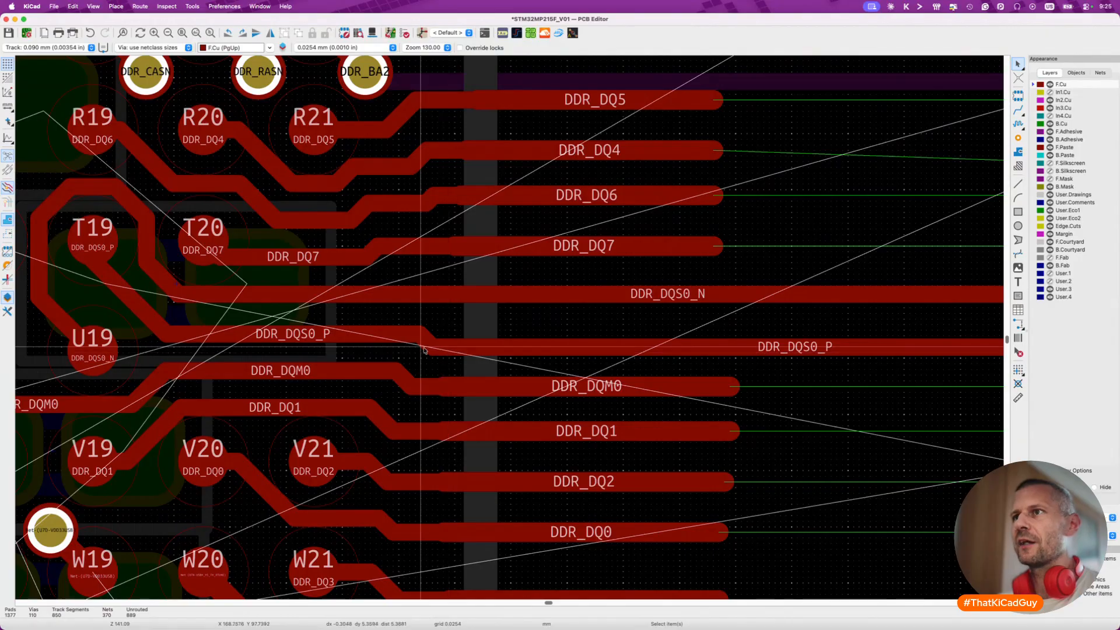
Break DDR_DQS0_P at the processor edge and delete its outer segment.
left_click(458, 347)
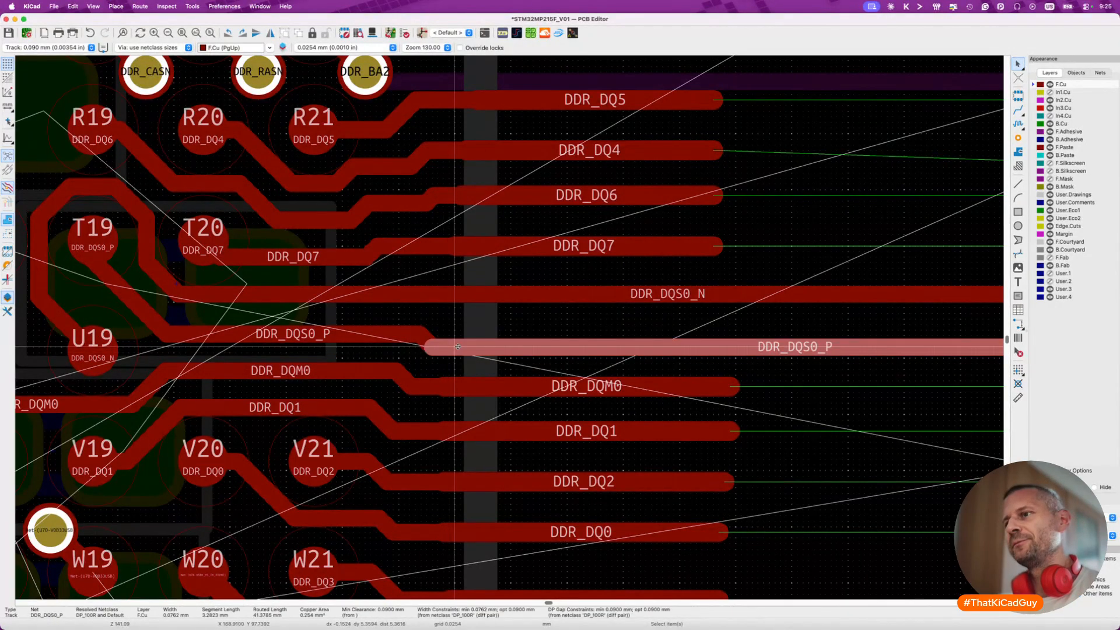
key("Delete")
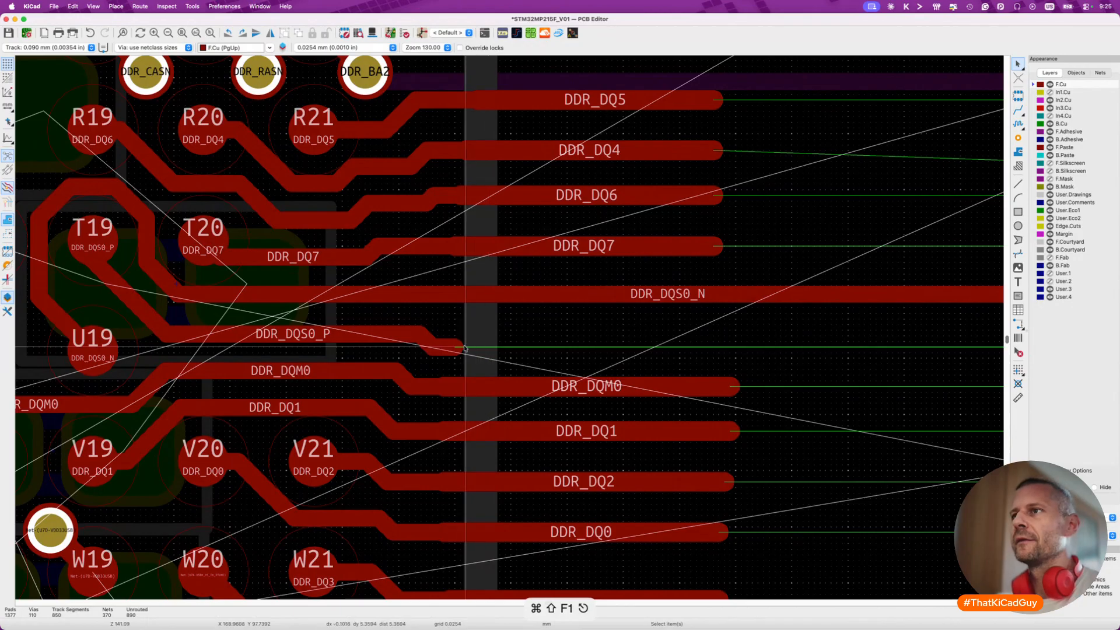
key("x")
key("Escape")
key("Escape")
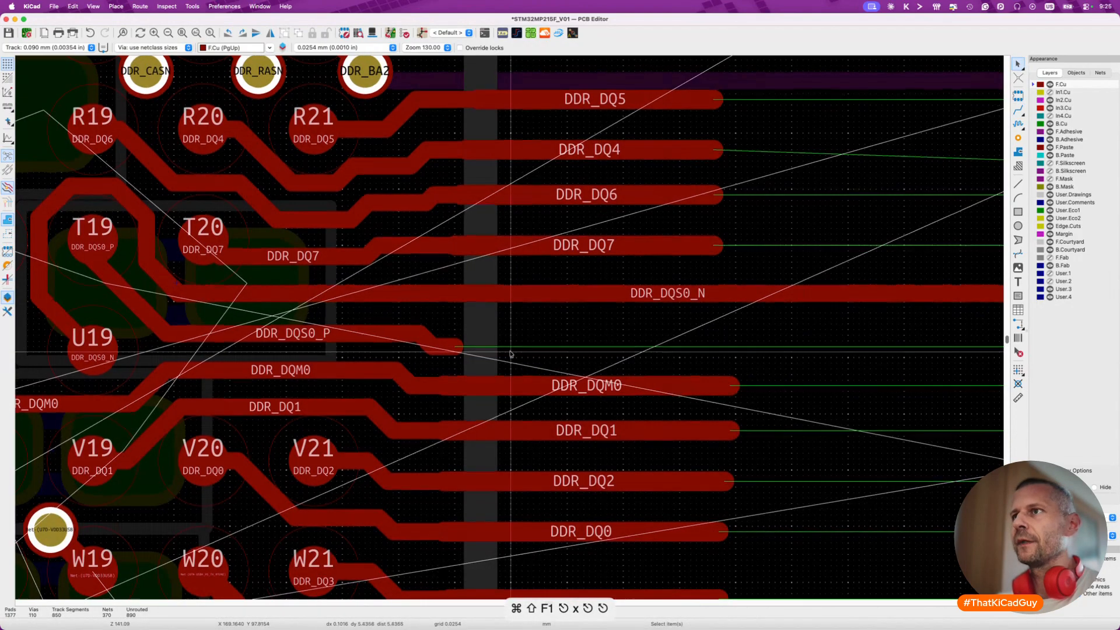
Break DDR_DQS0_N at the processor edge and replace its outer segment with a straight 0.090 mm run ending near the end of DDR_DQ7.
scroll(510, 353, "down", 1)
left_click(453, 270)
left_click(461, 270)
key("Delete")
key("x")
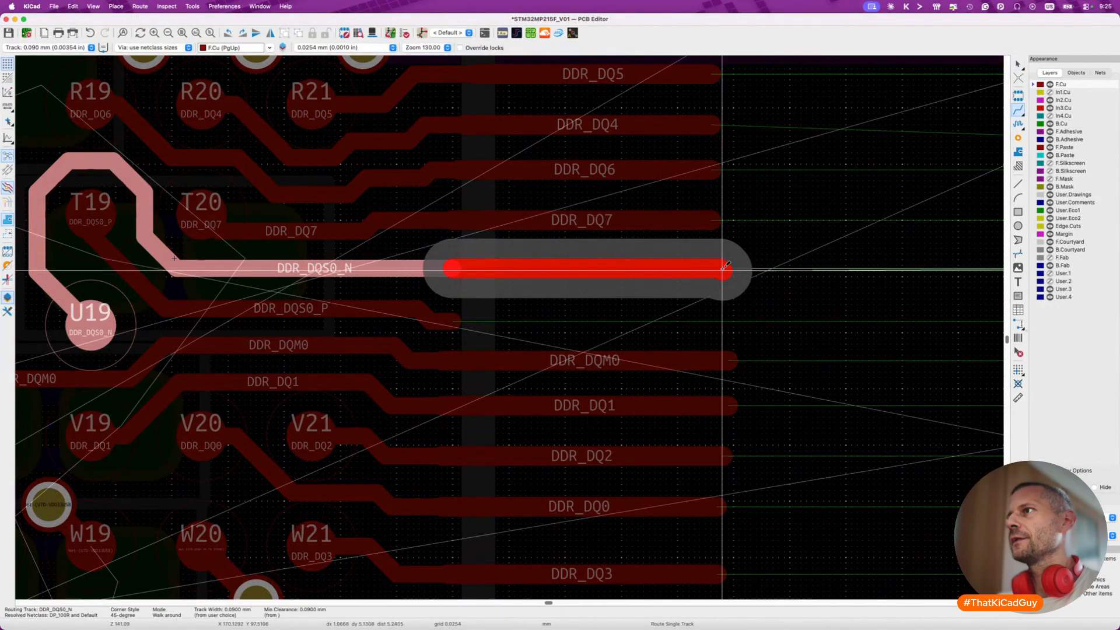
double_click(726, 270)
key("Escape")
Delete the tiny 0.0157 mm leftover segment at the outer end of DDR_DQS0_N.
left_click(727, 275)
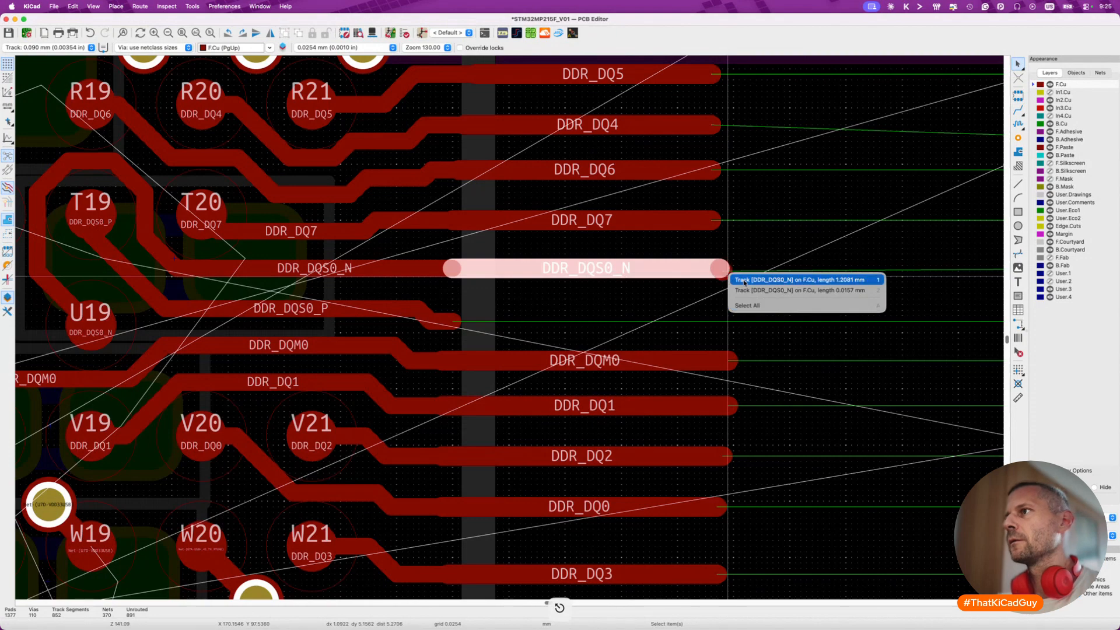
key("Escape")
left_click(727, 275)
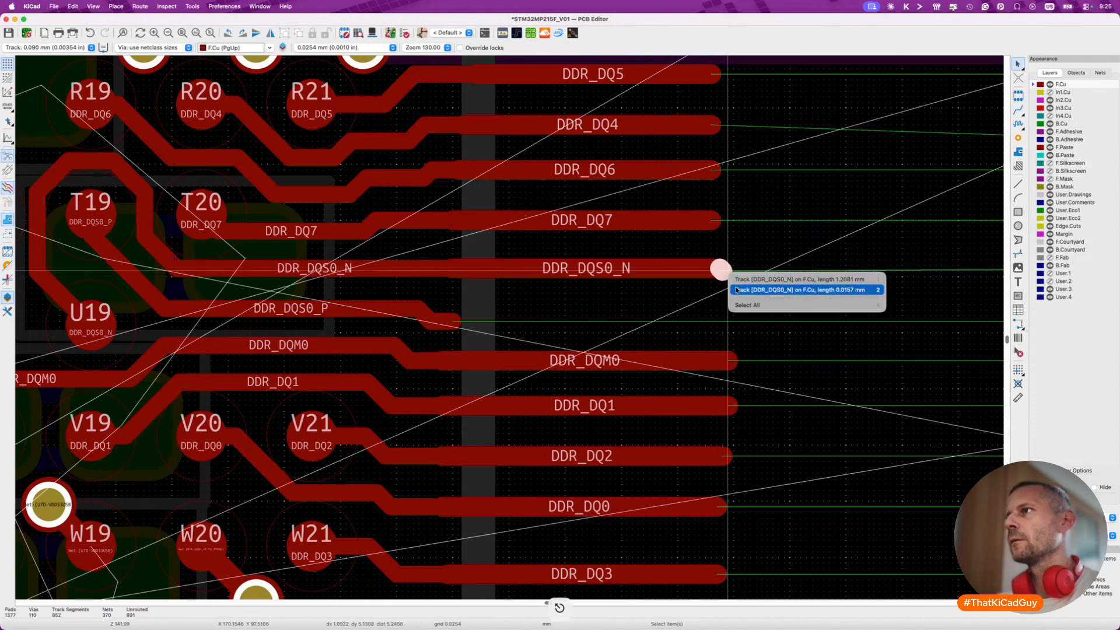
left_click(736, 289)
key("Delete")
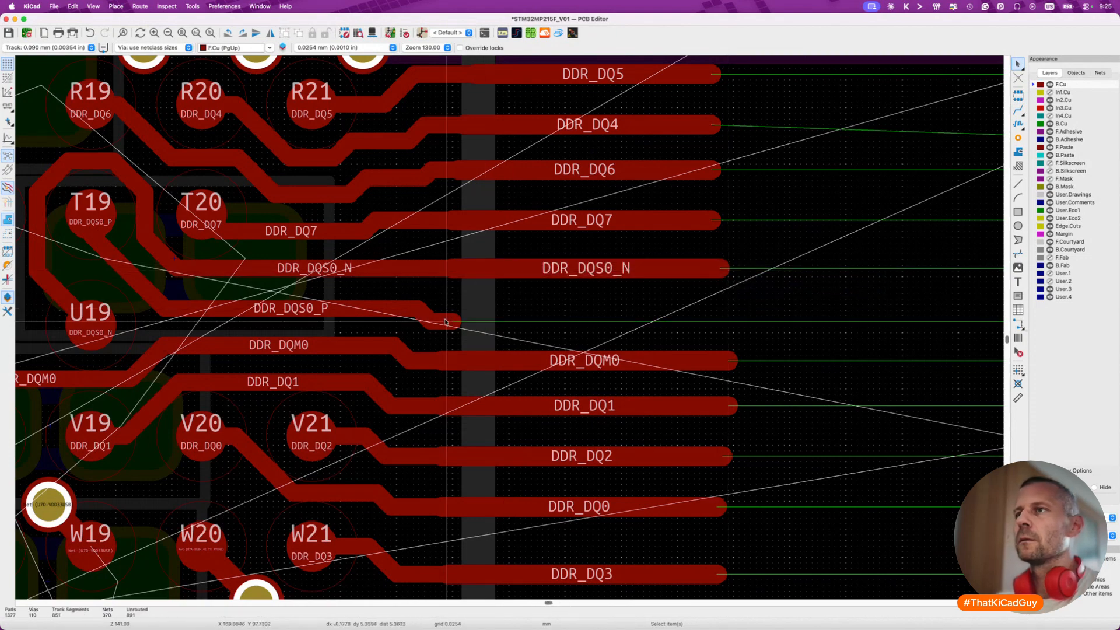
Nudge the DDR_DQS0_P stub toward DDR_DQS0_N and extend it with a straight 0.090 mm run ending in line with DDR_DQS0_N.
key("d")
key("x")
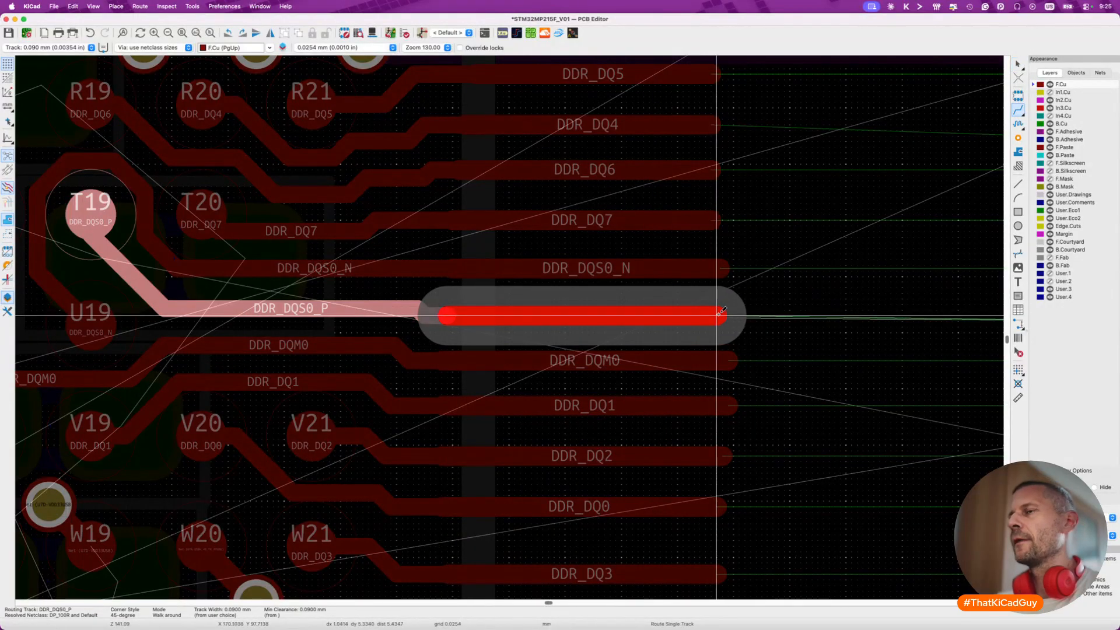
double_click(717, 312)
key("Escape")
Shift the angled steps of DDR_DQS0_P, DDR_DQ1 and DDR_DQM0 a little closer to the processor pads.
scroll(369, 332, "up", 3)
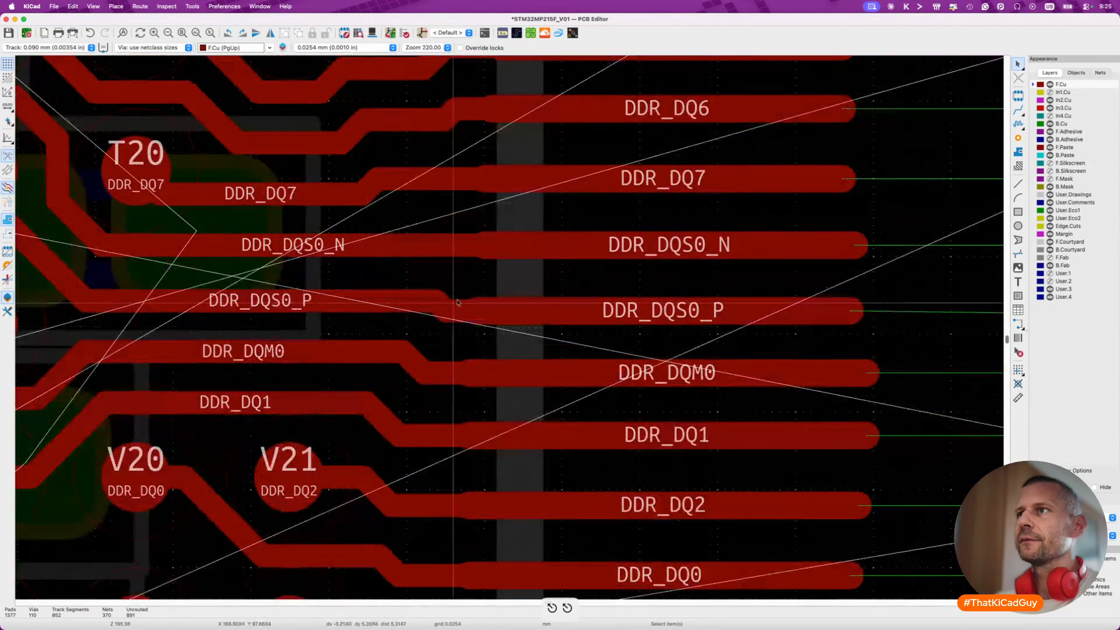
key("d")
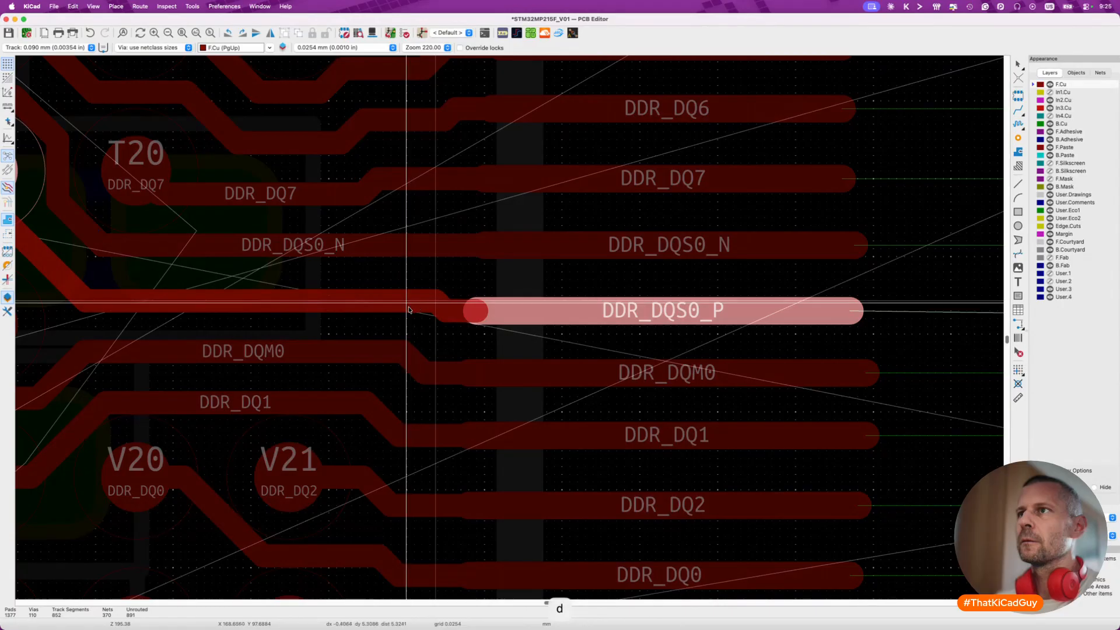
left_click(412, 311)
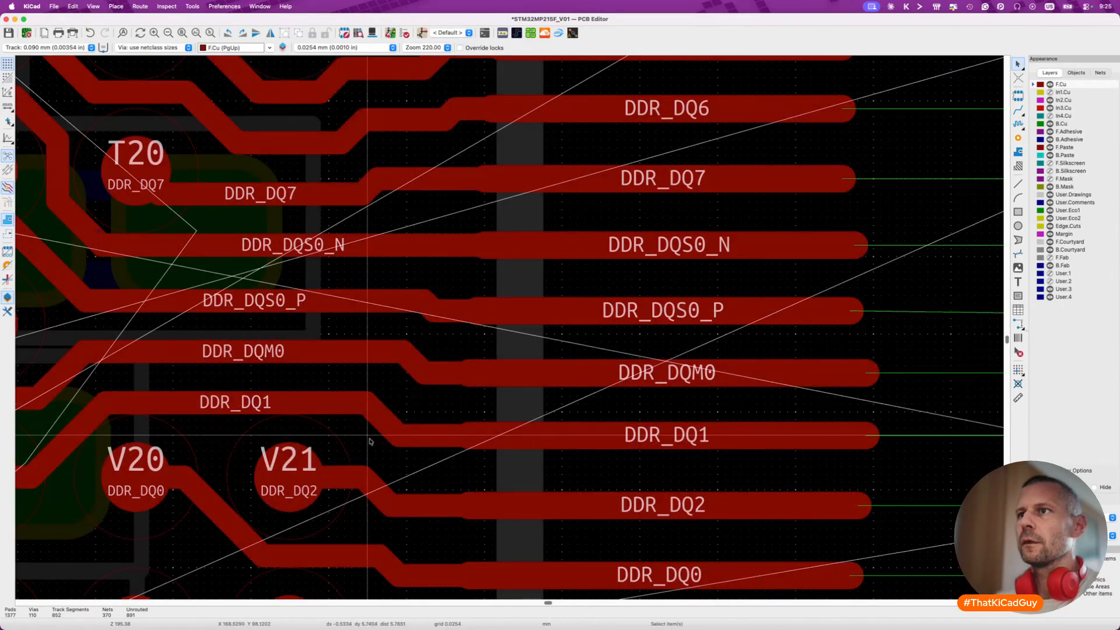
key("d")
left_click(372, 417)
left_click(371, 417)
key("d")
left_click(372, 414)
key("d")
left_click(401, 352)
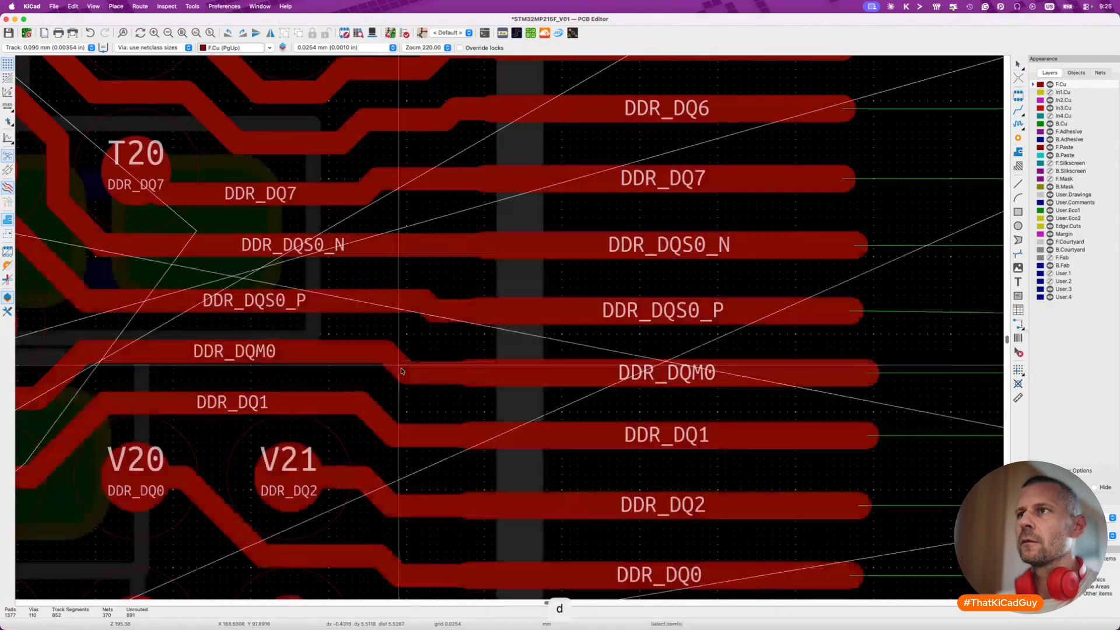
Fine-tune the angled step of DDR_DQS0_P so it sits slightly nearer the processor pads.
key("d")
left_click(461, 318)
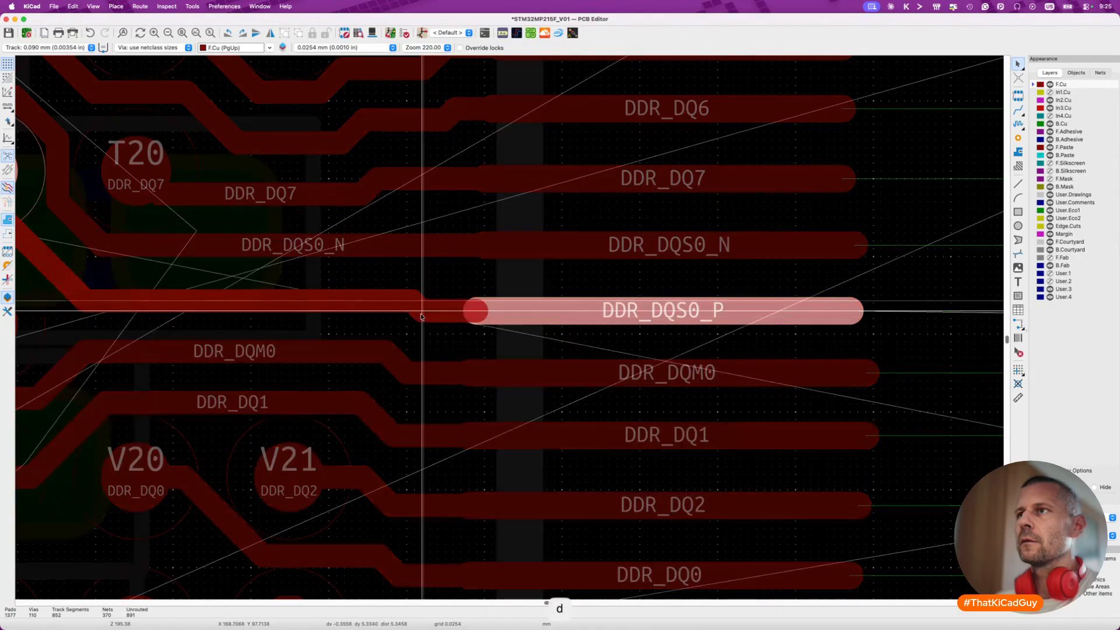
left_click(422, 312)
key("d")
left_click(421, 310)
scroll(421, 310, "down", 6)
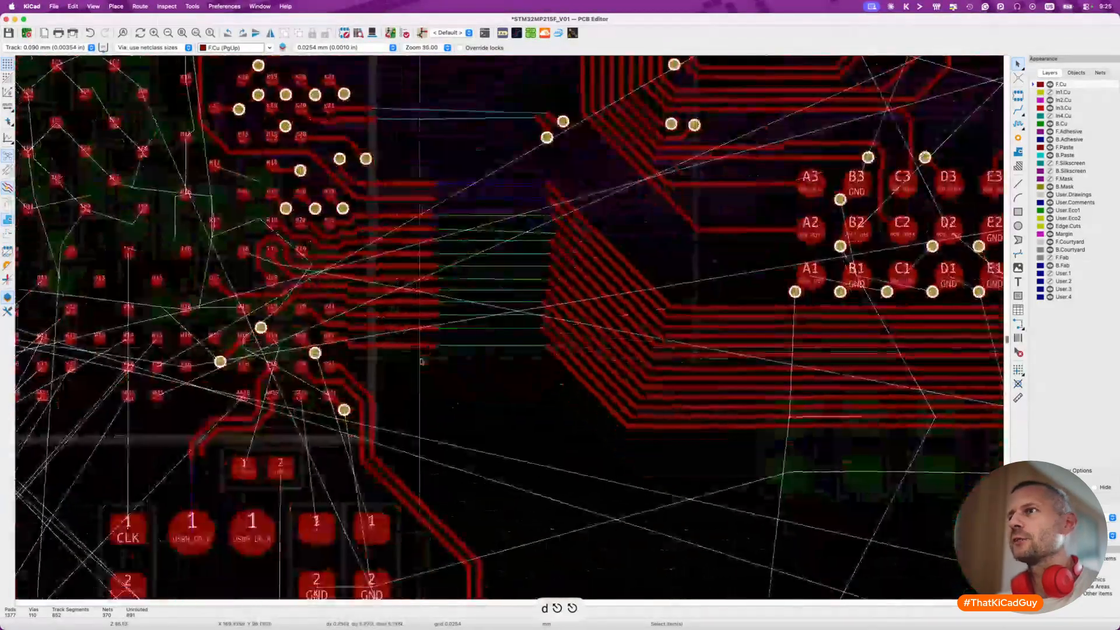
scroll(421, 361, "down", 4)
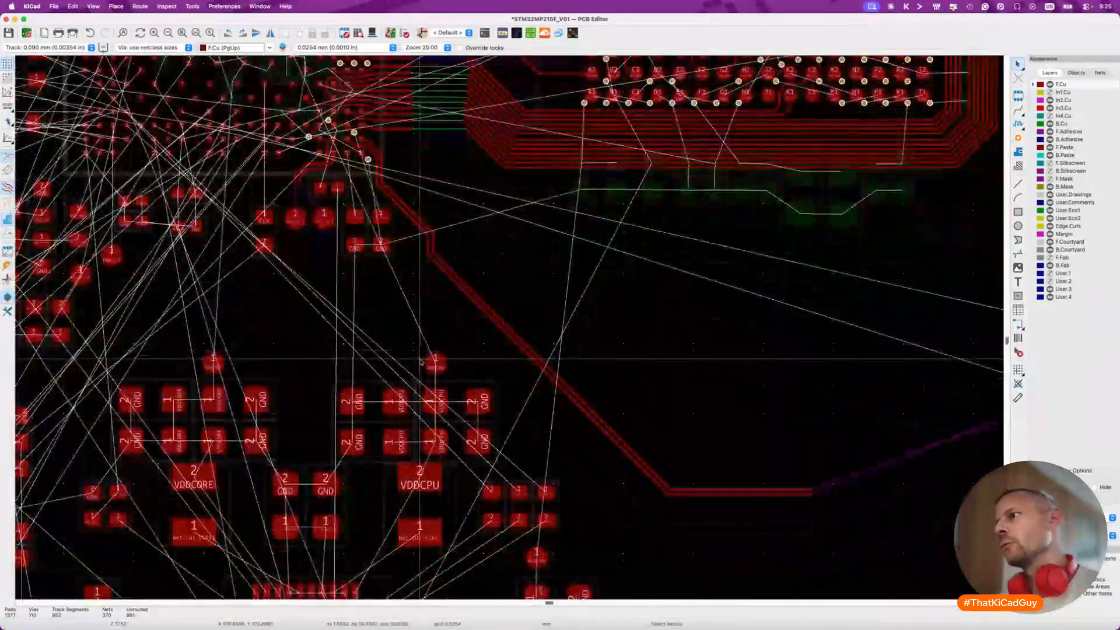
Set the copper layer pair to F.Cu as the front layer and In2.Cu as the back layer.
scroll(421, 361, "right", 10)
scroll(420, 362, "up", 3)
scroll(421, 362, "down", 4)
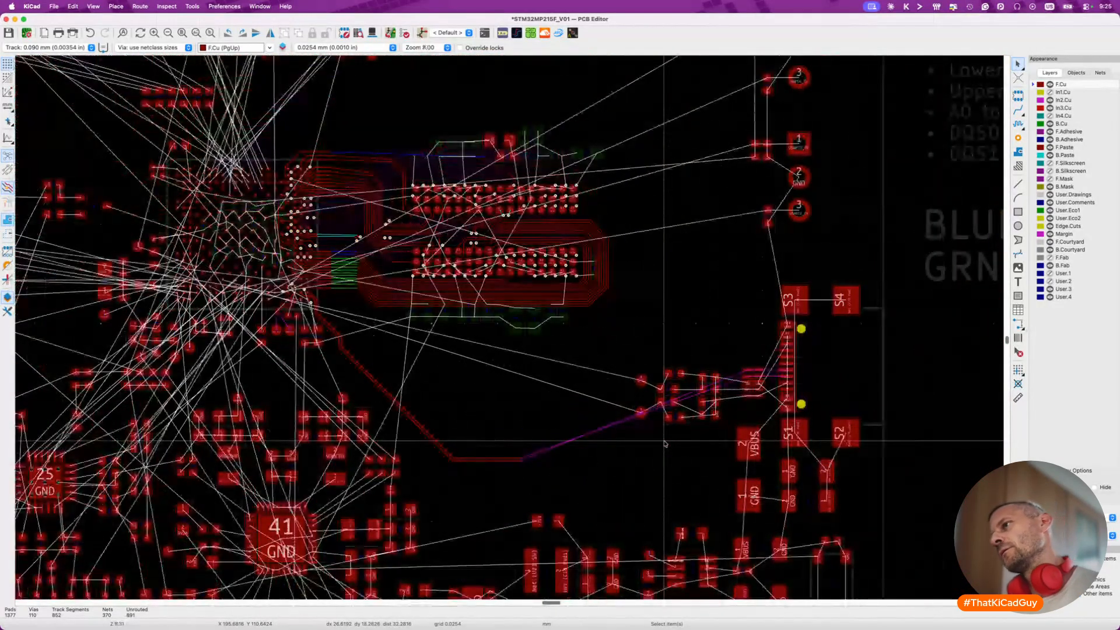
scroll(393, 251, "up", 1)
scroll(393, 251, "left", 1)
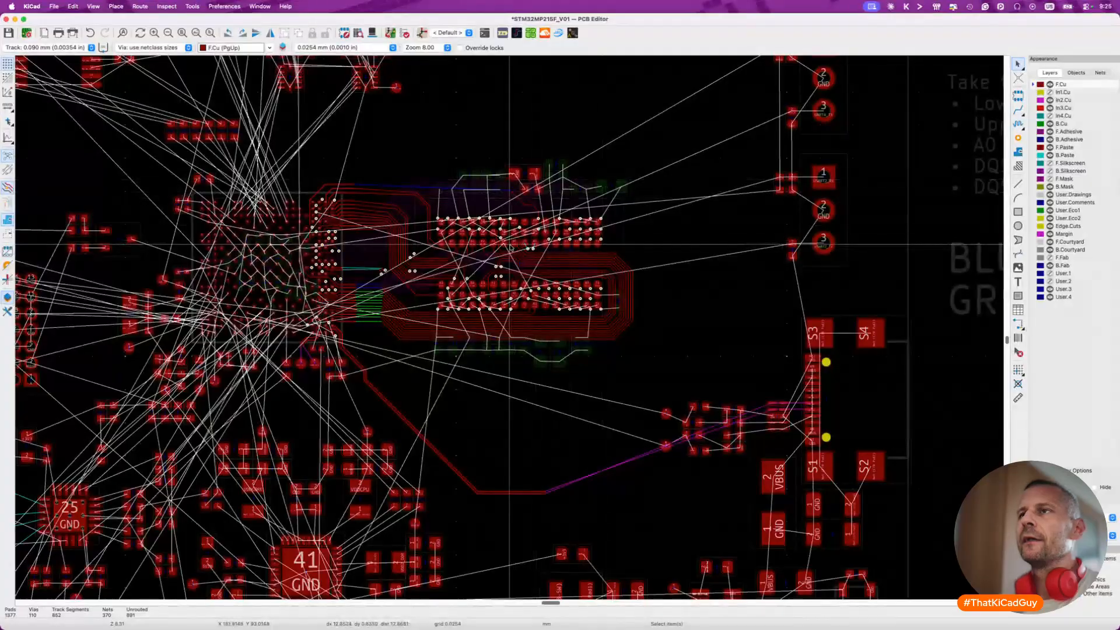
scroll(511, 245, "up", 4)
scroll(511, 245, "left", 5)
scroll(510, 245, "up", 1)
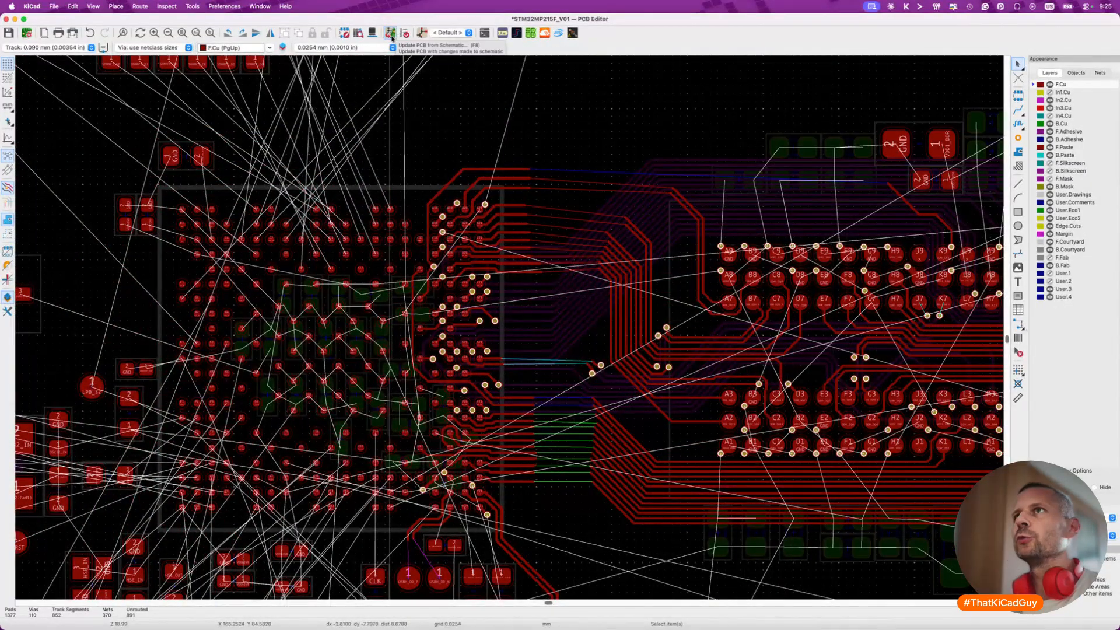
left_click(283, 48)
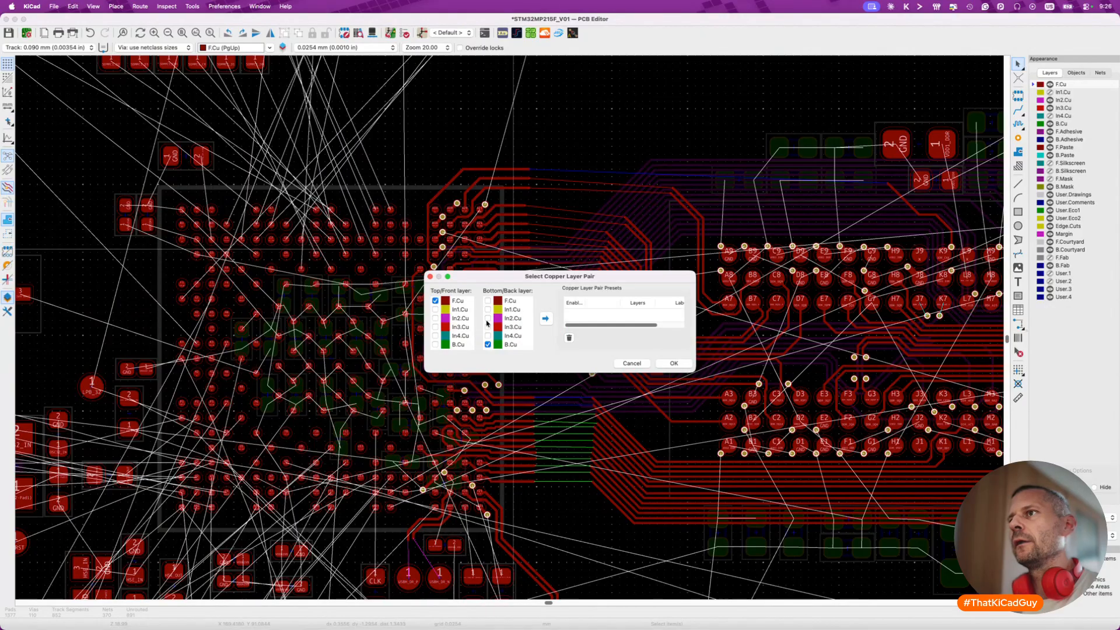
left_click(674, 363)
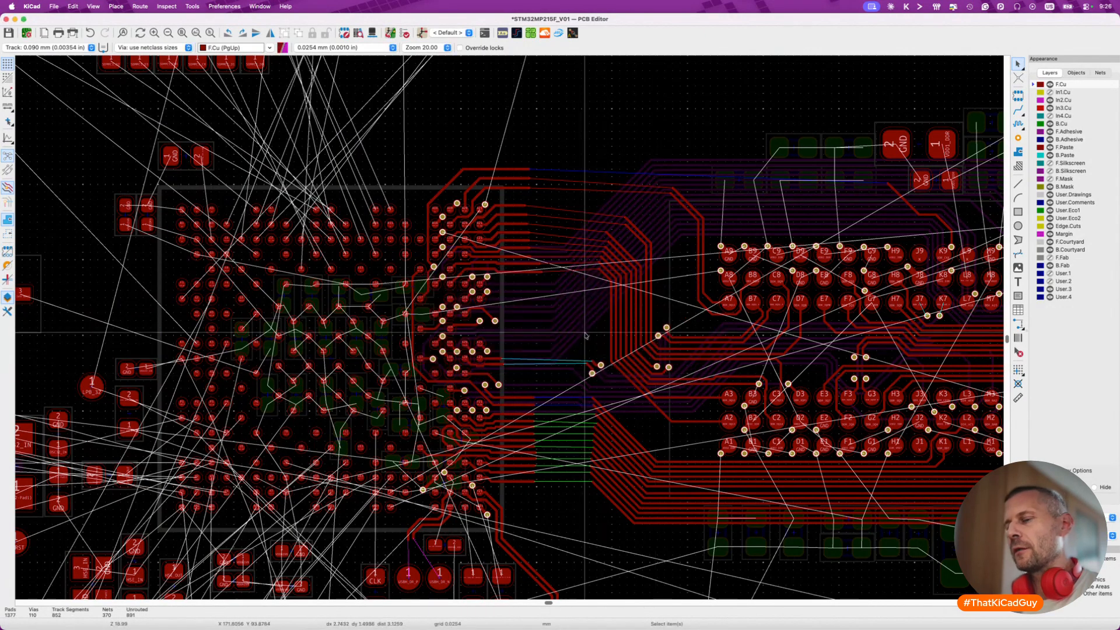
Review the selected copper layer pair and toggle the active layer to In2.Cu and back to F.Cu.
left_click(283, 48)
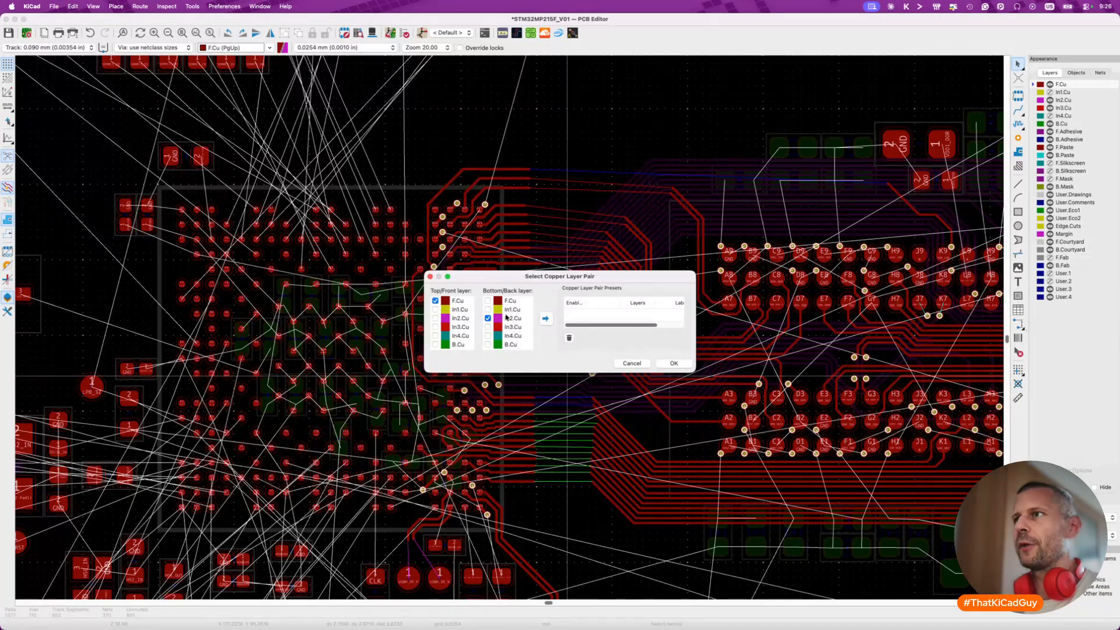
left_click(661, 363)
key("v")
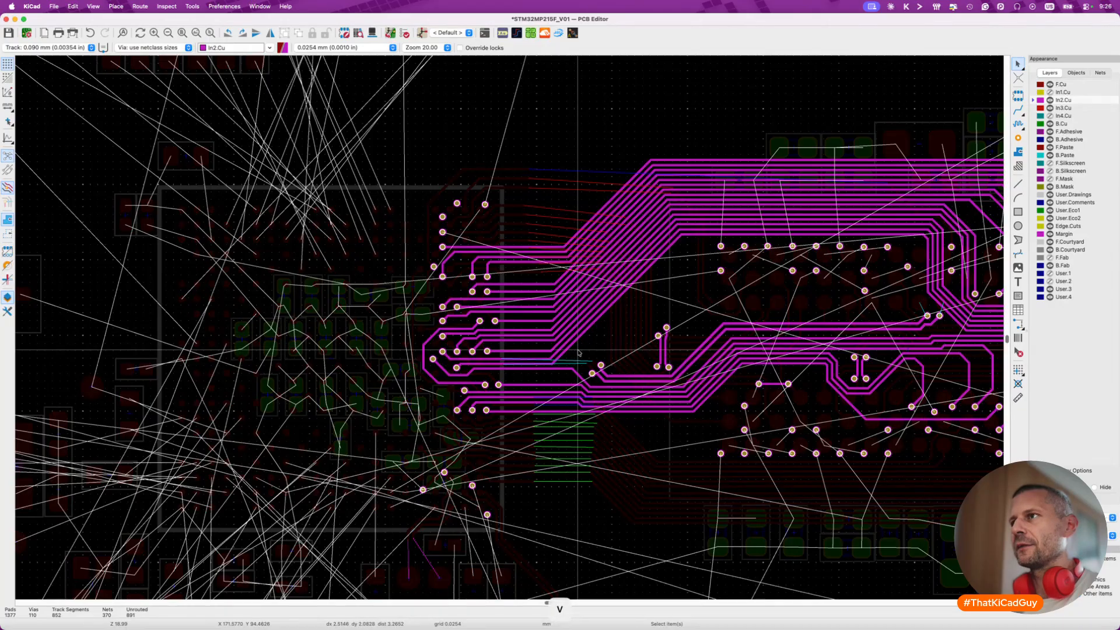
key("v")
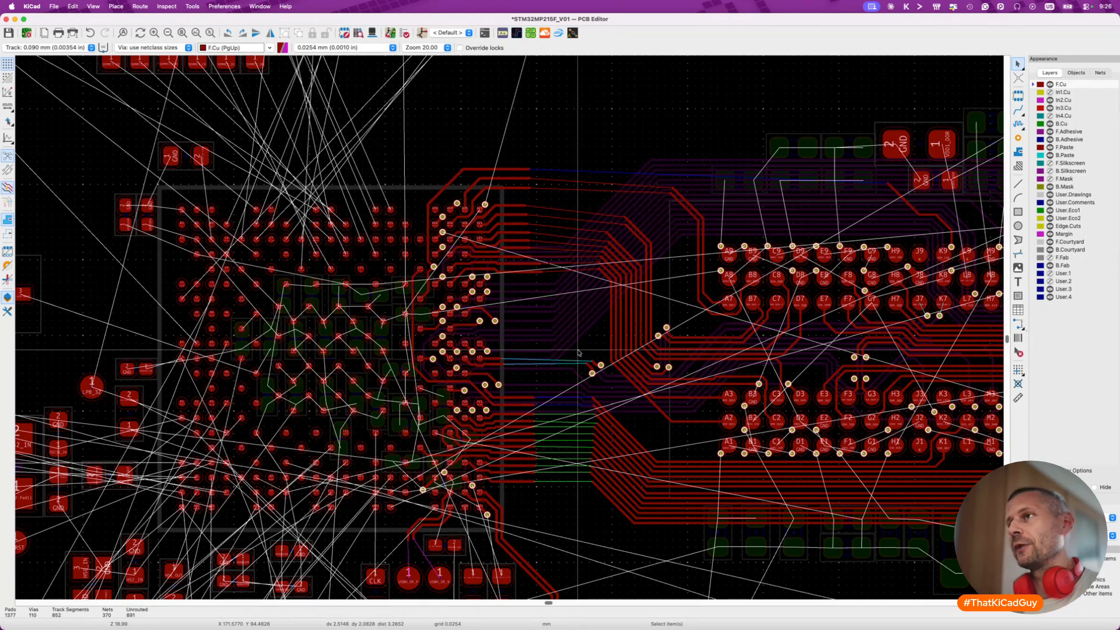
Switch the active layer between F.Cu and In2.Cu to examine the DDR routing on both layers.
key("v")
key("v")
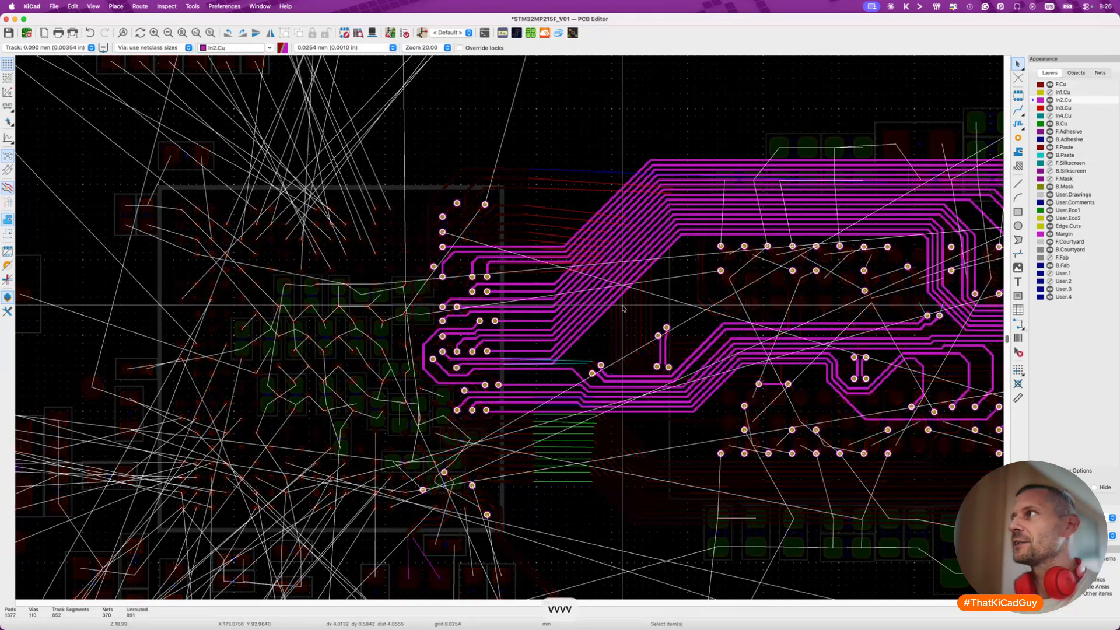
key("v")
key("v")
key("v")
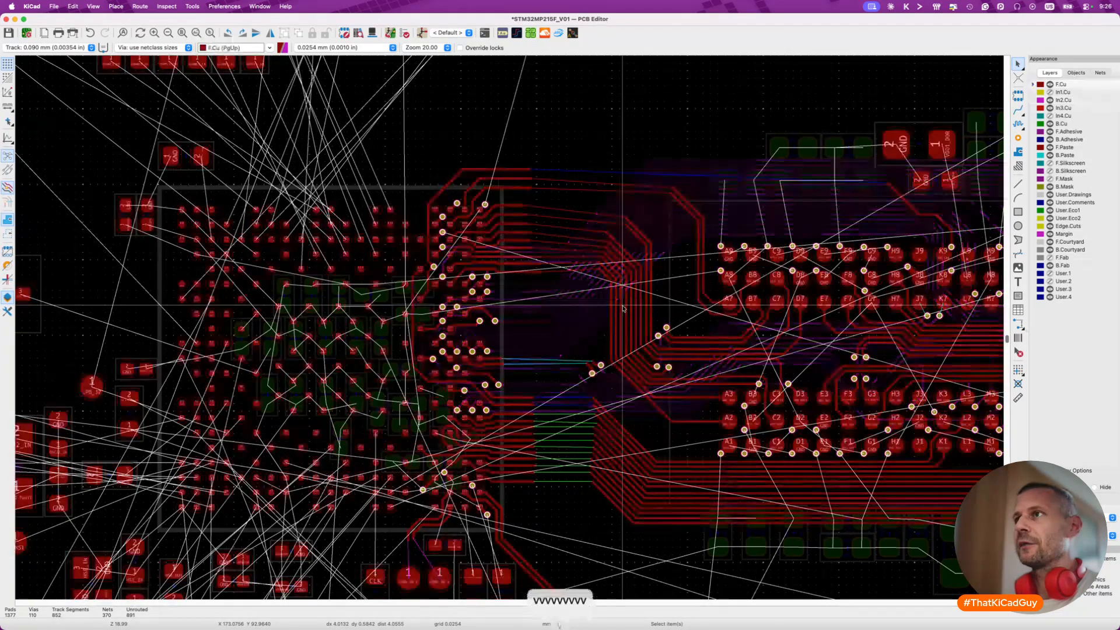
Set the copper layer pair to F.Cu and B.Cu and switch the active layer between the two.
left_click(283, 49)
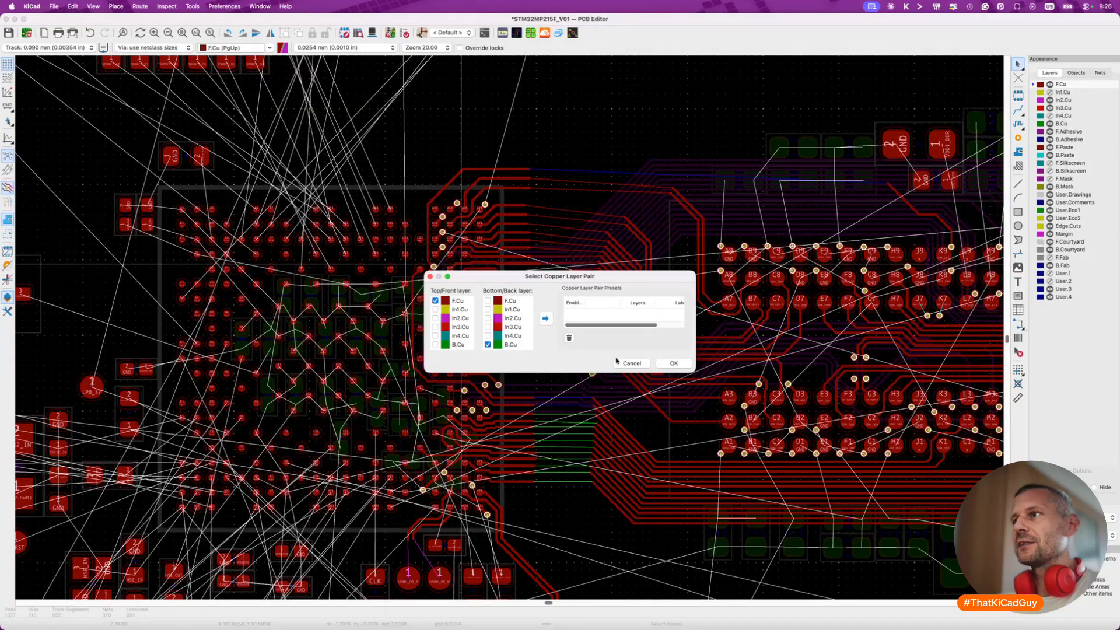
left_click(672, 363)
key("v")
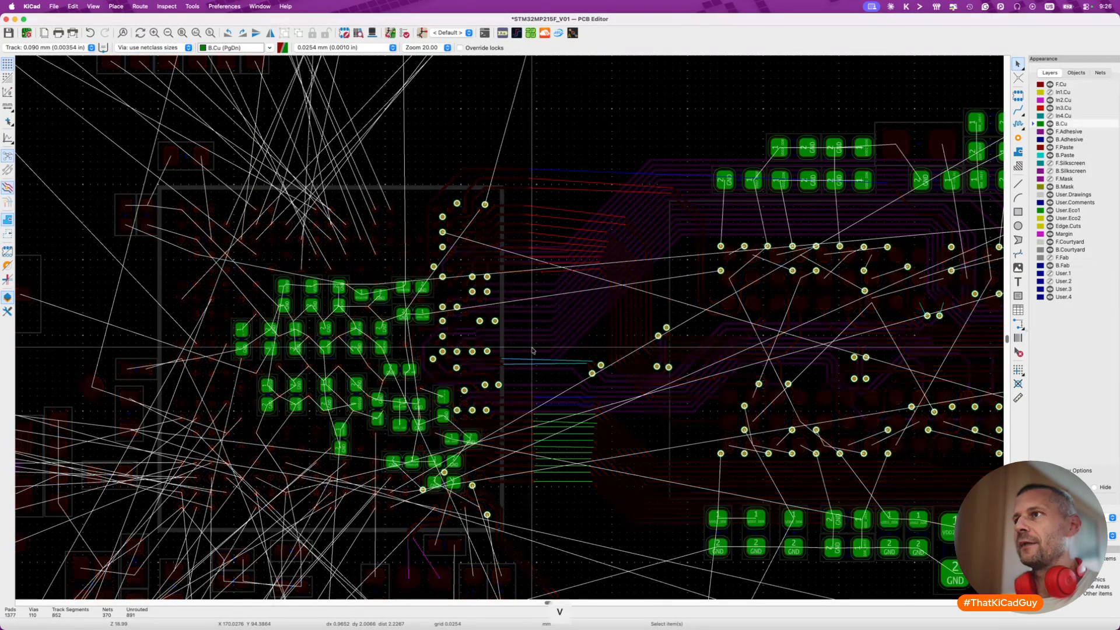
key("v")
key("v")
key("v")
key("v")
key("v")
key("v")
key("v")
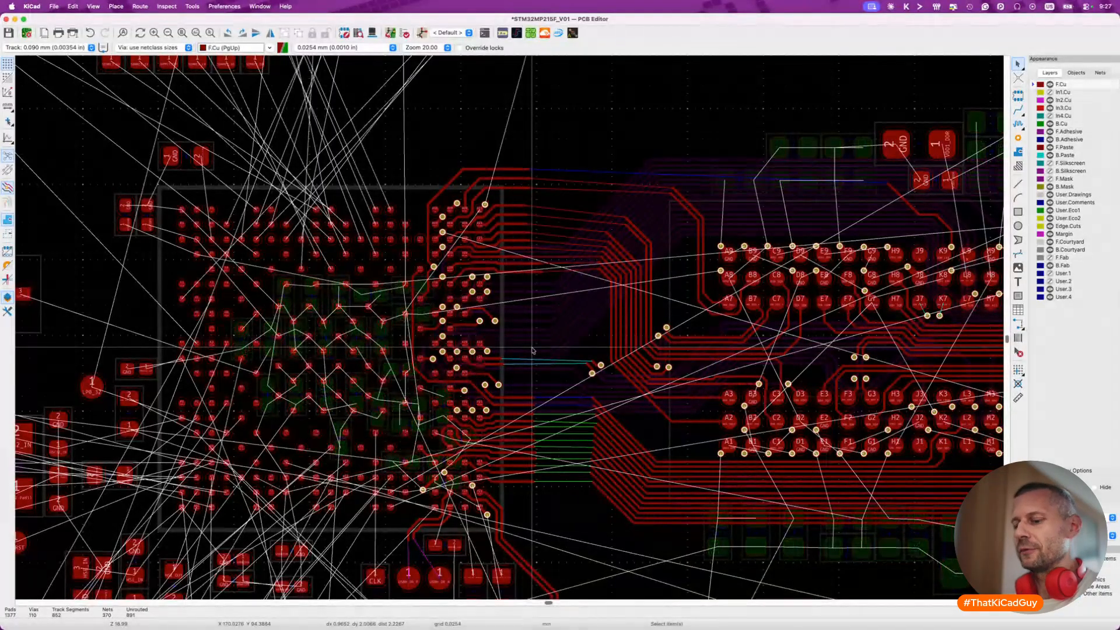
key("v")
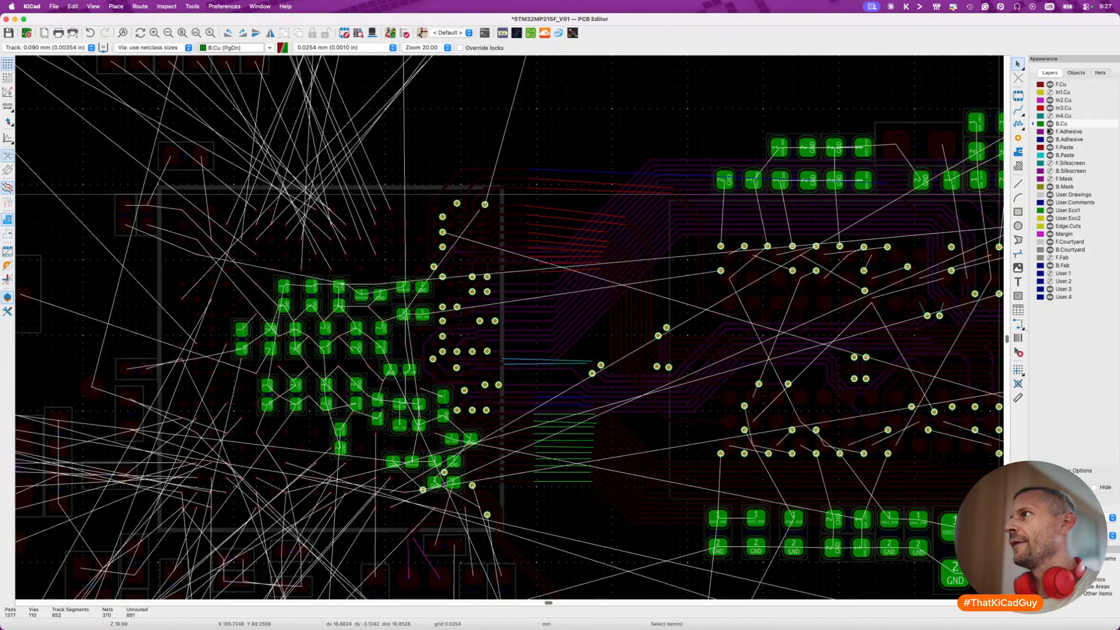
Set the copper layer pair to F.Cu and In2.Cu and save the board.
left_click(283, 47)
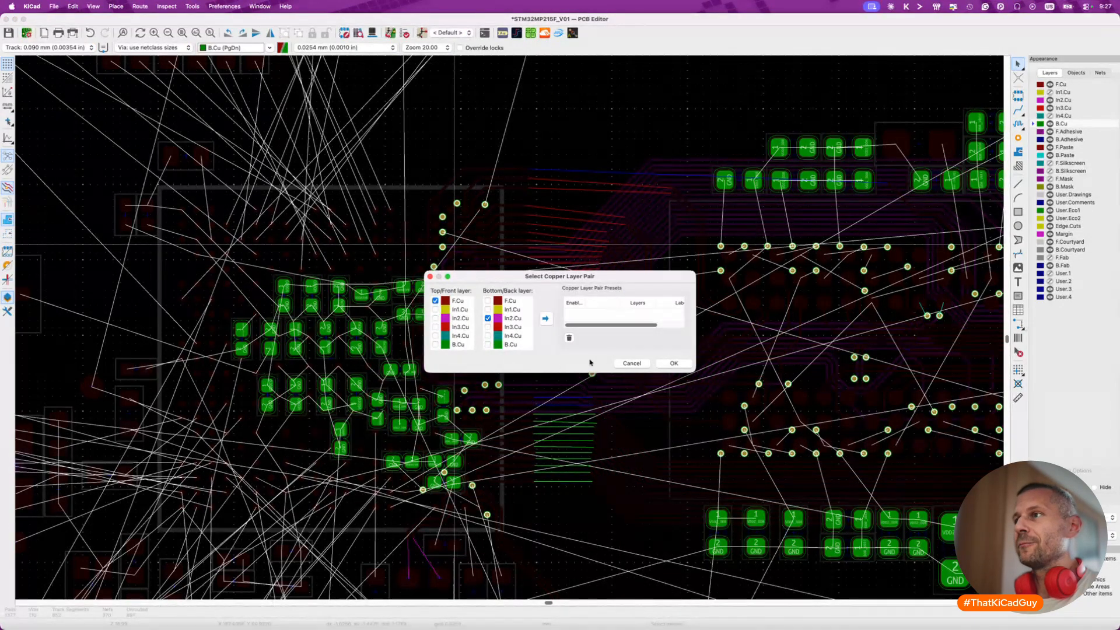
left_click(675, 364)
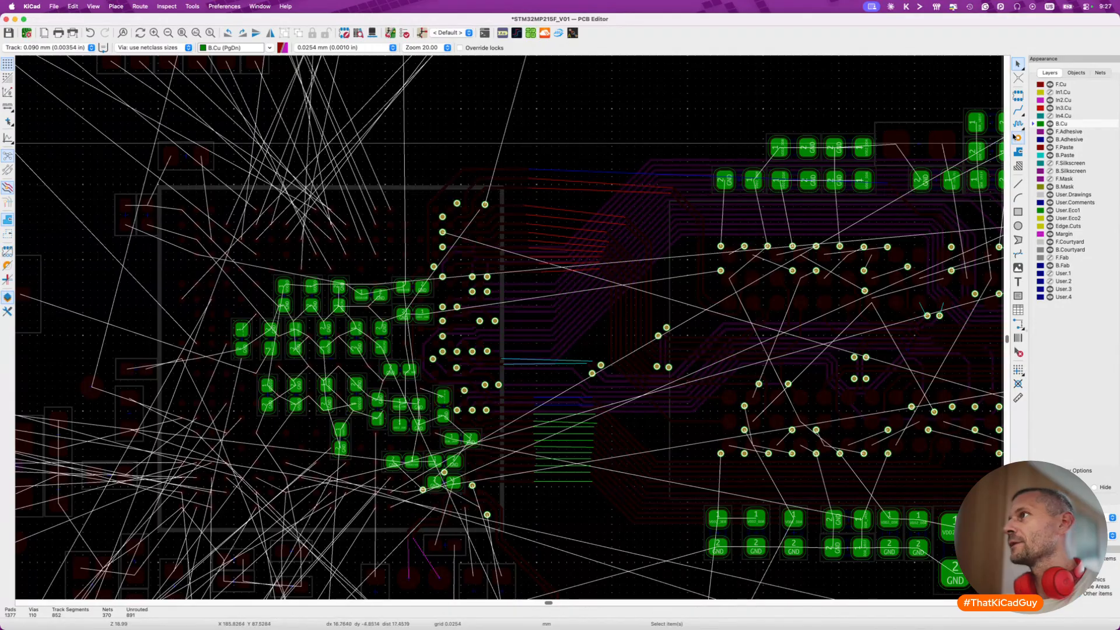
key("v")
key("v")
key("v")
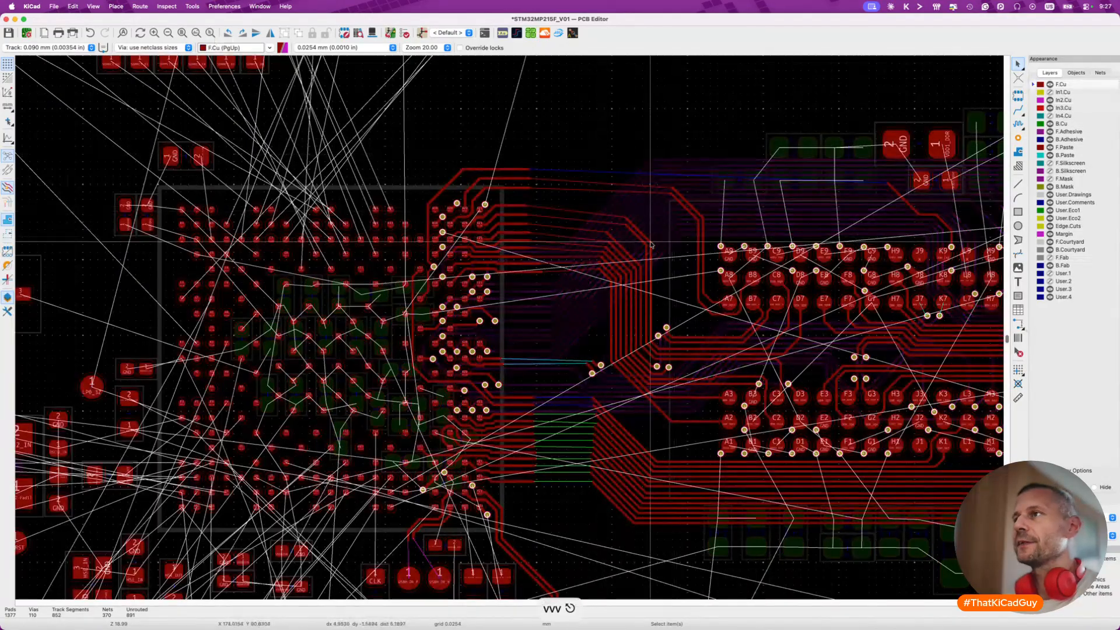
key("super+s")
On In2.Cu, move the horizontal DDR_A14 track up, farther away from the DDR_A8 track.
key("v")
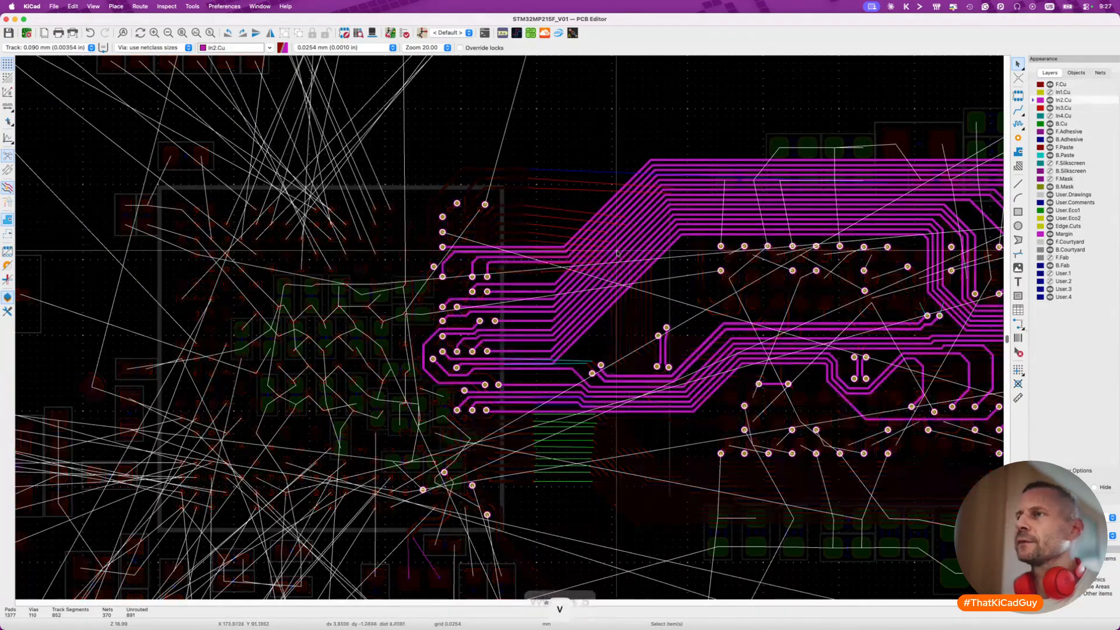
scroll(651, 245, "up", 3)
scroll(445, 274, "up", 2)
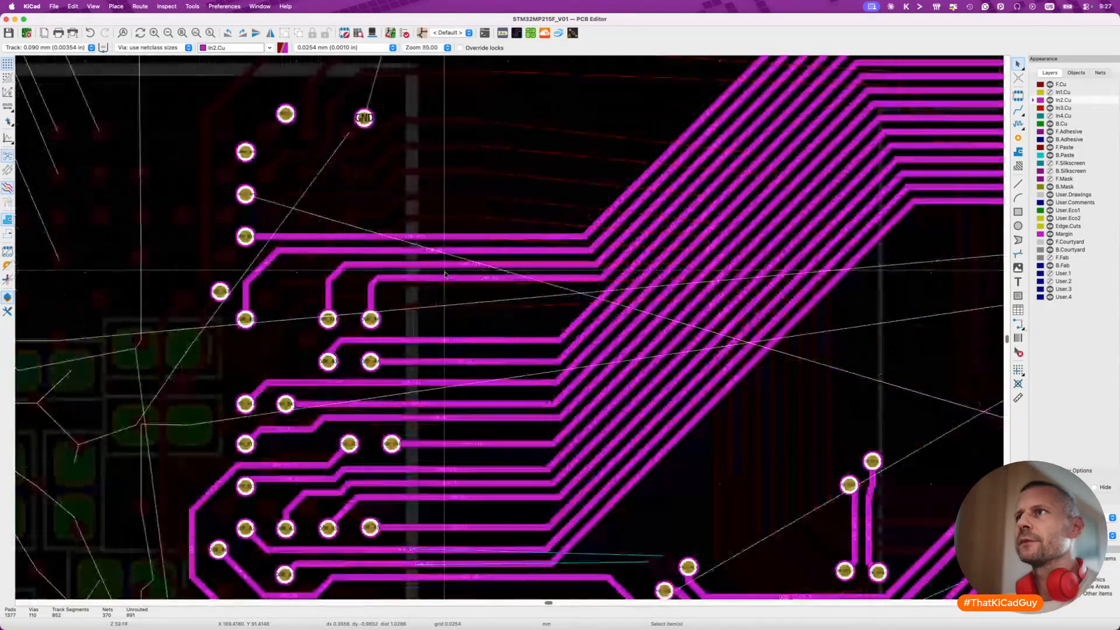
scroll(486, 235, "up", 2)
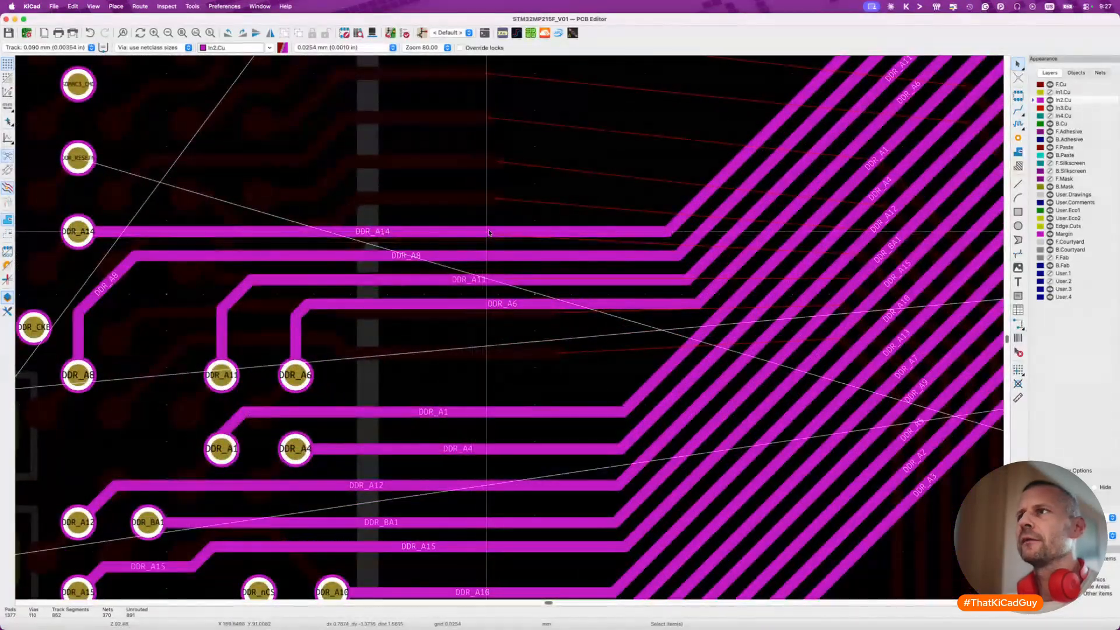
key("d")
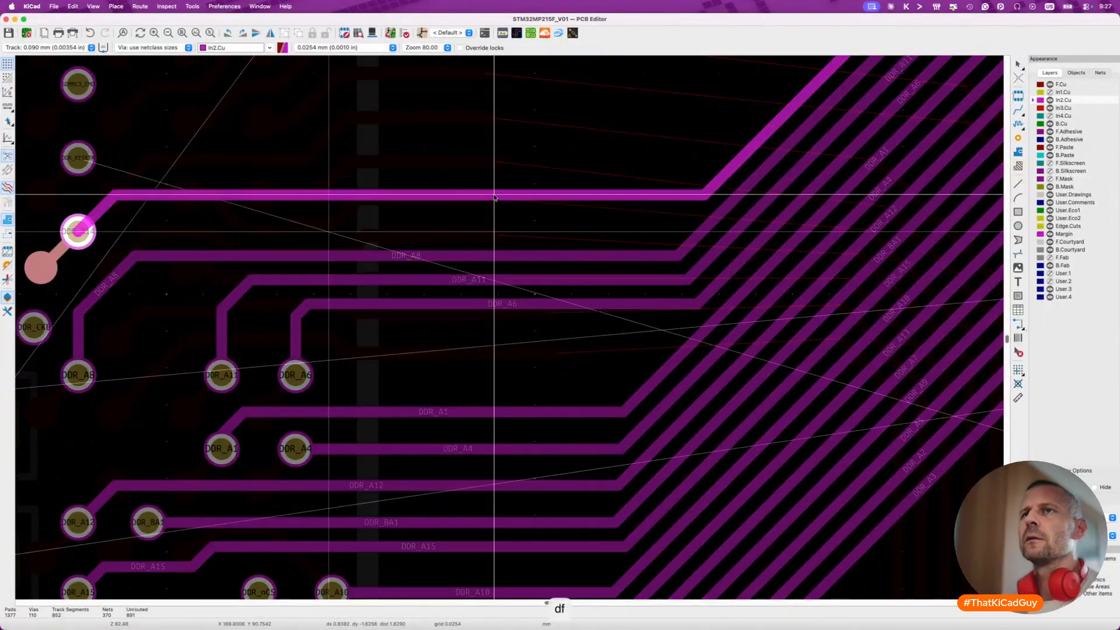
left_click(495, 196)
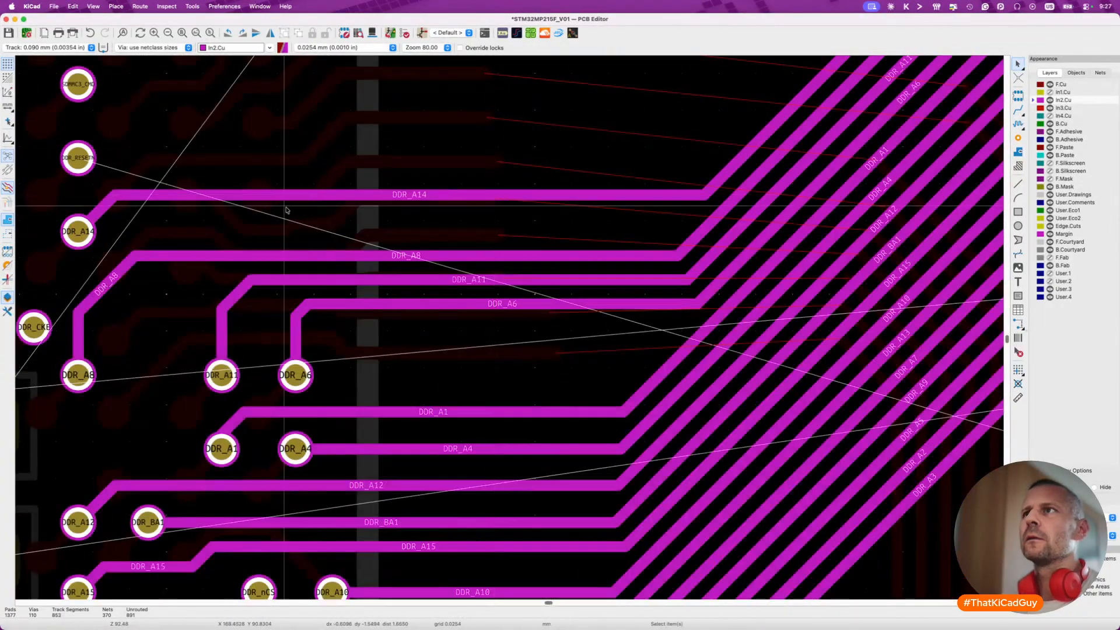
Break the horizontal DDR_A14 track just past the BGA outline and delete the part leading to the diagonal bundle.
right_click(500, 195)
key("Escape")
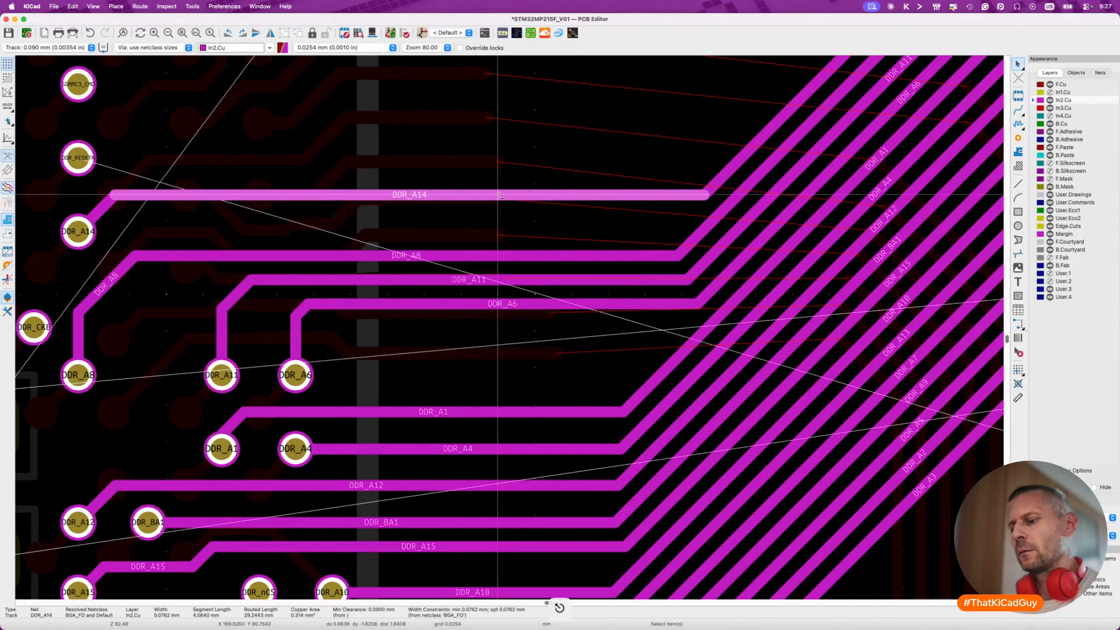
key("Escape")
left_click(530, 196)
key("Delete")
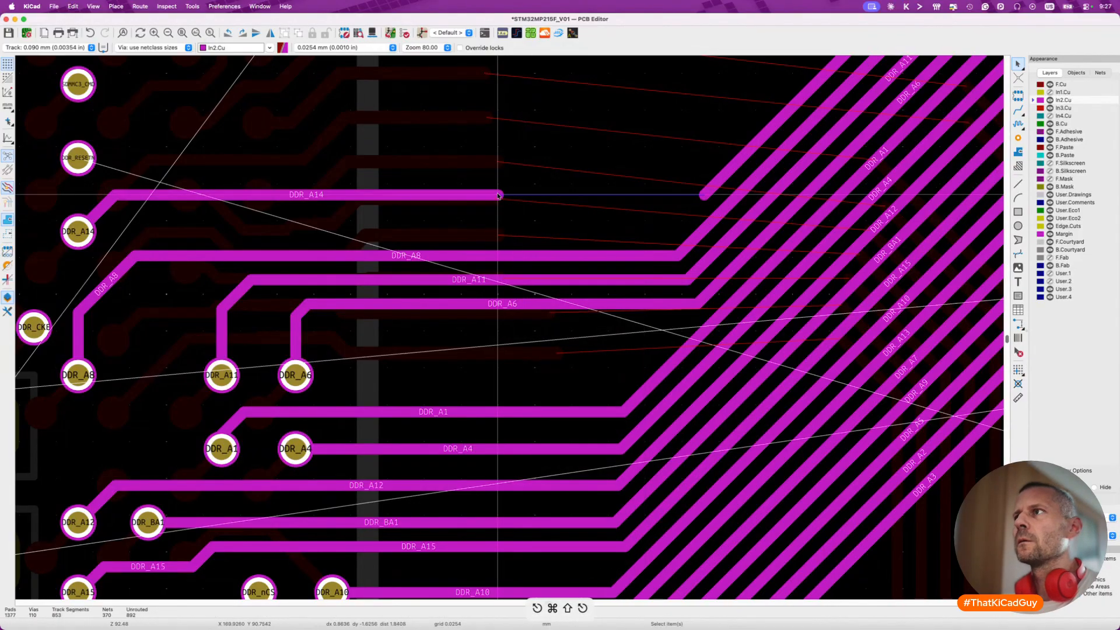
Route a short 0.09 mm DDR_A14 stub straight on from the break and delete the old diagonal DDR_A14 segment.
key("x")
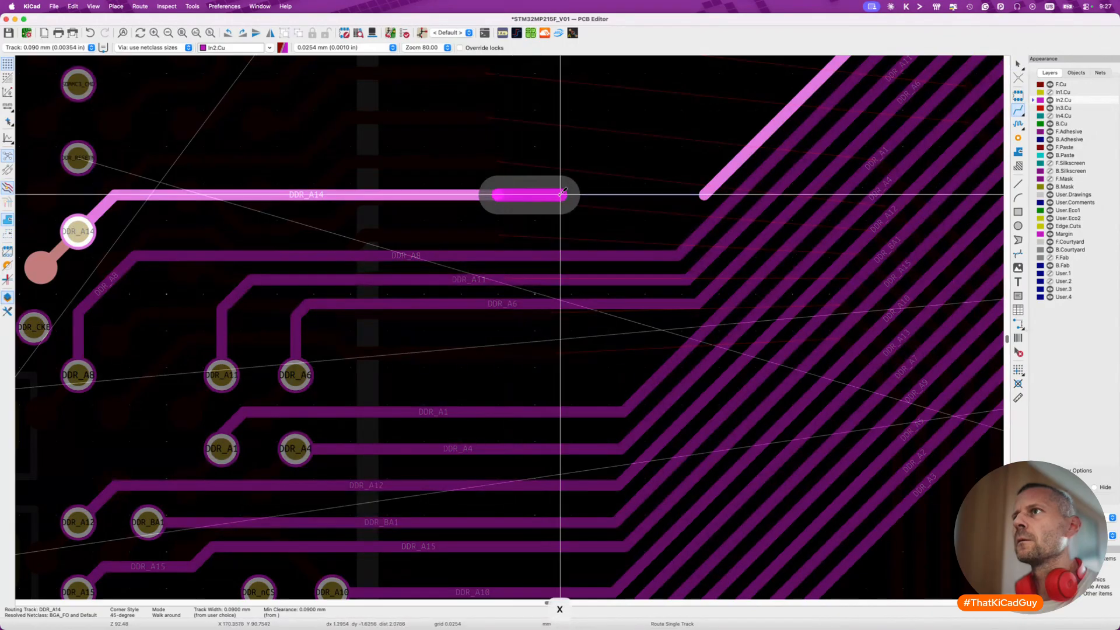
double_click(614, 195)
key("Escape")
scroll(612, 199, "down", 3)
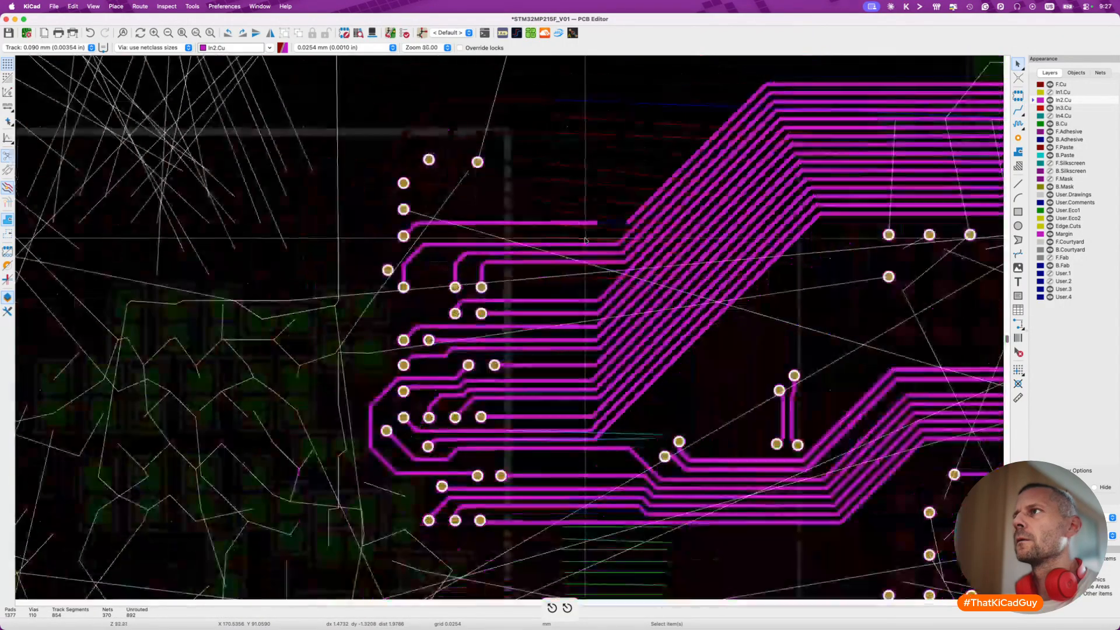
key("super+z")
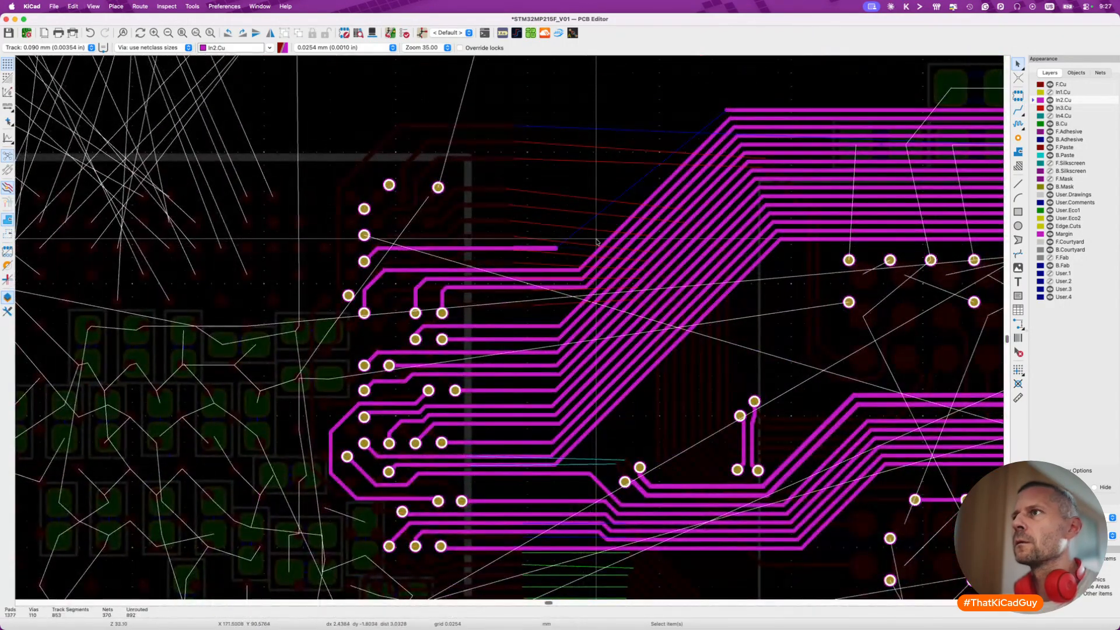
Move the horizontal DDR_A8 track up closer to DDR_A14, widening its gap to DDR_A11.
scroll(554, 294, "up", 4)
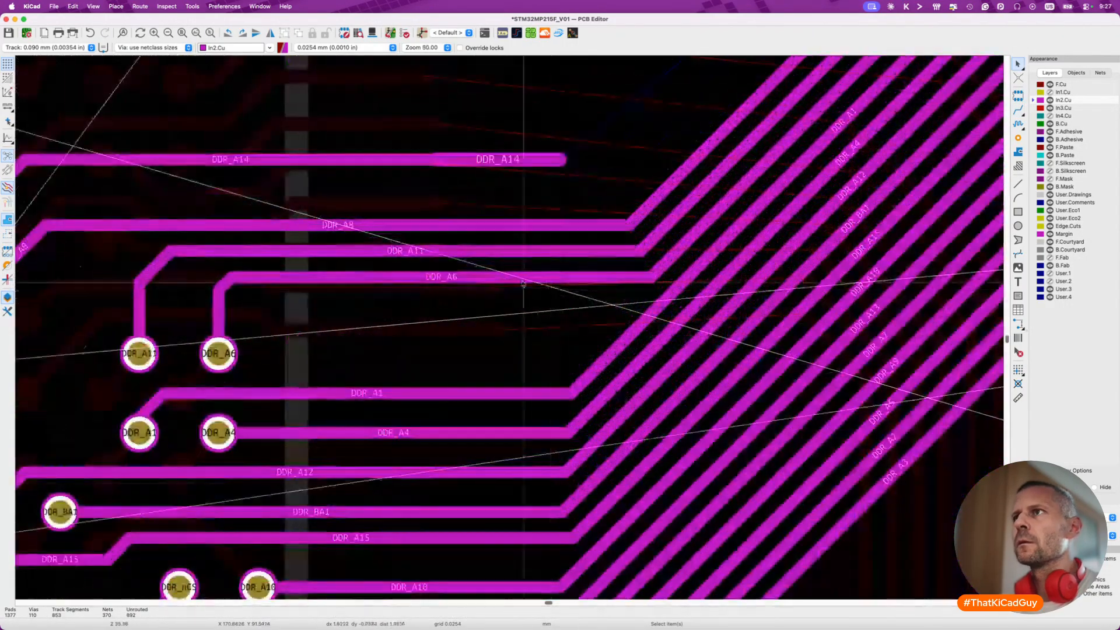
key("d")
left_click(464, 207)
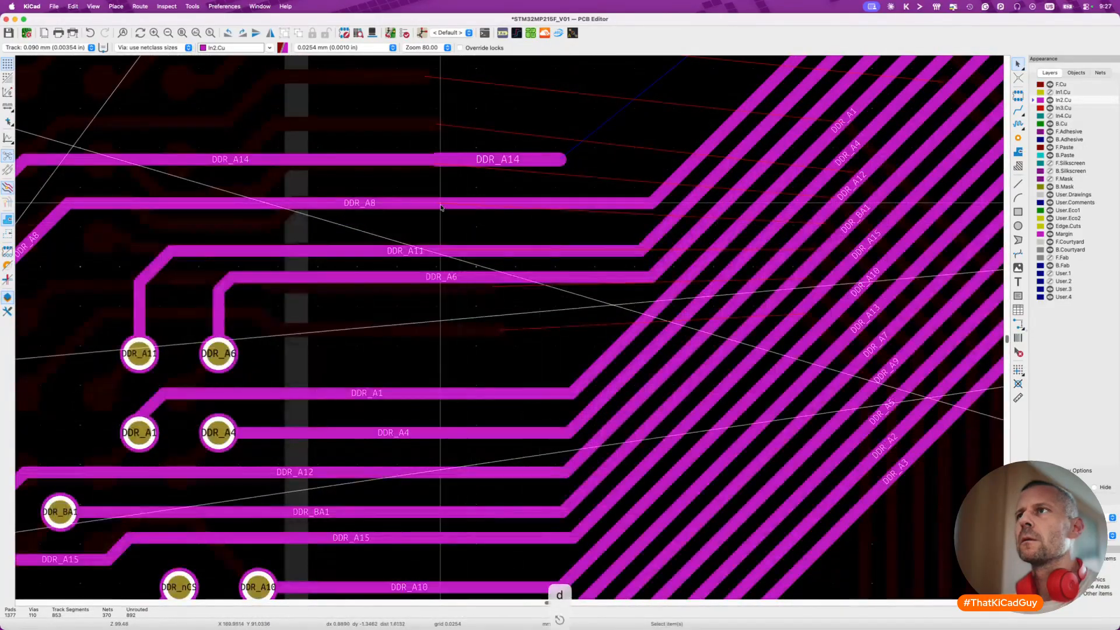
Break the horizontal DDR_A8 track below the start of the DDR_A14 stub and replace its outer part with a short 0.09 mm stub.
left_click(435, 204)
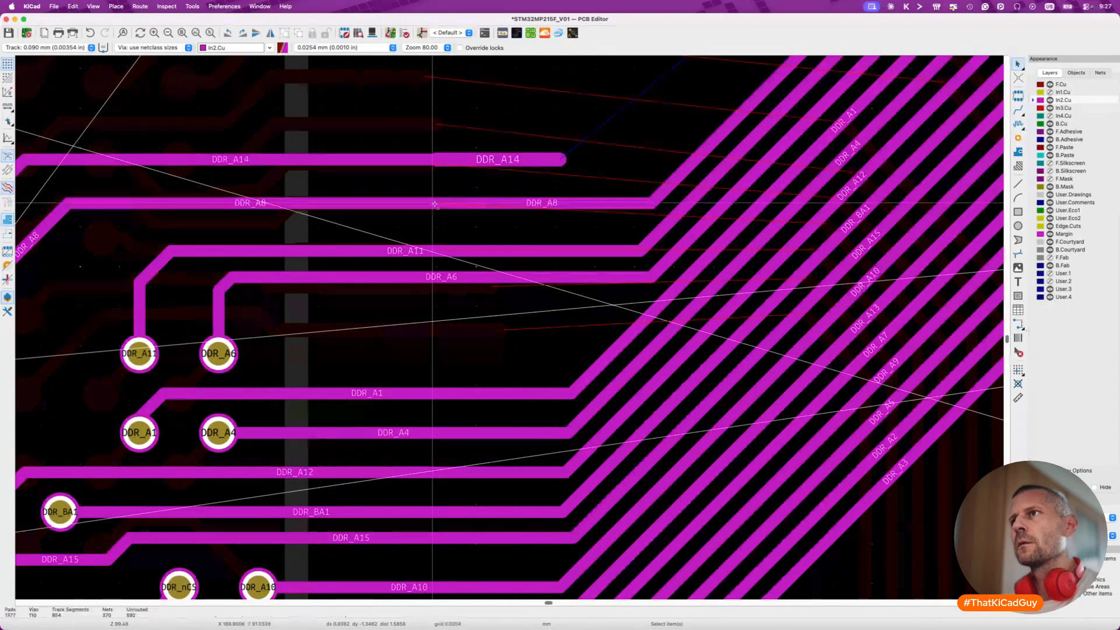
key("super+shift+F1")
key("x")
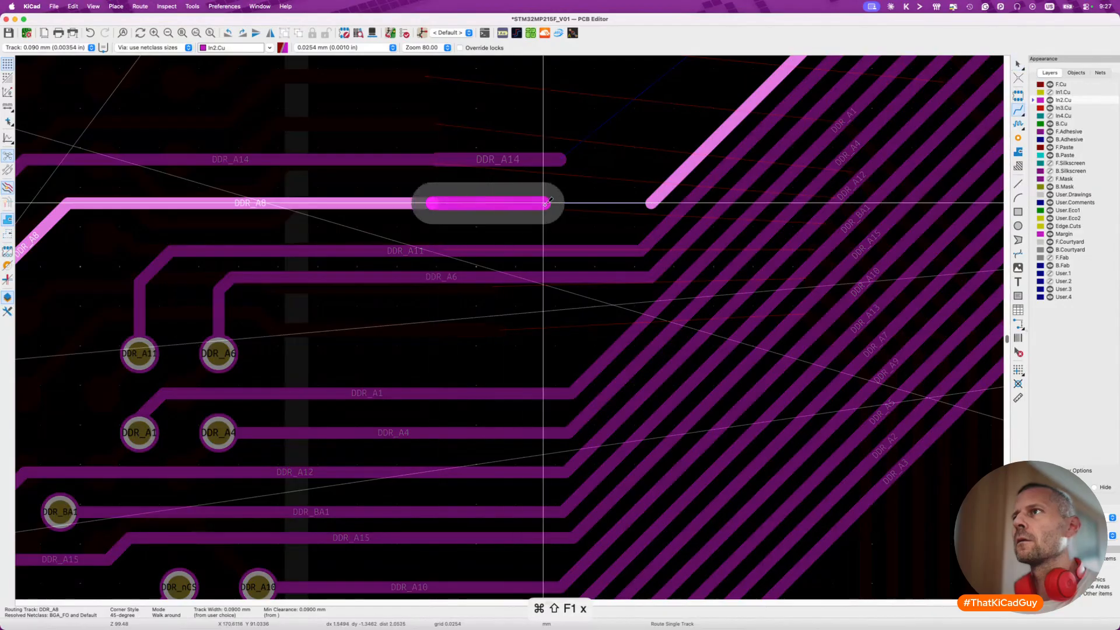
key("Escape")
scroll(560, 204, "down", 2)
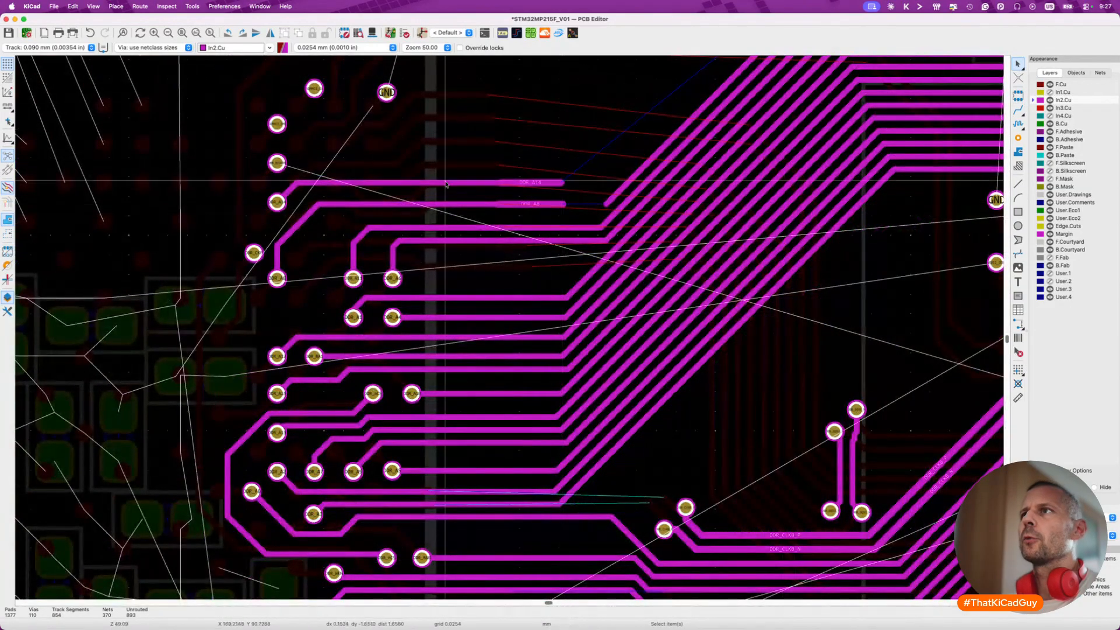
Change the width of the DDR_A14 segments between the via and the stub to match the 0.09 mm stub.
scroll(415, 174, "up", 2)
left_click(420, 191)
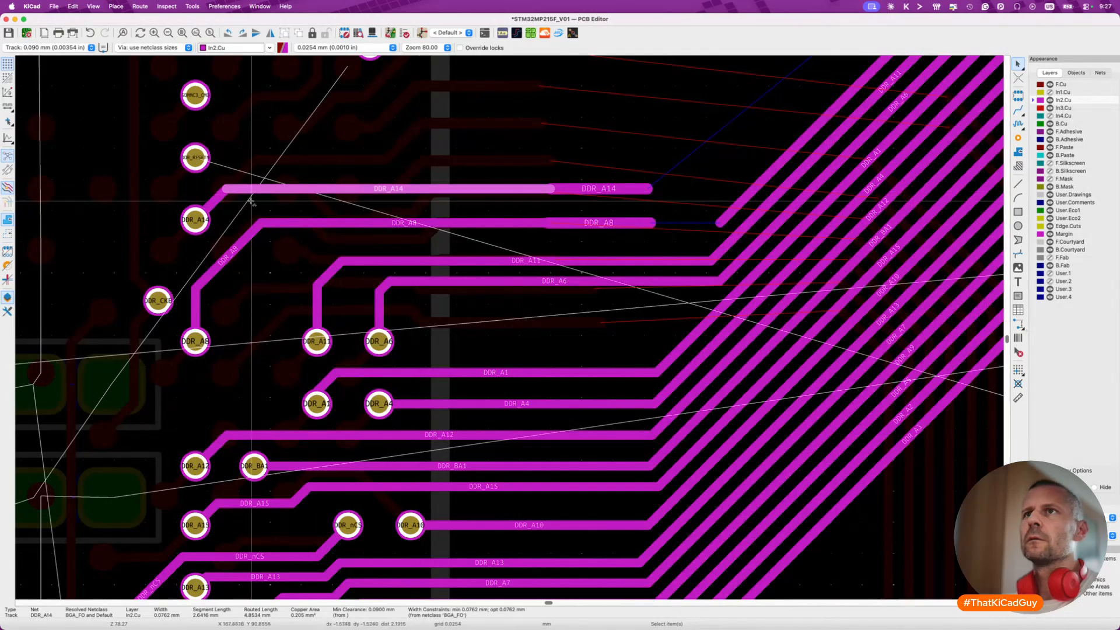
left_click(210, 202, "shift")
key("w")
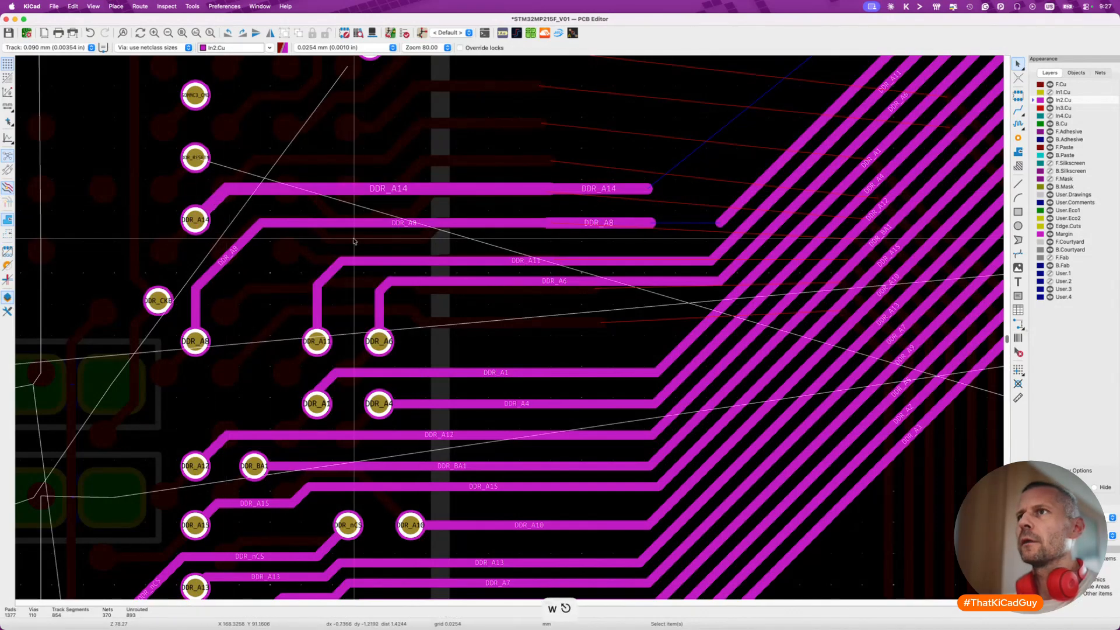
left_click(473, 191)
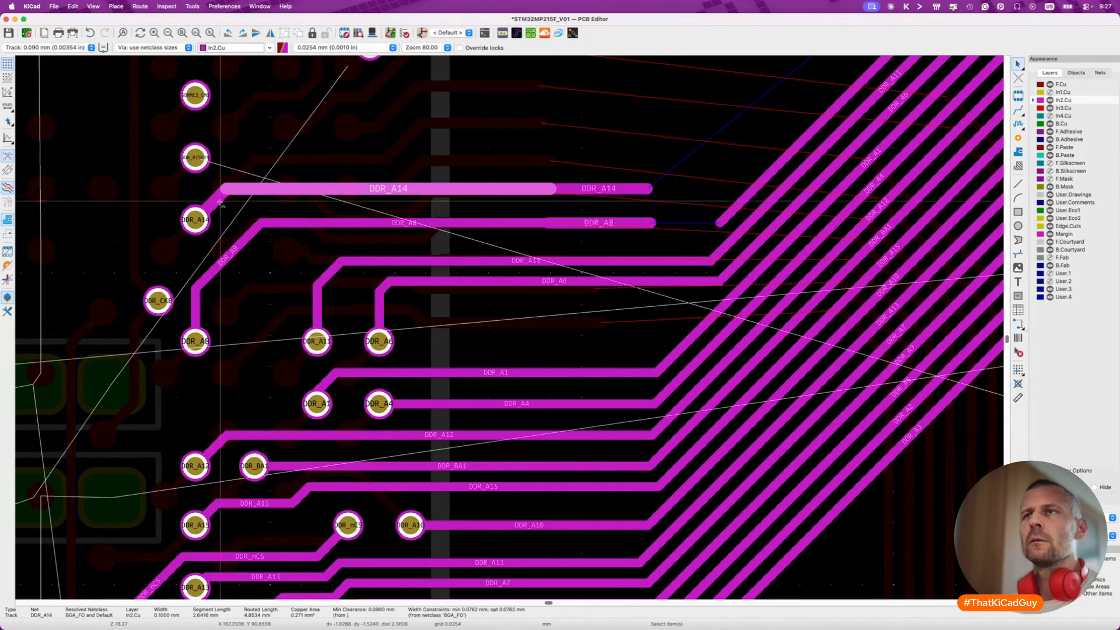
key("u")
key("w")
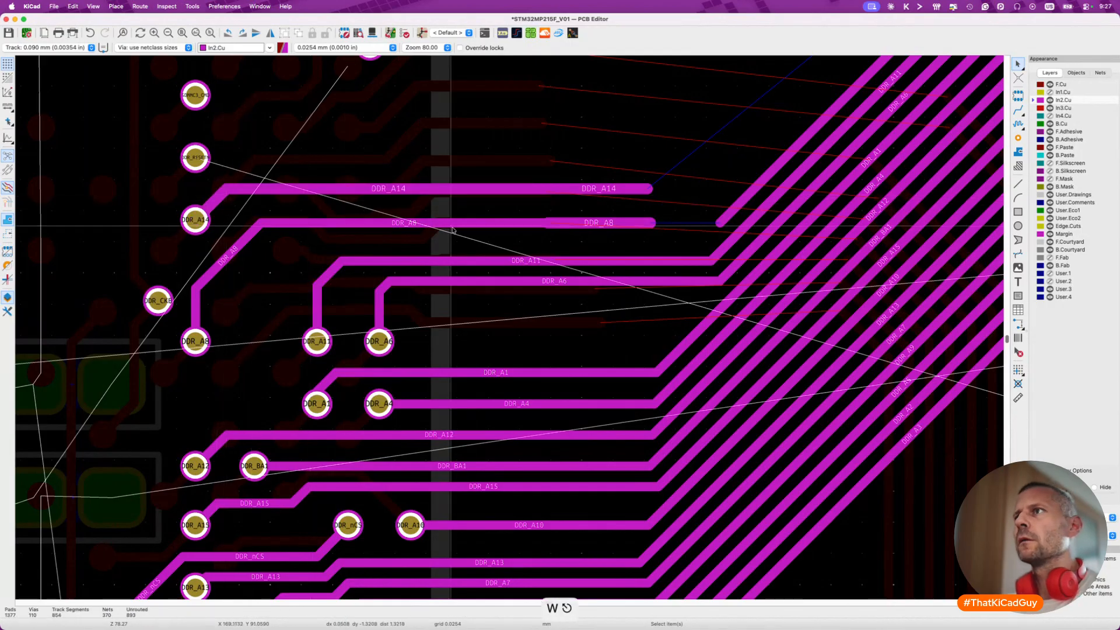
Match the width of the DDR_A8 segments from the via to the 0.09 mm stub and delete the leftover diagonal DDR_A8 segment.
left_click(301, 228)
left_click(186, 297, "shift")
left_click(196, 309, "shift")
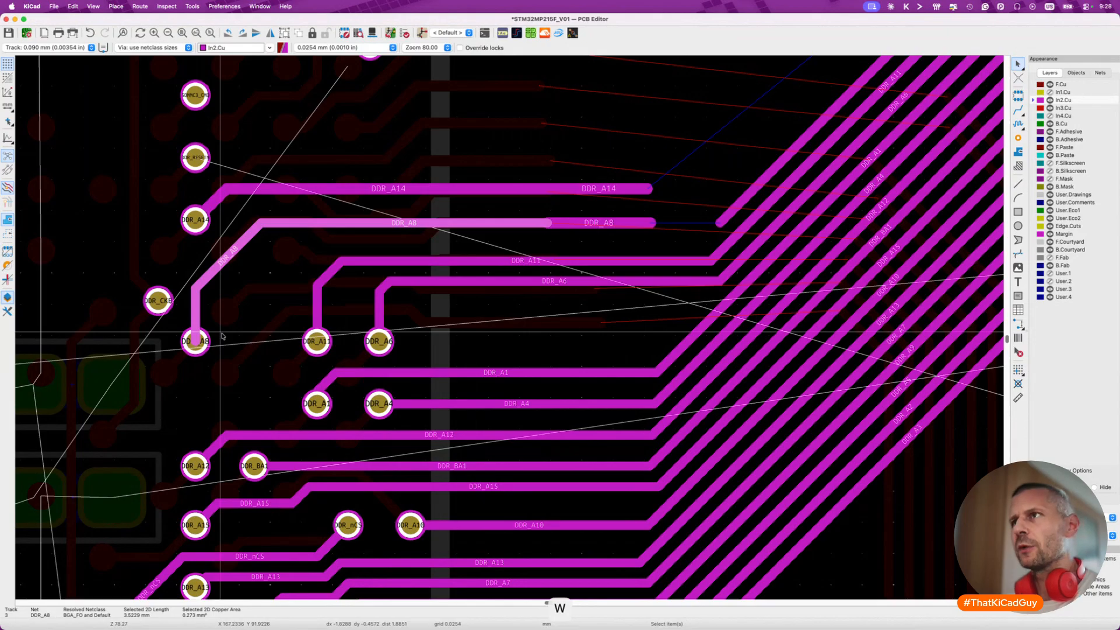
key("w")
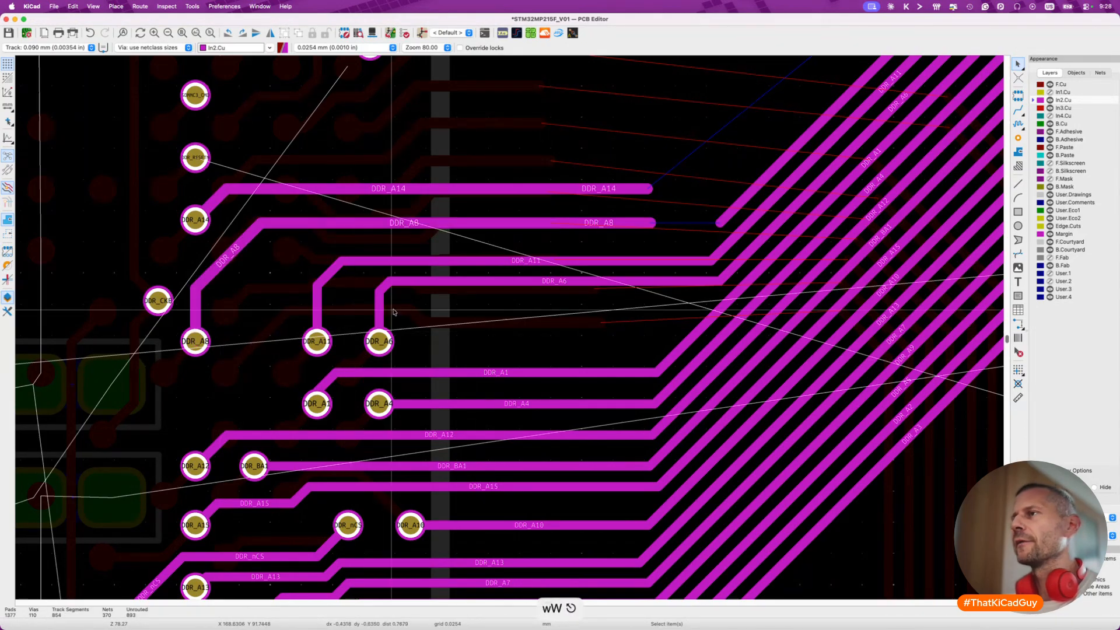
left_click(730, 211)
key("Delete")
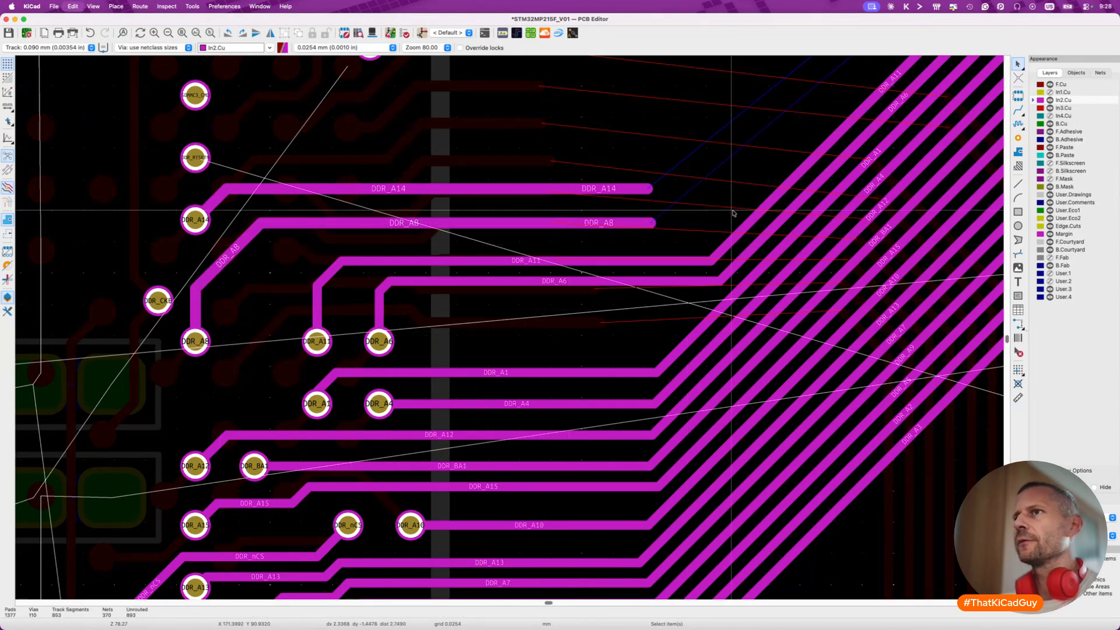
Move the horizontal DDR_A11 track slightly up towards DDR_A8 and delete that horizontal segment.
key("d")
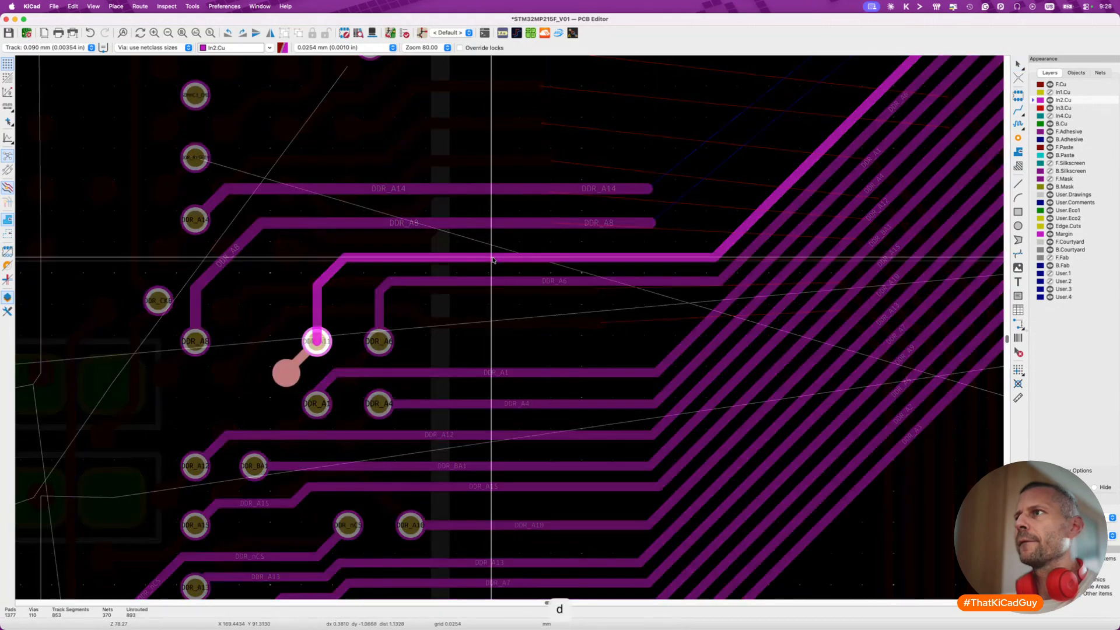
left_click(494, 254)
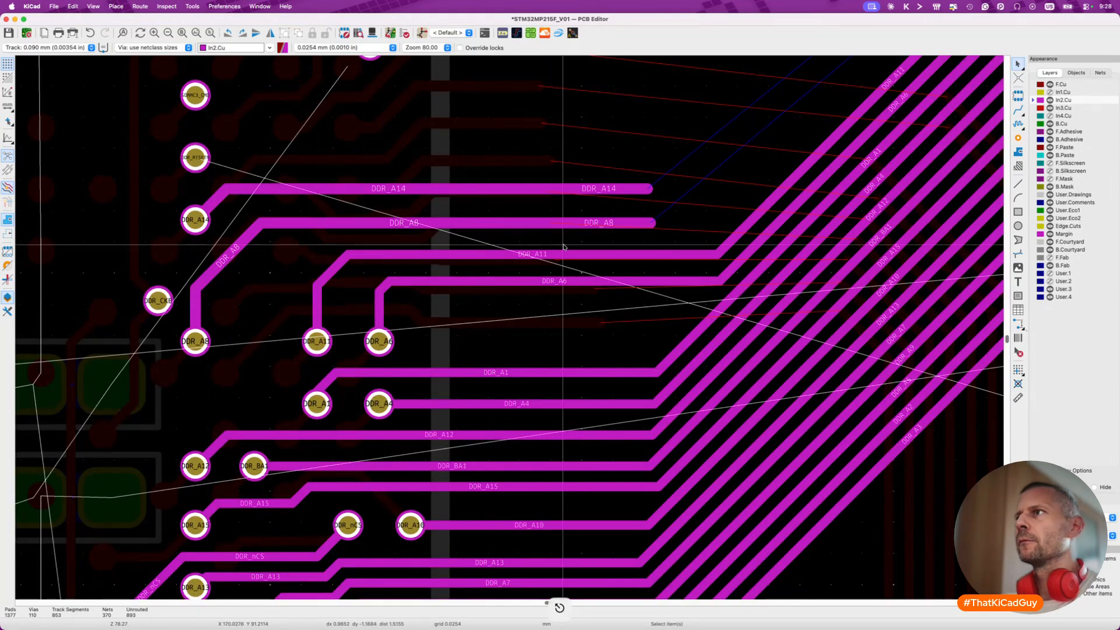
left_click(670, 254)
key("Delete")
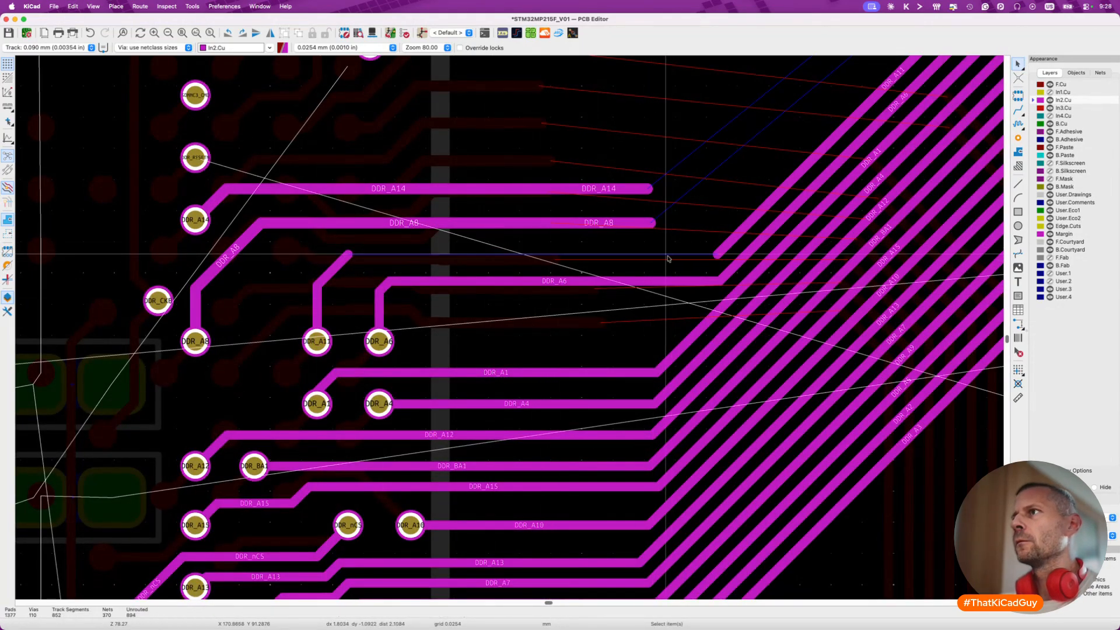
Widen the remaining DDR_A11 via segments to 0.09 mm, route a horizontal stub ending below DDR_A8's end, and delete the leftover diagonal.
left_click(330, 269)
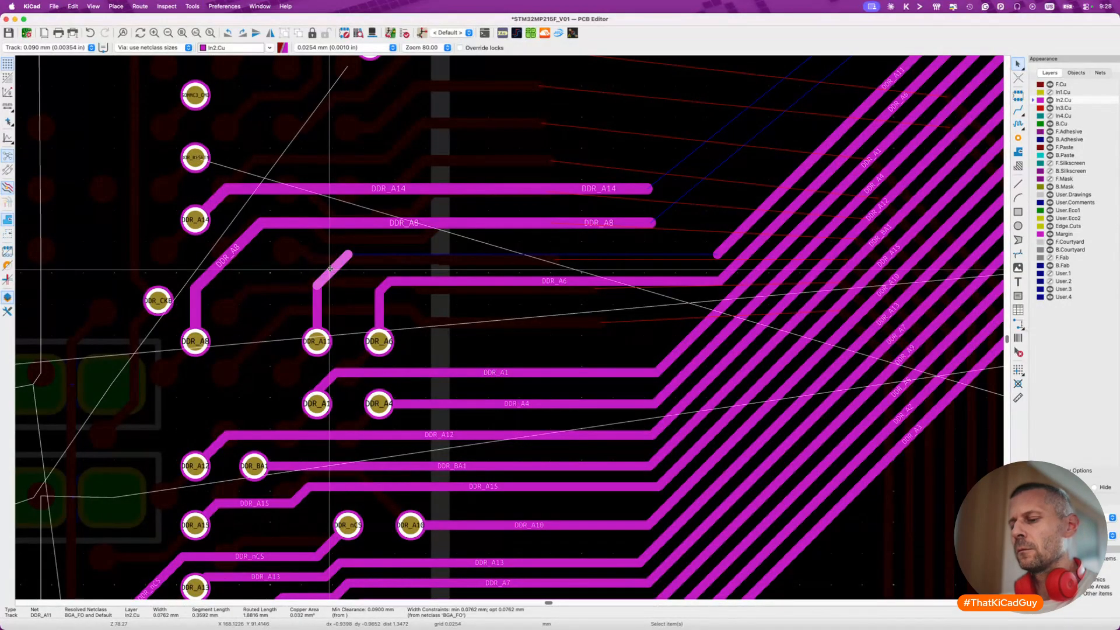
key("u")
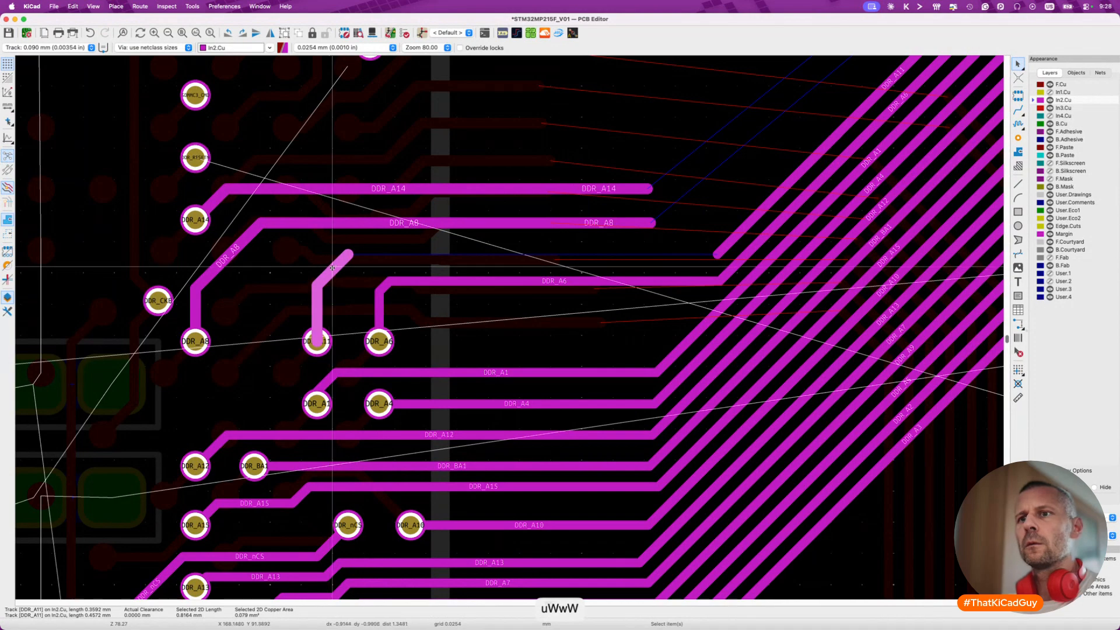
key("x")
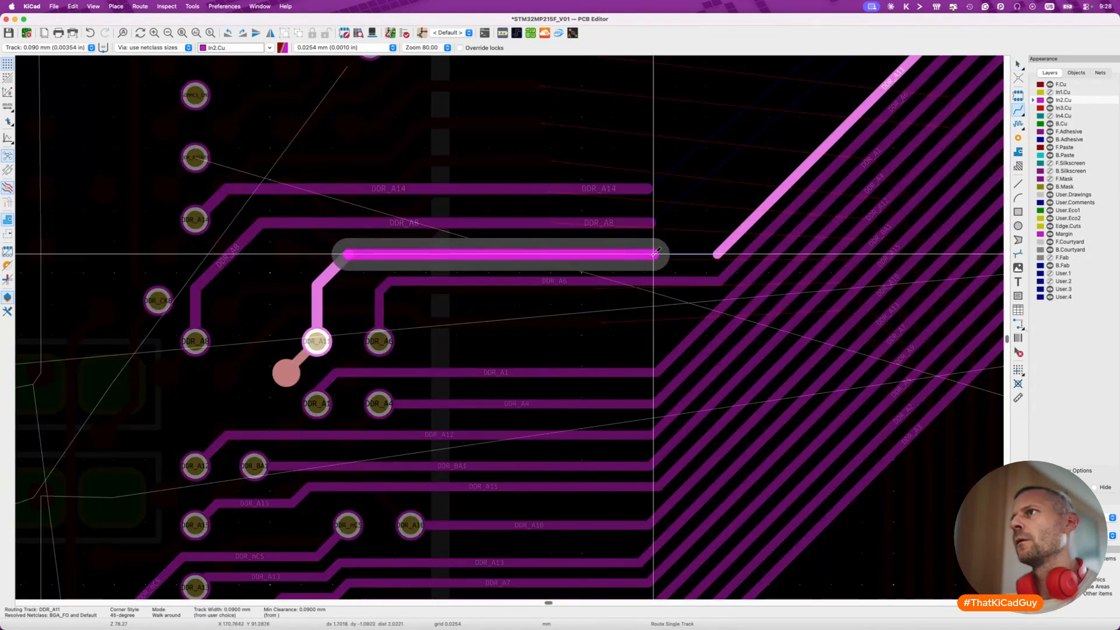
left_click(654, 254)
key("Escape")
key("Escape")
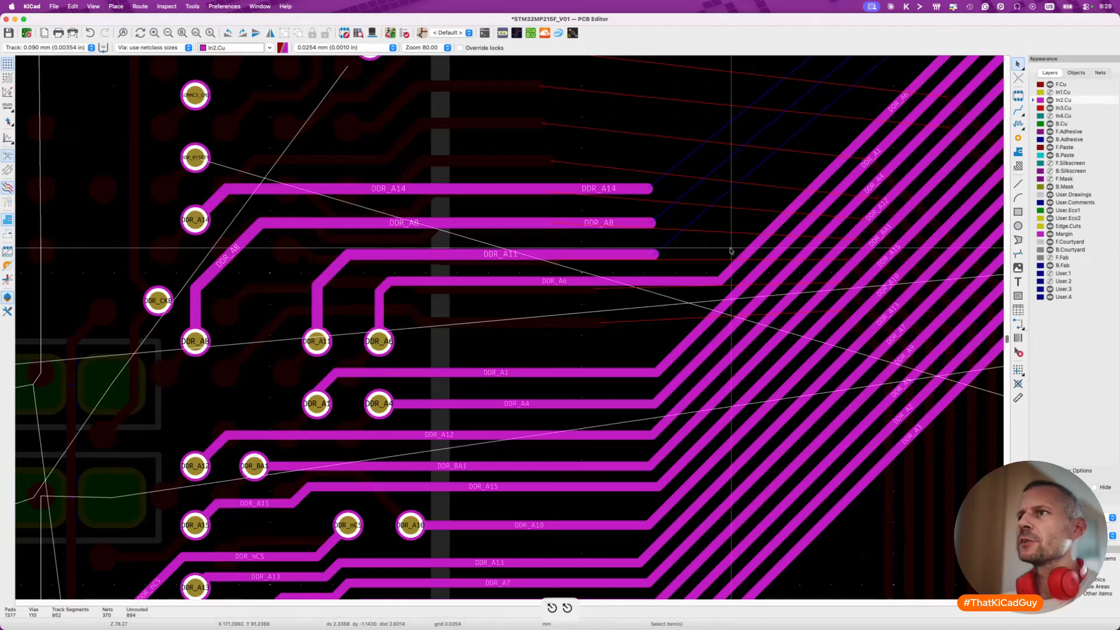
Delete the horizontal DDR_A6 segment and widen the remaining segments at its via to 0.09 mm.
left_click(384, 286)
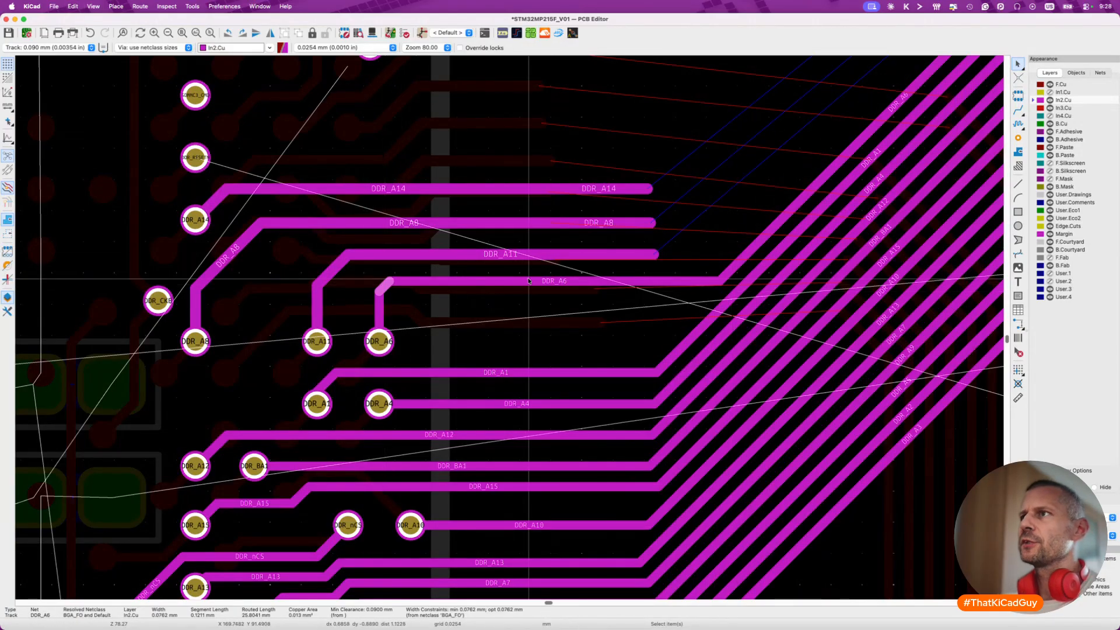
left_click(394, 285)
key("Delete")
left_click(389, 285)
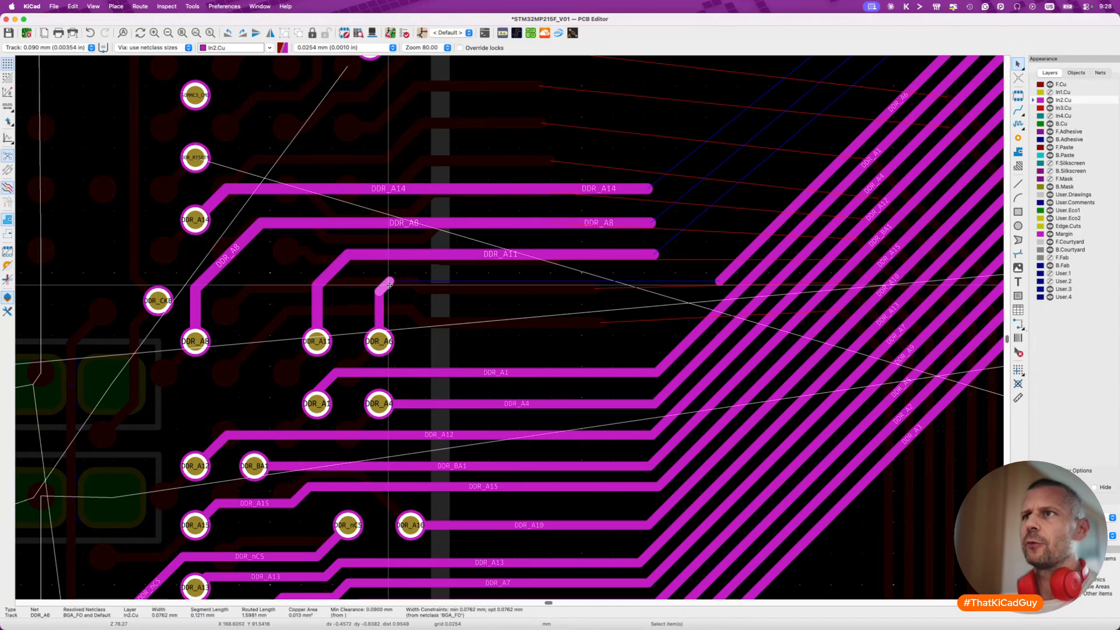
key("u")
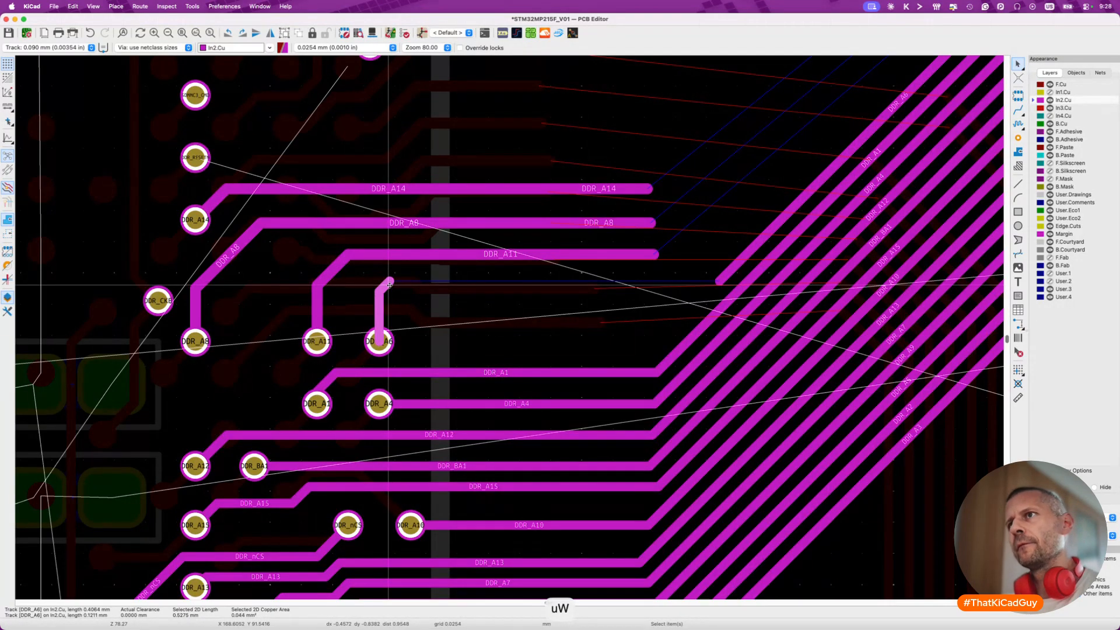
Route a horizontal 0.09 mm DDR_A6 stub ending below the DDR_A11 stub's end and delete the leftover DDR_A6 diagonal.
key("x")
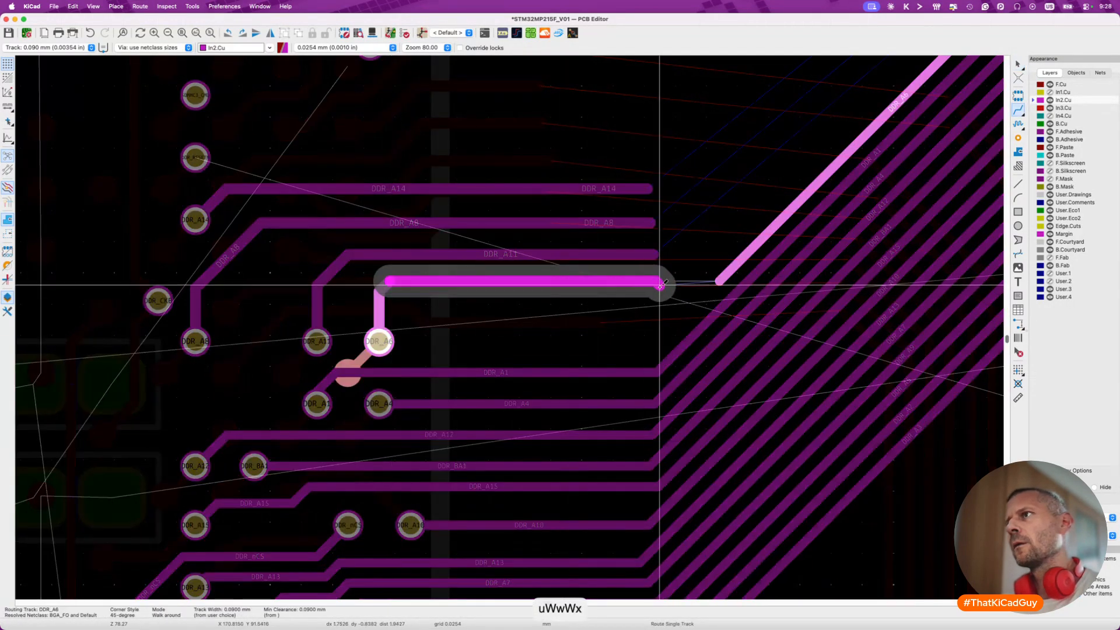
double_click(659, 280)
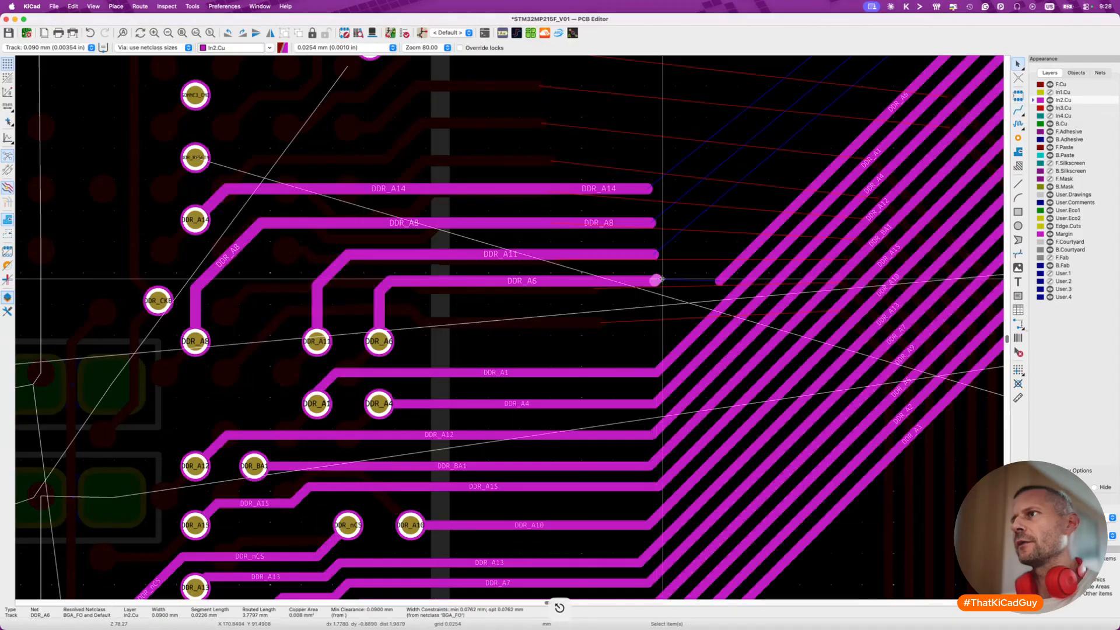
left_click(725, 263)
key("Delete")
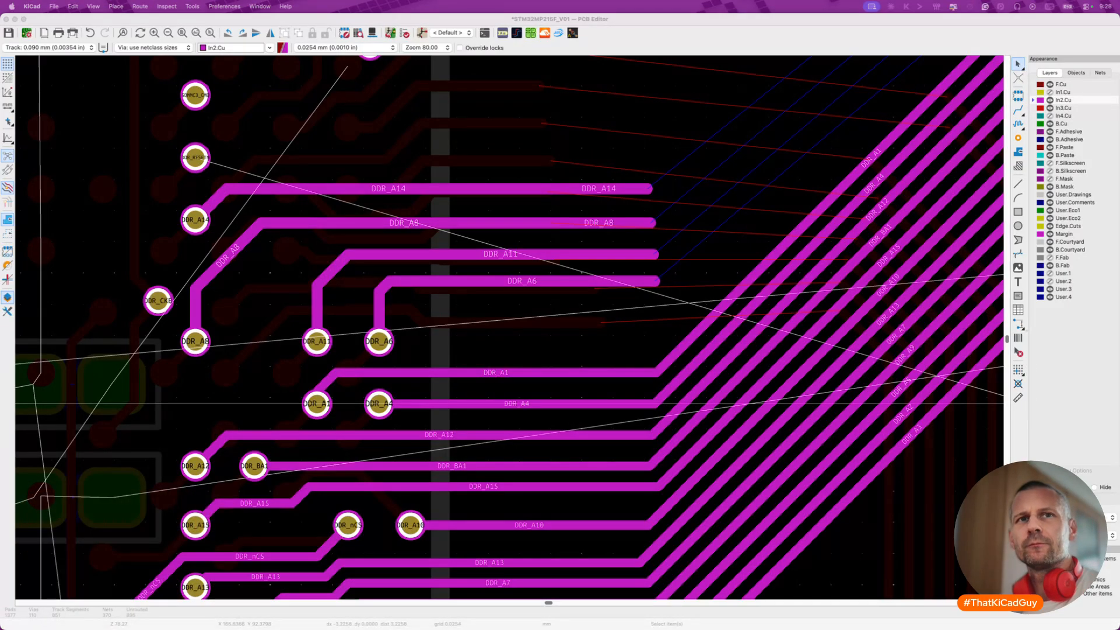
Break the horizontal DDR_A1 track at the grey vertical strip and delete its outer part.
left_click(504, 371)
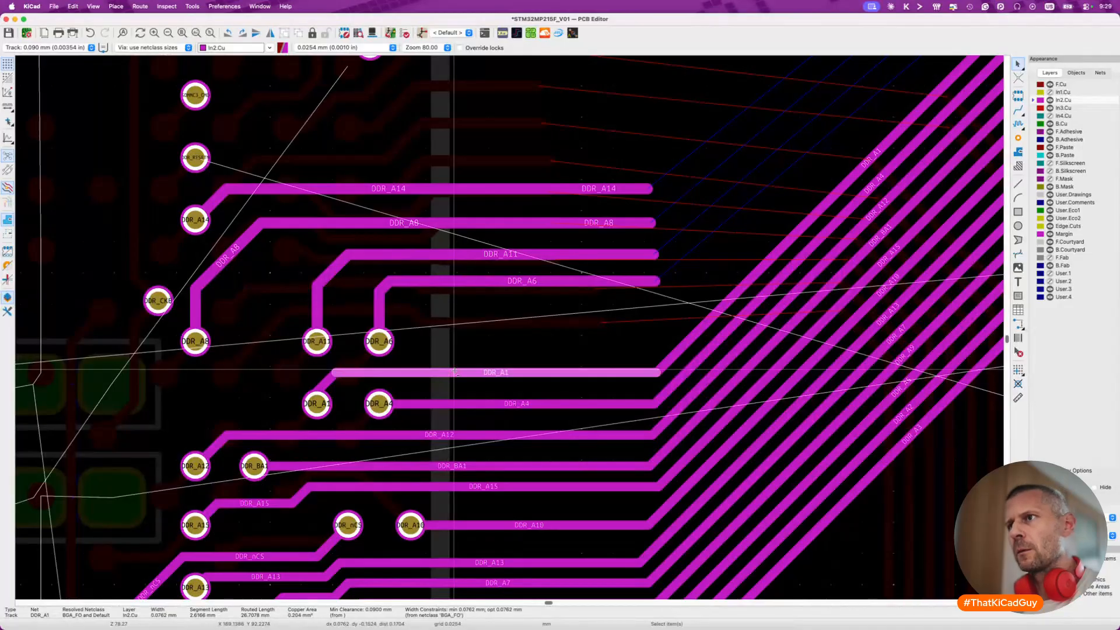
key("super+shift+b")
key("Delete")
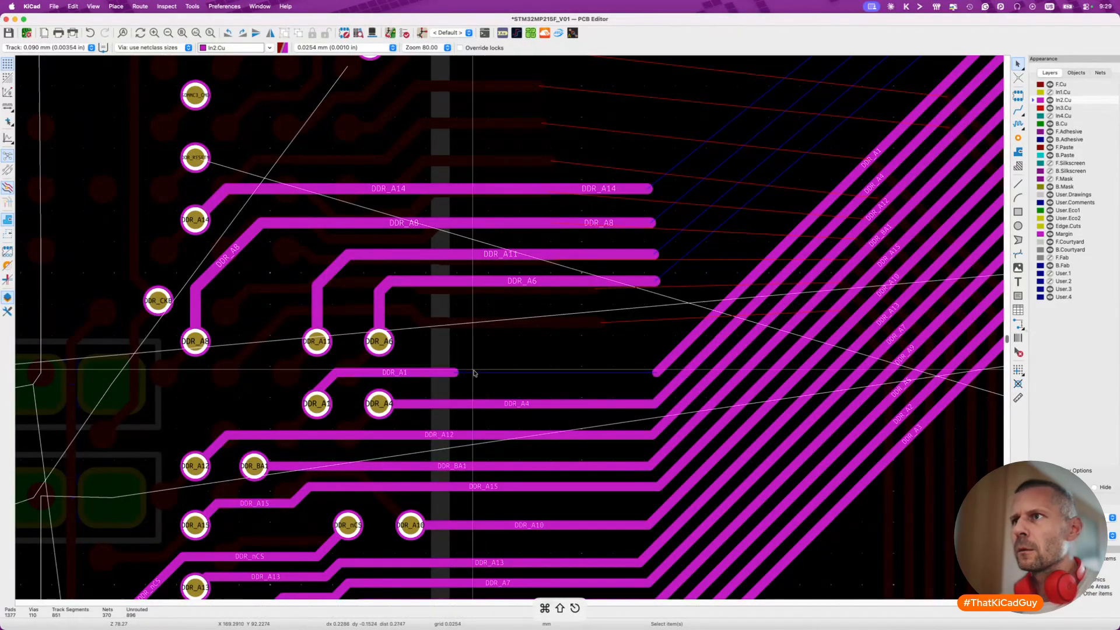
key("x")
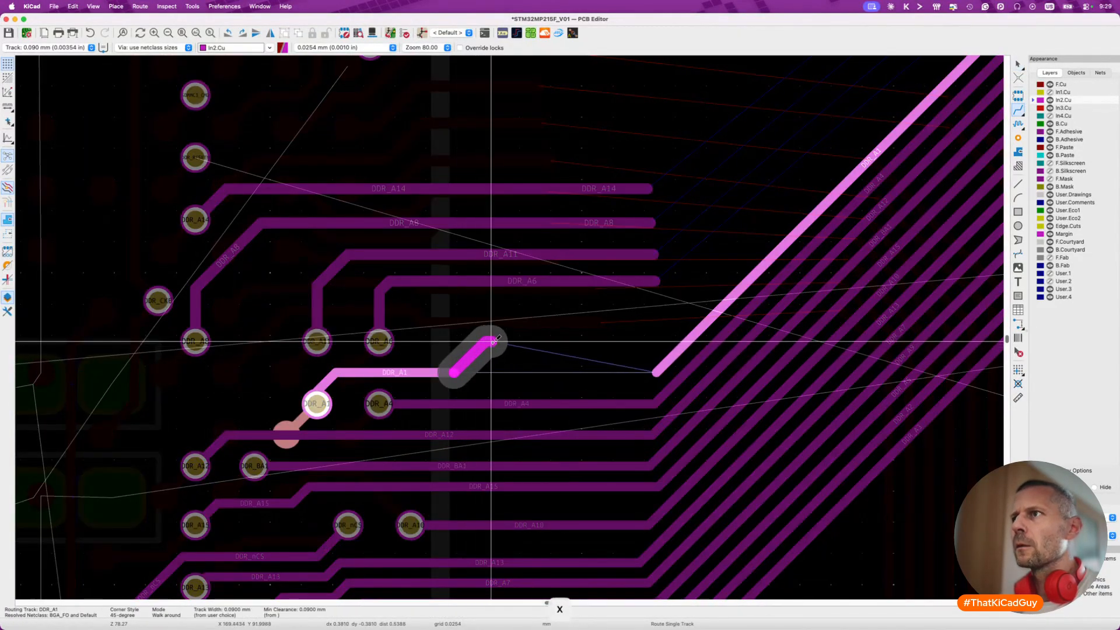
key("Escape")
key("Escape")
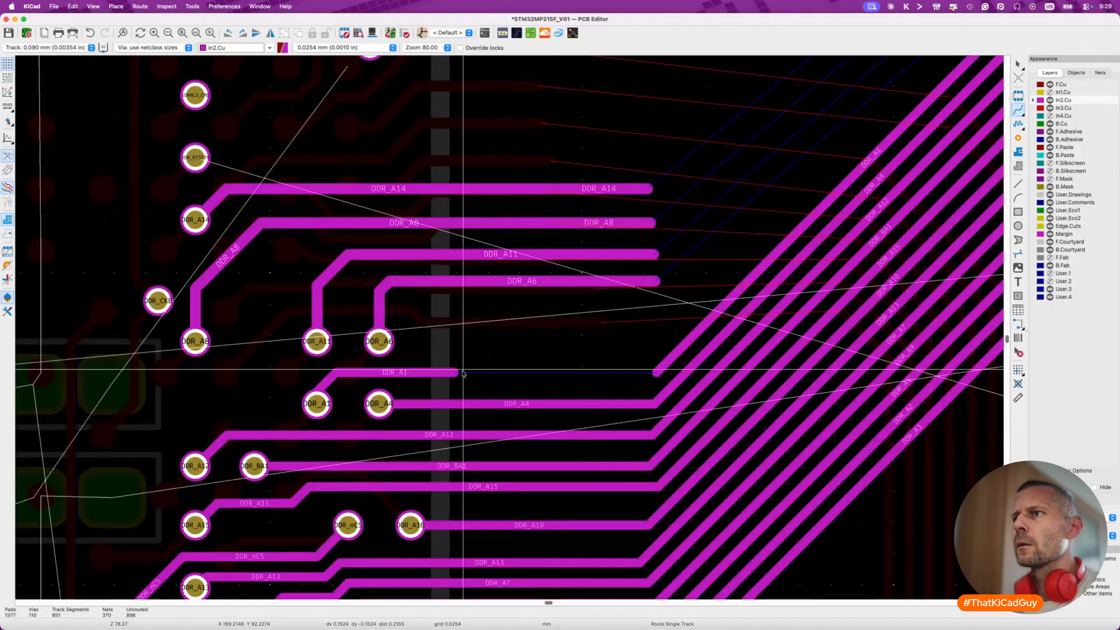
Bend the DDR_A1 track end diagonally upward, continue it as a horizontal 0.09 mm stub below DDR_A6, and remove the leftover diagonal.
key("d")
key("x")
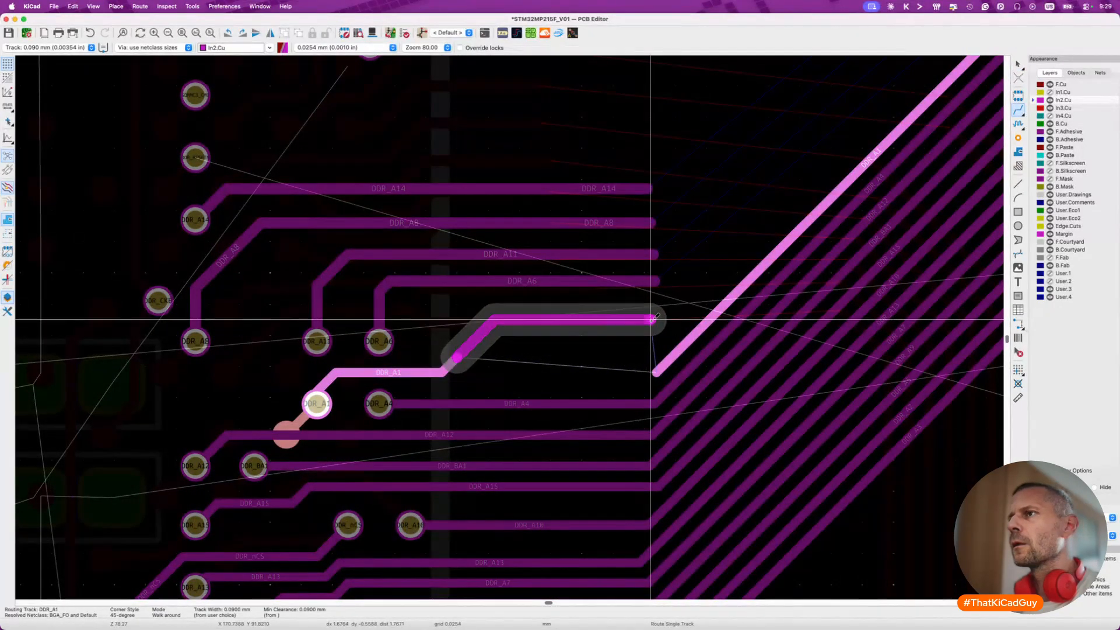
left_click(653, 318)
key("Escape")
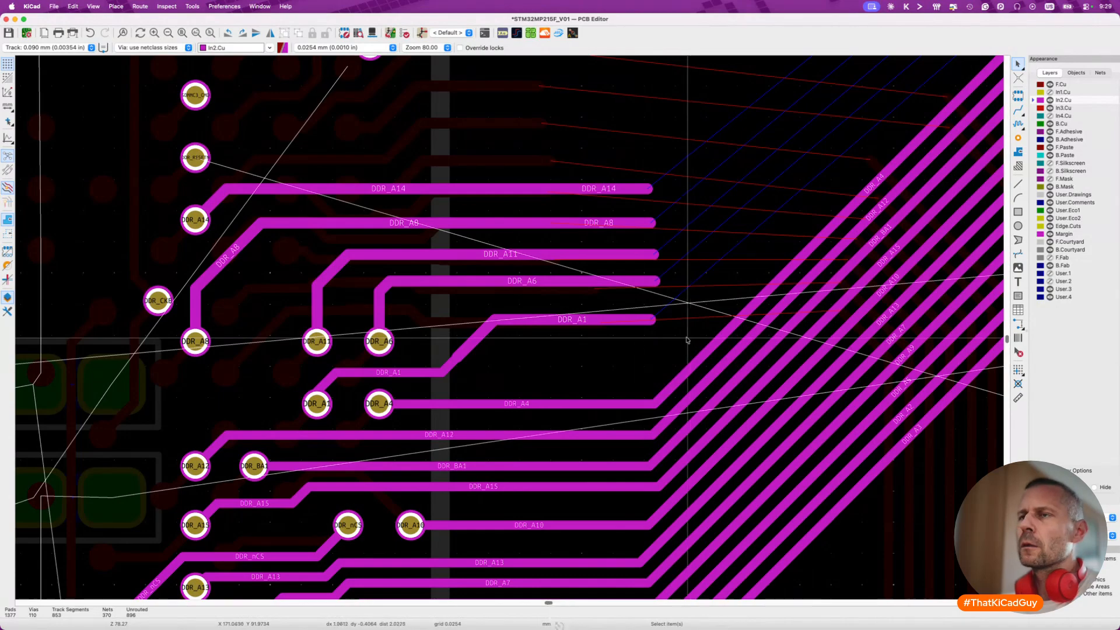
Set the width of the DDR_A1 segments between the via and the new stub to 0.09 mm.
scroll(388, 368, "up", 2)
left_click(471, 362)
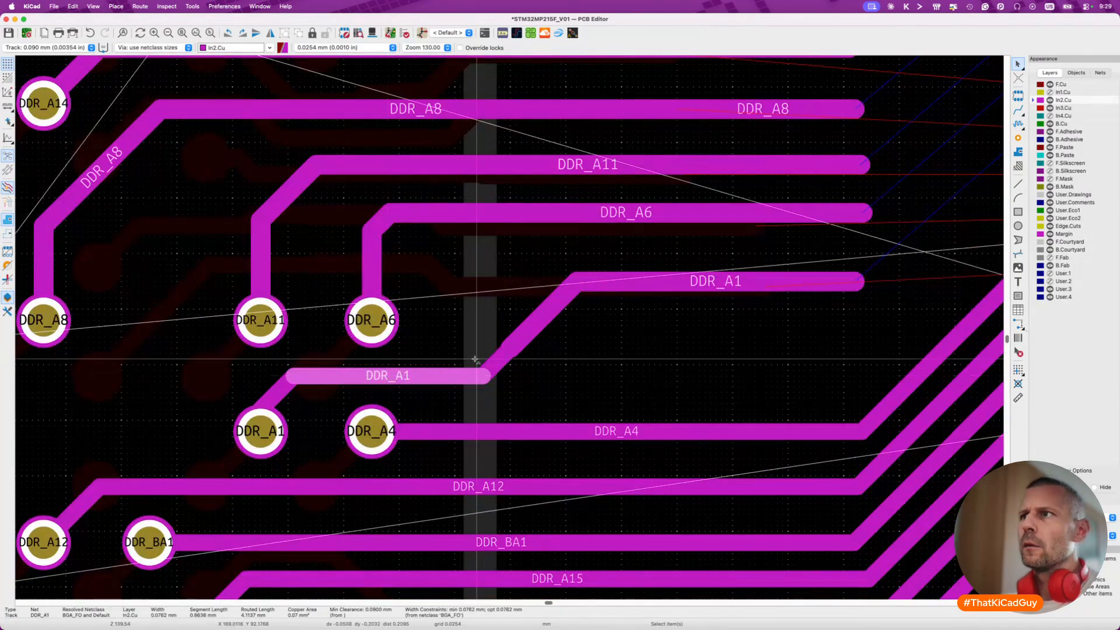
key("u")
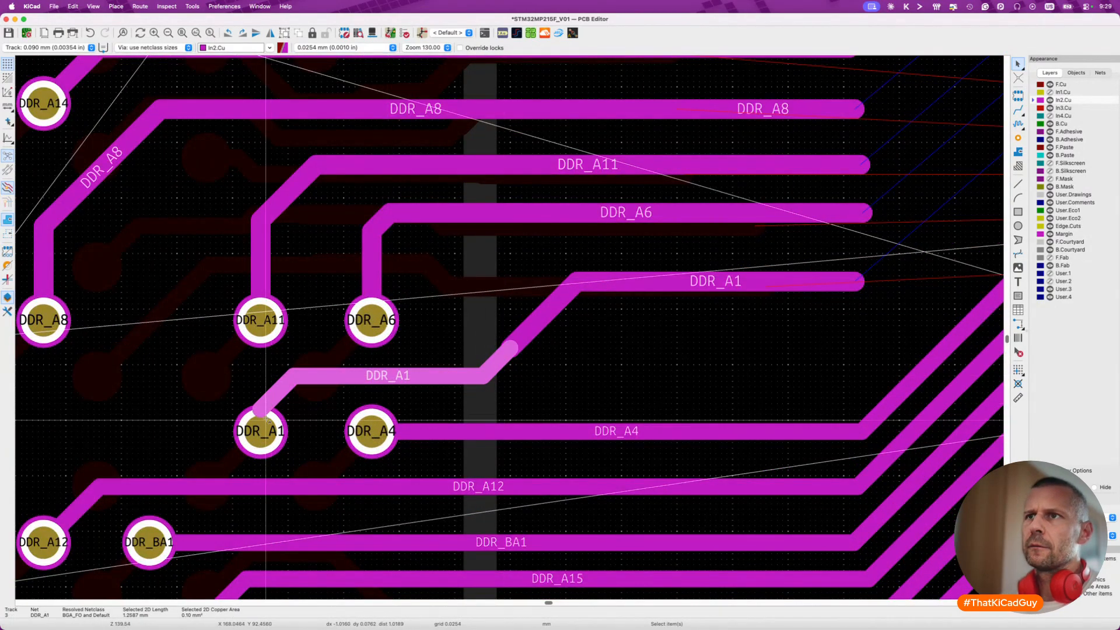
left_click(267, 423, "shift")
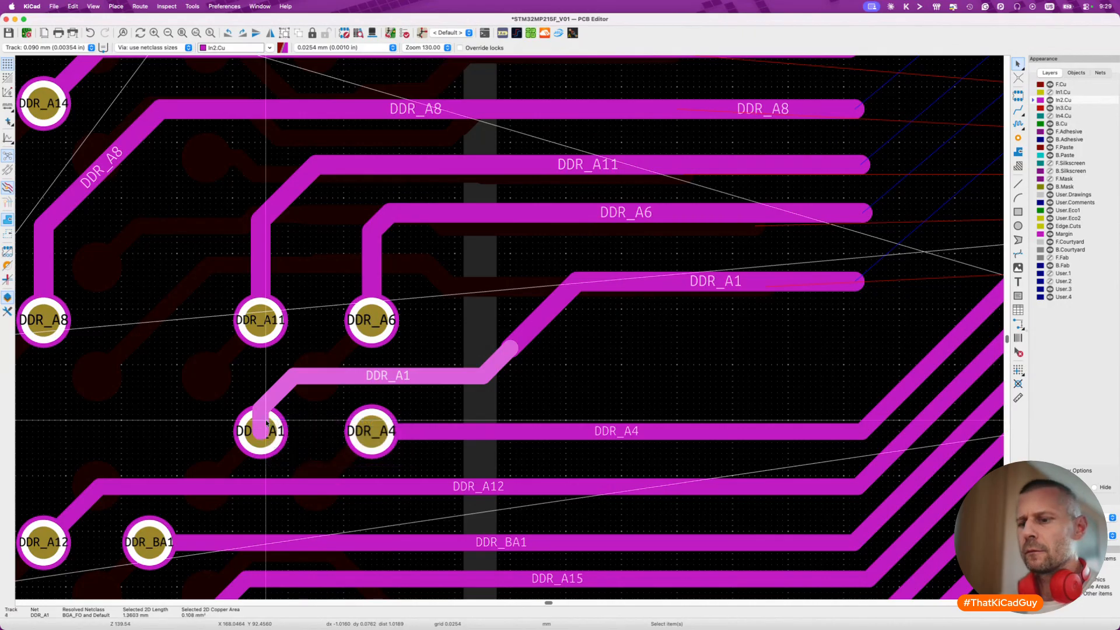
key("w")
key("w")
key("shift+w")
key("shift+w")
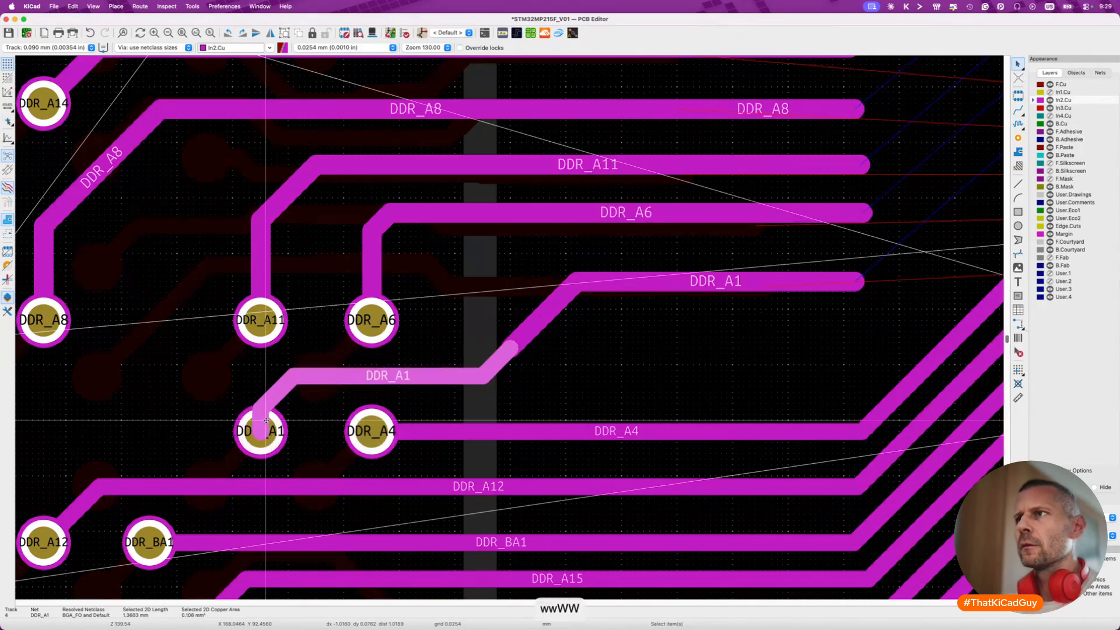
key("Escape")
key("super+z")
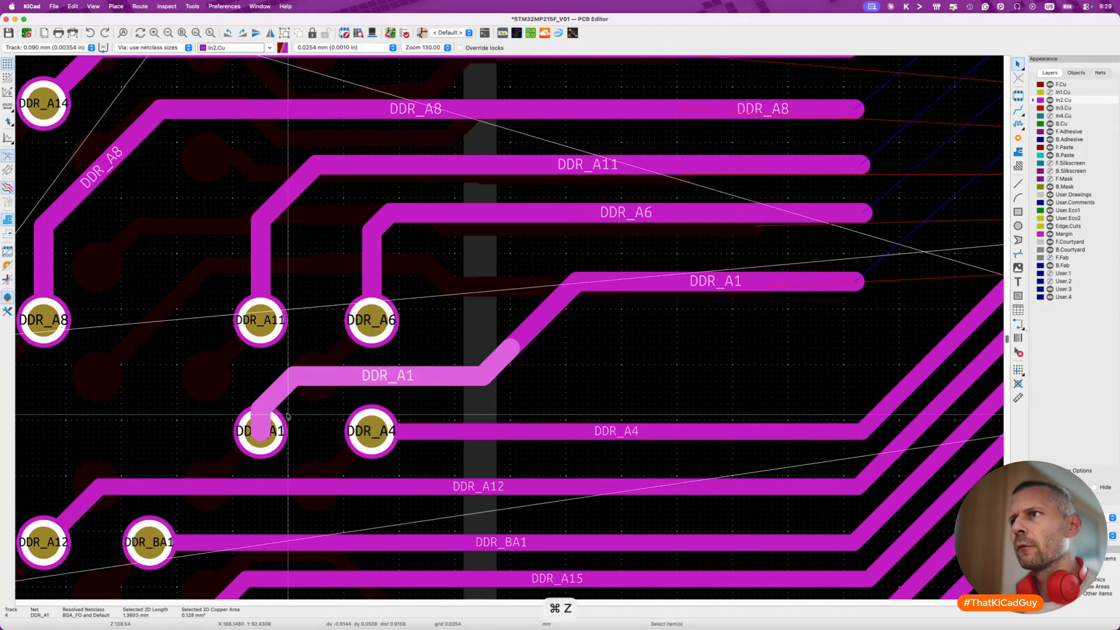
left_click(417, 378)
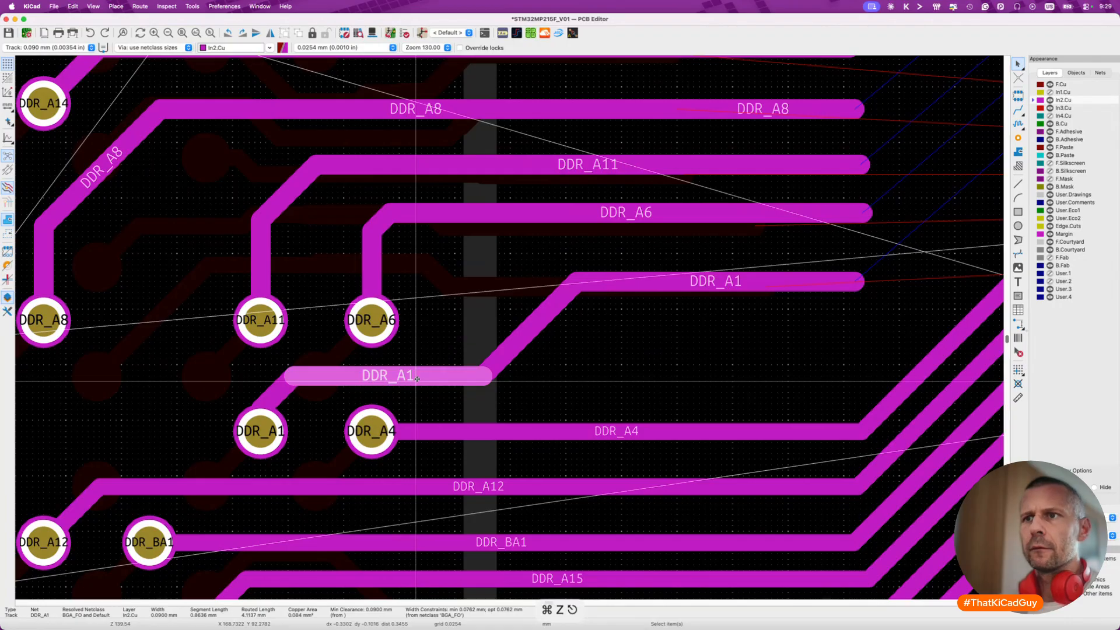
key("Escape")
Replace the horizontal DDR_A4 track with a 0.09 mm stub from its via and remove the leftover DDR_A4 diagonal.
scroll(525, 391, "right", 5)
scroll(525, 391, "down", 2)
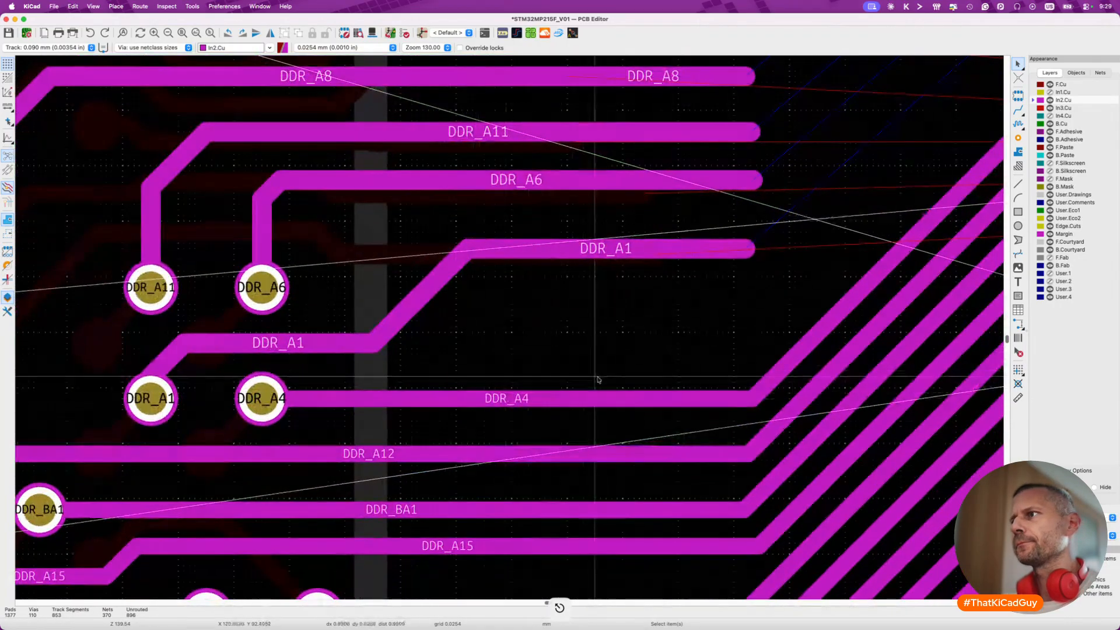
left_click(601, 401)
key("Delete")
key("x")
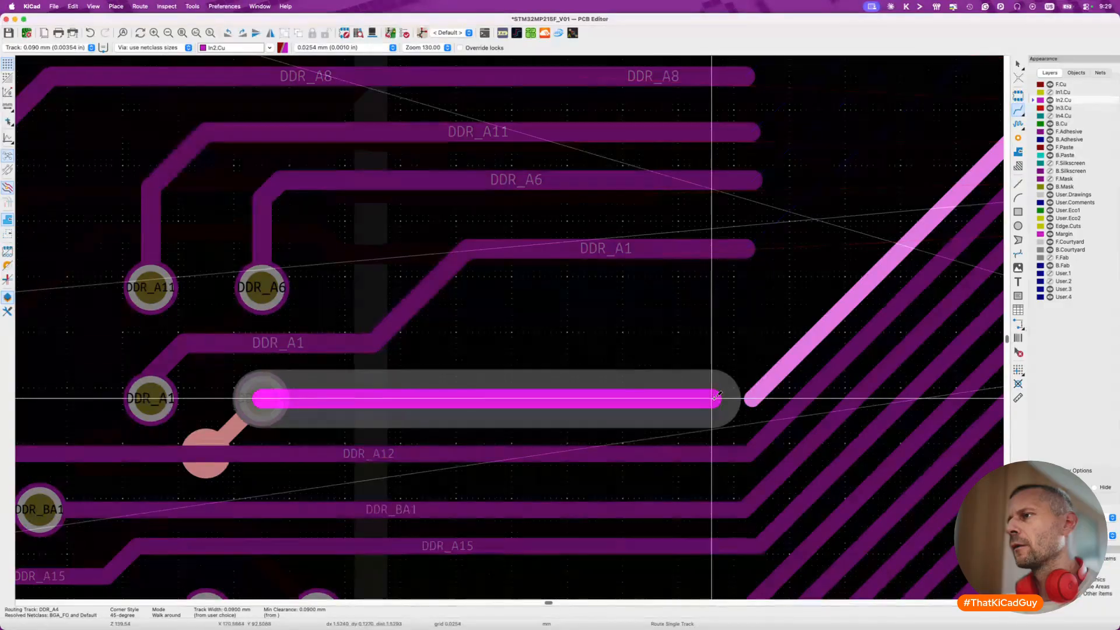
double_click(717, 397)
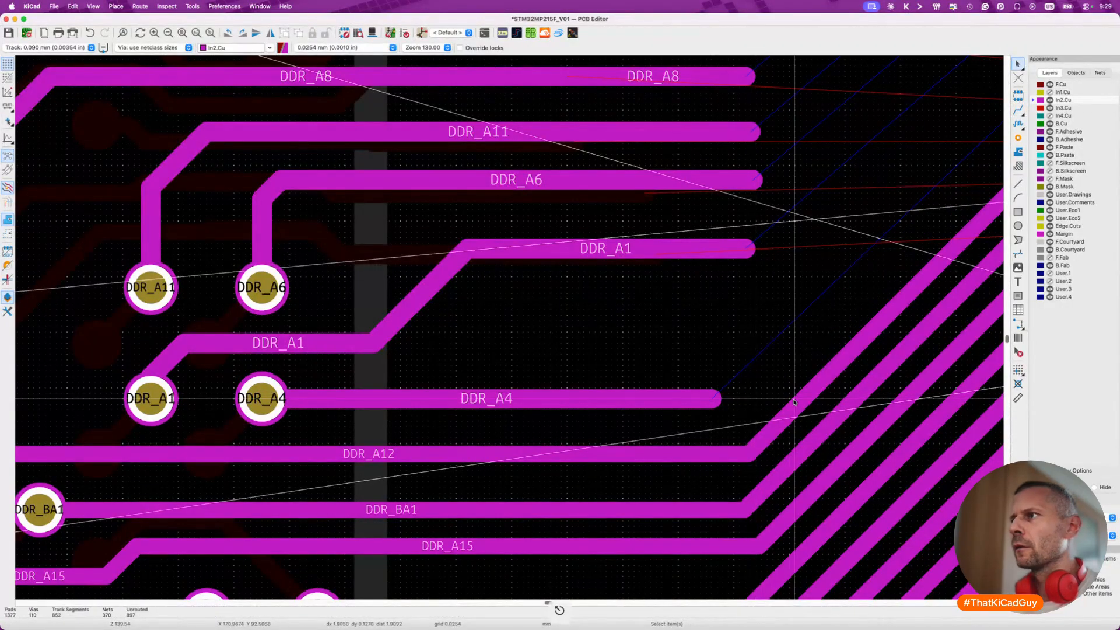
Delete the diagonal segments of DDR_A12, DDR_BA1, DDR_A15, DDR_A10 and DDR_A13, keeping their horizontal stubs.
scroll(787, 379, "down", 5)
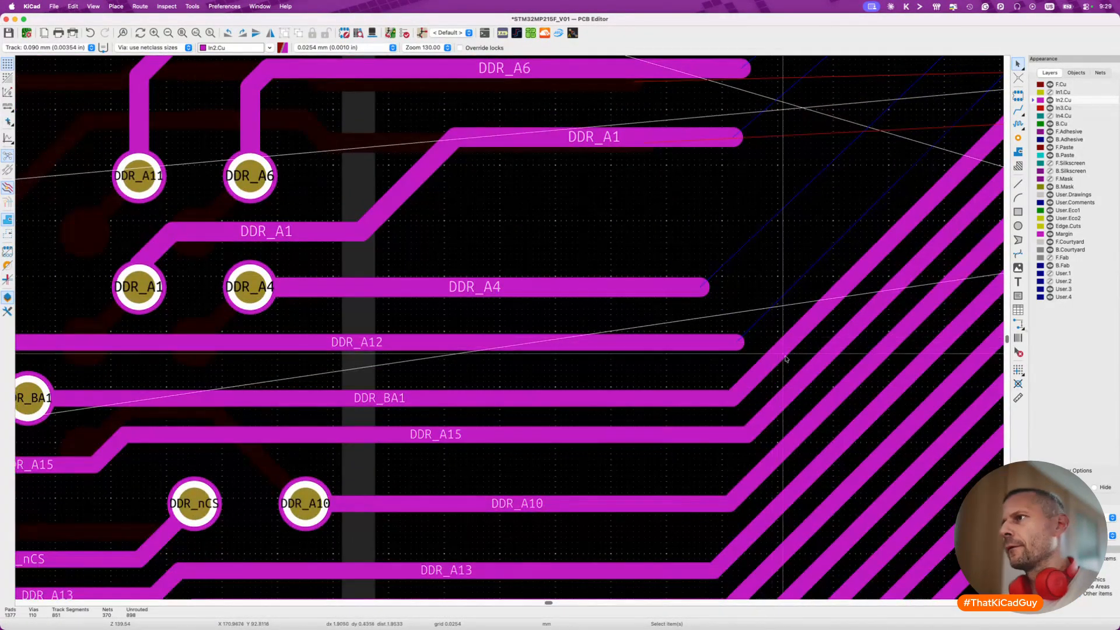
left_click(802, 381)
left_click(780, 354)
key("Delete")
left_click(798, 385)
key("Delete")
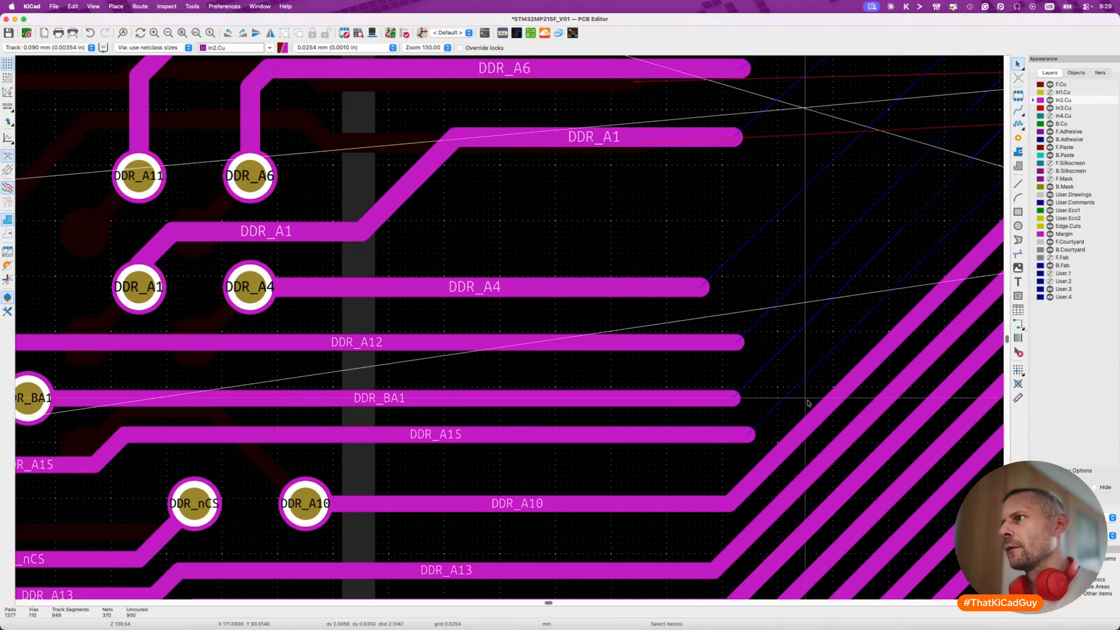
left_click(814, 408)
key("Delete")
left_click(843, 434)
key("Delete")
Delete the remaining old diagonal address segments below DDR_A13.
scroll(873, 518, "down", 1)
scroll(873, 517, "down", 8)
left_click(791, 391)
key("Delete")
left_click(810, 377)
key("Delete")
left_click(805, 385)
key("Delete")
Examine the reworked fan-out stubs and check the properties of the DDR_A1 and DDR_A4 tracks.
scroll(665, 404, "up", 5)
scroll(666, 404, "left", 8)
scroll(665, 404, "up", 5)
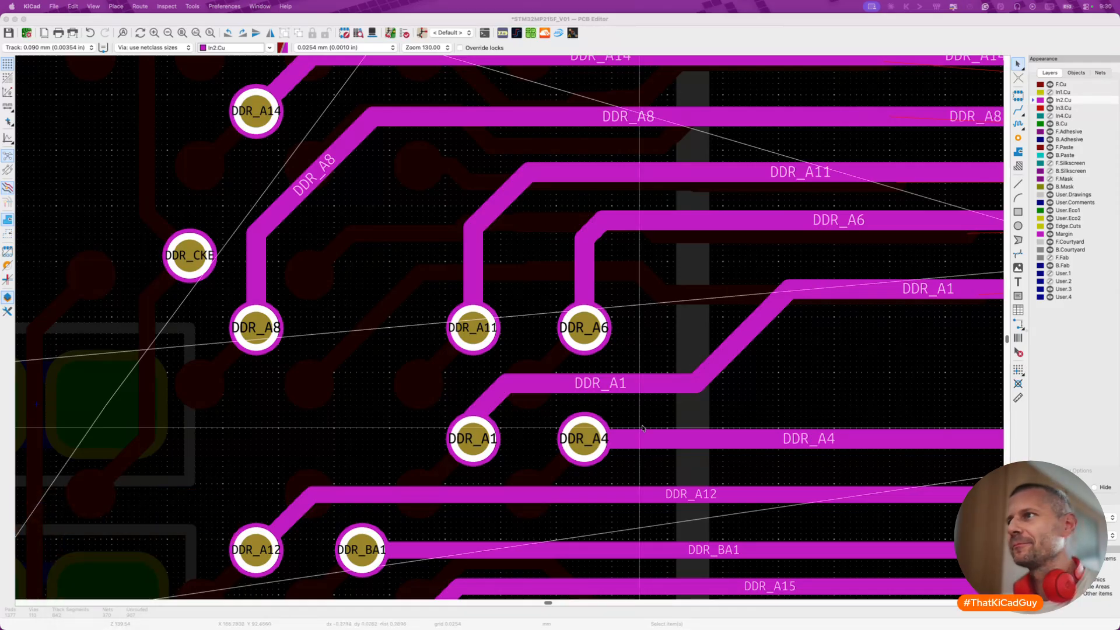
scroll(713, 390, "right", 10)
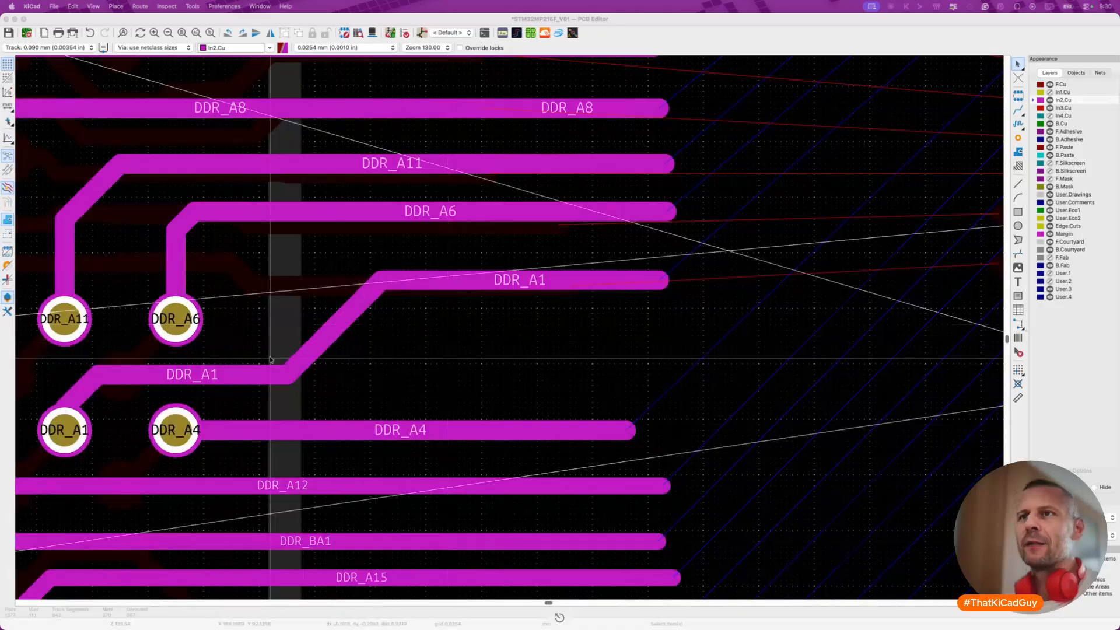
left_click(224, 372)
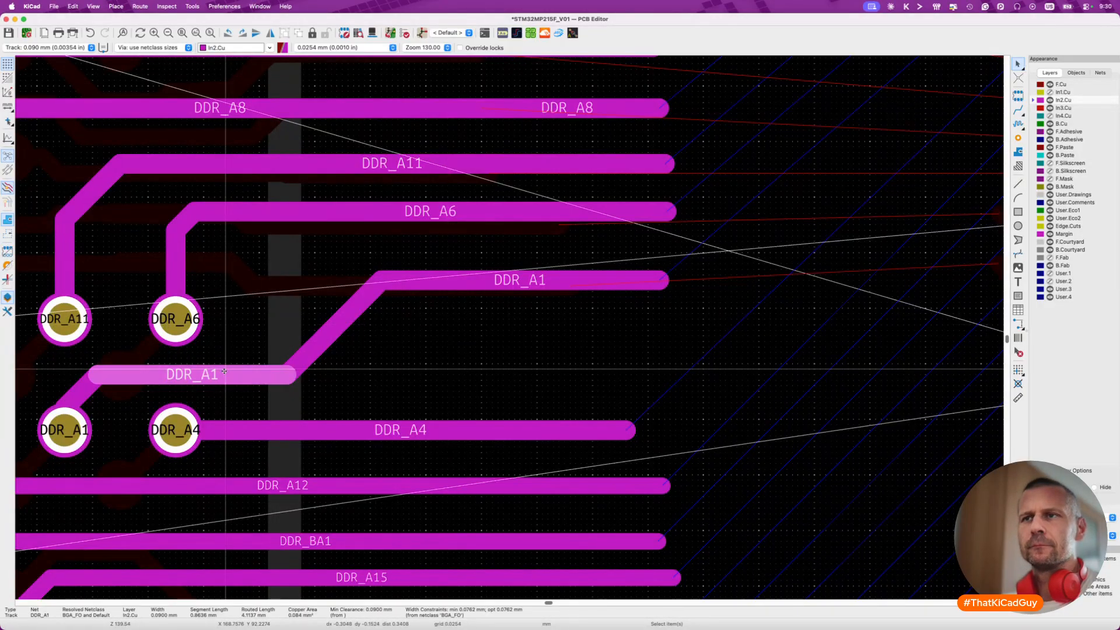
left_click(402, 426)
scroll(402, 424, "down", 5)
key("Escape")
scroll(353, 360, "left", 6)
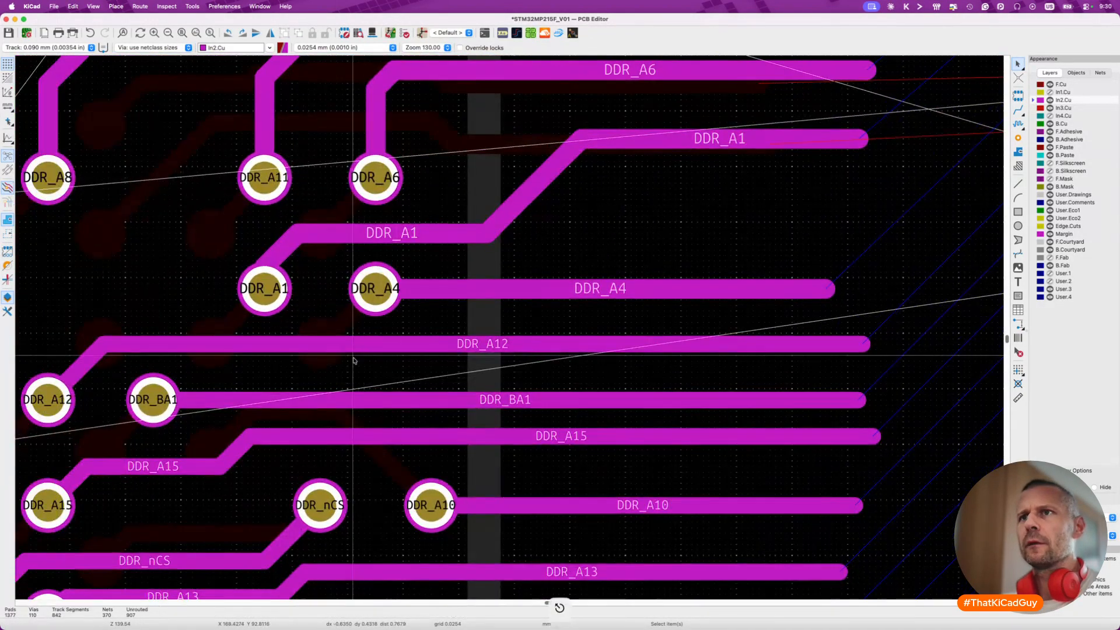
Set the width of the whole DDR_A12 track, including its diagonal at the via, to 0.09 mm.
left_click(259, 344)
key("u")
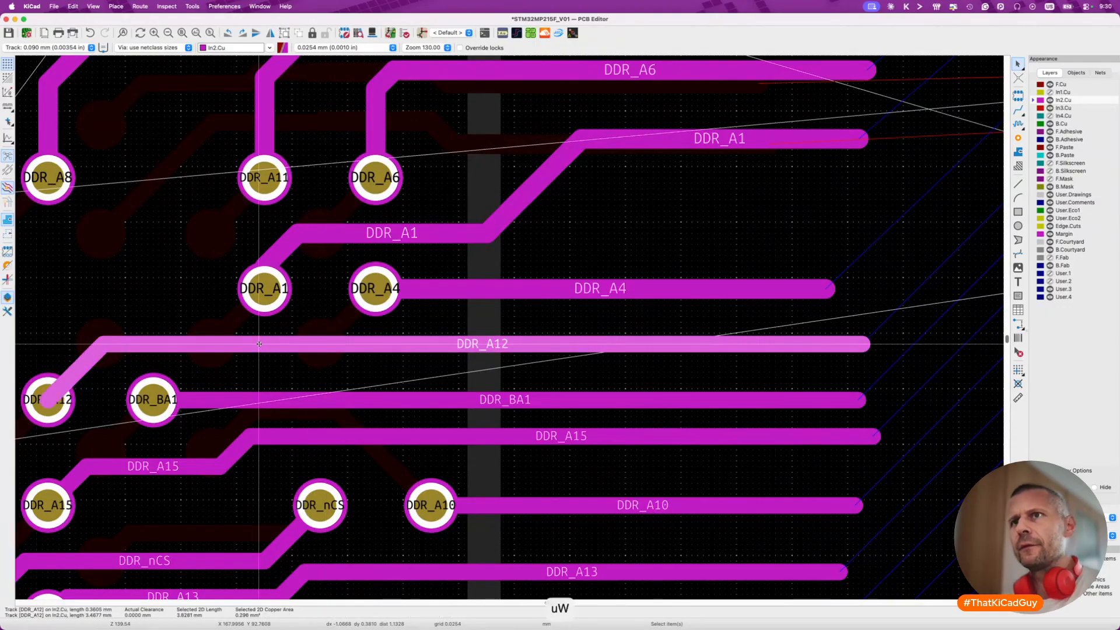
key("w")
key("shift+w")
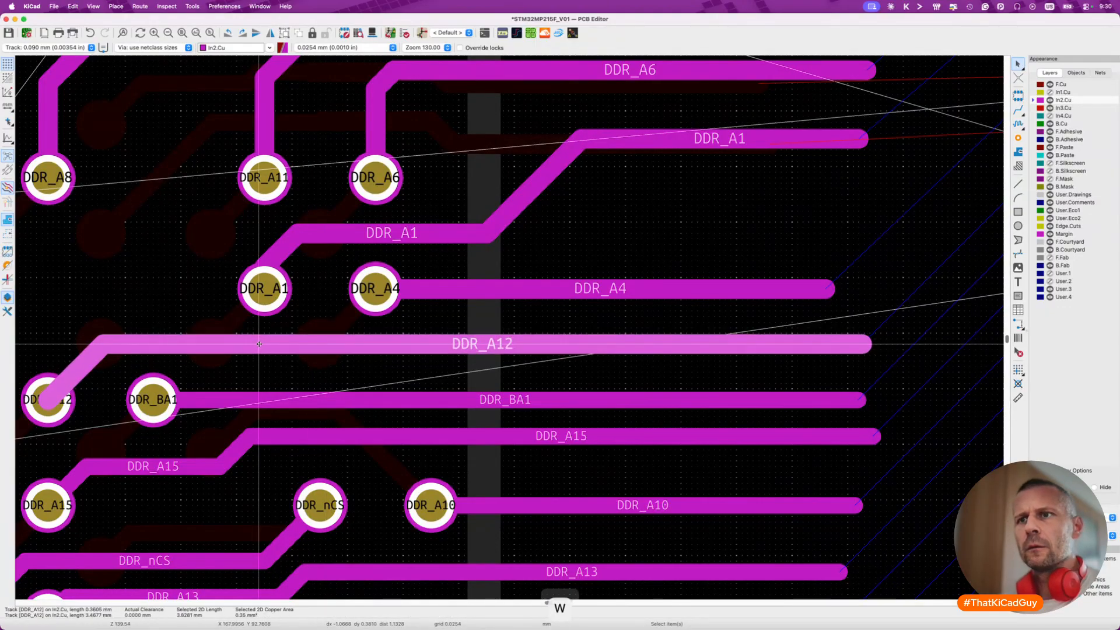
key("Escape")
Move the long DDR_A15 segment down towards the DDR_A10 track and delete the short diagonal piece left at its end.
scroll(259, 344, "down", 3)
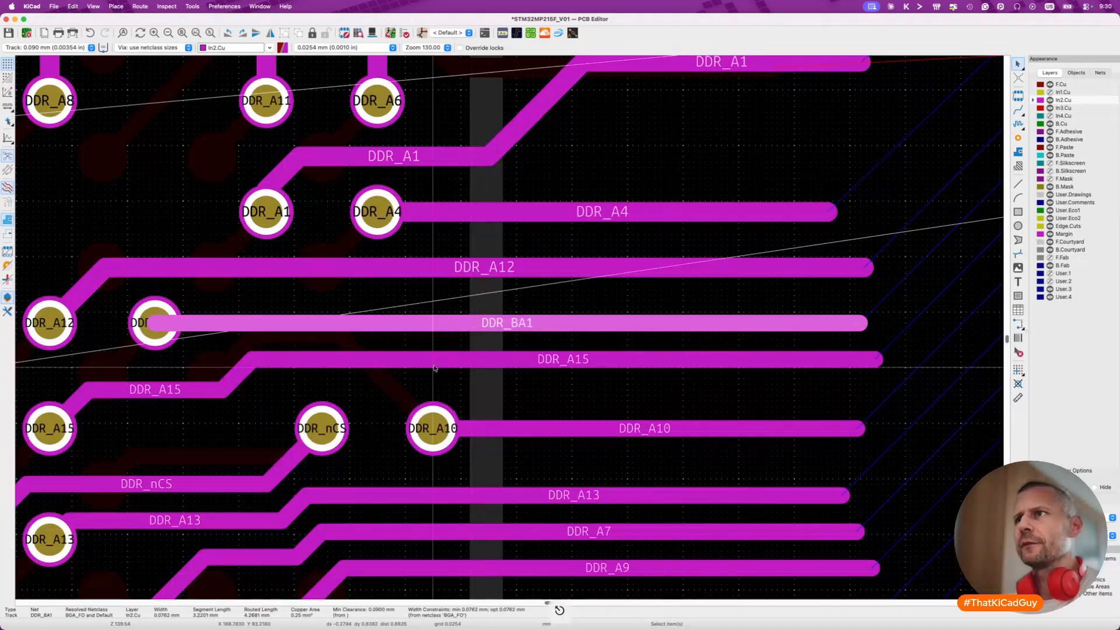
key("d")
left_click(433, 378)
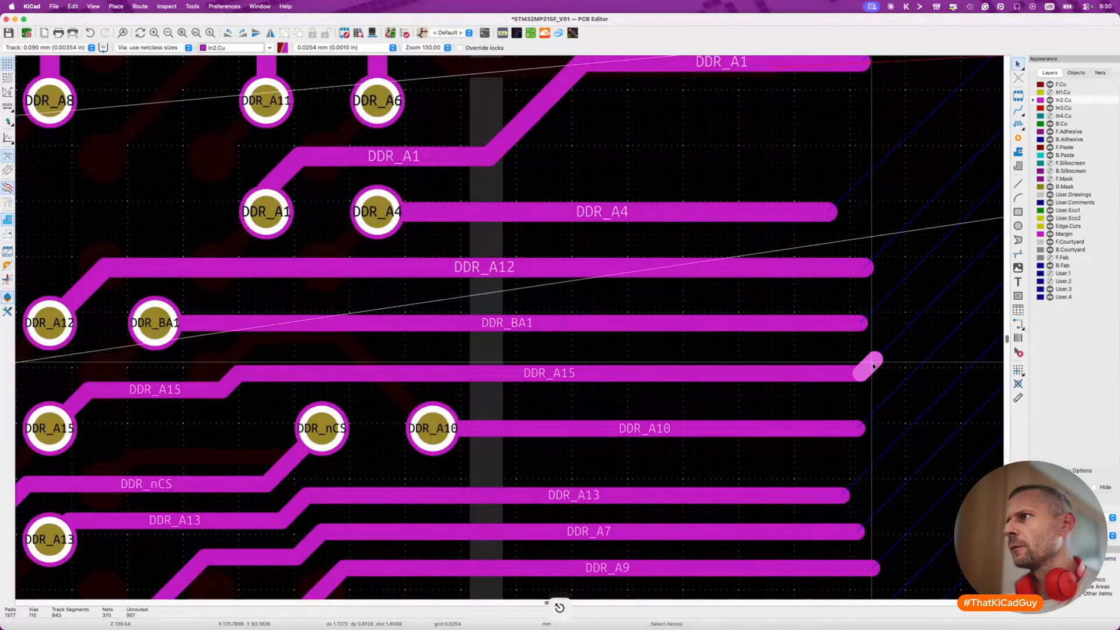
Set the DDR_BA1 stub and the whole DDR_A15 track to a width of 0.09 mm.
left_click(848, 323)
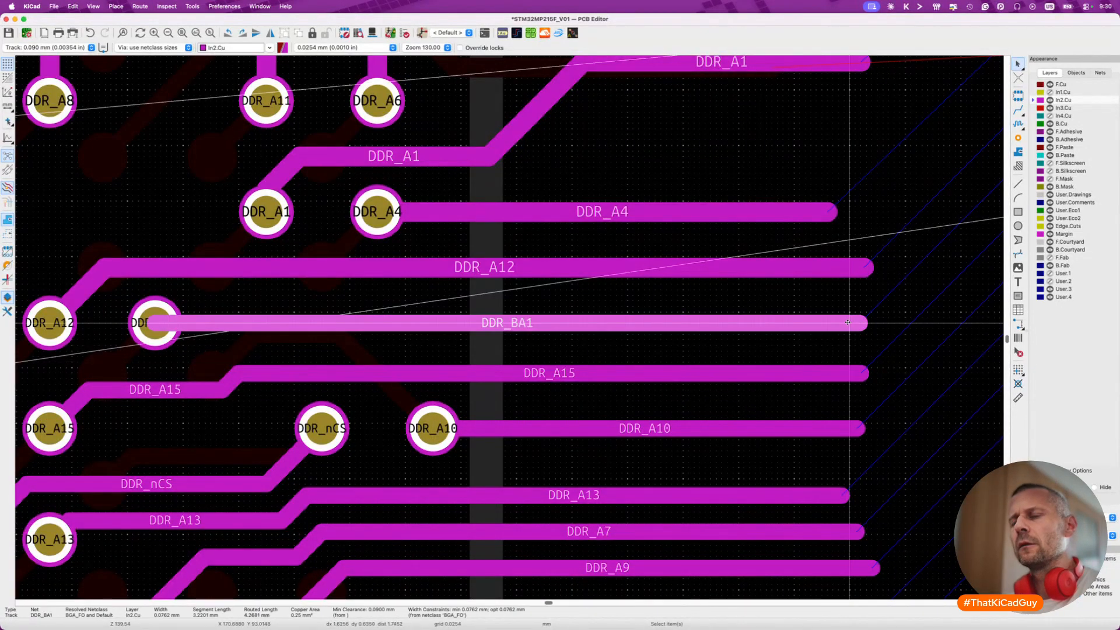
key("Escape")
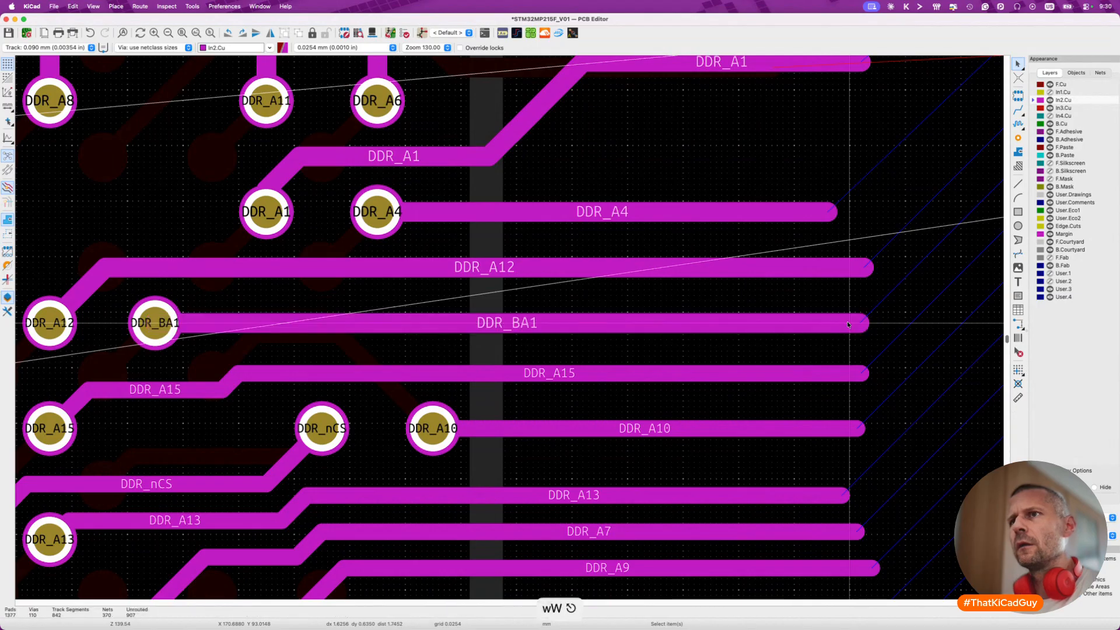
left_click(693, 372)
key("u")
scroll(693, 372, "down", 2)
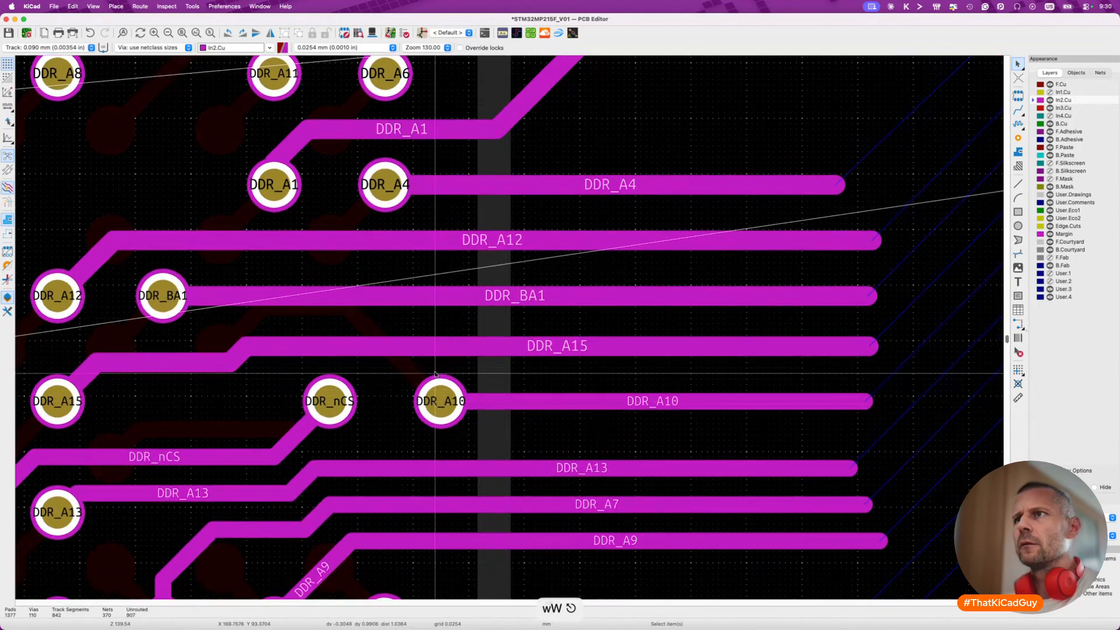
left_click(431, 352)
key("d")
key("Escape")
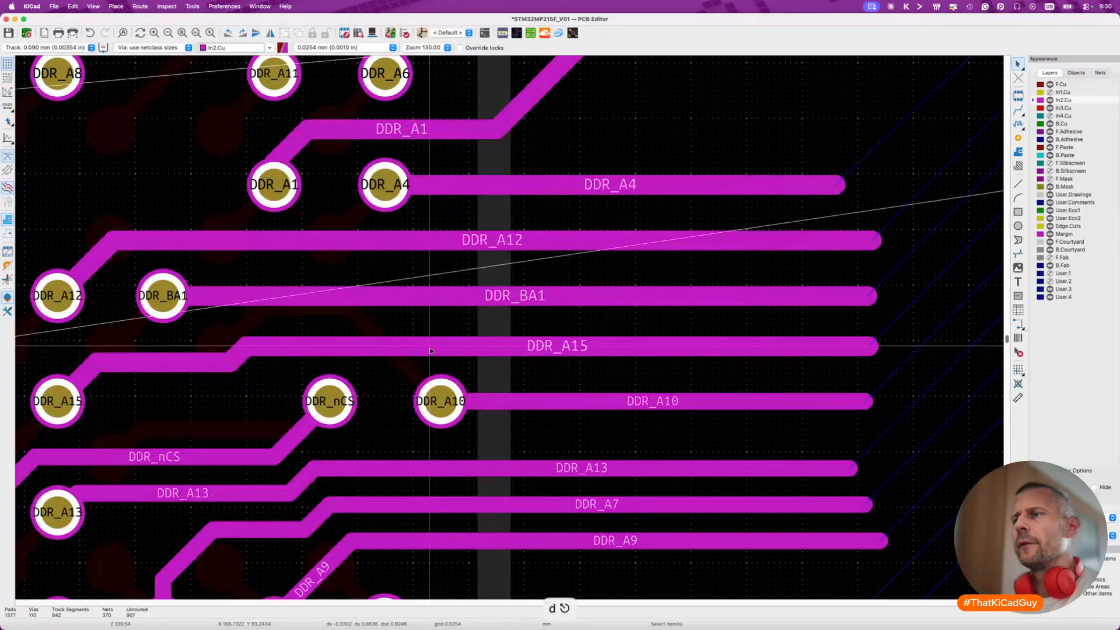
scroll(468, 415, "left", 5)
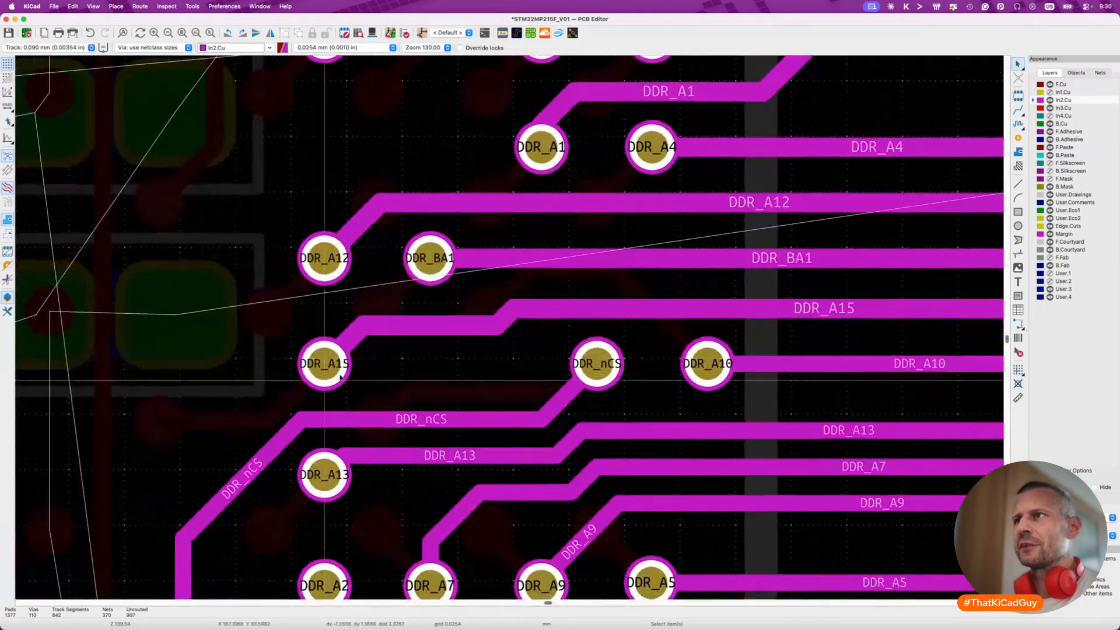
scroll(514, 309, "right", 3)
scroll(513, 309, "right", 1)
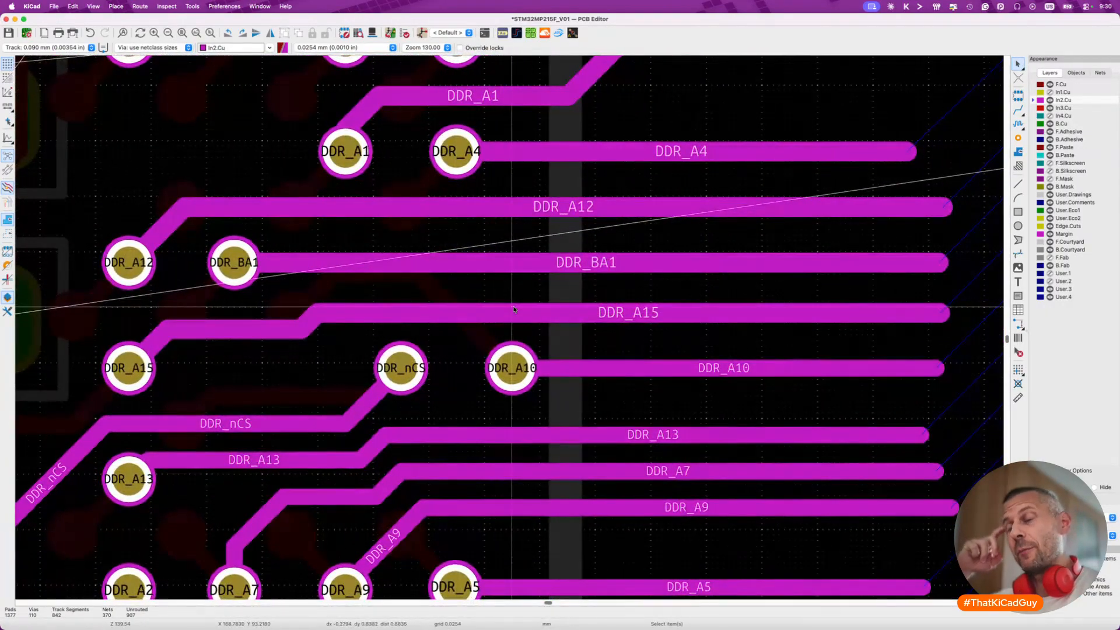
left_click(667, 312)
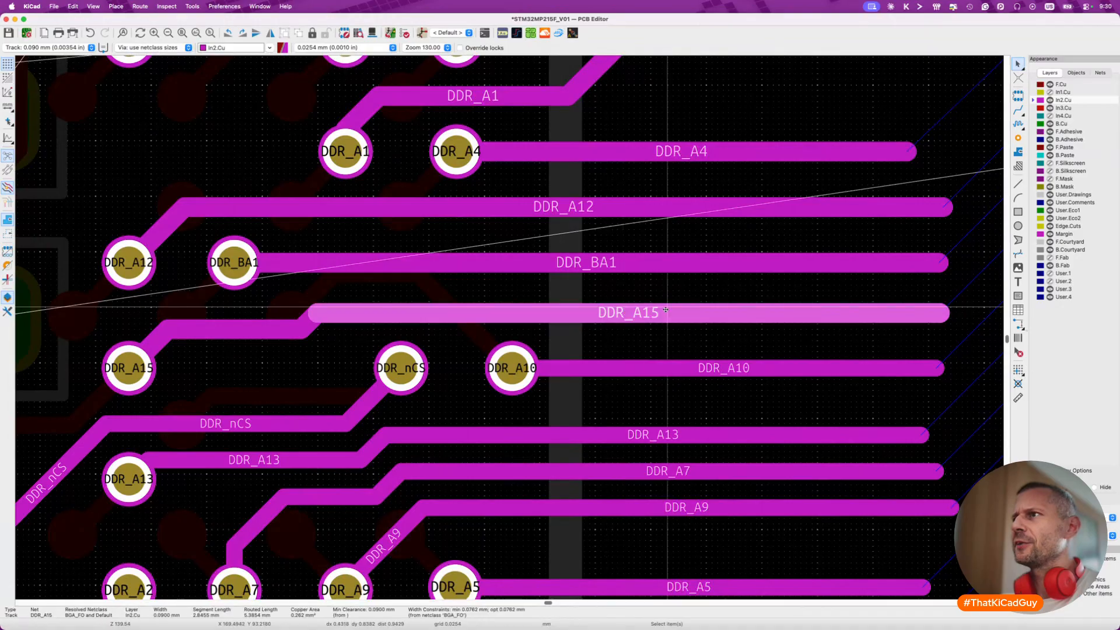
Set the width of the horizontal DDR_A10 stub to 0.09 mm.
left_click(706, 367)
key("w")
key("w")
key("w")
key("w")
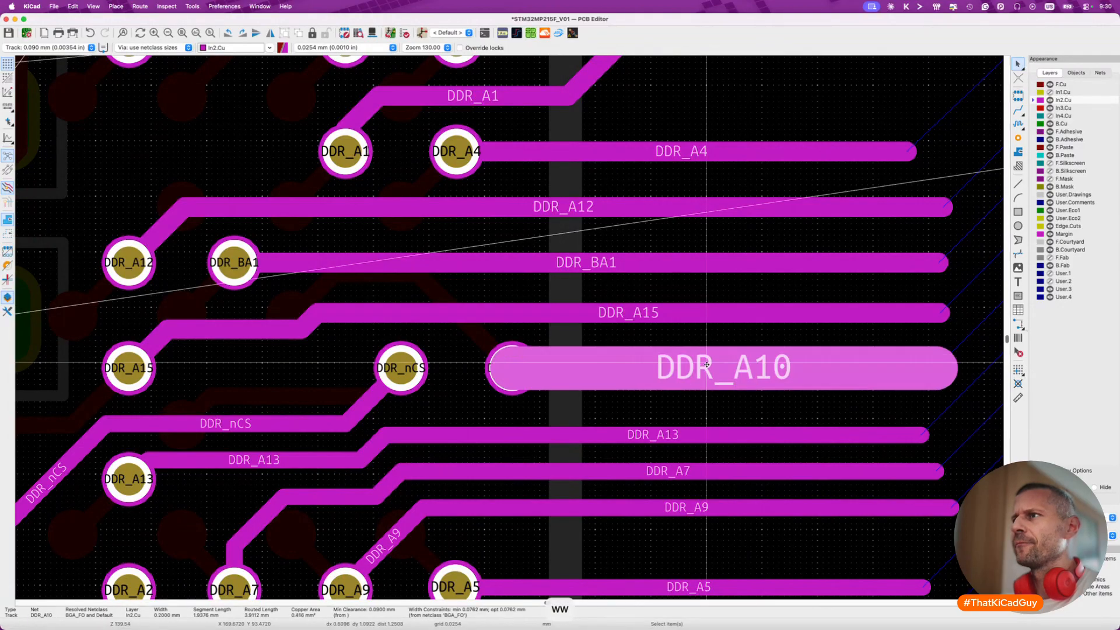
key("w")
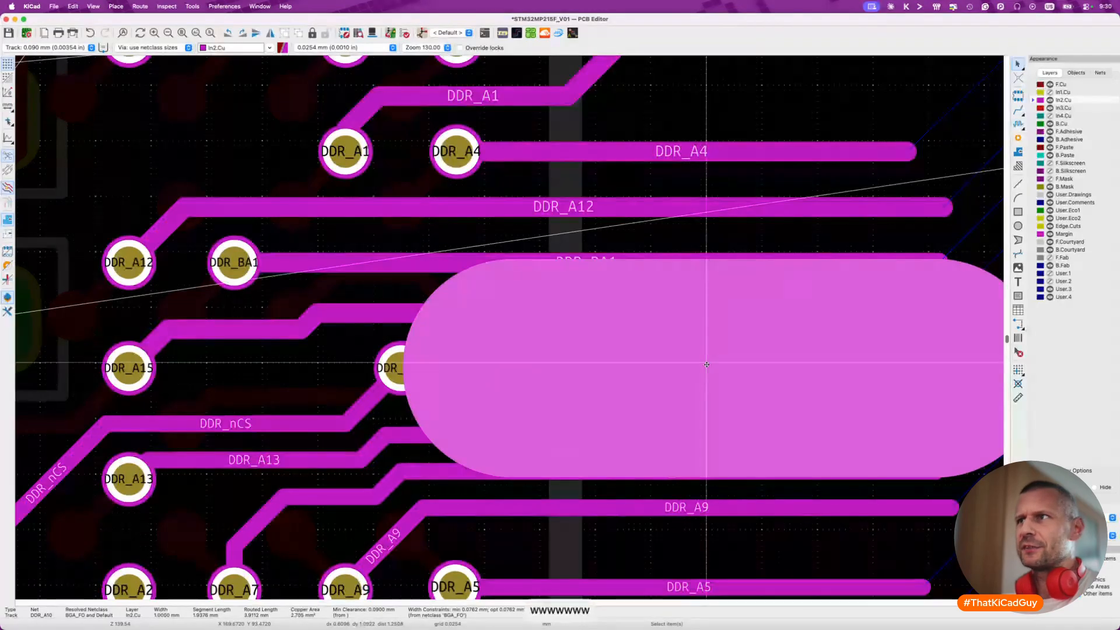
key("shift+w")
key("shift+w")
key("shift+w")
key("shift+w")
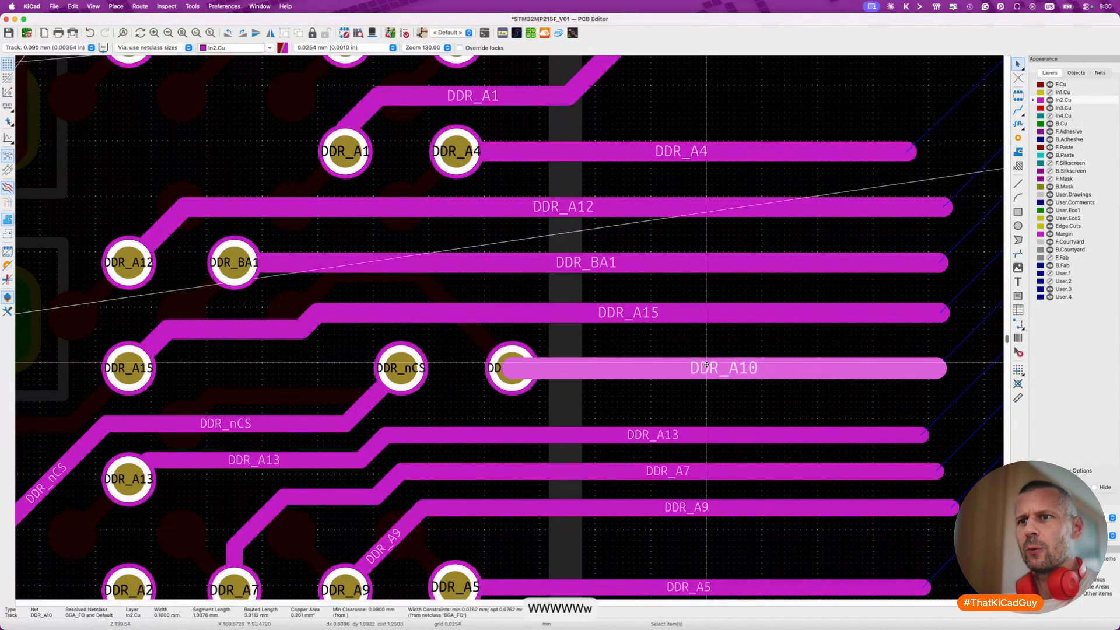
key("Escape")
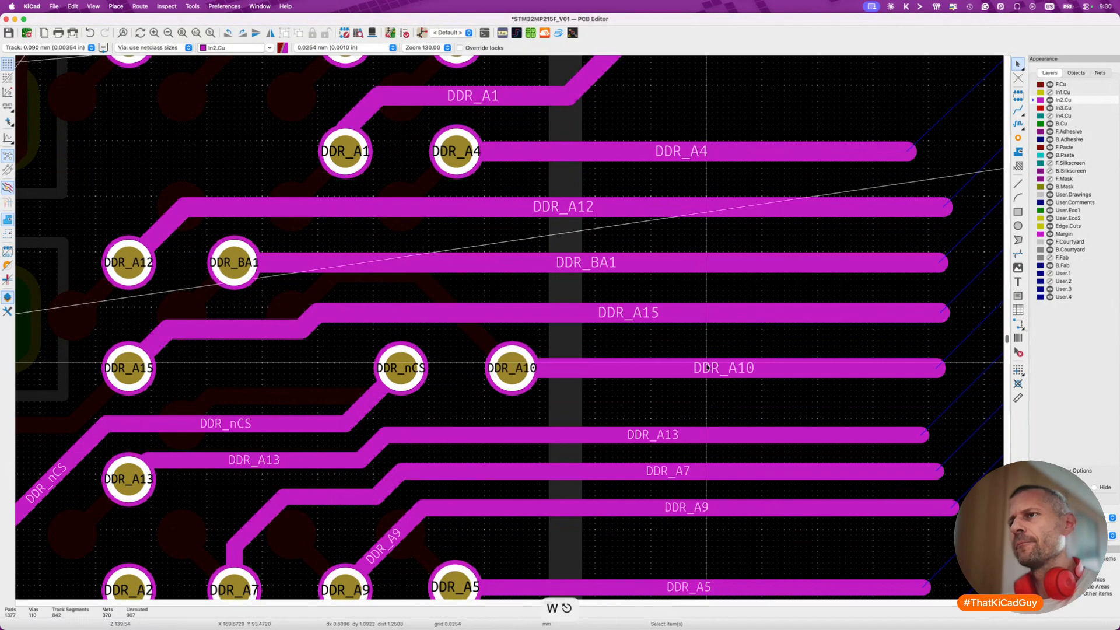
Shift the DDR_nCS diagonal left so that the track leaves its via horizontally, clear of the DDR_A13 bend.
scroll(706, 366, "down", 3)
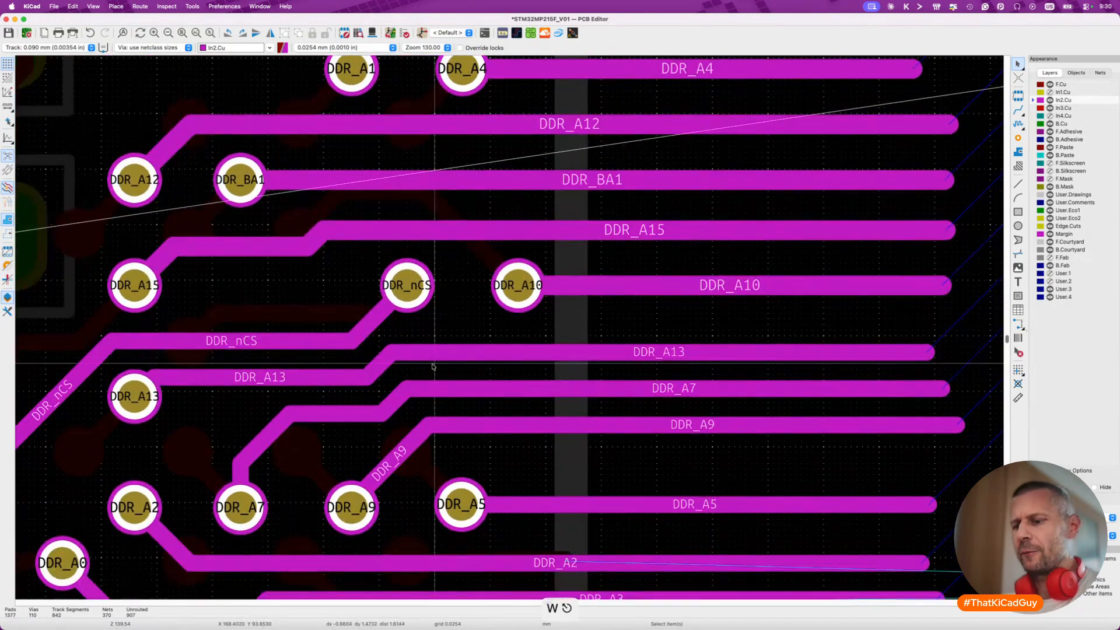
key("d")
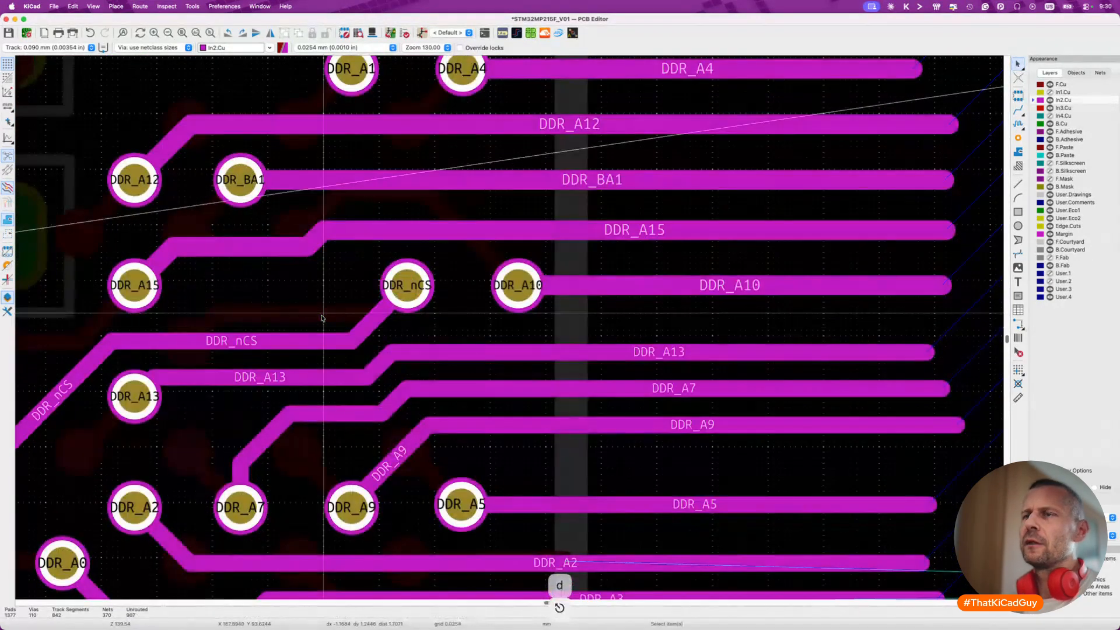
key("d")
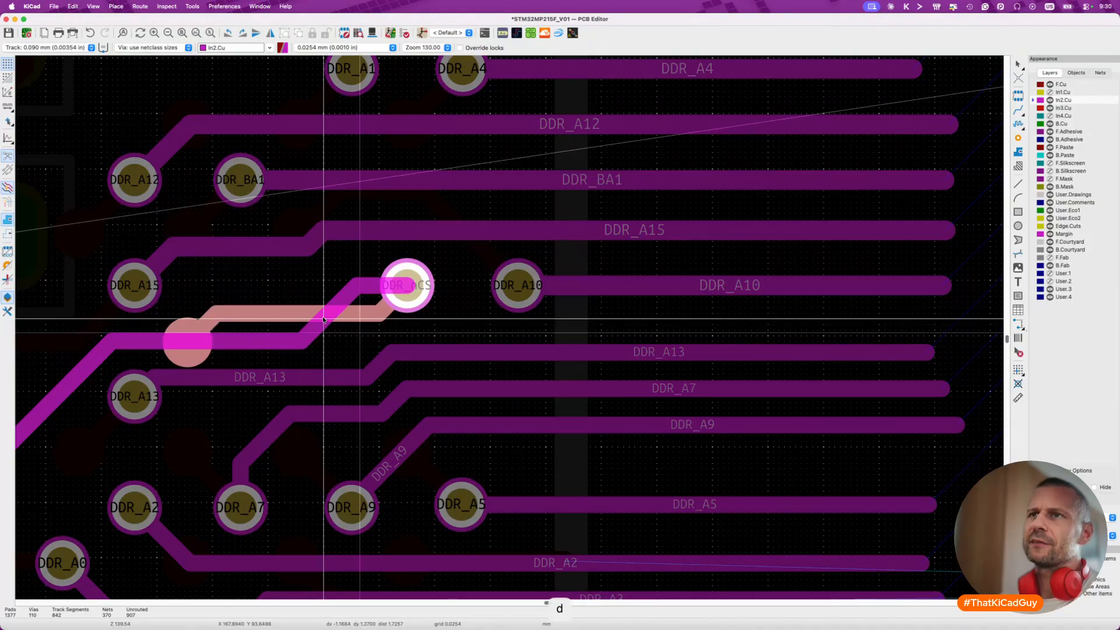
left_click(324, 319)
scroll(309, 338, "down", 3)
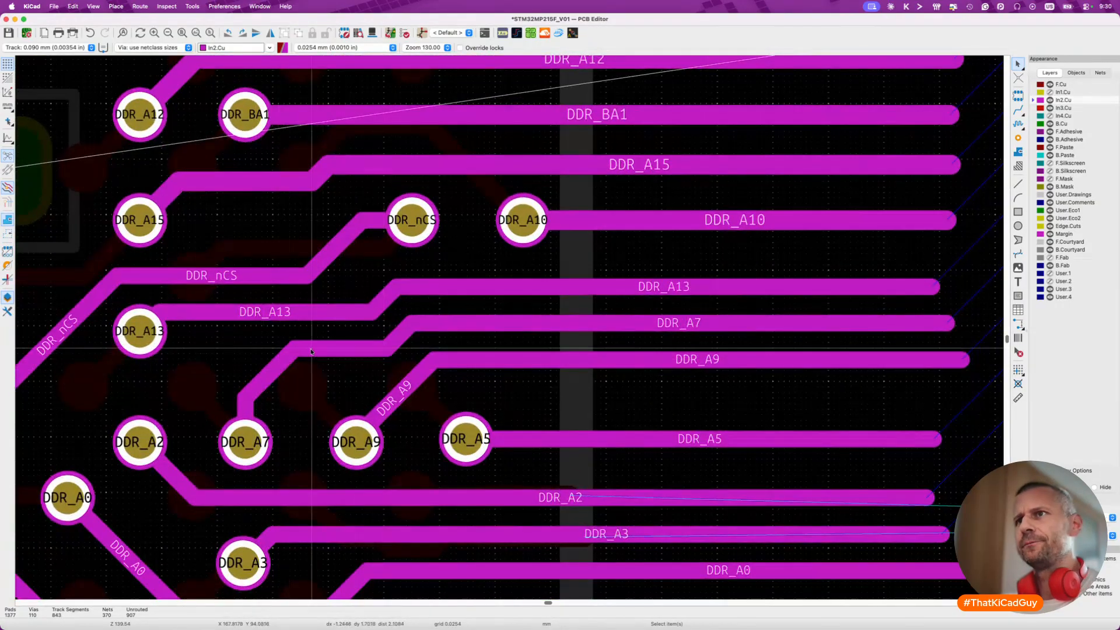
Lower the short horizontal DDR_A7 segment above its via and shift the DDR_A13 diagonal slightly left.
key("d")
left_click(292, 367)
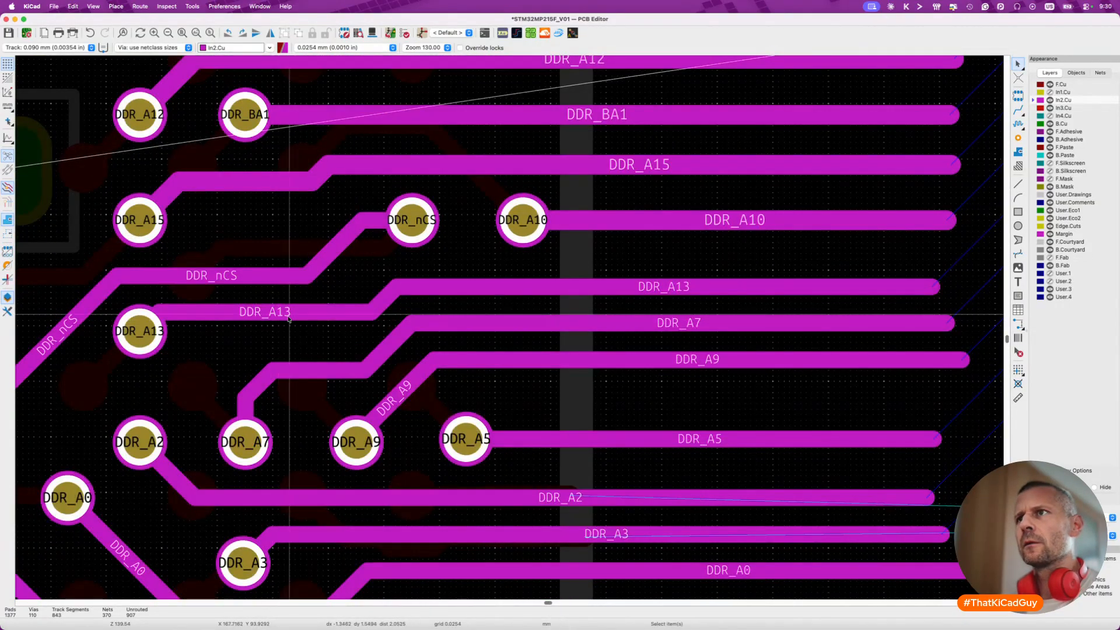
key("d")
left_click(510, 288)
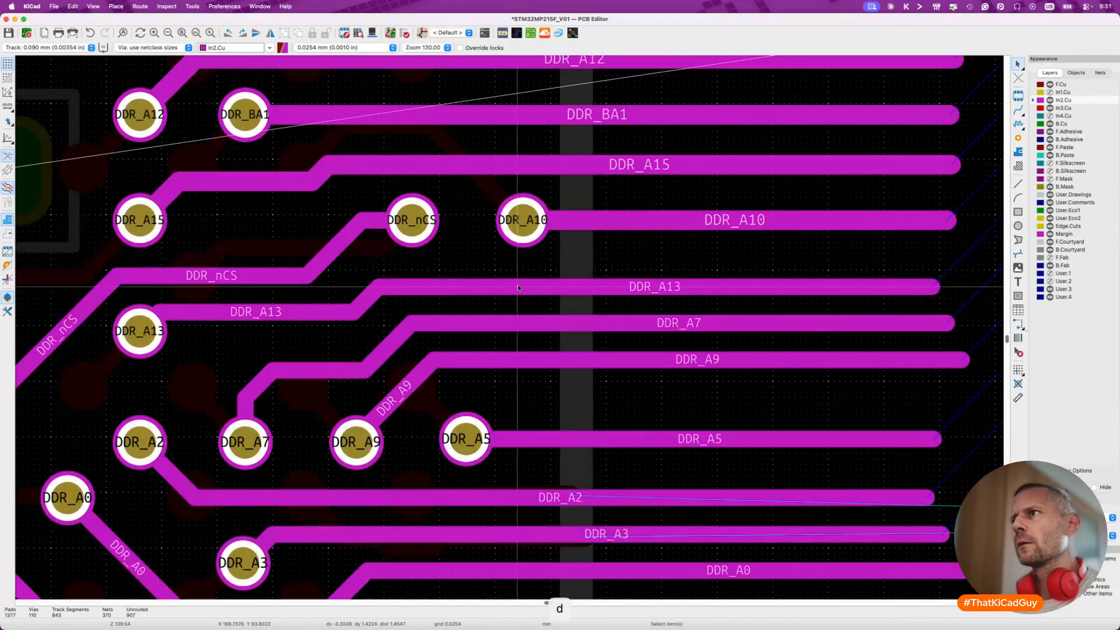
Raise the long horizontal DDR_A13 segment away from DDR_A7 and delete the leftover piece at its open end.
left_click(529, 286)
key("d")
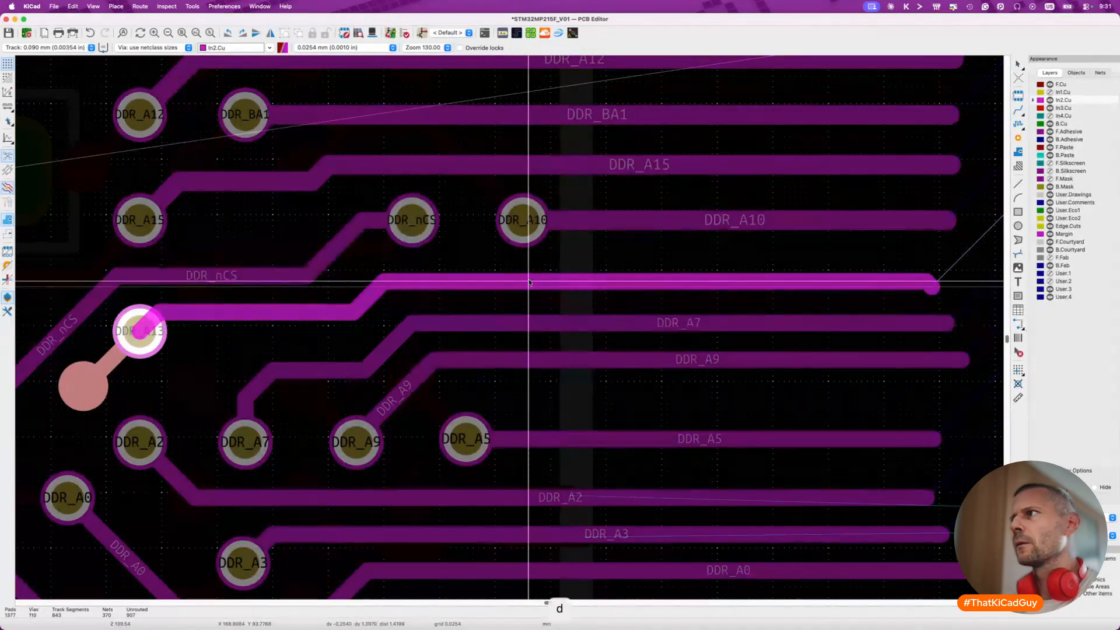
left_click(934, 291)
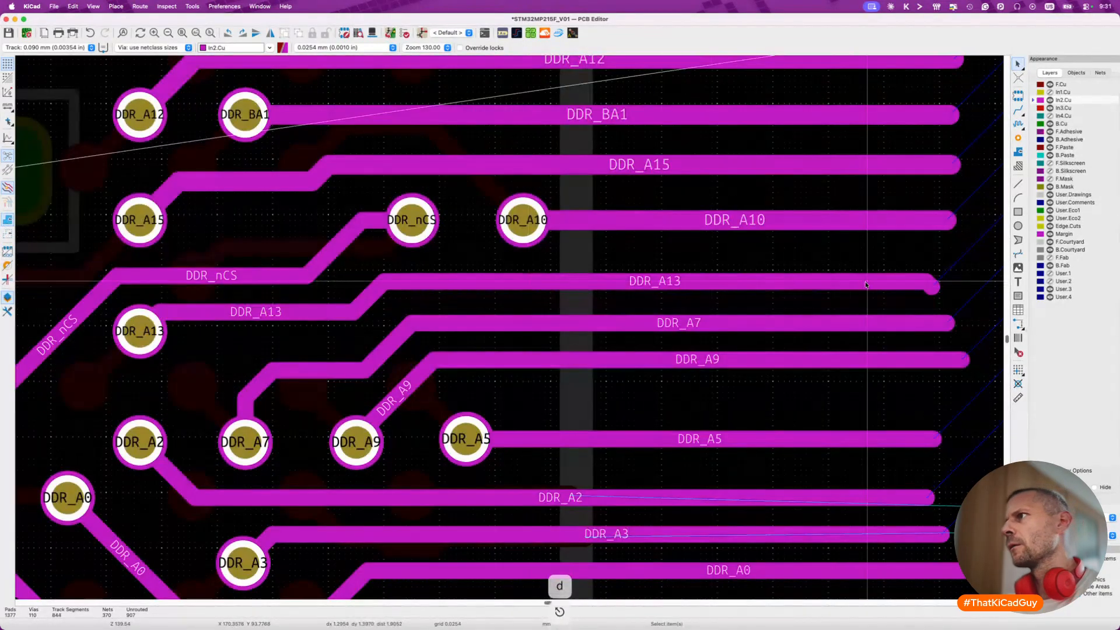
Set the connected DDR_A13 segments to a width of 0.09 mm and check the long segment's properties.
left_click(907, 282)
key("u")
key("w")
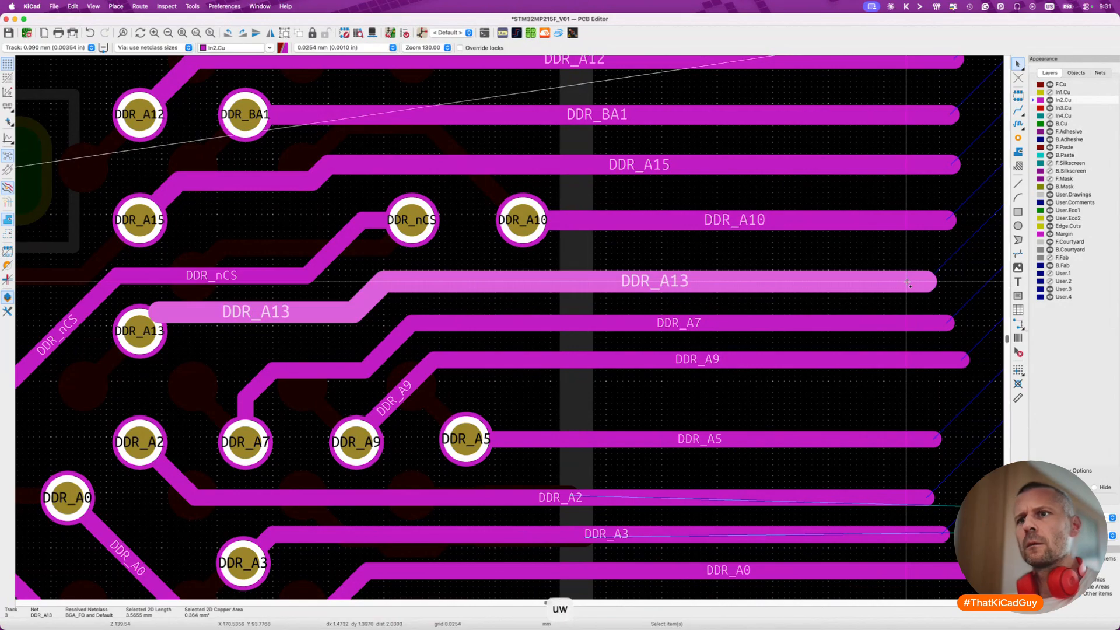
key("shift+w")
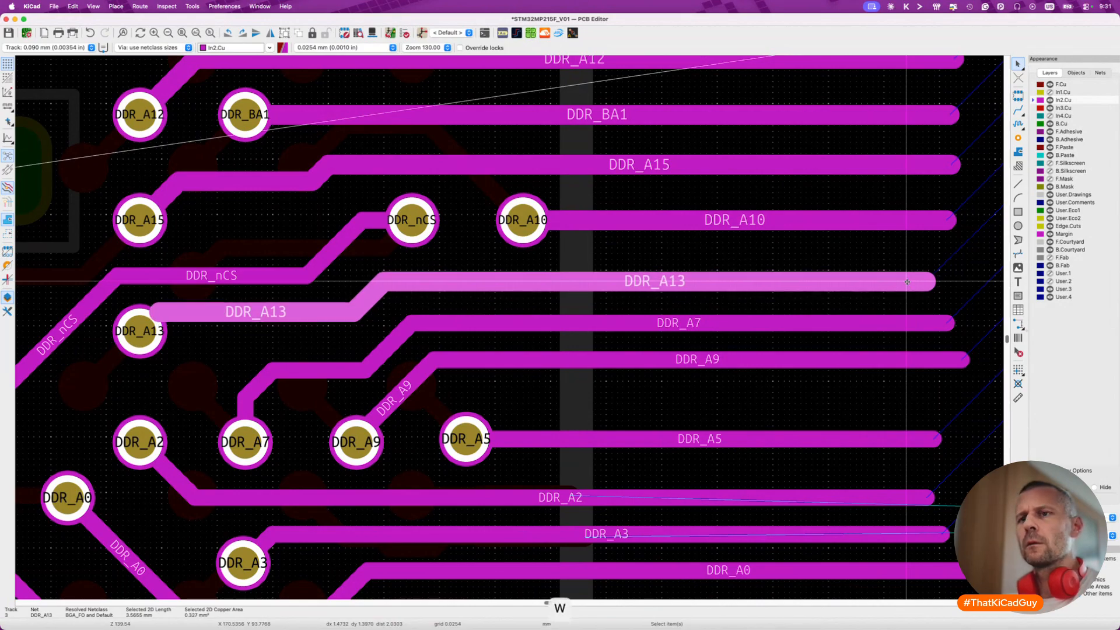
key("Escape")
left_click(736, 281)
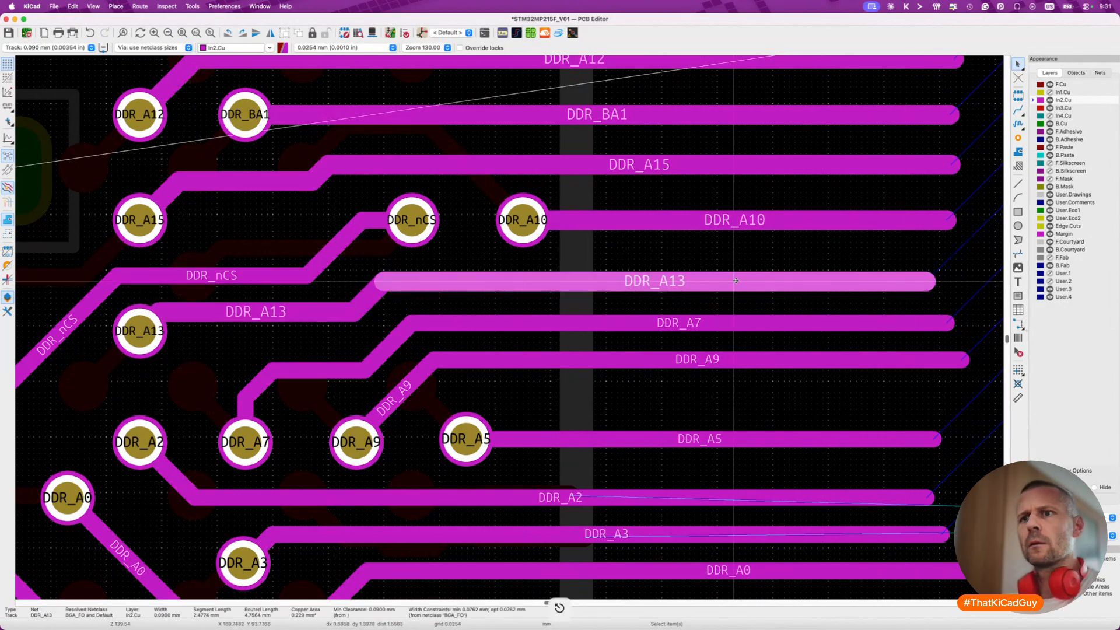
key("Escape")
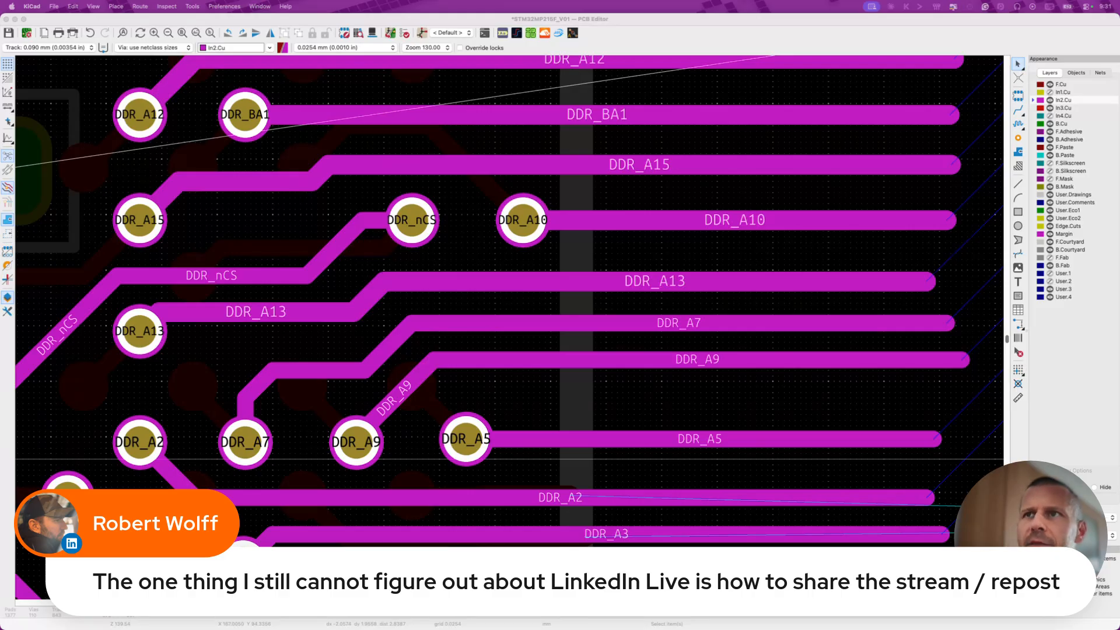
Lower the short DDR_A13 segment beside the via so that the track leaves the via horizontally.
left_click(255, 304)
left_click_drag(255, 304, 175, 316)
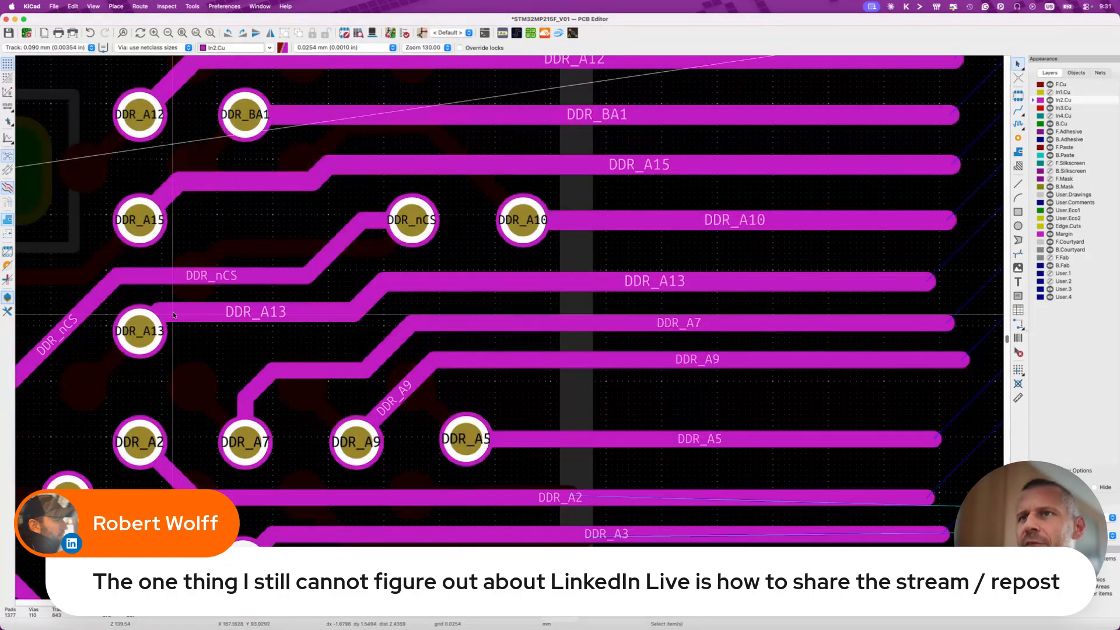
left_click(157, 314)
left_click(165, 313)
key("d")
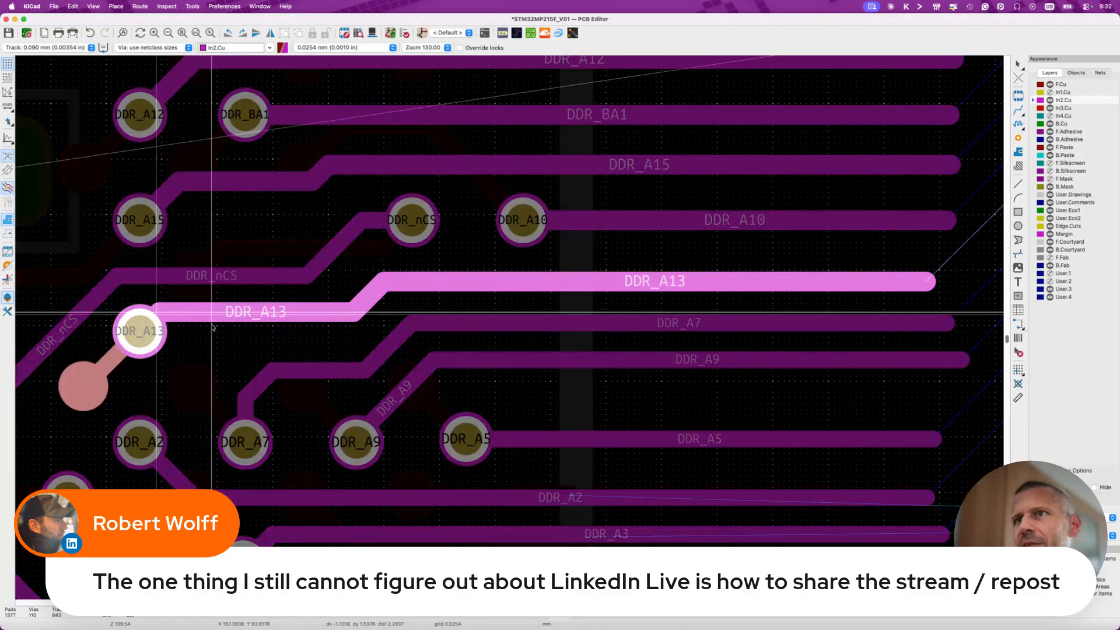
left_click(286, 331)
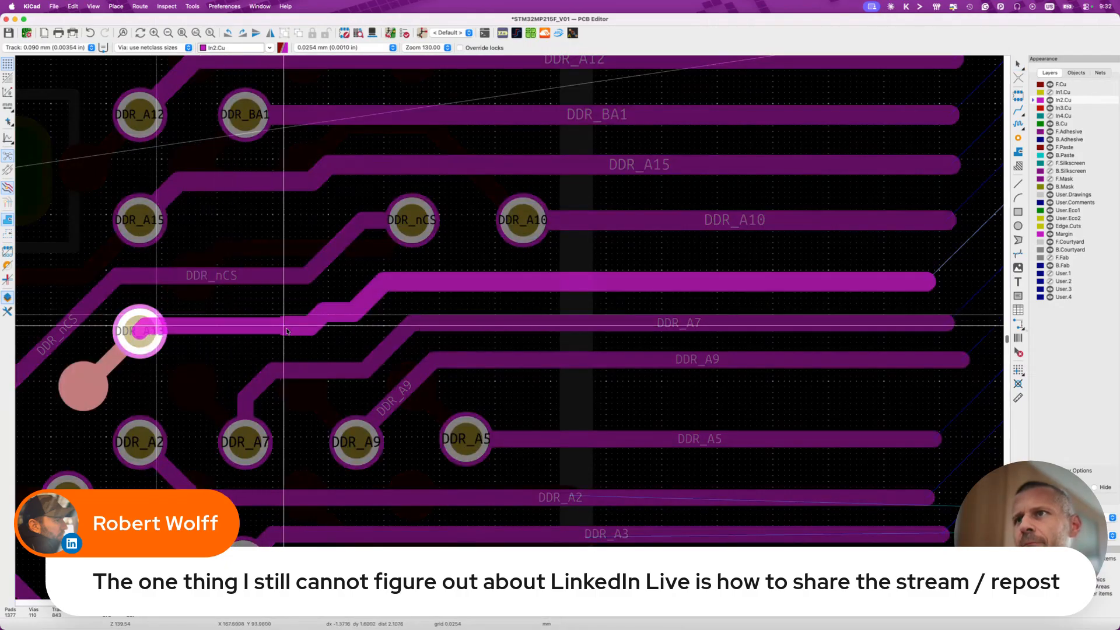
key("Escape")
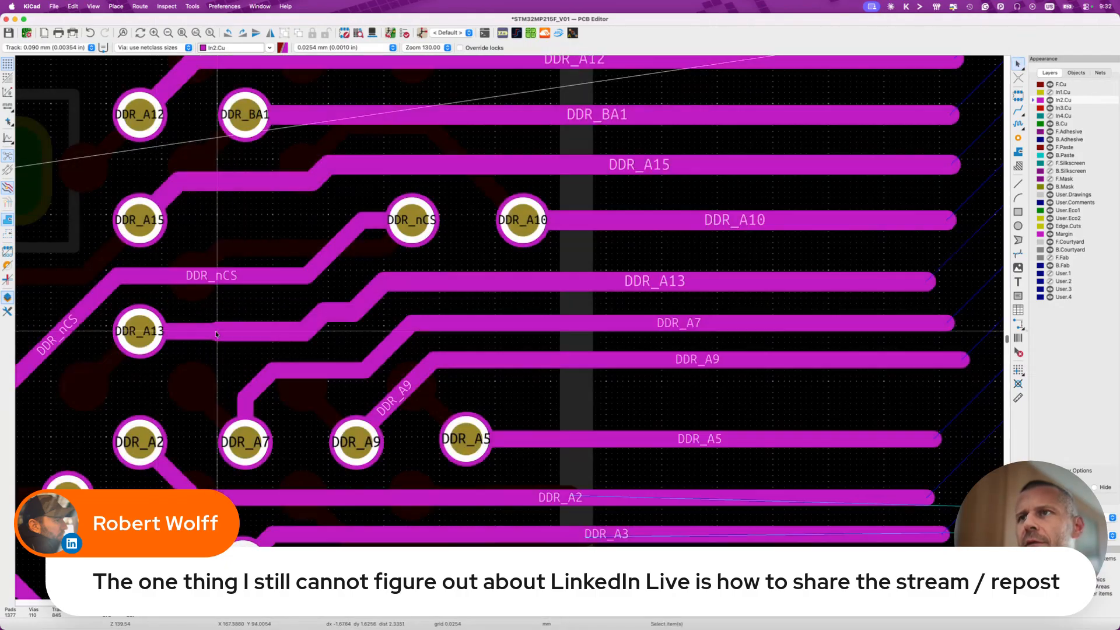
Merge the stepped DDR_A13 bend into one diagonal and shift the DDR_nCS and DDR_A13 diagonals further left.
left_click_drag(215, 333, 369, 298)
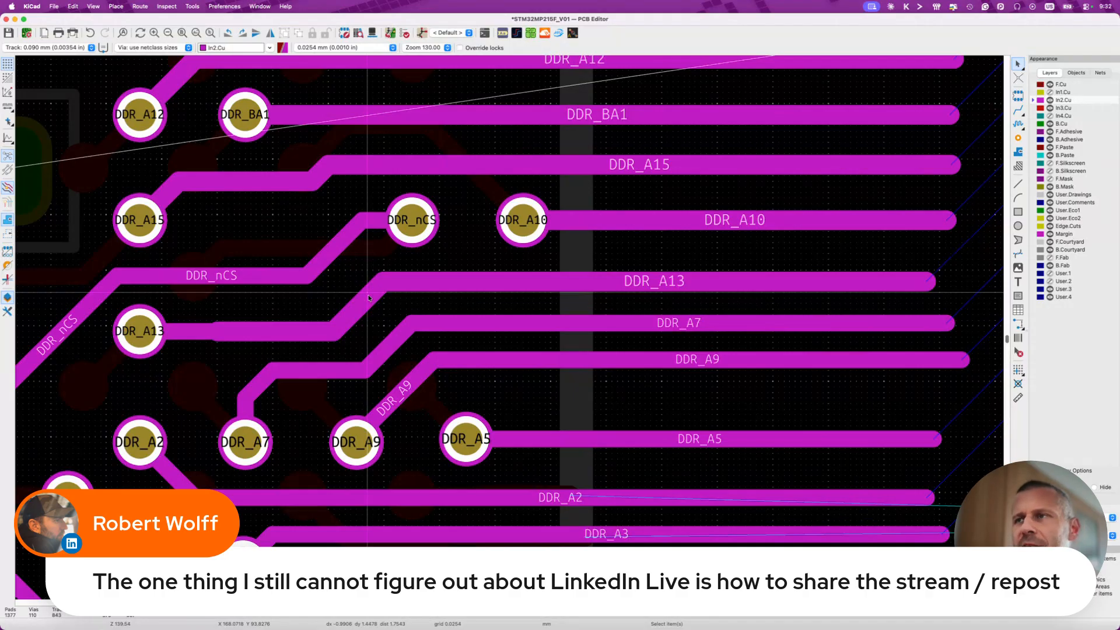
left_click(368, 298)
left_click_drag(334, 250, 303, 256)
left_click_drag(350, 294, 348, 302)
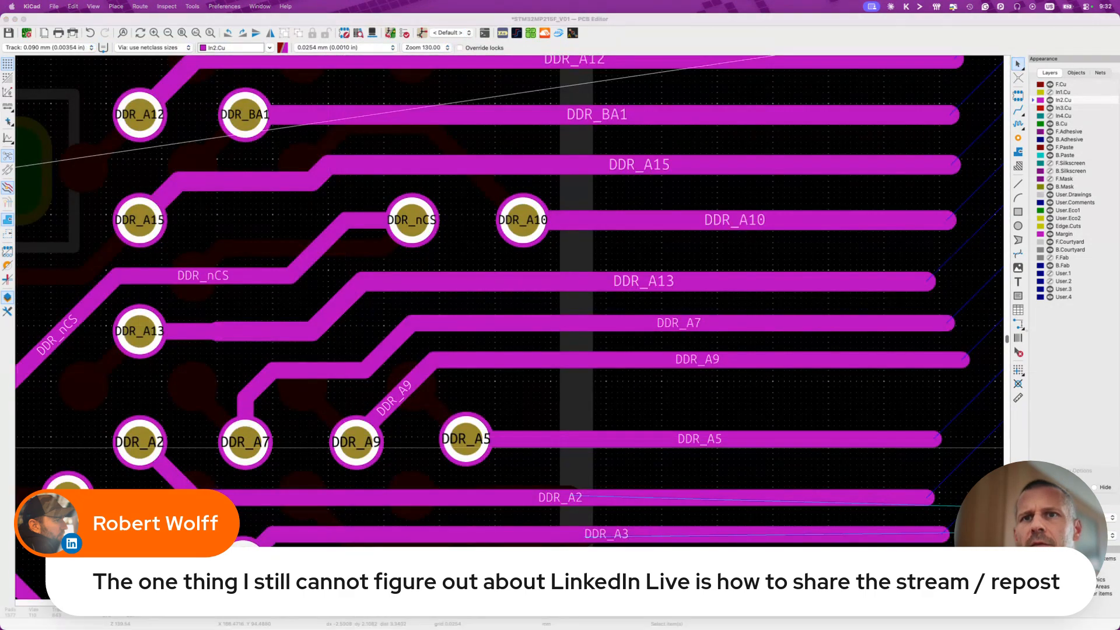
Shift the upper DDR_A7 diagonal left, closer to the DDR_A13 diagonal, and select the long horizontal DDR_A7 segment.
left_click(374, 355)
key("d")
left_click(374, 354)
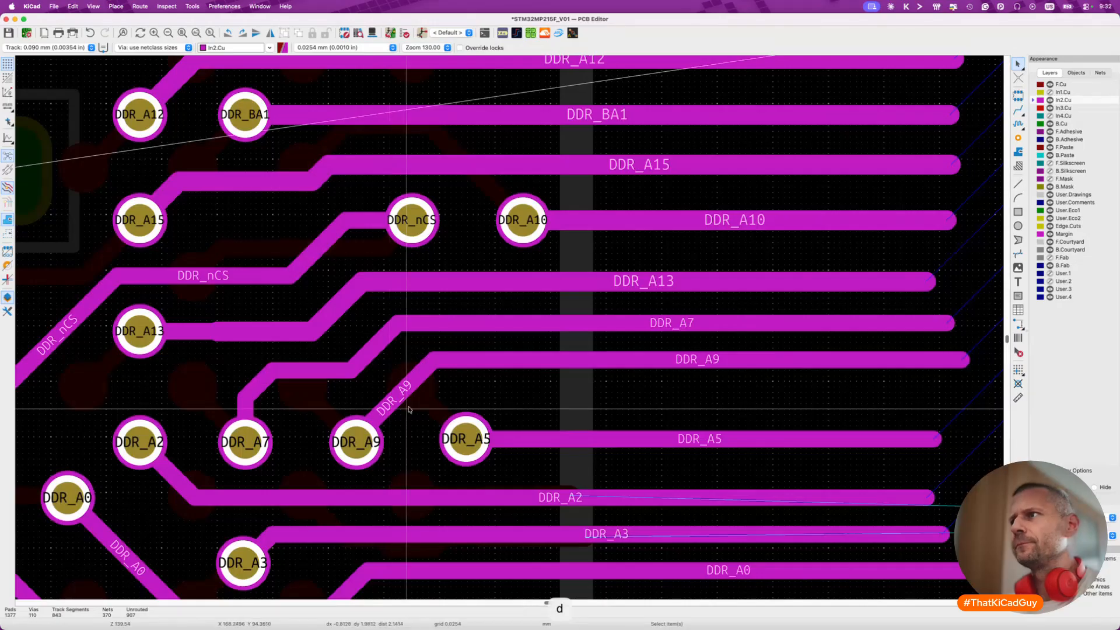
left_click(598, 318)
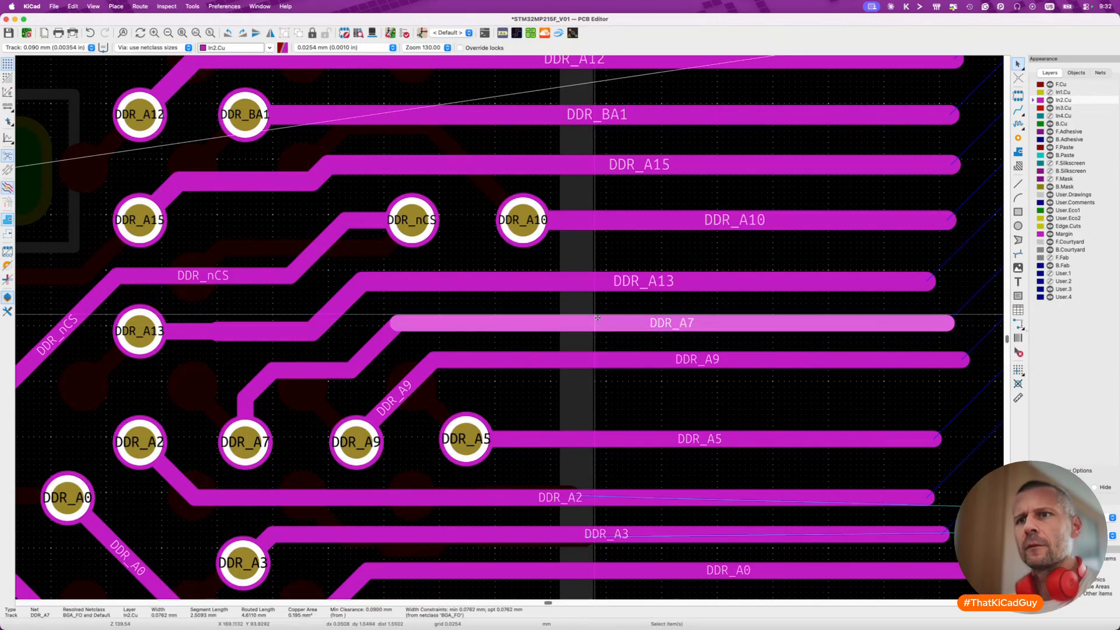
Raise the outer part of the long DDR_A13 segment to a higher level, beyond a small diagonal jog.
left_click(593, 282)
key("d")
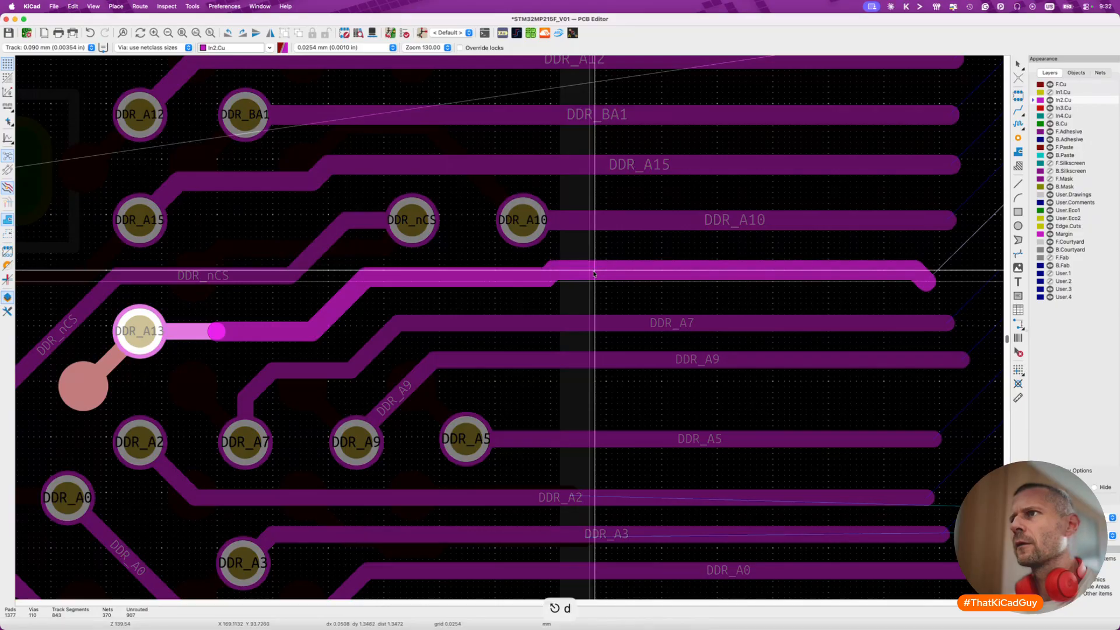
left_click(607, 265)
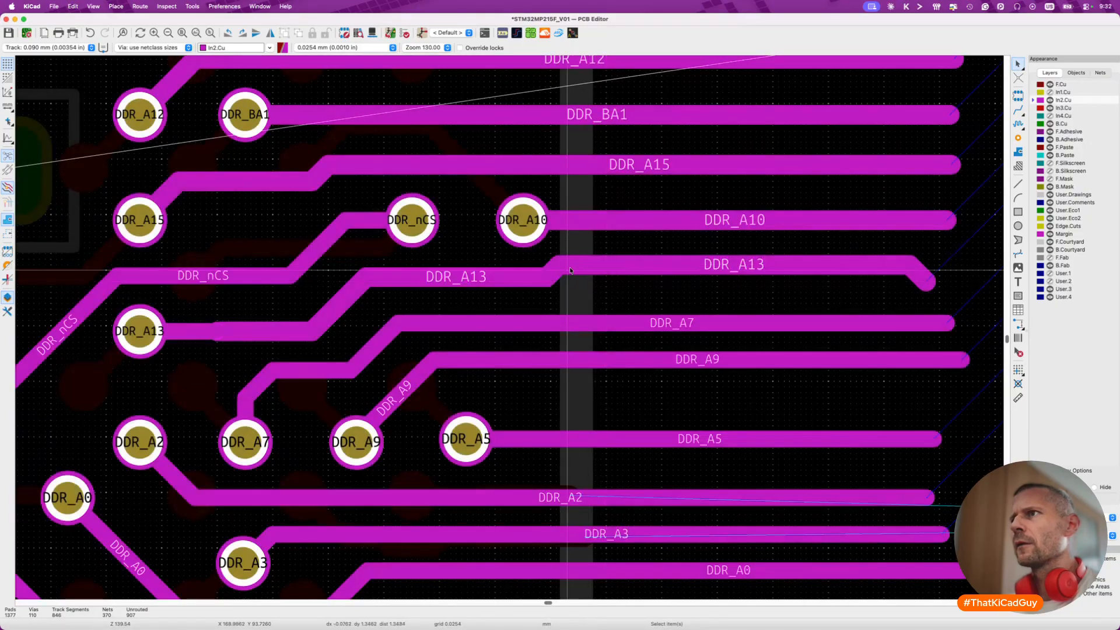
Shift the DDR_A13 jog outward to the edge of the BGA area and delete the leftover diagonal at the track's outer end.
left_click(559, 269)
left_click(559, 269)
key("d")
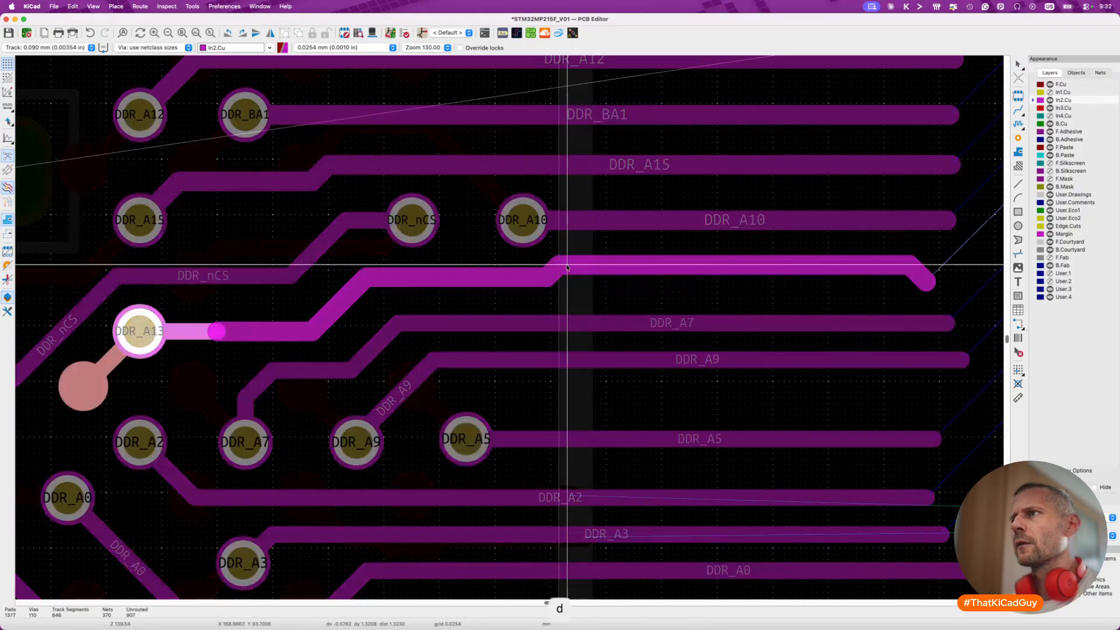
left_click(585, 265)
left_click(911, 280)
key("Delete")
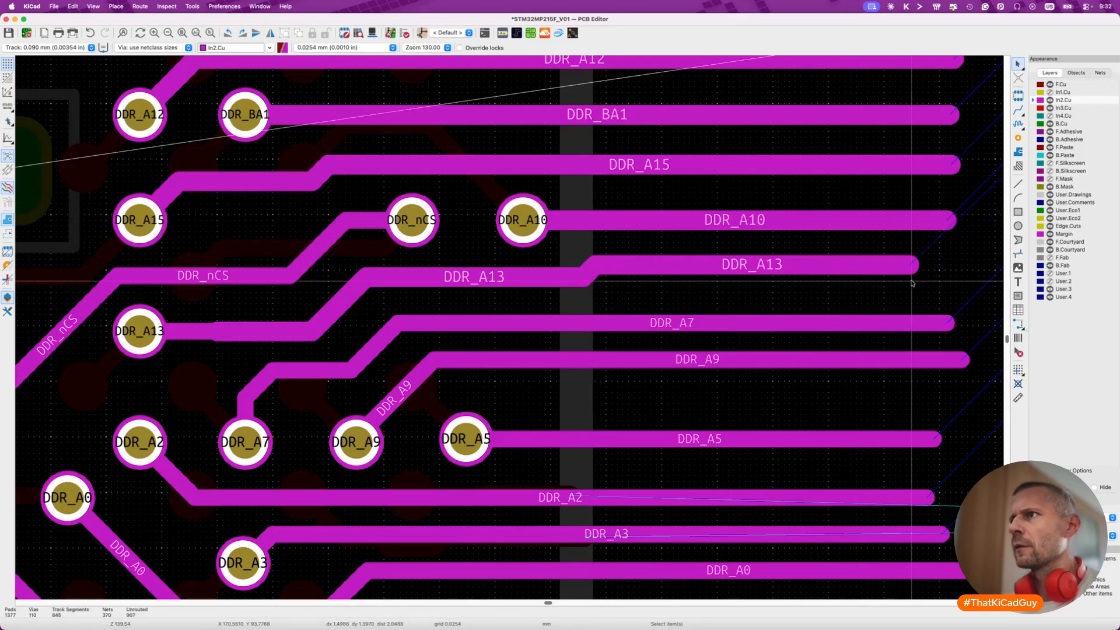
Break the long DDR_A7 segment at the edge of the BGA area and set its outer part to 0.09 mm wide.
left_click(792, 320)
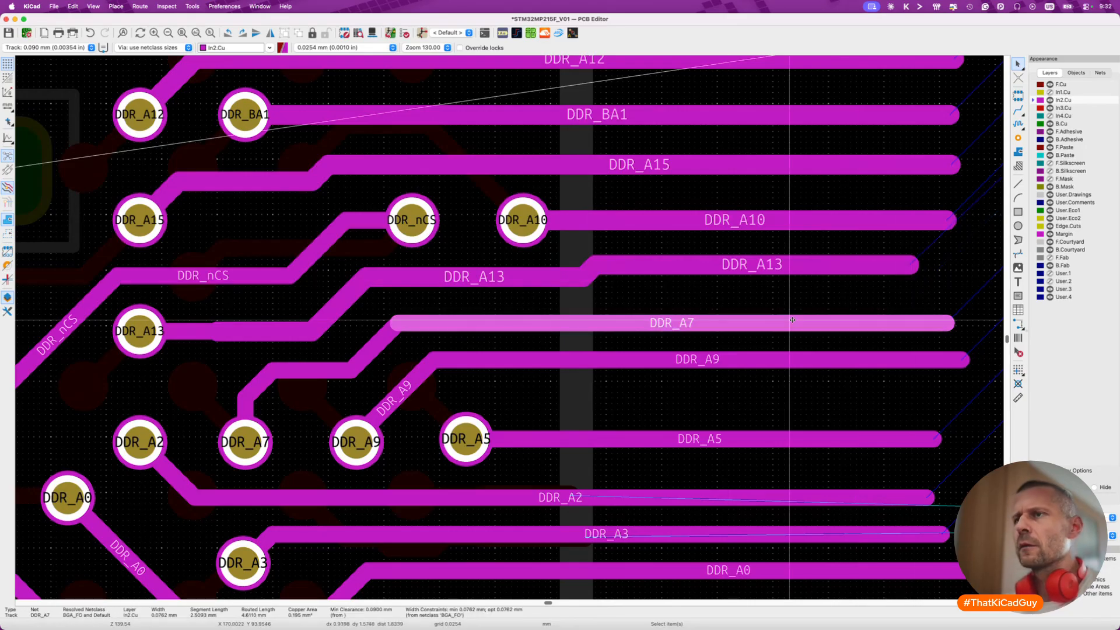
key("Escape")
left_click(592, 321)
key("super+shift+b")
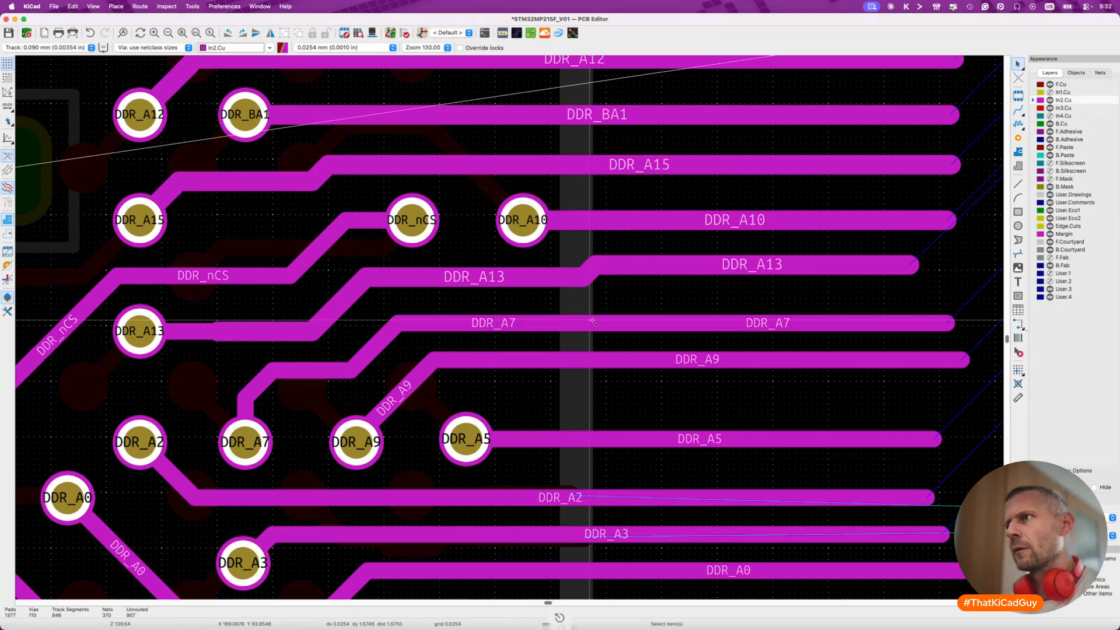
key("w")
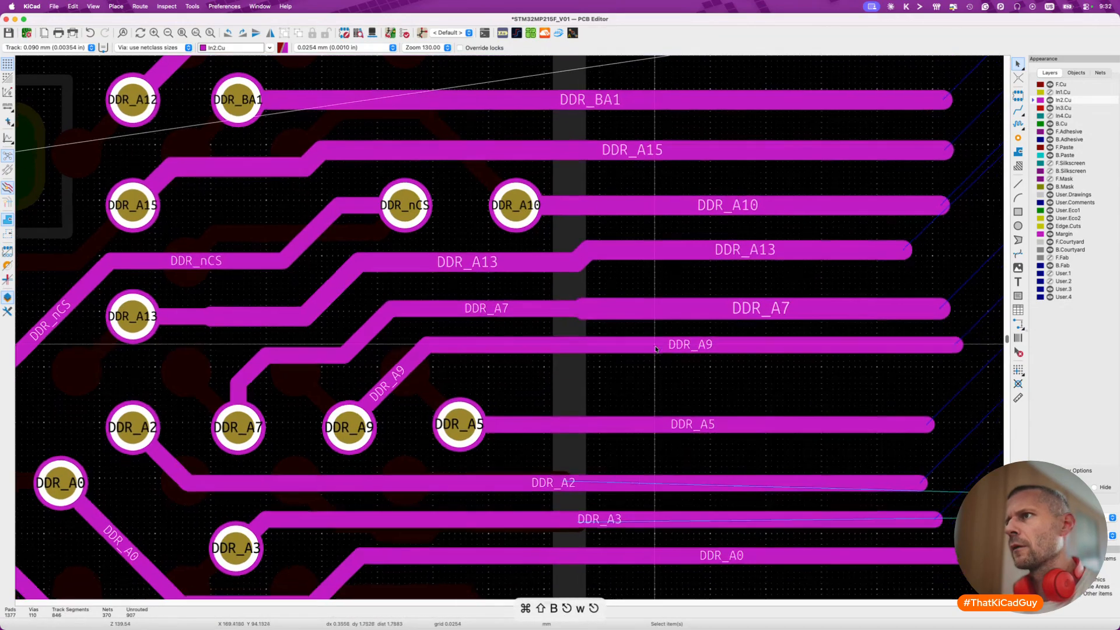
Lower the long horizontal DDR_A9 segment to widen its gap to DDR_A7.
scroll(627, 321, "down", 2)
left_click(641, 369)
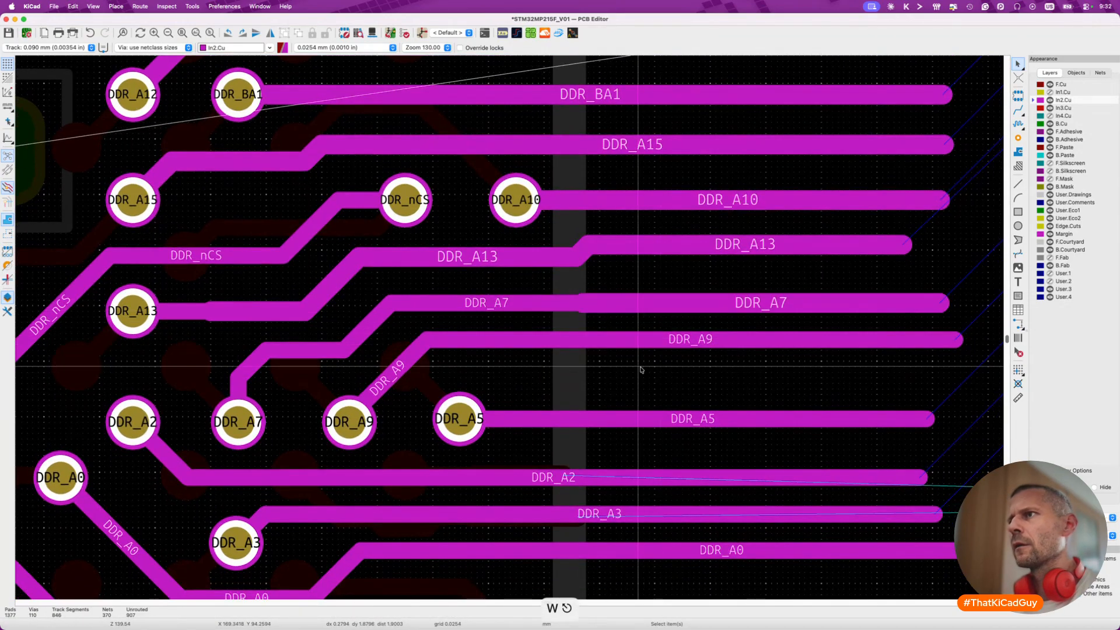
key("d")
left_click(545, 357)
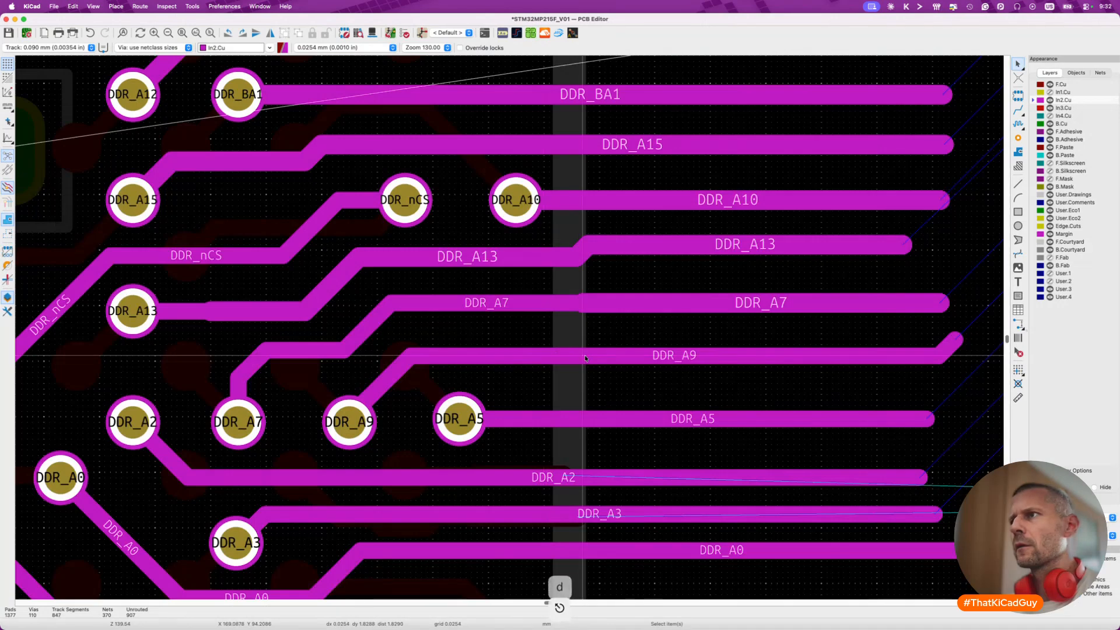
Break DDR_A9 at the edge of the BGA area, set its outer part to 0.09 mm wide and delete the leftover end diagonal.
key("super+shift+b")
key("w")
key("w")
key("shift+w")
key("shift+w")
key("w")
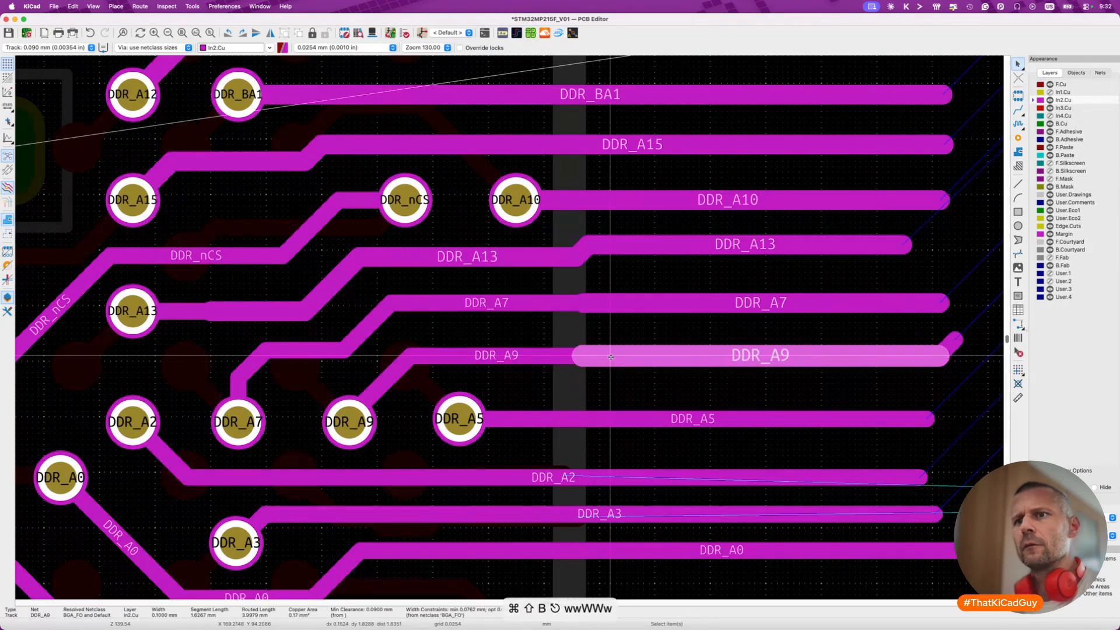
key("shift+w")
key("Escape")
left_click(957, 343)
key("Escape")
Set the width of the horizontal DDR_A5 segment to 0.09 mm.
scroll(646, 316, "down", 5)
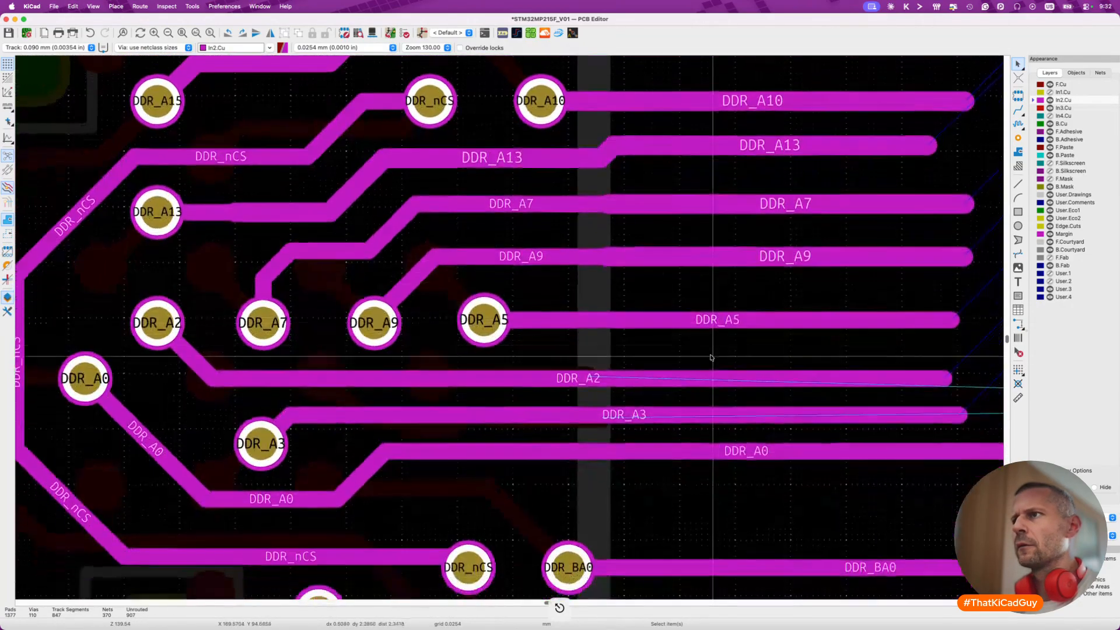
left_click(645, 316)
scroll(609, 315, "down", 6)
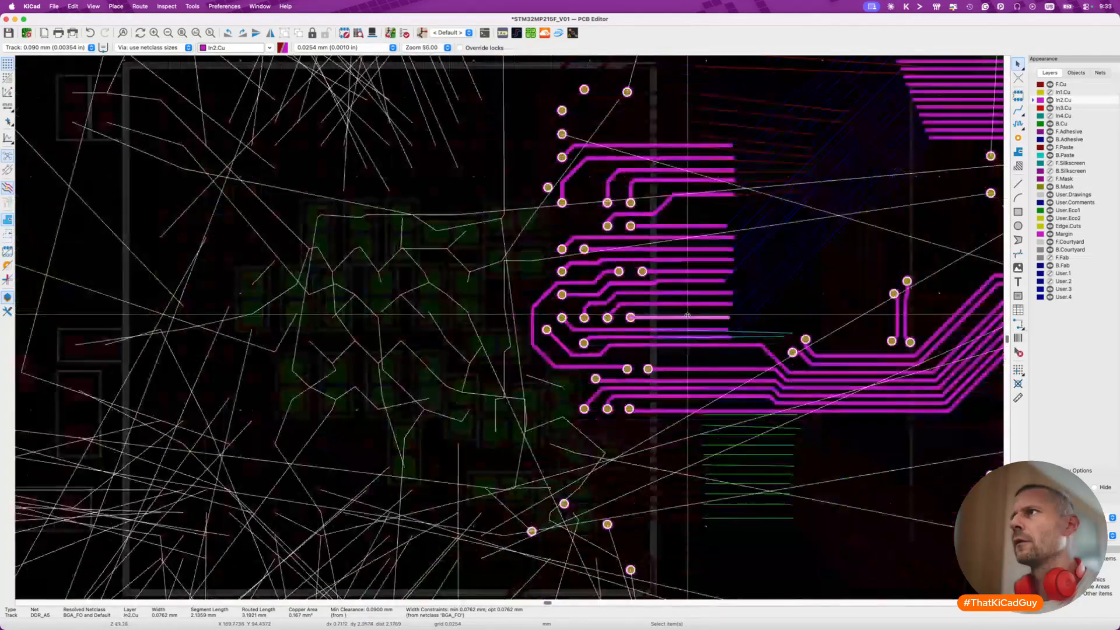
scroll(687, 315, "up", 4)
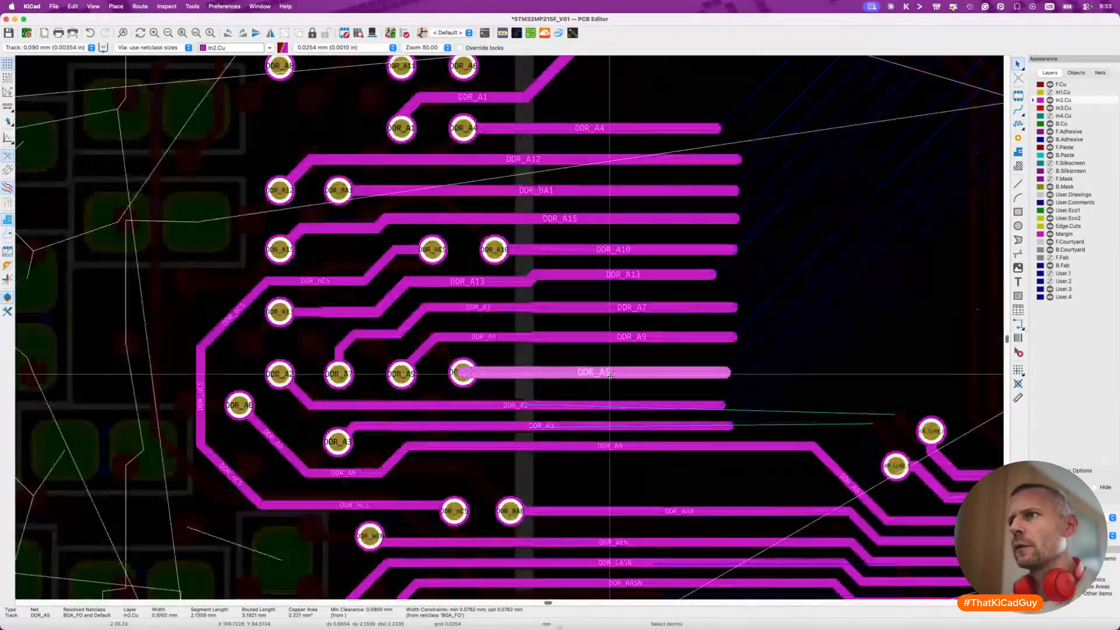
key("Escape")
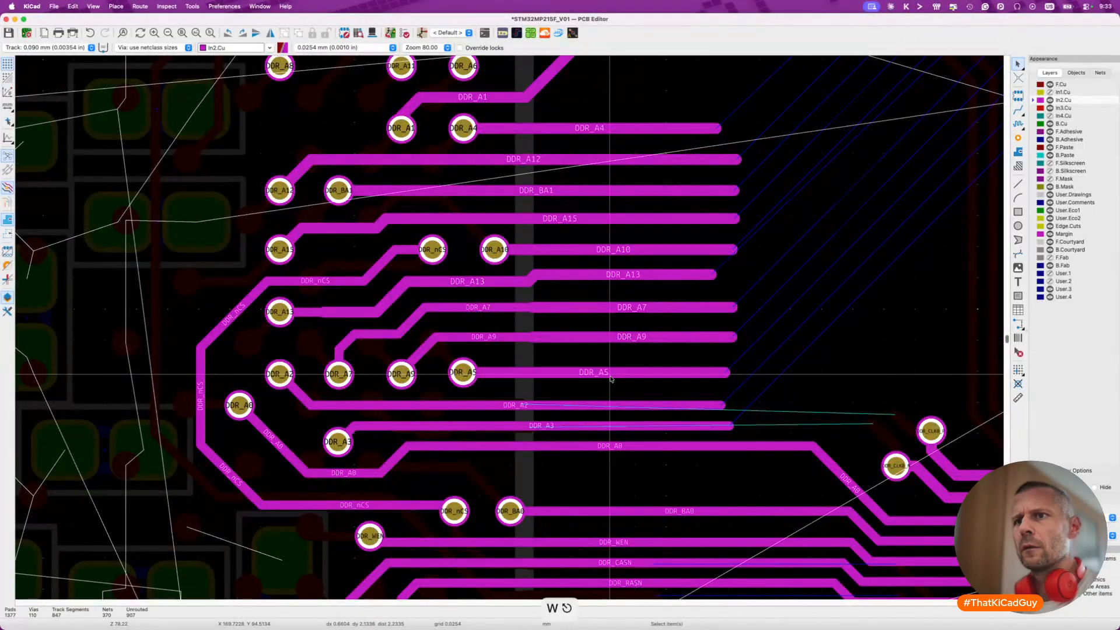
Lower the long DDR_A0 segment into line with the short one near its via, removing the bend between them.
scroll(601, 372, "down", 3)
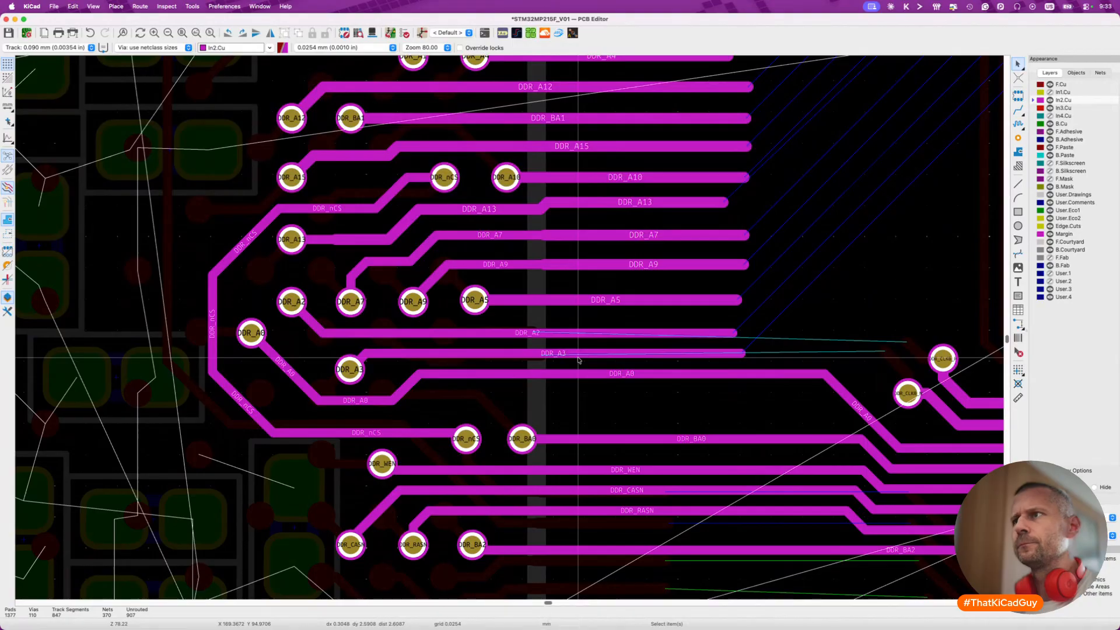
left_click(560, 374)
key("d")
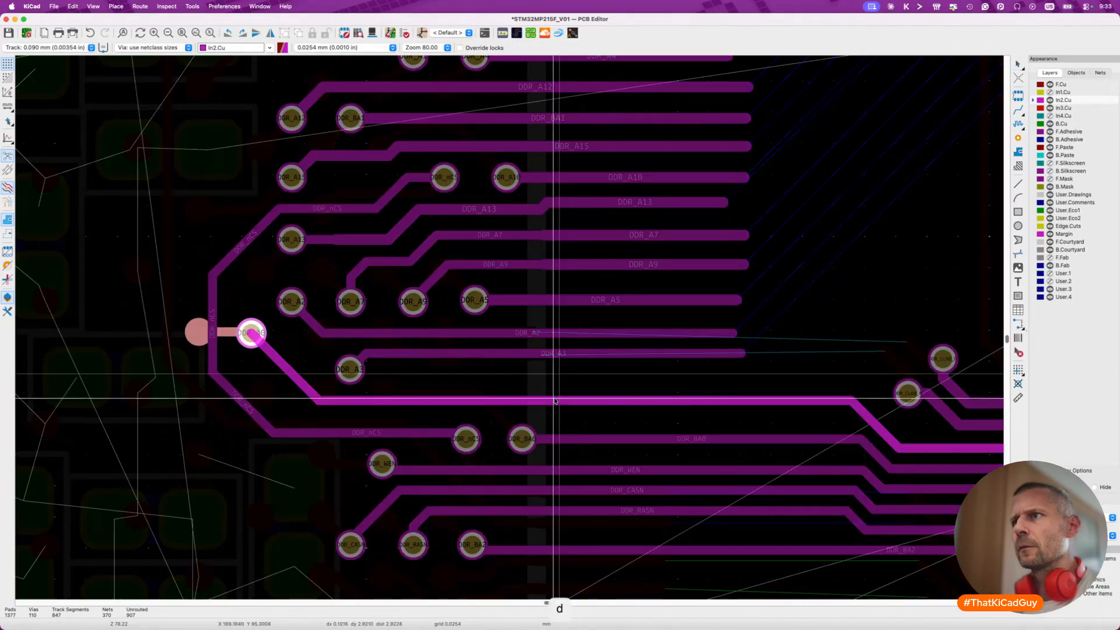
left_click(554, 401)
Lower the DDR_A3 track so it leaves its via straight and delete the leftover diagonal at its outer end.
key("d")
key("Escape")
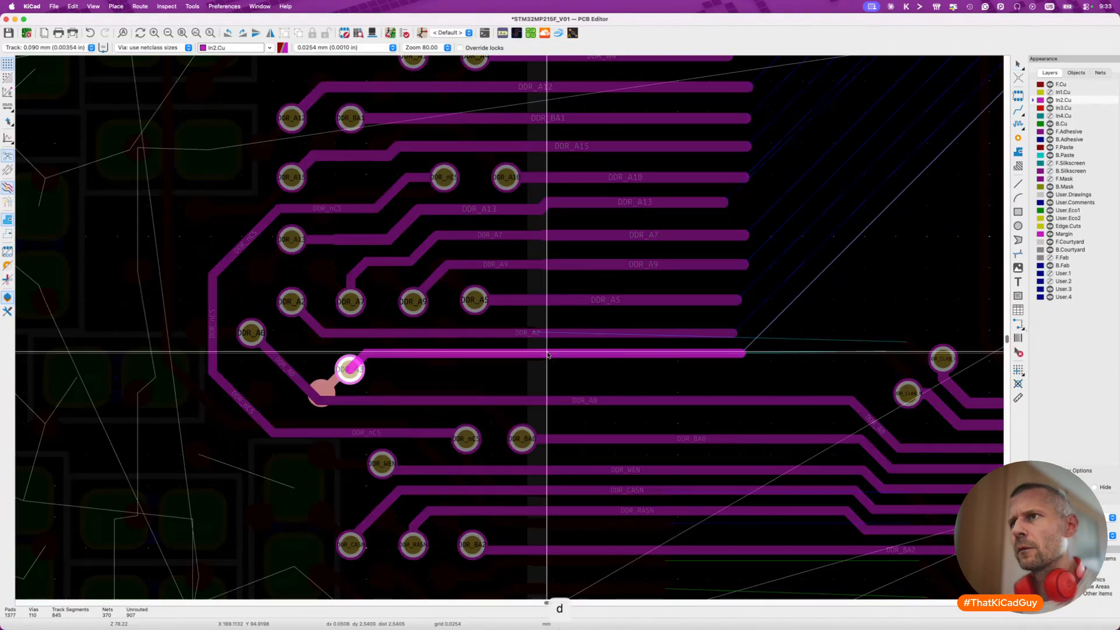
key("d")
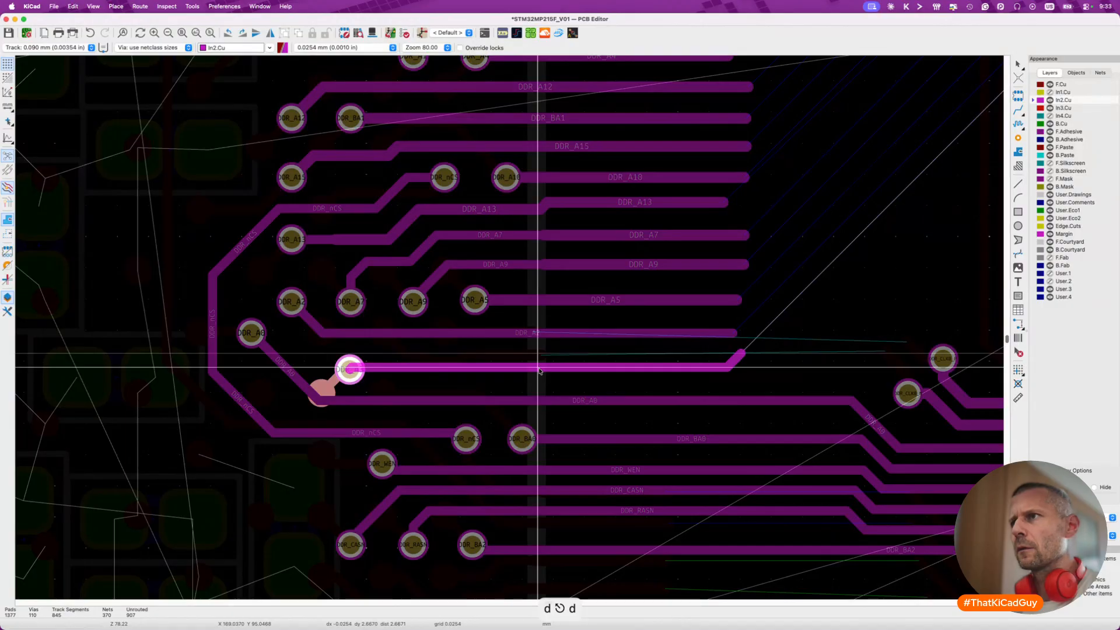
key("Escape")
left_click(736, 362)
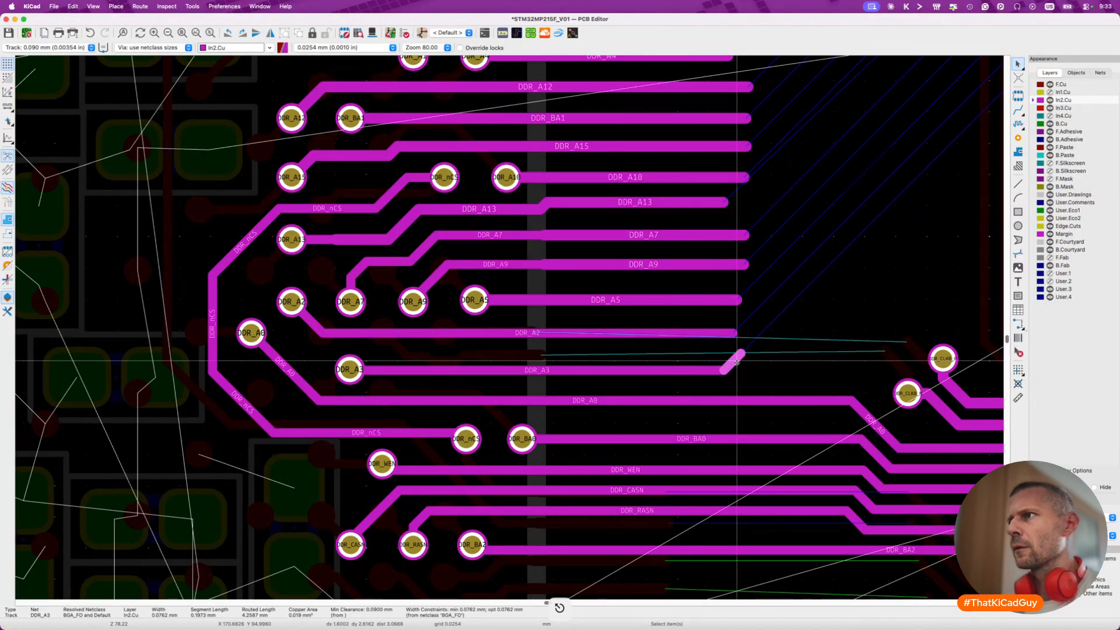
key("Delete")
Set the width of the straight DDR_A3 segment to 0.09 mm.
left_click(711, 368)
key("u")
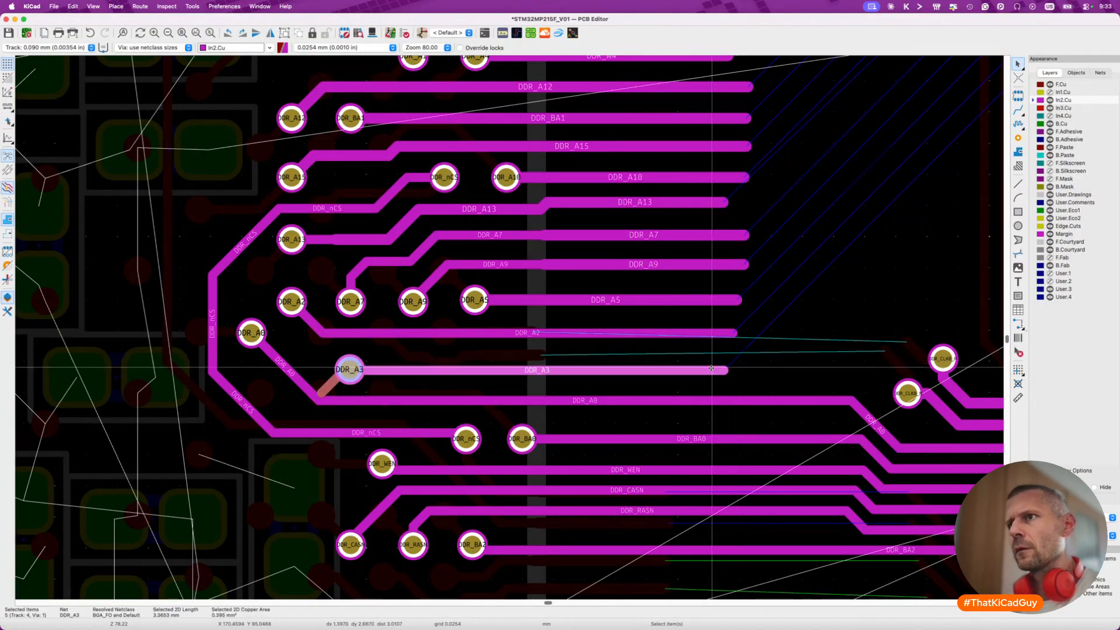
key("Escape")
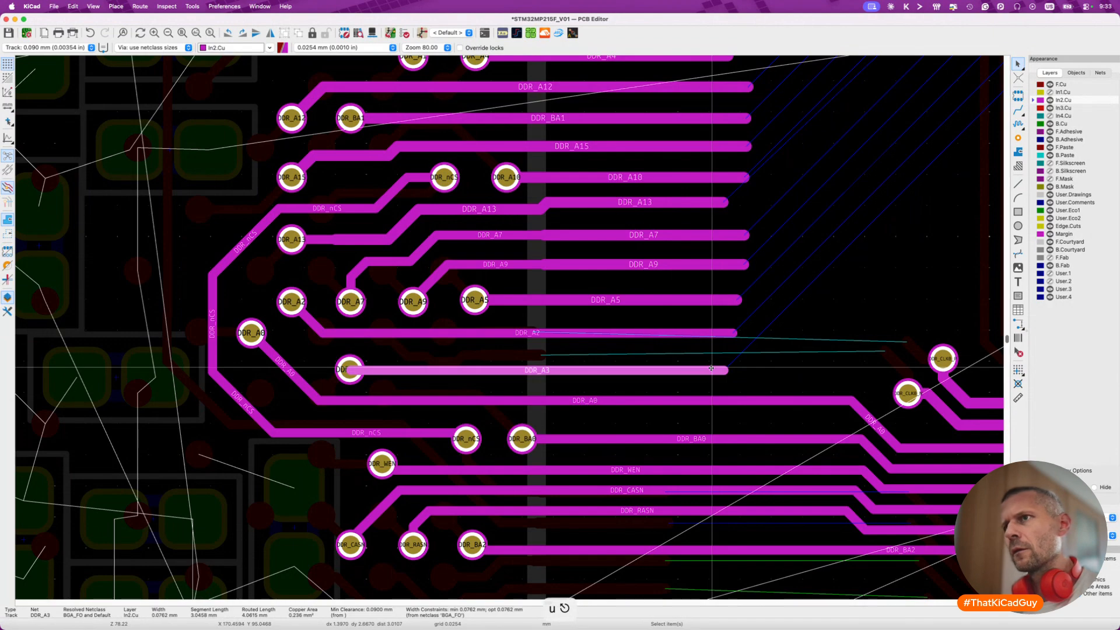
left_click(707, 362)
key("w")
key("shift+w")
Lower the long DDR_A2 segment slightly towards DDR_A3 and widen the connected DDR_A2 track to 0.09 mm.
left_click(700, 335)
key("d")
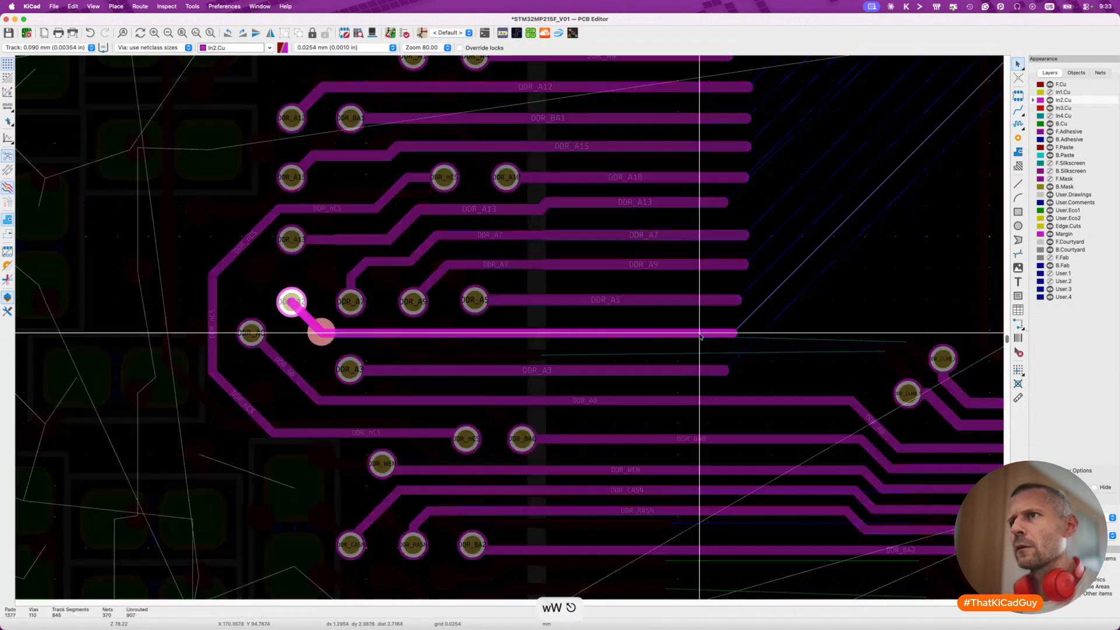
left_click(700, 340)
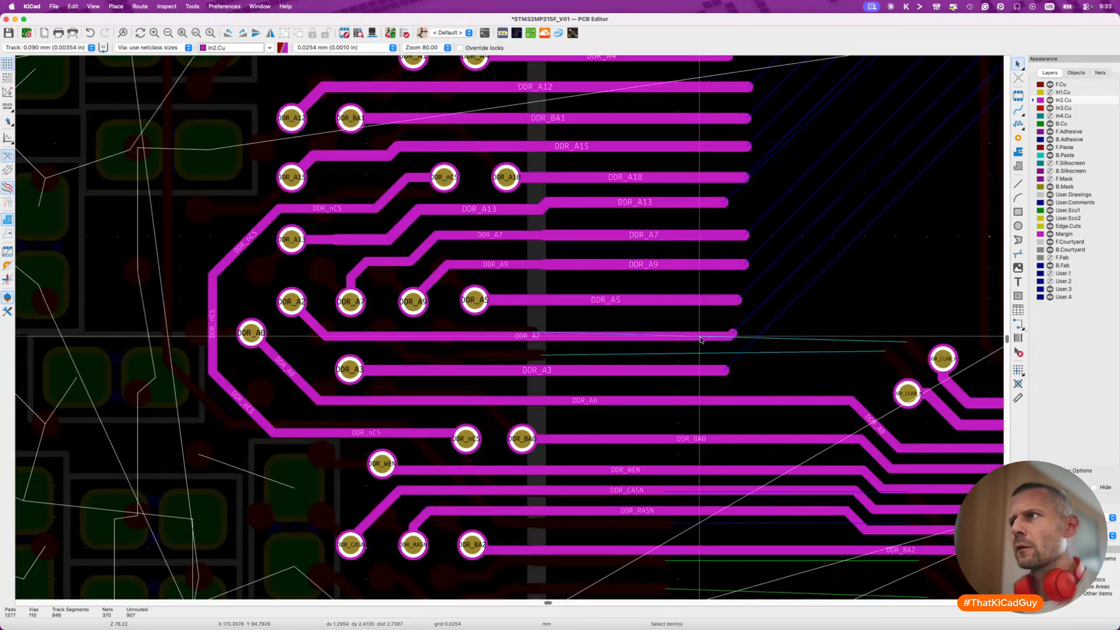
left_click(733, 336)
key("u")
key("w")
key("shift+w")
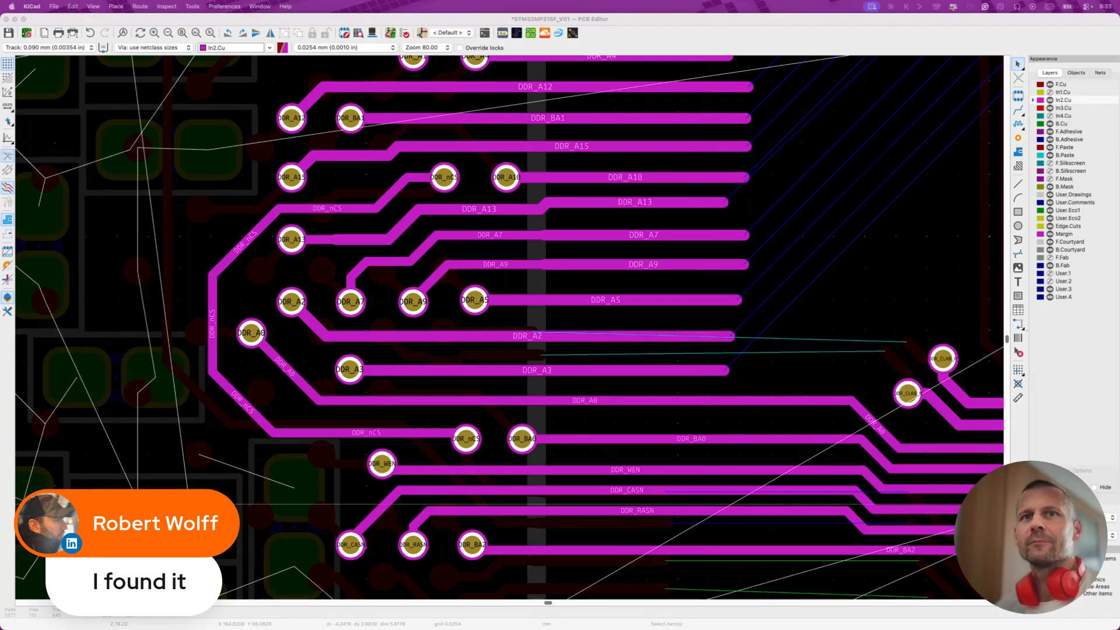
left_click(546, 372)
key("Escape")
left_click(563, 339)
key("Escape")
Break the long DDR_A0 segment at the edge of the BGA area and set its outer part to 0.09 mm wide.
scroll(583, 385, "down", 2)
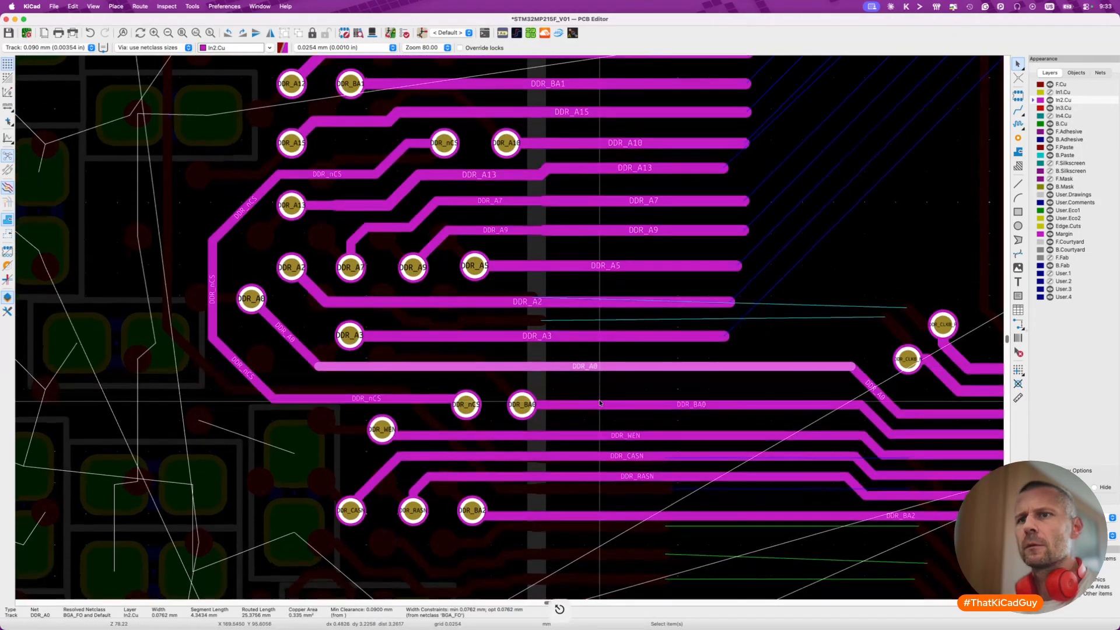
left_click(549, 364)
key("super+shift+b")
left_click(581, 365)
key("w")
key("Escape")
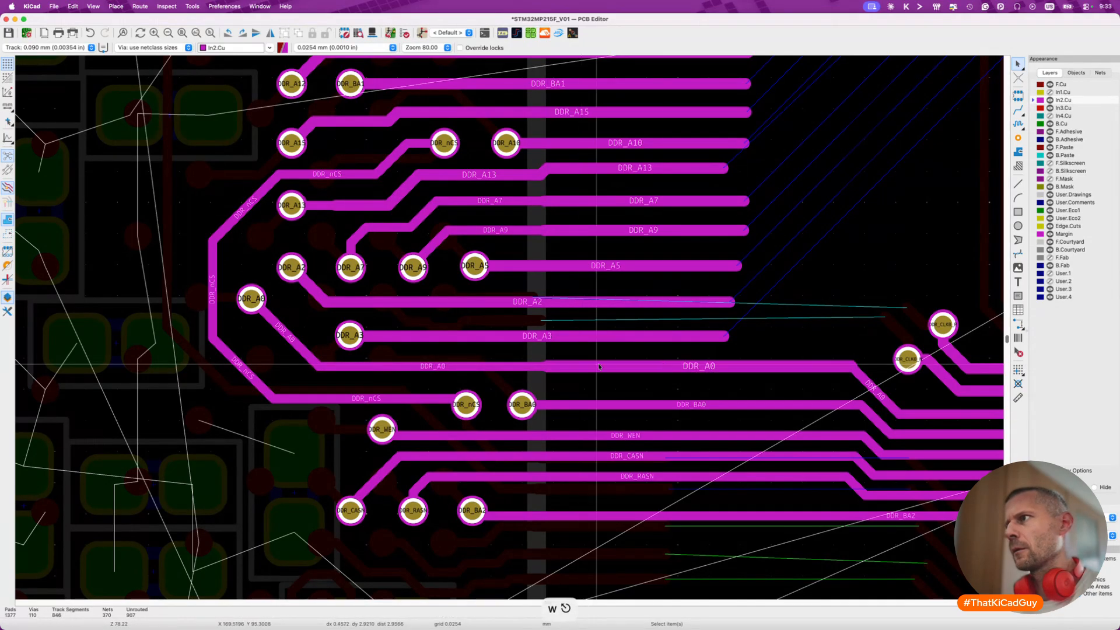
left_click(668, 365)
key("shift+w")
key("Escape")
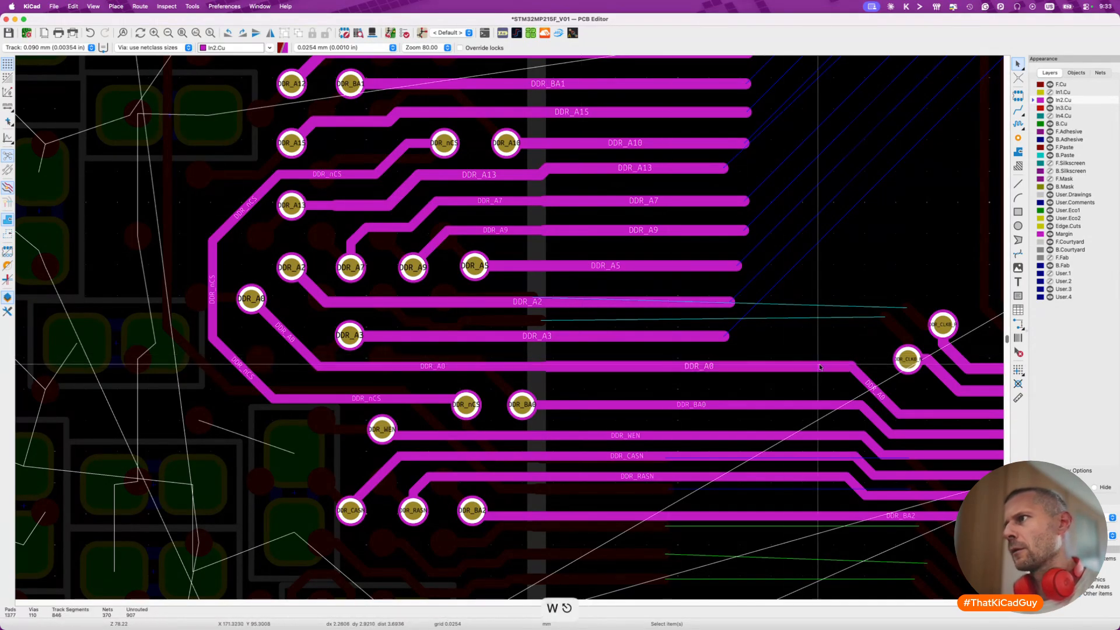
Delete the diagonal segments linking the DDR_A0, DDR_BA0, DDR_WEN, DDR_CASN and DDR_RASN stubs to their outer tracks.
left_click(859, 378)
key("Delete")
scroll(852, 383, "down", 3)
scroll(852, 383, "right", 2)
left_click(791, 314)
key("Delete")
left_click(789, 333)
key("Delete")
left_click(781, 357)
key("Delete")
left_click(774, 379)
key("Delete")
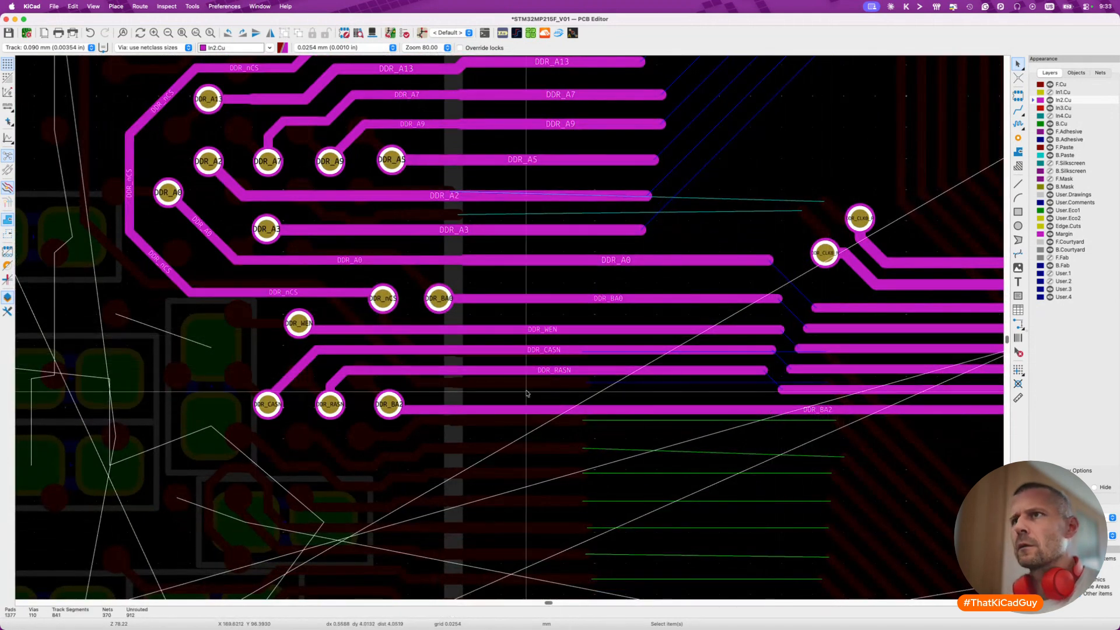
Set the DDR_BA0 stub to 0.09 mm wide and lower the long DDR_BA2 segment so it leaves its via diagonally.
left_click(569, 299)
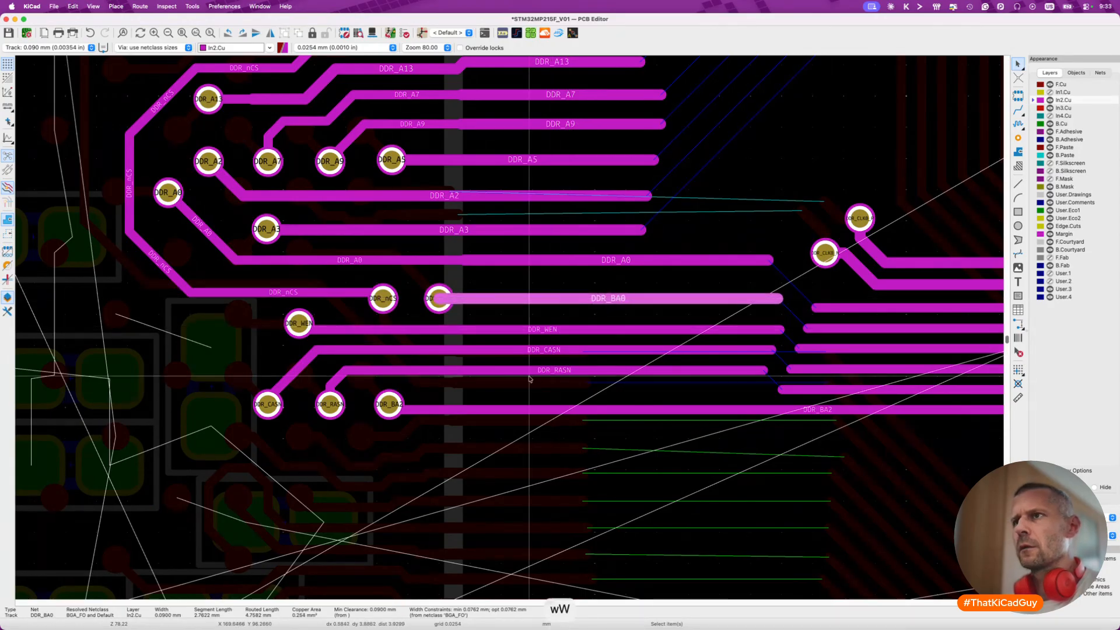
left_click(497, 412)
left_click_drag(497, 411, 466, 436)
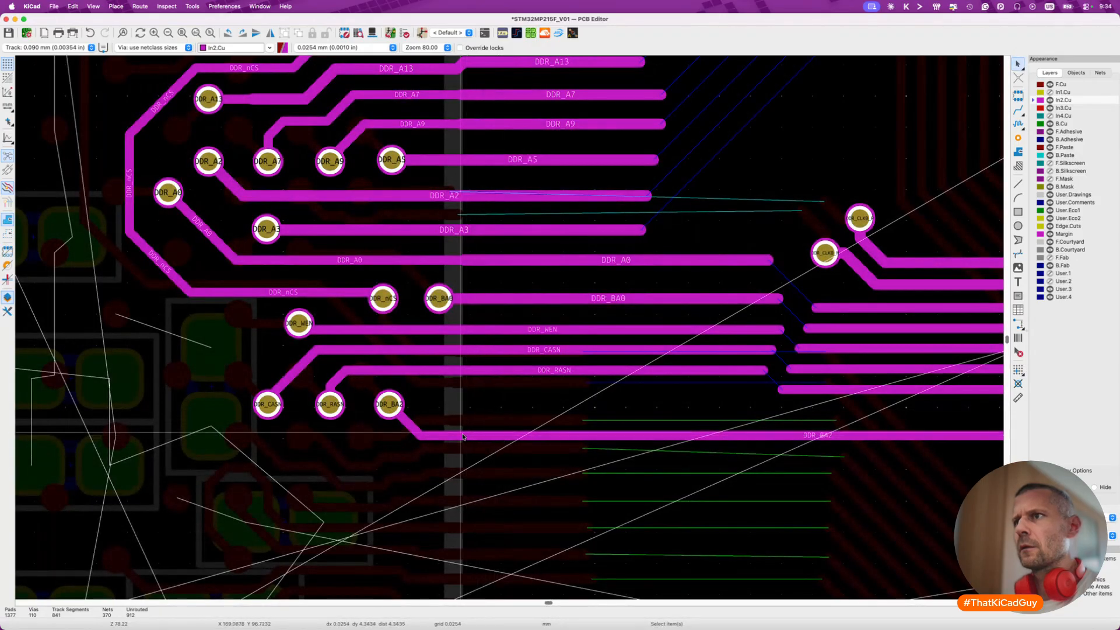
Break the long DDR_BA2 segment at the edge of the BGA area and delete the part beyond it.
key("super+shift+b")
left_click(457, 436)
left_click(456, 436)
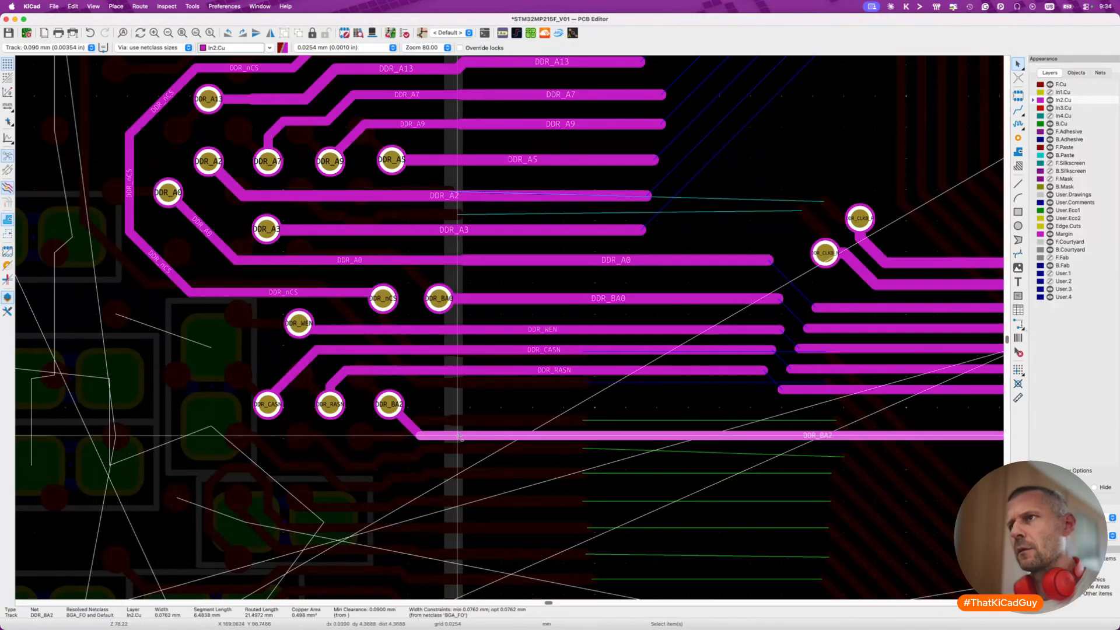
key("super+shift+b")
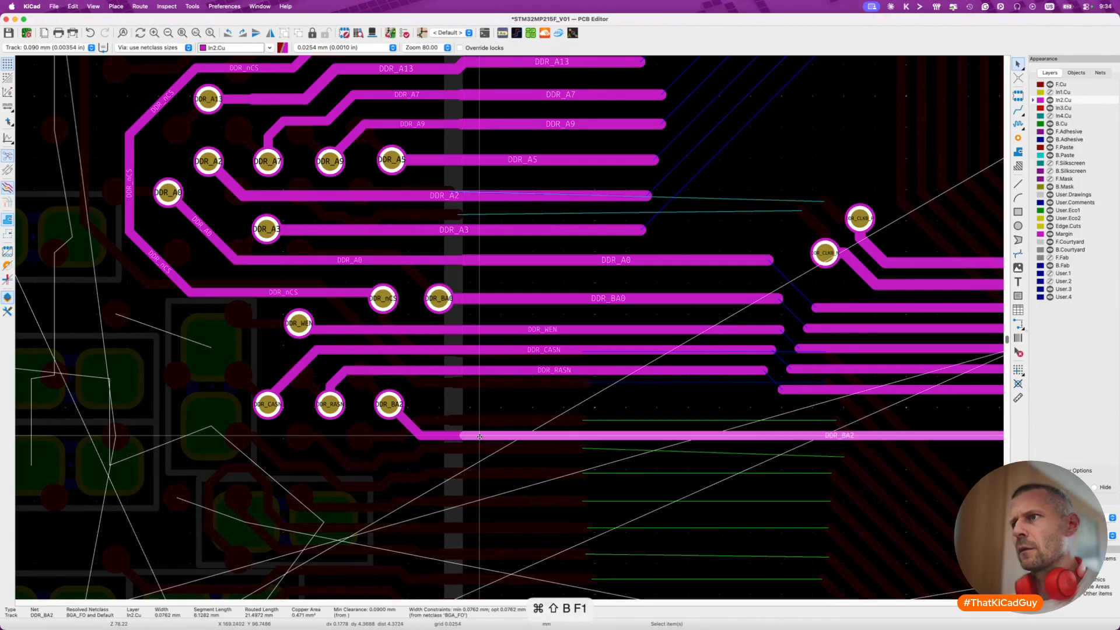
key("Delete")
Route a straight 0.09 mm wide DDR_BA2 stub outward from the break at the edge of the BGA area.
scroll(480, 436, "down", 5)
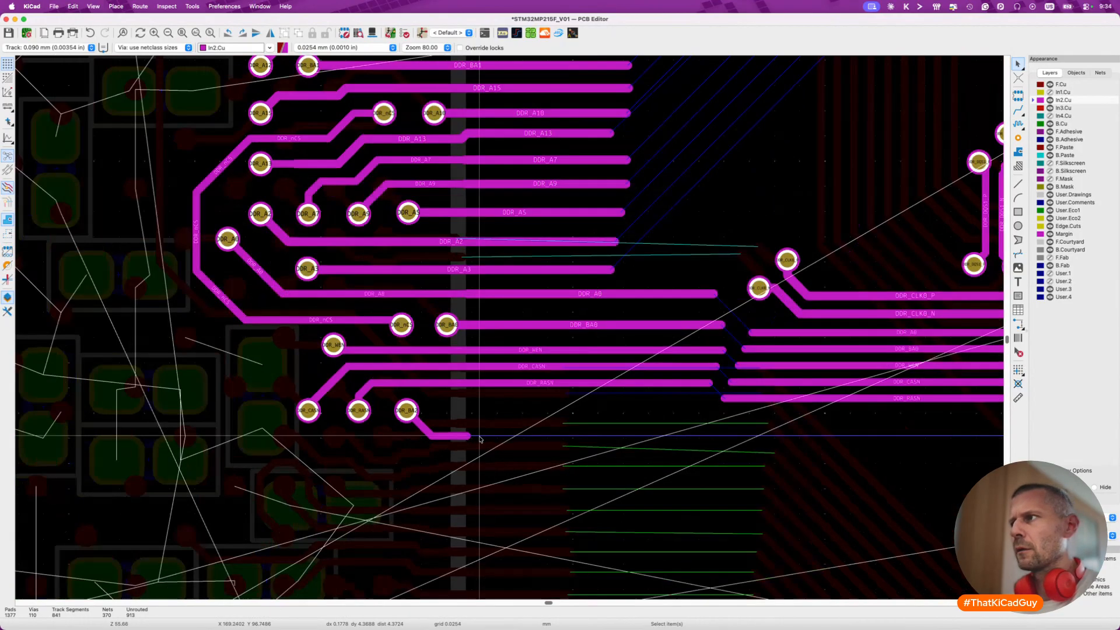
key("x")
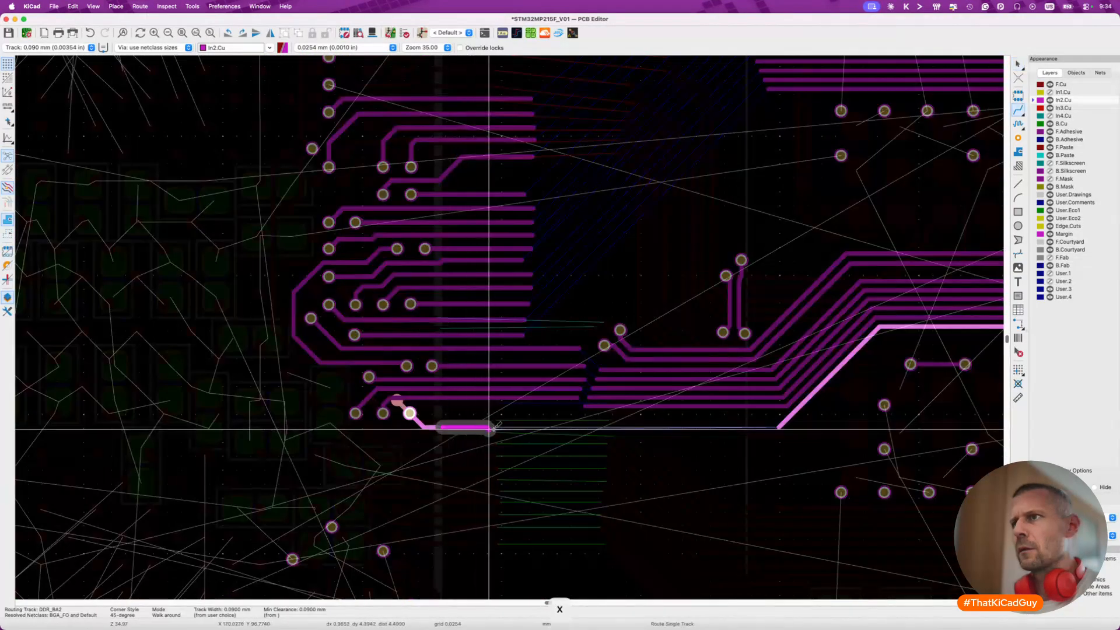
scroll(488, 425, "up", 5)
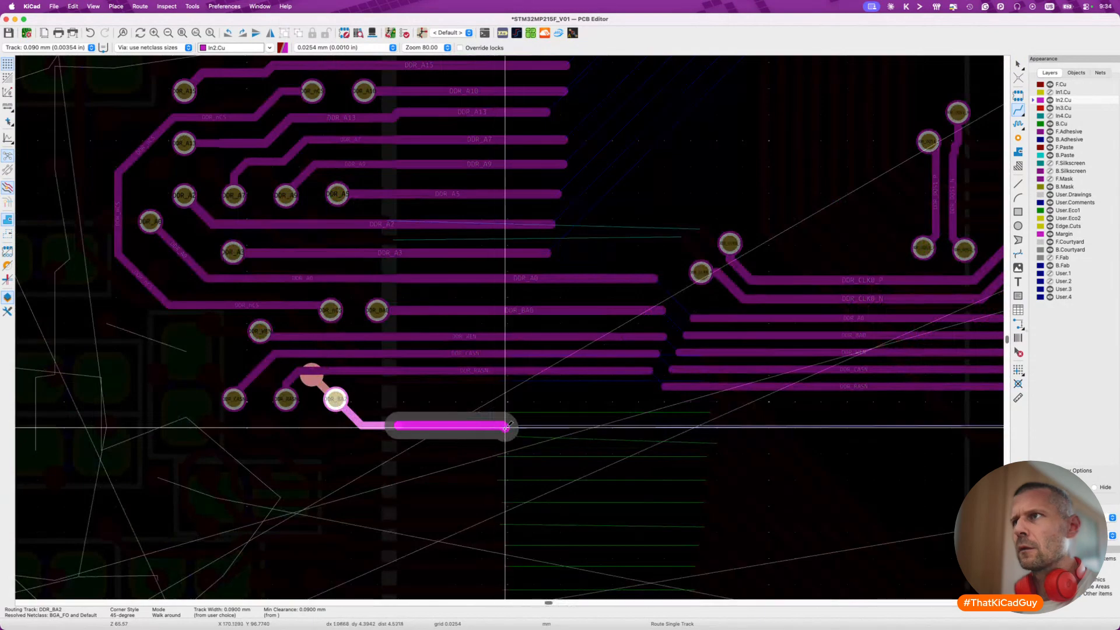
double_click(555, 431)
key("x")
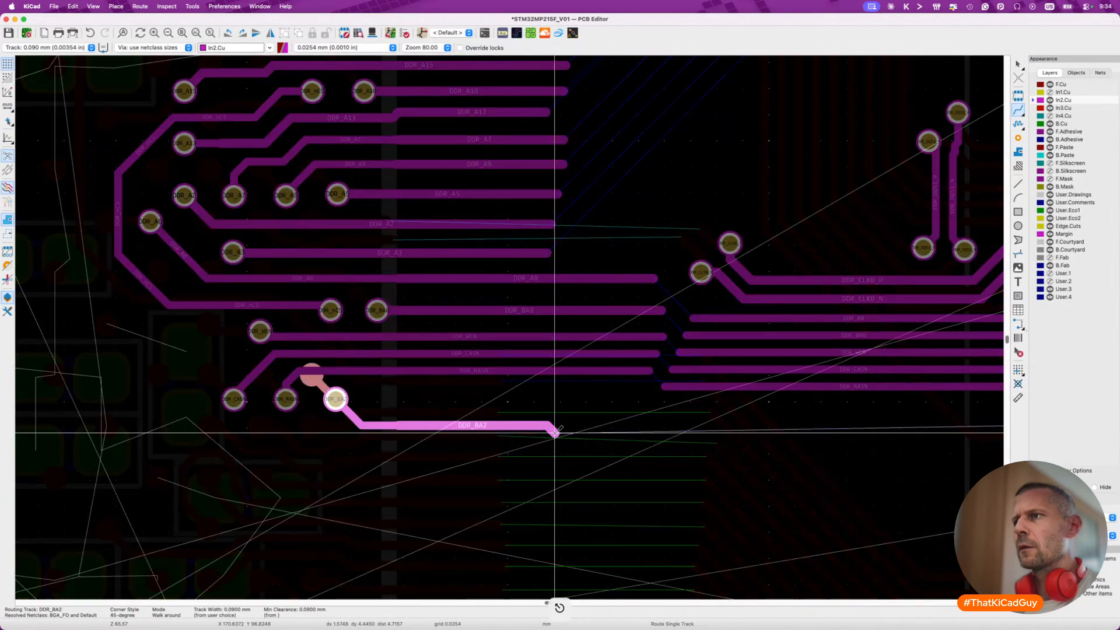
key("Escape")
key("Escape")
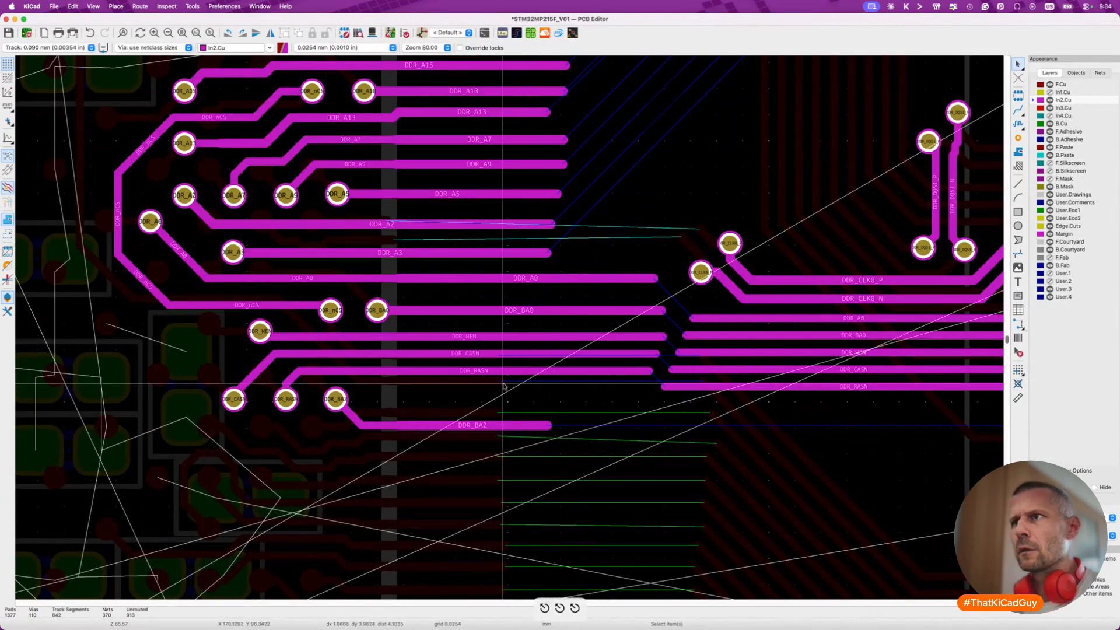
Lower the long DDR_RASN segment and break it at the edge of the BGA area.
key("d")
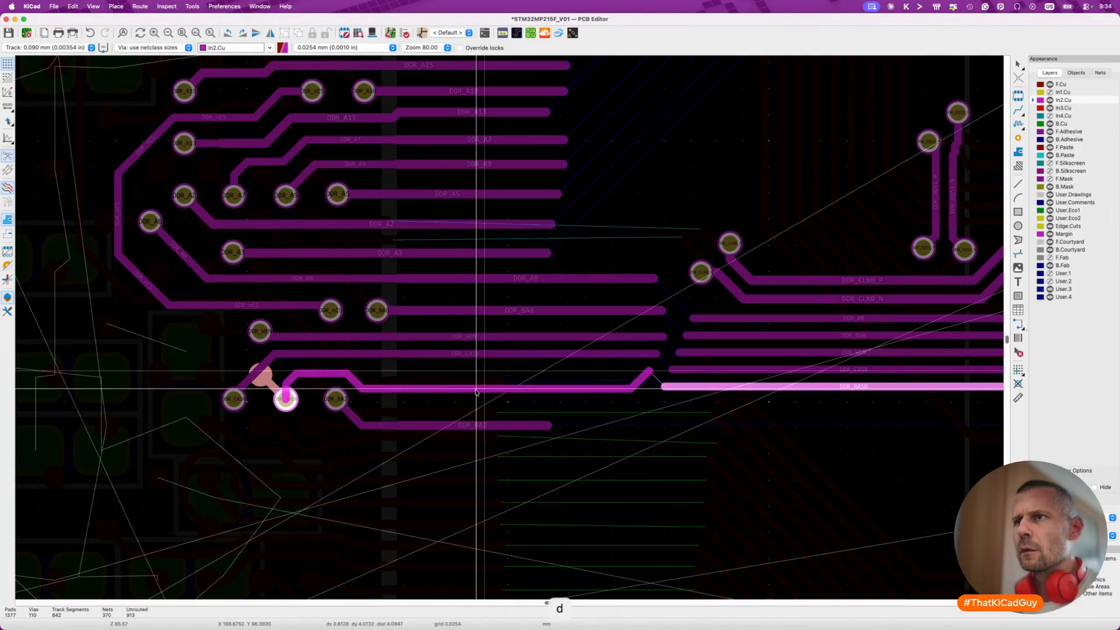
left_click(476, 393)
left_click(400, 388)
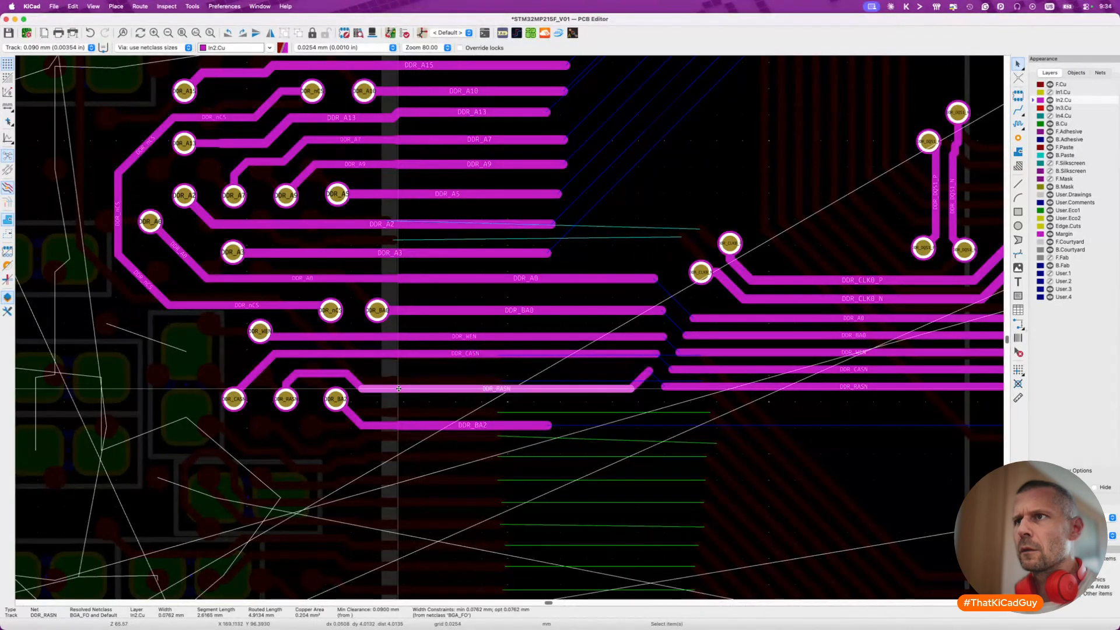
key("super+shift+b")
left_click(420, 386)
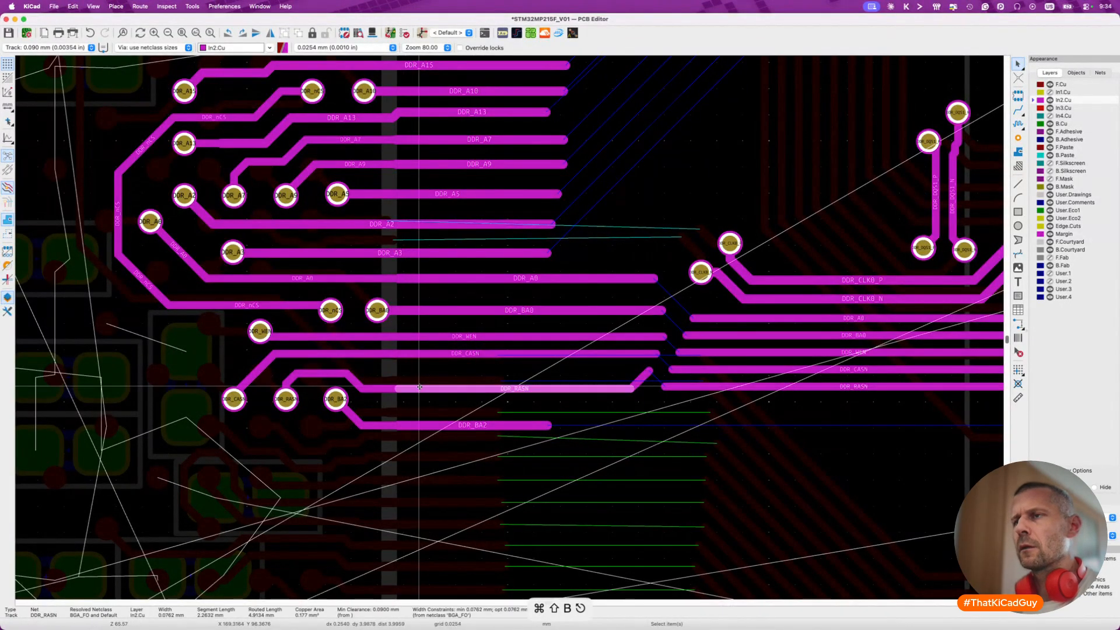
Set the outer part of the DDR_RASN stub to 0.09 mm wide and delete the diagonal piece at its end.
key("w")
key("shift+w")
left_click(632, 382)
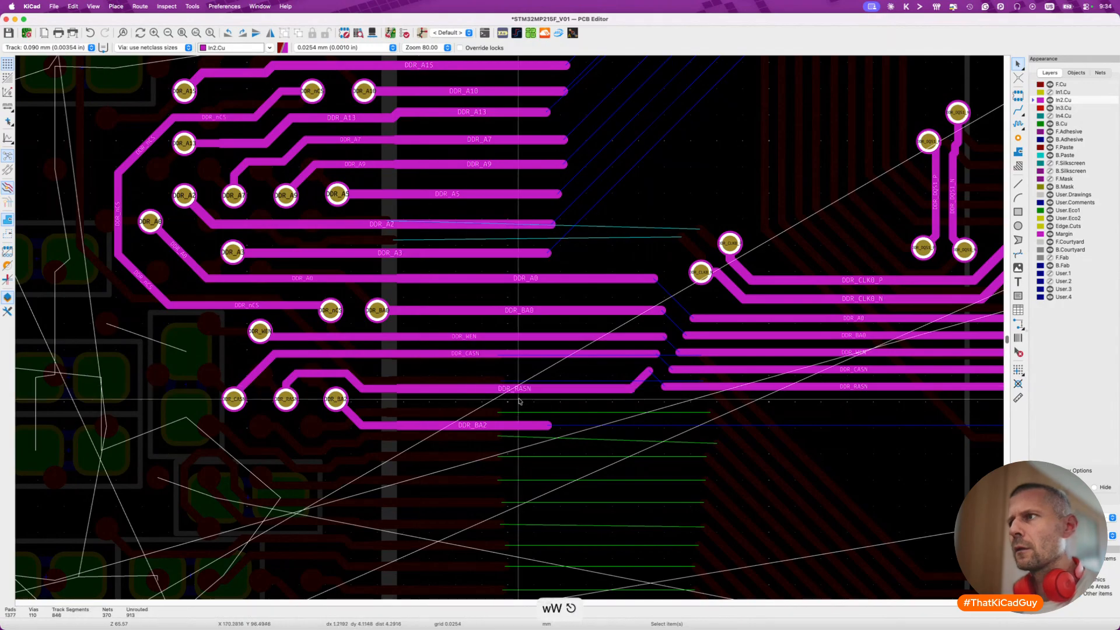
key("Delete")
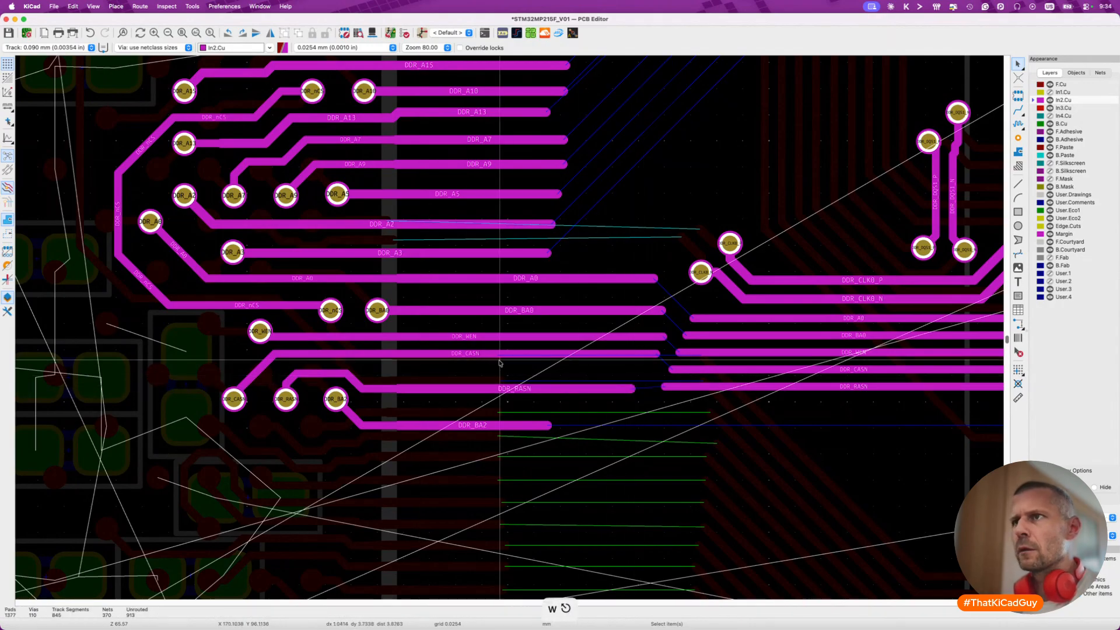
Lower the long DDR_CASN segment towards the DDR_RASN stub with a bend just inside the BGA edge.
key("d")
left_click(369, 364)
key("d")
Break the lowered DDR_CASN segment at the BGA edge, make its outer part 0.1 mm wide and delete its diagonal end.
left_click(397, 366)
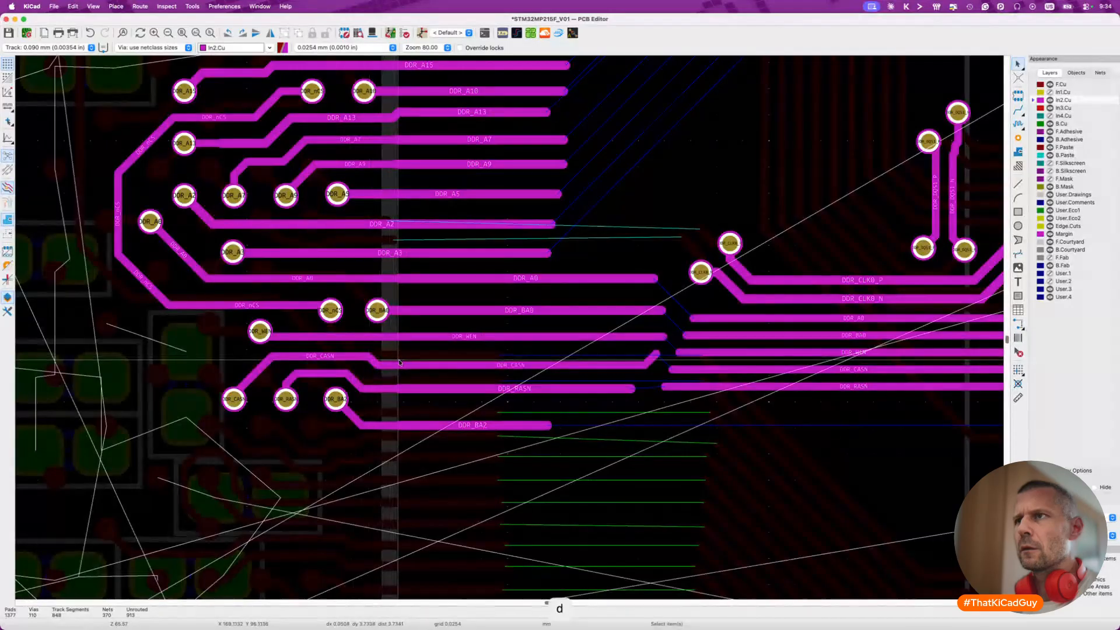
left_click(430, 364)
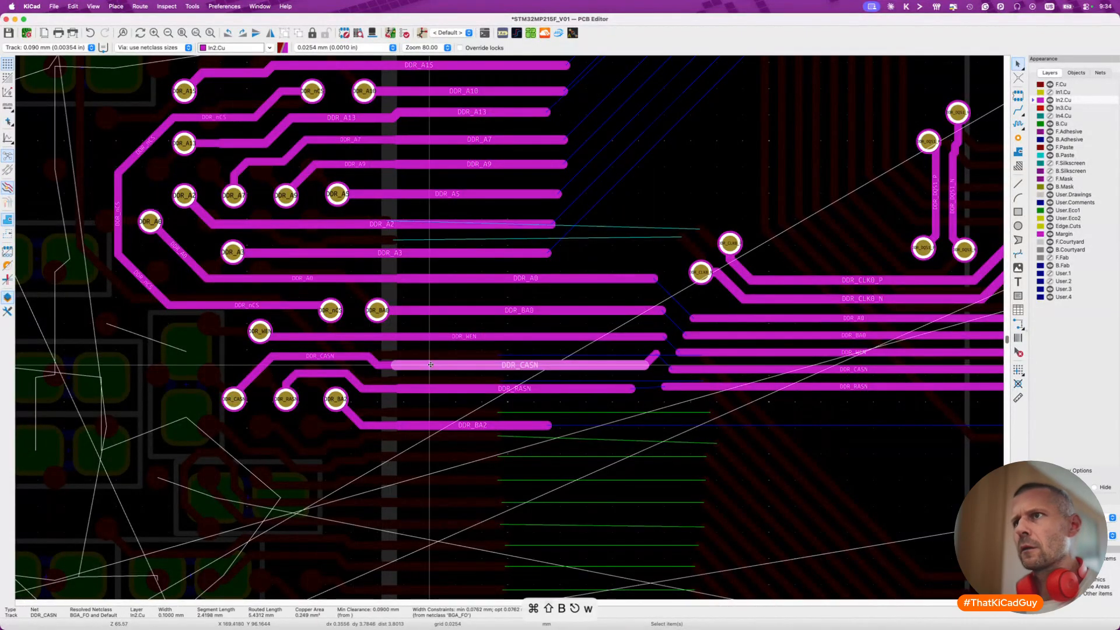
key("Escape")
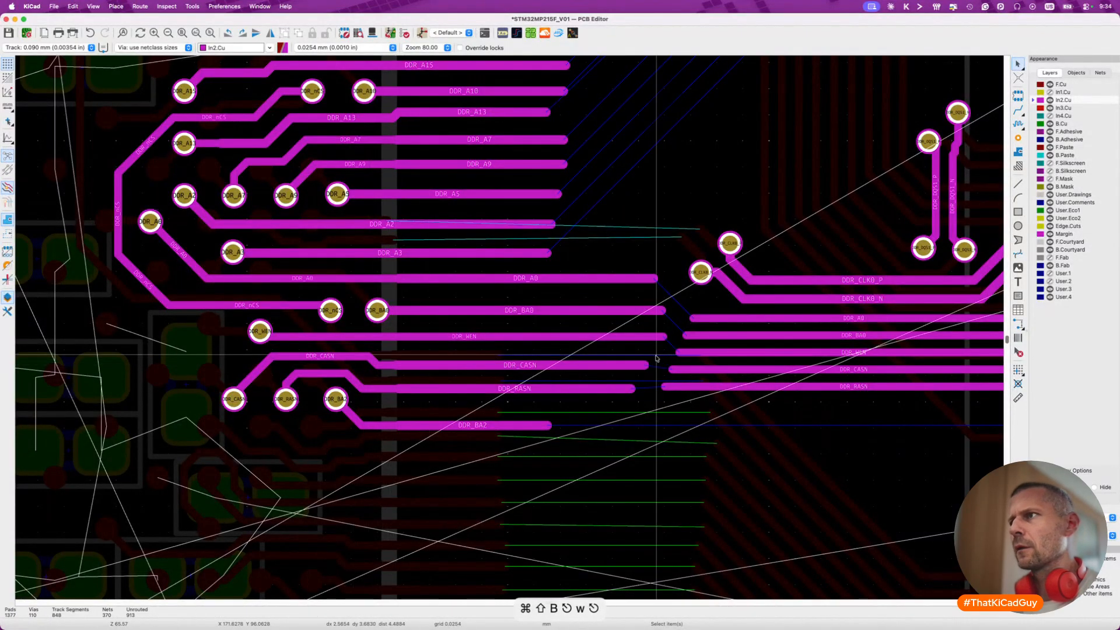
Set the DDR_WEN stub to 0.09 mm wide and adjust the height of the inner horizontal DDR_CASN segment.
left_click(394, 337)
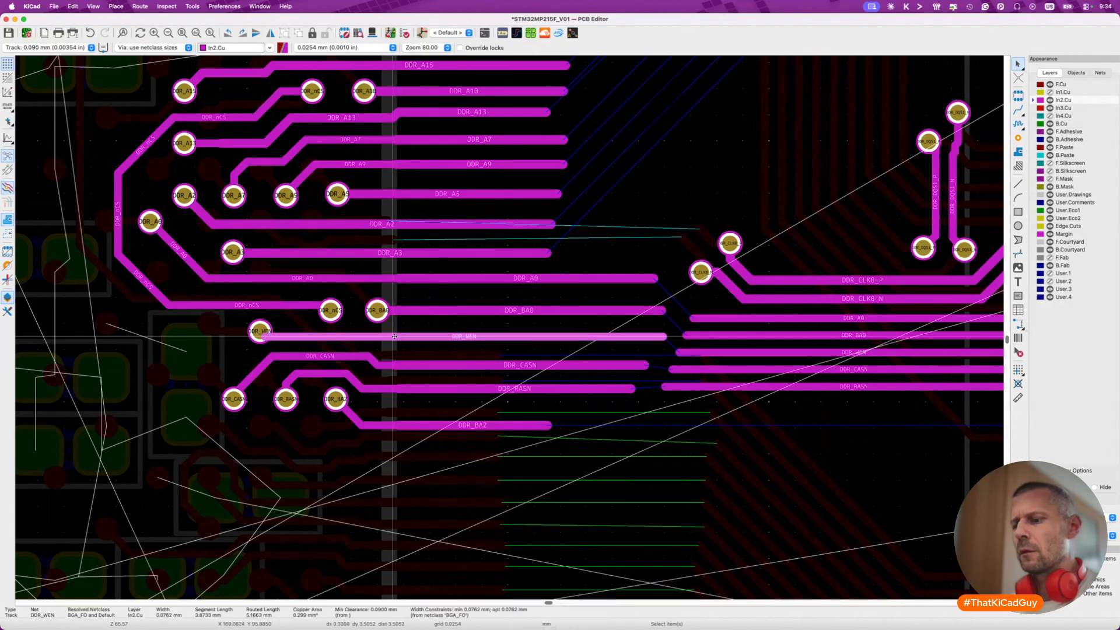
key("u")
left_click(394, 337)
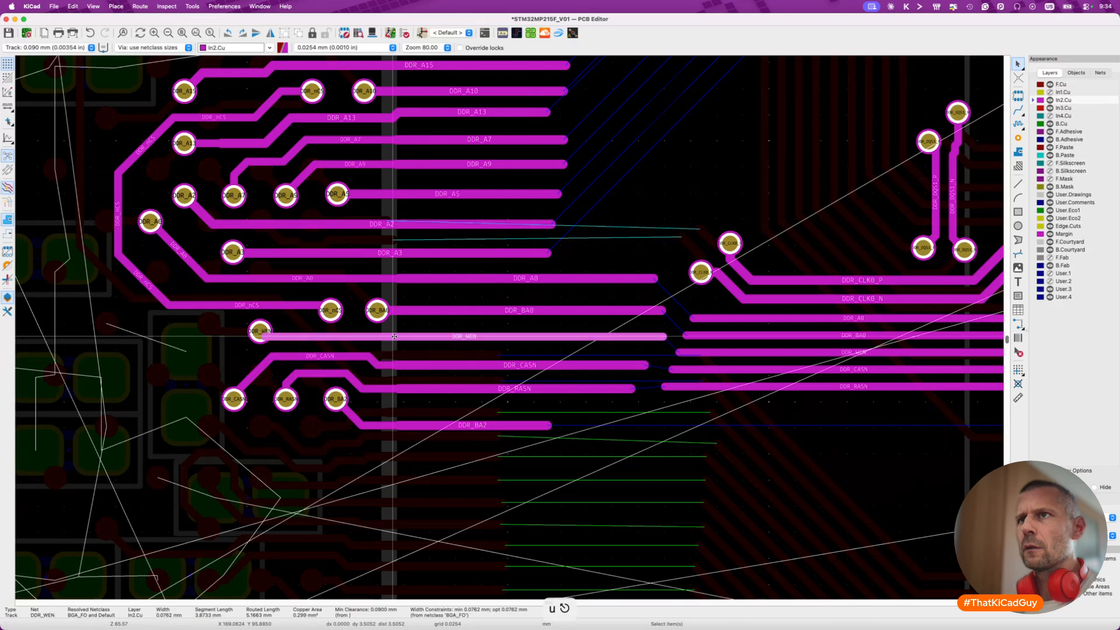
key("w")
key("shift+w")
key("Escape")
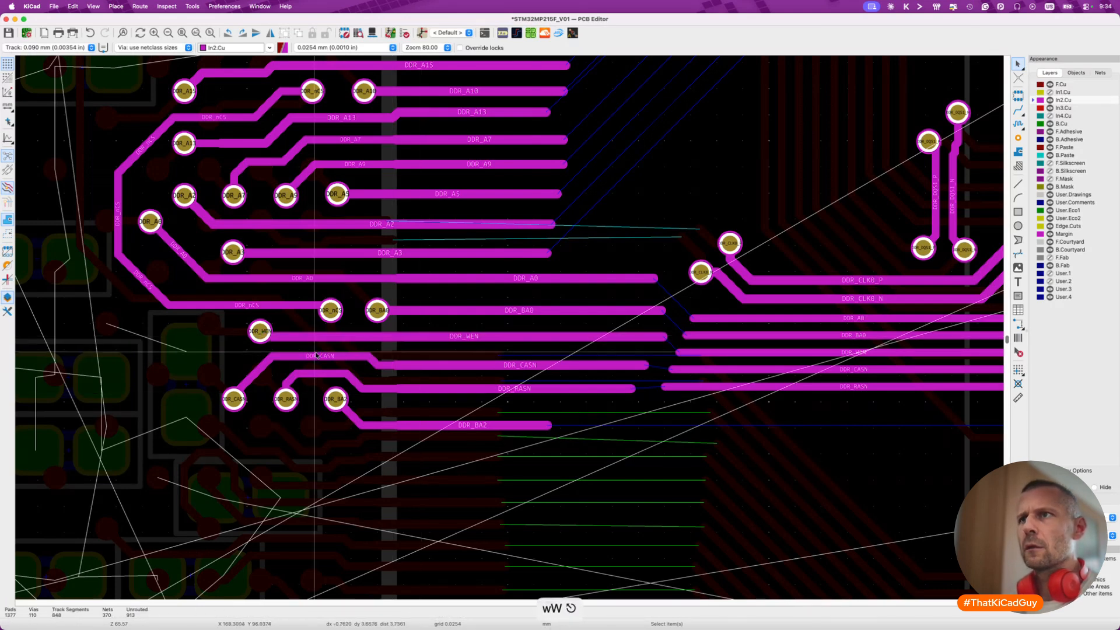
key("d")
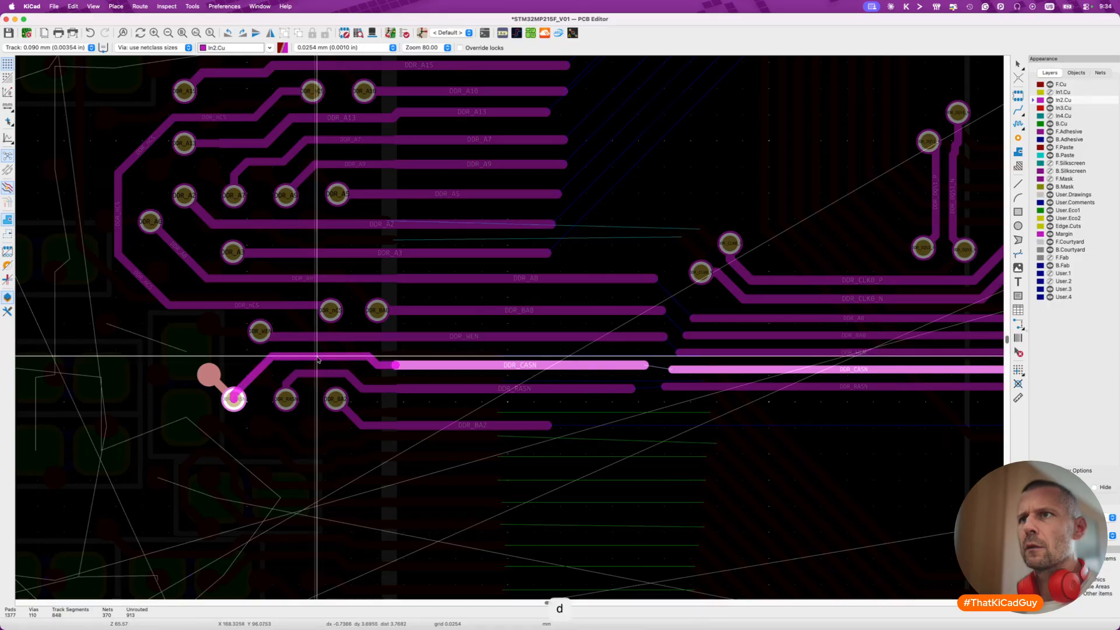
left_click(316, 355)
Delete the horizontal outer segments of DDR_A0, DDR_BA0, DDR_WEN, DDR_CASN and DDR_RASN up to where the tracks turn diagonal.
scroll(541, 383, "down", 8)
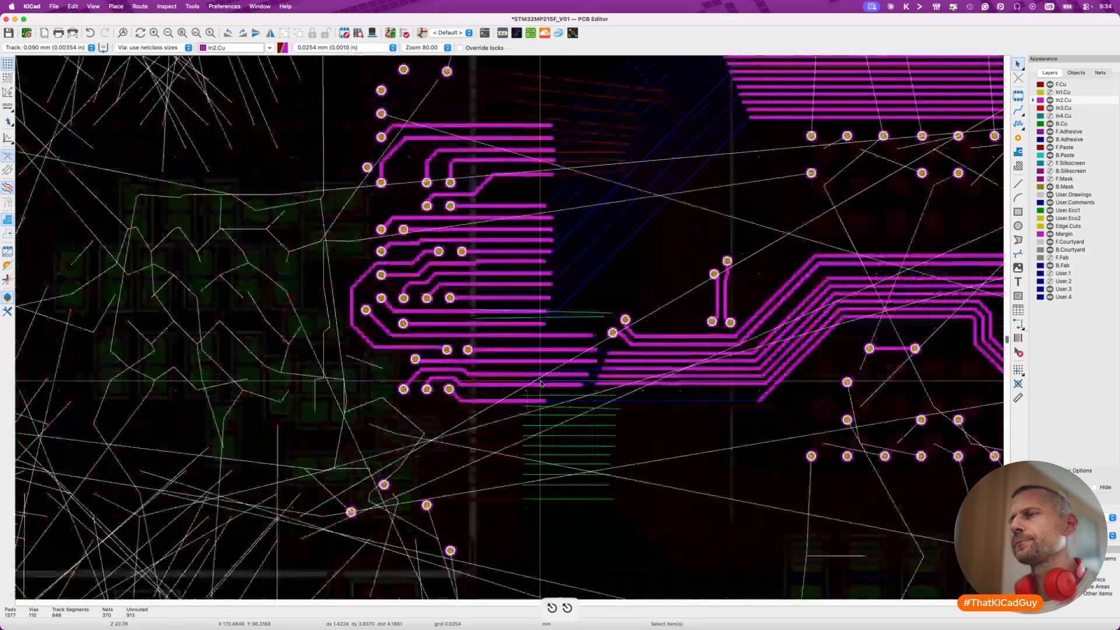
scroll(540, 384, "right", 1)
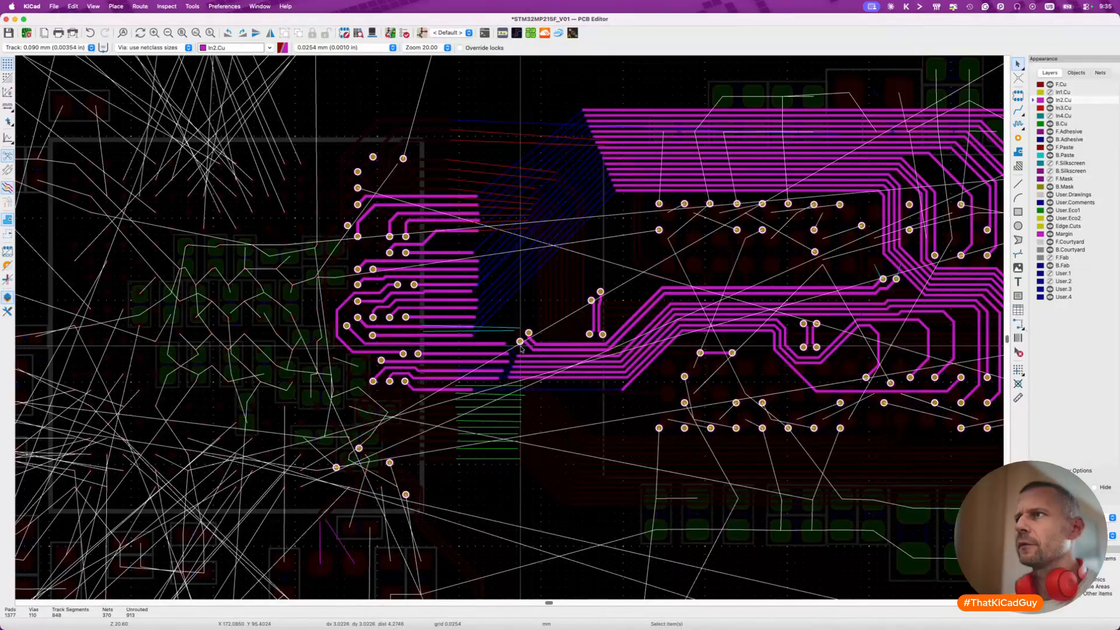
scroll(532, 366, "up", 3)
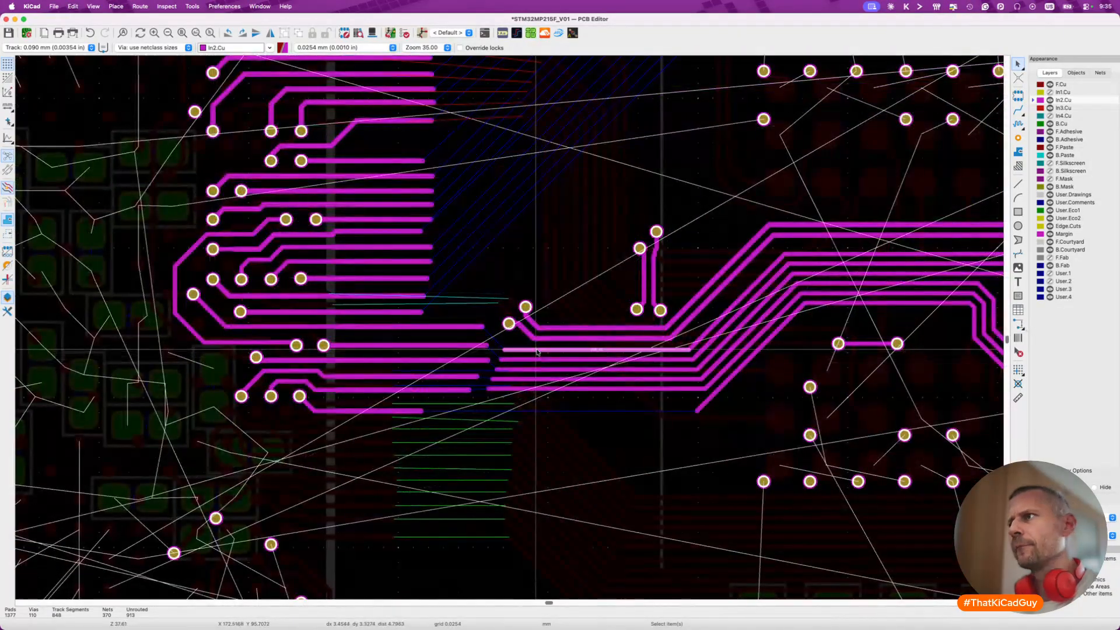
left_click(536, 349)
left_click_drag(536, 350, 541, 380)
key("Delete")
key("Delete")
Switch the inactive layer display to Normal and save the board.
key("h")
key("h")
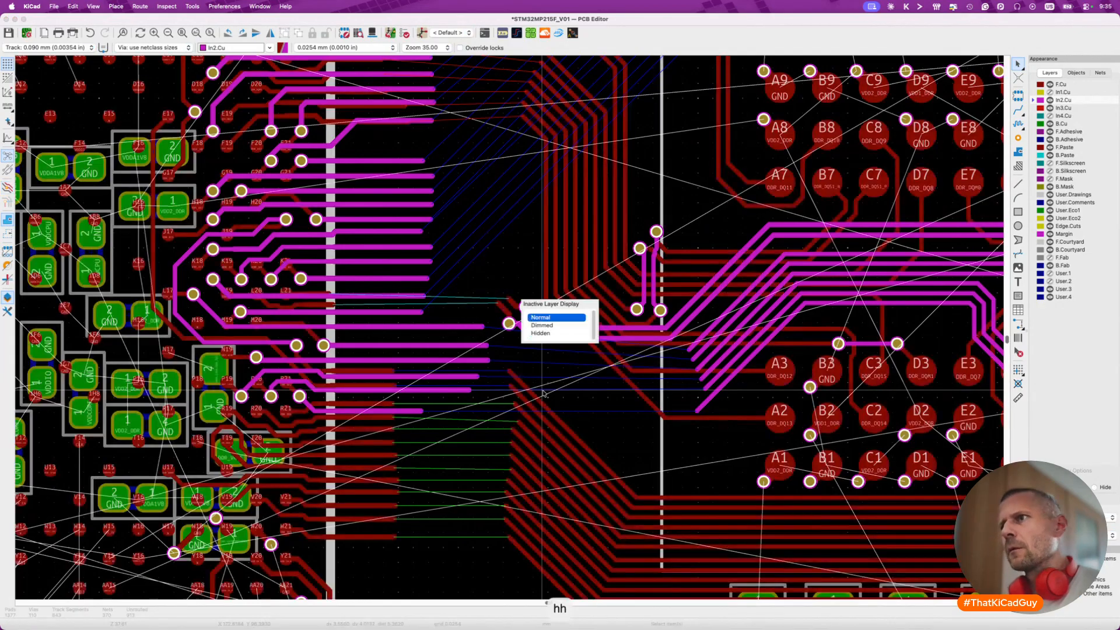
key("Escape")
key("super+s")
Delete the diagonal F.Cu segments leading from the lower BGA stubs to the data bus beneath the DDR memory.
scroll(512, 308, "down", 3)
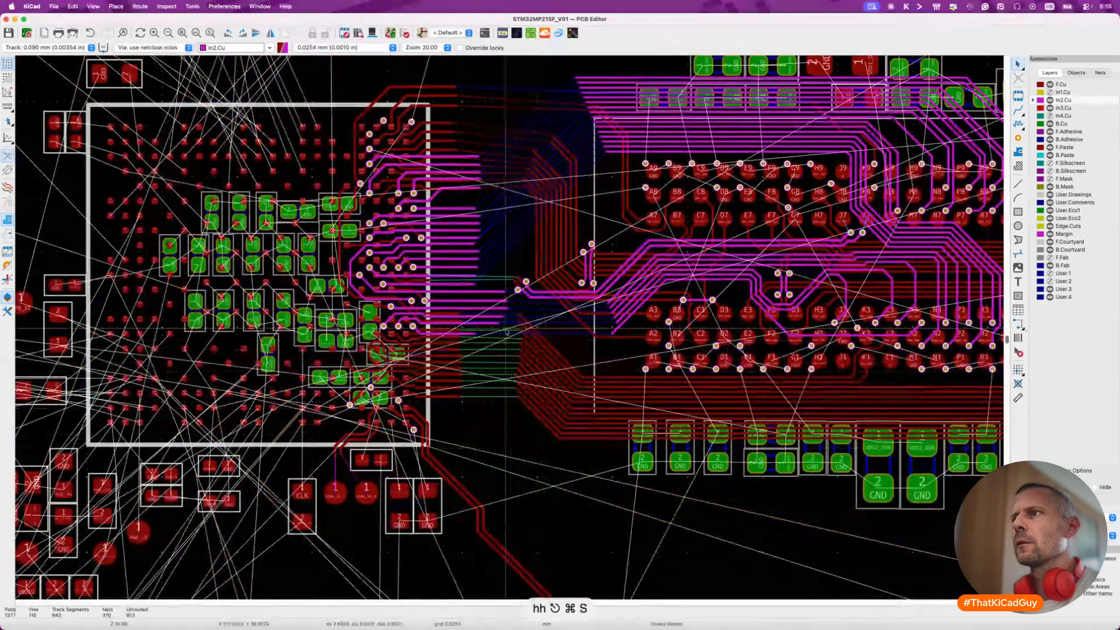
left_click_drag(513, 308, 602, 481)
key("Delete")
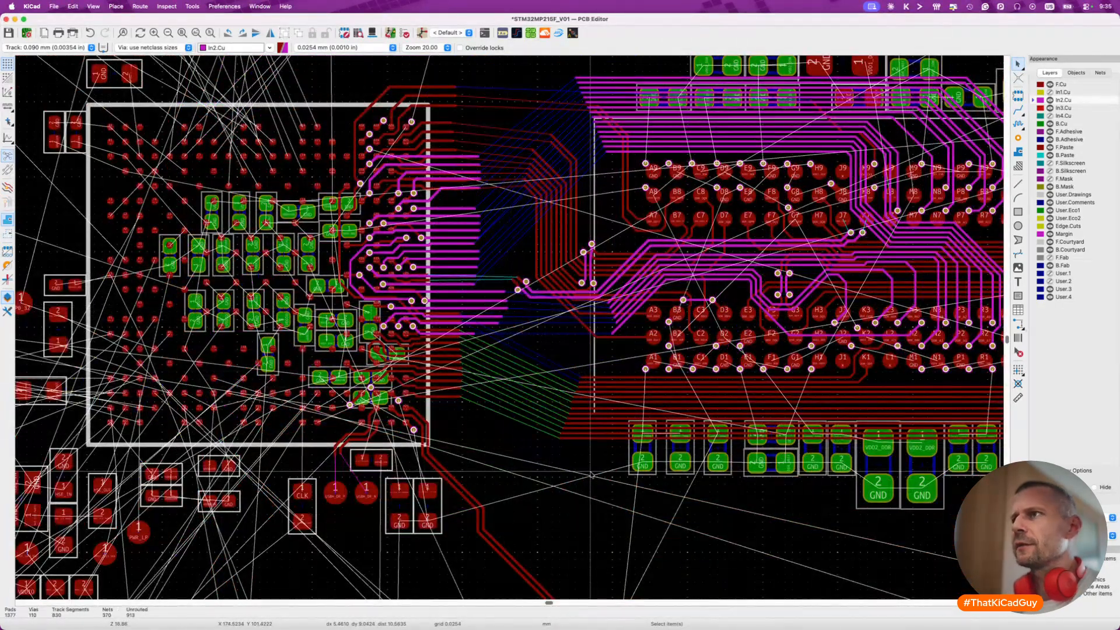
Make F.Cu the active layer and delete the segments linking the upper BGA stubs to the vertical DDR bus.
scroll(560, 403, "up", 2)
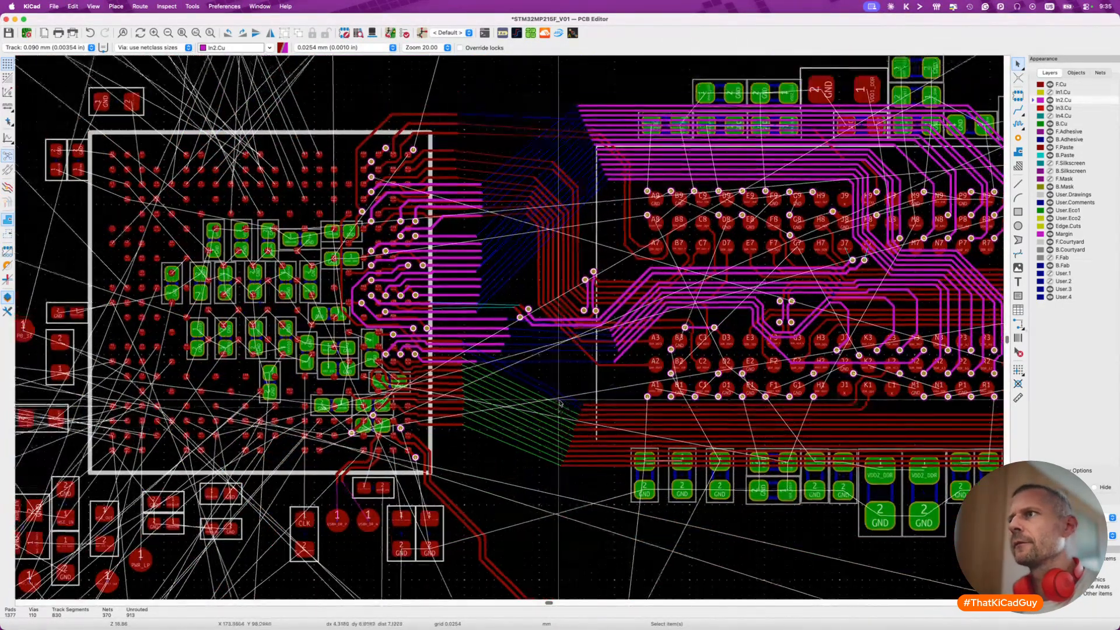
key("v")
left_click(543, 318)
left_click(535, 320)
scroll(517, 175, "up", 3)
left_click_drag(525, 114, 636, 345)
left_click(637, 344)
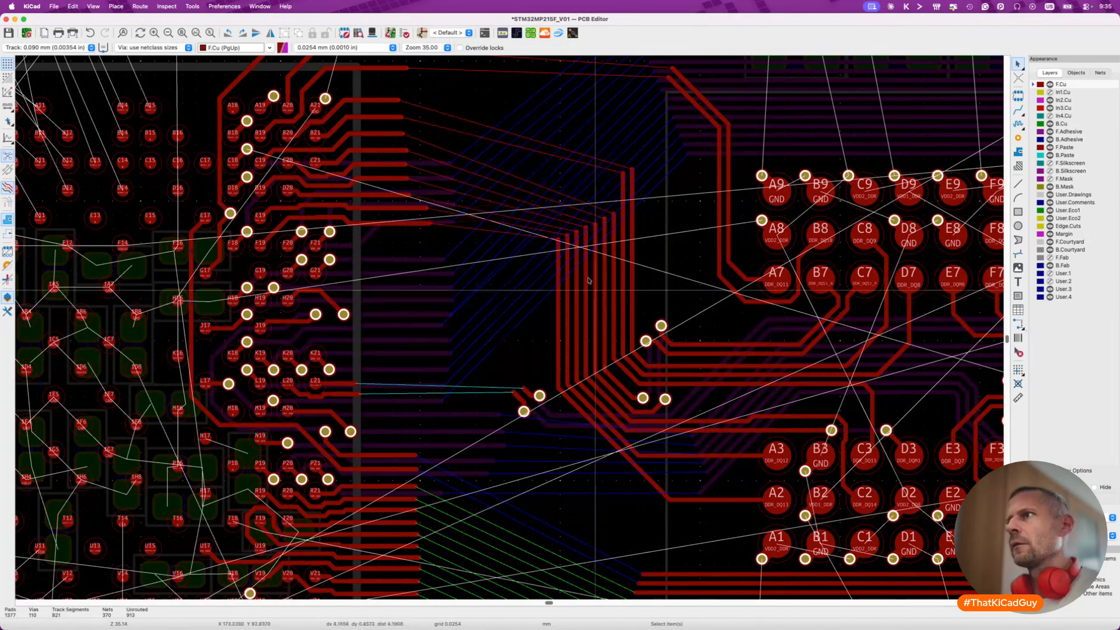
Delete the vertical F.Cu bus segments between the BGA and the DDR memory and save the board.
left_click_drag(550, 159, 645, 389)
key("Delete")
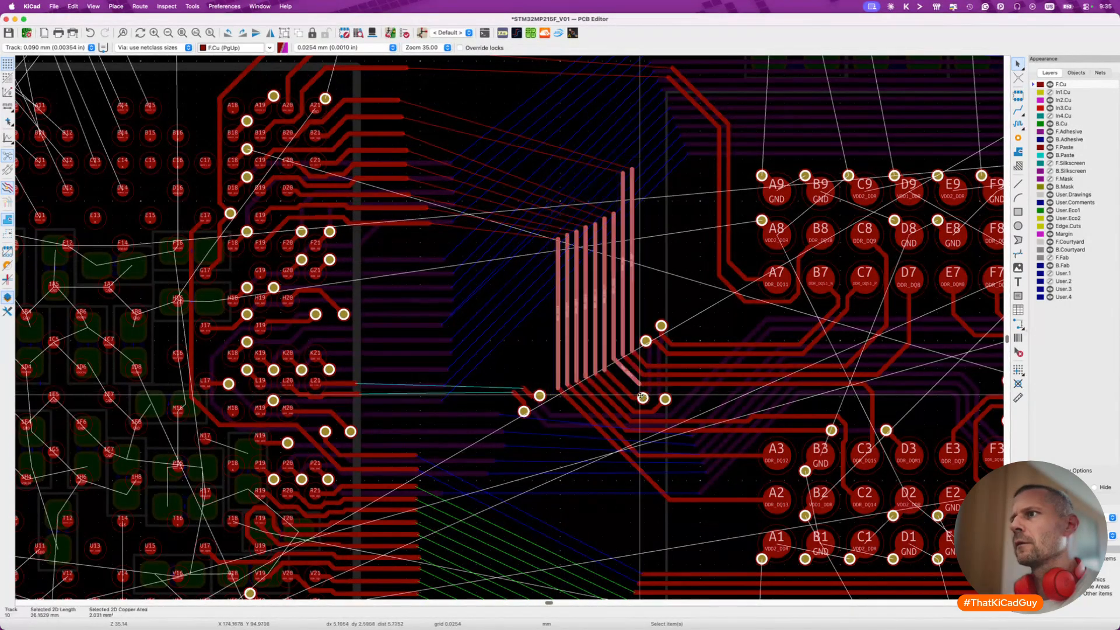
left_click_drag(556, 328, 640, 458)
key("Escape")
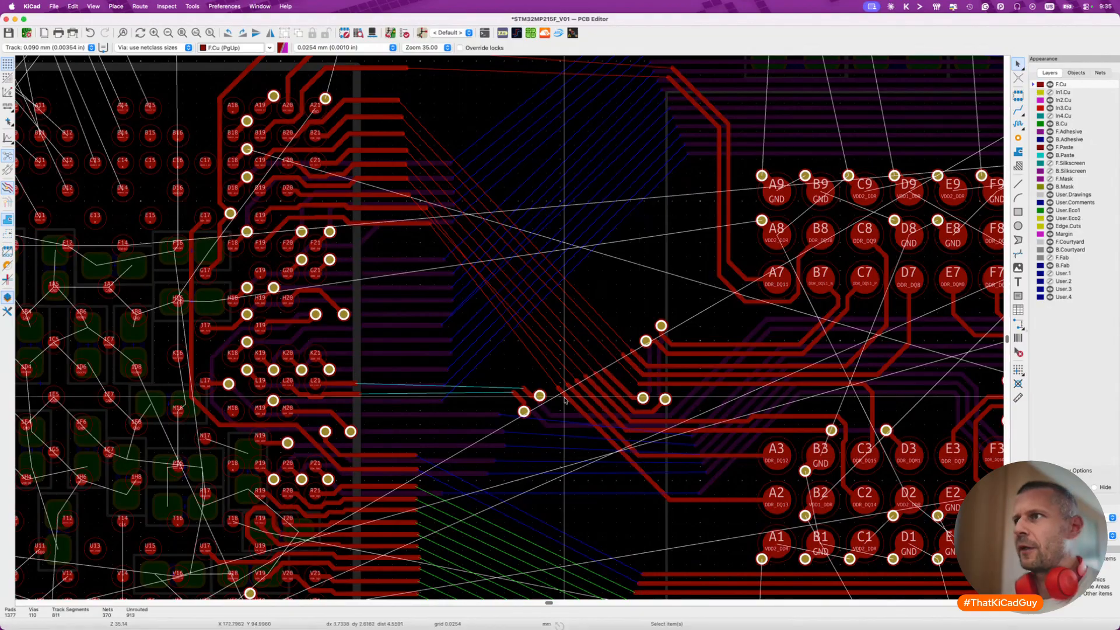
key("super+s")
Compare the F.Cu and In2.Cu tracks in the gap between the BGA and the DDR memory using different inactive layer displays.
key("h")
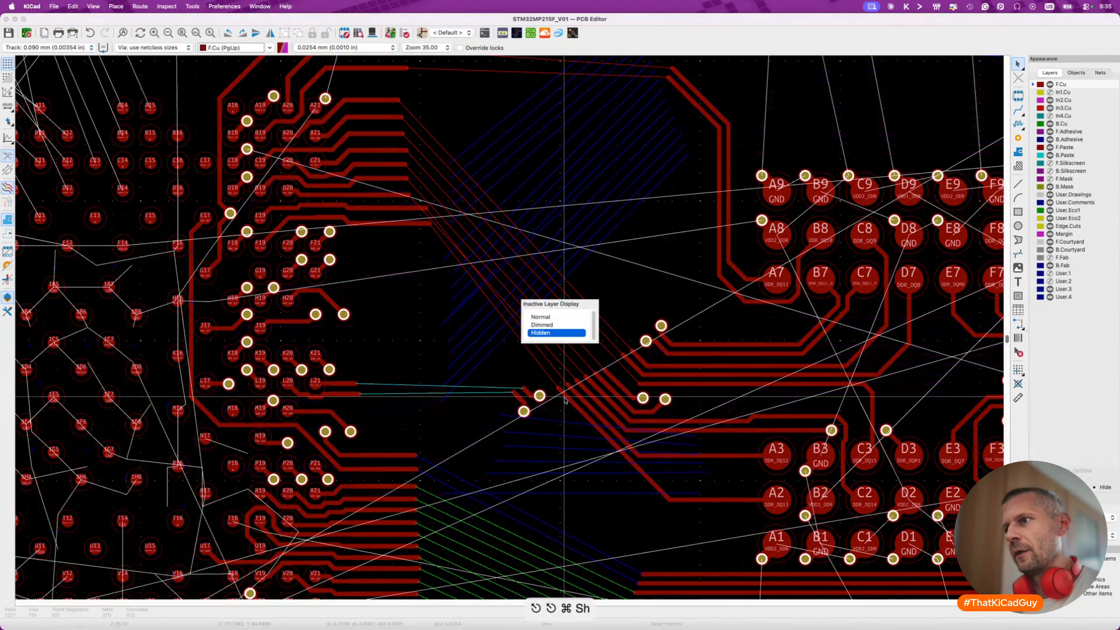
key("h")
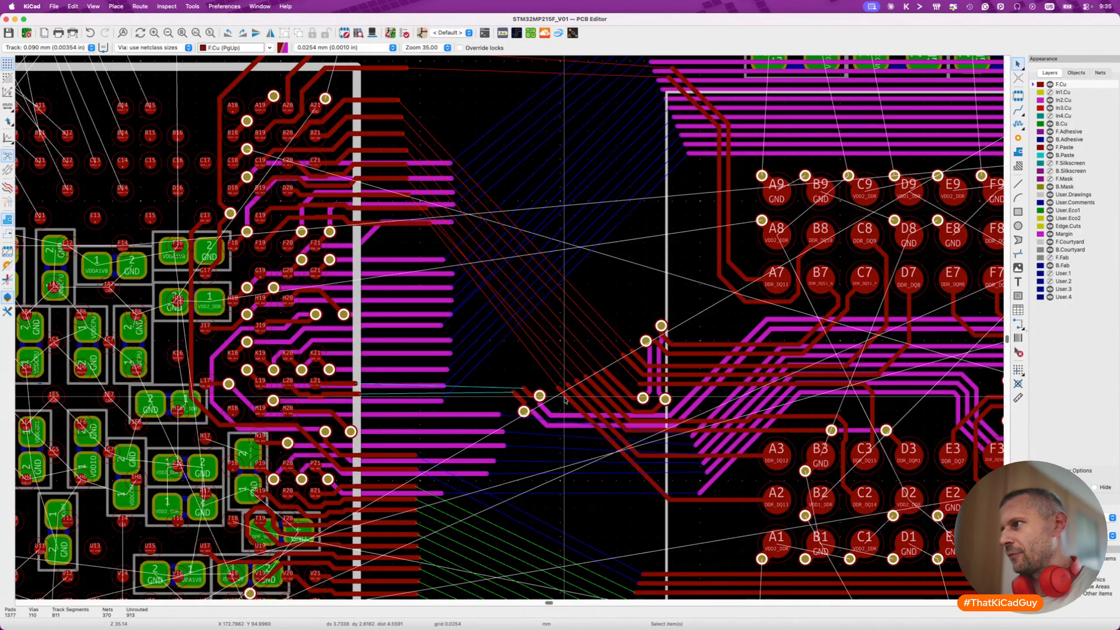
key("h")
key("h")
key("h")
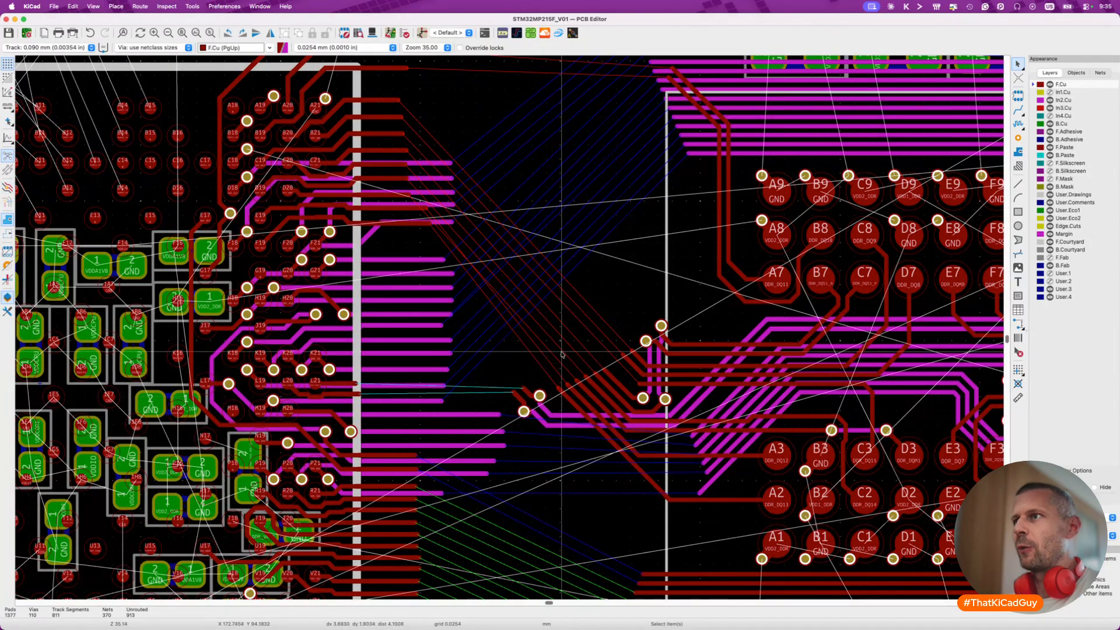
left_click_drag(511, 269, 695, 480)
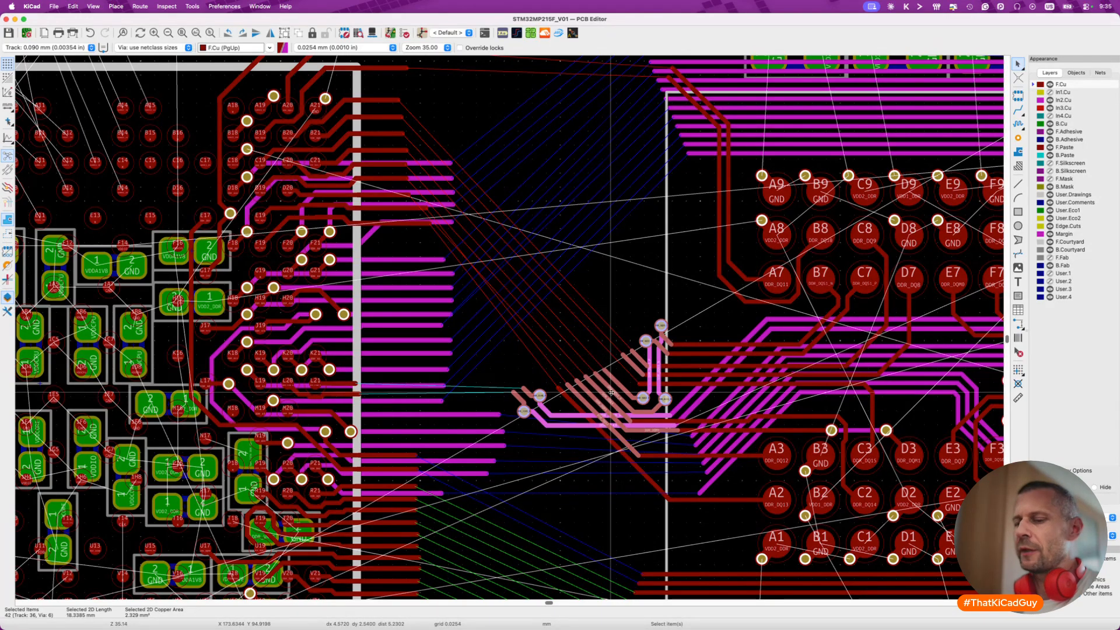
key("Escape")
key("h")
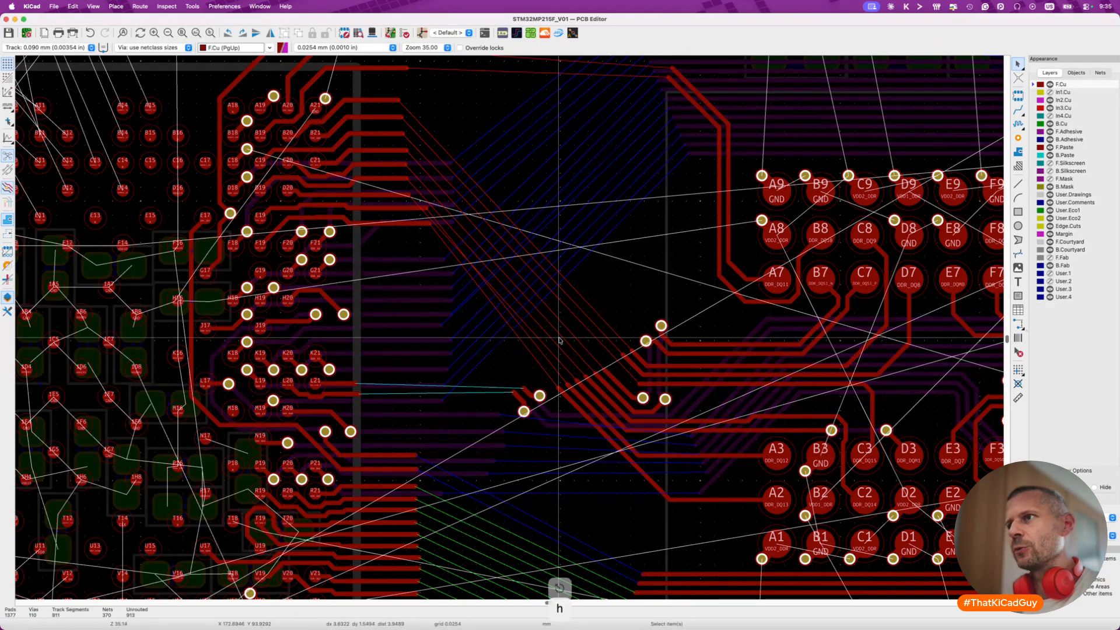
Delete the diagonal F.Cu segments at the BGA-facing ends of the DDR memory's data tracks and save the board.
left_click_drag(487, 295, 698, 466)
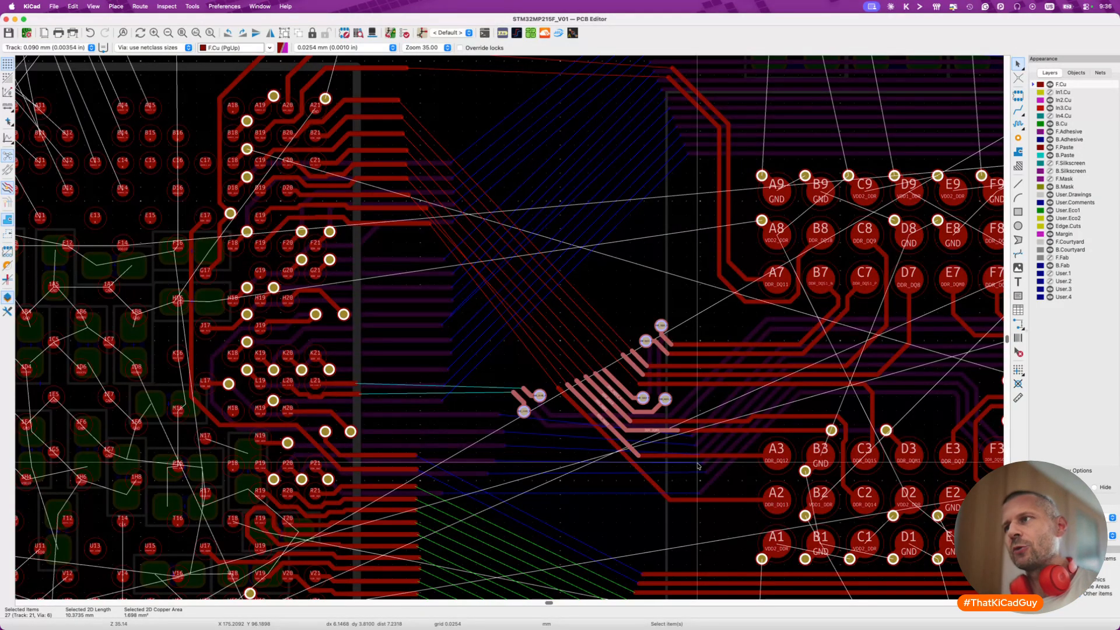
key("Escape")
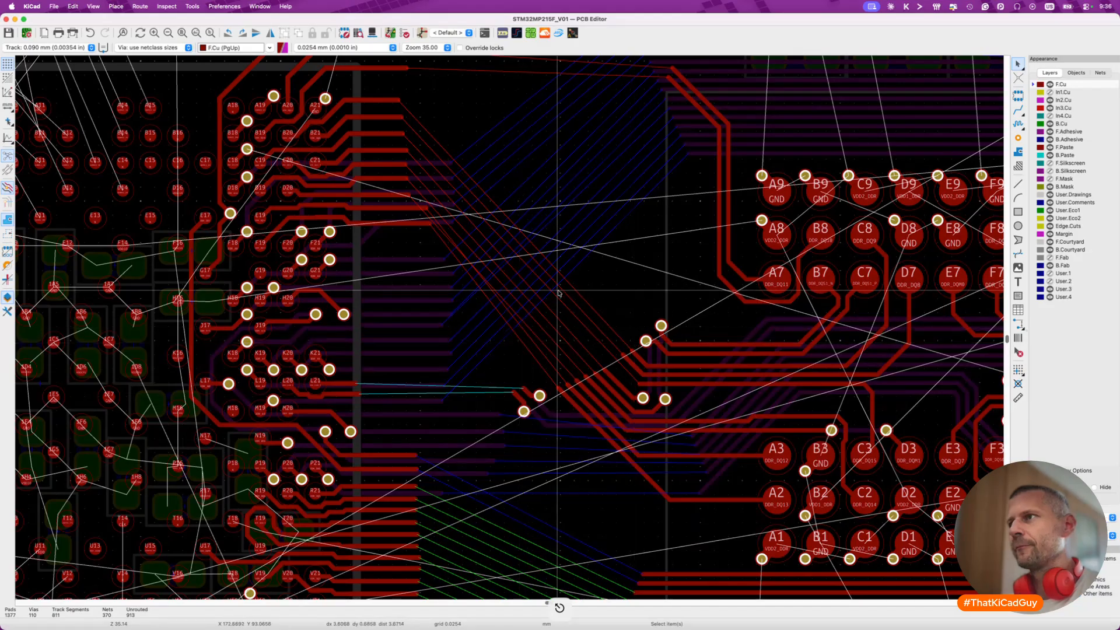
left_click_drag(554, 291, 644, 509)
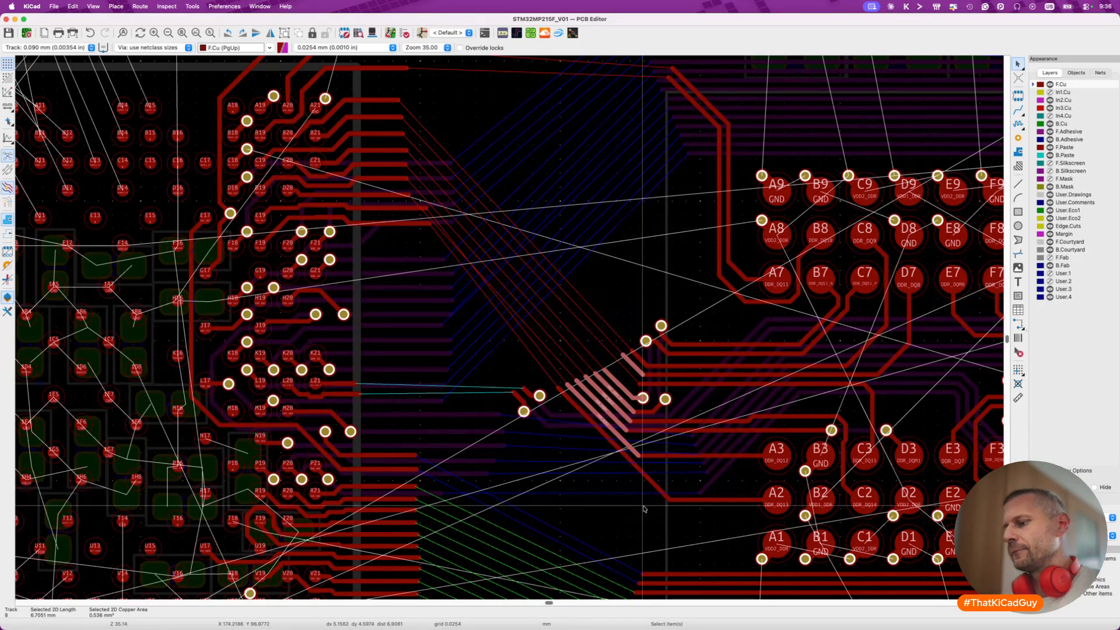
key("Delete")
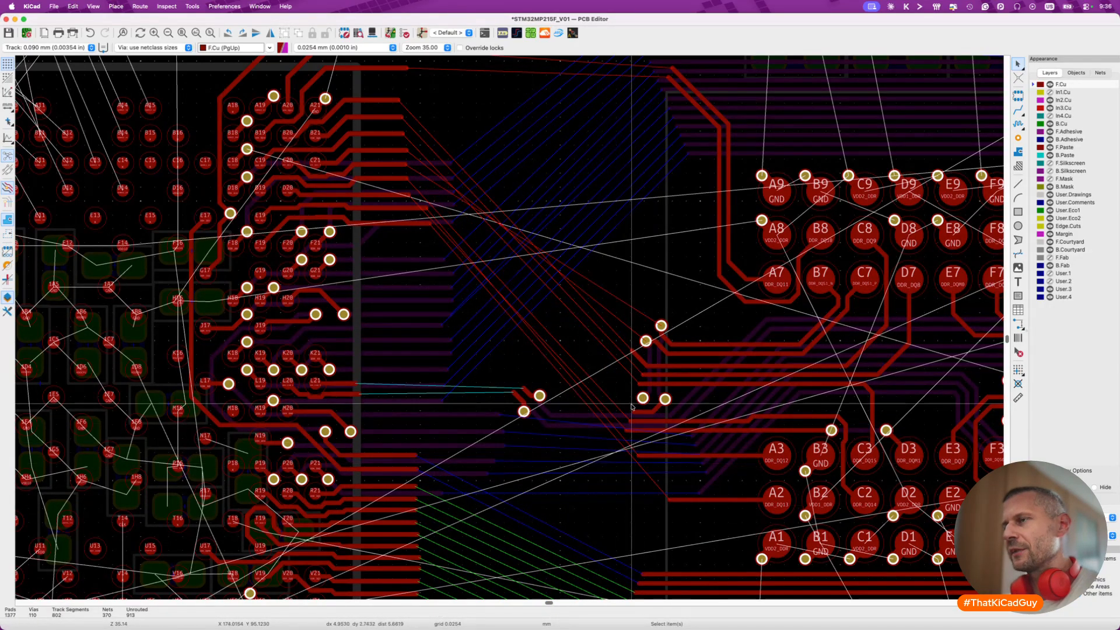
left_click(638, 358)
key("Delete")
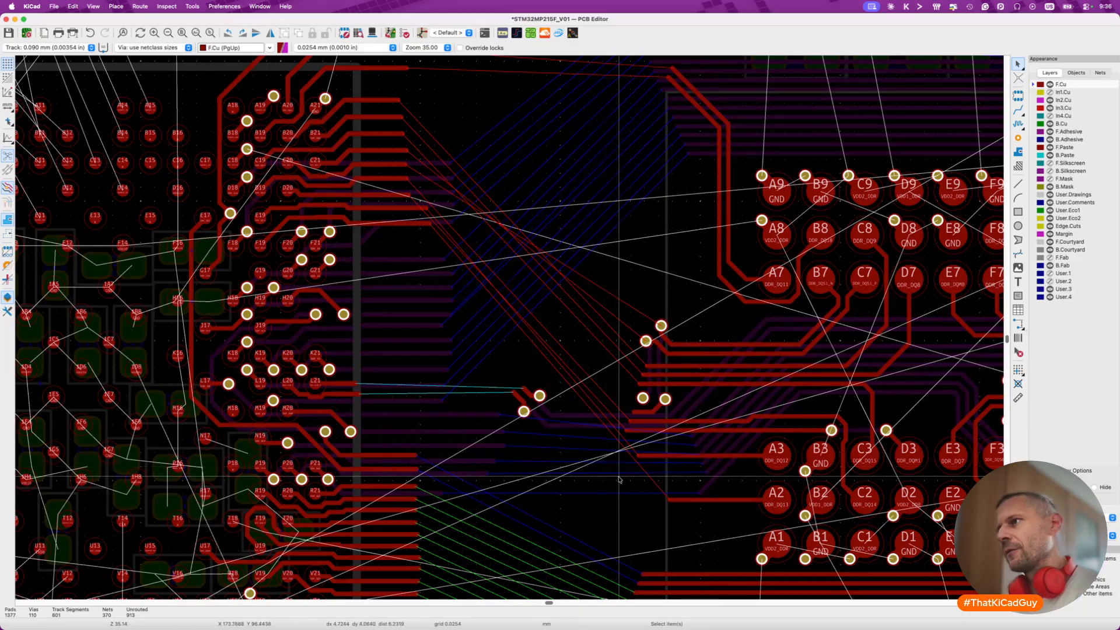
key("super+s")
Examine the DDR routing gap between the BGA and the memory in the context of the board, using different inactive layer displays.
scroll(584, 380, "down", 10)
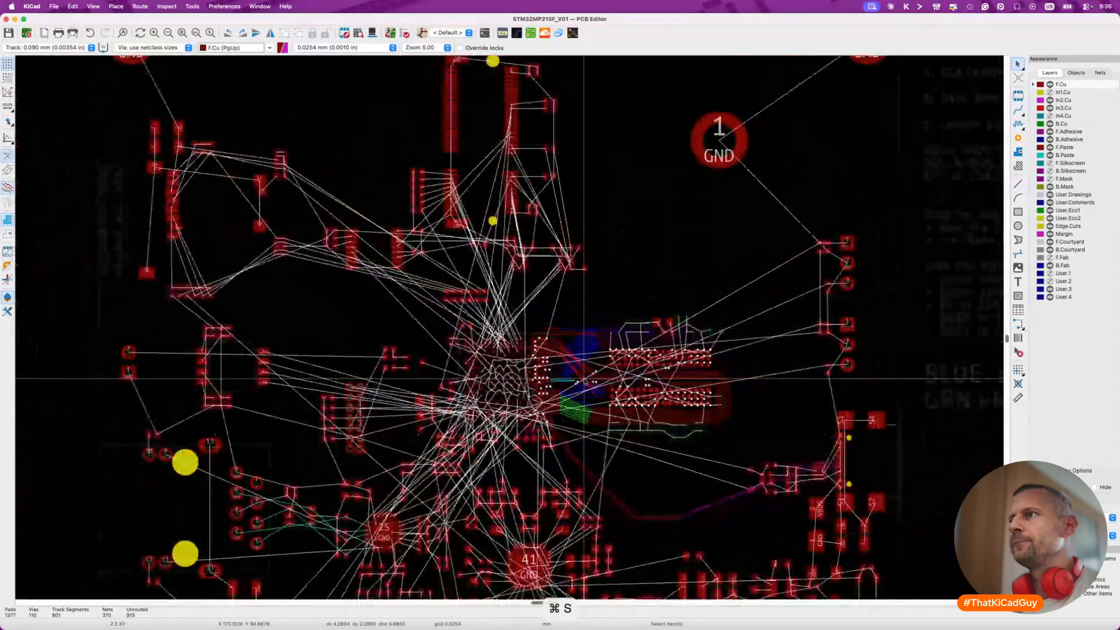
key("h")
key("h")
scroll(569, 357, "up", 4)
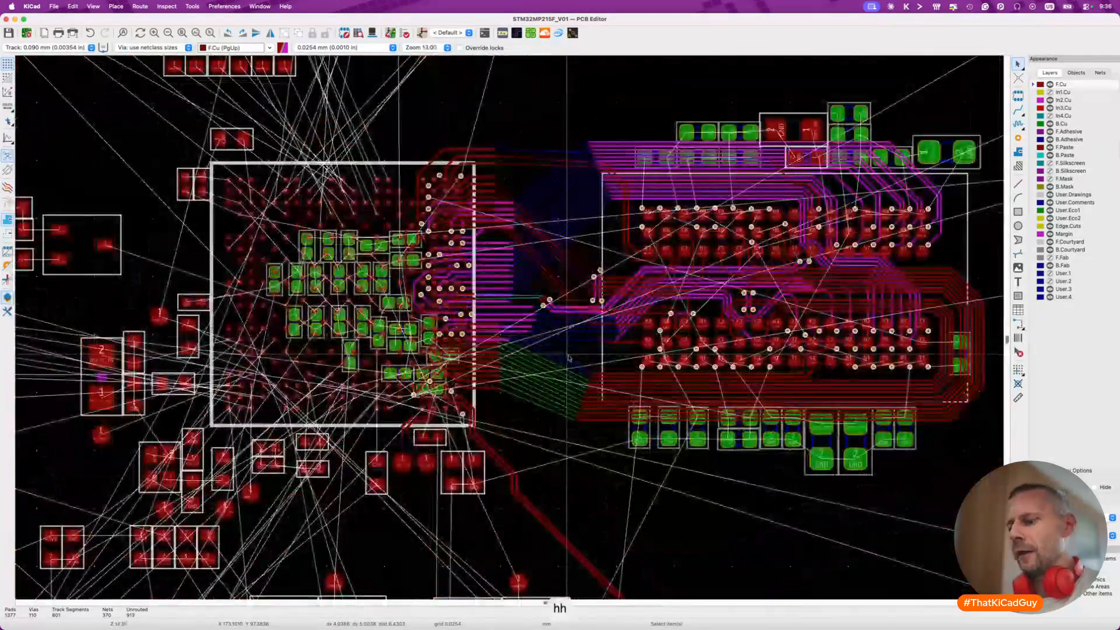
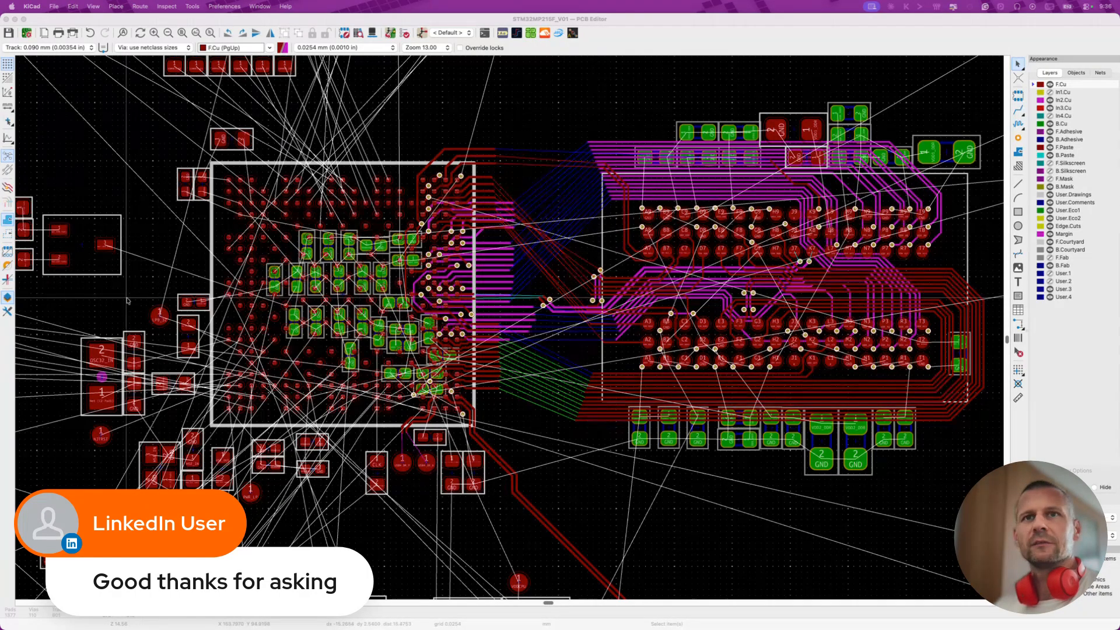
key("super+s")
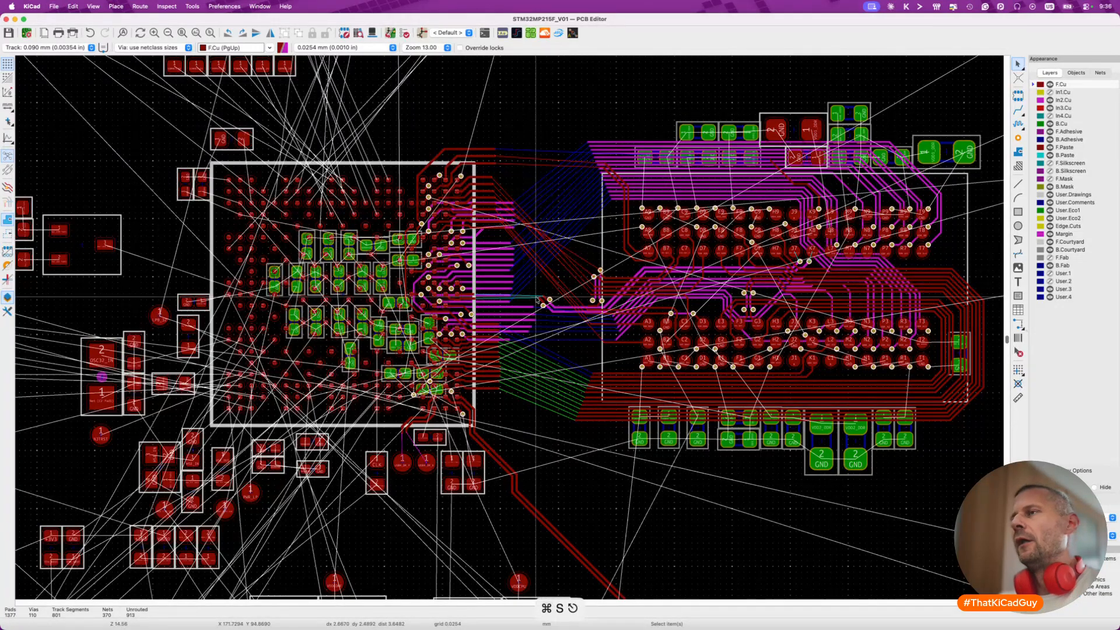
scroll(537, 300, "down", 3)
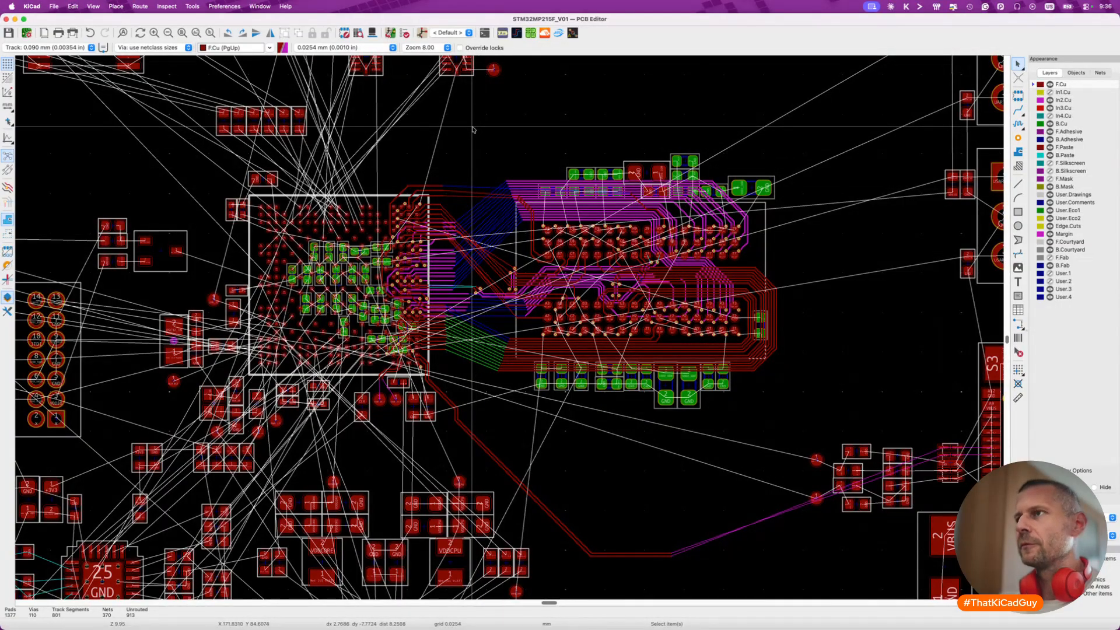
key("h")
key("h")
key("h")
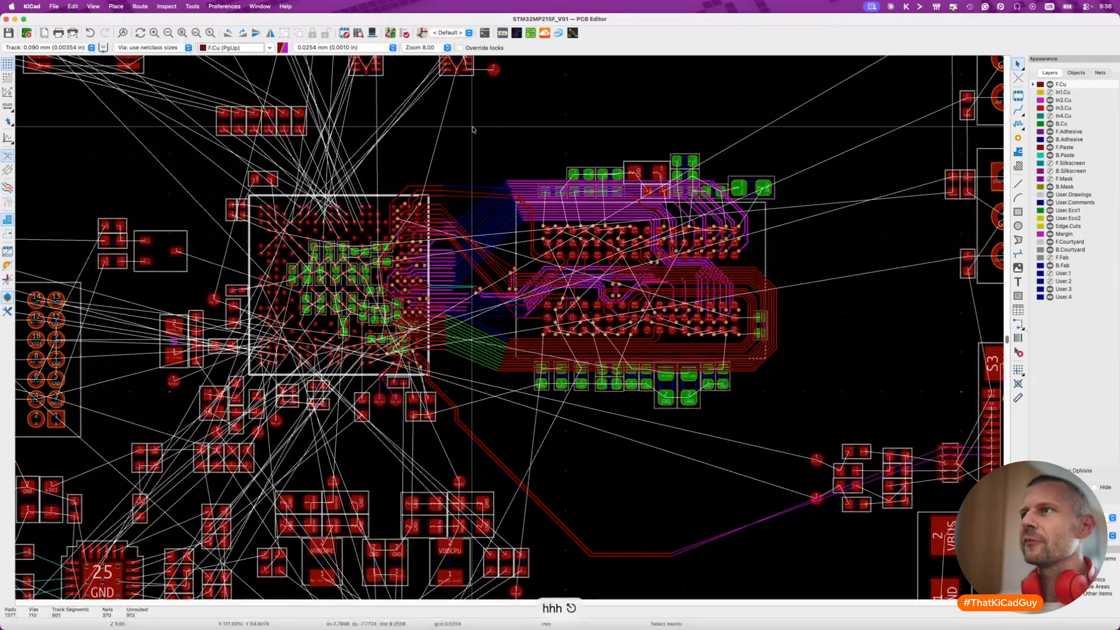
Hide the ratsnest and select the DDR memory together with its capacitors, tracks and vias.
key("super+shift+r")
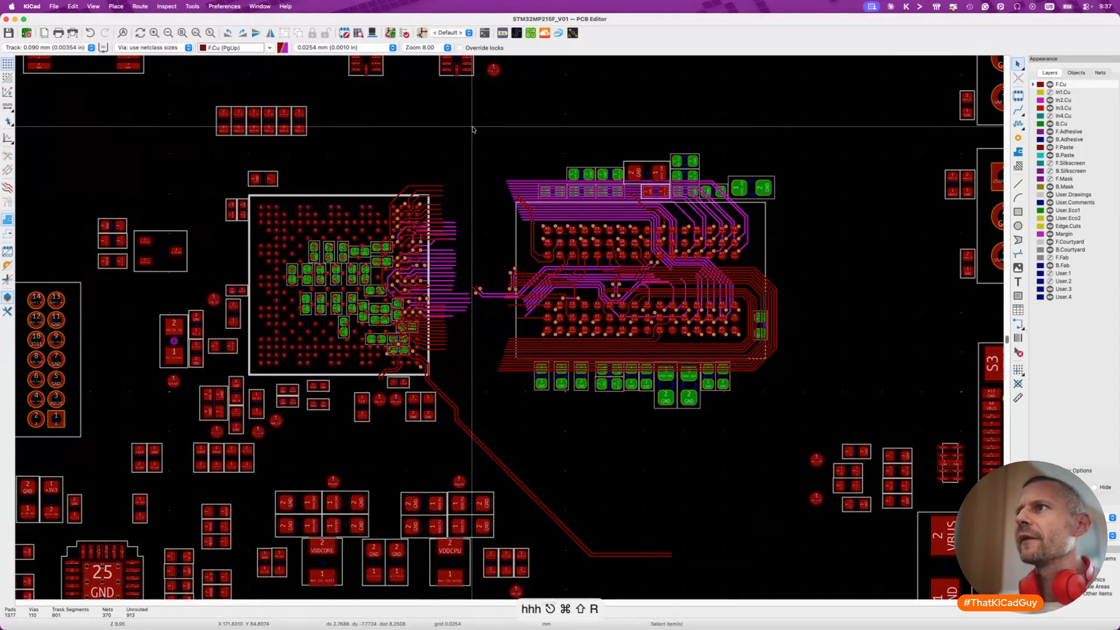
scroll(497, 293, "up", 5)
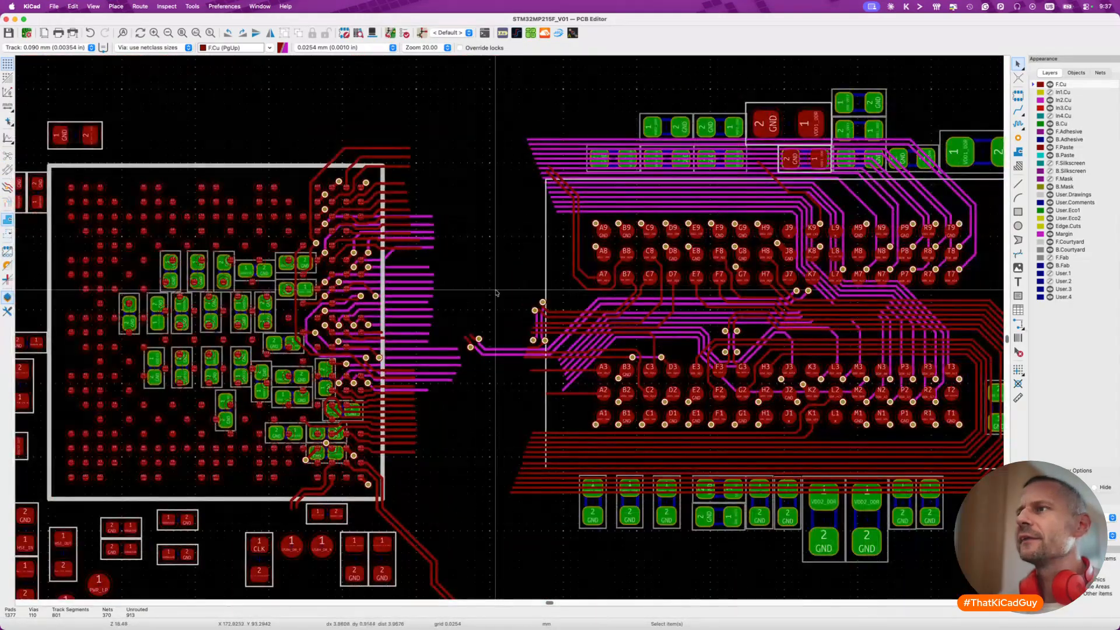
scroll(496, 292, "down", 3)
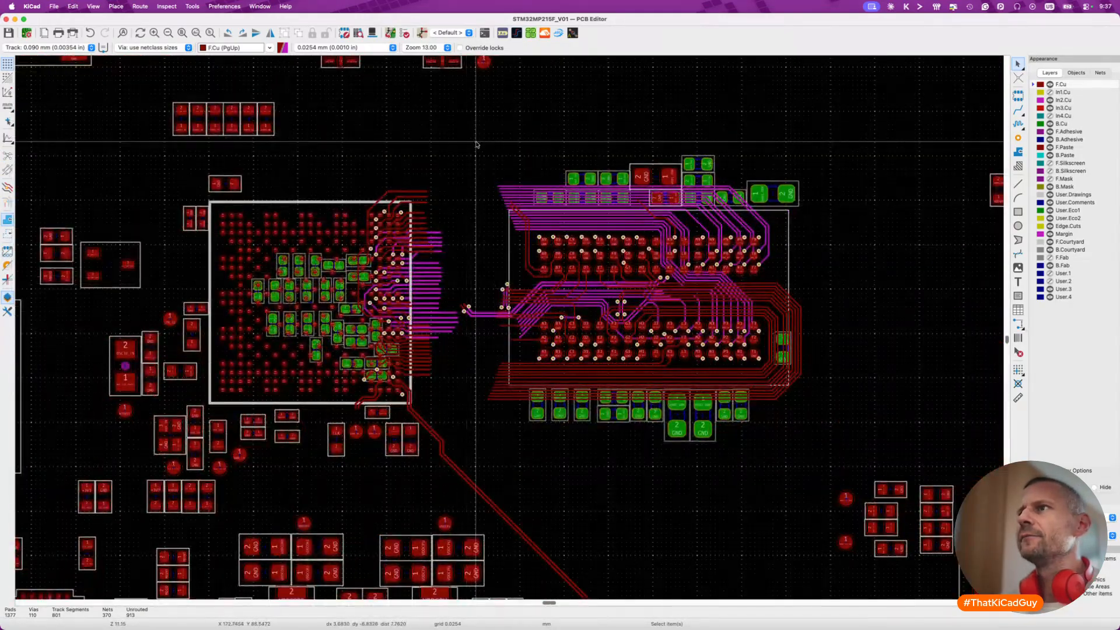
left_click_drag(457, 122, 831, 501)
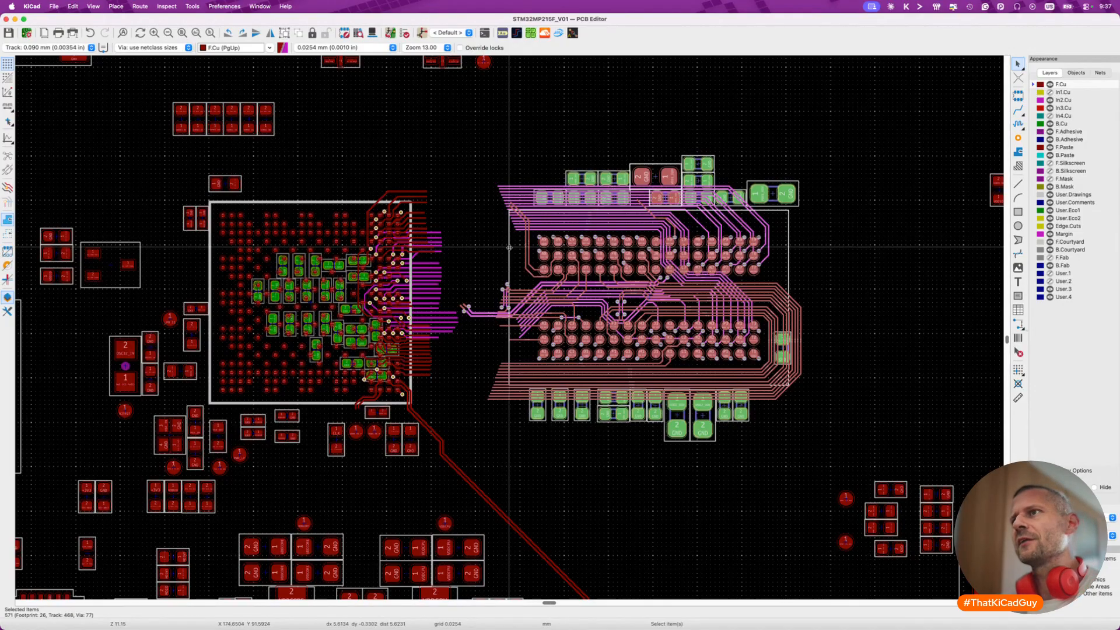
key("Escape")
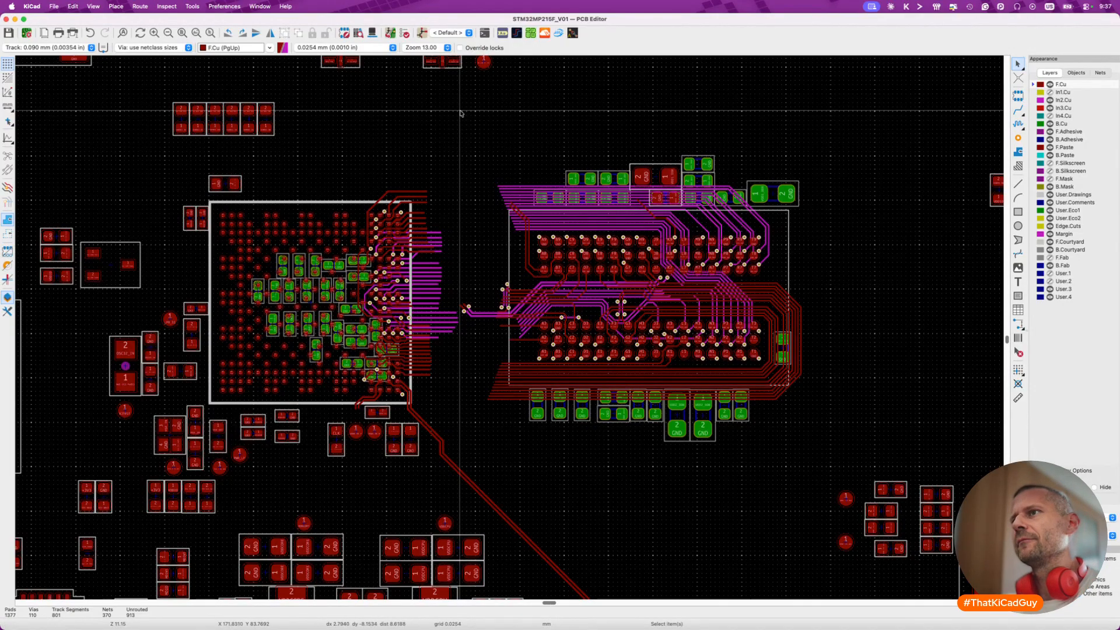
left_click_drag(460, 113, 810, 487)
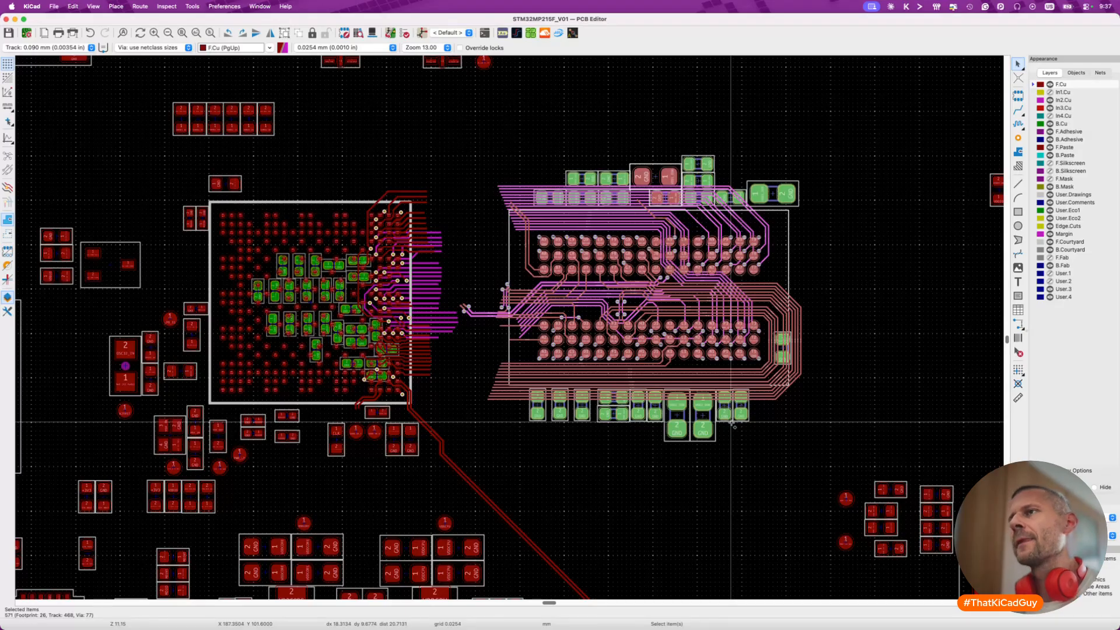
Try to move the selected DDR memory block exactly 10 mm in X, and undo the move.
key("super+m")
left_click(360, 153)
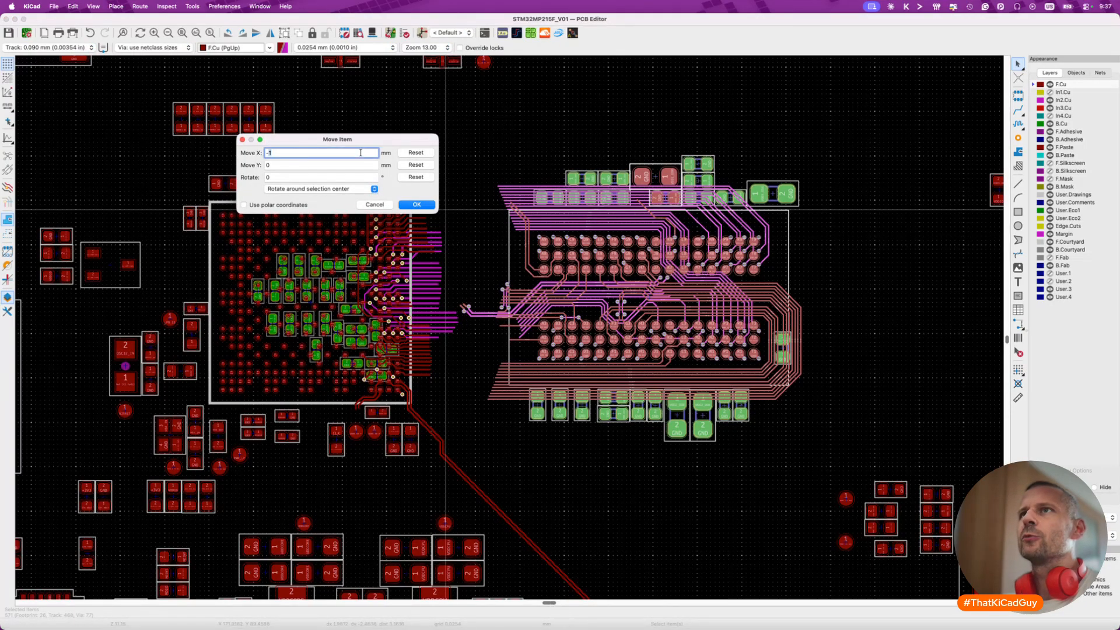
left_click(415, 204)
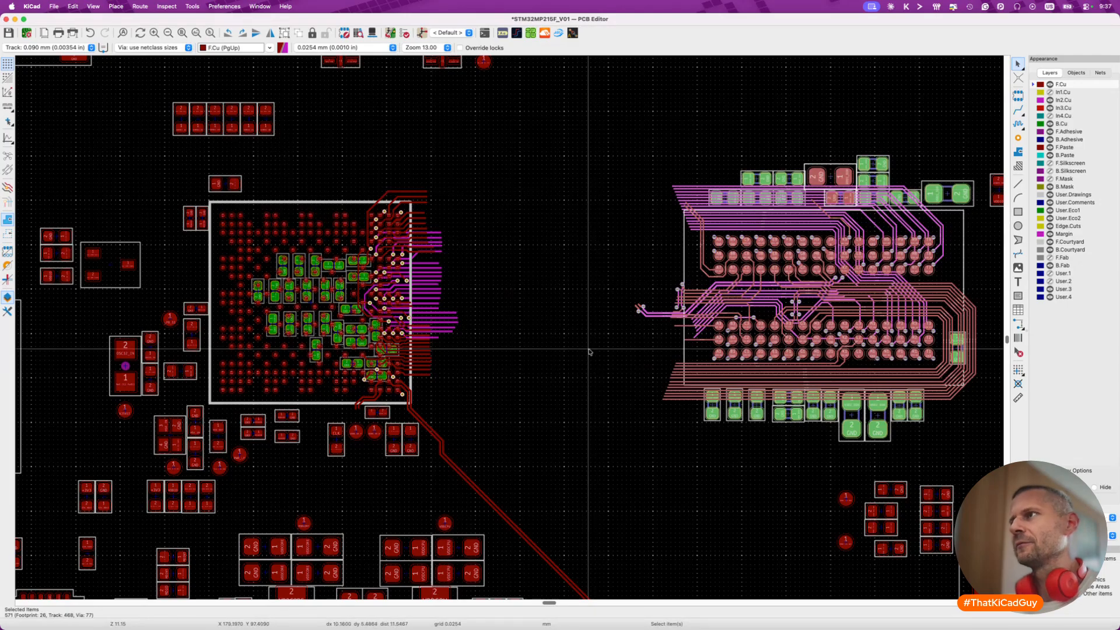
scroll(589, 351, "down", 5)
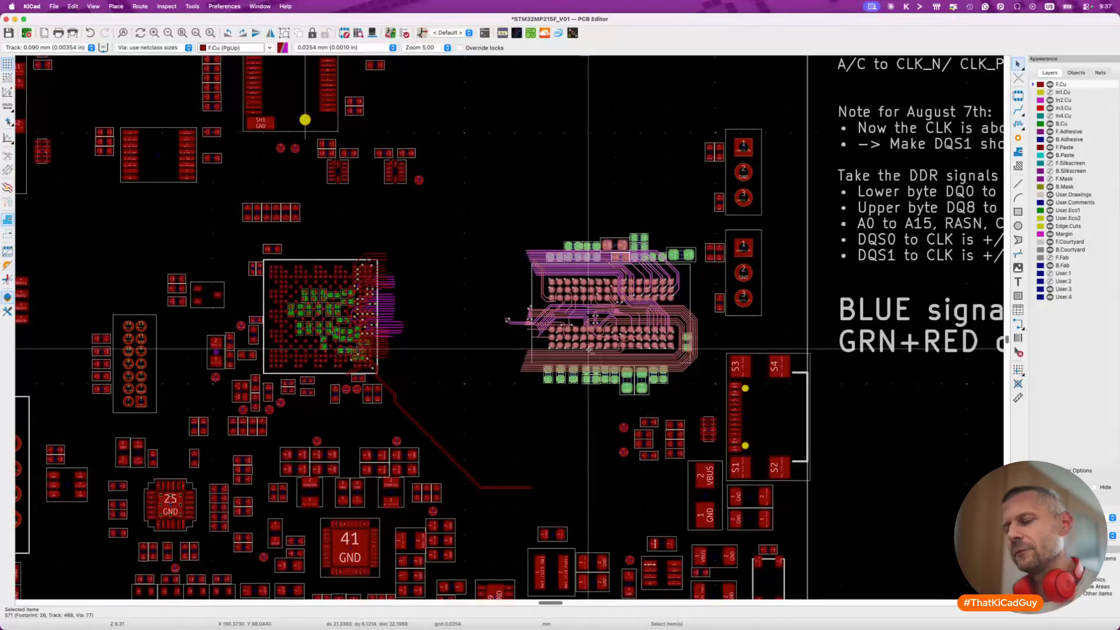
key("super+z")
Move the selected DDR memory block exactly 5 mm in X, save the board and show the ratsnest again.
key("shift+m")
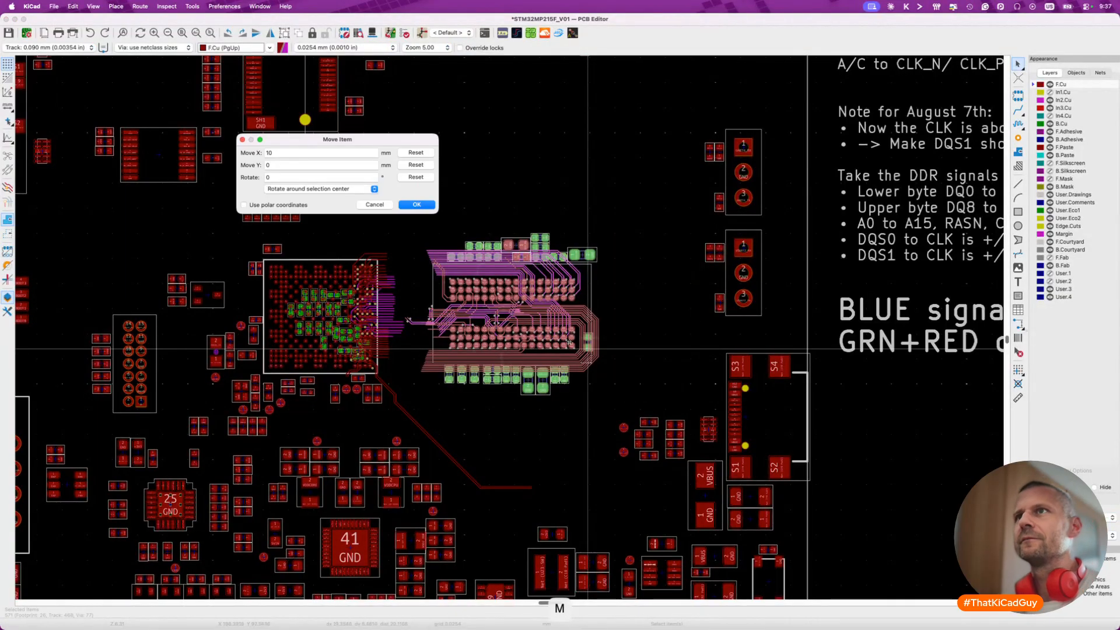
left_click(323, 153)
type("5")
key("Return")
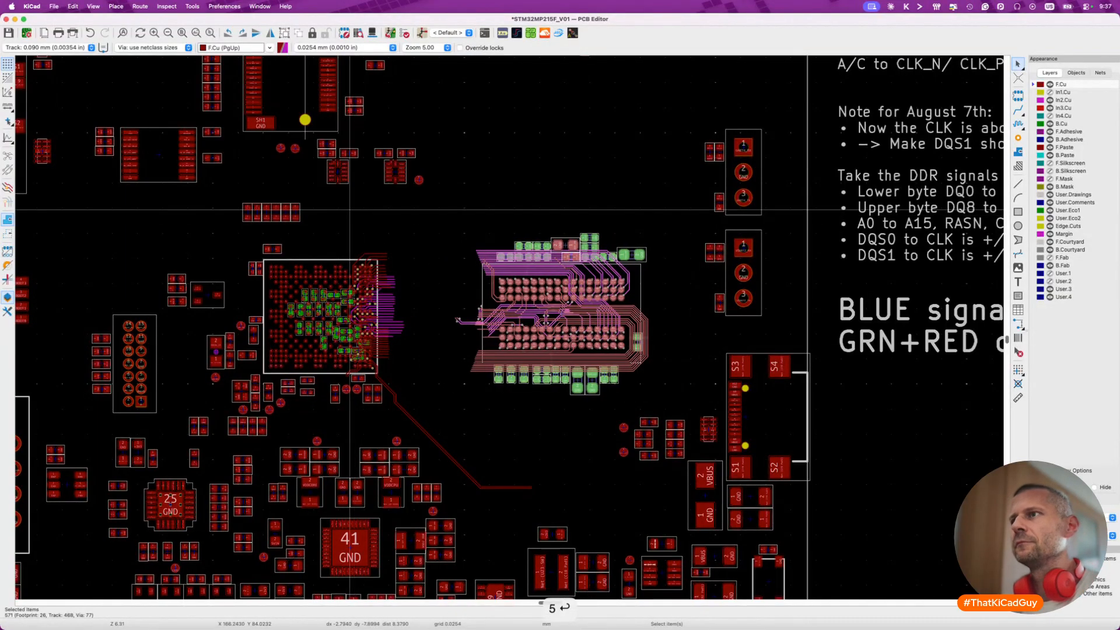
key("Escape")
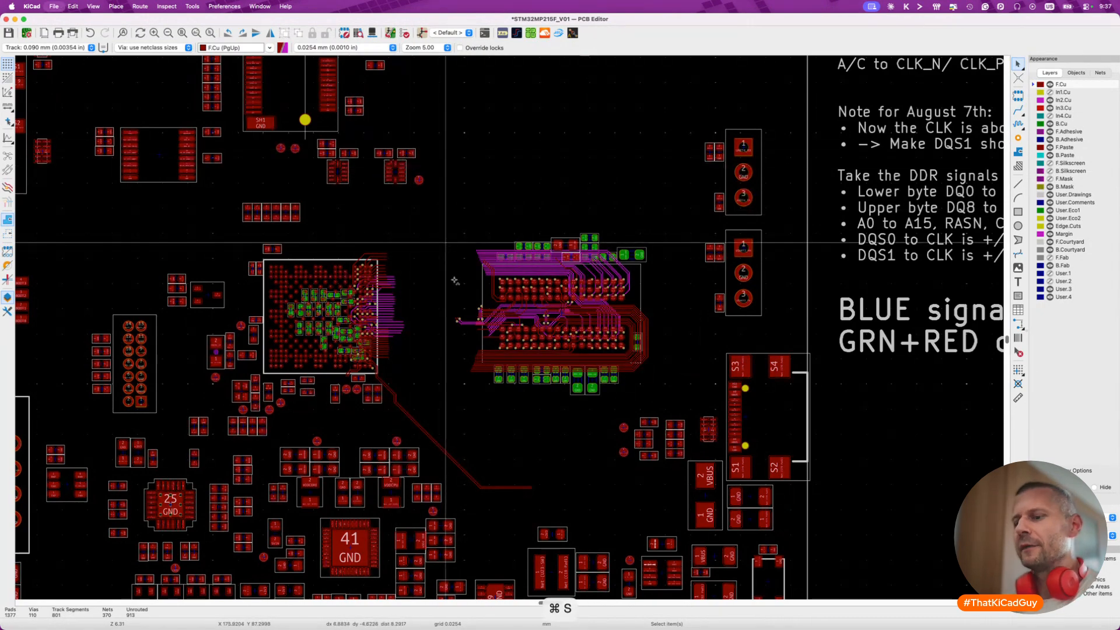
scroll(455, 281, "up", 4)
key("super+shift+r")
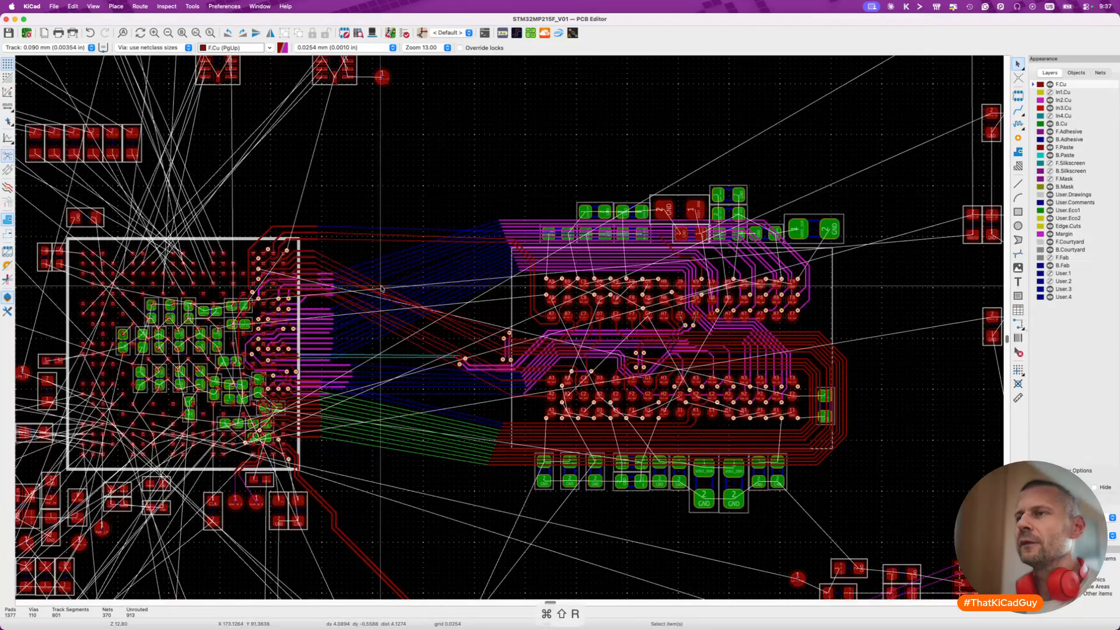
Try to route the DDR_CLK0 differential pair on F.Cu from the vias beside the memory towards the BGA, and undo it.
scroll(382, 288, "down", 6)
scroll(515, 346, "up", 4)
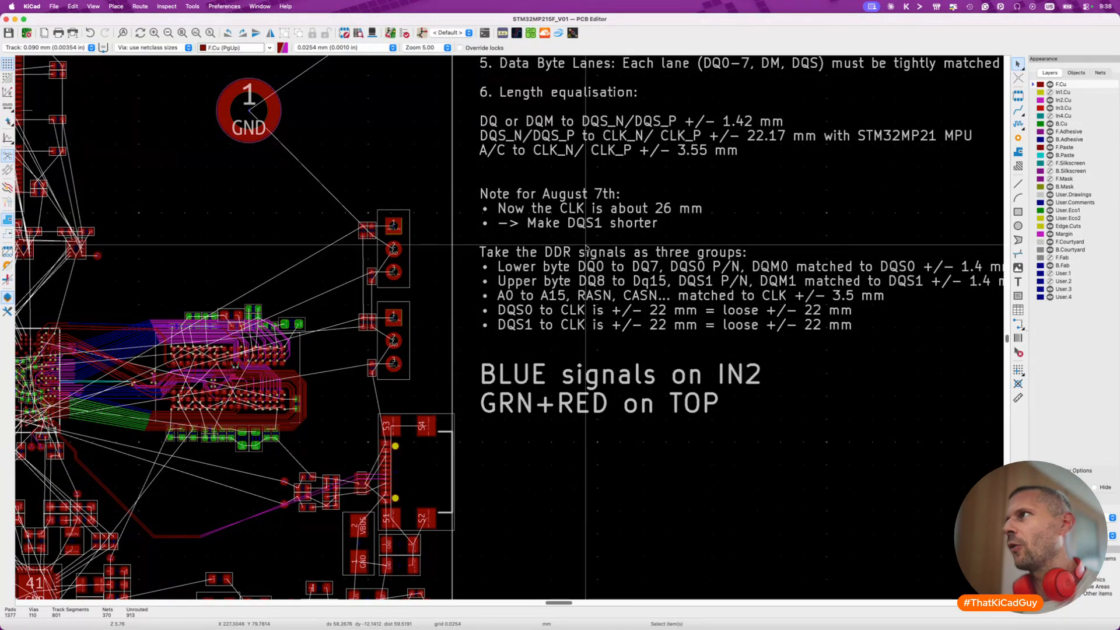
scroll(586, 245, "left", 10)
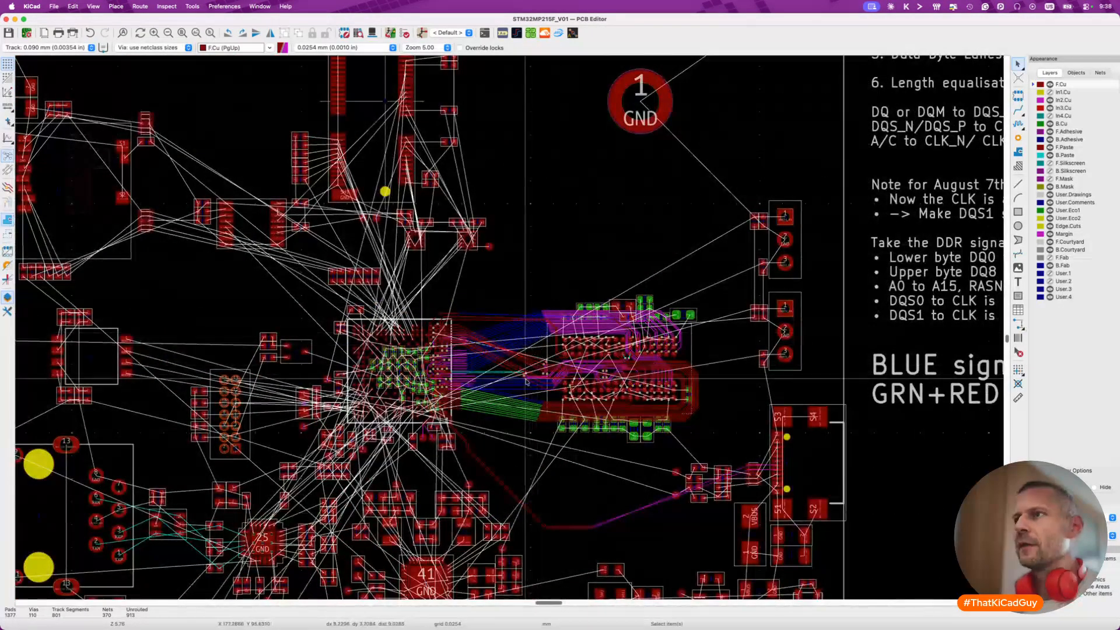
scroll(528, 380, "up", 2)
scroll(528, 381, "up", 5)
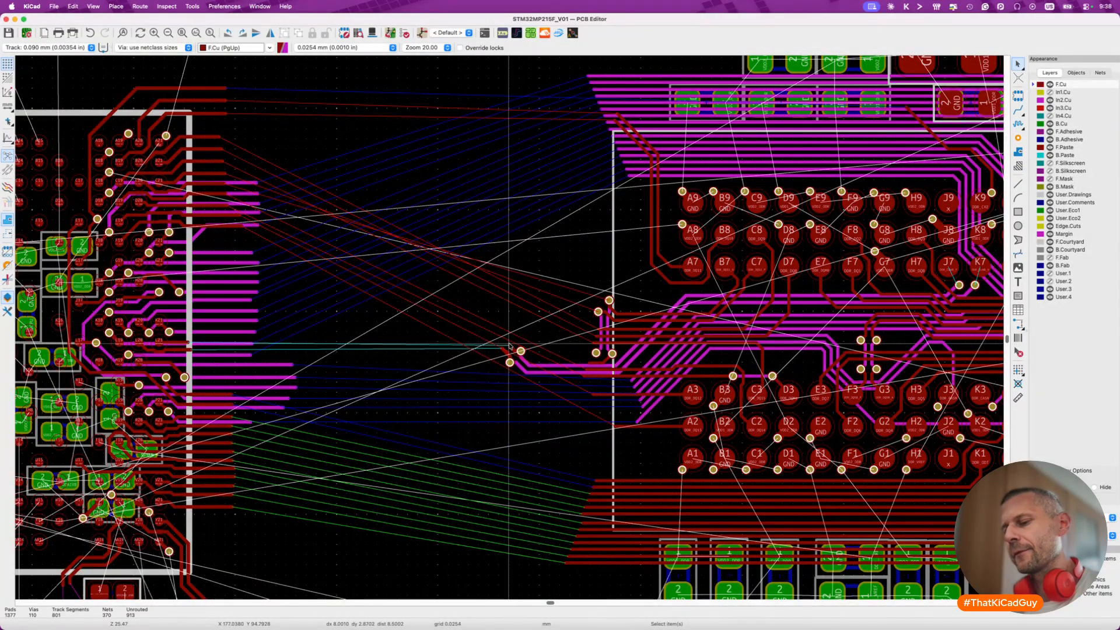
key("6")
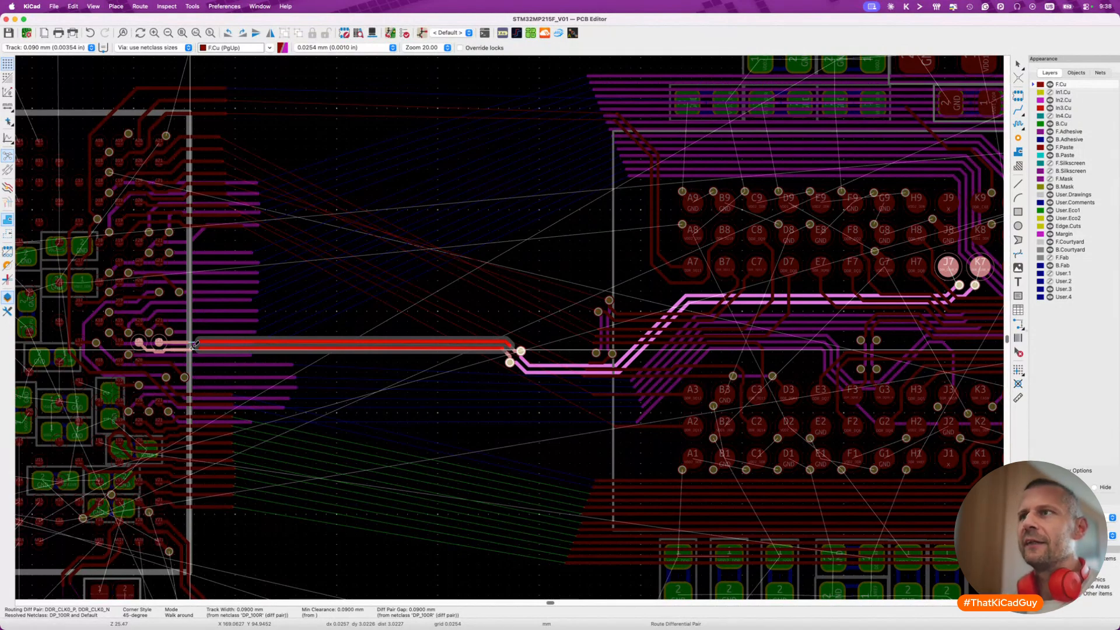
double_click(489, 343)
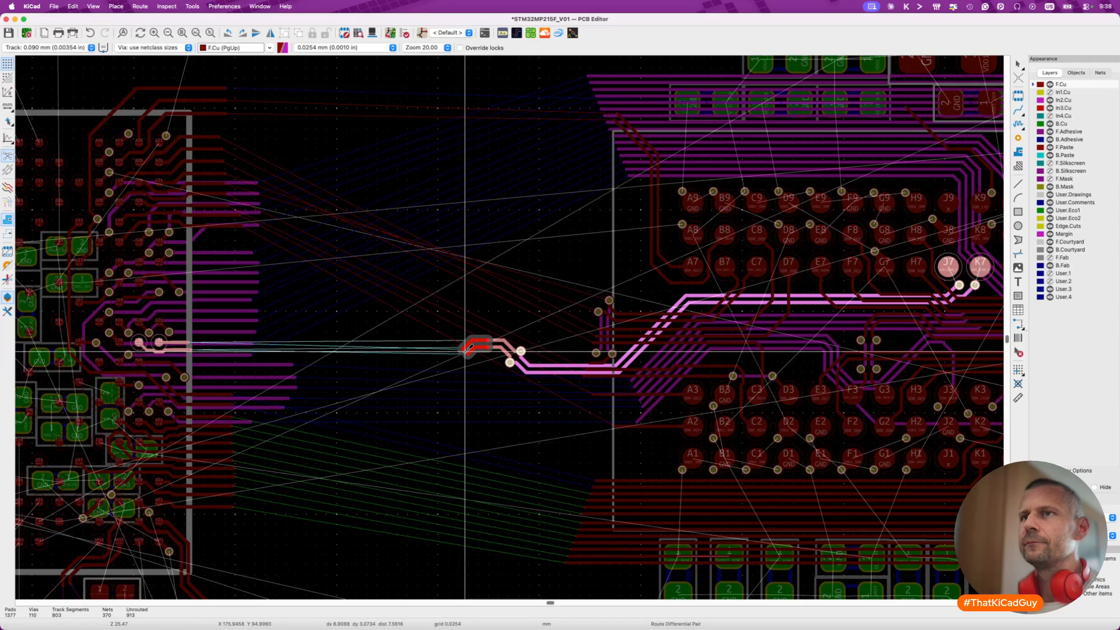
key("super+z")
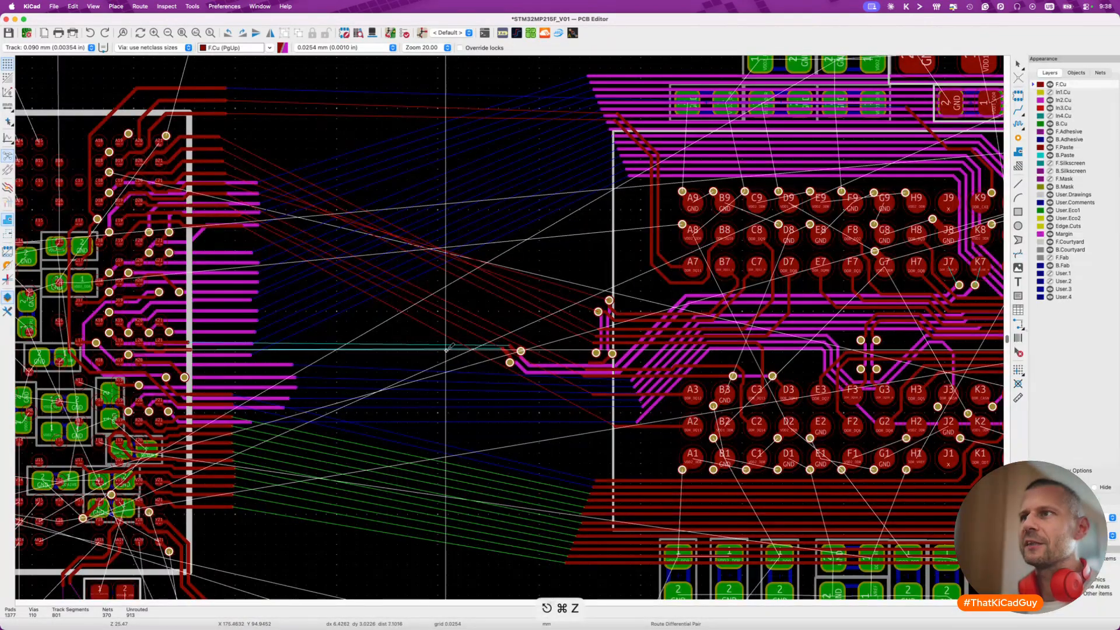
Route the DDR_CLK0_P/N differential pair on F.Cu from the vias beside the memory straight to just outside the BGA edge.
scroll(494, 357, "up", 4)
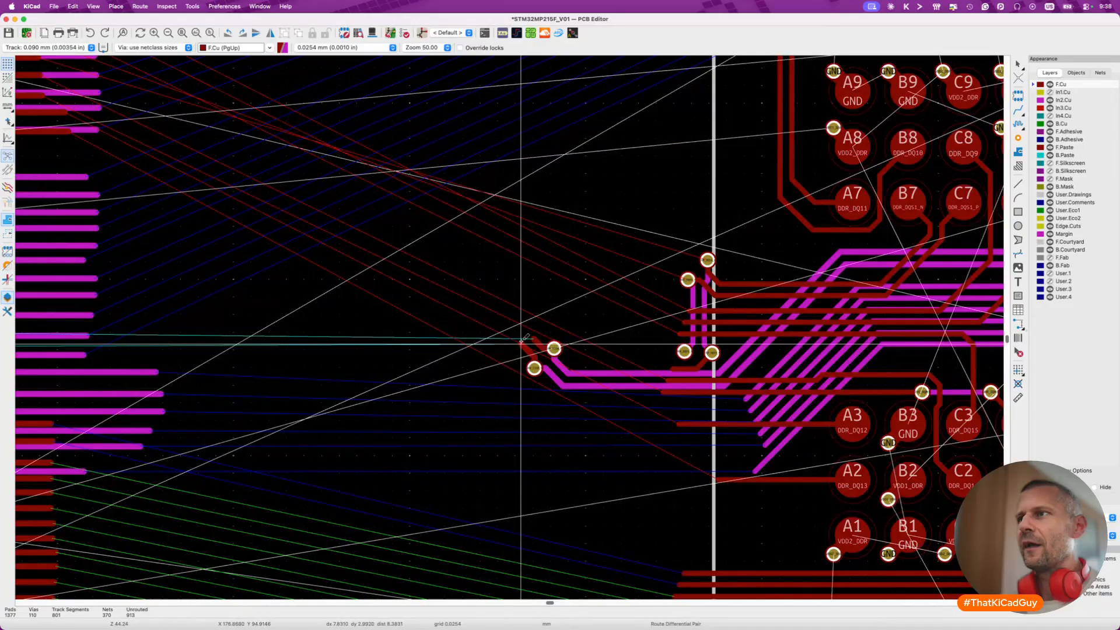
key("d")
scroll(421, 322, "left", 5)
key("Escape")
key("6")
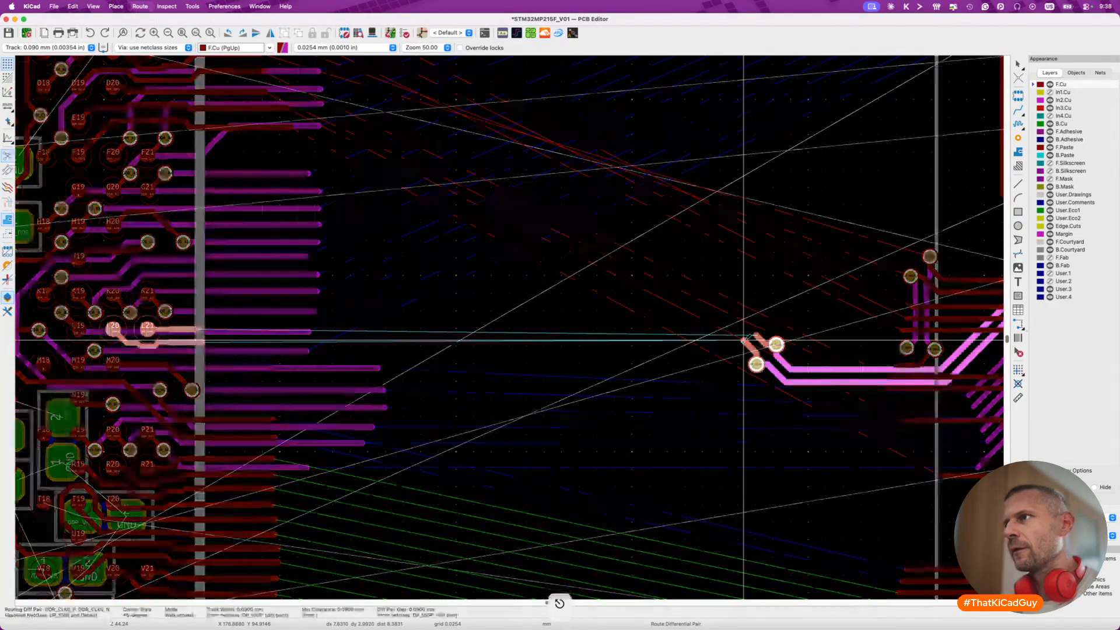
double_click(222, 337)
scroll(227, 338, "up", 3)
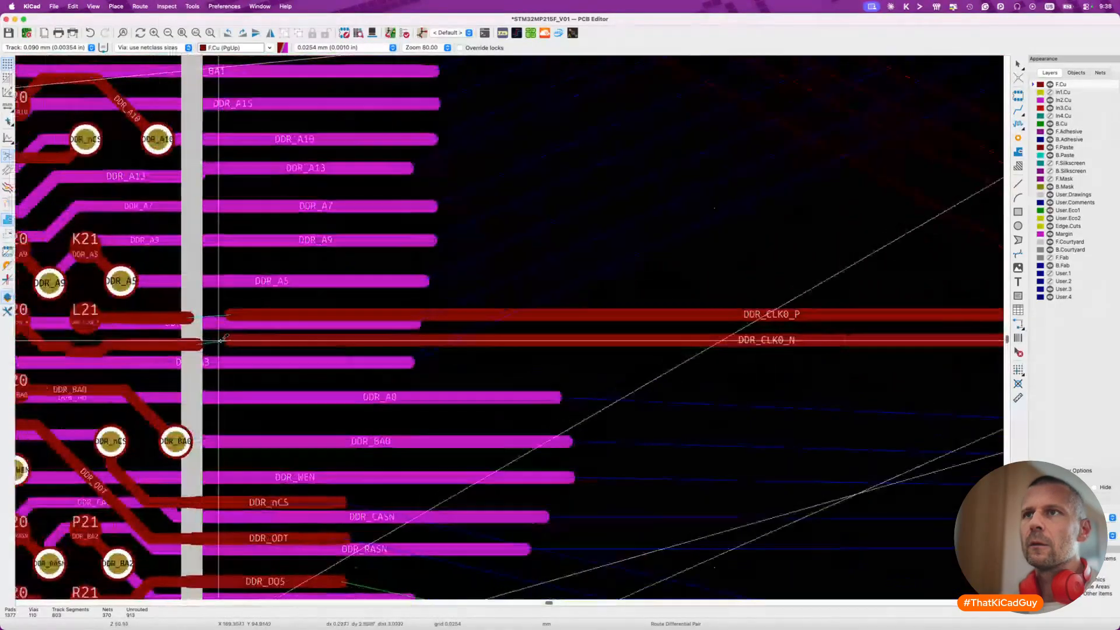
Join the DDR_CLK0_N and DDR_CLK0_P tracks to their BGA stubs from L20 and L21 with single tracks.
key("x")
left_click(289, 347)
left_click(249, 324)
double_click(290, 321)
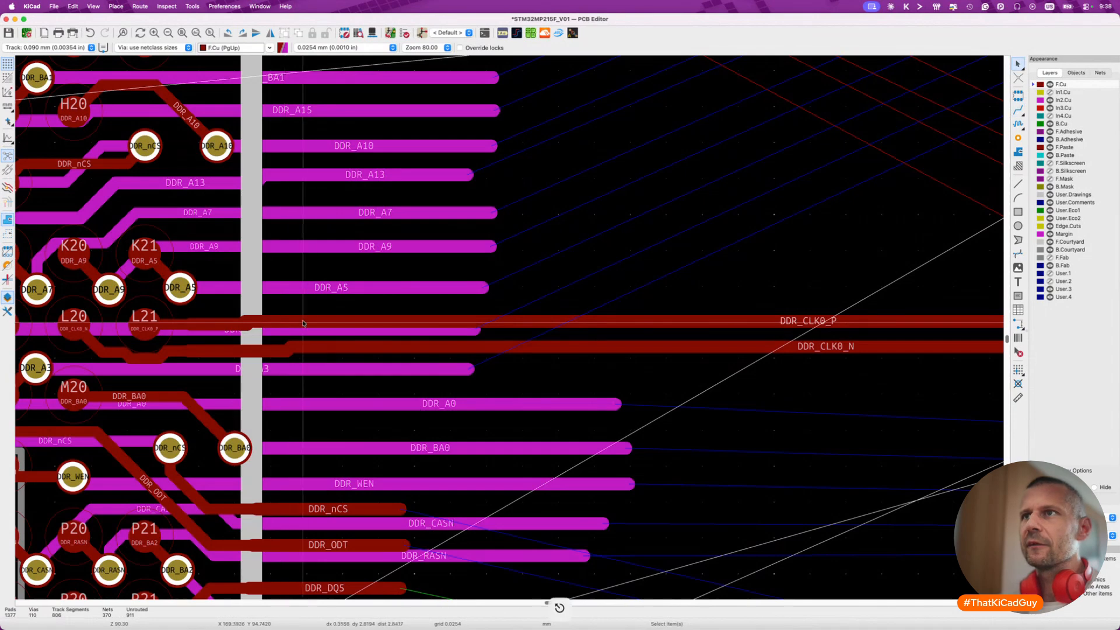
Shift the long DDR_CLK0_P and DDR_CLK0_N tracks together so they line up with their stubs at the BGA edge.
left_click(364, 346)
left_click(511, 319, "shift")
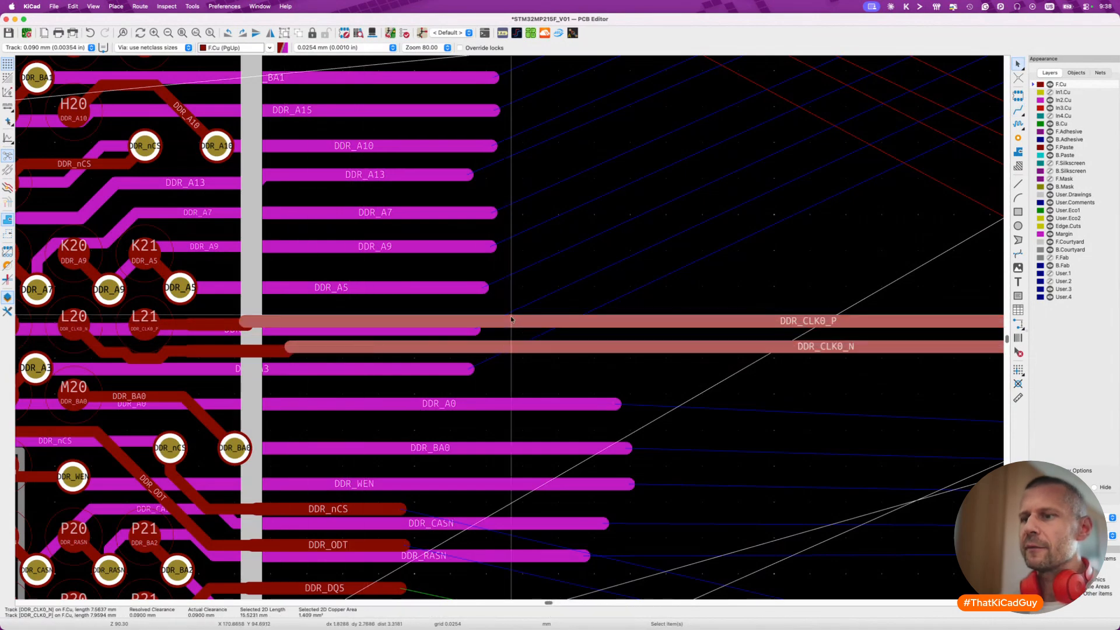
key("d")
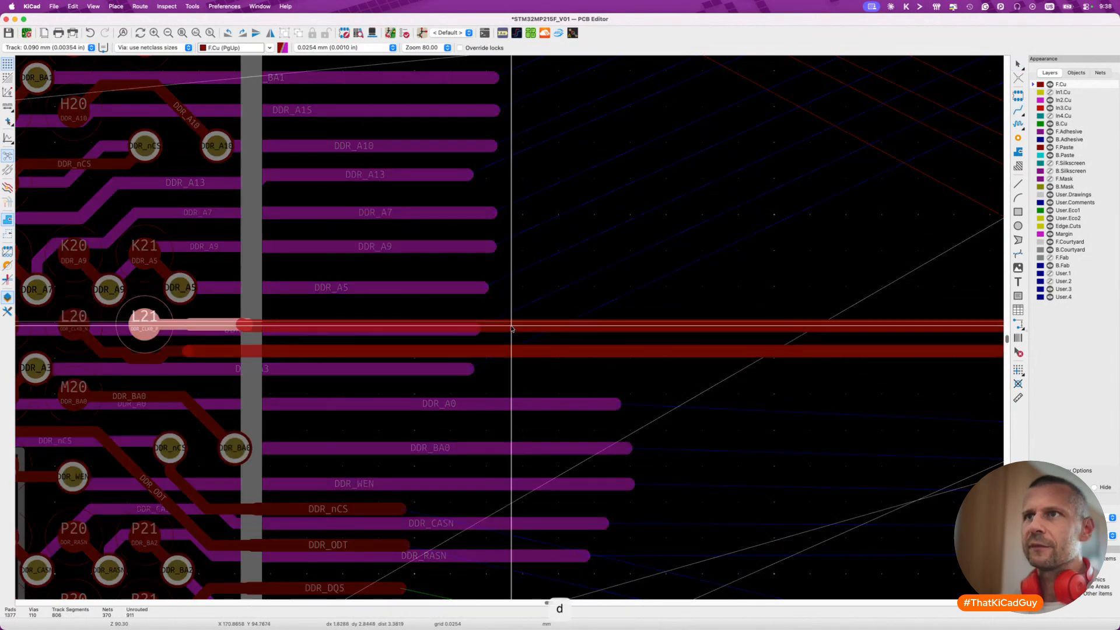
left_click(510, 329)
Straighten the DDR_CLK0_P segment between L21 and the BGA outline and delete the tiny leftover segments at its joint.
scroll(469, 334, "up", 5)
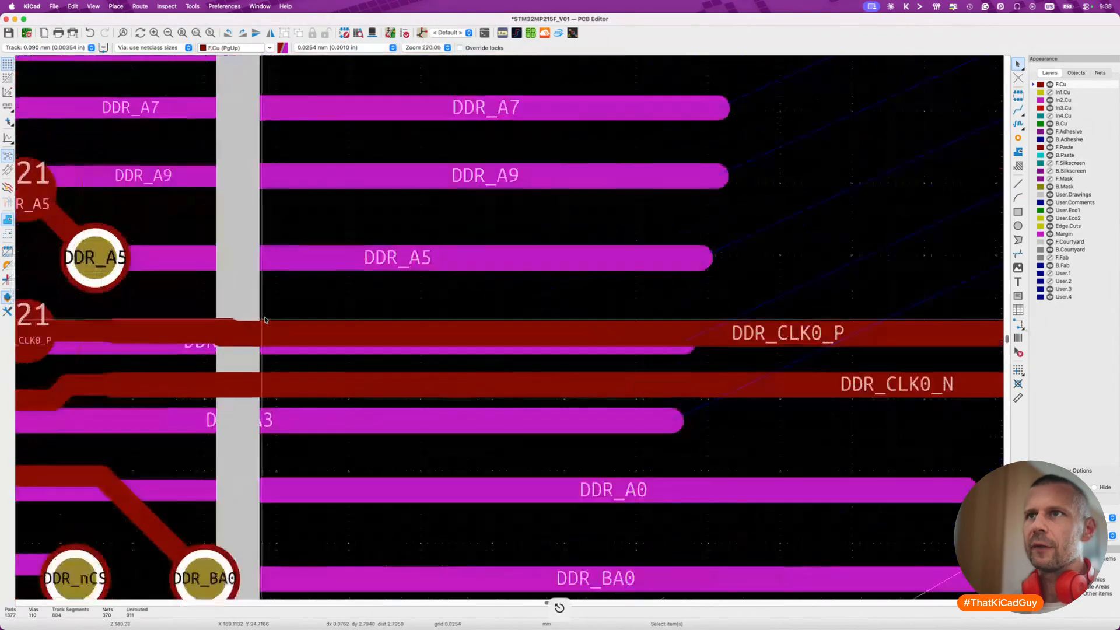
left_click(470, 333)
key("d")
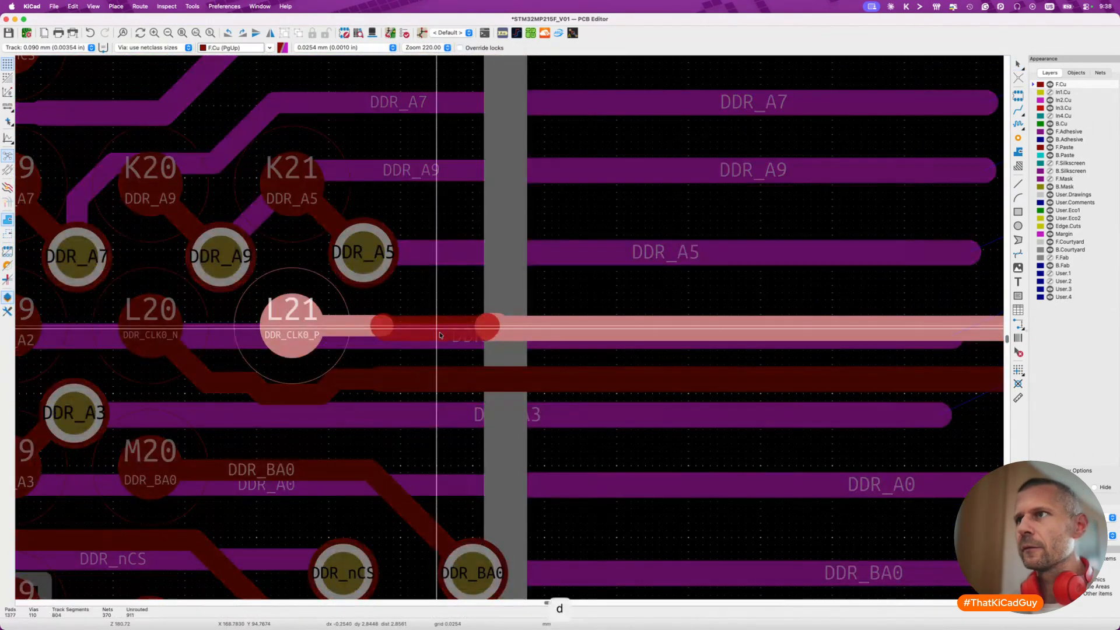
left_click(441, 334)
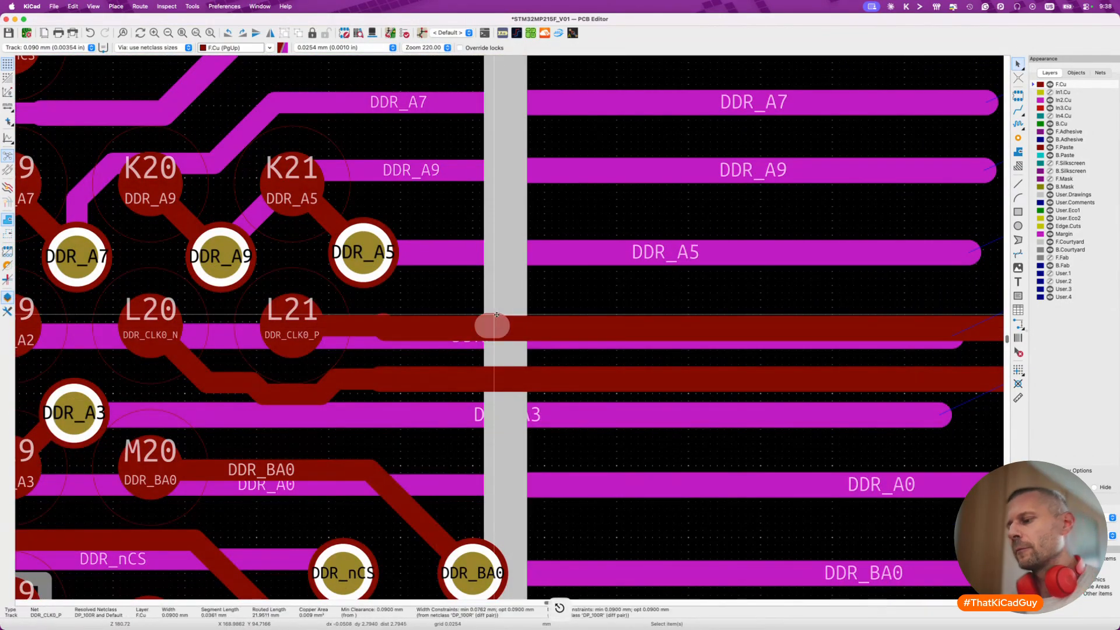
left_click(497, 317)
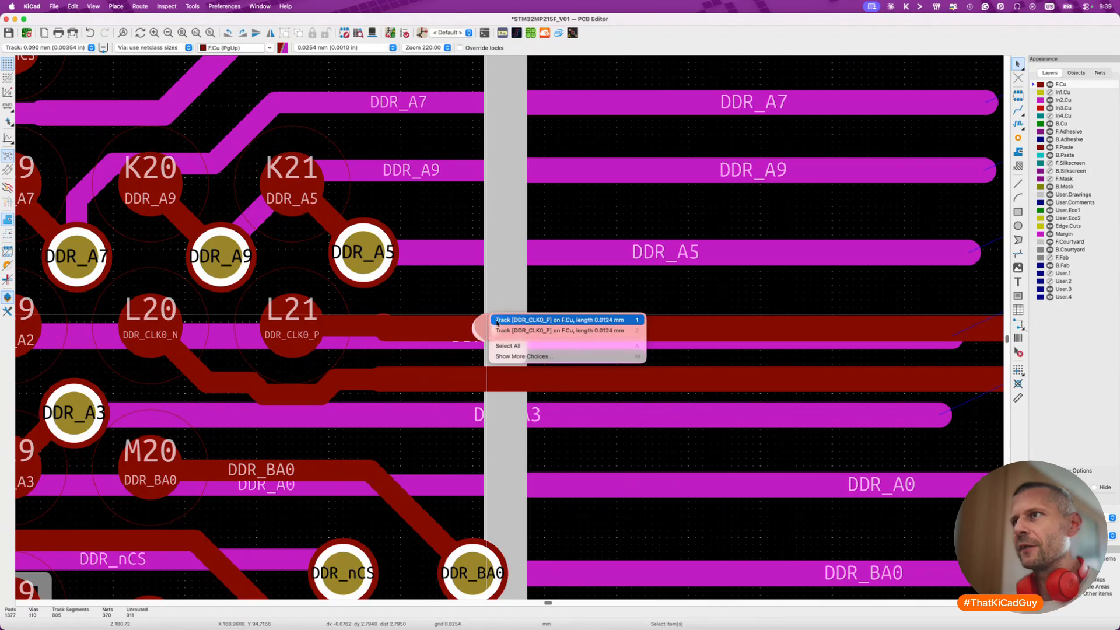
left_click(497, 320)
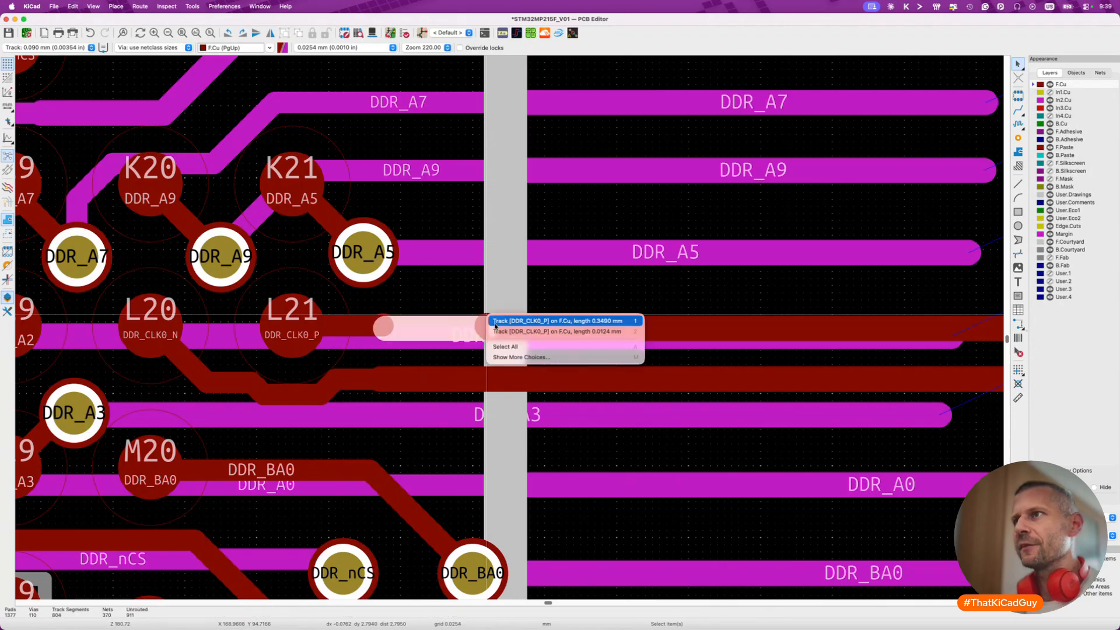
left_click(496, 330)
key("Delete")
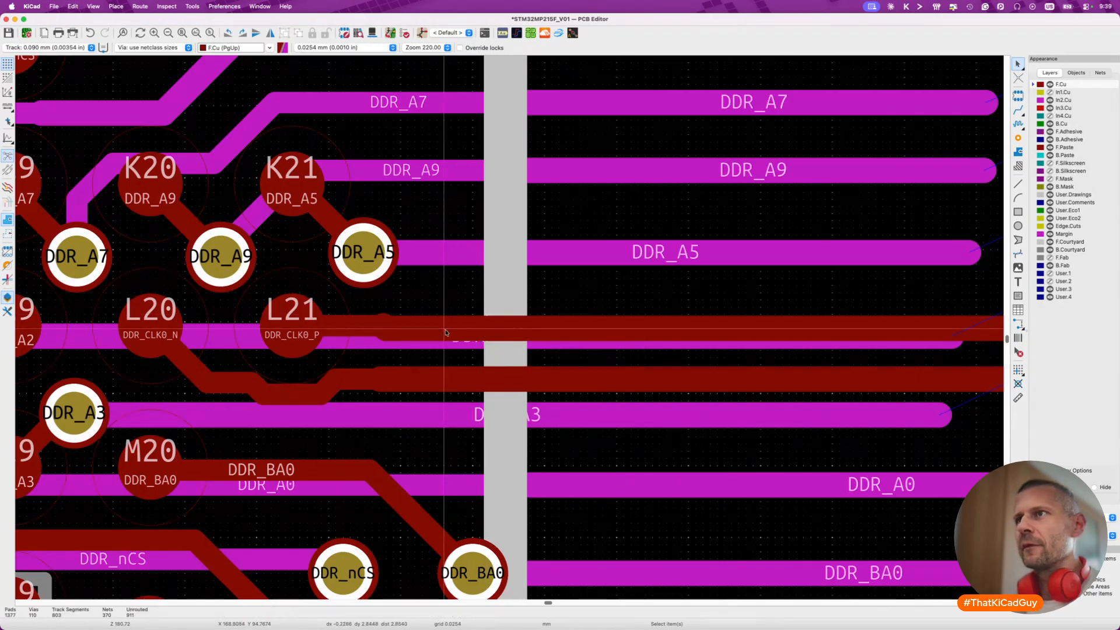
left_click(459, 333)
key("d")
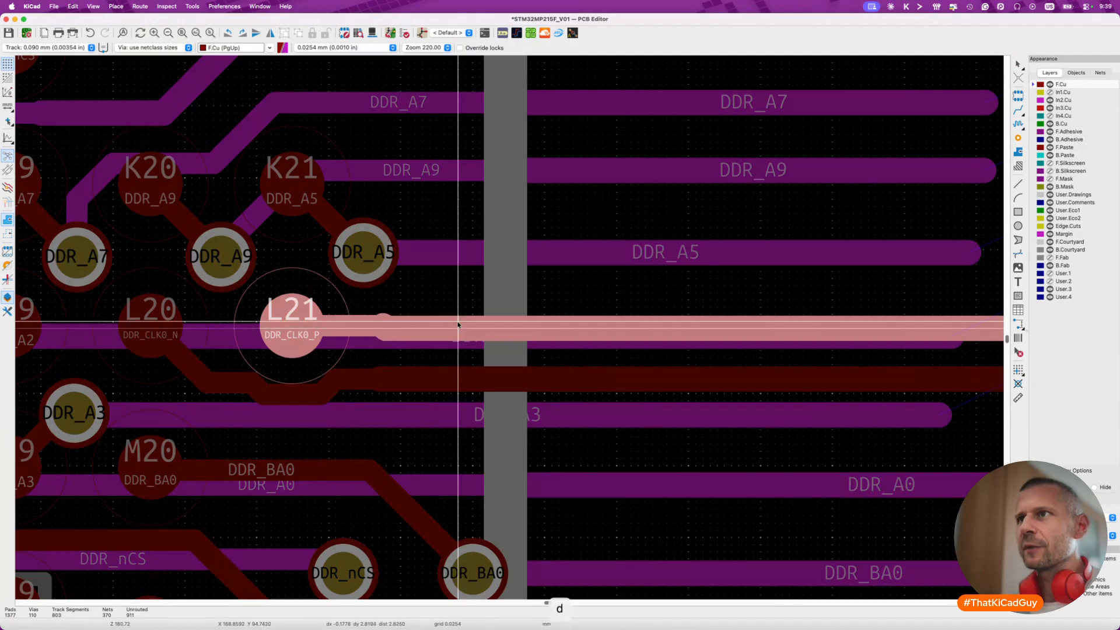
key("Escape")
key("Escape")
left_click(408, 329)
left_click(535, 380, "shift")
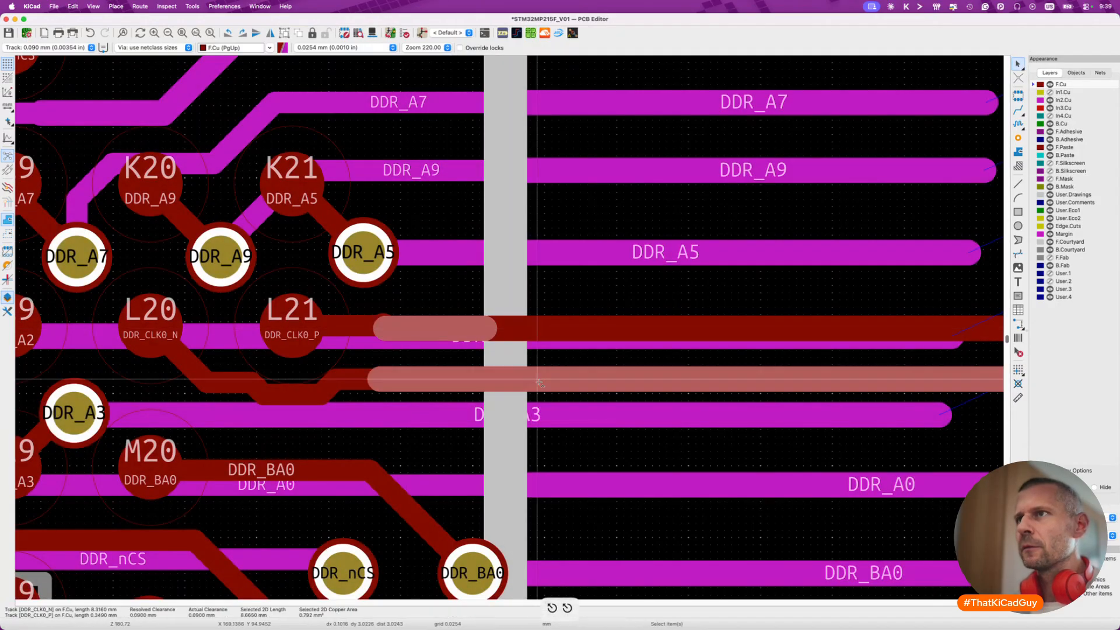
key("Escape")
key("Escape")
Try to drag the 0.0124 mm DDR_CLK0_P segment beside L21 into line, and delete that segment.
left_click(389, 320)
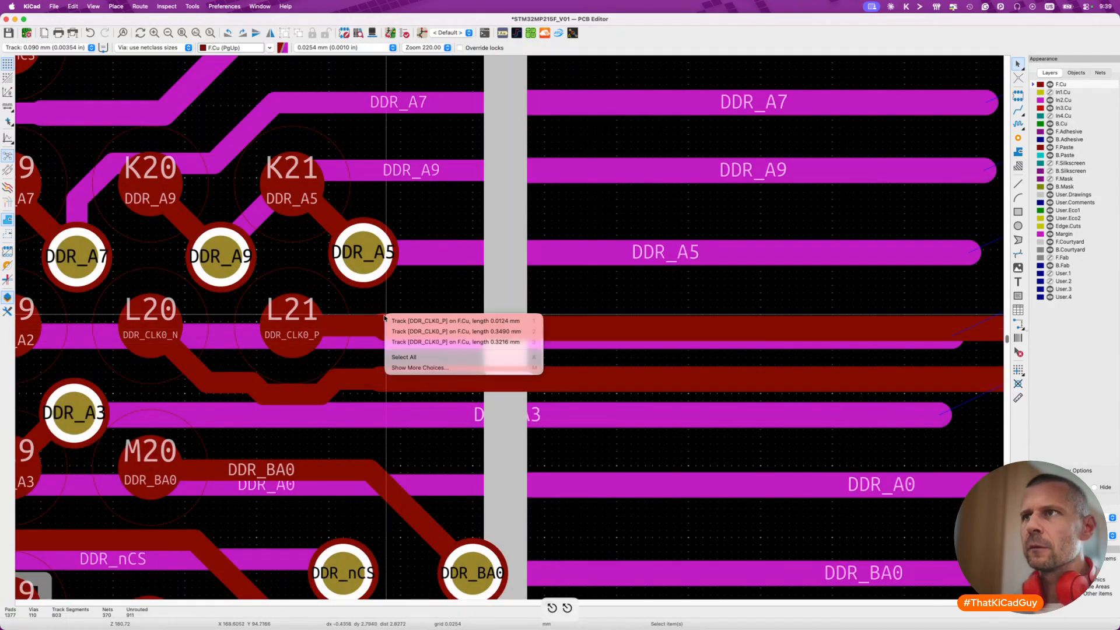
left_click(389, 320)
key("d")
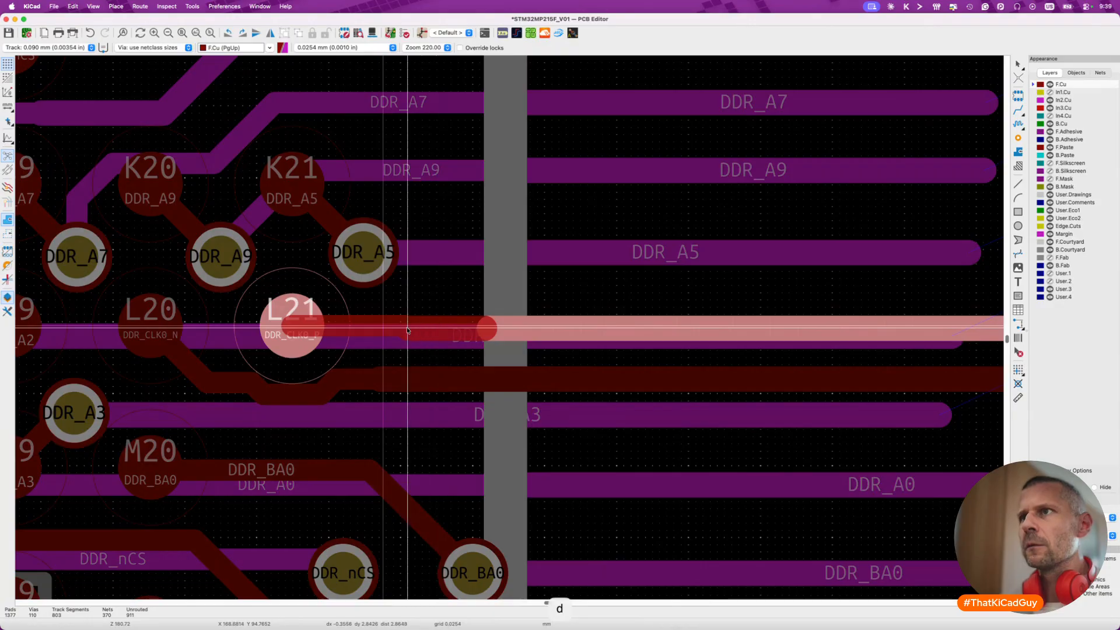
left_click(365, 334)
scroll(373, 327, "up", 2)
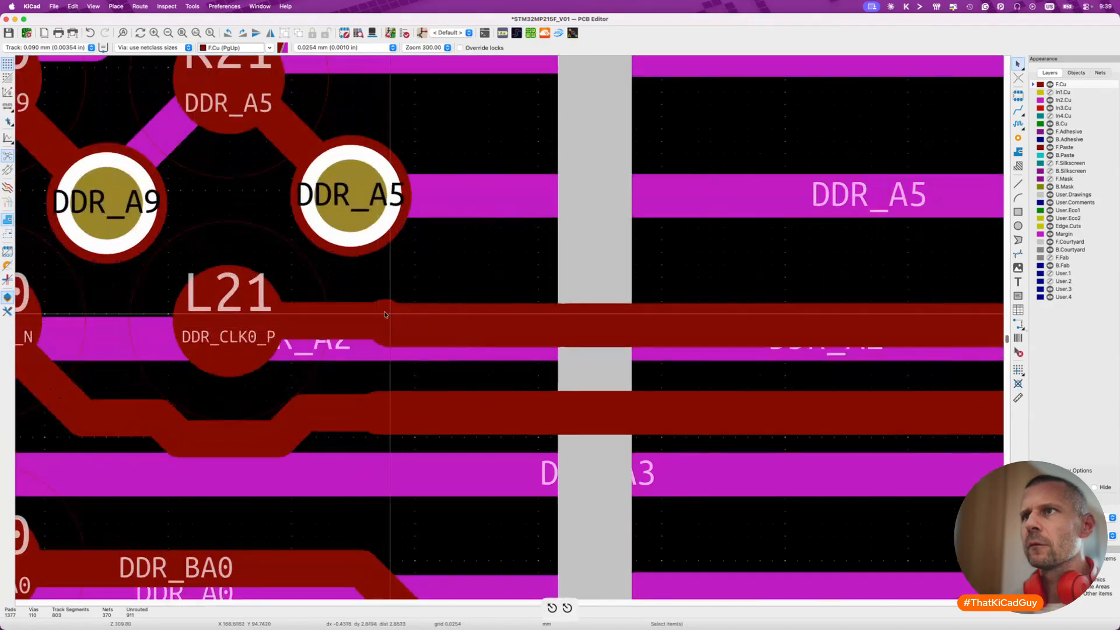
left_click(389, 304)
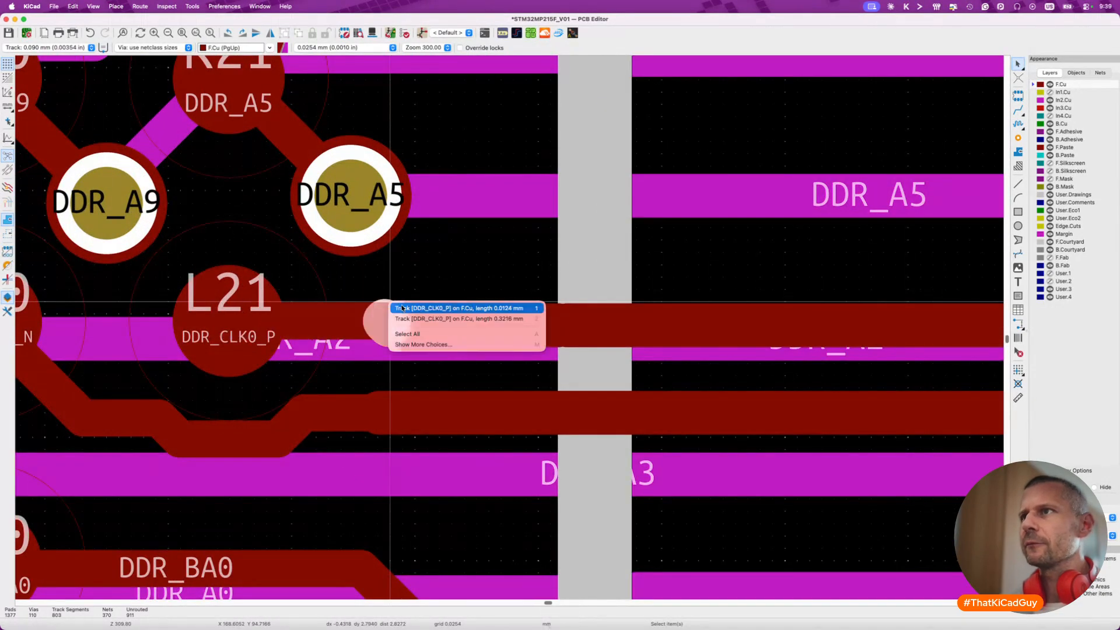
left_click(391, 304)
key("Escape")
scroll(397, 315, "down", 5)
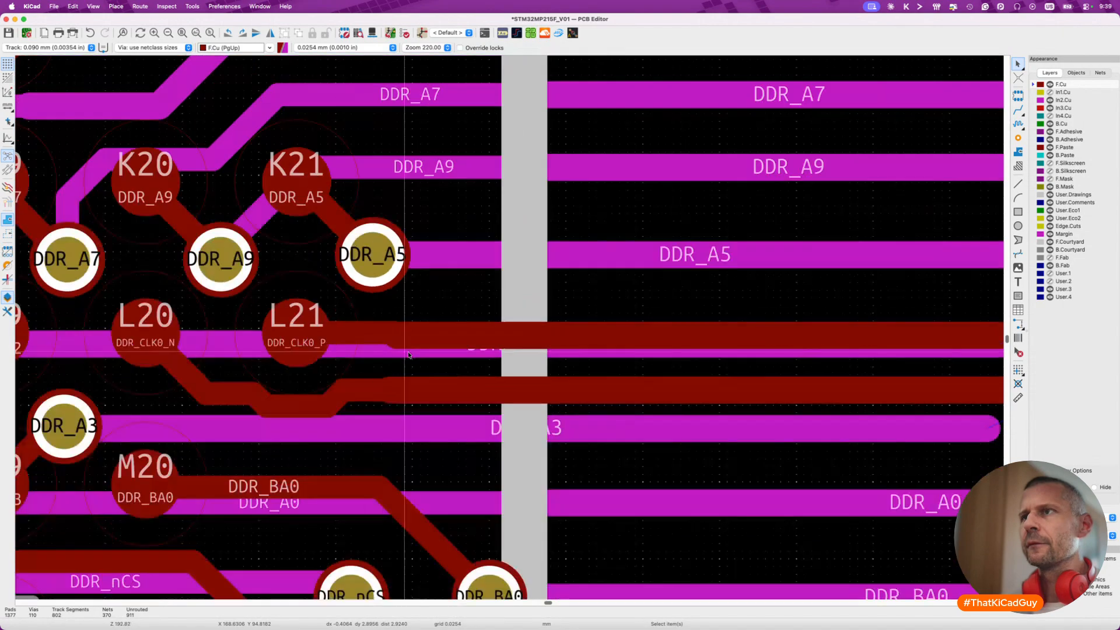
Hide the ratsnest between the BGA and the DDR memory.
scroll(408, 354, "right", 5)
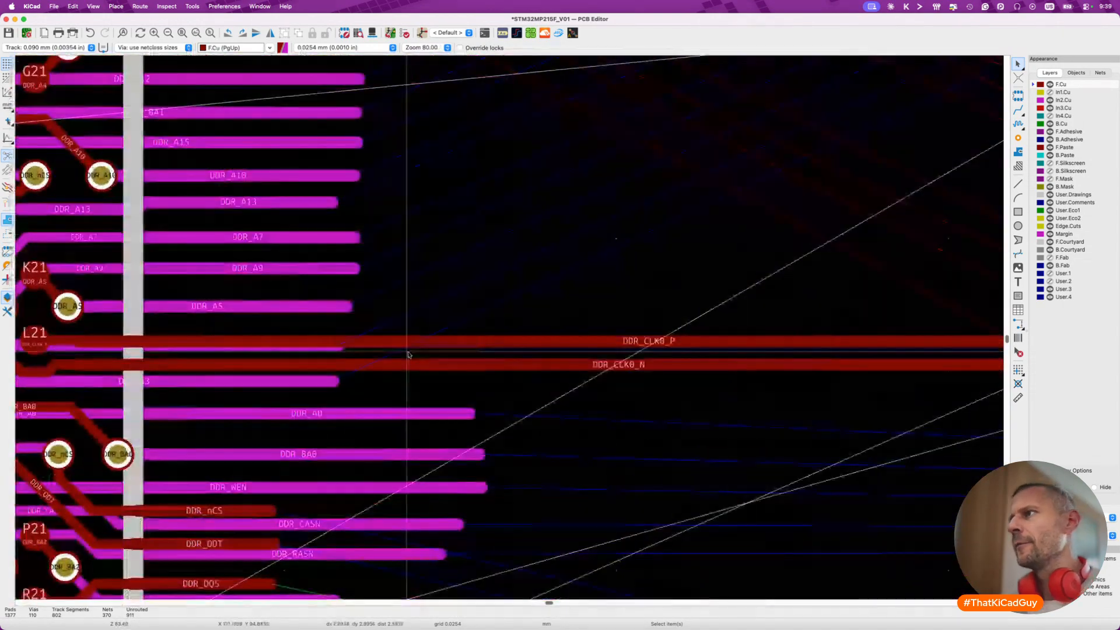
scroll(408, 354, "down", 3)
scroll(409, 354, "down", 3)
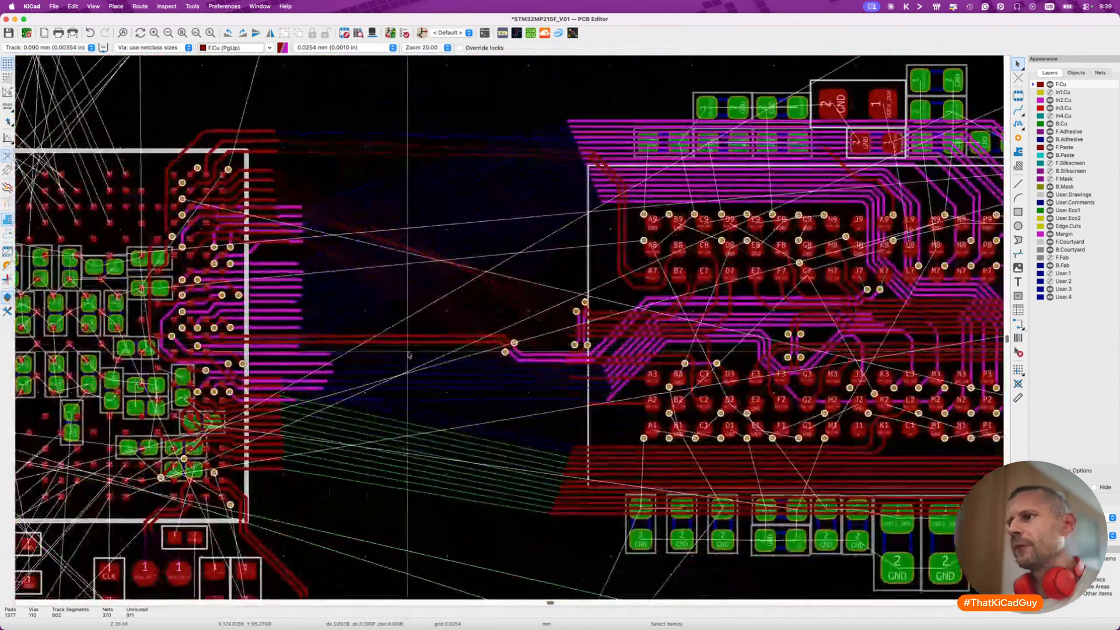
key("super+shift+r")
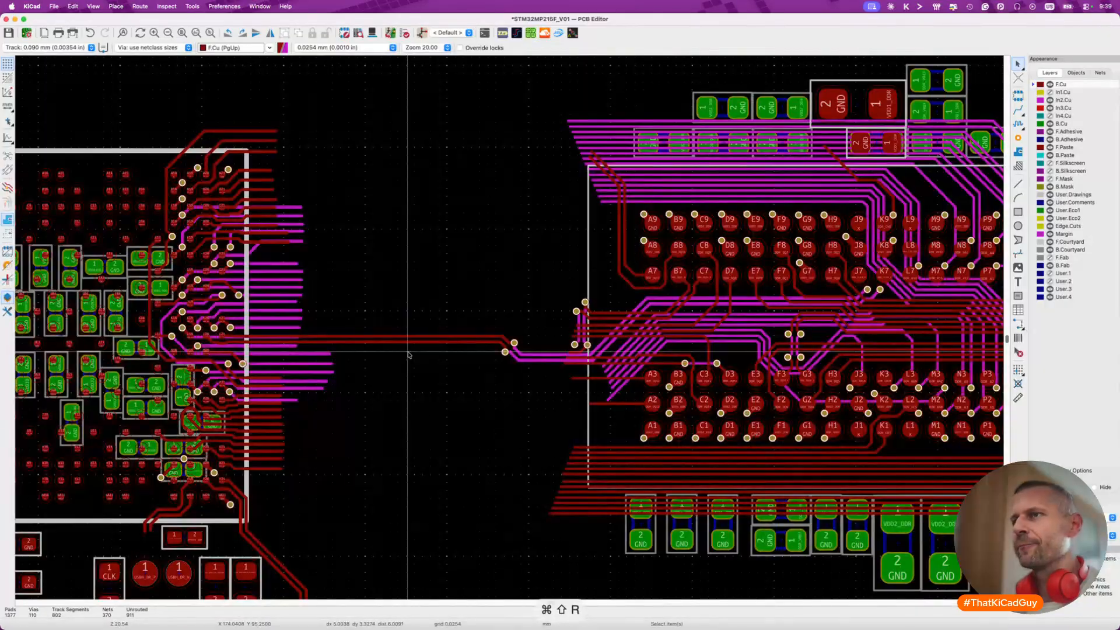
Check the current length of the DDR_CLK0 differential pair with the differential pair length tuner, leaving the tracks untuned.
key("8")
left_click(400, 342)
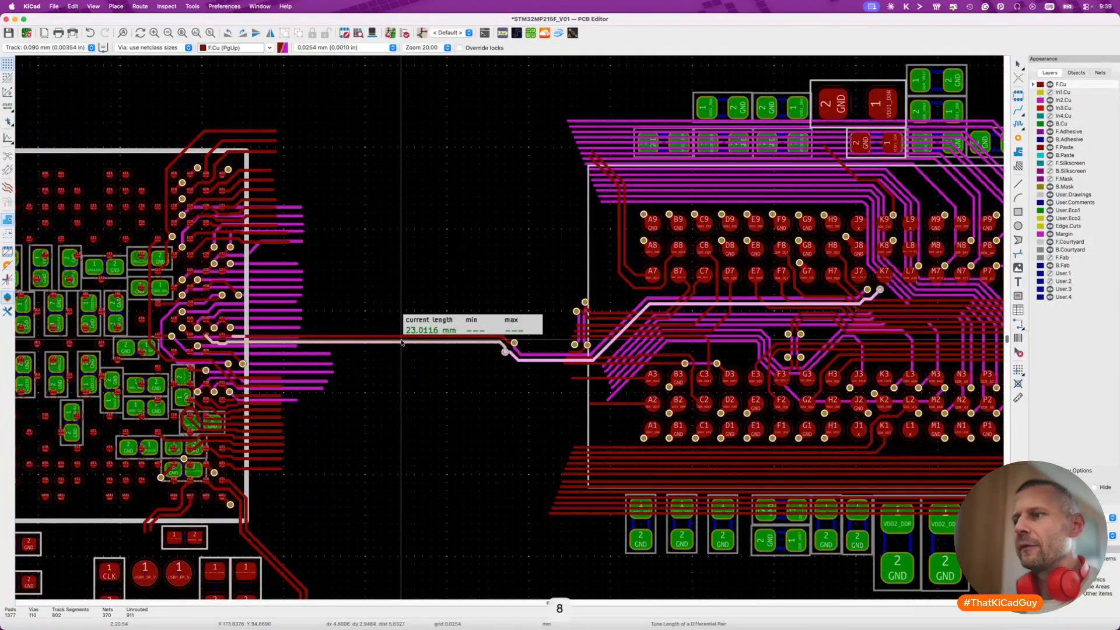
key("8")
left_click(399, 339)
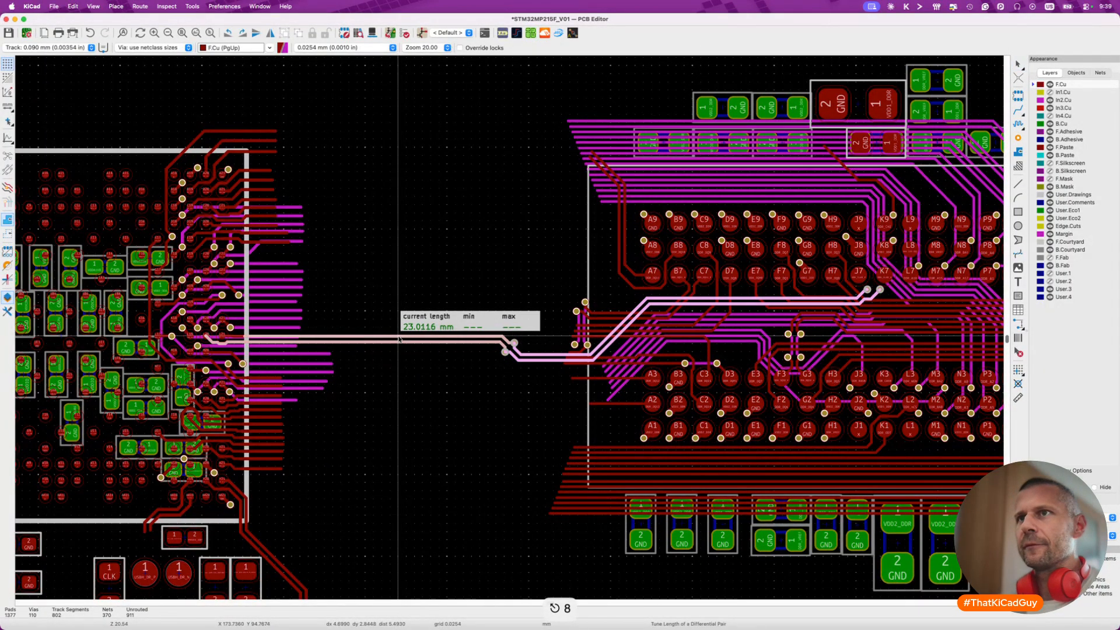
key("Escape")
key("Escape")
Delete the DDR_CLK0_P track segments between the L21 stub and the short diagonal at the memory-side via.
scroll(399, 339, "up", 5)
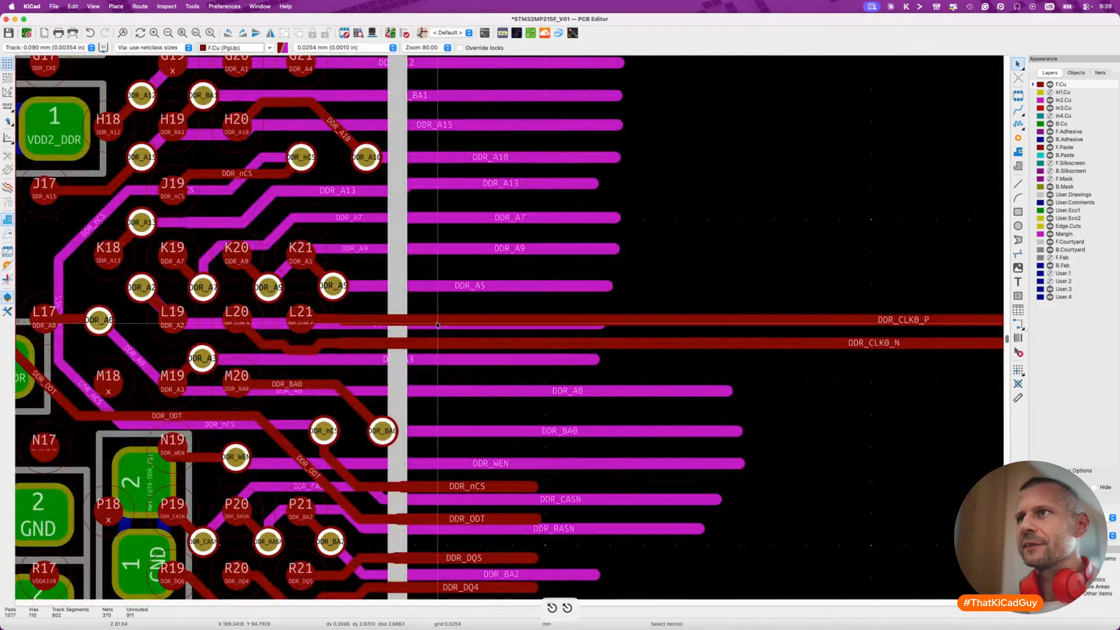
scroll(371, 320, "up", 3)
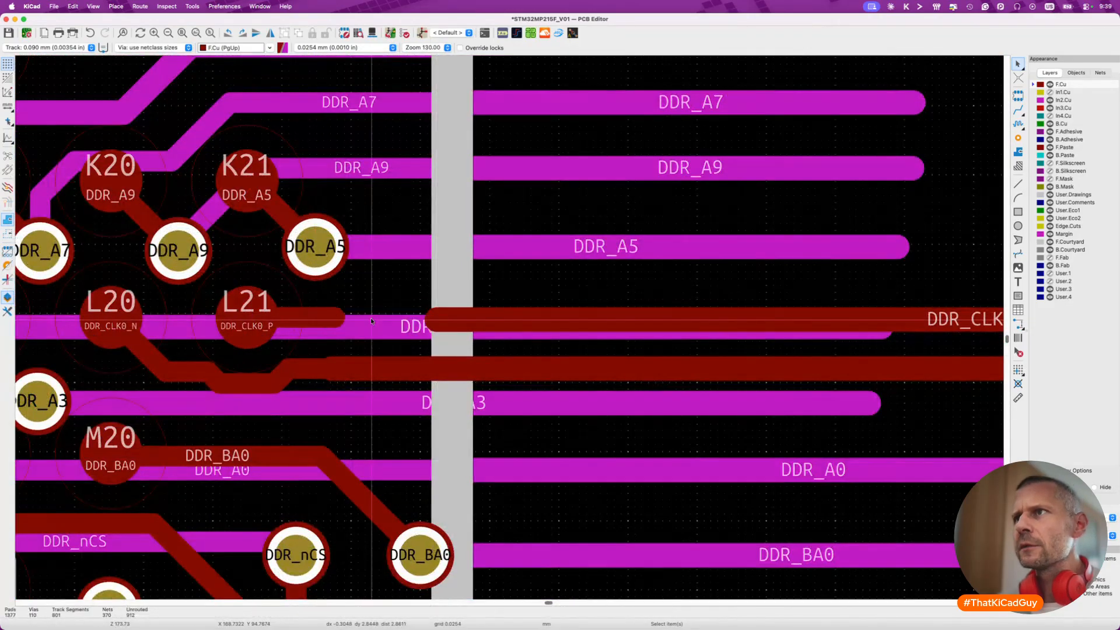
left_click(440, 326)
key("Escape")
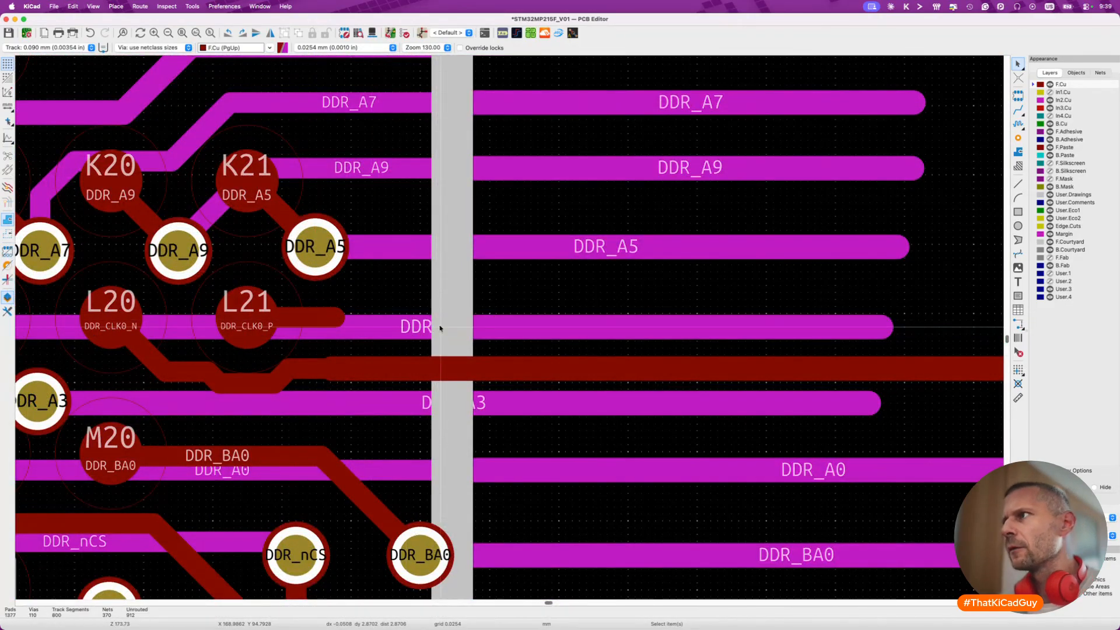
Try to route DDR_CLK0_P as a single track from the diagonal at the memory-side via to the L21 stub, and undo it.
scroll(440, 325, "down", 3)
scroll(596, 299, "right", 5)
scroll(596, 299, "up", 3)
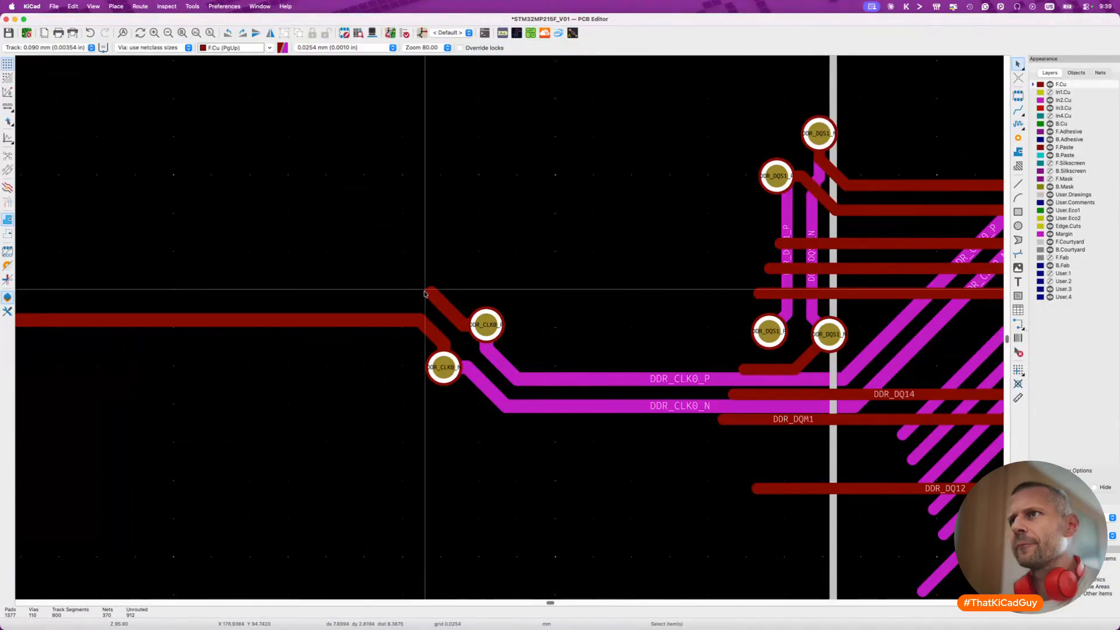
key("x")
scroll(431, 288, "left", 5)
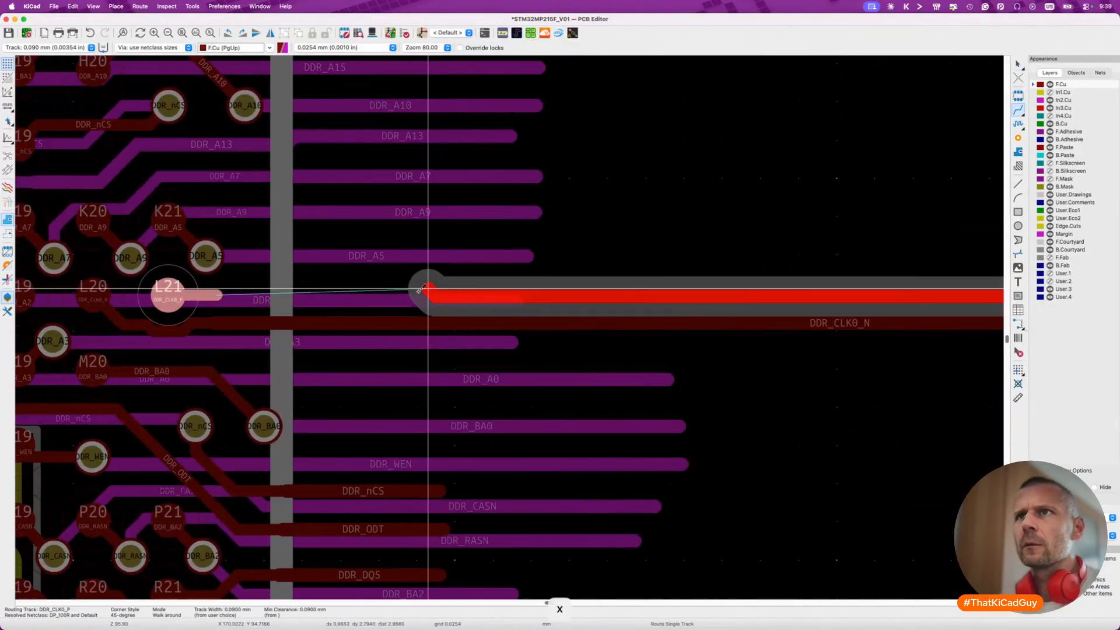
left_click(219, 289)
key("Escape")
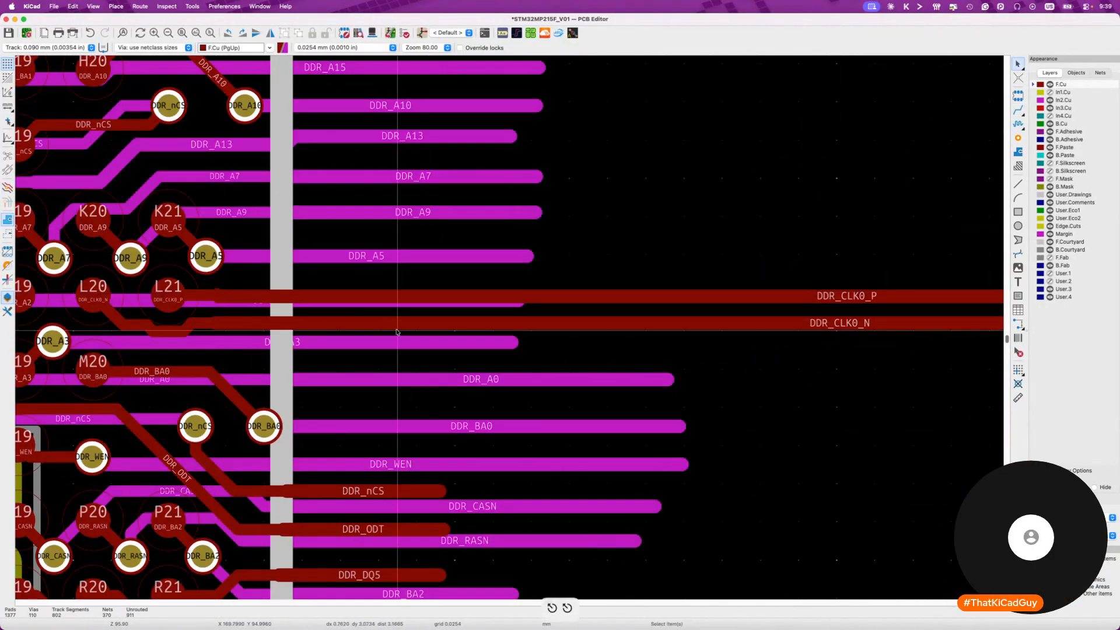
scroll(396, 332, "up", 4)
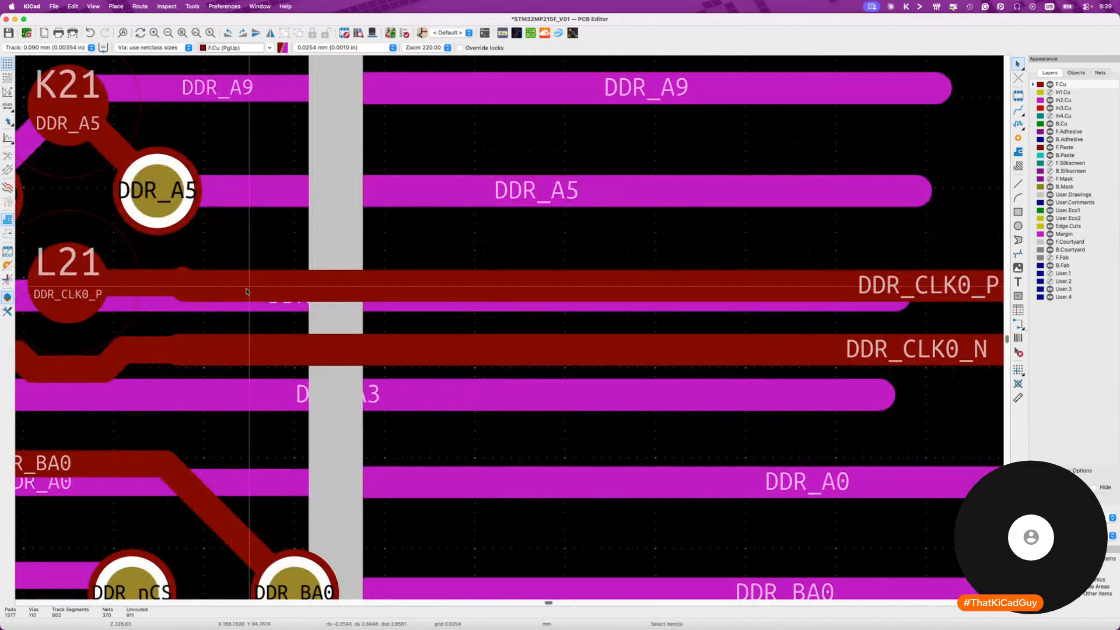
left_click(184, 285)
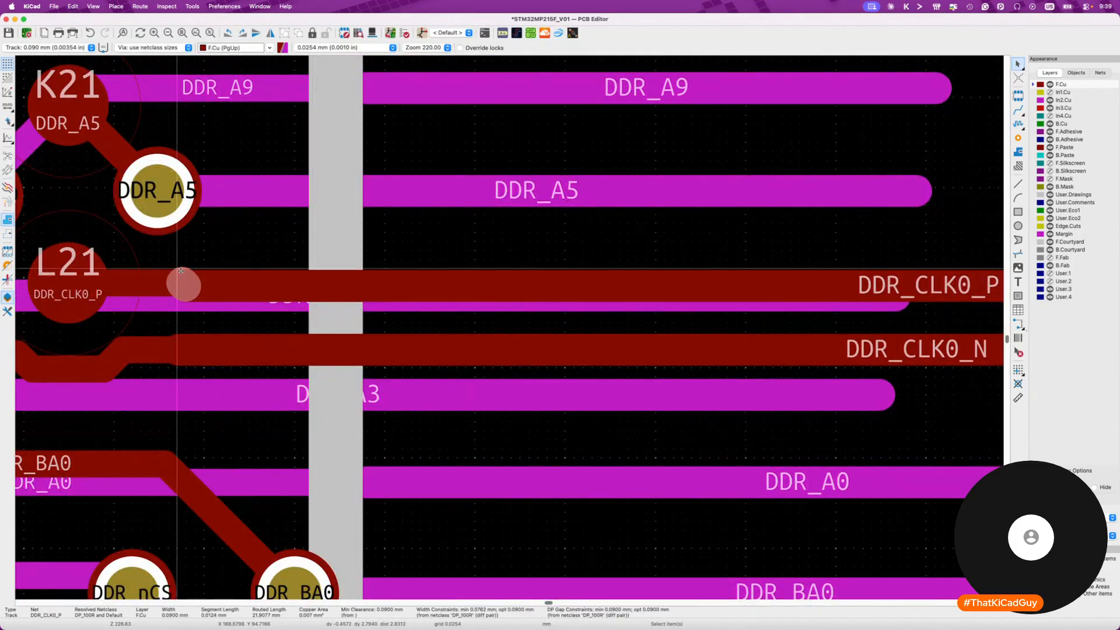
key("super+z")
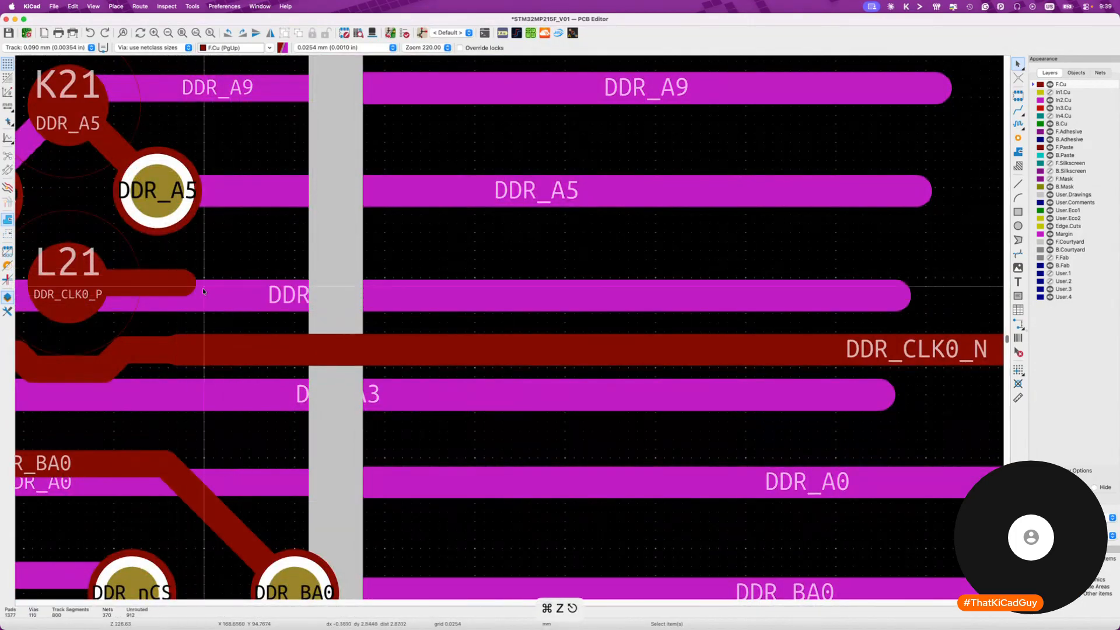
Delete the short DDR_CLK0_P stub at ball L21.
left_click(182, 289)
key("F12")
key("Escape")
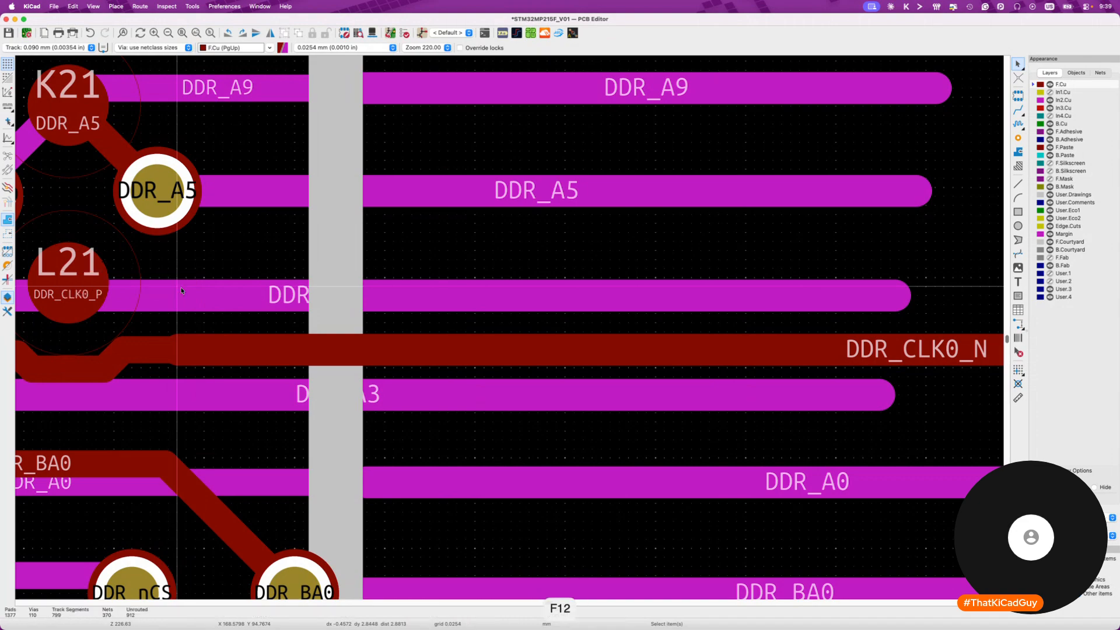
Route DDR_CLK0_P on F.Cu as a single track from the memory-side diagonal straight to ball L21, and save the board.
scroll(182, 289, "down", 5)
scroll(800, 311, "right", 10)
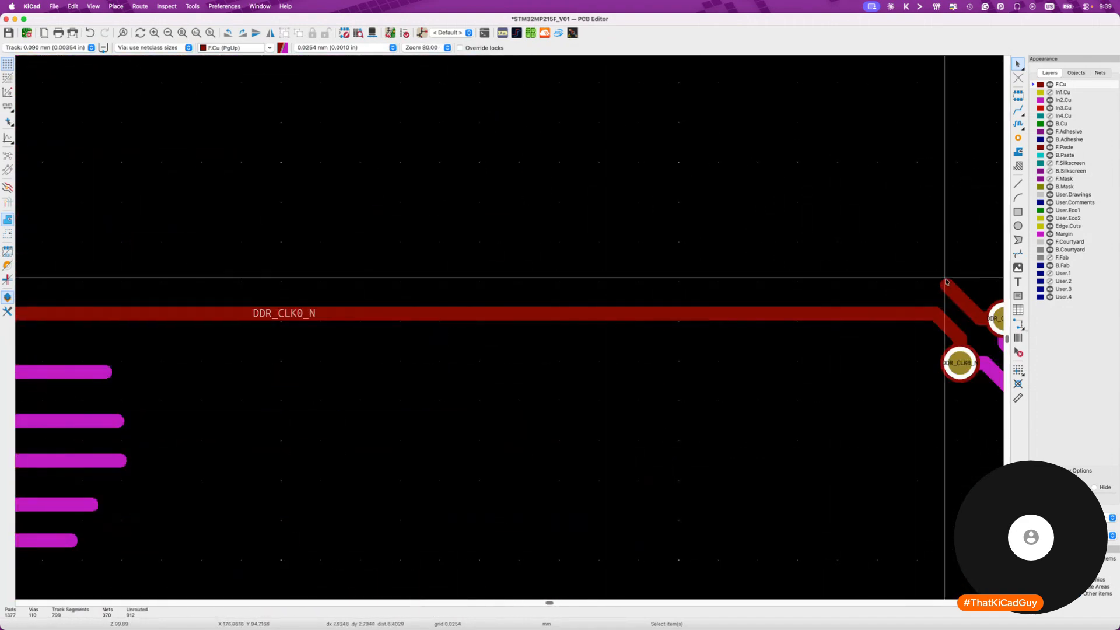
key("x")
scroll(600, 268, "left", 10)
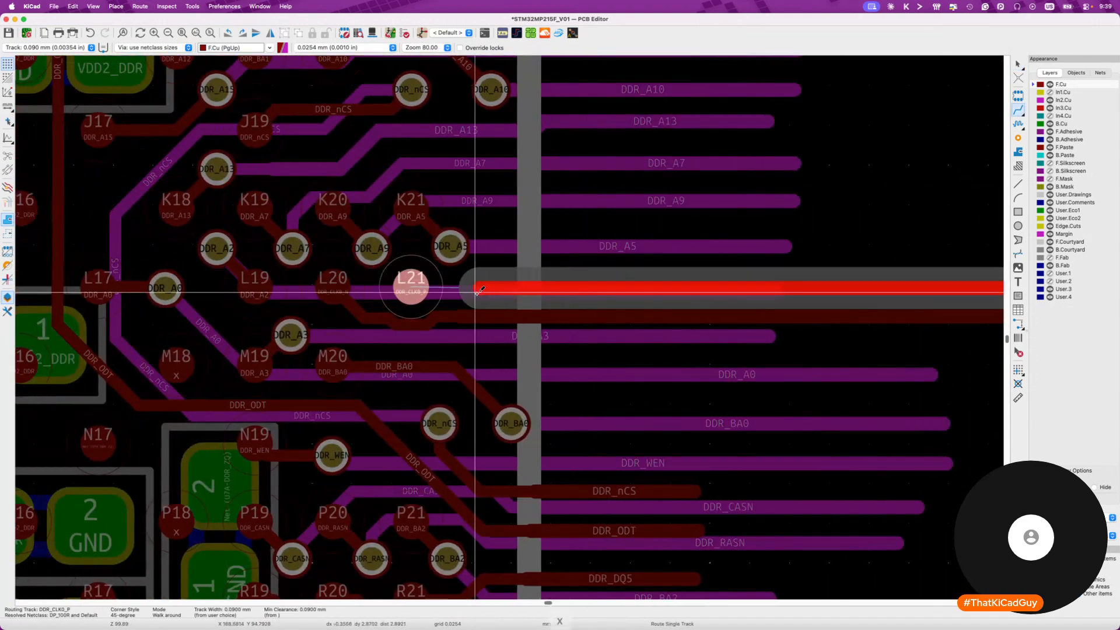
left_click(410, 286)
key("super+s")
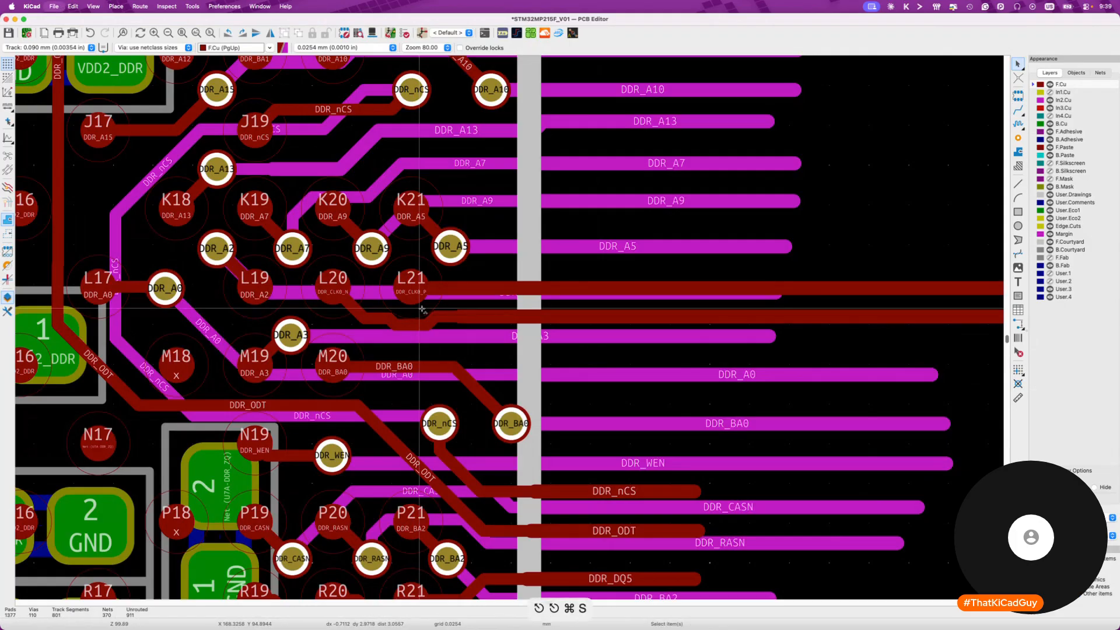
Read the rerouted DDR_CLK0 pair's current length with the differential pair length tuner.
scroll(421, 309, "down", 5)
key("8")
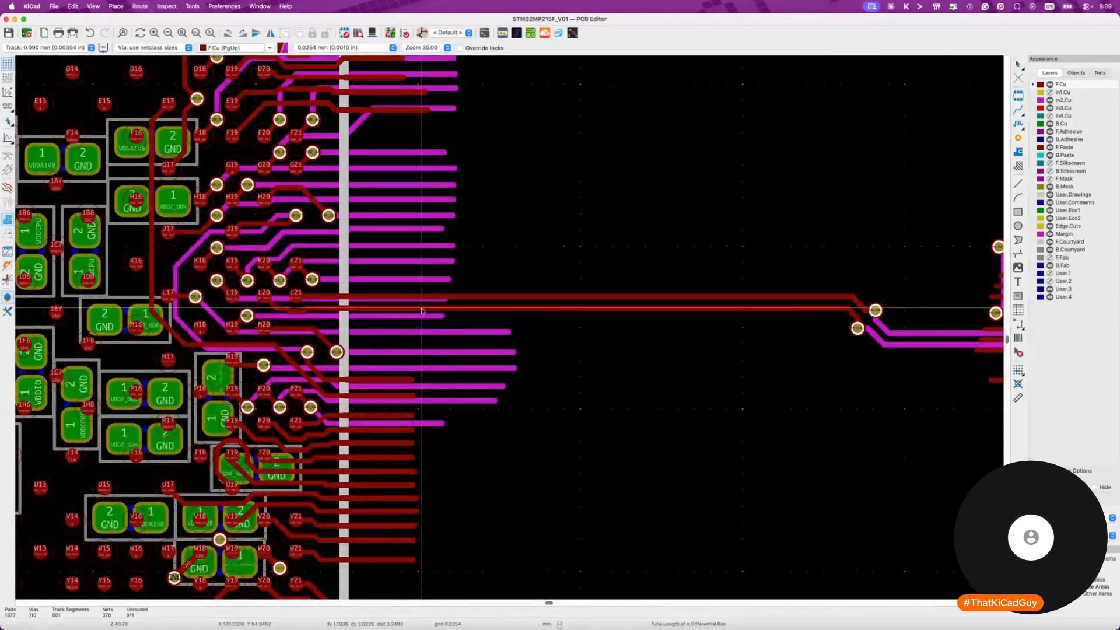
left_click(427, 308)
scroll(428, 309, "down", 4)
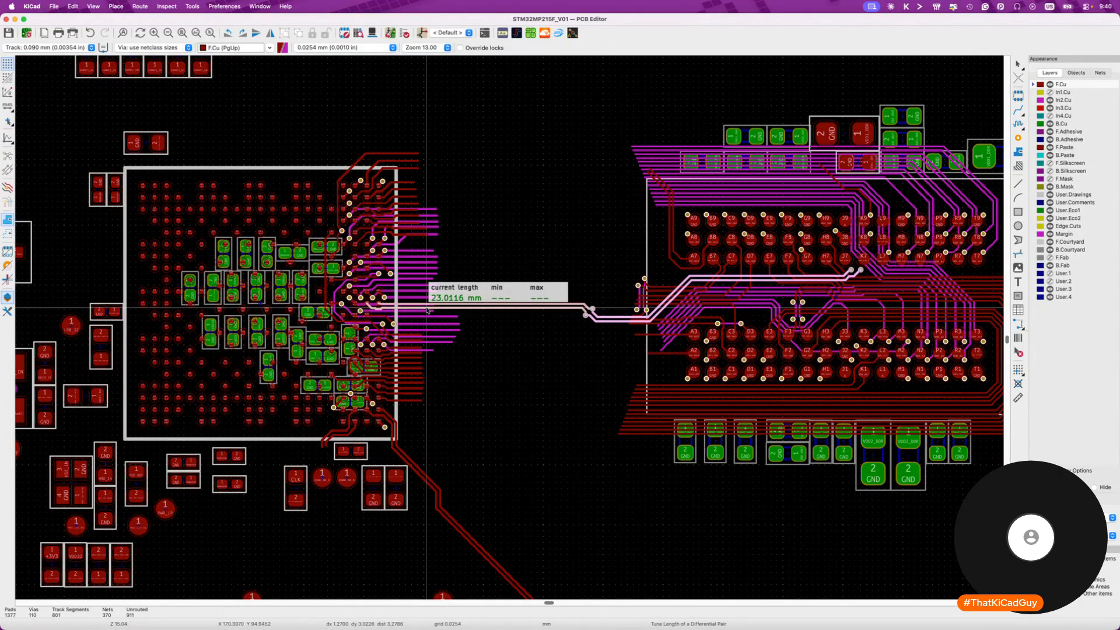
Recheck the DDR_CLK0 pair's current length with the differential pair tuner, and examine the length-matching notes beside the board.
key("Escape")
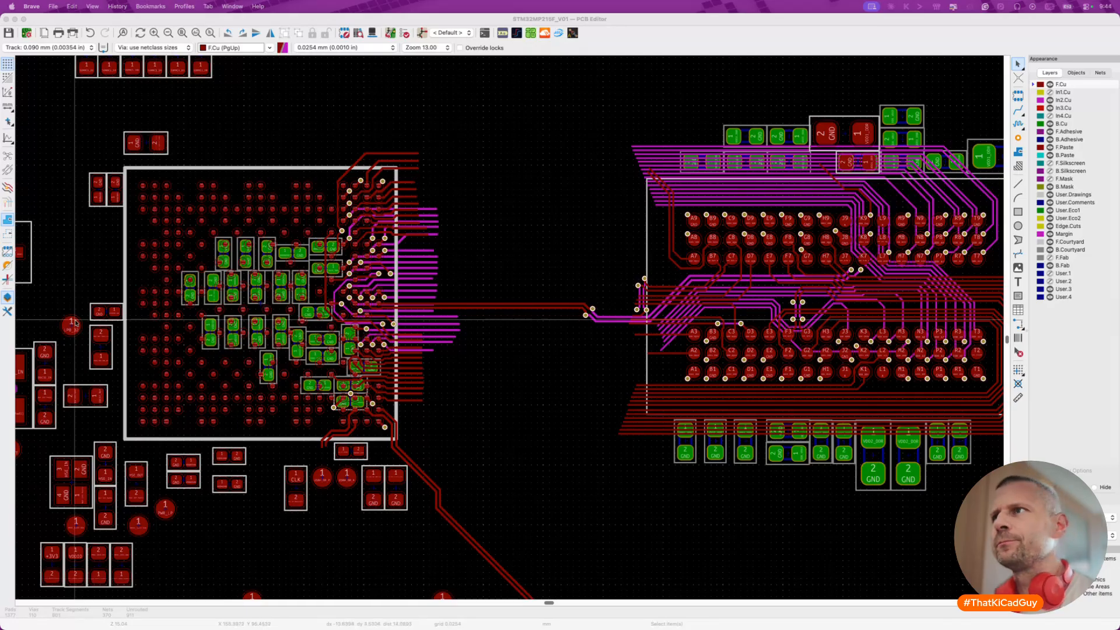
left_click(467, 307)
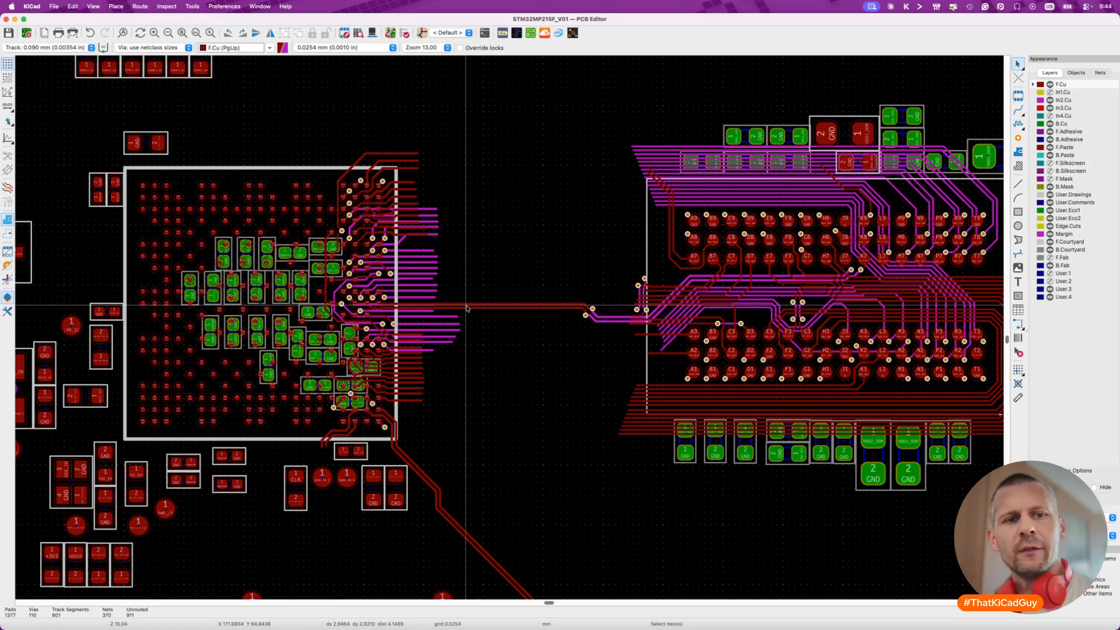
scroll(466, 308, "up", 5)
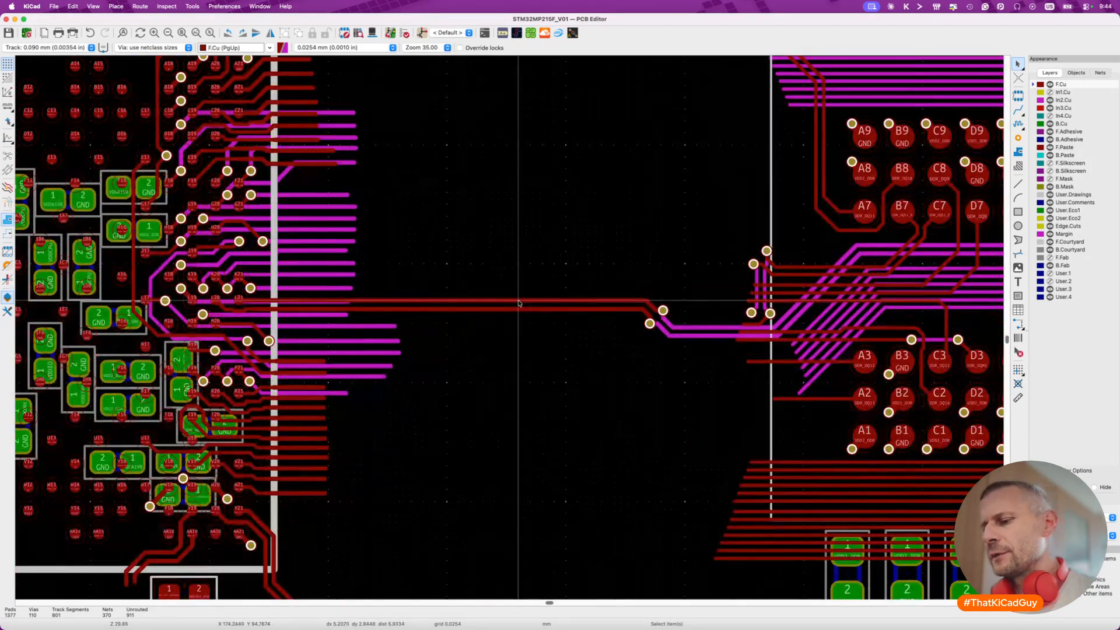
key("8")
left_click(524, 304)
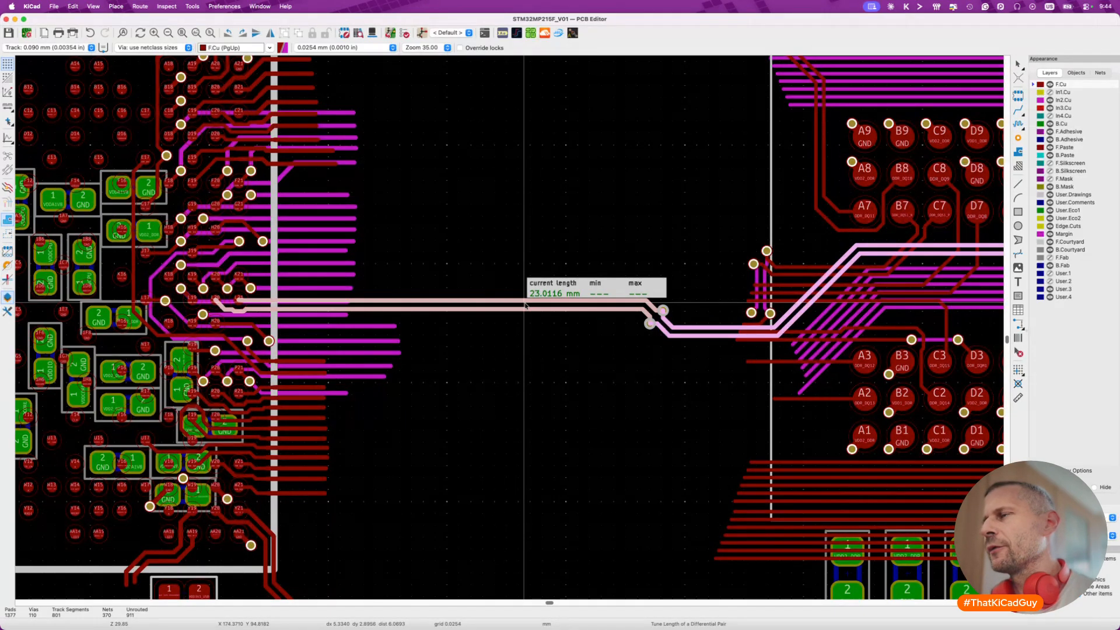
scroll(524, 304, "down", 3)
key("Escape")
scroll(525, 304, "down", 2)
scroll(524, 304, "right", 2)
scroll(466, 292, "down", 3)
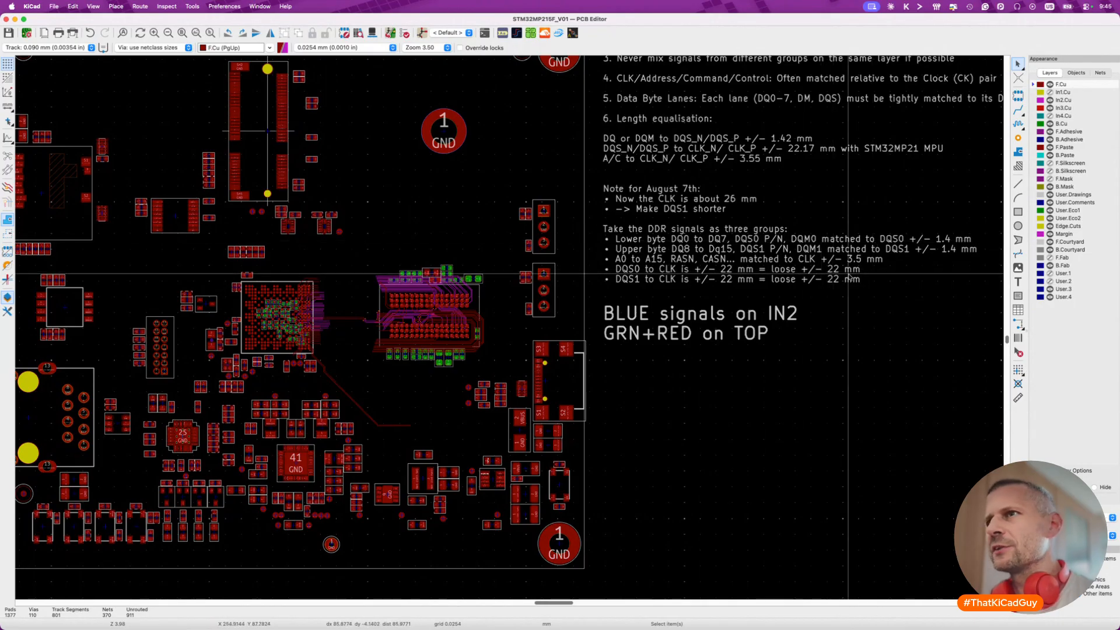
Try a length-tuning pattern on the straight F.Cu section of the DDR_CLK0 pair with a 30 mm target length.
scroll(333, 318, "up", 3)
scroll(333, 318, "up", 5)
left_click(385, 323)
key("8")
left_click(396, 320)
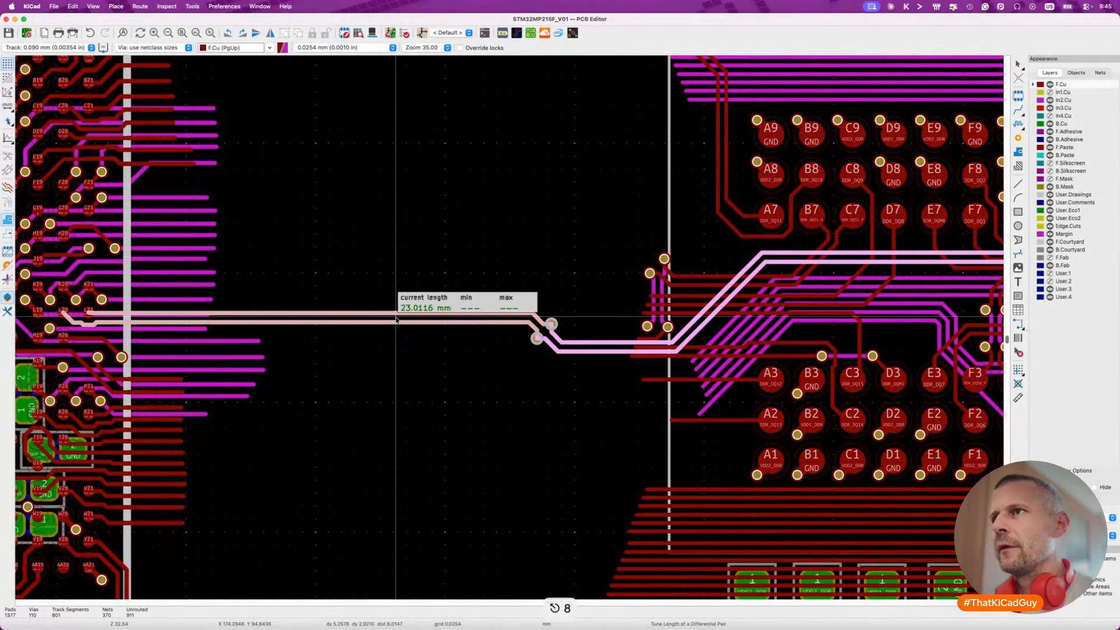
key("super+l")
type("30")
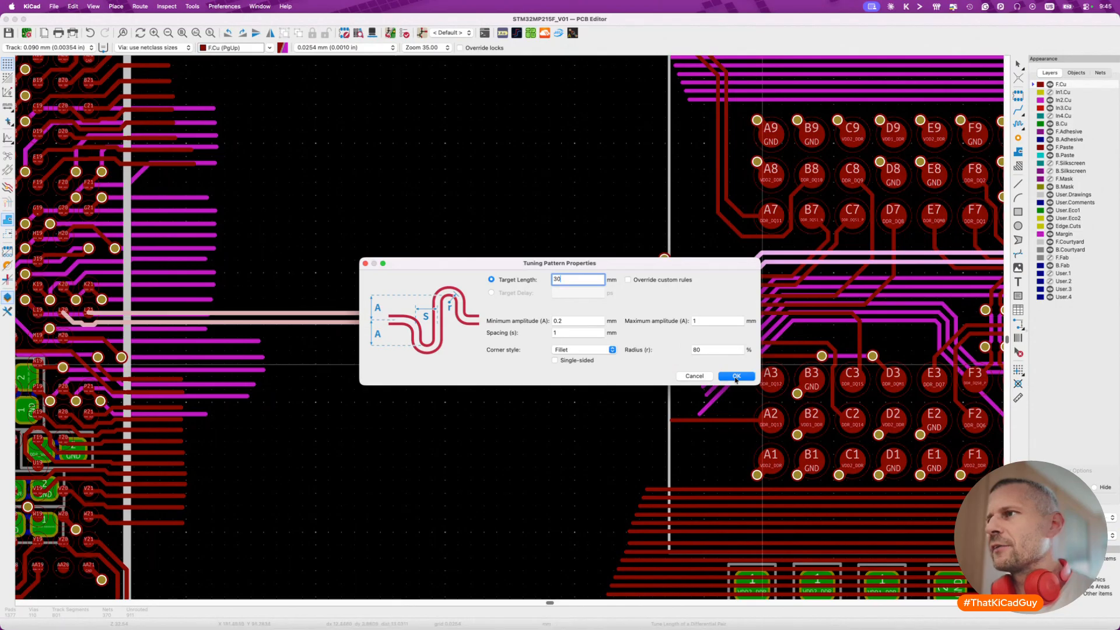
key("Return")
left_click(426, 319)
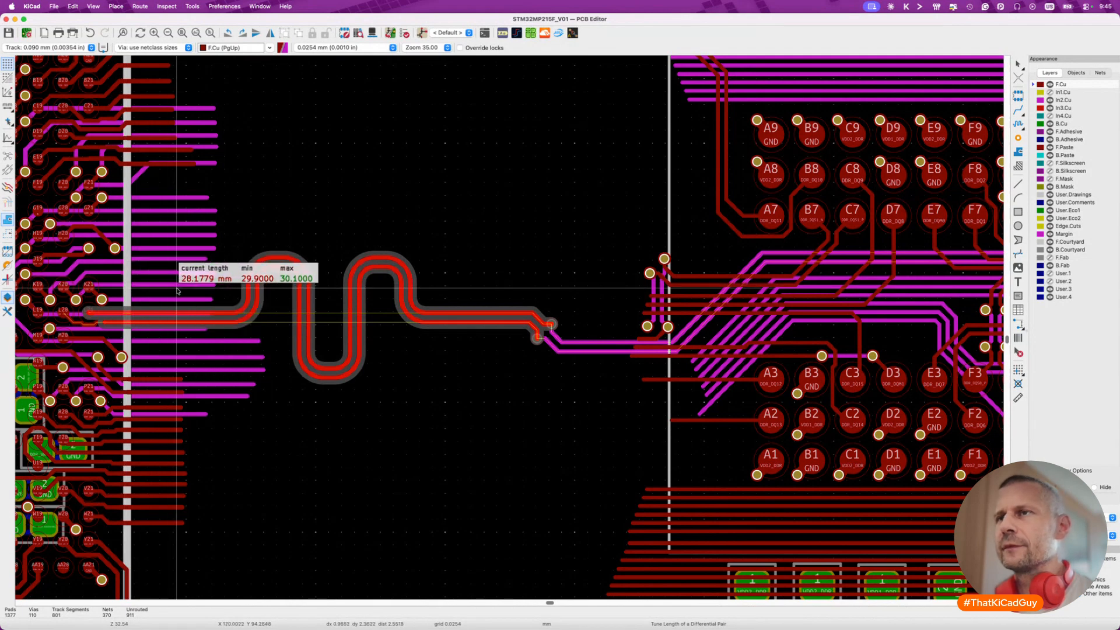
Try different meander spacings and amplitudes on the DDR_CLK0 pair, and undo the placed tuning pattern.
key("3")
key("2")
key("2")
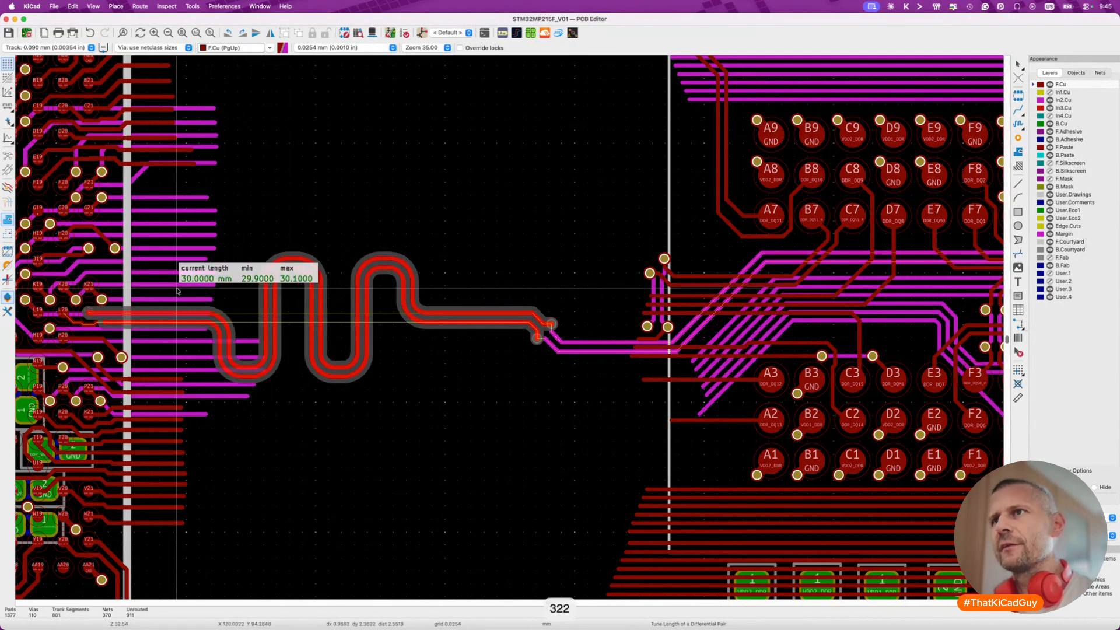
key("3")
key("2")
key("1")
key("1")
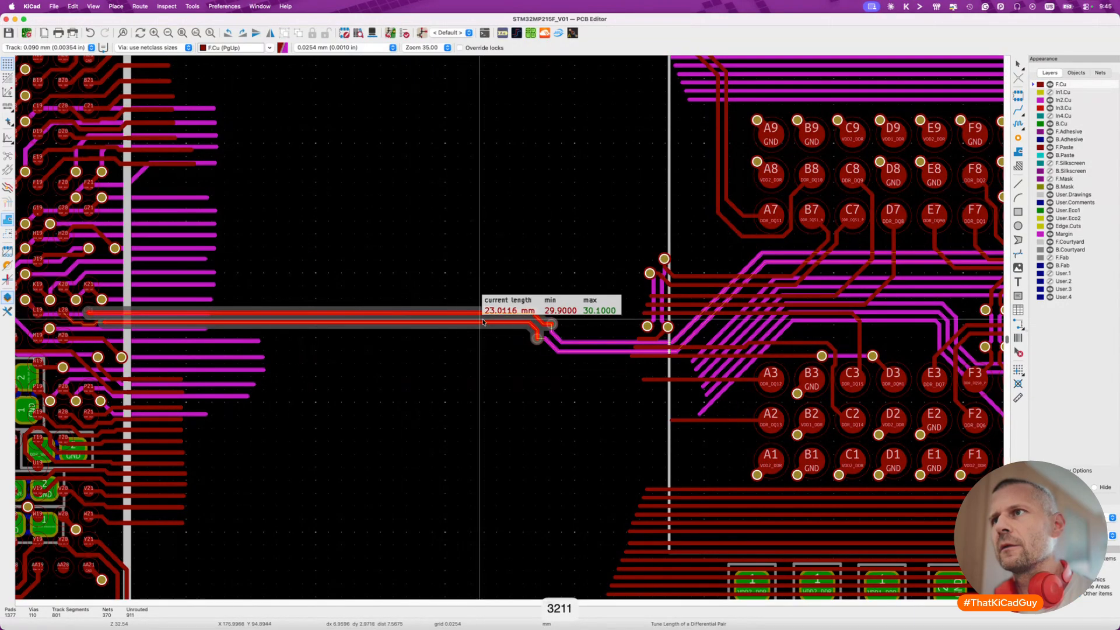
left_click(477, 315)
left_click(409, 314)
key("Escape")
key("Escape")
key("super+z")
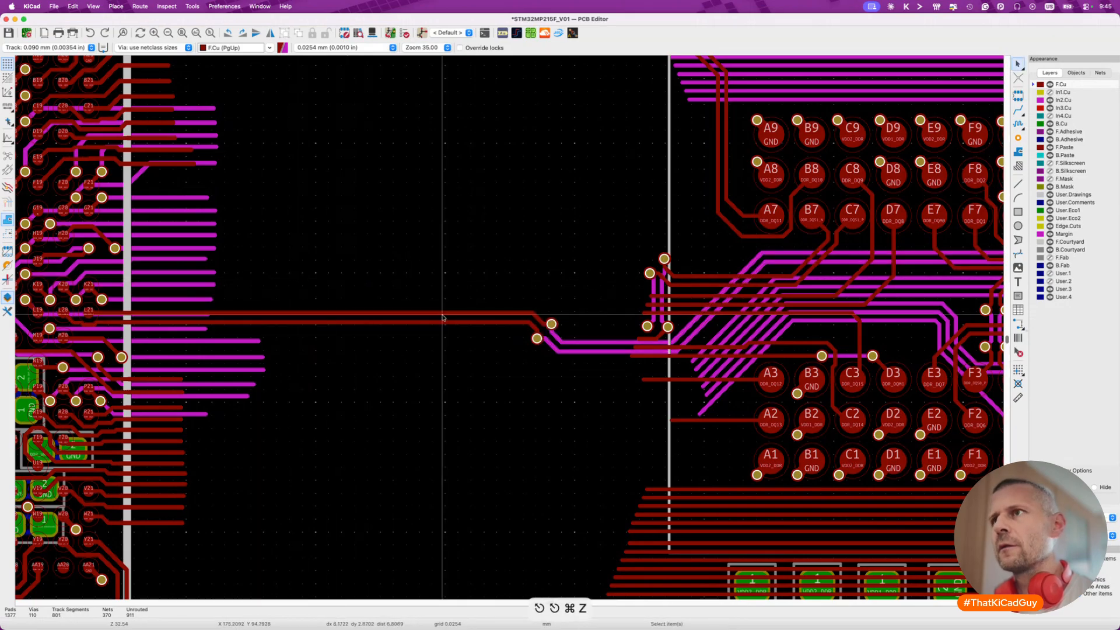
Start a new tuning pattern on the DDR_CLK0 pair near the memory-side vias with a 30 mm target length.
key("8")
left_click(497, 321)
key("super+l")
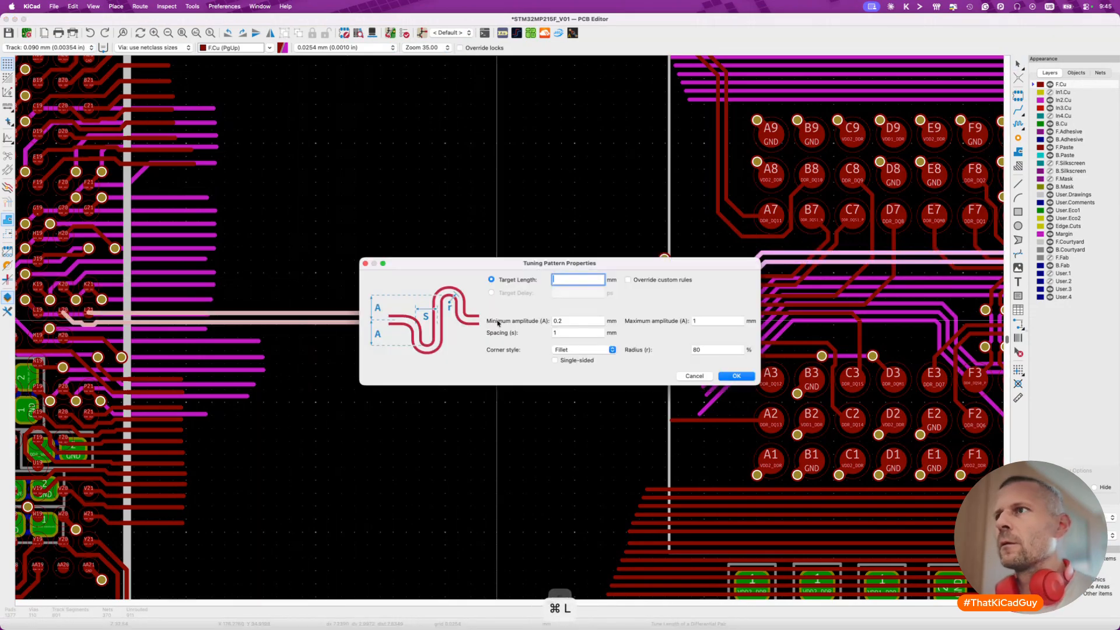
type("30")
key("Return")
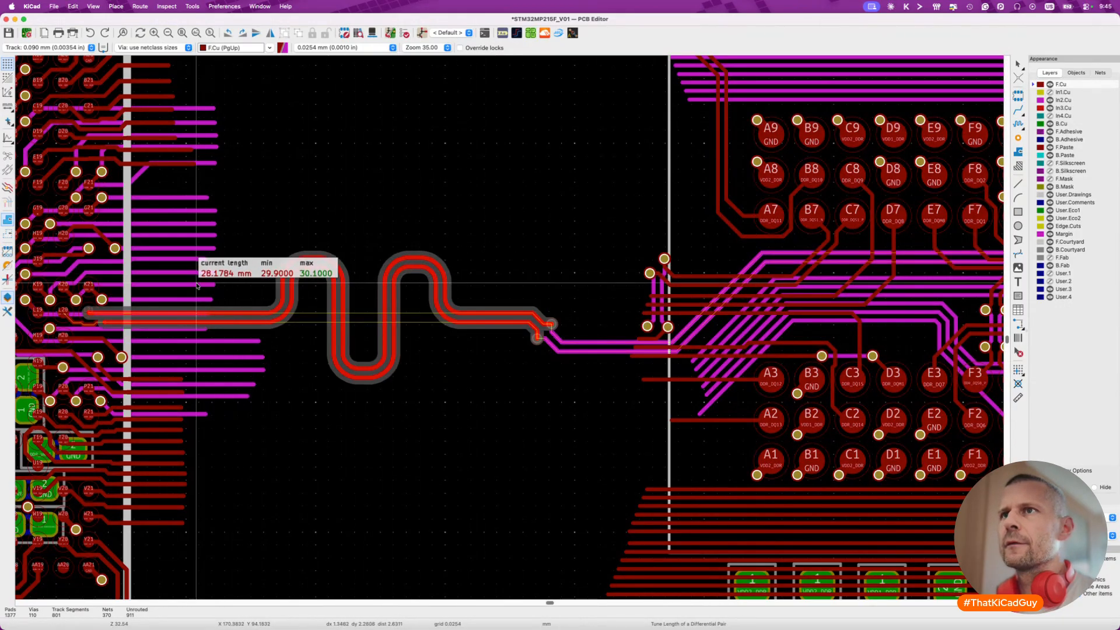
Reduce the meander's amplitude and spacing until the DDR_CLK0 pair measures 30 mm, and place the tuning pattern.
key("3")
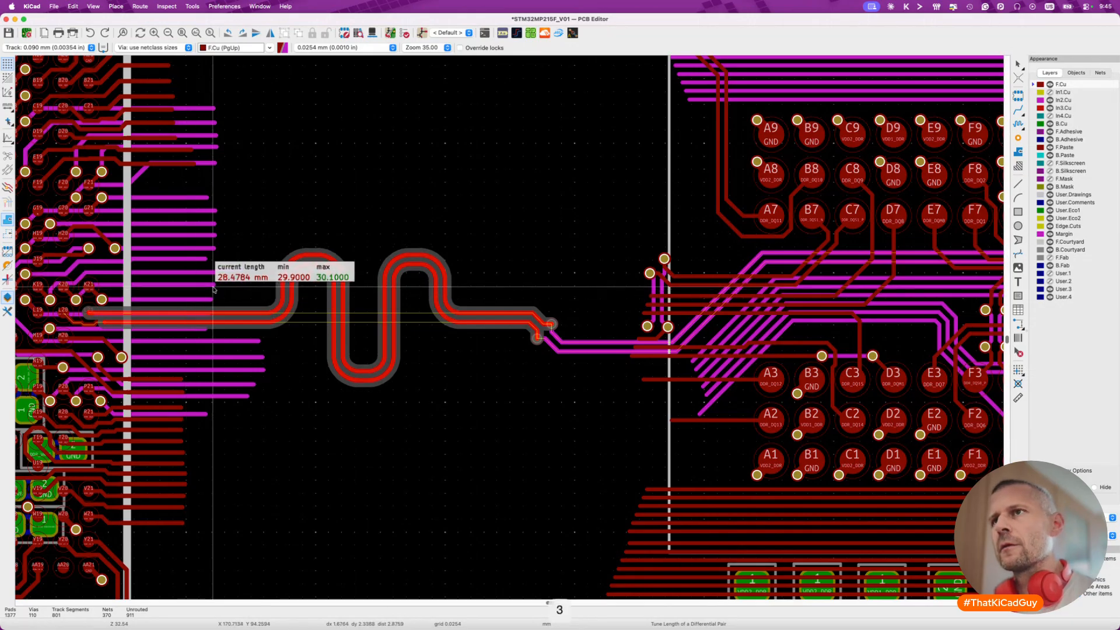
key("4")
key("4")
key("4")
key("2")
key("2")
key("2")
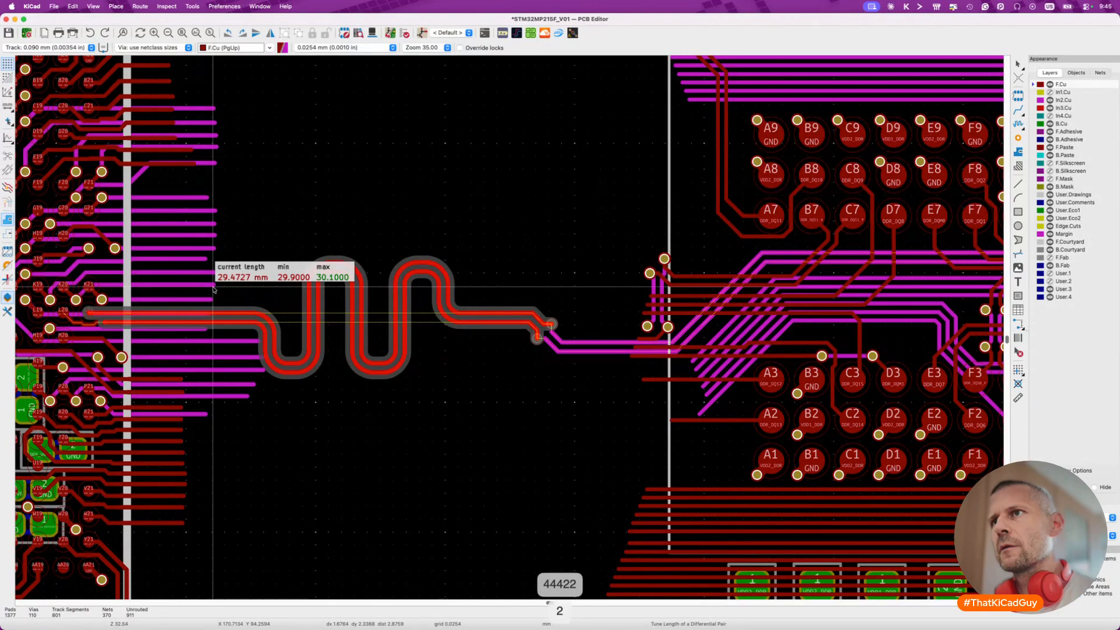
key("2")
key("2")
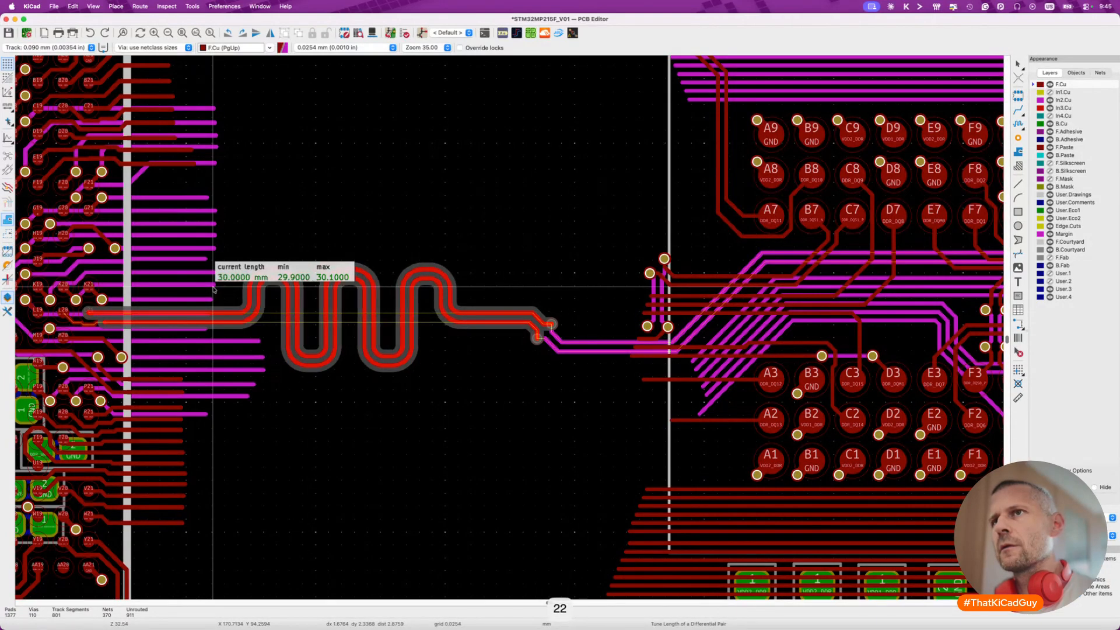
key("Escape")
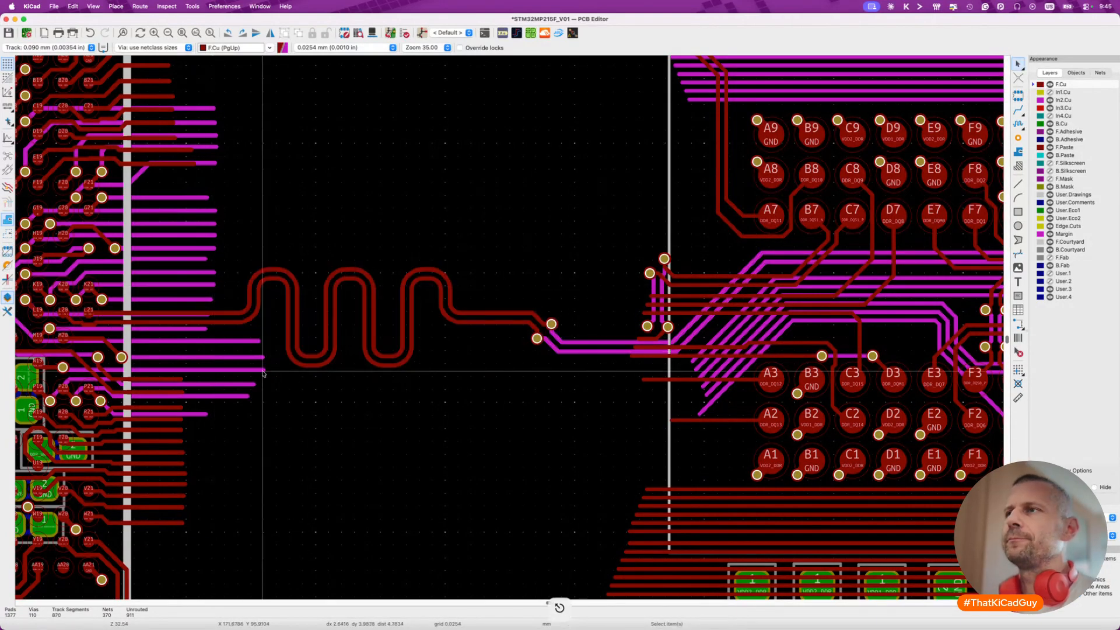
Verify the tuned DDR_CLK0 pair's total length with the differential pair tuner.
scroll(262, 373, "left", 5)
key("8")
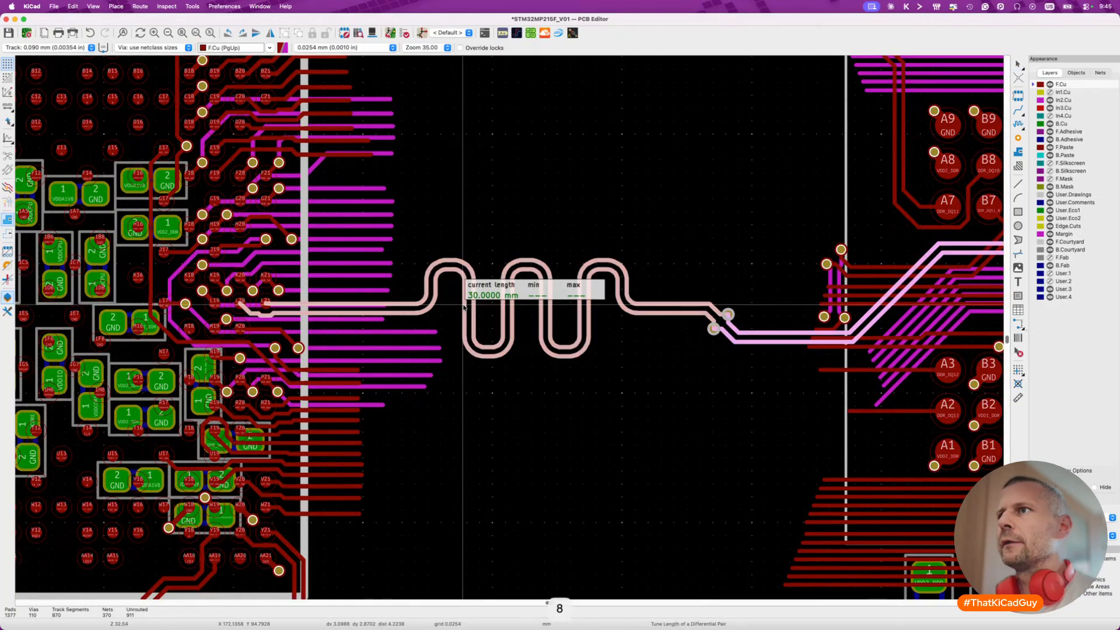
key("Escape")
Update the August 7th note beside the board so it gives the CLK length as about 30 mm.
scroll(471, 307, "down", 6)
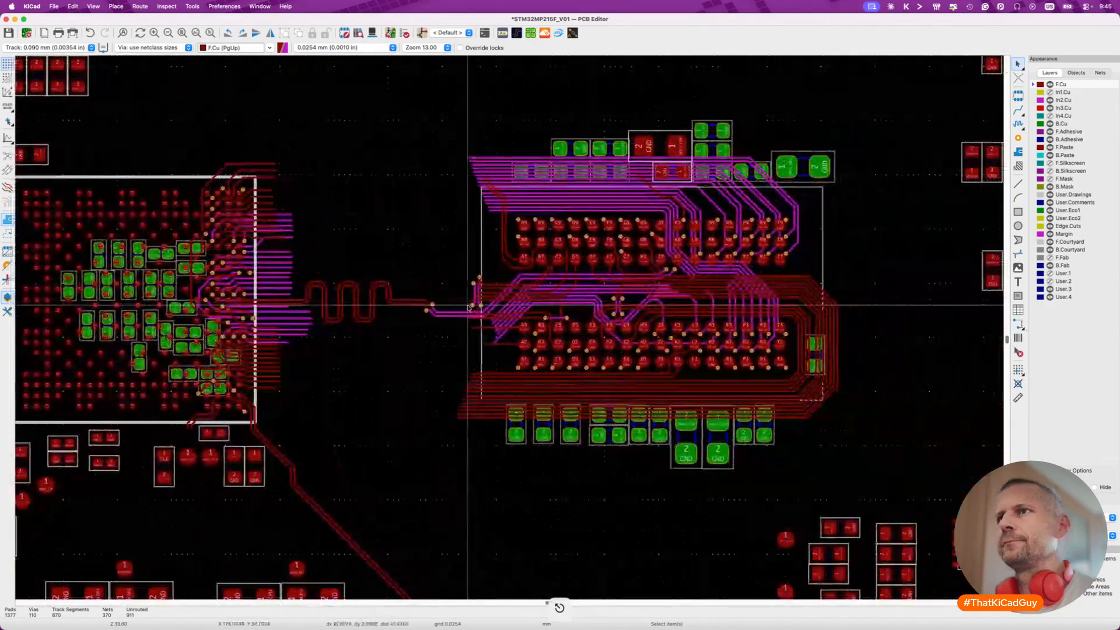
scroll(470, 308, "right", 10)
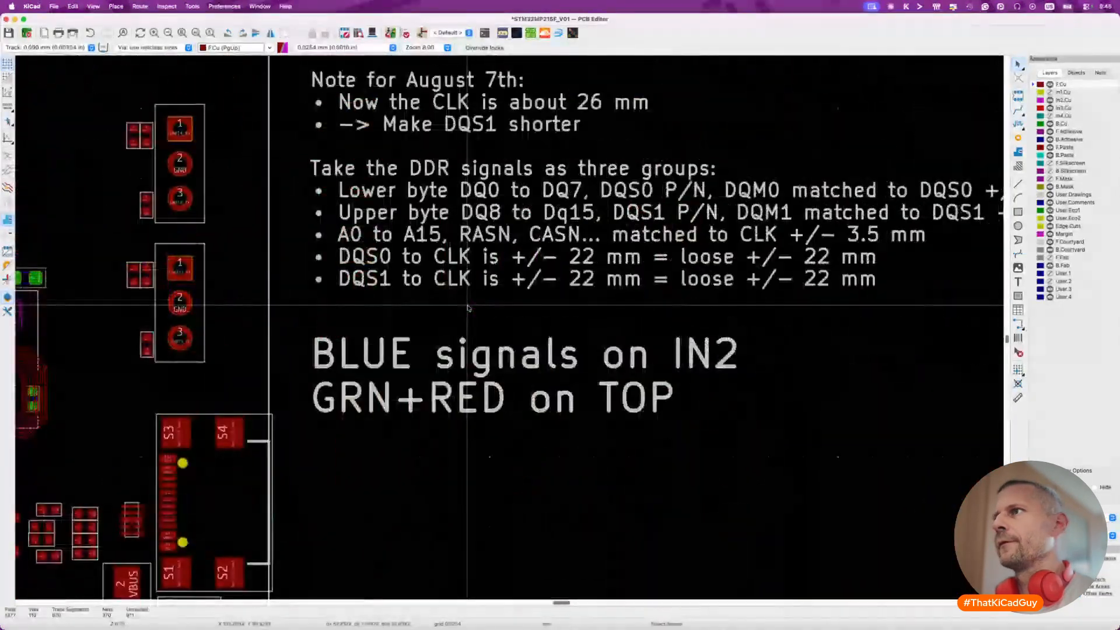
scroll(569, 207, "up", 5)
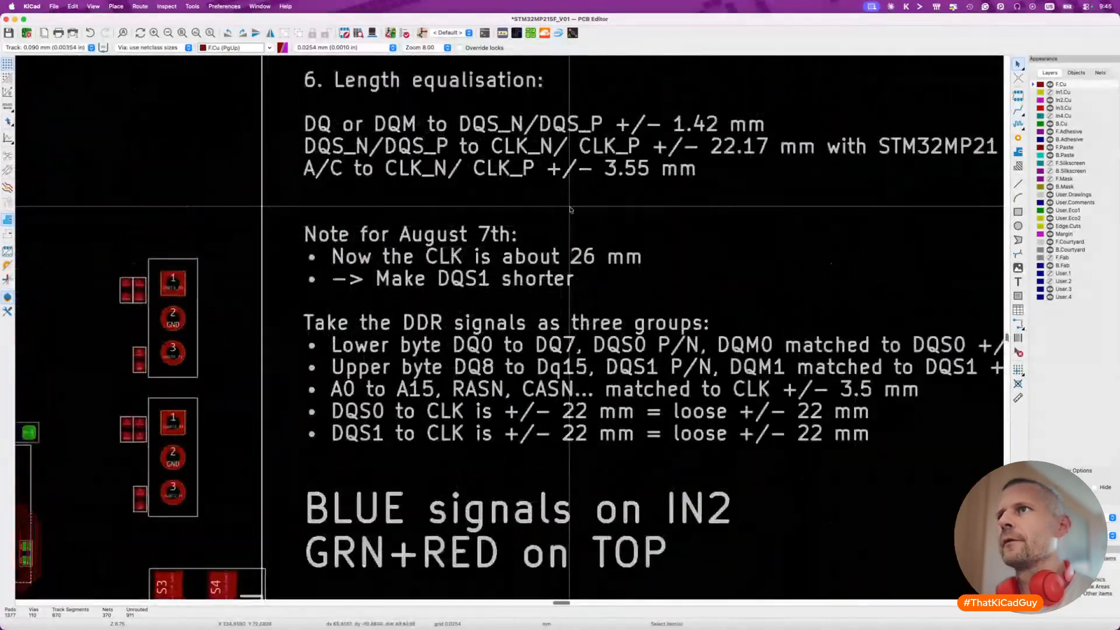
double_click(505, 255)
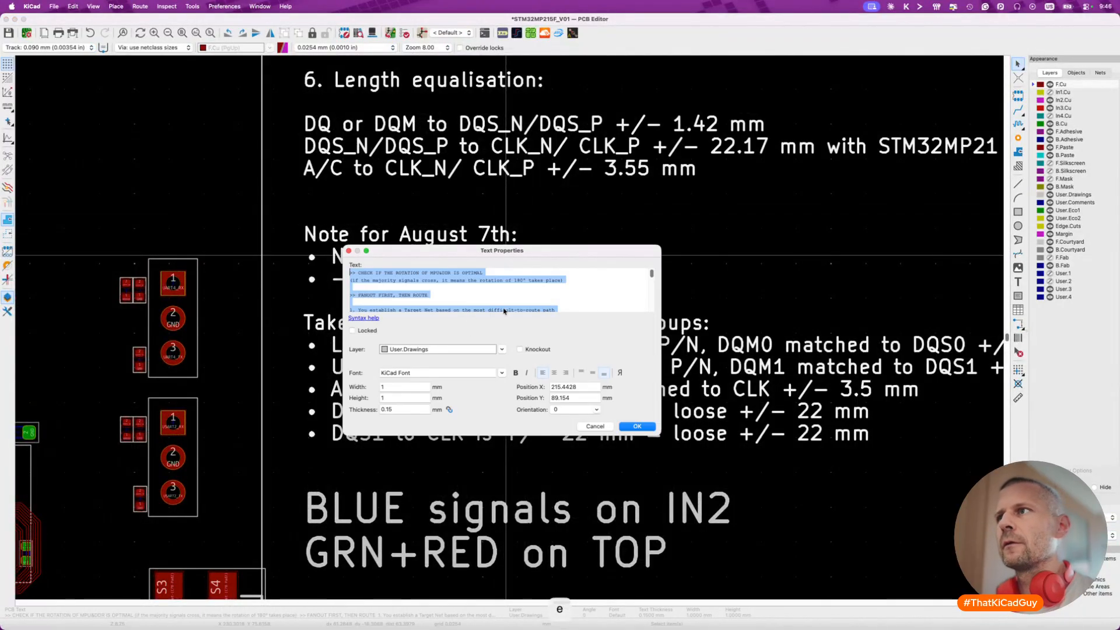
scroll(589, 302, "down", 10)
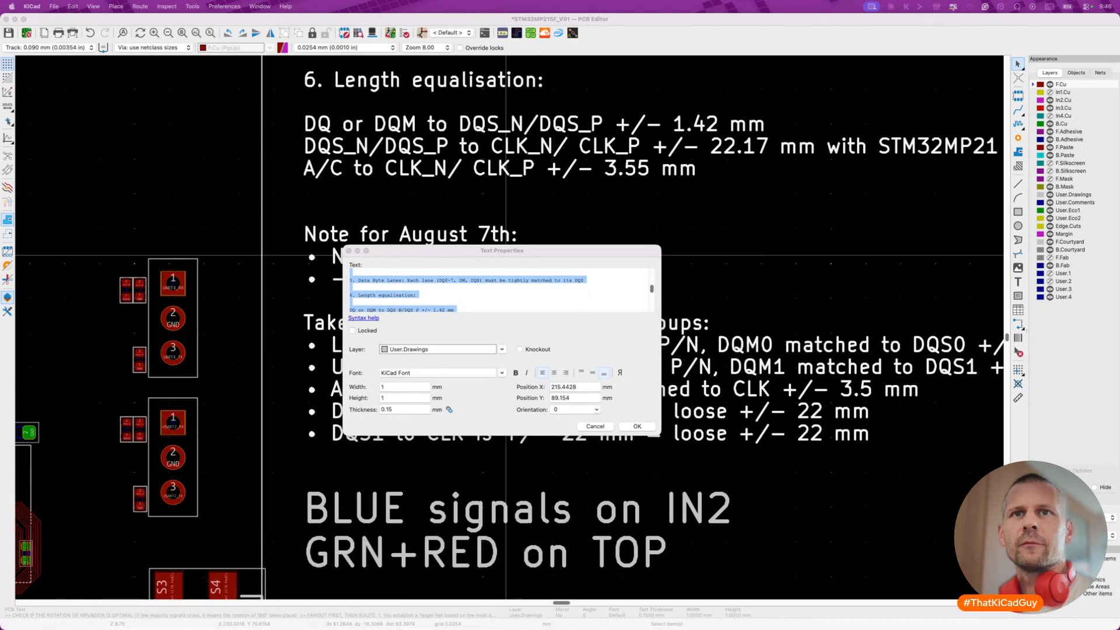
left_click(498, 293)
scroll(499, 293, "down", 1)
scroll(499, 293, "down", 2)
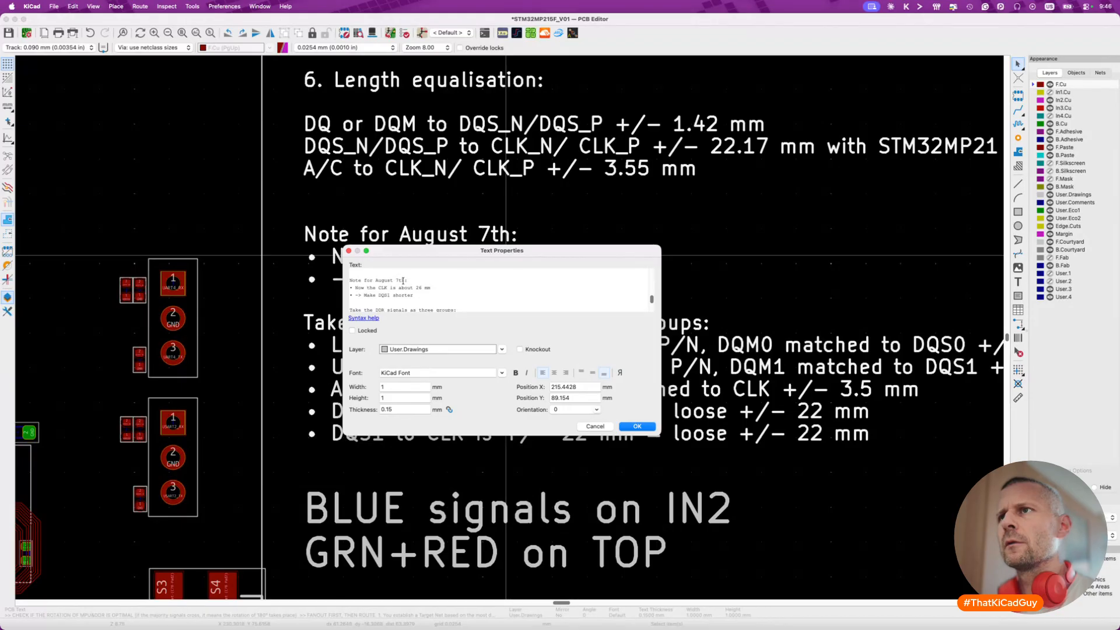
double_click(419, 288)
type("30")
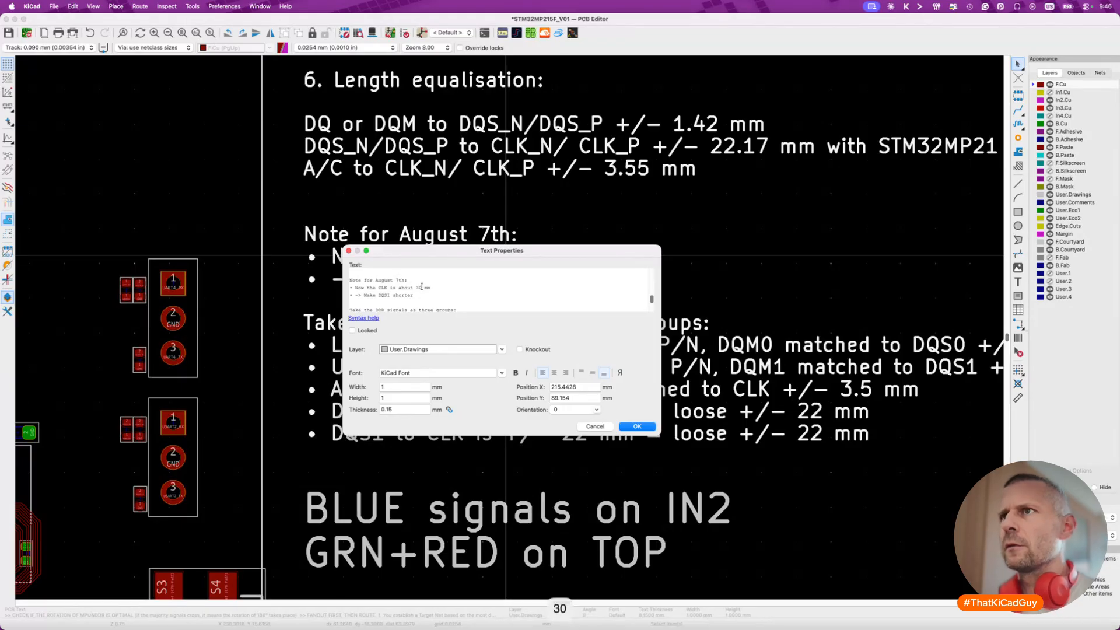
scroll(450, 293, "down", 2)
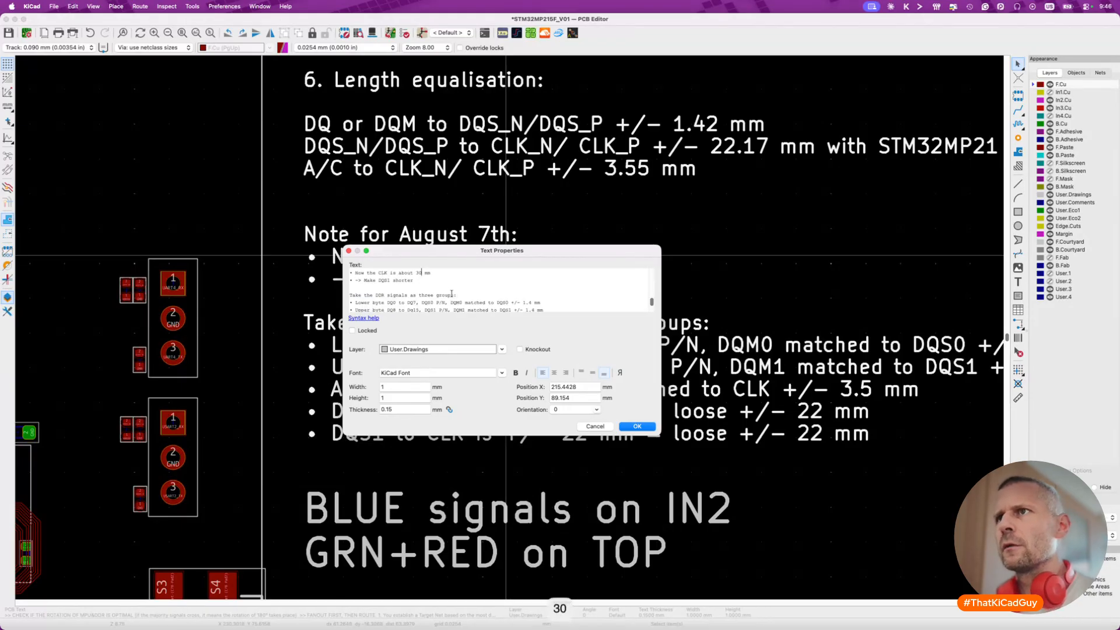
left_click(637, 427)
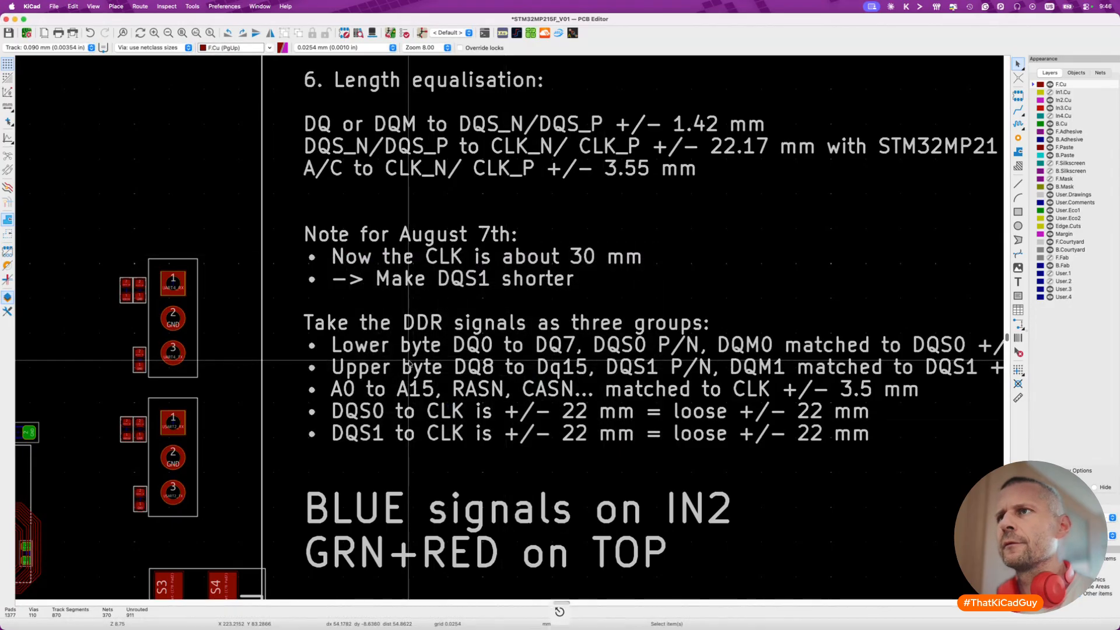
Show the ratsnest lines for the unrouted connections between the BGA and the memory block.
scroll(409, 363, "down", 2)
scroll(408, 363, "down", 2)
scroll(399, 460, "up", 6)
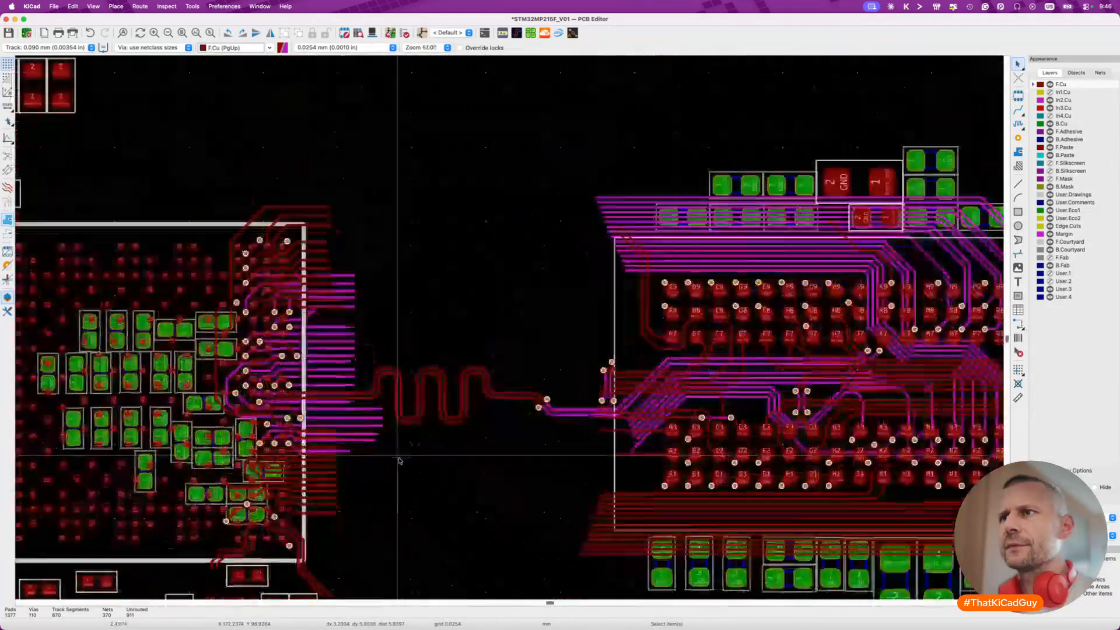
scroll(381, 364, "down", 2)
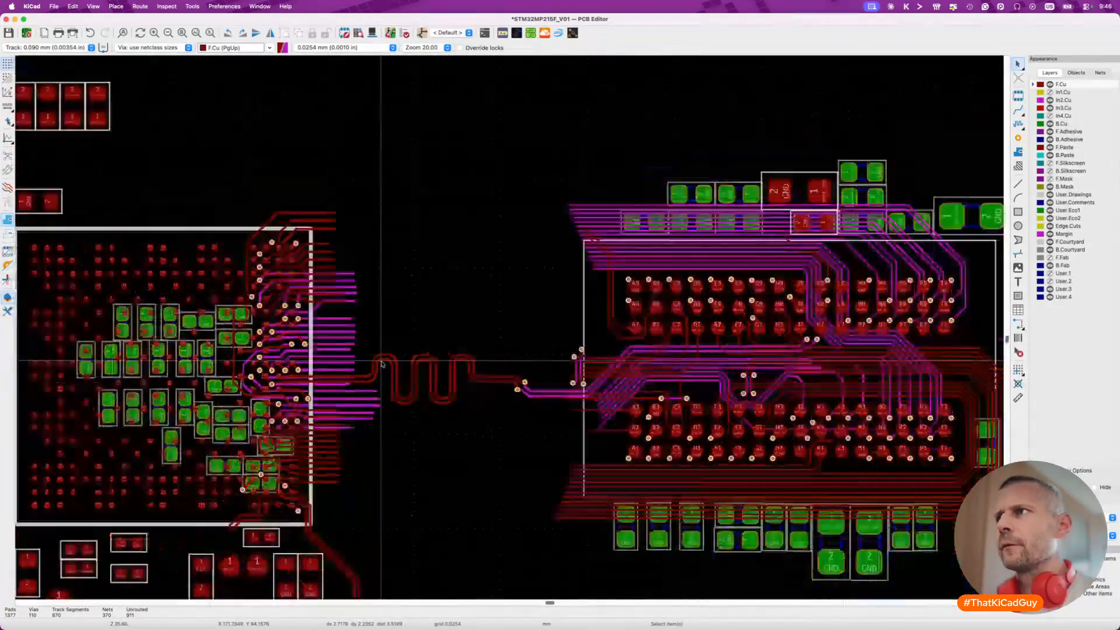
scroll(336, 340, "up", 4)
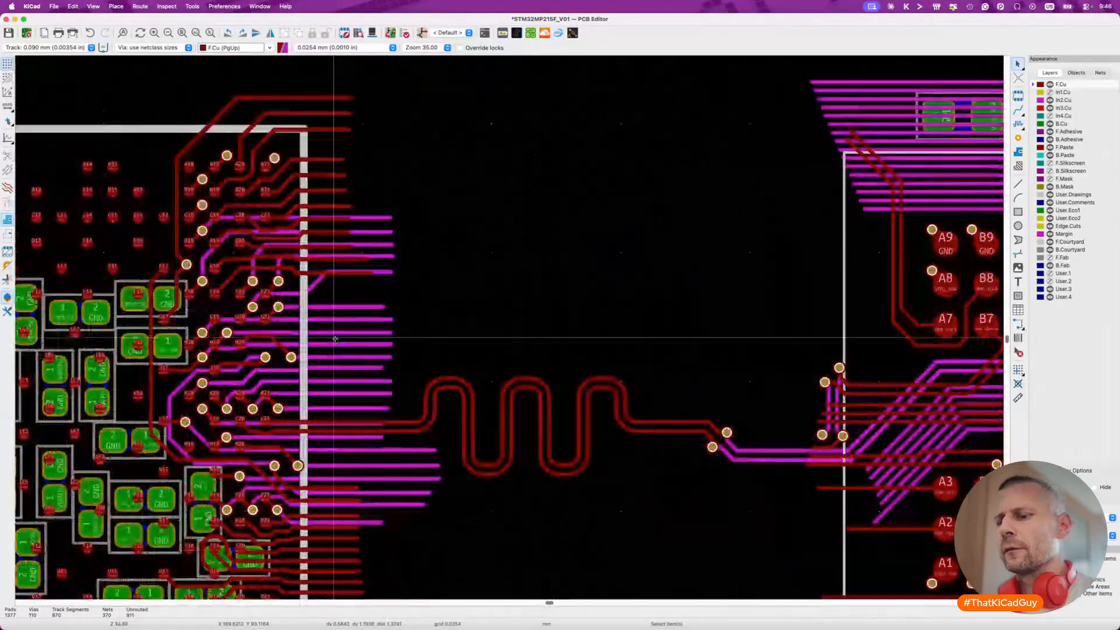
key("super+shift+r")
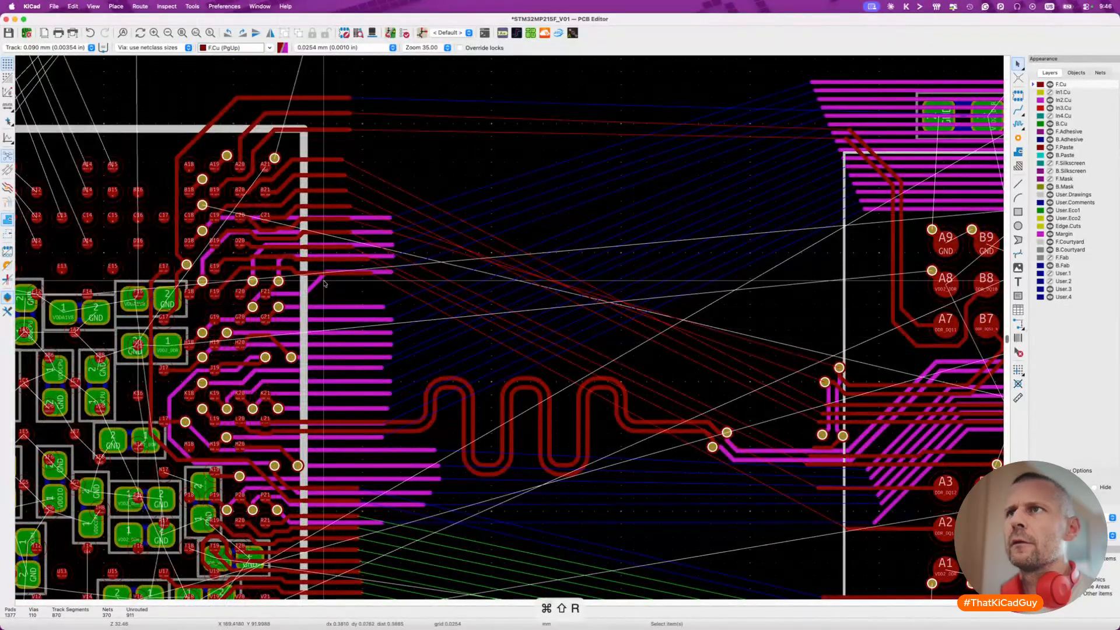
Route the DDR_DQS1 differential pair on F.Cu from its BGA breakout ends straight across and diagonally down towards the memory block.
scroll(325, 283, "up", 5)
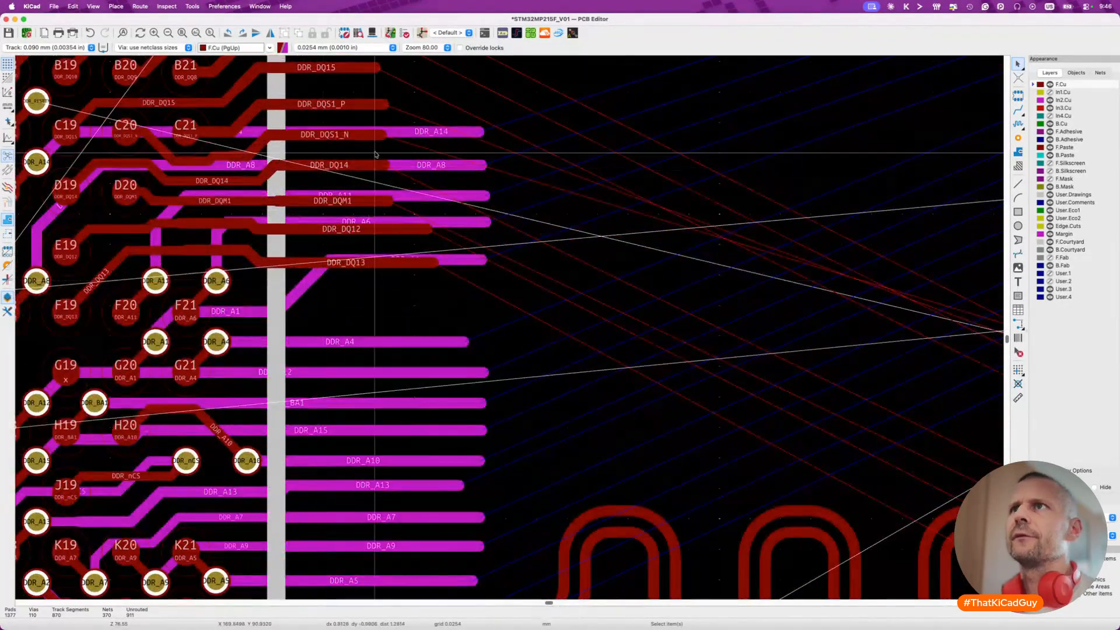
left_click(375, 216)
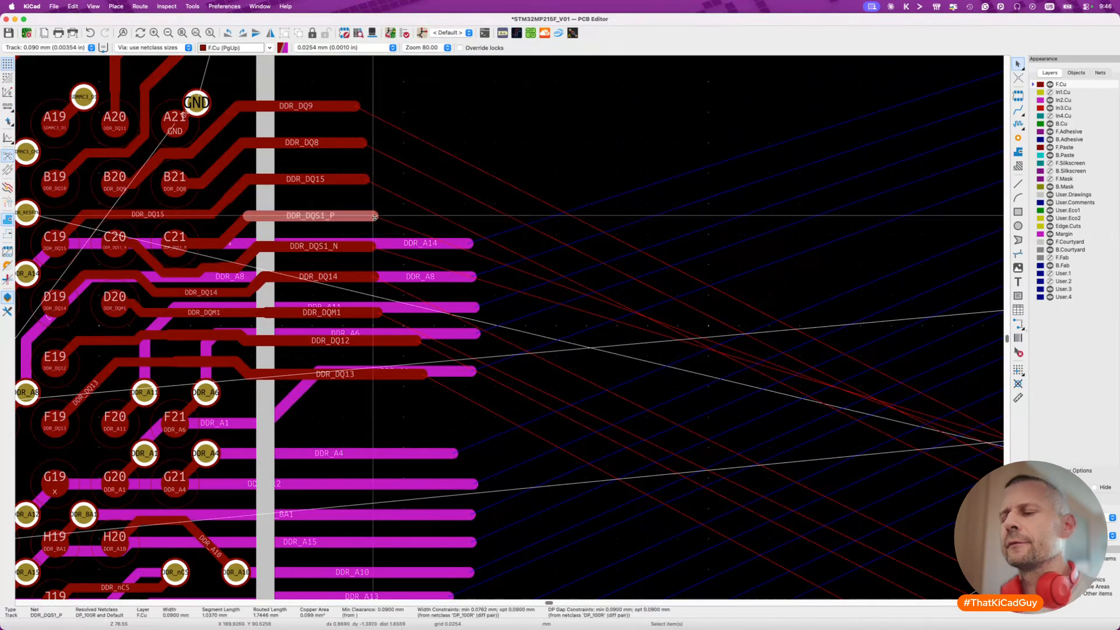
key("6")
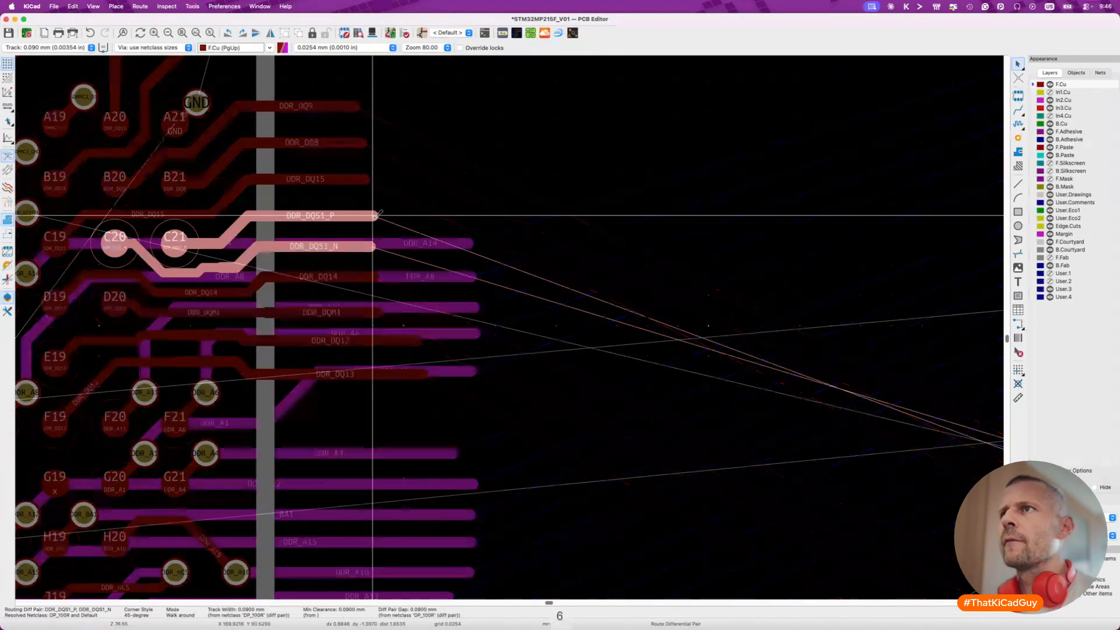
scroll(535, 219, "down", 8)
scroll(535, 219, "right", 2)
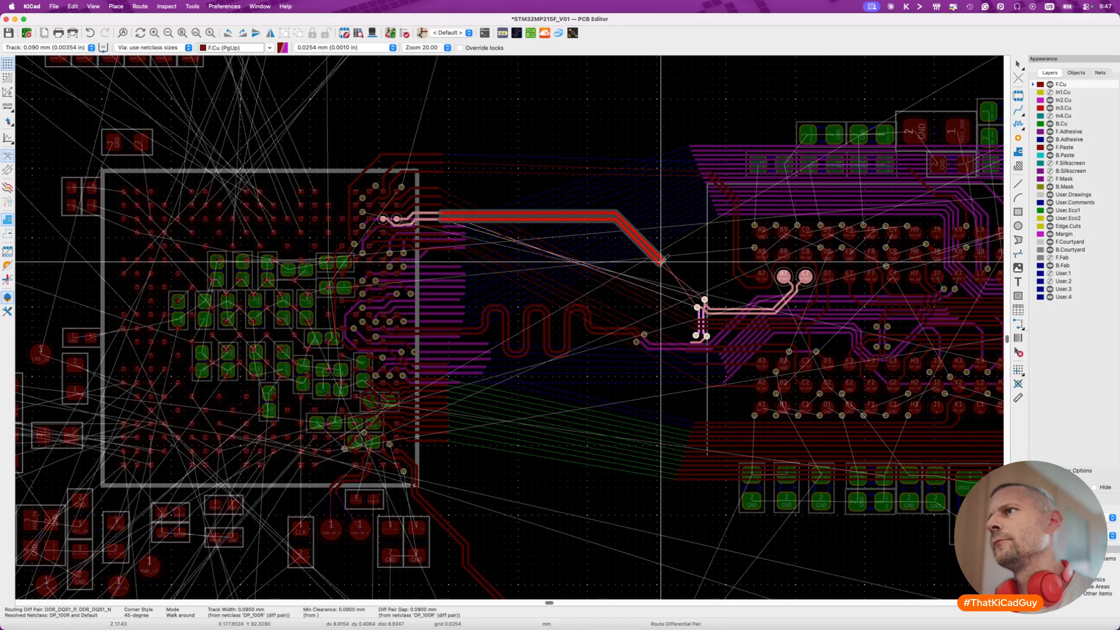
double_click(684, 278)
Delete the DDR_DQS1 pair's four vias and the short track segments joining them beside the memory block.
scroll(708, 330, "up", 4)
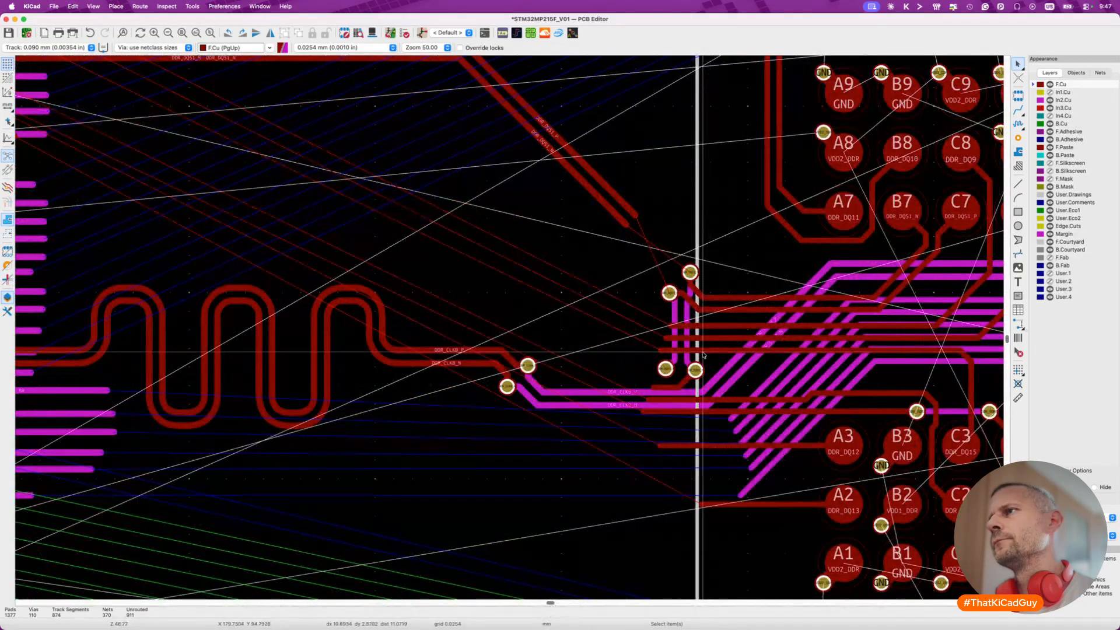
left_click(676, 387)
key("u")
key("u")
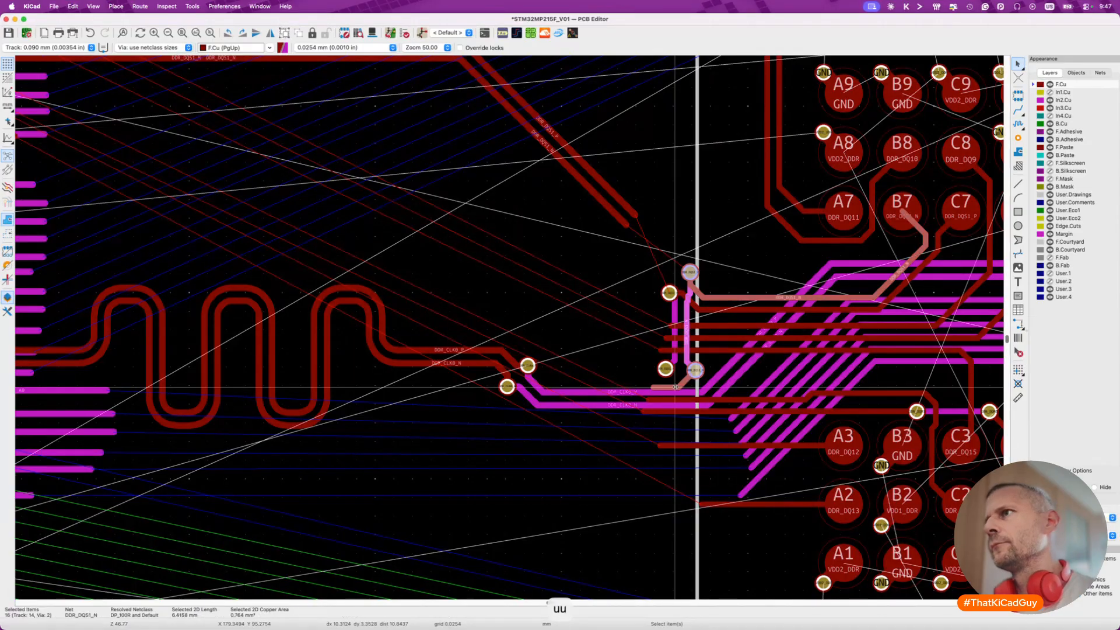
left_click(698, 294)
key("Delete")
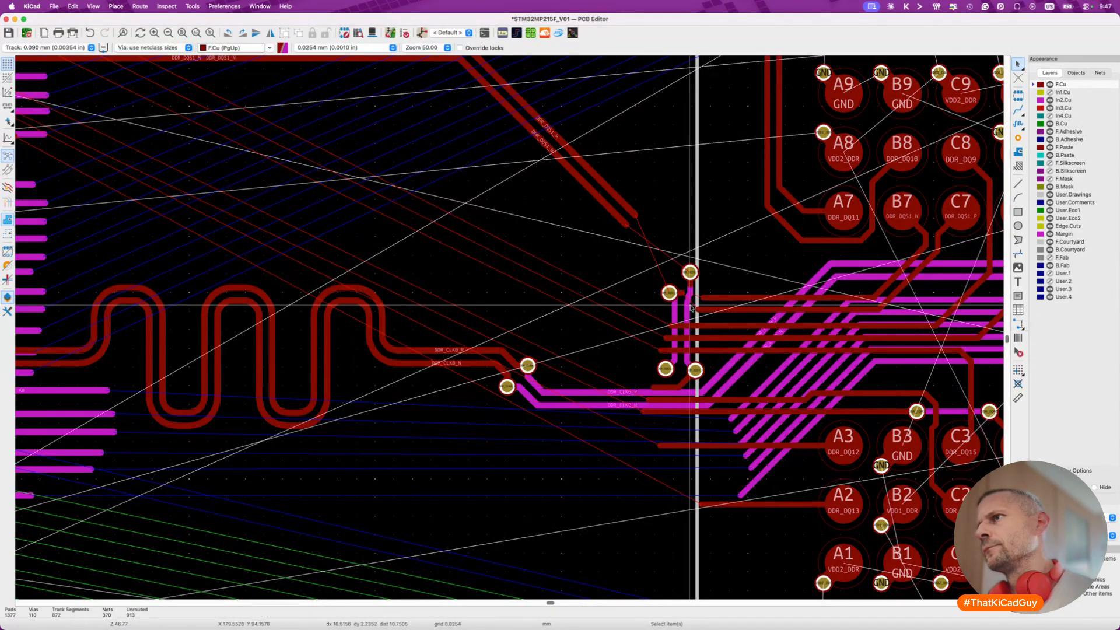
left_click_drag(651, 255, 711, 386)
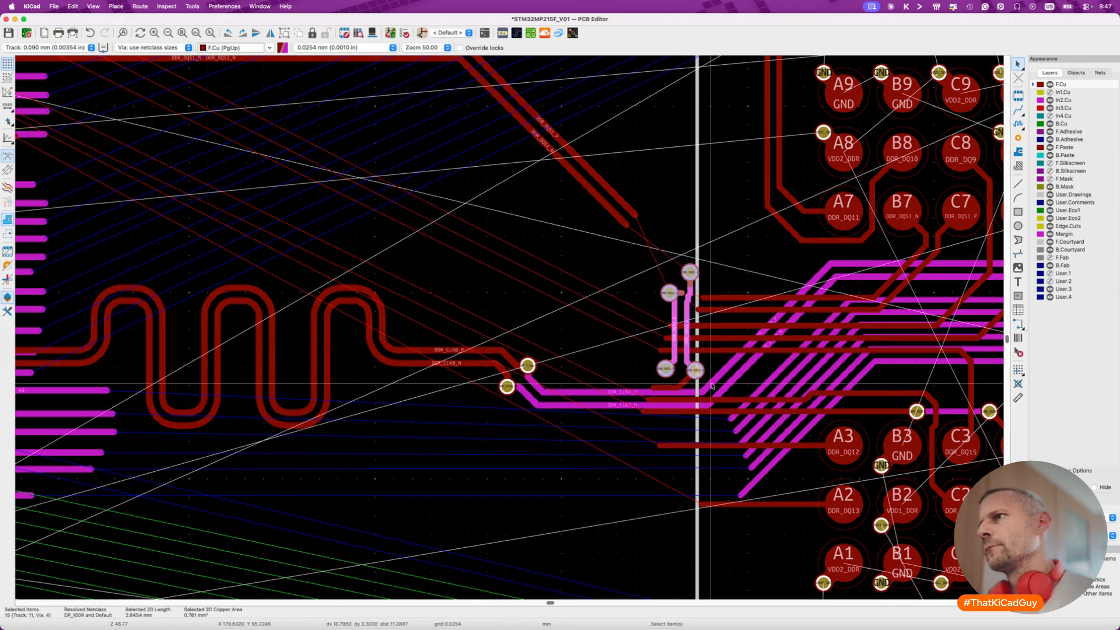
key("Delete")
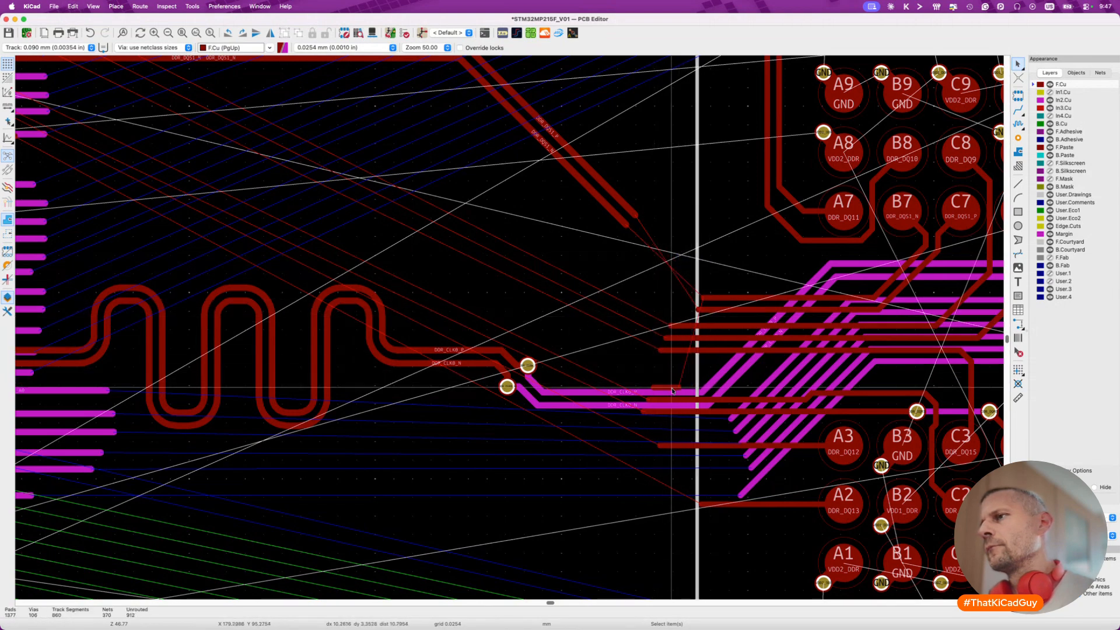
Delete the diagonal DDR_DQS1_P and DDR_DQS1_N segments leading towards the memory block.
scroll(668, 392, "down", 4)
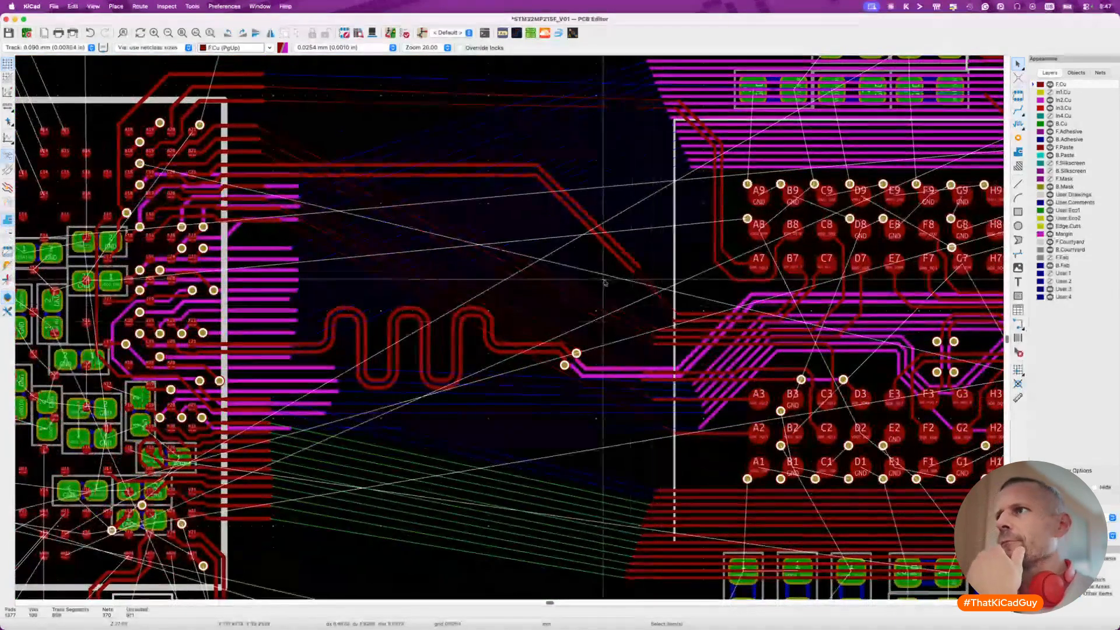
left_click(614, 254)
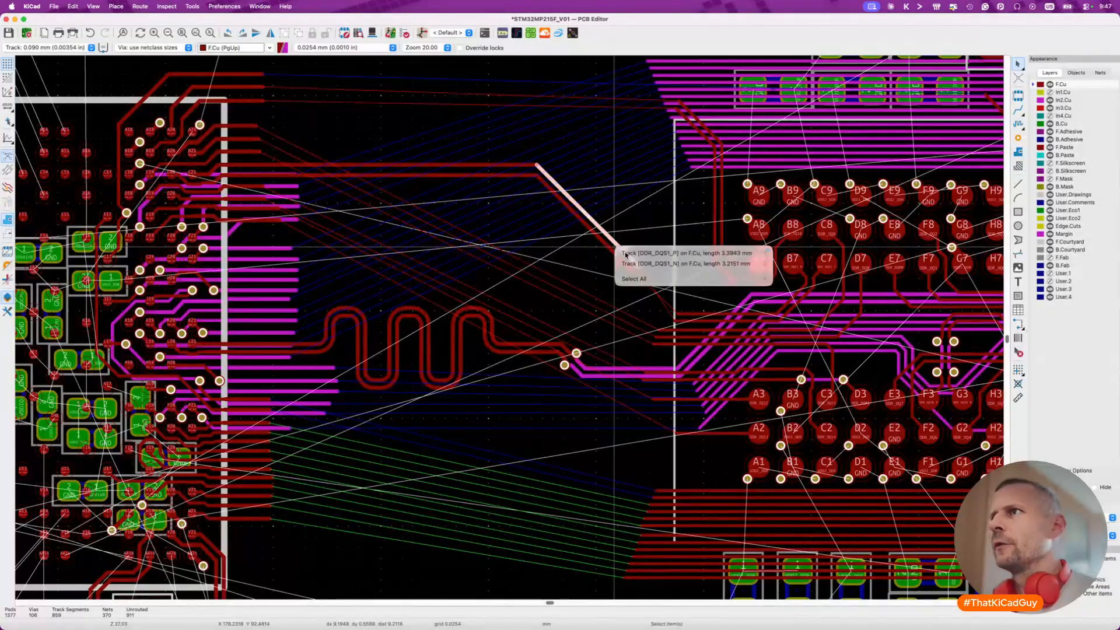
left_click(625, 254)
key("Delete")
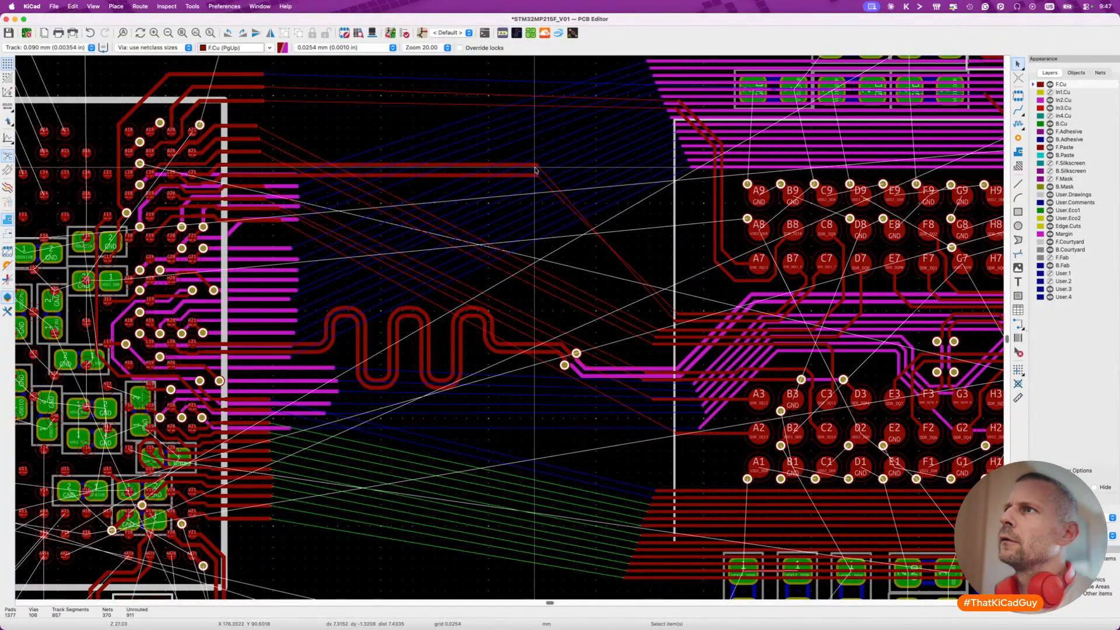
Try to continue the DDR_DQS1 differential pair from the ends of its straight segments.
key("6")
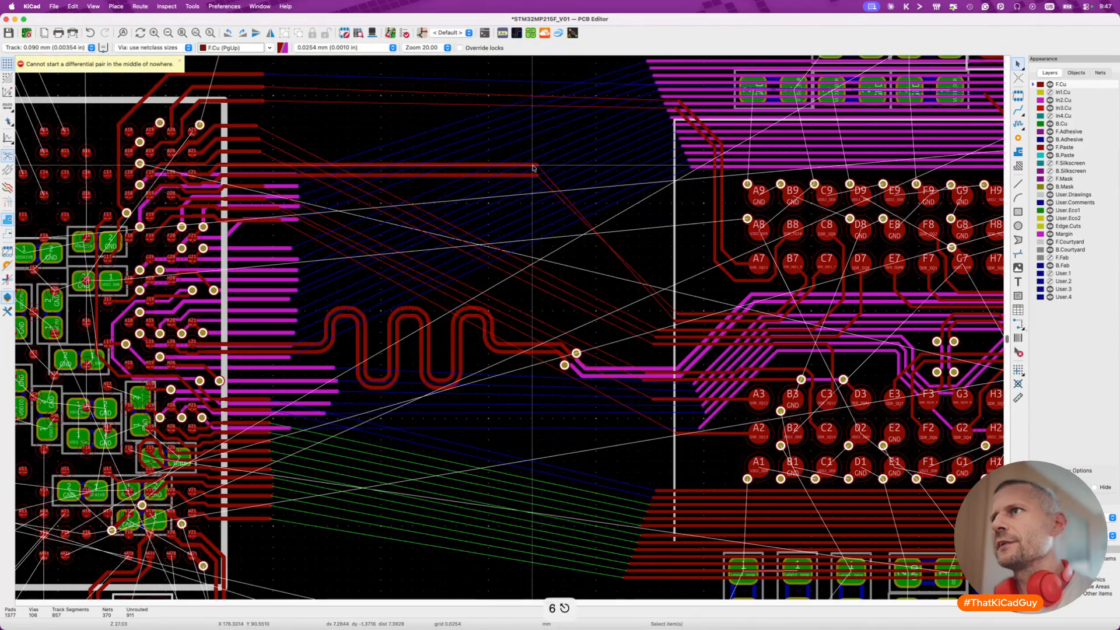
left_click(538, 166)
key("Escape")
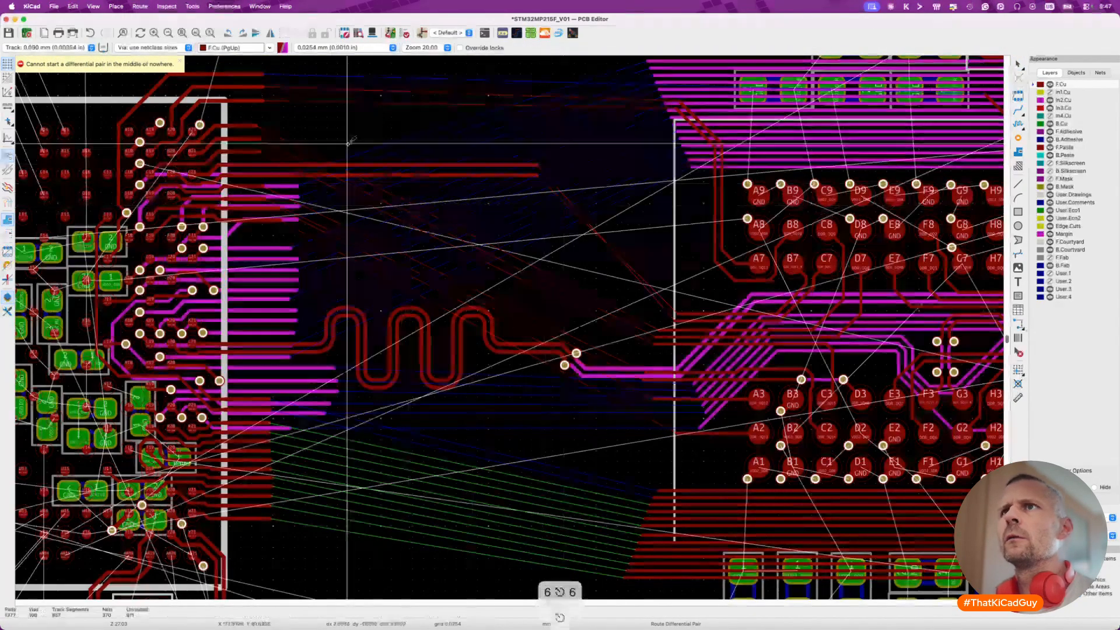
scroll(349, 141, "up", 3)
scroll(349, 141, "up", 2)
key("Escape")
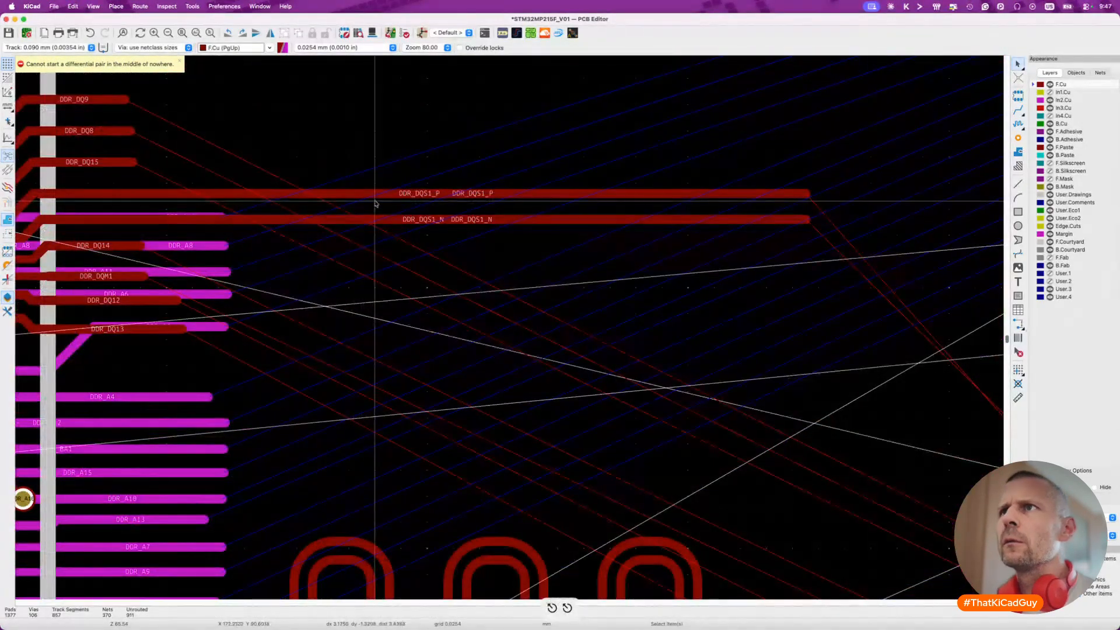
Inspect the straight DDR_DQS1_P track's properties and check for overlapping segments on it.
left_click(375, 205)
left_click(382, 205)
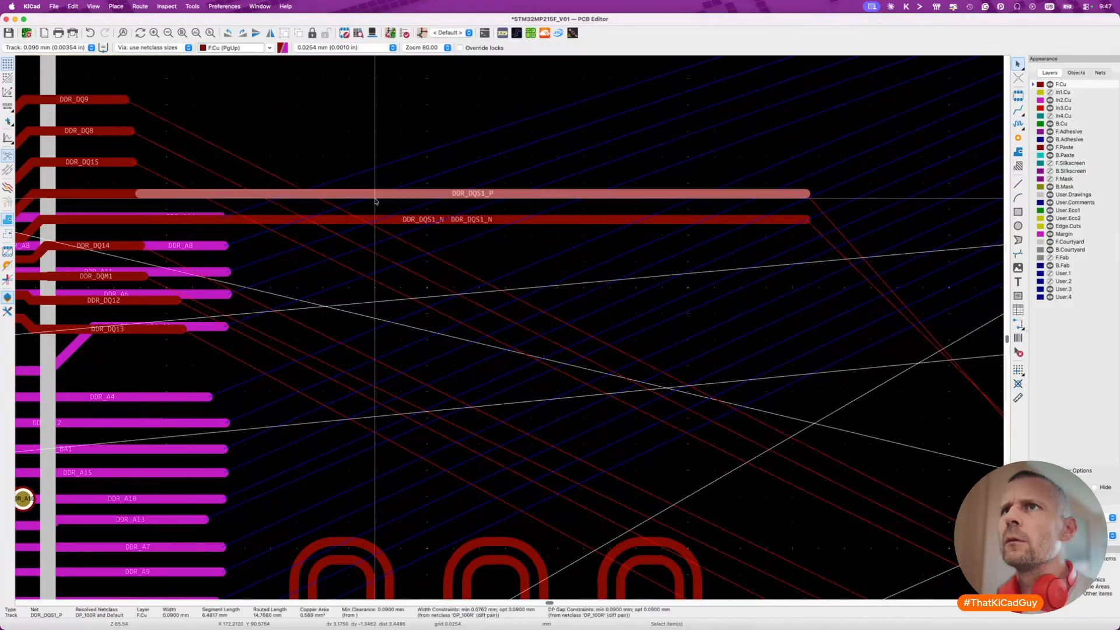
key("e")
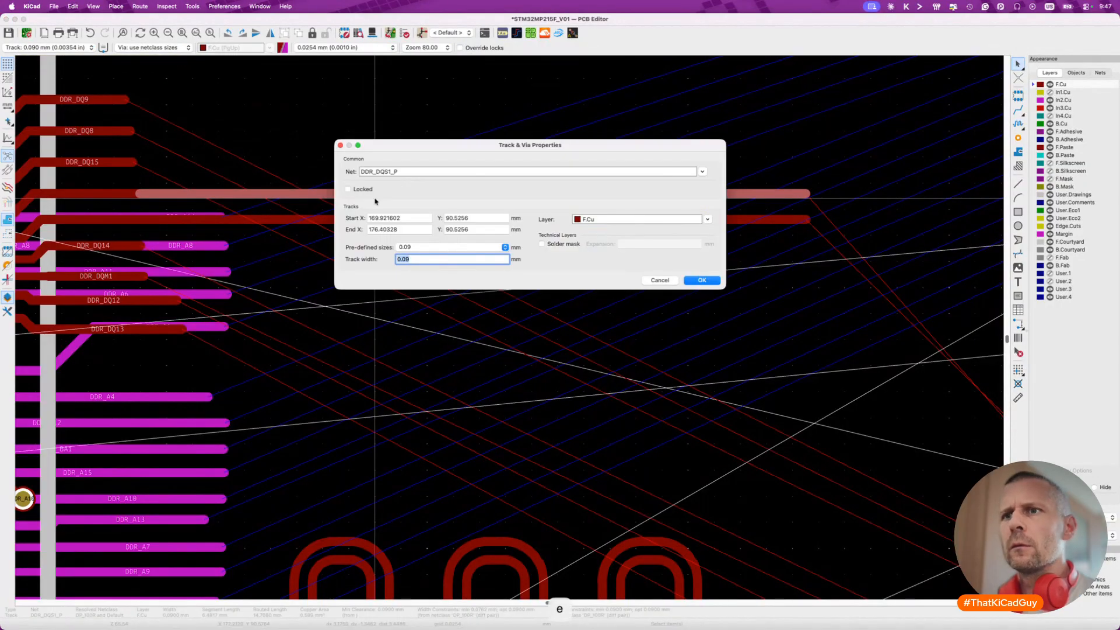
key("Escape")
left_click(375, 193)
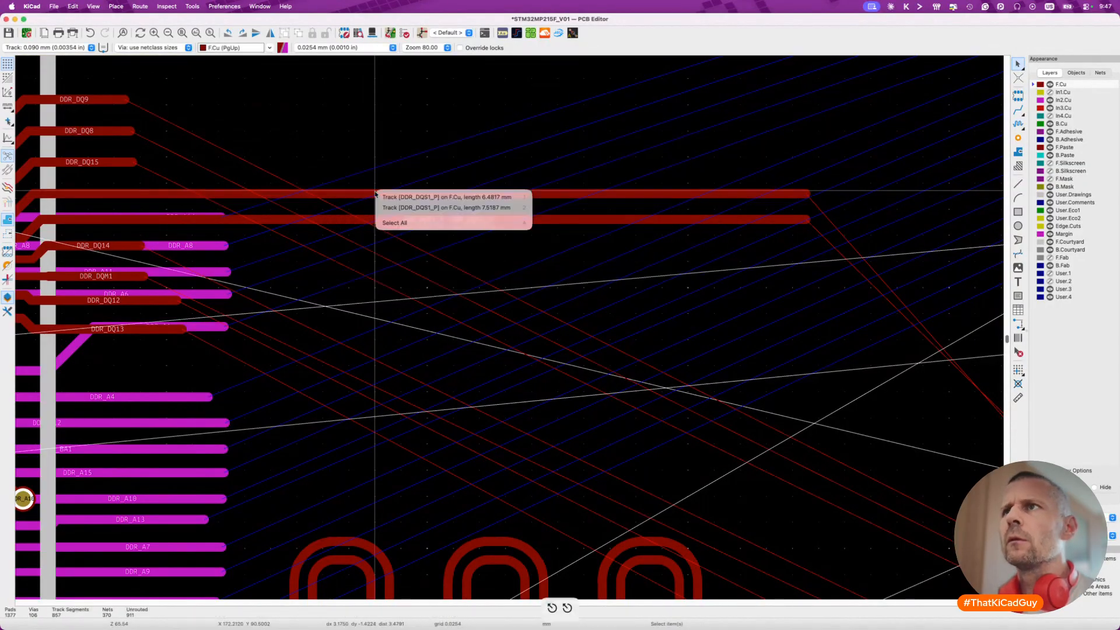
key("Escape")
left_click(385, 195)
key("Escape")
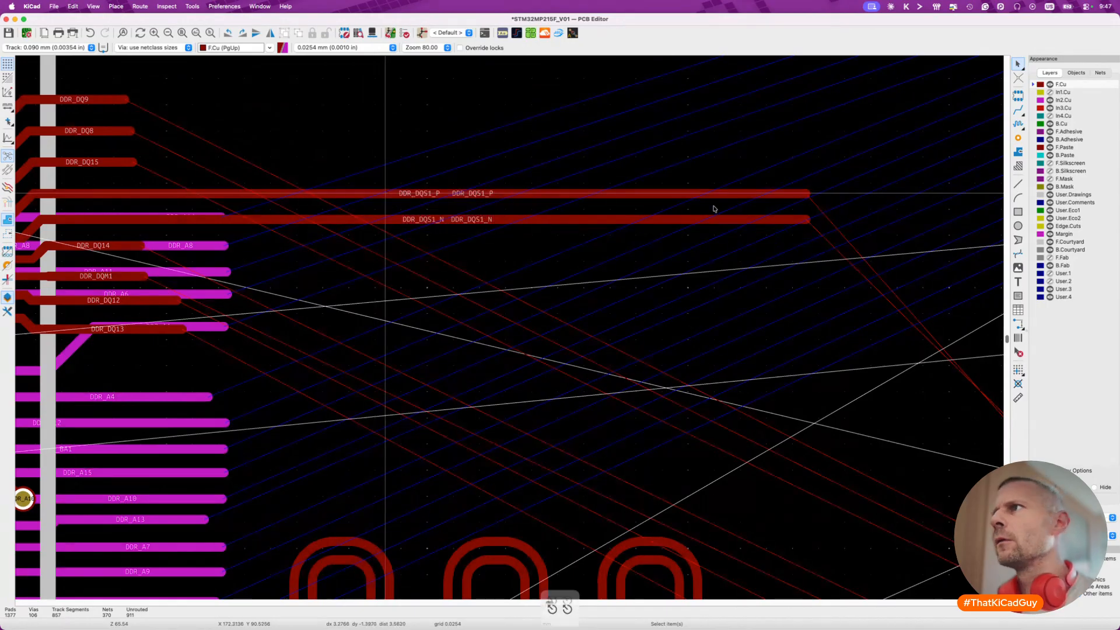
Try to drag the straight DDR_DQS1_P segment, first near its far end and again closer to the BGA.
left_click(793, 197)
left_click(796, 196)
key("d")
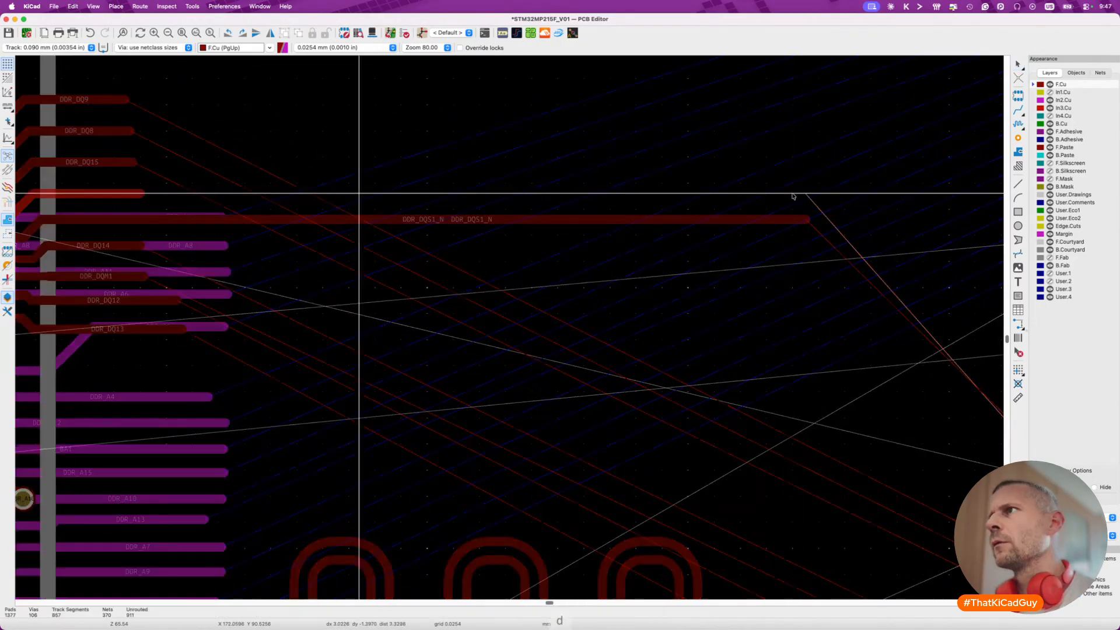
key("Escape")
key("Escape")
key("Escape")
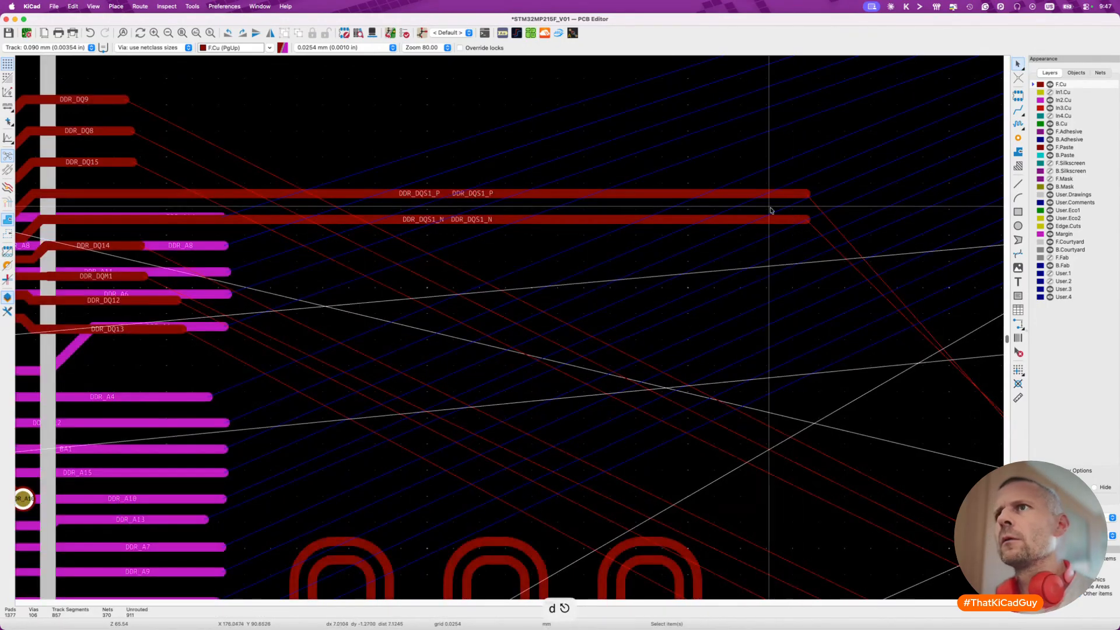
left_click(378, 198)
left_click(382, 200)
key("d")
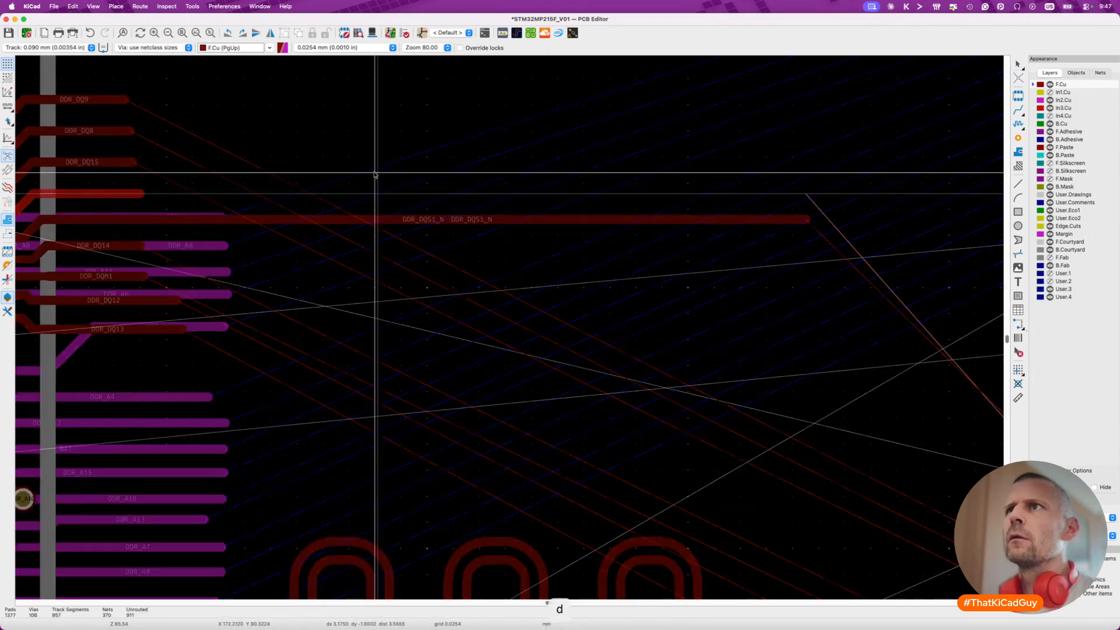
key("Escape")
key("Escape")
Delete the overlapping straight DDR_DQS1_P and DDR_DQS1_N segments, leaving only the short stubs at the BGA edge.
scroll(373, 199, "left", 5)
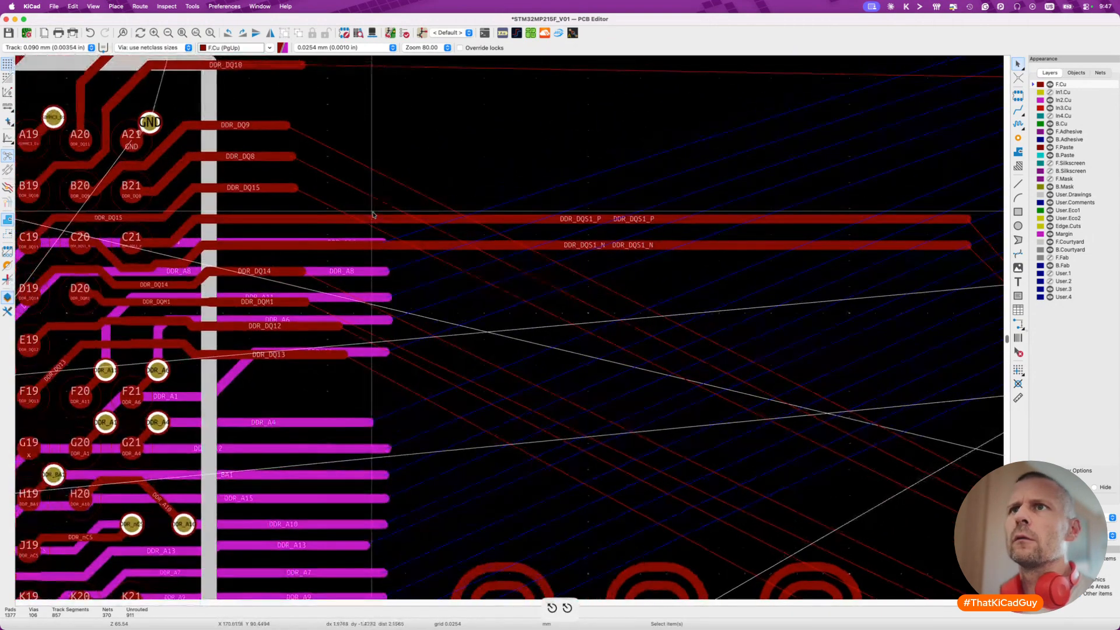
left_click(321, 245)
left_click(401, 255)
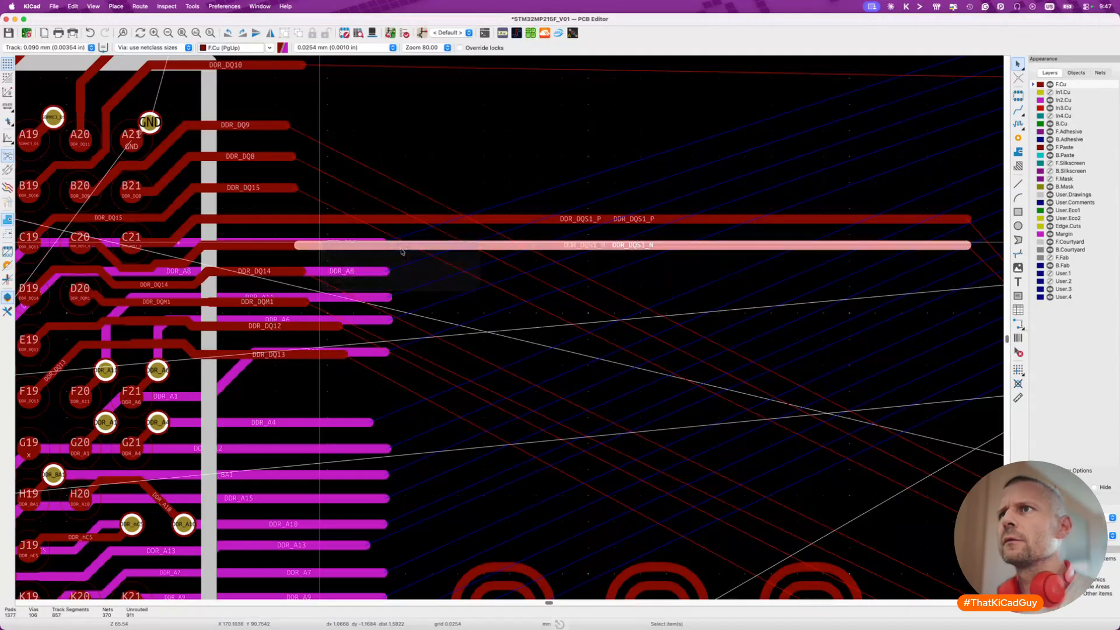
left_click(491, 245)
left_click(493, 251)
key("Escape")
left_click(535, 219)
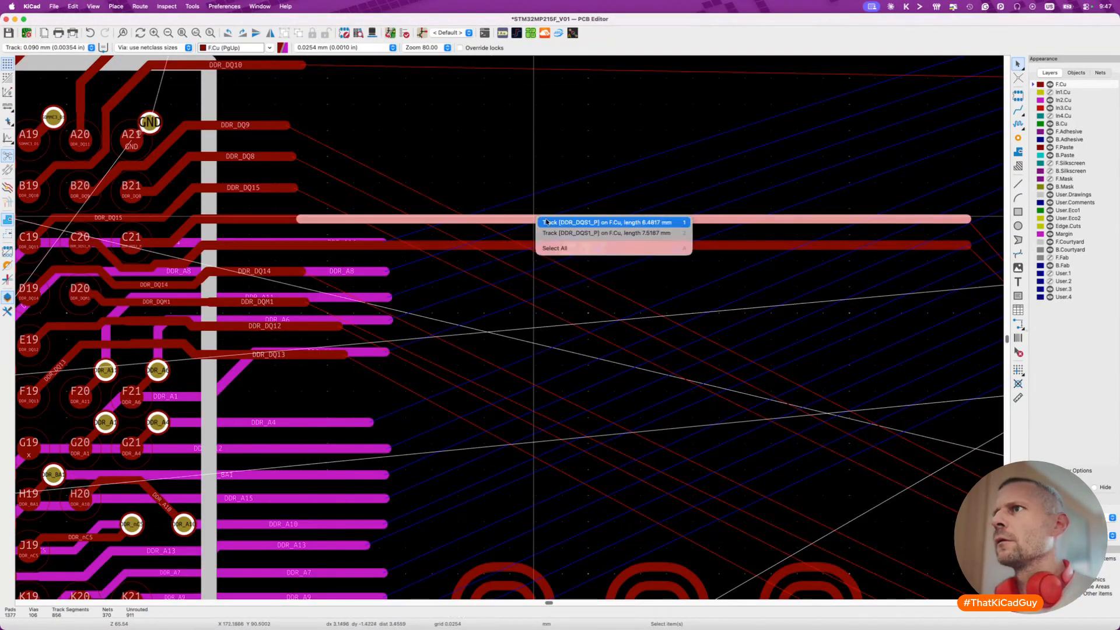
left_click(539, 225)
key("Delete")
left_click(537, 245)
key("Delete")
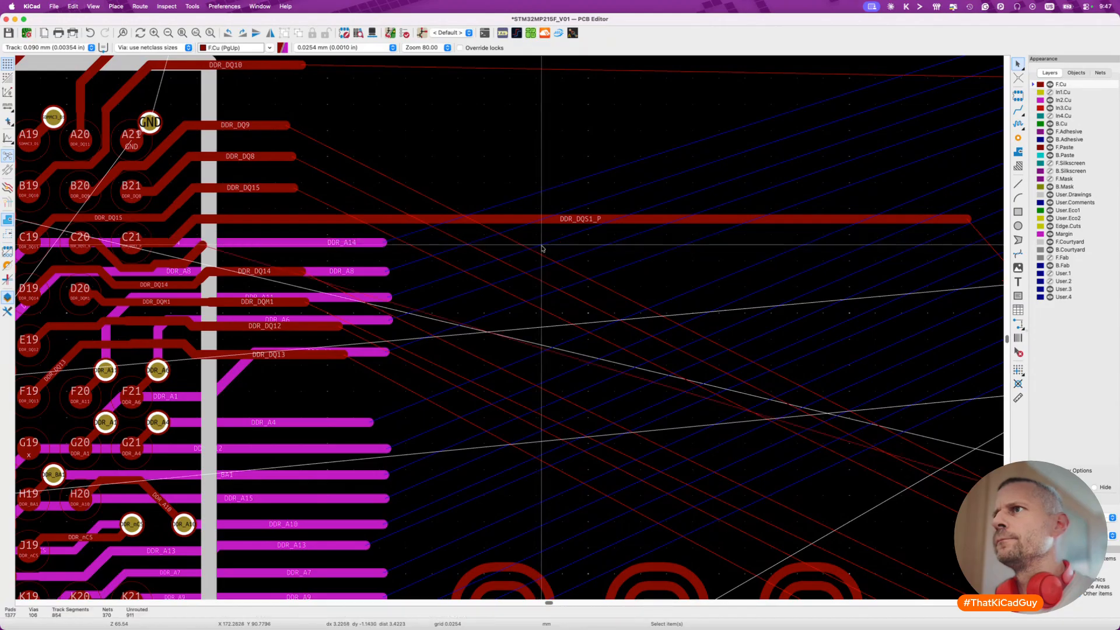
left_click(541, 220)
key("Delete")
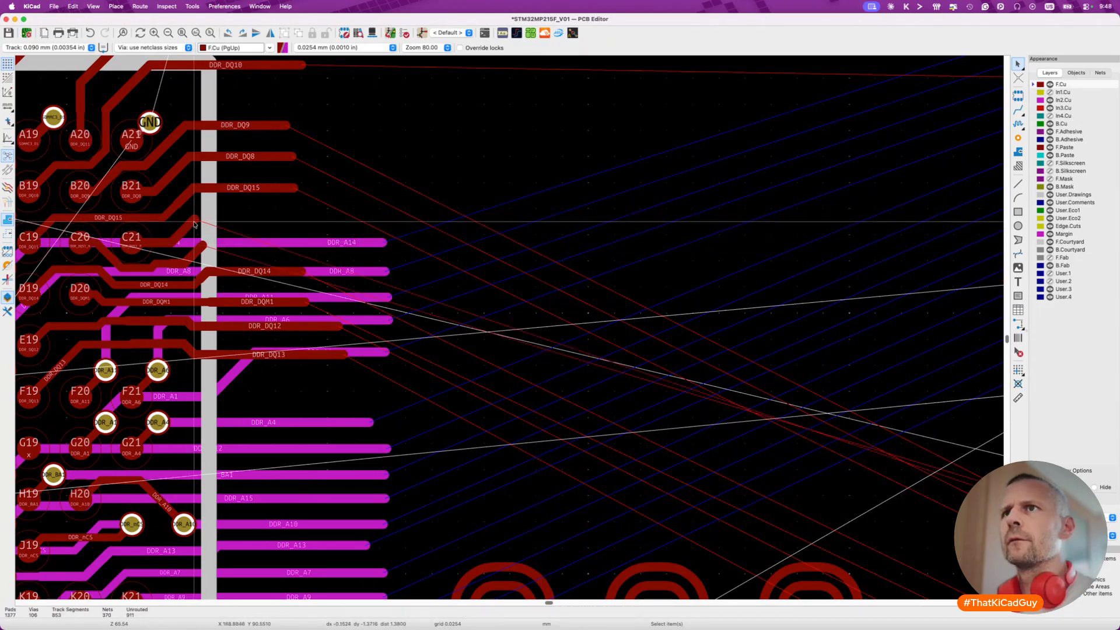
Try routing the DDR_DQS1 pair from its BGA stubs, switching the track width to the netclass width between attempts.
key("6")
scroll(377, 233, "down", 2)
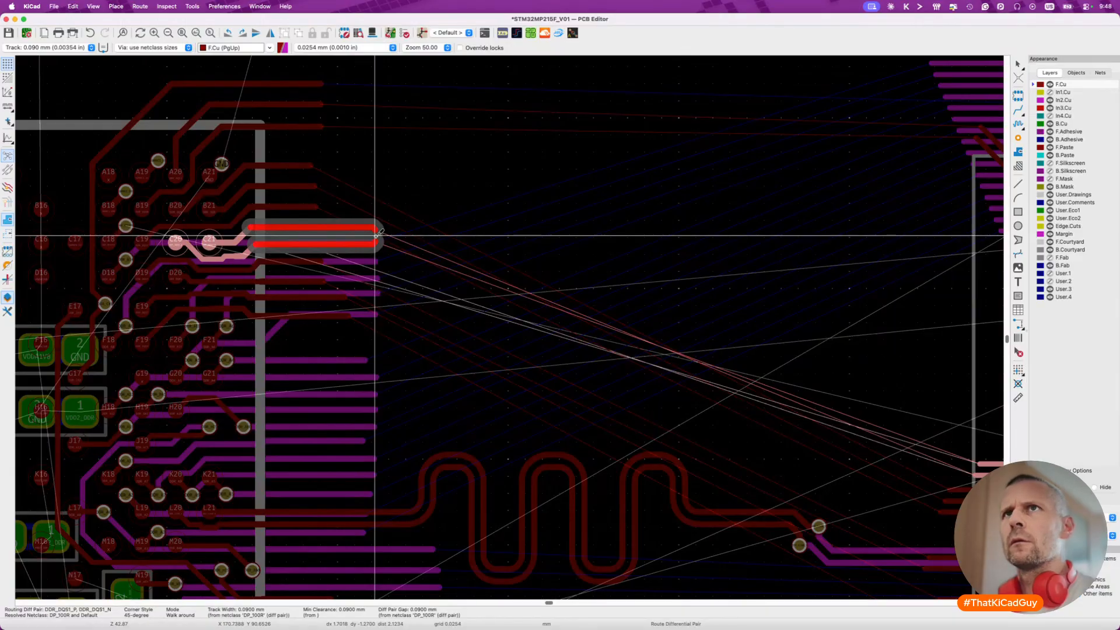
key("Escape")
key("Escape")
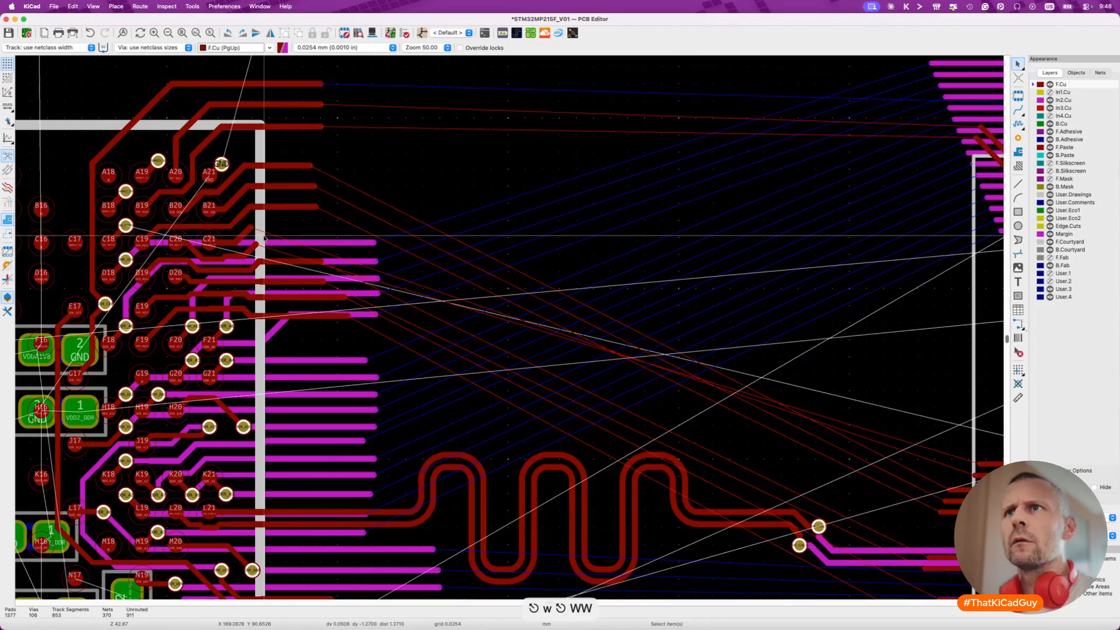
scroll(291, 245, "up", 3)
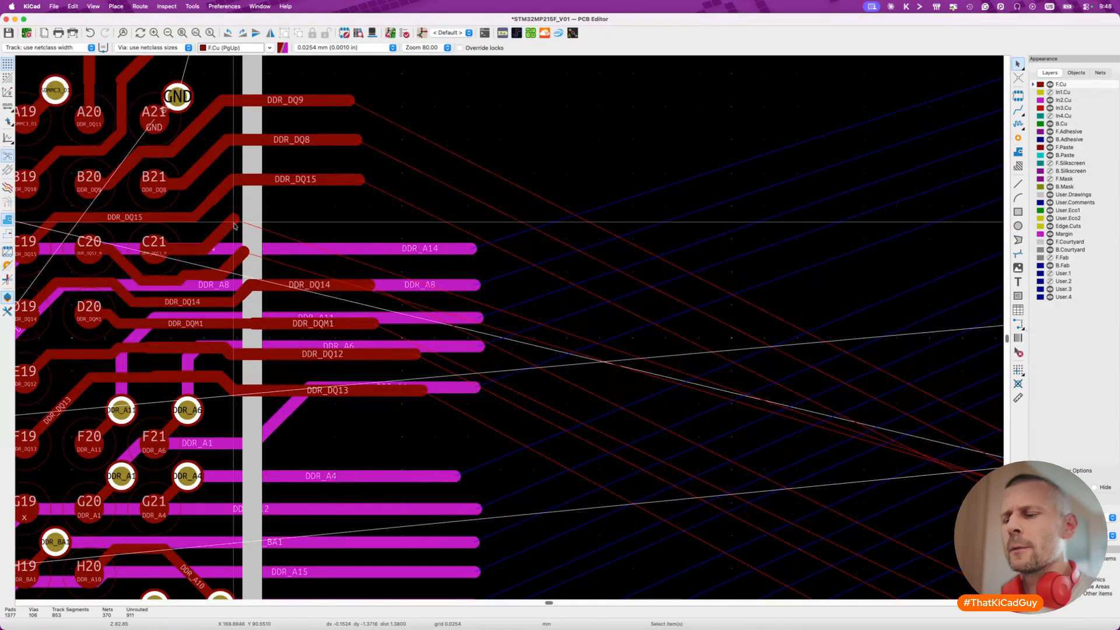
key("6")
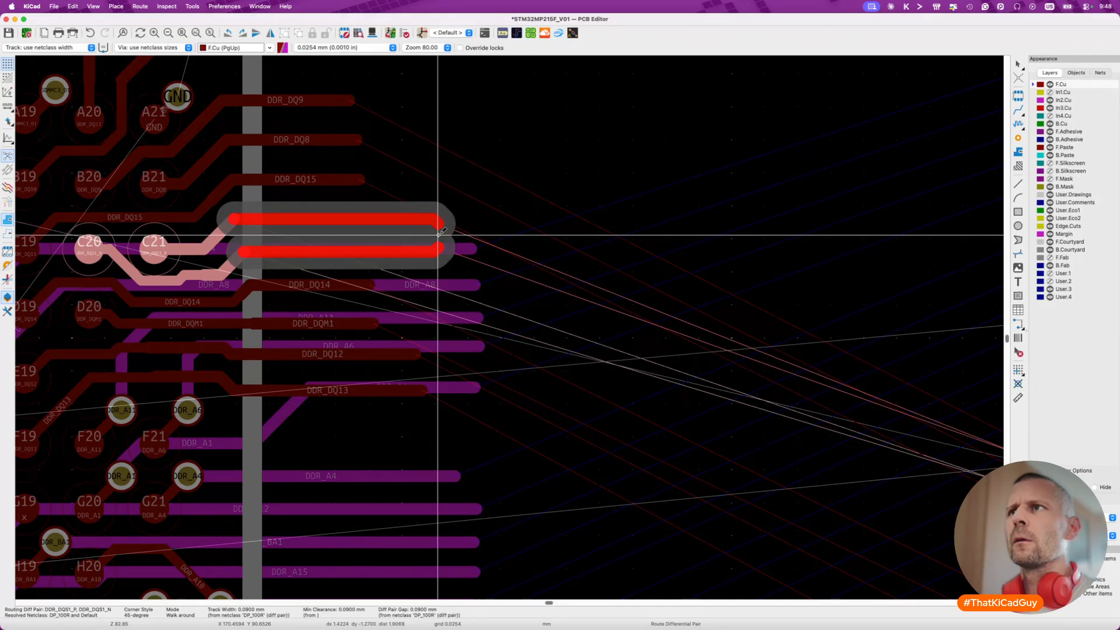
key("Escape")
Drag the end of the short DDR_DQS1_P stub at the BGA edge to bring it closer to the DDR_DQS1_N stub.
scroll(439, 233, "down", 5)
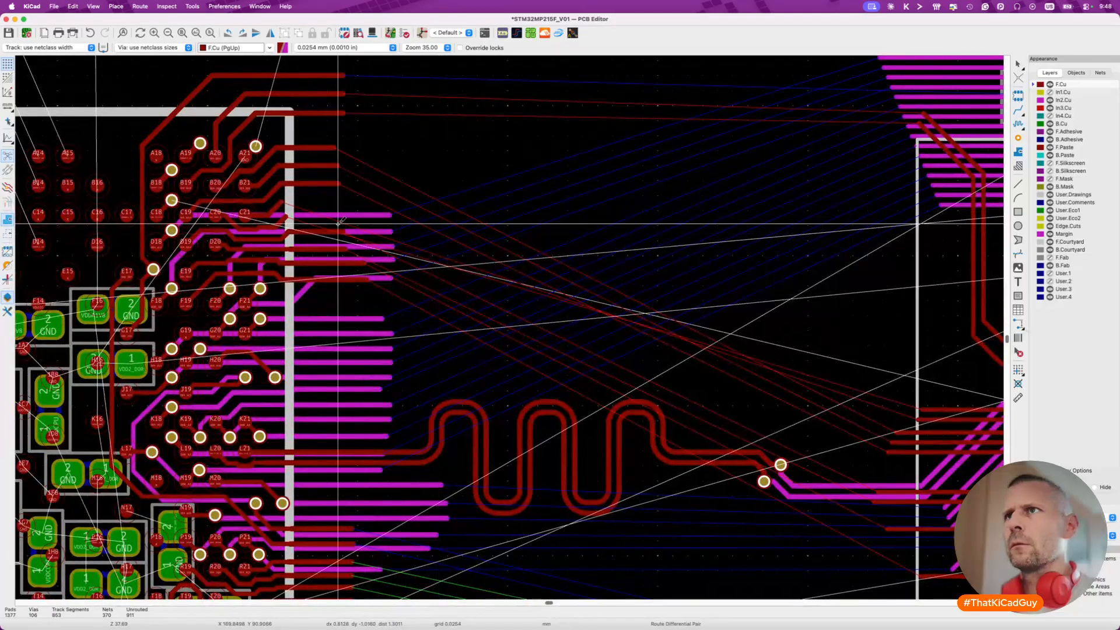
scroll(338, 223, "up", 5)
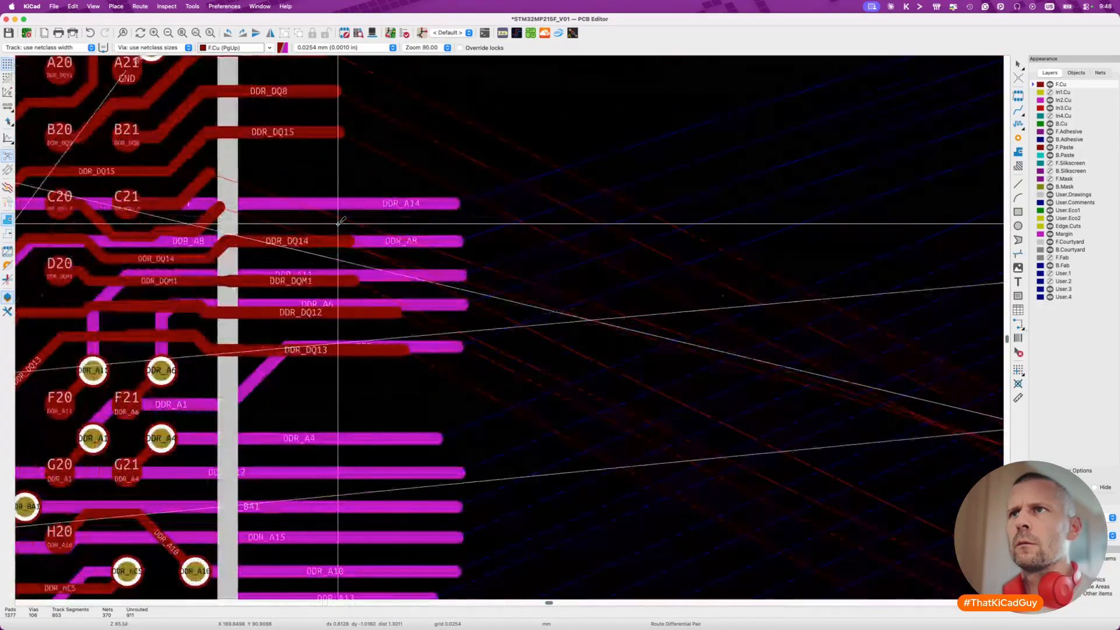
scroll(338, 222, "up", 3)
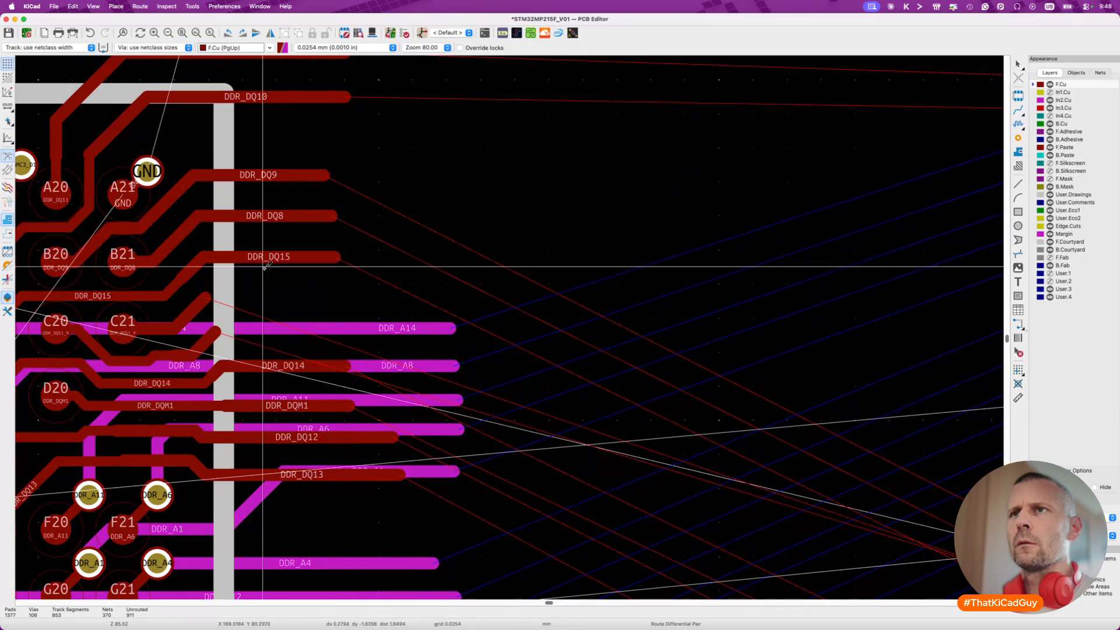
left_click(204, 298)
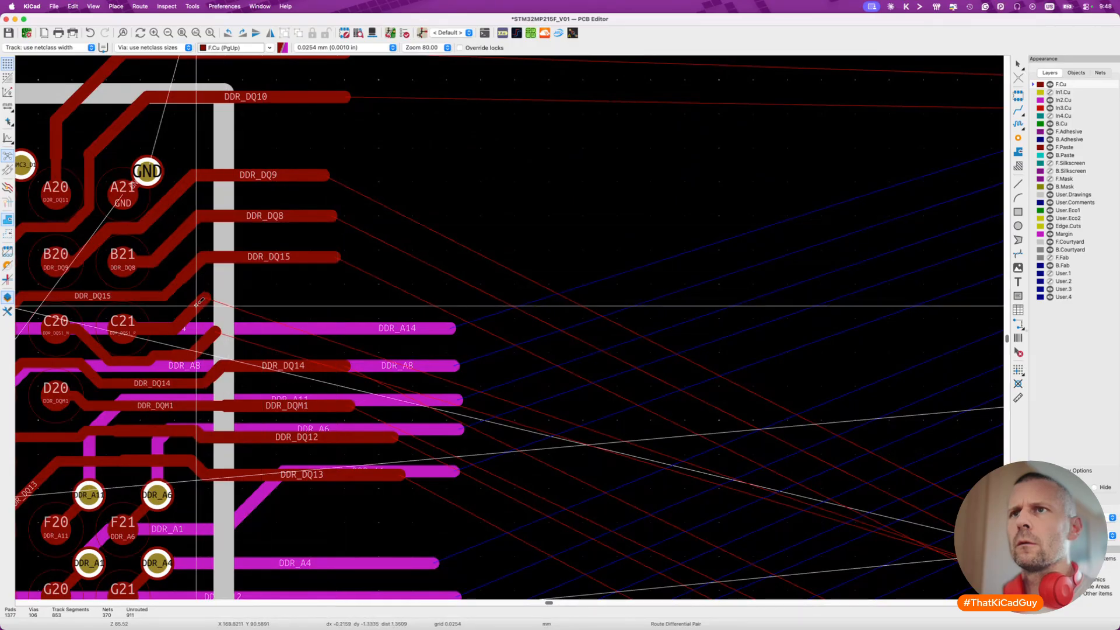
key("d")
left_click(202, 314)
key("Escape")
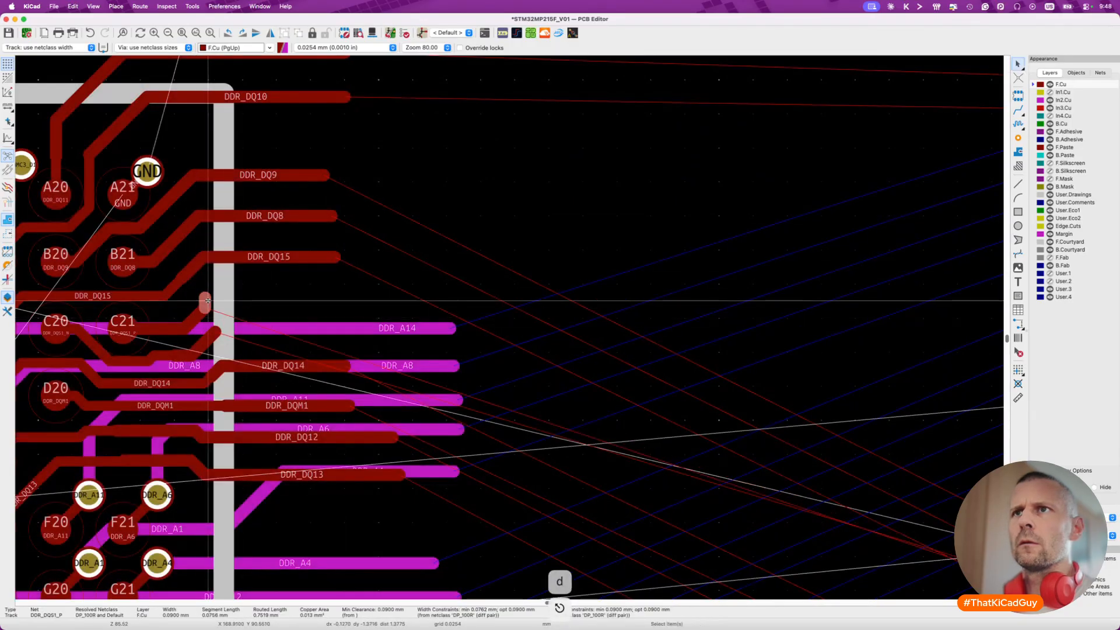
Route the DDR_DQS1 pair on F.Cu from the BGA stubs straight toward the memory, finishing with a 45-degree downward bend.
key("6")
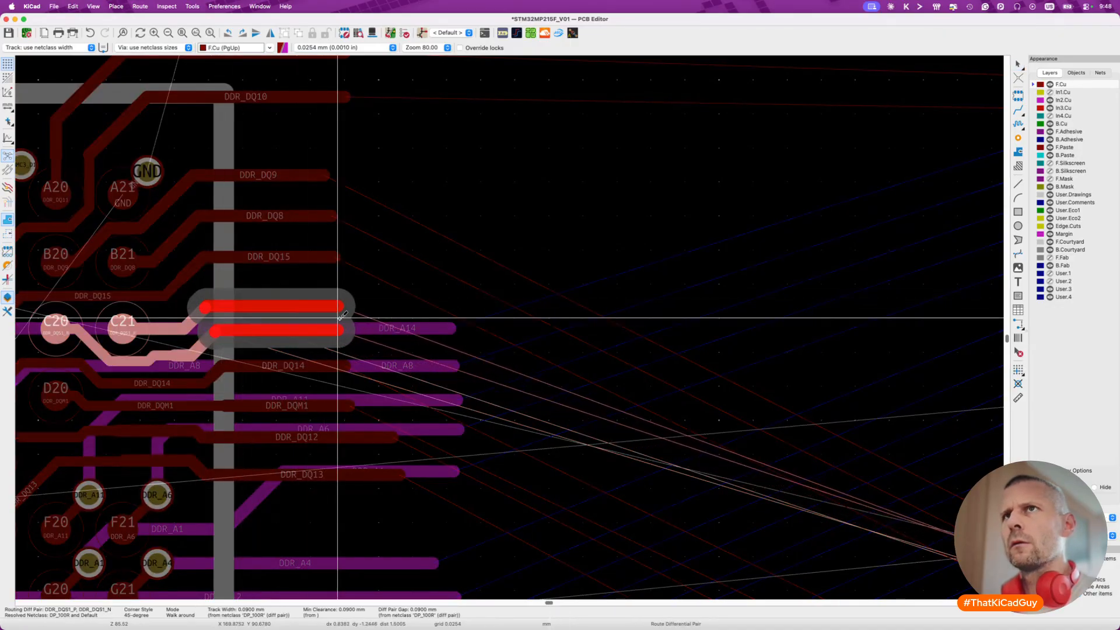
scroll(342, 316, "down", 4)
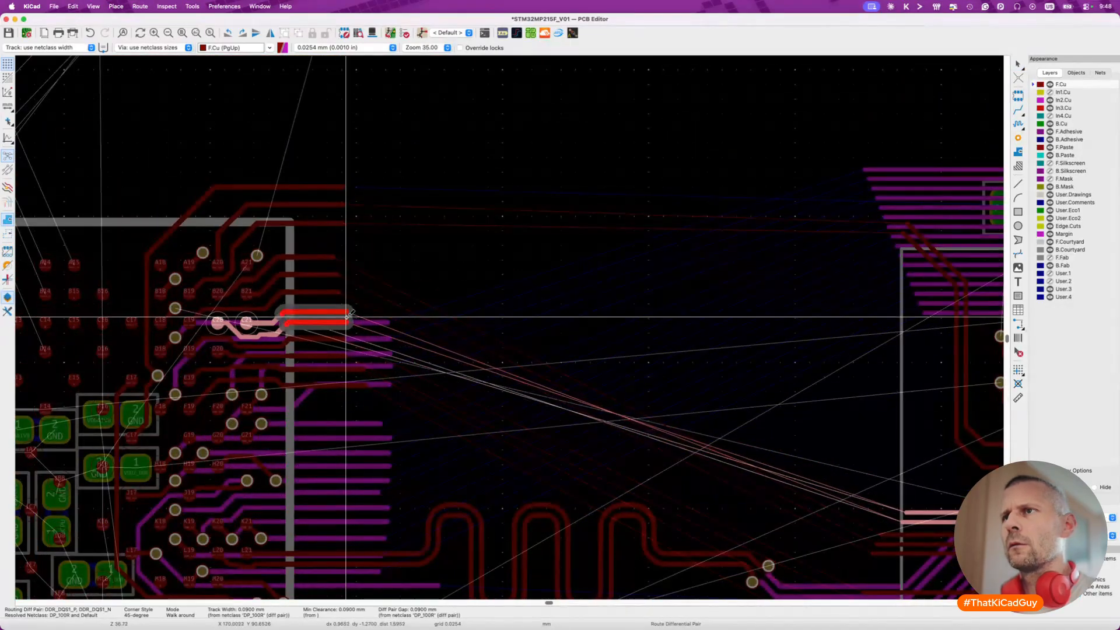
left_click(385, 316)
scroll(526, 315, "right", 4)
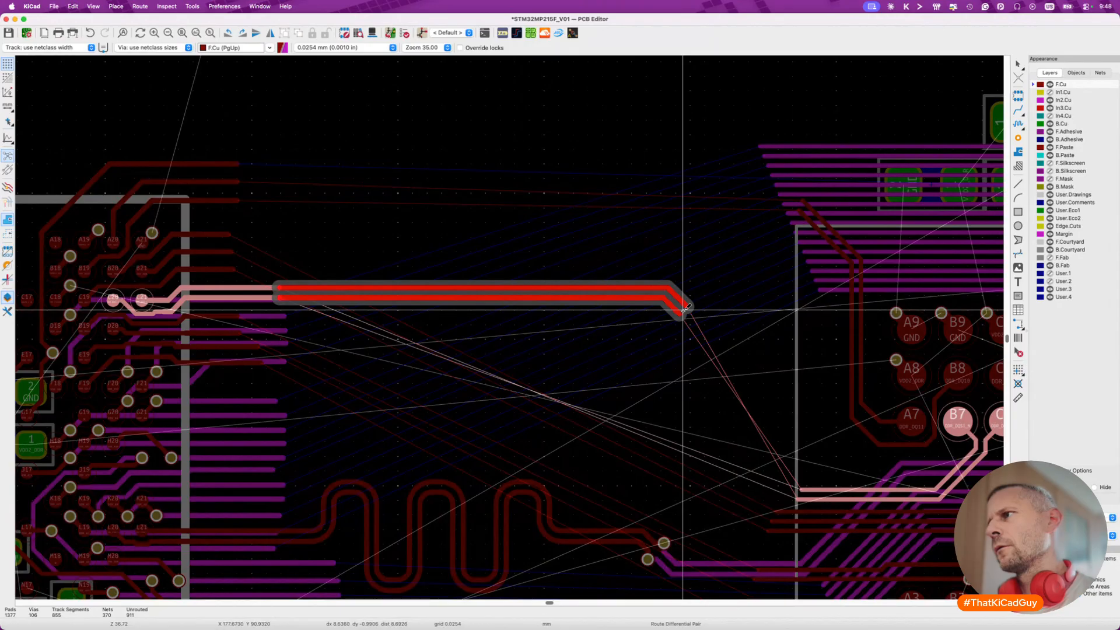
scroll(683, 309, "right", 2)
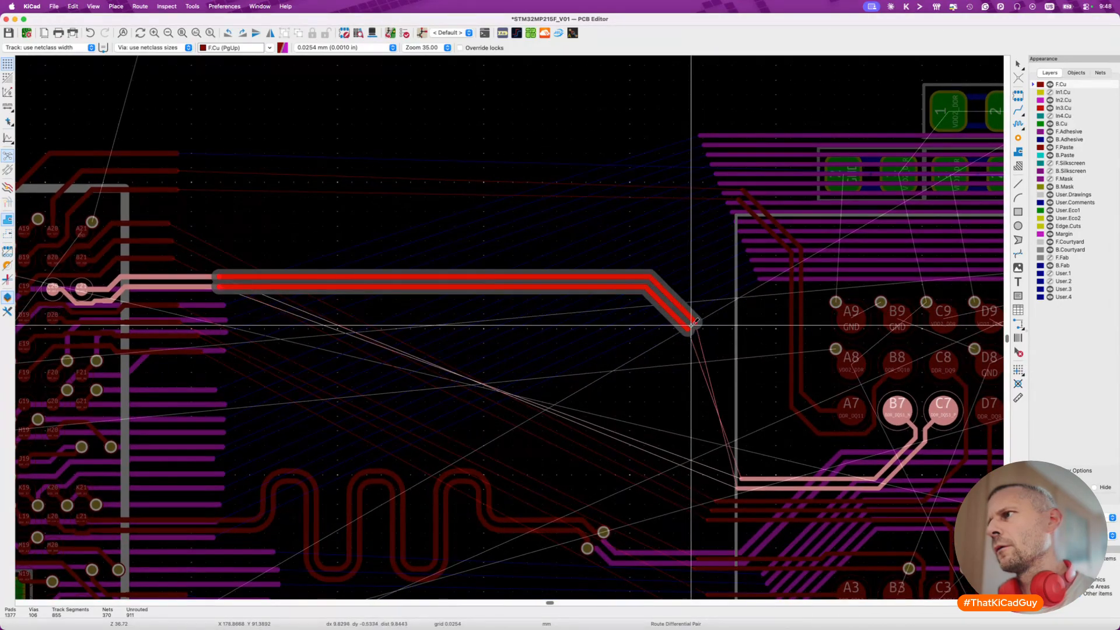
double_click(684, 309)
key("Escape")
Delete the DDR_DQS1_N and DDR_DQS1_P fanout tracks at memory pads B7 and C7.
scroll(952, 444, "right", 7)
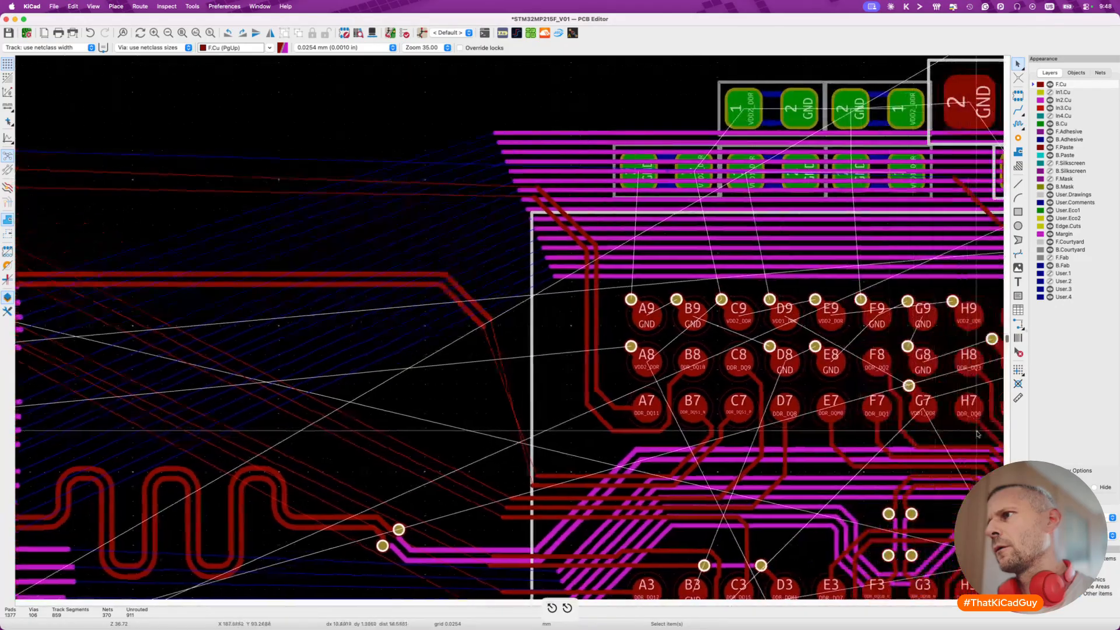
left_click(699, 443)
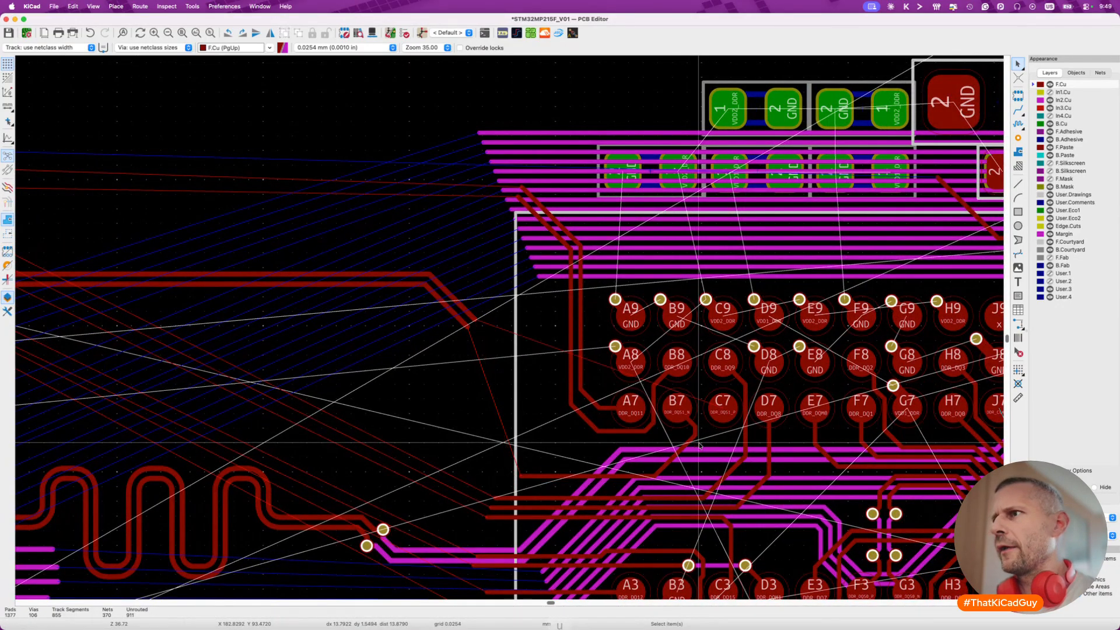
key("Delete")
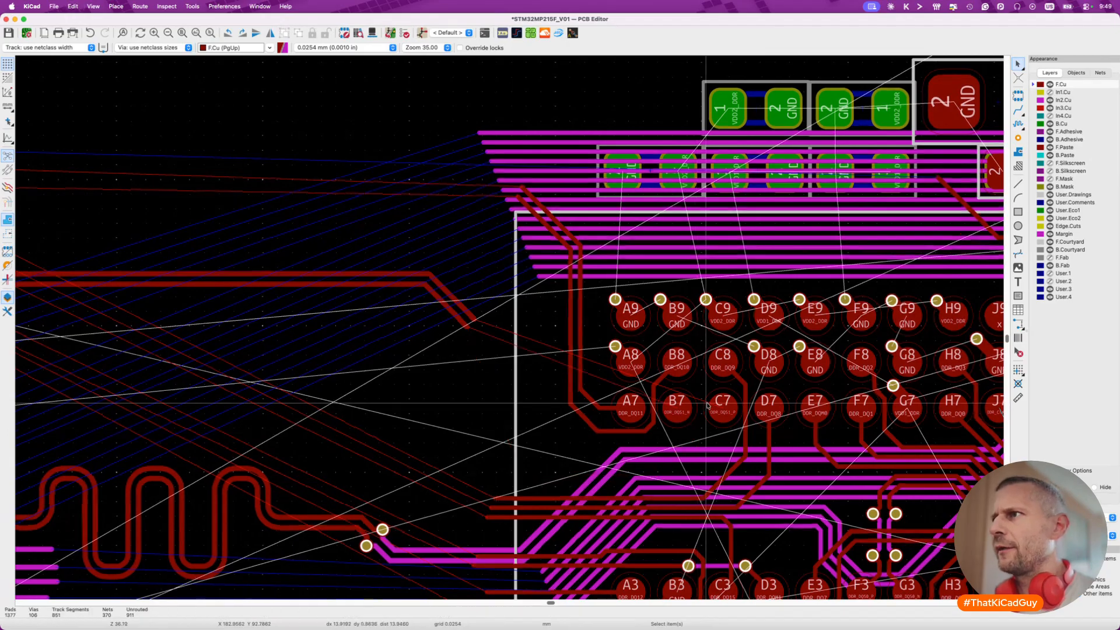
scroll(701, 408, "up", 2)
key("x")
key("Escape")
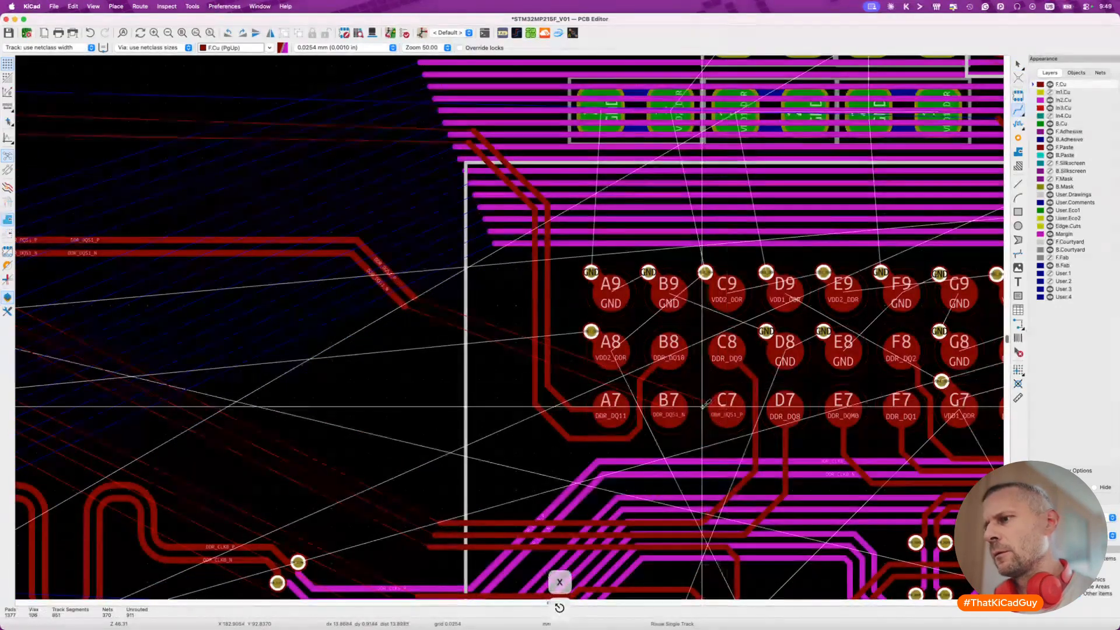
Try routing the DDR_DQS1 pair from memory pads B7 and C7 with vias, and undo the fanout track deletion.
key("6")
left_click(722, 418)
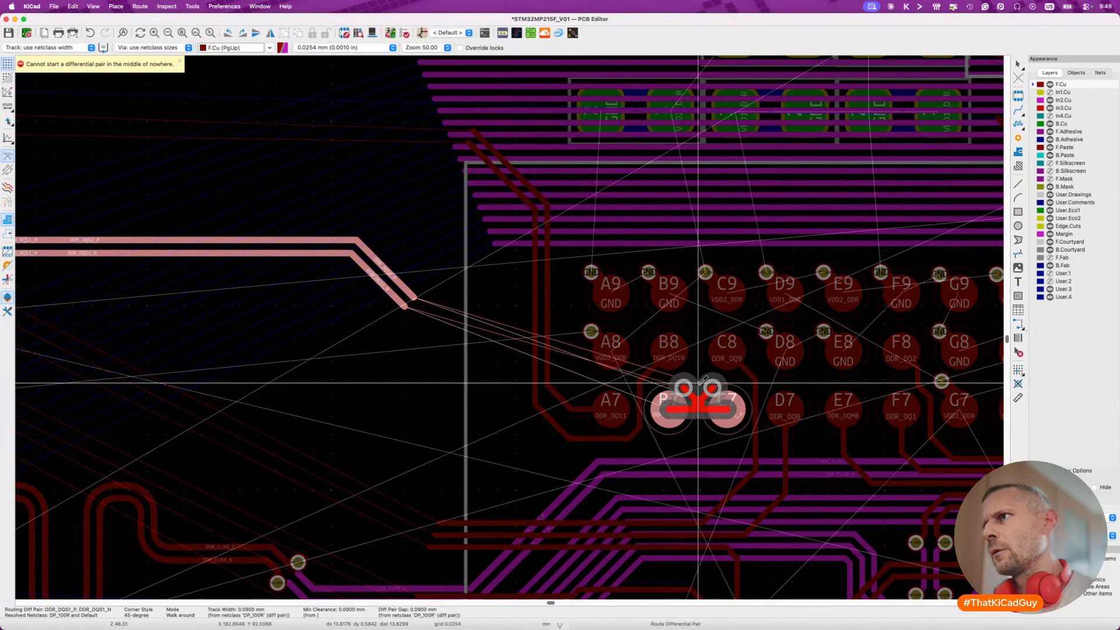
key("v")
key("Escape")
key("super+z")
key("super+z")
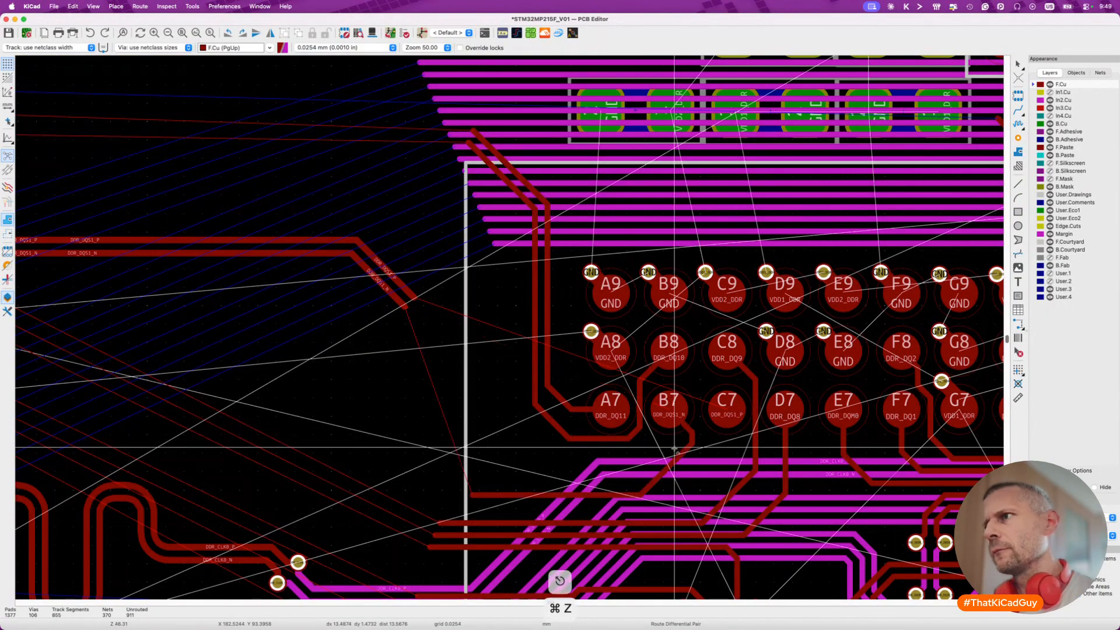
Drag the outer ends of the memory-side DDR_DQS1_N and DDR_DQS1_P tracks diagonally up toward the routed pair.
left_click(482, 497)
key("d")
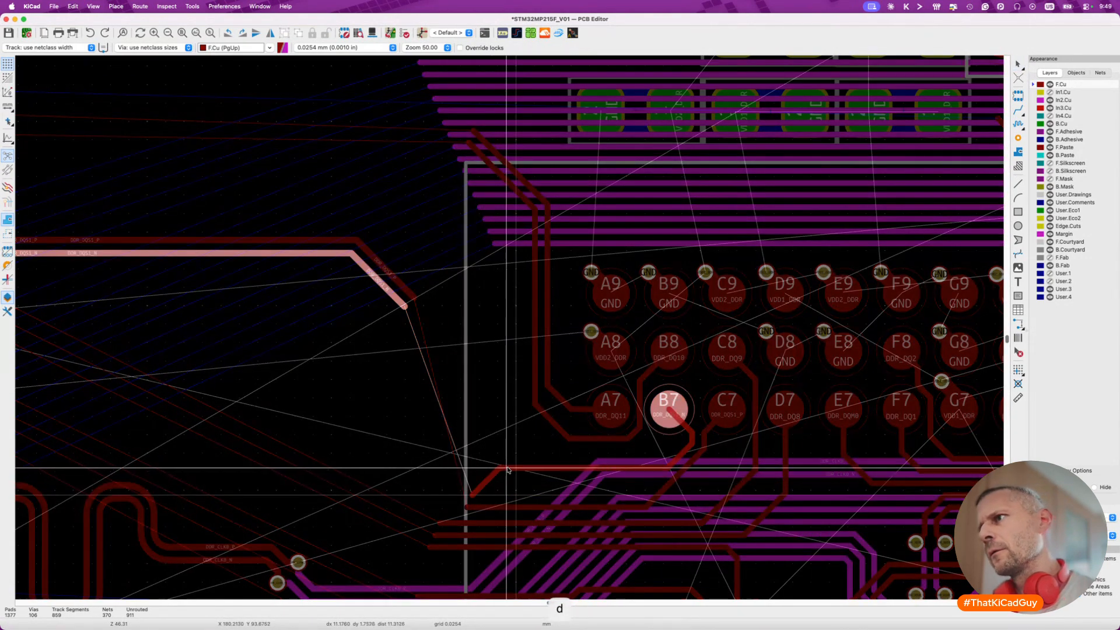
key("d")
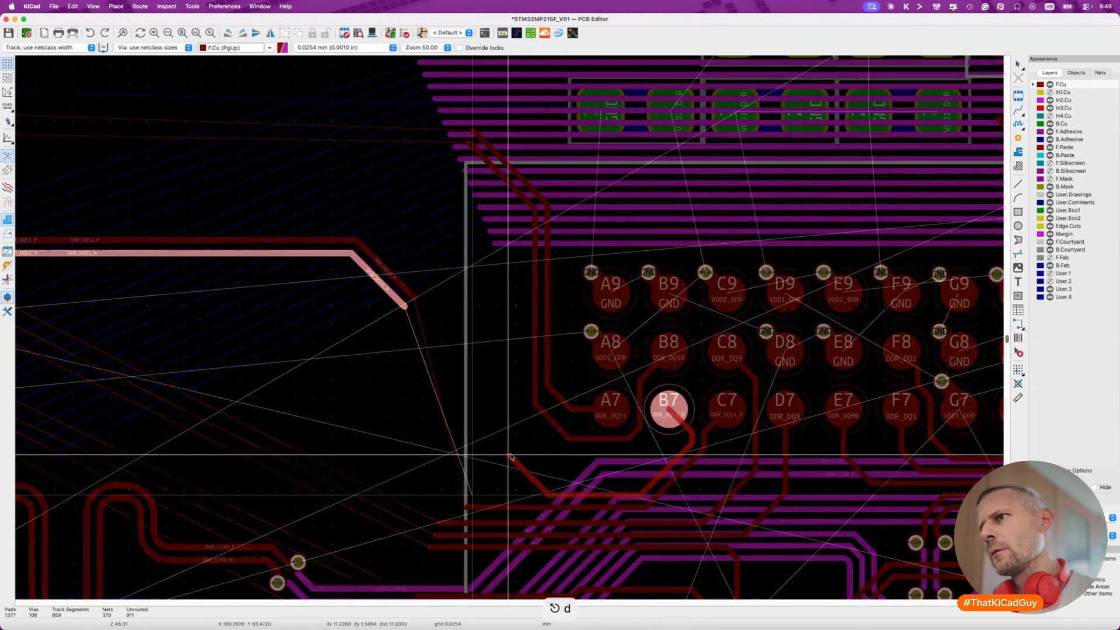
key("Escape")
key("d")
left_click(482, 493)
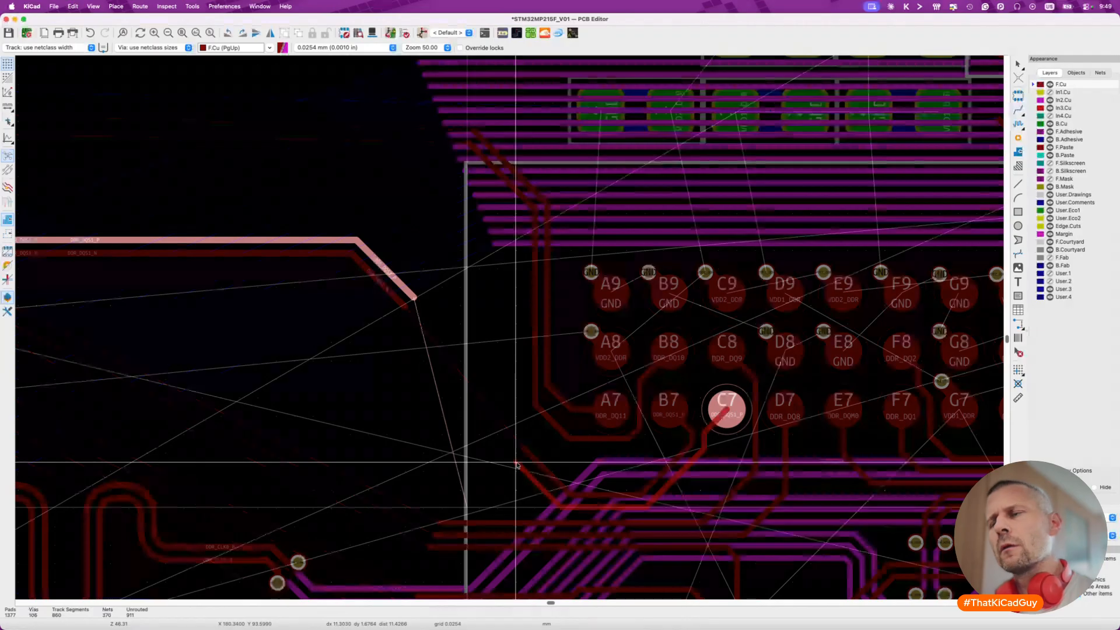
double_click(511, 486)
scroll(511, 485, "up", 3)
key("d")
key("Escape")
scroll(489, 450, "down", 1)
scroll(489, 451, "down", 2)
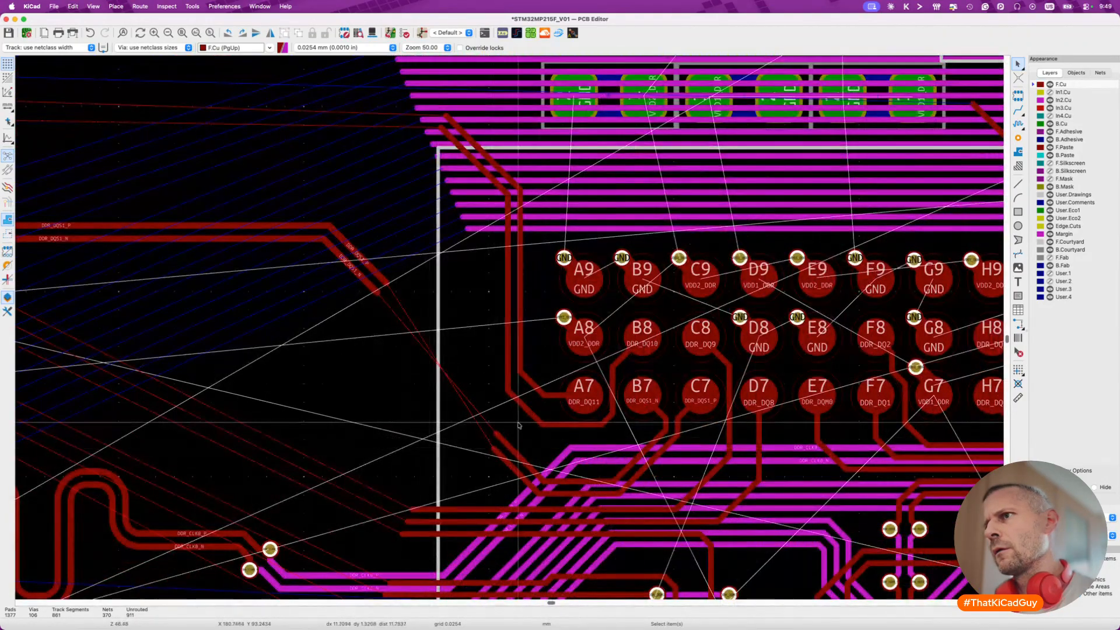
Remove the bent ends and horizontal segments of the memory-side DDR_DQS1_N and DDR_DQS1_P tracks.
scroll(488, 450, "up", 2)
key("F12")
key("super+z")
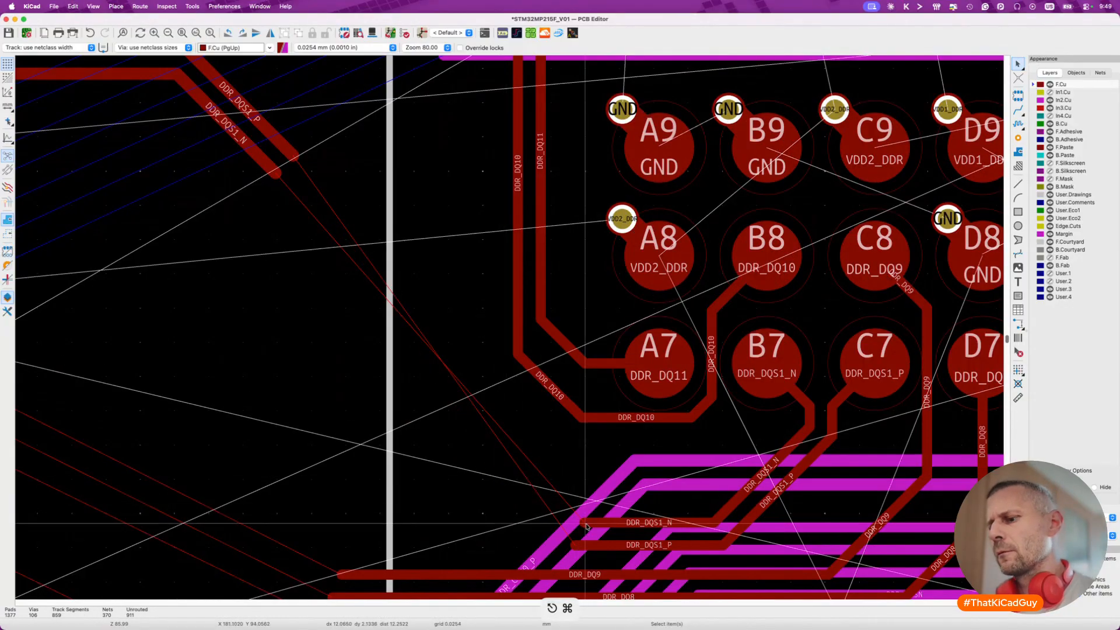
scroll(587, 527, "down", 4)
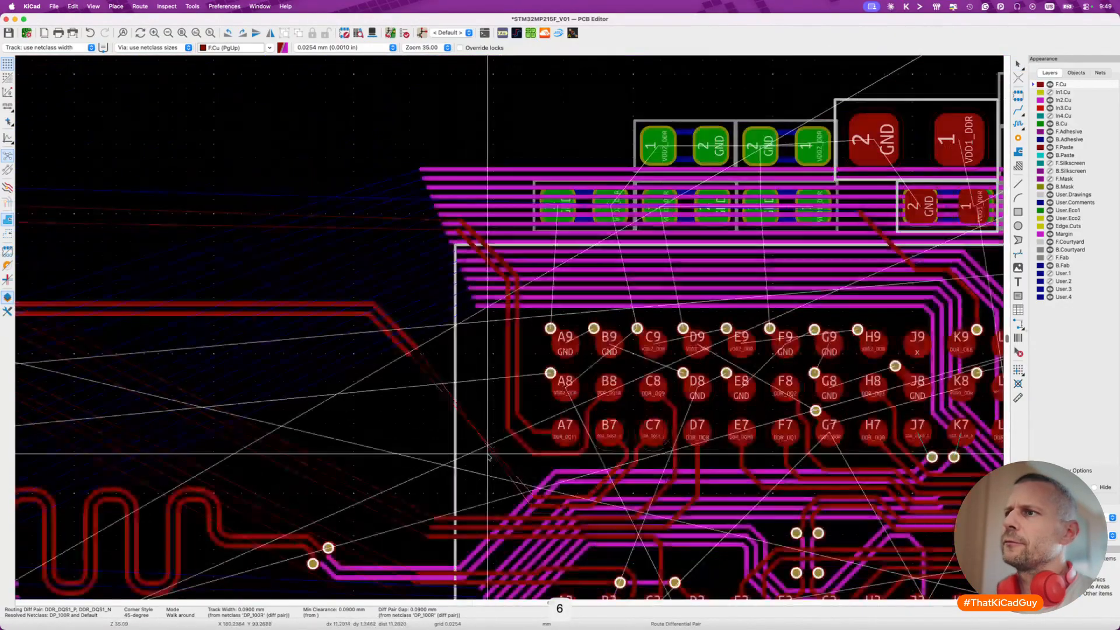
scroll(515, 496, "up", 4)
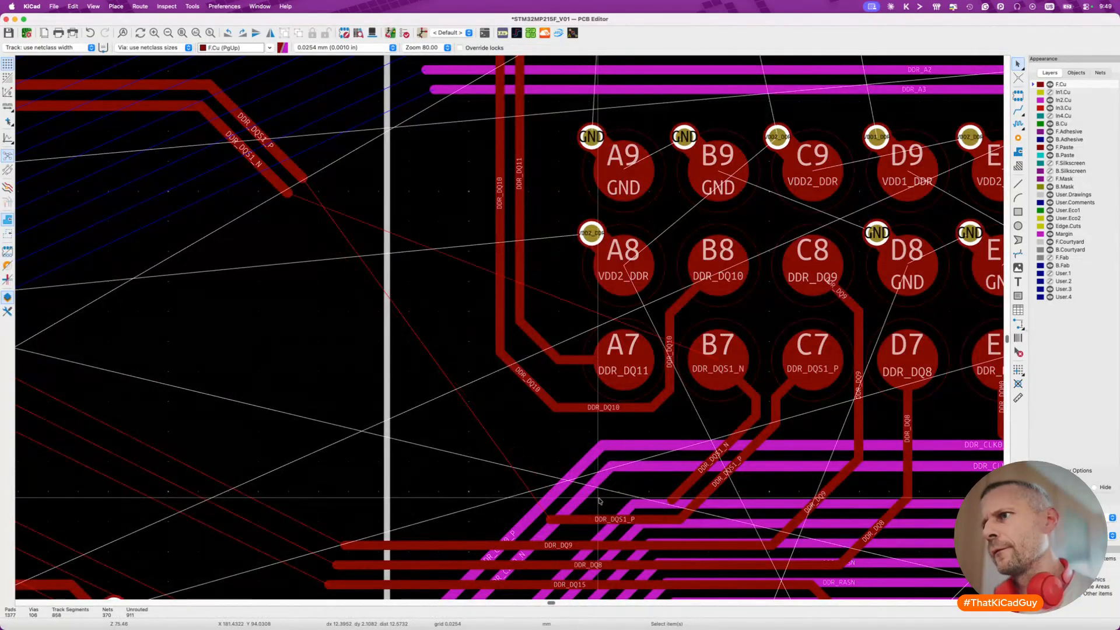
left_click(609, 519)
key("Delete")
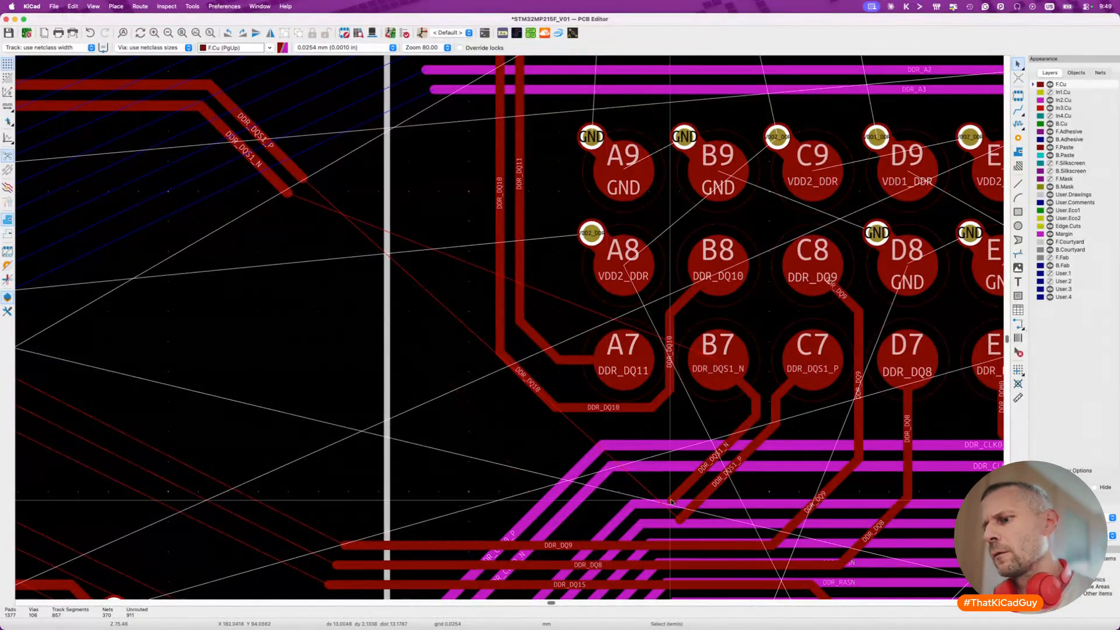
key("6")
key("Escape")
key("Escape")
Delete the remaining DDR_DQS1_N and DDR_DQS1_P fanout tracks back to memory pads B7 and C7.
left_click(742, 428)
key("u")
key("Delete")
key("u")
key("Delete")
Route the DDR_DQS1 pair on F.Cu from pads B7 and C7 below pad A7, then diagonally and vertically up at the memory outline.
key("6")
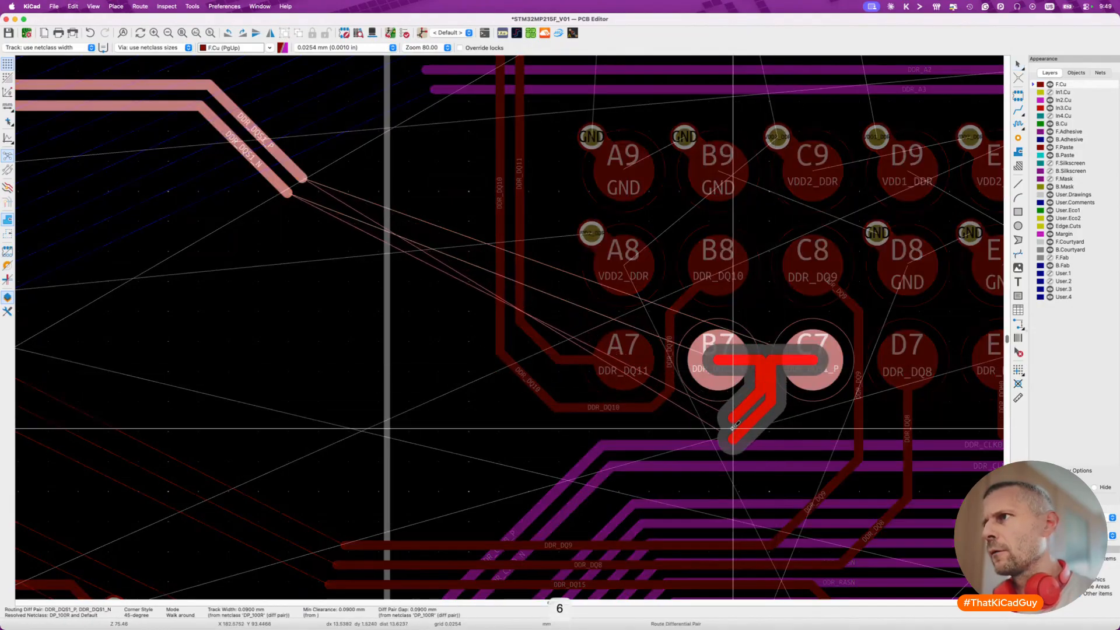
left_click(751, 460)
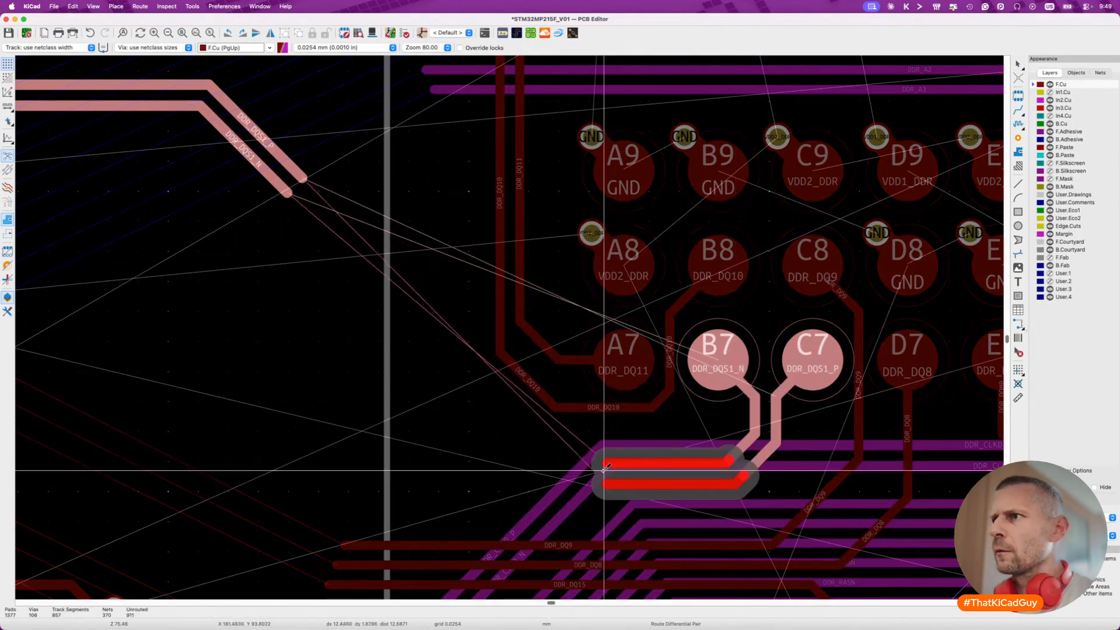
scroll(419, 414, "down", 3)
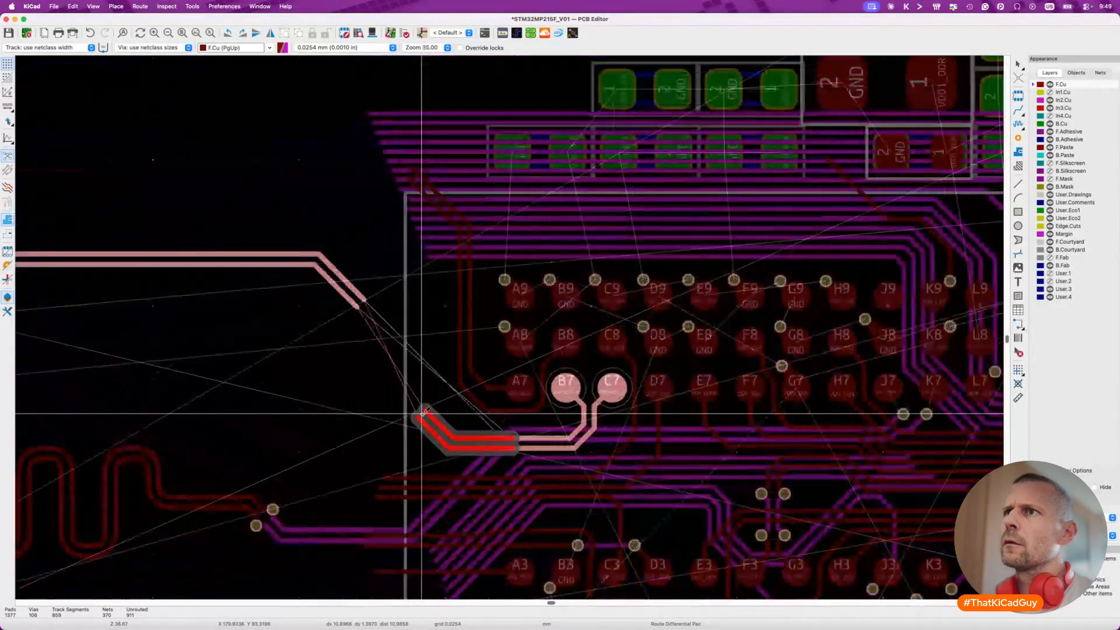
left_click(421, 413)
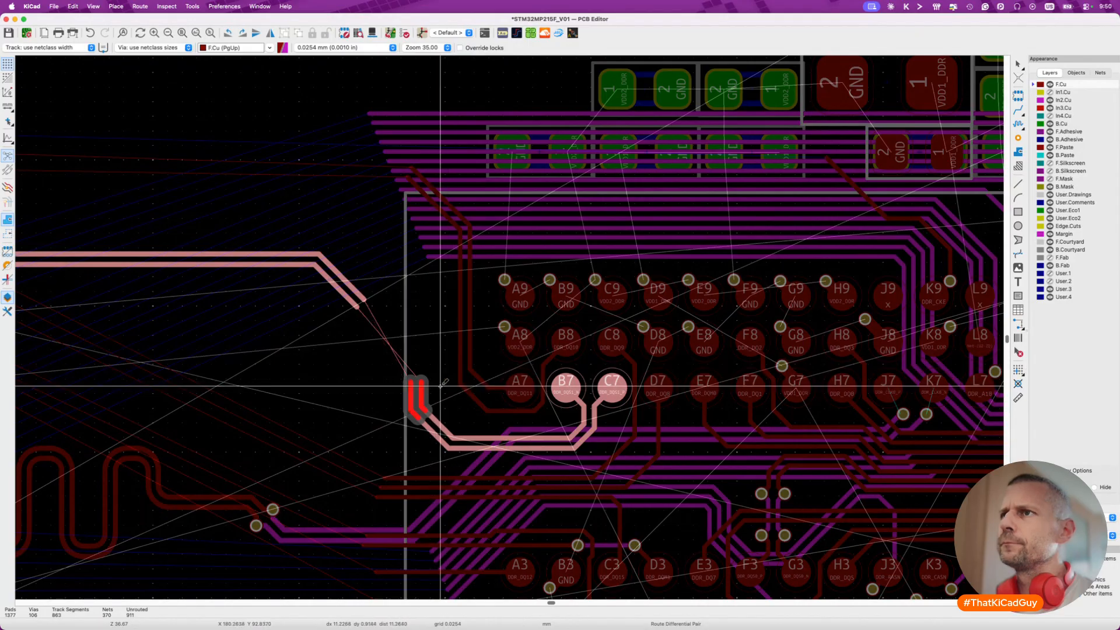
key("Escape")
Extend the DDR_DQS1 pair upward, place a via pair to In2.Cu, and route it back down and horizontally toward the BGA.
scroll(403, 362, "up", 3)
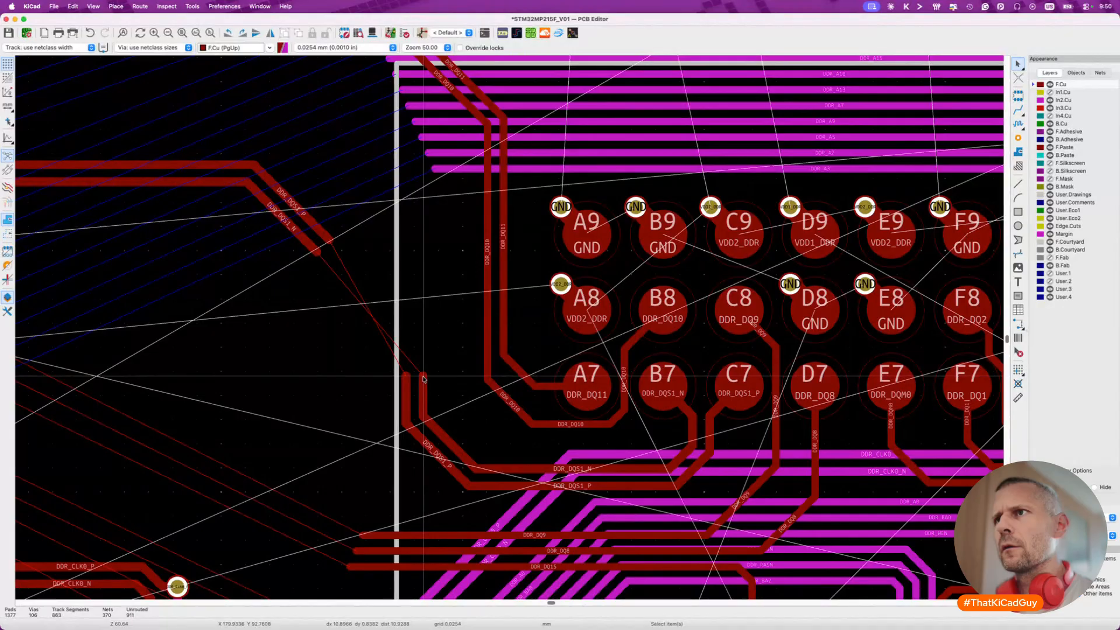
key("6")
key("v")
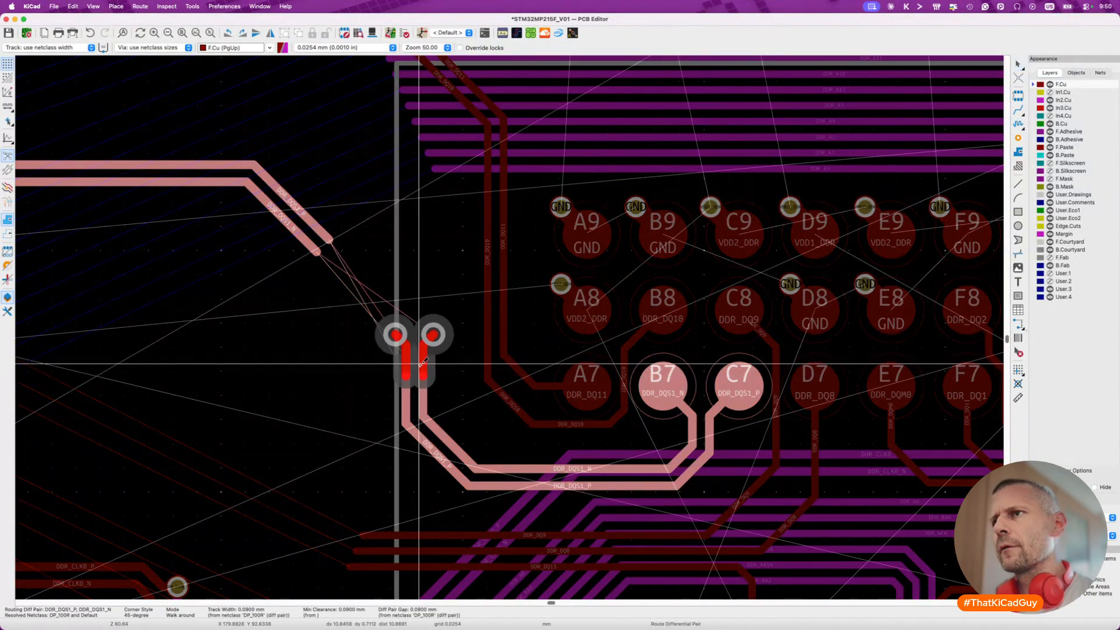
left_click(423, 363)
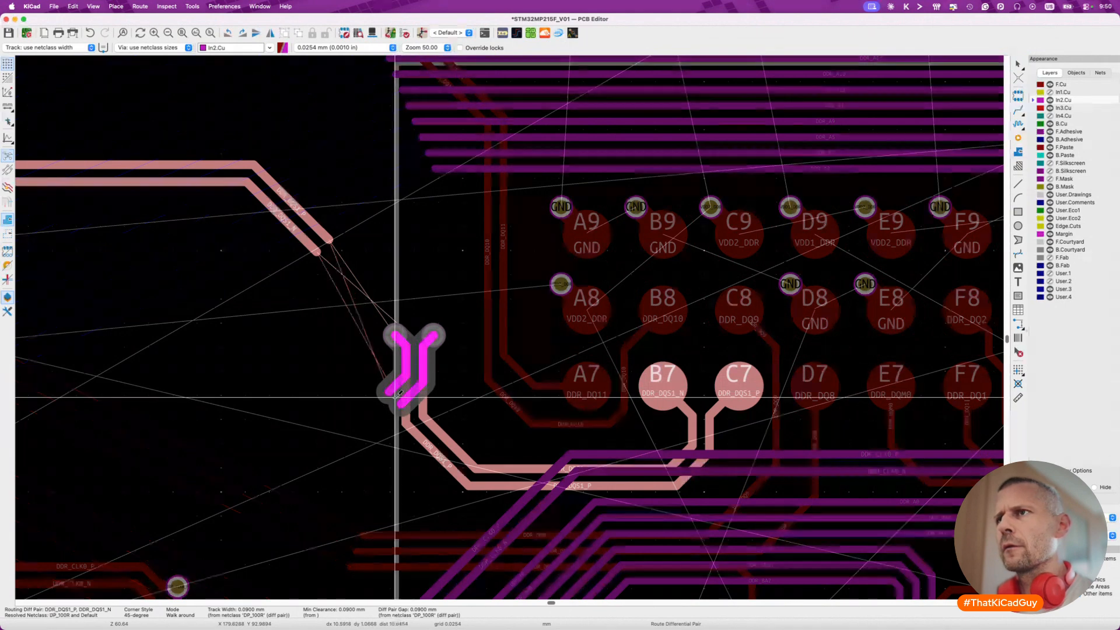
left_click(399, 394)
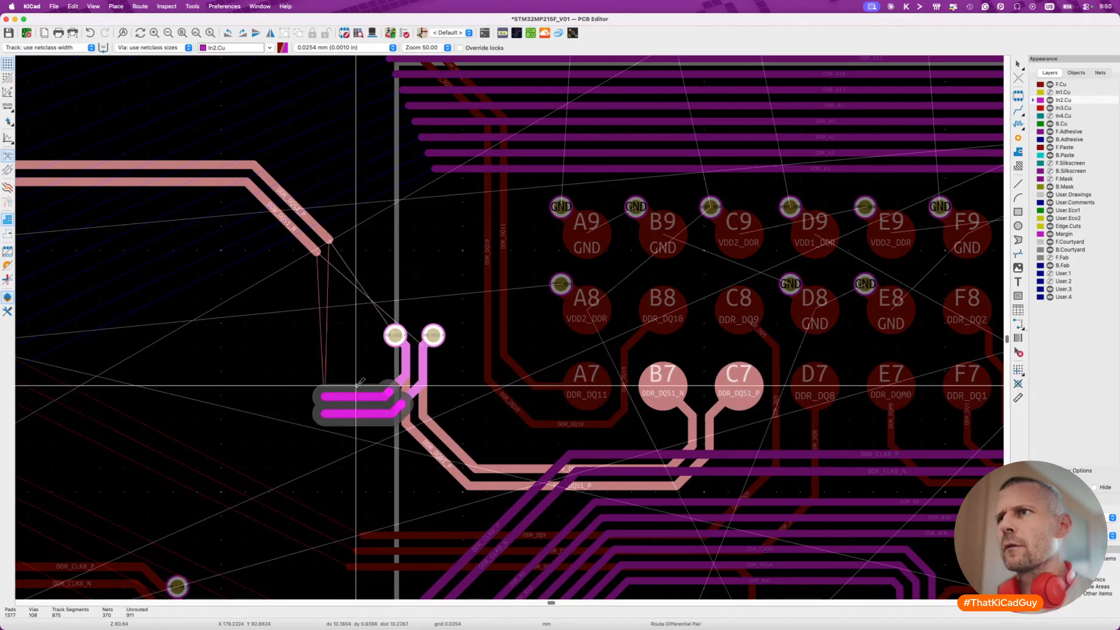
double_click(368, 386)
key("b")
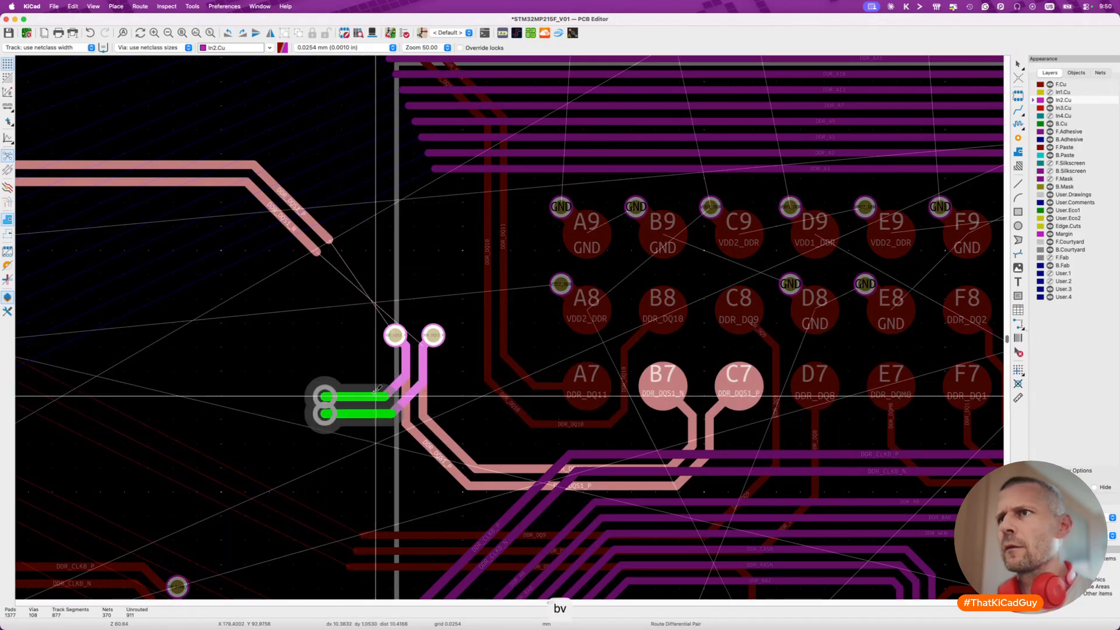
key("v")
key("Escape")
key("Escape")
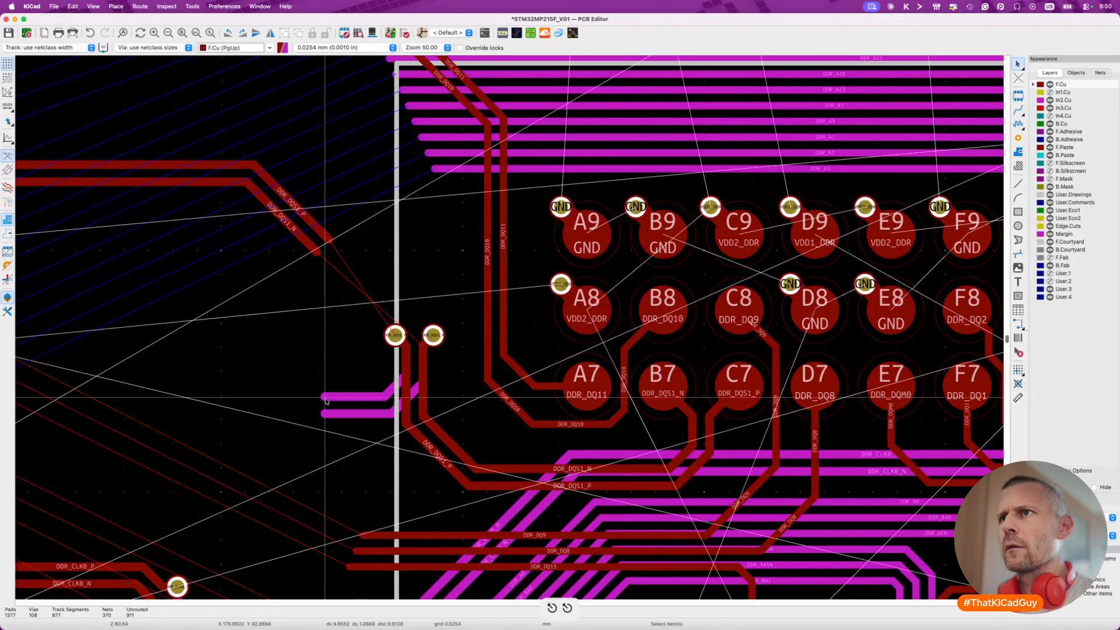
Terminate the In2.Cu DDR_DQS1 pair with a via pair at its BGA-facing horizontal ends.
left_click(325, 397)
key("super+z")
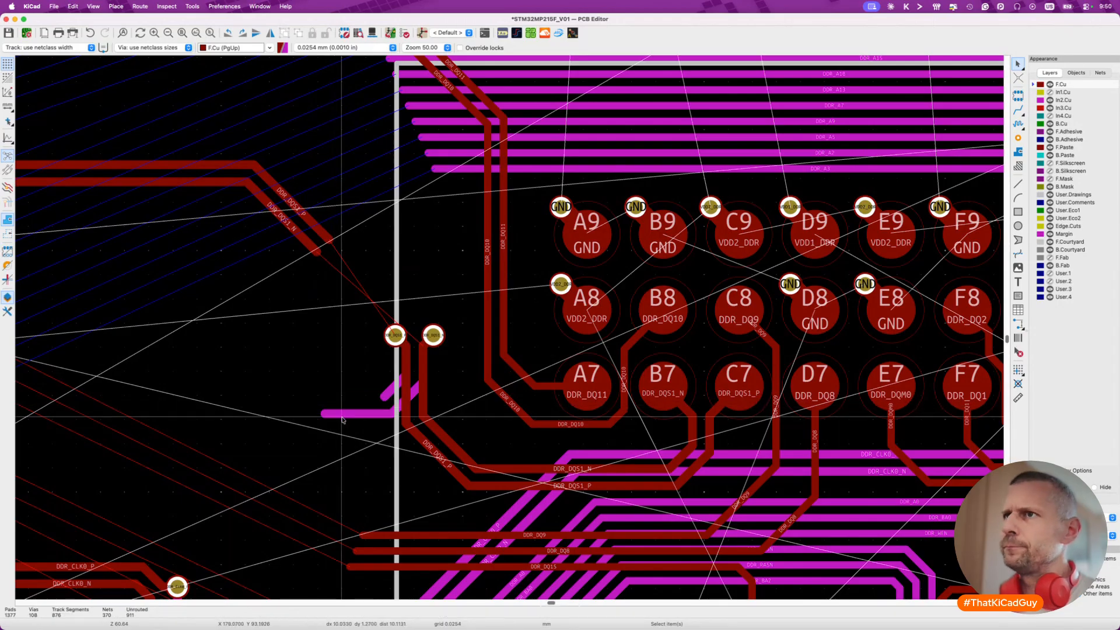
key("v")
key("6")
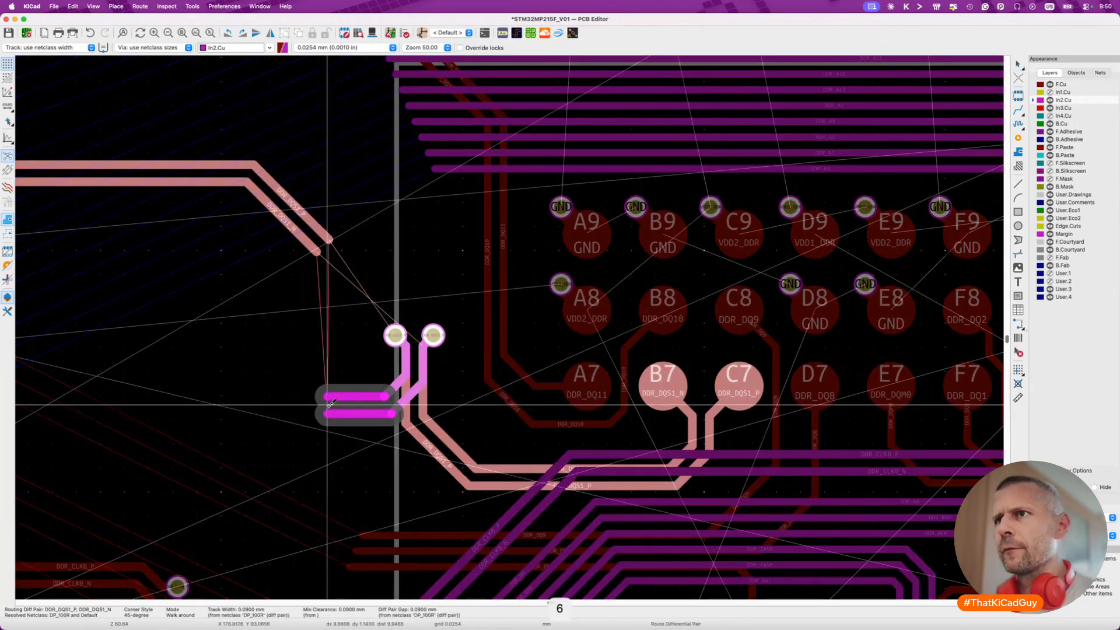
key("v")
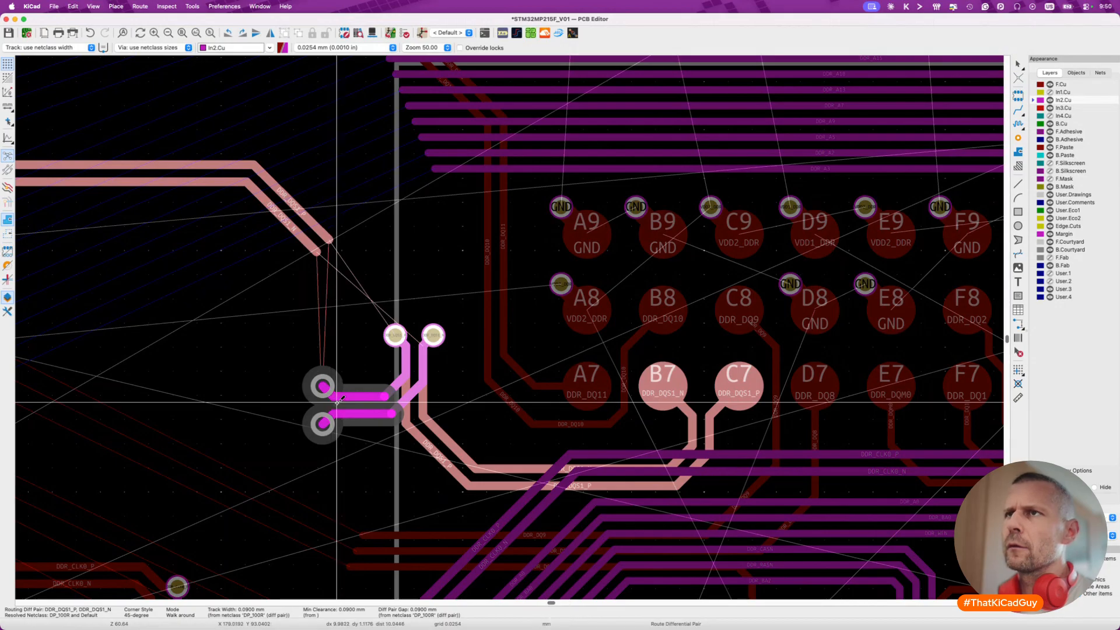
left_click(340, 399)
key("Escape")
key("Escape")
key("Escape")
scroll(369, 293, "left", 5)
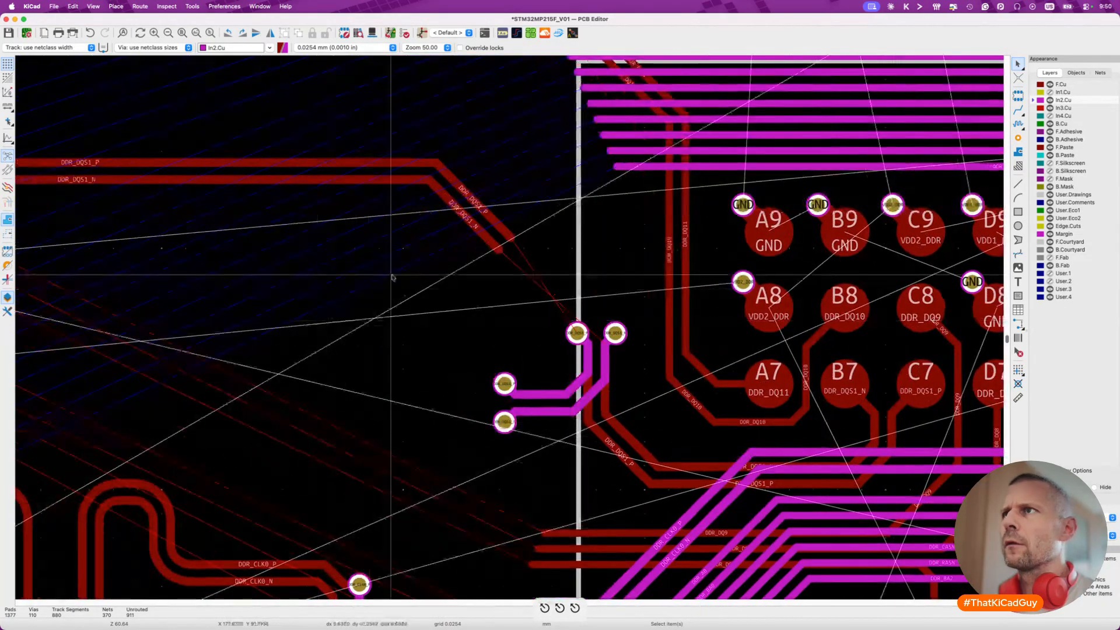
Delete the diagonal end segments of the BGA-side DDR_DQS1_P and DDR_DQS1_N tracks on F.Cu.
left_click(474, 225)
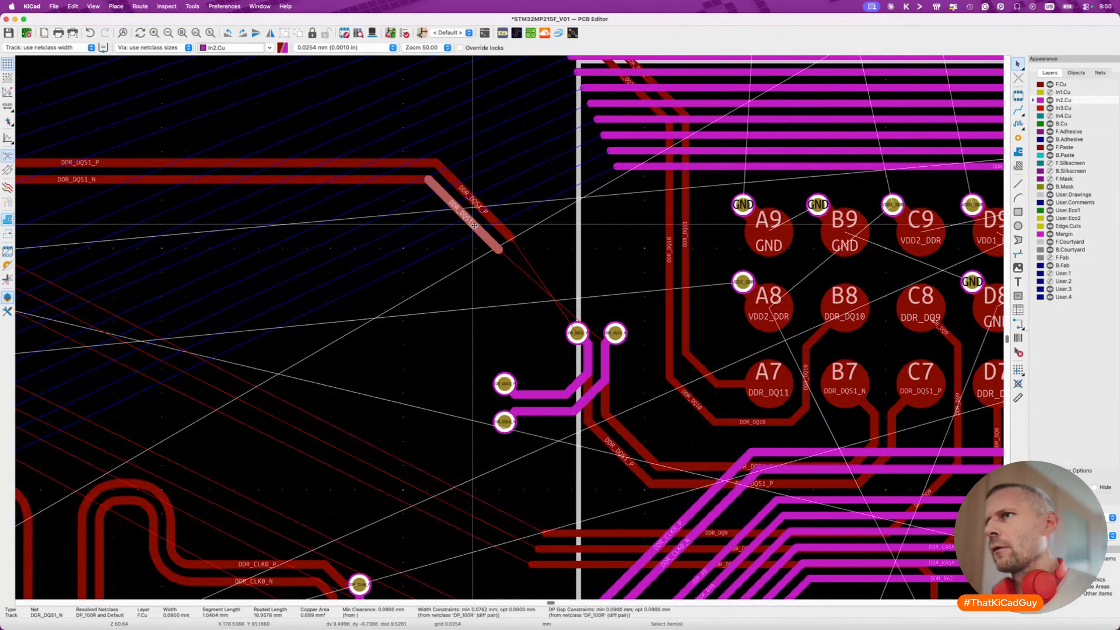
key("Delete")
scroll(481, 216, "left", 4)
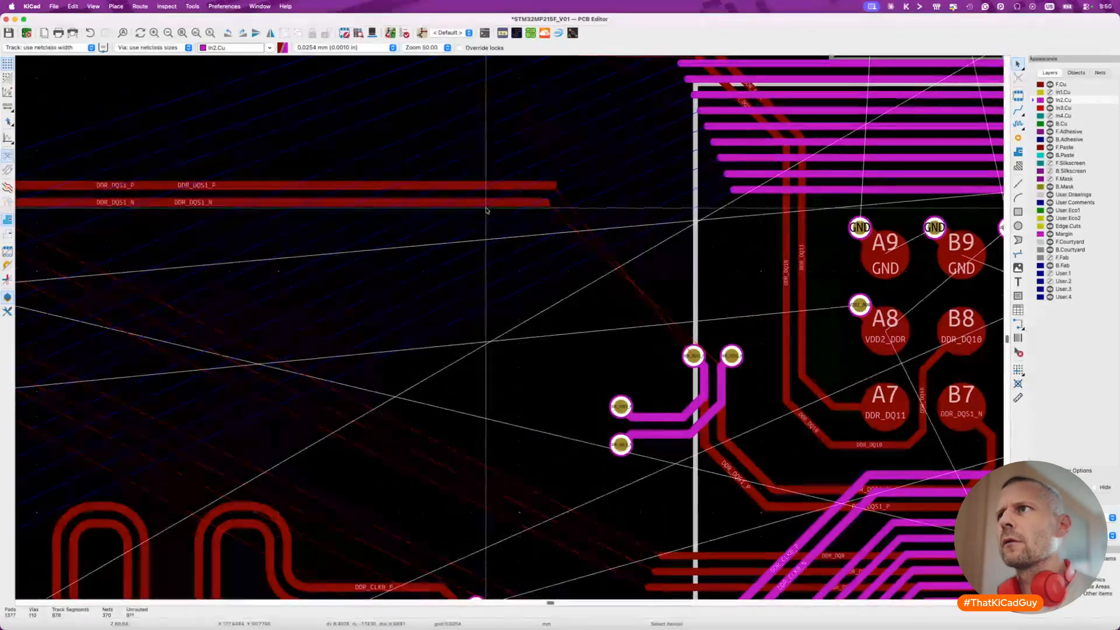
Delete the long horizontal DDR_DQS1_P and DDR_DQS1_N segments on F.Cu back to the BGA fanout.
left_click(486, 207)
left_click(496, 209)
key("Delete")
left_click(503, 187)
left_click(513, 189)
key("Delete")
left_click(506, 203)
key("Delete")
left_click(507, 185)
key("Delete")
Route the DDR_DQS1 pair on F.Cu from the C20 and C21 fanout ends horizontally, then down and across to the new via pair.
scroll(519, 192, "left", 10)
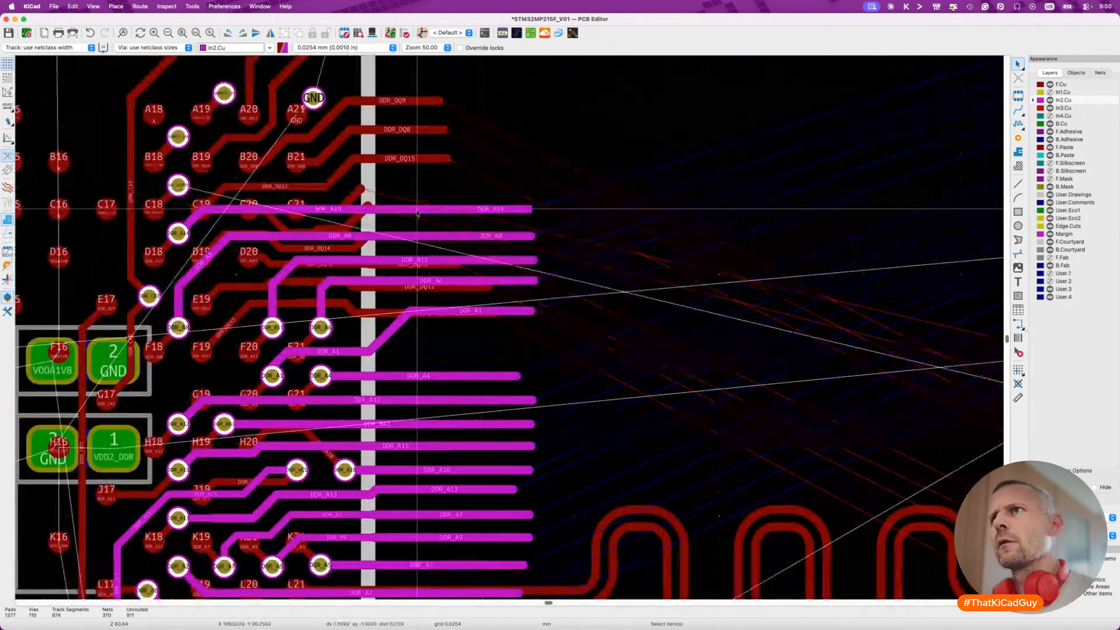
key("v")
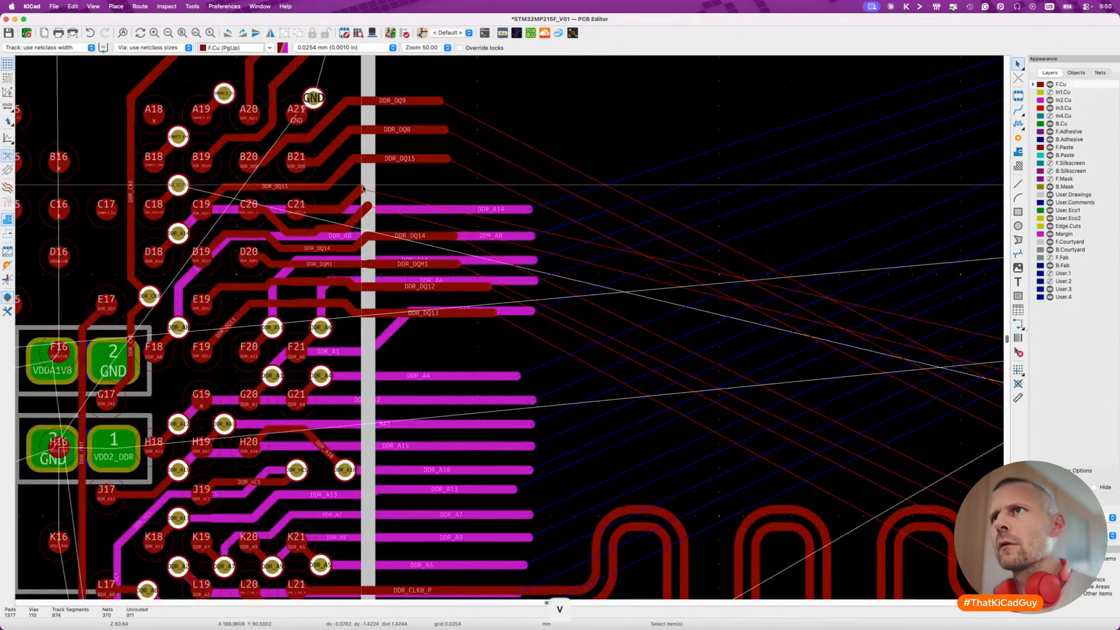
key("6")
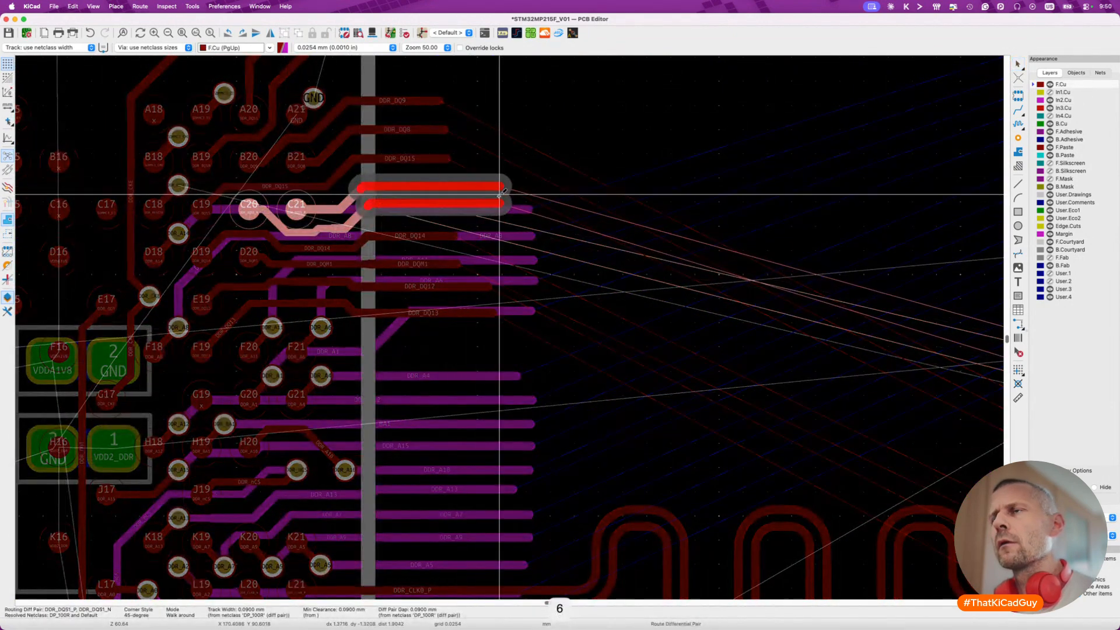
scroll(500, 194, "right", 3)
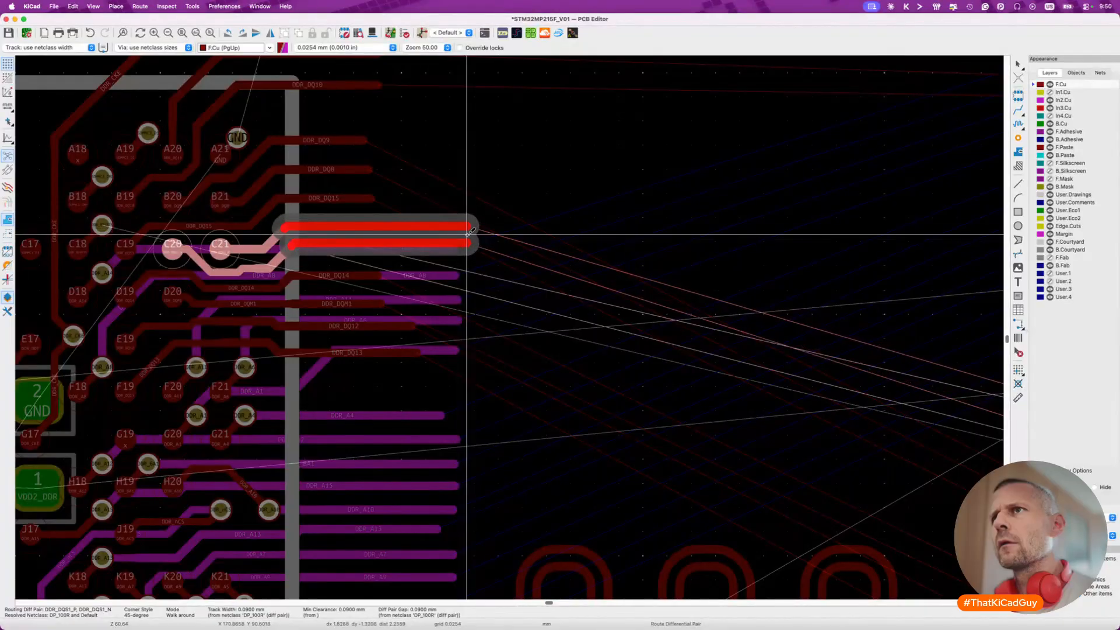
scroll(525, 245, "right", 2)
scroll(538, 250, "down", 4)
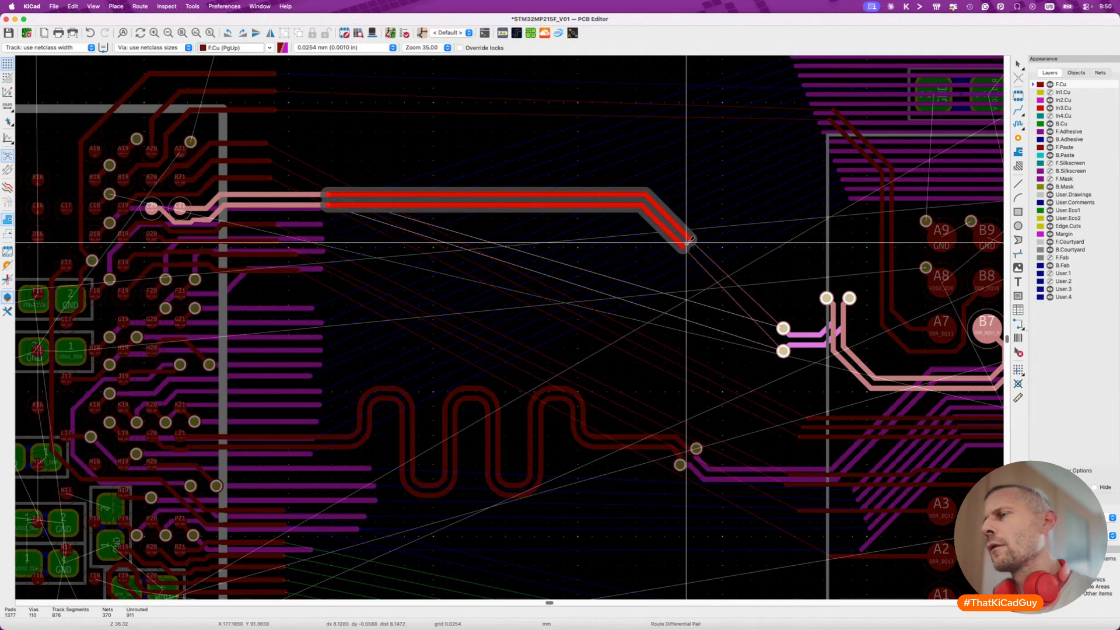
left_click(689, 244)
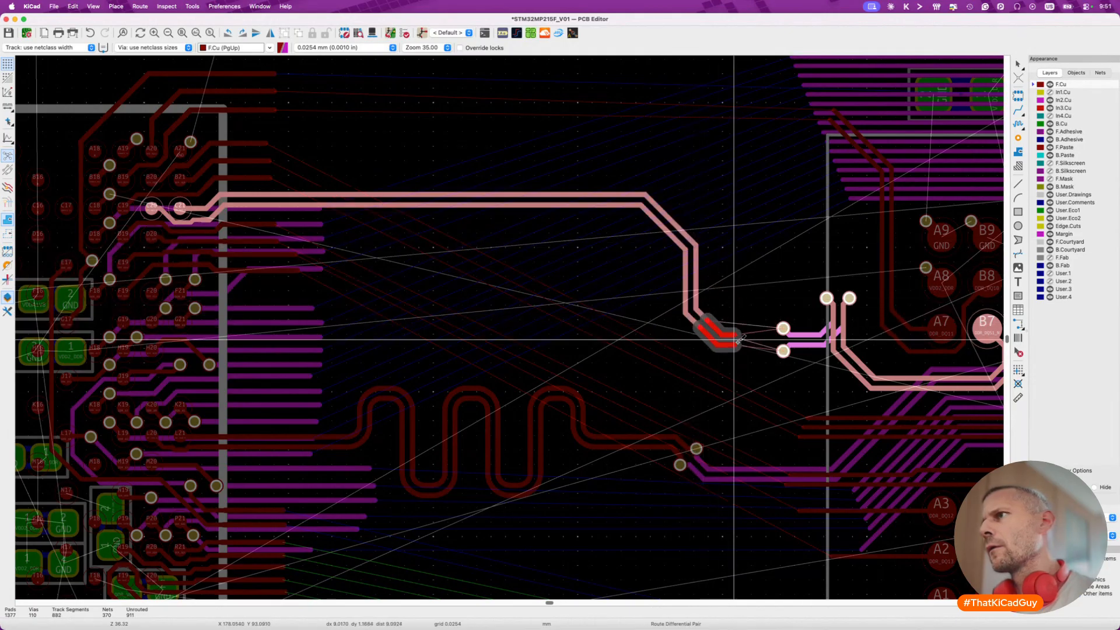
scroll(773, 337, "up", 2)
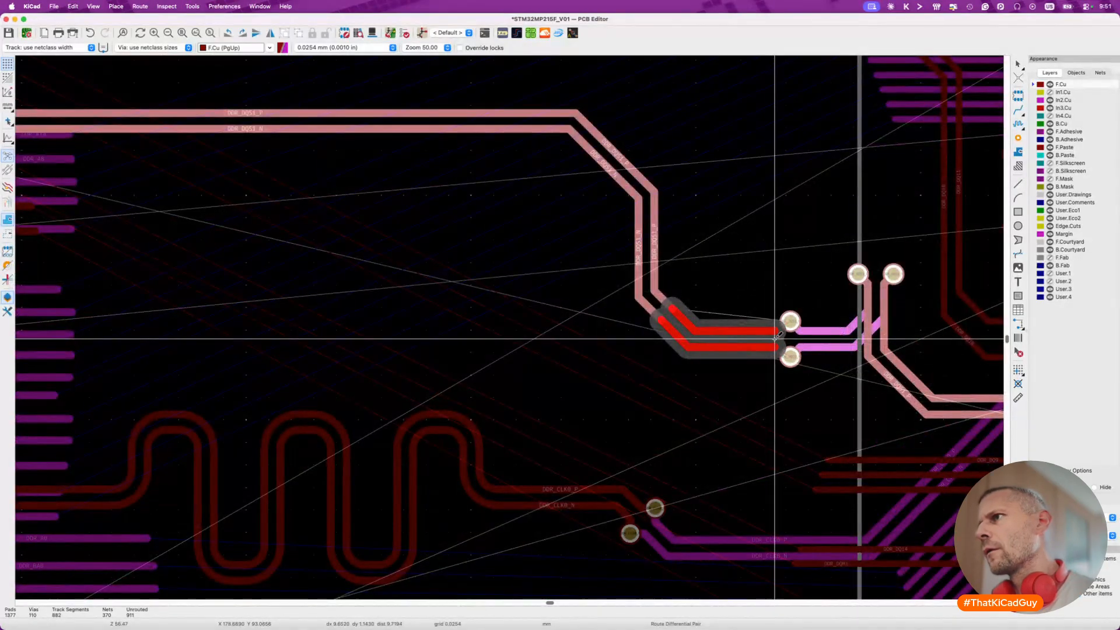
left_click(778, 337)
scroll(782, 341, "down", 3)
Join the loose DDR_DQS1_P and DDR_DQS1_N track ends to their vias with short single tracks.
scroll(787, 344, "up", 6)
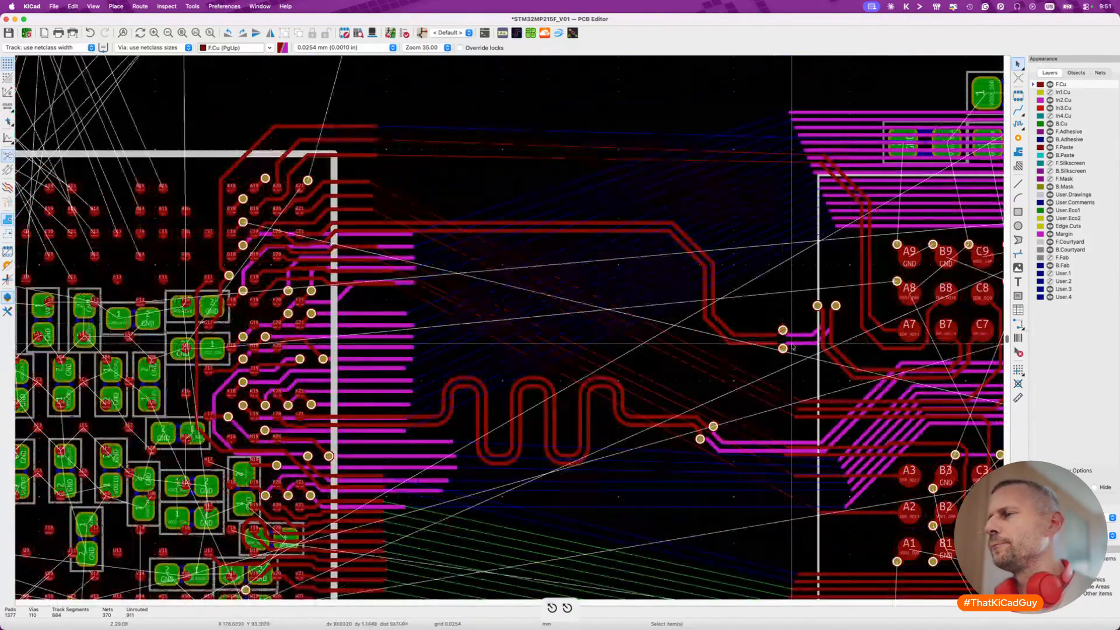
key("x")
key("Escape")
key("x")
left_click(709, 341)
scroll(723, 350, "down", 5)
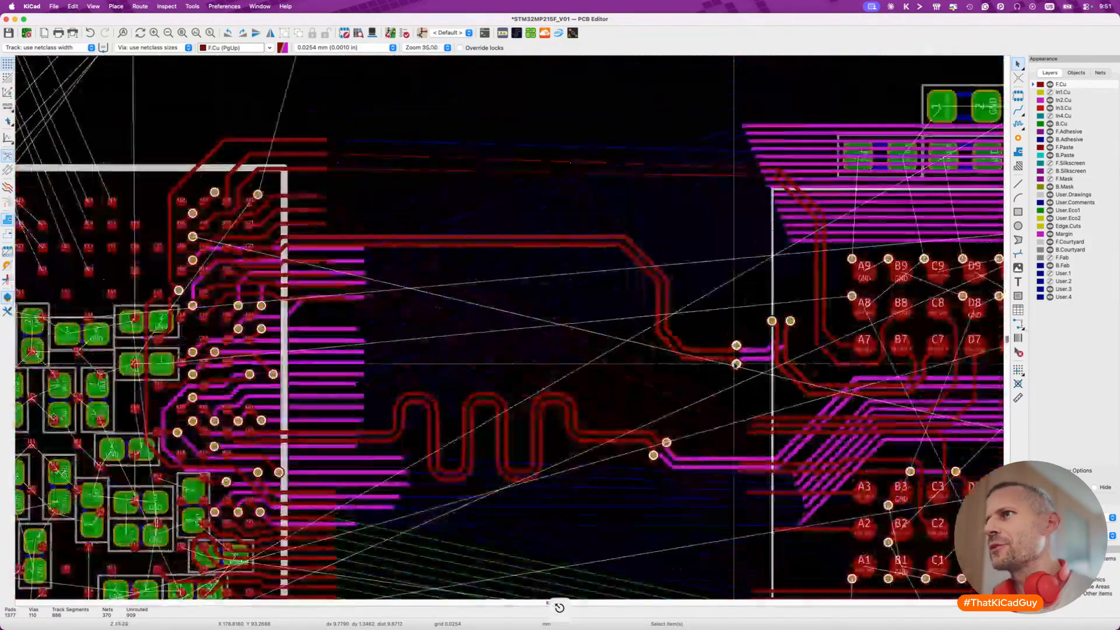
Check the DDR_DQS1 differential pair's current length with the length tuning tool.
scroll(610, 381, "right", 3)
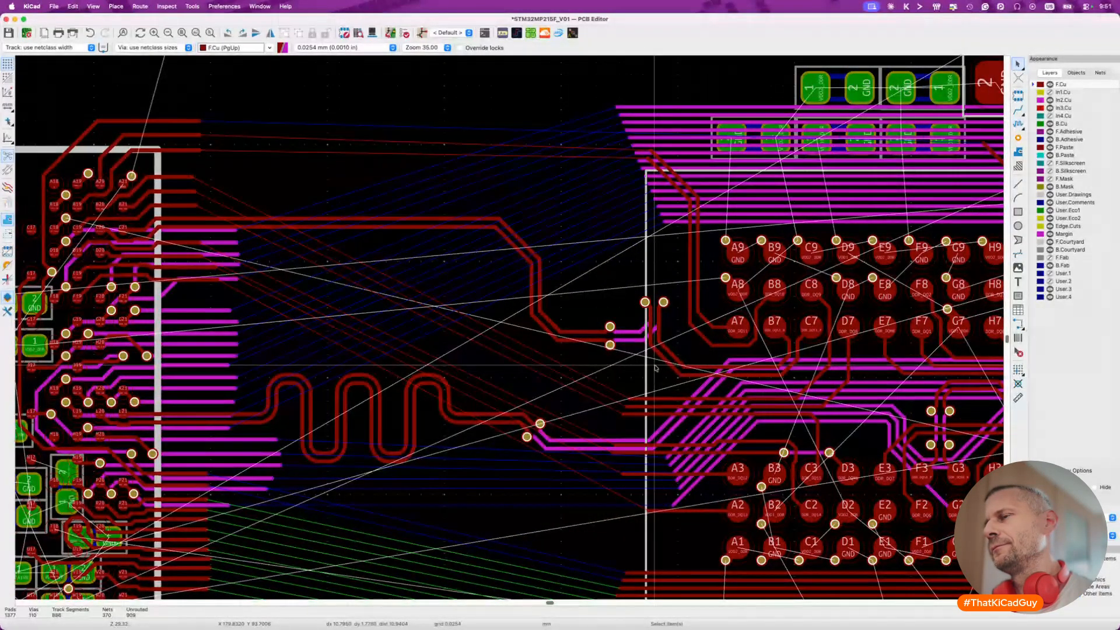
key("8")
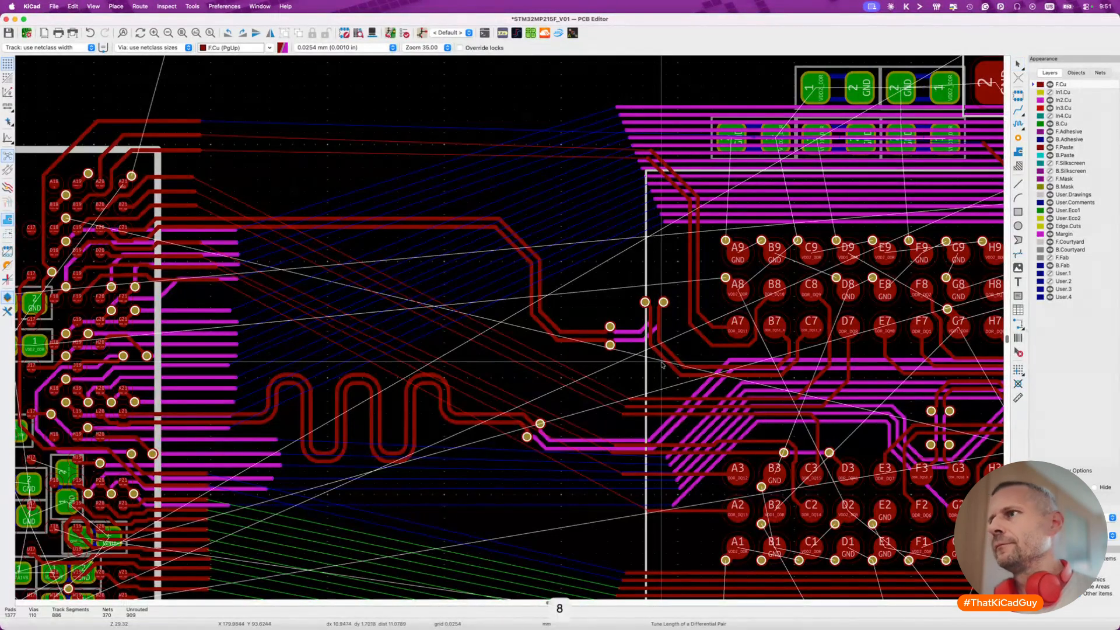
left_click(666, 365)
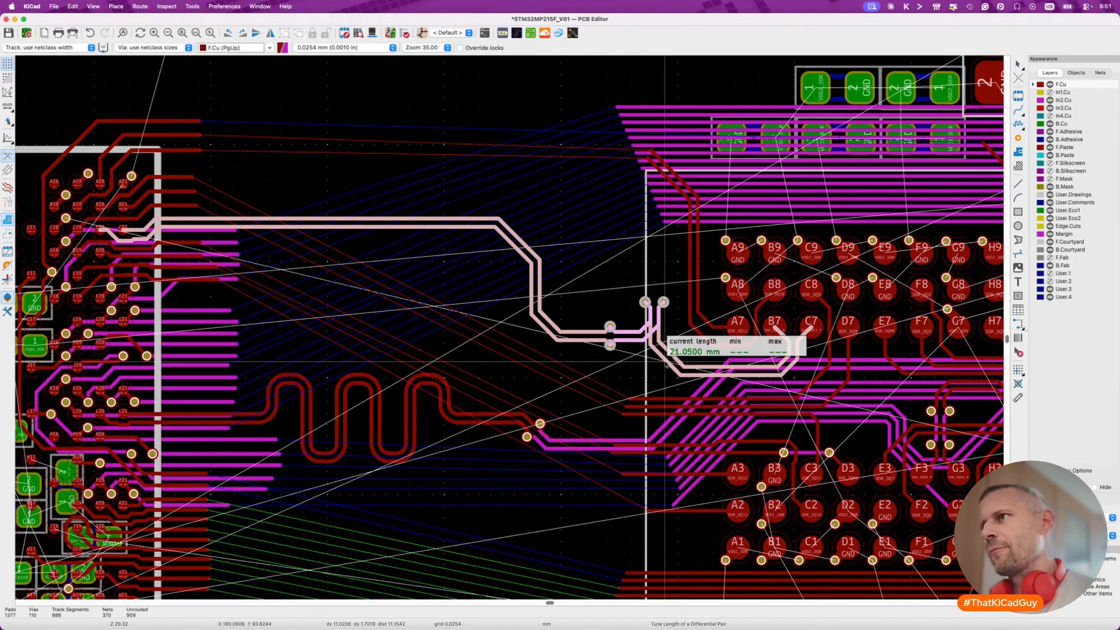
key("Escape")
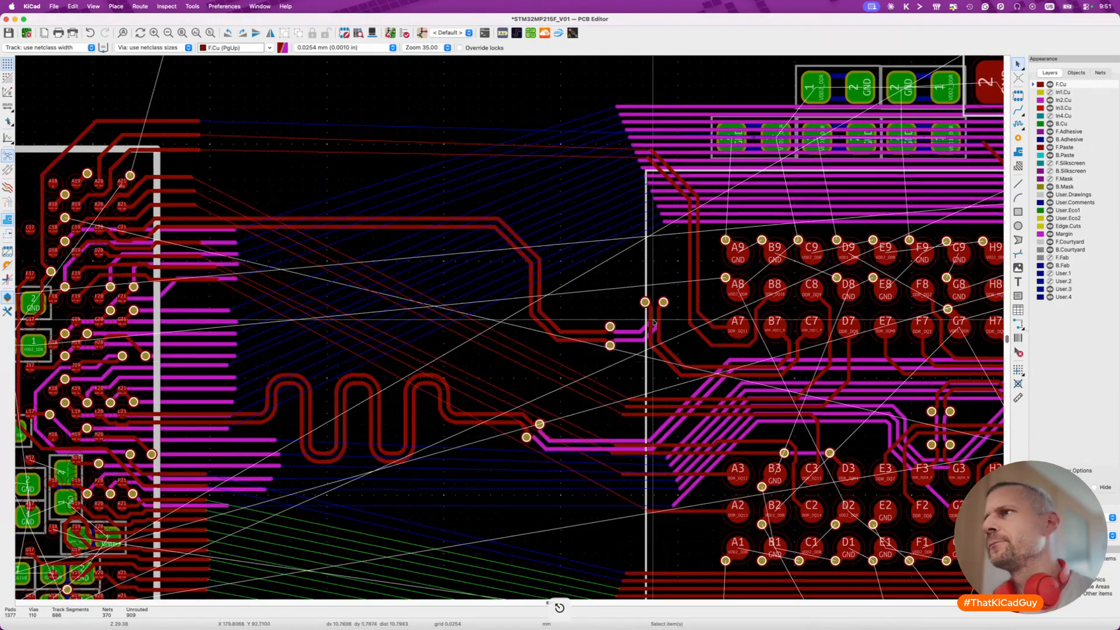
Shift the DDR_DQS1_P via on the memory outline downward together with its attached tracks.
scroll(653, 323, "up", 1)
scroll(654, 323, "up", 4)
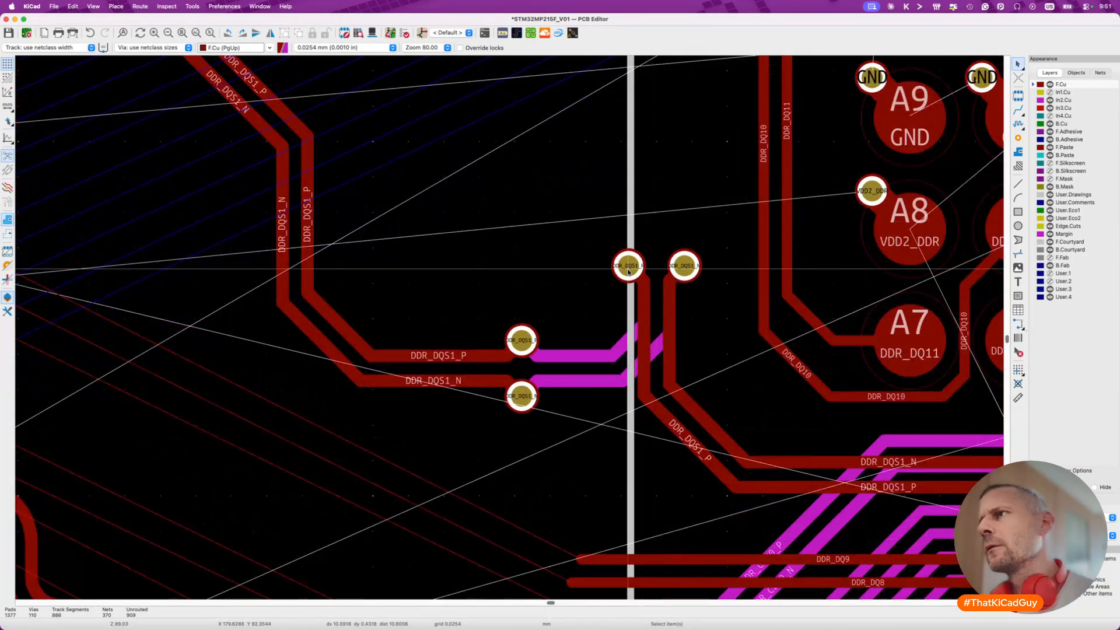
scroll(628, 270, "down", 2)
scroll(629, 270, "up", 5)
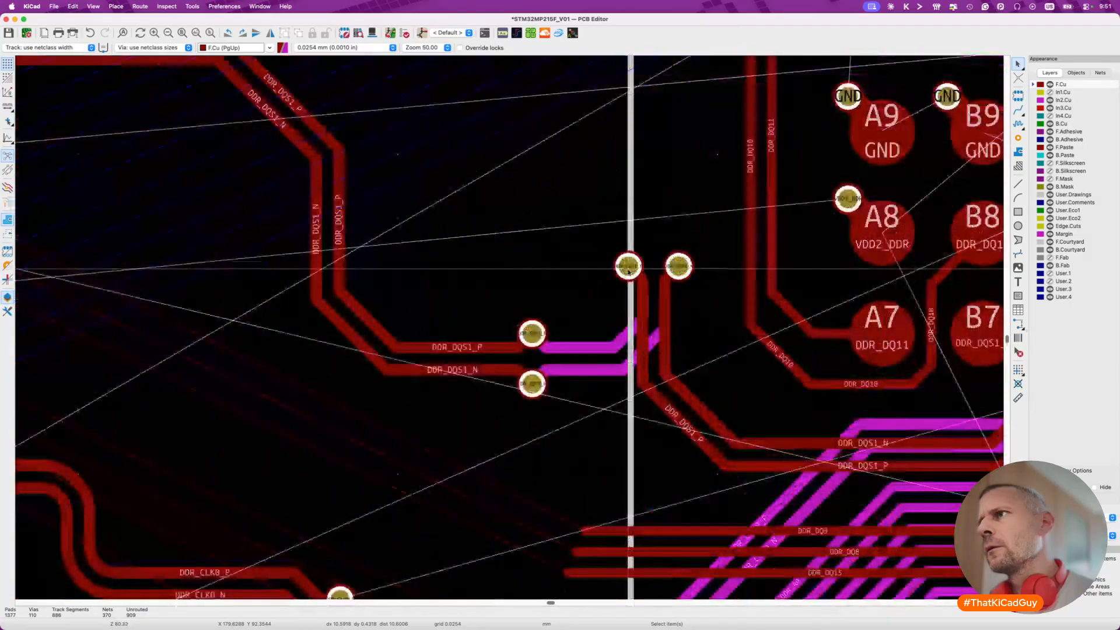
key("d")
left_click(631, 275)
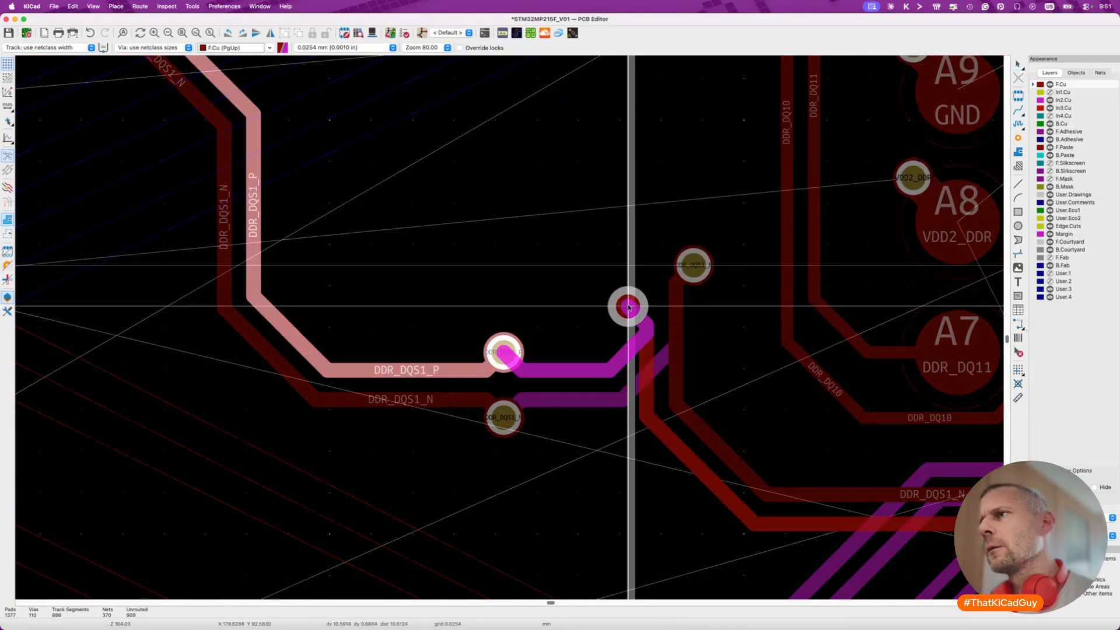
Place the dragged DDR_DQS1_P via beside the memory footprint outline and move the neighbouring DDR_DQS1_N via level with it.
left_click(628, 306)
key("d")
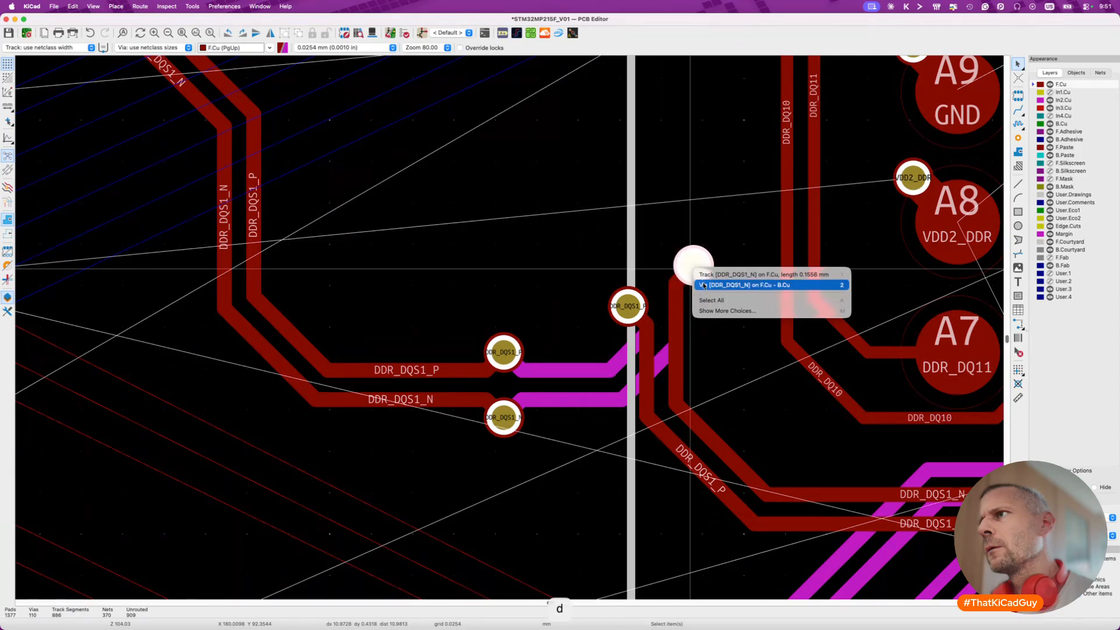
left_click(704, 286)
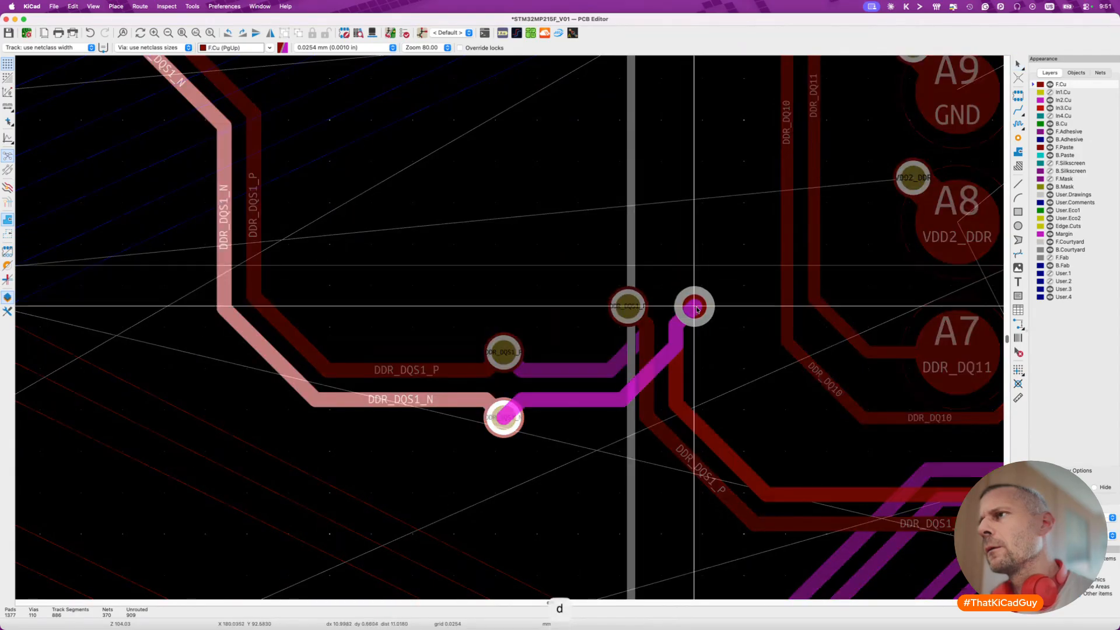
left_click(696, 308)
key("v")
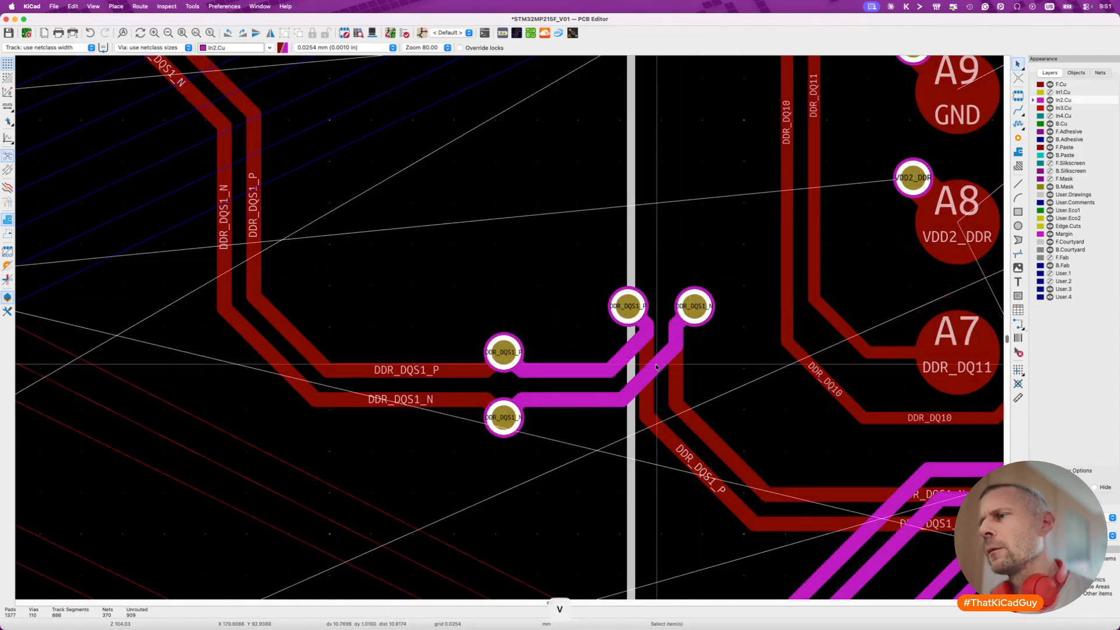
scroll(656, 368, "down", 3)
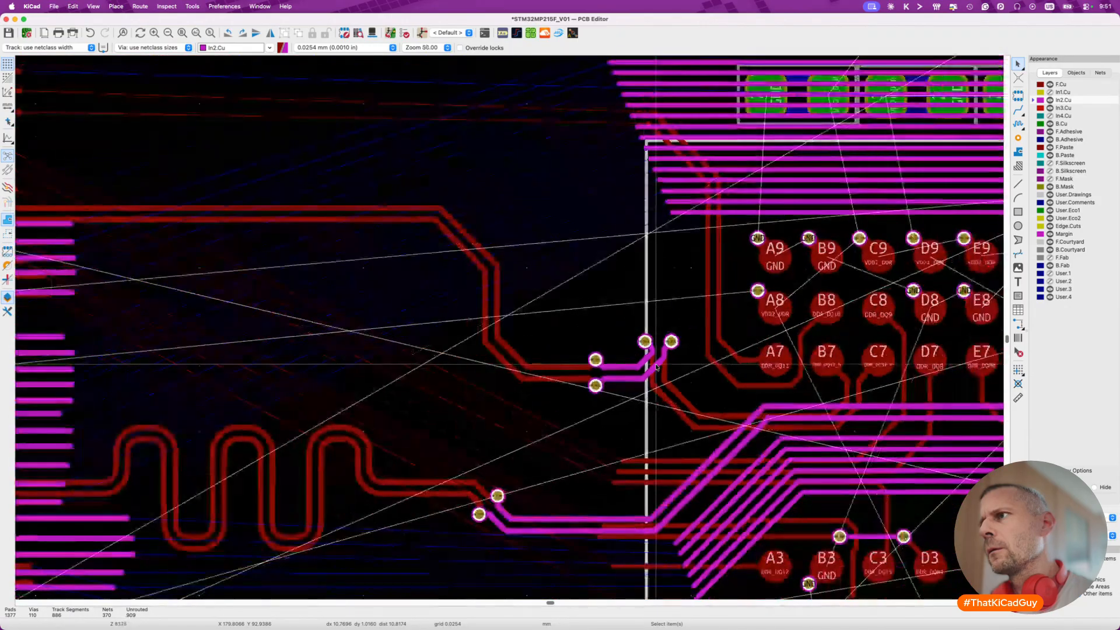
Shift the diagonal DDR_DQS1_P and DDR_DQS1_N segments on F.Cu between the moved vias and the B7 and C7 pads.
left_click(665, 390)
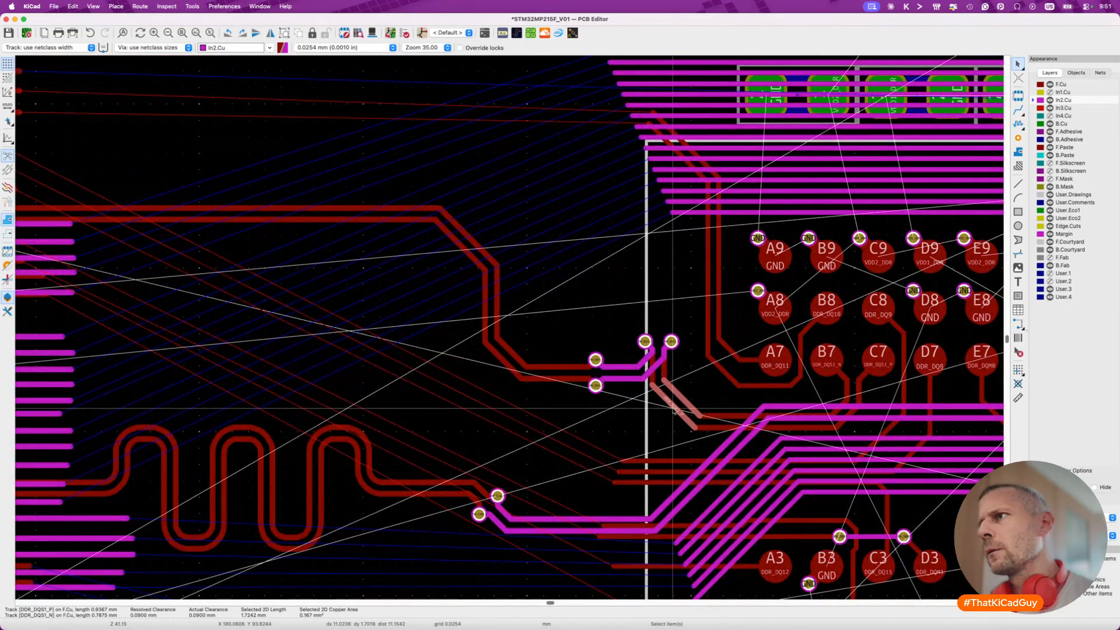
key("d")
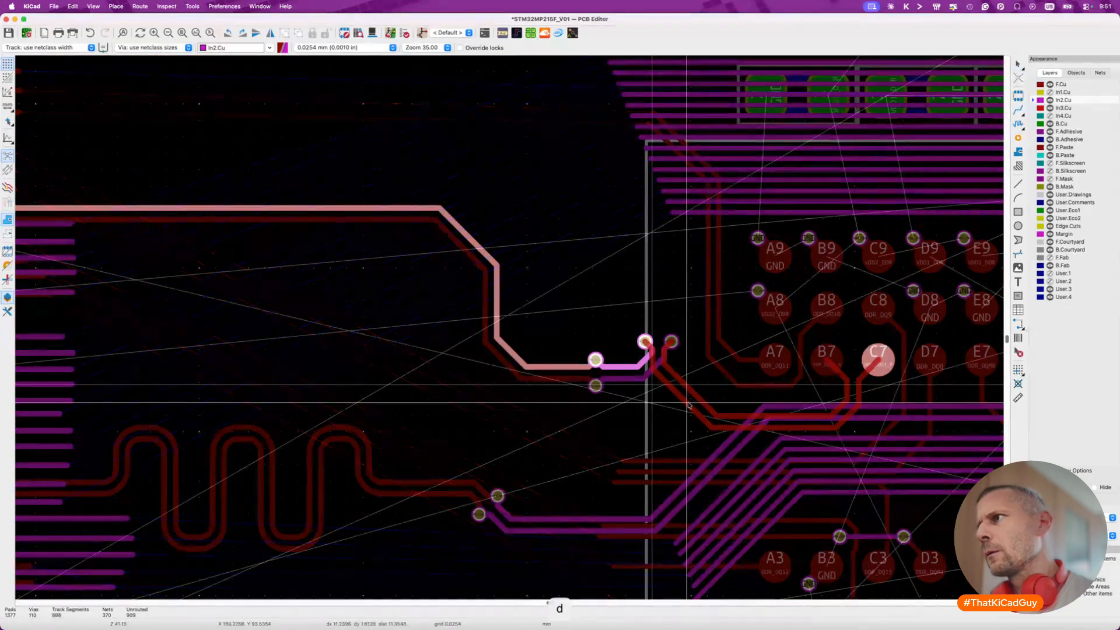
left_click(760, 415)
key("Escape")
key("v")
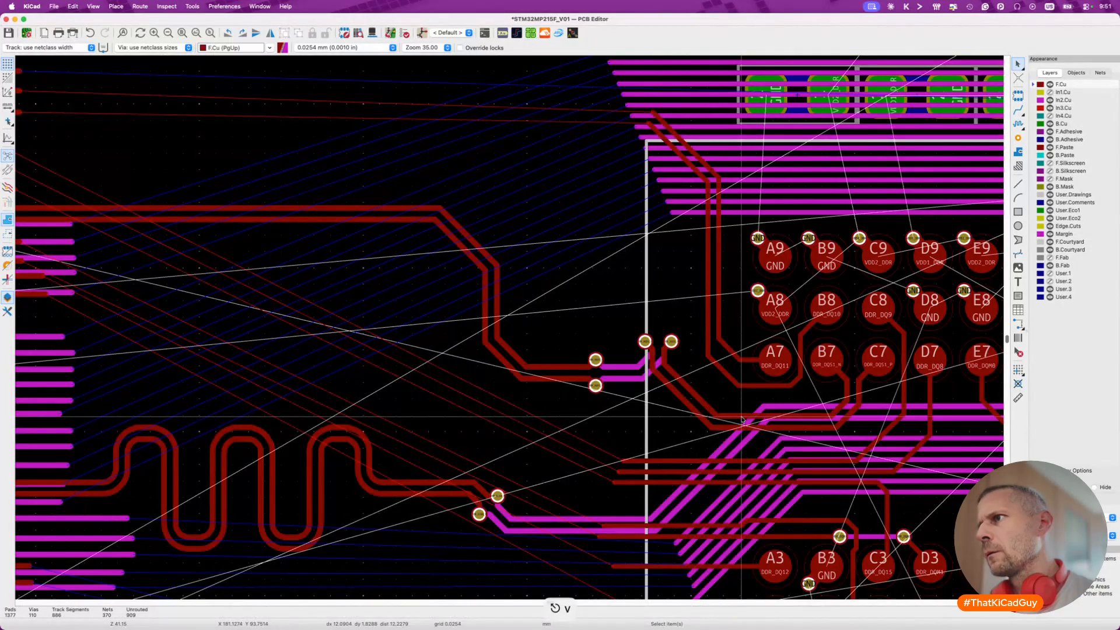
scroll(742, 419, "up", 2)
key("d")
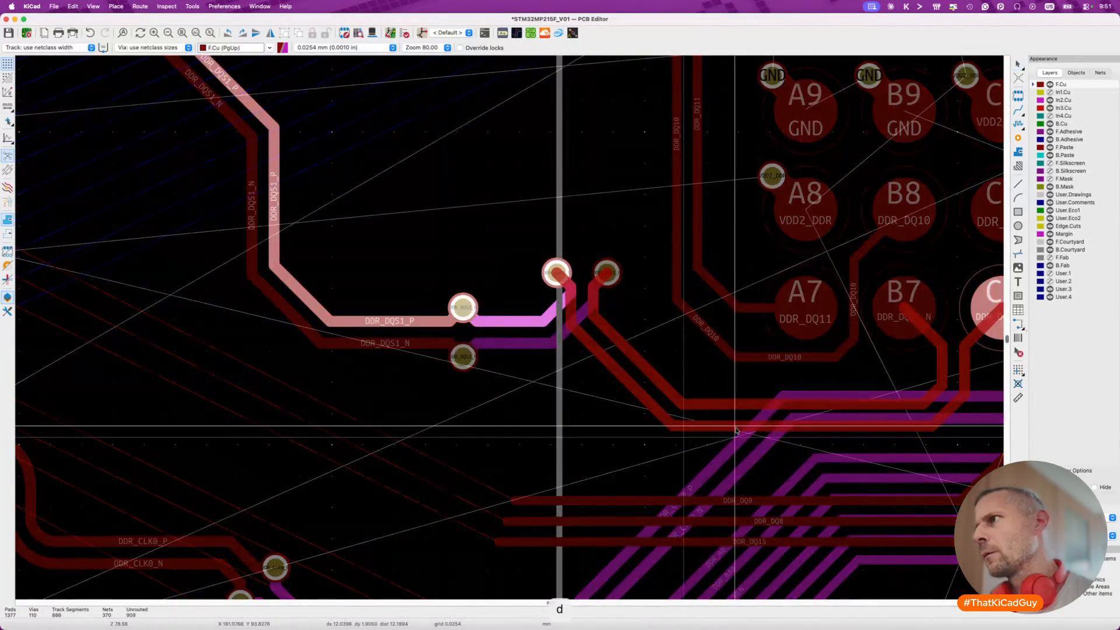
key("Escape")
scroll(700, 424, "down", 4)
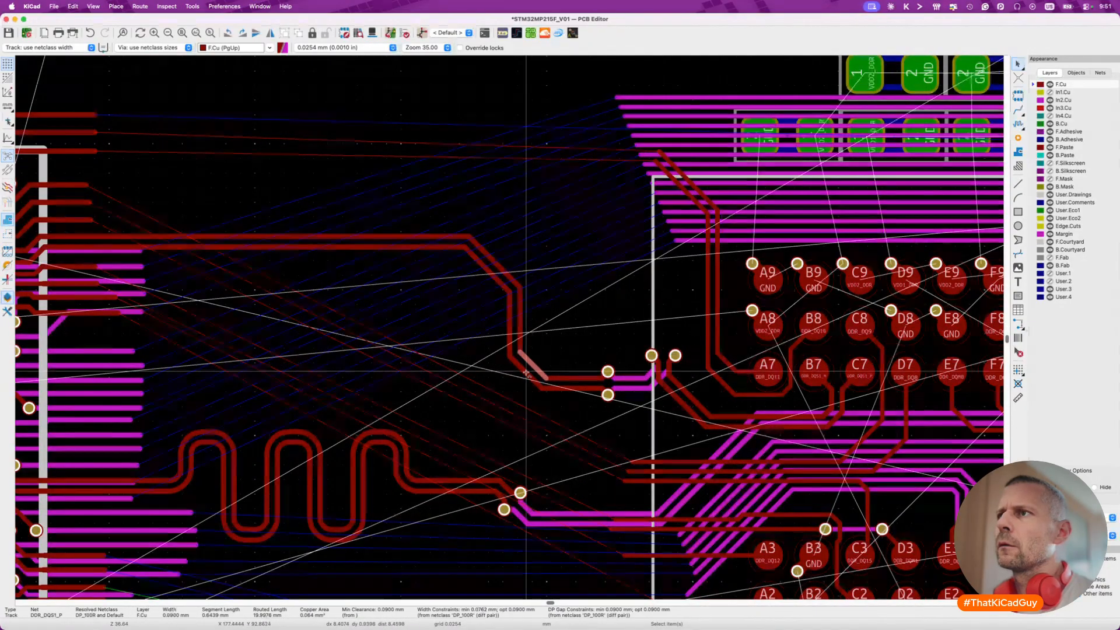
Shift the lower diagonal DDR_DQS1 segments on the processor side of the vias and measure the differential pair's length.
key("d")
key("Escape")
key("8")
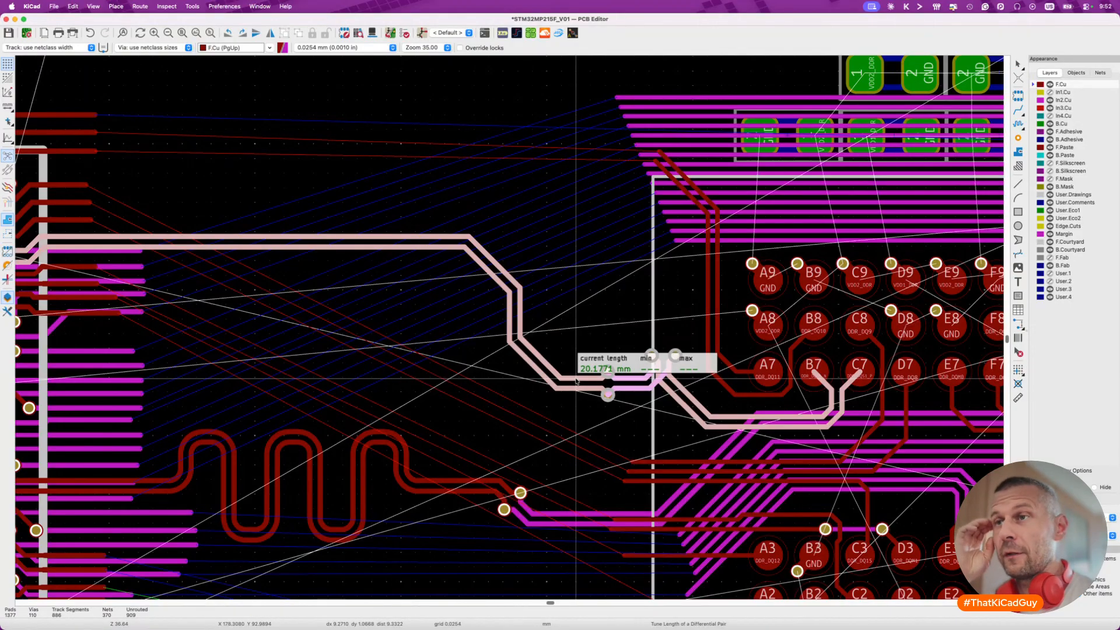
key("Escape")
scroll(576, 380, "down", 5)
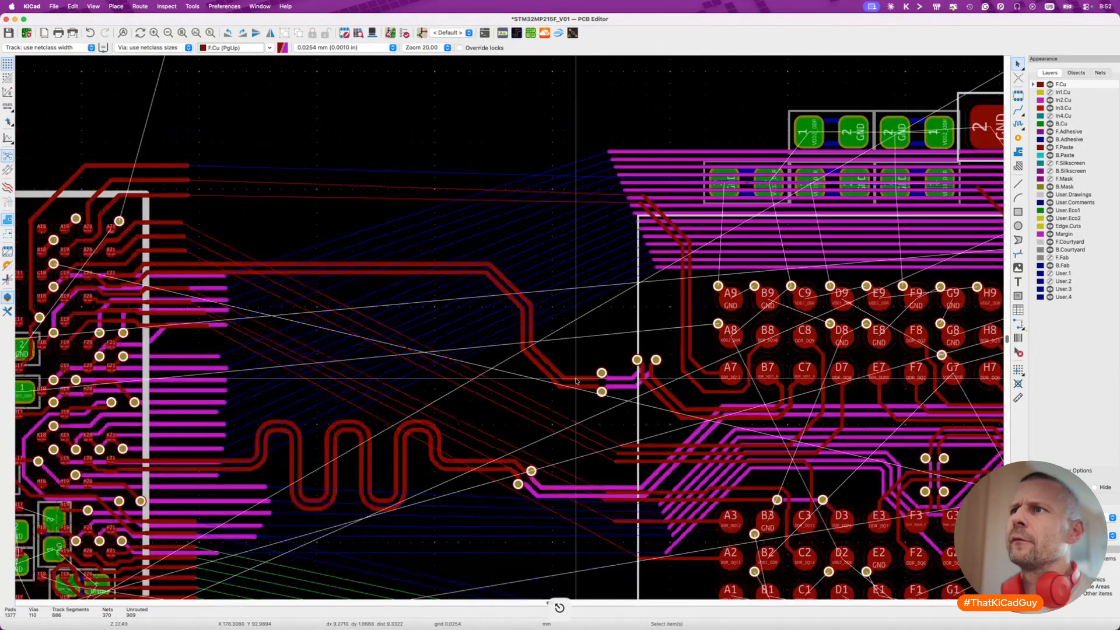
Delete the upper diagonal segments of DDR_DQS1_N and DDR_DQS1_P where the long horizontal run ends.
scroll(500, 340, "up", 1)
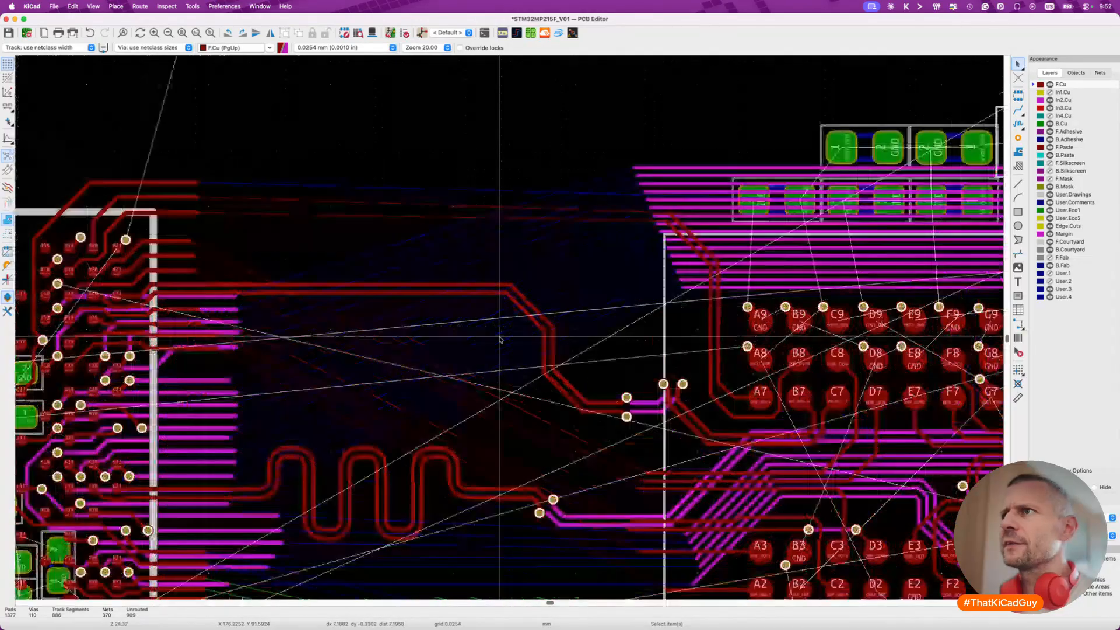
scroll(500, 339, "up", 3)
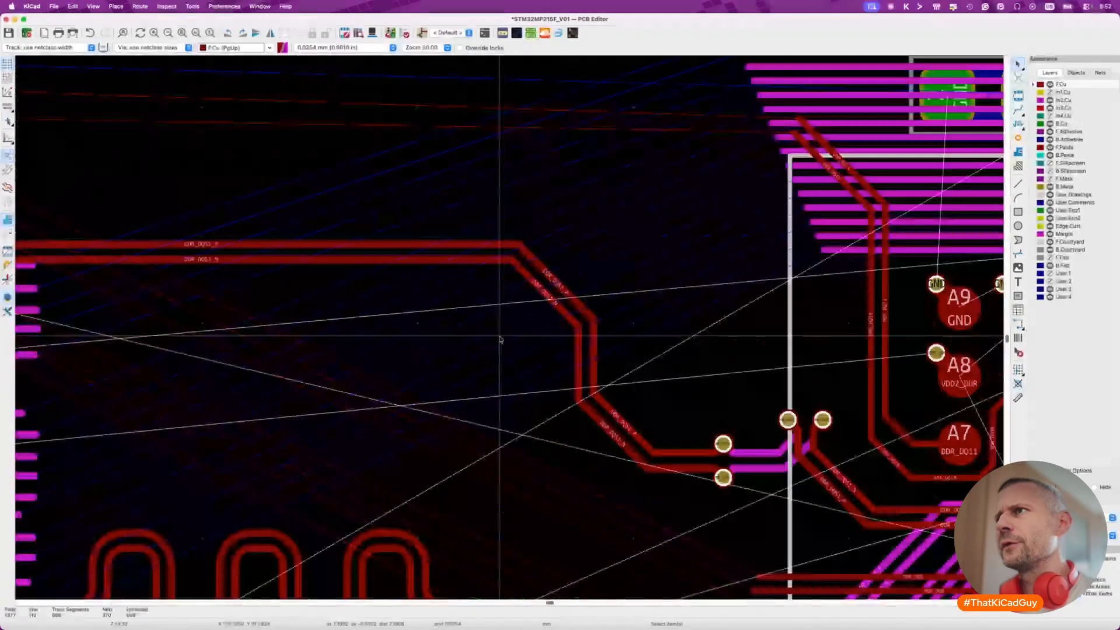
left_click(535, 284)
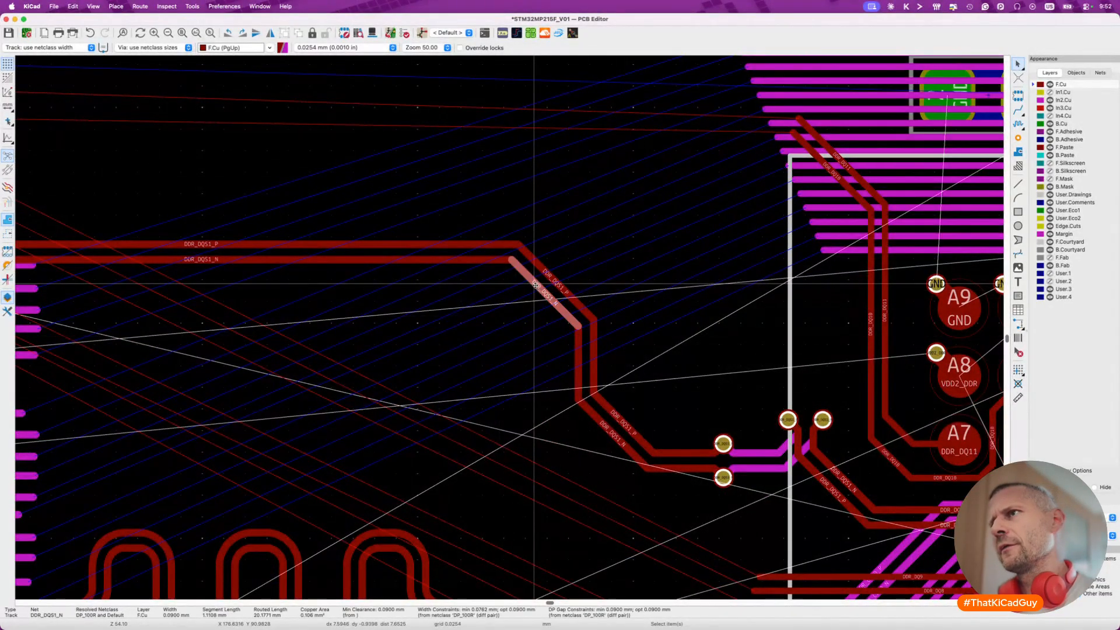
key("Delete")
left_click(522, 249)
key("Delete")
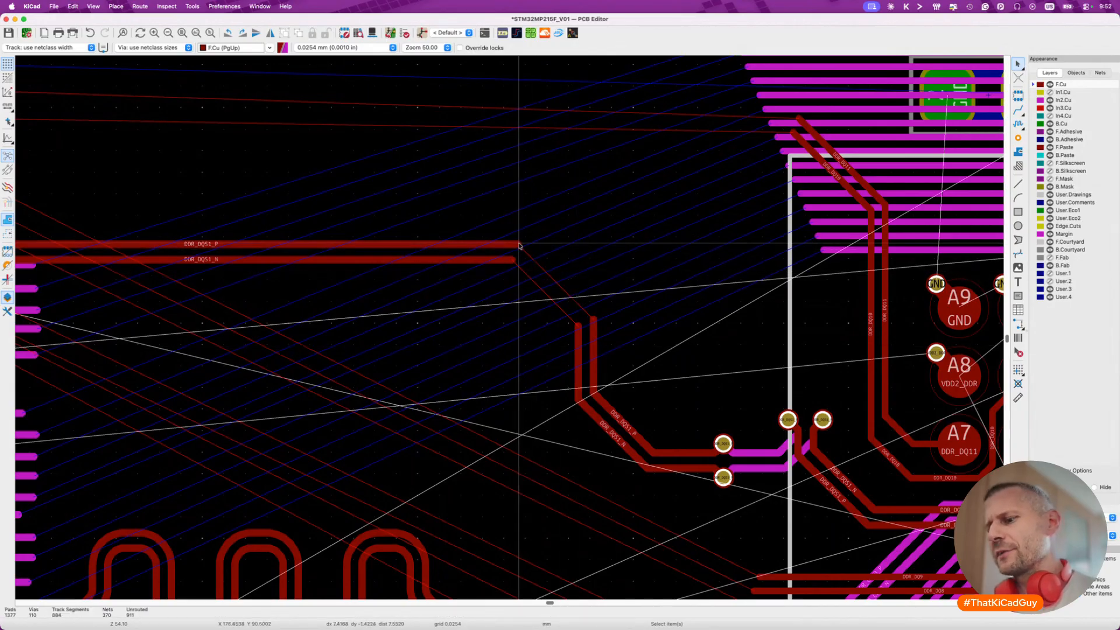
Try rerouting the DDR_DQS1 differential pair with 45-degree rounded and 90-degree corners, and undo both segment deletions.
key("6")
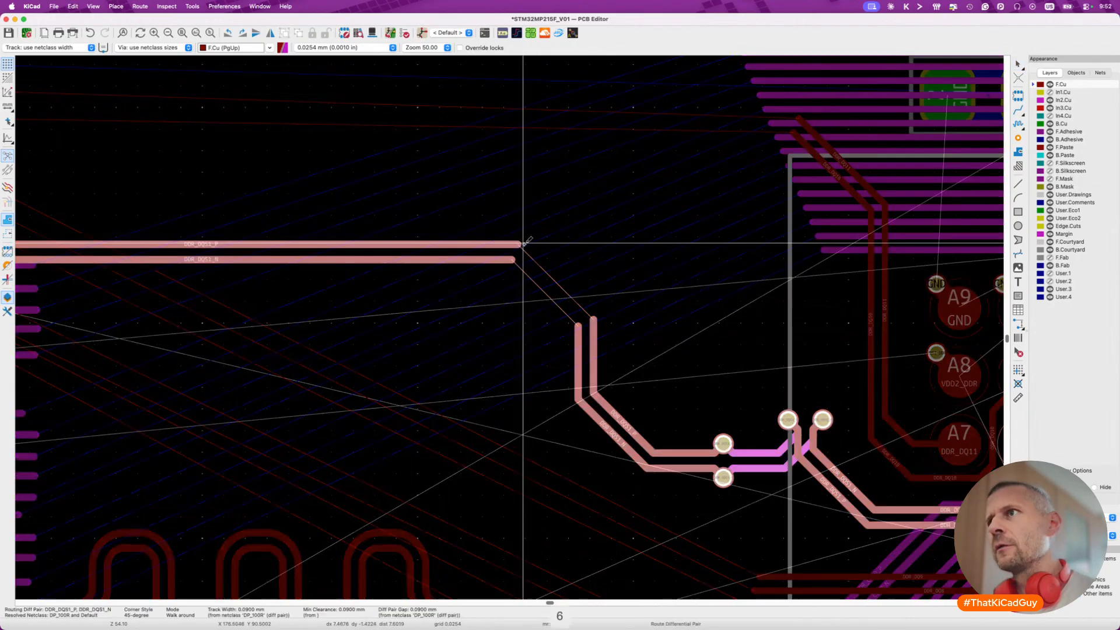
key("super+slash")
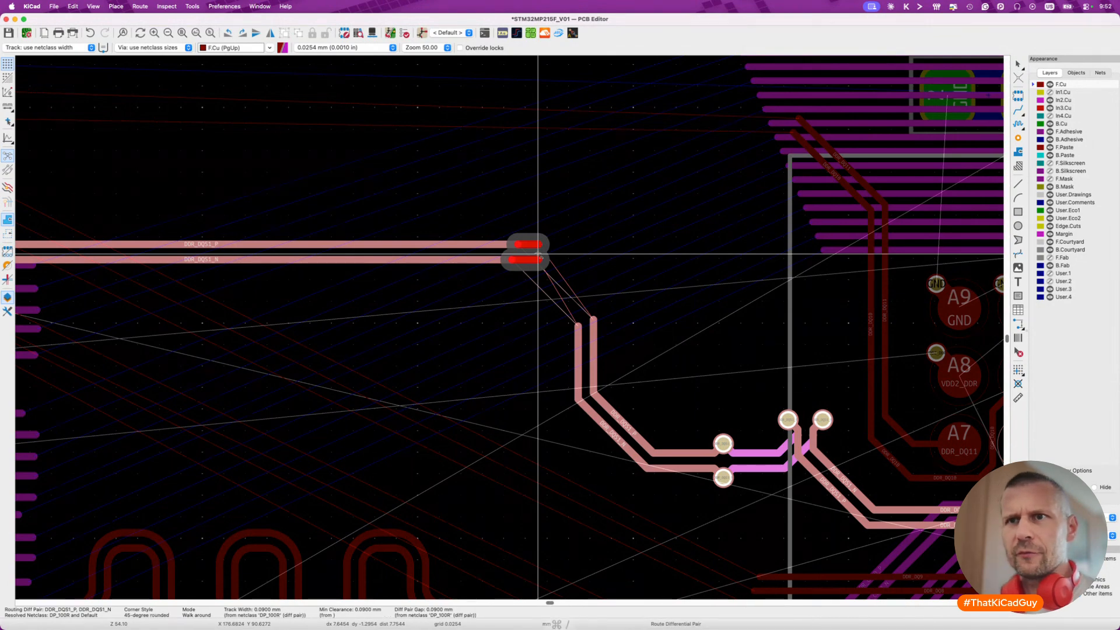
key("super+slash")
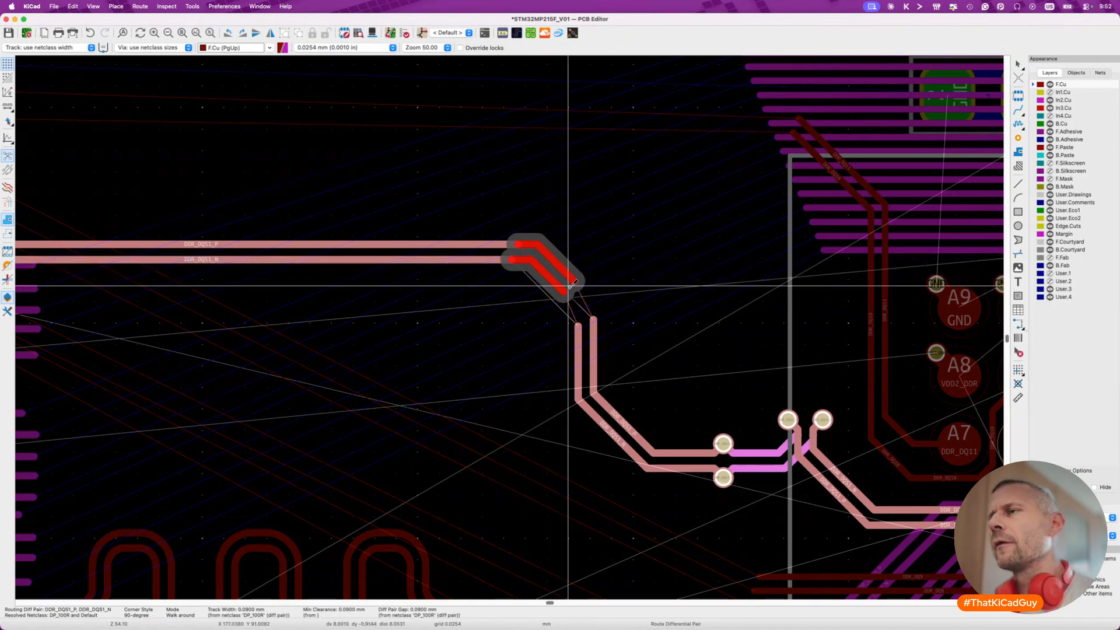
key("Escape")
key("super+z")
key("super+z")
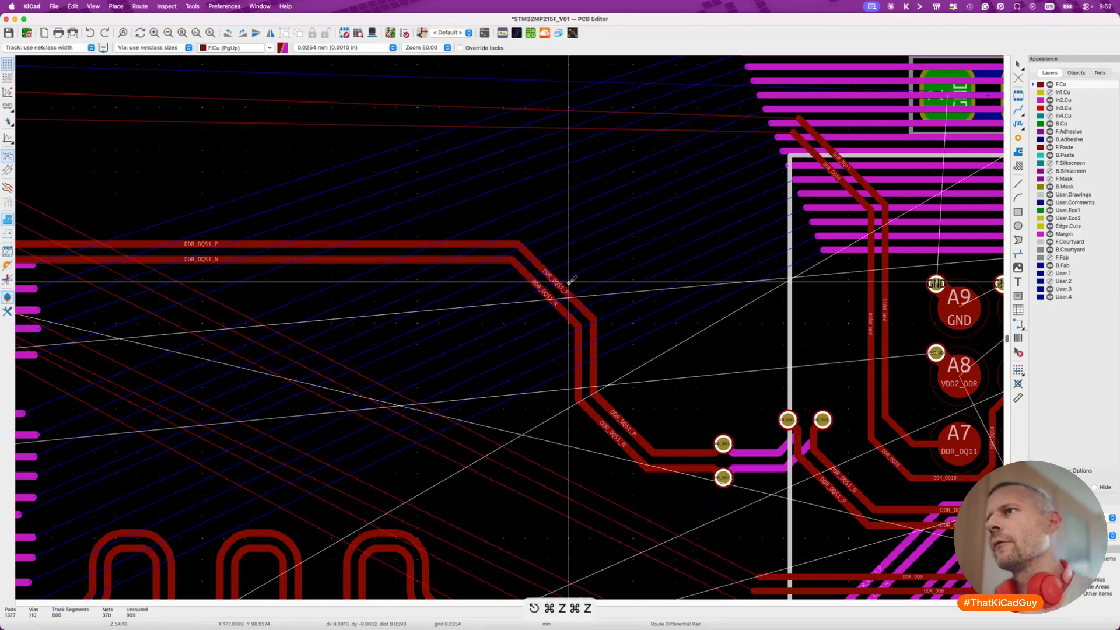
mouse_move(485, 229)
left_mouse_down()
mouse_move(545, 300)
mouse_move(496, 248)
left_mouse_up()
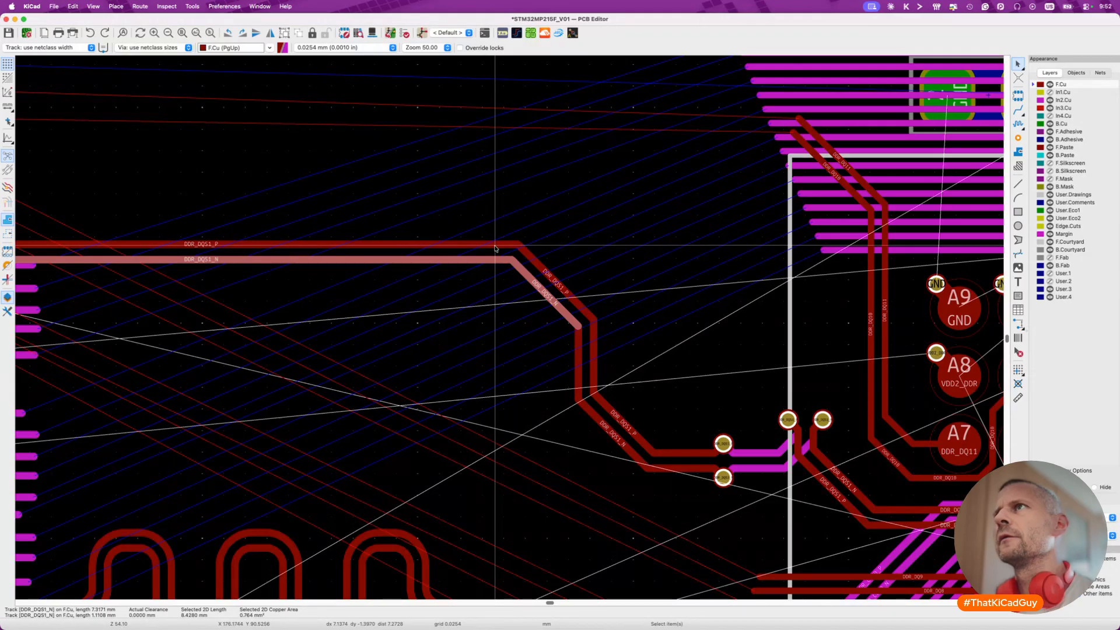
scroll(496, 250, "up", 5)
right_click(525, 267)
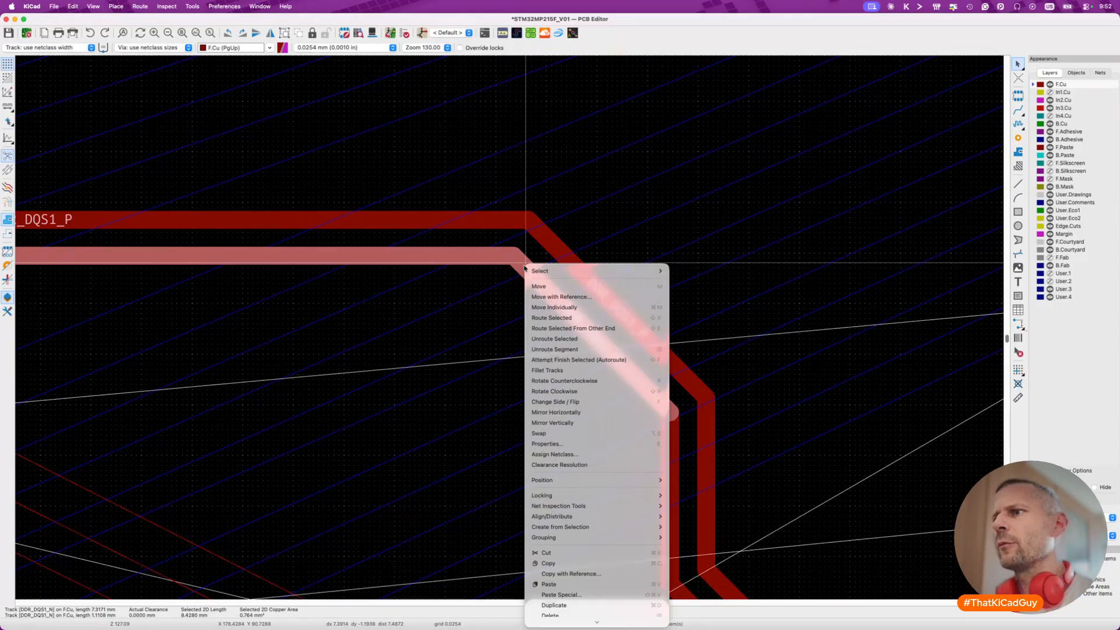
key("Escape")
key("Escape")
scroll(547, 314, "up", 3)
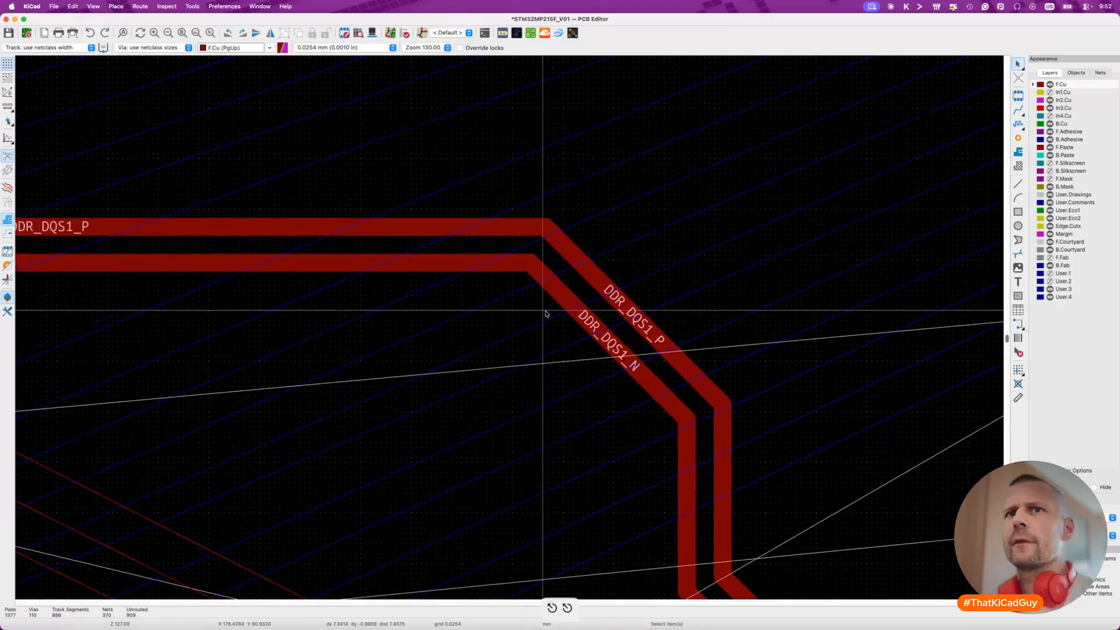
Examine how the DDR_DQ11 and DDR_DQ10 tracks from pads A7 and B8 run relative to the DDR_DQS1 pair.
scroll(546, 314, "down", 5)
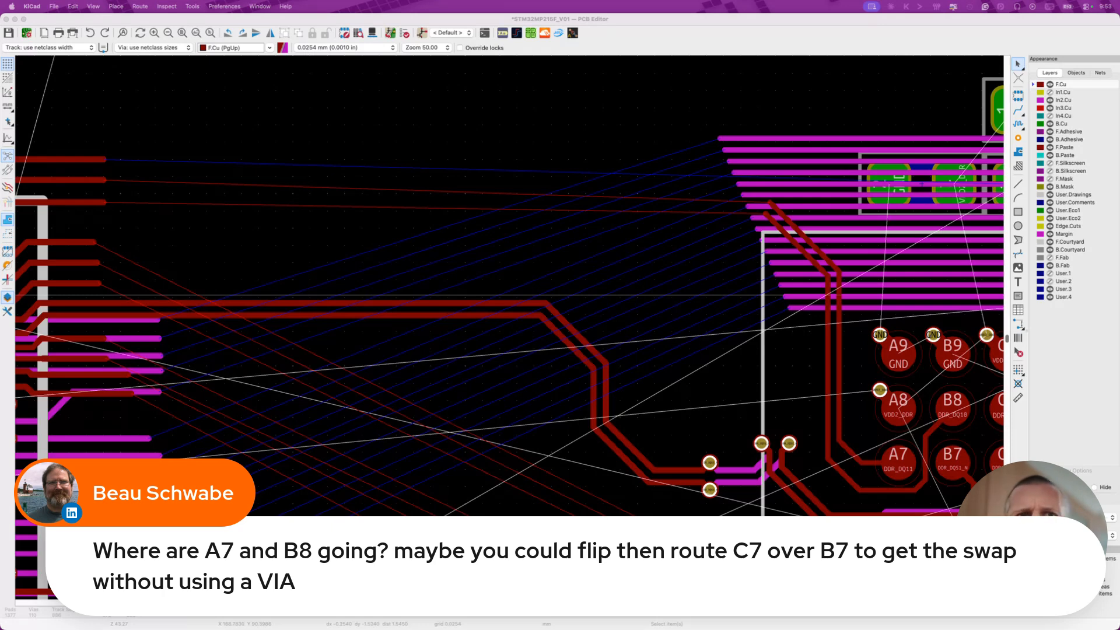
left_click(898, 461)
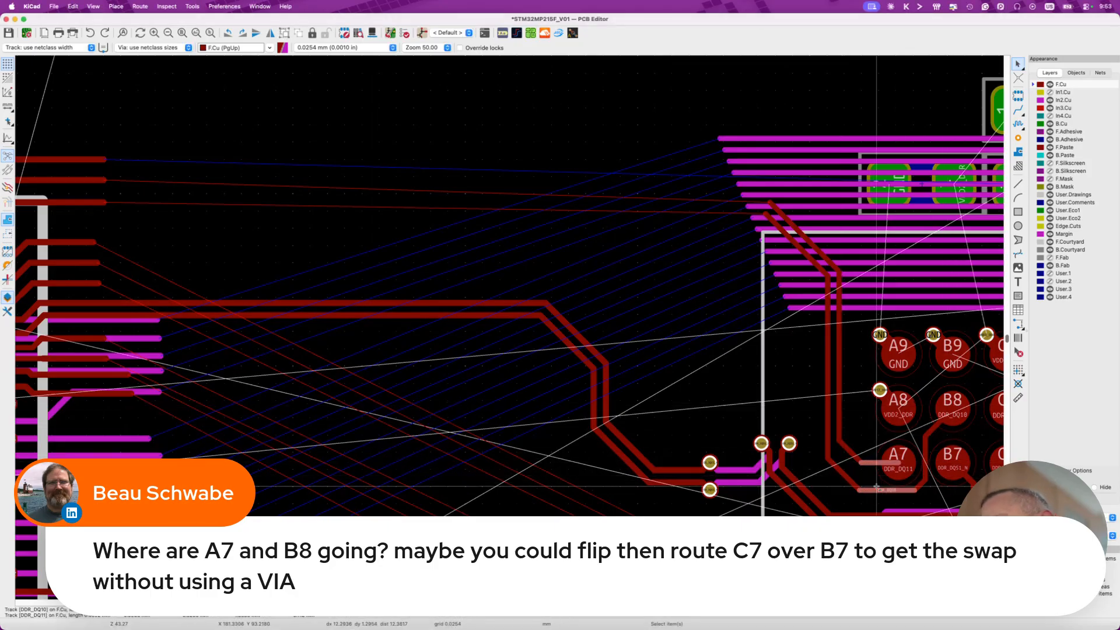
scroll(876, 486, "up", 4)
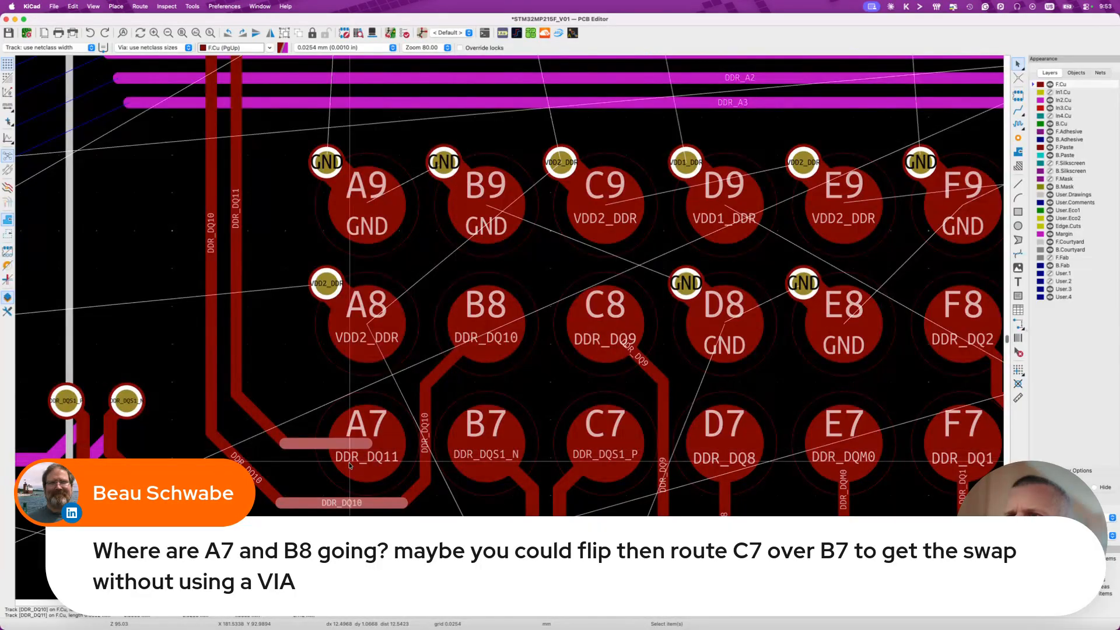
scroll(349, 465, "up", 3)
scroll(350, 465, "down", 5)
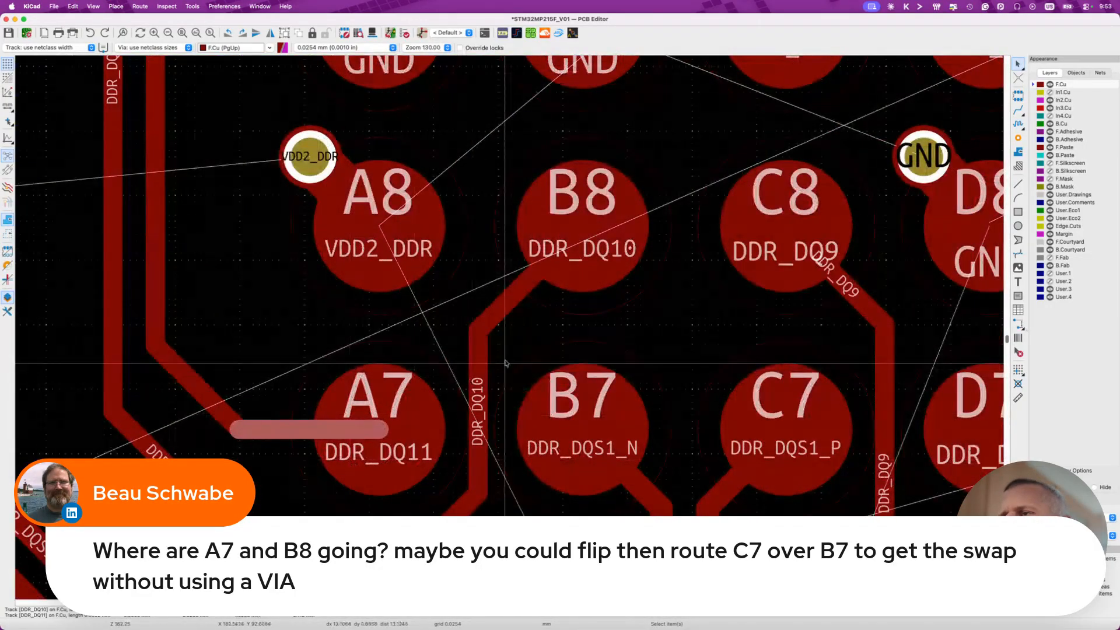
scroll(505, 362, "left", 3)
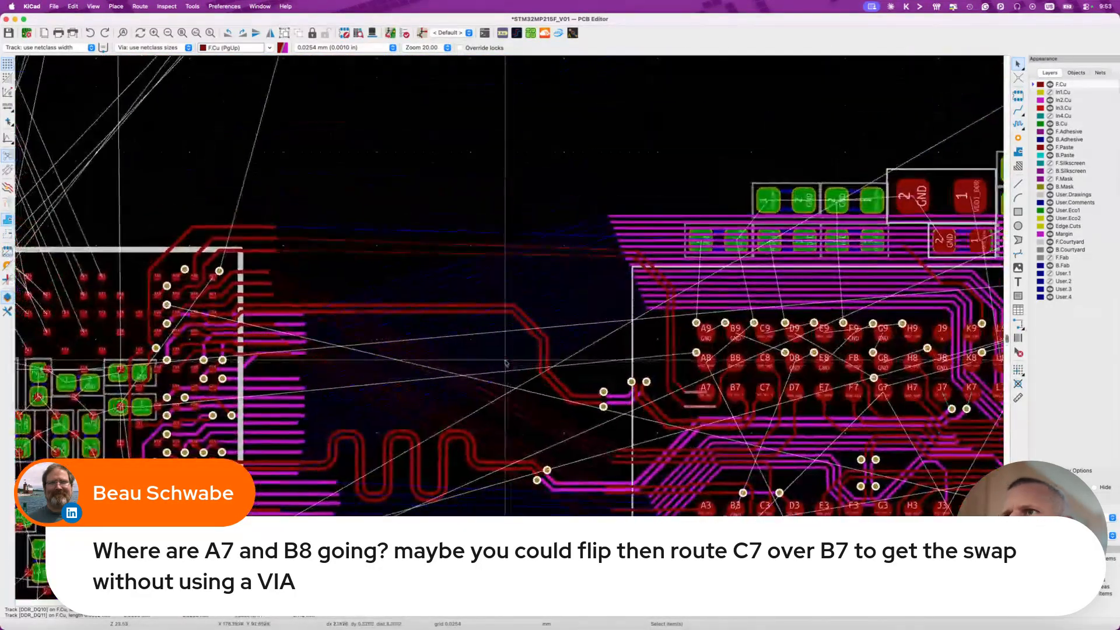
scroll(439, 325, "up", 4)
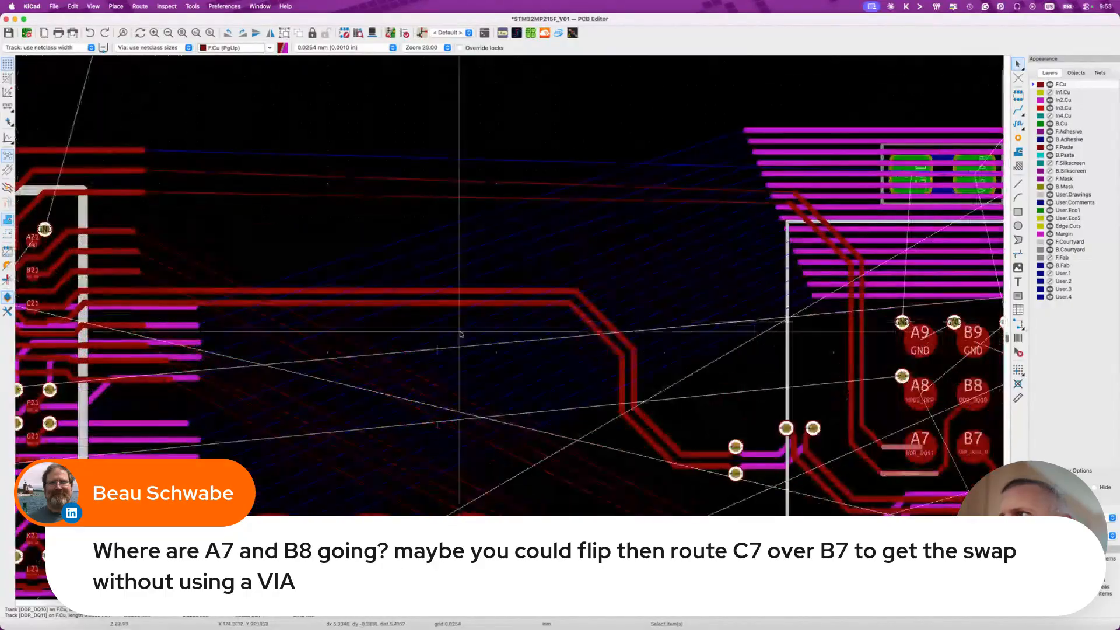
scroll(637, 392, "up", 2)
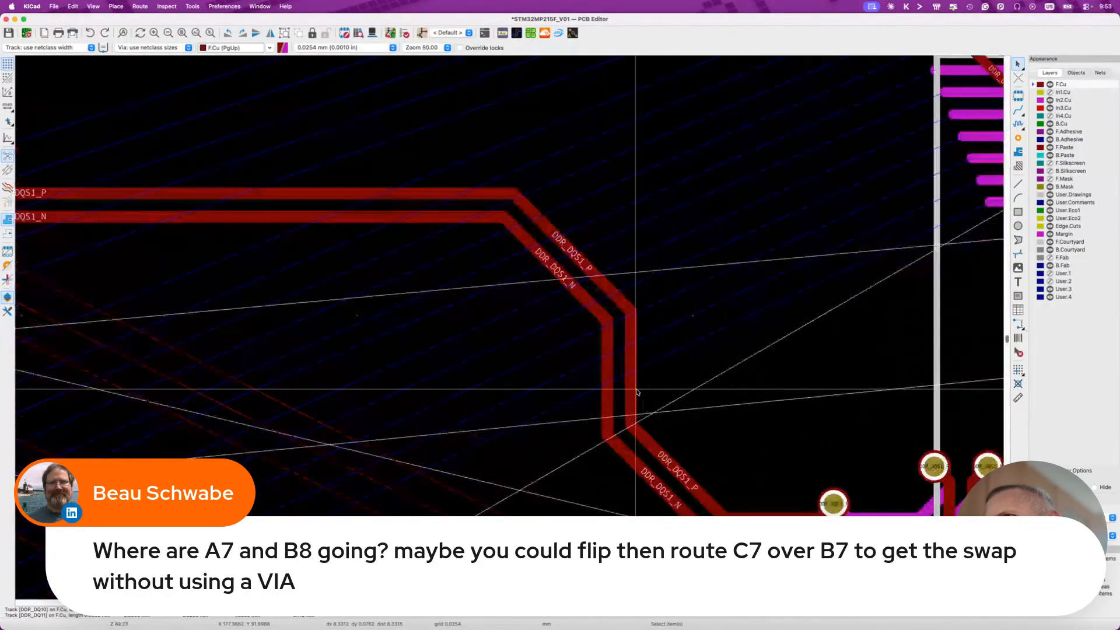
scroll(637, 392, "down", 2)
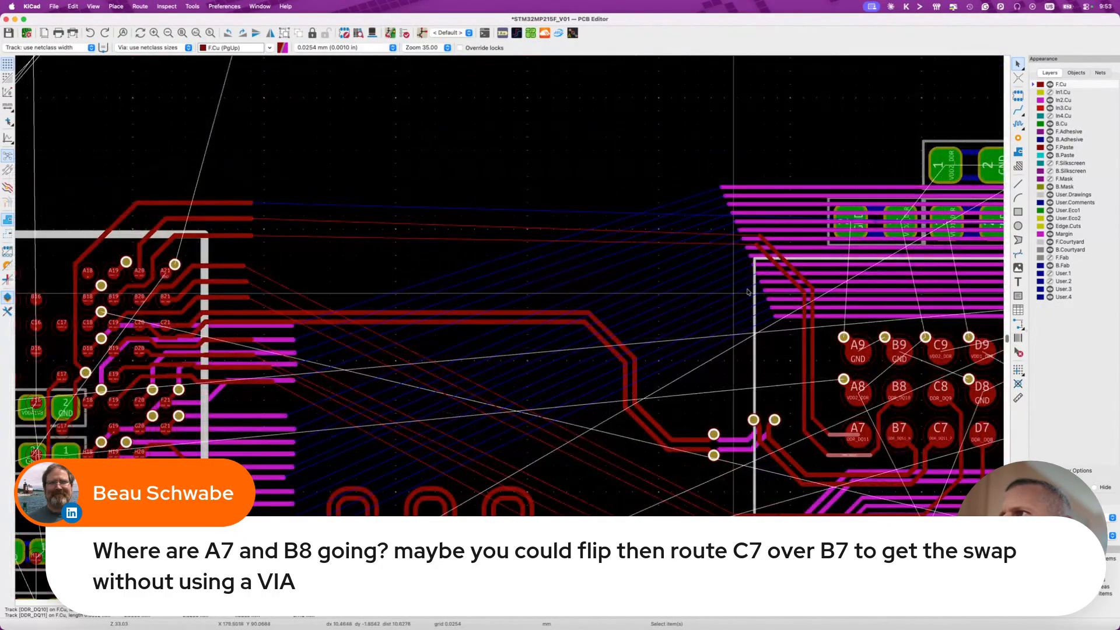
scroll(791, 279, "right", 5)
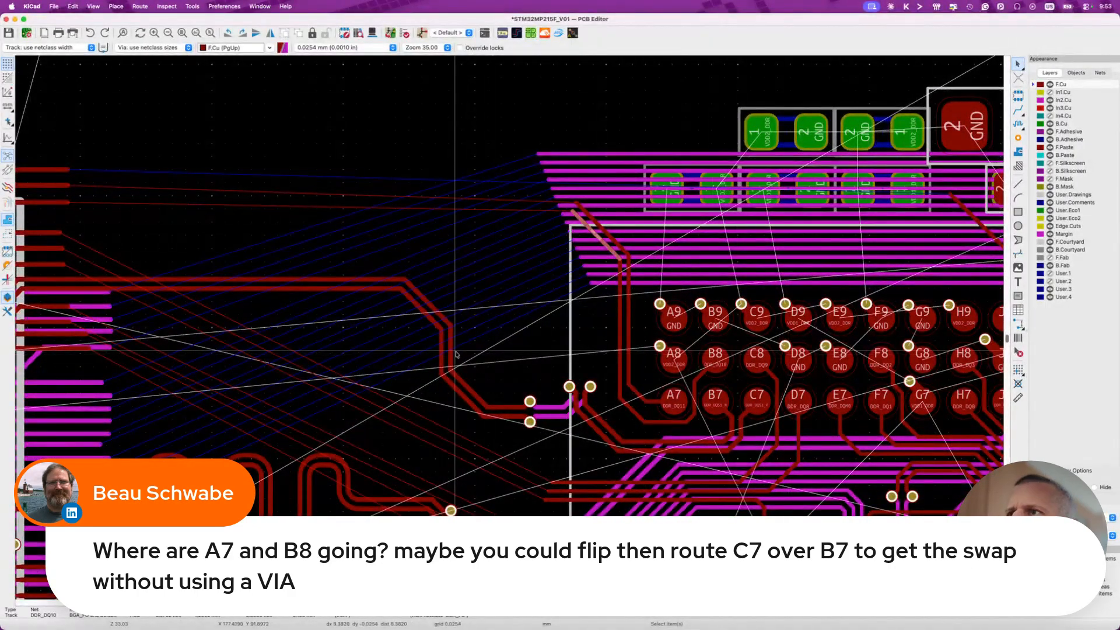
Measure the current length of the DDR_DQS1 differential pair with the differential pair length tuning tool.
scroll(456, 354, "down", 1)
scroll(456, 354, "down", 3)
scroll(456, 354, "up", 3)
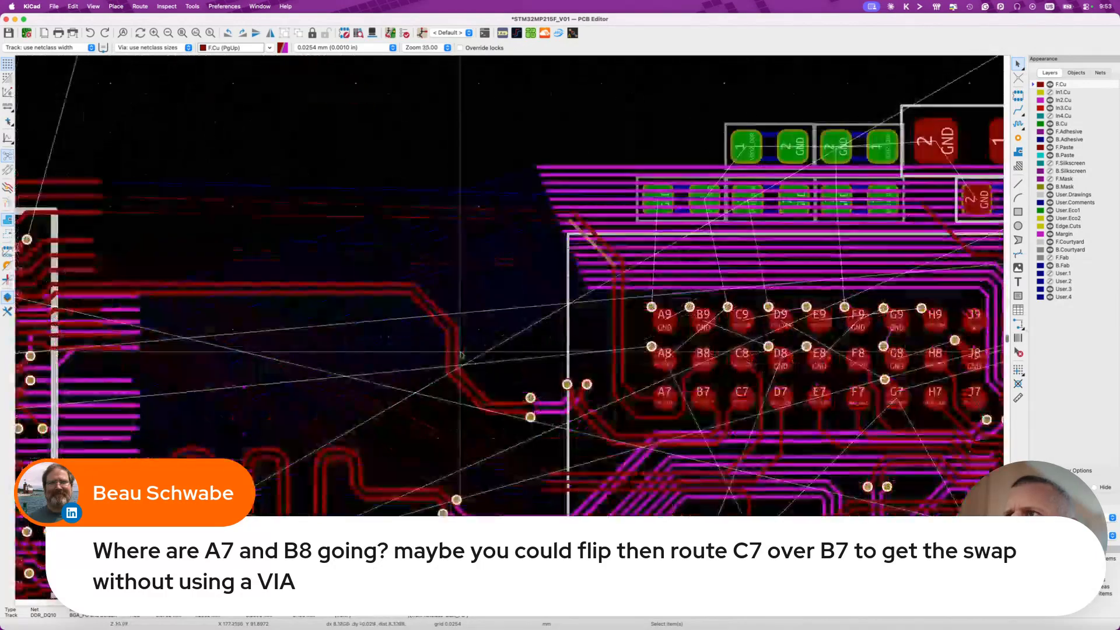
left_click(459, 360)
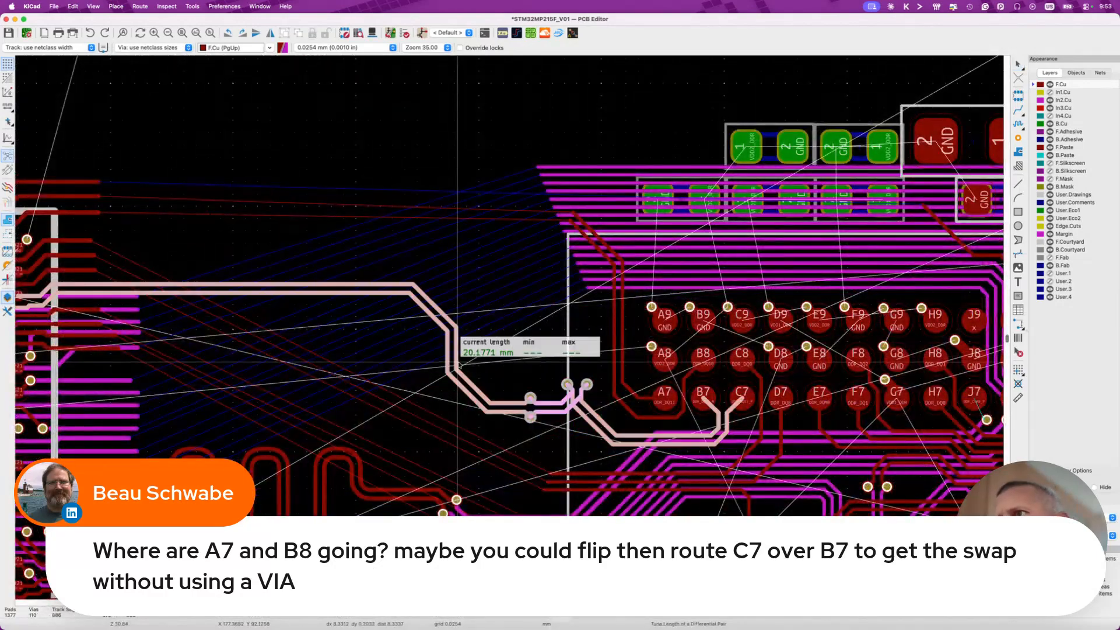
key("Escape")
Read the DDR length-matching notes beside the board and return to the DDR routing area.
scroll(460, 365, "down", 3)
scroll(458, 366, "right", 5)
scroll(456, 367, "up", 2)
scroll(456, 368, "down", 2)
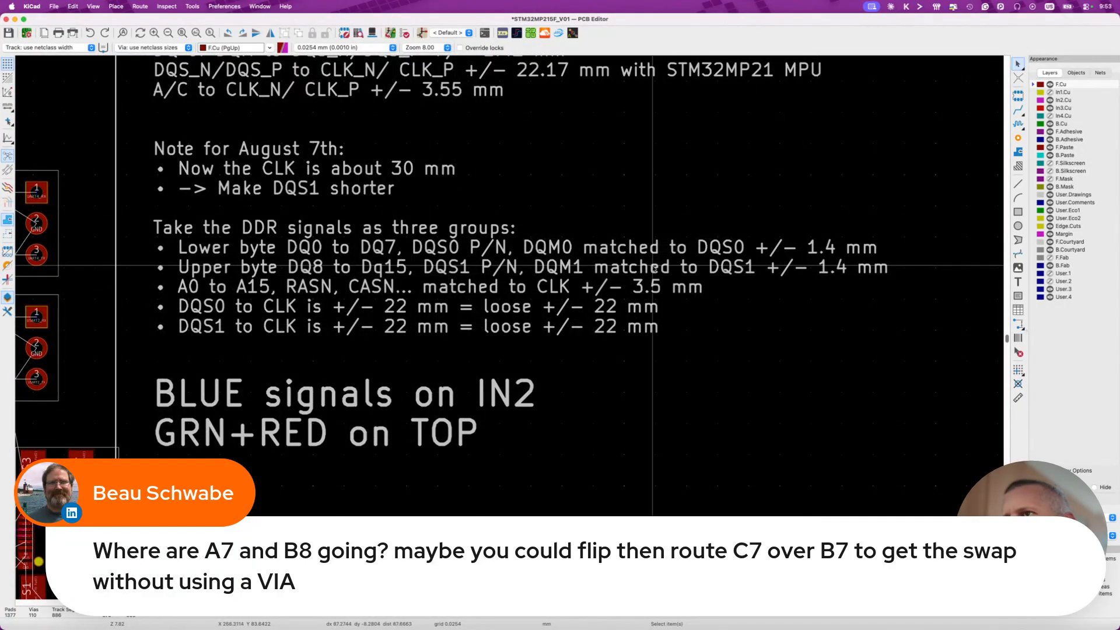
scroll(423, 294, "left", 3)
scroll(424, 295, "left", 10)
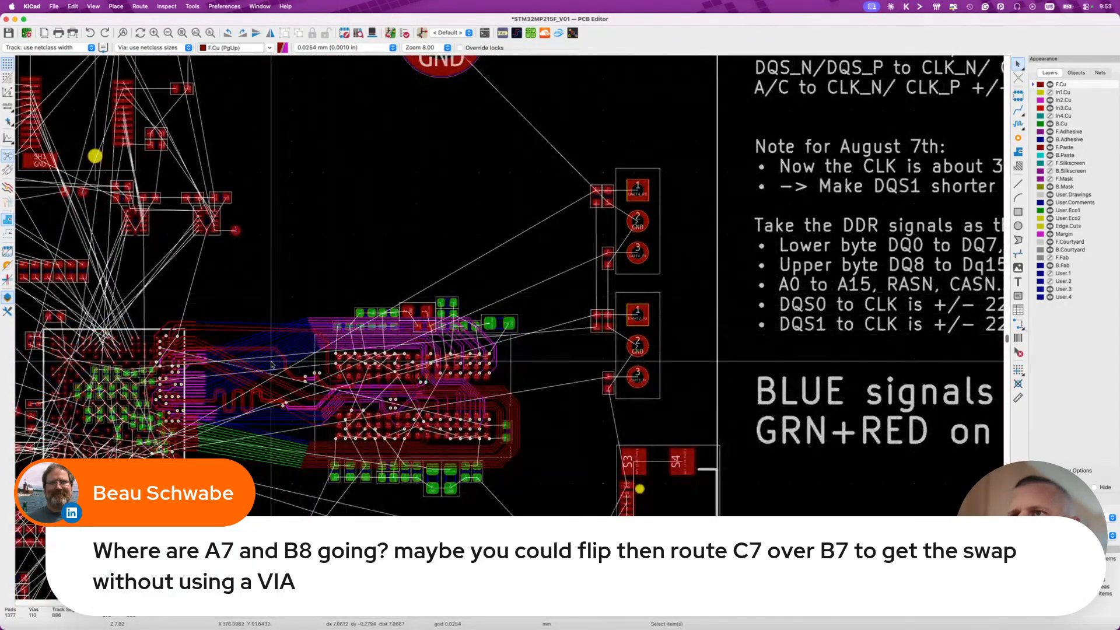
Measure the DDR_DQ10 track length over a temporary straight connection between its two fanout ends, and delete that connecting track.
scroll(271, 365, "up", 5)
scroll(270, 365, "left", 8)
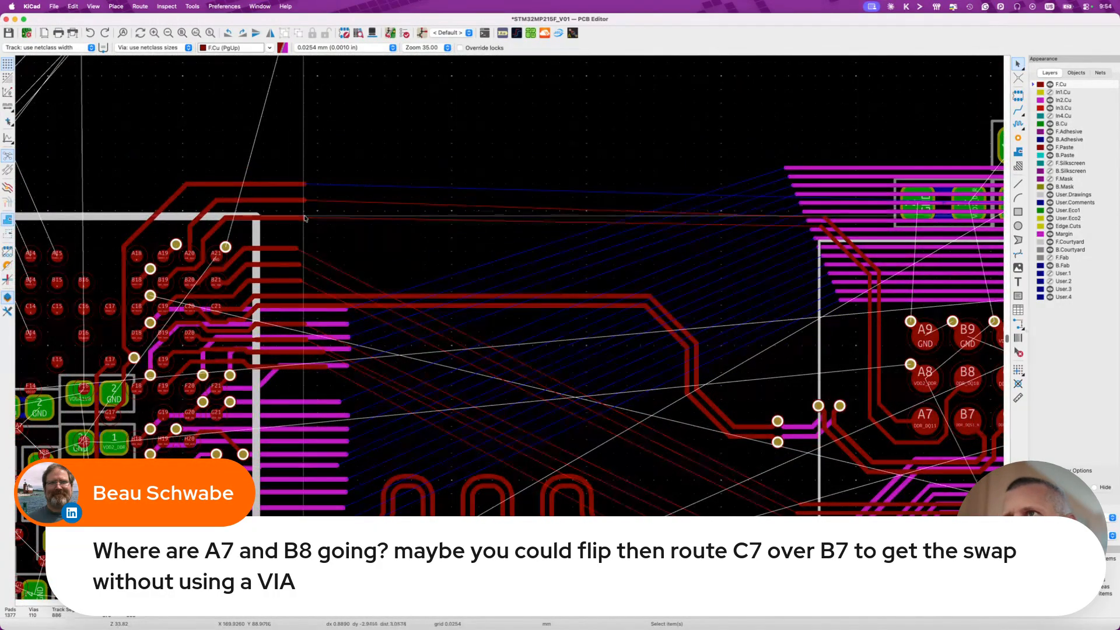
key("x")
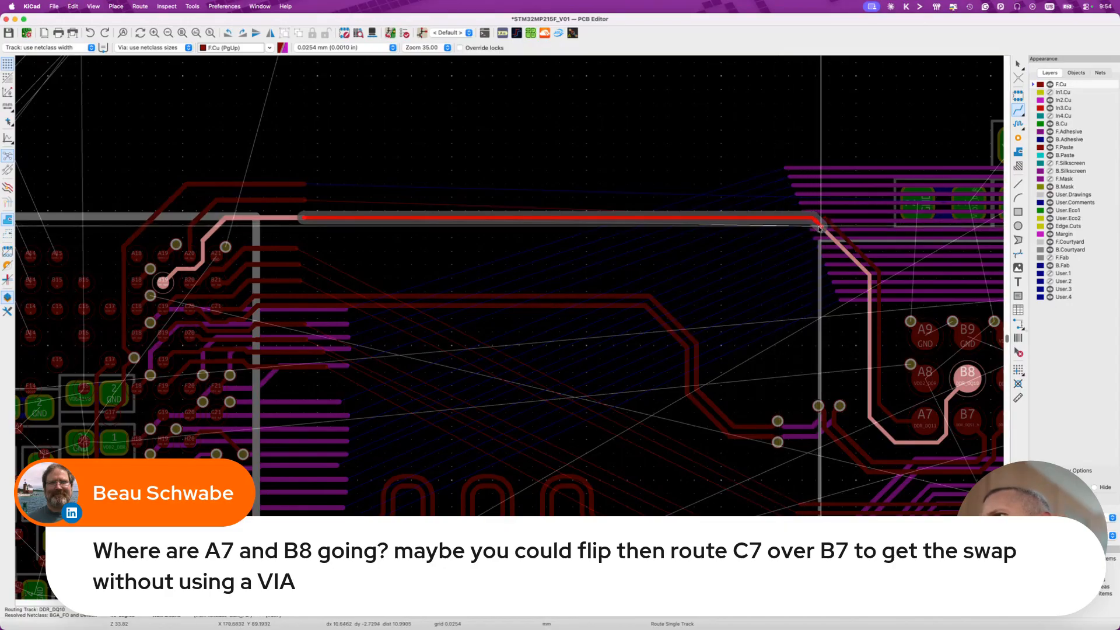
left_click(819, 224)
key("7")
left_click(762, 220)
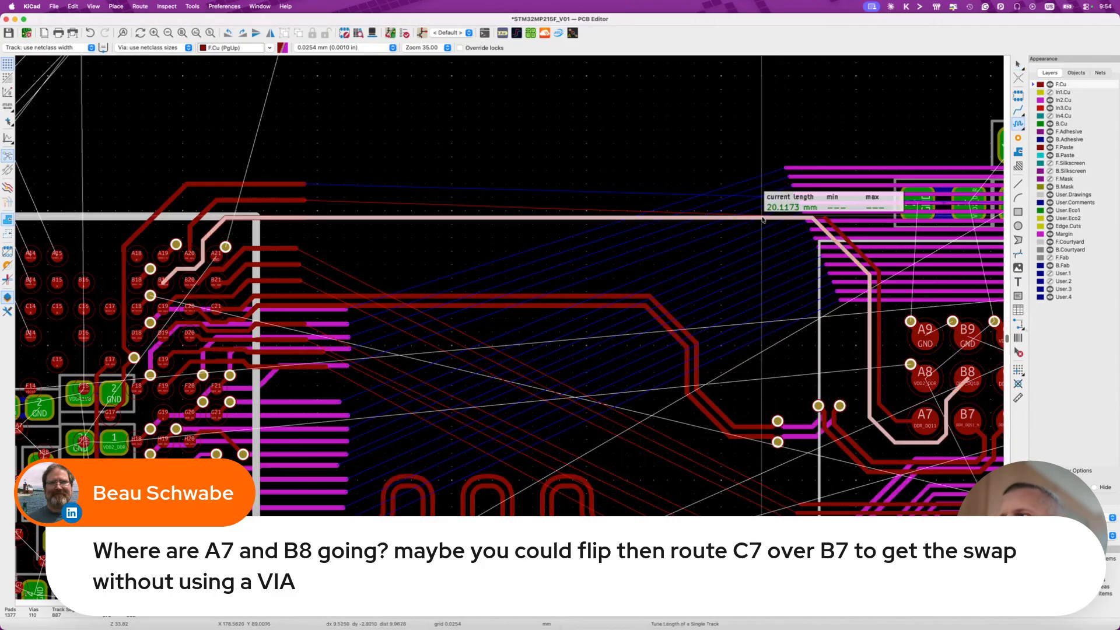
key("Escape")
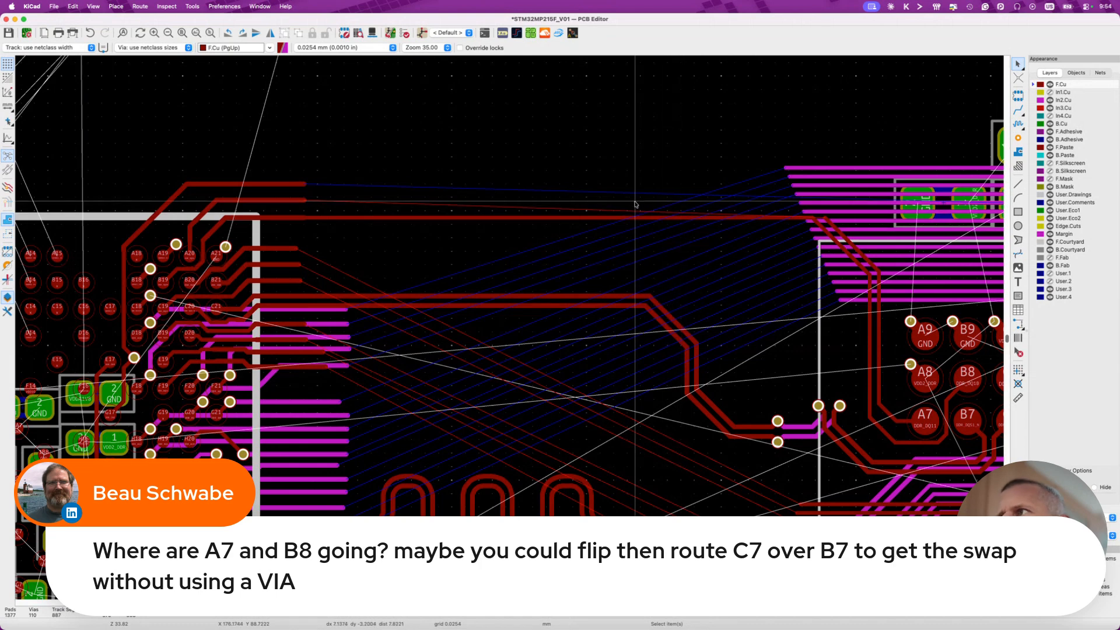
key("Delete")
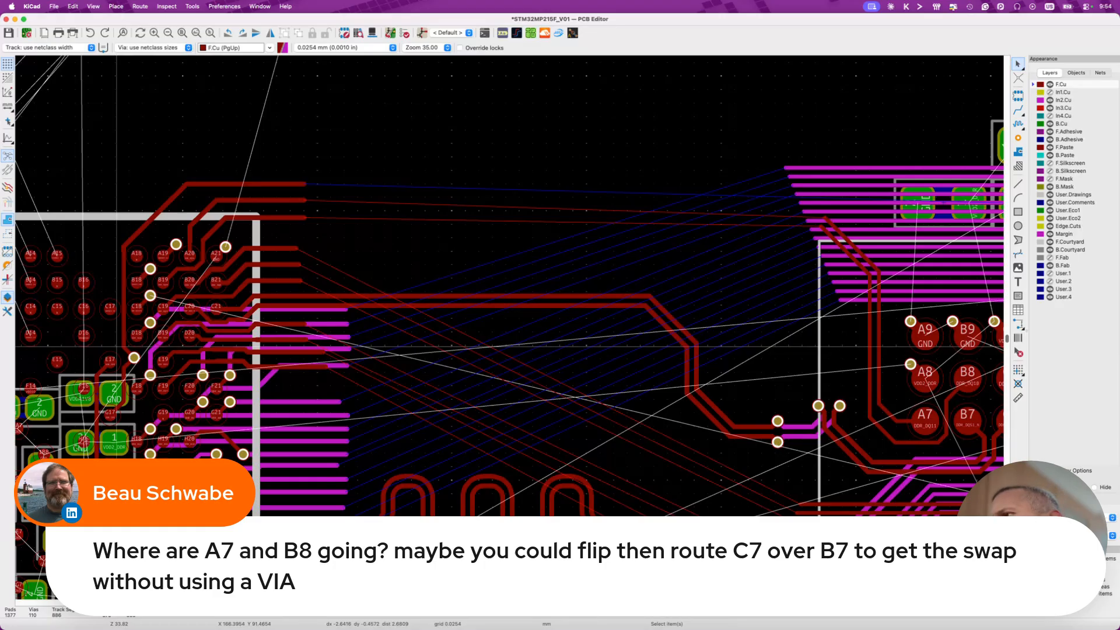
Delete the vertical DDR_DQ10 track segment that passes between memory pads A7 and B7.
scroll(873, 378, "right", 1)
scroll(873, 377, "right", 5)
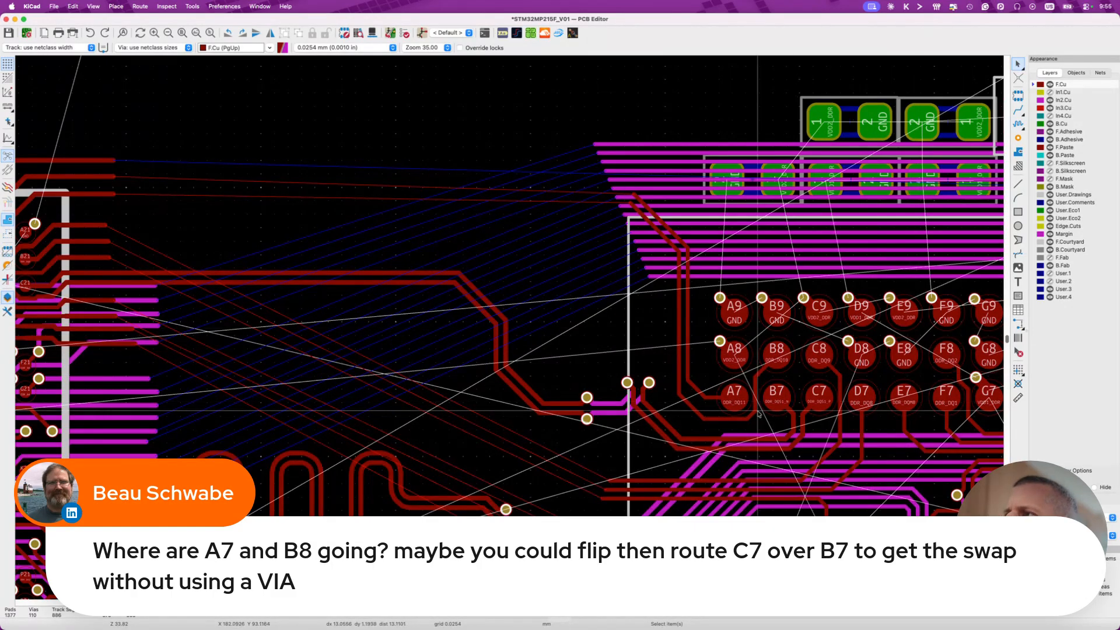
scroll(758, 413, "up", 4)
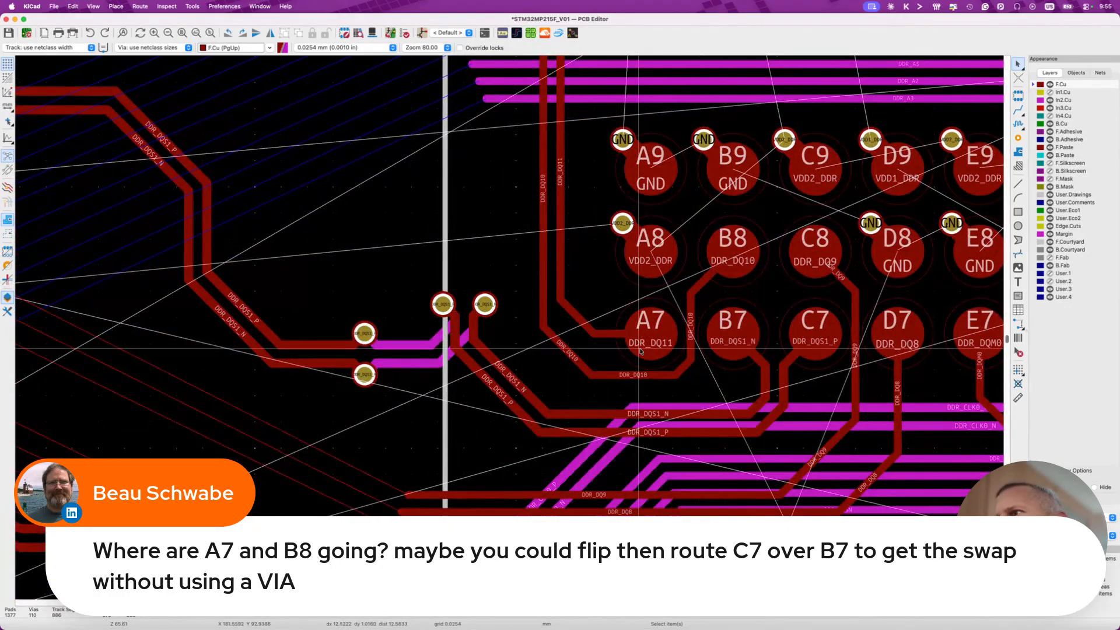
scroll(639, 351, "up", 3)
left_click(688, 403)
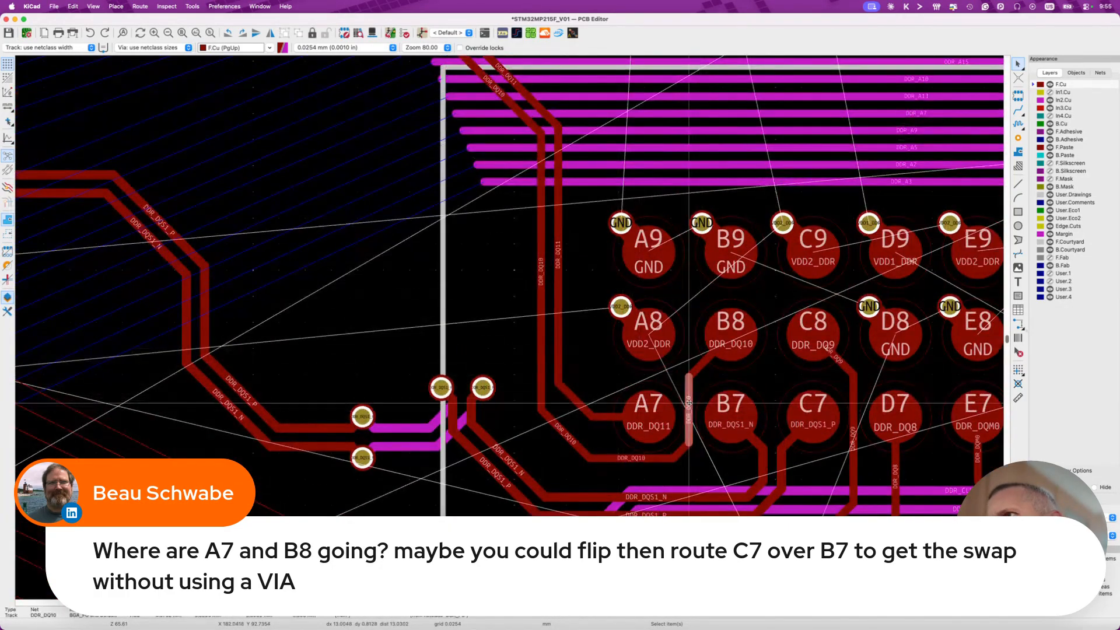
key("Delete")
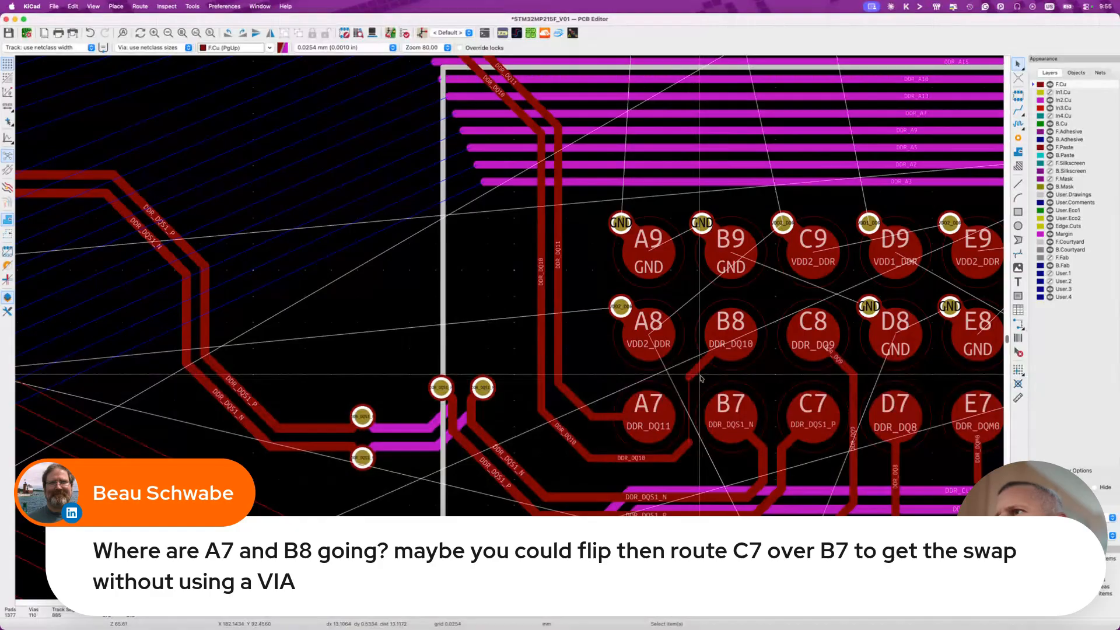
Move the VDD2_DDR via of pad A8 outward from the pad and adjust its connecting track.
left_click_drag(620, 306, 587, 314)
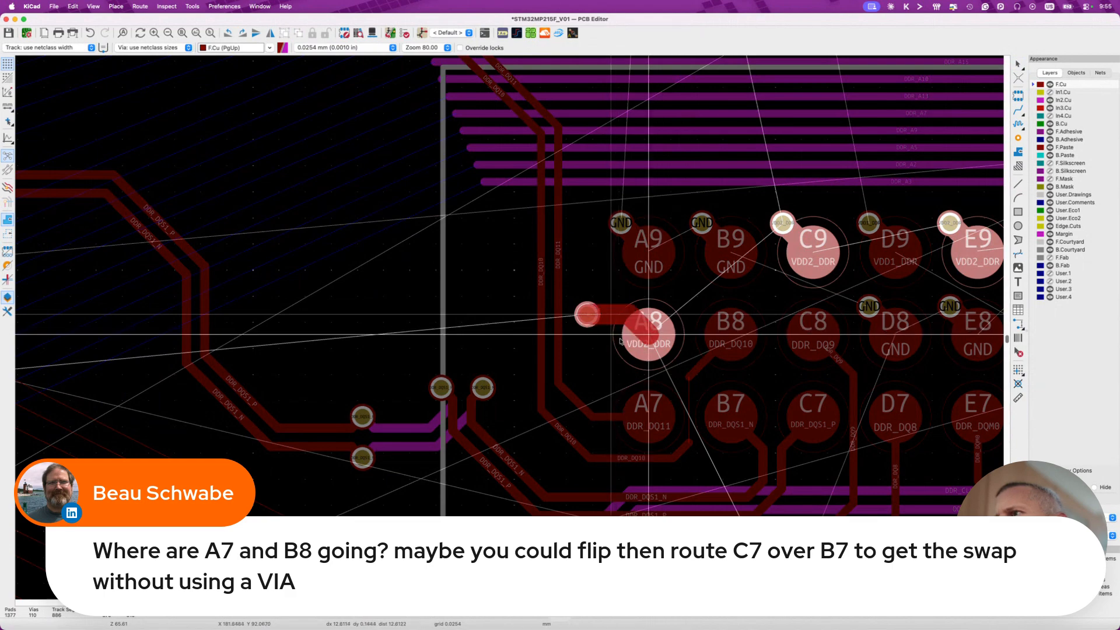
left_click(614, 335)
key("d")
left_click(619, 335)
key("x")
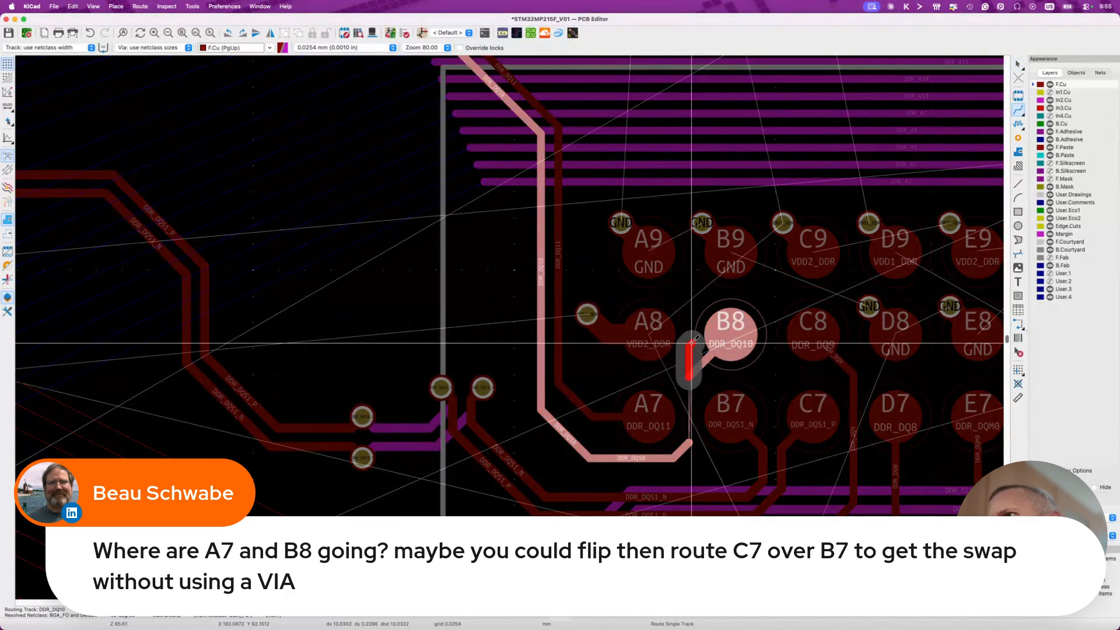
key("Escape")
left_click(702, 363)
key("Escape")
key("Escape")
Delete the leftover DDR_DQ10 stub at pad B8 and route DDR_DQ10 out between pads A8 and A9, ending beside A9.
left_click(702, 366)
key("Delete")
key("x")
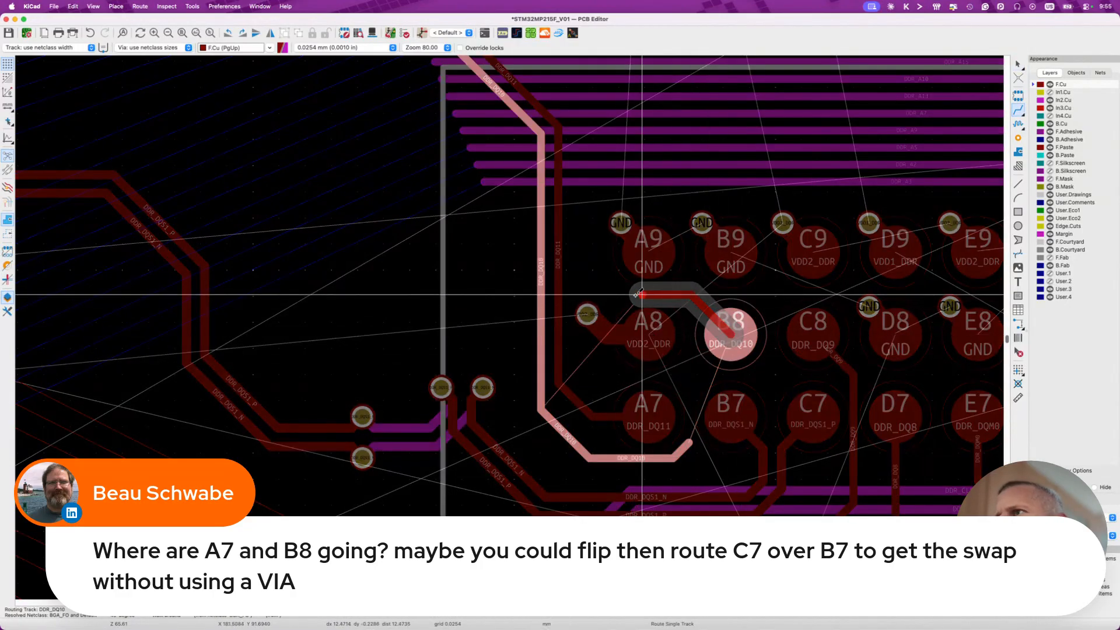
double_click(581, 249)
left_click(580, 251)
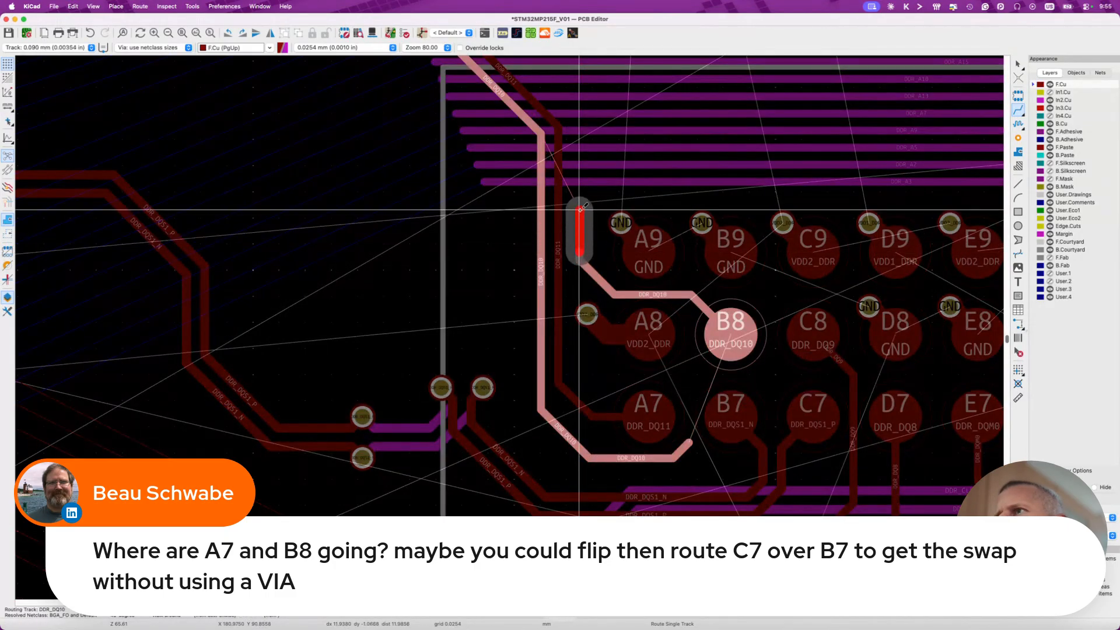
double_click(579, 208)
key("Escape")
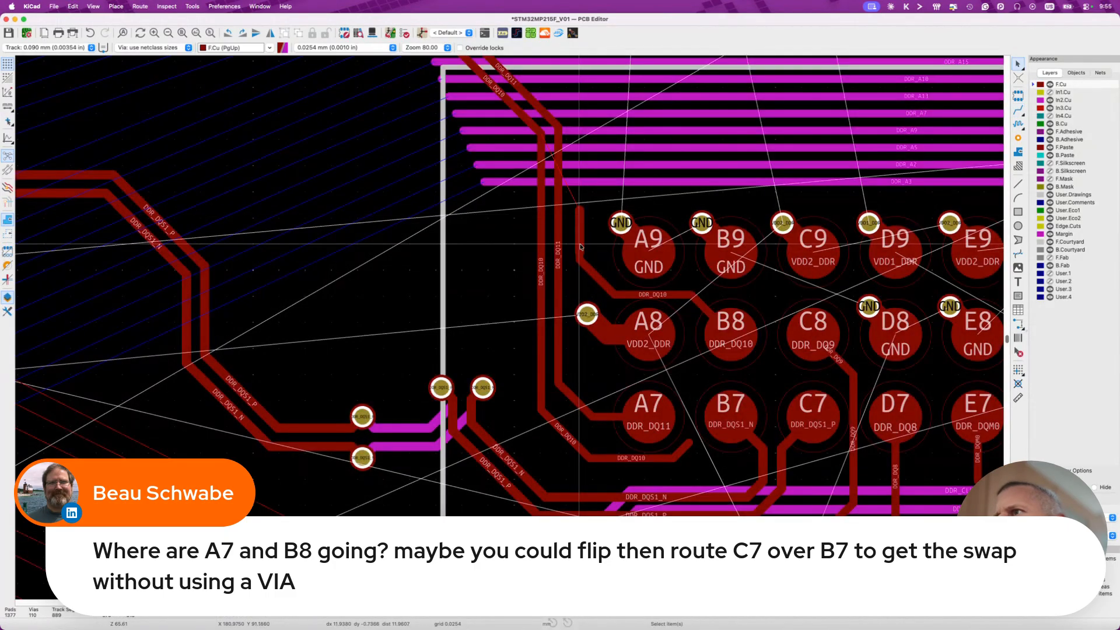
Delete the long vertical DDR_DQ11 track segment leading up from the pad A7 breakout.
left_click(609, 419)
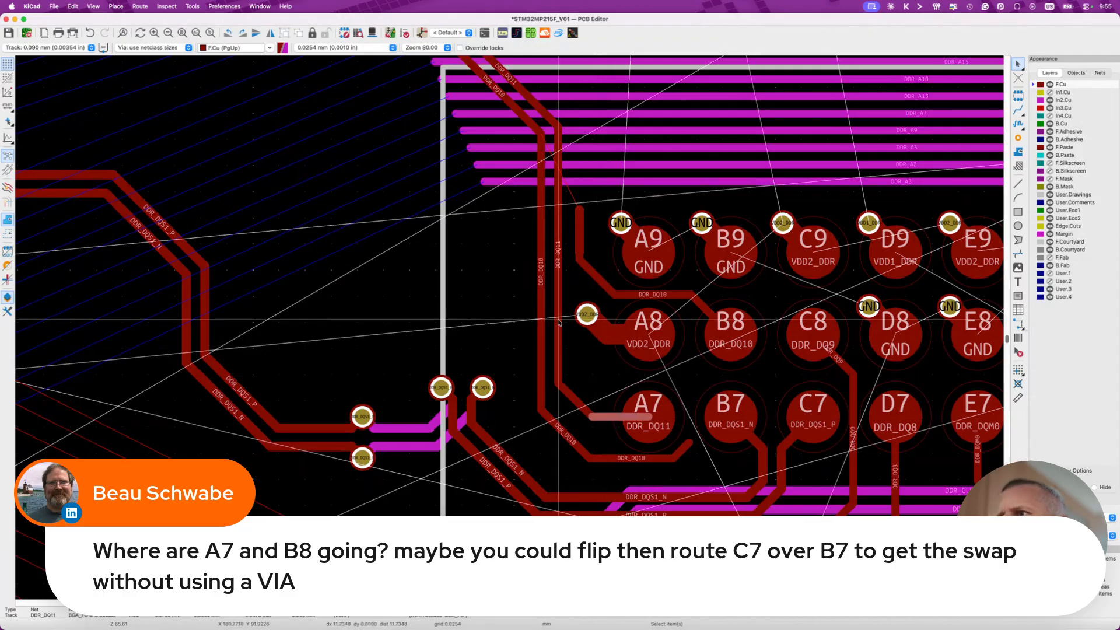
left_click(563, 360)
key("Delete")
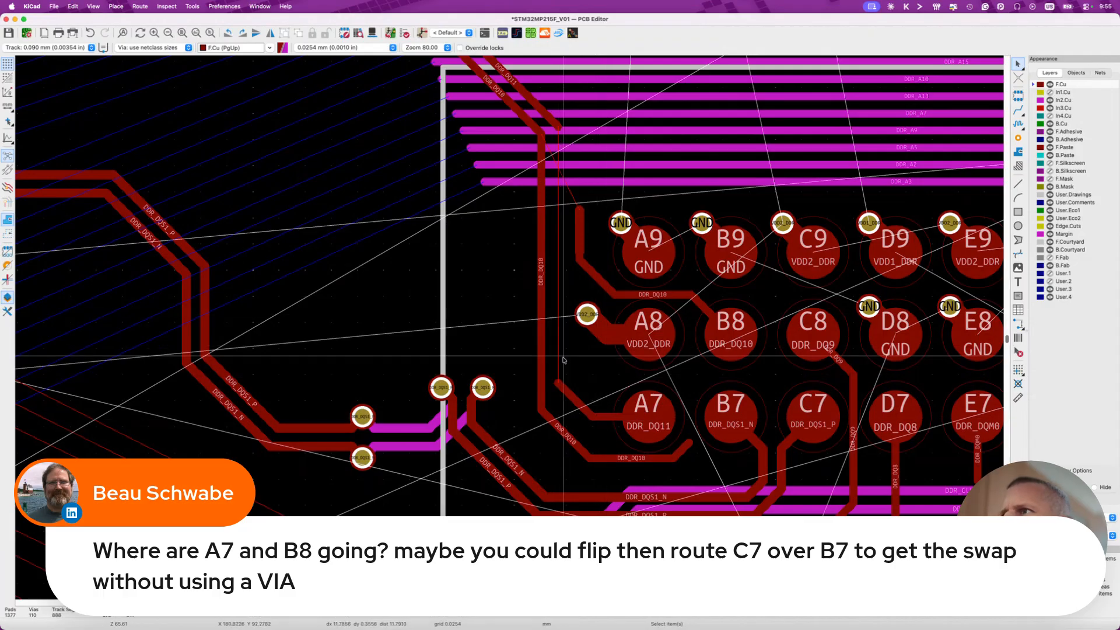
Try to shift the horizontal DDR_DQ10 segment between pads A8 and A9 in small increments.
left_click(653, 294)
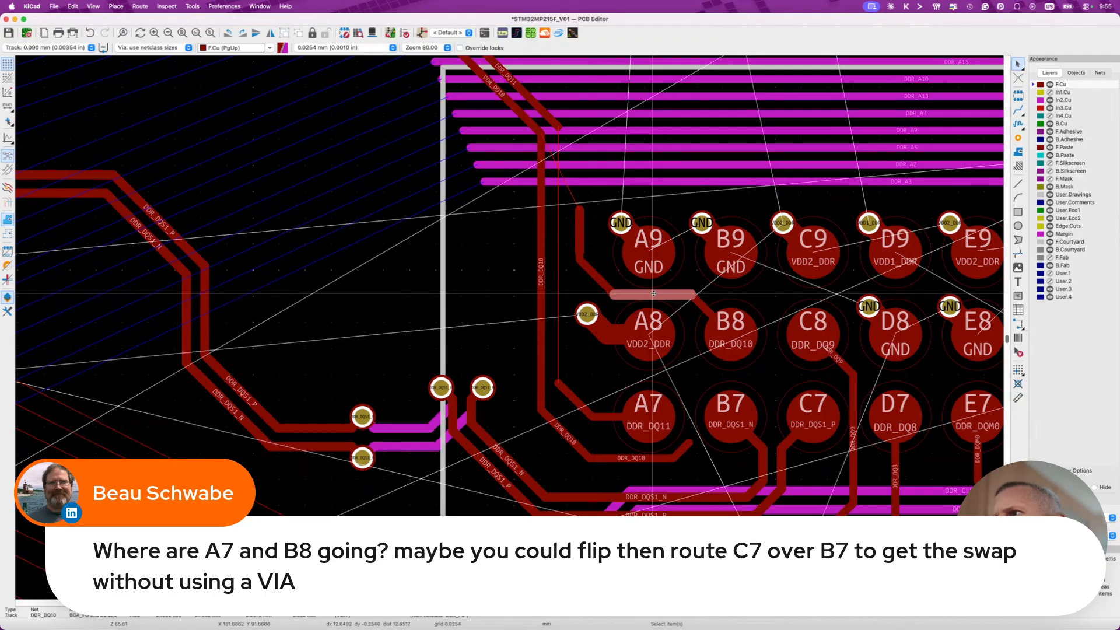
scroll(654, 294, "up", 3)
key("grave")
key("grave")
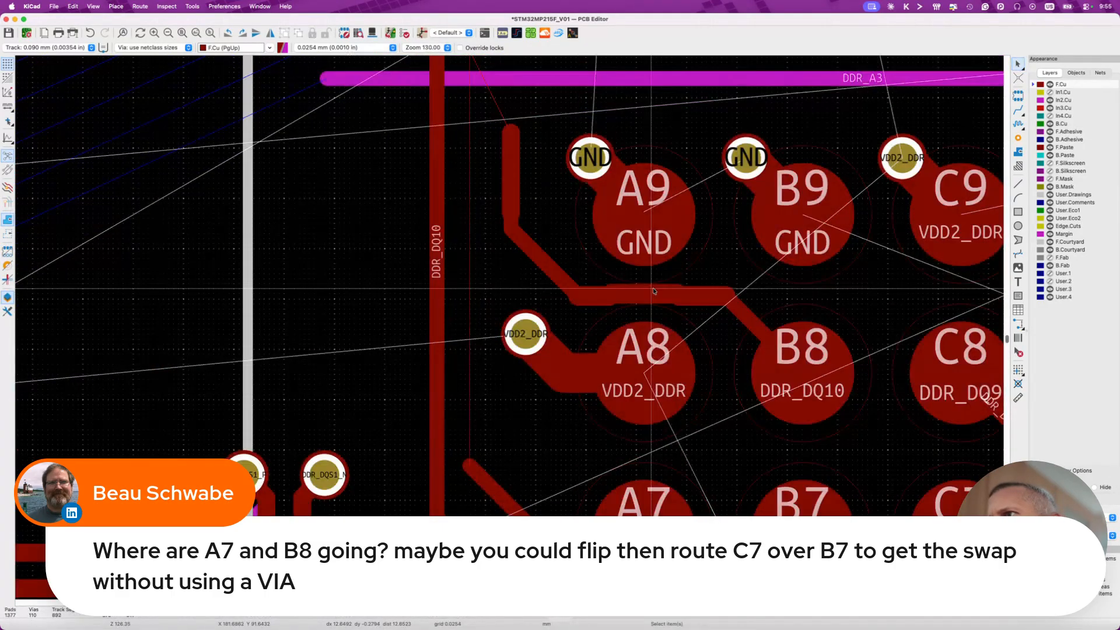
key("grave")
key("grave")
key("grave")
key("grave")
Delete the overlapping horizontal DDR_DQ10 segments between pads A8 and A9 and the adjoining diagonal segment.
left_click(753, 317)
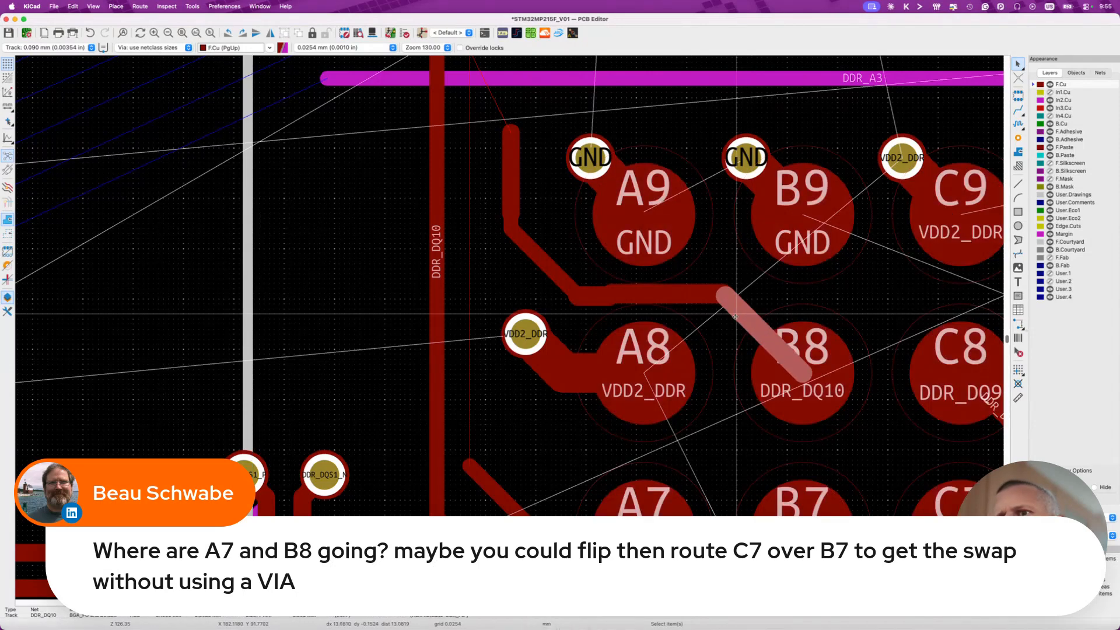
left_click(677, 298)
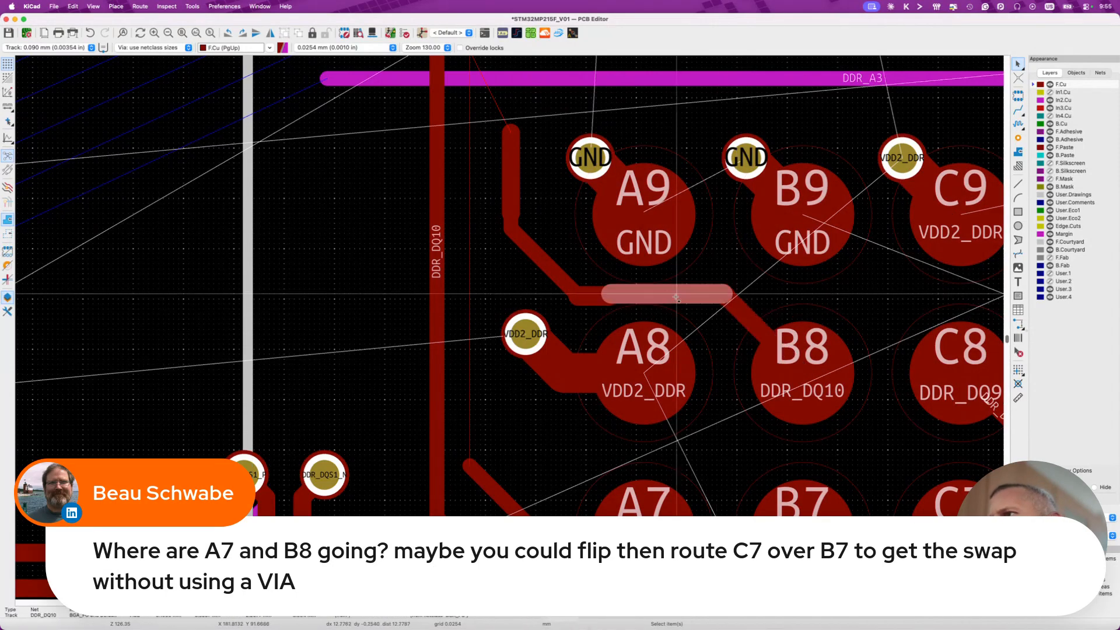
left_click(729, 295)
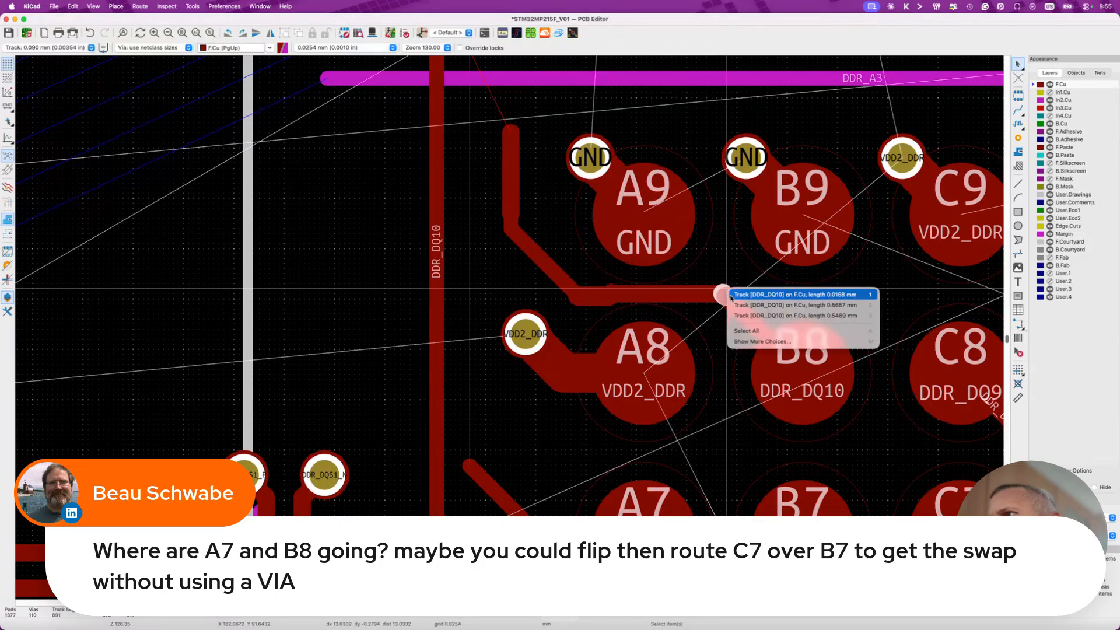
left_click(732, 296)
left_click(601, 302)
key("Delete")
left_click(610, 299)
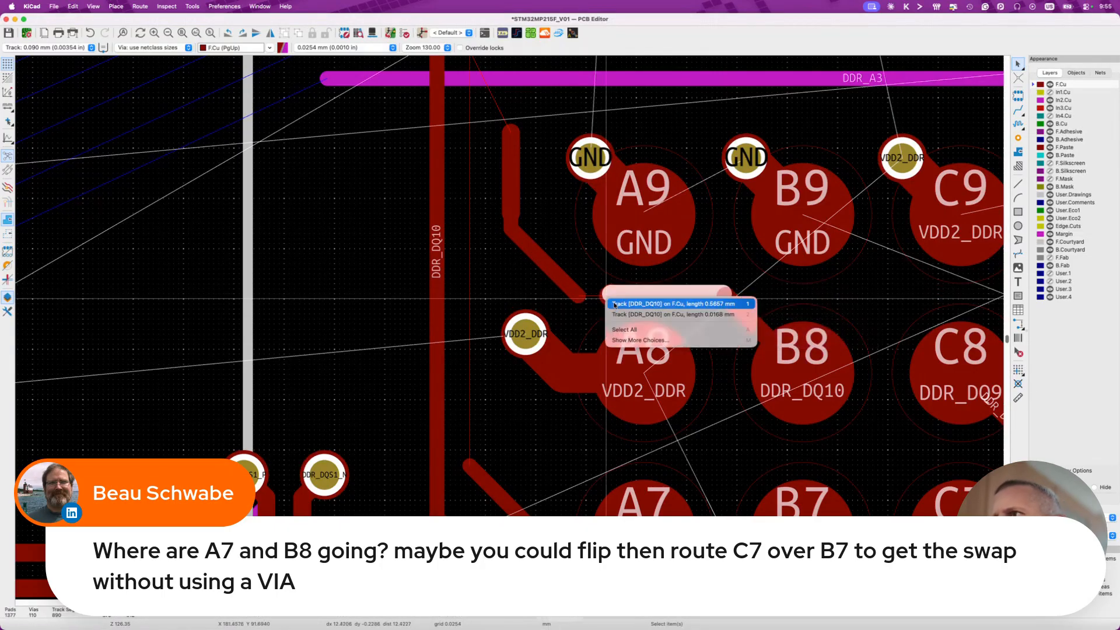
left_click(613, 304)
key("Delete")
left_click(578, 293)
key("Delete")
Reroute DDR_DQ10 from the pad B8 breakout between A8 and A9 to the existing track end beside A9.
key("x")
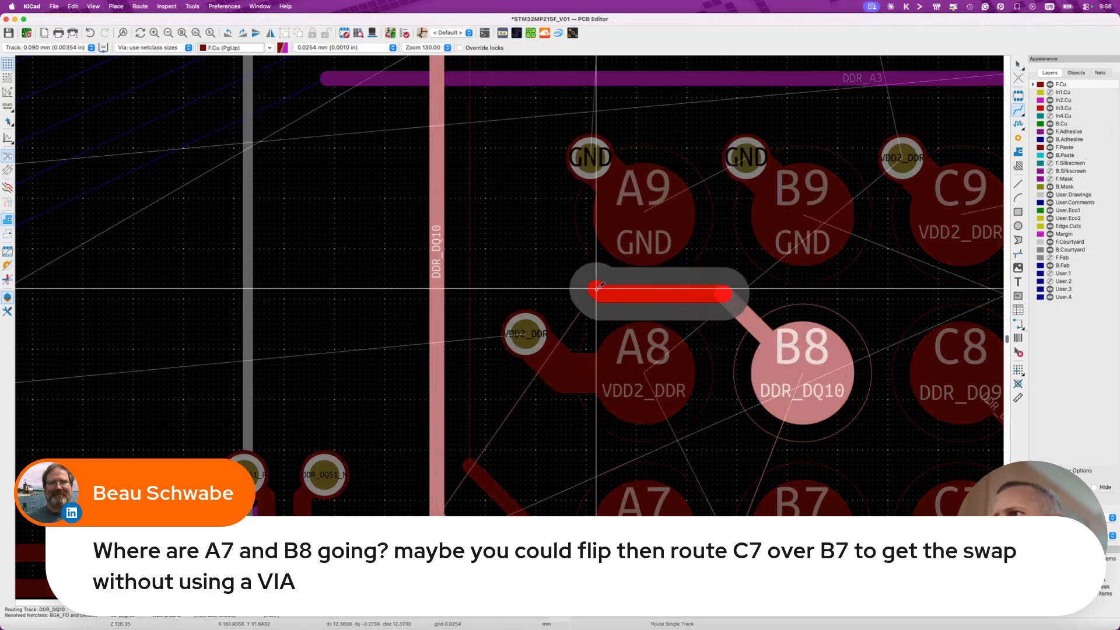
double_click(511, 130)
key("Escape")
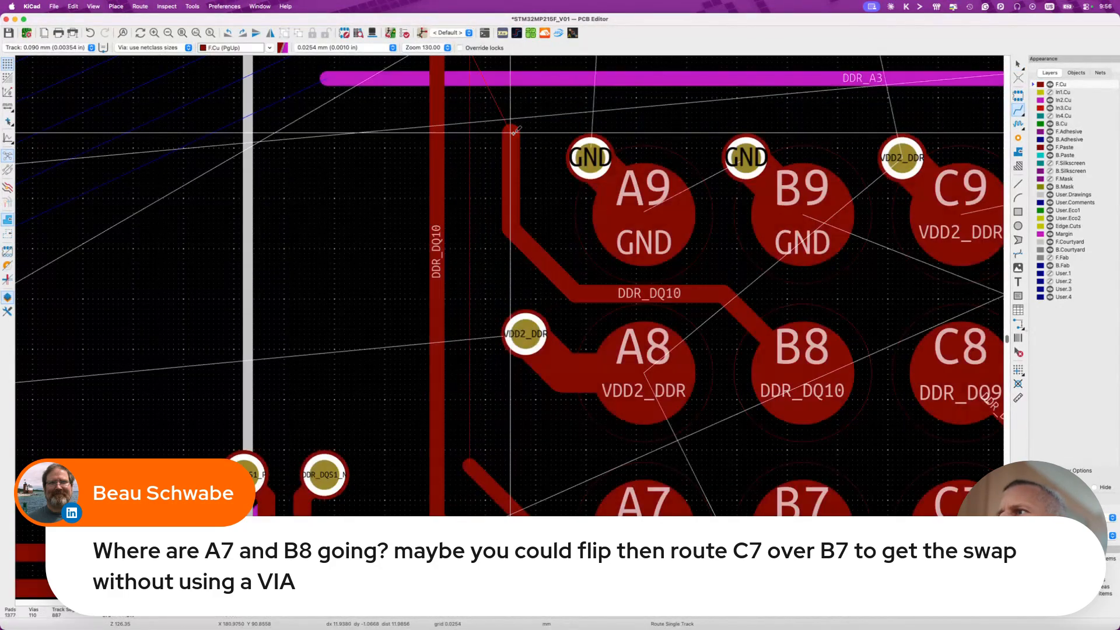
Delete the old DDR_DQ10 track that loops around pad A7 and runs up past the memory outline.
scroll(583, 426, "down", 3)
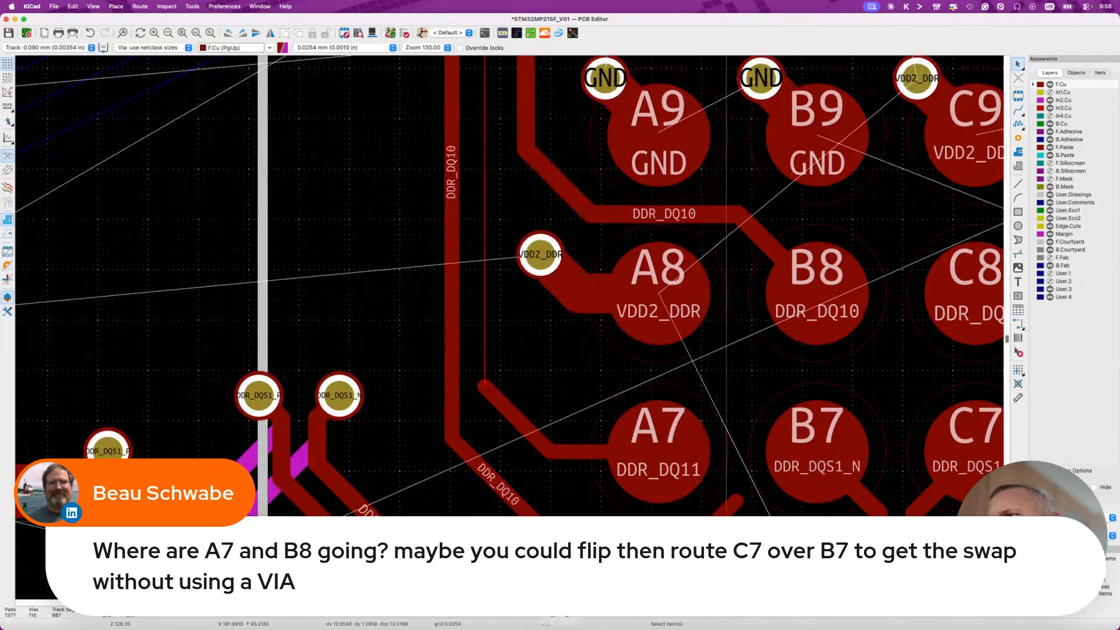
scroll(727, 508, "down", 5, "ctrl")
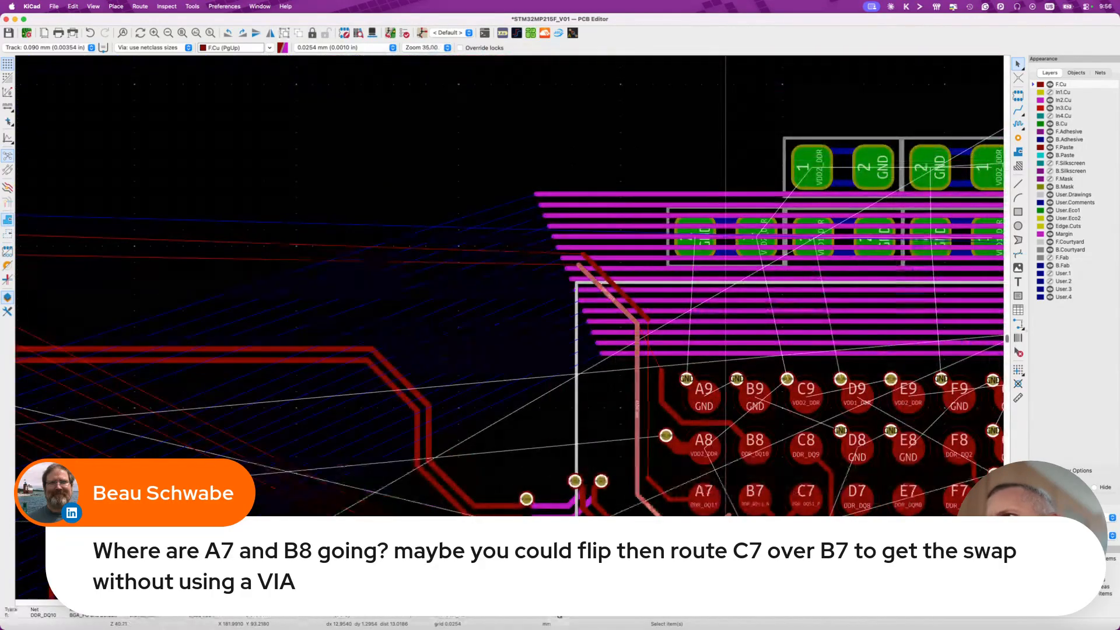
scroll(691, 502, "up", 4, "ctrl")
left_click(687, 495)
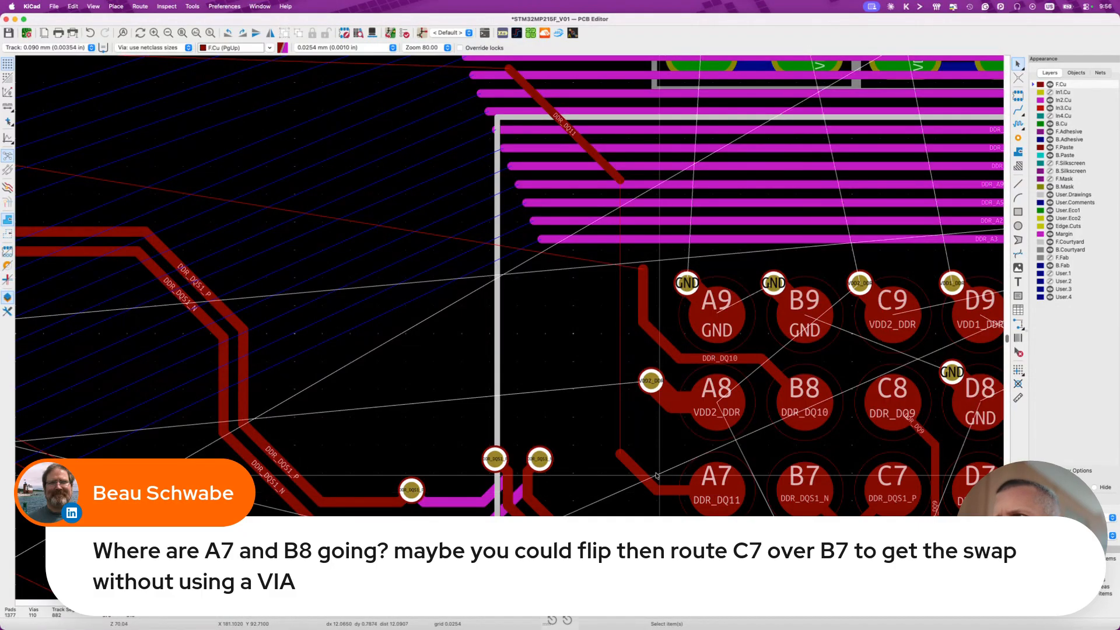
Route DDR_DQ11 from the pad A7 breakout straight up, ending level with the DDR_DQ10 track end beside A9.
key("x")
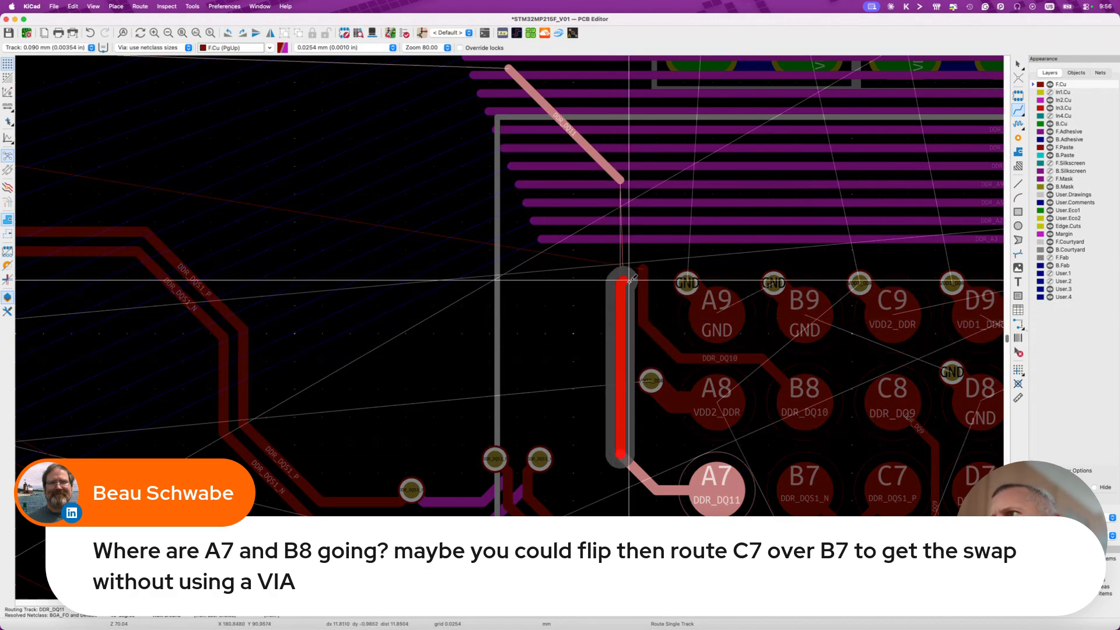
key("Escape")
scroll(623, 273, "up", 3)
scroll(623, 273, "right", 4)
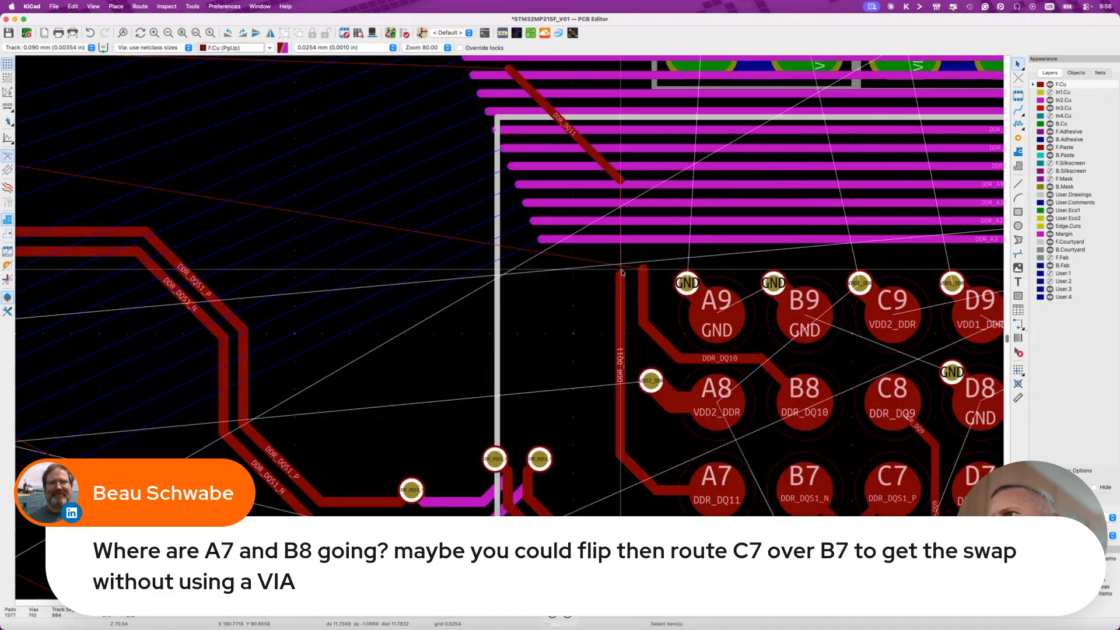
left_click(528, 325)
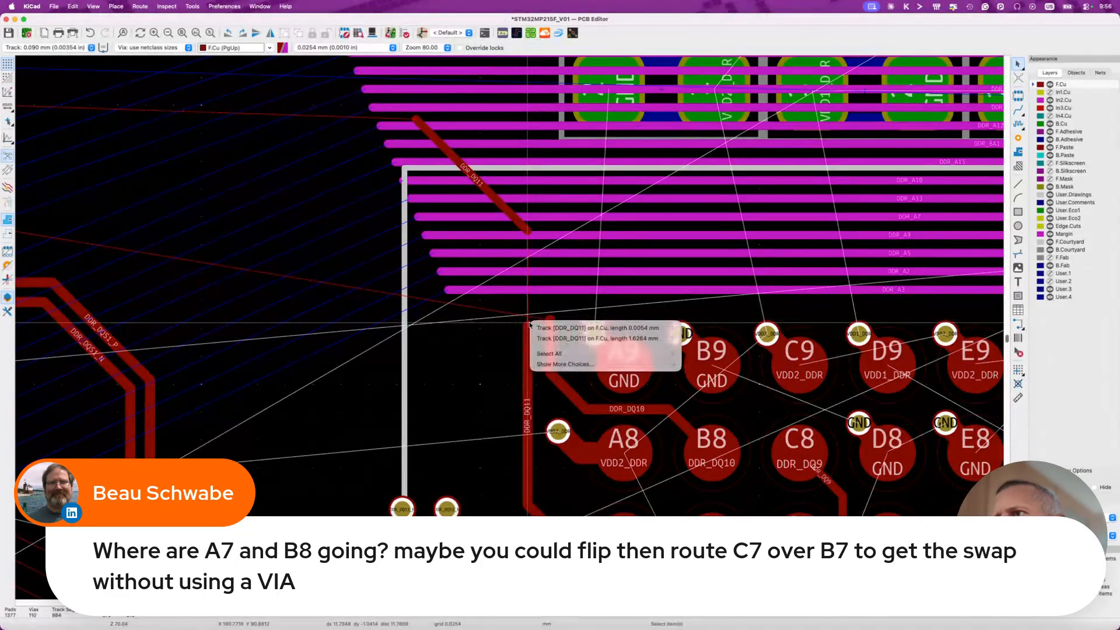
key("Escape")
Delete the leftover diagonal DDR_DQ11 segment crossing the address tracks at the memory outline's corner.
scroll(508, 292, "down", 5)
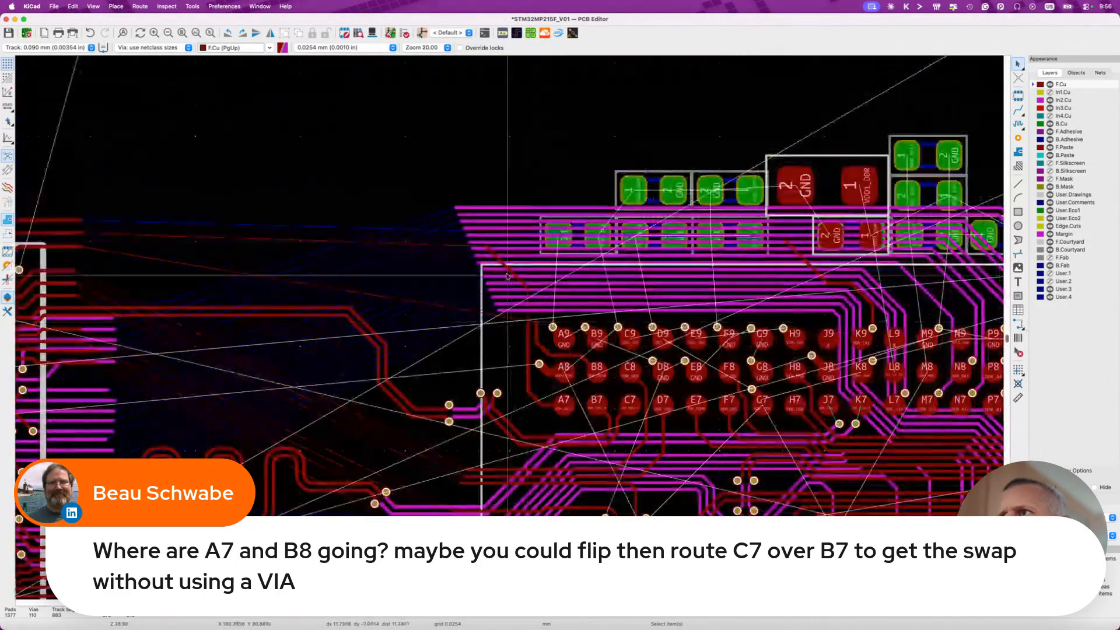
left_click(508, 270)
key("Delete")
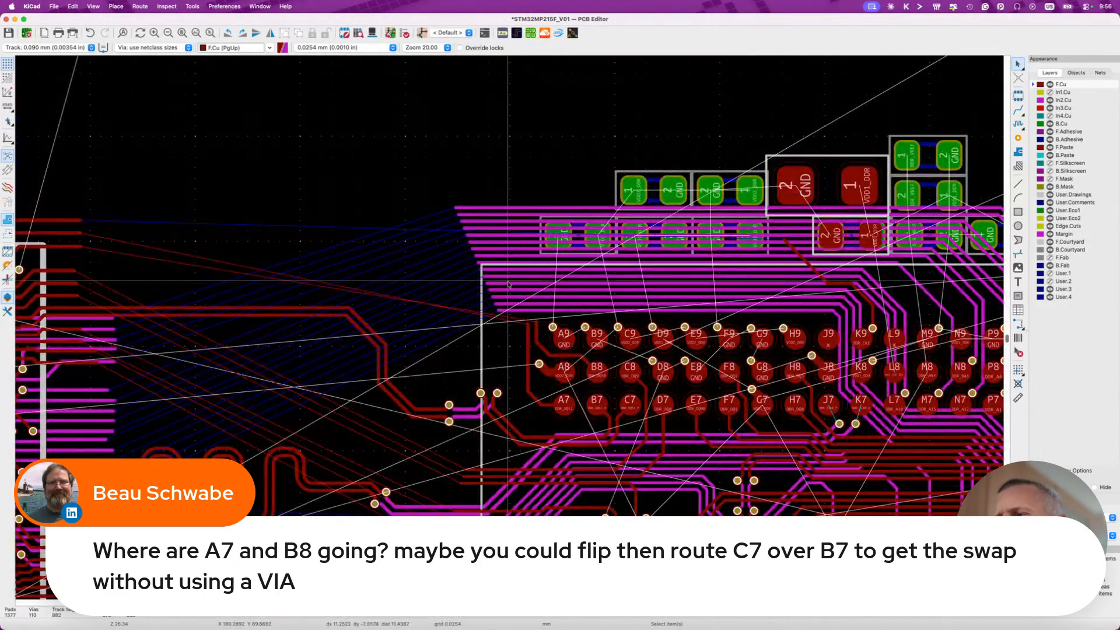
Delete the DDR_DQS1 vias and diagonal tracks nearest the memory, along with the remaining DDR_DQS1_P track at pad C7.
scroll(592, 431, "up", 3)
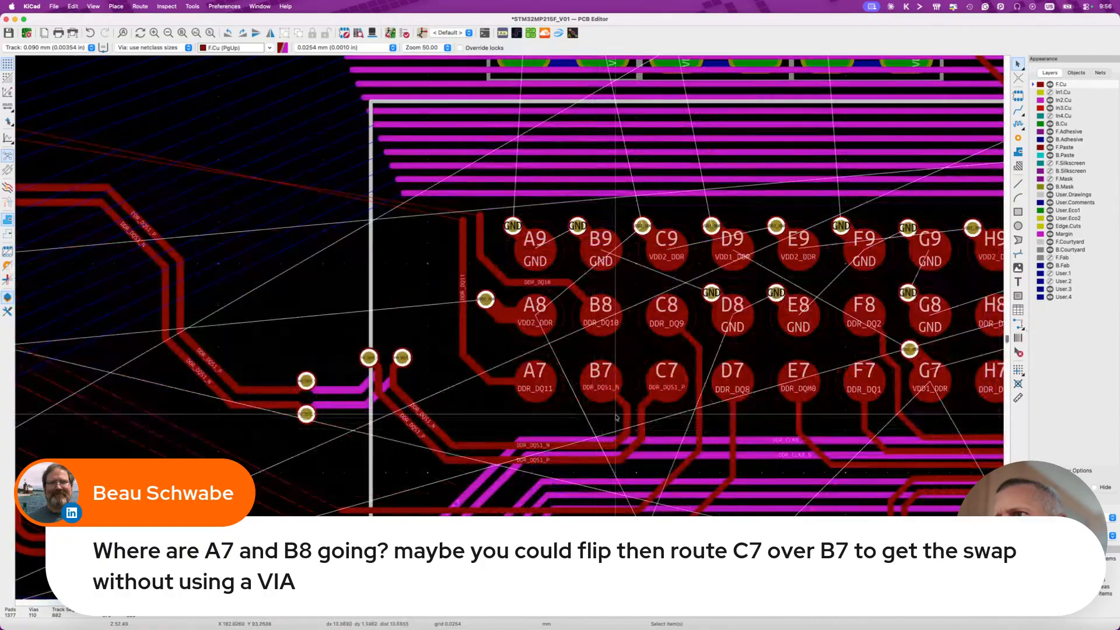
left_click_drag(343, 339, 469, 443)
key("Delete")
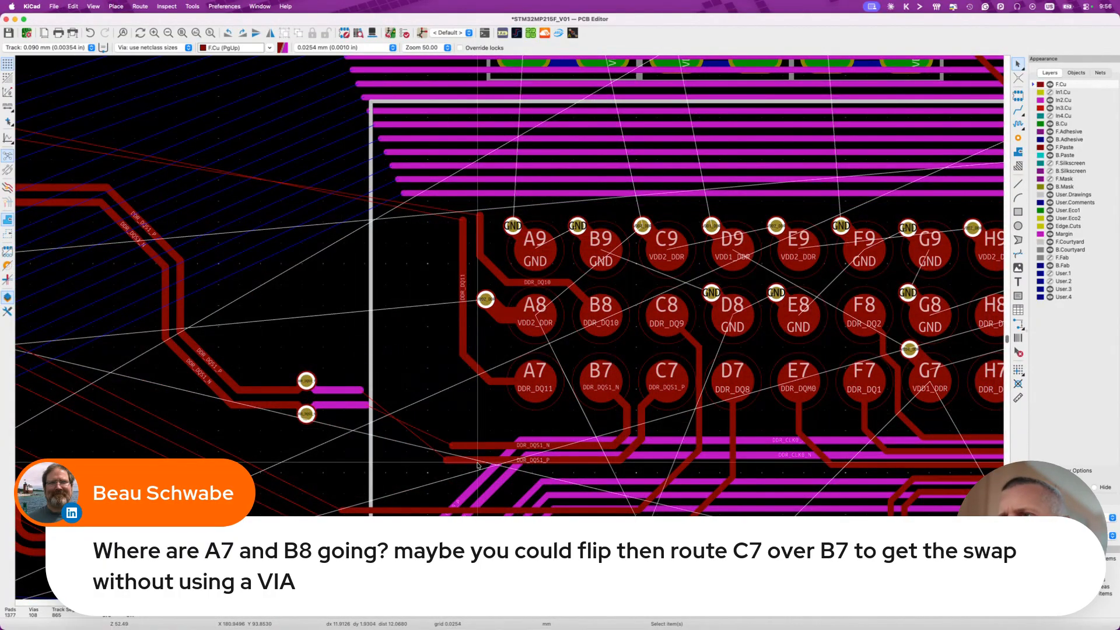
left_click(642, 419)
key("Delete")
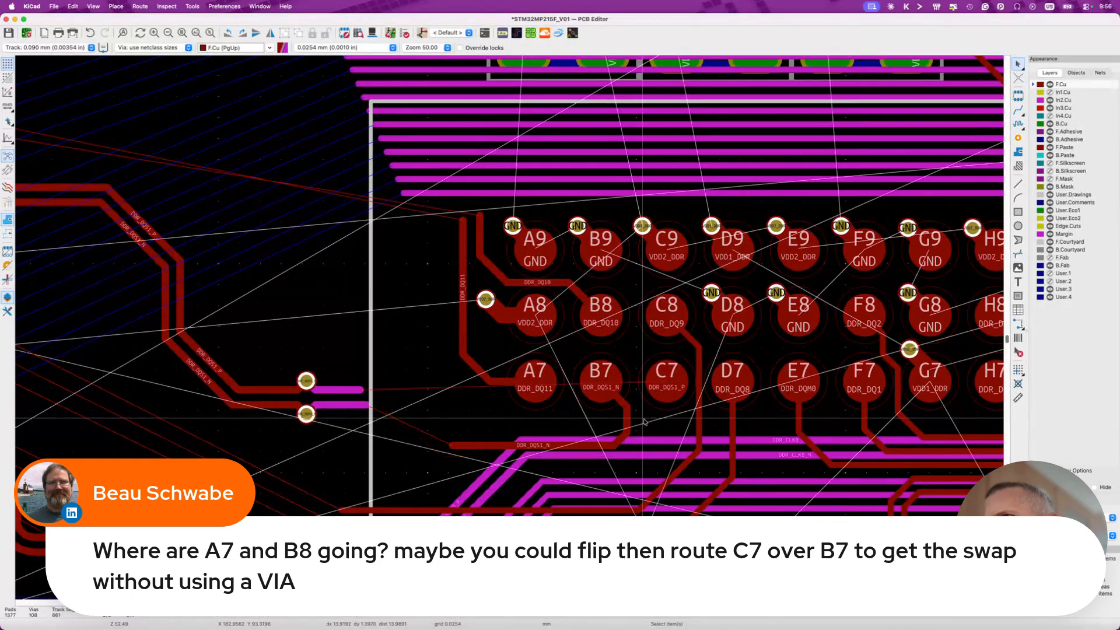
Route DDR_DQS1_P from pad C7 over and around pad B7, ending in a horizontal track just above the DDR_DQS1_N track.
key("x")
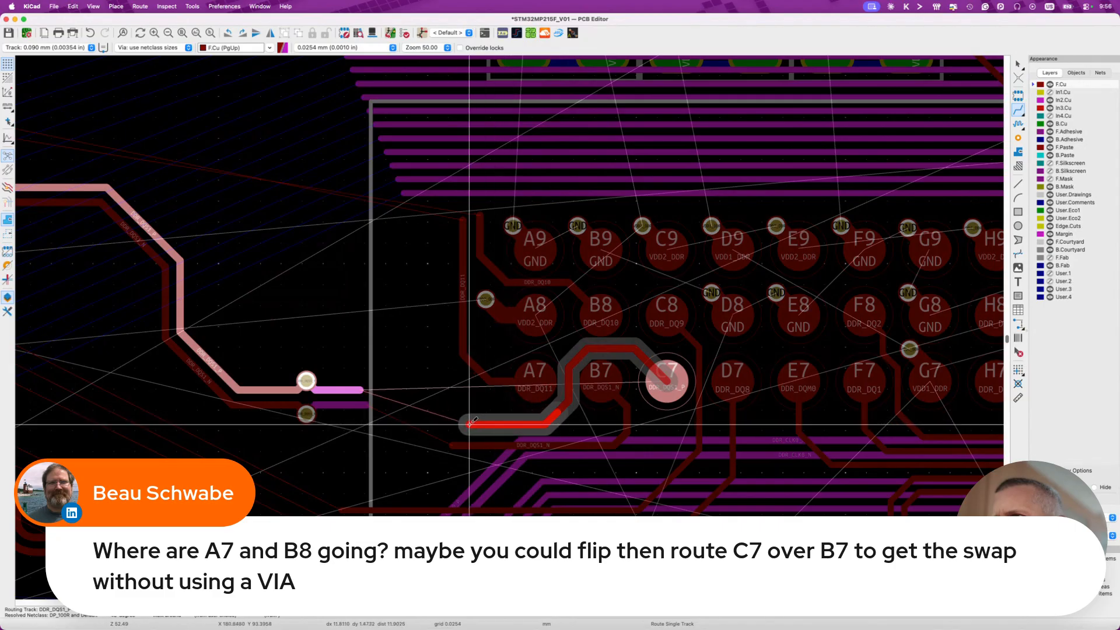
left_click(463, 431)
key("Escape")
scroll(597, 435, "up", 3)
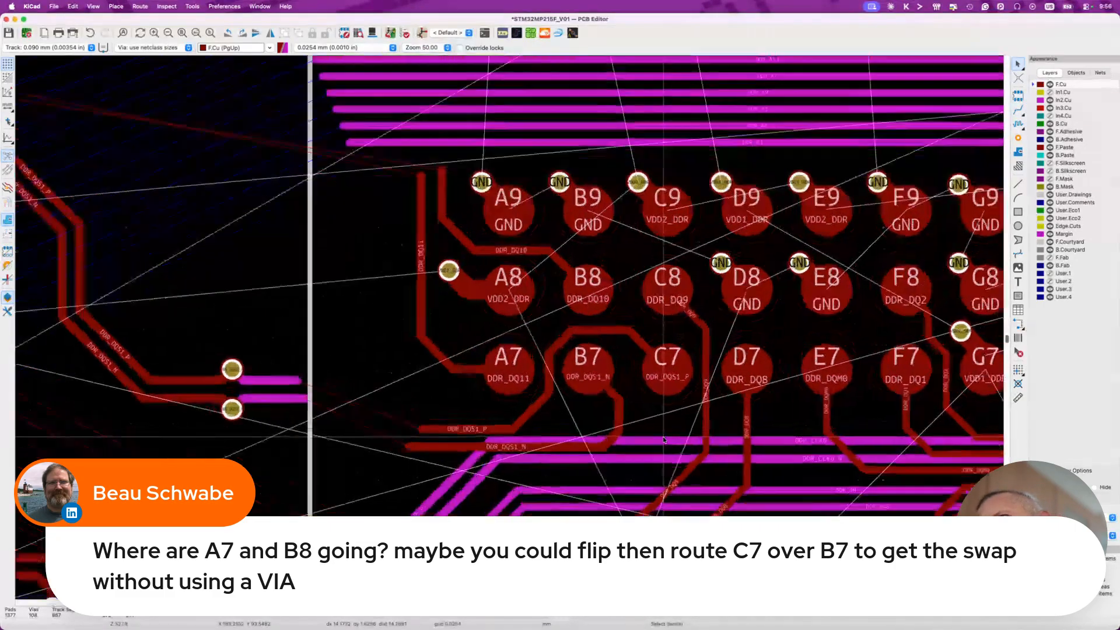
Reroute DDR_DQS1_N from pad B7 diagonally down beside DDR_DQS1_P onto its existing horizontal track, replacing the loop on the pad's C7 side.
key("x")
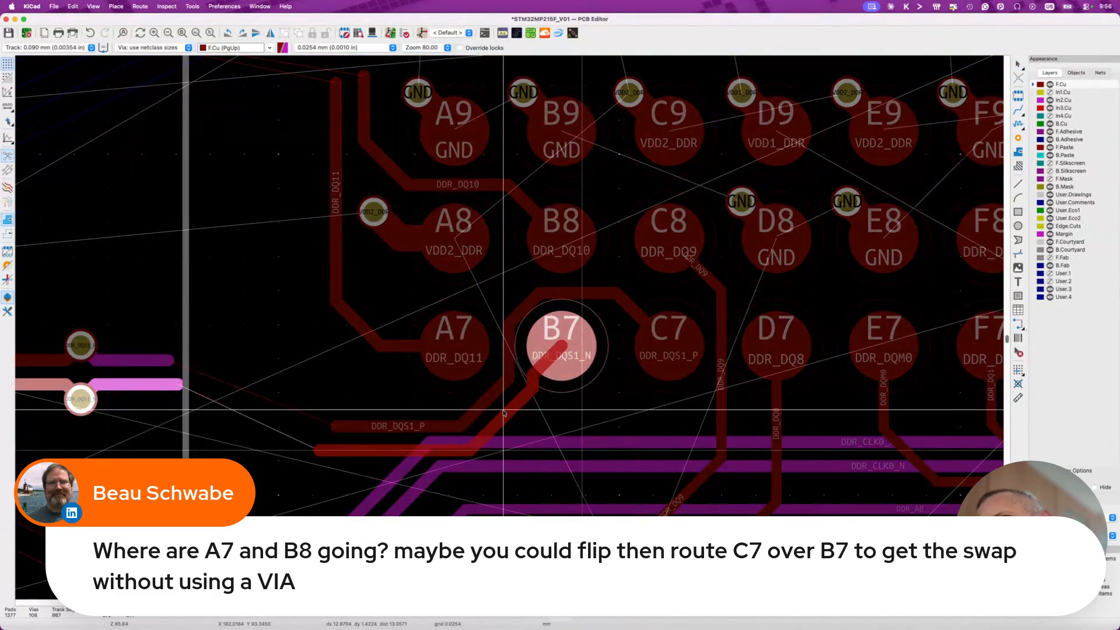
key("Escape")
key("x")
key("Escape")
key("x")
key("Escape")
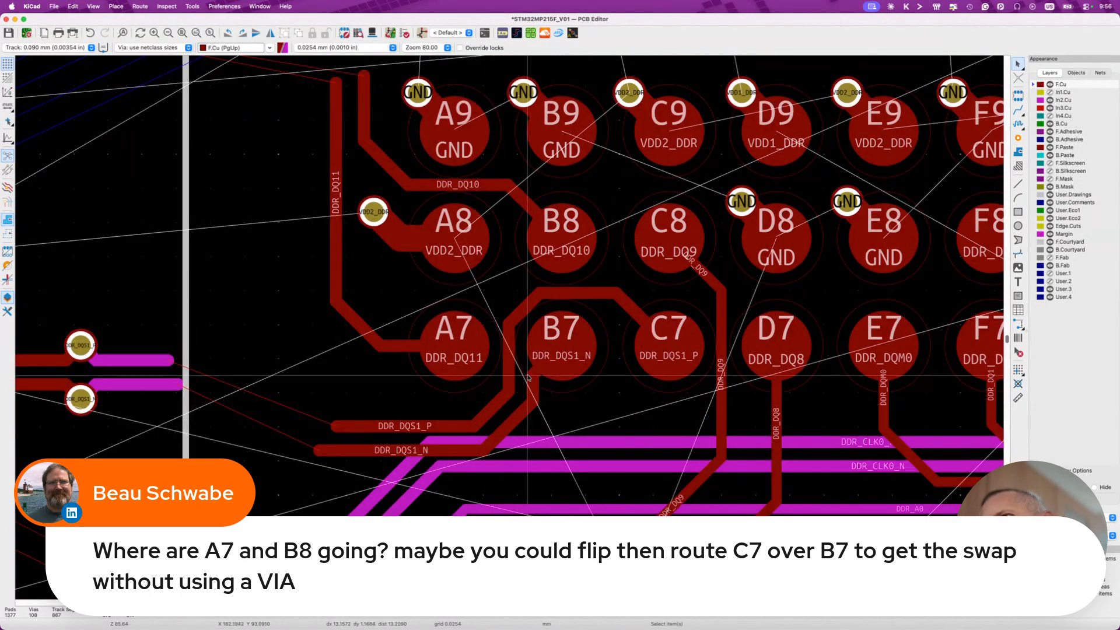
scroll(539, 367, "left", 5)
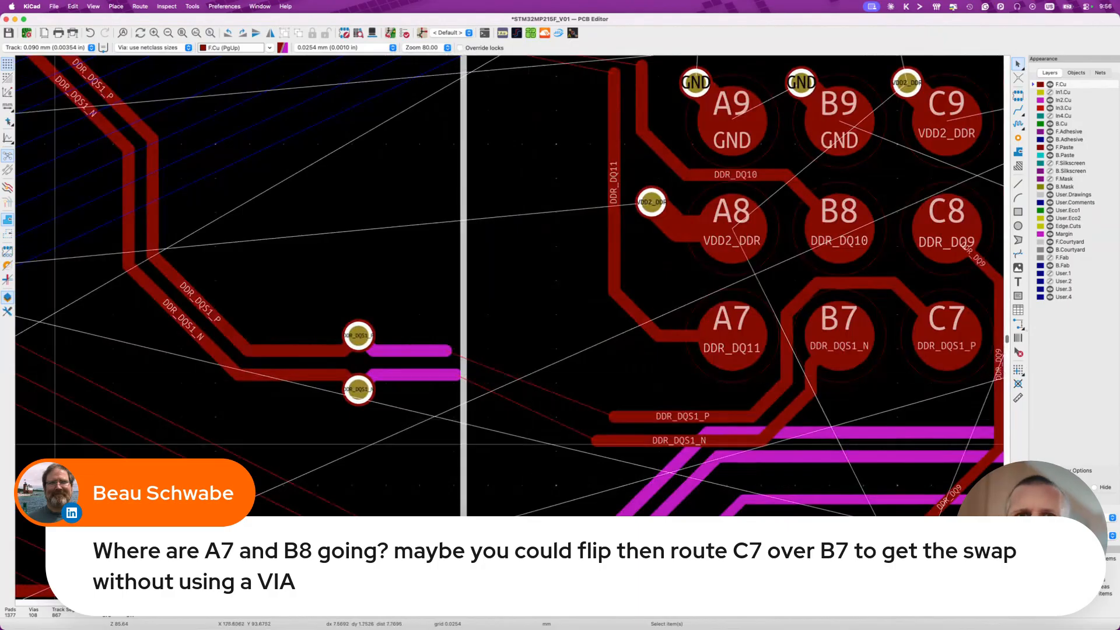
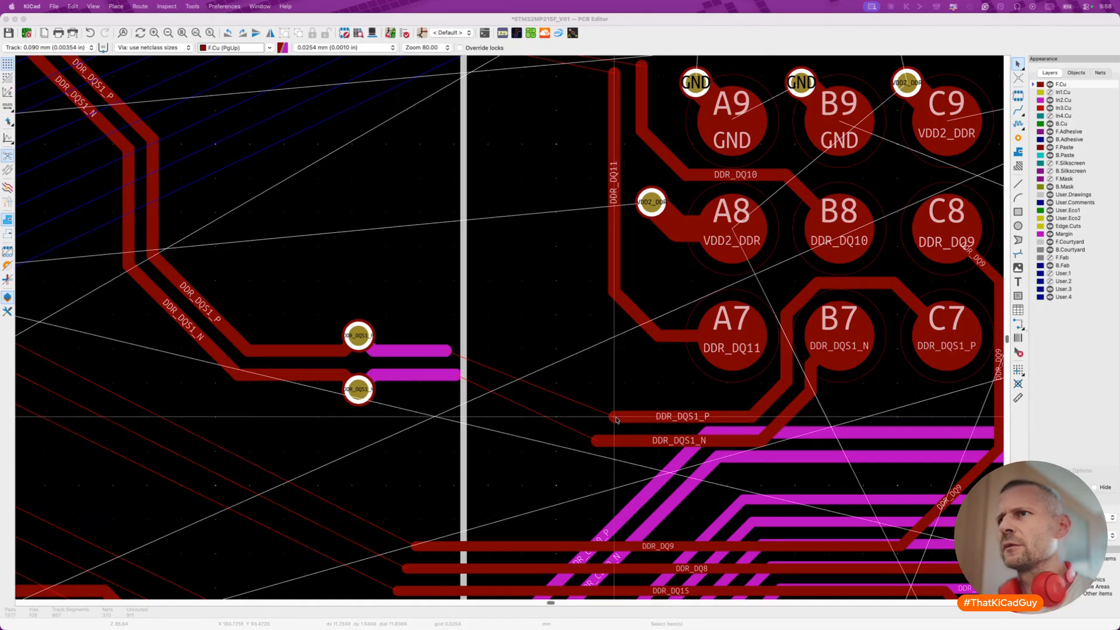
Delete the remaining DDR_DQS1_P and DDR_DQS1_N vias and their inner-layer stubs outside the memory outline.
left_click_drag(310, 309, 489, 448)
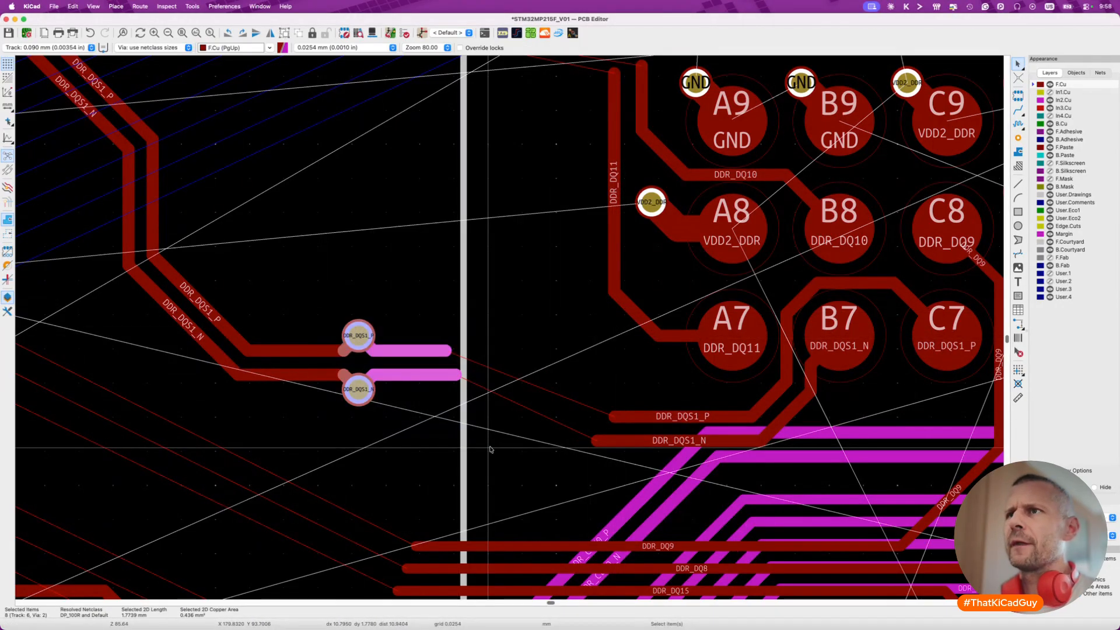
key("Delete")
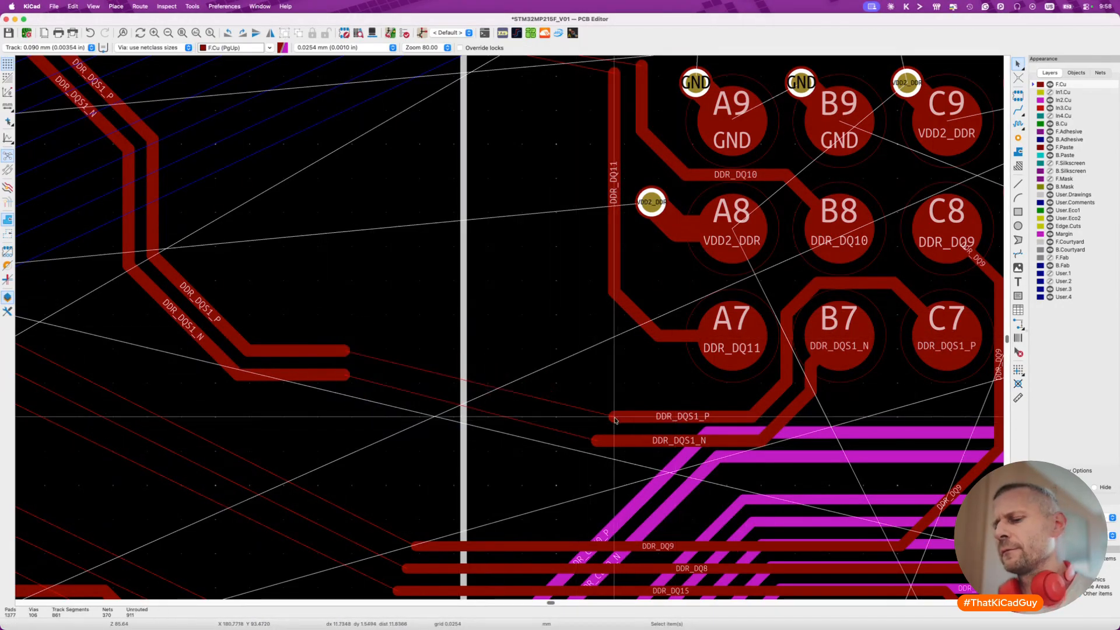
key("6")
key("Escape")
key("Escape")
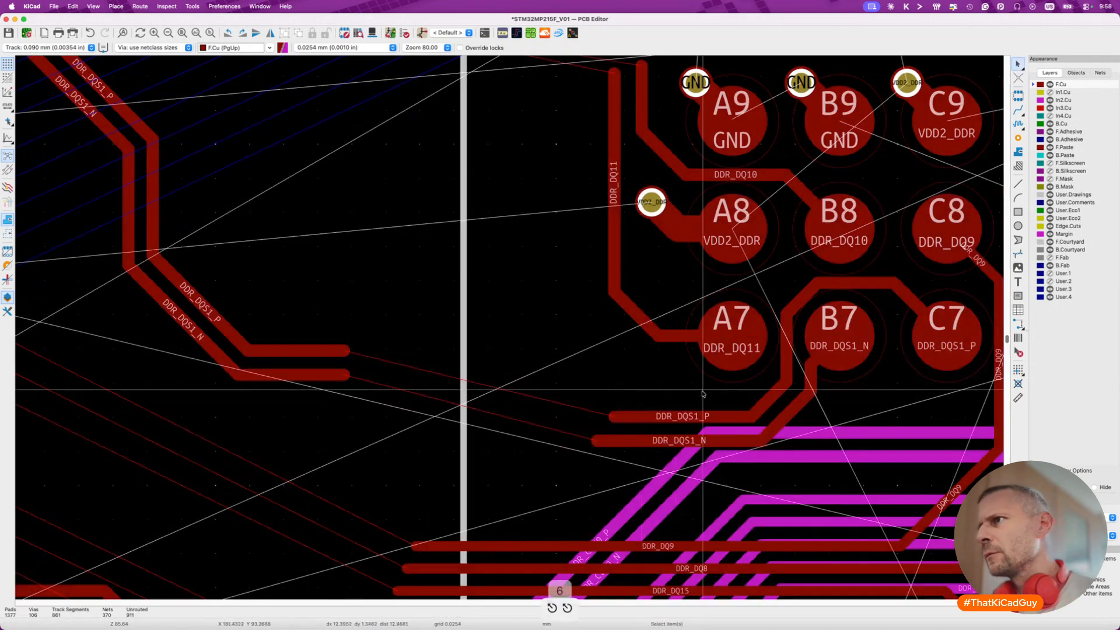
left_click(717, 416)
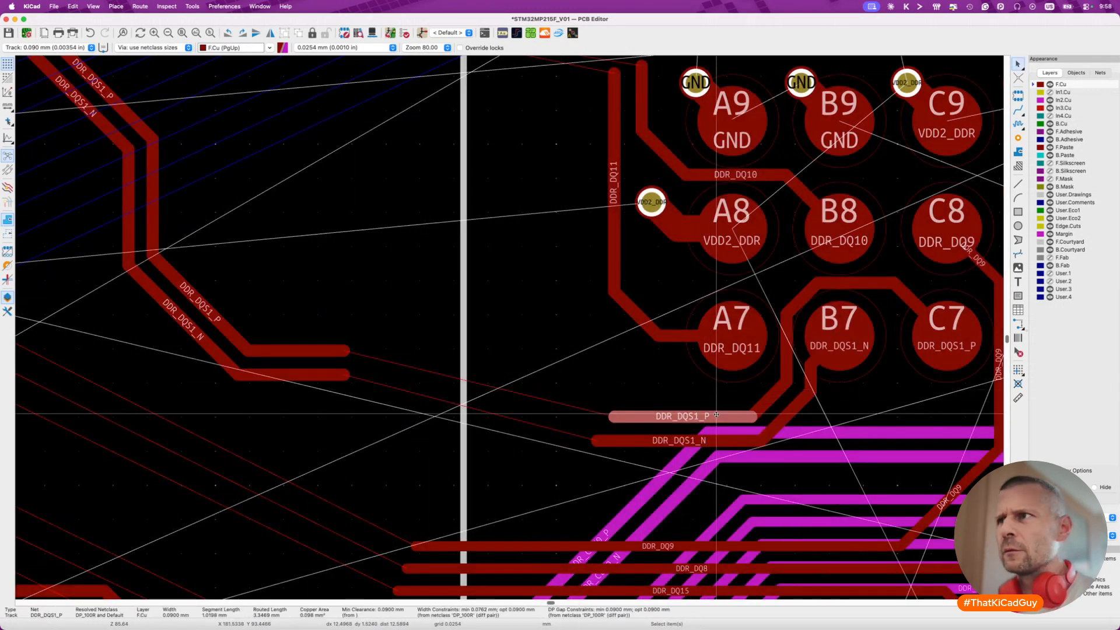
left_click(610, 423)
key("6")
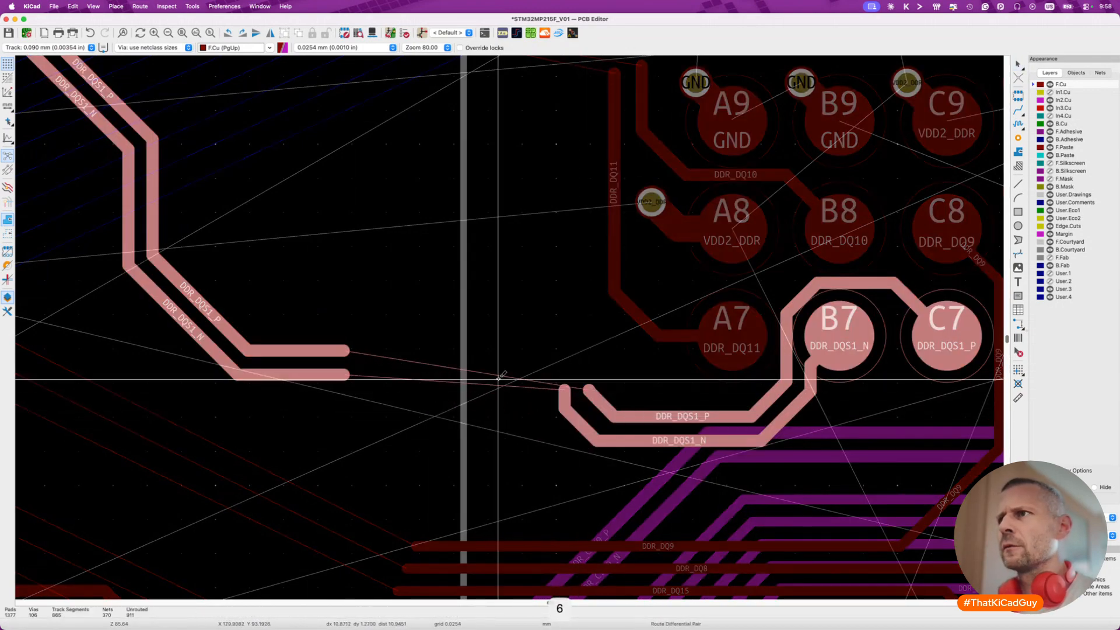
key("Escape")
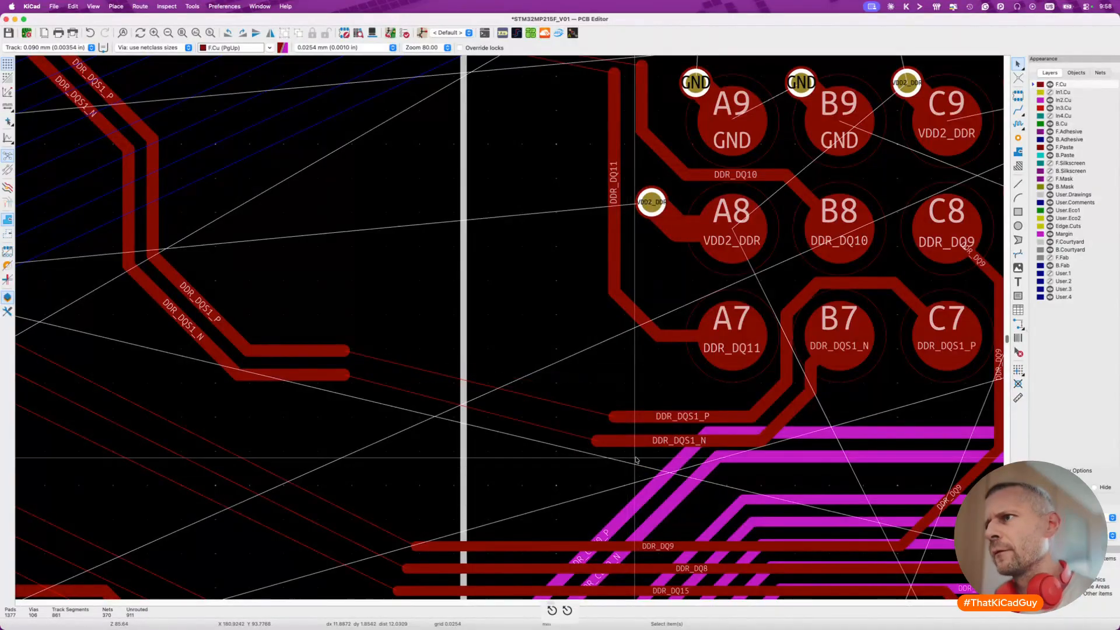
Route the DDR_DQS1 differential pair on F.Cu from the track ends below A7 across the memory outline, joining both tracks to the processor-side pair.
key("6")
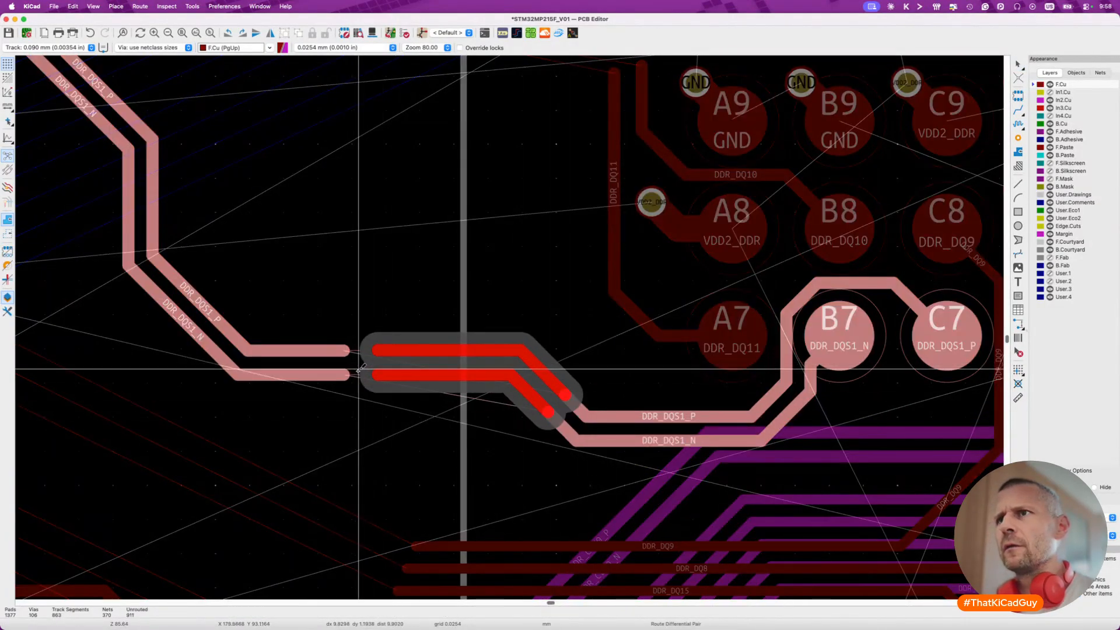
double_click(359, 369)
scroll(360, 368, "up", 5)
key("x")
left_click(386, 351)
left_click(338, 377)
double_click(399, 378)
scroll(396, 381, "down", 10)
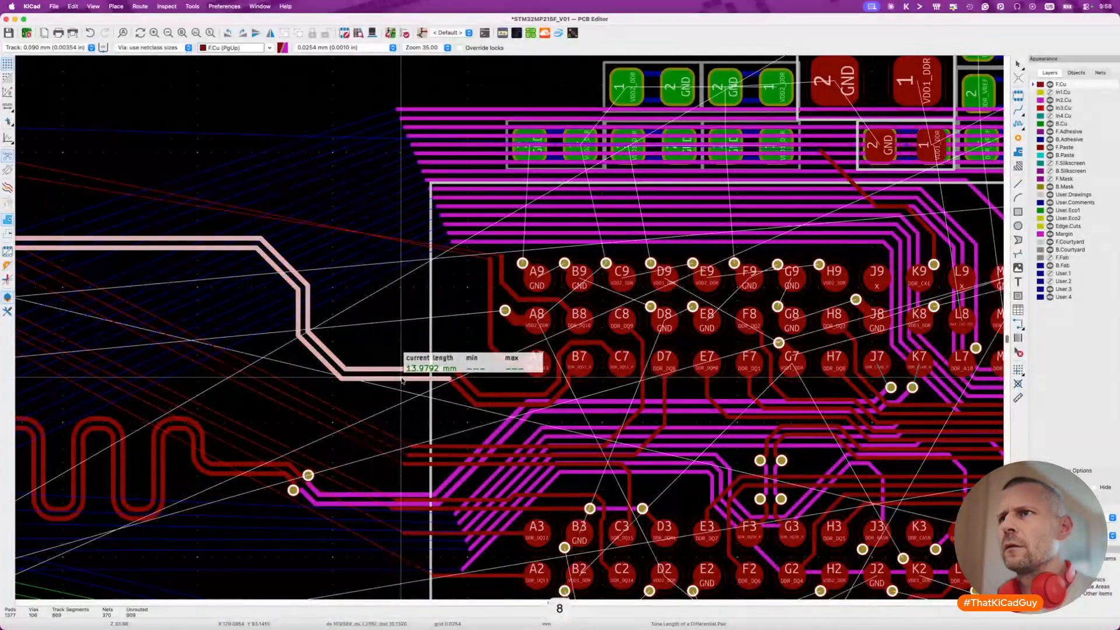
Replace the diagonal DDR_DQS1 joints just inside the memory outline with one direct F.Cu track each for DDR_DQS1_P and DDR_DQS1_N.
scroll(402, 380, "up", 4)
left_click_drag(432, 309, 519, 428)
key("Delete")
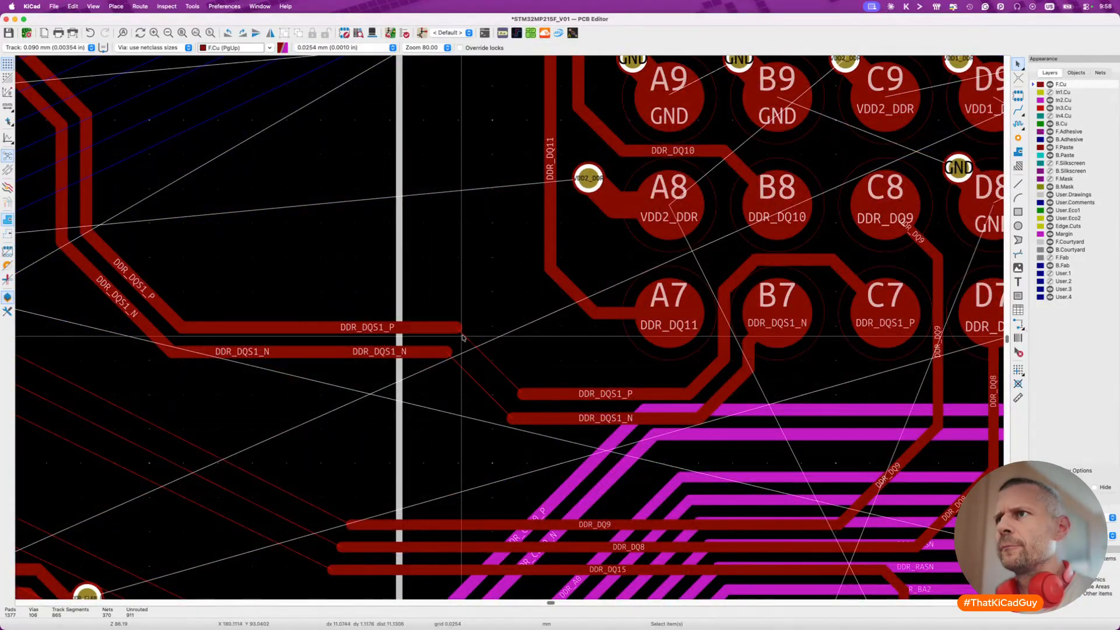
key("x")
left_click(520, 394)
key("x")
double_click(513, 408)
Measure the routed length of the DDR_DQS1 differential pair, plus the individual lengths of DDR_DQS1_N and DDR_DQS1_P.
key("8")
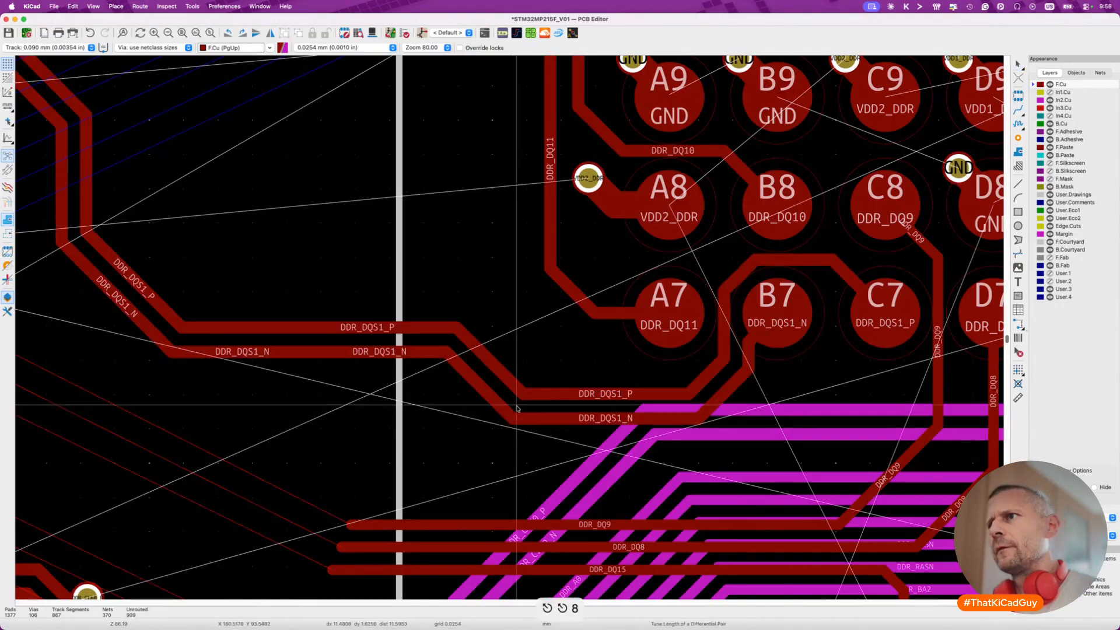
left_click(519, 408)
scroll(522, 413, "down", 5)
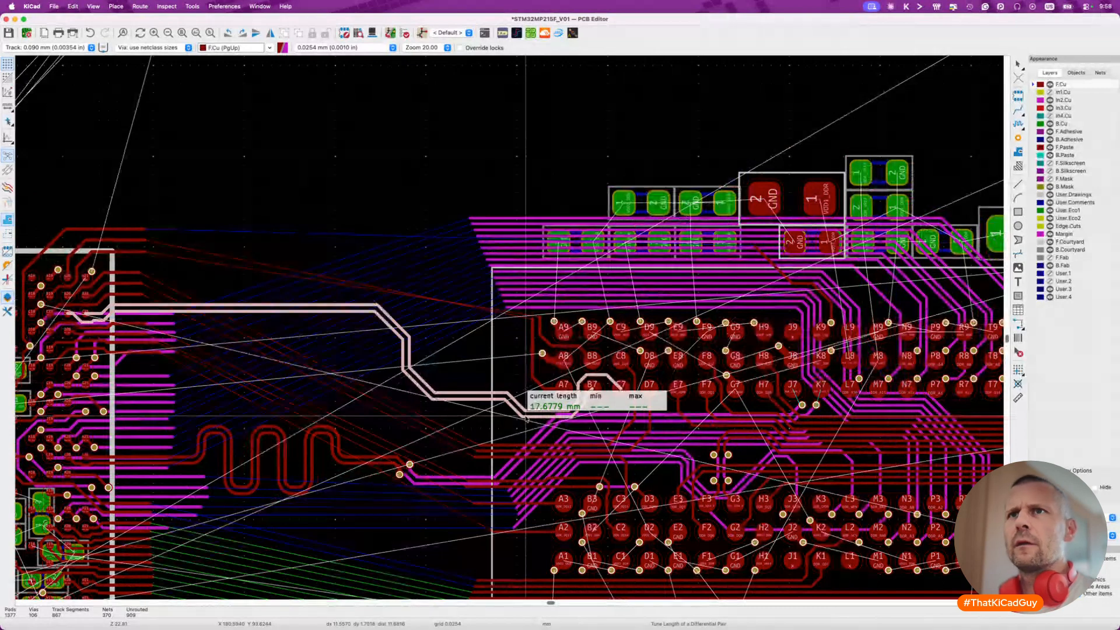
key("Escape")
scroll(382, 366, "up", 3)
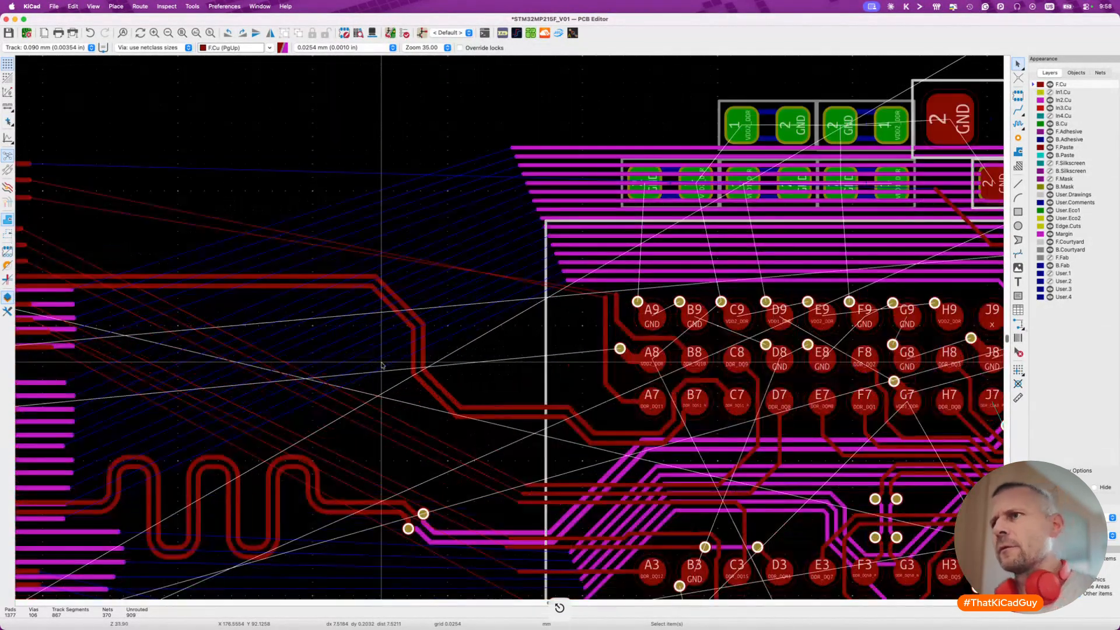
scroll(384, 367, "up", 2)
key("7")
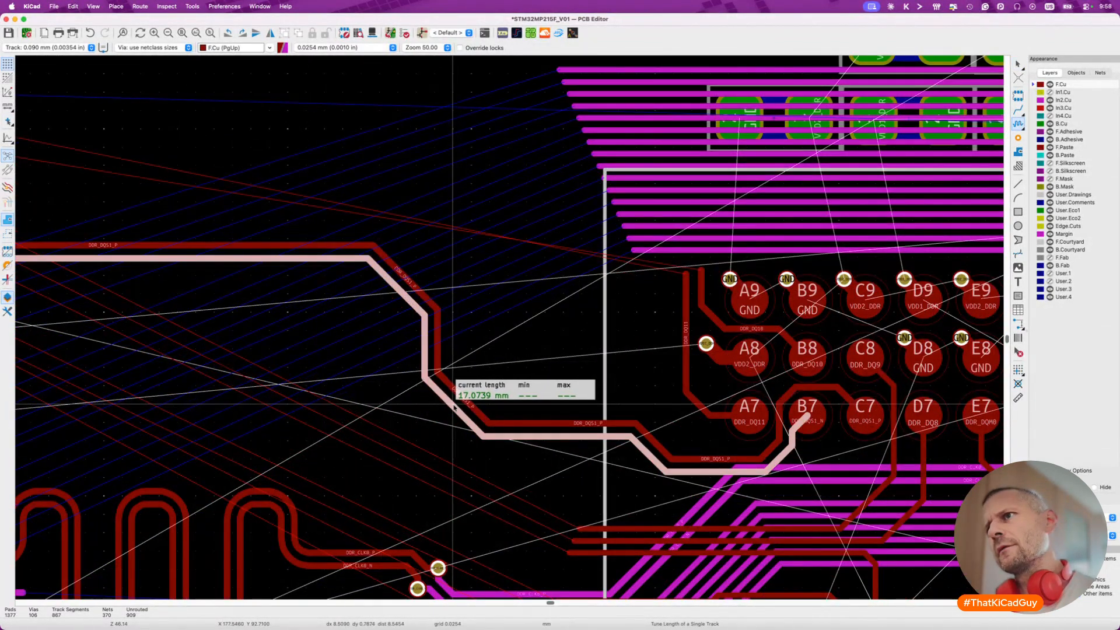
scroll(463, 402, "down", 3)
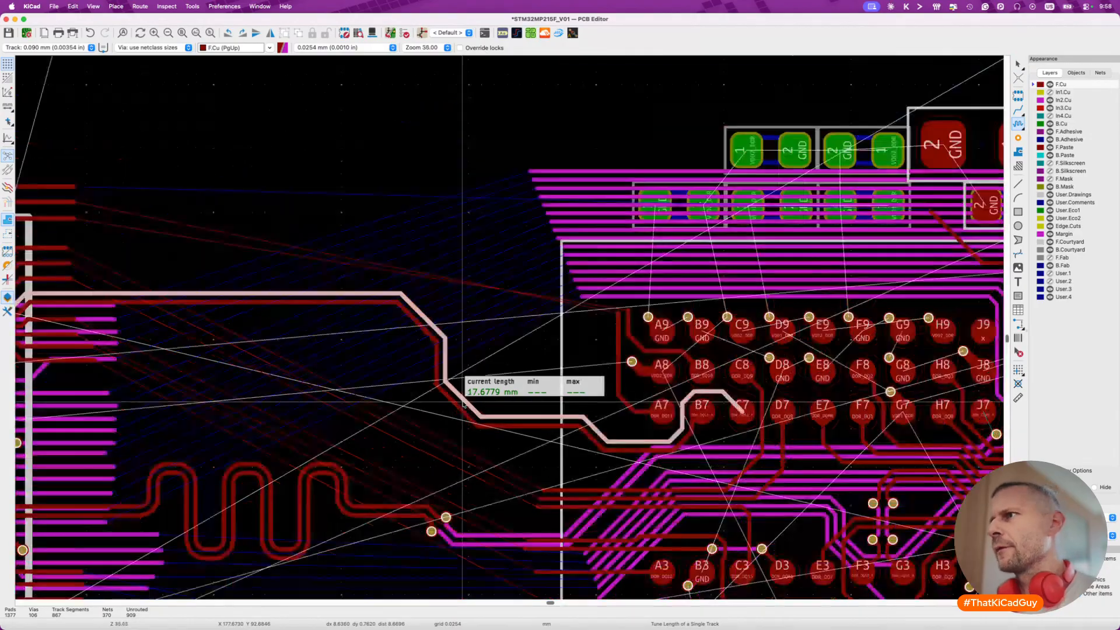
key("Escape")
Save the board with the rerouted DDR_DQS1 pair.
scroll(696, 418, "up", 5)
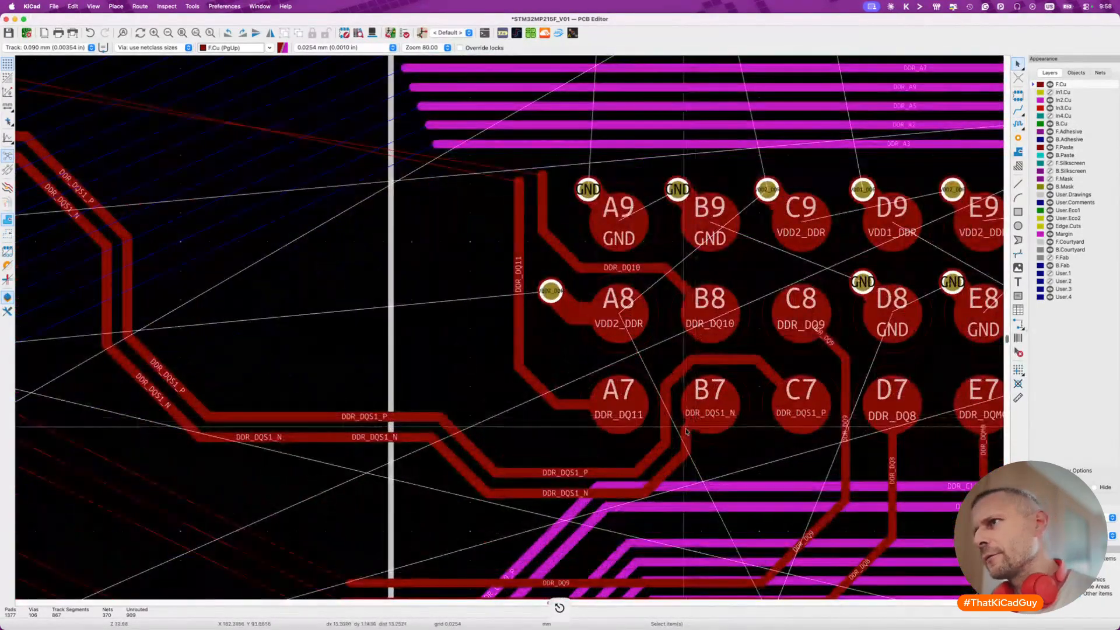
scroll(694, 423, "down", 3)
key("super+s")
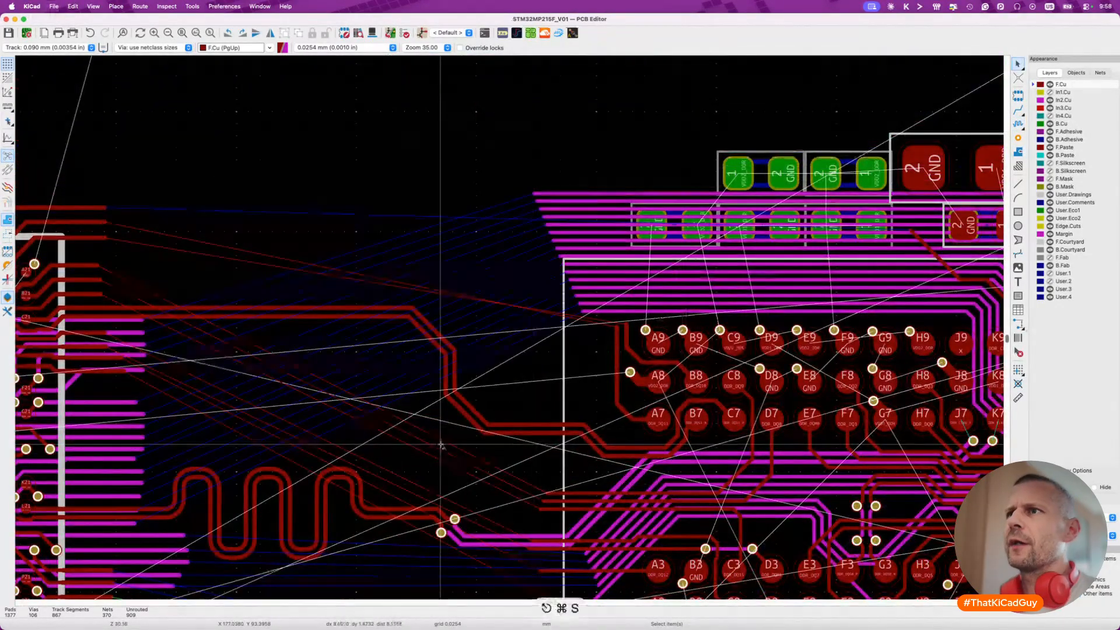
Recheck the DDR_DQS1 pair's length and examine the DDR_DQ10 and DDR_DQ11 breakouts at processor pads B19 and A20.
scroll(446, 420, "down", 2)
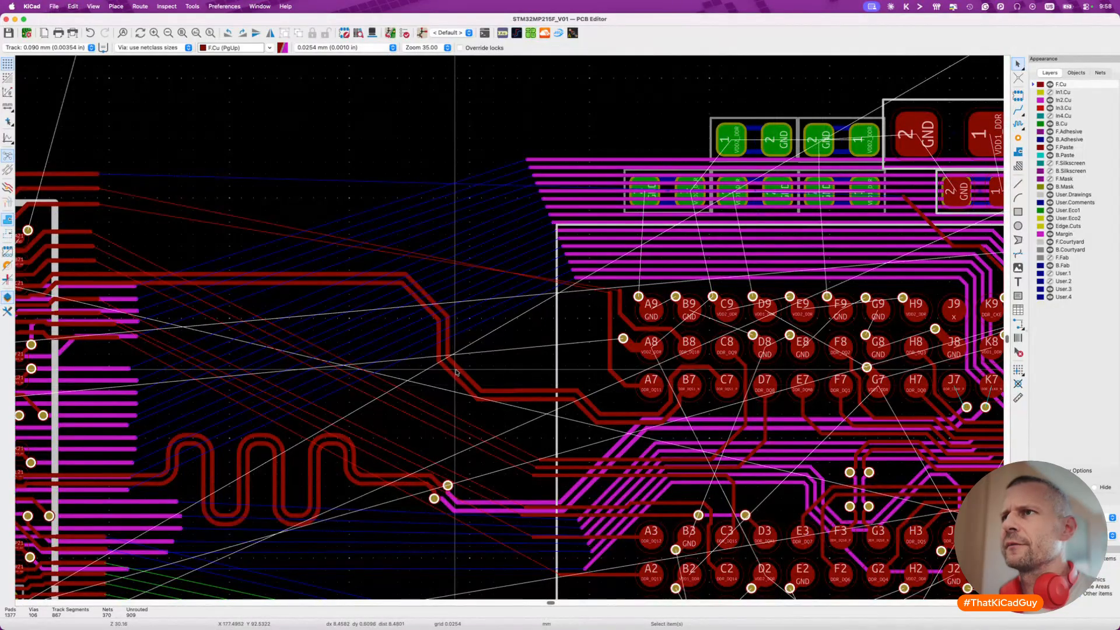
key("7")
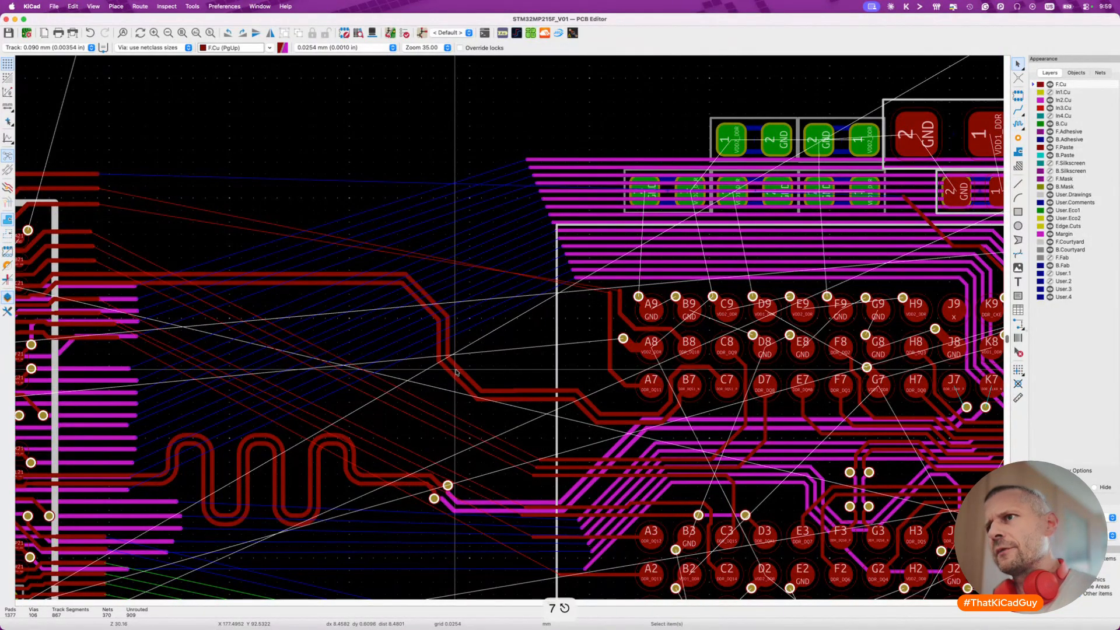
key("8")
left_click(457, 372)
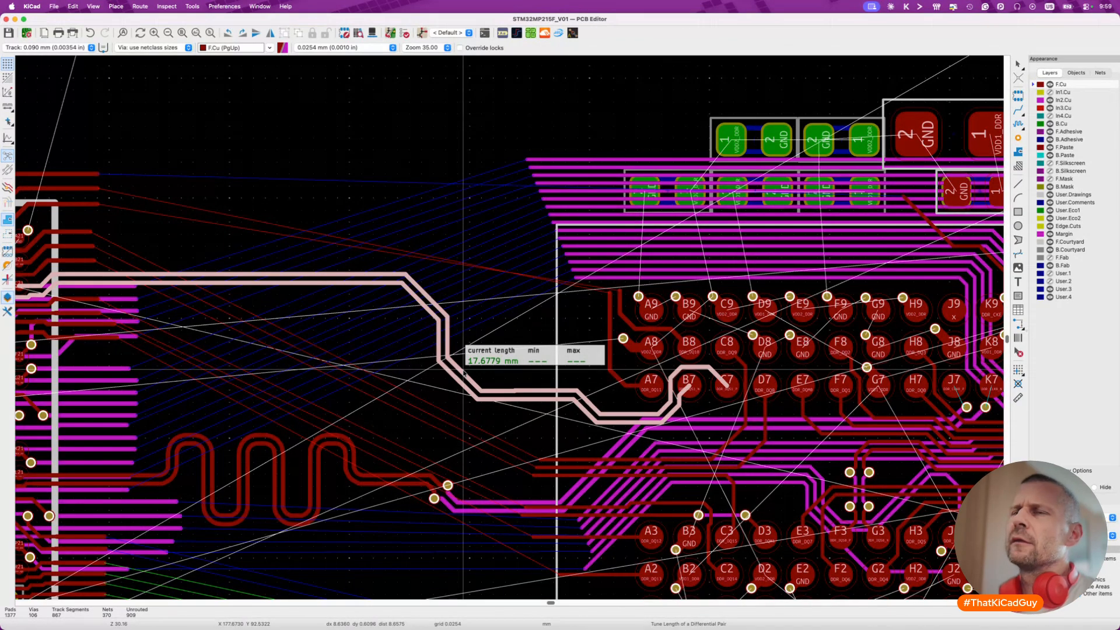
key("Escape")
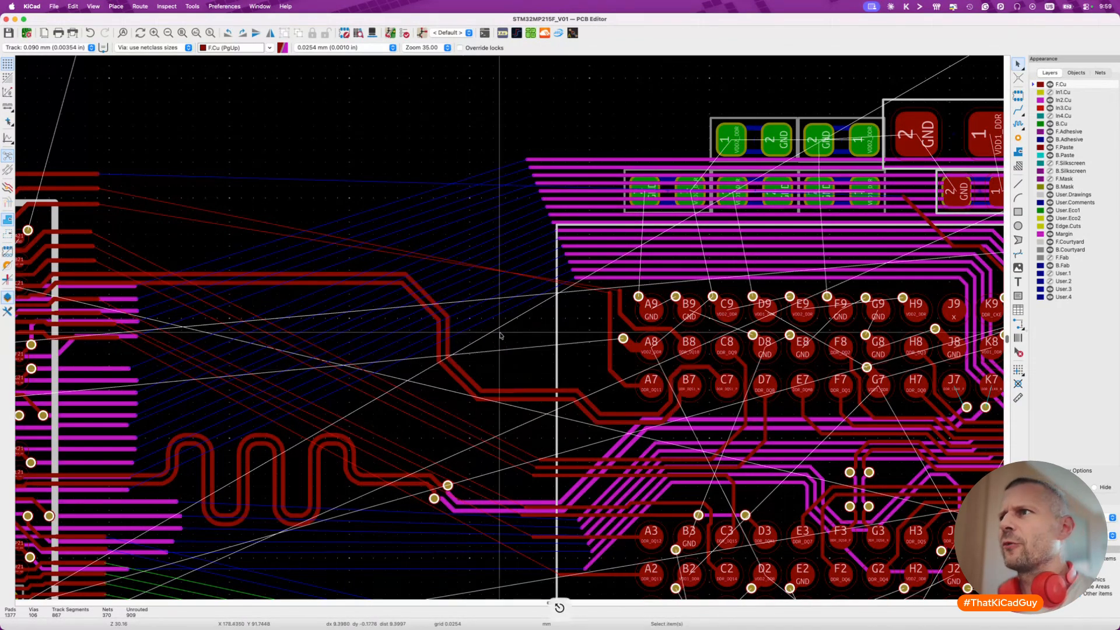
scroll(584, 293, "left", 5)
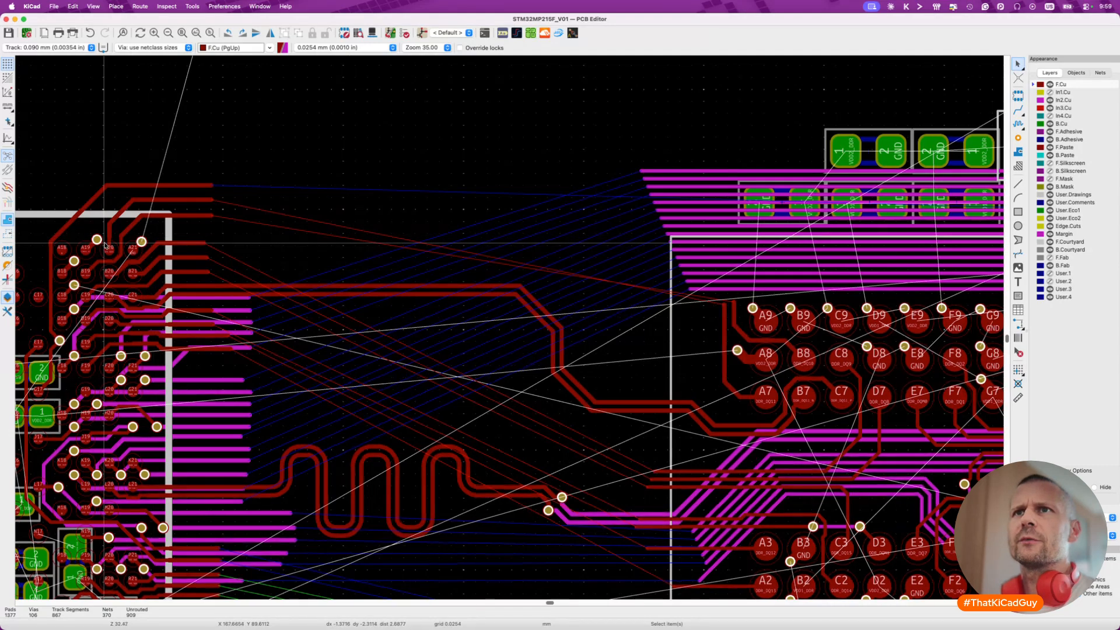
scroll(105, 245, "up", 5)
scroll(105, 245, "up", 3)
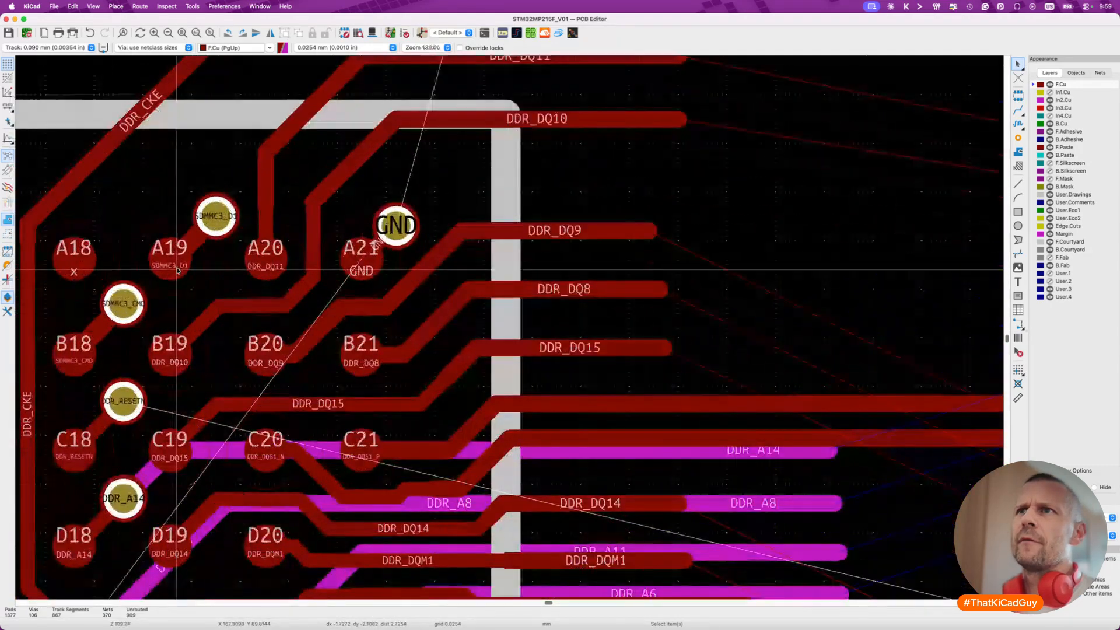
left_click(304, 178)
In the schematic editor, swap the DDR_DQ10 and DDR_DQ11 labels on U7A pins B19 and A20 and save the schematic.
key("super+grave")
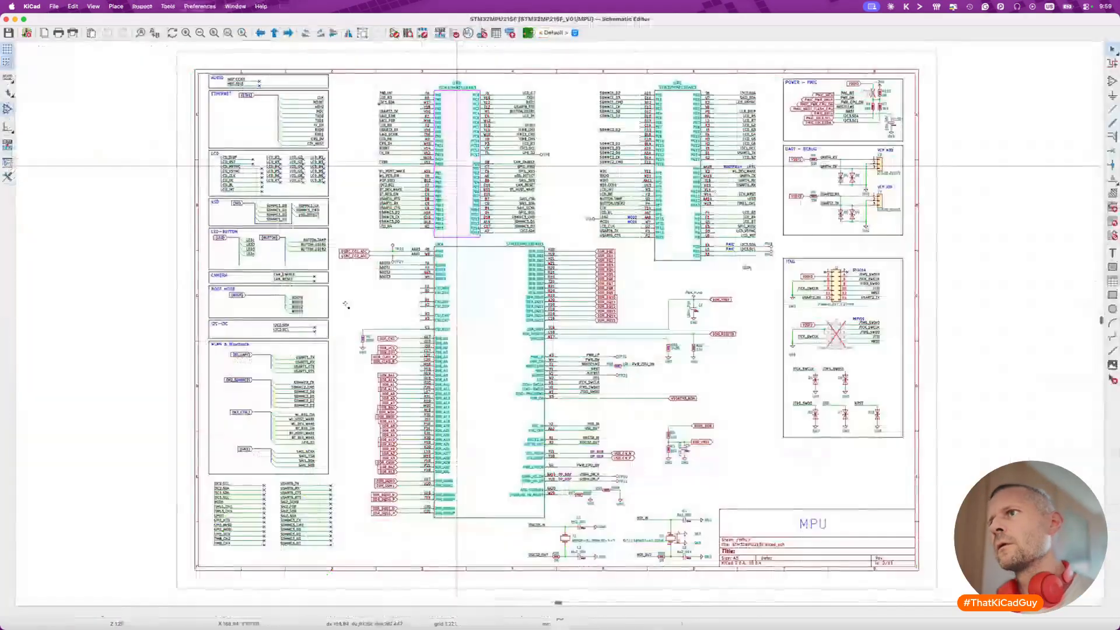
scroll(433, 420, "up", 6)
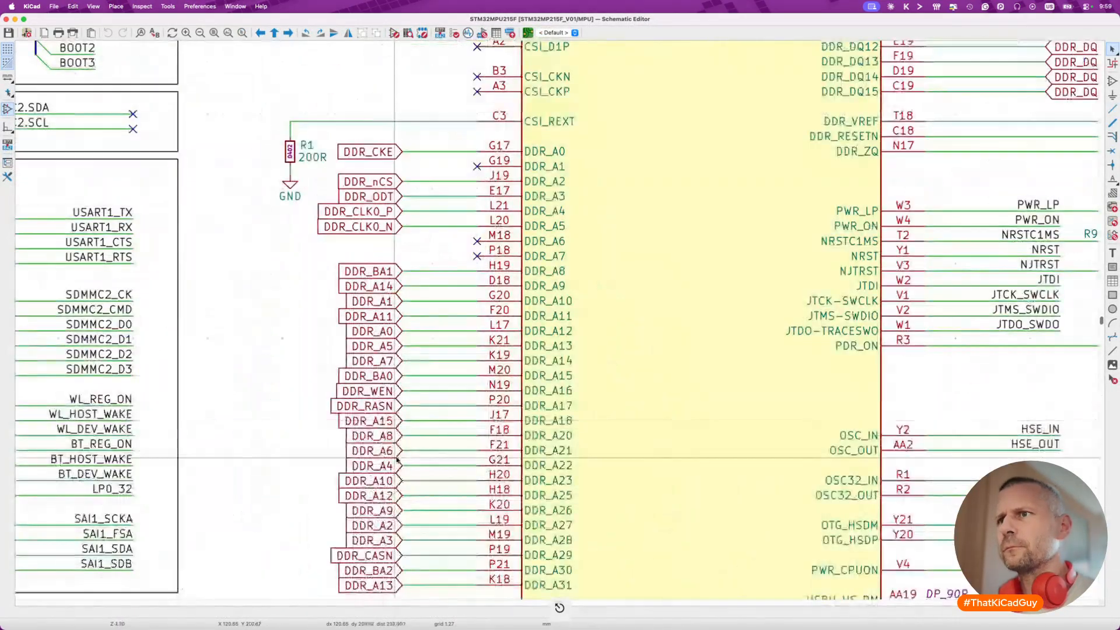
left_click(402, 384)
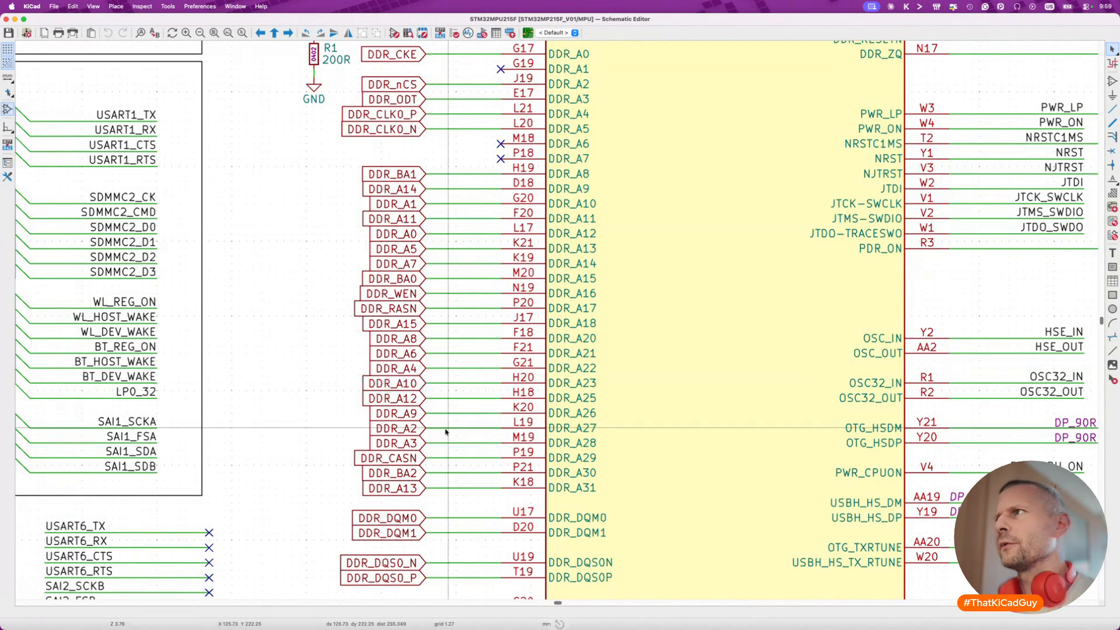
scroll(446, 431, "down", 4)
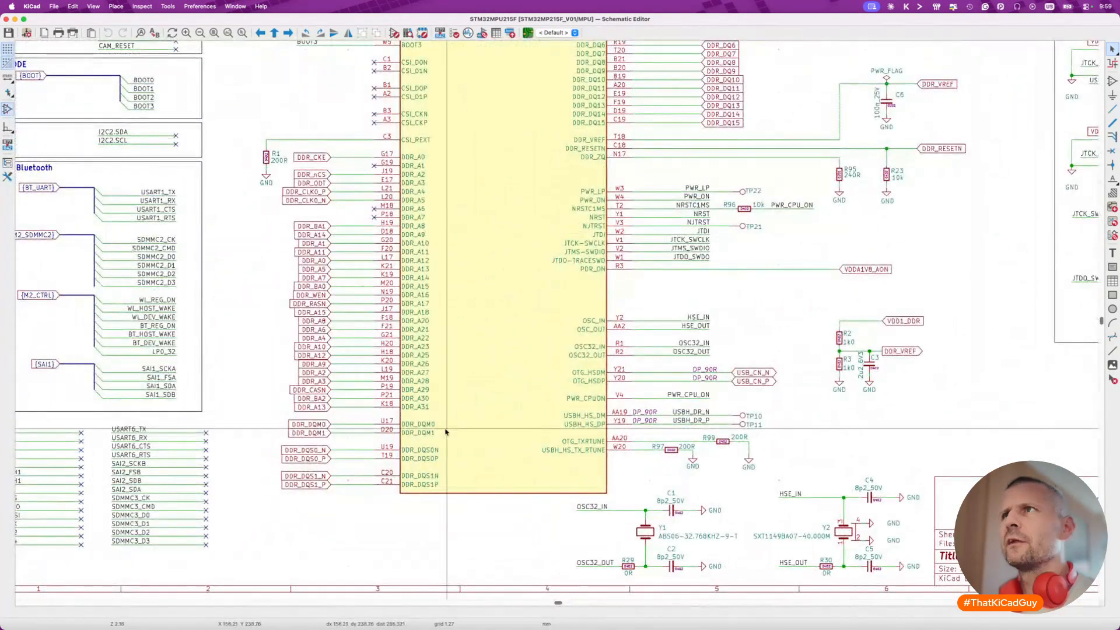
scroll(446, 431, "up", 5)
scroll(623, 354, "up", 3)
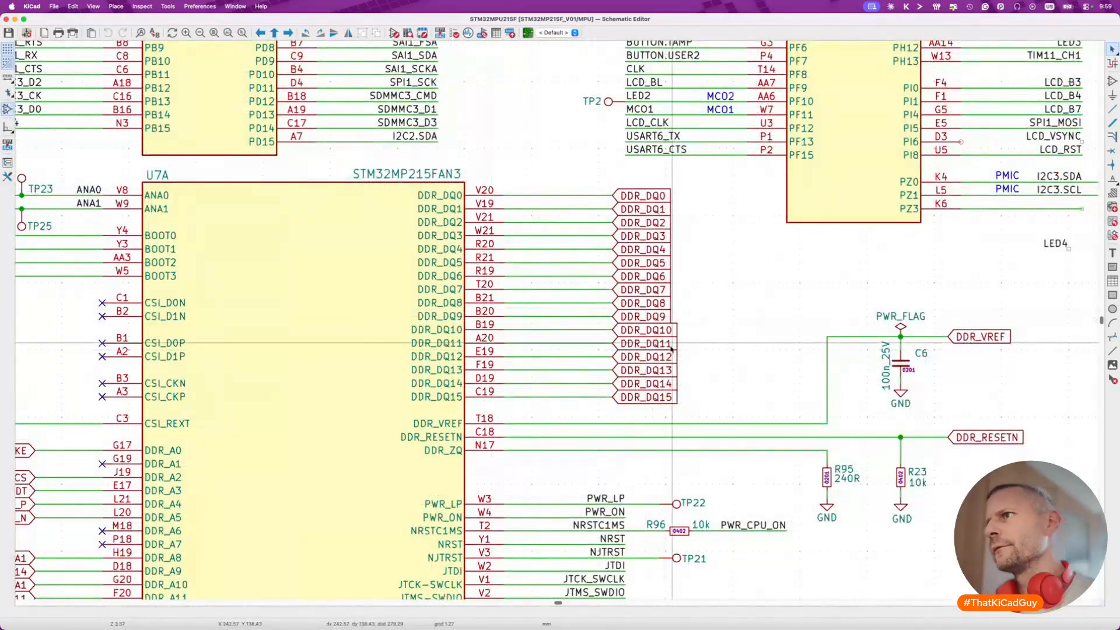
key("y")
key("Escape")
key("super+s")
Update the PCB from the schematic to apply the DDR_DQ10 and DDR_DQ11 swap at U7, and close the update dialog.
key("F8")
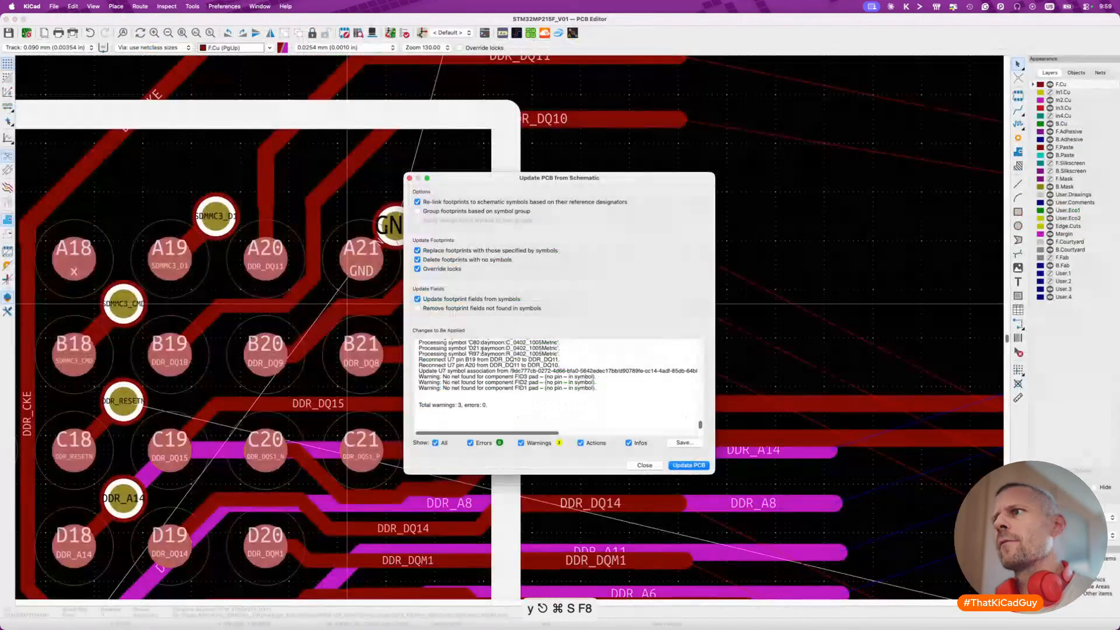
left_click(688, 465)
left_click(643, 465)
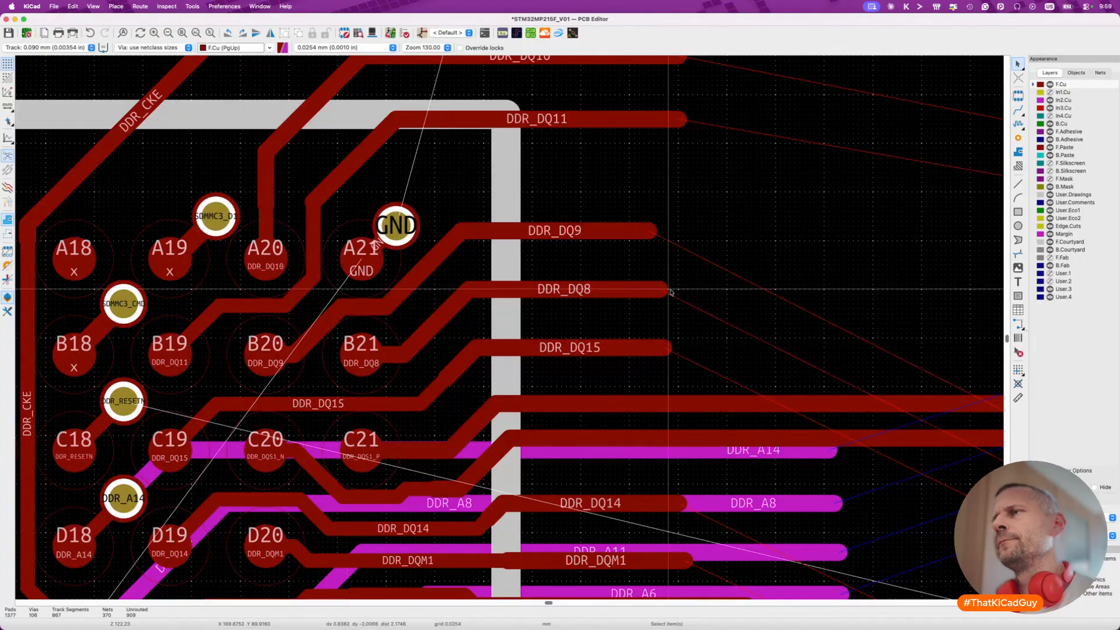
Try routing DDR_DQ11 directly on F.Cu from the memory breakout at pad A7 to the processor breakout at B19.
scroll(649, 292, "down", 5)
scroll(650, 292, "right", 3)
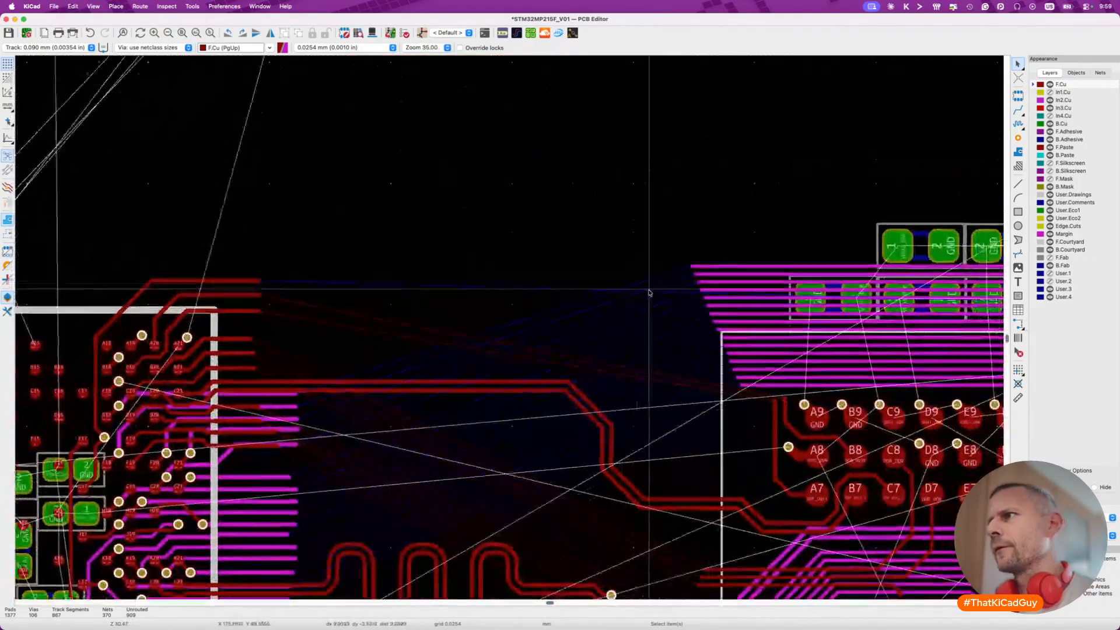
key("x")
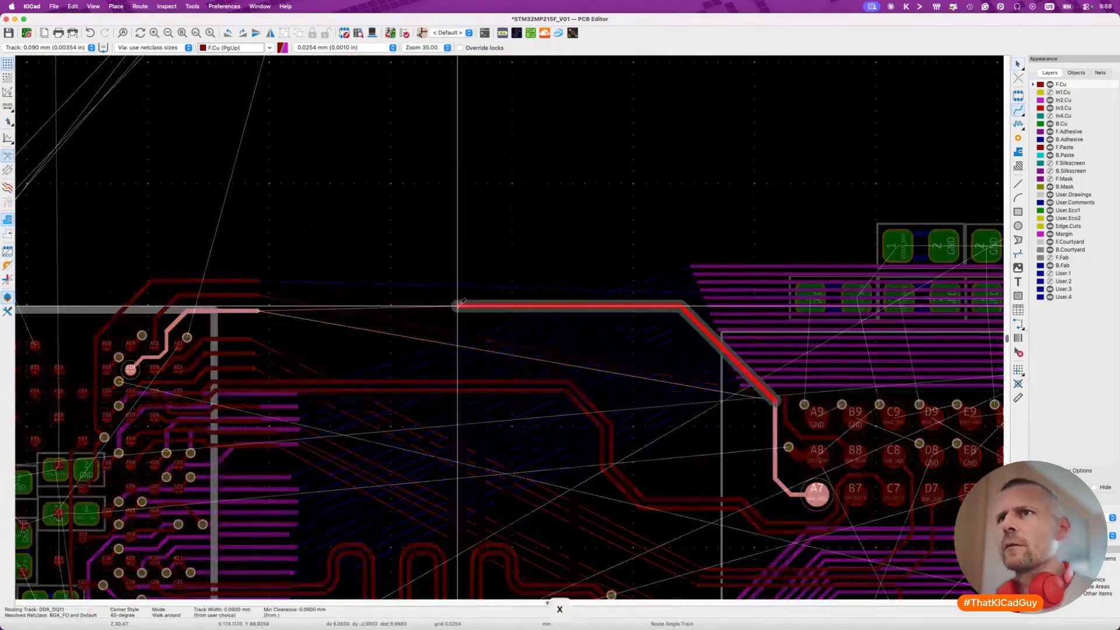
left_click(259, 311)
key("Escape")
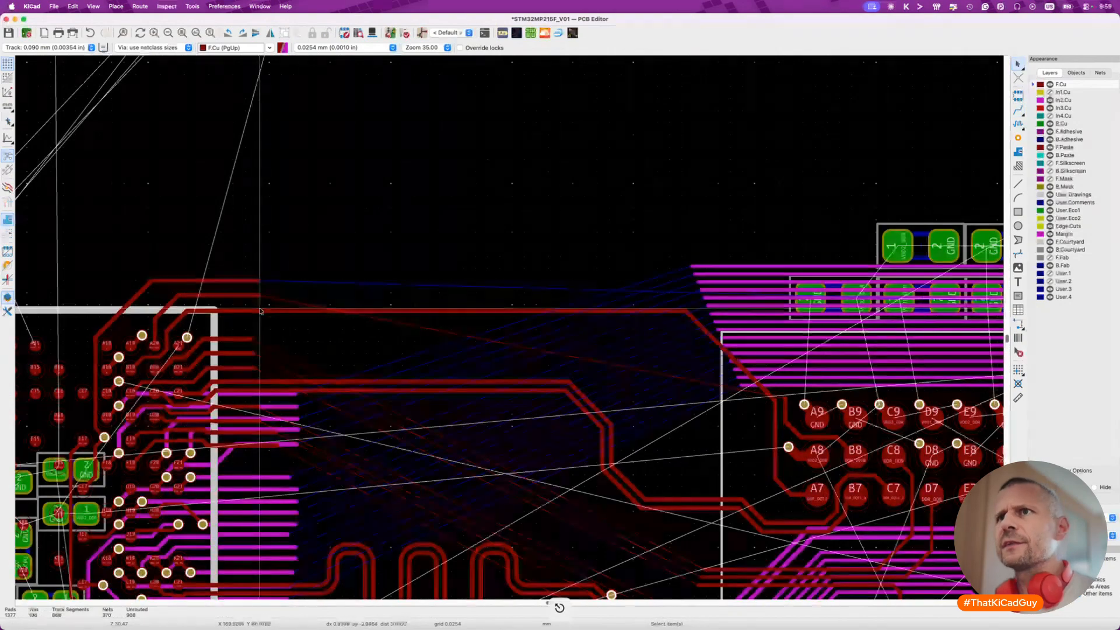
Check the length of the trial DDR_DQ11 track and undo its routing.
key("7")
left_click(301, 311)
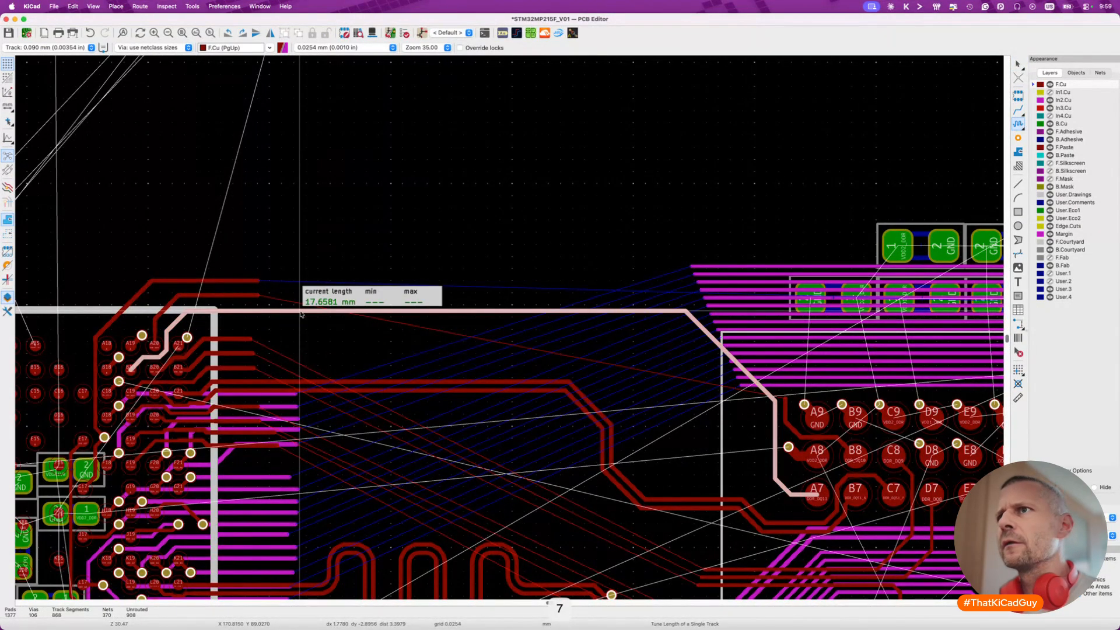
key("Escape")
key("super+z")
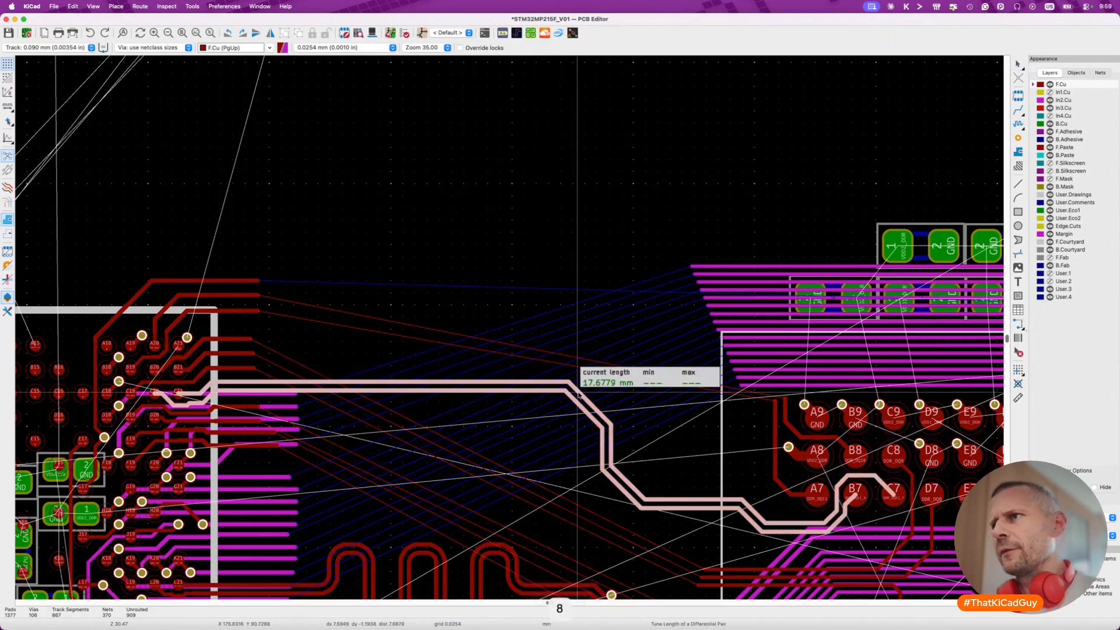
Save the board and examine the unrouted DDR connections between the processor and memory breakouts.
key("super+s")
scroll(537, 400, "down", 3)
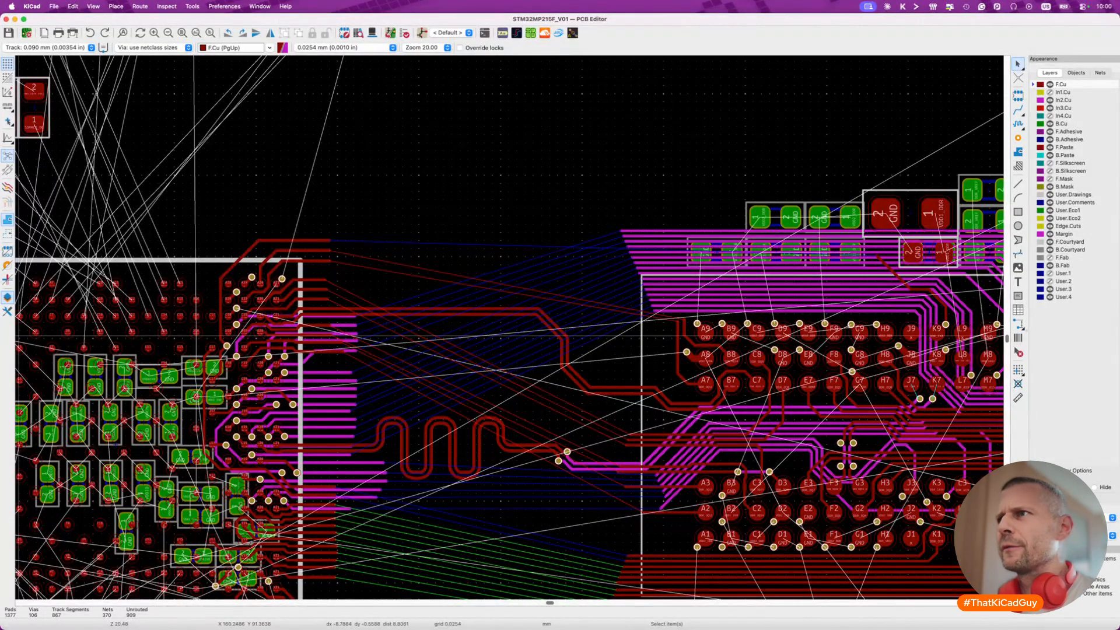
scroll(641, 337, "down", 3)
scroll(642, 336, "right", 2)
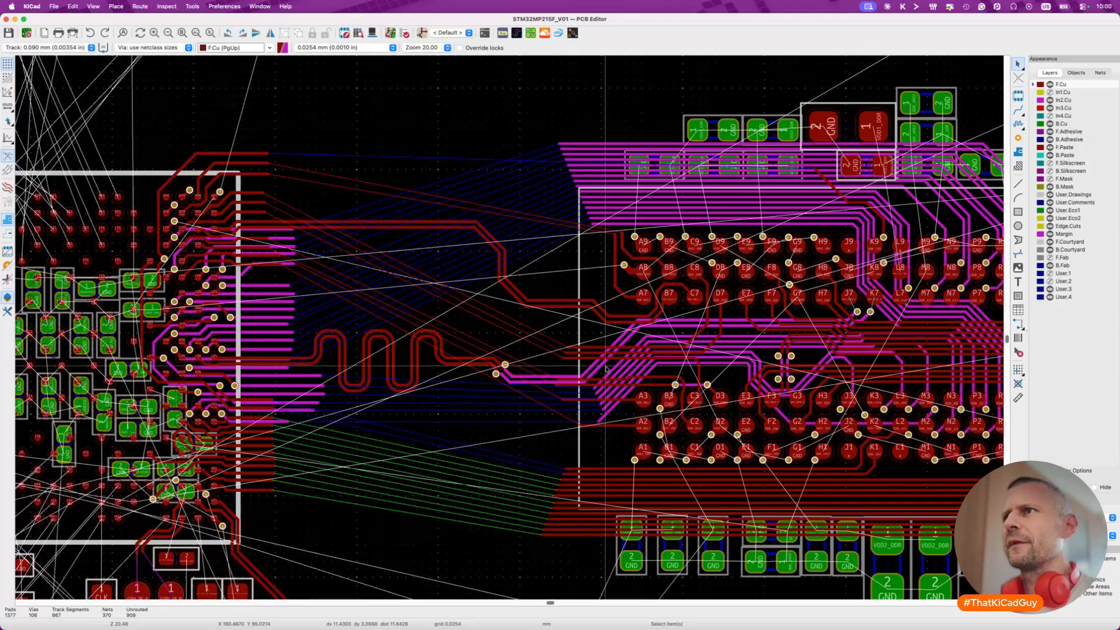
scroll(605, 385, "left", 4)
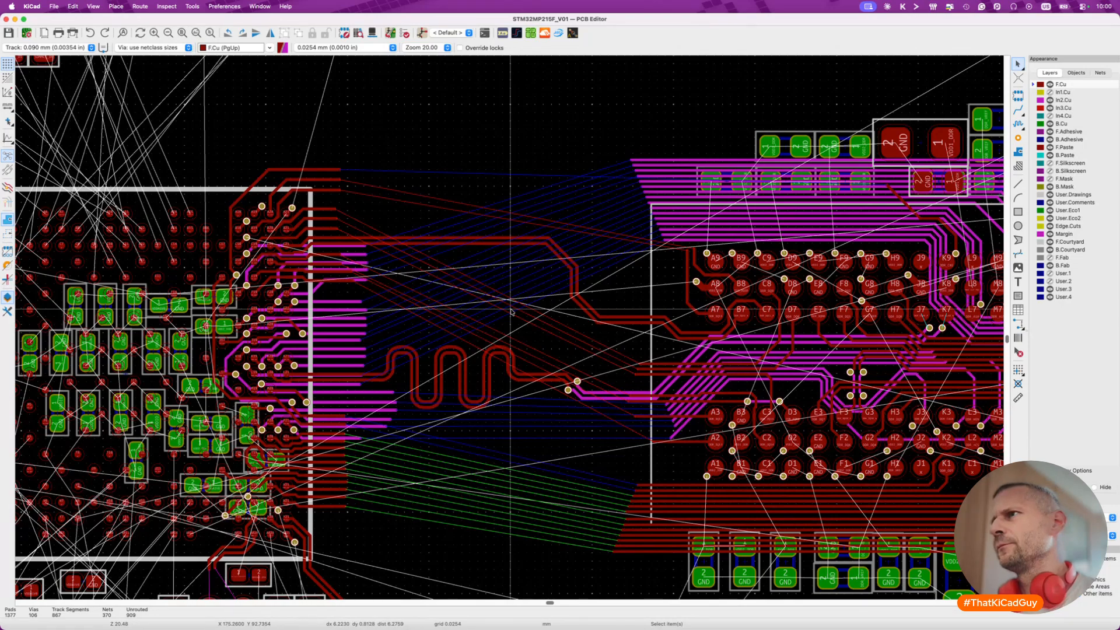
scroll(674, 258, "up", 2)
scroll(673, 258, "up", 3)
scroll(674, 258, "down", 3)
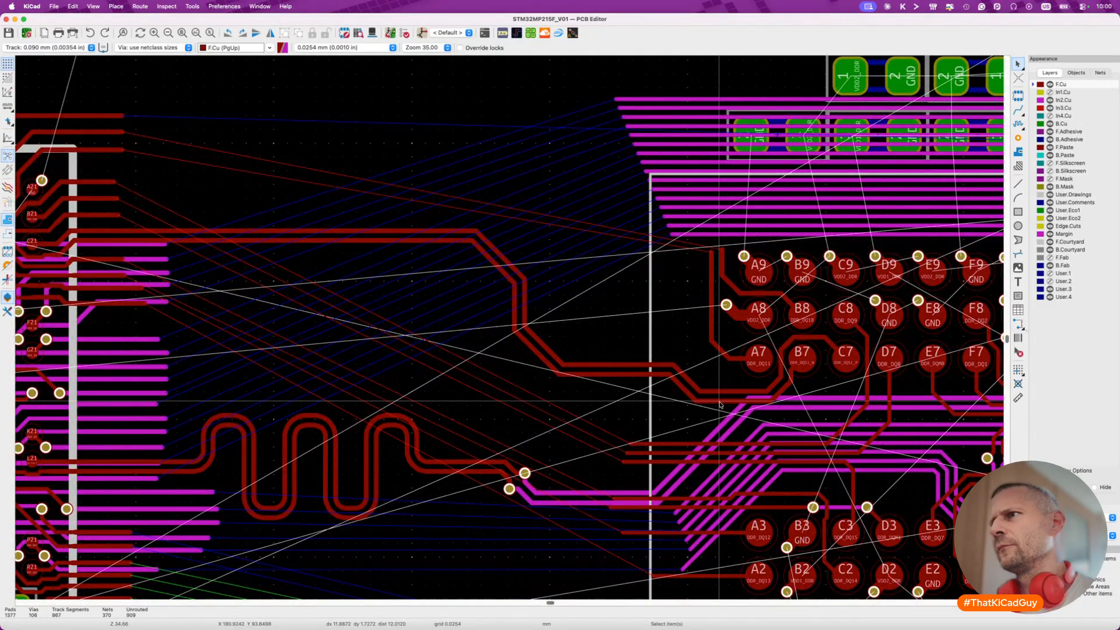
scroll(719, 404, "down", 5)
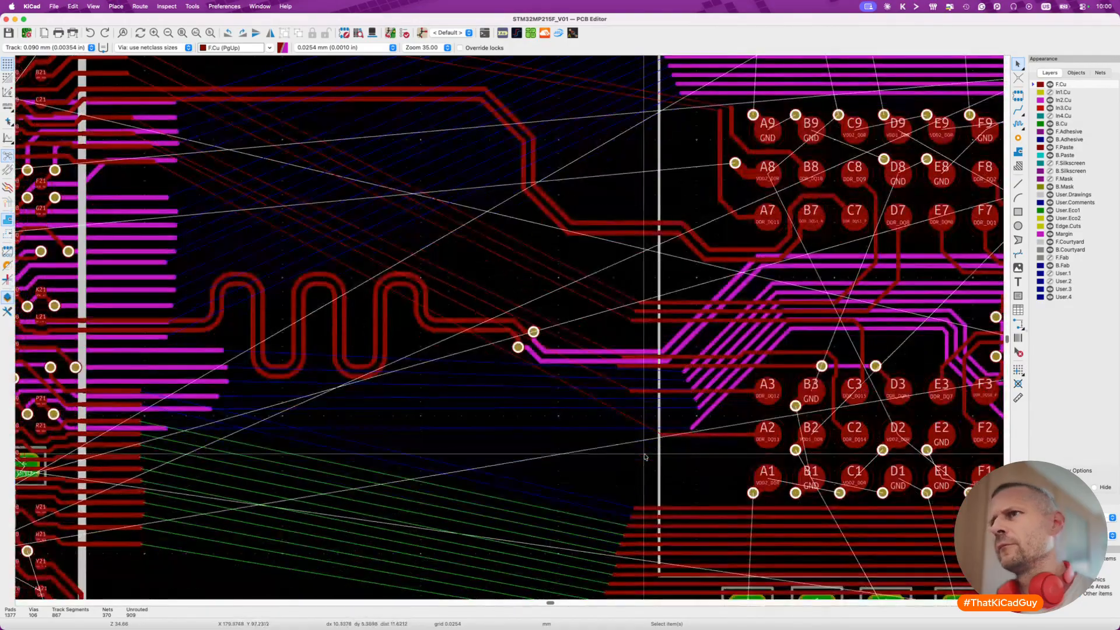
scroll(644, 456, "down", 2)
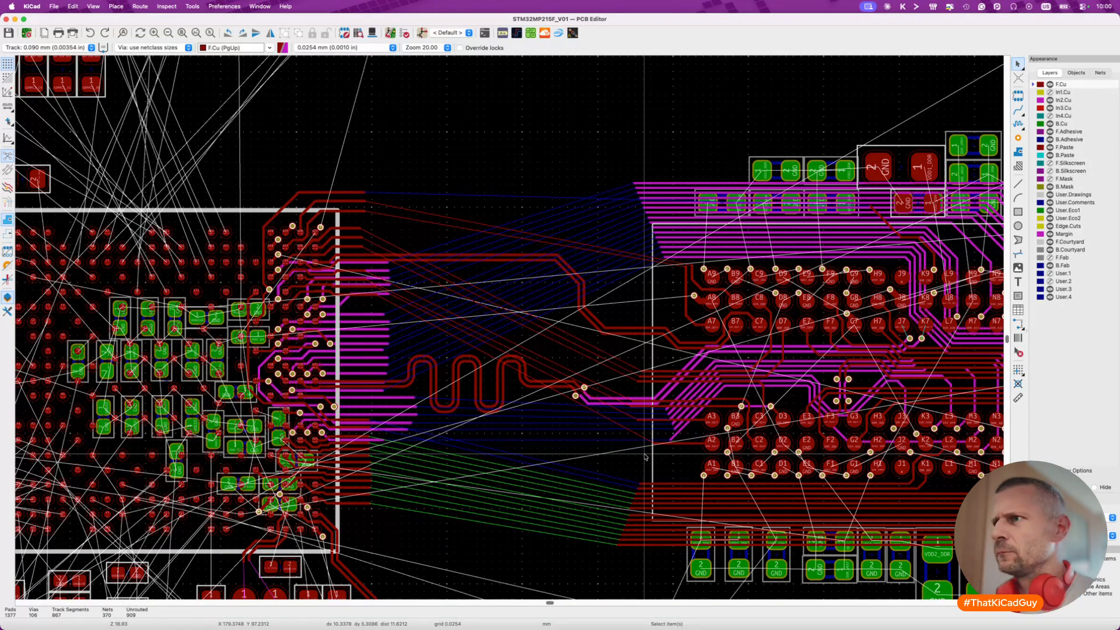
Examine the order of the data and control tracks below memory pads A1 to G1 and the breakouts above row 9.
scroll(663, 535, "up", 10)
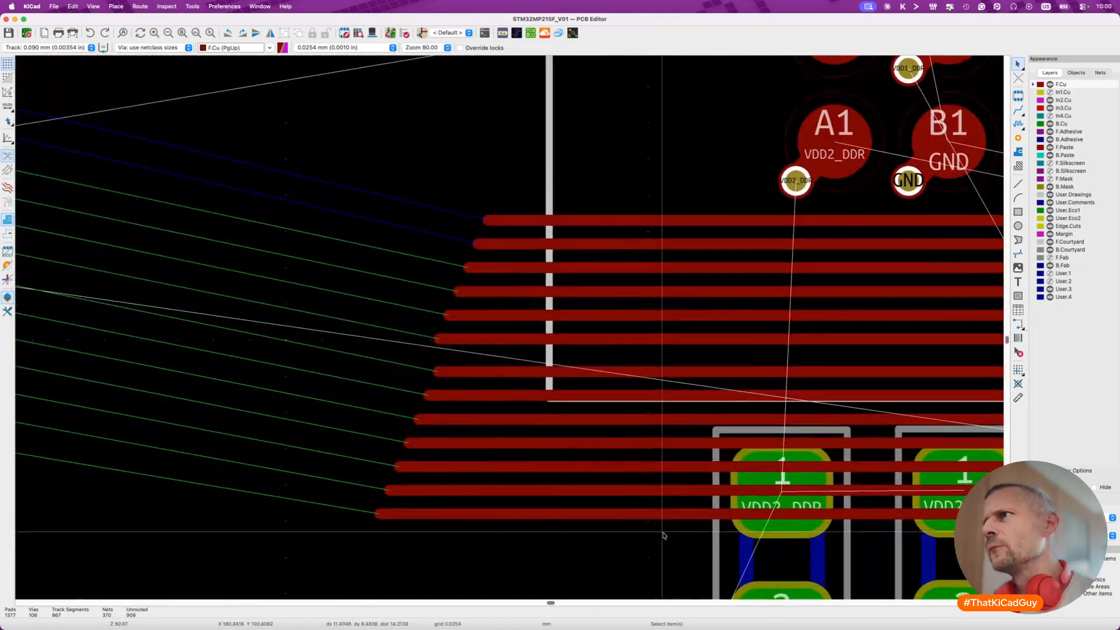
scroll(645, 442, "down", 4)
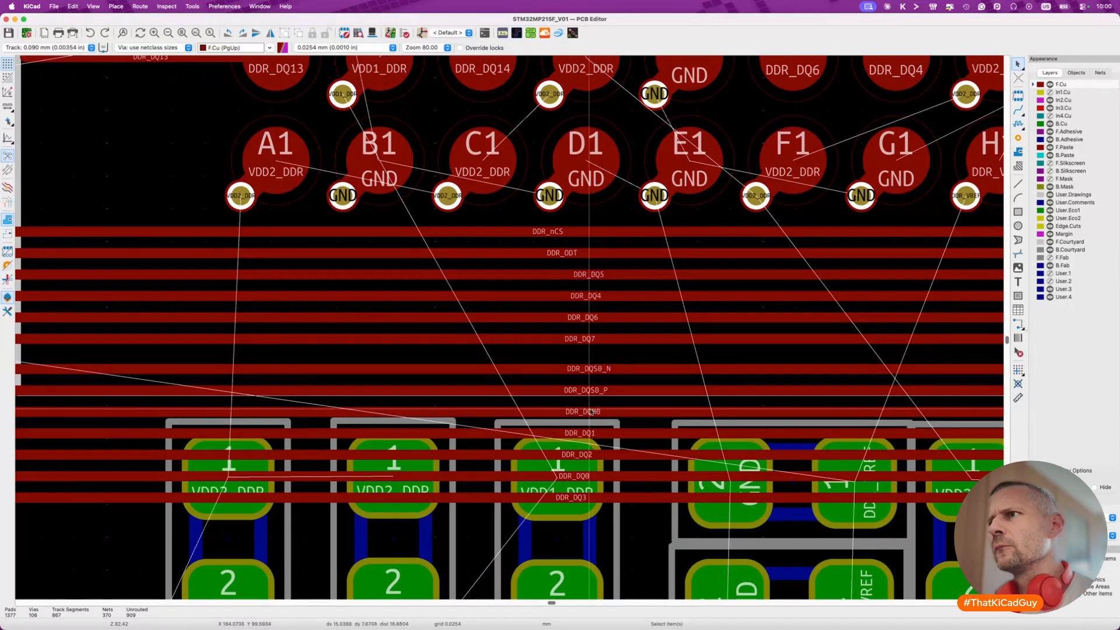
scroll(608, 425, "down", 6)
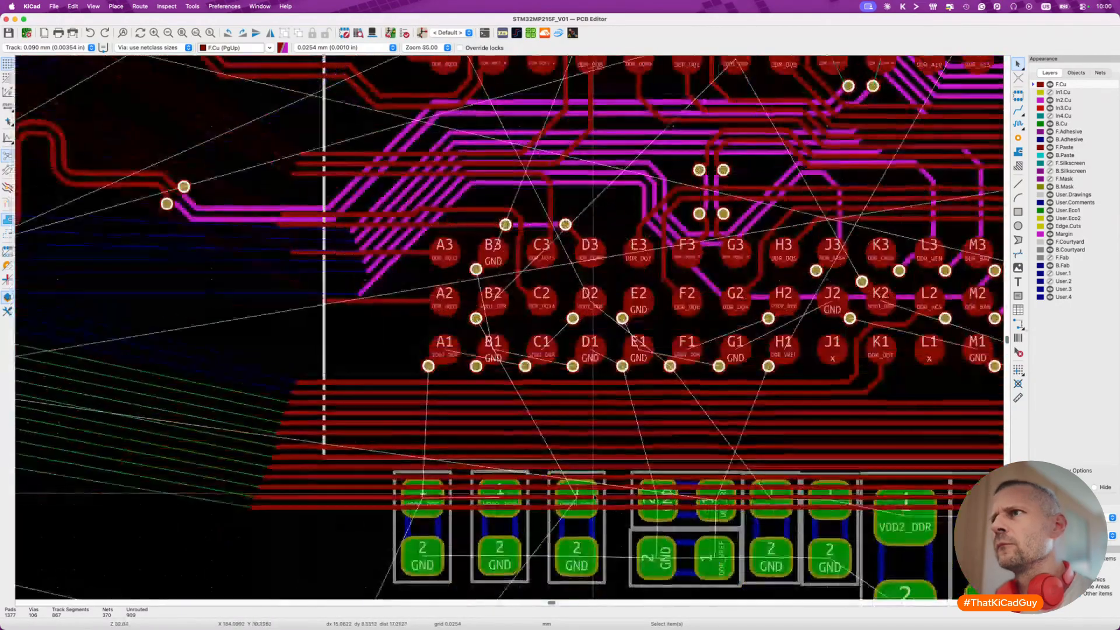
scroll(594, 496, "up", 5)
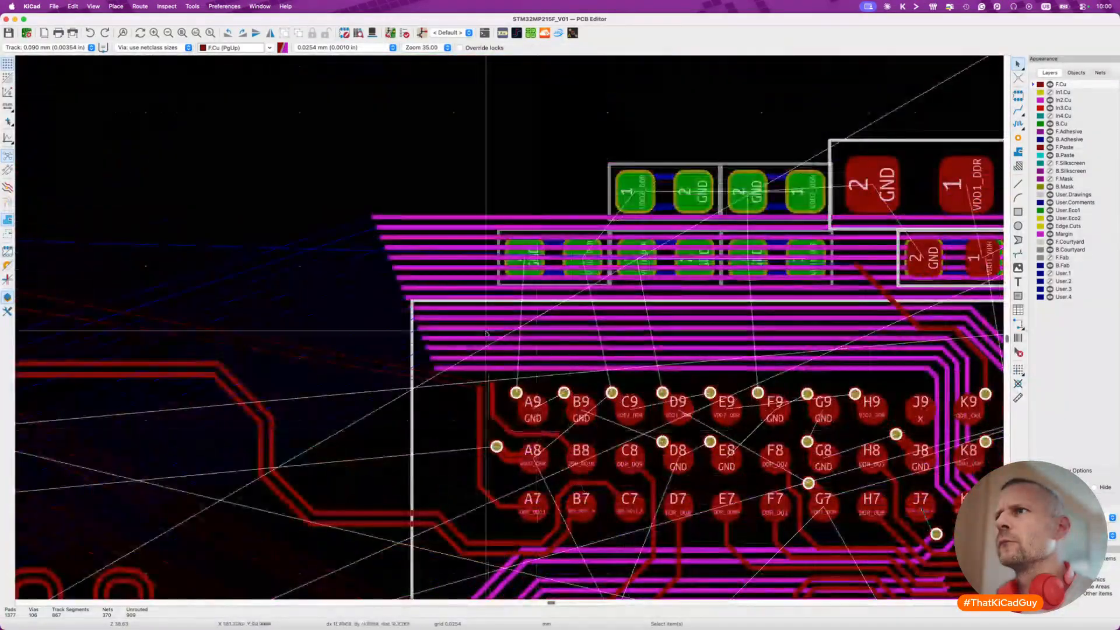
scroll(485, 331, "left", 5)
scroll(484, 331, "down", 3)
scroll(485, 332, "down", 2)
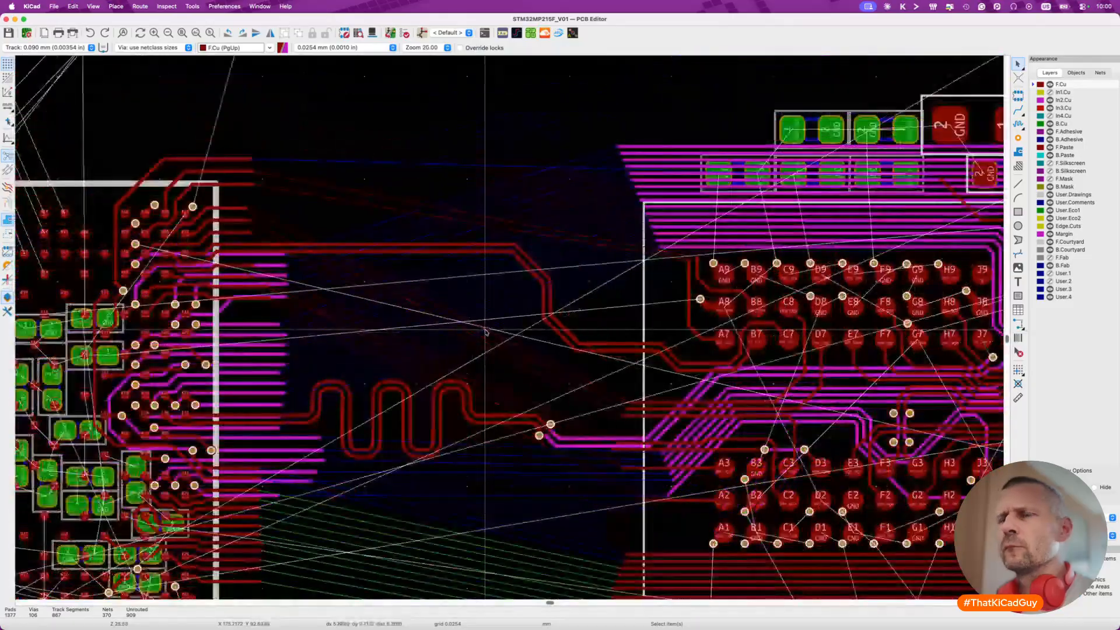
Examine the data and address fanout through the middle of the DDR memory and around its T1 to T3 end.
scroll(699, 450, "right", 5)
scroll(699, 450, "down", 2)
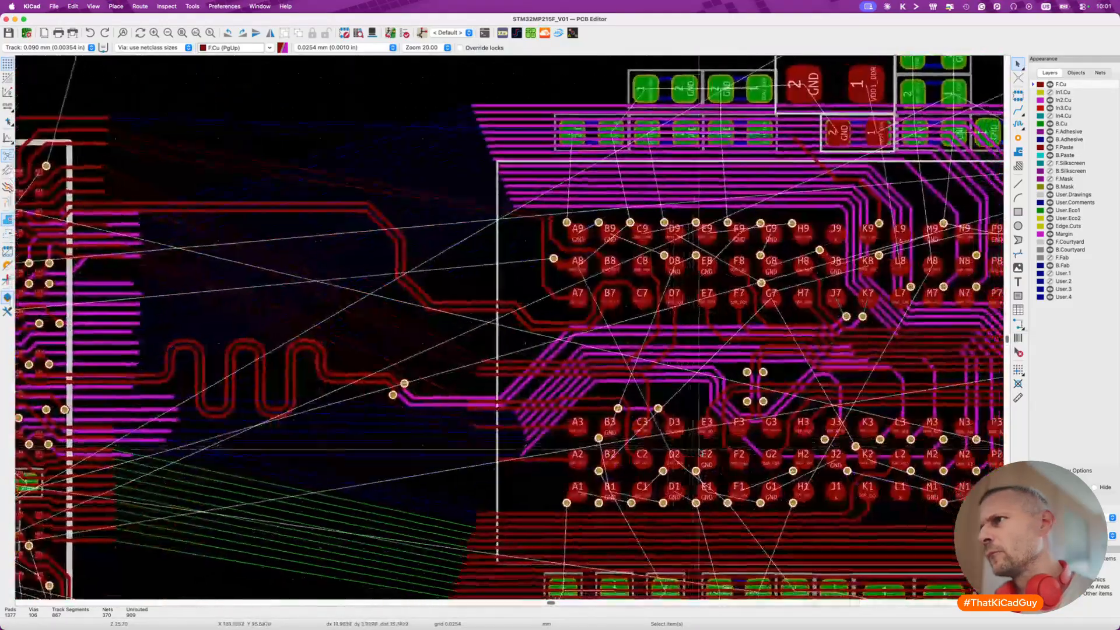
scroll(698, 450, "right", 5)
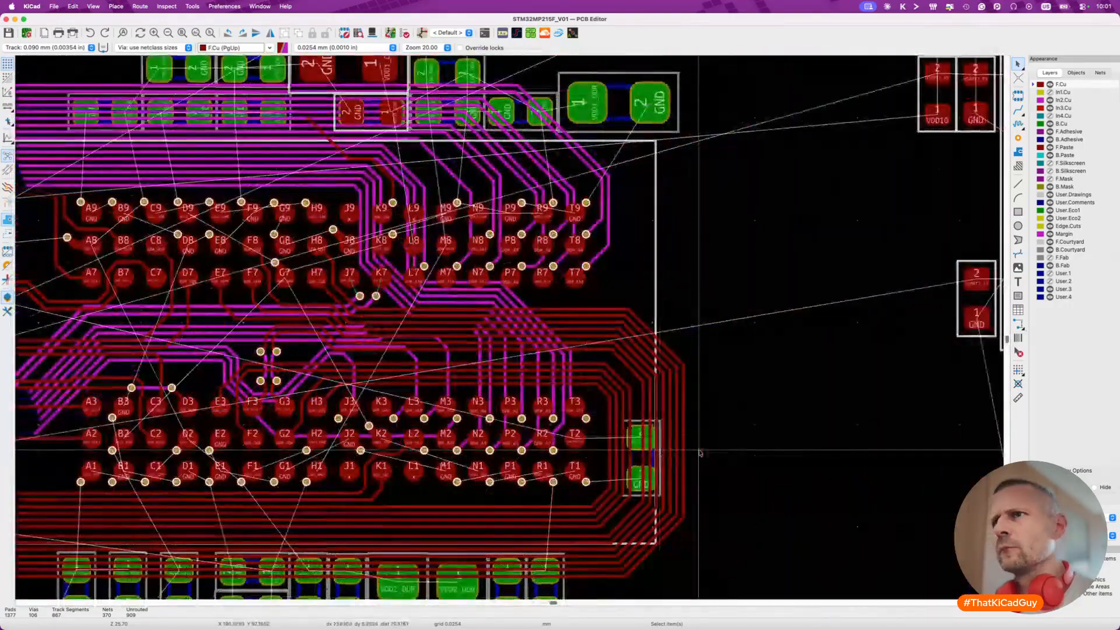
scroll(368, 409, "up", 3)
scroll(367, 408, "up", 2)
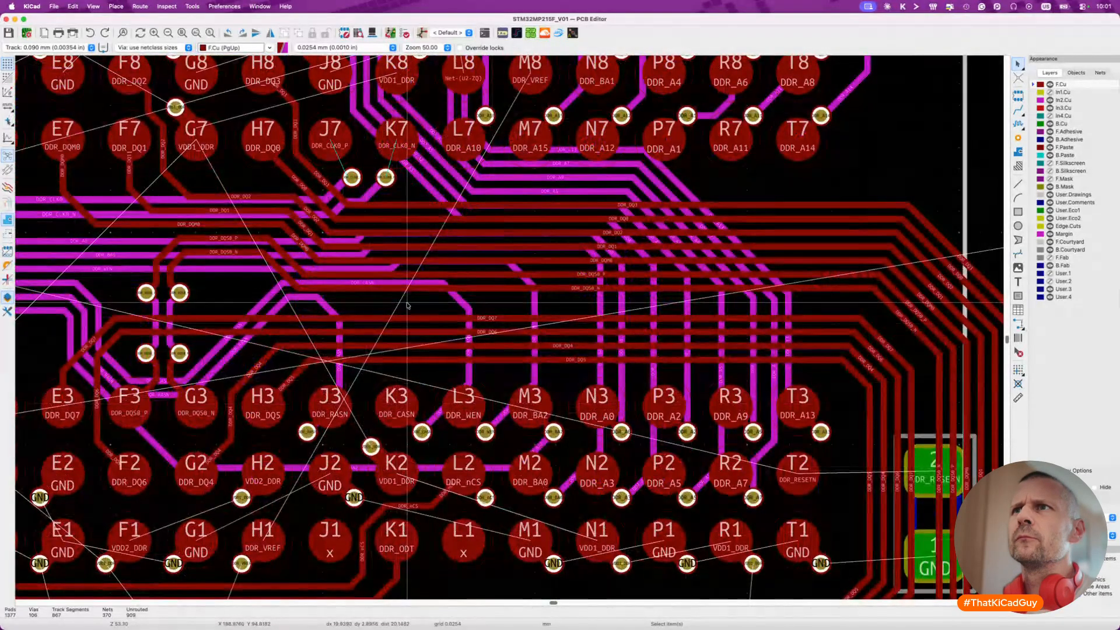
scroll(407, 304, "down", 5)
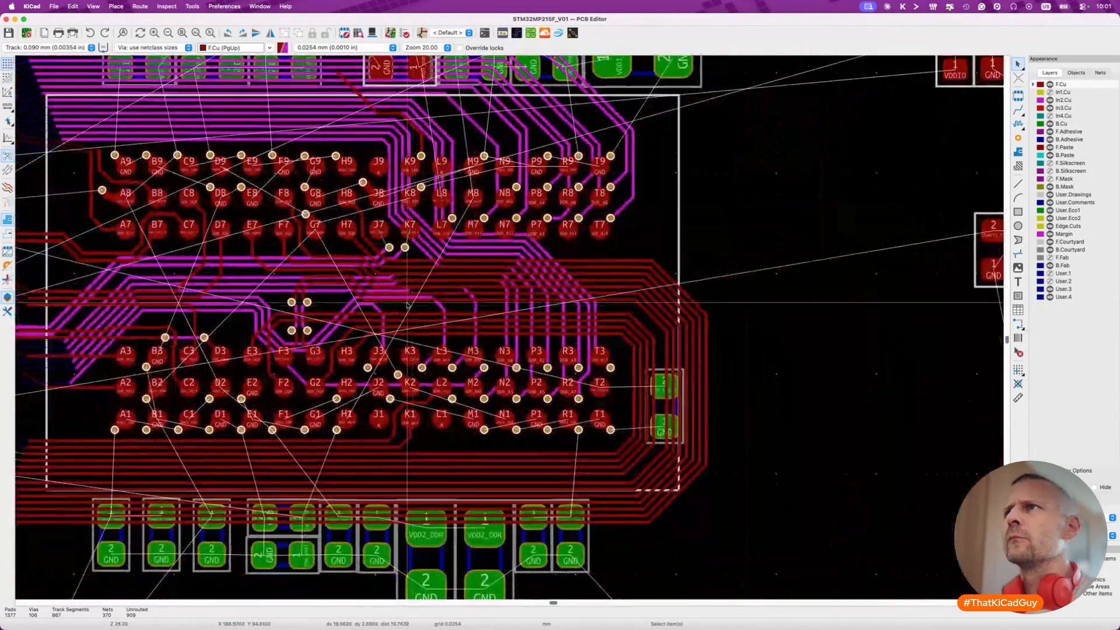
scroll(407, 304, "up", 3)
scroll(407, 305, "left", 3)
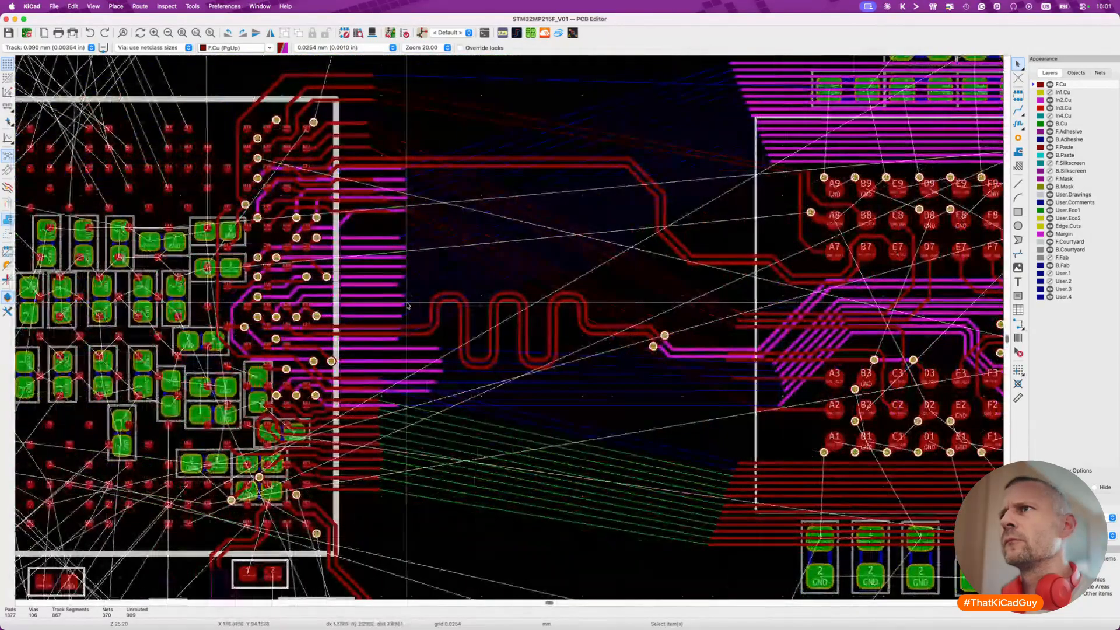
Review the DDR data and address breakouts along the processor's edge and their connections toward the memory.
scroll(308, 240, "up", 5)
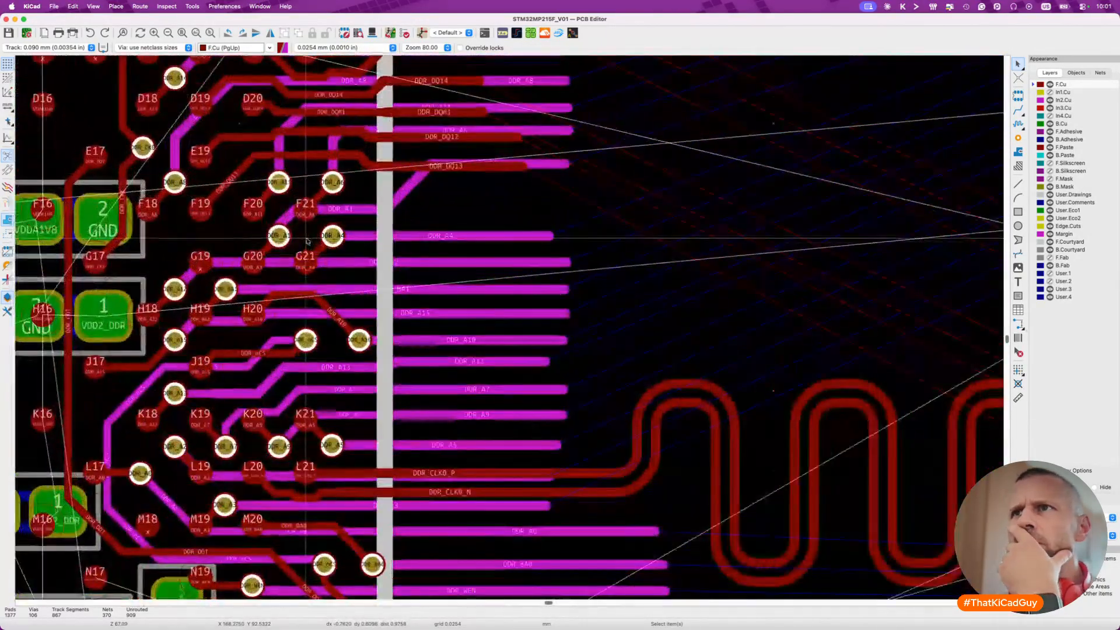
scroll(307, 241, "up", 3)
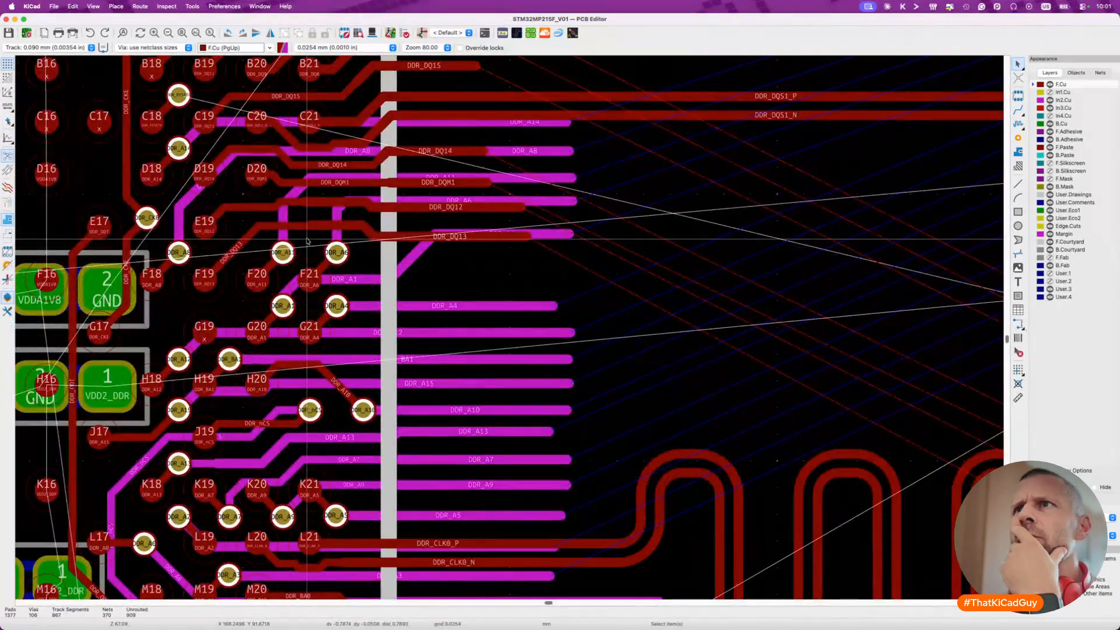
scroll(308, 241, "up", 5)
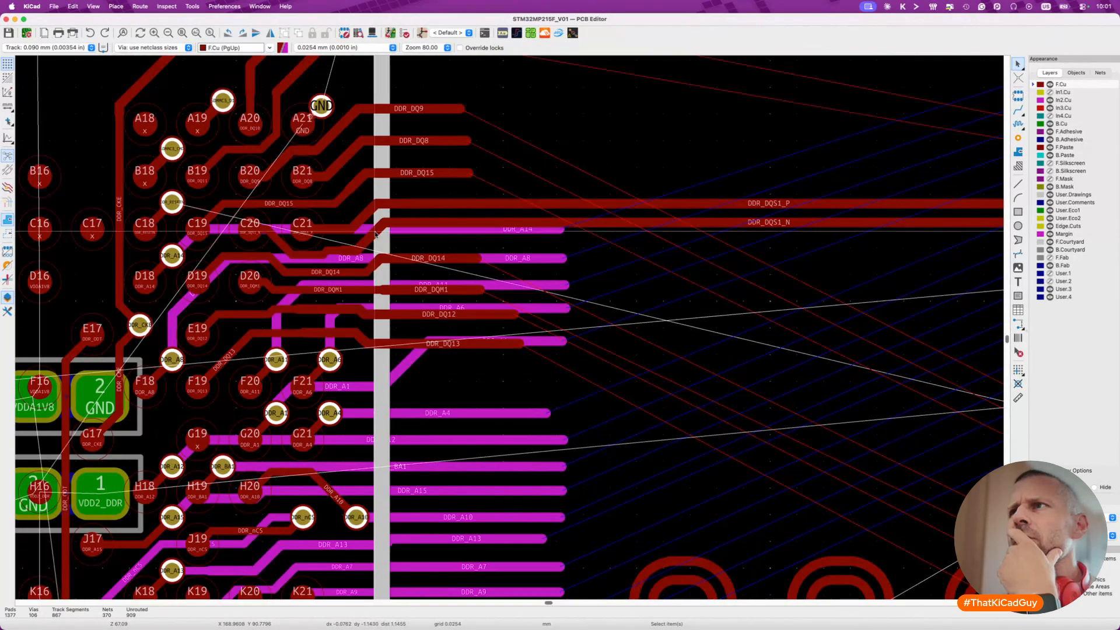
scroll(419, 301, "down", 5, "ctrl")
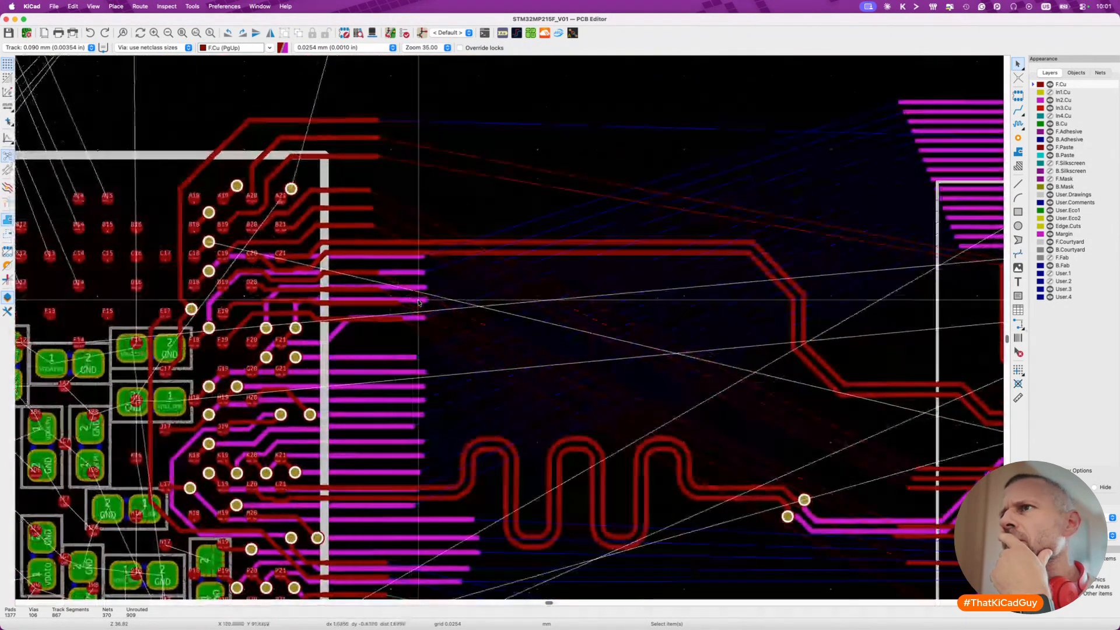
scroll(419, 302, "right", 3)
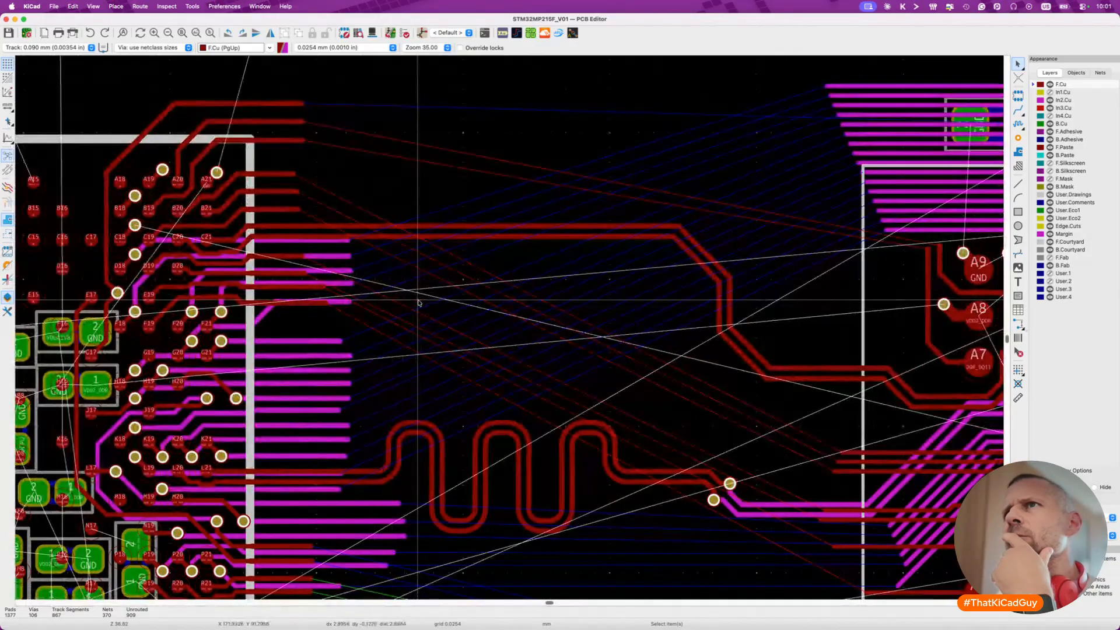
Extend the DDR_DQ10 and DDR_DQ11 breakouts in parallel on F.Cu toward the memory, ending each with a short 45-degree segment.
scroll(262, 85, "up", 5, "ctrl")
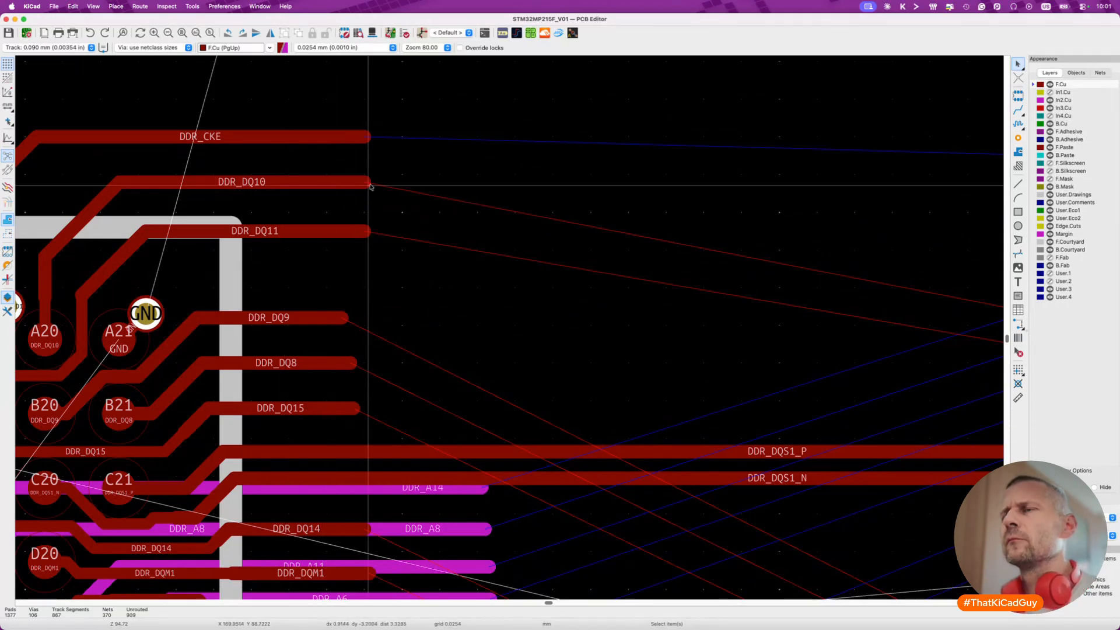
key("x")
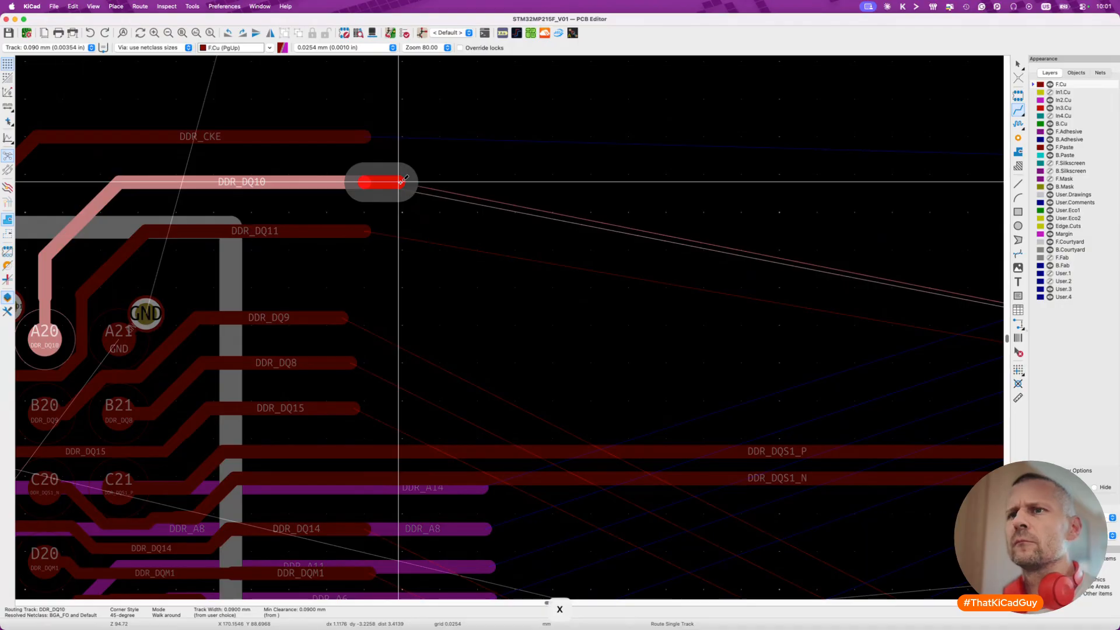
scroll(402, 181, "down", 4)
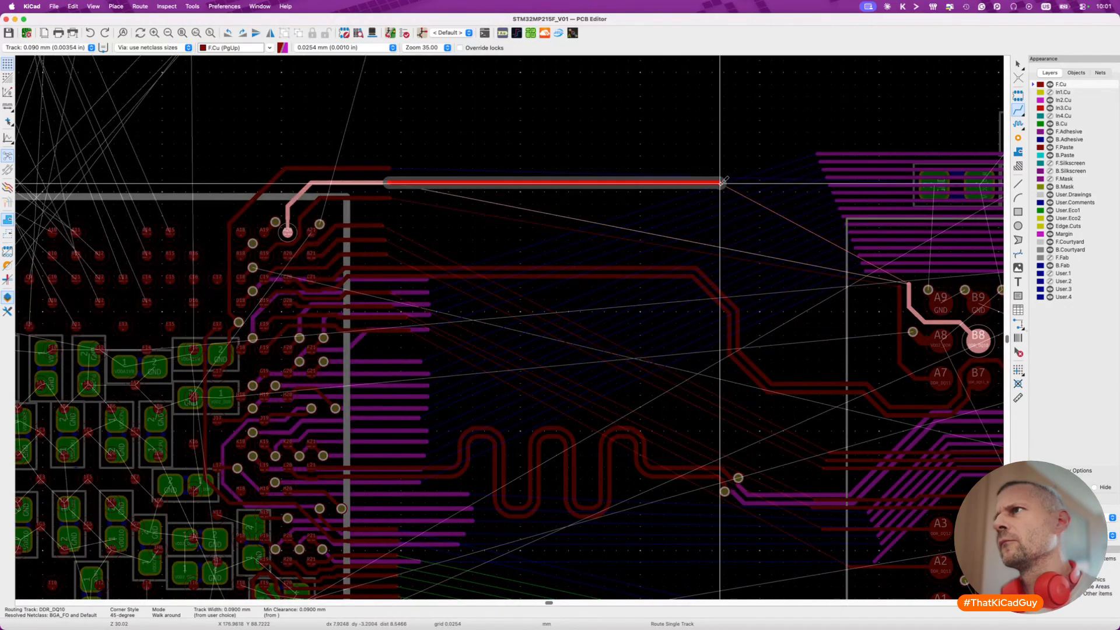
double_click(751, 197)
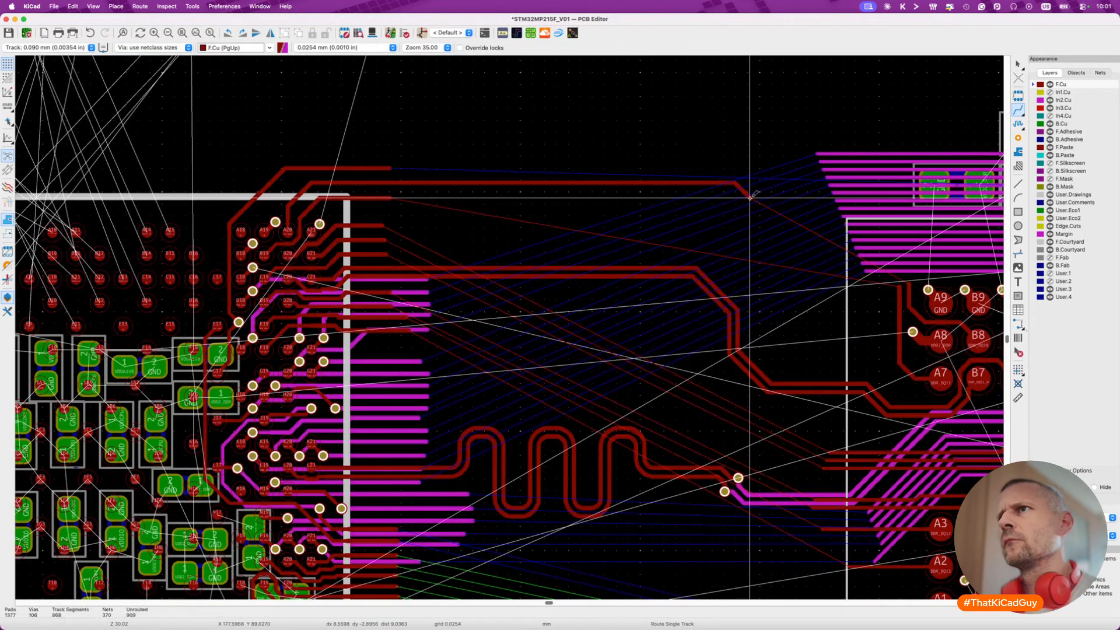
left_click(390, 195)
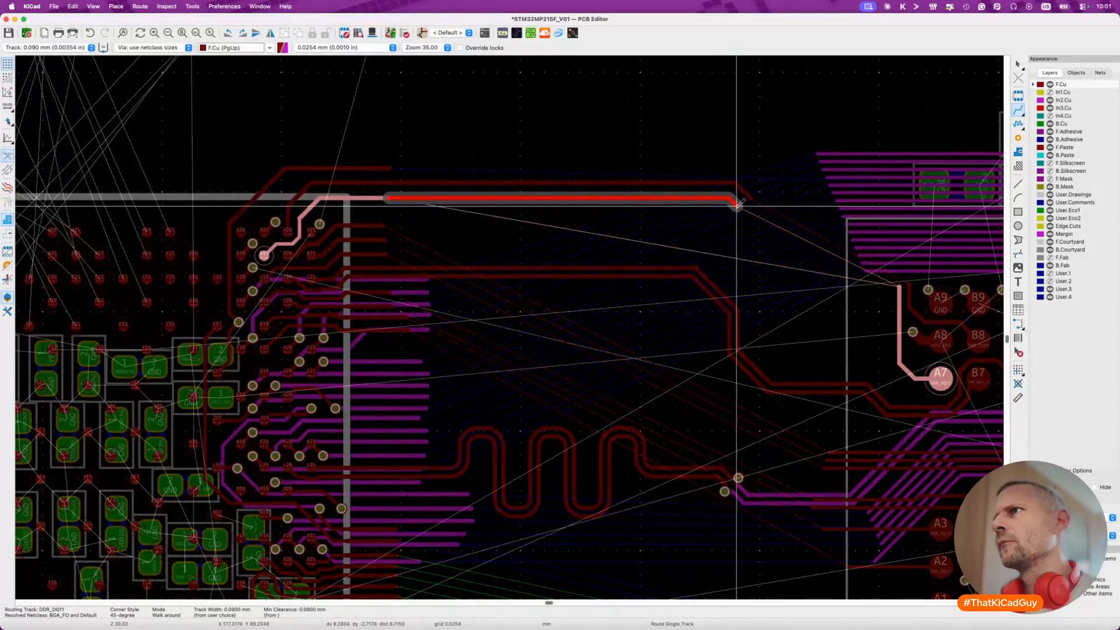
double_click(737, 205)
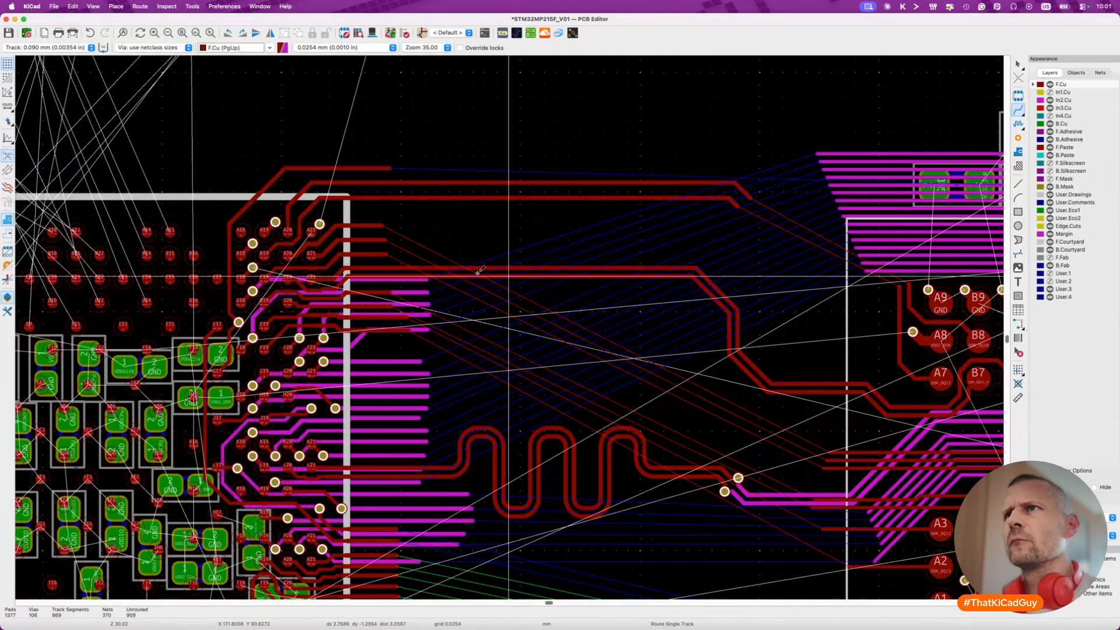
scroll(331, 250, "up", 2)
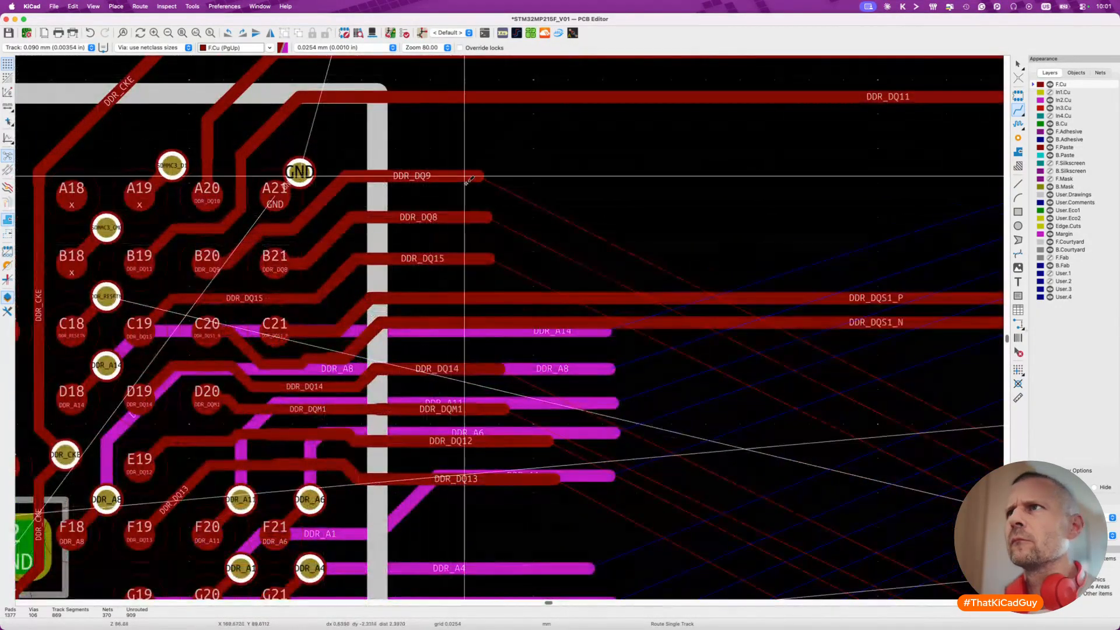
left_click(207, 255)
scroll(473, 176, "down", 3)
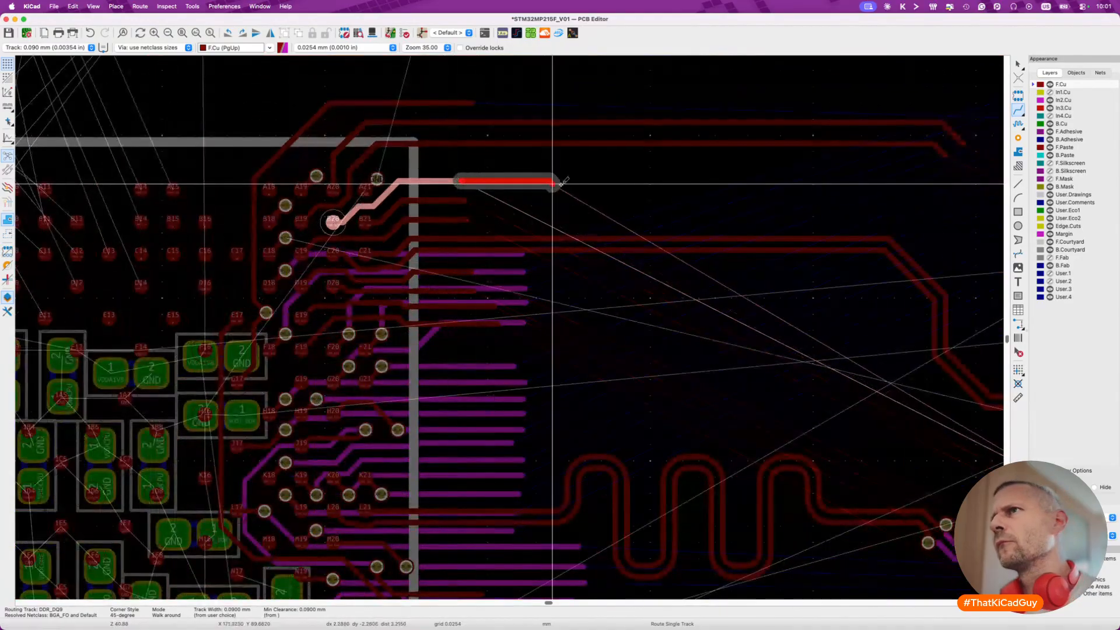
scroll(562, 182, "up", 5)
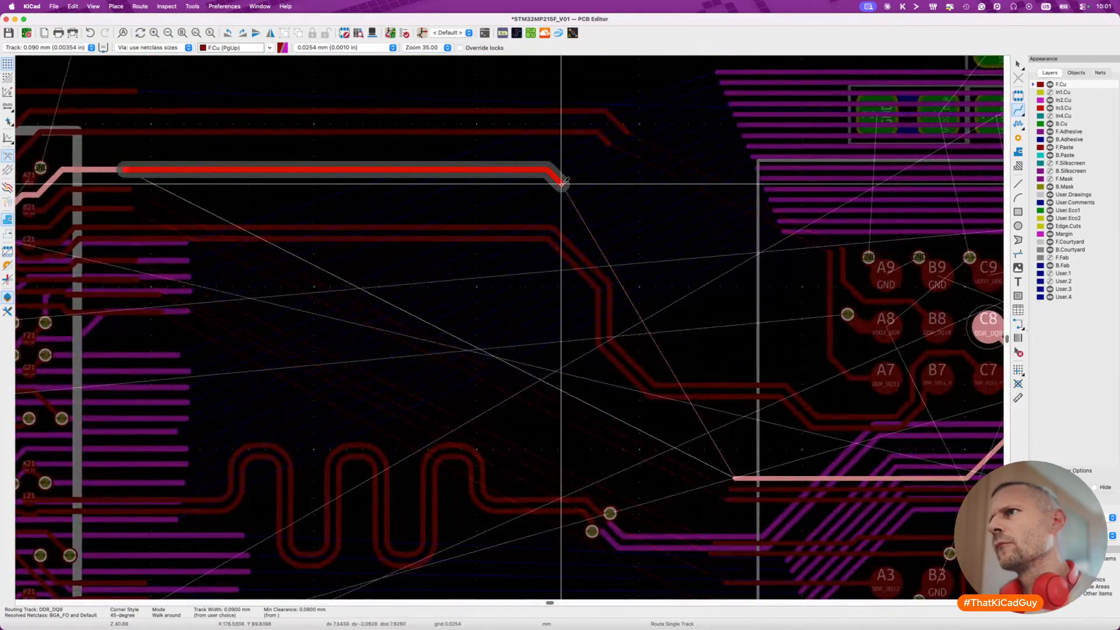
scroll(562, 181, "down", 1)
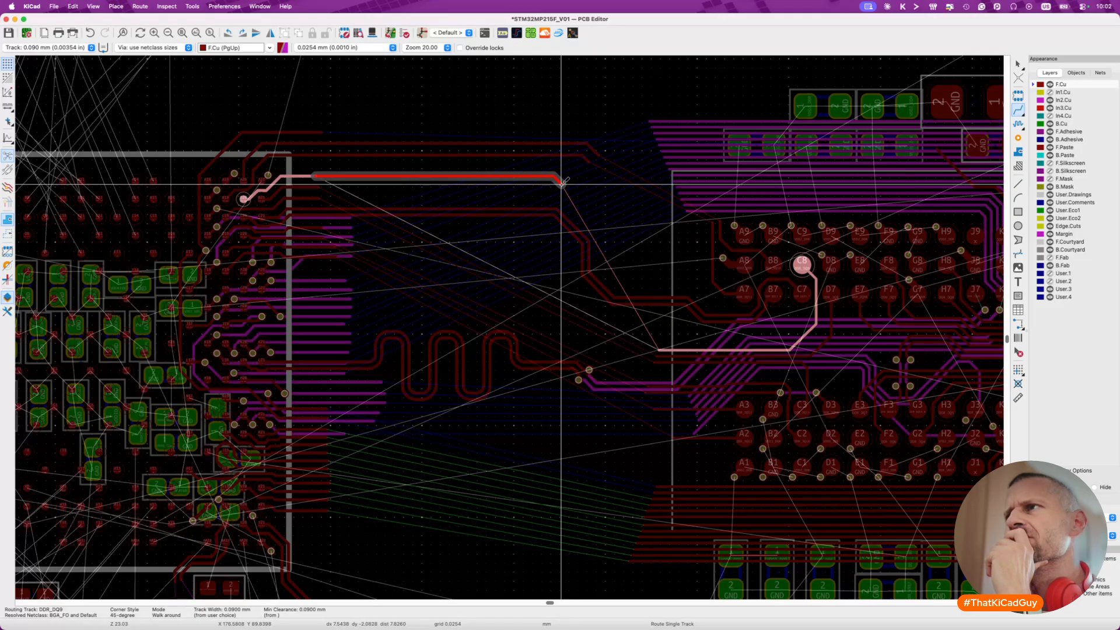
key("Escape")
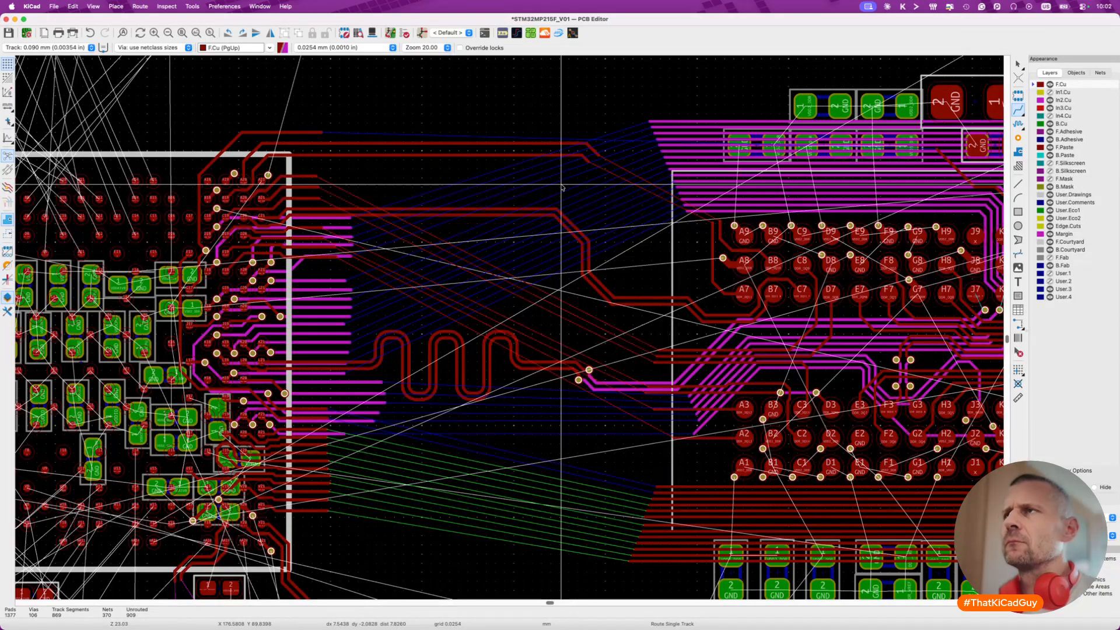
Save the board and leave the track routing tool.
key("super+s")
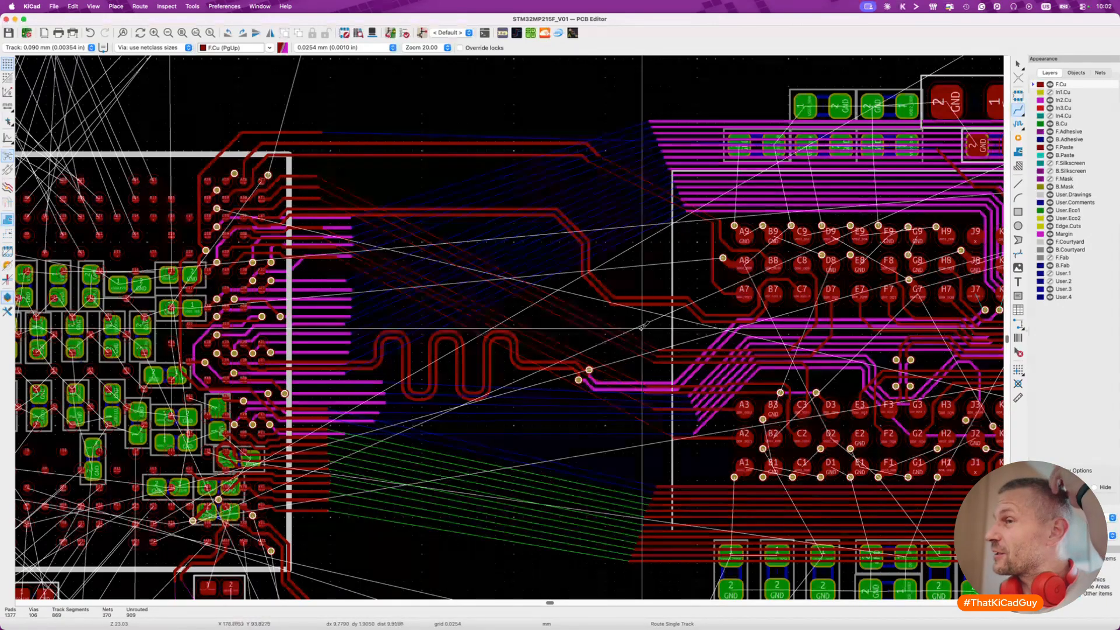
left_click_drag(633, 331, 671, 388)
key("Escape")
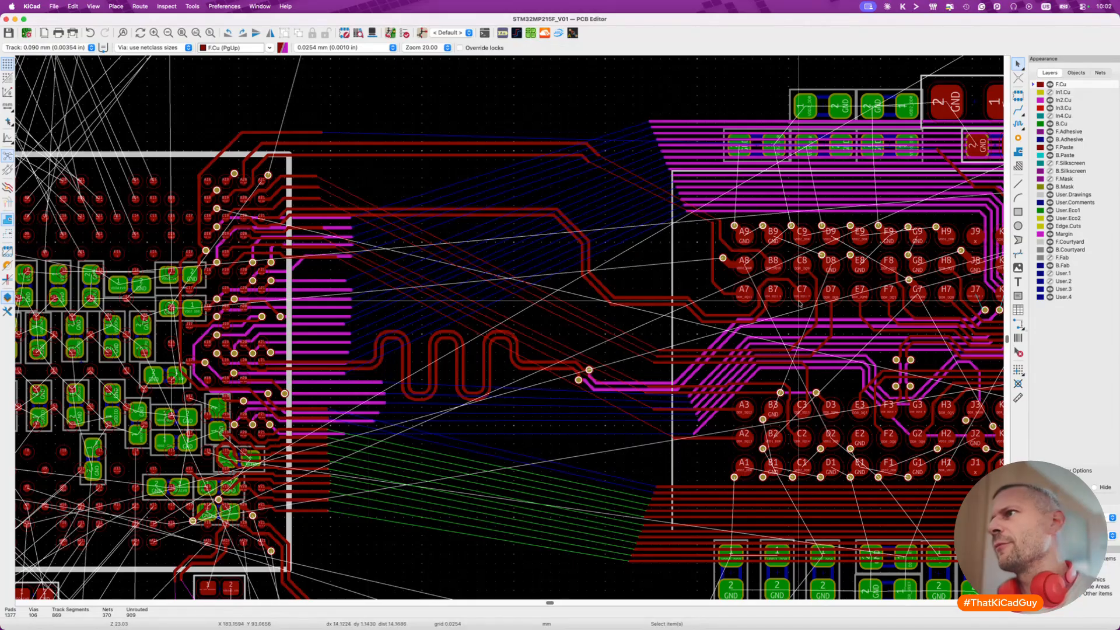
scroll(802, 302, "up", 3)
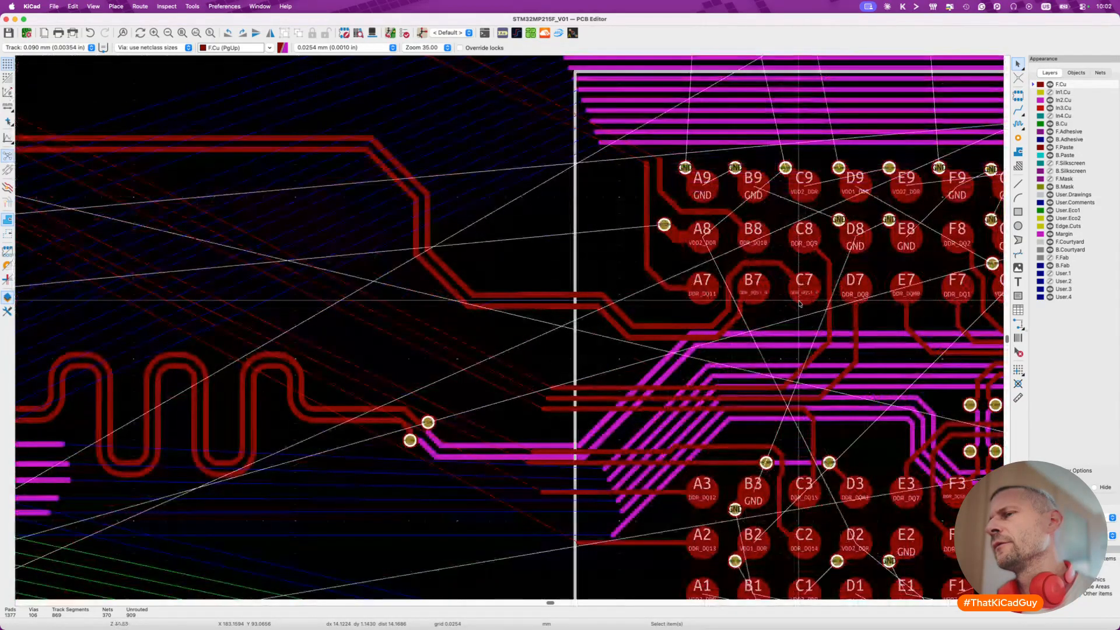
scroll(799, 303, "down", 3)
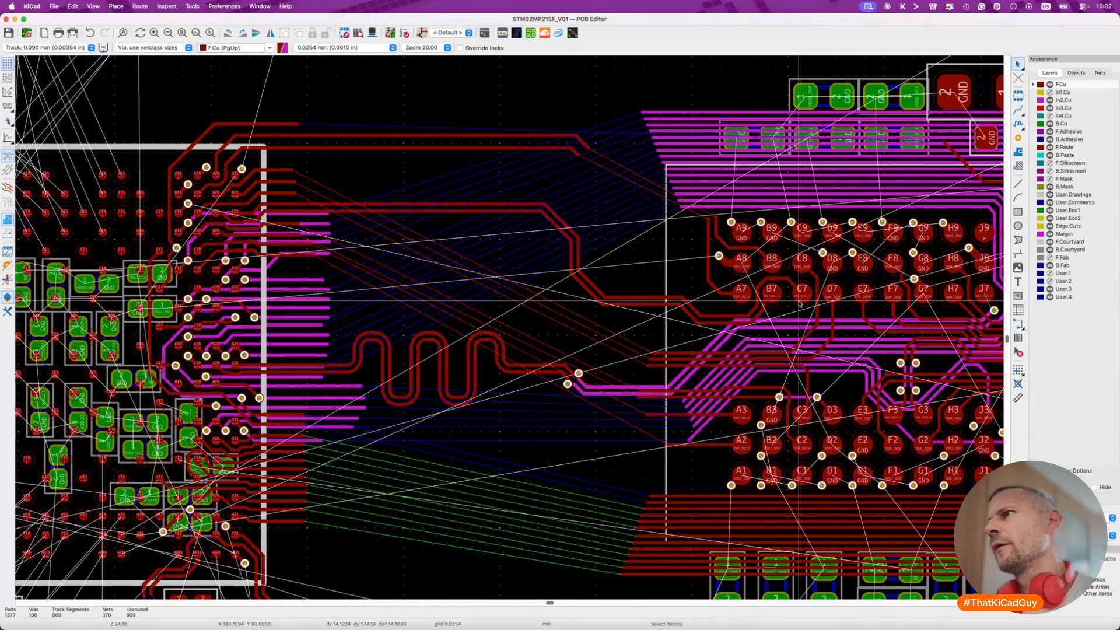
scroll(796, 350, "up", 5)
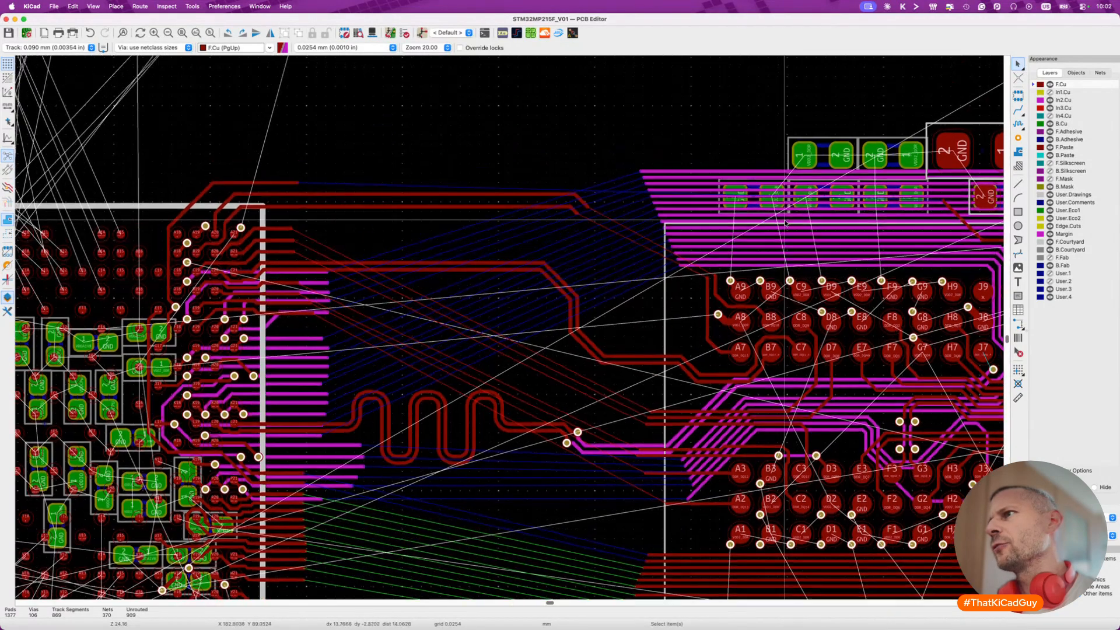
scroll(788, 424, "up", 4)
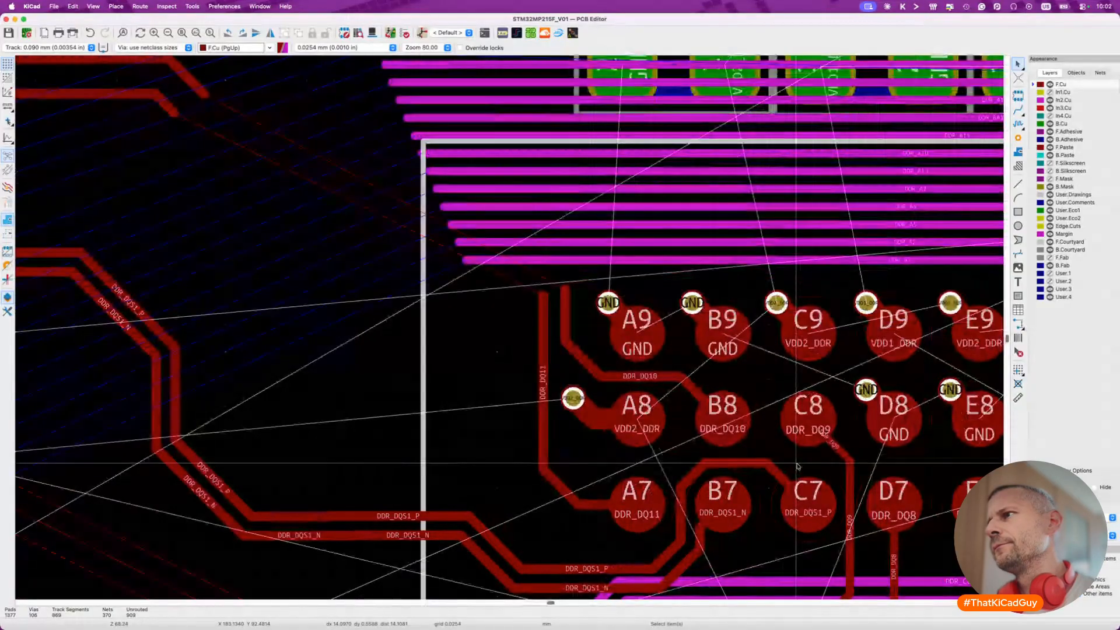
key("x")
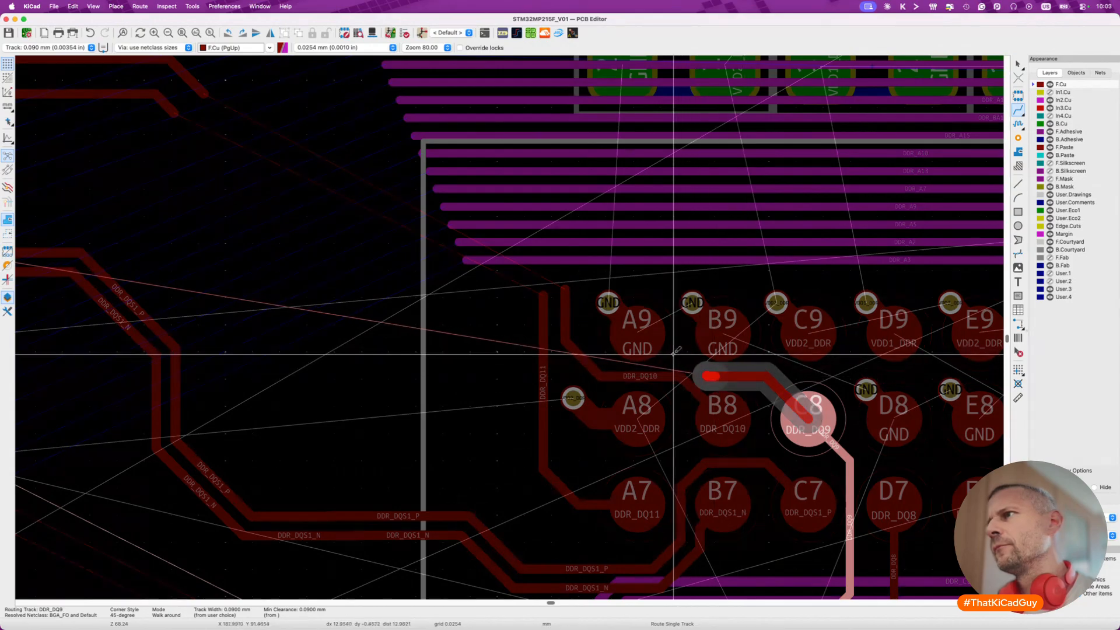
scroll(753, 382, "down", 4)
key("super+z")
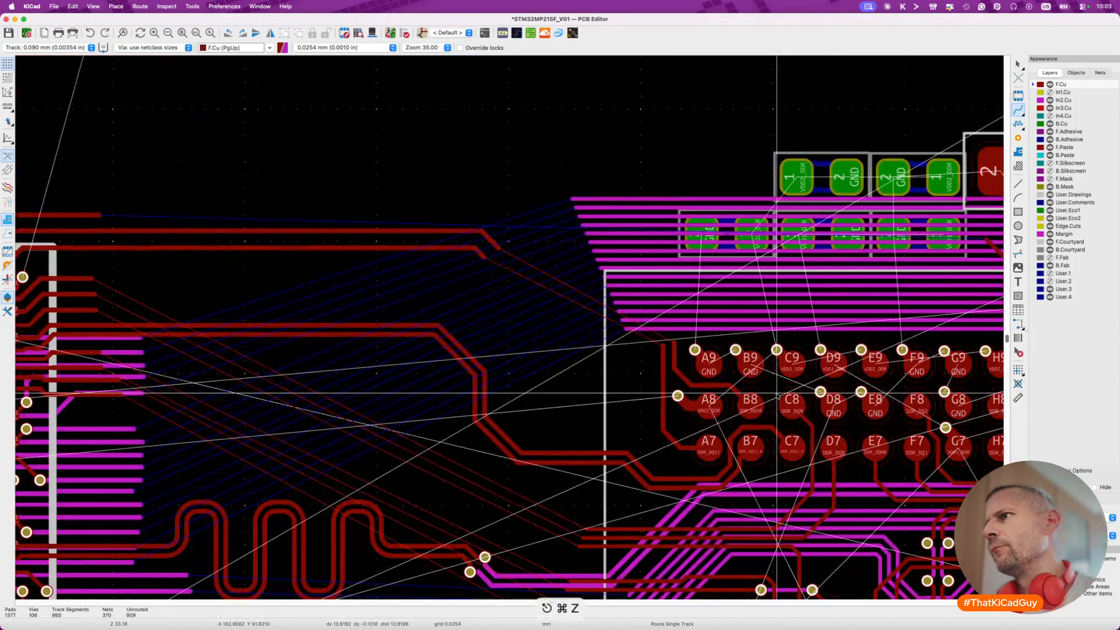
Delete the vertical DDR_DQ11 segment beside pad A8 and the whole DDR_DQ10 breakout from pad B8.
scroll(777, 393, "right", 1)
scroll(777, 393, "down", 1)
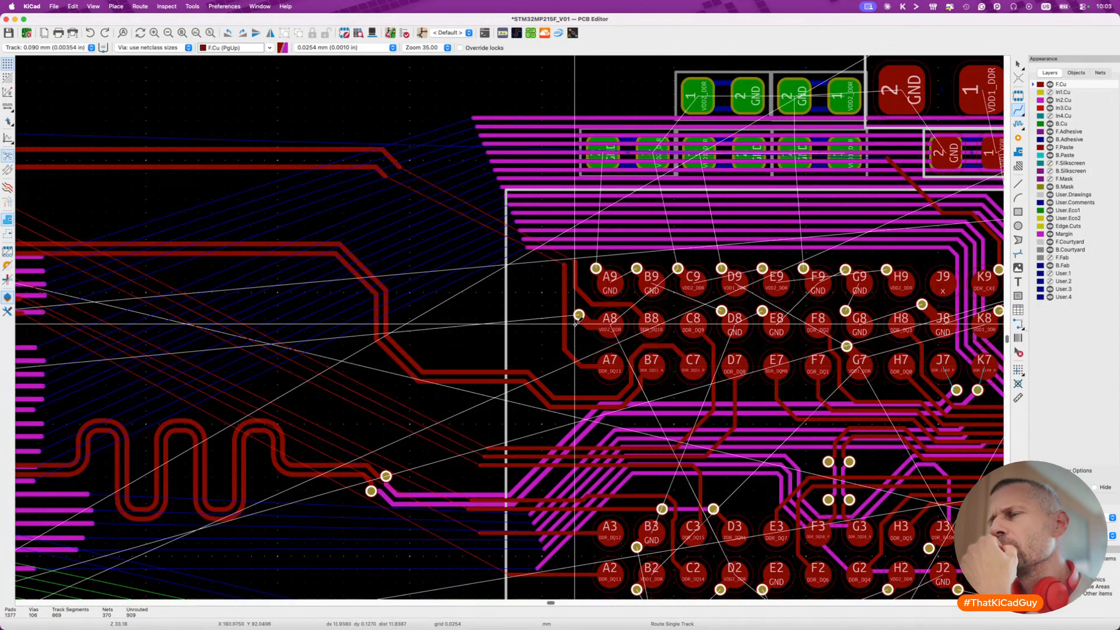
key("Escape")
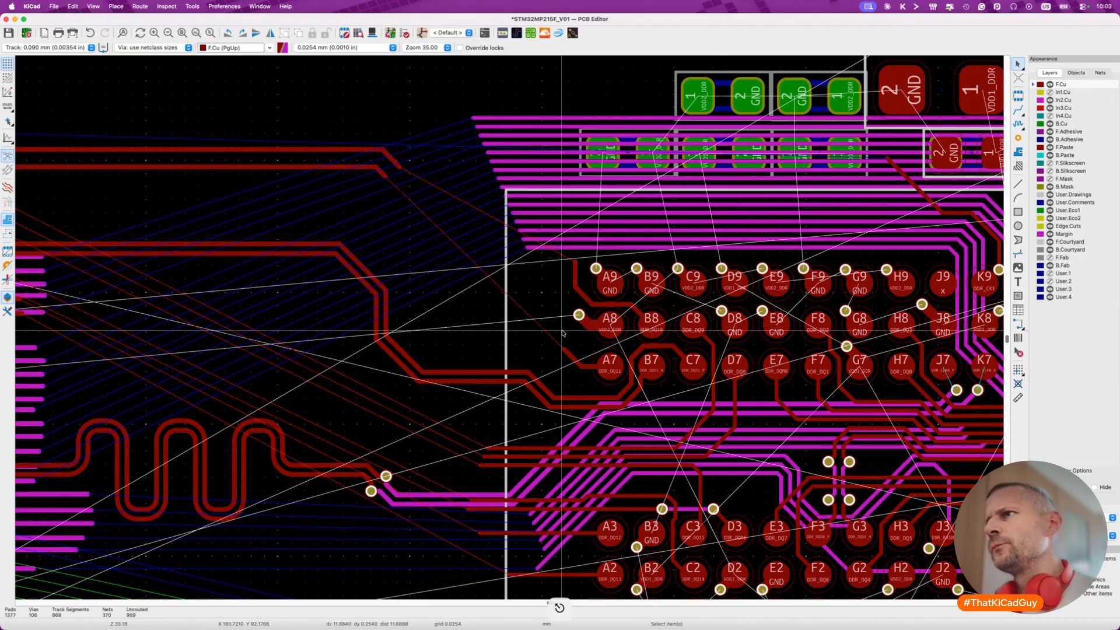
scroll(563, 331, "up", 2)
left_click(688, 279)
key("u")
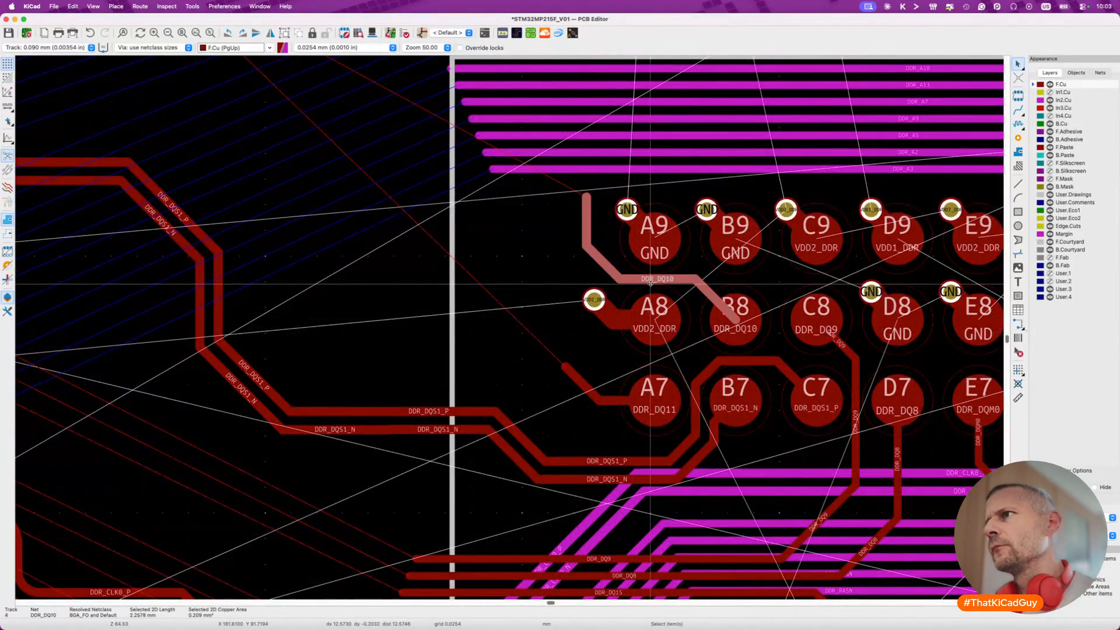
key("Delete")
Route DDR_DQ10 from pad B8 between A8 and A7 and extend DDR_DQ11 from A7, ending both in parallel vertical segments outside the pad array.
key("x")
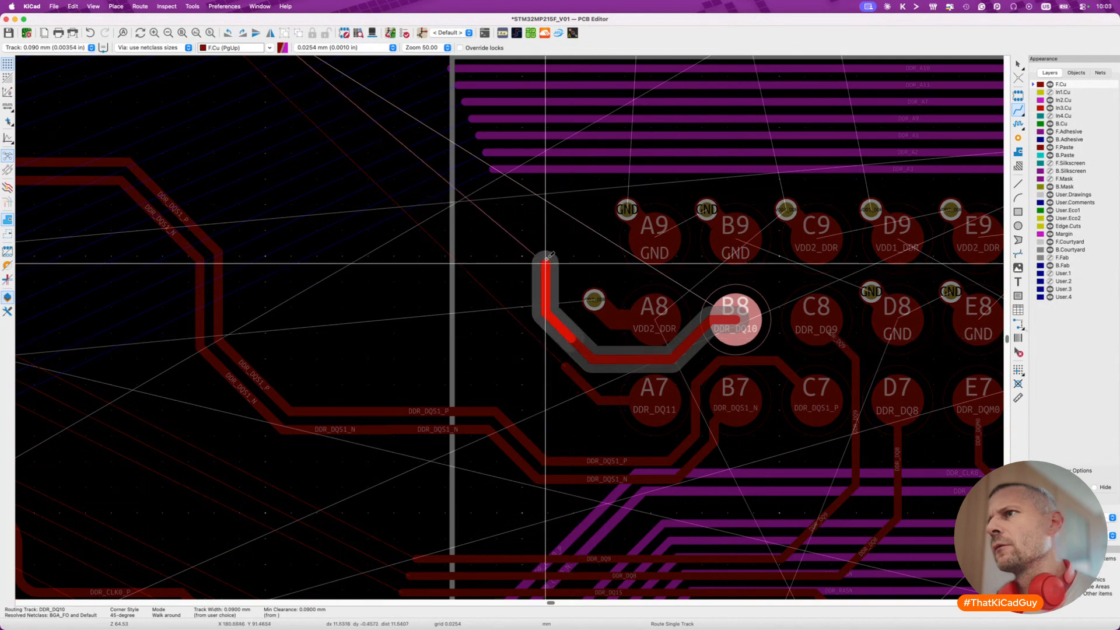
double_click(546, 248)
left_click(653, 399)
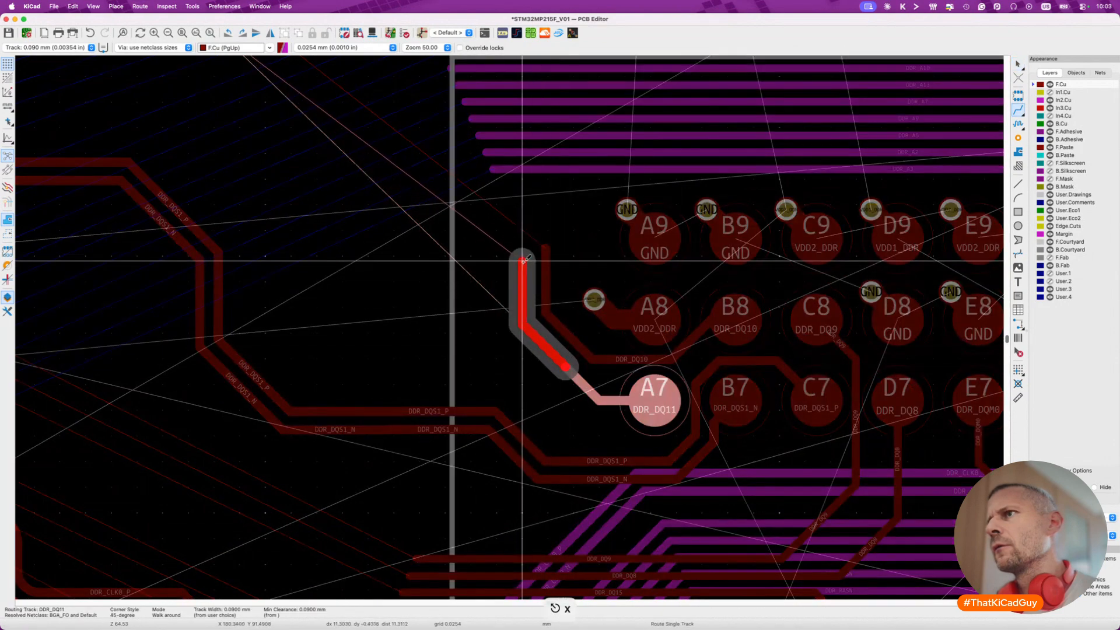
double_click(535, 253)
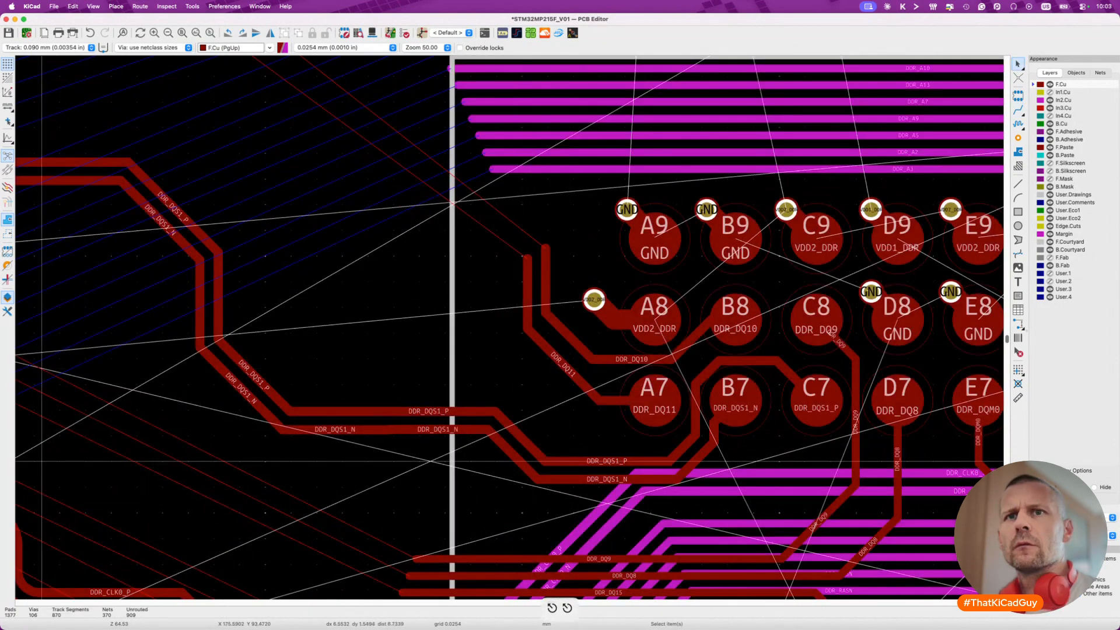
key("Escape")
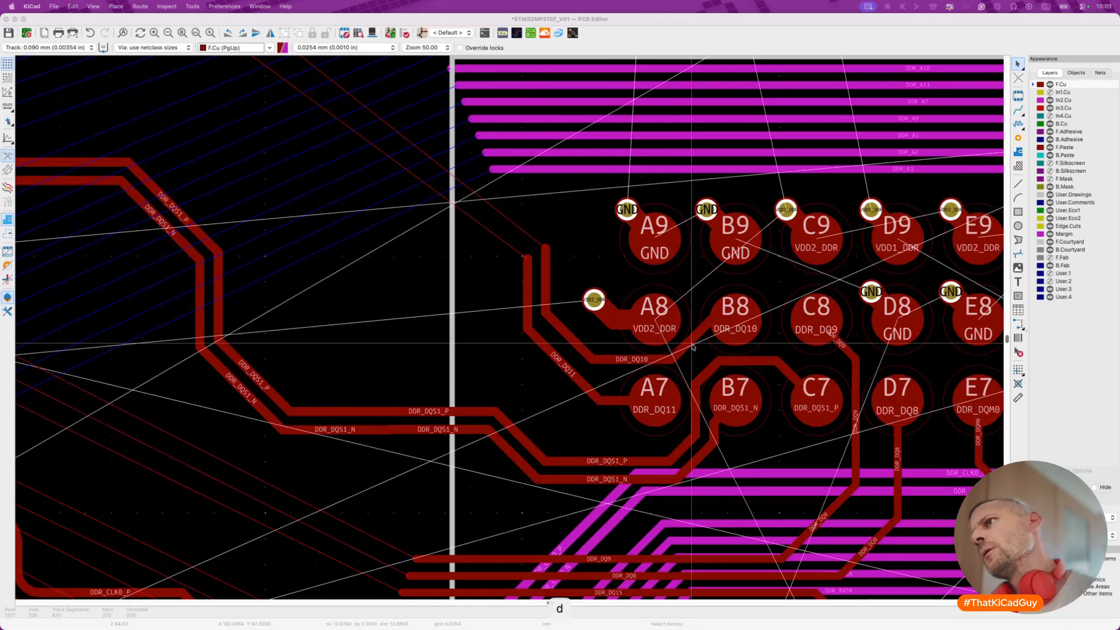
Adjust the DDR_DQ10 segments where they enter pad B8 to smooth the bend.
key("d")
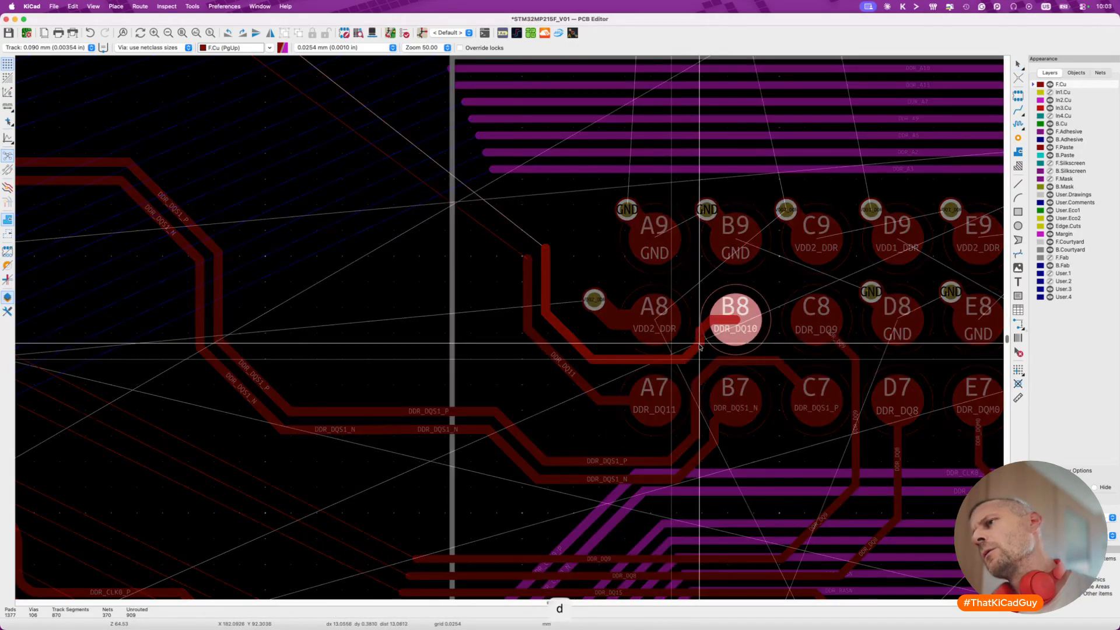
left_click(707, 326)
key("d")
left_click(712, 330)
key("d")
left_click(710, 334)
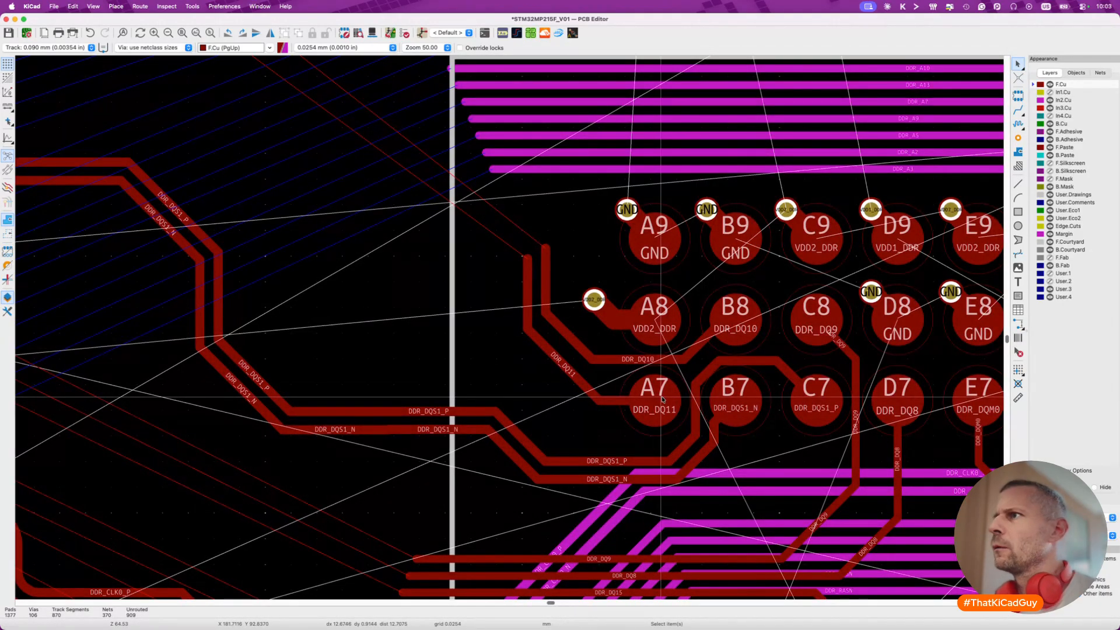
Route DDR_DQ9 from pad C8 between rows 8 and 9 to beyond A9, and delete its final vertical segment so it ends at 45 degrees.
key("x")
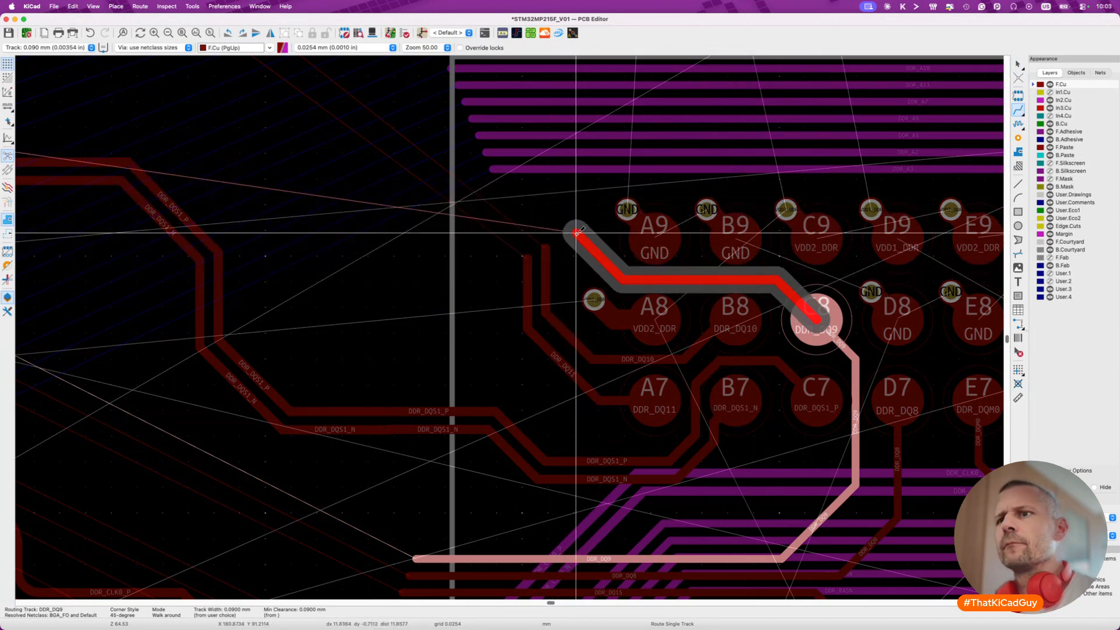
left_click(576, 233)
double_click(561, 170)
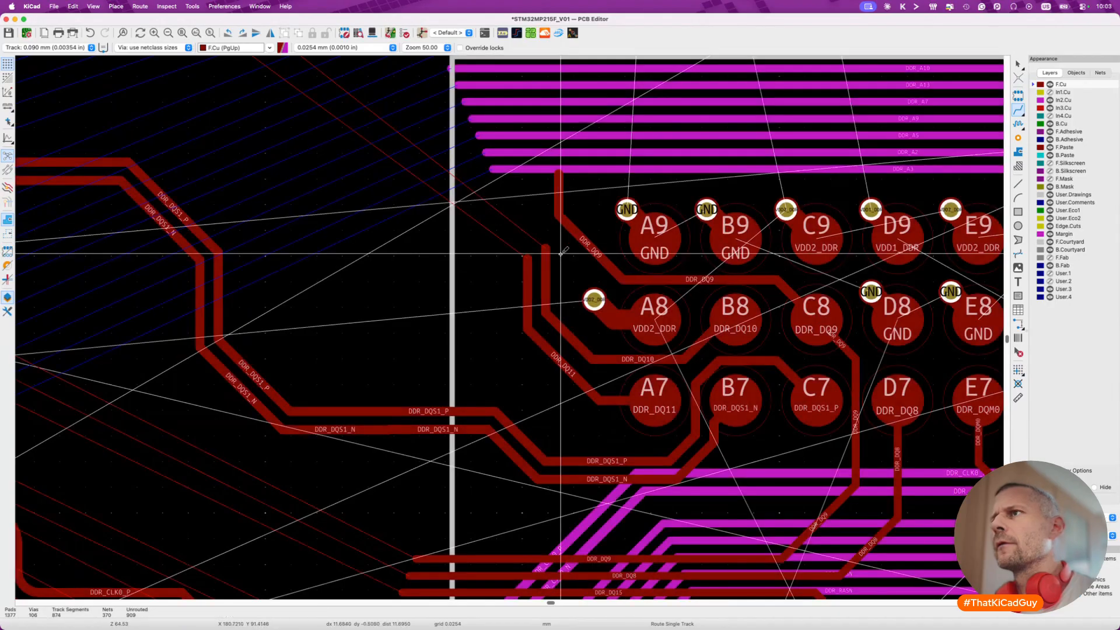
key("Escape")
left_click(559, 199)
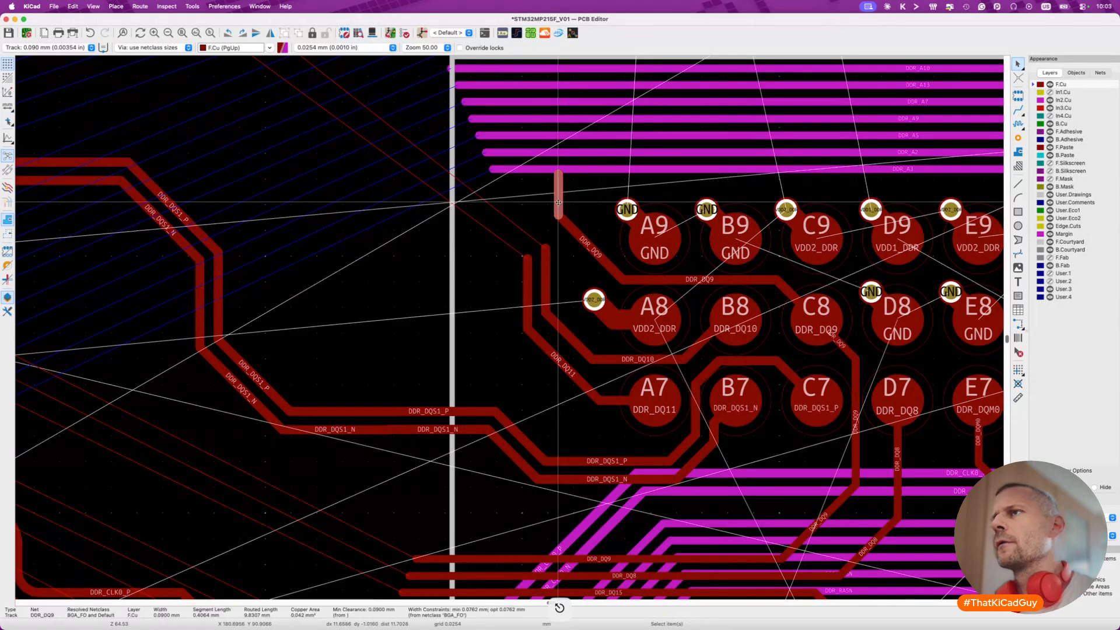
key("Delete")
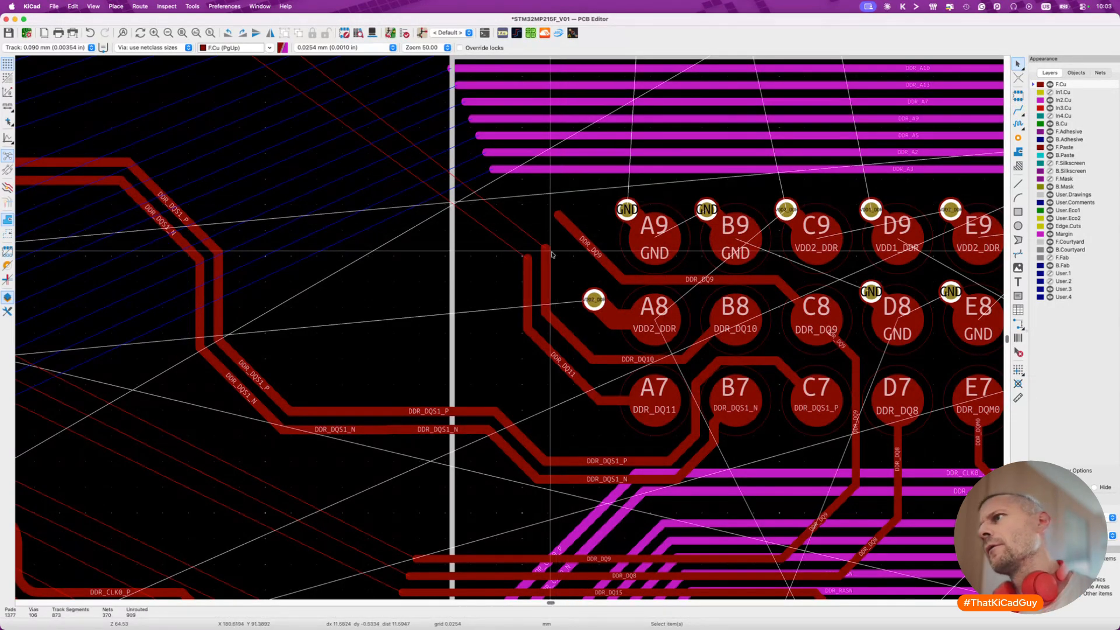
Delete the old DDR_DQ9 breakout running from pad C8 down between C7 and D7.
scroll(551, 255, "right", 5)
scroll(552, 254, "down", 2)
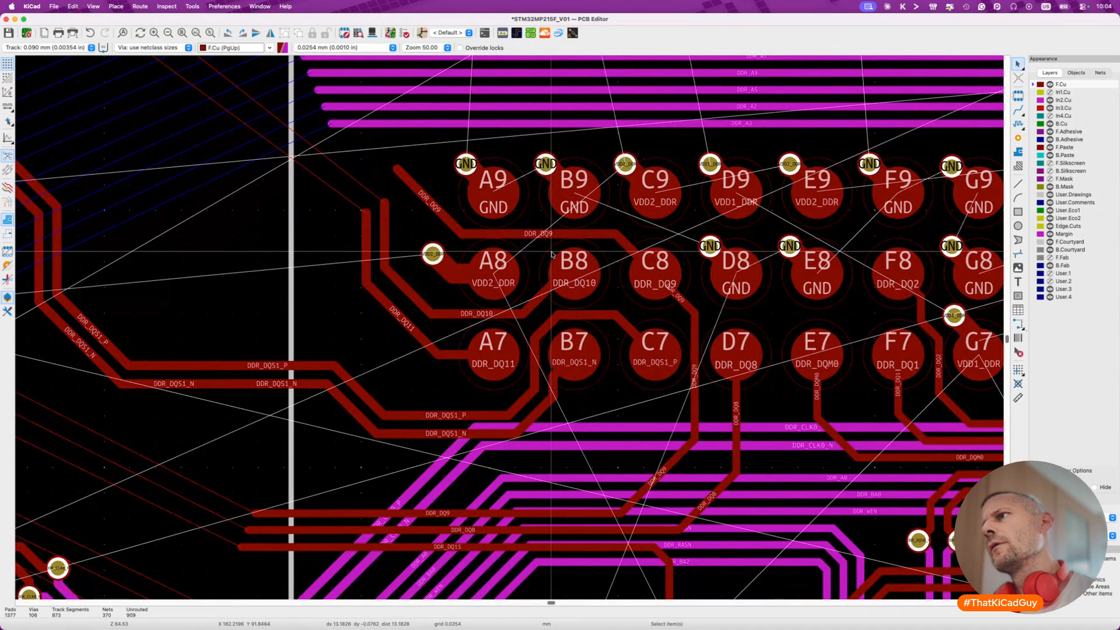
left_click(694, 378)
key("u")
key("Delete")
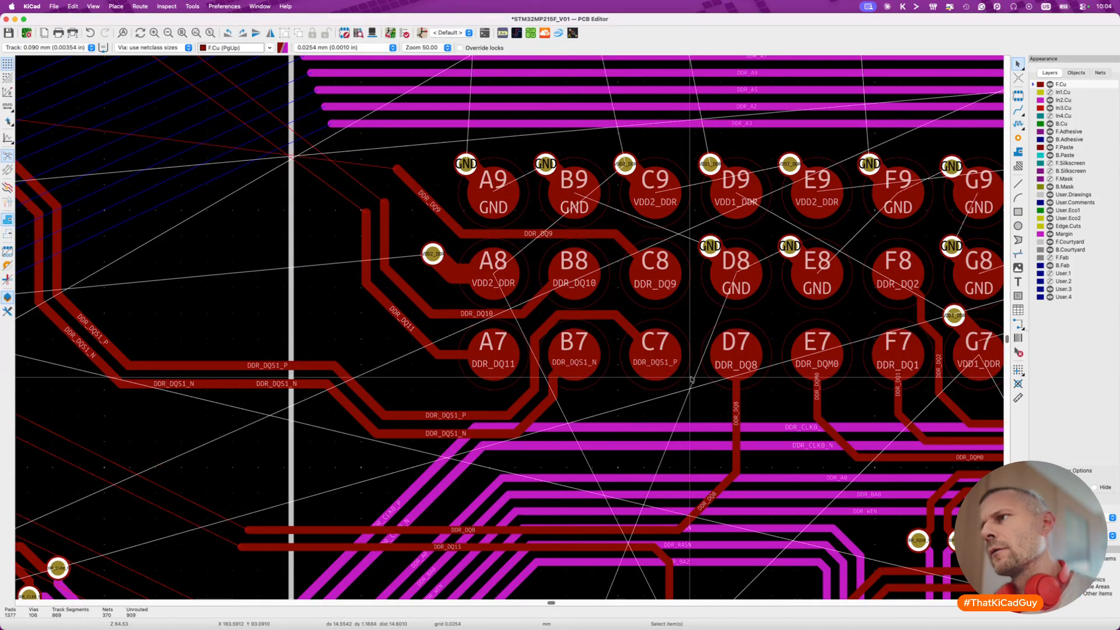
Route a short DDR_DQ8 track from pad D7 up between pads C8 and D8, and delete the tiny leftover segment at its end.
key("x")
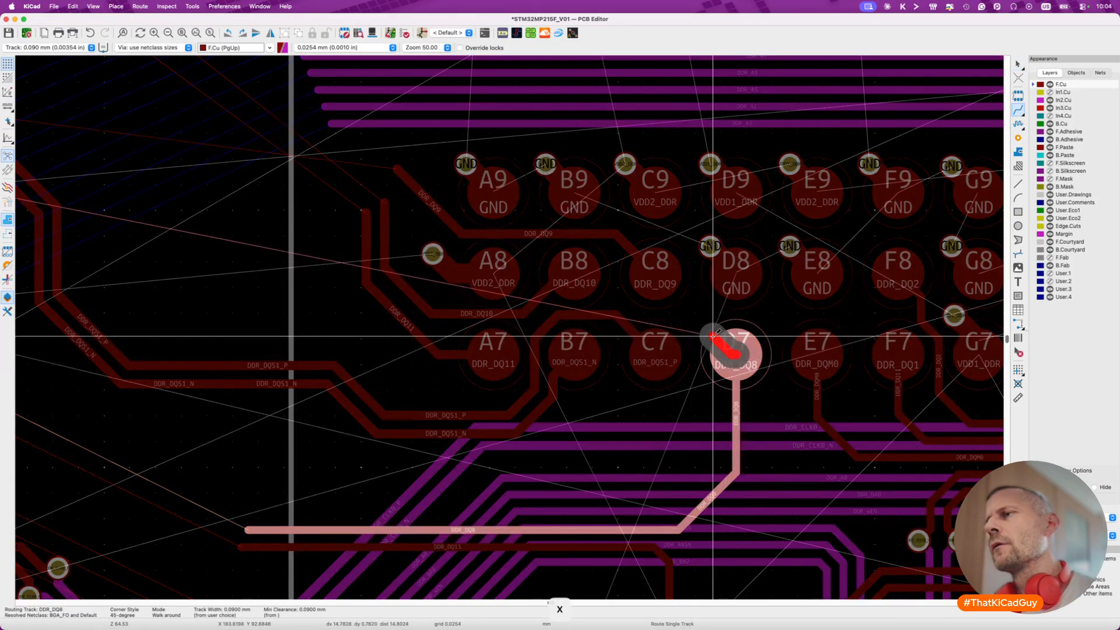
double_click(695, 271)
left_click(695, 272)
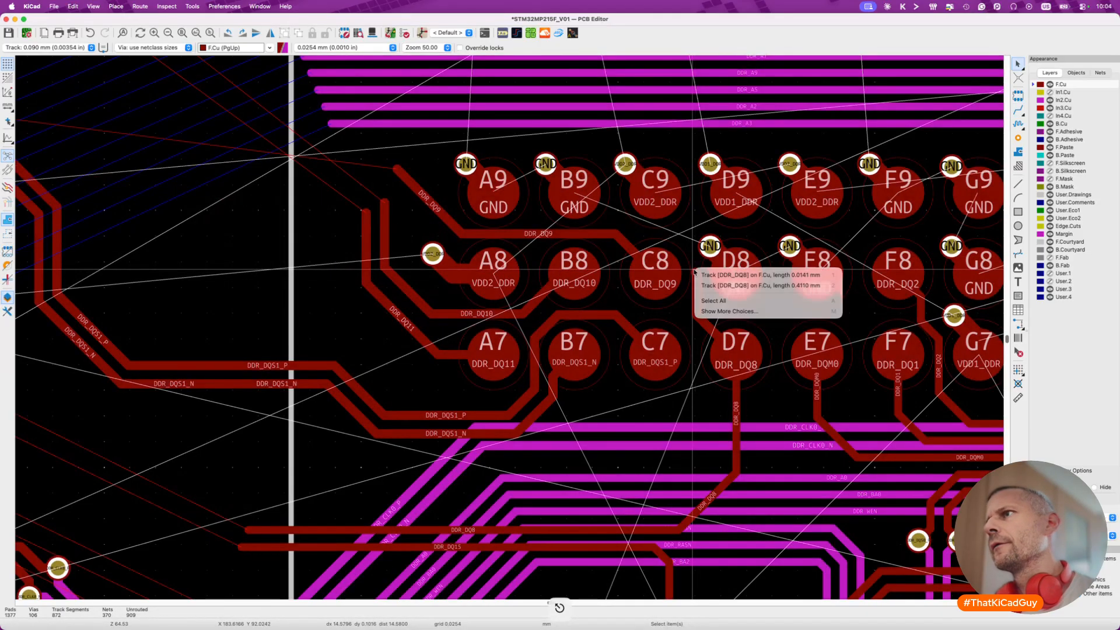
left_click(696, 274)
key("Delete")
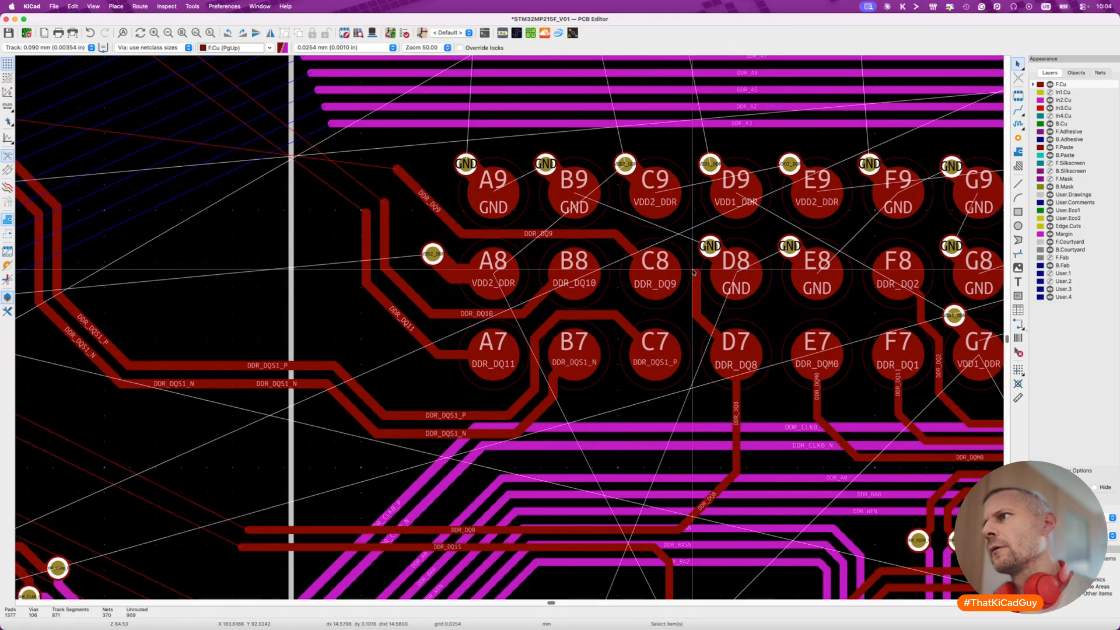
Move the GND via of pad D8 slightly farther from the pad toward row 9, keeping its track attached.
scroll(726, 353, "down", 3)
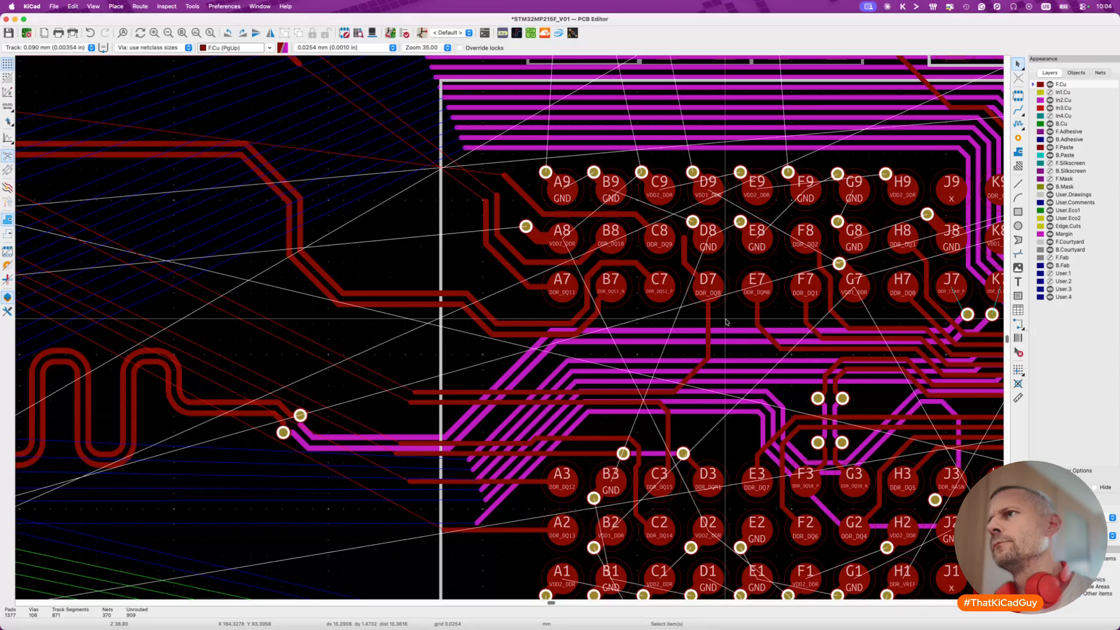
scroll(740, 220, "up", 5)
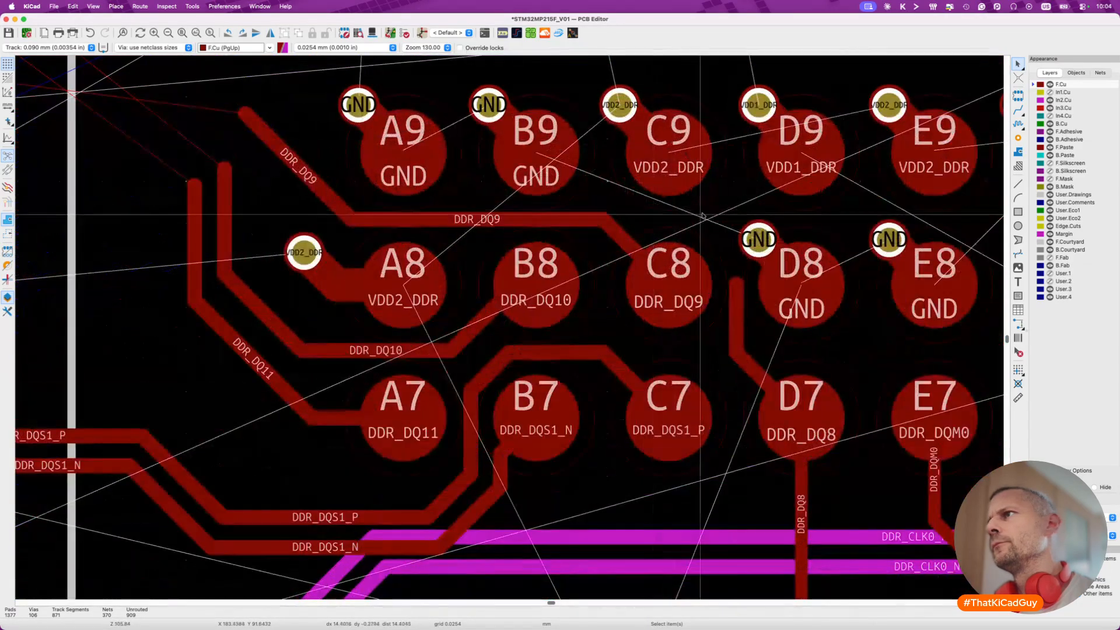
key("d")
left_click(766, 219)
key("d")
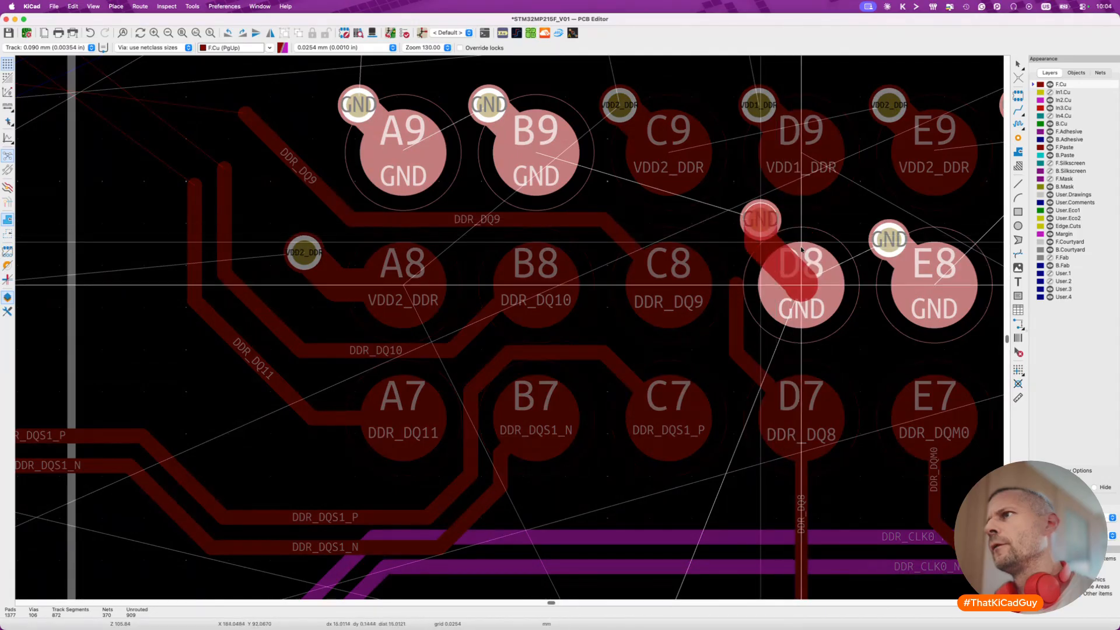
left_click(777, 247)
Try extending DDR_DQ8 diagonally above pad C8, and move the GND via of pad D8 into the gap between D8, E8, D7 and E7.
key("x")
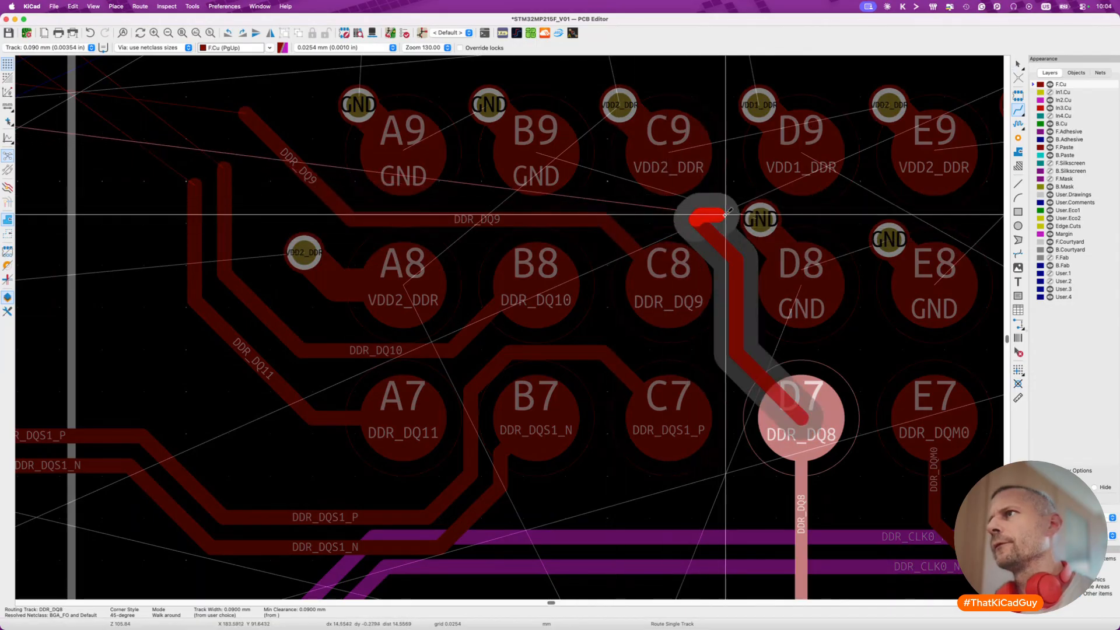
key("Escape")
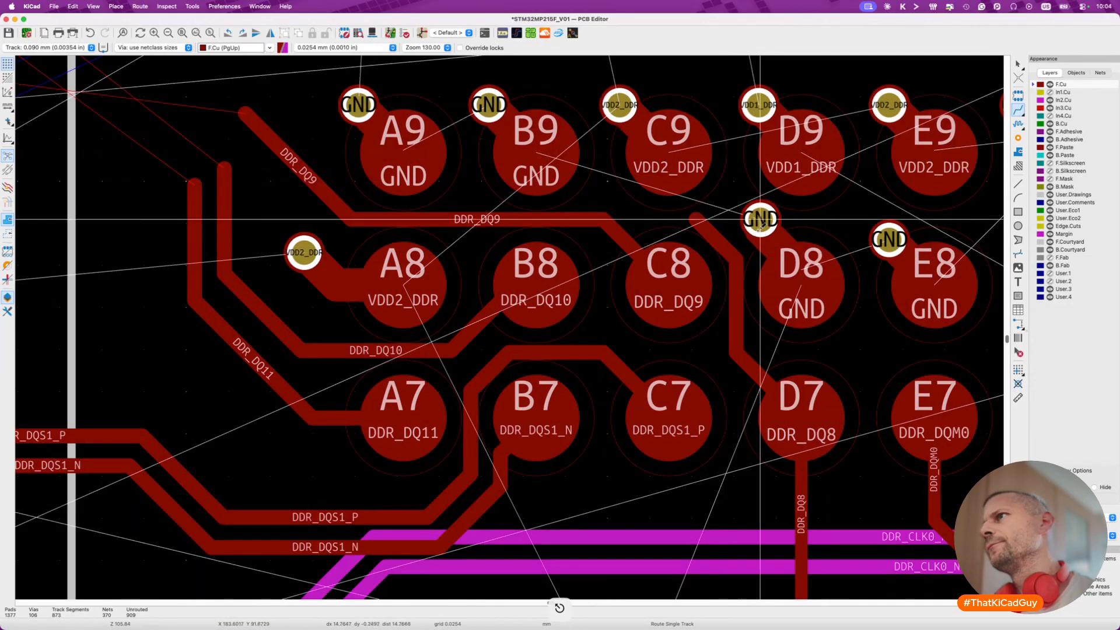
key("d")
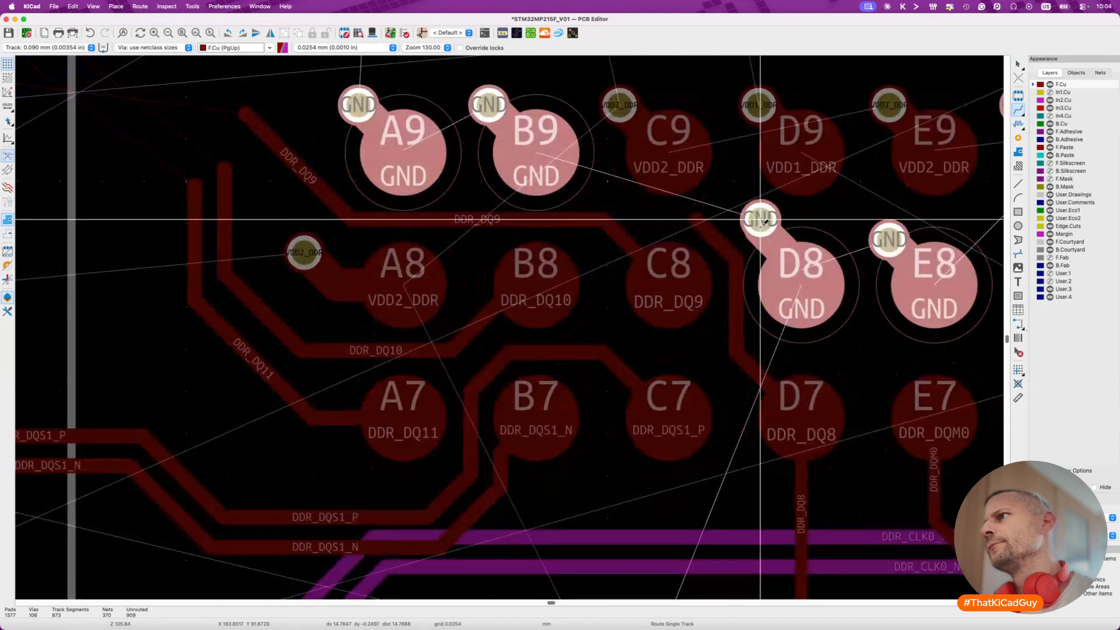
left_click(861, 345)
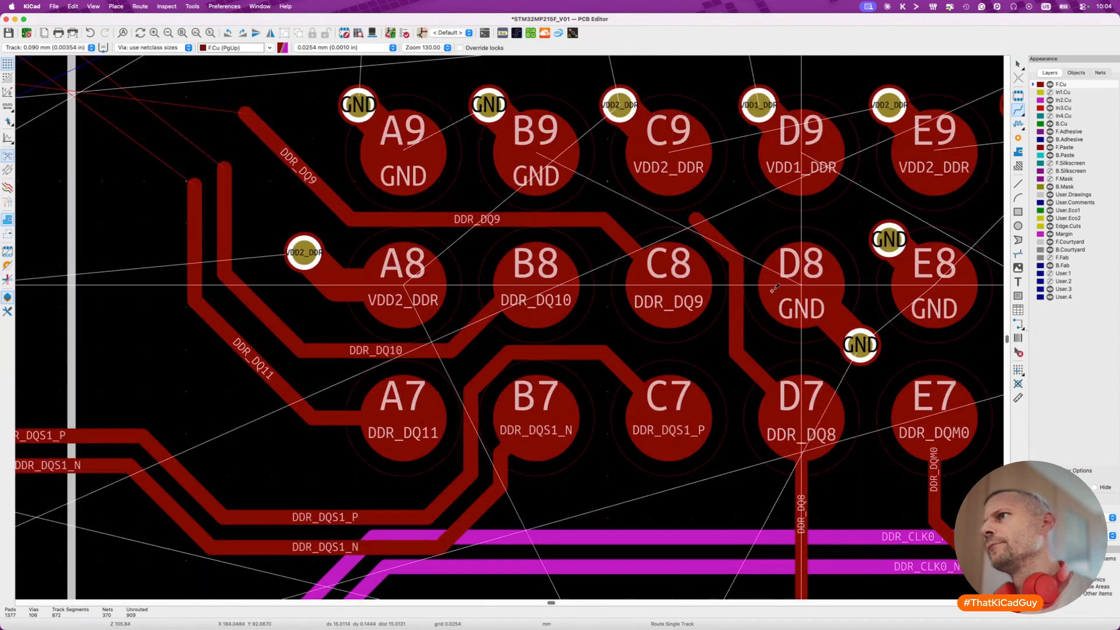
Move the VDD1_DDR via directly above pad D9, and route DDR_DQ8 up between columns C and D and along above row 9 to beyond A9.
scroll(751, 169, "up", 3)
scroll(751, 169, "right", 3)
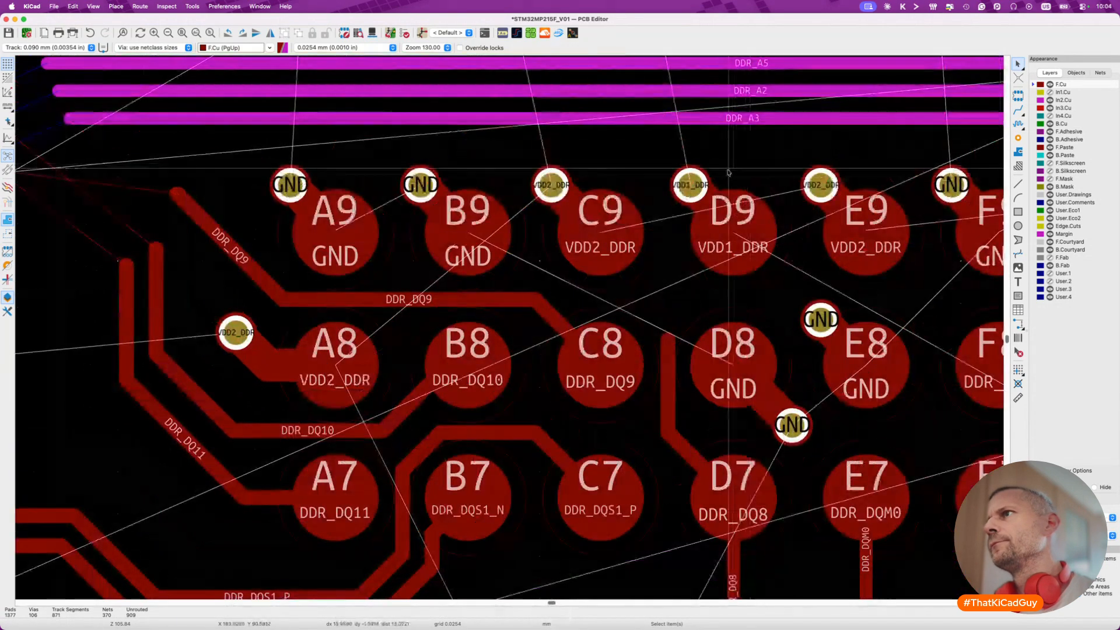
key("d")
left_click(733, 162)
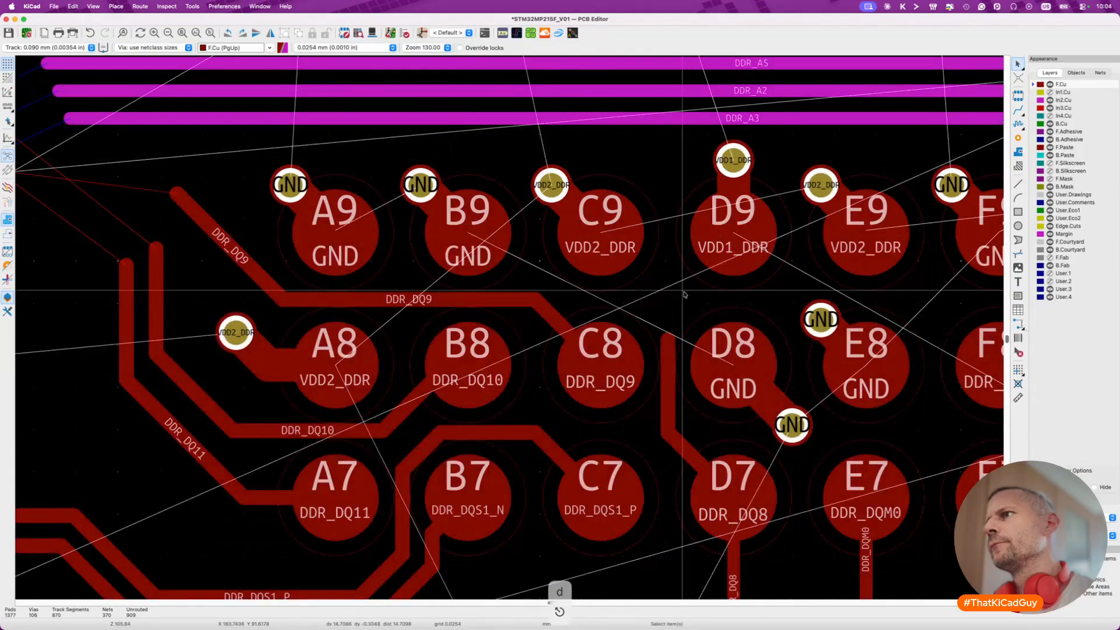
key("x")
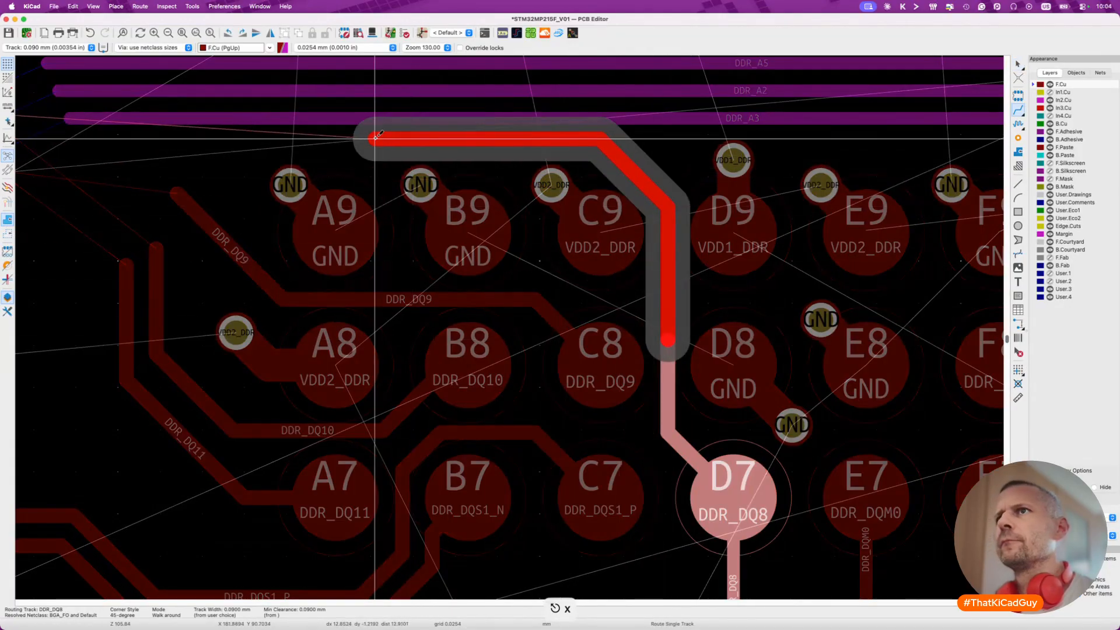
double_click(234, 134)
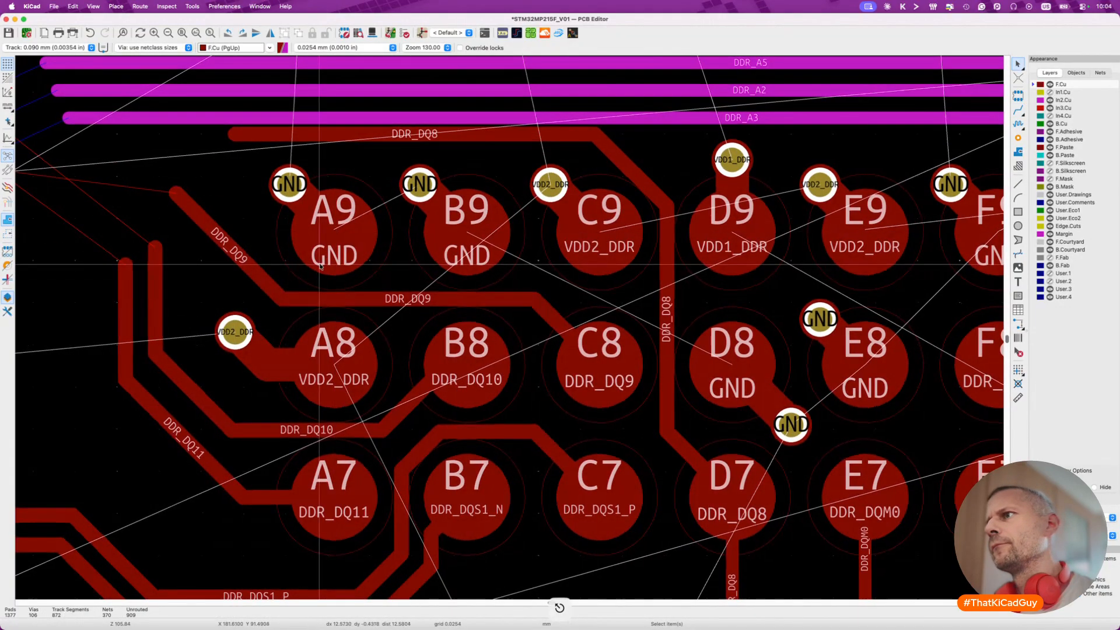
Delete the old DDR_DQ8 breakout running from pad D7 down between the two pad groups and out toward the processor.
scroll(322, 259, "down", 3)
scroll(321, 260, "right", 3)
scroll(320, 266, "down", 5)
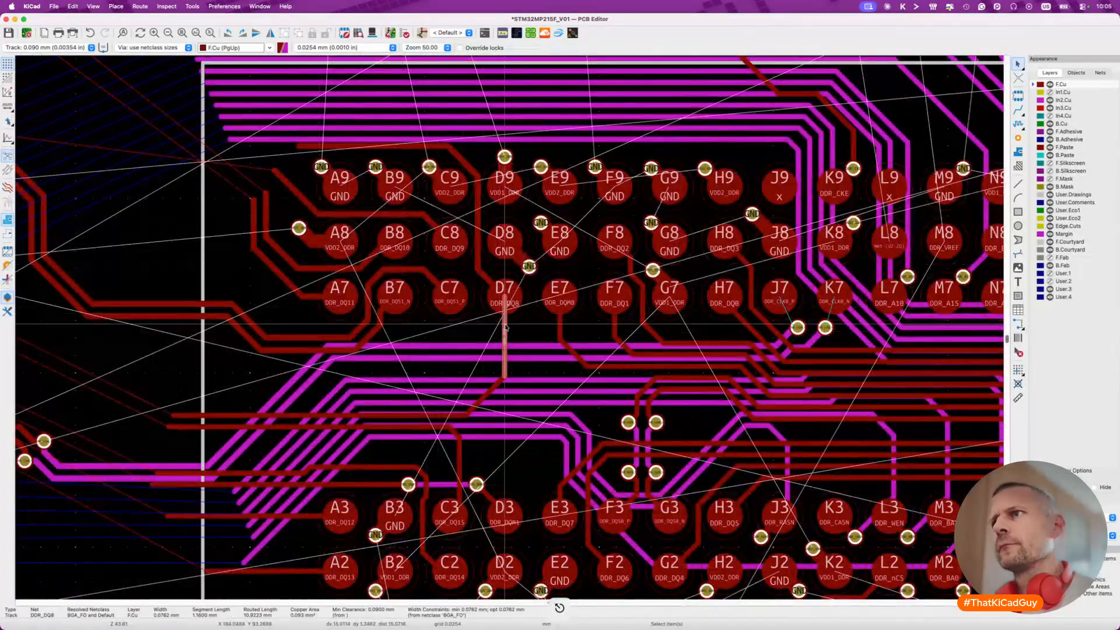
double_click(505, 324)
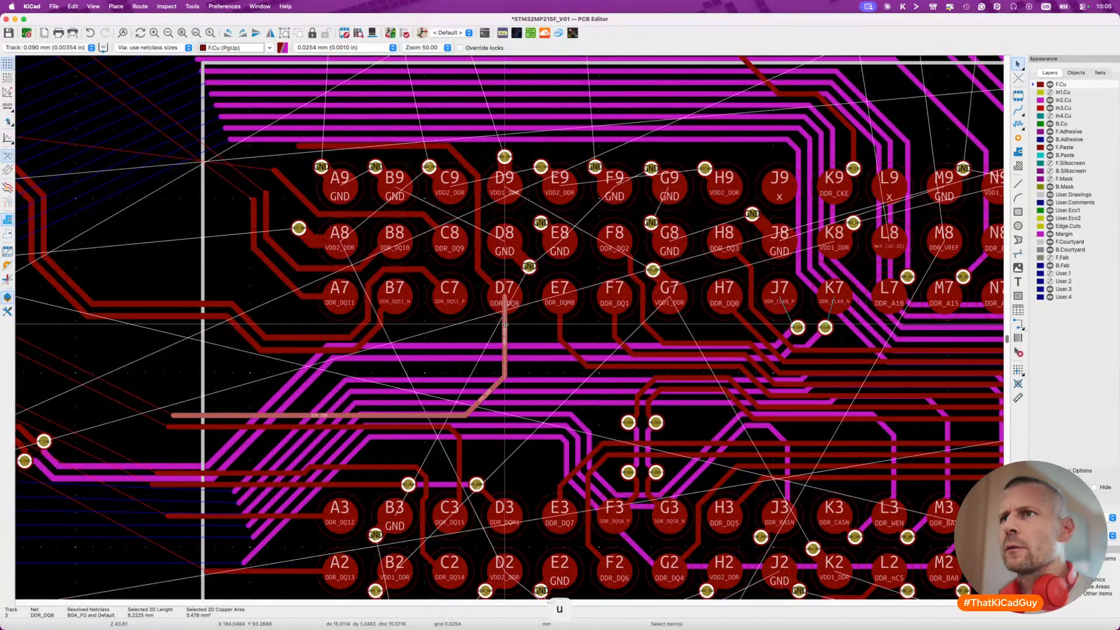
key("Delete")
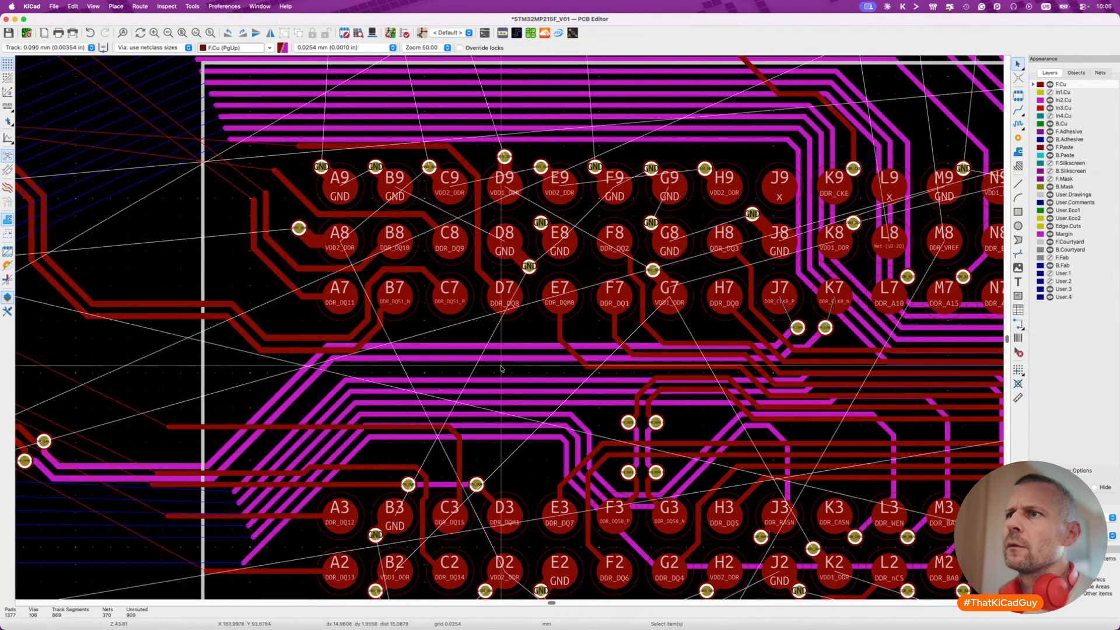
Examine the DDR_DQ12 to DDR_DQ15 breakouts and their processor connections one by one, dimming the inactive layers.
scroll(501, 369, "down", 3)
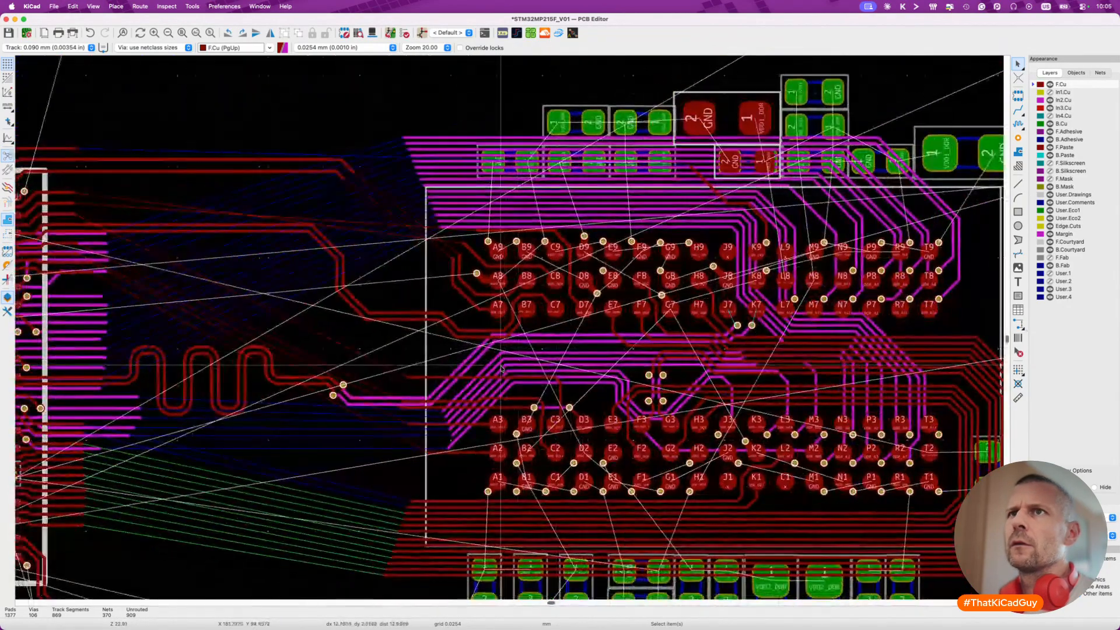
key("x")
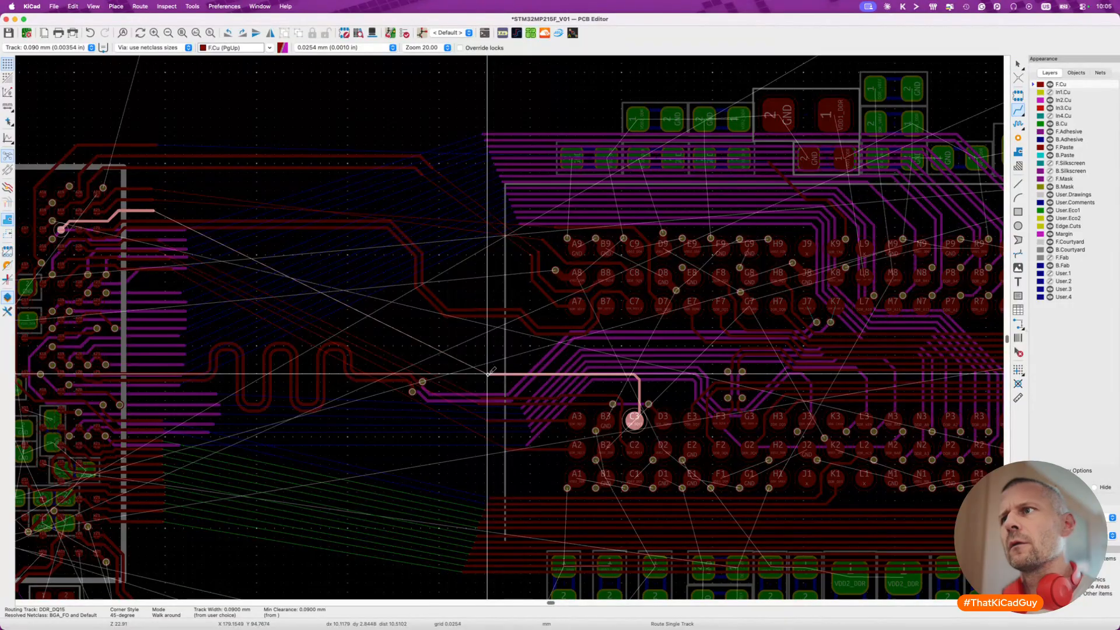
key("Escape")
key("Escape")
scroll(534, 429, "up", 2)
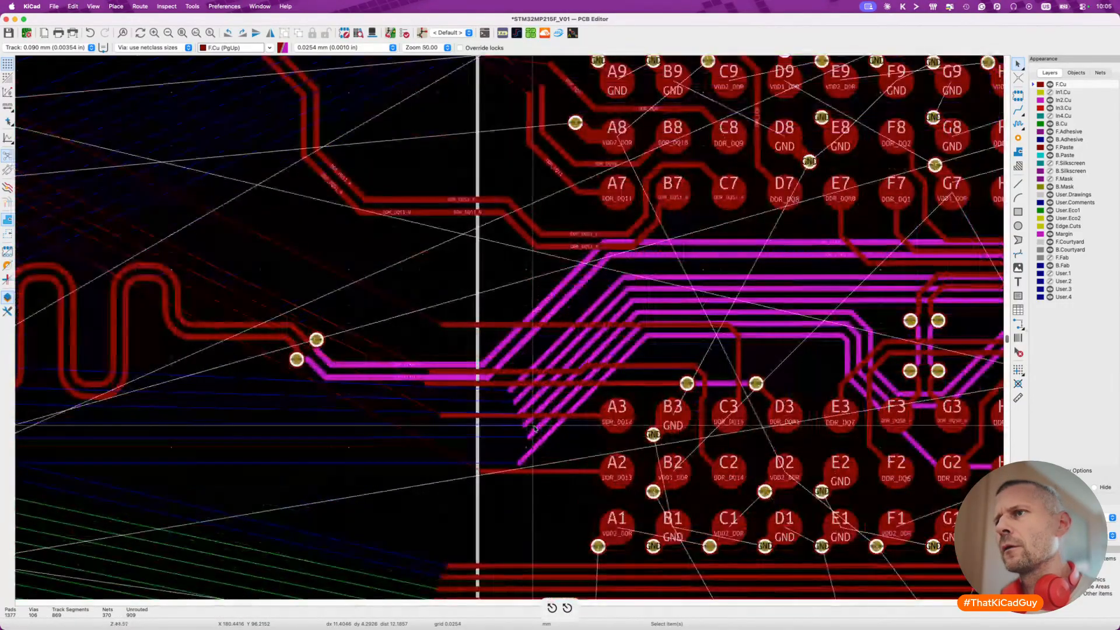
scroll(534, 428, "down", 3)
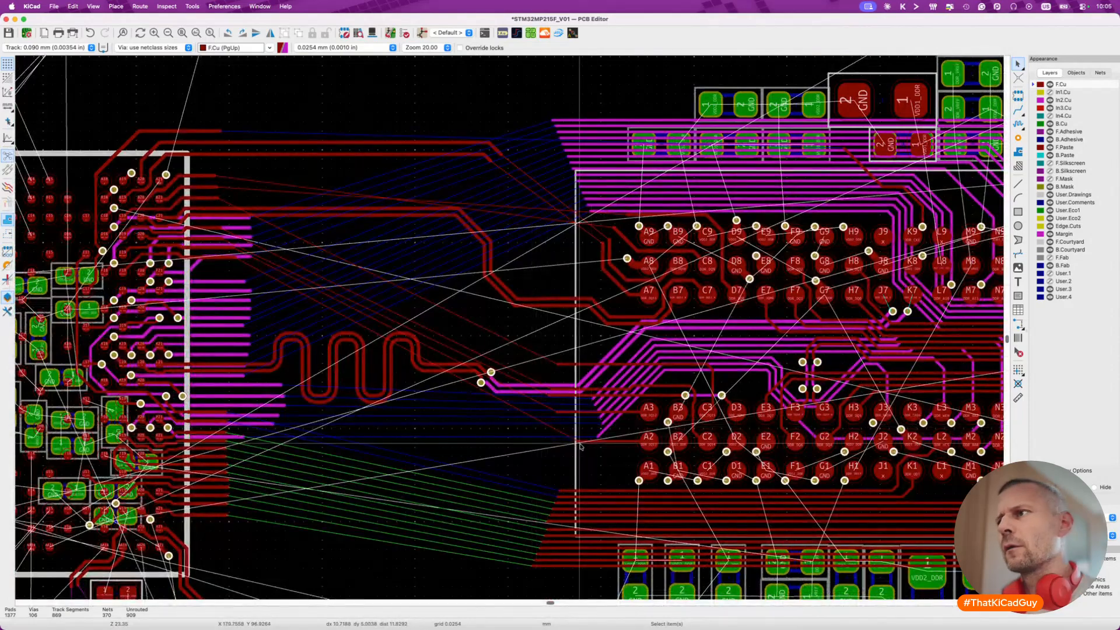
scroll(582, 444, "up", 2)
key("x")
scroll(574, 439, "down", 1)
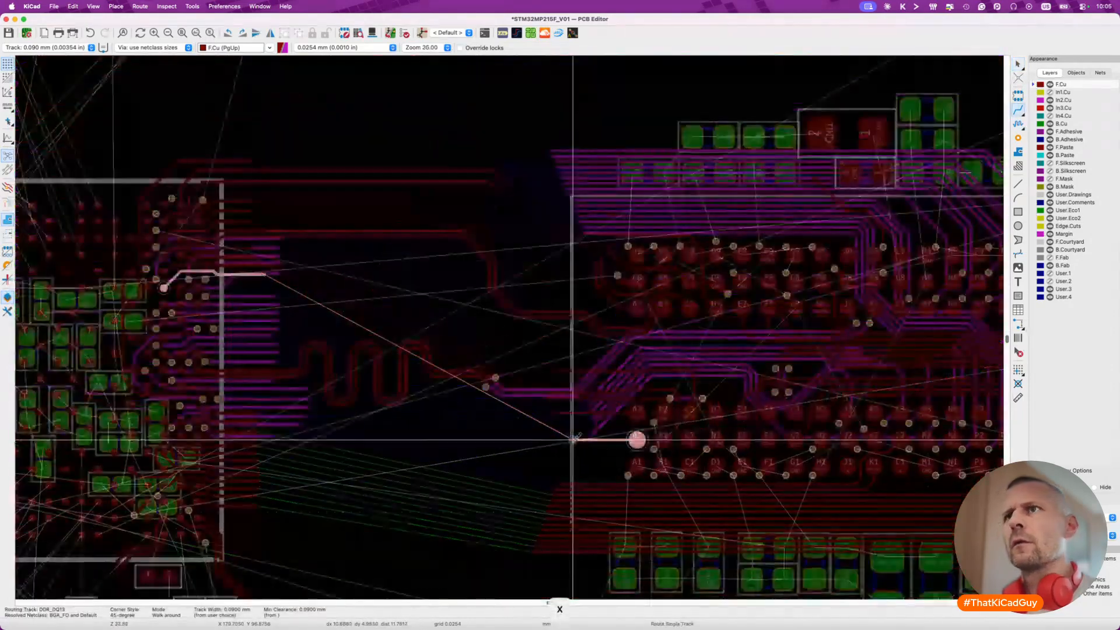
key("Escape")
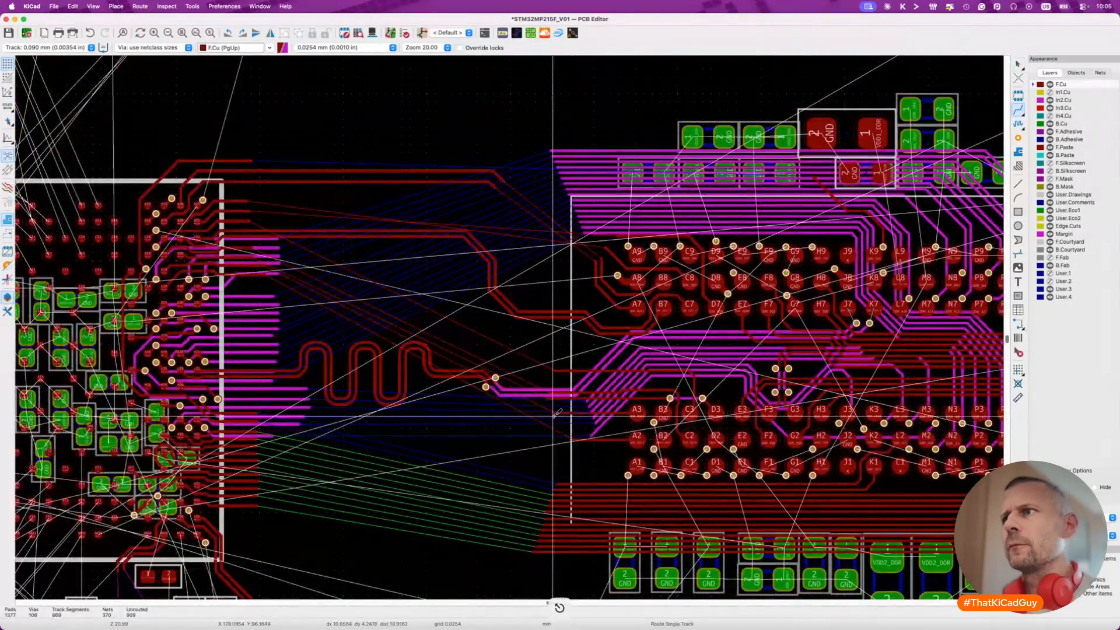
key("x")
key("Escape")
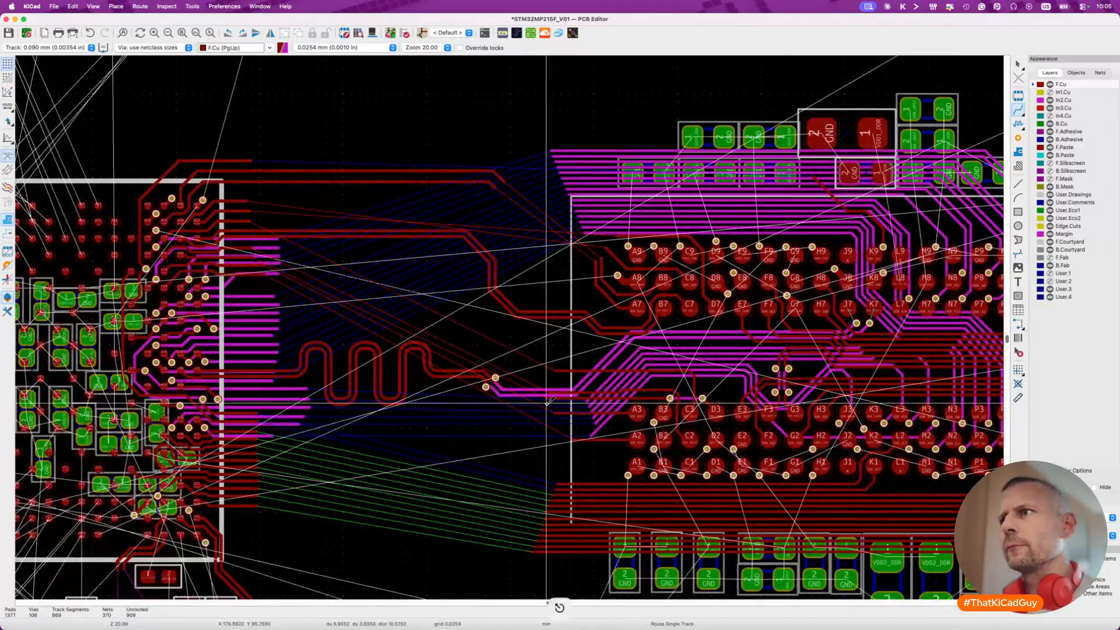
key("x")
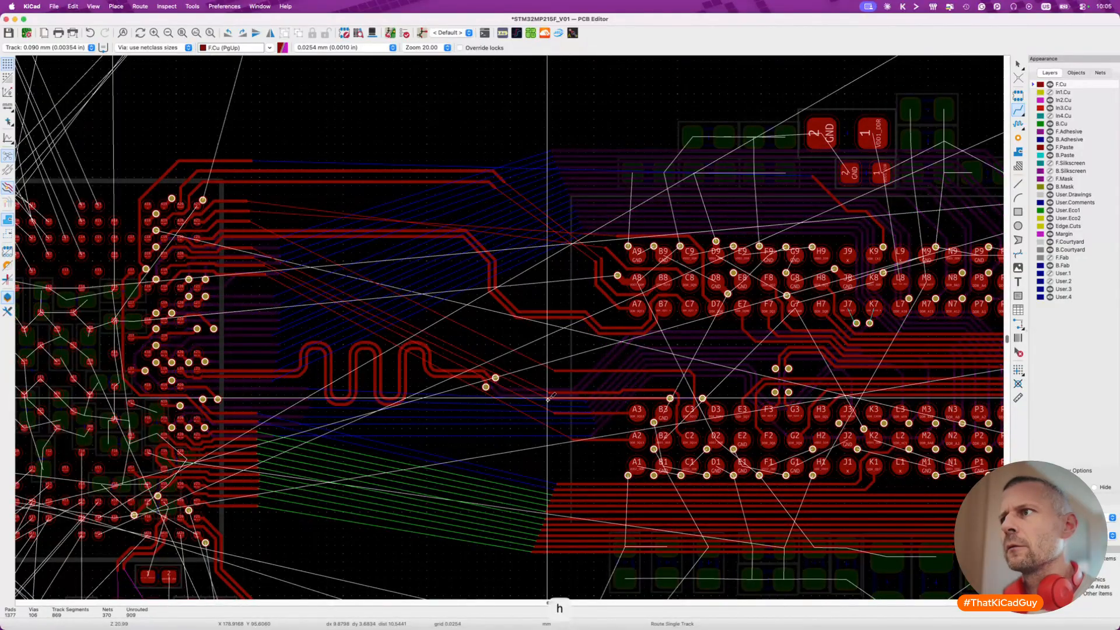
key("Escape")
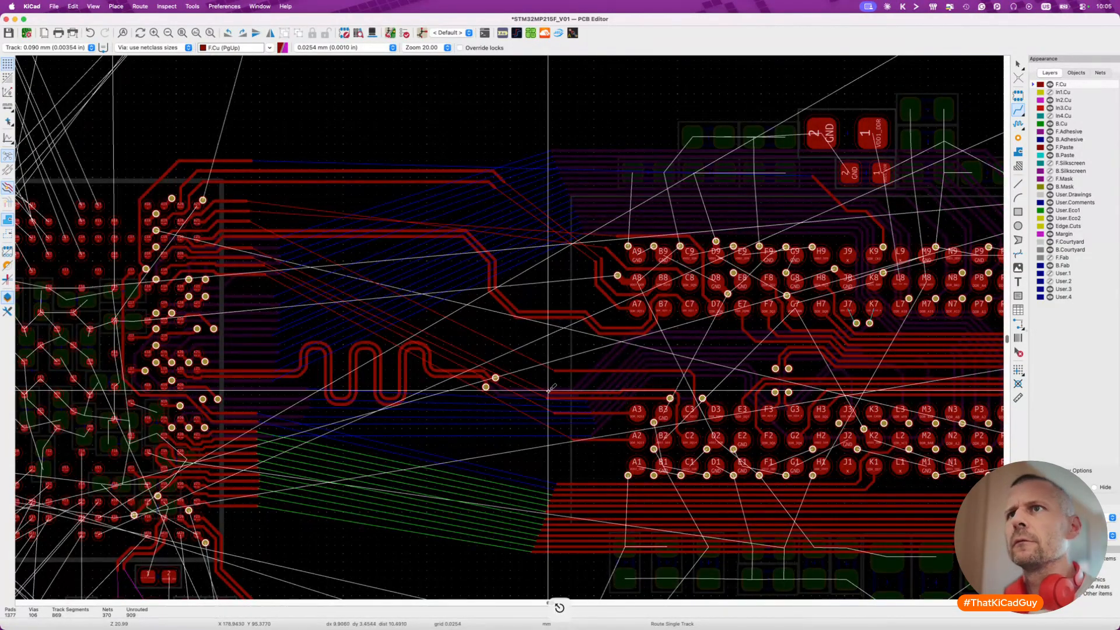
key("x")
key("x")
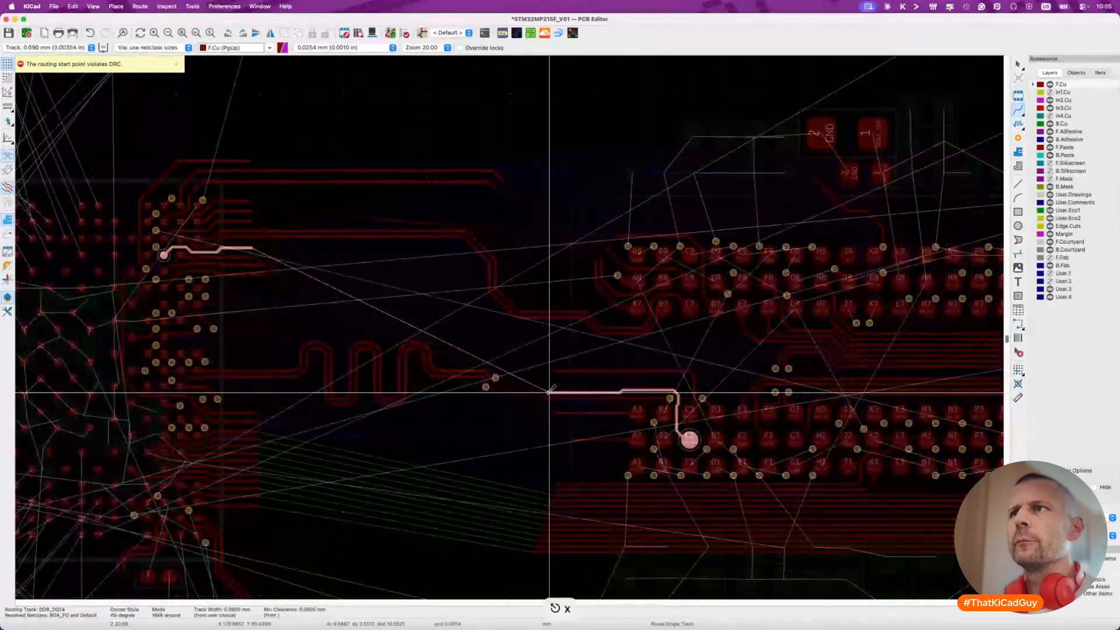
key("Escape")
key("x")
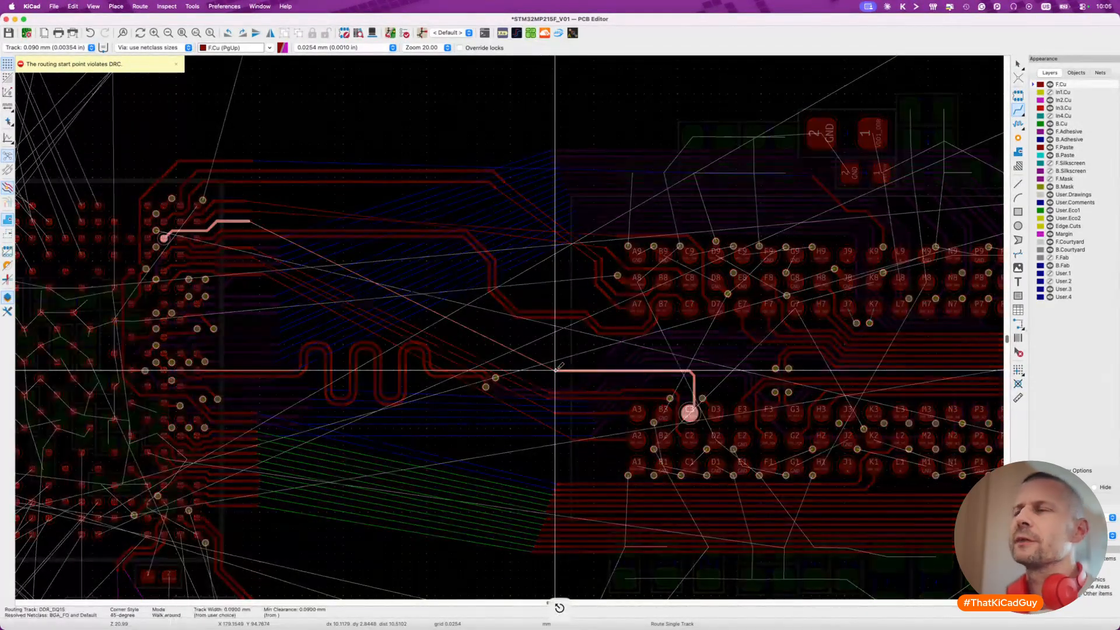
key("Escape")
Replace the DDR_DQ15 breakout of pad C3 with a track running up and diagonally into the gap between pads D7 and E7.
scroll(556, 369, "up", 5)
left_click(577, 387)
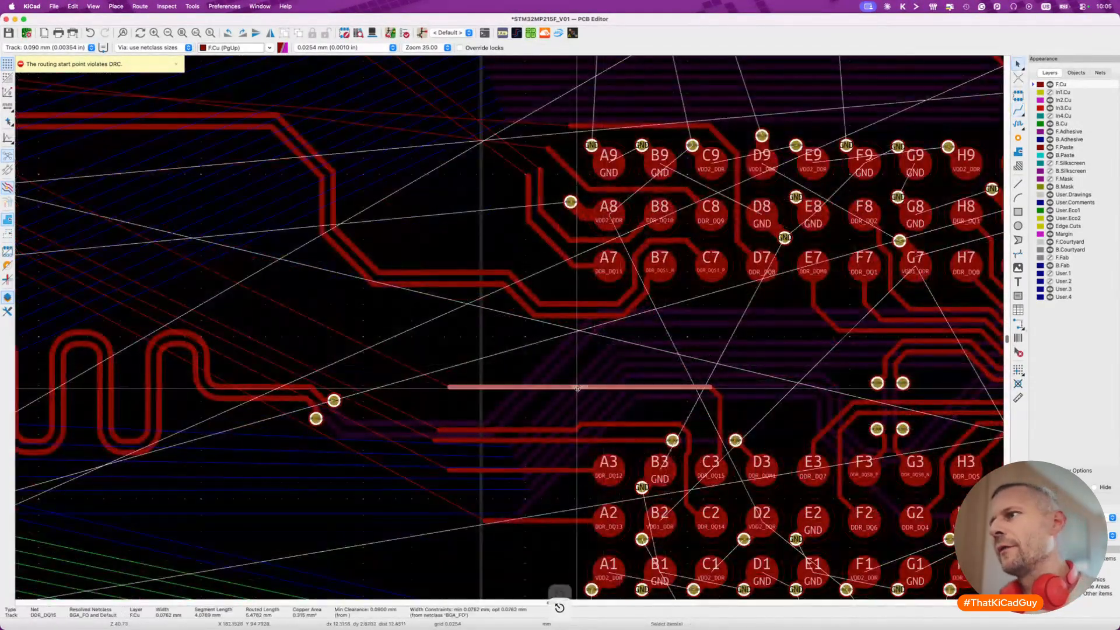
left_click_drag(577, 387, 718, 474)
key("c")
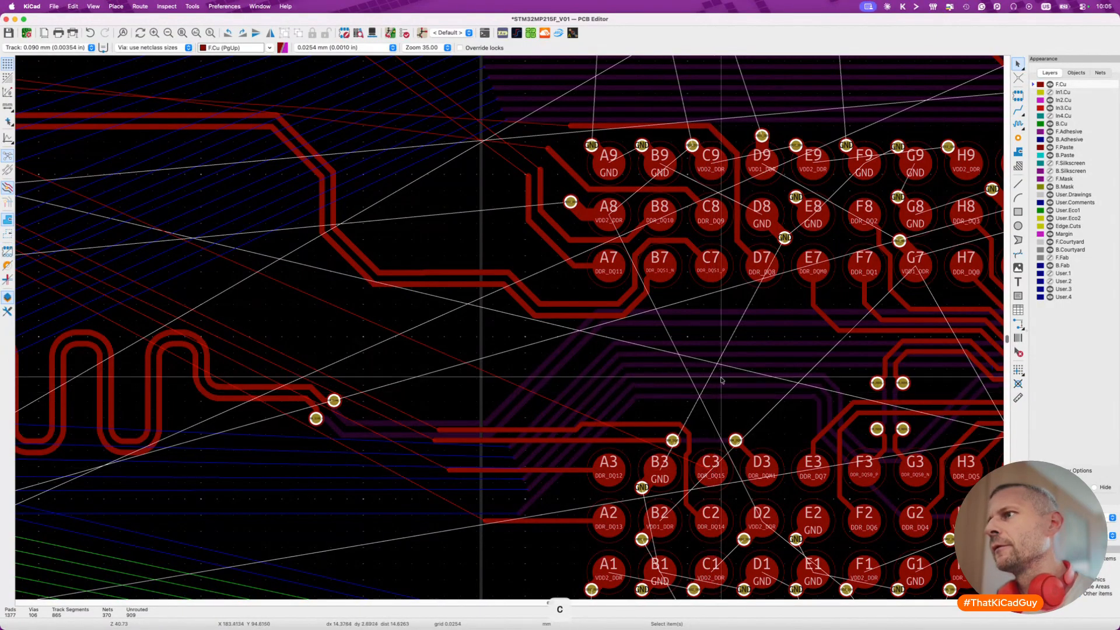
key("x")
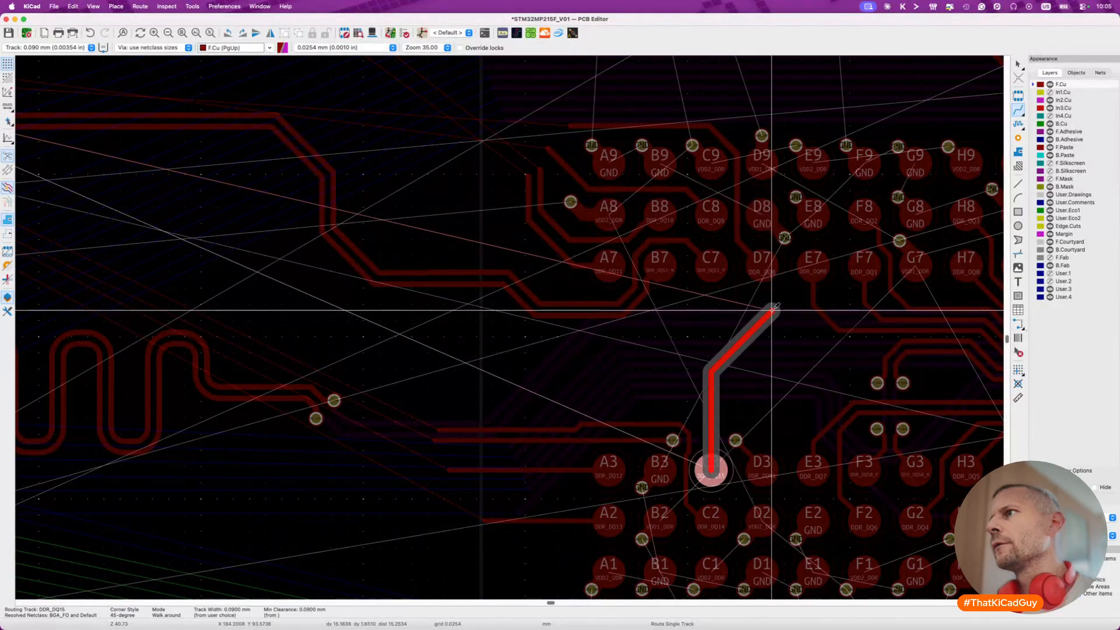
double_click(788, 267)
Move the GND via of pad D8 slightly closer to its pad, away from the DDR_DQ15 track end, keeping its track attached.
scroll(764, 351, "down", 3)
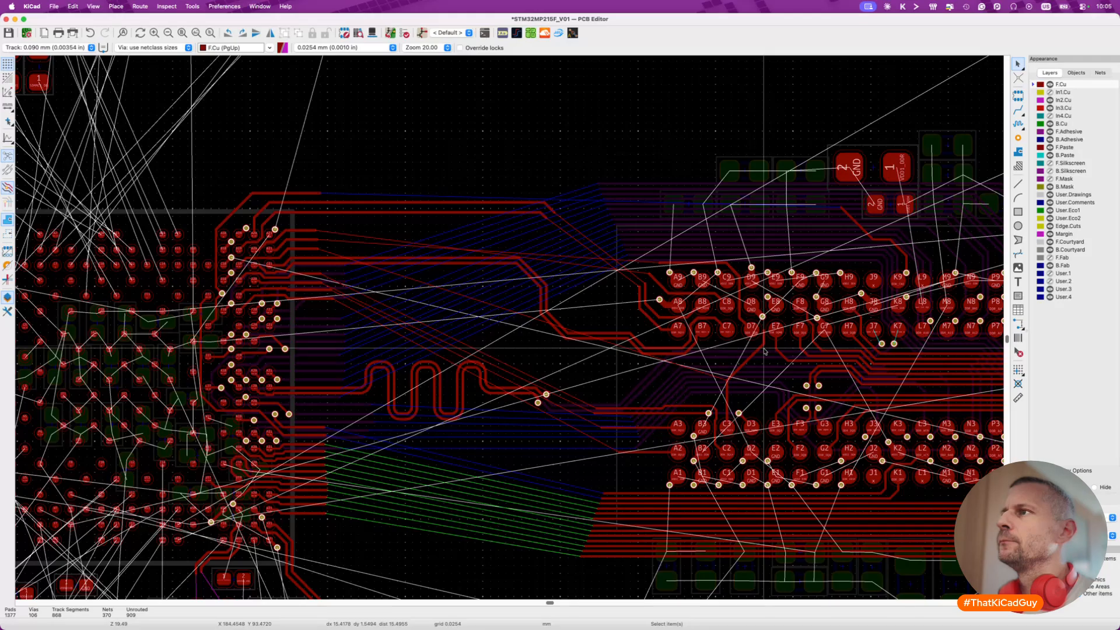
scroll(764, 351, "up", 5)
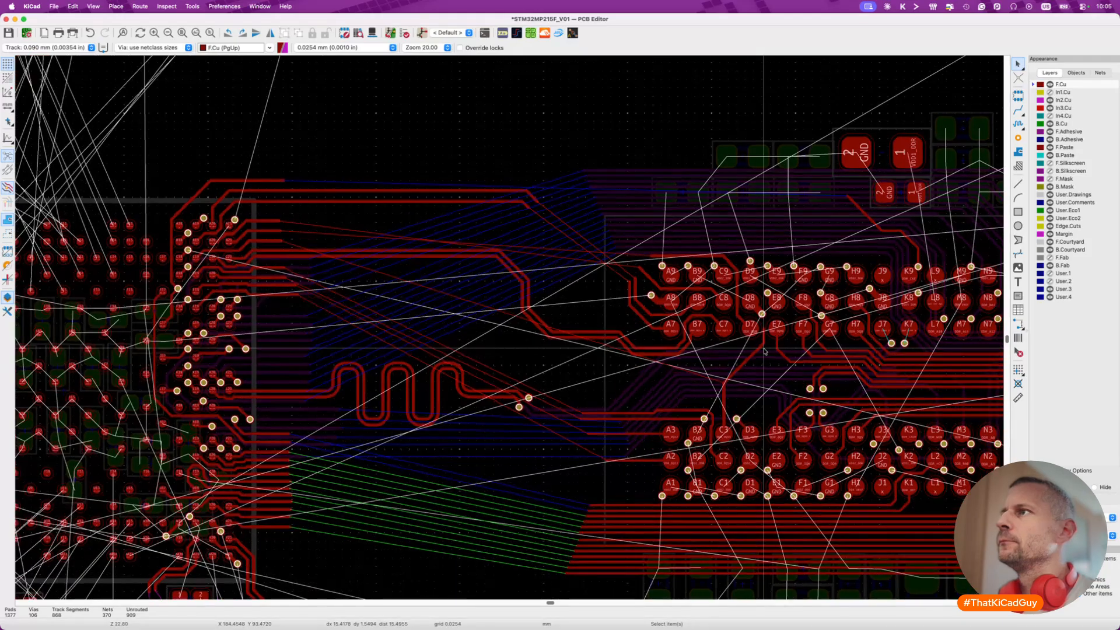
scroll(764, 351, "up", 7)
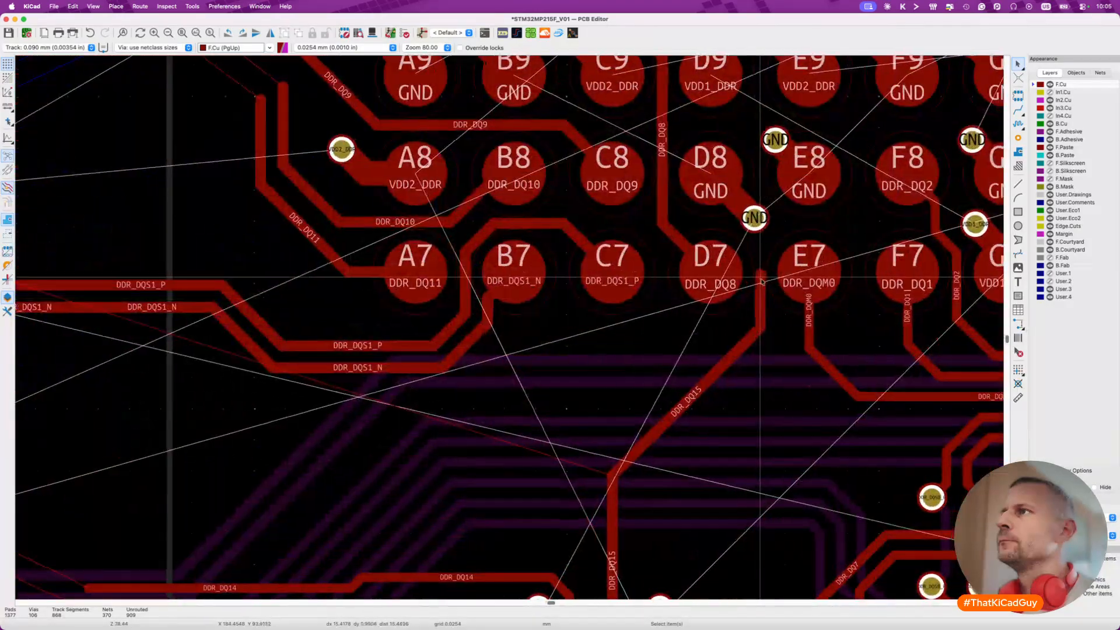
key("grave")
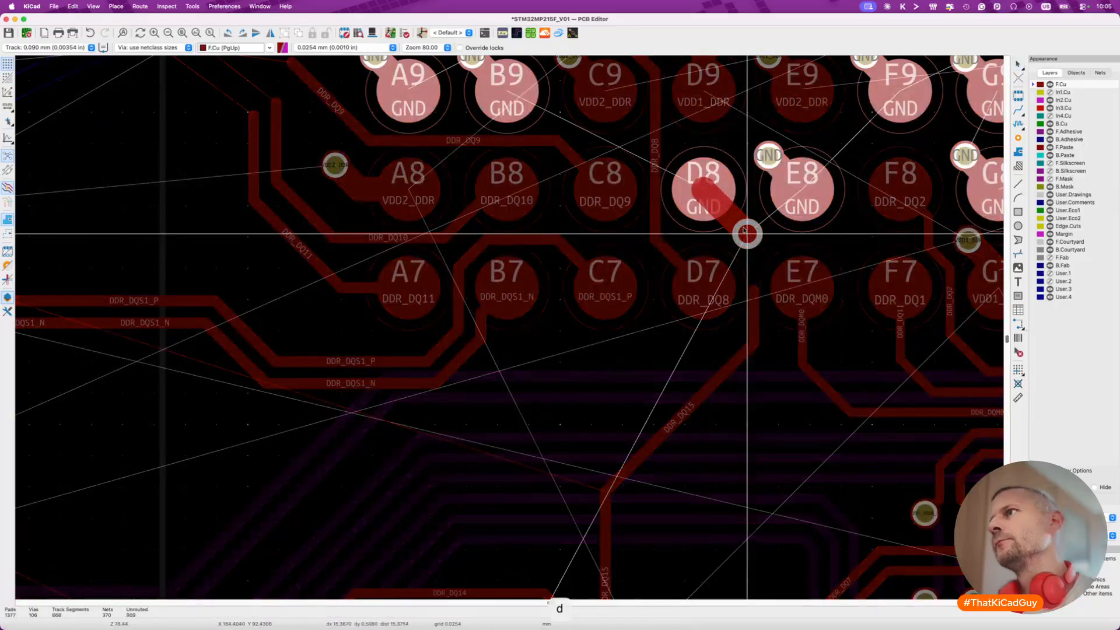
left_click(739, 226)
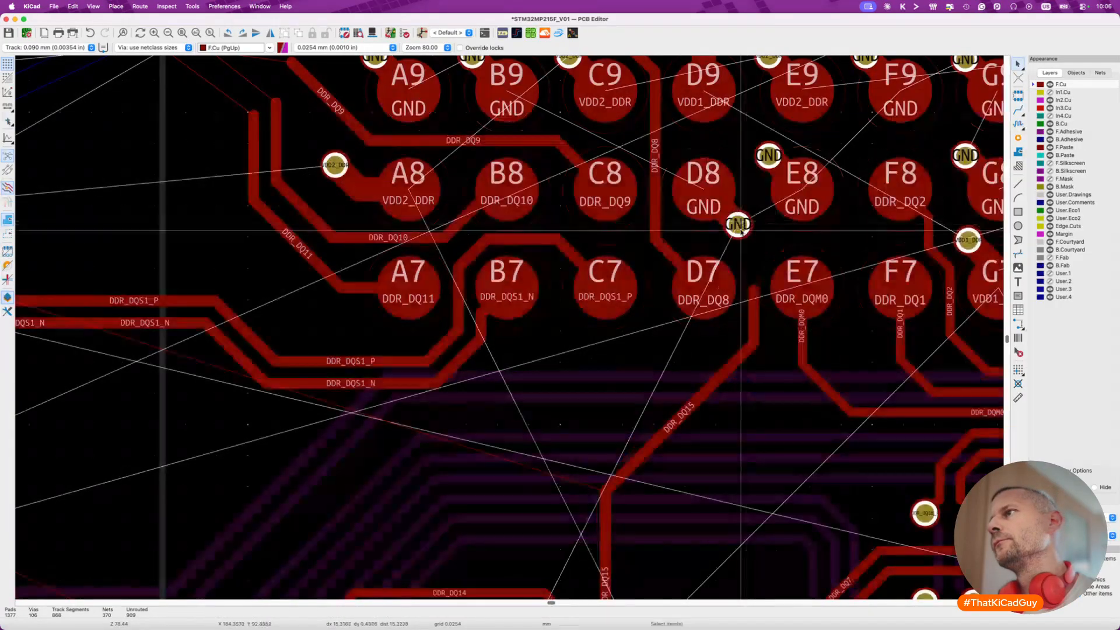
Try extending DDR_DQ15 between pads E7 and E8 toward the gap between columns E and F, and delete the added segments.
key("x")
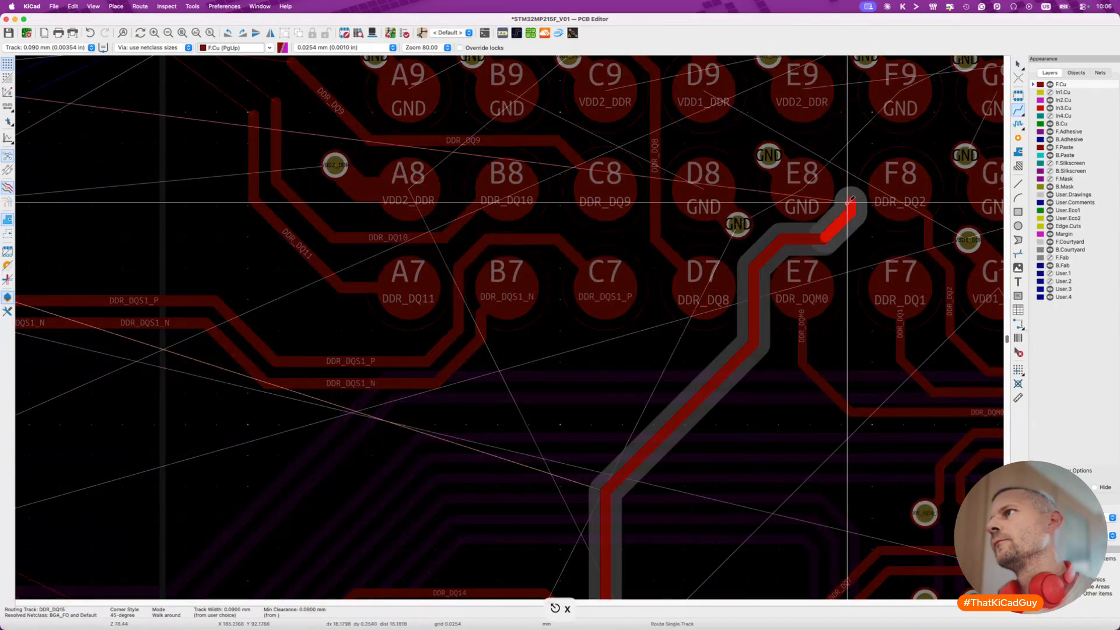
scroll(846, 210, "up", 5)
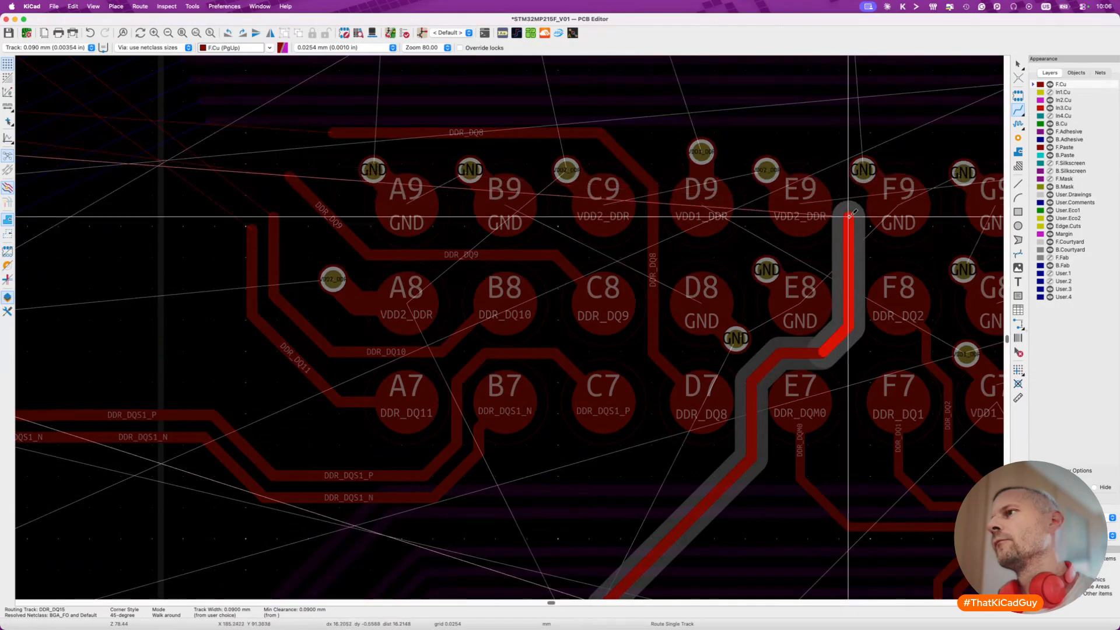
key("super+z")
left_click(764, 360)
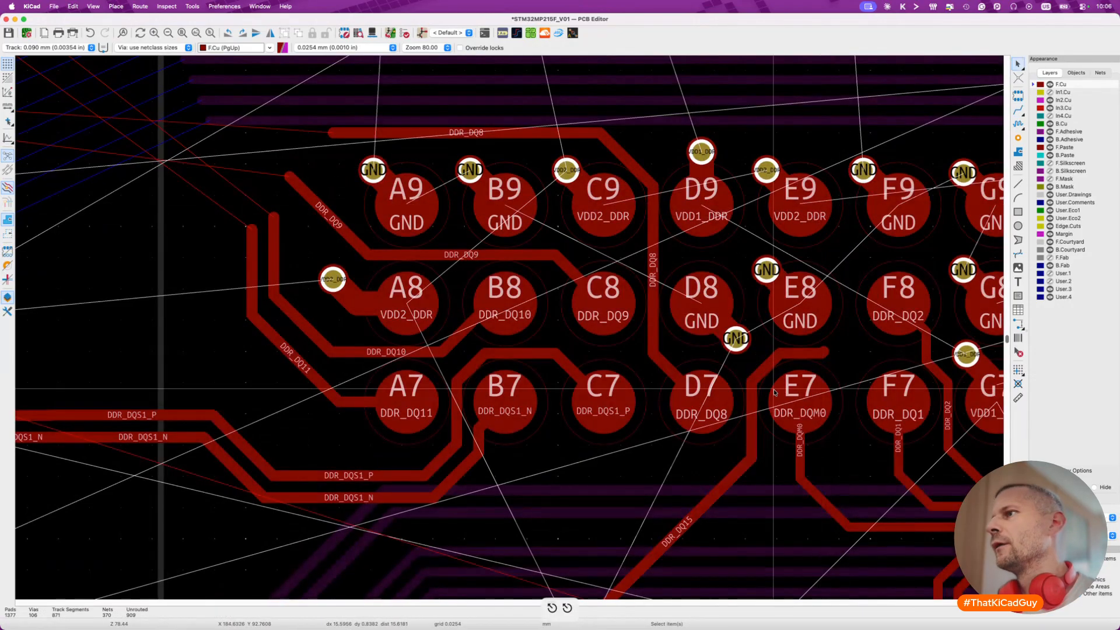
key("Delete")
left_click(783, 355)
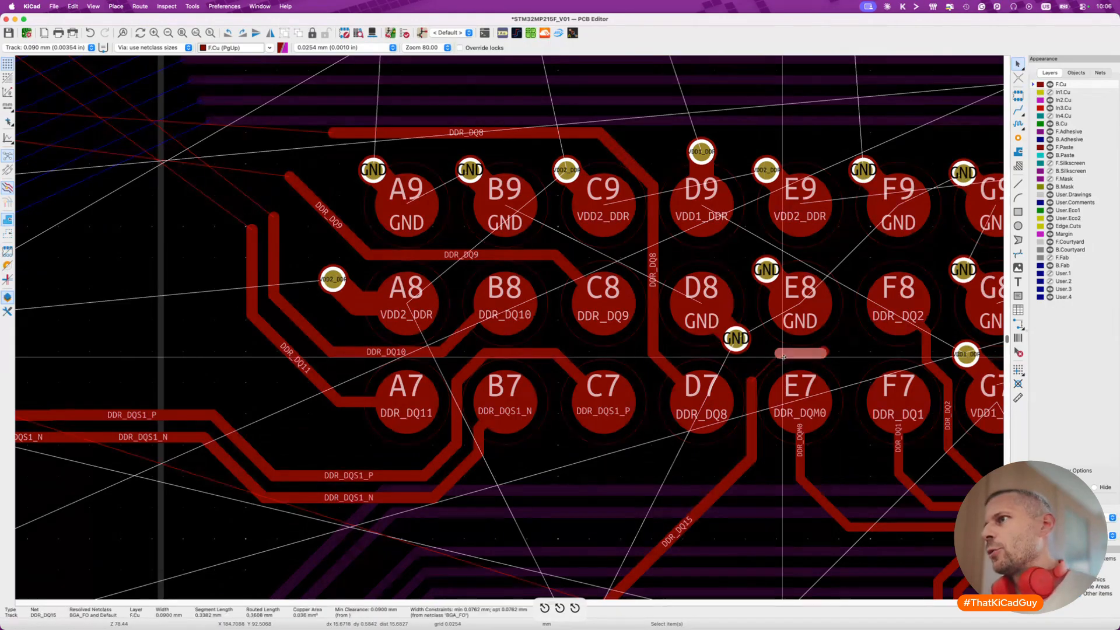
key("Delete")
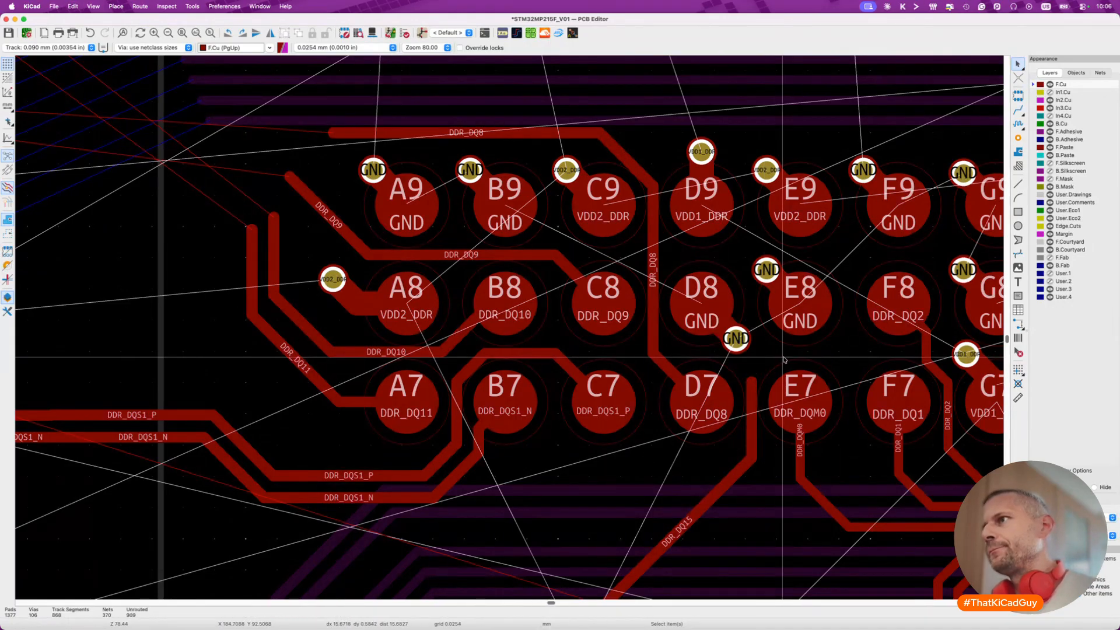
Move the GND vias of pads D8 and E8 slightly away from the gap between columns D and E, keeping their tracks attached.
left_click(736, 340)
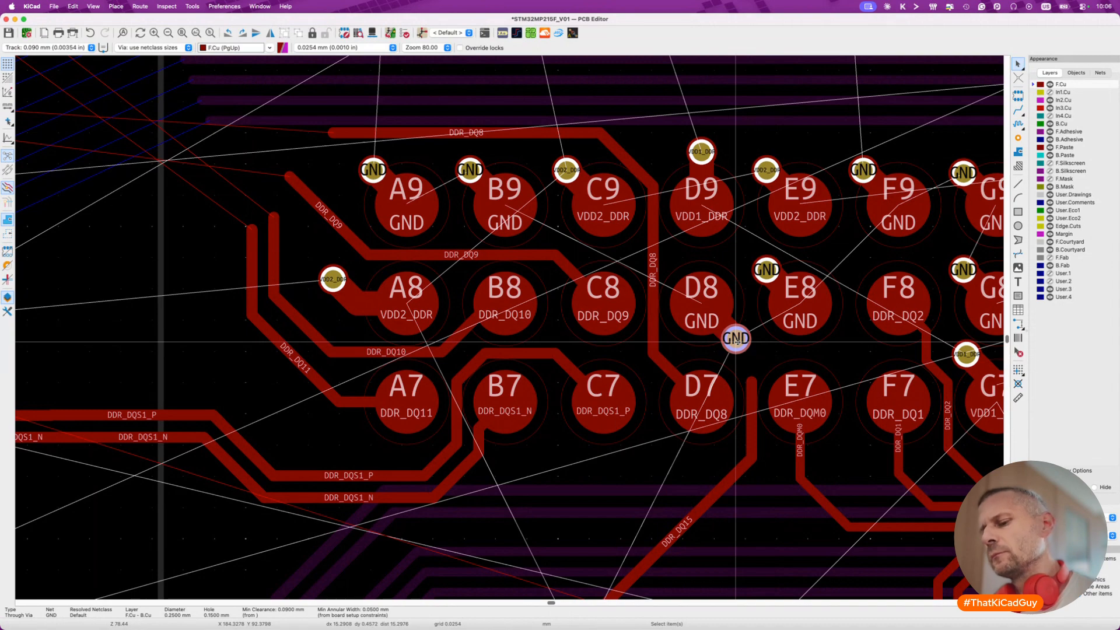
key("d")
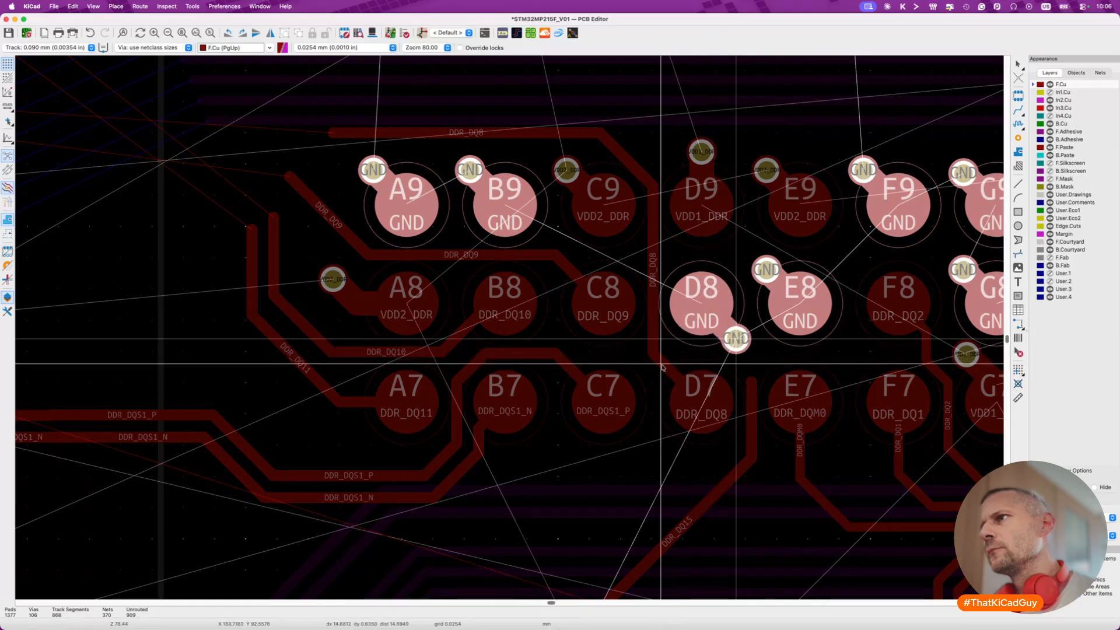
left_click(723, 350)
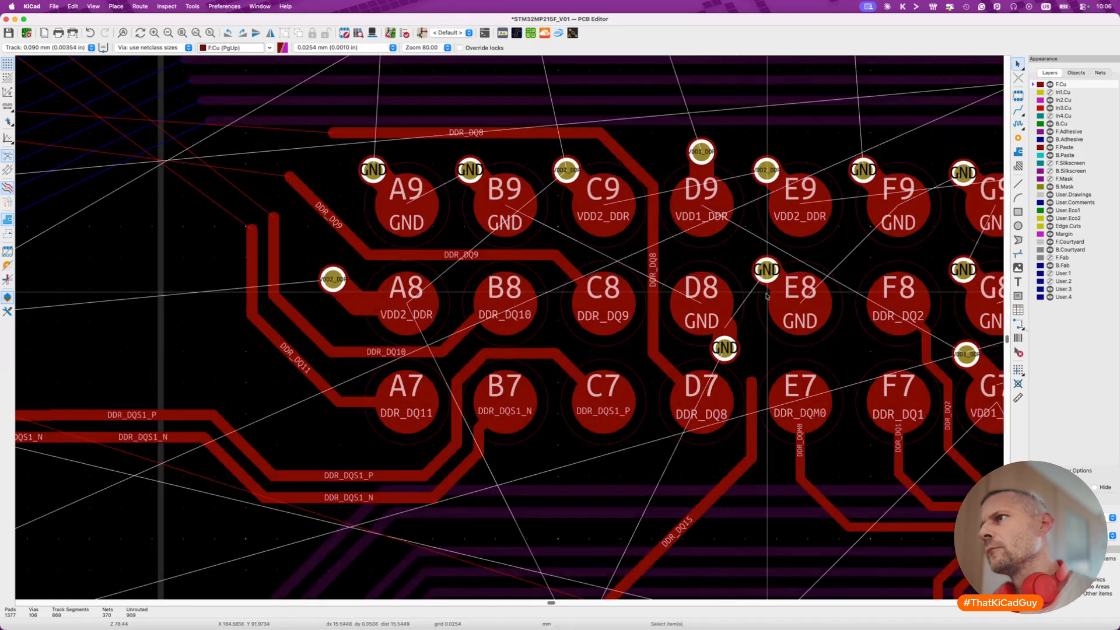
key("d")
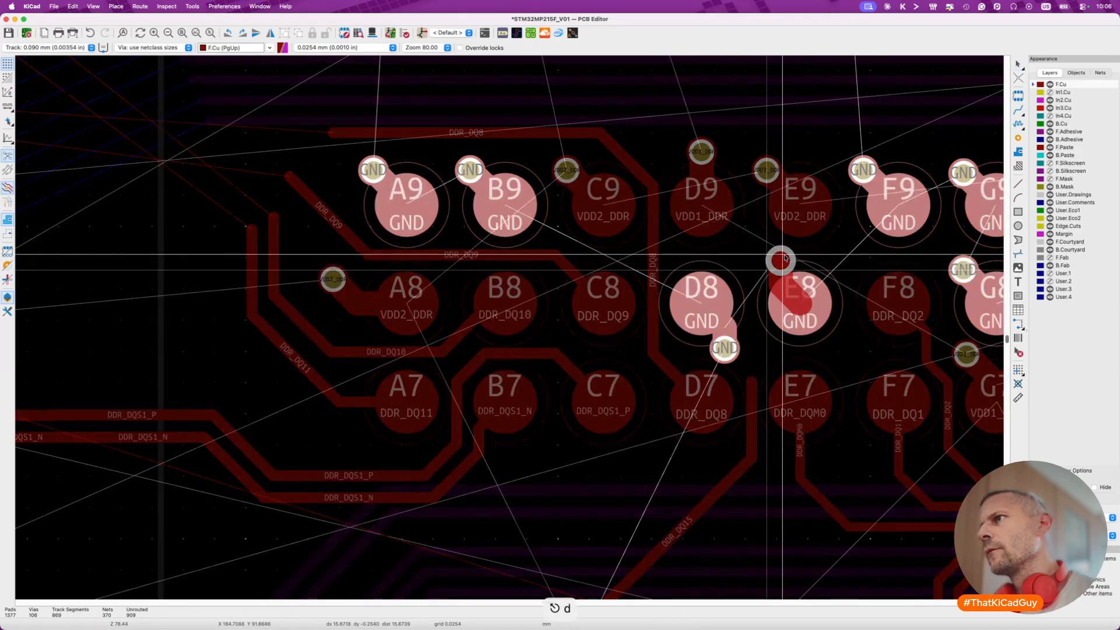
left_click(779, 260)
scroll(773, 330, "up", 2)
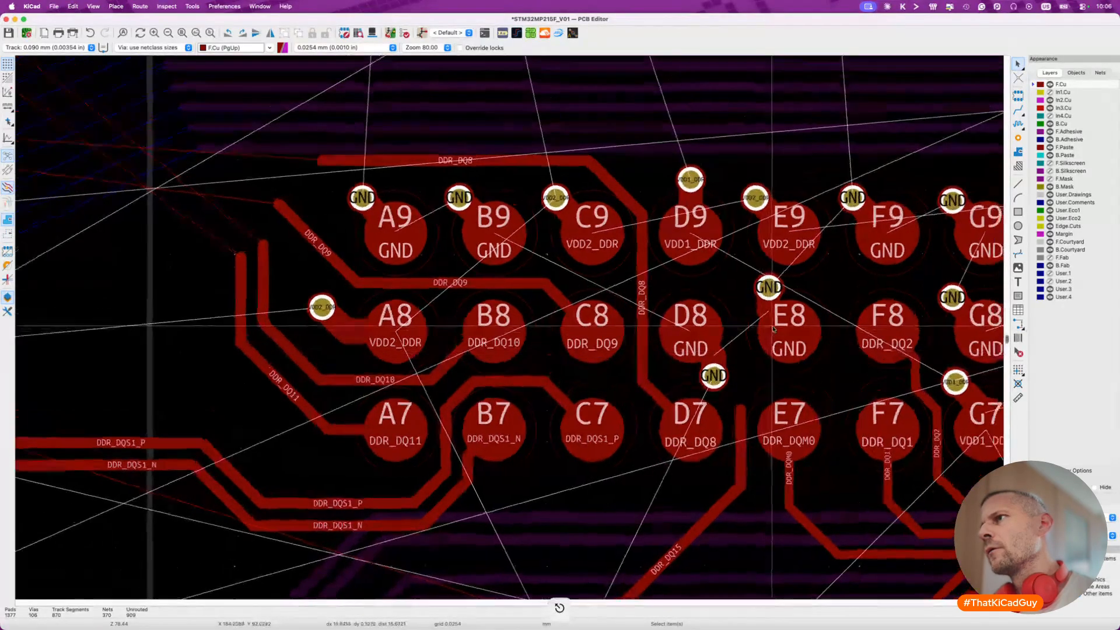
Move the VDD2_DDR via of pad E9 to directly above its pad, keeping its track attached.
left_click(752, 194)
key("d")
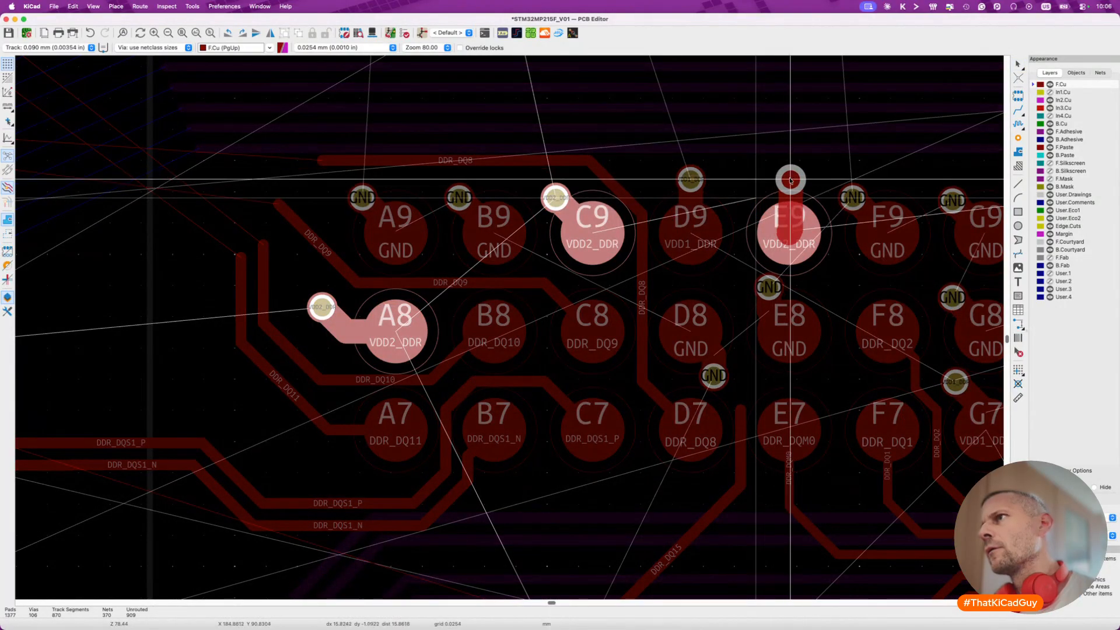
left_click(790, 179)
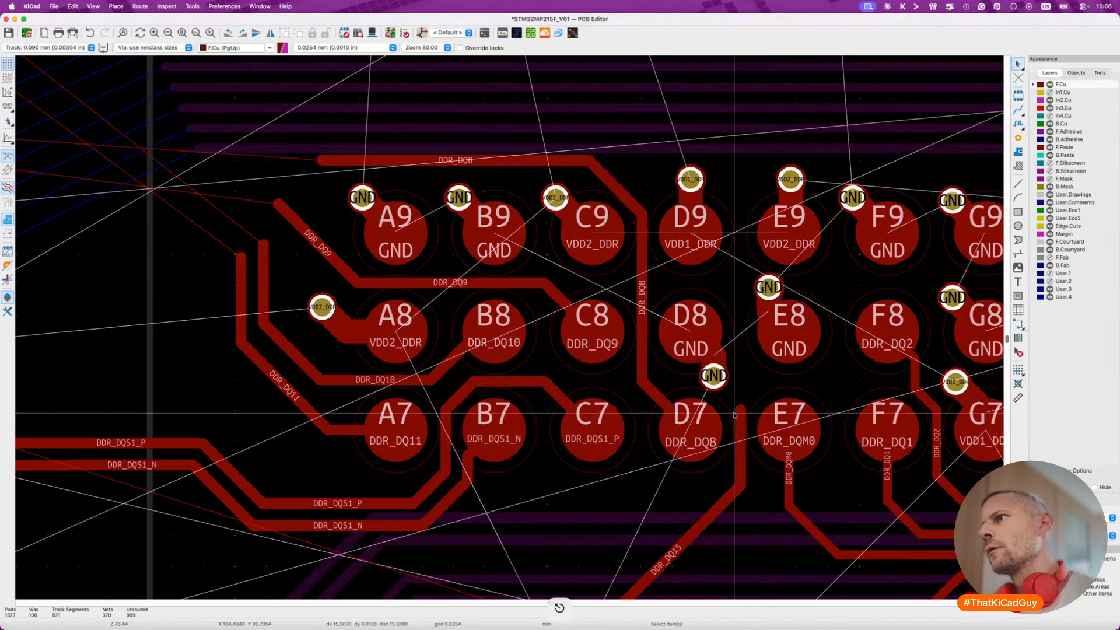
Extend DDR_DQ15 with a 0.076 mm track up between pad columns D and E, ending just above pads D9 and E9.
key("x")
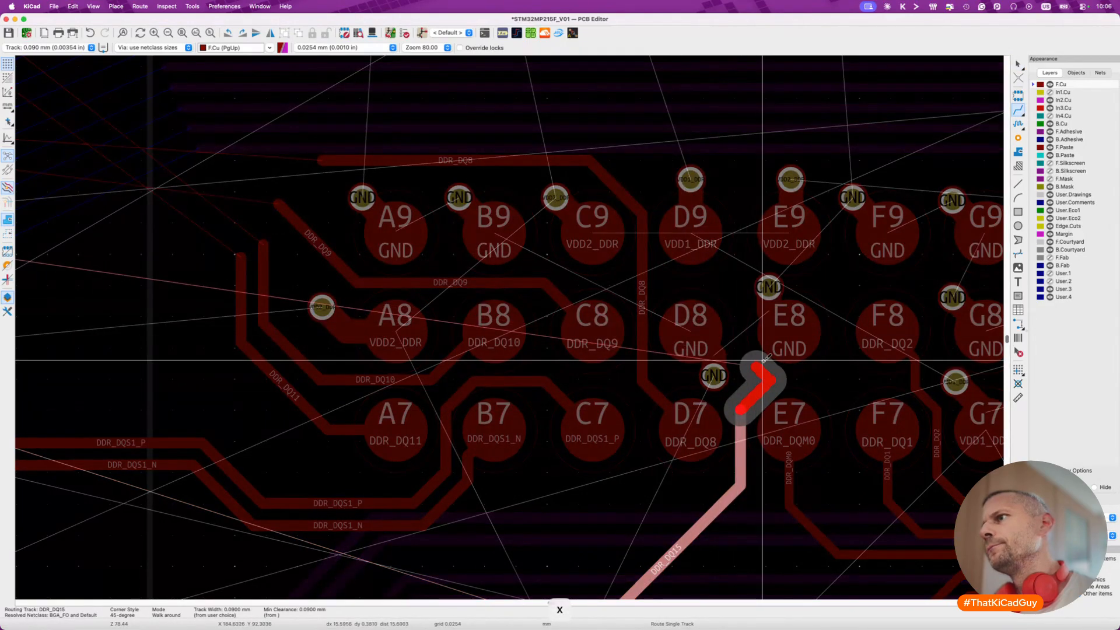
key("Escape")
scroll(748, 391, "up", 3)
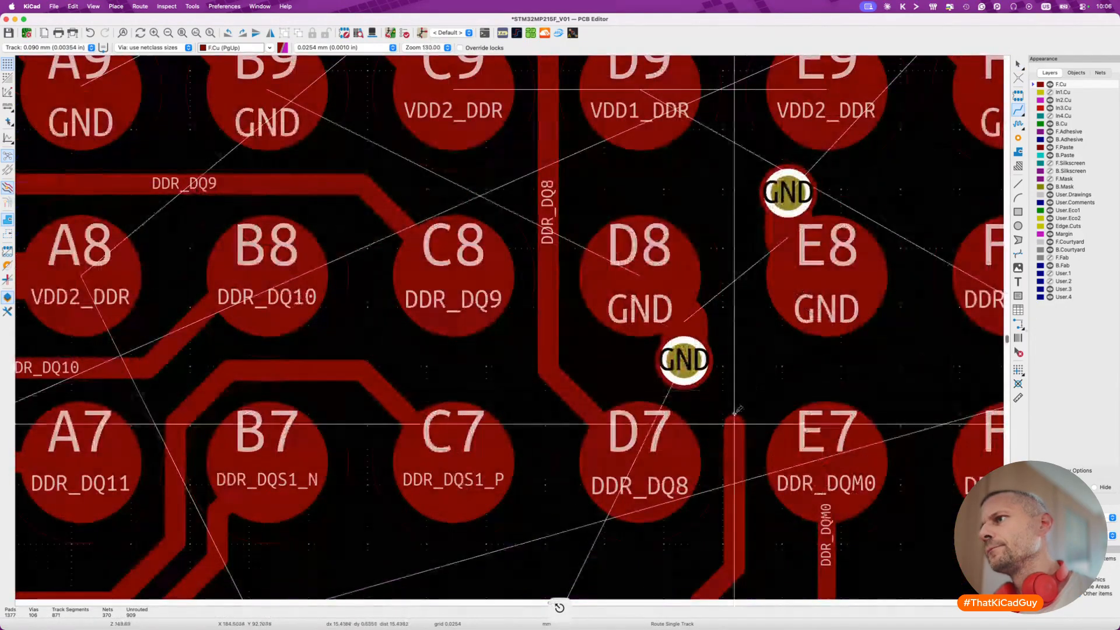
key("x")
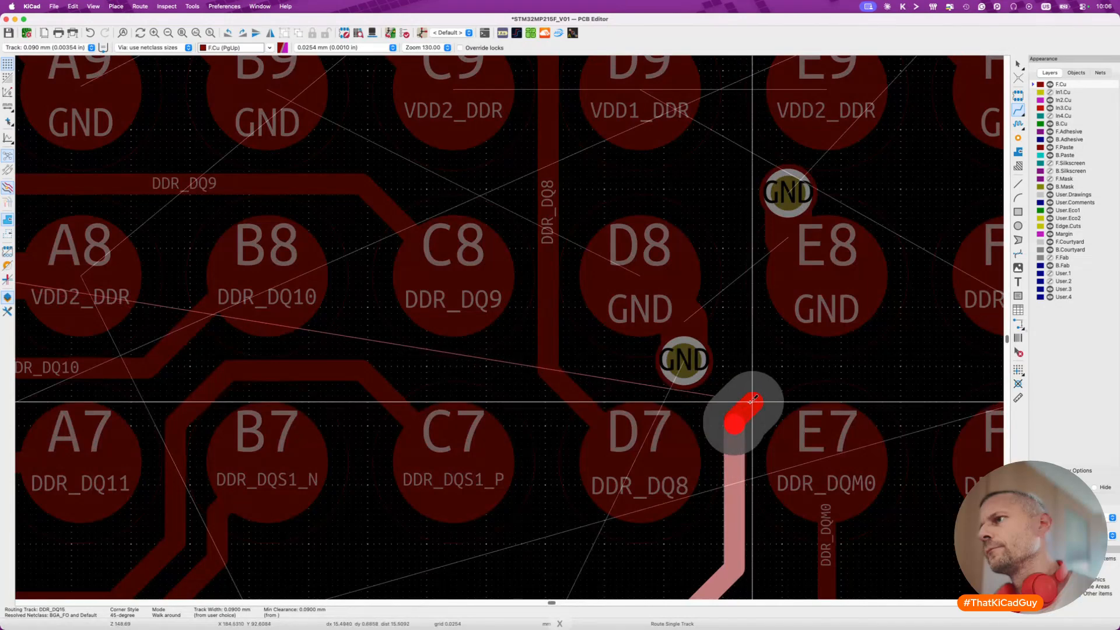
left_click(751, 402)
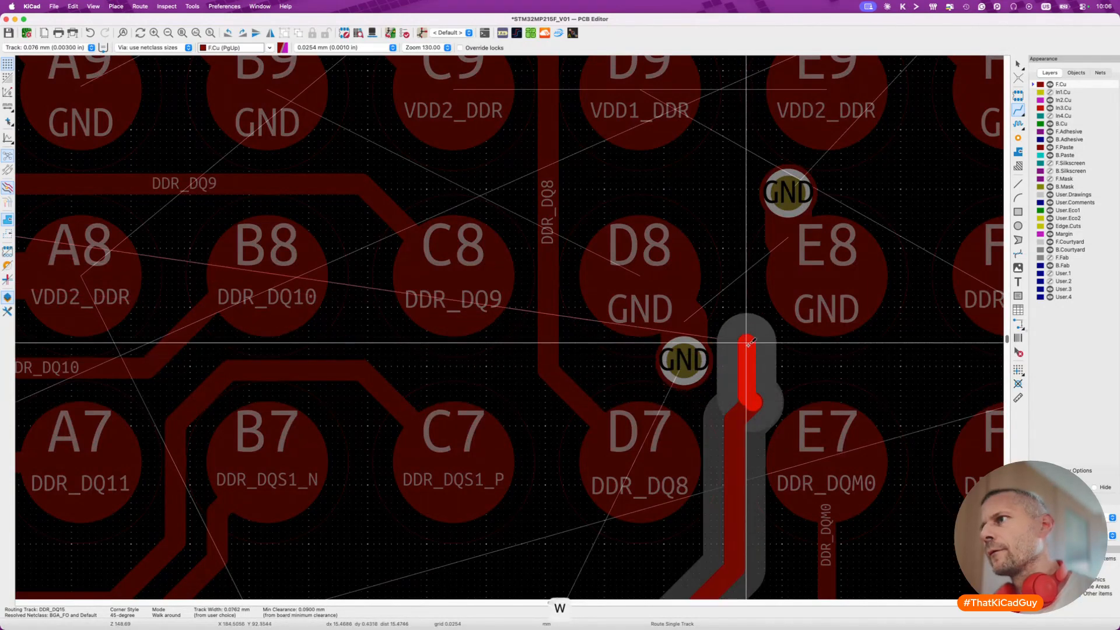
left_click(737, 315)
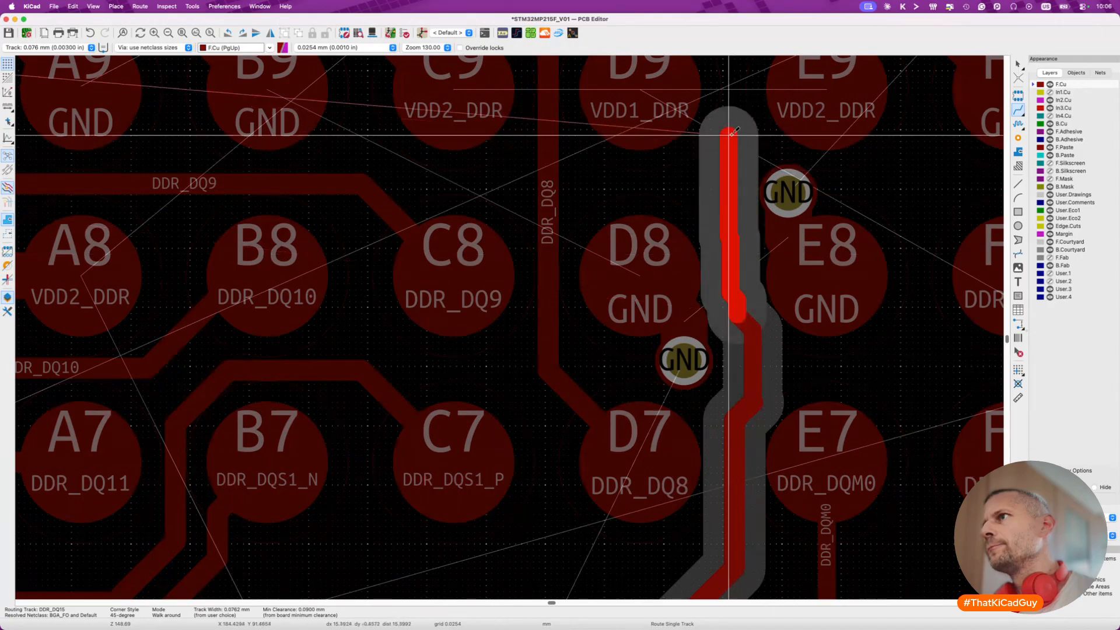
scroll(732, 125, "up", 2)
scroll(736, 111, "up", 5)
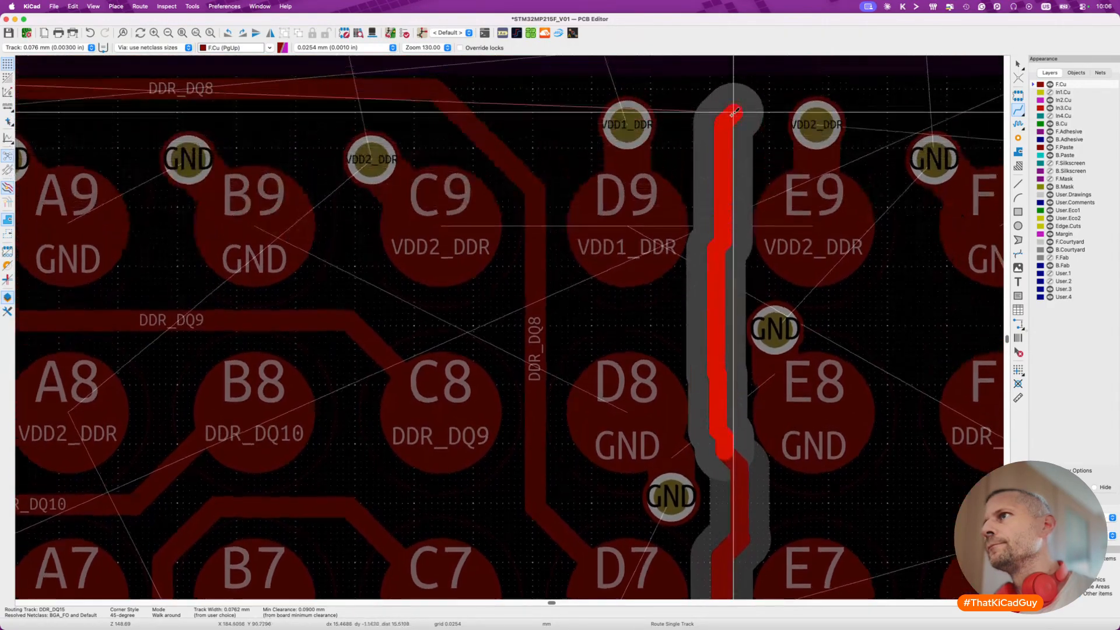
double_click(721, 155)
key("Escape")
key("Escape")
scroll(698, 371, "down", 5)
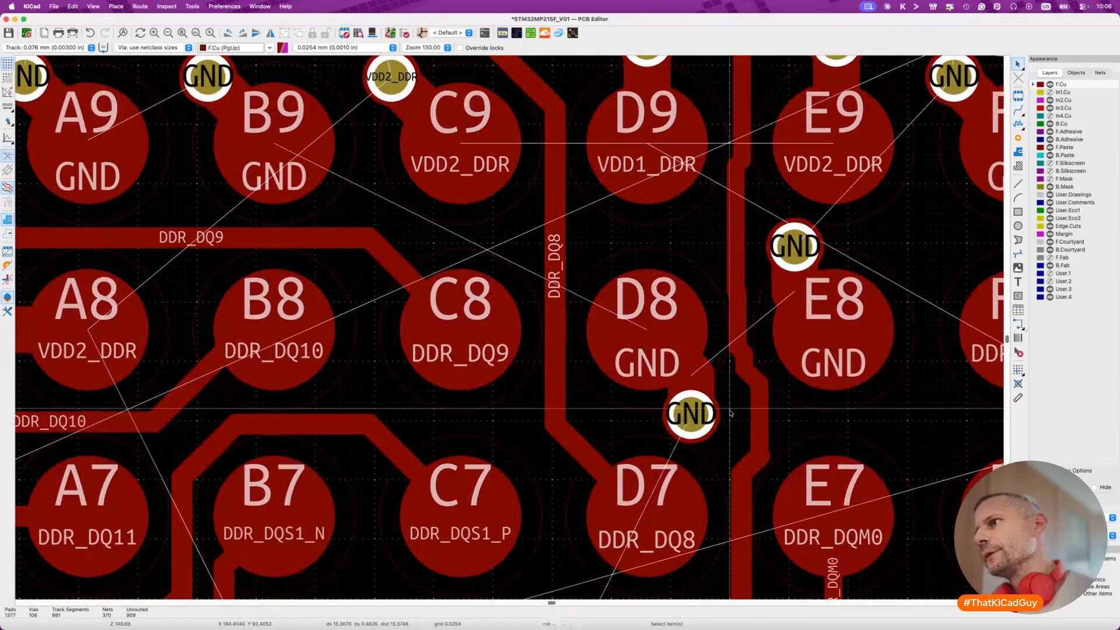
Widen the lower part of the vertical DDR_DQ15 segment just above pads D7 and E7 to 0.09 mm.
scroll(766, 413, "up", 3)
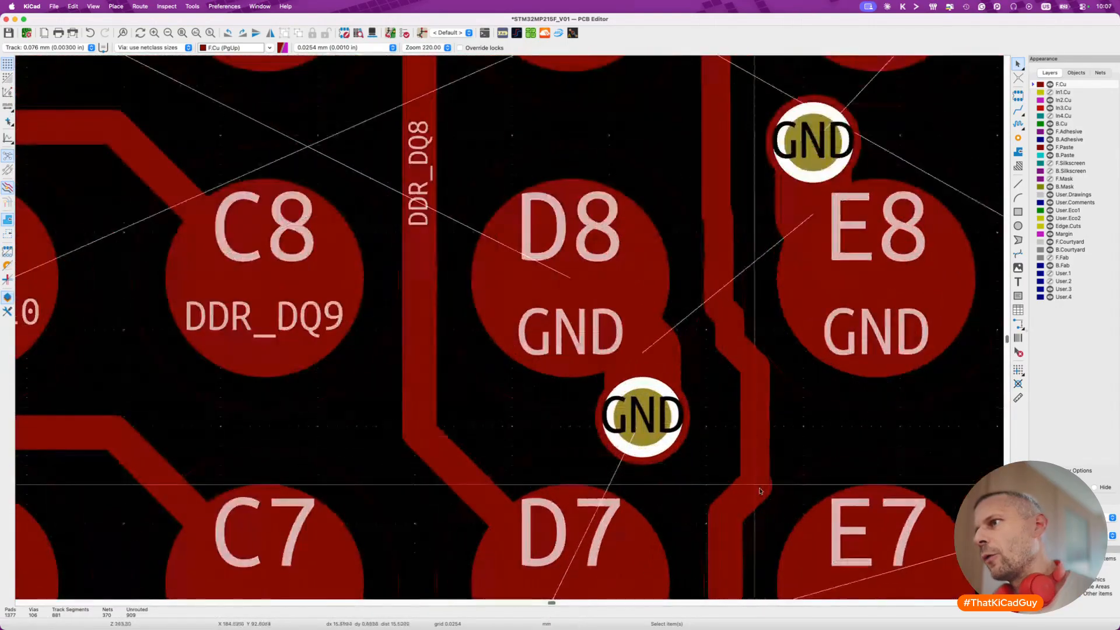
key("d")
key("Escape")
left_click(758, 427)
left_click_drag(758, 429, 764, 447)
key("w")
key("shift+w")
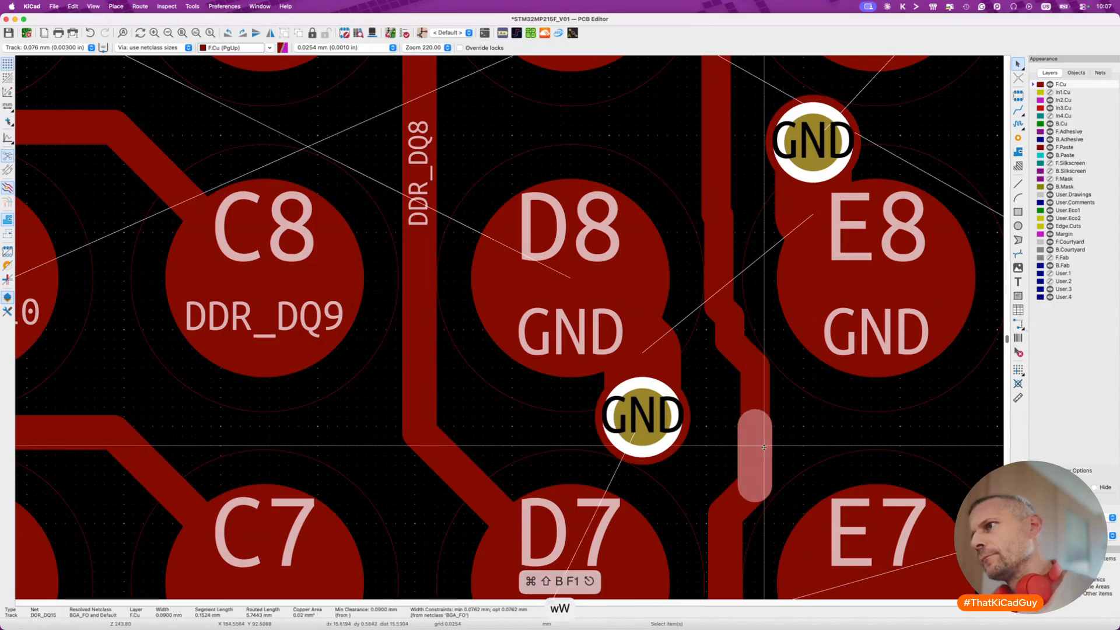
key("Escape")
Try to shift the narrow DDR_DQ15 segment running between pads D8 and E8.
scroll(711, 330, "up", 3)
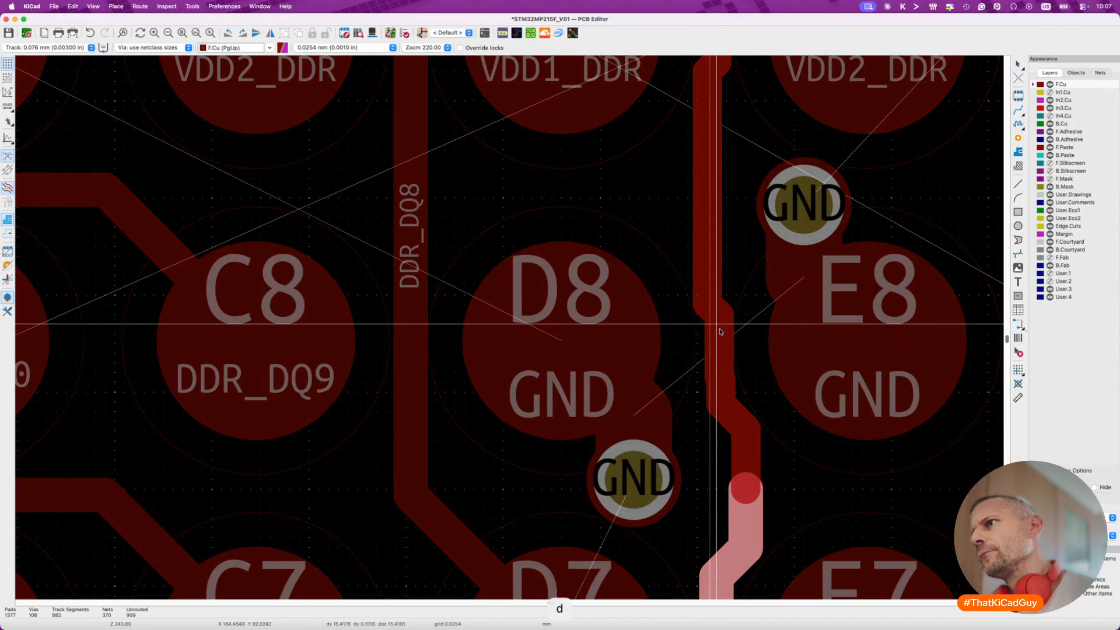
key("Escape")
left_click(709, 373)
key("Escape")
key("d")
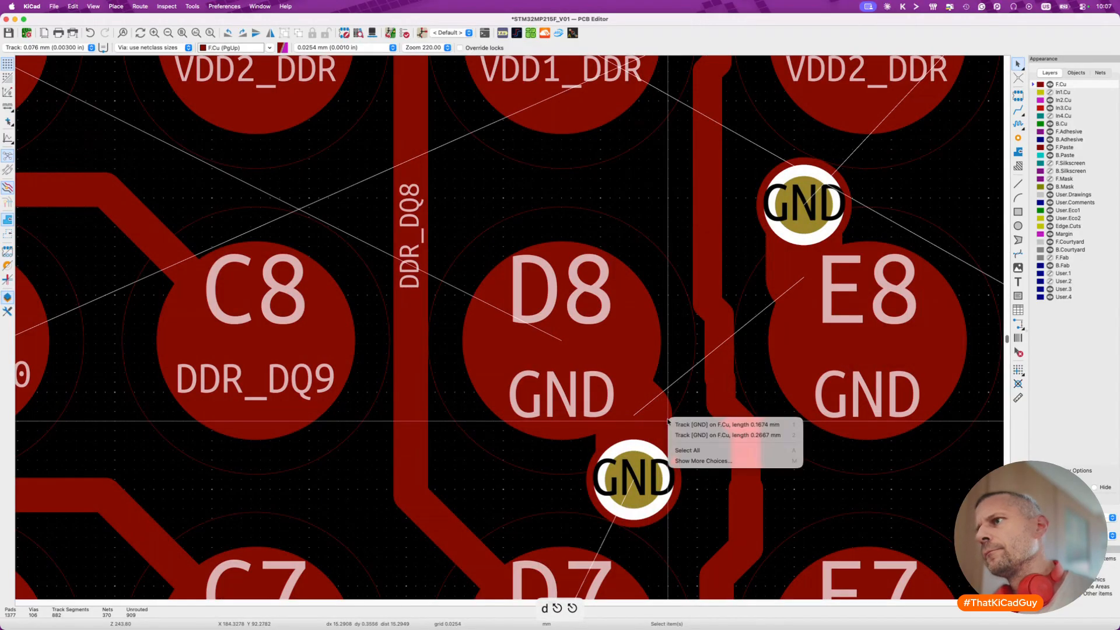
Try to reshape the GND track segments between pad D8 and its via.
left_click(723, 455)
key("Escape")
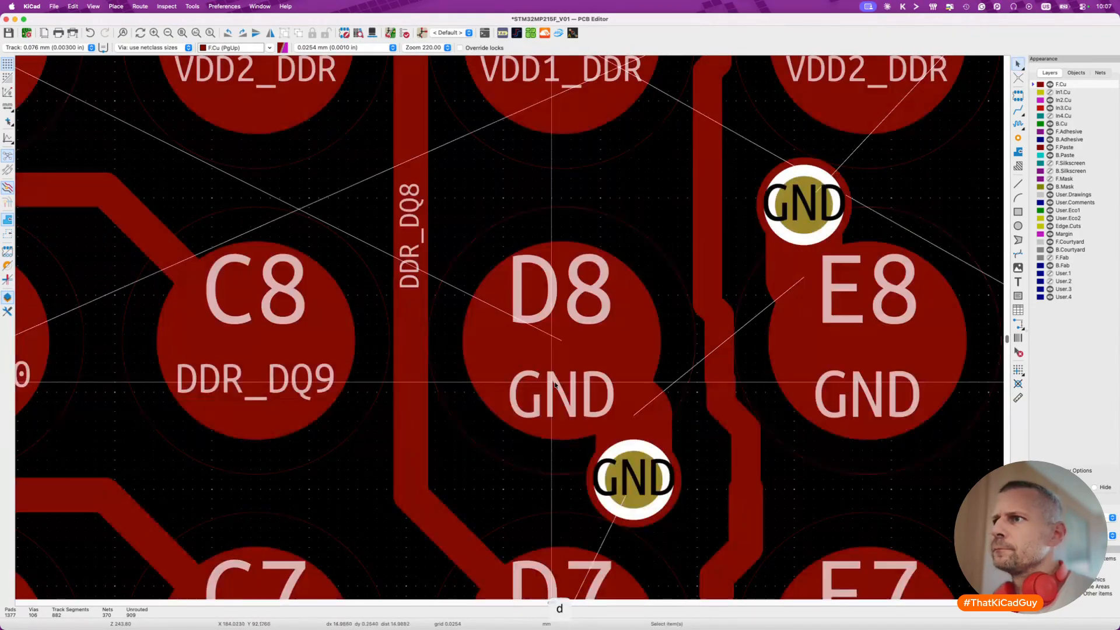
left_click(606, 446)
left_click(607, 446)
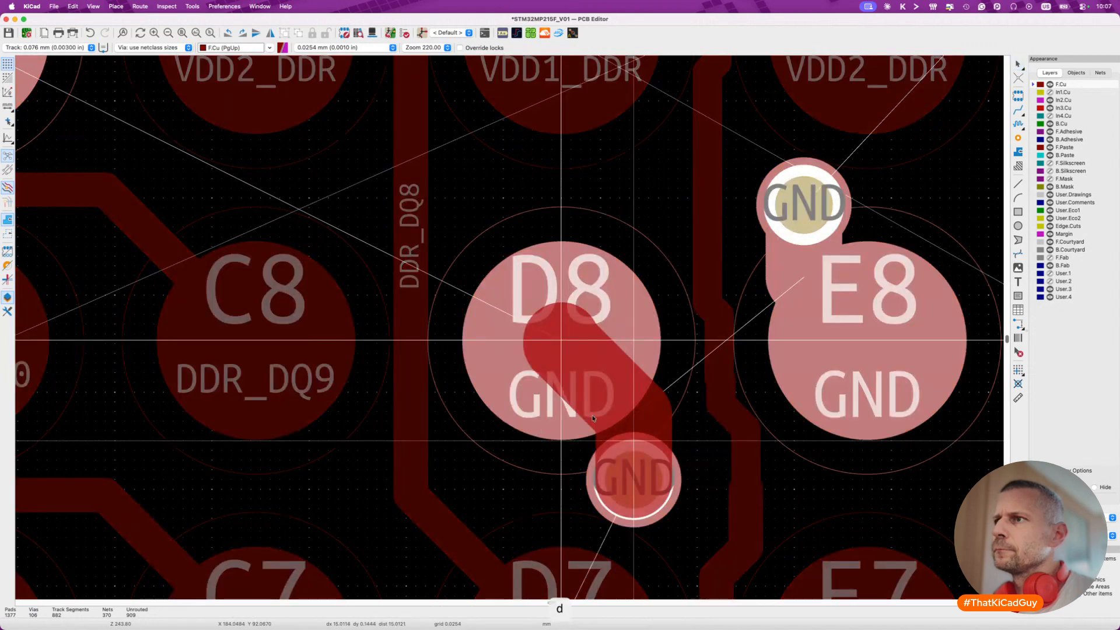
left_click(657, 398)
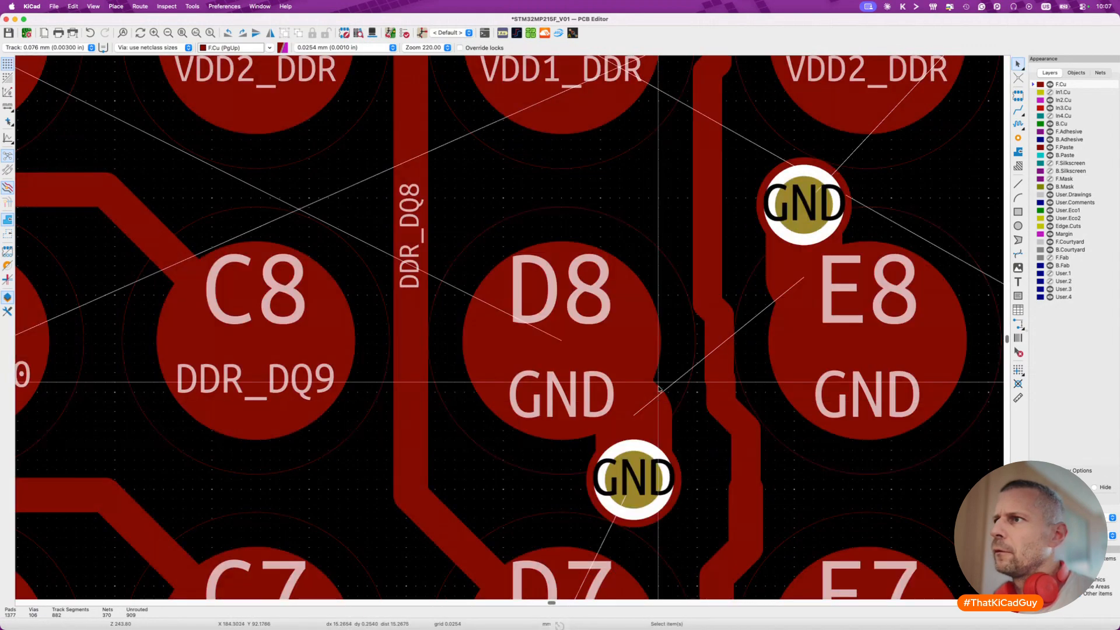
left_click(658, 394)
left_click(676, 395)
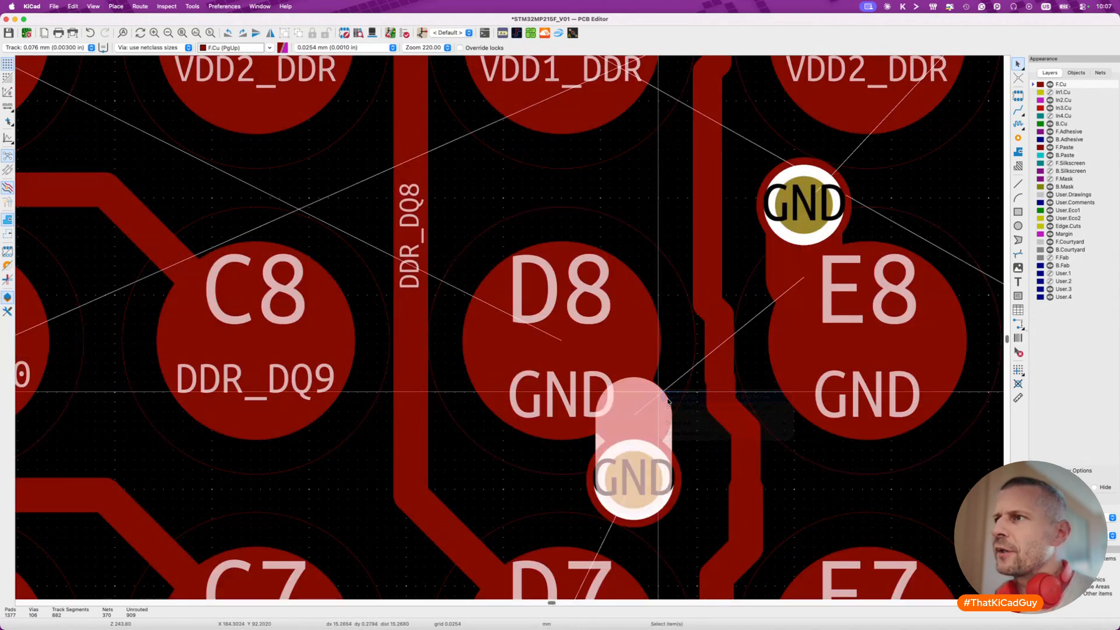
key("d")
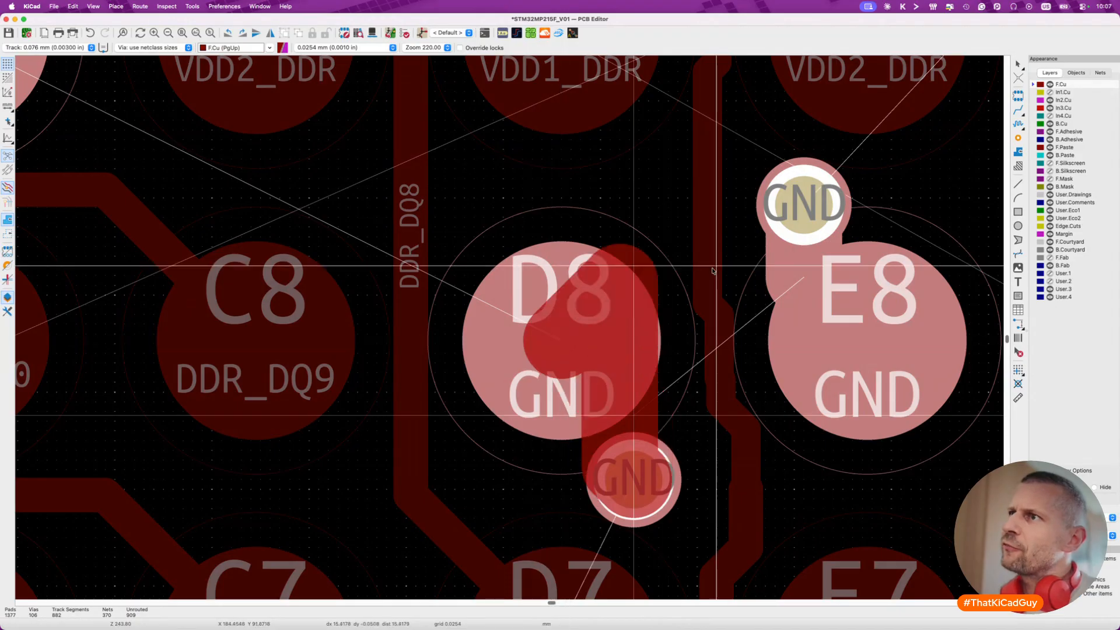
key("Escape")
Delete the GND track segments connecting pad D8 to its via.
left_click(668, 425)
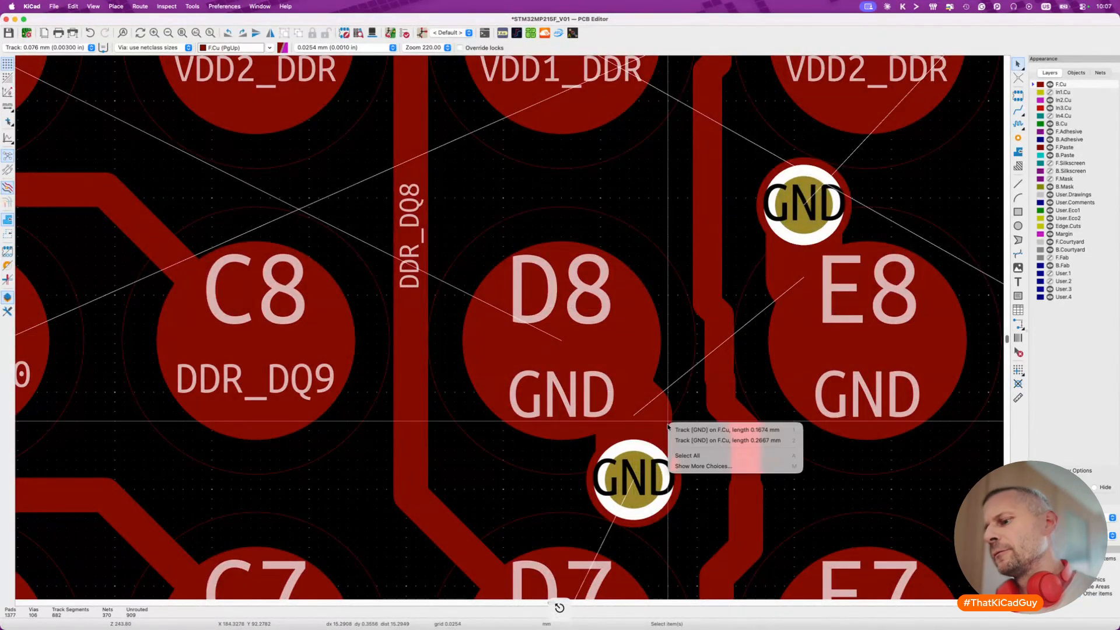
left_click(671, 429)
key("Delete")
key("Delete")
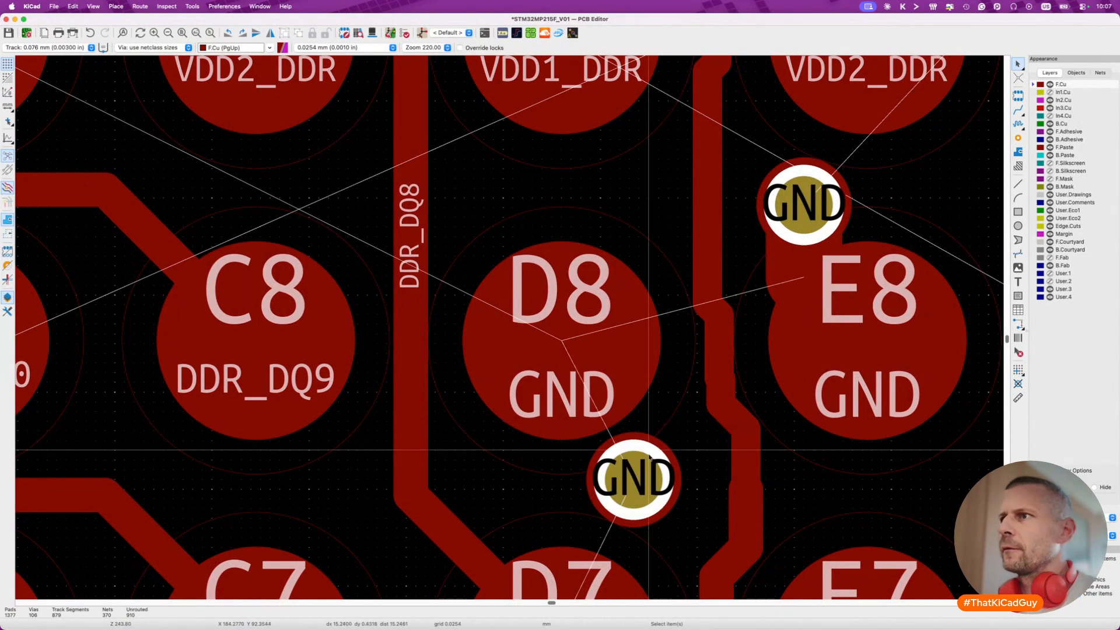
Route a 0.2 mm wide GND track from pad D8 to its via below.
key("x")
key("w")
key("w")
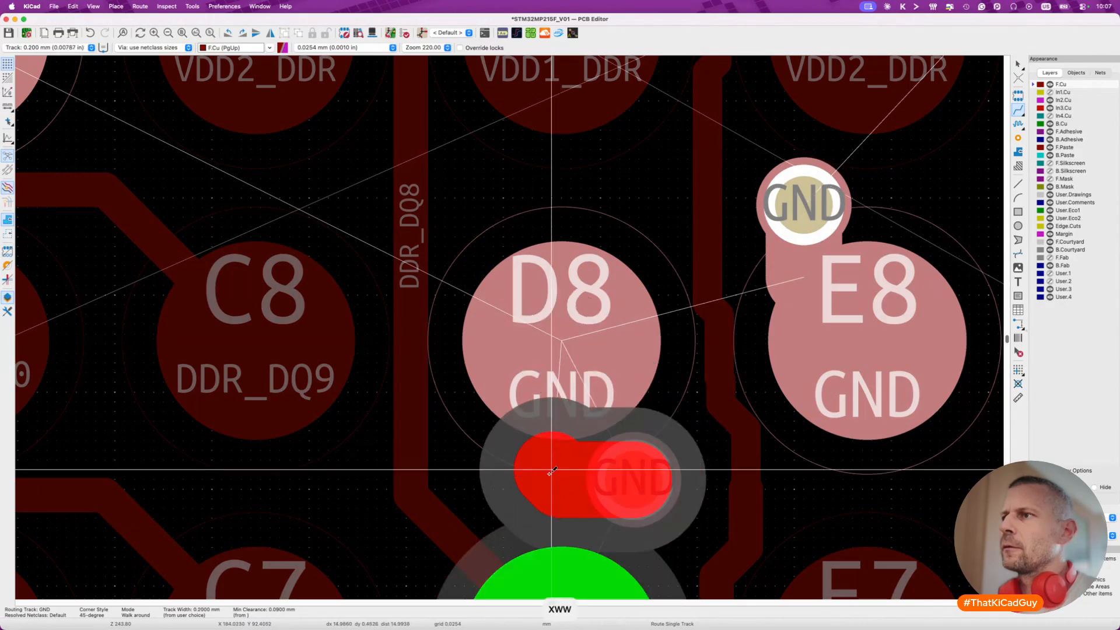
key("Escape")
key("x")
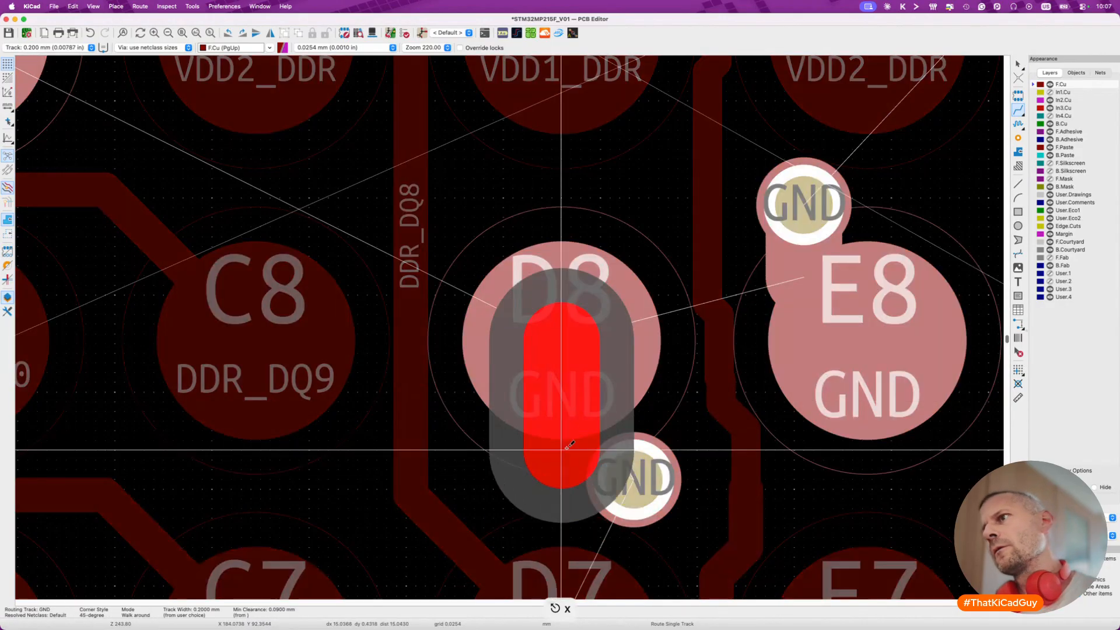
left_click(563, 445)
Reposition the DDR_DQ15 segment between pads D8 and E8, shifting its jog slightly upward.
key("d")
key("Escape")
key("Escape")
scroll(637, 365, "right", 2)
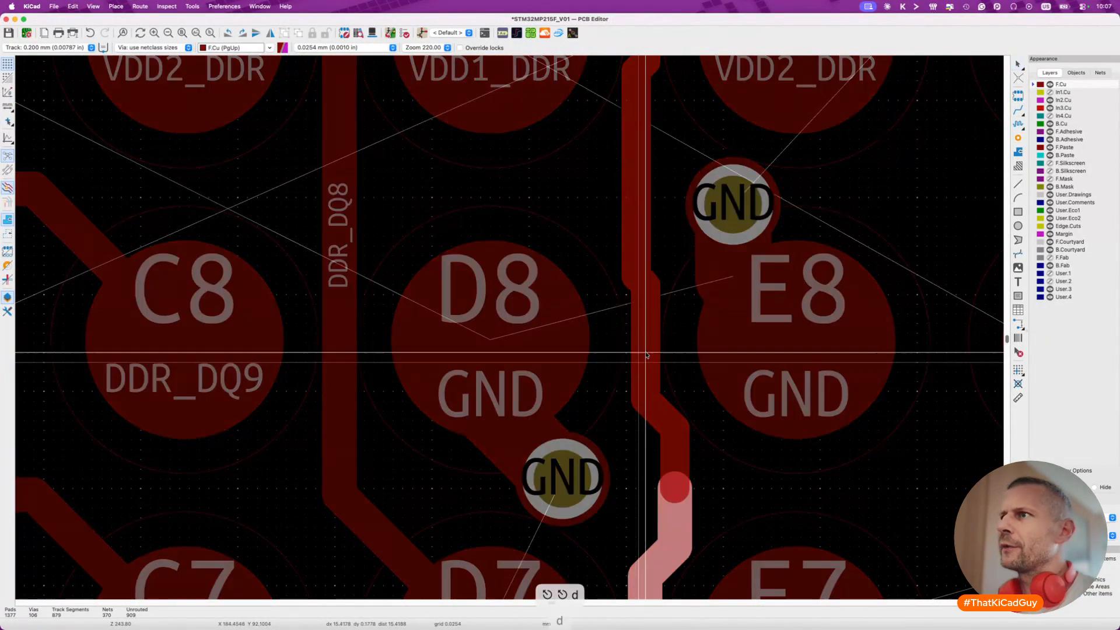
left_click(645, 355)
scroll(646, 442, "up", 3)
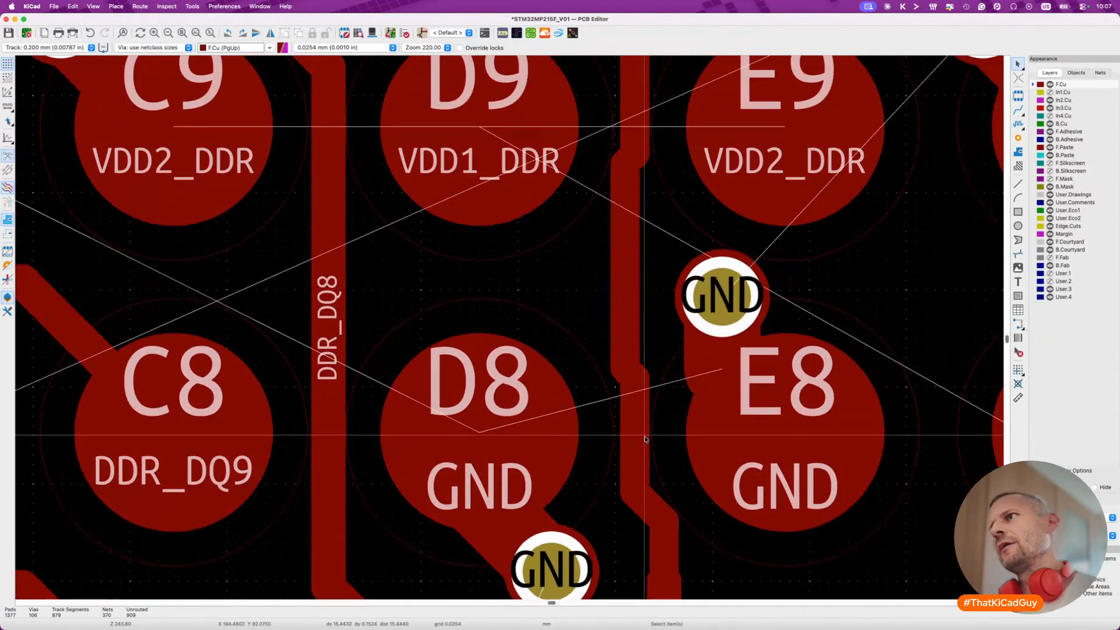
Move the GND via of pad E8 to the opposite side of the pad, diagonally above it toward column F.
left_click(732, 302)
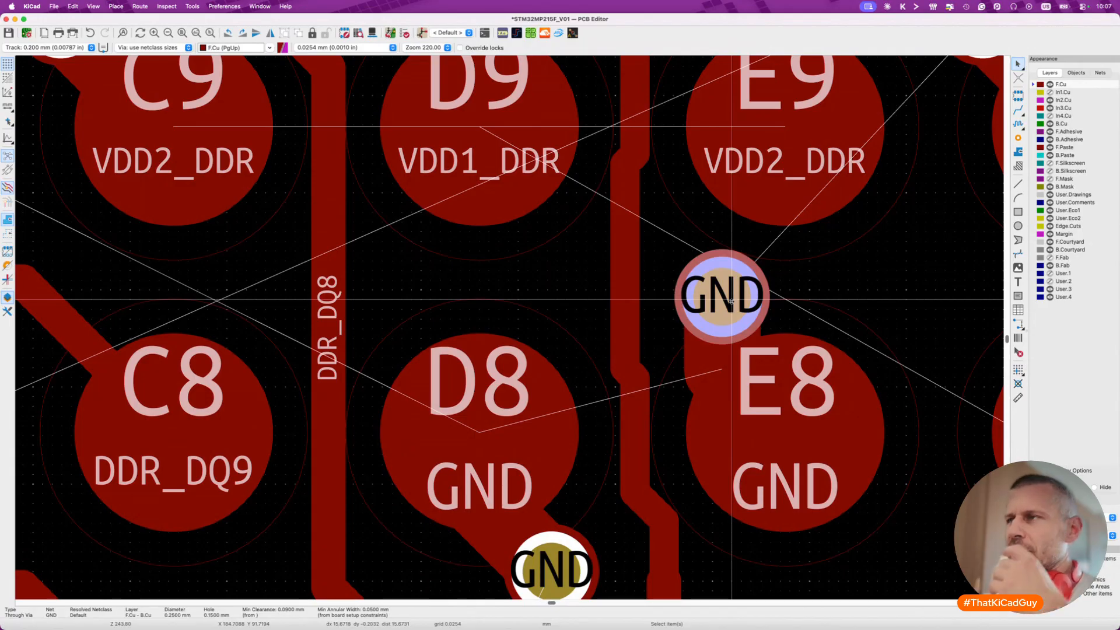
key("d")
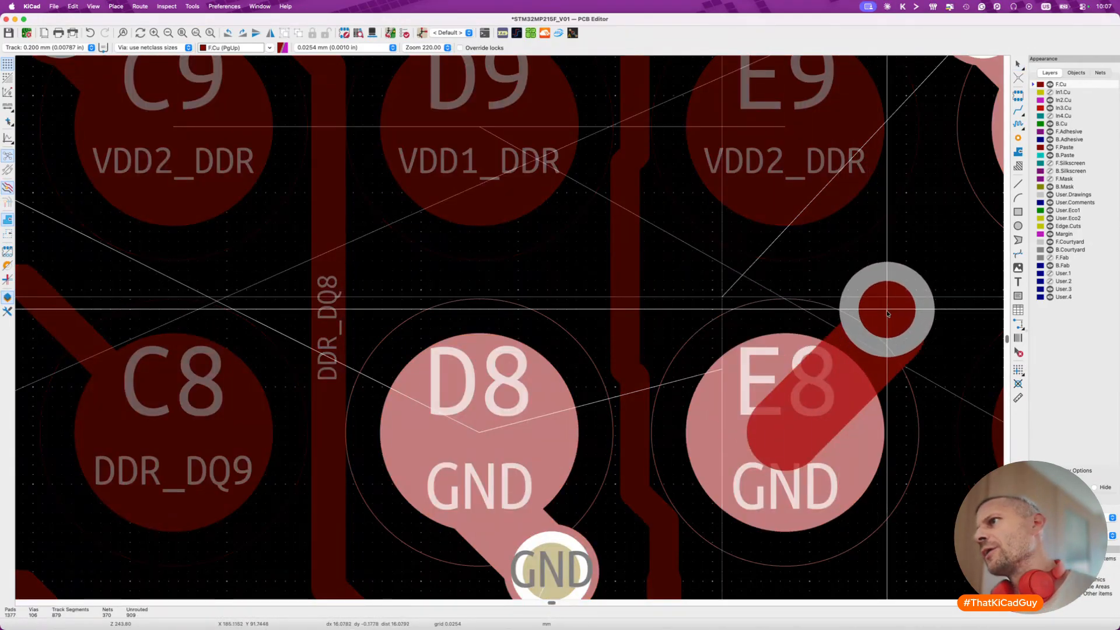
left_click(891, 319)
scroll(820, 357, "down", 3)
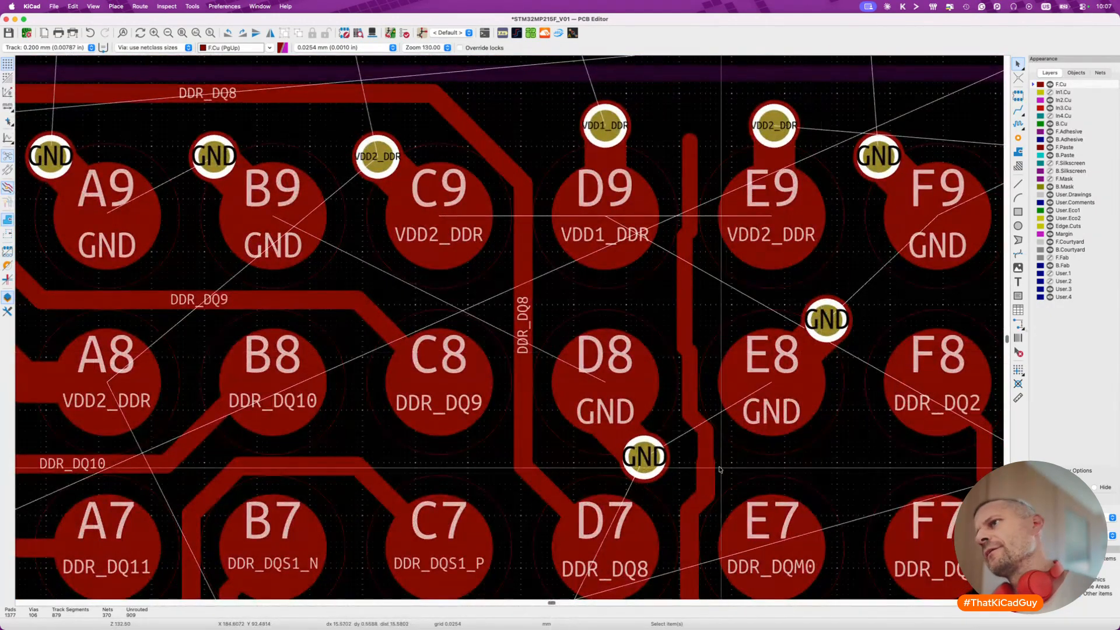
Straighten DDR_DQ15 between columns D and E, and widen its narrow segments from above D7 up past D9 to 0.09 mm.
scroll(657, 336, "up", 2)
left_click_drag(657, 336, 655, 333)
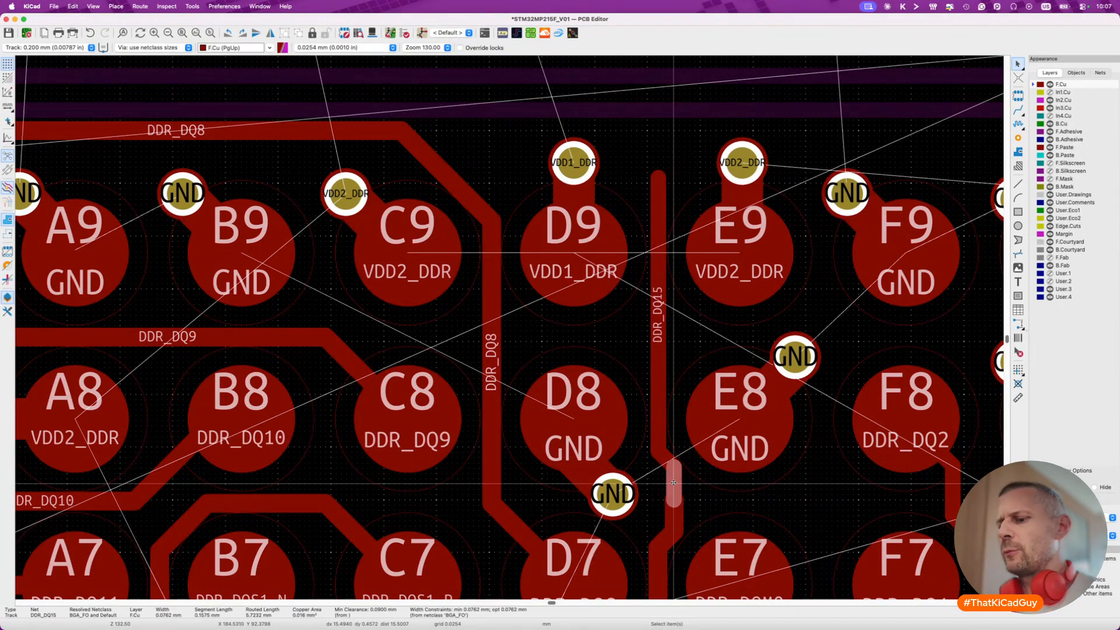
left_click(660, 450, "shift")
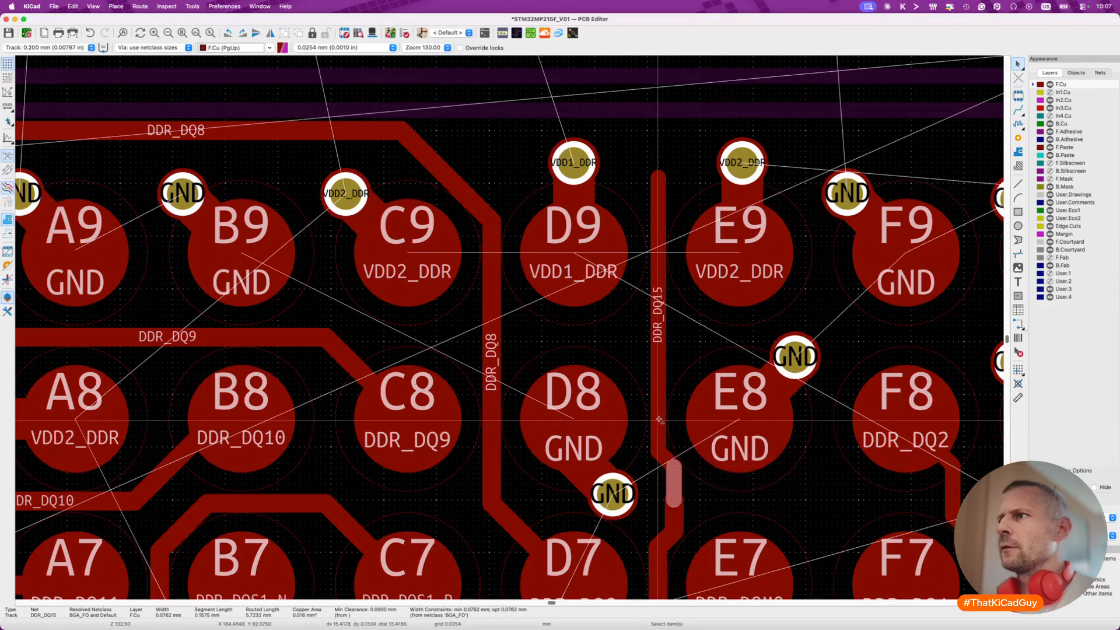
left_click(666, 468)
key("Escape")
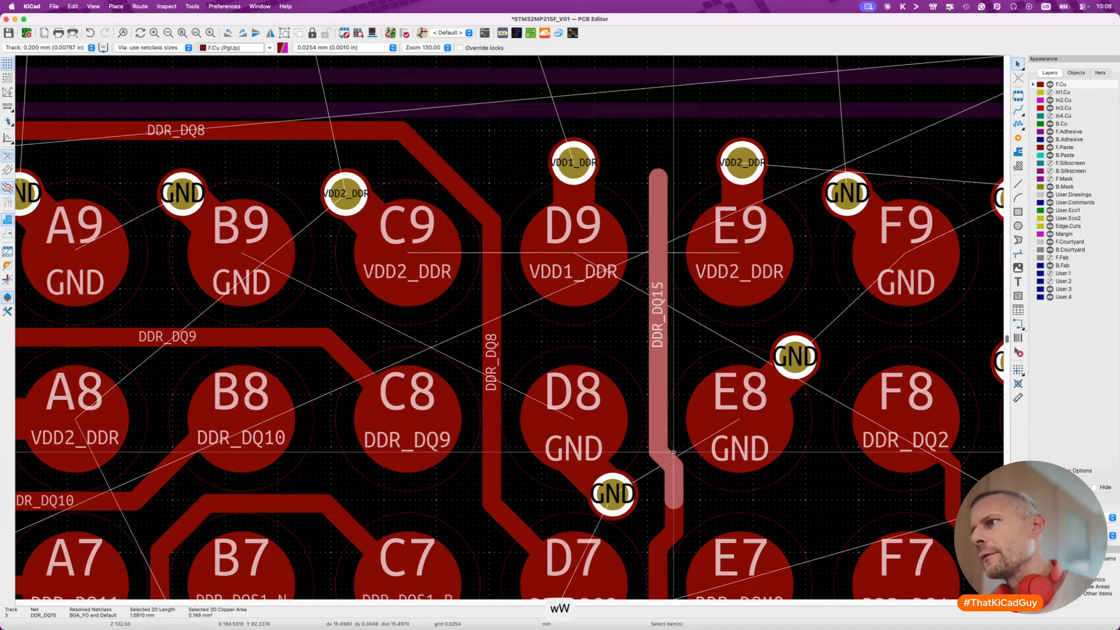
Adjust DDR_DQ15 between columns D and E and extend it at 0.09 mm width above DDR_DQ8 to just outside column A.
key("Escape")
key("d")
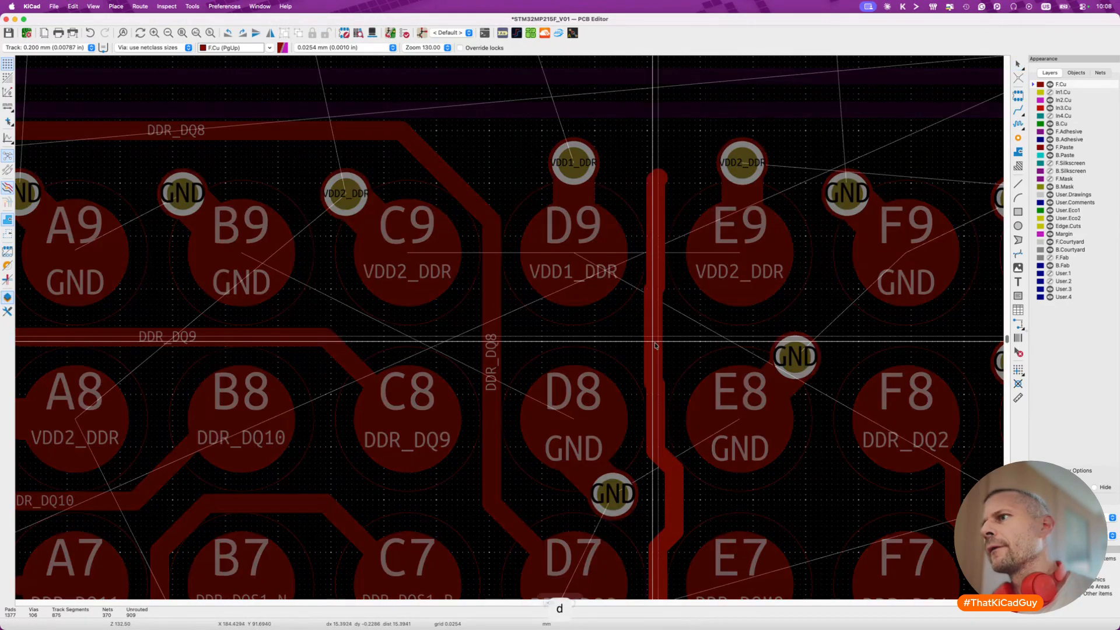
scroll(659, 345, "down", 5)
key("x")
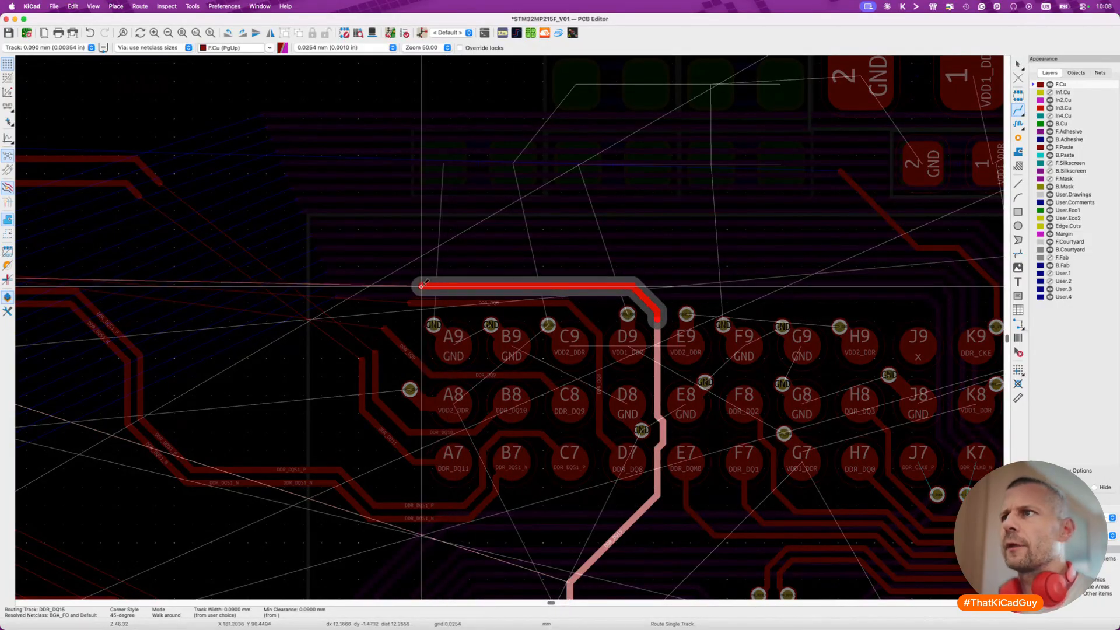
double_click(422, 285)
scroll(686, 391, "down", 2)
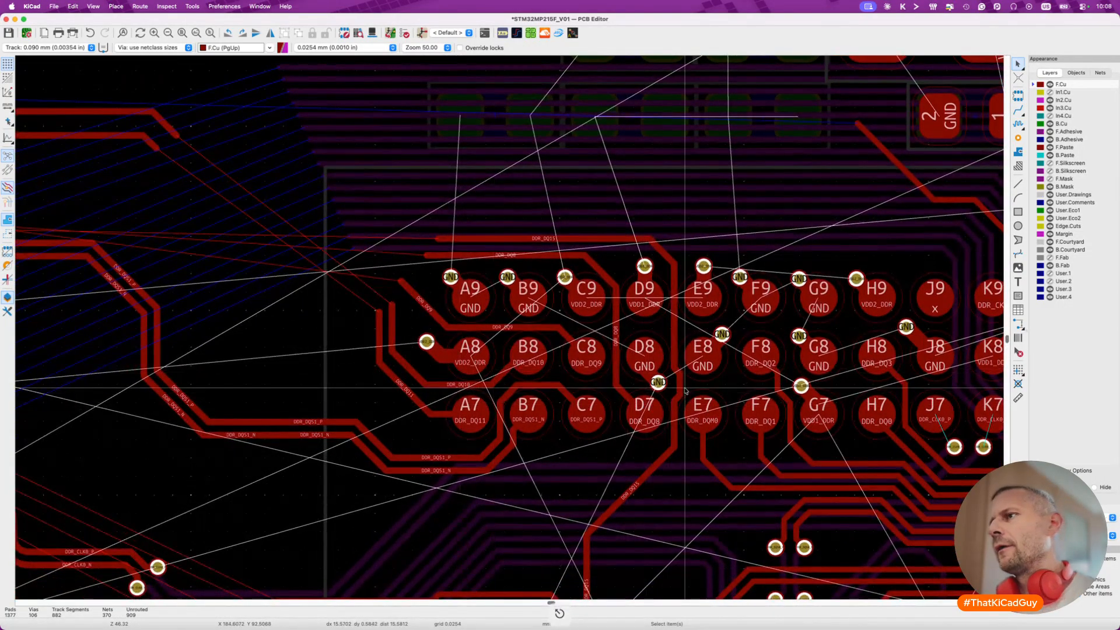
scroll(685, 391, "up", 3)
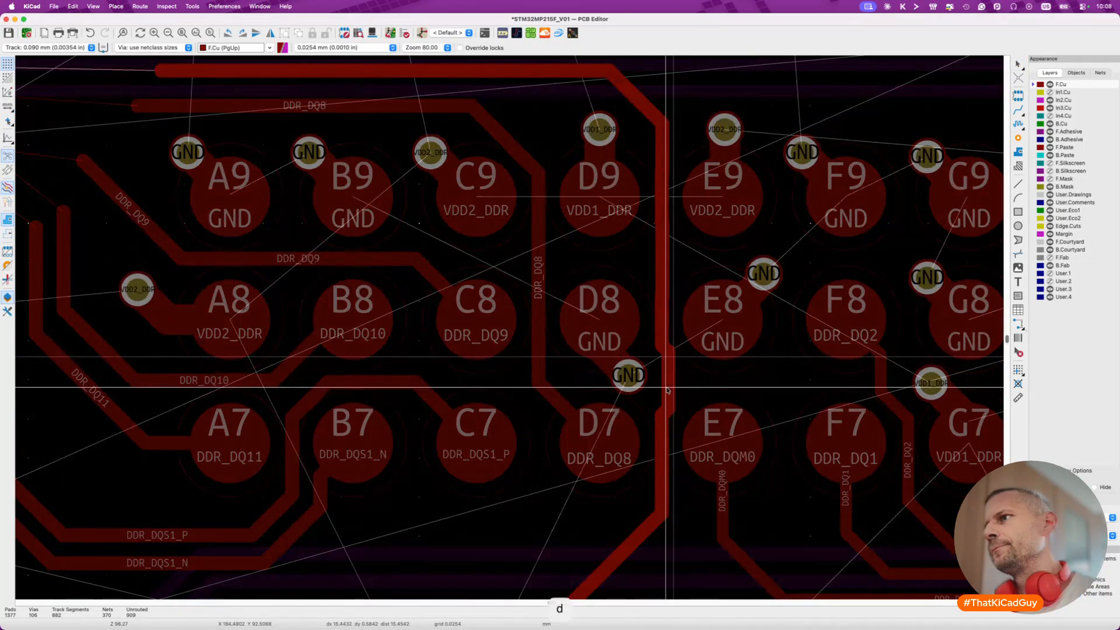
Examine the remaining upper-byte connections between processor and memory, including the DDR_DQM1 track near row 3.
scroll(671, 391, "down", 4)
scroll(662, 411, "down", 2)
scroll(659, 420, "up", 2)
scroll(659, 420, "left", 2)
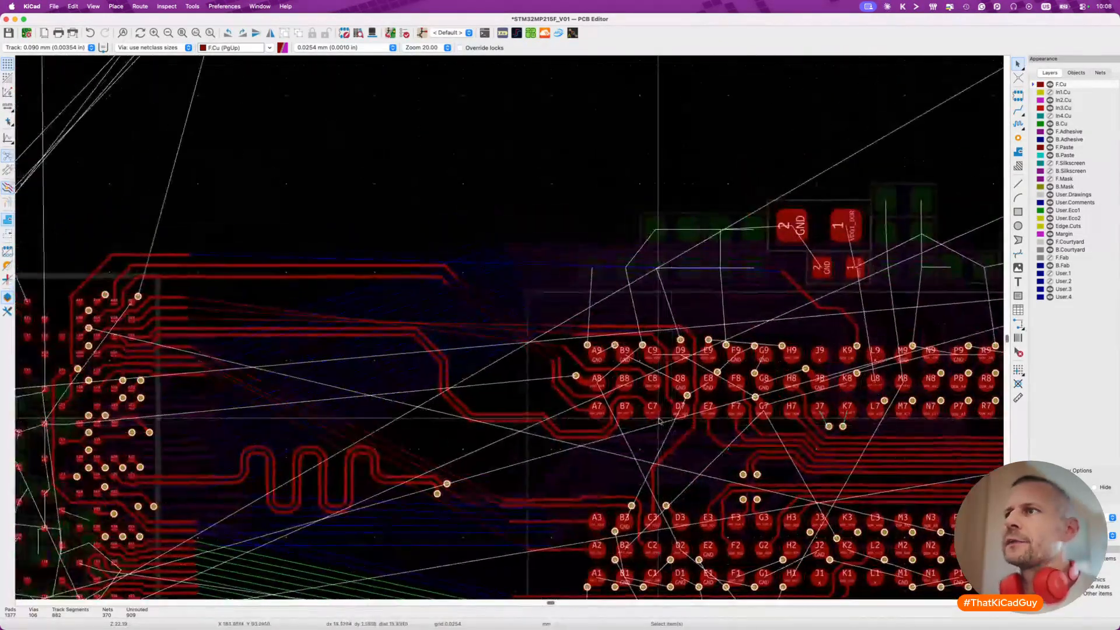
scroll(659, 420, "left", 3)
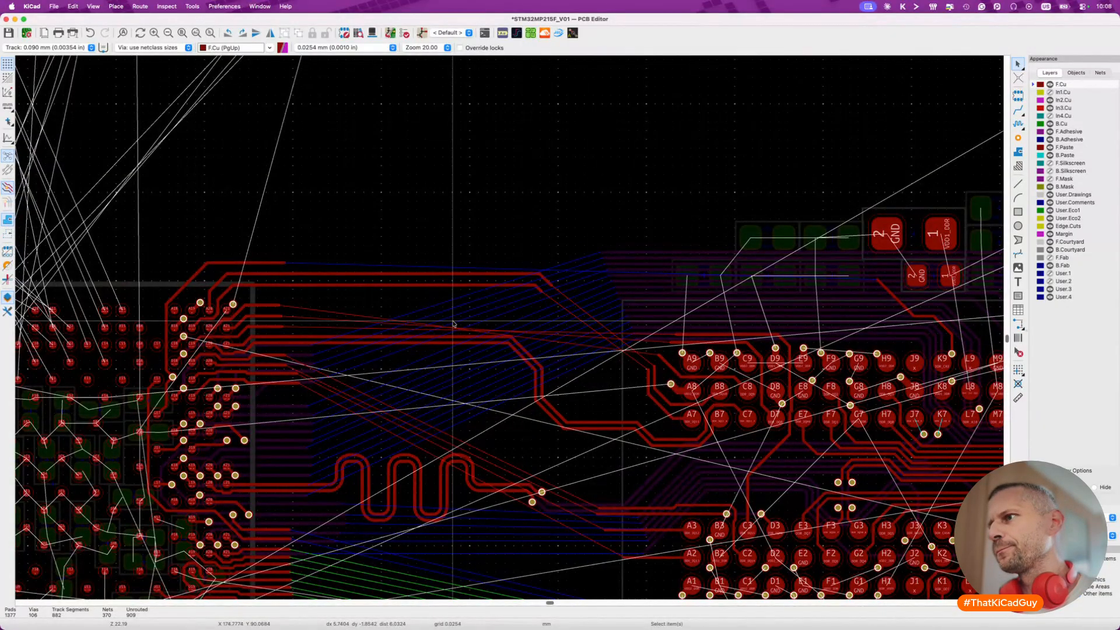
scroll(618, 359, "up", 3)
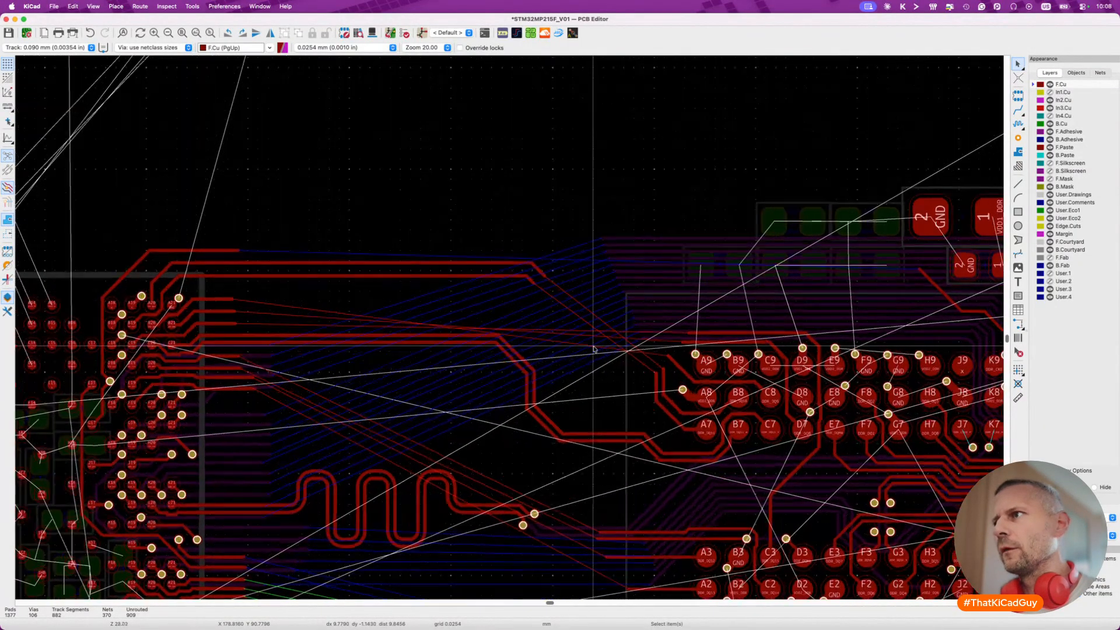
scroll(648, 379, "down", 3)
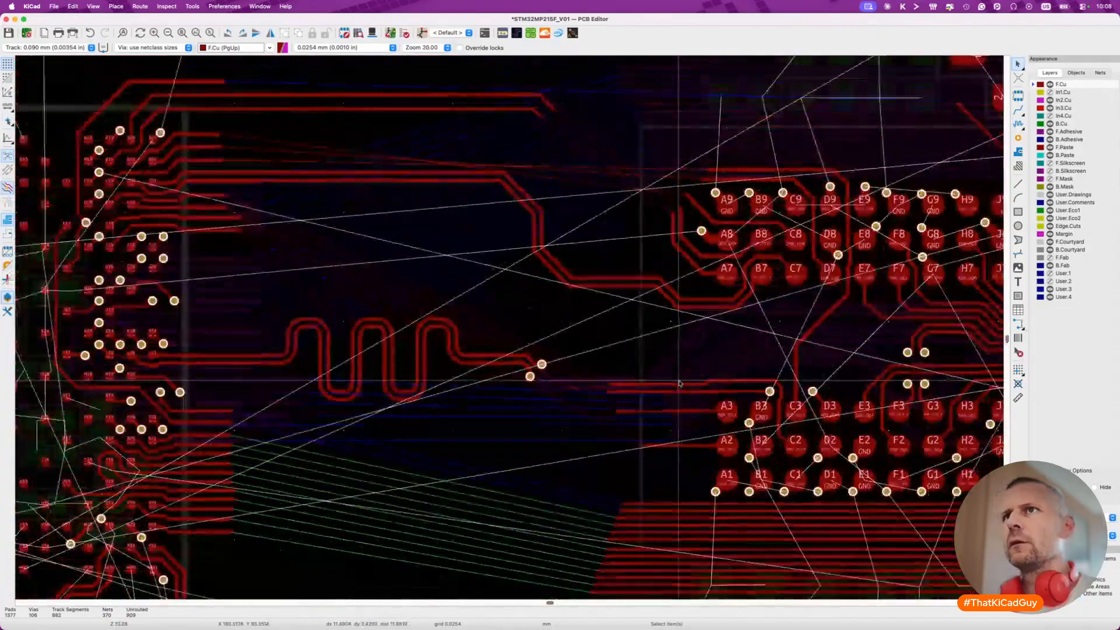
left_click(645, 391)
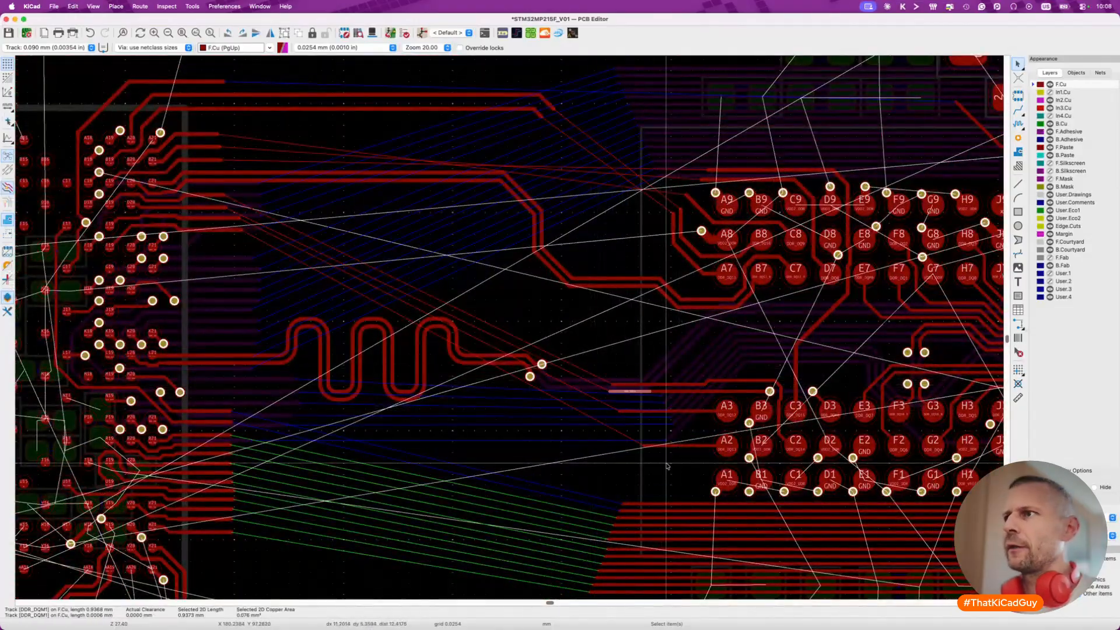
key("Escape")
scroll(577, 292, "up", 3)
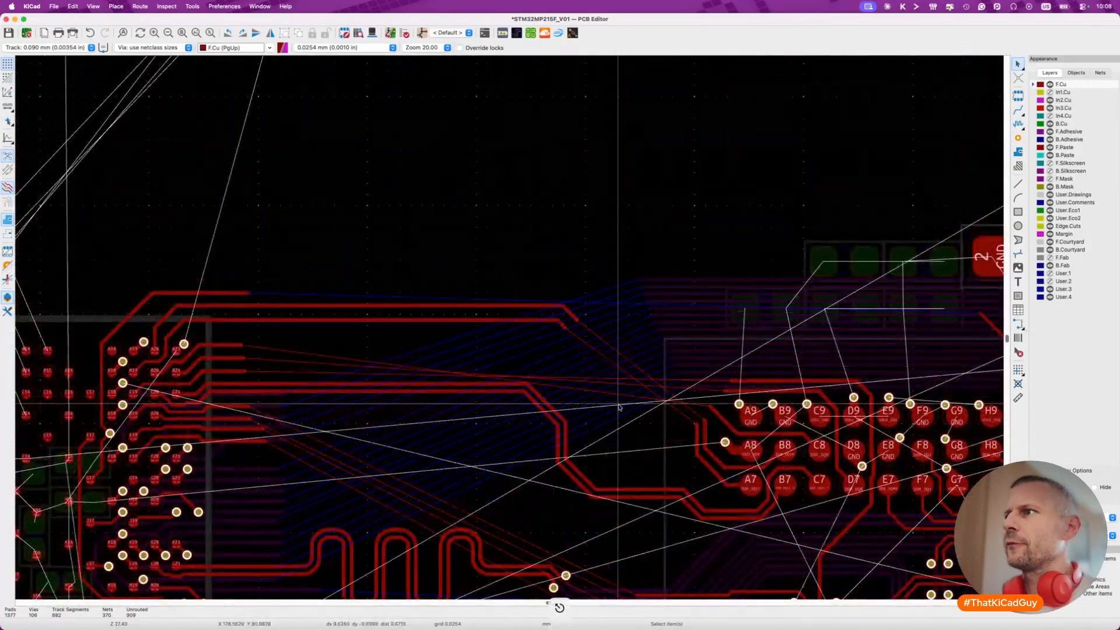
scroll(620, 406, "up", 2)
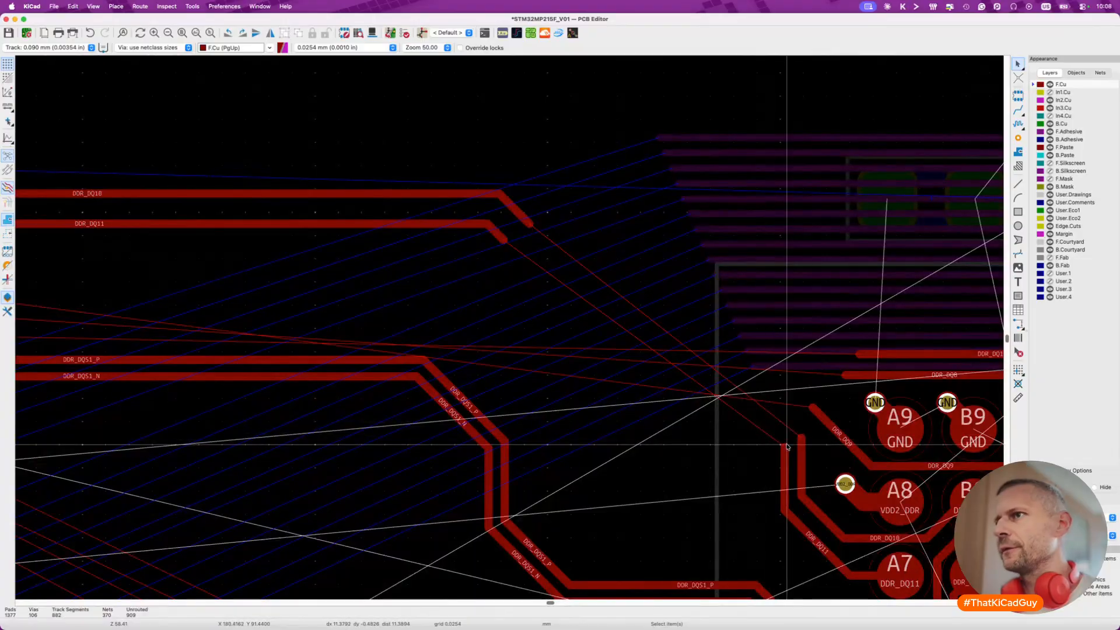
key("x")
scroll(638, 350, "down", 3)
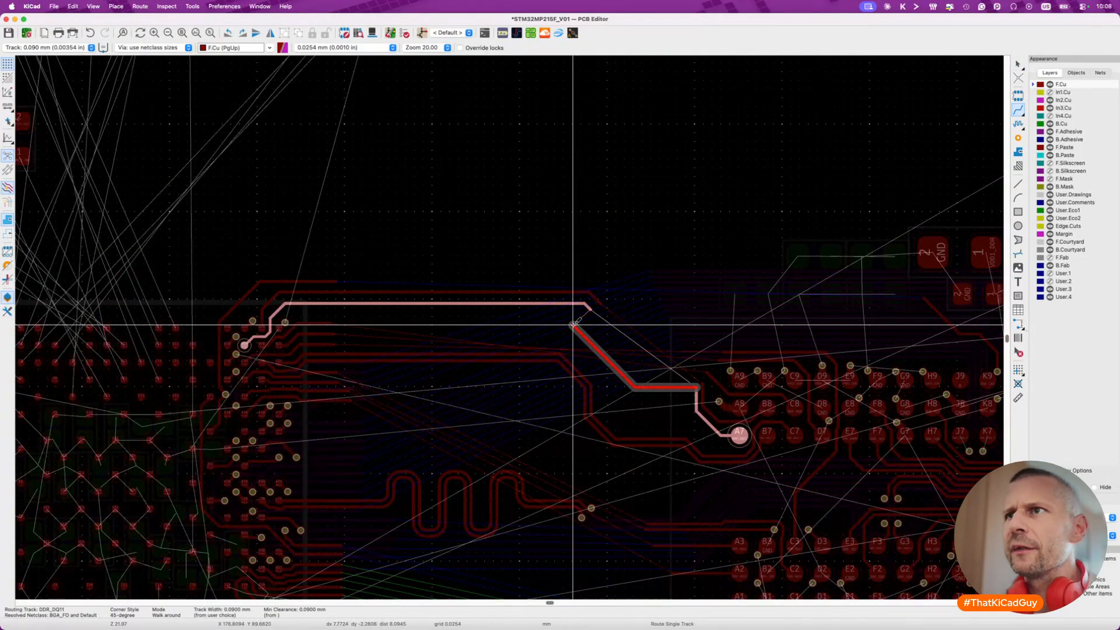
key("Escape")
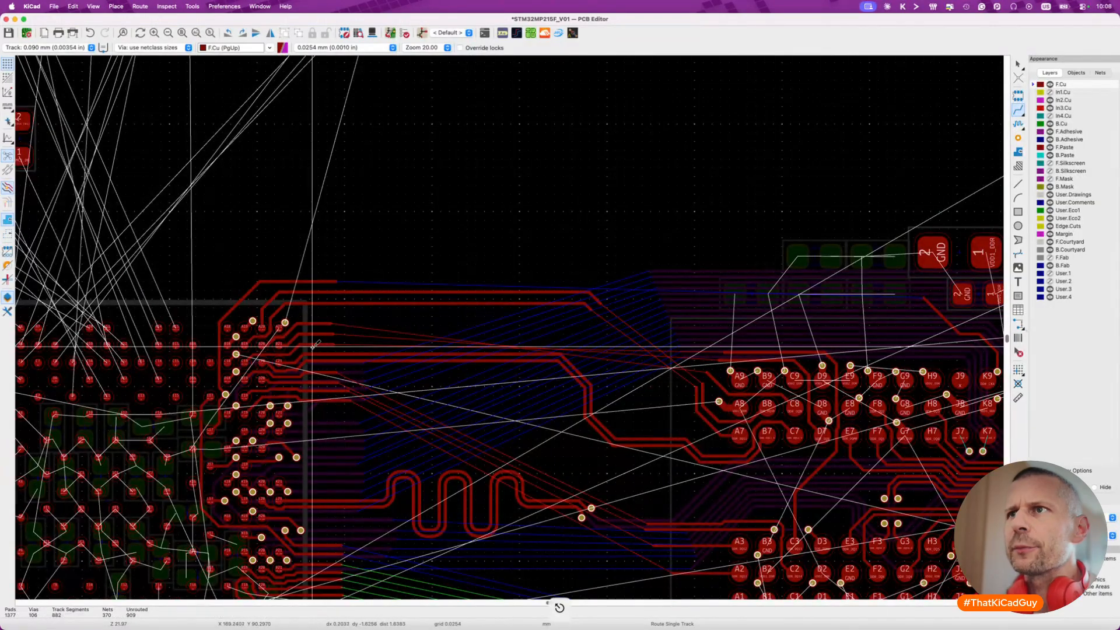
Inspect the processor's upper-byte fanout, switch to the Schematic Editor, and go from the DDR sheet up to the root sheet.
scroll(272, 344, "up", 1)
scroll(272, 344, "up", 4)
scroll(299, 343, "down", 2)
scroll(762, 419, "up", 4)
scroll(762, 419, "right", 5)
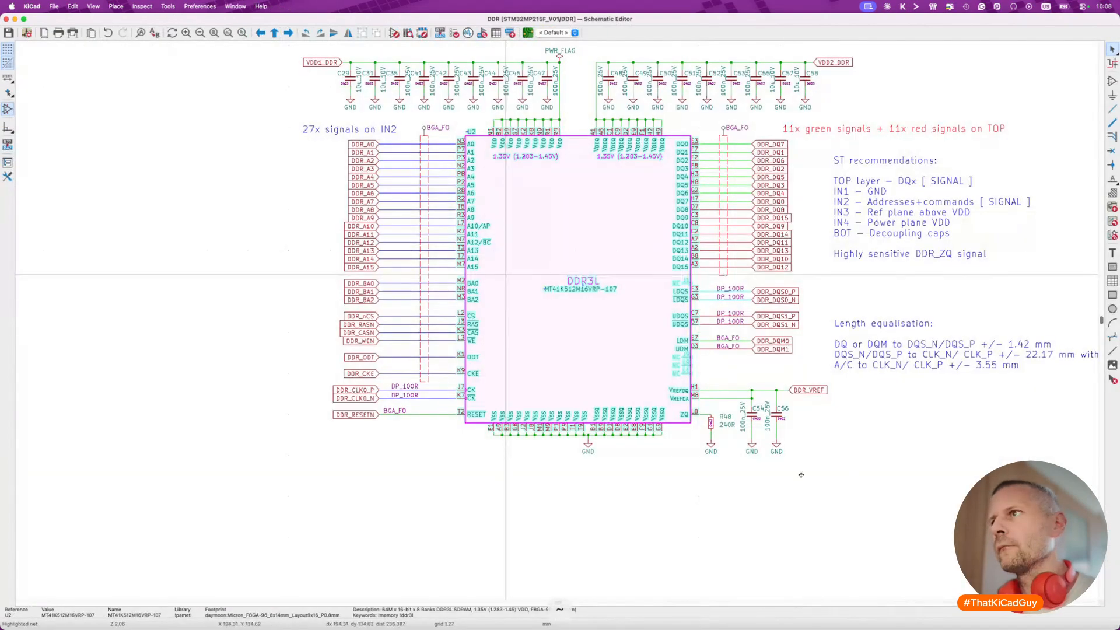
scroll(543, 300, "up", 2)
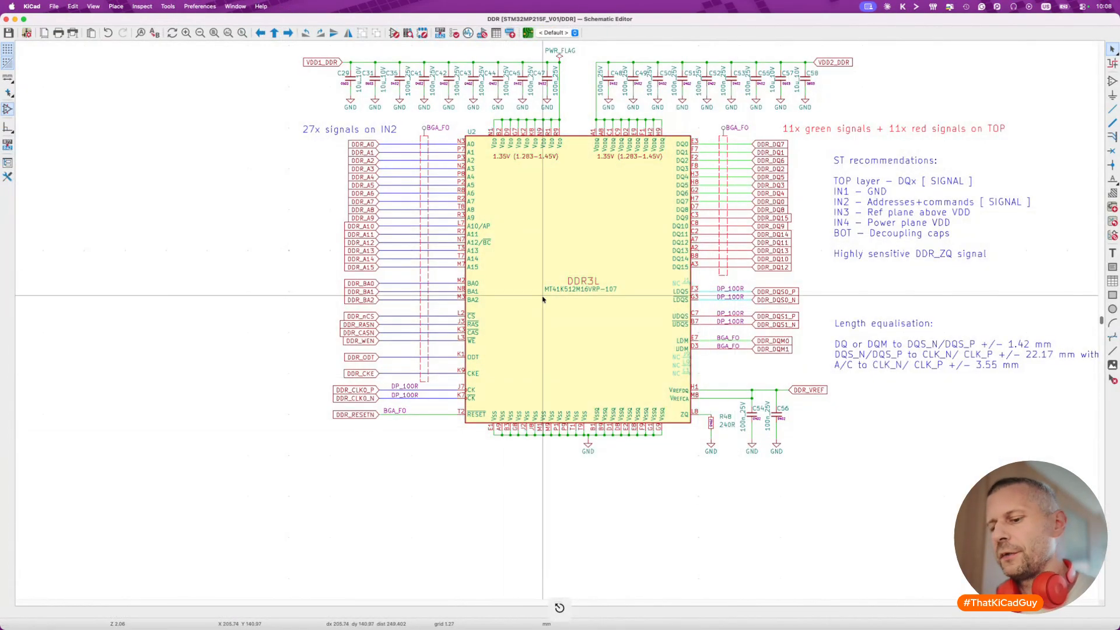
scroll(542, 300, "down", 3)
key("alt+BackSpace")
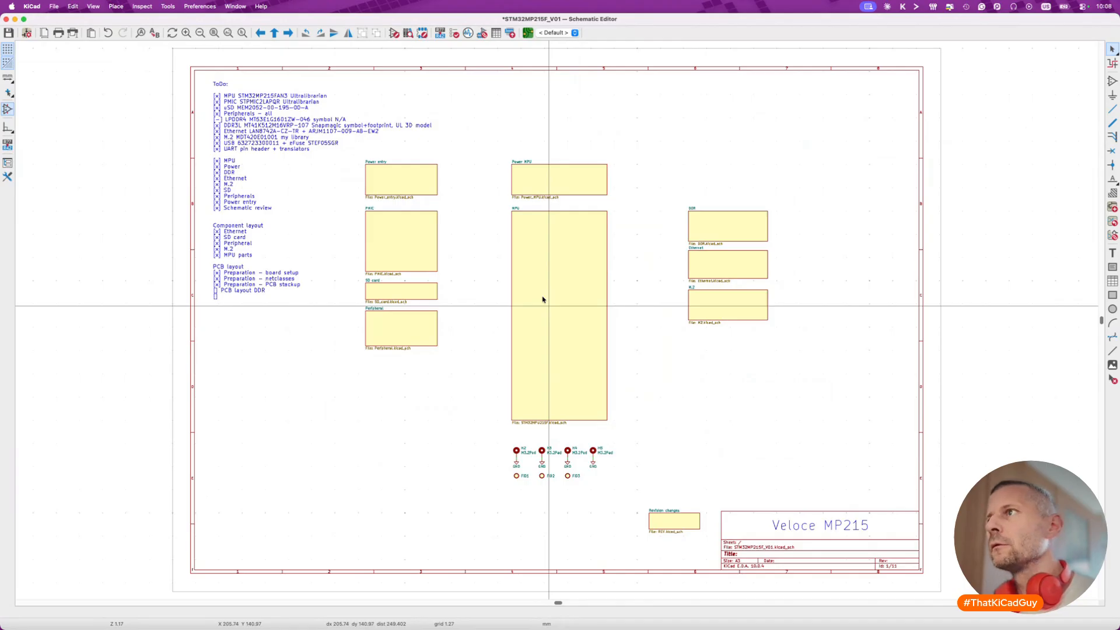
Undo the last edits from the DDR sheet and return to the root sheet.
double_click(722, 220)
key("super+z")
key("super+z")
key("alt+BackSpace")
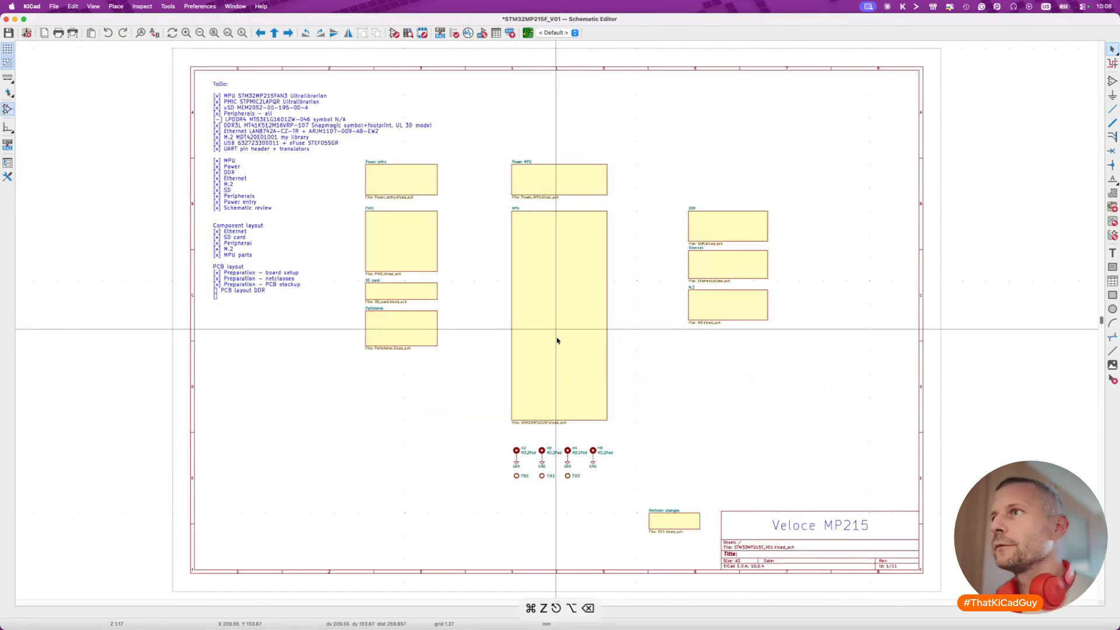
Swap the DDR_DQ11 and DDR_DQ15 labels on the processor's MPU sheet, save, and update the PCB from the schematic.
double_click(560, 307)
scroll(679, 343, "up", 3)
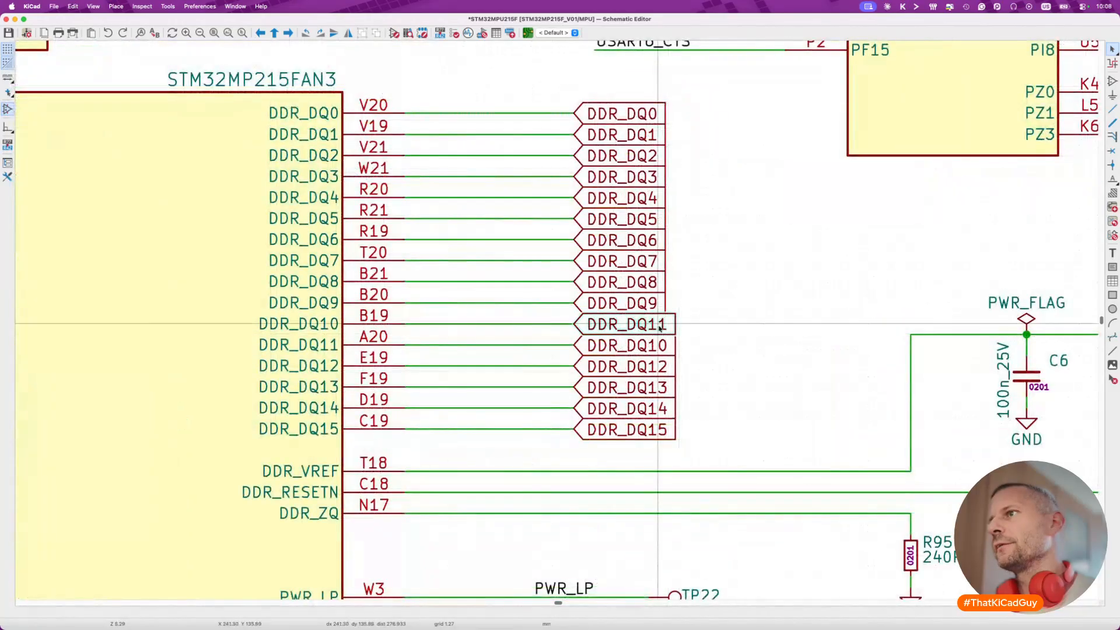
left_click(658, 432, "shift")
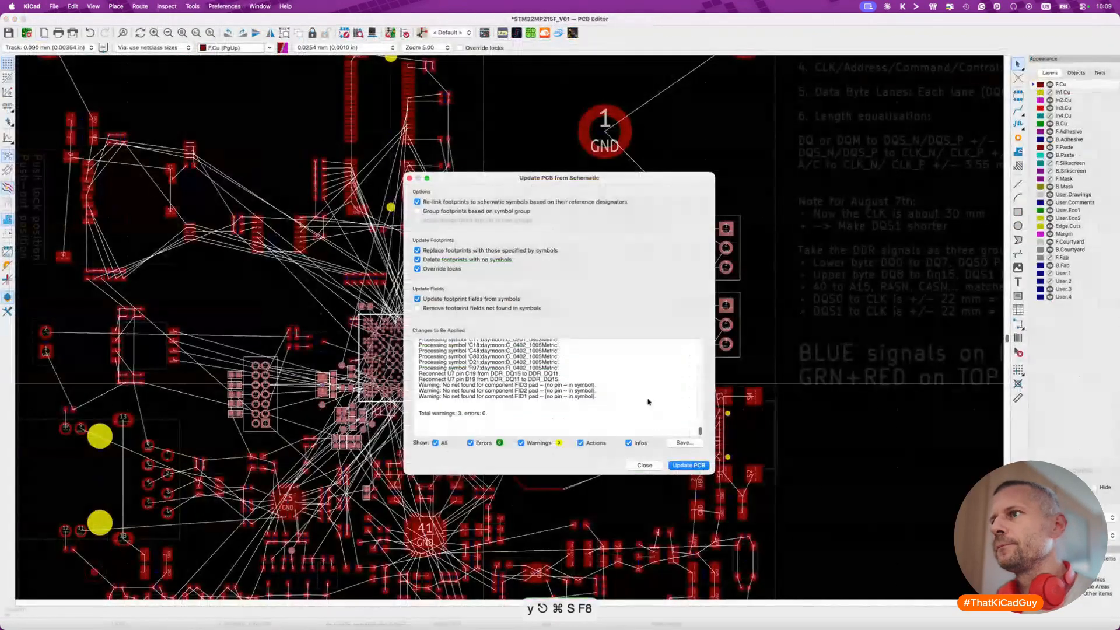
left_click(687, 465)
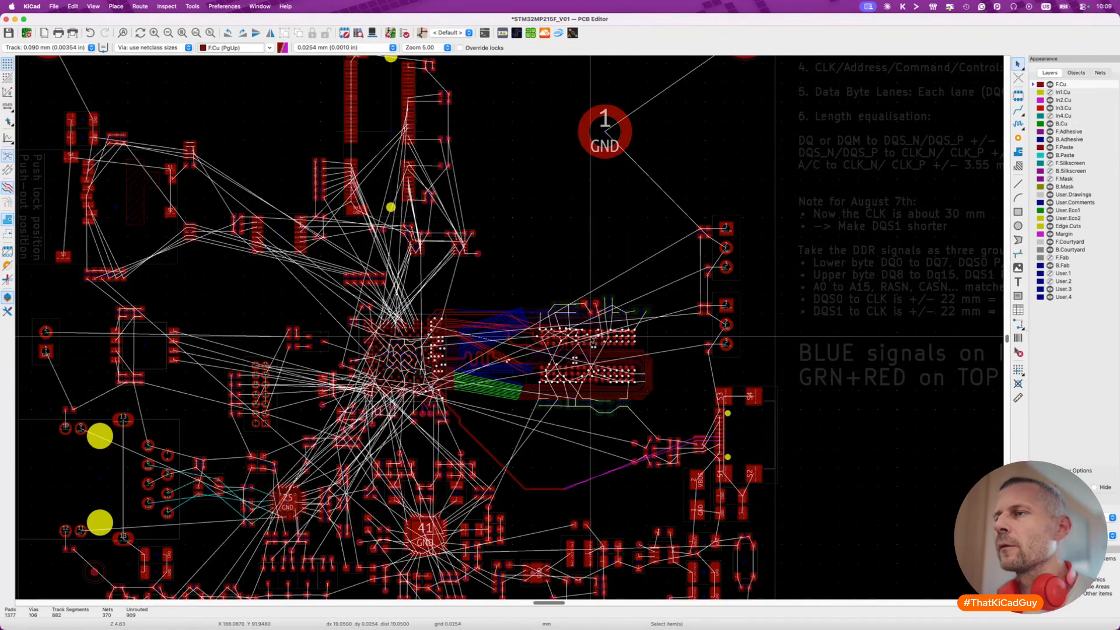
Route DDR_DQ11 at 0.09 mm width from memory pad A7's stub to the processor stub just above the DDR_DQS1 pair.
scroll(499, 351, "up", 5)
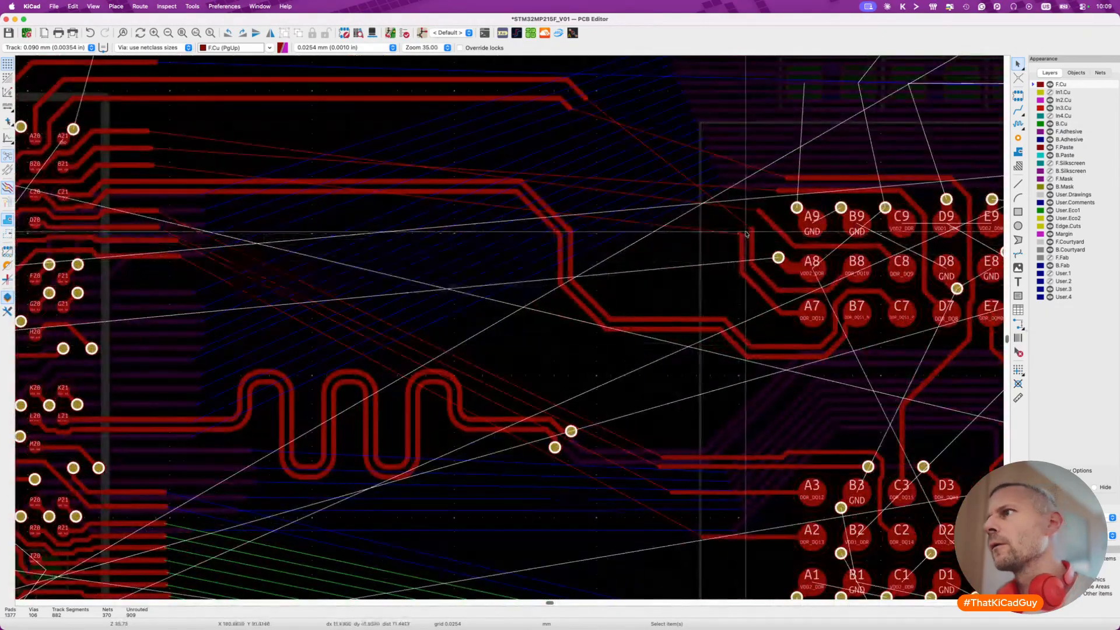
key("x")
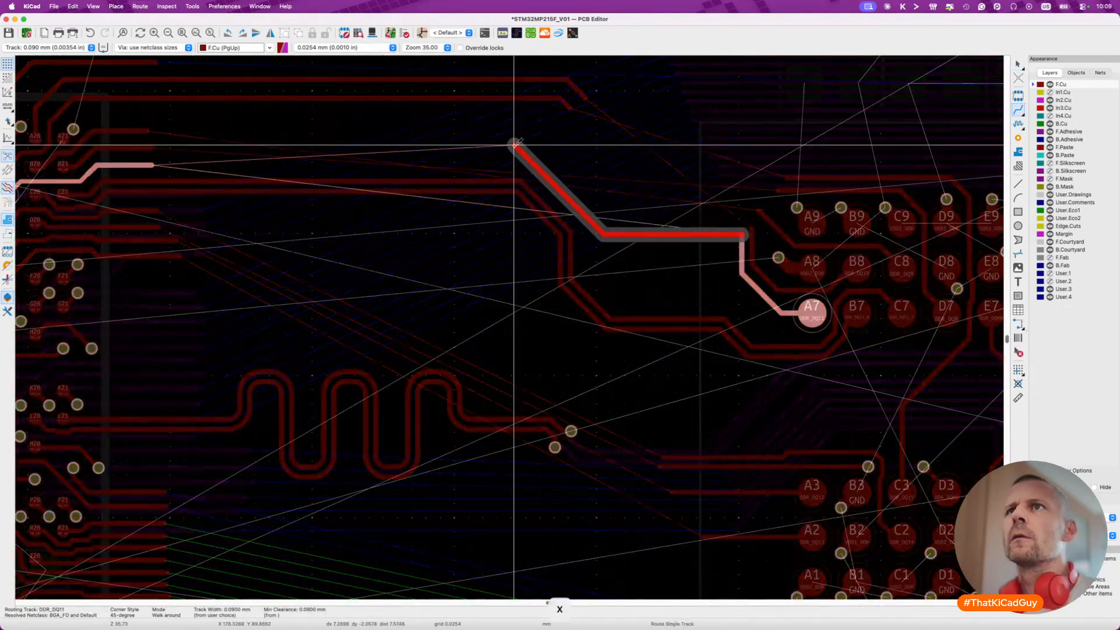
left_click(154, 159)
scroll(379, 234, "up", 1)
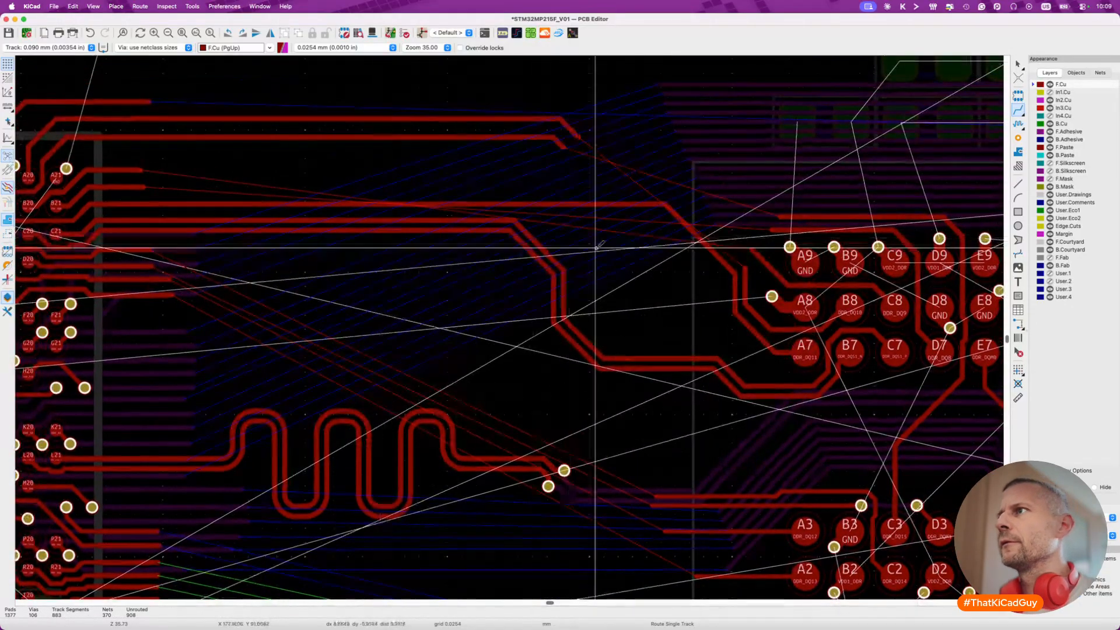
Swap the DDR_DQ8 and DDR_DQ10 labels at the processor in the schematic, save, and update the PCB from it.
key("x")
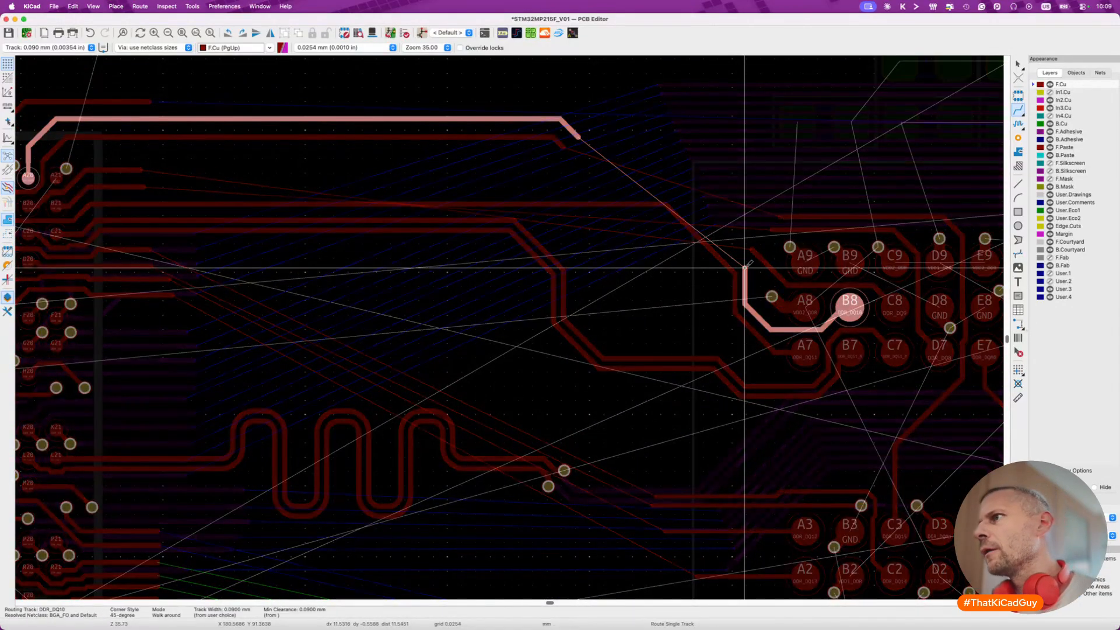
key("Escape")
scroll(55, 189, "up", 3)
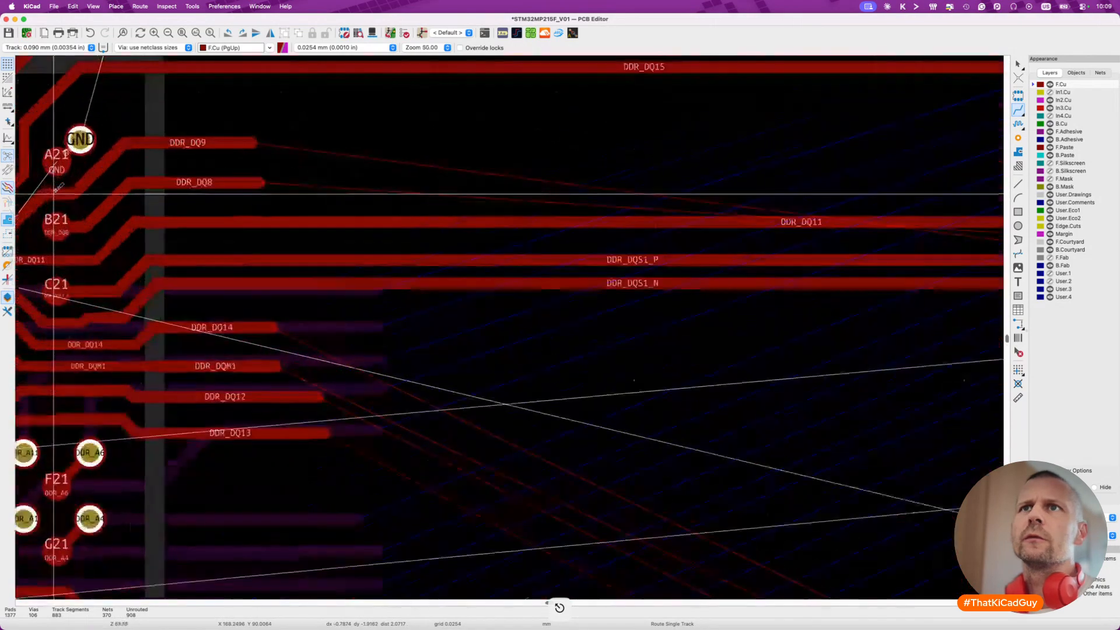
scroll(53, 193, "down", 3)
key("super+Tab")
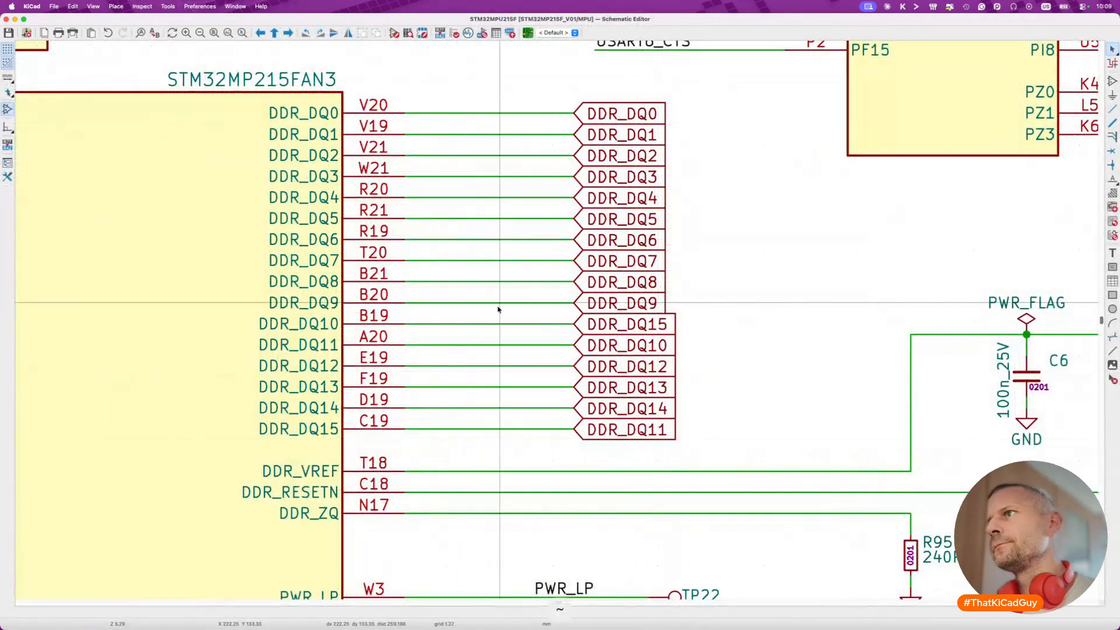
left_click(655, 291)
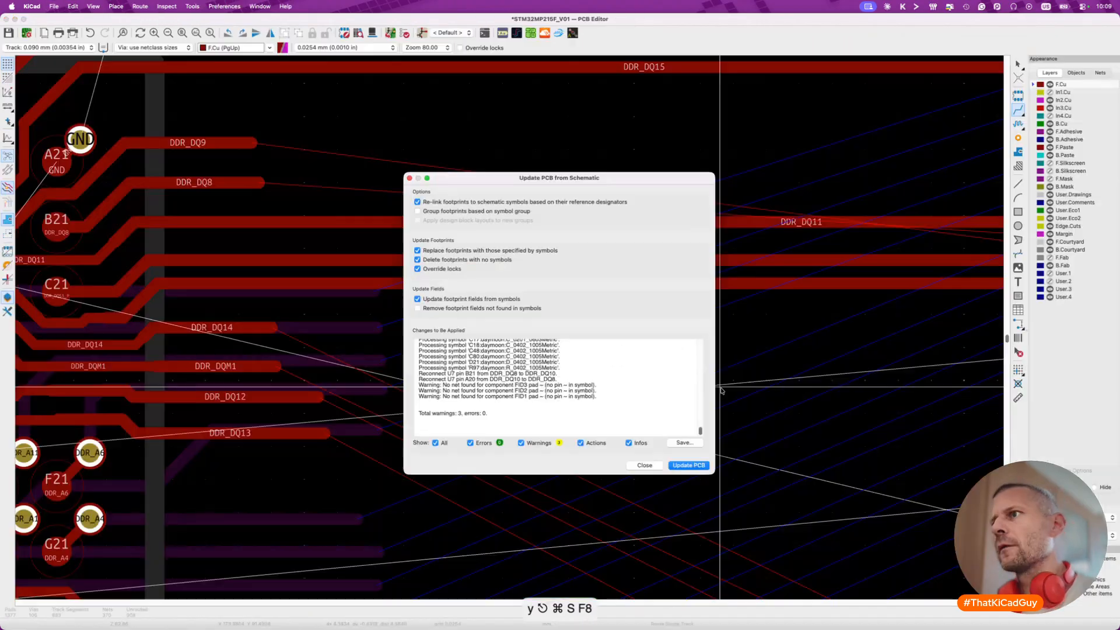
left_click(688, 466)
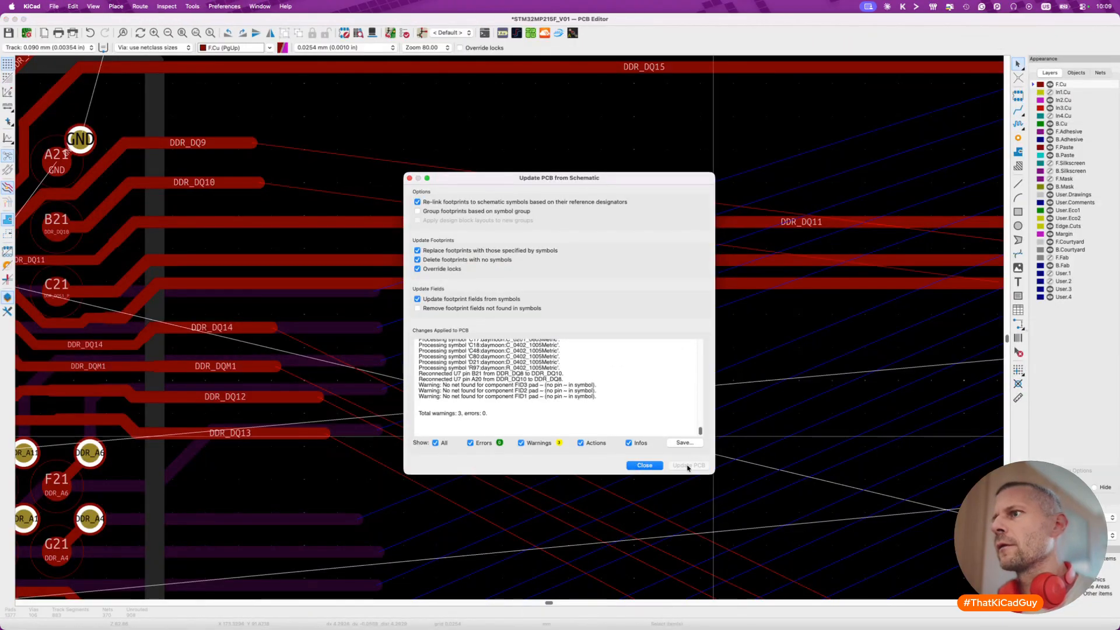
left_click(644, 465)
Route DDR_DQ10 at 0.09 mm width from memory pad B8's stub to the processor's B21 stub, directly above DDR_DQ11.
scroll(848, 433, "down", 5)
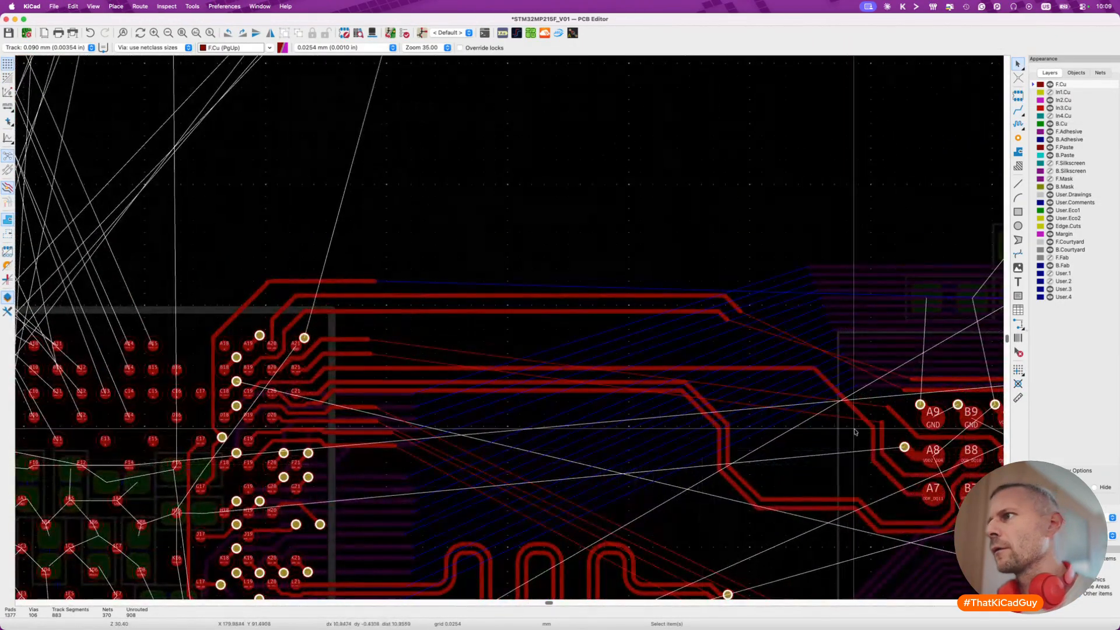
key("x")
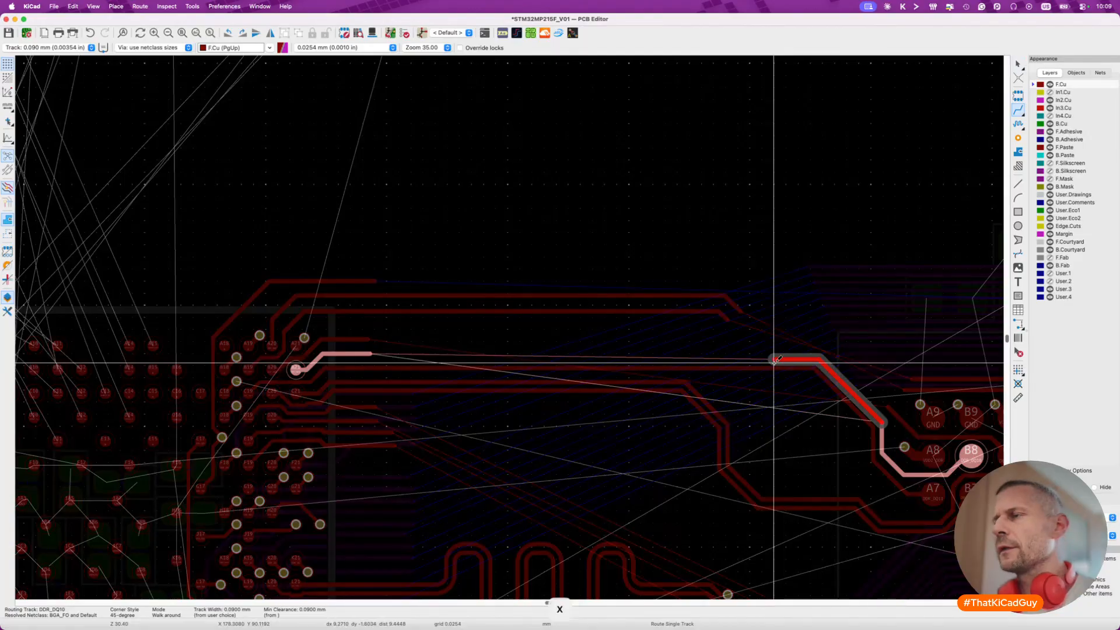
left_click(370, 352)
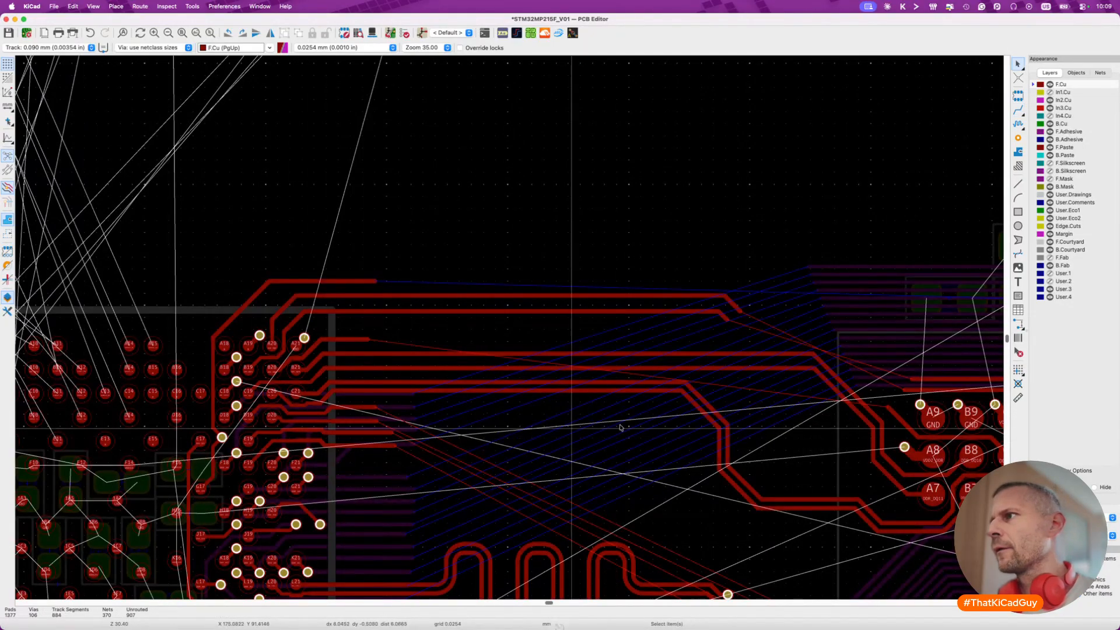
Route DDR_DQ9 at 0.09 mm width from its memory-side stub to the processor's B20 stub and straighten it above DDR_DQ10.
left_click(888, 407)
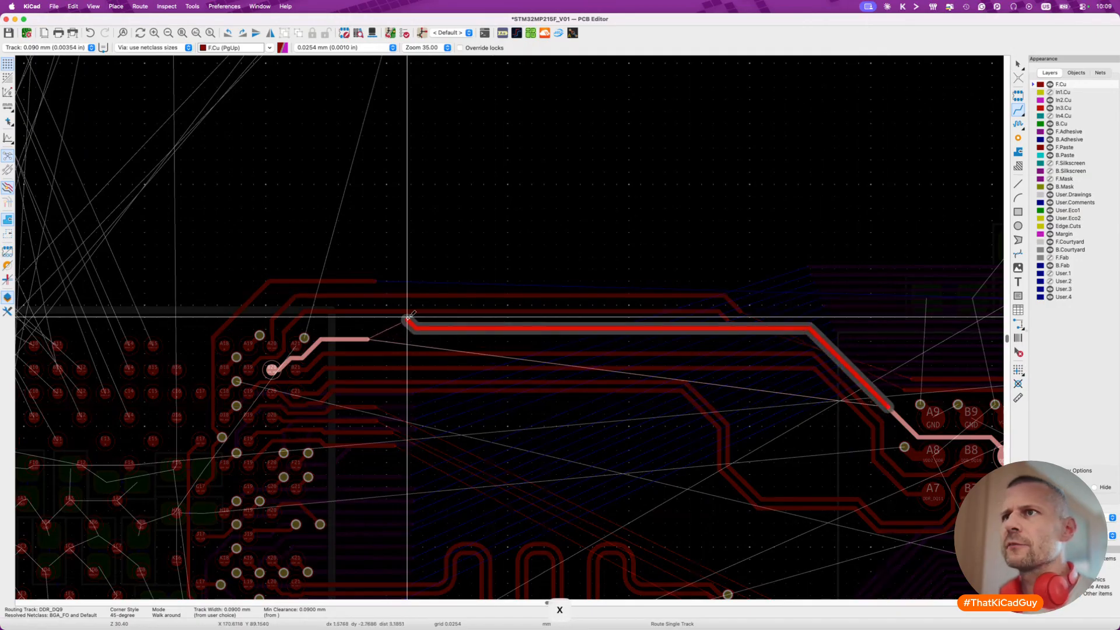
key("Escape")
key("d")
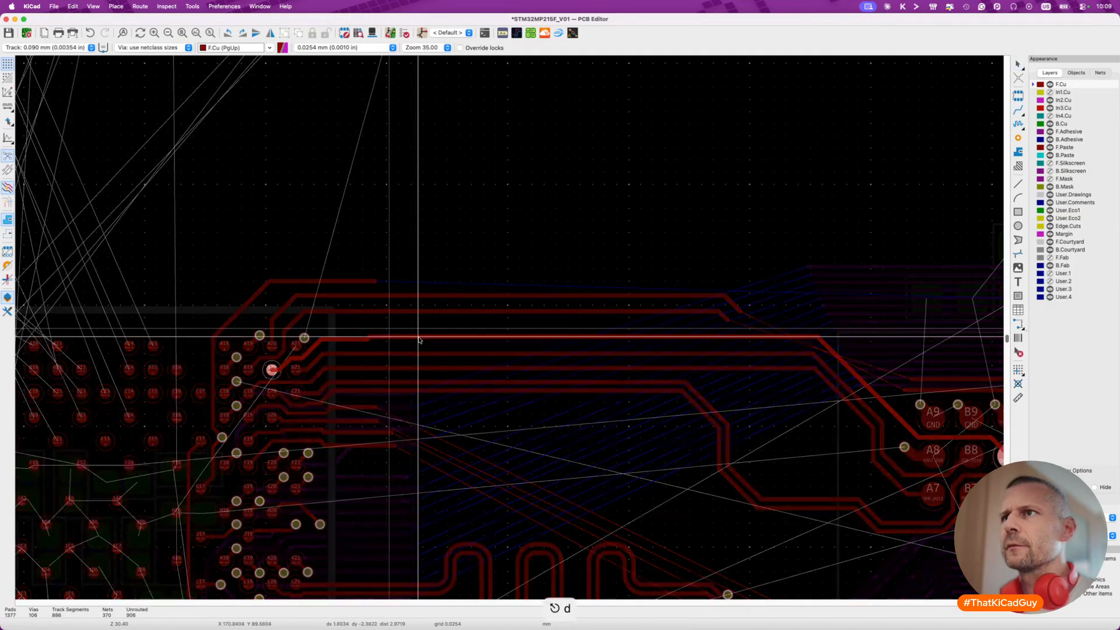
left_click(472, 371)
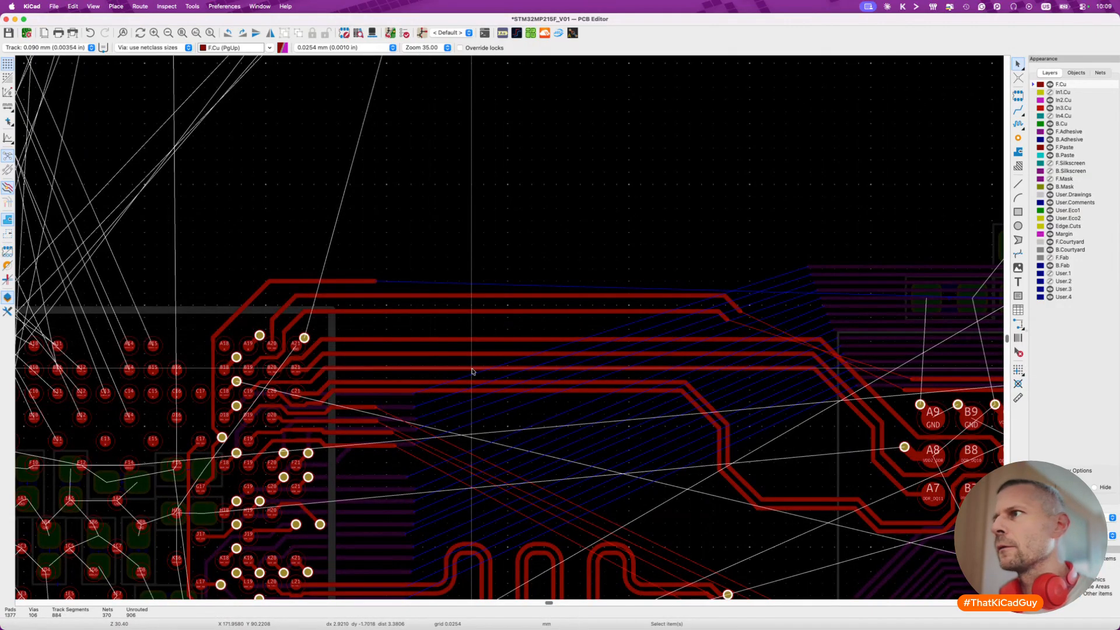
scroll(443, 356, "up", 3)
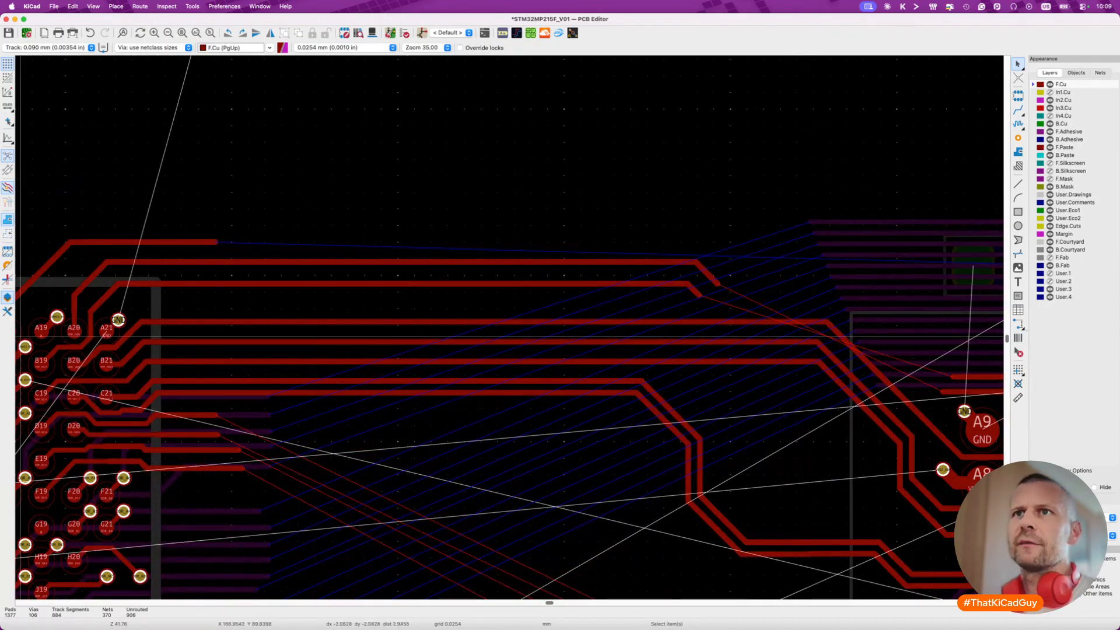
Swap the DDR_DQ8 and DDR_DQ15 labels at the processor in the schematic, save, and update the PCB from it.
scroll(17, 337, "up", 3)
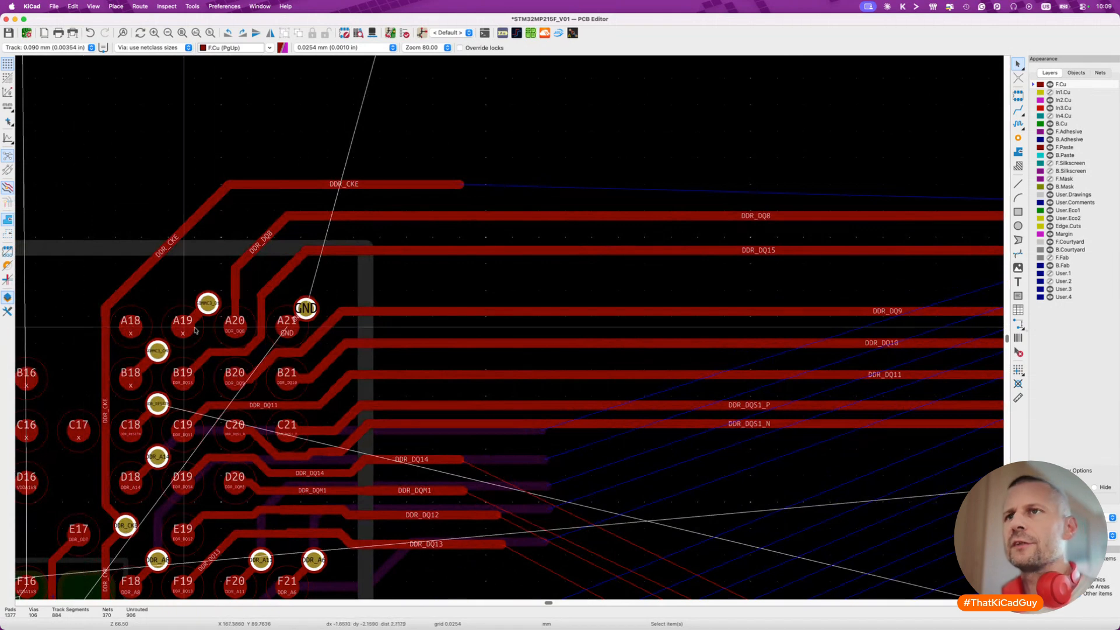
key("super+grave")
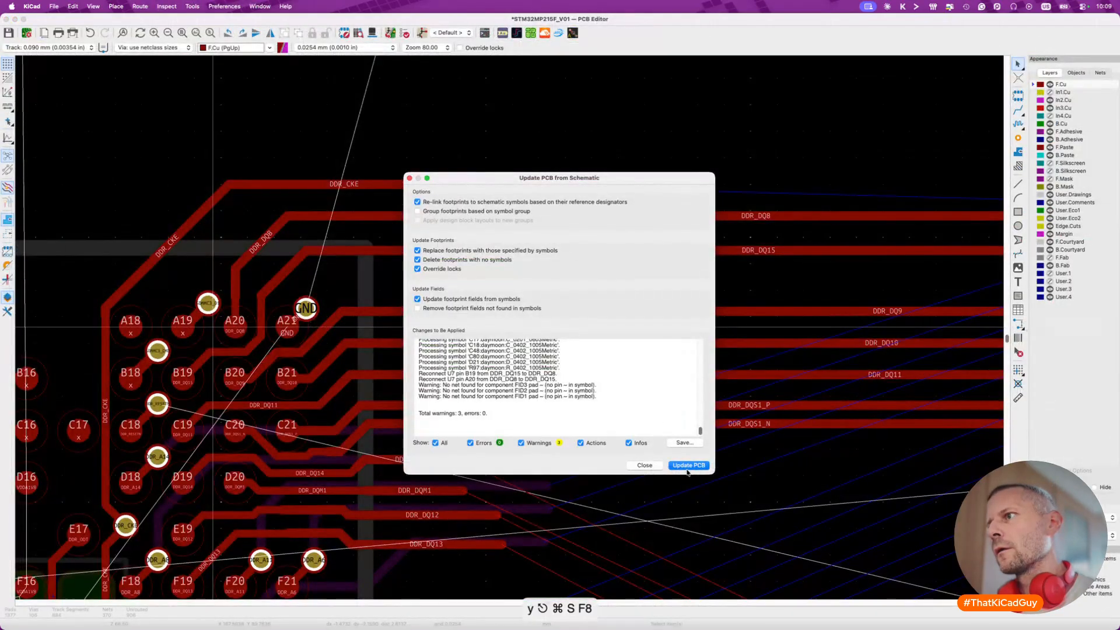
left_click(644, 465)
Route a short DDR_DQ8 lead from its memory-side stub and delete the diagonal ends of the DDR_DQ8 and DDR_DQ15 processor stubs.
scroll(653, 470, "down", 5)
scroll(652, 470, "right", 5)
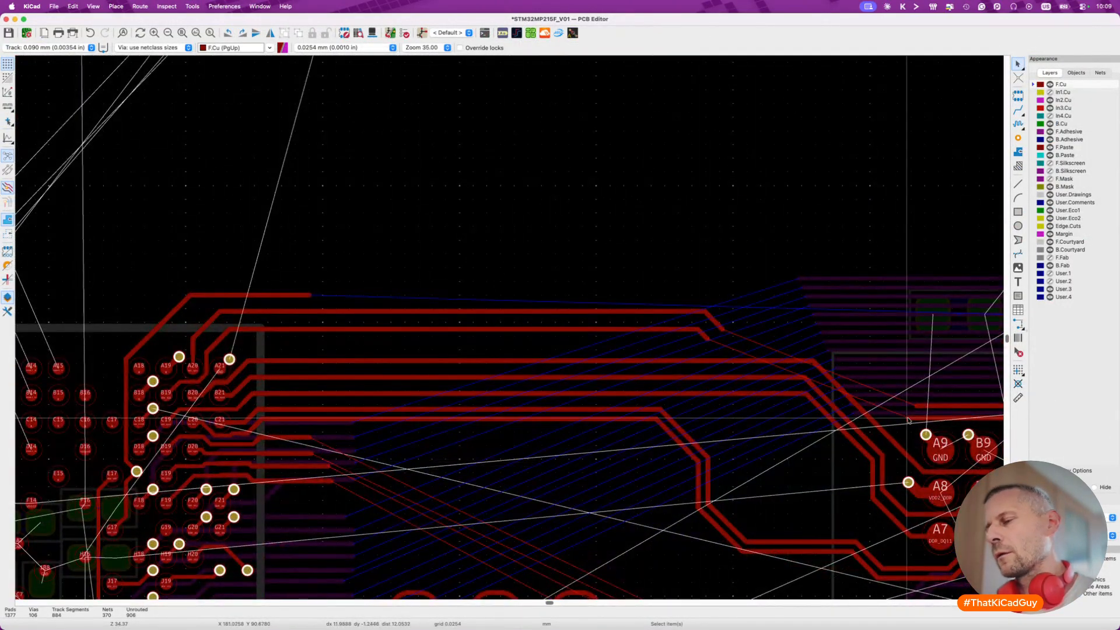
key("x")
left_click(791, 362)
key("Escape")
key("Escape")
left_click_drag(679, 295, 731, 346)
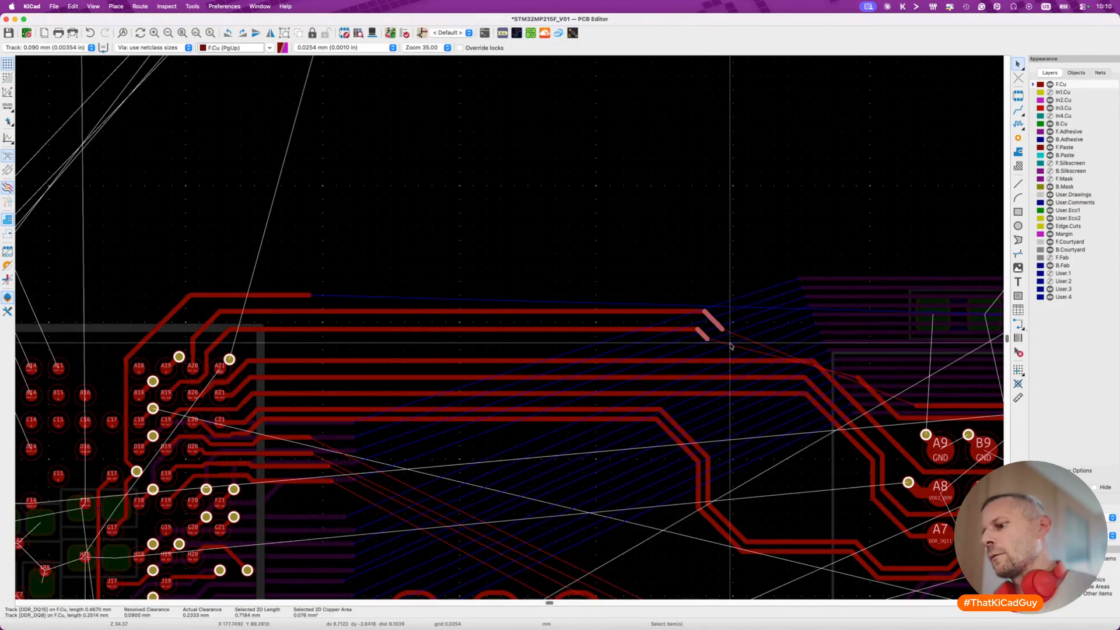
key("Delete")
Route DDR_DQ8 and then DDR_DQ15 at 0.09 mm width to their processor stubs, stacked directly above DDR_DQ9.
scroll(863, 370, "up", 2)
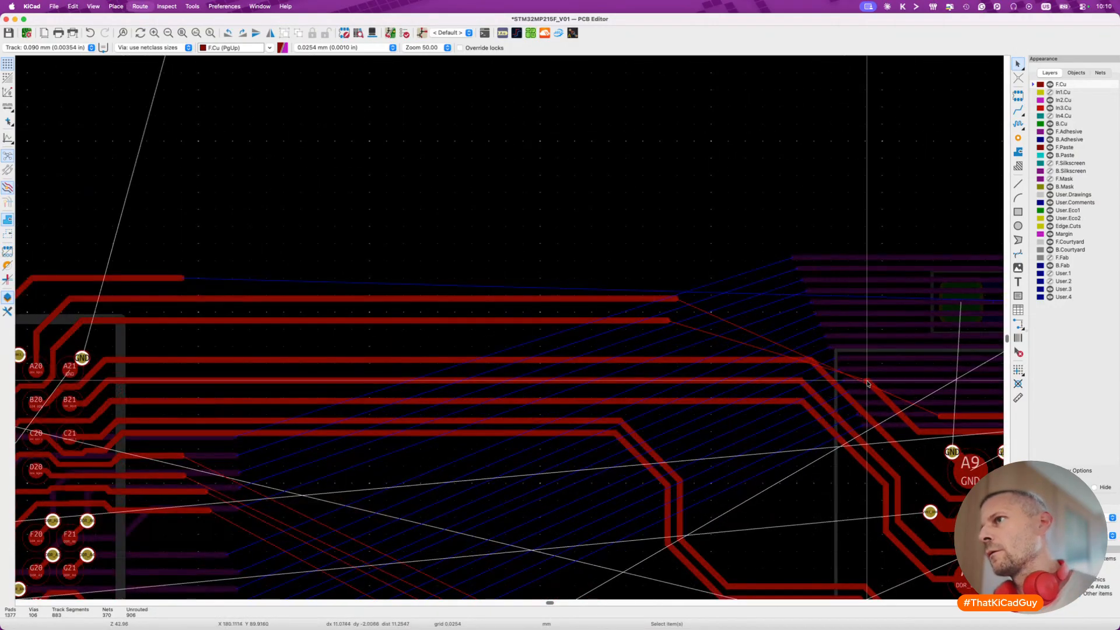
key("x")
left_click(665, 320)
scroll(753, 356, "right", 2)
key("x")
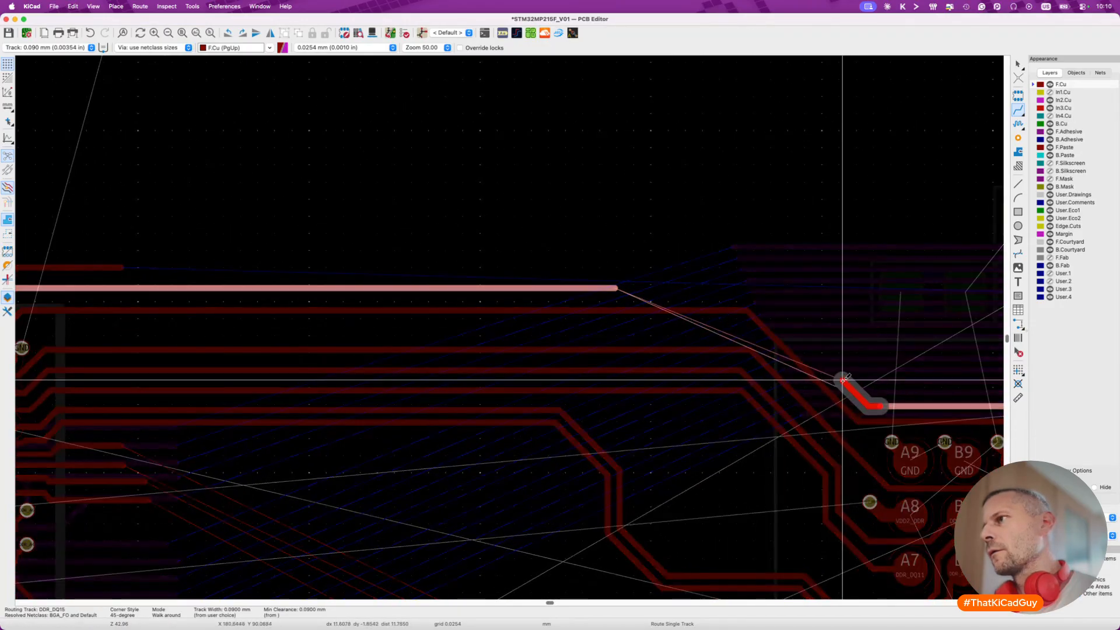
left_click(617, 287)
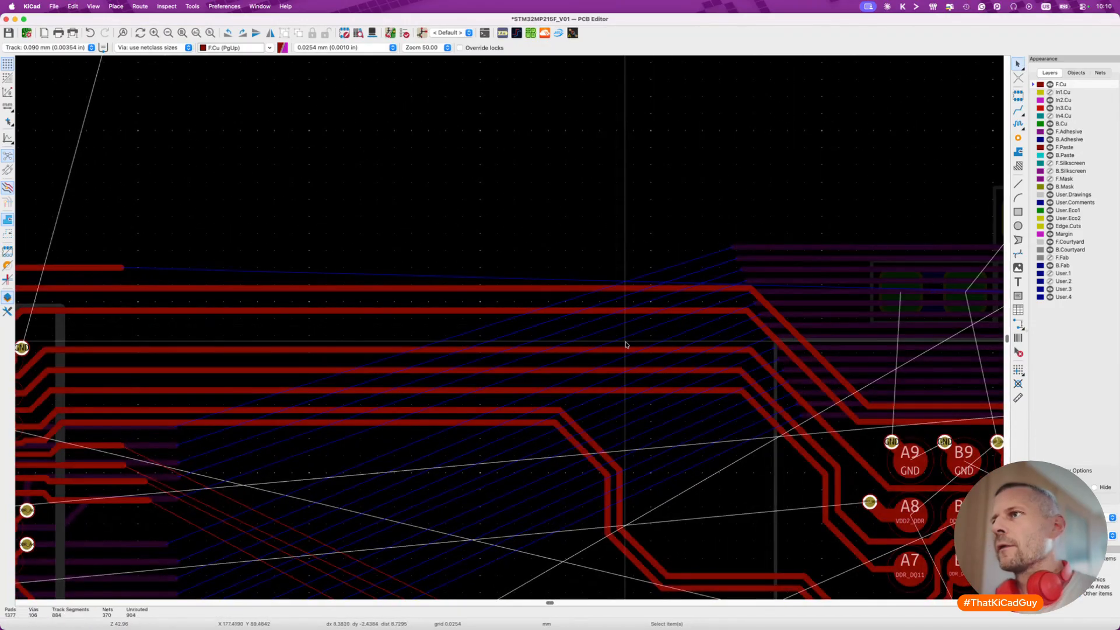
key("Escape")
Examine the routed upper-byte traces and the remaining DDR_DQ14, DDR_DQM1, DDR_DQ12 and DDR_DQ13 stubs beside memory pads A3 and A2.
scroll(621, 332, "down", 5)
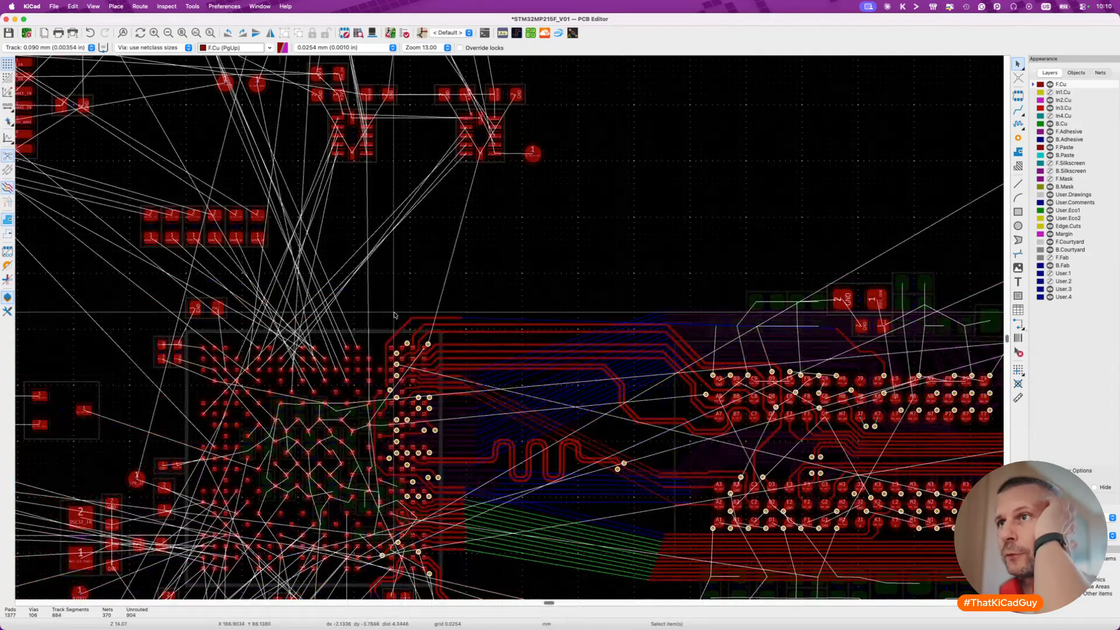
scroll(403, 320, "up", 5)
scroll(440, 374, "down", 3)
scroll(614, 405, "up", 1)
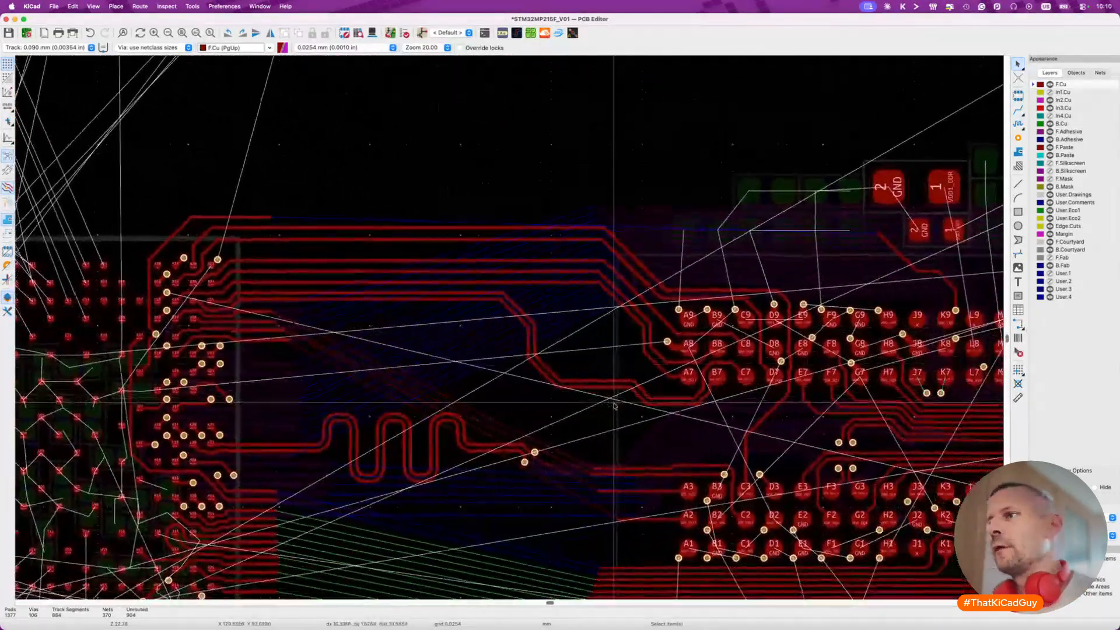
scroll(648, 455, "up", 3)
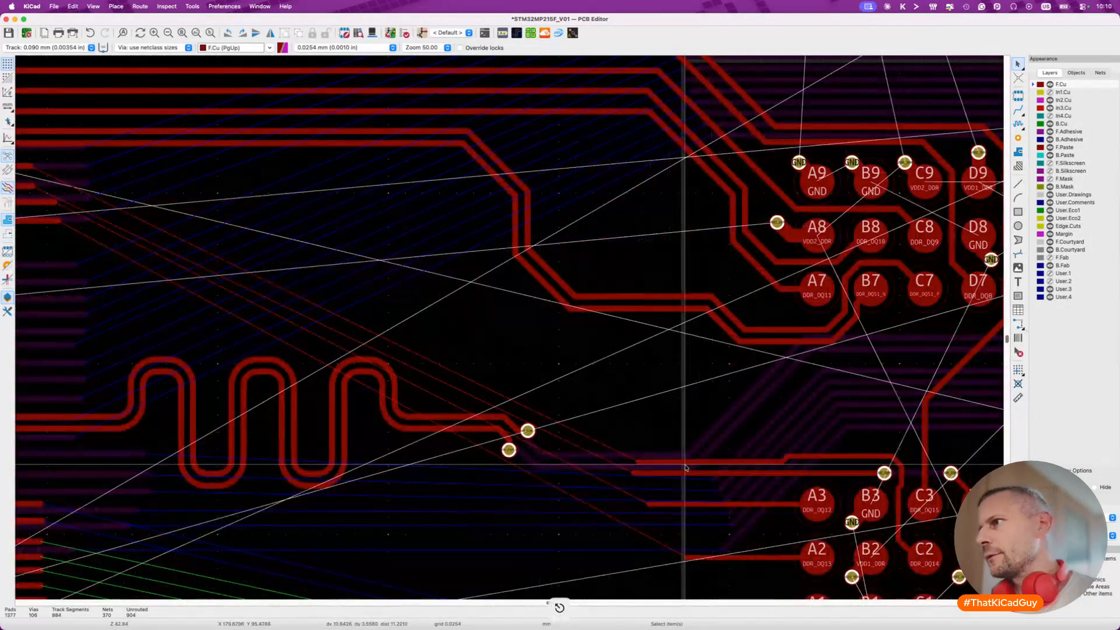
scroll(688, 457, "right", 3)
scroll(688, 458, "down", 2)
scroll(729, 448, "up", 2)
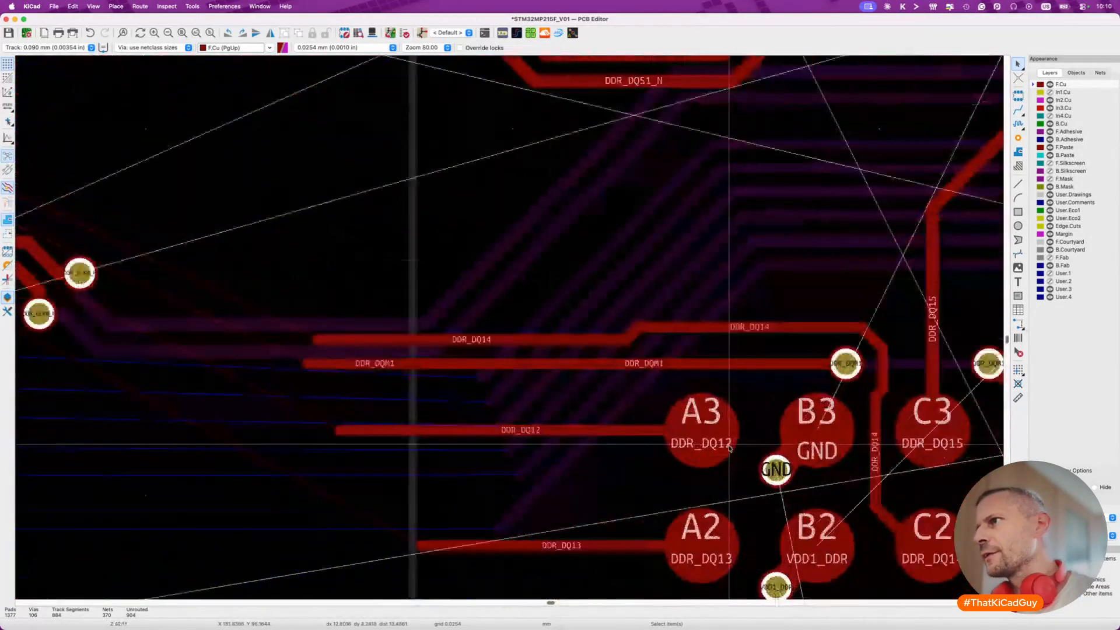
scroll(688, 370, "down", 3)
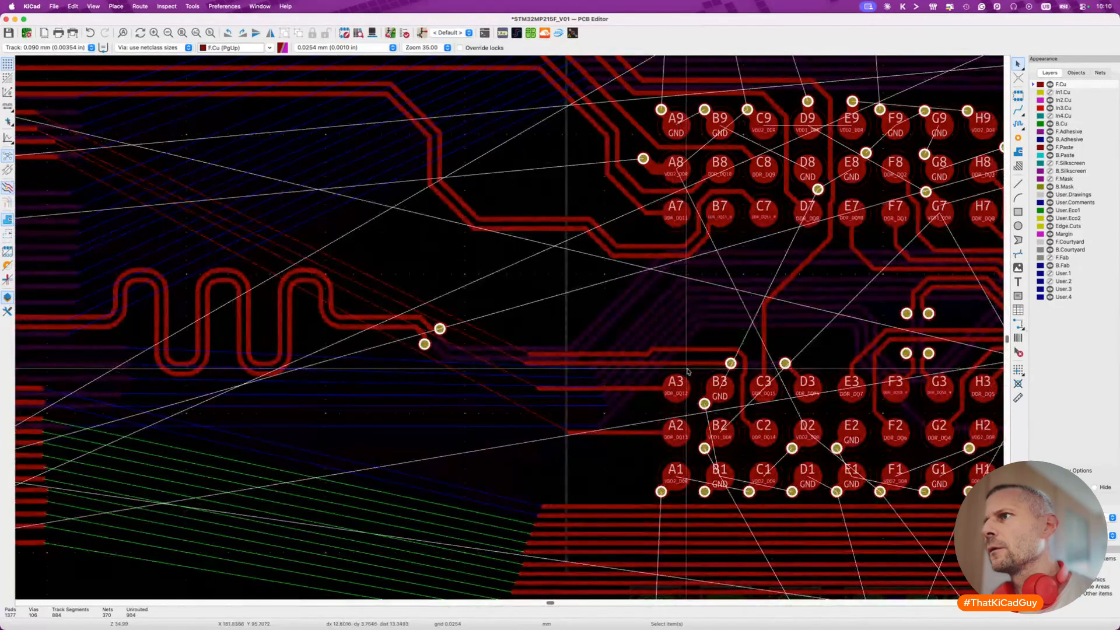
scroll(736, 351, "up", 3)
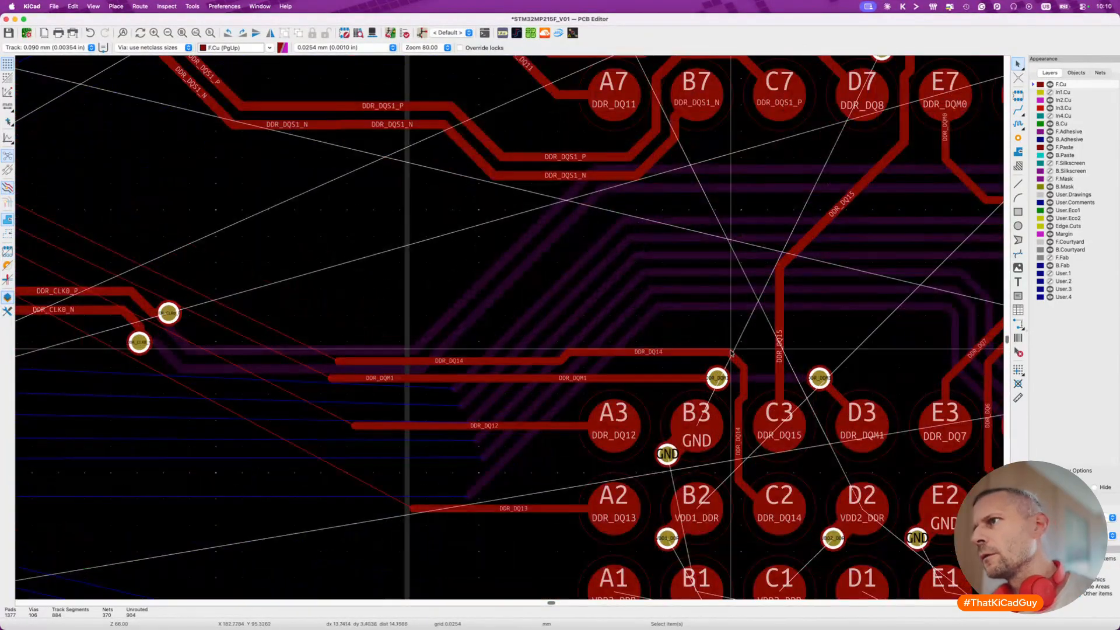
Split the DDR_DQ14 memory-side track between pads A3 and B3 and delete its outer part.
left_click(657, 352)
key("super+shift+b")
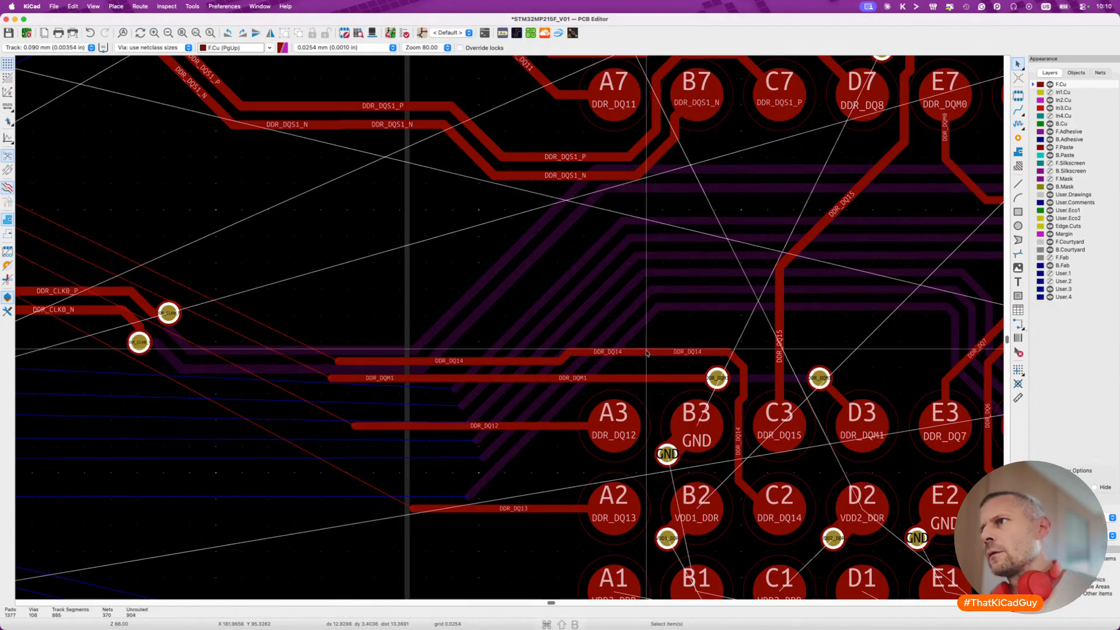
left_click(620, 352)
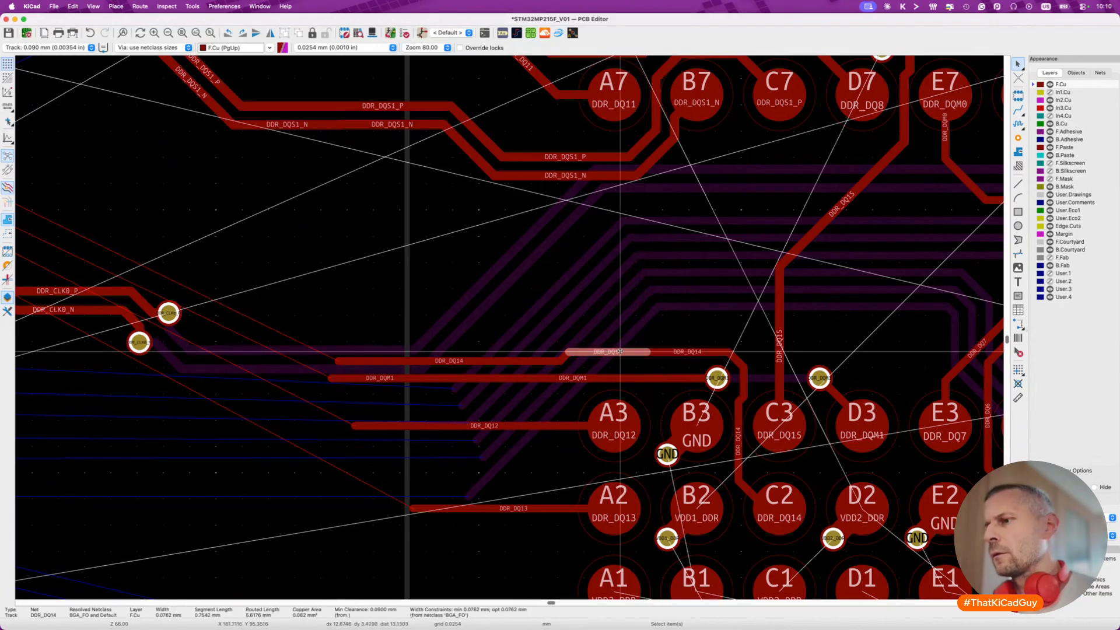
key("Delete")
key("Delete")
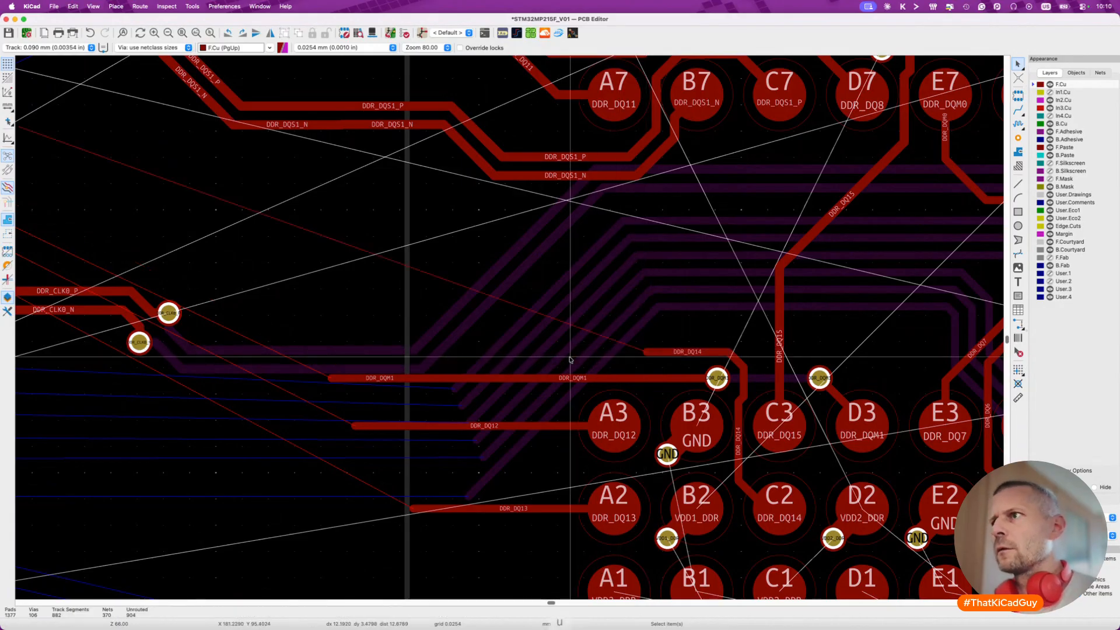
Route DDR_DQ14 at 0.09 mm width from memory pad C2's shortened stub to its processor stub, directly below the DDR_DQS1 pair.
key("x")
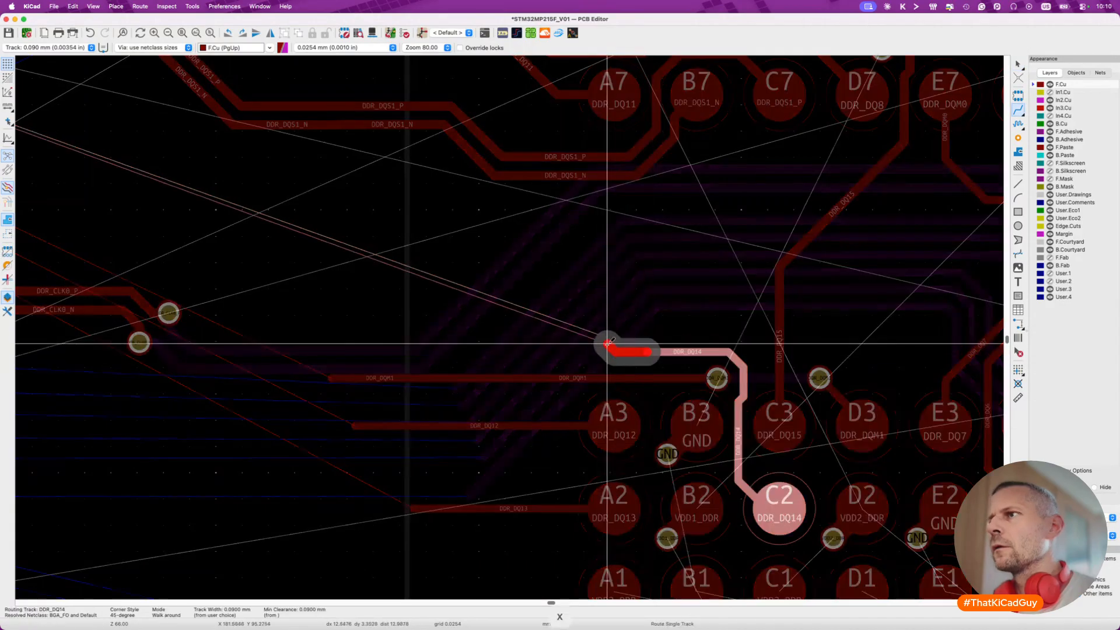
scroll(583, 330, "down", 3)
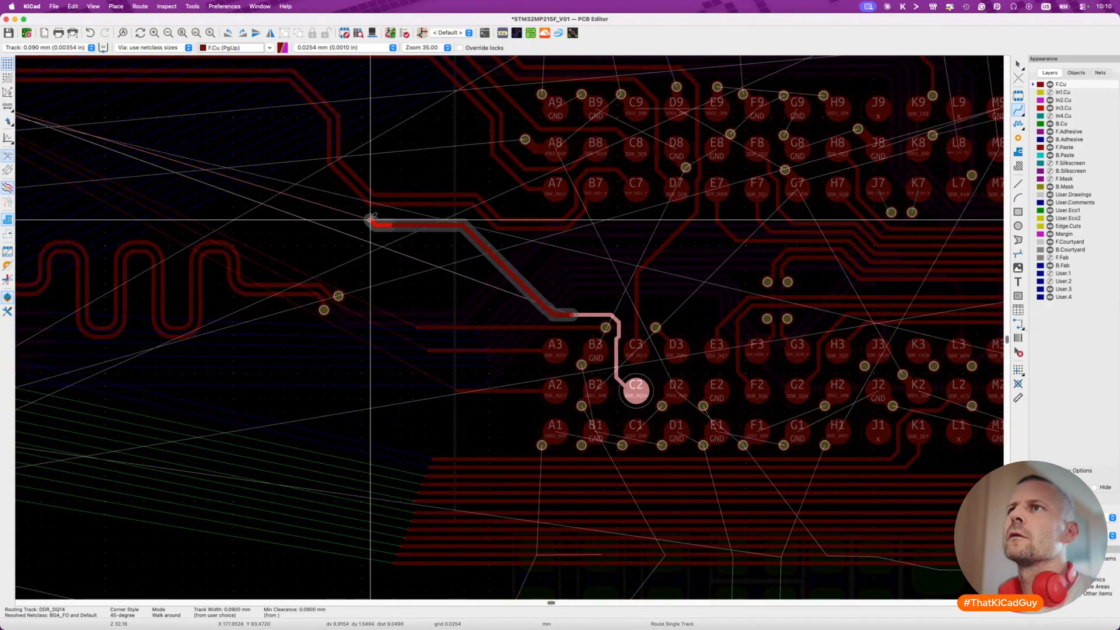
scroll(236, 136, "left", 5)
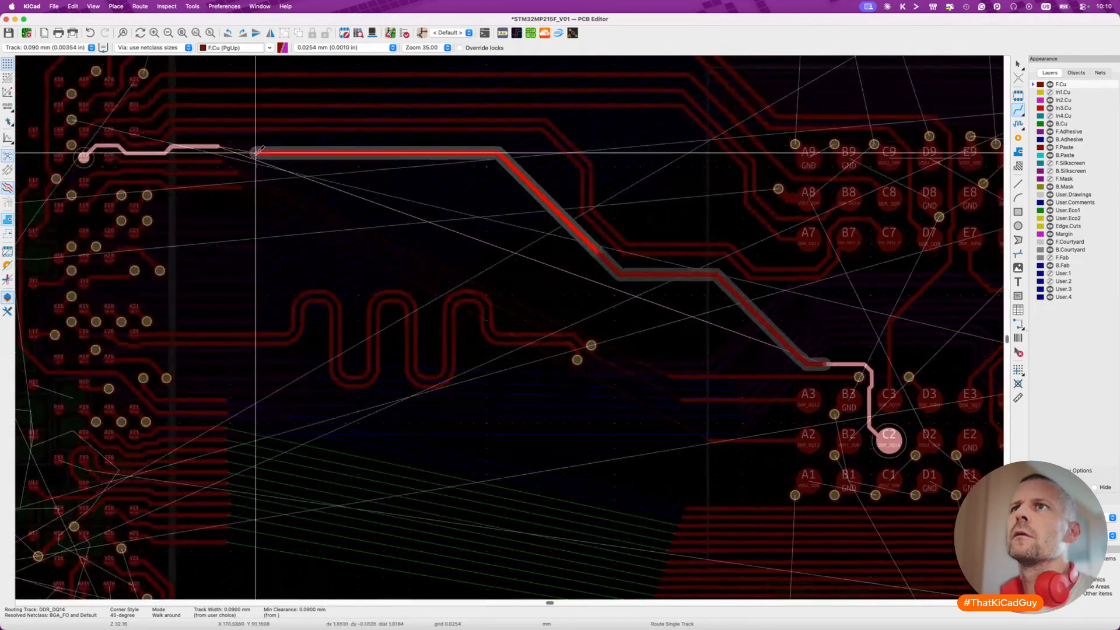
key("Escape")
key("Escape")
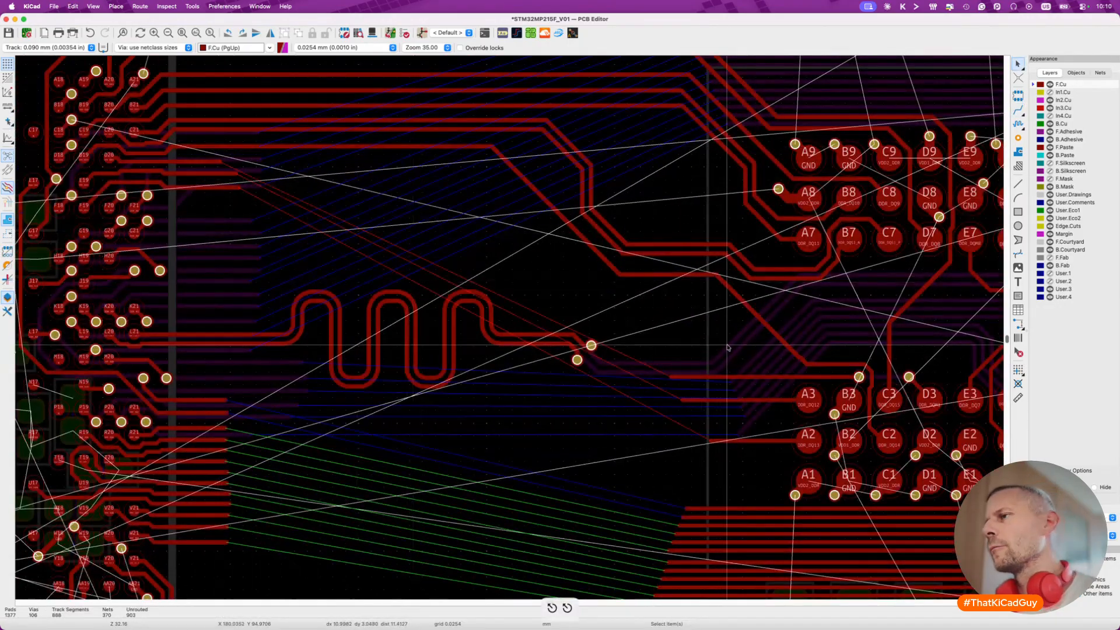
Straighten the DDR_DQ14 corner where the new diagonal meets the stub near memory pad A3.
scroll(799, 350, "up", 4)
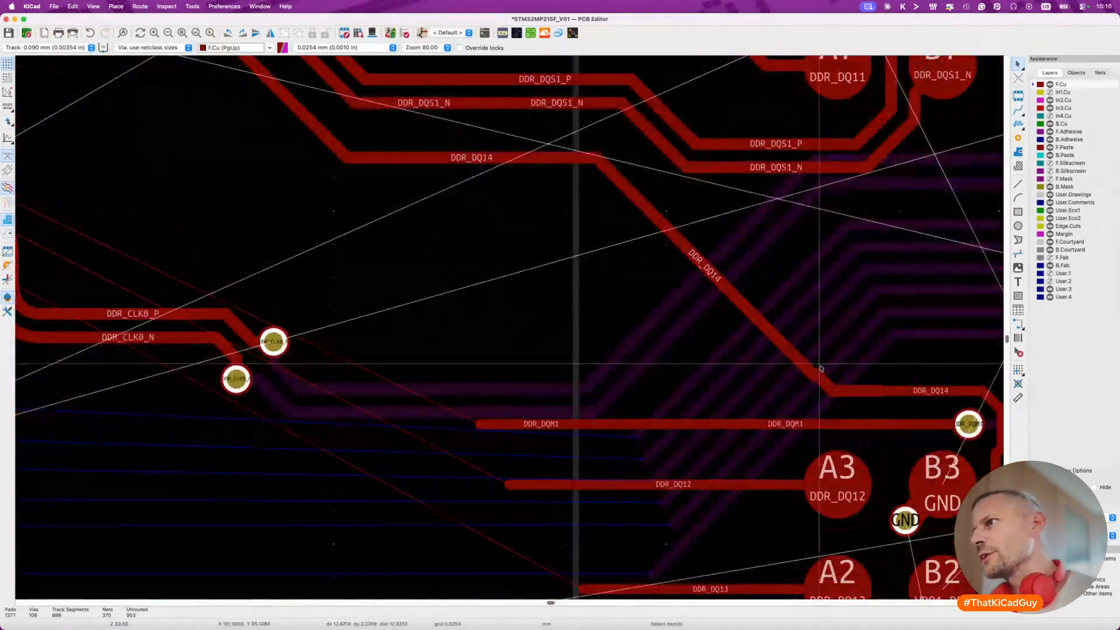
key("x")
key("Escape")
key("Escape")
key("d")
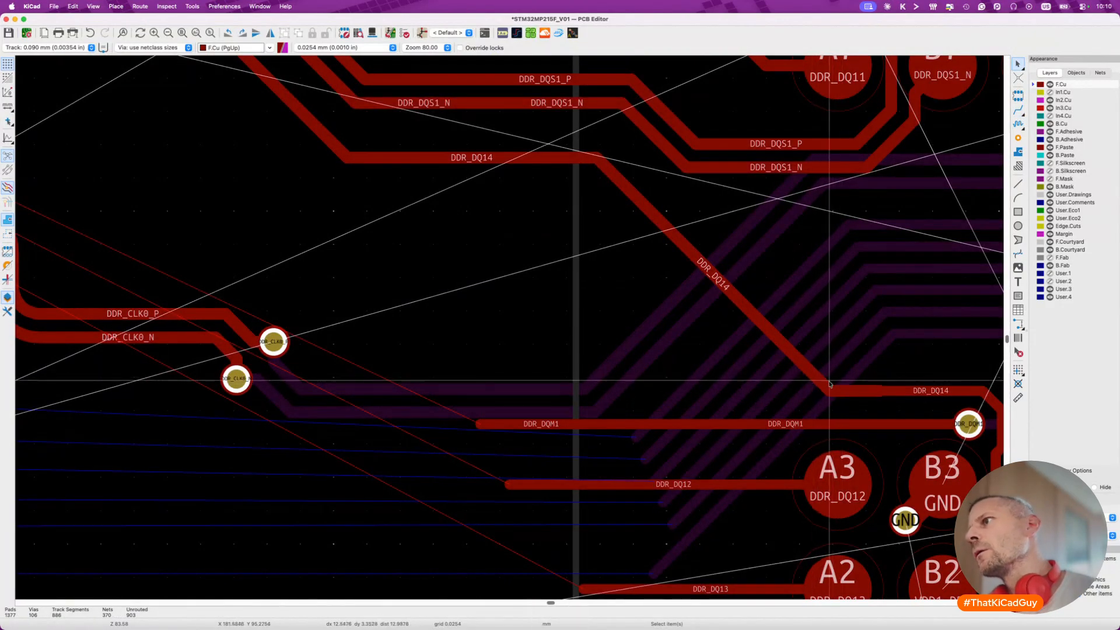
key("d")
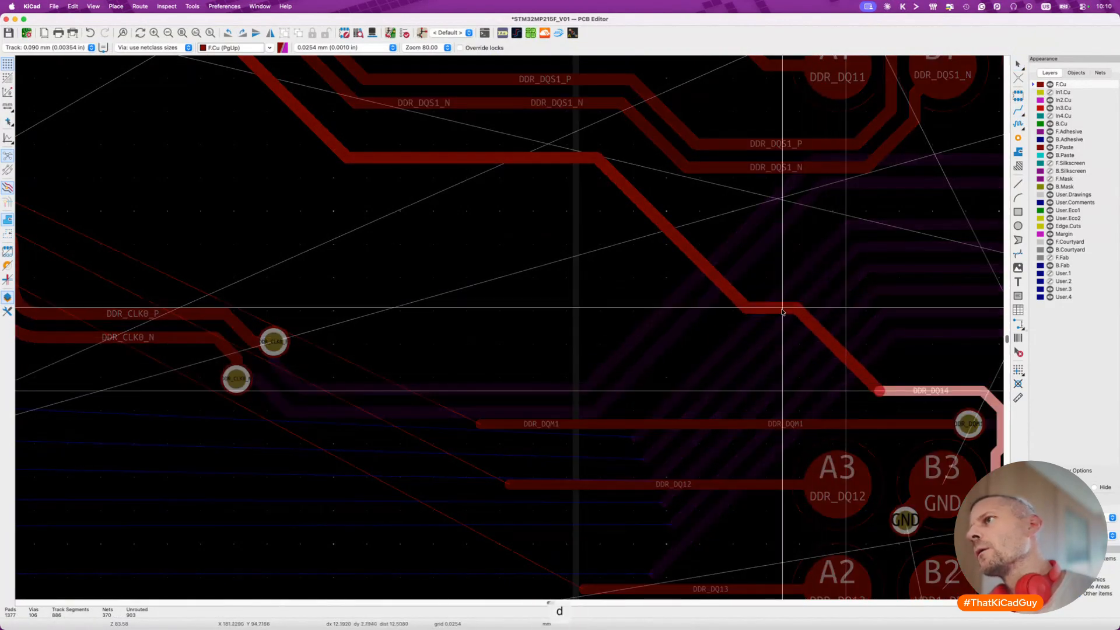
left_click(782, 311)
scroll(678, 354, "down", 5)
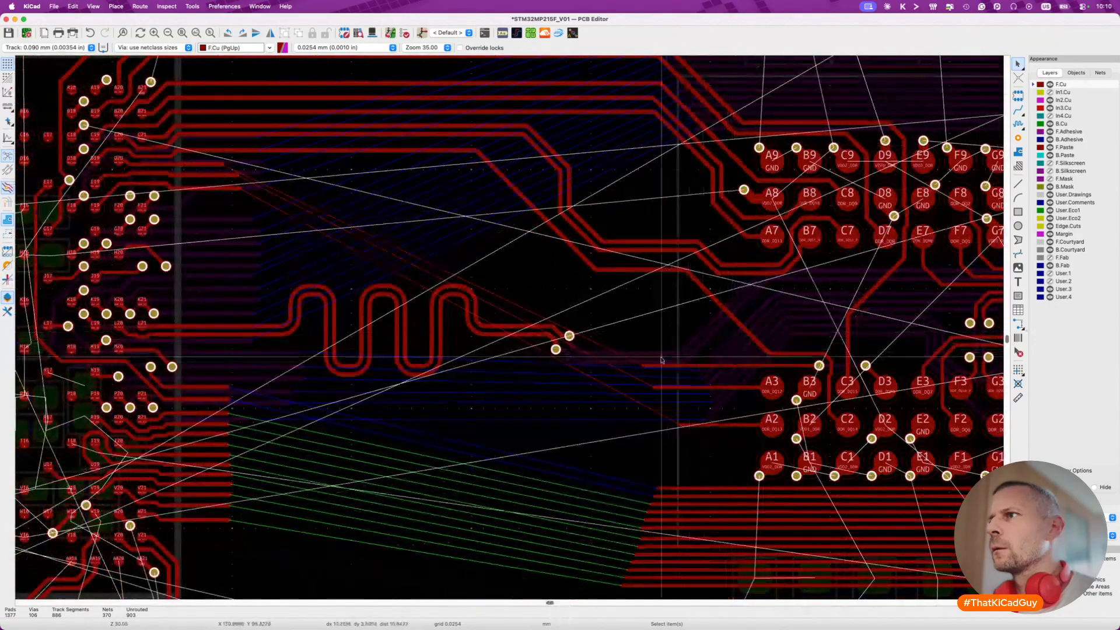
Reshape the DDR_DQM1 memory-side stub into a diagonal parallel to DDR_DQ14 and remove its leftover outer piece.
scroll(677, 358, "up", 5)
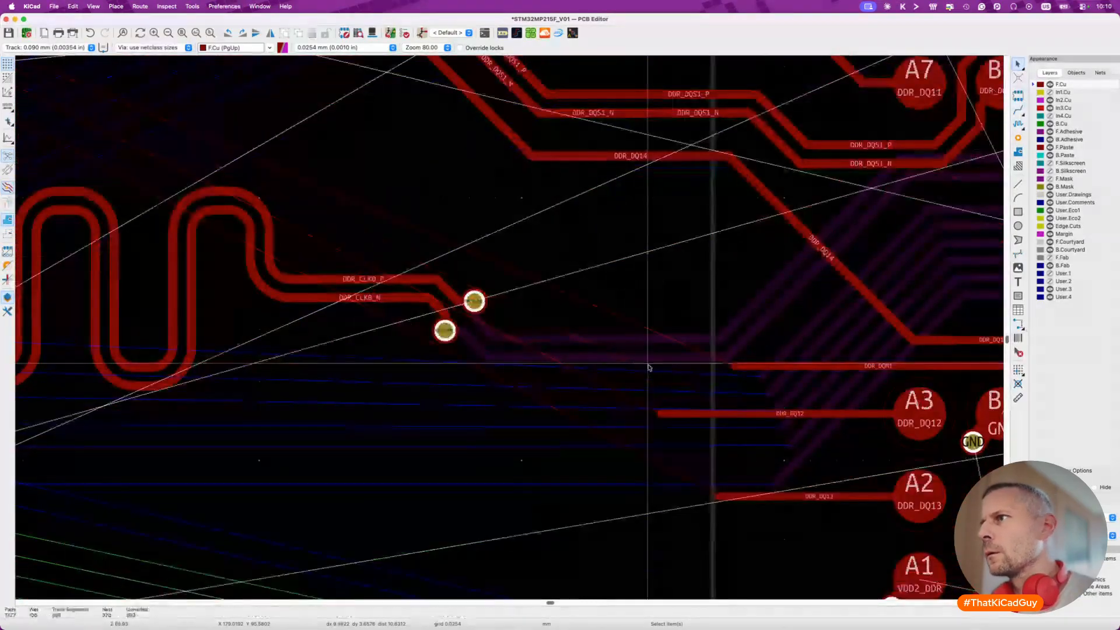
key("d")
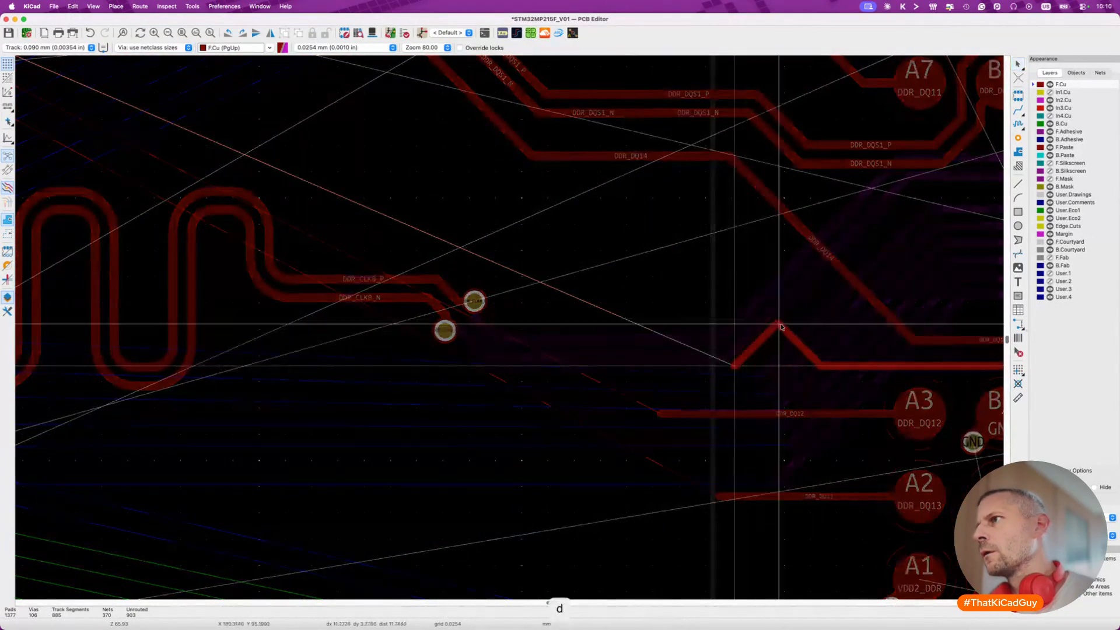
left_click(776, 322)
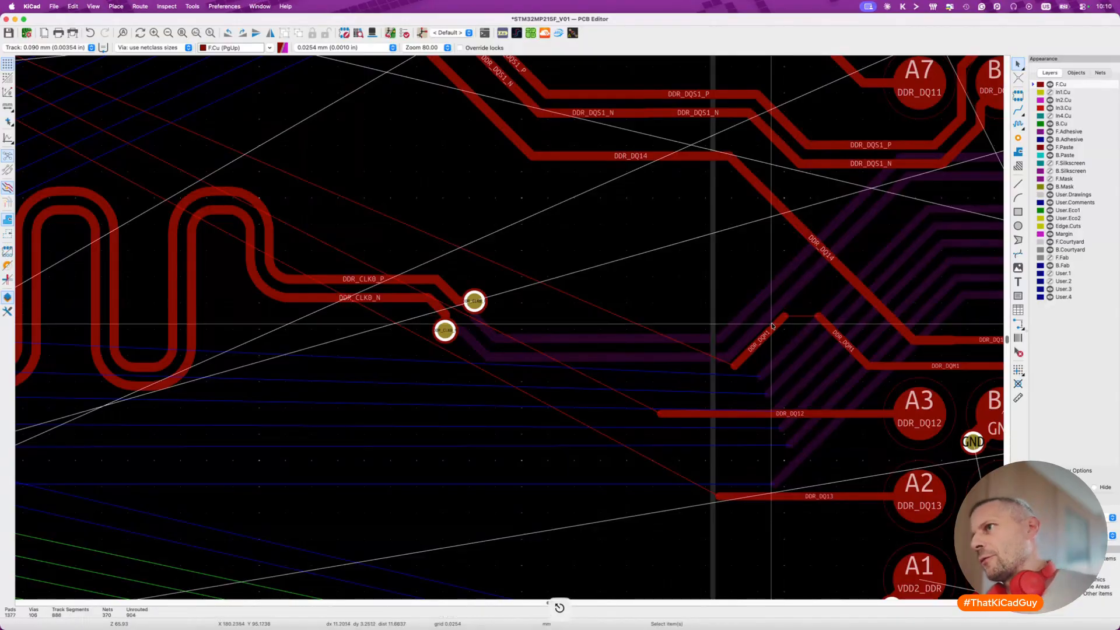
scroll(774, 324, "down", 6)
scroll(774, 332, "up", 2)
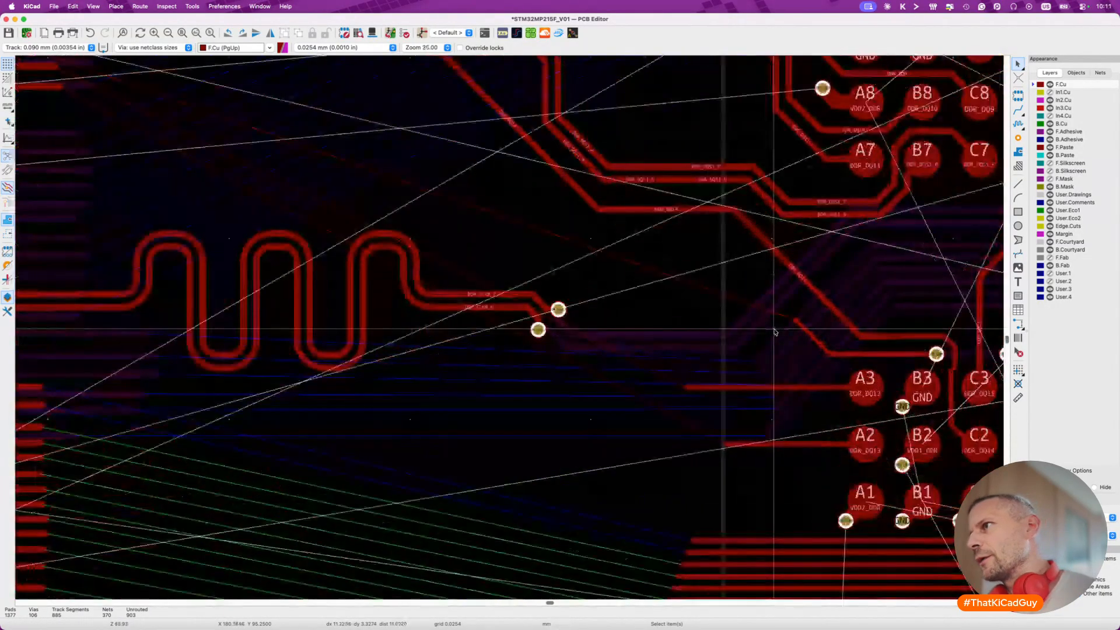
Split the DDR_DQM1 stub near its via and widen the horizontal and diagonal segments on its outer side.
scroll(775, 332, "up", 4)
left_click(862, 358)
key("super+shift+b")
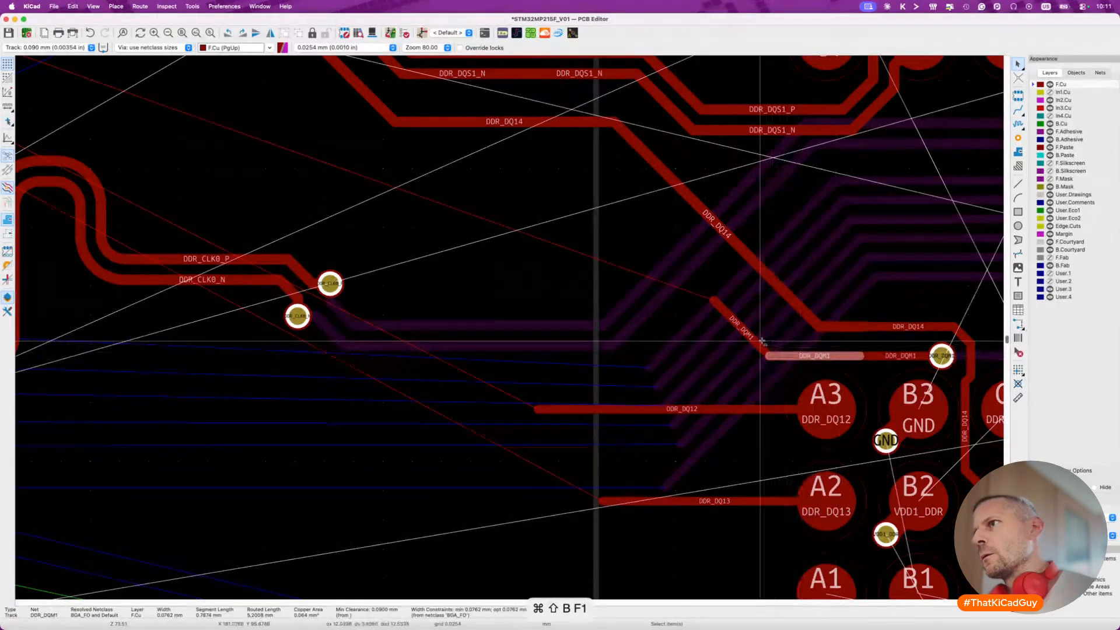
left_click(762, 340, "shift")
key("Escape")
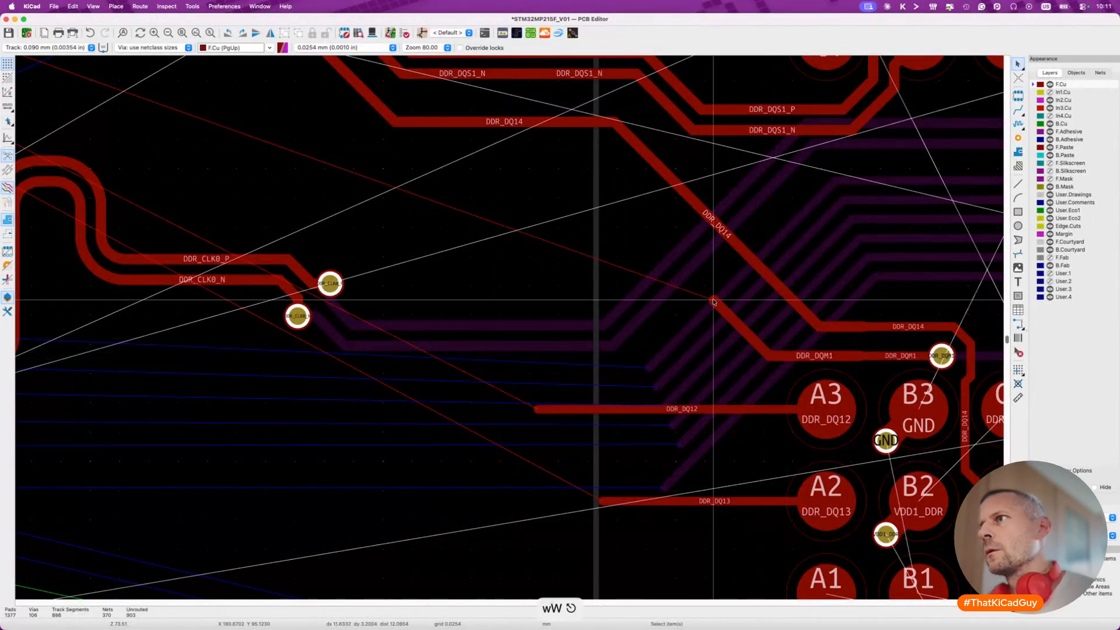
Route DDR_DQM1 at 0.09 mm width from the memory-side diagonal to its processor stub, directly below DDR_DQ14.
key("x")
scroll(530, 150, "up", 3)
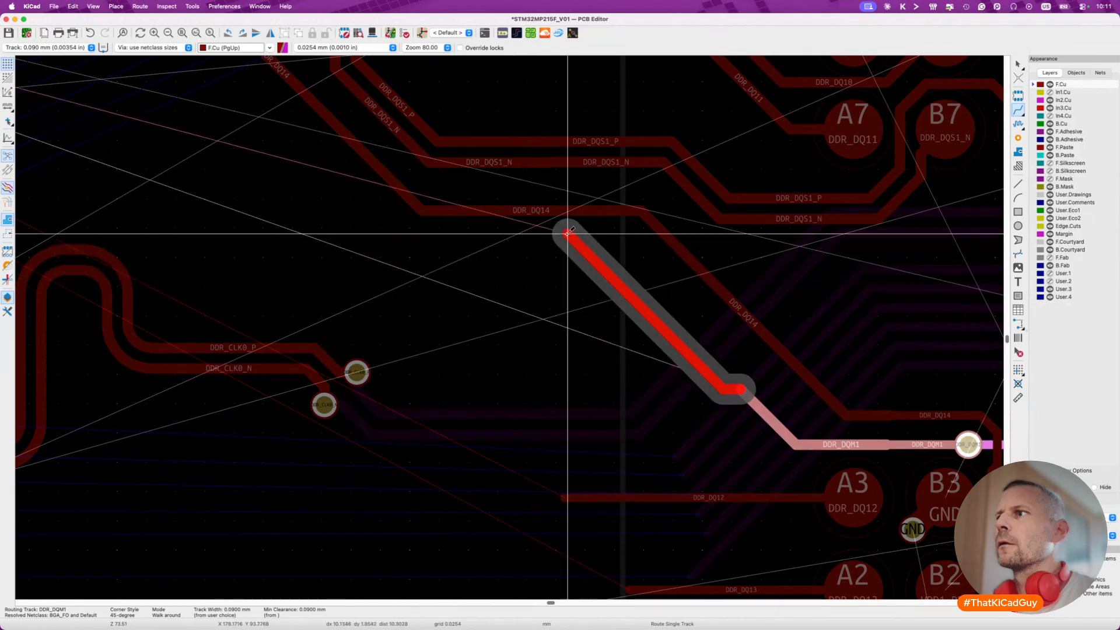
key("Escape")
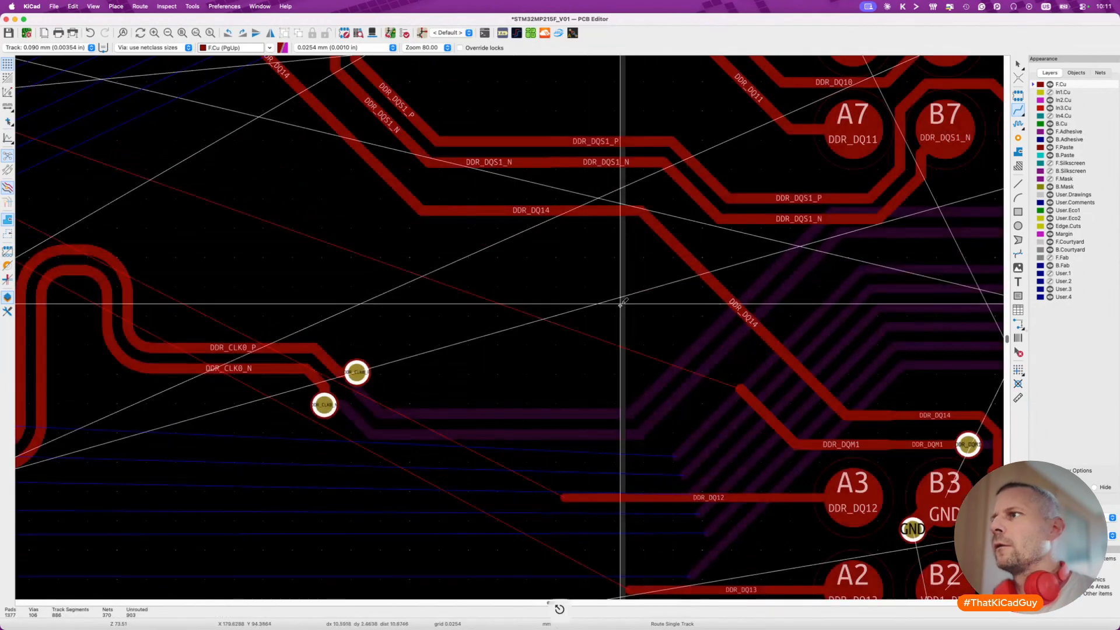
left_click(739, 388)
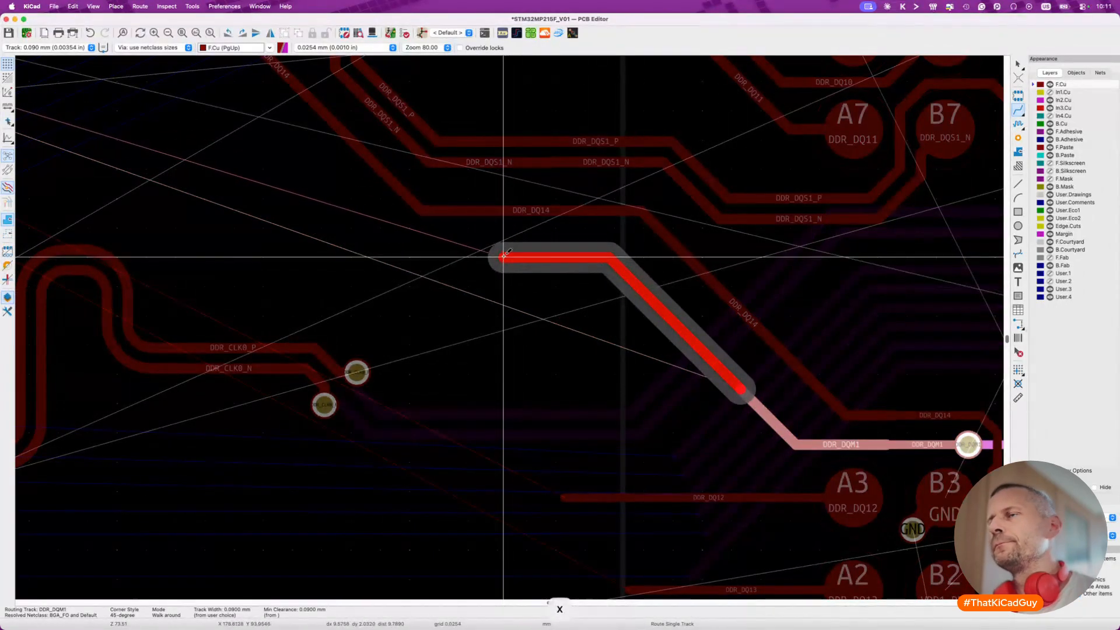
scroll(499, 251, "down", 5)
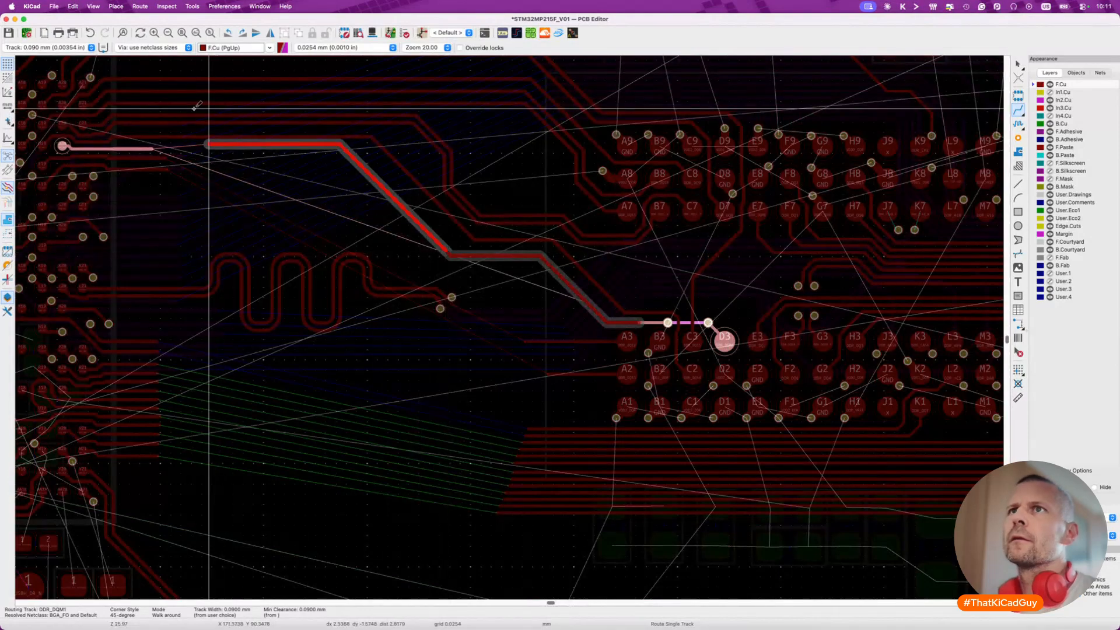
key("Escape")
key("Escape")
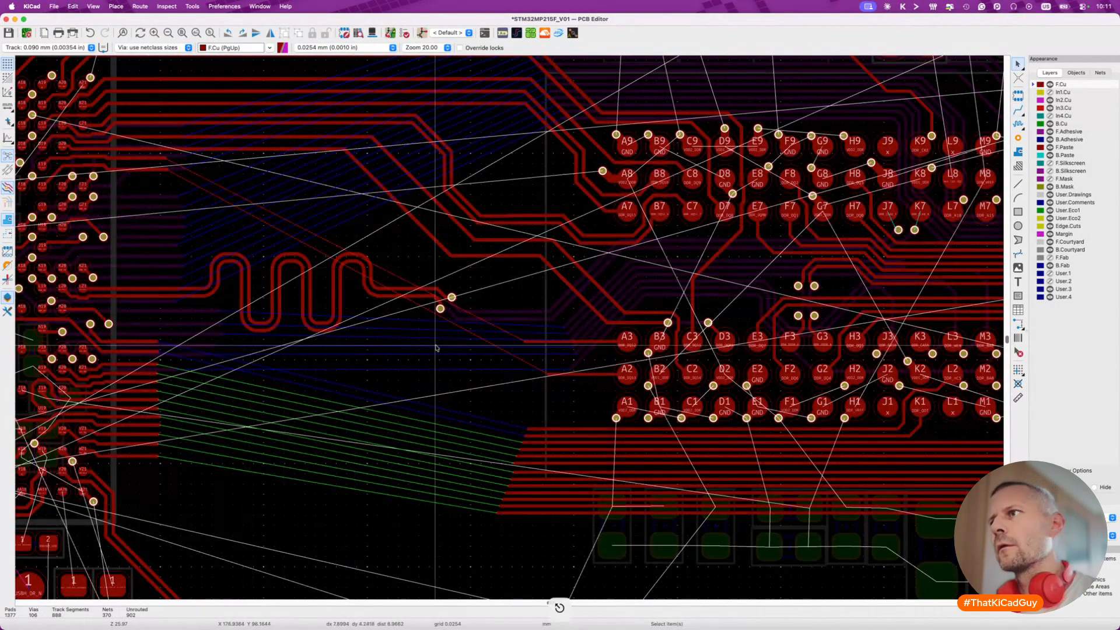
Remove the DDR_DQ12 stub at memory pad A3 and route DDR_DQ12 at 0.09 mm width from A3 to its processor stub, parallel to DDR_DQM1.
scroll(436, 348, "up", 4)
left_click(587, 333)
key("Delete")
key("x")
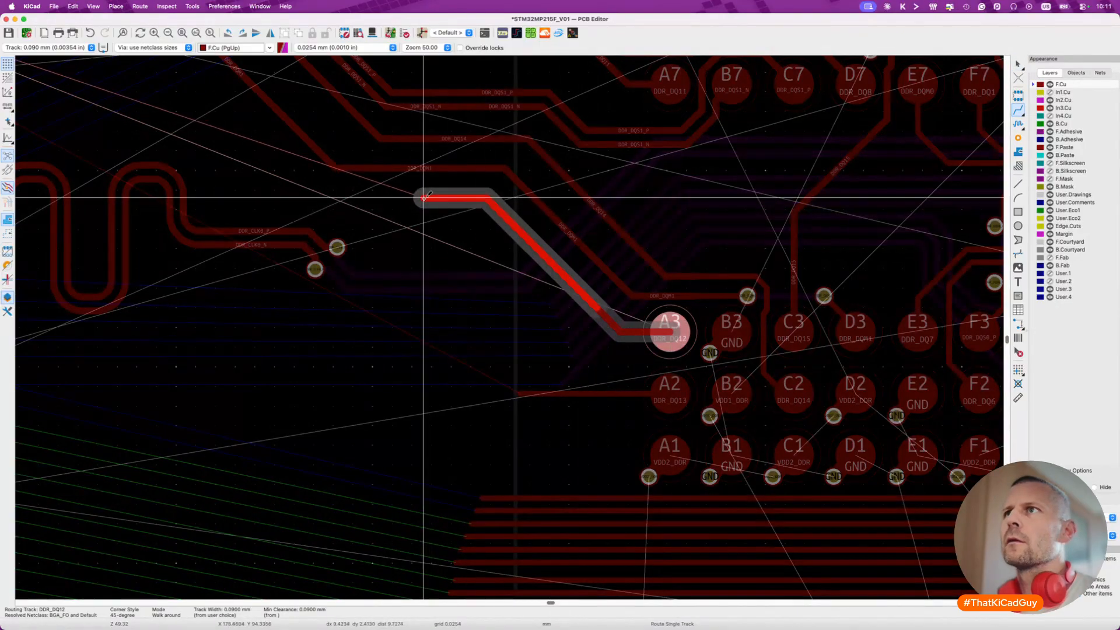
scroll(294, 173, "up", 5)
scroll(295, 174, "left", 4)
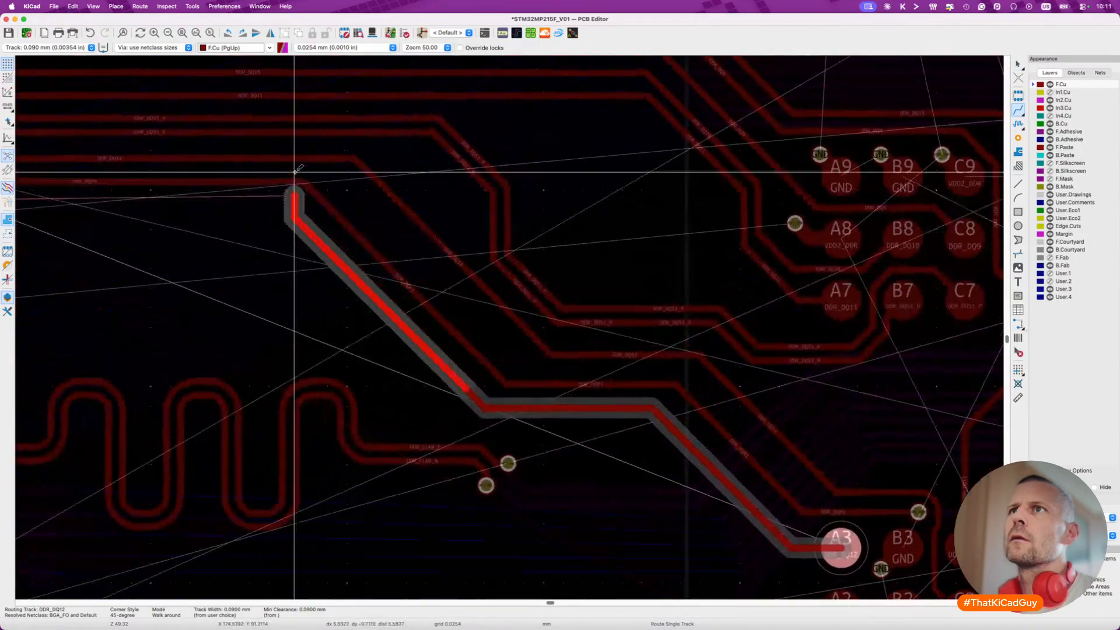
scroll(246, 216, "left", 6)
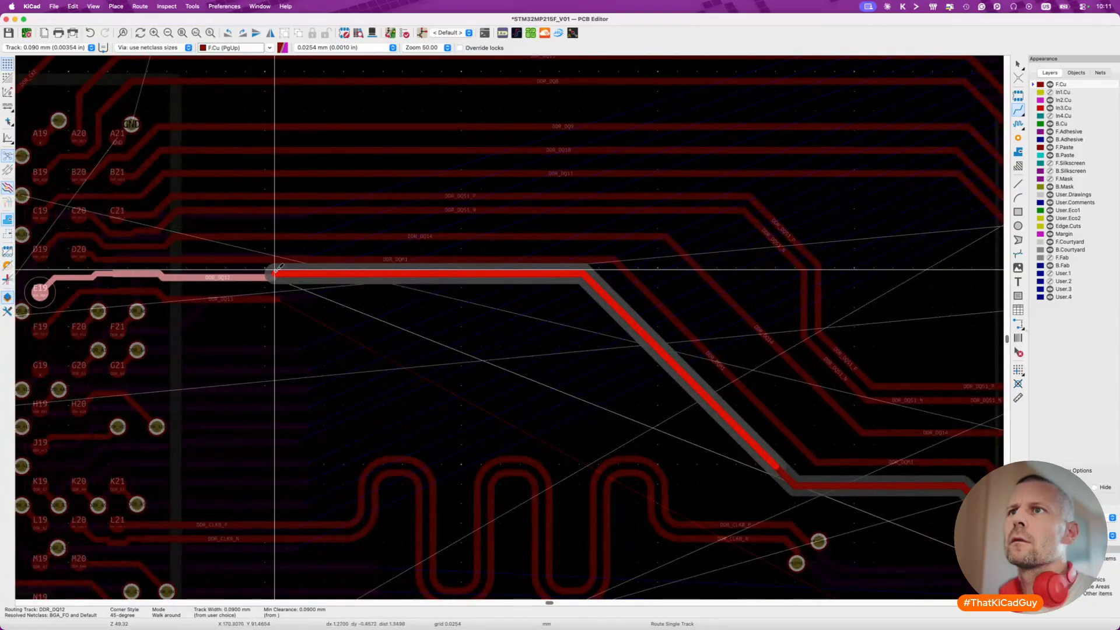
left_click(274, 277)
scroll(465, 414, "down", 5)
scroll(465, 415, "right", 4)
scroll(464, 415, "down", 5)
scroll(465, 415, "right", 4)
key("Escape")
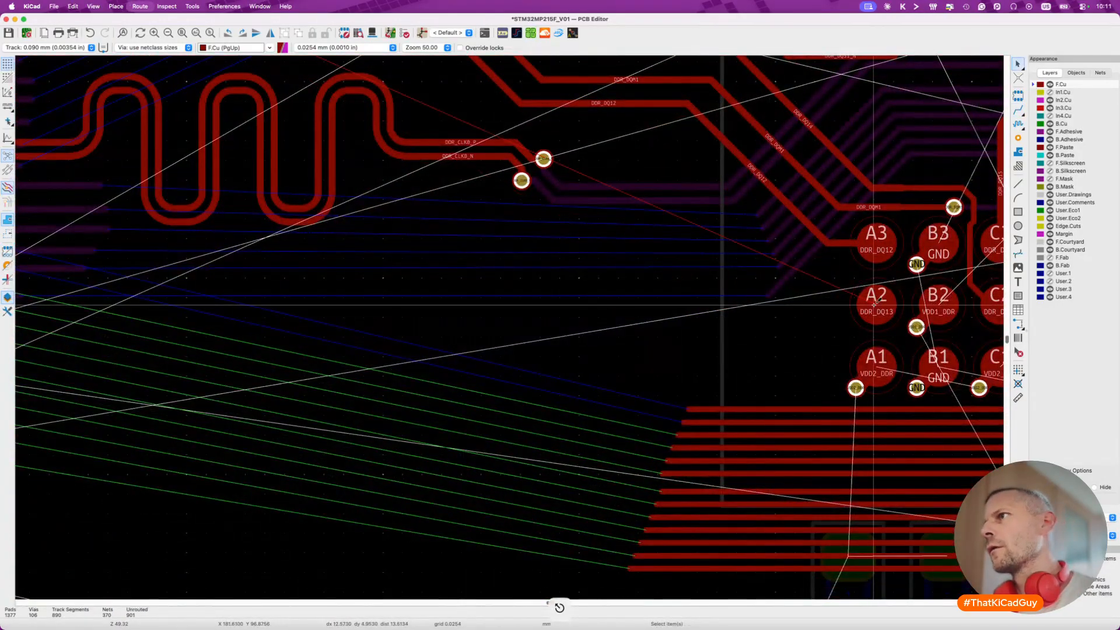
Route DDR_DQ13 at 0.09 mm width from memory pad A2 to its processor stub, directly below DDR_DQ12.
key("x")
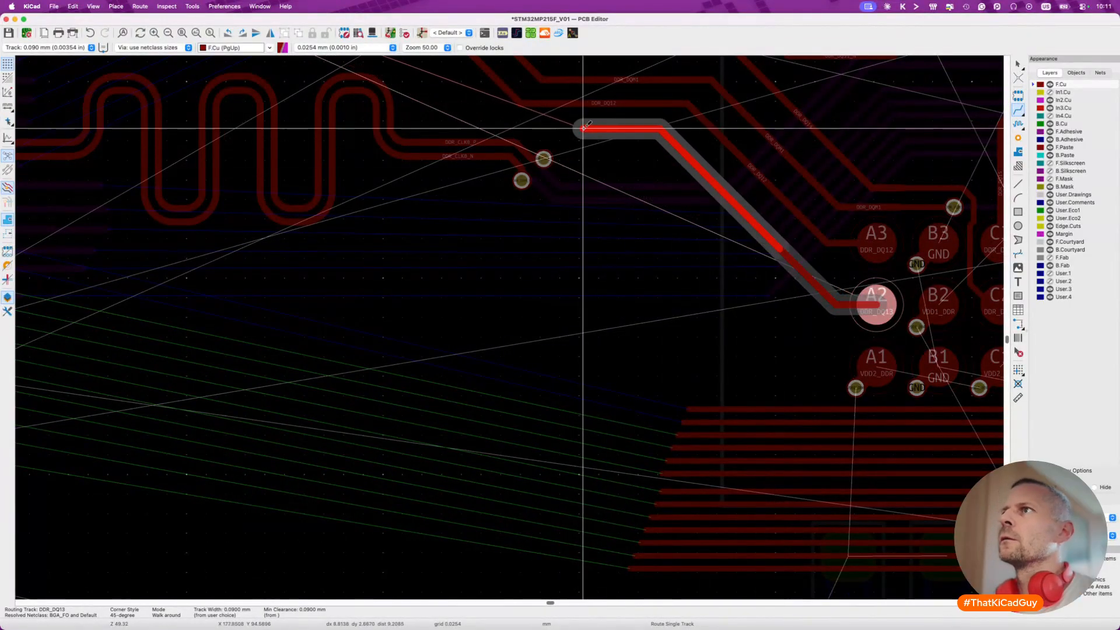
left_click(581, 123)
left_click(490, 100)
scroll(402, 181, "up", 10)
left_click(118, 200)
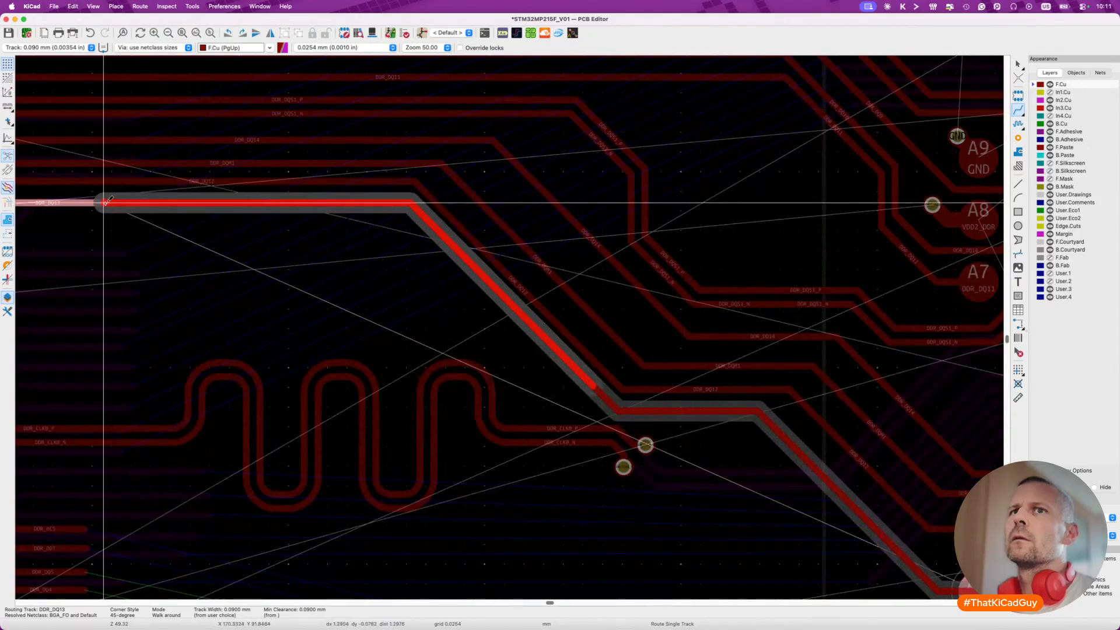
key("Escape")
scroll(118, 200, "down", 5)
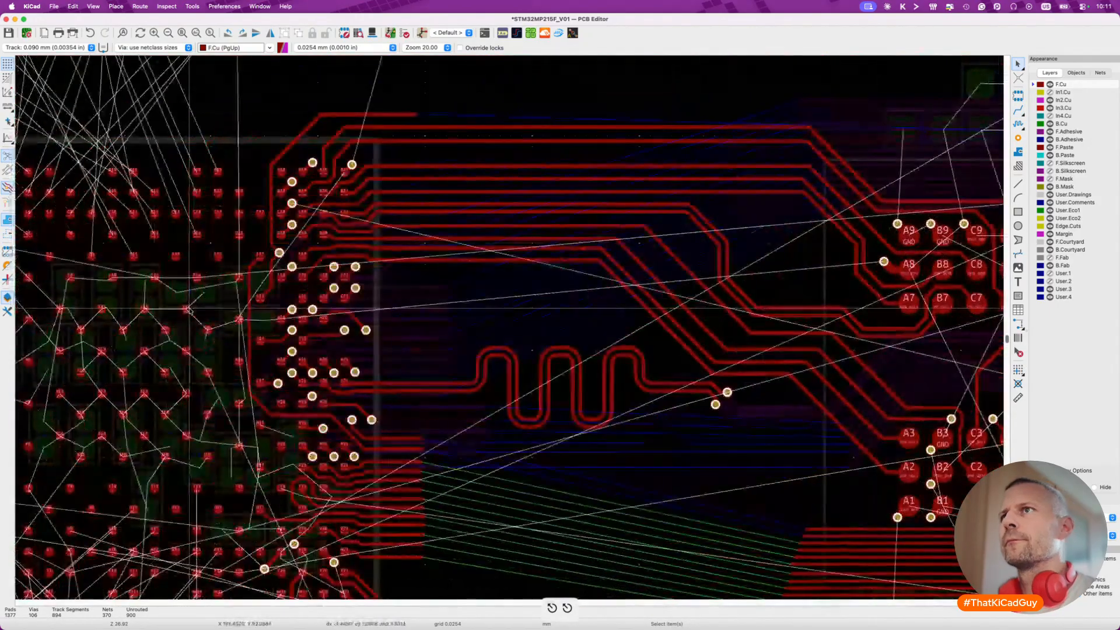
Undo the last DDR_DQS1 change, and drag the pair's upper diagonal, vertical jog and lower diagonal closer to the memory.
scroll(188, 307, "down", 3)
scroll(189, 307, "down", 3)
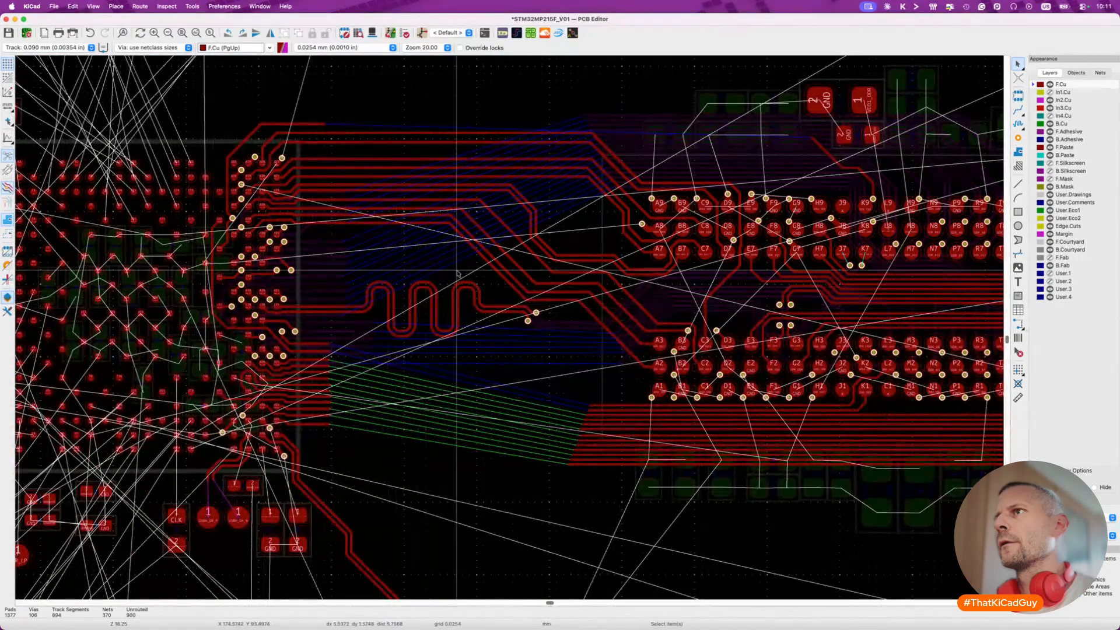
scroll(531, 266, "up", 4)
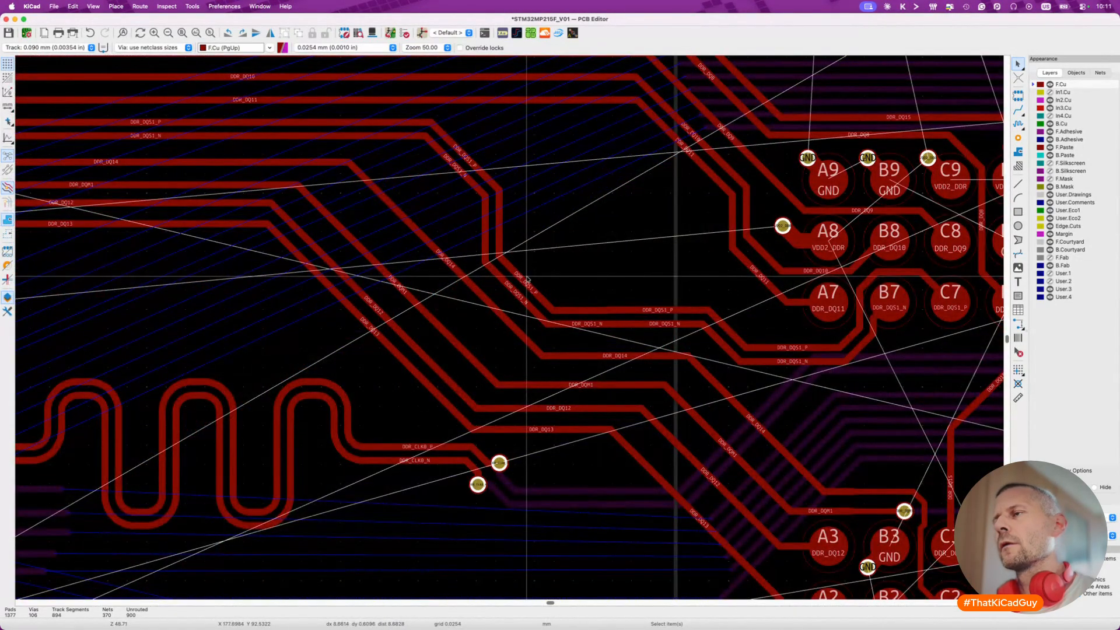
scroll(527, 280, "down", 2)
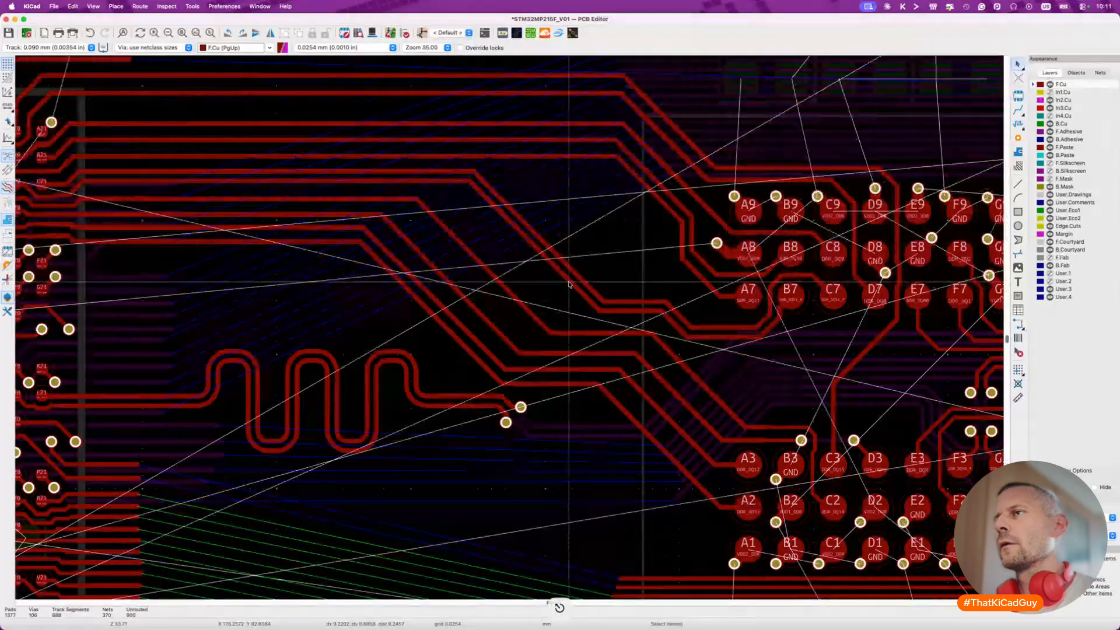
key("super+z")
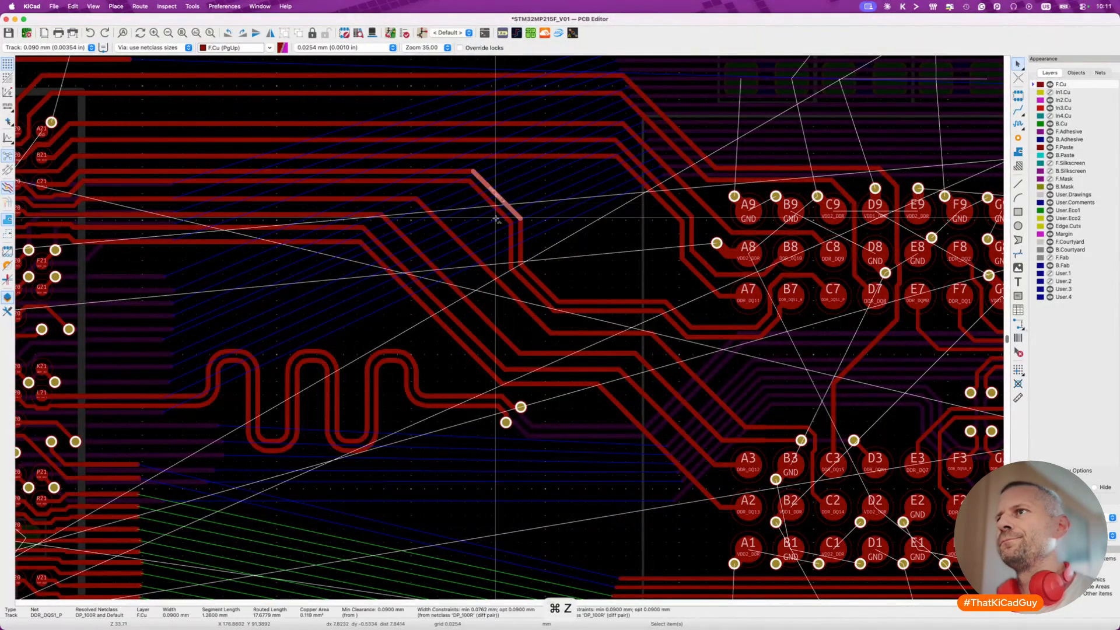
left_click(497, 213, "shift")
left_click_drag(496, 213, 523, 240)
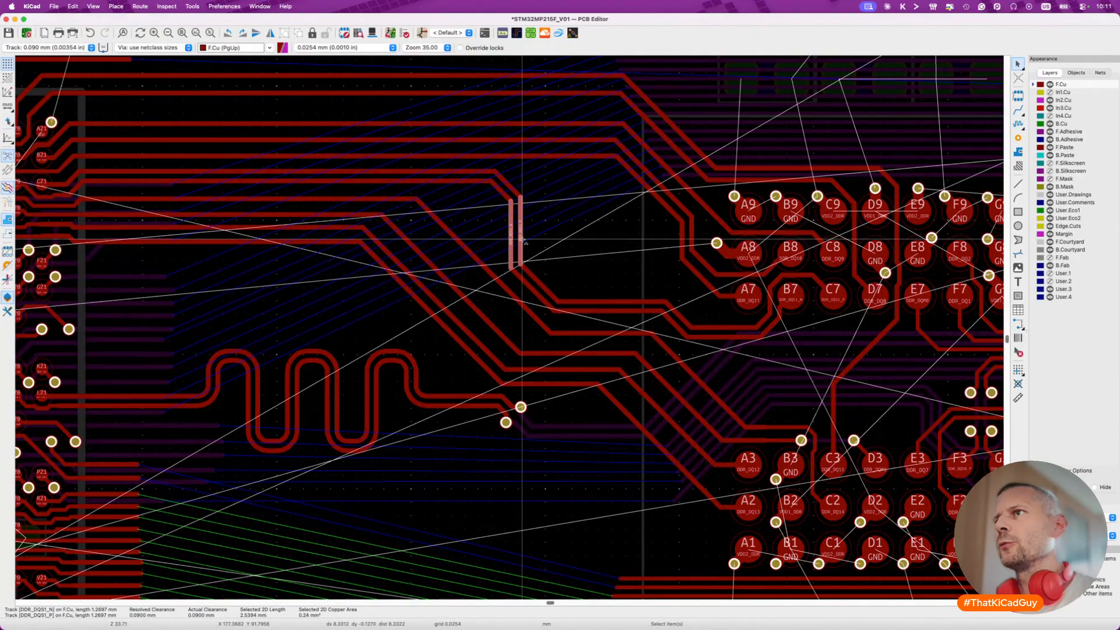
key("d")
left_click(537, 244)
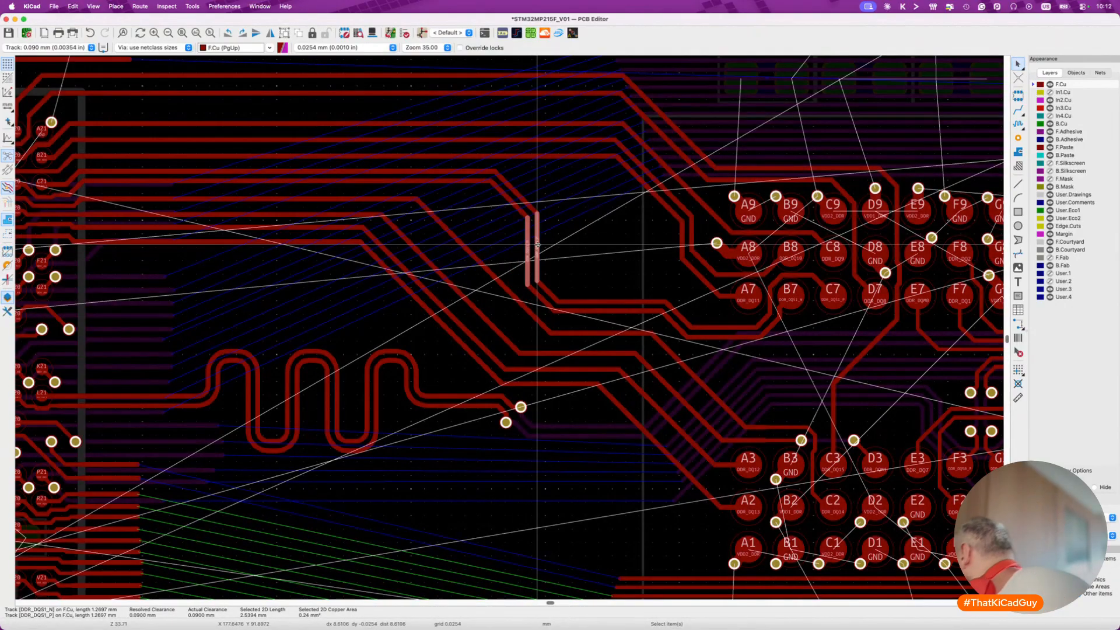
left_click_drag(538, 245, 542, 299)
key("d")
left_click(563, 294)
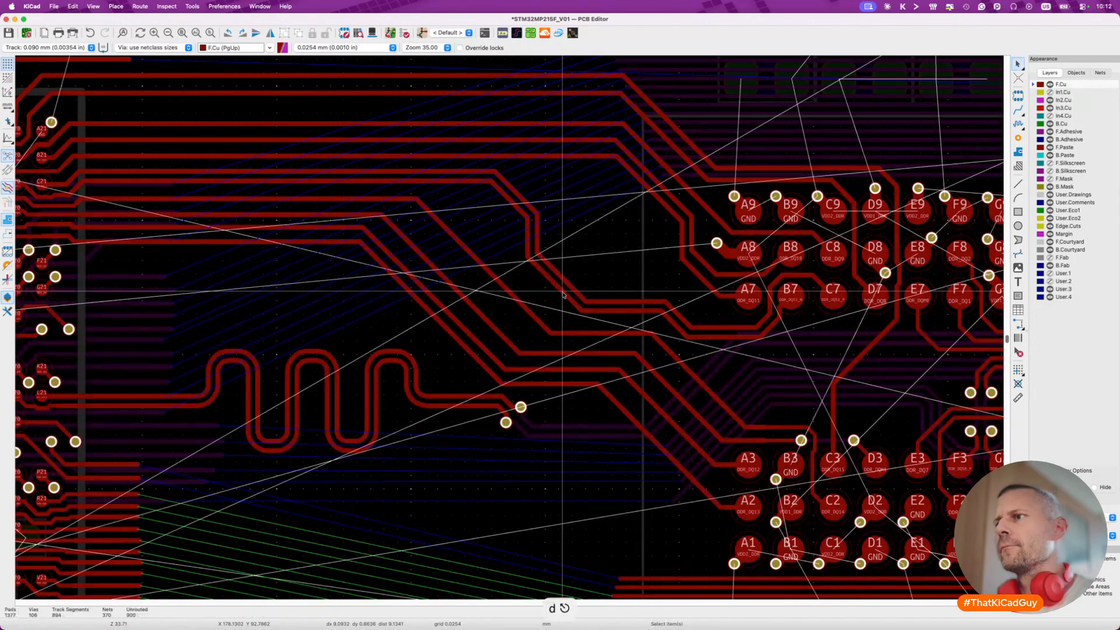
Check the routed length of the DDR_DQS1 differential pair with the differential pair length tuning tool, without adding meanders.
key("8")
left_click(580, 302)
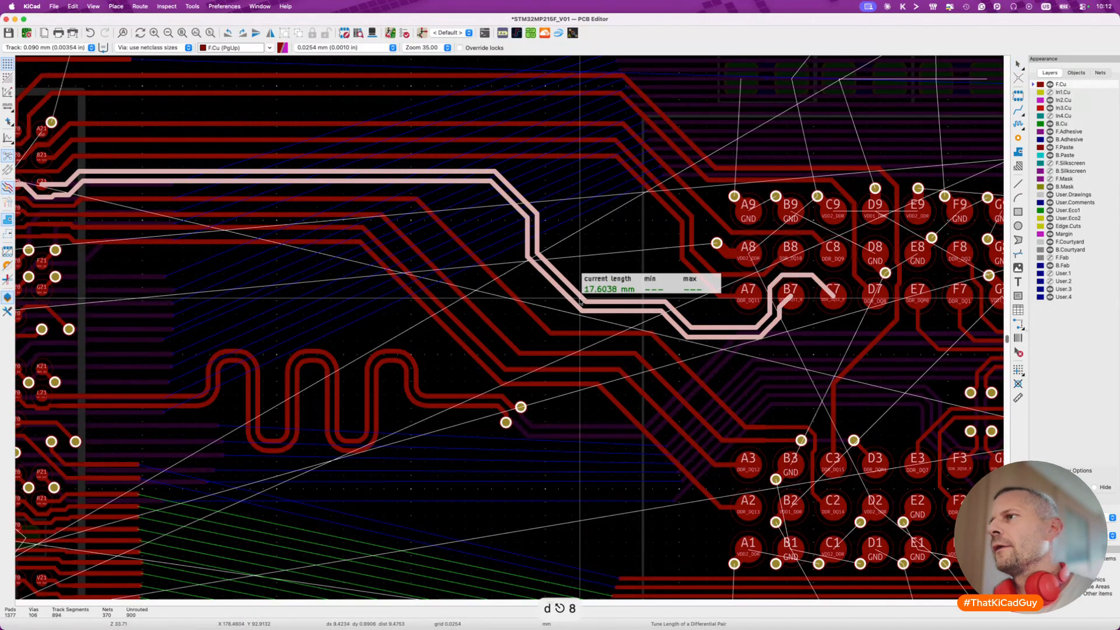
key("Escape")
Examine the completed upper-byte routing between processor and memory, including the traces around memory pads A7 to E9 and A2 to D3.
scroll(580, 301, "down", 5)
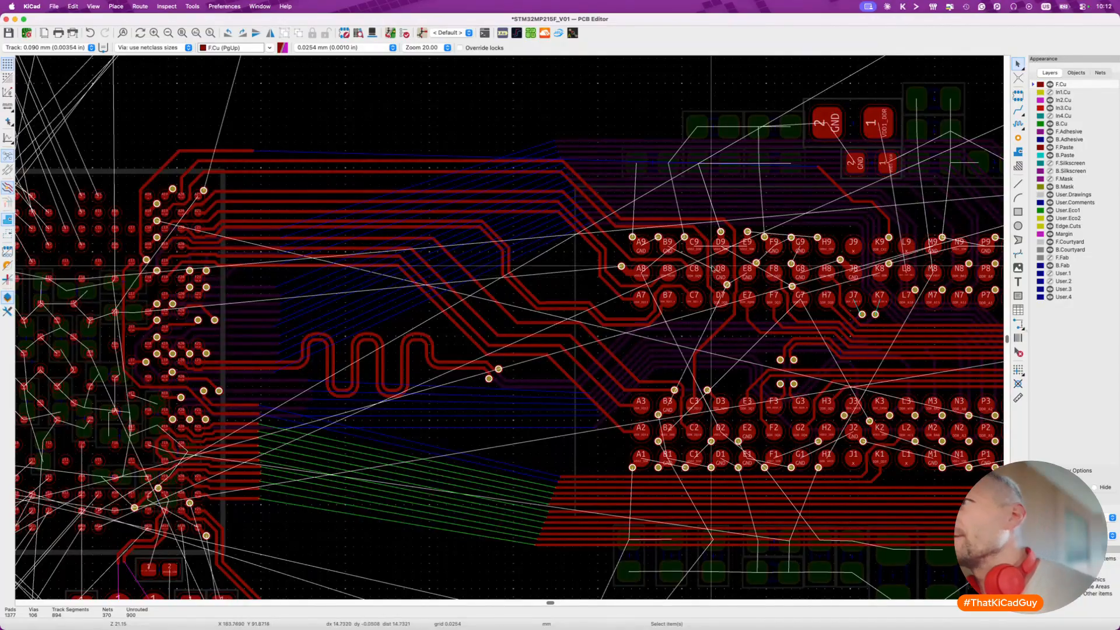
scroll(703, 269, "up", 5)
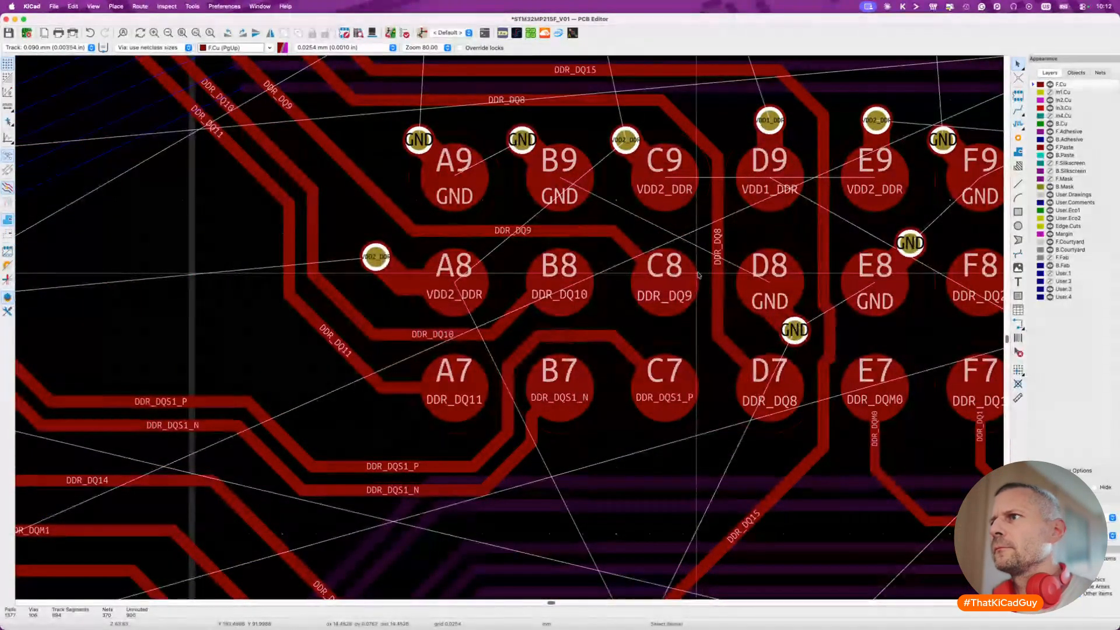
scroll(699, 276, "down", 8)
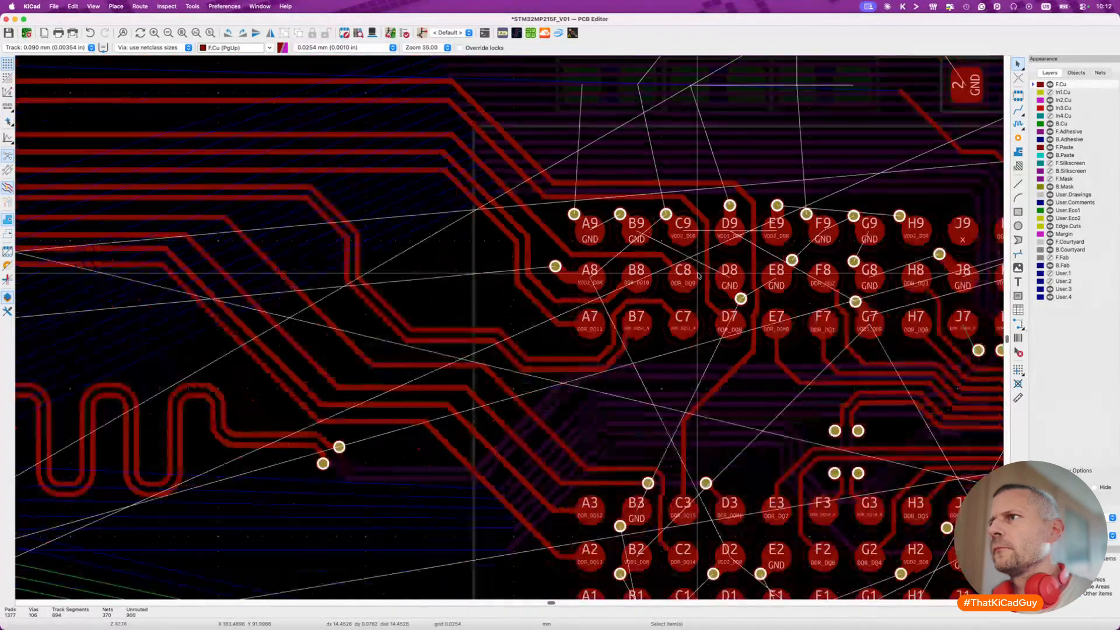
scroll(699, 275, "down", 3)
key("super+shift+r")
key("super+shift+r")
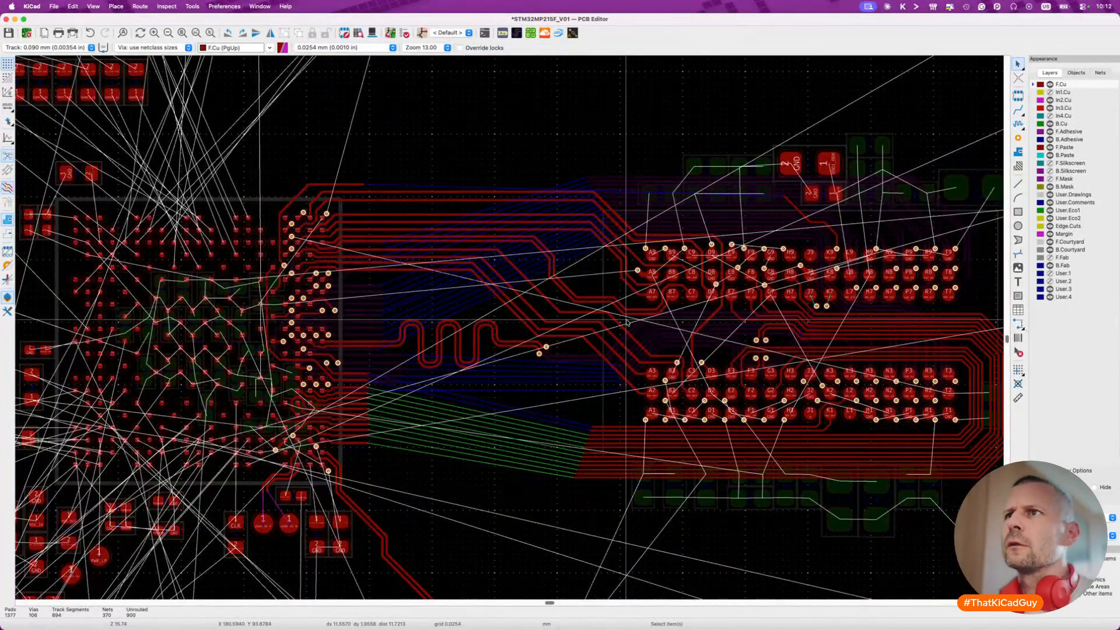
scroll(584, 291, "up", 6)
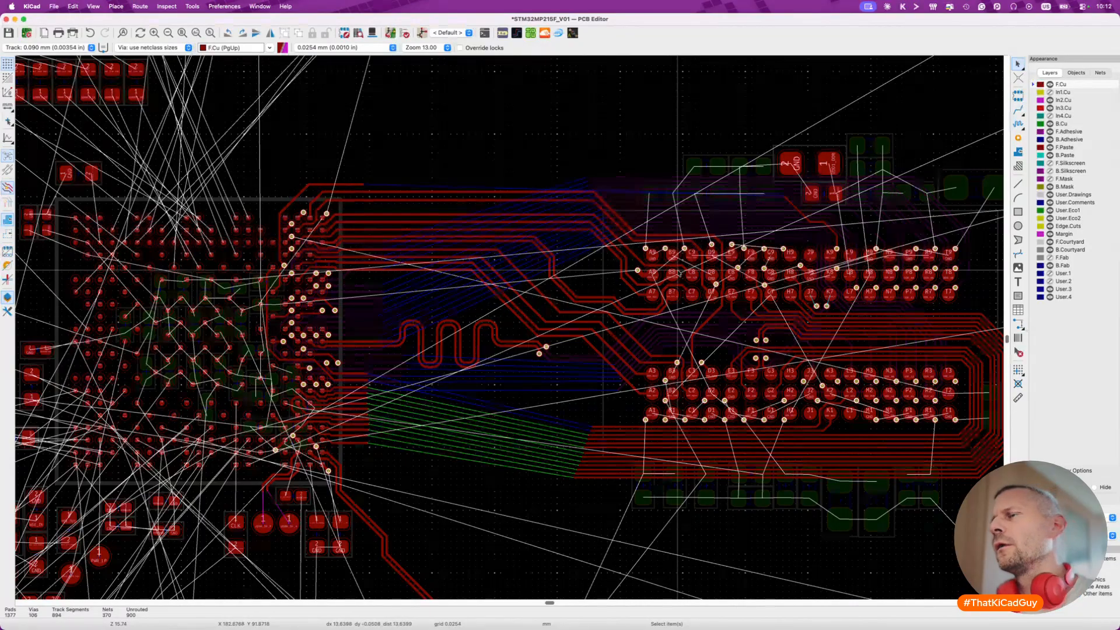
scroll(678, 272, "right", 2)
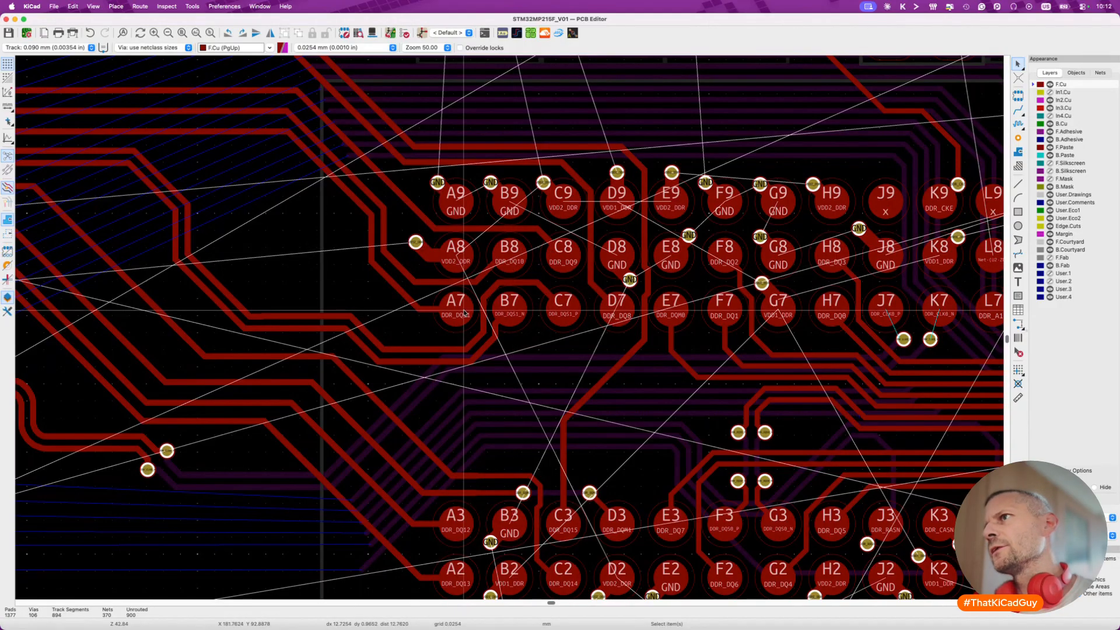
scroll(465, 313, "down", 5)
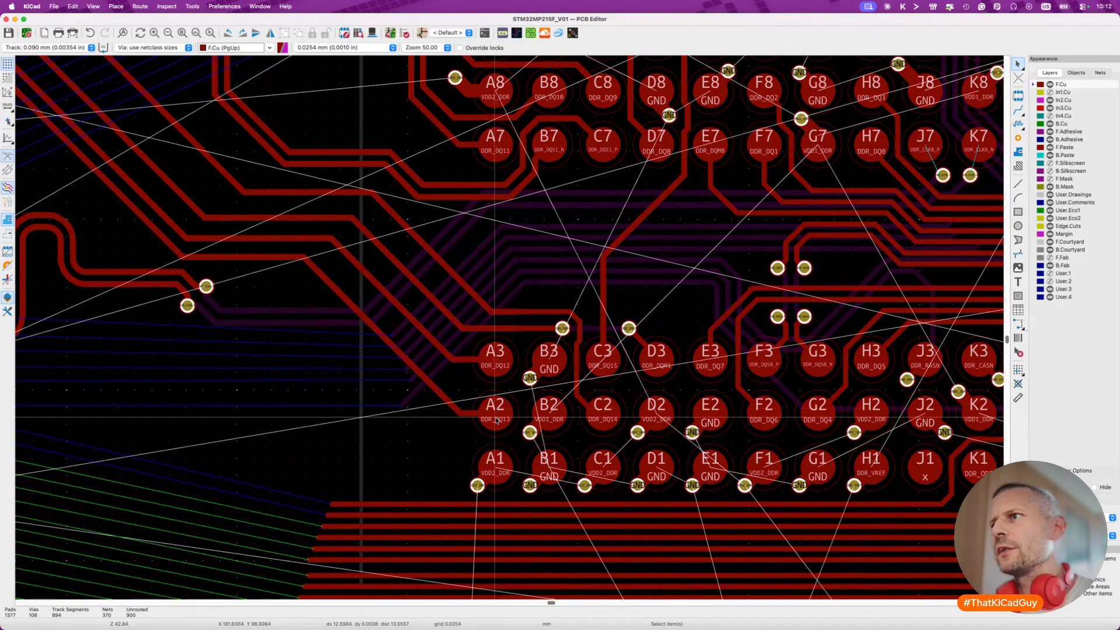
scroll(631, 363, "down", 3)
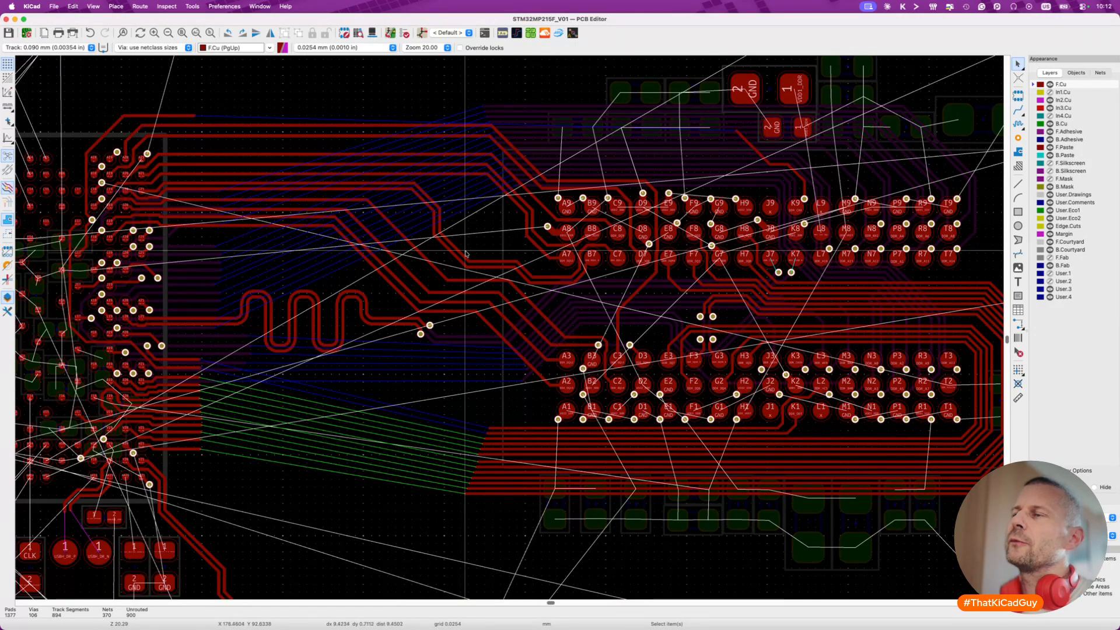
scroll(465, 254, "up", 5)
scroll(490, 298, "down", 4)
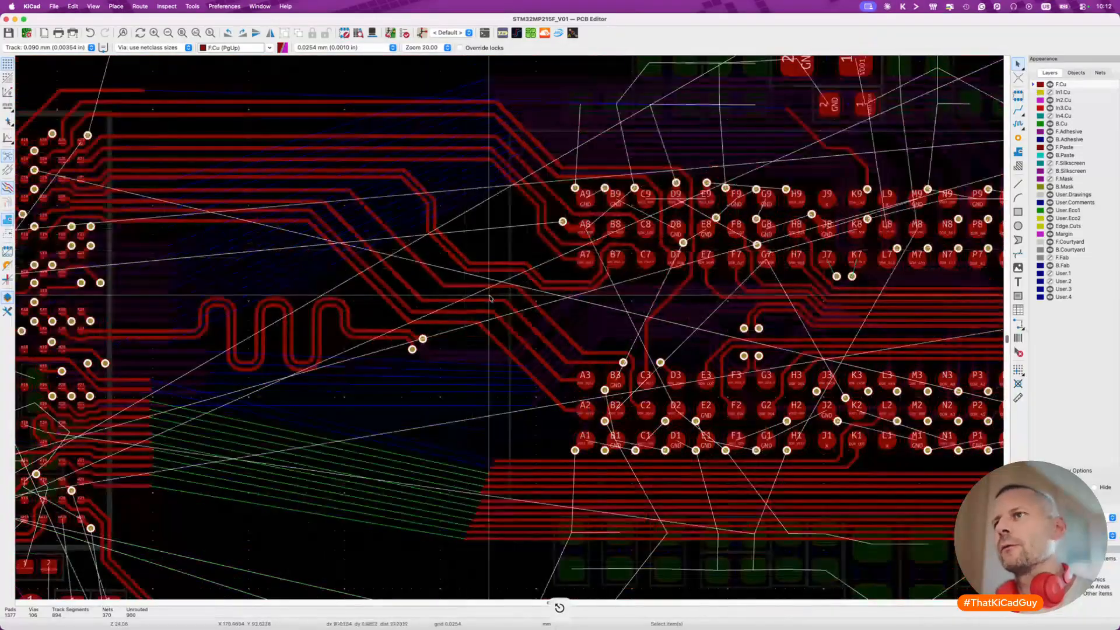
scroll(489, 299, "down", 4)
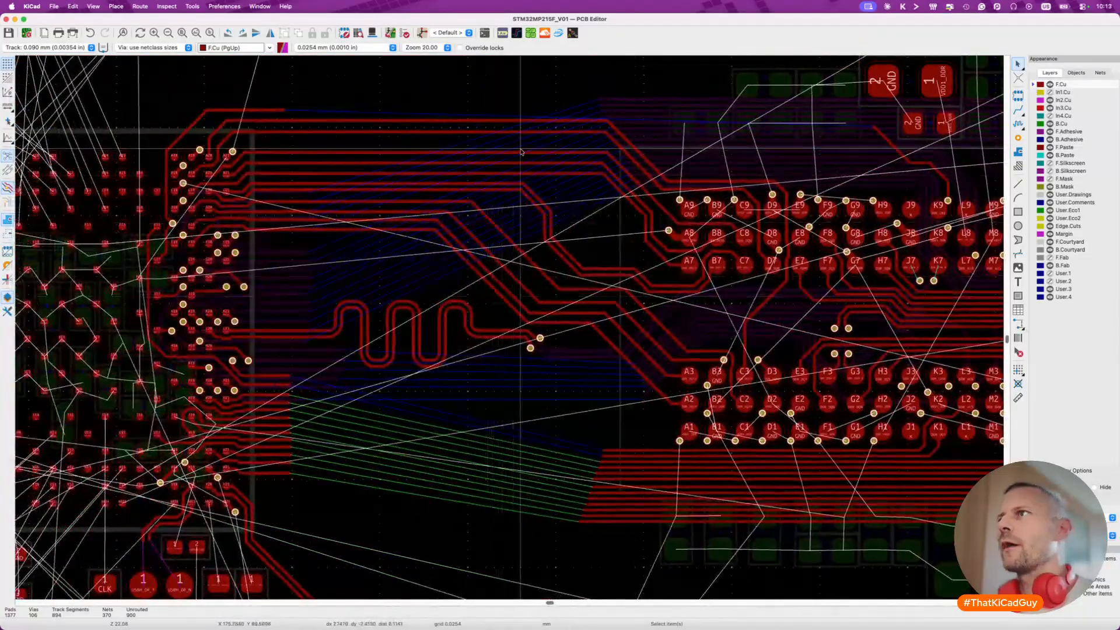
scroll(521, 152, "up", 3)
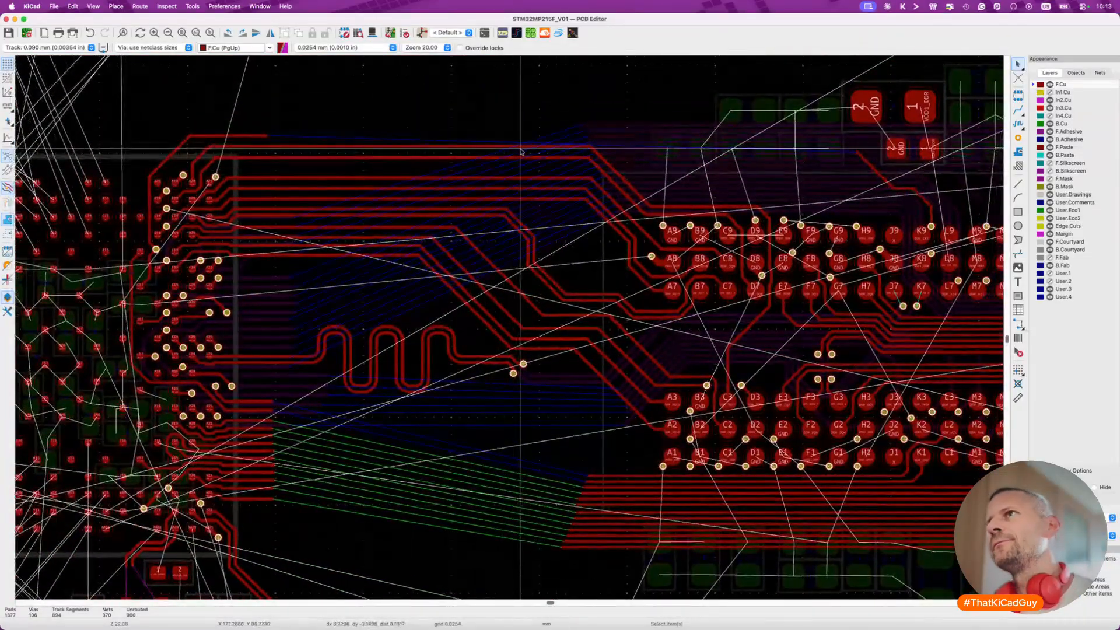
Check the routed length of DDR_DQ15 with the single-track length tuning tool, without adding meanders.
key("7")
left_click(520, 150)
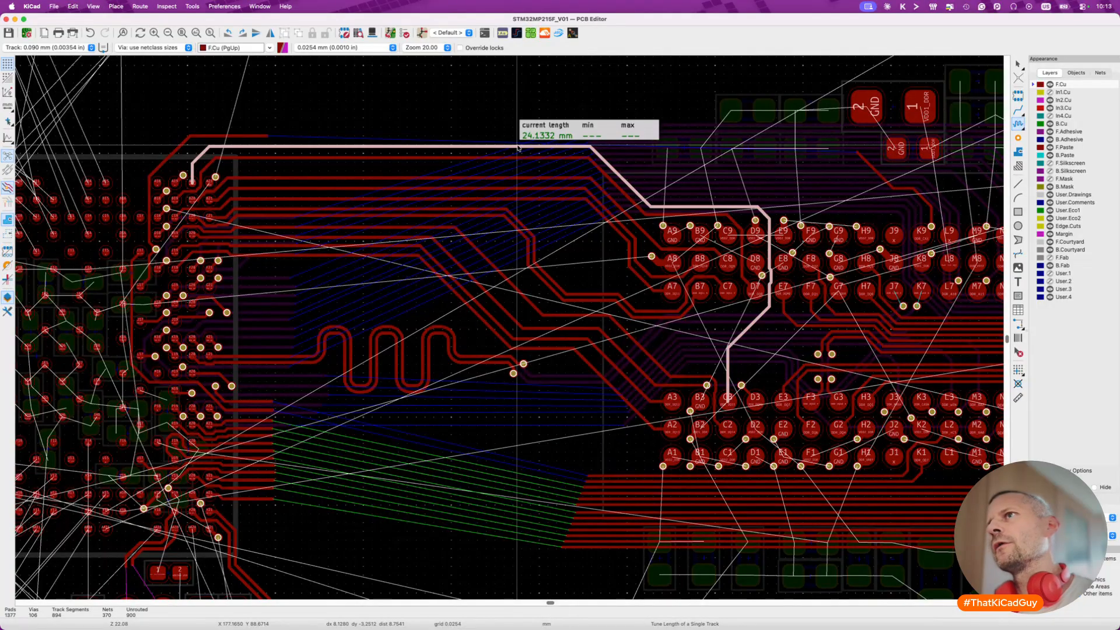
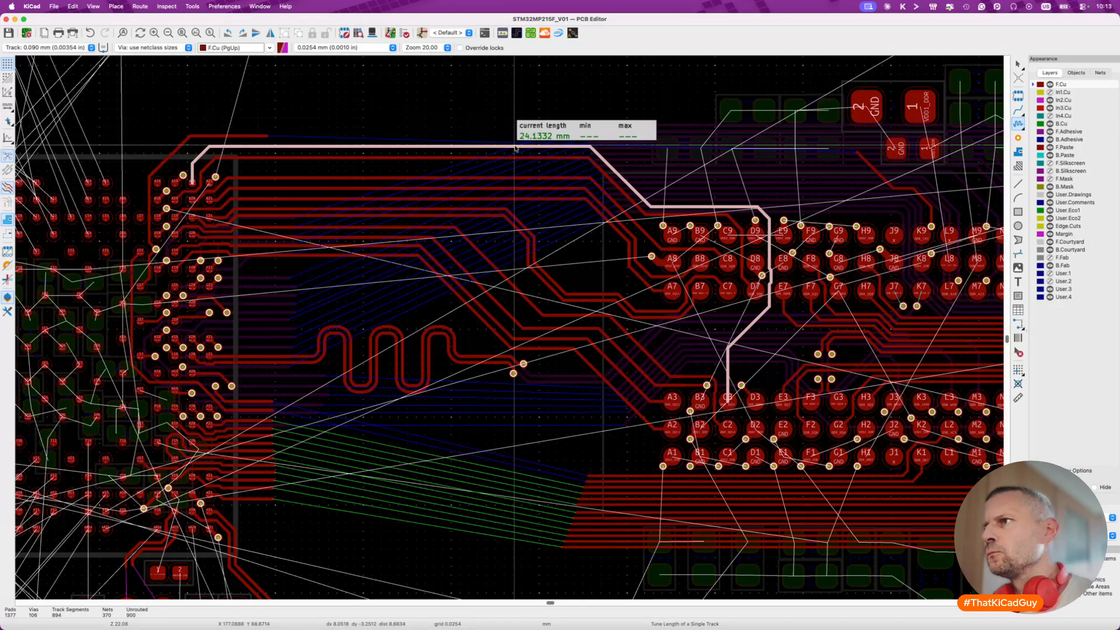
key("Escape")
Show all layers at full contrast and examine the In2.Cu traces crossing DDR_DQ15 above memory pads C3 and D3.
scroll(683, 305, "up", 5)
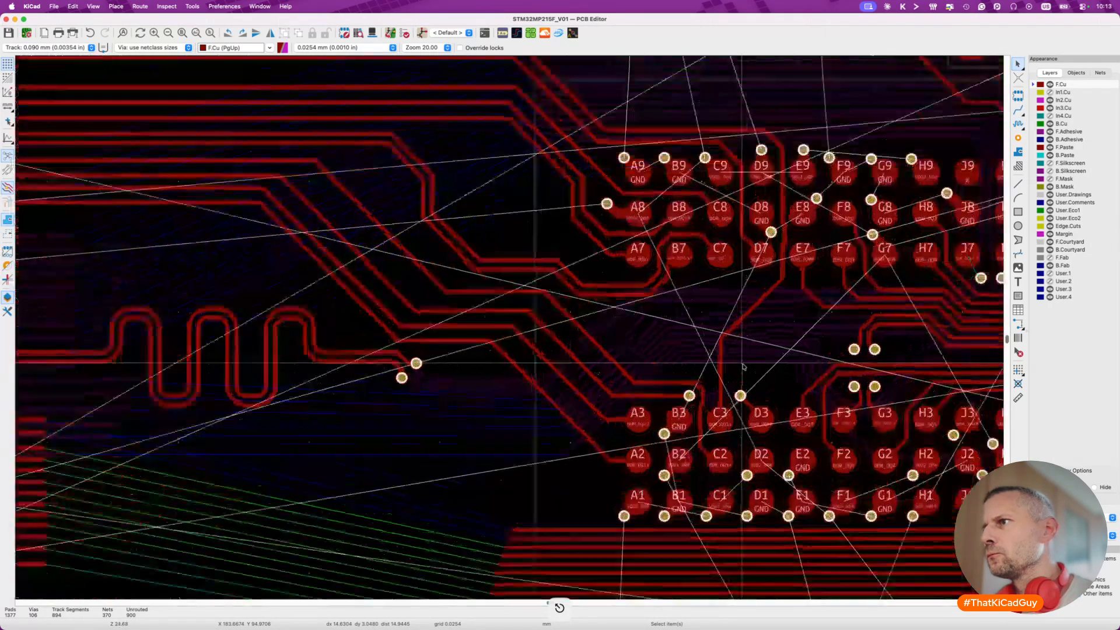
scroll(743, 366, "down", 2)
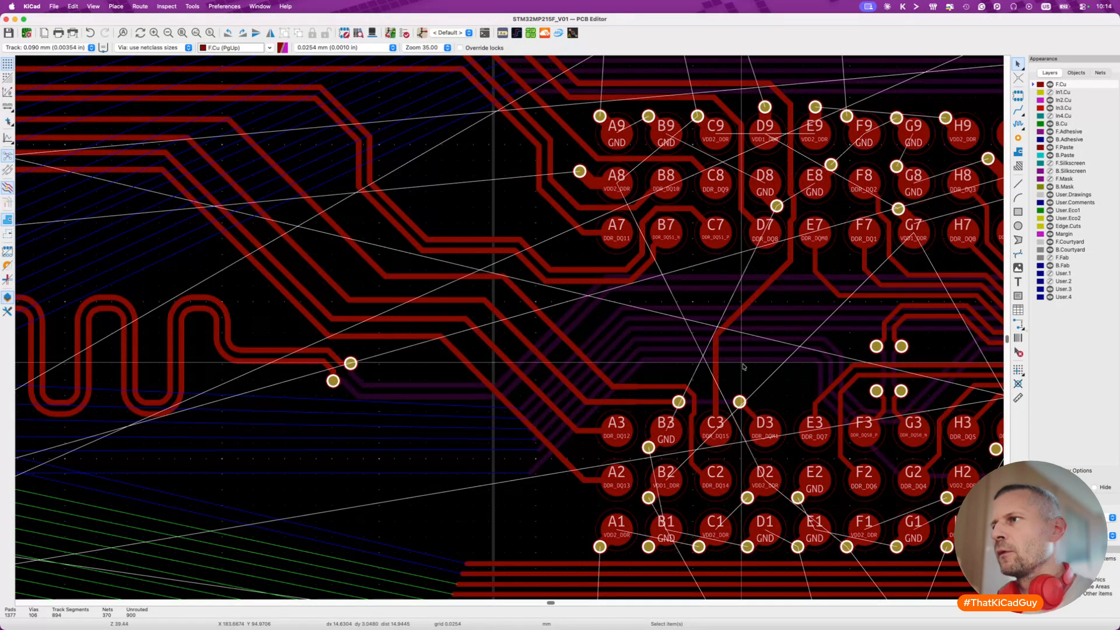
scroll(744, 366, "down", 3)
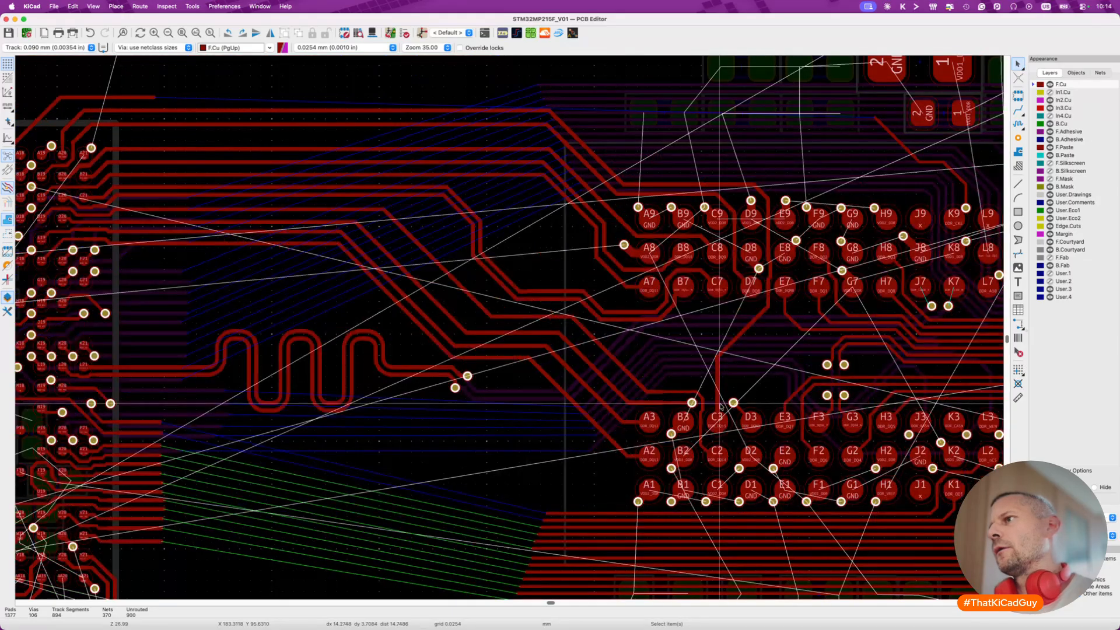
scroll(721, 406, "down", 3)
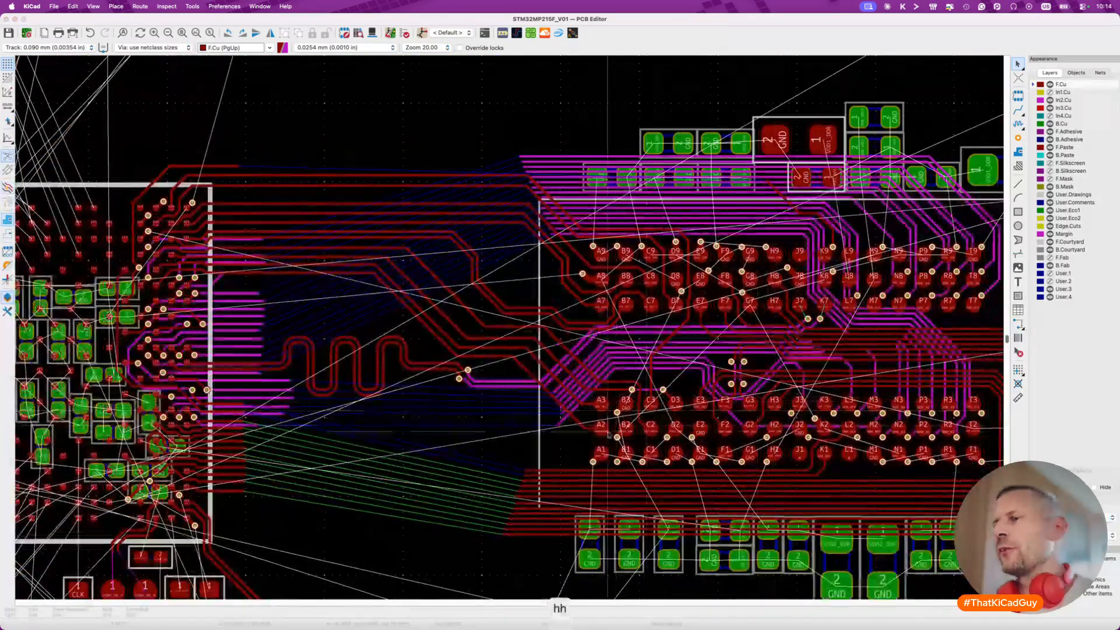
scroll(609, 433, "up", 8)
scroll(608, 434, "down", 3)
scroll(729, 381, "up", 3)
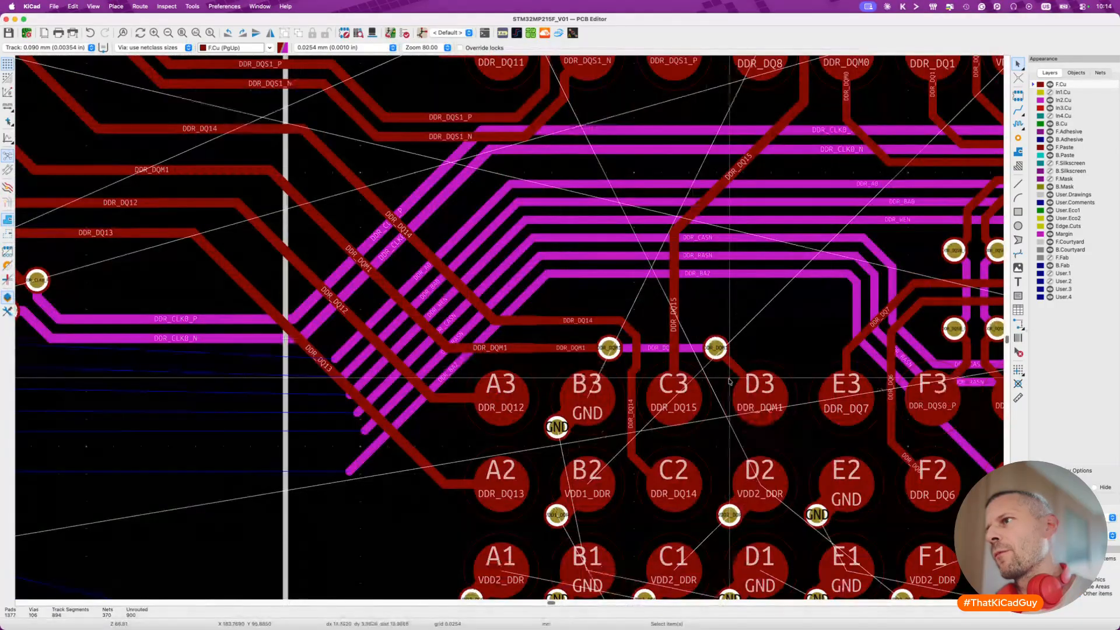
Delete the vertical and diagonal DDR_DQ15 segments above pad C3 and reroute from C3 below D3, up between D3 and E3 to the remaining trace.
left_click(673, 306)
key("Delete")
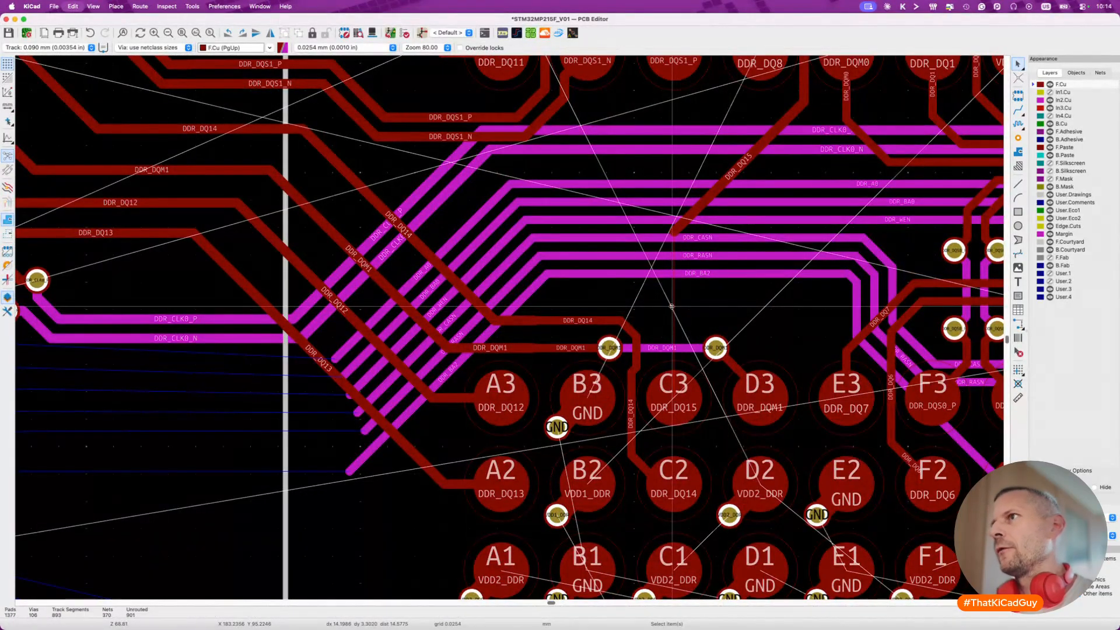
left_click(764, 145)
key("Delete")
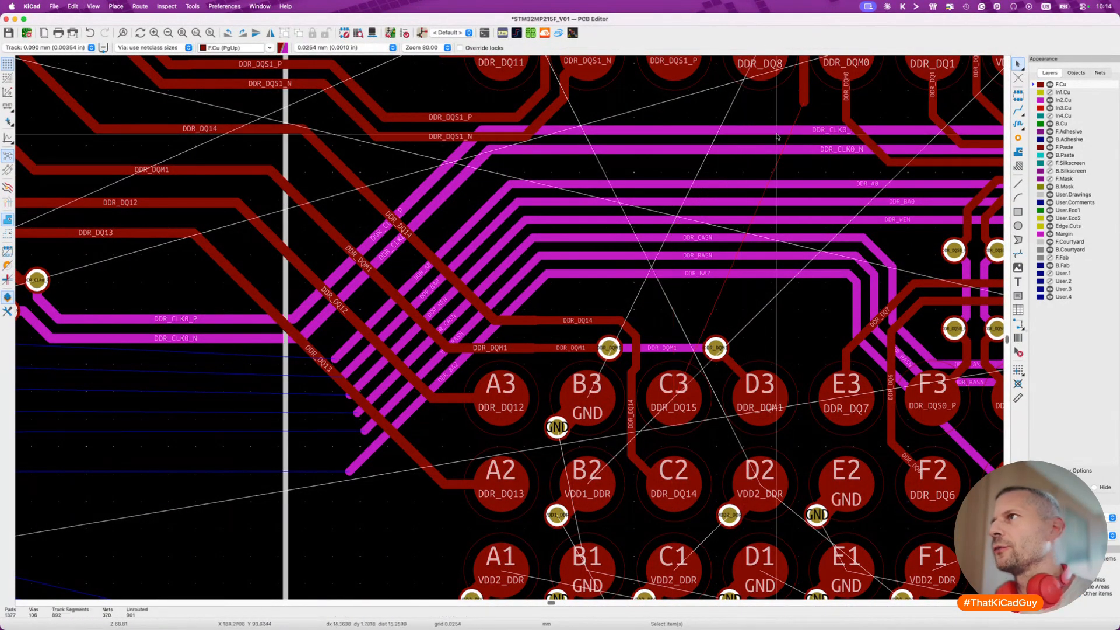
key("x")
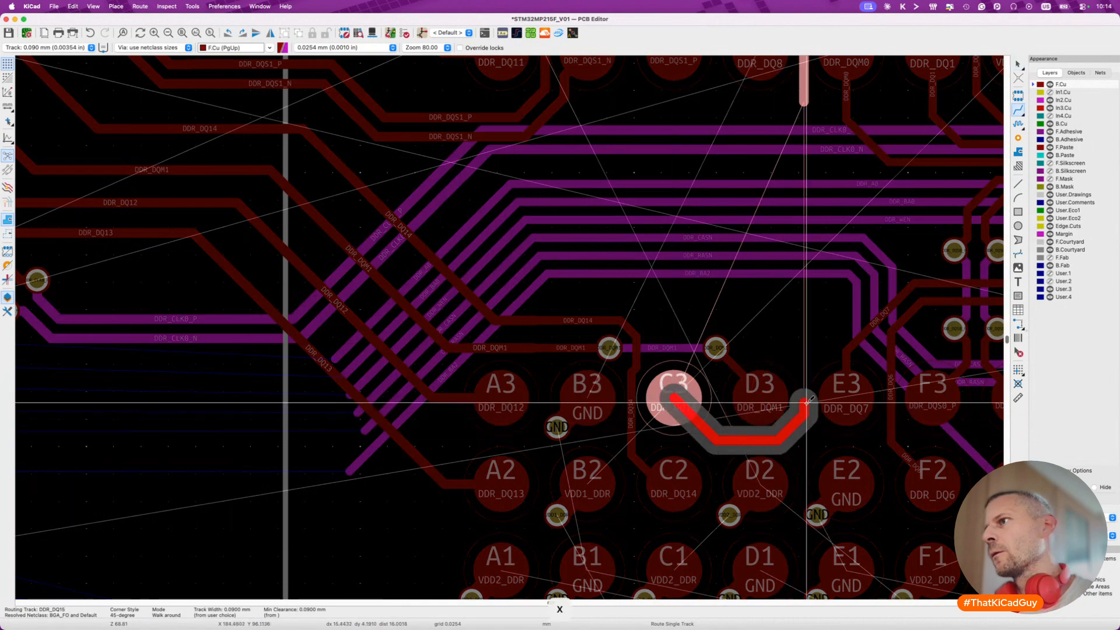
left_click(806, 104)
scroll(793, 201, "down", 5)
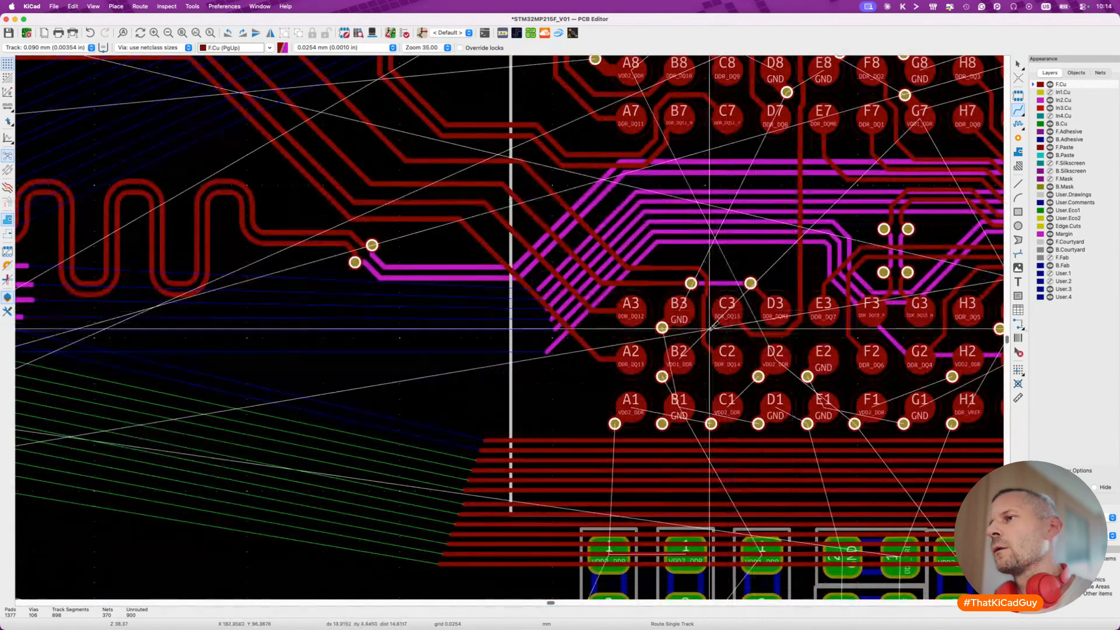
scroll(708, 329, "up", 4)
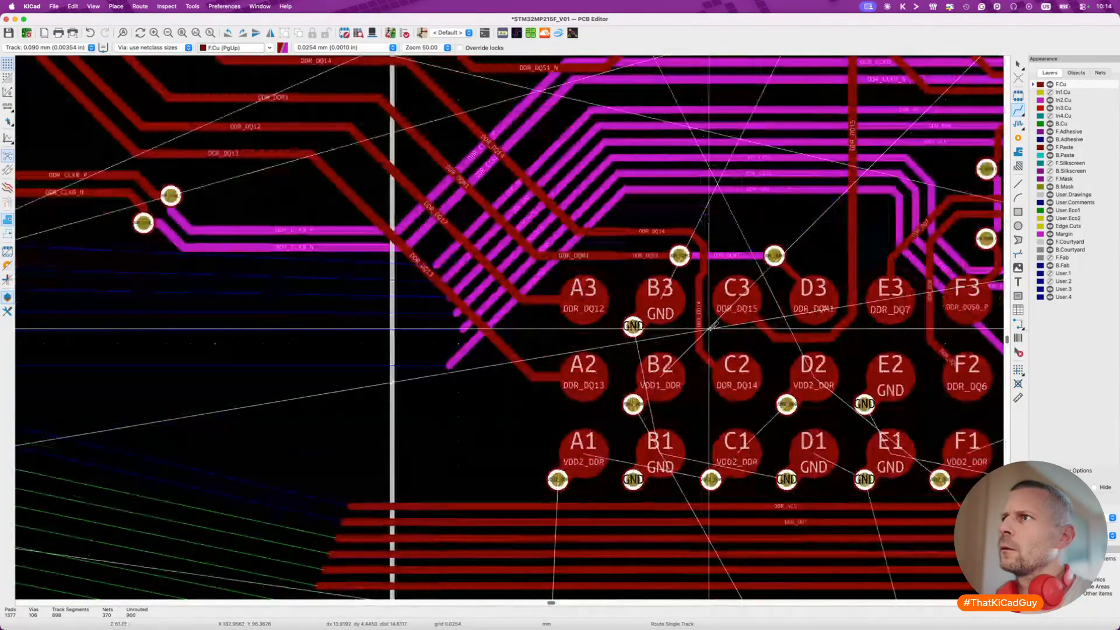
scroll(709, 329, "down", 2)
scroll(710, 328, "up", 4)
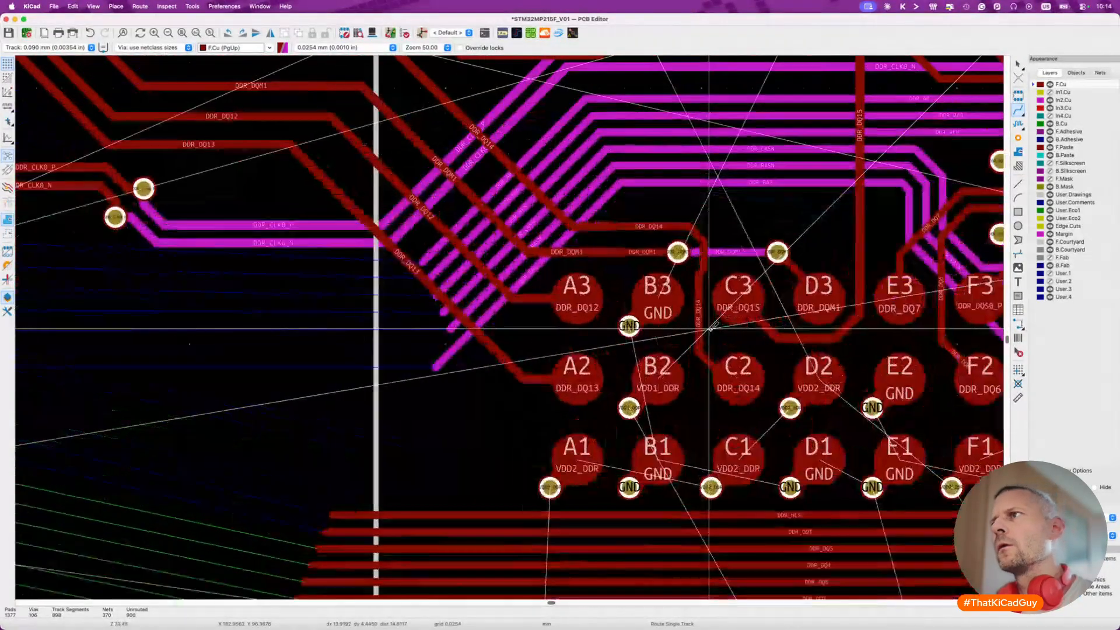
Select the complete DDR_DQM1 track between the two BGAs and check its length.
scroll(711, 328, "down", 4)
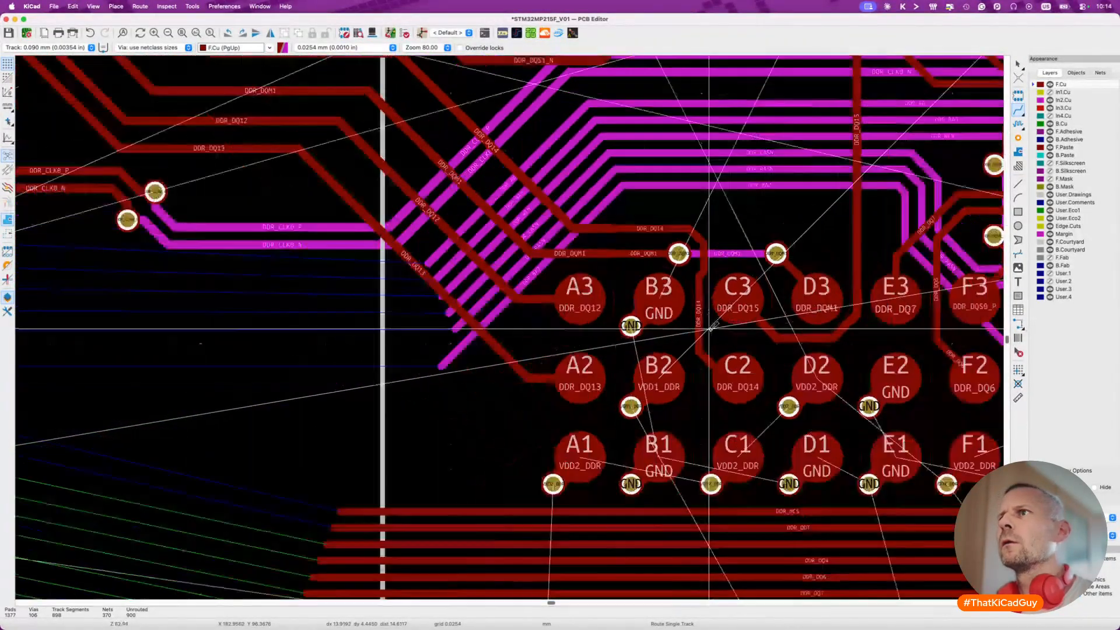
scroll(587, 293, "left", 5)
scroll(587, 294, "up", 2)
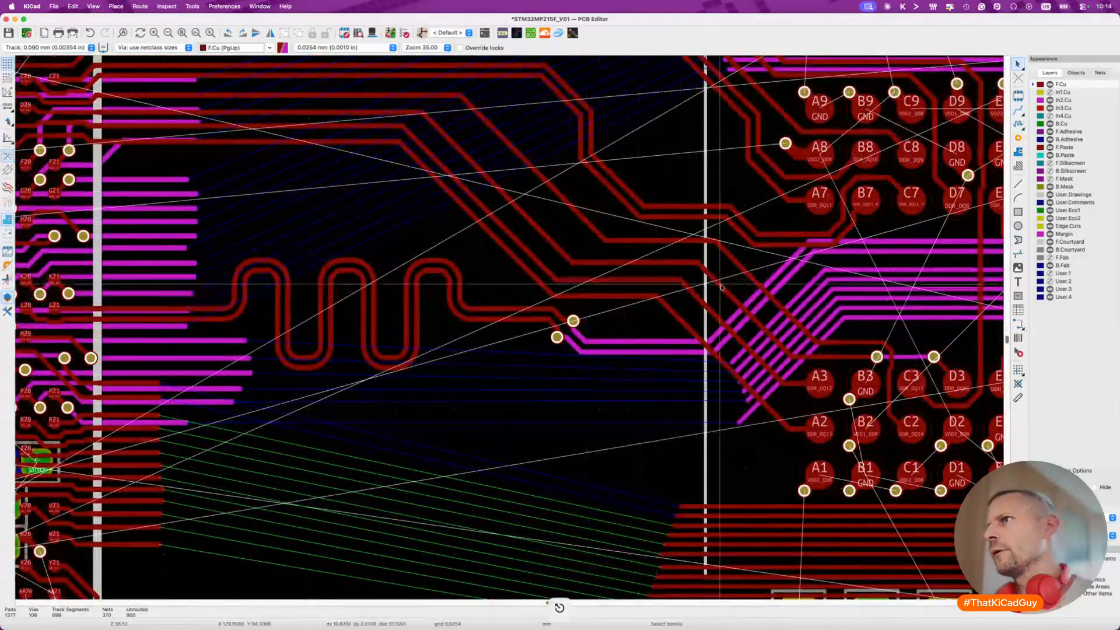
left_click(721, 286)
key("u")
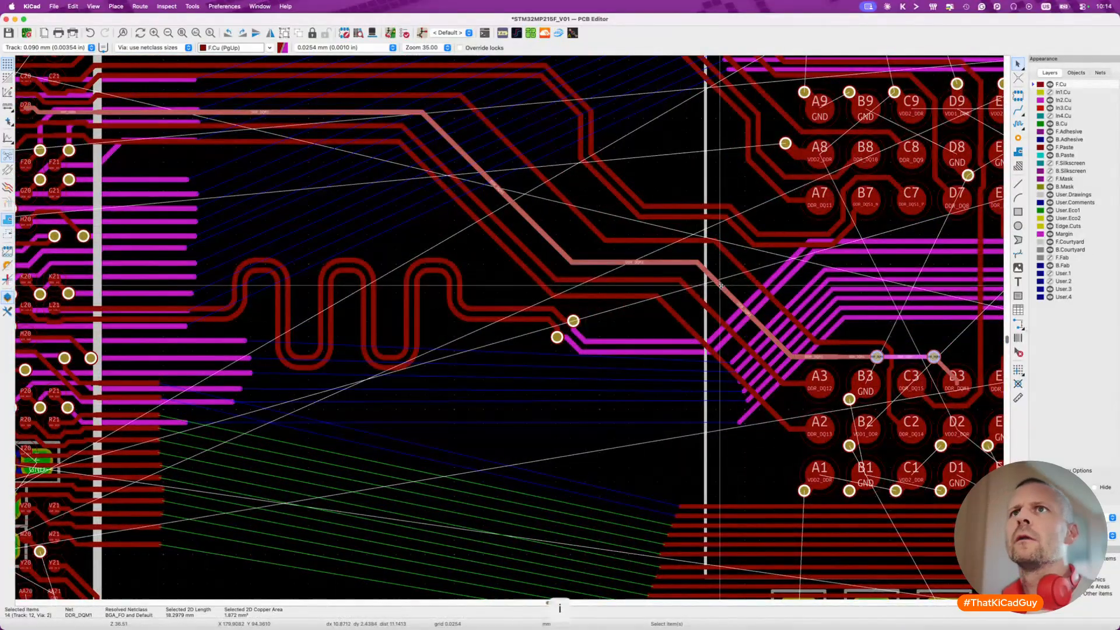
scroll(721, 286, "up", 2)
scroll(721, 286, "left", 1)
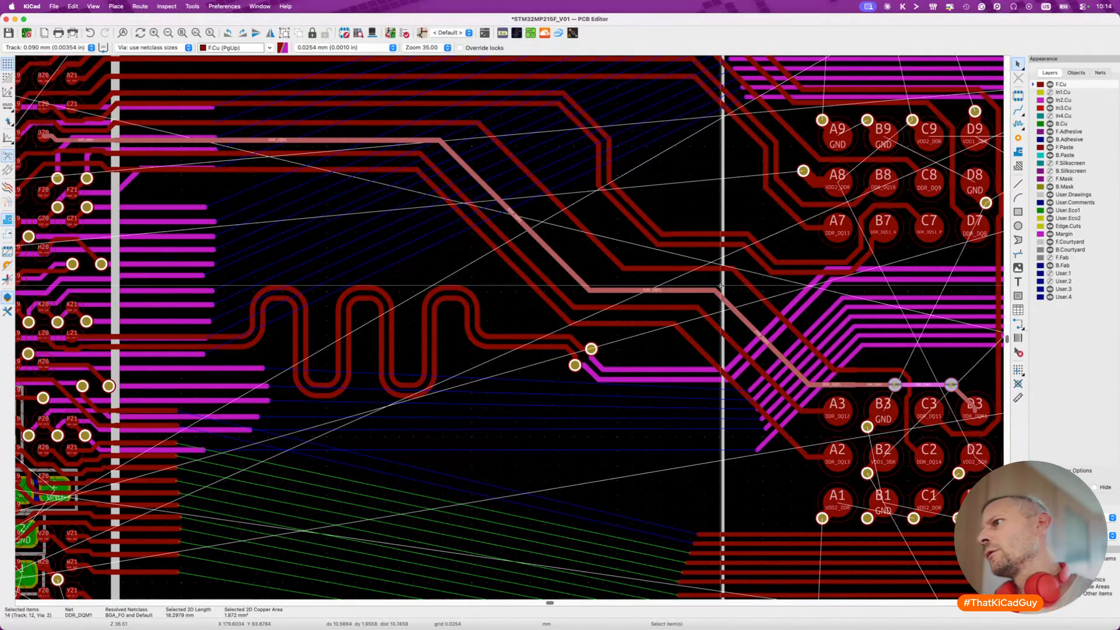
Select the complete DDR_DQ14 track, check its length, and follow its path between pads C2 and D19.
left_click(754, 289)
key("u")
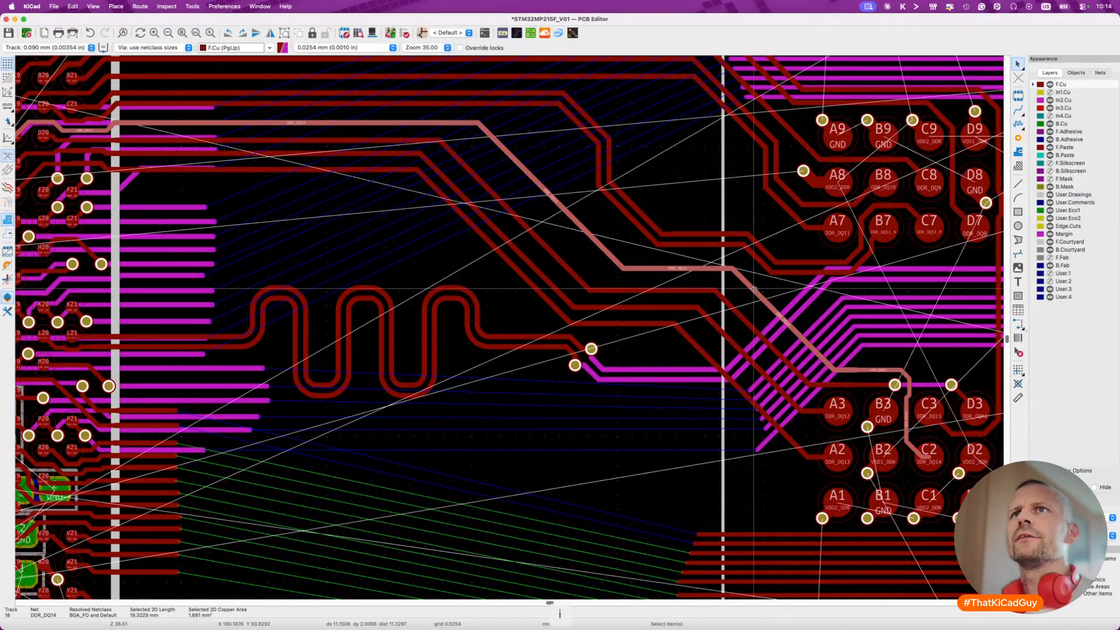
scroll(754, 289, "left", 4)
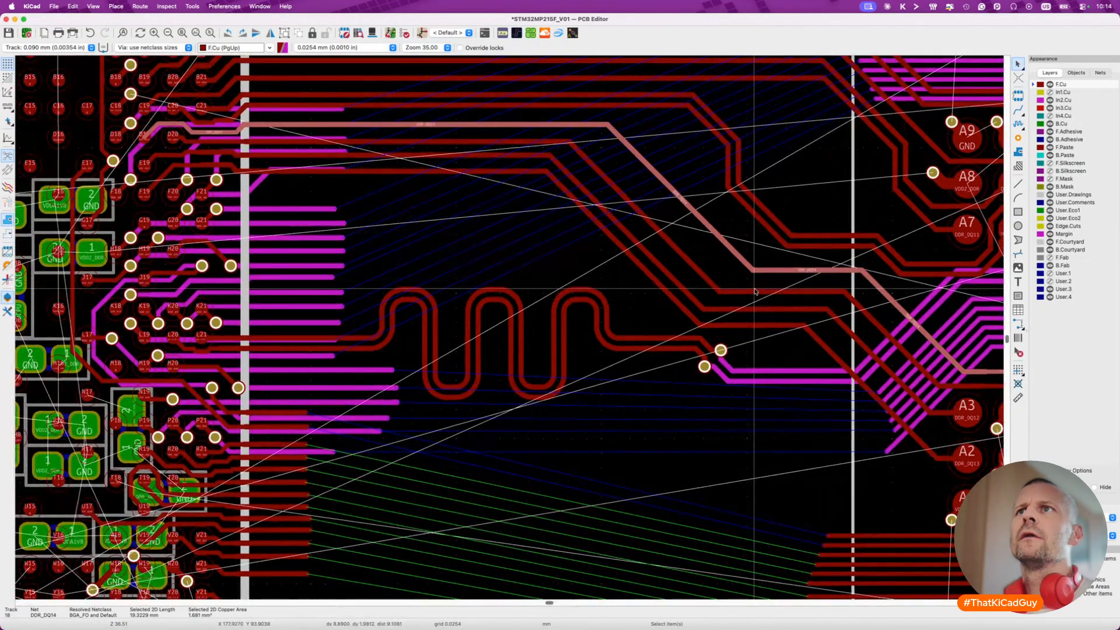
scroll(754, 290, "right", 4)
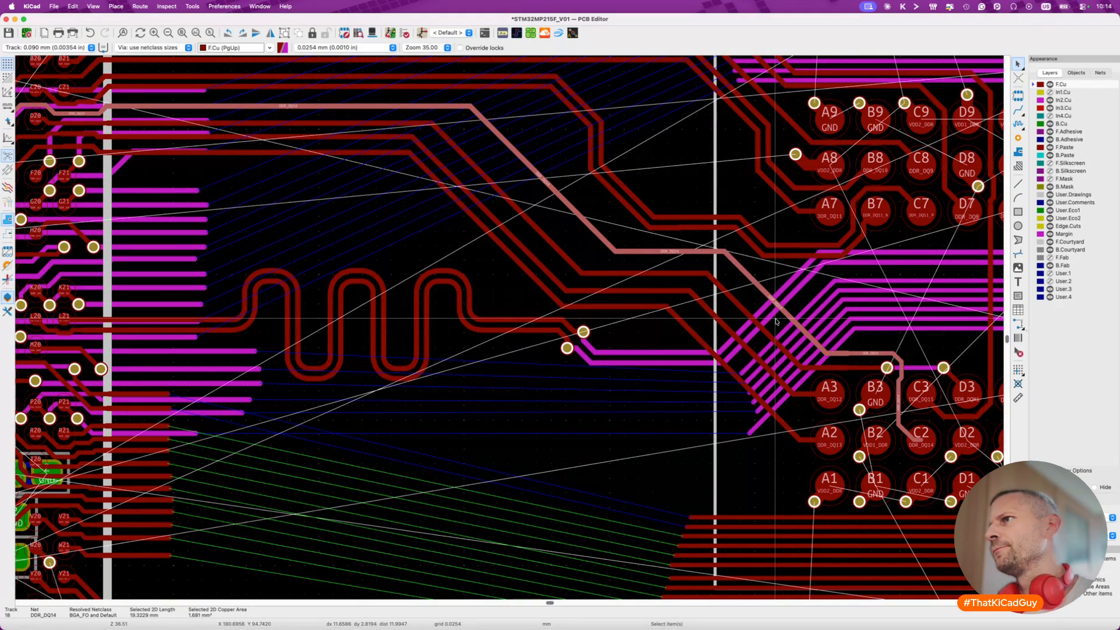
scroll(775, 321, "up", 3)
scroll(775, 321, "left", 4)
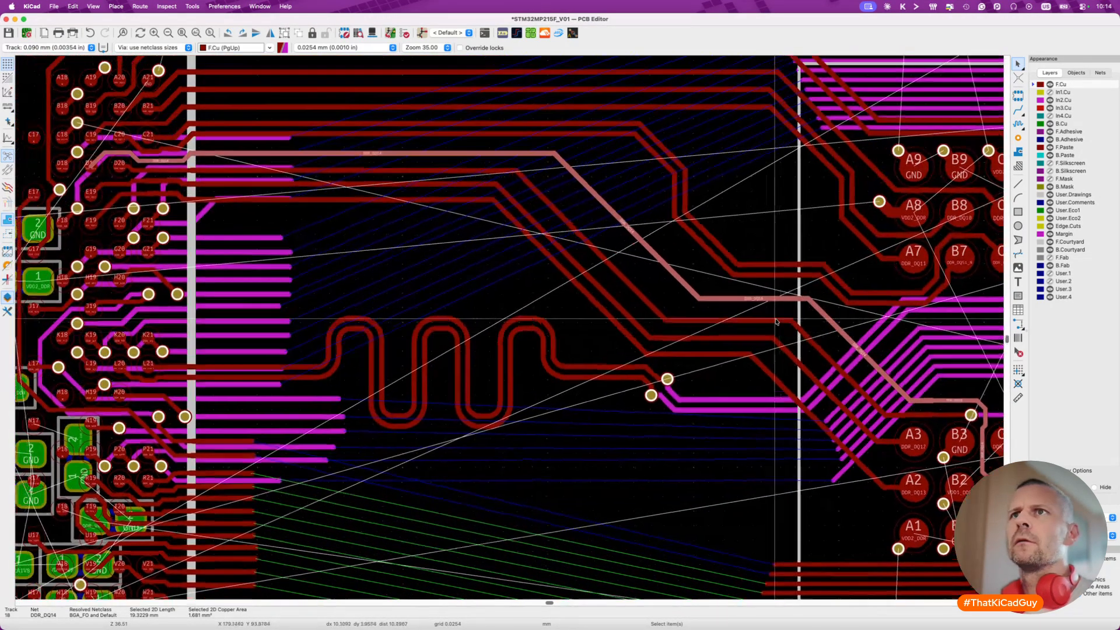
Drag the horizontal DDR_DQ13 segment above the DDR_A6 via so its jog sits closer to that via.
scroll(775, 319, "left", 2)
scroll(154, 206, "up", 5, "ctrl")
scroll(154, 206, "up", 1, "ctrl")
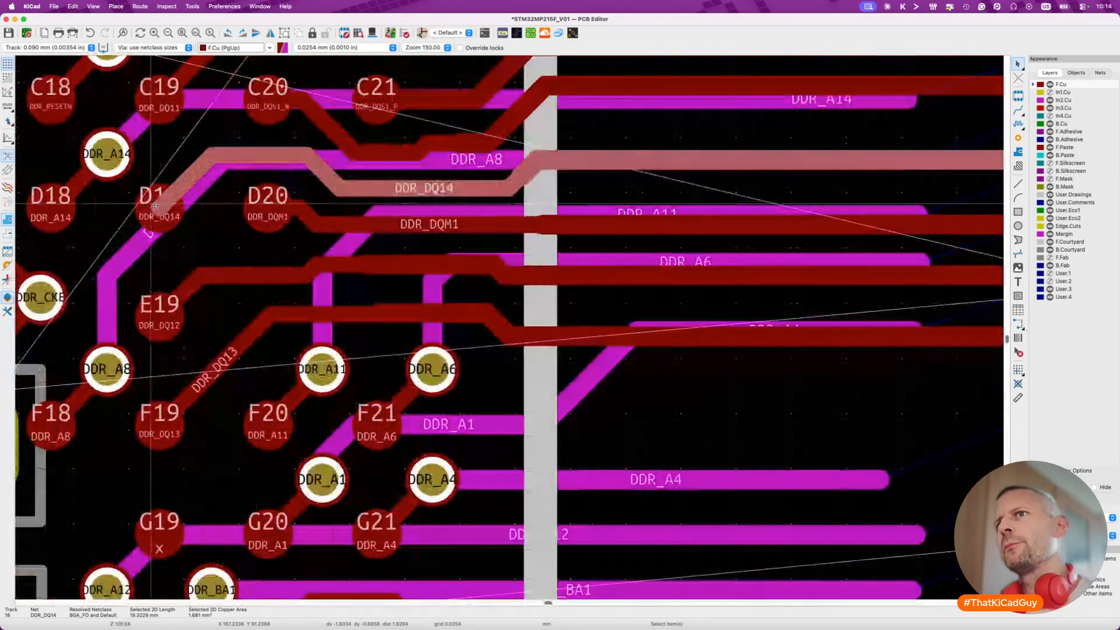
left_click(415, 271)
left_click(448, 317)
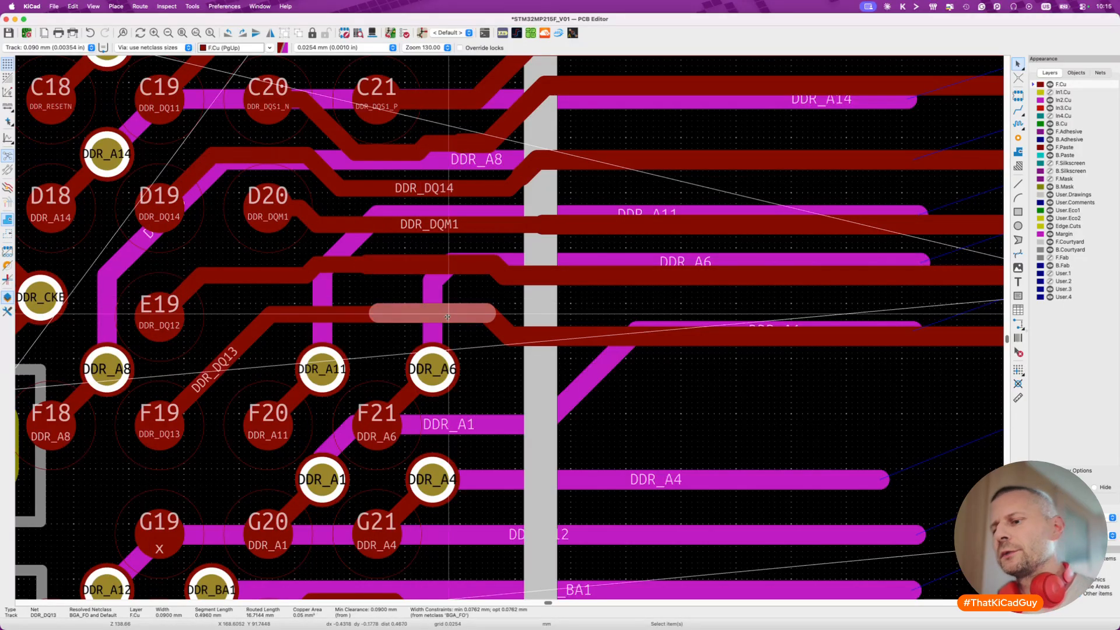
key("d")
left_click(447, 324)
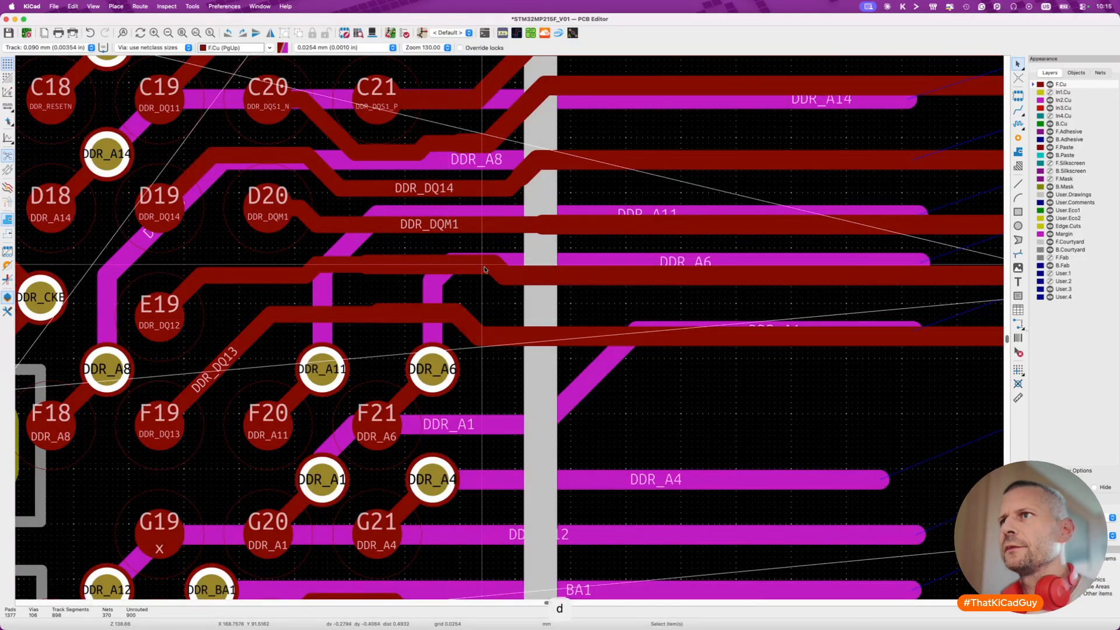
Drag the DDR_DQ12 fanout segments beside E19 in line with the straight run across the grey boundary.
key("d")
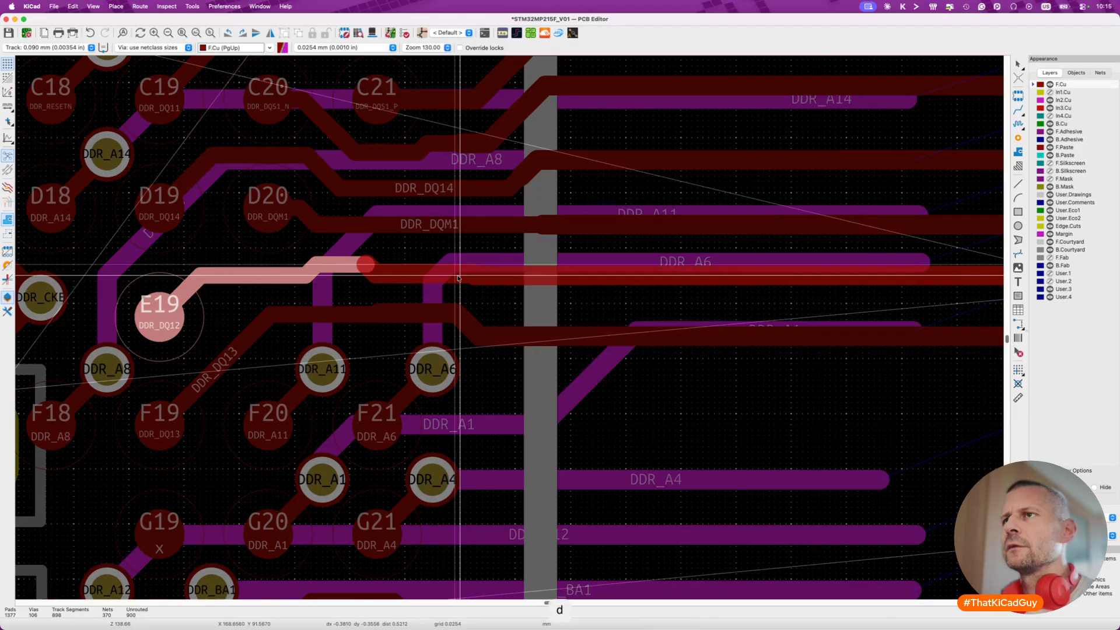
left_click(458, 278)
key("d")
left_click(344, 275)
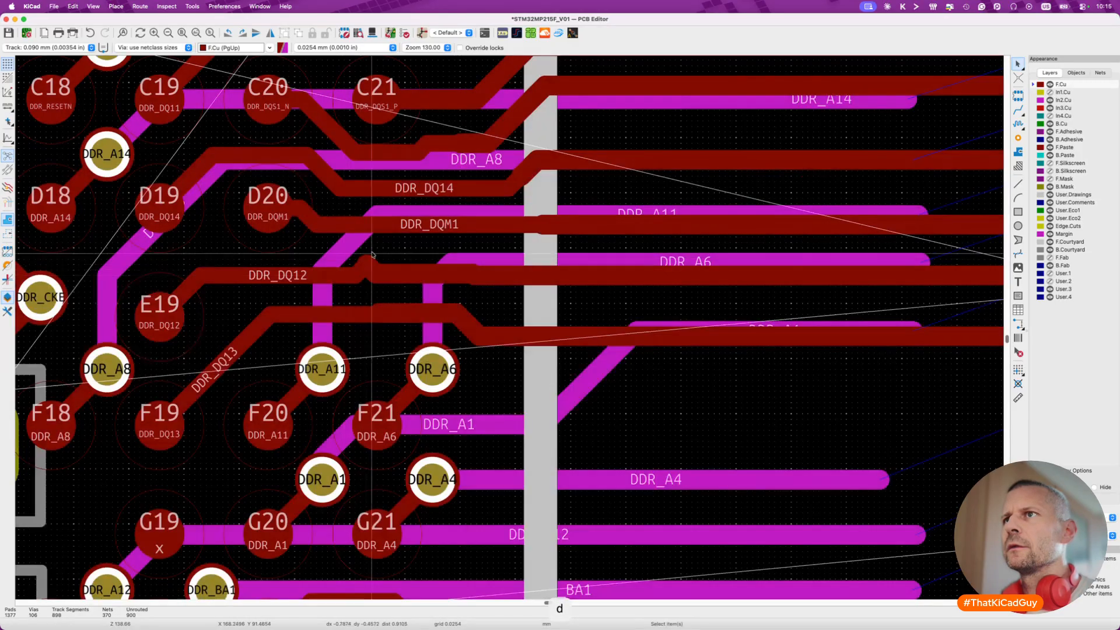
Remove the small remaining bump in the DDR_DQ12 track by dragging its short segment into the straight run.
key("d")
key("Escape")
key("Escape")
left_click(366, 262)
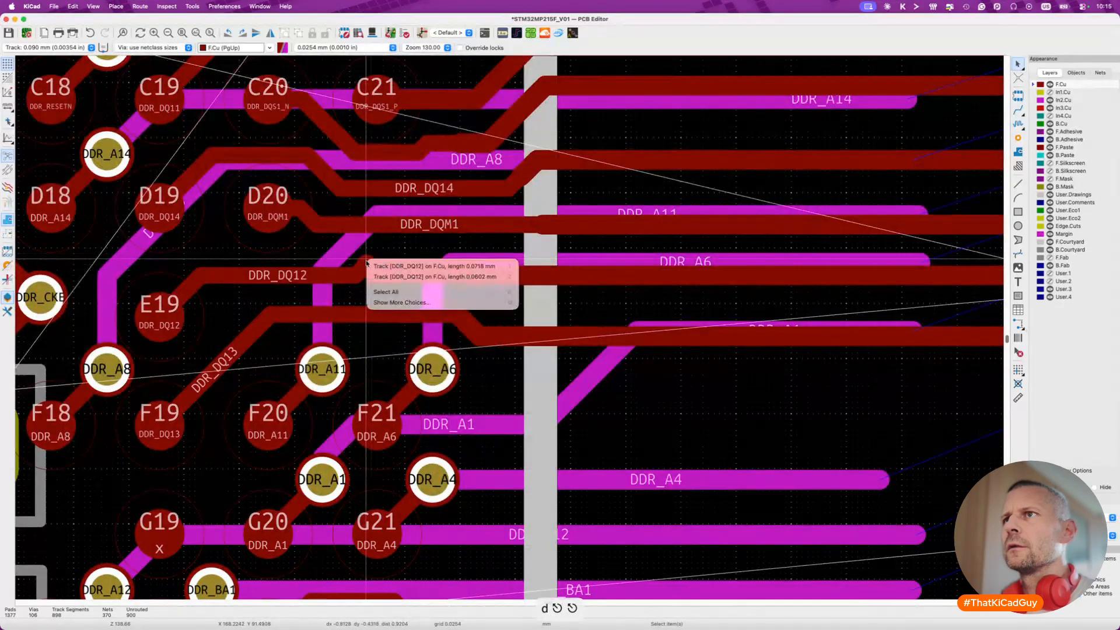
left_click(373, 266)
key("d")
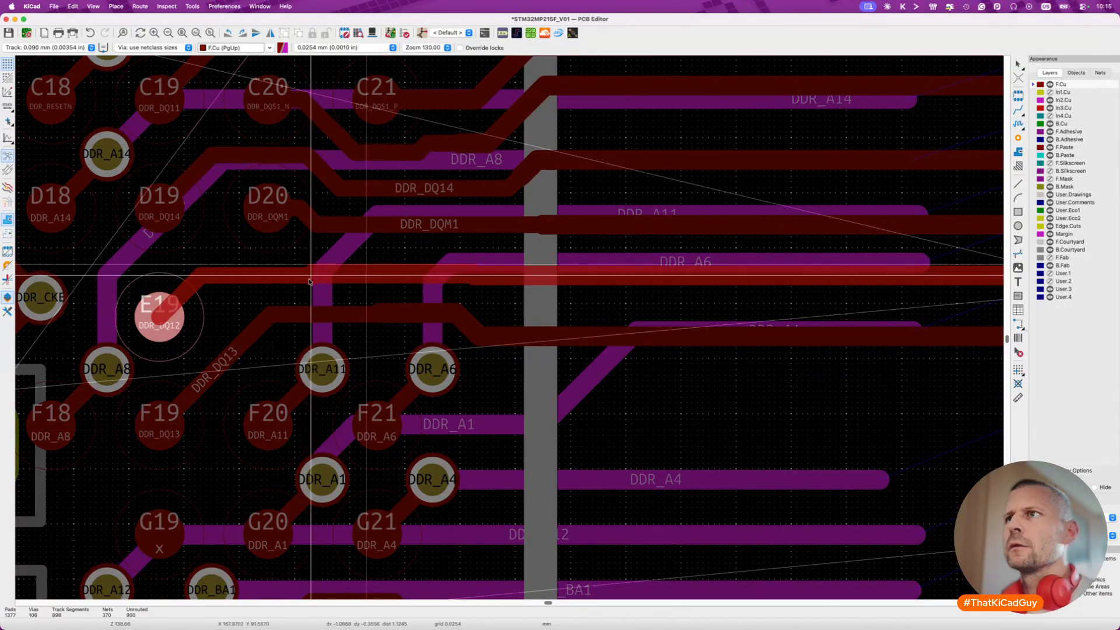
left_click(573, 275)
left_click(573, 275)
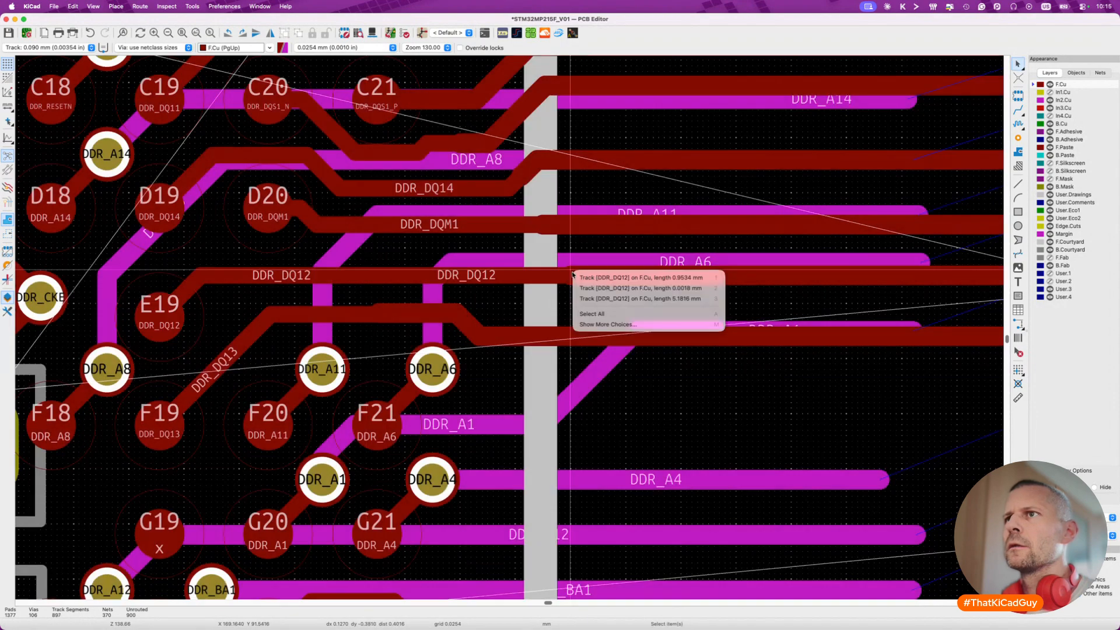
Straighten the horizontal DDR_DQ13 run from F19 and keep its single jog near the DDR_A6 via.
left_click(385, 318)
left_click(385, 320)
left_click(385, 320)
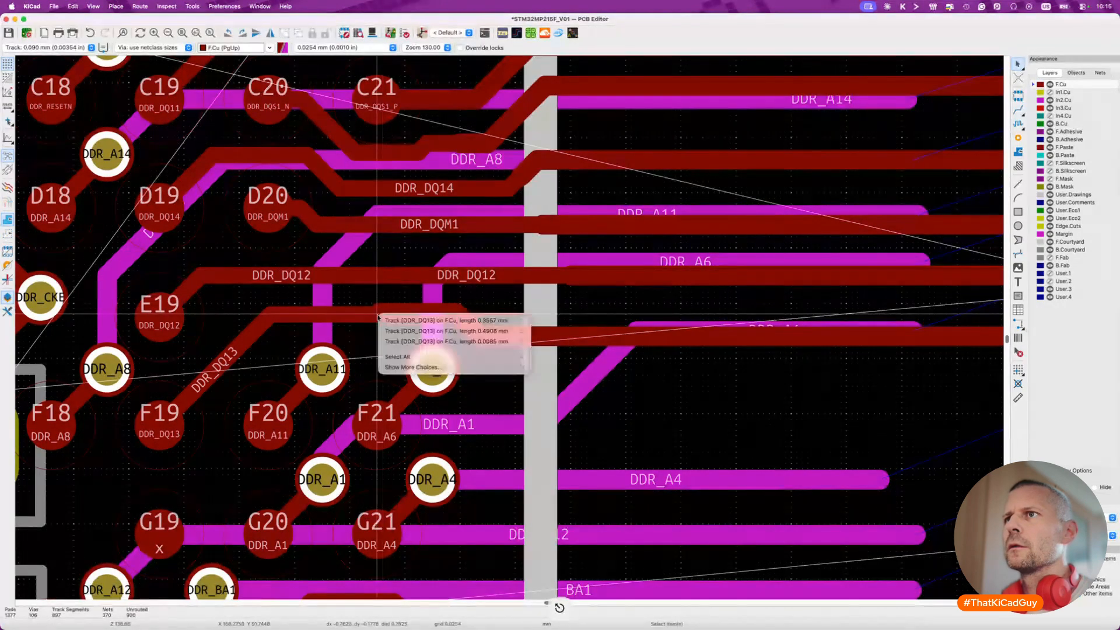
left_click(385, 319)
key("d")
left_click(512, 339)
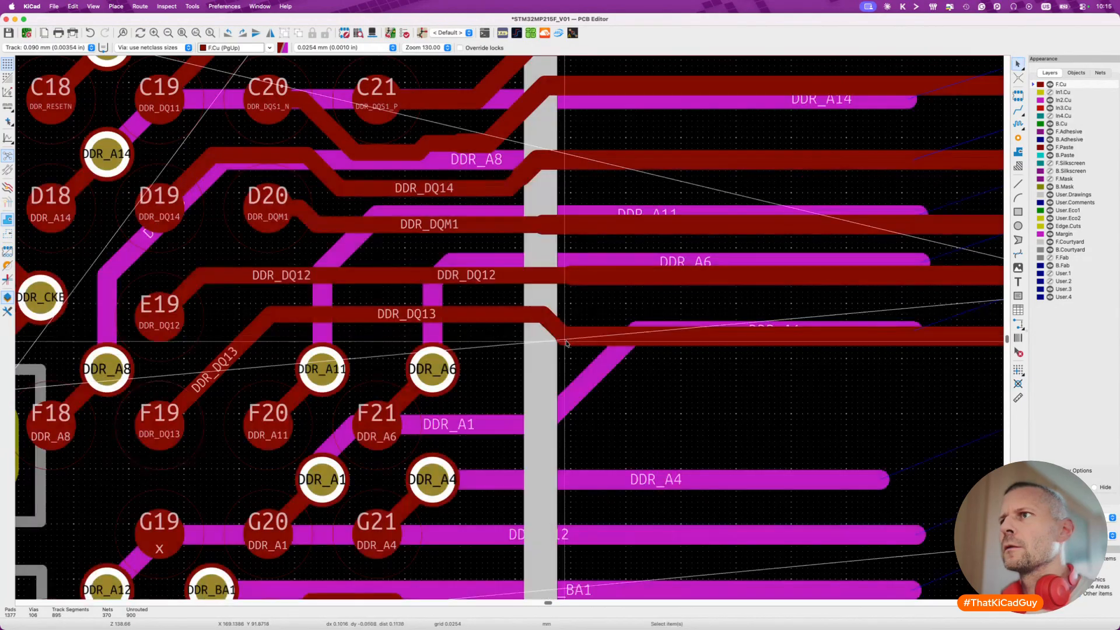
left_click(512, 339)
left_click(512, 339)
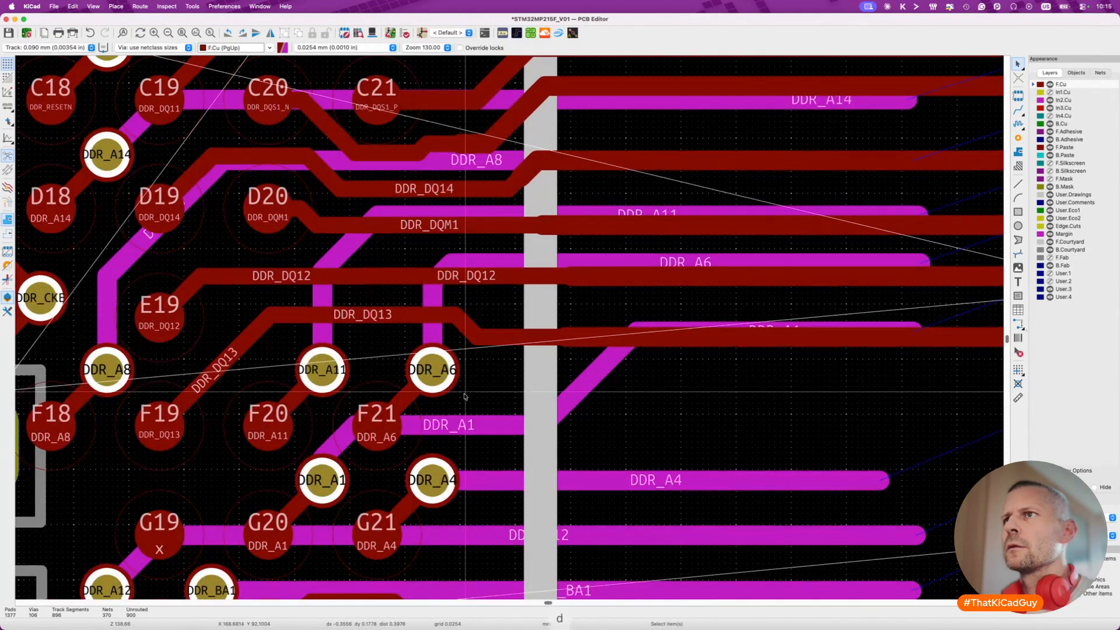
scroll(465, 397, "up", 2)
key("d")
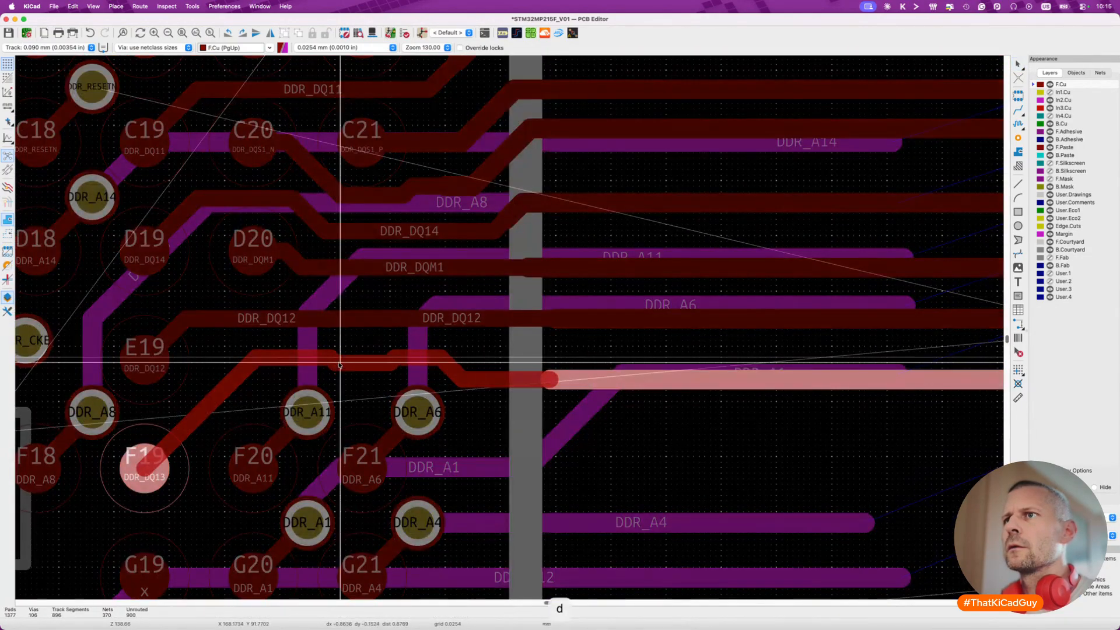
left_click(339, 361)
Try to shift the DDR_DQ12 segments on either side of the grey boundary separately, and undo the changes.
key("d")
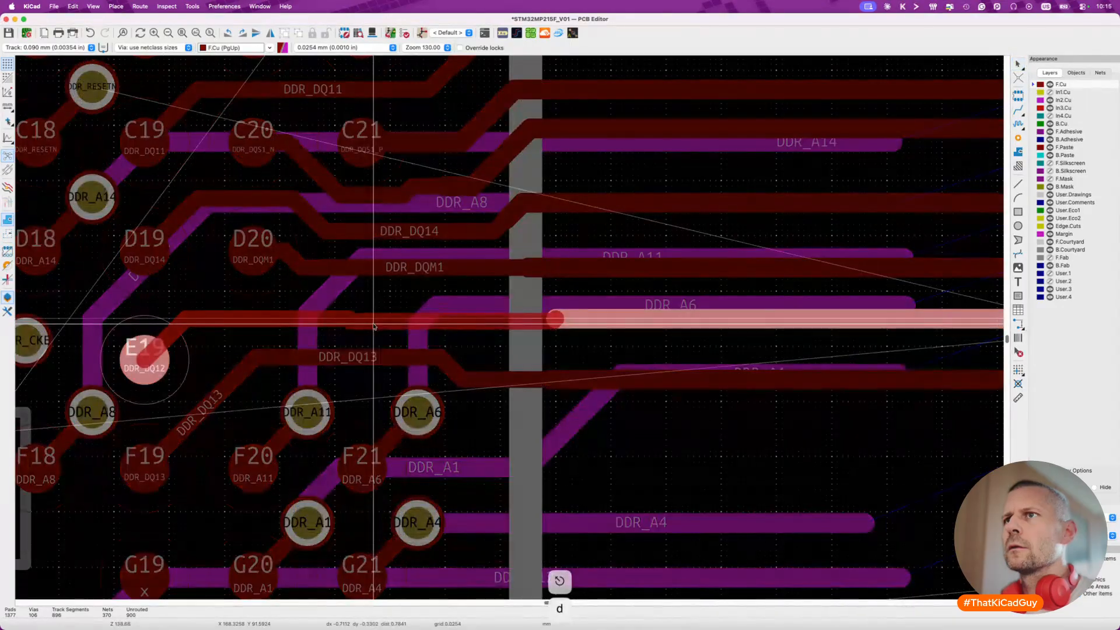
left_click(577, 320)
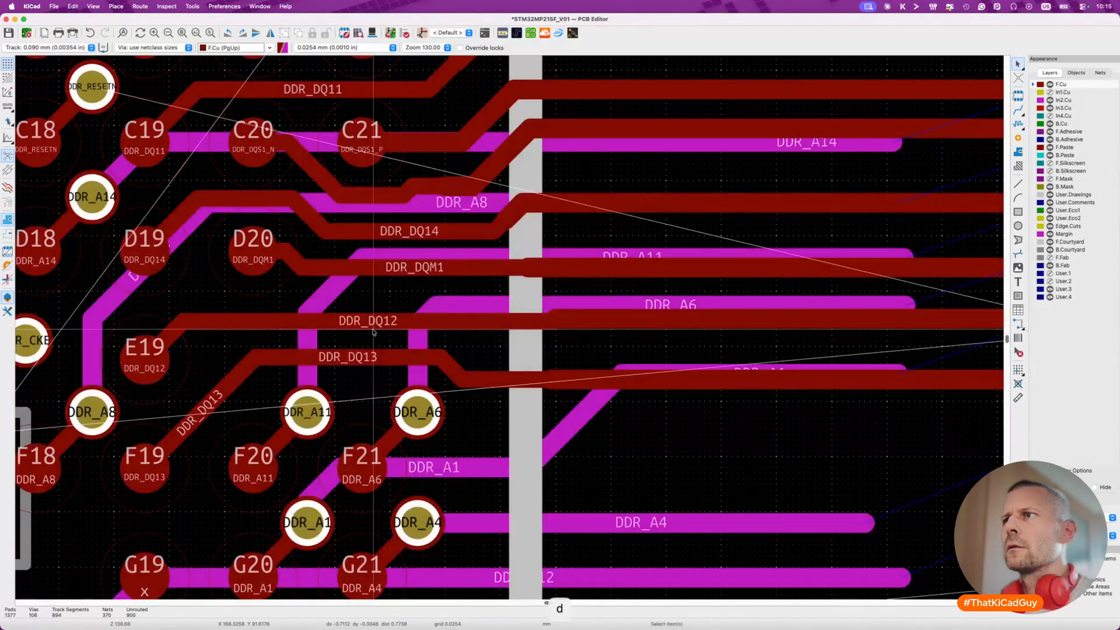
key("d")
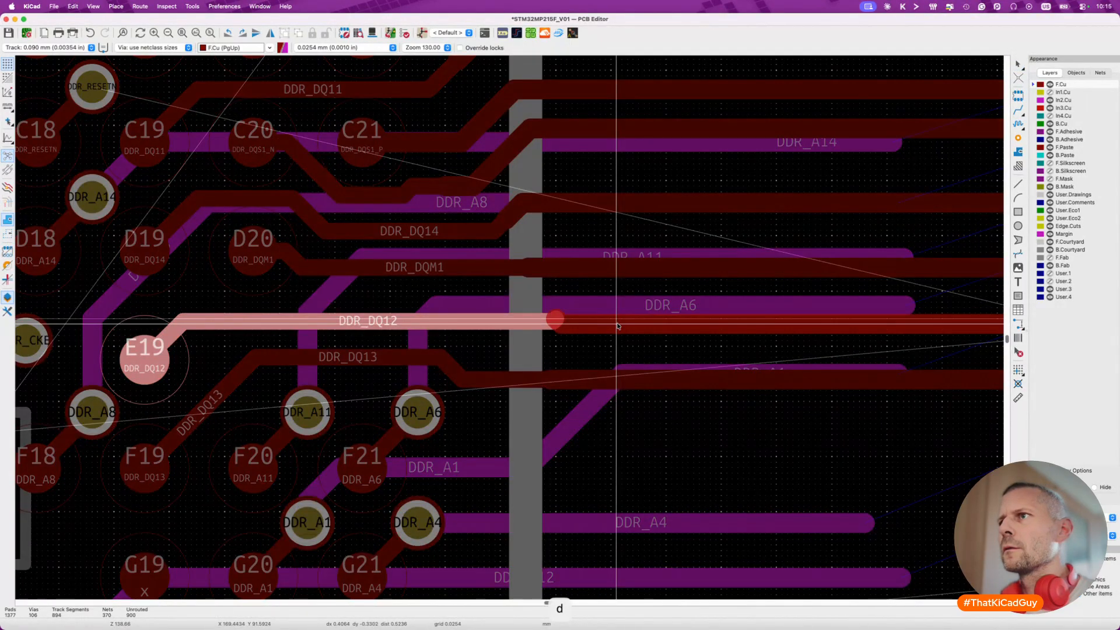
left_click(618, 324)
key("d")
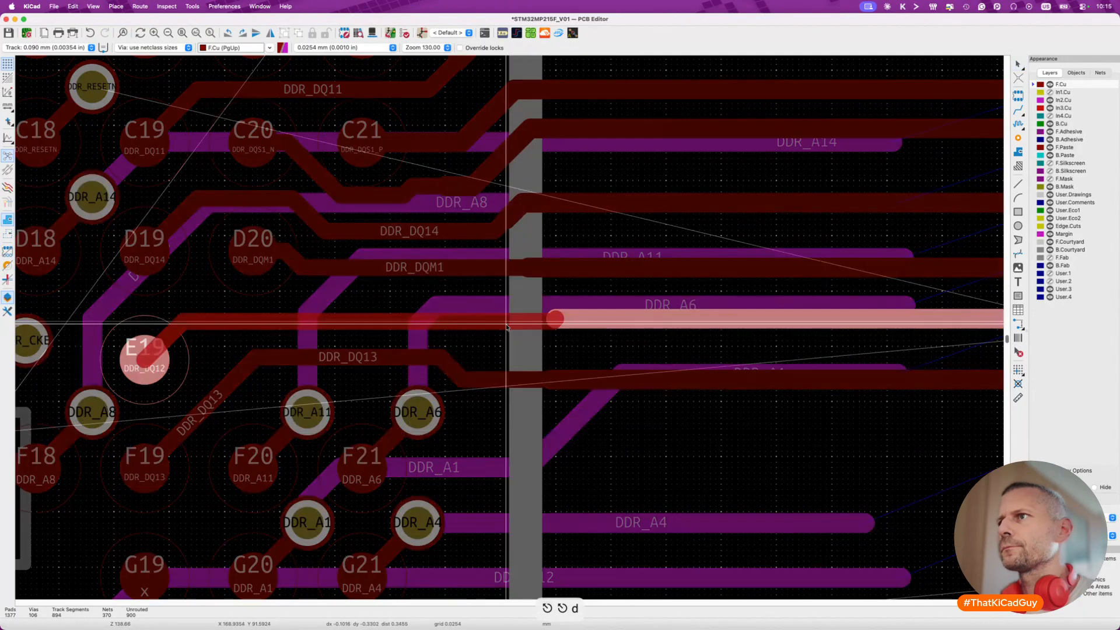
key("super+z")
left_click(507, 325)
key("super+z")
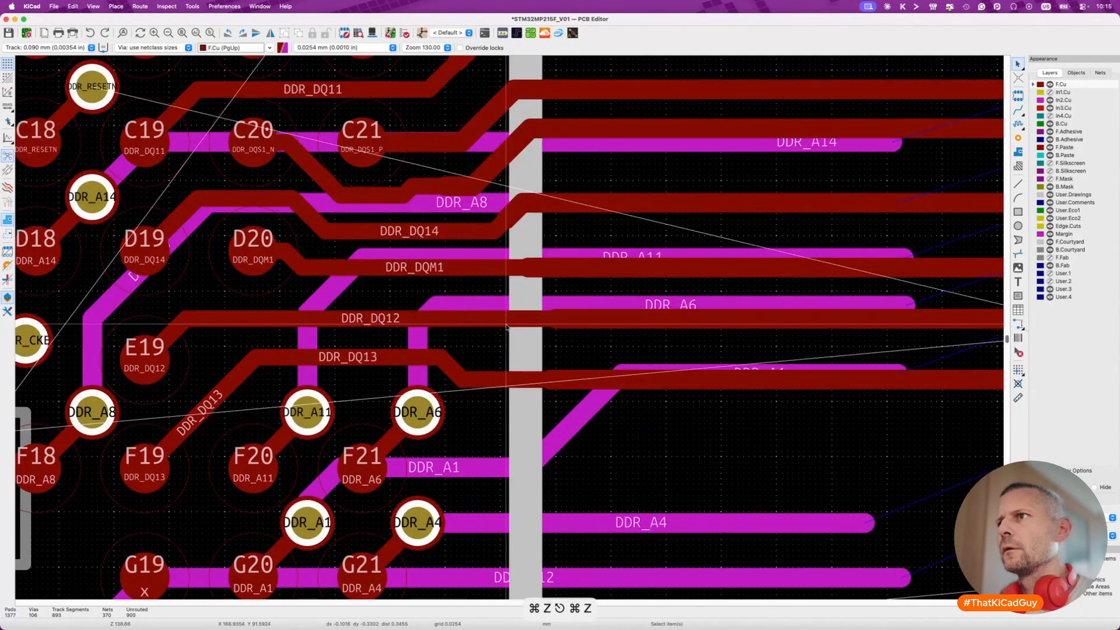
Select the two adjoining DDR_DQ12 segments at the grey boundary and drag them together.
left_click(390, 322)
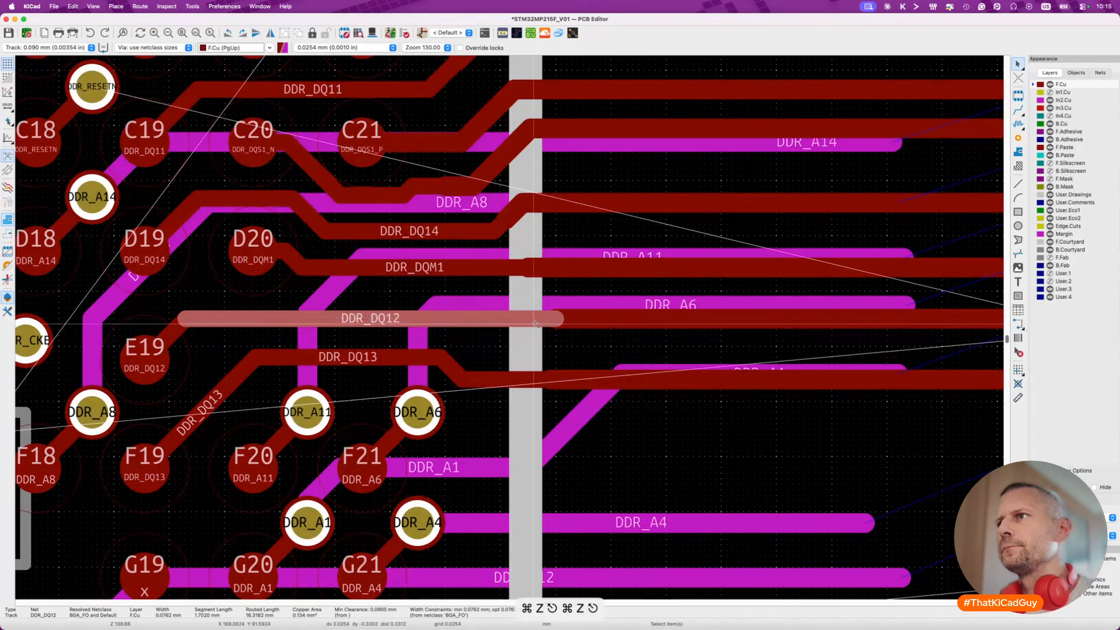
left_click(590, 323, "shift")
key("d")
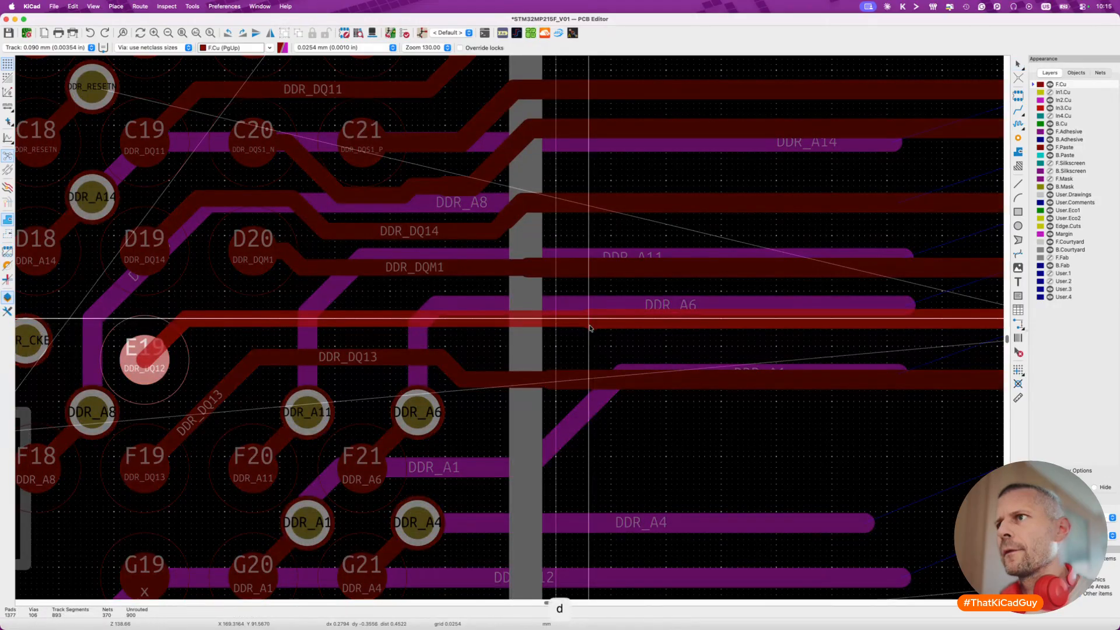
left_click(528, 323)
Delete the DDR_DQ14 track from D19 and the DDR_DQM1 fanout segments between D20 and the grey boundary.
scroll(529, 322, "right", 5)
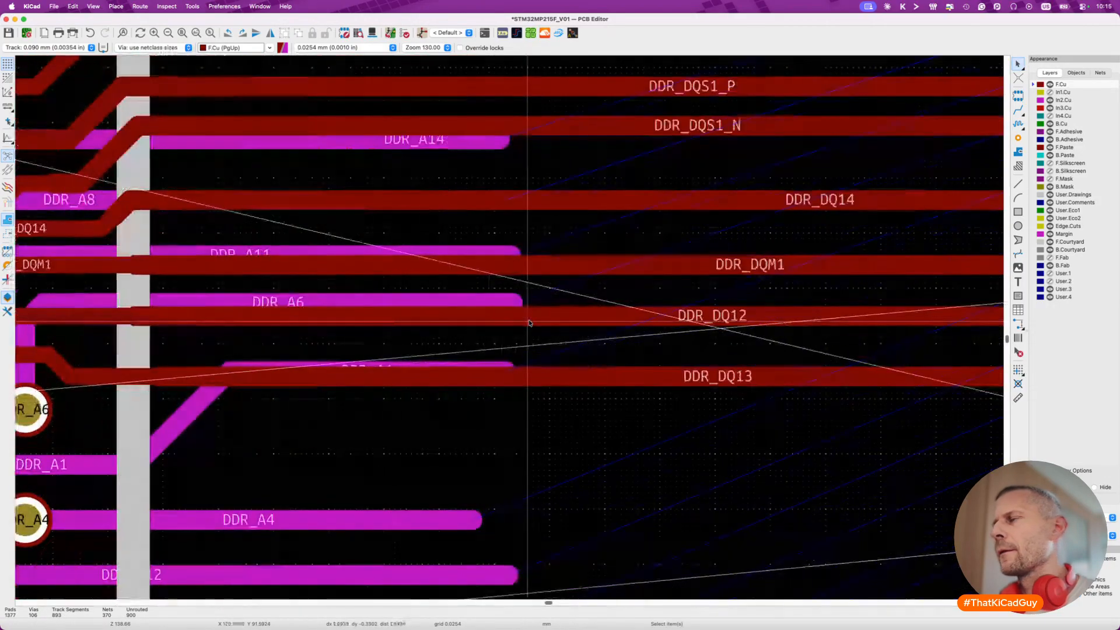
scroll(529, 323, "down", 3)
scroll(529, 323, "left", 5)
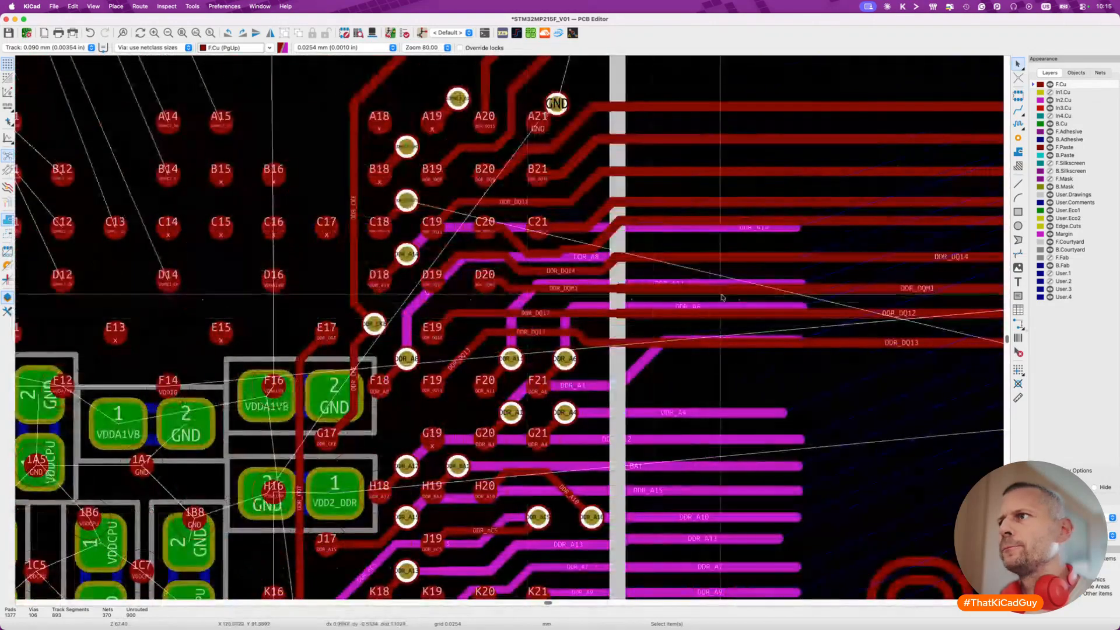
scroll(618, 296, "up", 3)
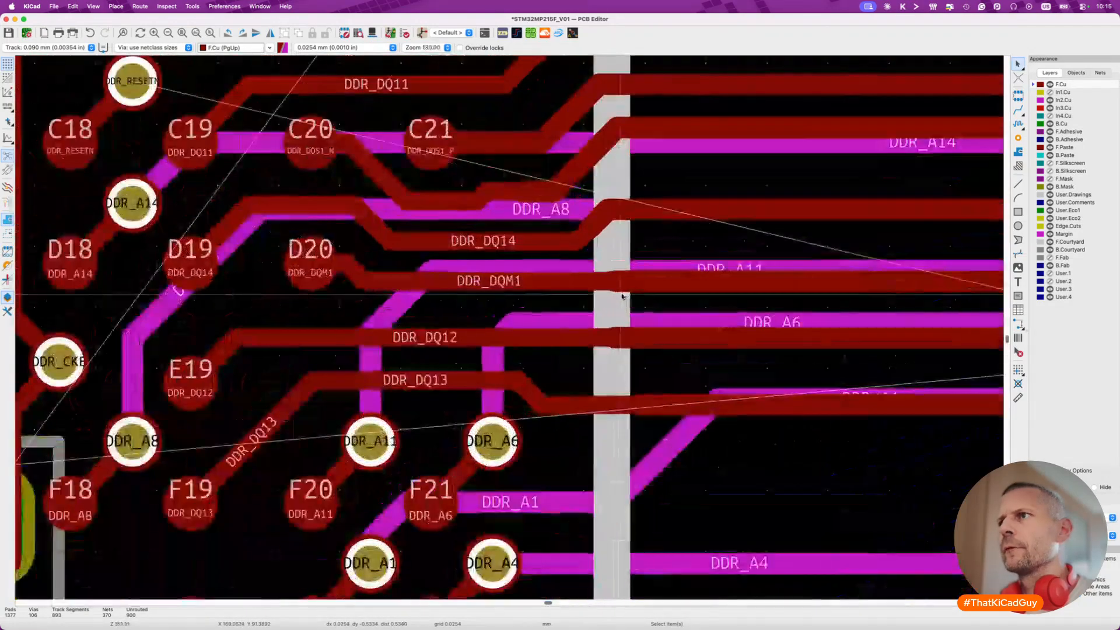
left_click(563, 284)
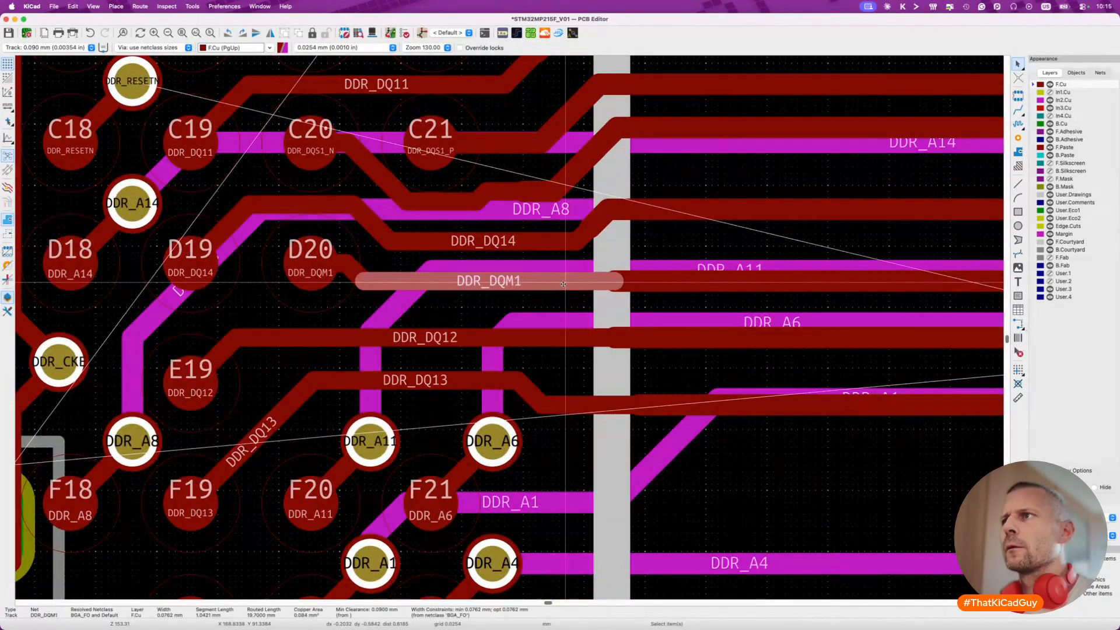
key("Delete")
left_click(544, 242)
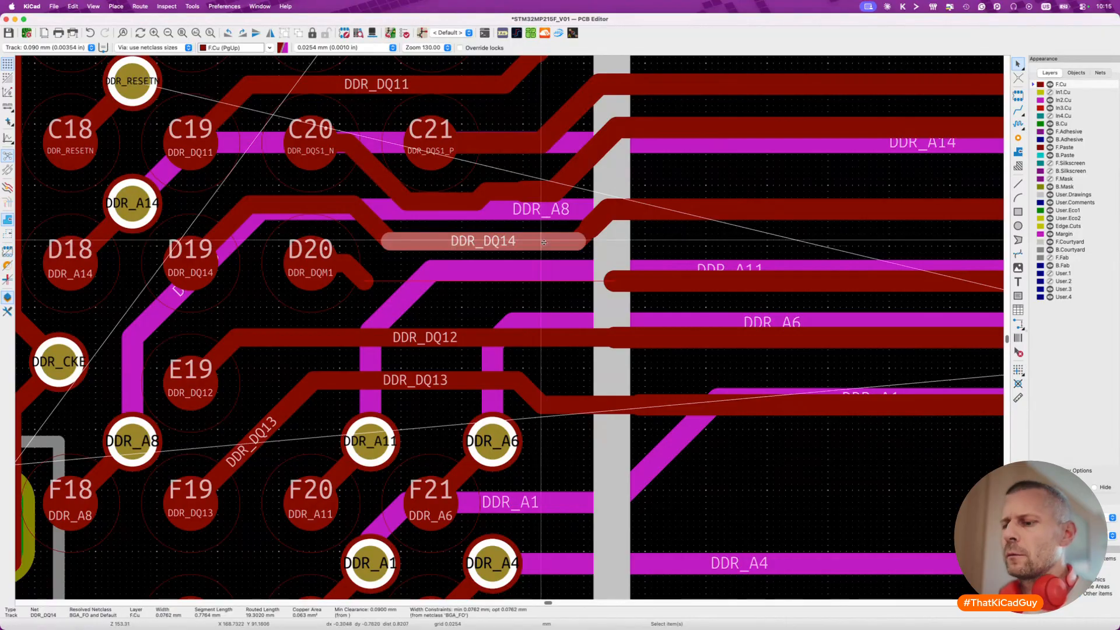
key("Delete")
left_click(365, 277)
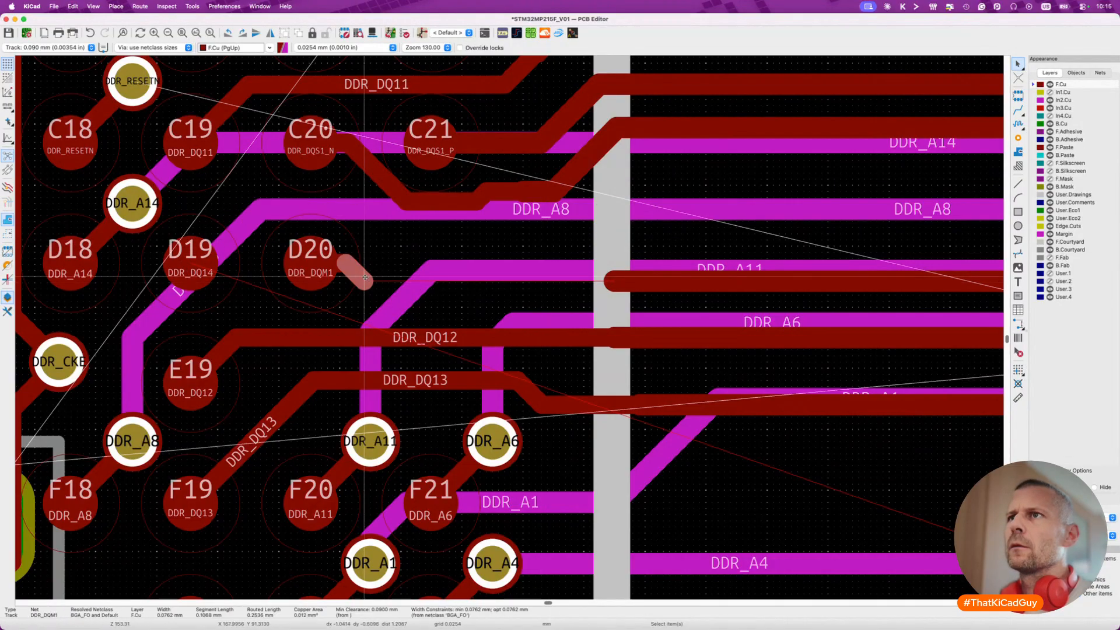
key("Delete")
Route DDR_DQM1 from D20 at 0.076 mm width to just past the grey boundary and delete its old leftover segment there.
key("x")
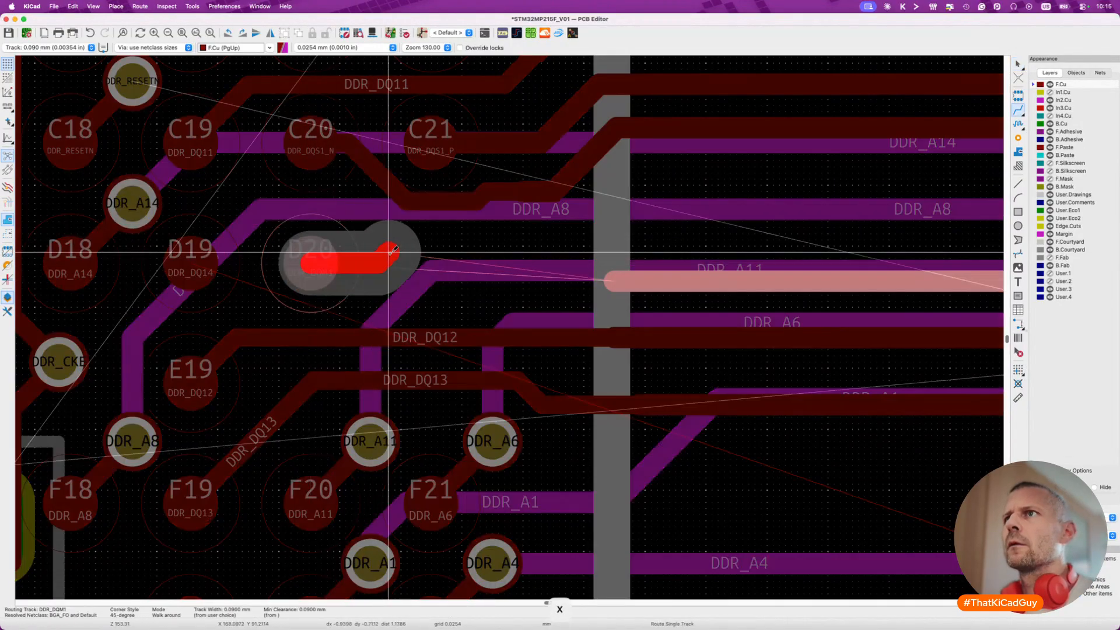
key("w")
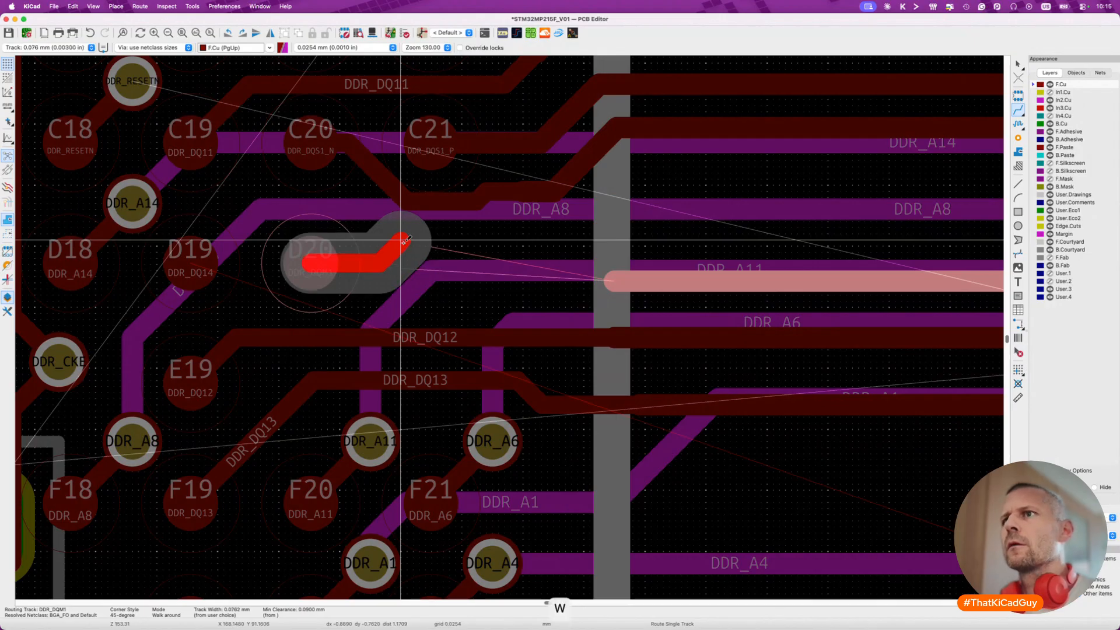
left_click(585, 220)
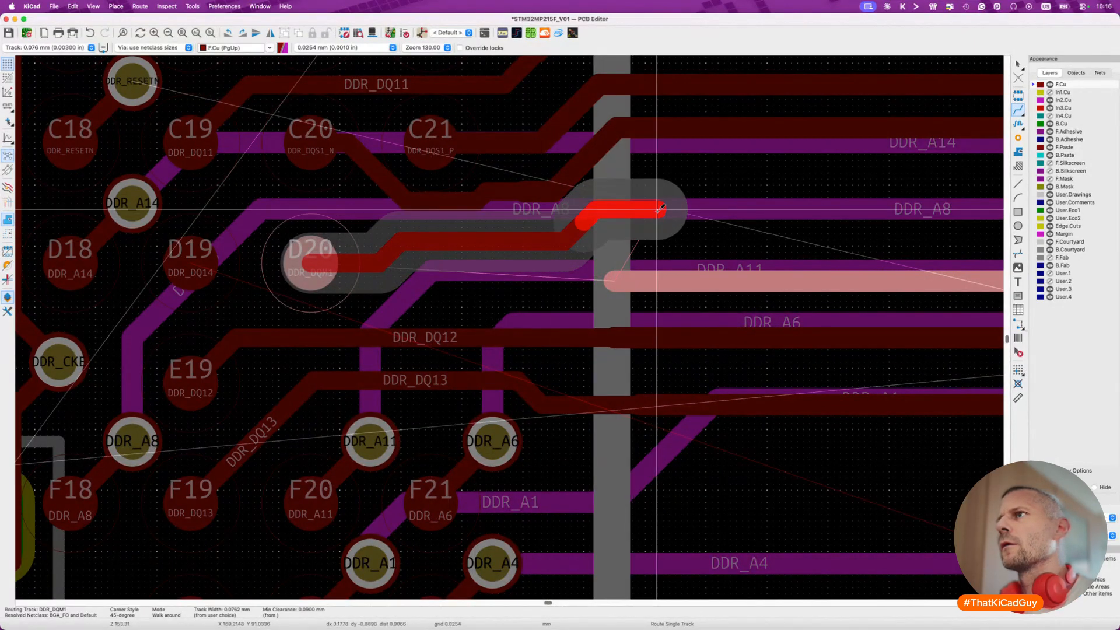
left_click(659, 209)
key("Escape")
left_click(620, 280)
key("Delete")
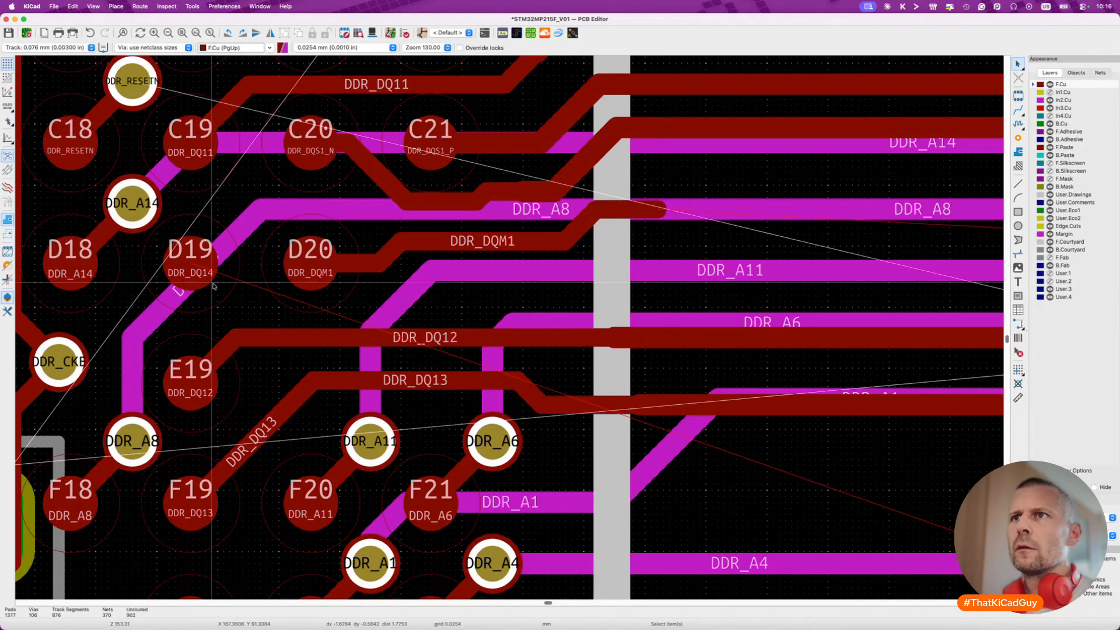
Shift the diagonal sections of DDR_DQ12 from E19 and DDR_DQ13 from F19 away from column 19 towards column 20.
key("d")
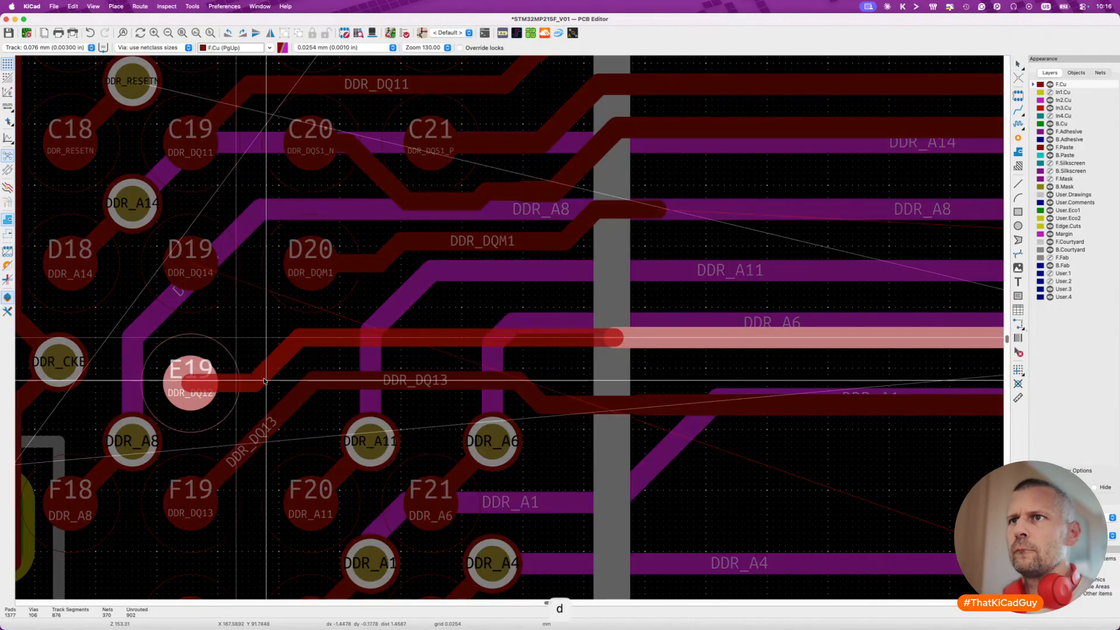
left_click(234, 330)
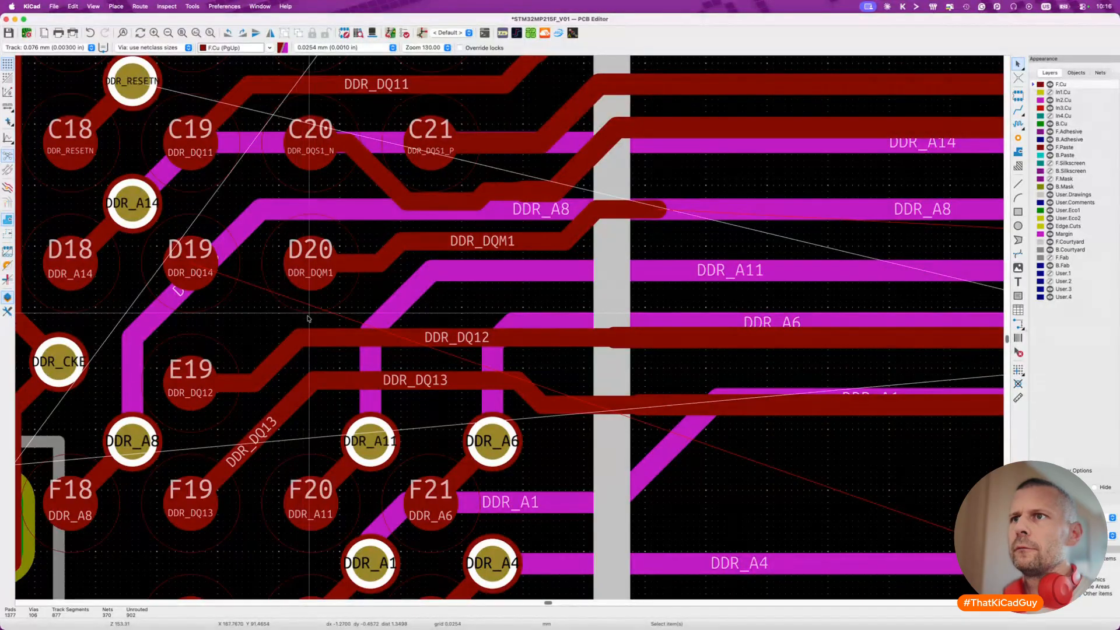
key("d")
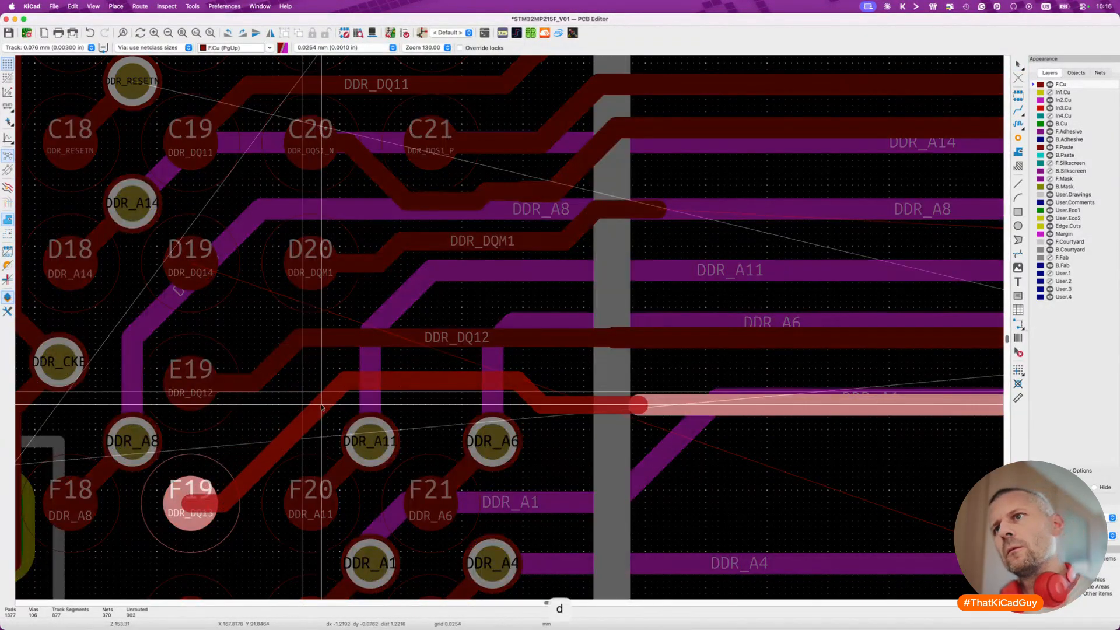
left_click(326, 412)
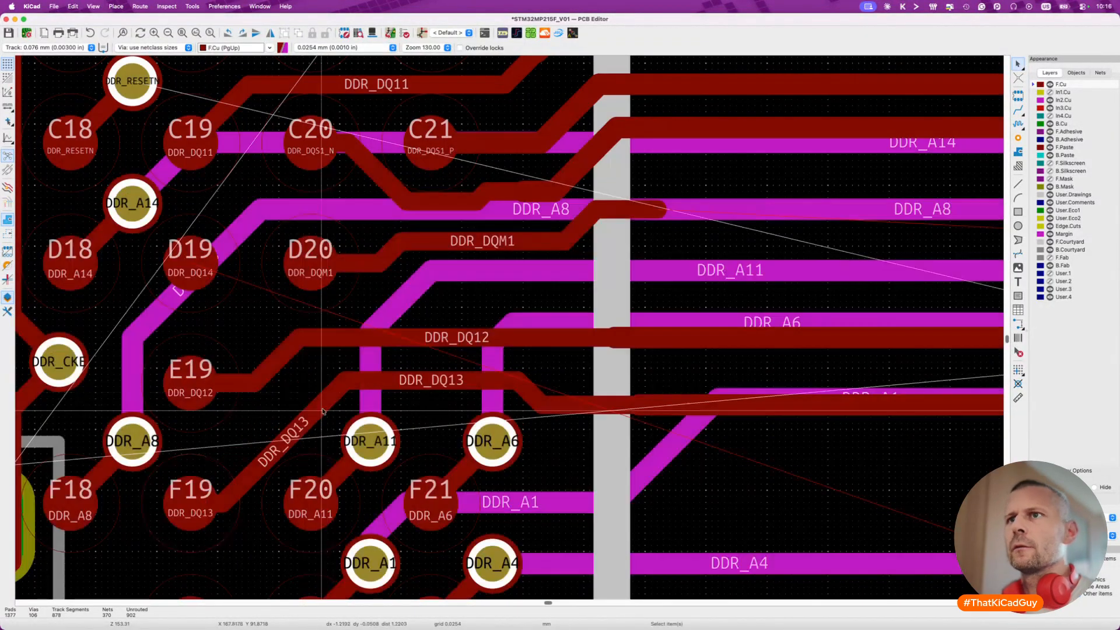
key("d")
left_click(296, 373)
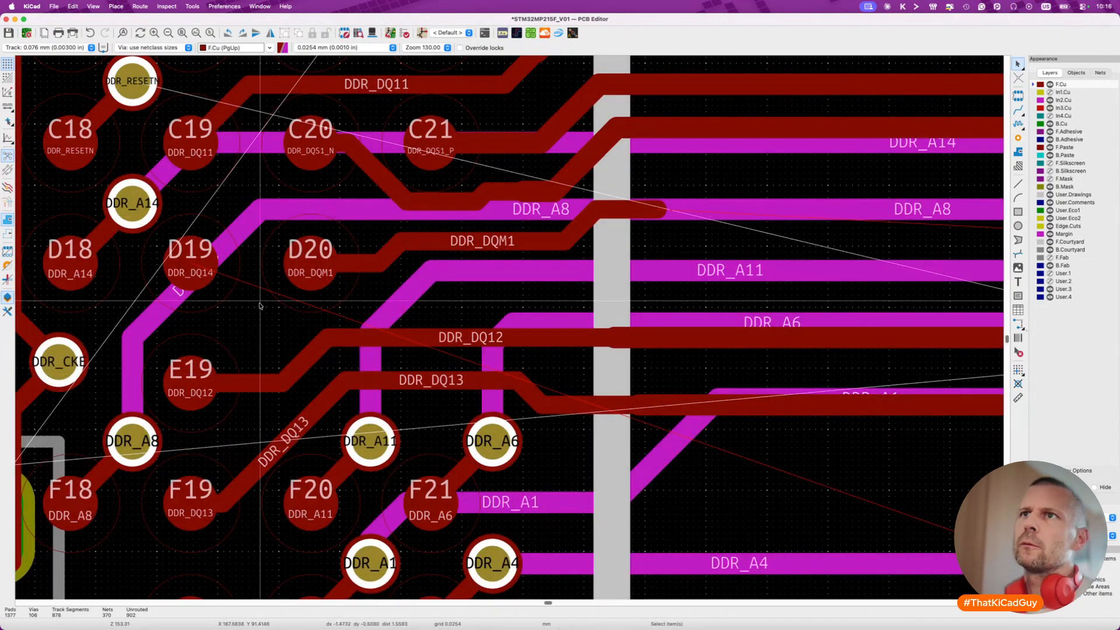
key("x")
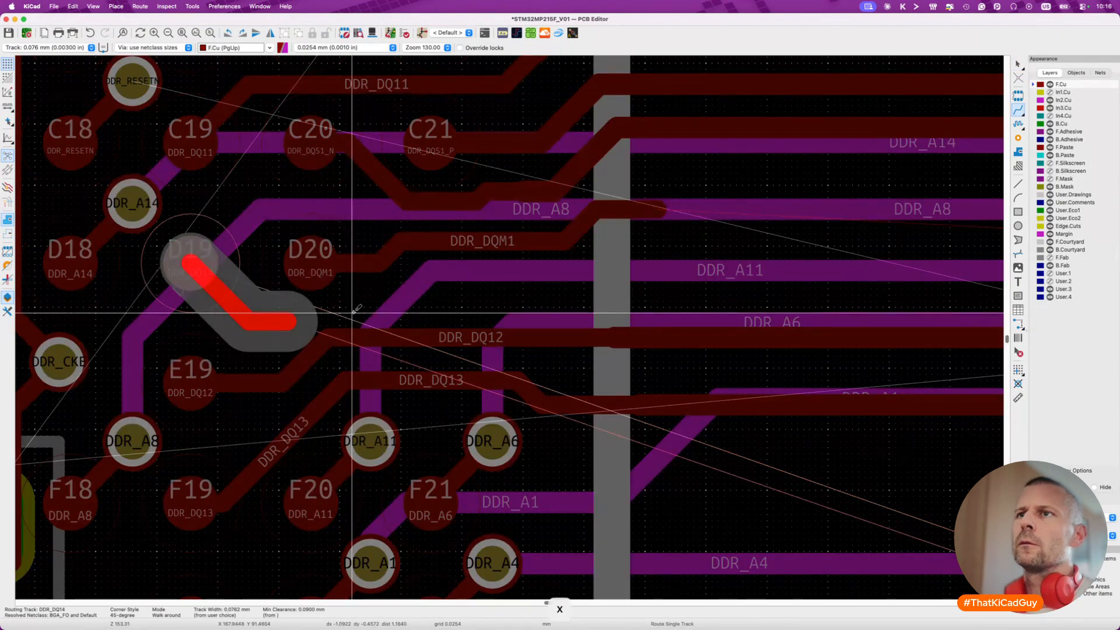
key("Escape")
key("Escape")
Move the DDR_A11 via to the gap between F19, F20, G19 and G20, keeping its tracks attached.
scroll(354, 315, "down", 1)
scroll(354, 314, "down", 3)
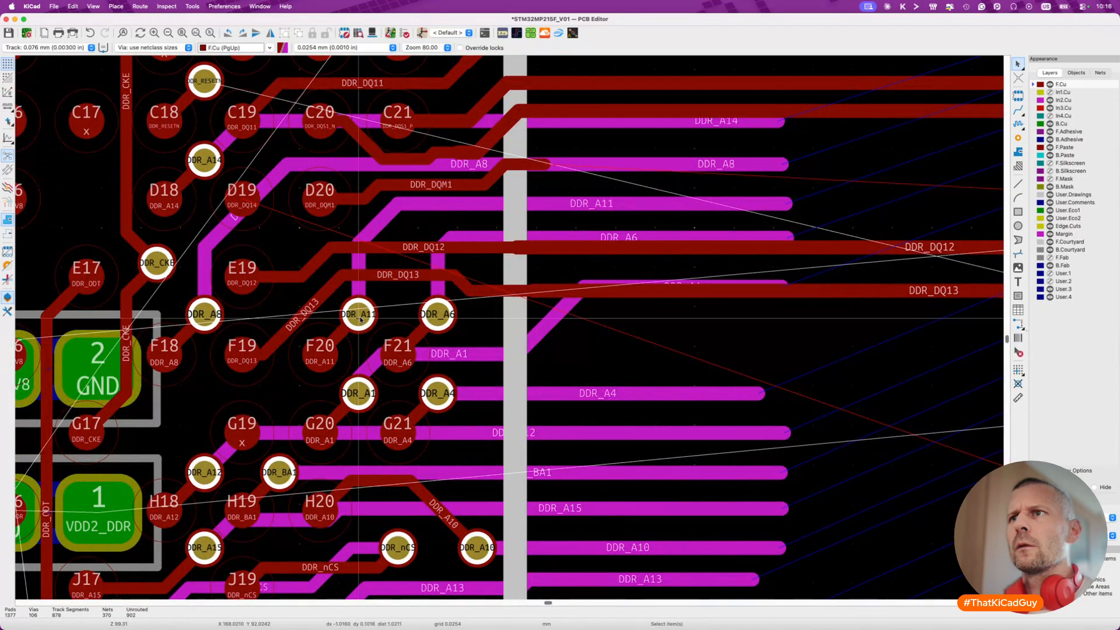
left_click(360, 318)
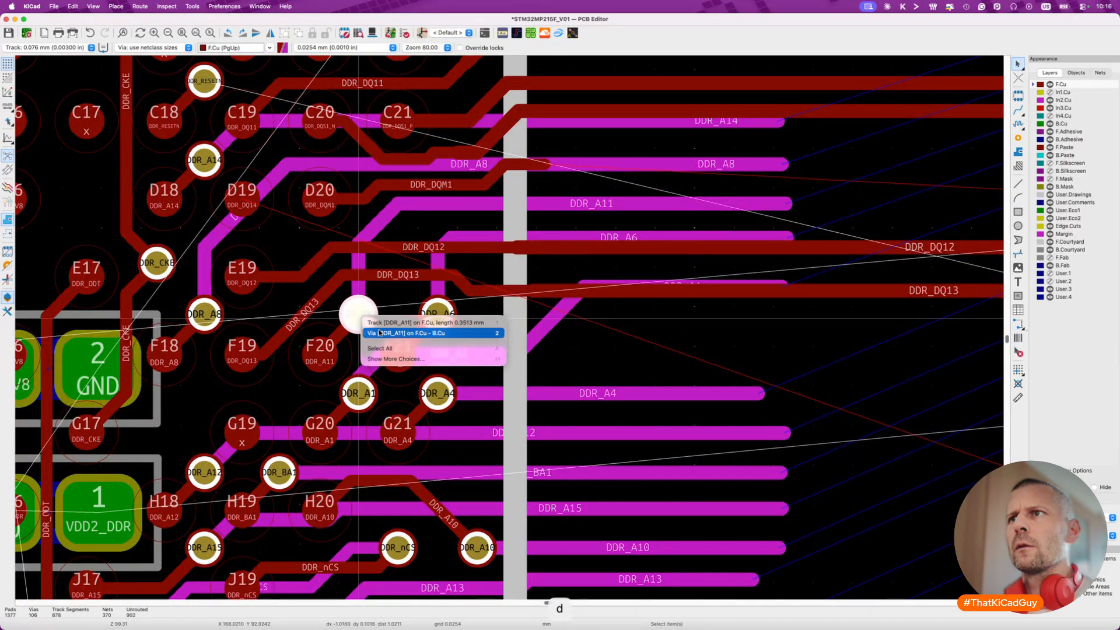
left_click(409, 333)
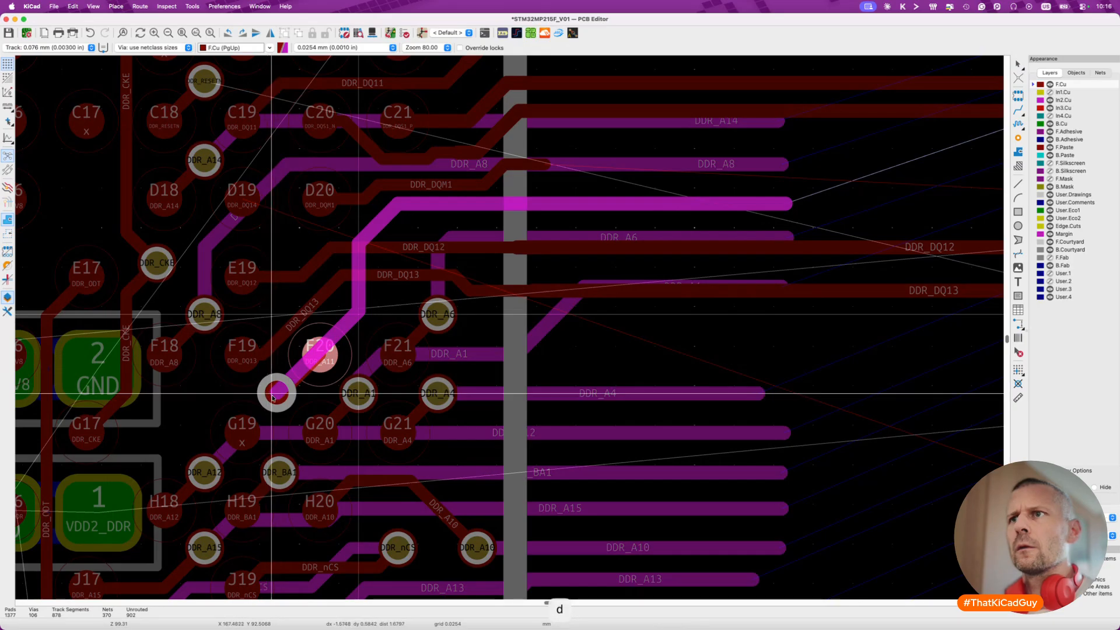
left_click(272, 397)
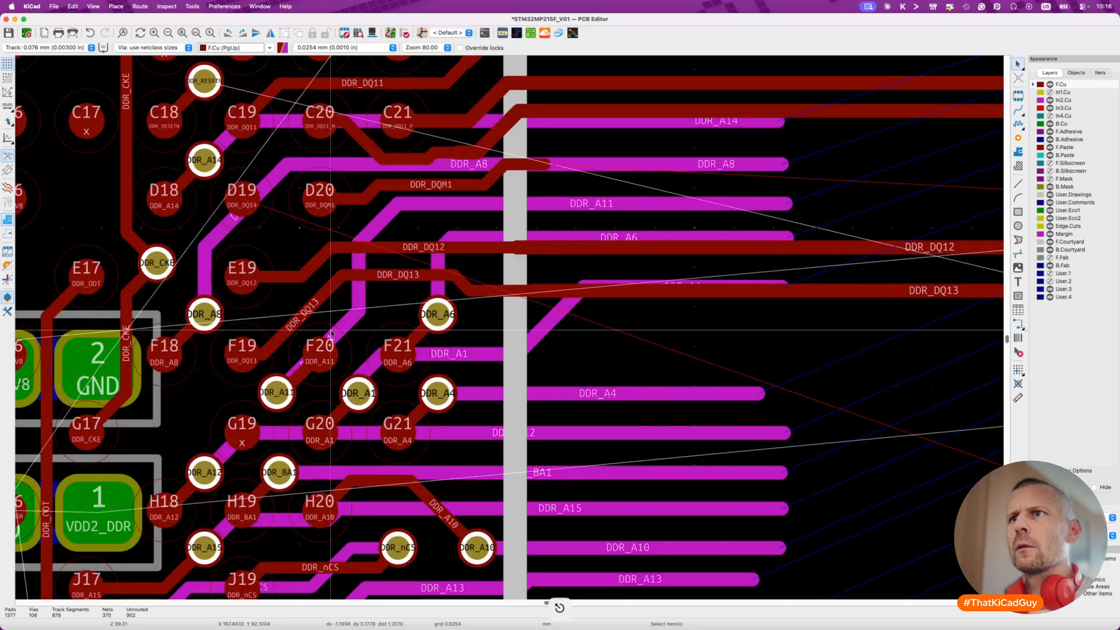
Lower the DDR_DQ13 and DDR_DQ12 runs into the space freed above F20 by the moved DDR_A11 via.
key("d")
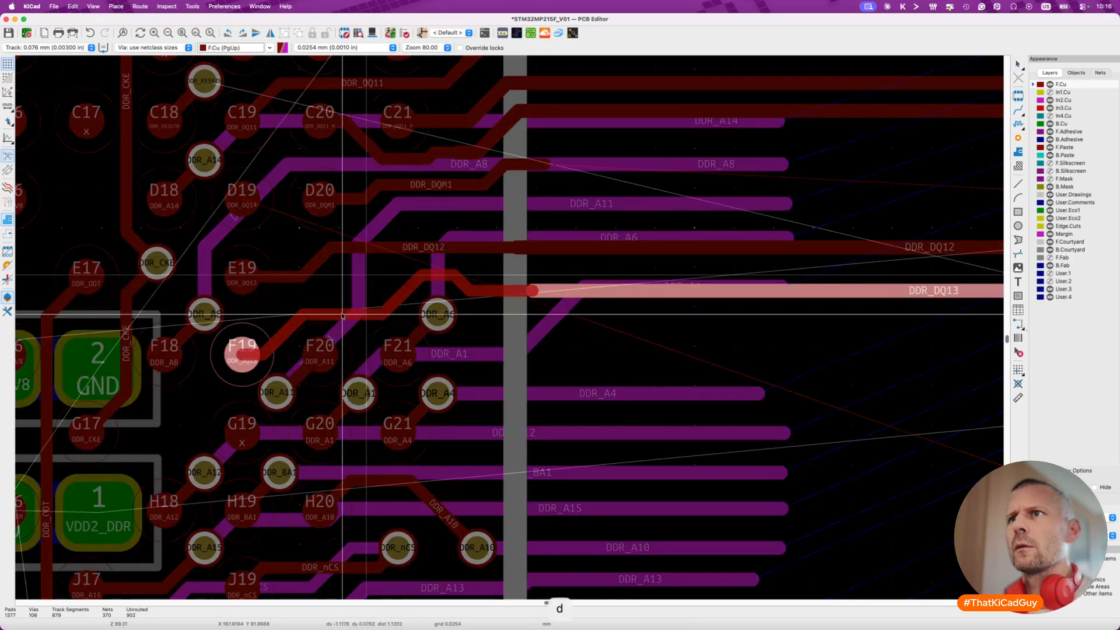
left_click(341, 316)
key("d")
left_click(249, 223)
Route DDR_DQ14 from D19 at 0.076 mm width between DDR_DQM1 and DDR_DQ12 to just past the grey boundary.
key("x")
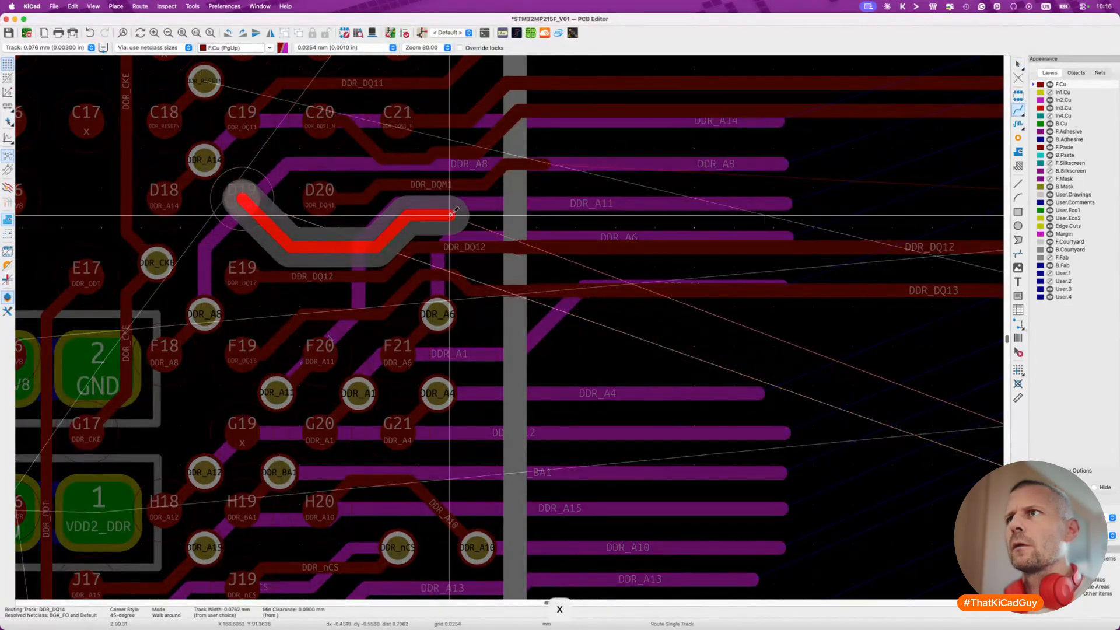
left_click(541, 211)
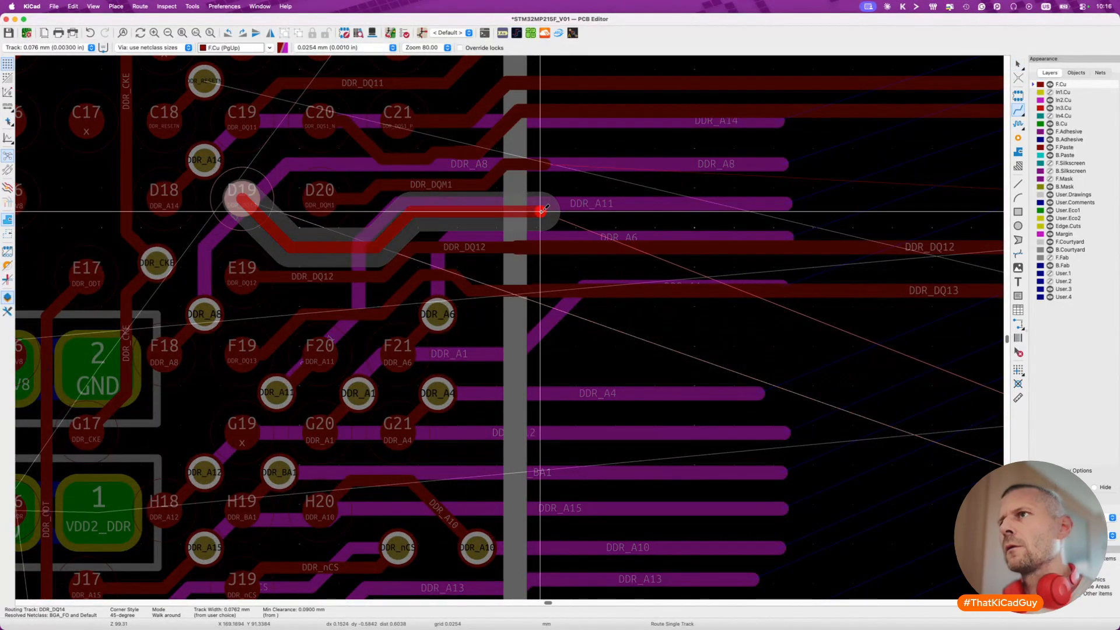
double_click(541, 210)
Extend DDR_DQ14 and DDR_DQM1 horizontally beyond the grey boundary at 0.090 mm width, ending both at the same distance.
key("x")
key("w")
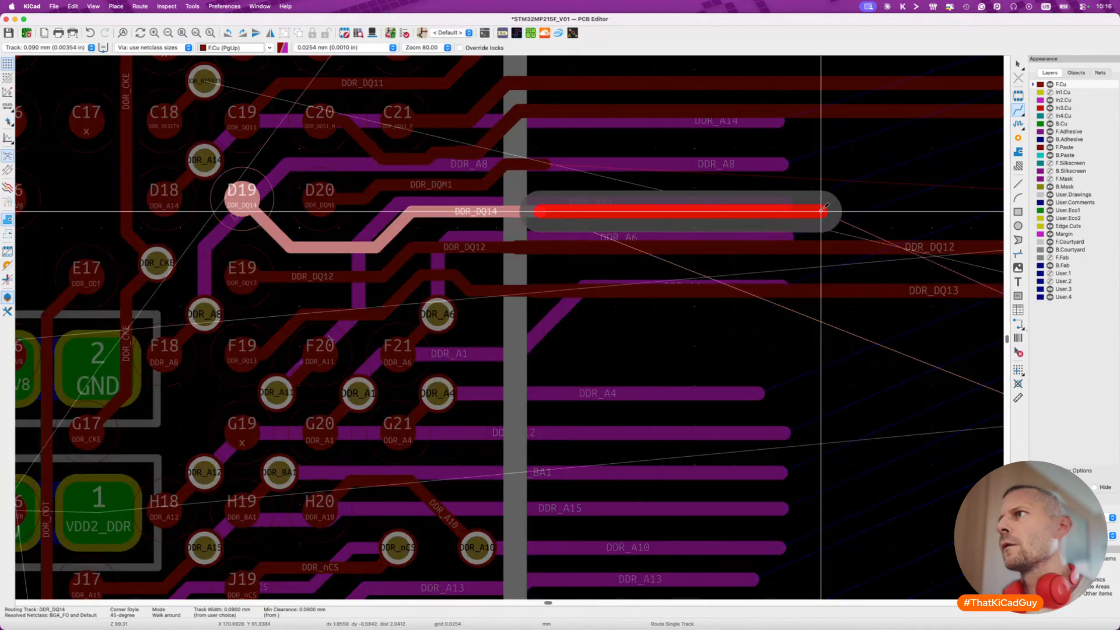
double_click(824, 208)
key("x")
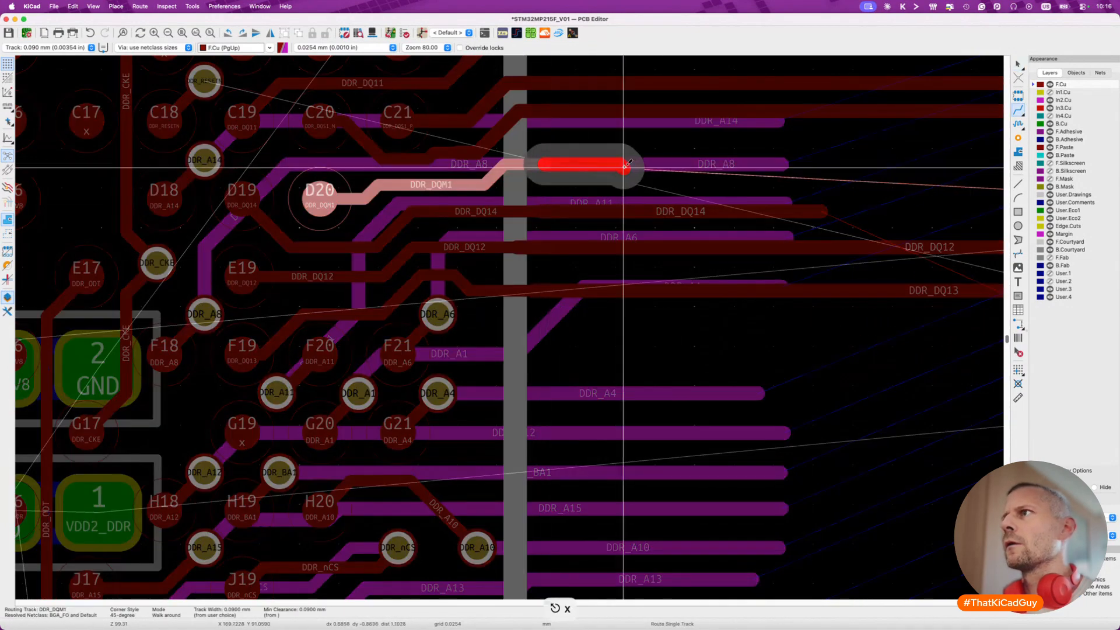
key("Escape")
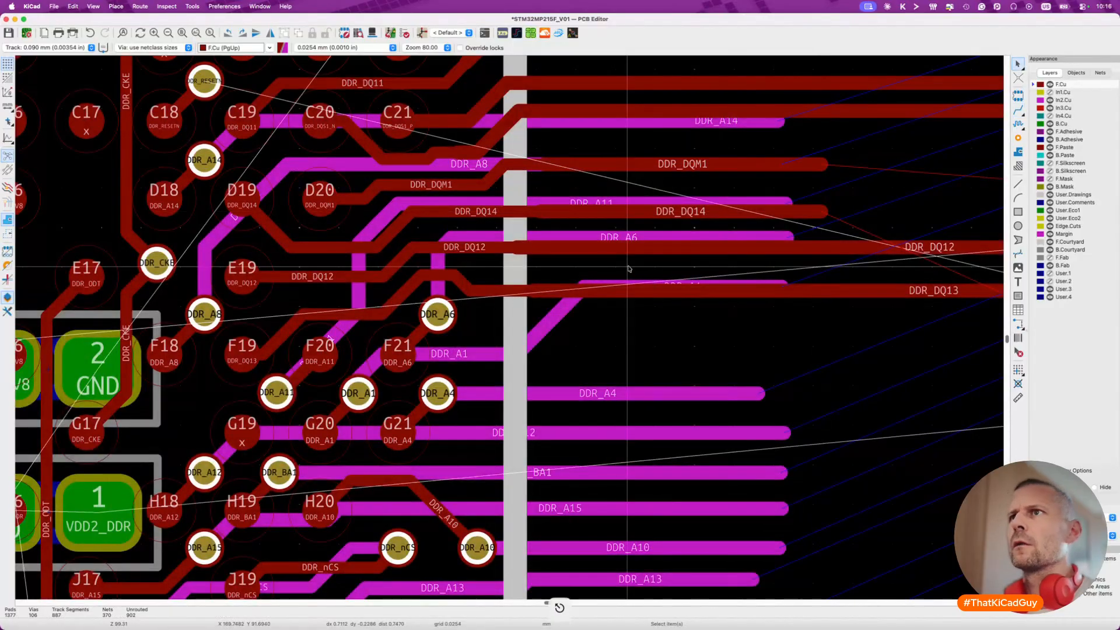
Raise the DDR_DQ14 run between D20 and DDR_DQ12 for more spacing, and adjust the DDR_DQ13 exit at F19.
key("d")
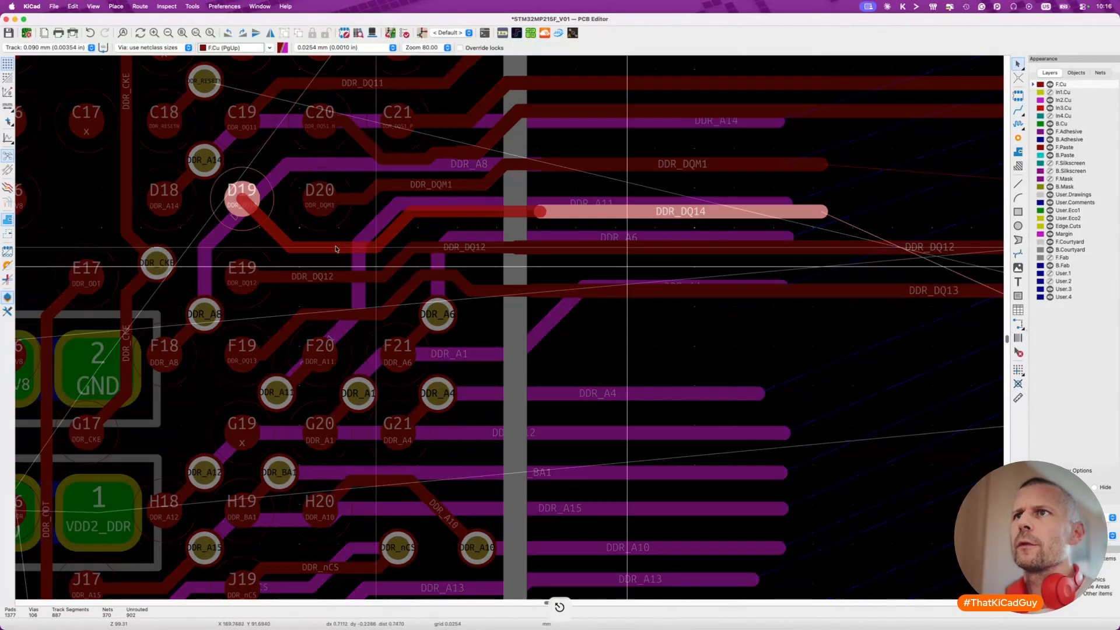
left_click(305, 243)
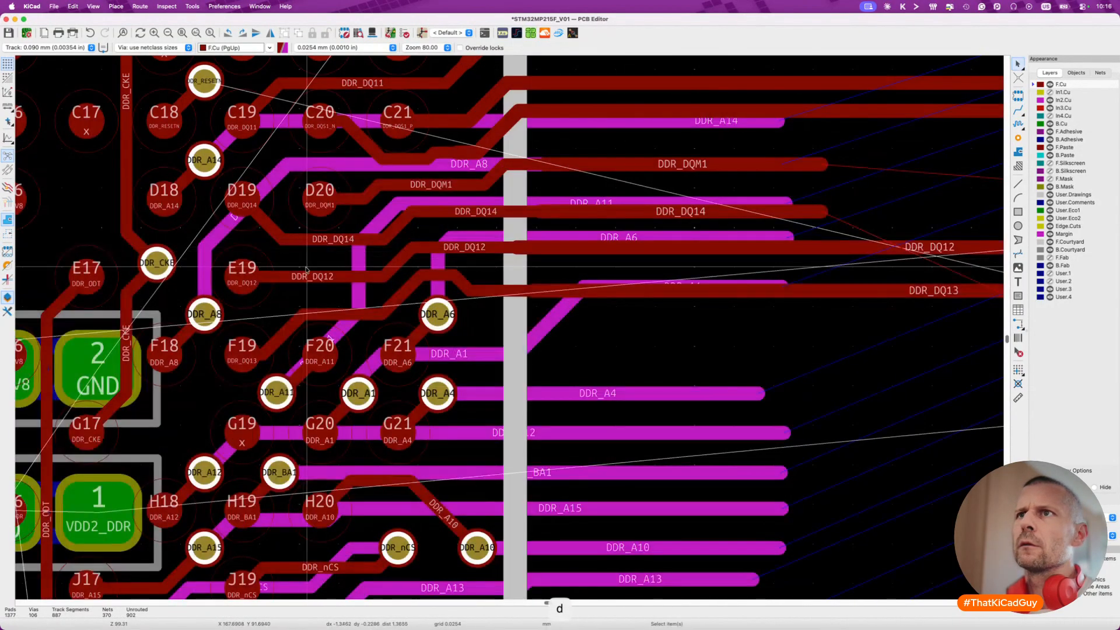
key("d")
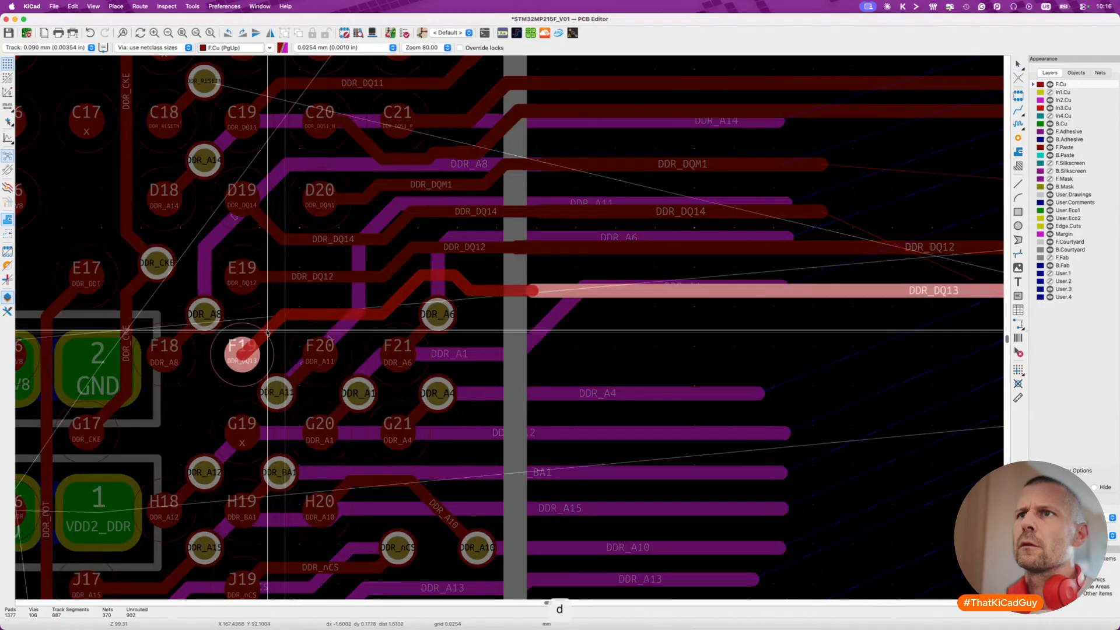
left_click(303, 340)
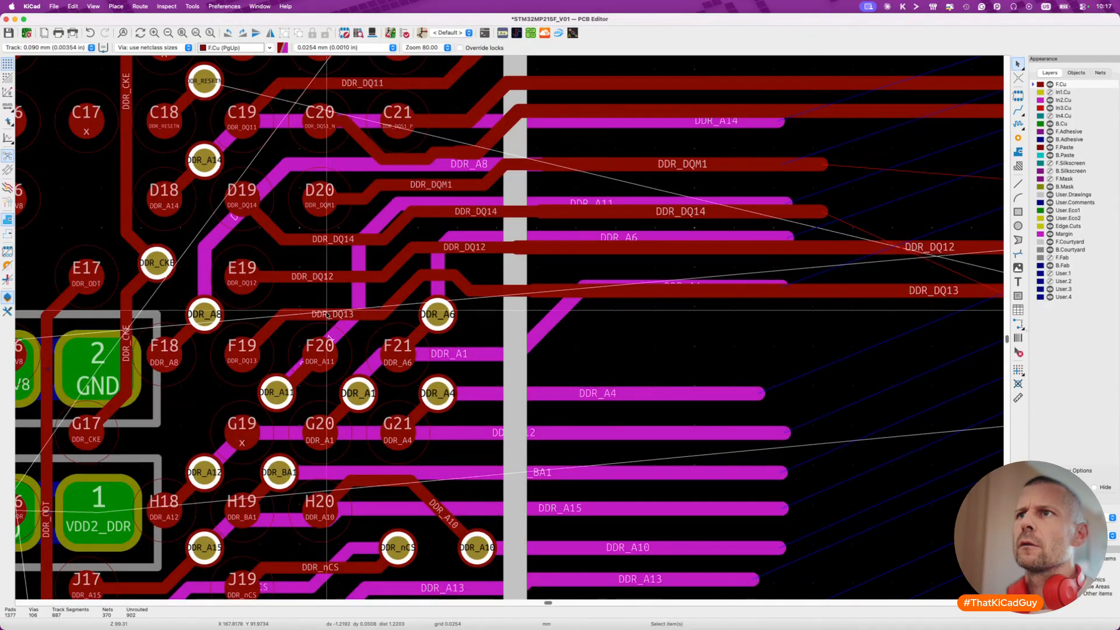
key("d")
left_click(242, 350)
scroll(234, 305, "down", 2)
scroll(323, 310, "right", 5)
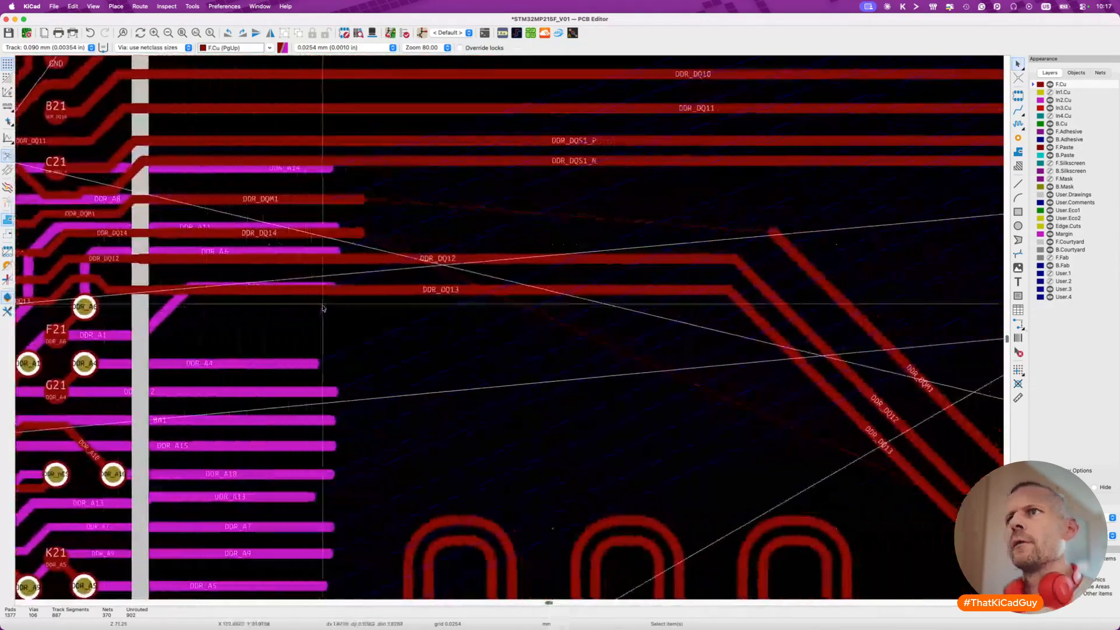
key("x")
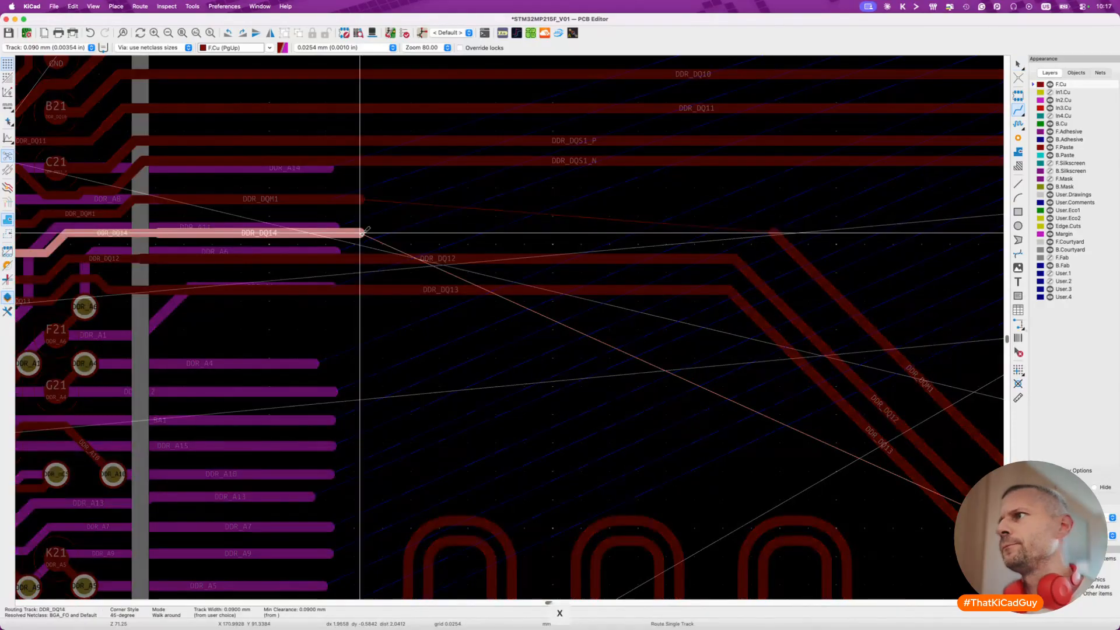
key("Escape")
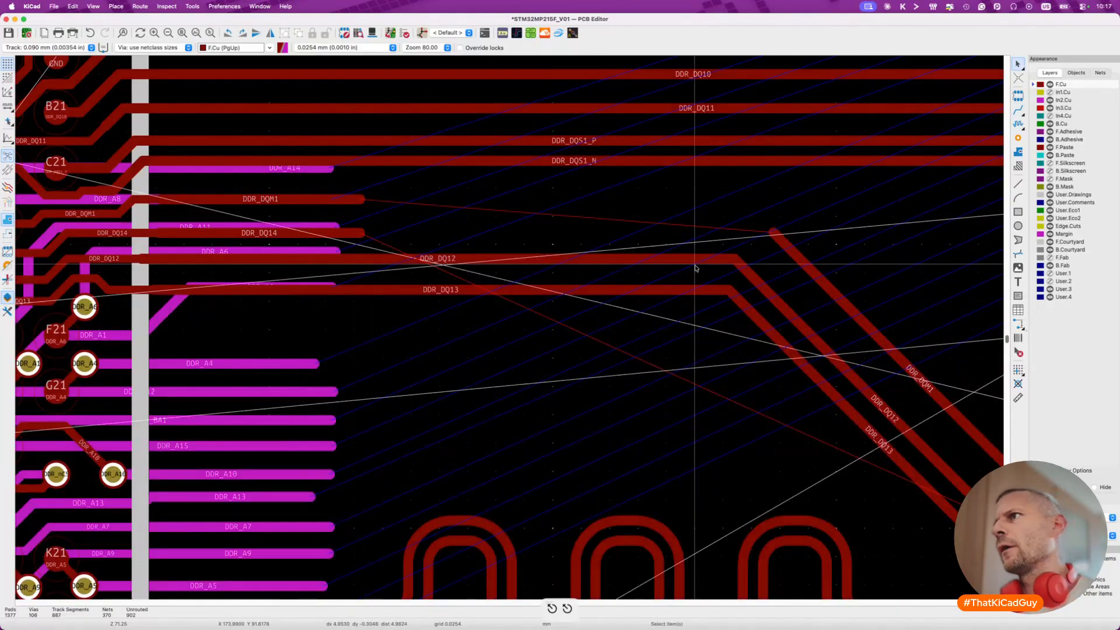
Delete the old DDR_DQM1 track that runs diagonally beside DDR_DQ12 towards the memory chip.
scroll(567, 302, "down", 3)
scroll(567, 303, "right", 2)
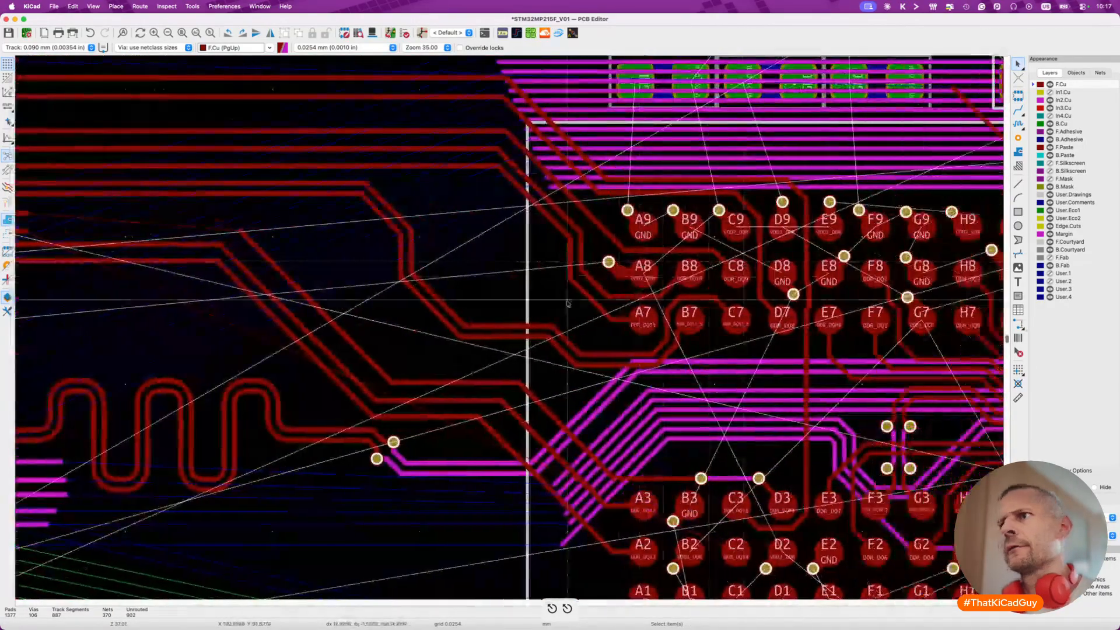
left_click(356, 349)
key("Delete")
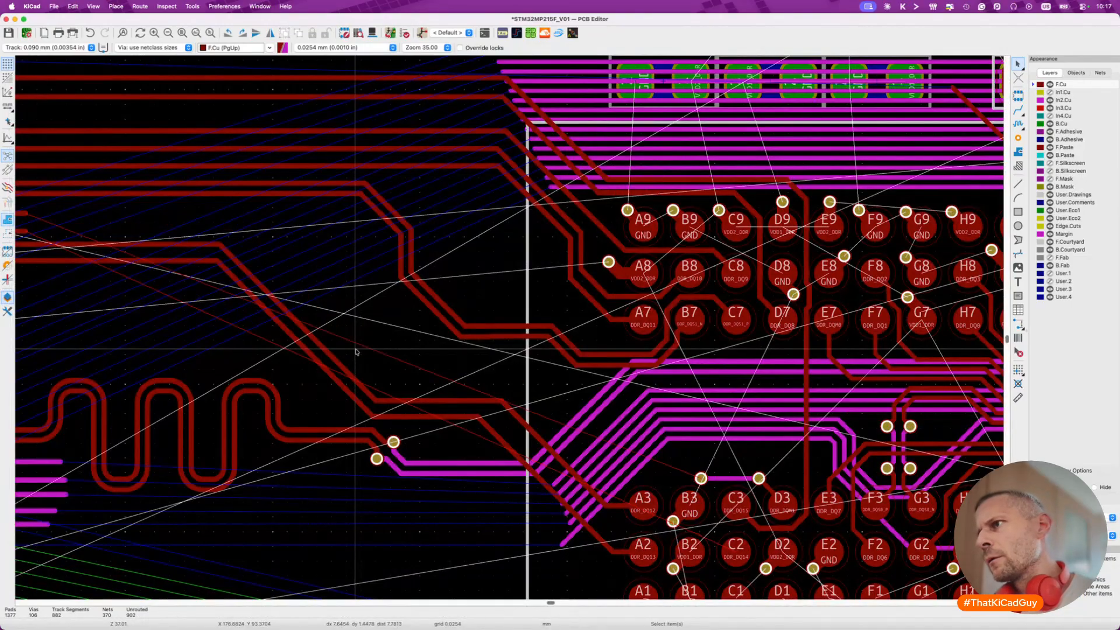
Delete the two DDR_DQM1 vias and their connecting track above B3 to D3, plus the remaining stub at D3.
scroll(759, 498, "up", 2)
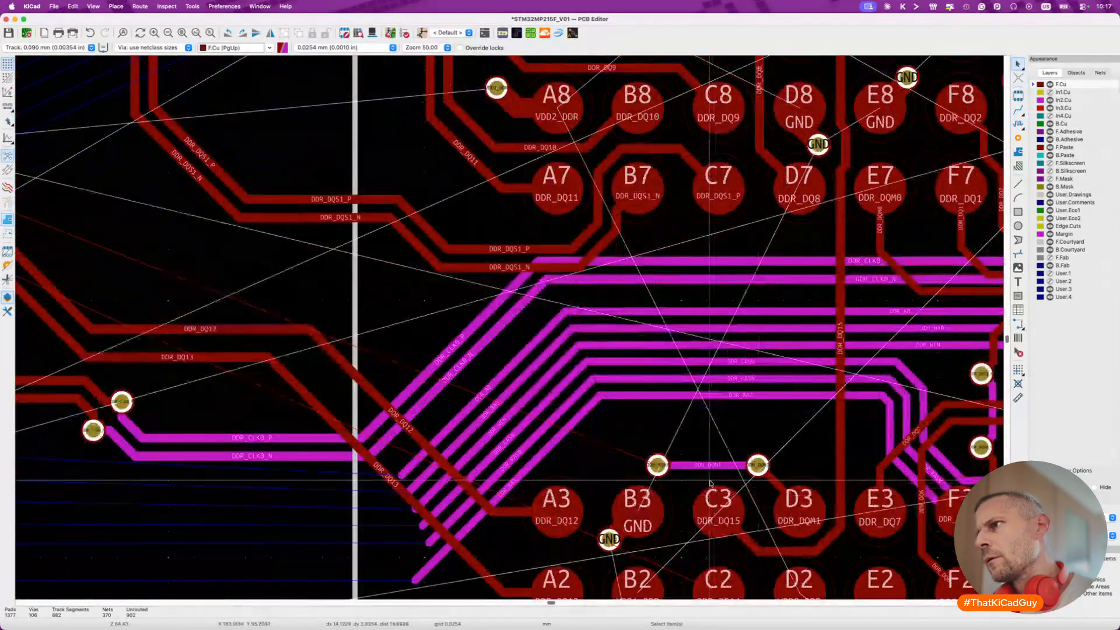
left_click_drag(625, 445, 793, 481)
key("Delete")
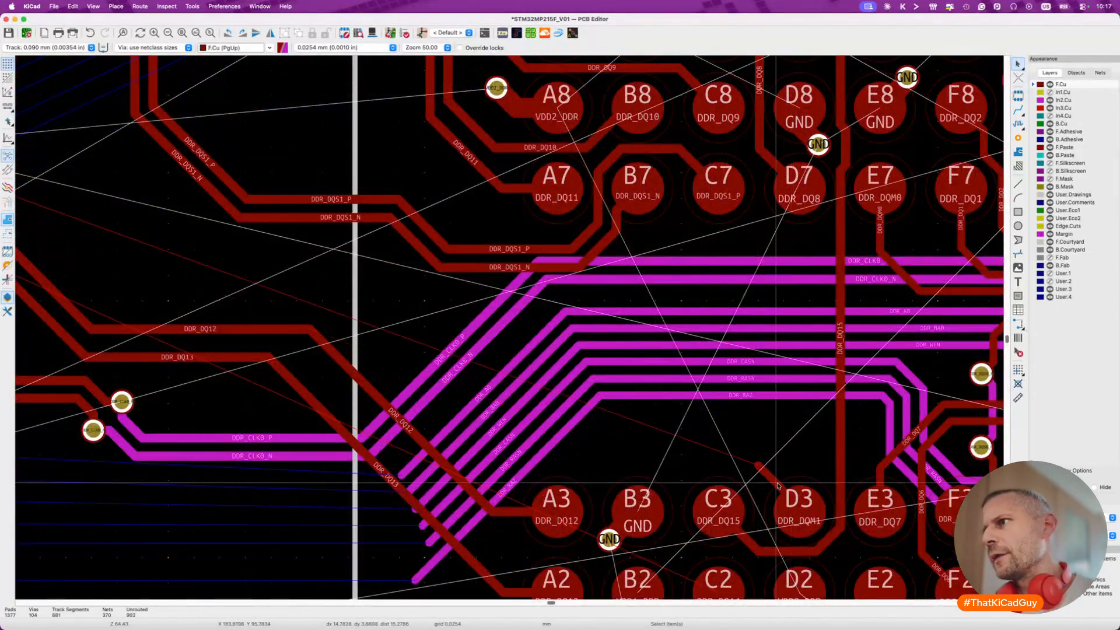
left_click(768, 485)
key("Escape")
left_click(768, 475)
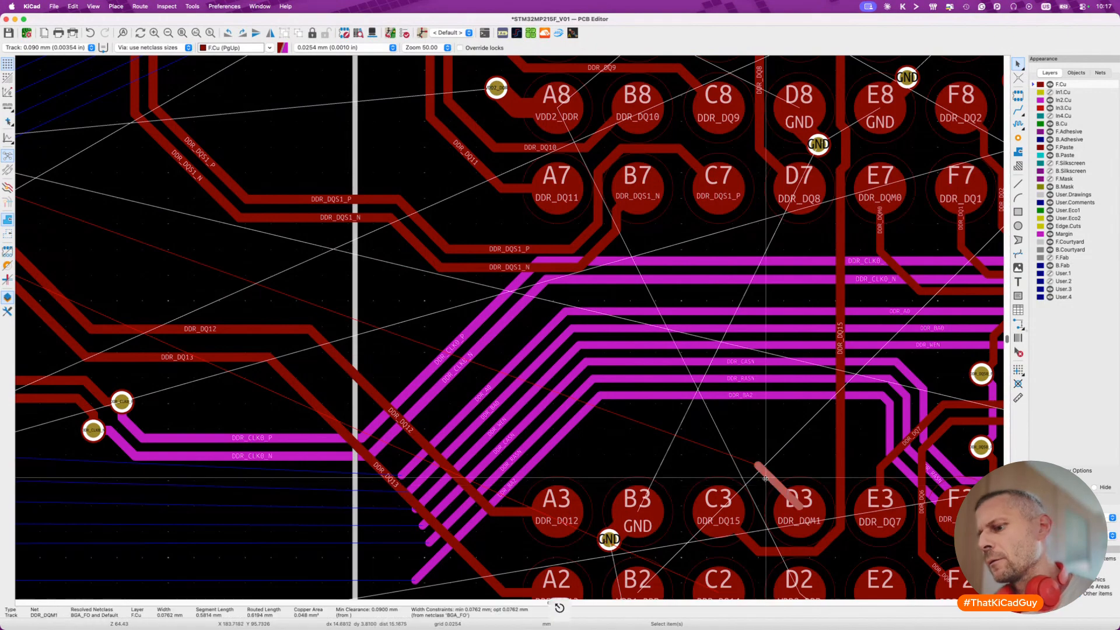
key("Delete")
Extend DDR_DQ14 and DDR_DQM1 at 0.090 mm width alongside the DDR_DQ12 diagonal, ending in short horizontal runs before the memory chip.
scroll(766, 481, "down", 3)
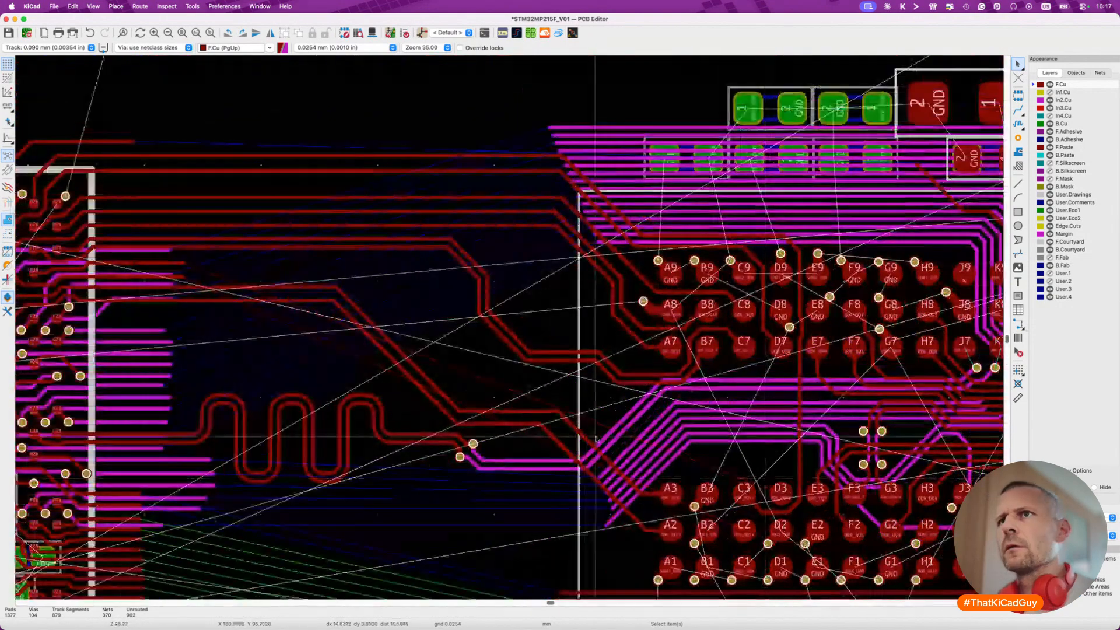
scroll(185, 284, "up", 3)
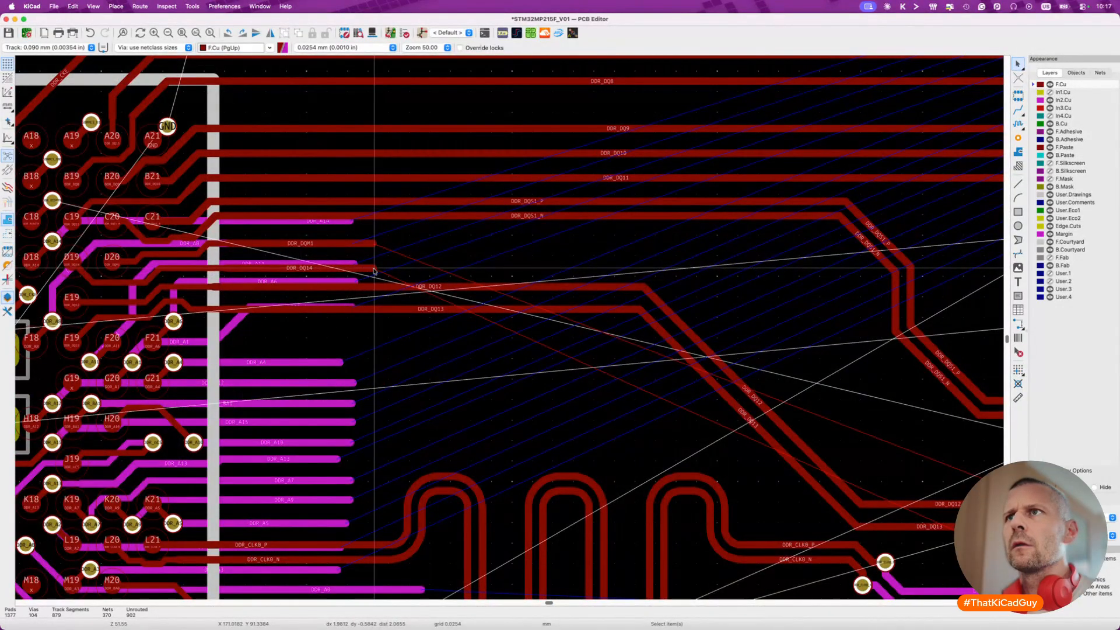
key("x")
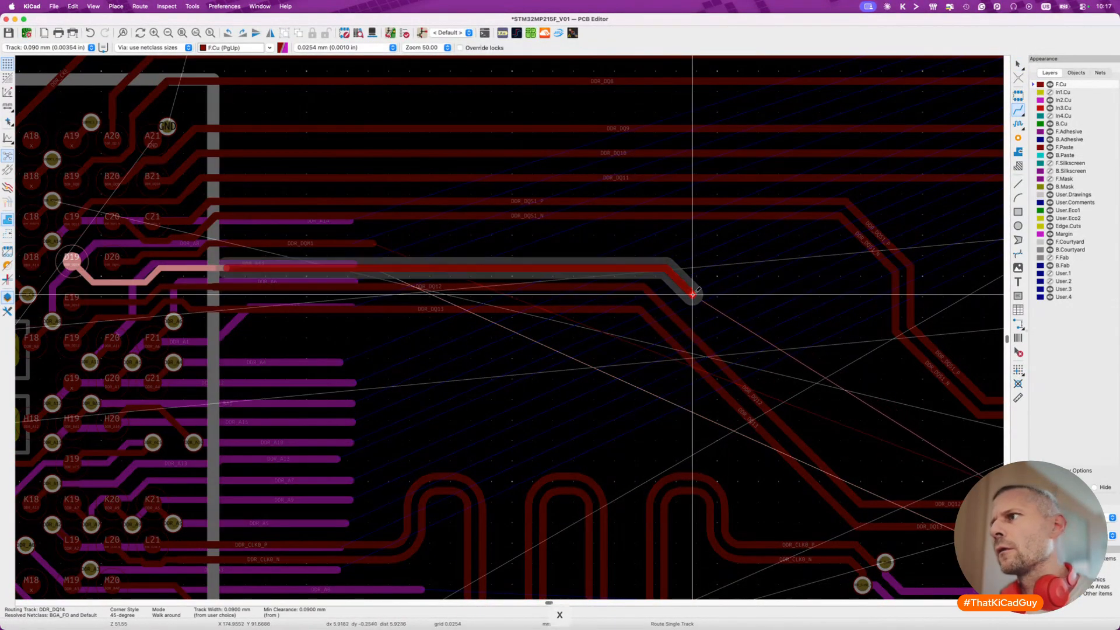
left_click(951, 475)
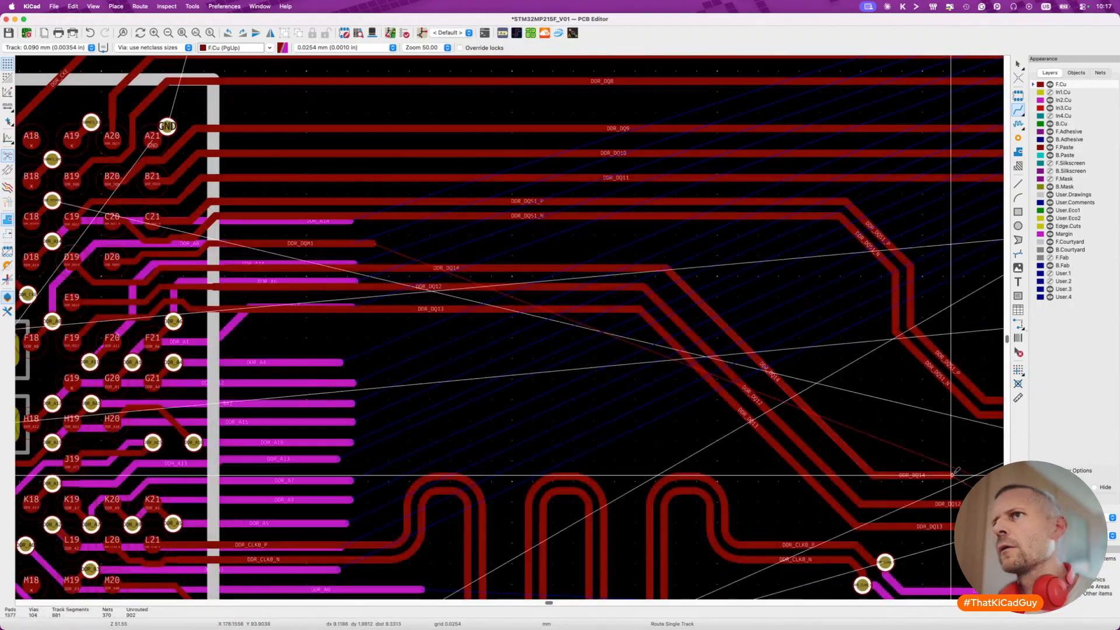
left_click(373, 244)
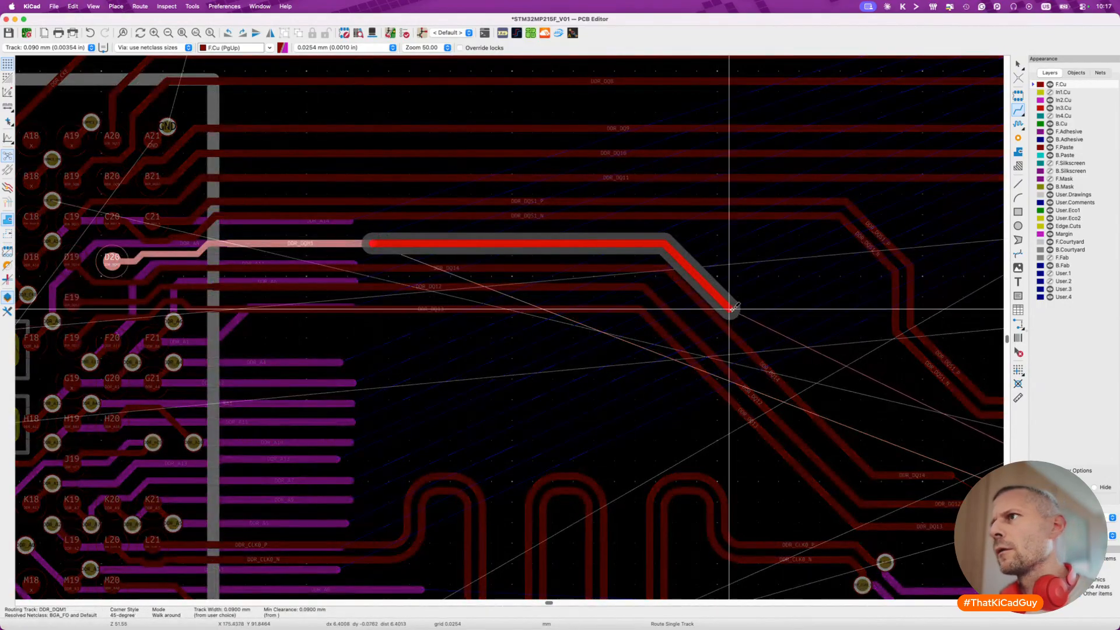
left_click(948, 456)
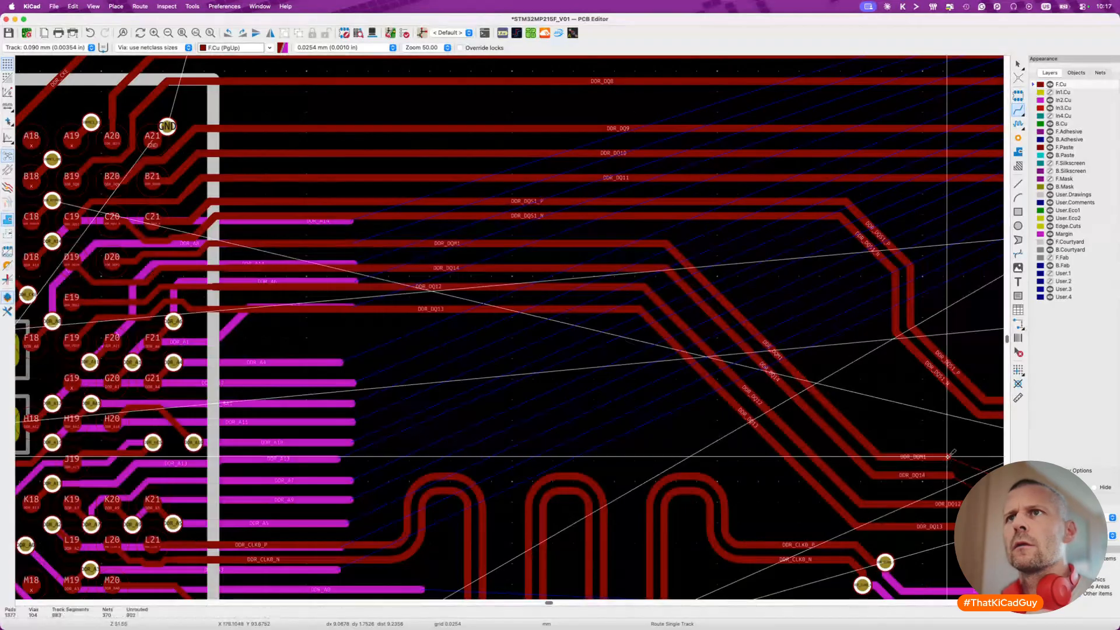
key("Escape")
Route DDR_DQ14 on to pad C2 and DDR_DQM1 to pad D3 of the memory chip at 0.090 mm width.
scroll(361, 280, "up", 3)
scroll(362, 280, "right", 3)
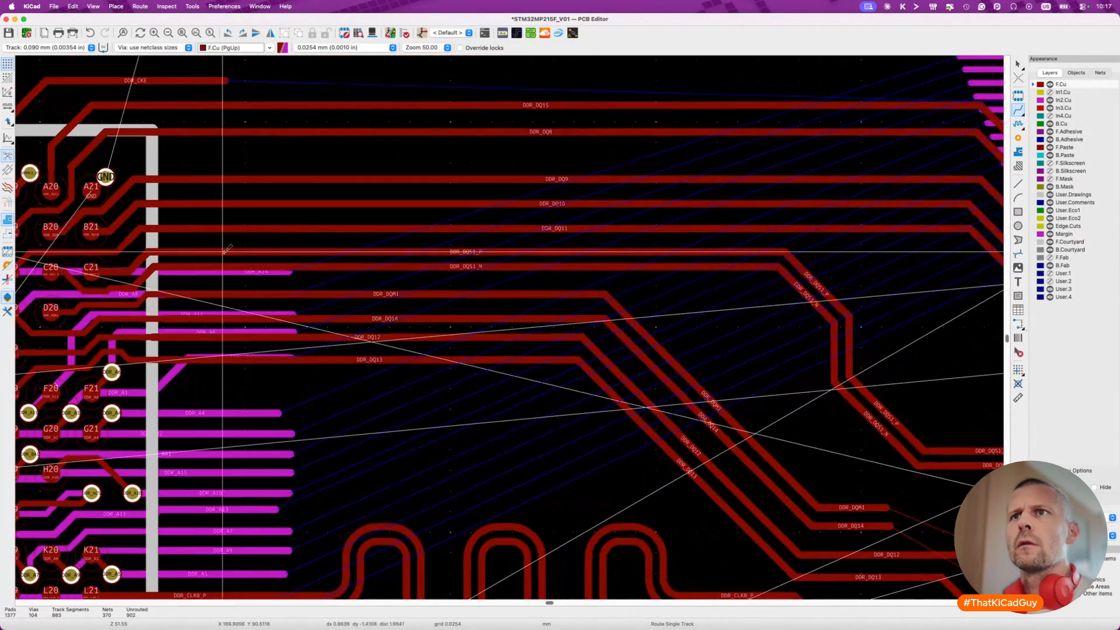
scroll(278, 281, "left", 10)
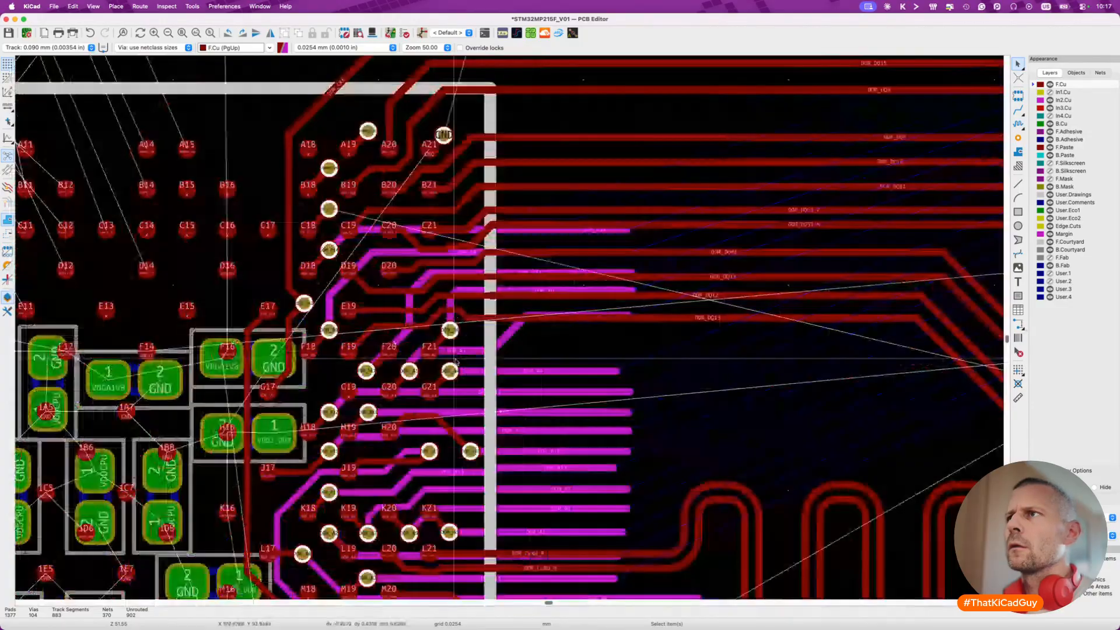
scroll(456, 362, "right", 15)
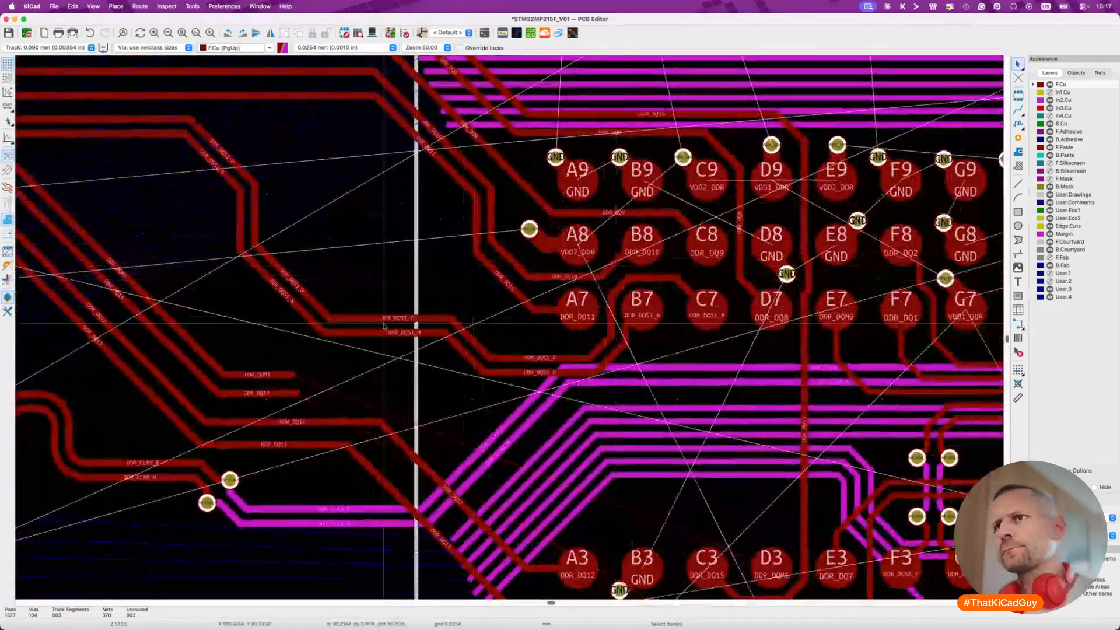
key("x")
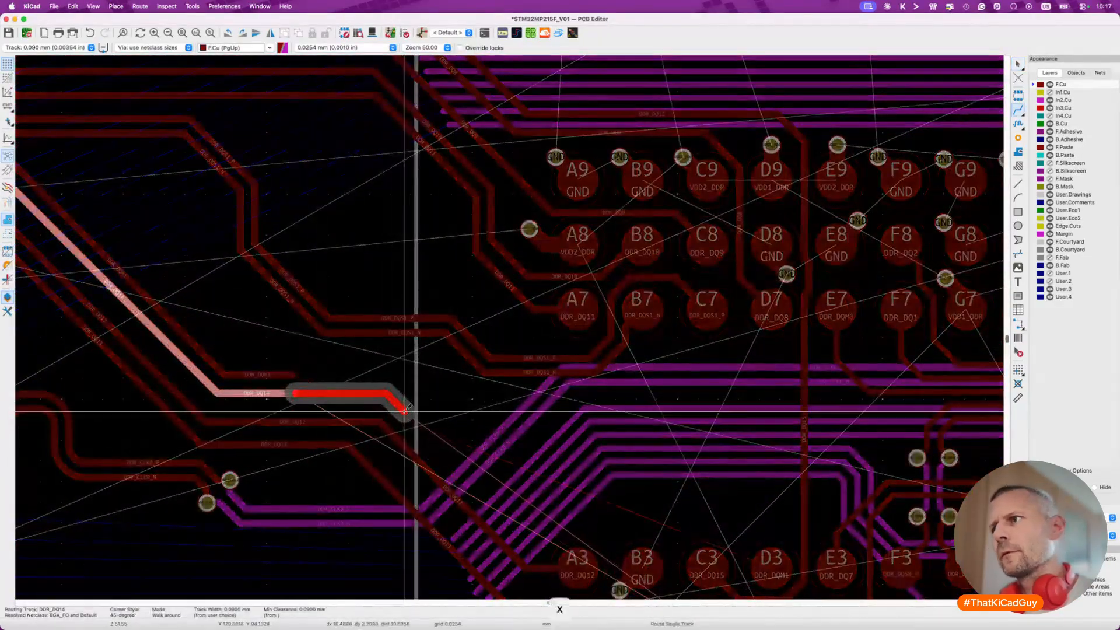
scroll(590, 491, "down", 5)
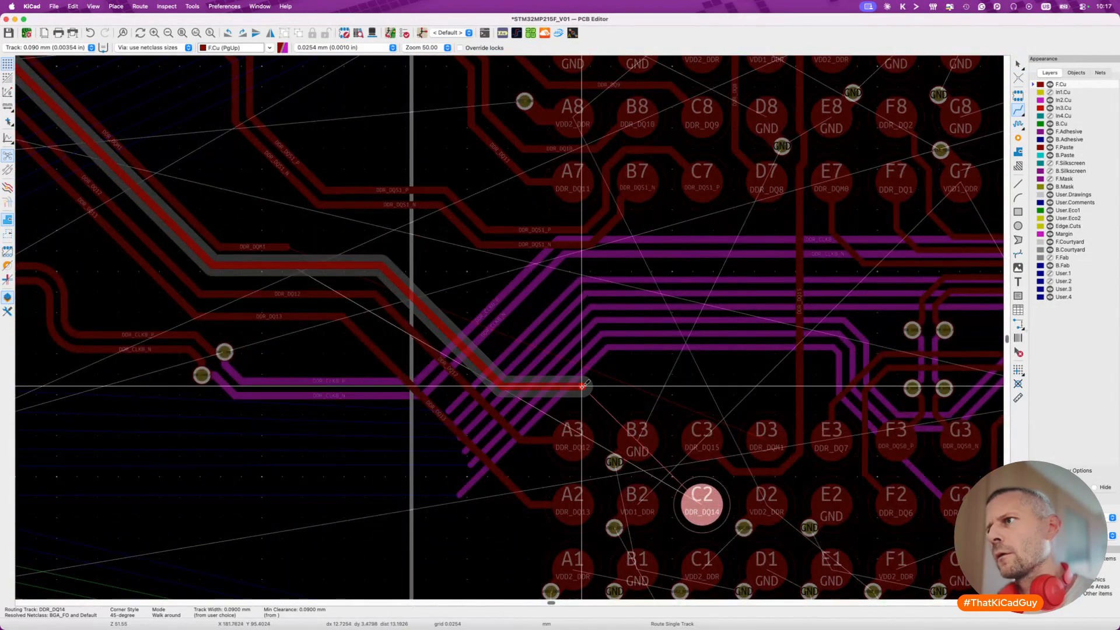
left_click(702, 503)
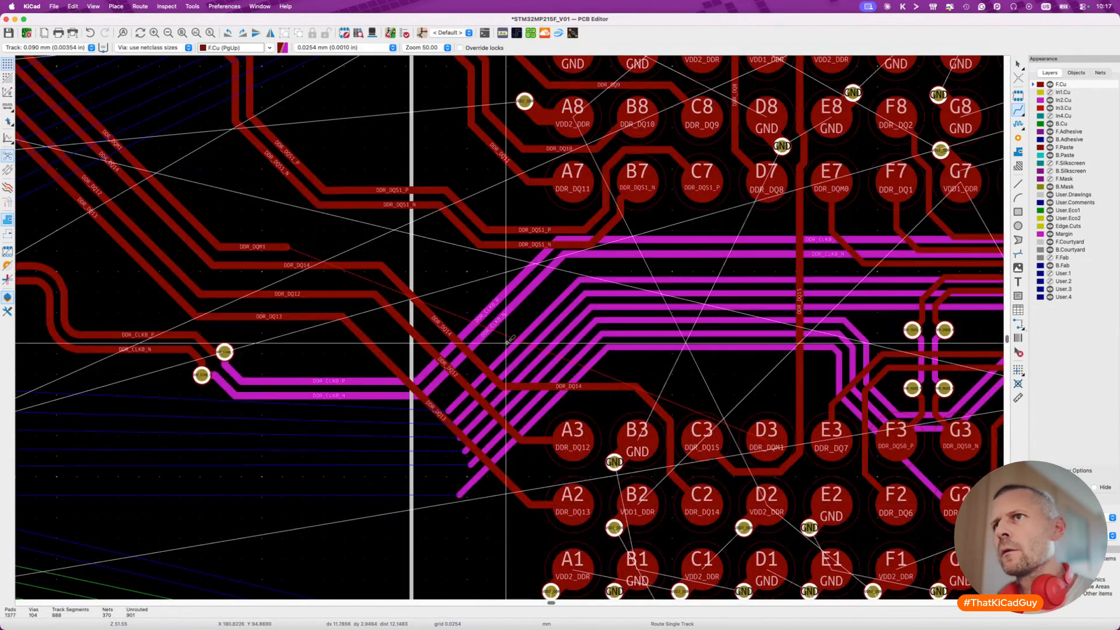
left_click(289, 246)
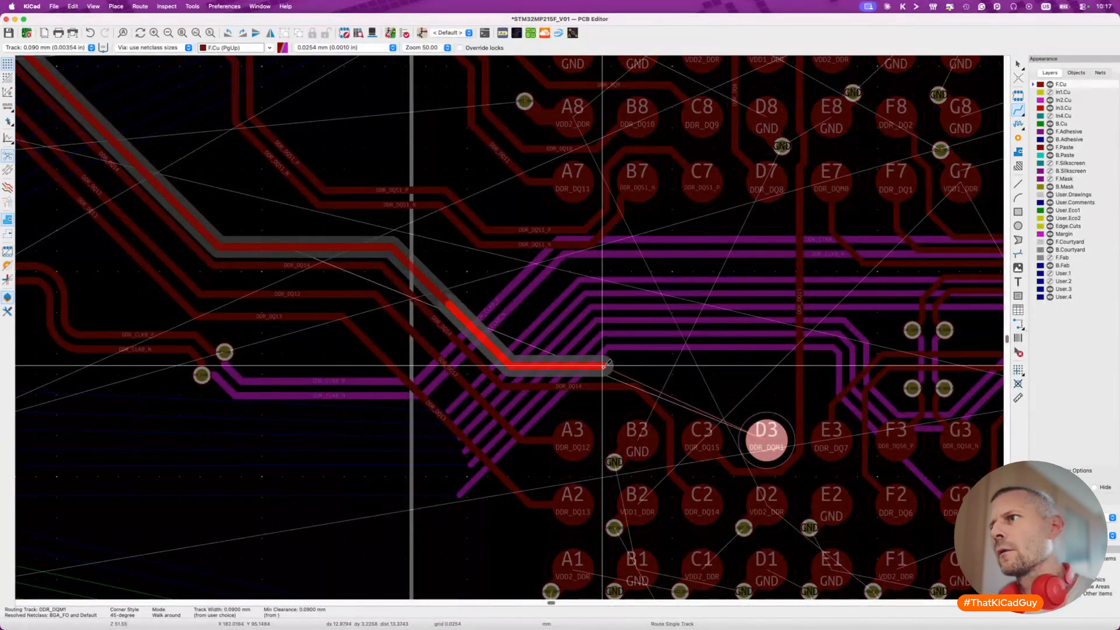
left_click(759, 446)
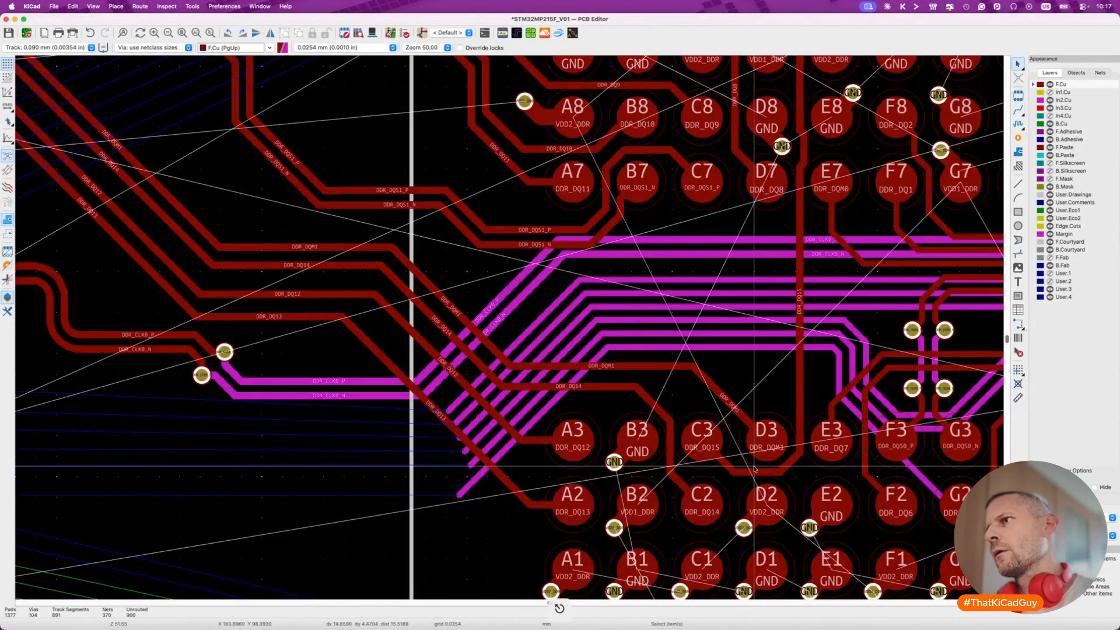
Select the complete DDR_DQ15 track and dim all layers except F.Cu.
scroll(754, 468, "down", 4)
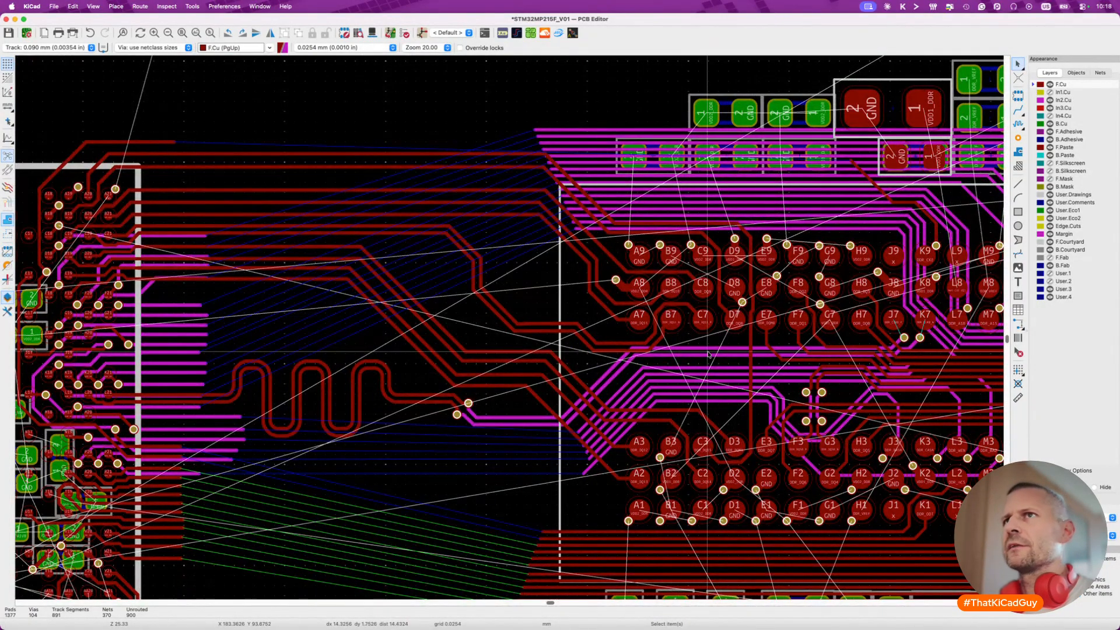
scroll(737, 326, "up", 4)
scroll(744, 466, "down", 2)
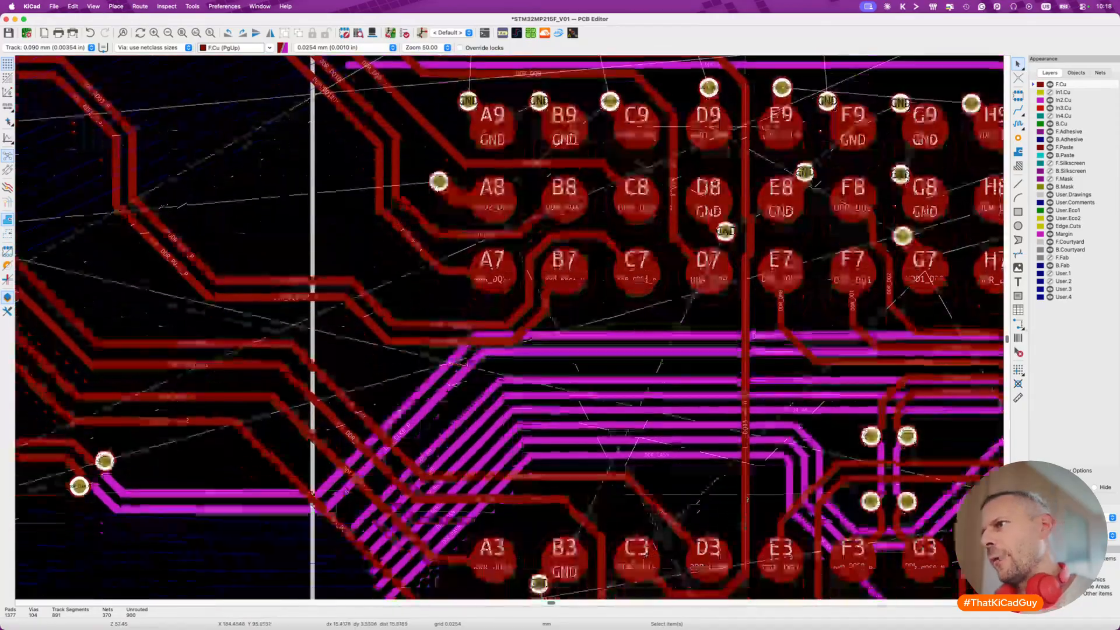
scroll(745, 526, "down", 3)
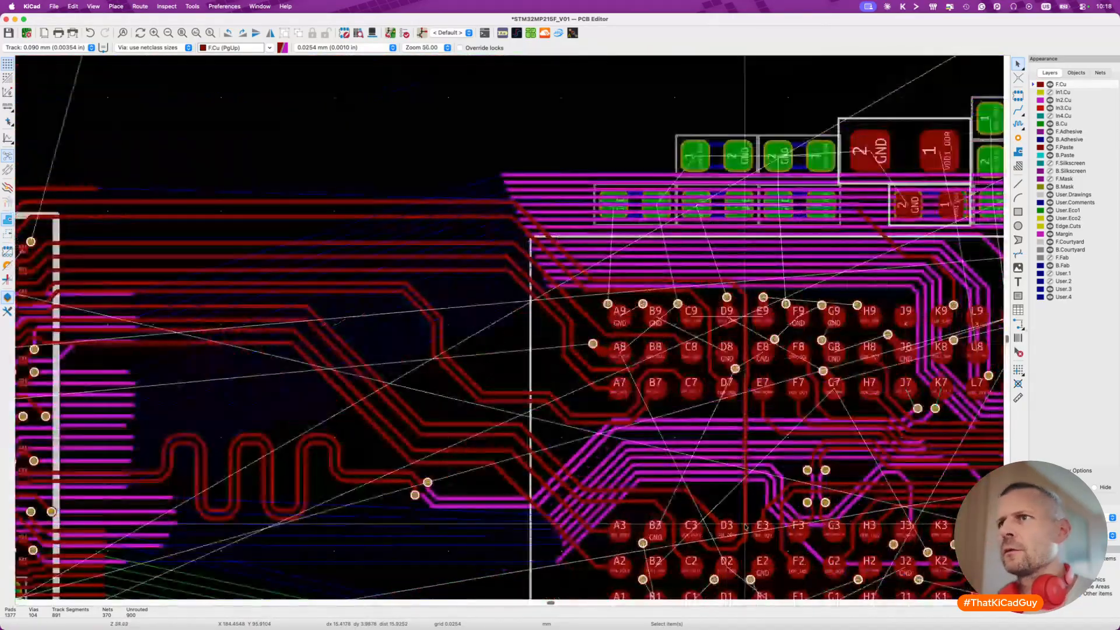
scroll(745, 526, "down", 2)
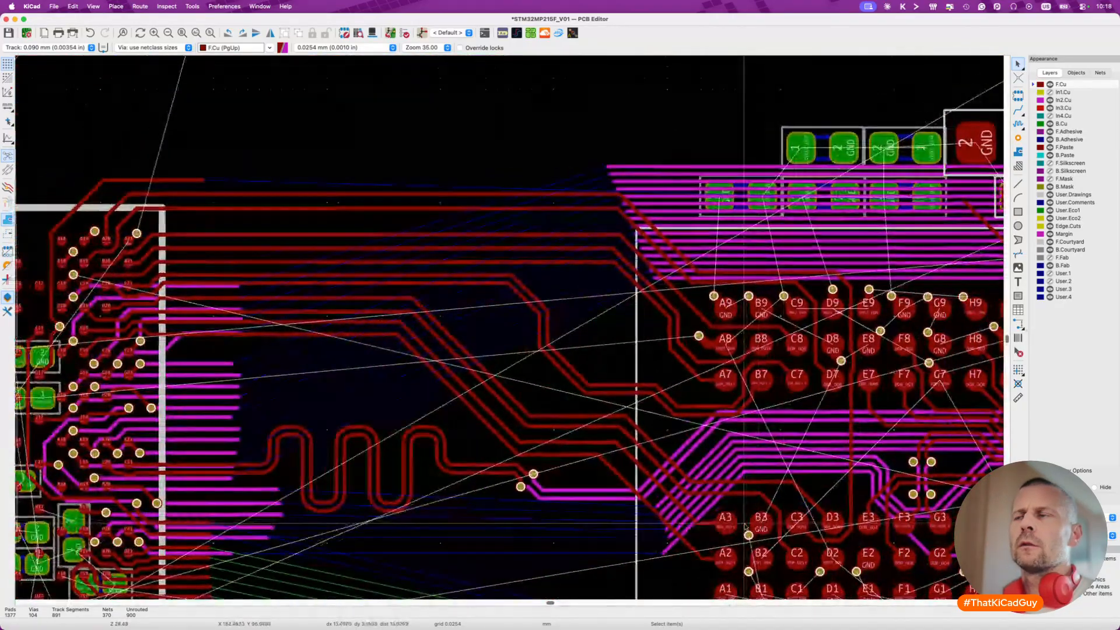
left_click(852, 495)
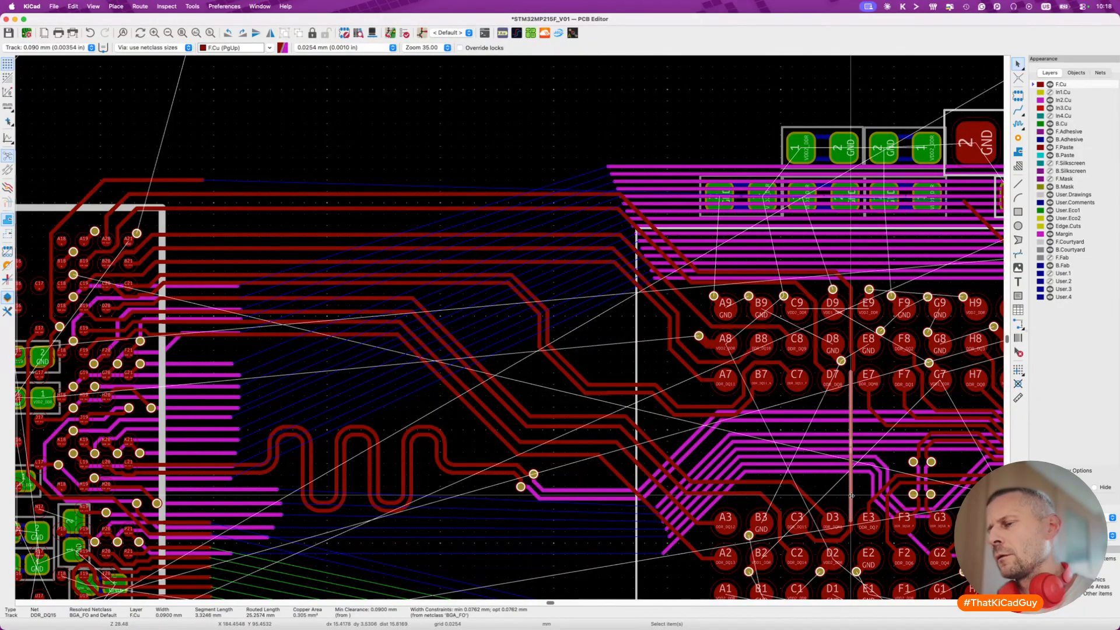
key("i")
key("h")
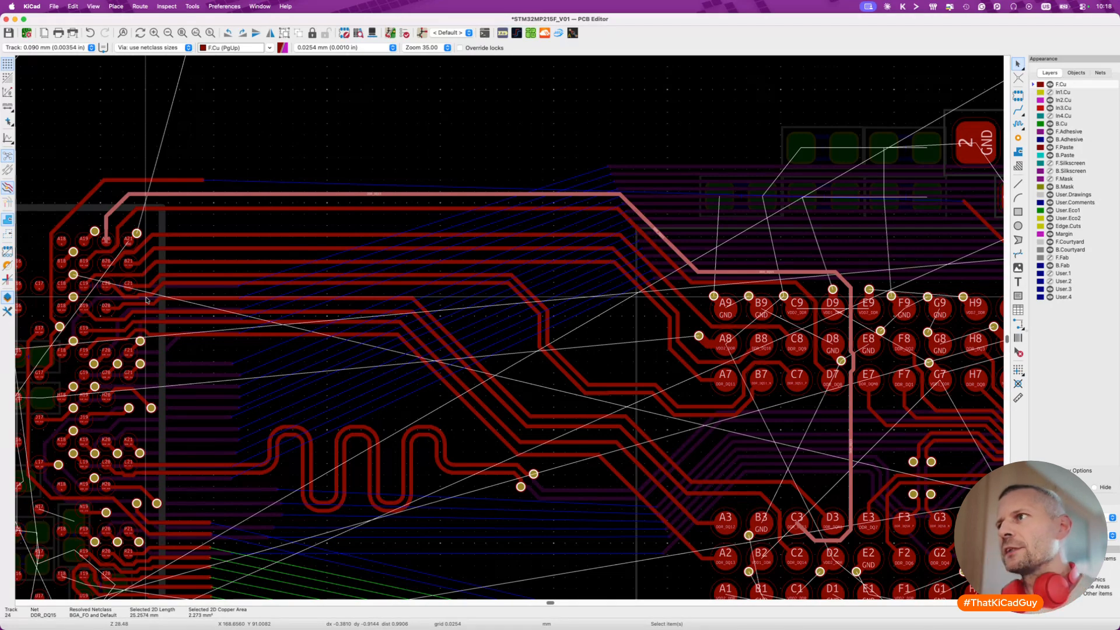
Measure the total length of the DDR_DQ15 track with the single-track length tuning tool.
key("Escape")
key("7")
key("Escape")
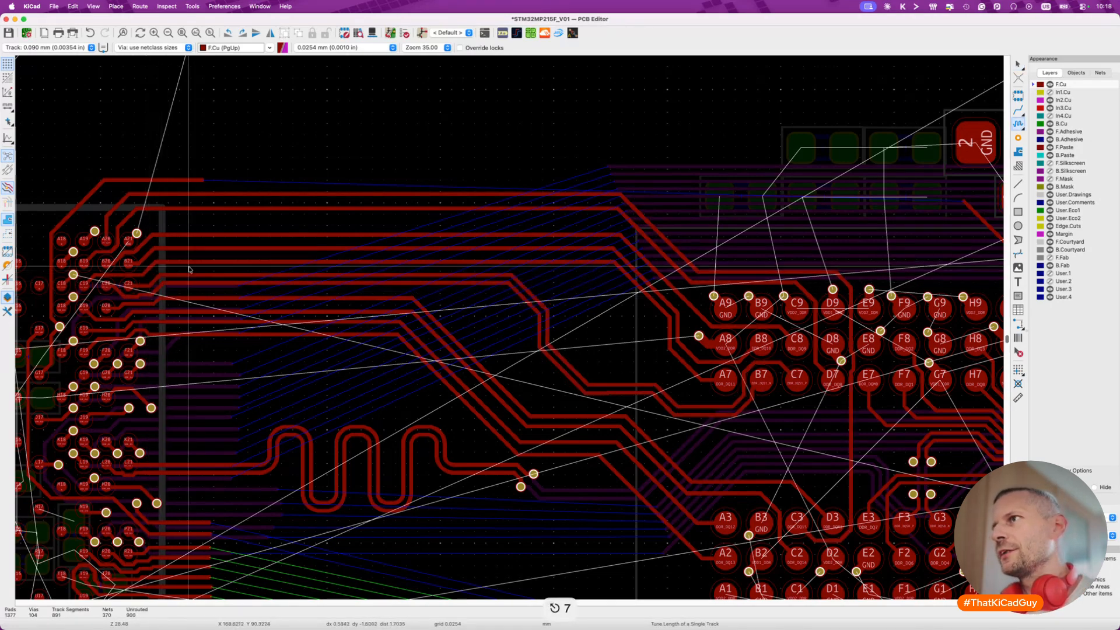
key("7")
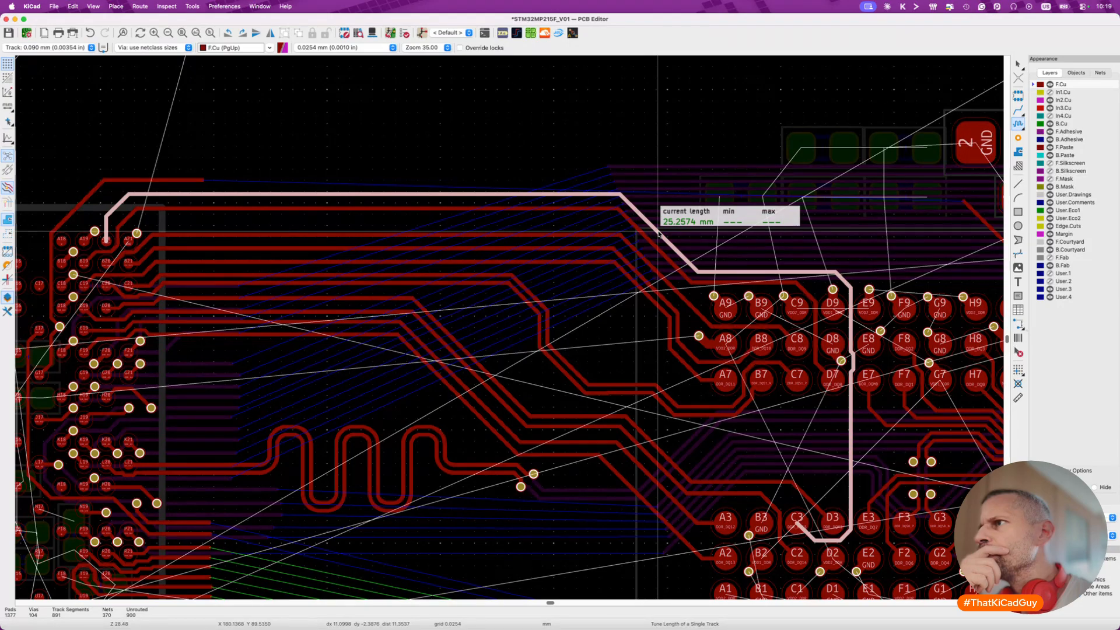
key("Escape")
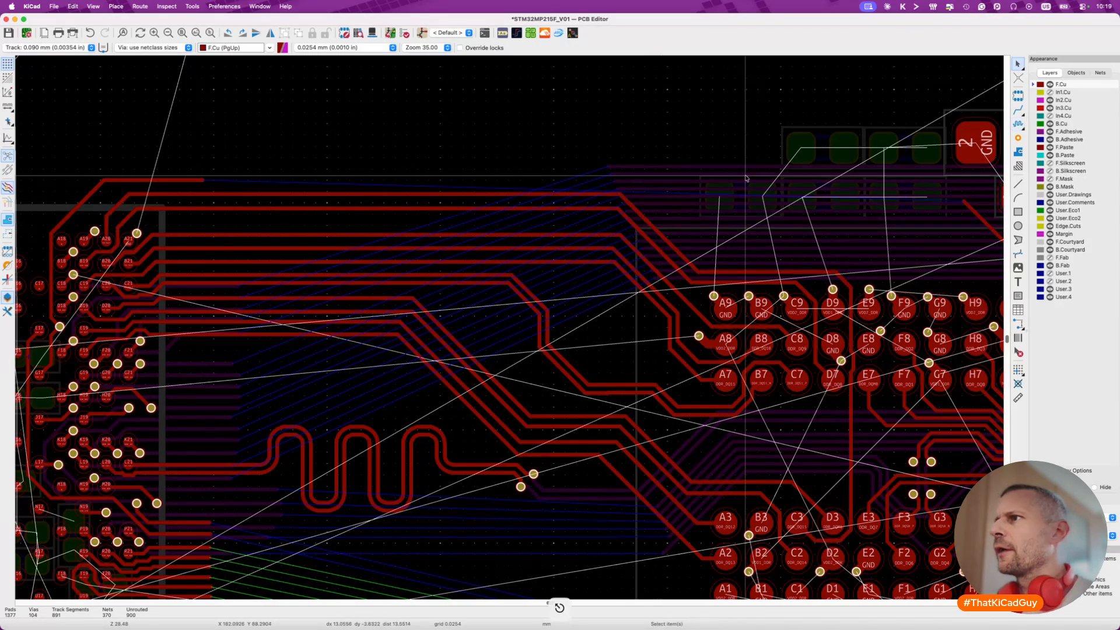
scroll(828, 441, "up", 2)
scroll(828, 441, "down", 2)
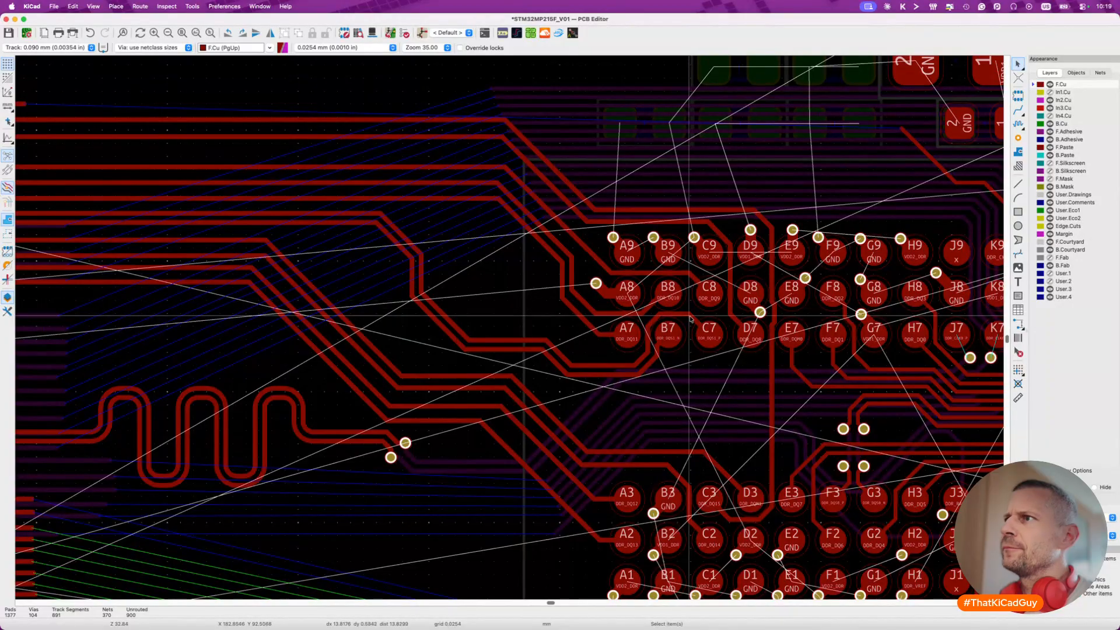
scroll(694, 308, "up", 2)
key("d")
key("Escape")
key("d")
key("Escape")
scroll(685, 329, "down", 3)
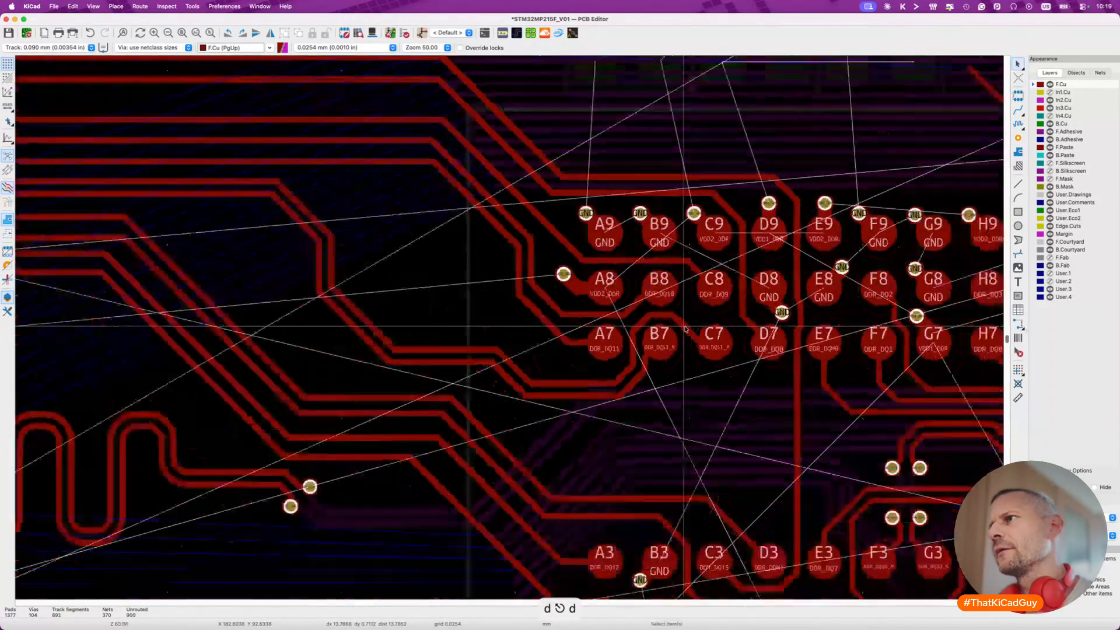
Delete the vertical DDR_DQ15 segment above E3 and reroute it from the C3 end upward to between pads C7 and D7.
left_click(732, 449)
key("Delete")
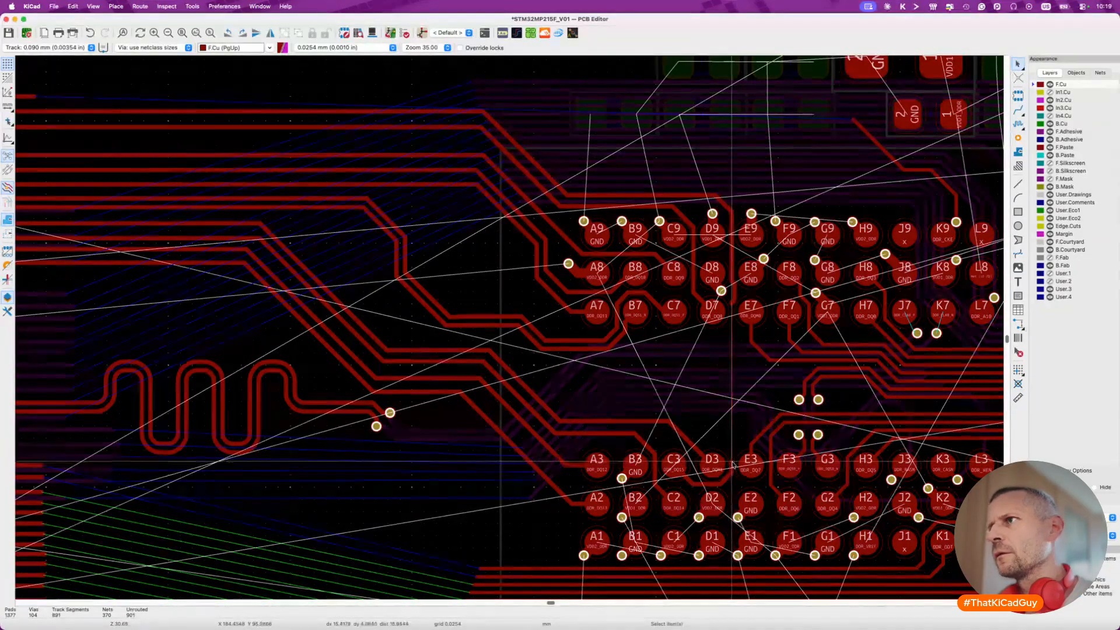
key("c")
key("x")
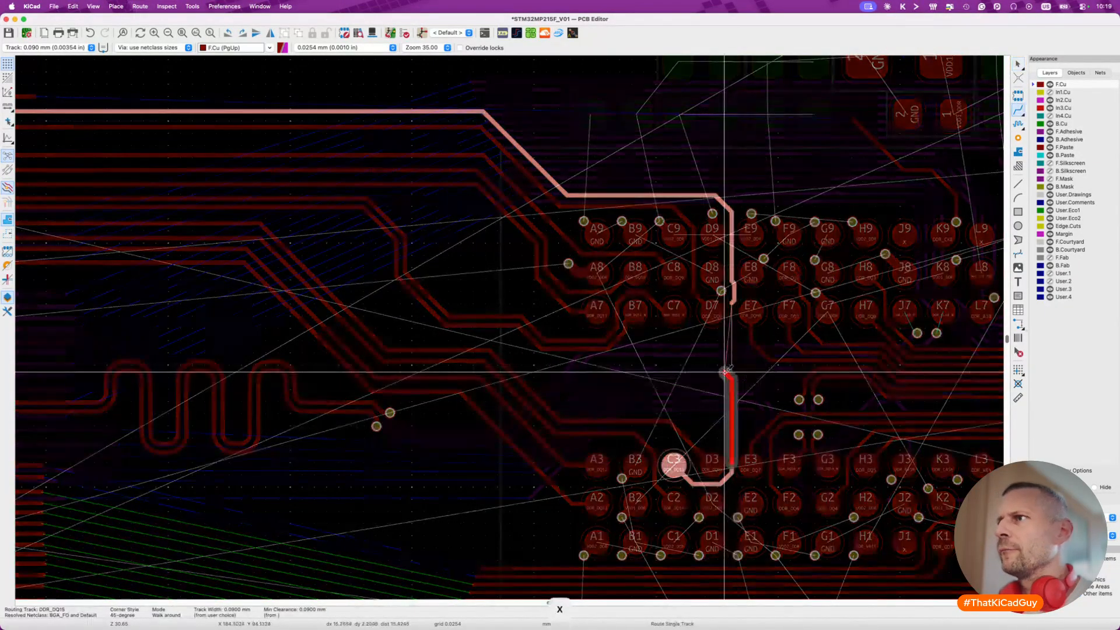
left_click(698, 309)
scroll(698, 309, "down", 3)
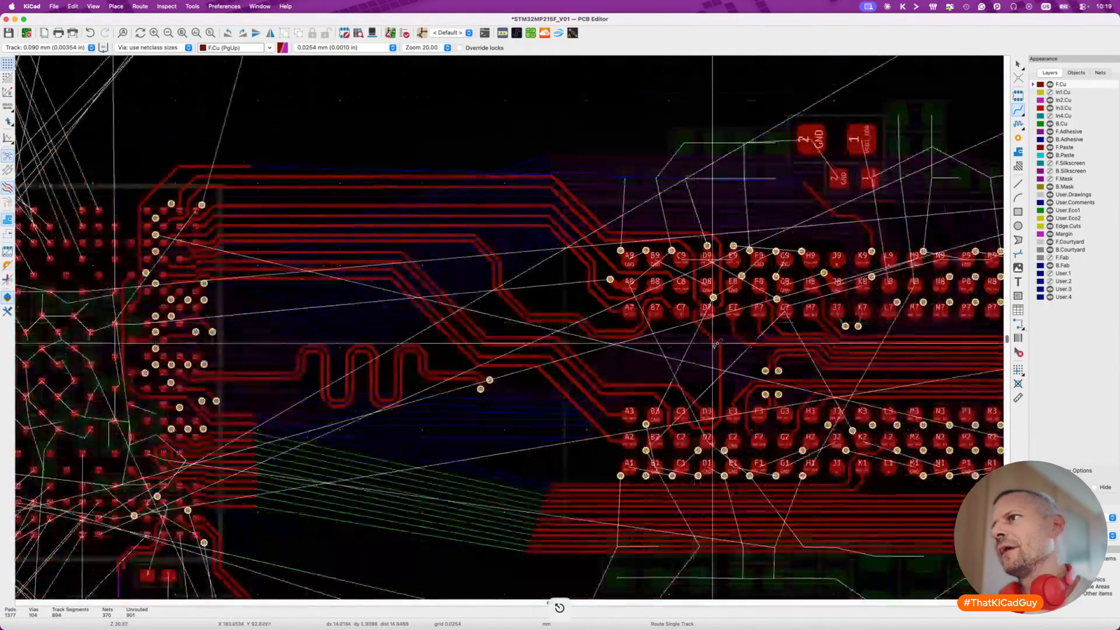
Measure the length of the rerouted DDR_DQ15 section between C3 and D7 with the length tuning tool.
scroll(694, 303, "up", 6)
key("Escape")
left_click(714, 338)
key("7")
left_click(714, 339)
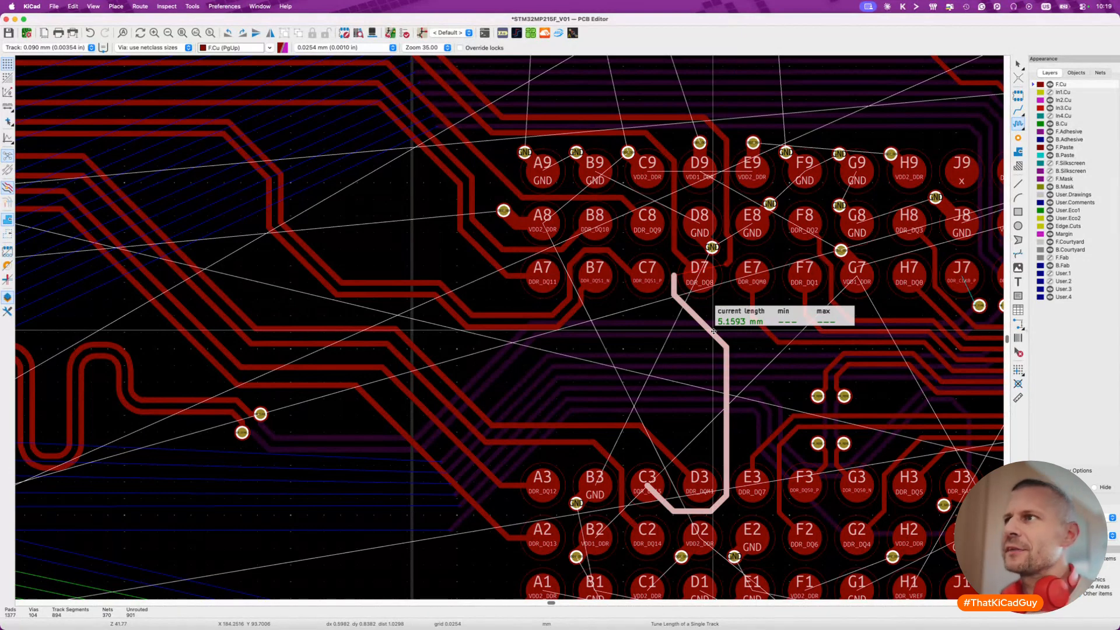
key("Escape")
key("Escape")
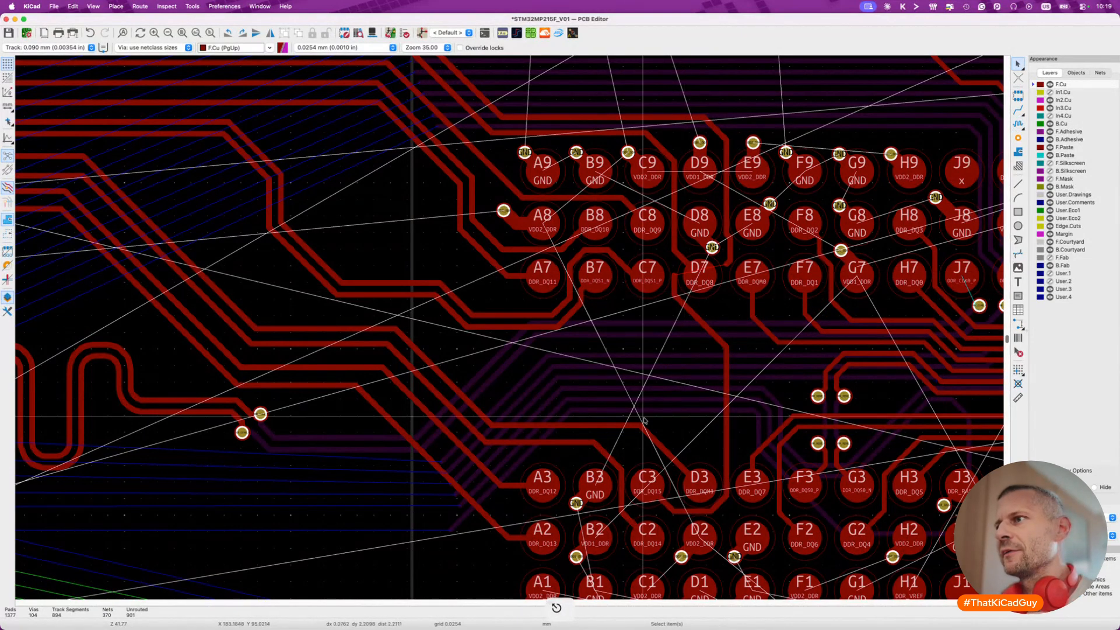
Examine the DDR length-matching notes beside the board for the byte lane tolerances.
scroll(659, 430, "down", 2)
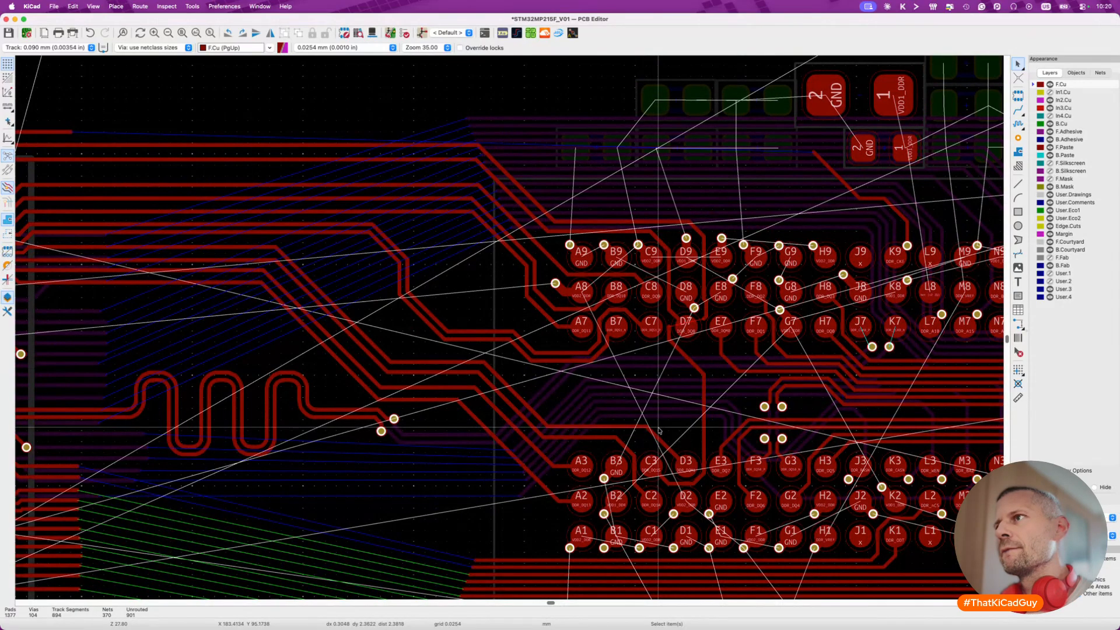
scroll(659, 431, "up", 2)
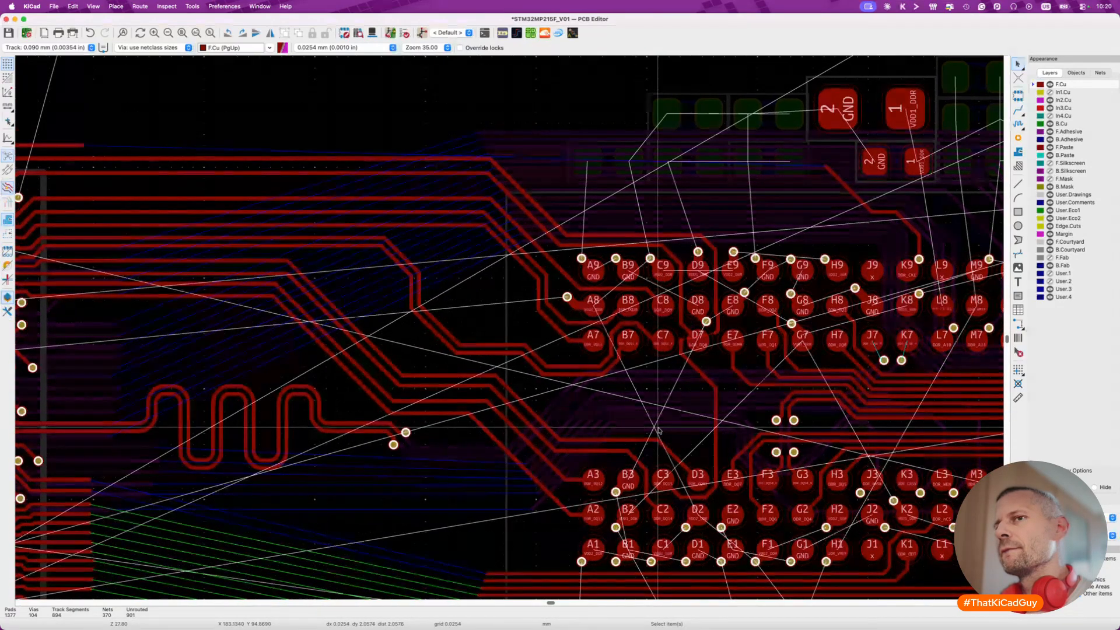
scroll(658, 431, "down", 5)
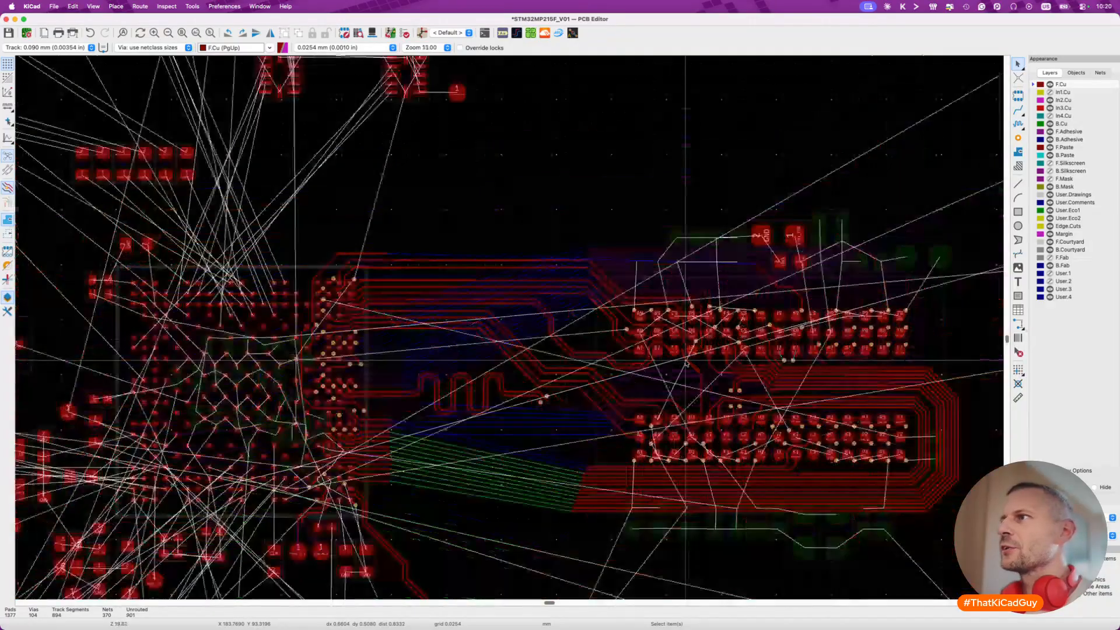
scroll(685, 362, "up", 2)
scroll(685, 363, "down", 3)
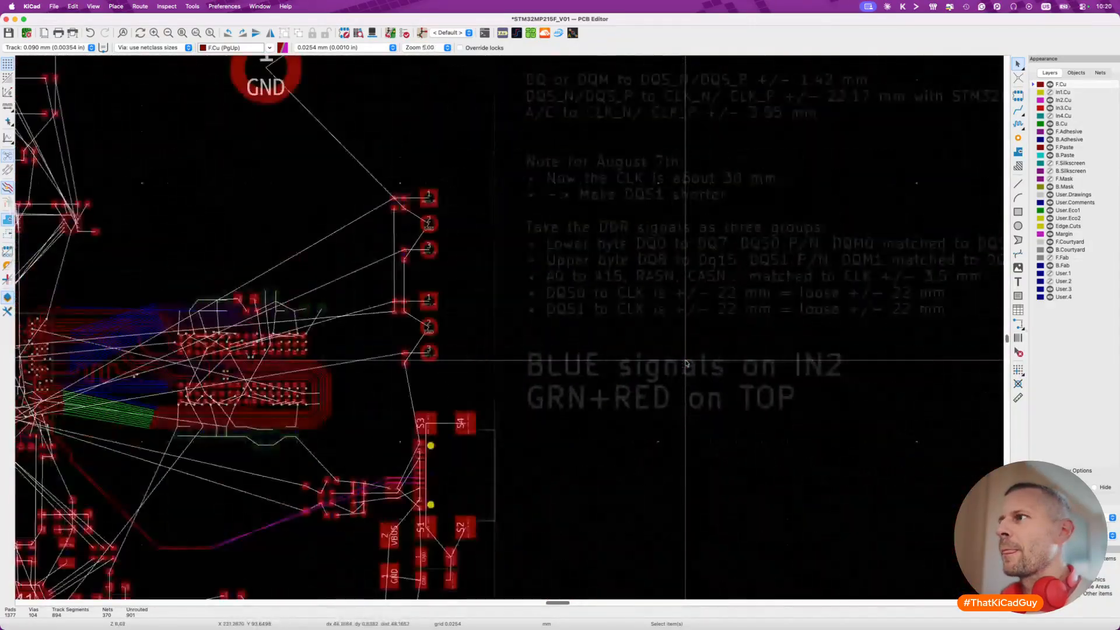
scroll(892, 293, "right", 4)
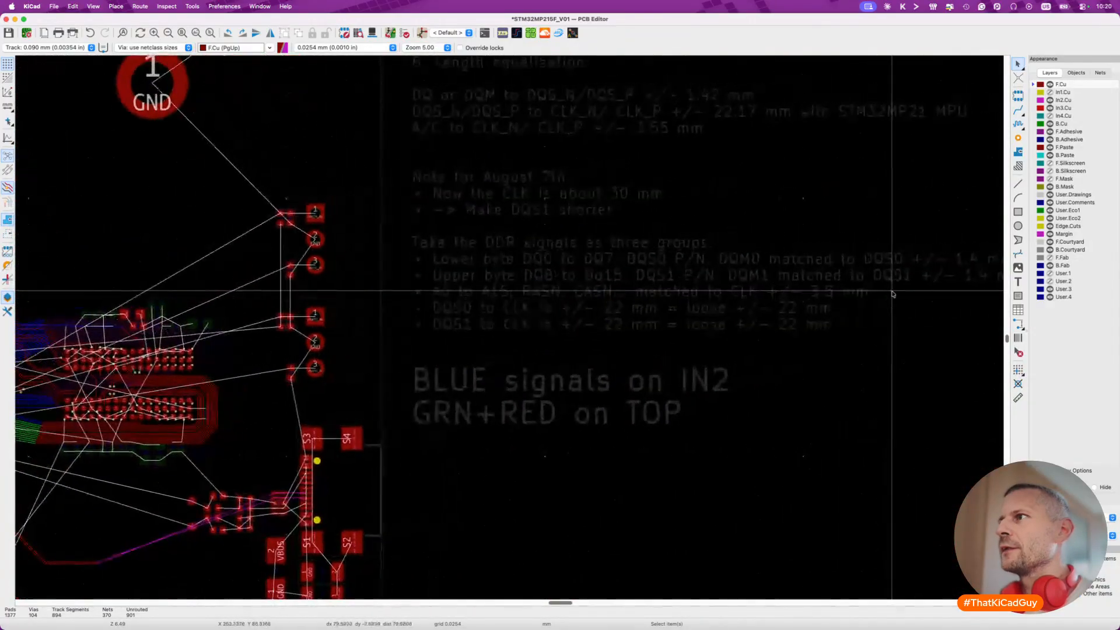
Delete the DDR_DQ15 diagonal above D9 and its run down between the D and E pad columns of the memory chip.
scroll(907, 289, "right", 2)
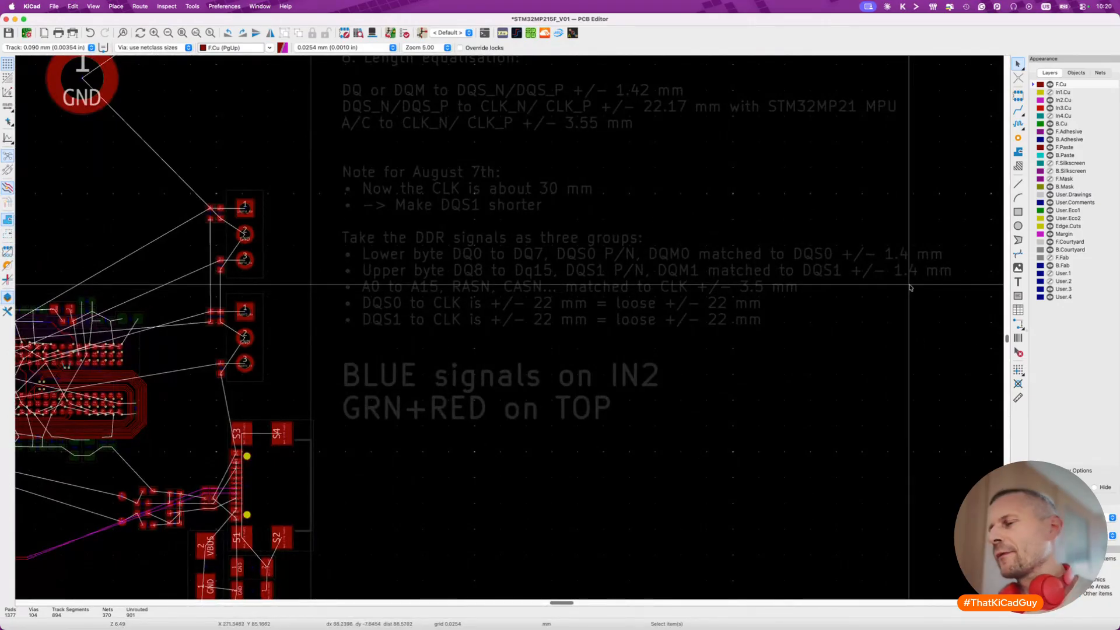
scroll(910, 287, "left", 10)
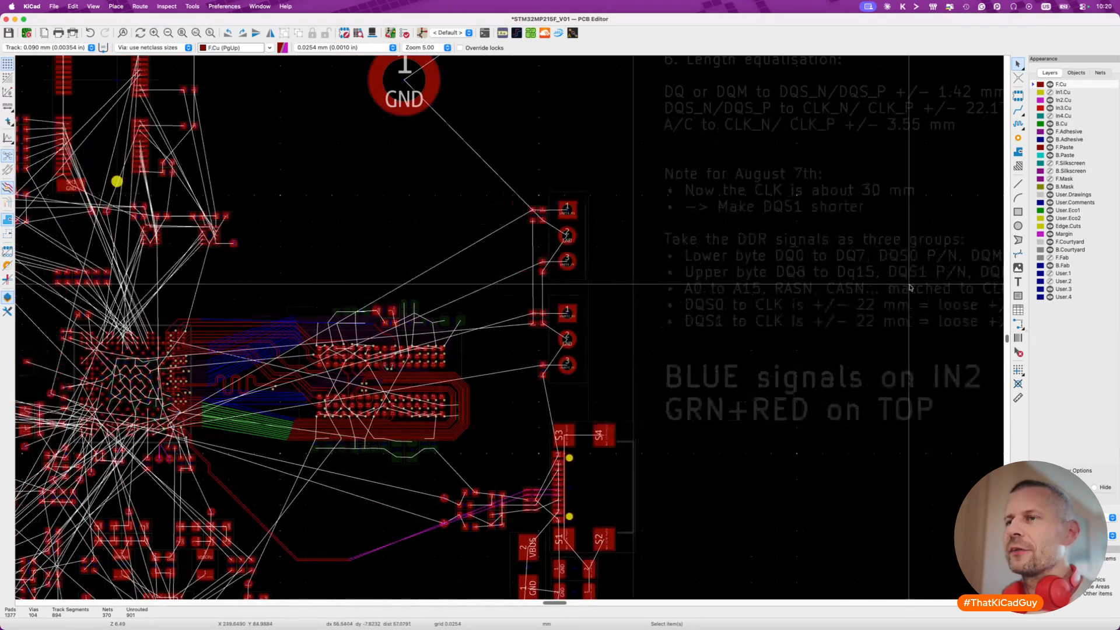
scroll(297, 393, "up", 6)
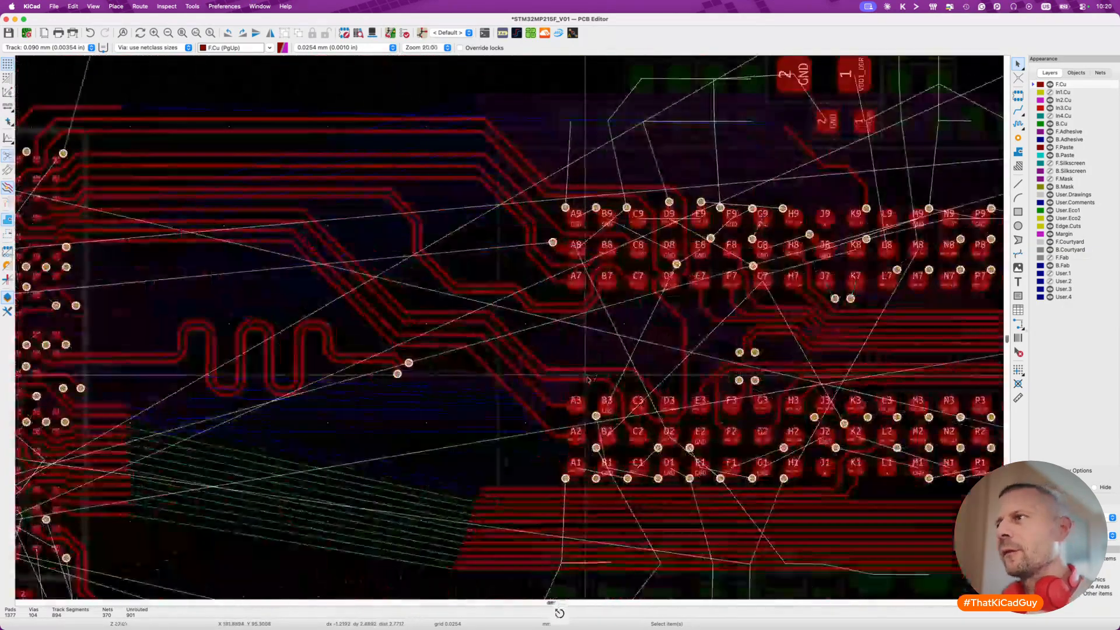
scroll(586, 379, "up", 2)
scroll(608, 420, "up", 6)
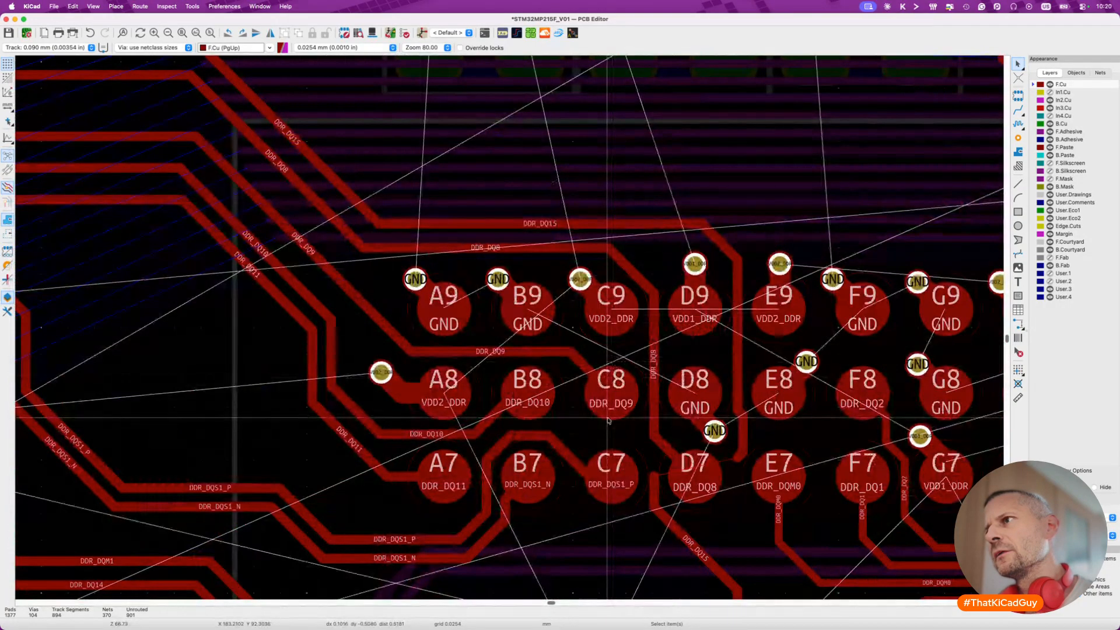
left_click(711, 235)
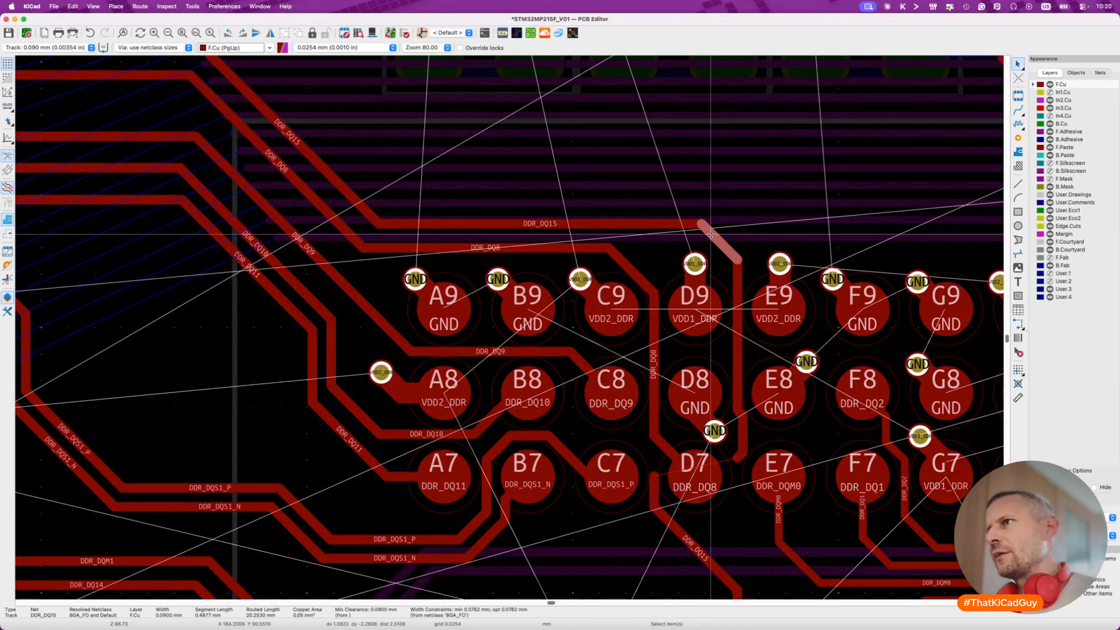
key("Delete")
left_click(735, 282)
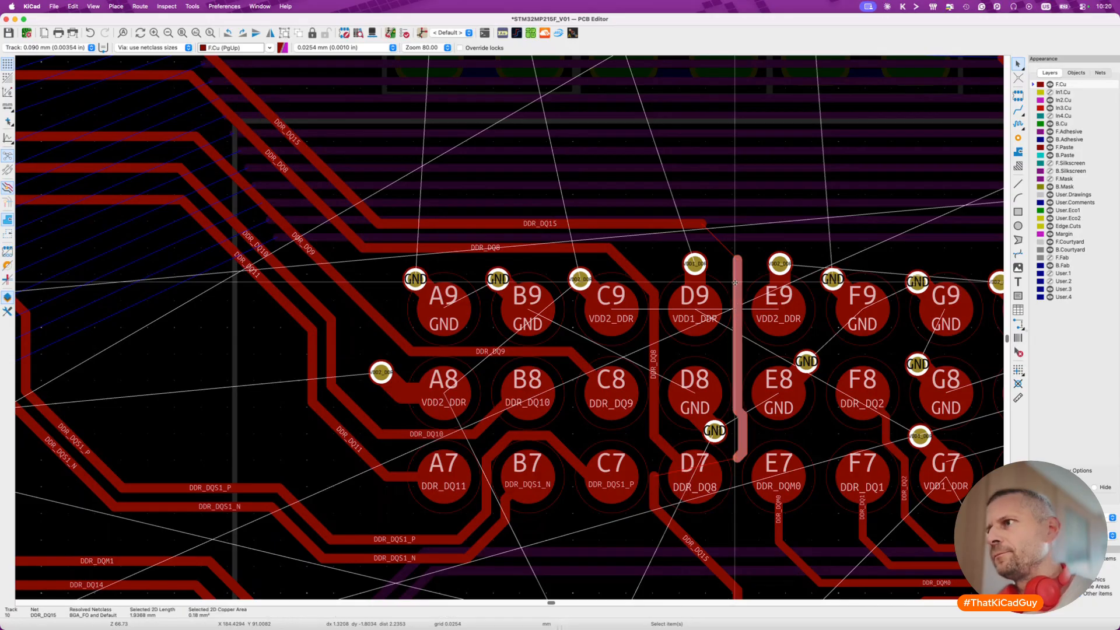
key("Delete")
Delete the DDR_DQ8 segments running from above C9 down between the C and D pad columns to D7.
left_click(638, 269)
key("Delete")
left_click(653, 420)
key("Delete")
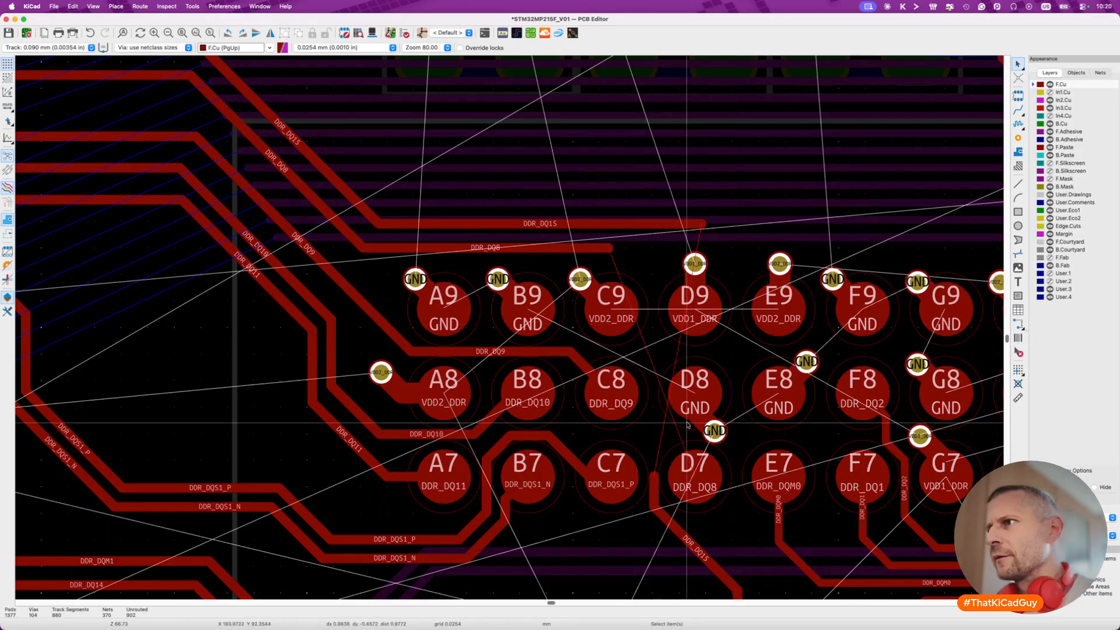
Route DDR_DQ8 from D7 up between columns D and E, and extend DDR_DQ15 up between columns C and D to above C9.
key("x")
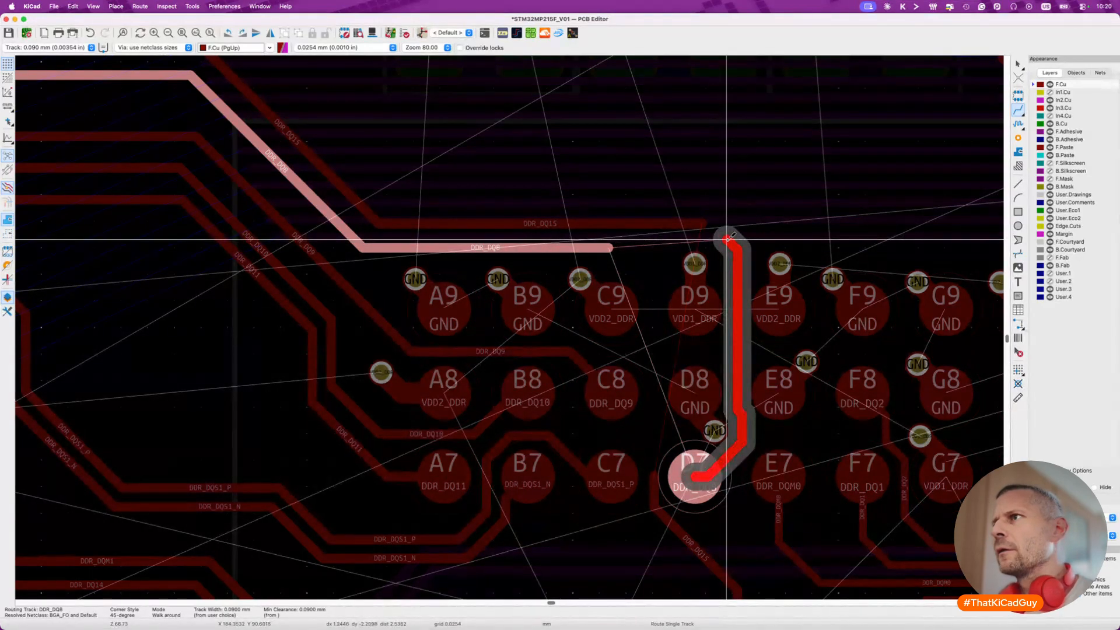
double_click(729, 238)
key("x")
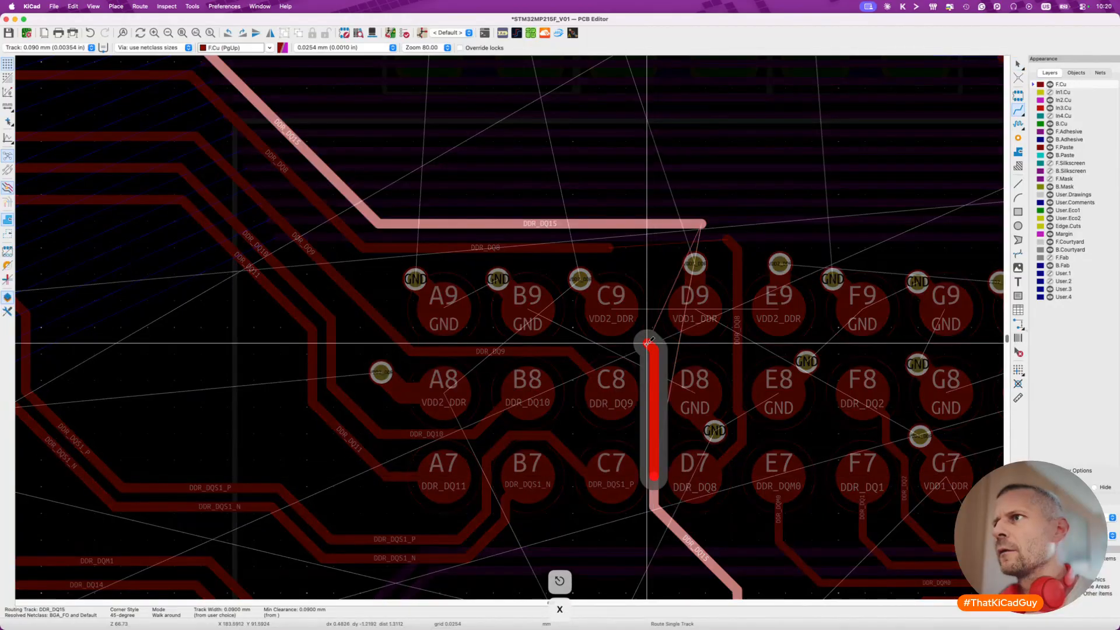
double_click(637, 254)
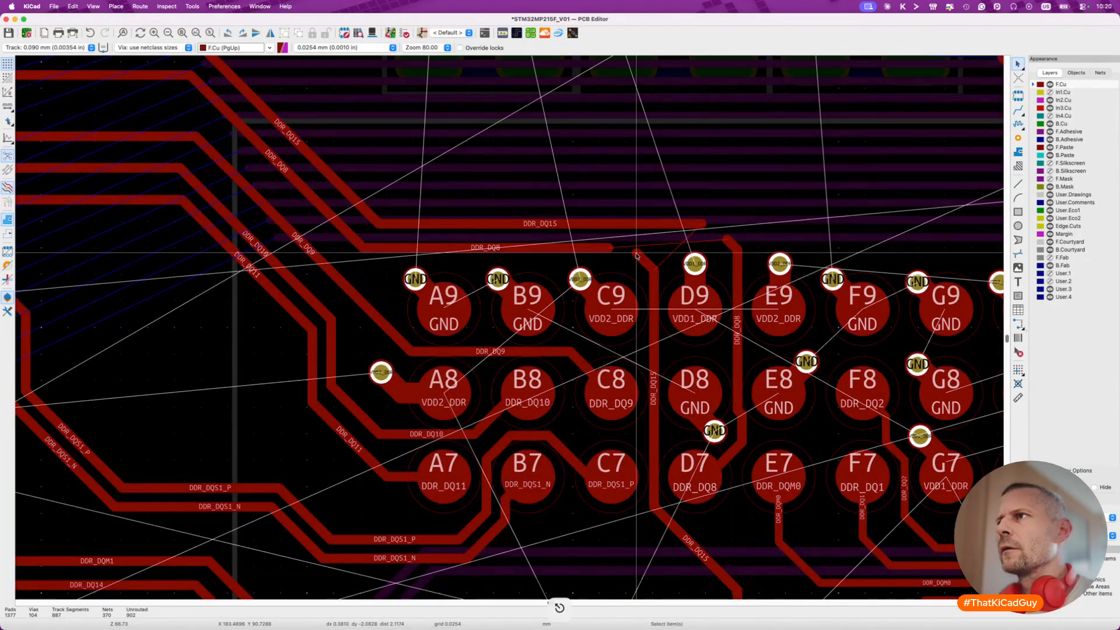
Switch to the schematic's MPU sheet and swap the DDR_DQ8 and DDR_DQ15 labels on processor pins B19 and A20.
scroll(637, 255, "down", 3)
scroll(636, 256, "left", 5)
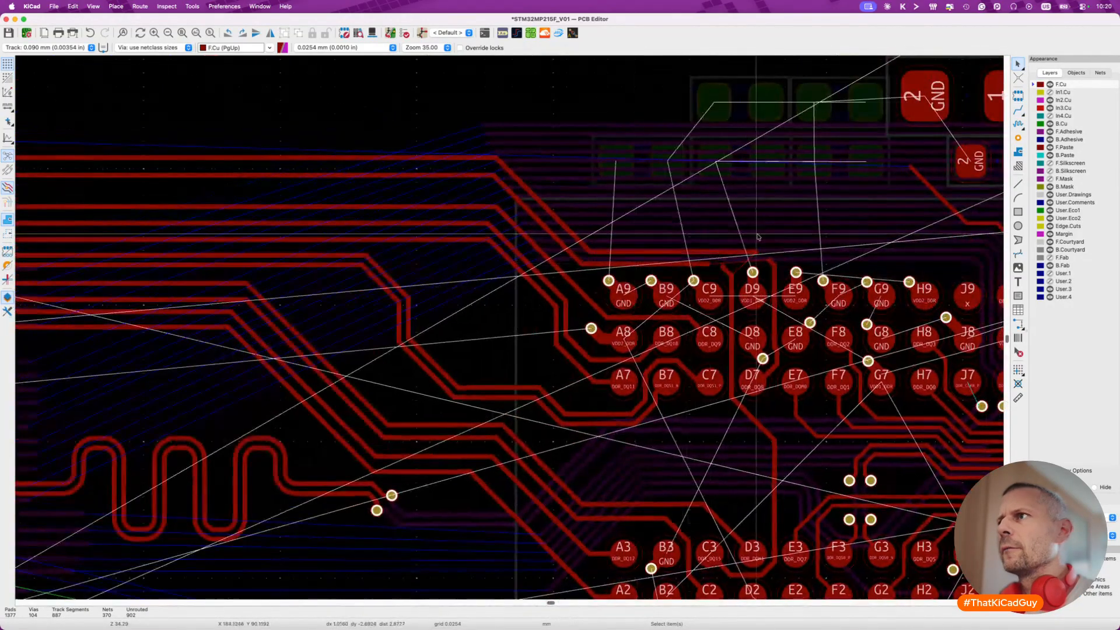
scroll(666, 271, "up", 2)
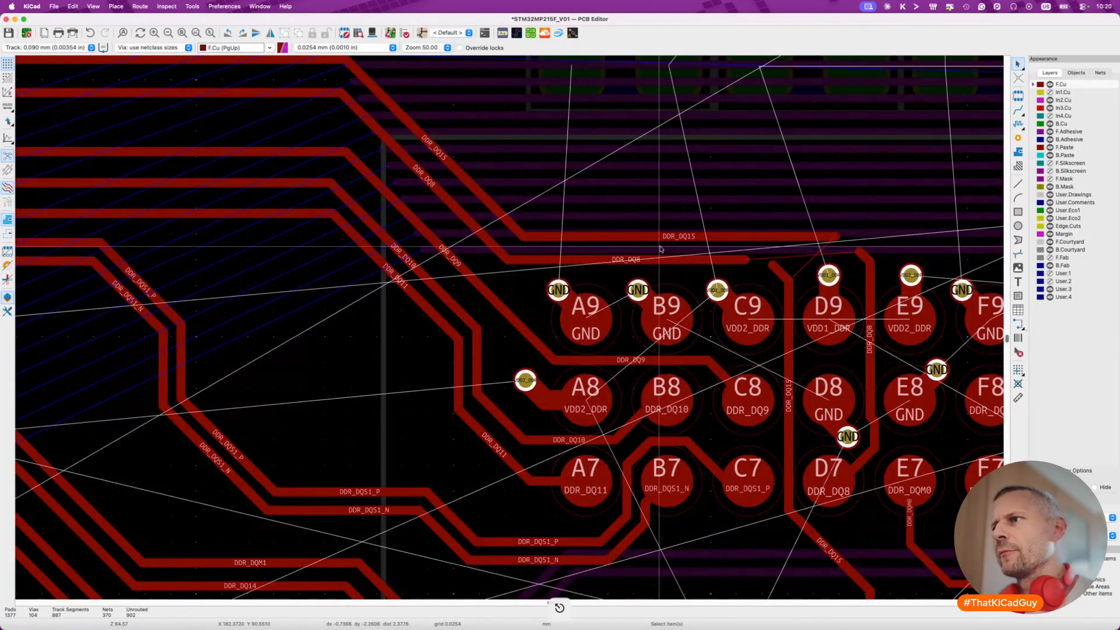
key("super+grave")
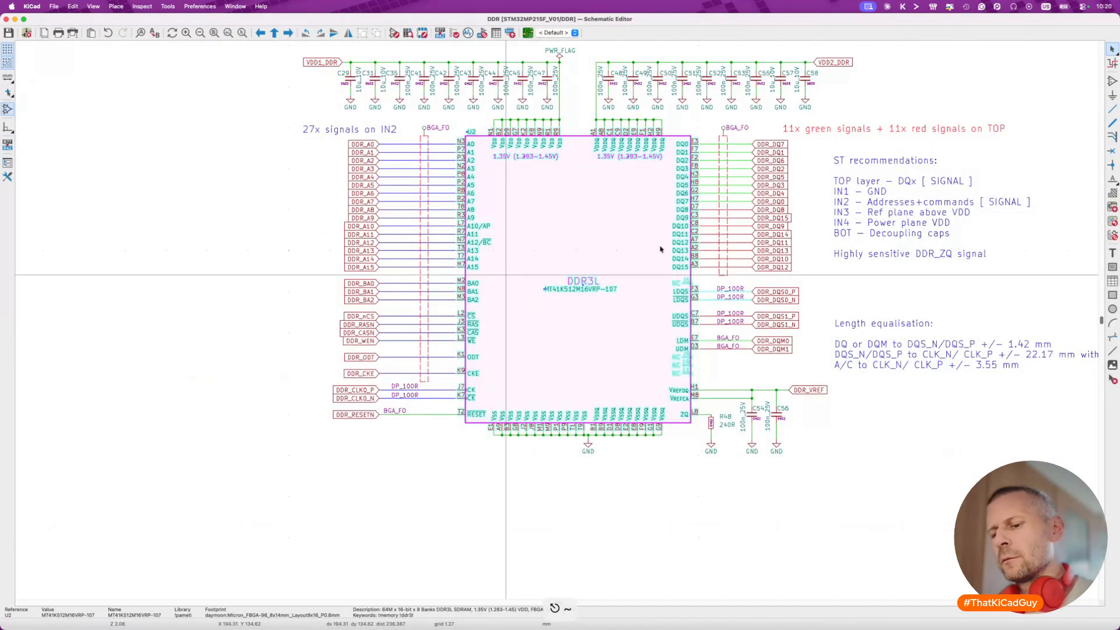
key("alt+BackSpace")
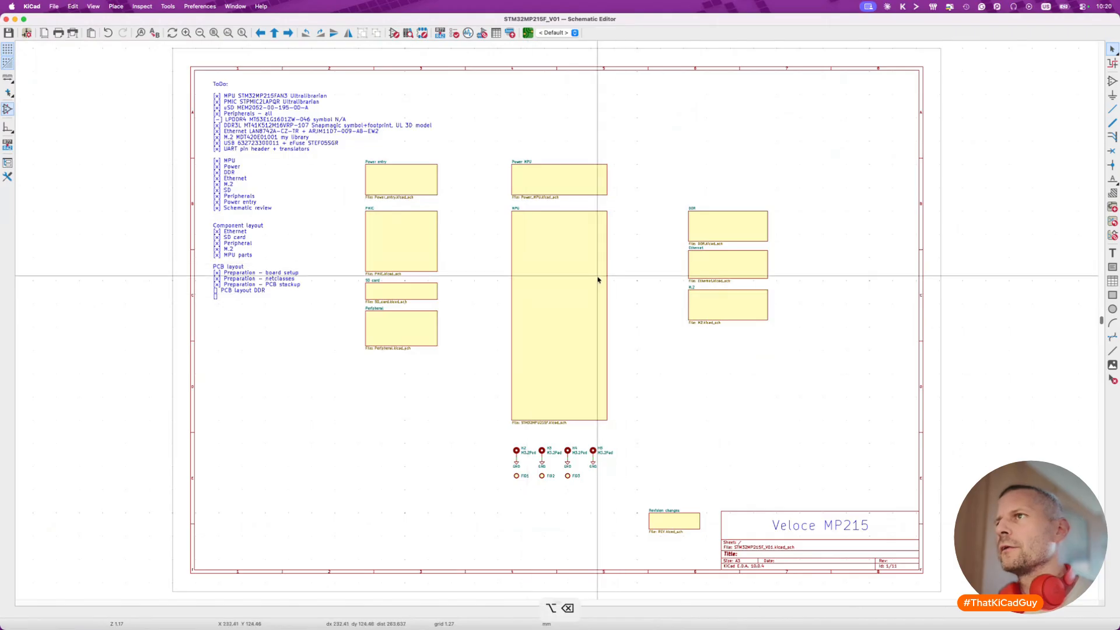
double_click(597, 278)
scroll(572, 310, "up", 5)
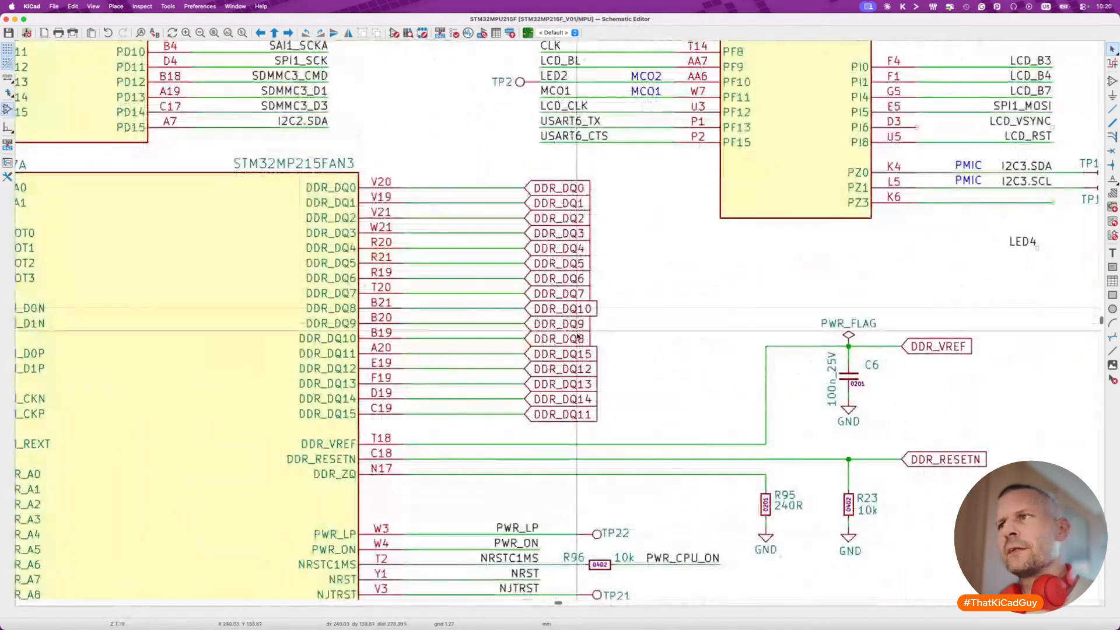
left_click(587, 354)
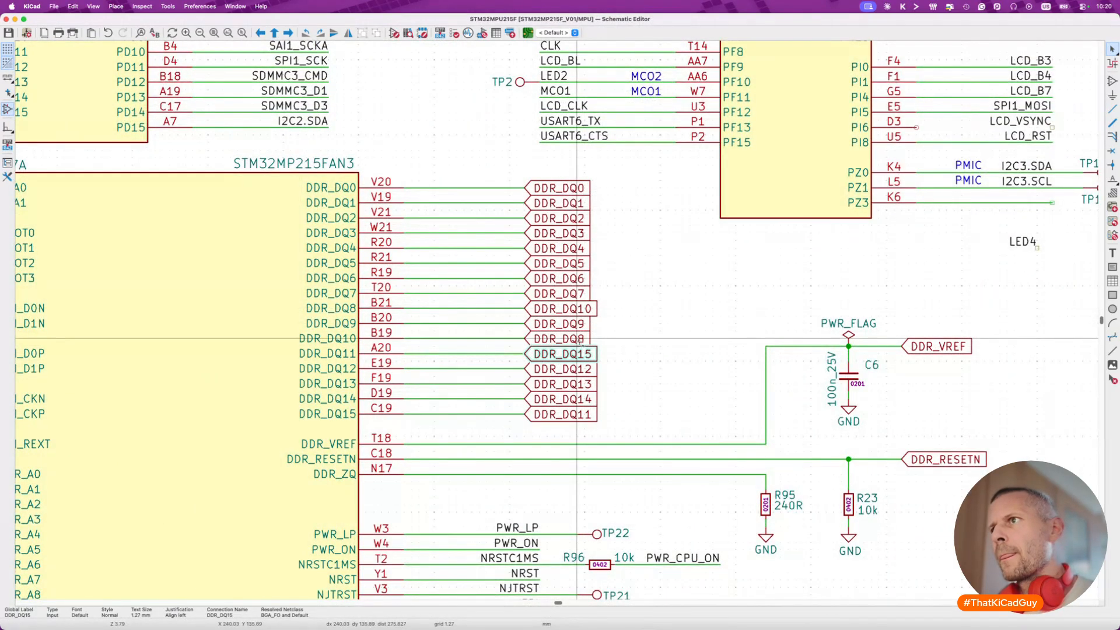
key("alt+s")
Save the schematic and update the PCB from it to apply the swapped nets.
key("super+s")
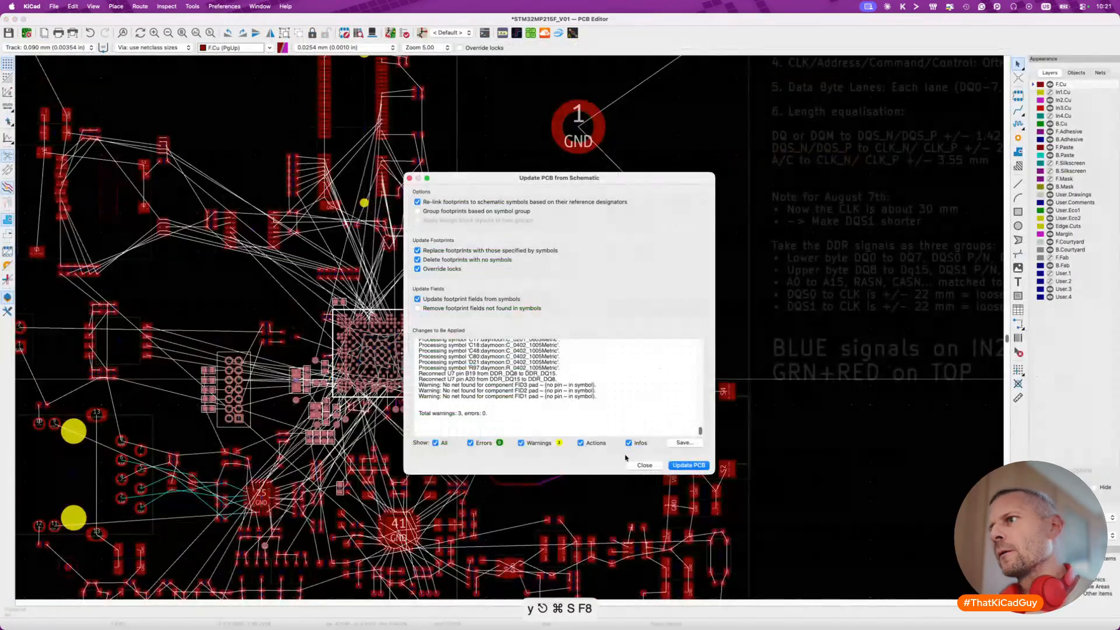
left_click(688, 469)
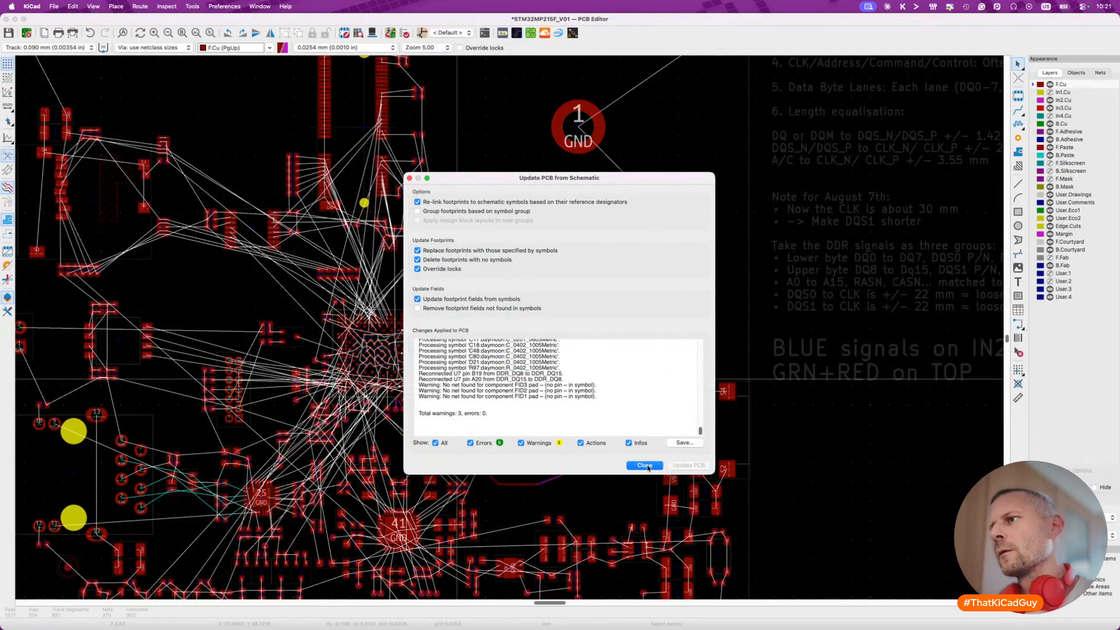
left_click(644, 466)
Join the open DDR_DQ15 and DDR_DQ8 track ends above the C9 and D9 pads to their incoming tracks, and save the board.
scroll(513, 315, "up", 5)
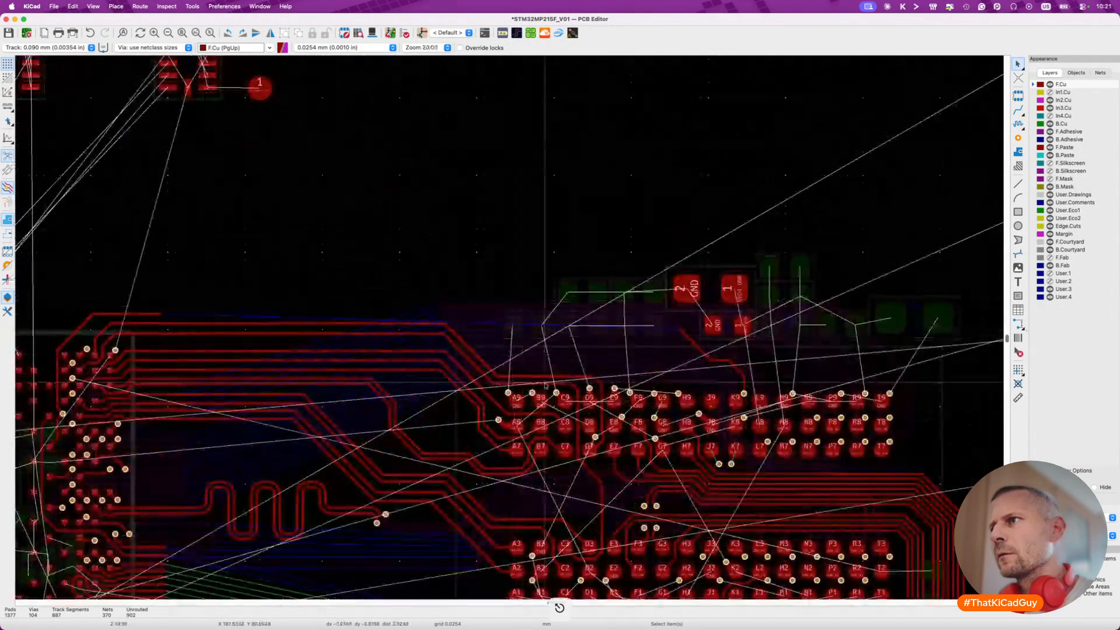
scroll(560, 401, "up", 3)
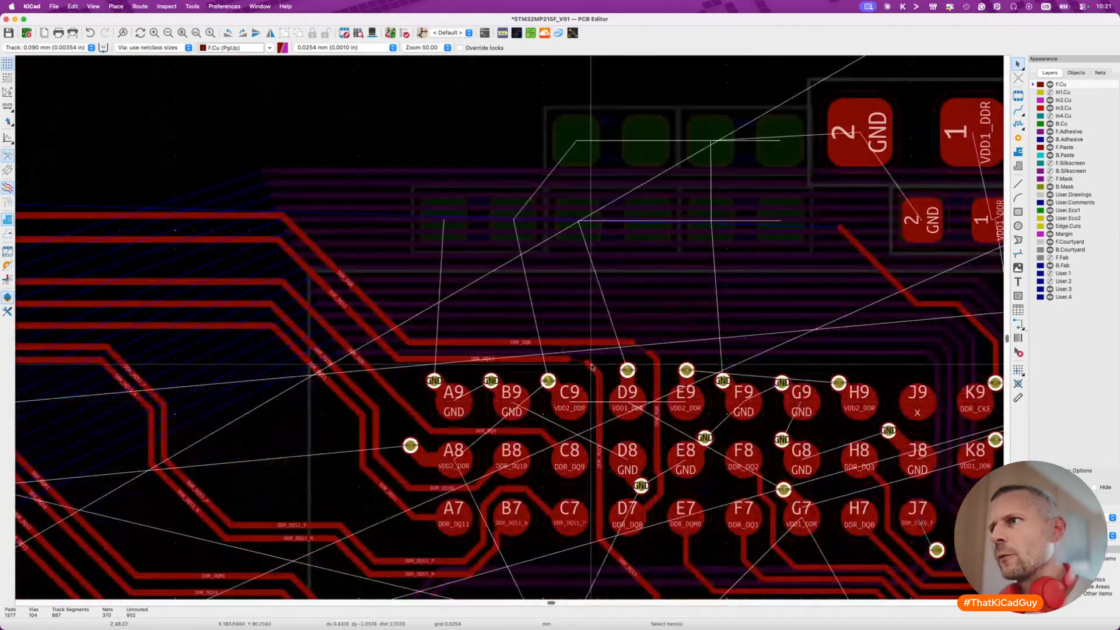
key("x")
left_click(566, 362)
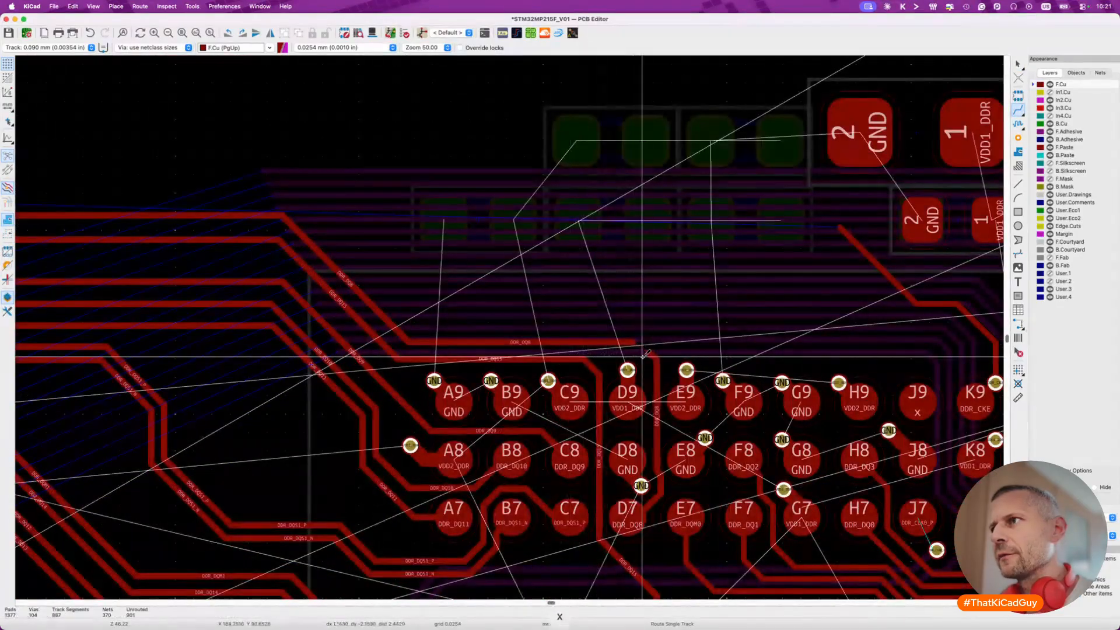
left_click(650, 352)
left_click(636, 343)
key("Escape")
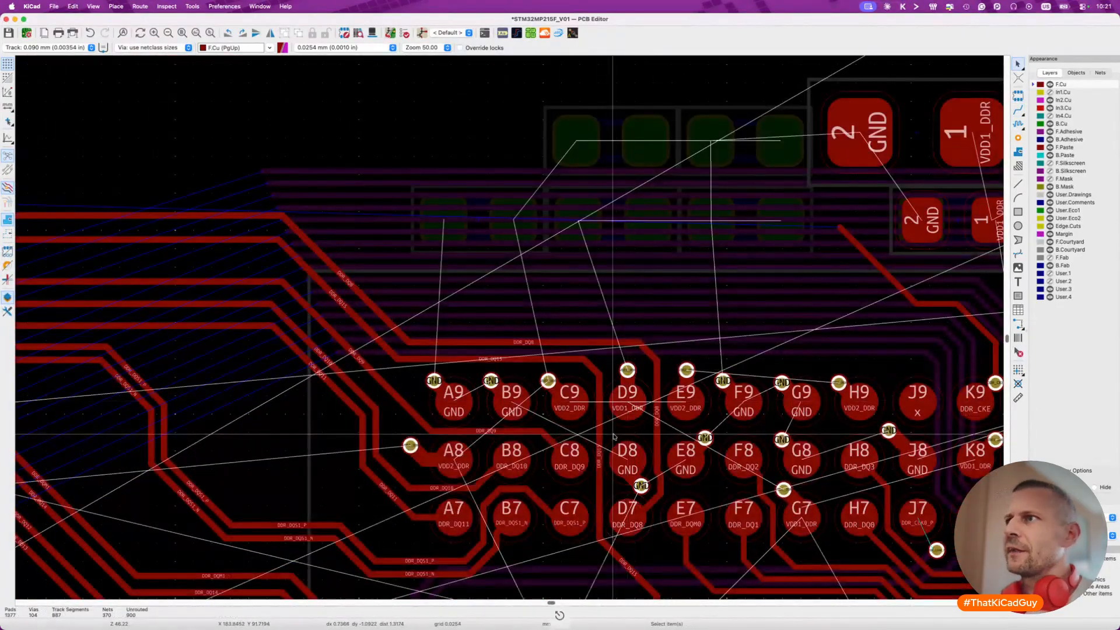
key("super+s")
Measure the full length of the DDR_DQ15 track with the single-track length tuning tool.
scroll(614, 435, "down", 3)
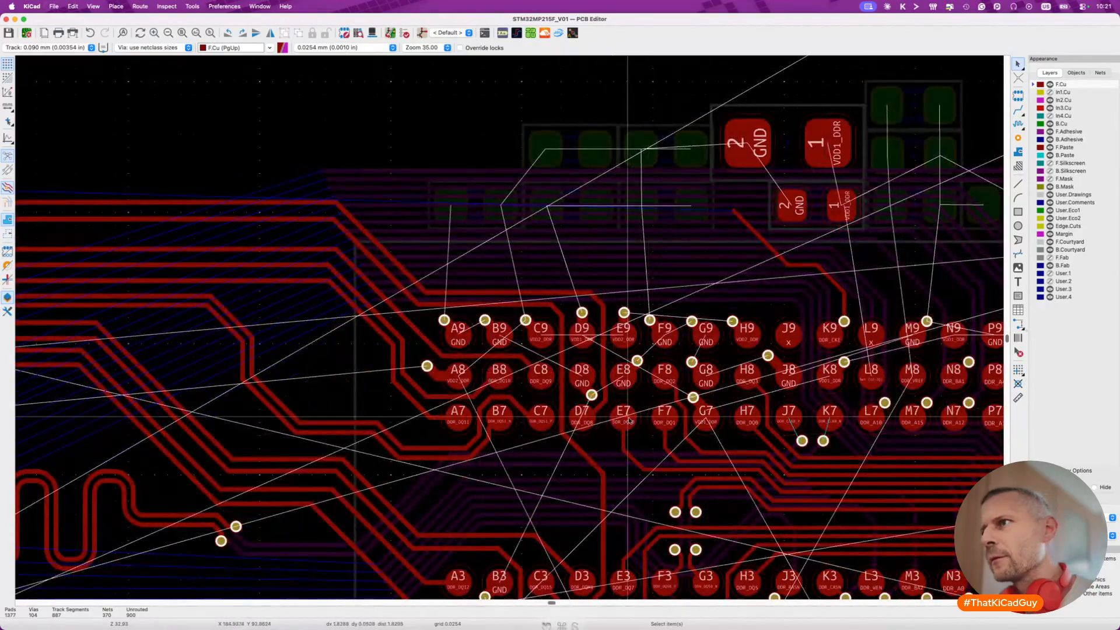
scroll(650, 368, "up", 1)
scroll(566, 374, "up", 3)
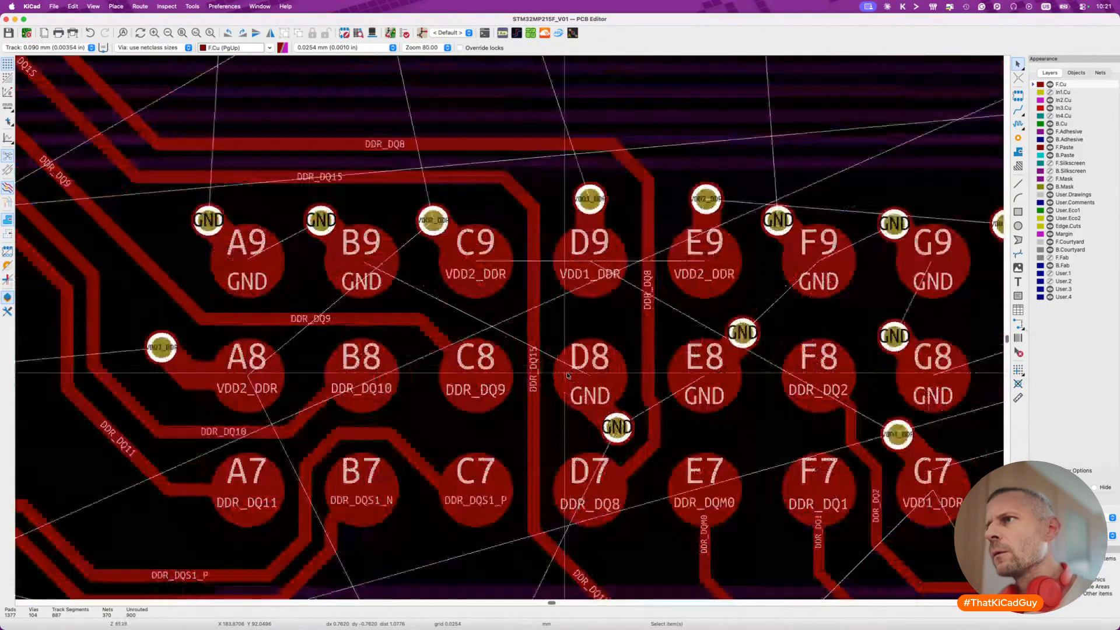
scroll(567, 374, "down", 2)
scroll(567, 374, "down", 3)
key("7")
left_click(555, 382)
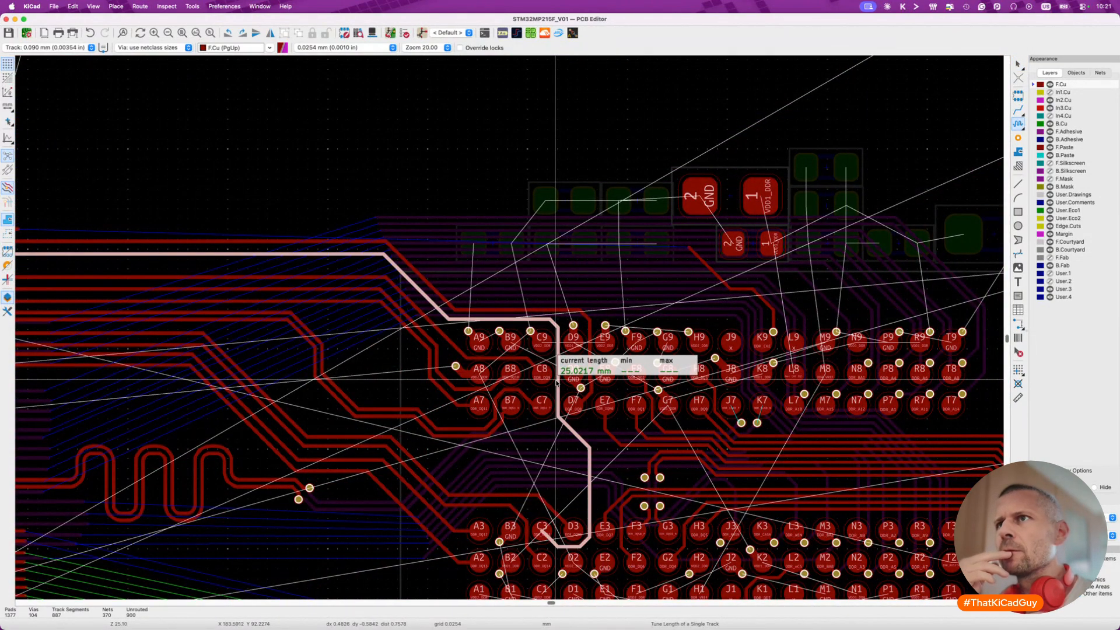
key("Escape")
Examine the upper byte lane tracks from the processor fanout around A20 and B19 across to the memory chip.
scroll(551, 391, "down", 2)
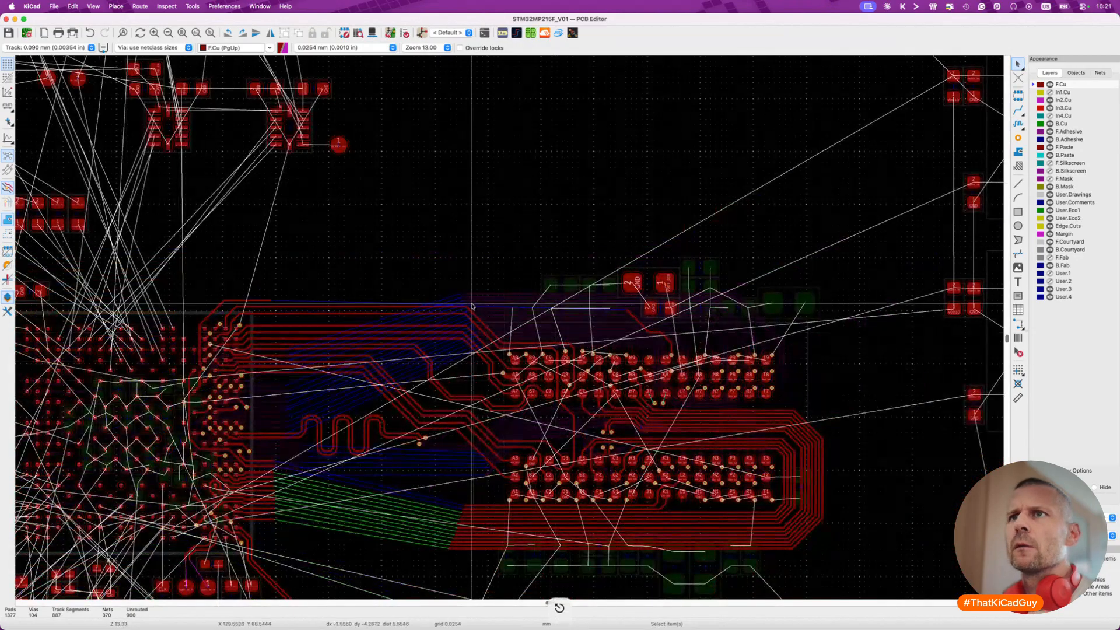
scroll(254, 320, "up", 5)
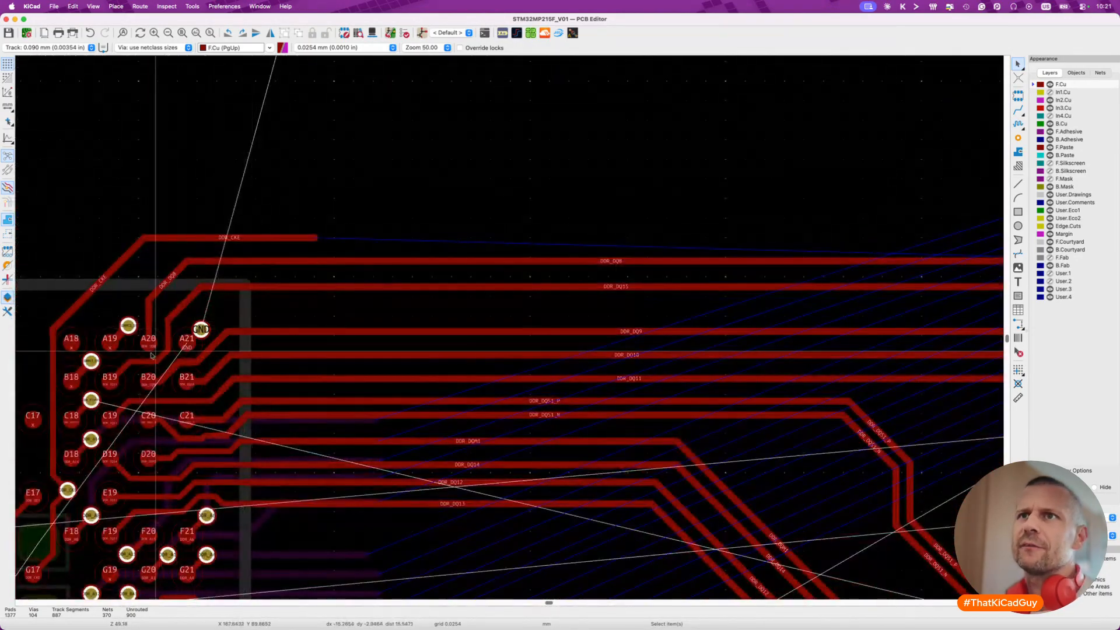
scroll(120, 373, "up", 3)
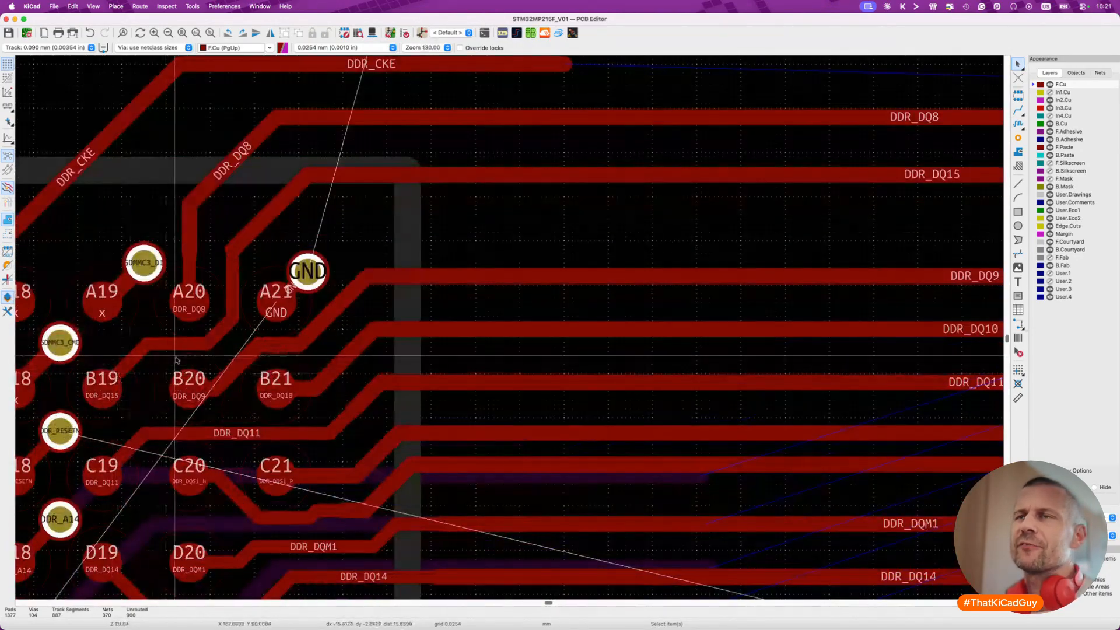
scroll(176, 359, "down", 1)
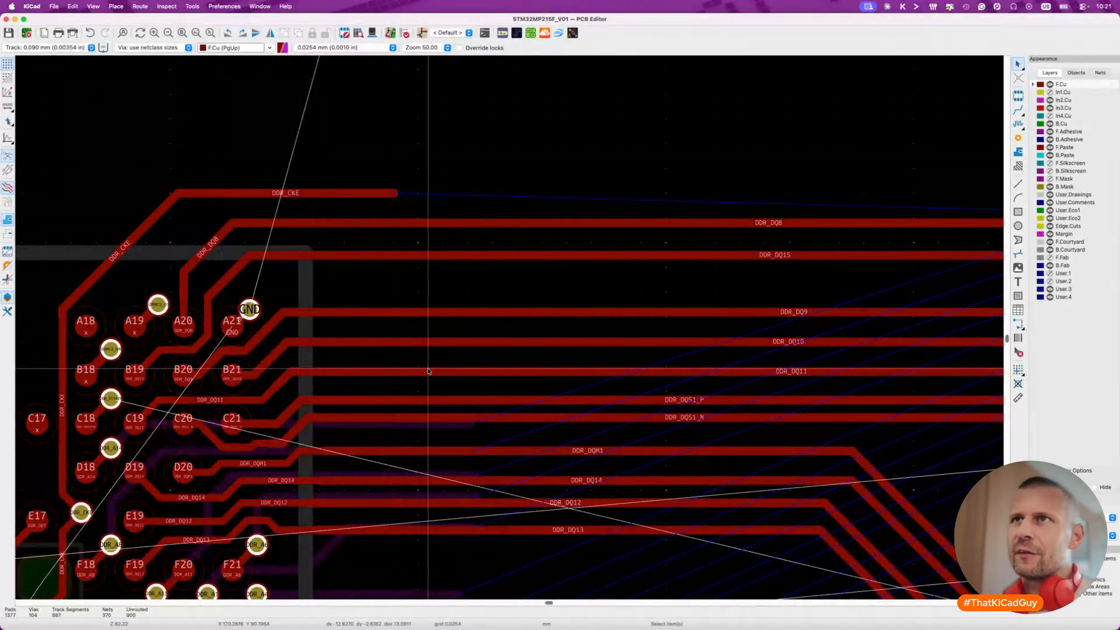
scroll(360, 295, "right", 15)
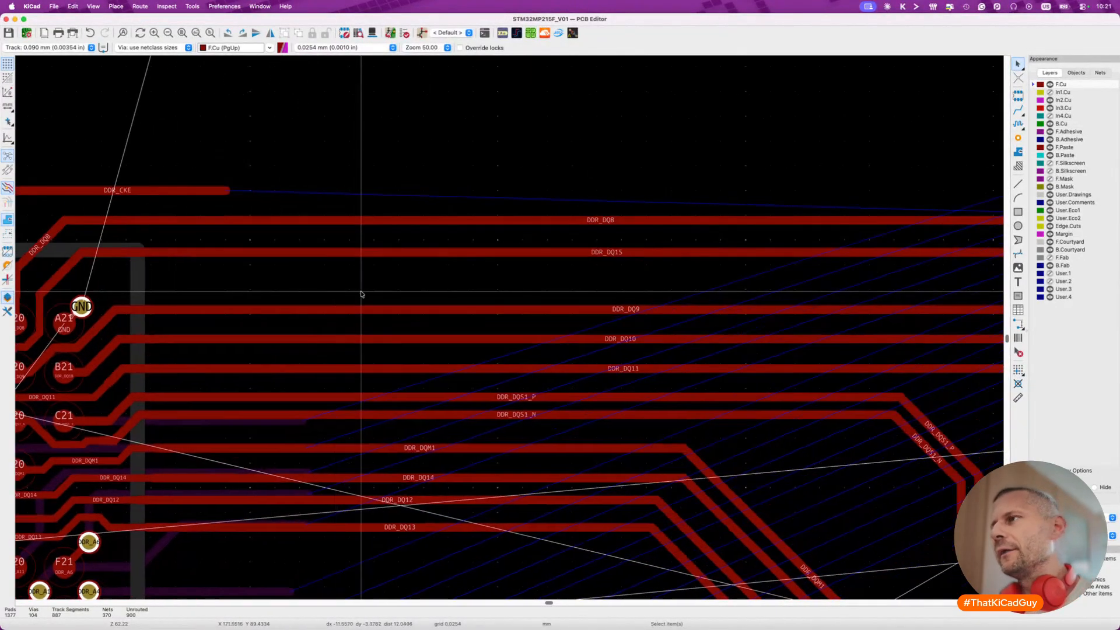
scroll(354, 294, "right", 5)
scroll(354, 294, "down", 3)
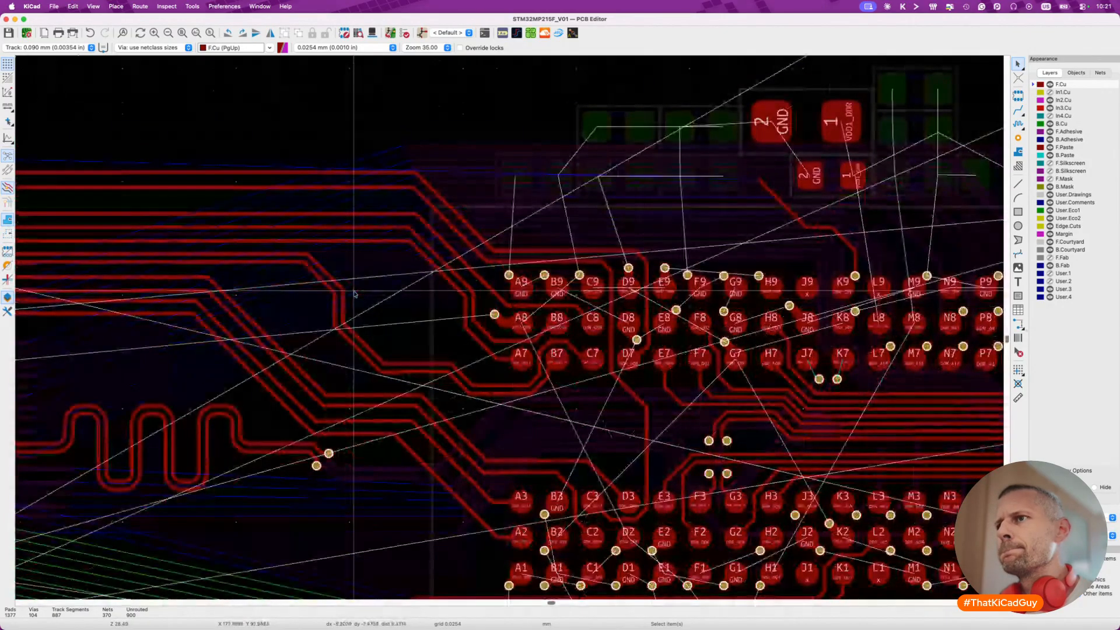
scroll(354, 294, "left", 15)
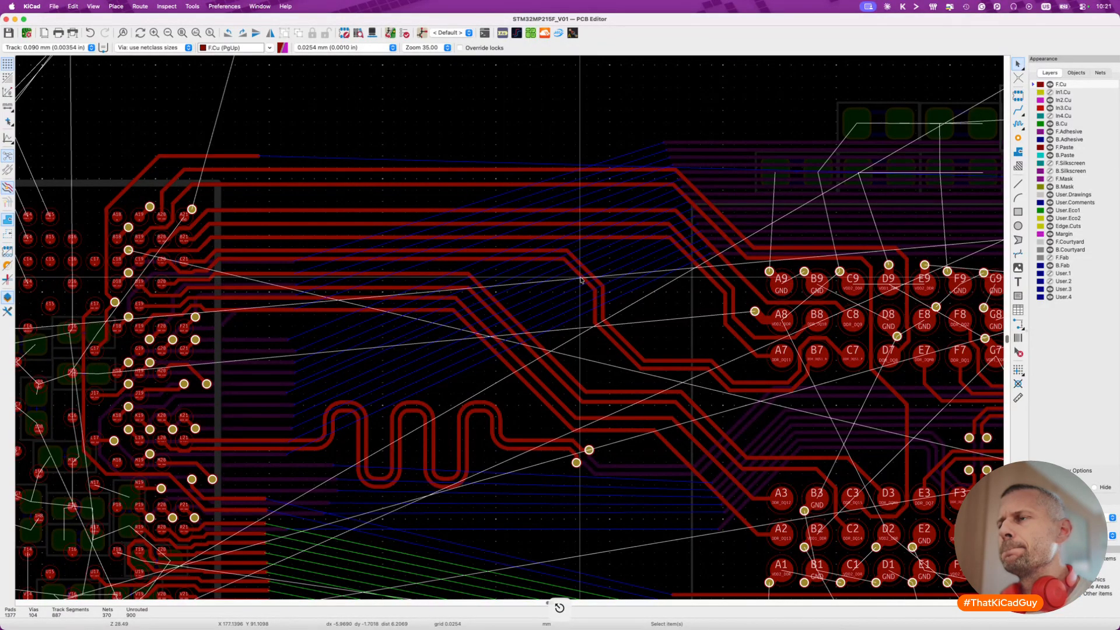
Measure the length of the DDR_DQS1 differential pair with the differential-pair length tuning tool.
key("8")
left_click(582, 280)
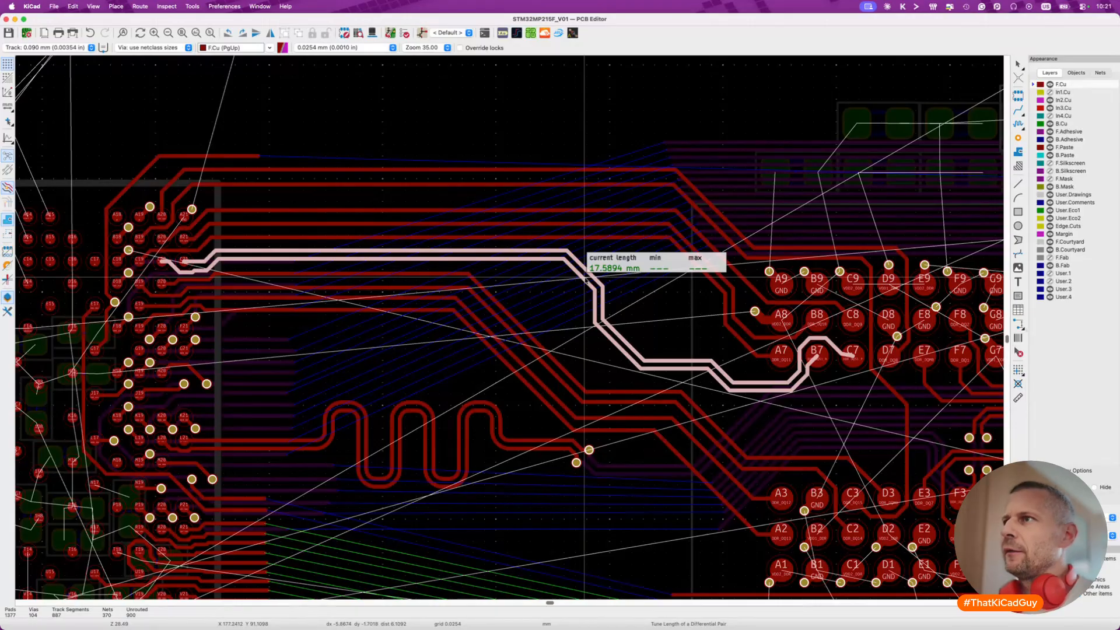
key("Escape")
key("Escape")
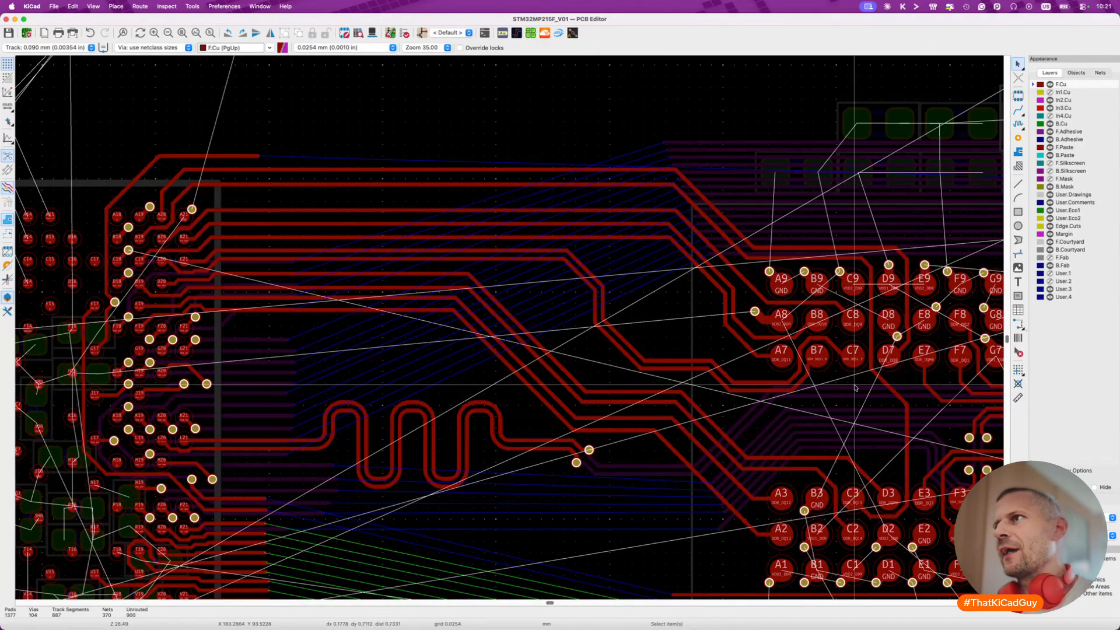
scroll(275, 193, "up", 2)
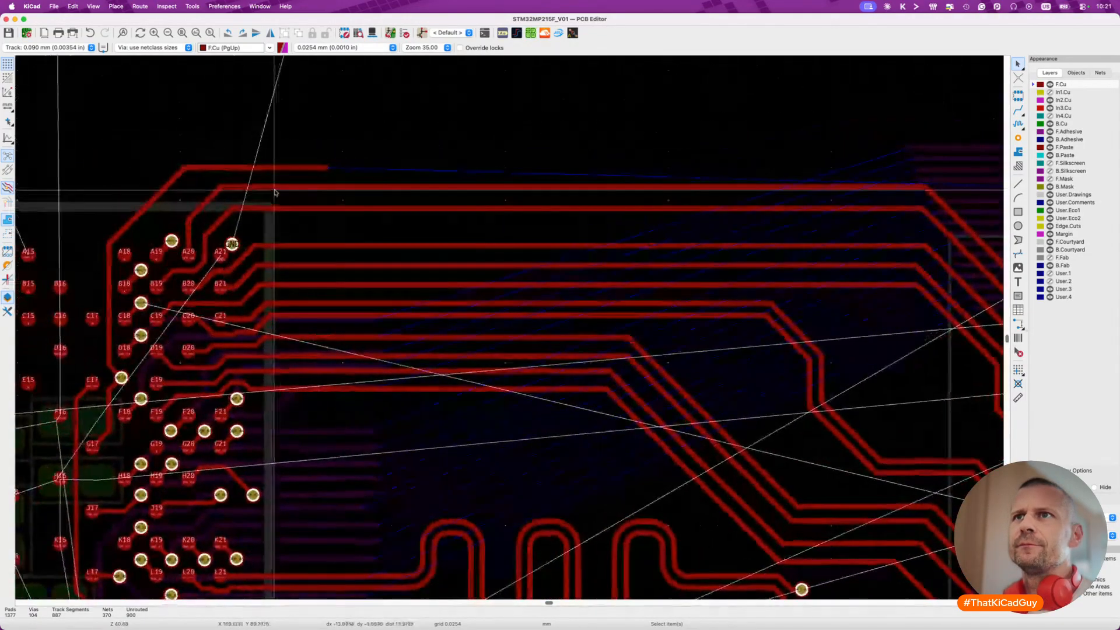
Try to move the long DDR_DQ15 track down beside the GND via at pad A21, and undo the move.
scroll(271, 190, "up", 2)
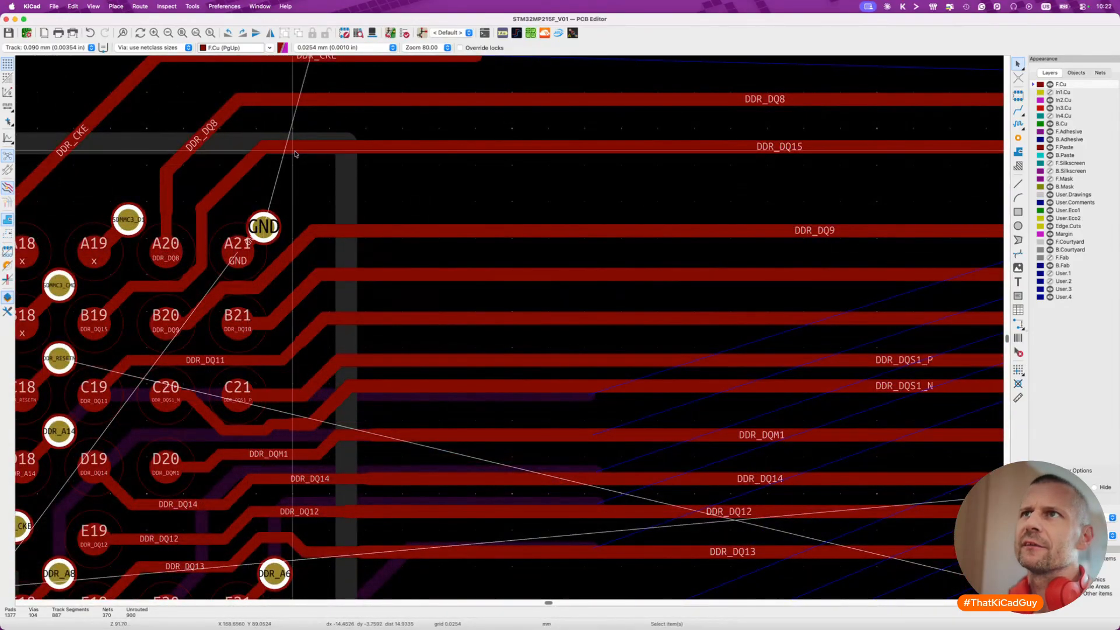
key("d")
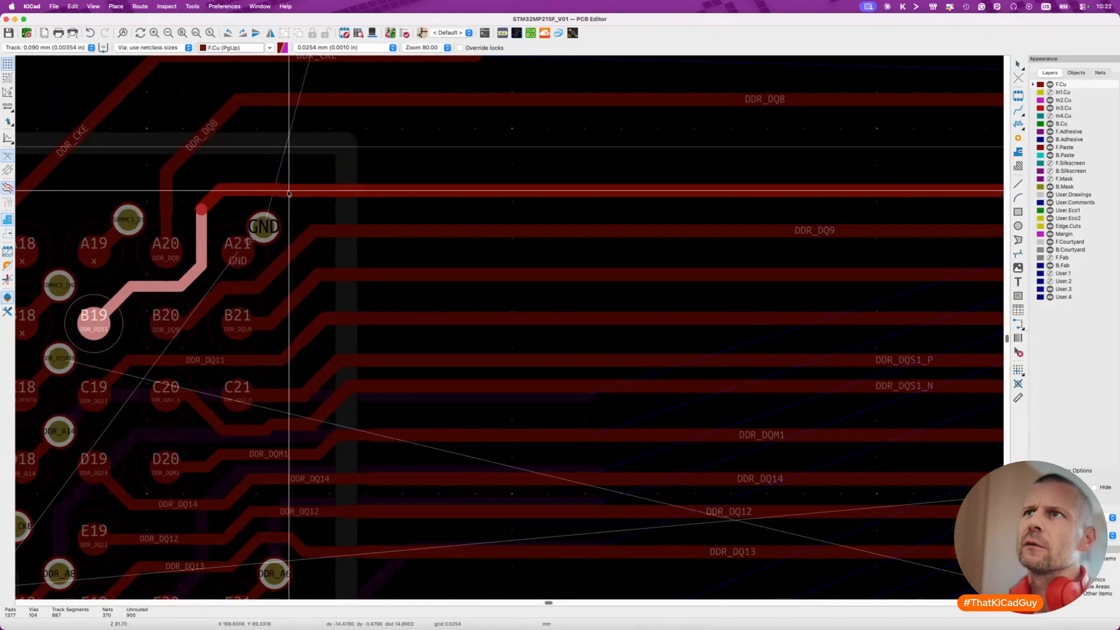
left_click(288, 193)
key("super+z")
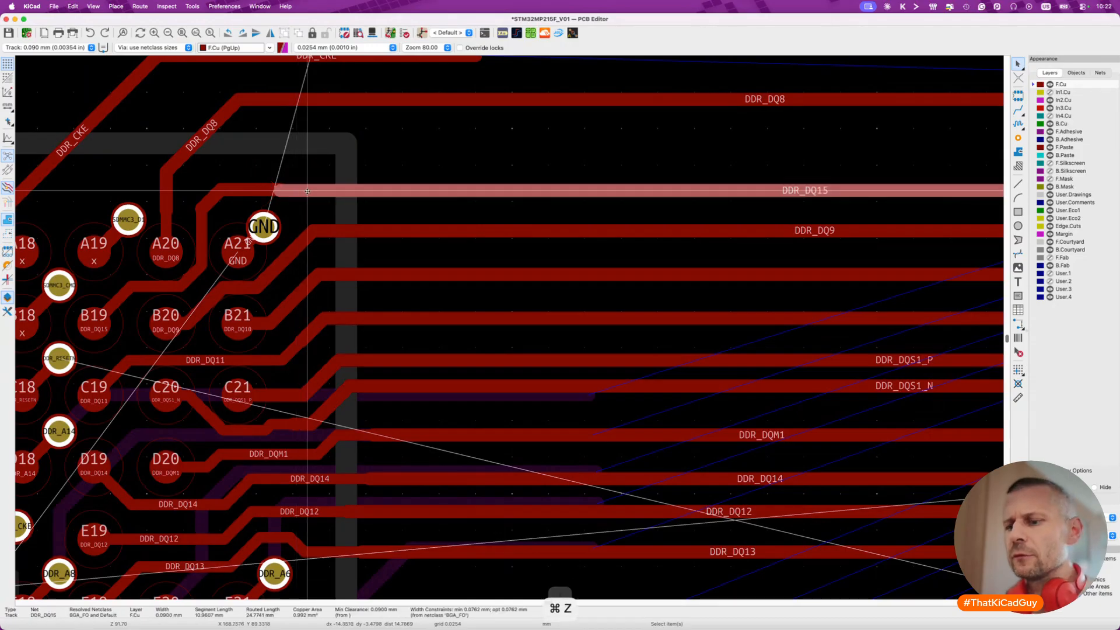
key("super+z")
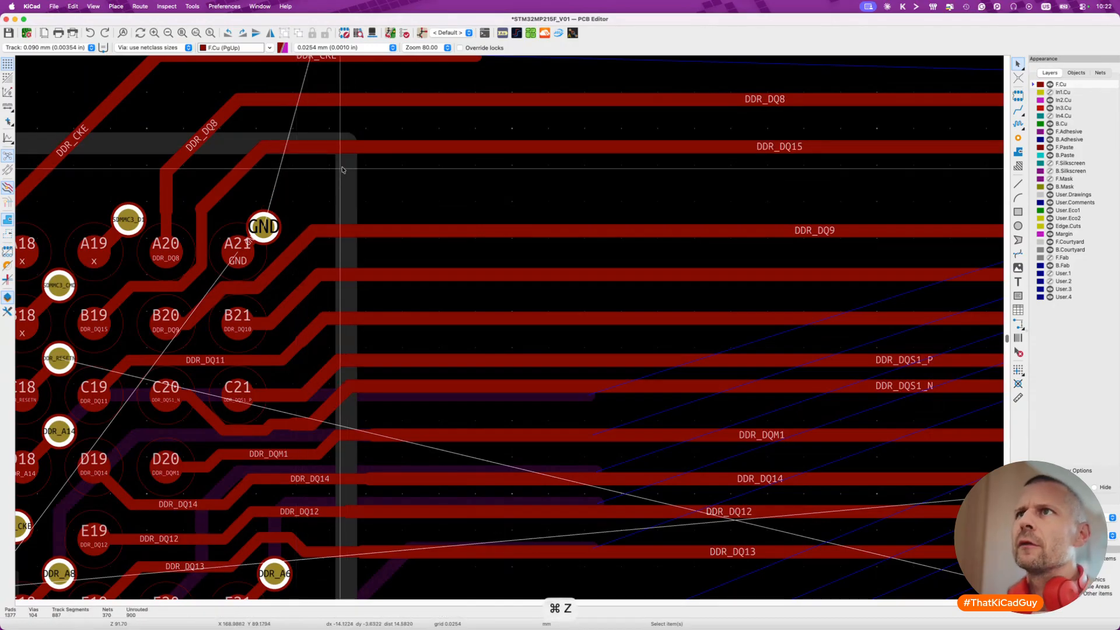
Move the long DDR_DQ15 track down toward DDR_DQ9 and smooth its bend between pad A20 and the GND via.
left_click(367, 148)
key("d")
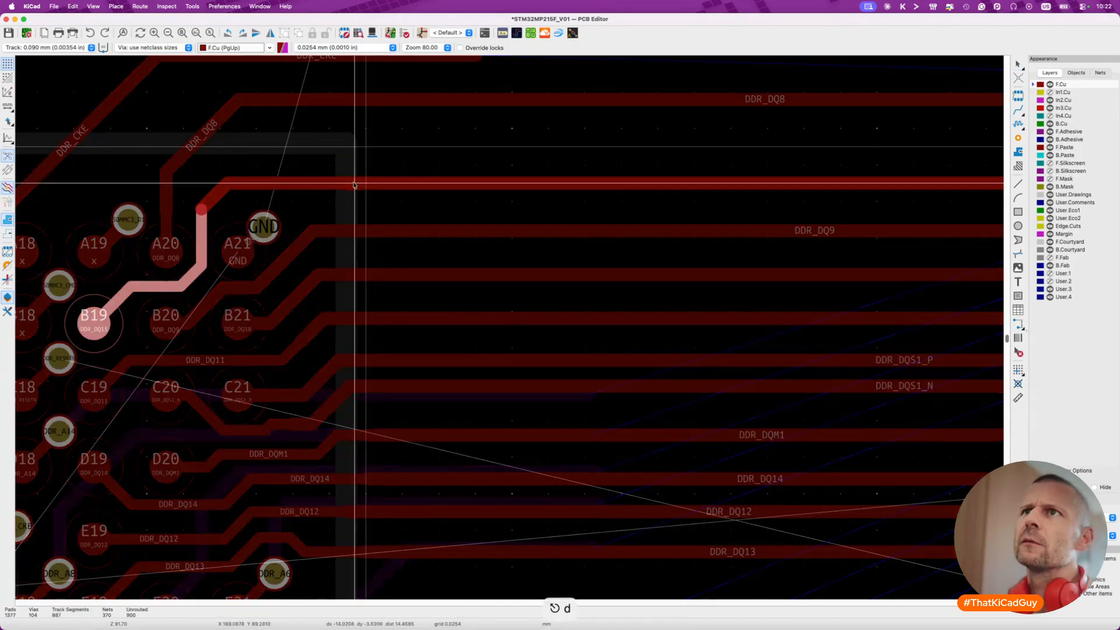
left_click(274, 188)
key("d")
left_click(245, 210)
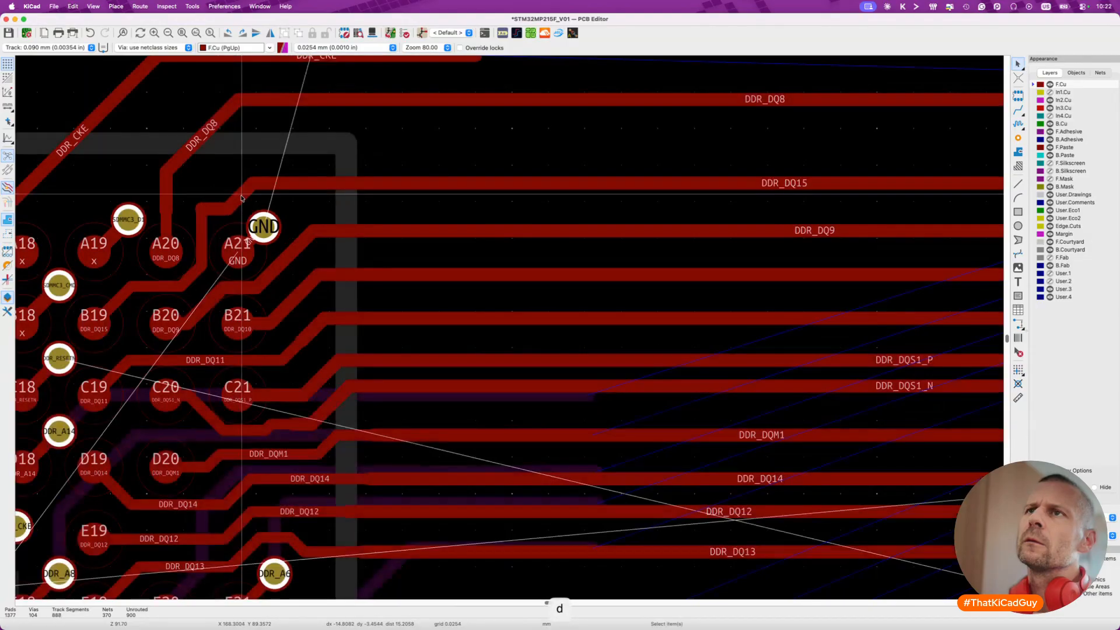
key("d")
left_click(213, 226)
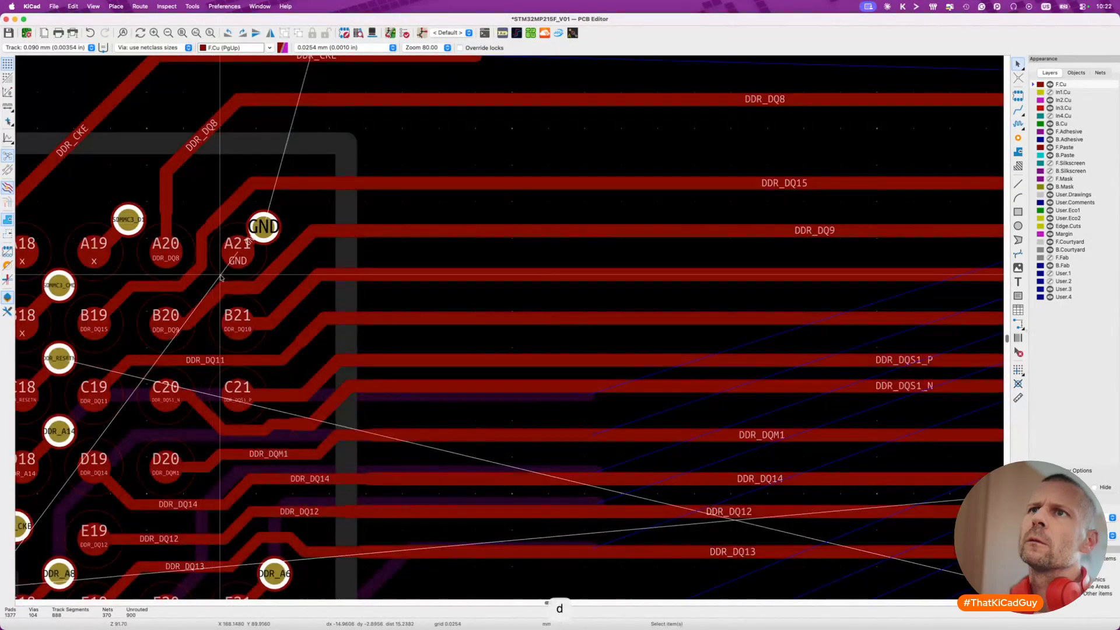
Fine-adjust the diagonal DDR_DQ15 segment passing between pad A20 and the GND via beside A21.
scroll(221, 278, "left", 3)
scroll(292, 283, "up", 3)
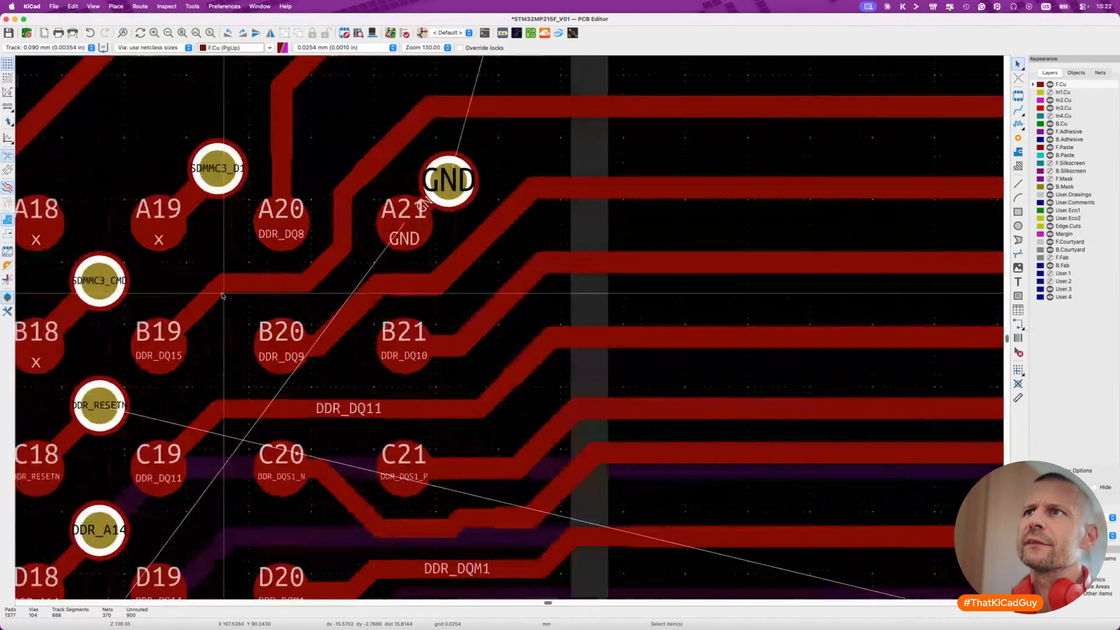
scroll(307, 276, "down", 4)
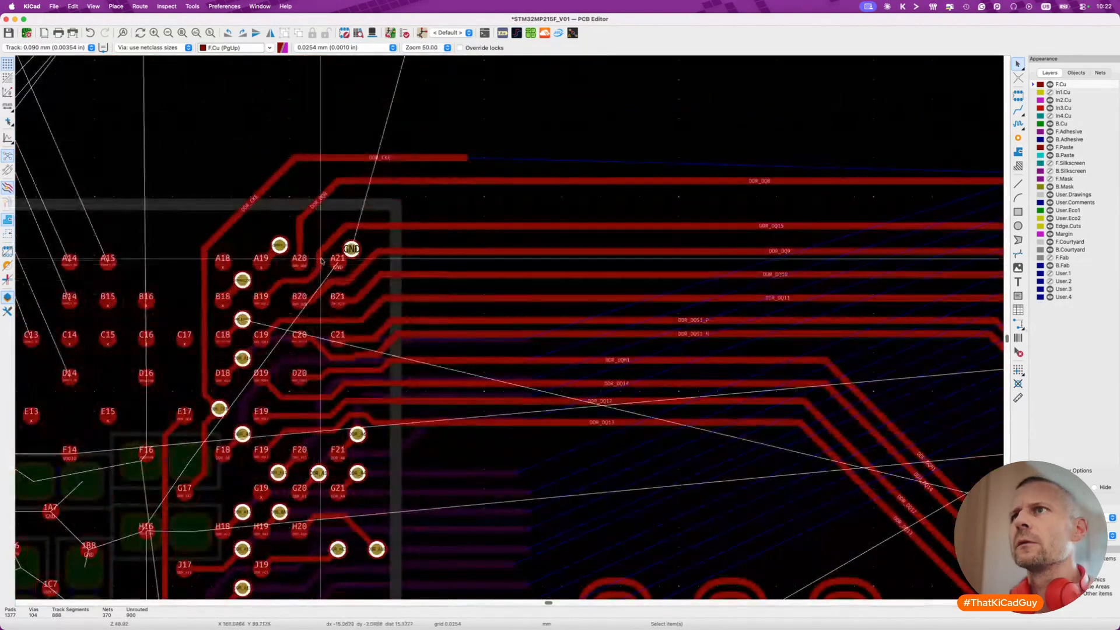
scroll(325, 250, "up", 4)
key("d")
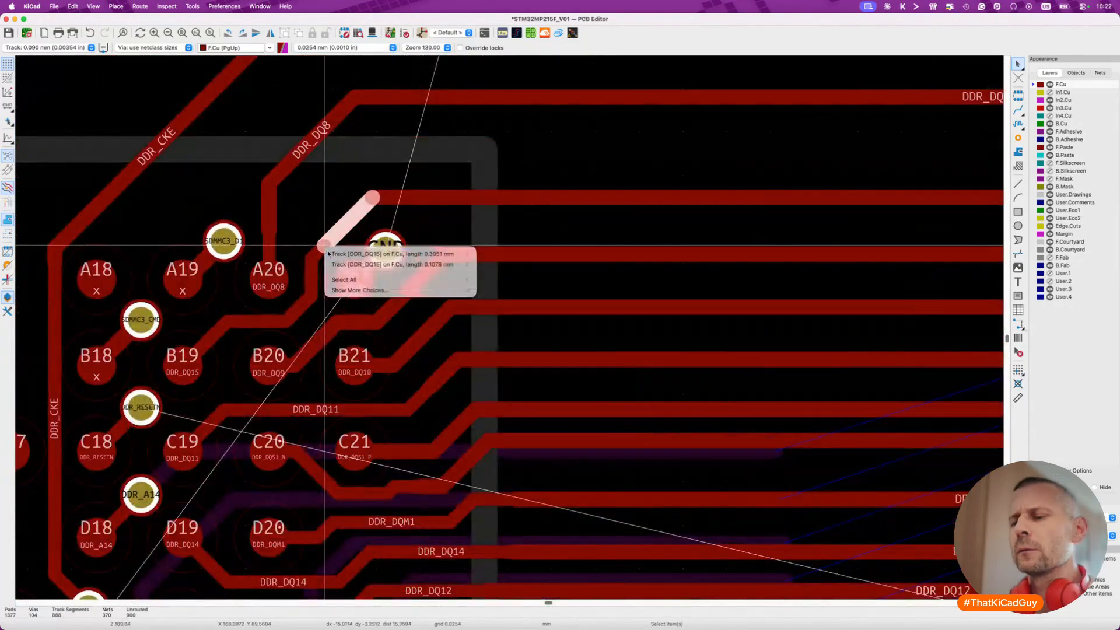
left_click(328, 250)
left_click(343, 242)
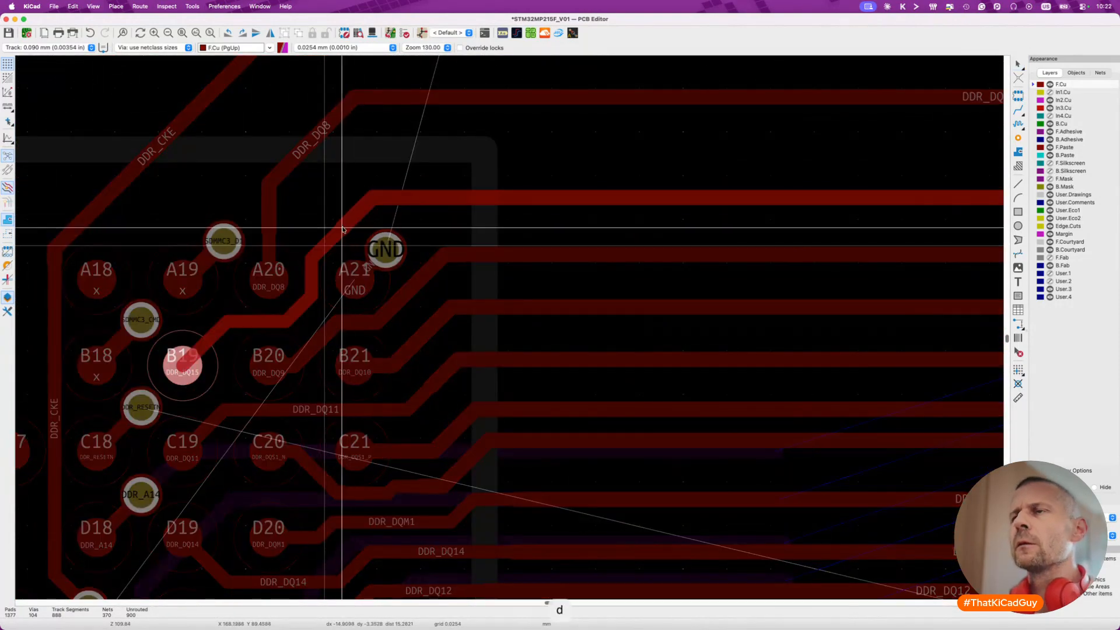
Select the DDR_DQ15 fanout segments from pad B19 up past A20, and adjust the run between B19 and B20.
scroll(325, 313, "down", 3)
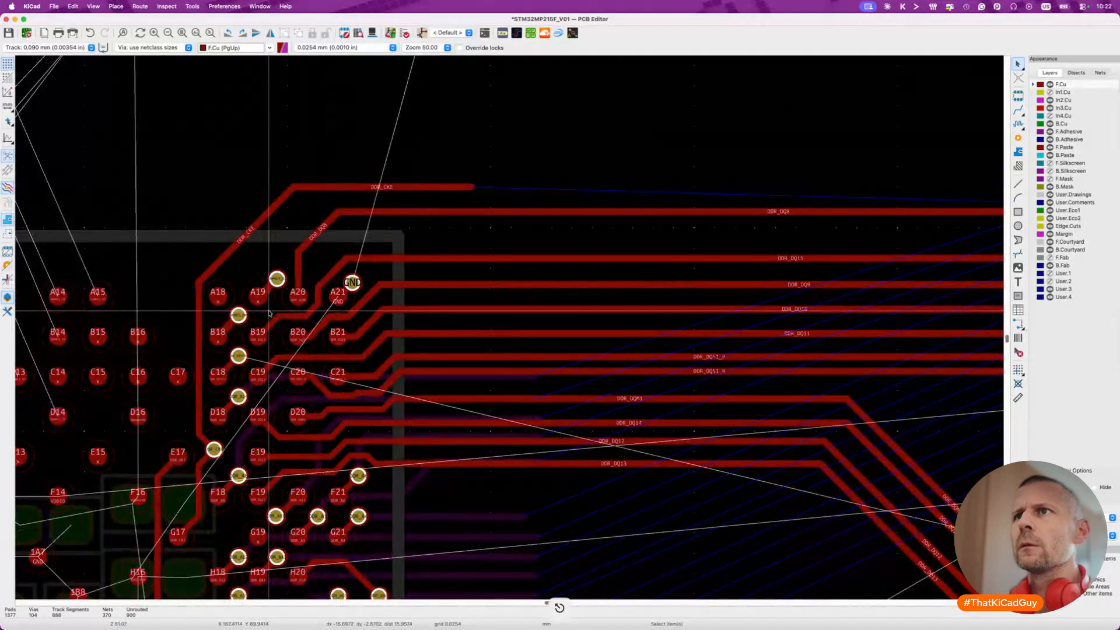
scroll(269, 313, "up", 4)
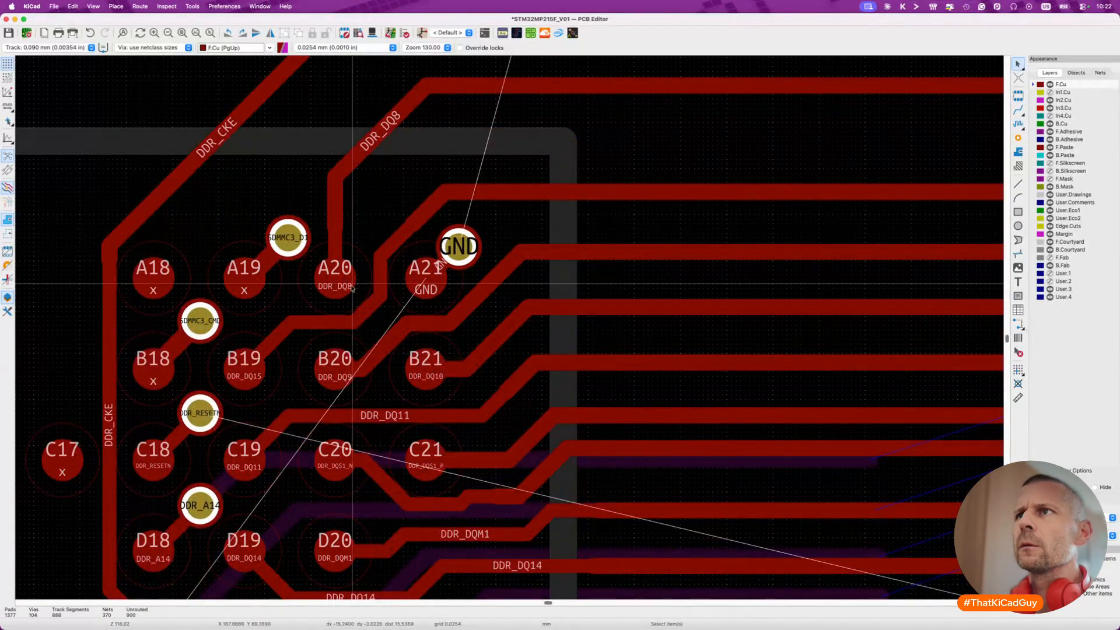
left_click(384, 271)
left_click(350, 303, "shift")
left_click(287, 326, "shift")
left_click(275, 343)
left_click(275, 340, "shift")
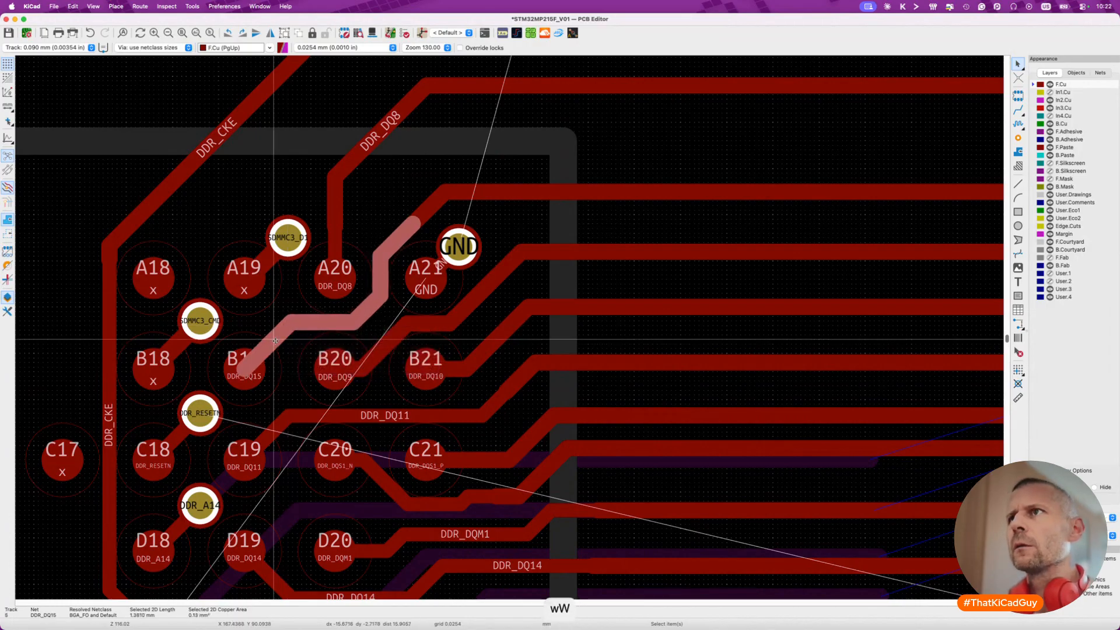
left_click(278, 403)
key("d")
left_click(322, 330)
Try to shift the diagonal DDR_DQ15 segment where it descends toward memory pad A9.
scroll(322, 329, "down", 8)
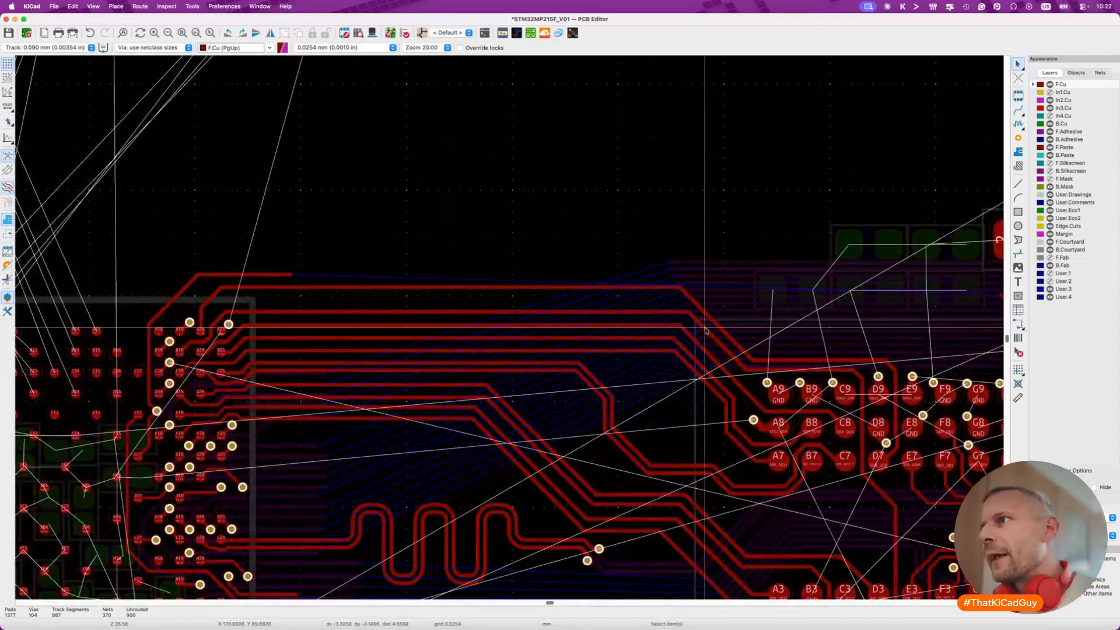
left_click(717, 400)
key("super+z")
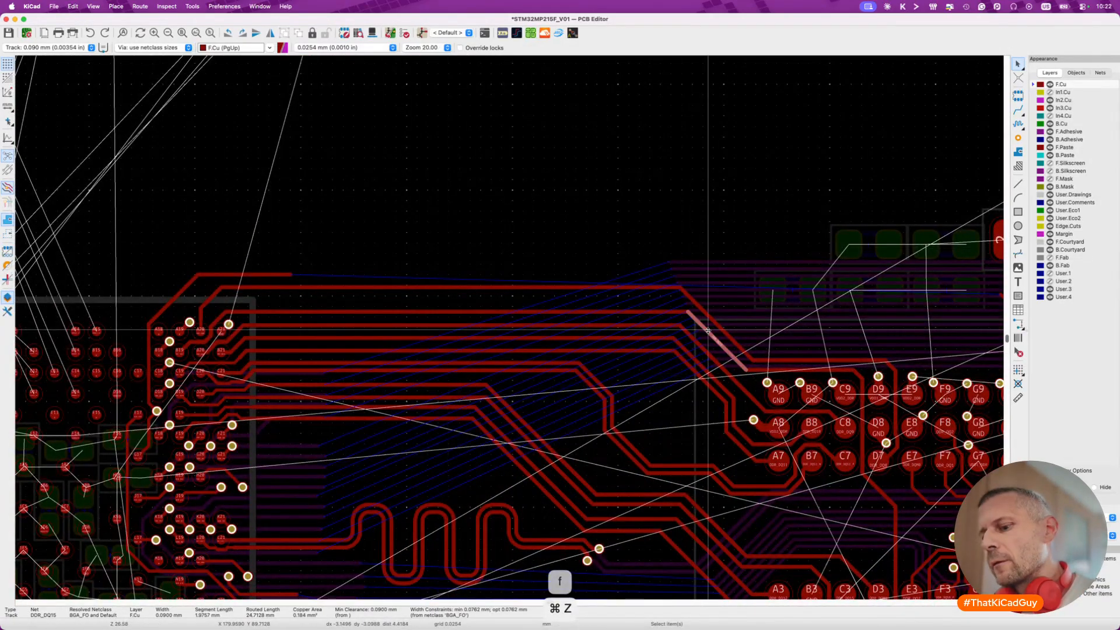
key("d")
key("Escape")
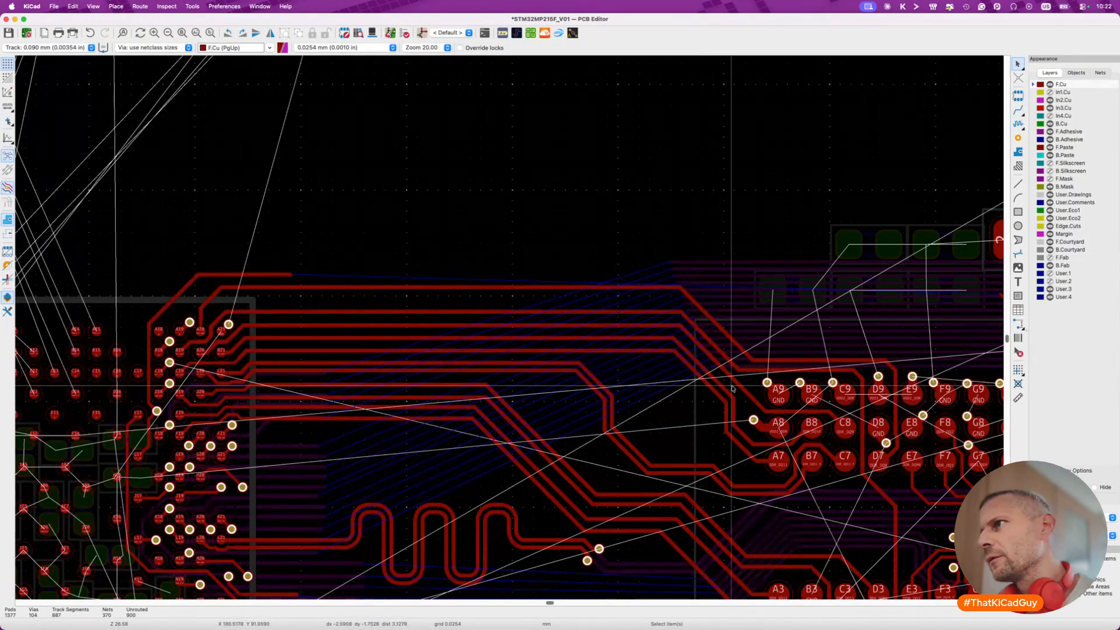
Widen the DDR_DQ15 corner between memory pads C9 and D9, and shift its horizontal run closer to pads A9 to C9.
scroll(698, 369, "up", 4)
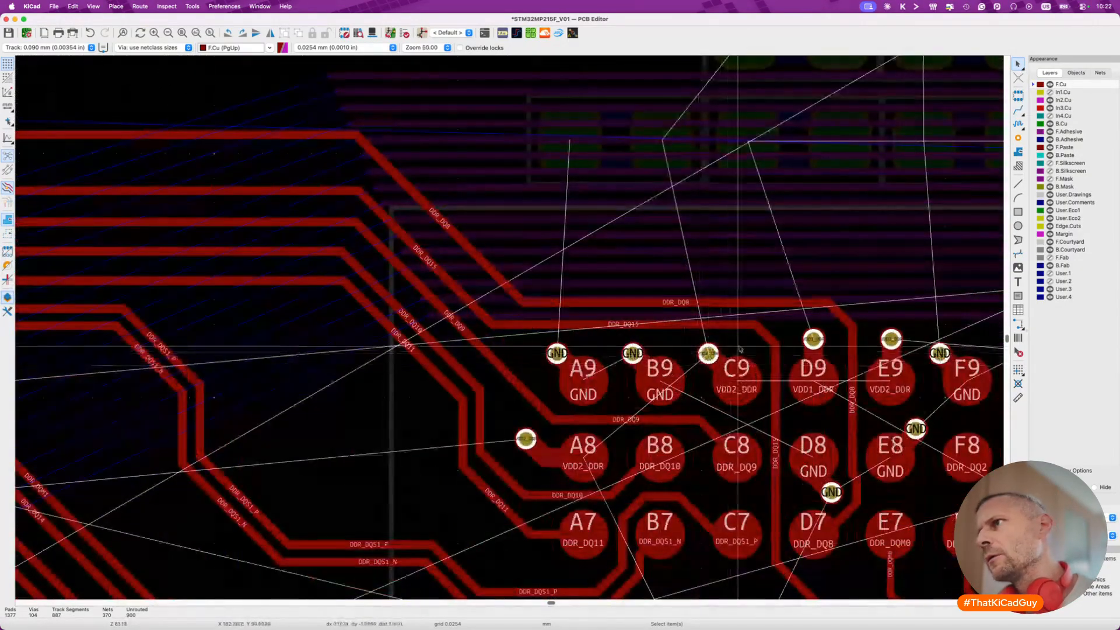
key("d")
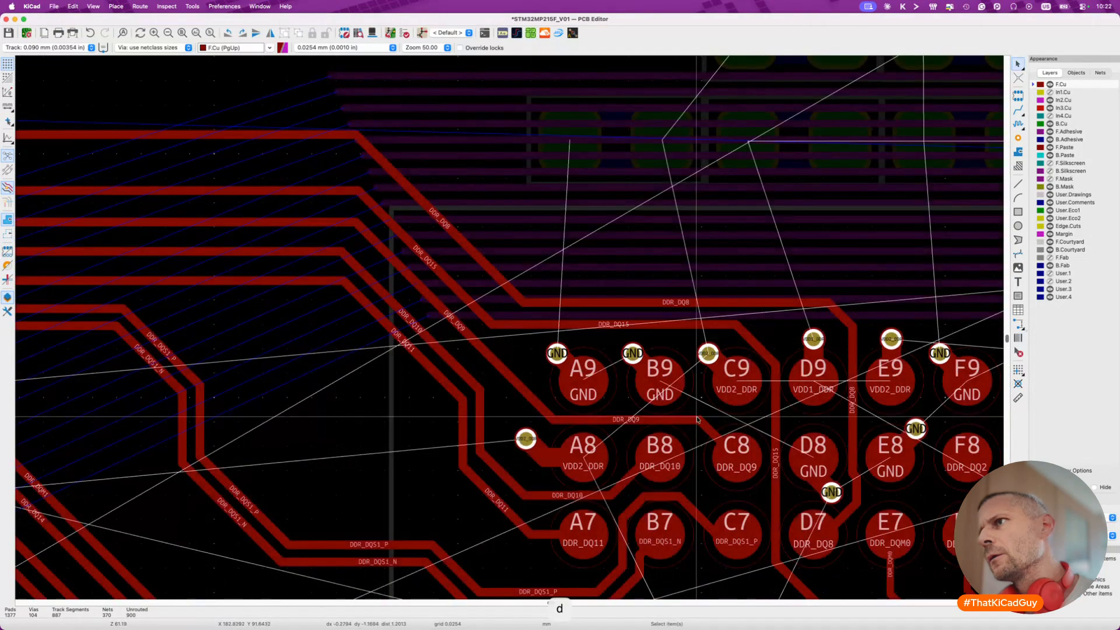
key("d")
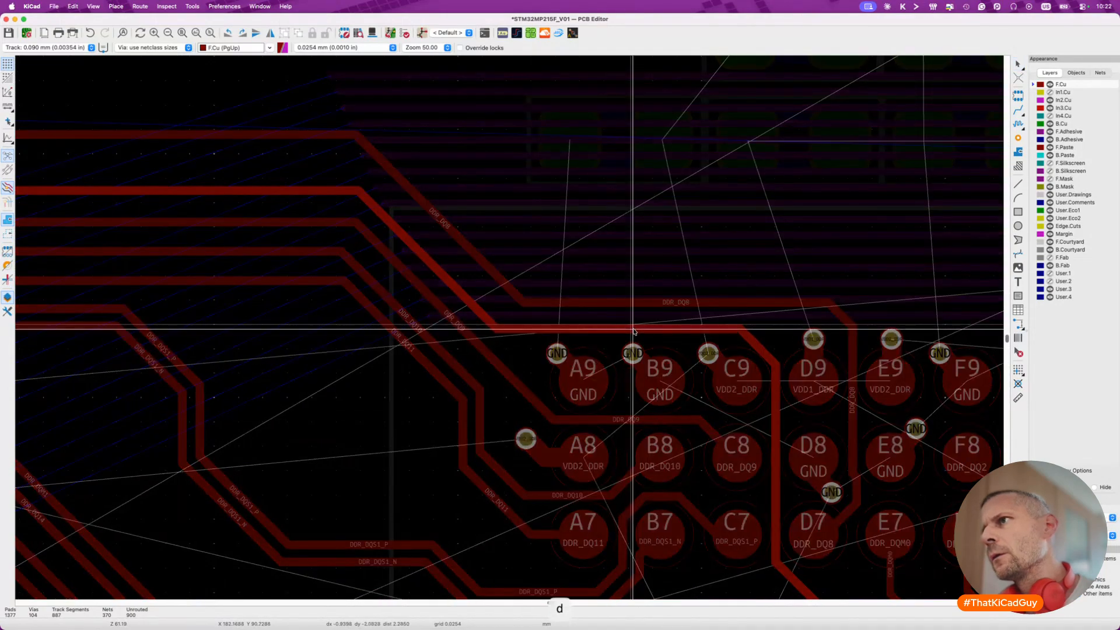
left_click(634, 331)
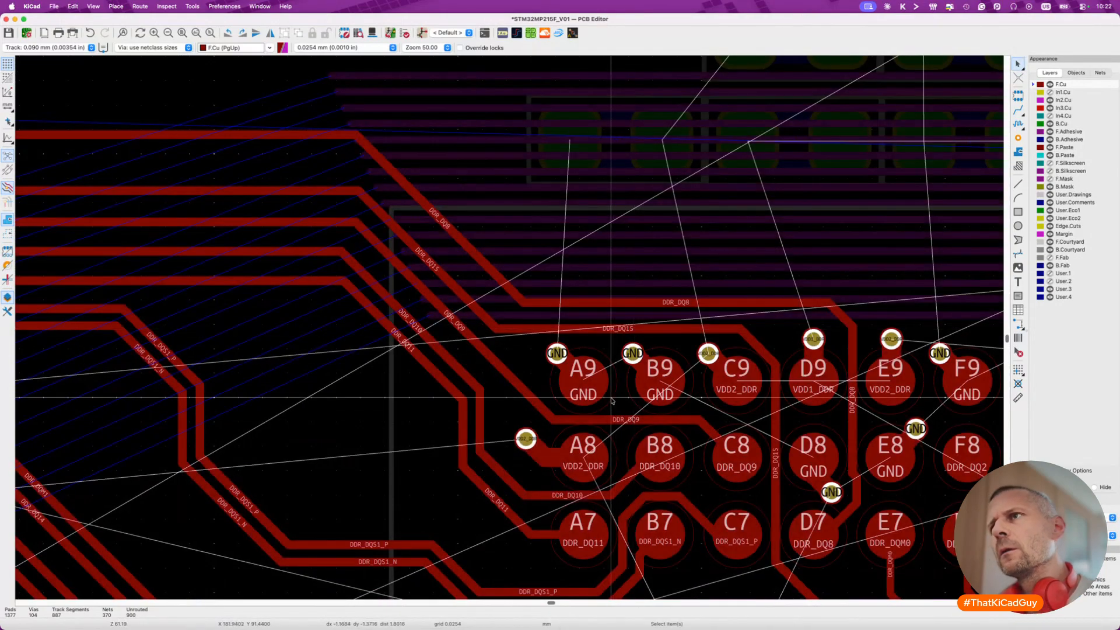
Measure the DDR_DQ15 track length with the single-track length tuning tool.
scroll(612, 400, "down", 4)
scroll(669, 397, "up", 3)
key("7")
left_click(690, 378)
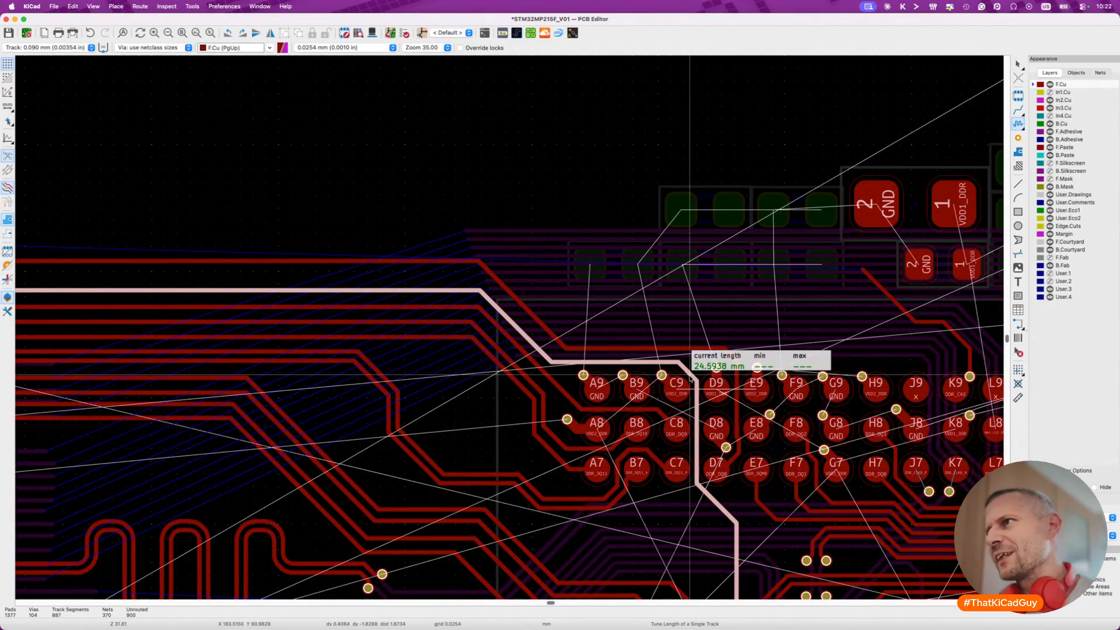
key("Escape")
Drag the diagonal DDR_DQ15 segment above memory pad D3 to shorten the detour into C3, and recheck the track with the length tuning tool.
scroll(723, 397, "down", 5)
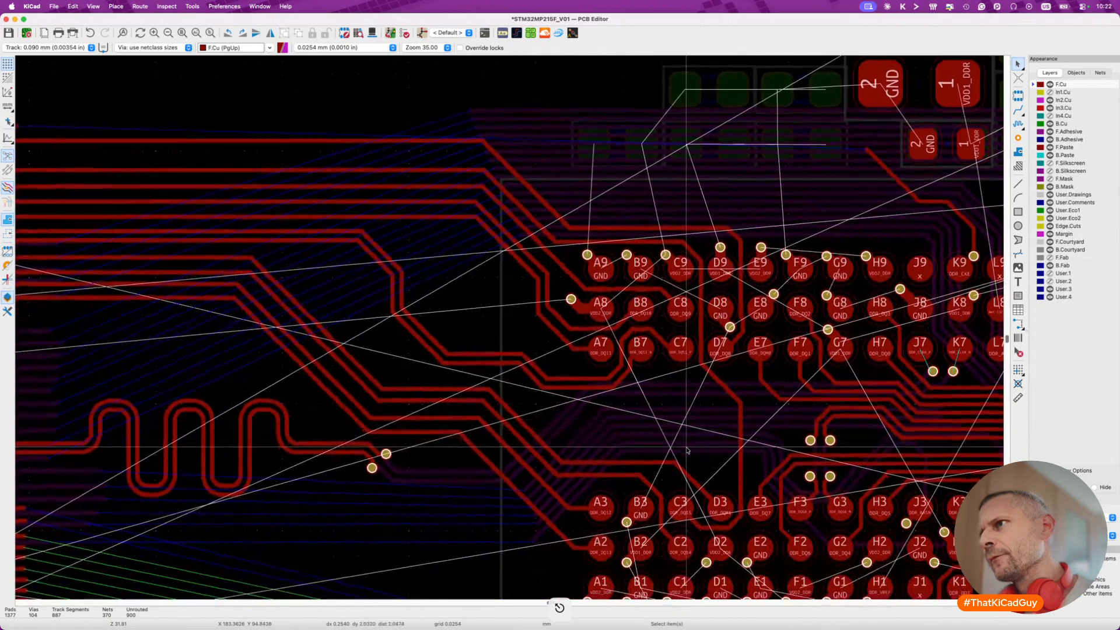
key("d")
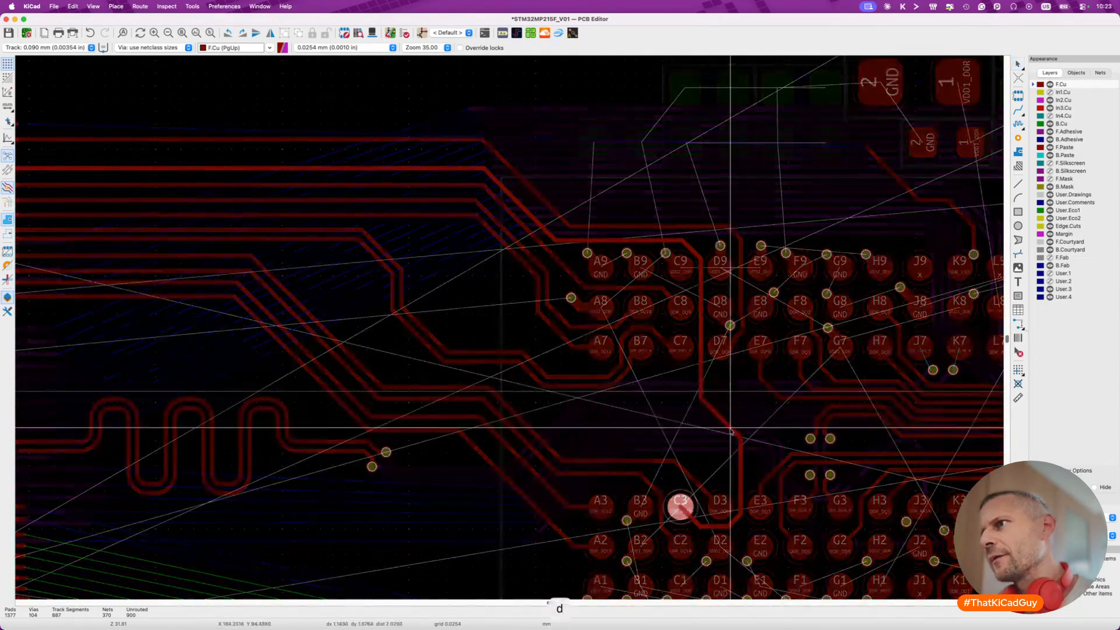
left_click(726, 464)
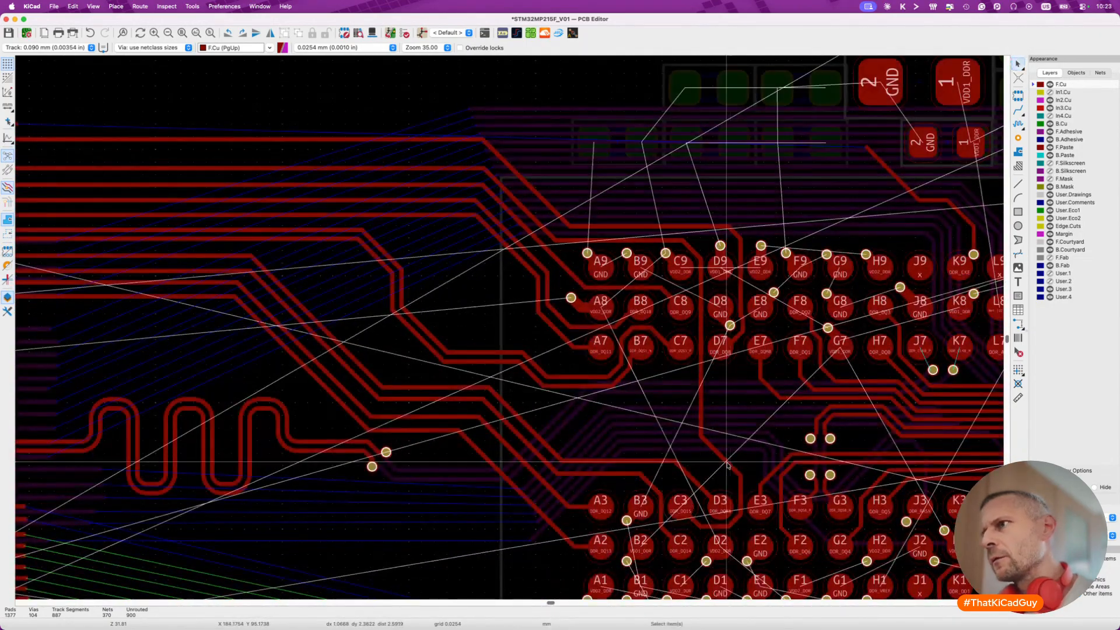
key("7")
key("Escape")
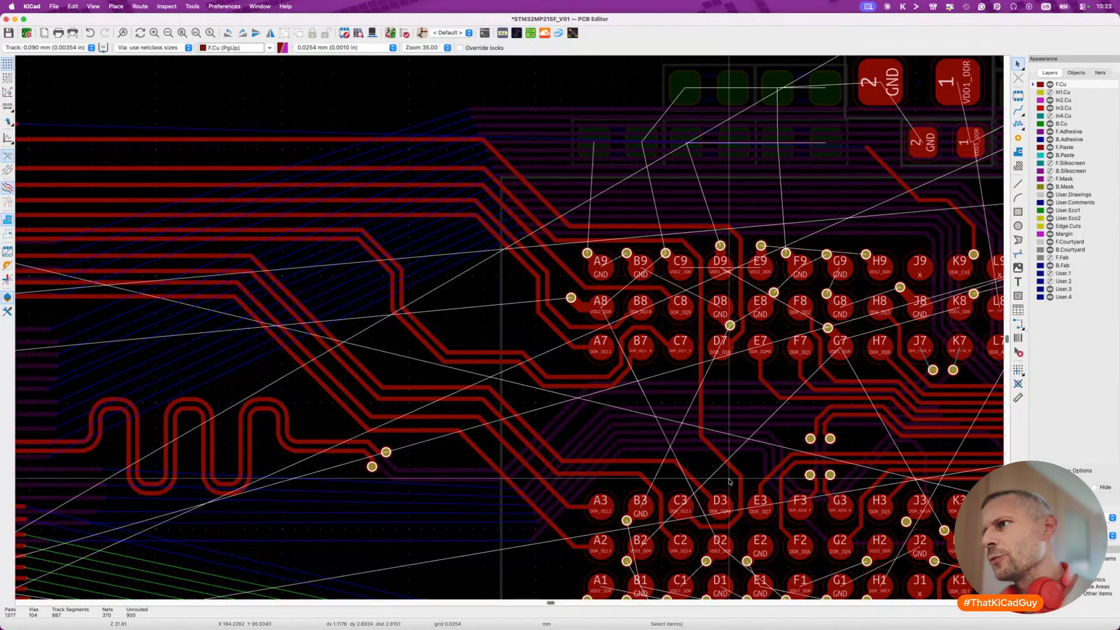
Delete the DDR_DQ9 segments leading into memory pad C8 and the DDR_DQ15 segments running above pads A9 to C9.
scroll(735, 509, "up", 5)
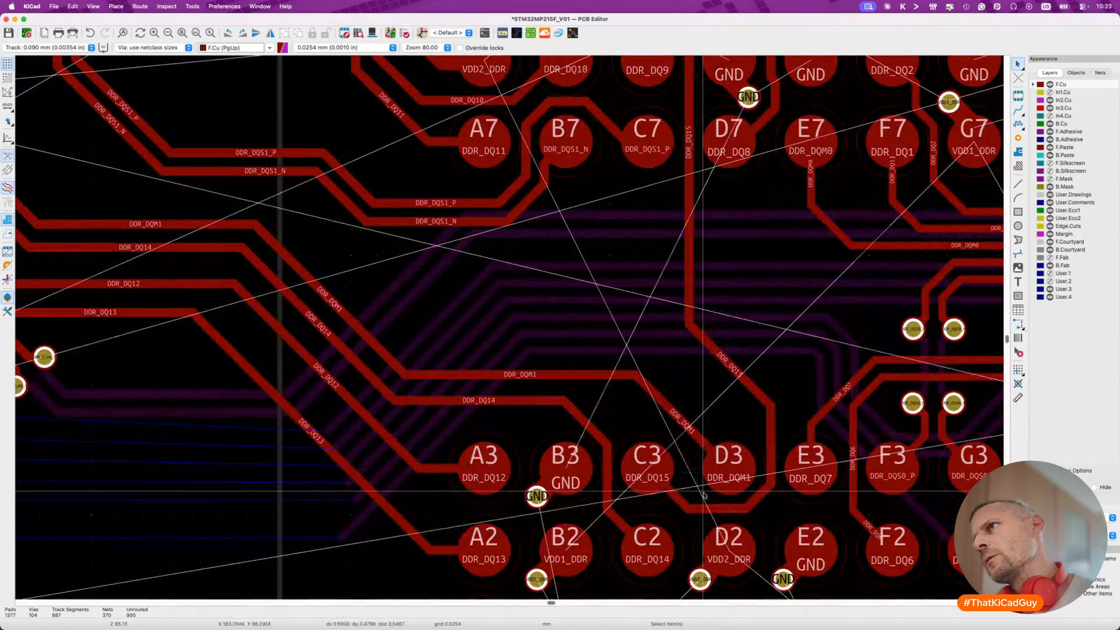
scroll(704, 496, "down", 5)
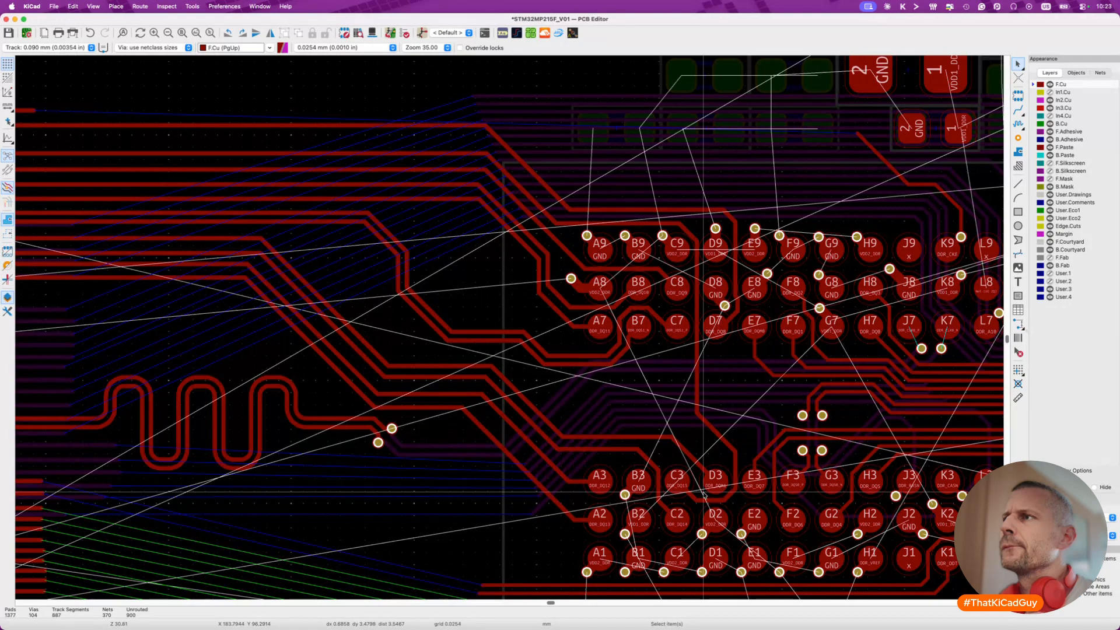
scroll(619, 252, "up", 3)
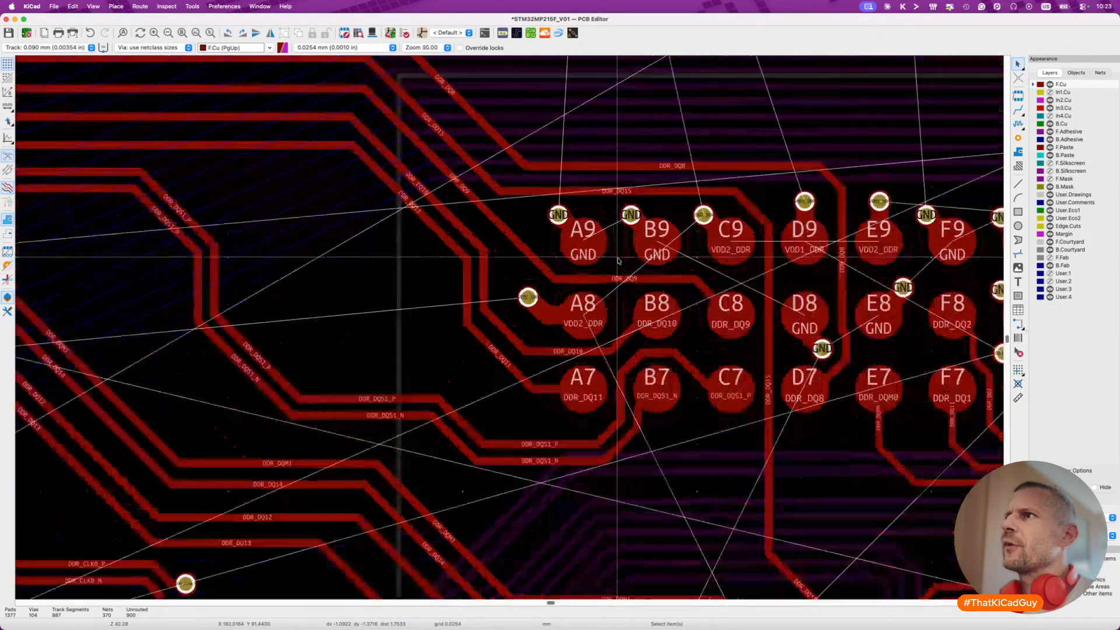
scroll(619, 261, "up", 3)
scroll(646, 284, "down", 4)
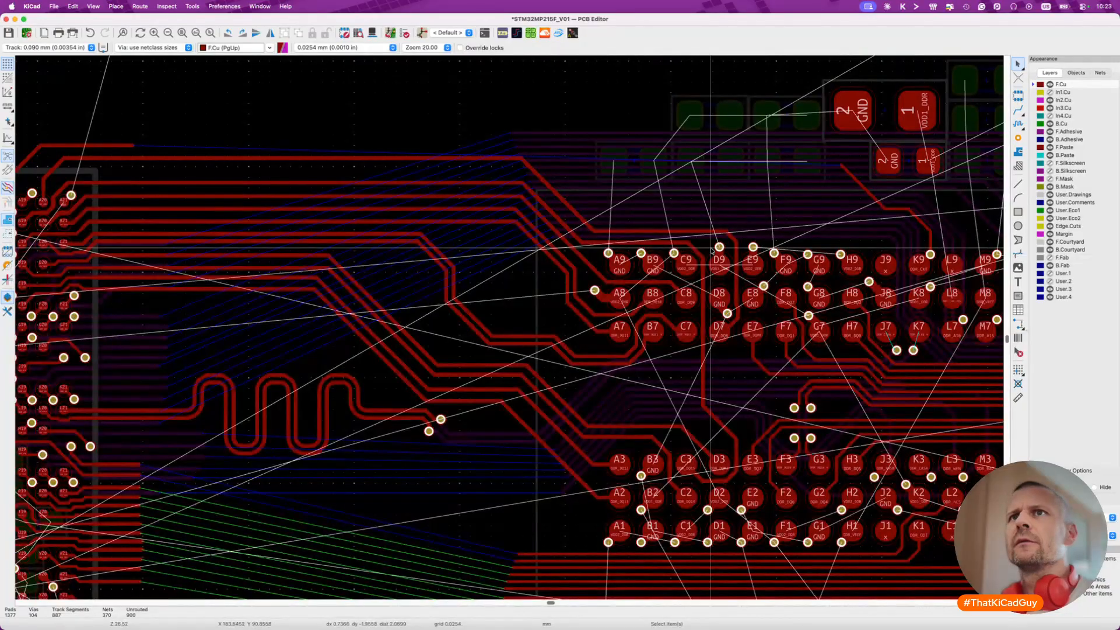
scroll(706, 262, "up", 4)
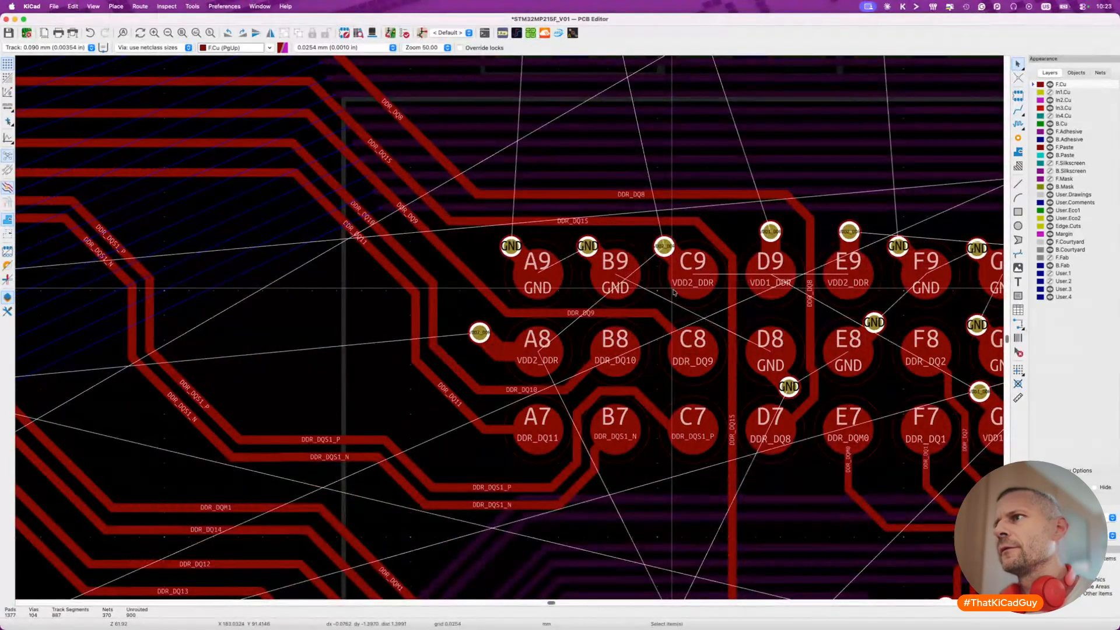
left_click(661, 321)
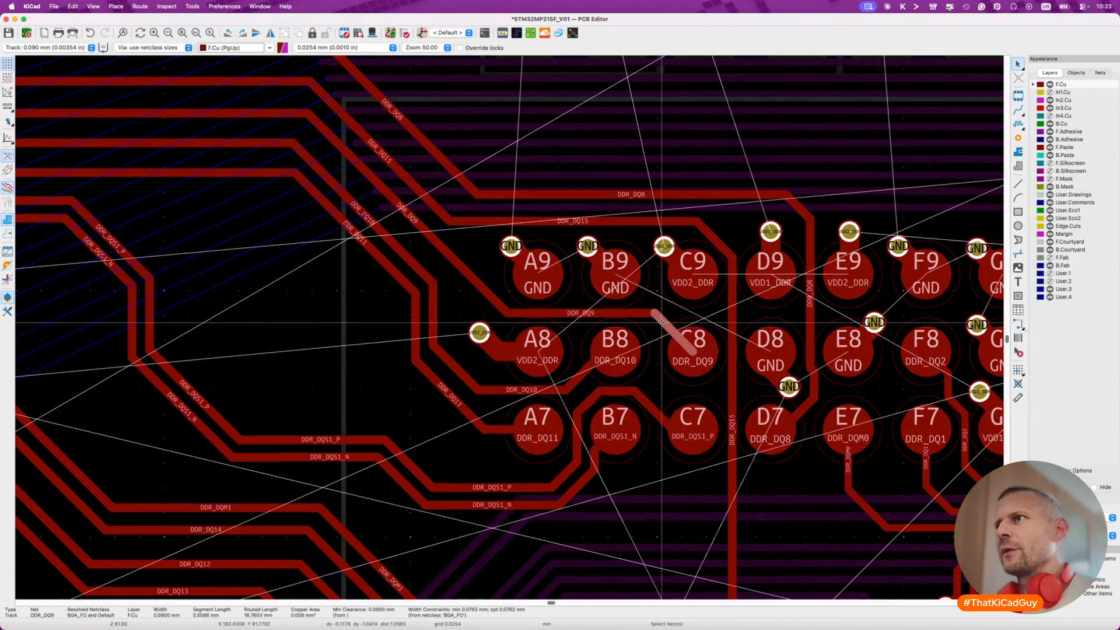
key("Delete")
left_click(493, 294)
key("Delete")
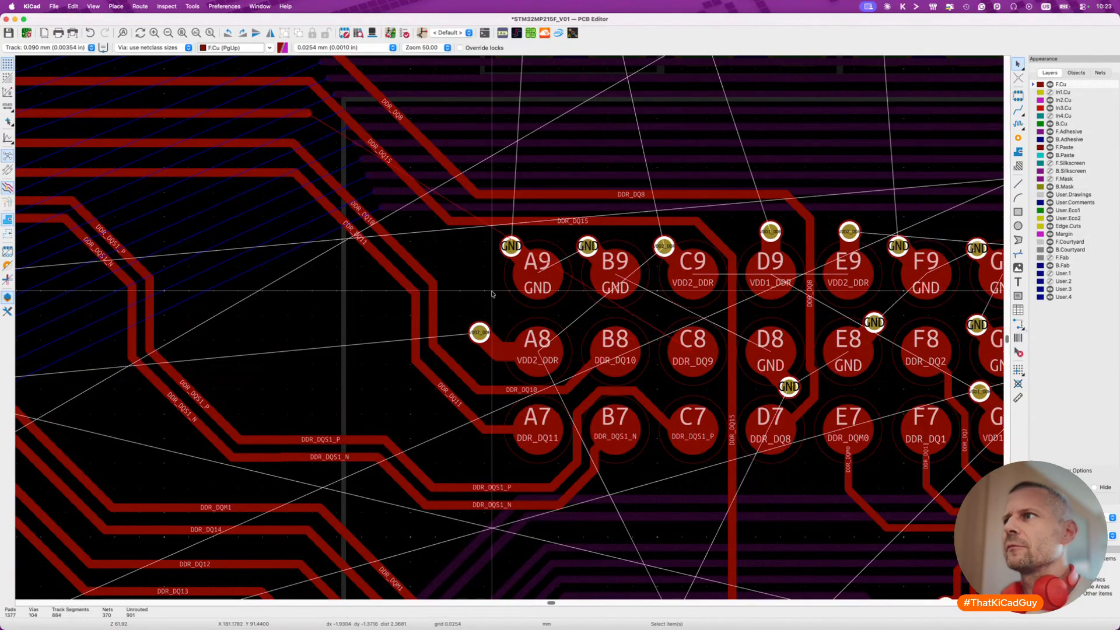
left_click(595, 220)
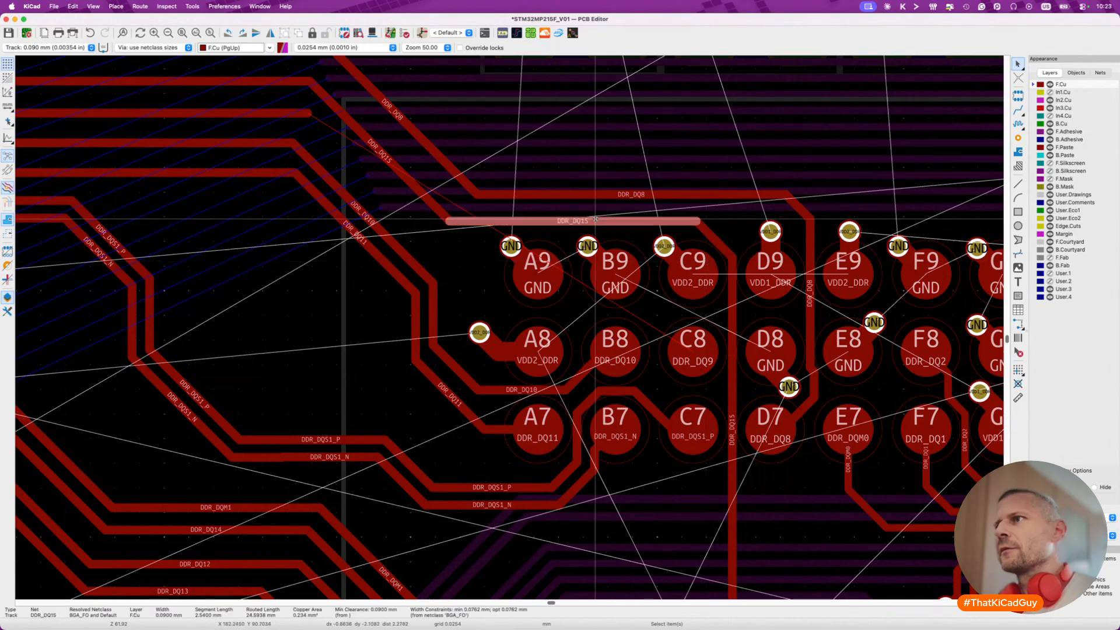
key("Delete")
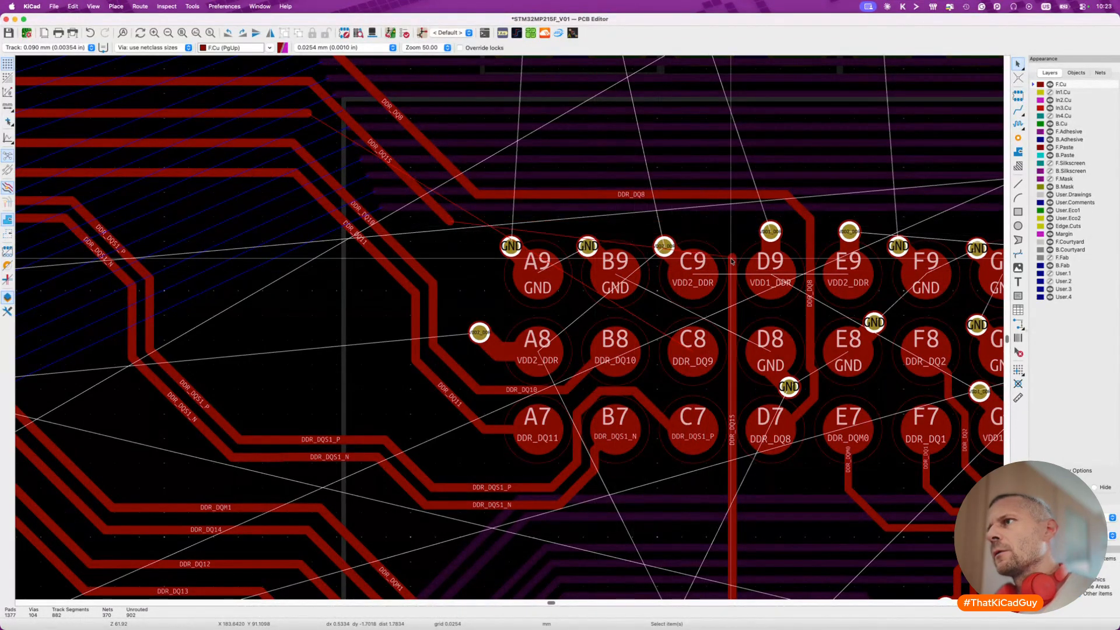
Route DDR_DQ15 between the A9 and A8 pad rows and up the diagonal beside DDR_DQ10, then reshape it between pads B8 and C8 and under C8.
key("x")
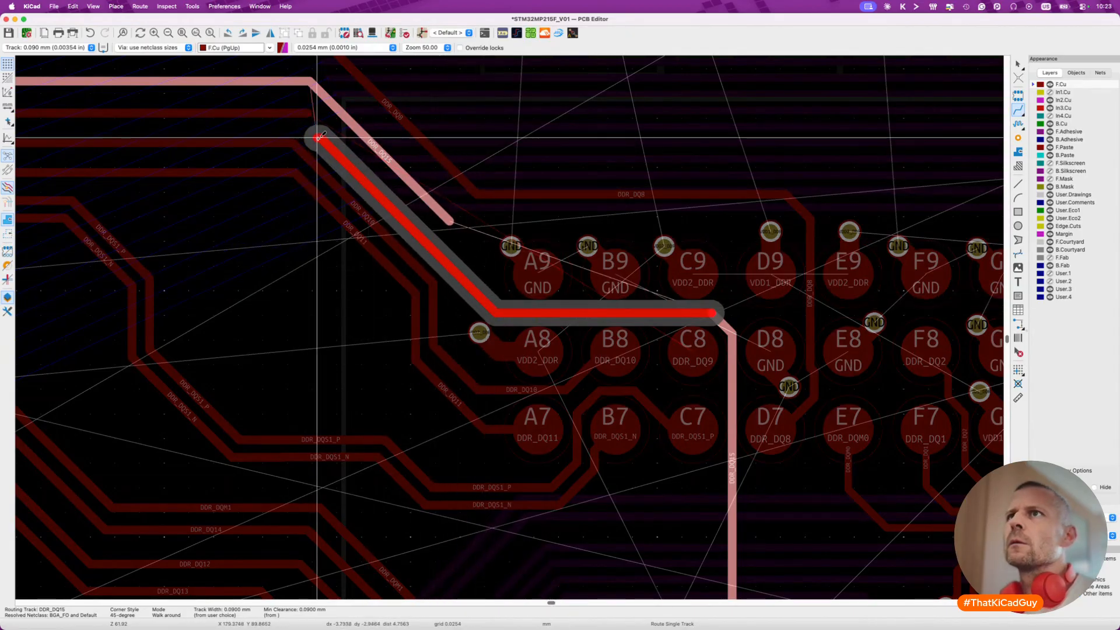
double_click(325, 137)
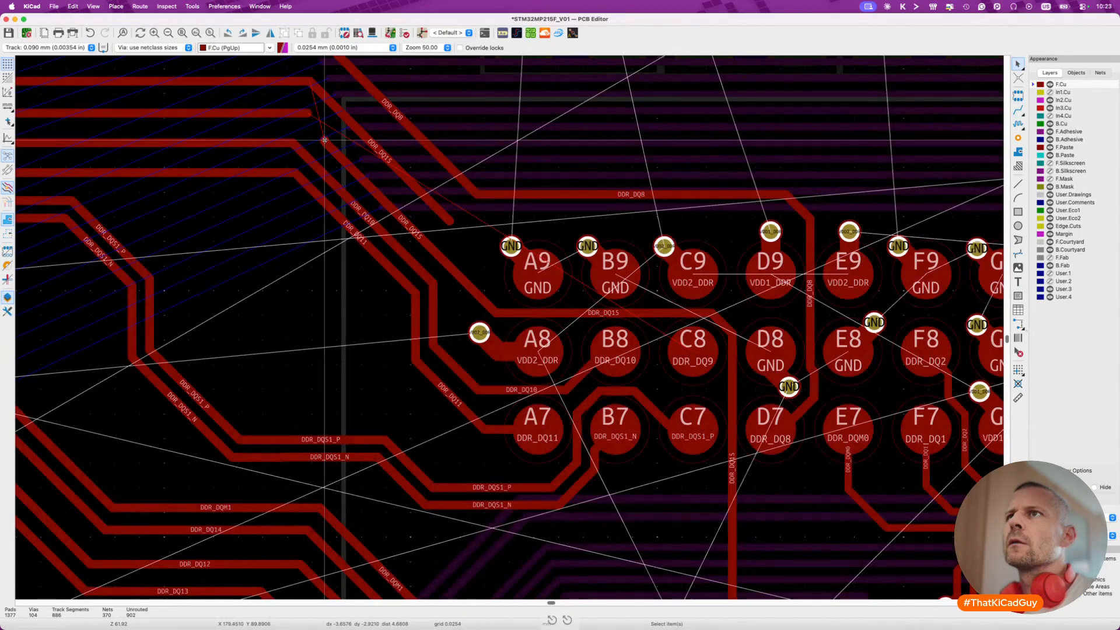
key("Escape")
left_click(325, 139)
left_click(328, 143)
key("Delete")
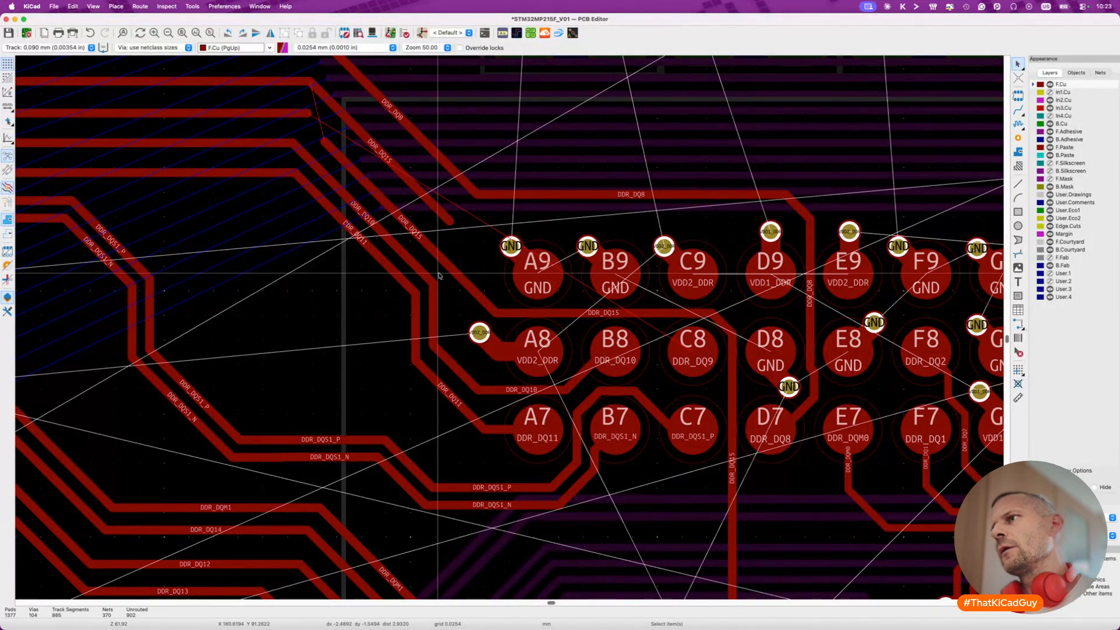
key("d")
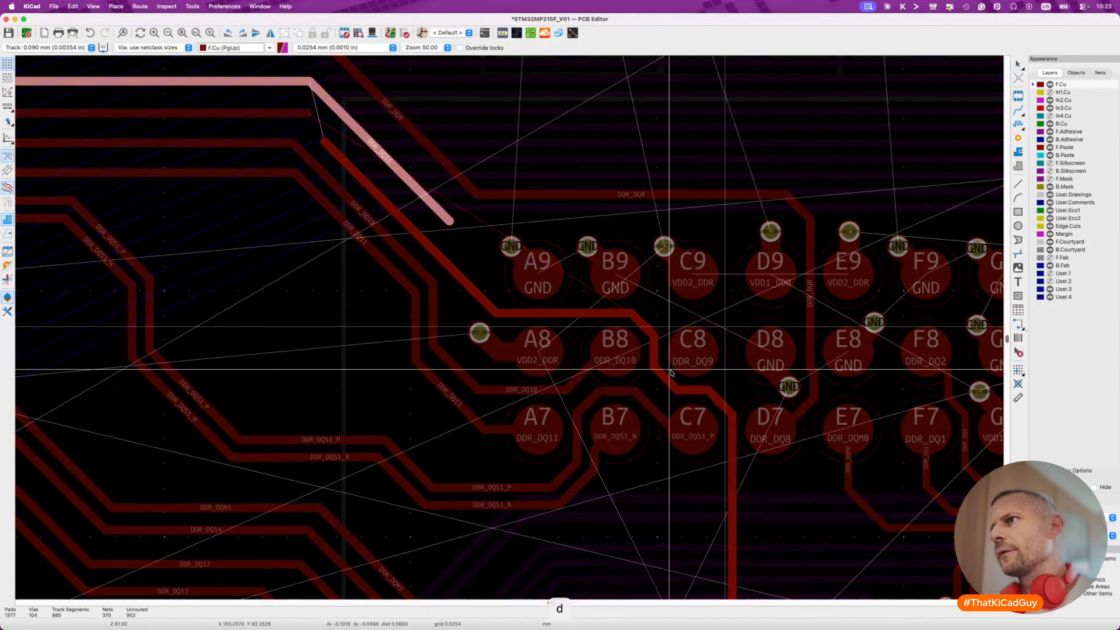
left_click(654, 424)
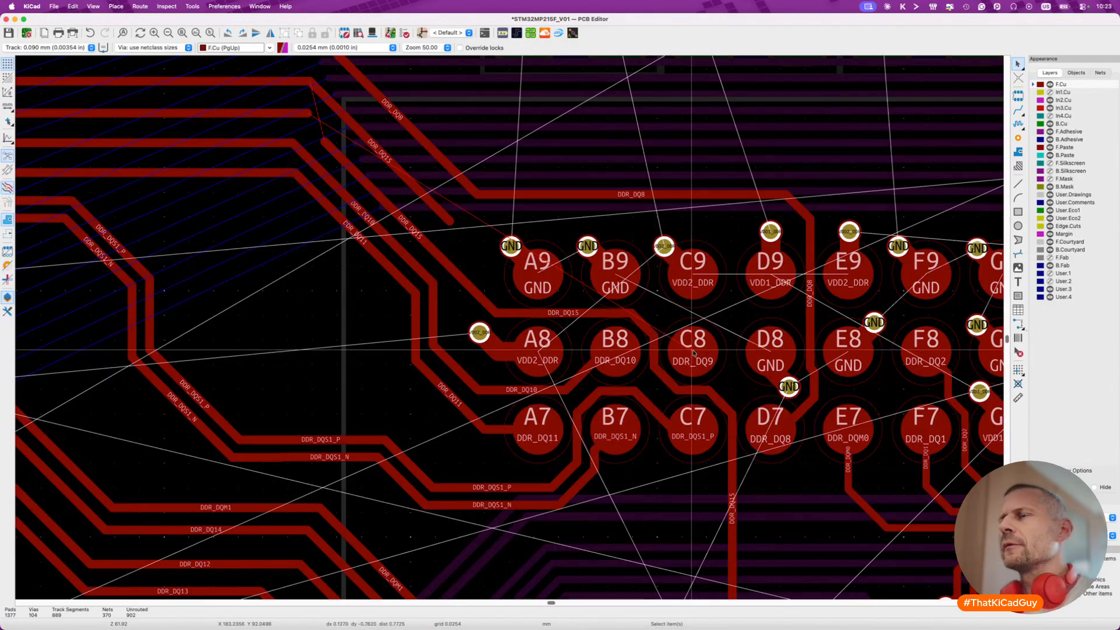
Route DDR_DQ9 from pad C8 between C9 and D9 and above pads A9 to C9, and delete the leftover diagonal segment beside it.
key("x")
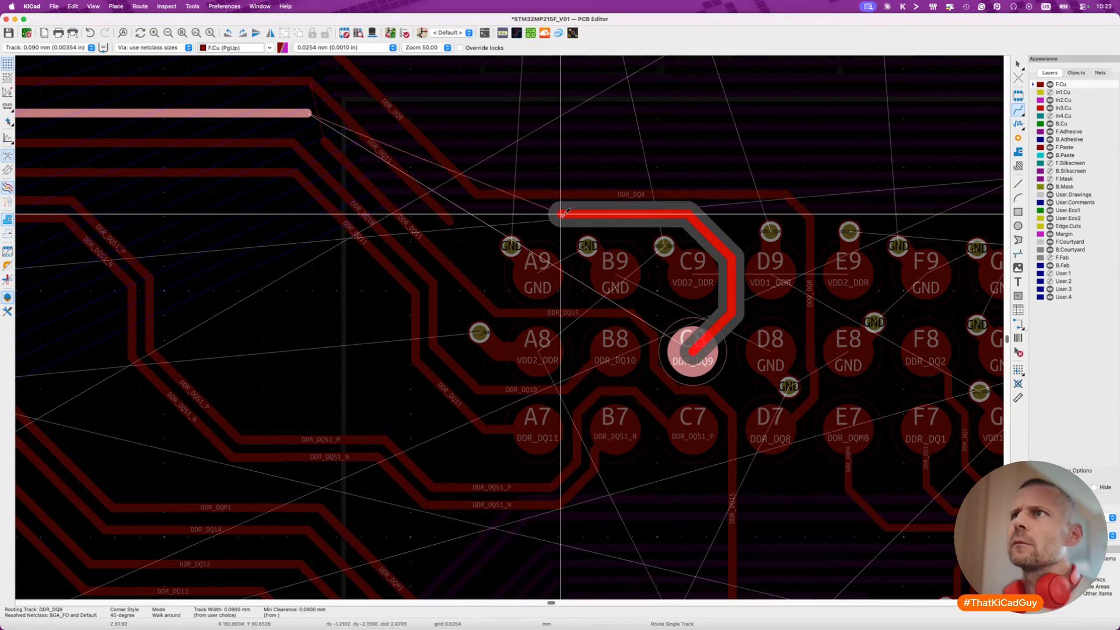
double_click(480, 220)
middle_click_drag(410, 184, 477, 274)
left_click(476, 274)
key("Delete")
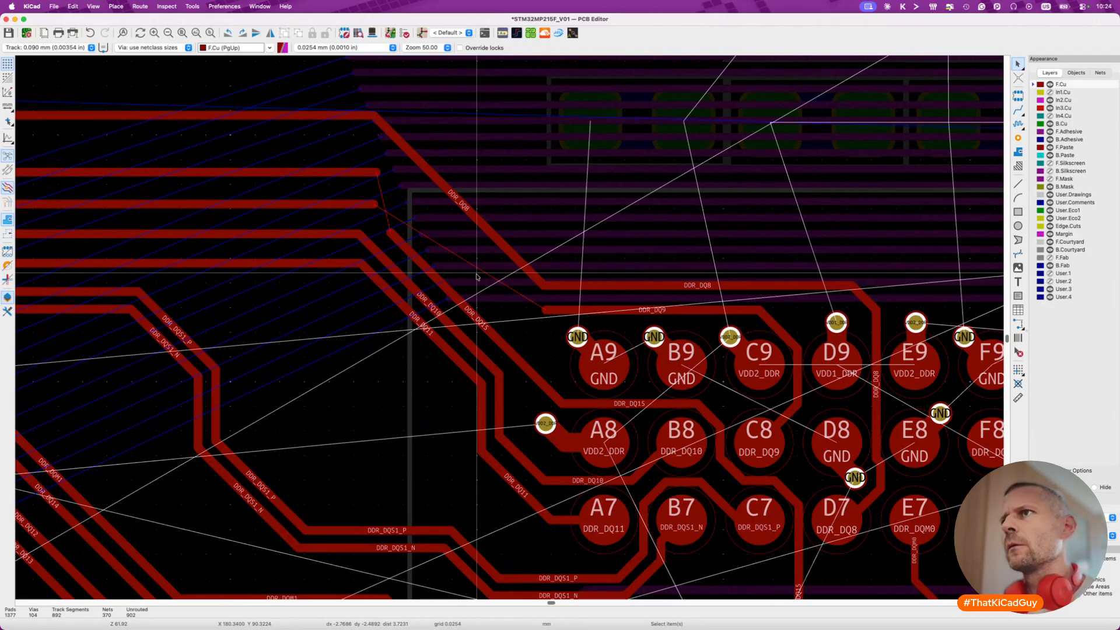
left_click(561, 310)
key("Escape")
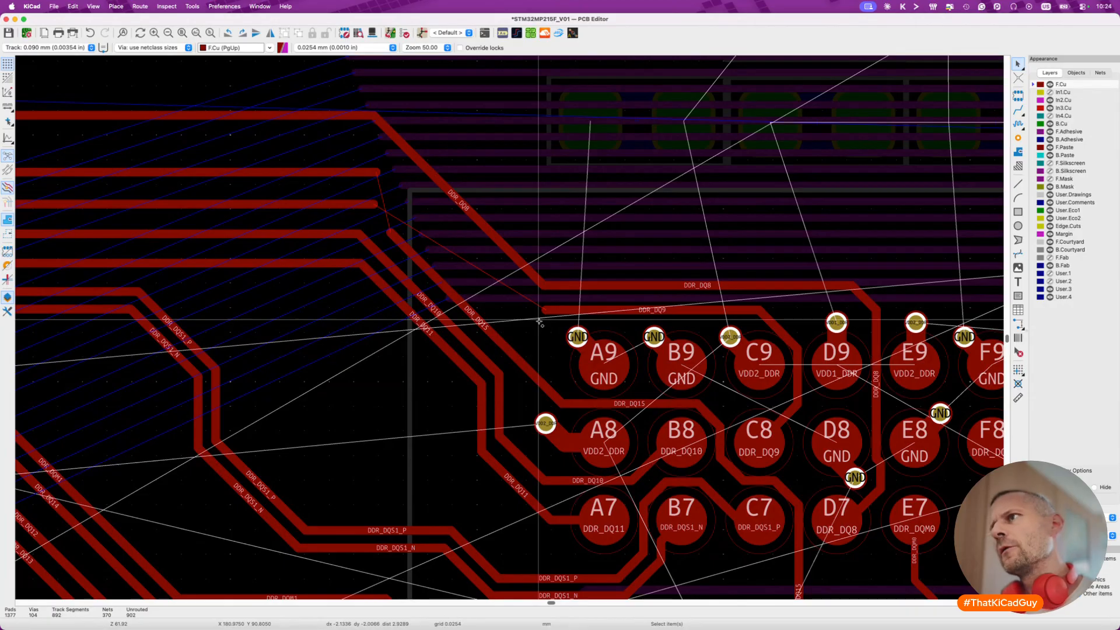
Switch to the schematic editor, undo the accidental deletion of the DDR3L chip, and open the STM32MPU215F sheet.
key("super+grave")
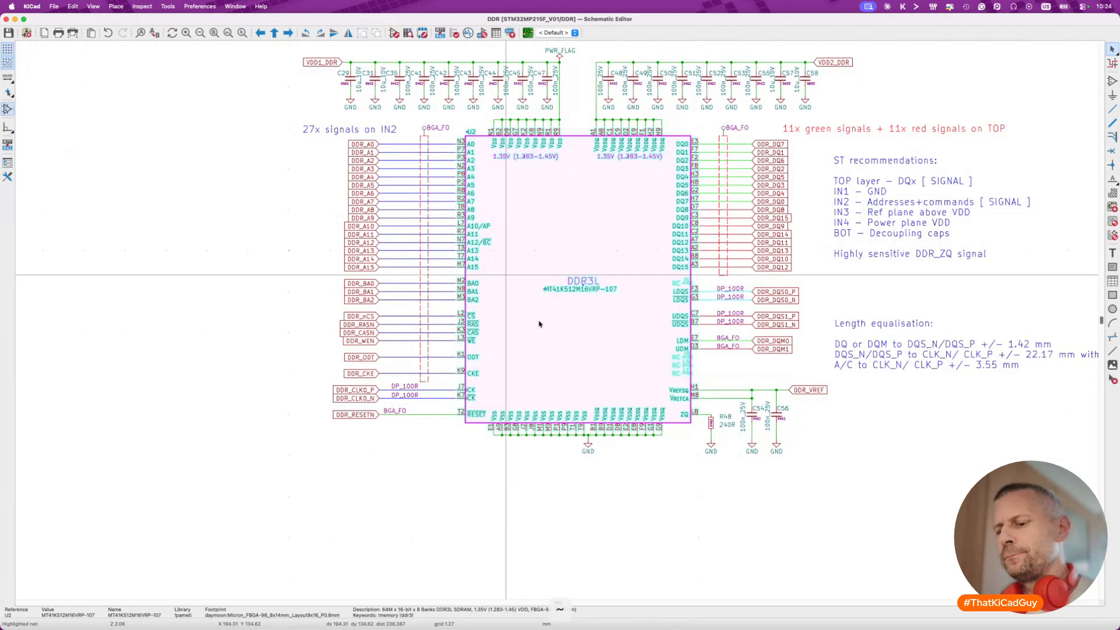
key("Delete")
key("super+z")
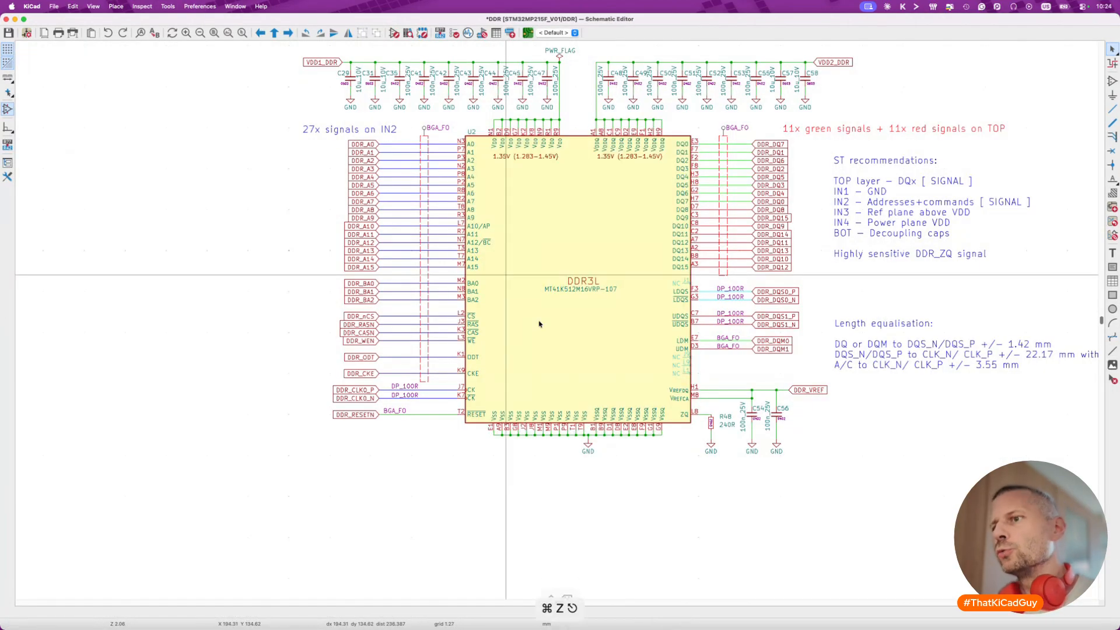
key("alt+BackSpace")
double_click(545, 320)
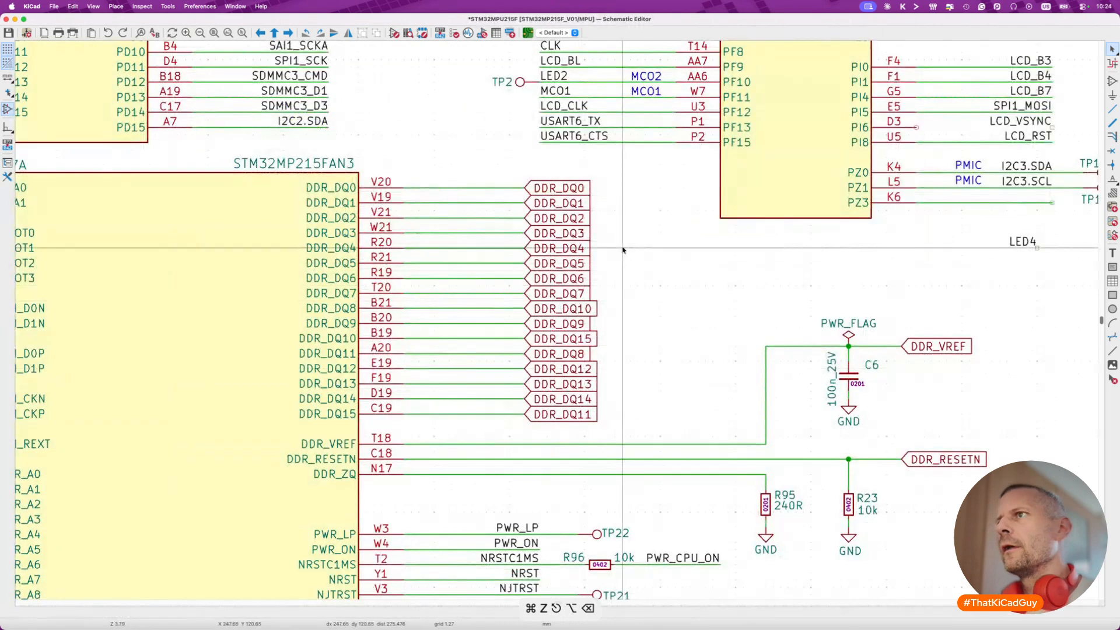
Swap the DDR_DQ9 and DDR_DQ15 labels on processor pins B19 and B20, and update the PCB from the schematic.
scroll(551, 309, "up", 3)
left_click(560, 360)
left_click(564, 382, "shift")
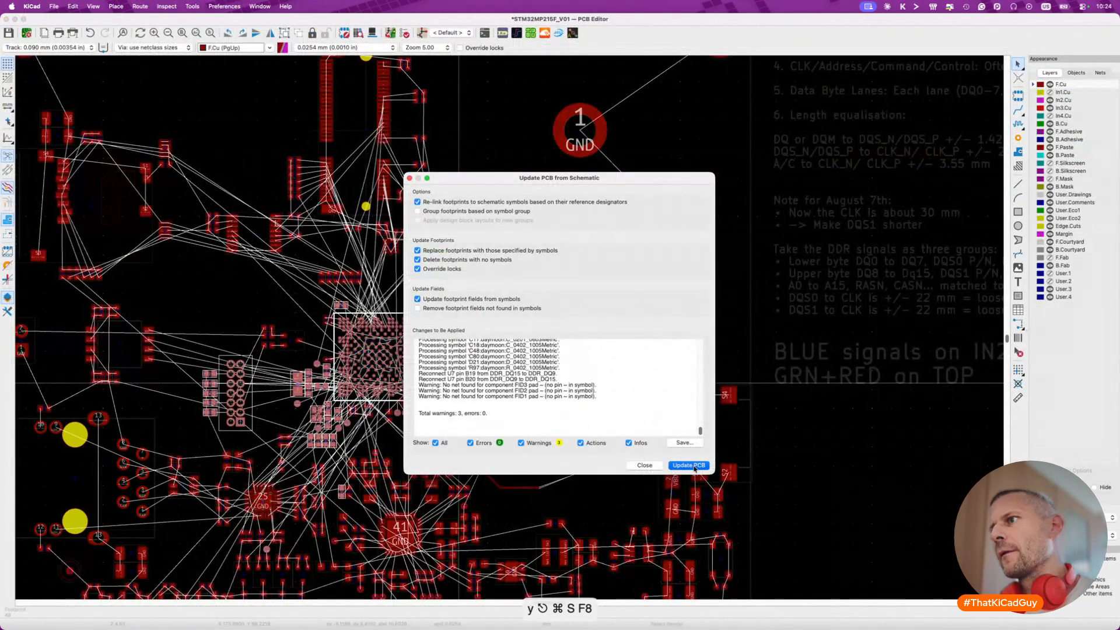
left_click(688, 466)
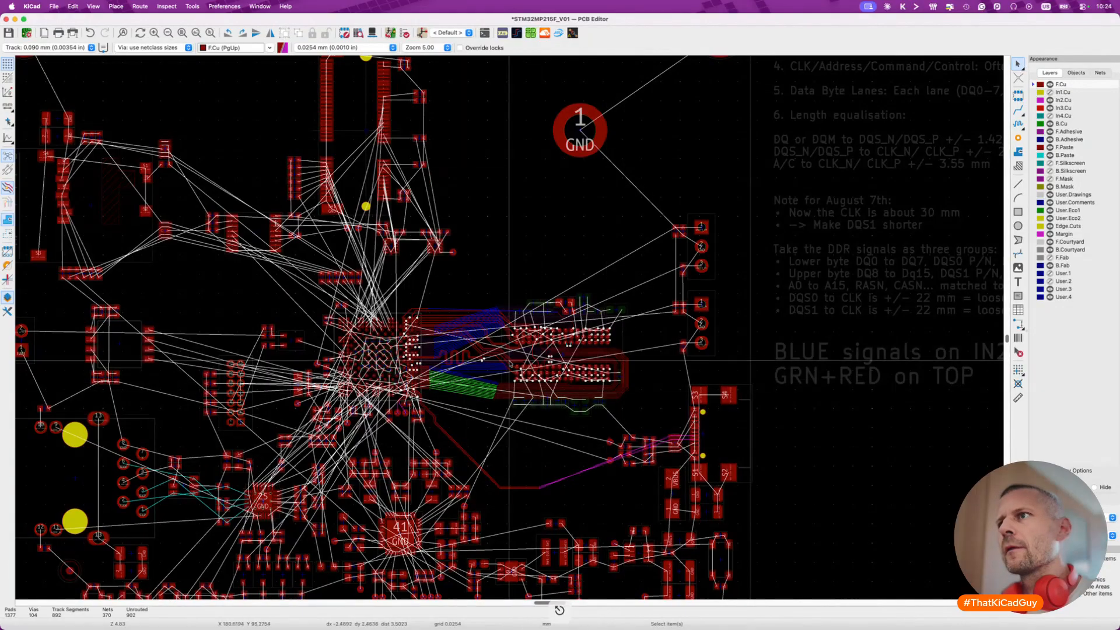
Join the open diagonal ends of DDR_DQ9 and DDR_DQ15 to their horizontal runs coming from the processor.
scroll(499, 328, "up", 6)
scroll(498, 329, "up", 2)
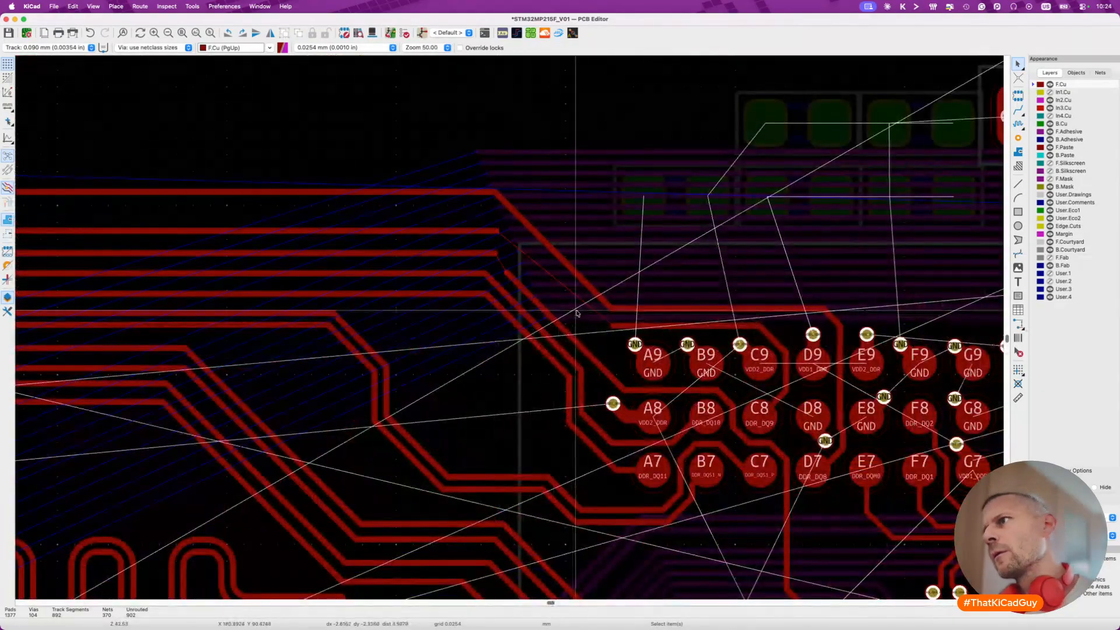
key("x")
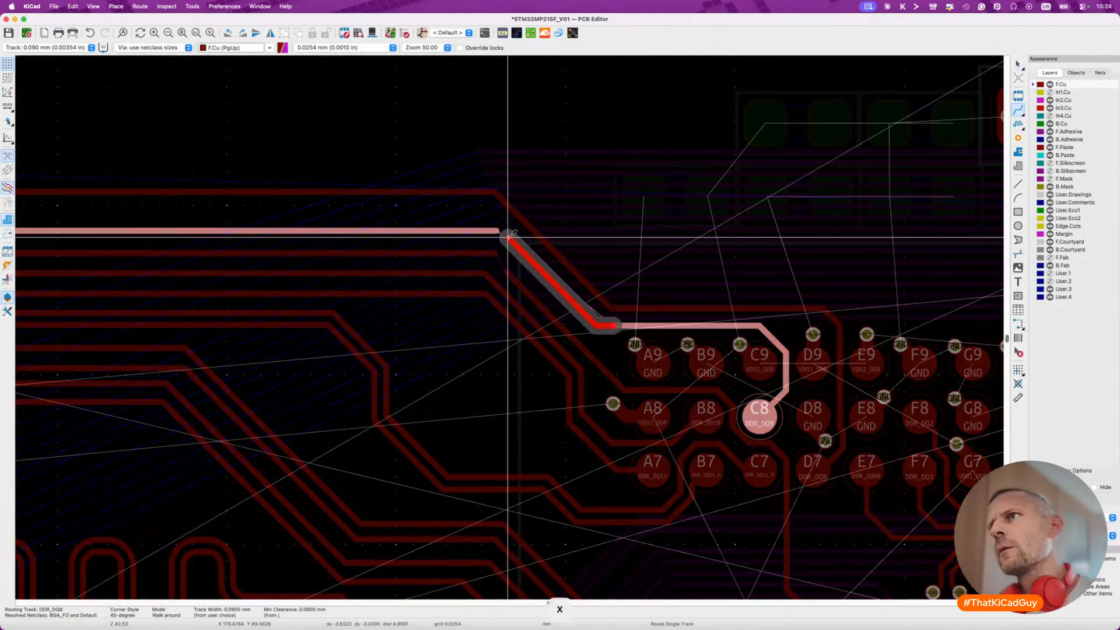
left_click(495, 230)
scroll(496, 232, "up", 2)
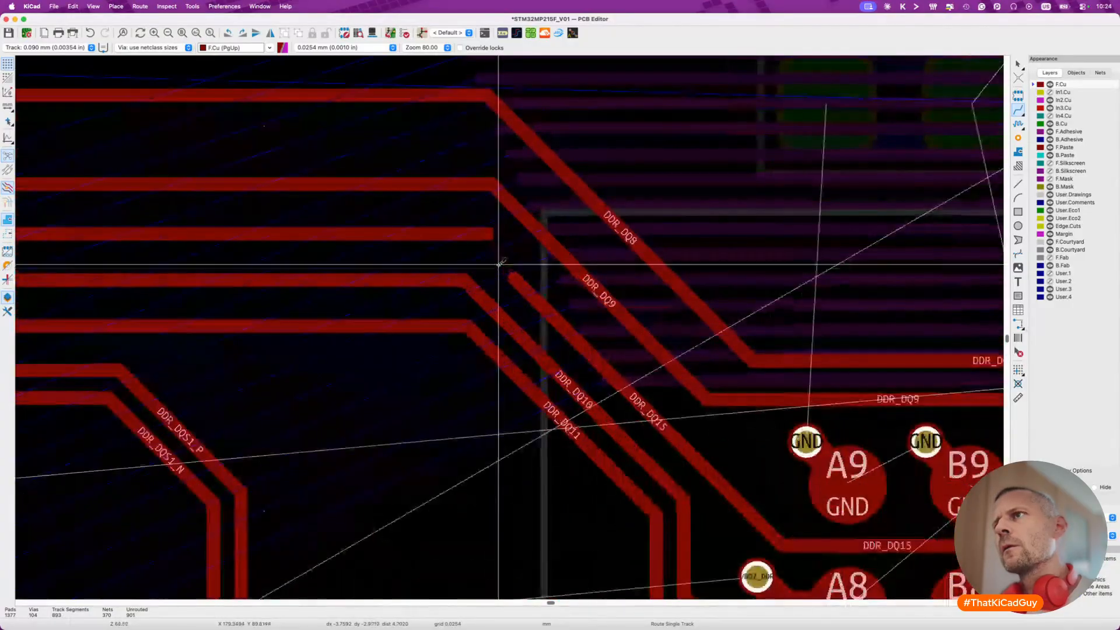
left_click(488, 235)
left_click(512, 276)
key("Escape")
Measure the DDR_DQ15 track length with the single-track length tuning tool from the diagonal above pad D3.
scroll(513, 277, "down", 5)
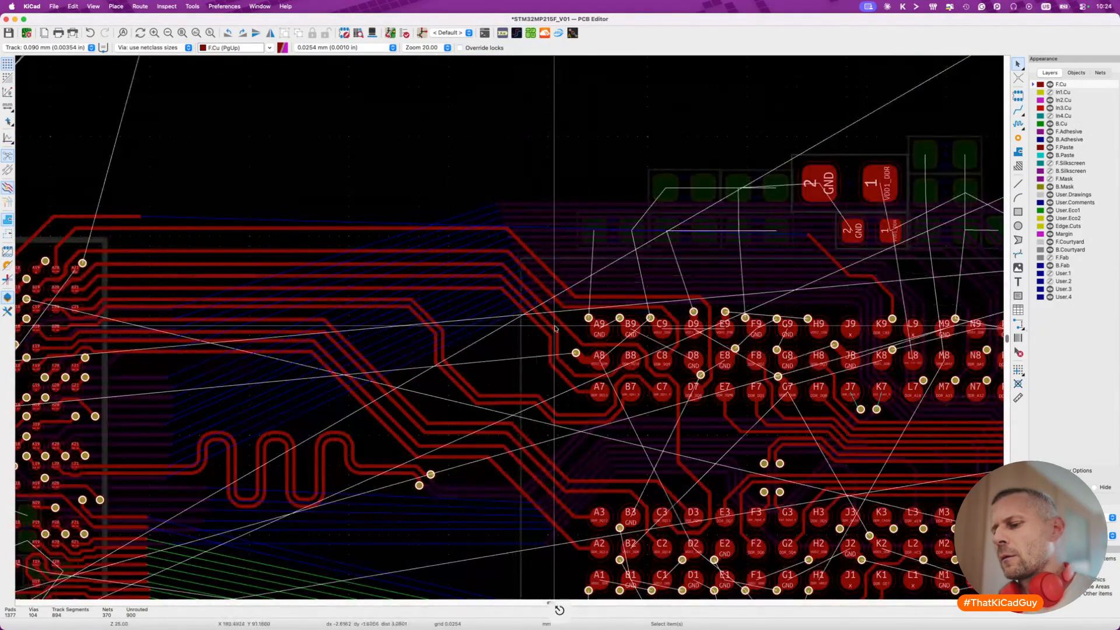
scroll(557, 333, "up", 3)
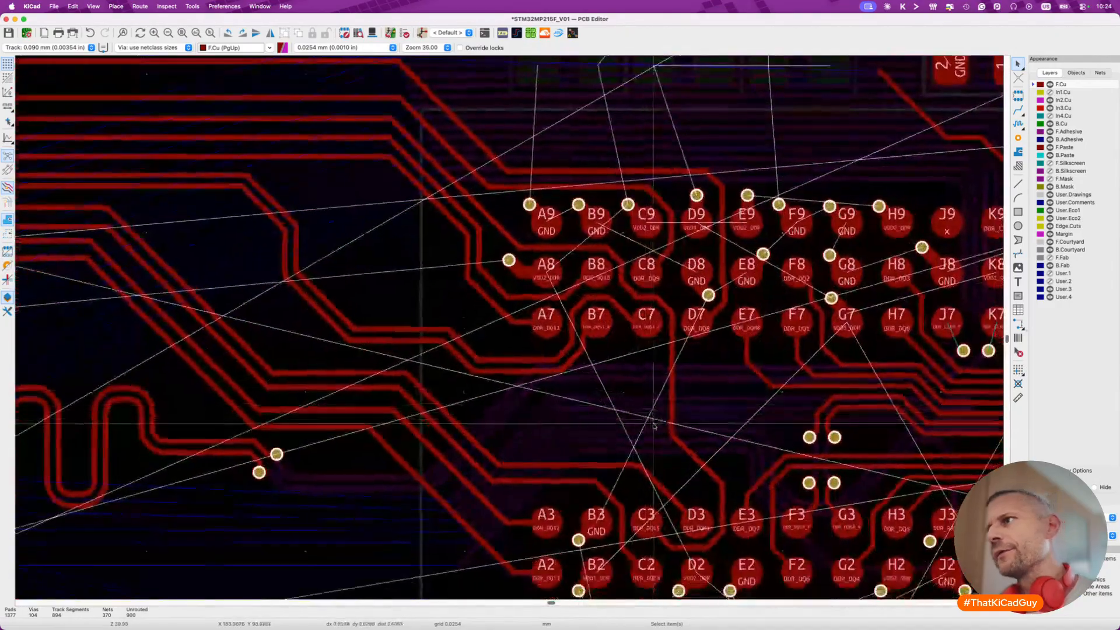
key("7")
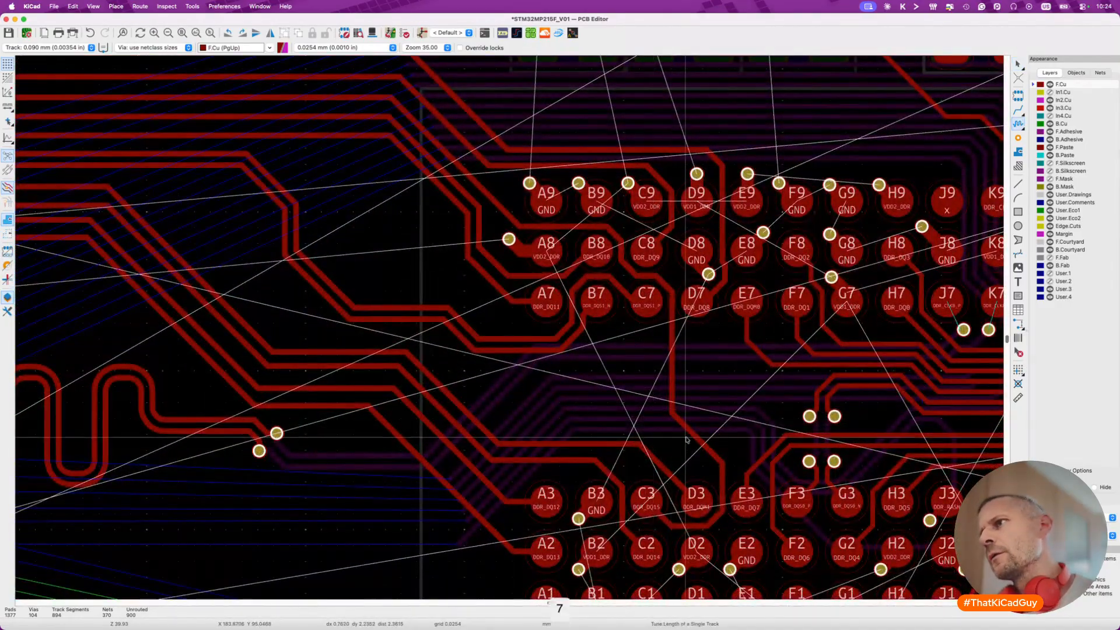
left_click(694, 439)
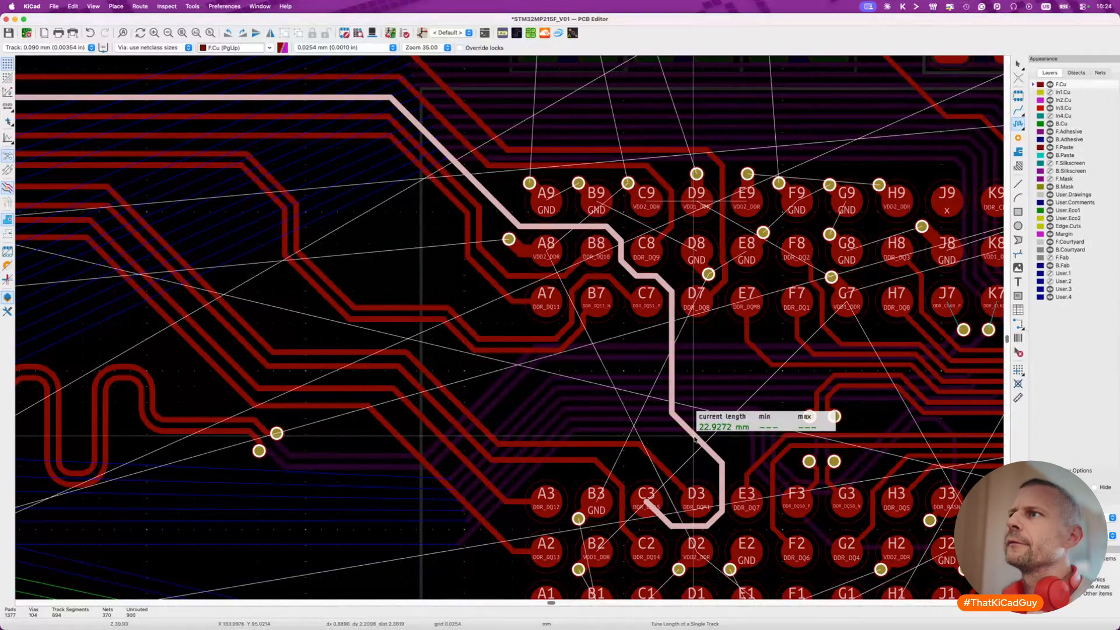
scroll(694, 438, "down", 3)
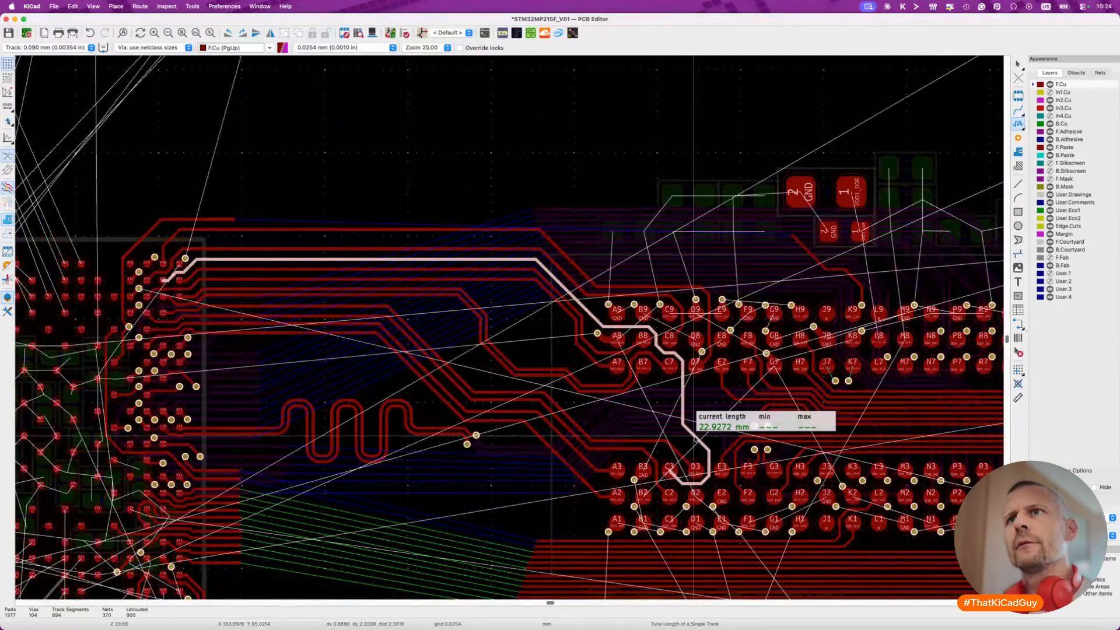
key("Escape")
Shift the long horizontal DDR_DQ15 run down, closer to DDR_DQ10.
scroll(280, 280, "up", 4)
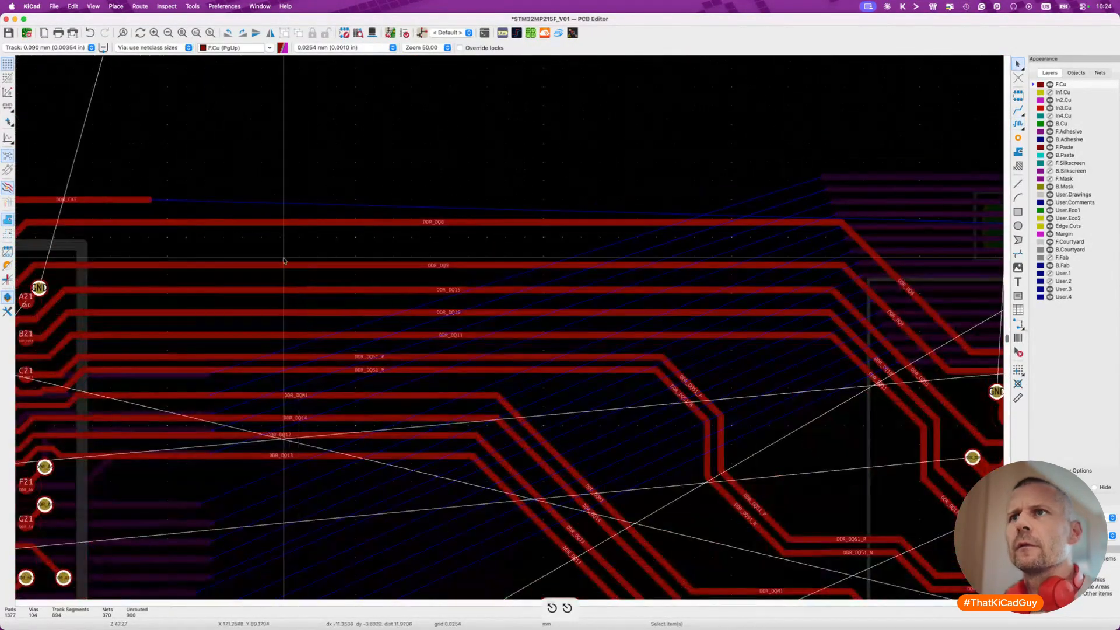
scroll(286, 287, "left", 3)
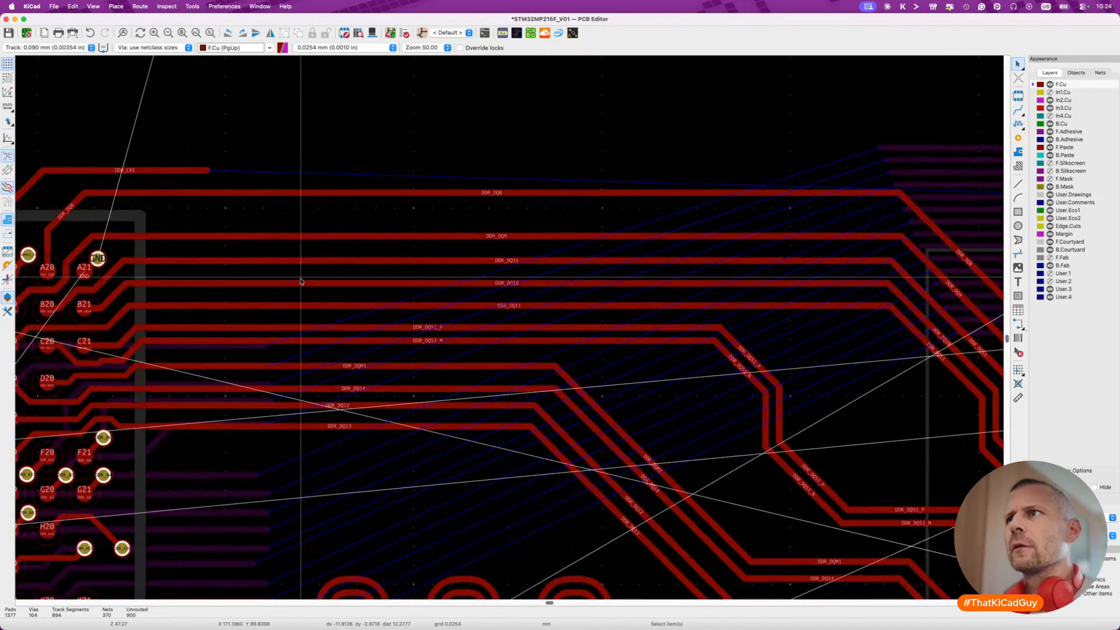
left_click(303, 259)
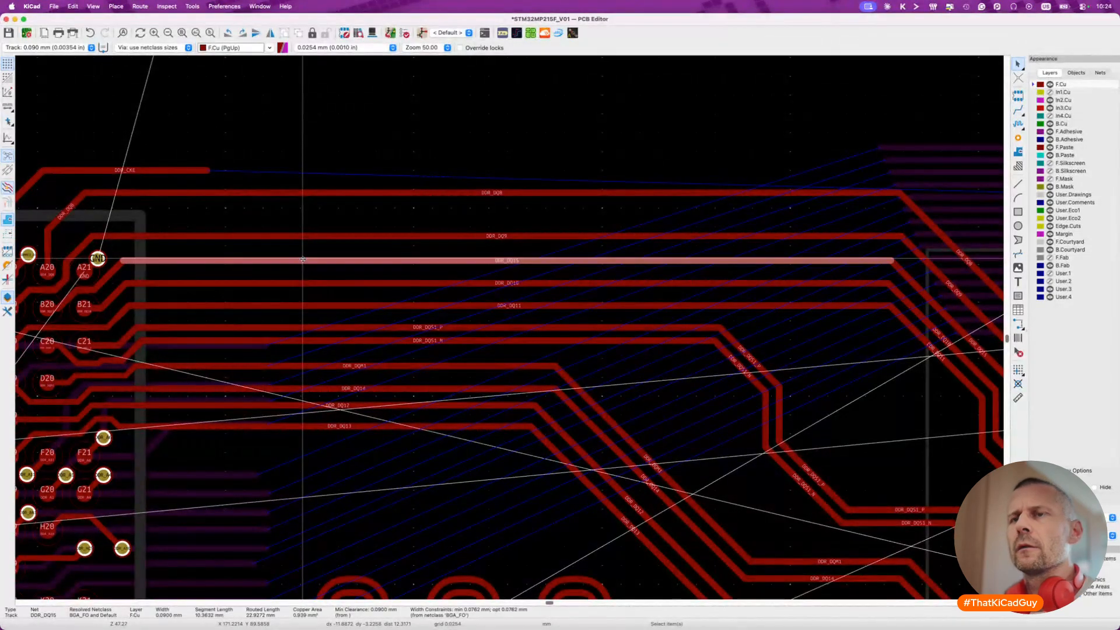
left_click_drag(303, 259, 303, 266)
key("Escape")
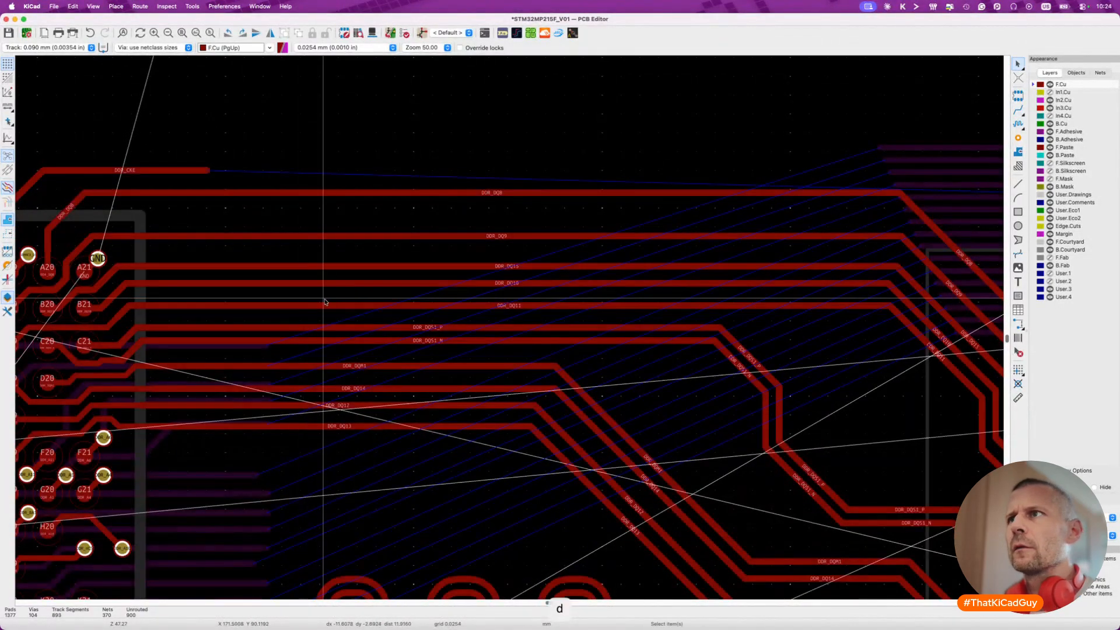
Drag the diagonal DDR_DQ10 and DDR_DQ11 segments leading to pads B8 and A7 together, away from DDR_DQ15.
scroll(327, 304, "right", 3)
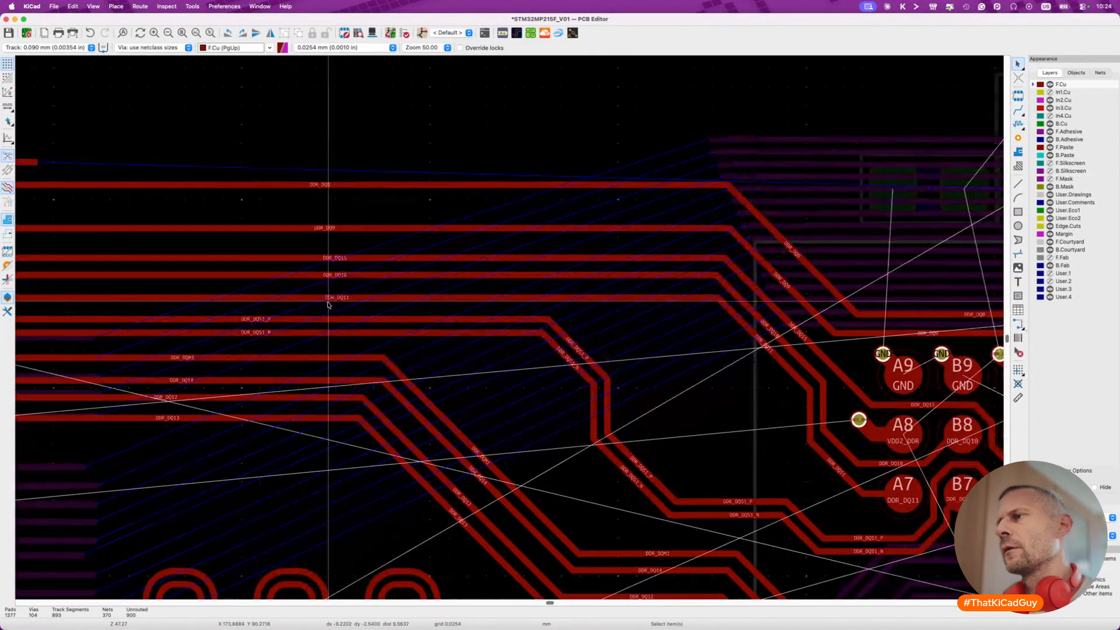
left_click(764, 340)
left_click(773, 335, "shift")
key("d")
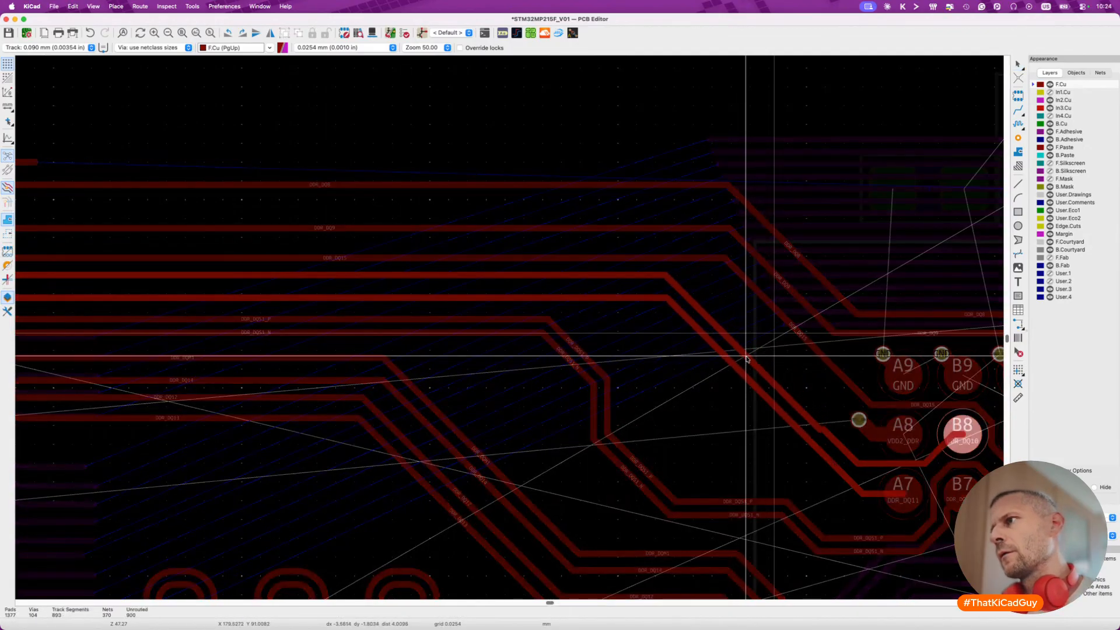
left_click(750, 358)
key("d")
left_click(759, 361)
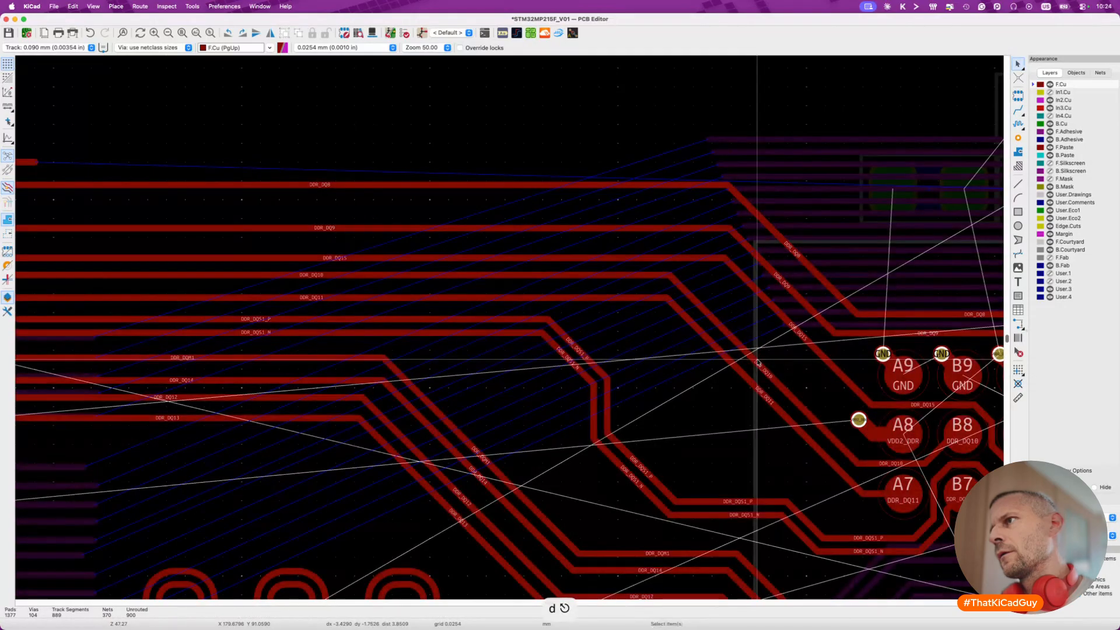
Drag the diagonal DDR_DQ15 segment closer to DDR_DQ10, and reshape its lower corner near pad A8.
key("d")
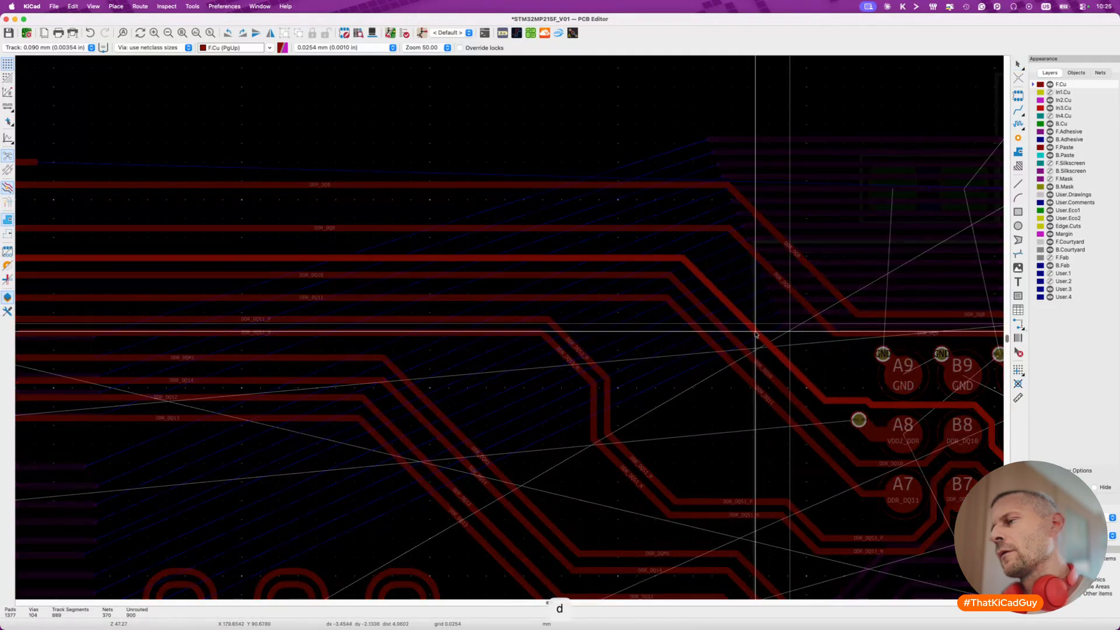
left_click(824, 395)
key("d")
left_click(825, 395)
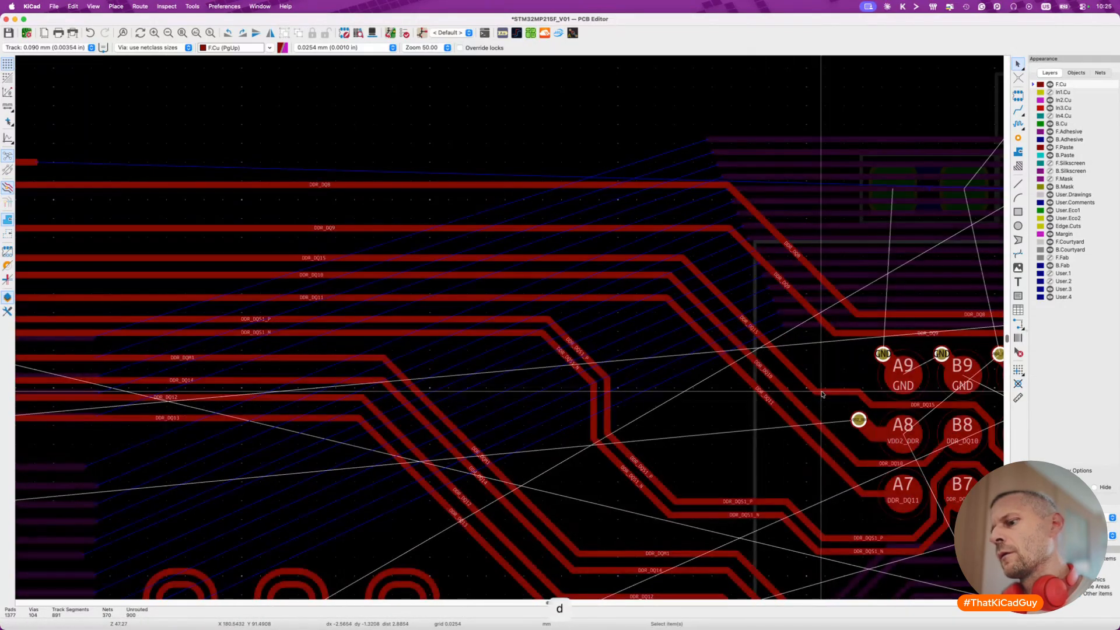
Recheck the DDR_DQ15 track length with the single-track length tuning tool on its reshaped diagonal.
key("7")
scroll(793, 377, "down", 5)
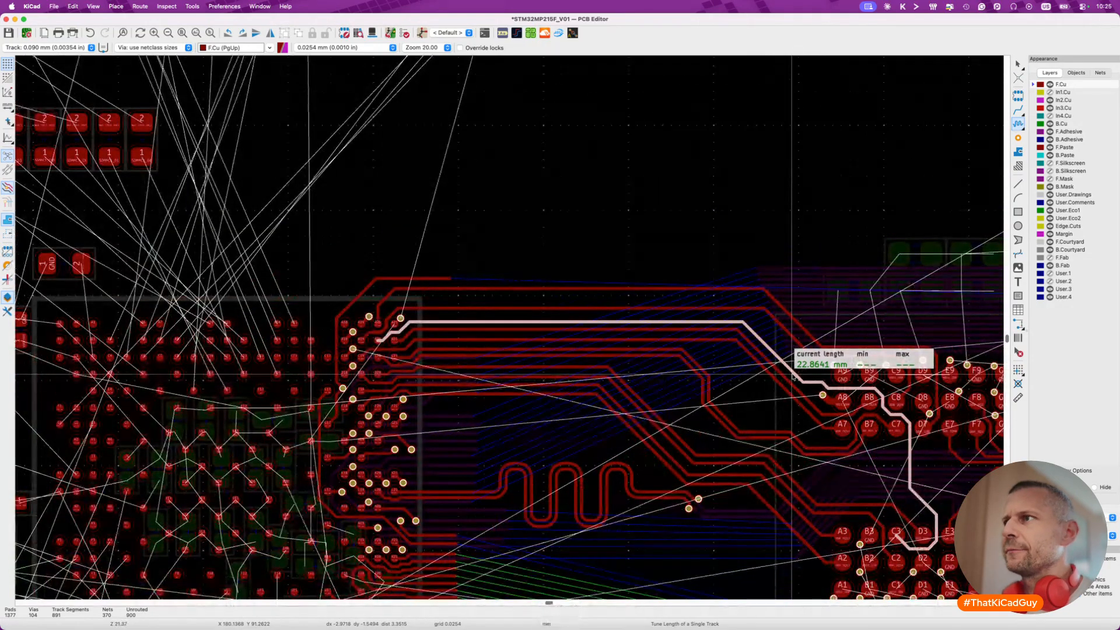
key("Escape")
scroll(752, 358, "up", 1)
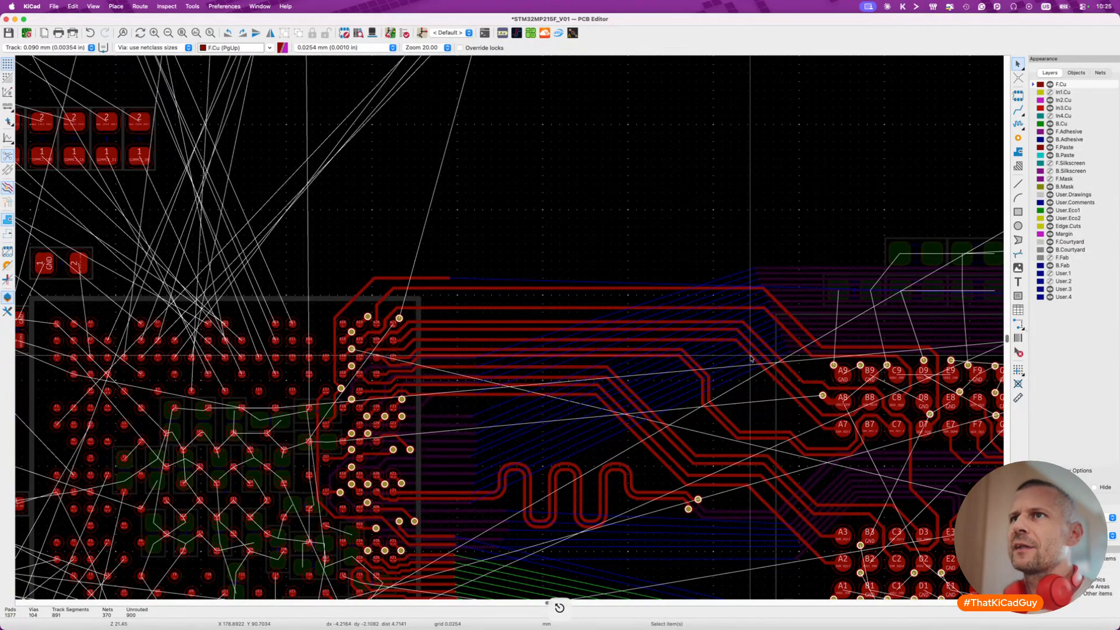
Shift the long horizontal DDR_DQ9 run up toward DDR_DQ8, and move the DDR_DQ15 run up away from DDR_DQ10.
scroll(752, 359, "up", 3)
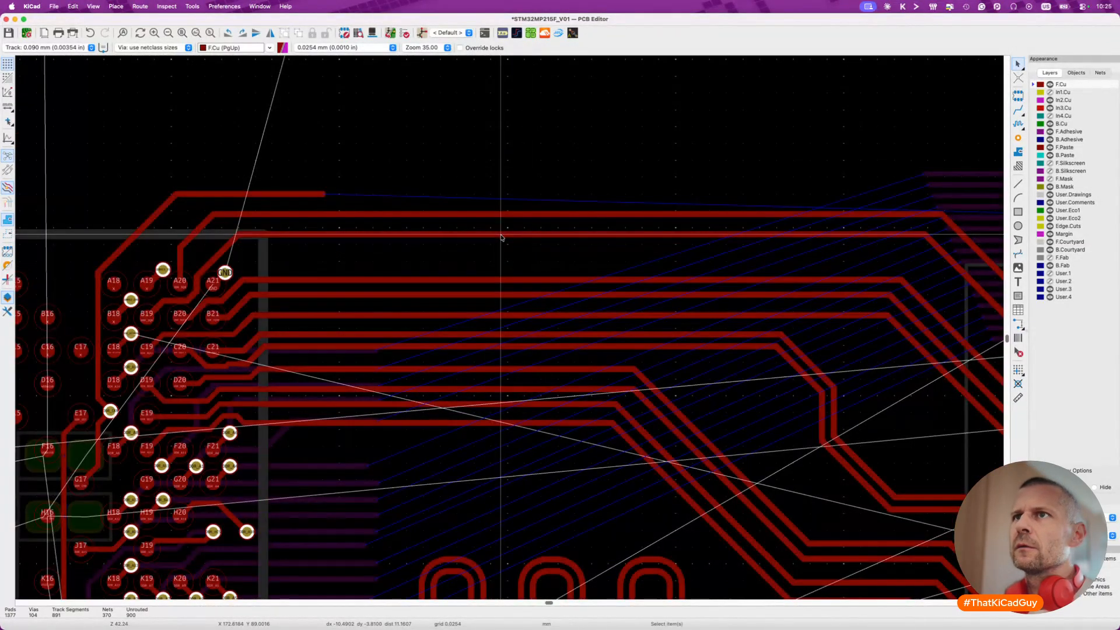
key("d")
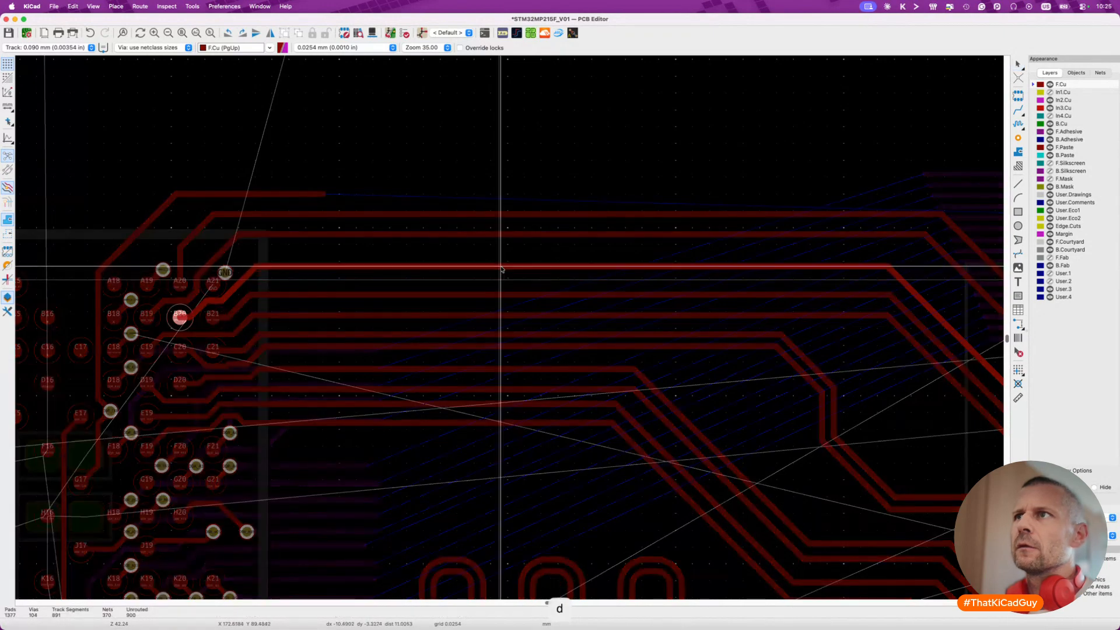
key("Escape")
scroll(525, 303, "down", 3)
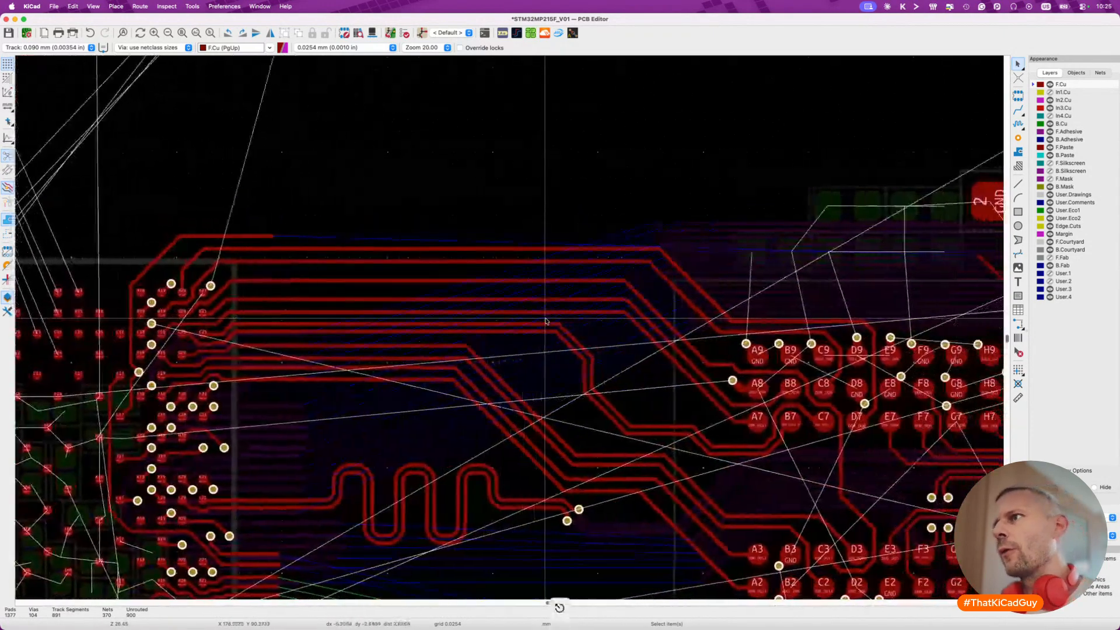
Examine the upper byte lane routing between the processor pads and memory pads, especially the kinked DDR_DQS1 pair and its neighbouring tracks.
scroll(558, 352, "up", 3)
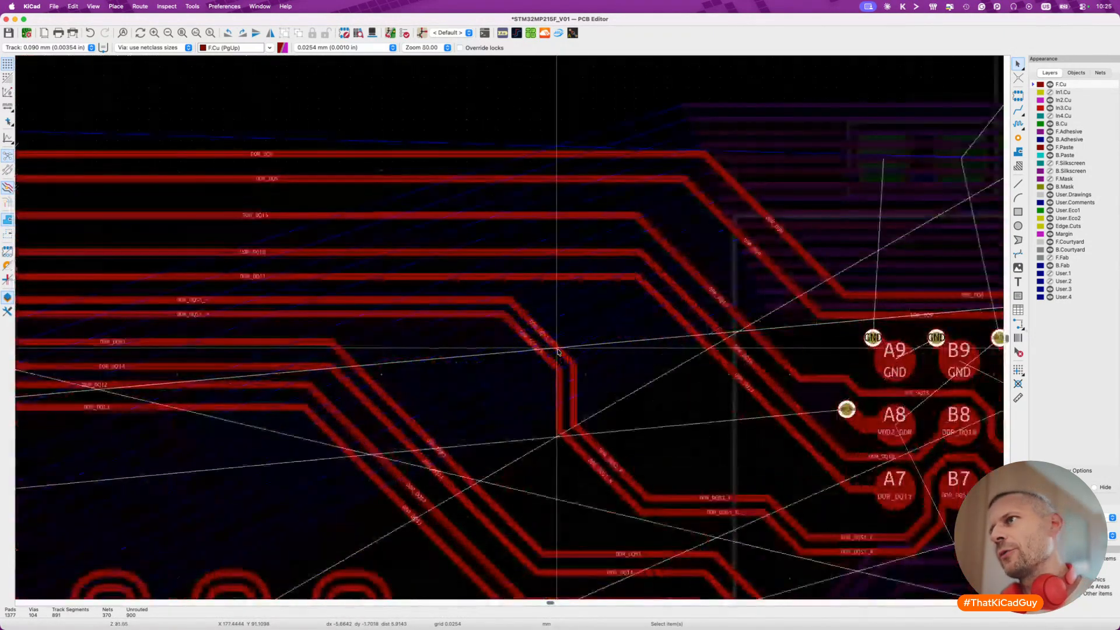
scroll(763, 327, "down", 4)
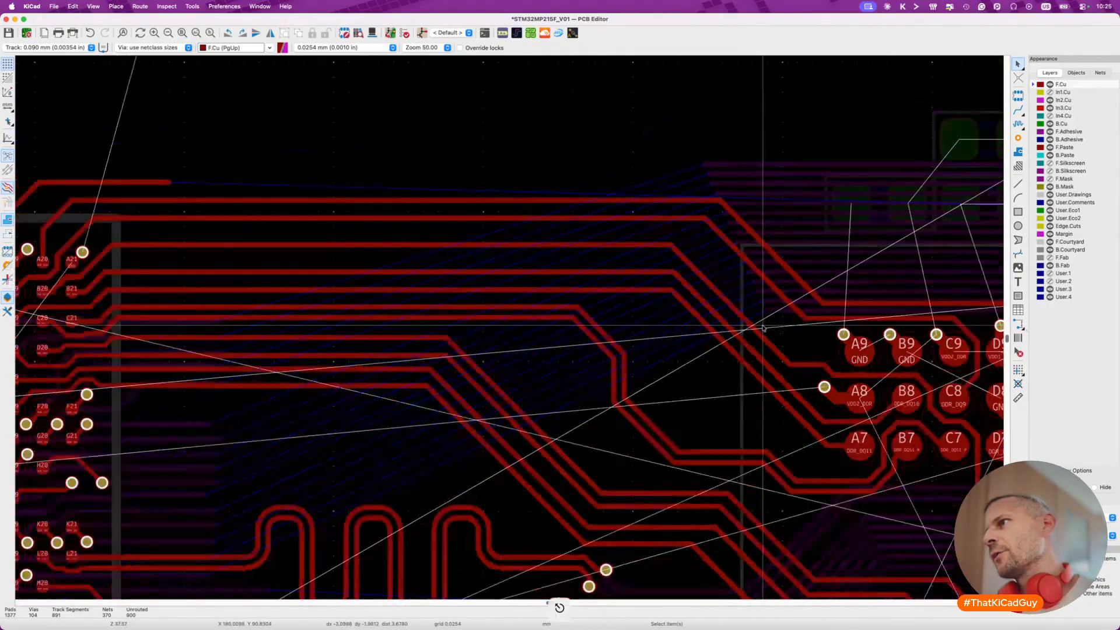
scroll(763, 327, "right", 2)
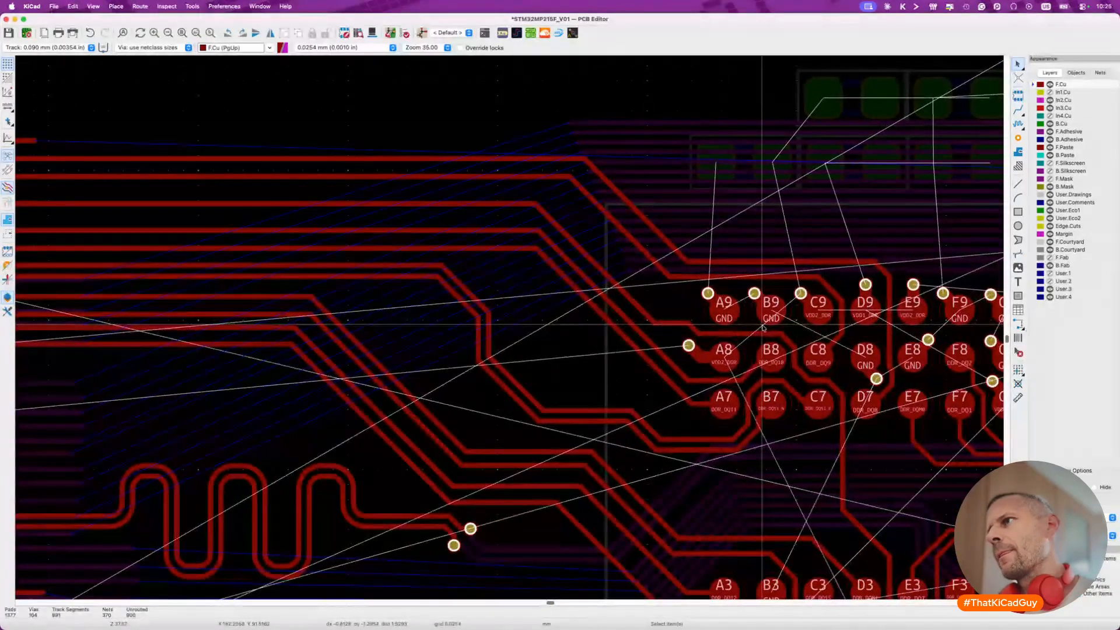
scroll(762, 328, "down", 3)
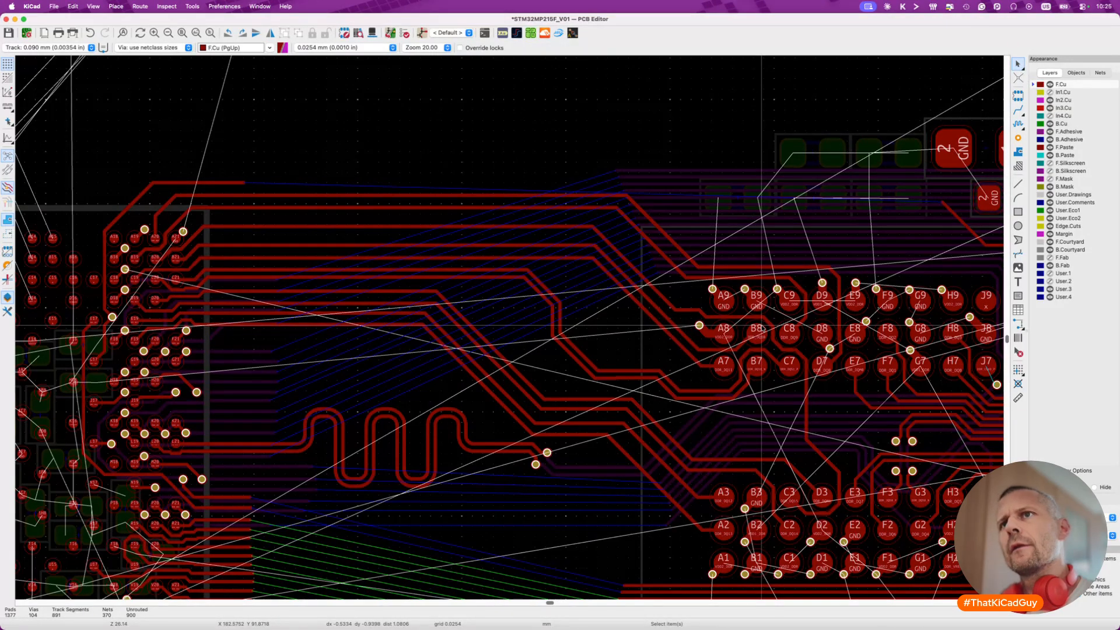
scroll(155, 280, "up", 5)
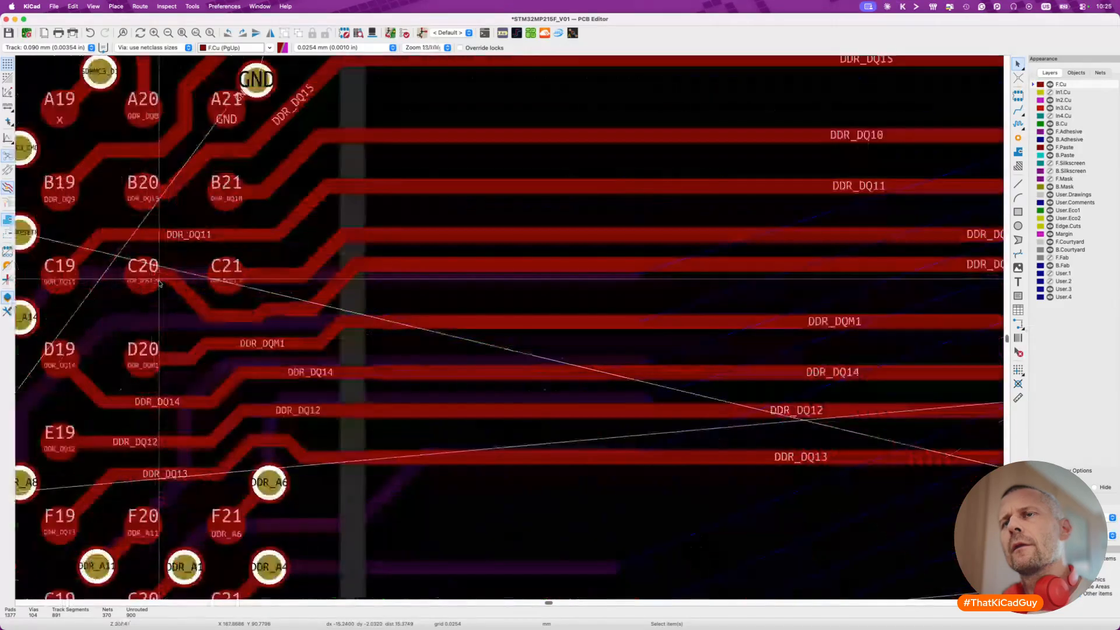
scroll(159, 284, "down", 2)
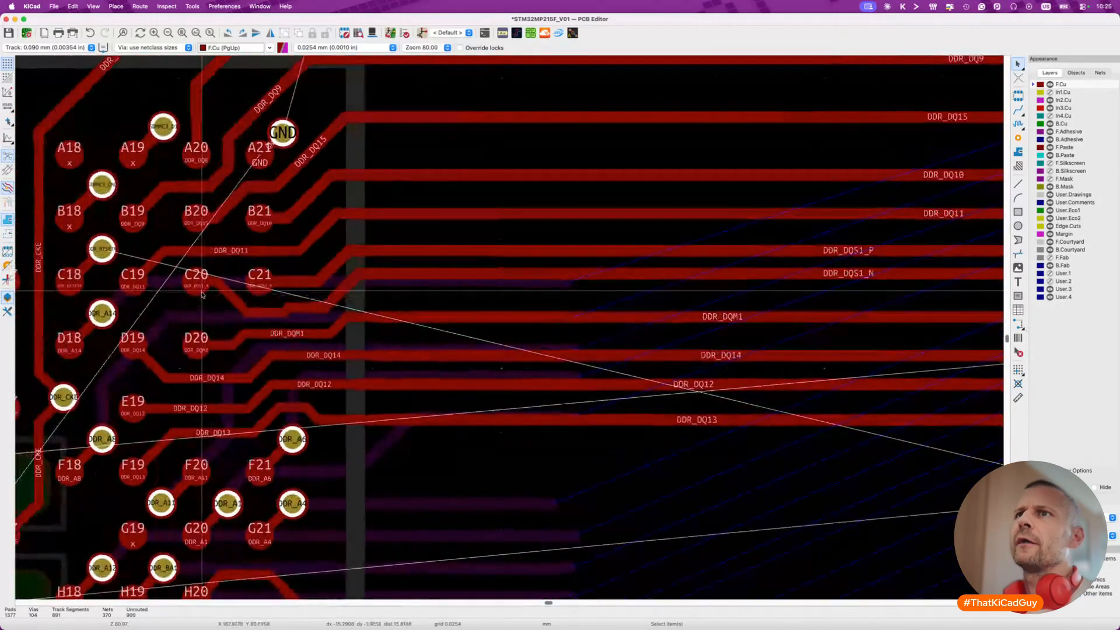
scroll(202, 295, "up", 2)
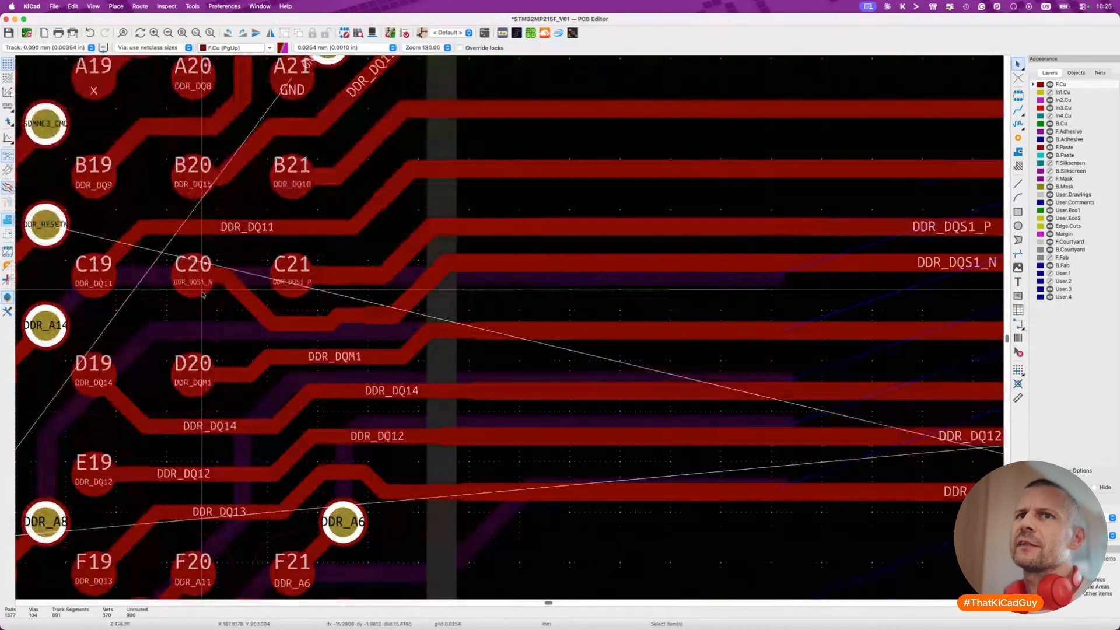
scroll(259, 292, "down", 3)
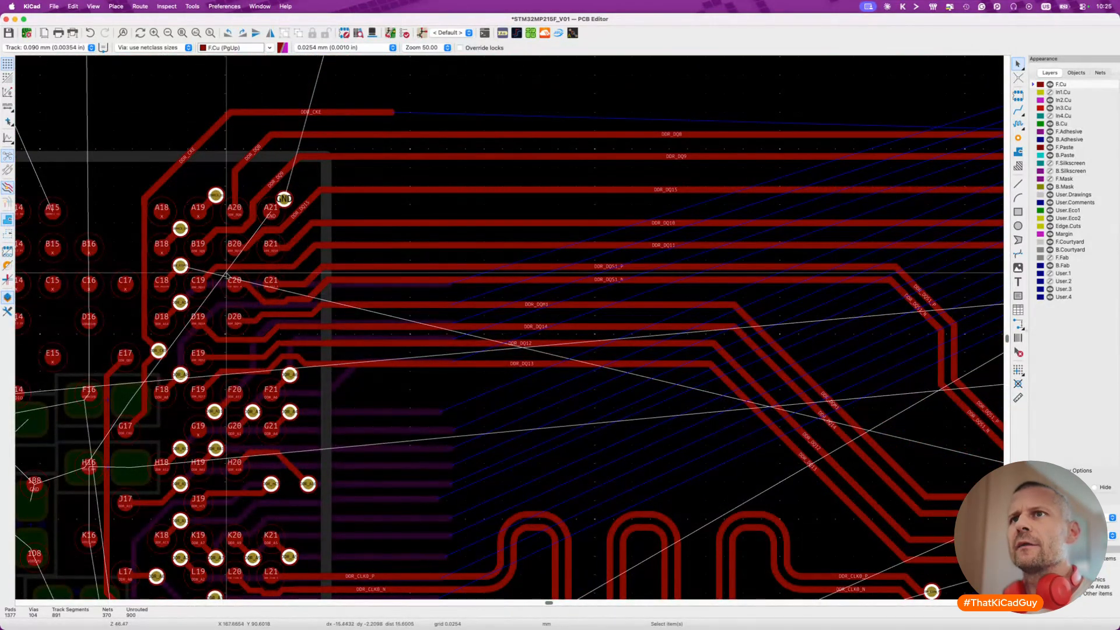
scroll(226, 274, "up", 2)
scroll(226, 275, "down", 3)
scroll(226, 274, "up", 1)
scroll(226, 274, "down", 1)
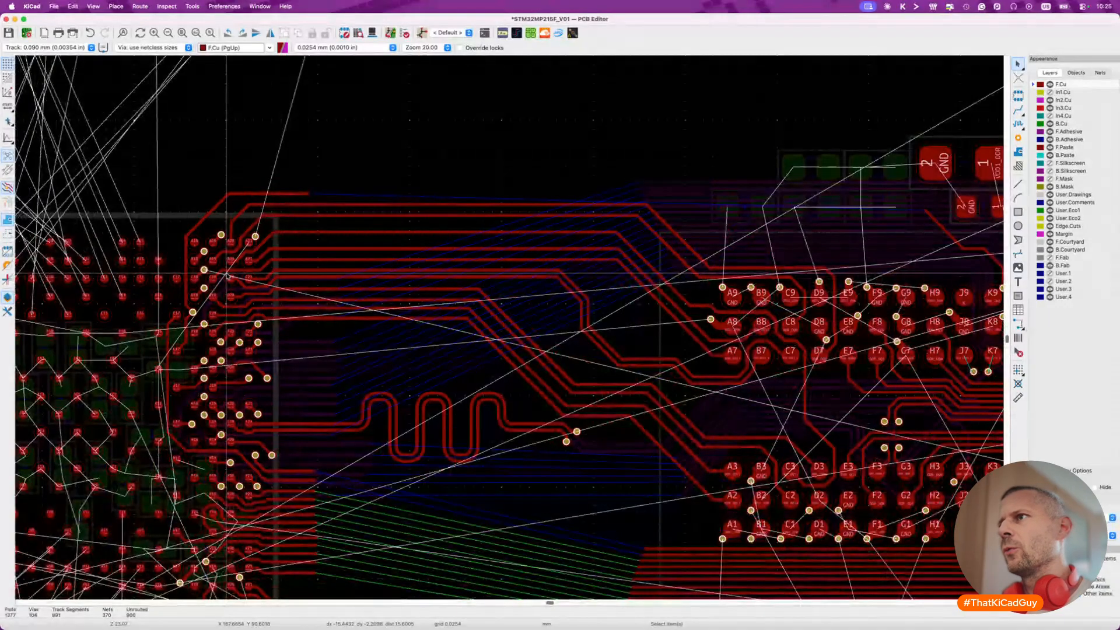
scroll(226, 274, "up", 2)
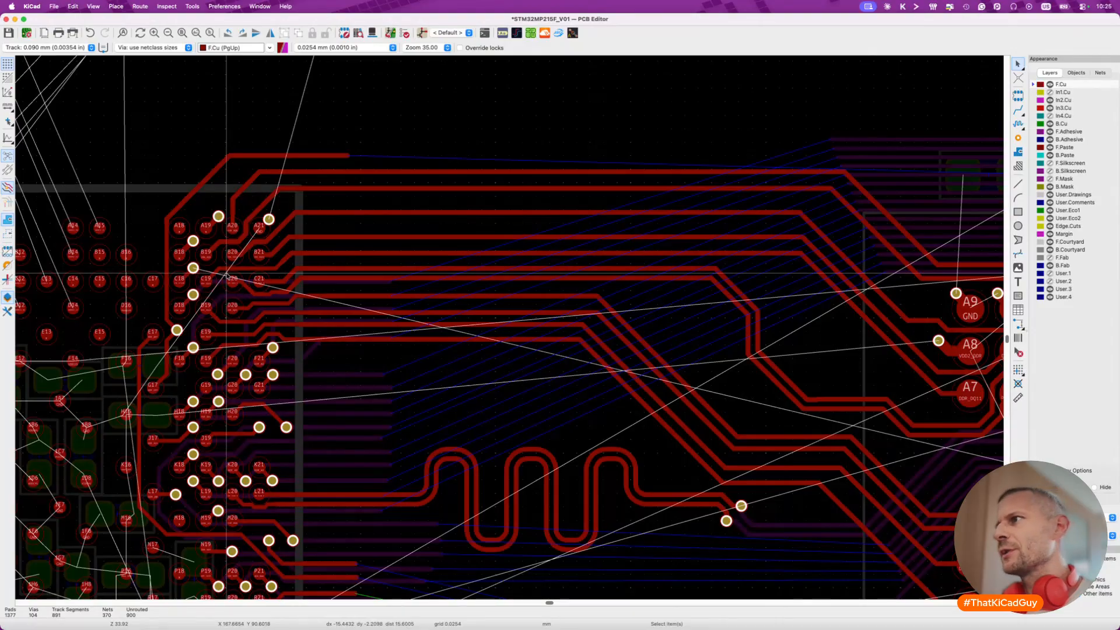
scroll(227, 274, "down", 1)
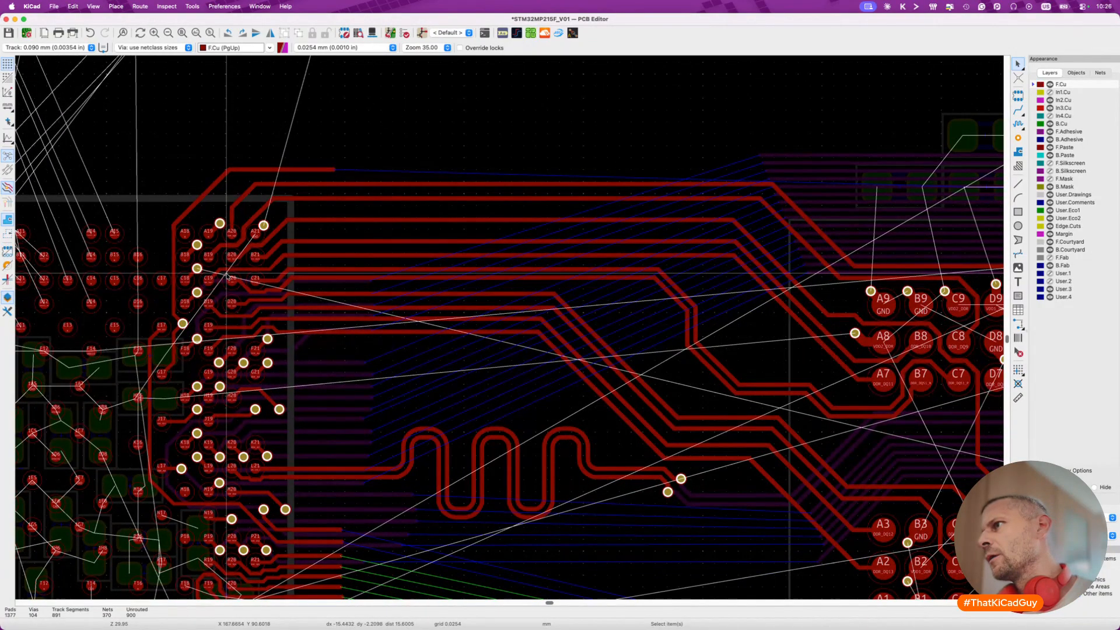
scroll(226, 274, "down", 3)
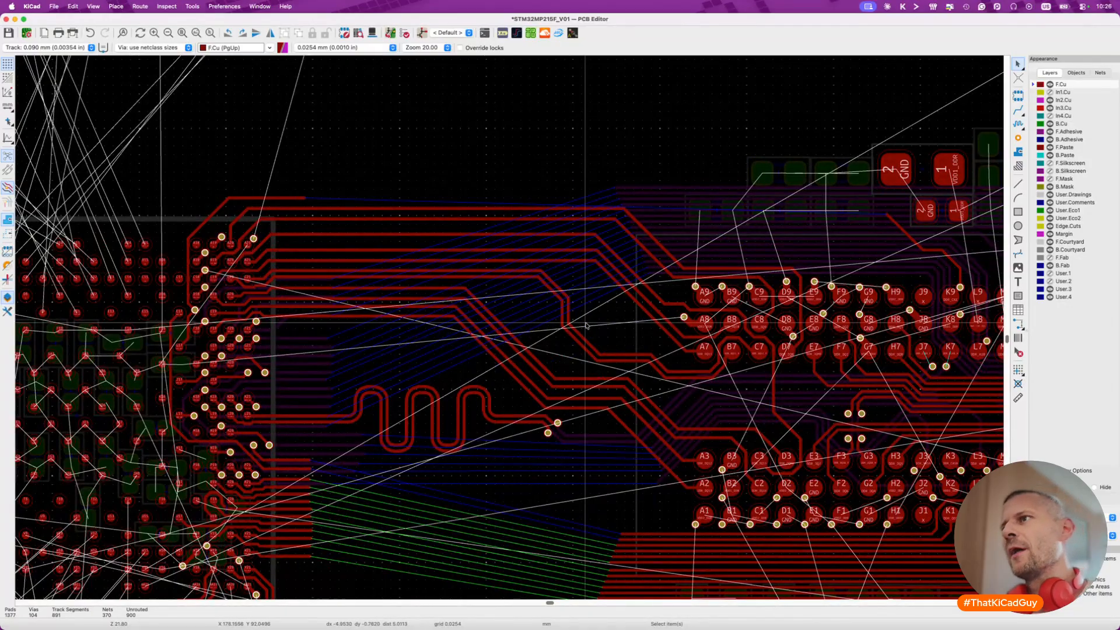
Delete the kinked DDR_DQS1_P and DDR_DQS1_N segments between the long horizontal run and the short stubs below pad B7.
scroll(559, 300, "up", 2)
left_click(527, 268)
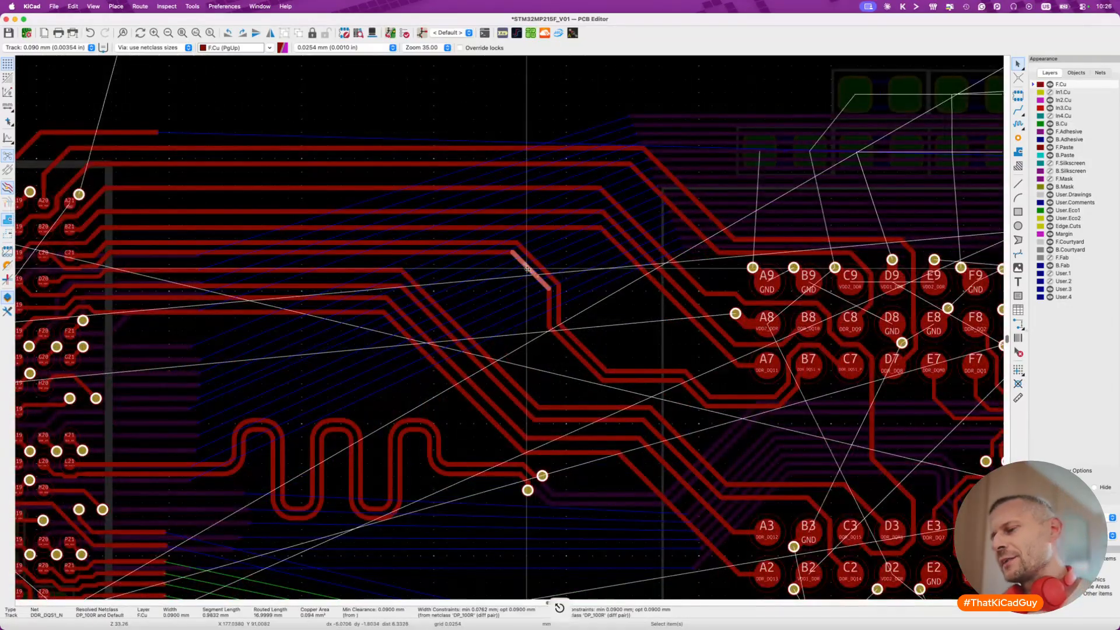
left_click(763, 401)
left_click(762, 401)
key("Delete")
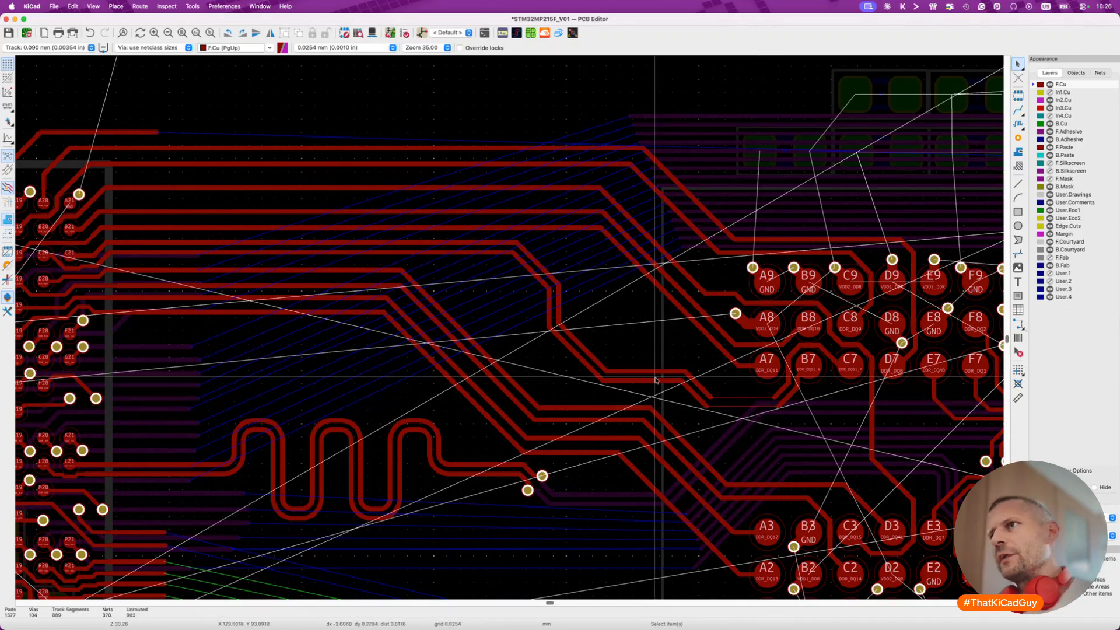
left_click_drag(503, 240, 725, 406)
key("Delete")
key("Delete")
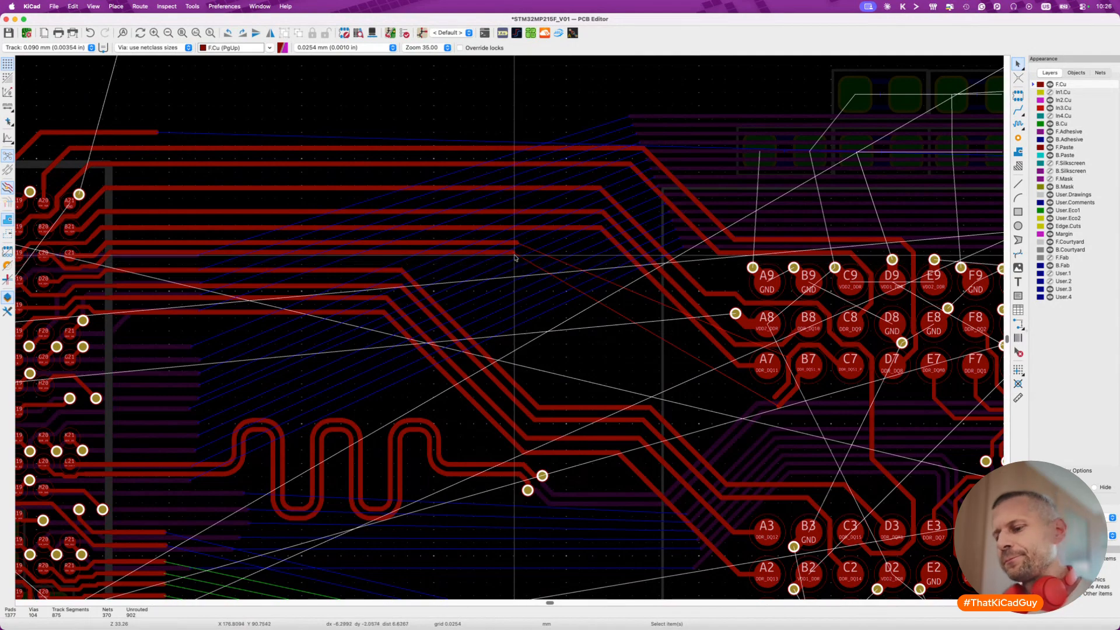
Reroute the DDR_DQS1 differential pair from the horizontal run along one straight diagonal to the stubs below pad B7.
key("6")
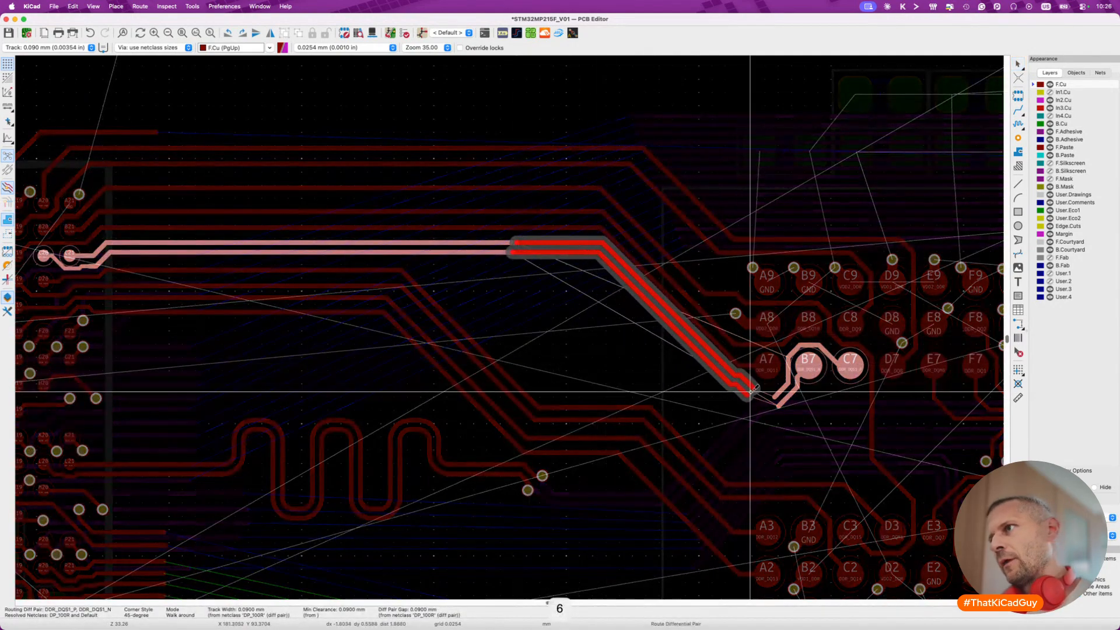
left_click(662, 375)
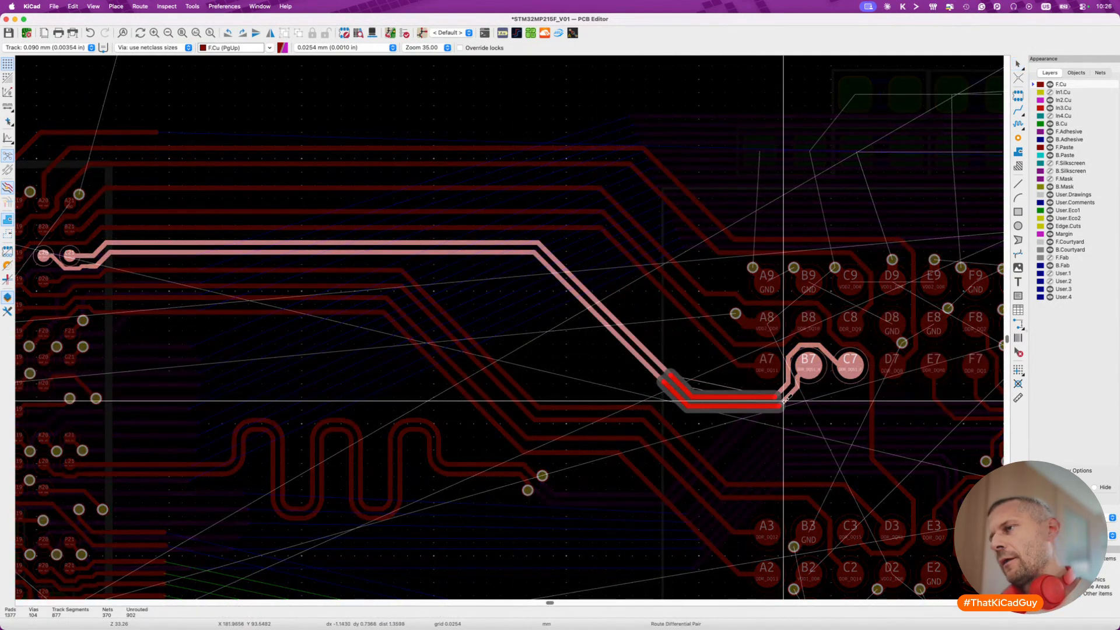
left_click(775, 401)
key("Escape")
key("Escape")
scroll(704, 428, "down", 3)
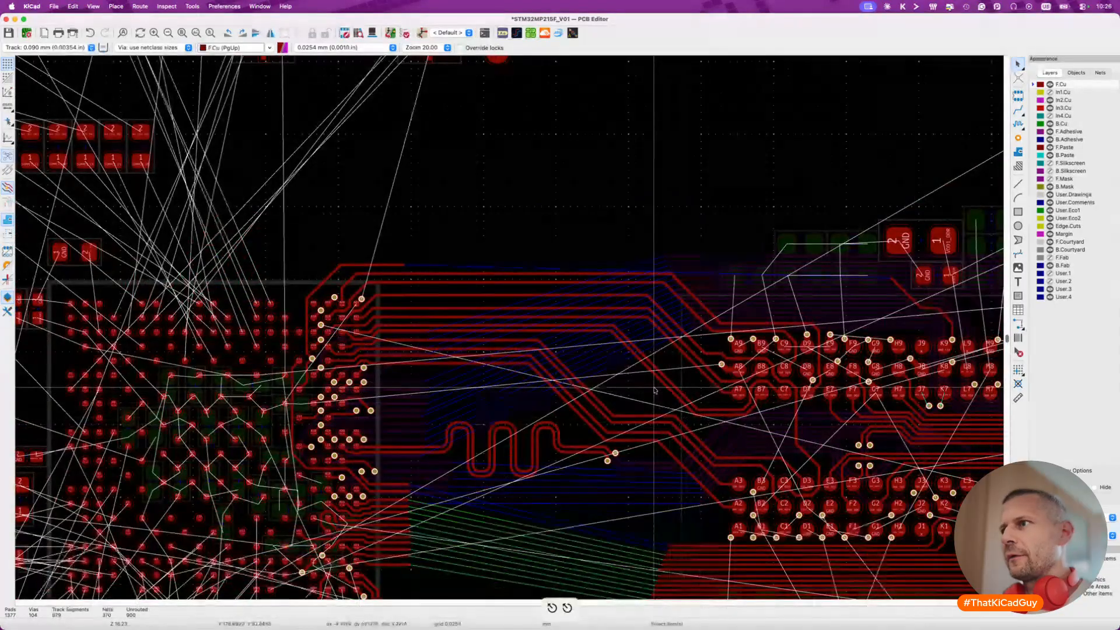
Drag the short horizontal DDR_DQS1 pair segments below pad A7 slightly up toward the pad row.
scroll(655, 391, "up", 1)
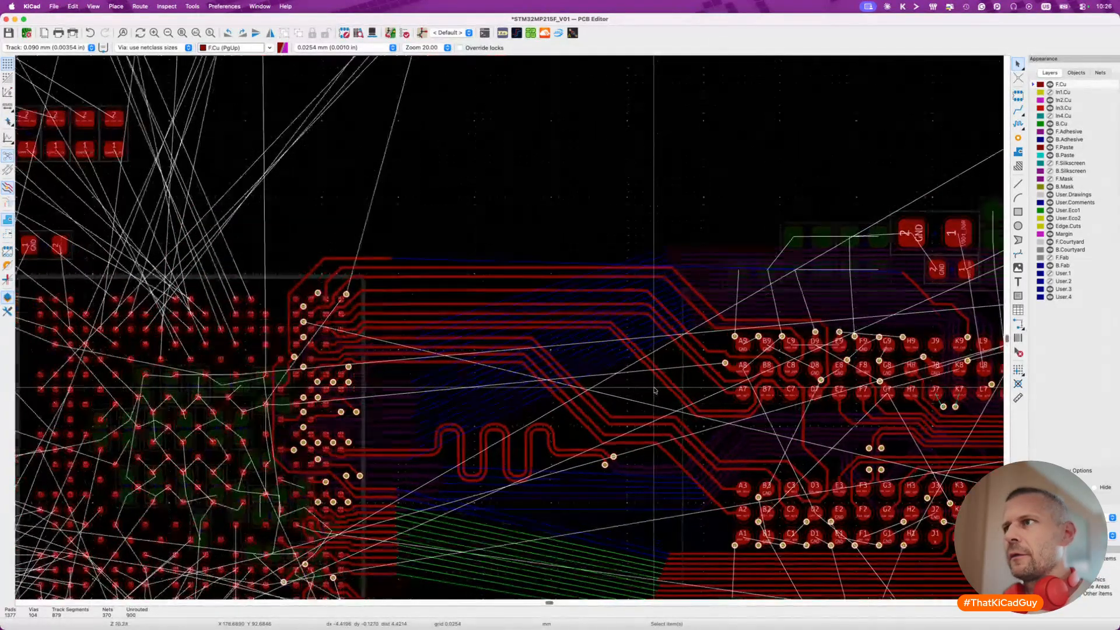
scroll(654, 391, "up", 3)
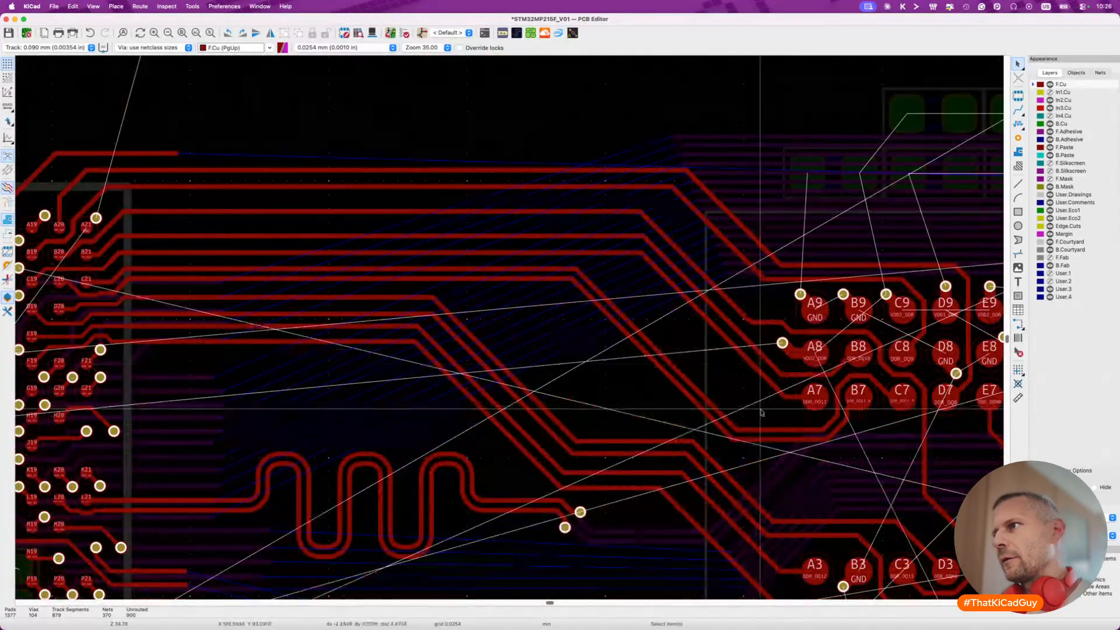
left_click(779, 438)
key("d")
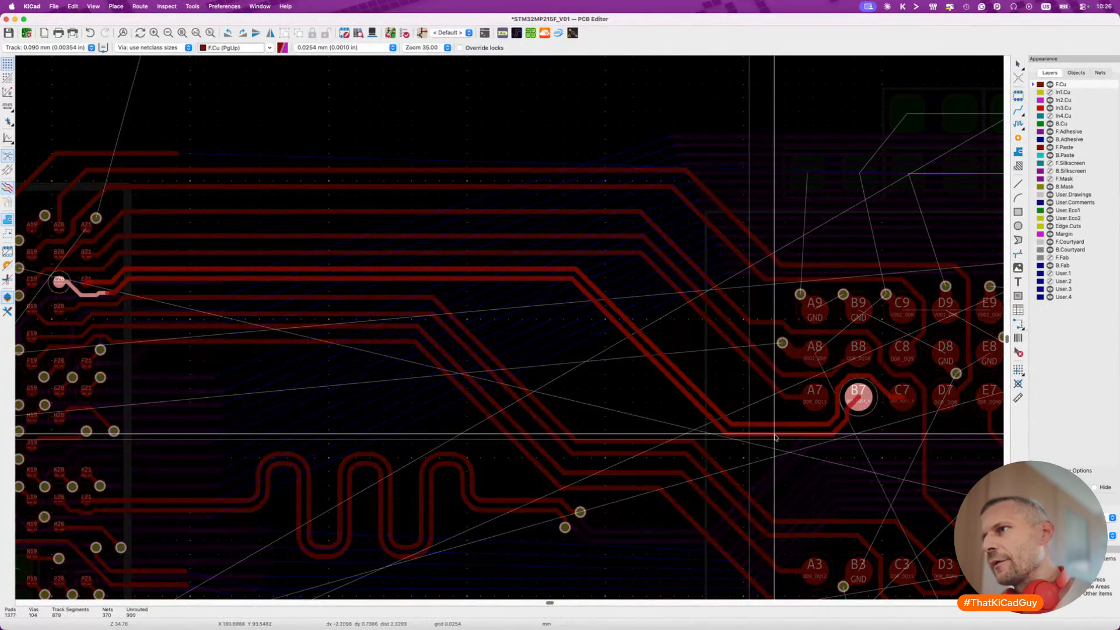
left_click(774, 434)
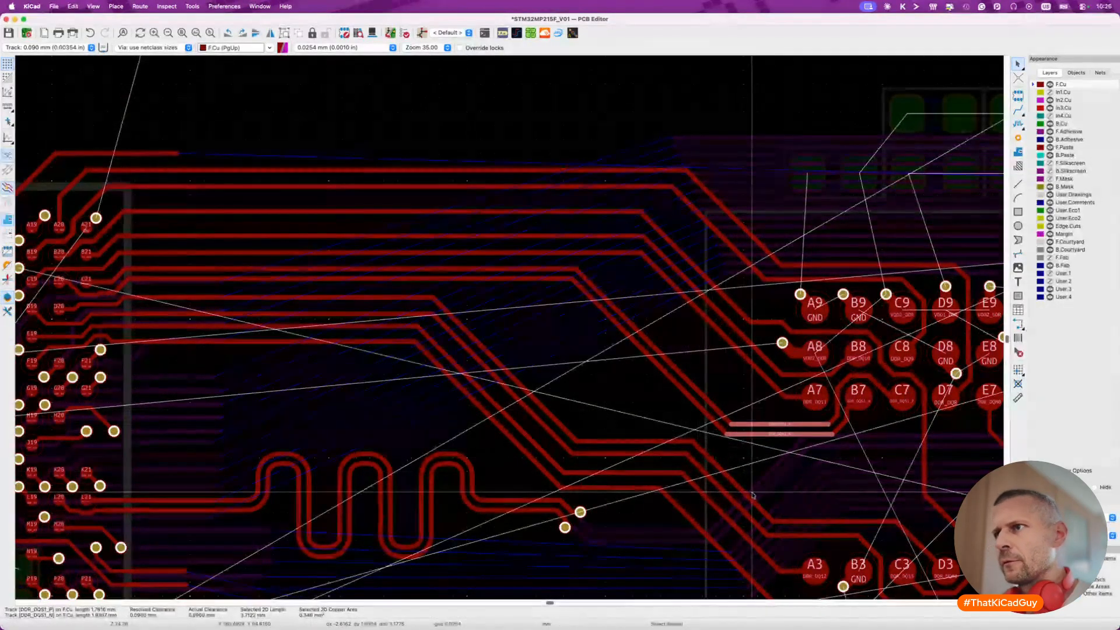
scroll(668, 495, "down", 2)
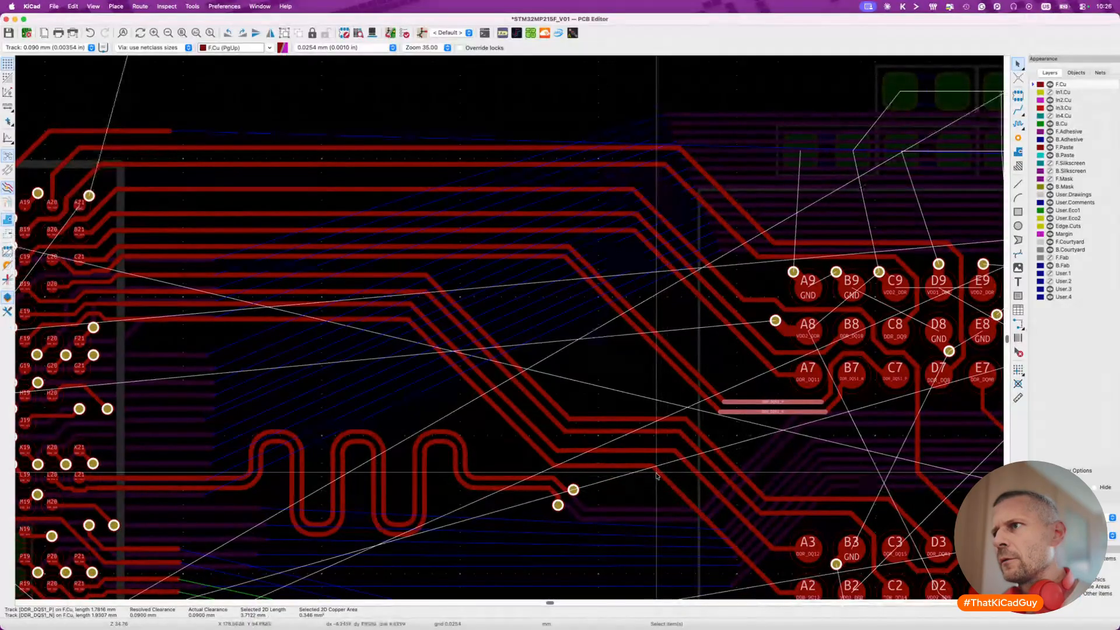
key("Escape")
Drag the short horizontal DDR_DQ14 and DDR_DQM1 segments down, closer to DDR_DQ12.
key("d")
left_click(630, 447)
key("d")
left_click(629, 439)
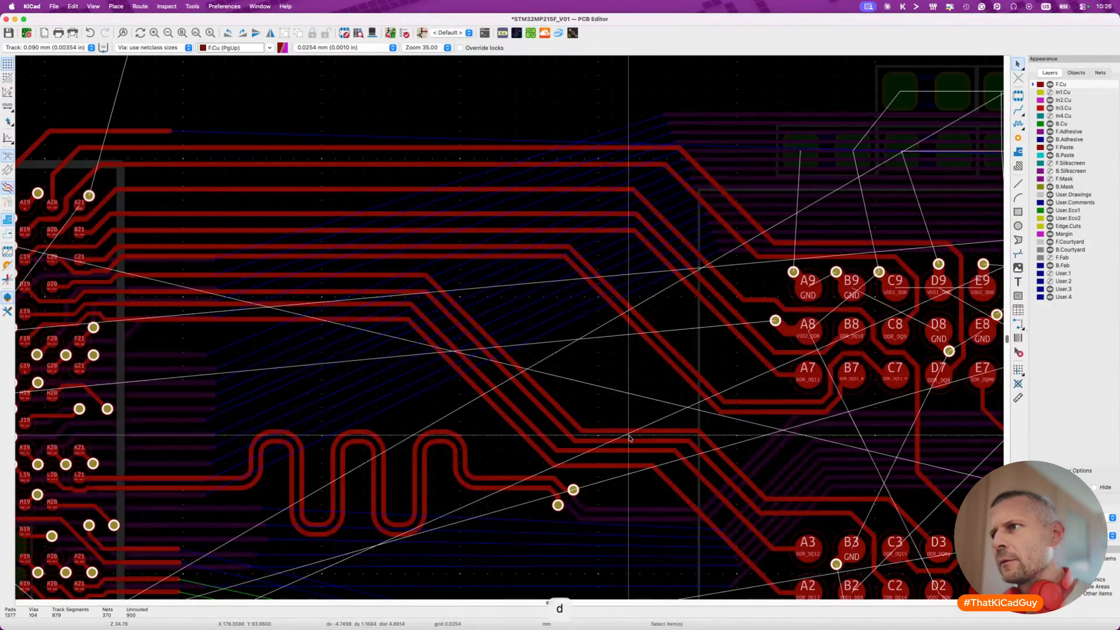
scroll(629, 439, "up", 4)
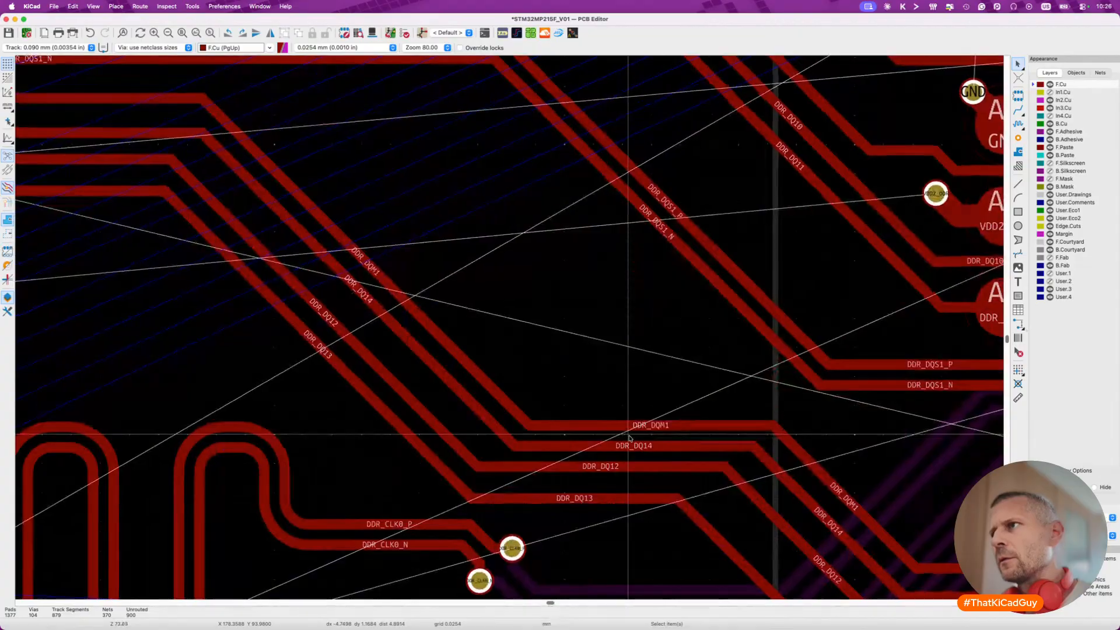
Inspect the routing around the memory pads, and select the entire DDR_DQM1 track to examine its path and length.
scroll(630, 439, "down", 5)
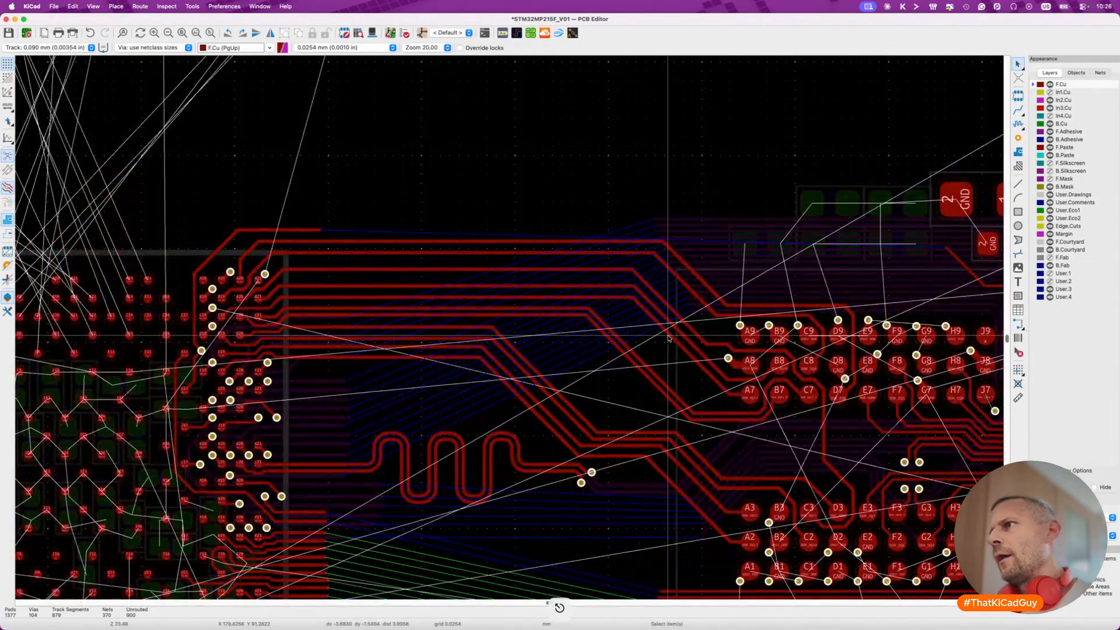
scroll(839, 355, "up", 3)
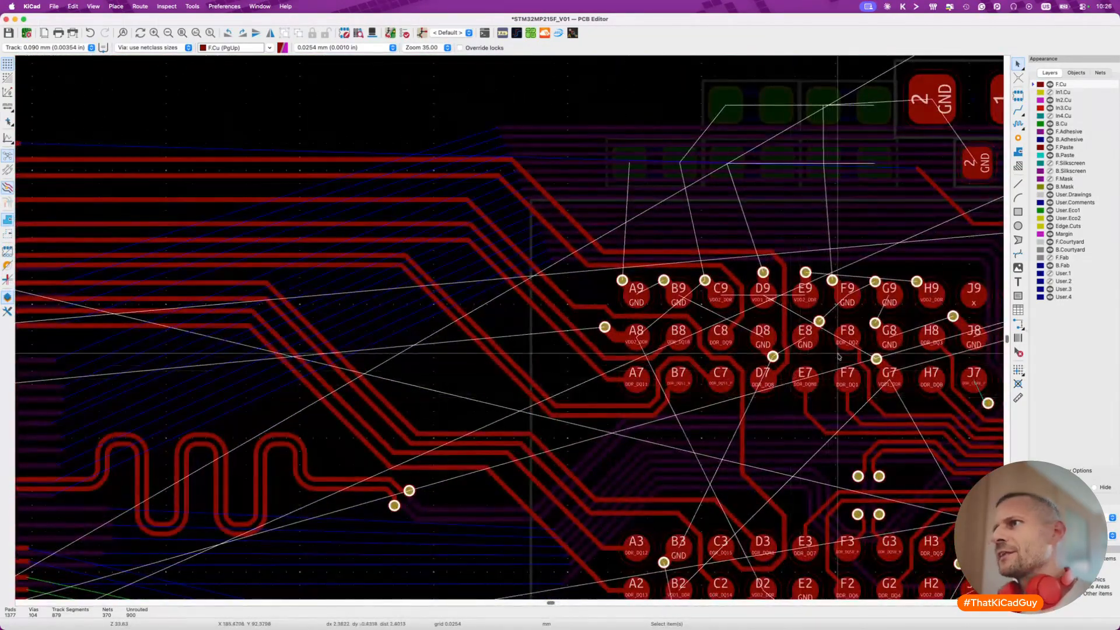
scroll(764, 341, "up", 3)
scroll(771, 345, "down", 5)
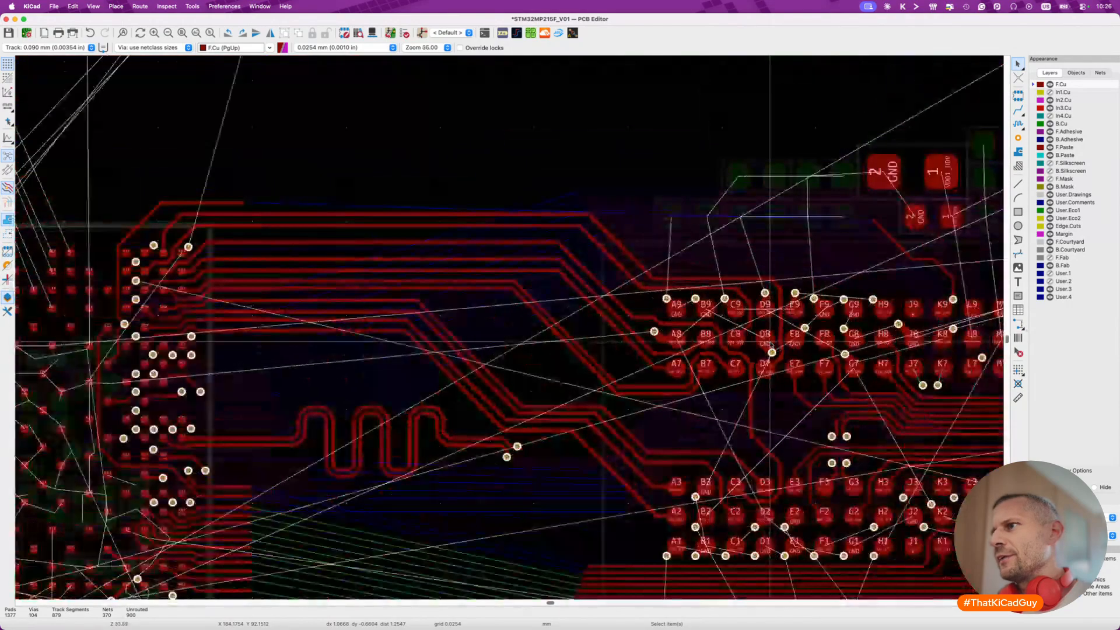
scroll(673, 418, "up", 5)
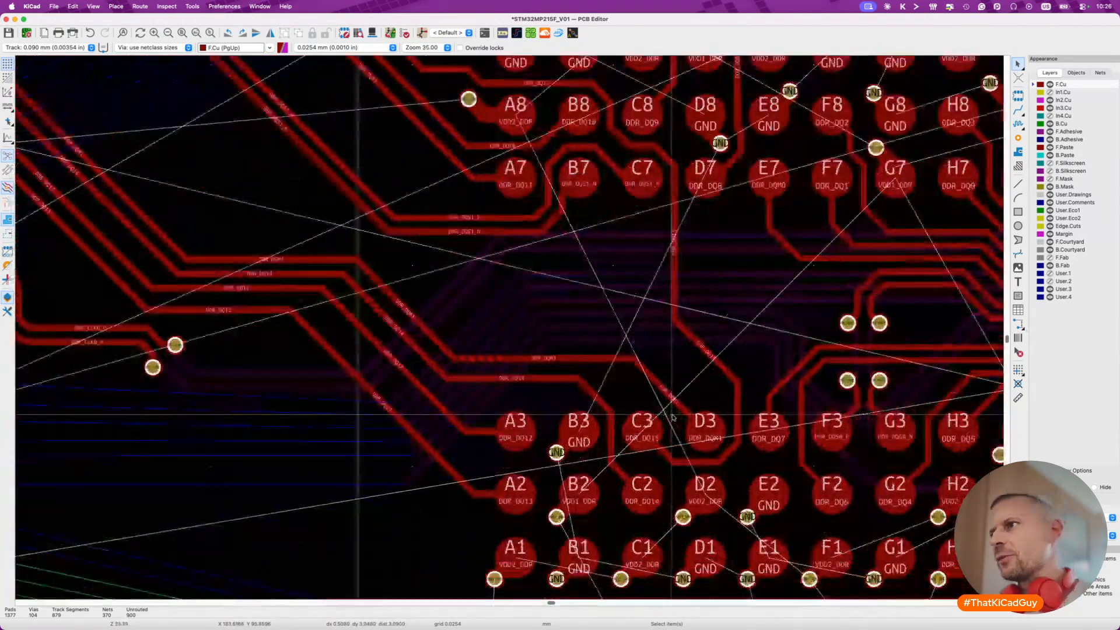
scroll(673, 418, "down", 3)
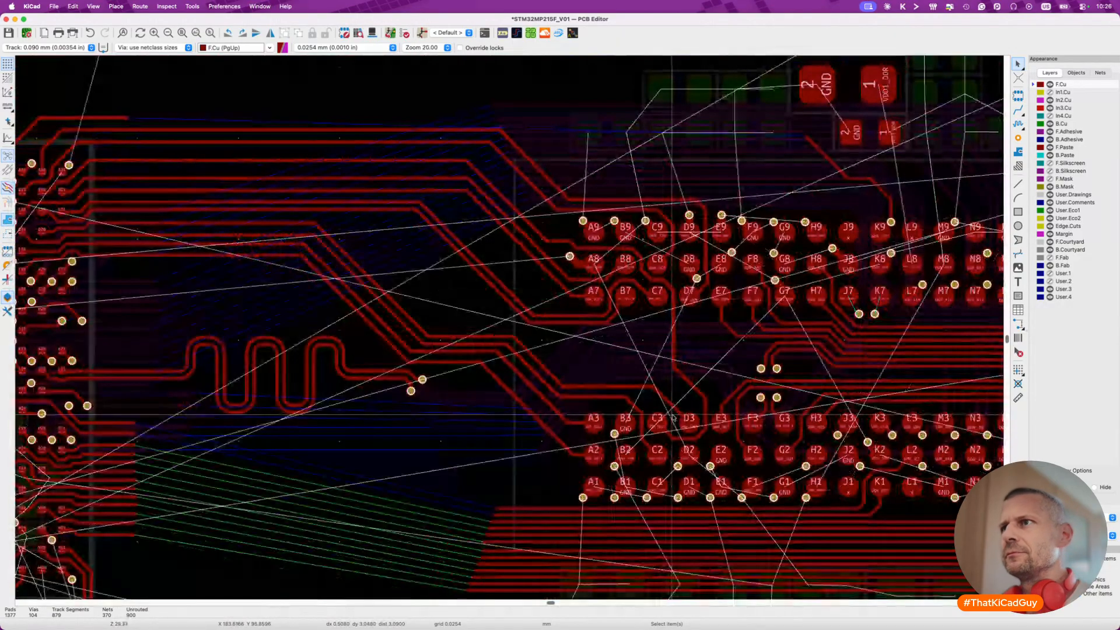
left_click(672, 405)
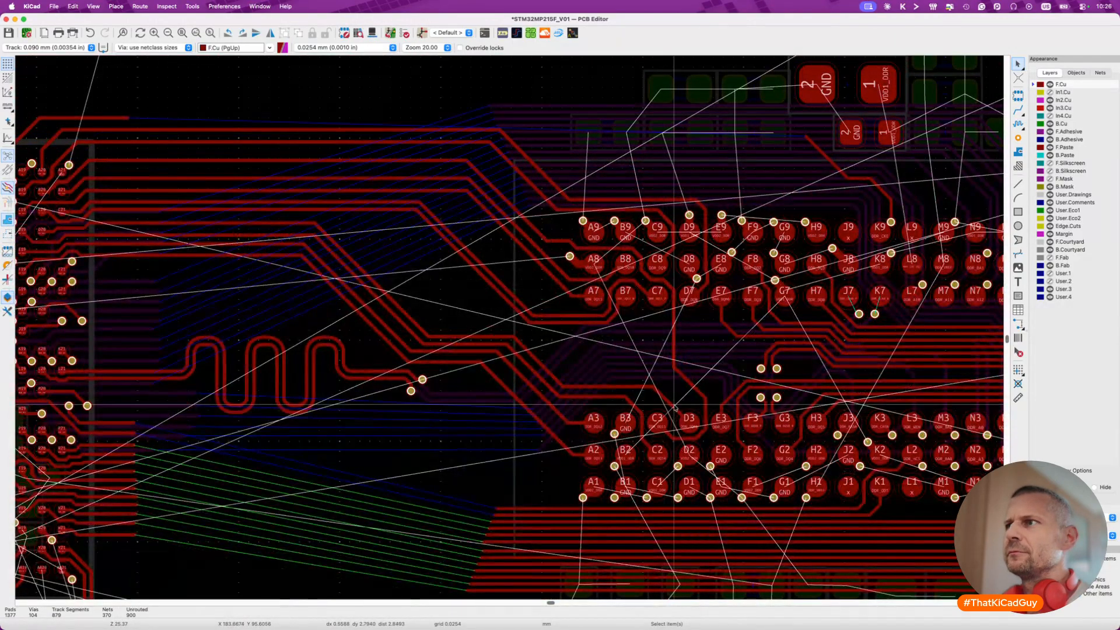
key("u")
scroll(673, 404, "left", 5)
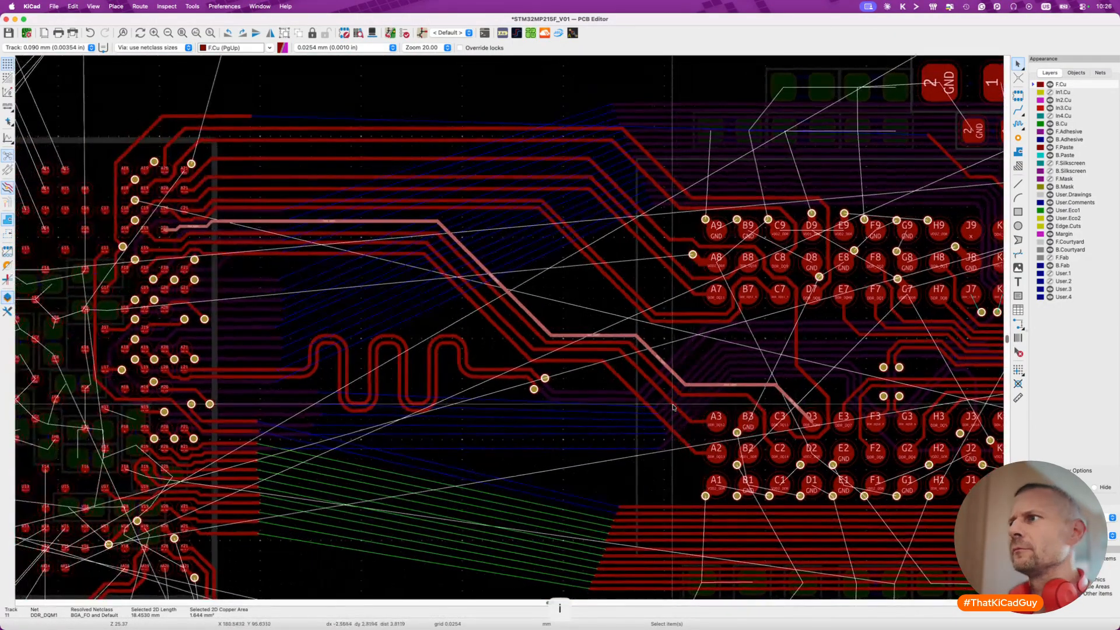
Select the entire DDR_DQ15 track from processor pad B20 to memory pad C3 to examine its path and length.
left_click(801, 436)
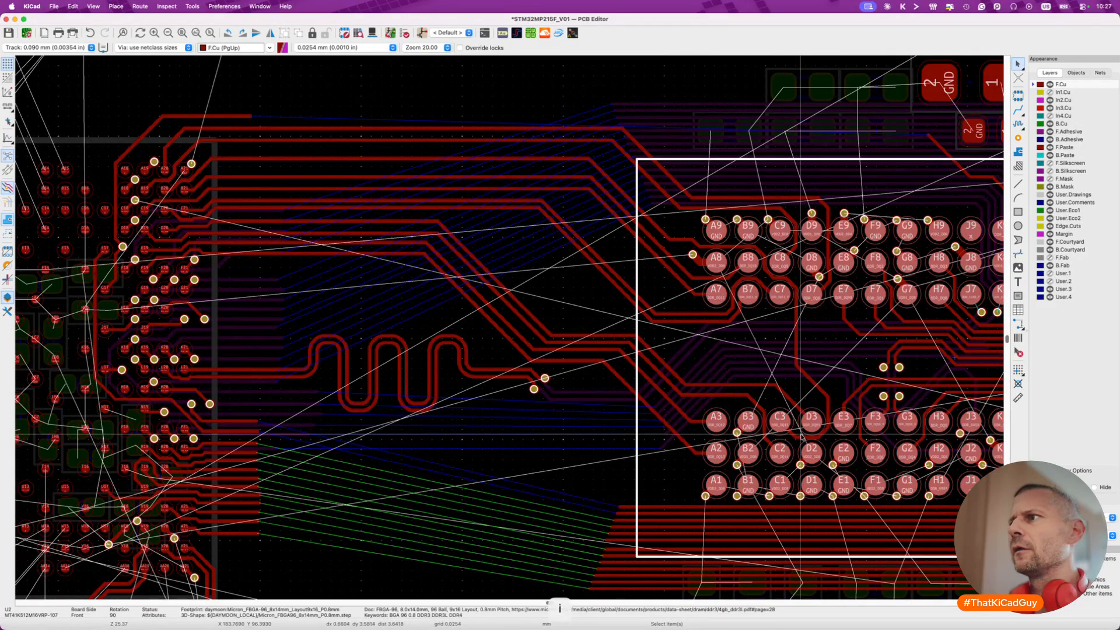
left_click(804, 437)
key("u")
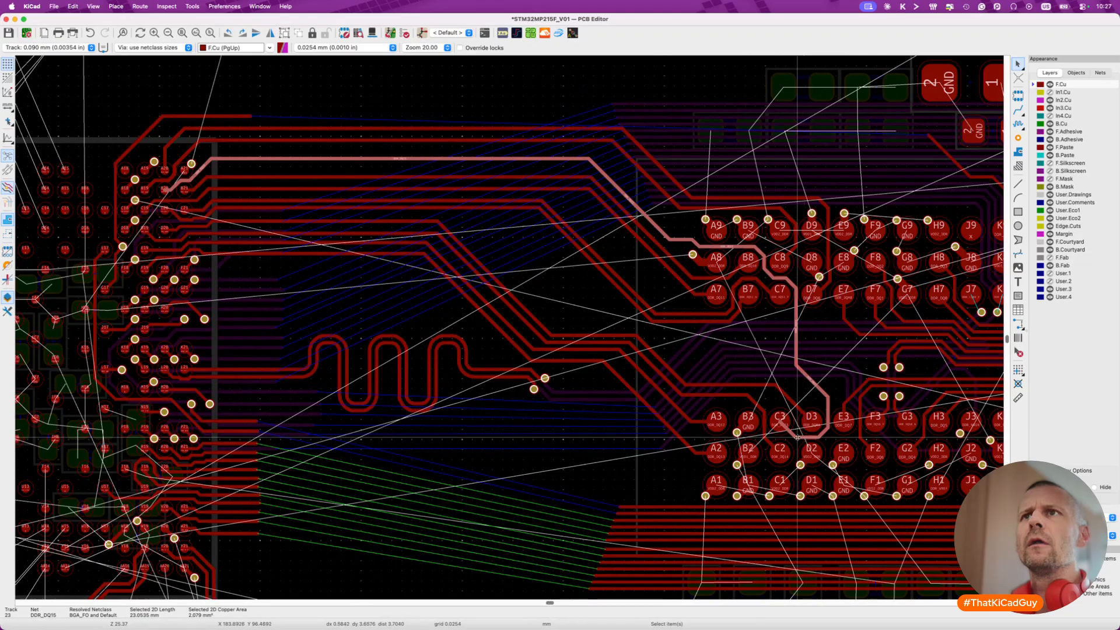
scroll(151, 200, "up", 5)
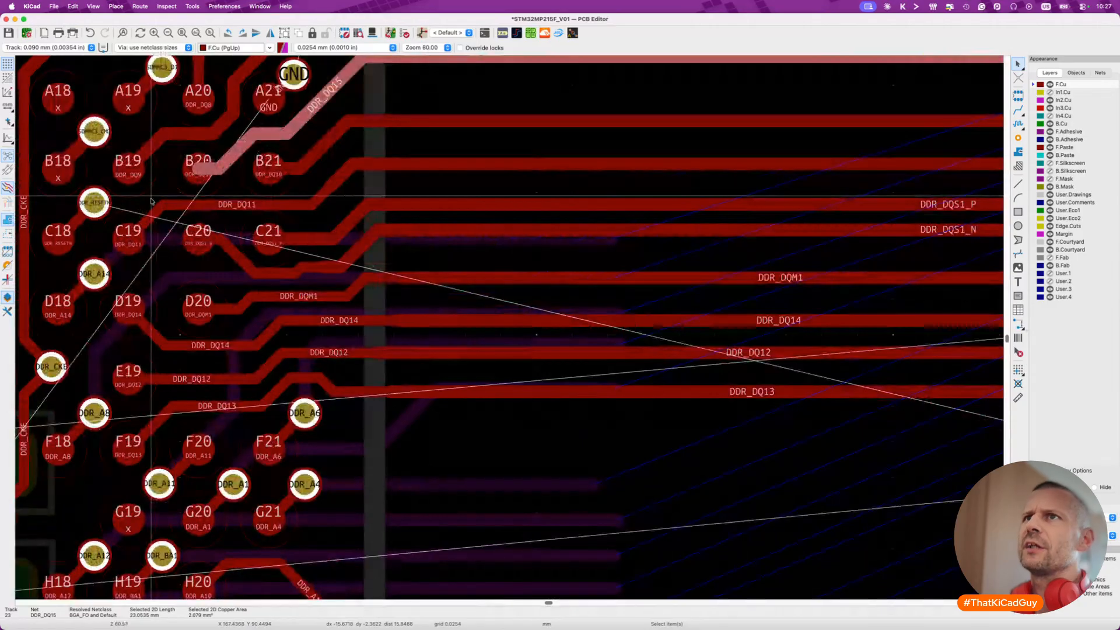
Check the total length of the DDR_DQ15 track with the single-track length tuning tool, without adding a meander.
key("Escape")
scroll(151, 201, "down", 2)
scroll(277, 292, "down", 3)
scroll(277, 292, "left", 2)
scroll(277, 292, "up", 2)
scroll(277, 292, "left", 3)
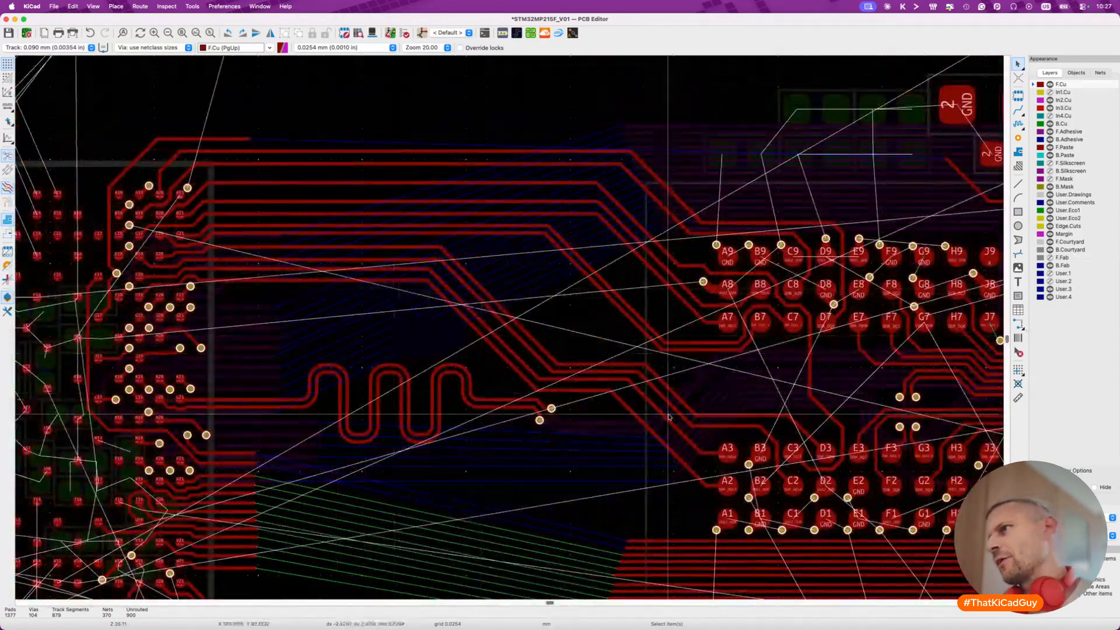
left_click(817, 425)
key("7")
left_click(827, 413)
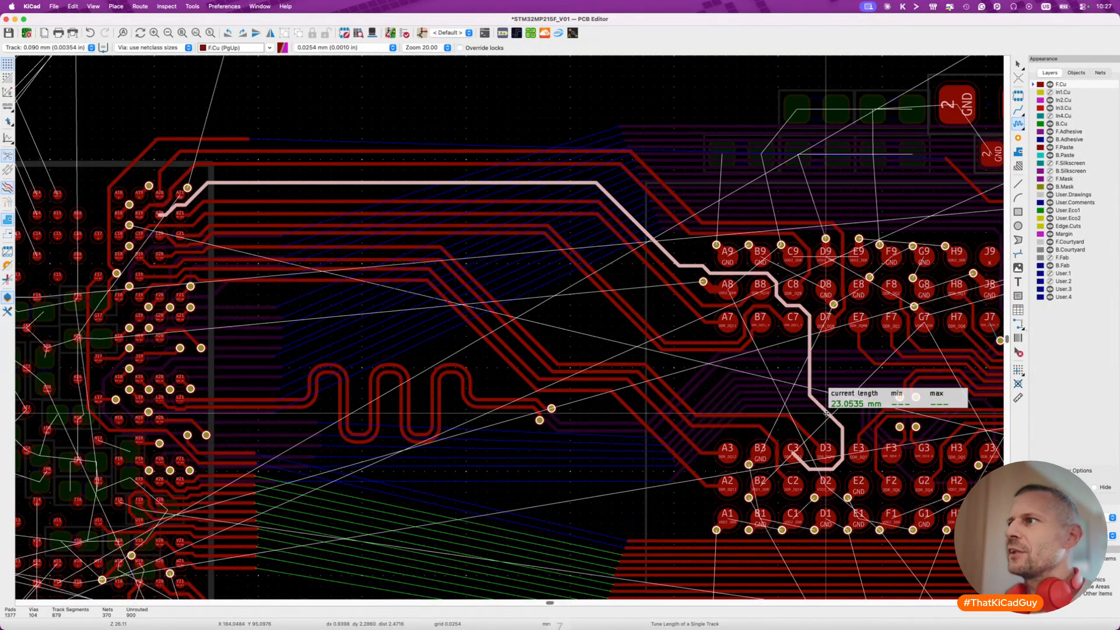
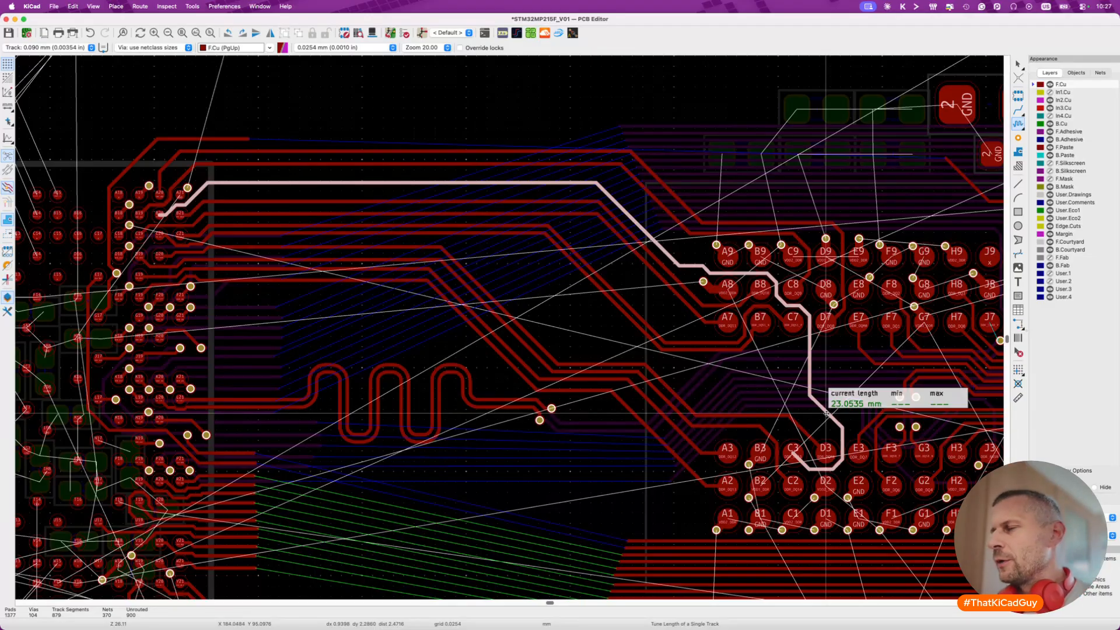
key("Escape")
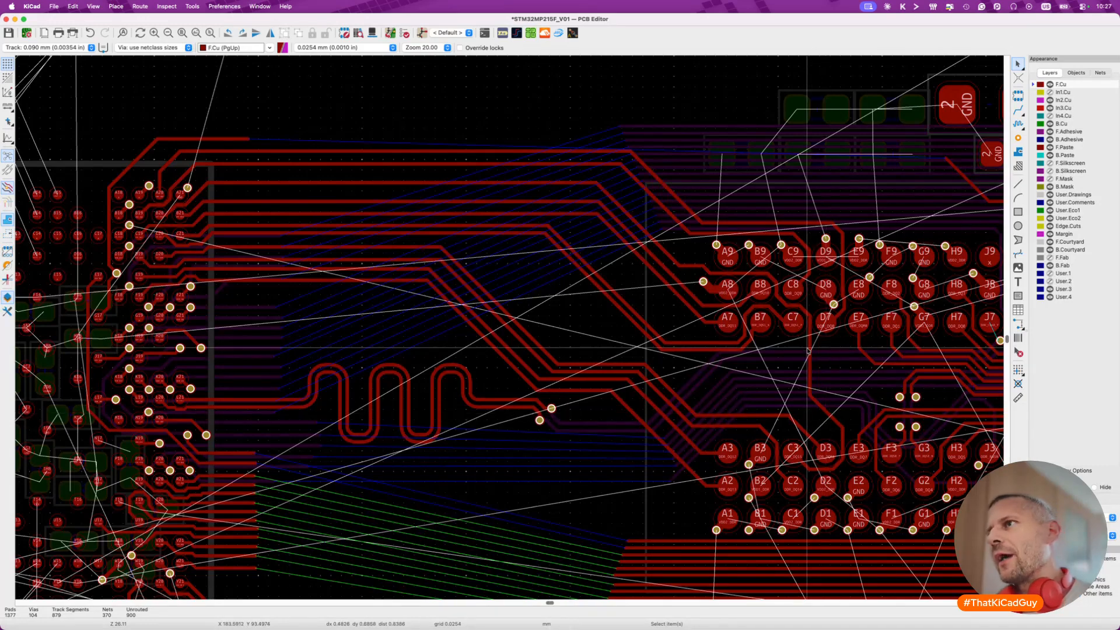
Review the DDR routing between processor and memory, and read the length-matching notes beside the board for the DQS1 tolerances.
scroll(716, 349, "up", 3)
scroll(716, 349, "down", 5)
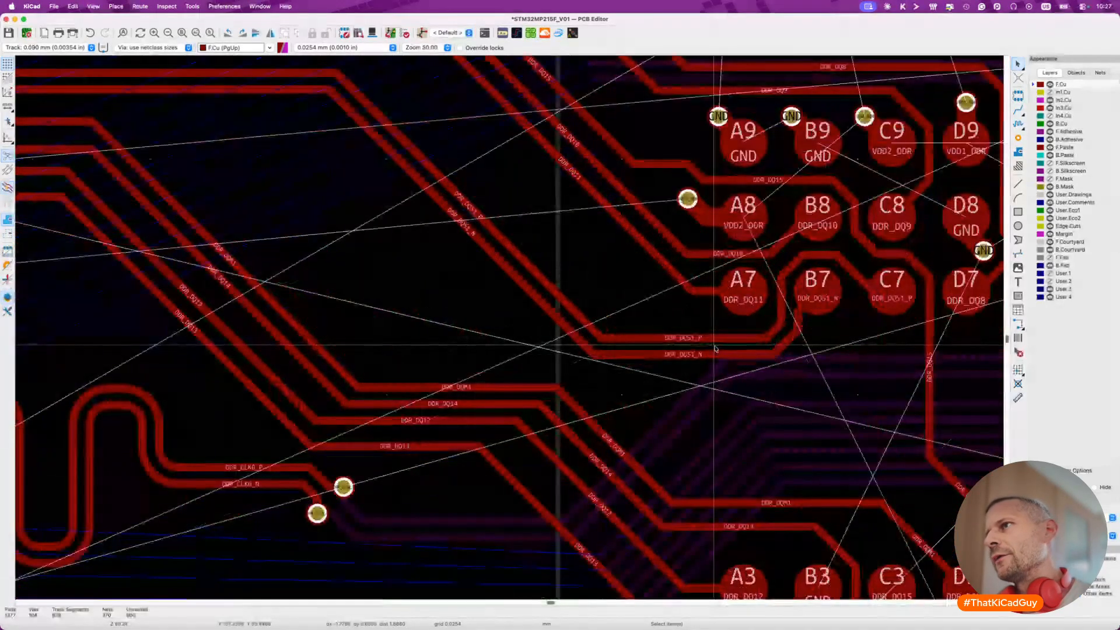
scroll(716, 349, "up", 3)
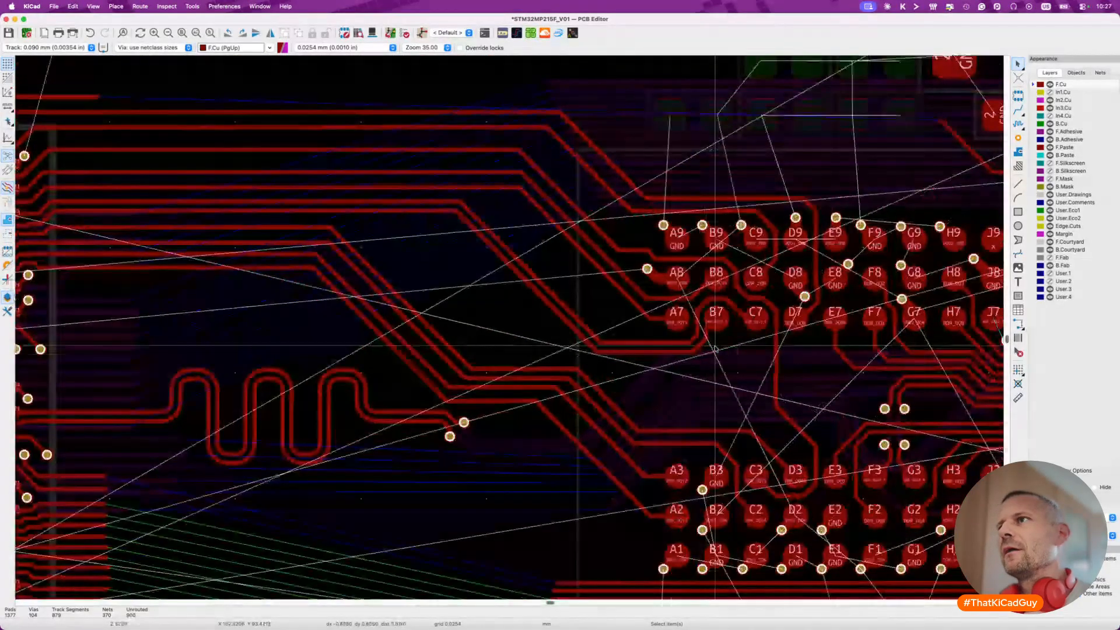
scroll(715, 349, "down", 3)
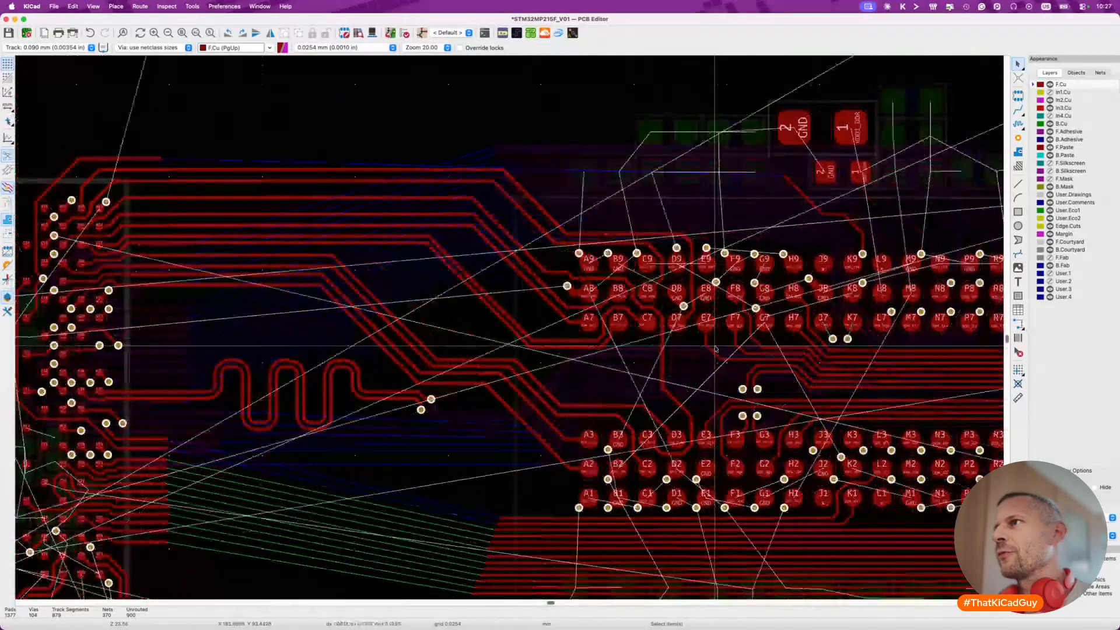
scroll(716, 349, "right", 3)
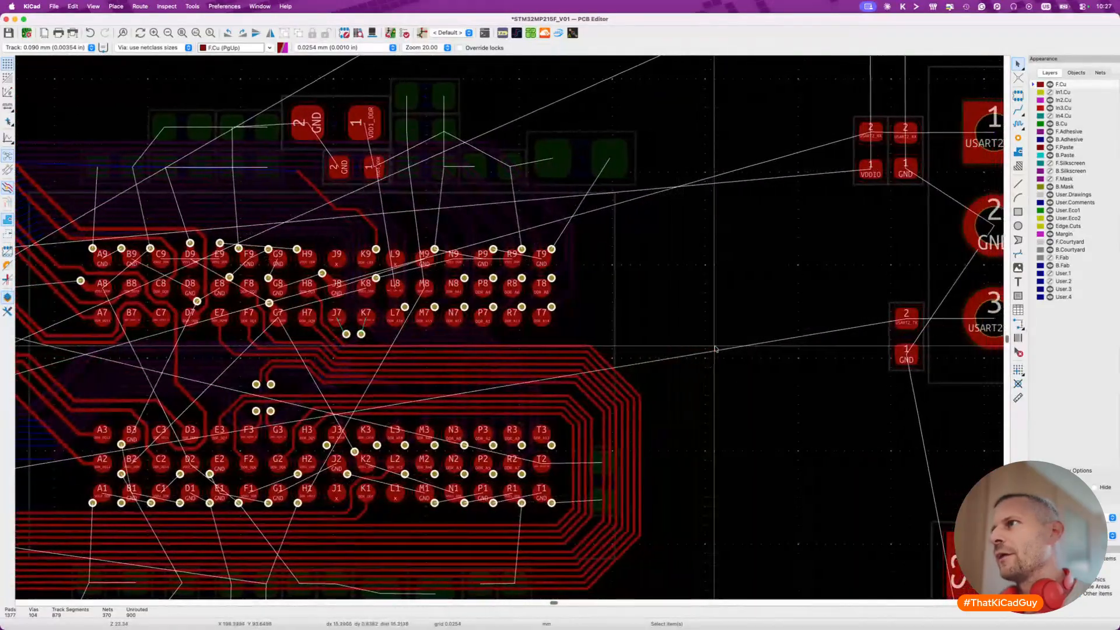
scroll(716, 349, "down", 2)
scroll(716, 349, "right", 4)
scroll(714, 349, "down", 2)
scroll(714, 349, "right", 5)
scroll(750, 236, "right", 4)
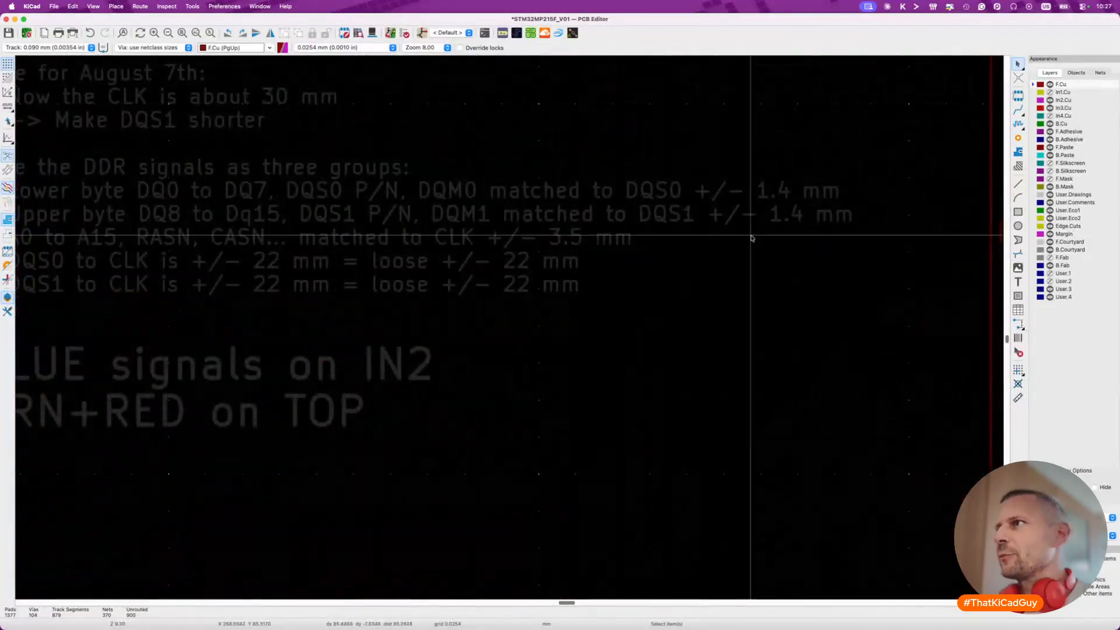
scroll(754, 211, "left", 1)
scroll(754, 212, "left", 10)
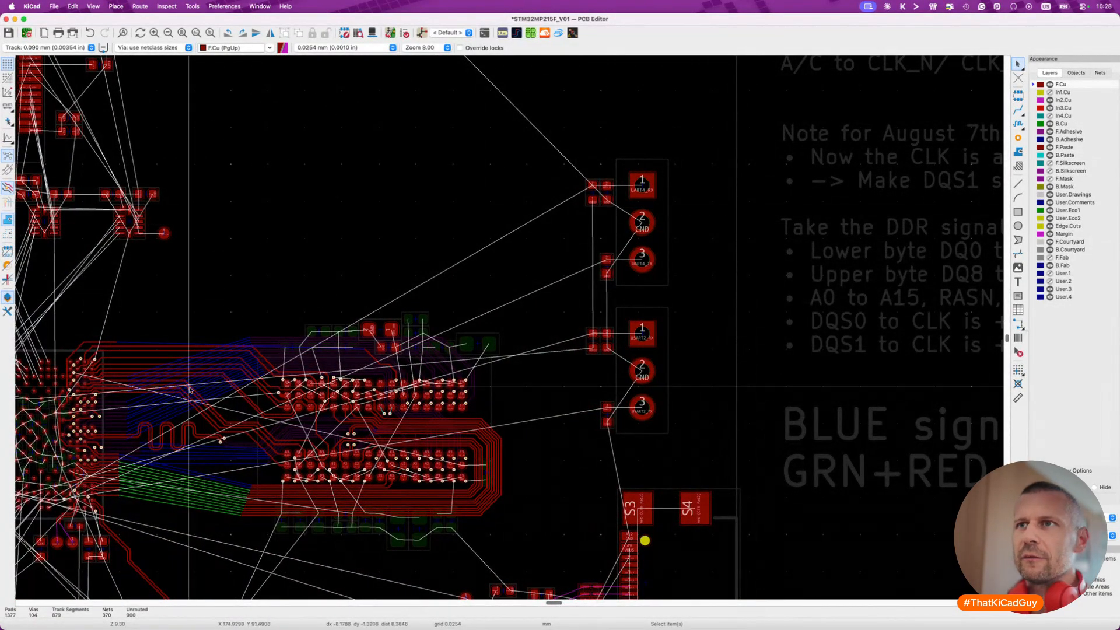
scroll(269, 432, "up", 1)
scroll(270, 432, "up", 5)
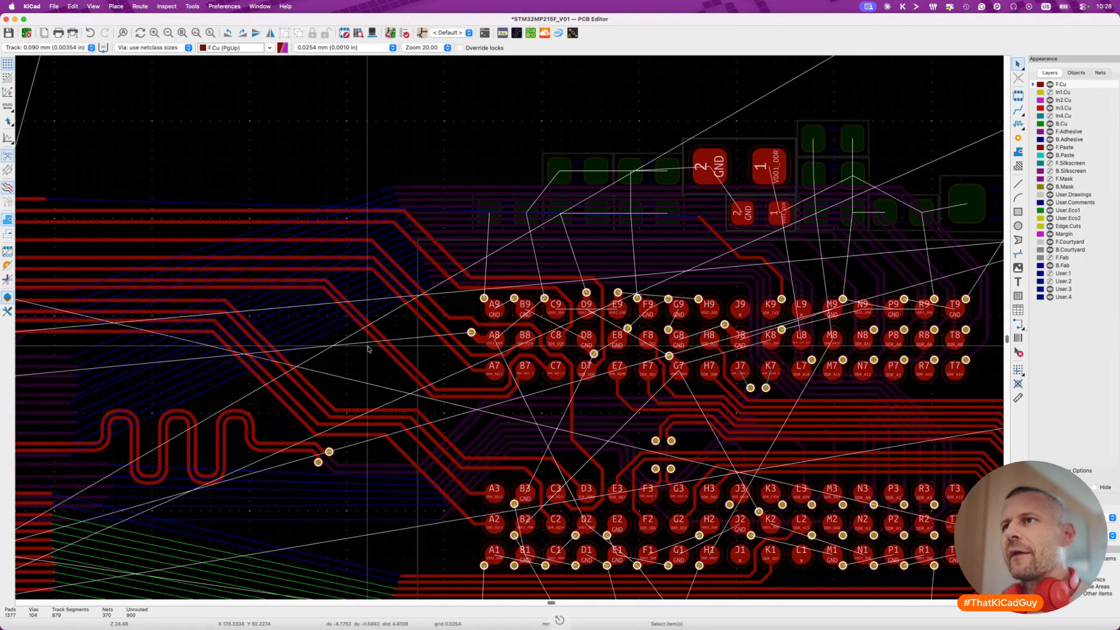
scroll(368, 348, "up", 4)
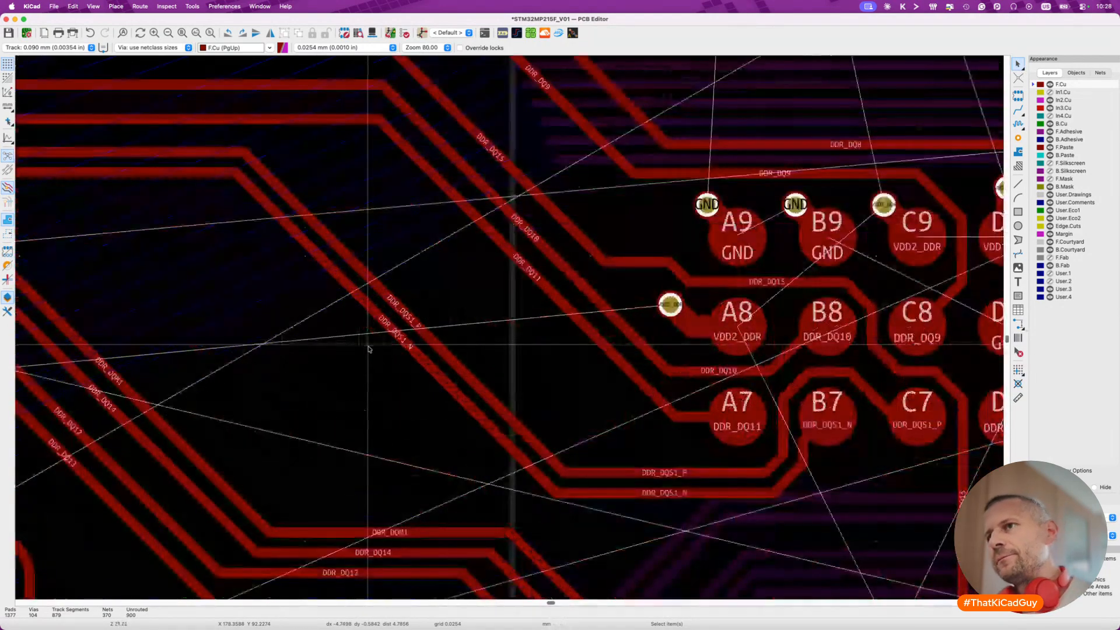
key("F8")
key("Escape")
key("Escape")
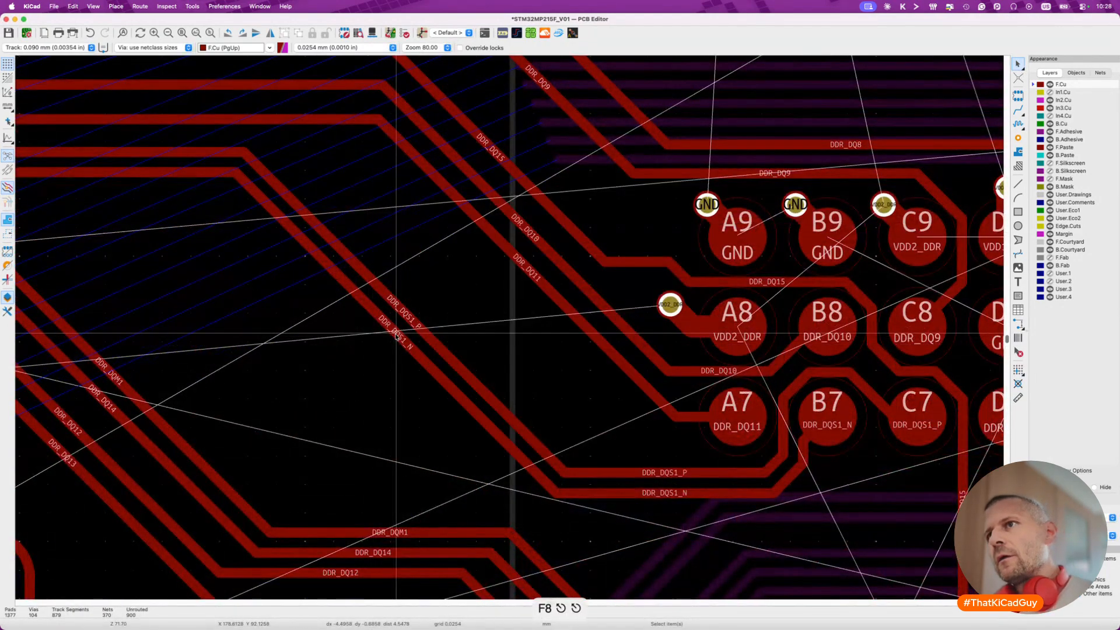
Start differential-pair length tuning on DDR_DQS1 and set the tuning pattern's target length to 22 mm.
key("8")
left_click(397, 336)
scroll(399, 339, "down", 4)
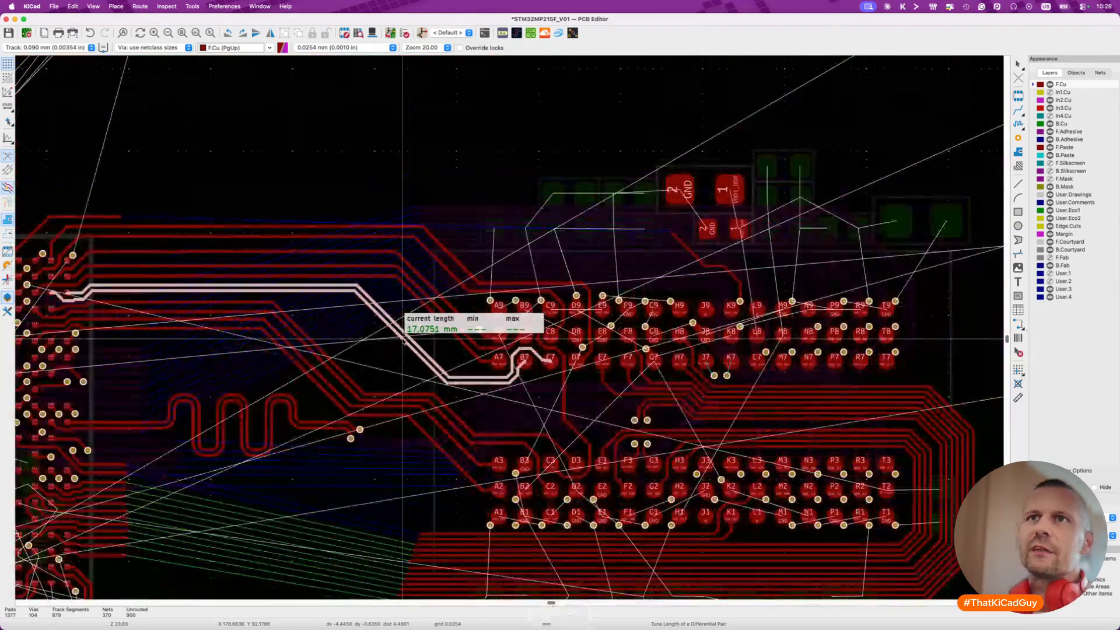
scroll(403, 341, "up", 3)
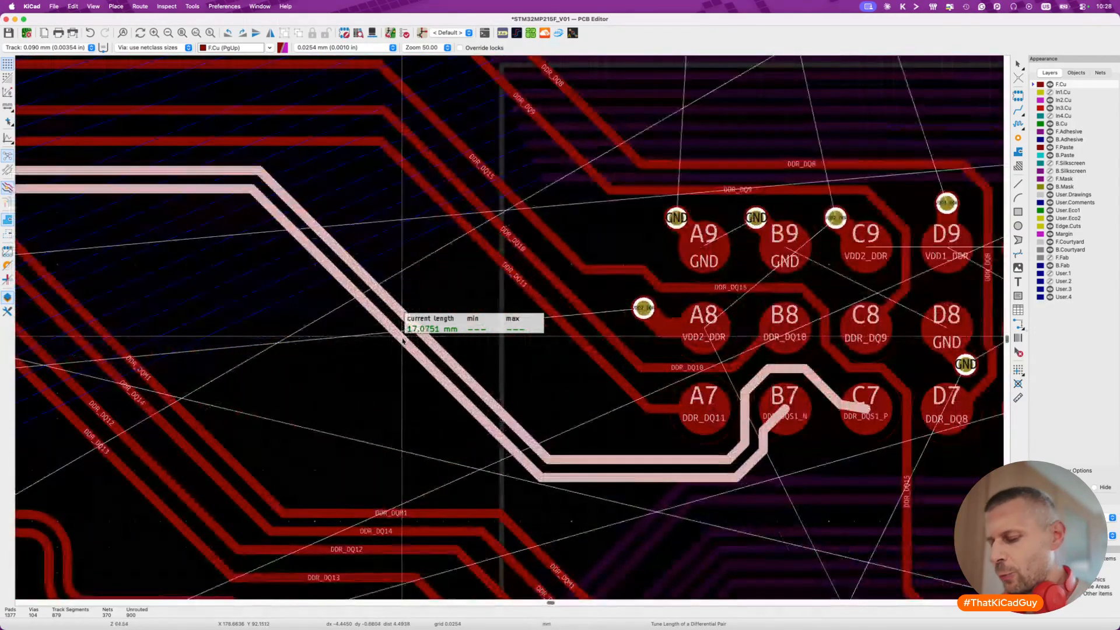
key("super+l")
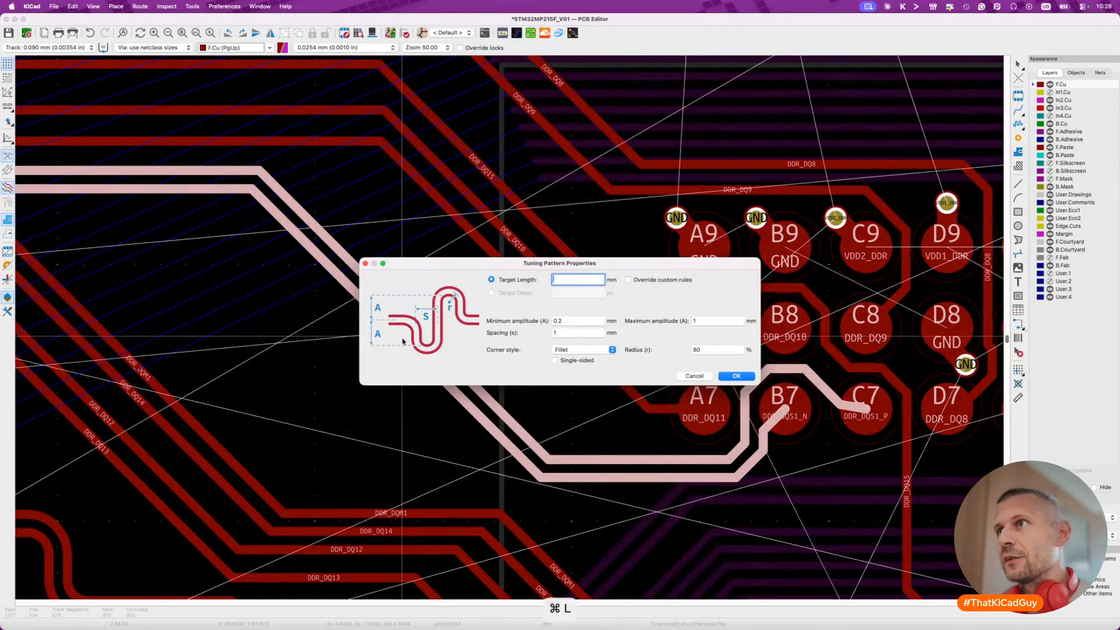
type("21")
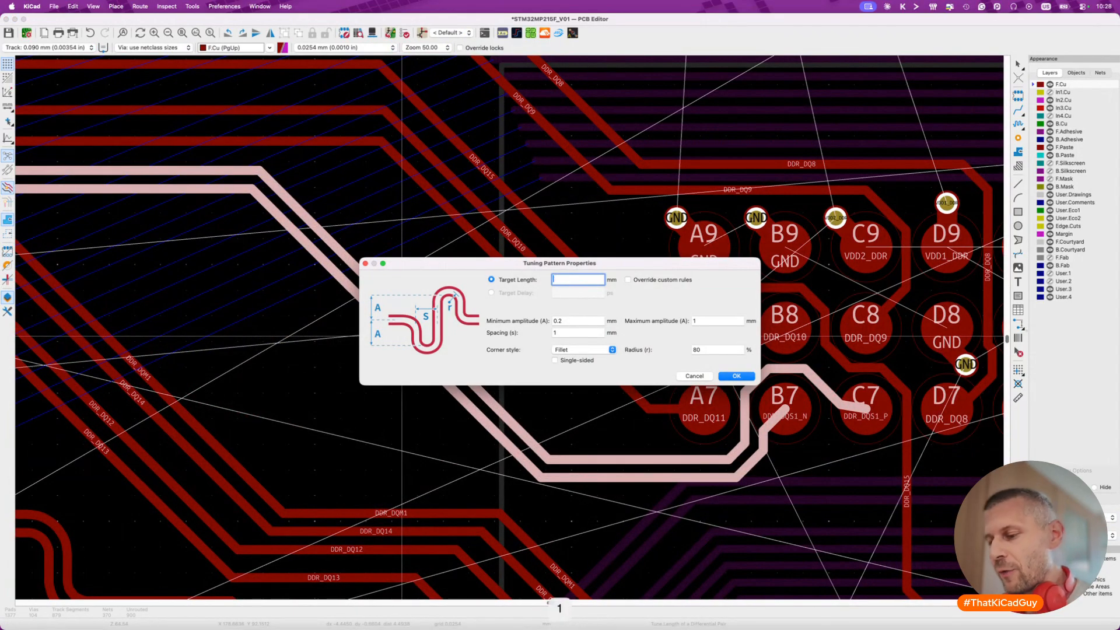
type(".65")
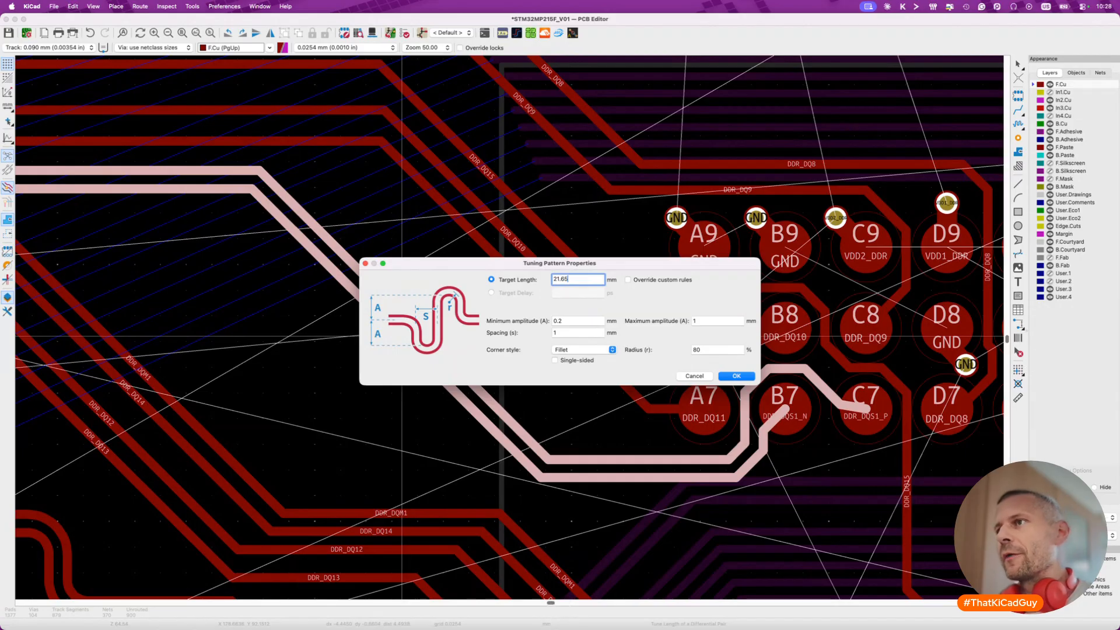
key("BackSpace")
key("BackSpace")
key("BackSpace")
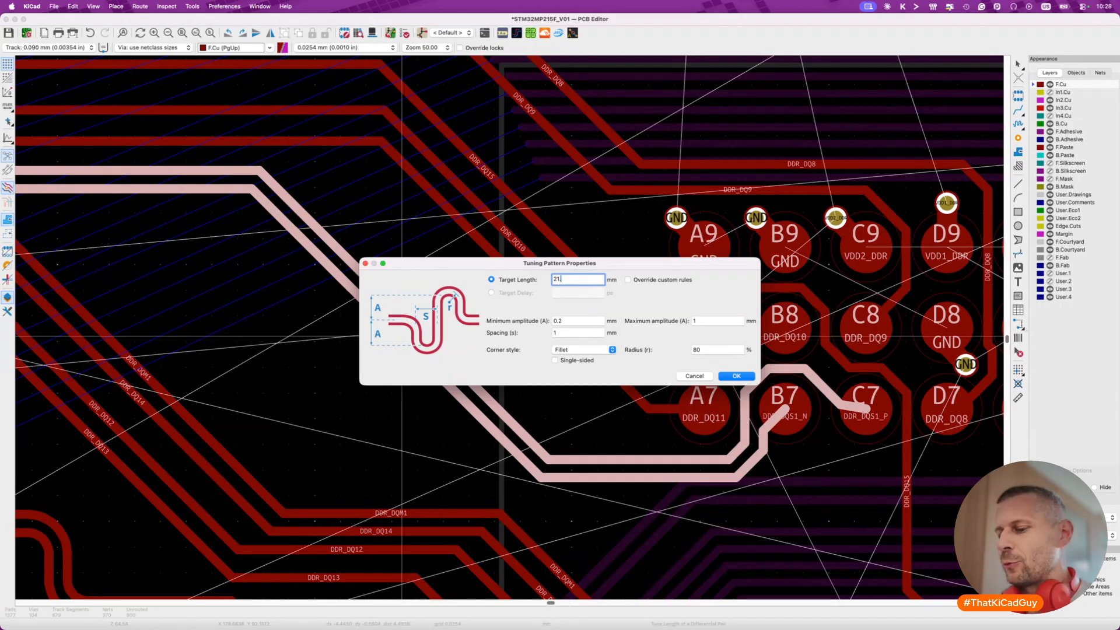
key("BackSpace")
type("2")
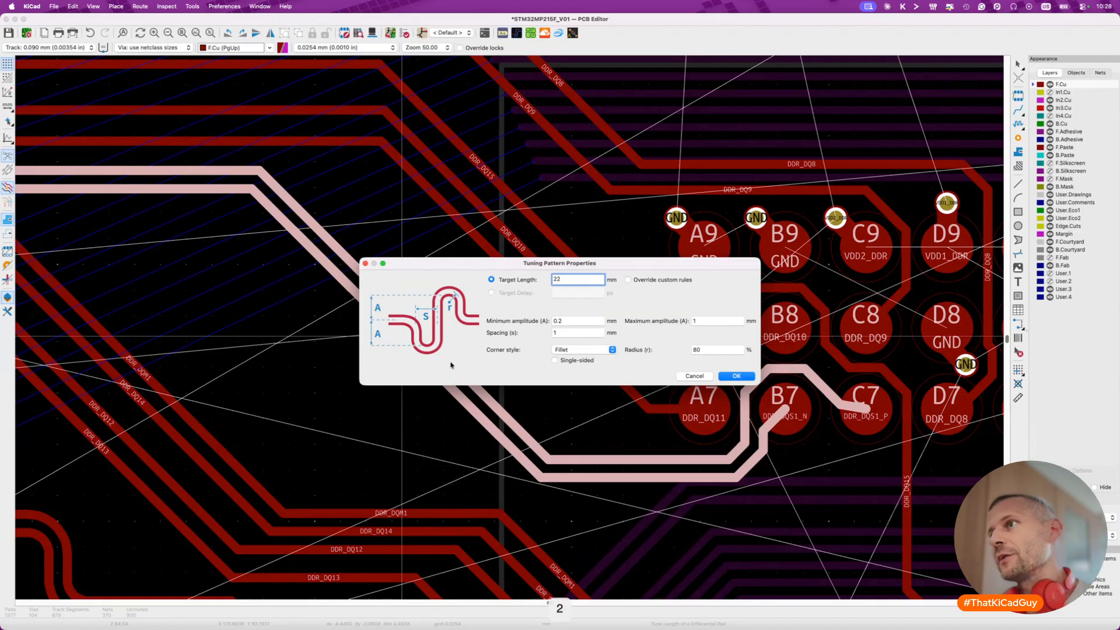
left_click(736, 376)
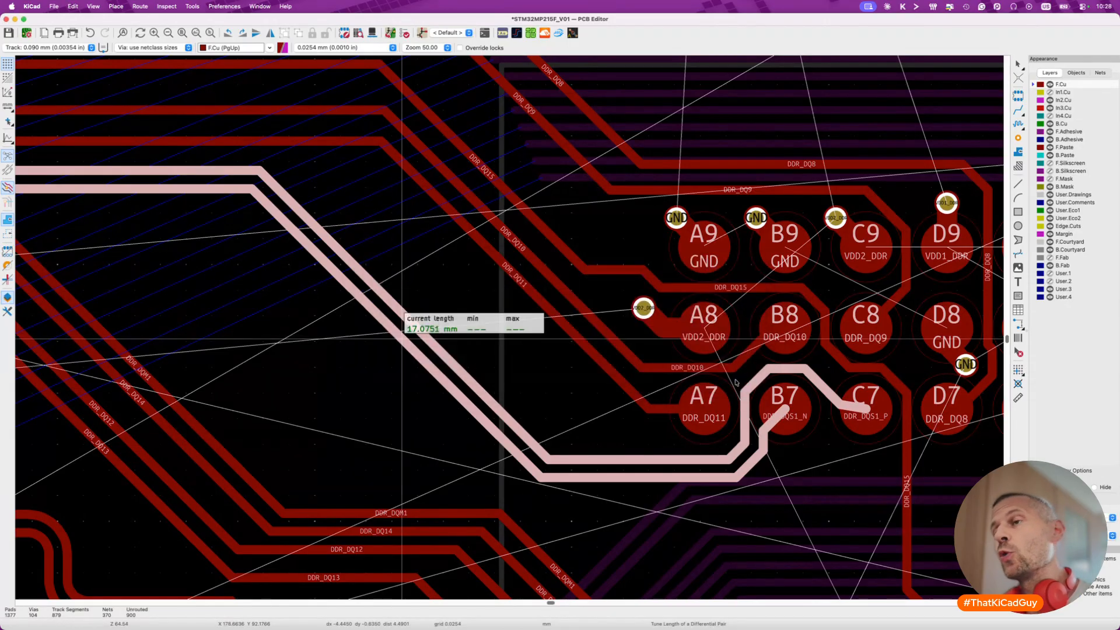
Try to place a length-tuning meander along the diagonal section of the DDR_DQS1 pair.
left_click(448, 390)
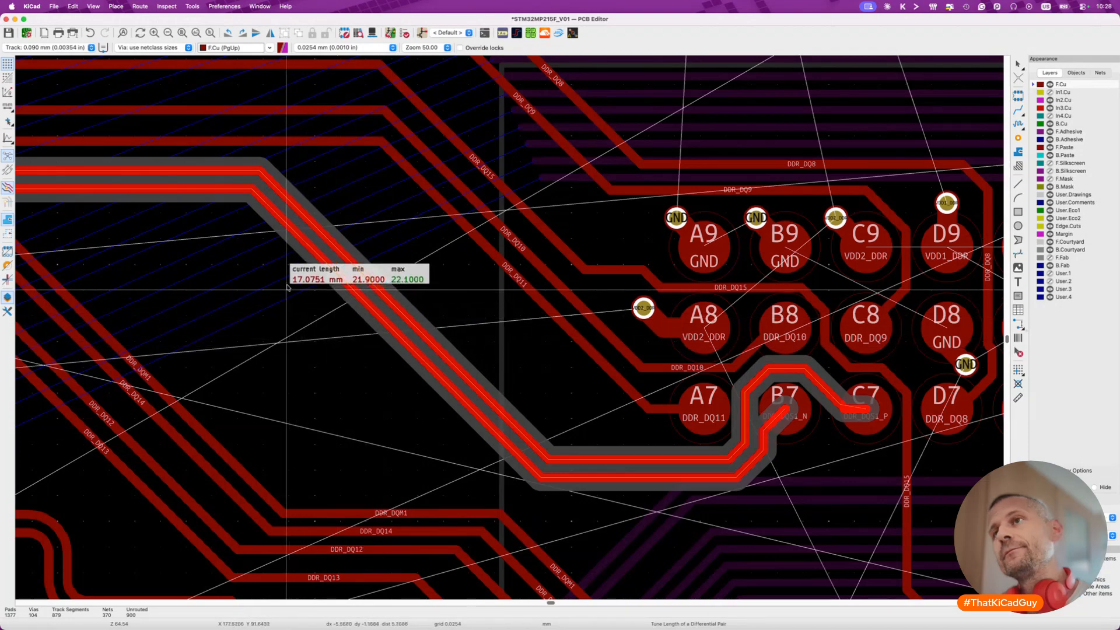
scroll(289, 295, "down", 5)
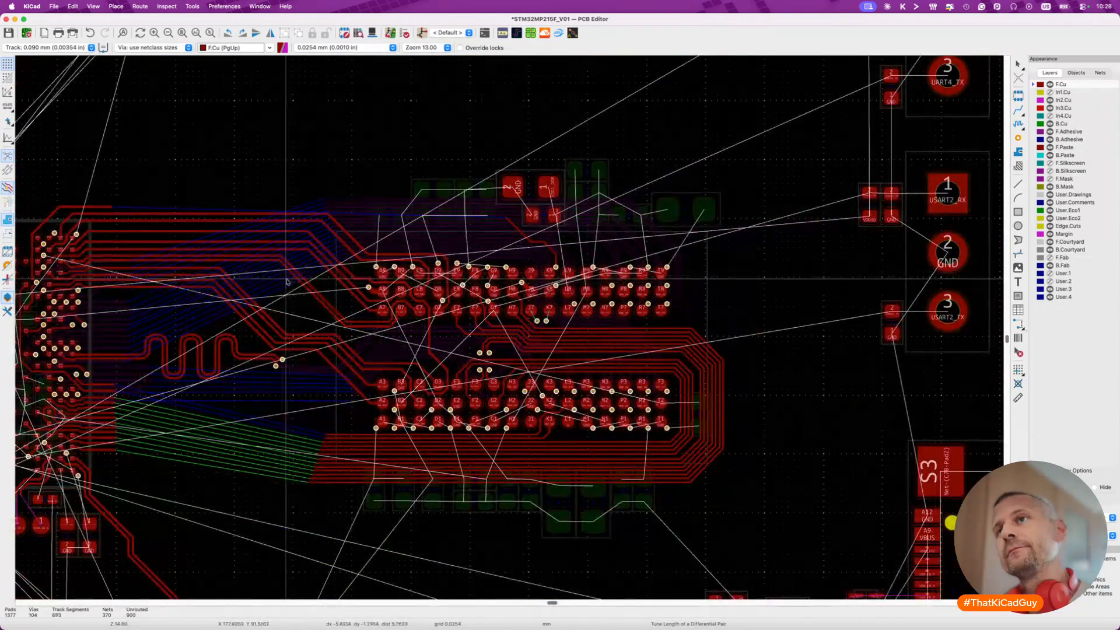
left_click(281, 287)
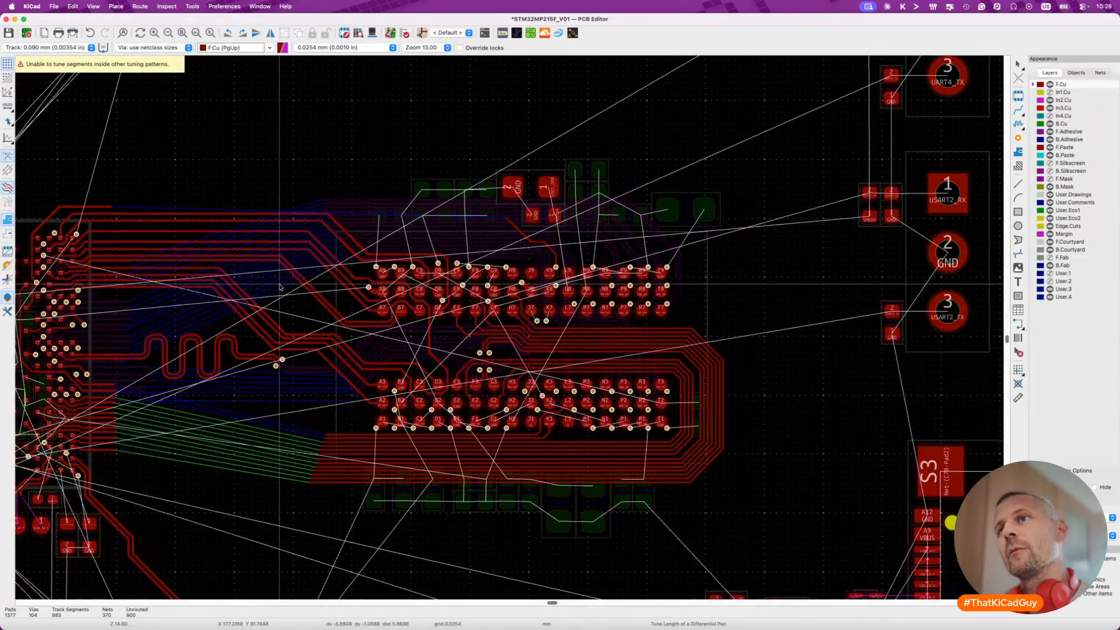
scroll(281, 287, "up", 4)
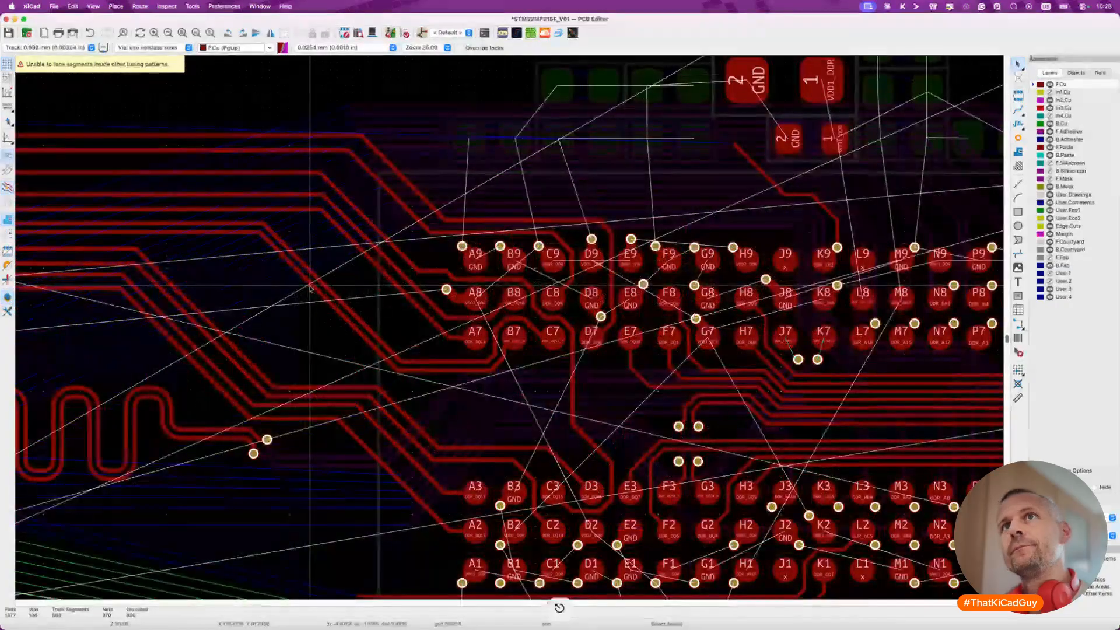
scroll(311, 287, "up", 2)
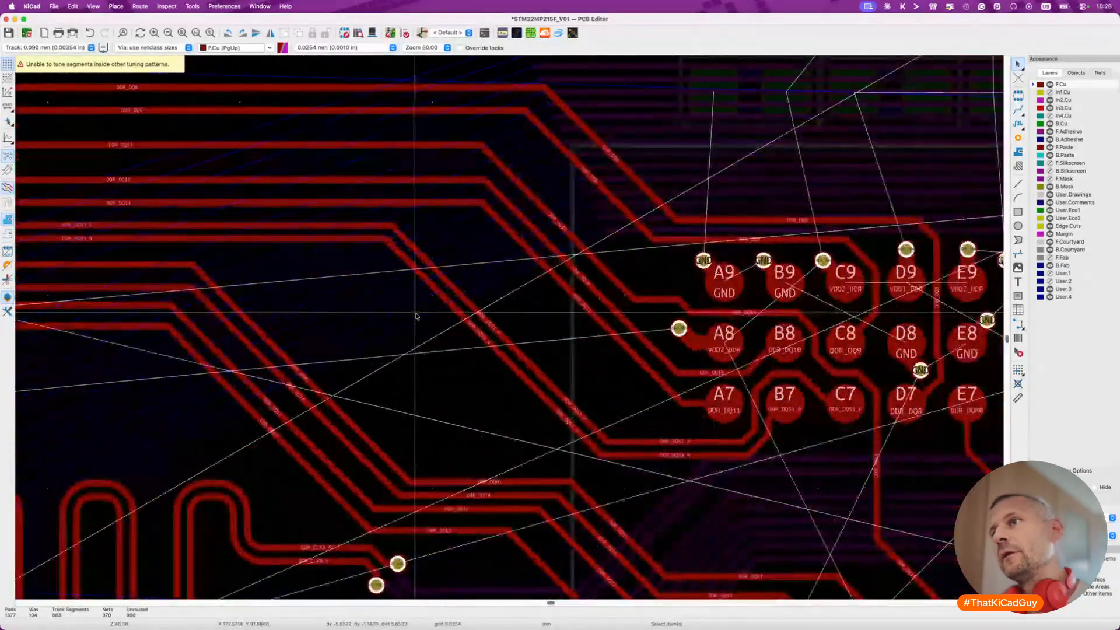
Try again to tune the DDR_DQS1 differential pair from its diagonal section, with a target length of 22 mm.
left_click(454, 314)
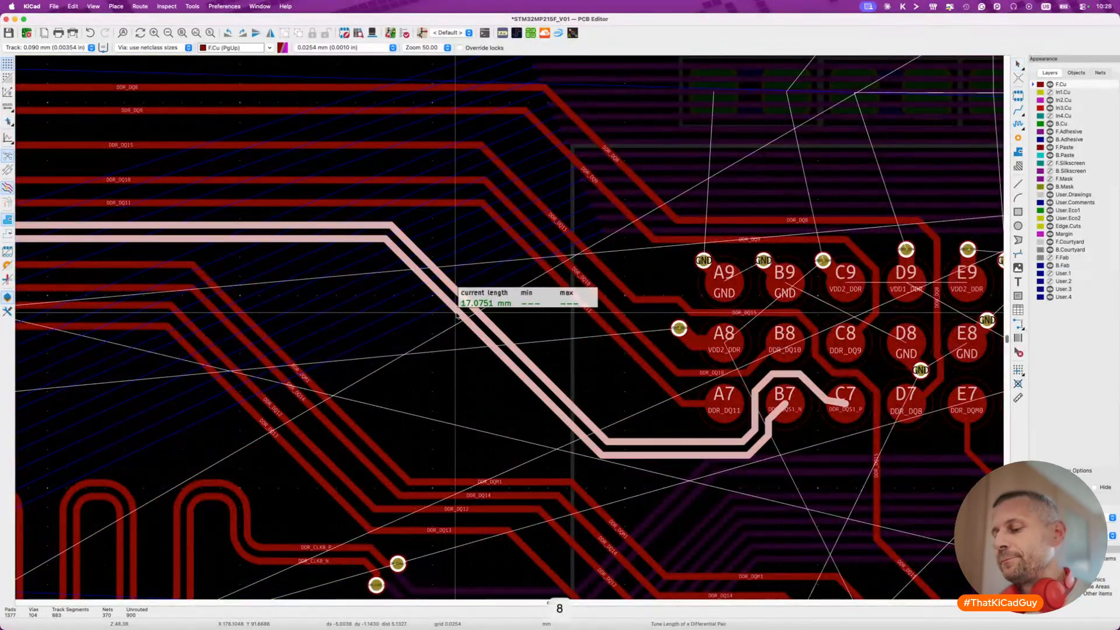
key("super+l")
type("22")
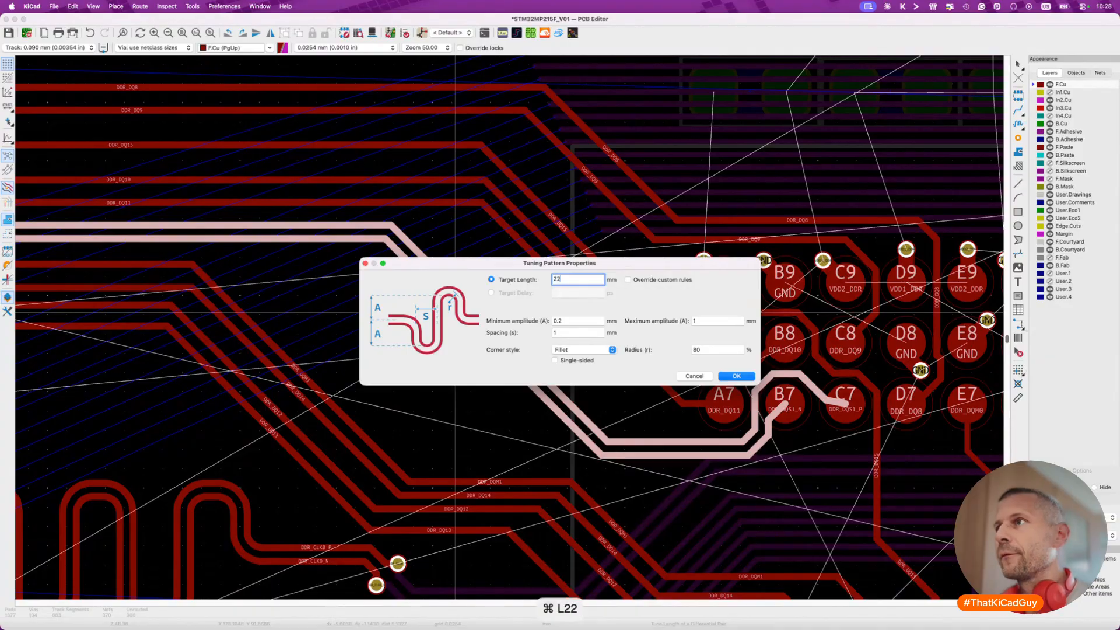
key("Return")
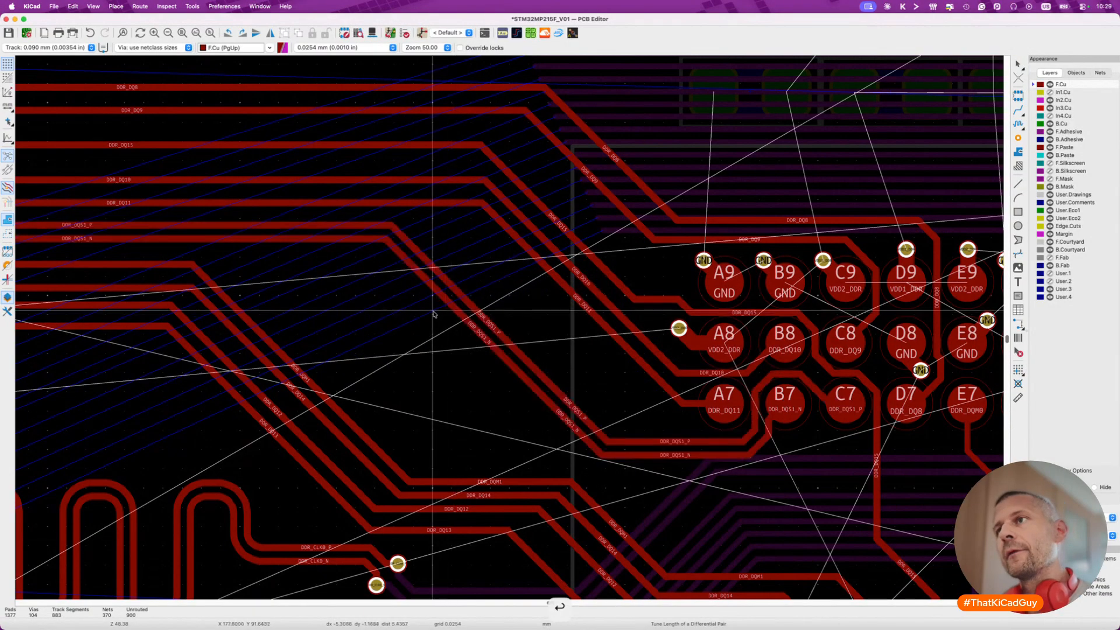
left_click(446, 299)
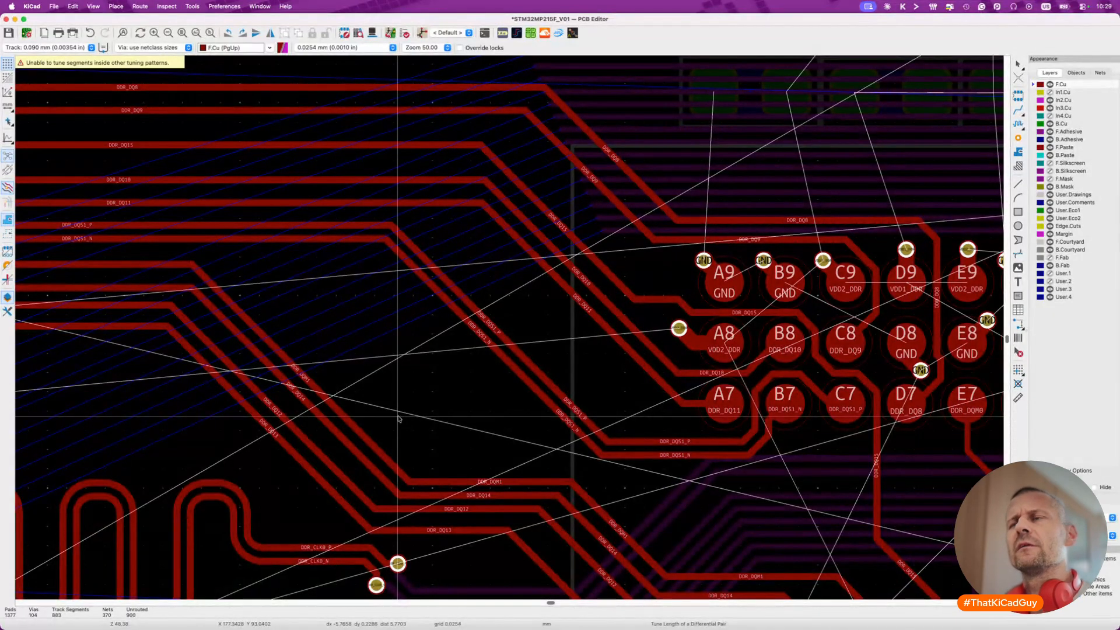
key("Escape")
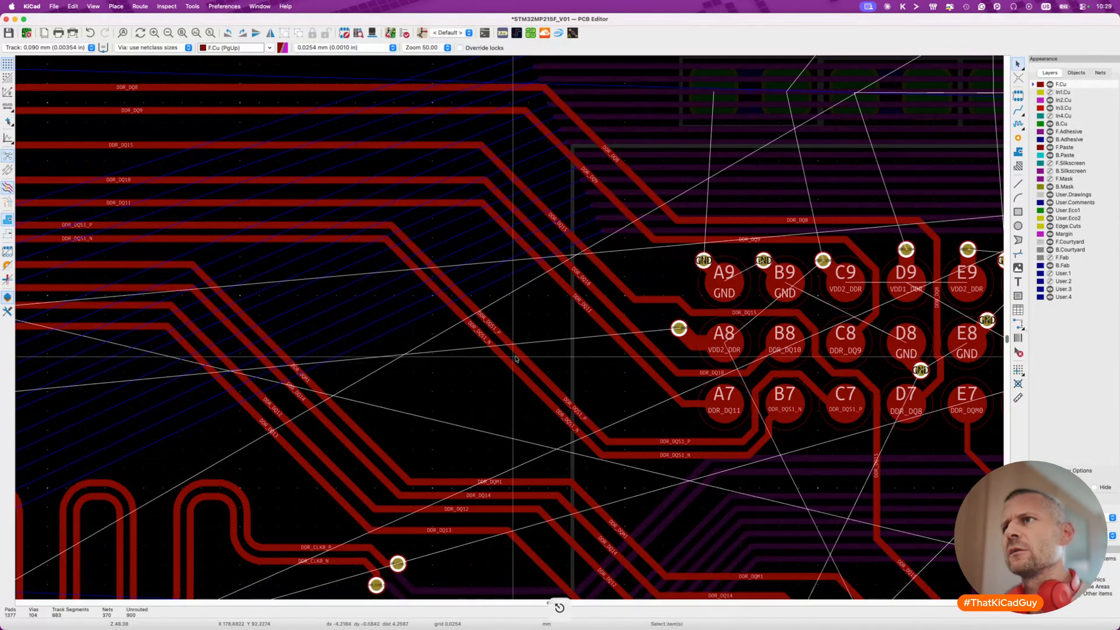
Try to tune the DDR_DQS1 pair's diagonal section to a 22 mm target length with custom rules overridden.
key("8")
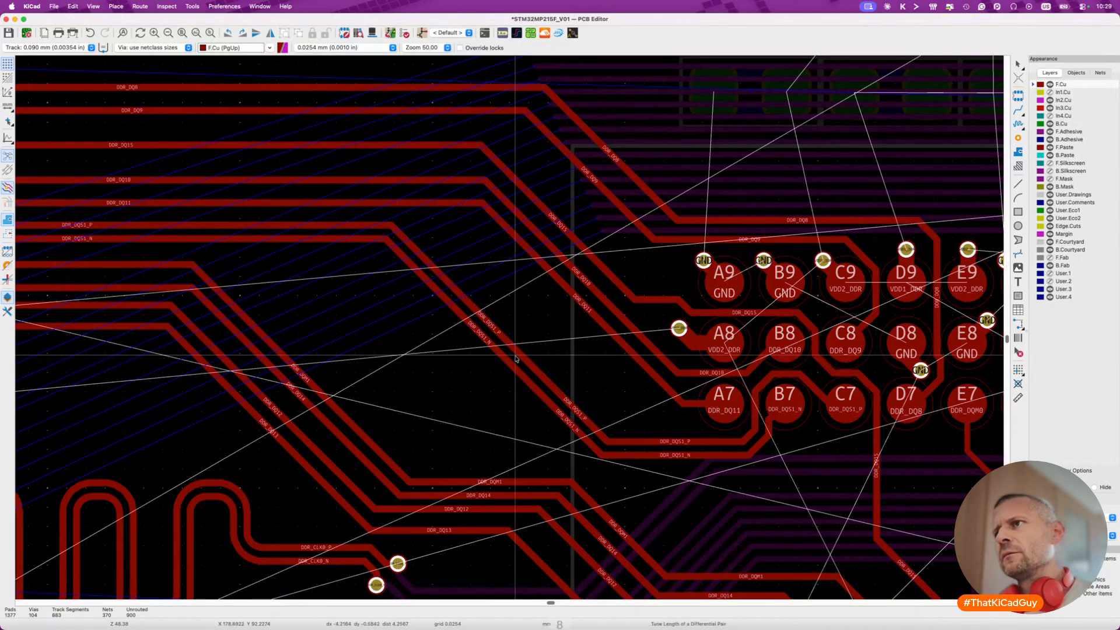
left_click(518, 359)
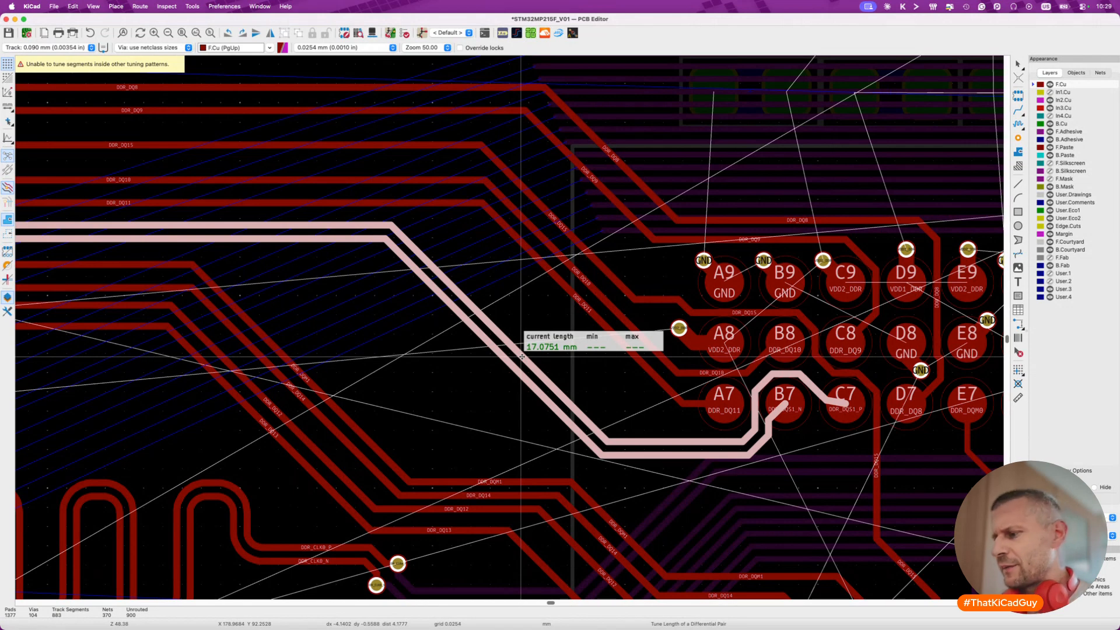
key("Escape")
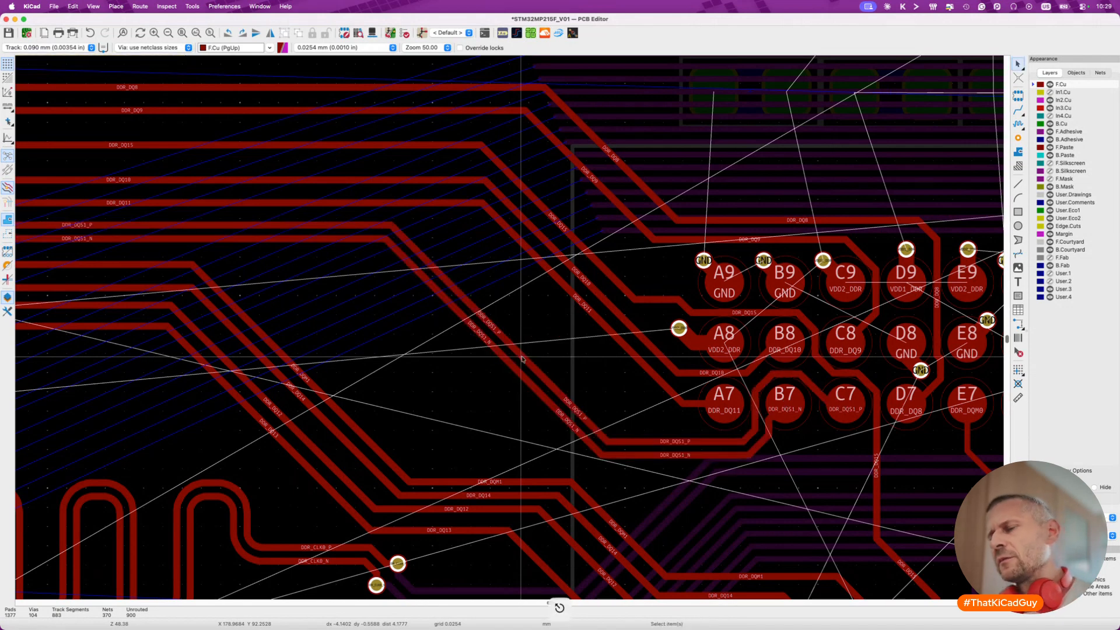
key("8")
left_click(519, 360)
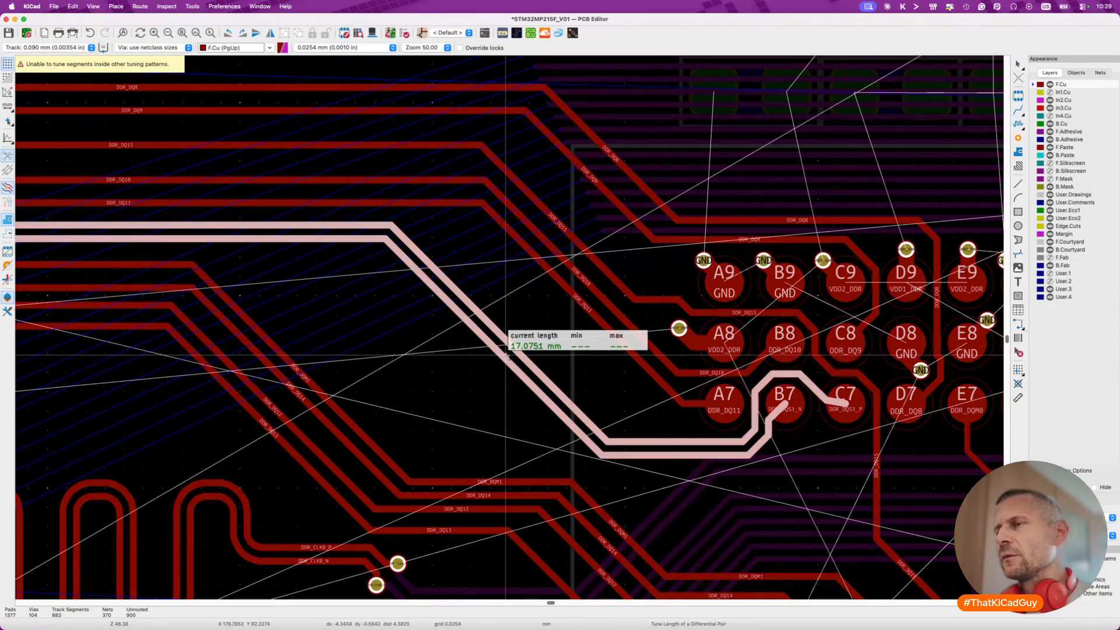
key("super+l")
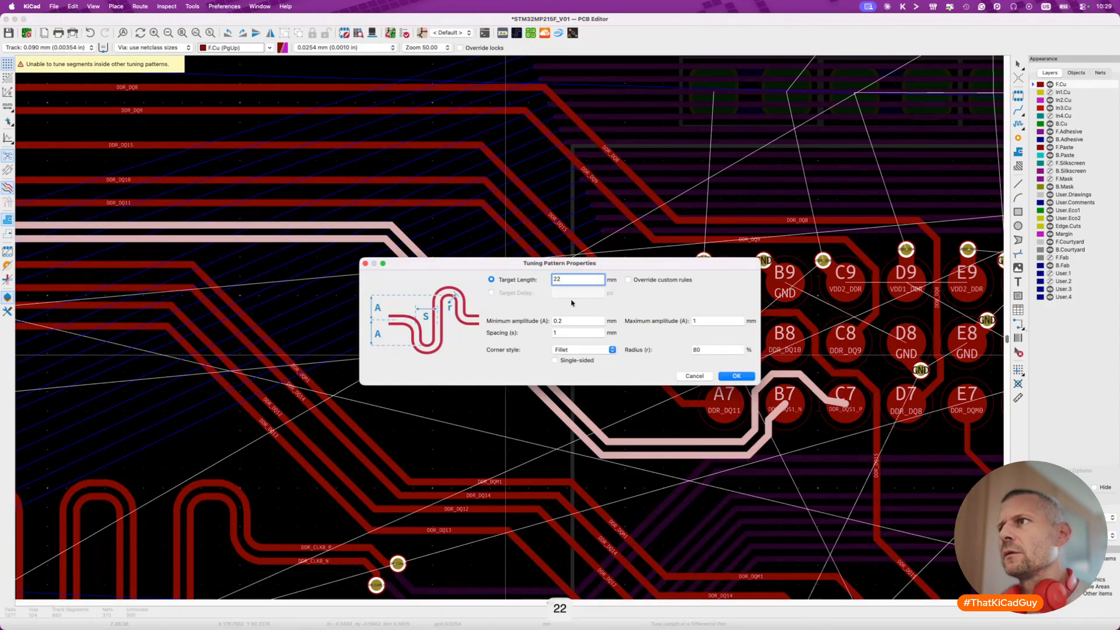
type("22")
left_click(638, 278)
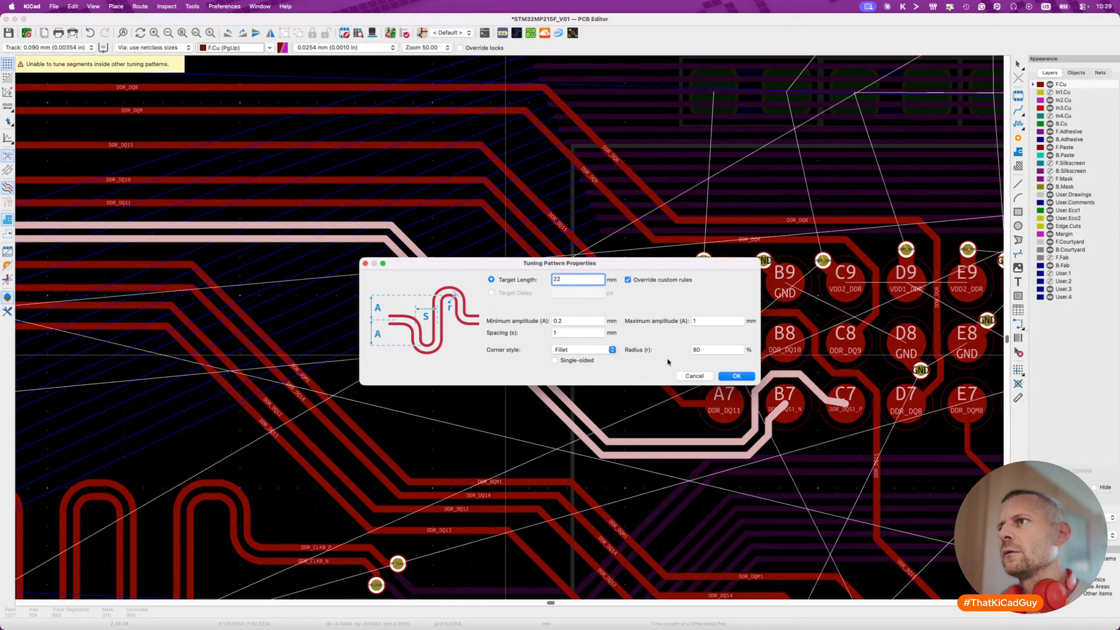
left_click(736, 375)
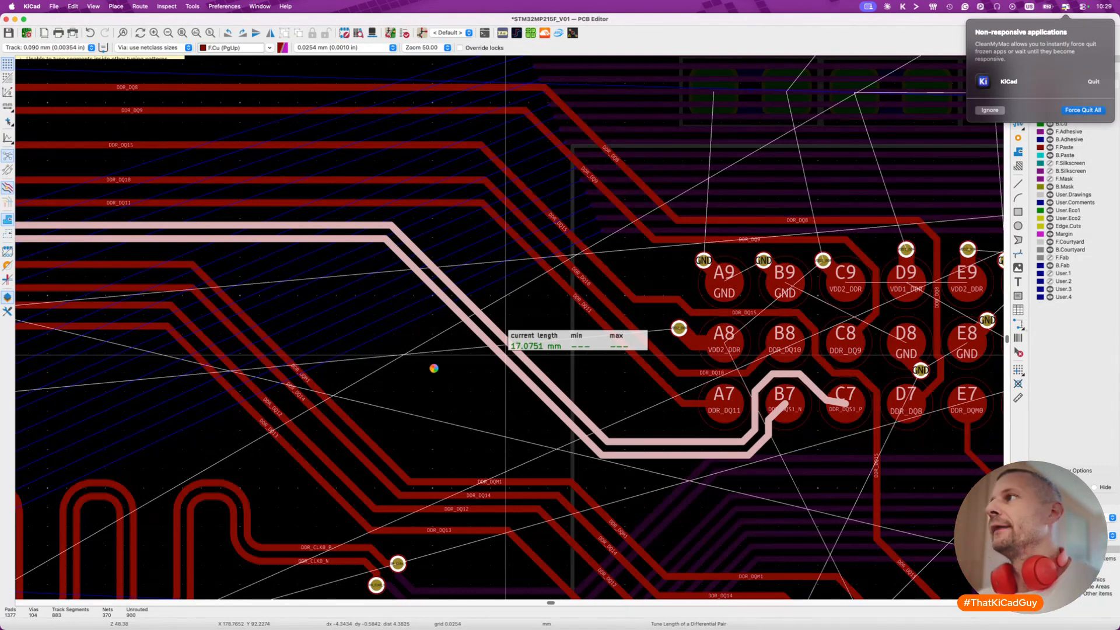
Ignore the non-responsive application alert and try to save the board.
left_click(988, 110)
key("super+s")
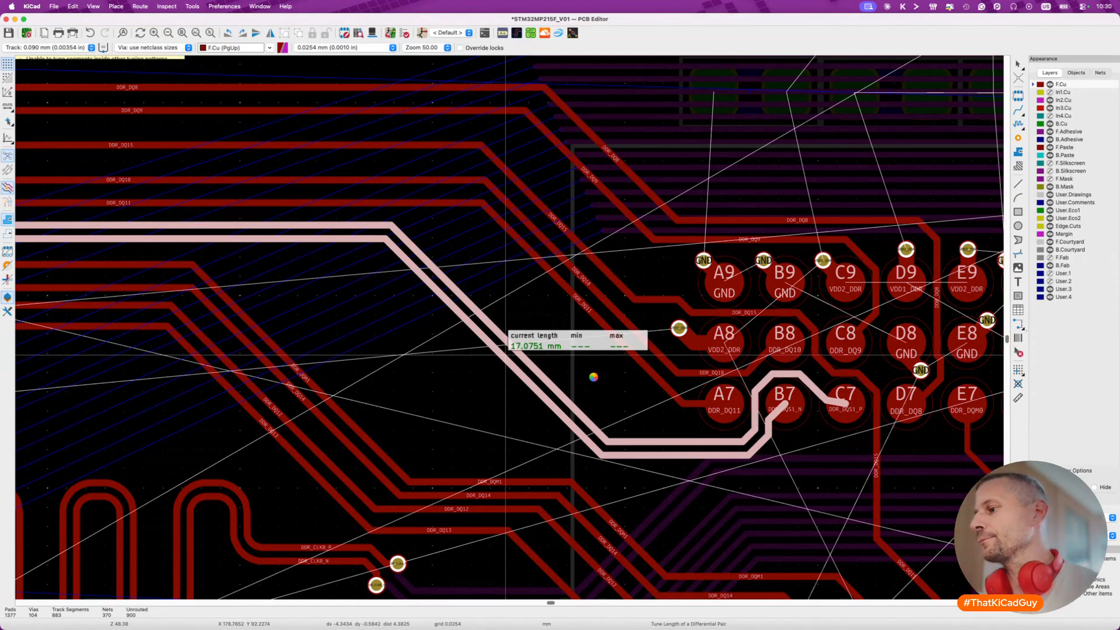
key("super+s")
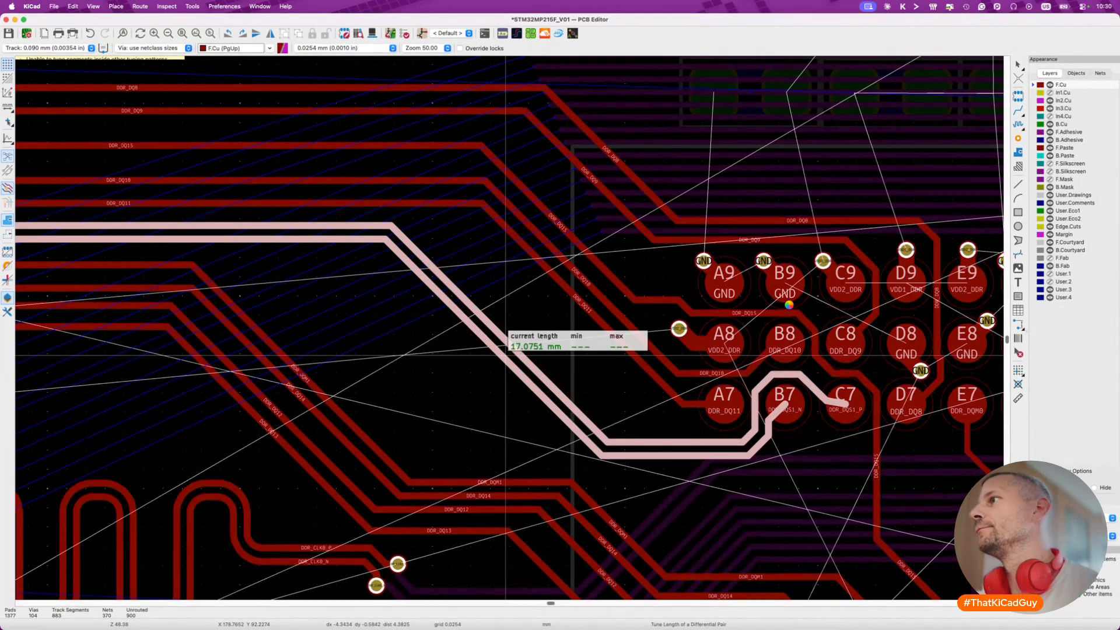
key("super+s")
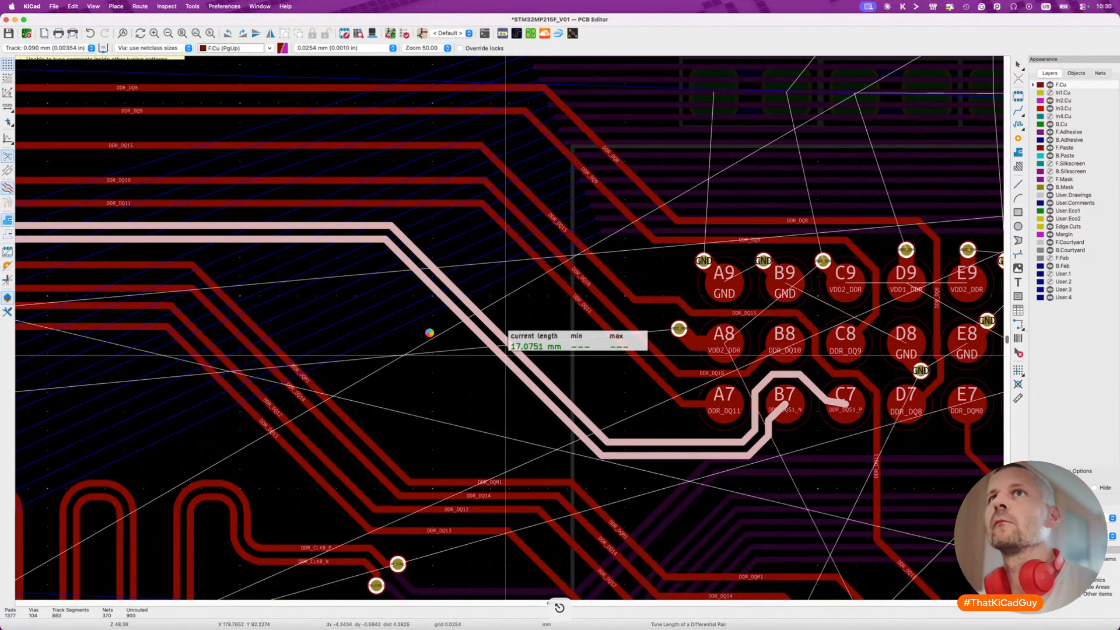
Force the unresponsive KiCad application to quit and return to the project folder in Finder.
key("super+Tab")
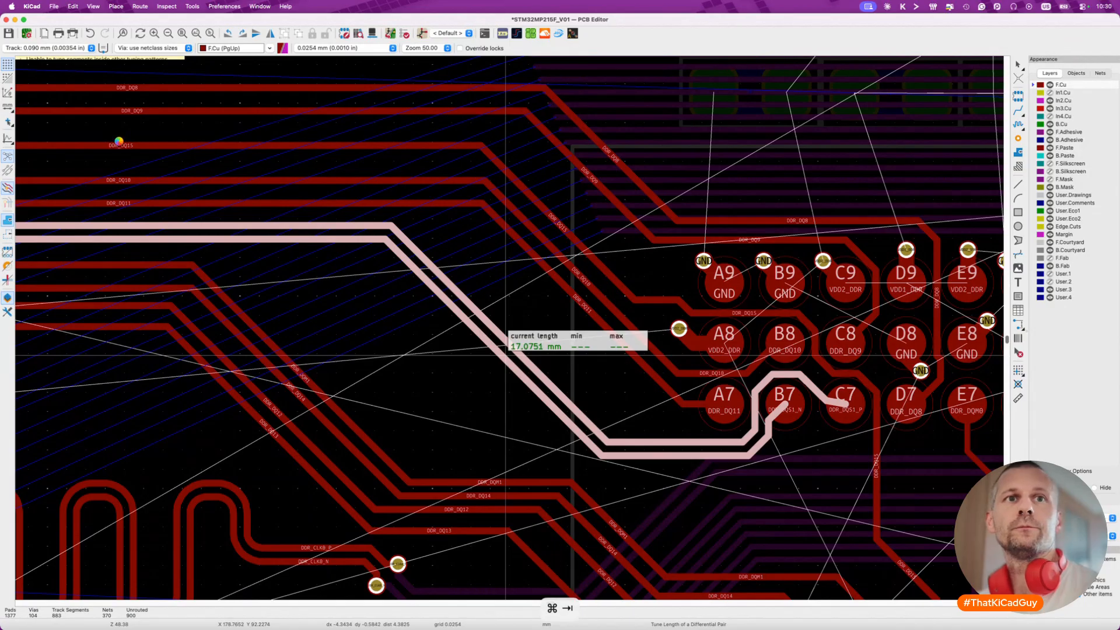
key("super+Tab")
key("super+Tab")
key("super+Tab")
key("super+Tab")
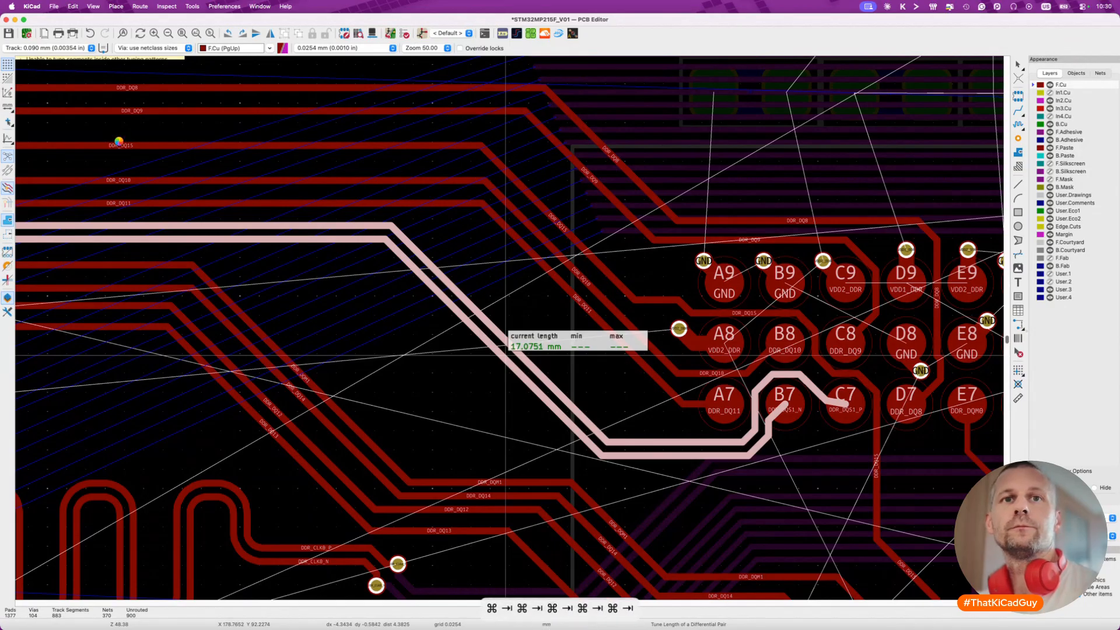
left_click(11, 6)
left_click(35, 76)
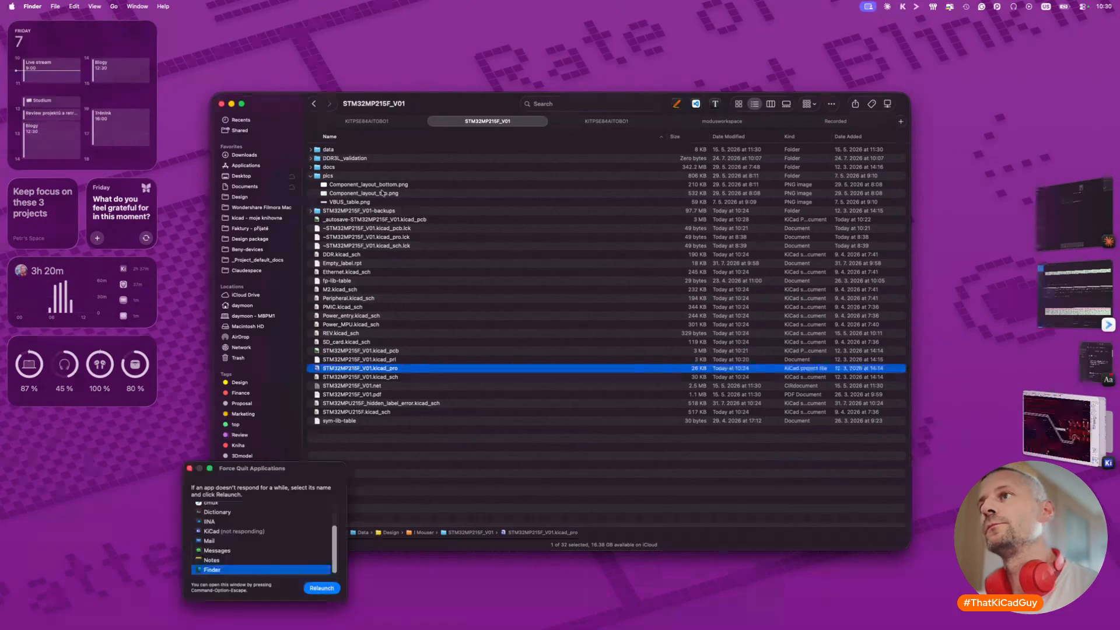
left_click(231, 532)
scroll(233, 540, "up", 1)
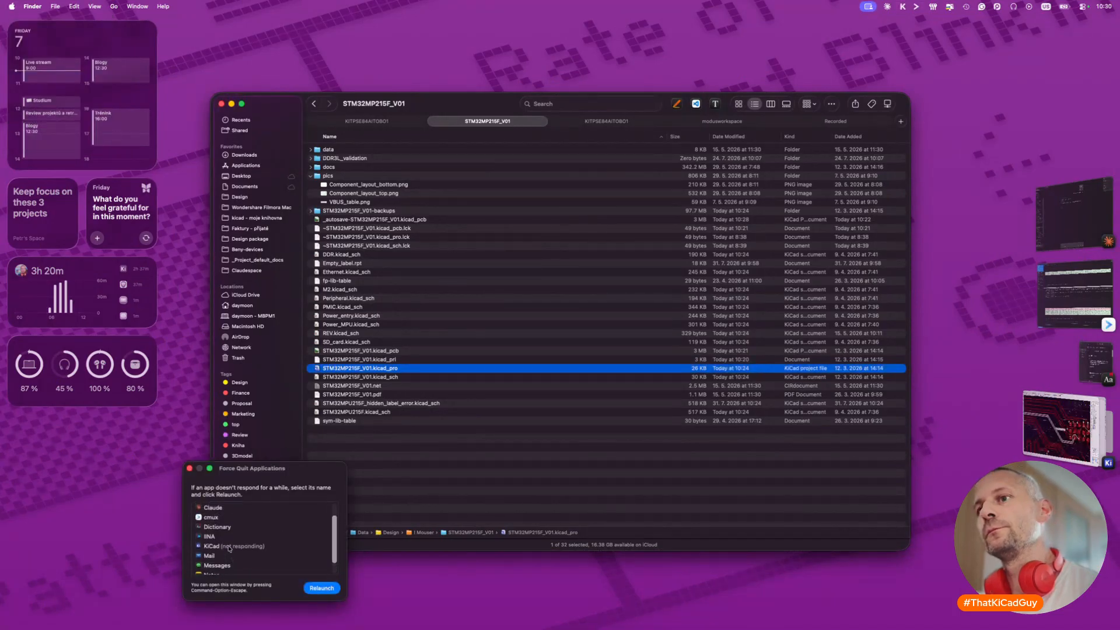
left_click(319, 588)
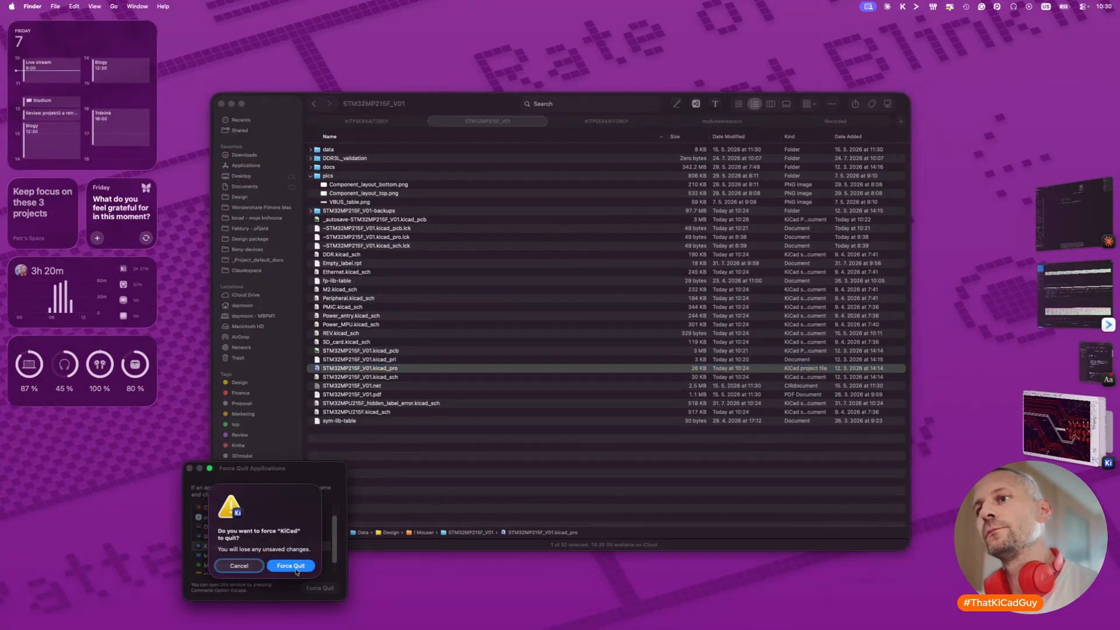
left_click(295, 569)
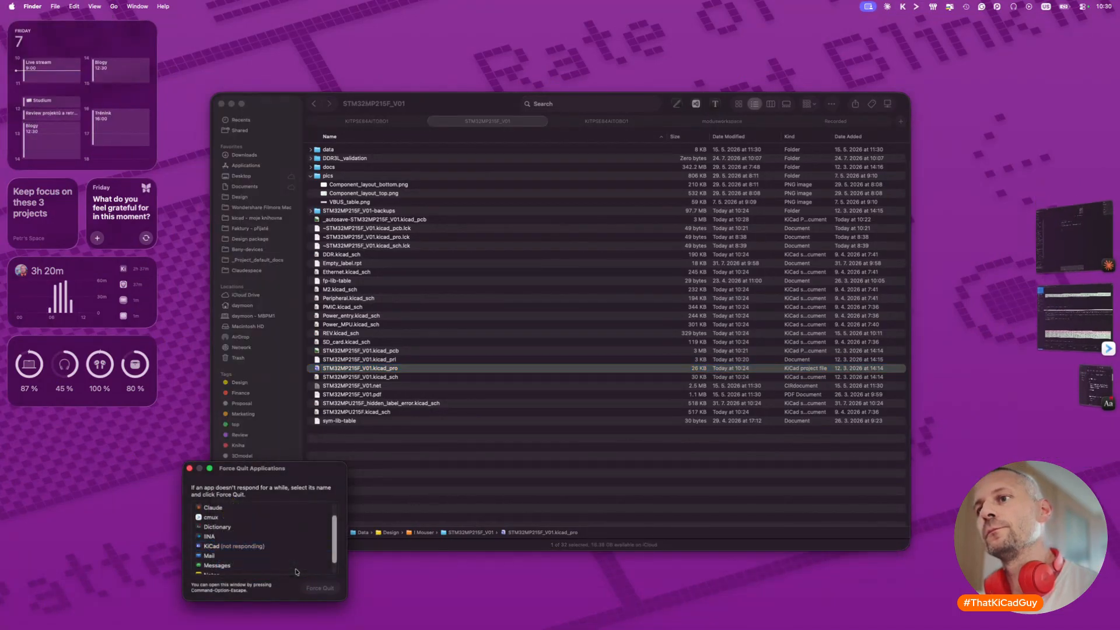
left_click(189, 468)
Reopen the STM32MP215F_V01 project in KiCad, restore the auto-saved copy of the board and save it.
double_click(415, 369)
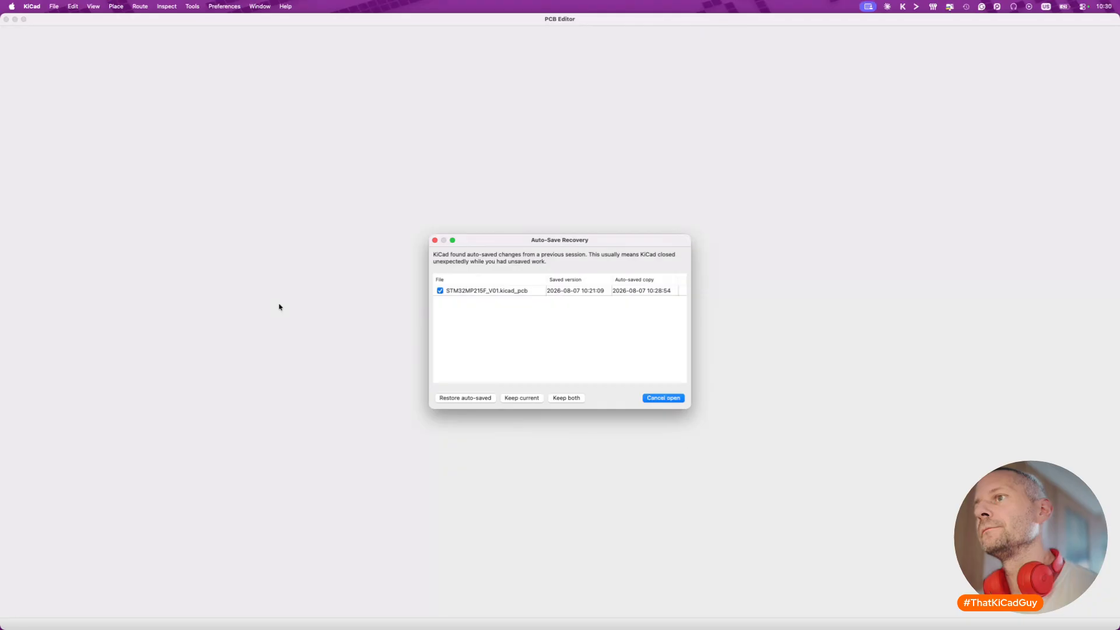
left_click(469, 401)
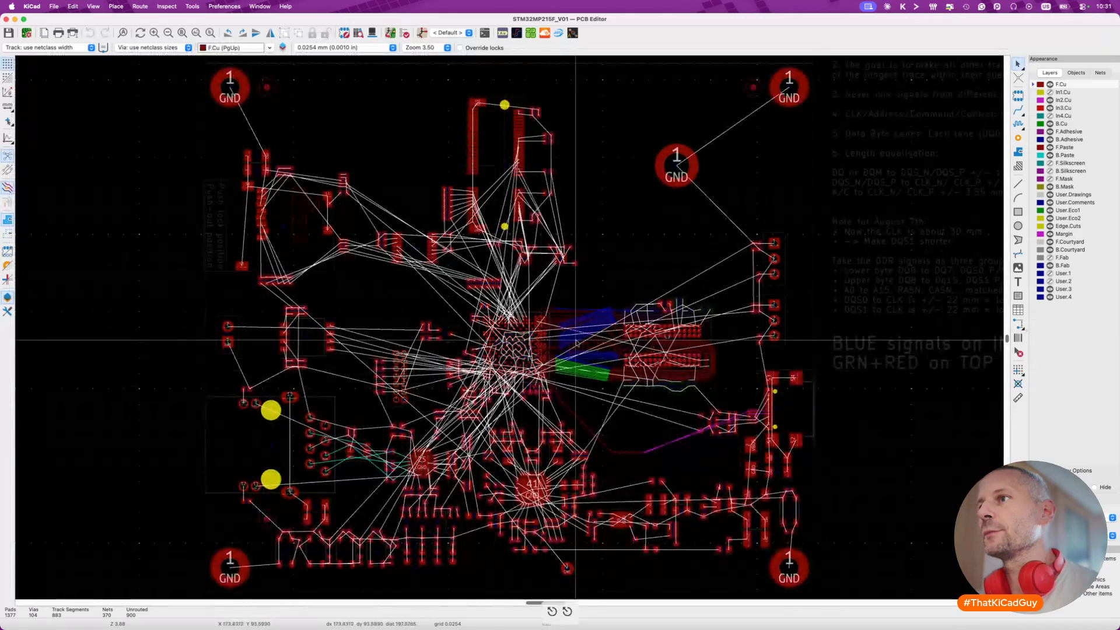
scroll(591, 352, "up", 5)
scroll(590, 351, "up", 4)
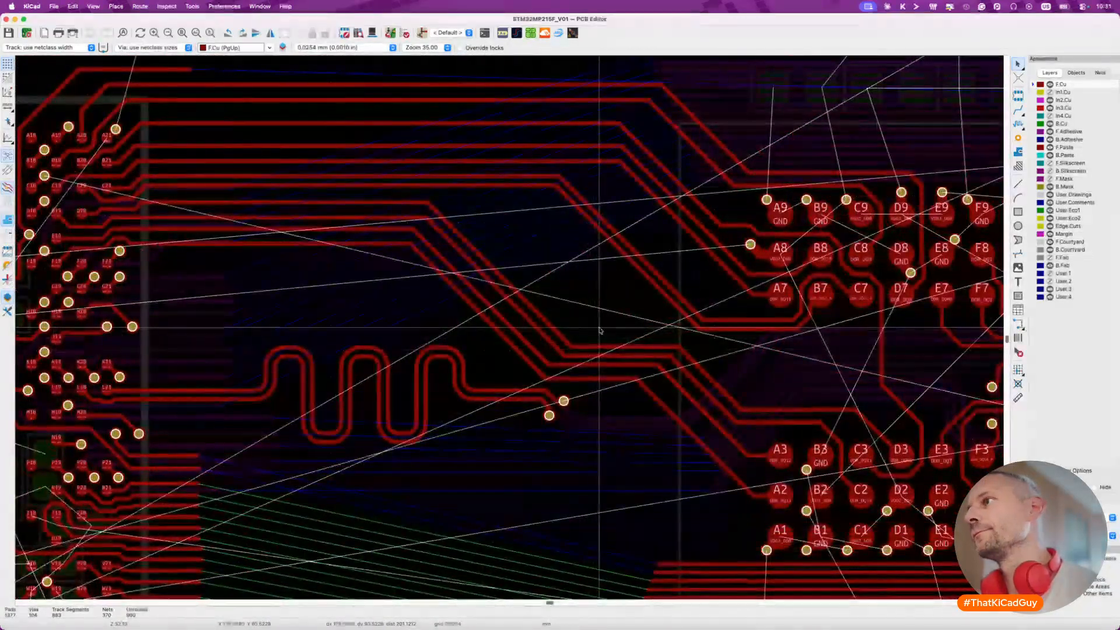
scroll(600, 331, "down", 5)
scroll(612, 290, "up", 6)
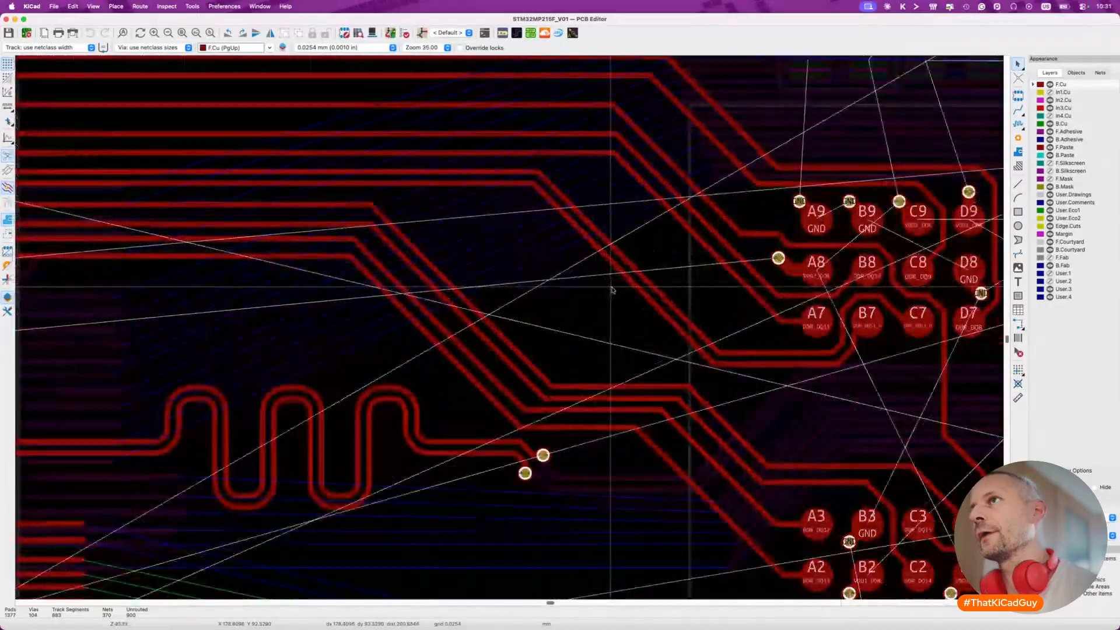
key("super+s")
key("super+Tab")
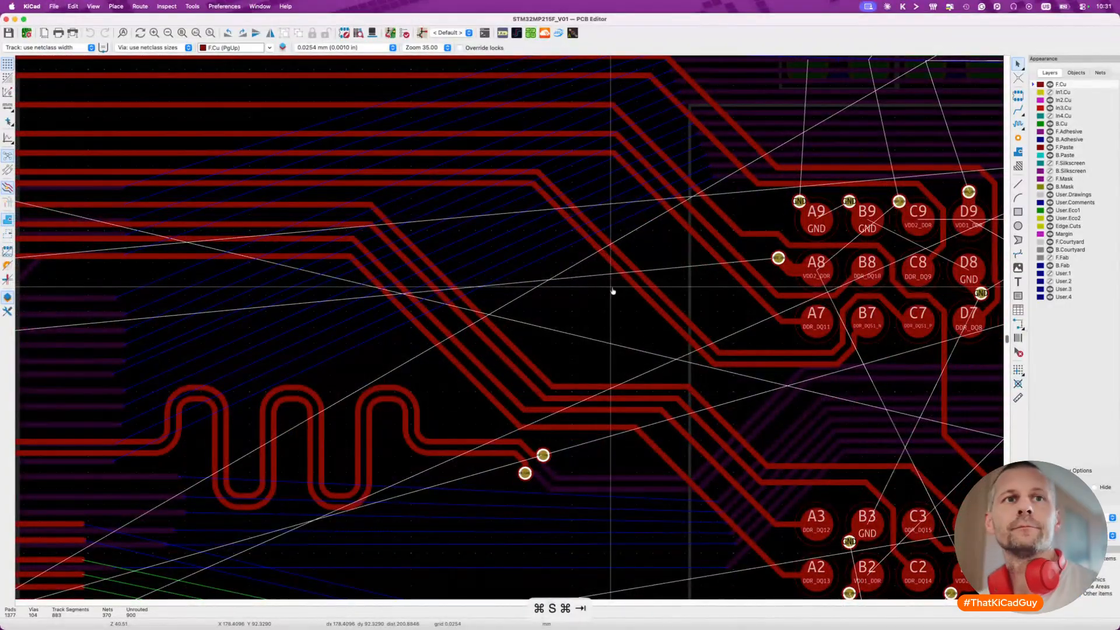
key("super+Tab")
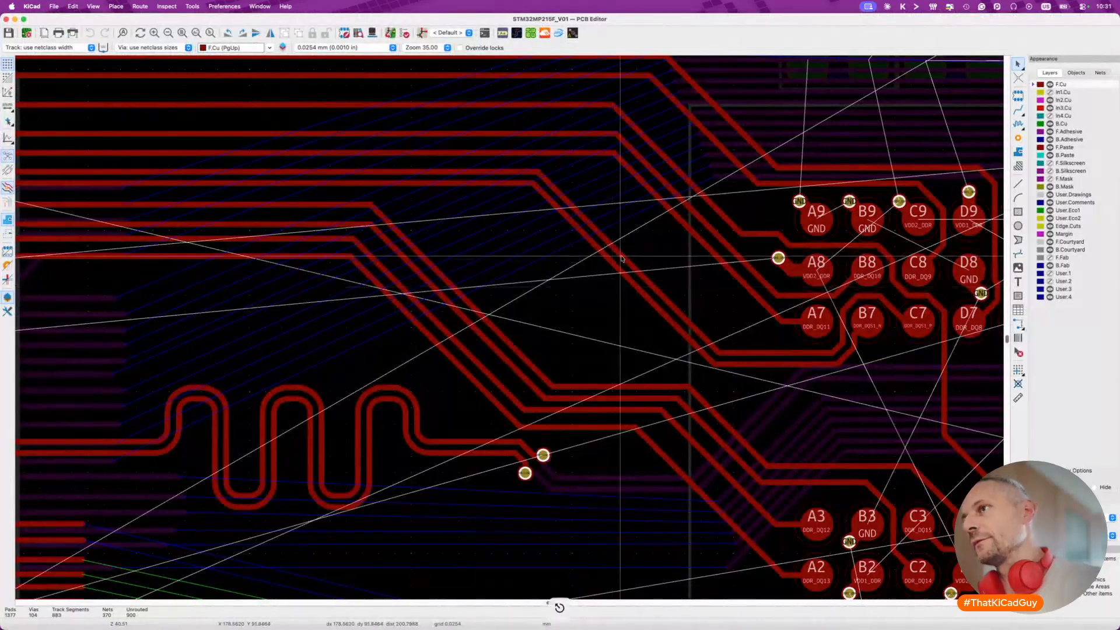
Try to place a differential-pair tuning pattern on DDR_DQS1 in the restored board with a target length of 22 mm.
key("8")
left_click(610, 263)
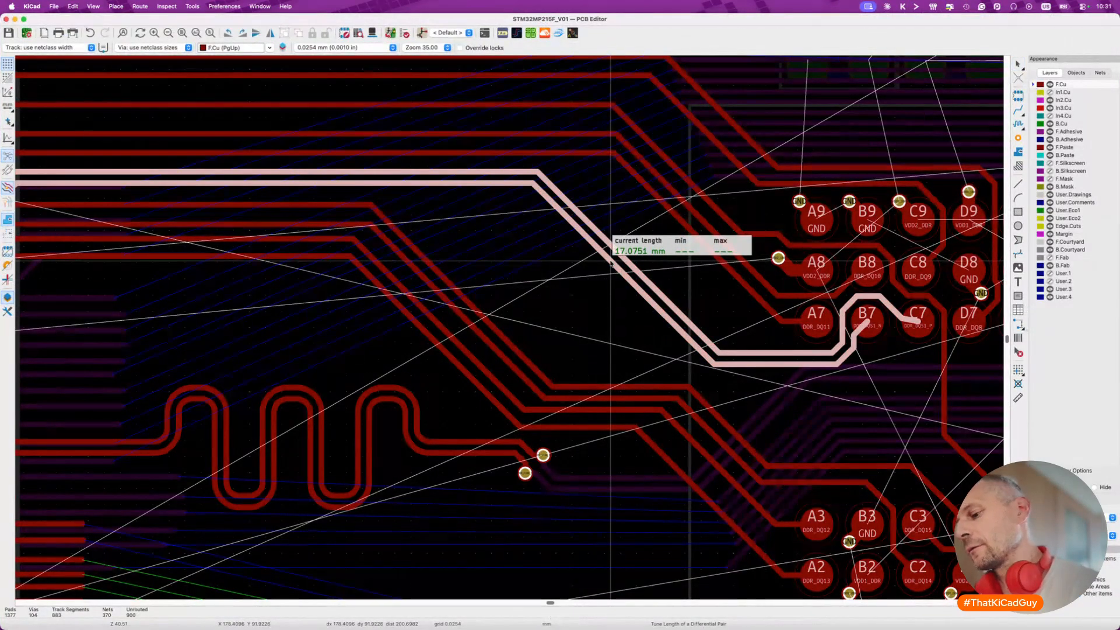
key("super+l")
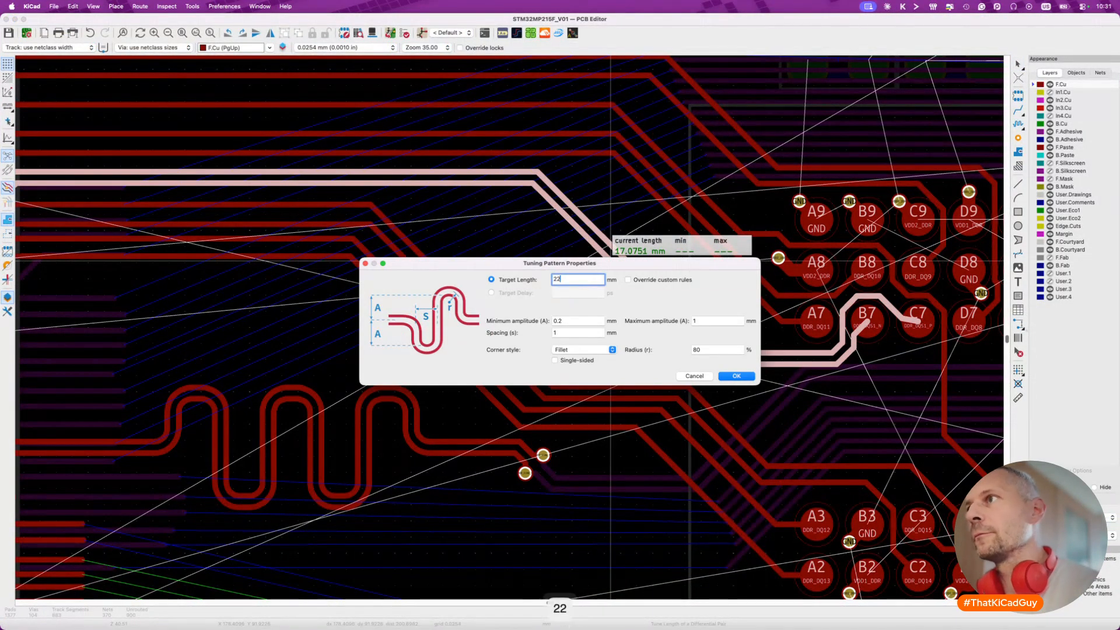
left_click(723, 375)
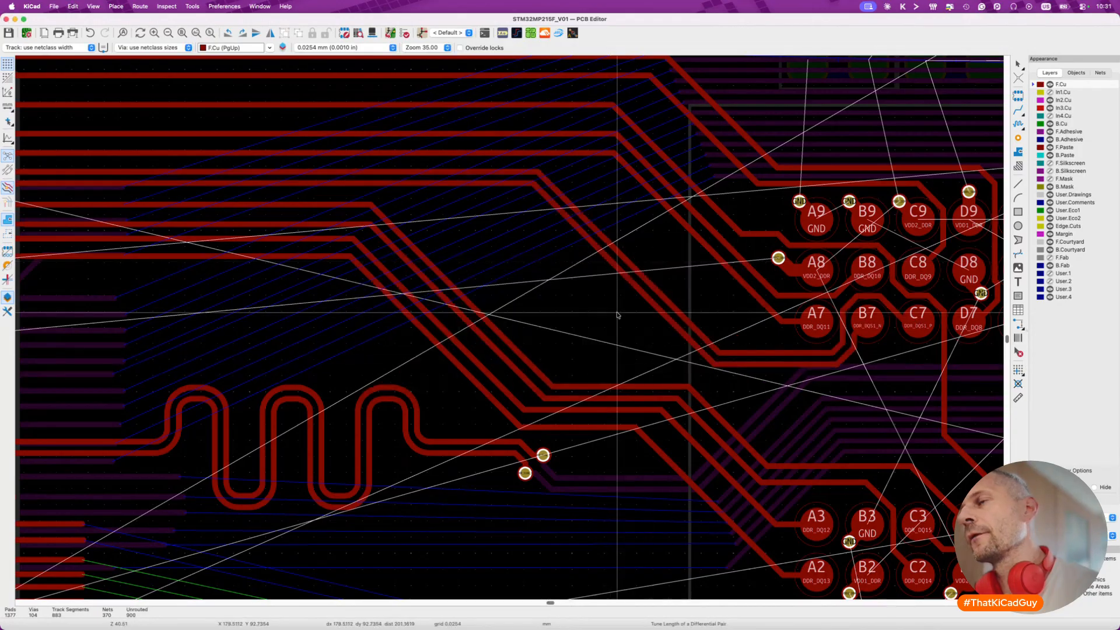
left_click(594, 248)
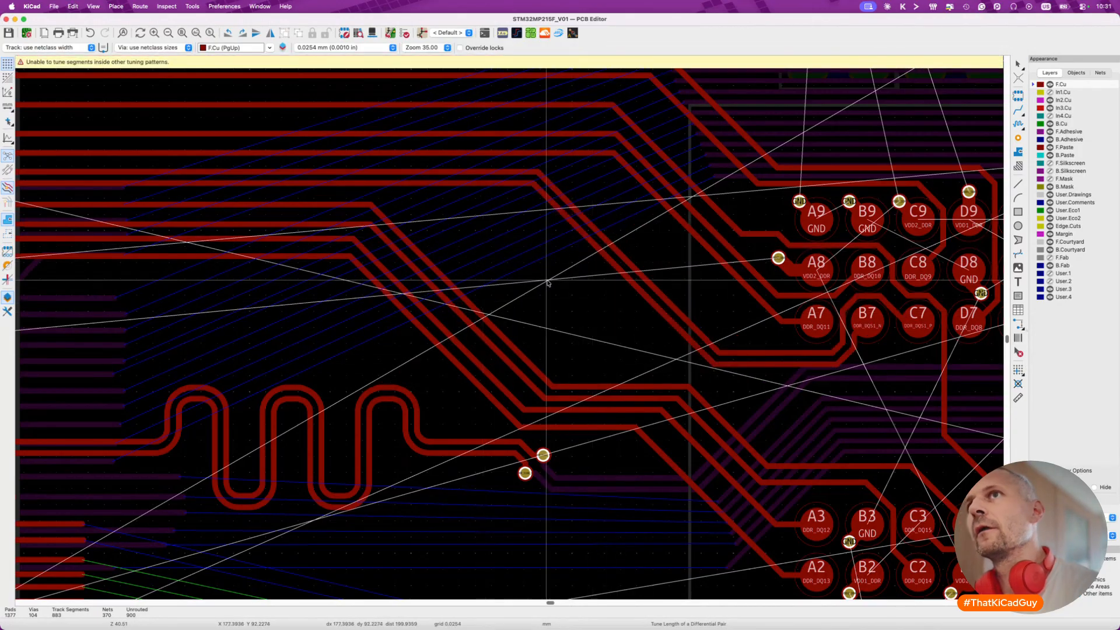
key("Escape")
Undo the last two changes after inspecting the diagonal section of the DDR_DQS1 pair.
scroll(555, 283, "down", 3)
scroll(454, 337, "up", 5)
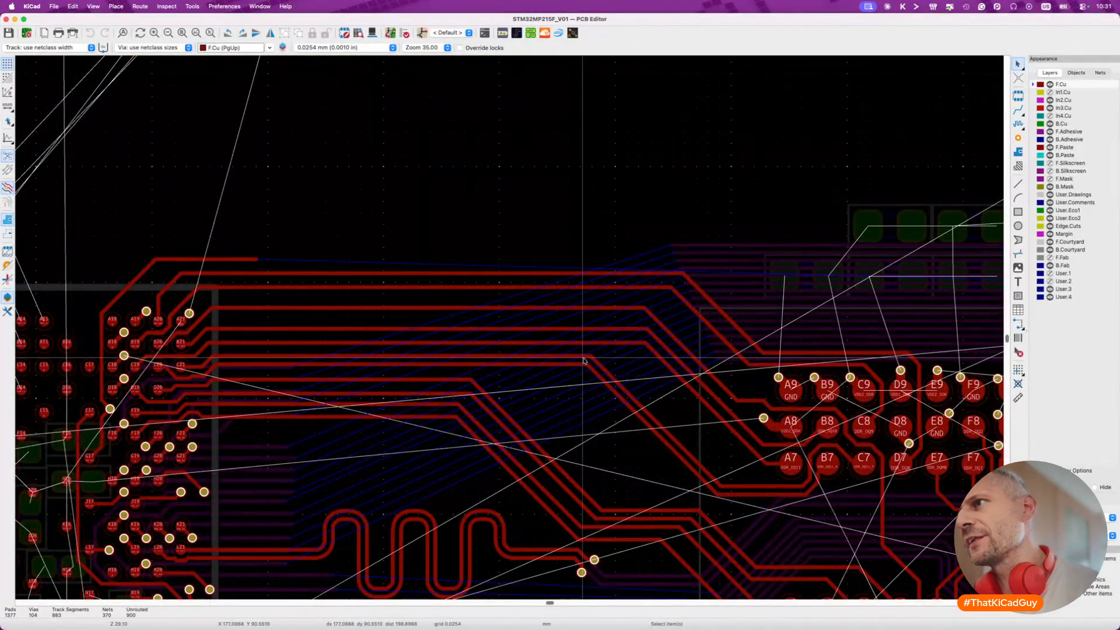
left_click(612, 378)
key("Escape")
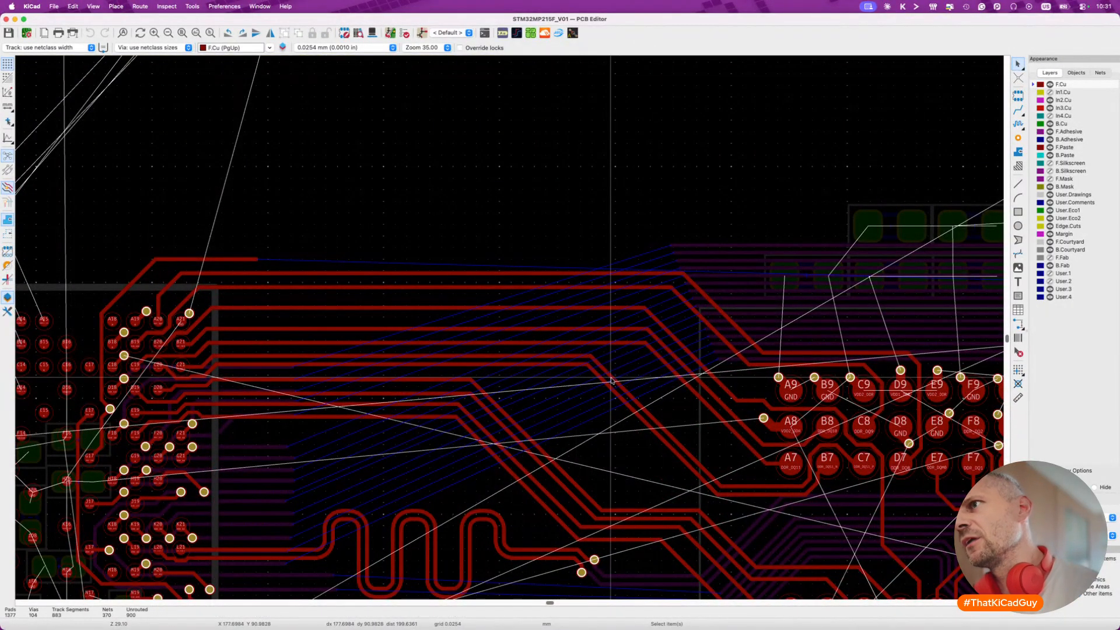
scroll(619, 397, "up", 4)
key("super+z")
key("super+z")
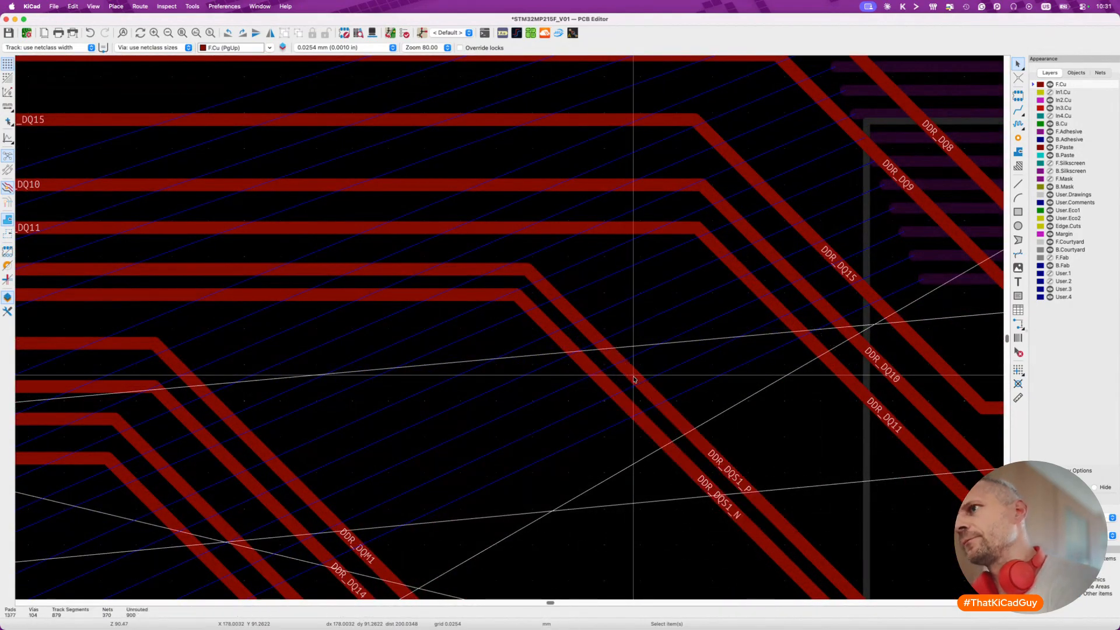
Try to tune the DDR_DQS1 differential pair from its diagonal section with a target length of 19 mm.
scroll(633, 377, "down", 4)
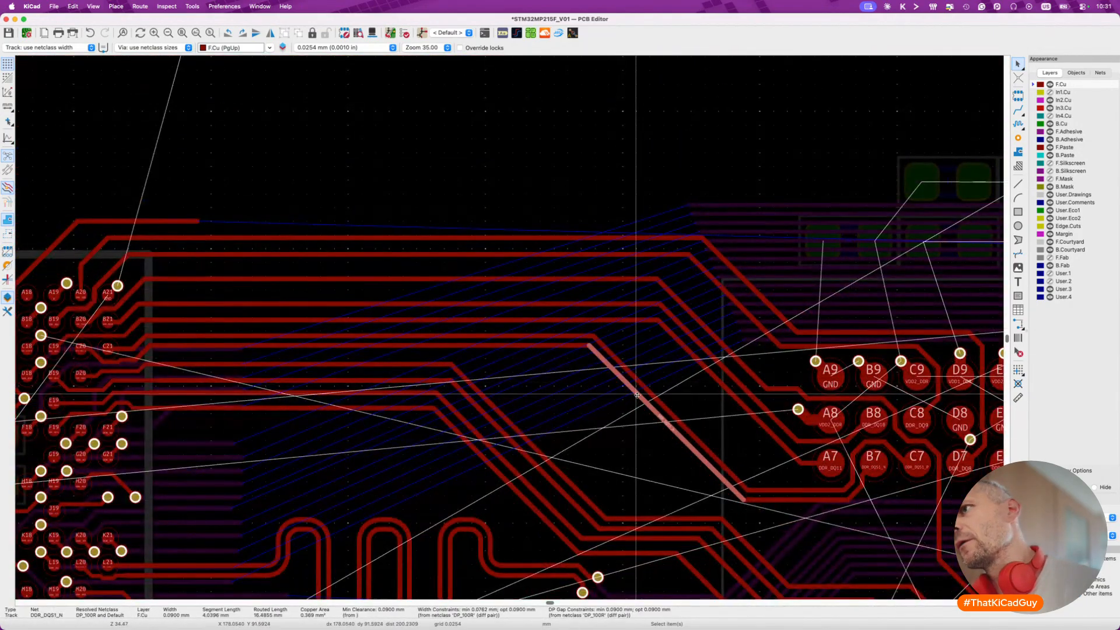
key("Escape")
key("8")
left_click(641, 400)
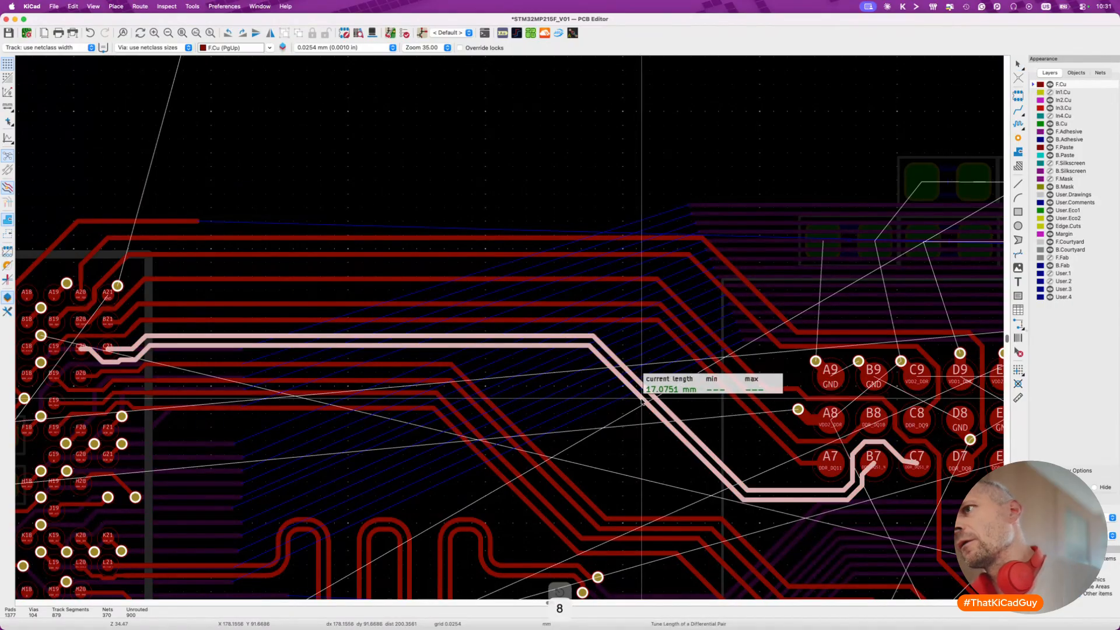
key("super+l")
type("19")
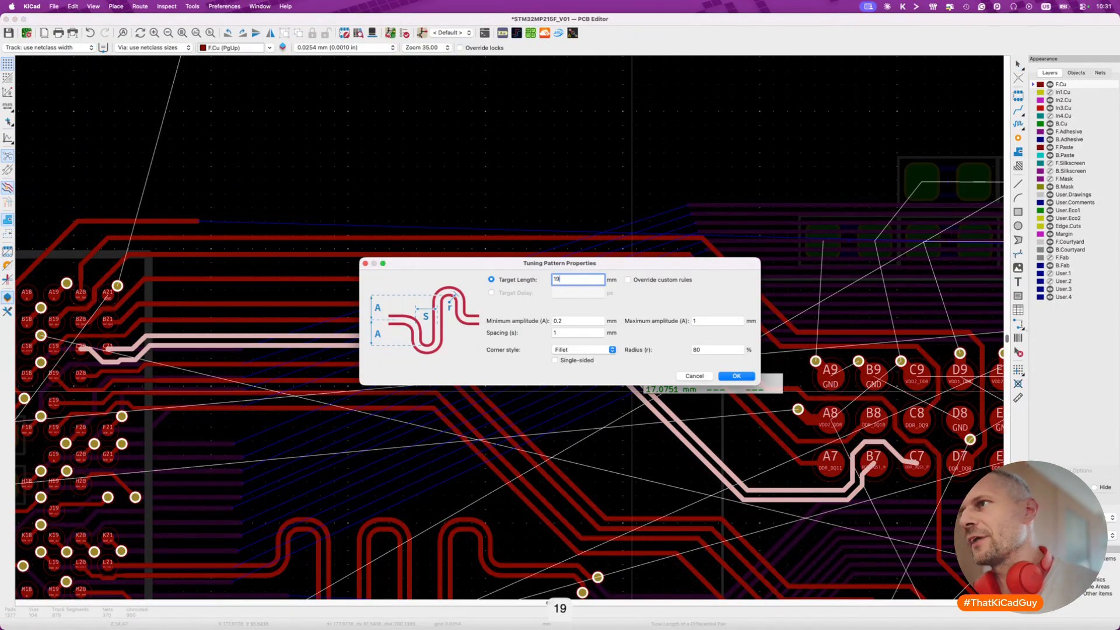
left_click(733, 376)
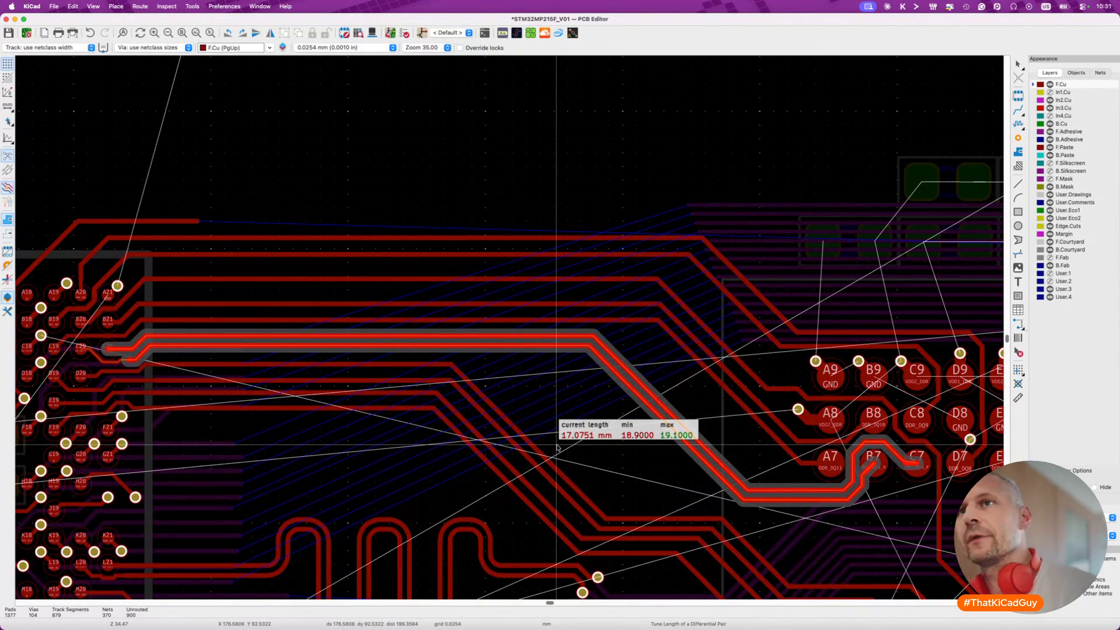
key("Escape")
Delete the short horizontal end segment of the unfinished topmost track leaving the processor.
scroll(555, 432, "up", 2)
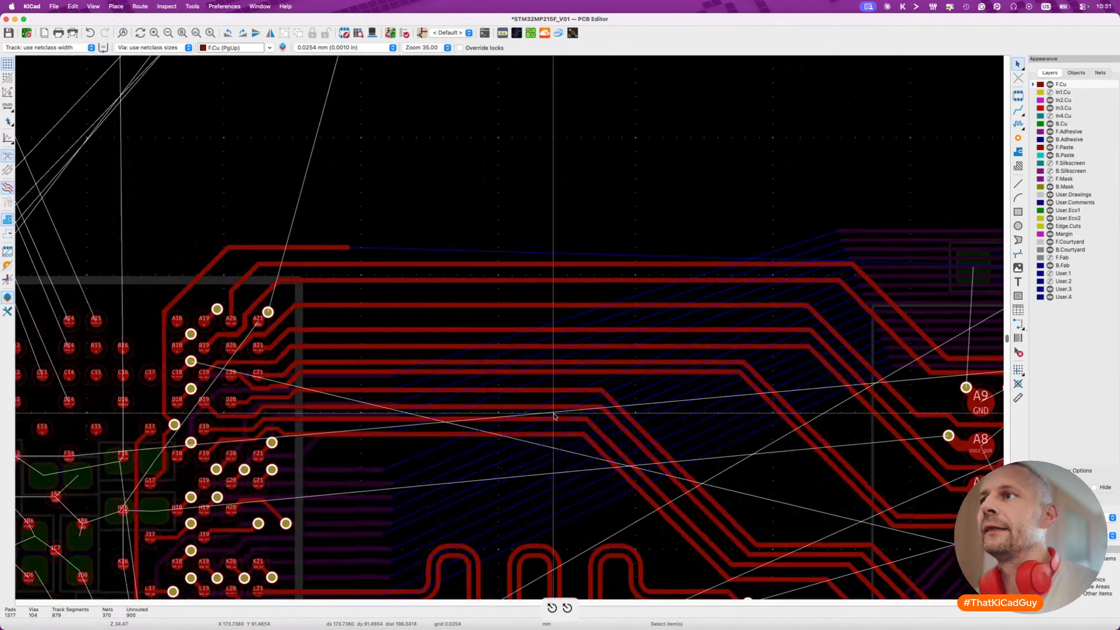
left_click(340, 247)
key("Delete")
Move the long horizontal sections of DDR_DQ8, DDR_DQ9, DDR_DQ15, DDR_DQ10 and DDR_DQ11 upward together, away from the DDR_DQS1 pair.
left_click(426, 263)
left_click(430, 280, "shift")
left_click(438, 304, "shift")
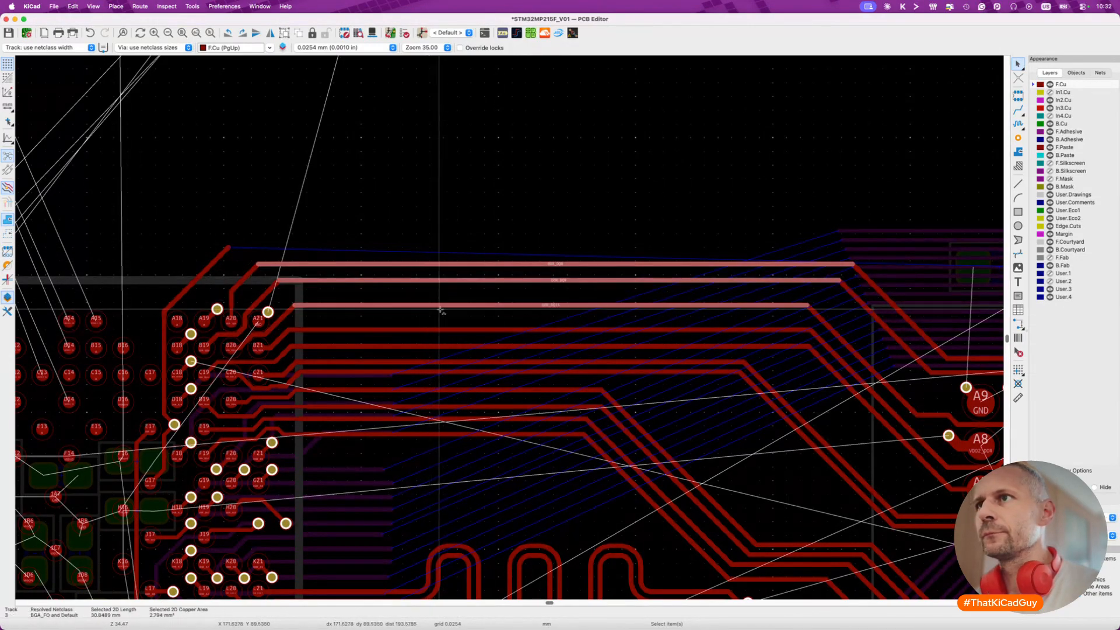
left_click(446, 329, "shift")
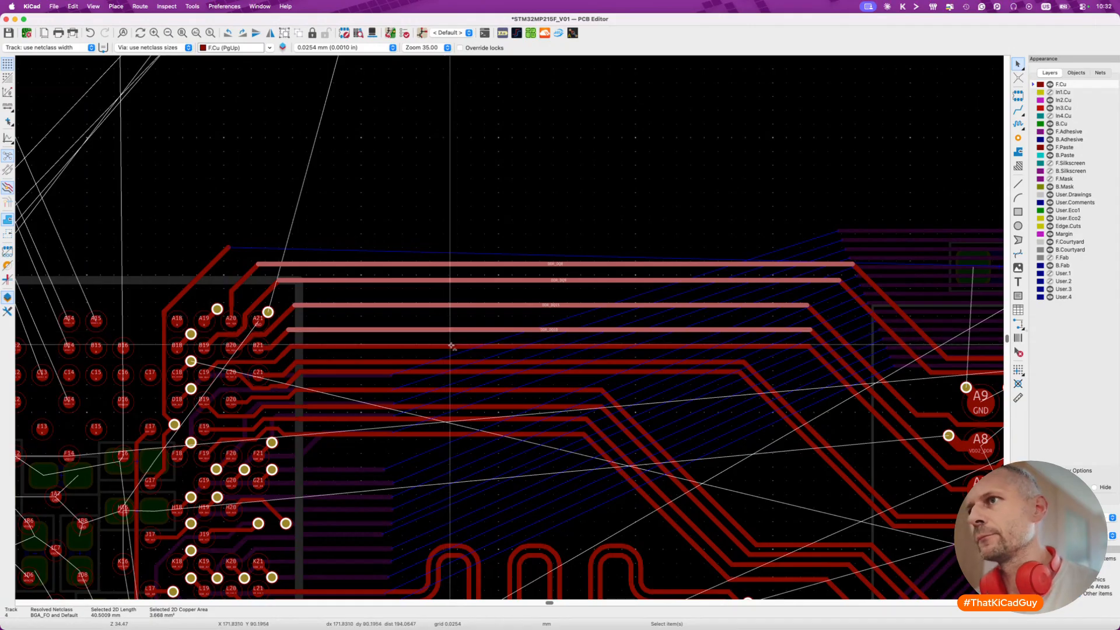
key("d")
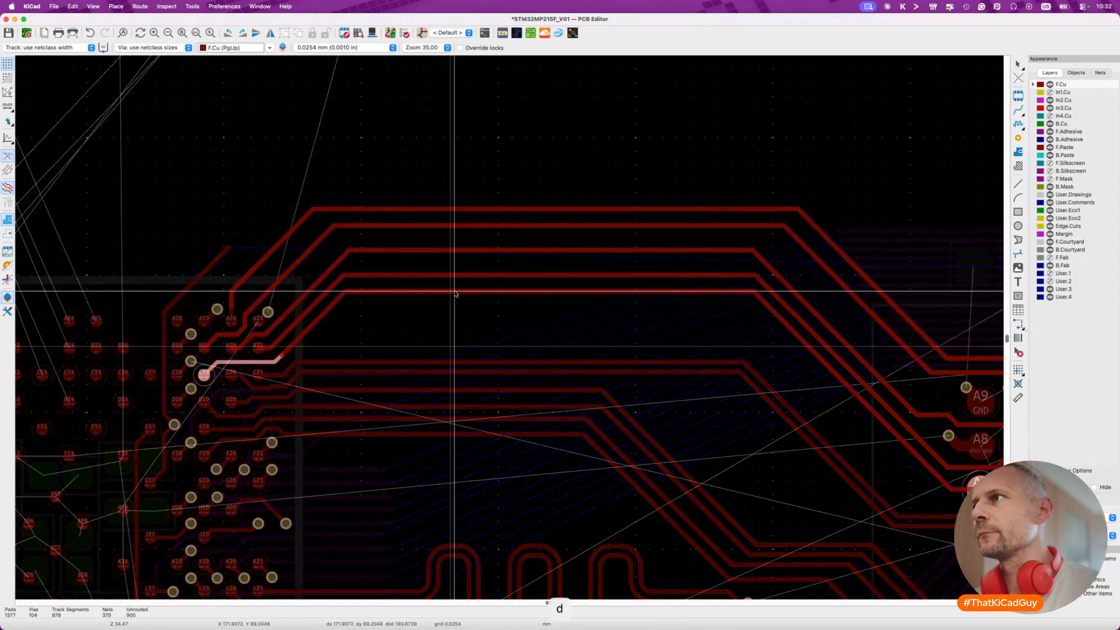
left_click(461, 233)
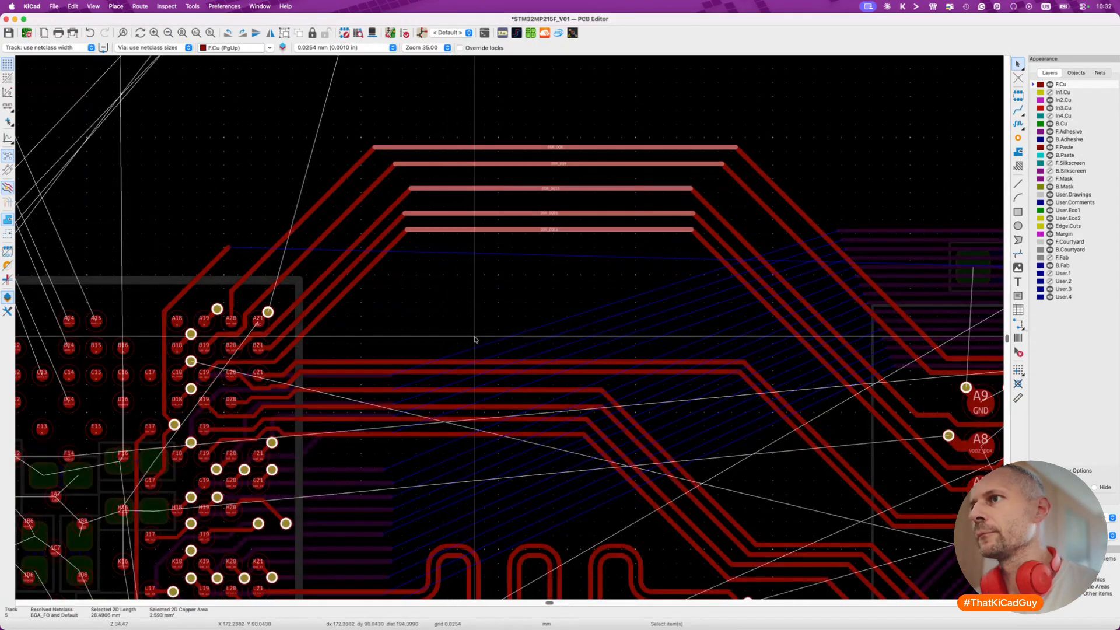
Shift the horizontal section of the DDR_DQS1 pair upward and check the pair's routed length.
left_click(493, 364)
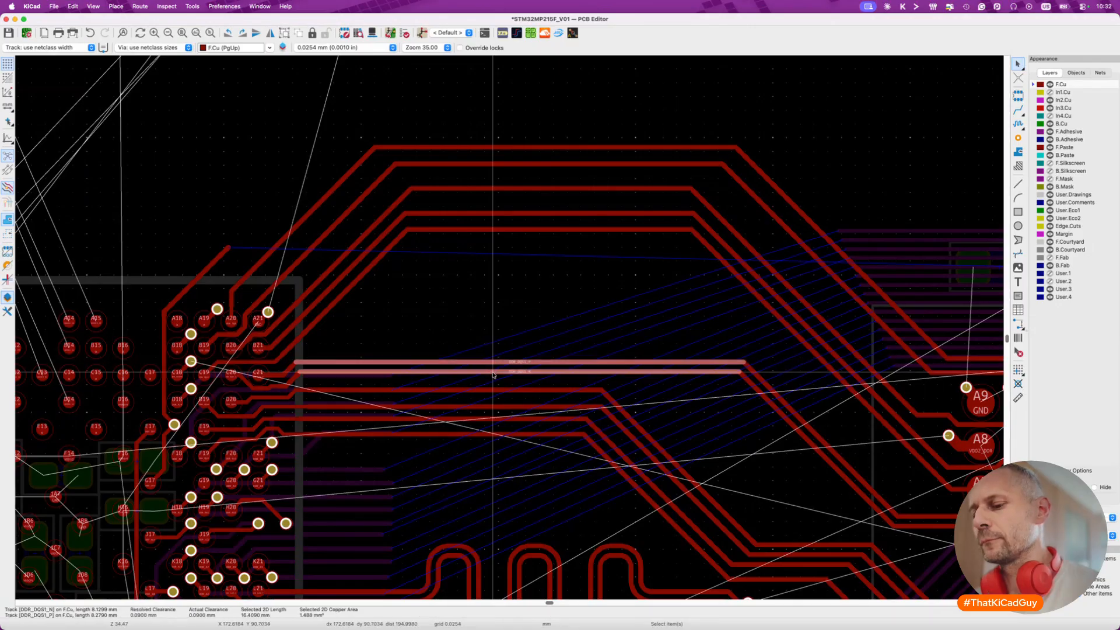
key("d")
left_click(533, 332)
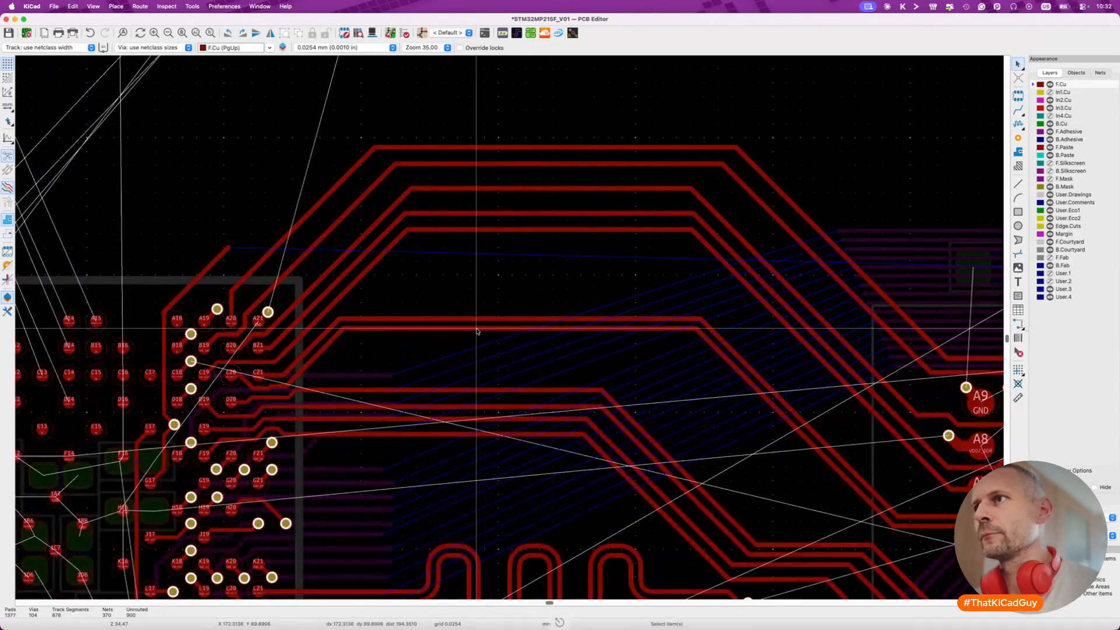
key("8")
left_click(497, 329)
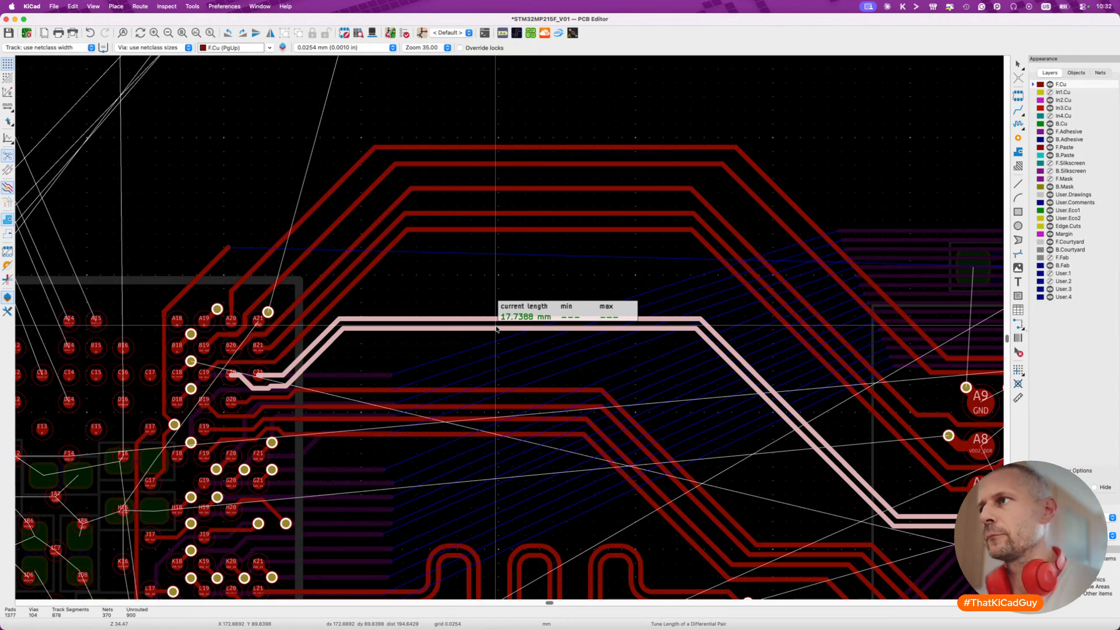
key("Escape")
Shift the long diagonal section of the DDR_DQS1 pair outward, closer to the DDR_DQ11 track.
scroll(648, 367, "right", 5)
scroll(647, 367, "down", 2)
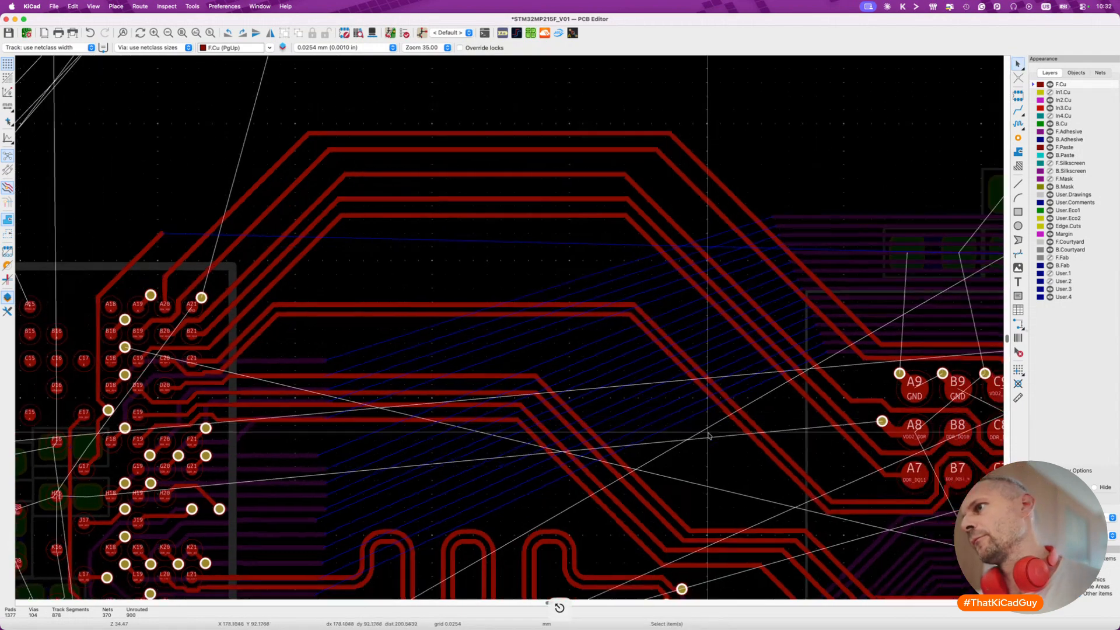
left_click(702, 408)
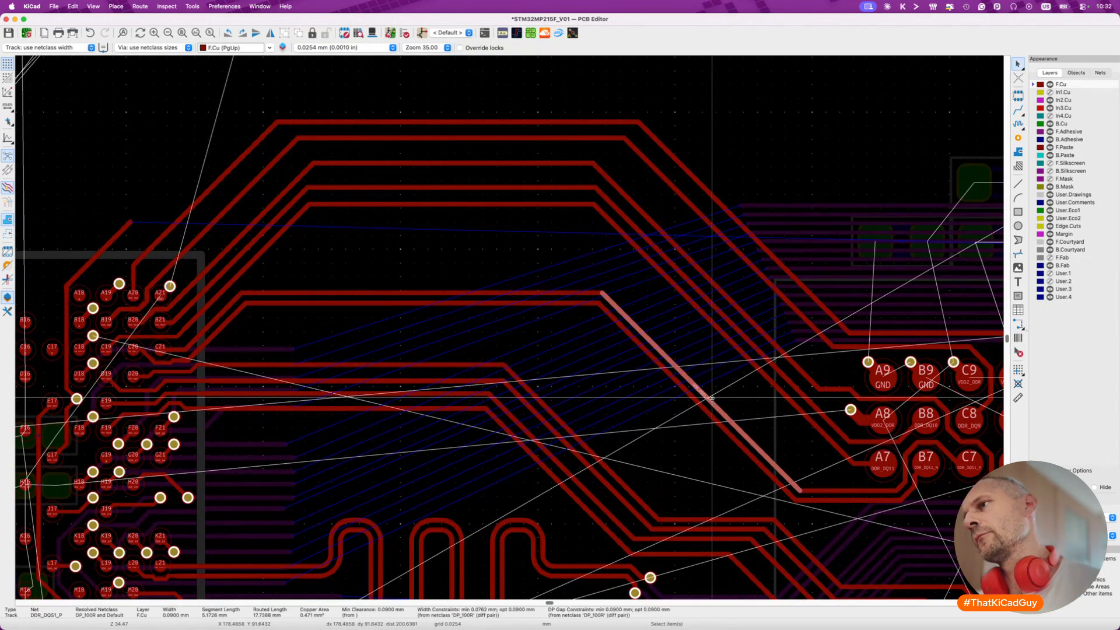
left_click_drag(702, 408, 725, 408)
Start a differential-pair tuning pattern on the horizontal section of DDR_DQS1 with a target length of 22 mm.
key("8")
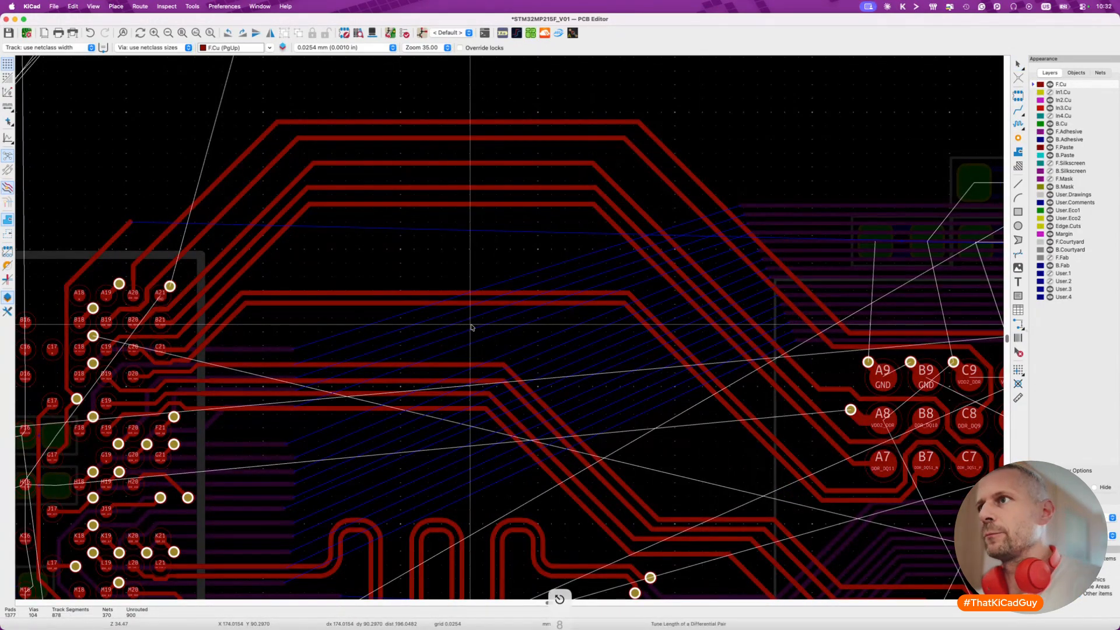
left_click(465, 301)
left_click(465, 301)
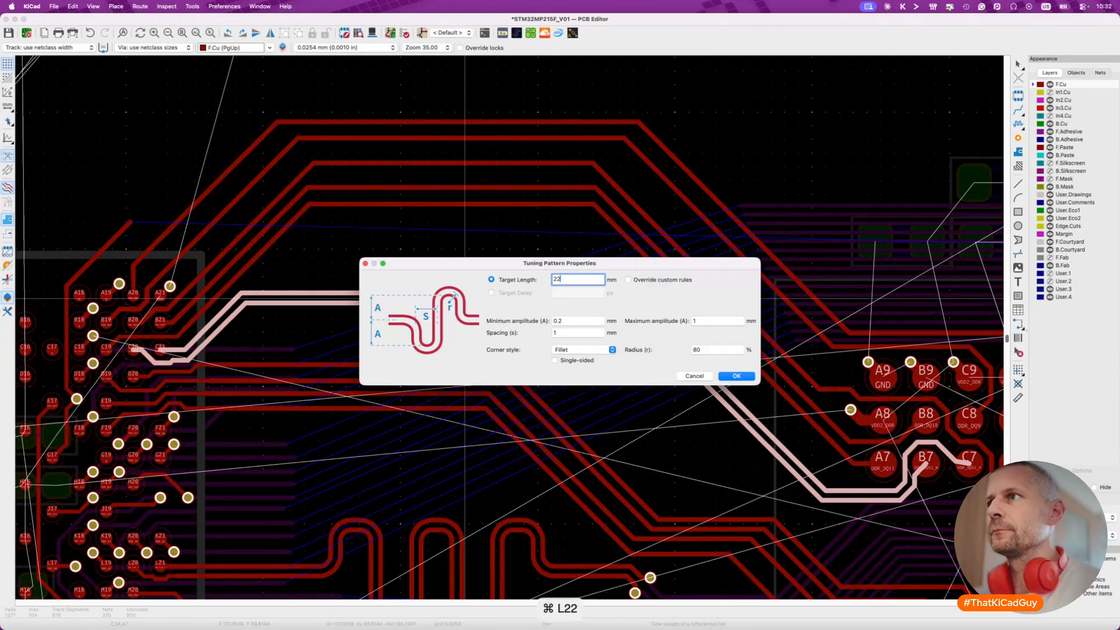
type("22")
key("Return")
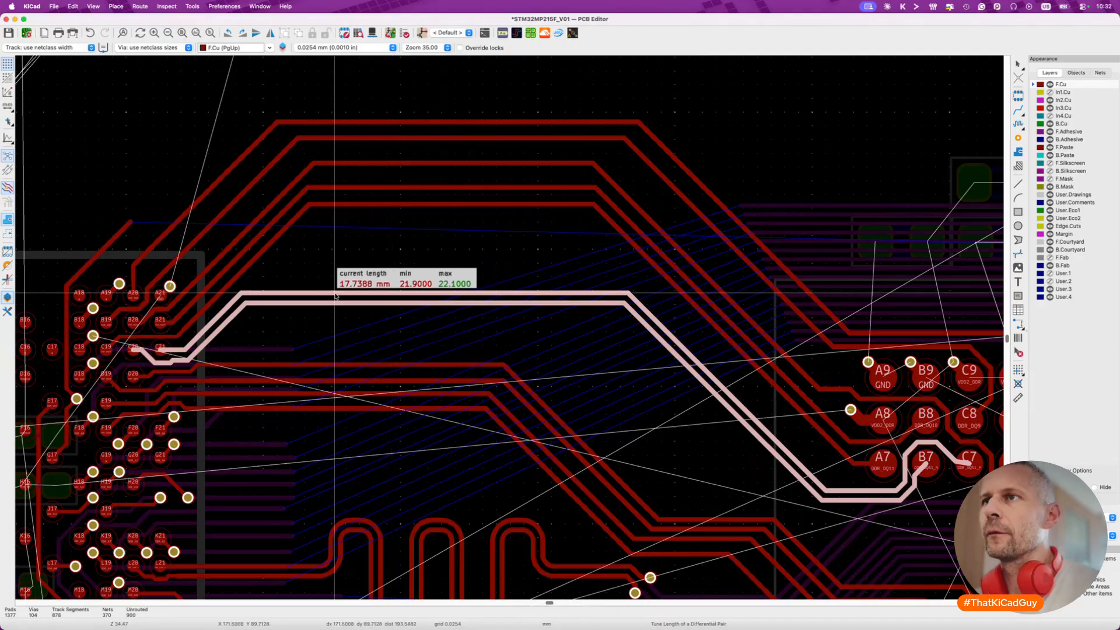
left_click(335, 296)
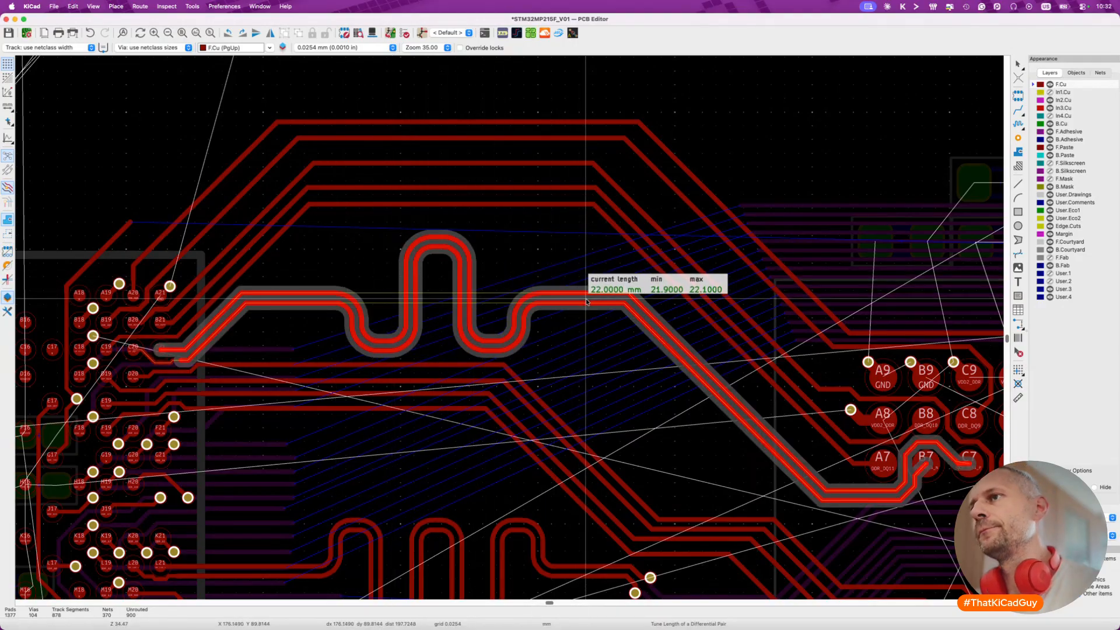
Increase the meander amplitude of the DDR_DQS1 tuning pattern and steer its outer loops toward the upper data tracks.
key("3")
key("3")
key("3")
key("3")
key("3")
key("3")
key("3")
key("3")
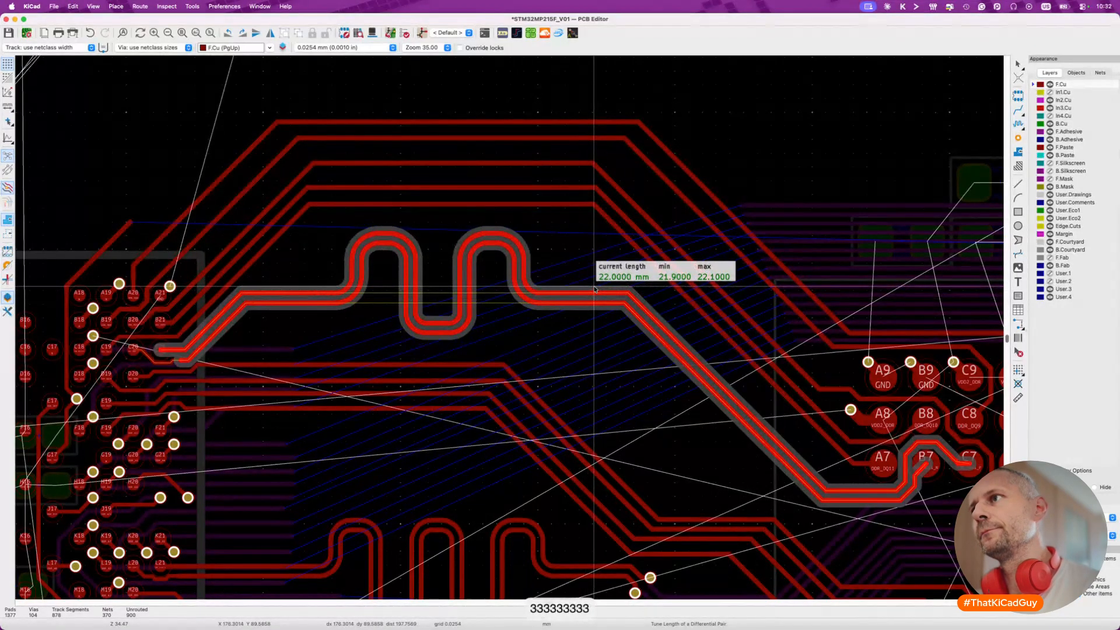
key("3")
key("3")
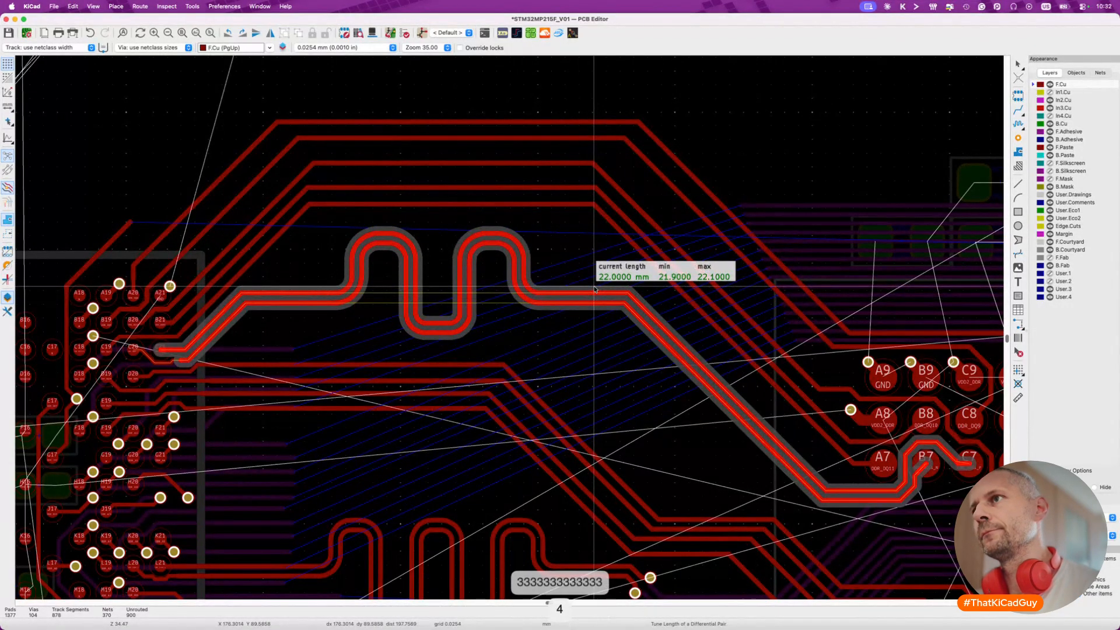
Tighten the meander spacing of the DDR_DQS1 tuning pattern and place it on the pair.
key("4")
key("2")
key("2")
key("1")
key("1")
key("1")
key("1")
key("1")
key("2")
key("2")
key("2")
key("2")
key("2")
key("2")
key("2")
key("2")
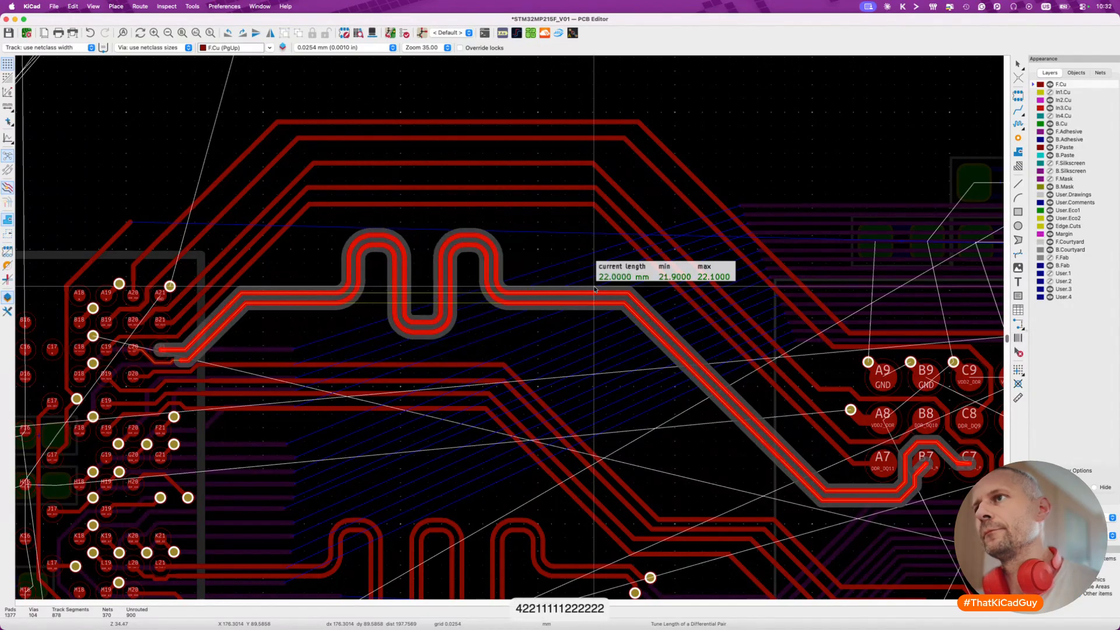
key("1")
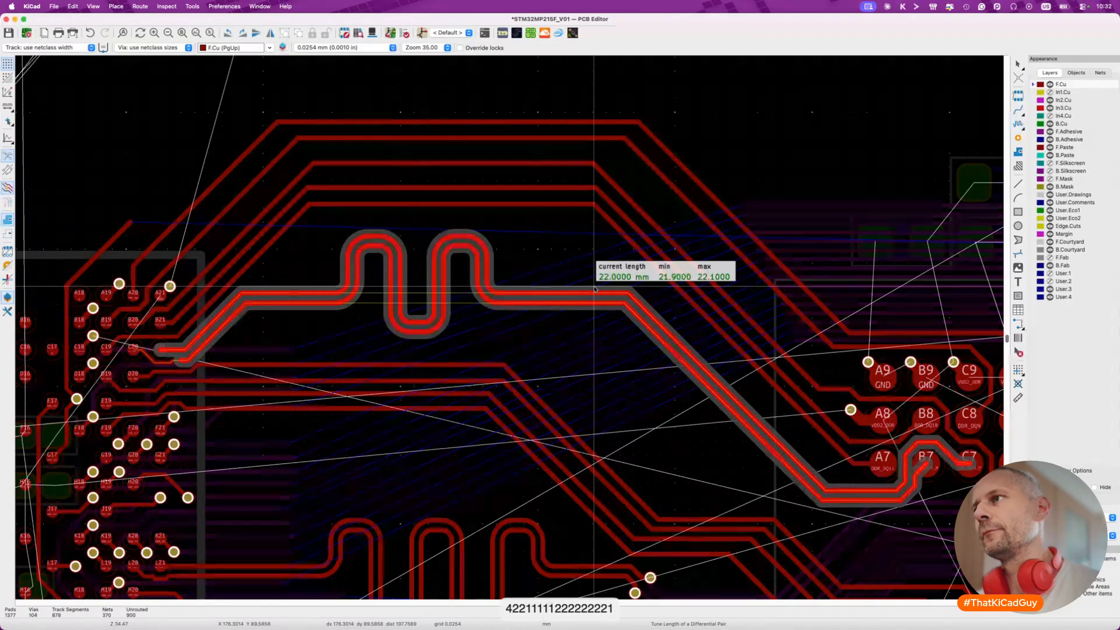
left_click(594, 288)
key("Escape")
Inspect the tuned DDR_DQS1 pair and check the length of the data track passing beside processor pad A21.
scroll(504, 401, "down", 5)
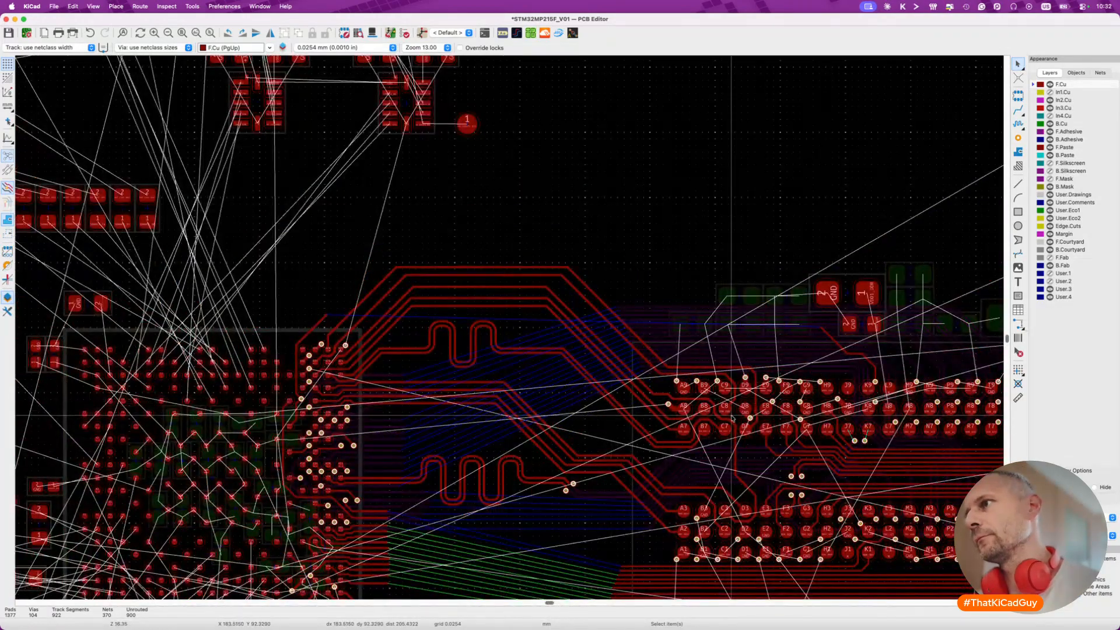
scroll(731, 416, "up", 4)
scroll(731, 418, "down", 2)
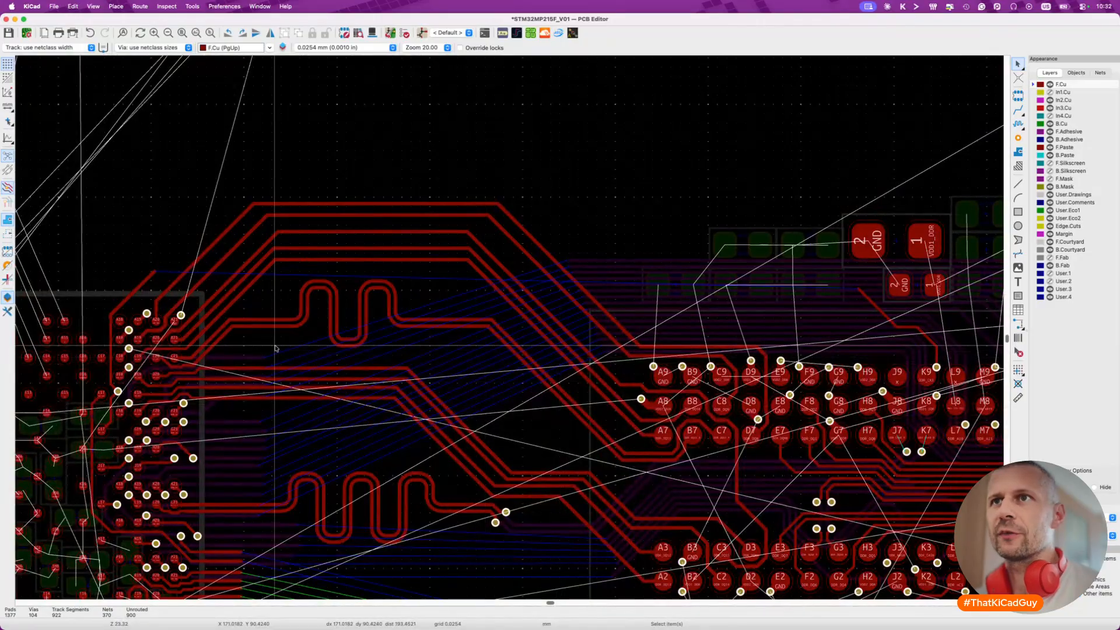
scroll(561, 361, "up", 5)
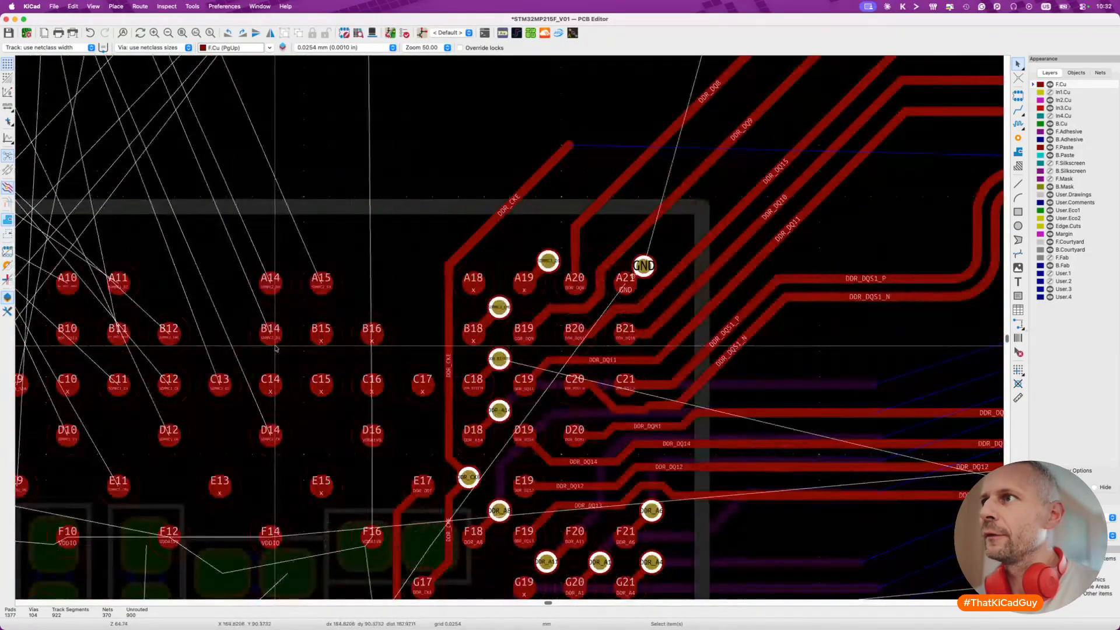
left_click(661, 277)
key("7")
left_click(668, 274)
key("Escape")
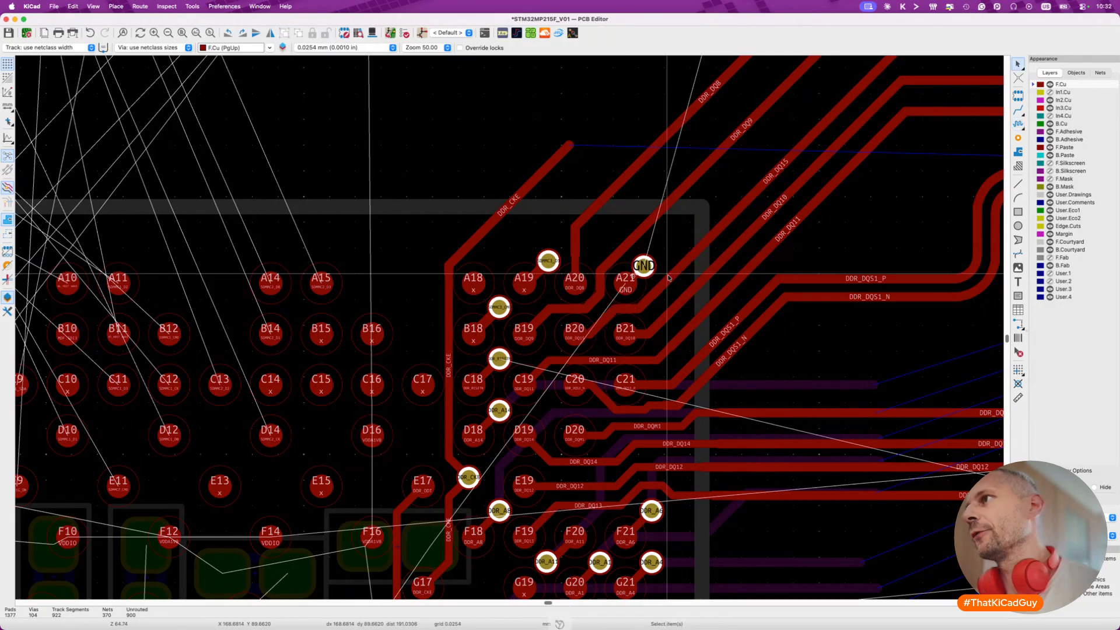
scroll(668, 275, "down", 5)
scroll(669, 278, "up", 3)
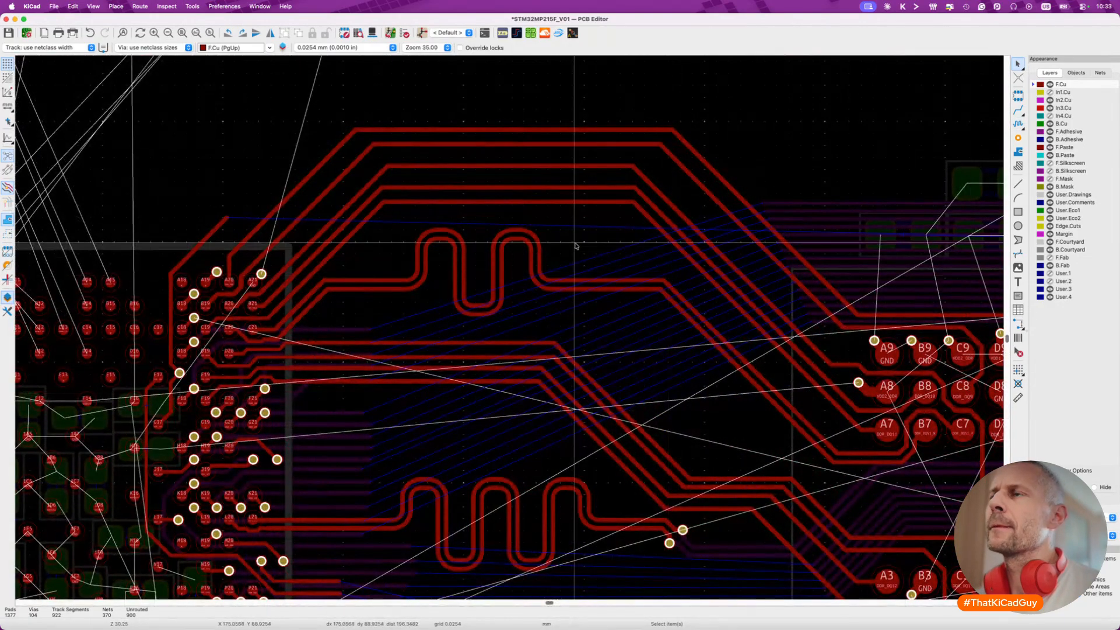
Move the horizontal section of DDR_DQ11 down, close above the DDR_DQS1 meander.
scroll(575, 243, "up", 2)
left_click(510, 177)
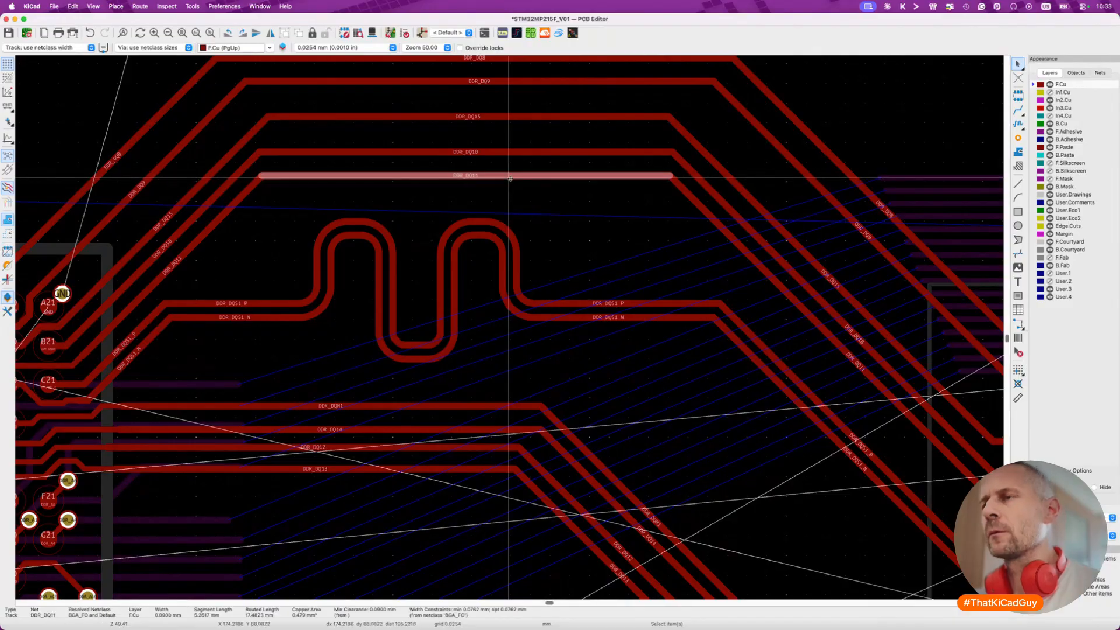
key("d")
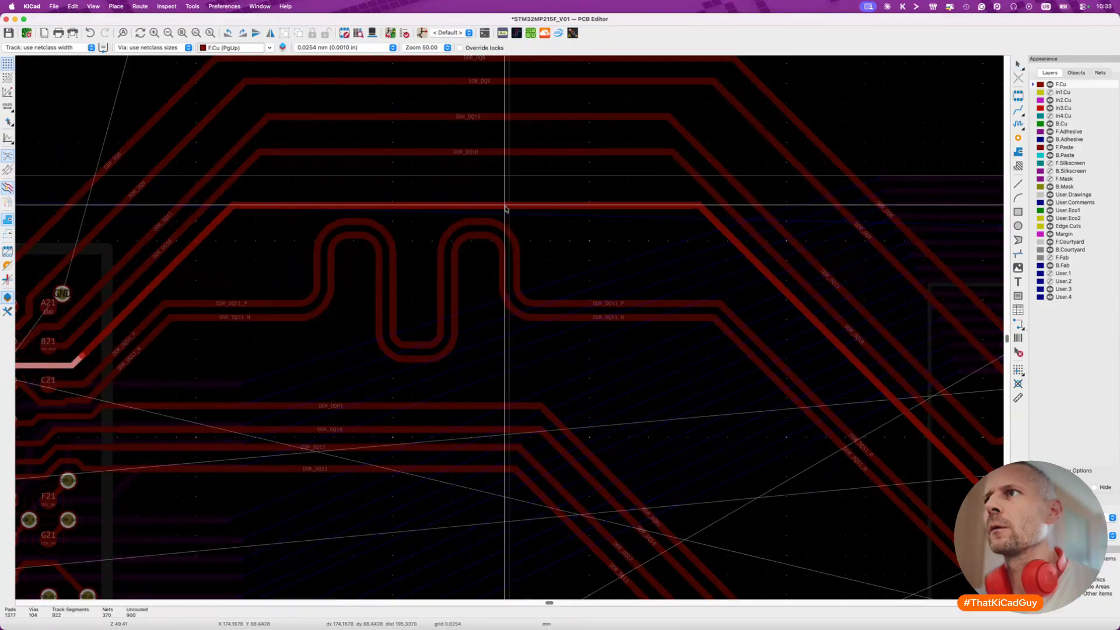
left_click(505, 207)
left_click(512, 153)
left_click(539, 209)
key("d")
left_click(540, 208)
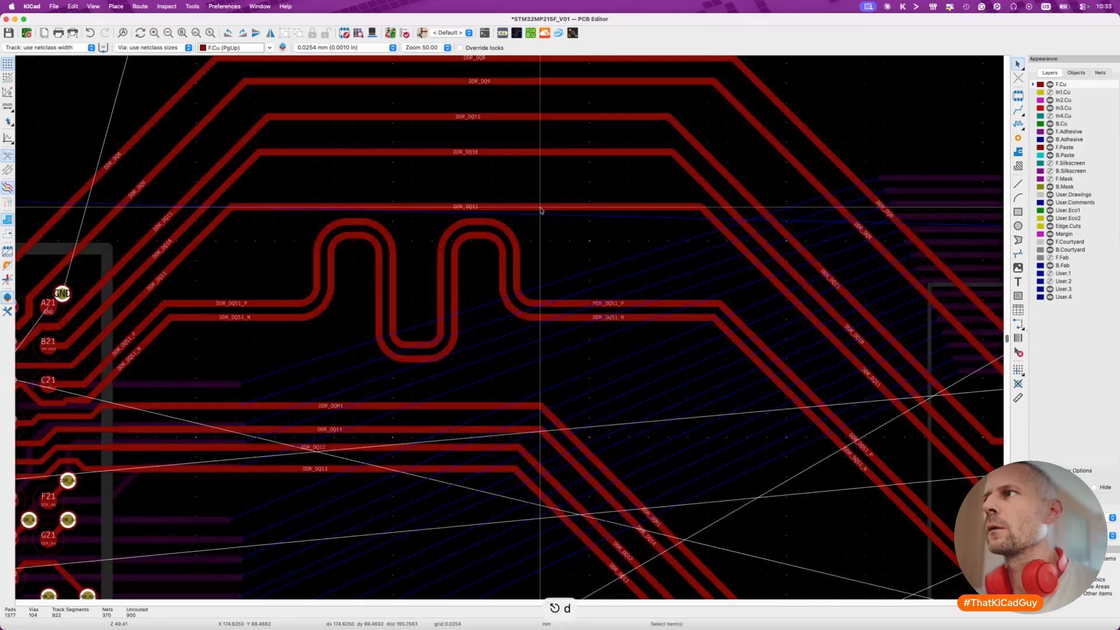
Move the horizontal sections of DDR_DQ10 and DDR_DQ15 down, packing them close above DDR_DQ11.
left_click(523, 153)
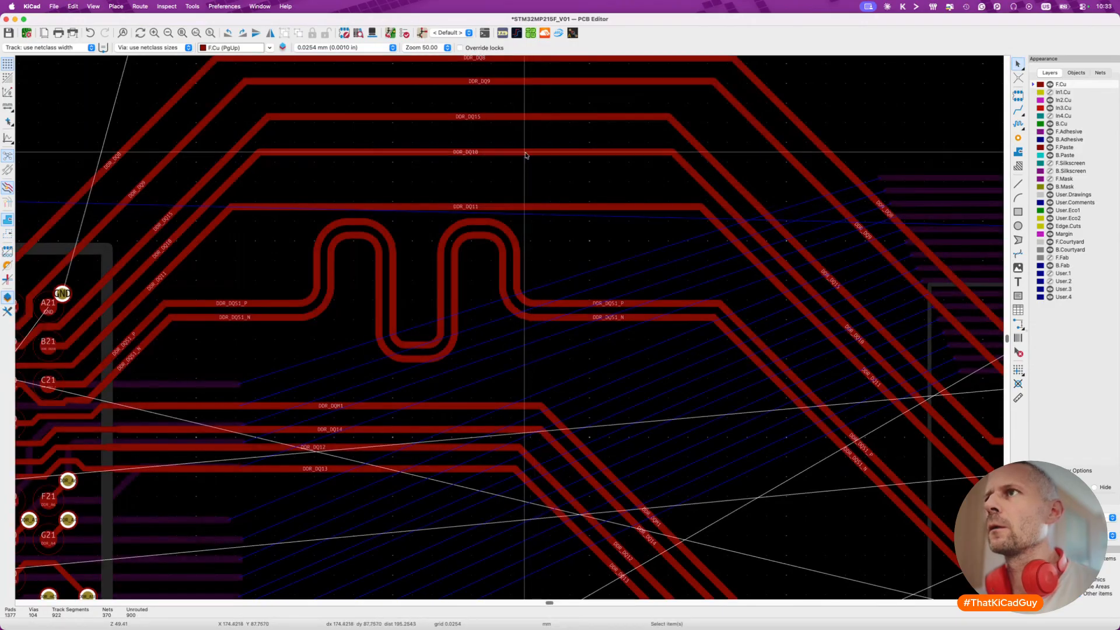
key("d")
left_click(523, 208)
left_click(524, 116)
key("d")
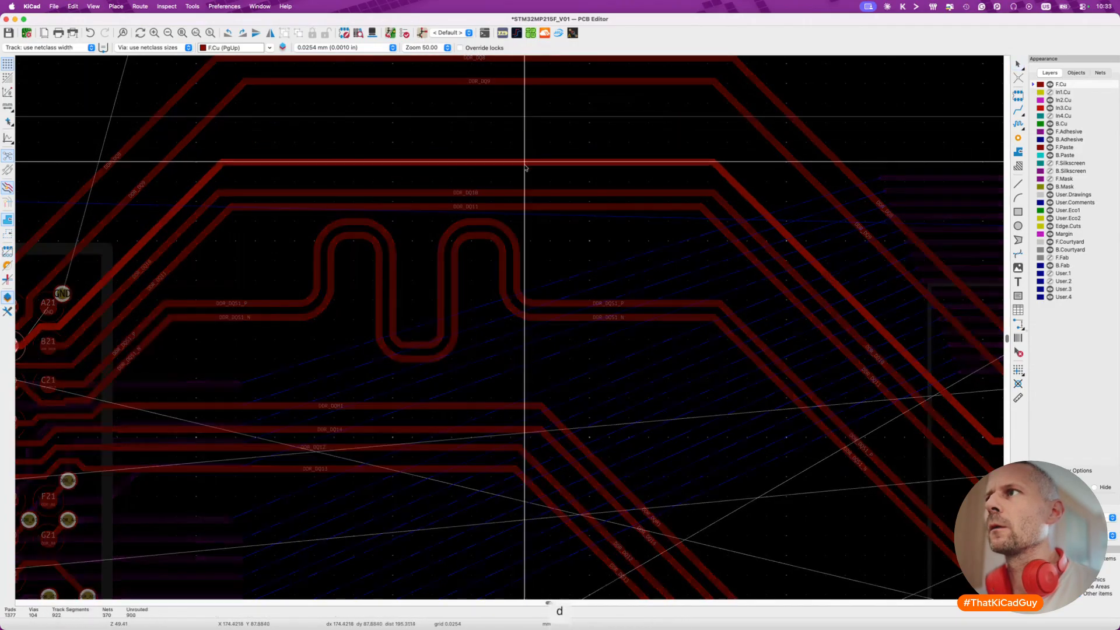
left_click(524, 203)
Move the long diagonal sections of DDR_DQ11, DDR_DQ10 and DDR_DQ15 inward, packing them alongside the DDR_DQS1 pair.
scroll(525, 202, "down", 5)
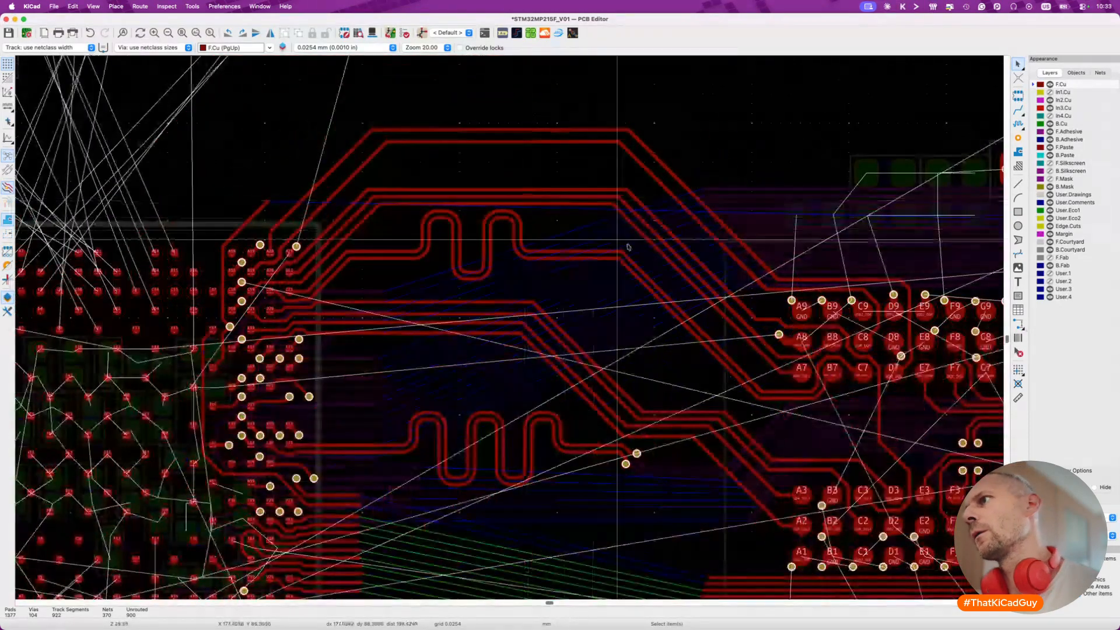
scroll(705, 320, "up", 3)
left_click(704, 318)
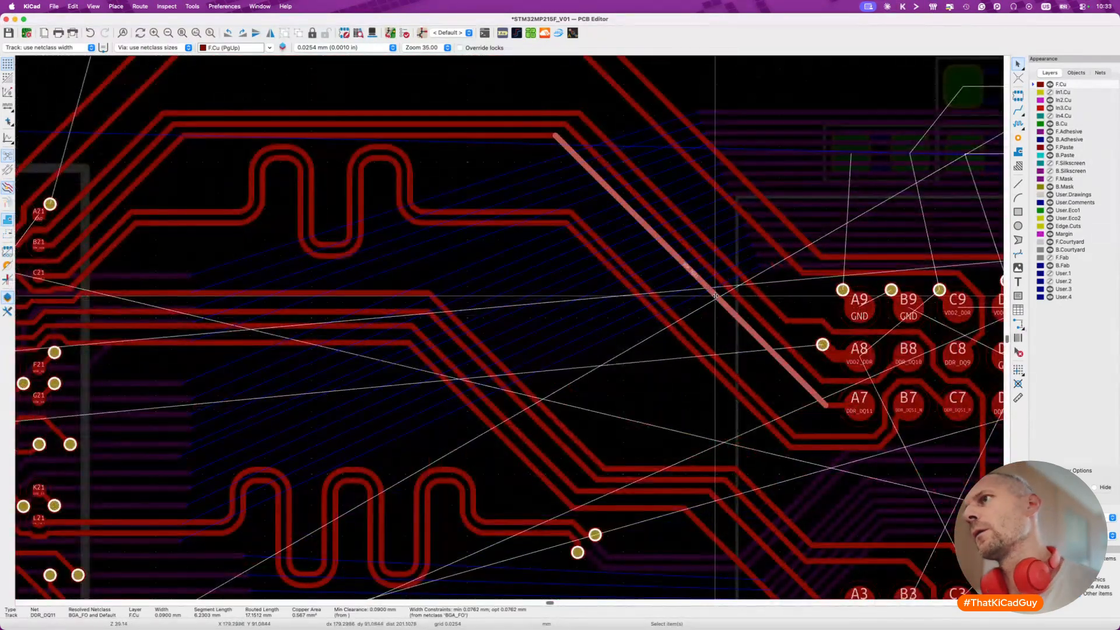
key("d")
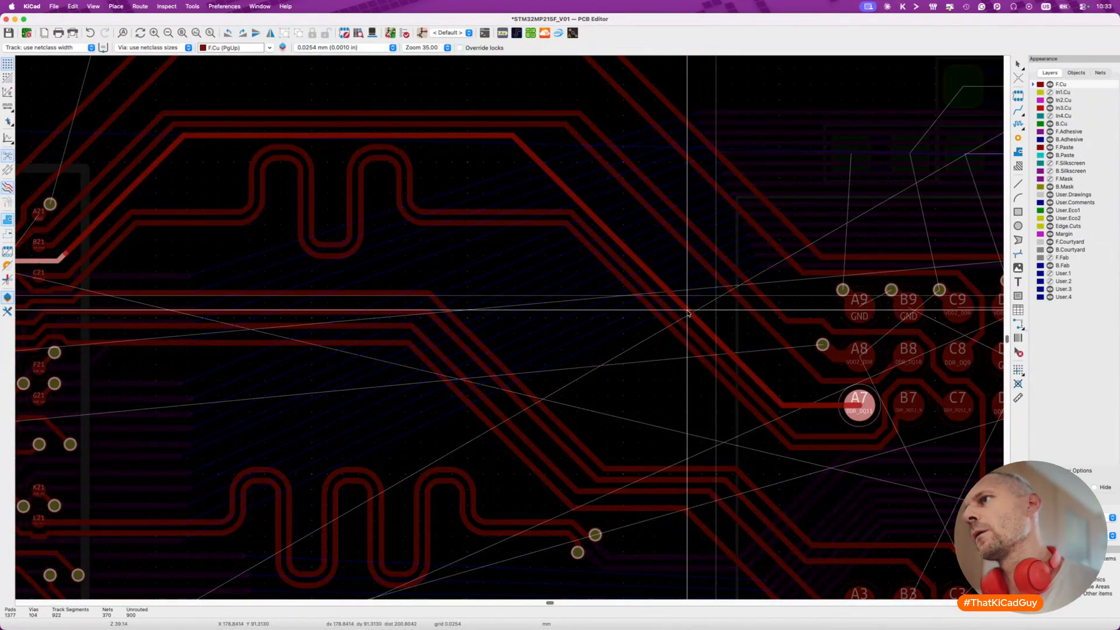
left_click(688, 313)
left_click(690, 300)
key("d")
left_click(689, 299)
left_click(688, 298)
key("d")
left_click(682, 281)
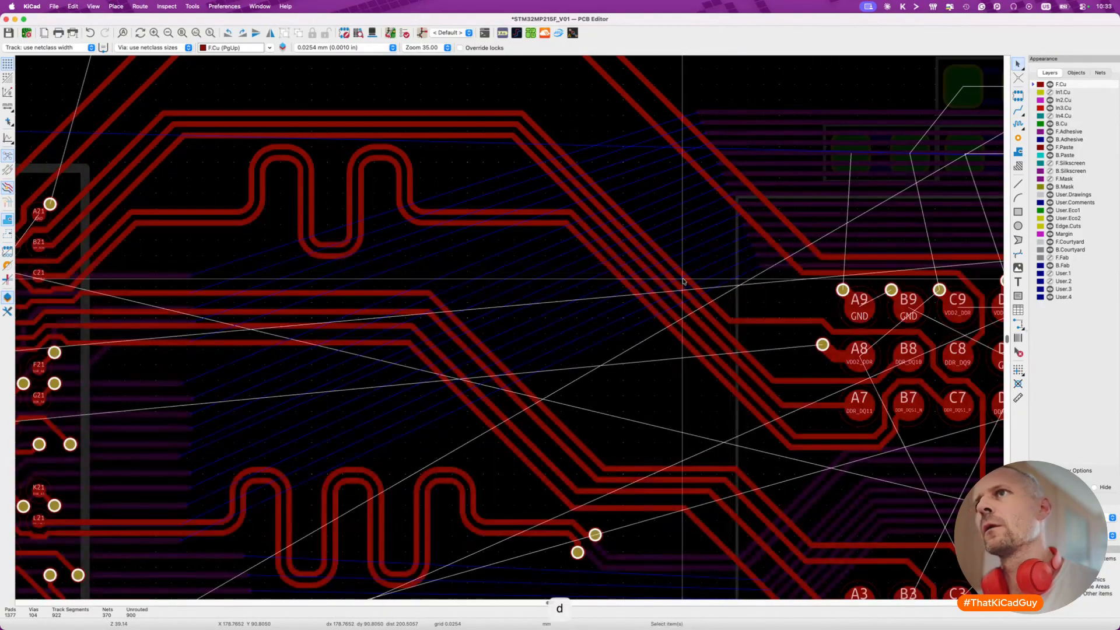
Check the routed length of DDR_DQ15 and inspect the spacing of the repacked data tracks.
key("7")
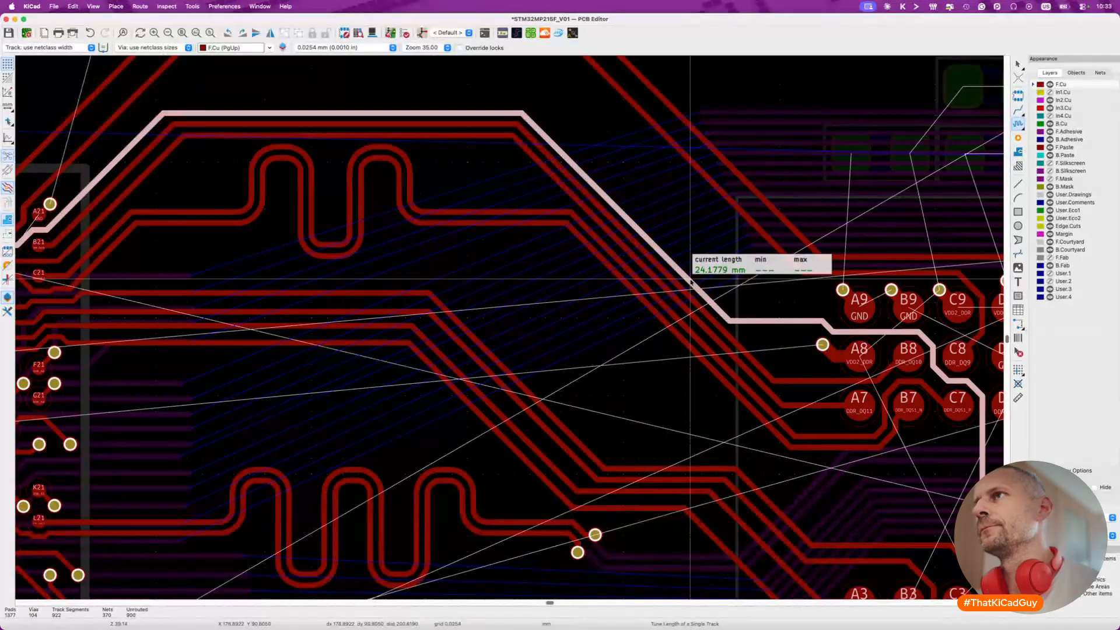
key("Escape")
scroll(691, 282, "down", 4)
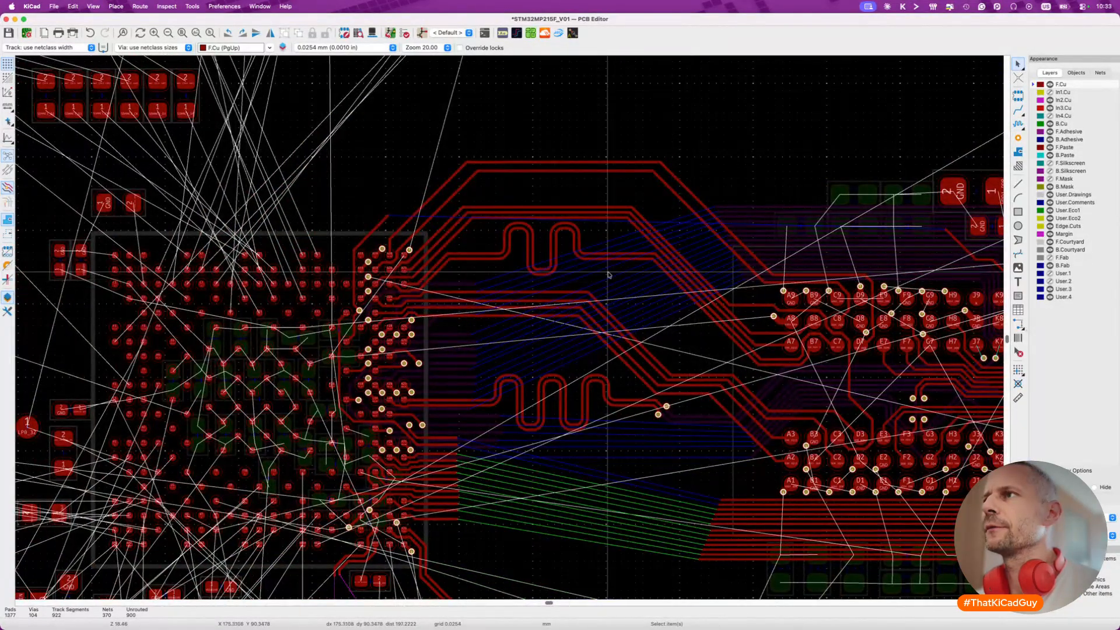
scroll(609, 272, "up", 3)
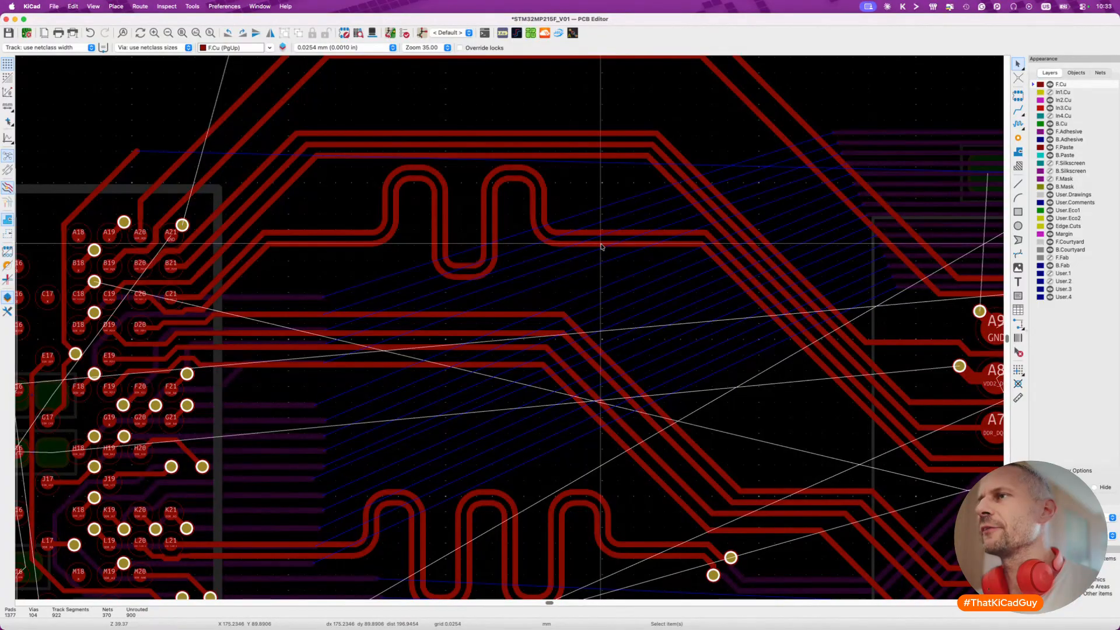
scroll(601, 246, "down", 5)
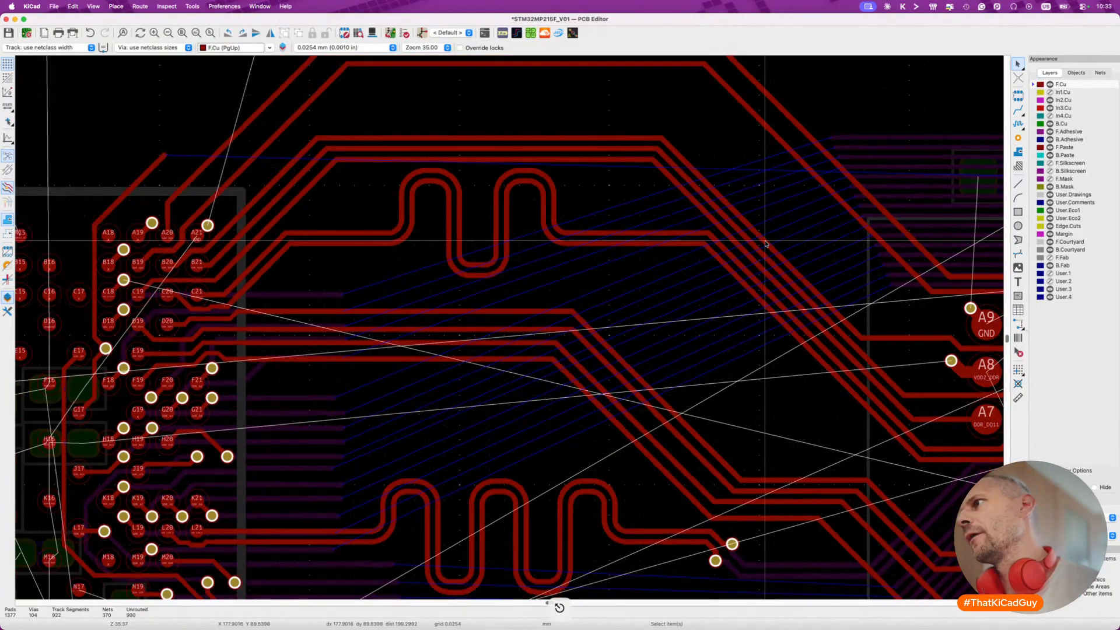
Move the VDD2_DDR via beside pad A8 down, in line with the pad's centre.
scroll(814, 290, "up", 2)
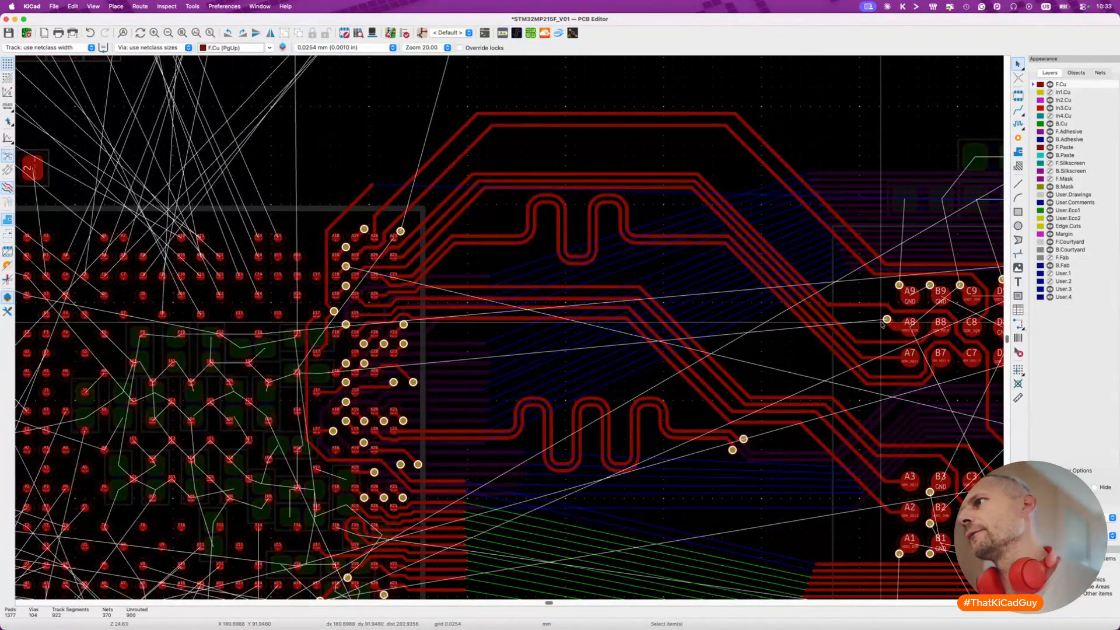
scroll(883, 322, "up", 3)
key("d")
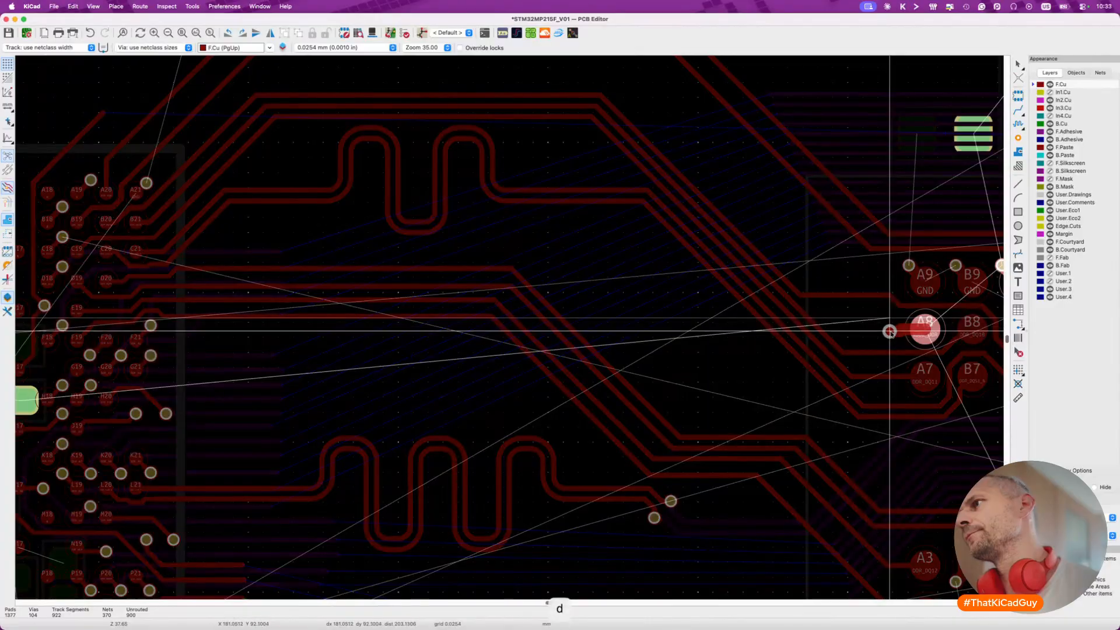
left_click(897, 326)
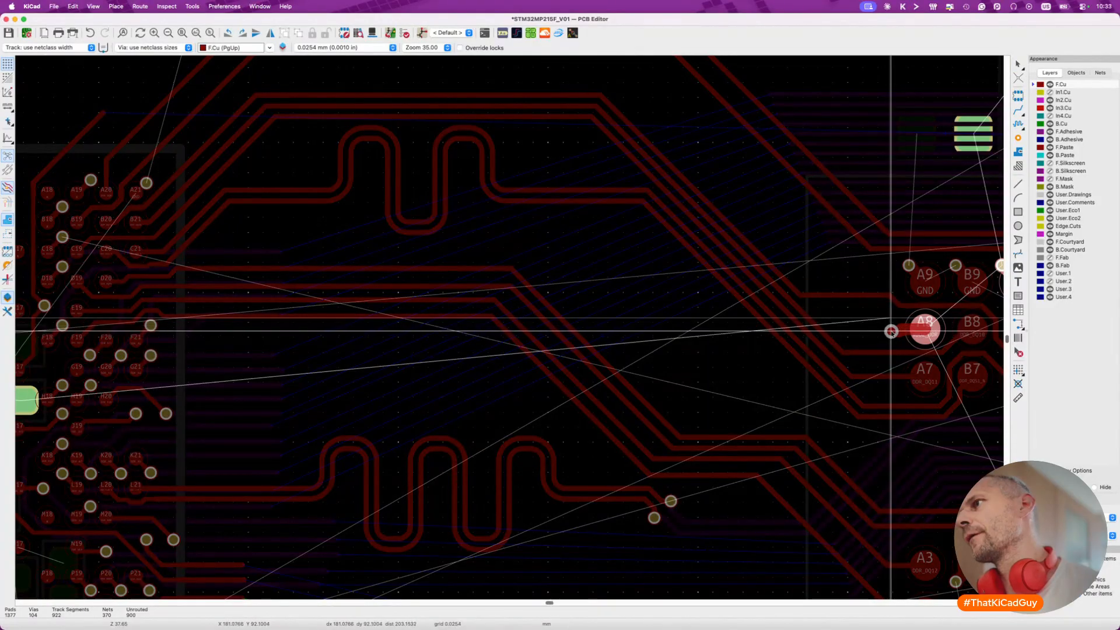
scroll(890, 330, "up", 5)
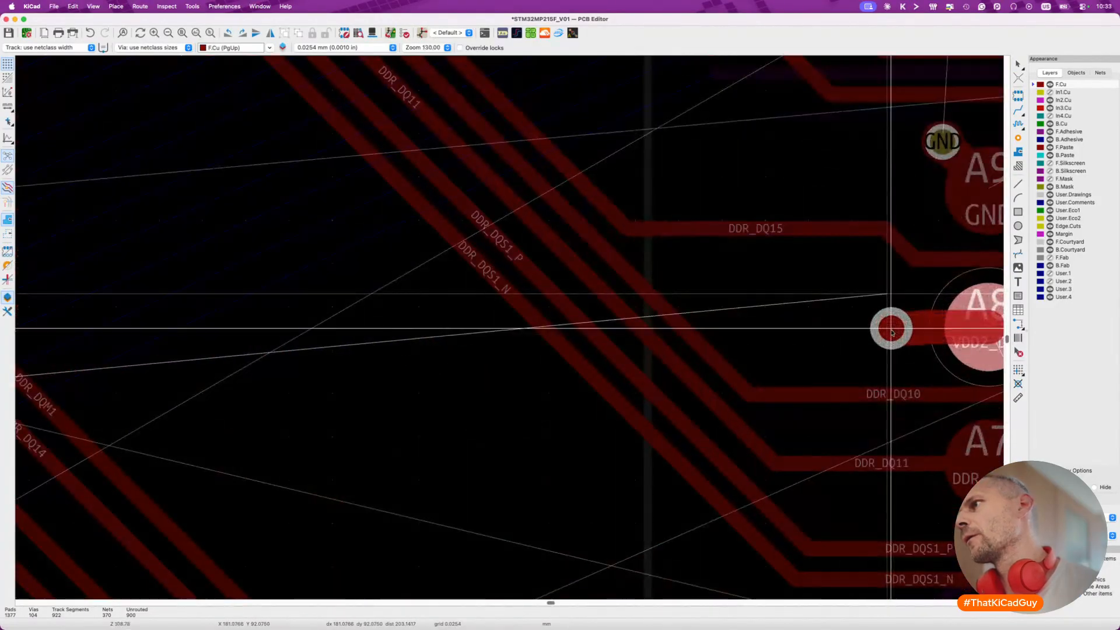
left_click_drag(891, 332, 891, 333)
key("Escape")
middle_click_drag(993, 341, 704, 334)
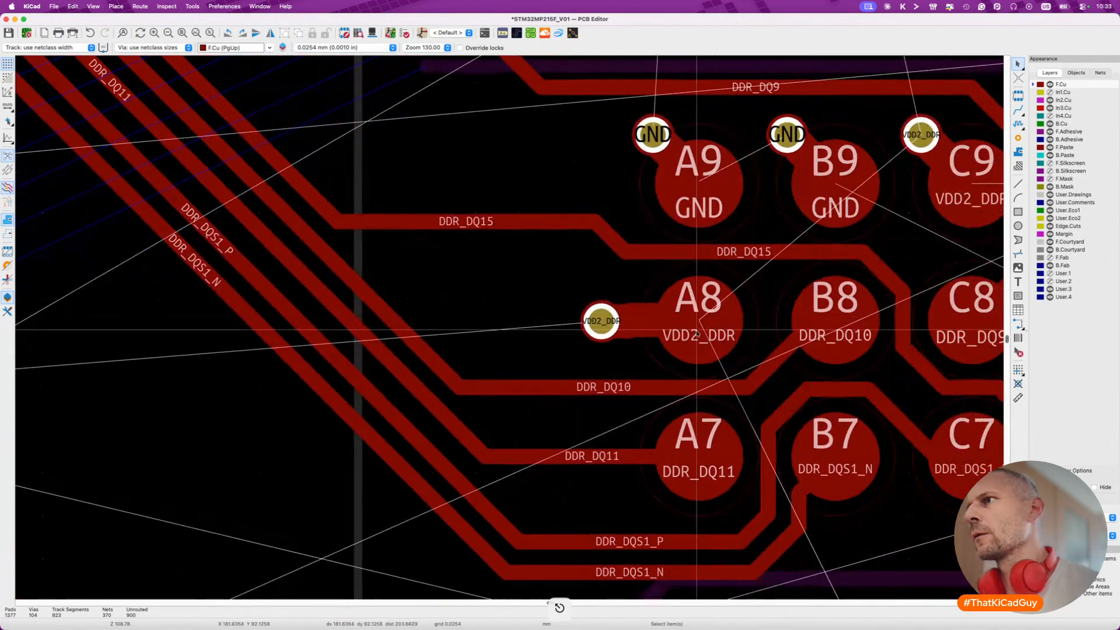
Straighten the VDD2_DDR track between the via and pad A8, cleaning up its leftover short segments.
scroll(633, 334, "up", 3)
left_click(621, 341)
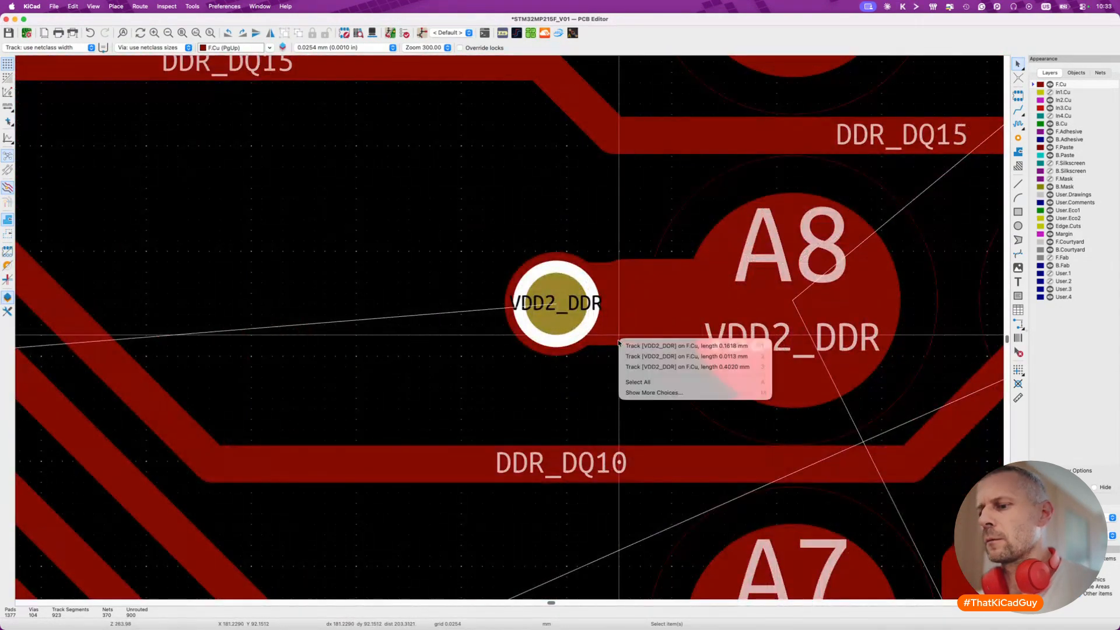
key("d")
key("Escape")
left_click(806, 310)
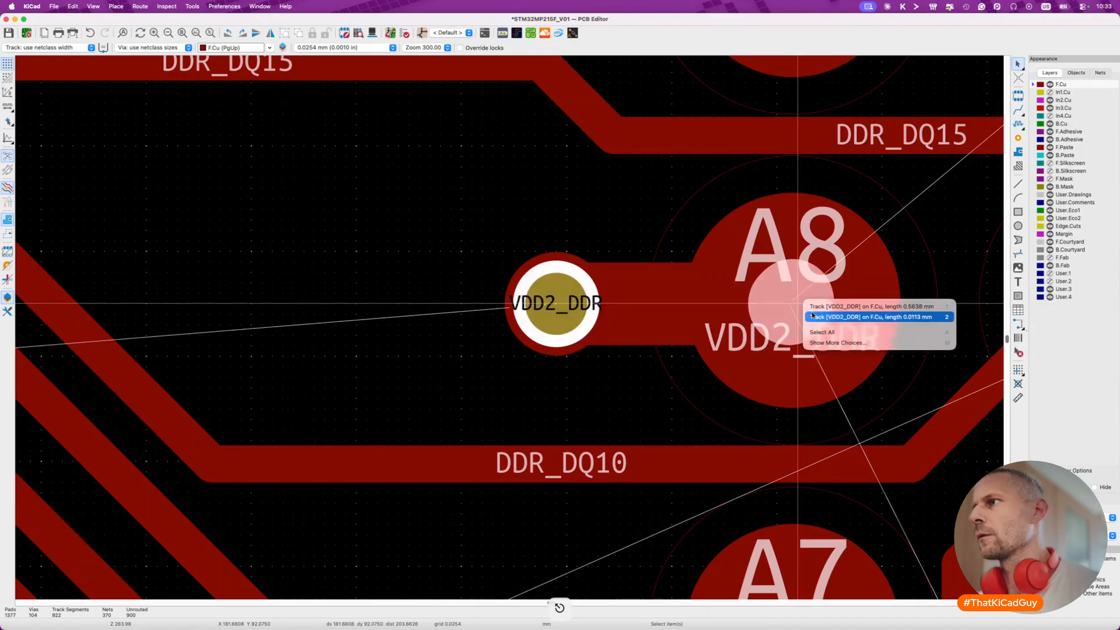
key("Escape")
Move the horizontal DDR_DQ15 section down so it runs straight between pads A9 and A8 without a jog.
scroll(781, 303, "down", 5)
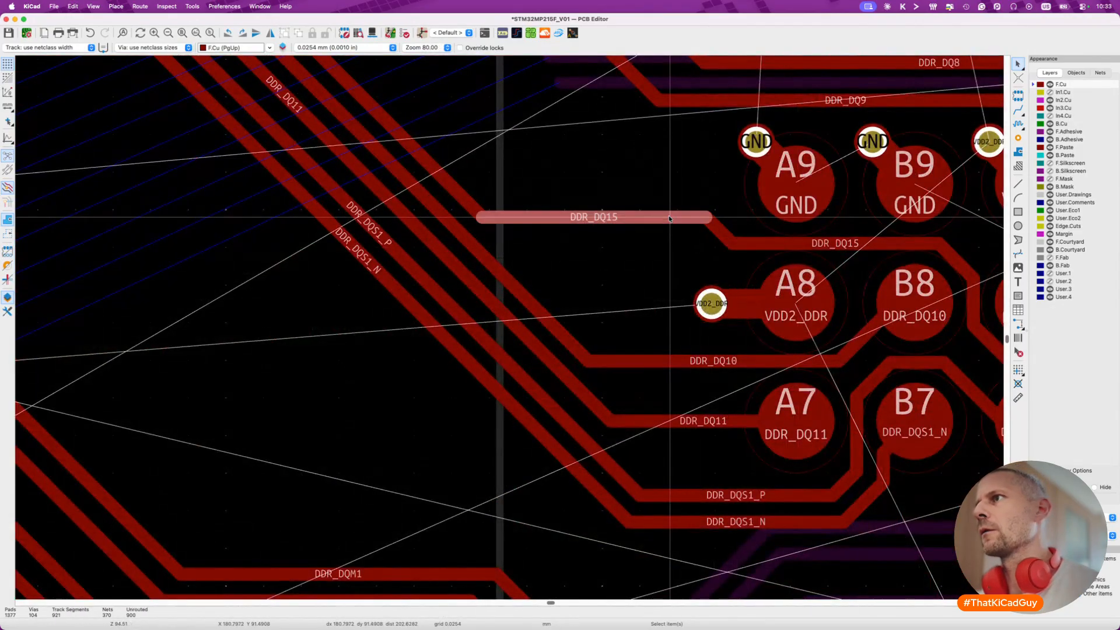
key("d")
left_click(682, 246)
Check the routed length of the straightened DDR_DQ15 track with the single-track length tuner.
scroll(682, 246, "down", 3)
key("7")
left_click(605, 237)
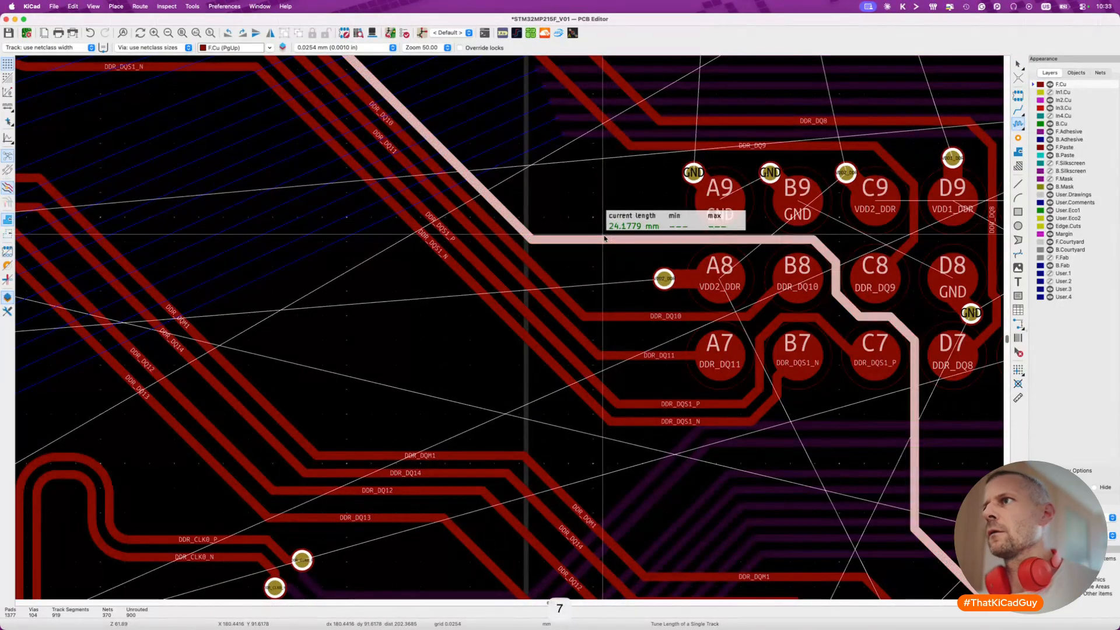
key("Escape")
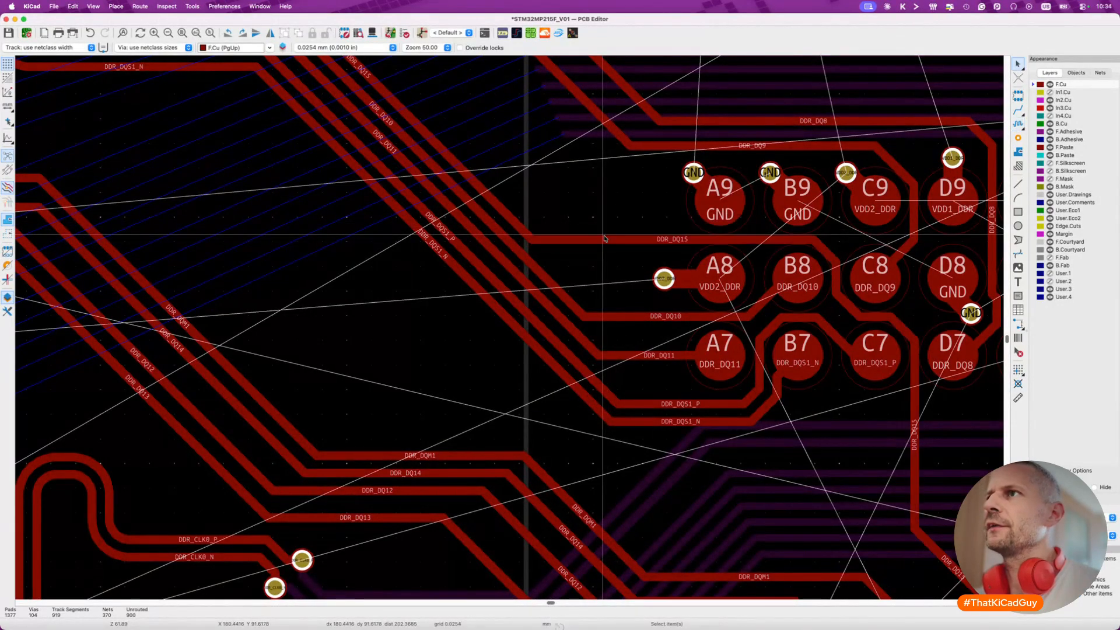
Delete the existing length-tuning meander from the DDR_DQS1 differential pair.
scroll(605, 238, "down", 3)
scroll(605, 239, "up", 3)
scroll(605, 239, "left", 3)
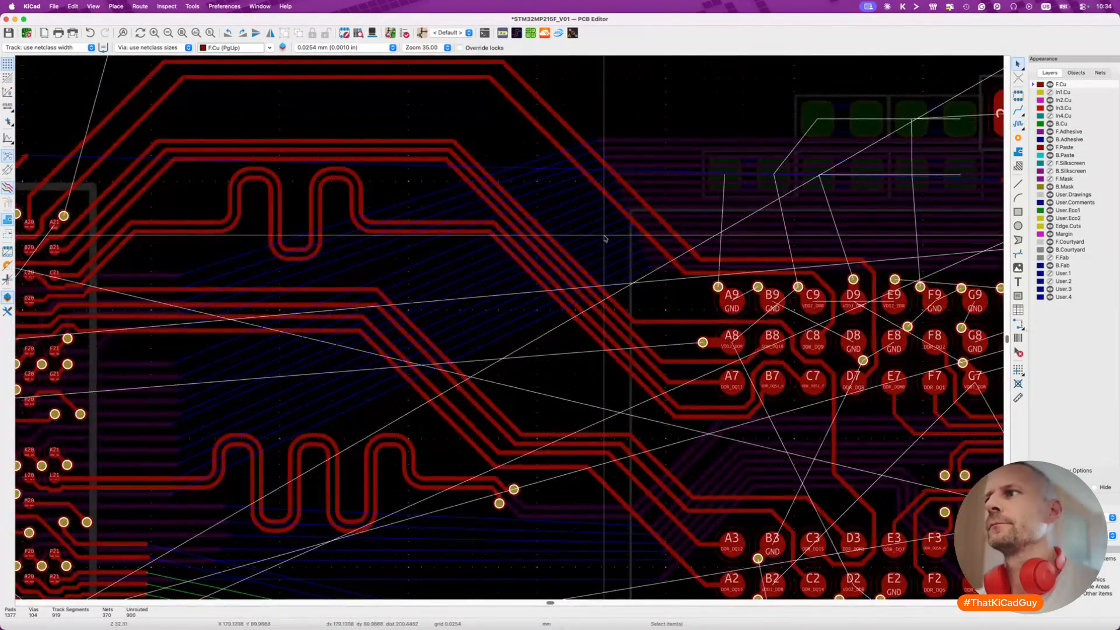
left_click(562, 294)
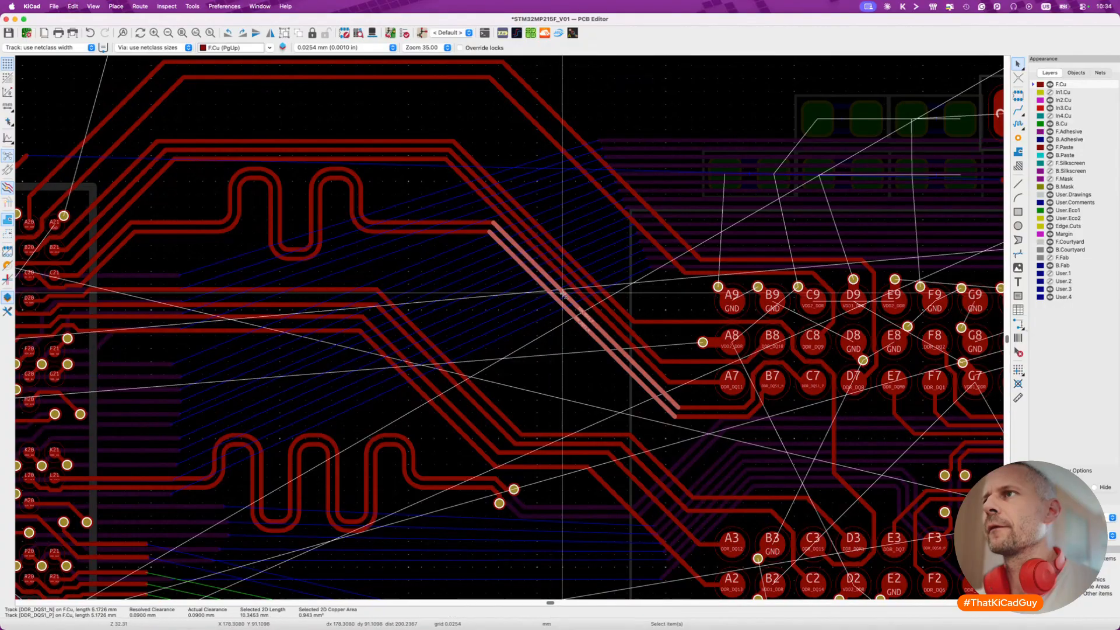
key("Escape")
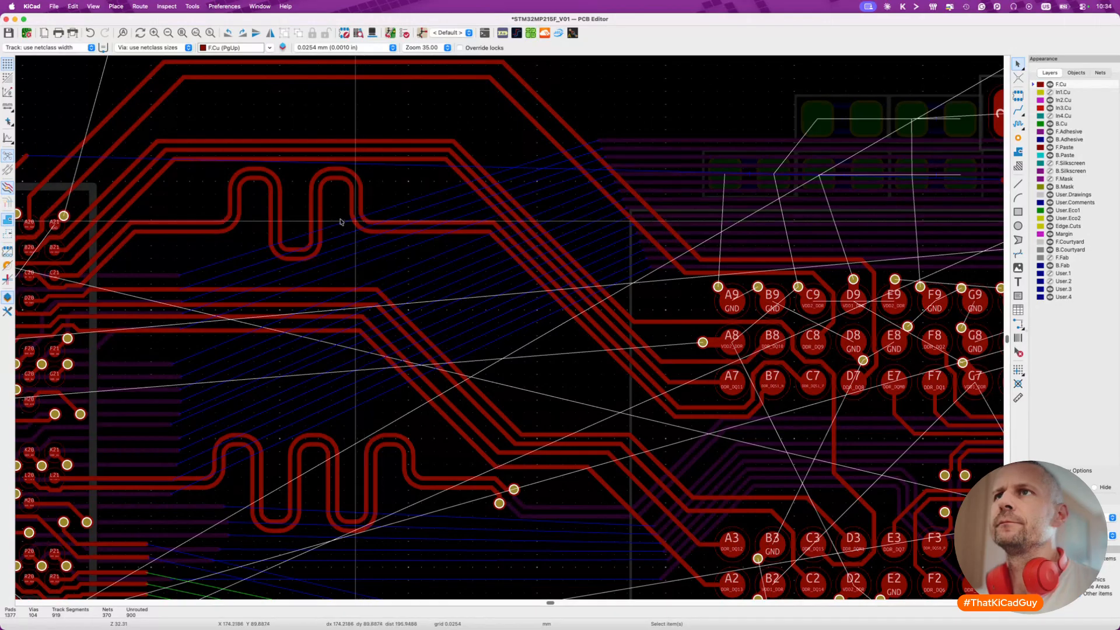
left_click_drag(218, 163, 412, 282)
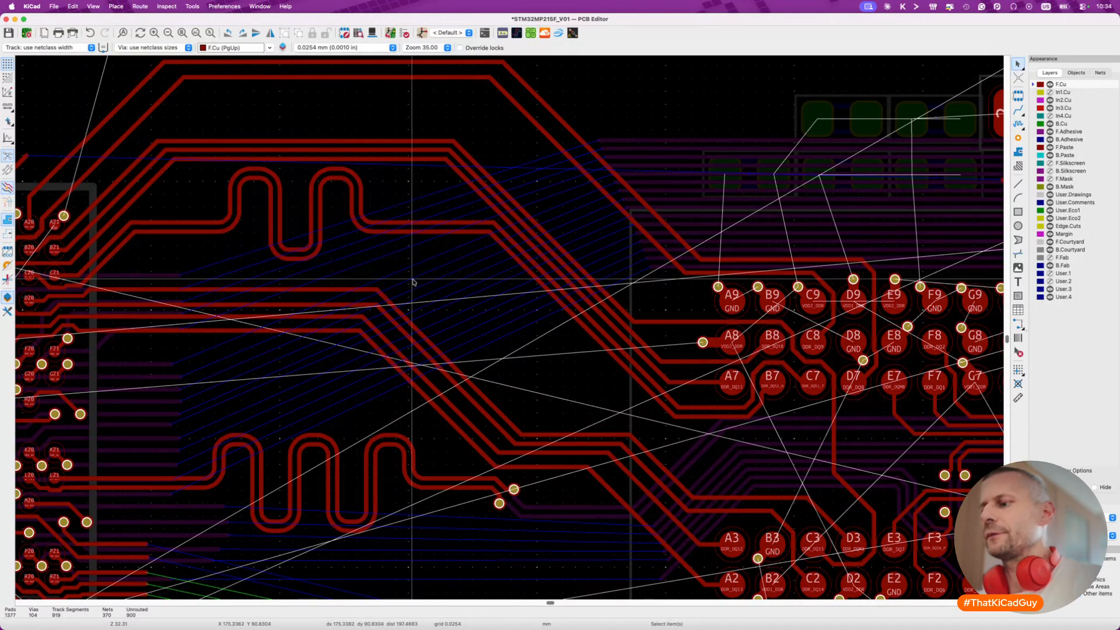
left_click(324, 238)
key("Delete")
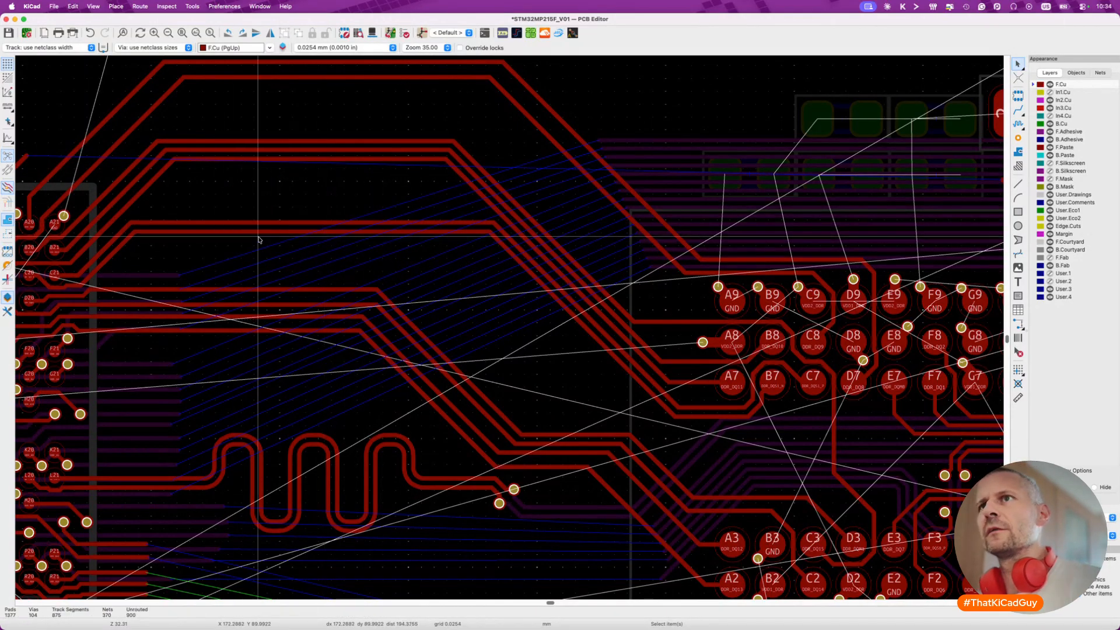
Shift the diagonal segments of DDR_DQ15, DDR_DQ10 and DDR_DQ11 outward, away from the DDR_DQS1 pair.
left_click(262, 227)
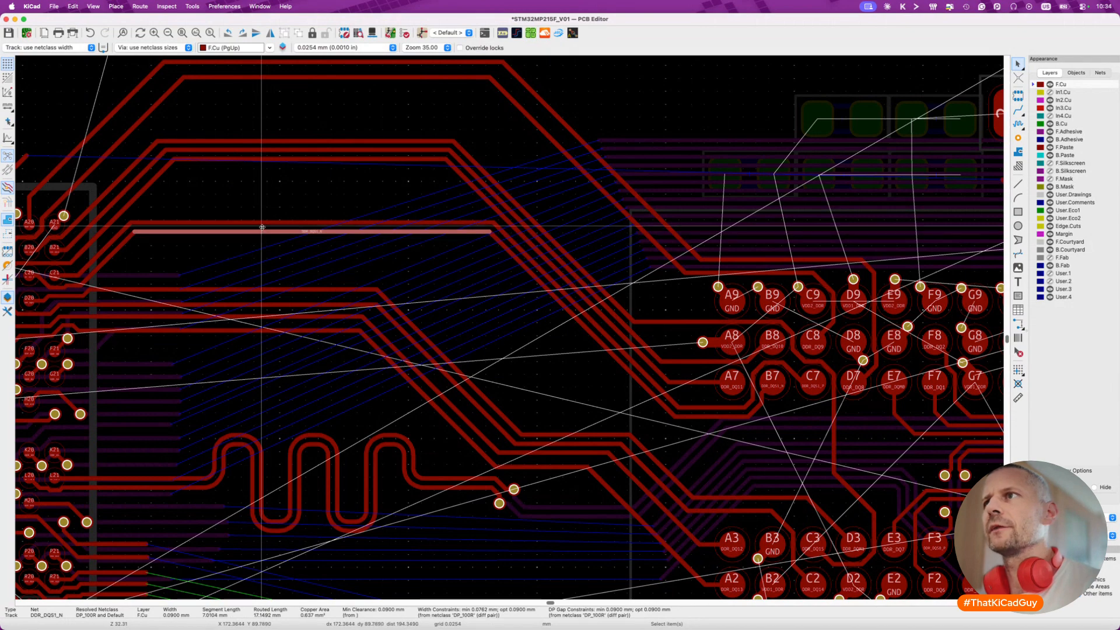
key("Escape")
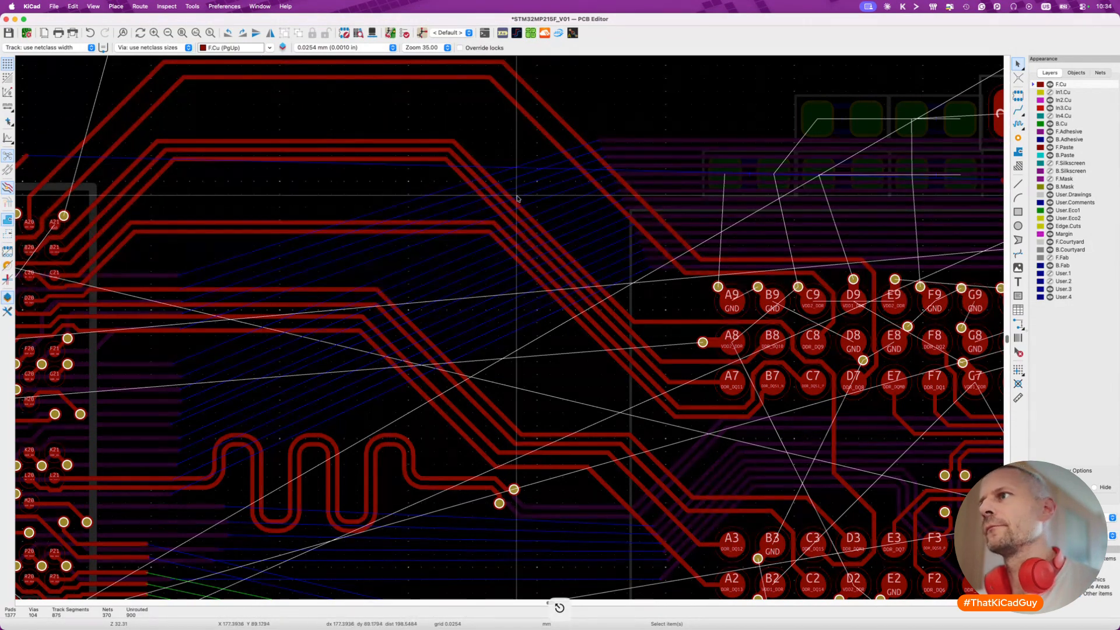
left_click_drag(516, 204, 513, 227)
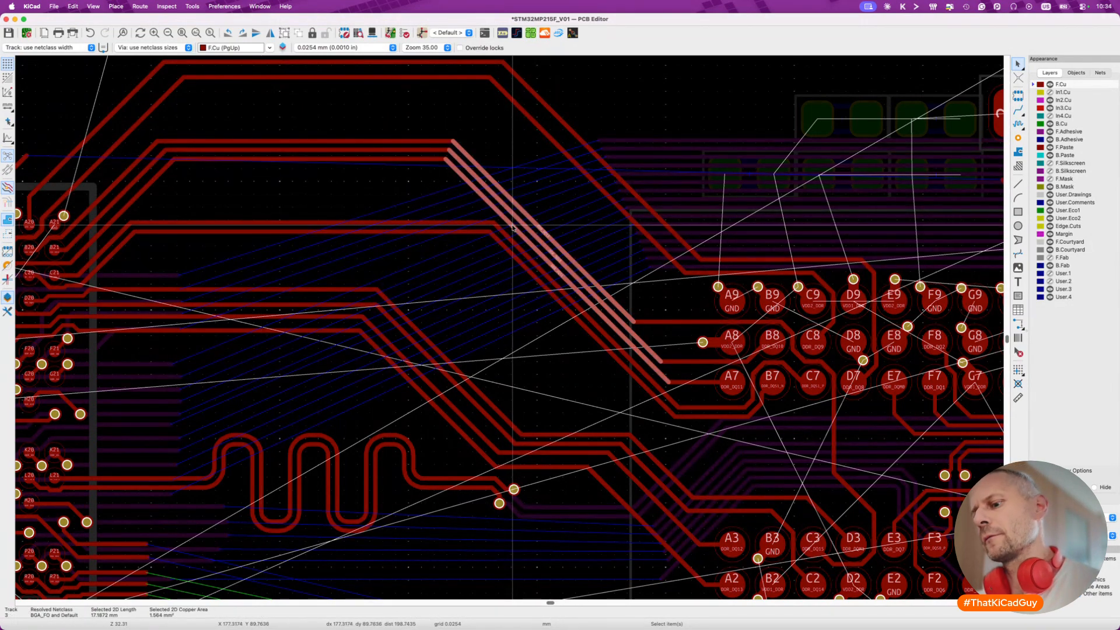
key("Delete")
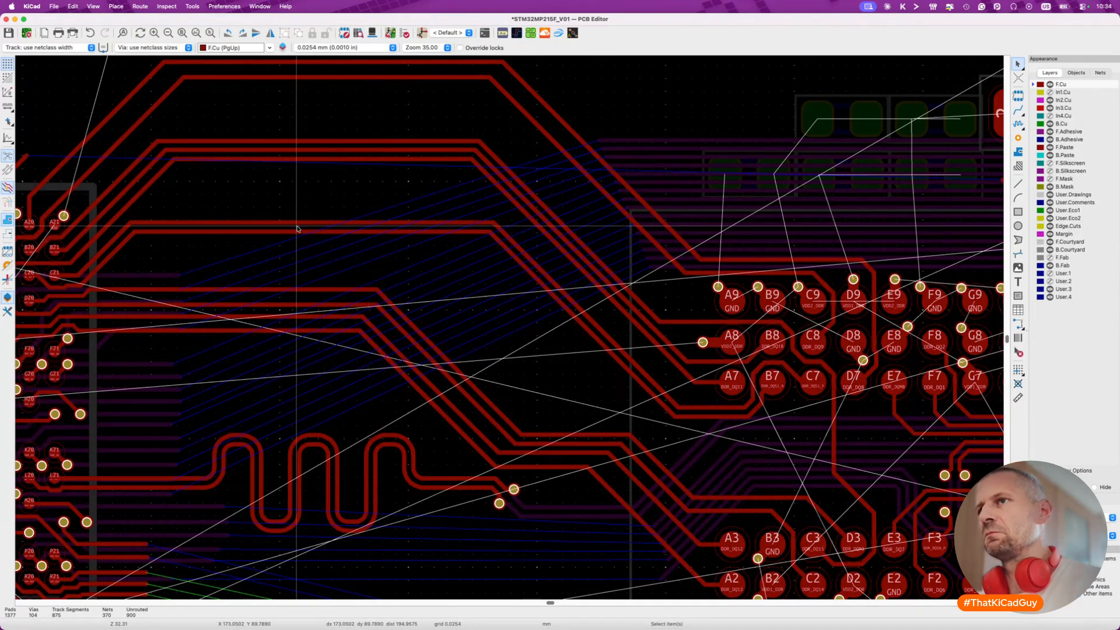
Start a differential-pair length-tuning pattern on the horizontal DDR_DQS1 section with a 23 mm target length.
key("8")
left_click(272, 231)
key("ctrl+l")
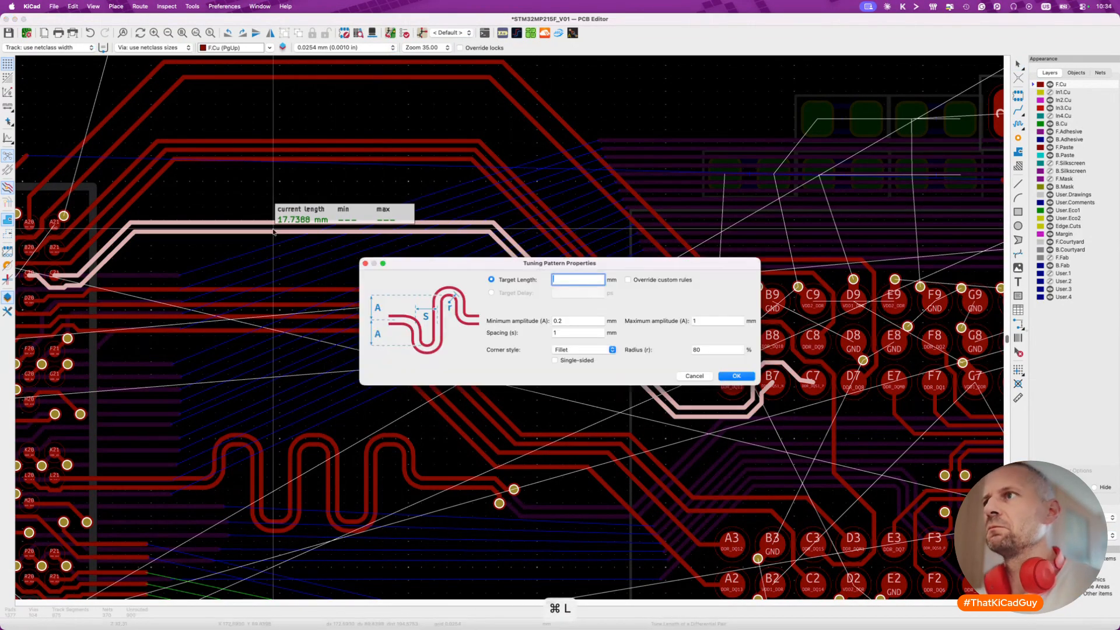
type("23")
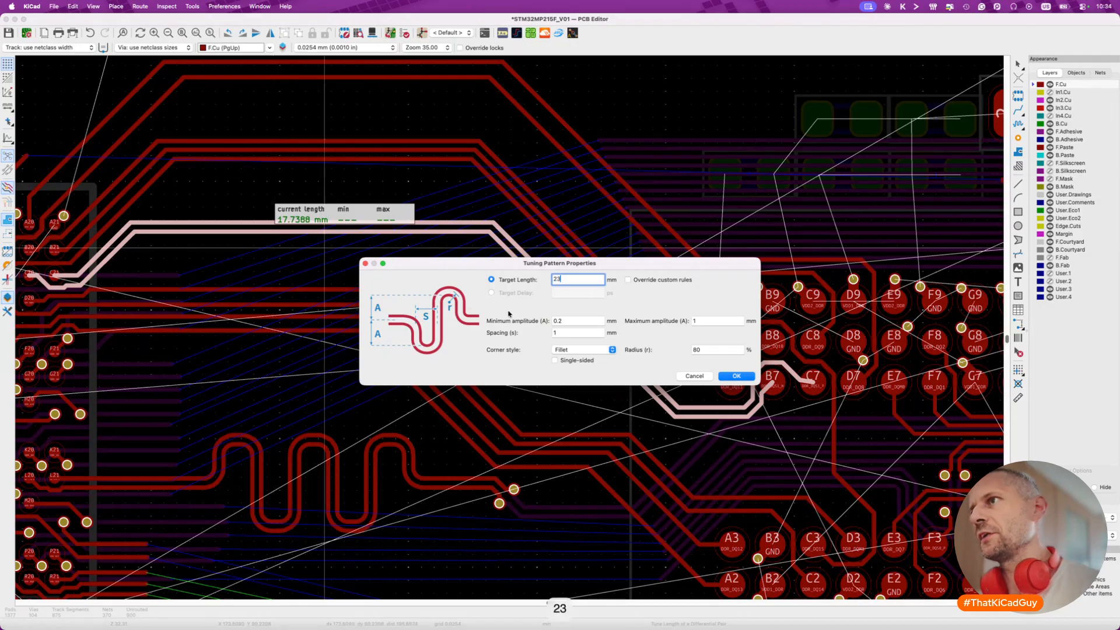
left_click(736, 376)
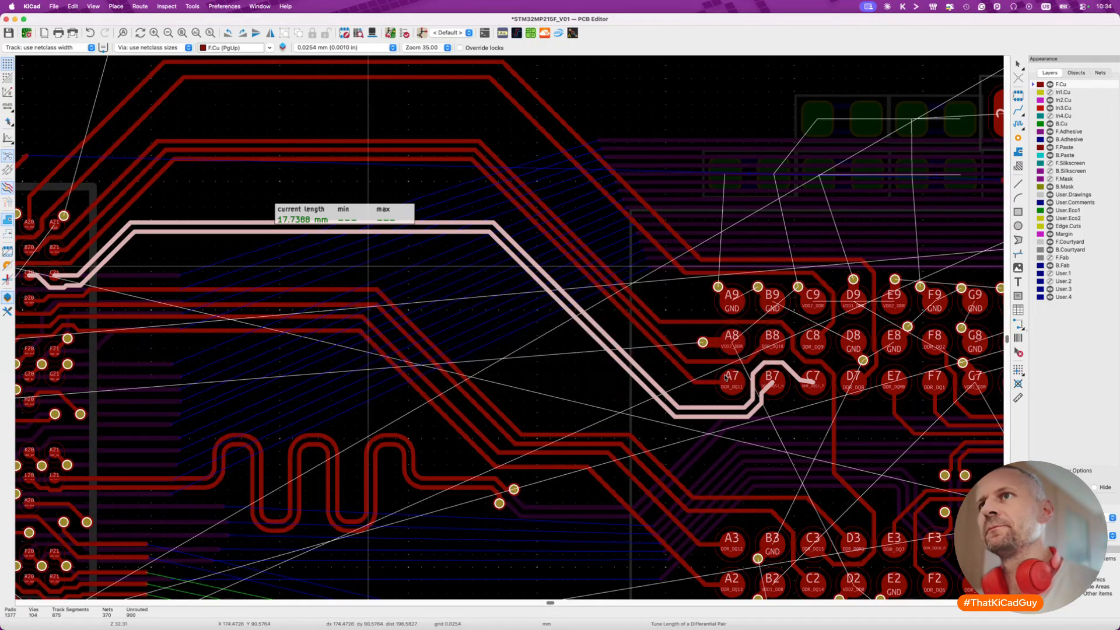
left_click(200, 220)
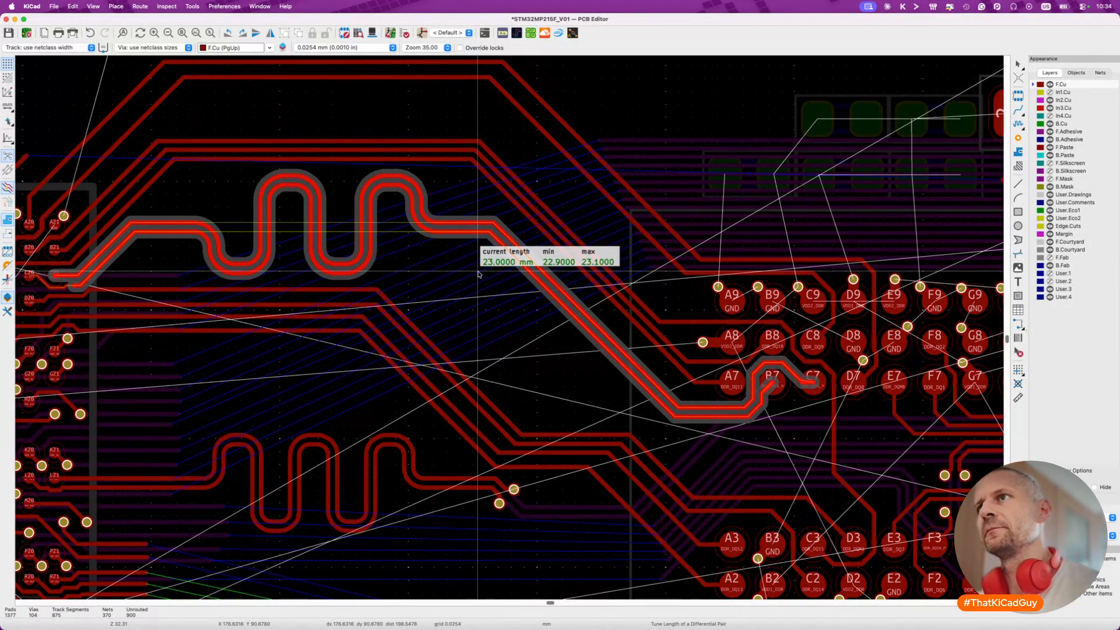
Widen the meander spacing of the DDR_DQS1 tuning pattern, tighten it again to meet the 23 mm target, and place the pattern.
key("2")
key("2")
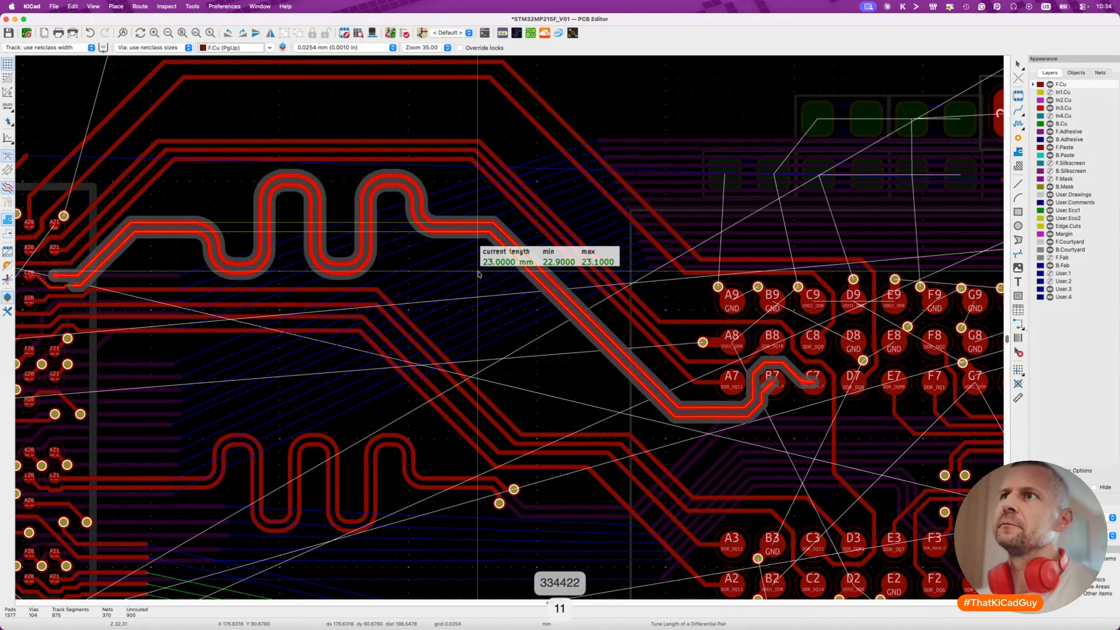
key("1")
key("1")
key("1")
key("1")
key("1")
key("1")
key("1")
key("1")
key("1")
key("1")
key("1")
key("1")
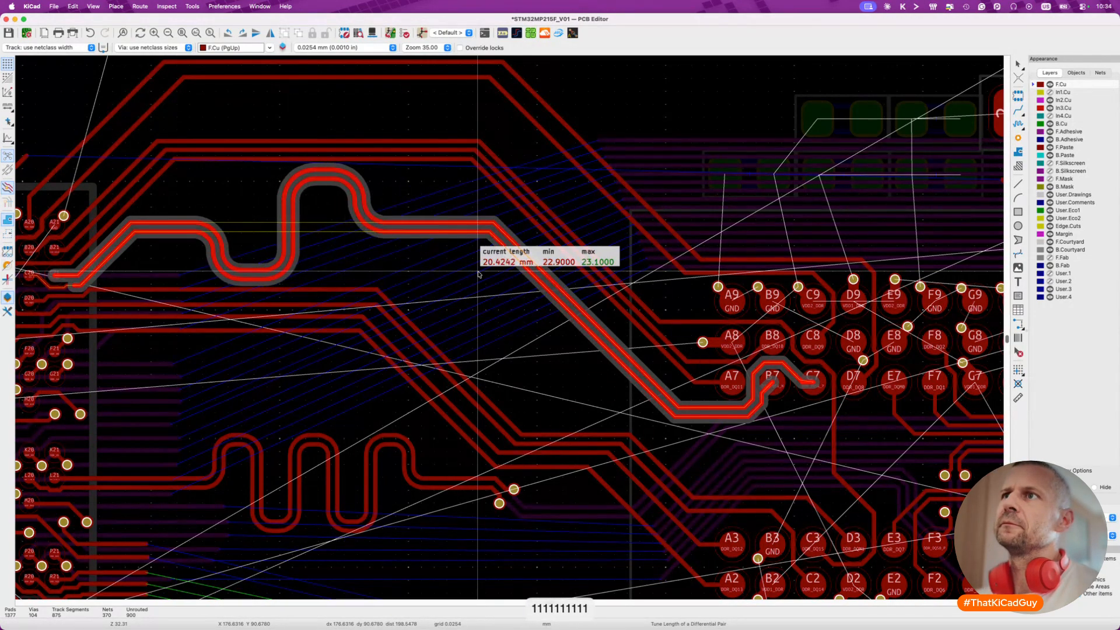
key("2")
key("2")
key("2")
key("2")
key("2")
key("2")
key("2")
key("2")
key("2")
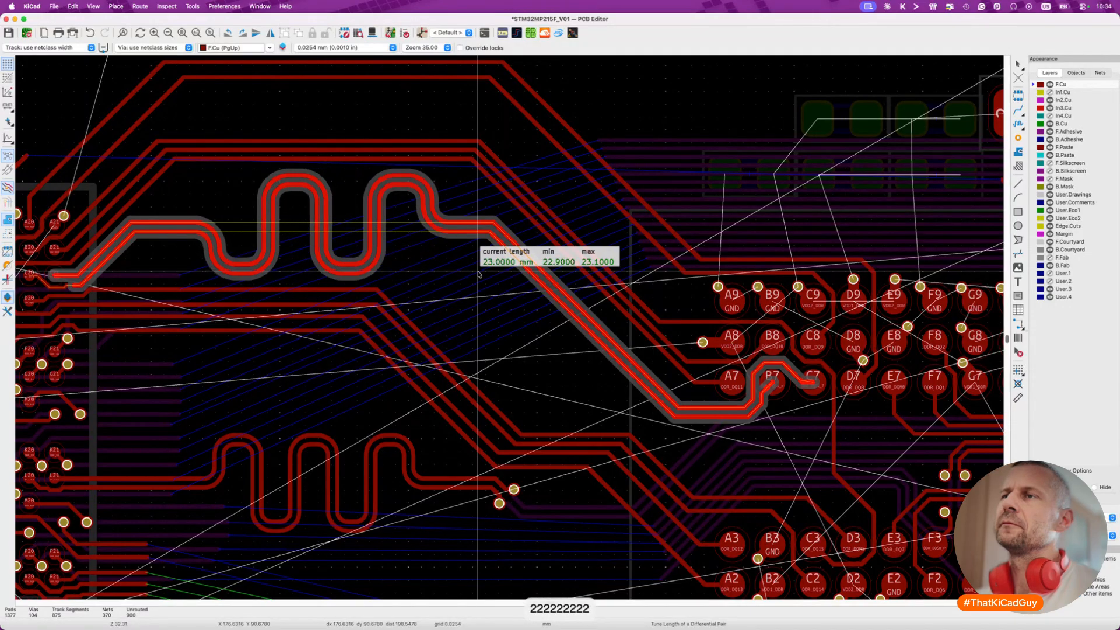
left_click(478, 274)
key("Escape")
Check the current lengths of the DDR_DQ15 and DDR_DQ10 tracks with the single-track length tuner, without adding a pattern.
scroll(445, 352, "down", 5)
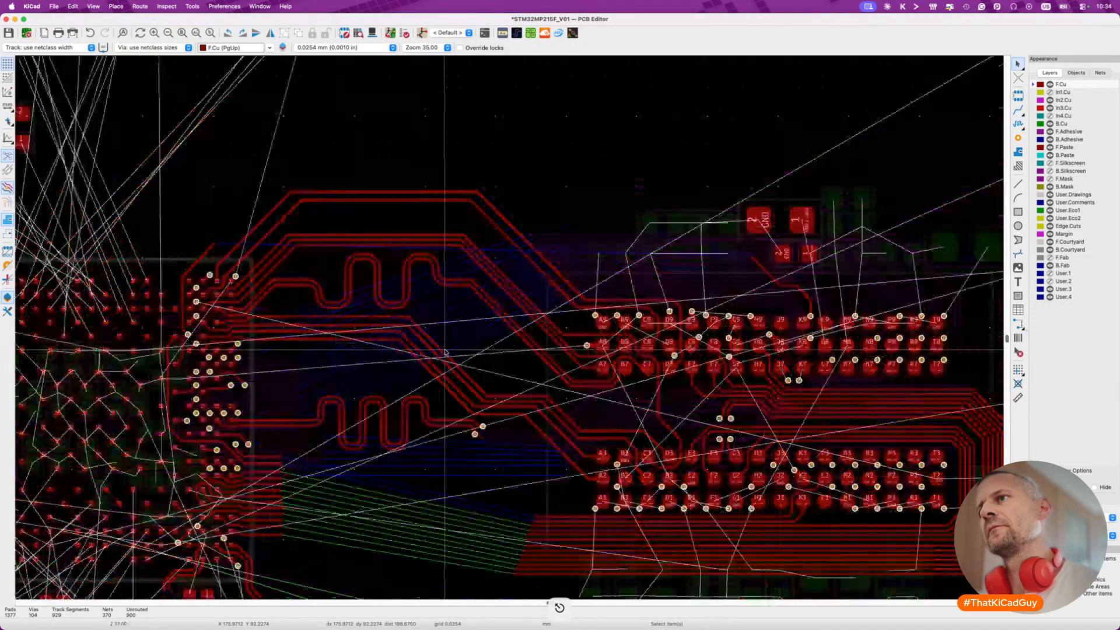
scroll(445, 353, "up", 2)
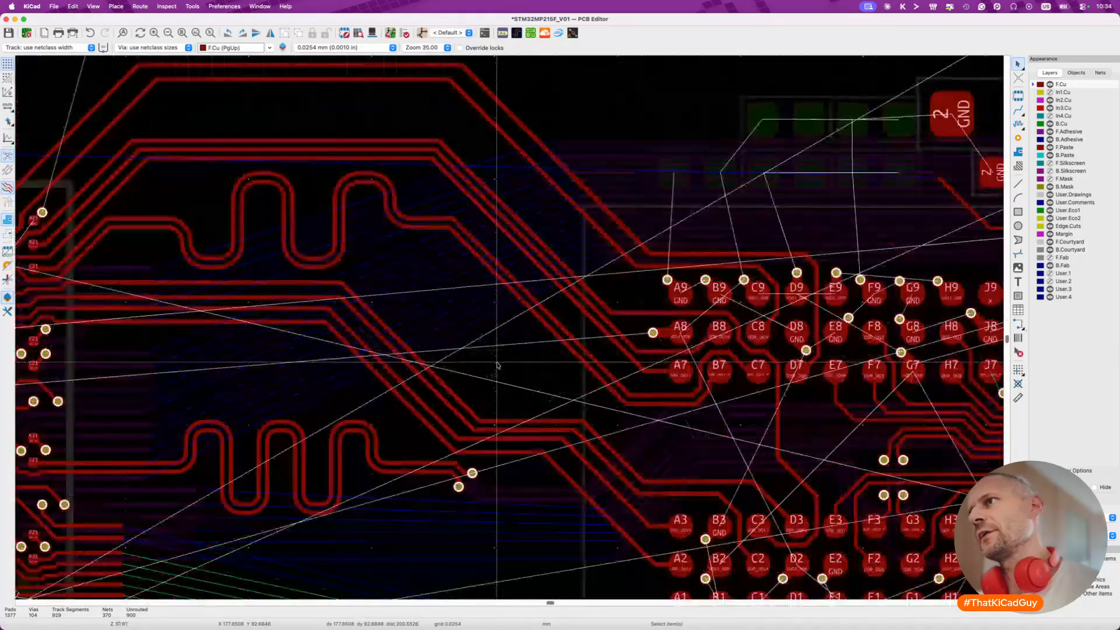
scroll(531, 284, "up", 3)
scroll(531, 284, "right", 3)
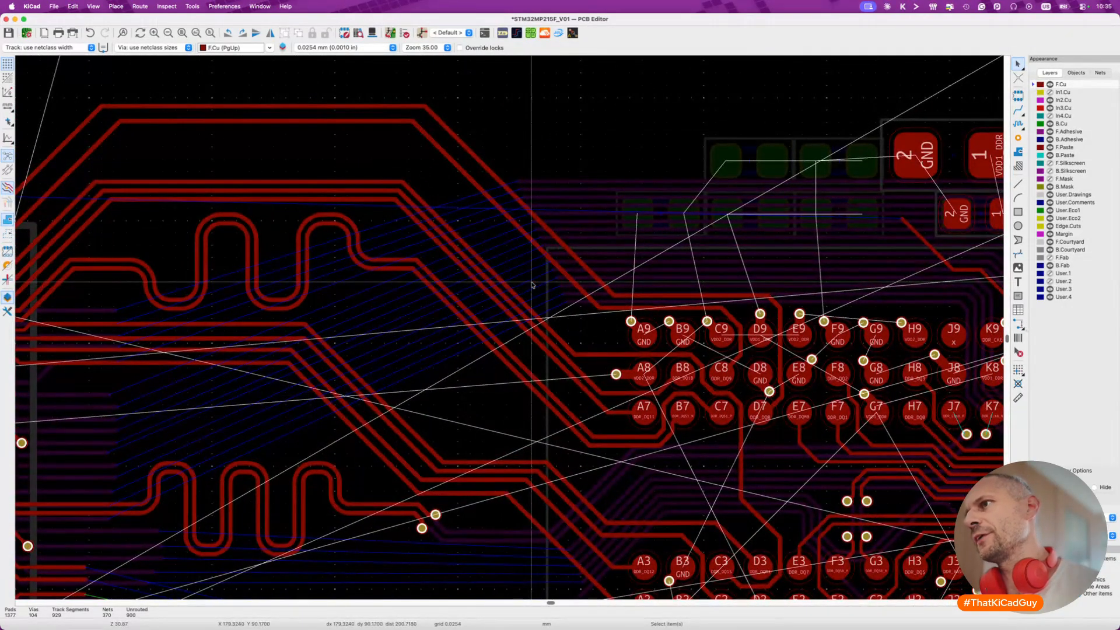
key("7")
left_click(535, 317)
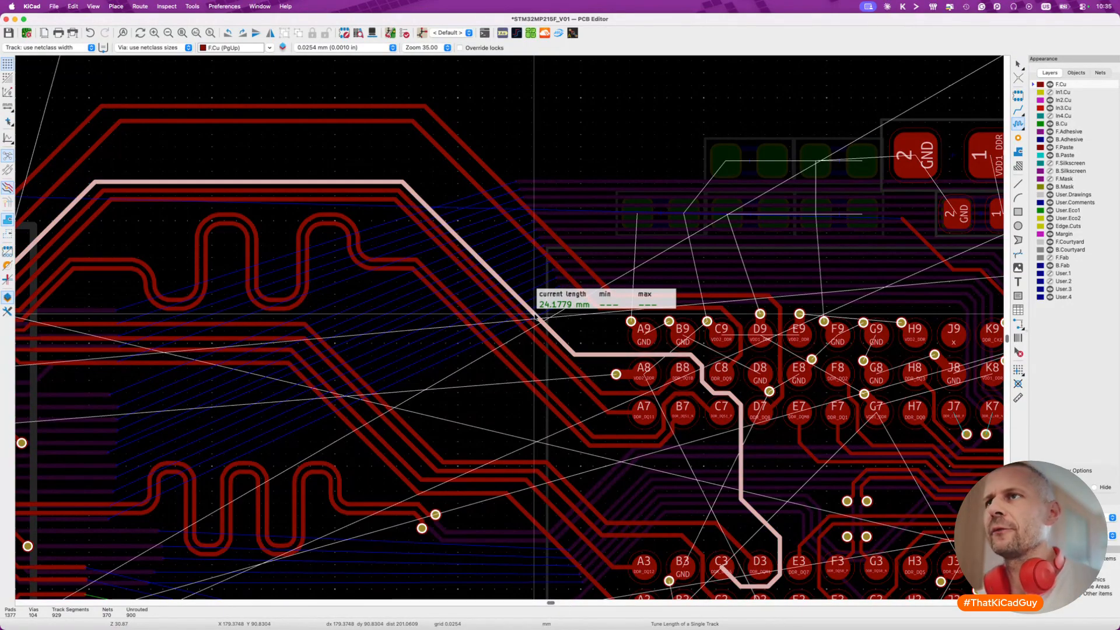
key("Escape")
key("Escape")
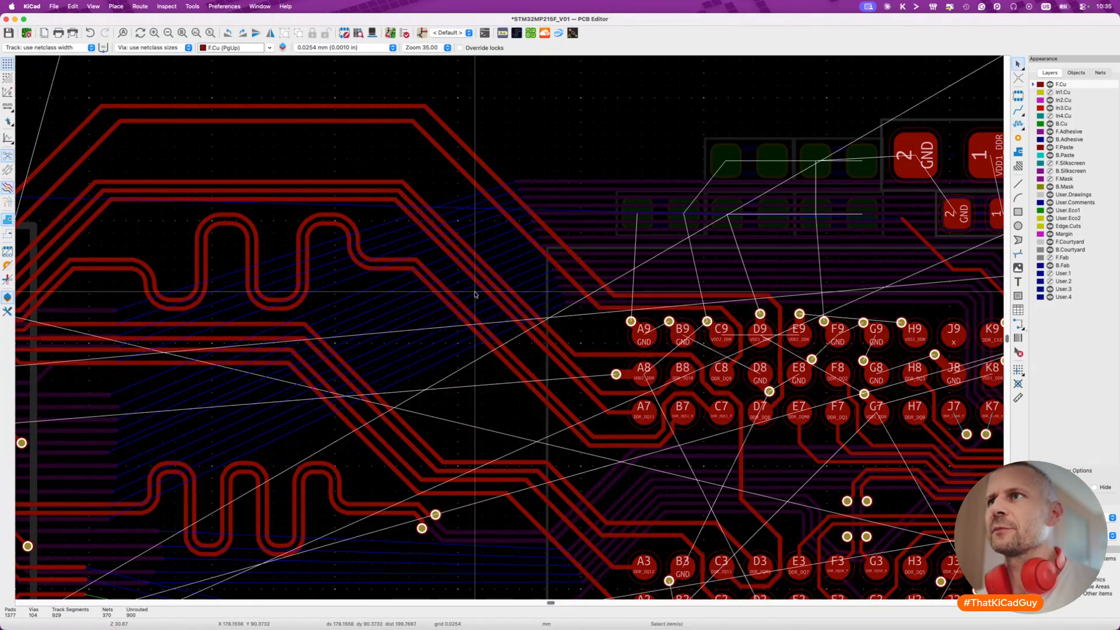
key("7")
left_click(438, 245)
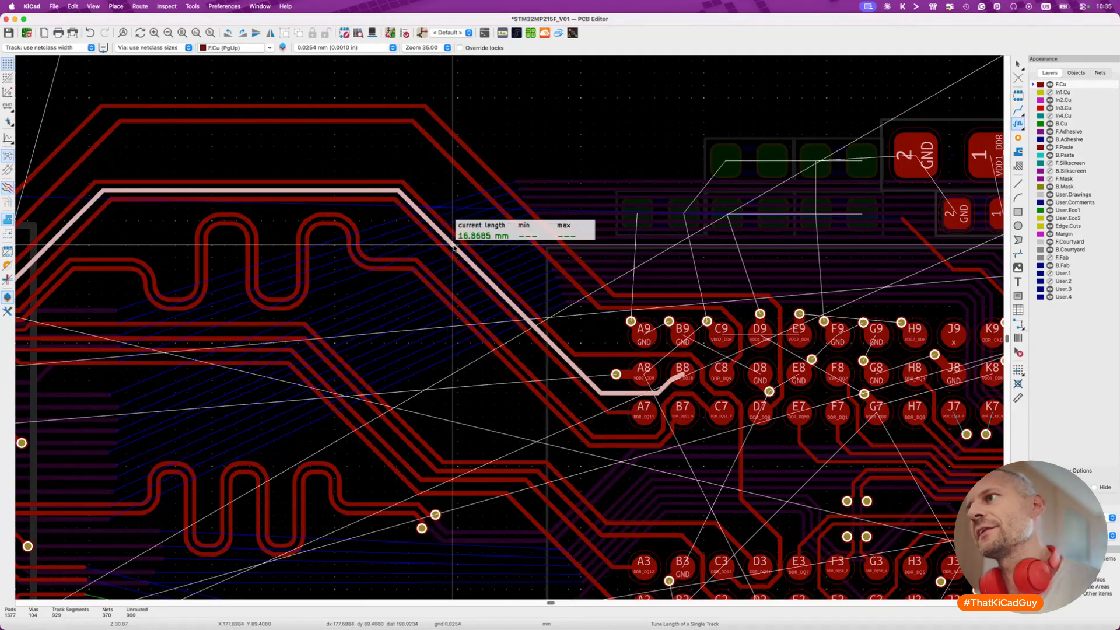
key("Escape")
key("Escape")
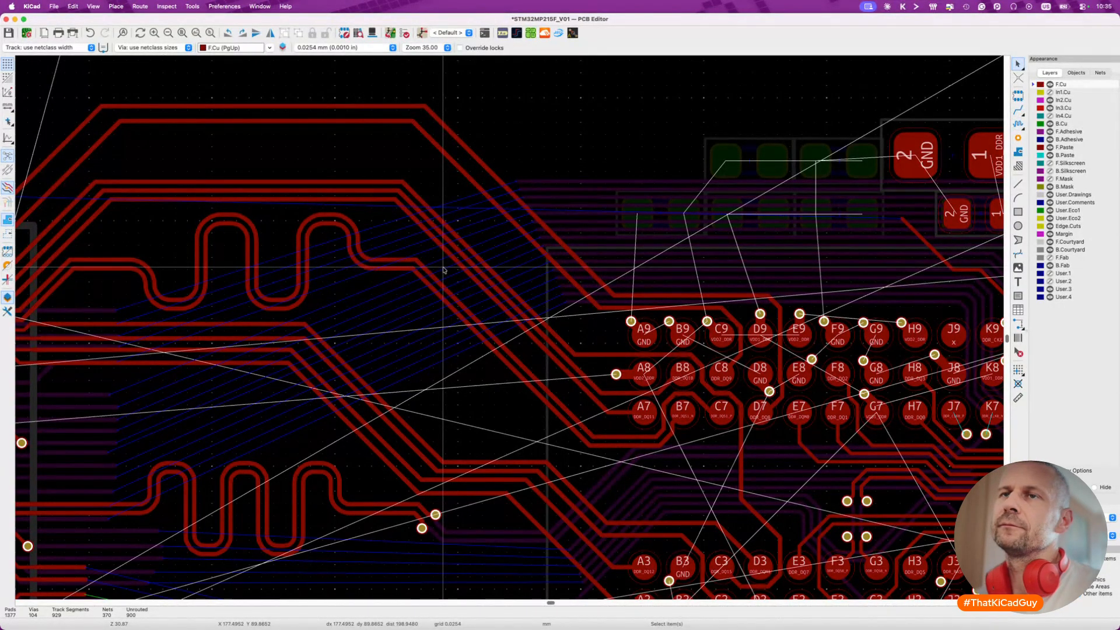
Try to shift the diagonal DDR_DQS1_P and DDR_DQS1_N segments away from the neighbouring data tracks, and undo the move.
left_click(465, 317)
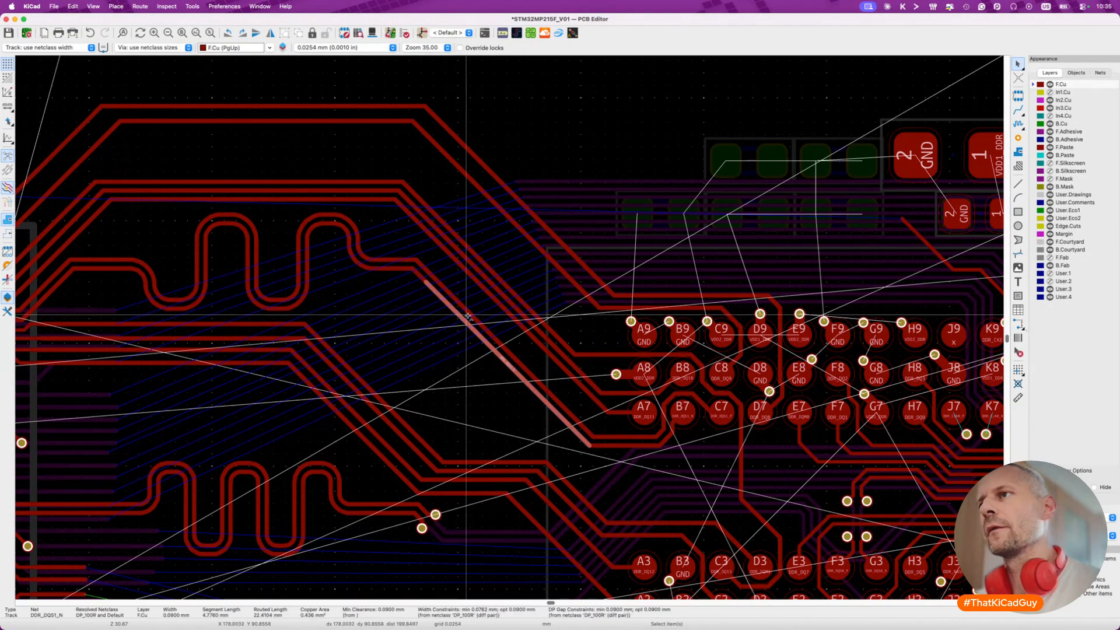
left_click(468, 318, "shift")
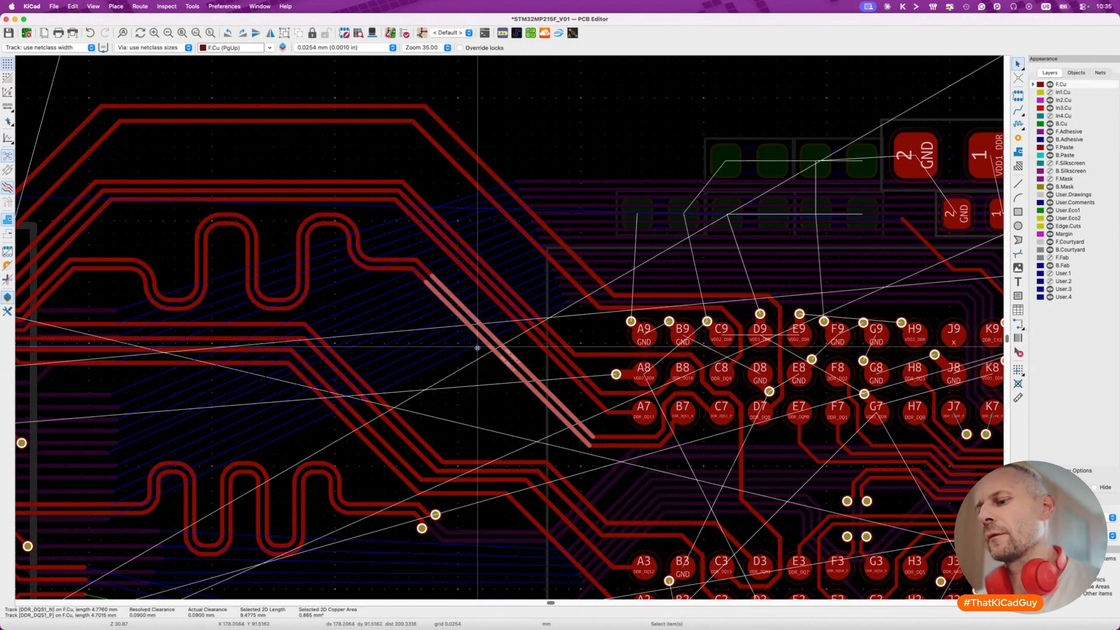
key("d")
key("Escape")
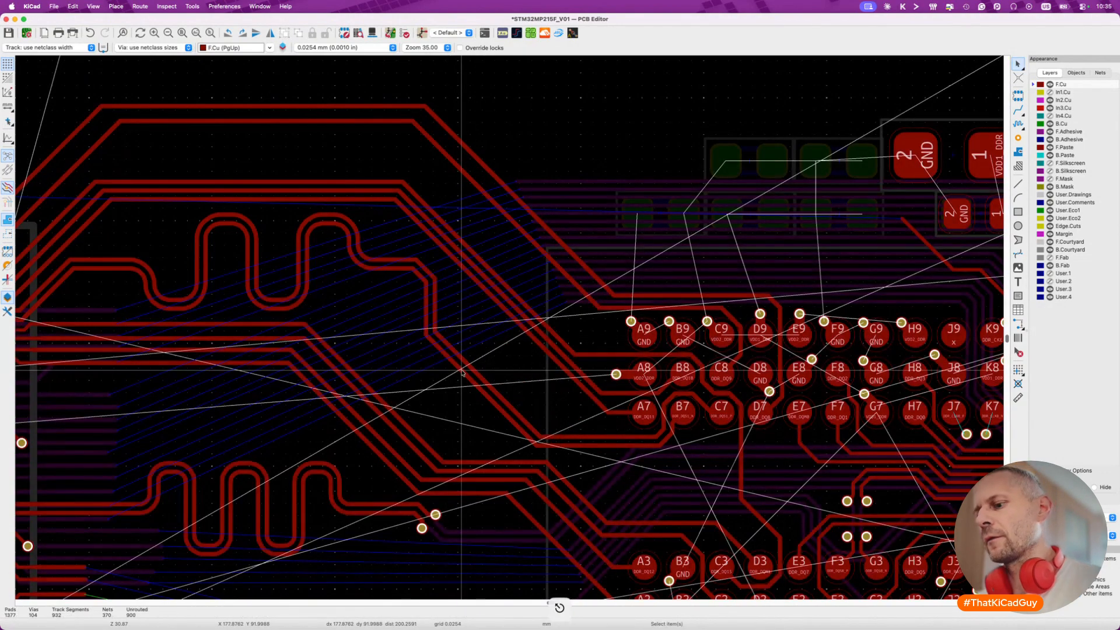
key("8")
left_click(473, 374)
key("Escape")
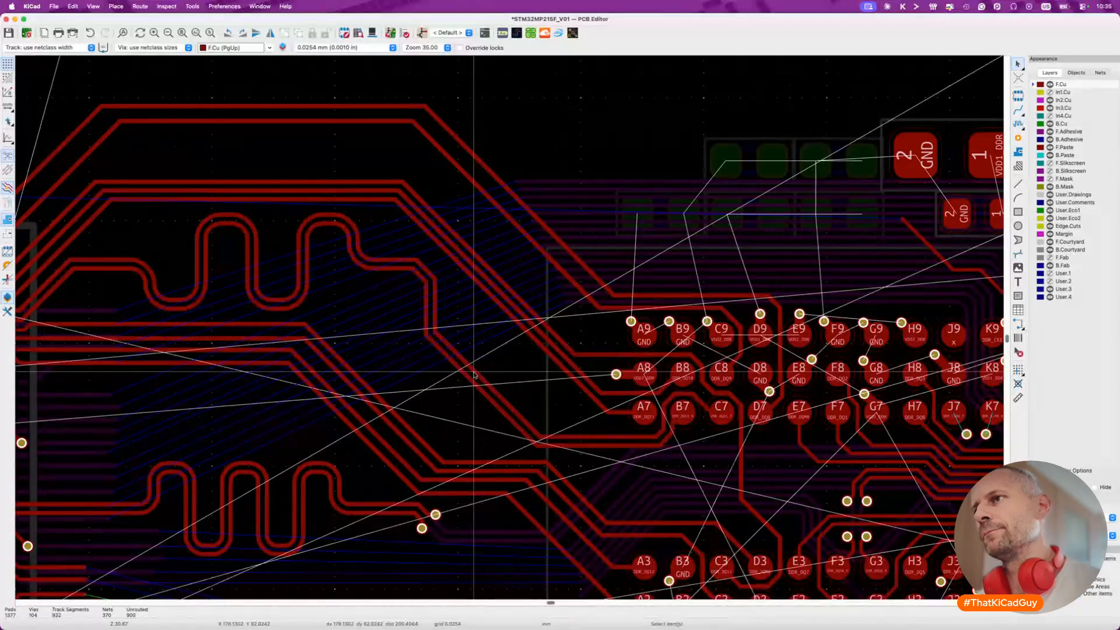
key("super+z")
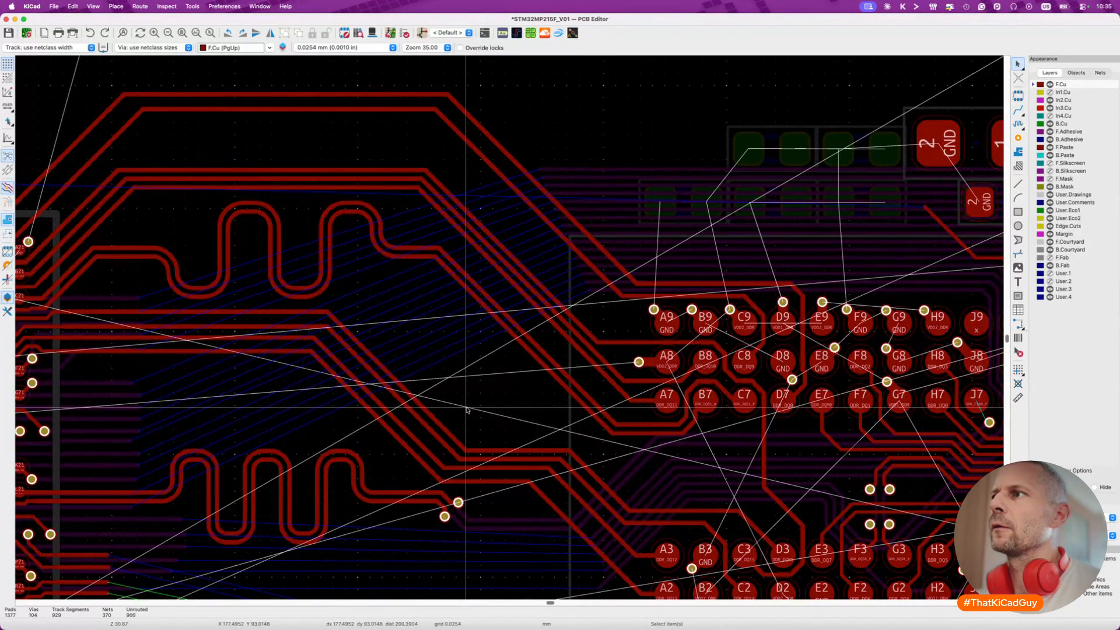
Delete the 23 mm tuning pattern from the DDR_DQS1 differential pair.
scroll(466, 410, "down", 5)
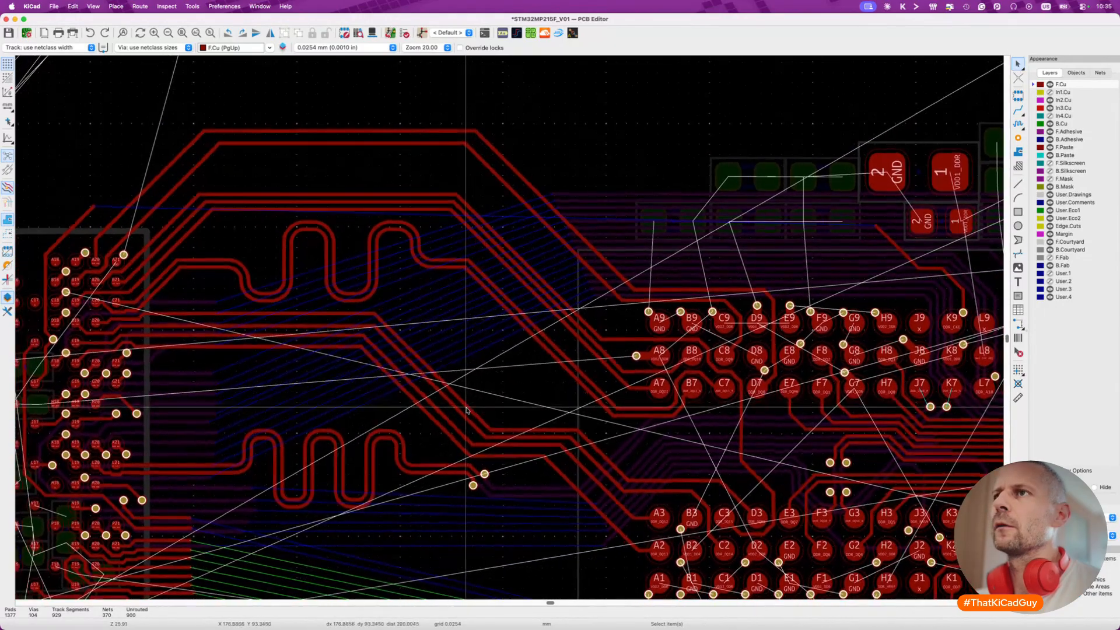
left_click(377, 237)
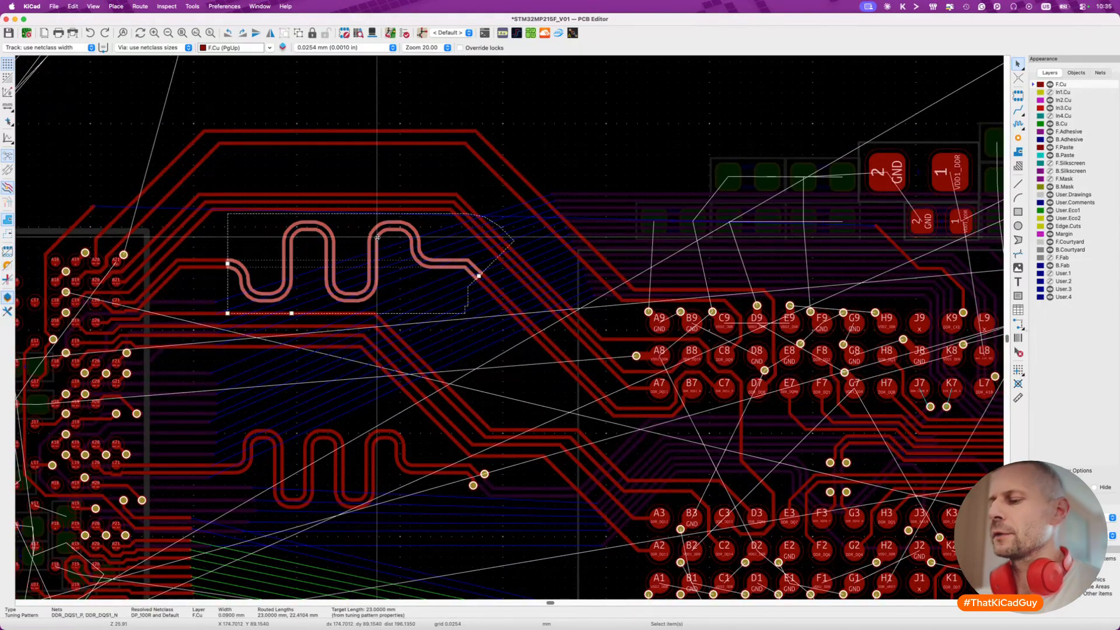
key("Delete")
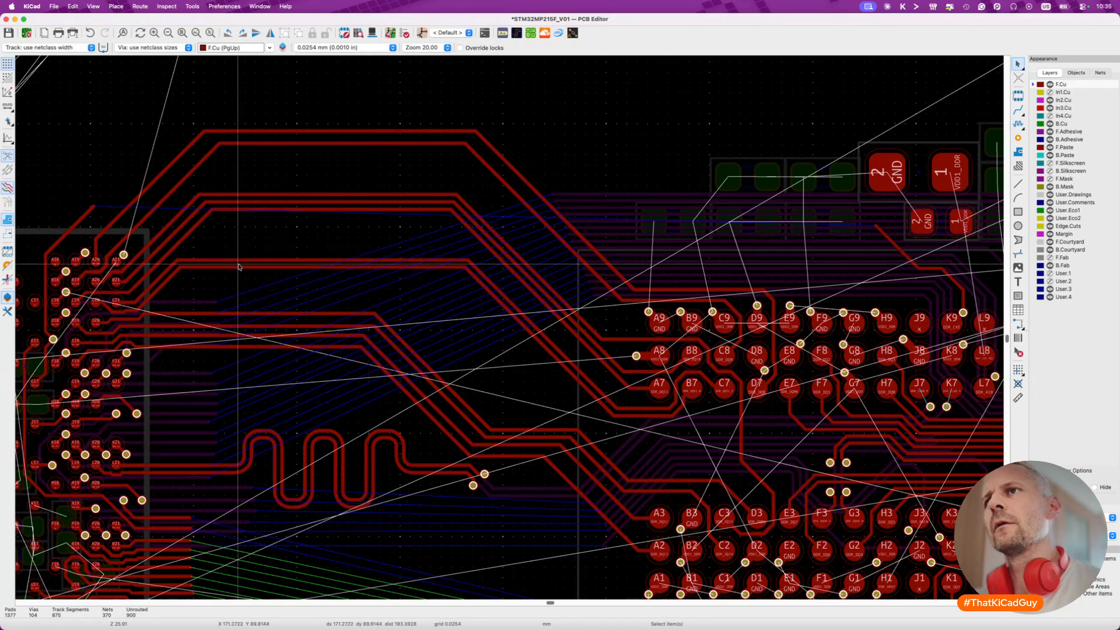
Place a differential-pair tuning pattern with a 24 mm target length on the horizontal run of DDR_DQS1.
key("8")
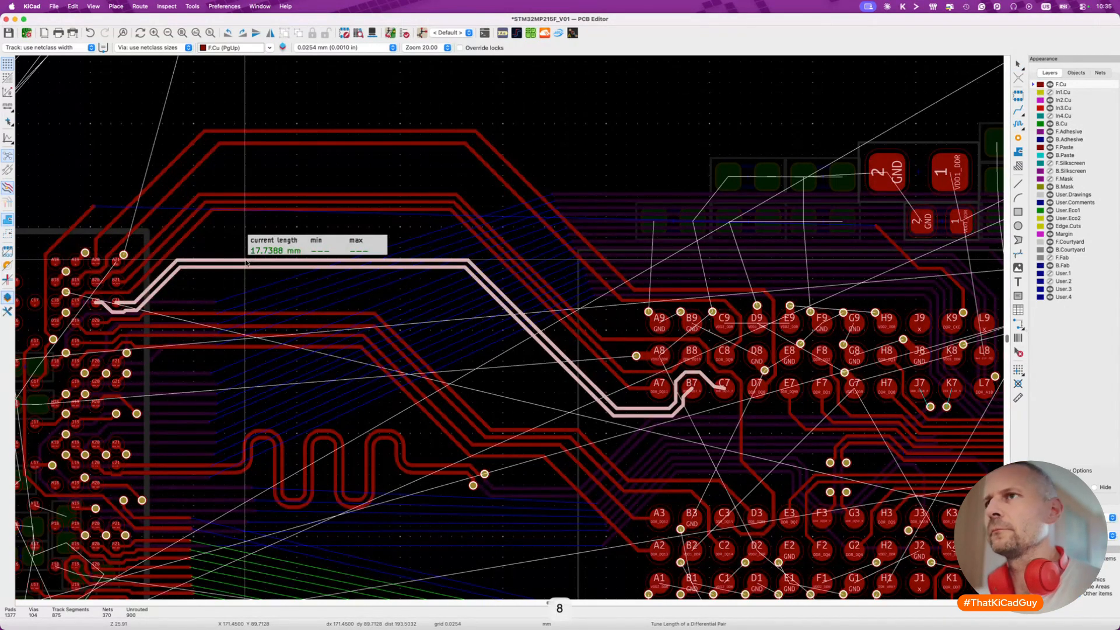
key("super+l")
type("24")
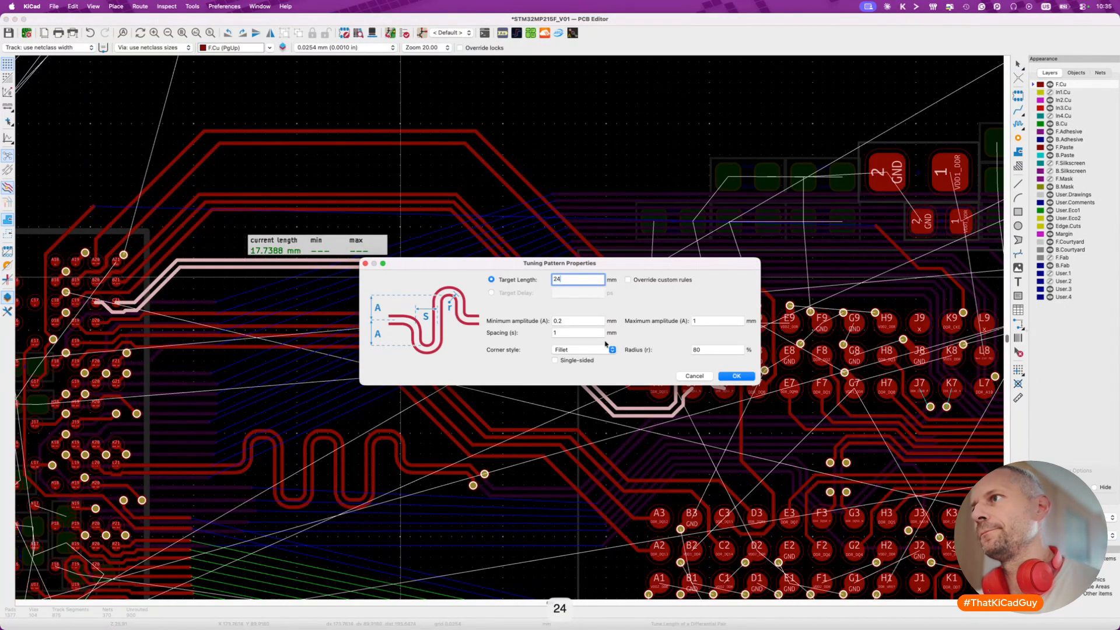
left_click(736, 376)
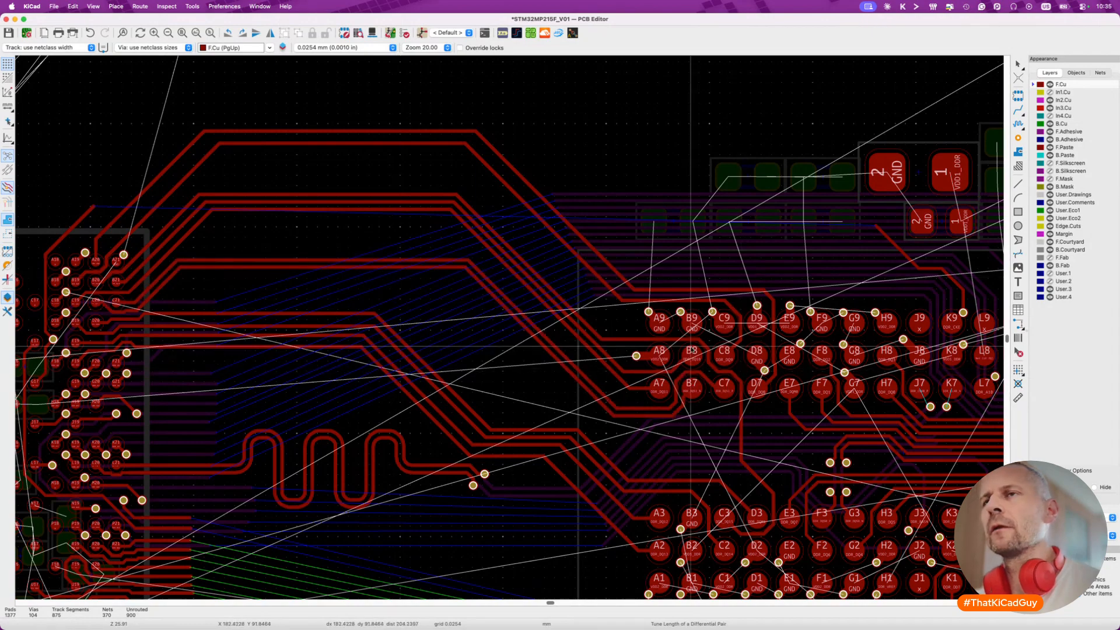
left_click(196, 271)
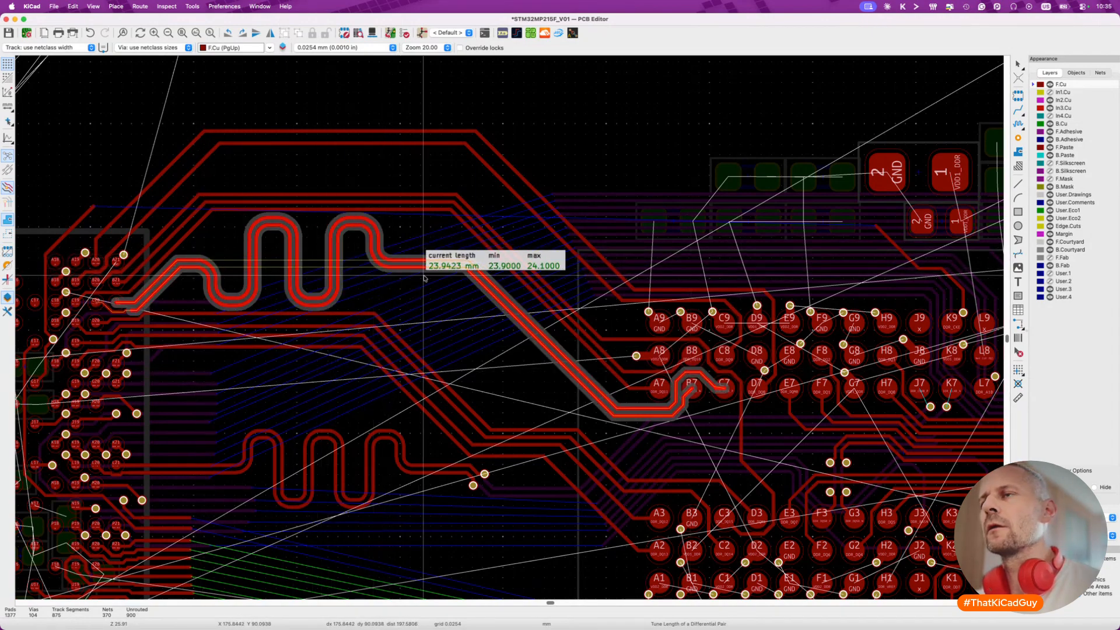
left_click(461, 290)
key("Escape")
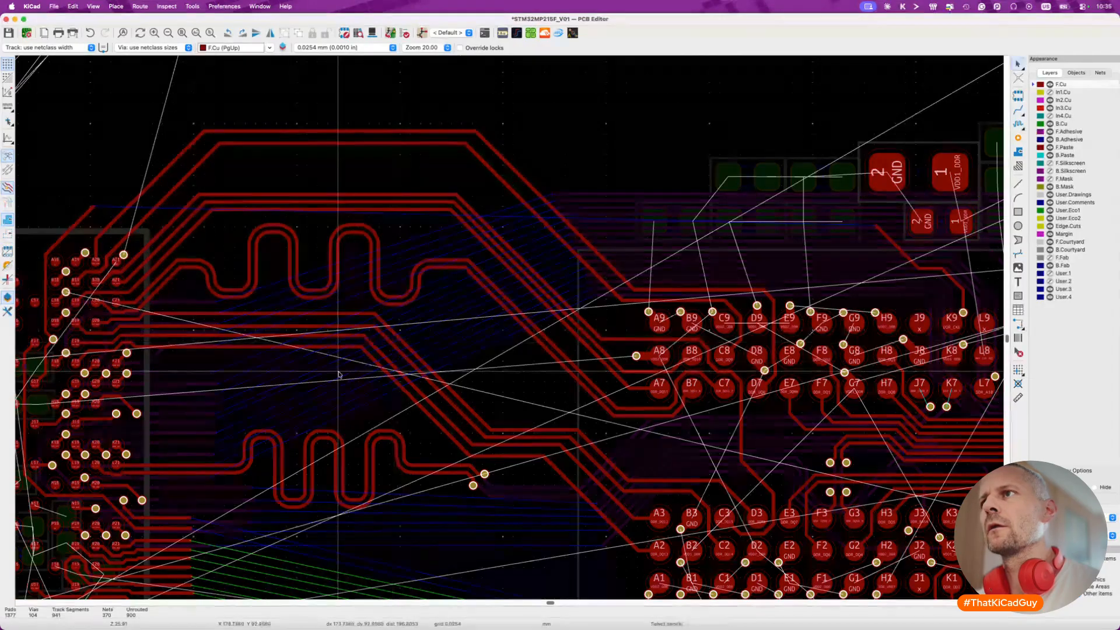
Check the current length of the DDR_DQ11 track with the single-track length tuner, without adding a pattern.
scroll(338, 375, "up", 2)
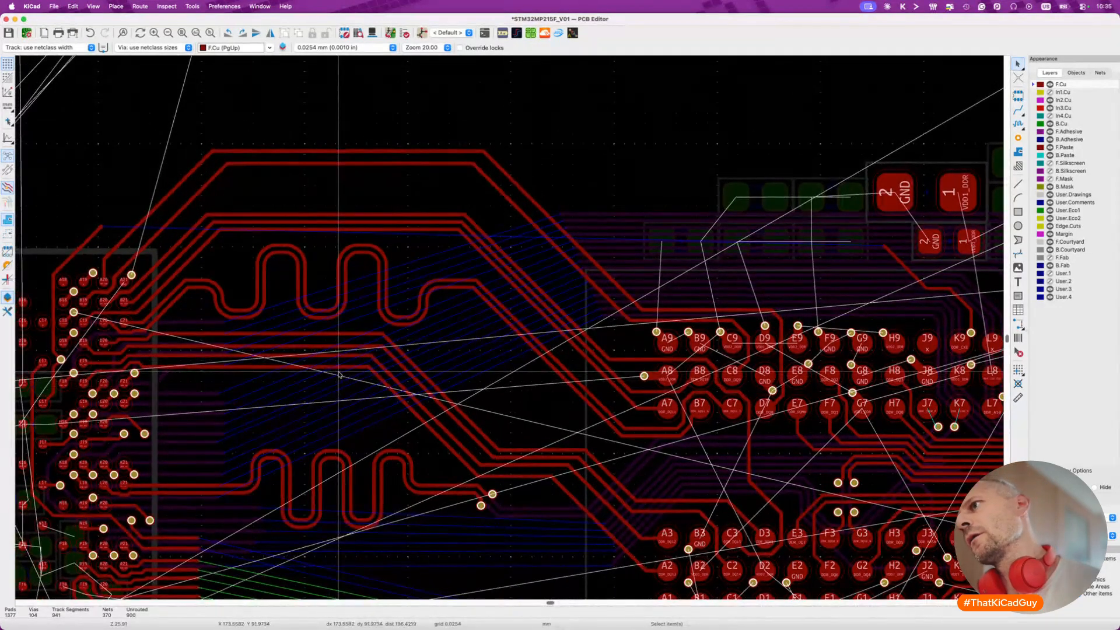
scroll(365, 242, "up", 3)
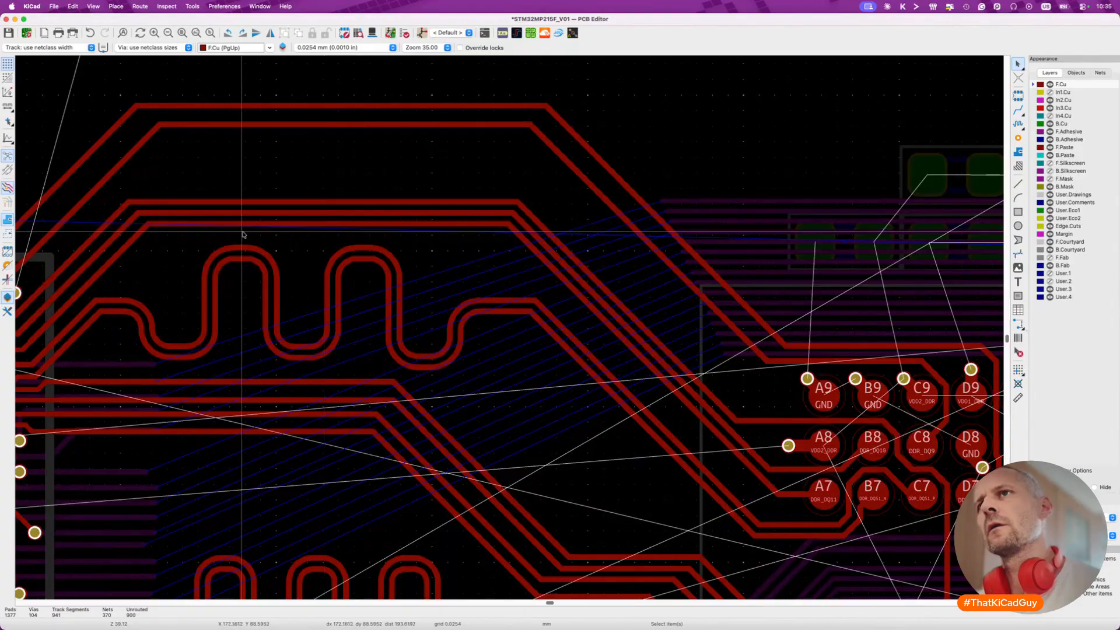
left_click(174, 226)
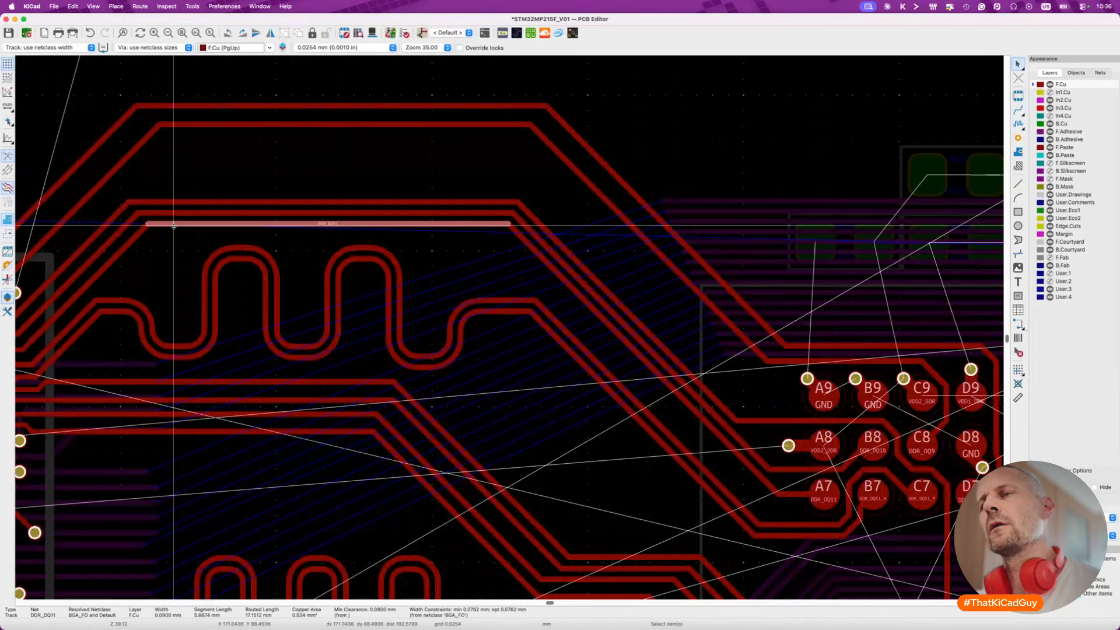
key("7")
left_click(174, 226)
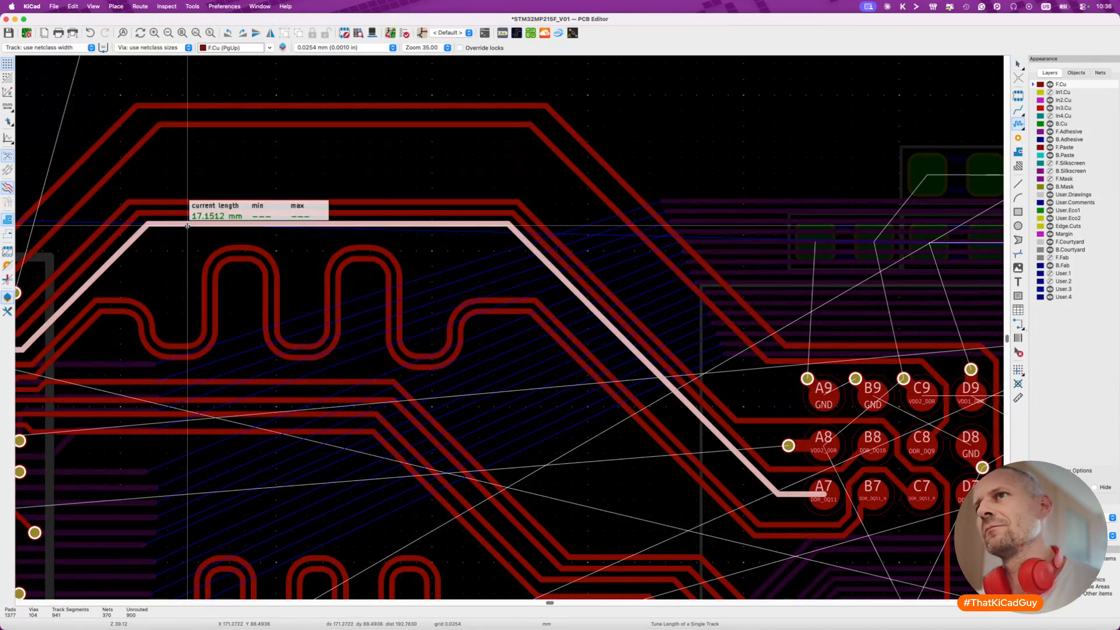
key("Escape")
Shift the horizontal DDR_DQ15 and DDR_DQ10 segments together away from DDR_DQ11, towards the outer data tracks.
left_click(205, 202)
left_click(212, 216, "shift")
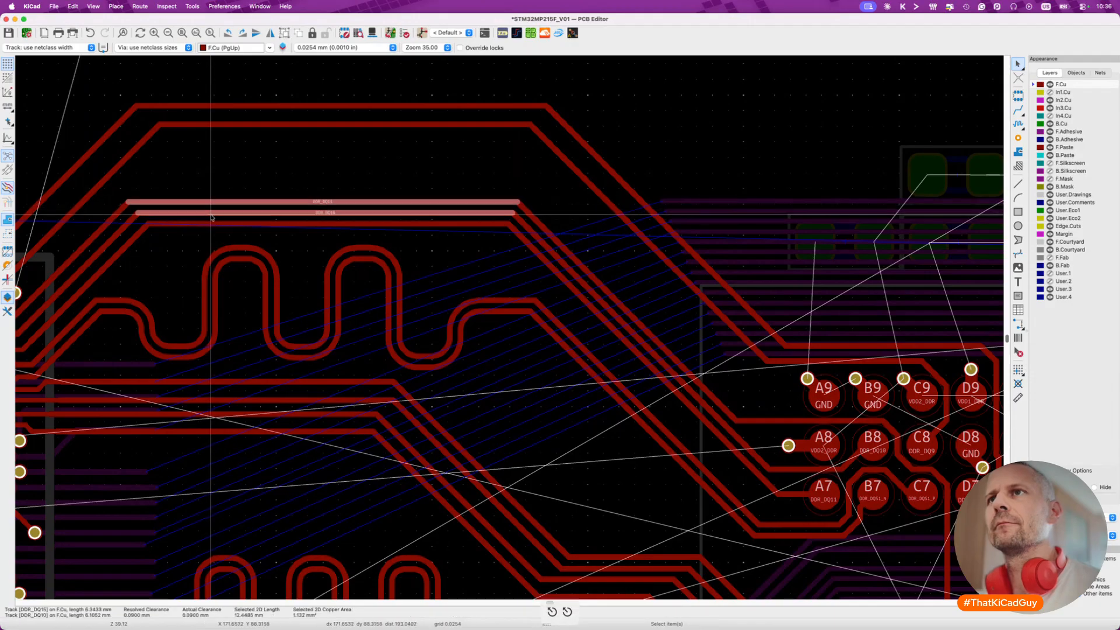
key("d")
left_click(201, 163)
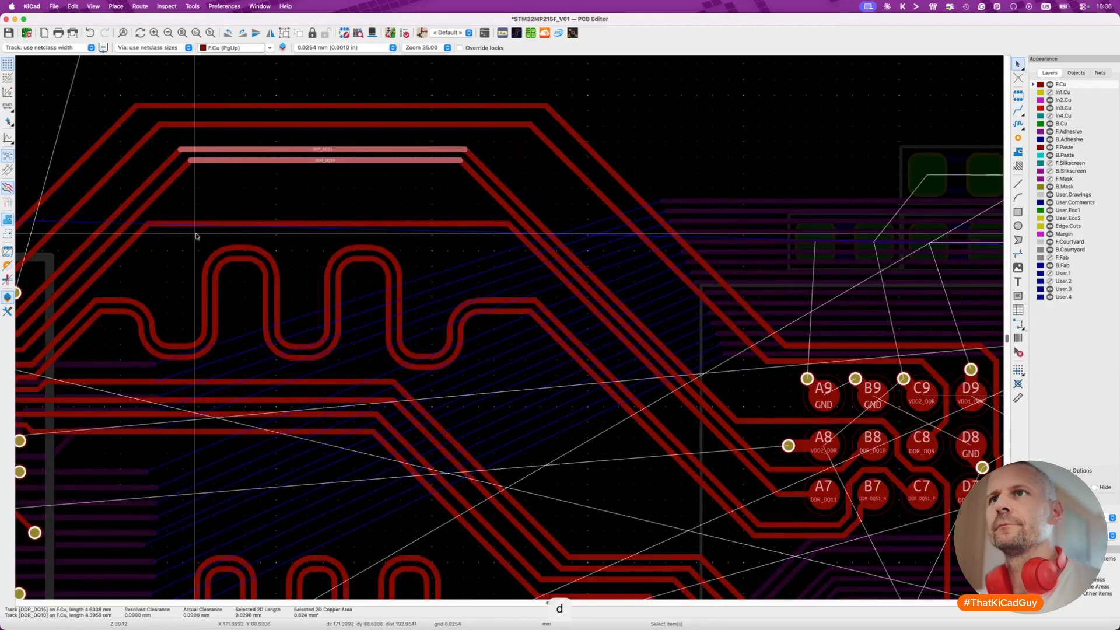
Try a single-track tuning pattern with a 23 mm target length on the horizontal run of DDR_DQ11, and cancel it.
left_click(212, 223)
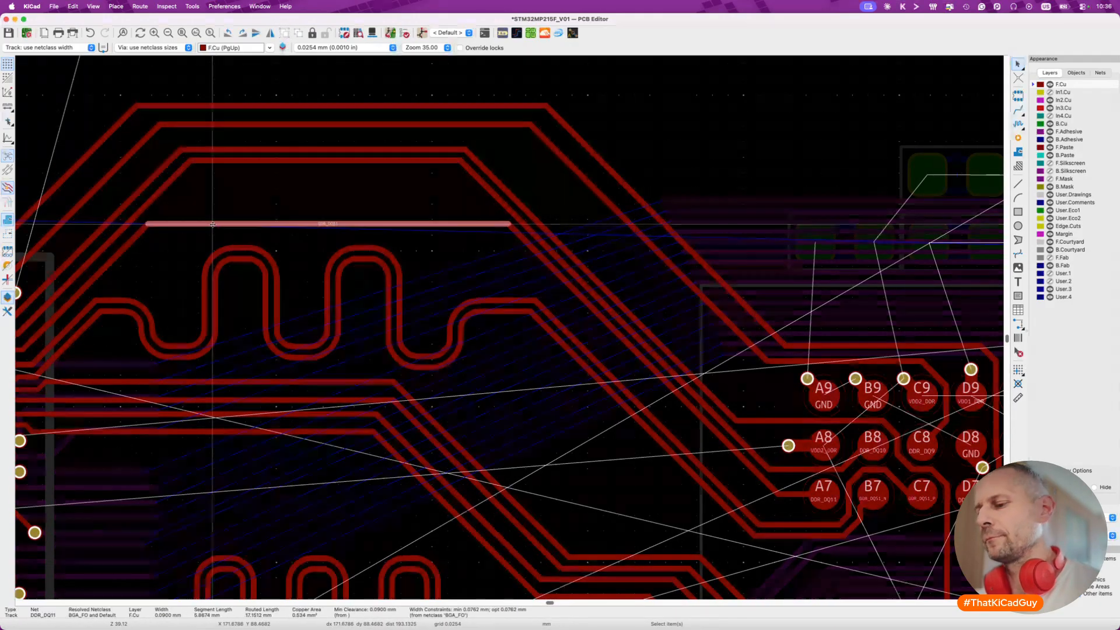
key("7")
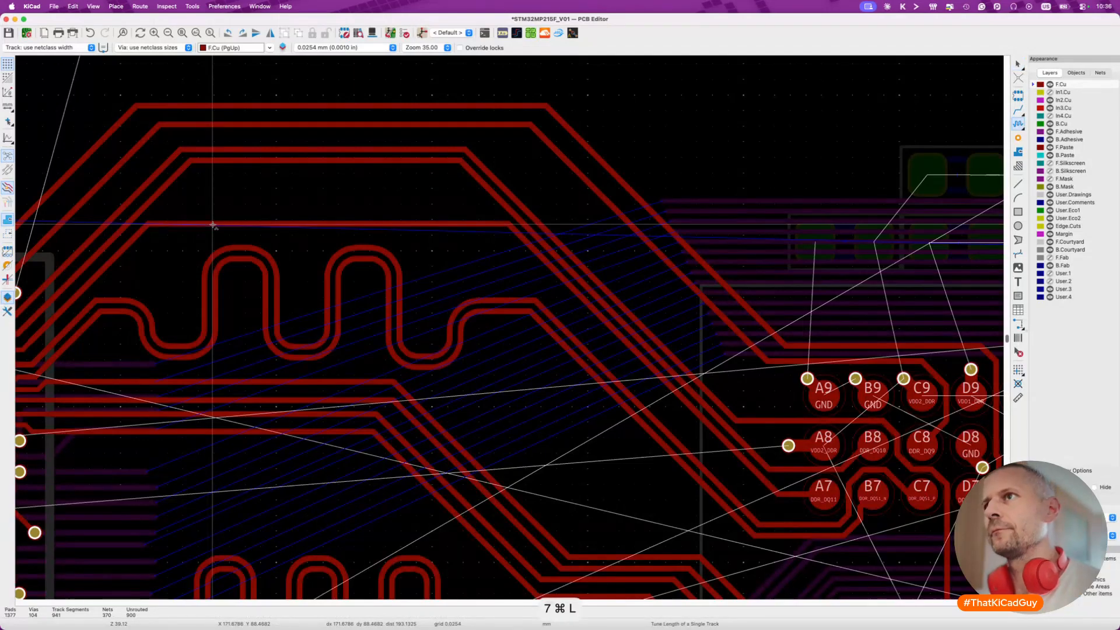
key("super+l")
type("23")
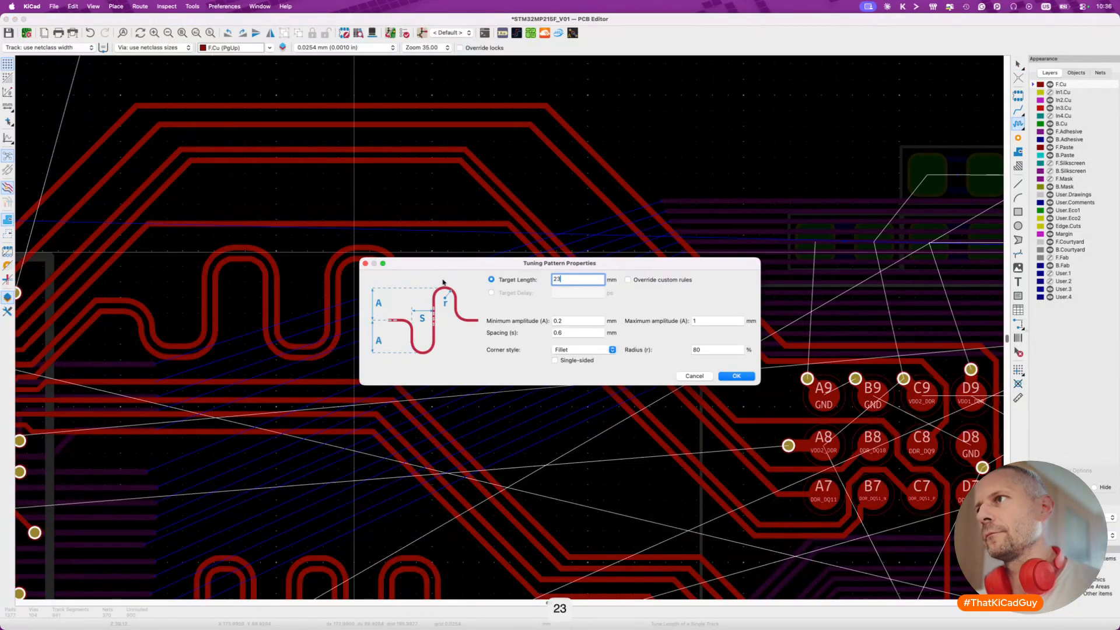
left_click(735, 376)
left_click(186, 224)
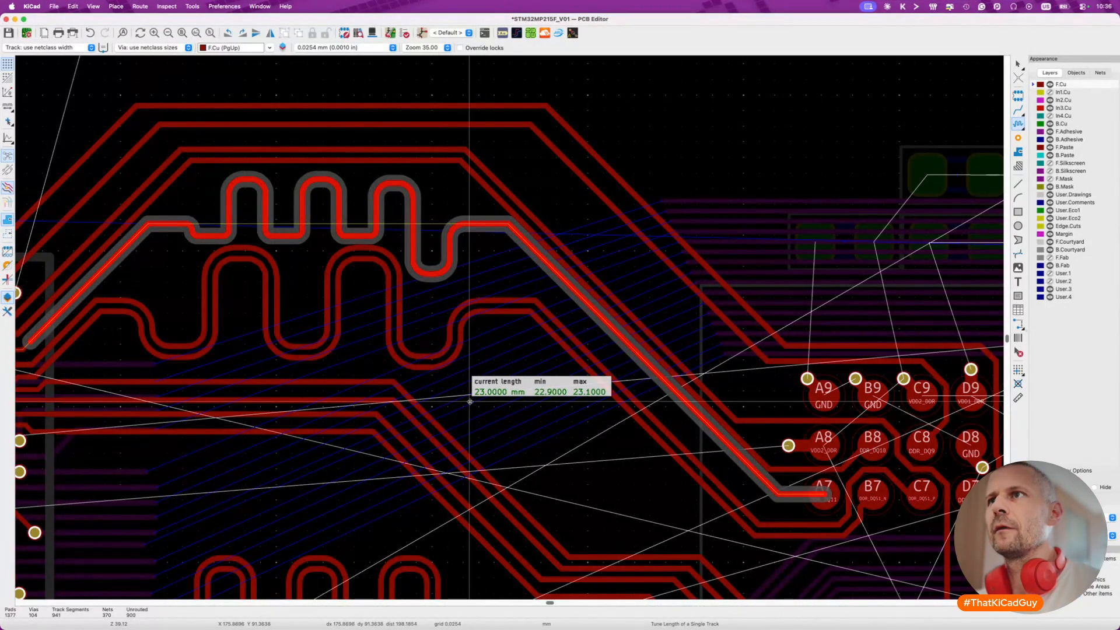
key("Escape")
key("Escape")
Delete the processor-side diagonal segment and the horizontal segment of DDR_DQ11.
middle_click_drag(76, 302, 227, 300)
scroll(227, 300, "up", 3)
left_click(275, 248)
key("Delete")
left_click(340, 197)
key("Delete")
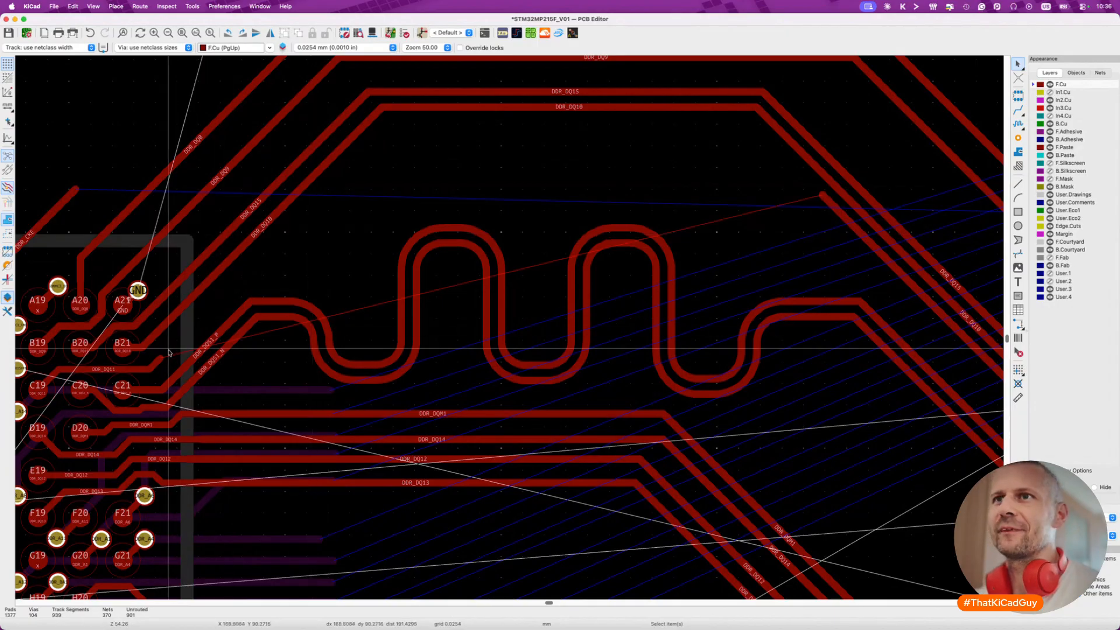
Route DDR_DQ11 from its processor-side stub alongside the start of the DDR_DQS1_P meander with a rounded bend, and delete its last short segment.
key("x")
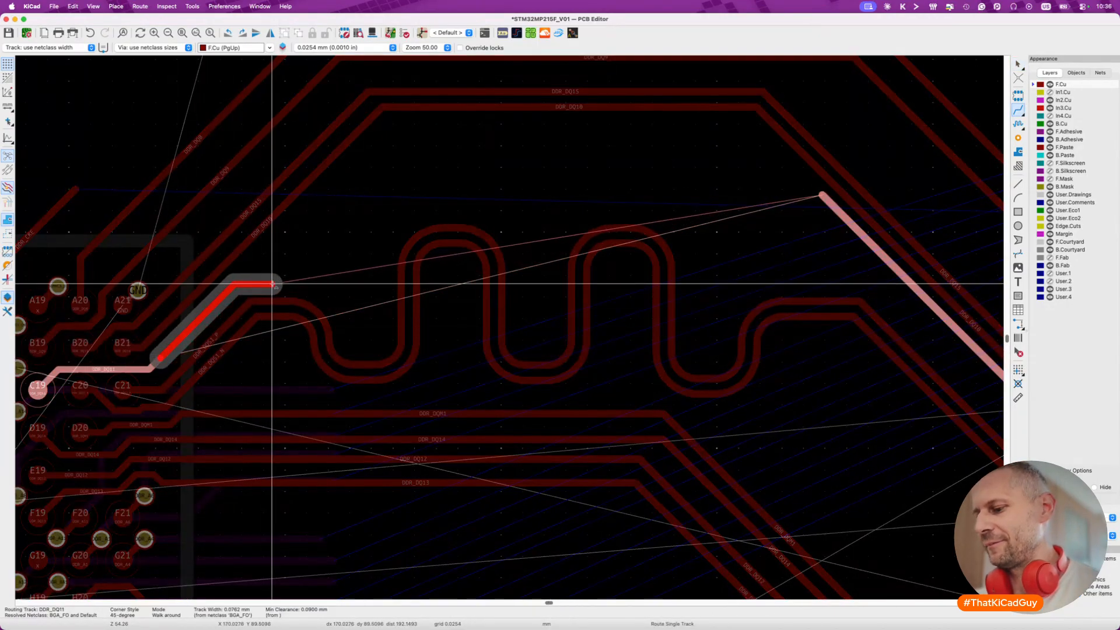
key("ctrl+slash")
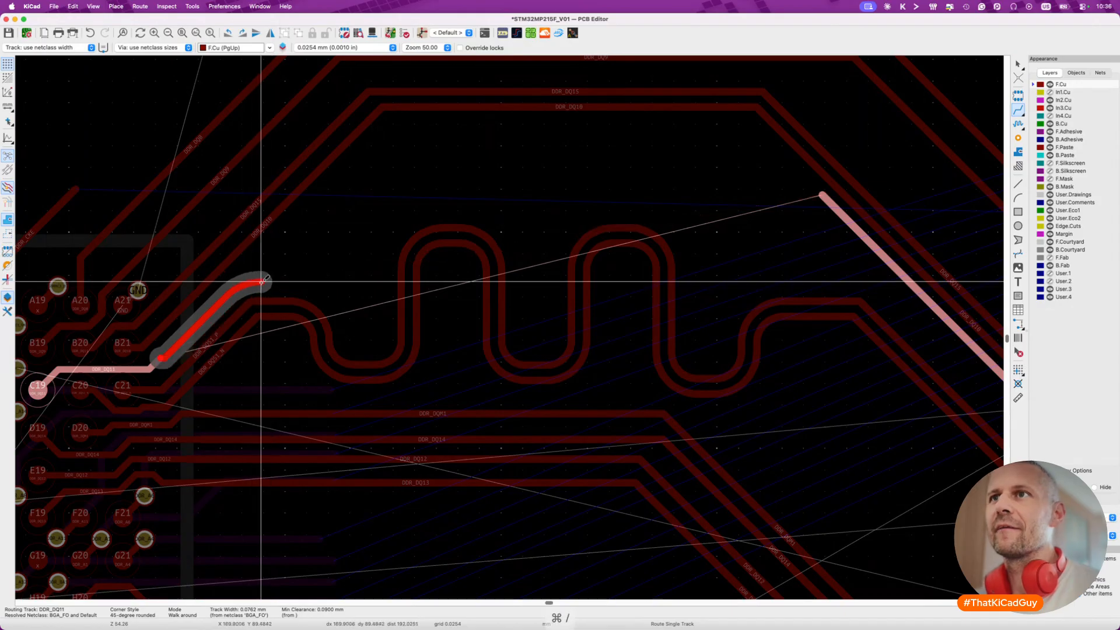
key("ctrl+slash")
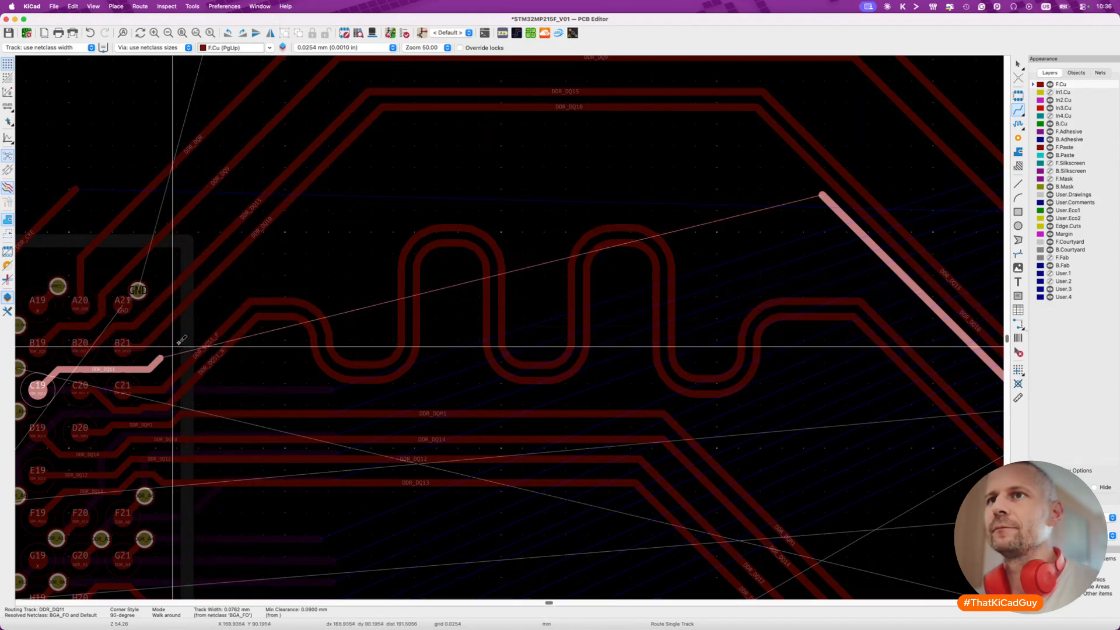
key("ctrl+slash")
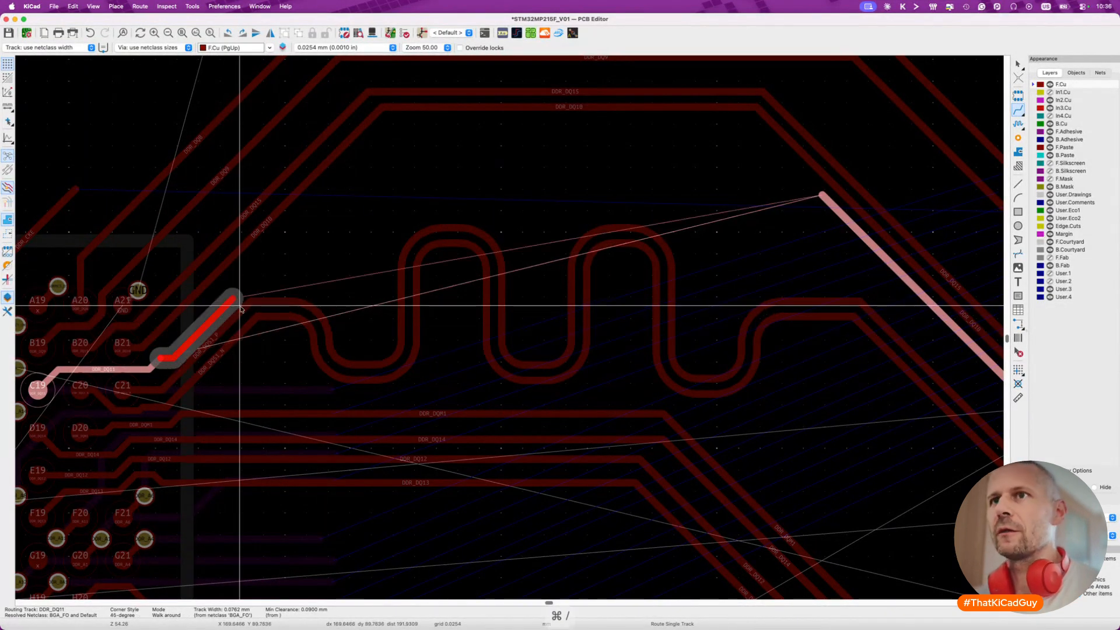
key("ctrl+slash")
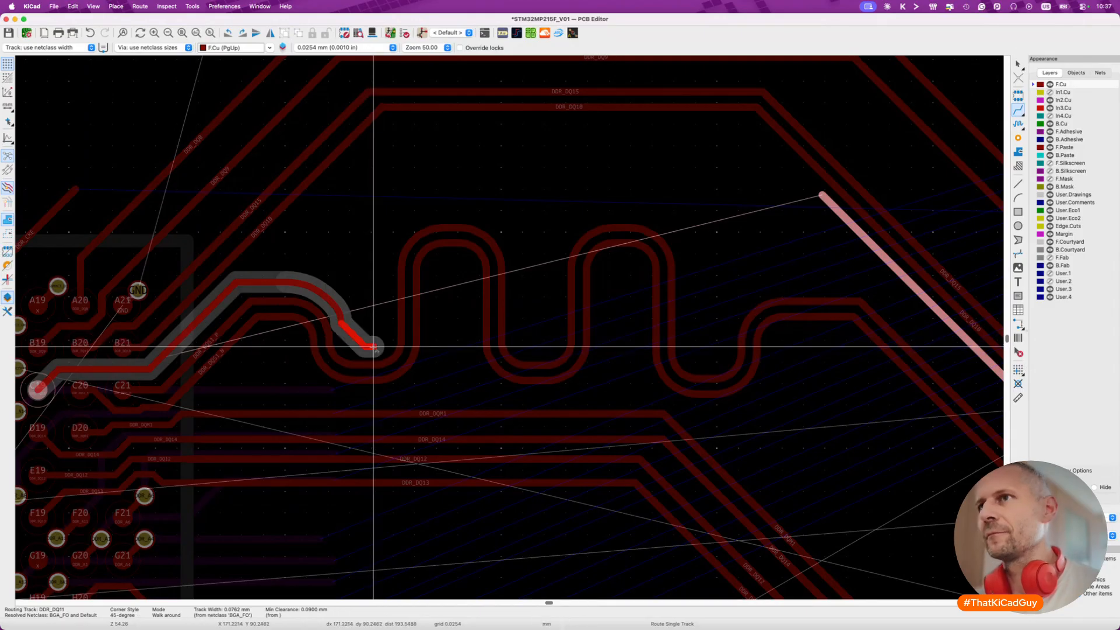
key("super+slash")
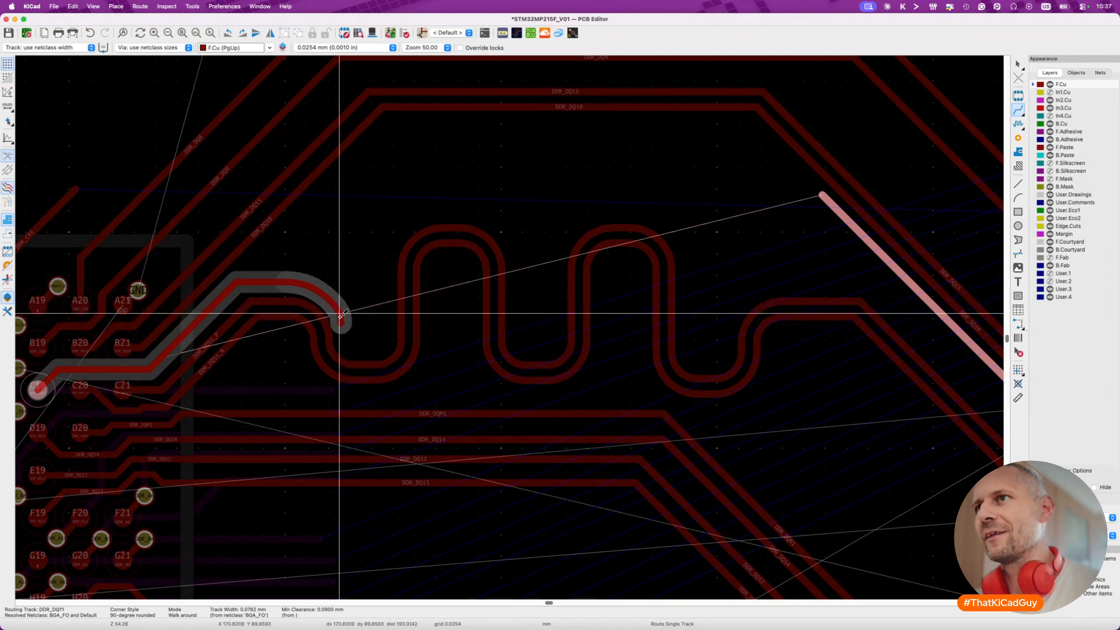
key("Escape")
key("Escape")
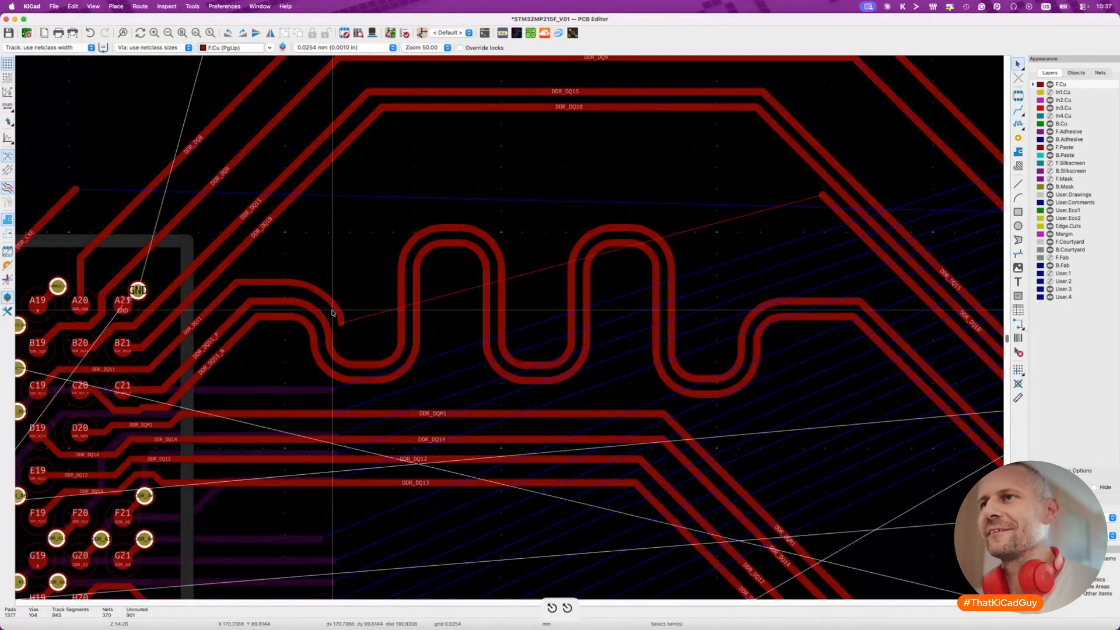
scroll(335, 310, "up", 4)
left_click(347, 338)
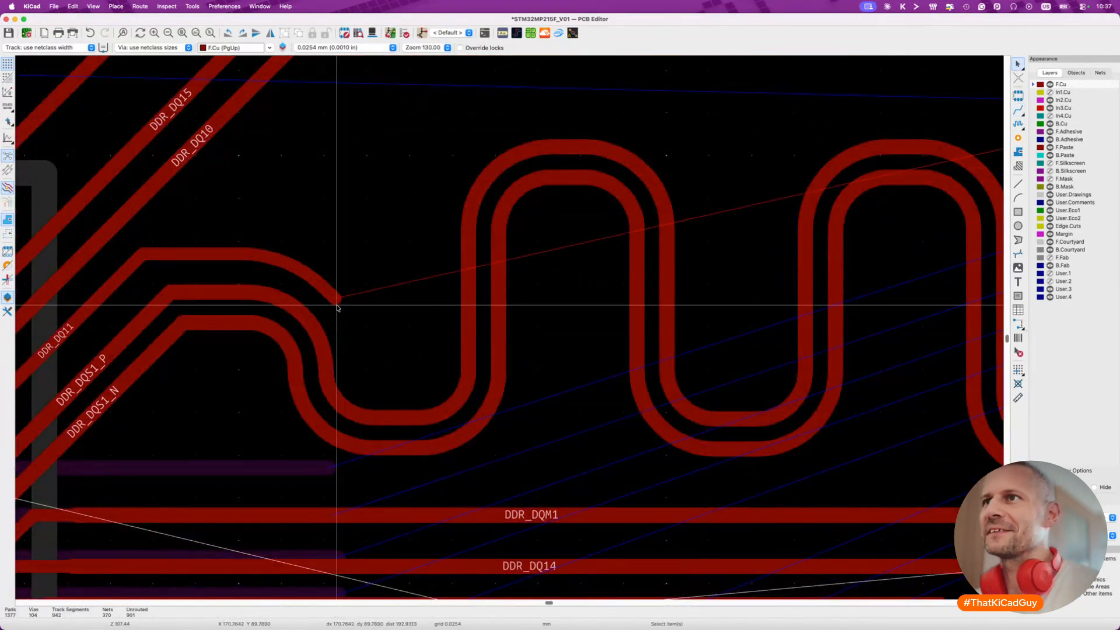
key("x")
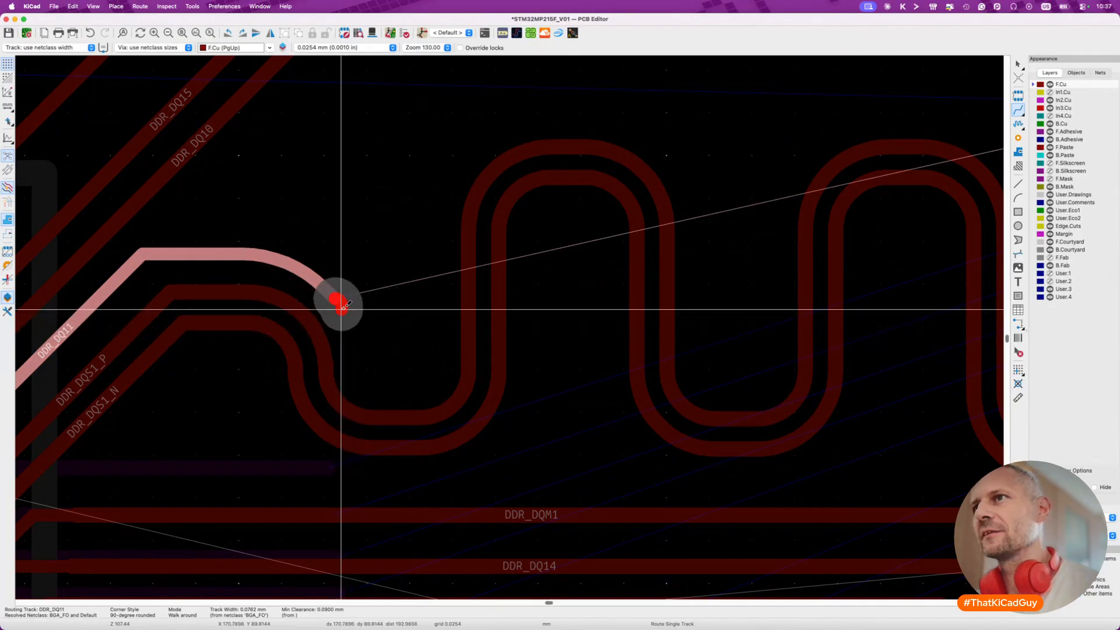
key("Escape")
key("Escape")
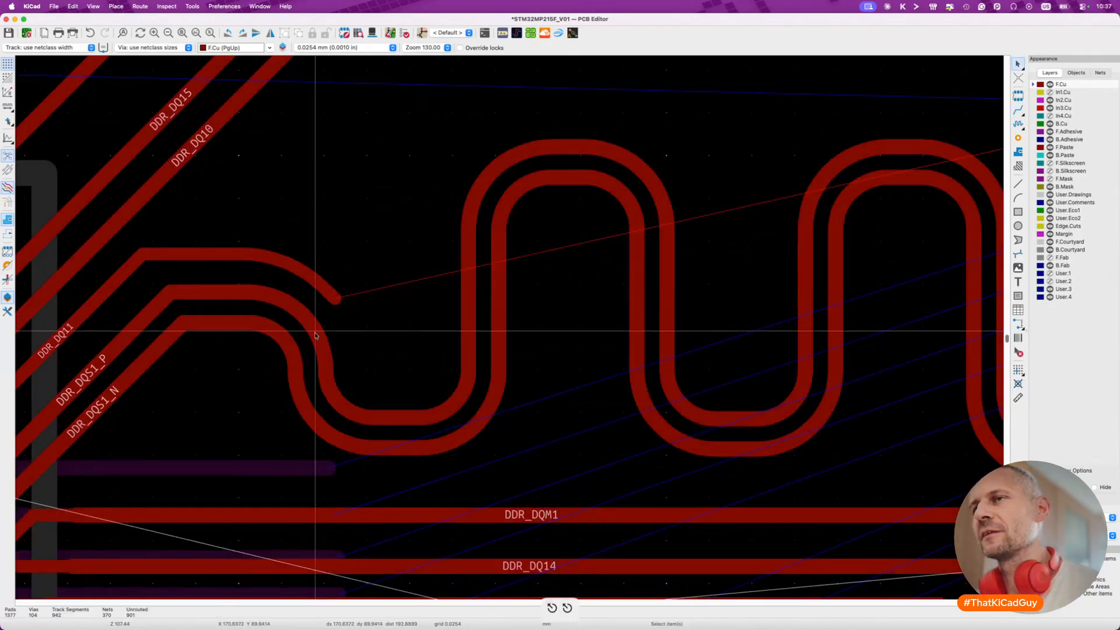
Delete the arc and the short end segment of DDR_DQ11 beyond its horizontal run.
scroll(315, 336, "down", 3)
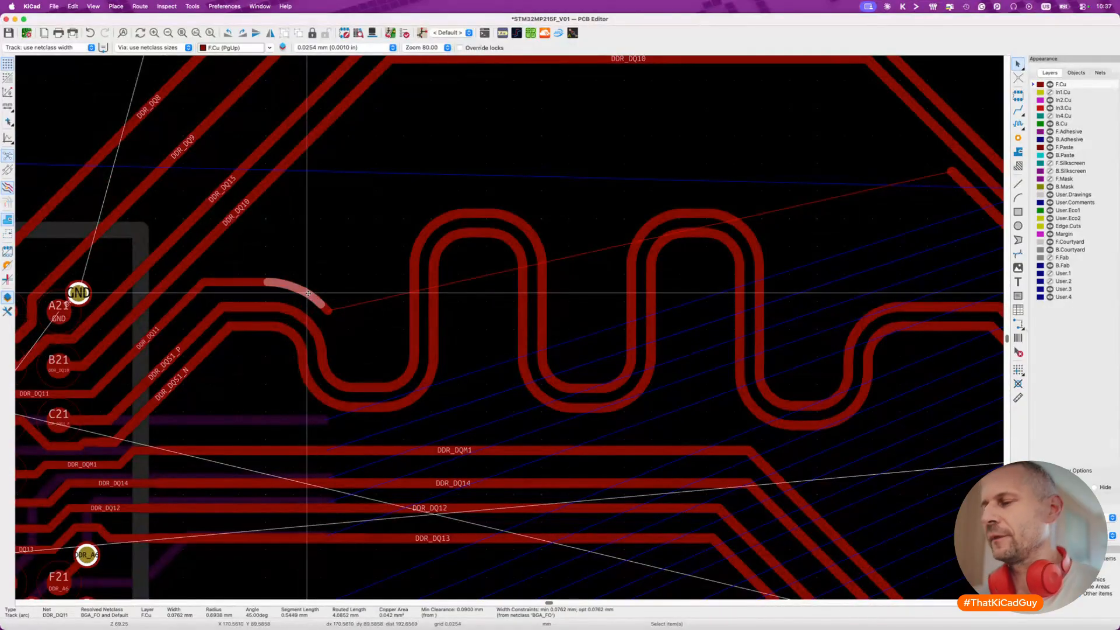
left_click(328, 300)
left_click(327, 309)
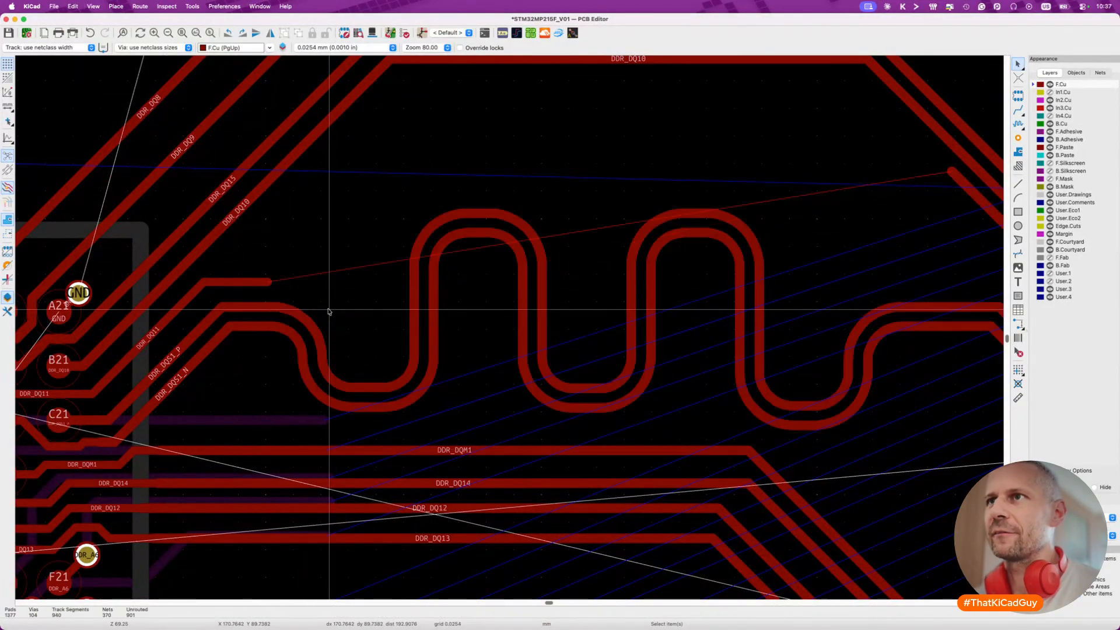
Route DDR_DQ11 with 45-degree corners through the inside of the first DDR_DQS1_P meander dip, and undo its last vertical extension.
key("x")
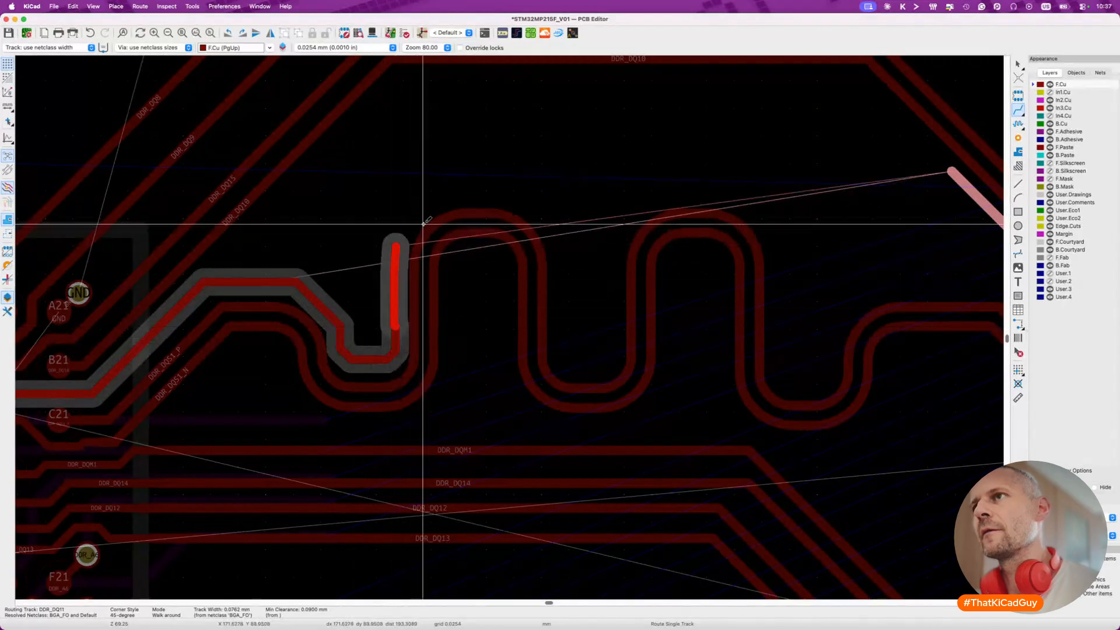
double_click(425, 219)
key("Escape")
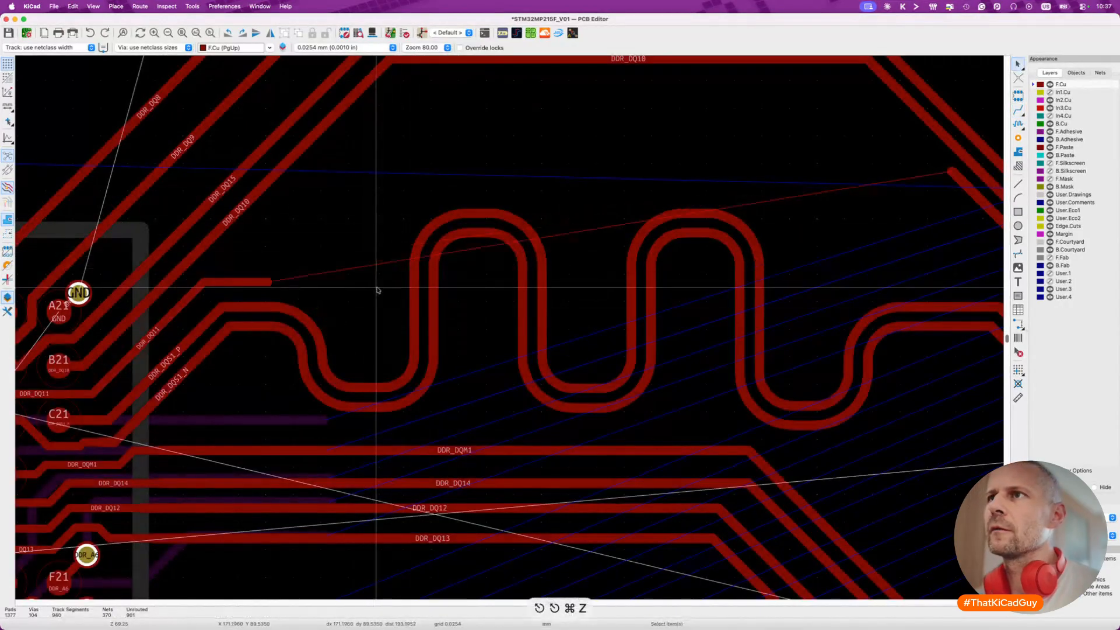
key("super+shift+z")
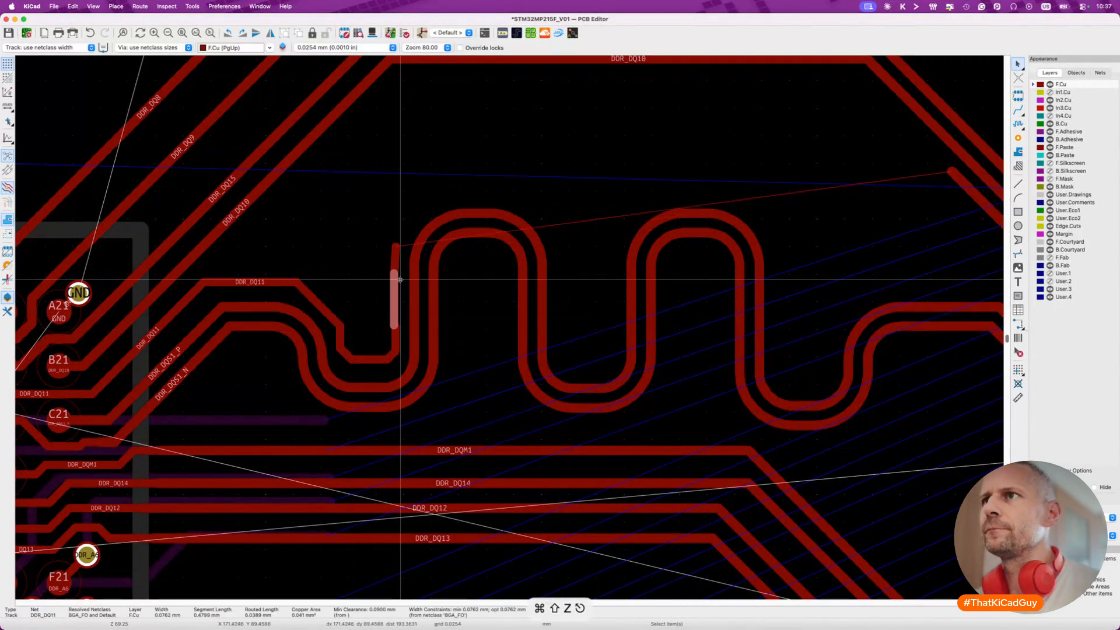
key("super+z")
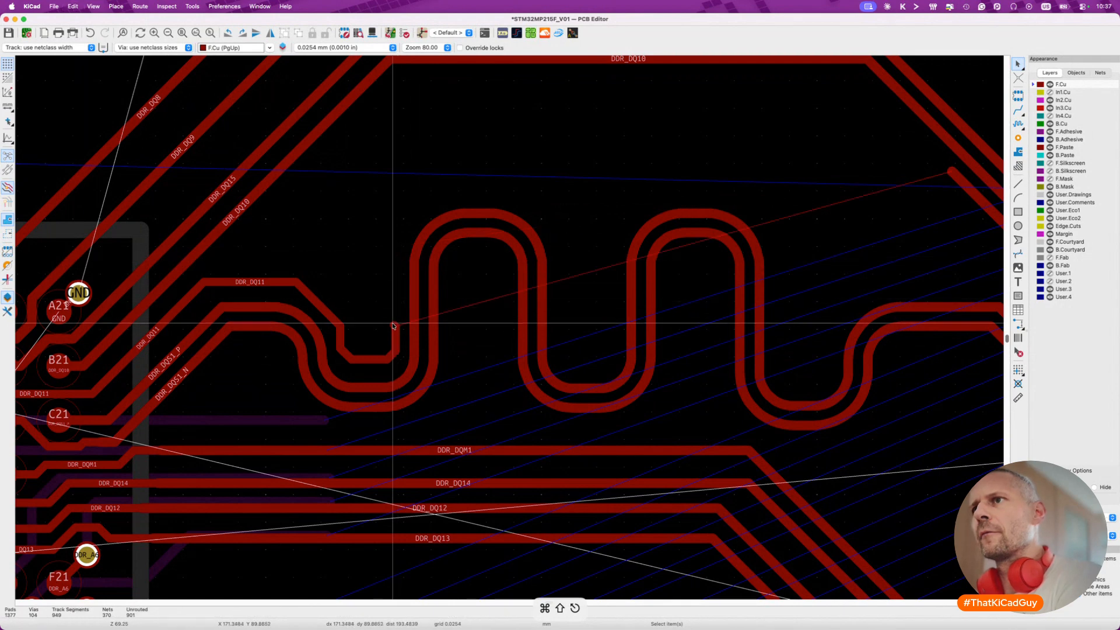
left_click(394, 326)
left_click(395, 329)
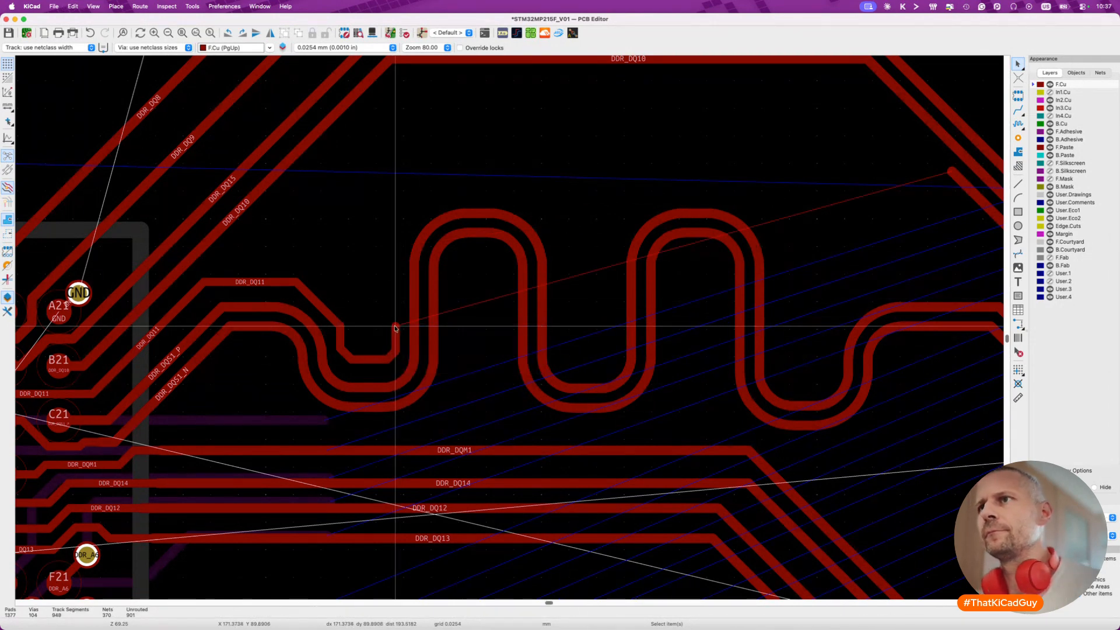
key("x")
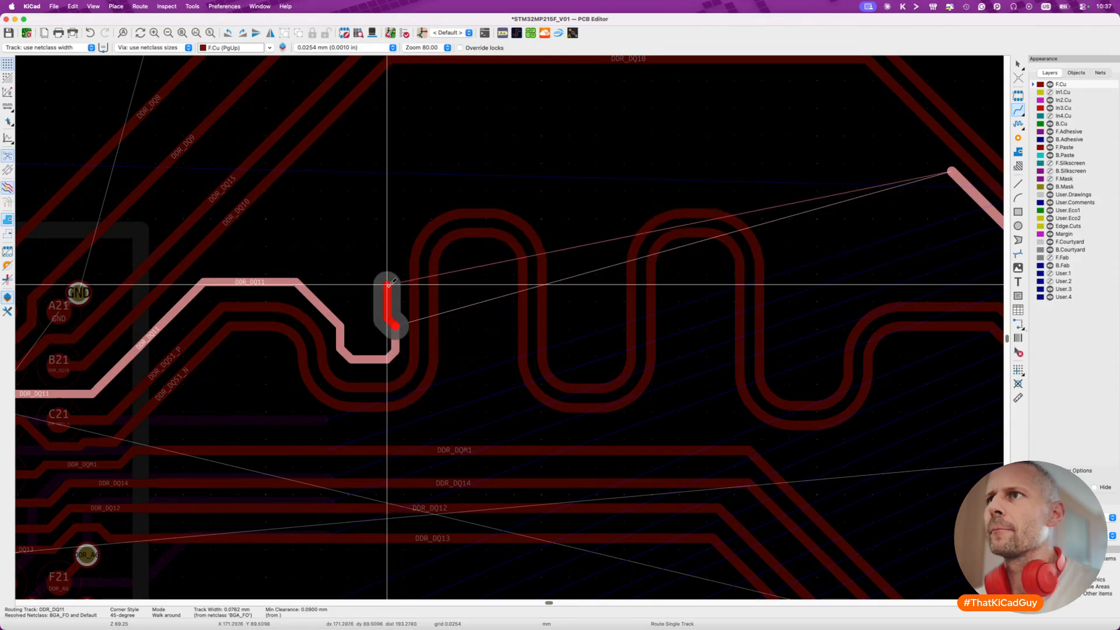
key("Escape")
key("Escape")
scroll(400, 337, "up", 3)
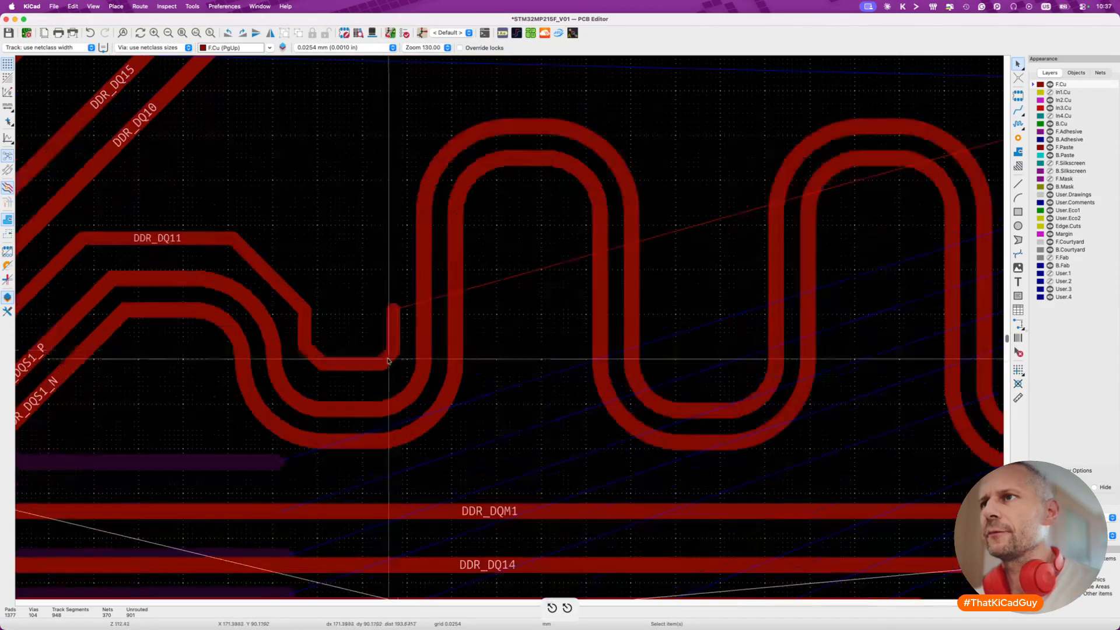
Shift the last vertical DDR_DQ11 segment in the first meander dip away from DDR_DQS1_P, and remove its leftover diagonal end.
key("d")
key("d")
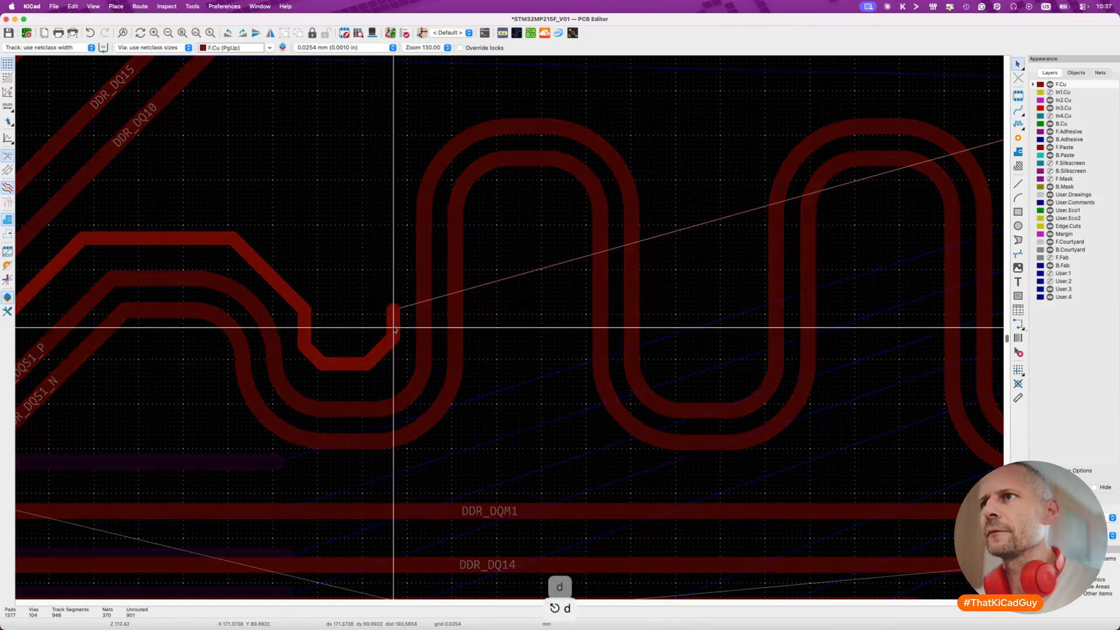
left_click(395, 311)
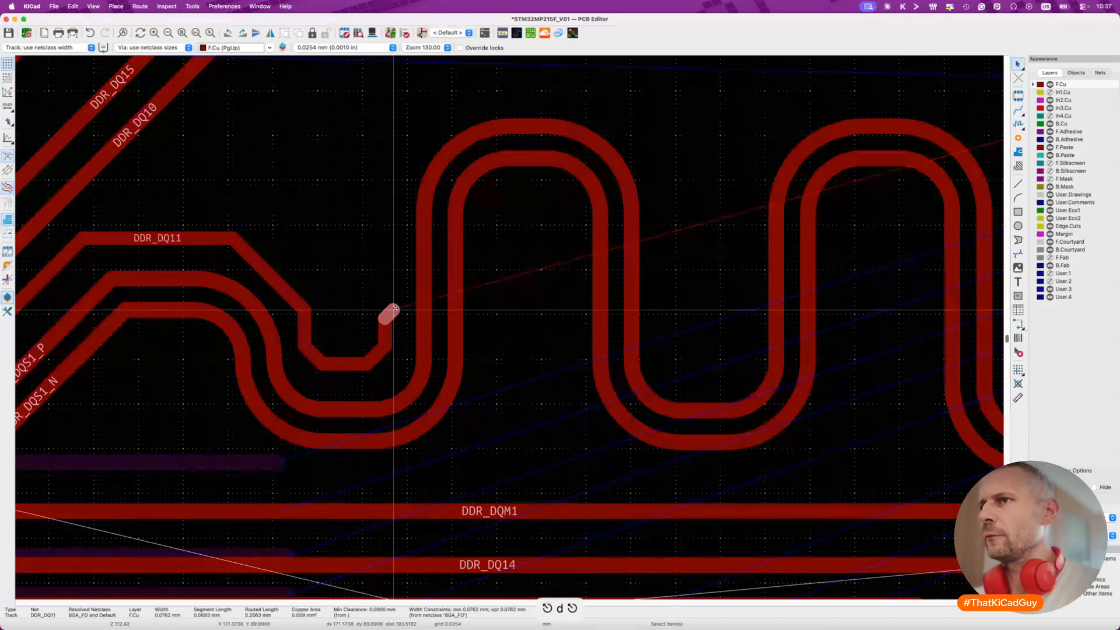
Route DDR_DQ11 with 45-degree corners over the first DDR_DQS1_P meander crest and through the second dip, ending on a short upward segment.
key("x")
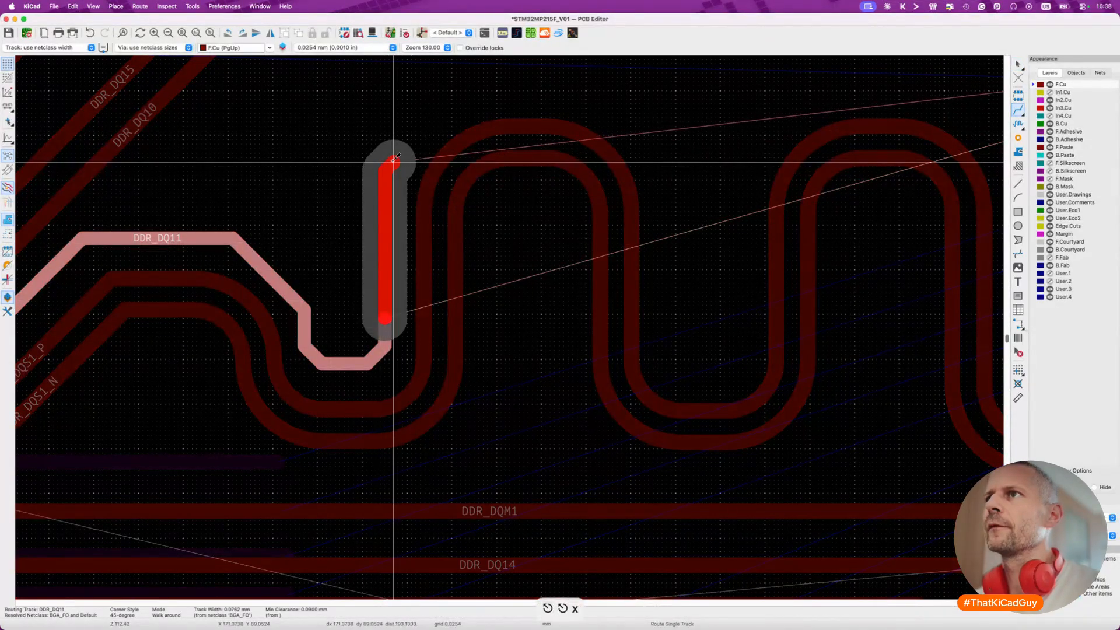
left_click(532, 90)
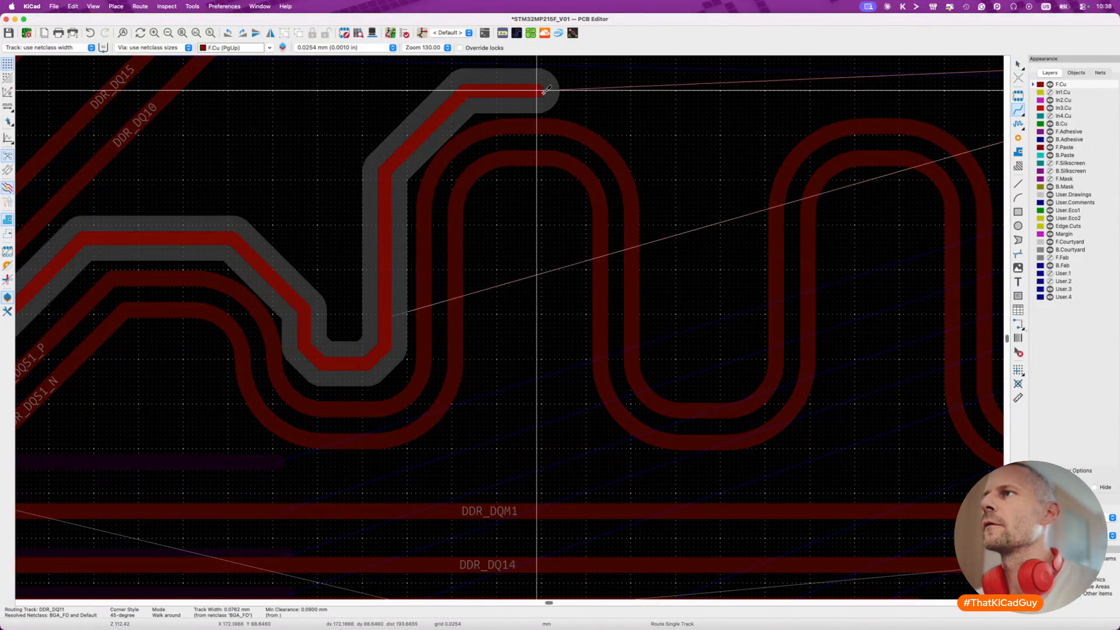
left_click(643, 137)
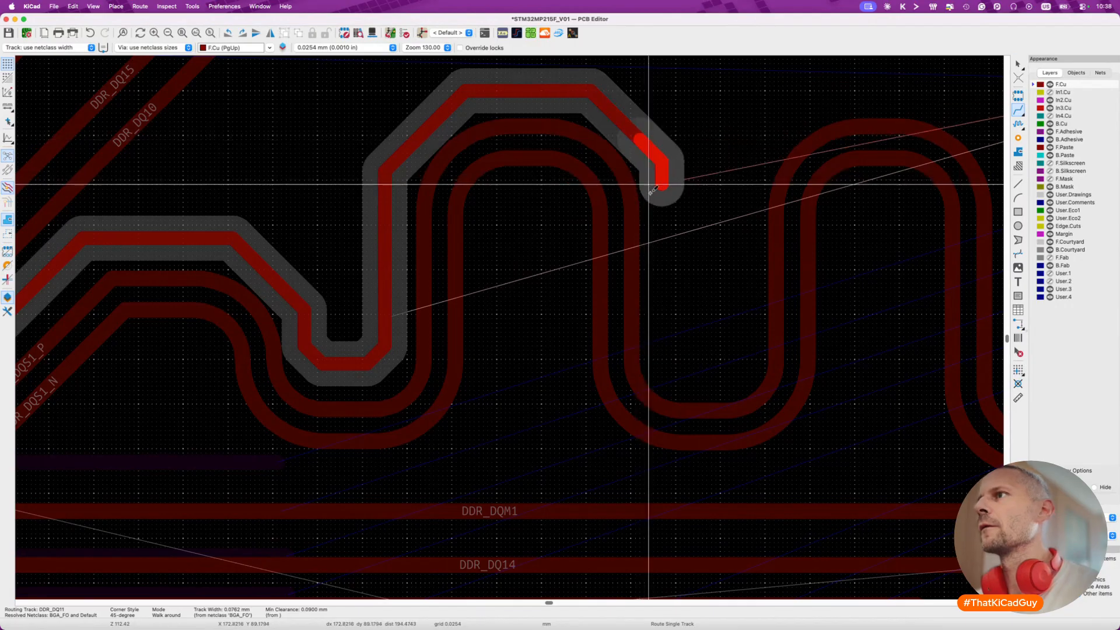
left_click(649, 203)
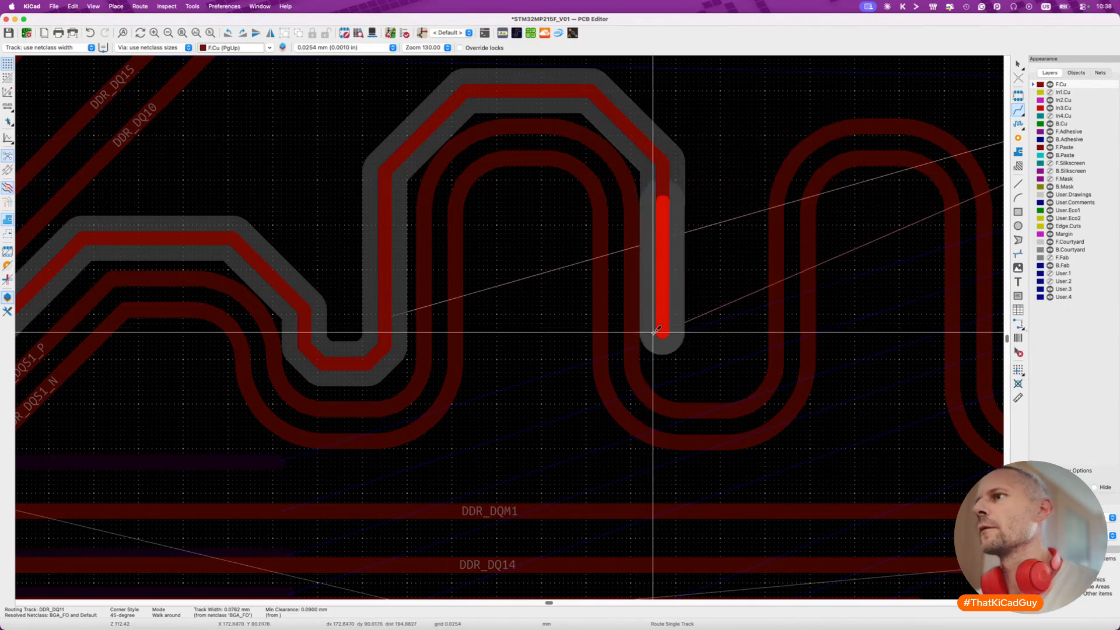
left_click(668, 357)
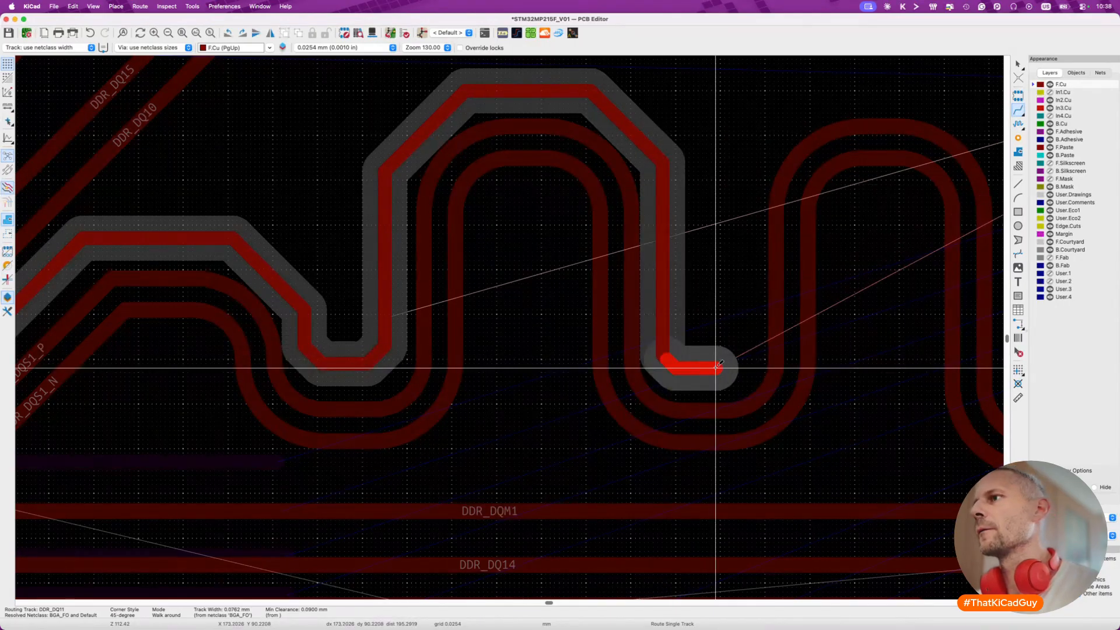
left_click(749, 284)
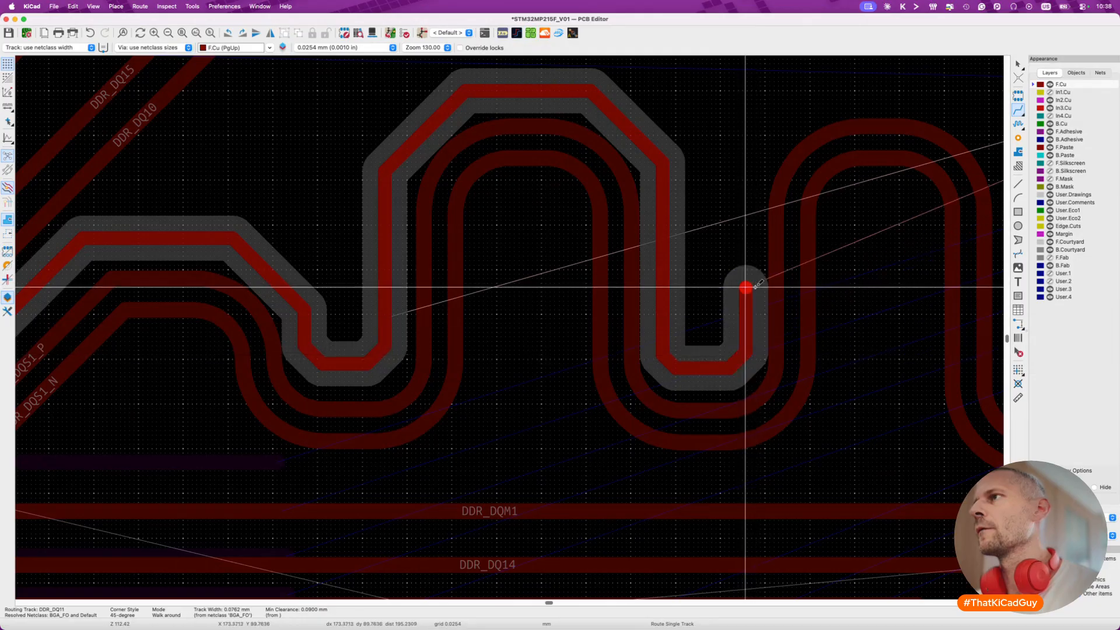
key("Escape")
key("Escape")
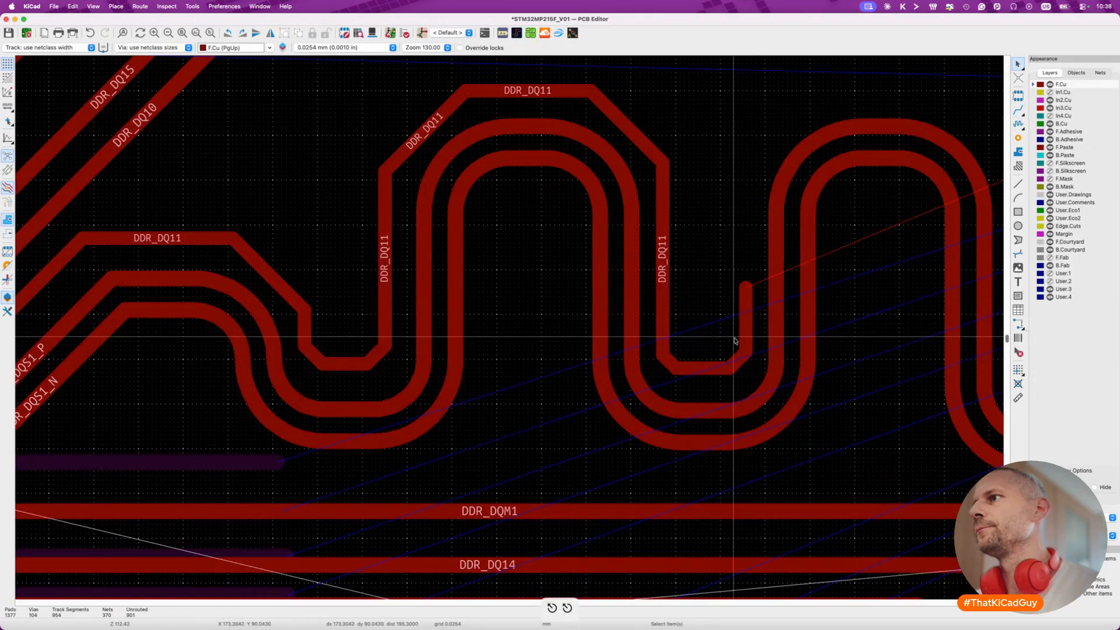
Shift the upward DDR_DQ11 segment in the second dip slightly away from DDR_DQS1_P, and delete its leftover end piece.
key("d")
scroll(742, 287, "right", 7)
scroll(742, 287, "up", 3)
key("Delete")
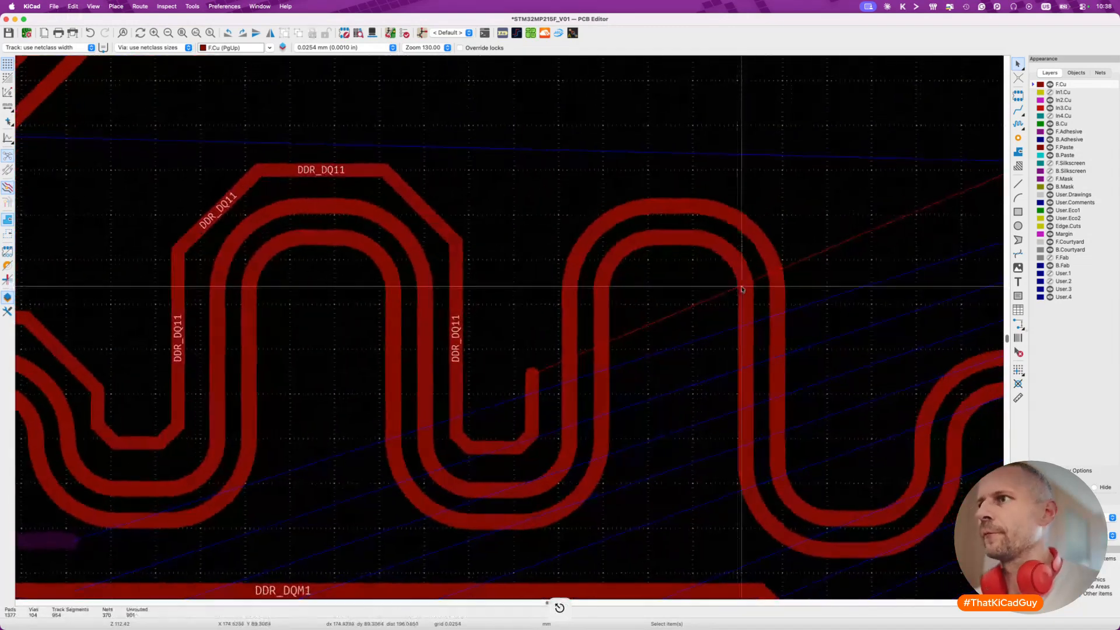
Route DDR_DQ11 from the second dip over the second meander crest and a short way down its far side.
key("x")
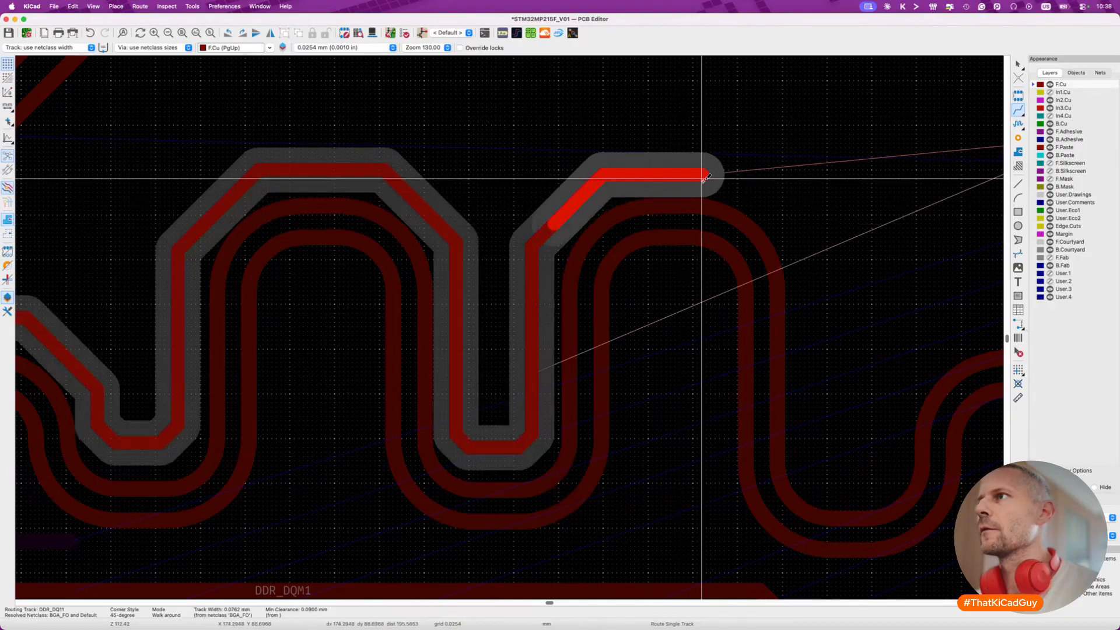
left_click(702, 172)
left_click(805, 266)
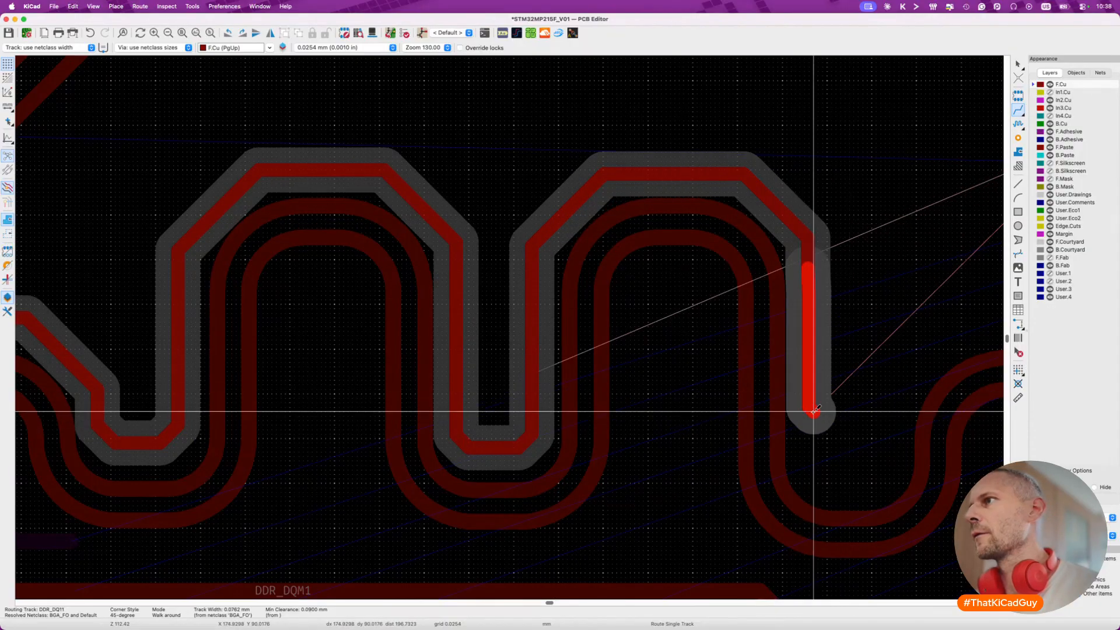
key("super+z")
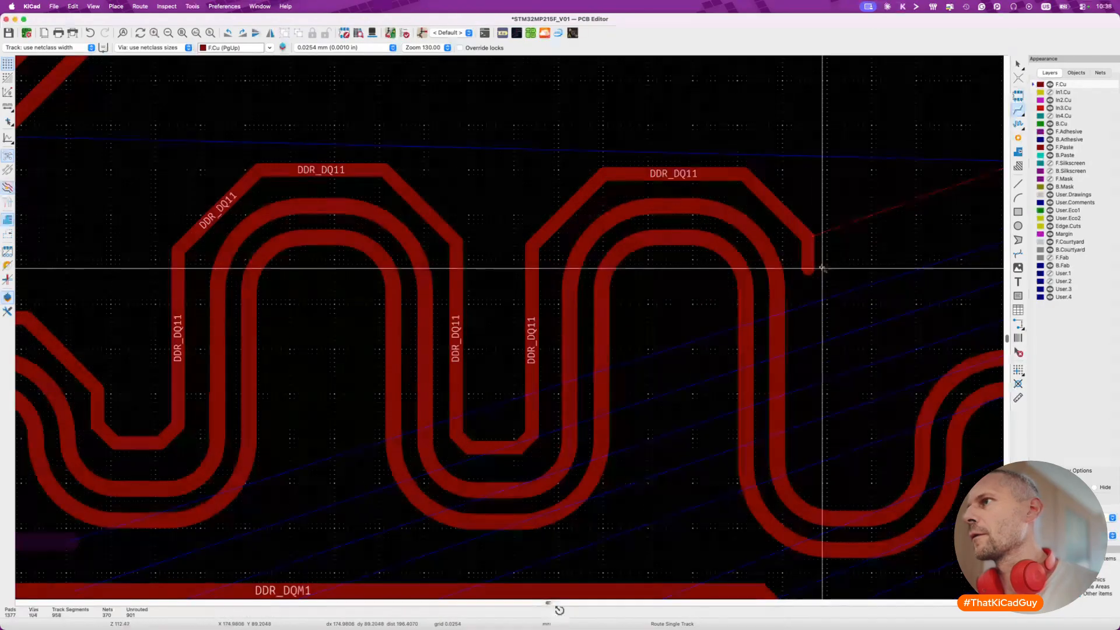
key("super+shift+z")
key("Escape")
left_click(809, 251)
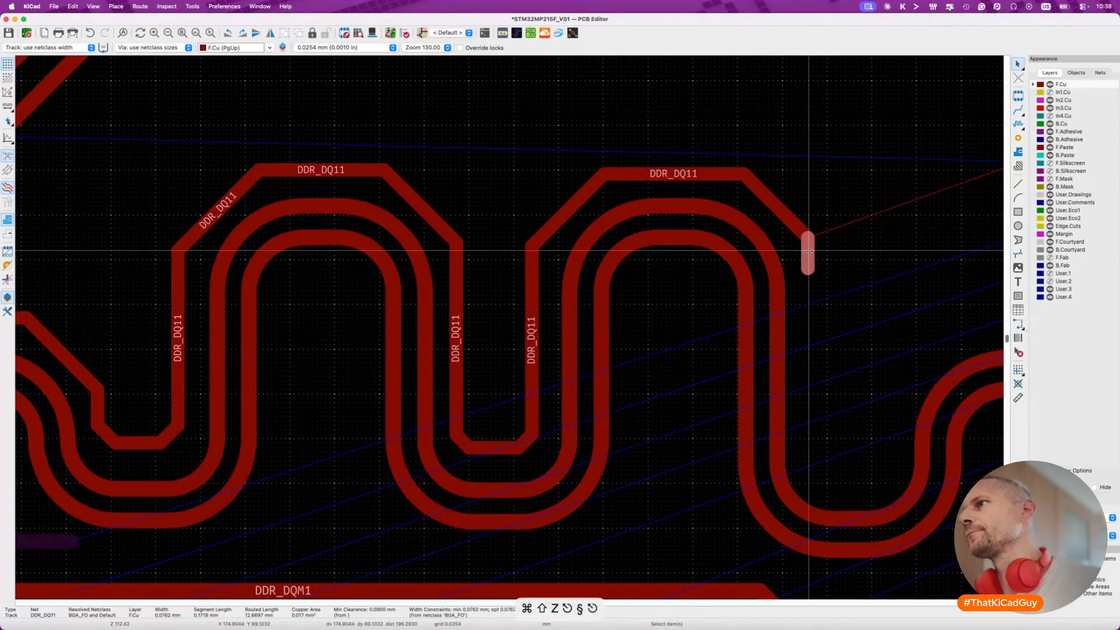
Continue DDR_DQ11 down through the third meander dip and up to the horizontal run above DDR_DQS1_P.
key("x")
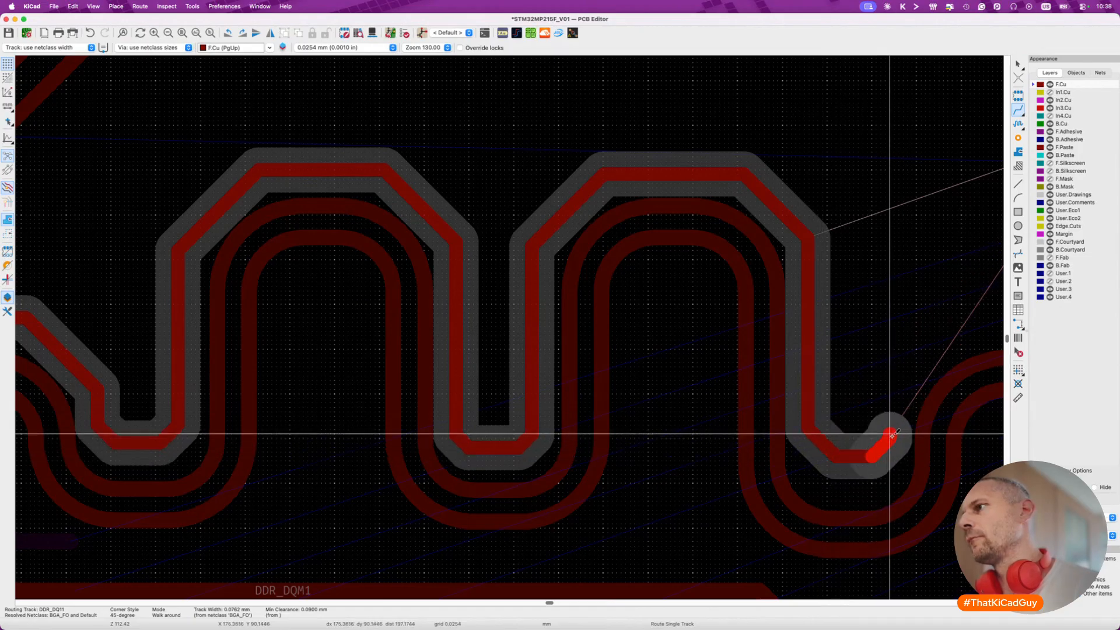
scroll(884, 362, "right", 5)
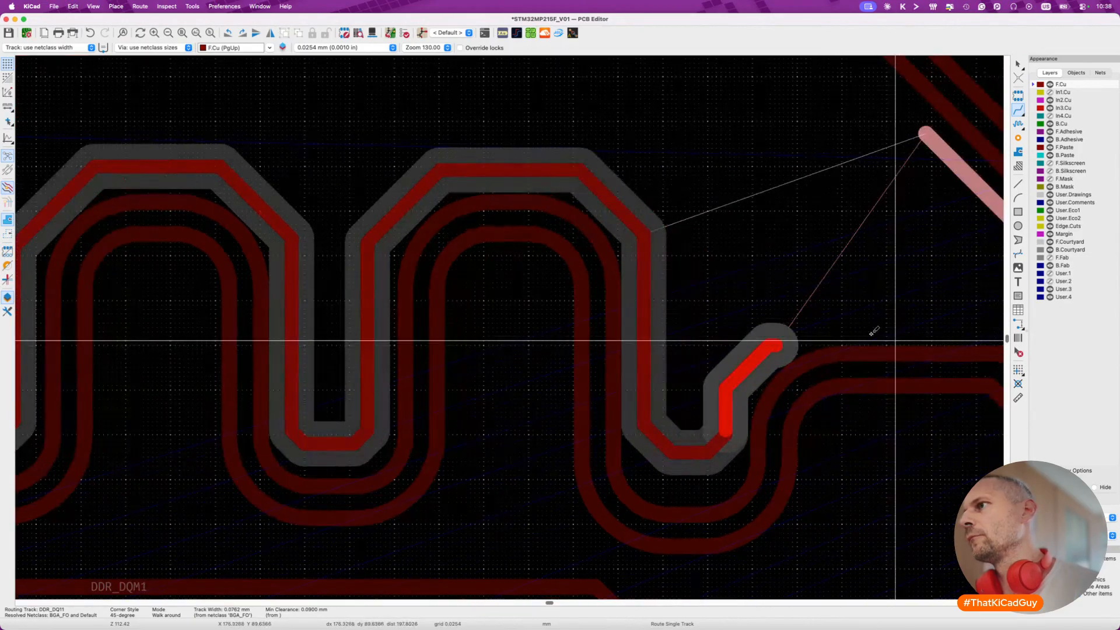
left_click(826, 320)
scroll(828, 320, "right", 12)
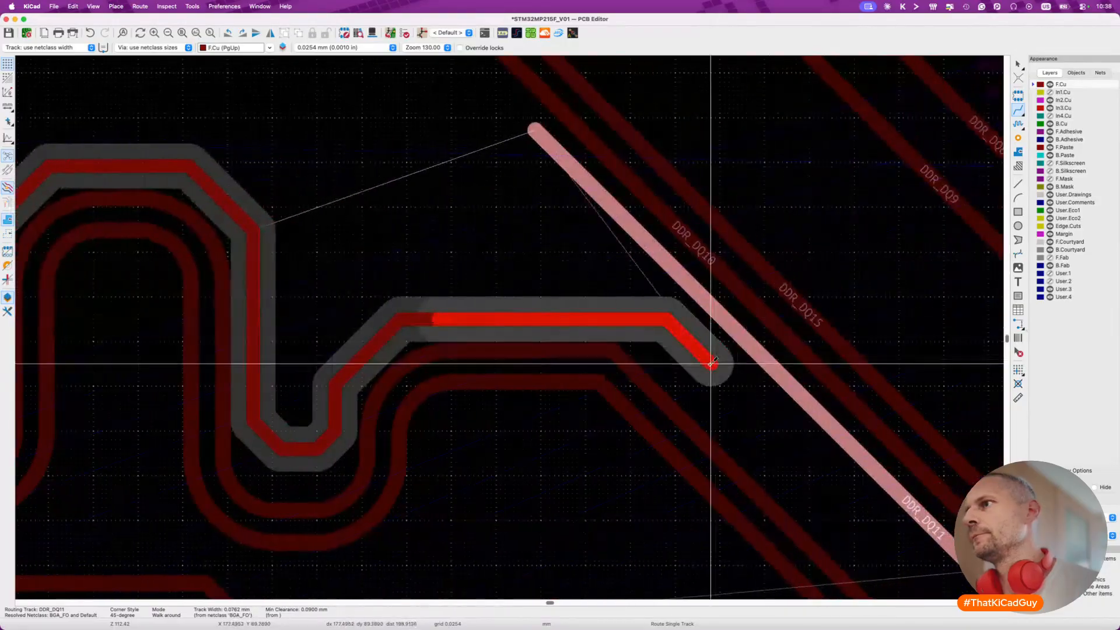
Route DDR_DQ11 along the DDR_DQS1_P diagonal and join it to the existing horizontal stub at memory pad A7.
left_click(669, 383)
scroll(669, 384, "right", 6)
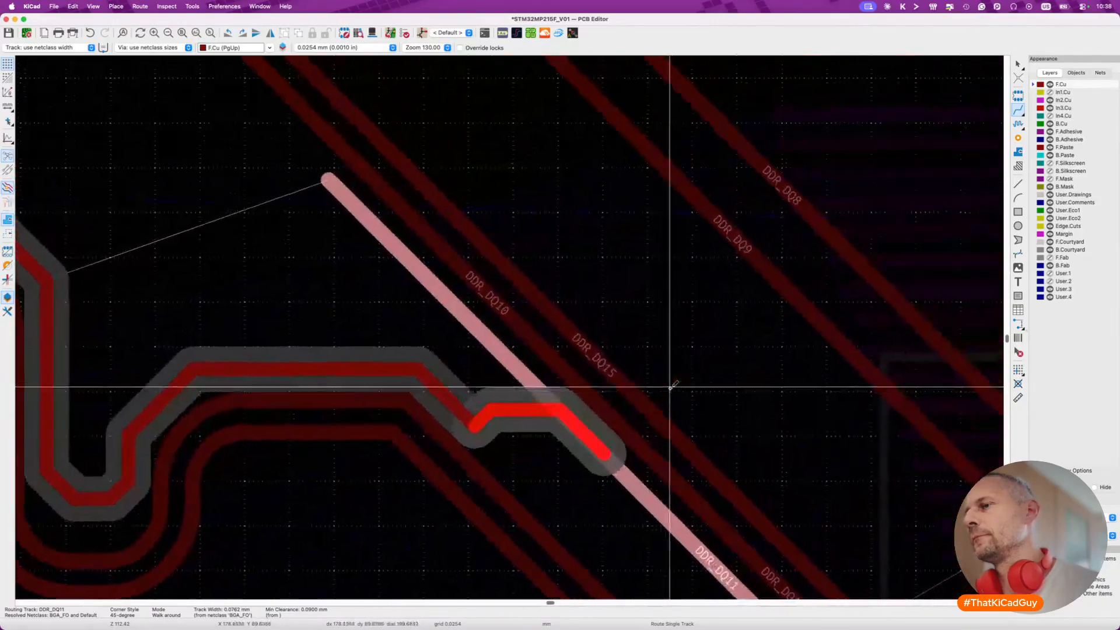
scroll(517, 495, "down", 11)
scroll(517, 496, "right", 7)
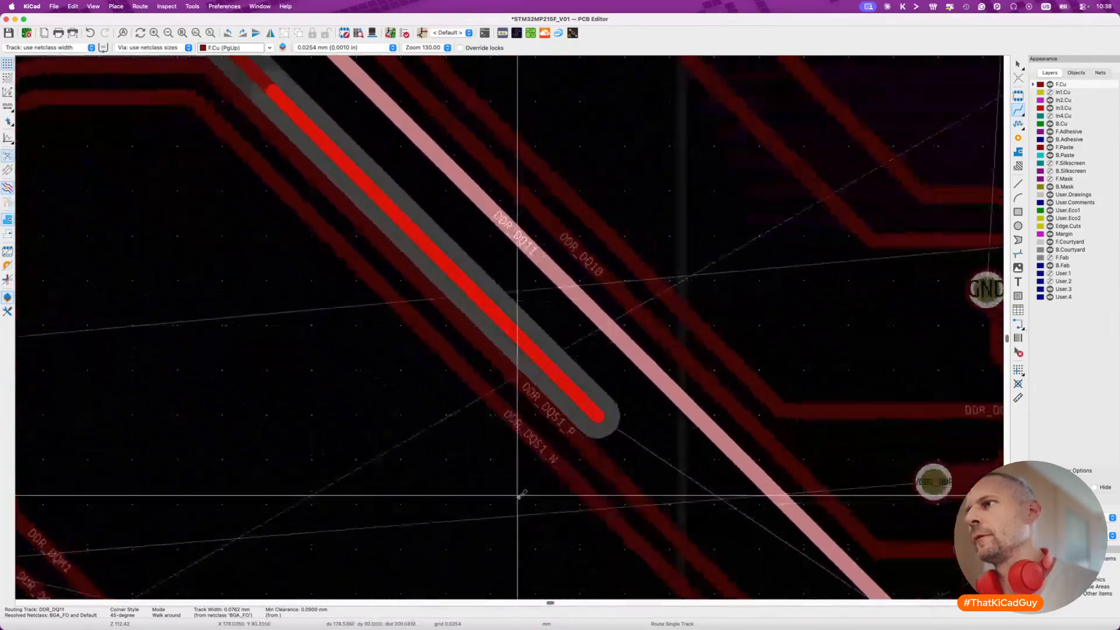
scroll(519, 496, "down", 3)
scroll(520, 496, "right", 3)
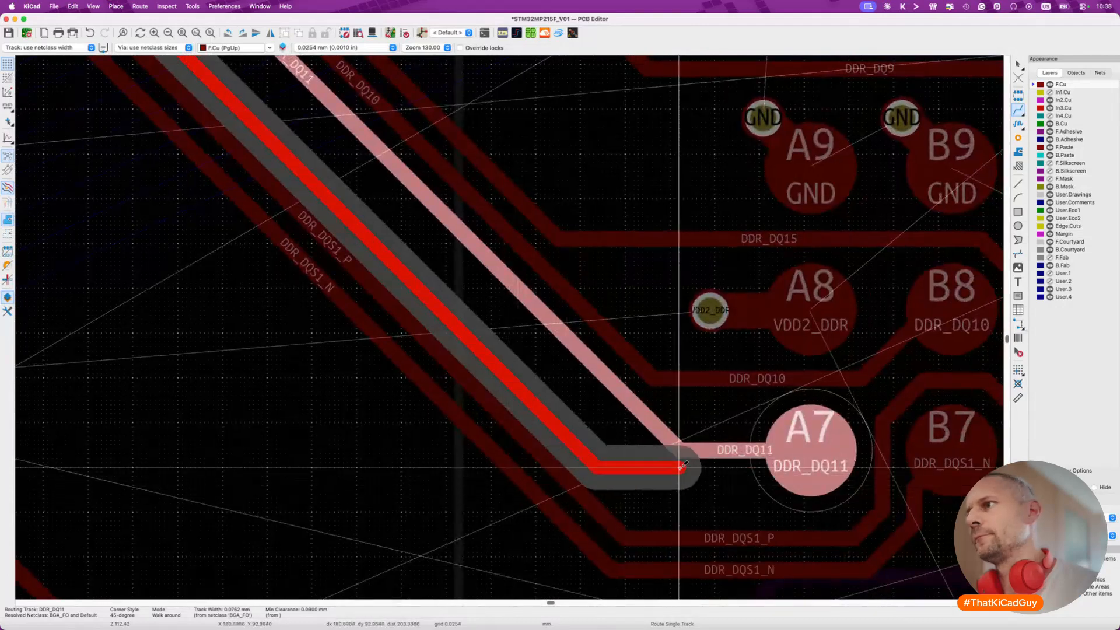
left_click(682, 452)
key("Escape")
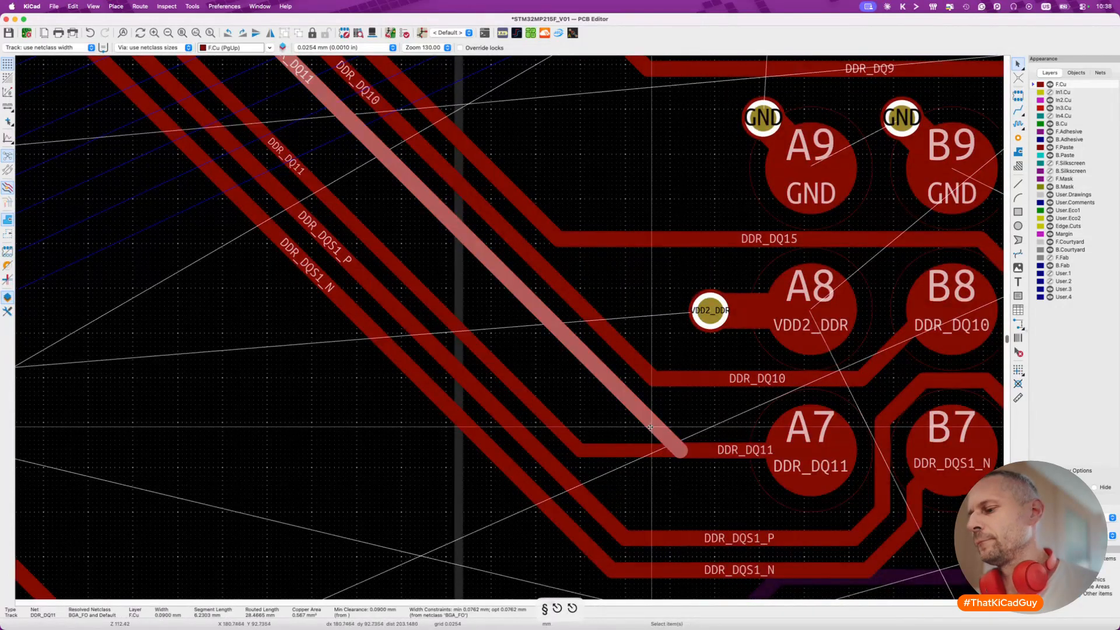
Delete the old DDR_DQ11 diagonal that ends at the stub of memory pad A7.
scroll(651, 430, "up", 2)
left_click(606, 451)
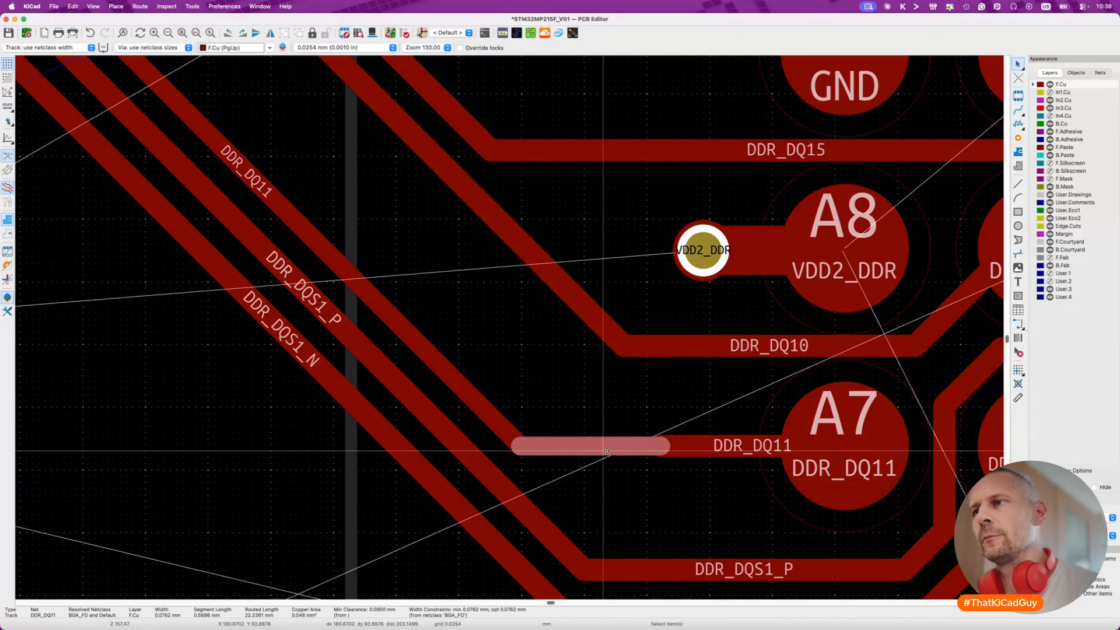
scroll(606, 450, "down", 5)
scroll(607, 452, "left", 5)
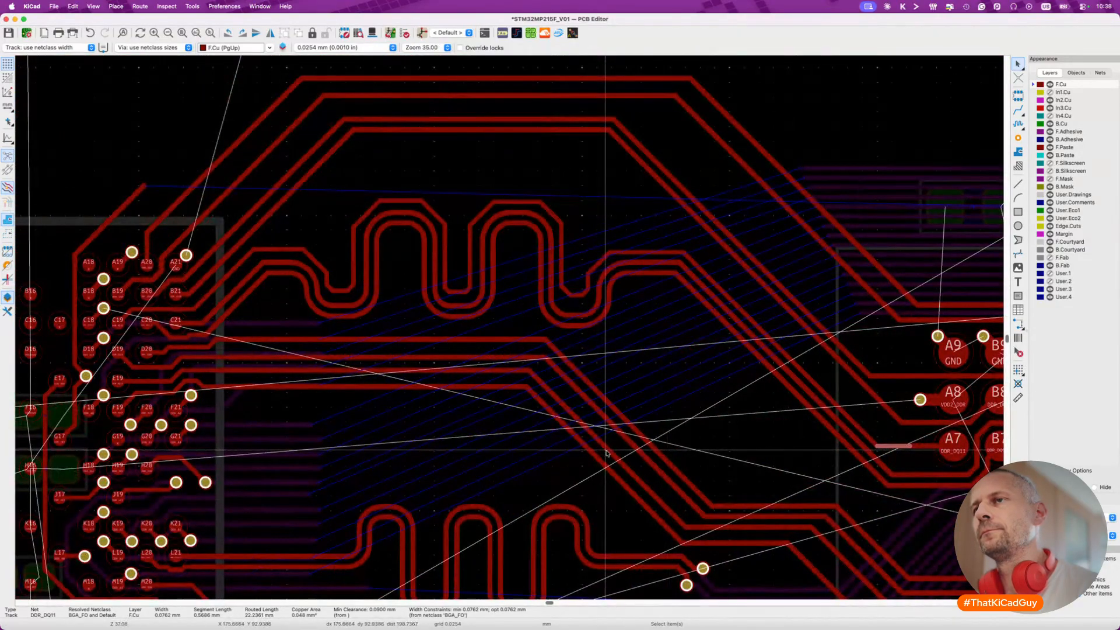
scroll(606, 452, "right", 3)
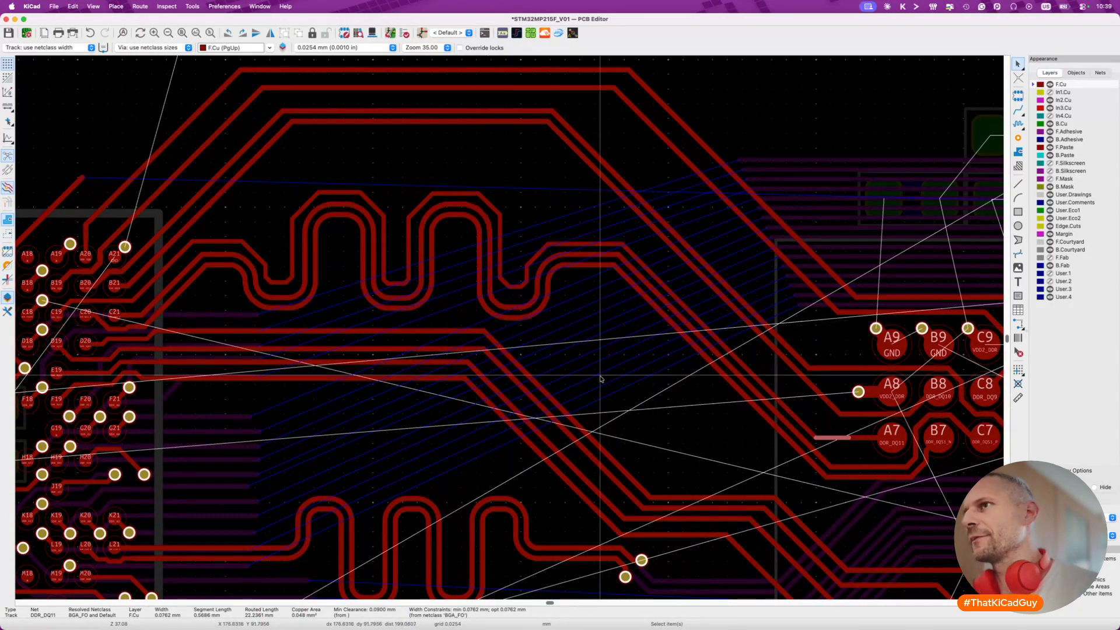
key("Escape")
key("Escape")
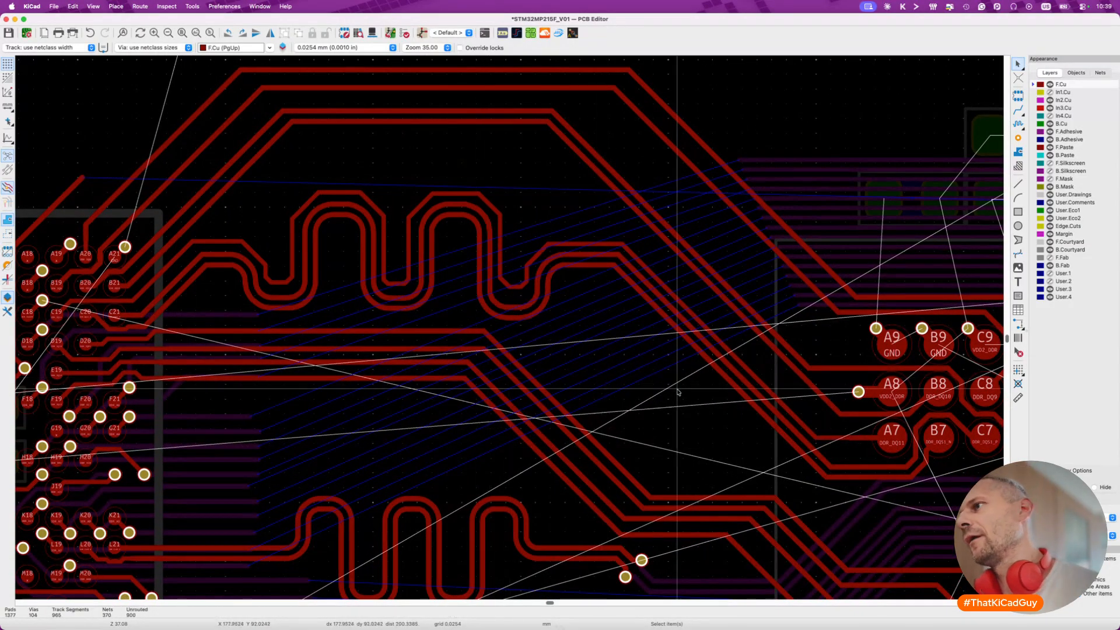
Check the length of DDR_DQ11 with the single-track length tuner, and select the whole track to inspect its length and path.
left_click(853, 442)
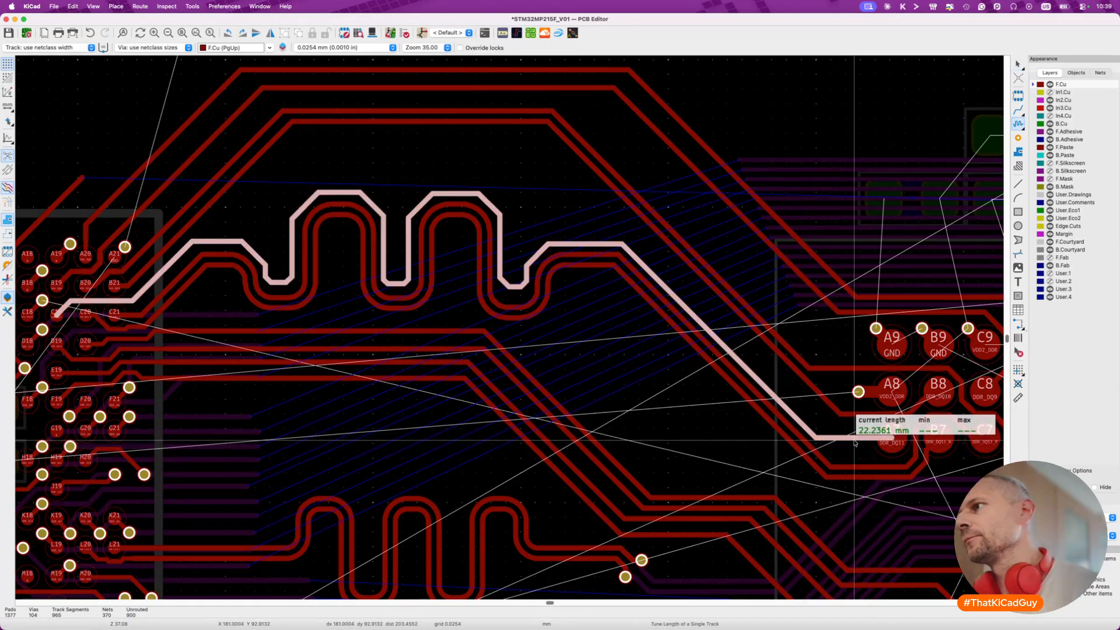
key("Escape")
key("Escape")
scroll(854, 443, "up", 4)
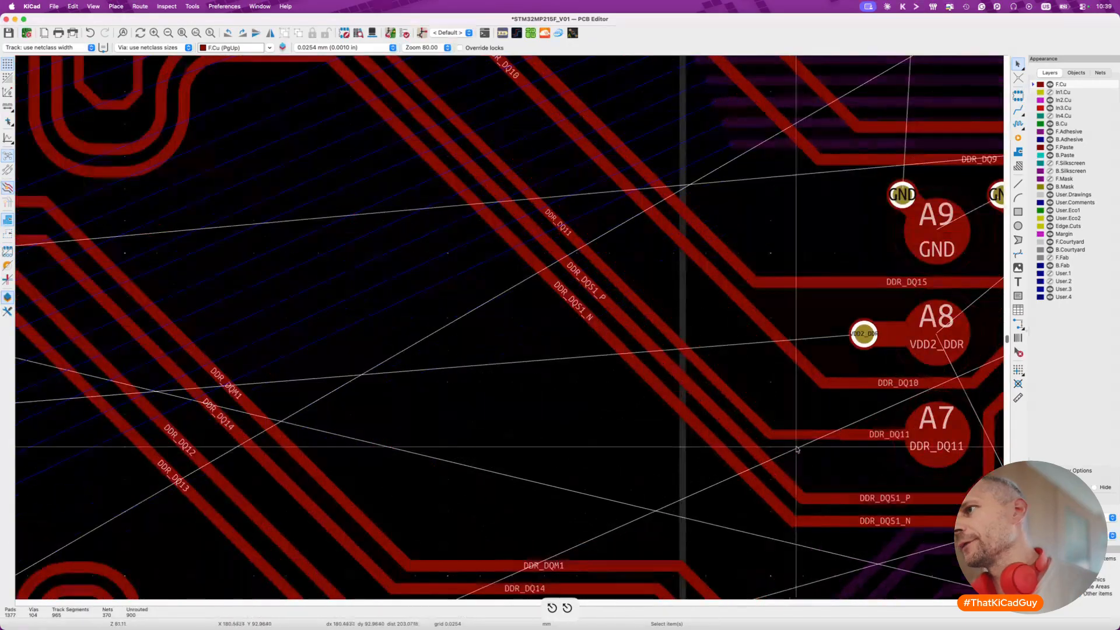
left_click(806, 436)
key("u")
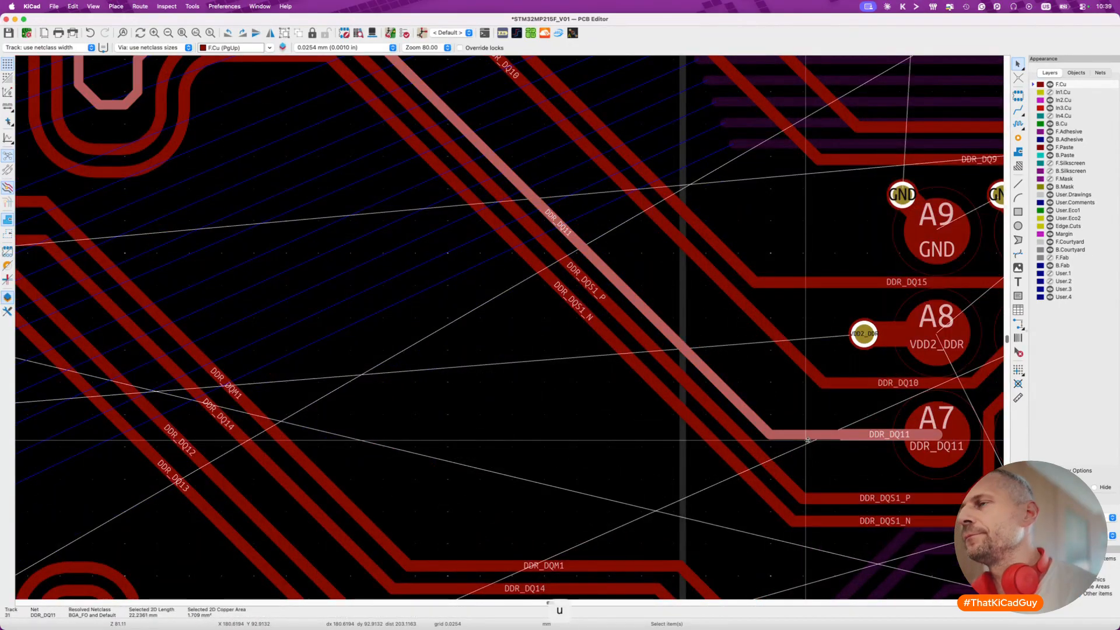
scroll(808, 441, "left", 10)
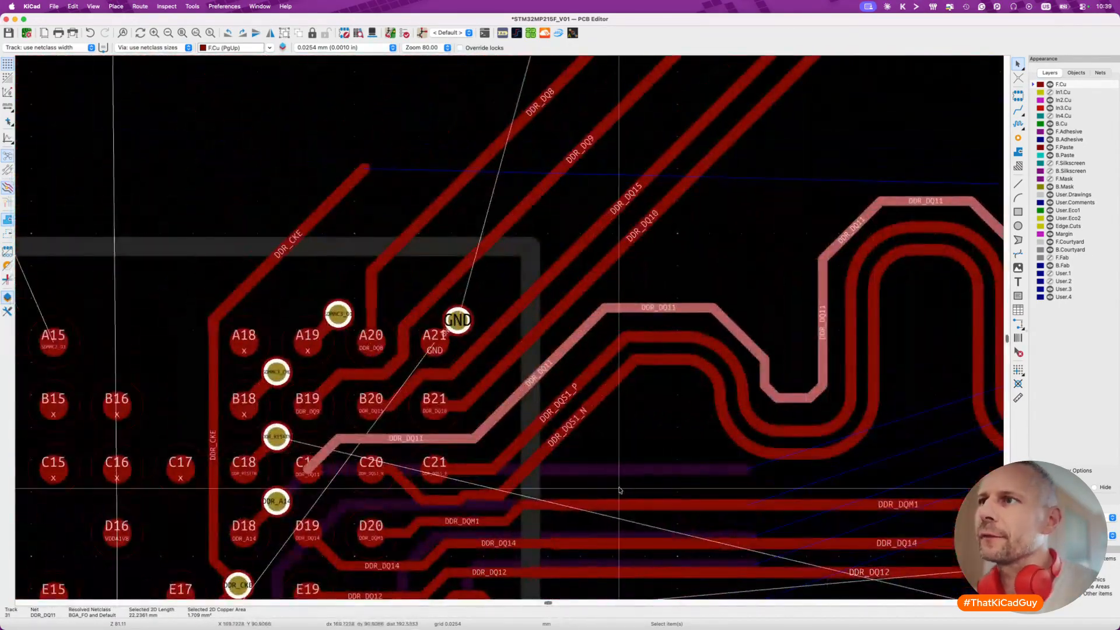
key("Escape")
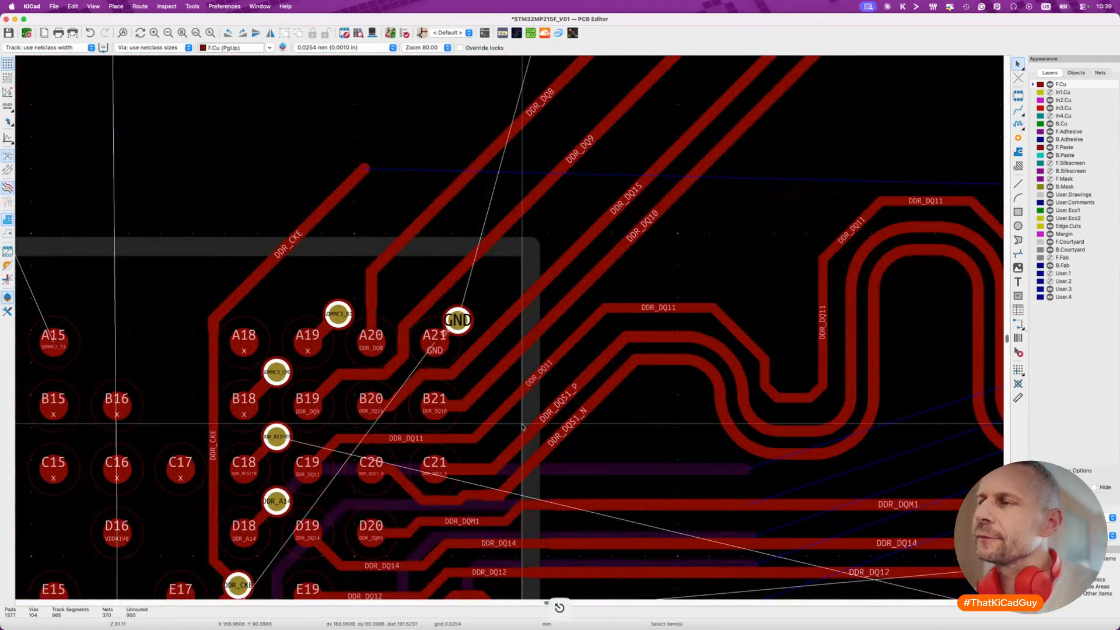
Break the processor-side DDR_DQ11 diagonal at the package outline, and select the connected track.
right_click(531, 384)
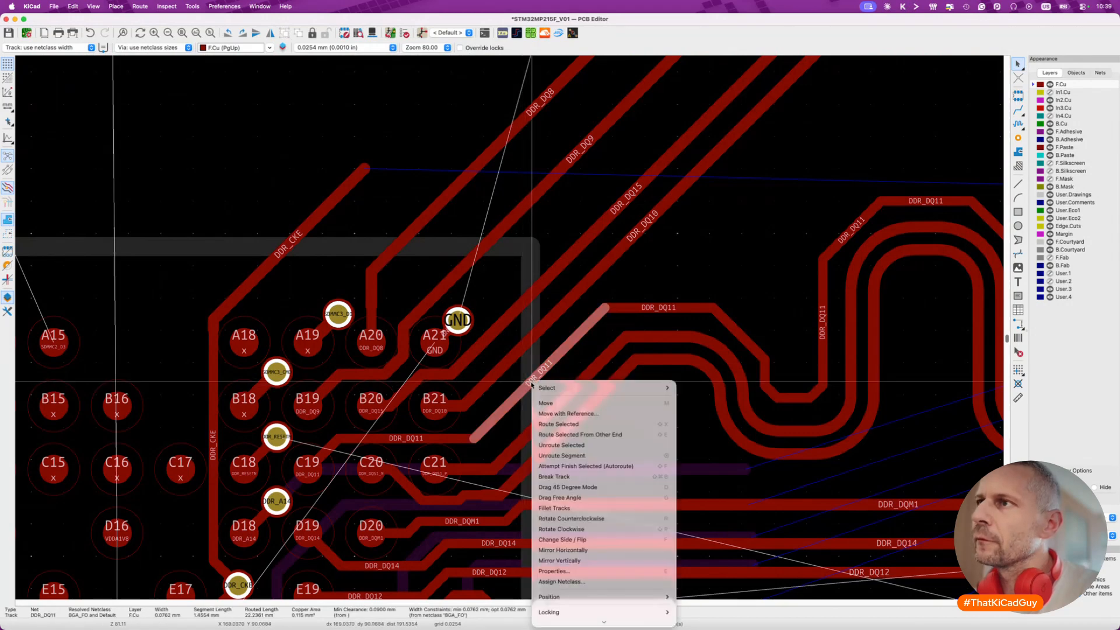
left_click(553, 477)
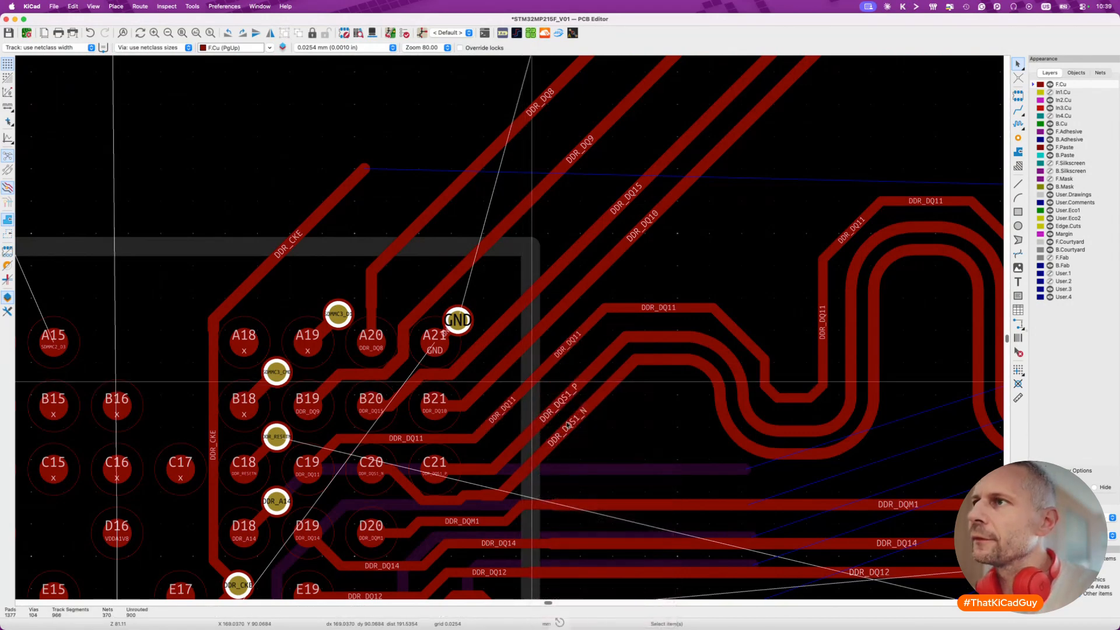
key("u")
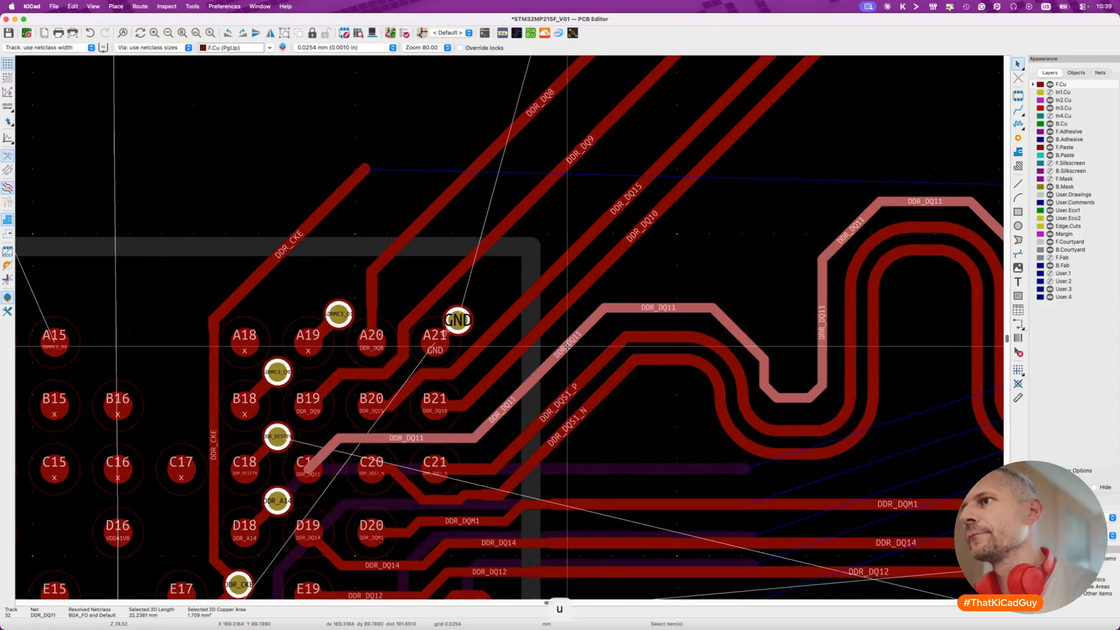
Set the width of the first horizontal DDR_DQ11 segment outside the processor outline to 0.09 mm.
scroll(562, 350, "down", 2)
left_click(625, 319)
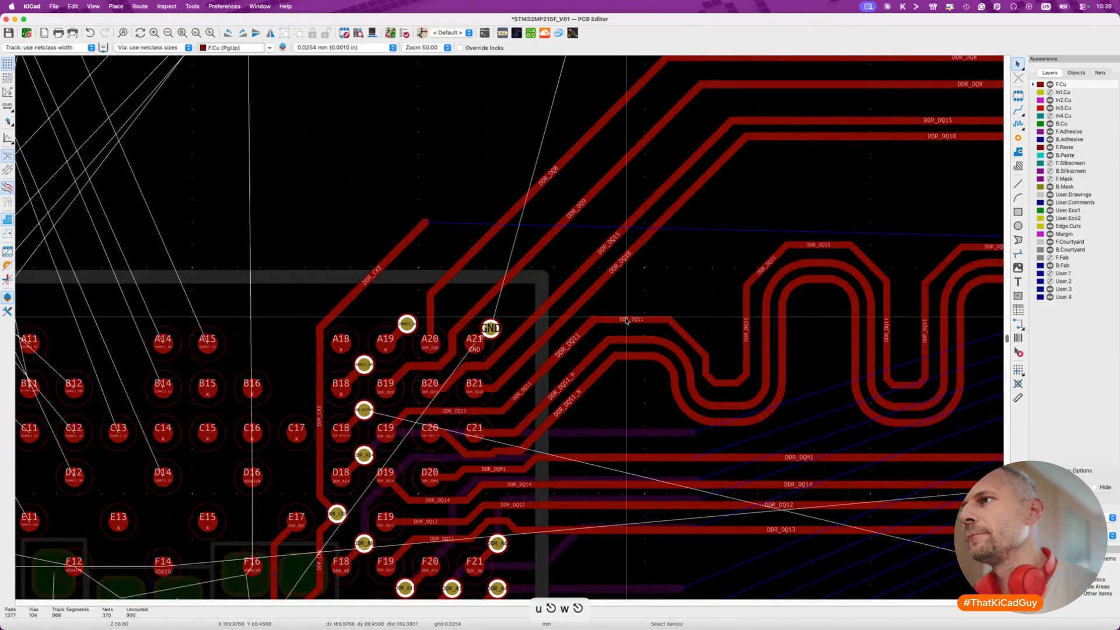
key("e")
left_click(703, 279)
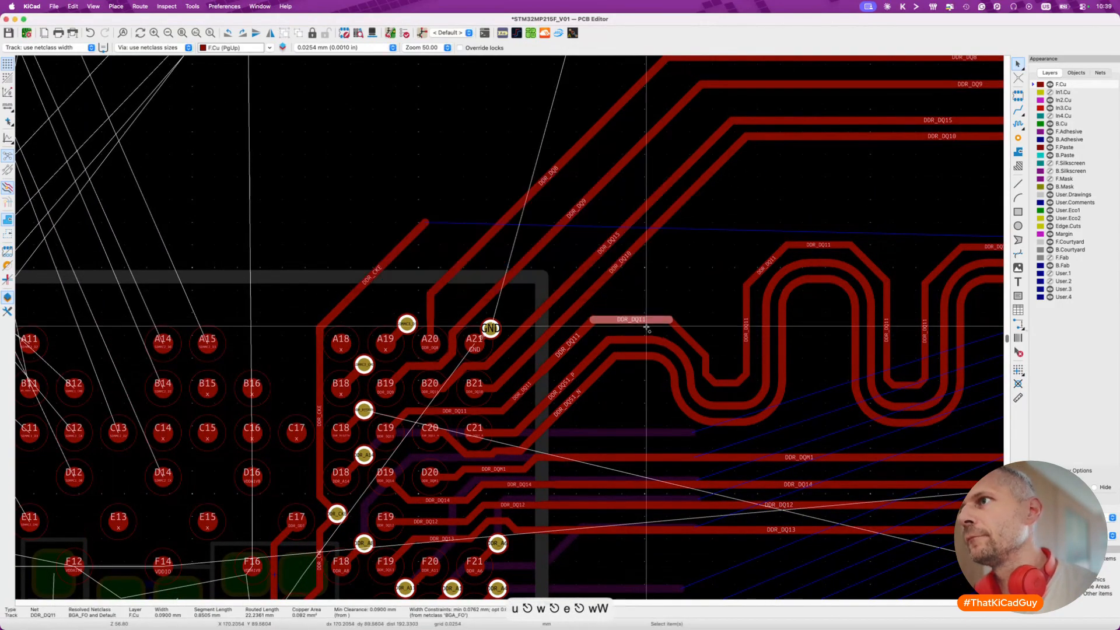
Set the width of the DDR_DQ11 segments between the processor outline and the memory outline to 0.09 mm.
scroll(576, 339, "up", 5)
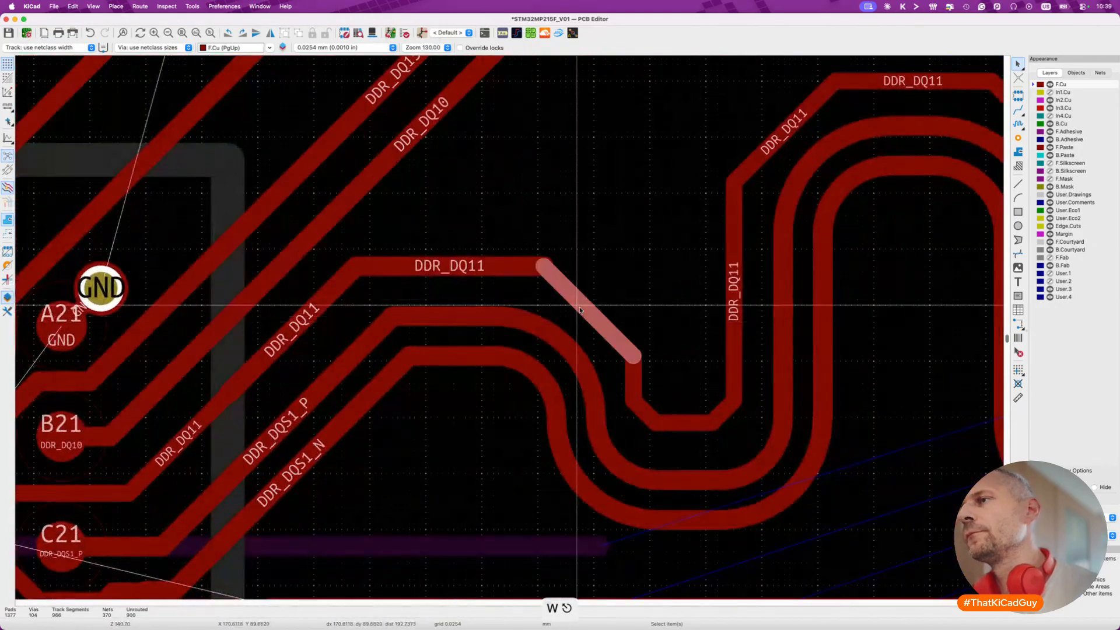
left_click(579, 309)
scroll(579, 309, "down", 5)
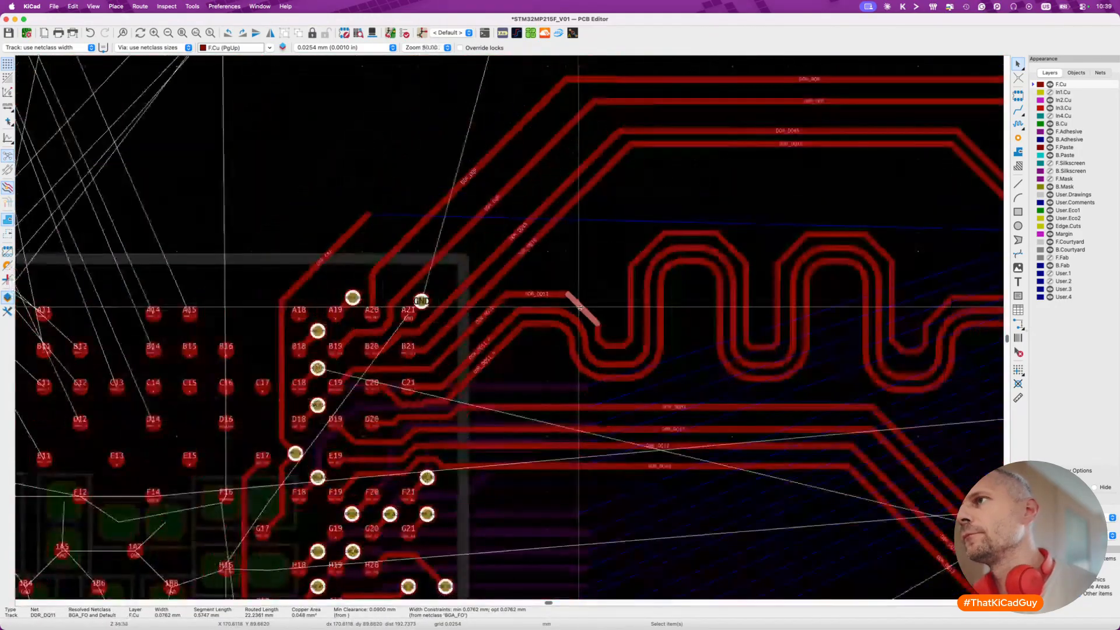
key("u")
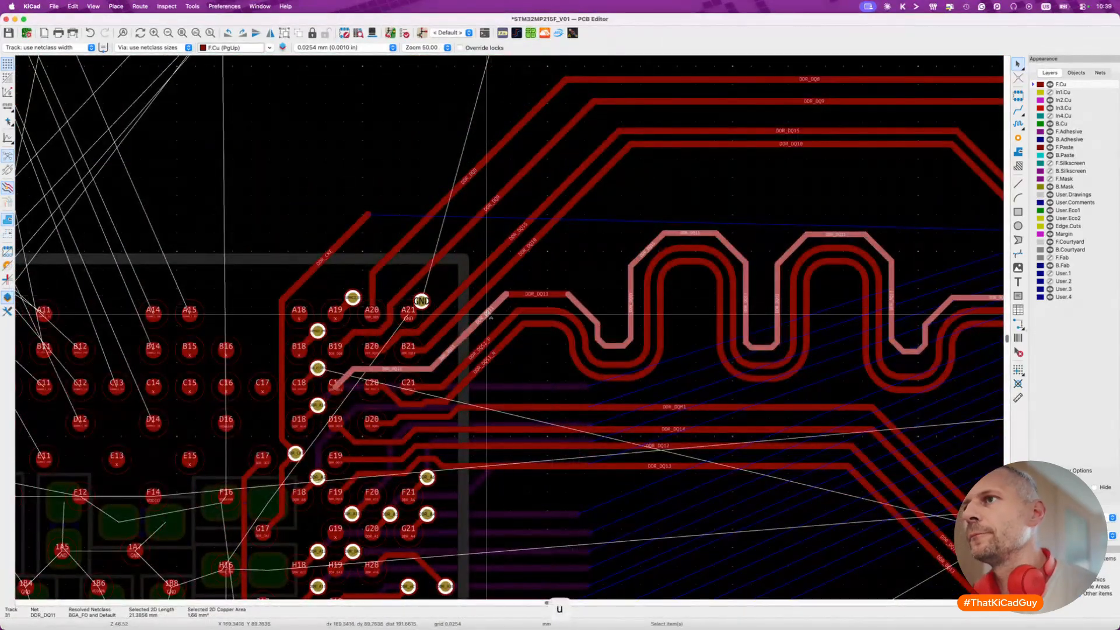
left_click_drag(444, 357, 345, 372)
scroll(441, 394, "right", 10)
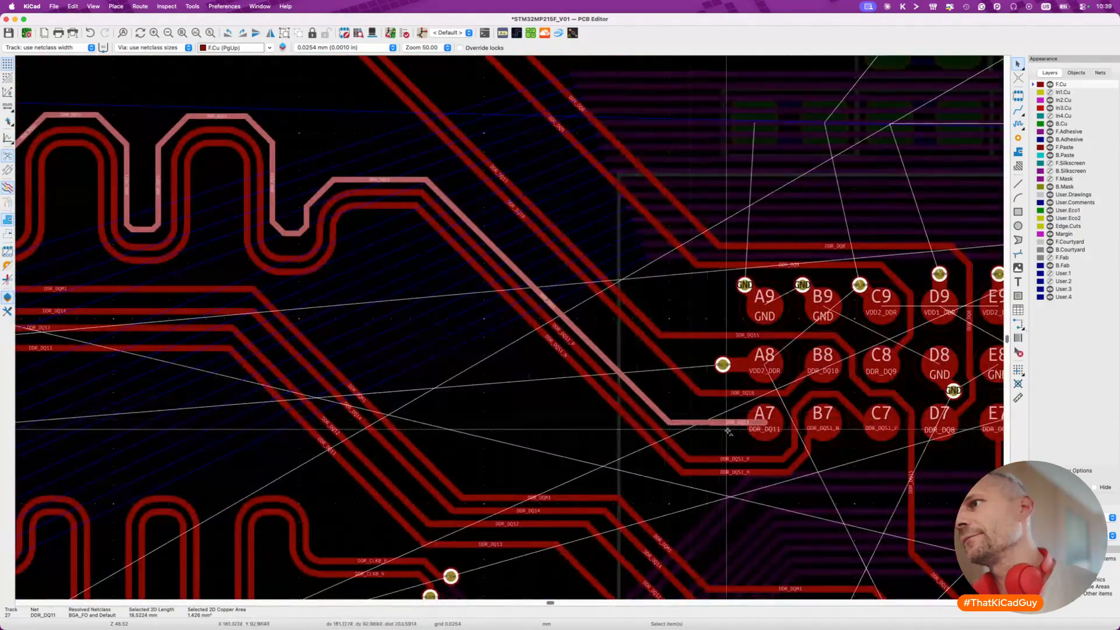
left_click_drag(728, 431, 709, 454)
key("Escape")
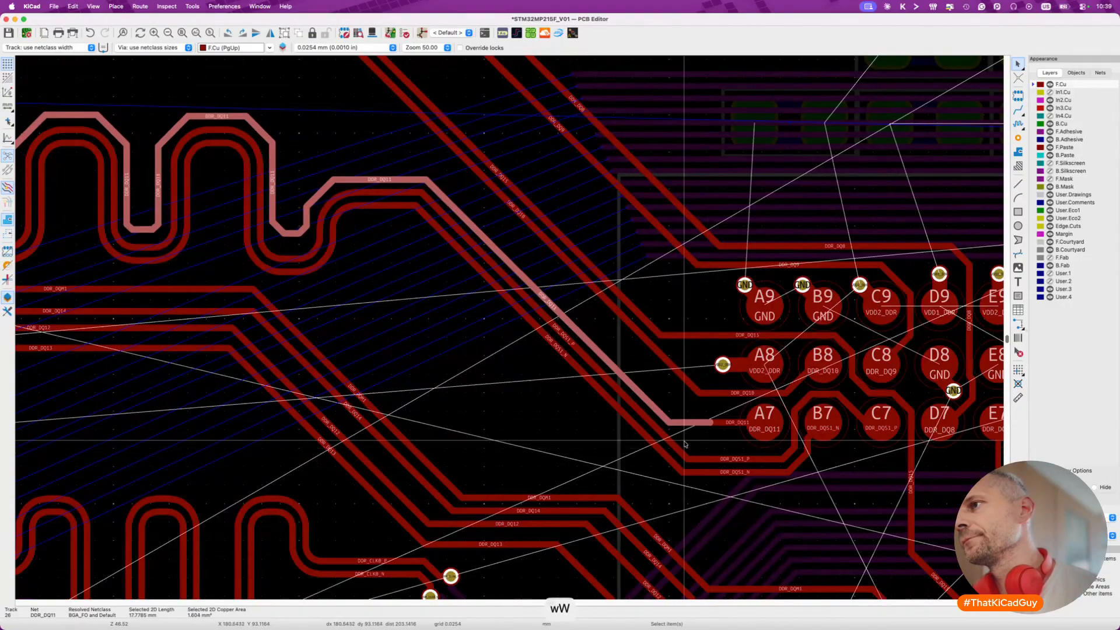
scroll(571, 368, "left", 5)
scroll(571, 369, "left", 10)
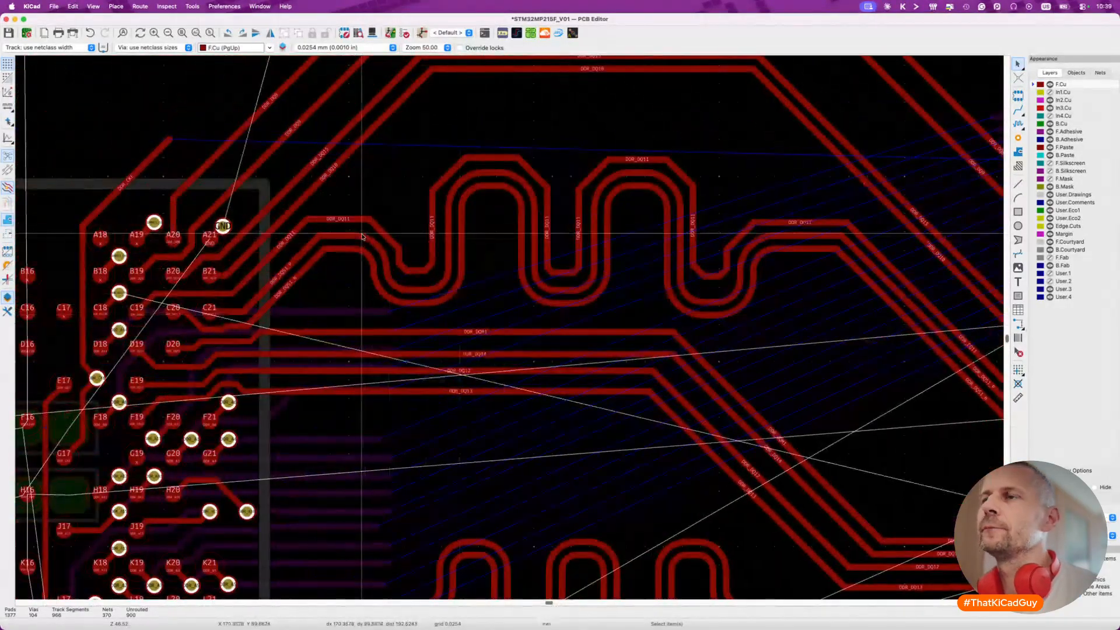
Reshape DDR_DQ11 at the first bend of the DQS1 meander by dragging its vertical and horizontal segments.
scroll(402, 236, "up", 3)
key("d")
key("Escape")
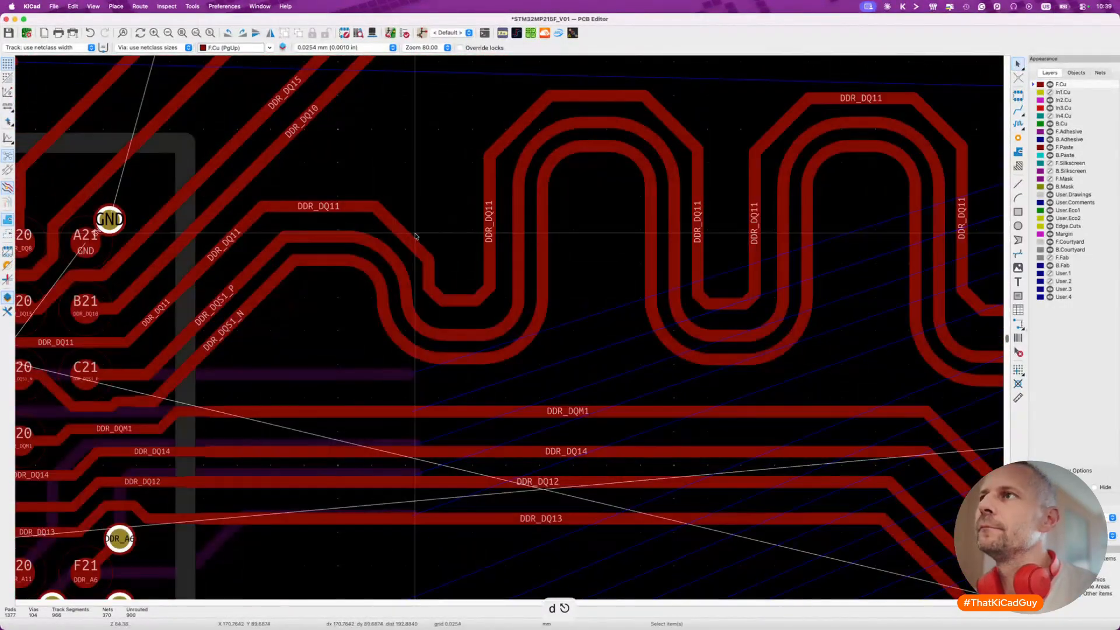
key("d")
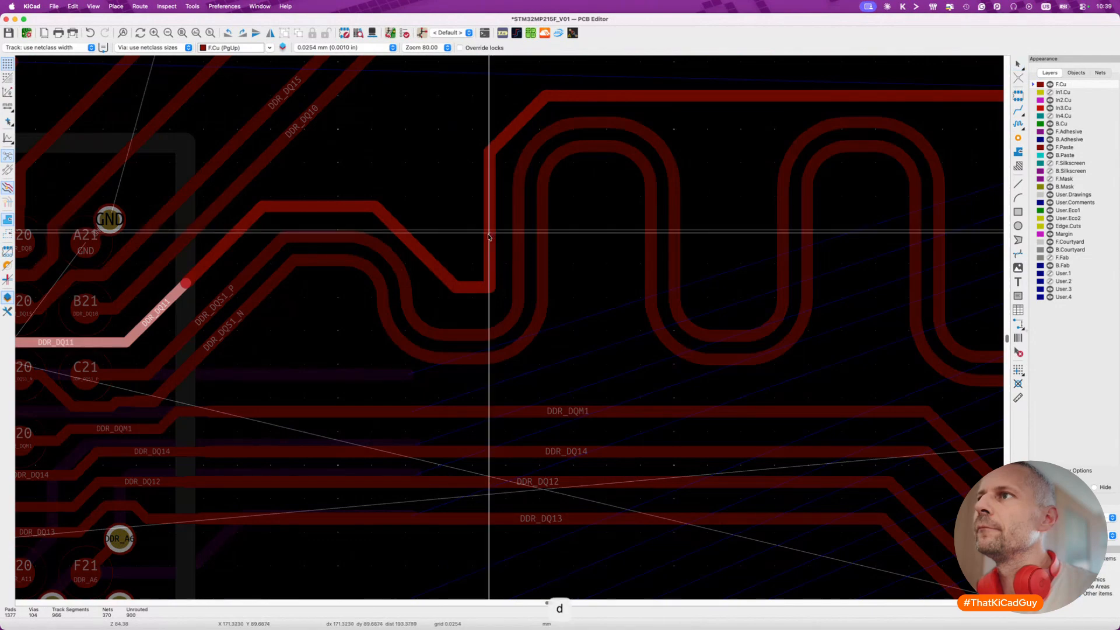
left_click(489, 236)
key("d")
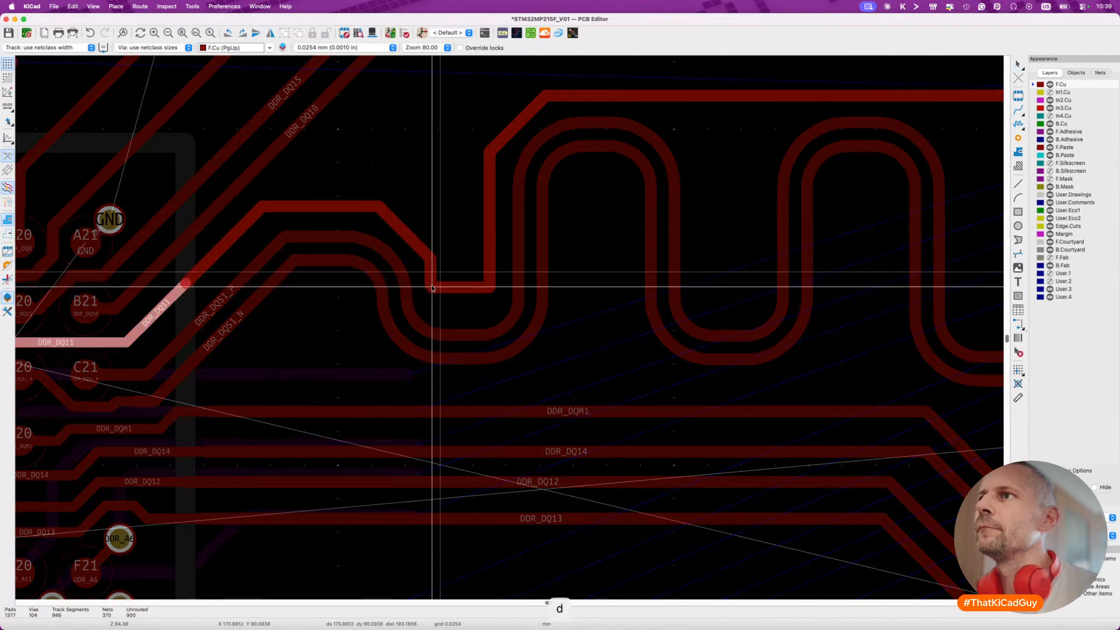
left_click(436, 288)
key("d")
left_click(488, 289)
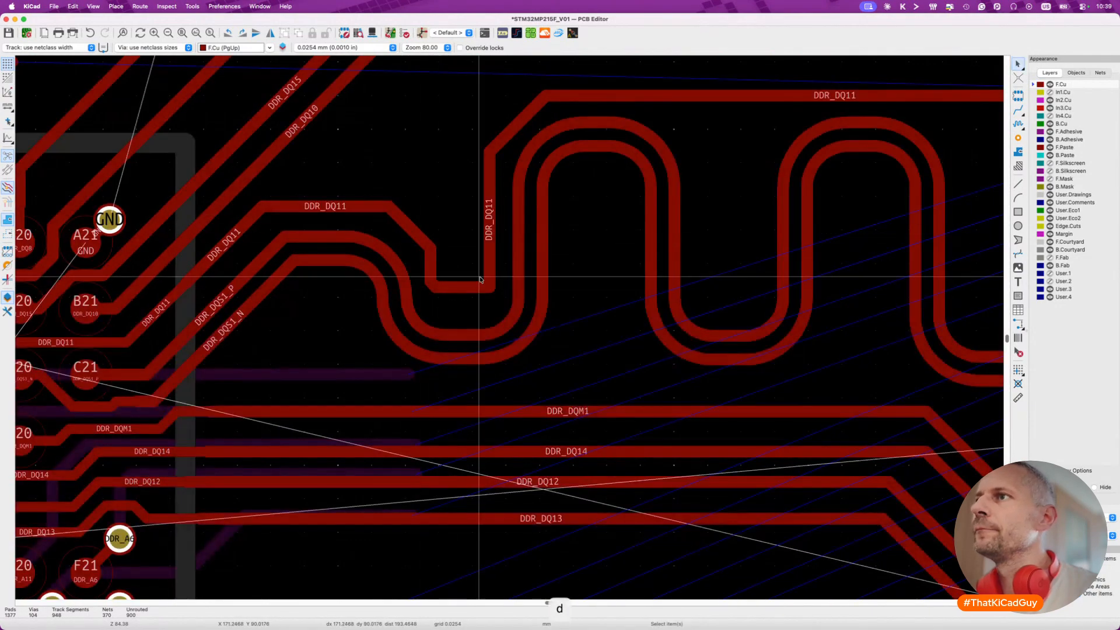
key("d")
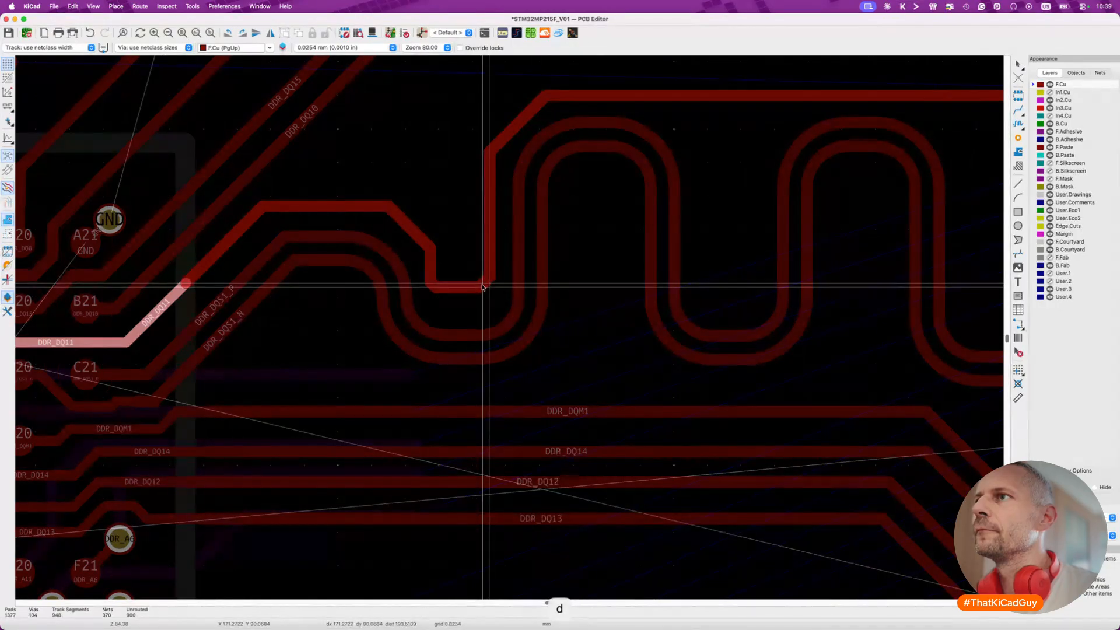
left_click(481, 287)
scroll(469, 321, "down", 2)
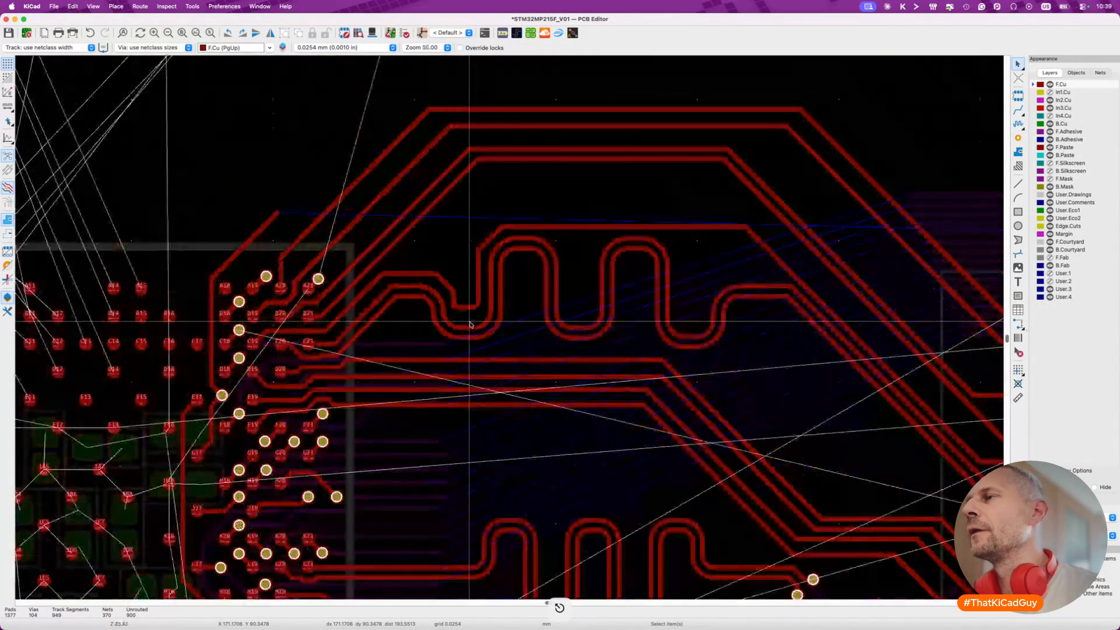
Delete the DDR_DQ11 segments from the first meander bend through to memory pad A7, and save the board.
scroll(470, 324, "right", 5)
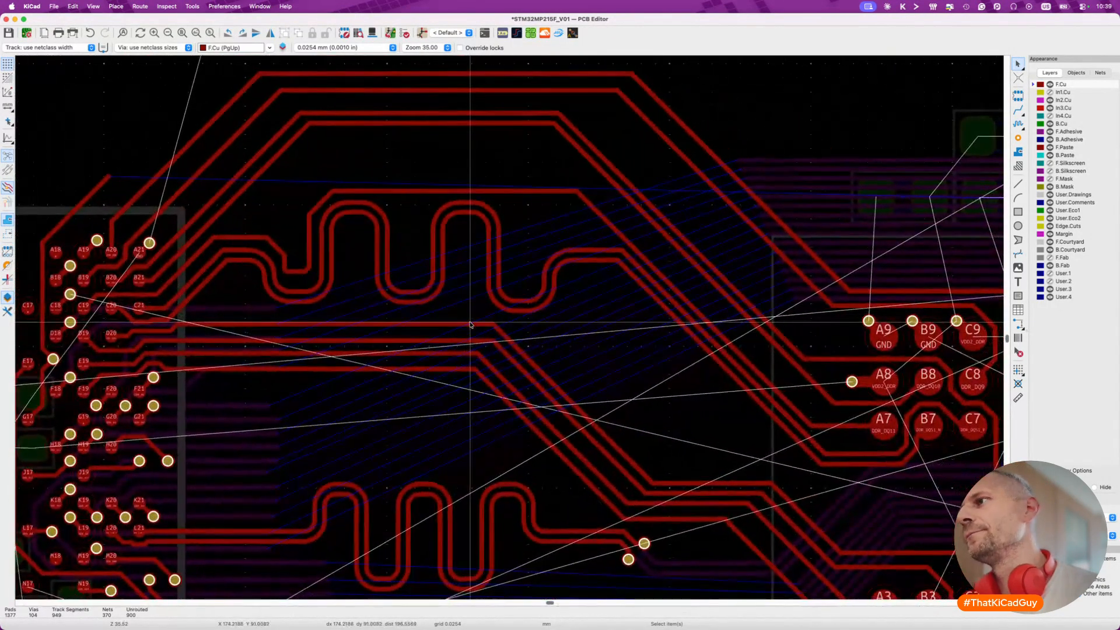
scroll(283, 240, "up", 2)
left_click(274, 252)
key("Delete")
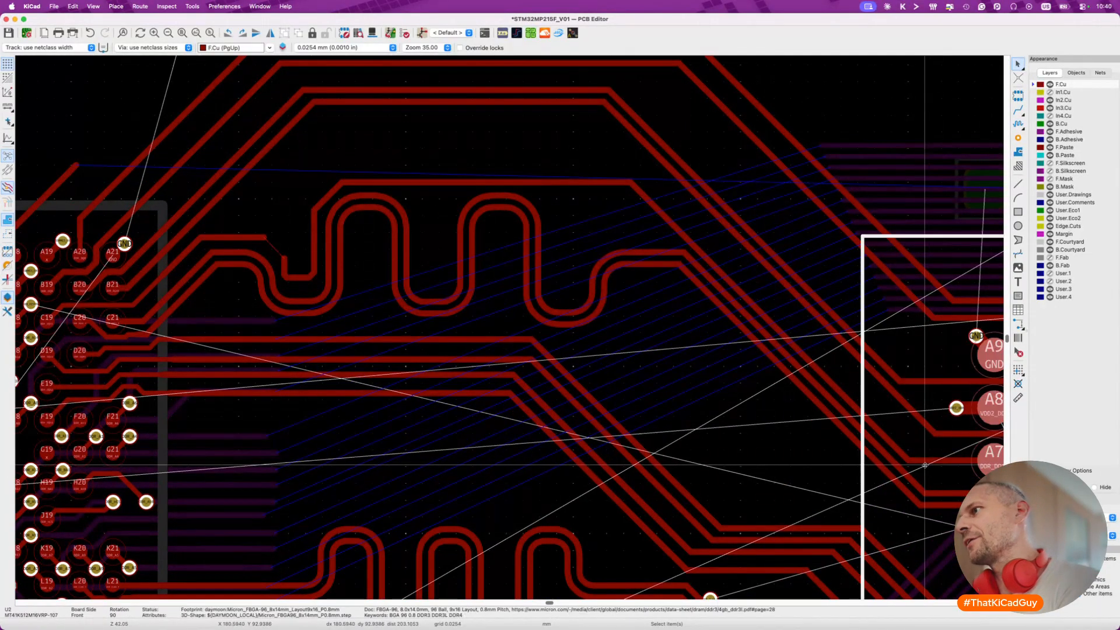
scroll(932, 464, "up", 4)
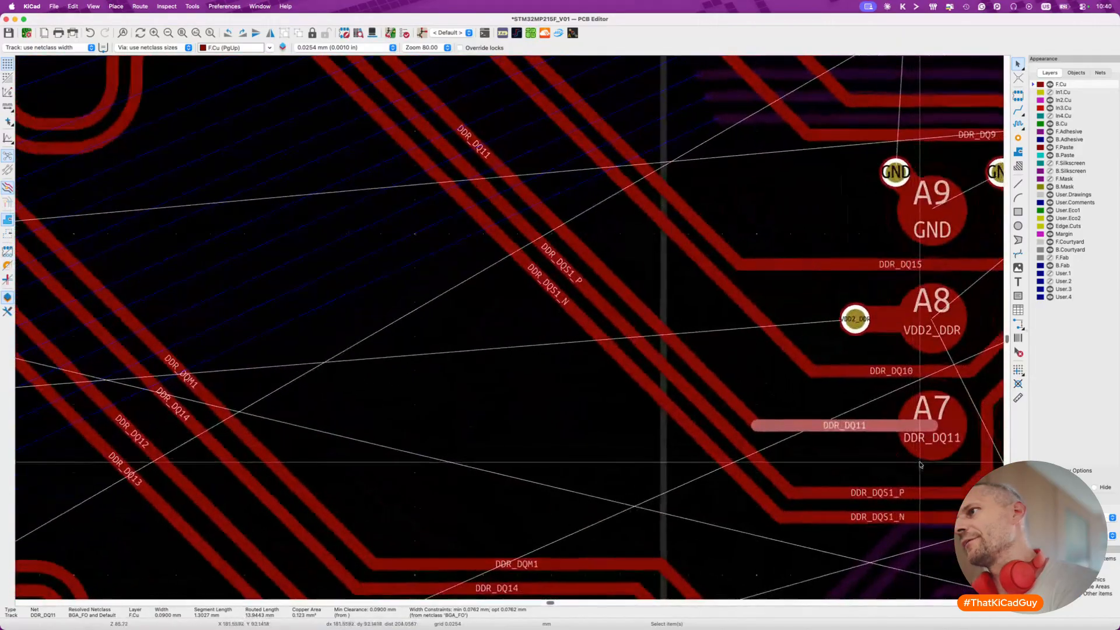
key("super+z")
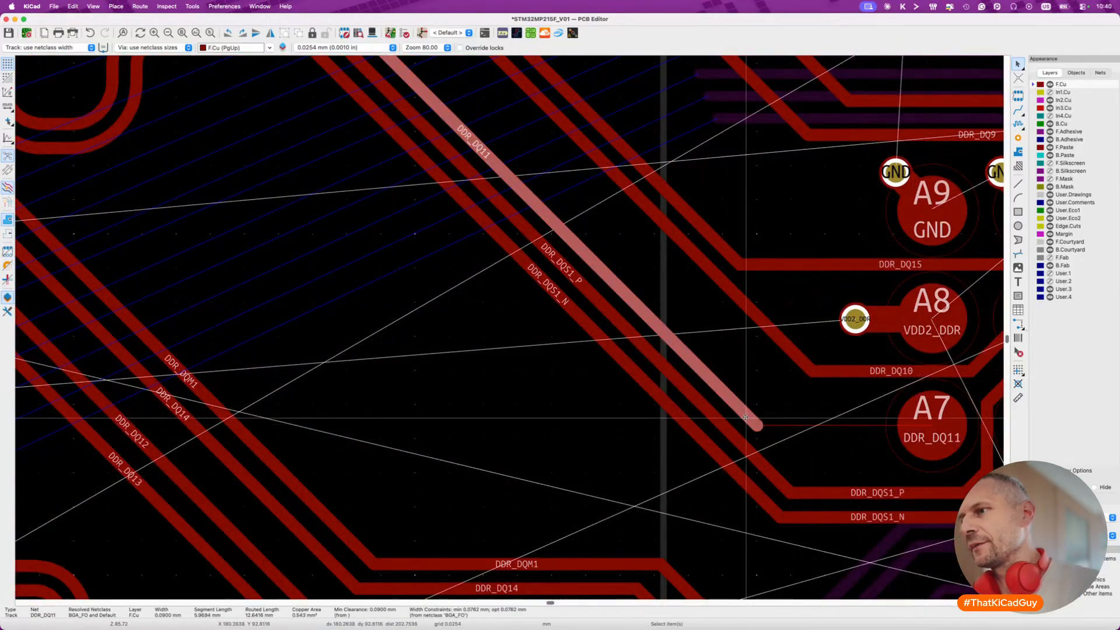
key("Delete")
scroll(845, 430, "down", 6)
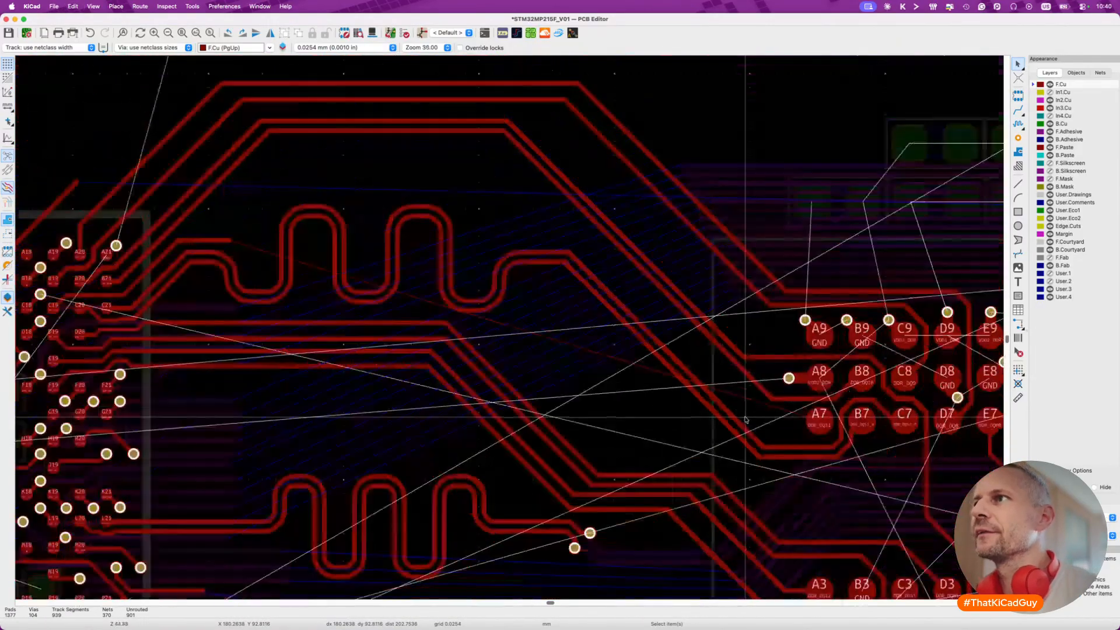
key("super+s")
Delete the remaining horizontal DDR_DQ11 segment outside the processor outline, keeping the diagonal before it.
scroll(332, 297, "up", 4)
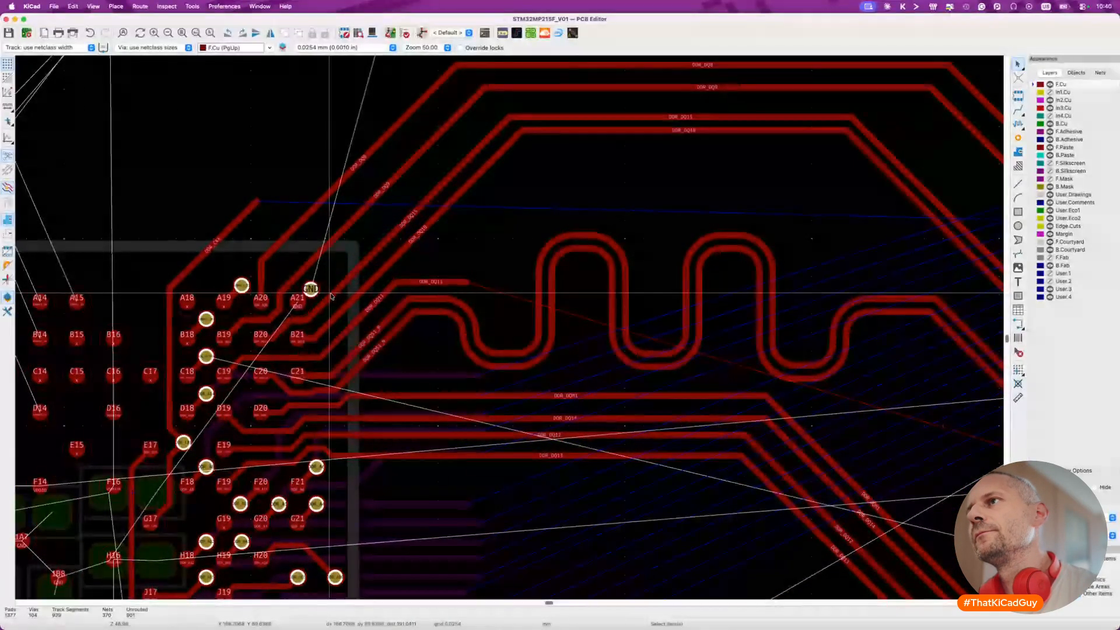
left_click(464, 283)
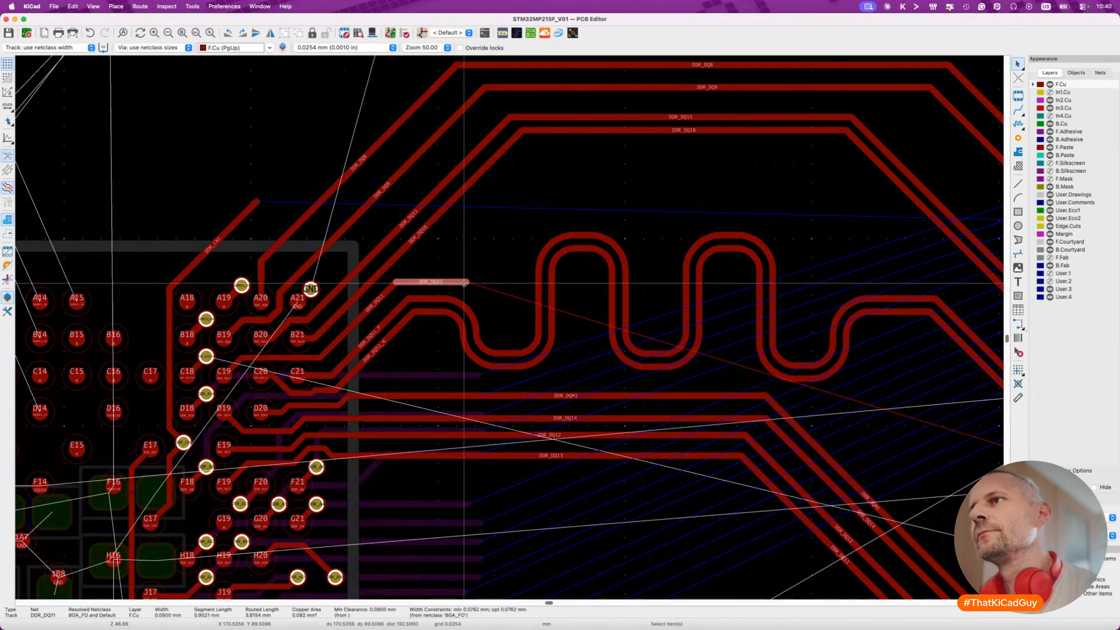
key("Delete")
scroll(465, 283, "up", 3)
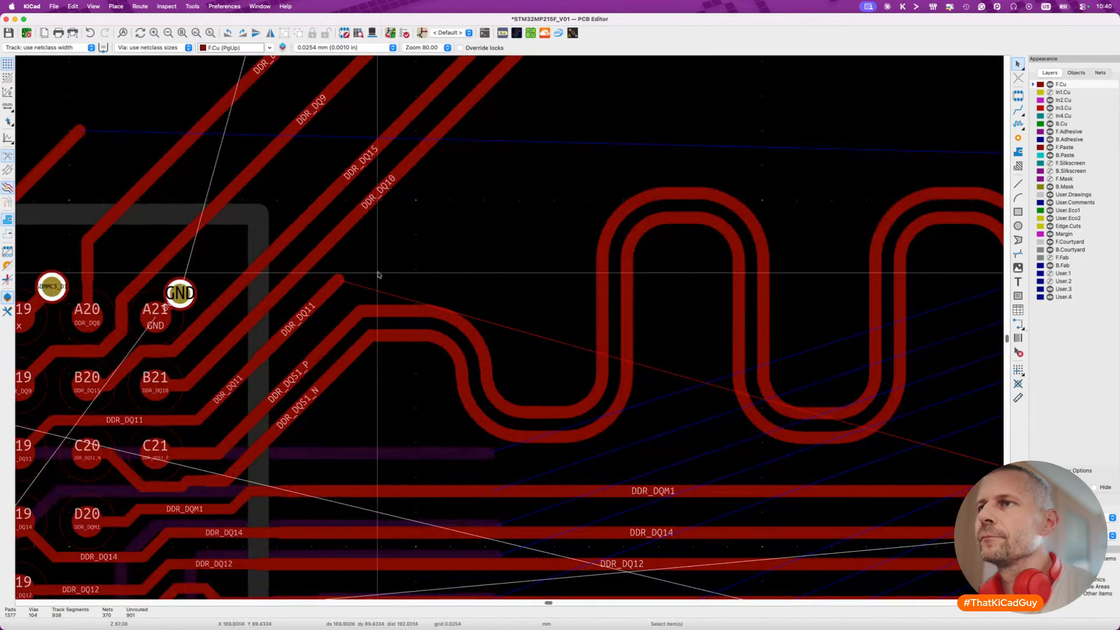
key("x")
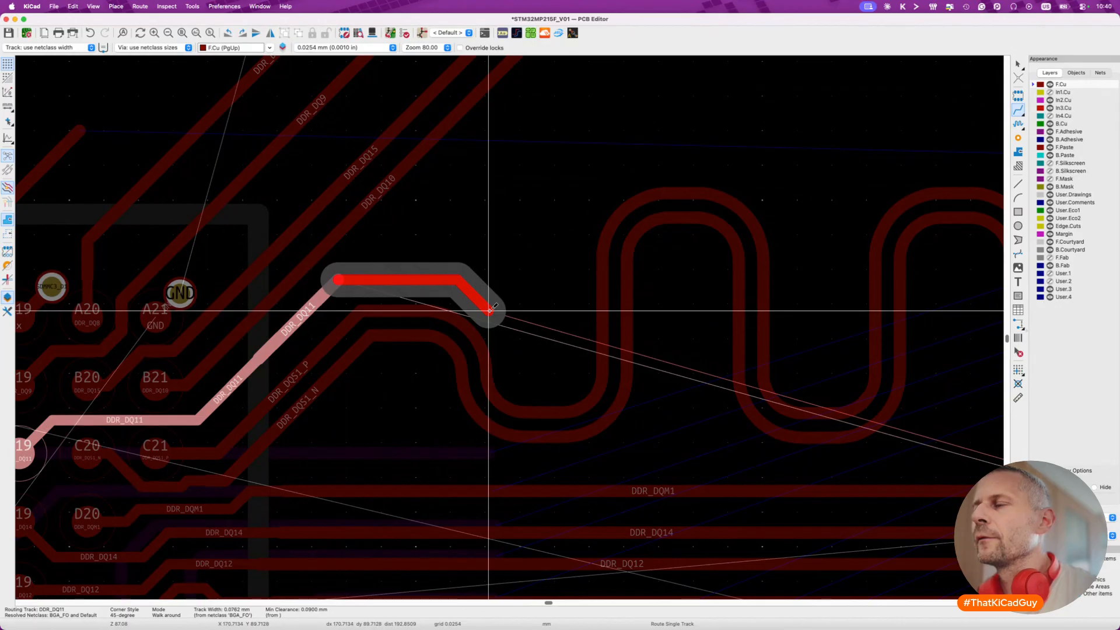
key("Escape")
key("Escape")
scroll(490, 311, "down", 5)
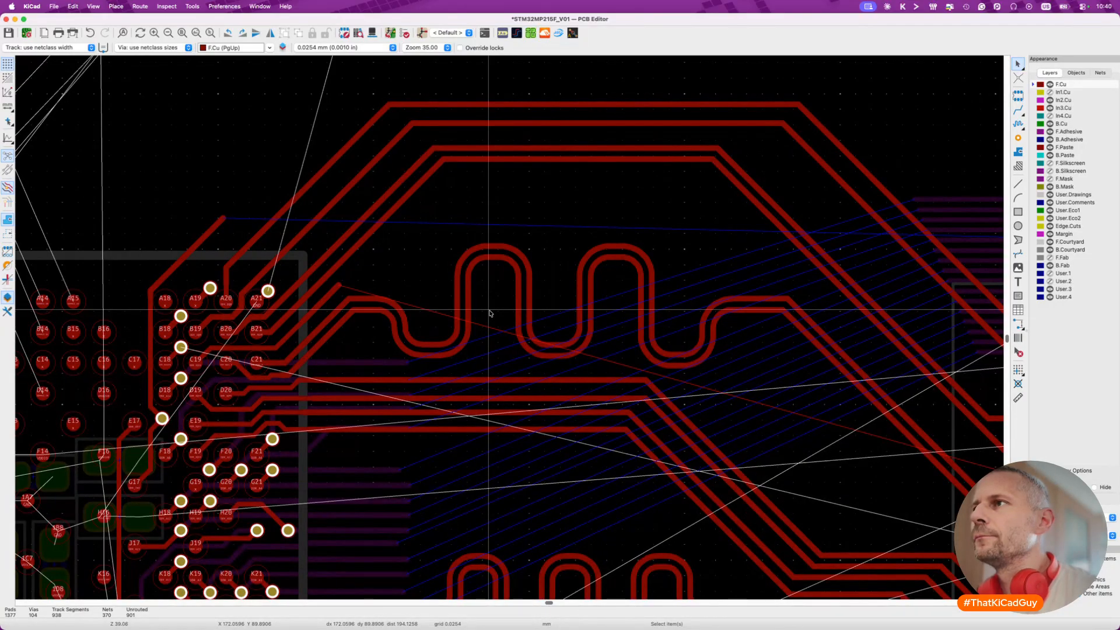
Replace the DDR_DQS1 pair's meander with a differential-pair tuning pattern of 24 mm target length and reduced meander spacing.
scroll(489, 314, "down", 2)
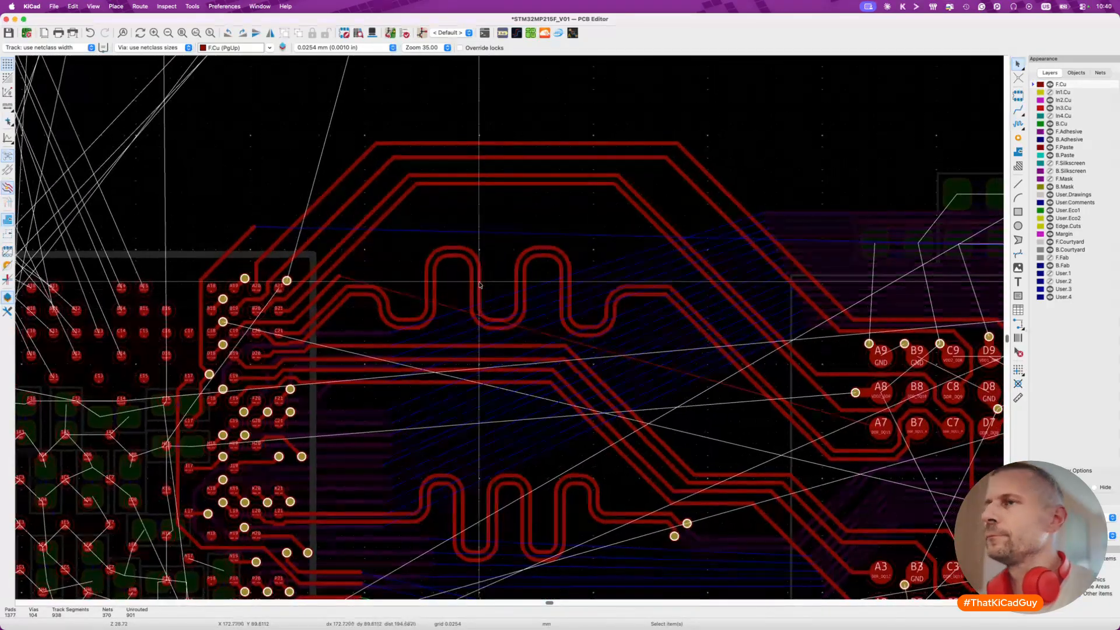
key("ctrl+z")
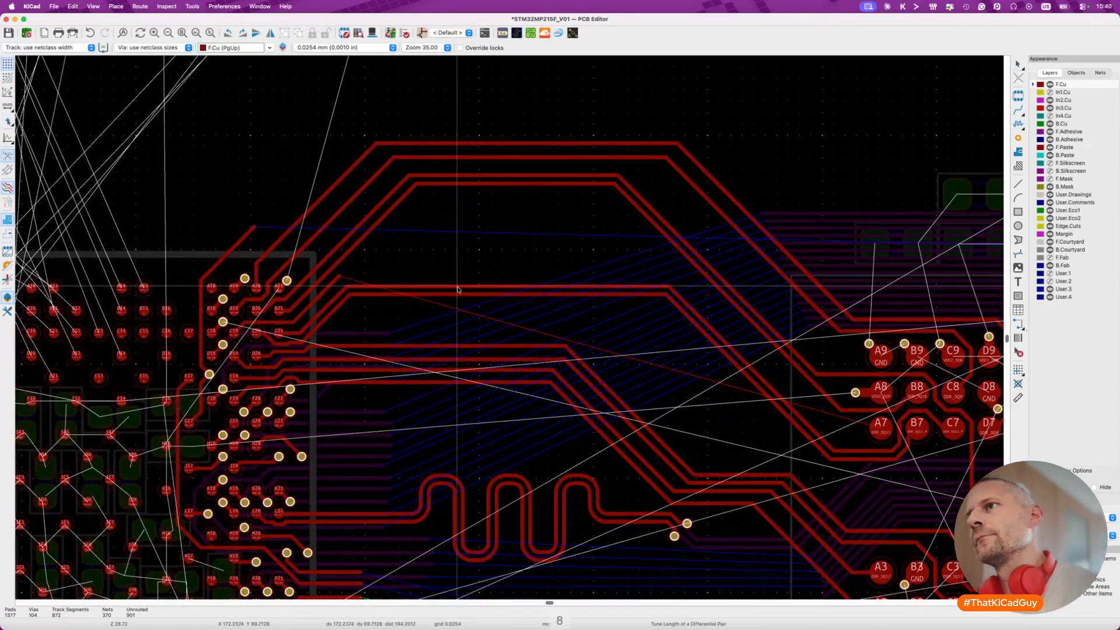
left_click(464, 288)
key("super+l")
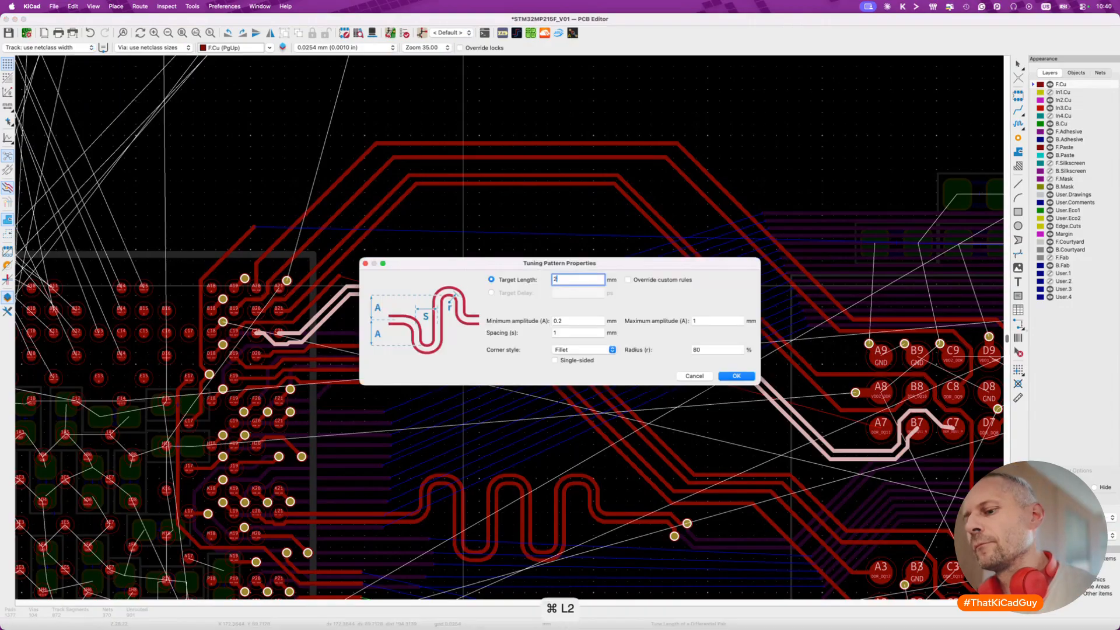
type("24")
left_click(733, 375)
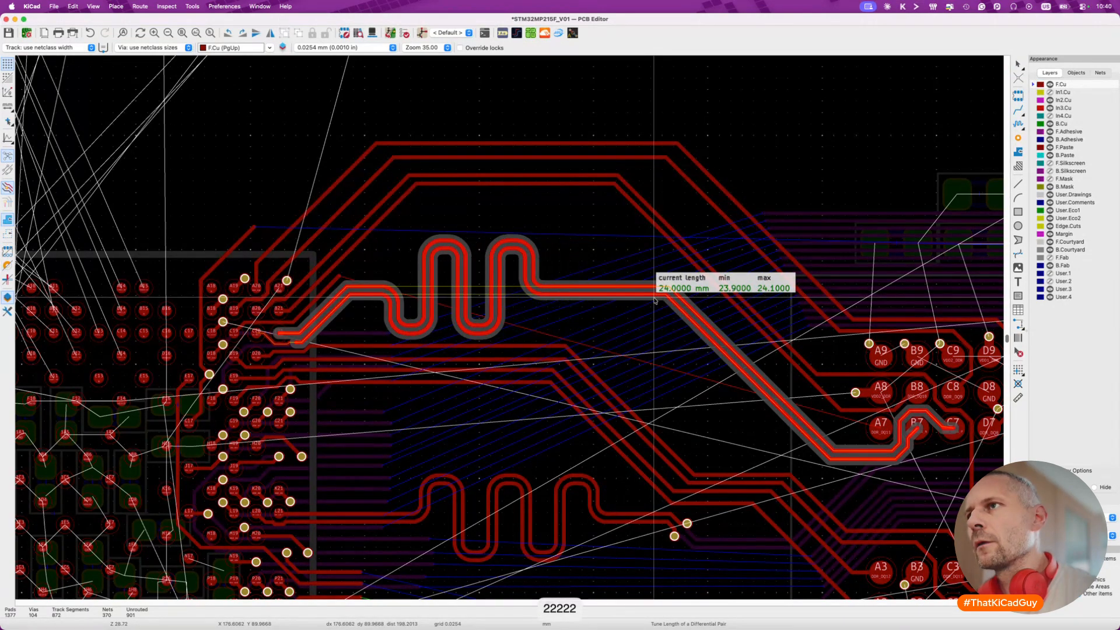
key("2")
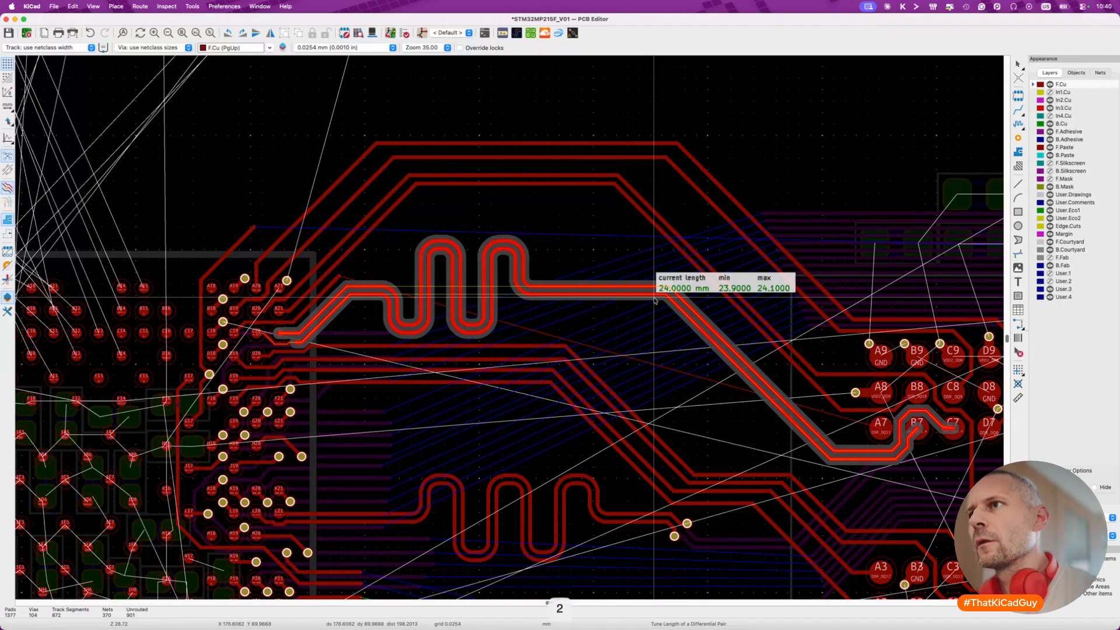
key("2")
left_click(654, 300)
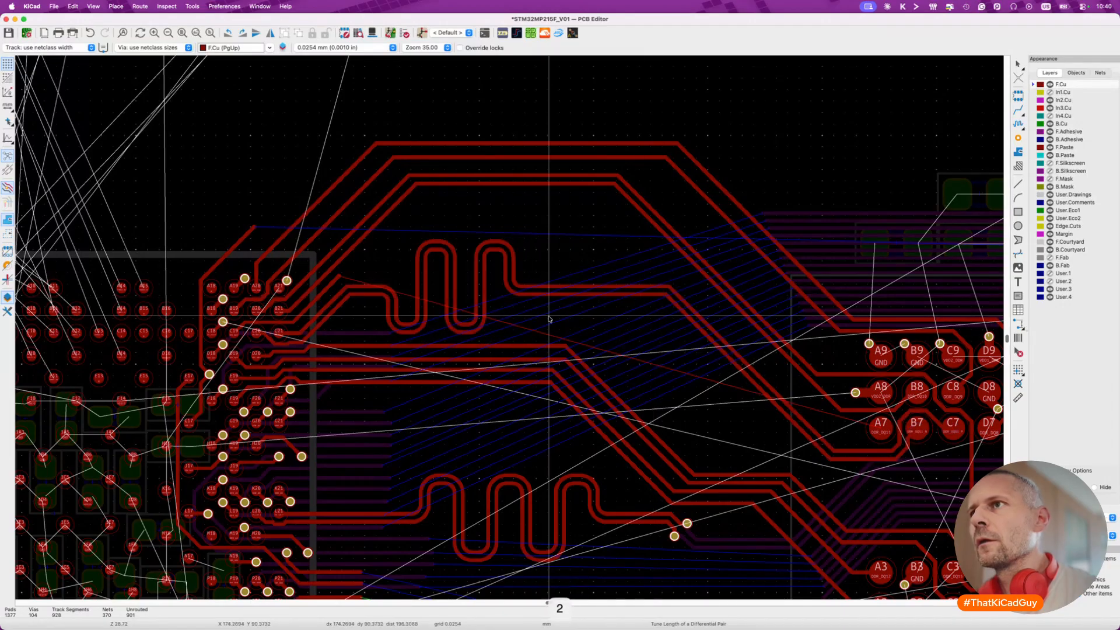
Route DDR_DQ11 with rounded corners from the end of its diagonal, up beside the DQS1 meander and over to its far side.
scroll(336, 279, "up", 3)
key("x")
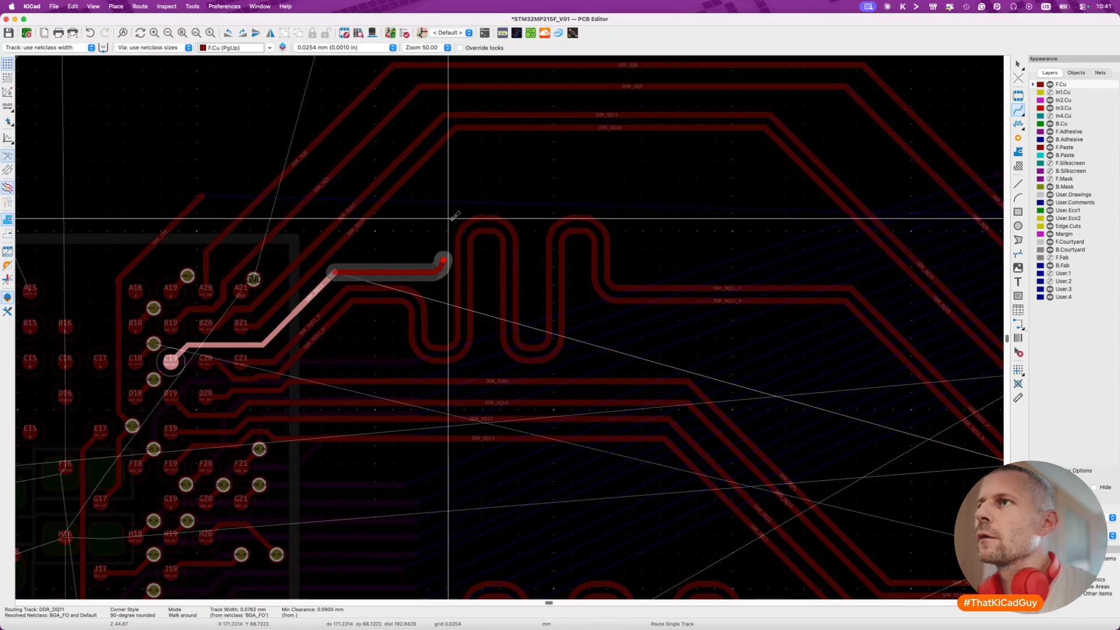
scroll(451, 218, "up", 2)
scroll(452, 217, "up", 4)
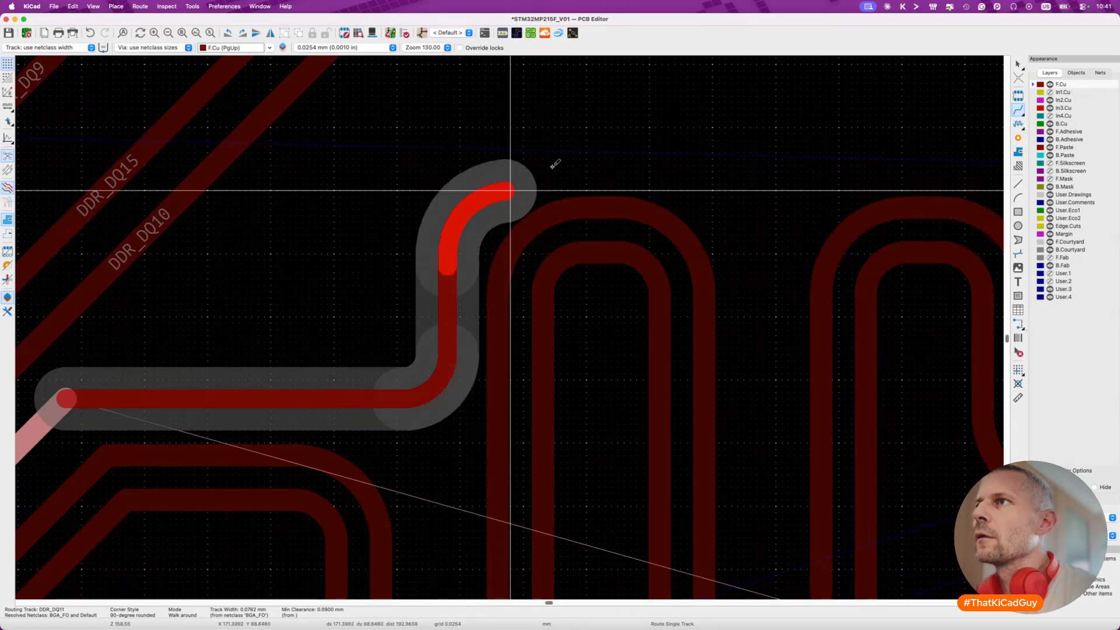
scroll(645, 145, "down", 4)
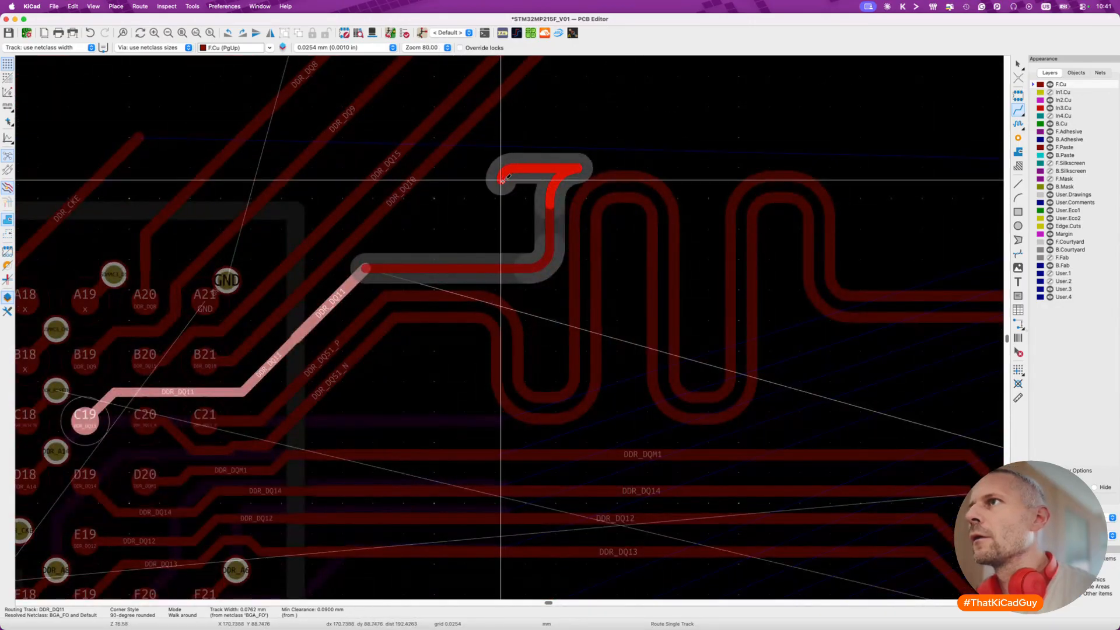
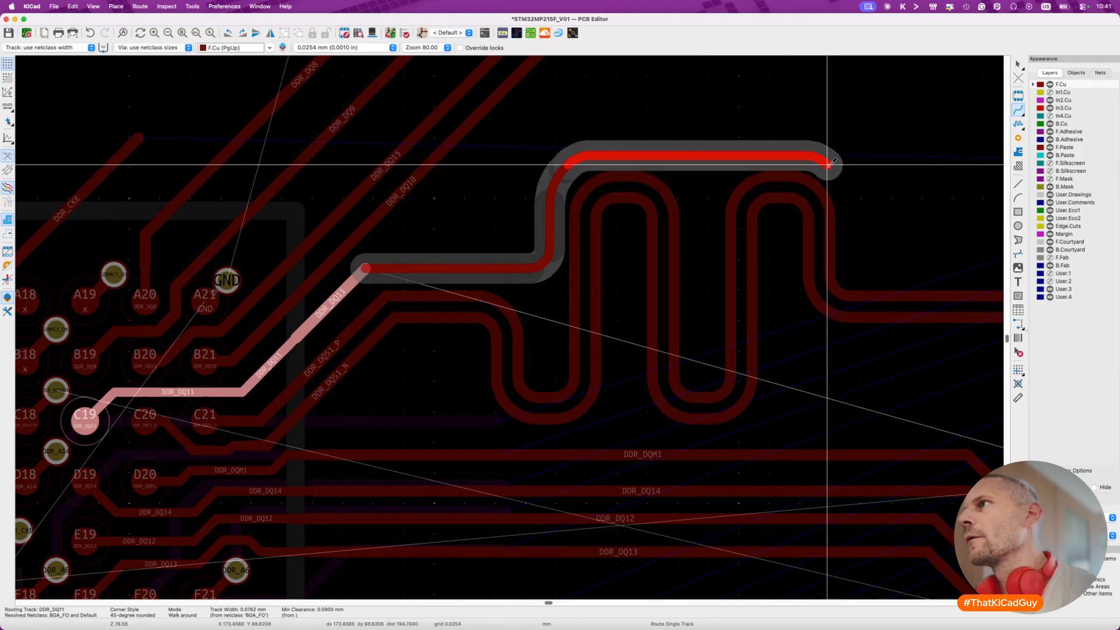
double_click(851, 203)
key("Escape")
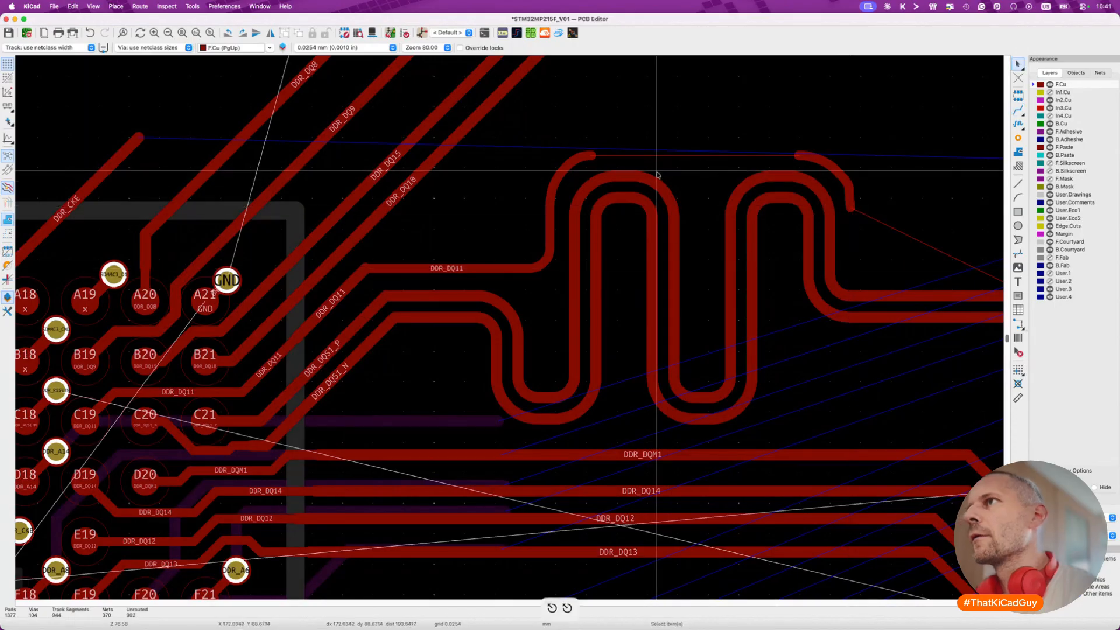
Bridge the gap in DDR_DQ11 above the DQS1 meander with a straight track between the two rounded corners.
key("x")
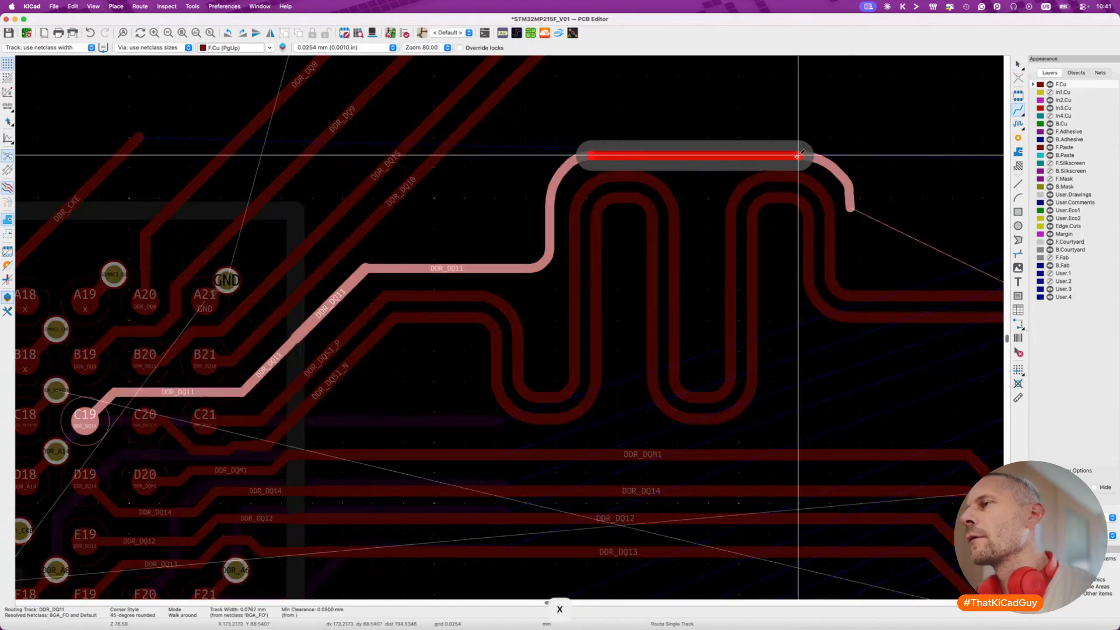
left_click(796, 155)
scroll(797, 155, "right", 5)
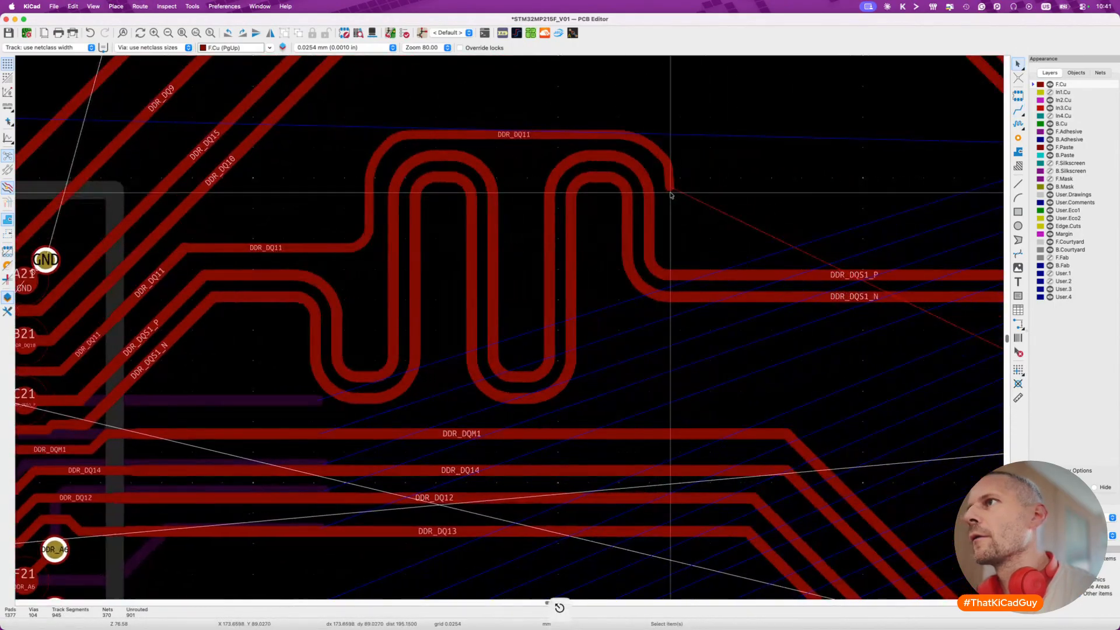
left_click(670, 190)
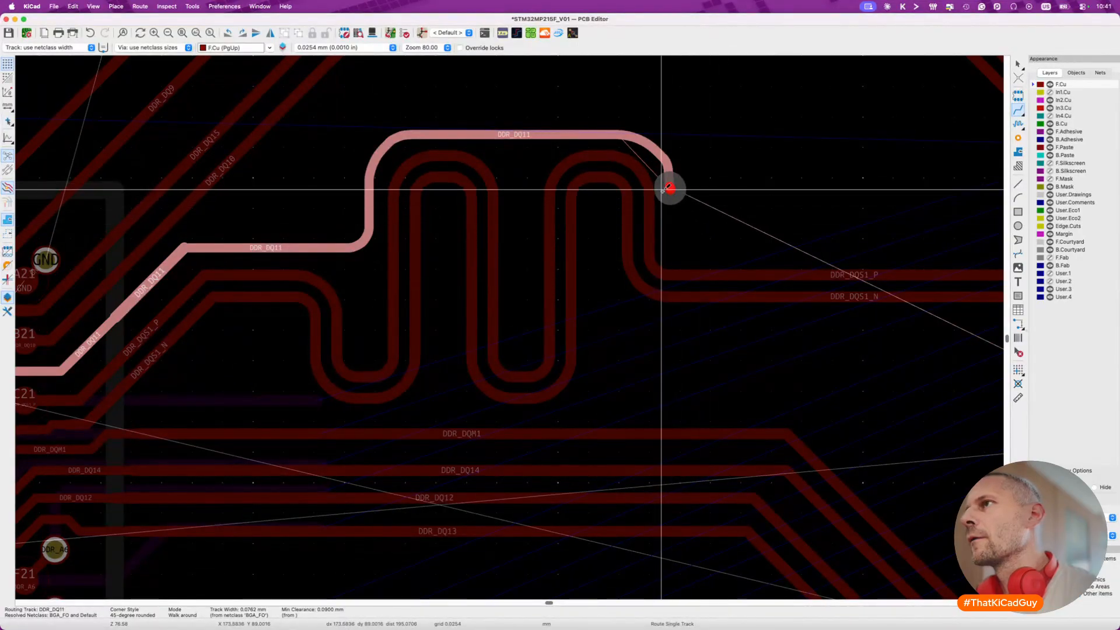
key("Escape")
key("Escape")
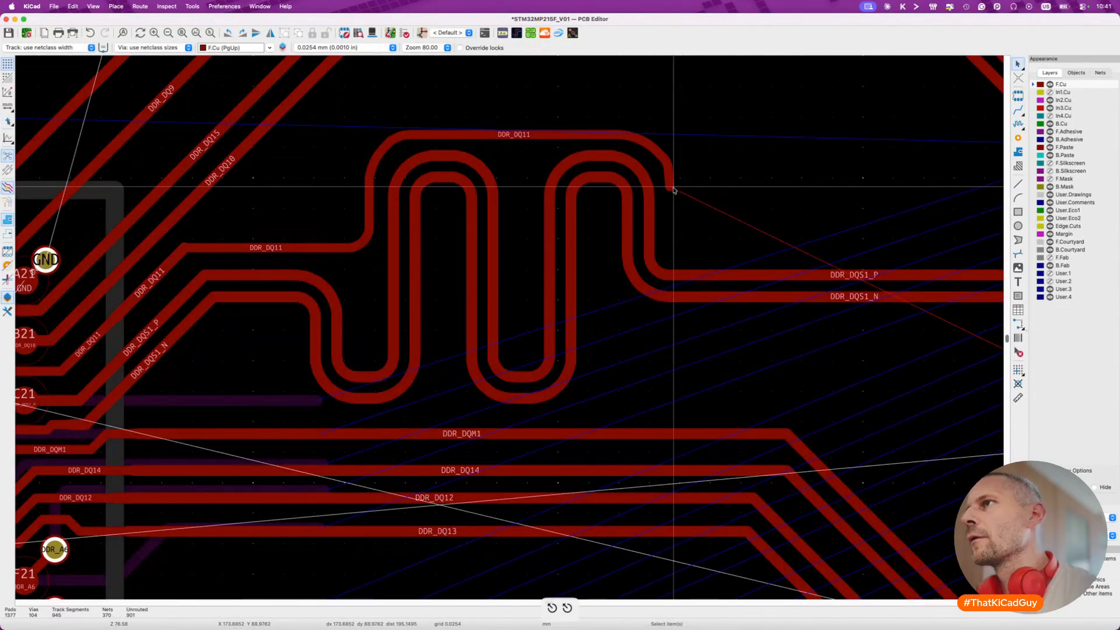
Route DDR_DQ11 with rounded corners from the memory side of the DQS1 meander along the pair to pad A7, and tighten the arc beside the pad.
key("x")
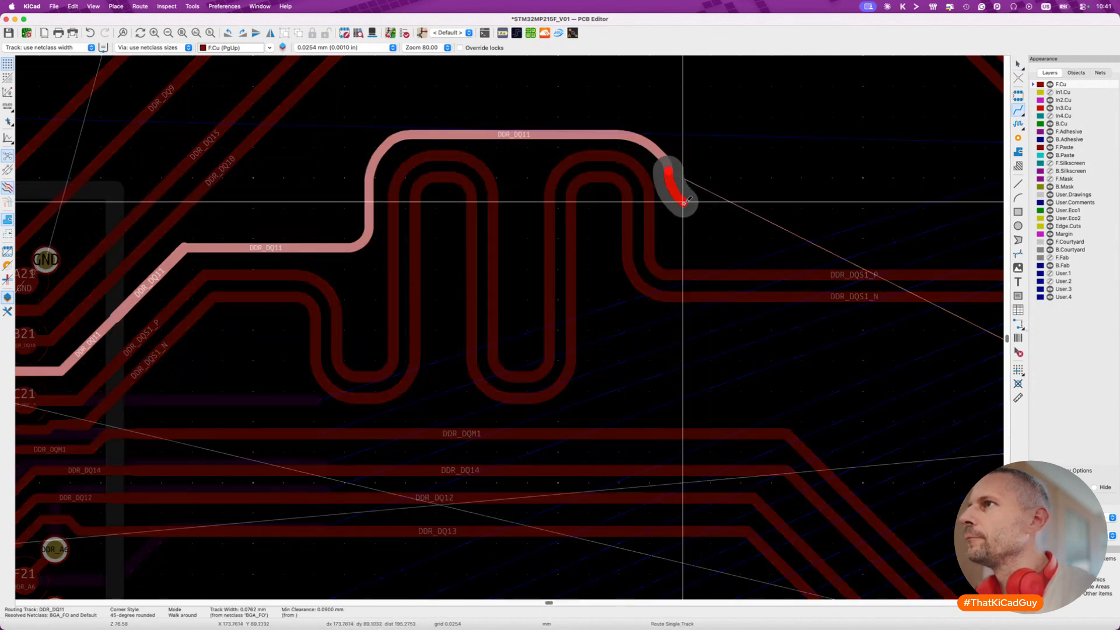
scroll(729, 222, "down", 2)
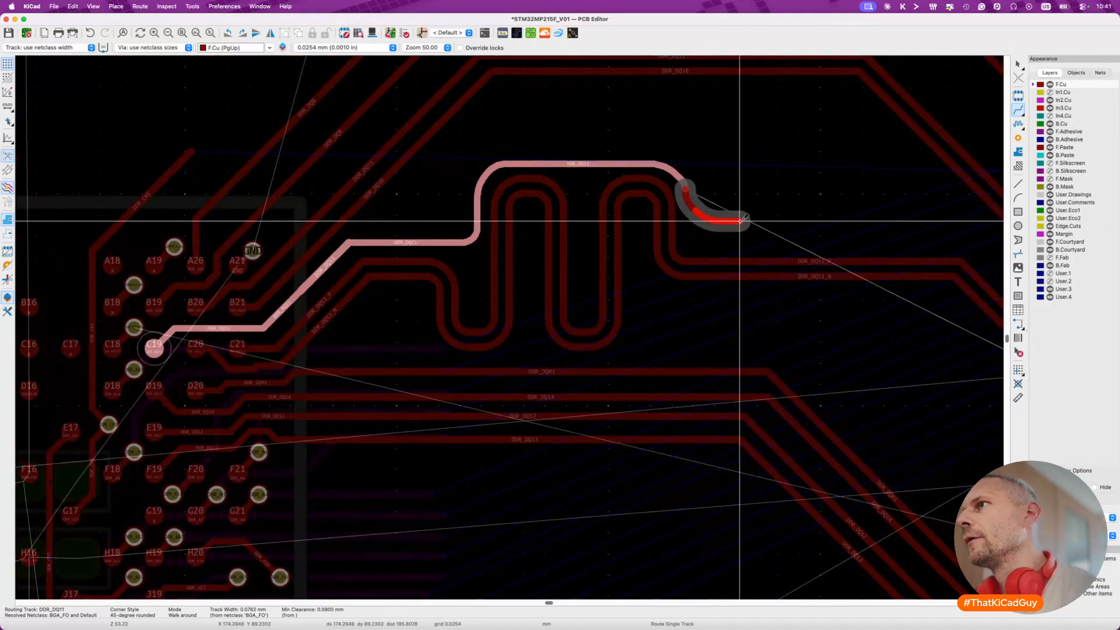
scroll(744, 220, "right", 5)
scroll(743, 220, "down", 1)
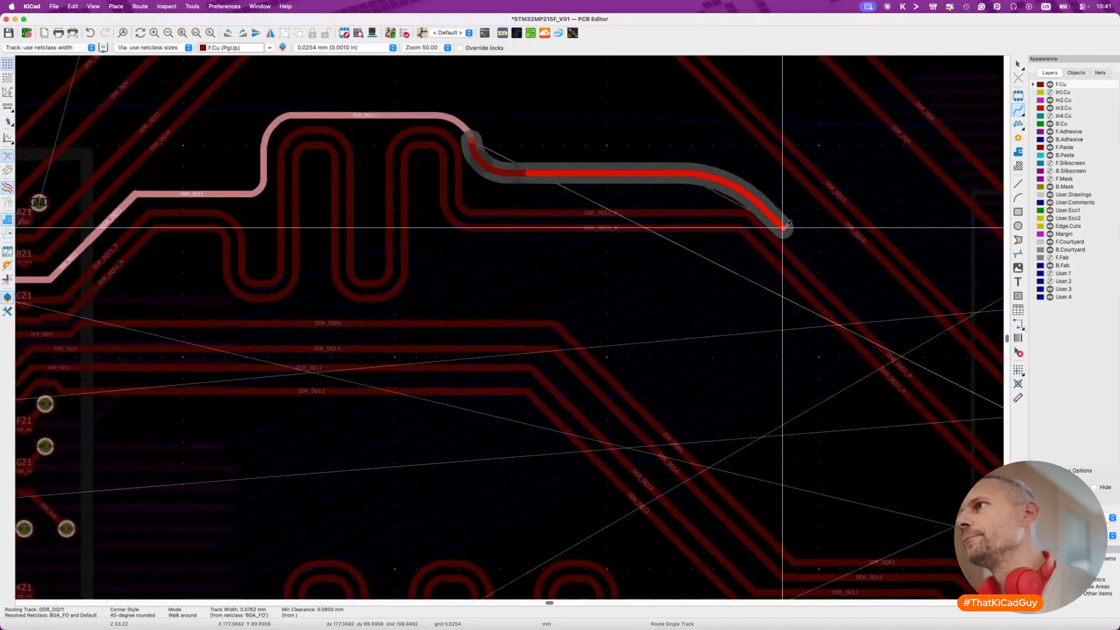
scroll(816, 245, "right", 5)
scroll(816, 245, "down", 2)
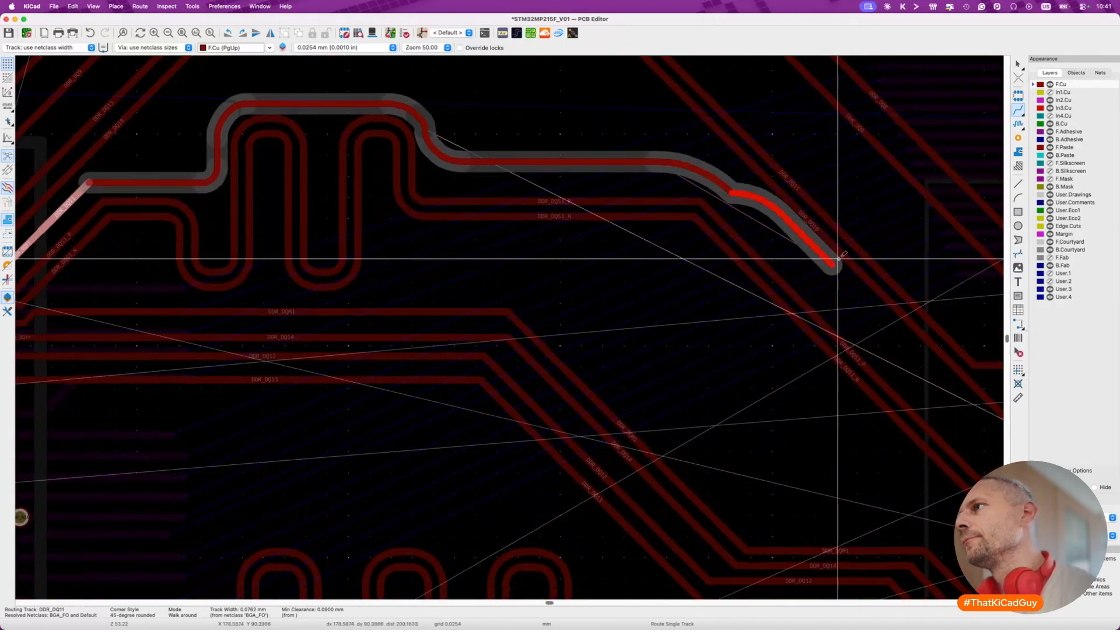
left_click(952, 419)
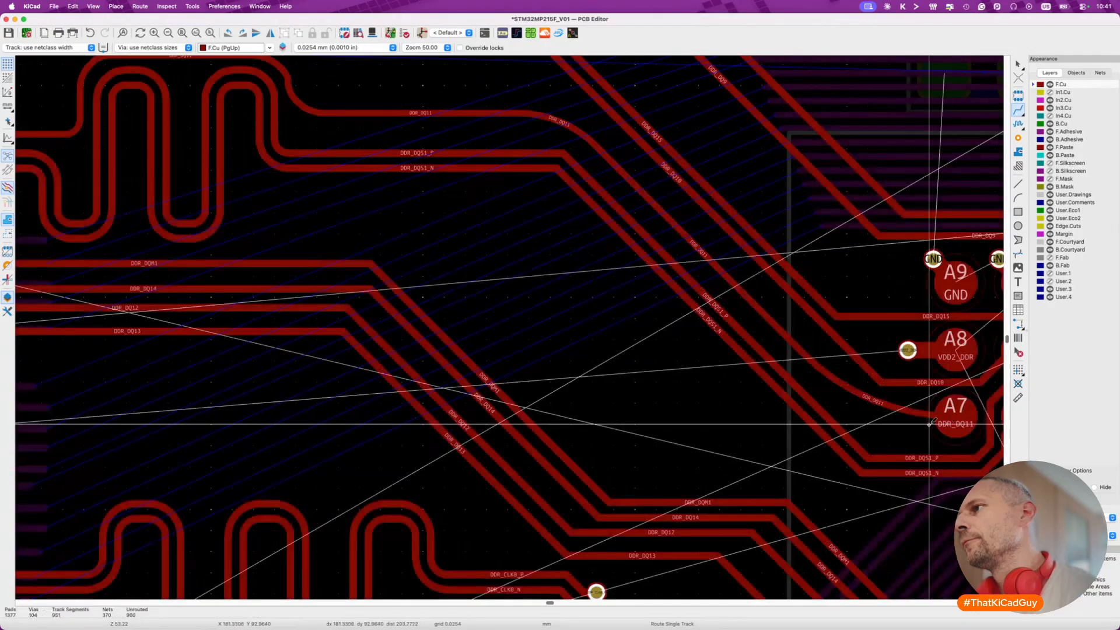
key("d")
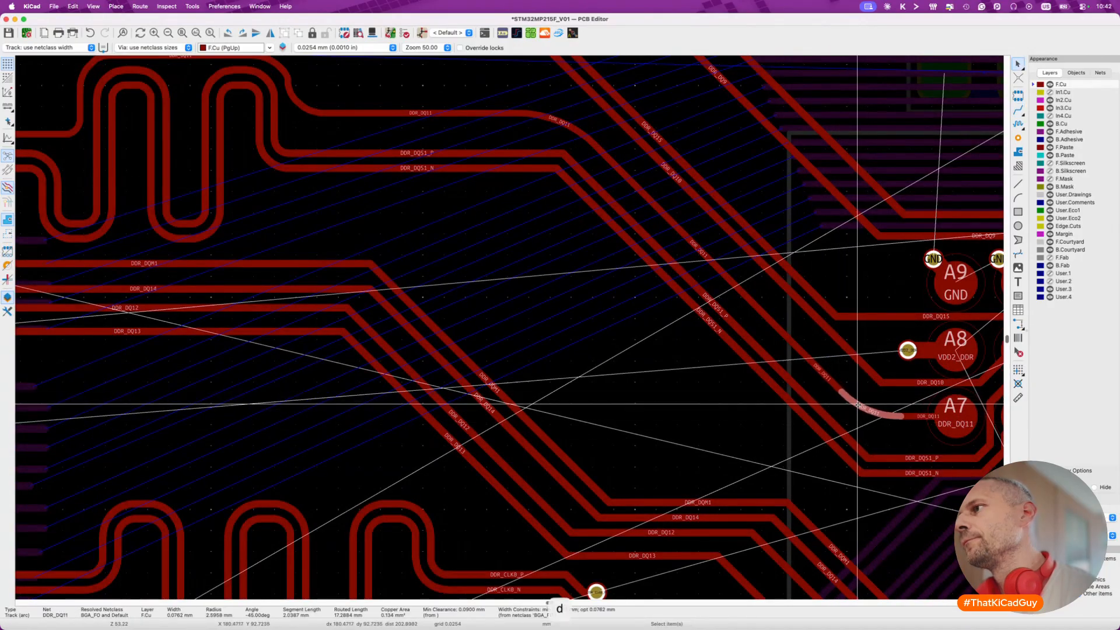
Try to reshape the DDR_DQ11 arc over the memory-side upper corner of the DQS1 meander.
scroll(846, 405, "left", 4)
scroll(847, 406, "up", 3)
scroll(554, 303, "up", 4, "ctrl")
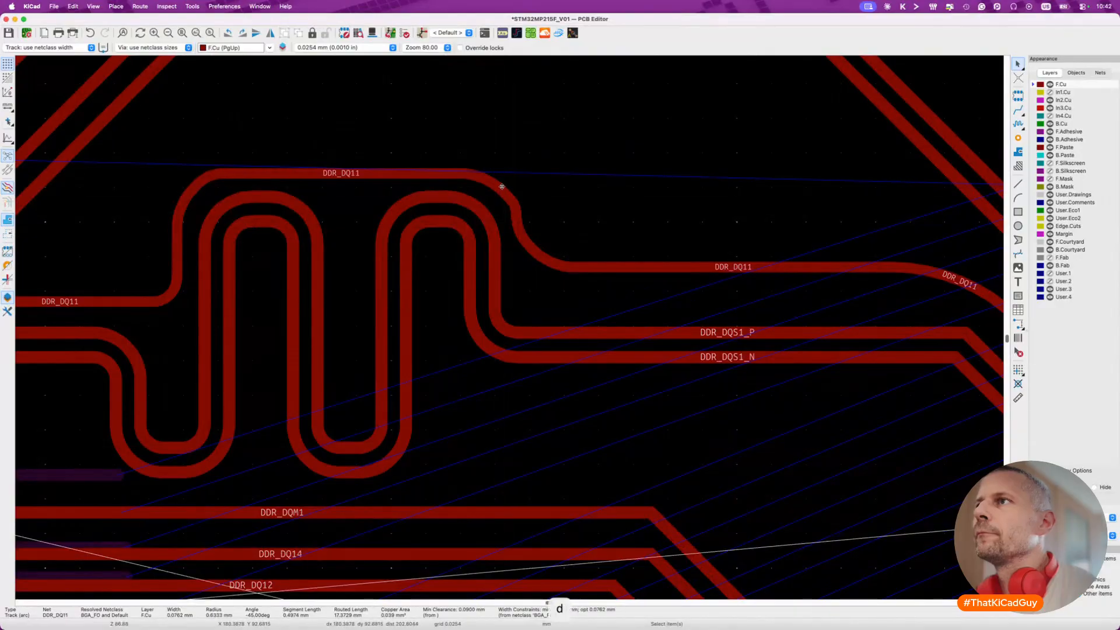
left_click(500, 187)
left_click(505, 195)
key("d")
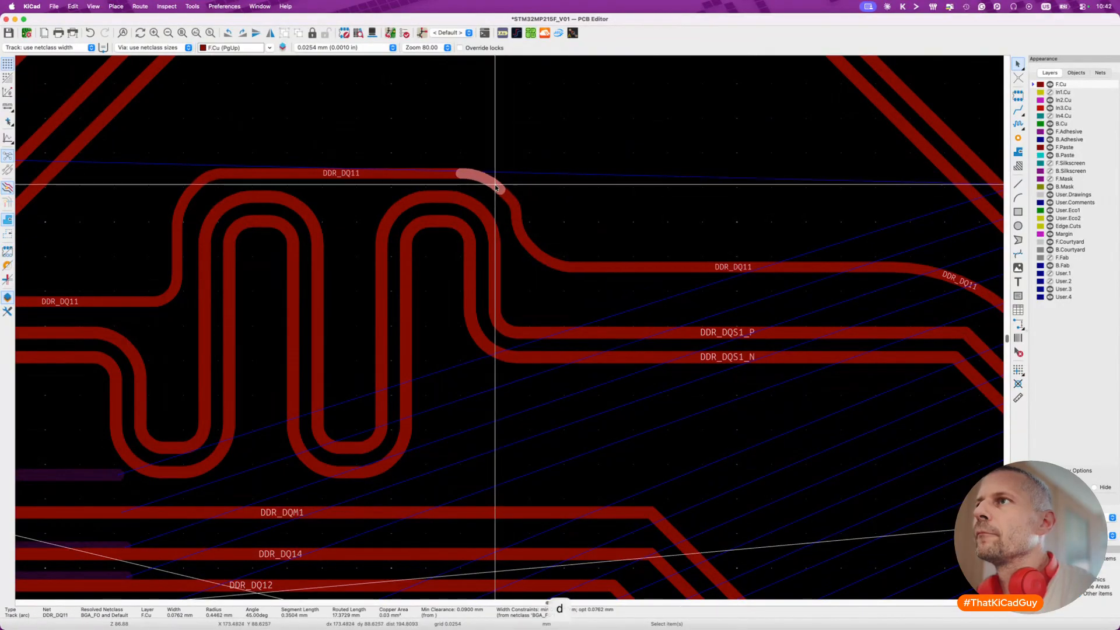
Try to smooth the descending DDR_DQ11 bend on the memory side of the DQS1 meander by moving its arcs.
left_click(525, 251)
left_click(537, 256)
key("d")
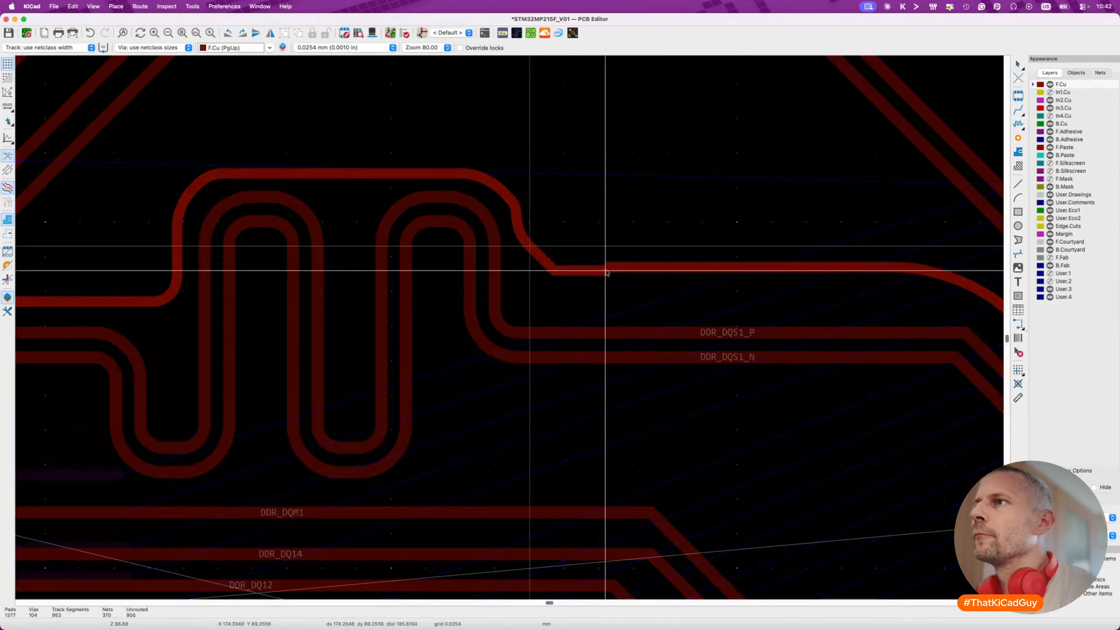
left_click(520, 242)
left_click(522, 240)
key("d")
scroll(408, 195, "left", 5)
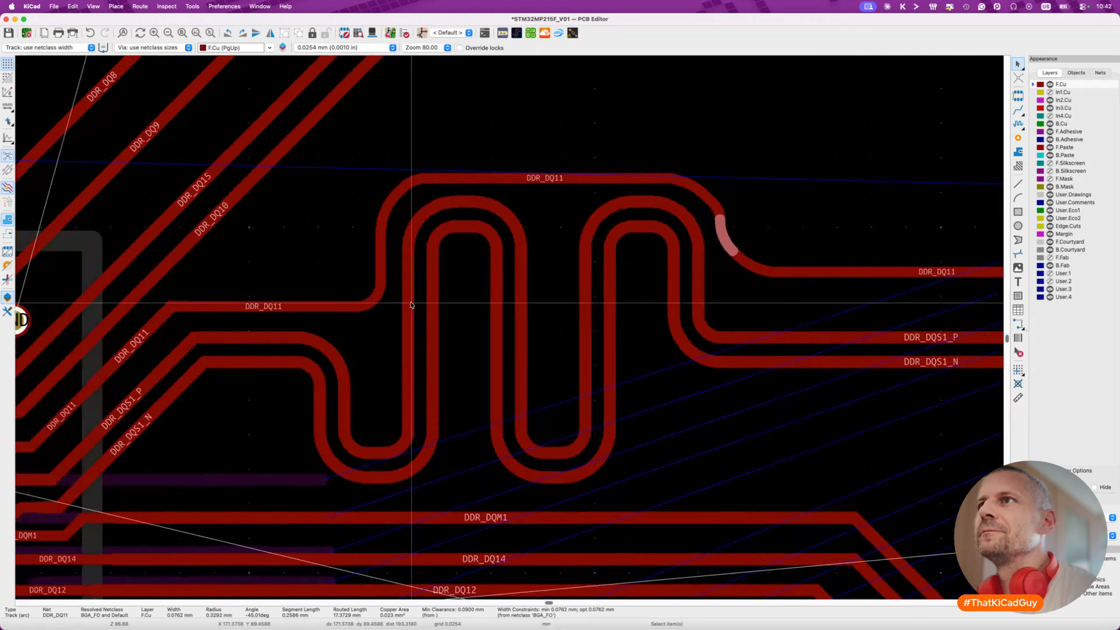
Try to reshape the short DDR_DQ11 arcs at the processor-side upper corner of the DQS1 meander.
left_click(399, 197)
left_click(409, 202)
key("d")
key("Escape")
left_click(406, 188)
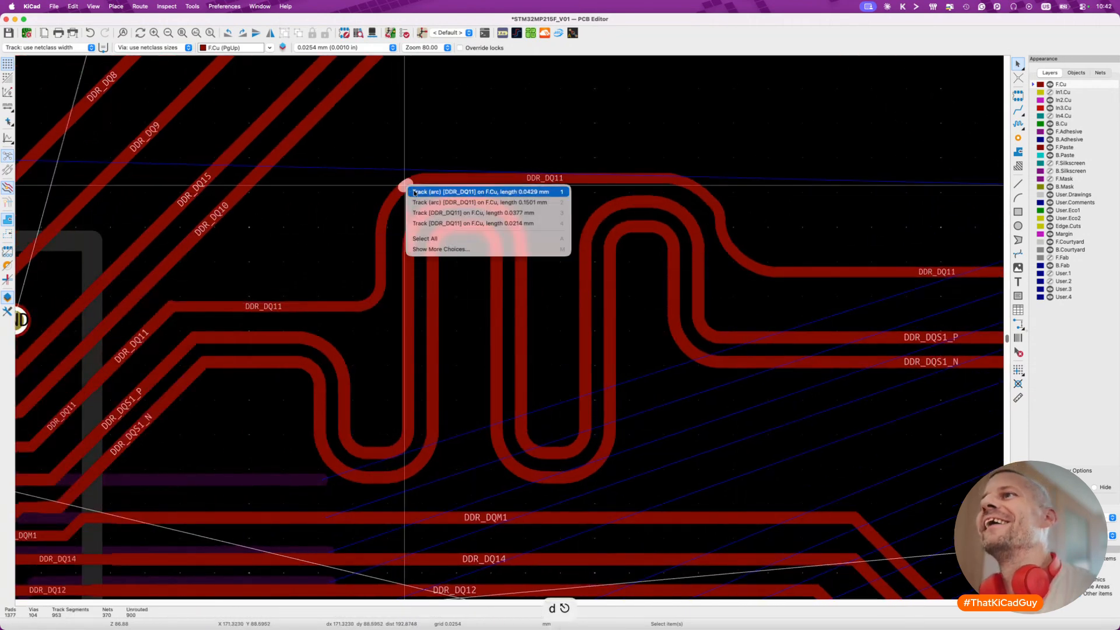
left_click(415, 192)
key("d")
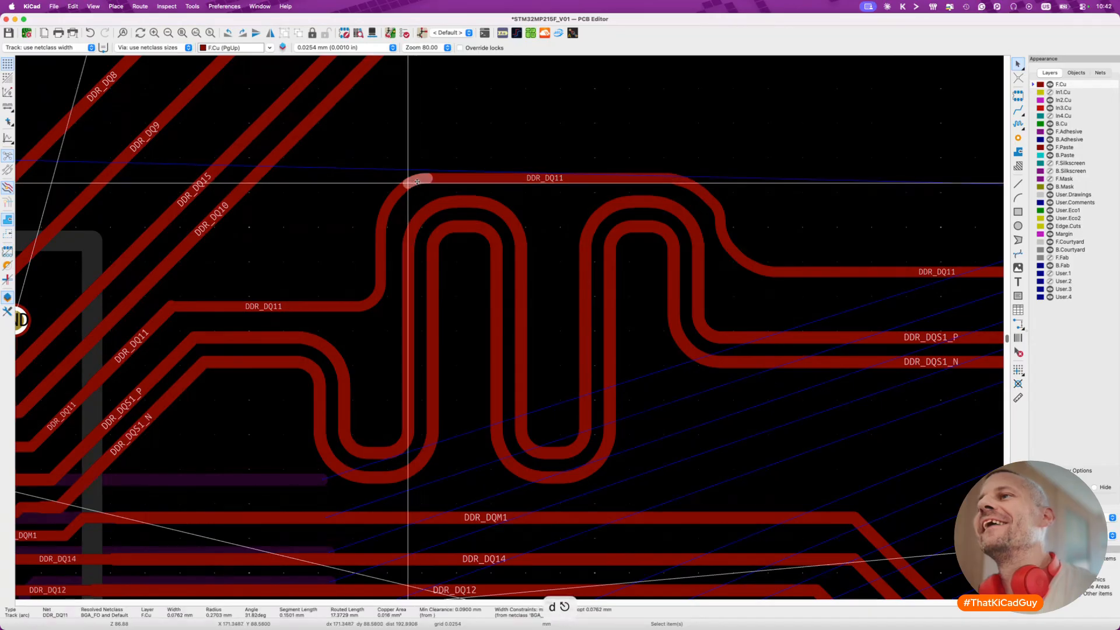
key("Escape")
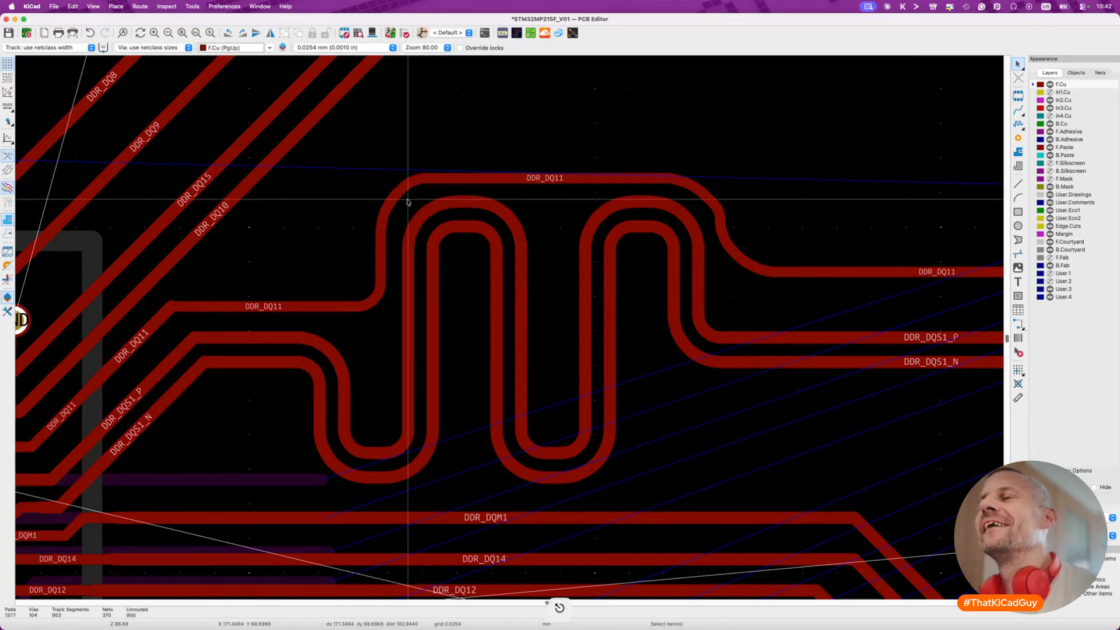
Check the routed length of DDR_DQ11 with the single-track length tuning tool.
scroll(408, 201, "down", 3)
scroll(420, 285, "right", 5)
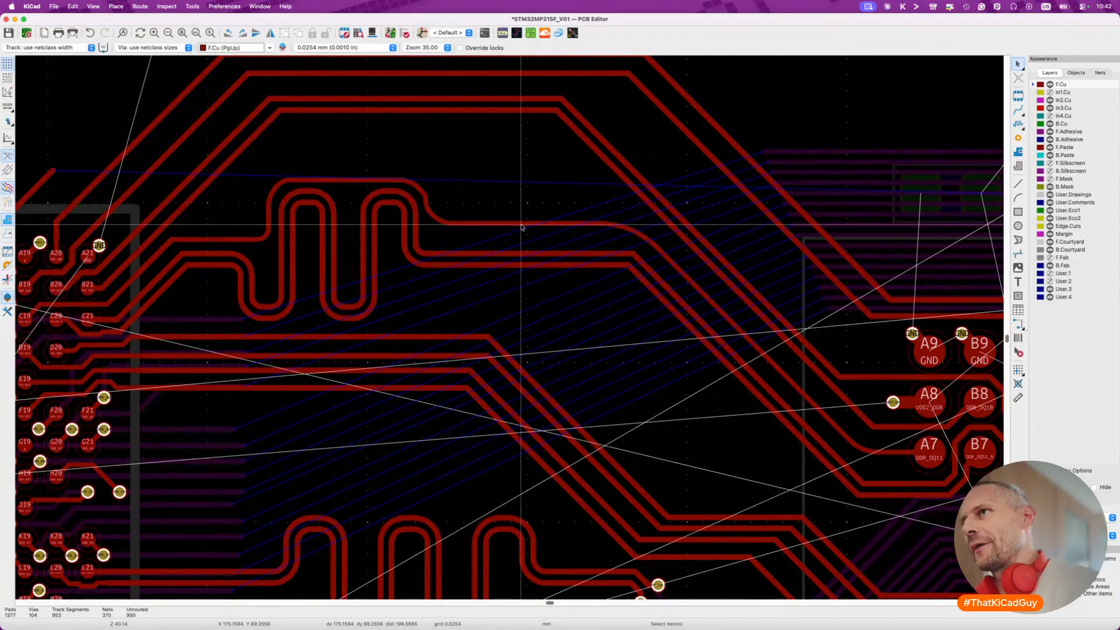
key("7")
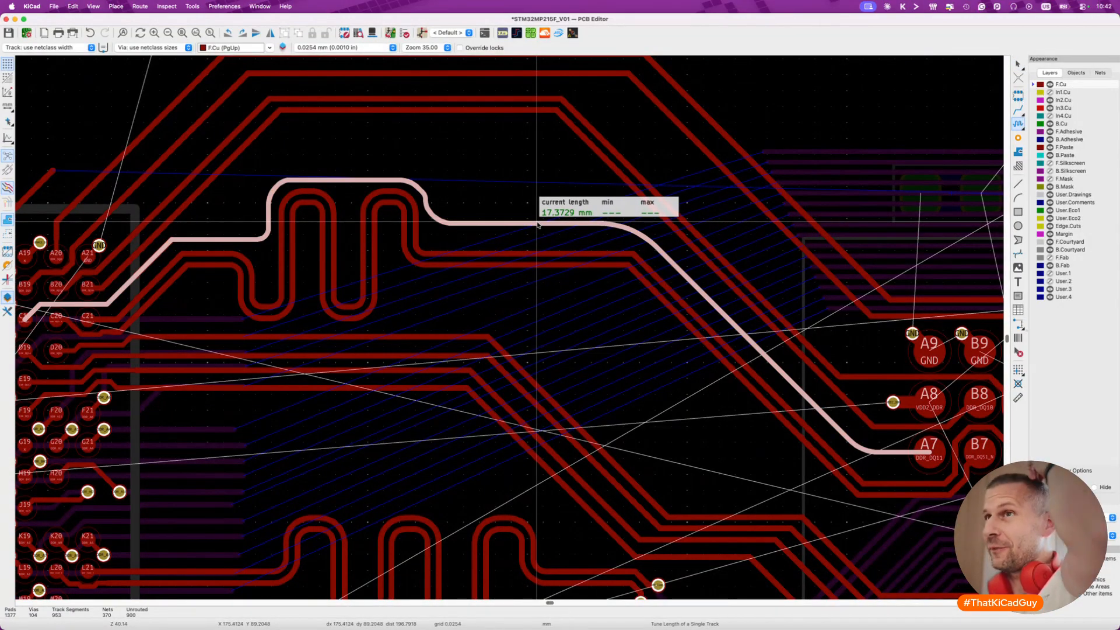
key("Escape")
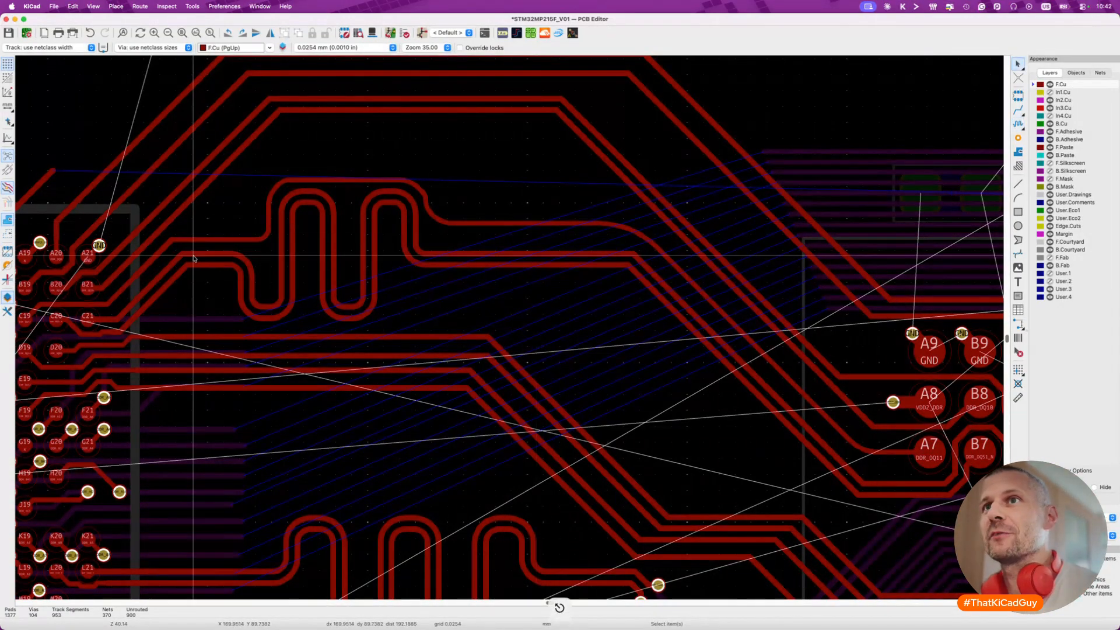
Try to move the sharp DDR_DQ11 corner where its diagonal meets the horizontal run before the DQS1 meander.
scroll(172, 254, "up", 2)
scroll(172, 254, "up", 2)
left_click(169, 226)
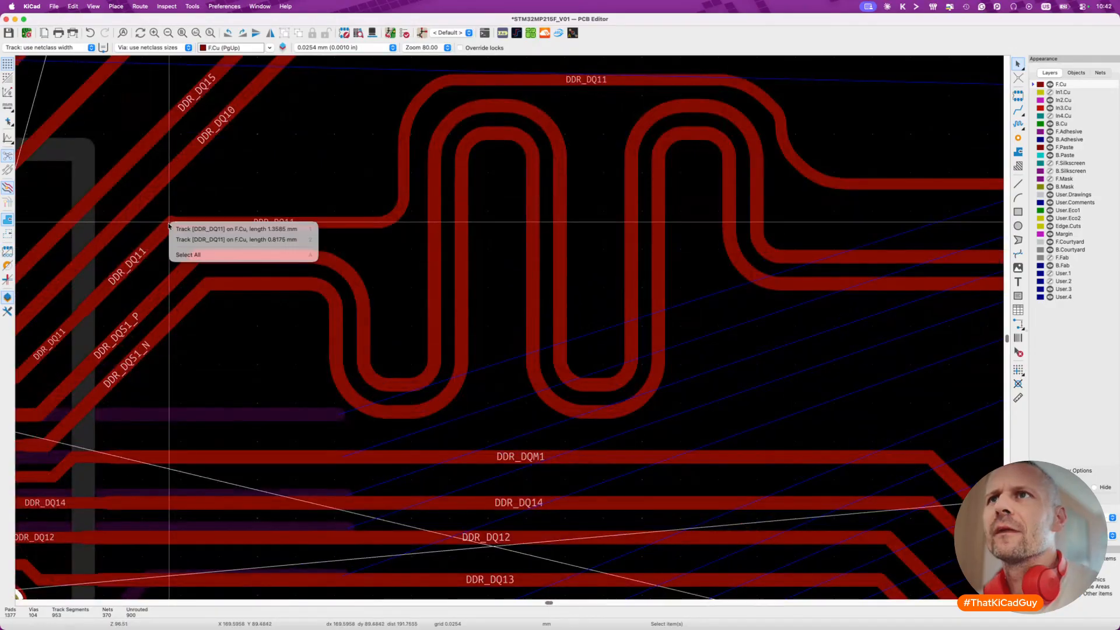
left_click(173, 229)
key("d")
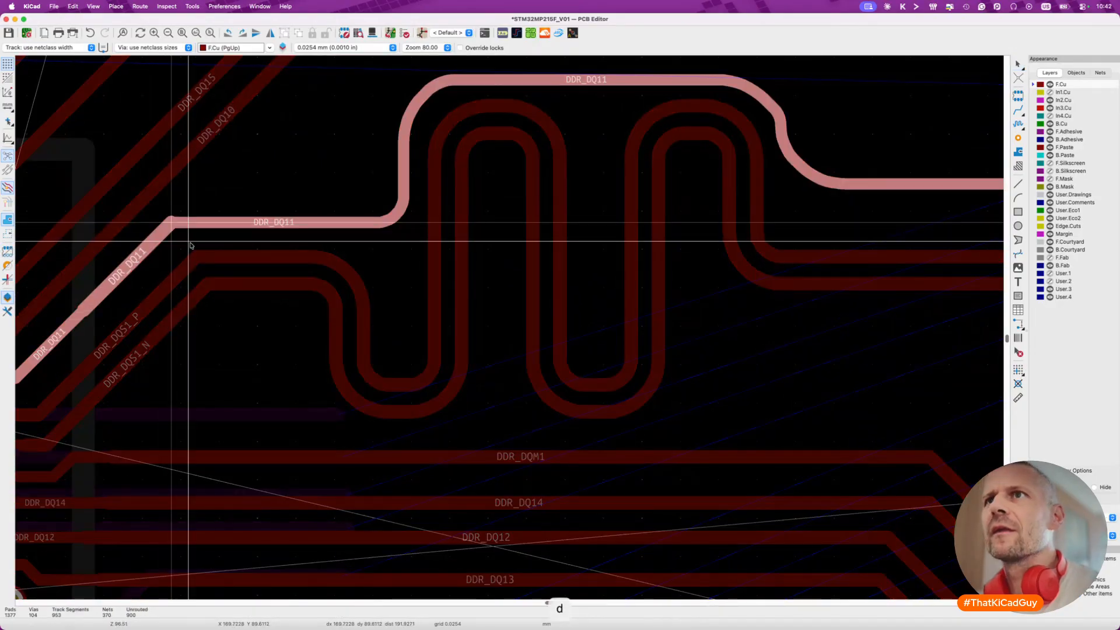
left_click(175, 234)
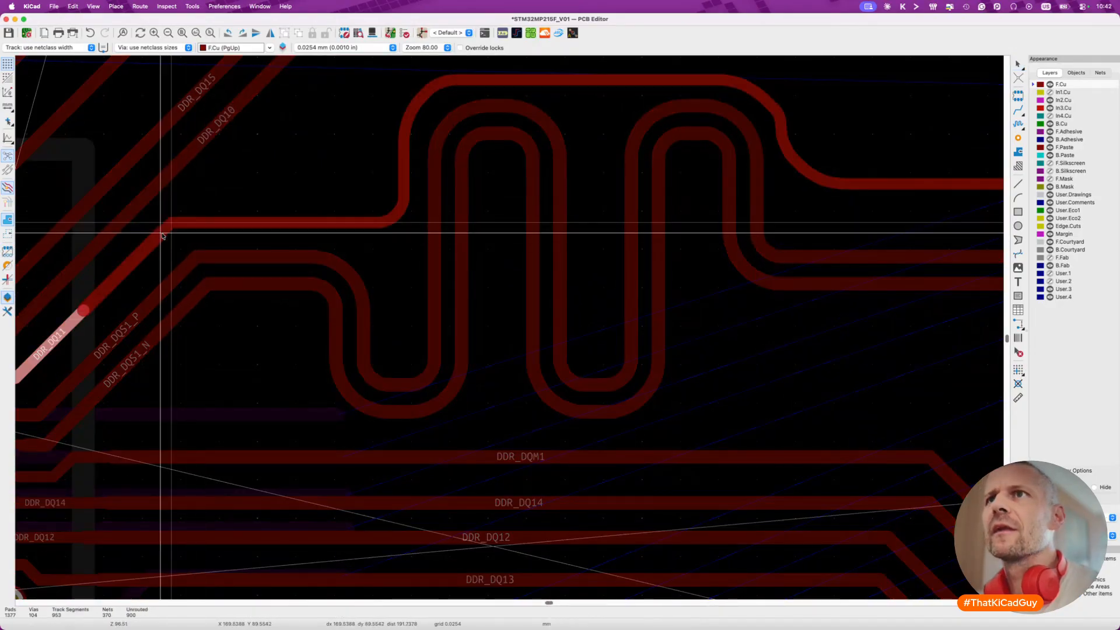
left_click_drag(181, 237, 168, 236)
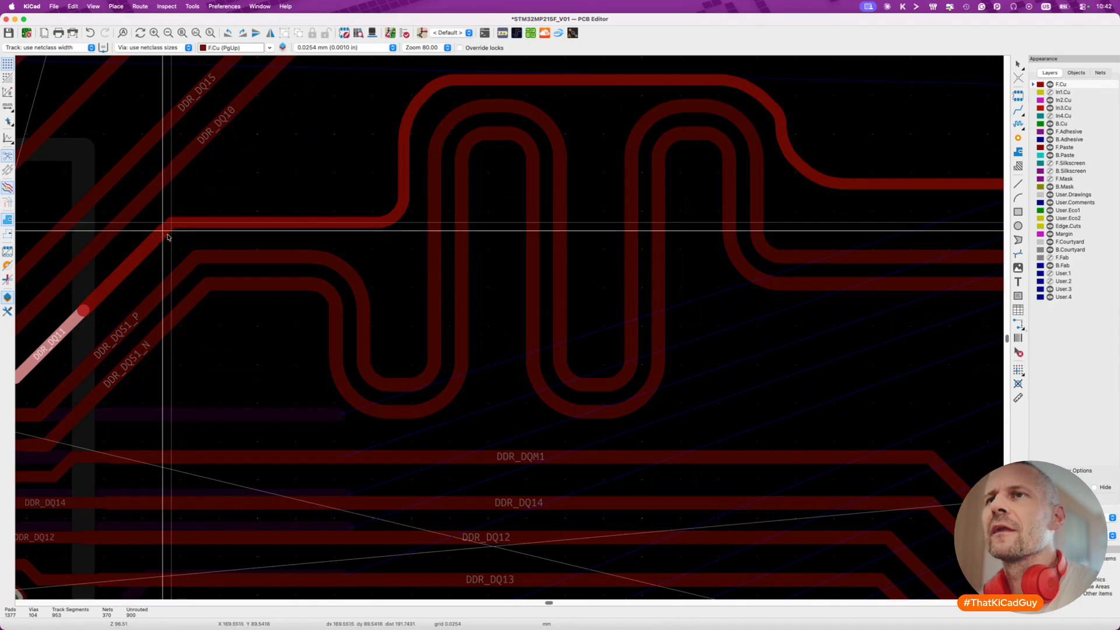
left_click(168, 236)
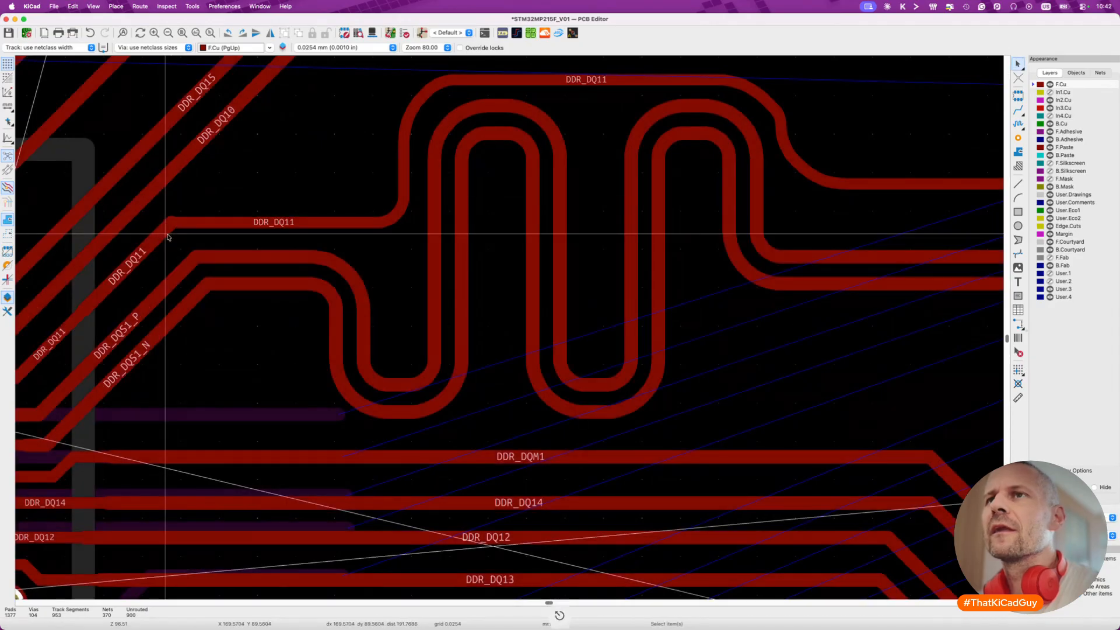
Replace the sharp DDR_DQ11 corner before the DQS1 meander with a rounded-corner track 0.090 mm wide.
left_click(168, 237)
key("Delete")
left_click(171, 224)
key("Delete")
key("x")
key("w")
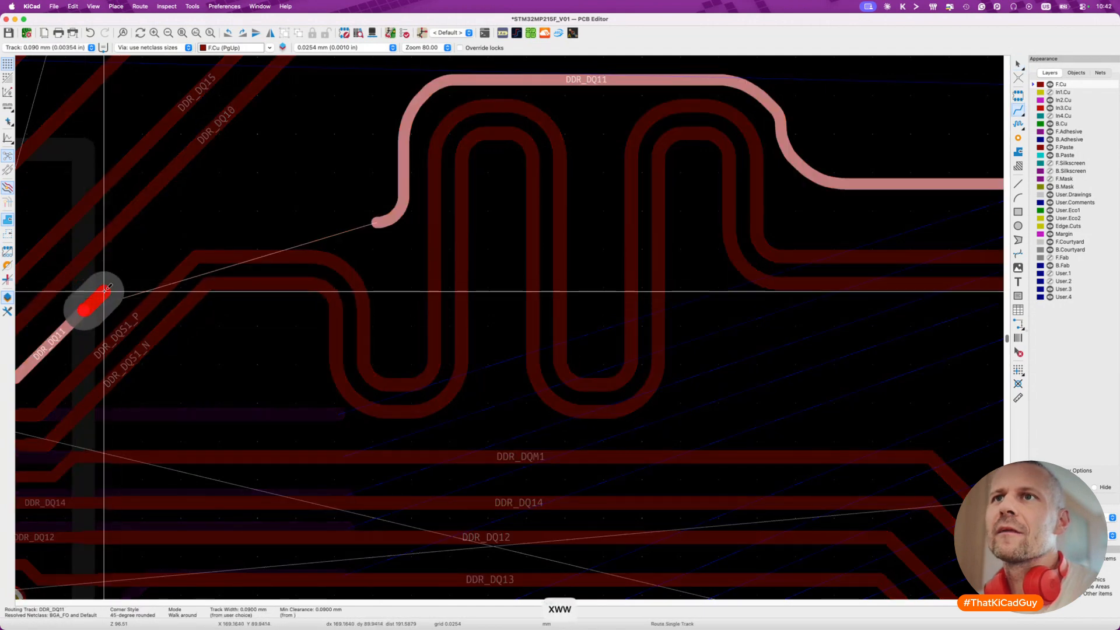
left_click(376, 222)
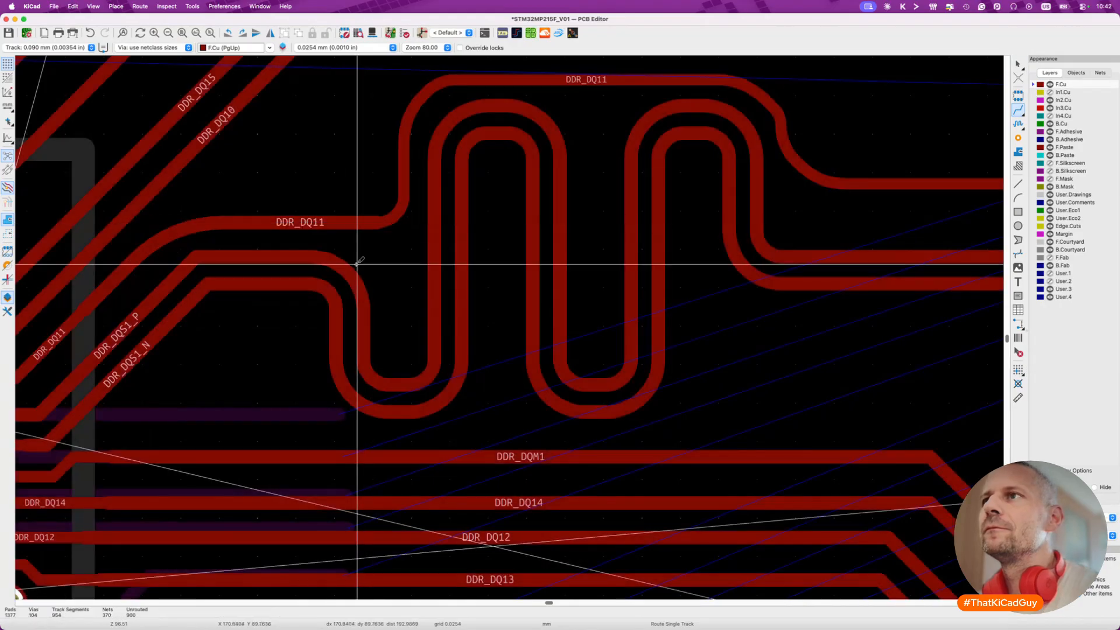
key("Escape")
Delete the DDR_DQ11 arc between its long diagonal and the short horizontal segment at pad A7.
scroll(389, 213, "down", 2)
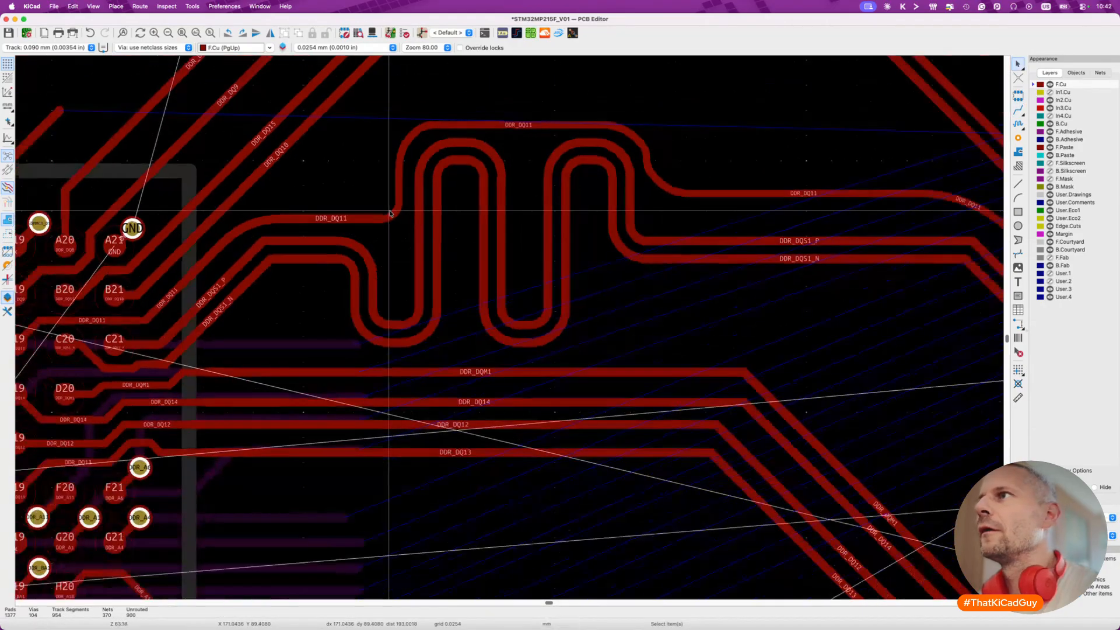
left_click(395, 213)
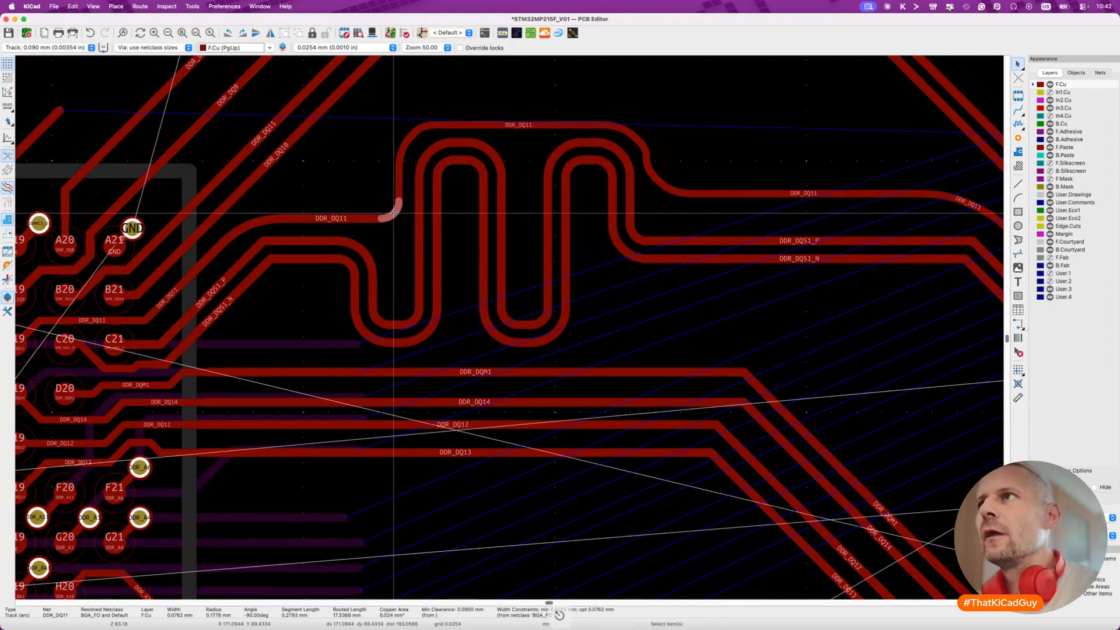
scroll(395, 214, "down", 2)
scroll(904, 425, "right", 2)
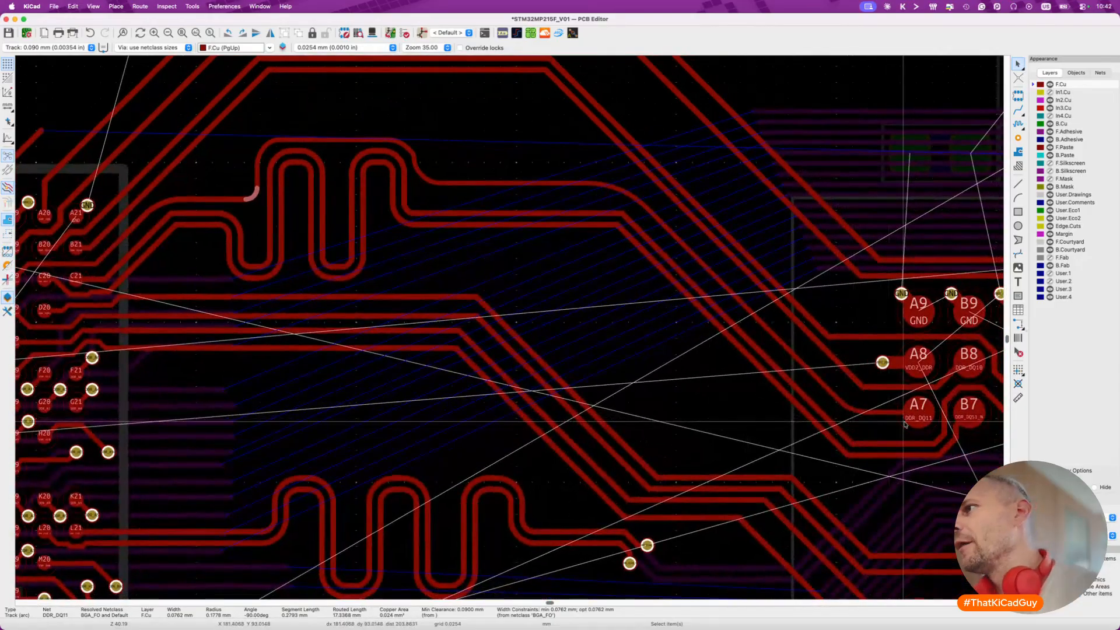
scroll(875, 420, "up", 6)
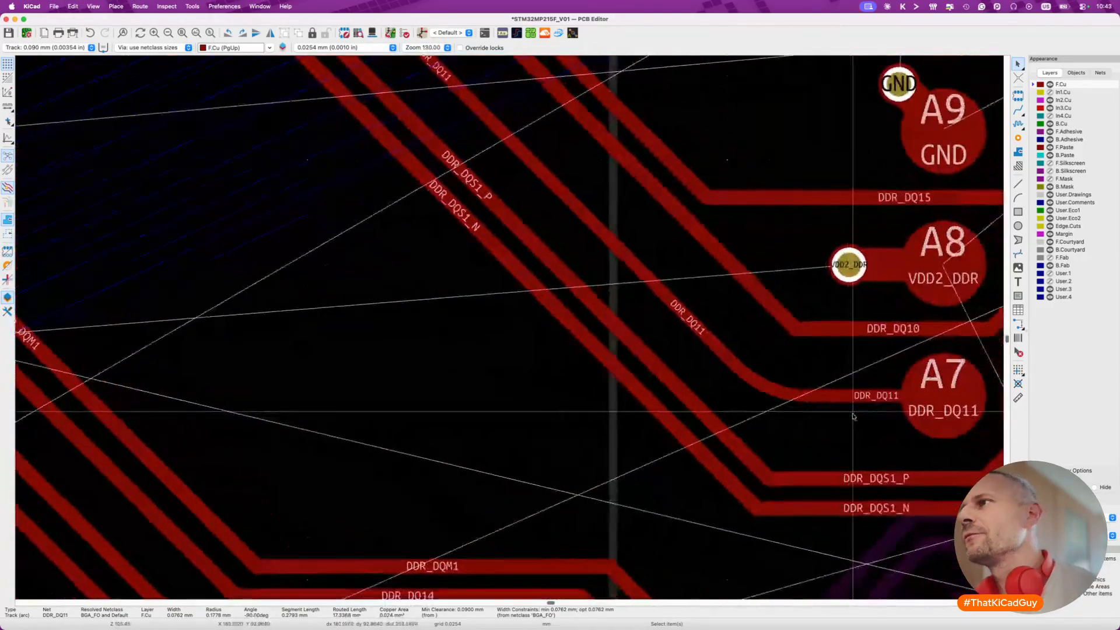
left_click(841, 399)
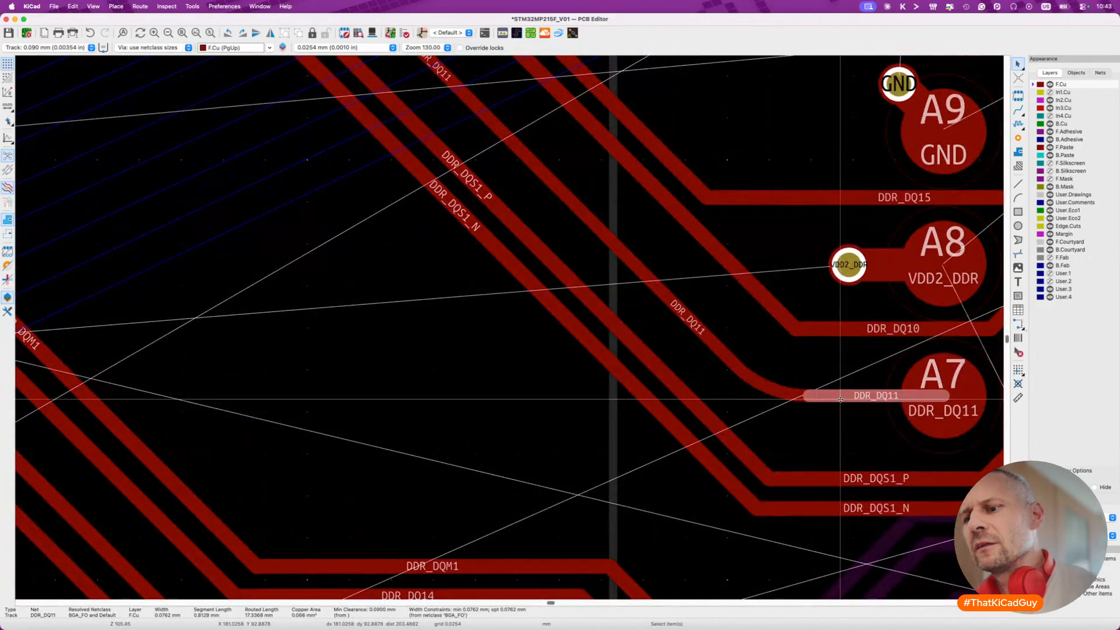
left_click(792, 396)
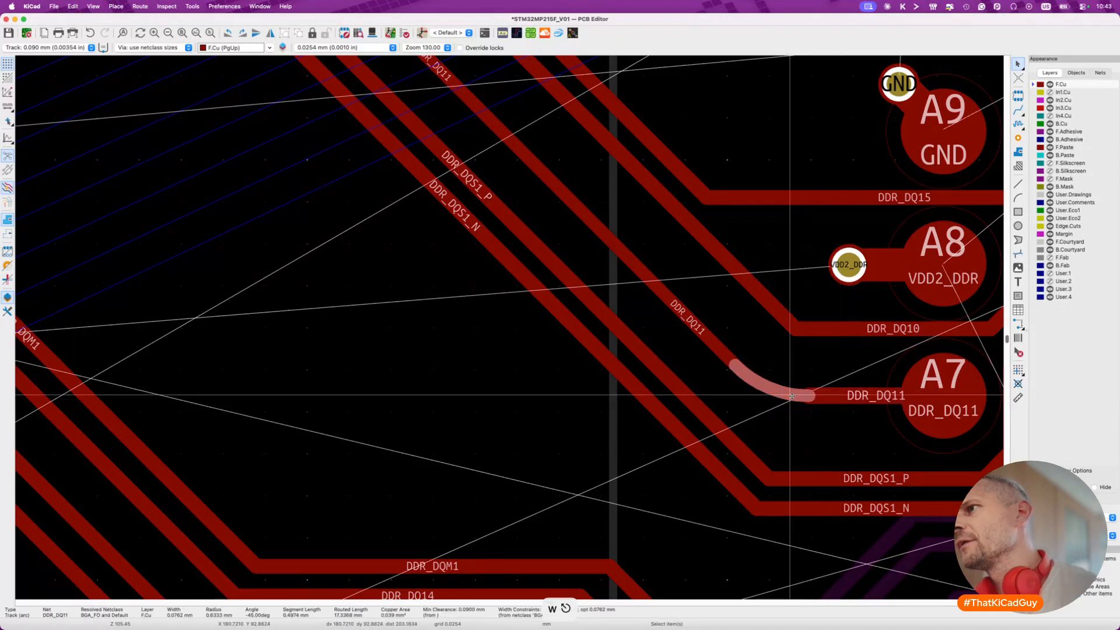
key("Delete")
Delete the diagonal DDR_DQ11 segment just inside the processor outline.
scroll(791, 396, "down", 6)
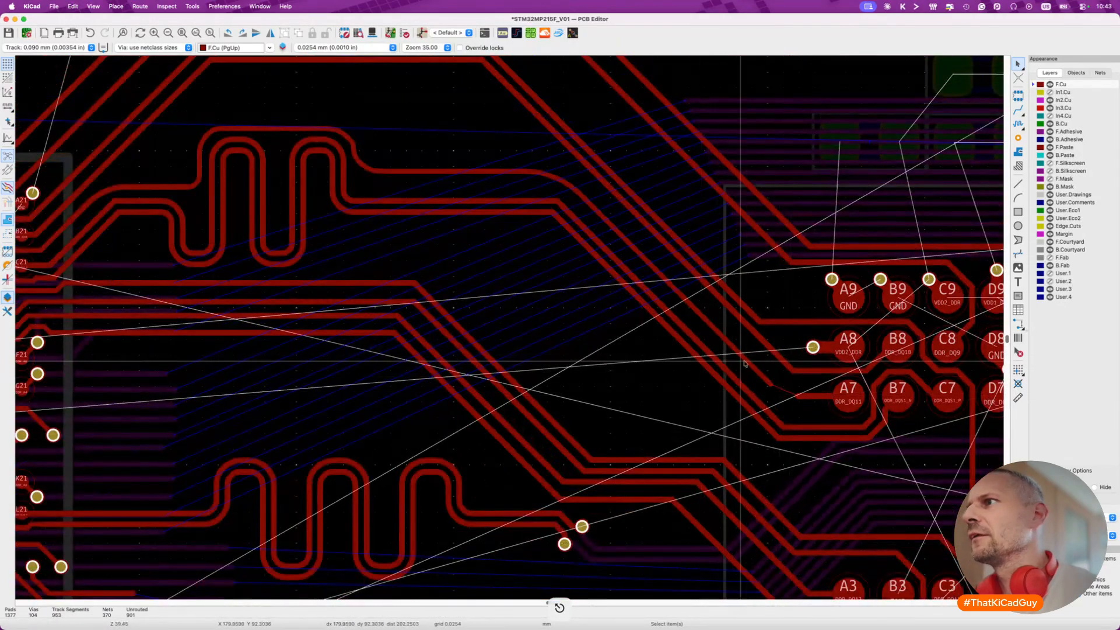
key("u")
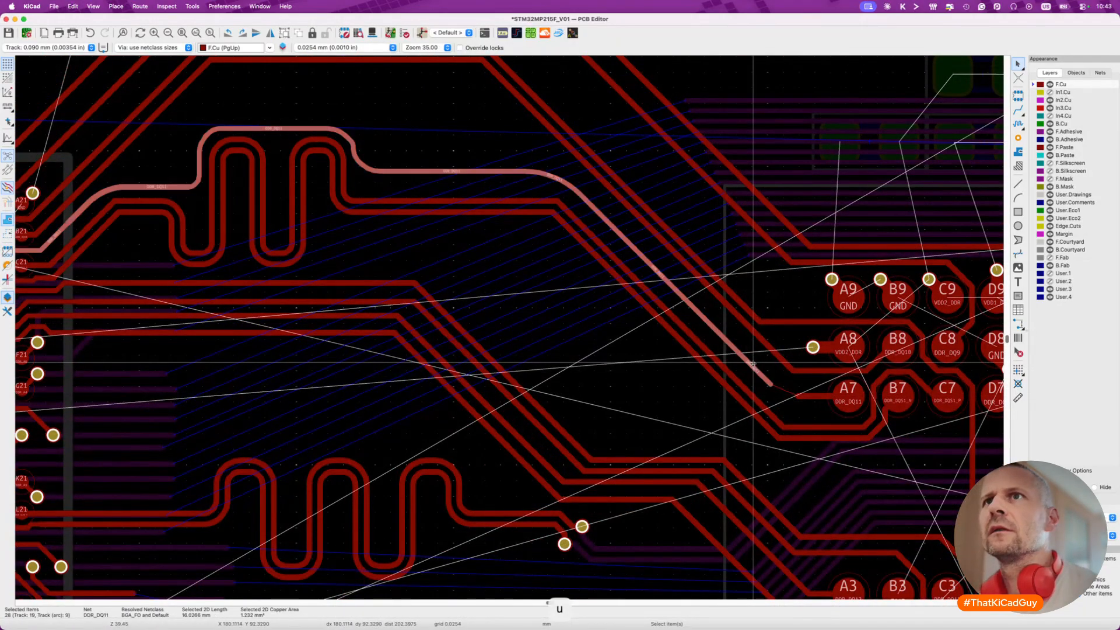
key("Delete")
left_click(58, 236)
left_click(51, 237)
Set the connected DDR_DQ11 run outside the processor, around the DQS1 meander, to a track width of 0.090 mm.
left_click(71, 220)
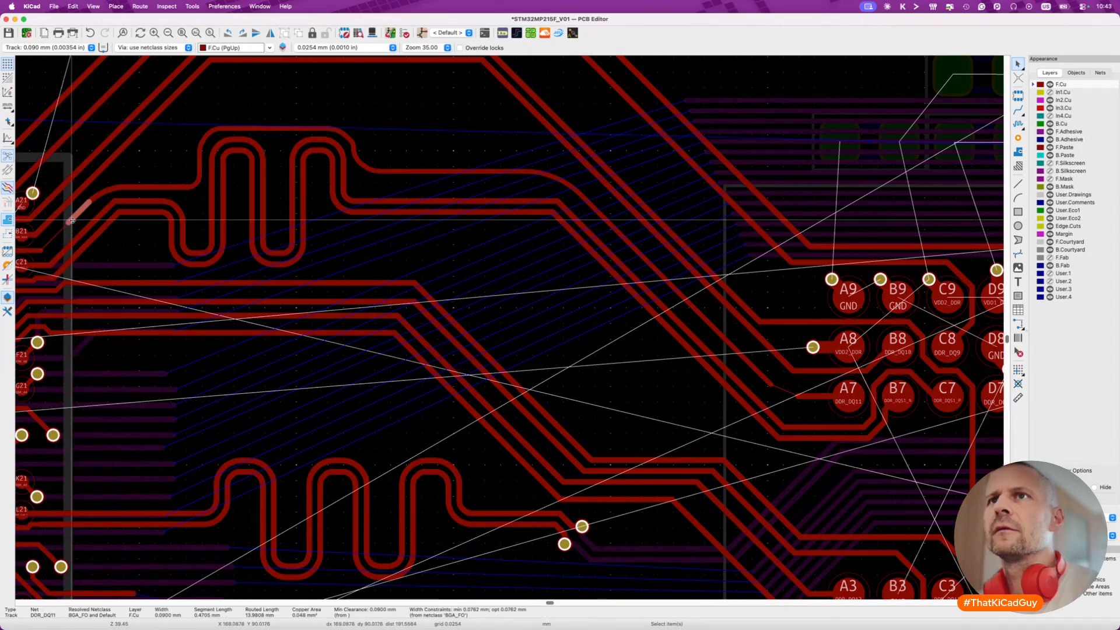
key("u")
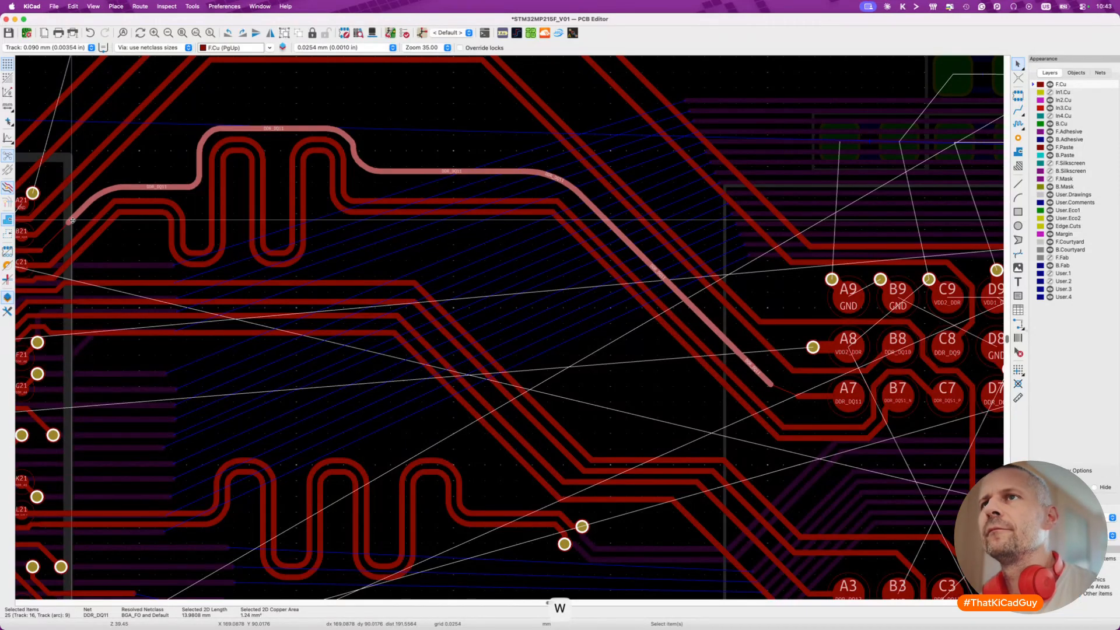
key("Escape")
left_click(442, 176)
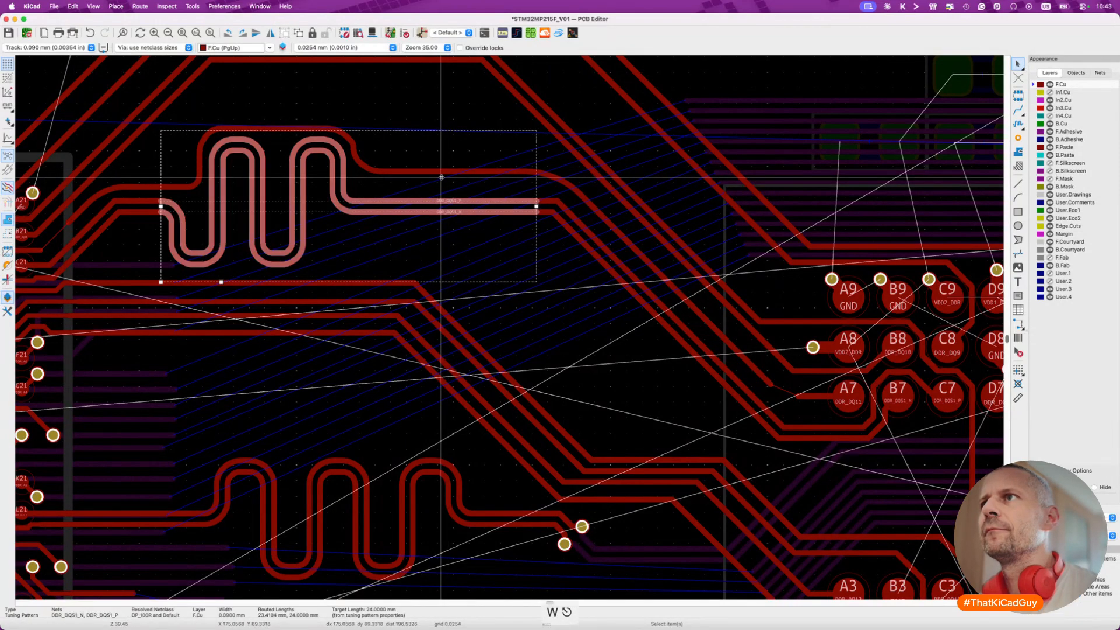
left_click(439, 171)
key("Escape")
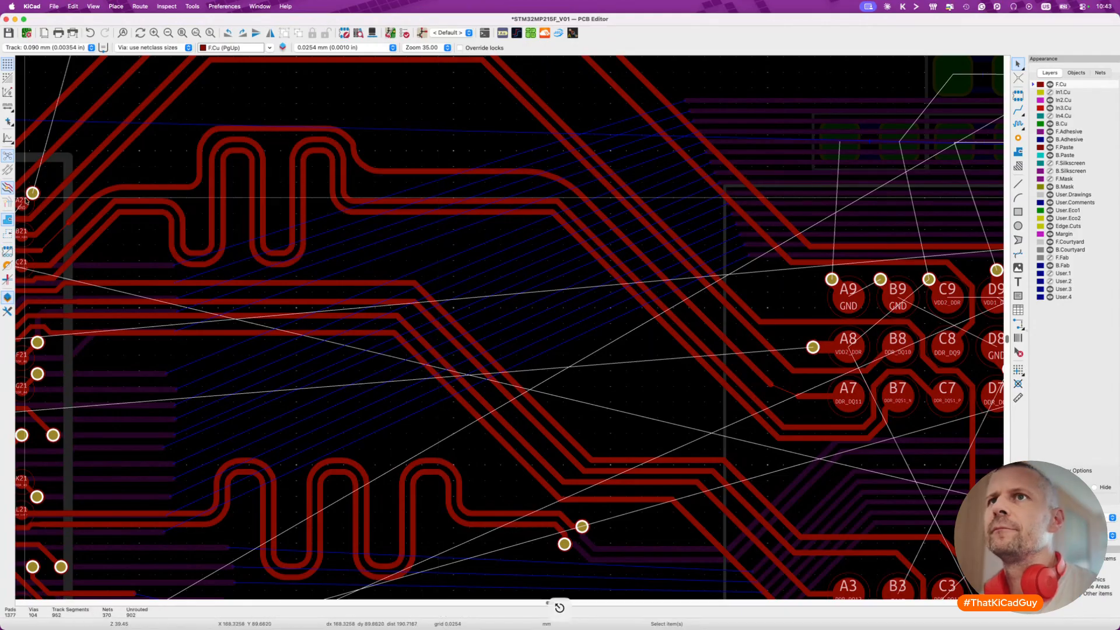
scroll(175, 221, "down", 3)
scroll(218, 239, "up", 8)
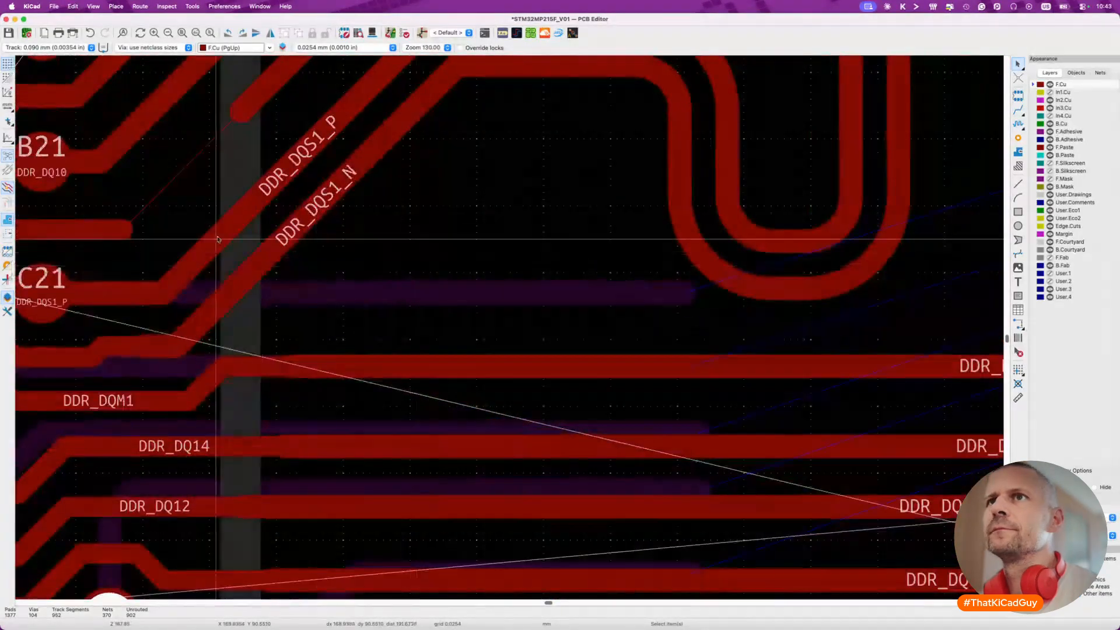
key("x")
left_click(251, 112)
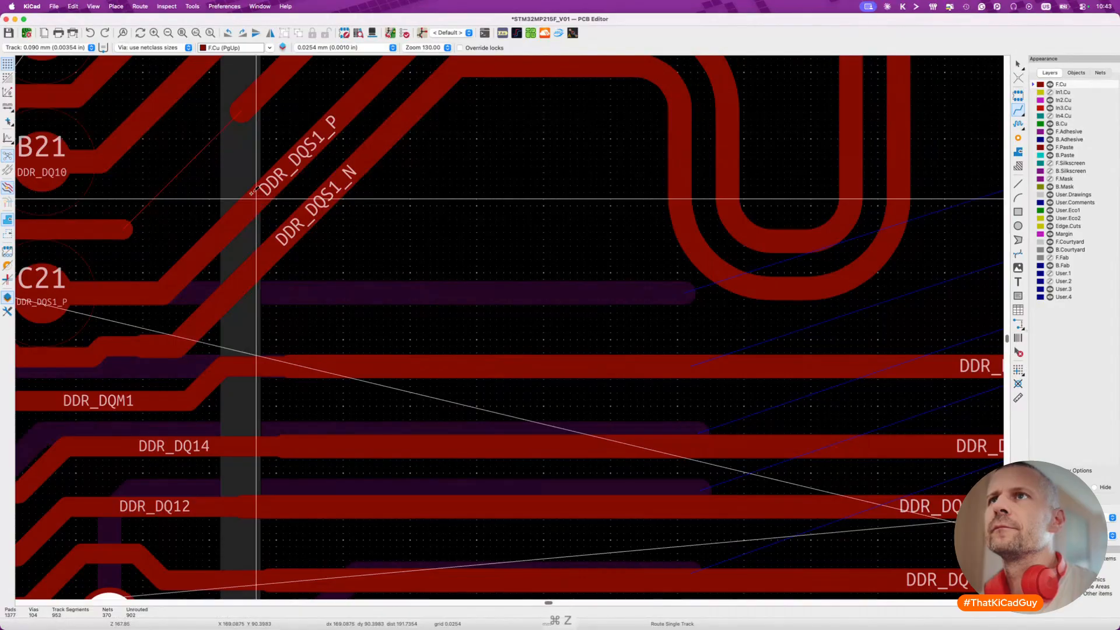
left_click(120, 230)
key("Escape")
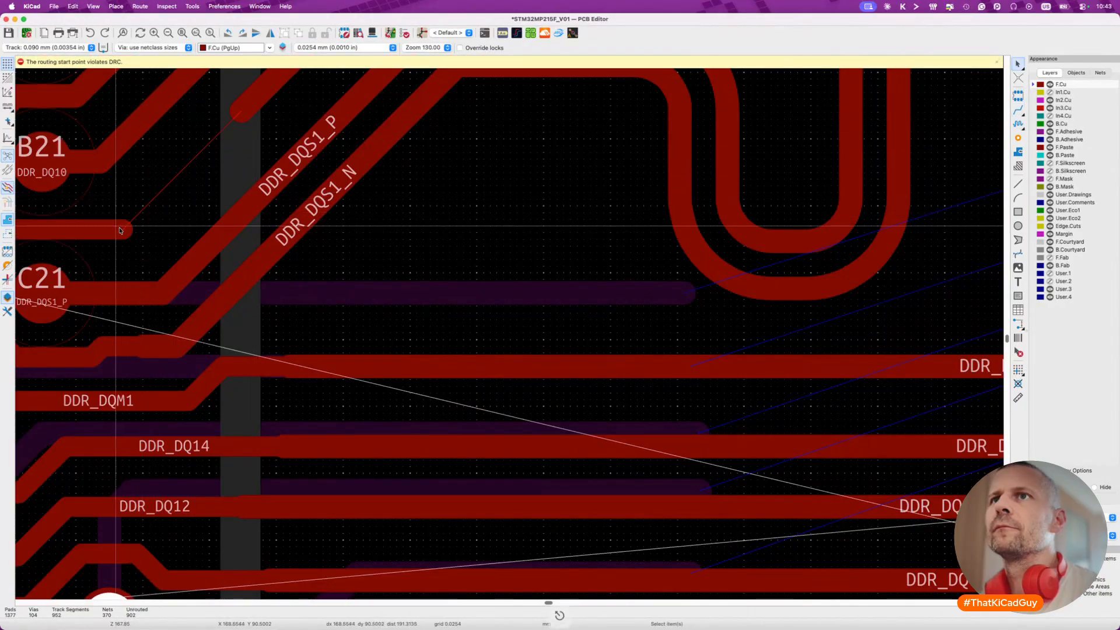
Route the missing DDR_DQ11 diagonal at the processor edge, starting 0.076 mm wide inside and switching to 0.090 mm towards the outer track.
key("x")
key("w")
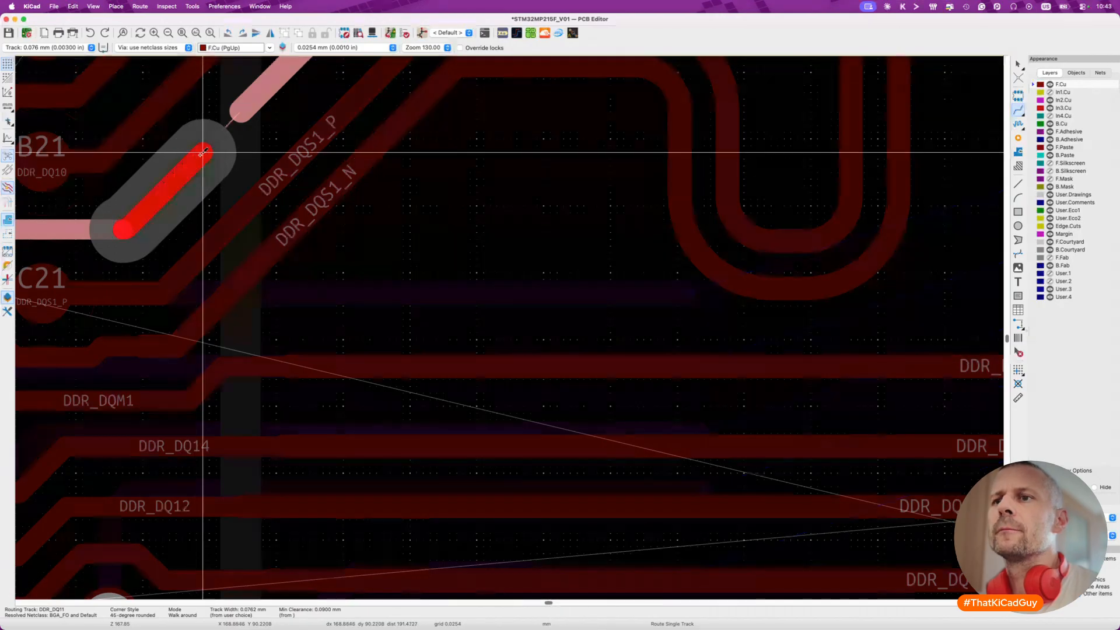
left_click(203, 152)
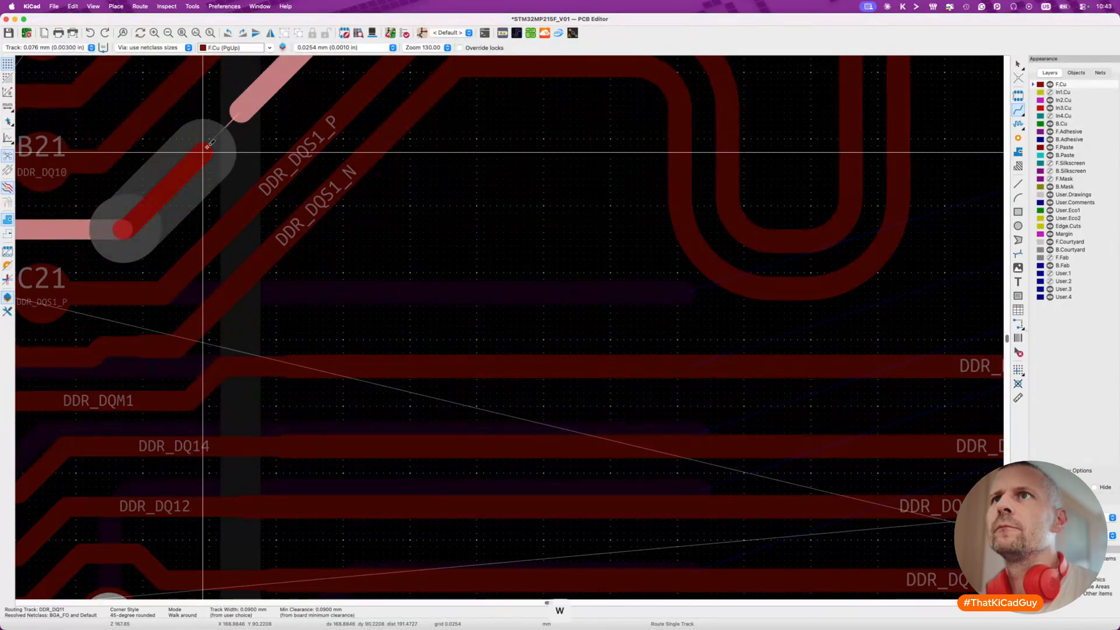
key("w")
key("Escape")
key("Escape")
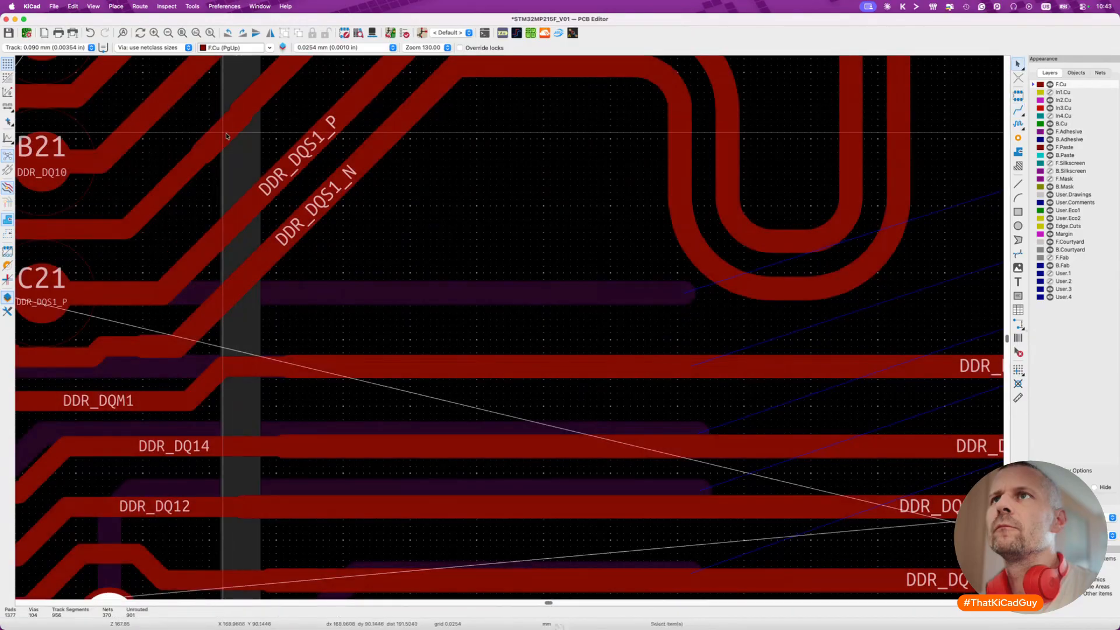
Try to shift the outer DDR_DQ11 diagonal in line with the inner diagonal at the processor outline.
scroll(222, 133, "up", 3)
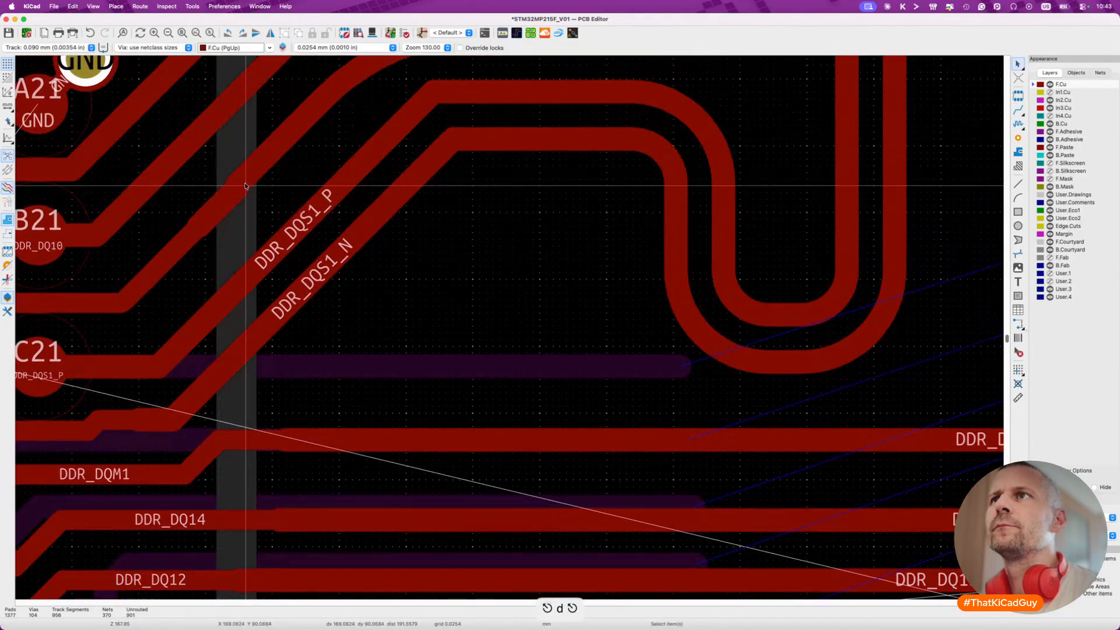
left_click(271, 161)
key("d")
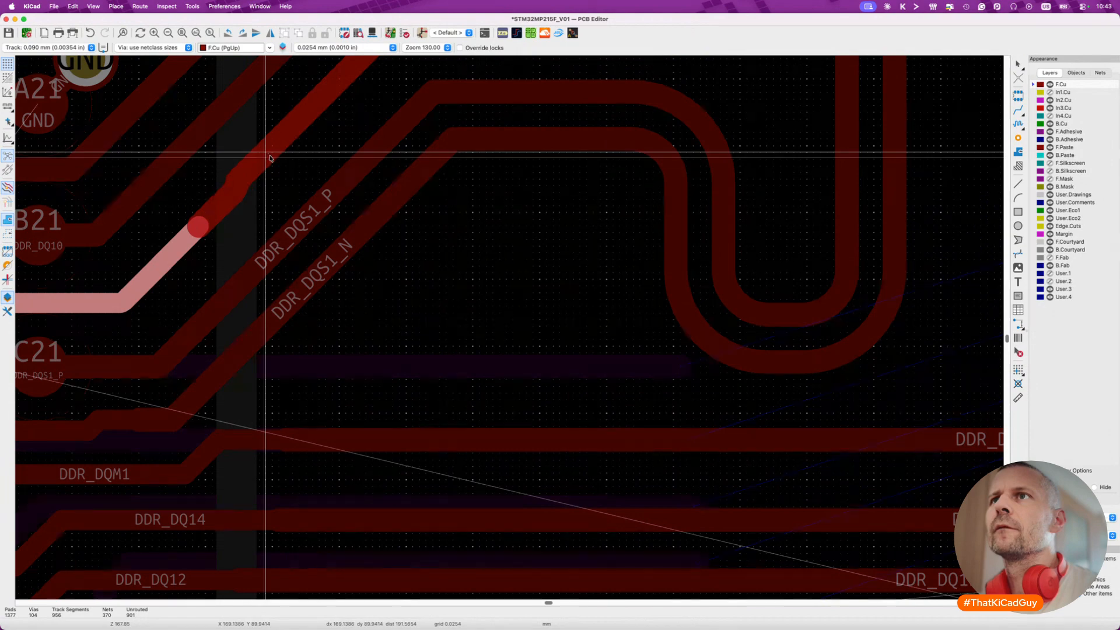
left_click(269, 157)
scroll(234, 224, "up", 3)
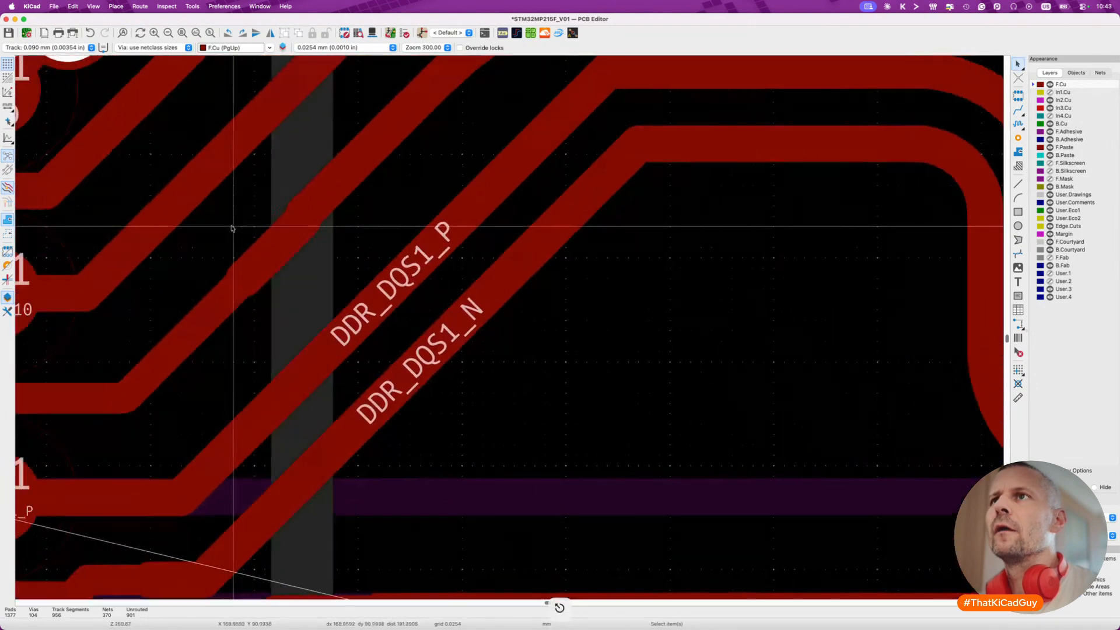
Delete the kinked DDR_DQ11 pieces and the inner diagonal between the horizontal track and the processor outline.
left_click(270, 254)
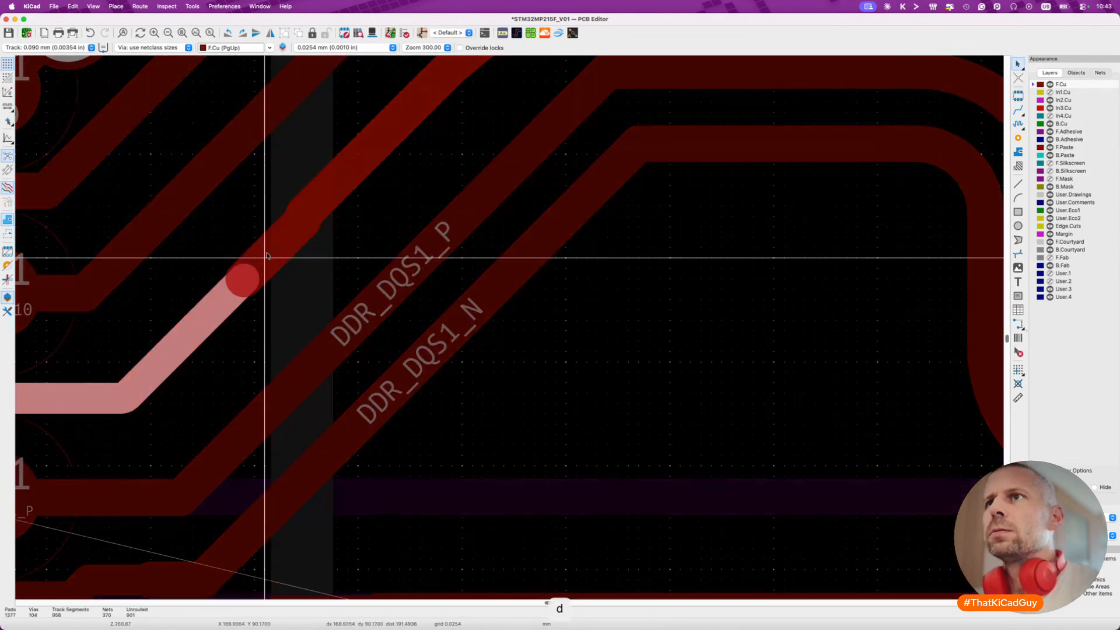
key("Delete")
left_click(303, 236)
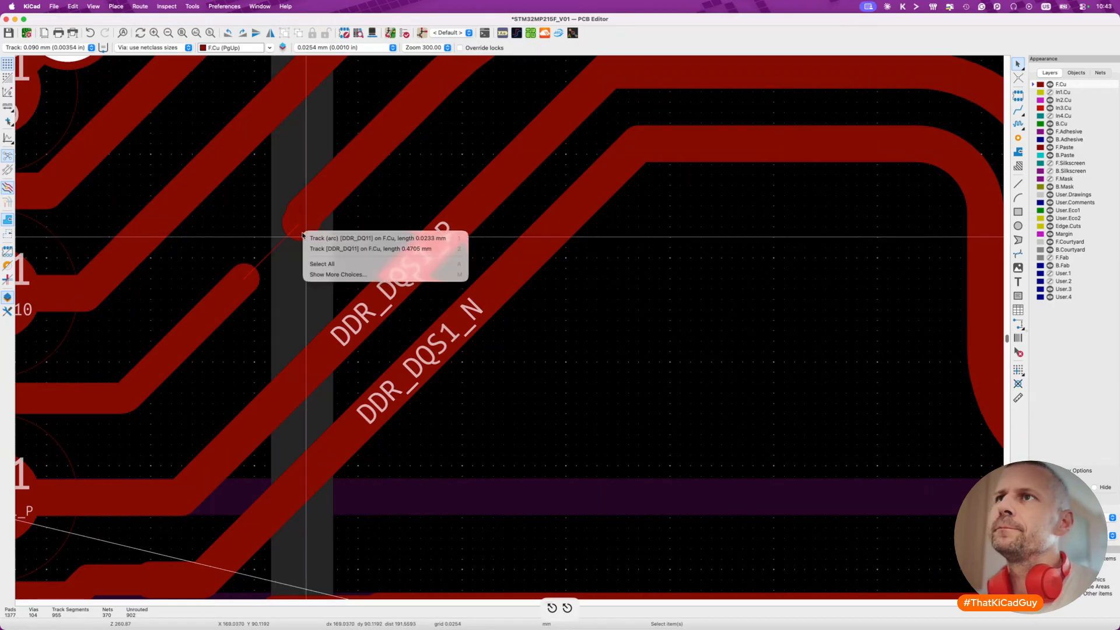
left_click(313, 243)
key("Delete")
left_click(248, 282)
key("Delete")
Switch the DDR_DQ11 routing corner style to 45-degree without rounding, and abandon the trial track.
key("x")
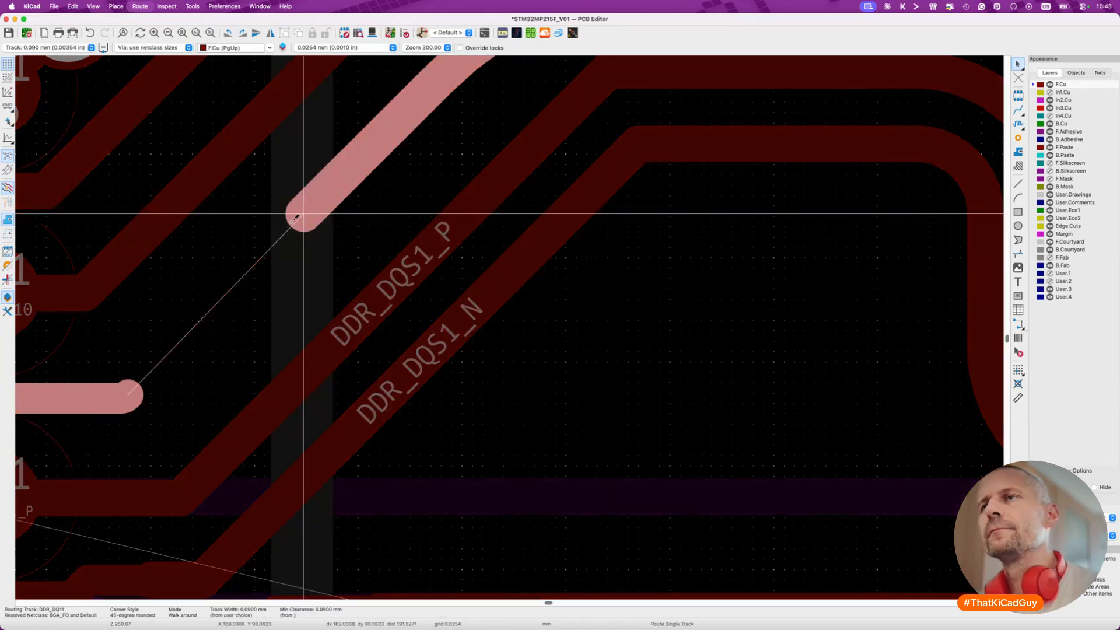
key("super+slash")
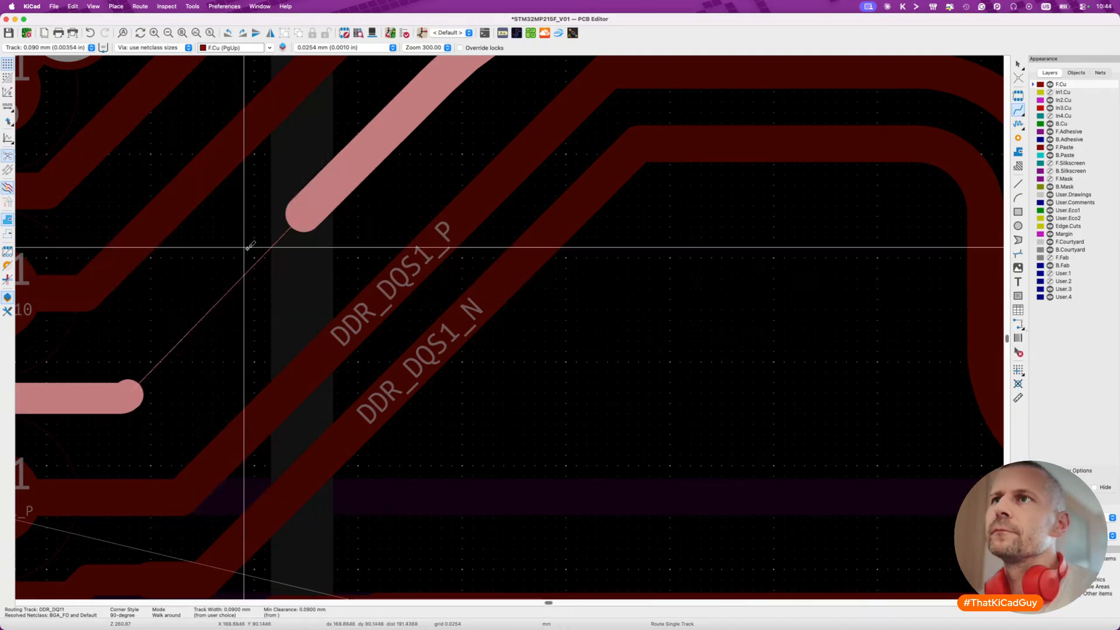
key("super+slash")
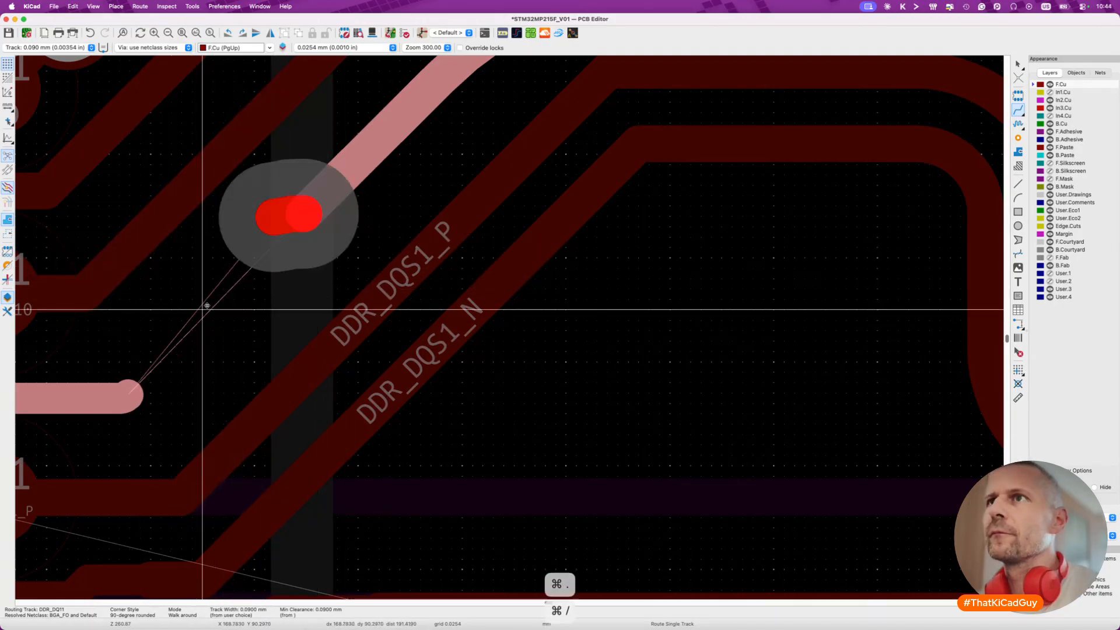
key("super+slash")
key("super+slash")
key("super+slash")
key("super+slash")
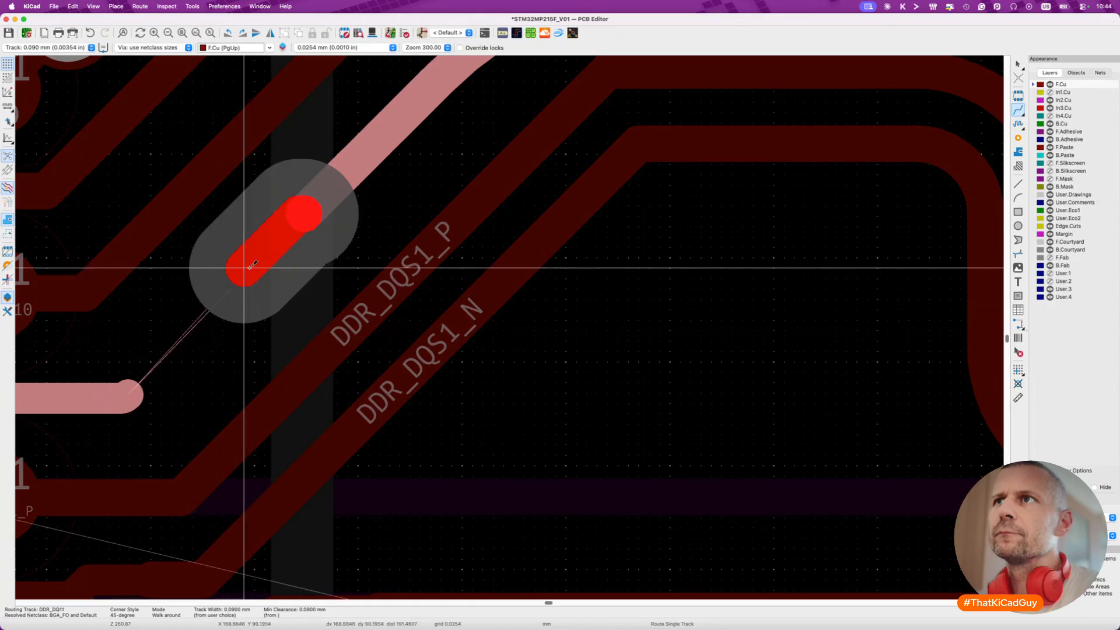
key("Escape")
key("Escape")
Extend the outer DDR_DQ11 diagonal a short way inside the processor outline with a straight 0.090 mm track.
middle_click_drag(251, 269, 536, 271)
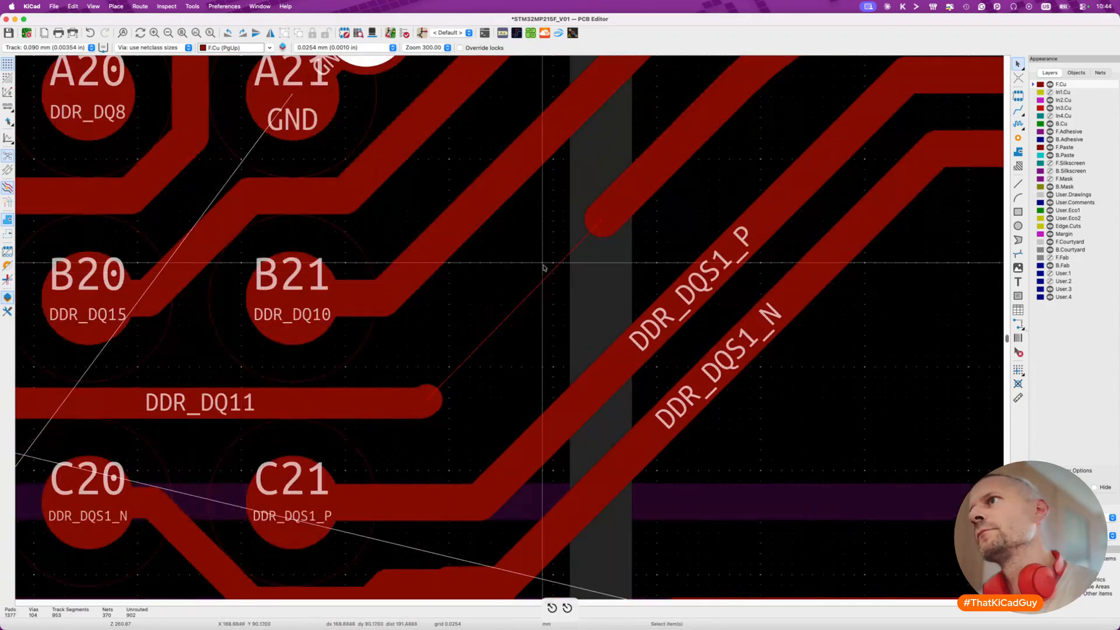
key("x")
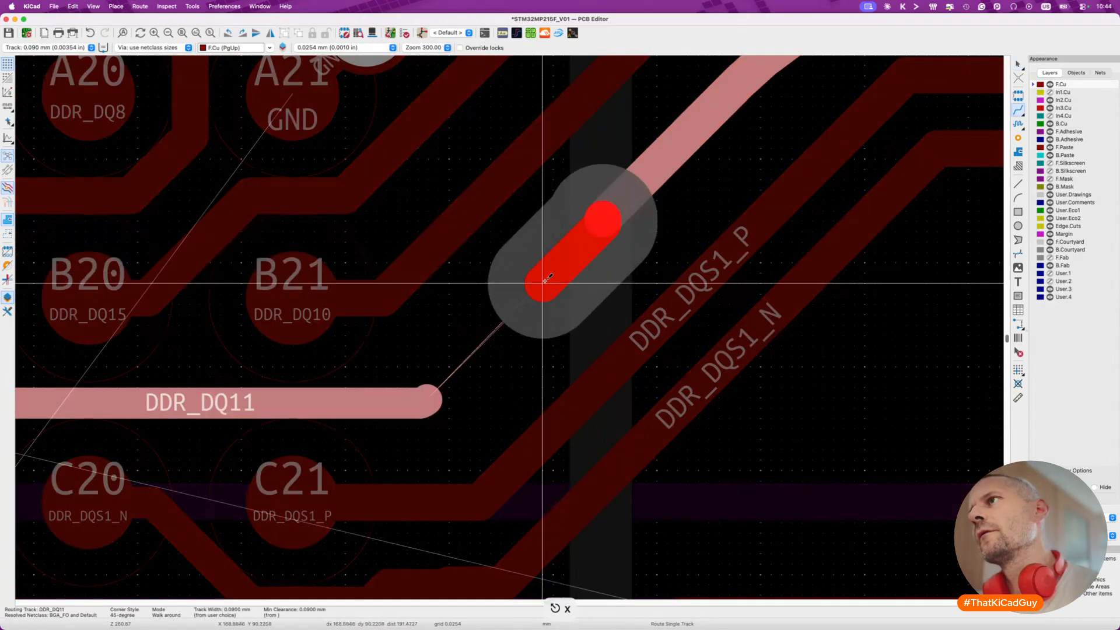
left_click(543, 282)
key("Escape")
key("Escape")
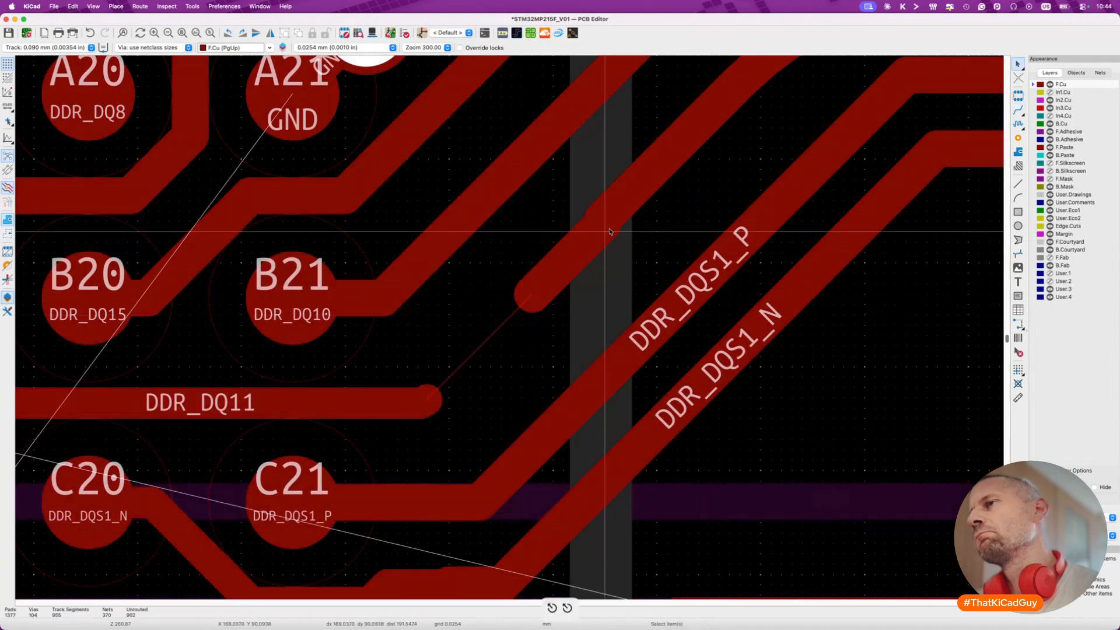
Try to shift the extended DDR_DQ11 diagonal sideways at the processor edge, and undo the change to its meander bypass.
scroll(609, 231, "right", 3)
scroll(609, 231, "up", 2)
key("d")
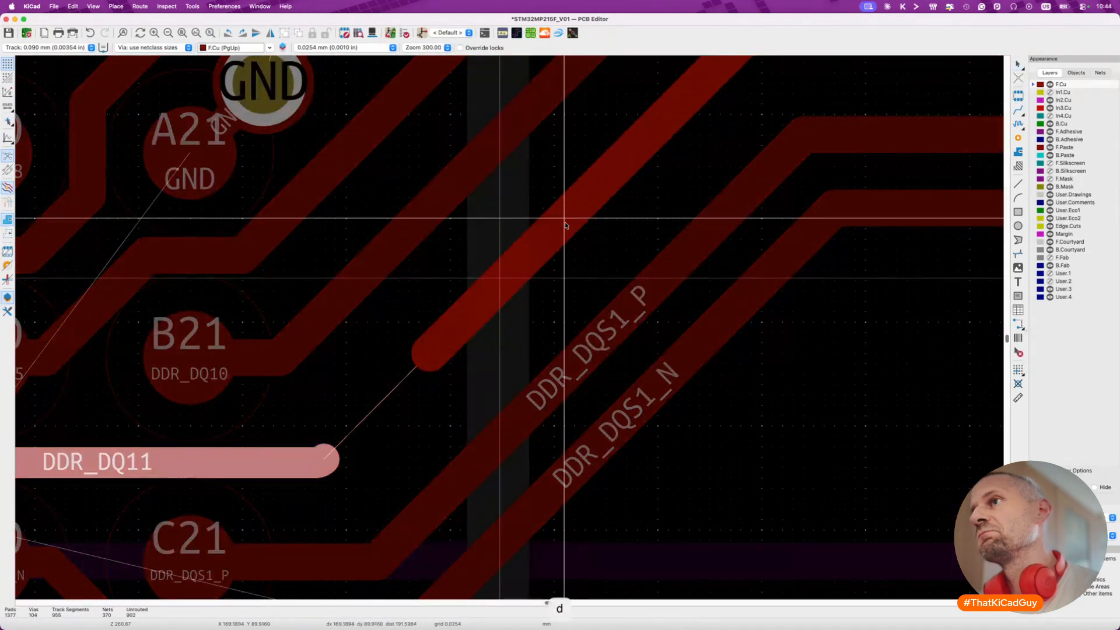
left_click(563, 222)
scroll(525, 262, "down", 5, "ctrl")
scroll(507, 301, "right", 3)
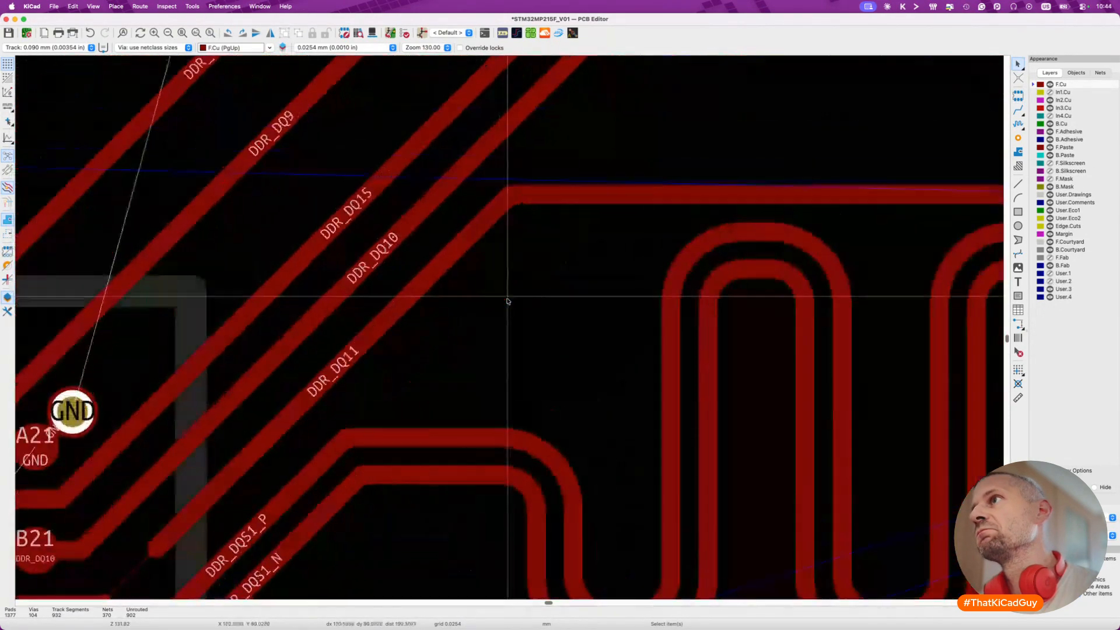
scroll(508, 301, "down", 4, "ctrl")
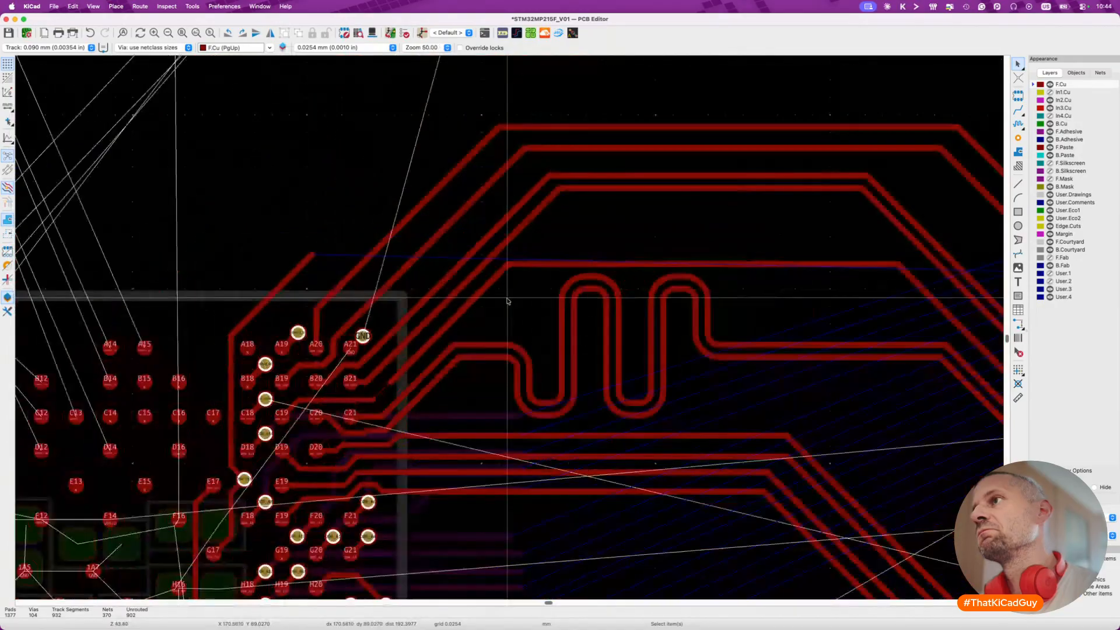
scroll(507, 301, "down", 5, "ctrl")
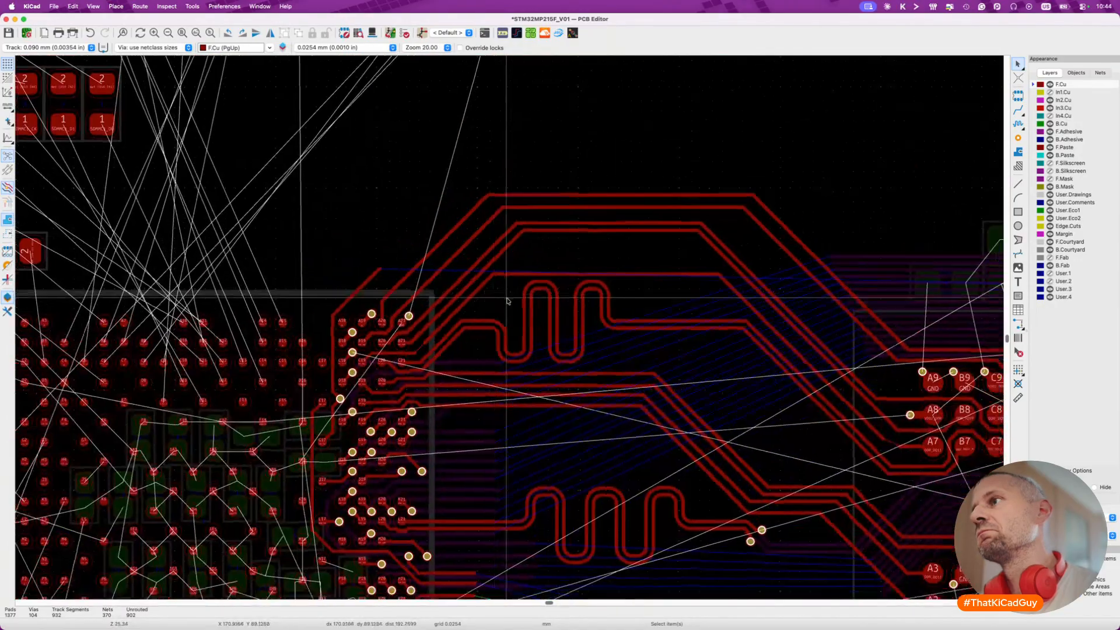
scroll(507, 301, "right", 1)
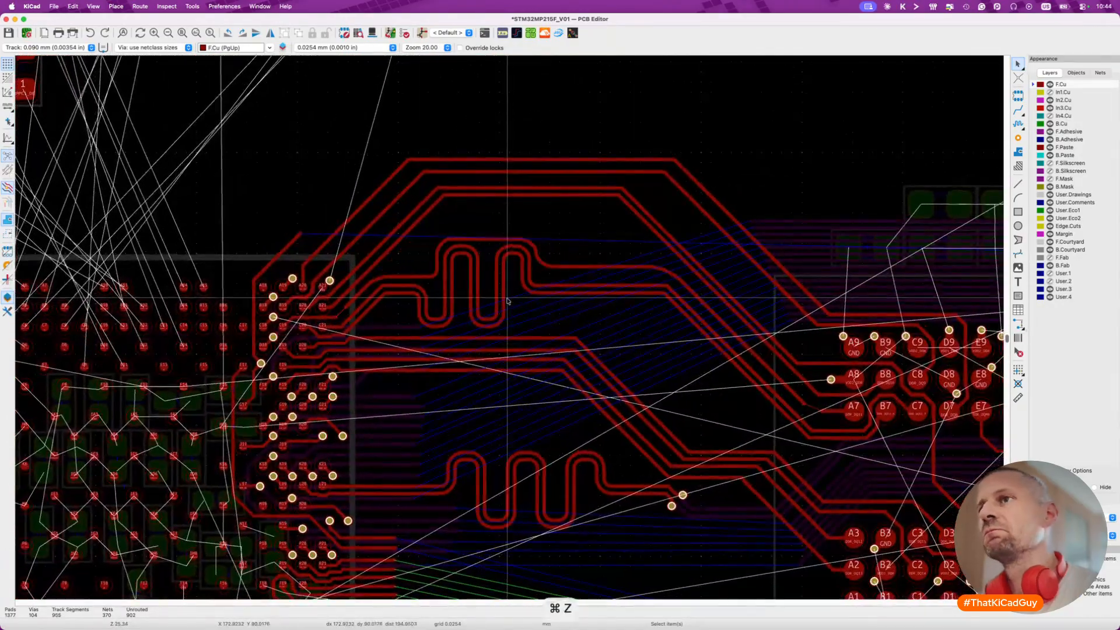
Delete the short DDR_DQ11 extension just inside the processor outline.
scroll(341, 310, "up", 8, "ctrl")
left_click(341, 309)
key("Delete")
scroll(341, 309, "up", 3, "ctrl")
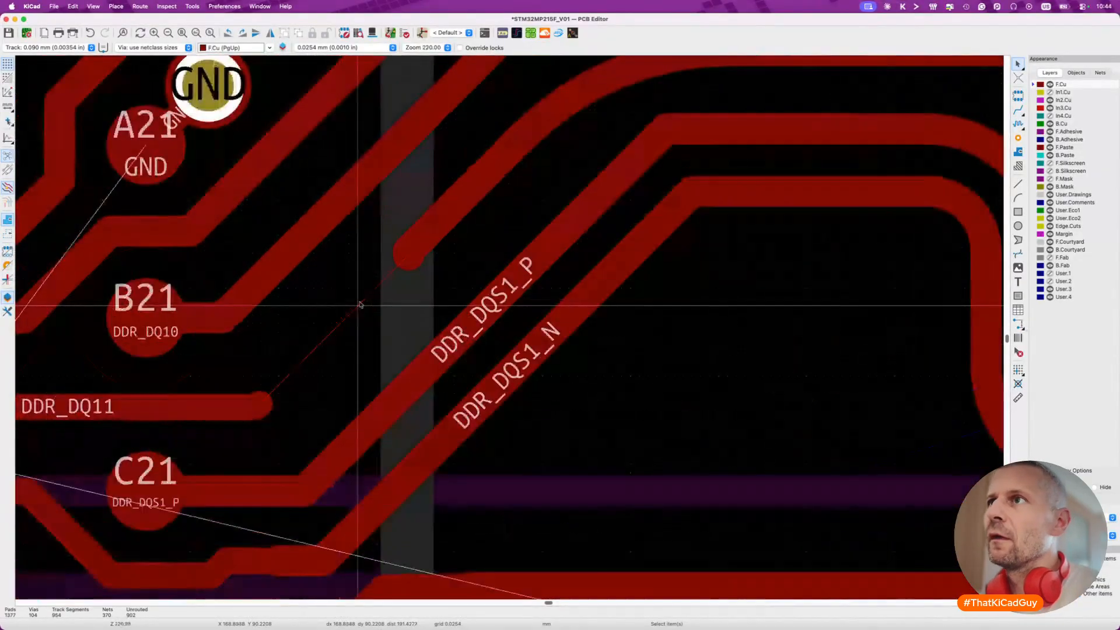
left_click(408, 269)
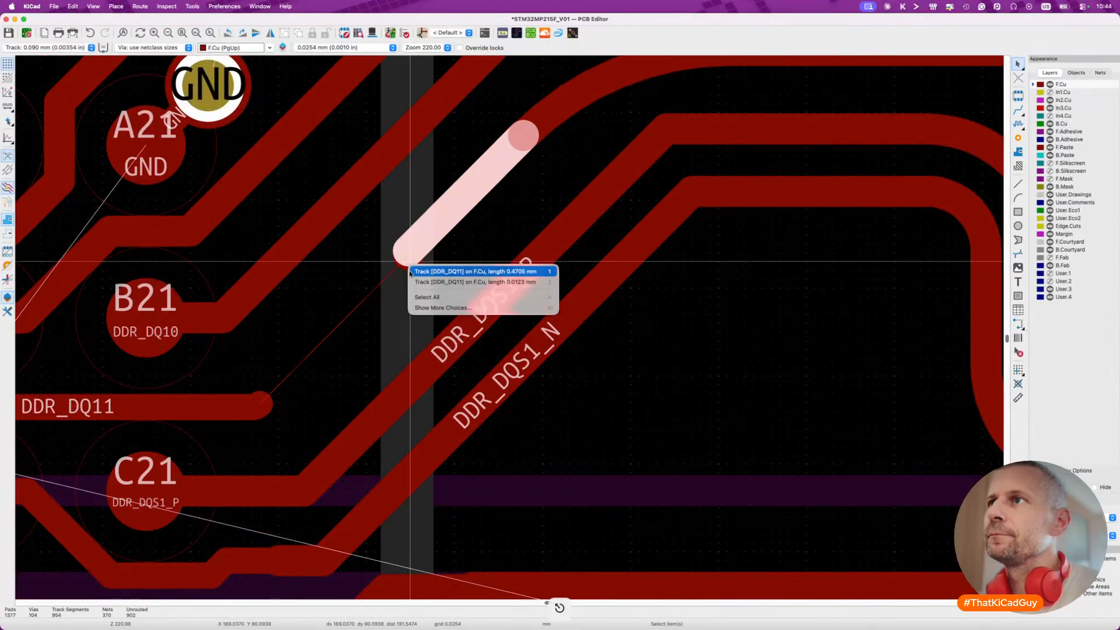
key("Escape")
Extend the outer DDR_DQ11 diagonal almost to the horizontal track at 0.090 mm width, and delete the tiny leftover pieces at the gap.
key("x")
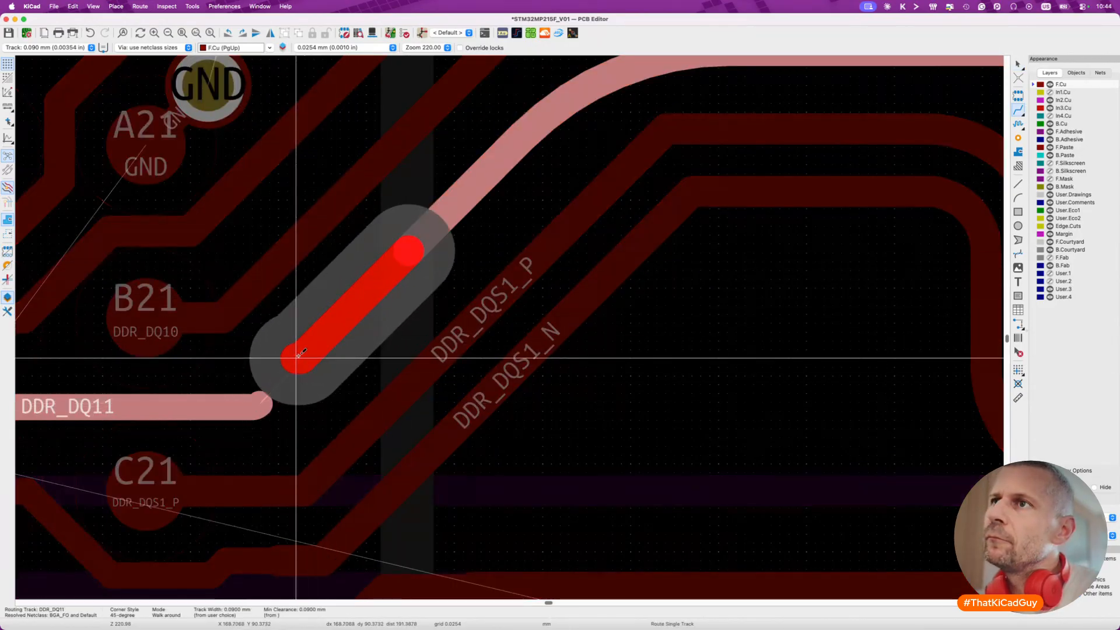
left_click(304, 354)
key("Escape")
left_click(287, 368)
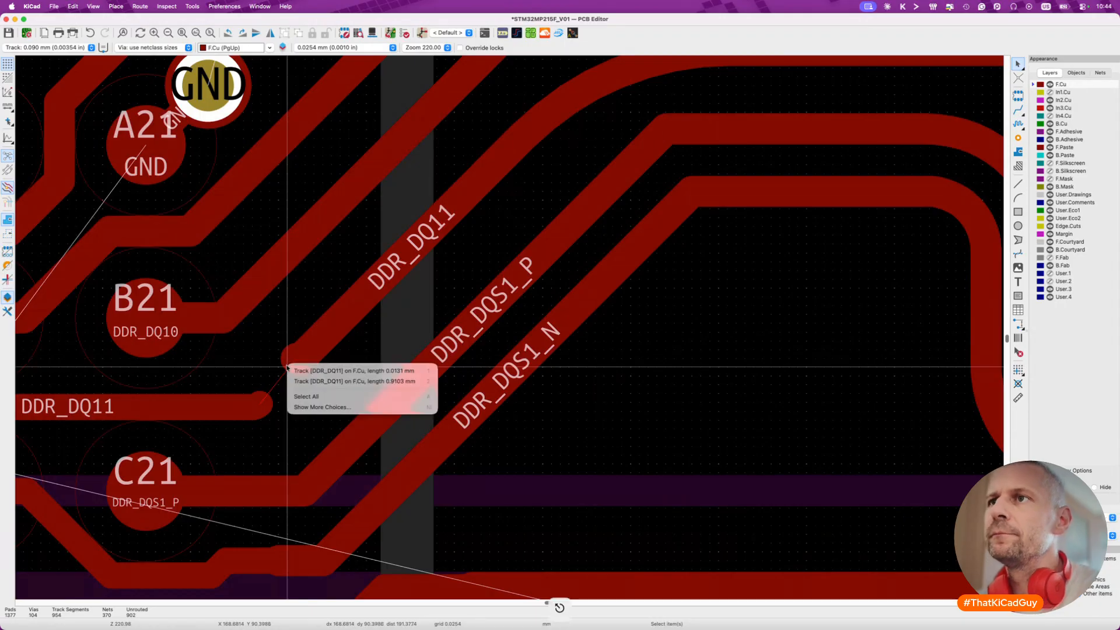
left_click(296, 371)
key("d")
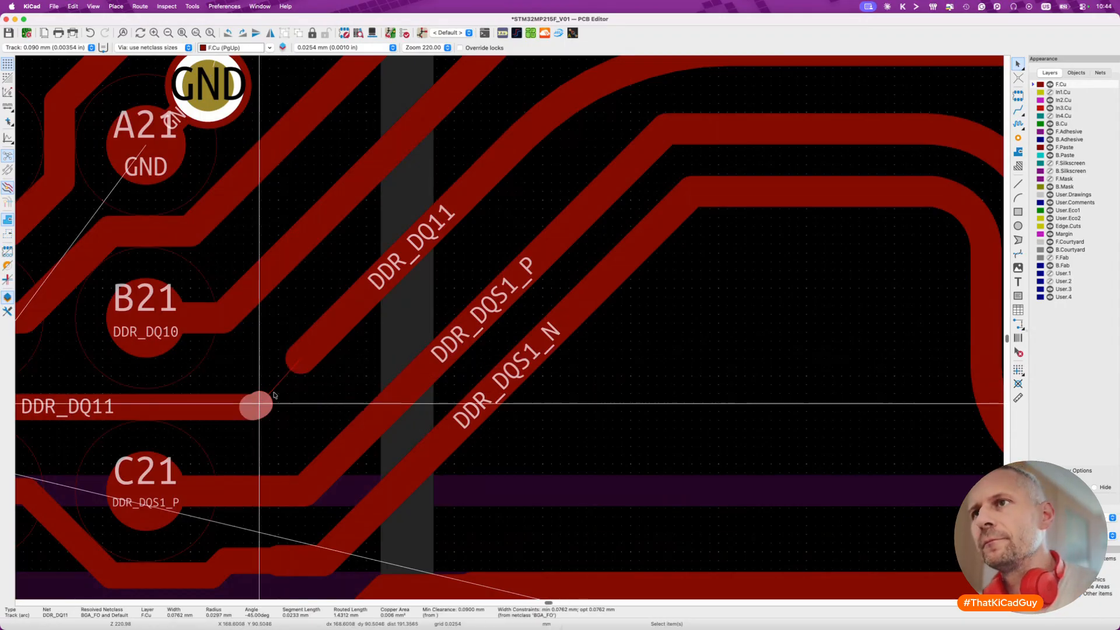
Try to route the short remaining DDR_DQ11 gap beside pad C21, and undo the attempt.
key("super+z")
key("x")
key("super+z")
scroll(296, 415, "down", 3)
key("super+z")
key("super+z")
Close the DDR_DQ11 gap between the horizontal track and the diagonal with a straight 0.076 mm wide segment.
scroll(272, 411, "up", 3)
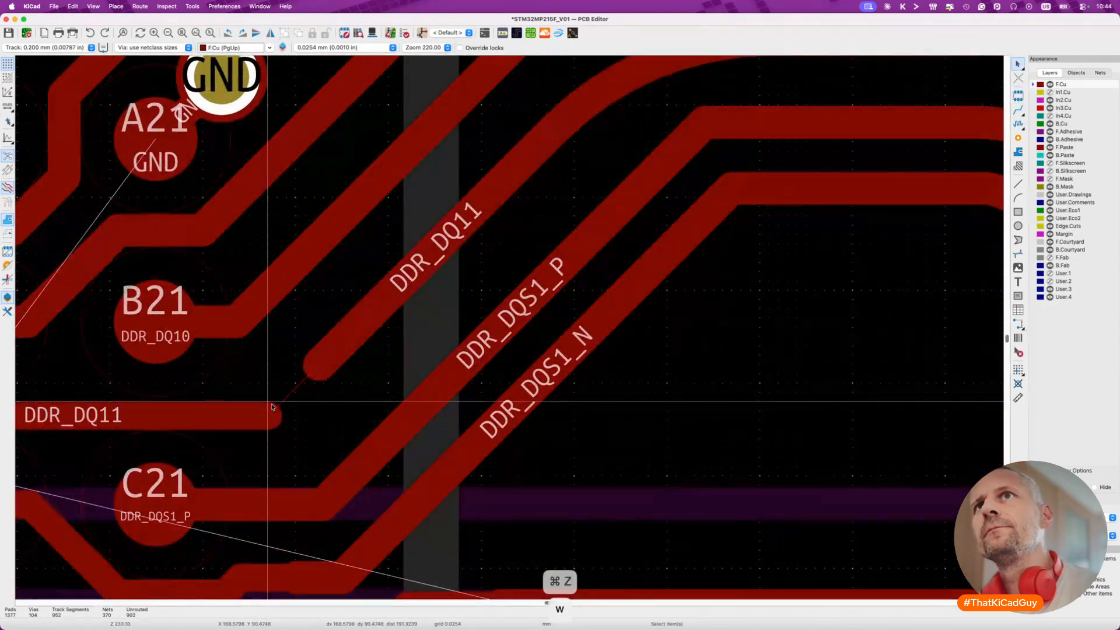
key("x")
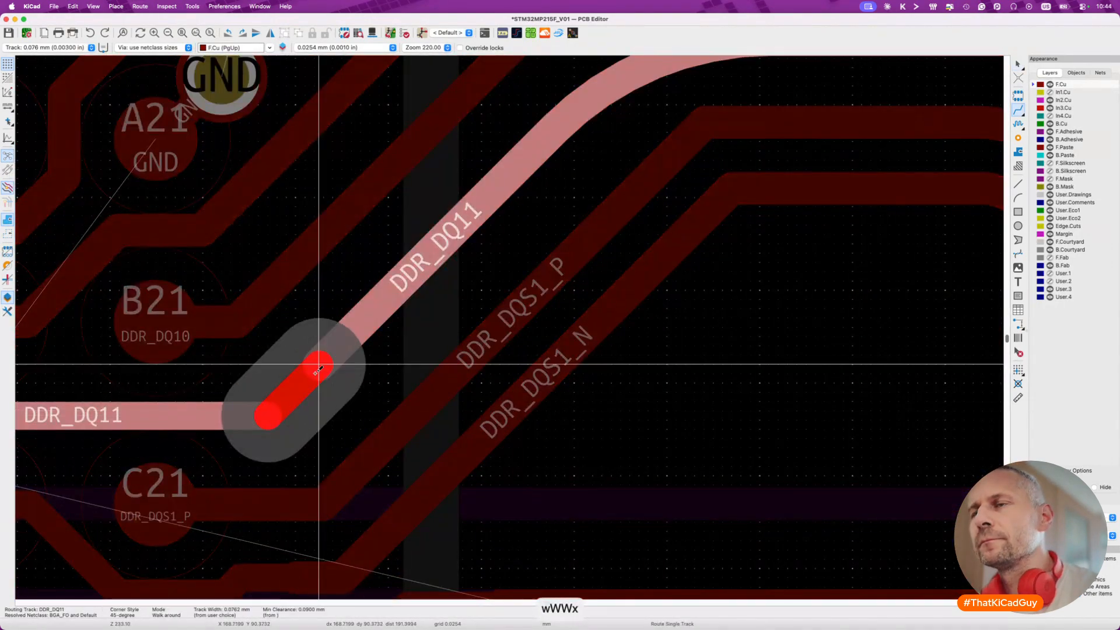
left_click(318, 367)
scroll(296, 436, "up", 3)
scroll(295, 435, "down", 5)
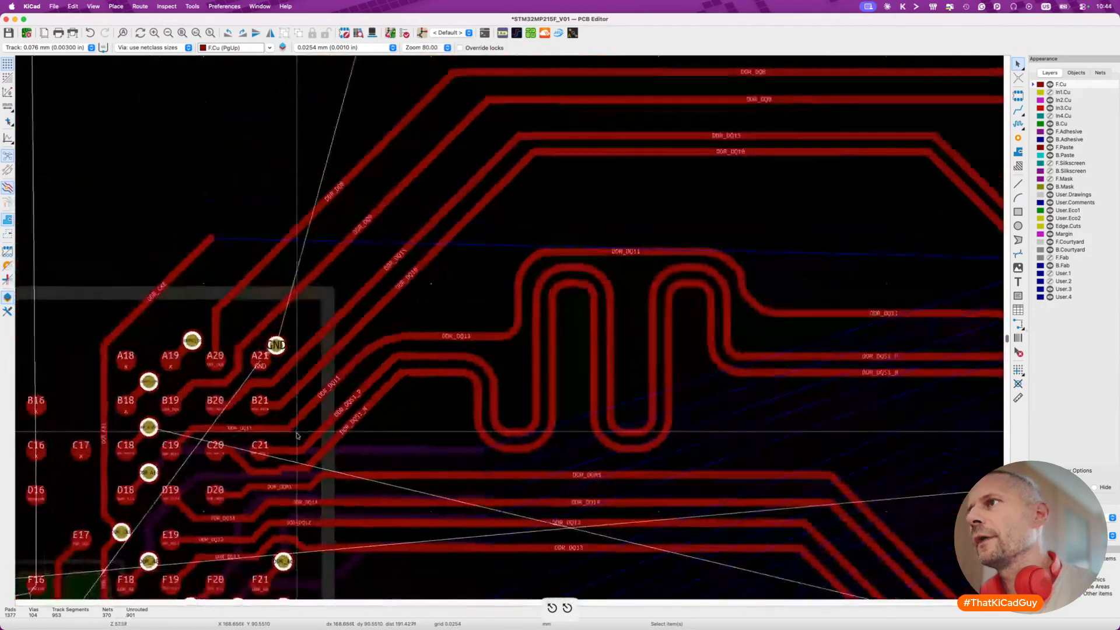
Check the current routed length of DDR_DQ11 on its horizontal section beyond the DQS1 meander.
scroll(297, 435, "right", 5)
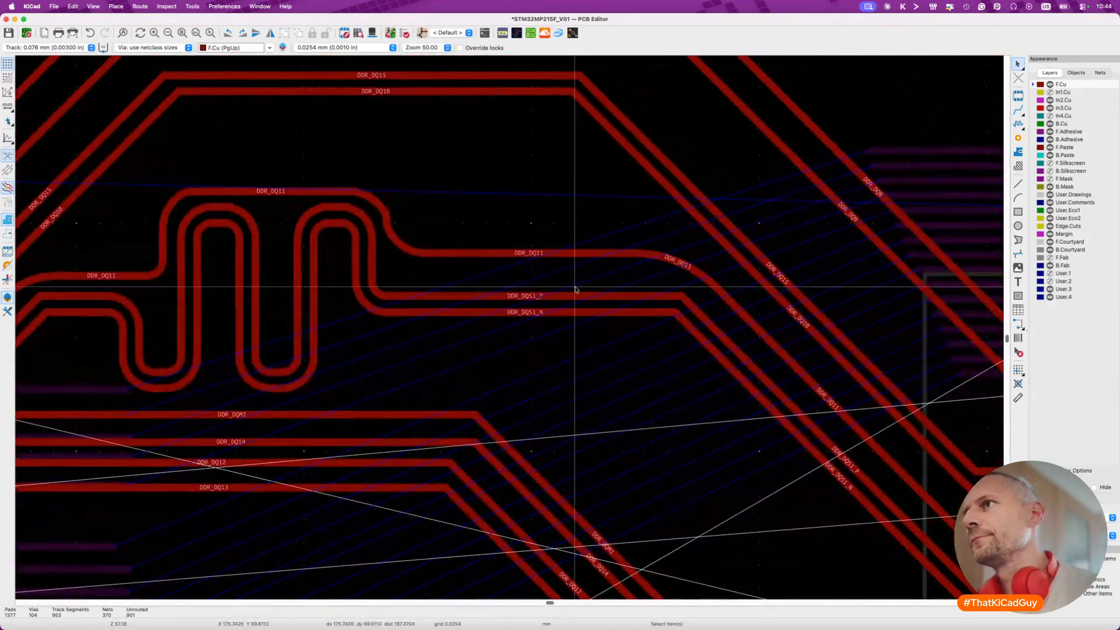
key("7")
left_click(560, 254)
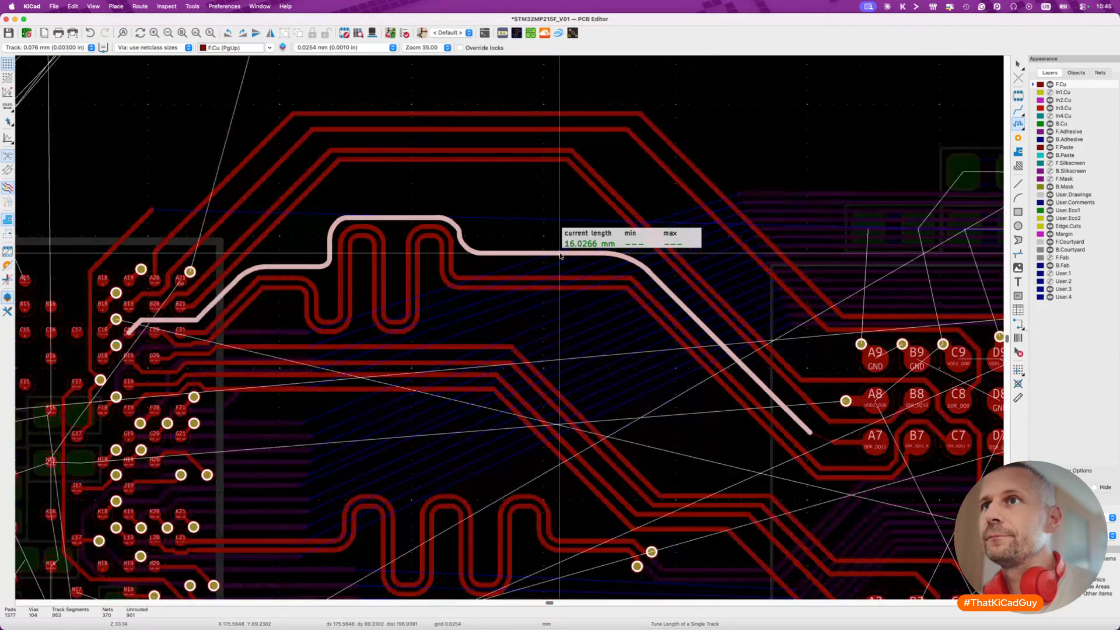
scroll(560, 254, "down", 3)
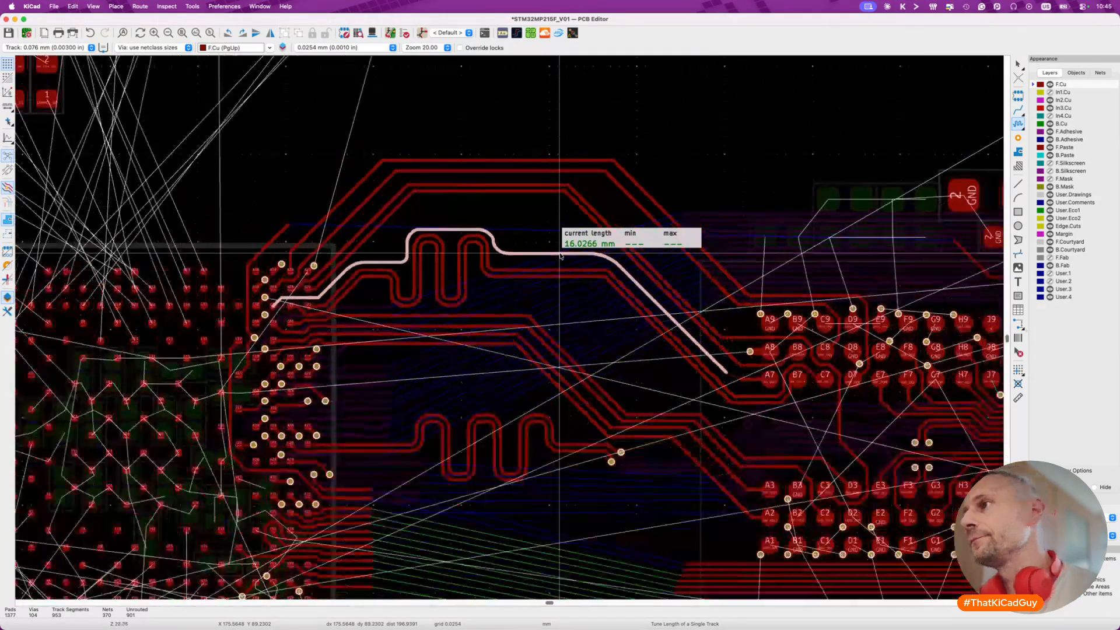
key("Escape")
scroll(753, 410, "up", 5)
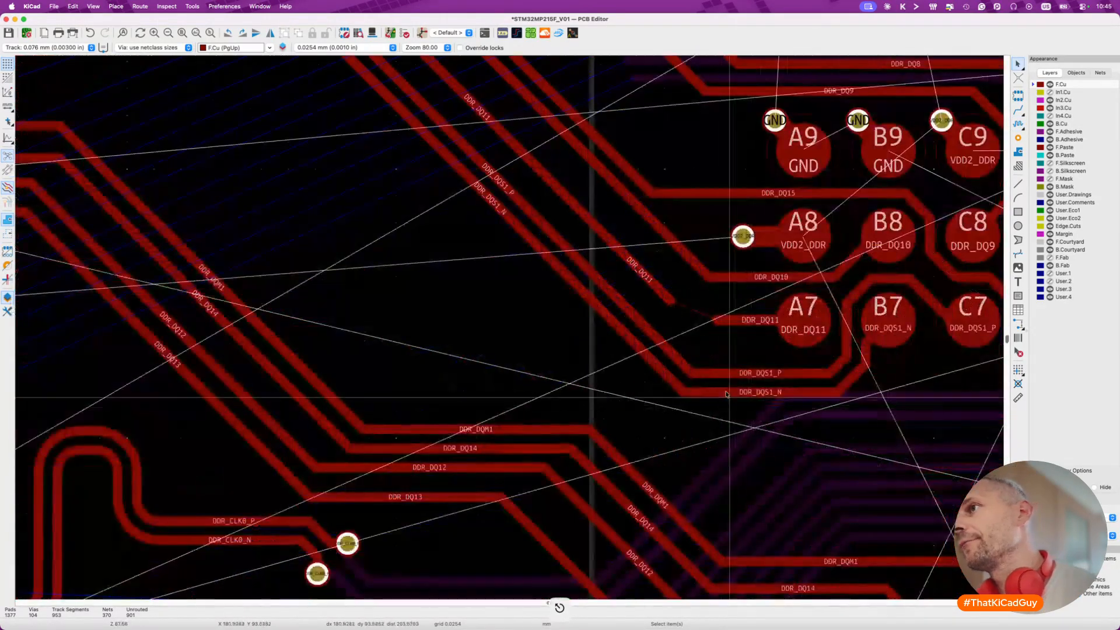
scroll(647, 311, "up", 3)
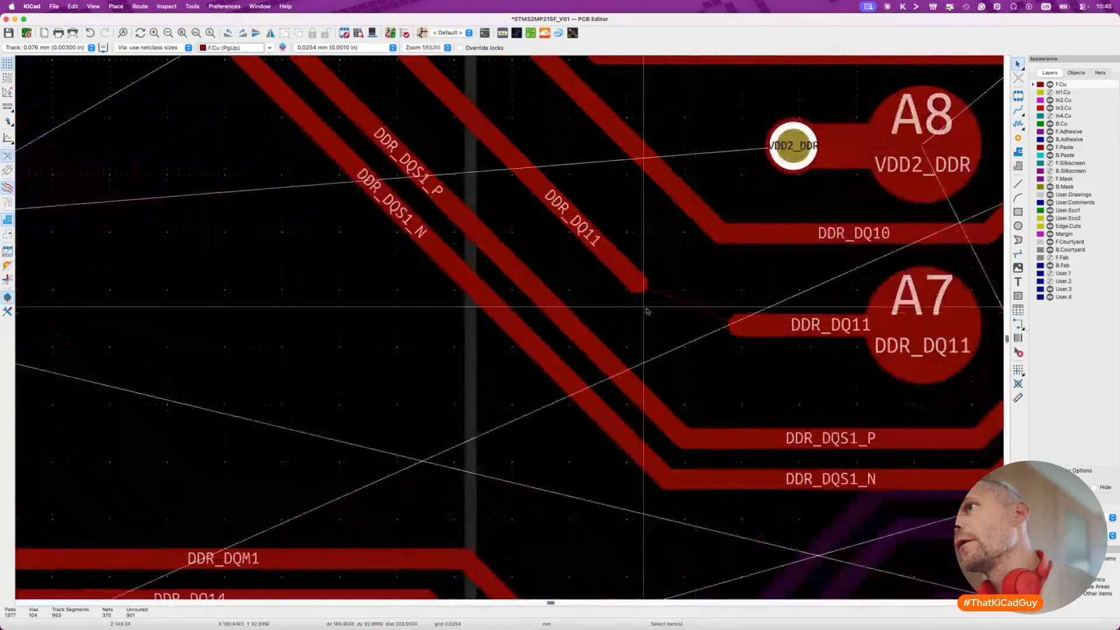
left_click(603, 255)
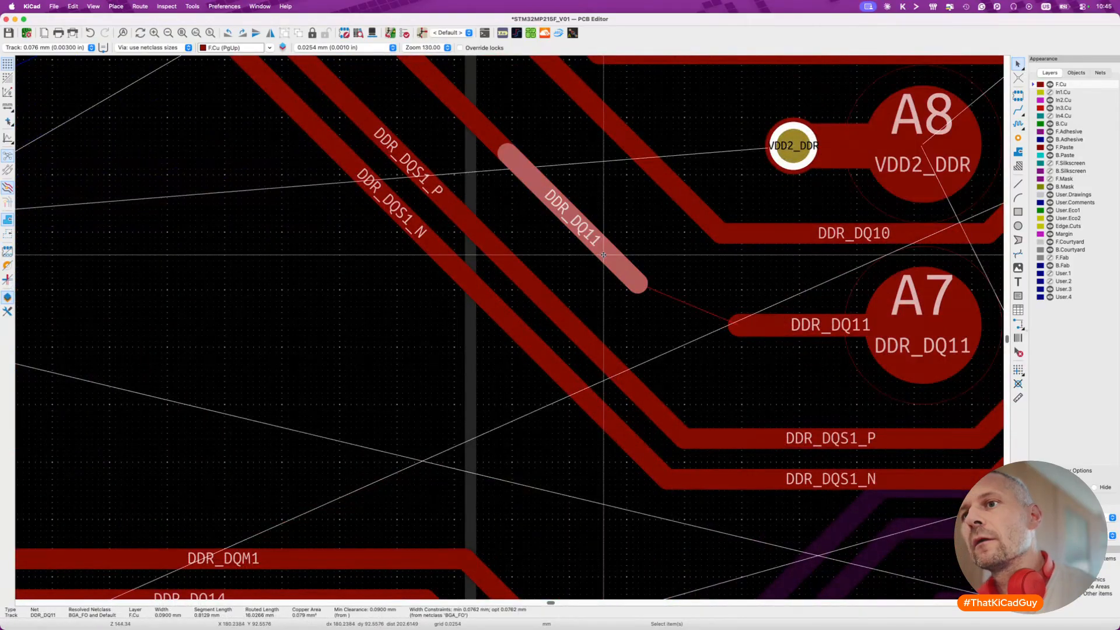
key("Escape")
key("x")
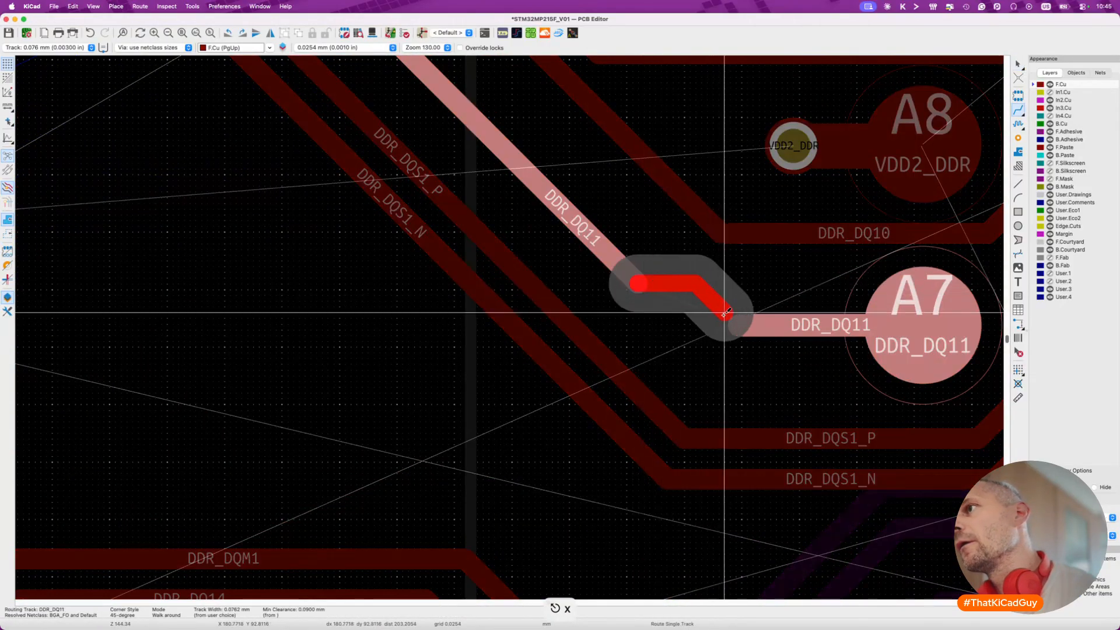
left_click(737, 318)
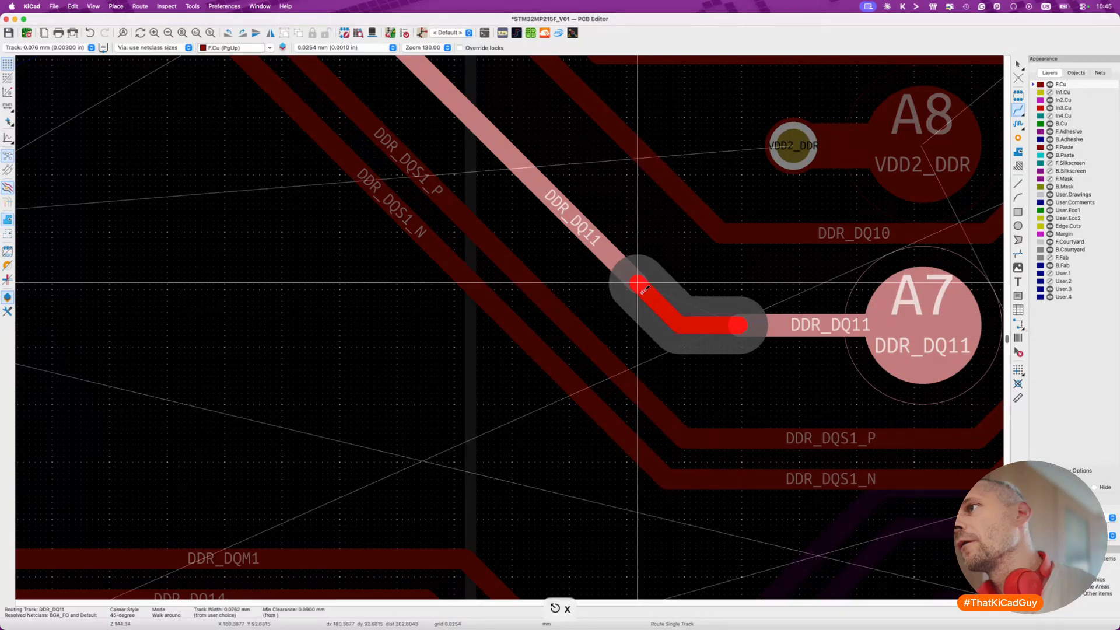
key("Escape")
key("Escape")
Close the DDR_DQ11 gap between the long diagonal and pad A7's stub at 0.090 mm width, and save the board.
key("x")
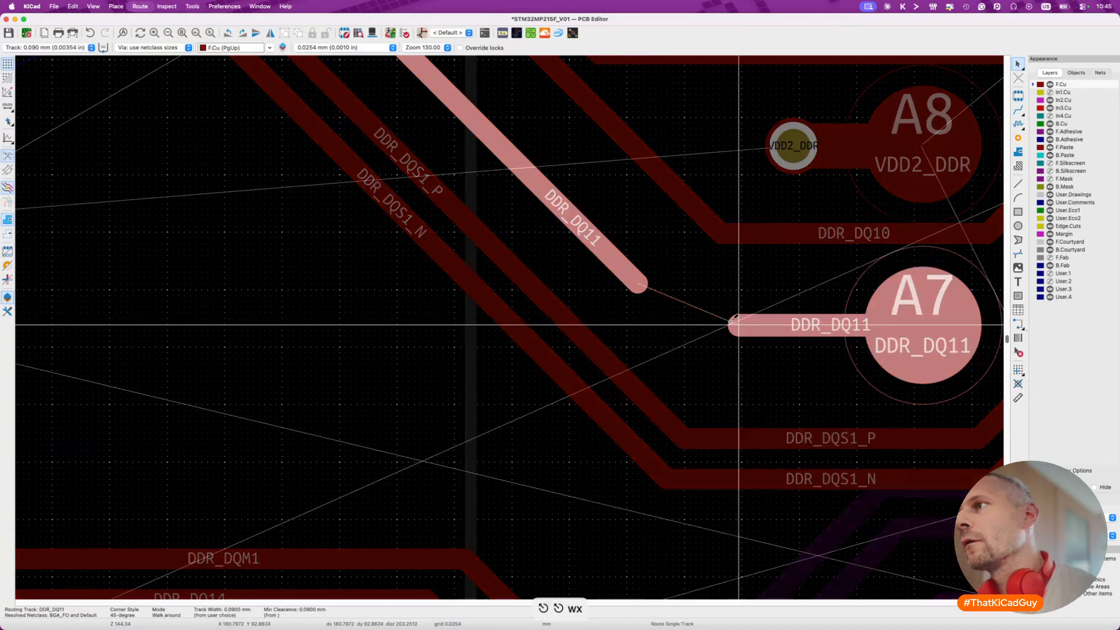
left_click(638, 292)
key("super+s")
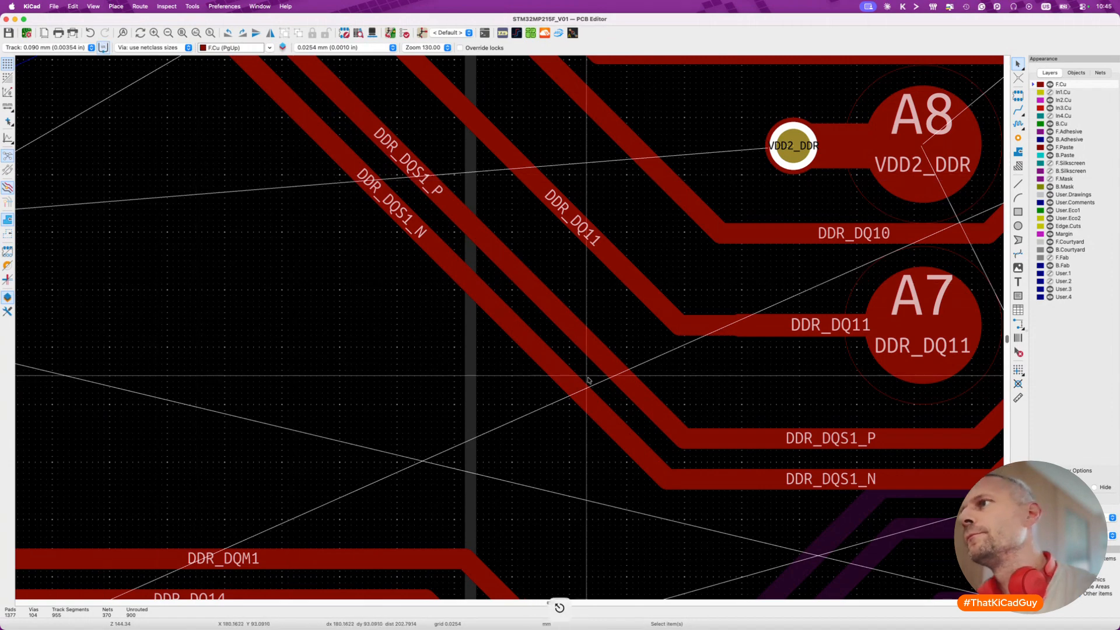
Check the full routed length of the completed DDR_DQ11 track and the length of the DDR_DQS1 differential pair.
scroll(587, 378, "down", 2)
scroll(587, 378, "down", 2)
scroll(588, 377, "left", 2)
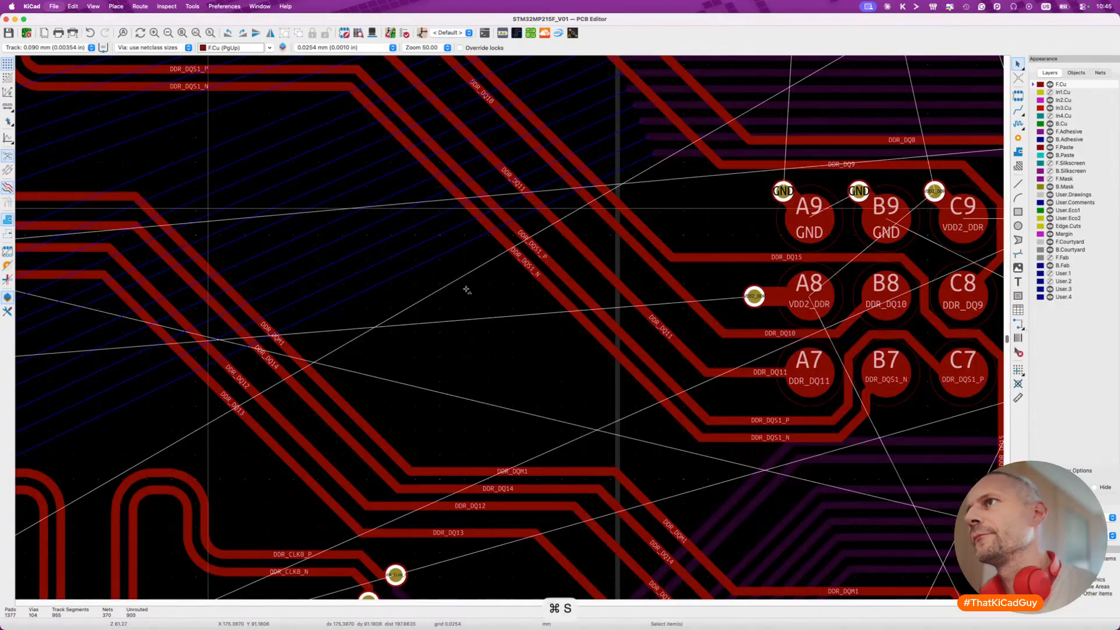
scroll(467, 288, "down", 2)
scroll(607, 289, "up", 5)
scroll(641, 286, "right", 1)
left_click(603, 285)
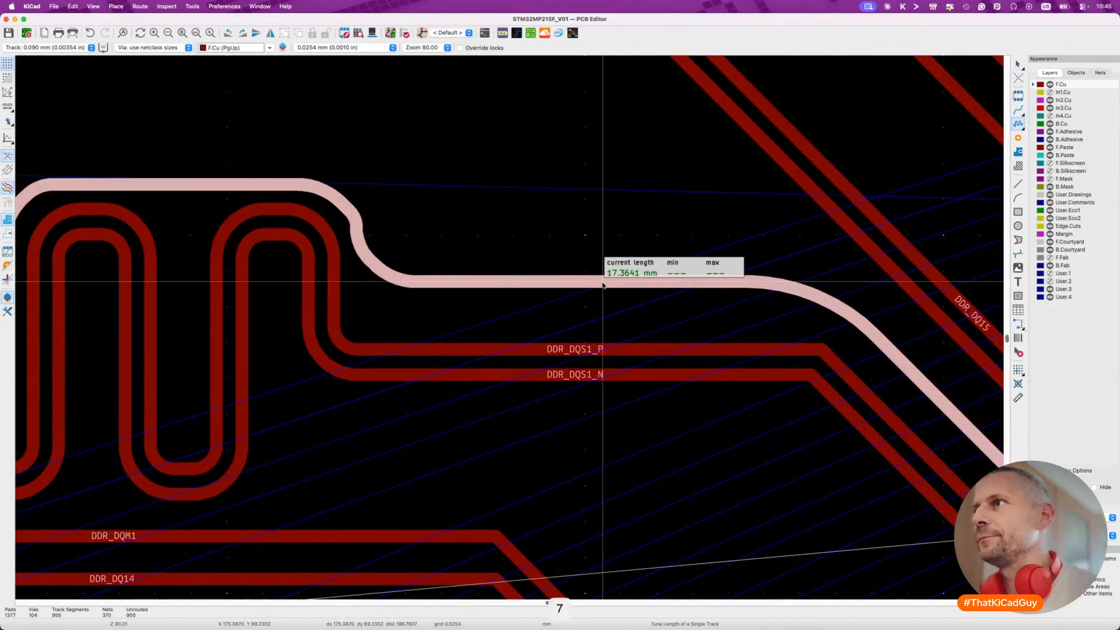
key("super+l")
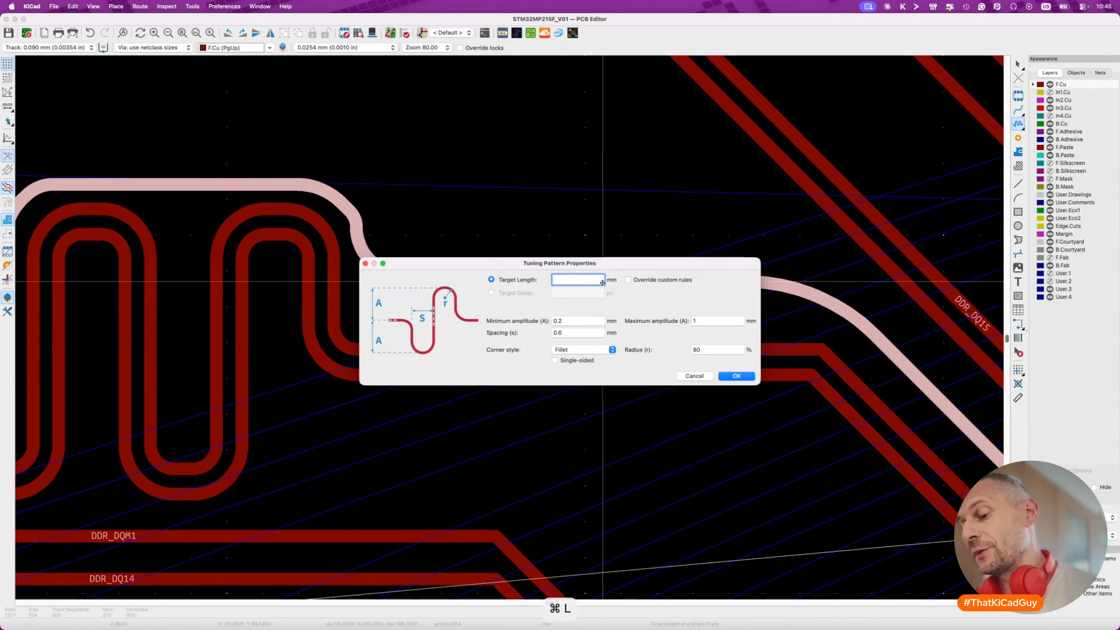
key("Escape")
key("Escape")
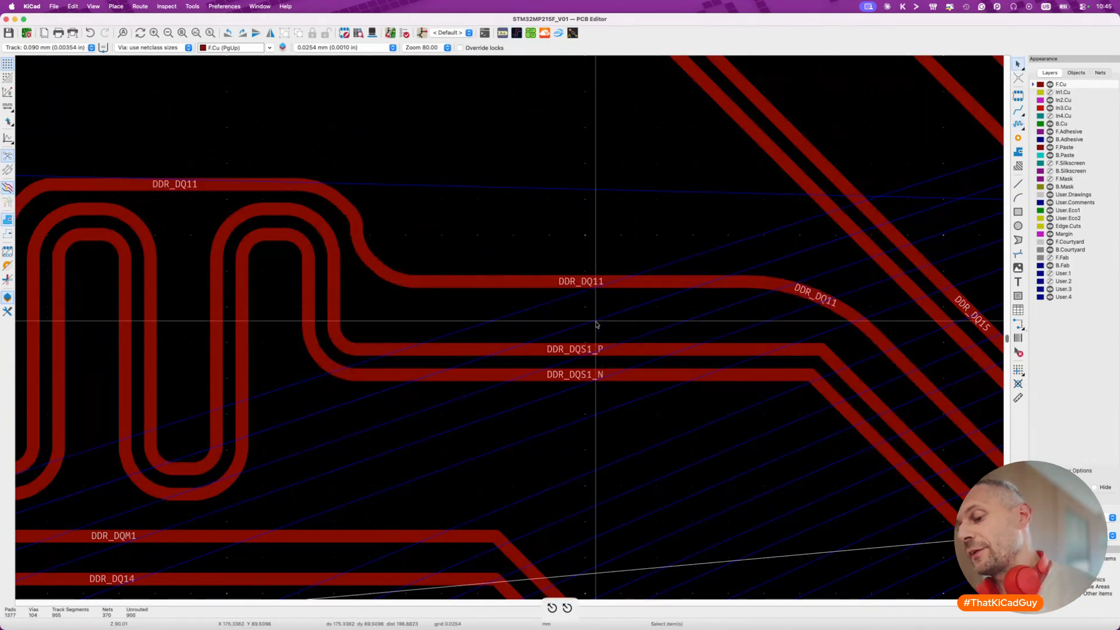
key("8")
left_click(596, 350)
key("Escape")
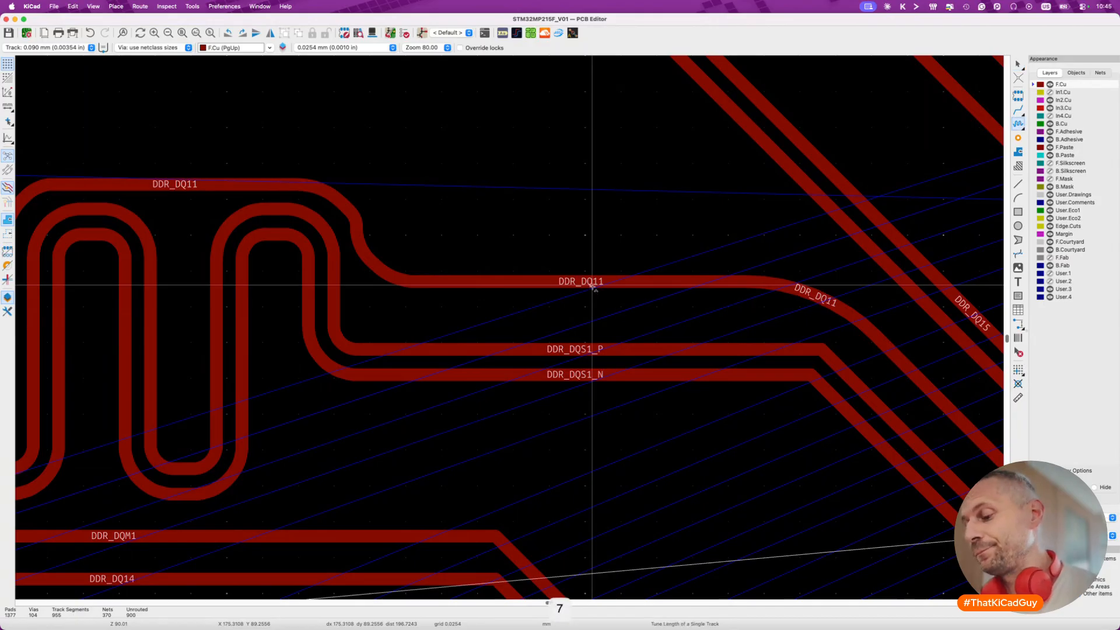
Set the target length for tuning the DDR_DQ11 track to 23 mm.
type("3")
key("Return")
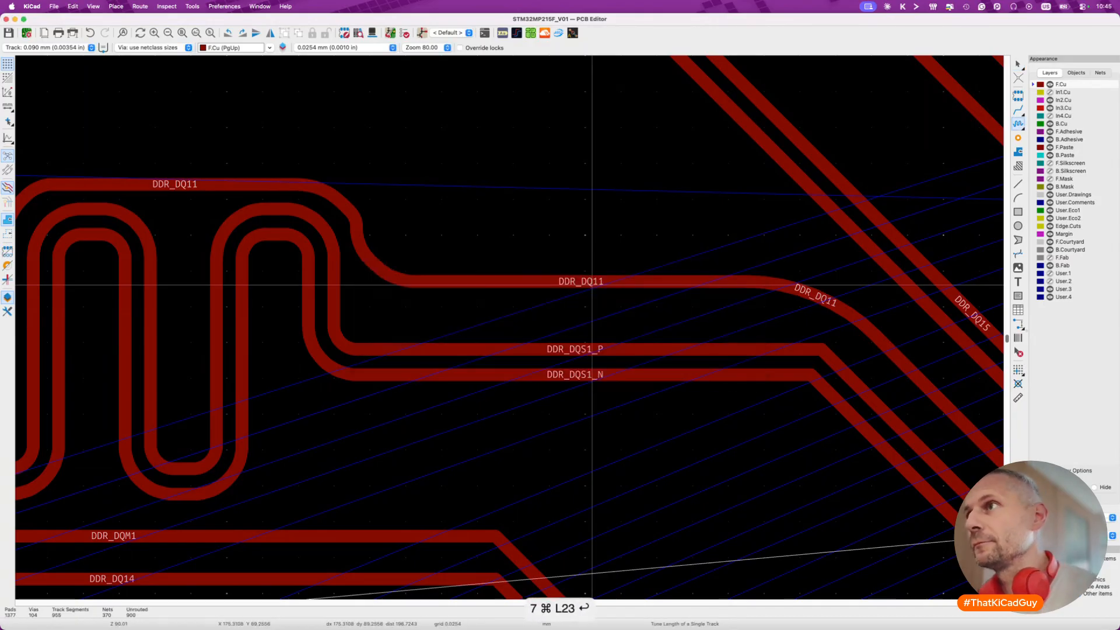
left_click(586, 280)
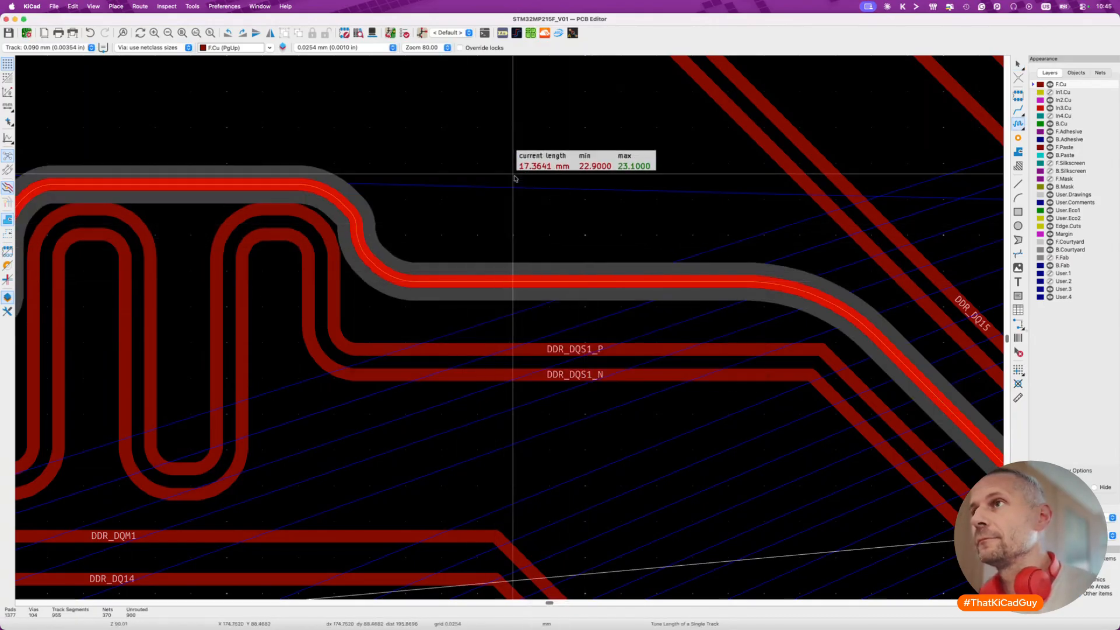
scroll(495, 181, "down", 3)
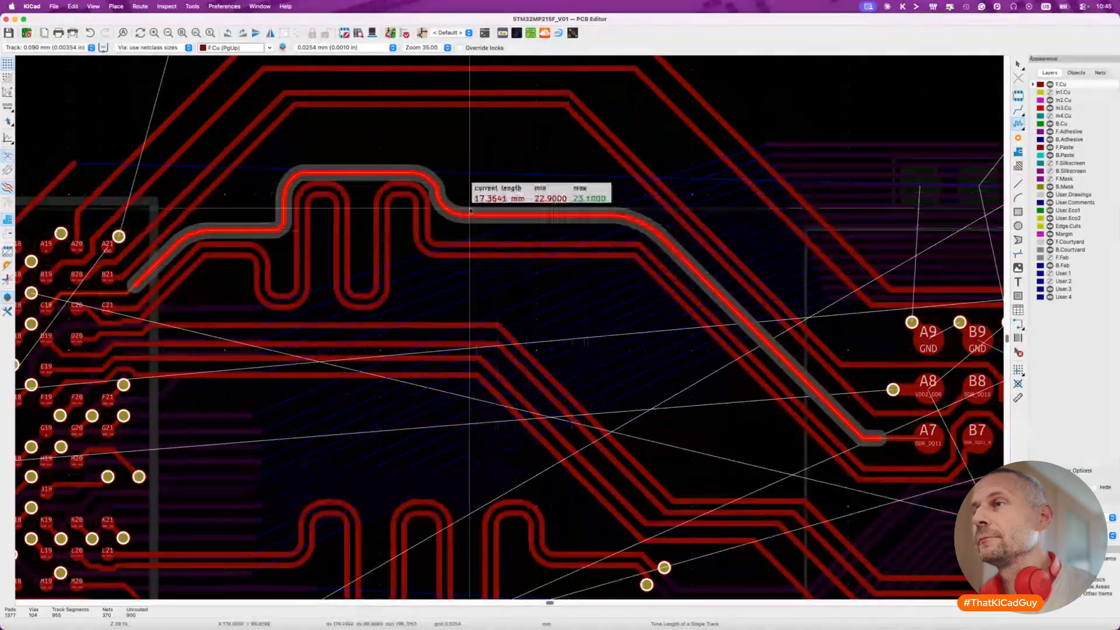
key("Escape")
Add a tuning meander to DDR_DQ11's horizontal section beyond the DQS1 meander, tightening its spacing until the track reaches 23 mm.
left_click(508, 218)
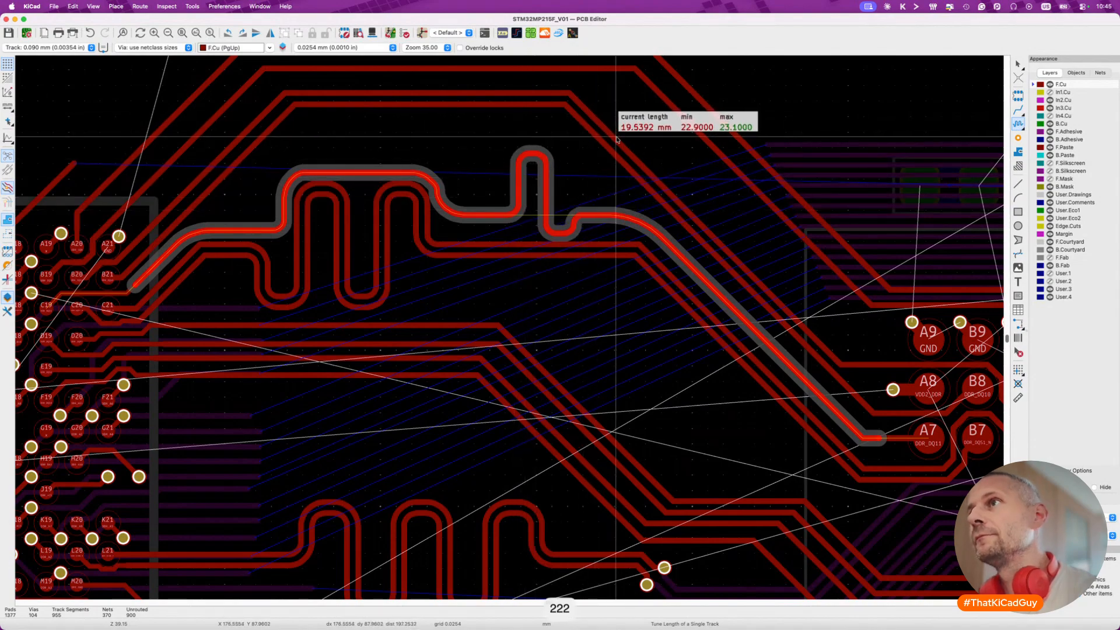
key("2")
key("2")
key("2")
key("2")
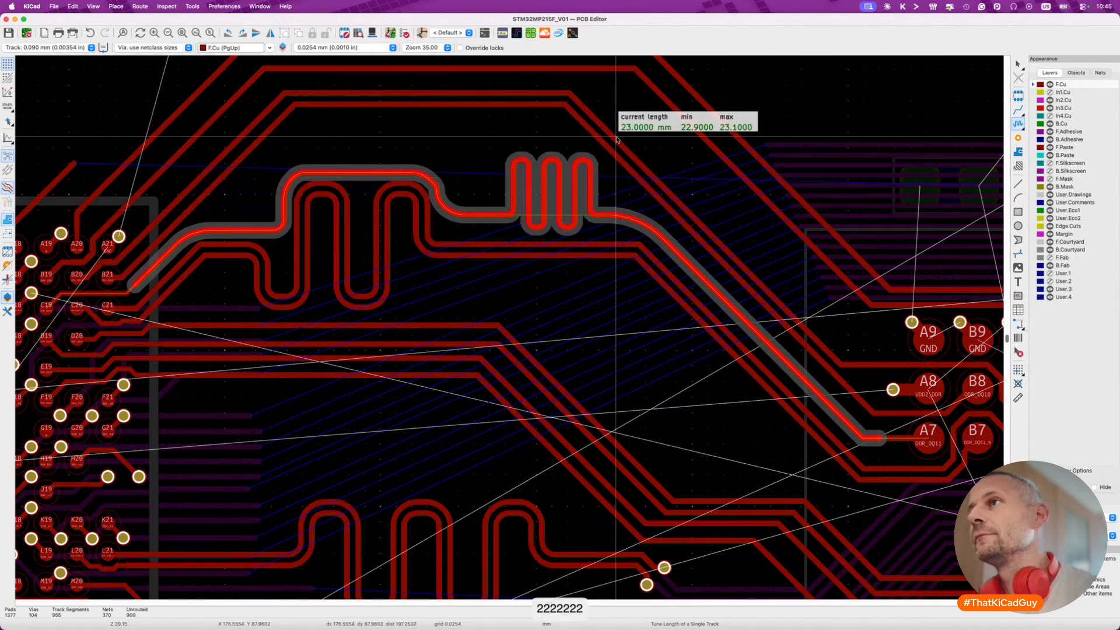
left_click(570, 224)
key("Escape")
Check DDR_DQ10's length, and shift its horizontal section away from DDR_DQ15 toward the DDR_DQ11 meander.
scroll(571, 231, "down", 3)
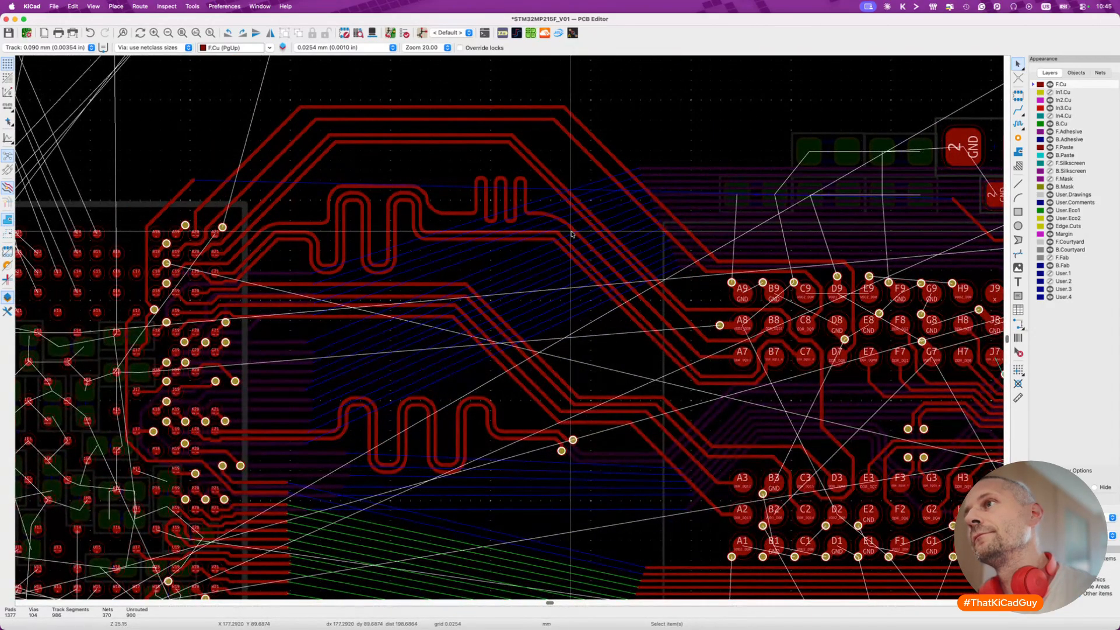
key("7")
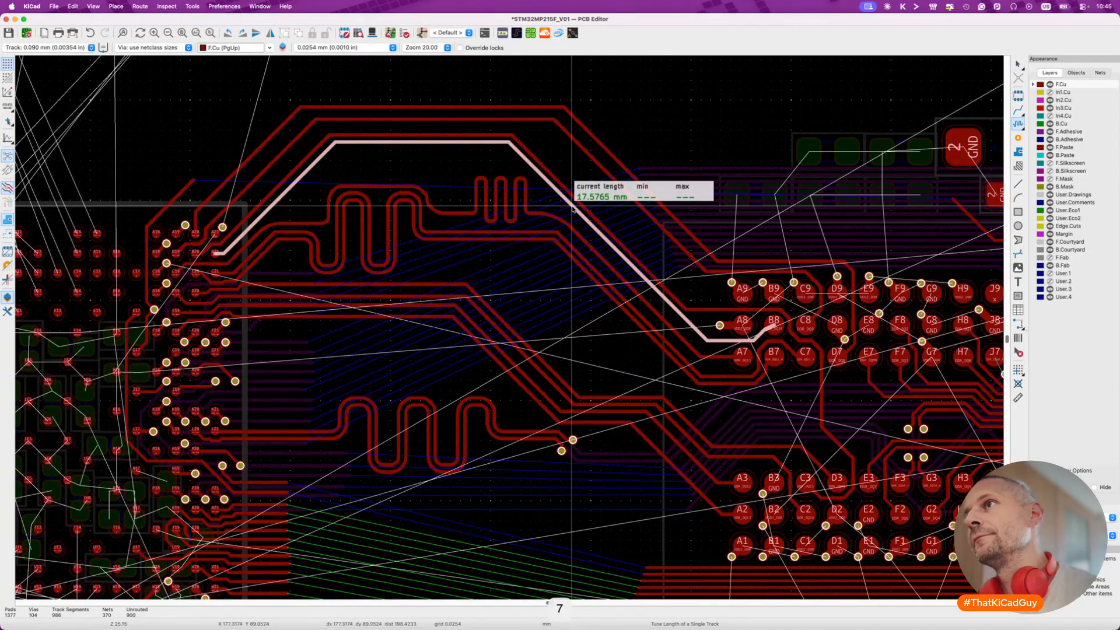
key("Escape")
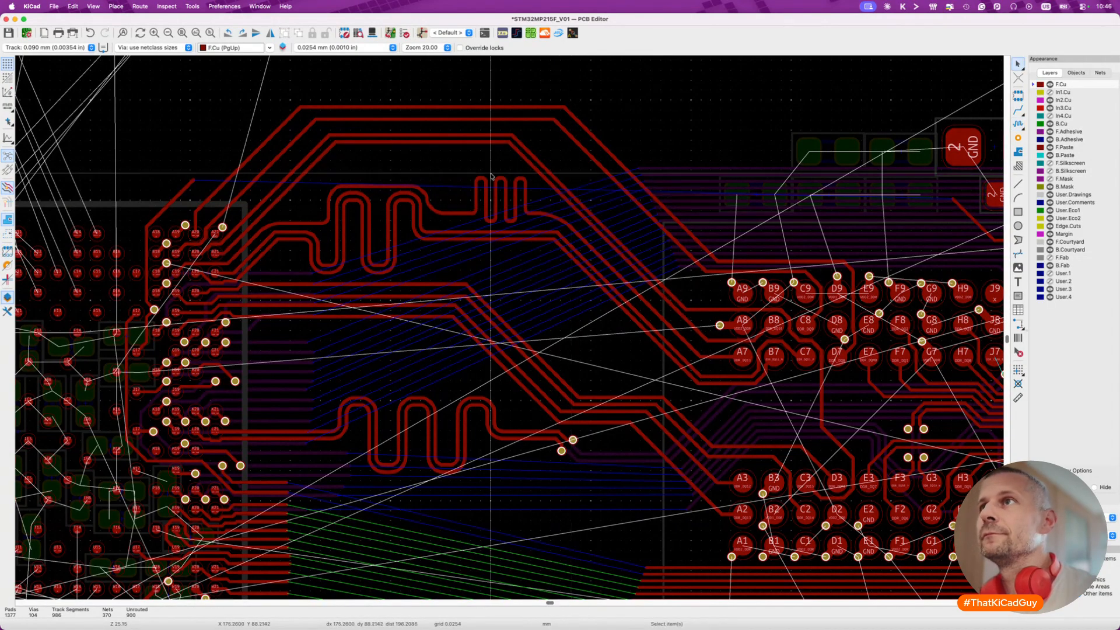
left_click(424, 141)
left_click_drag(424, 141, 398, 156)
Set the target length for tuning the DDR_DQ10 track to 23 mm, keeping the other pattern settings.
scroll(361, 155, "up", 3)
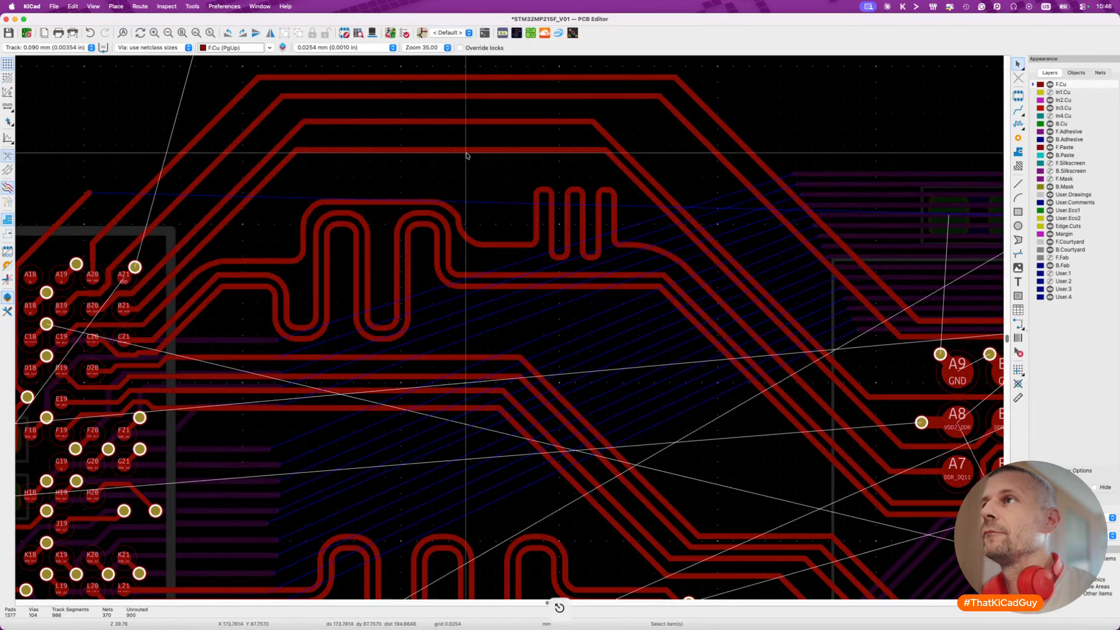
key("7")
left_click(477, 150)
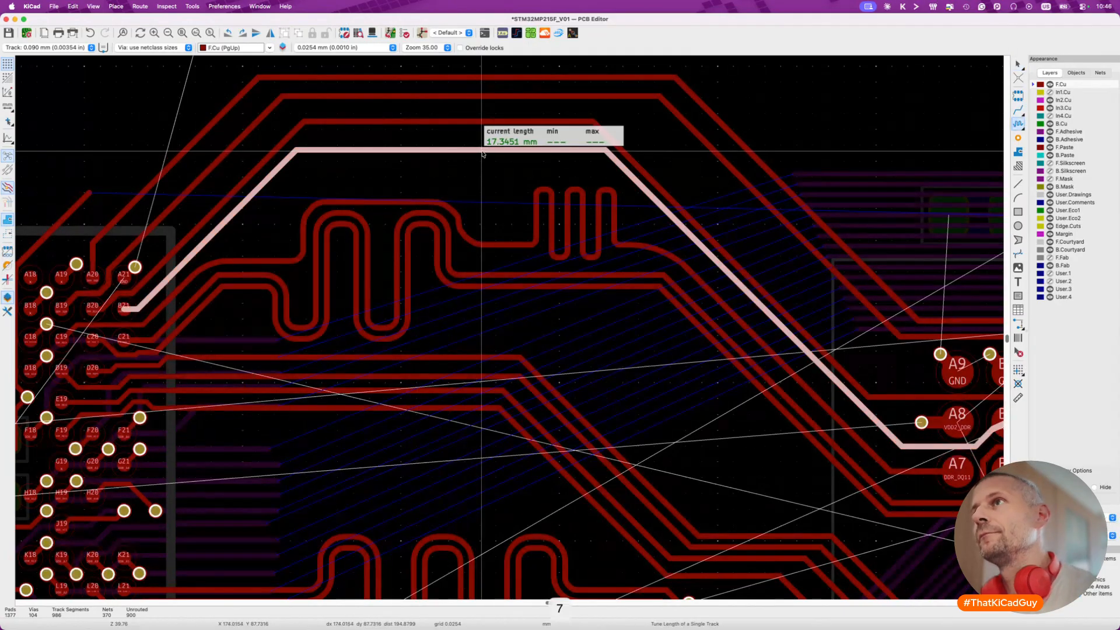
key("super+l")
type("23")
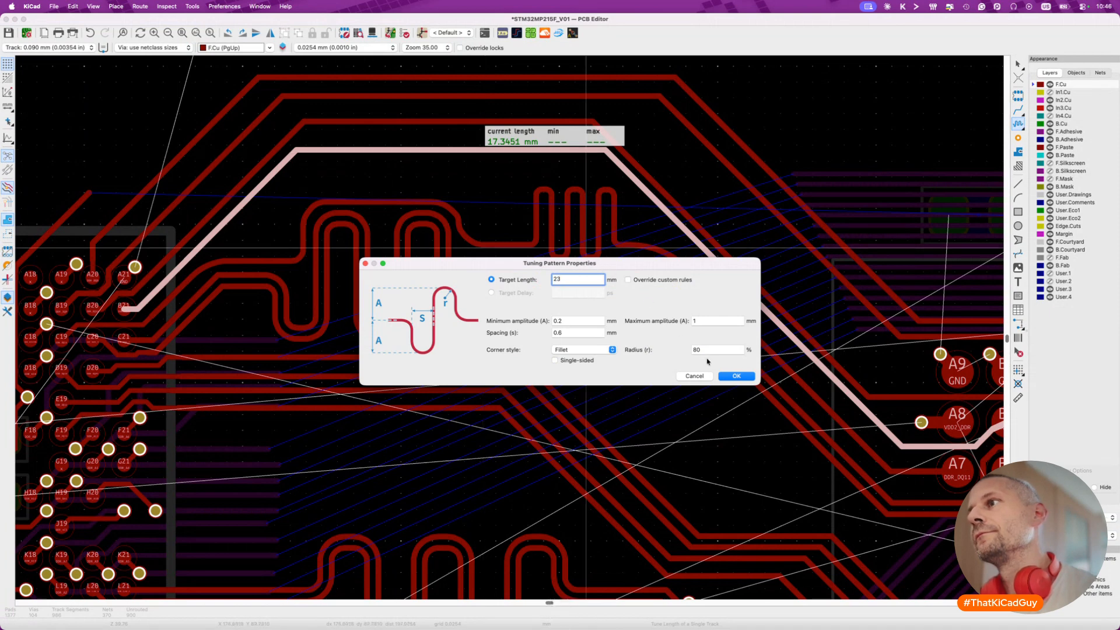
left_click(736, 376)
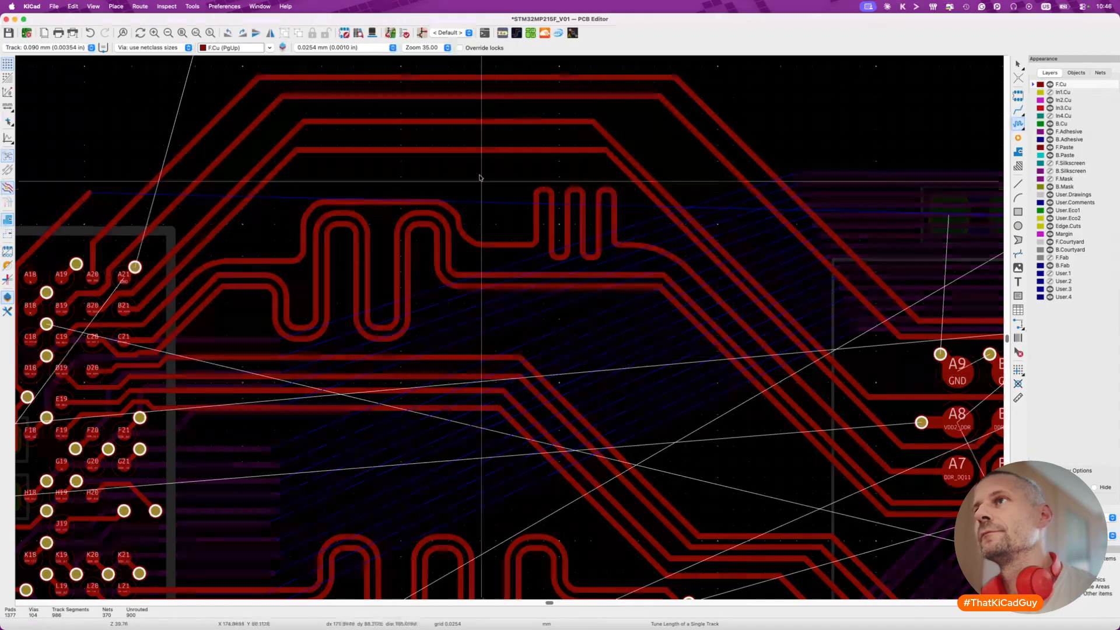
Add a tightly spaced tuning meander to DDR_DQ10's horizontal section beside the DDR_DQ11 meander, bringing the track to 23 mm.
left_click(469, 150)
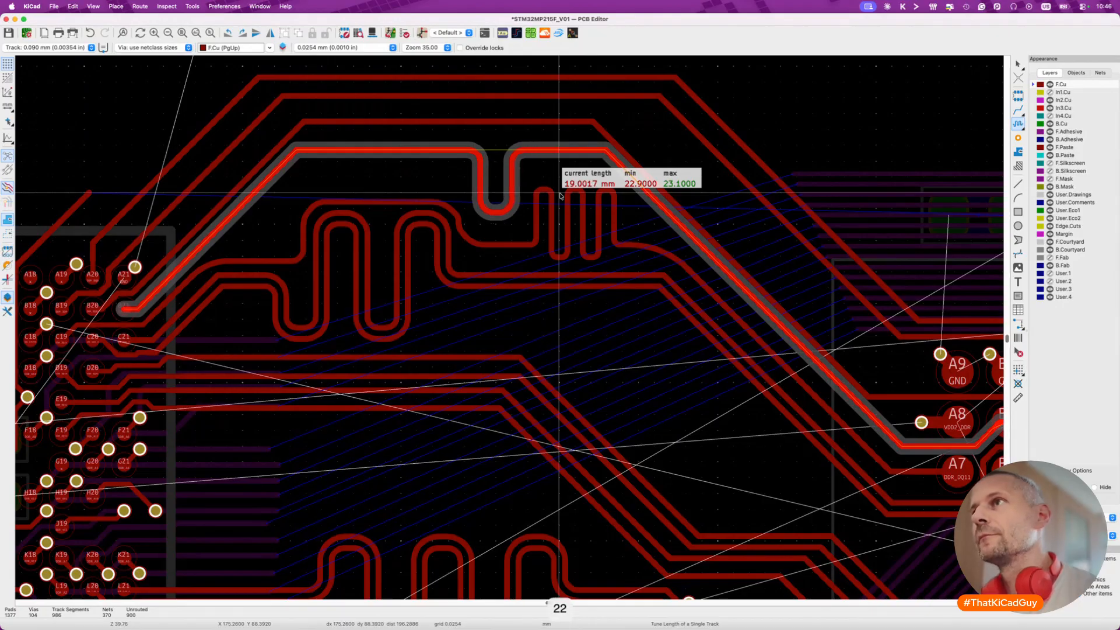
key("2")
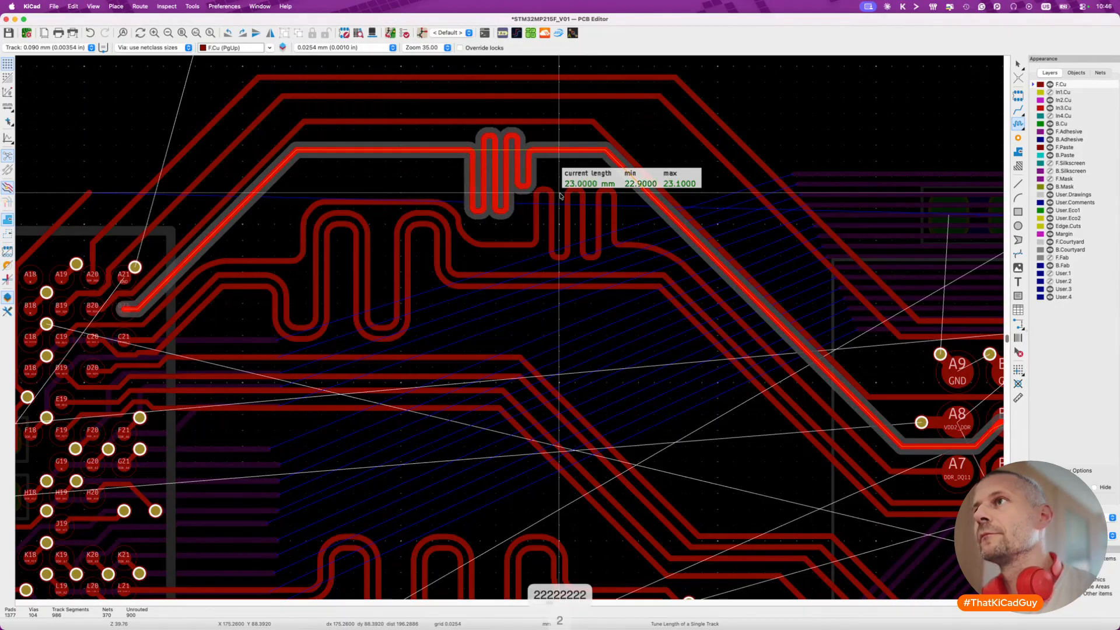
left_click(560, 196)
key("Escape")
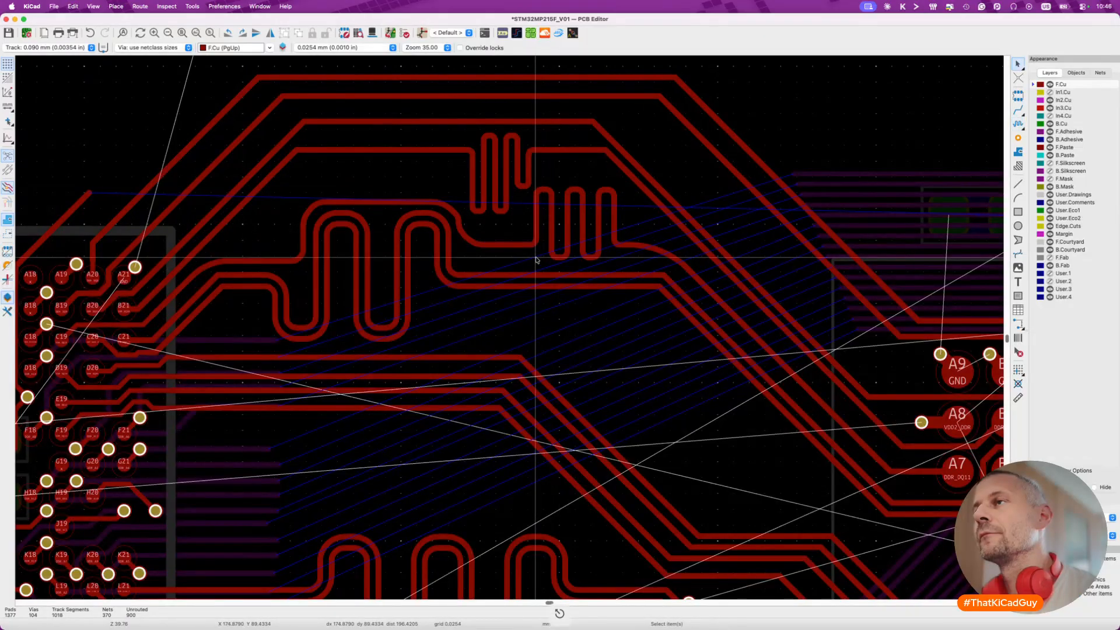
Check DDR_DQ15's length, and shift the processor-side part of its horizontal section closer to DDR_DQ10.
scroll(535, 256, "down", 4)
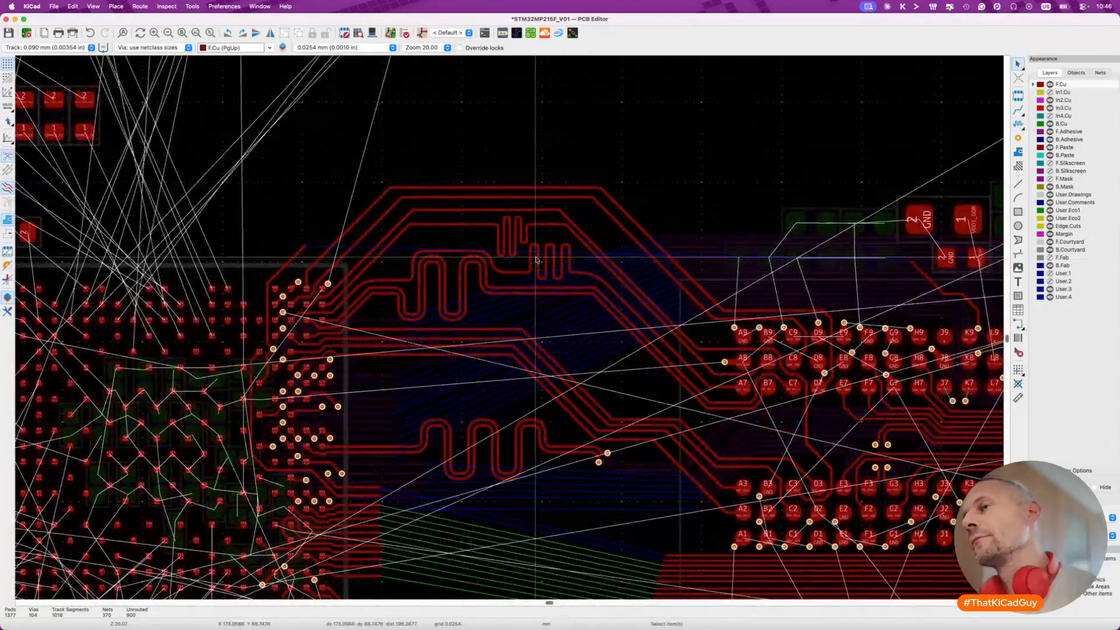
scroll(536, 259, "up", 4)
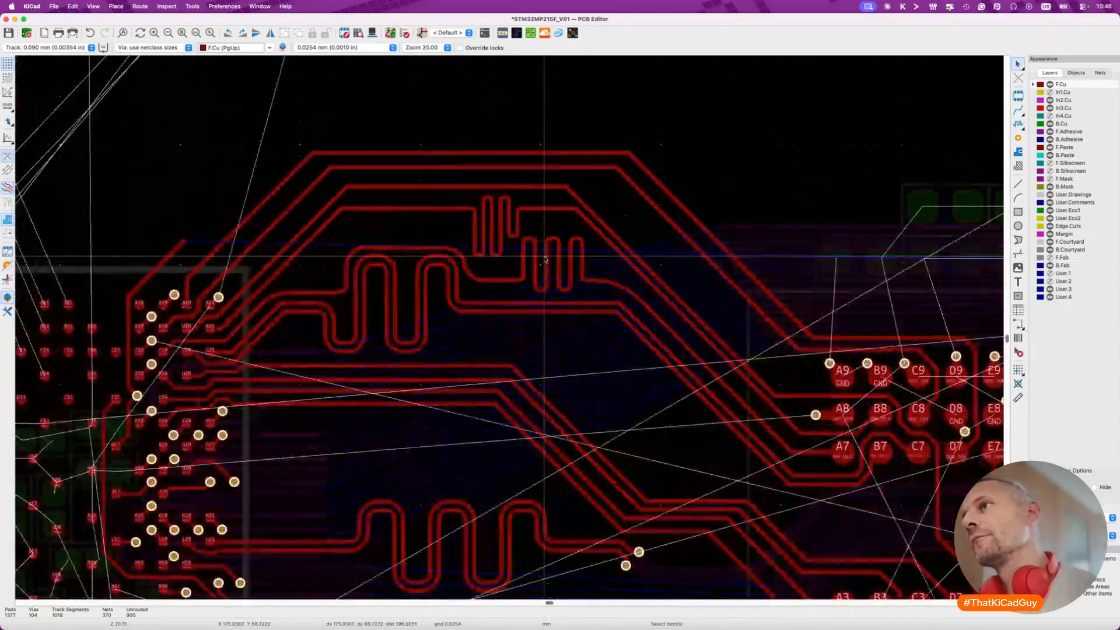
left_click(619, 245)
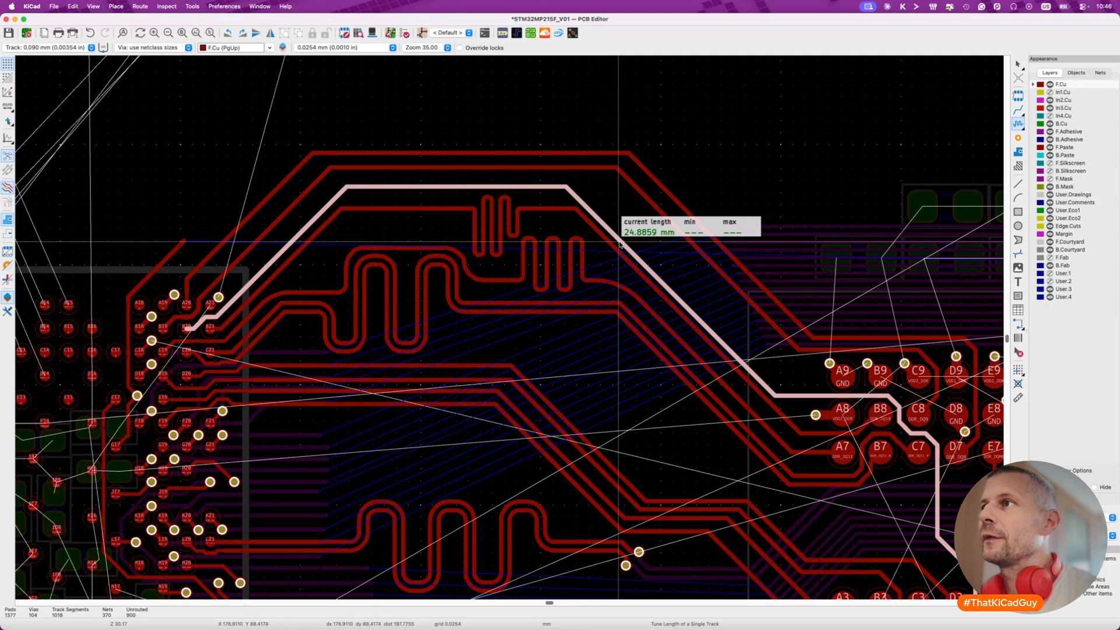
key("Escape")
key("Escape")
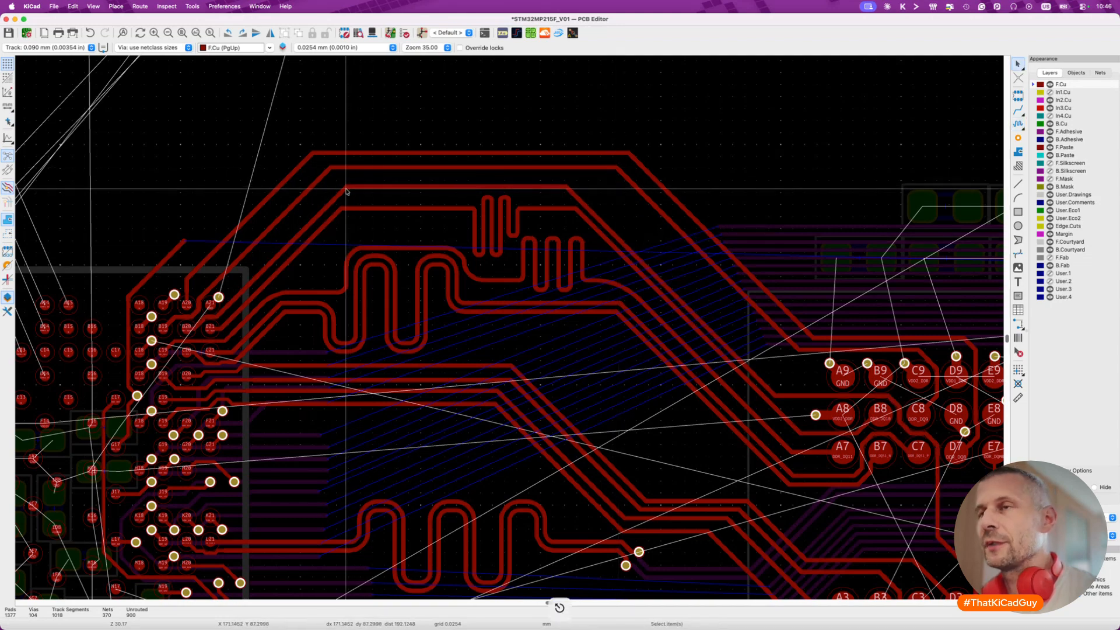
key("d")
left_click(383, 201)
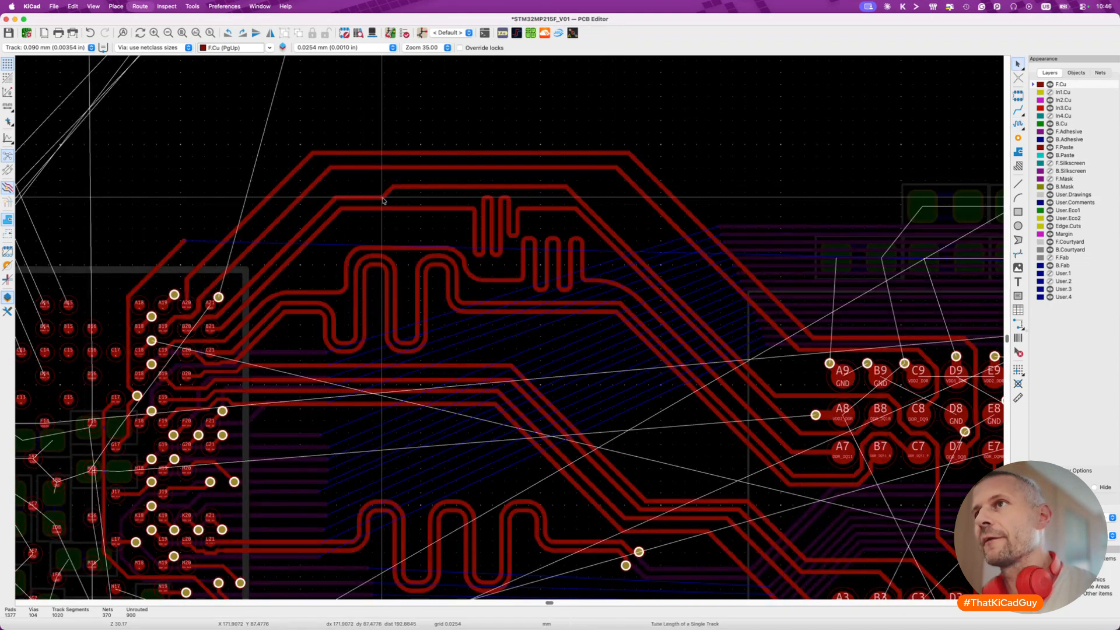
Undo the last shift of DDR_DQ15's horizontal section.
key("7")
left_click(386, 199)
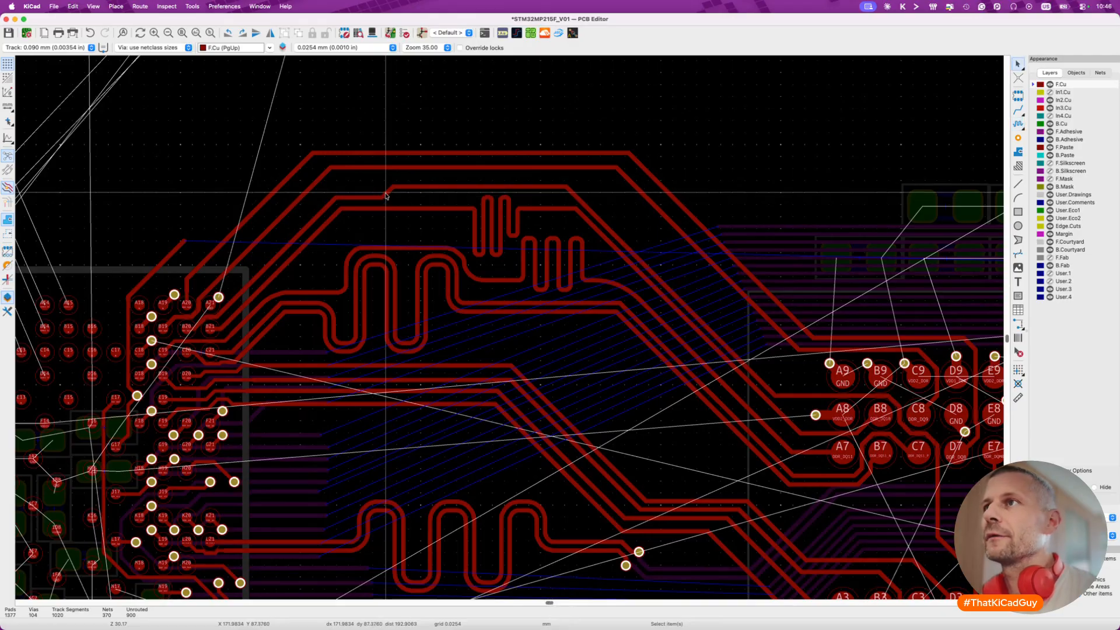
key("super+z")
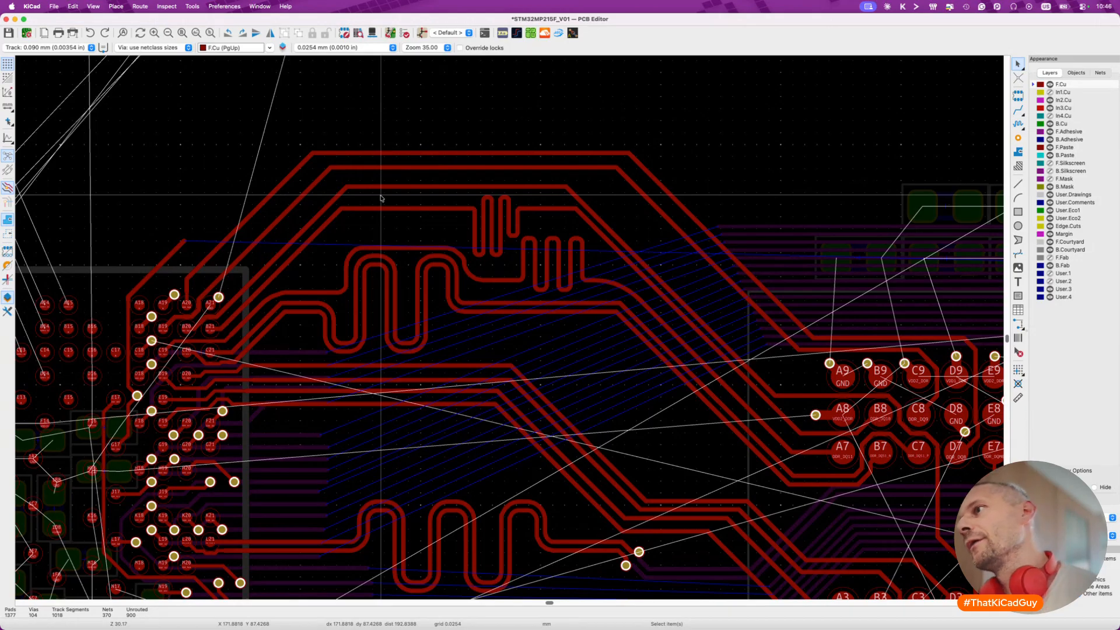
Check DDR_DQ9's length, and shift its memory-side diagonal section away from DDR_DQ8 to make room for a meander.
scroll(737, 312, "right", 5)
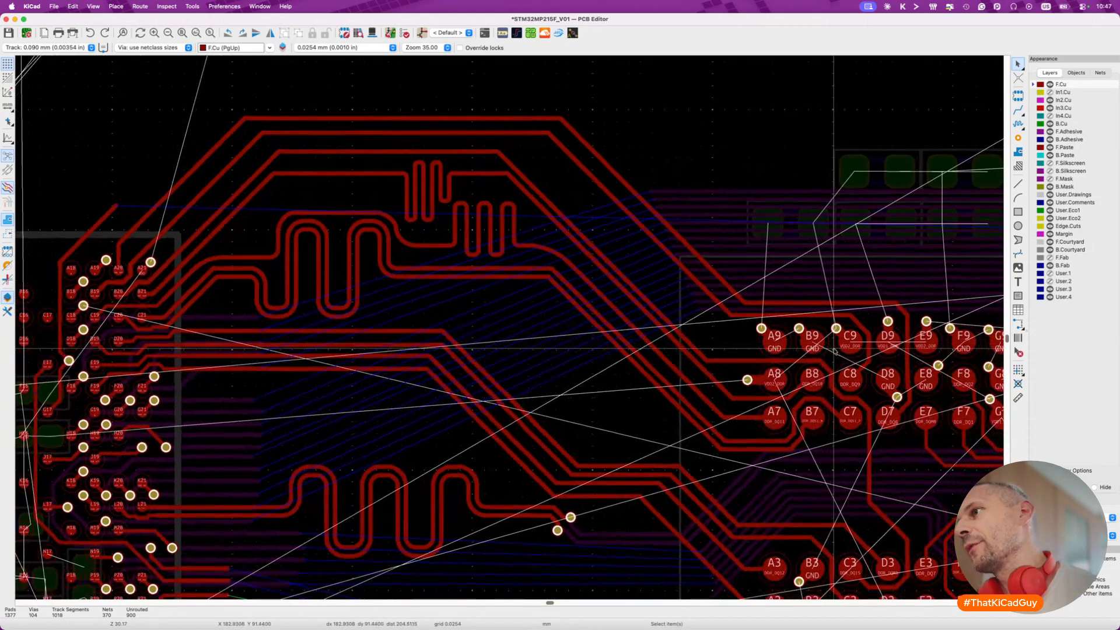
scroll(833, 350, "down", 5)
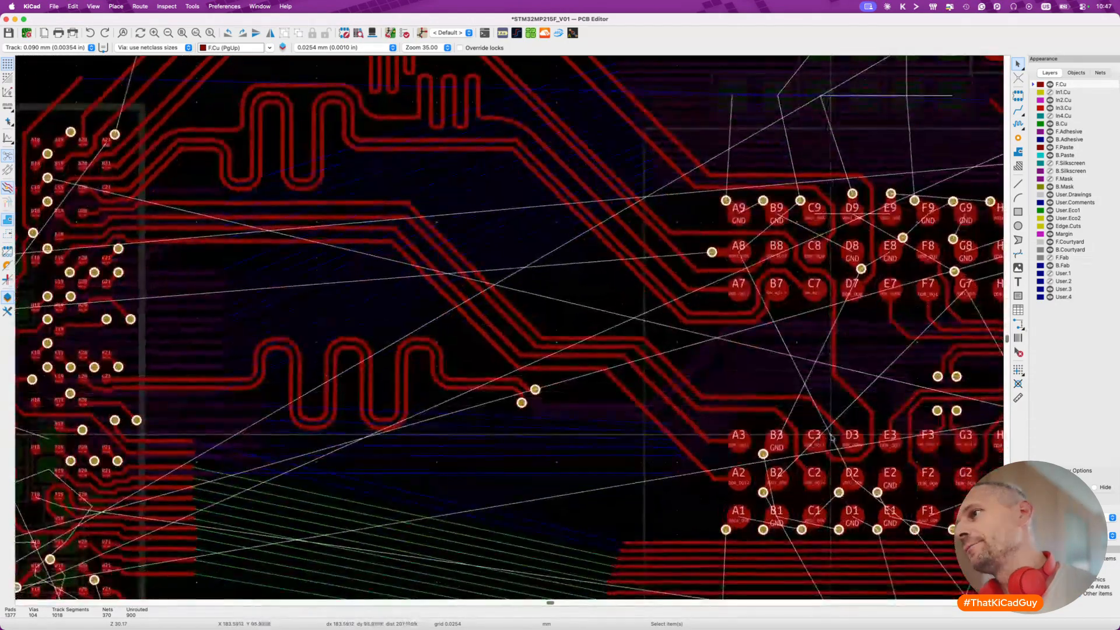
scroll(833, 438, "up", 5)
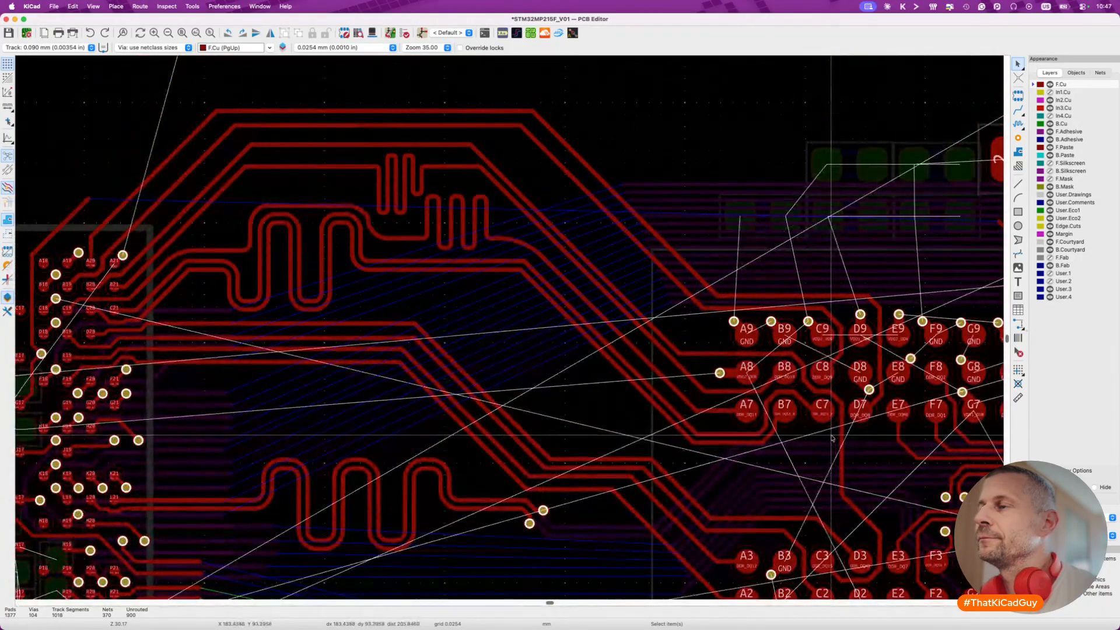
scroll(833, 438, "left", 8)
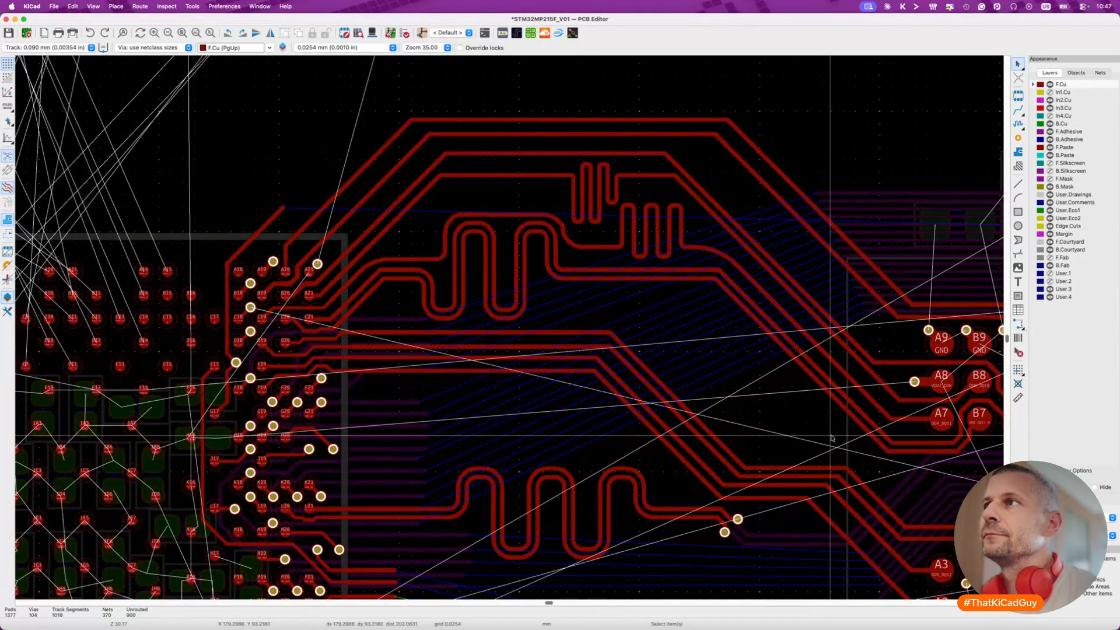
scroll(832, 437, "right", 11)
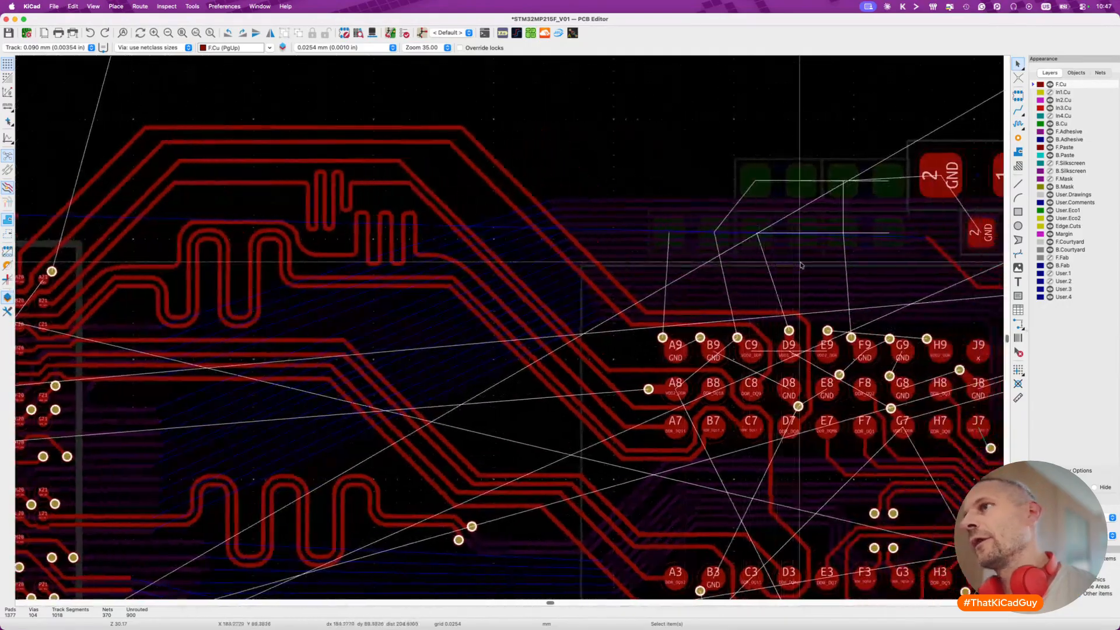
key("7")
left_click(571, 278)
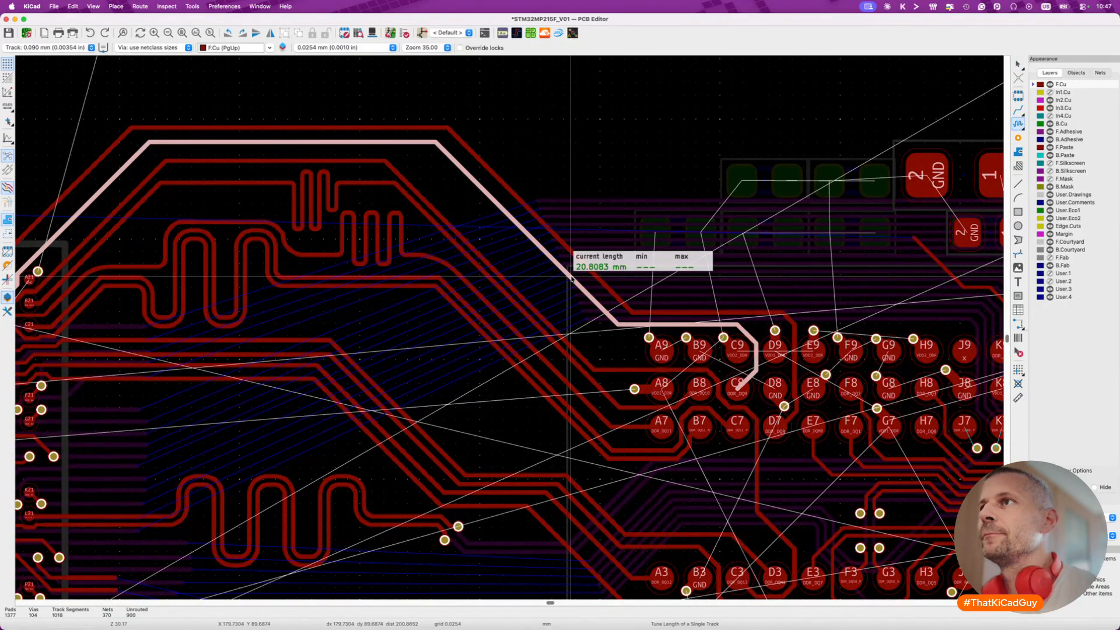
key("d")
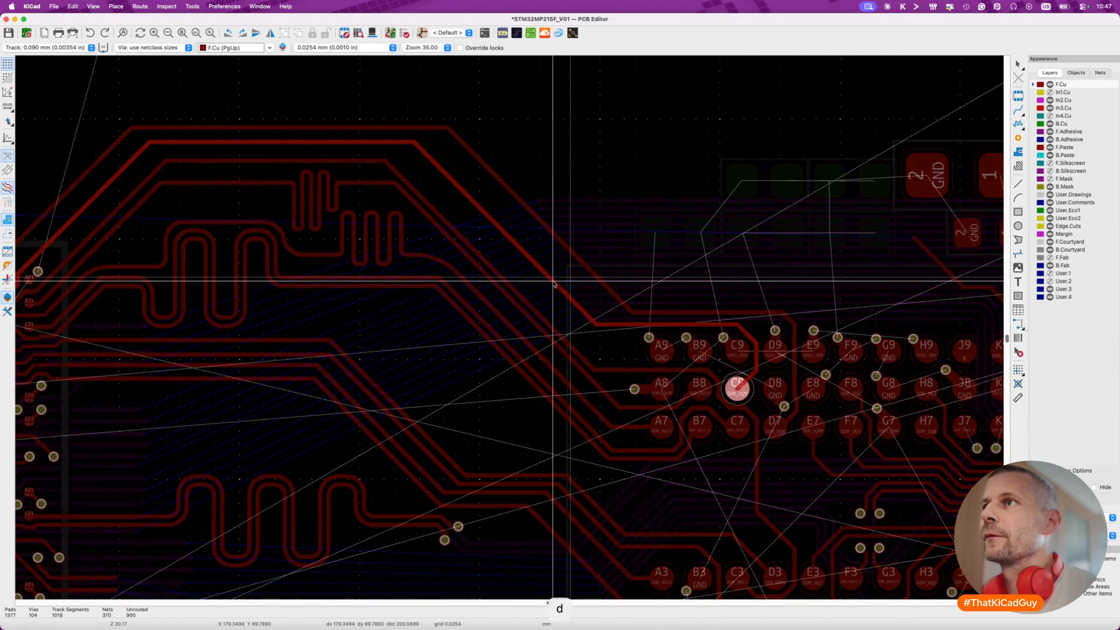
left_click(550, 281)
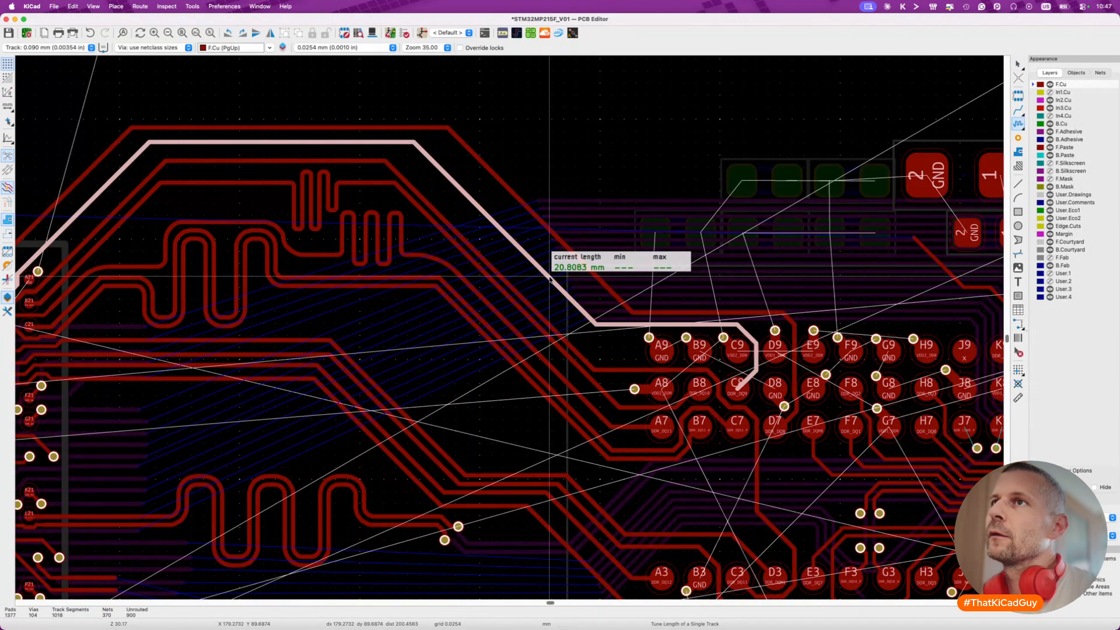
Set the target length for tuning the DDR_DQ9 track to 23 mm, keeping the other pattern settings.
scroll(550, 280, "down", 3)
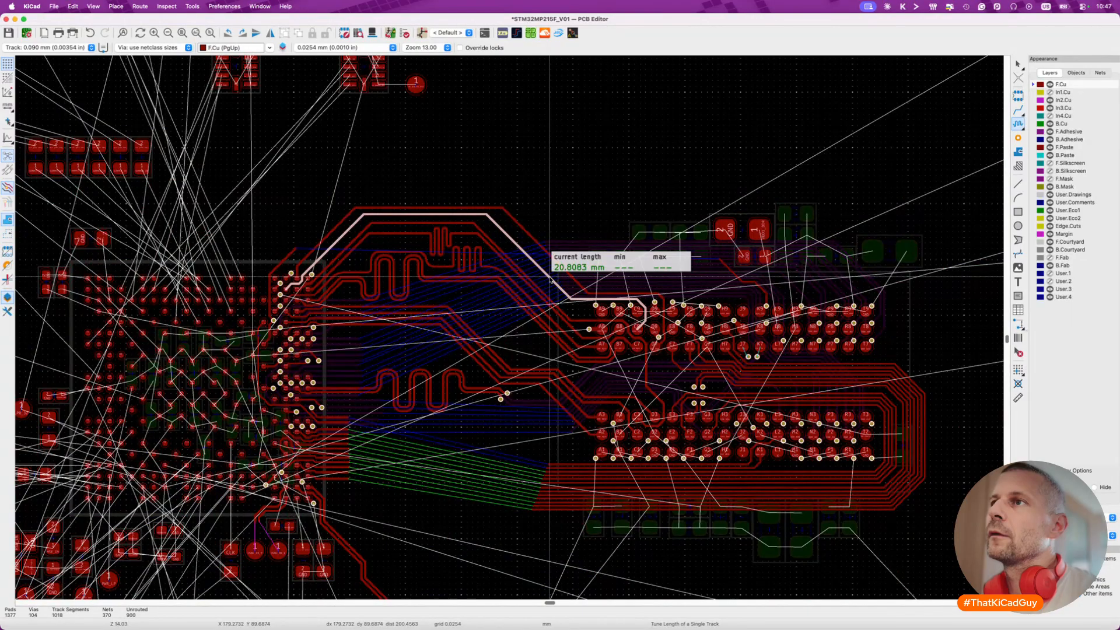
scroll(550, 280, "up", 3)
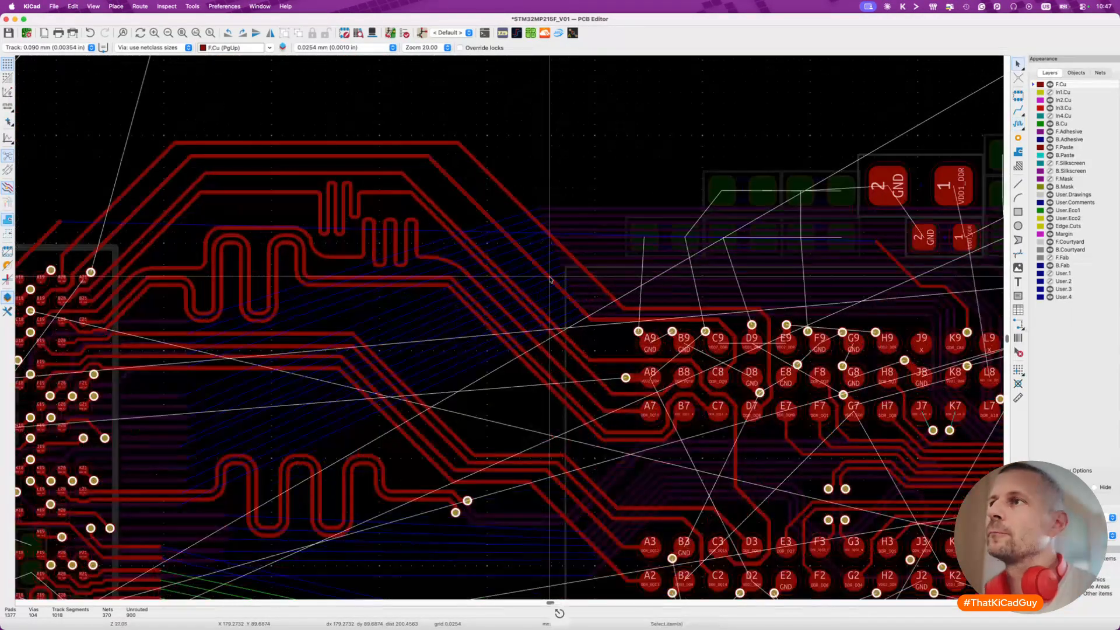
key("super+l")
key("7")
left_click(553, 282)
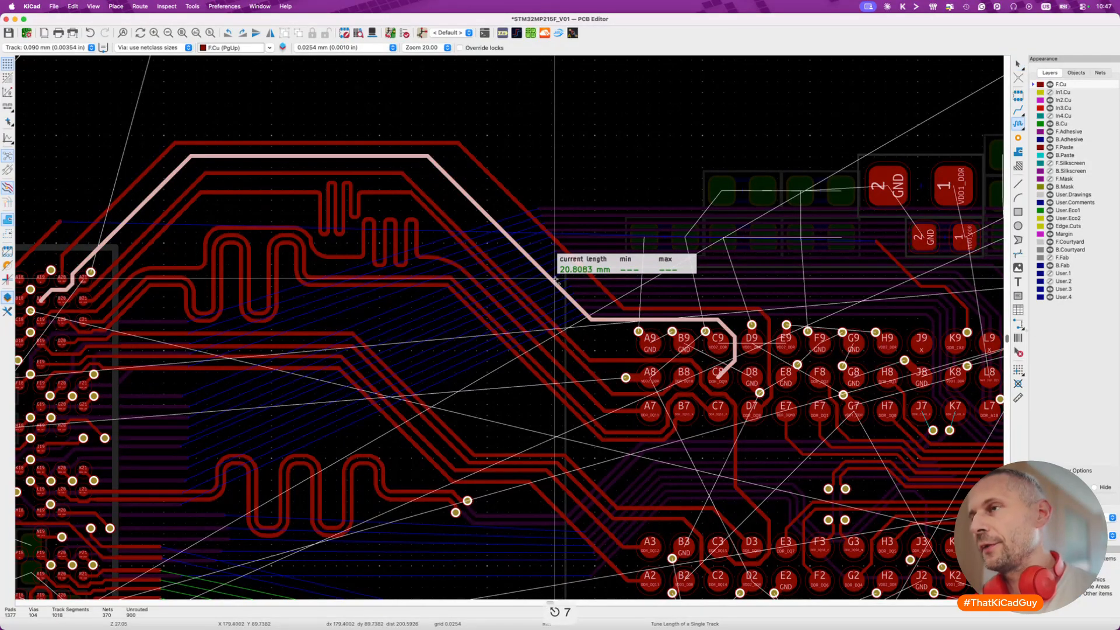
key("super+l")
type("23")
key("Return")
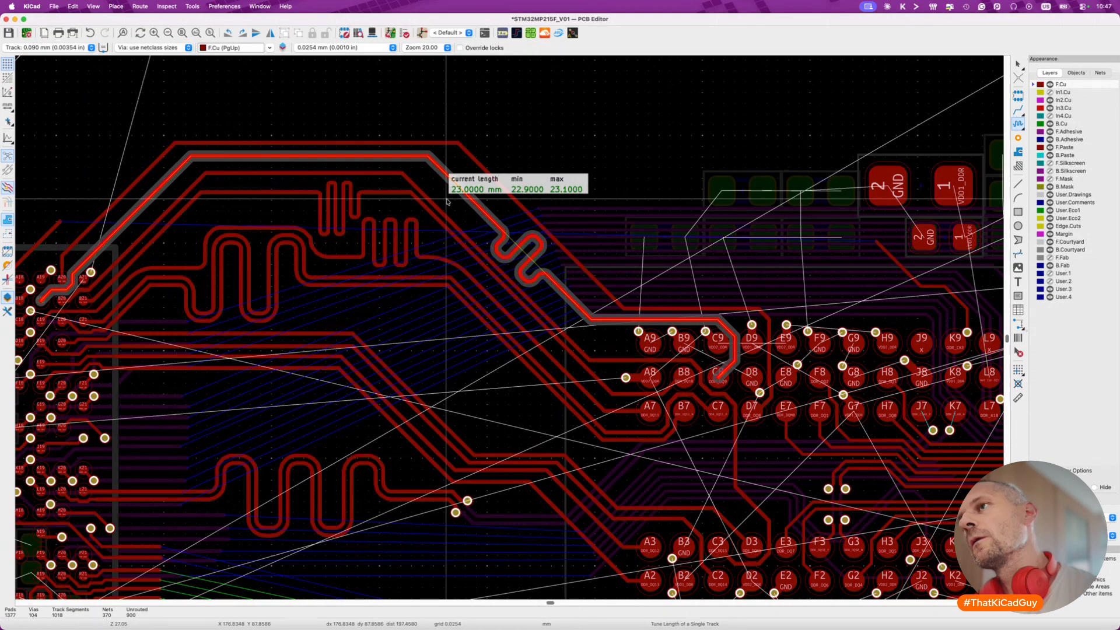
Place a tuning meander on DDR_DQ9's memory-side diagonal section, adjusting its spacing until the track reaches 23 mm.
key("1")
key("1")
key("1")
key("1")
key("1")
key("1")
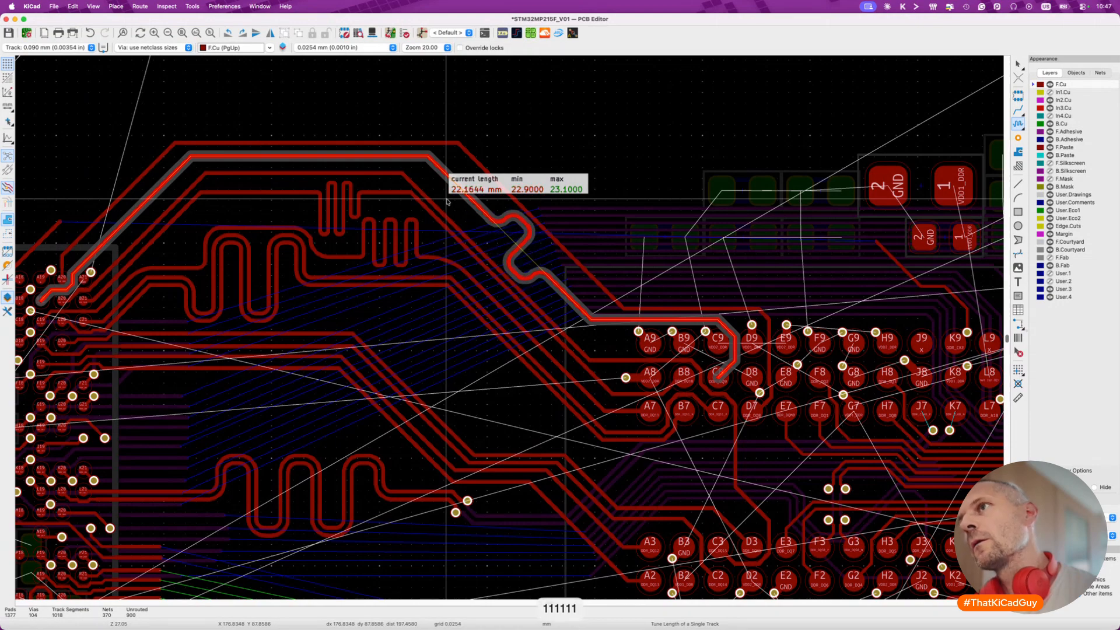
key("1")
key("2")
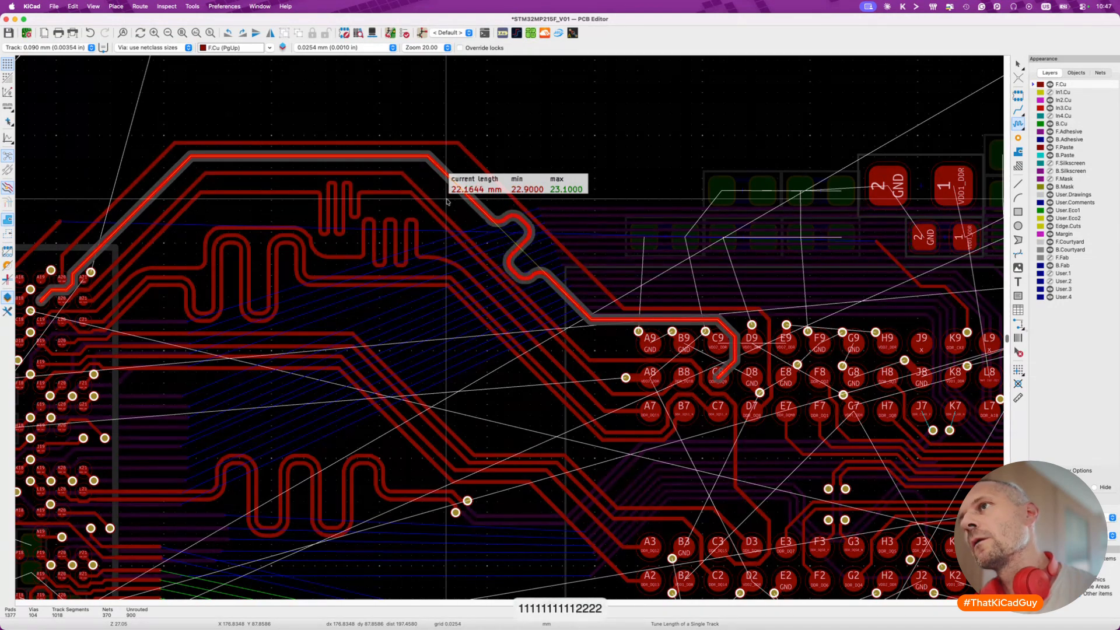
key("2")
key("2")
key("2")
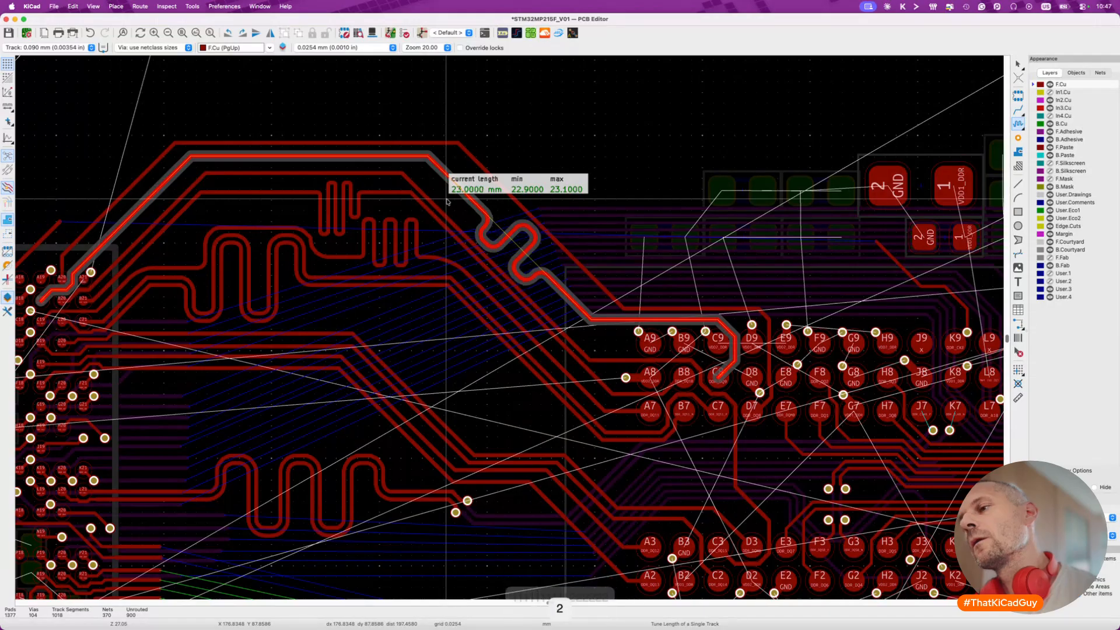
left_click(448, 202)
key("Escape")
key("7")
left_click(521, 208)
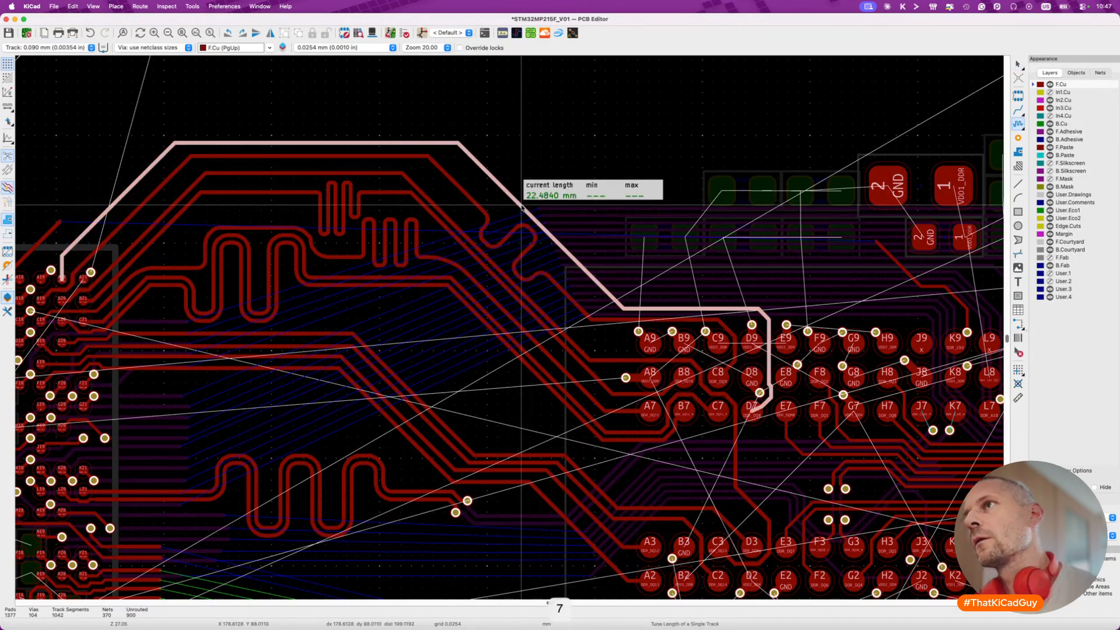
key("super+l")
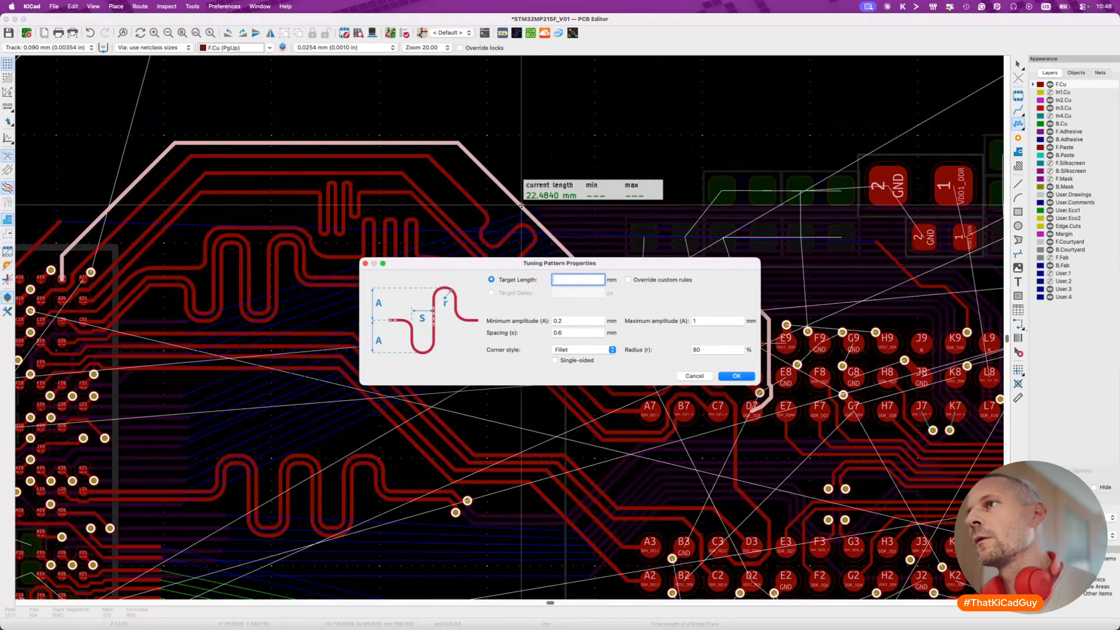
key("Escape")
key("Escape")
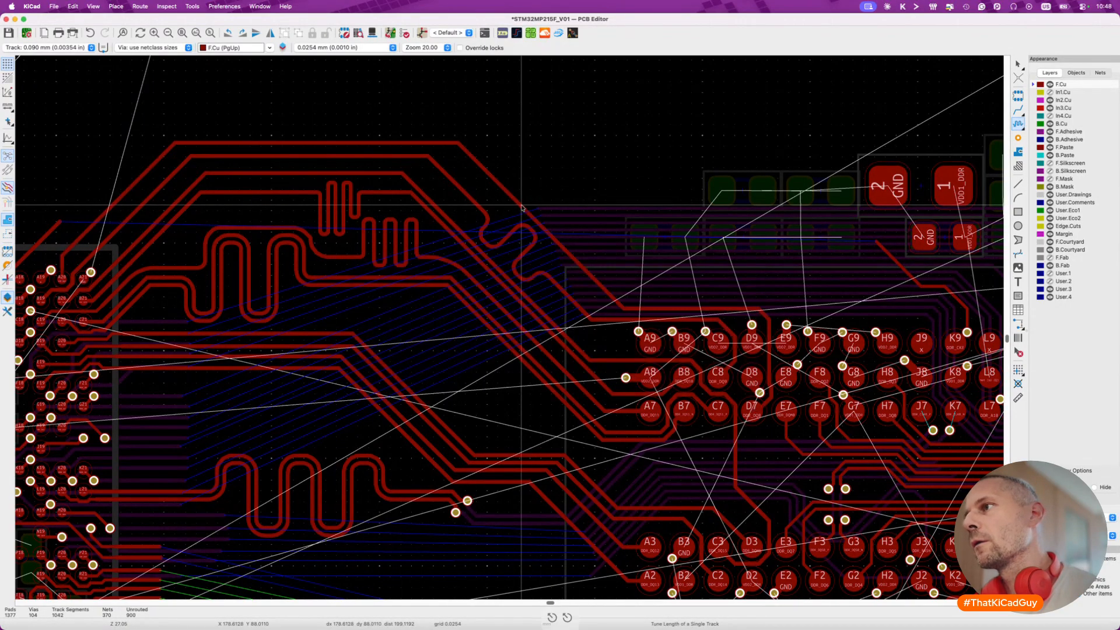
Delete the DDR_DQ8 segment entering pad D7, and reroute the connection from the pad to the vertical DDR_DQ8 track.
scroll(770, 414, "up", 5)
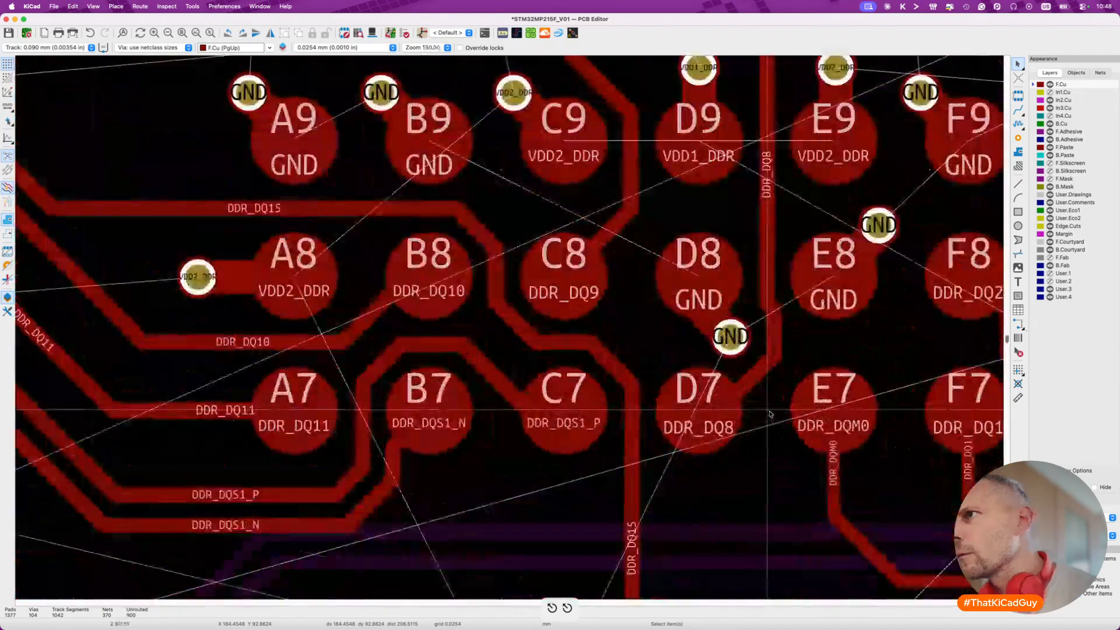
left_click(738, 388)
key("Delete")
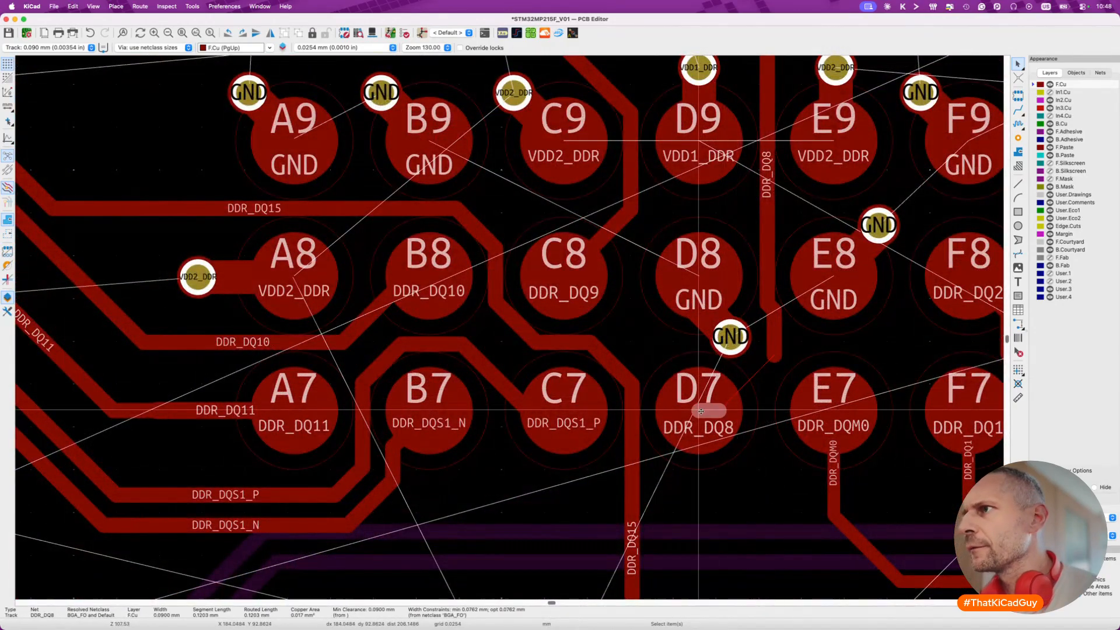
key("x")
left_click(700, 411)
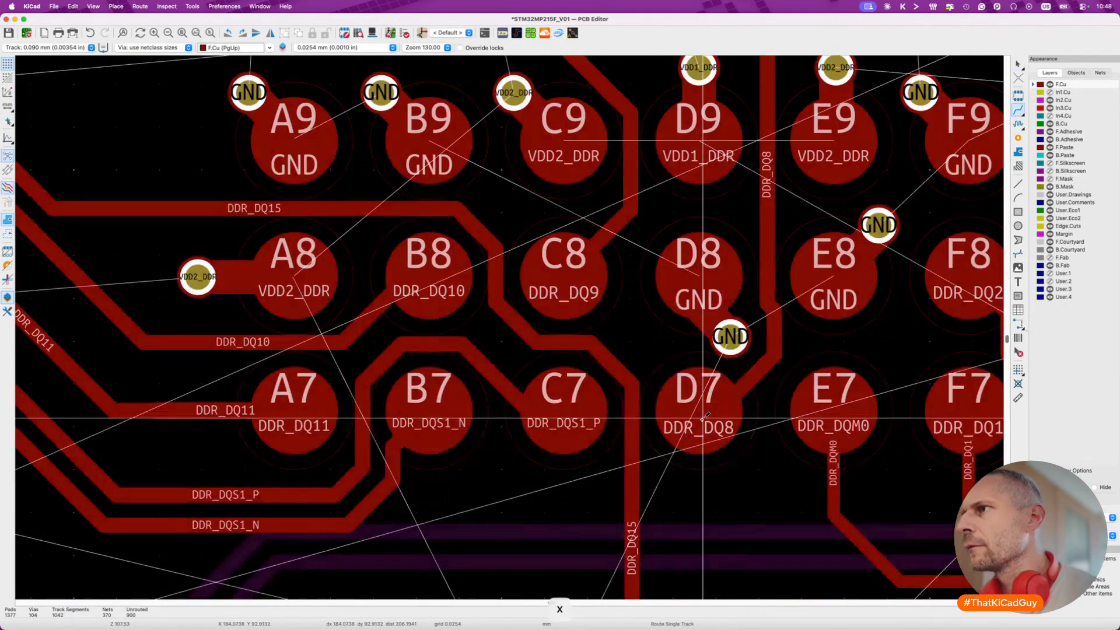
Set DDR_DQ8's tuning target length to 23 mm, and add a small meander to its memory-side diagonal section beside DDR_DQ9's meander.
scroll(703, 421, "down", 6)
key("7")
left_click(598, 319)
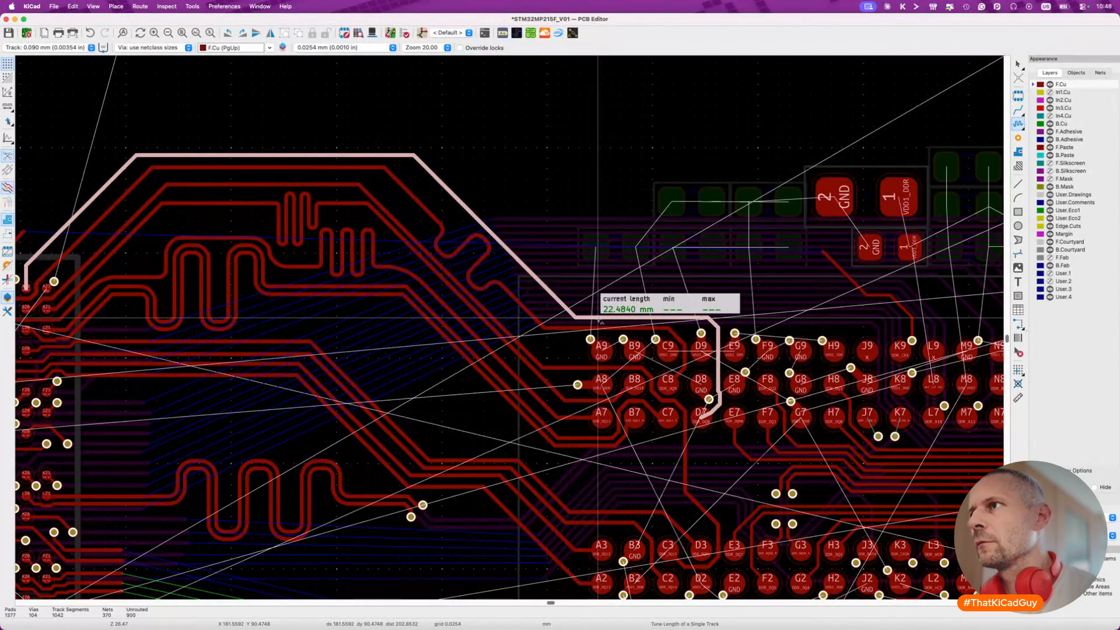
key("super+l")
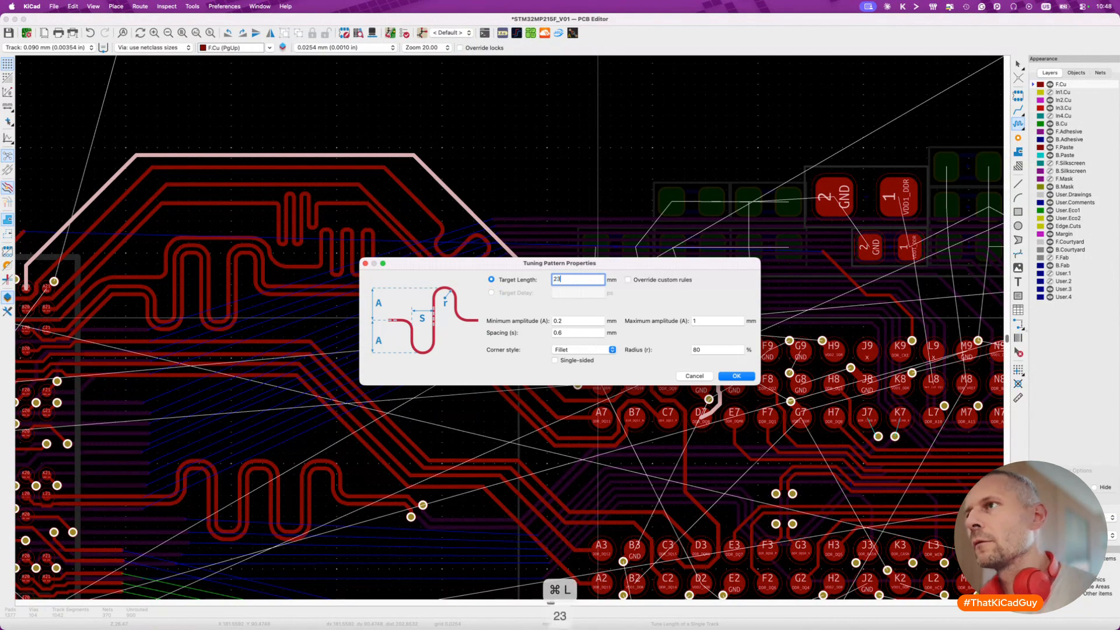
type("23")
key("Return")
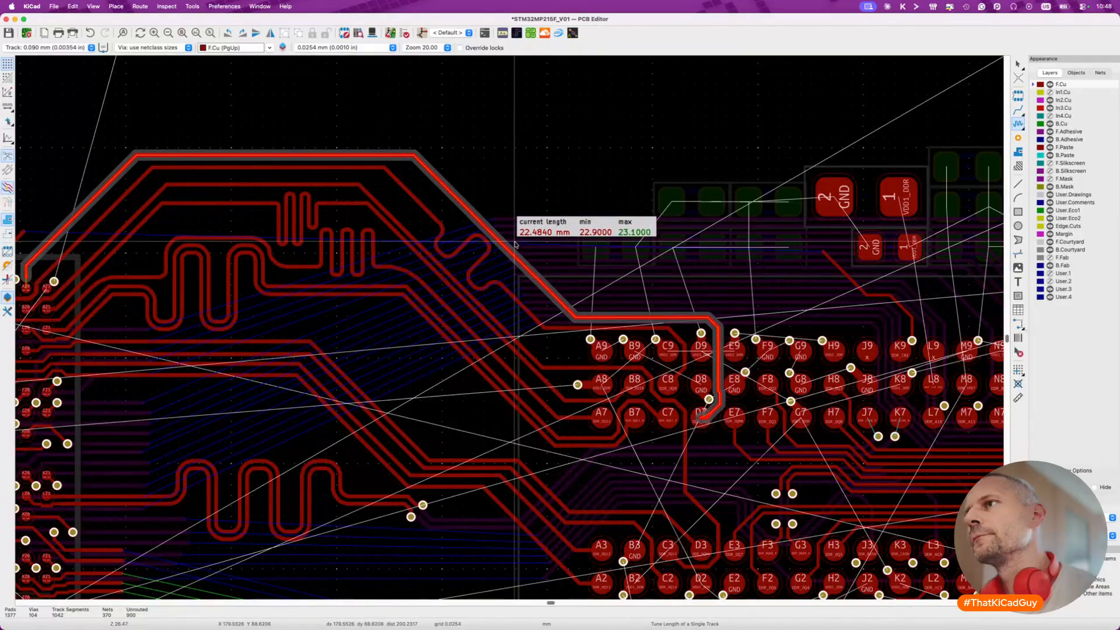
left_click(547, 176)
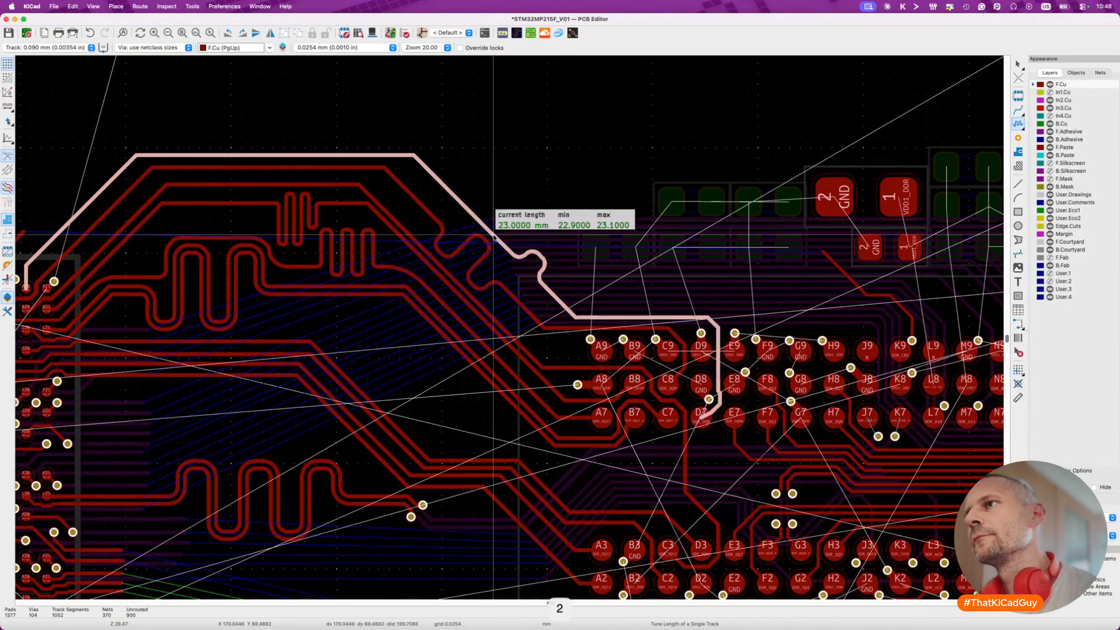
key("Escape")
Shift the diagonal section of the track ending at memory pad D3 away from its neighbouring tracks, toward the DDR_DQS1 pair.
scroll(484, 250, "down", 3)
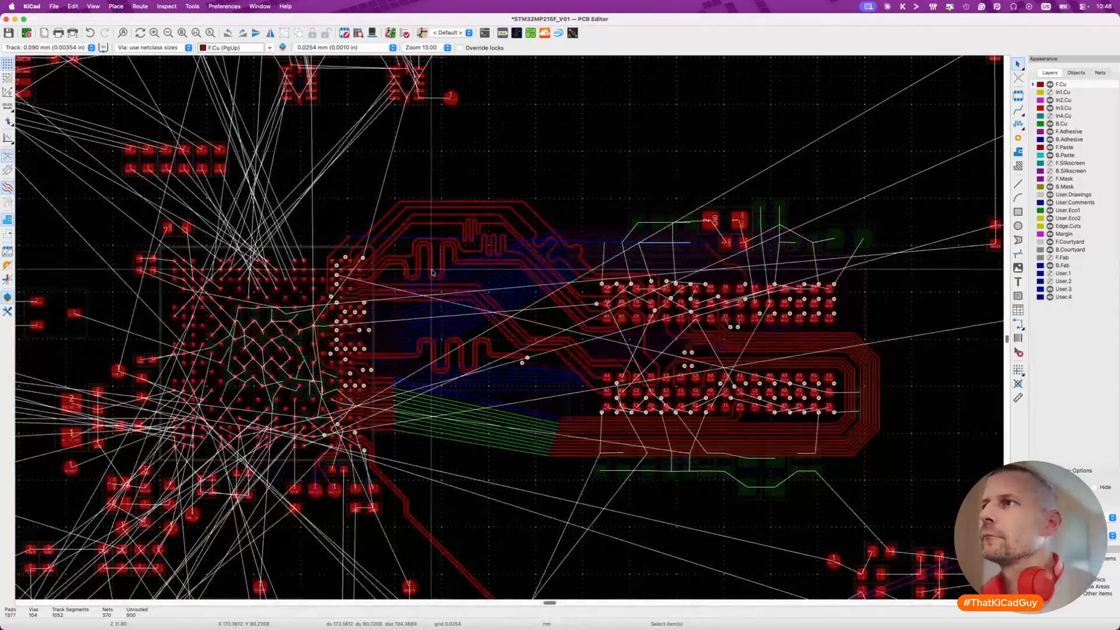
scroll(468, 305, "up", 2)
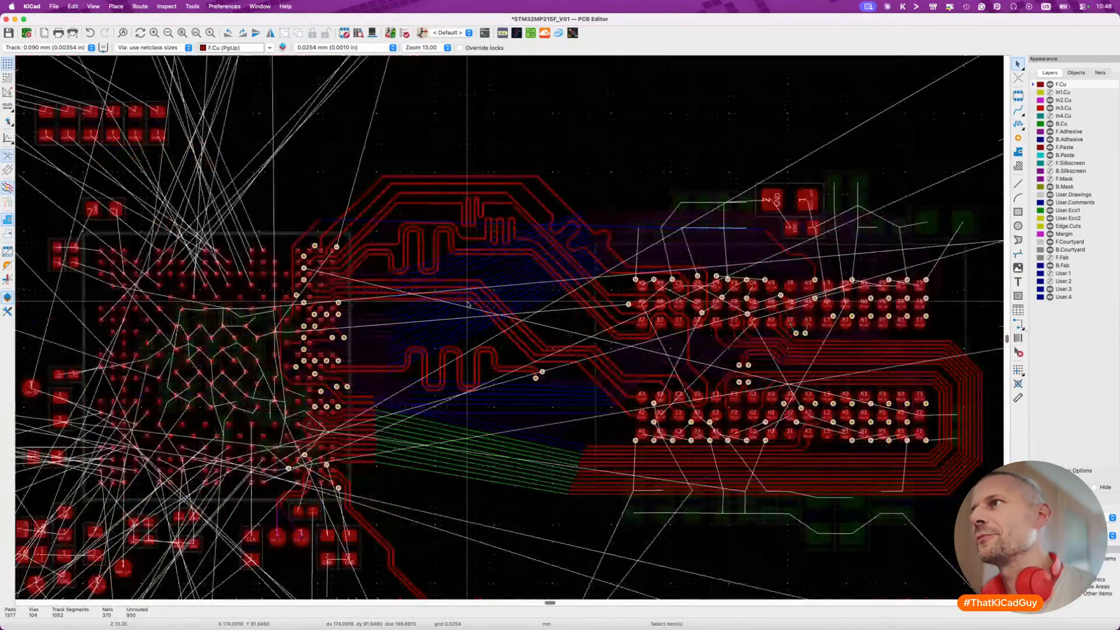
scroll(468, 305, "up", 3)
scroll(467, 303, "down", 5)
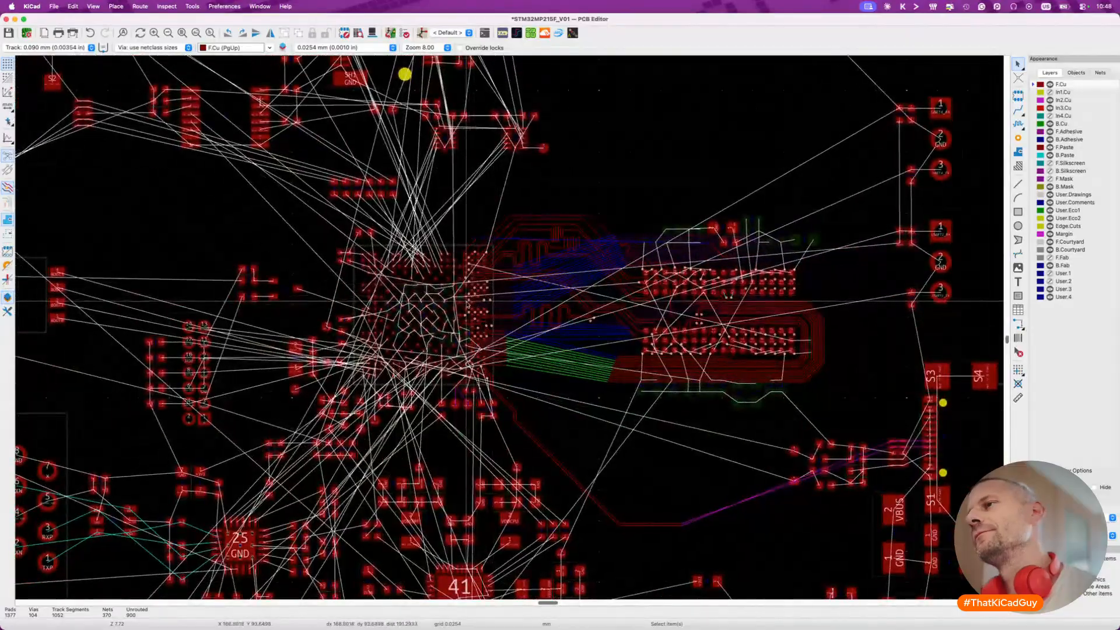
scroll(583, 302, "up", 5)
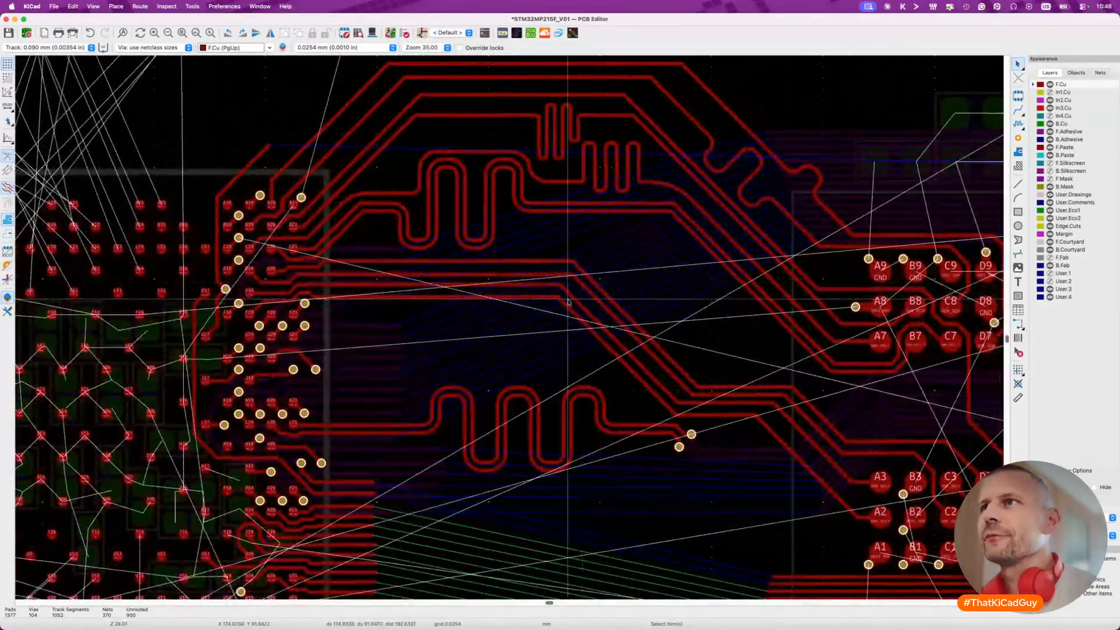
scroll(583, 302, "up", 2)
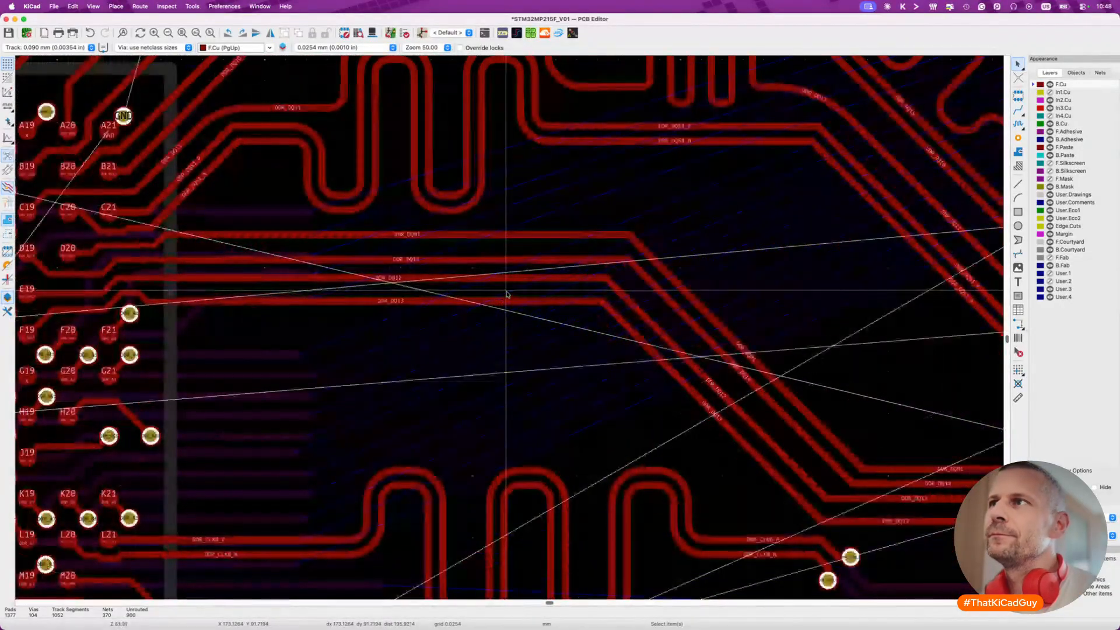
scroll(506, 295, "down", 3)
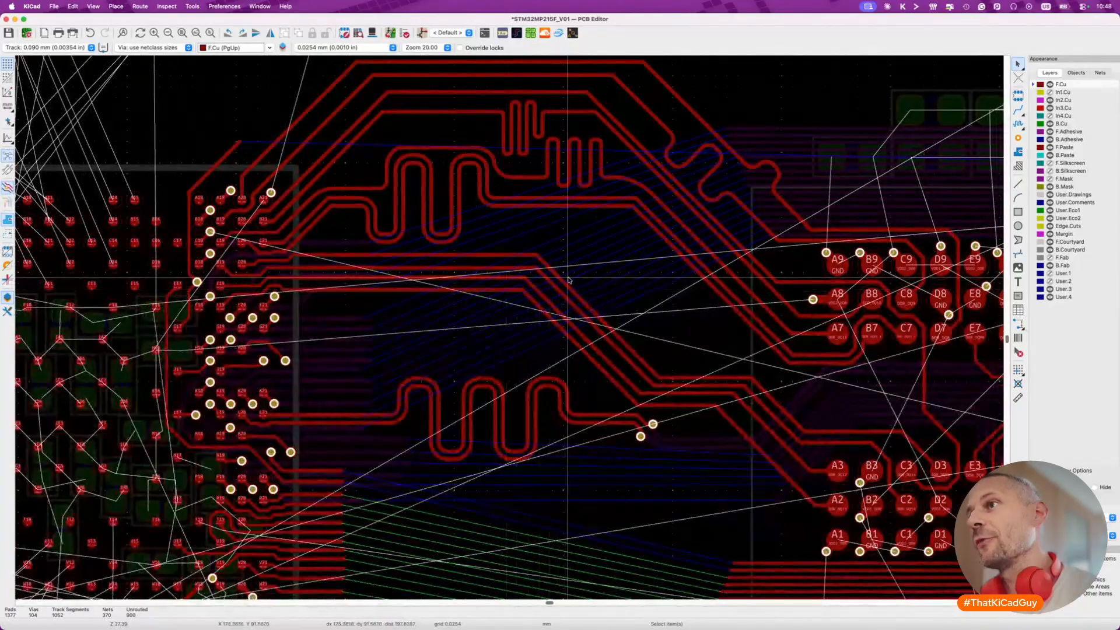
key("d")
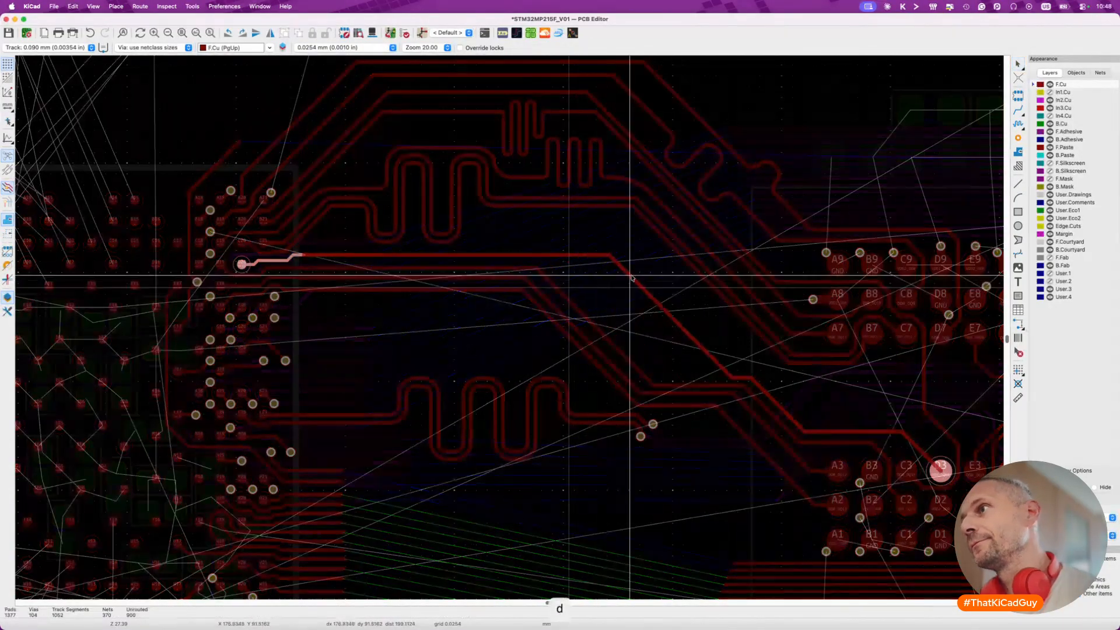
left_click(643, 273)
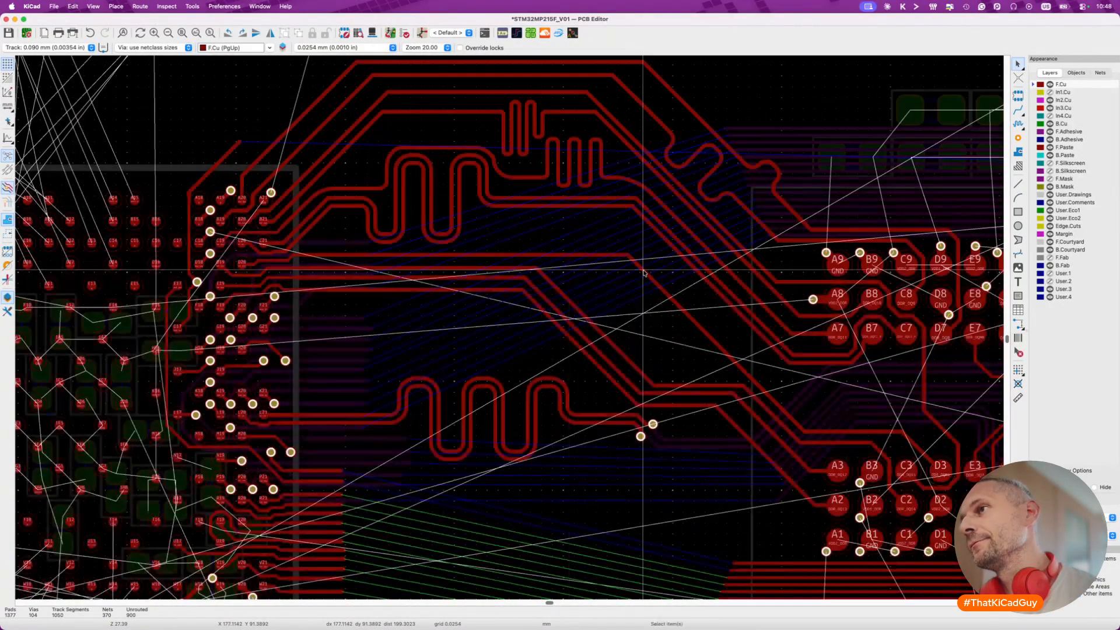
Shift DDR_DQM1's horizontal section near pad D3 away from the neighbouring lower tracks, and move its long diagonal closer to the DDR_DQS1 pair.
scroll(670, 327, "right", 5)
left_click(724, 398)
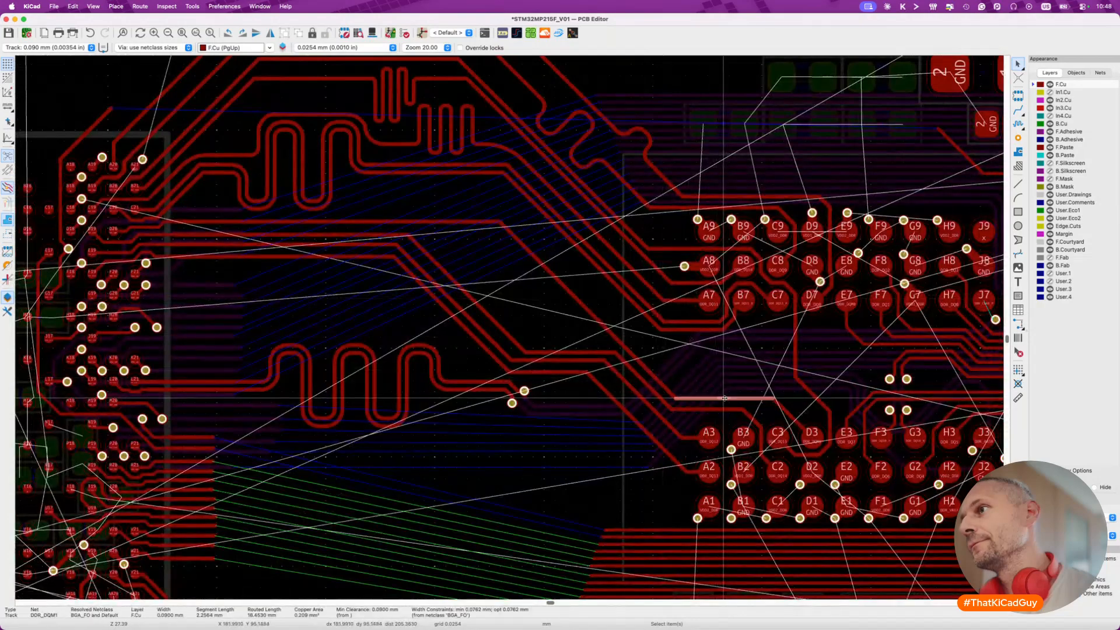
key("d")
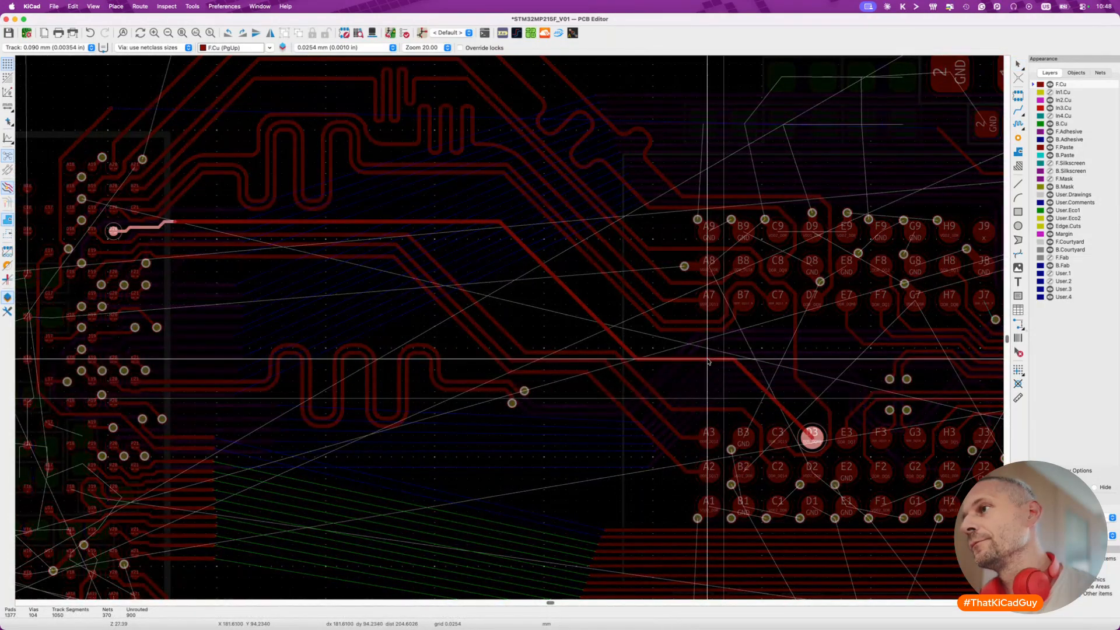
left_click(704, 367)
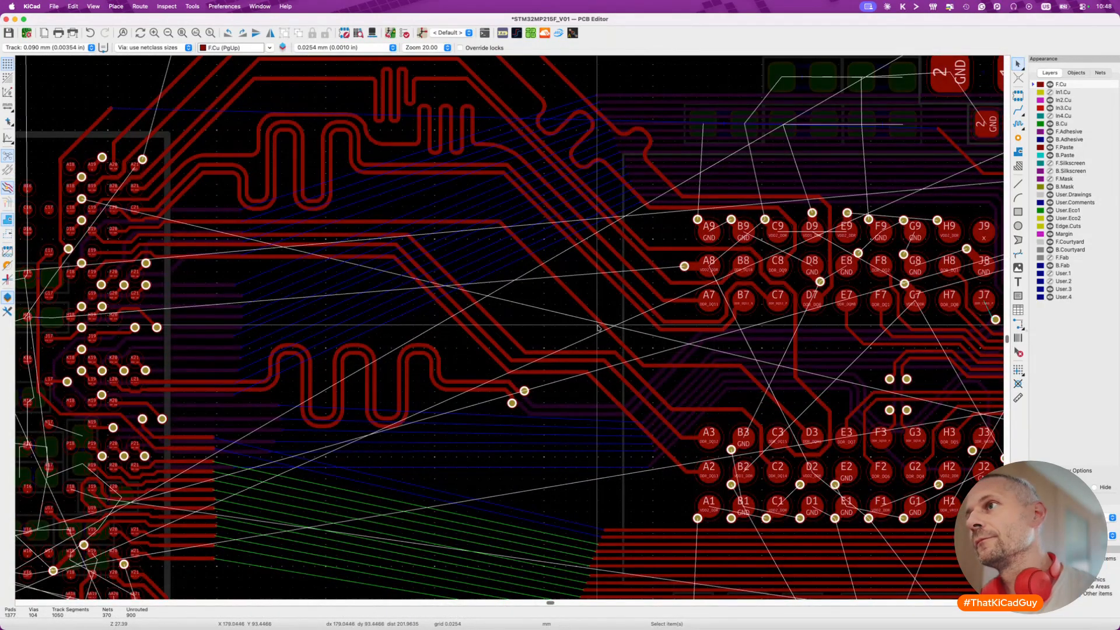
key("d")
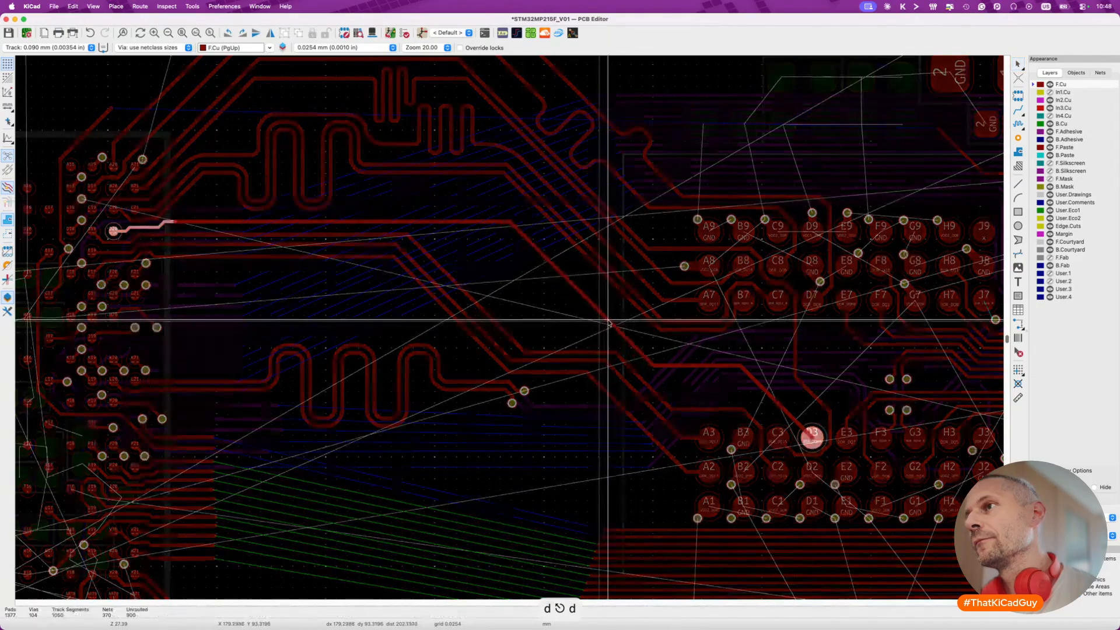
left_click(607, 322)
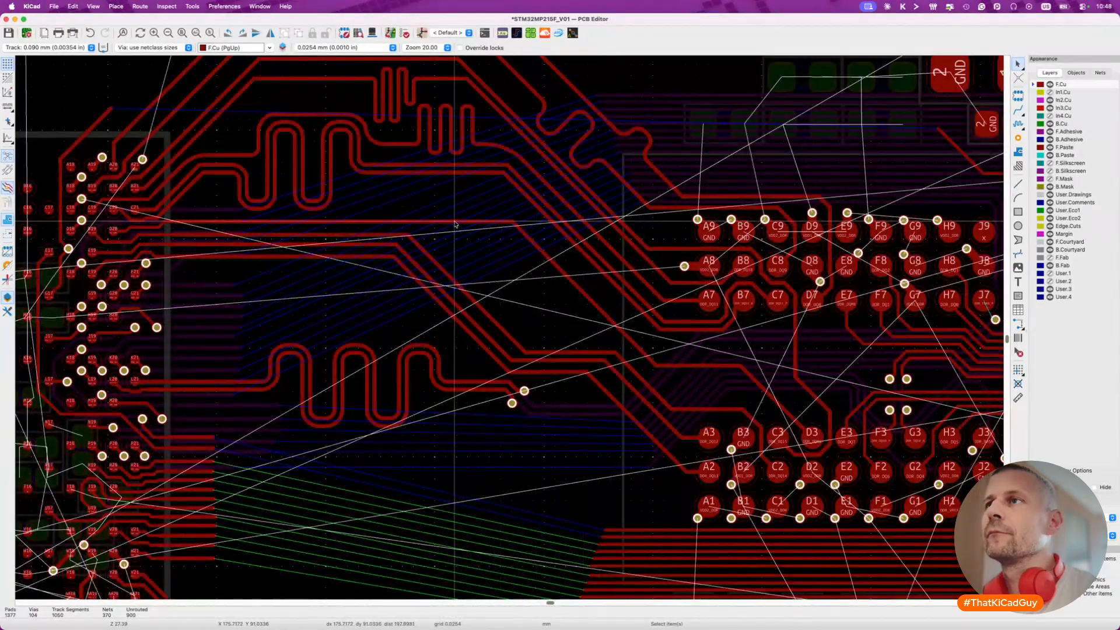
key("d")
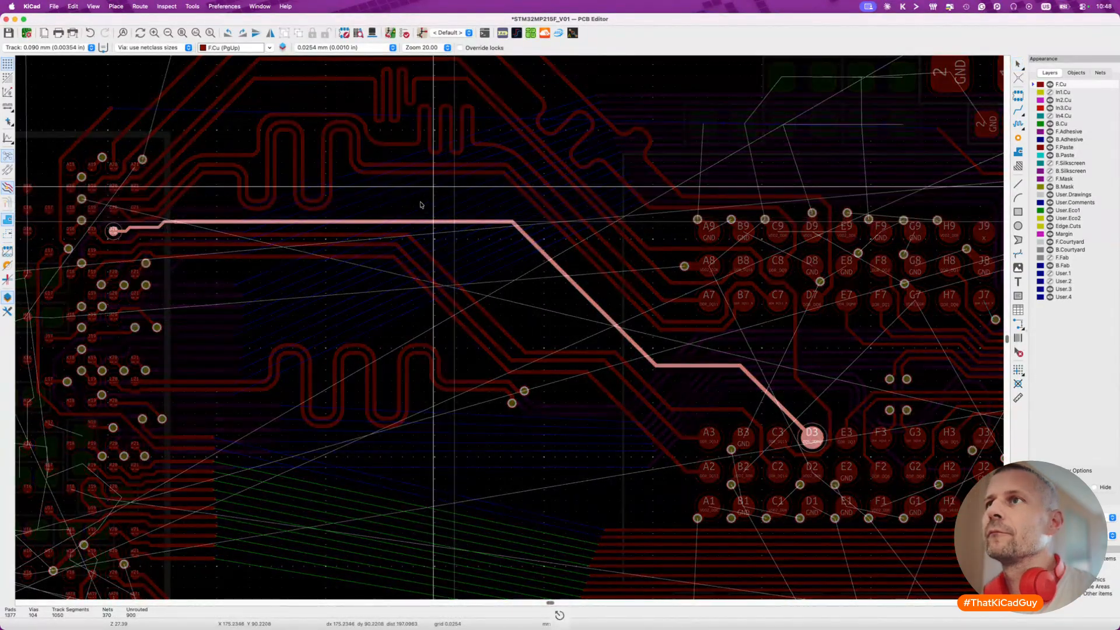
left_click(423, 203)
key("d")
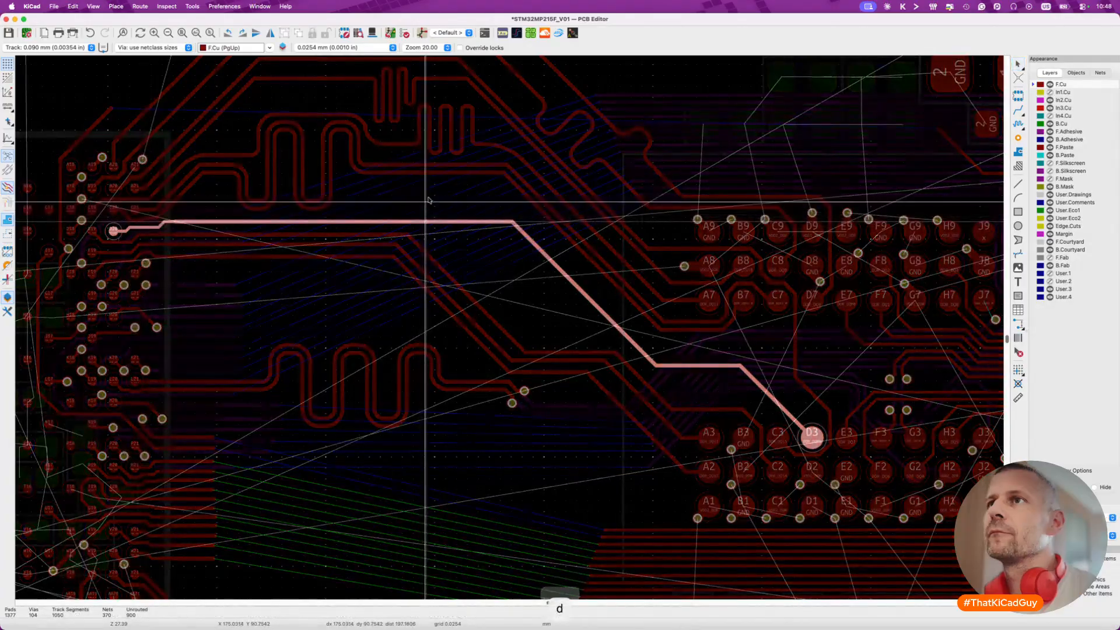
left_click(427, 201)
key("d")
left_click(433, 205)
Break DDR_DQM1's long horizontal section below the DDR_DQS1 meander, and shift its memory-side part toward the DDR_DQS1 pair.
scroll(432, 209, "up", 3)
left_click(310, 272)
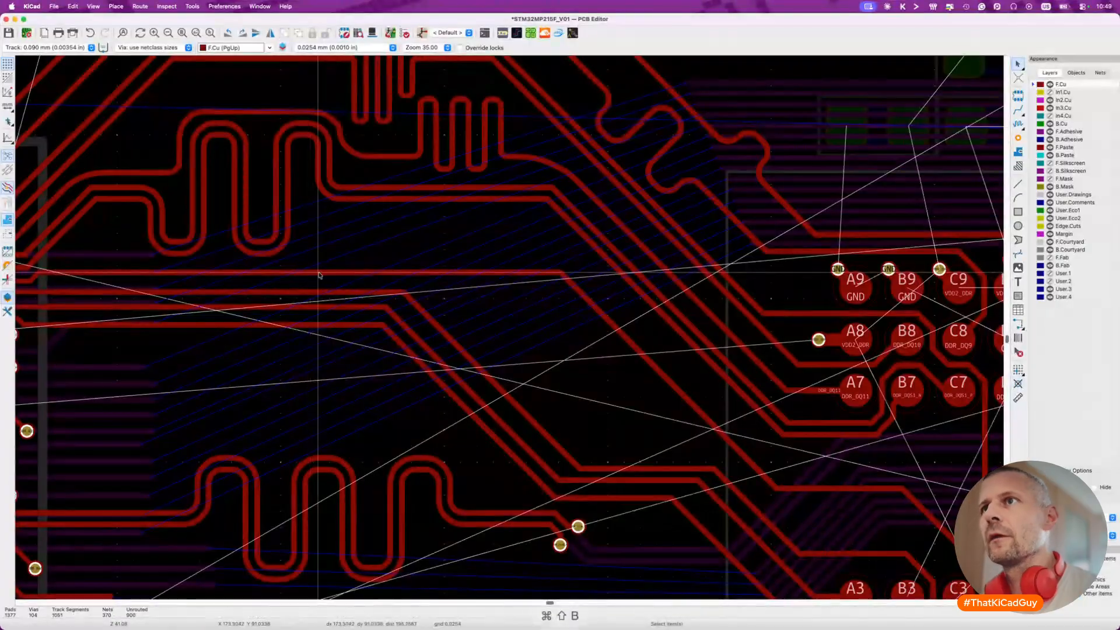
key("super+shift+b")
key("d")
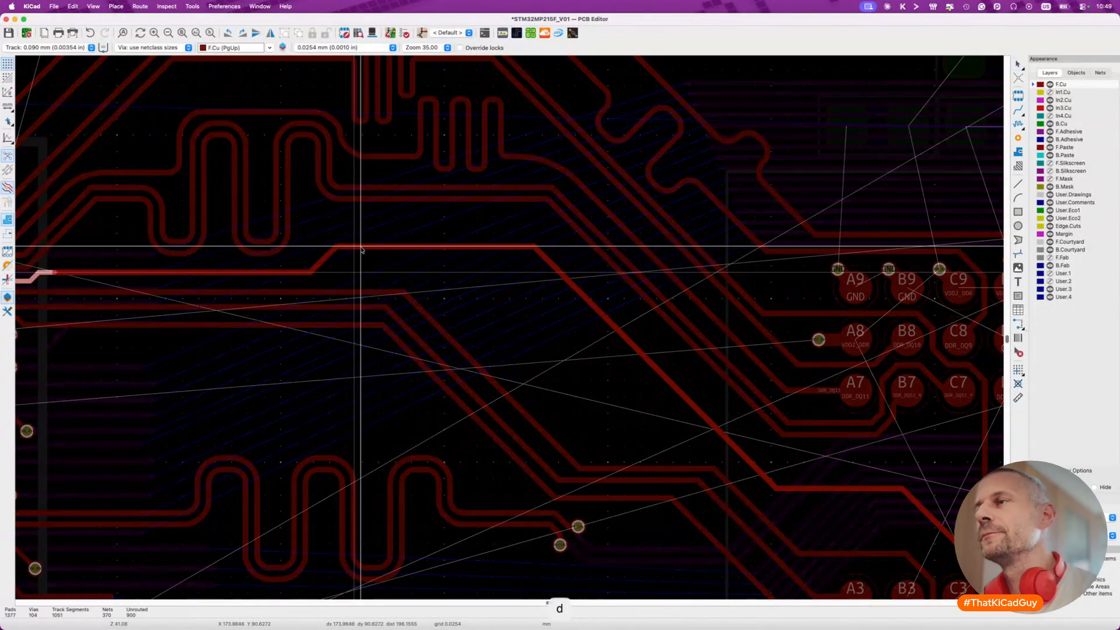
left_click(362, 252)
scroll(361, 252, "down", 3)
key("d")
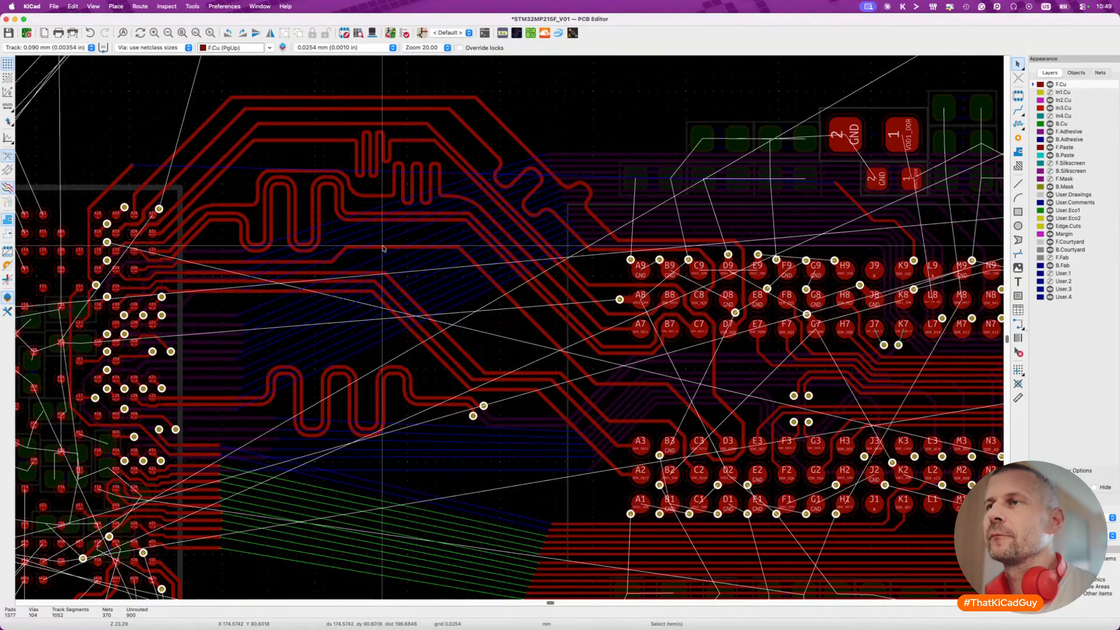
Try to length-tune DDR_DQM1 with a 23 mm target, using meanders on its raised horizontal and diagonal sections.
scroll(384, 249, "up", 1)
scroll(383, 249, "up", 5)
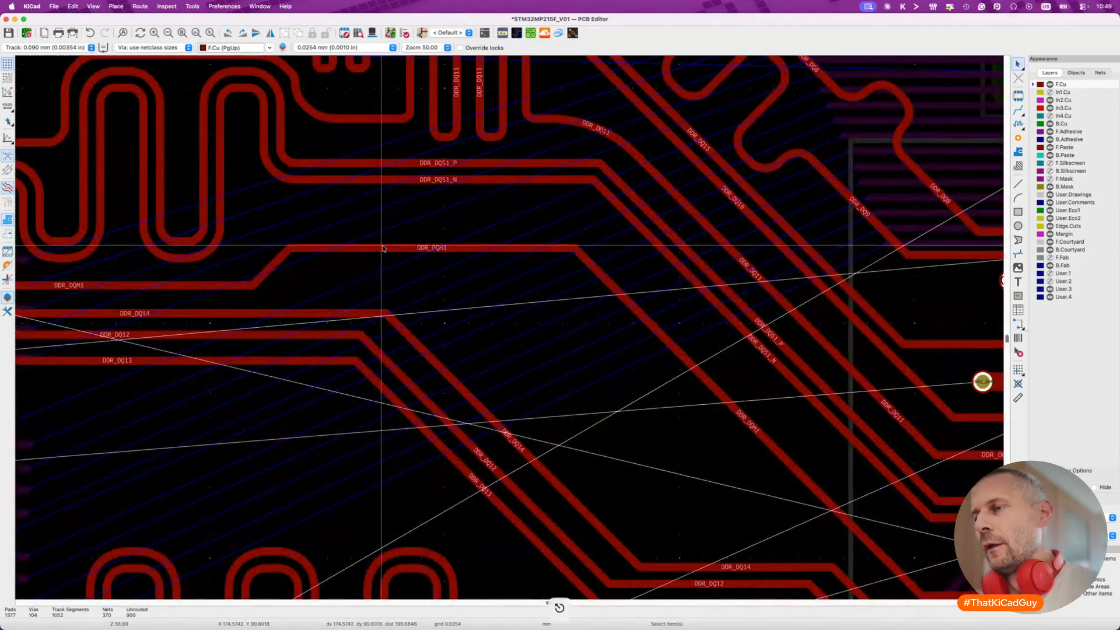
key("7")
left_click(386, 249)
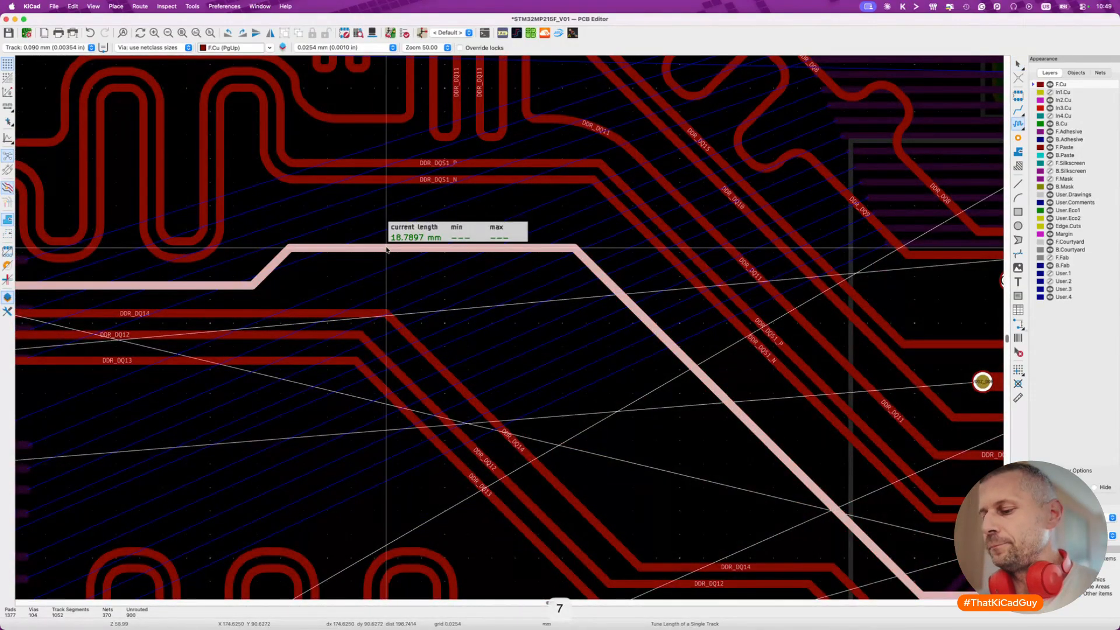
key("super+l")
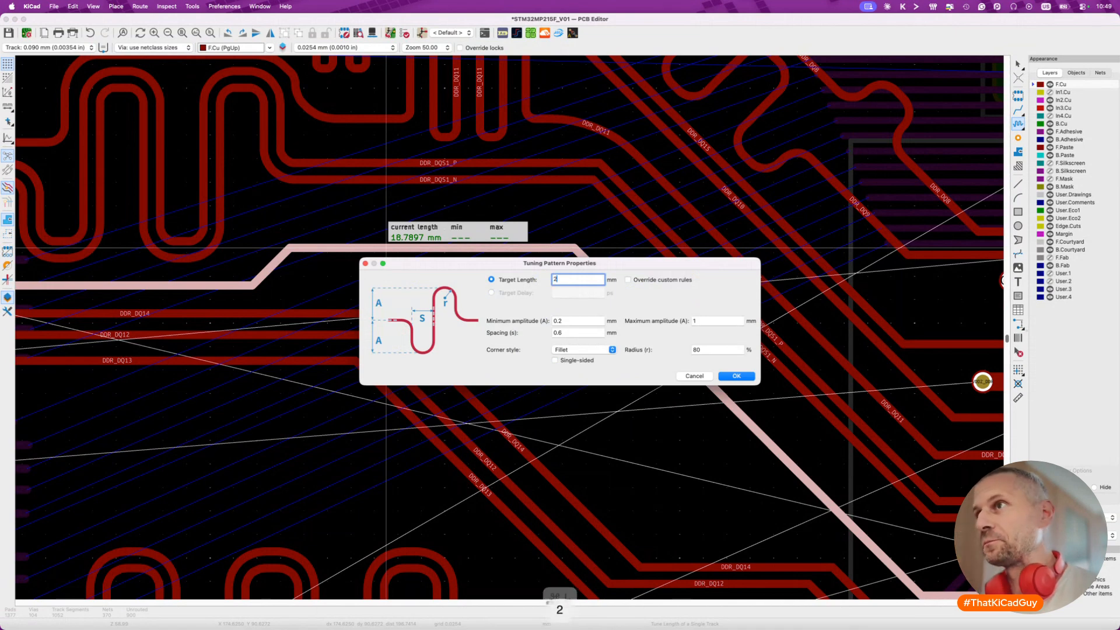
left_click(736, 376)
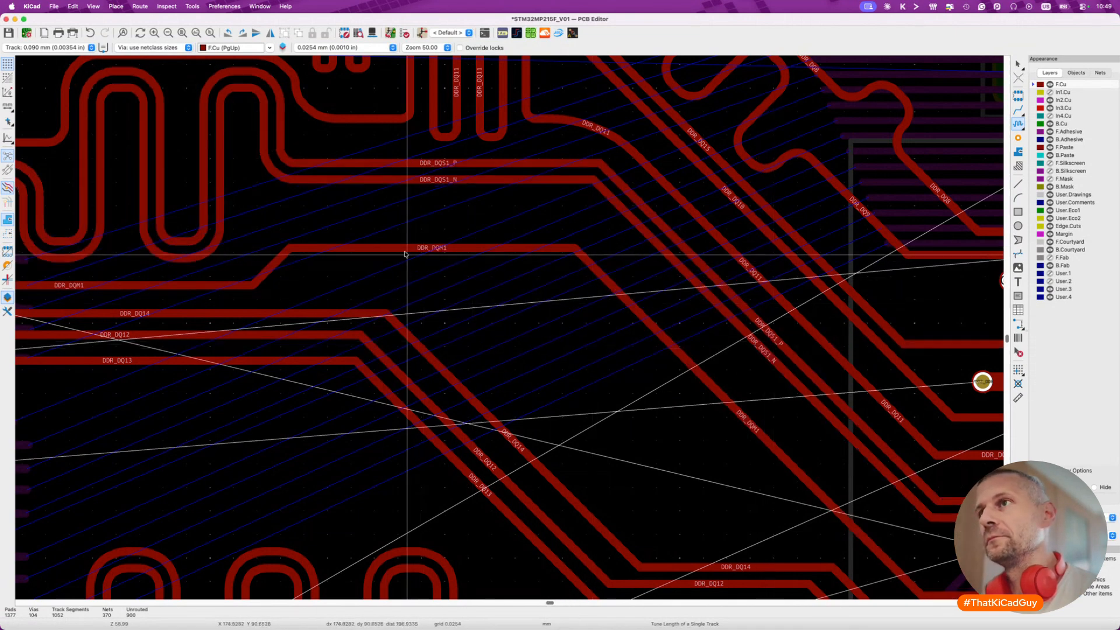
left_click(373, 248)
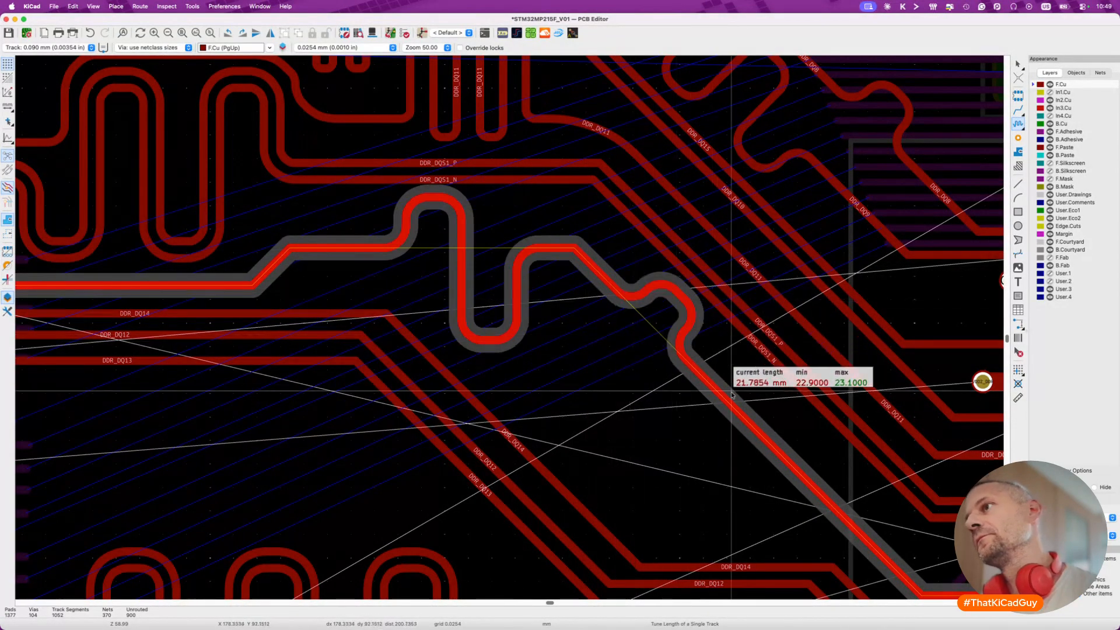
scroll(769, 430, "down", 3)
scroll(769, 430, "down", 4)
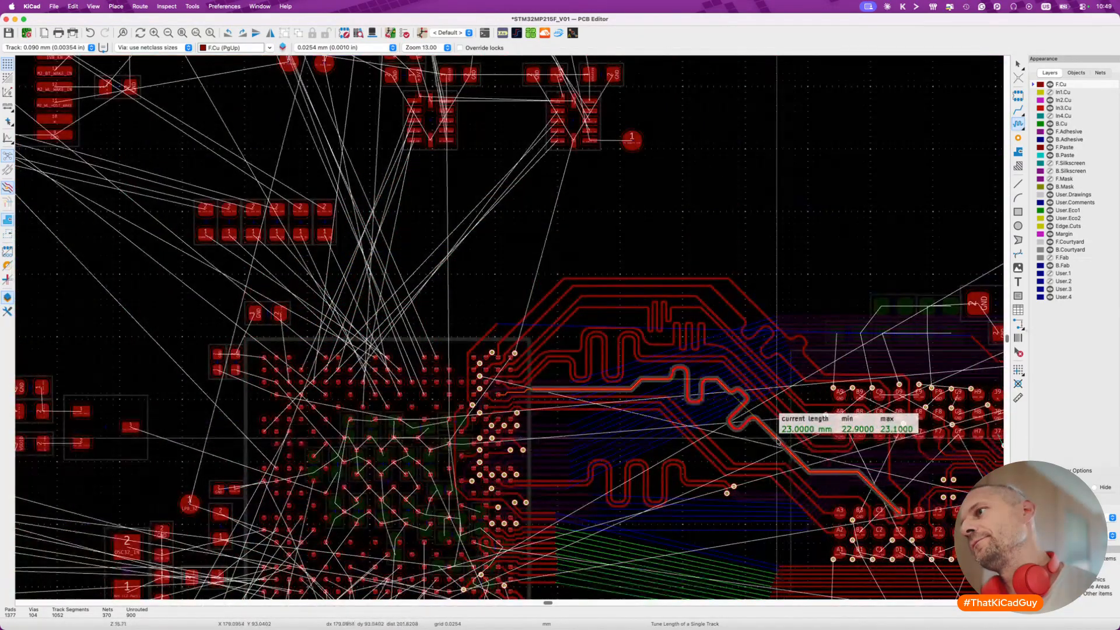
scroll(816, 473, "right", 5)
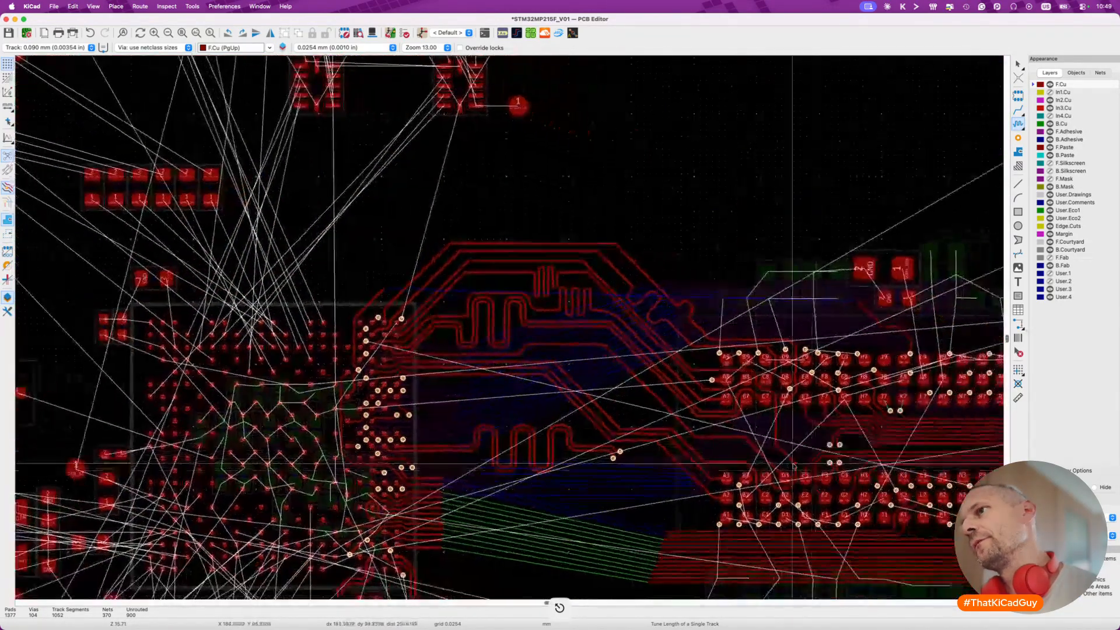
key("Escape")
Shift DDR_DQM1's raised horizontal section and the adjoining diagonal closer to the DDR_DQS1 pair.
scroll(584, 358, "up", 5)
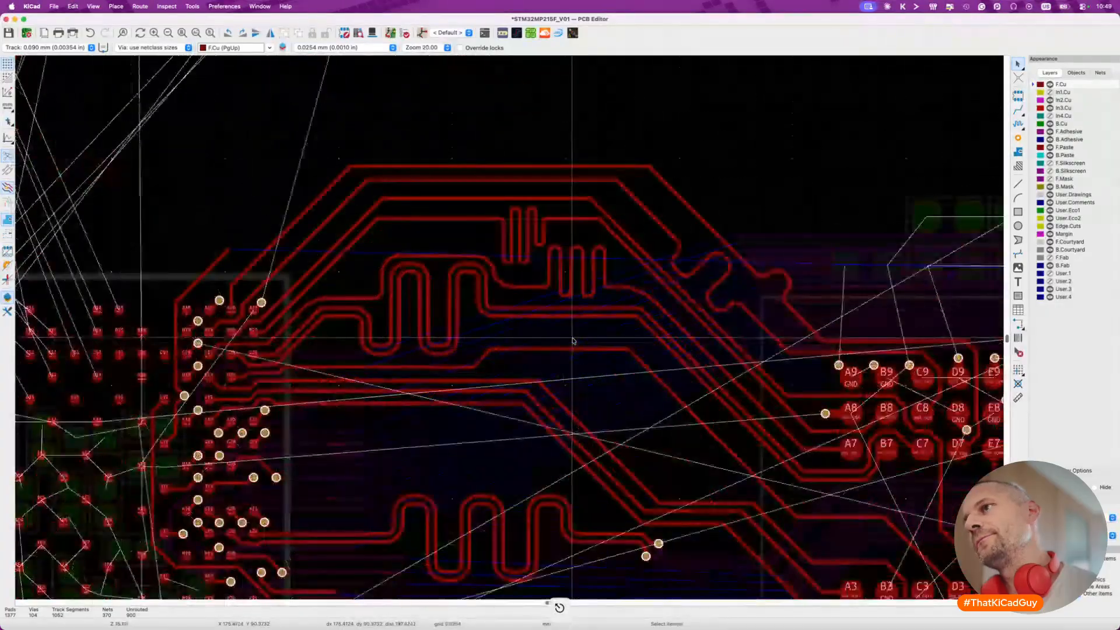
left_click(531, 350)
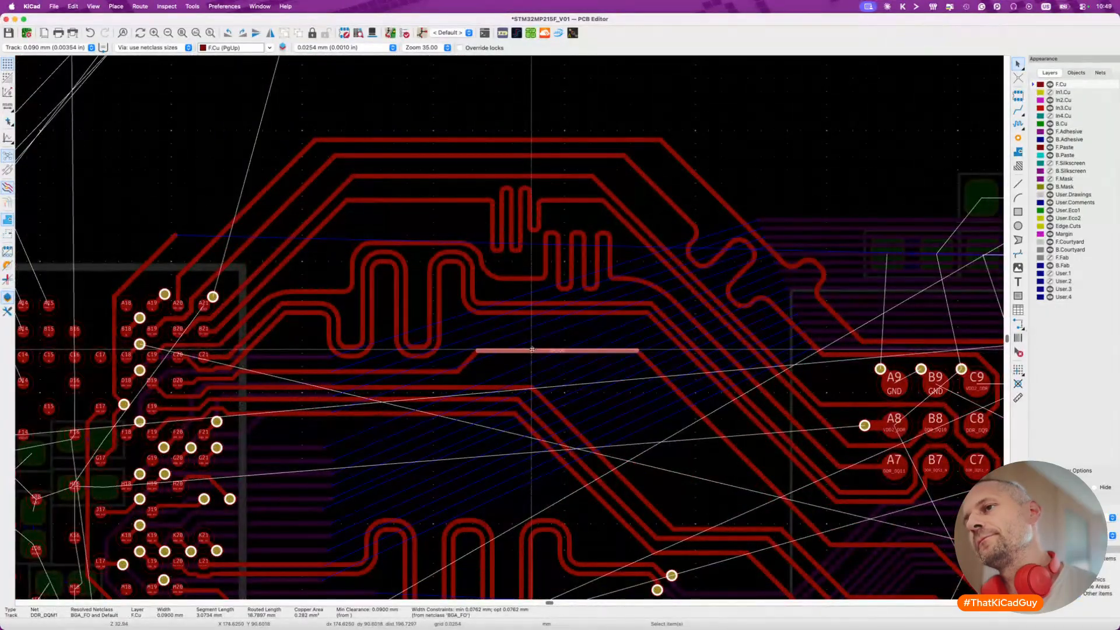
left_click_drag(532, 350, 530, 332)
key("d")
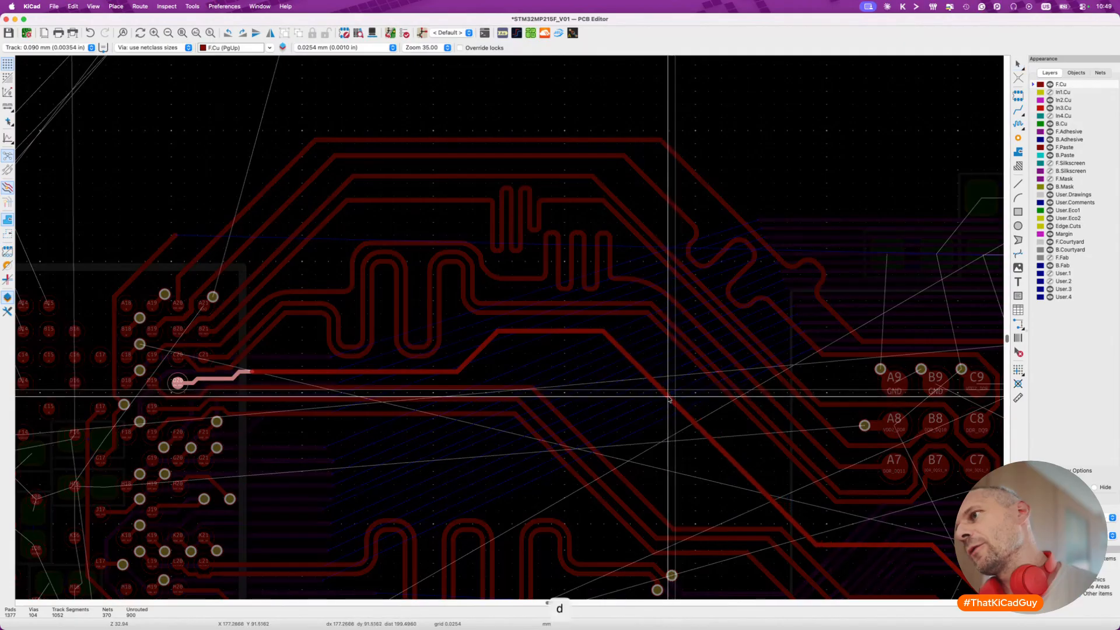
left_click(668, 396)
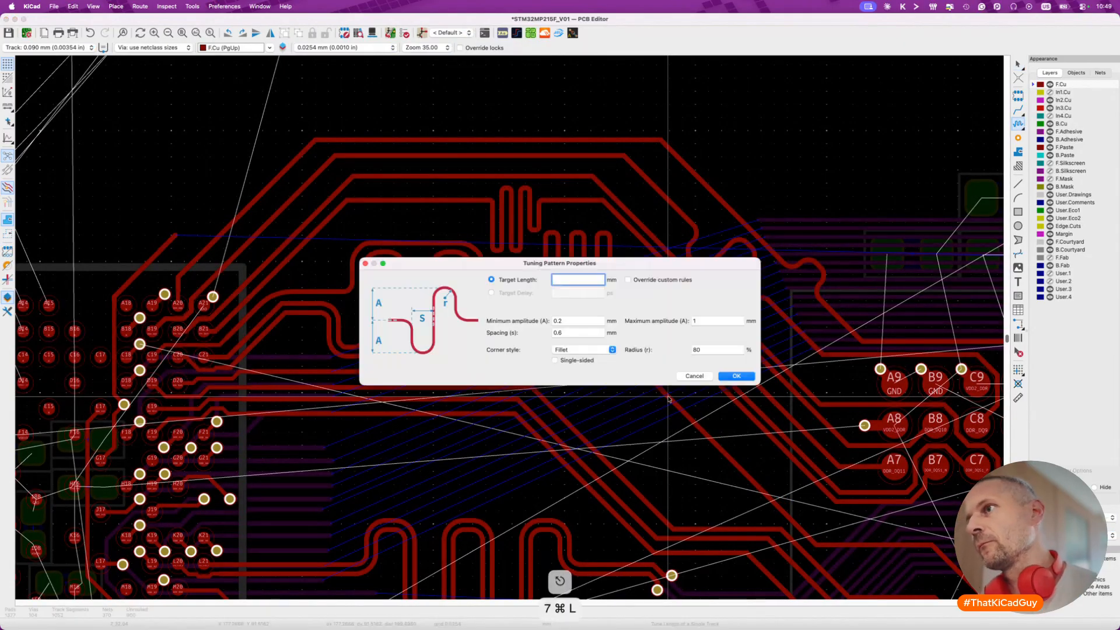
Set DDR_DQM1's tuning target length to 23 mm, and start a meander with reduced spacing on its diagonal section.
type("23")
key("Return")
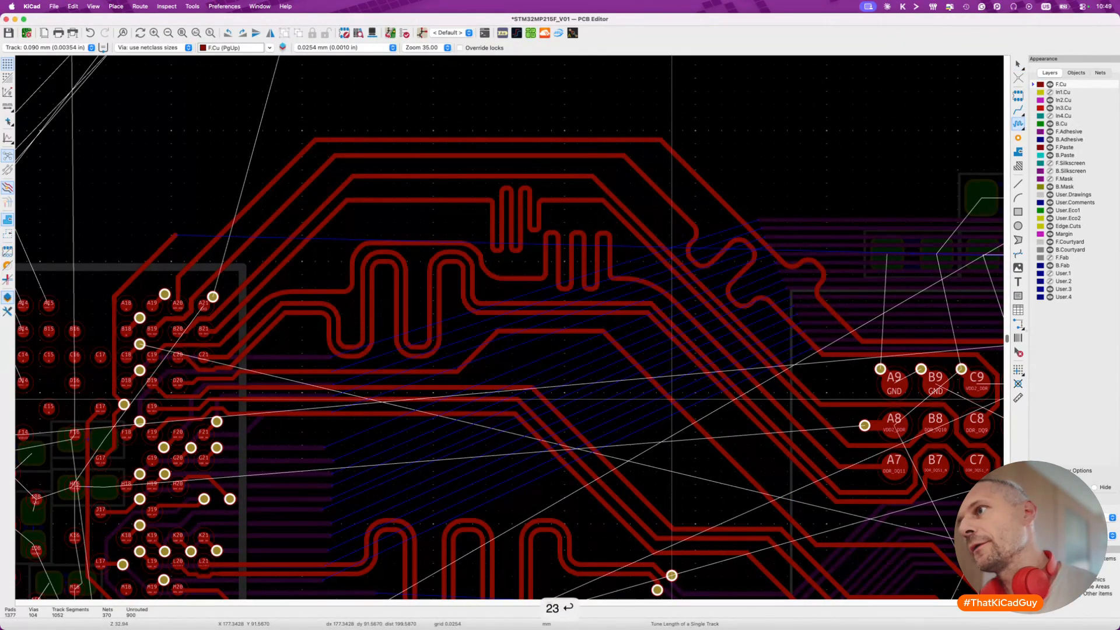
left_click(672, 399)
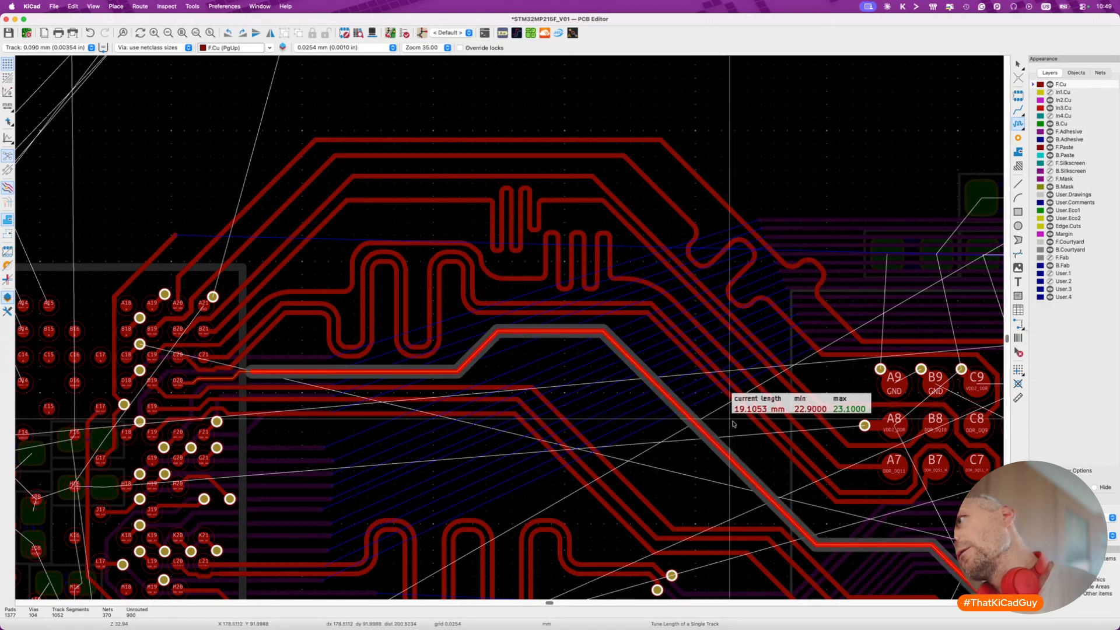
key("2")
key("2")
key("2")
key("2")
key("2")
key("2")
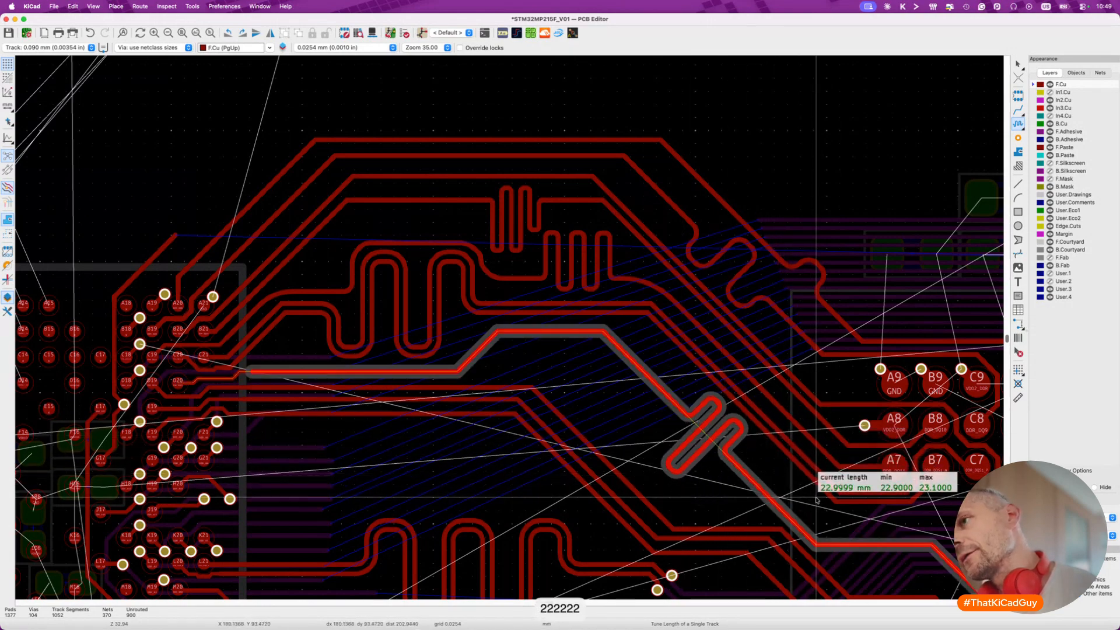
key("2")
key("2")
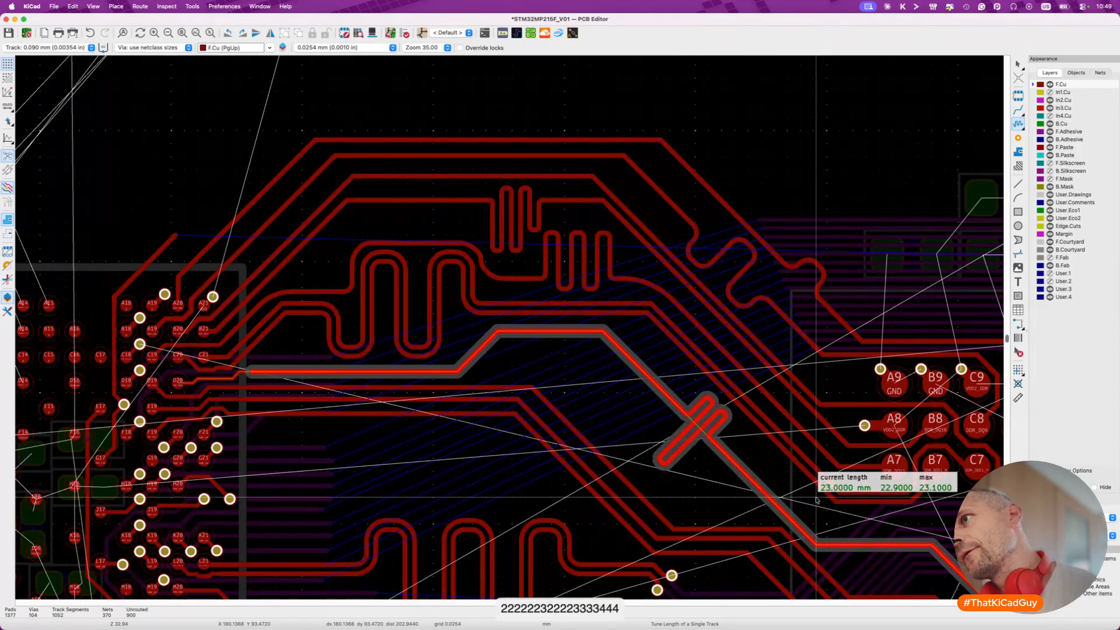
Widen the spacing of DDR_DQM1's diagonal meander so its loops become rounder and less tightly packed.
key("1")
key("1")
key("1")
key("1")
key("1")
key("1")
key("1")
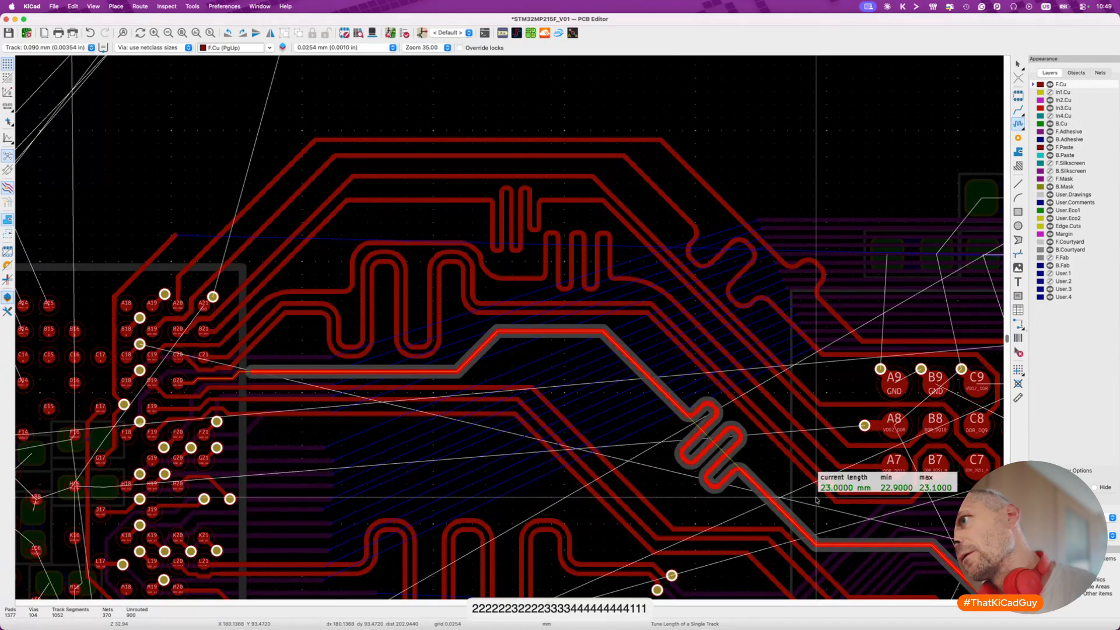
key("1")
key("1")
key("1")
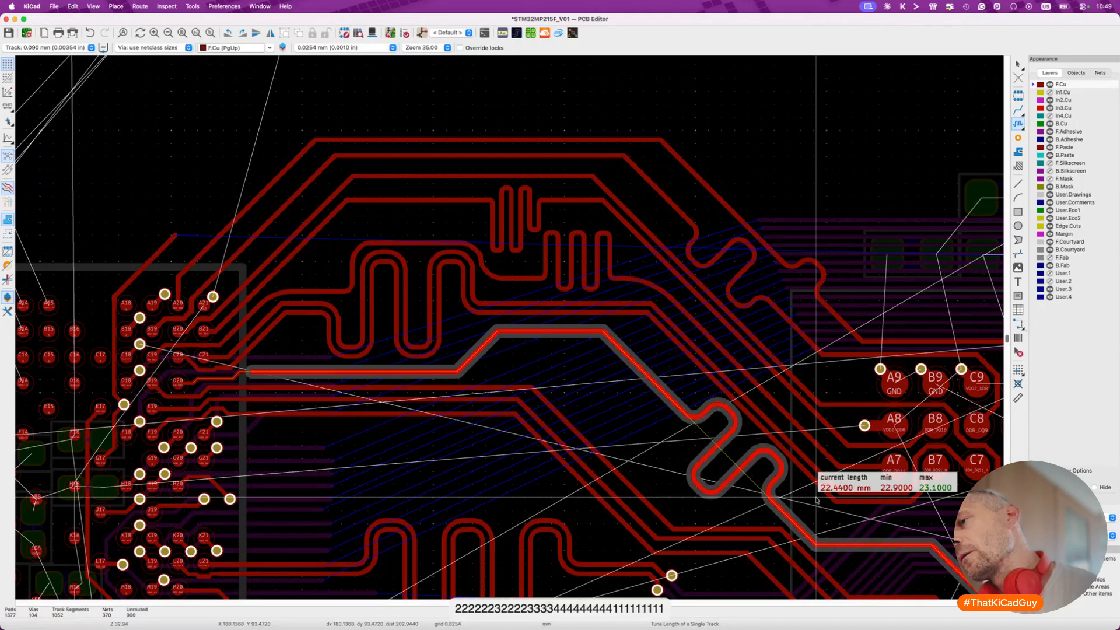
Readjust the meander spacing, and place two small meanders one after the other along DDR_DQM1's diagonal section.
key("2")
key("2")
key("2")
key("2")
key("2")
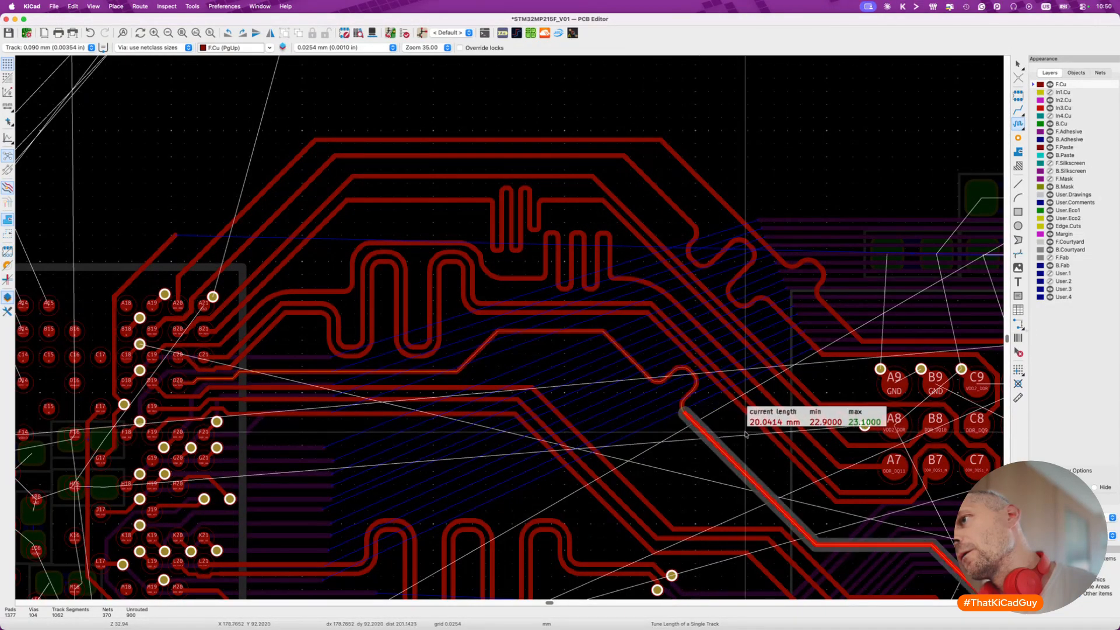
left_click(776, 454)
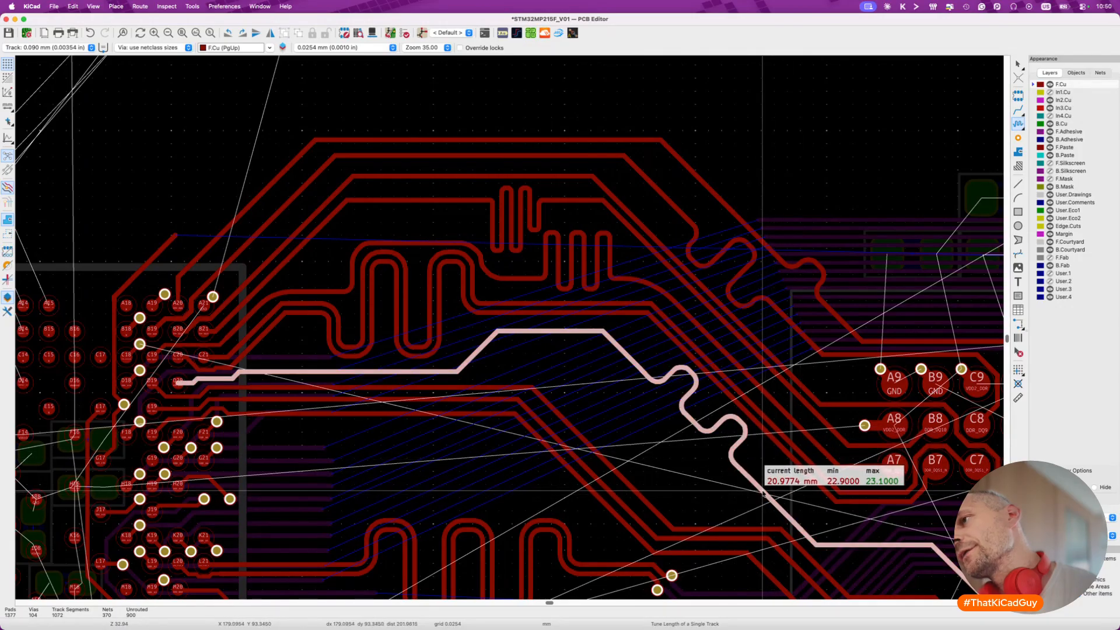
Try to tune DDR_DQM1 to a 23 mm target length with a meander across its lower diagonal and horizontal section, adjusting the spacing.
left_click(769, 496)
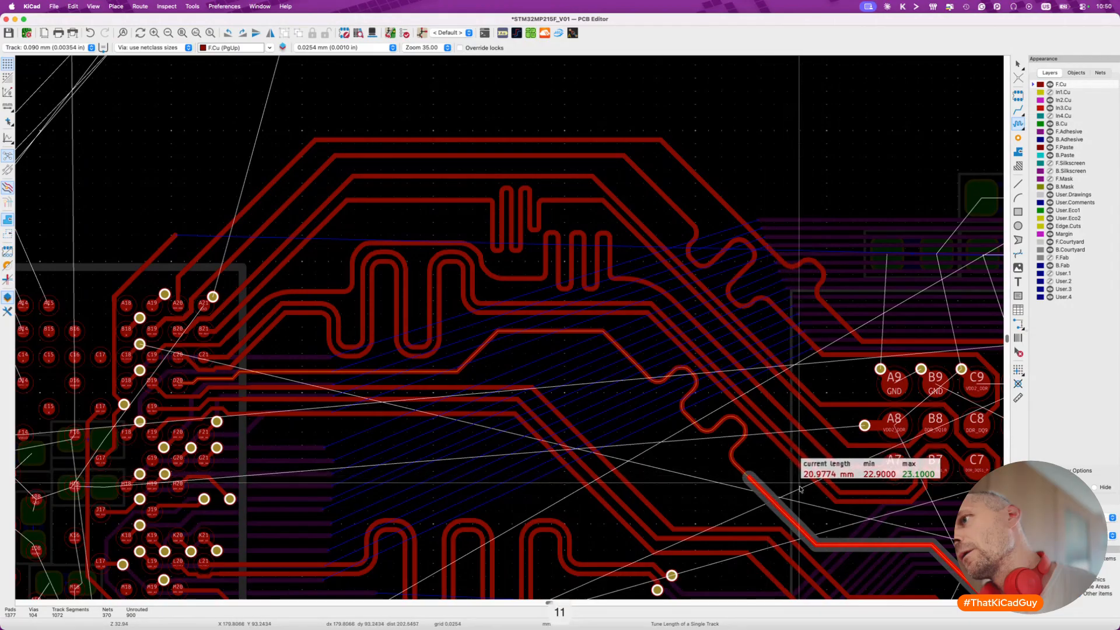
key("Escape")
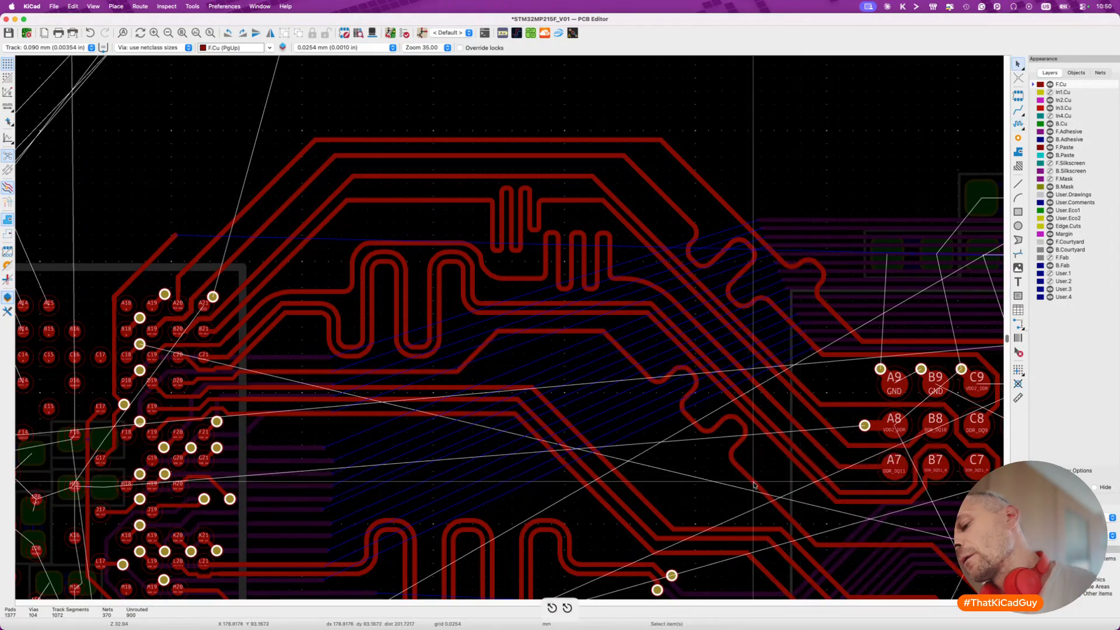
key("7")
key("super+l")
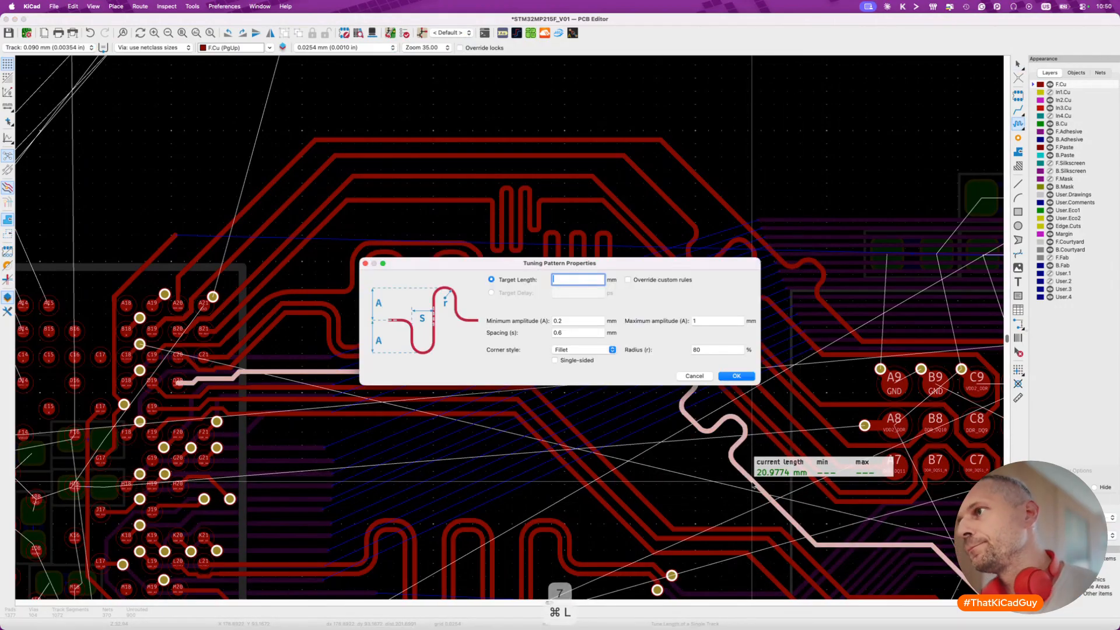
type("23")
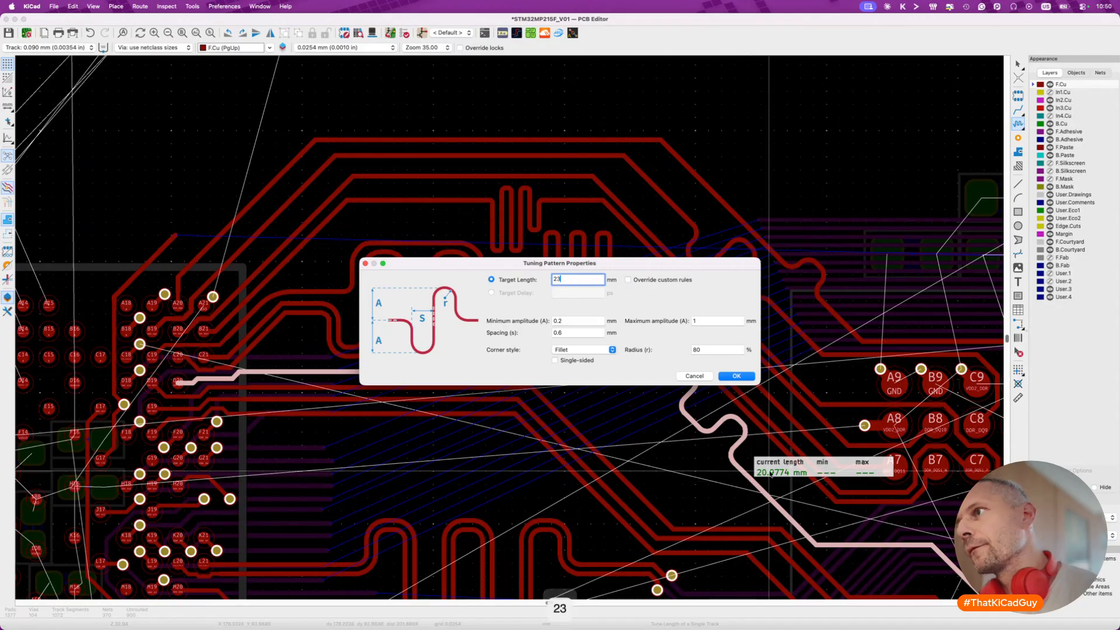
left_click(729, 375)
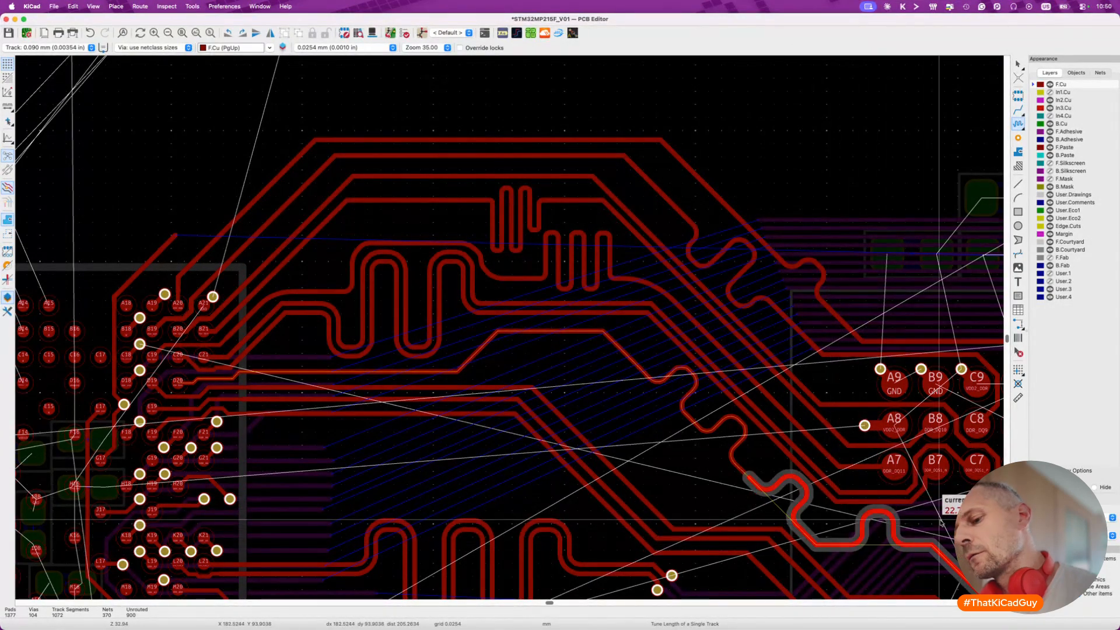
key("2")
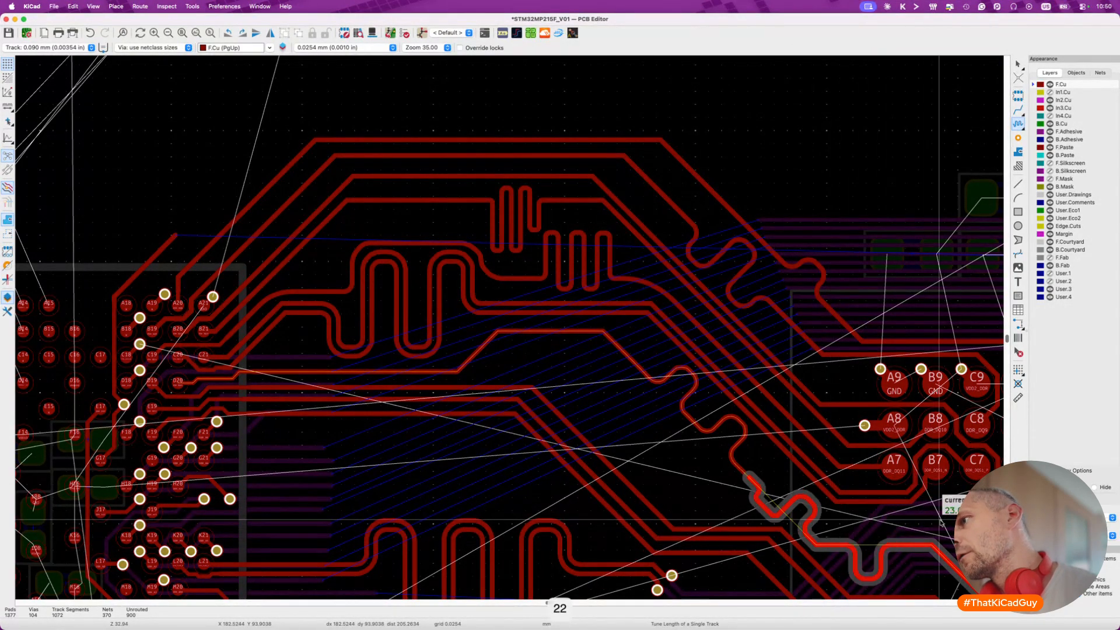
left_click(912, 559)
scroll(913, 559, "down", 3)
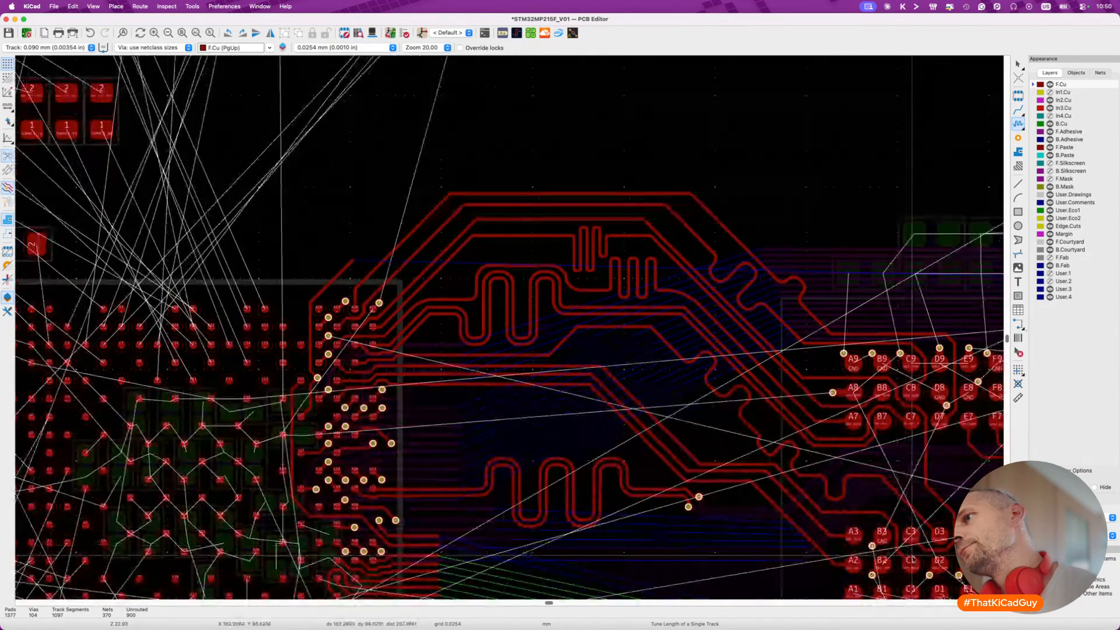
Shift DDR_DQM1's lower horizontal section slightly downward to lengthen the diagonal below its two small meanders.
scroll(724, 470, "up", 5)
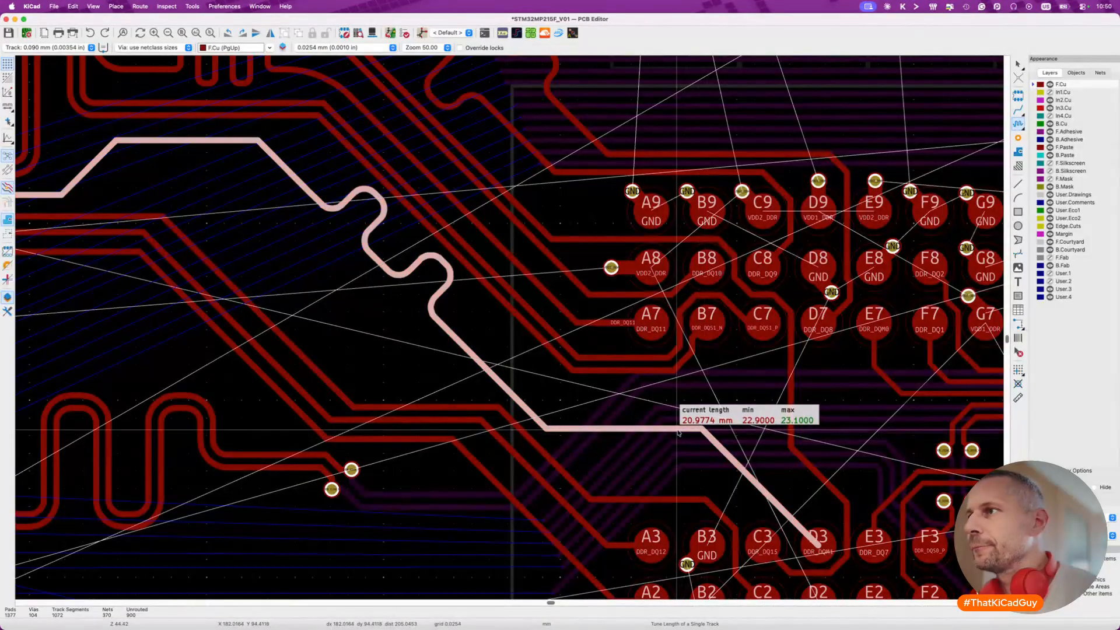
key("d")
left_click(639, 441)
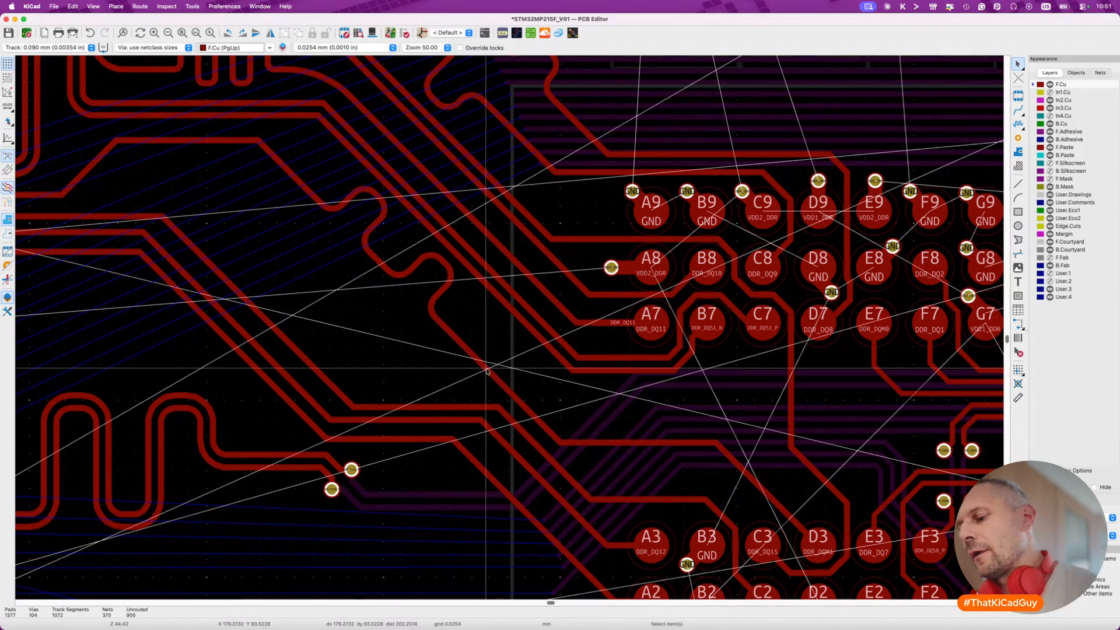
Set DDR_DQM1's tuning target length to 23 mm, and place a third small meander on the diagonal just below the existing two.
key("7")
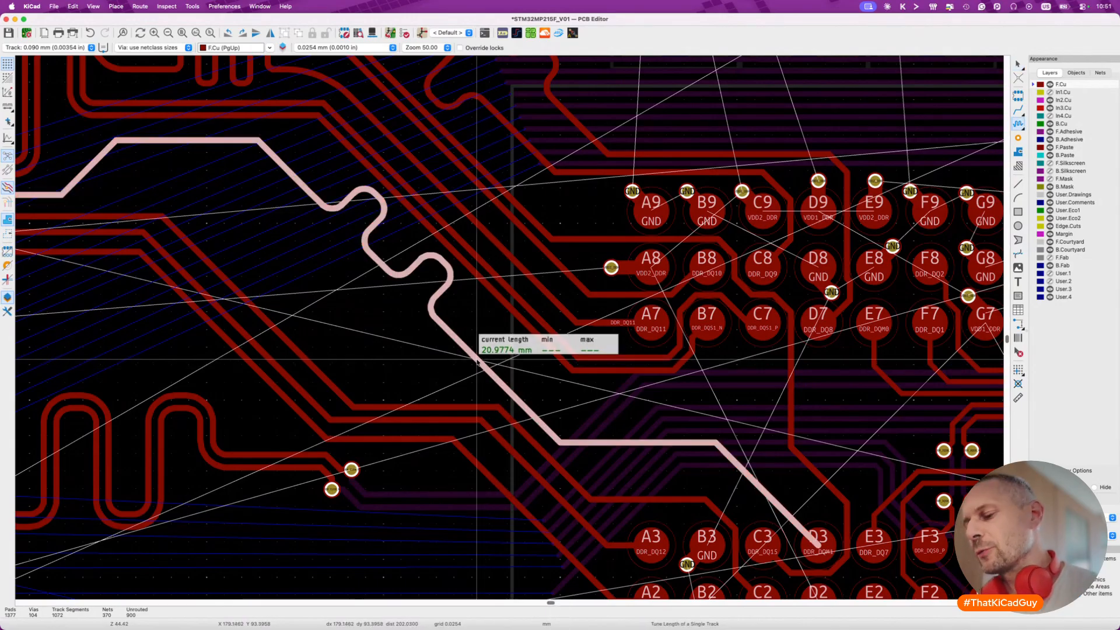
key("super+l")
type("23")
key("Return")
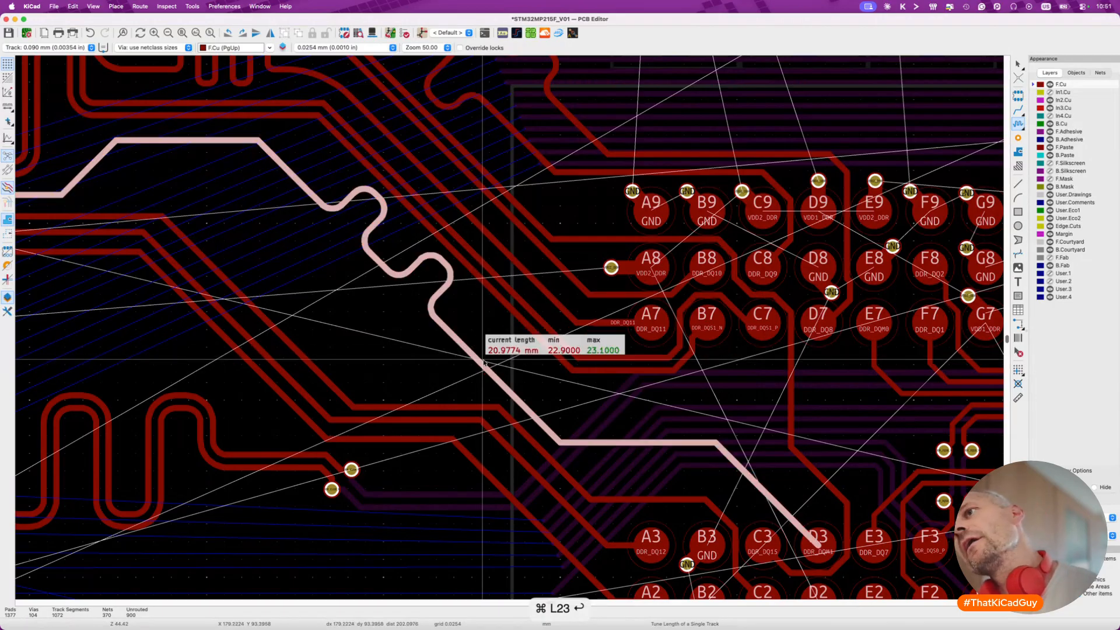
left_click(495, 344)
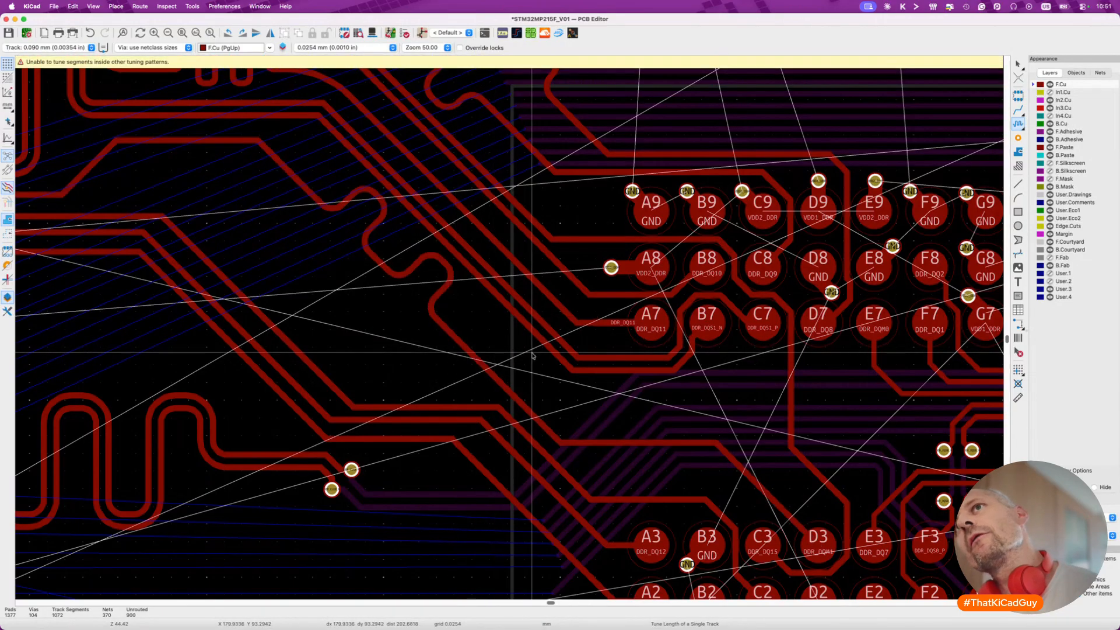
left_click(491, 376)
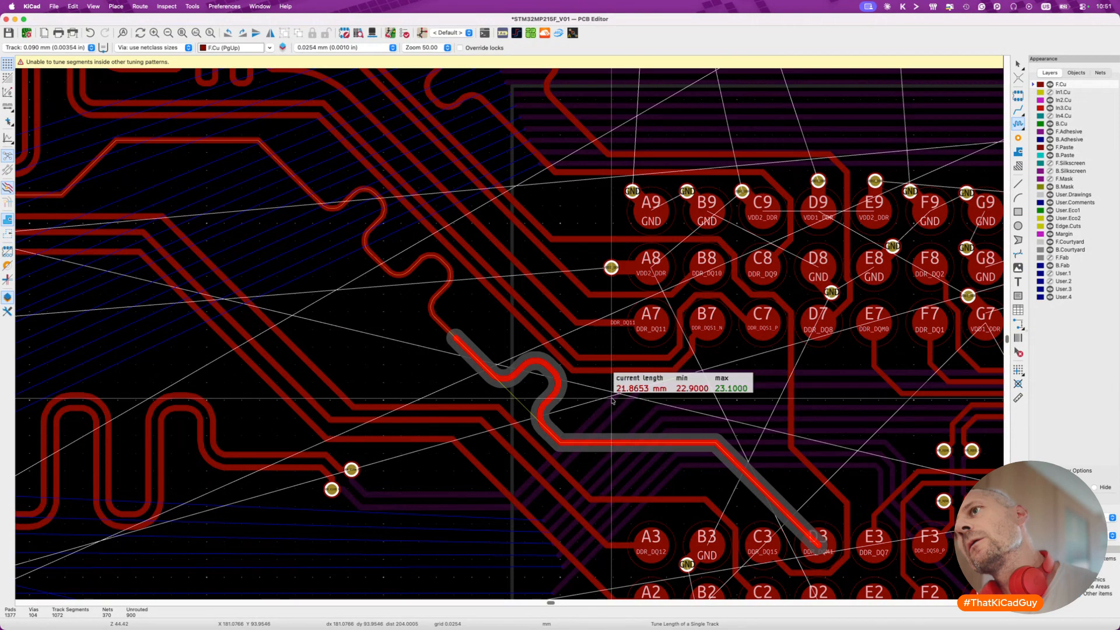
key("Escape")
left_click(471, 352)
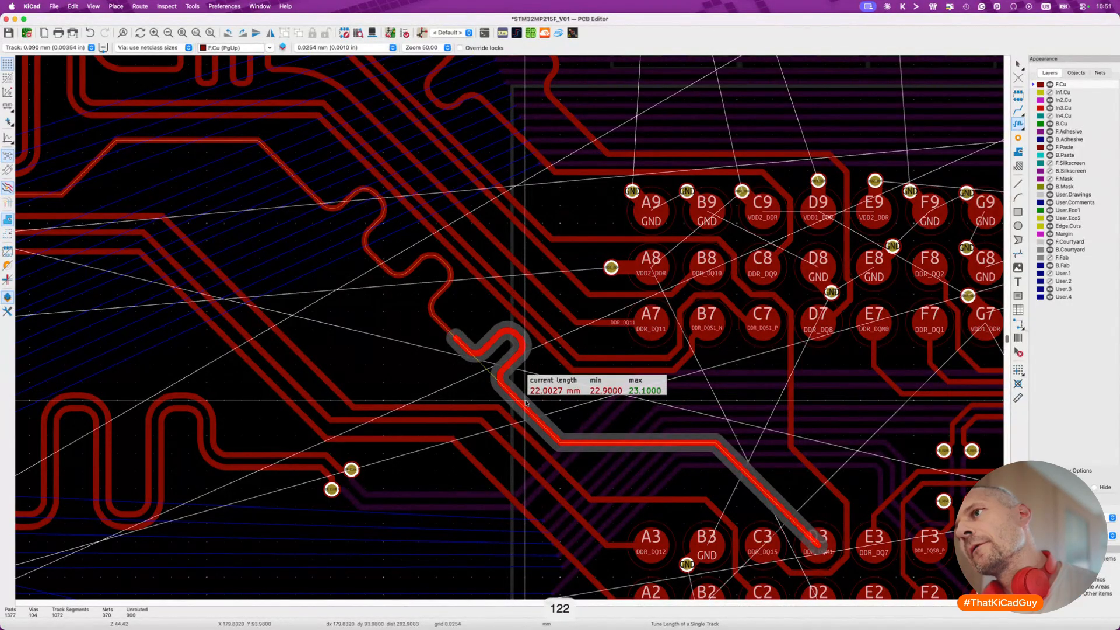
left_click(526, 403)
key("Escape")
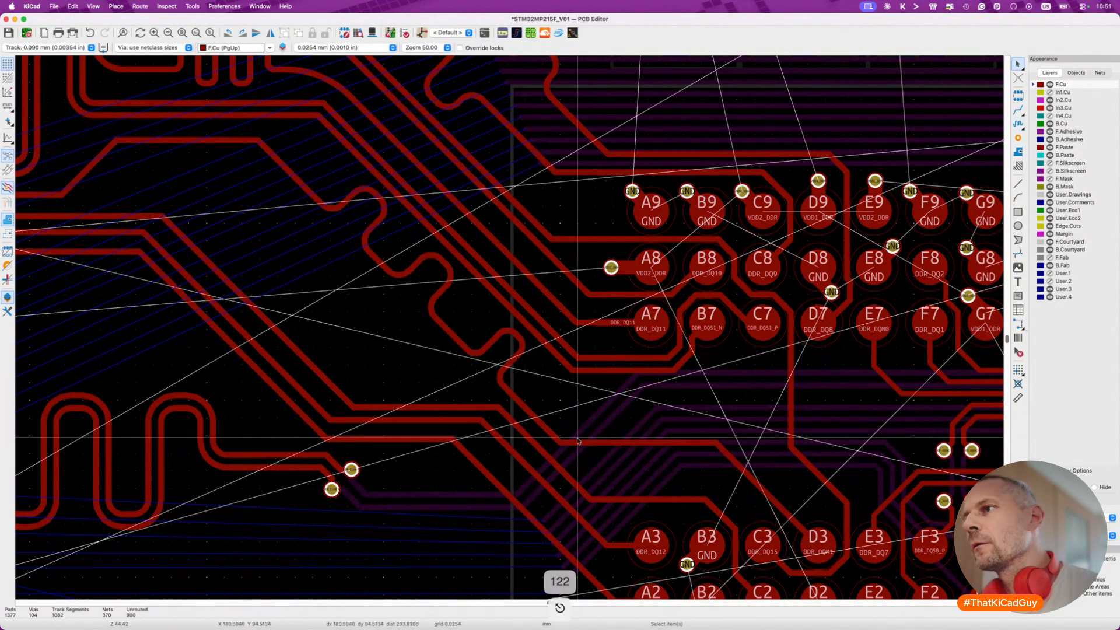
Raise DDR_DQM1's lower horizontal section up to the end of the third meander, lengthening the final diagonal to pad D3.
left_click(641, 446)
key("d")
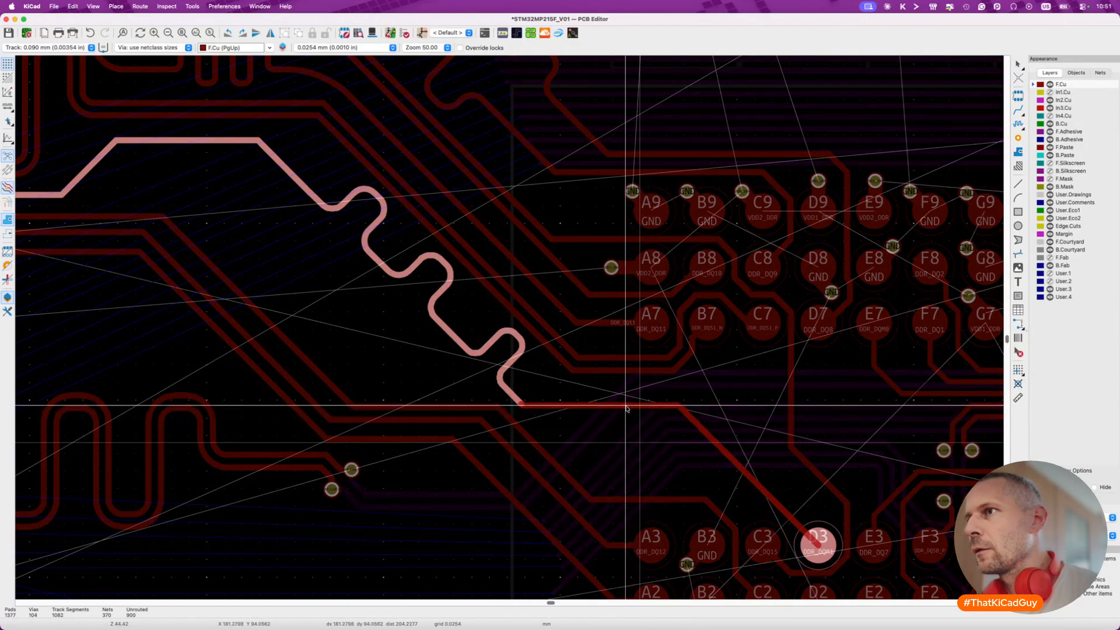
left_click(627, 407)
key("d")
left_click(636, 410)
key("Escape")
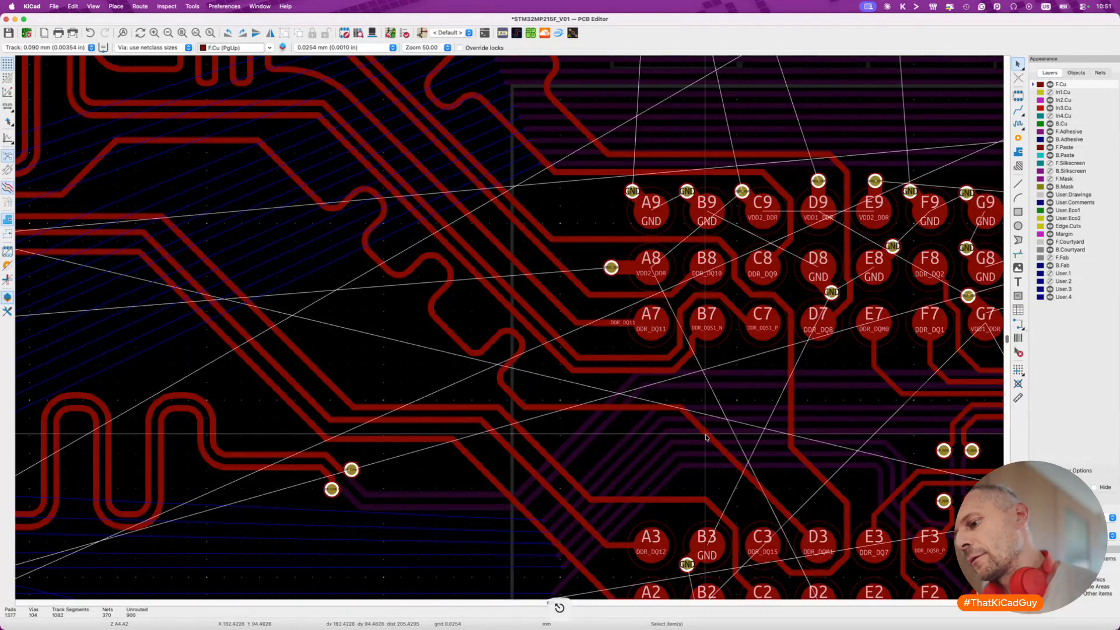
Set the tuning target length to 23 mm, and place a small meander with adjusted spacing on DDR_DQM1's final diagonal toward pad D3.
left_click(706, 435)
key("super+l")
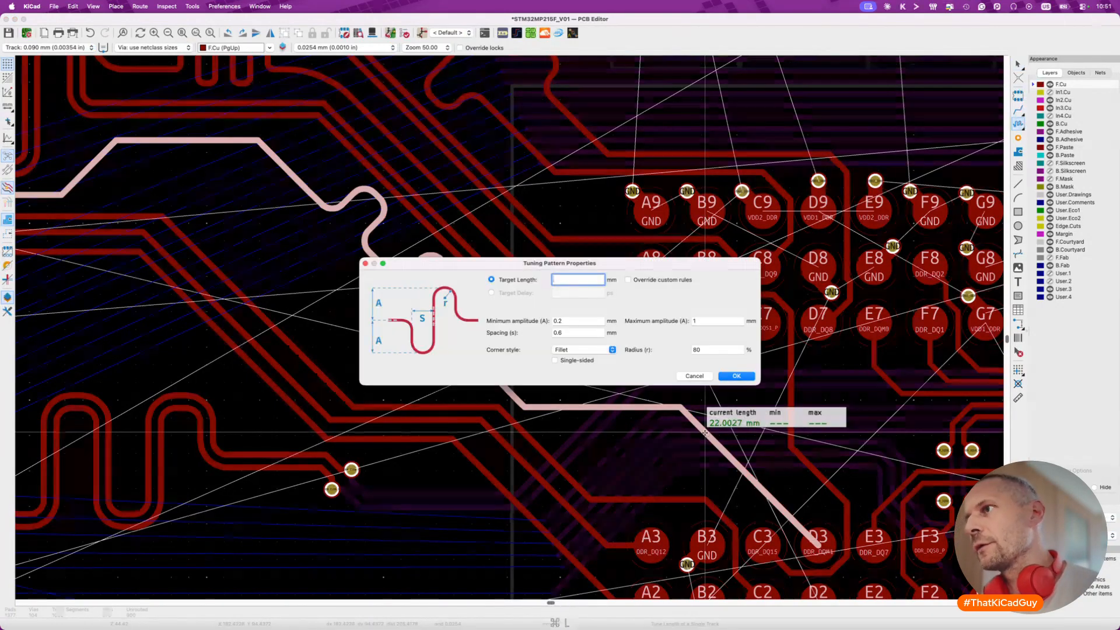
type("23")
key("Return")
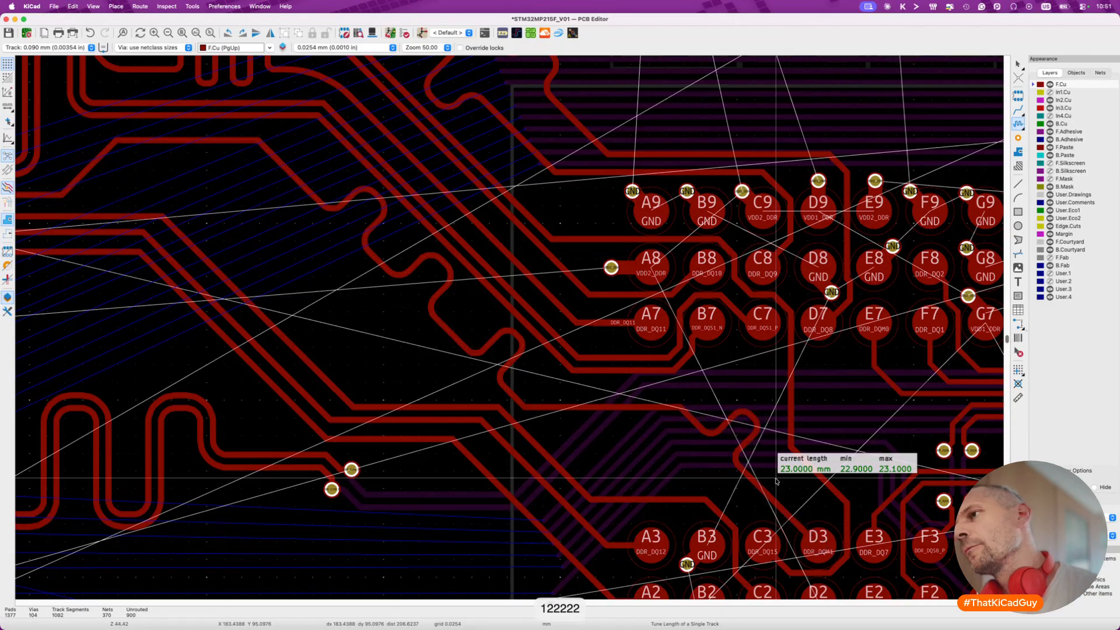
left_click(724, 479)
key("Escape")
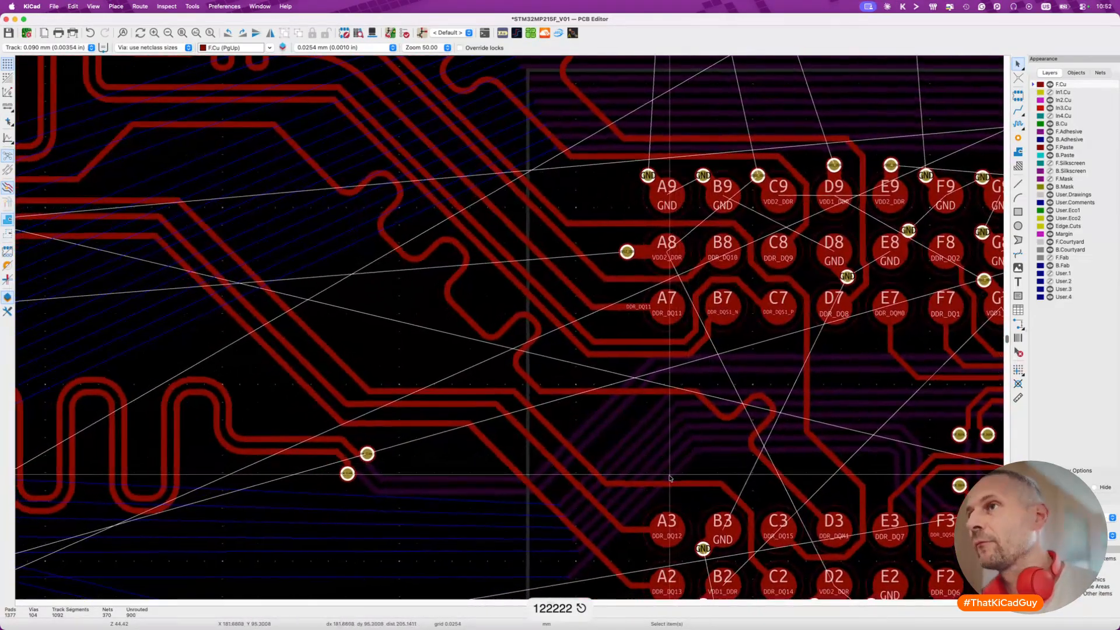
scroll(579, 445, "down", 4)
scroll(579, 445, "up", 4)
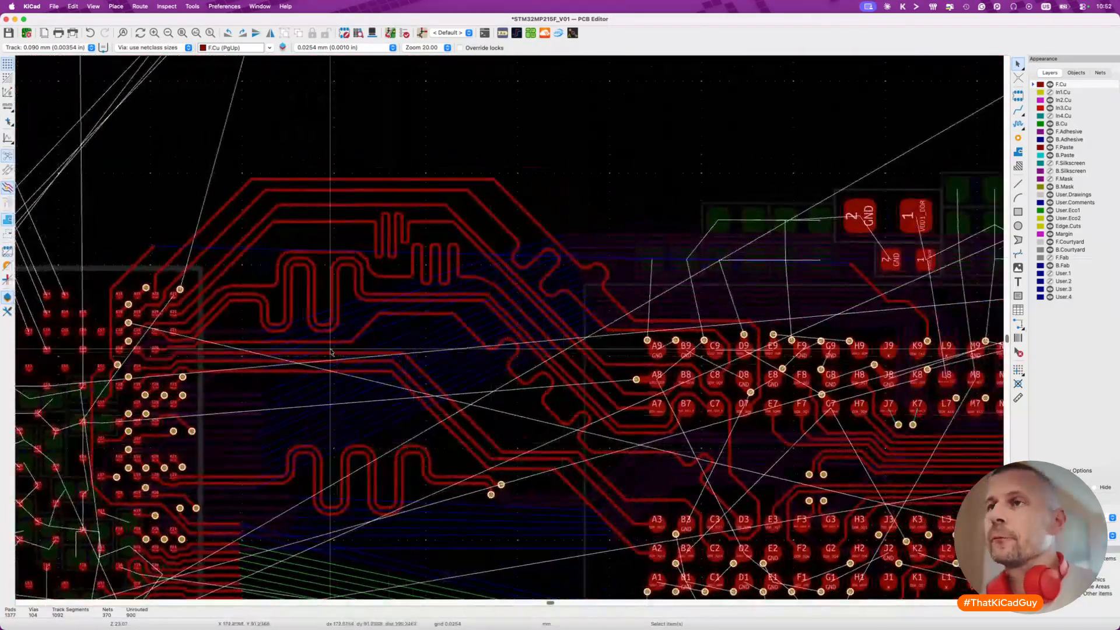
left_click(407, 304)
key("7")
left_click(407, 304)
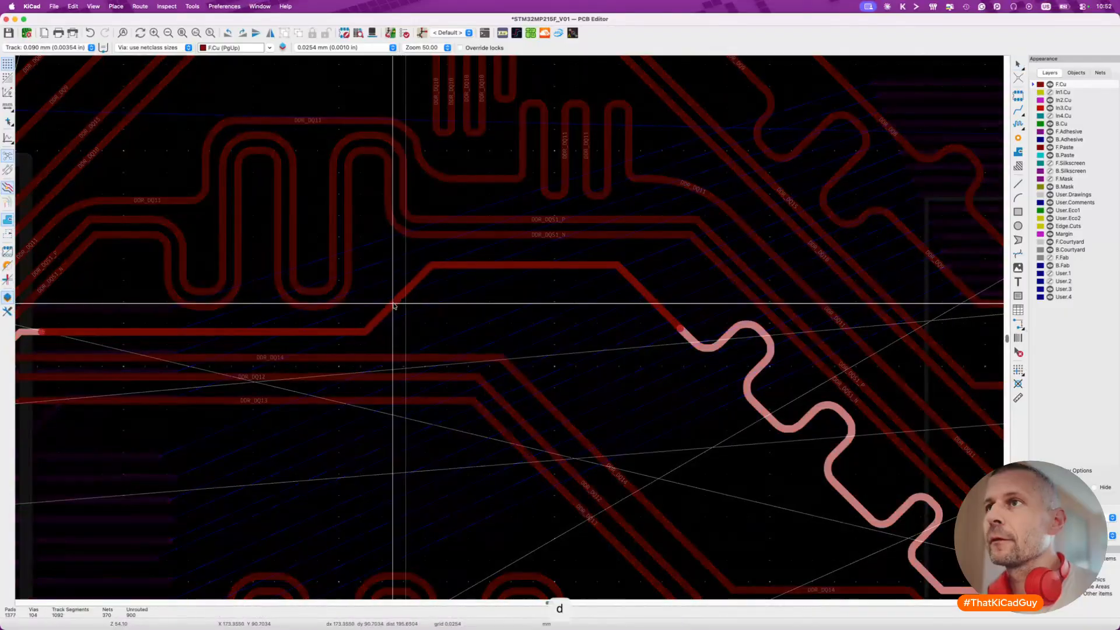
key("Escape")
left_click(399, 300)
key("Escape")
key("Escape")
Shift DDR_DQ14's diagonal section away from DDR_DQ12 toward the DDR_DQM1 meanders to open up space between the tracks.
scroll(526, 392, "down", 3)
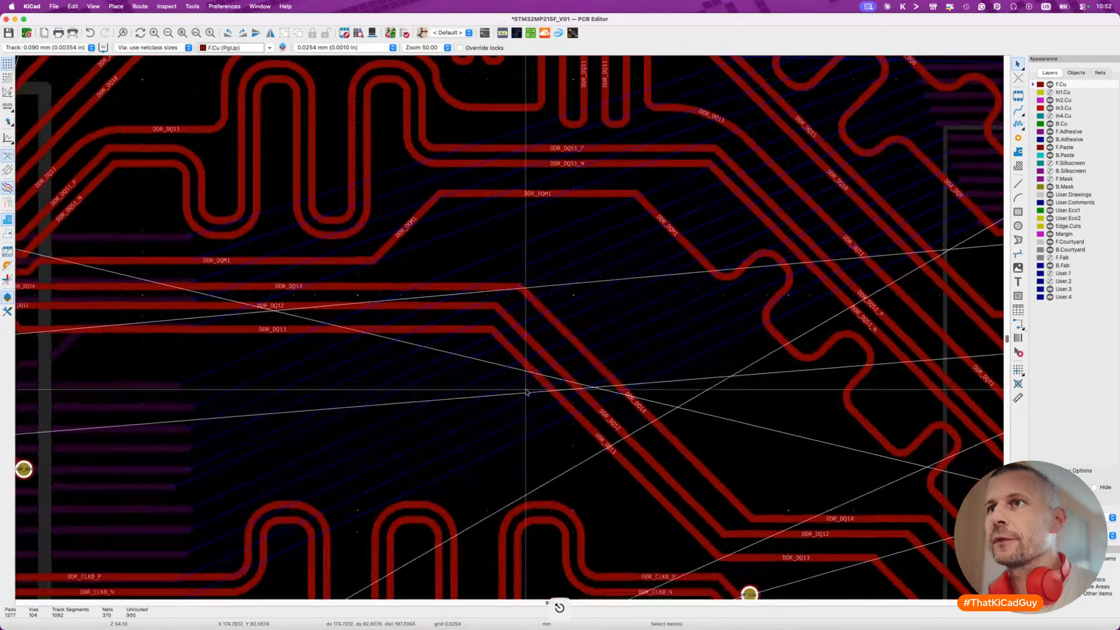
key("d")
left_click(640, 345)
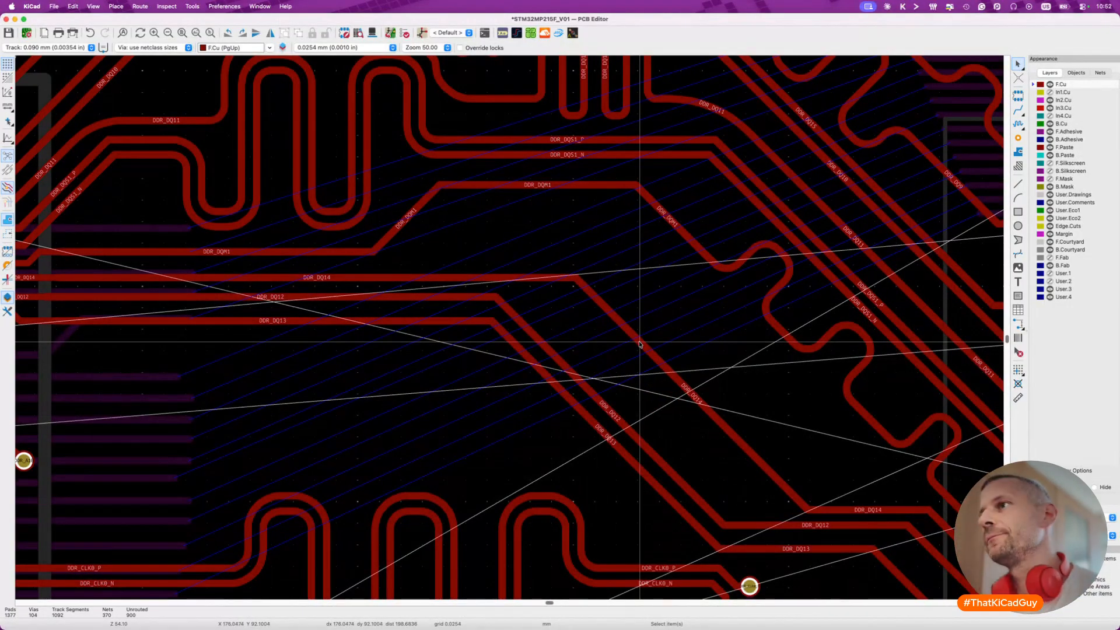
Set DDR_DQ14's tuning target length to 23 mm, and try to start a meander along its diagonal with reduced spacing.
key("7")
left_click(645, 350)
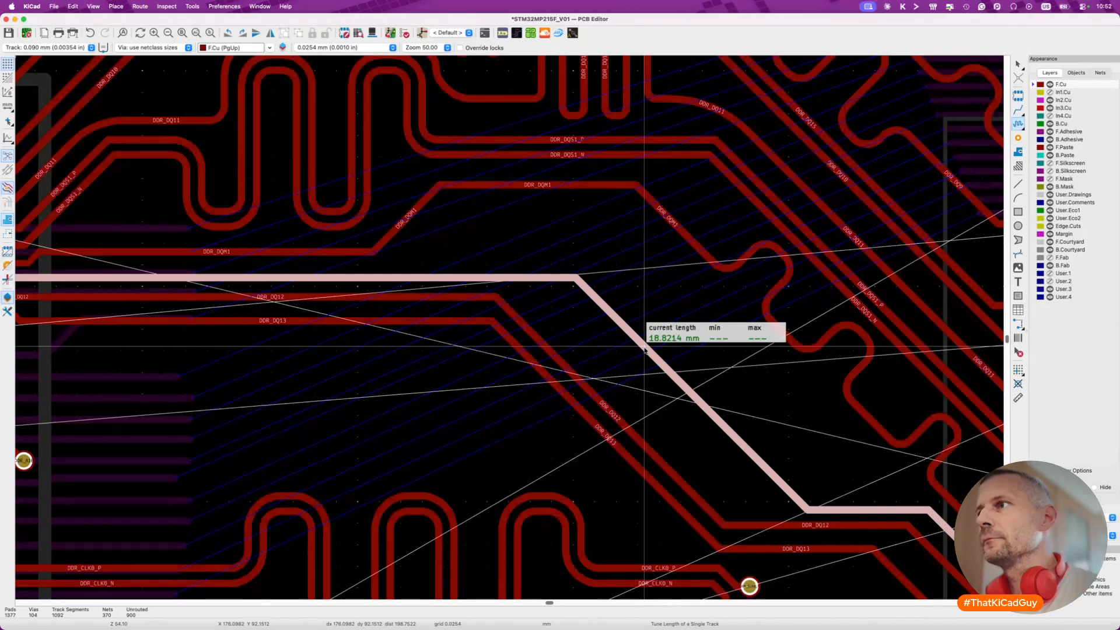
key("super+l")
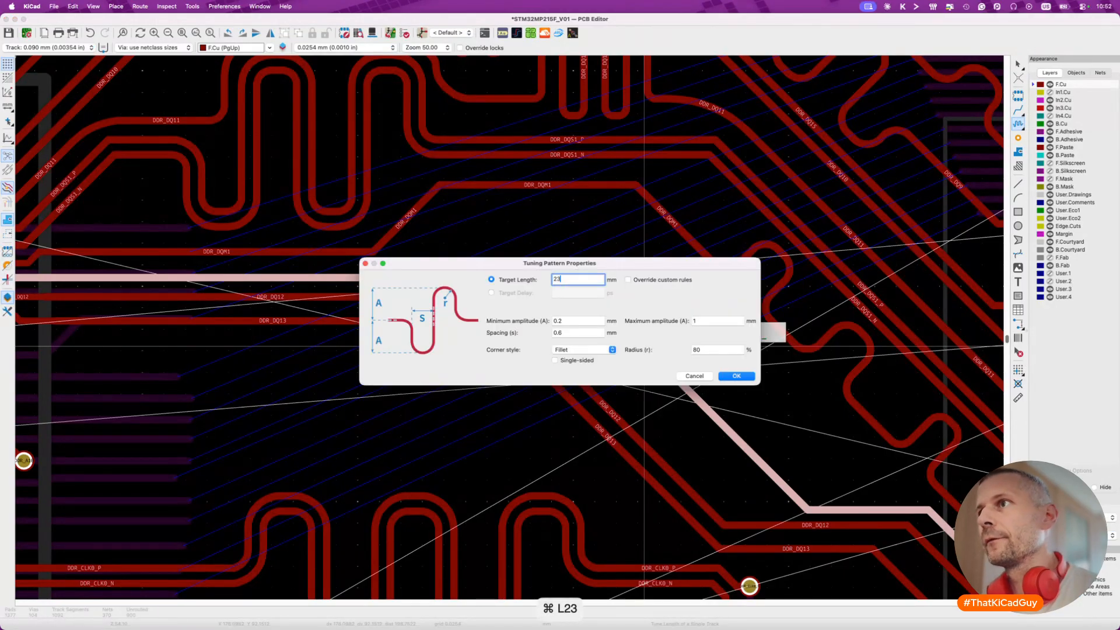
left_click(734, 376)
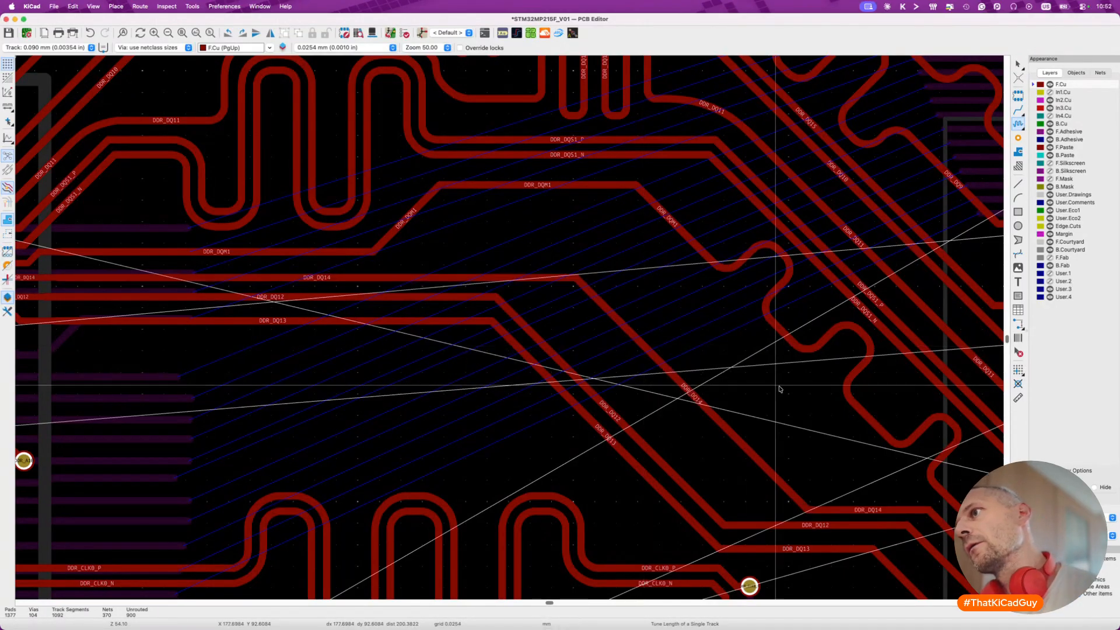
left_click(687, 391)
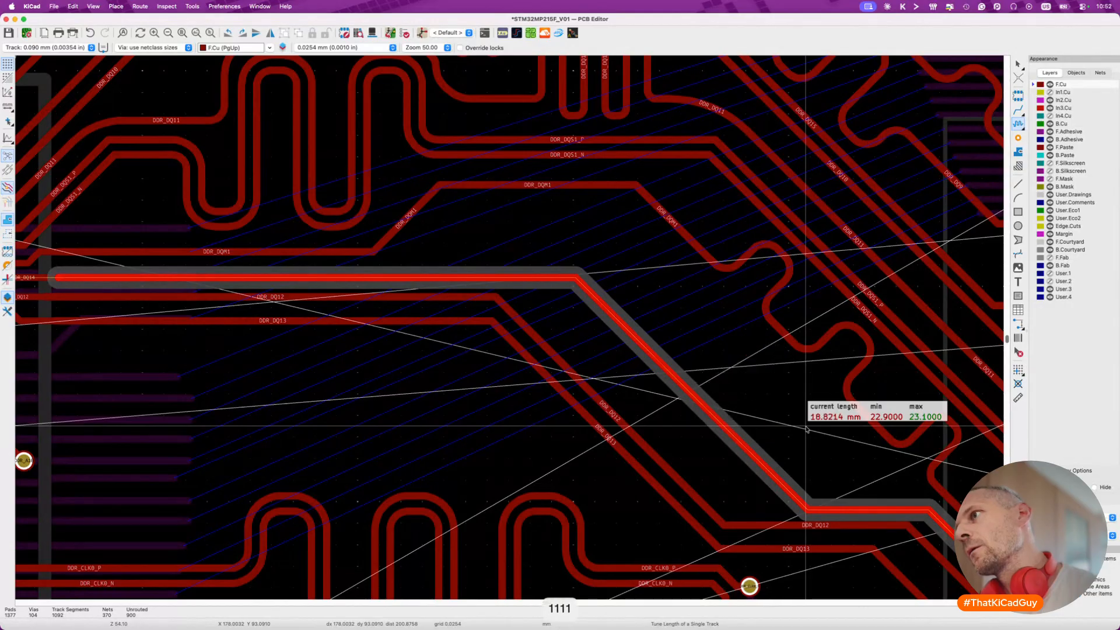
key("Escape")
left_click(745, 452)
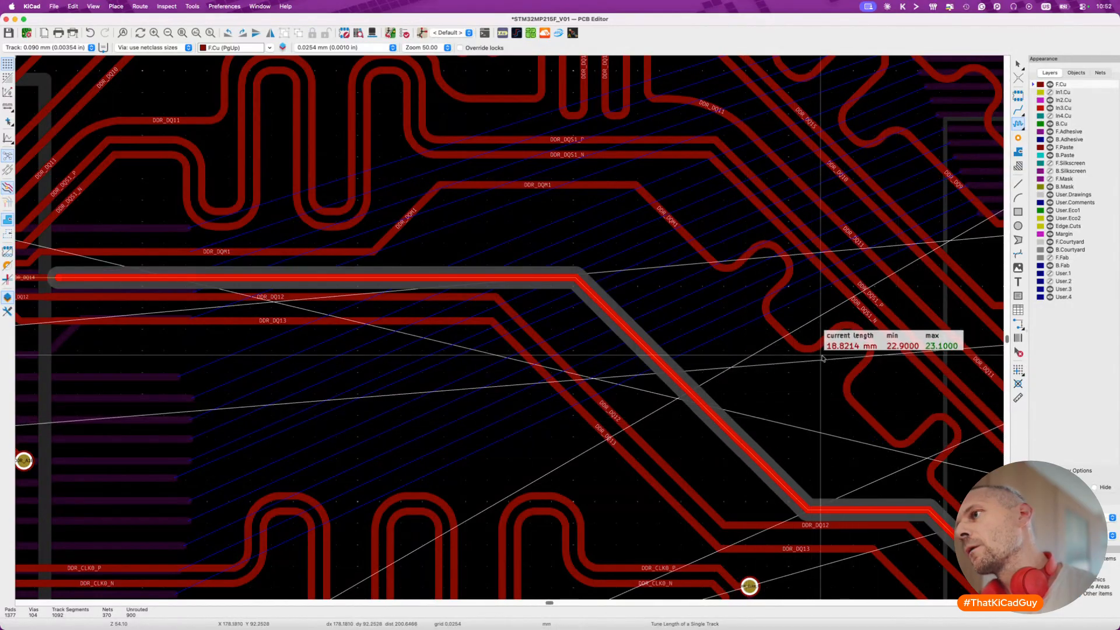
left_click(757, 471)
key("Escape")
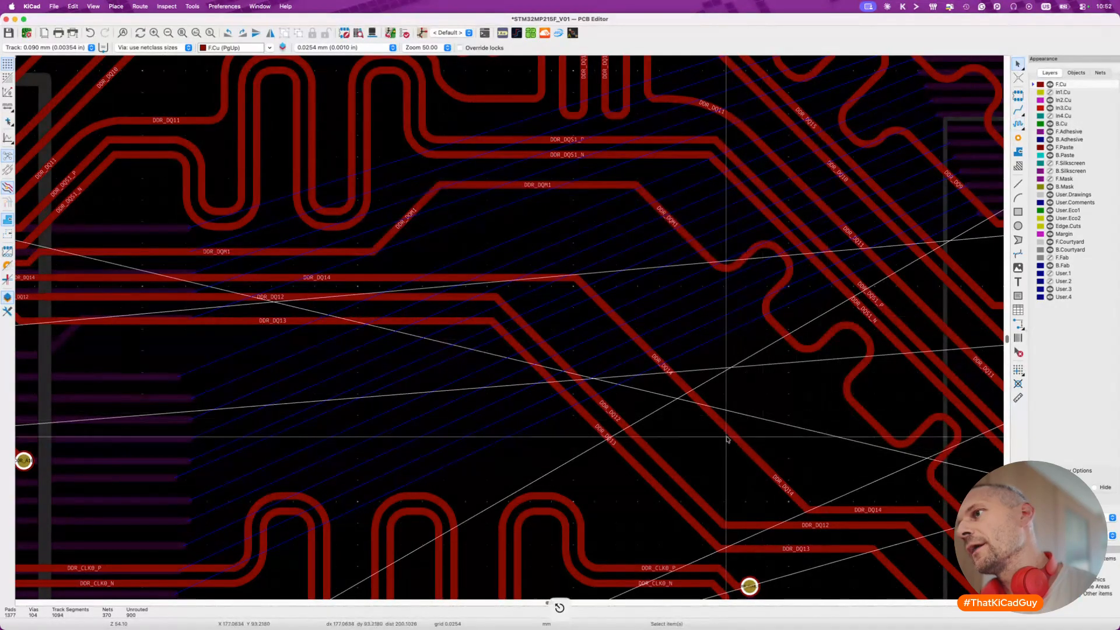
Reenter 23 mm as DDR_DQ14's target length, and retry the meander from the middle of its diagonal toward the lower bend.
key("7")
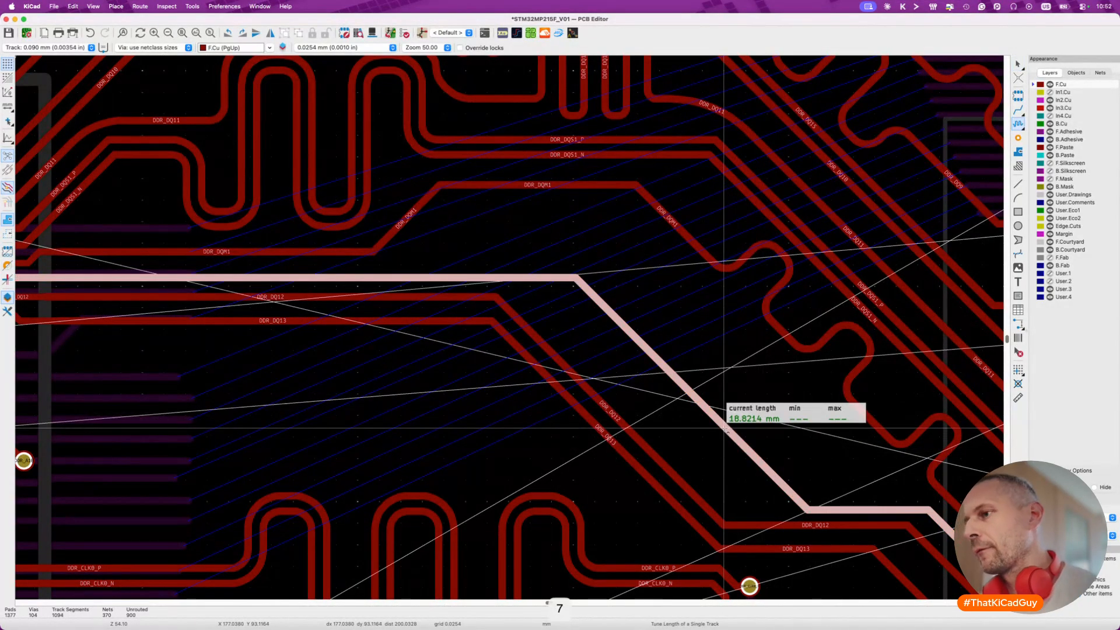
key("super+l")
type("23")
key("Return")
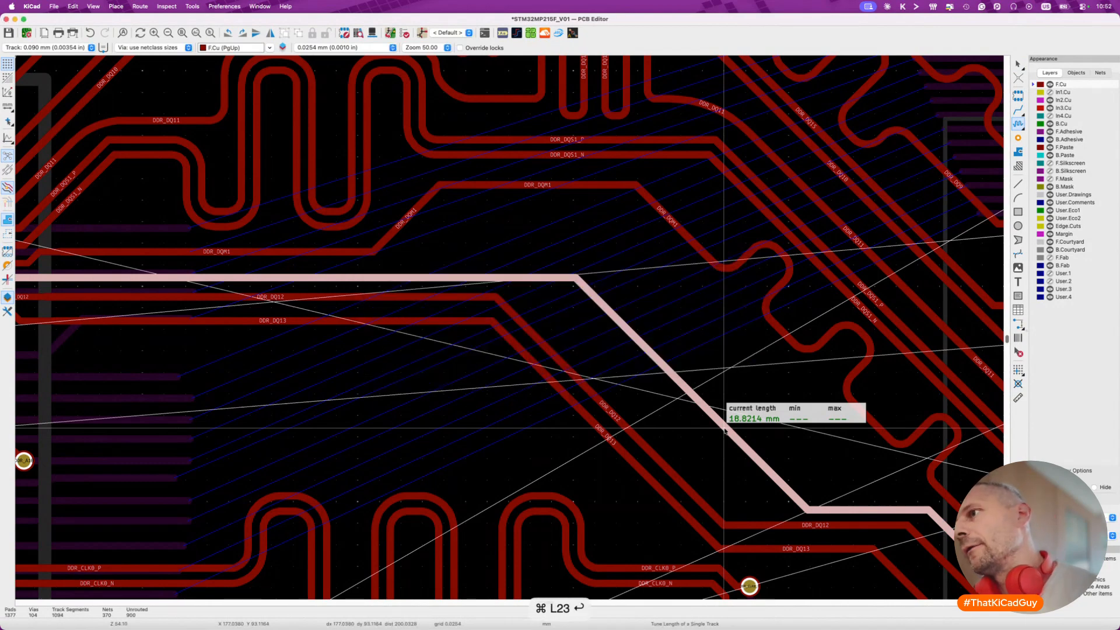
left_click(726, 430)
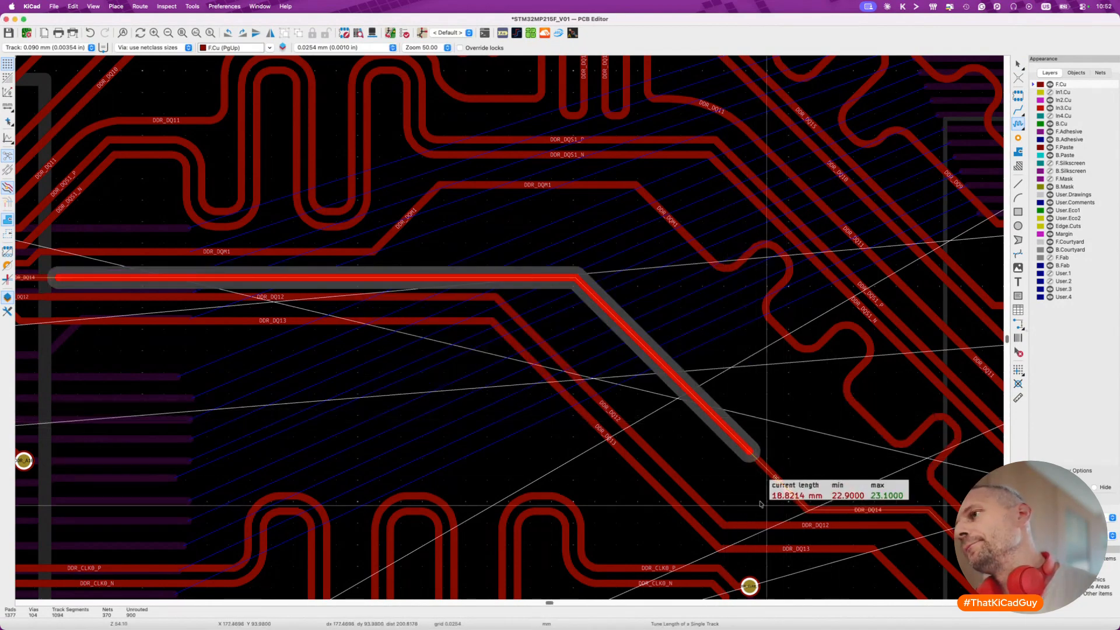
key("Escape")
key("Escape")
Delete the short separate segment at the lower end of DDR_DQ14's diagonal.
left_click(777, 481)
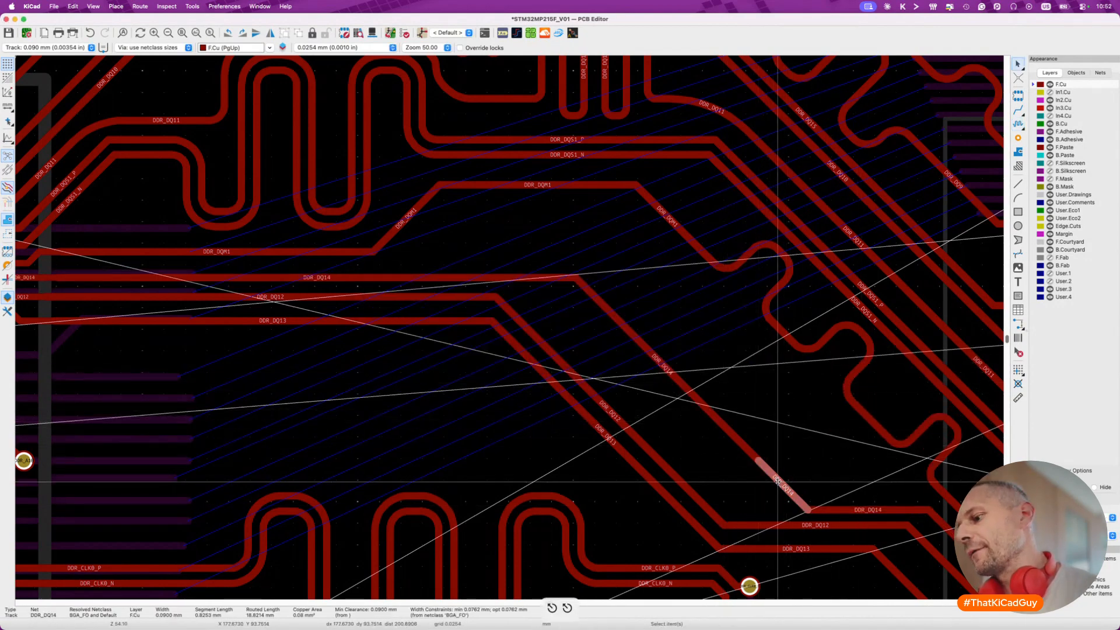
left_click(754, 456)
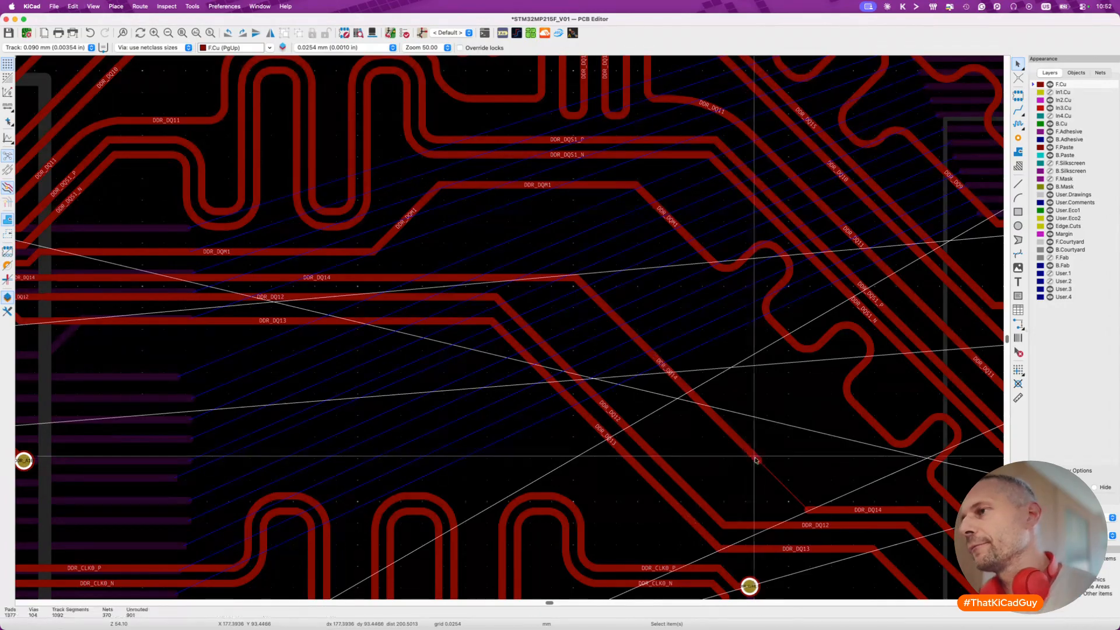
Route the missing lower end of DDR_DQ14's diagonal to its short horizontal section, and check the track's length and rebuilt diagonal segment.
key("x")
key("Escape")
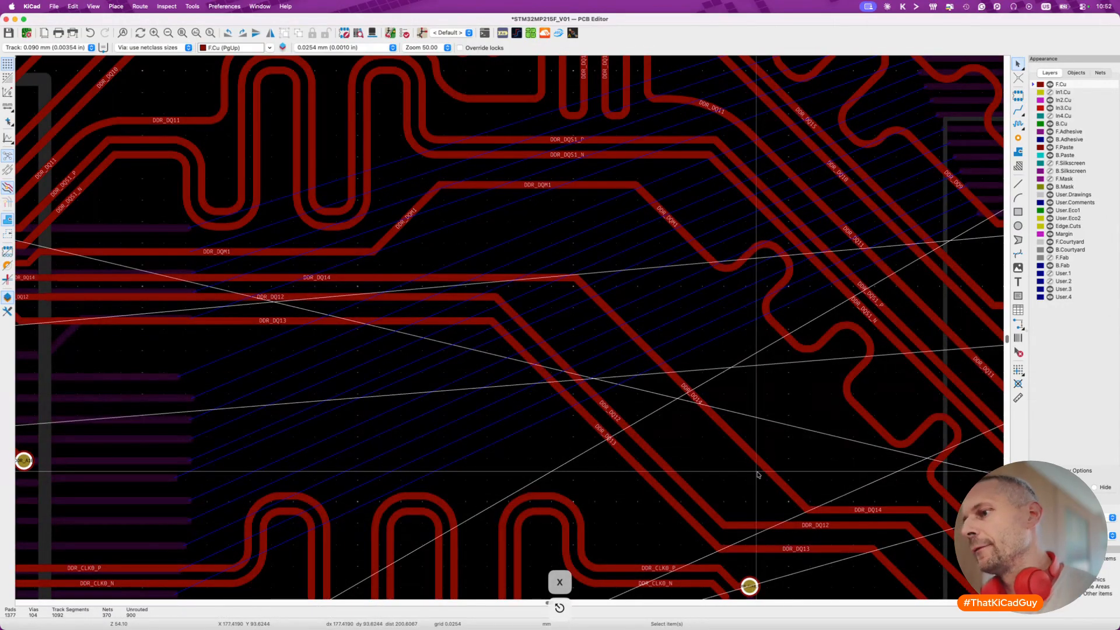
left_click(759, 465)
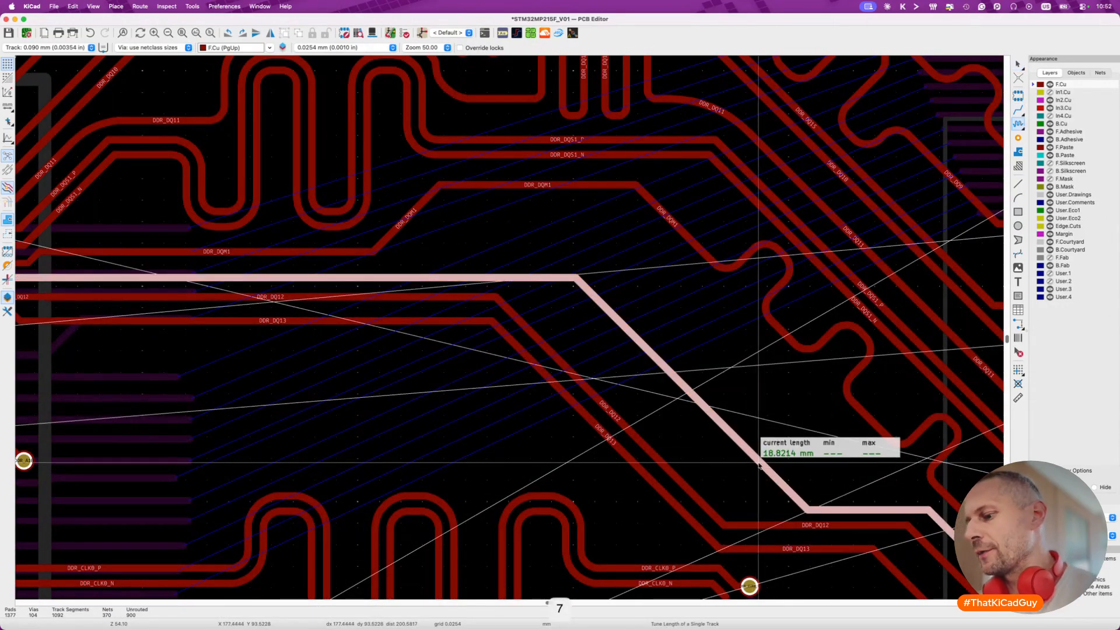
key("Escape")
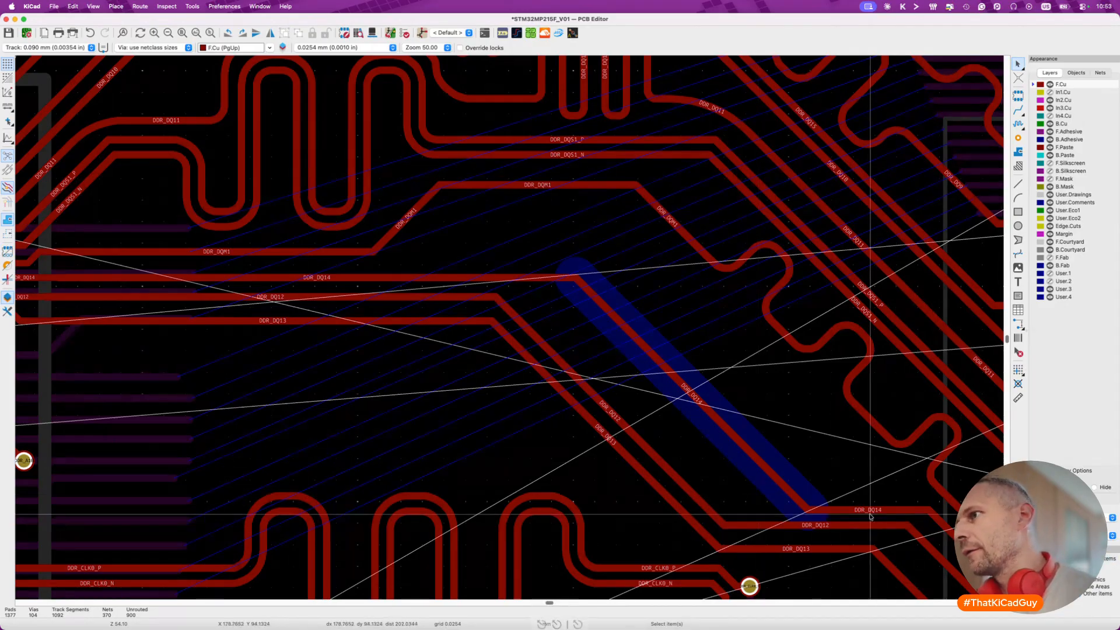
left_click(771, 481)
key("Escape")
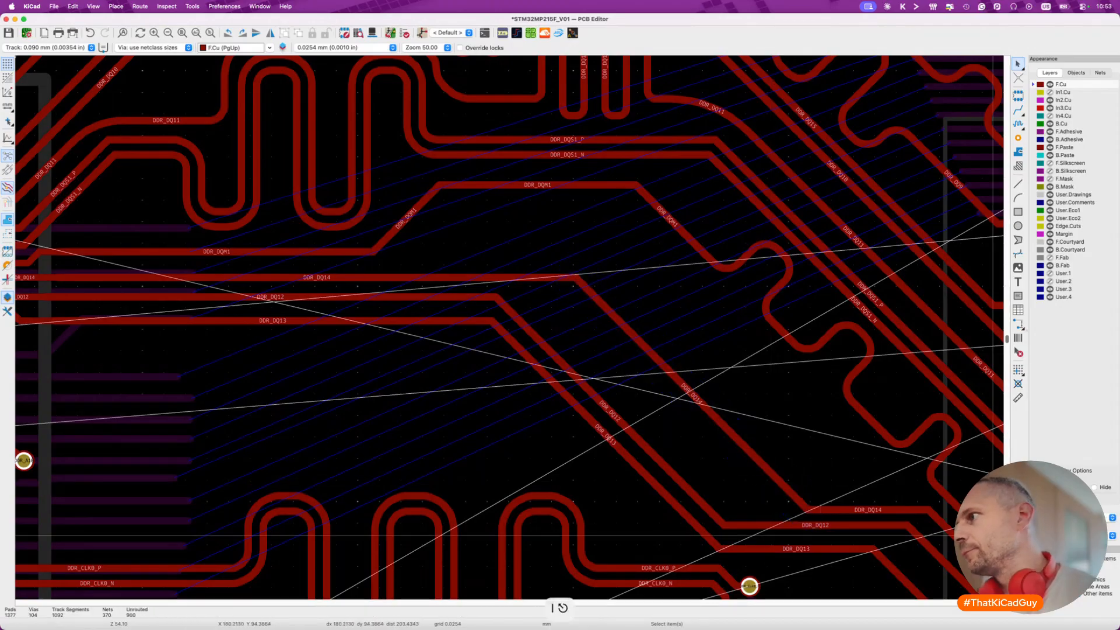
Set DDR_DQ14's tuning target length to 23 mm, and place a meander with increased amplitude on the lower half of its diagonal toward DDR_DQM1.
left_click(730, 433)
key("7")
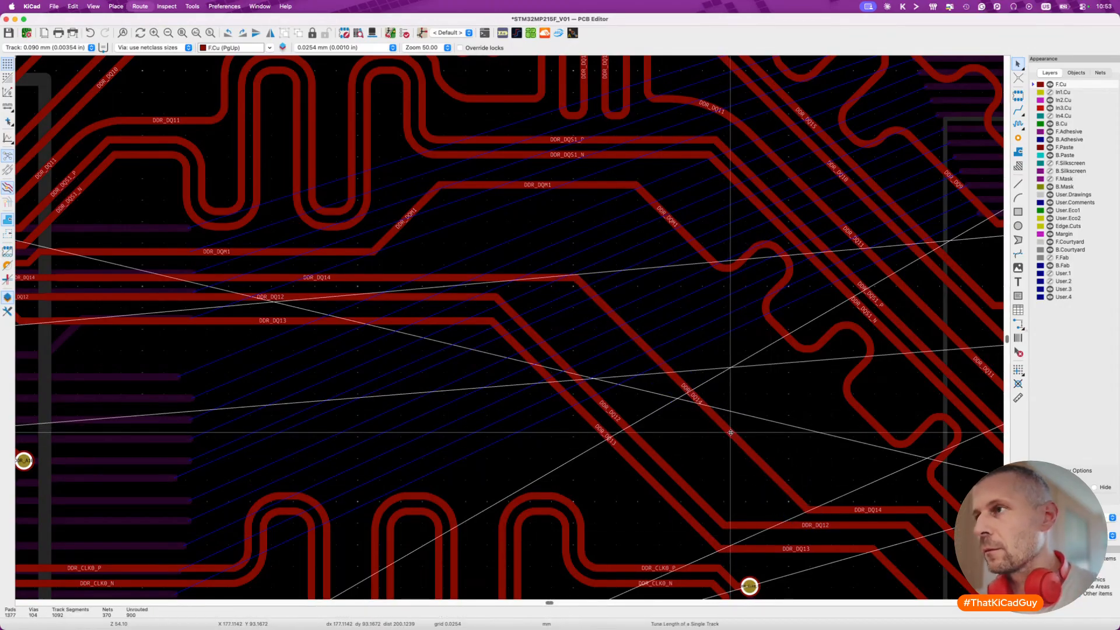
key("super+l")
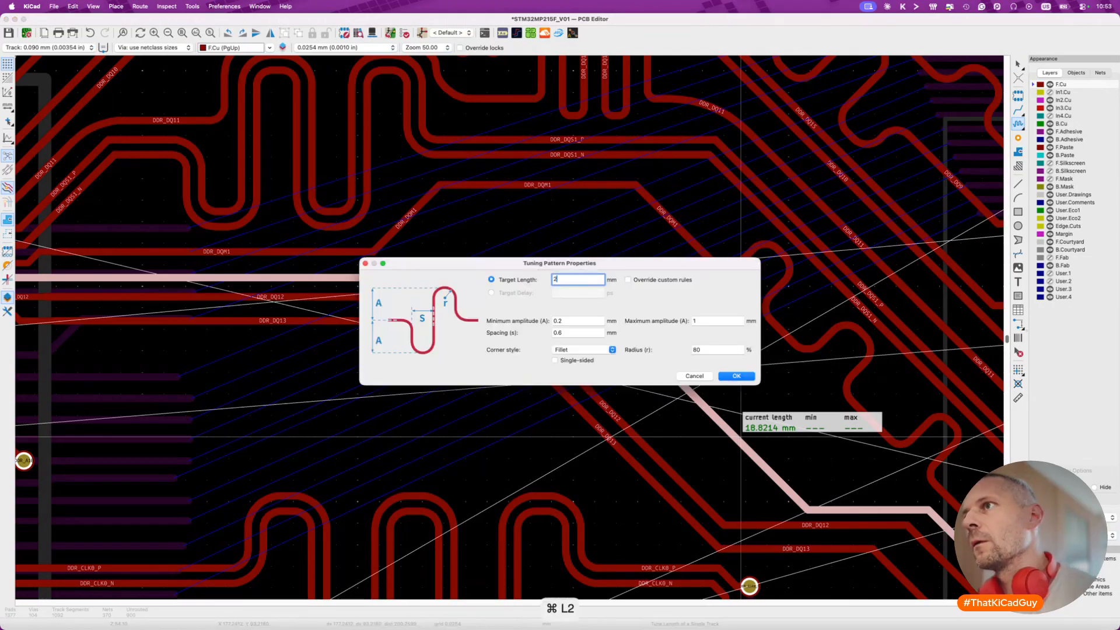
type("23")
key("Return")
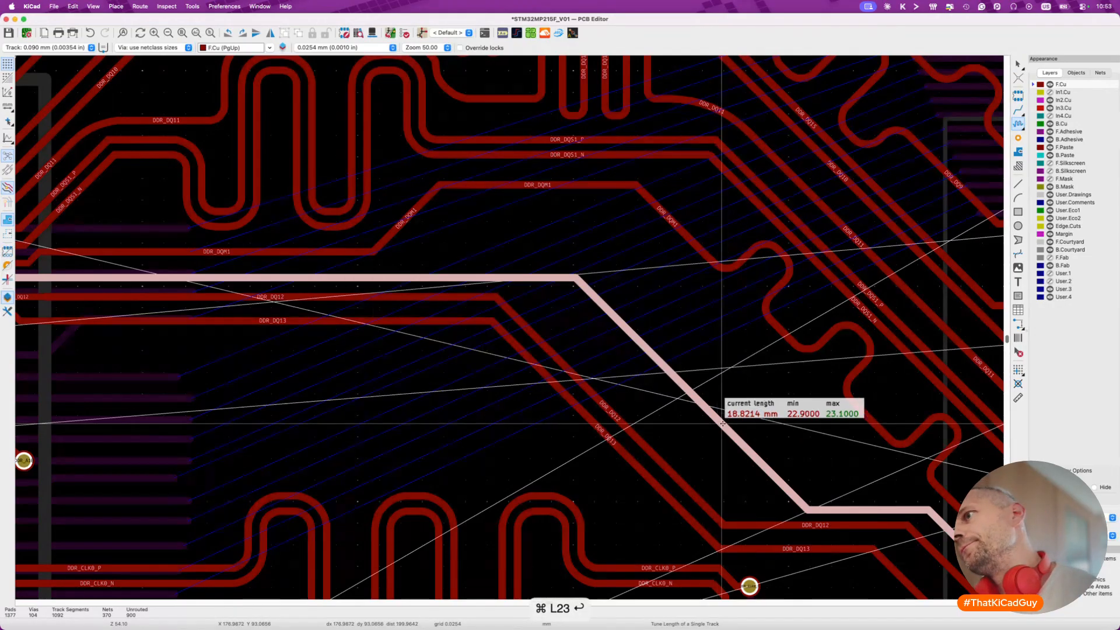
left_click(715, 418)
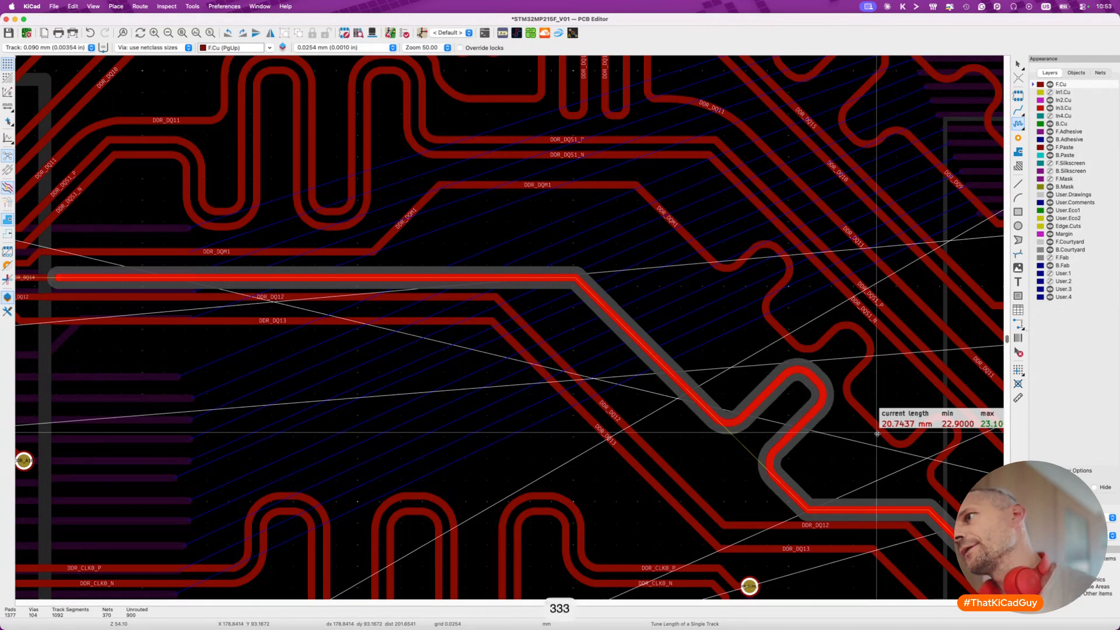
left_click(877, 433)
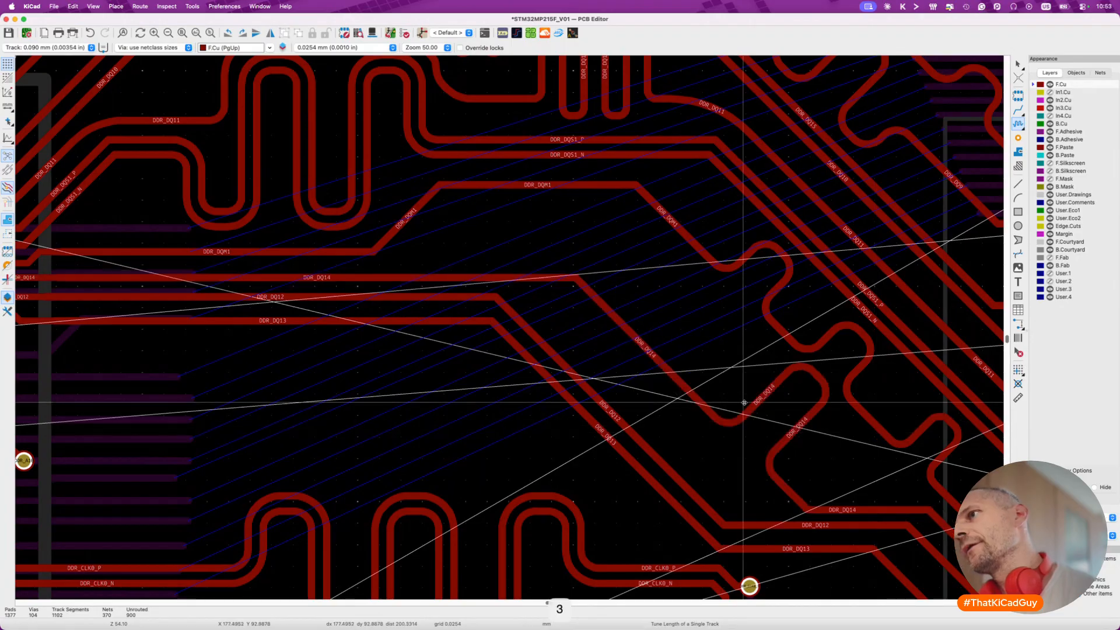
Add a second DDR_DQ14 meander on the upper half of its diagonal toward DDR_DQM1, fine-tune its spacing, and check the track's total length.
left_click(667, 371)
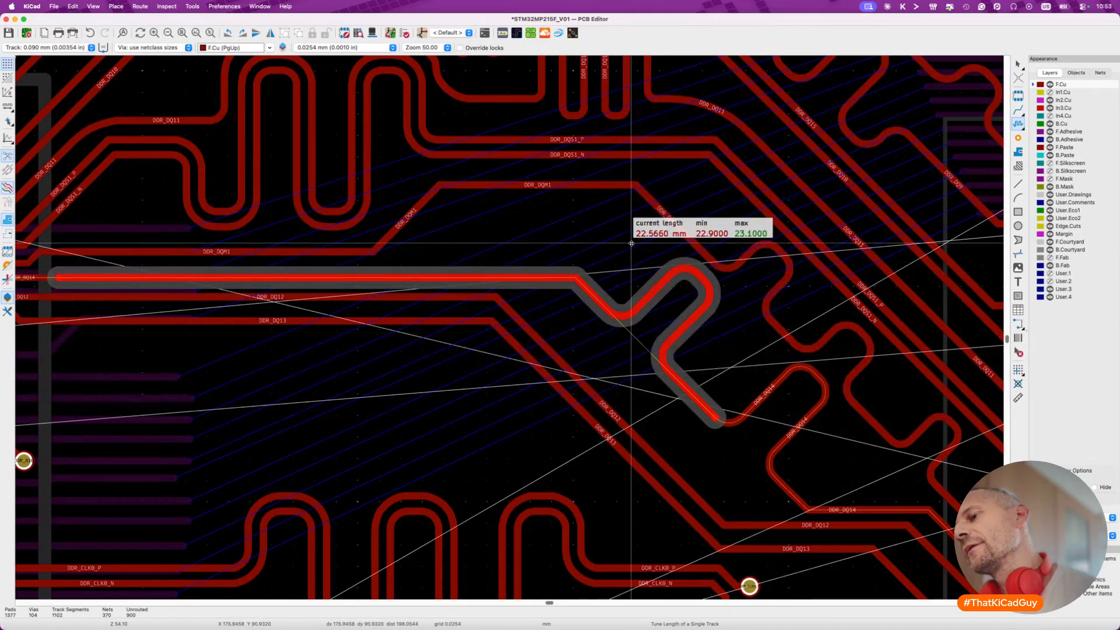
key("1")
key("1")
key("2")
key("2")
key("2")
key("2")
key("1")
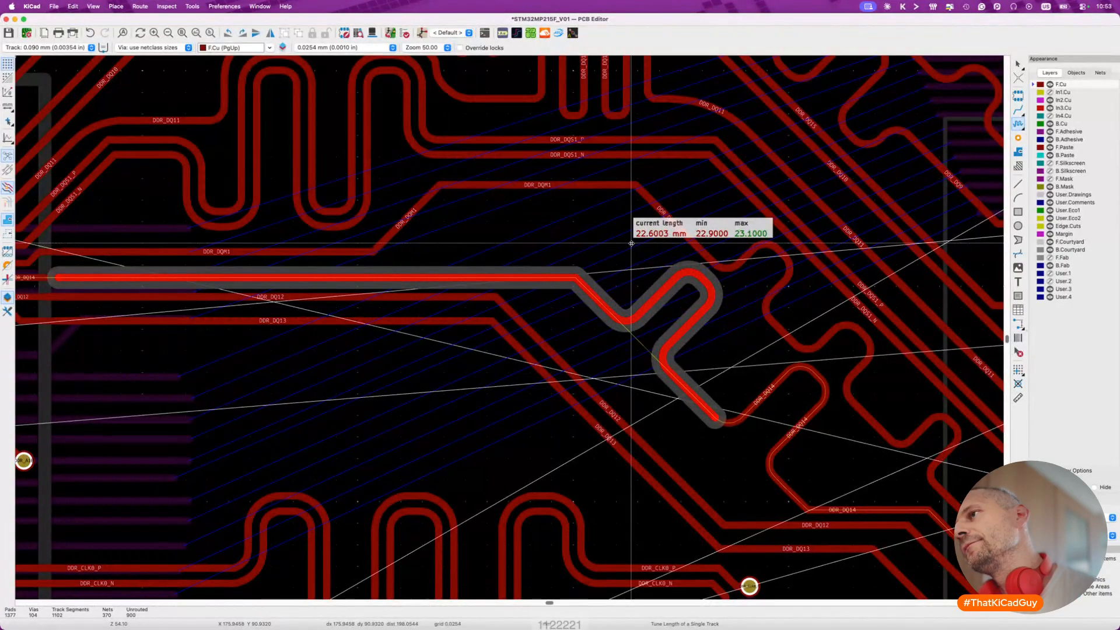
key("1")
key("1")
key("2")
key("2")
key("2")
key("1")
left_click(631, 243)
key("Escape")
key("7")
left_click(858, 505)
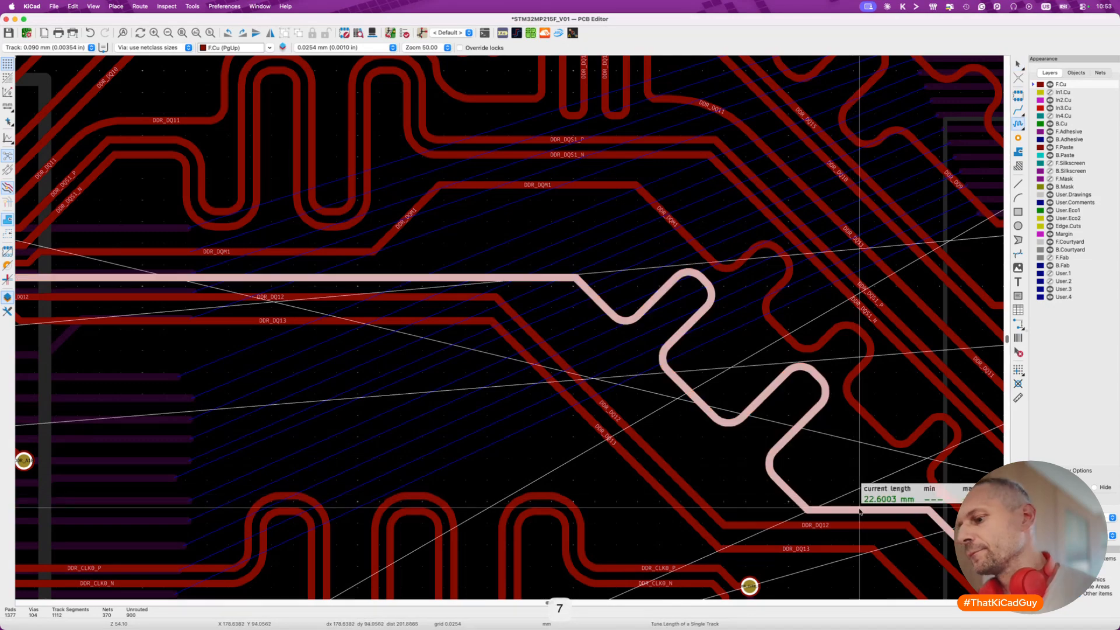
Try to add a length-tuning pattern with a 23 mm target on the straight end section of DDR_DQ14.
key("super+l")
type("23")
key("Return")
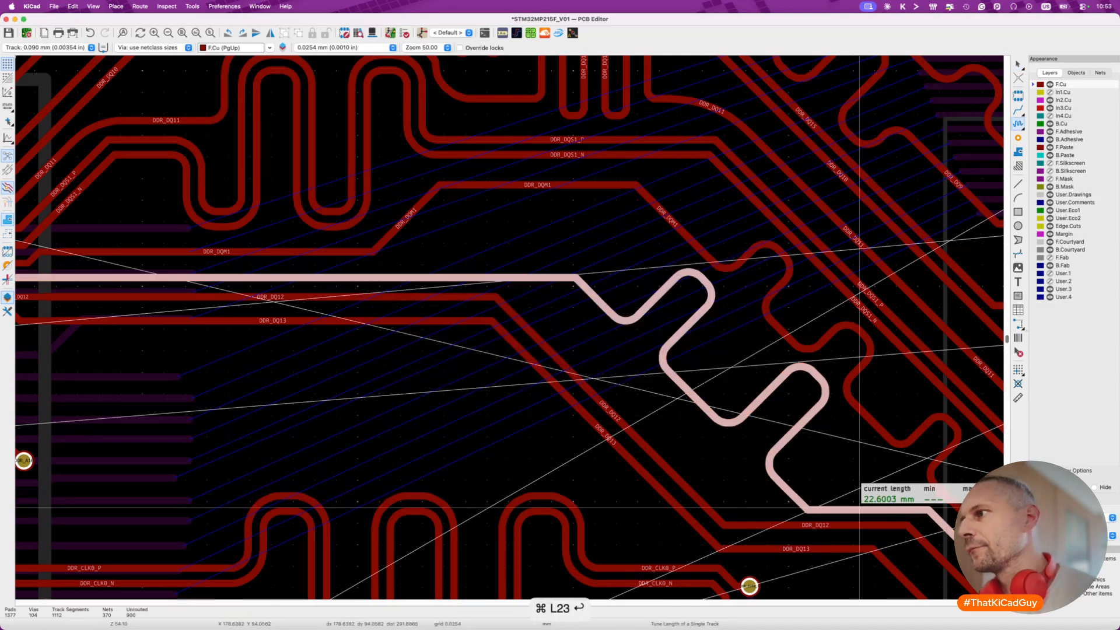
left_click(854, 505)
left_click(840, 468)
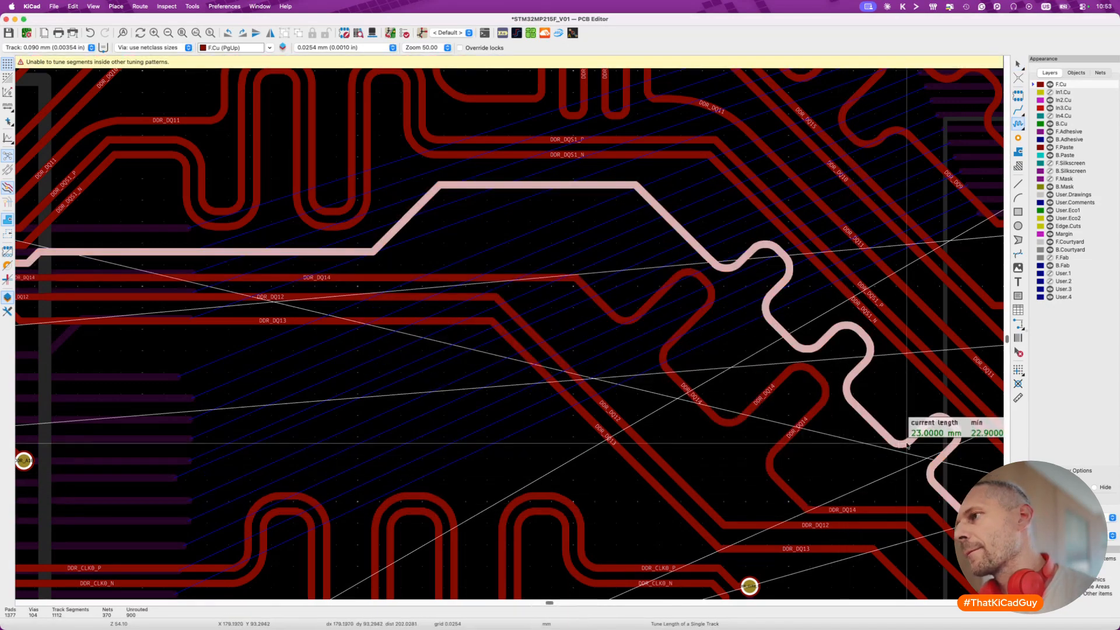
left_click(886, 484)
left_click(879, 514)
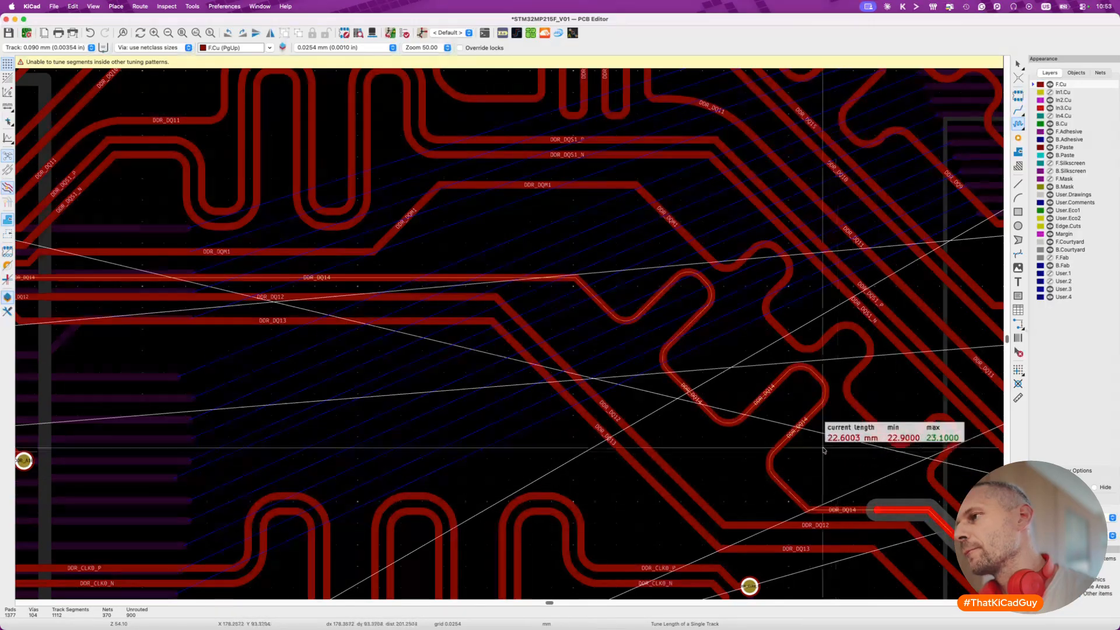
Select the lower tuning pattern on DDR_DQ14 and try to adjust it by its end handle.
left_click(715, 417)
scroll(741, 422, "down", 3)
scroll(741, 421, "right", 3)
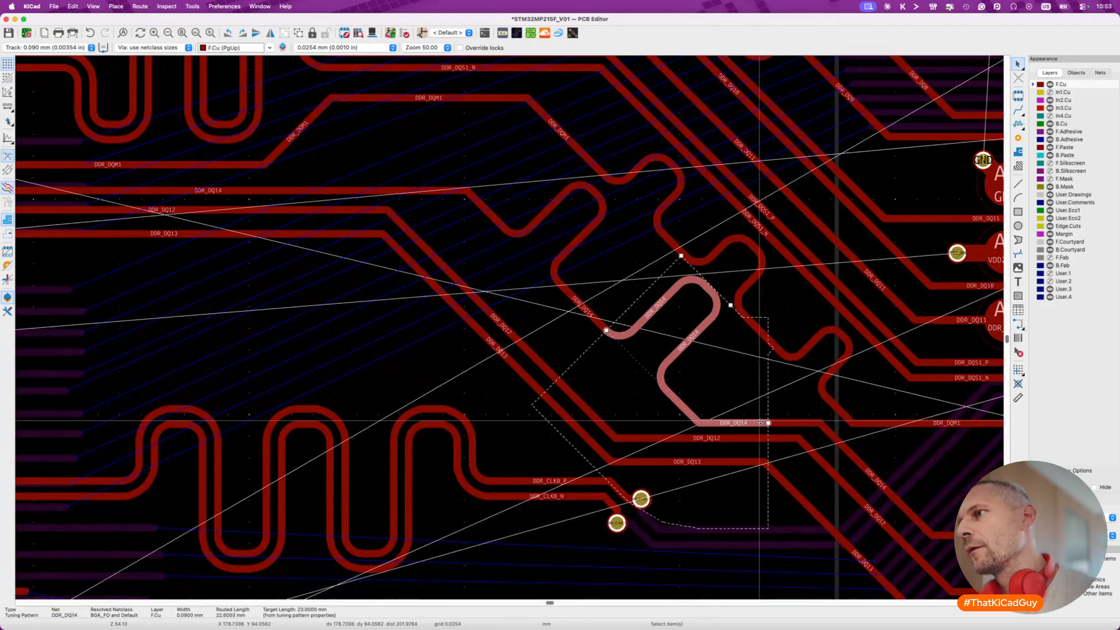
left_click_drag(767, 422, 767, 422)
left_click(644, 340)
Drag the horizontal DDR_DQ14 section up towards DDR_DQM1, shift its left diagonal towards the meanders, and check the track length.
scroll(644, 339, "up", 3)
scroll(644, 340, "left", 2)
left_click(467, 270)
key("d")
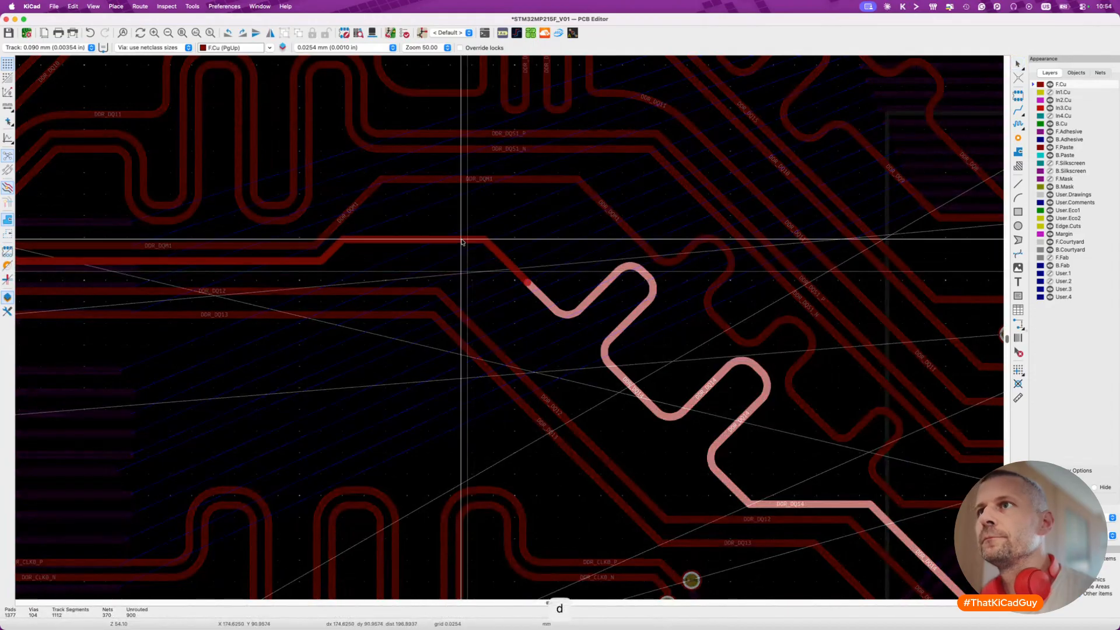
left_click(464, 233)
key("d")
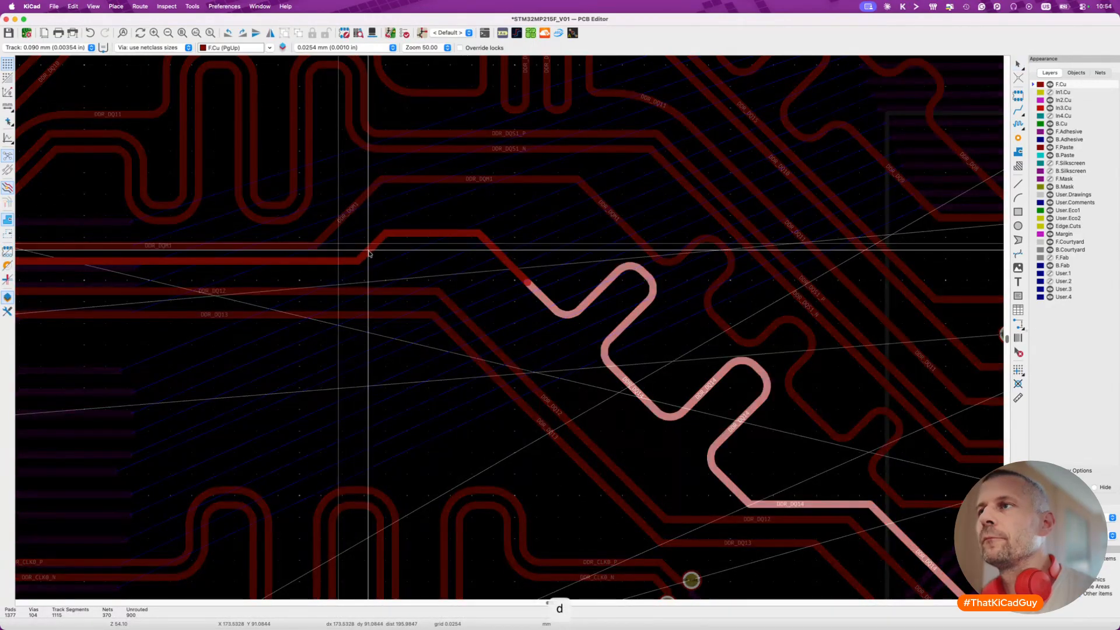
left_click(420, 259)
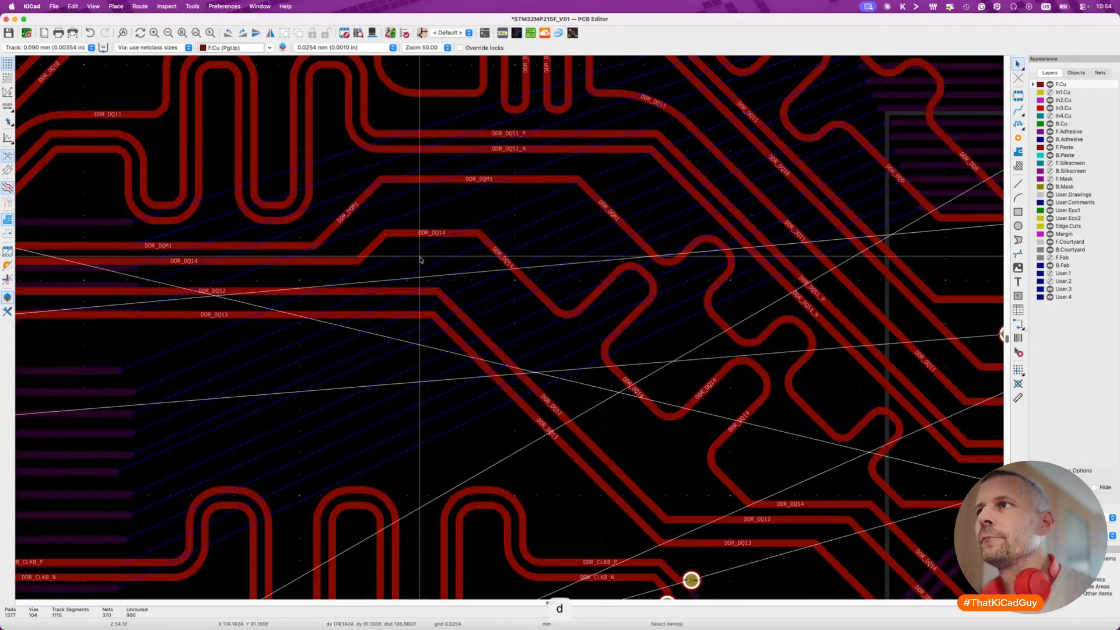
key("7")
left_click(446, 234)
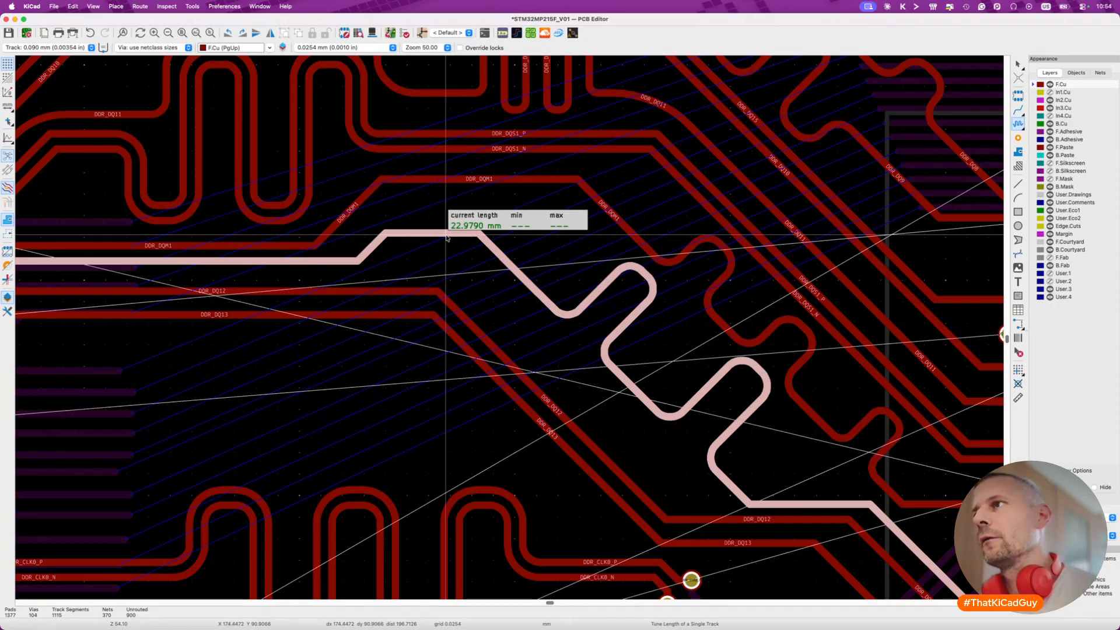
Raise the upper horizontal DDR_DQ14 segment further towards DDR_DQM1 and recheck the track length.
key("Escape")
key("d")
key("Escape")
key("d")
key("7")
left_click(451, 222)
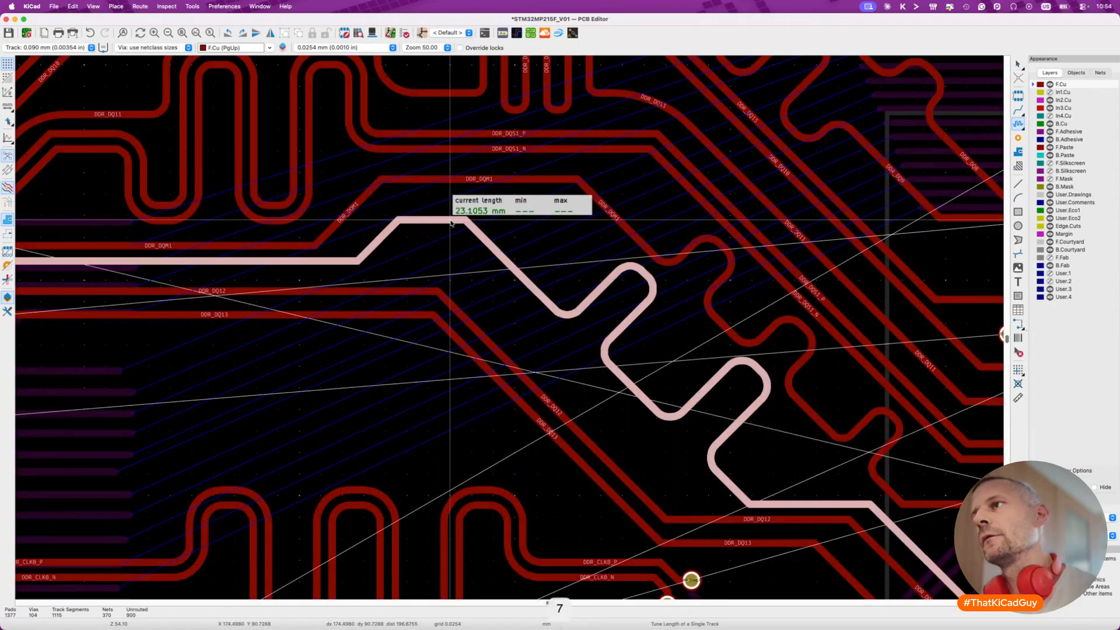
key("Escape")
Shift the left diagonal of DDR_DQ14 closer to the DDR_DQM1 diagonal and check the track length again.
scroll(451, 223, "down", 5)
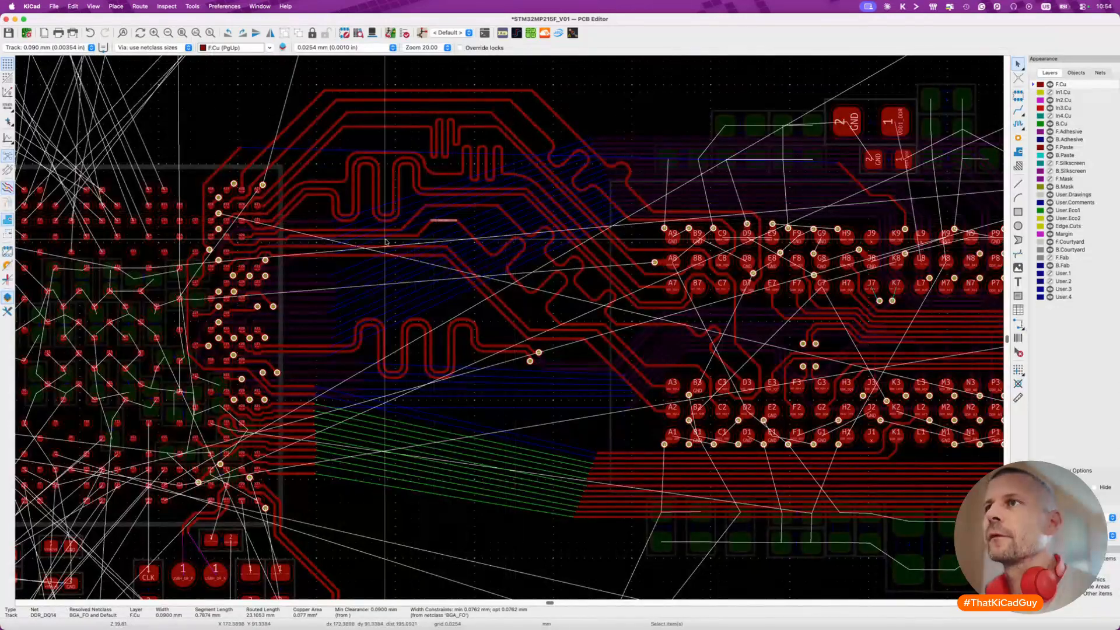
scroll(385, 241, "up", 5)
key("d")
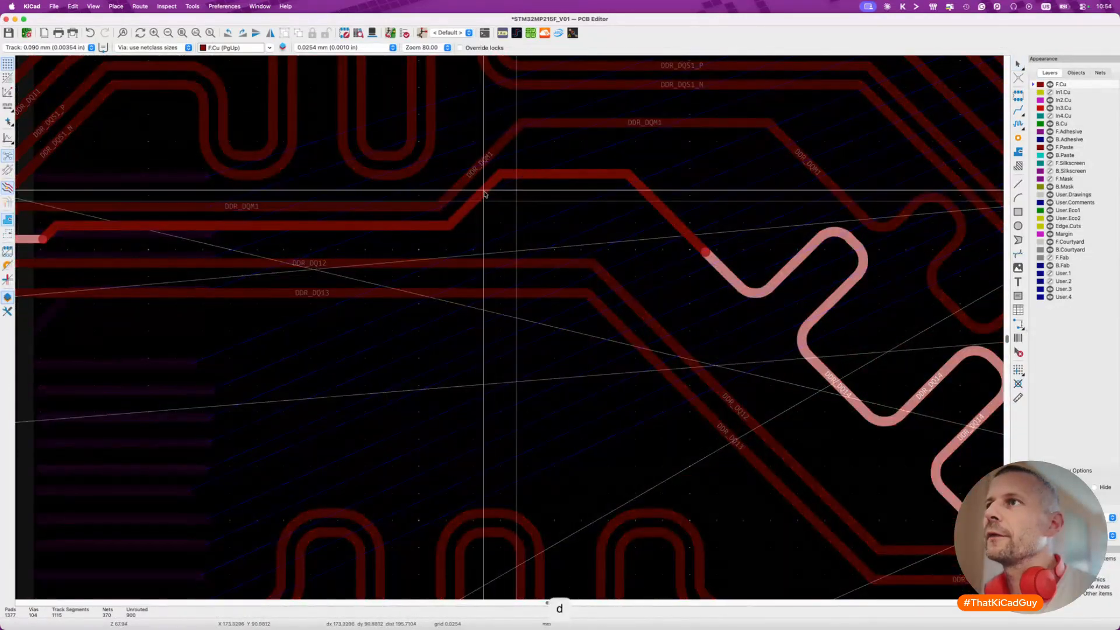
key("7")
left_click(576, 176)
key("Escape")
Nudge the upper horizontal DDR_DQ14 segment closer to DDR_DQM1 and measure the track length once more.
scroll(576, 172, "down", 4)
key("d")
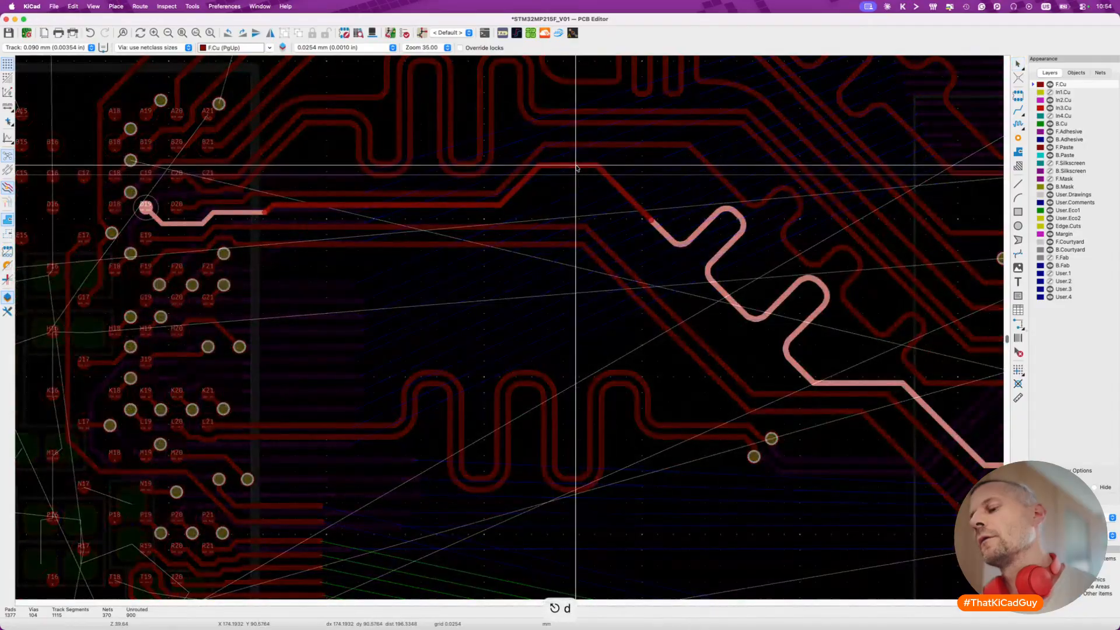
scroll(576, 168, "down", 3)
key("7")
left_click(575, 164)
scroll(568, 166, "down", 2)
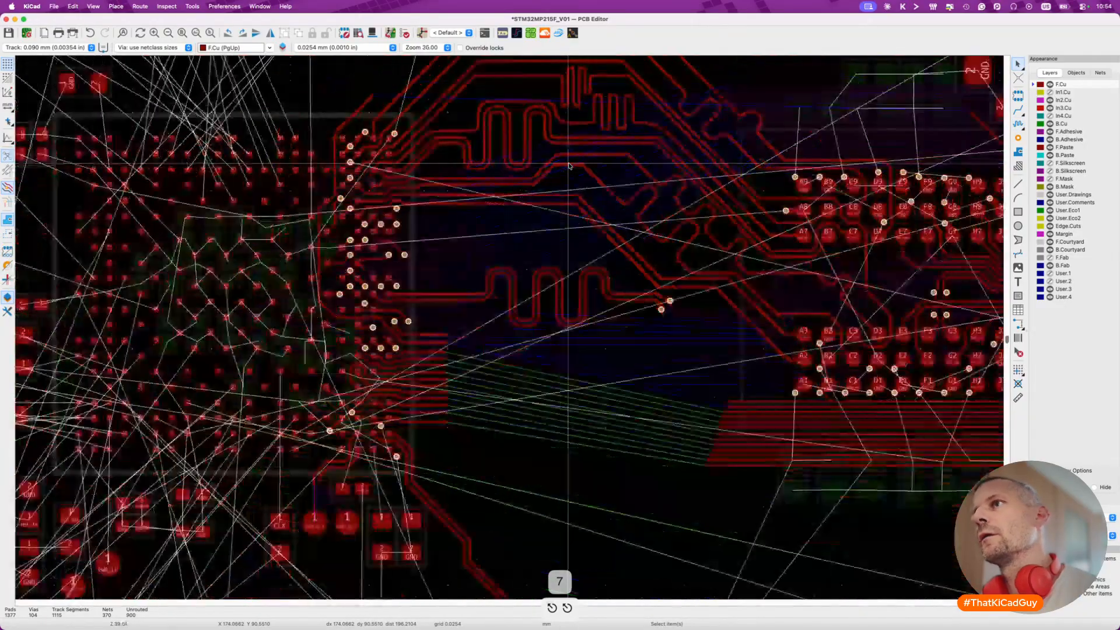
scroll(569, 166, "up", 2)
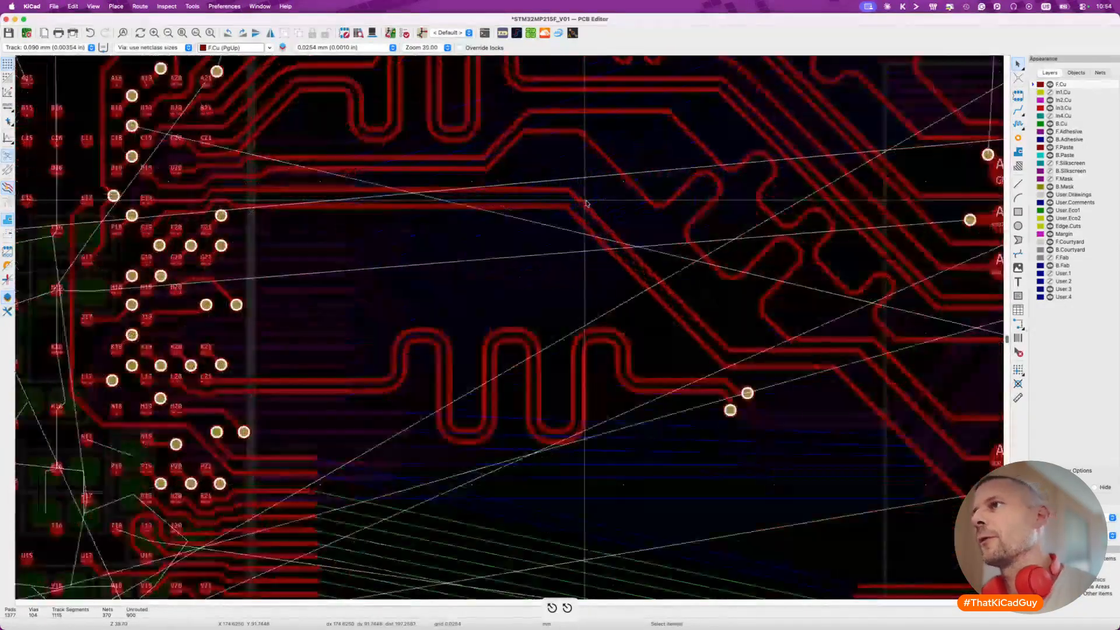
Drag the horizontal DDR_DQ13 section down towards the DDR_CLK0 meanders and lower the DDR_DQ12 section to widen the gap below DDR_DQ14.
left_click(501, 206)
left_click_drag(501, 208, 482, 277)
key("d")
left_click(498, 221)
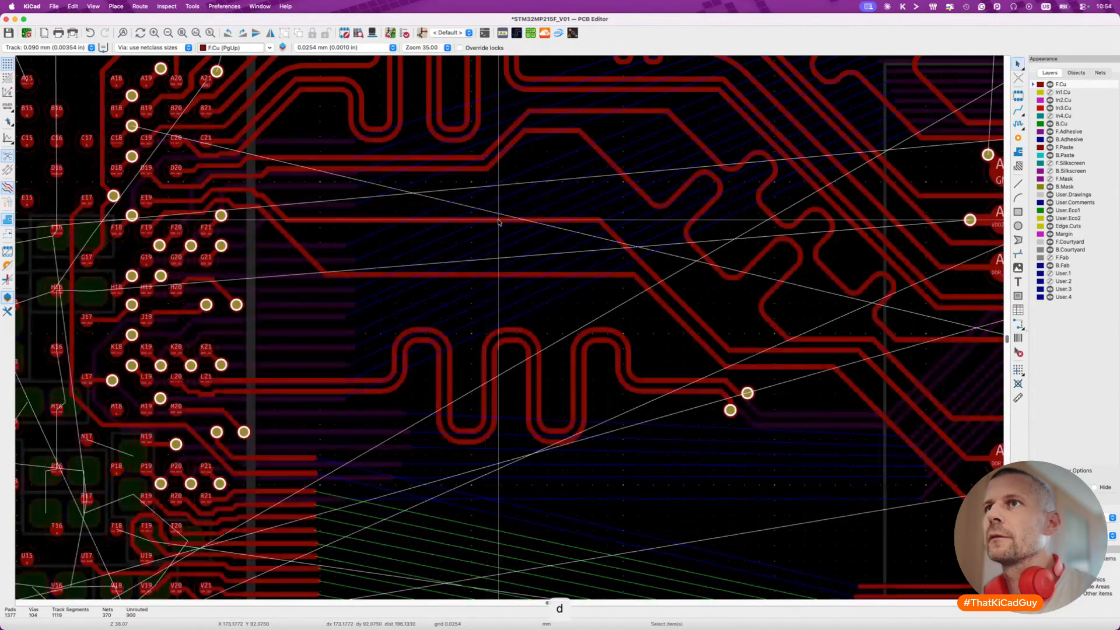
Adjust the DDR_DQ12 diagonal beside the processor fan-out so it follows the neighbouring DDR_DQ13 diagonal.
key("d")
left_click(280, 206)
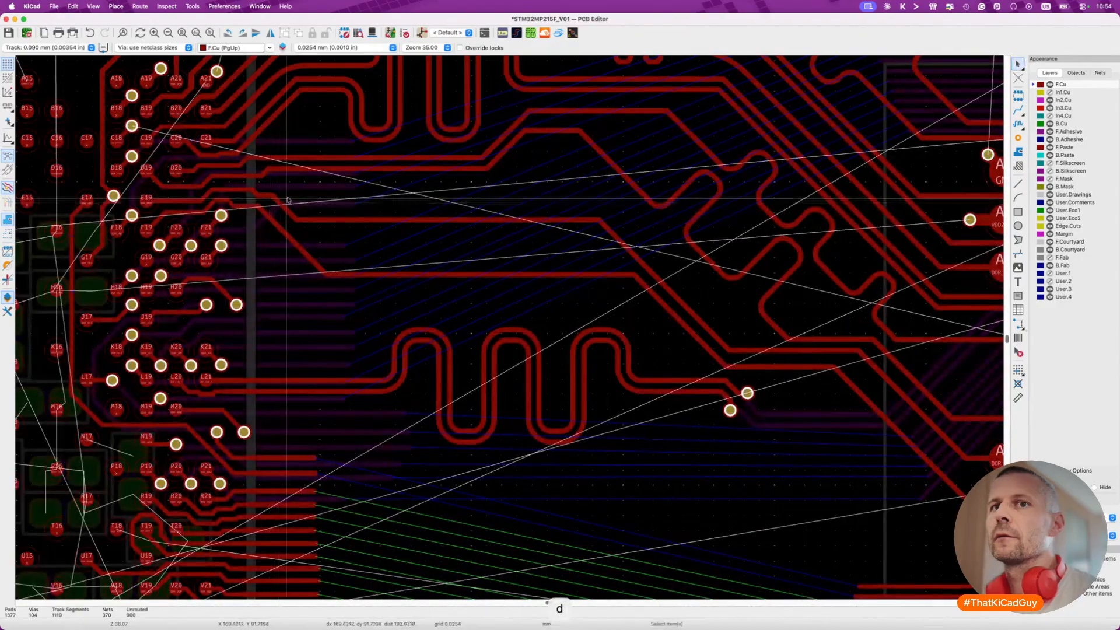
scroll(280, 206, "up", 5)
key("d")
left_click(254, 215)
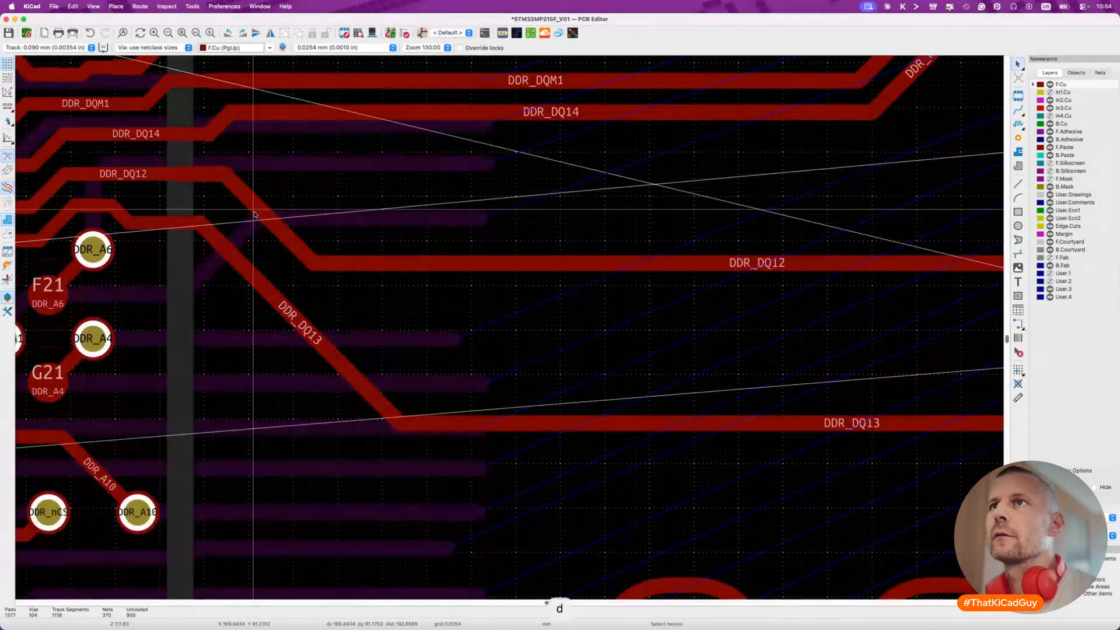
Check the current length of the DDR_DQ12 track with the single-track length tuner.
scroll(256, 216, "down", 5)
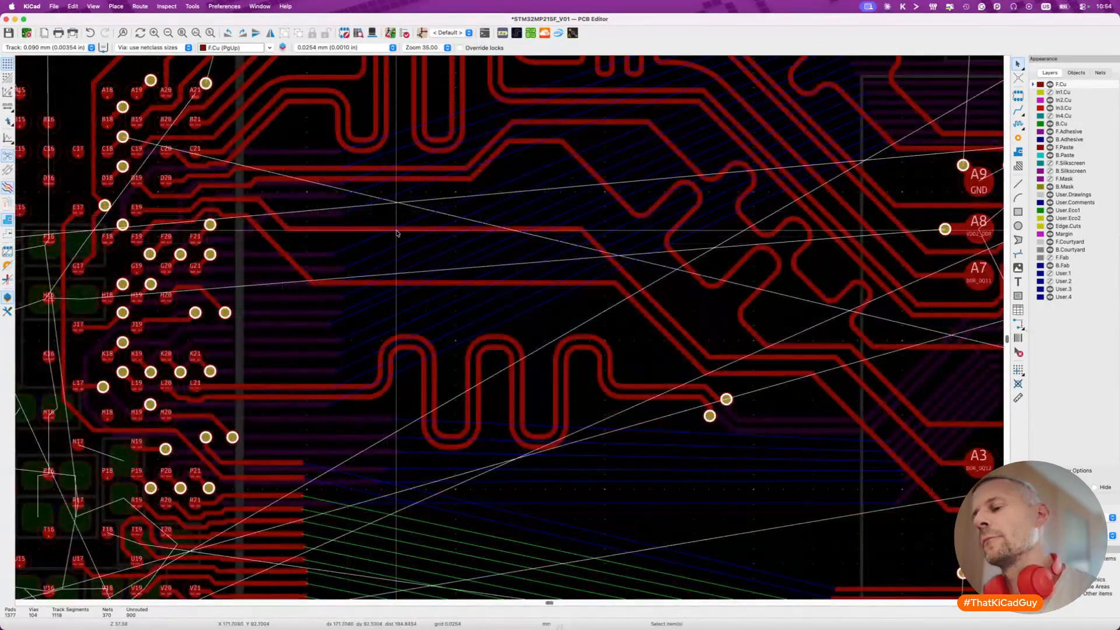
left_click(408, 231)
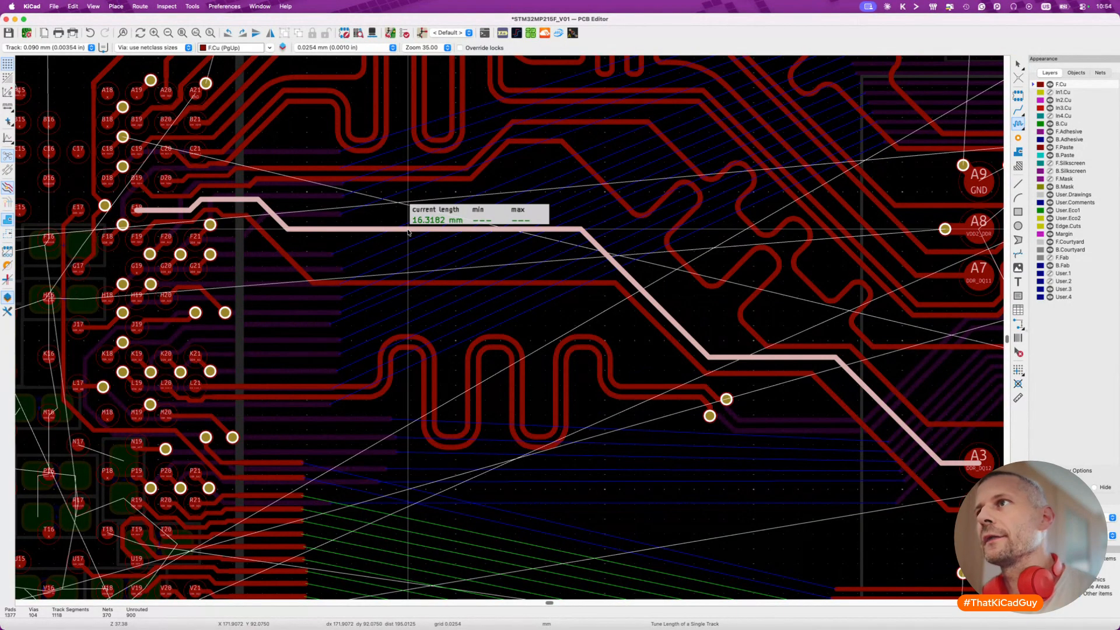
key("Escape")
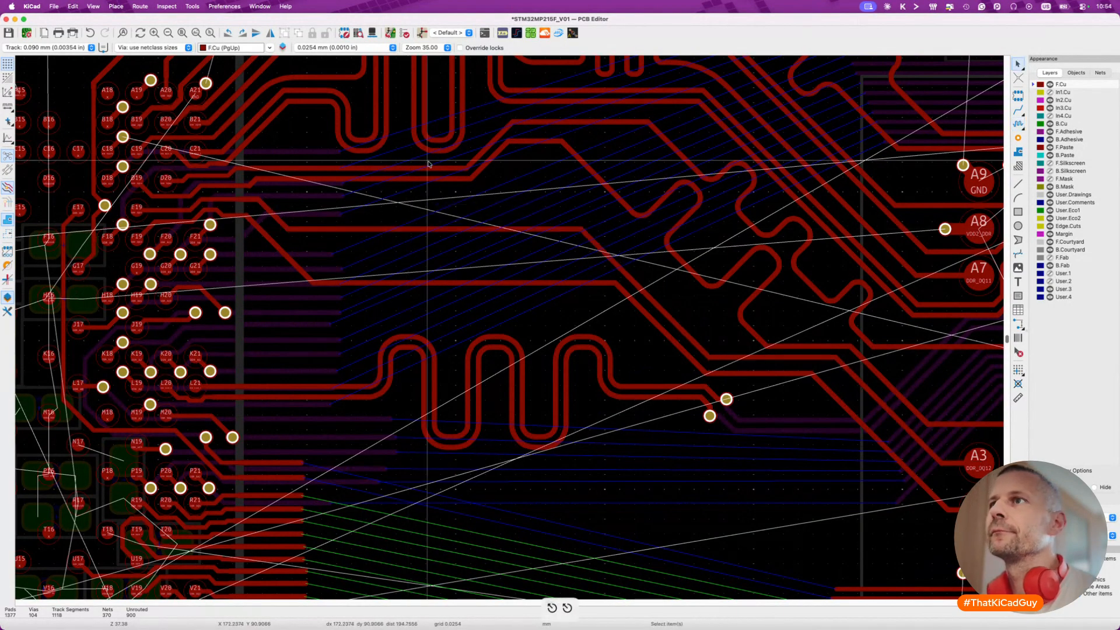
Lower the horizontal DDR_DQ13 section slightly and move the long DDR_DQ12 diagonal towards the DDR_DQ14 meanders.
key("d")
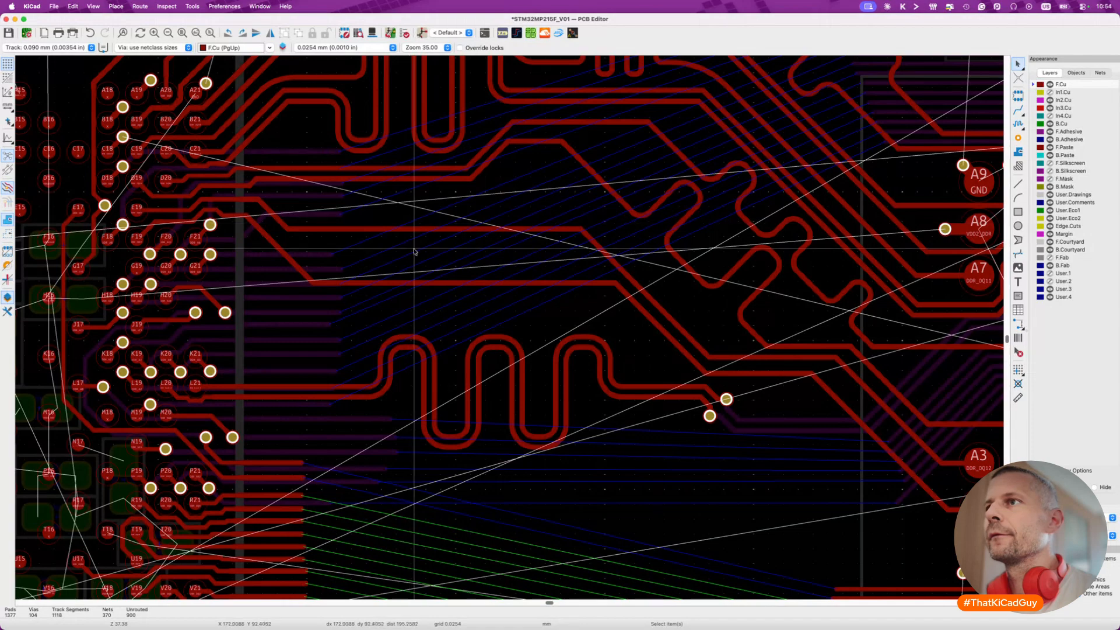
left_click(426, 288)
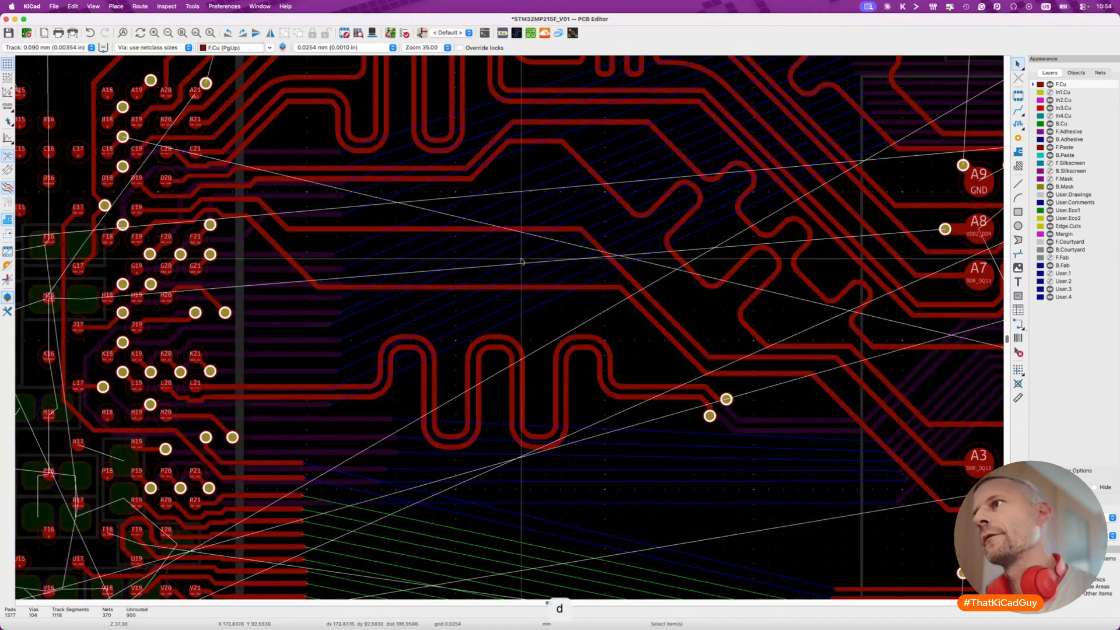
left_click(621, 269)
key("d")
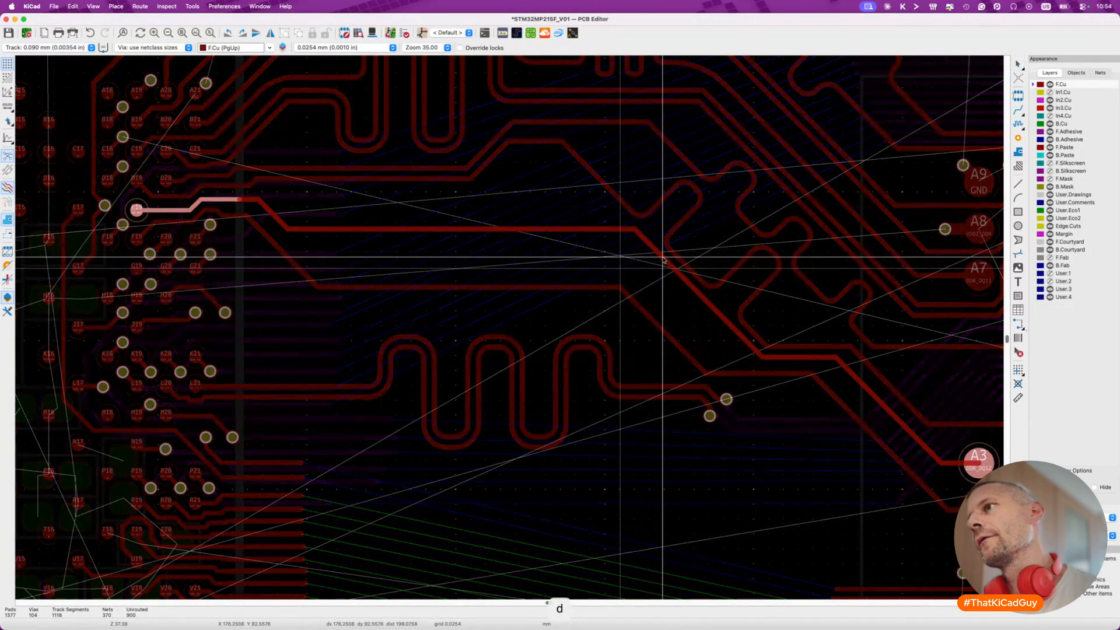
key("Escape")
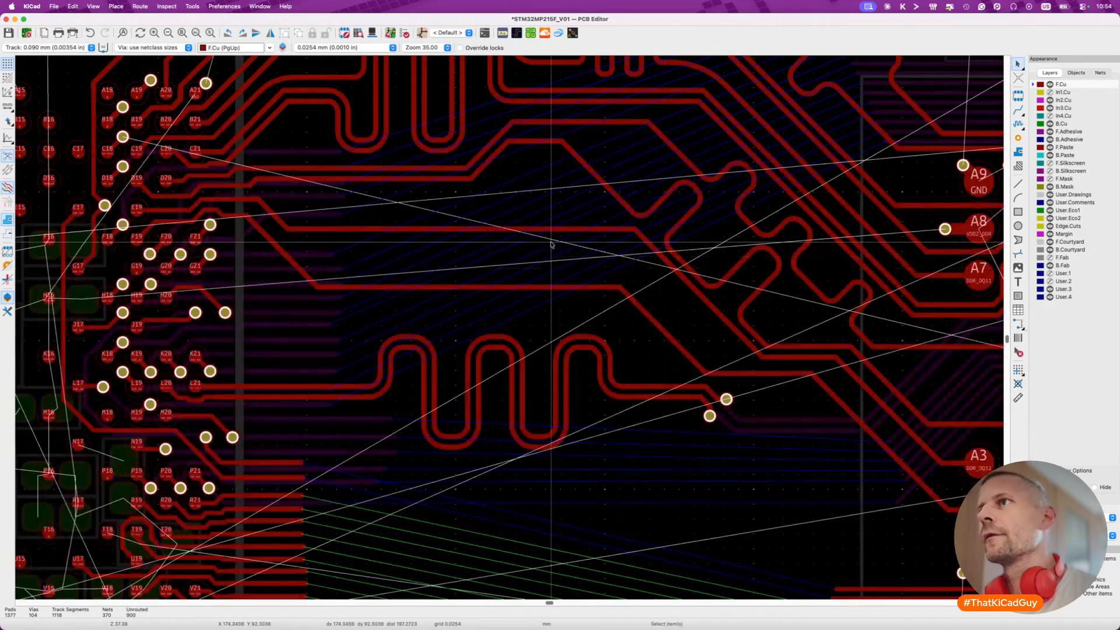
Shift the left diagonals of DDR_DQM1 and DDR_DQ14 towards the processor to free space above DDR_DQ12.
left_click(477, 155)
key("d")
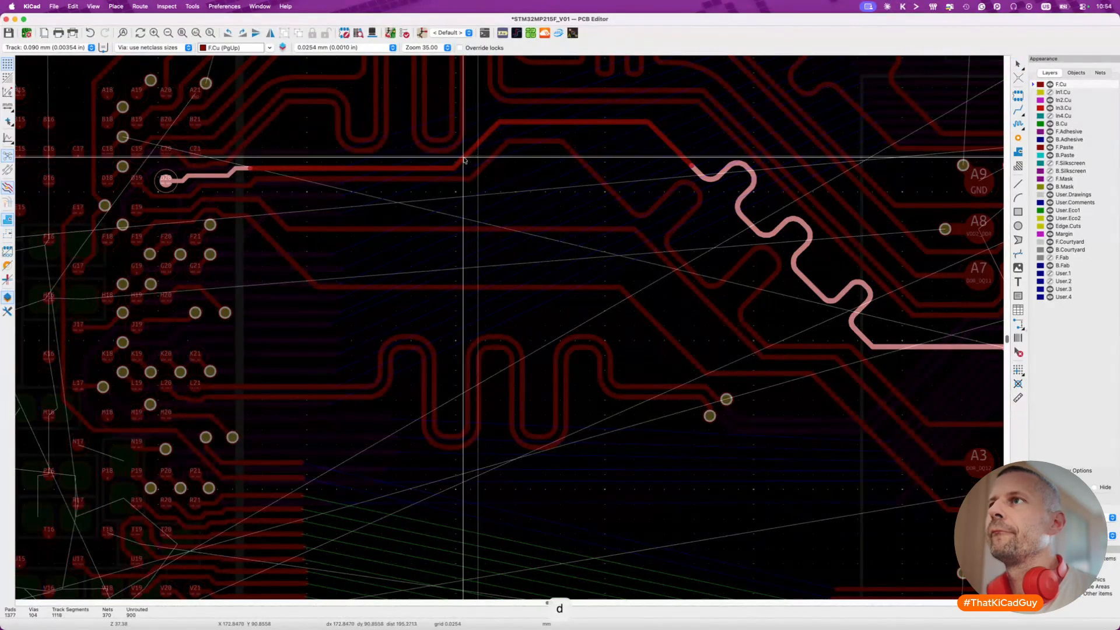
left_click(489, 163)
key("d")
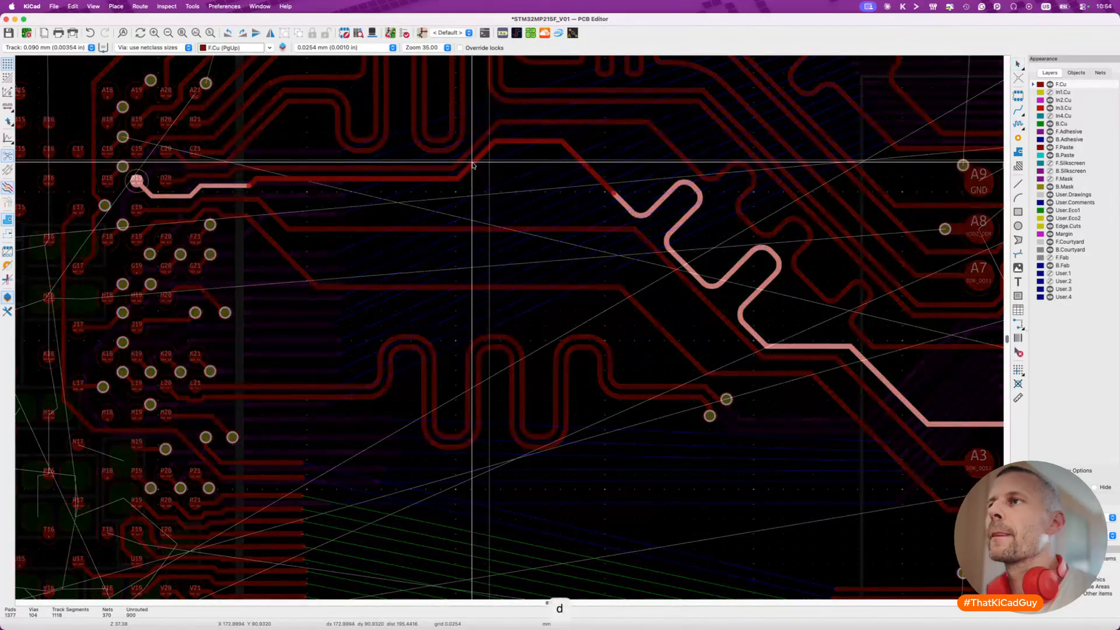
left_click(473, 161)
Drag the horizontal DDR_DQ12 section slightly down between DDR_DQ14 and DDR_DQ13.
left_click(366, 229)
key("d")
left_click(413, 236)
Try a length-tuning pattern with a 23 mm target on DDR_DQ12, running from the processor-side bend along its horizontal section.
key("7")
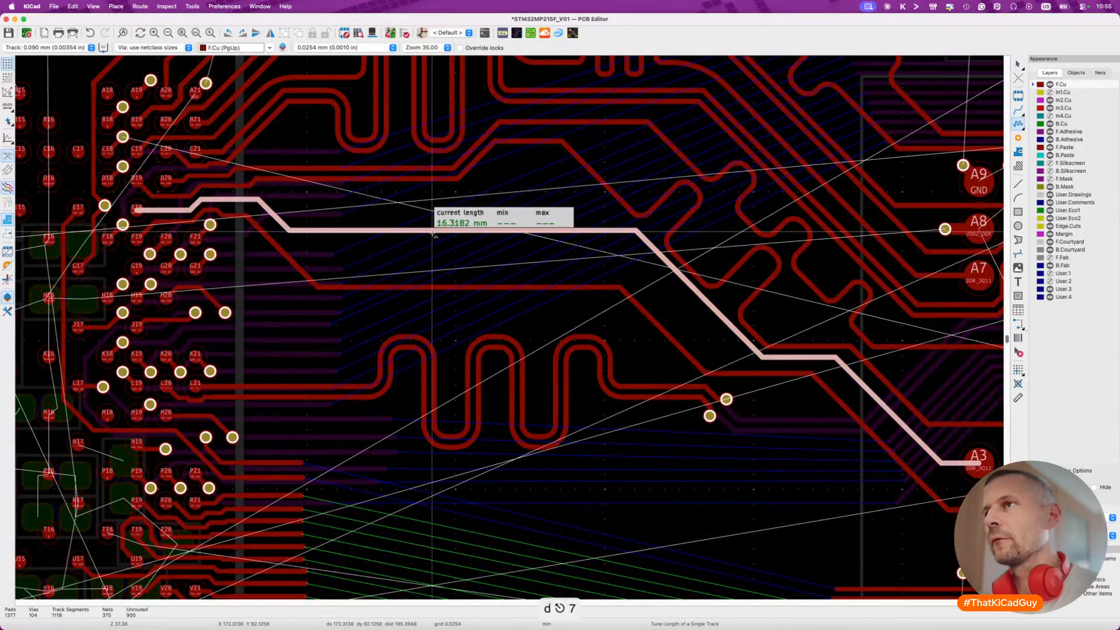
key("super+l")
type("23")
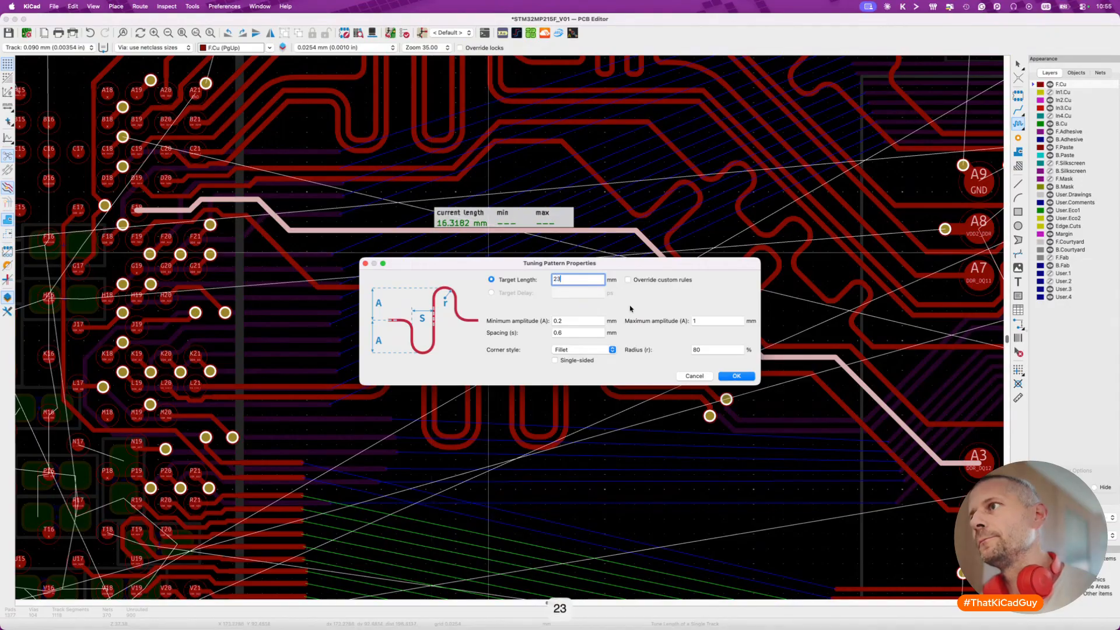
left_click(732, 375)
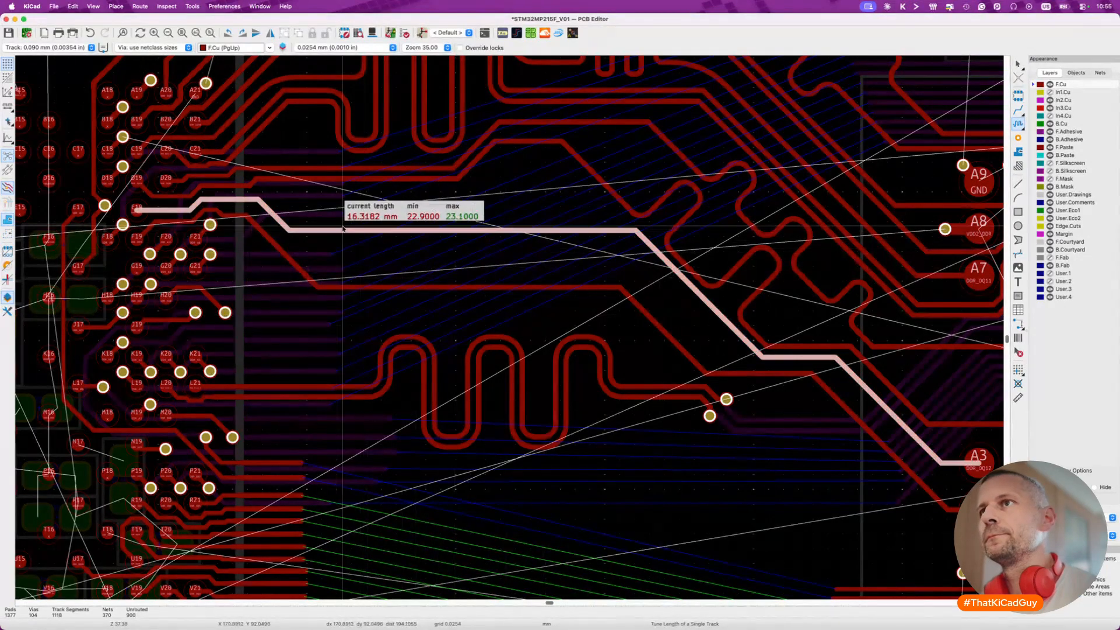
left_click(322, 232)
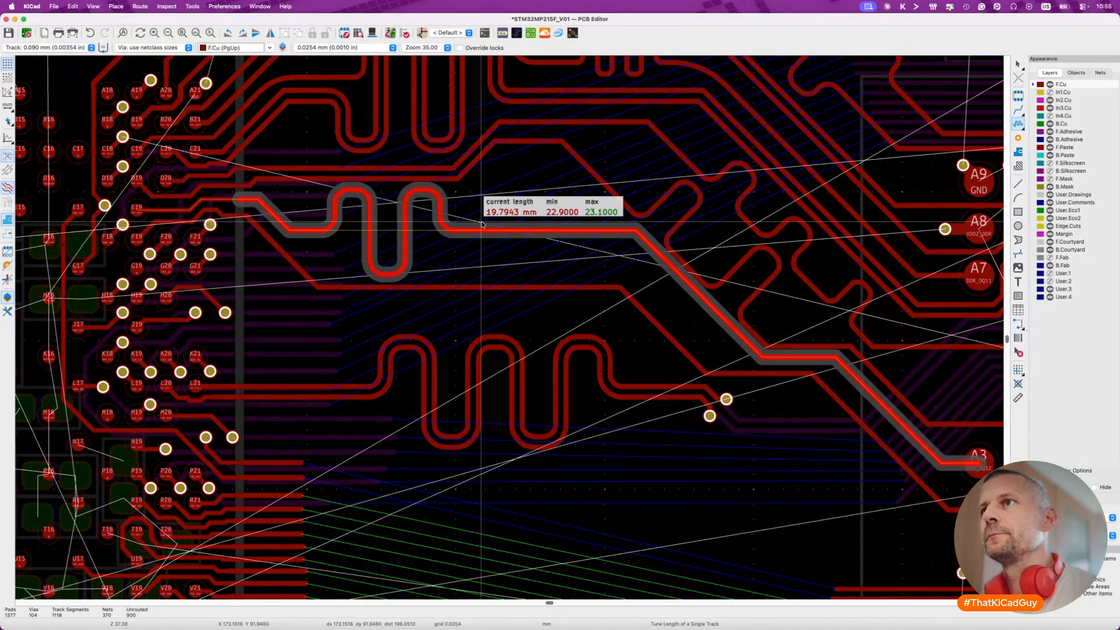
left_click(586, 224)
key("Escape")
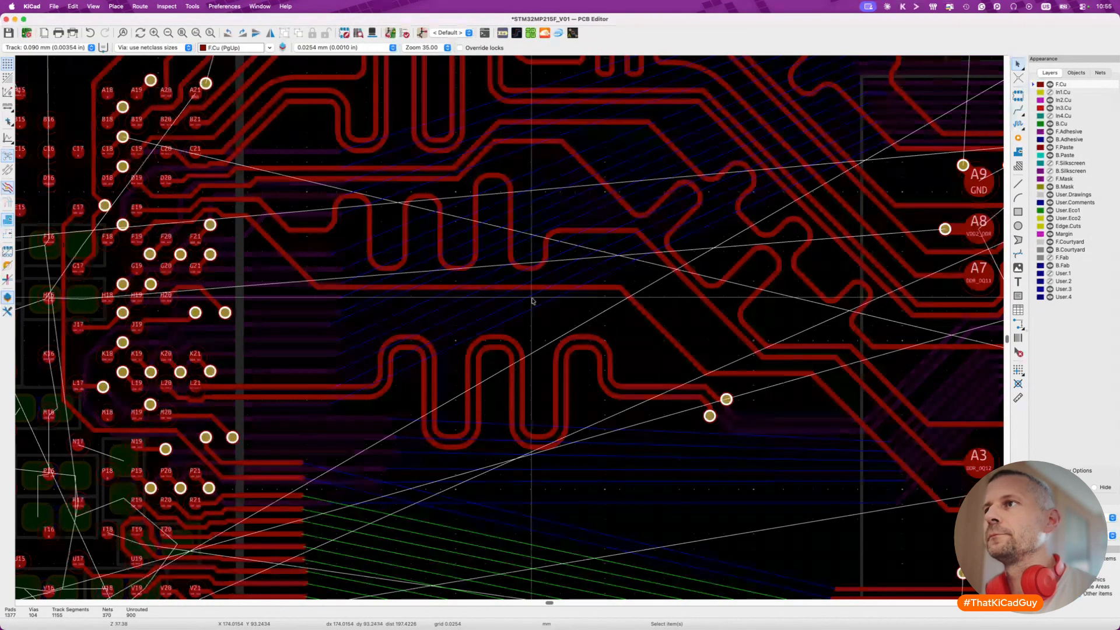
key("super+z")
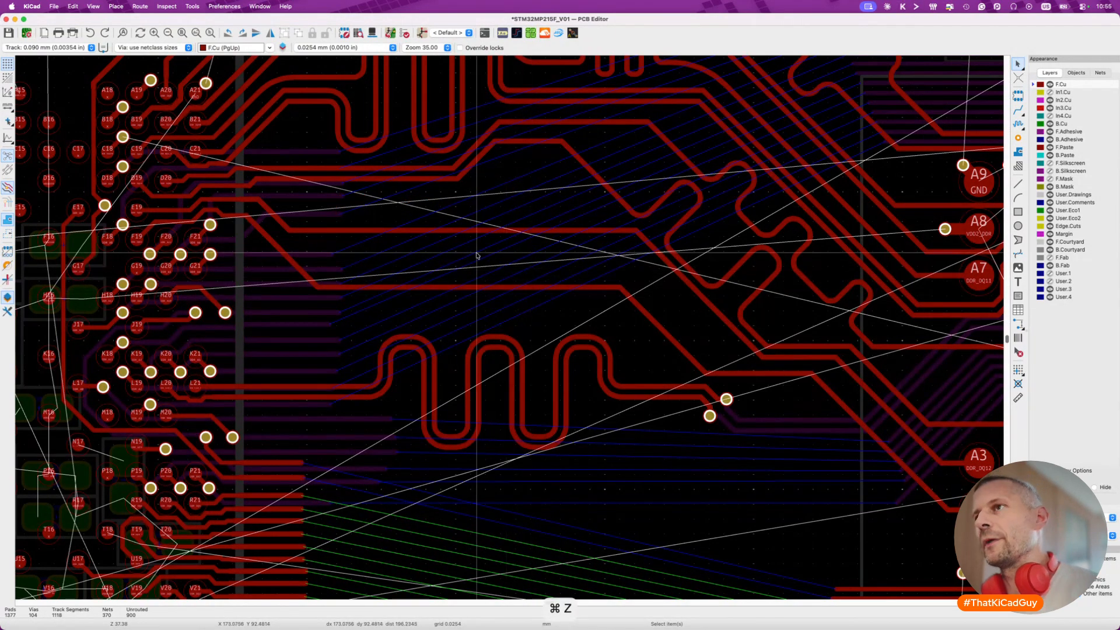
Add a single length-tuning meander with a 23 mm target, tighter spacing and larger amplitude near the memory-side end of DDR_DQ12's horizontal section.
key("7")
key("super+l")
type("23")
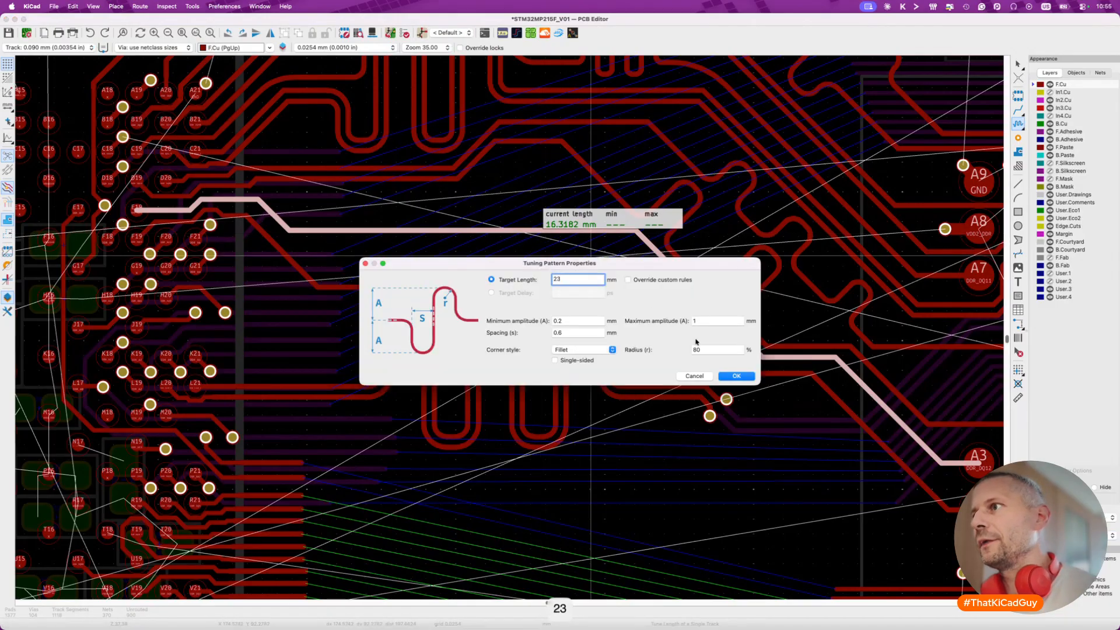
left_click(733, 376)
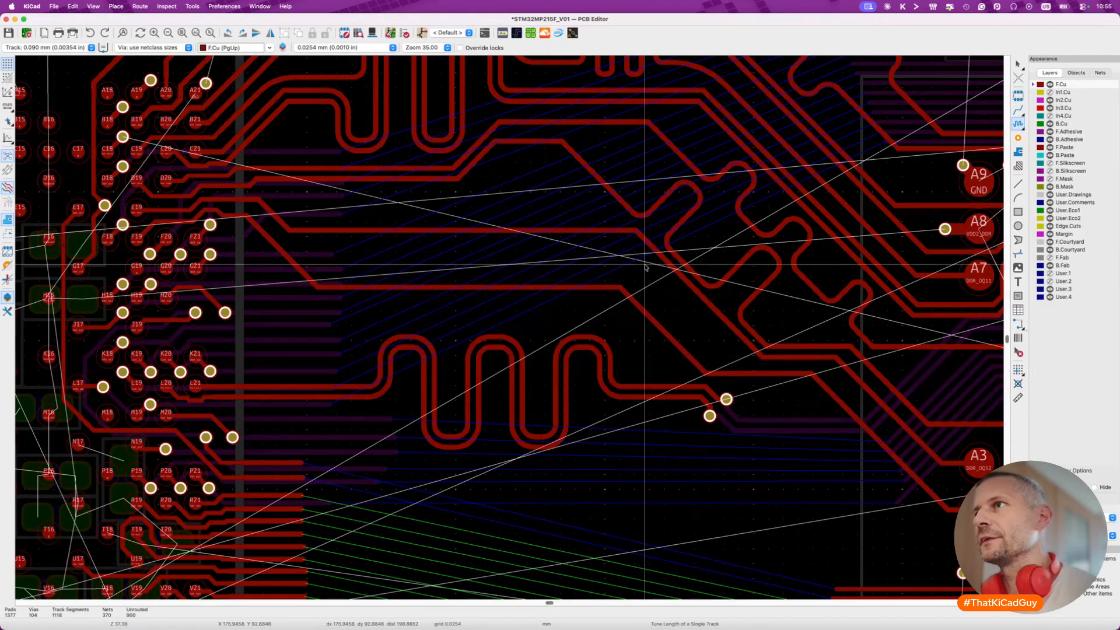
left_click(595, 231)
key("2")
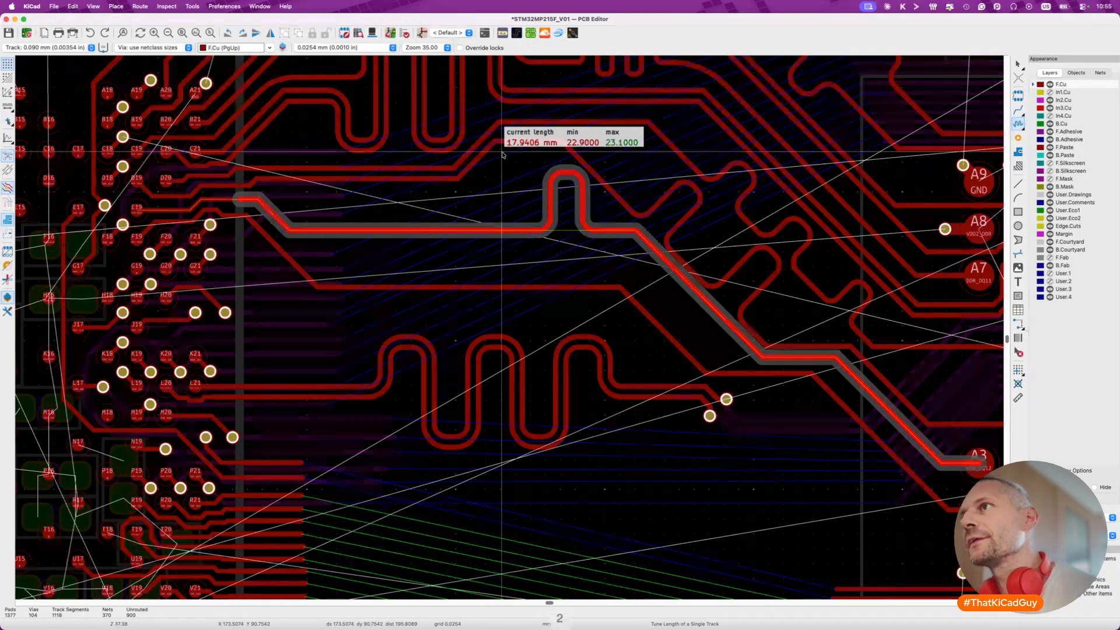
key("2")
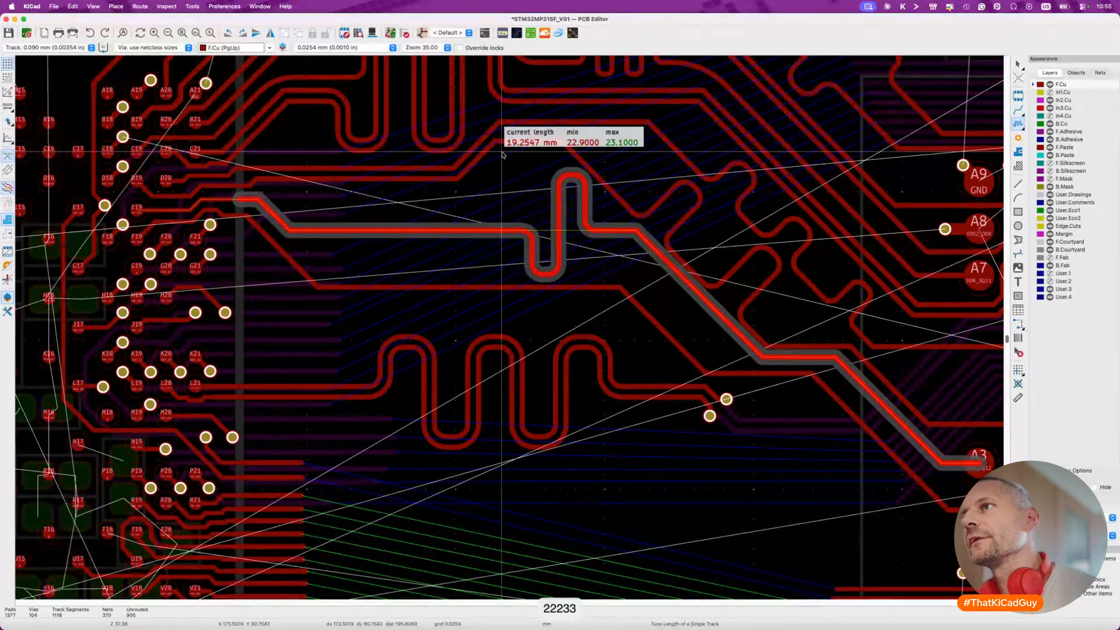
key("3")
key("3")
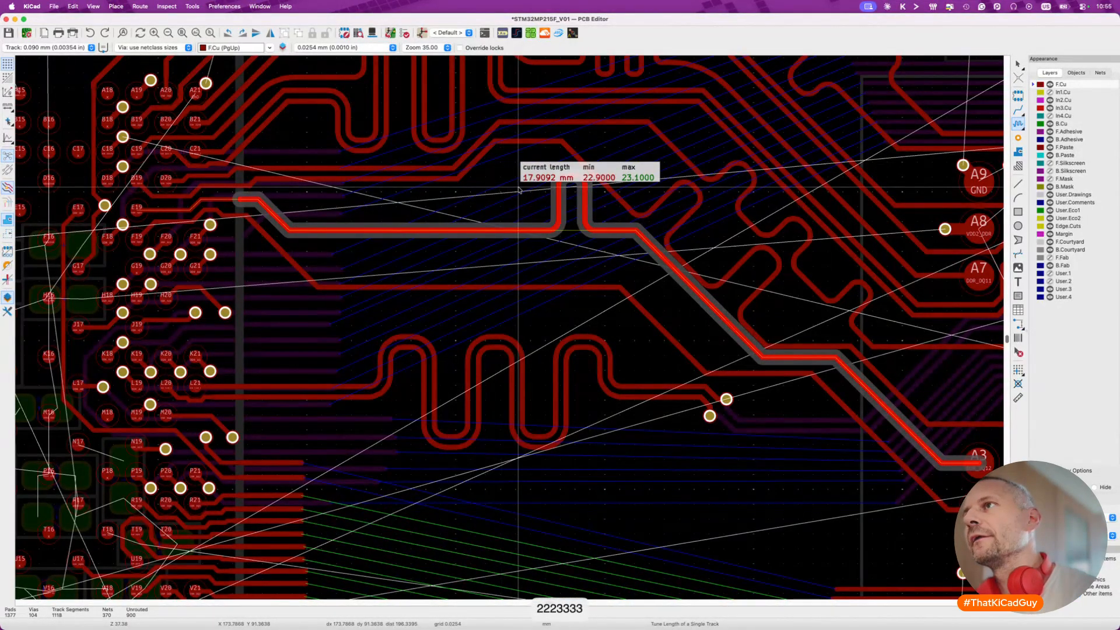
left_click(519, 189)
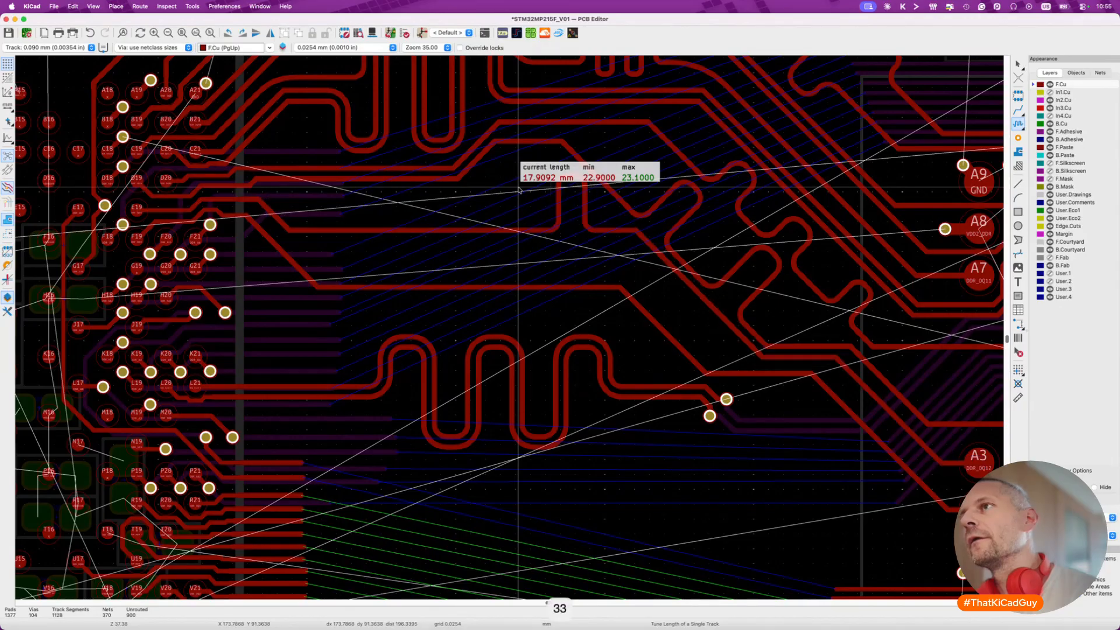
Add a second DDR_DQ12 tuning pattern with a 23 mm target on the processor side of the first meander, tightening its spacing until the target is met.
left_click(519, 236)
key("Escape")
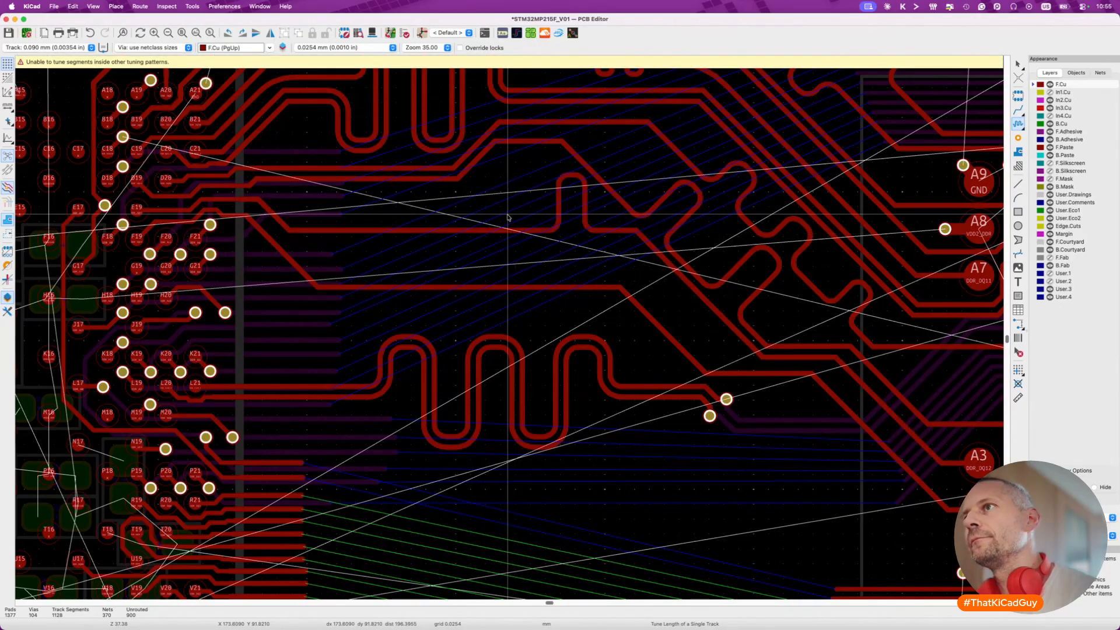
left_click(521, 233)
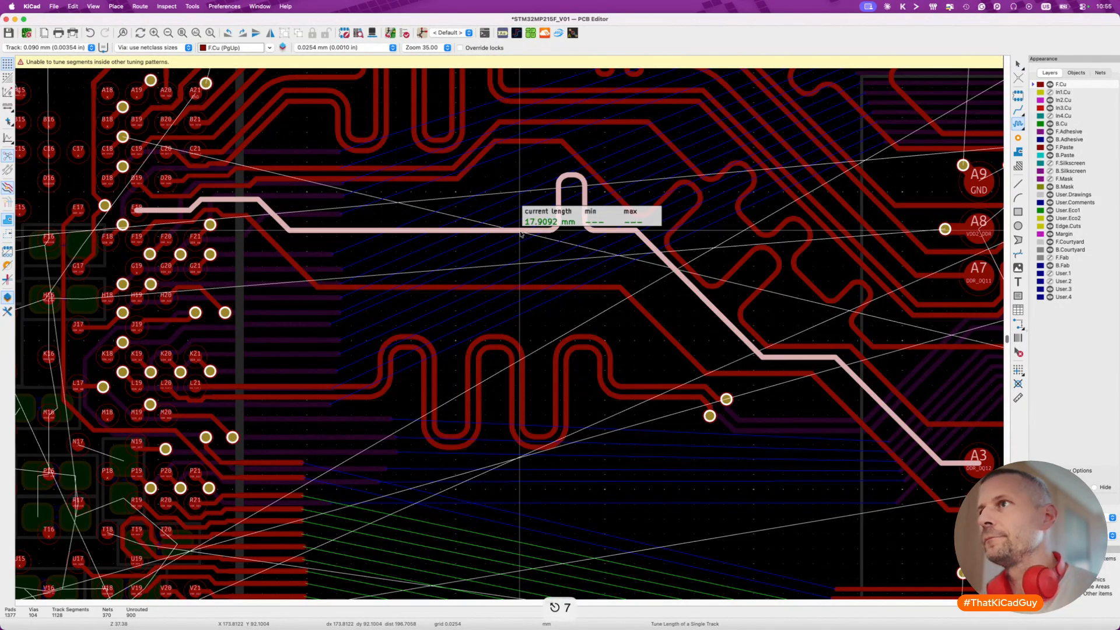
key("super+l")
type("23")
key("Return")
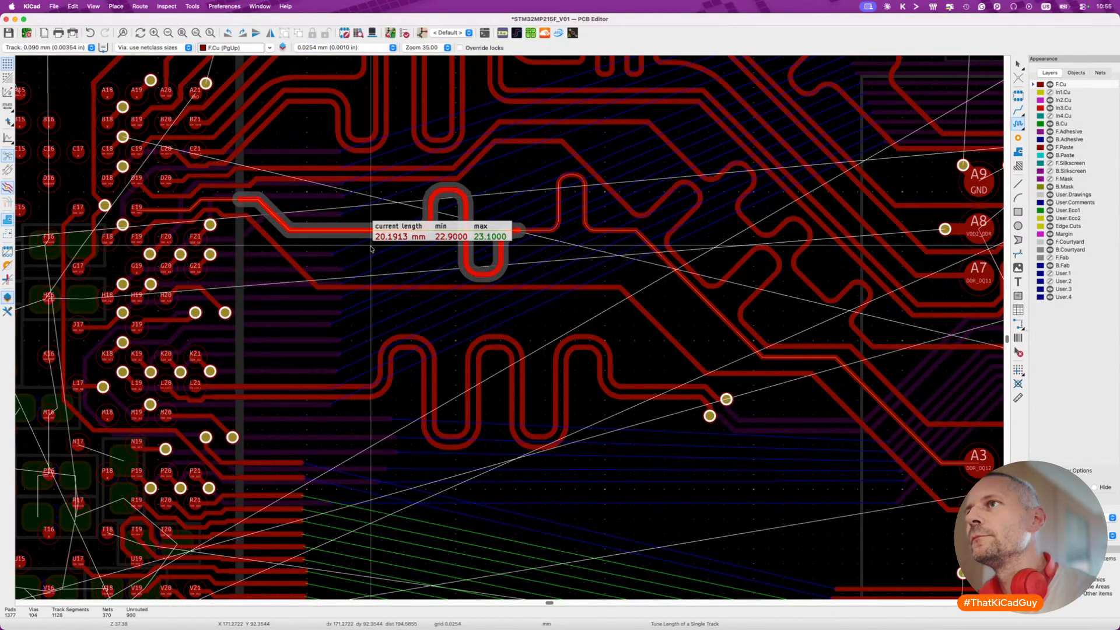
key("2")
key("2")
key("2")
key("2")
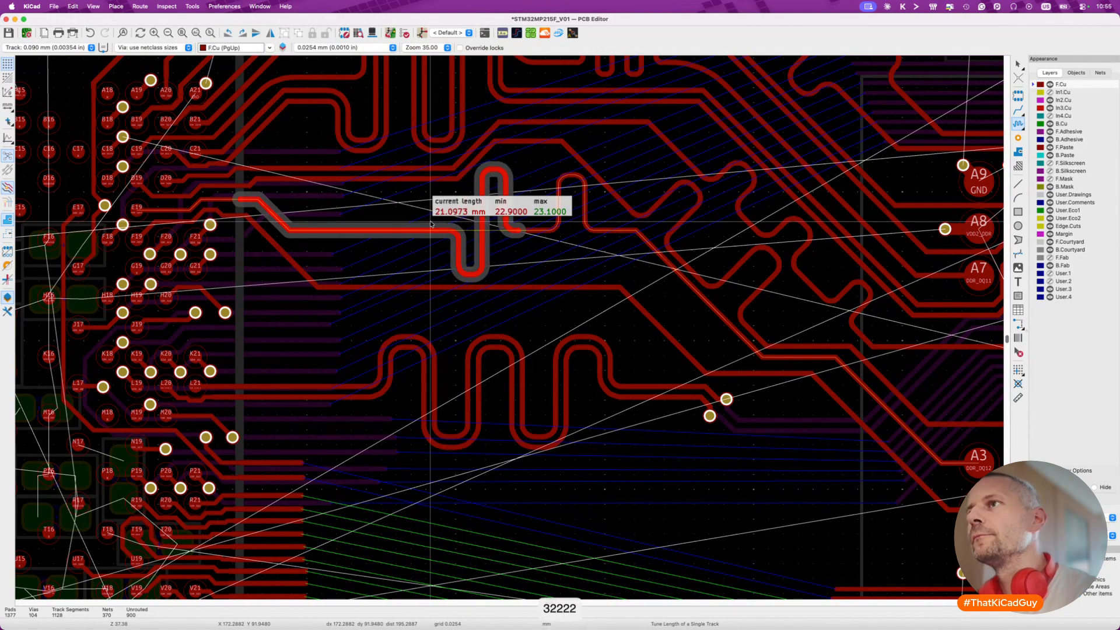
key("2")
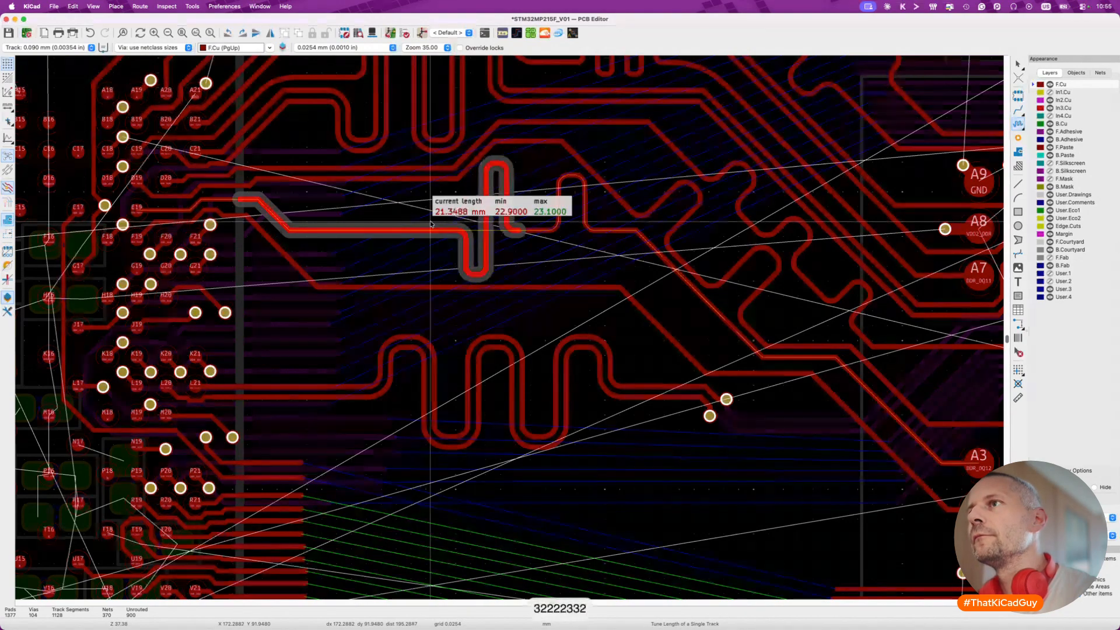
key("2")
key("2")
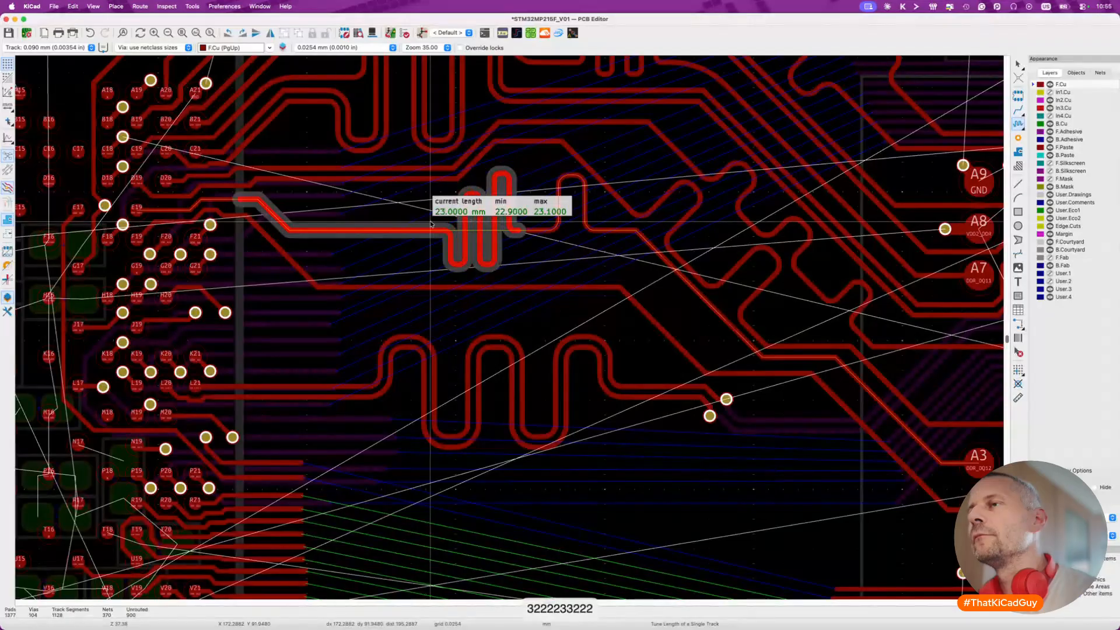
left_click(430, 224)
key("Escape")
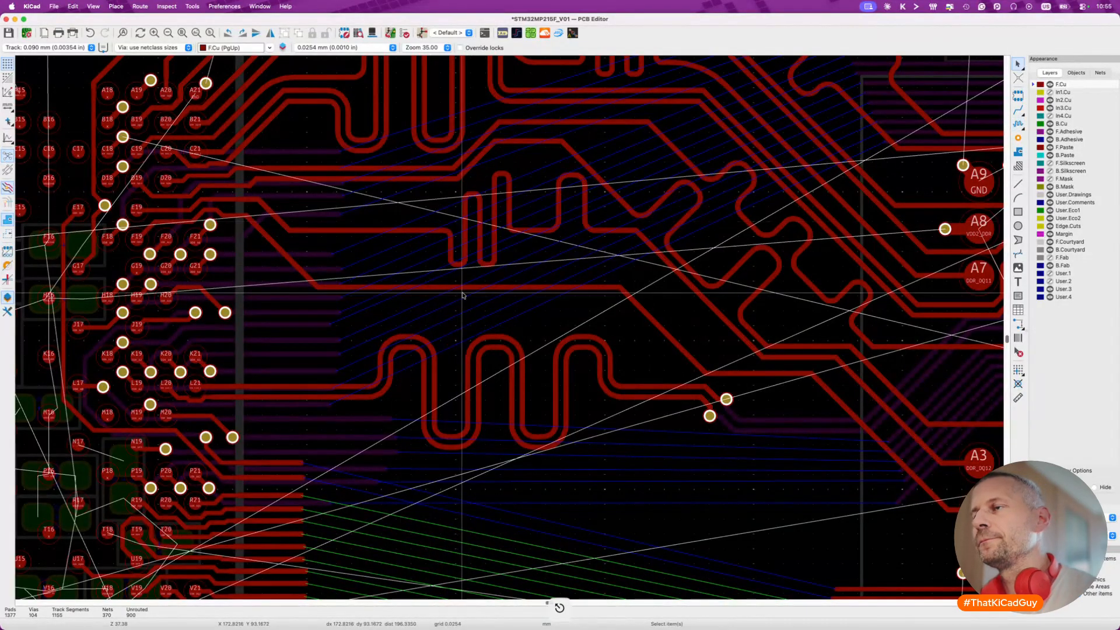
Lower the horizontal DDR_DQ13 section slightly and tune the track to 23 mm with tightly spaced meanders near that section's memory-side end.
left_click(481, 289)
left_click_drag(481, 289, 482, 300)
key("7")
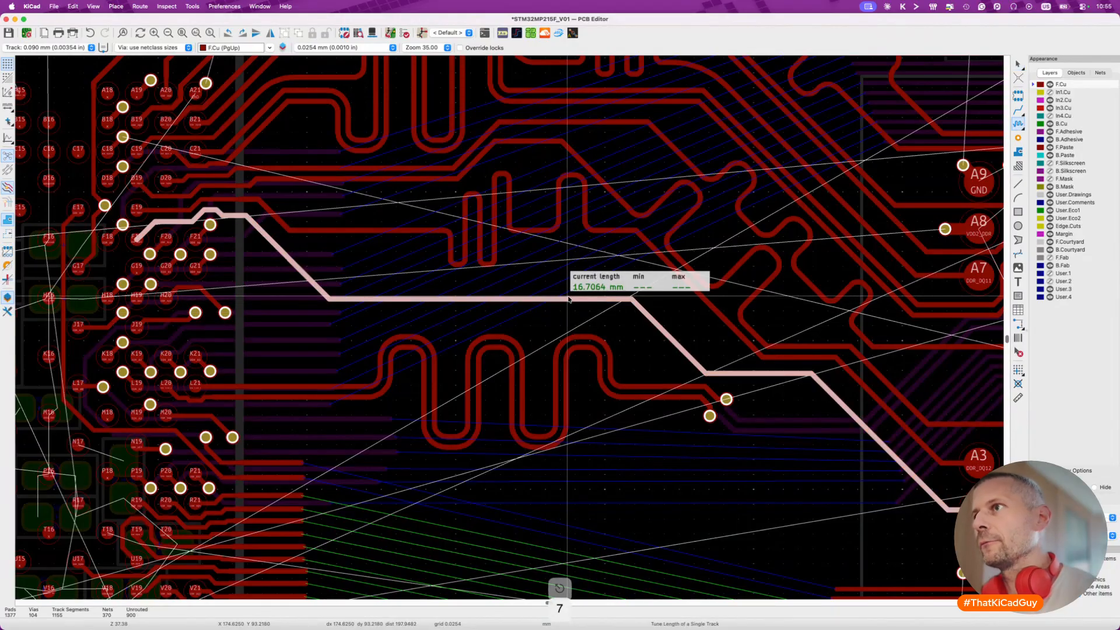
left_click(568, 298)
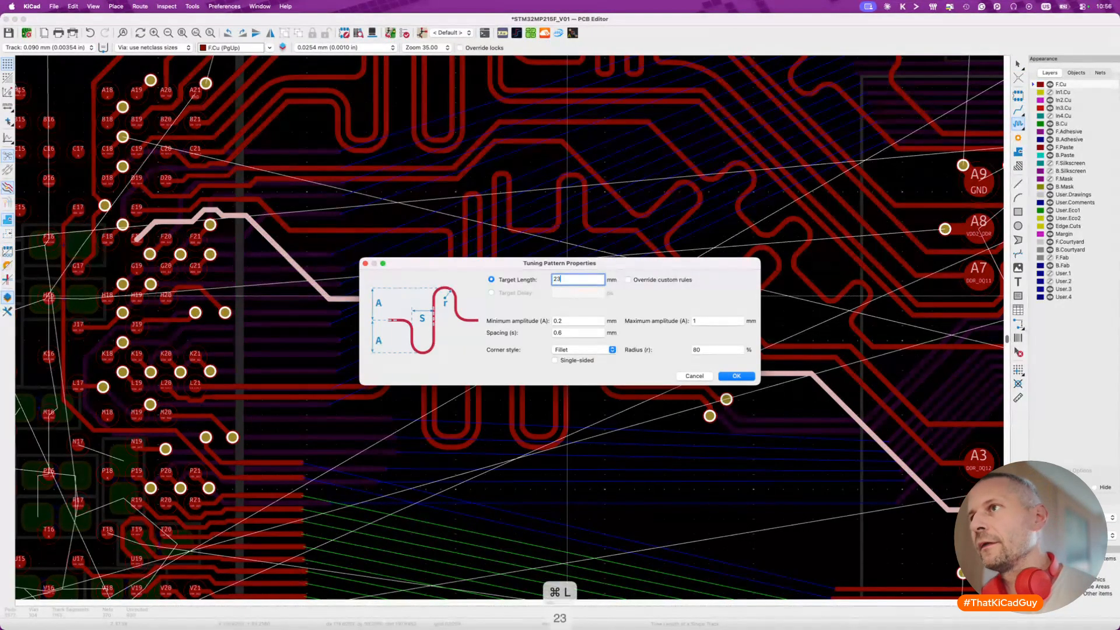
left_click(734, 376)
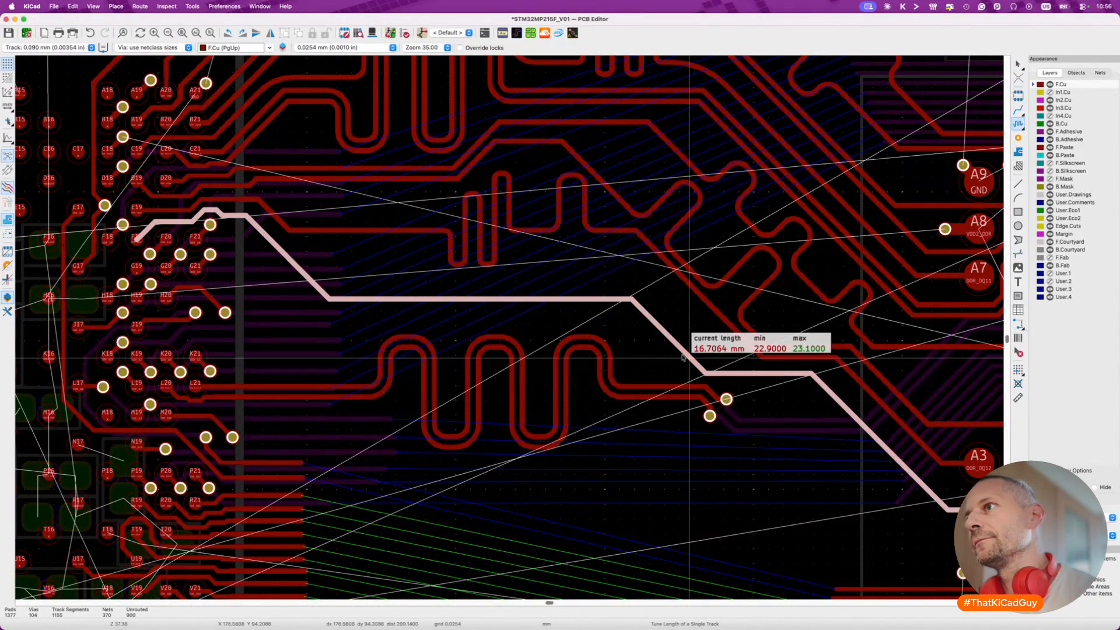
left_click(607, 299)
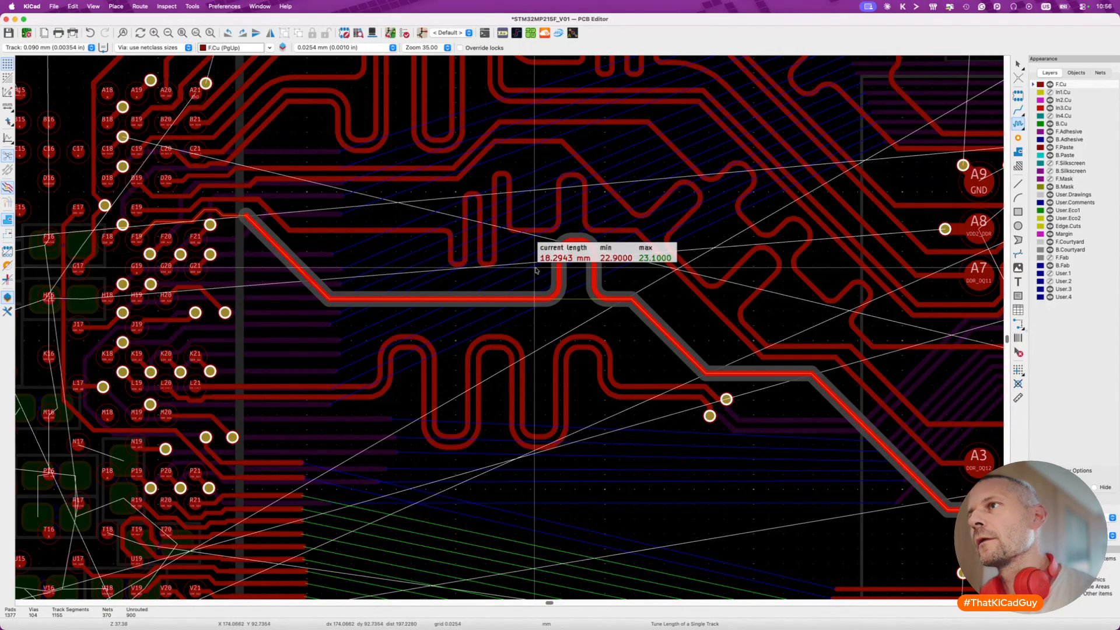
key("2")
key("2")
key("2")
key("2")
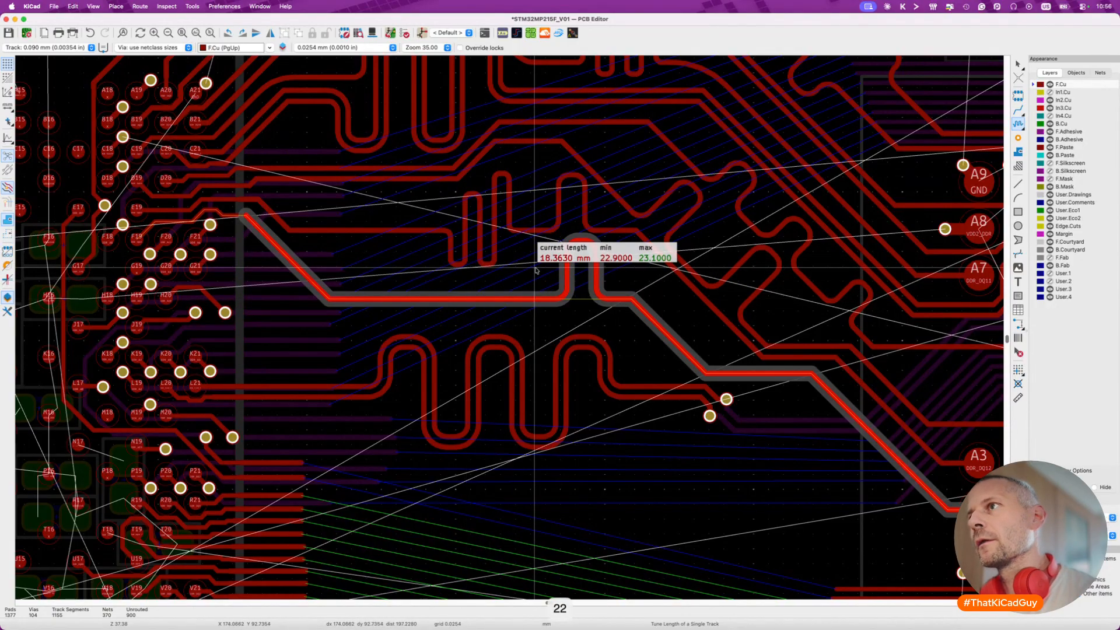
key("2")
key("2")
key("2")
key("2")
key("2")
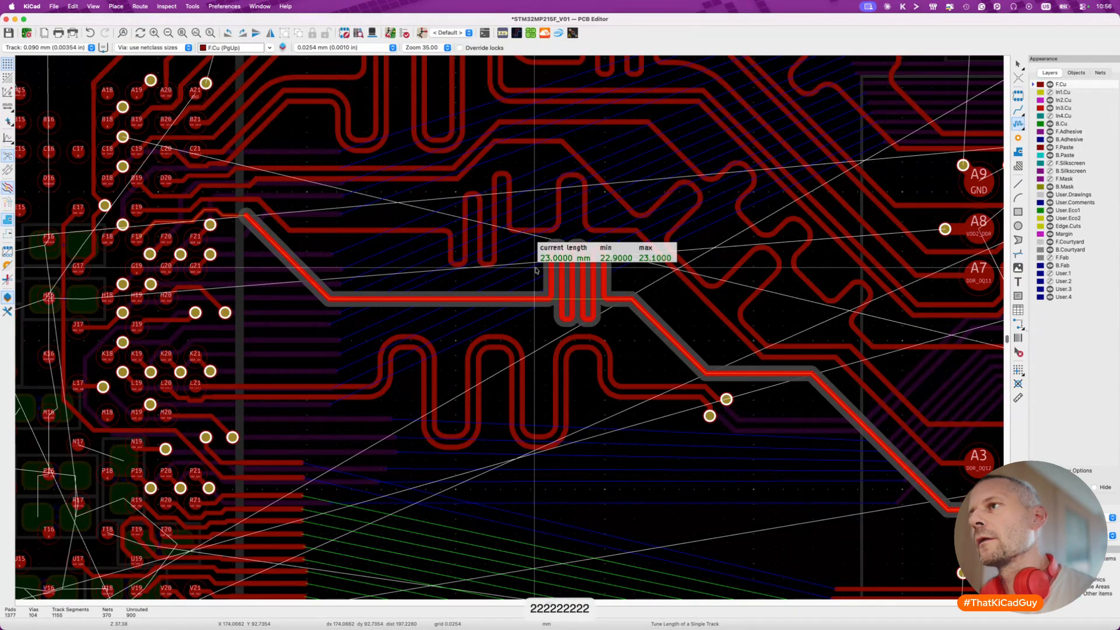
key("Escape")
key("Escape")
Save the board and hide the ratsnest lines.
scroll(536, 333, "down", 6)
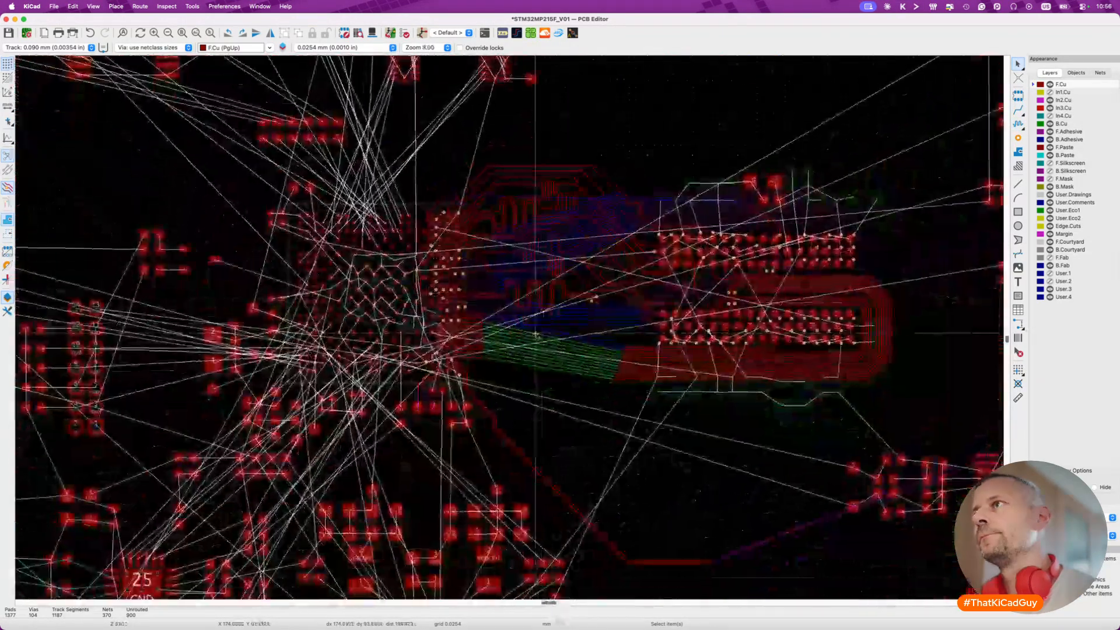
key("super+s")
key("super+shift+r")
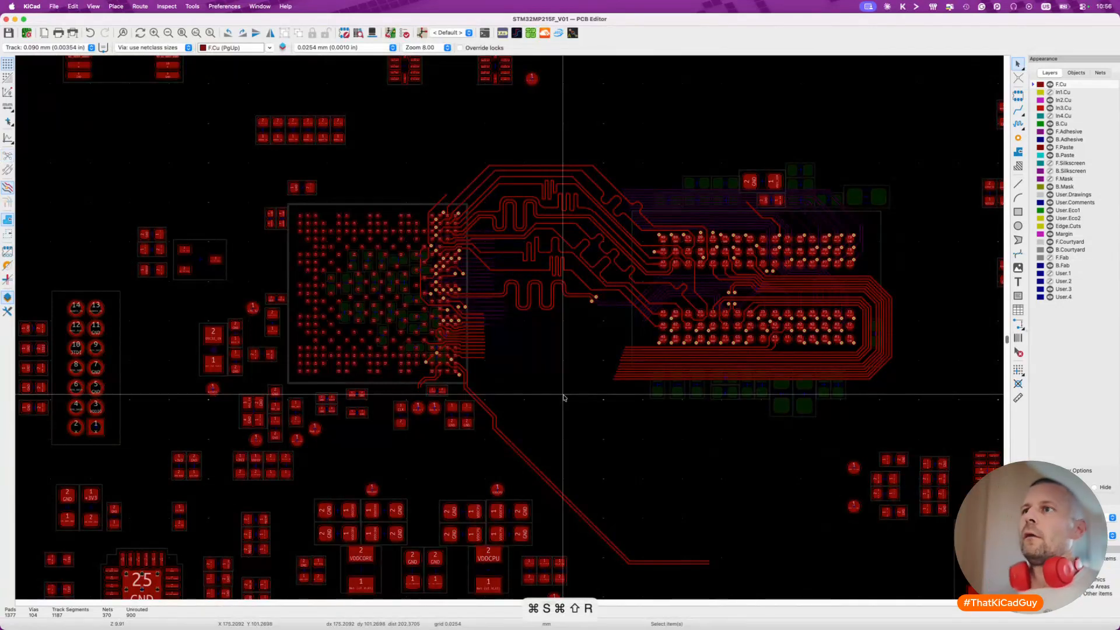
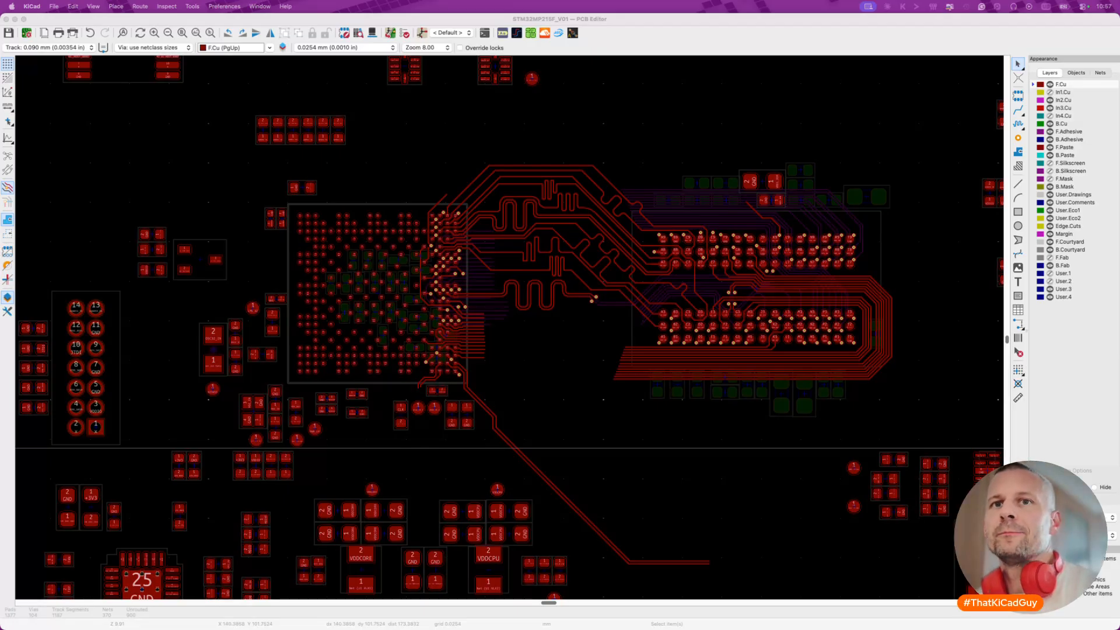
Check the routed length of the differential pair with the wide meanders below DDR_DQ13 using the differential-pair length-tuning tool.
left_click(577, 445)
scroll(578, 445, "left", 5)
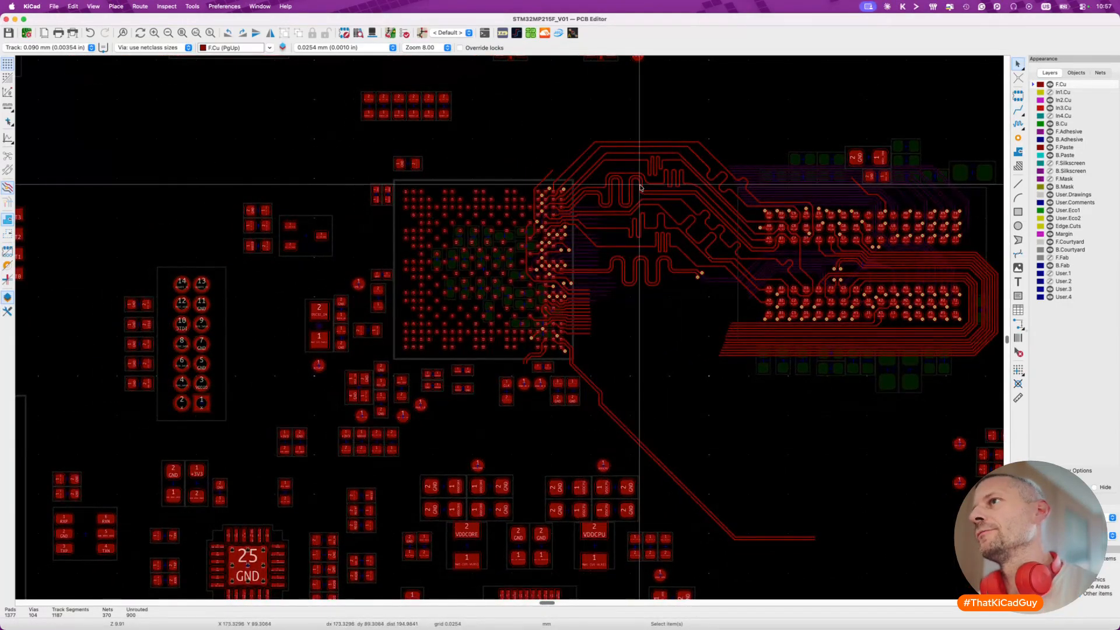
scroll(560, 242, "down", 3)
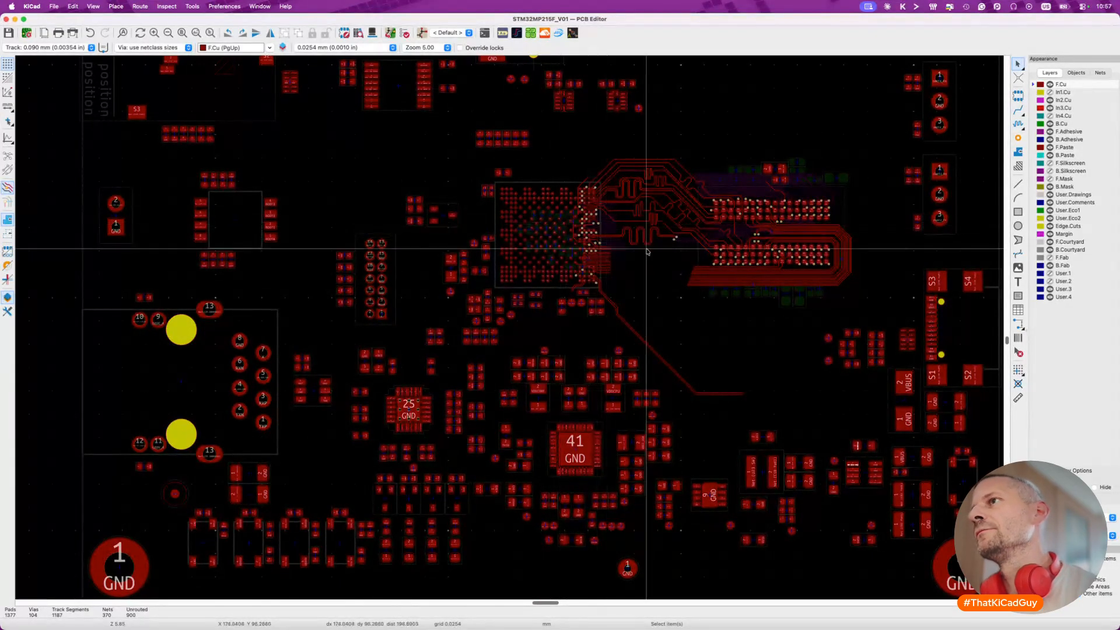
scroll(646, 251, "up", 6)
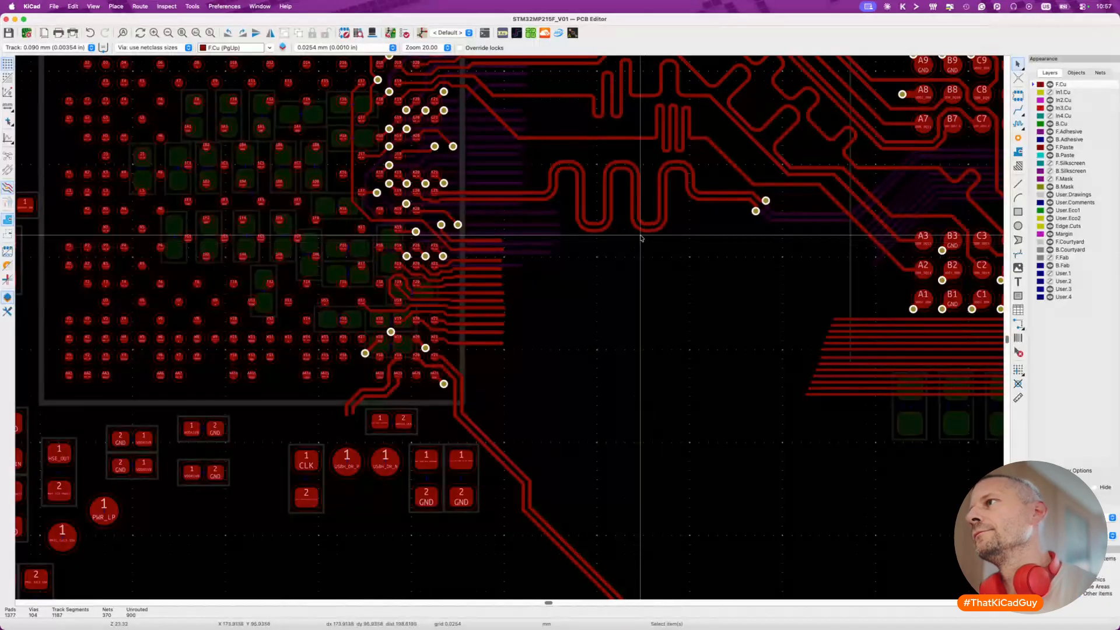
key("8")
left_click(636, 216)
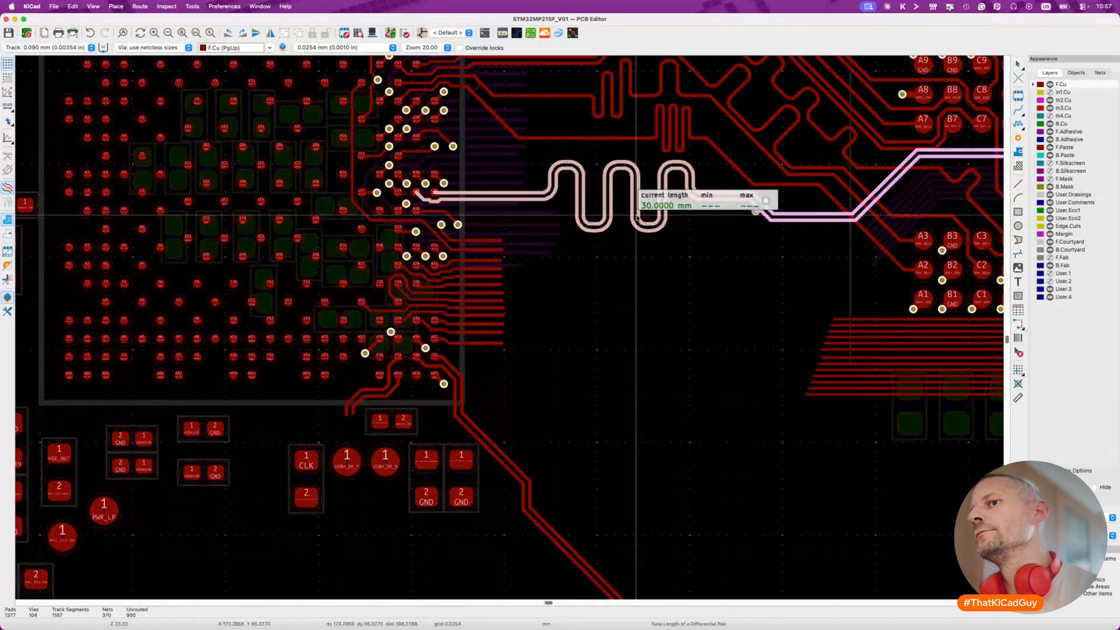
scroll(637, 216, "down", 1)
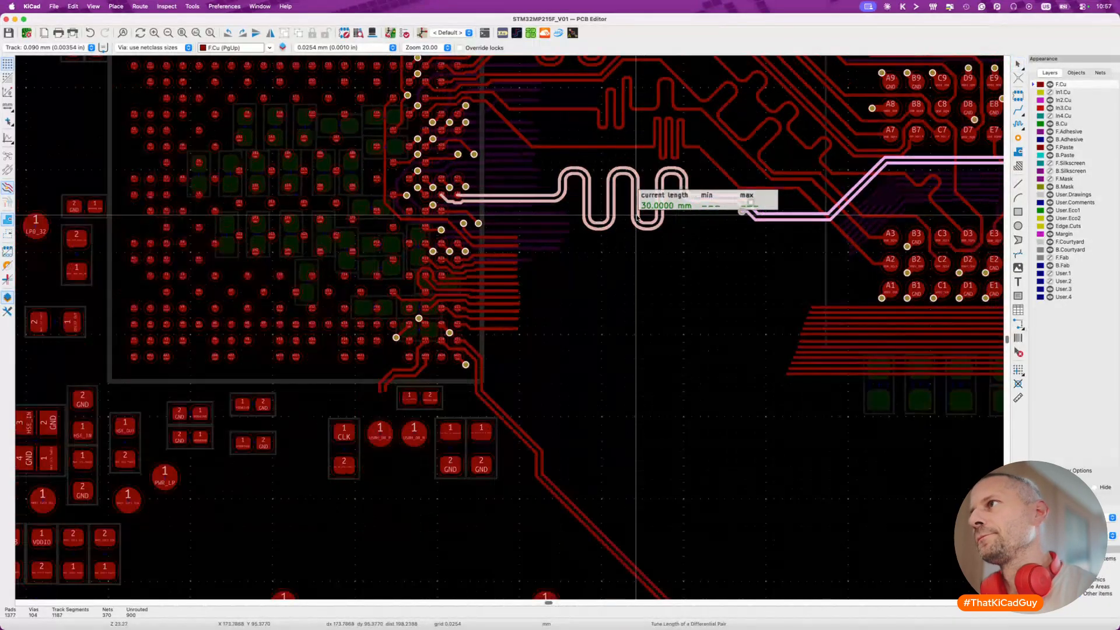
scroll(637, 217, "down", 4)
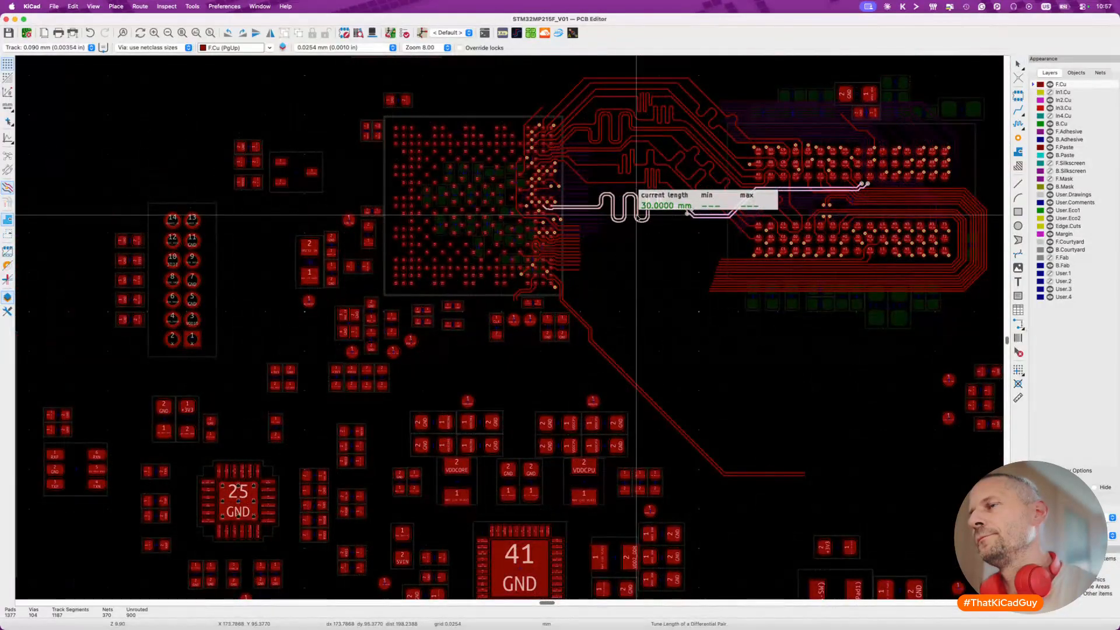
key("Escape")
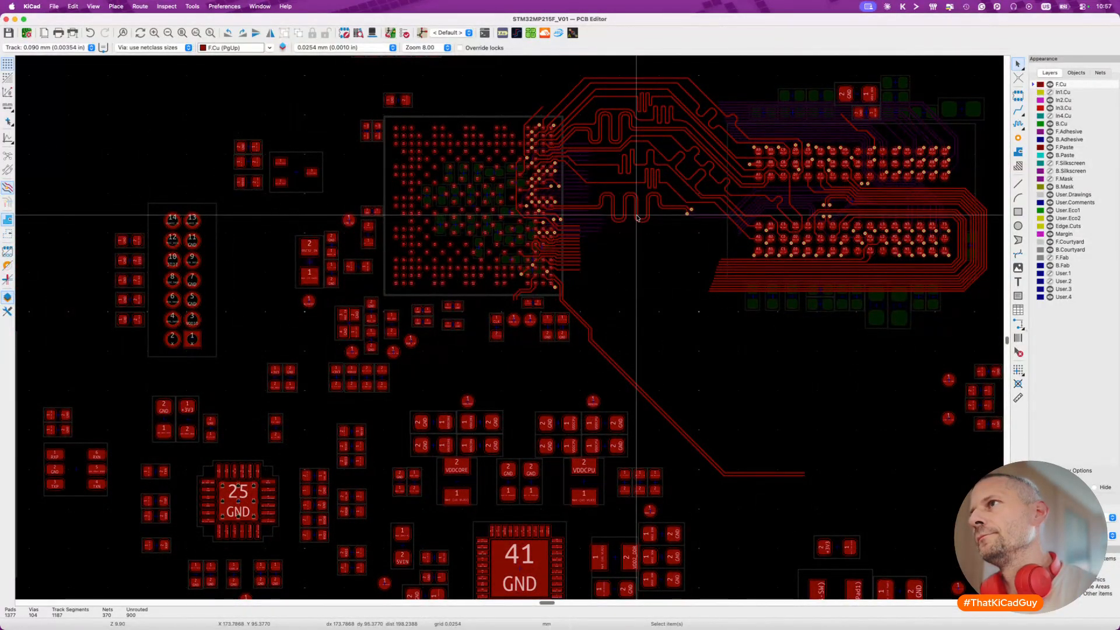
Review the tuned DDR tracks and select the short horizontal DDR_DQ14 segment above memory pads A3 and B3 to inspect its routed length.
scroll(636, 218, "down", 2)
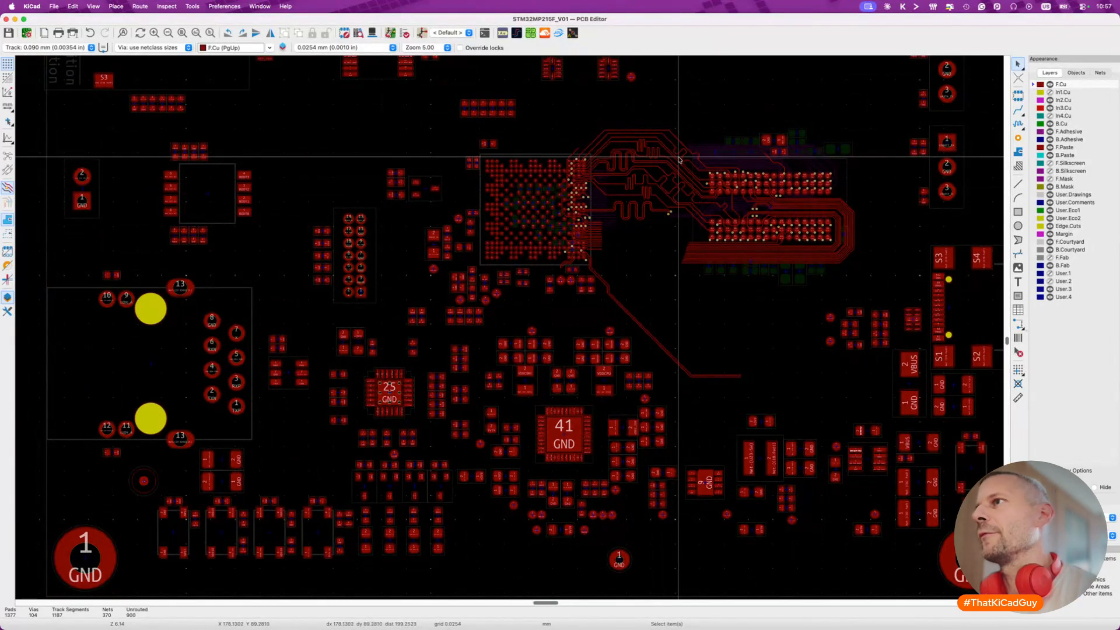
scroll(665, 157, "up", 5)
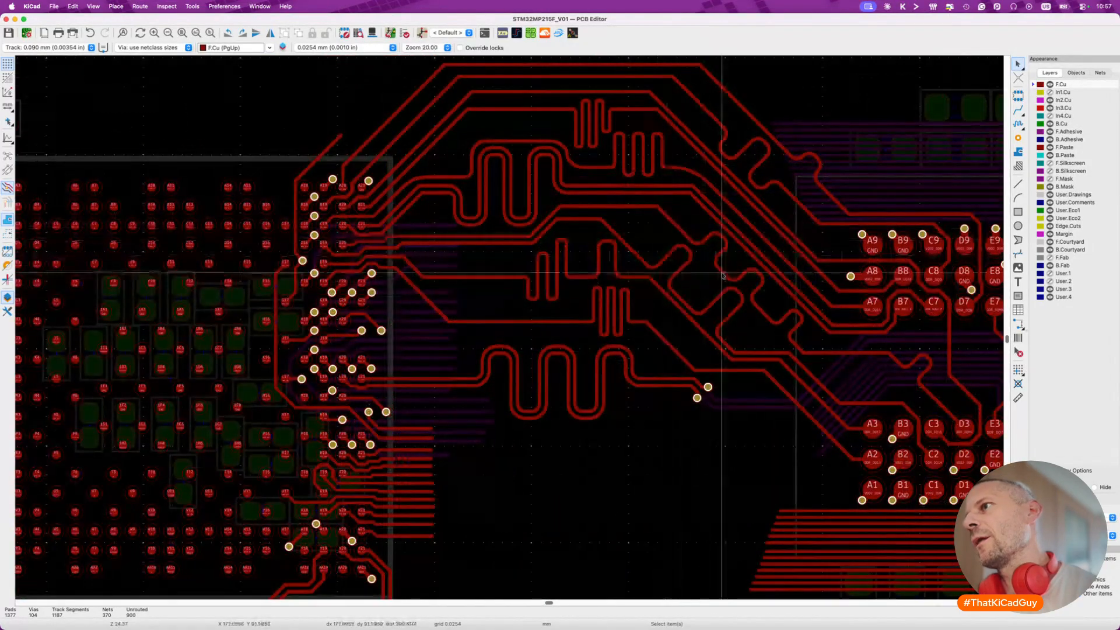
scroll(731, 362, "down", 3)
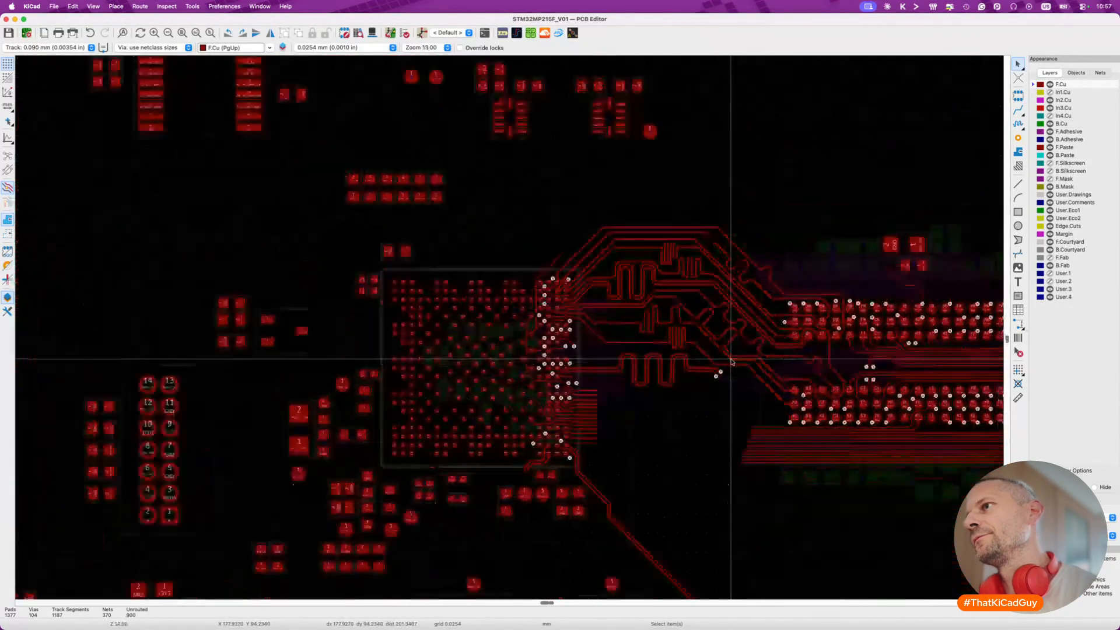
scroll(731, 362, "down", 3)
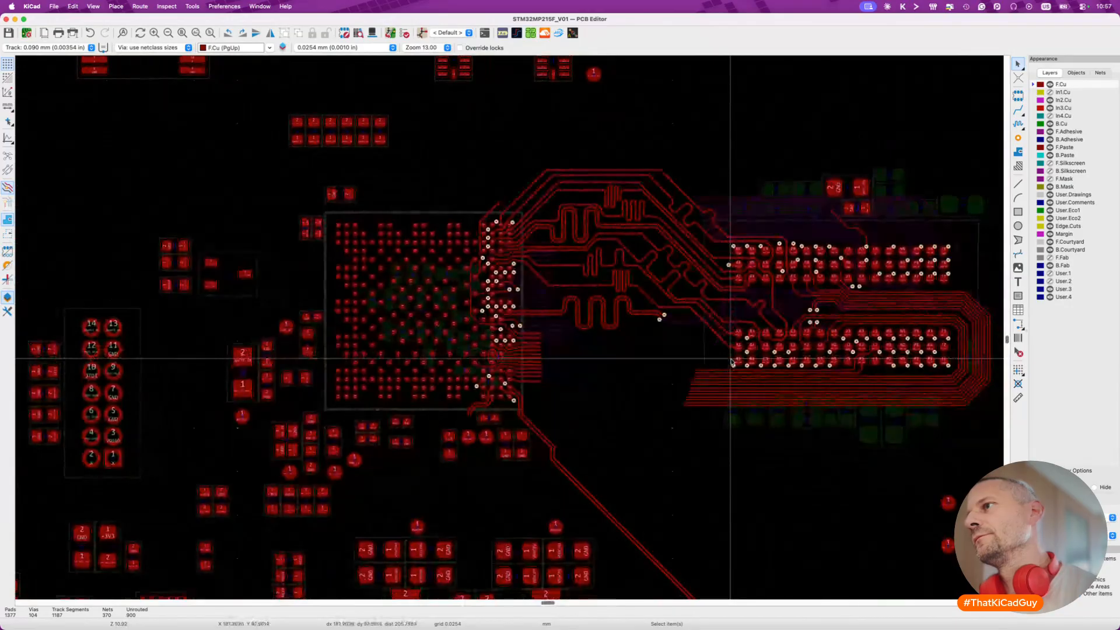
scroll(731, 361, "up", 4)
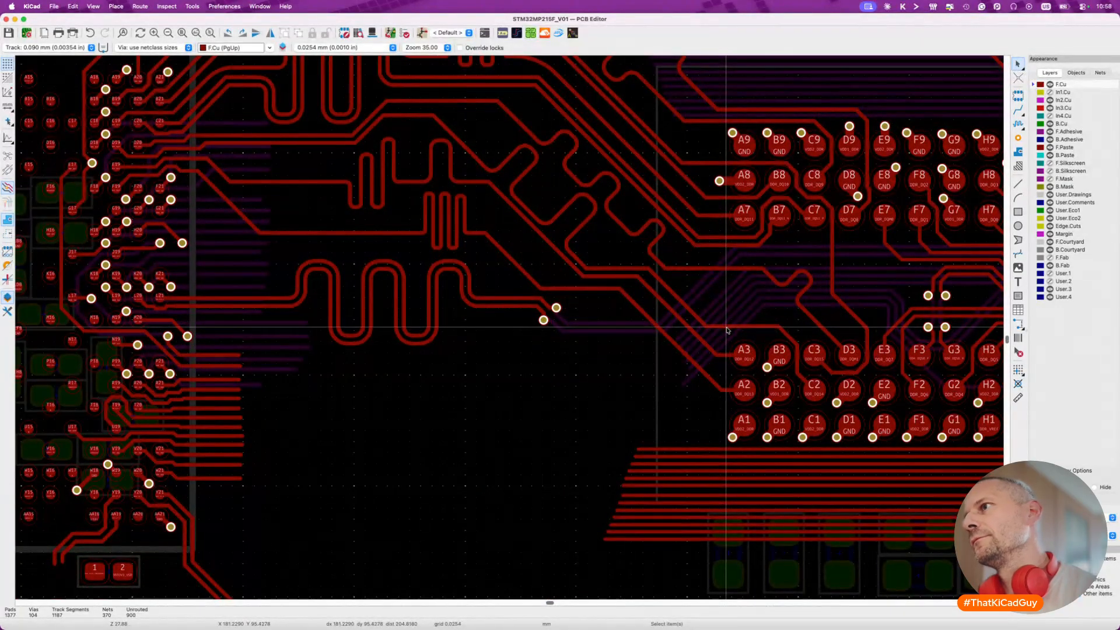
left_click(727, 327)
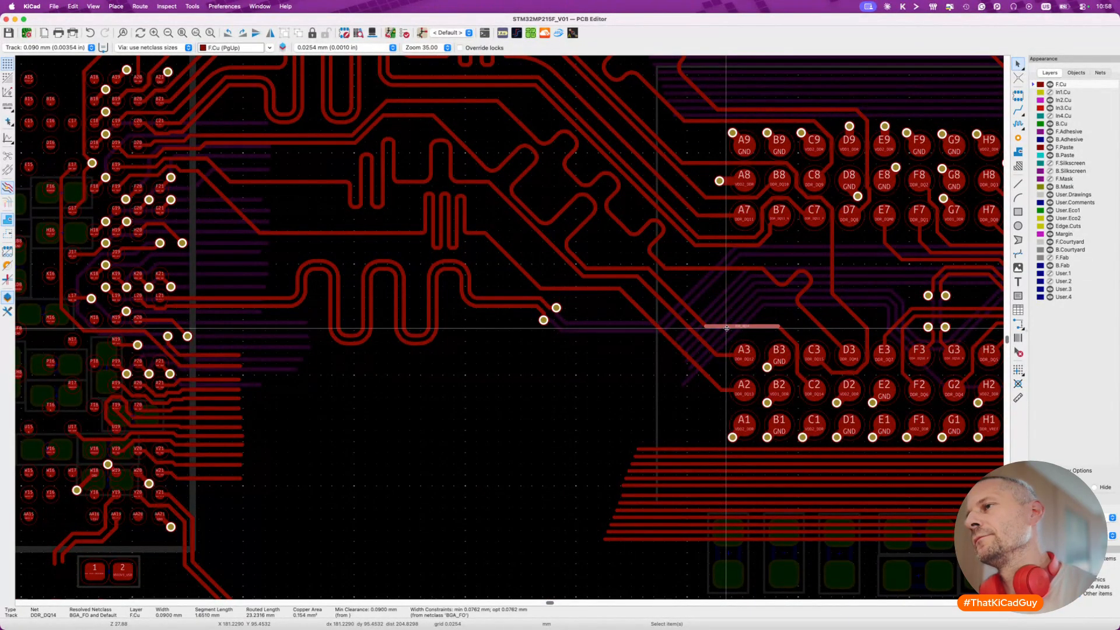
Examine the open DDR_DQ0 to DDR_DQ7 track ends at the processor and the matching track bundle beside the memory.
scroll(726, 328, "down", 5)
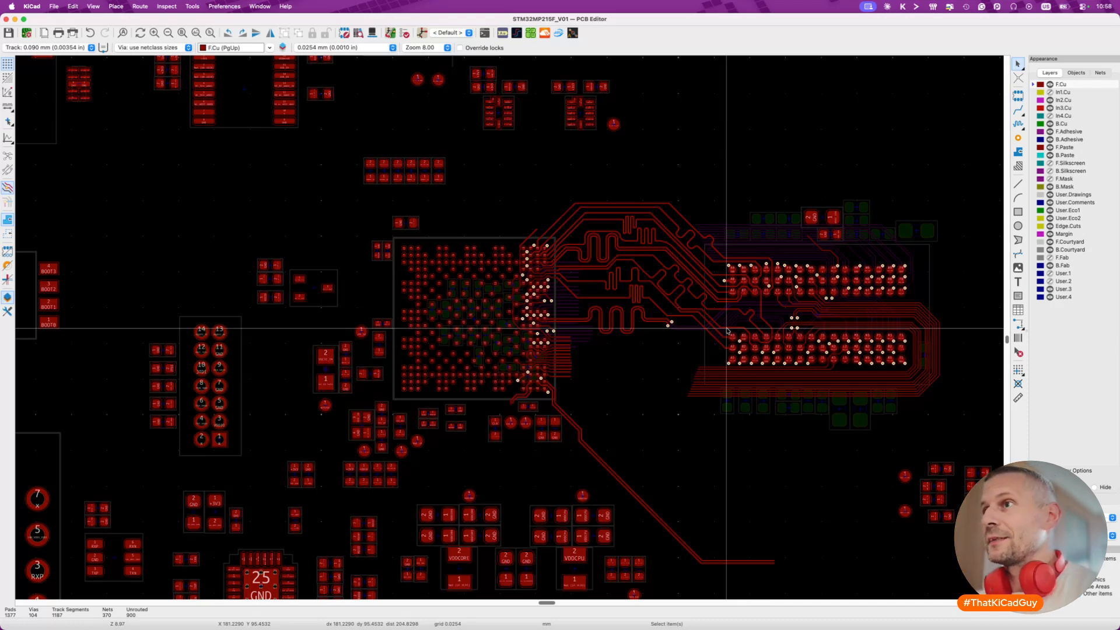
scroll(727, 331, "up", 5)
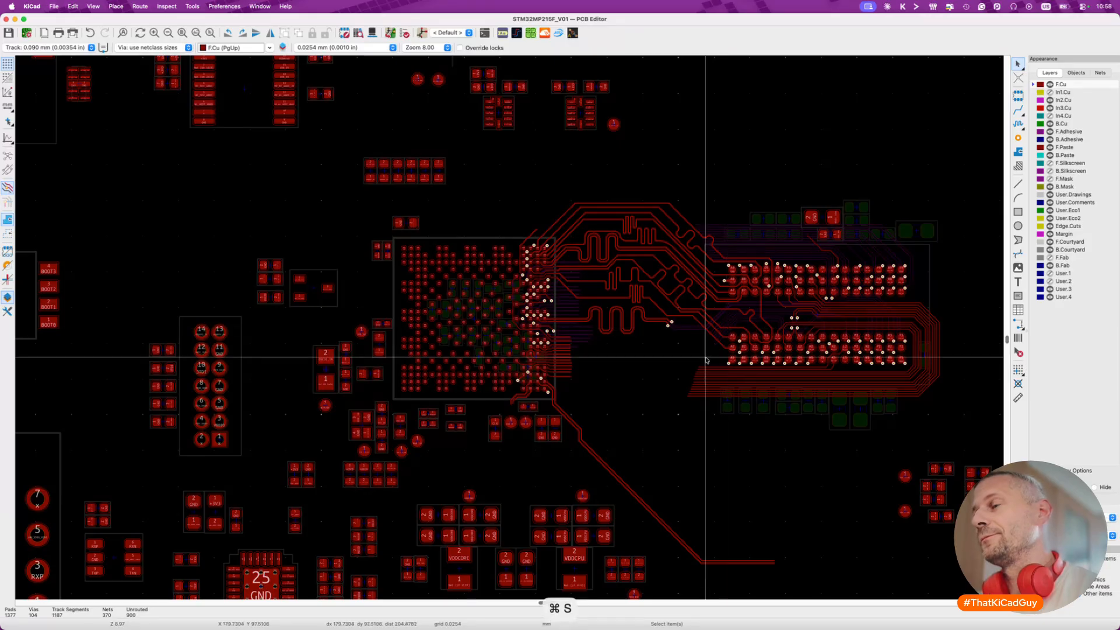
scroll(482, 385, "up", 6)
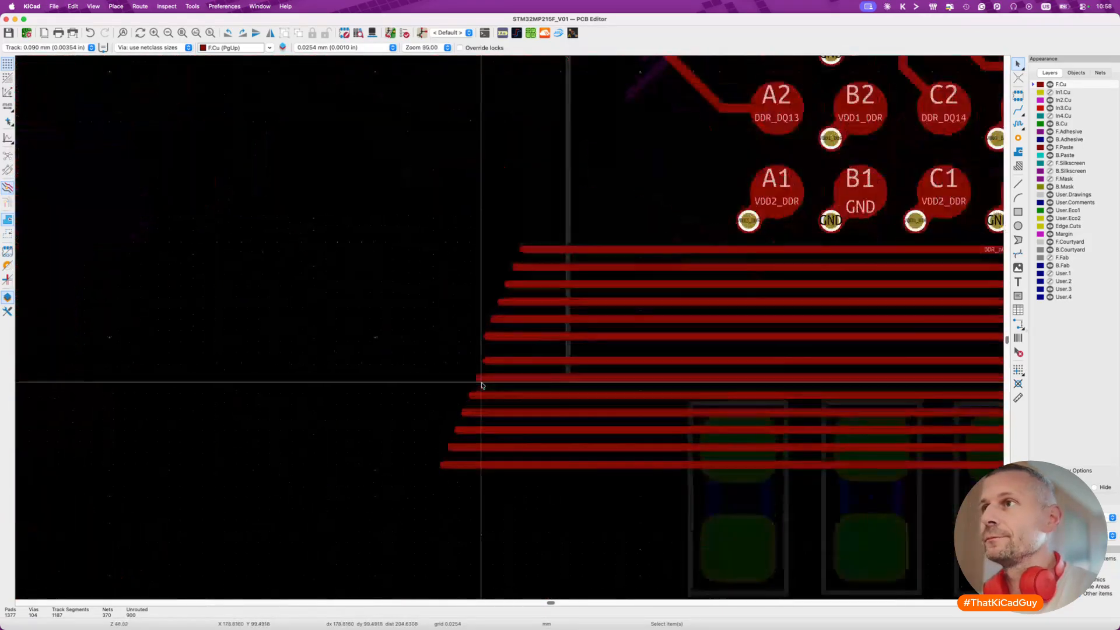
scroll(482, 385, "up", 3)
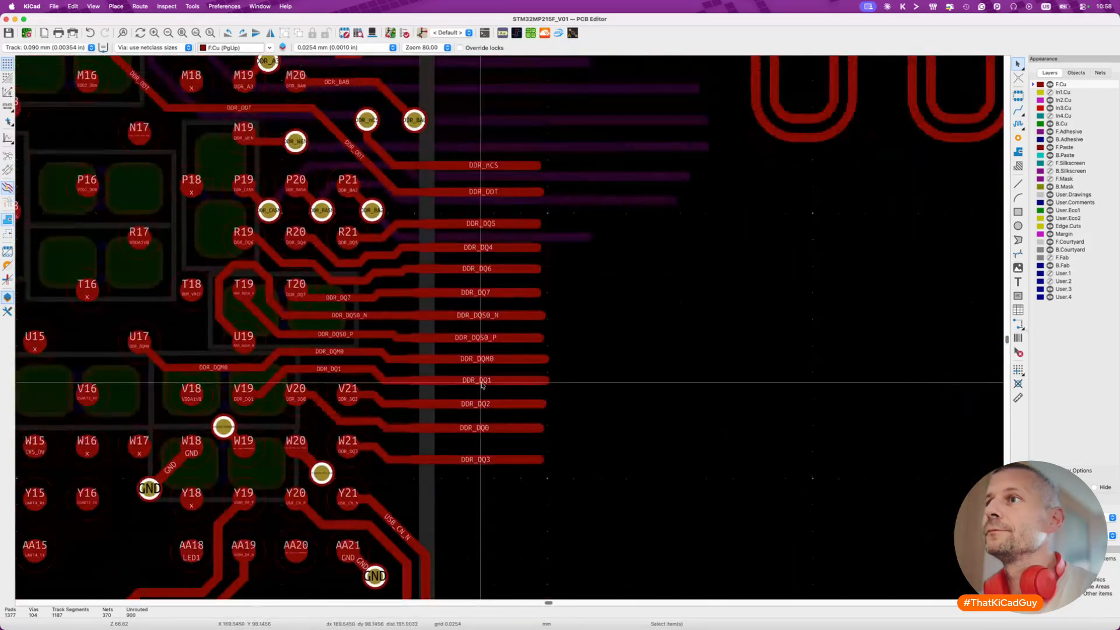
scroll(622, 426, "down", 6)
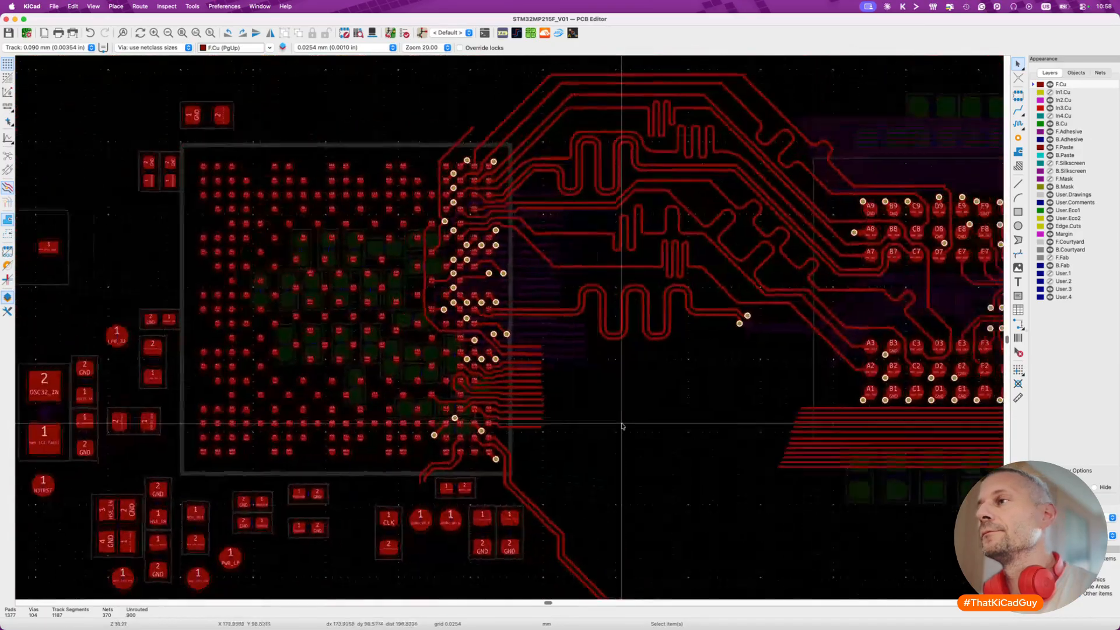
scroll(310, 334, "up", 6)
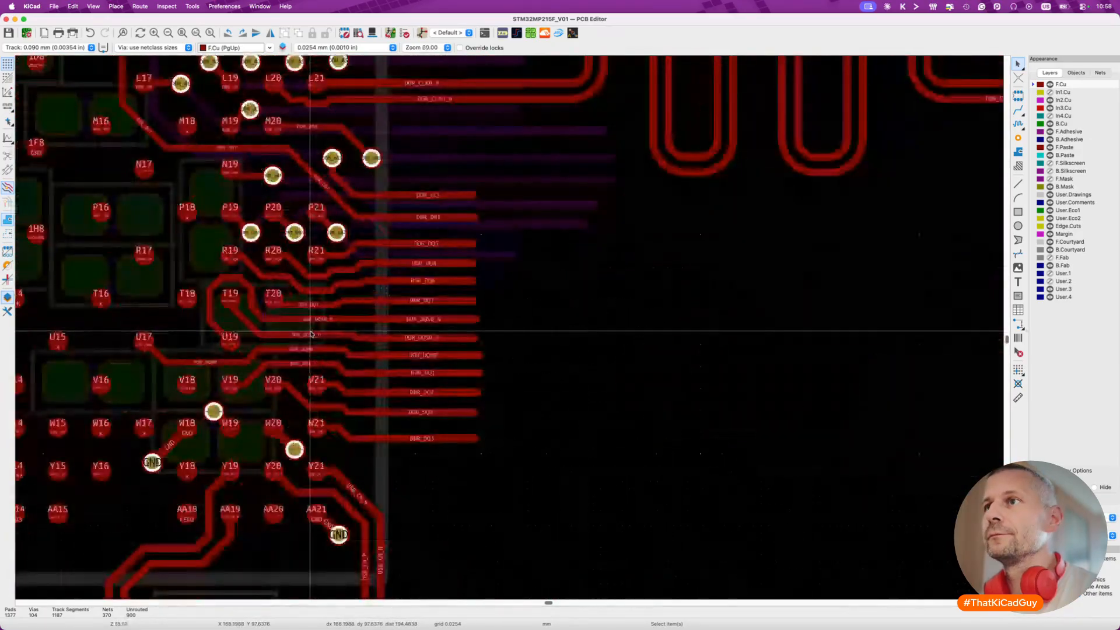
scroll(311, 333, "down", 10)
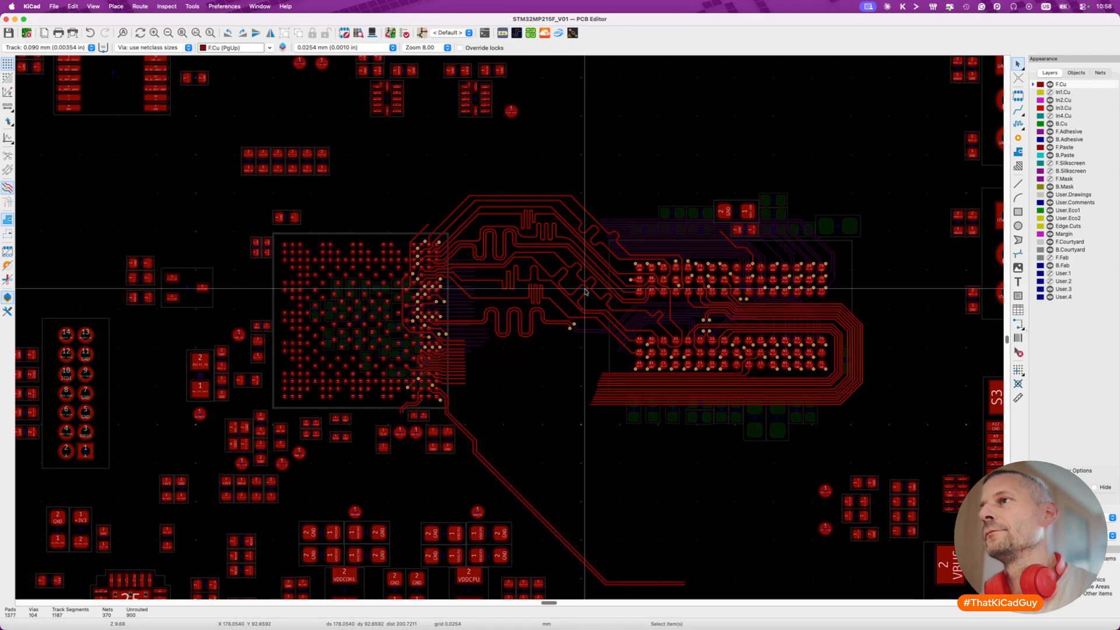
Delete the DDR_DQ14 tuning meander and shift the track's straightened diagonal section away from DDR_DQ12 towards DDR_DQM1.
scroll(583, 289, "up", 8)
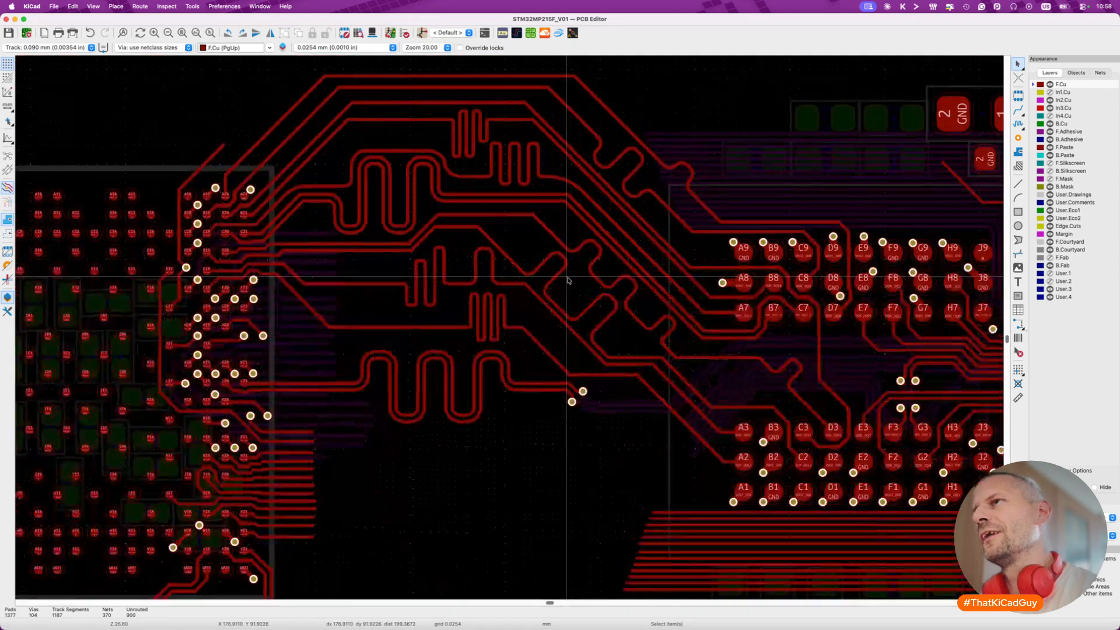
left_click(556, 278)
left_click(580, 282)
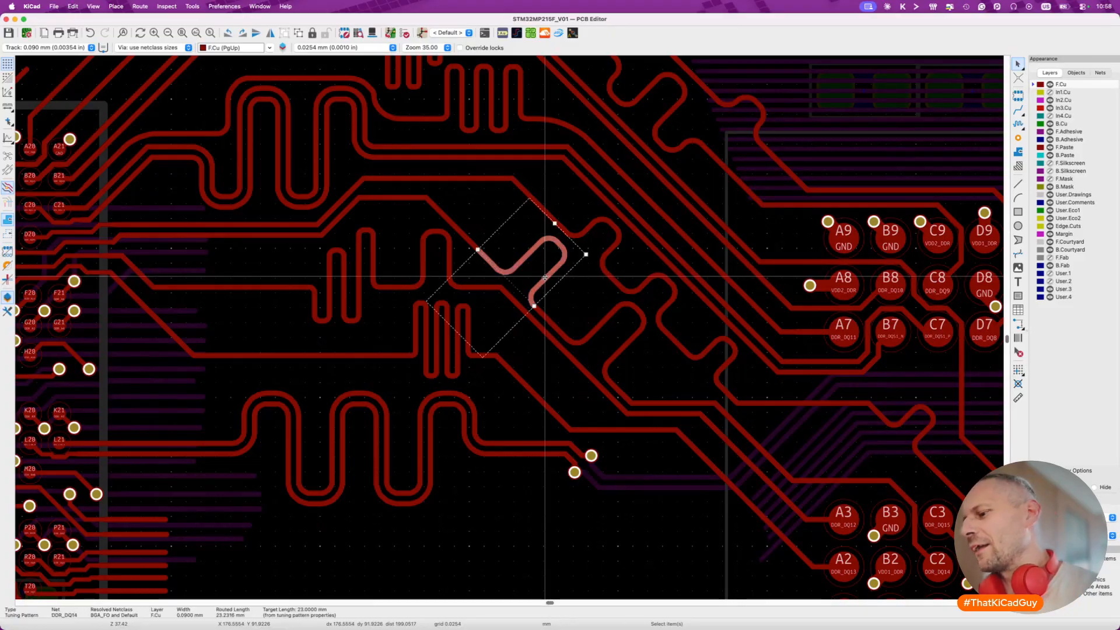
key("Delete")
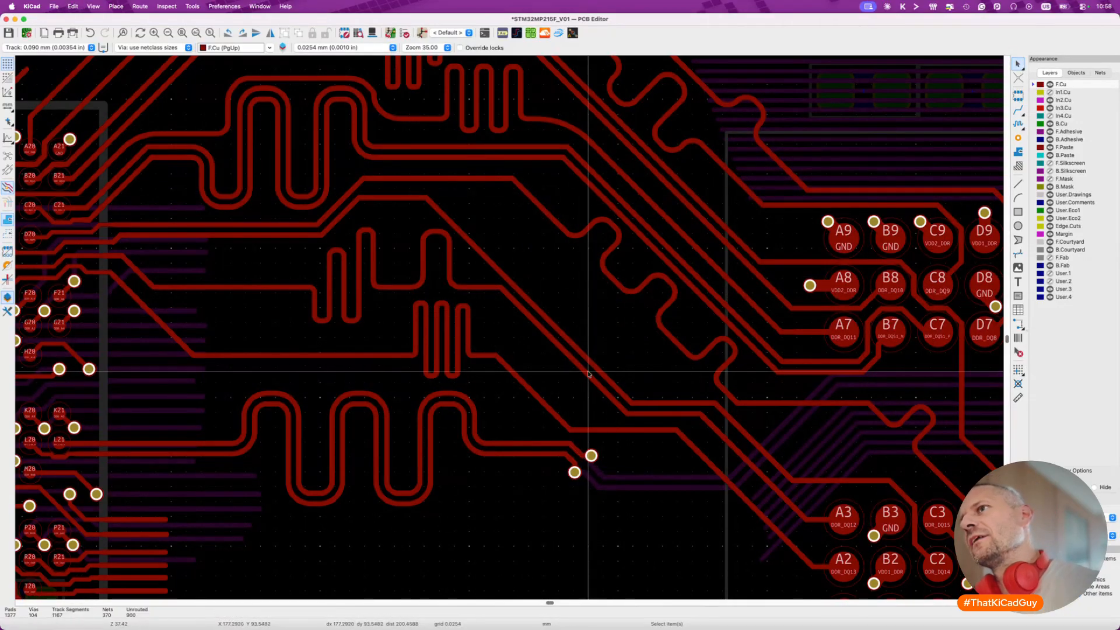
left_click(519, 281)
key("d")
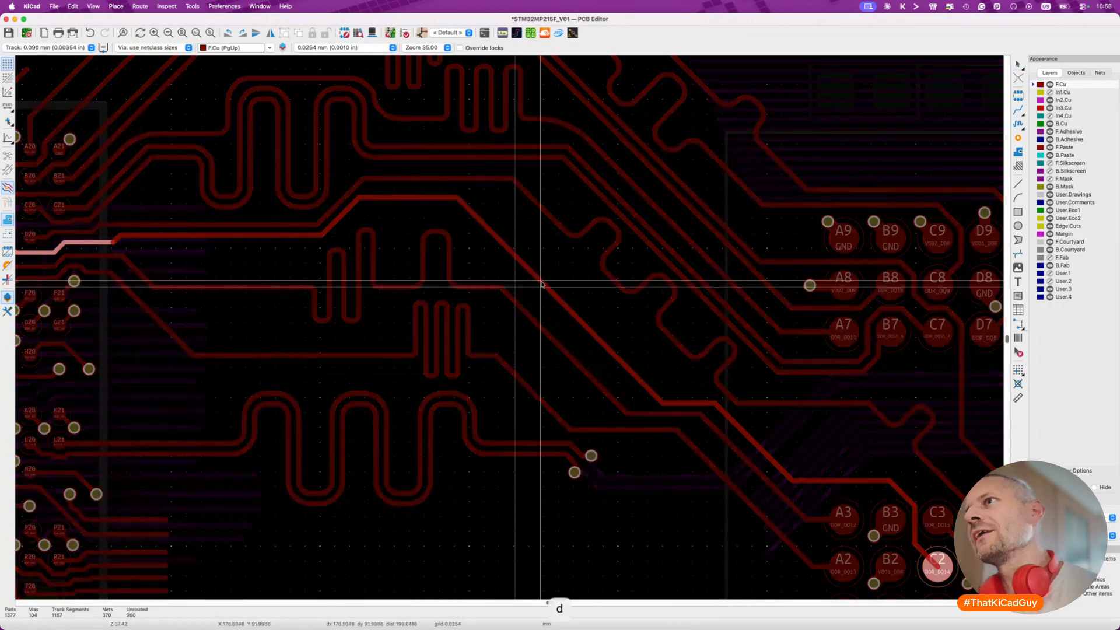
key("Escape")
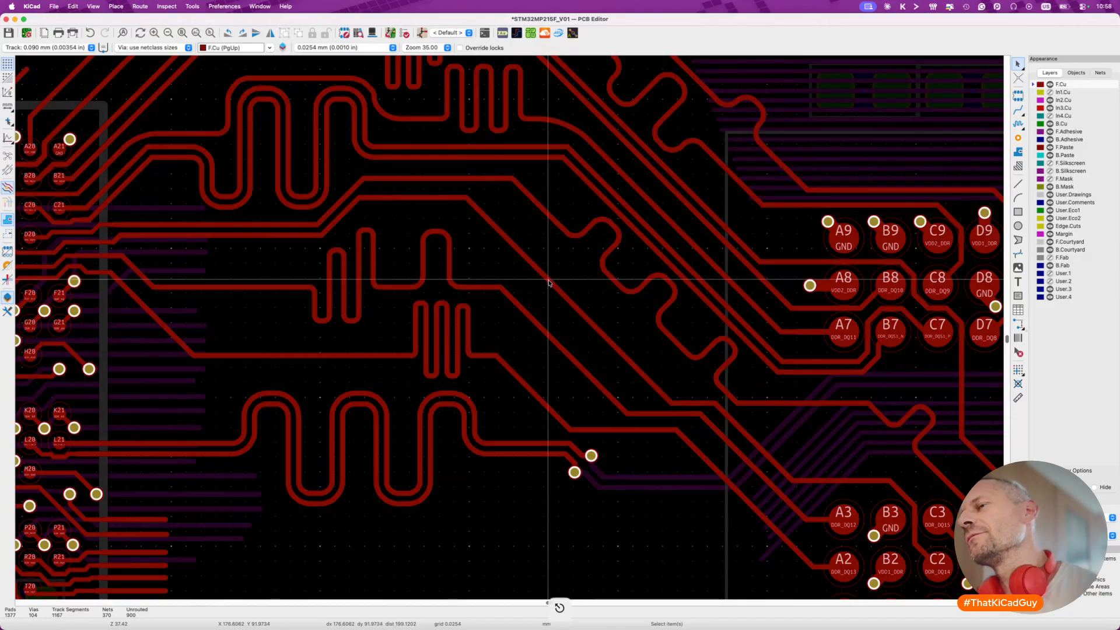
Try tuning DDR_DQ14 to 23 mm with tightly spaced meanders on the upper part of its diagonal section.
scroll(548, 283, "up", 3)
key("7")
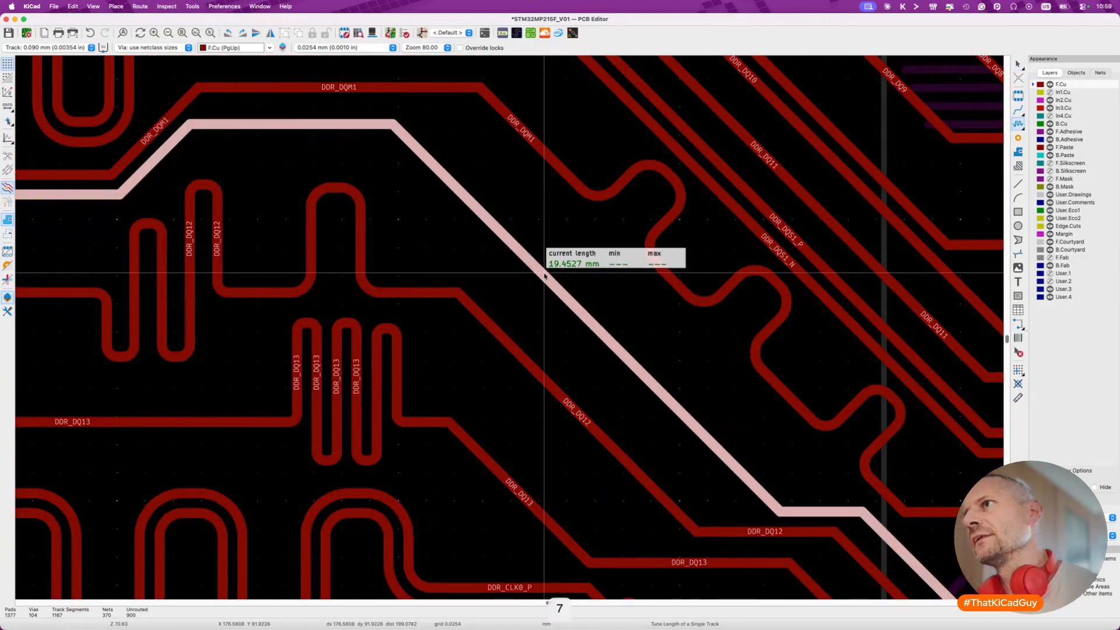
key("super+l")
type("23")
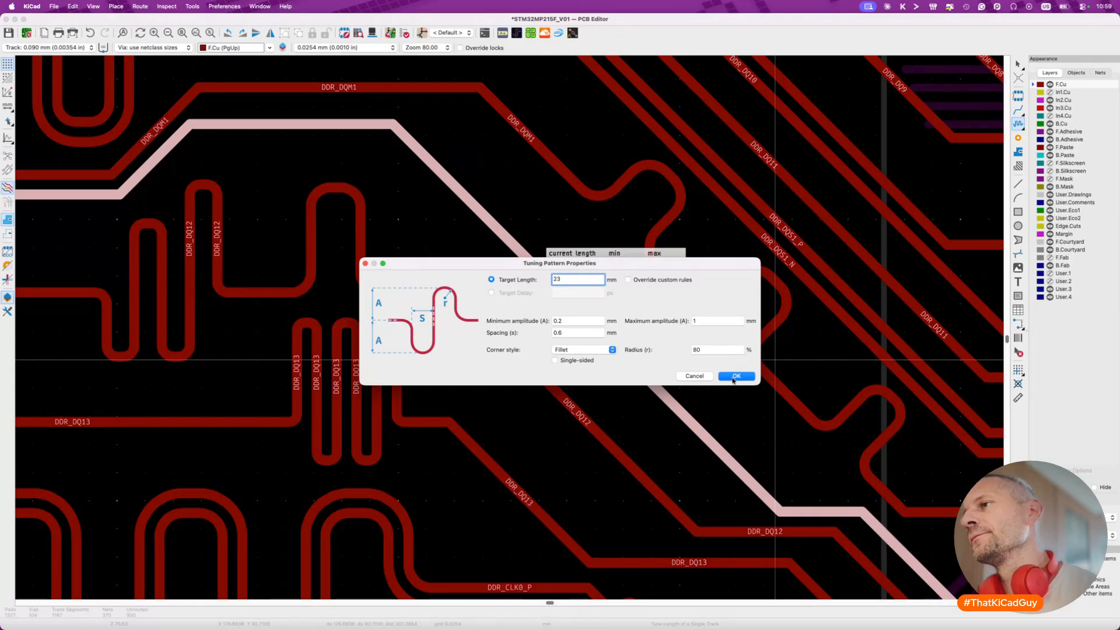
left_click(733, 378)
left_click(466, 189)
key("2")
key("2")
key("2")
key("2")
key("2")
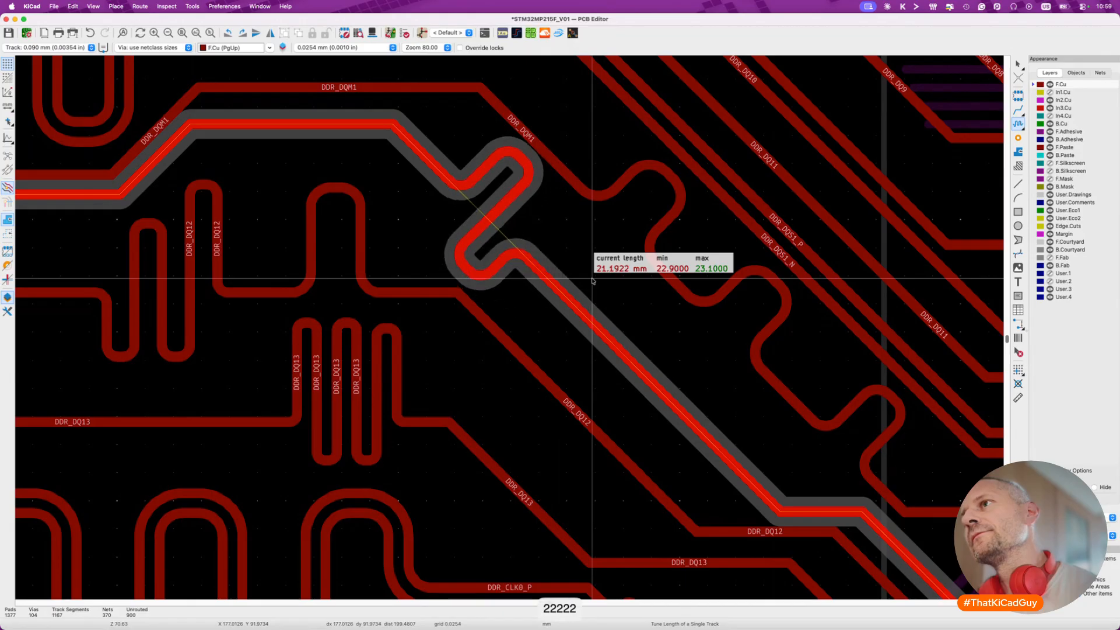
key("2")
key("2")
key("2")
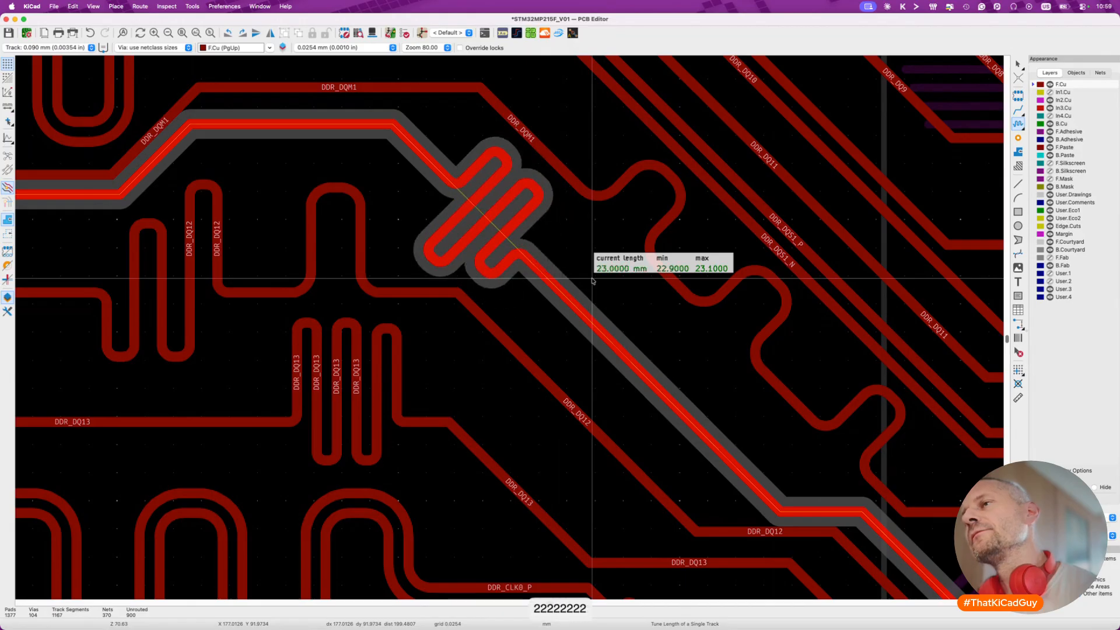
left_click(592, 280)
key("Escape")
Review the tight DDR_DQ14 meanders within the whole DDR routing and undo that length tuning.
scroll(592, 281, "down", 6)
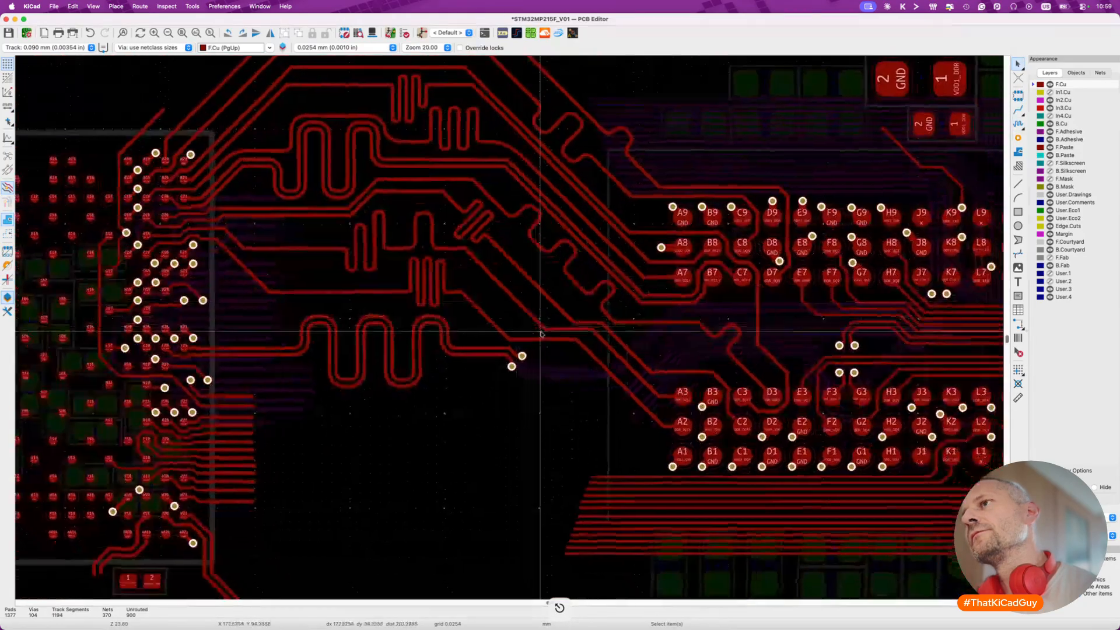
scroll(541, 334, "down", 2)
scroll(540, 335, "right", 2)
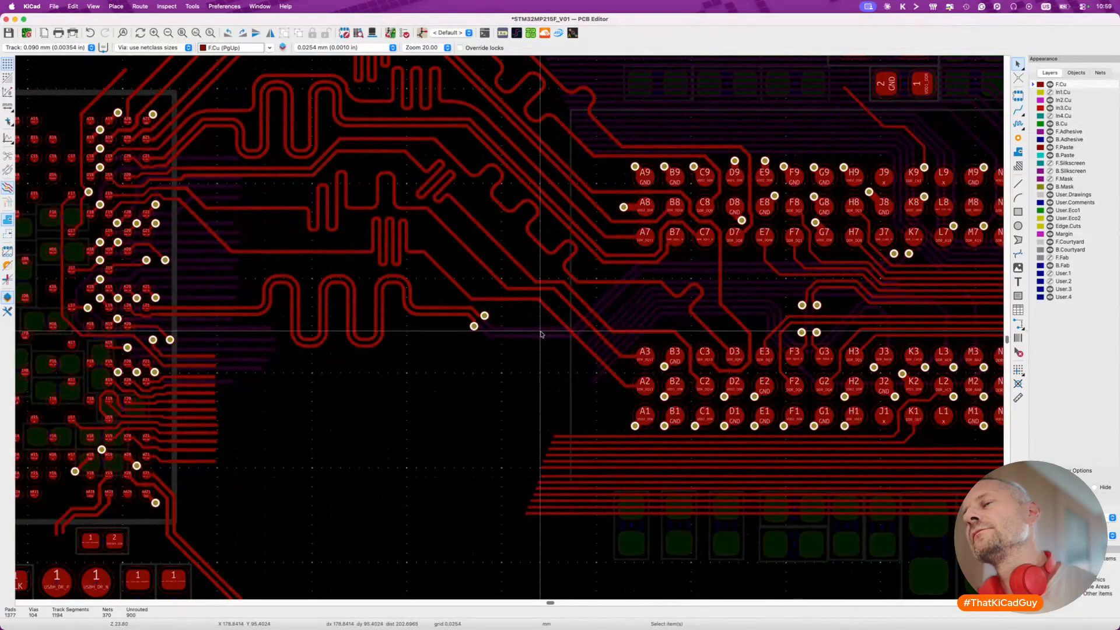
scroll(540, 334, "down", 1)
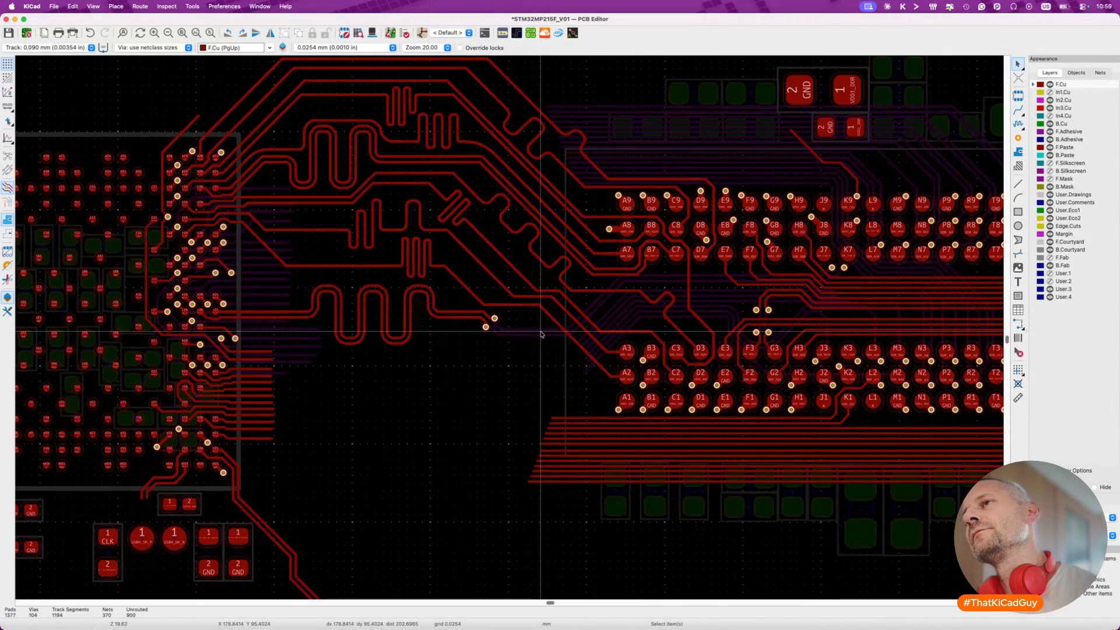
scroll(540, 334, "down", 2)
key("super+z")
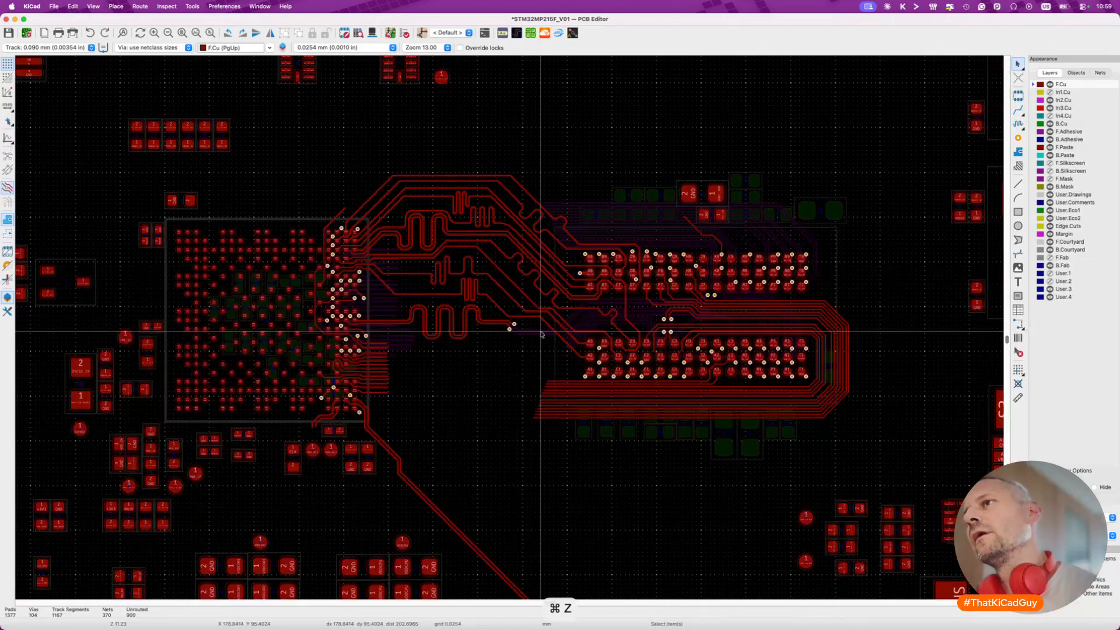
Place one small tuning meander near the upper end of the DDR_DQ14 diagonal with a target length of 23 mm.
scroll(518, 300, "up", 3)
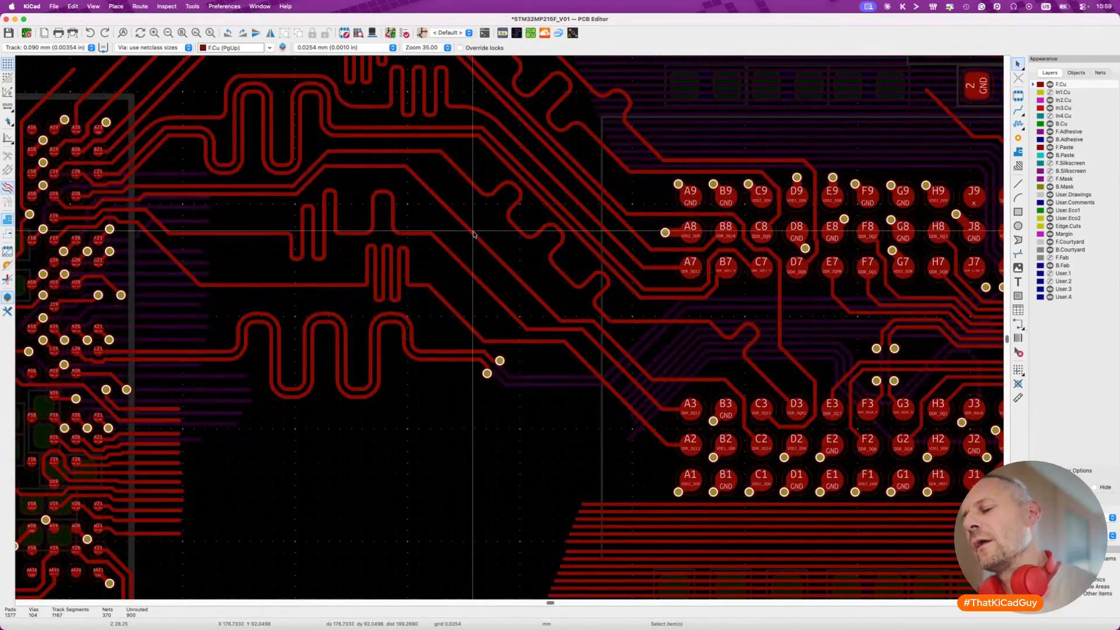
key("7")
left_click(460, 227)
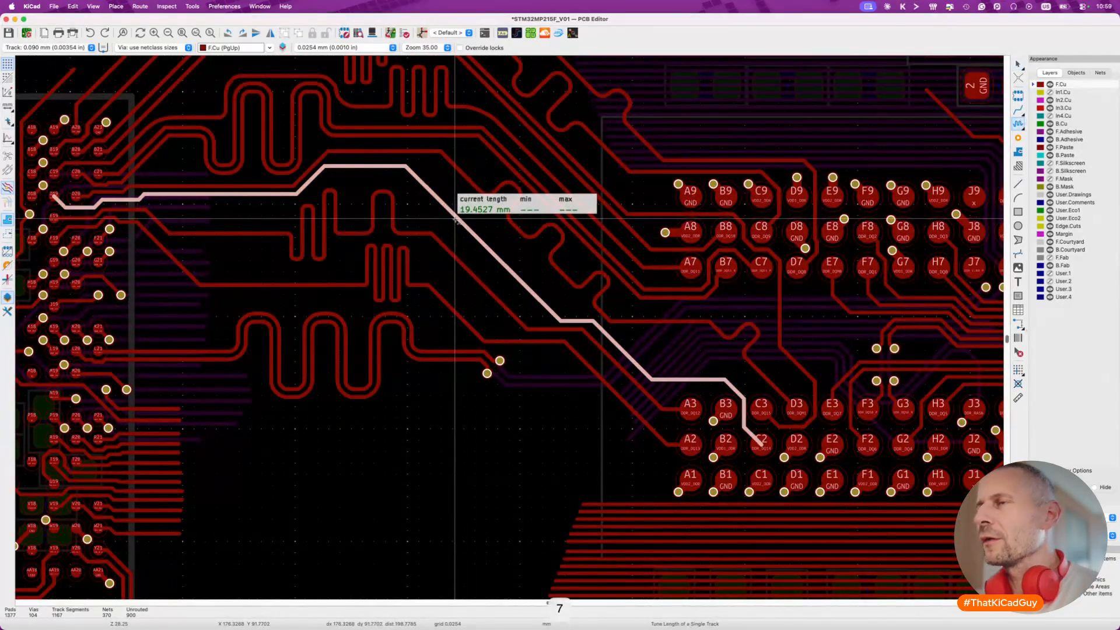
key("super+l")
type("23")
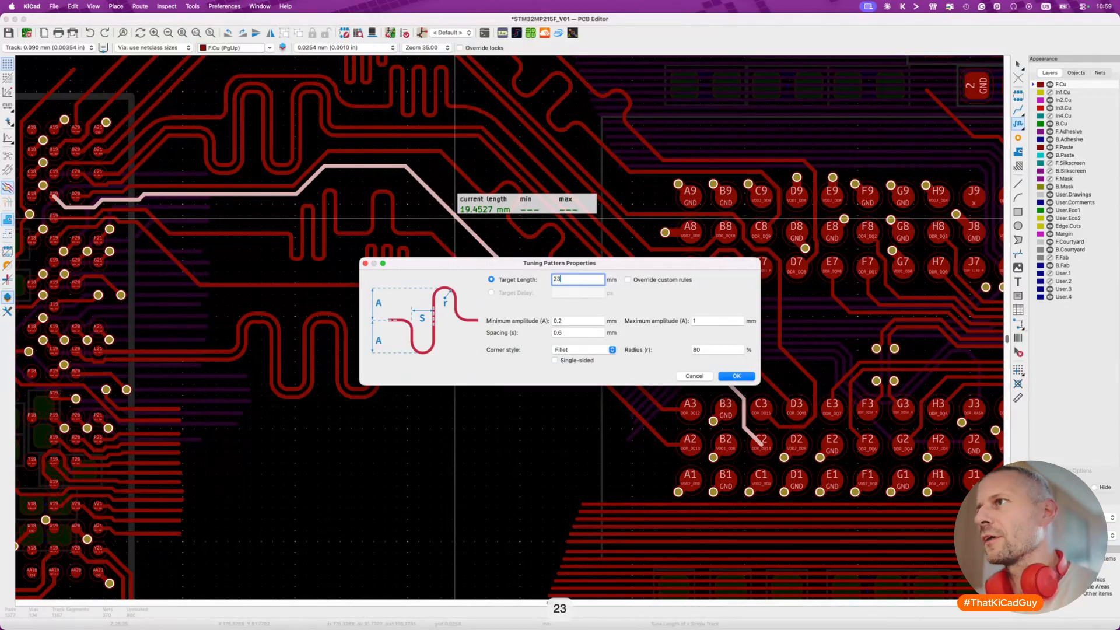
left_click(741, 376)
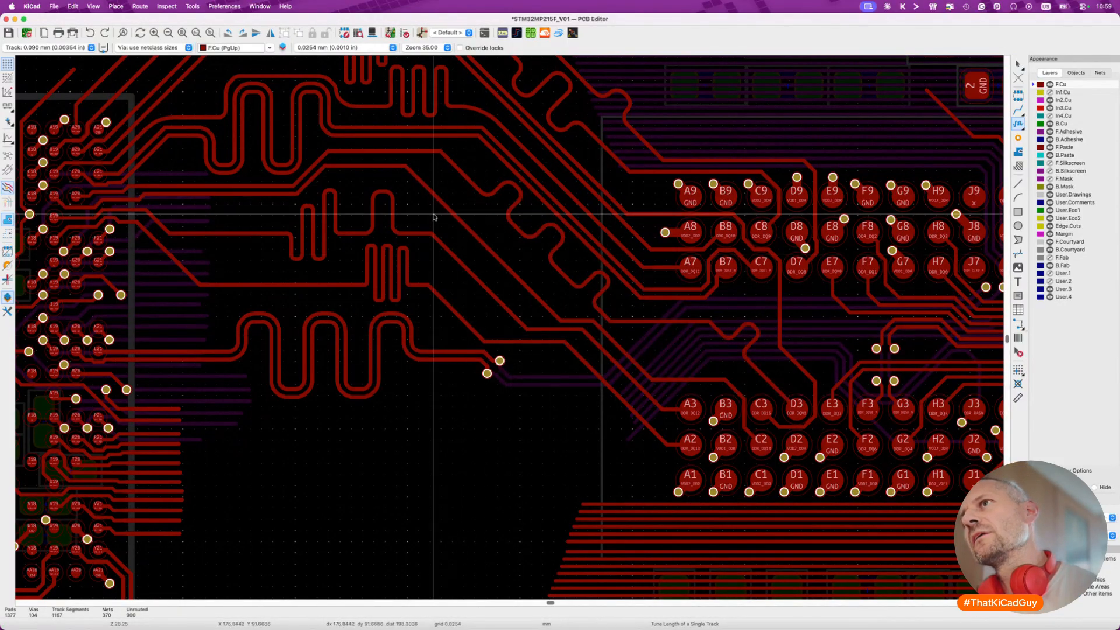
left_click(428, 194)
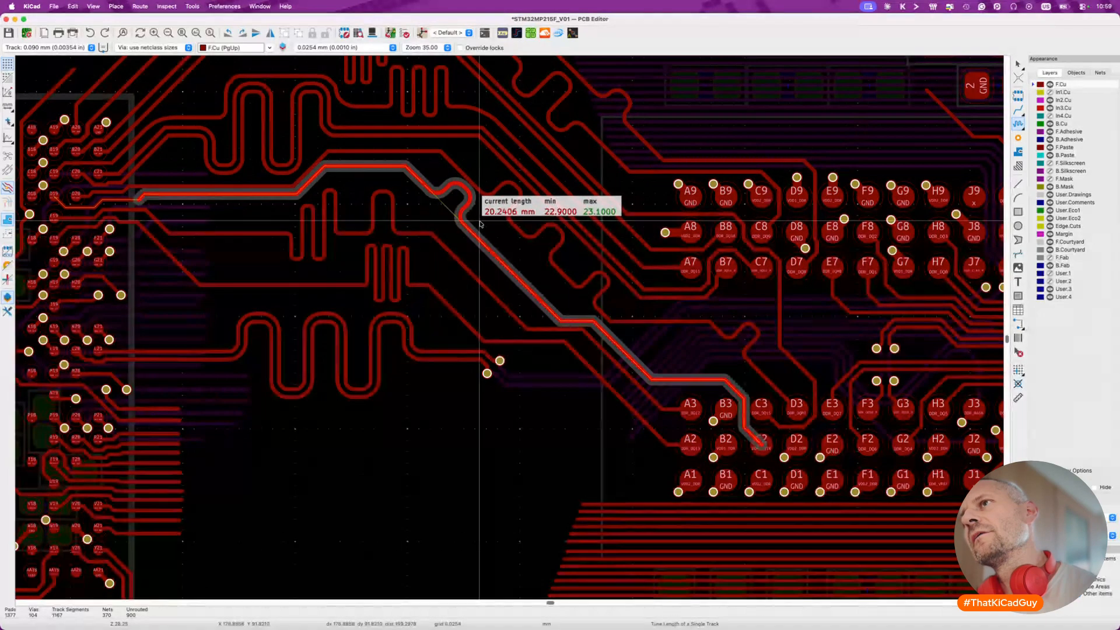
left_click(479, 224)
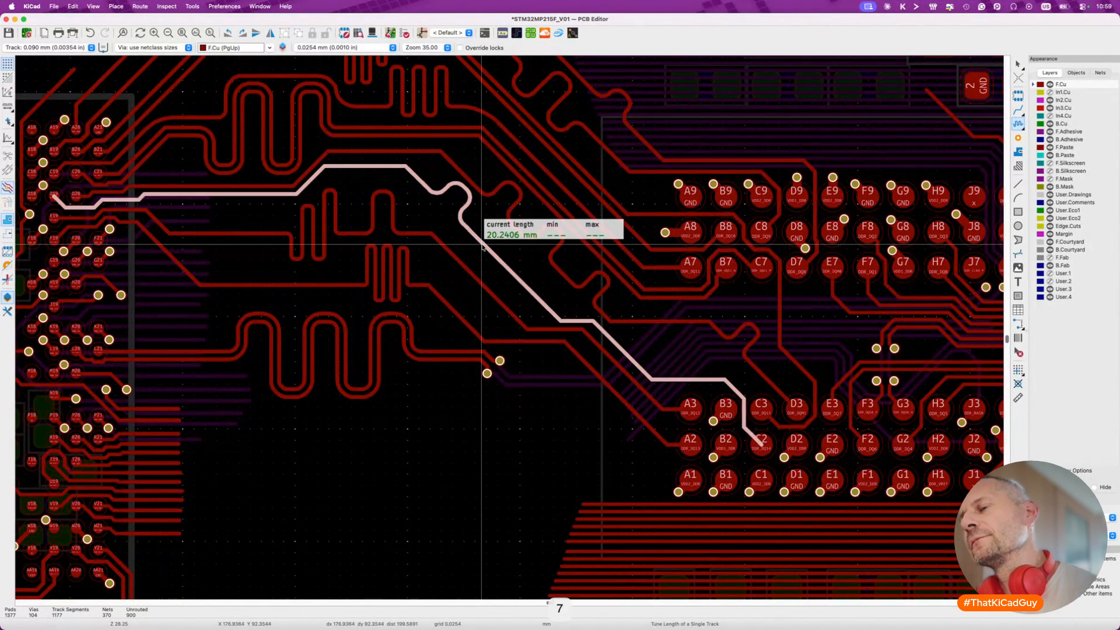
Add a second small meander farther down the DDR_DQ14 diagonal with a 23 mm target, adjusting its spacing.
key("super+l")
type("23")
key("Return")
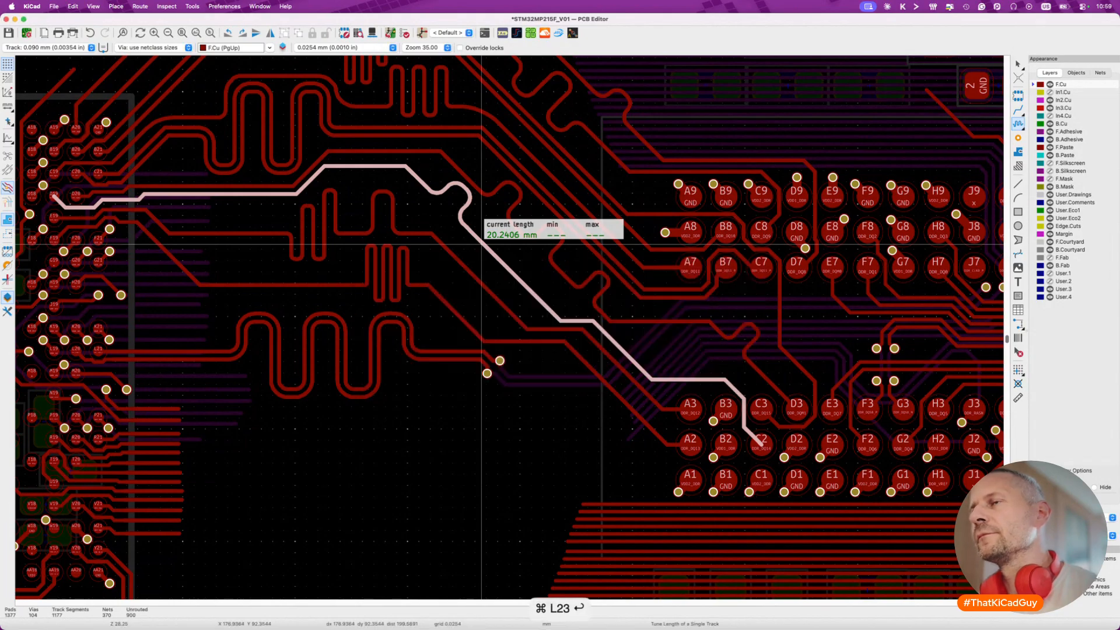
left_click(482, 243)
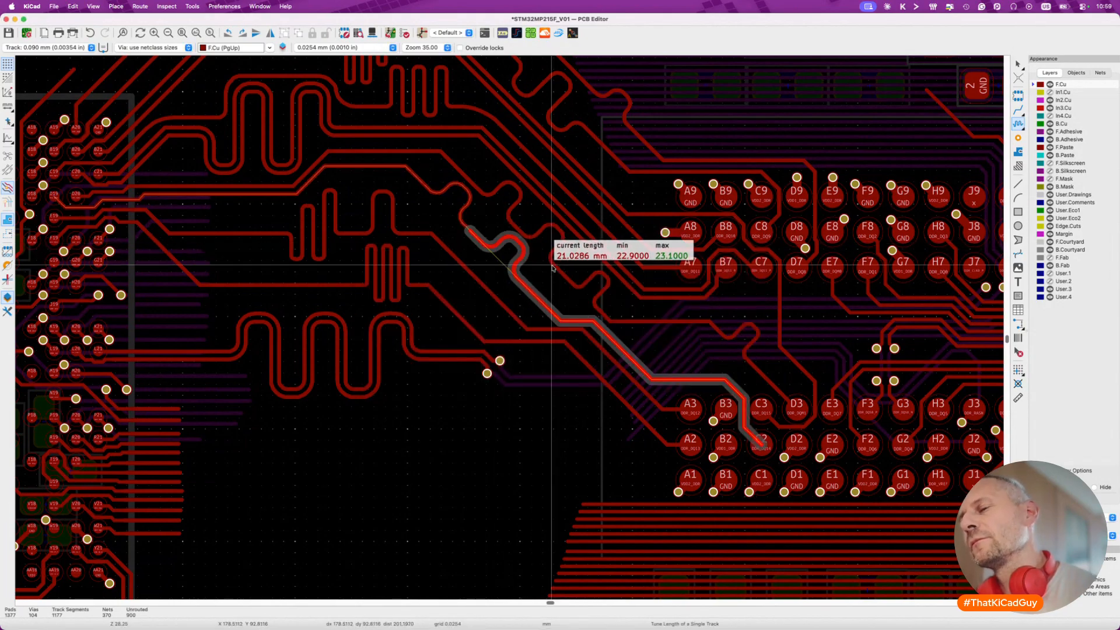
key("2")
key("2")
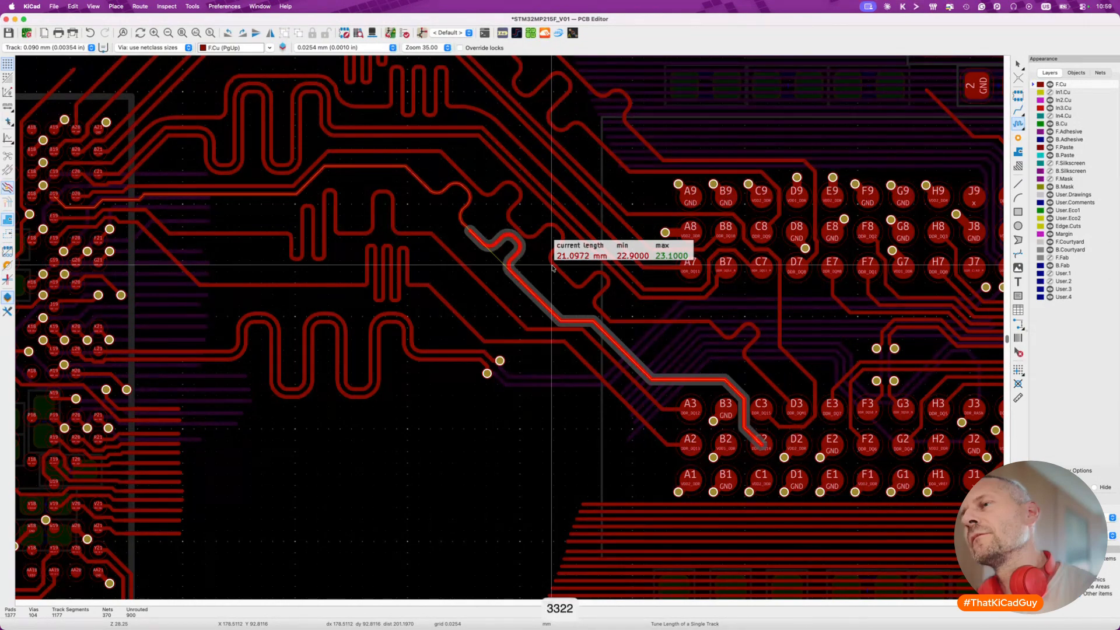
key("1")
left_click(553, 268)
Tune DDR_DQ14 to 23 mm with reduced-spacing meanders on its memory-side section above pads A3 and B3.
key("7")
key("super+l")
type("23")
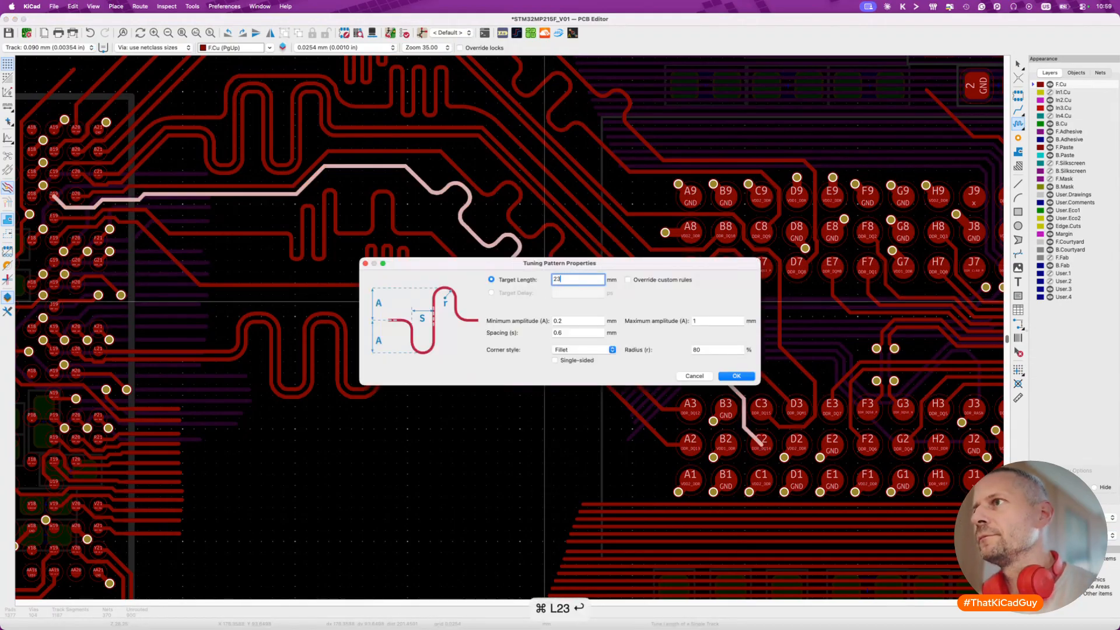
key("Return")
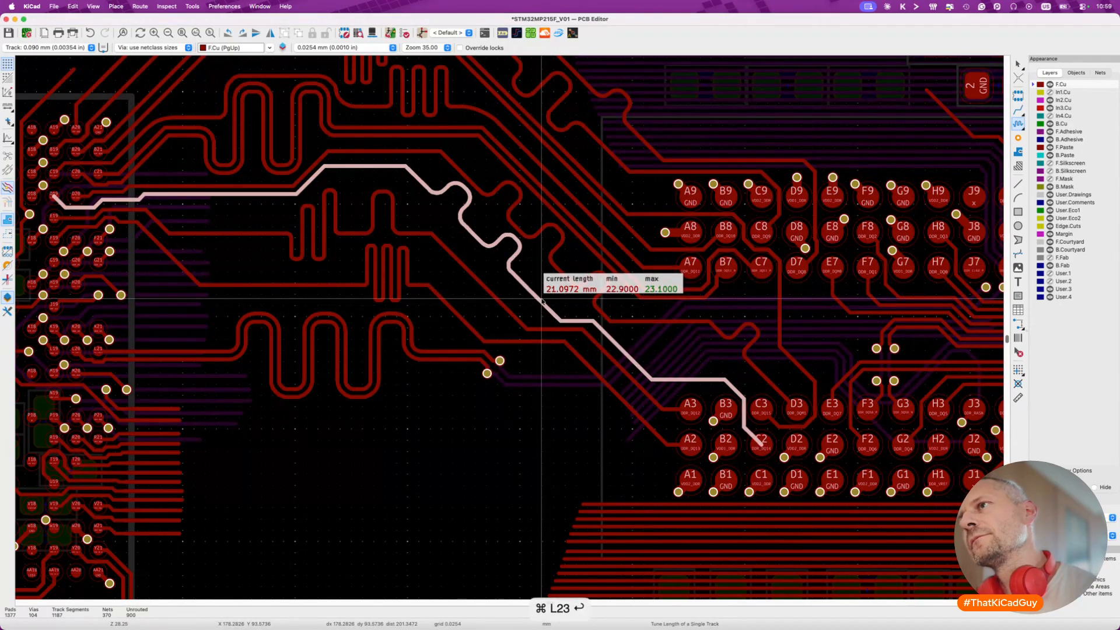
left_click(543, 278)
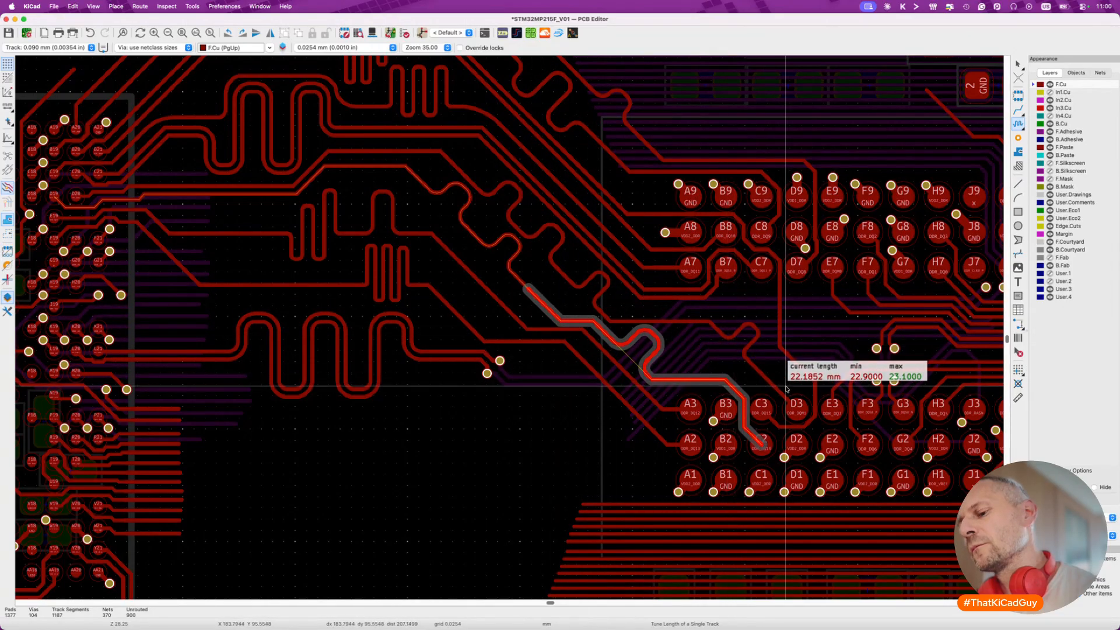
key("2")
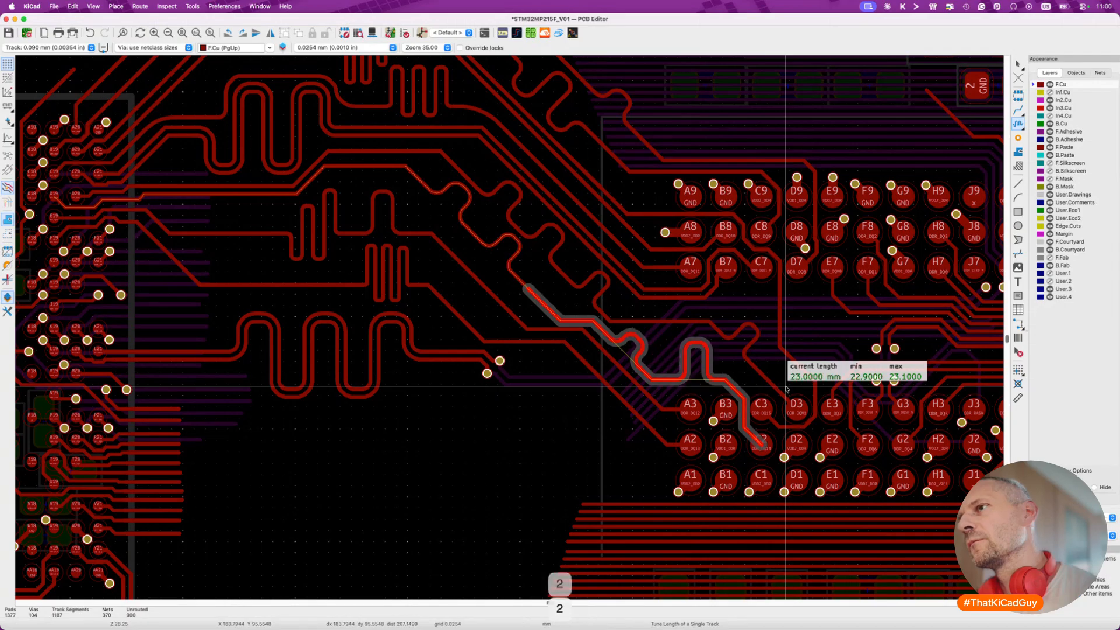
left_click(623, 451)
key("Escape")
Delete the tight meander pattern from the horizontal DDR_DQ10 section.
scroll(623, 451, "down", 5)
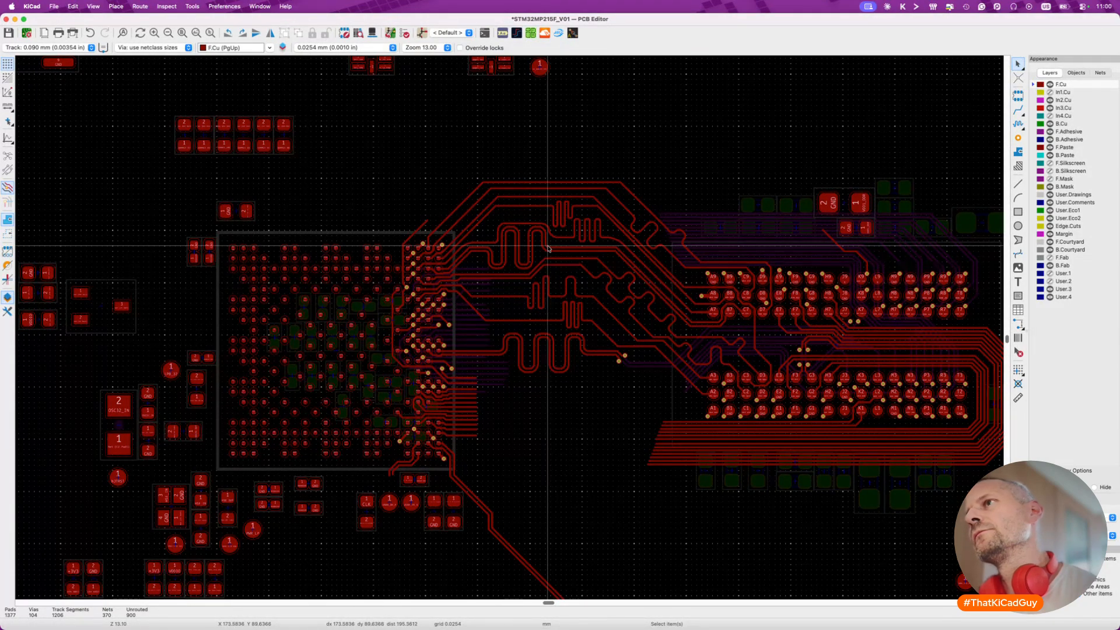
scroll(563, 245, "up", 5)
left_click(566, 241)
key("Delete")
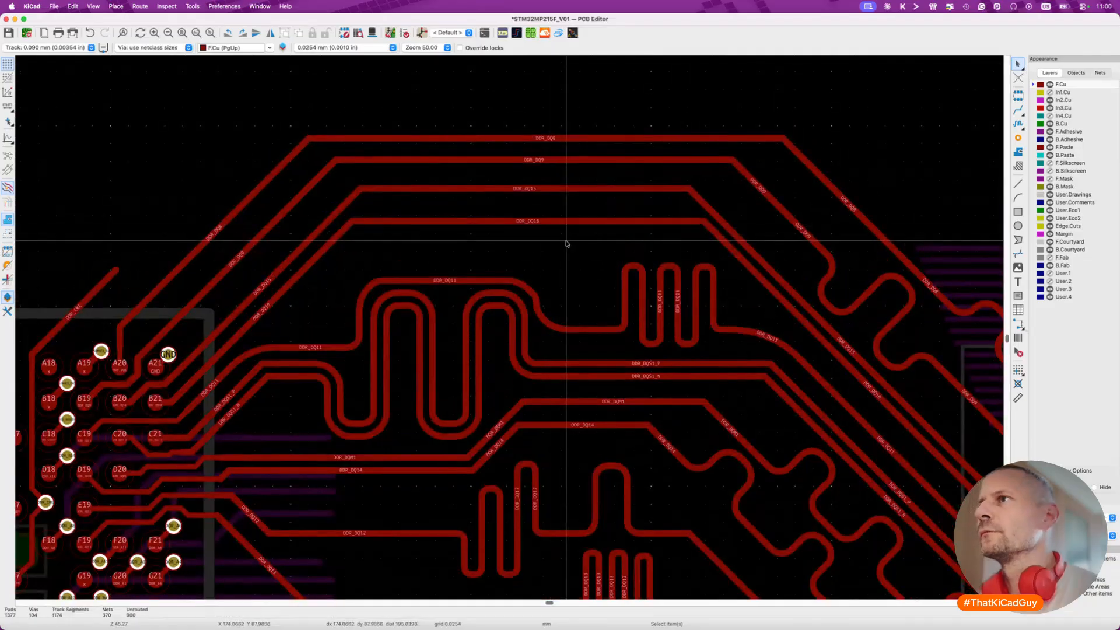
key("7")
left_click(471, 221)
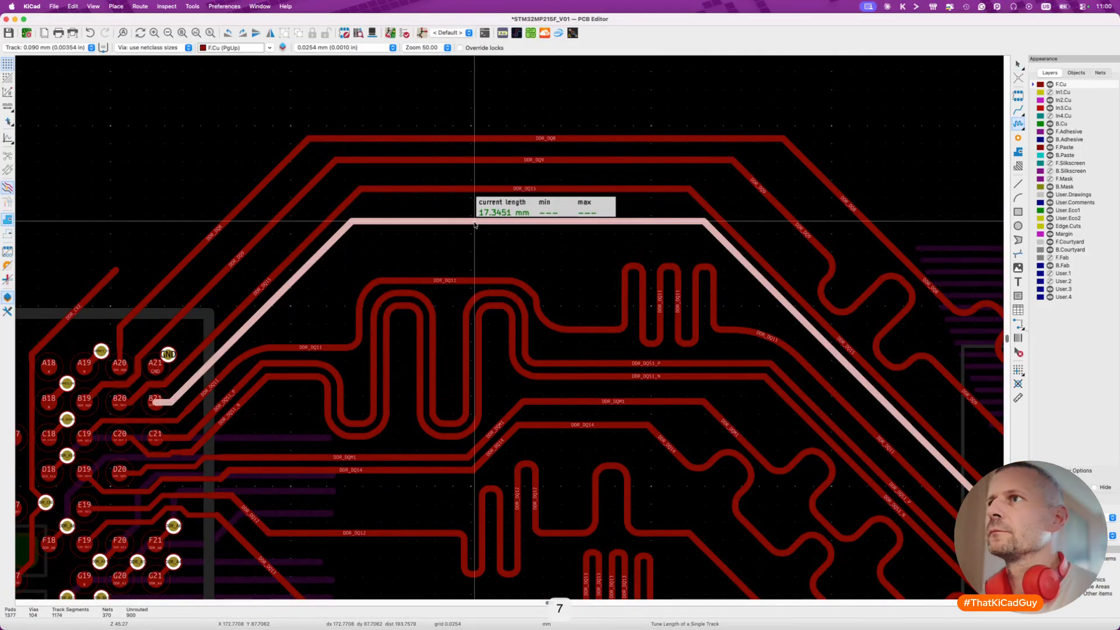
key("super+l")
type("23")
key("Return")
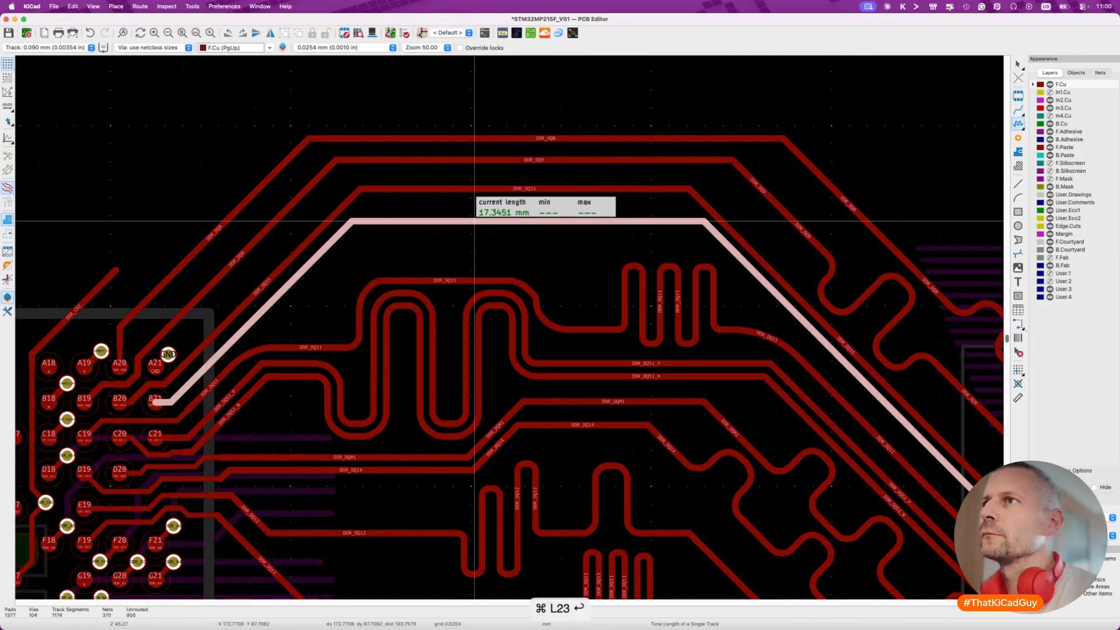
key("2")
key("2")
key("Escape")
key("Escape")
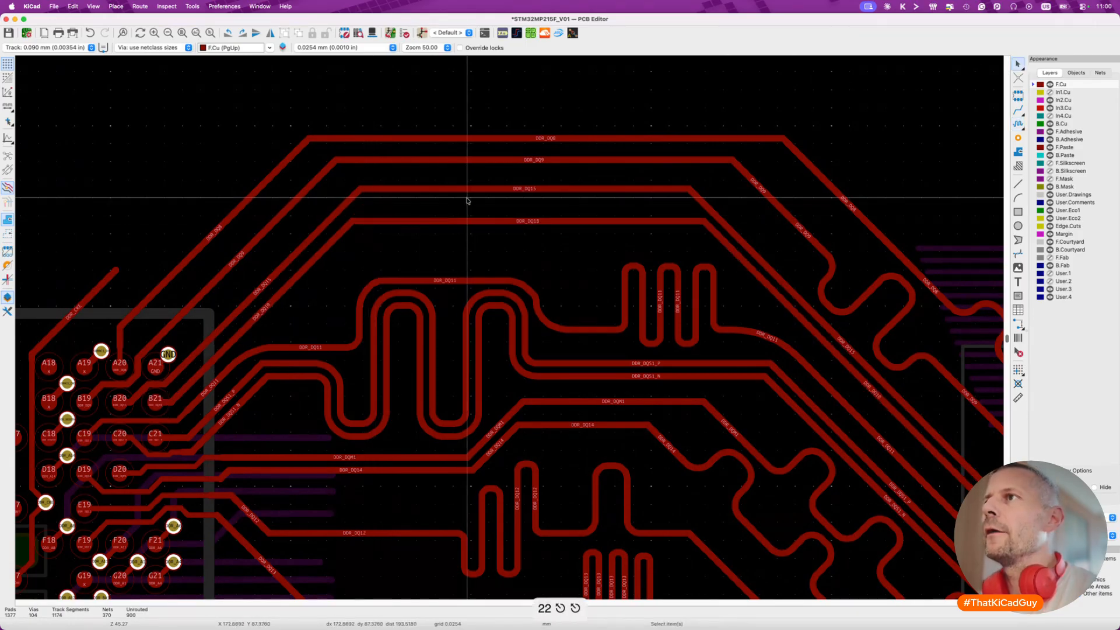
Move the horizontal track just above DDR_DQ10 closer to it, and begin a tuning meander on DDR_DQ10 with a 23 mm target length.
left_click(496, 189)
left_click_drag(496, 190, 482, 253)
key("7")
left_click(502, 221)
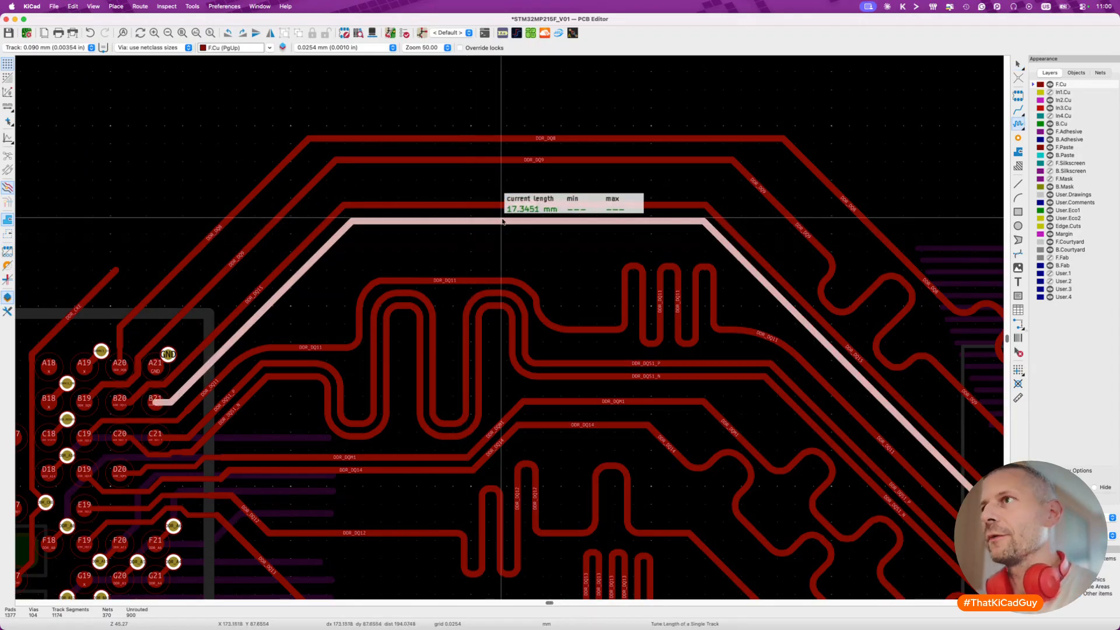
key("super+l")
type("2")
key("Return")
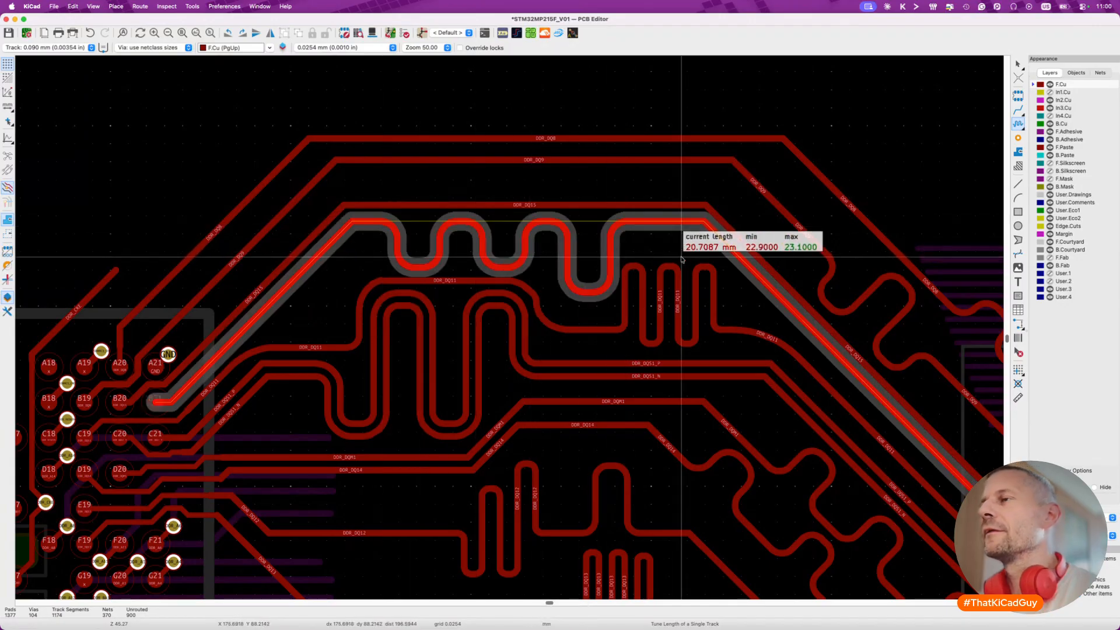
Raise the DDR_DQ10 meander's amplitude and tighten its spacing to reach 23 mm, and place it below the horizontal section.
key("3")
key("3")
key("3")
key("3")
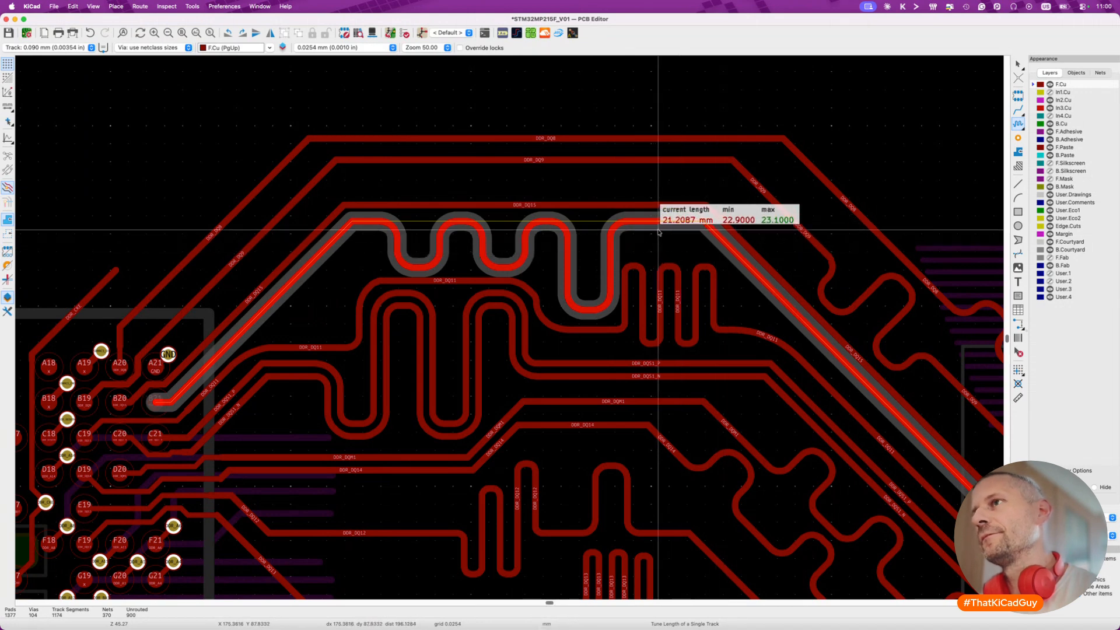
key("4")
key("3")
key("3")
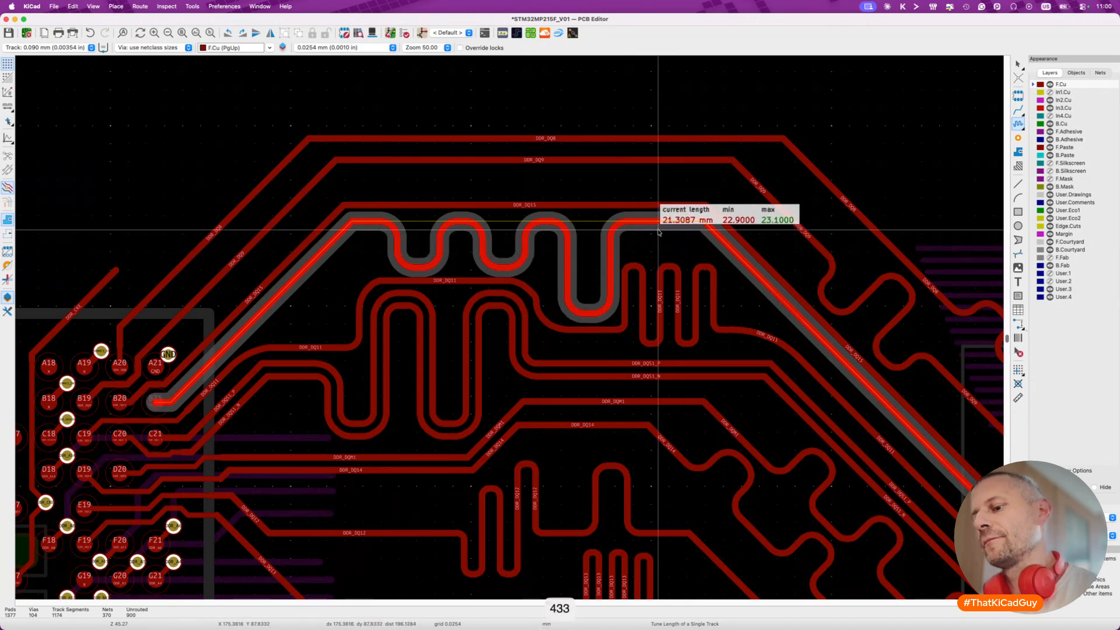
key("2")
key("2")
key("2")
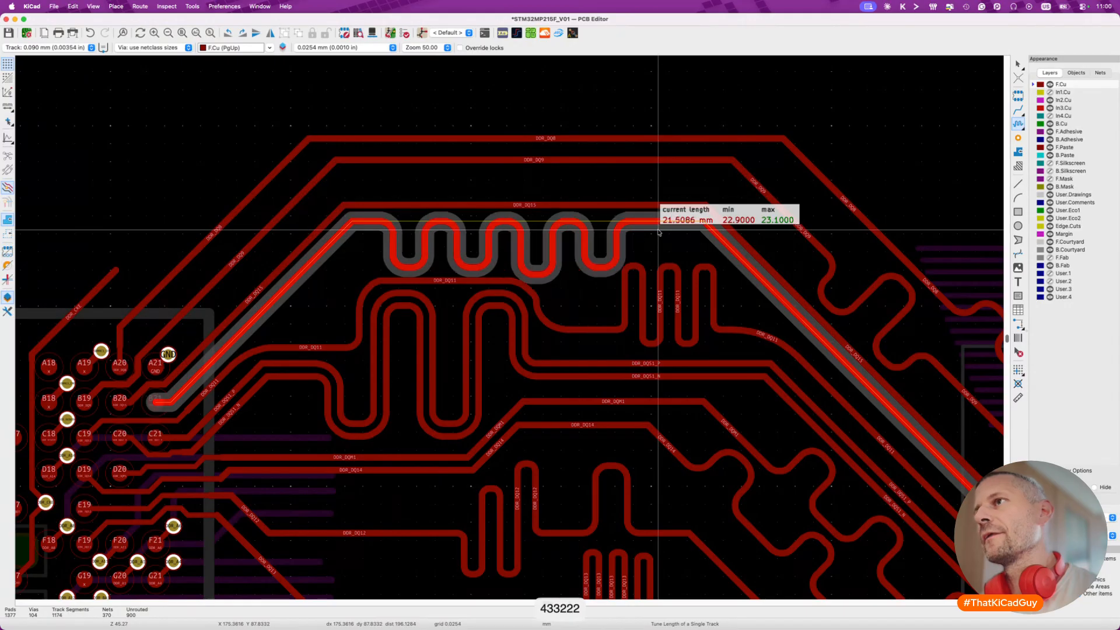
key("2")
key("2")
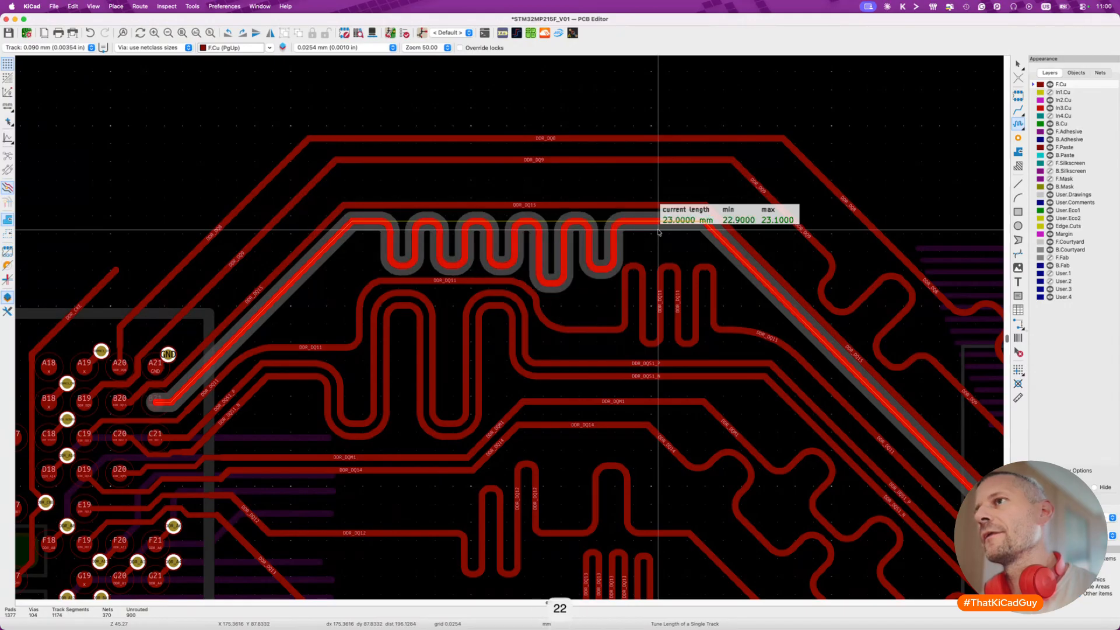
left_click(658, 231)
key("Escape")
Delete the tight tuning meander from the horizontal DDR_DQ11 section.
scroll(658, 230, "down", 5)
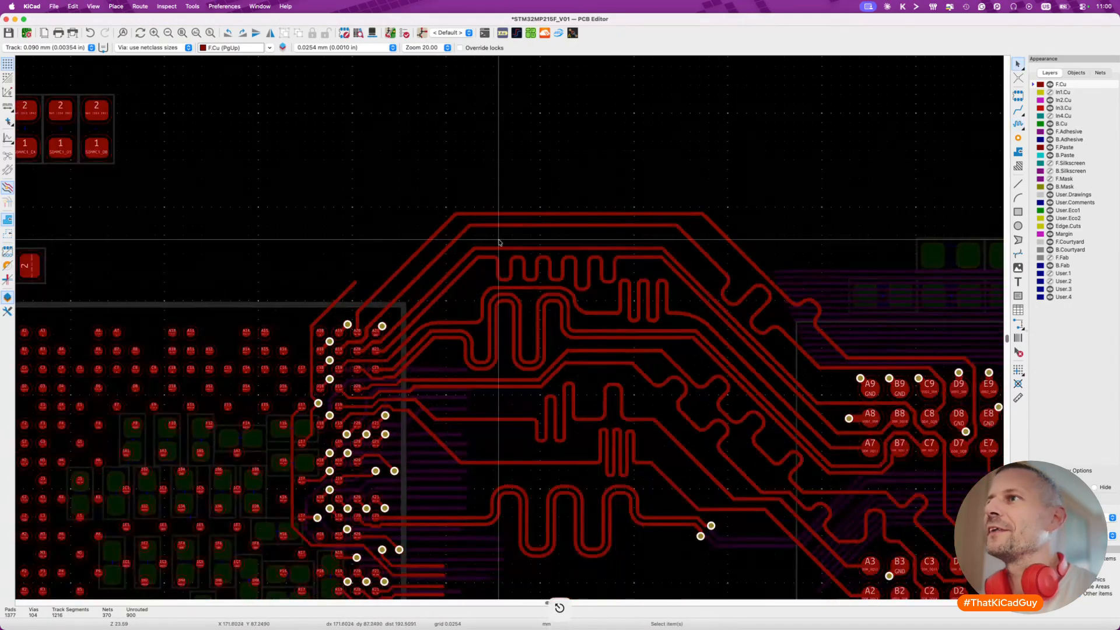
scroll(608, 266, "down", 2)
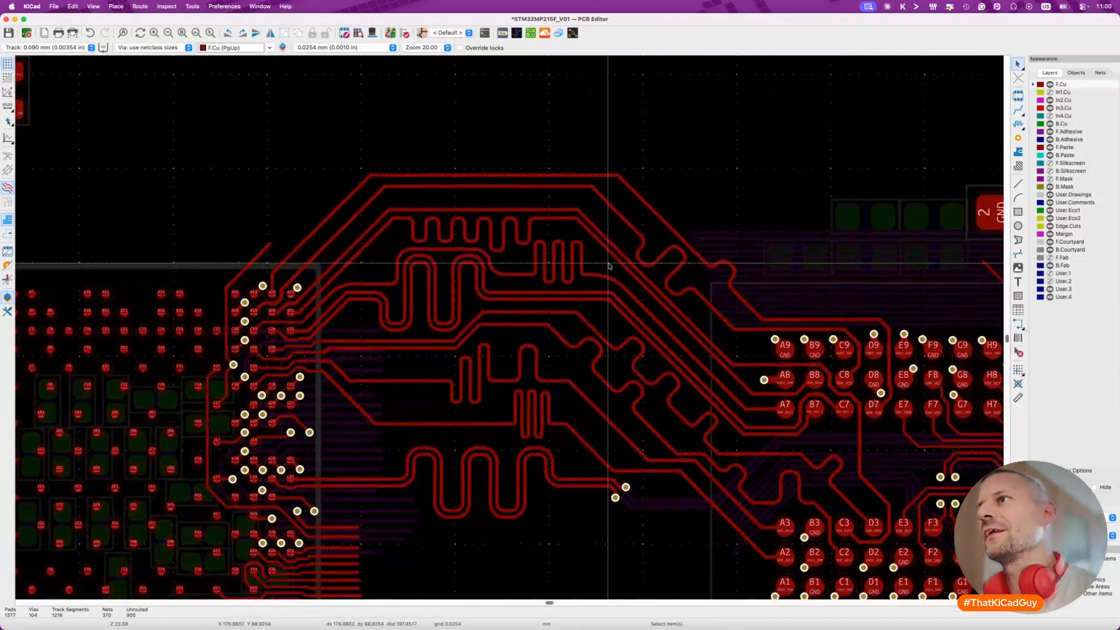
scroll(523, 281, "up", 3)
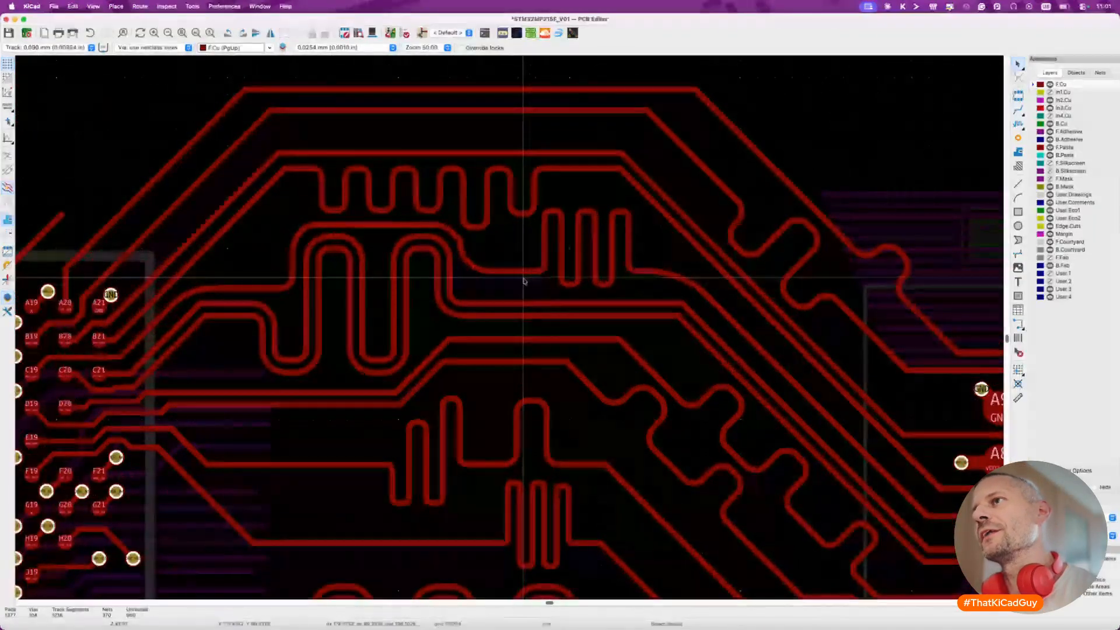
left_click(539, 262)
key("Delete")
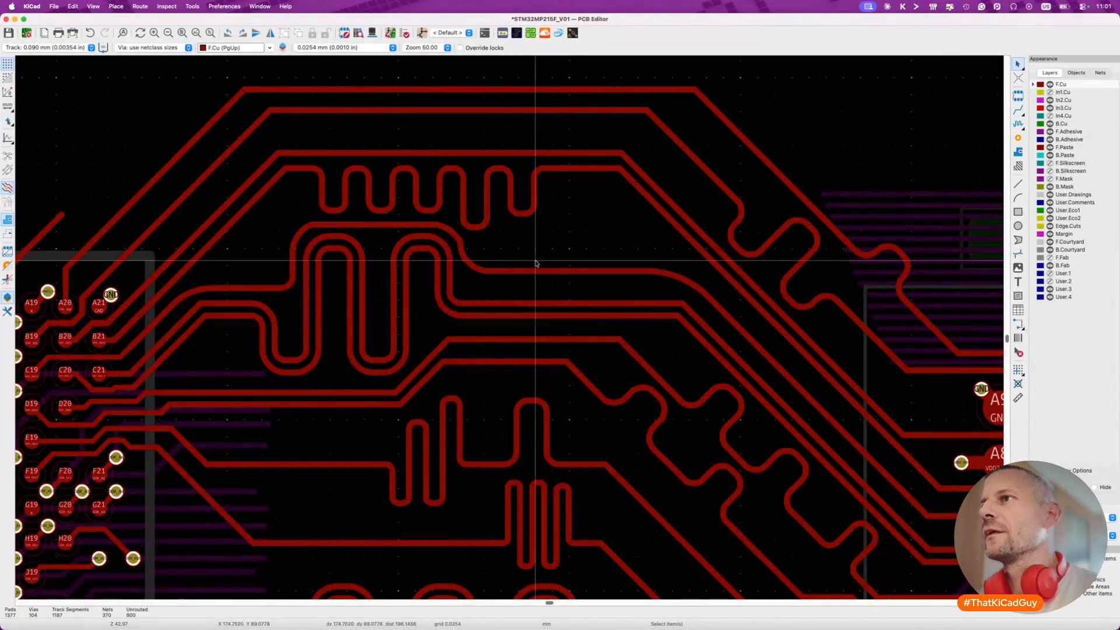
left_click(527, 270)
key("d")
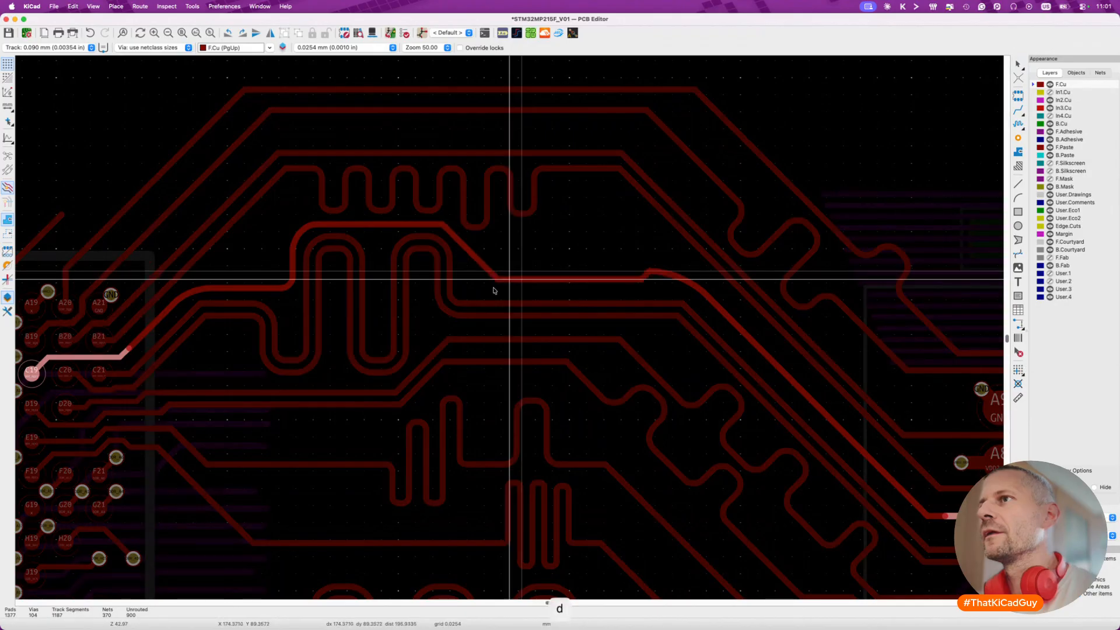
left_click(495, 290)
left_click(571, 276)
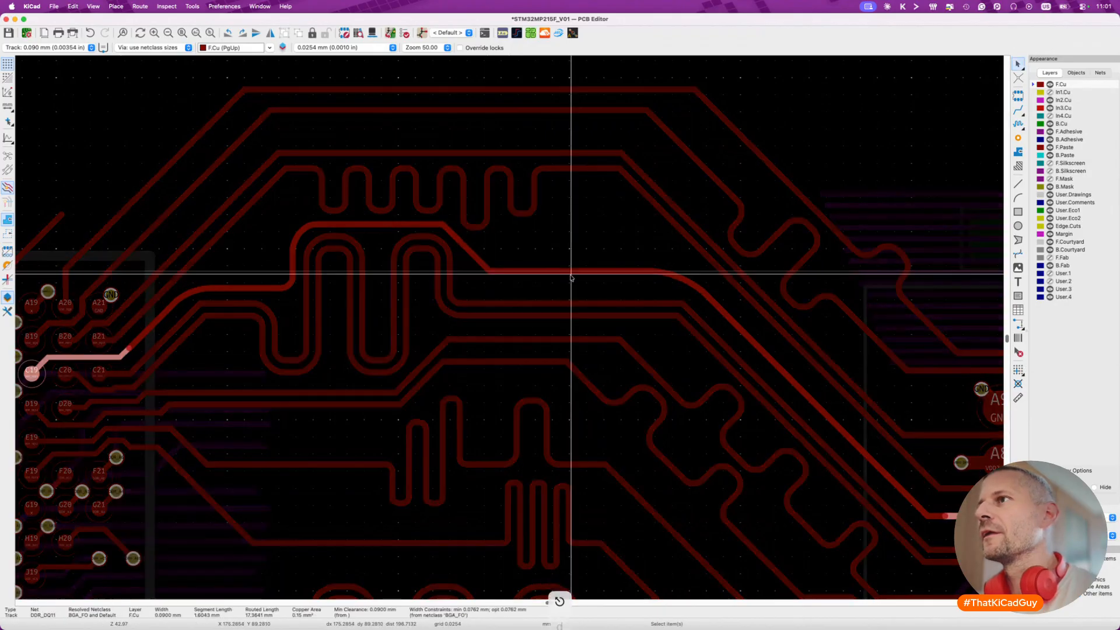
key("d")
left_click(630, 280)
key("d")
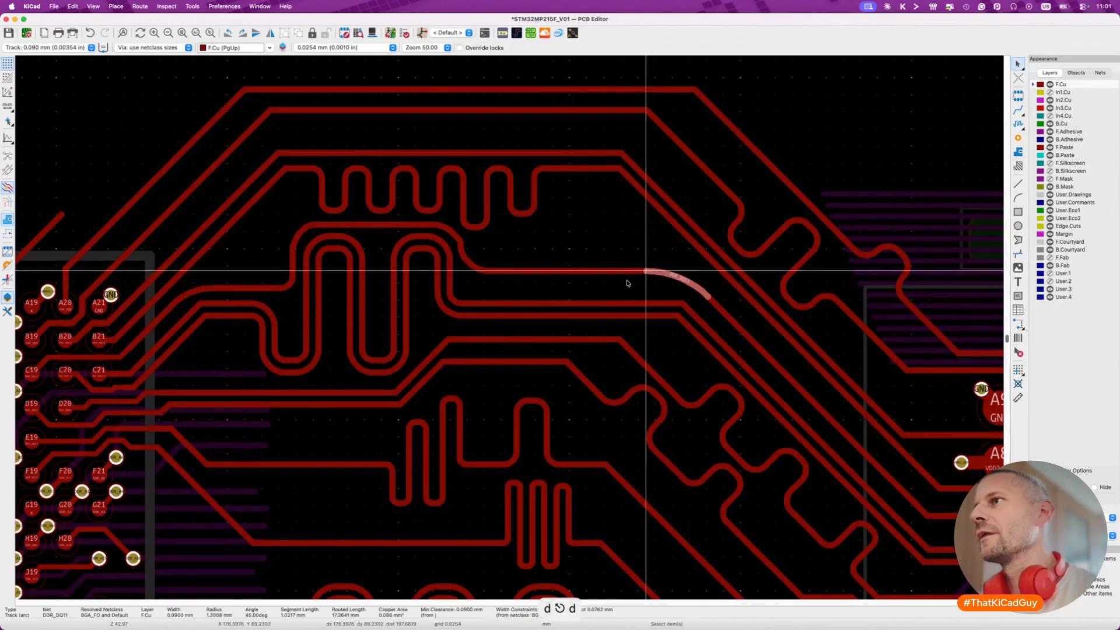
left_click(543, 272)
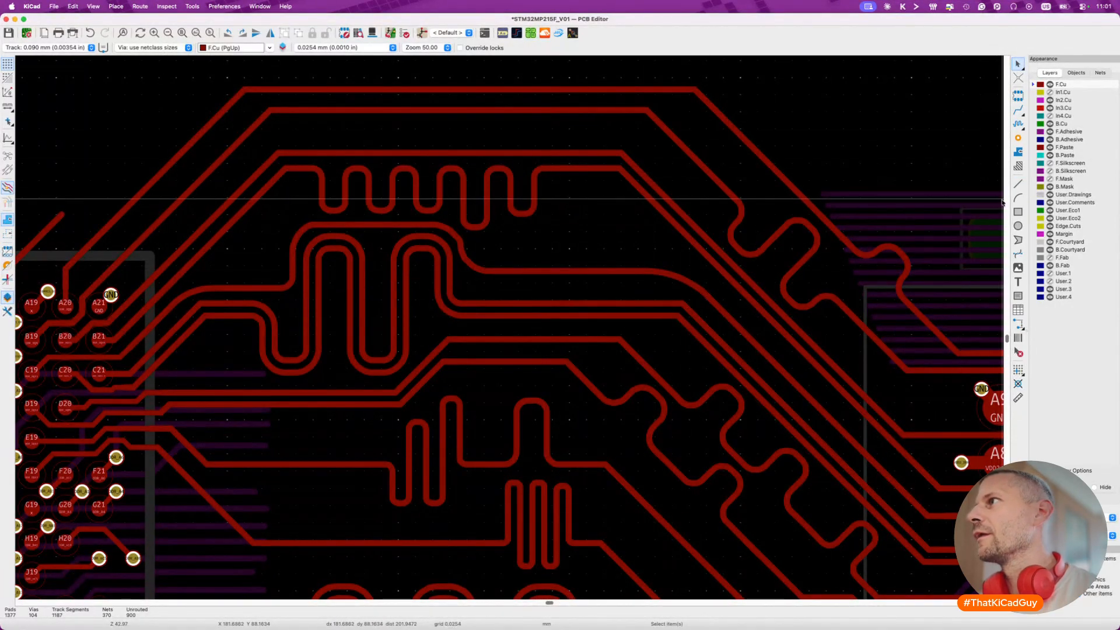
Route a short straight blocking track just beneath the horizontal DDR_DQ11 section.
key("x")
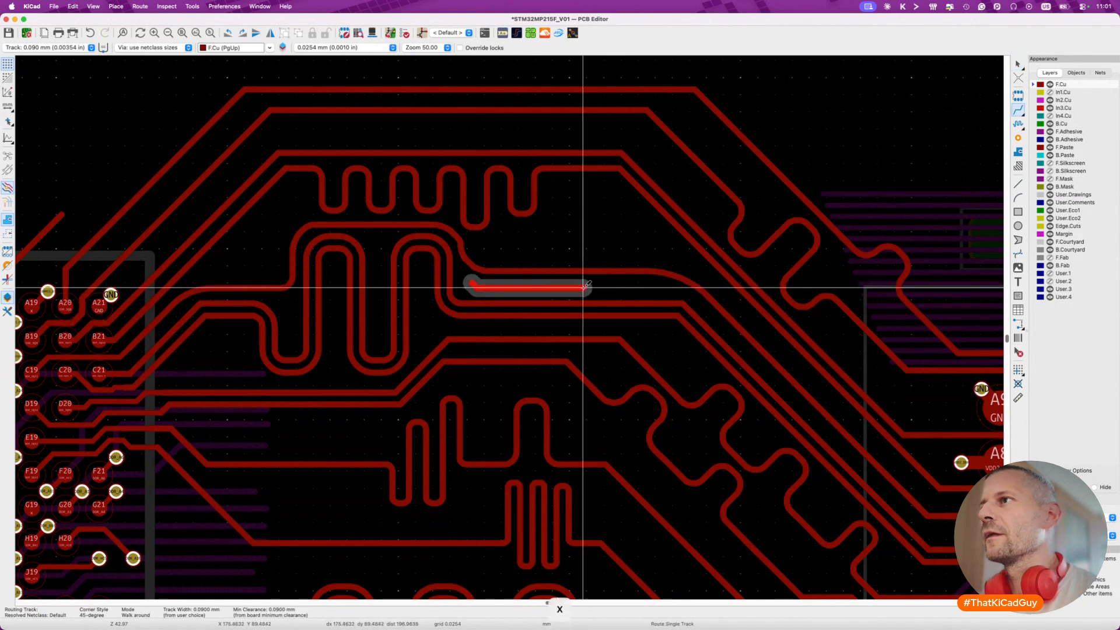
left_click(657, 286)
key("Escape")
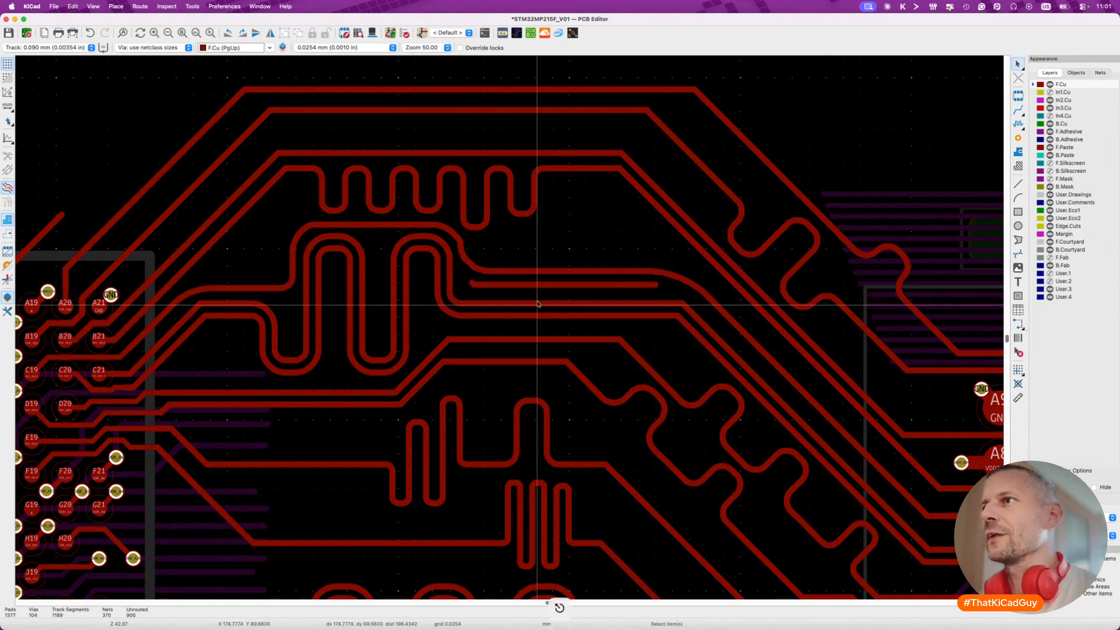
Begin a tuning meander on the horizontal DDR_DQ11 section with a target length of 23 mm.
key("7")
left_click(536, 276)
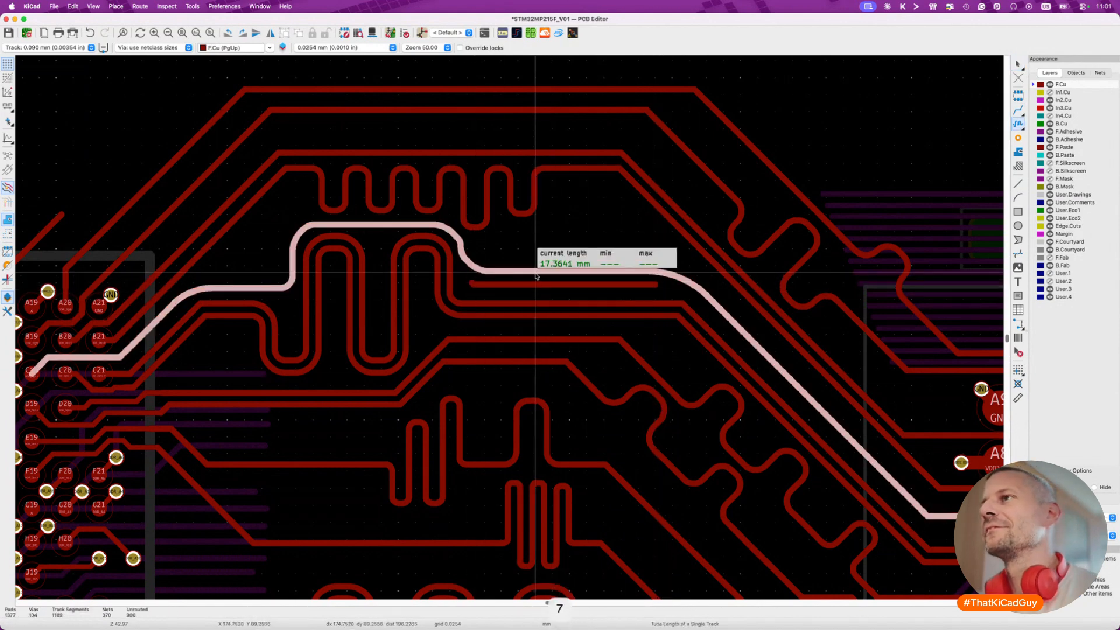
key("super+l")
type("23")
left_click(736, 375)
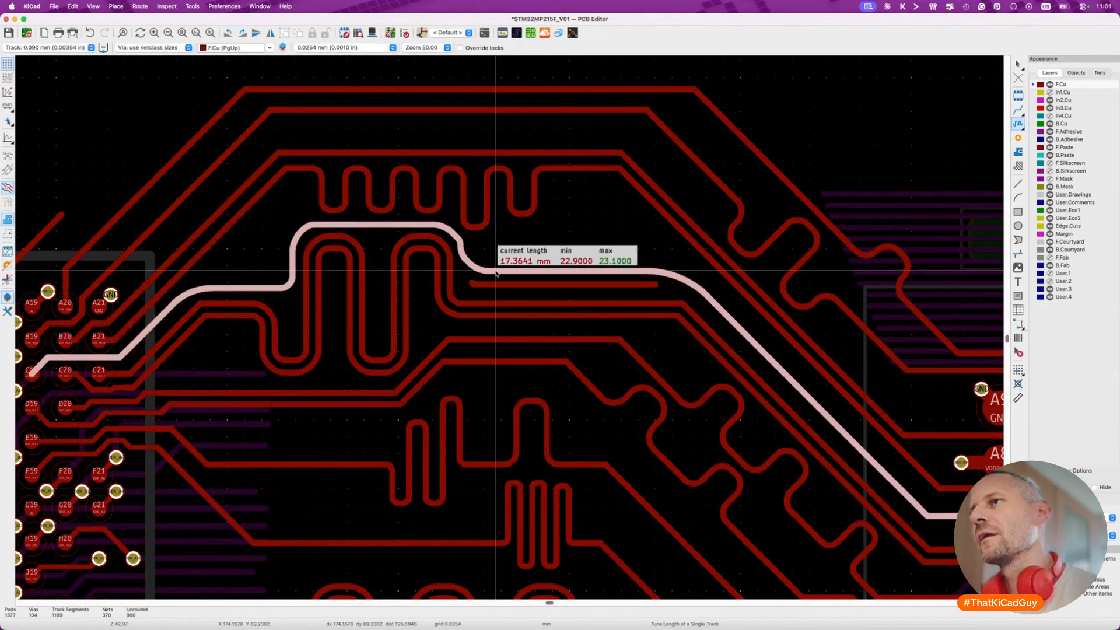
left_click(510, 270)
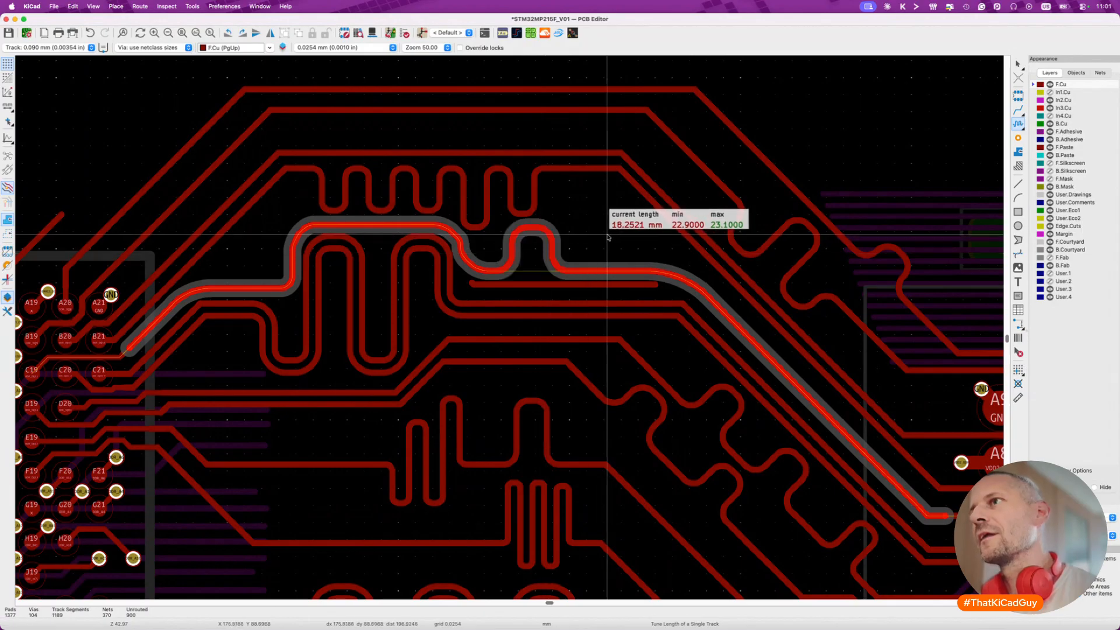
Tighten the DDR_DQ11 meander's spacing, easing it back to a moderately wider pitch.
key("2")
key("2")
key("2")
key("2")
key("2")
key("2")
key("2")
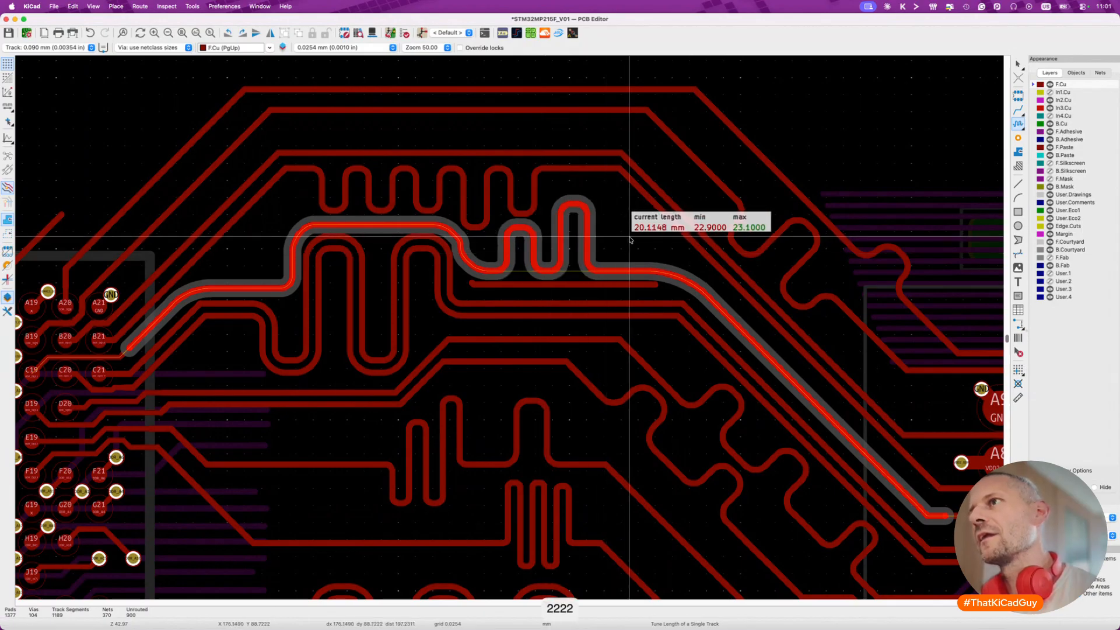
key("2")
key("2")
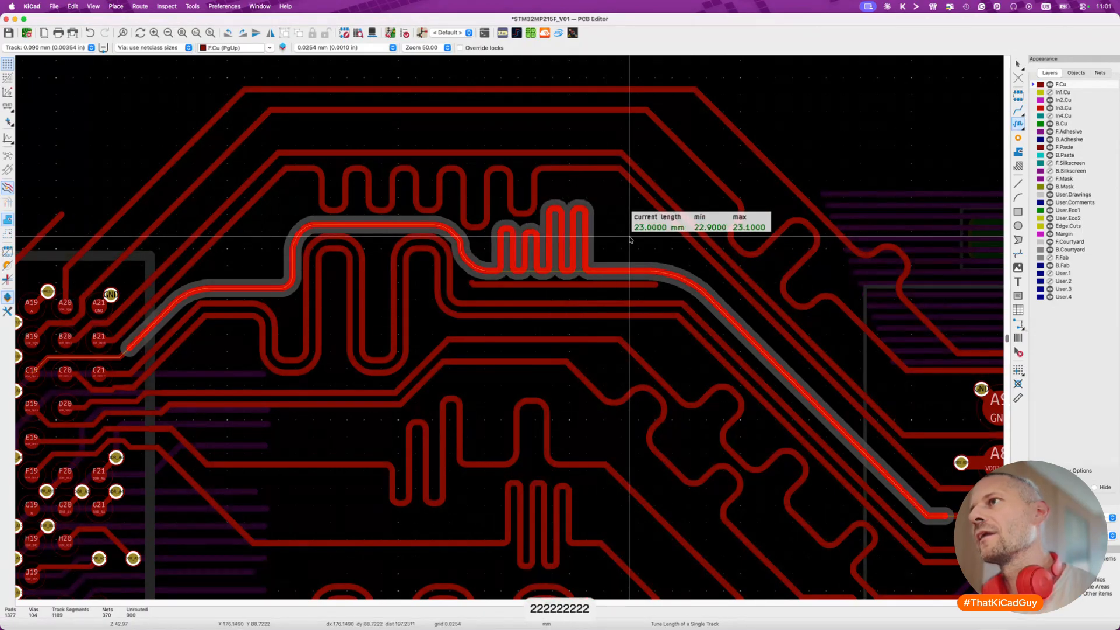
key("1")
key("1")
key("1")
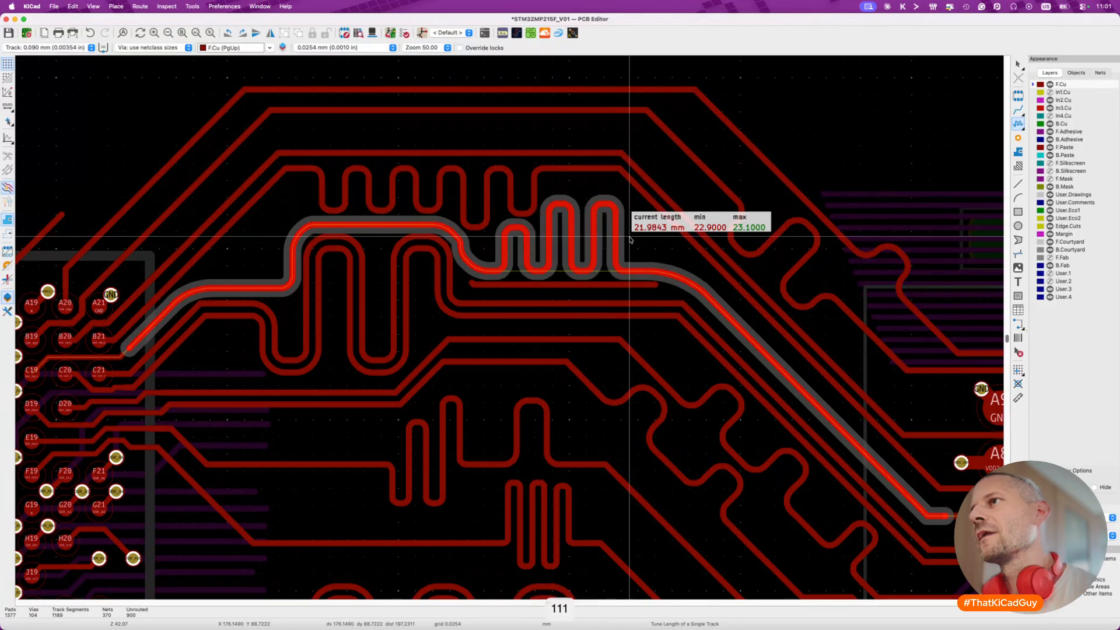
Reduce the DDR_DQ11 meander's amplitude and tighten its spacing to get evenly low loops at 23 mm.
key("3")
key("4")
key("4")
key("4")
key("4")
key("4")
key("4")
key("4")
key("4")
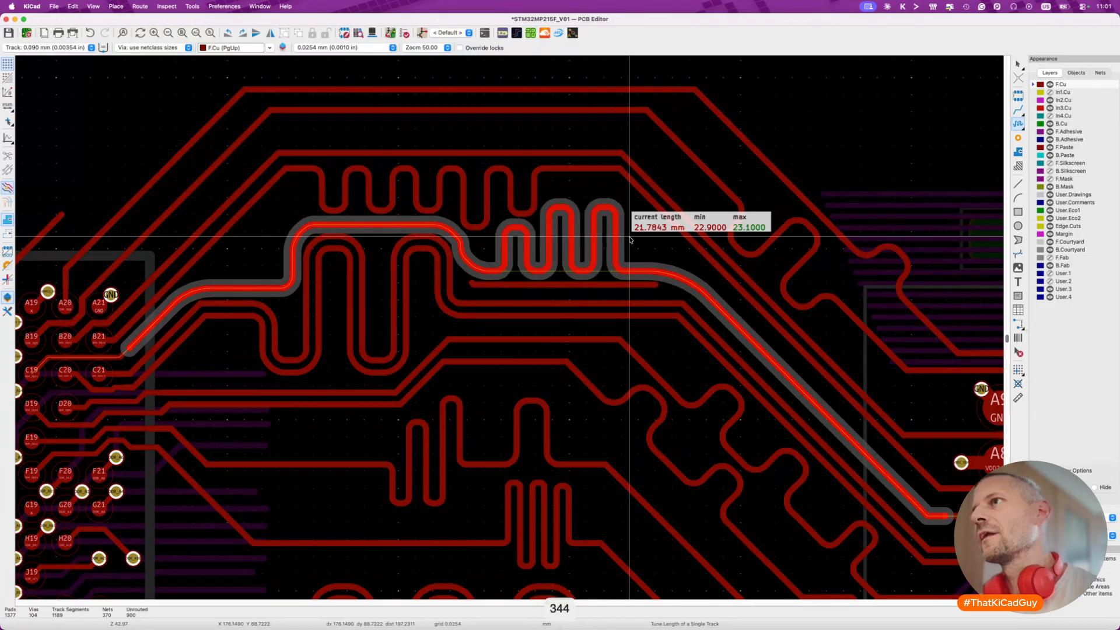
key("2")
key("2")
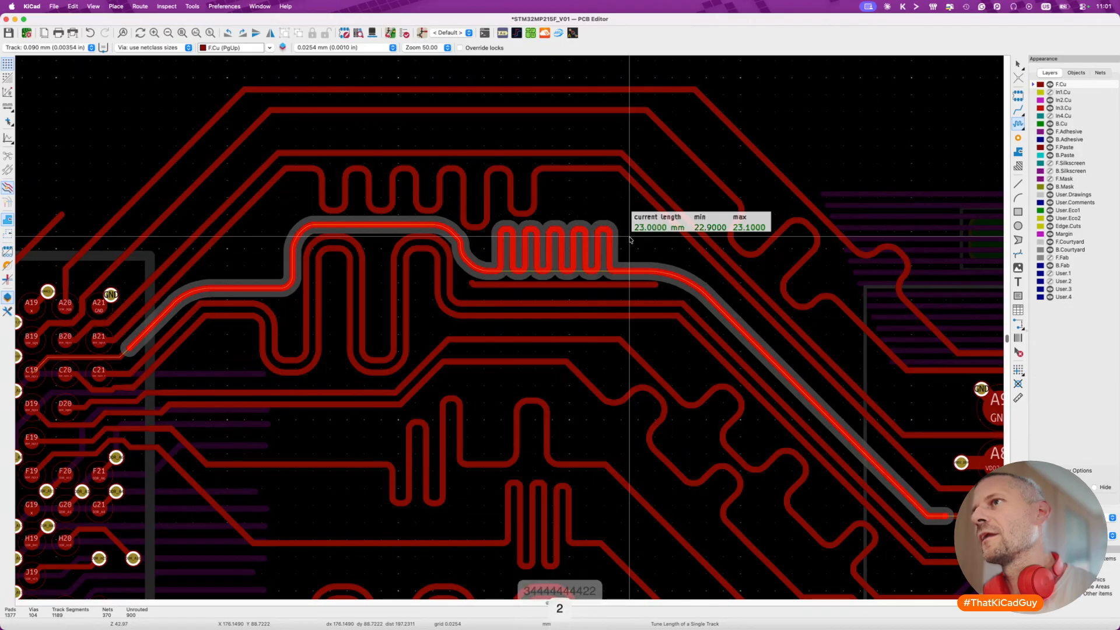
Try small spacing and amplitude variations on the low, even DDR_DQ11 loops.
key("2")
key("3")
key("2")
key("1")
key("4")
key("4")
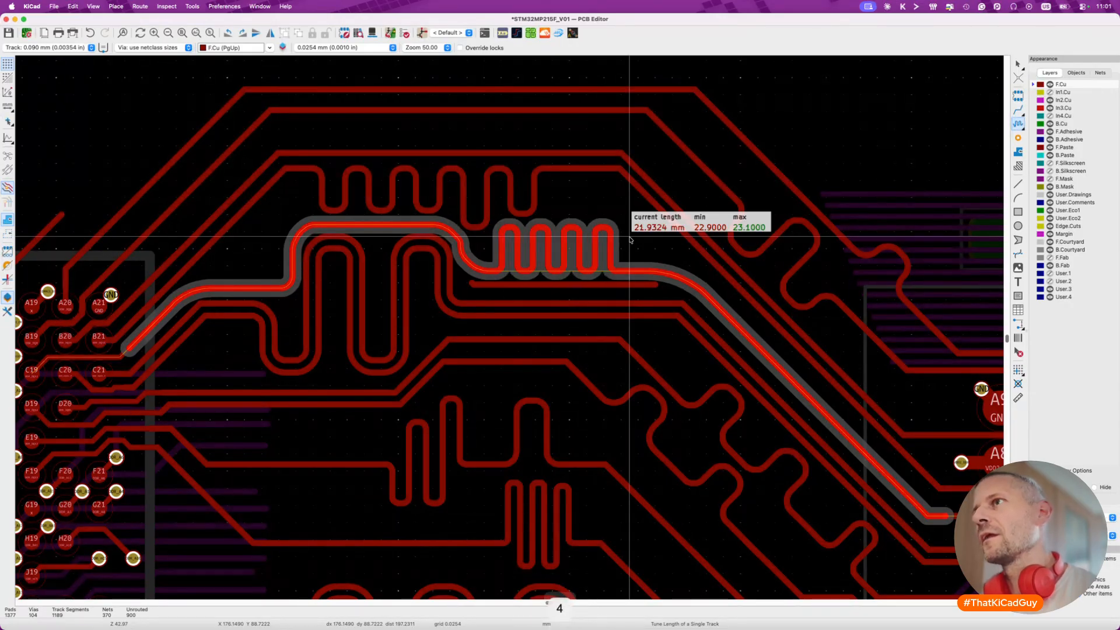
key("2")
Widen the DDR_DQ11 meander's spacing and lower the amplitude of its loops.
key("1")
key("1")
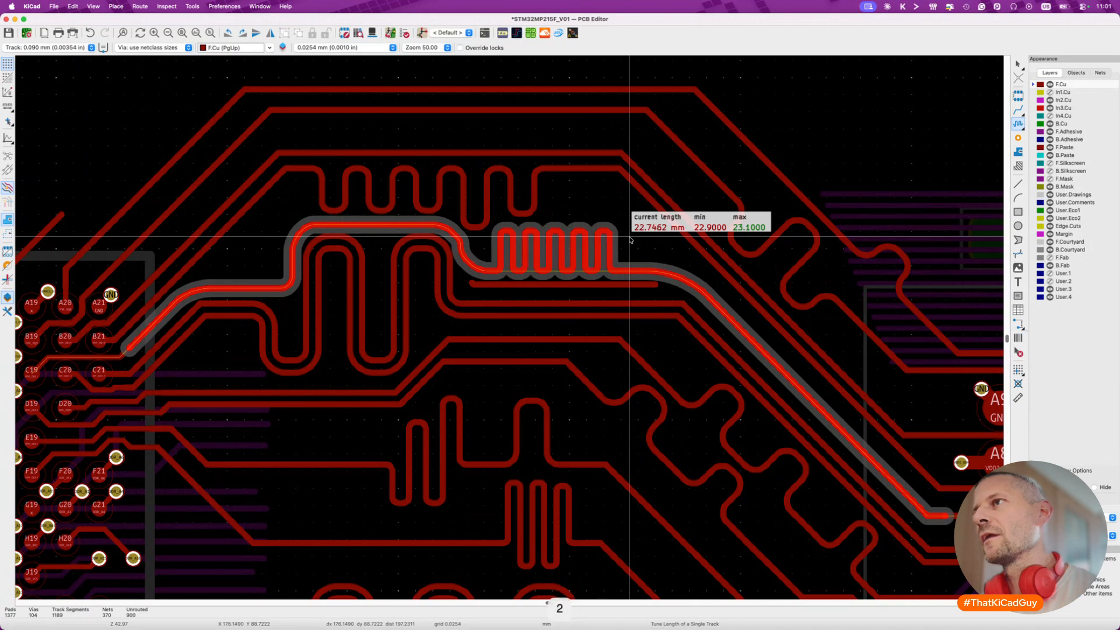
key("1")
key("1")
key("2")
key("3")
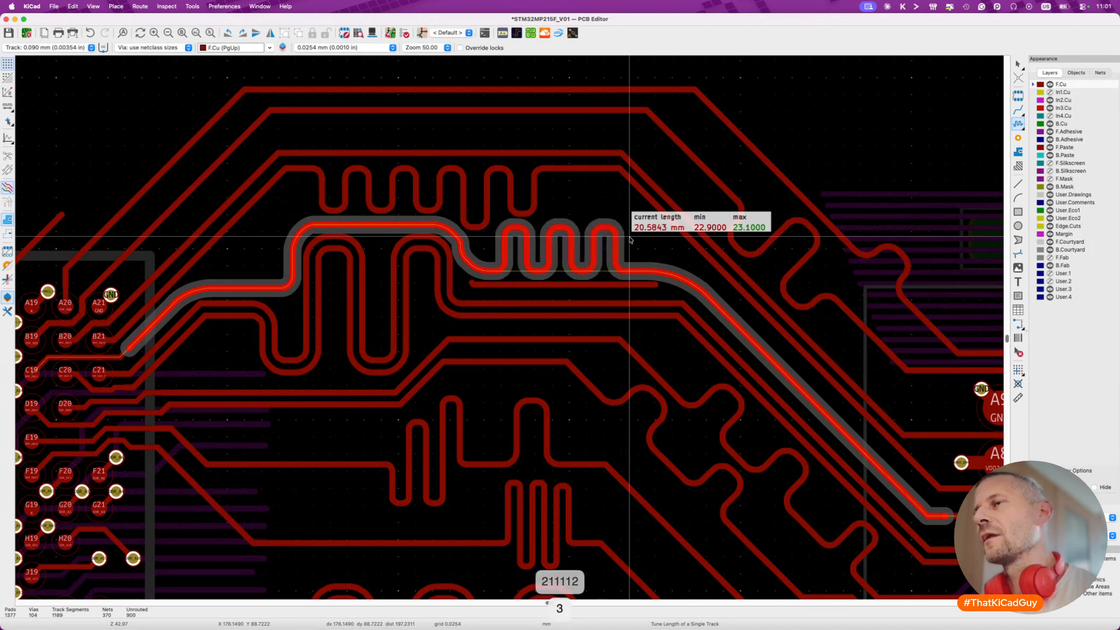
key("4")
key("4")
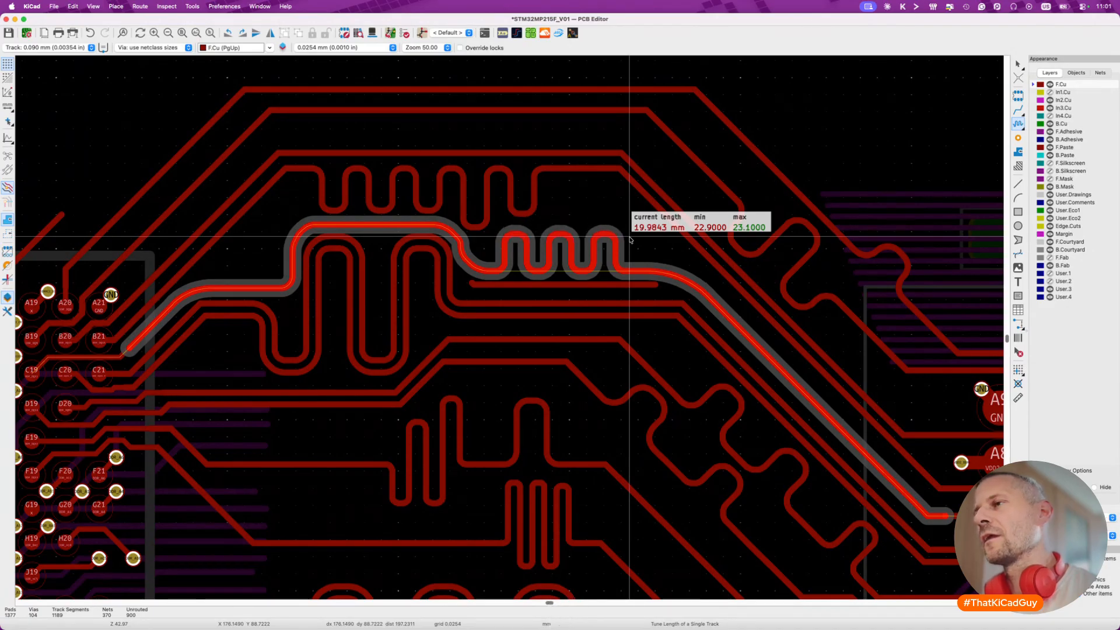
Try tighter spacing with a higher amplitude on the DDR_DQ11 meander, and widen the spacing again.
key("2")
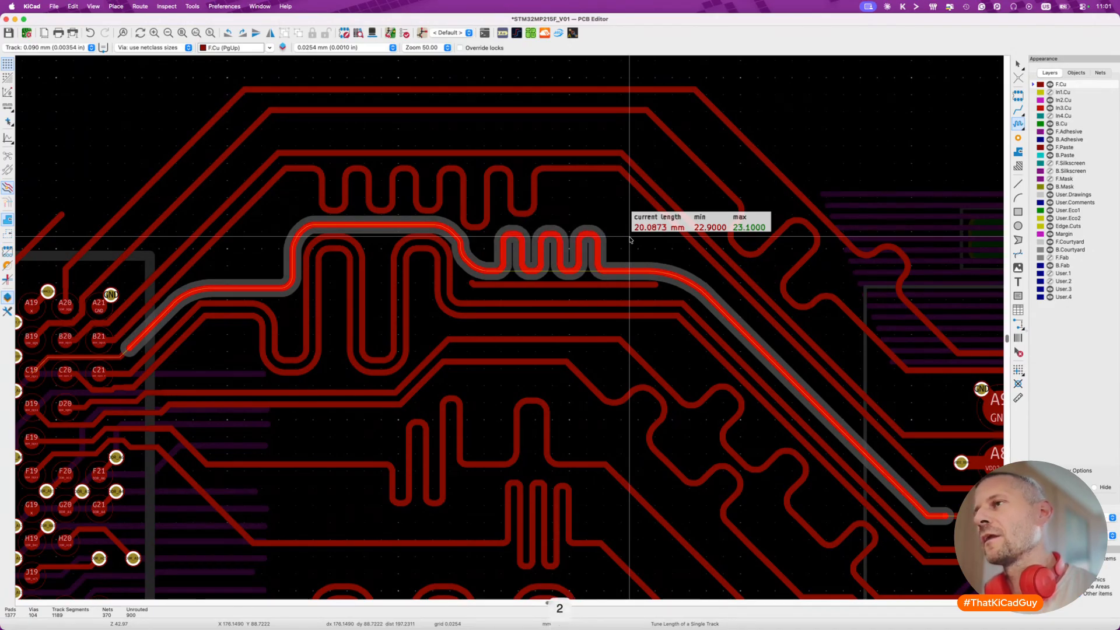
key("2")
key("3")
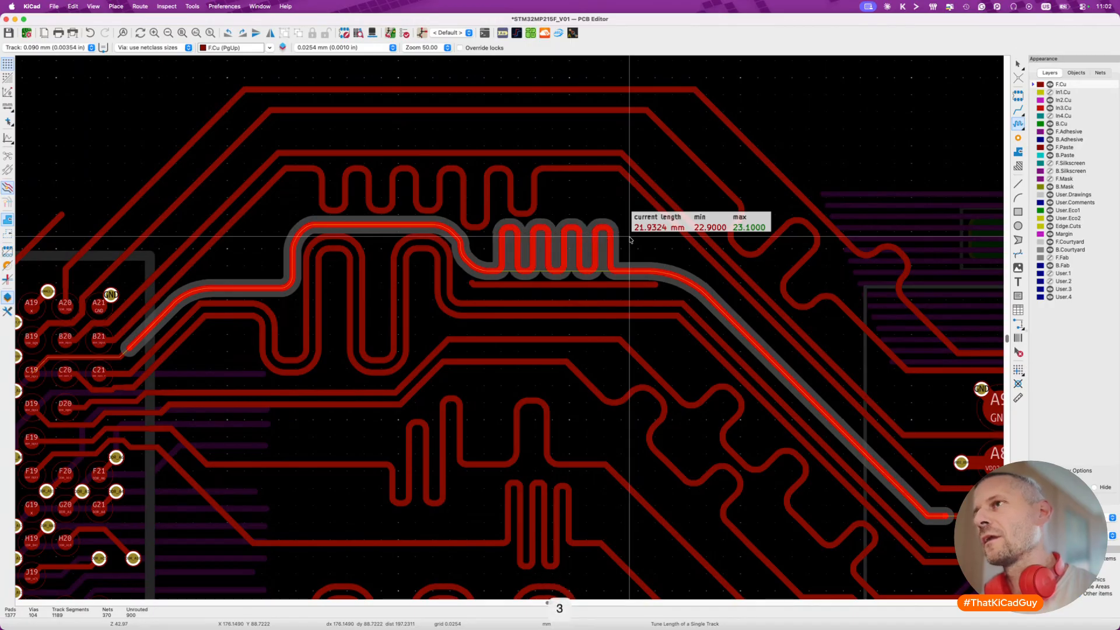
key("1")
key("1")
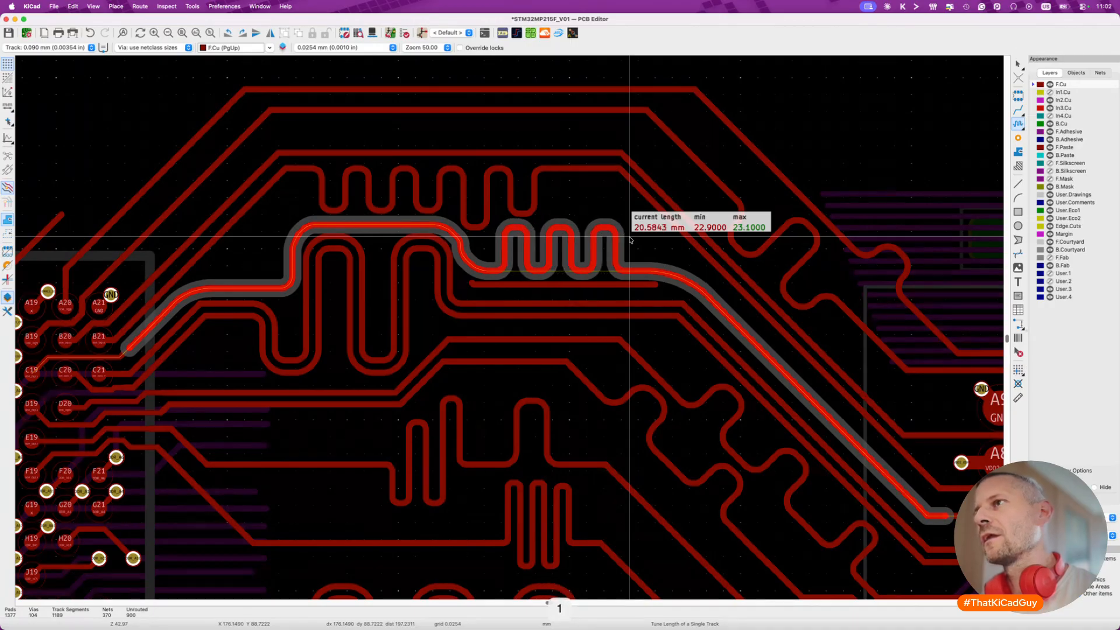
Raise the DDR_DQ11 meander's amplitude until the track reaches 23 mm, and place the tuning pattern.
key("2")
key("3")
key("3")
key("3")
key("3")
key("3")
key("3")
key("3")
key("3")
key("3")
key("3")
key("3")
key("3")
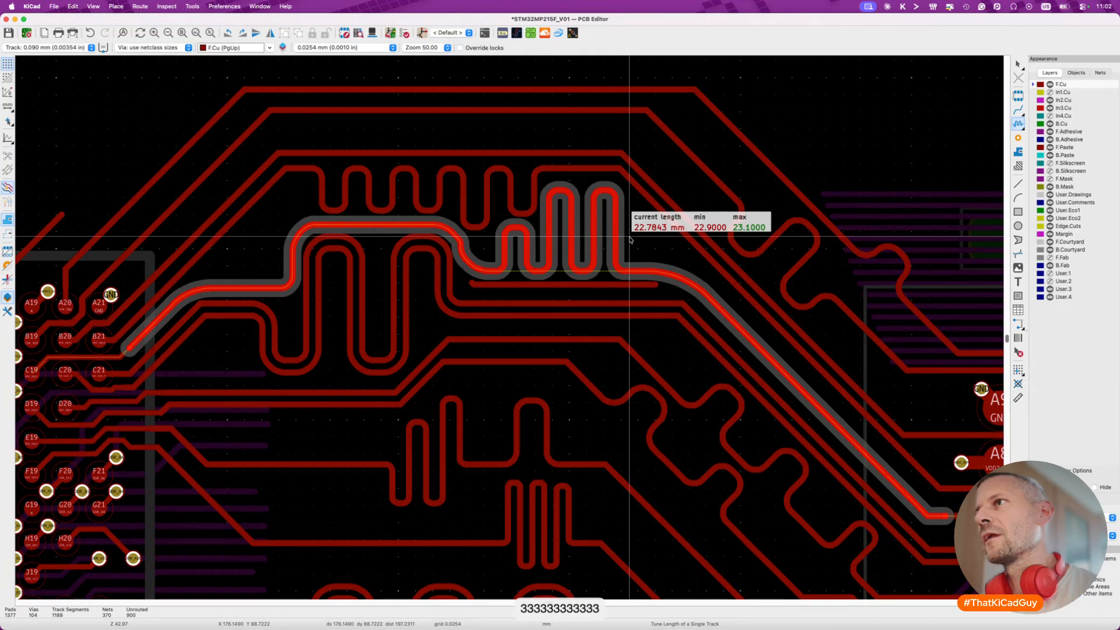
key("3")
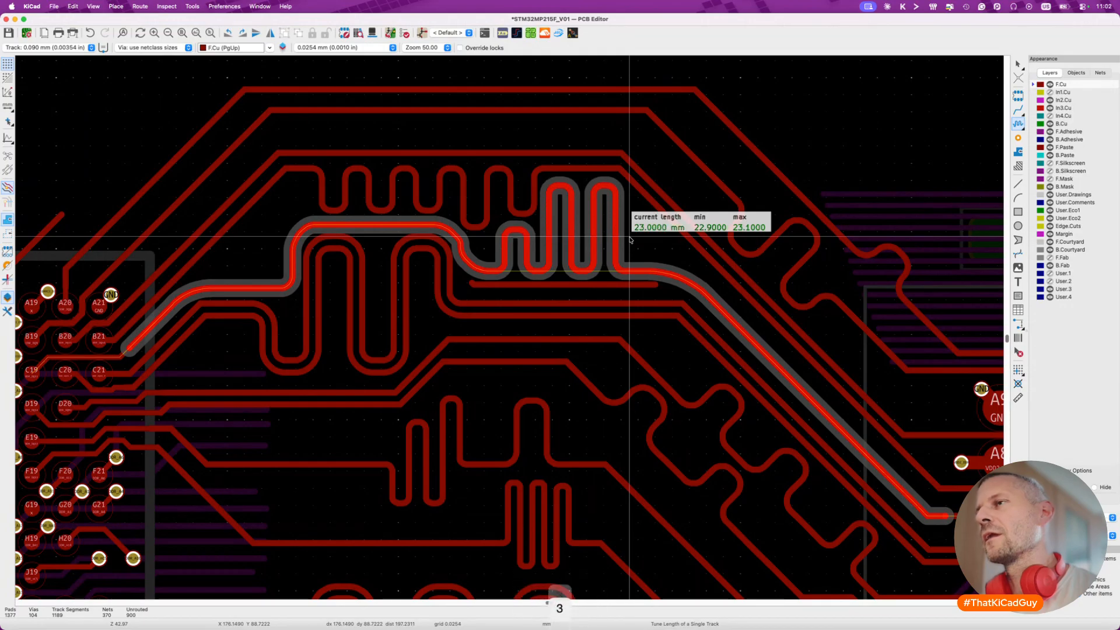
left_click(630, 239)
key("Escape")
Delete the helper track below the DDR_DQ11 meander and the old tight meander on the track from pad E19.
scroll(560, 316, "down", 5)
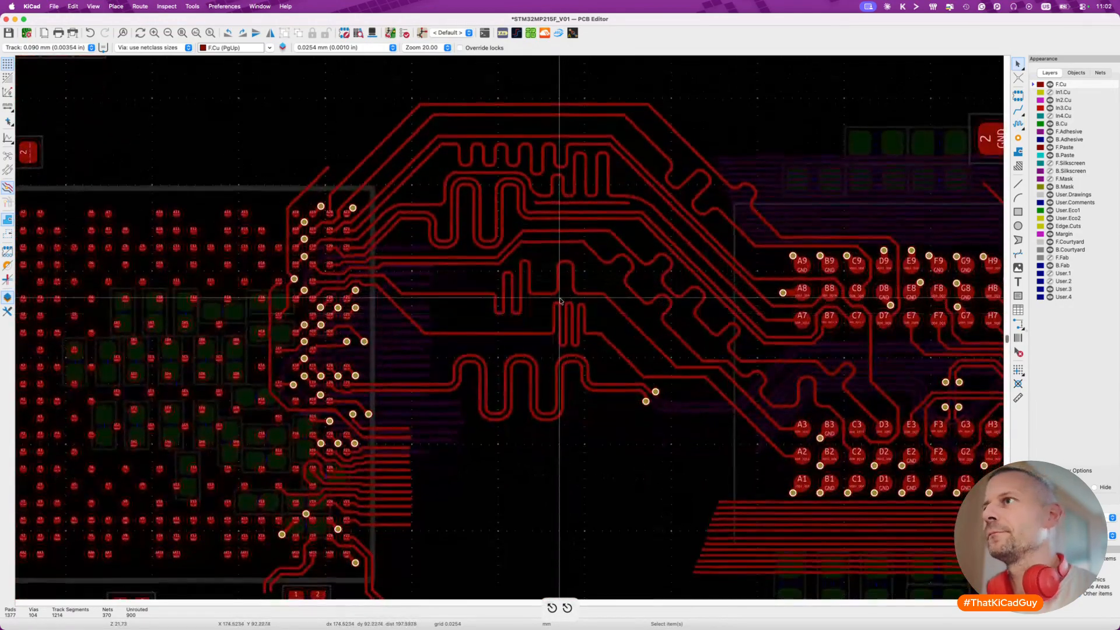
left_click(582, 203)
key("Escape")
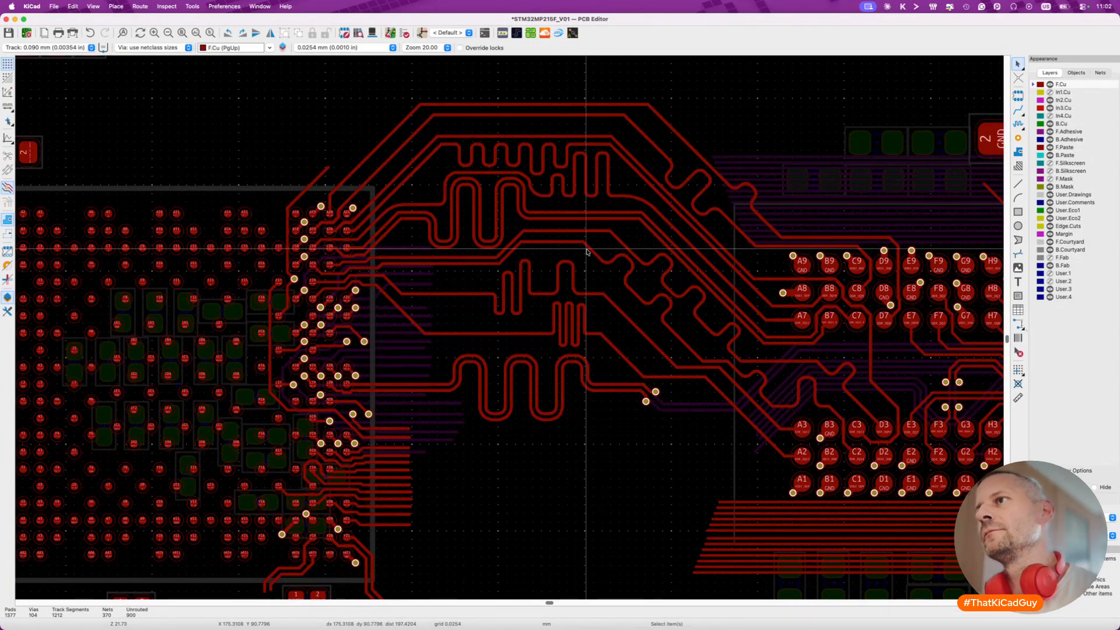
scroll(586, 251, "up", 3)
left_click(499, 301)
key("Delete")
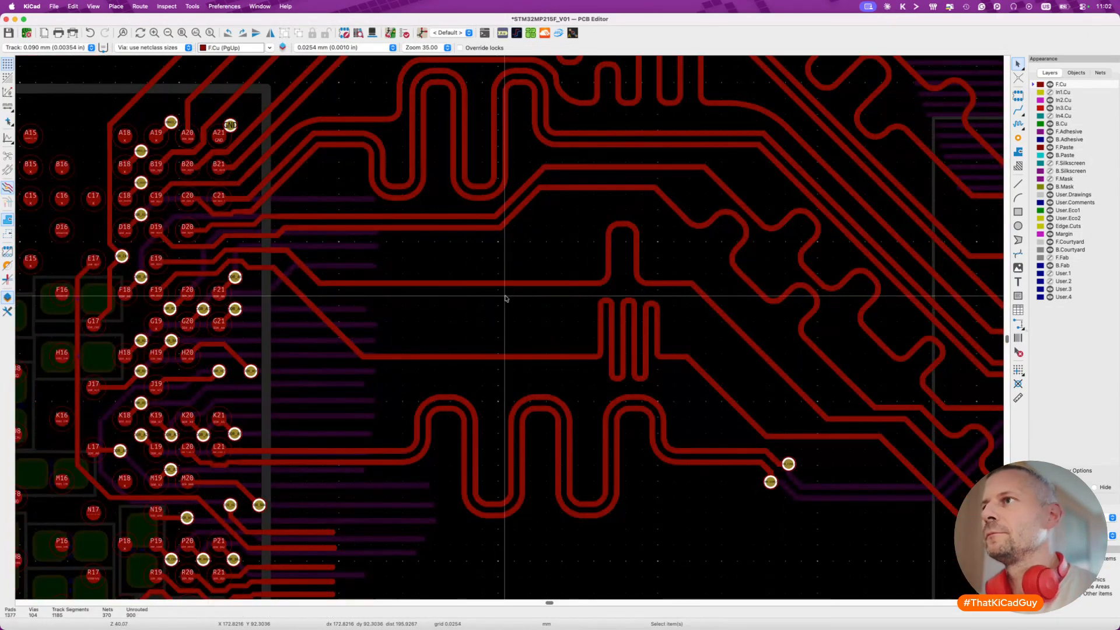
Draw a straight helper track just below the horizontal run of the track from pad E19.
key("x")
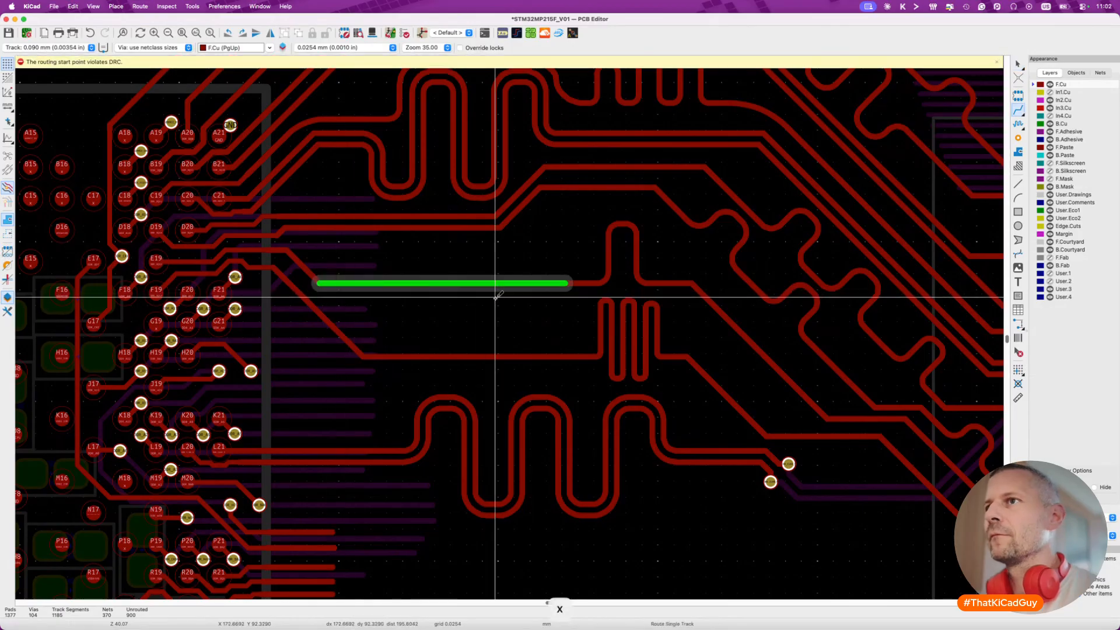
key("Escape")
key("x")
double_click(586, 296)
key("Escape")
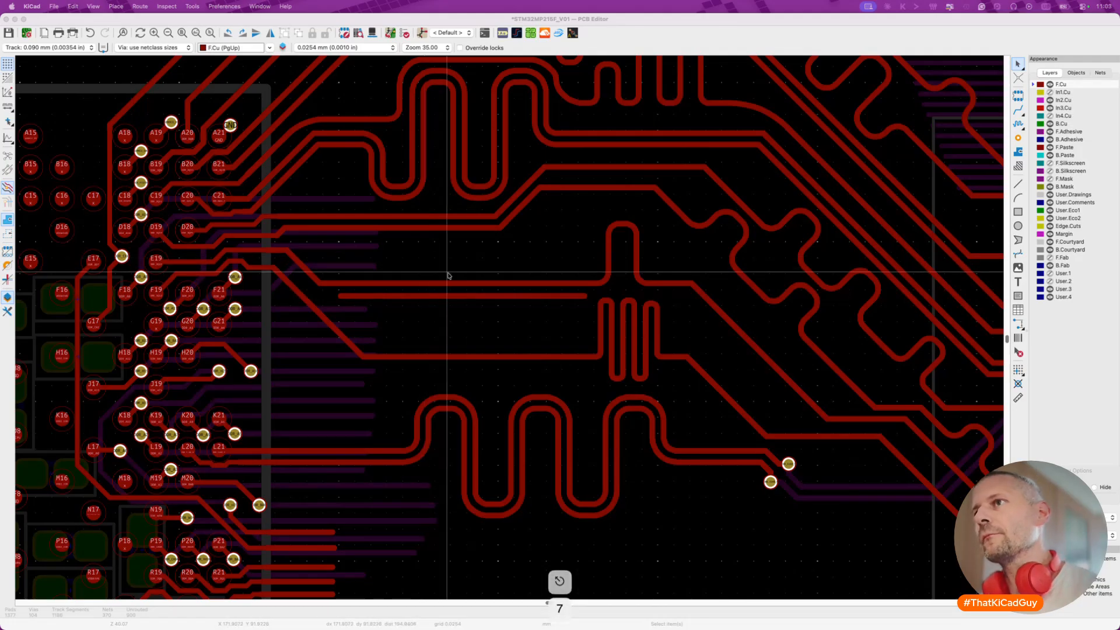
Start length tuning on the track from pad E19 with a target length of 23 mm.
left_click(479, 279)
key("7")
left_click(480, 280)
key("super+l")
type("23")
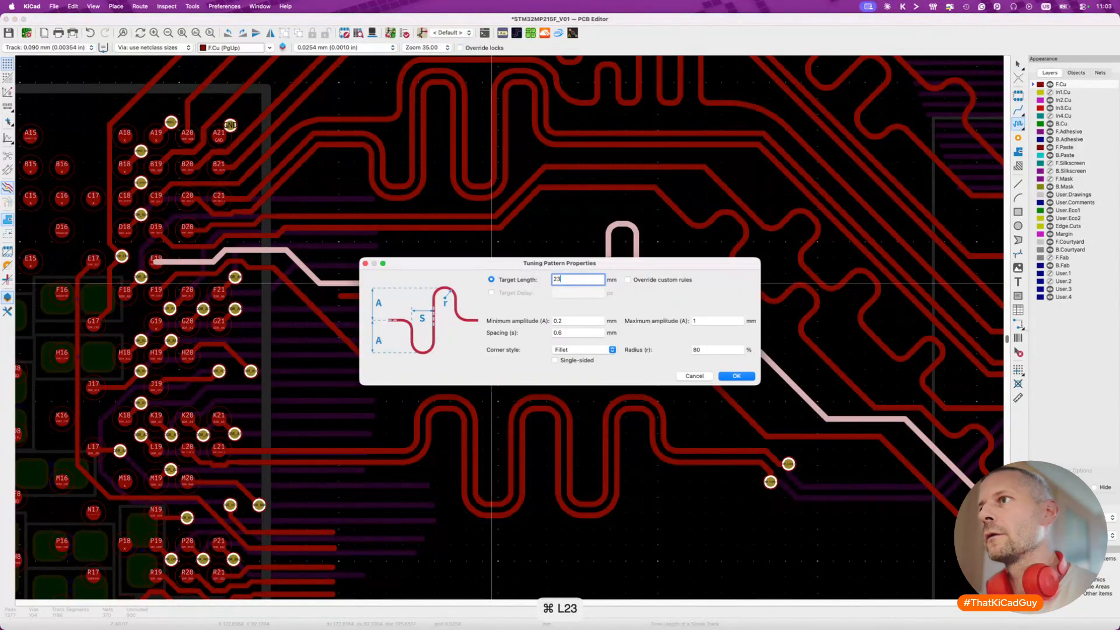
left_click(738, 376)
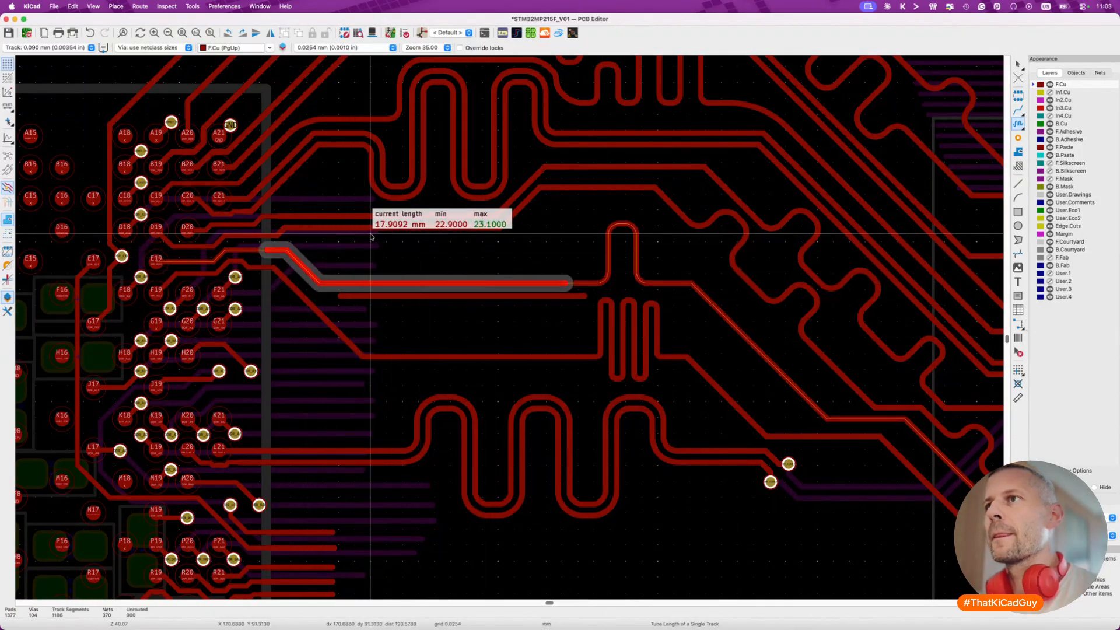
Tighten the spacing and adjust the amplitude of the E19 track's meander until the track reaches 23 mm.
key("2")
key("2")
key("2")
key("2")
key("2")
key("2")
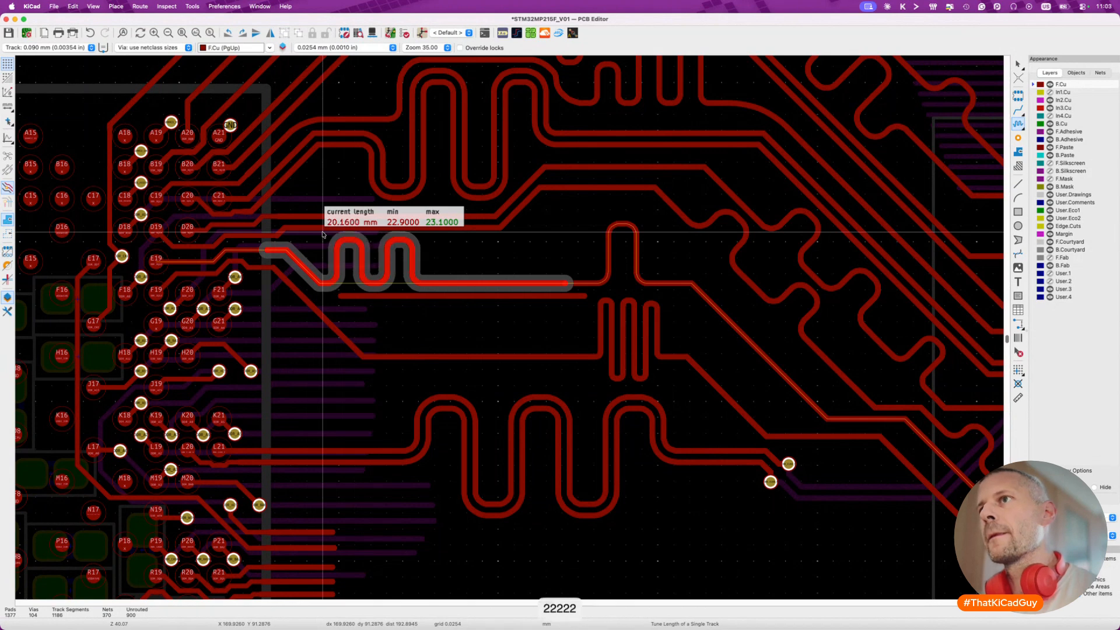
key("3")
key("4")
key("4")
key("4")
key("1")
key("1")
key("2")
key("2")
key("2")
key("2")
key("2")
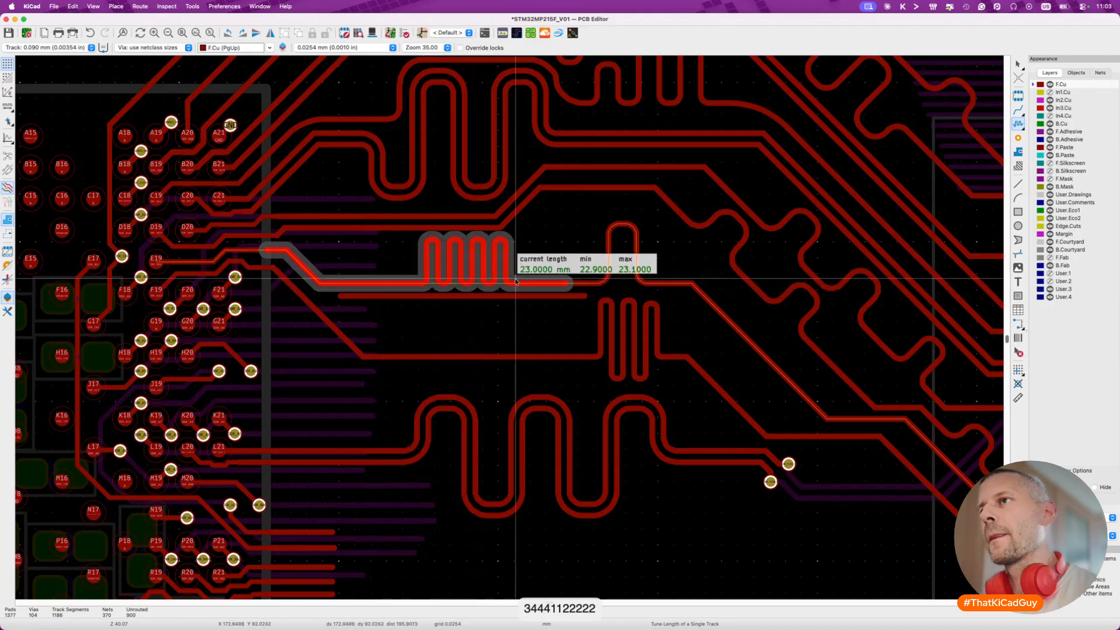
Widen the spacing of the E19 track's meander and place it as three even loops.
key("2")
key("1")
key("1")
key("1")
key("1")
key("1")
key("1")
key("2")
key("2")
key("2")
key("2")
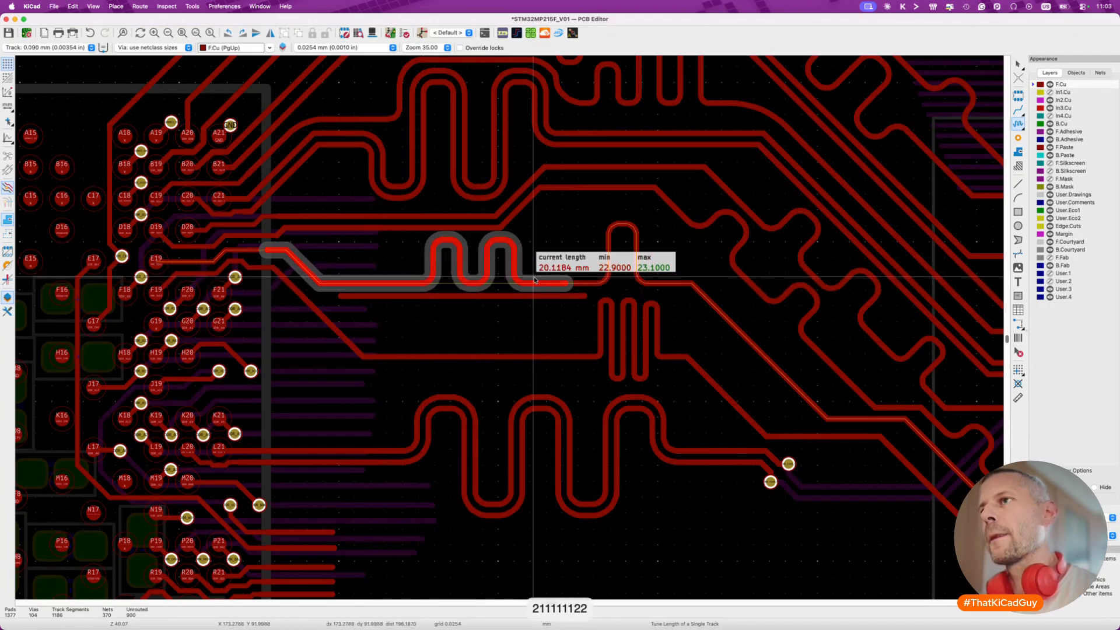
key("1")
key("1")
key("2")
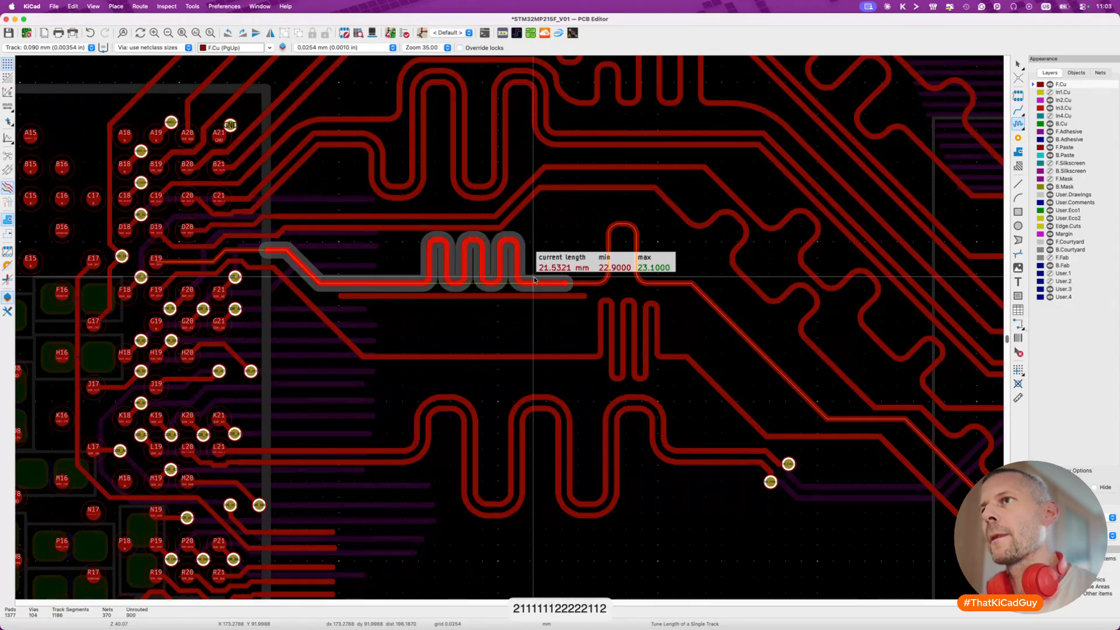
left_click(535, 280)
Add a single loop before the three-loop group and a small bump on the diagonal run of the E19 track.
left_click(362, 284)
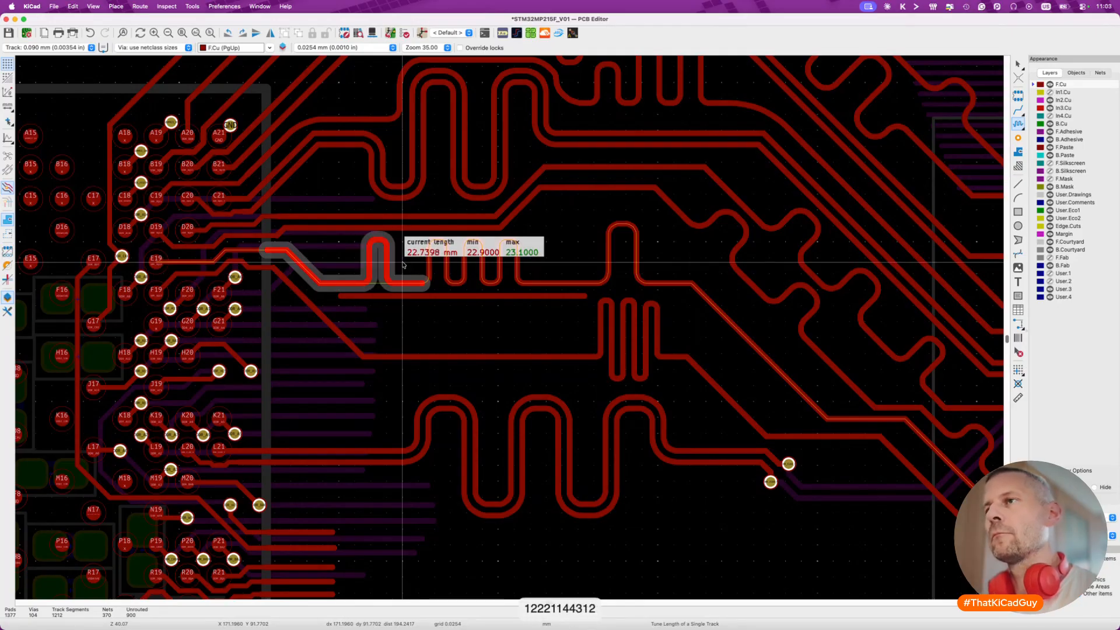
left_click(402, 265)
left_click(575, 261)
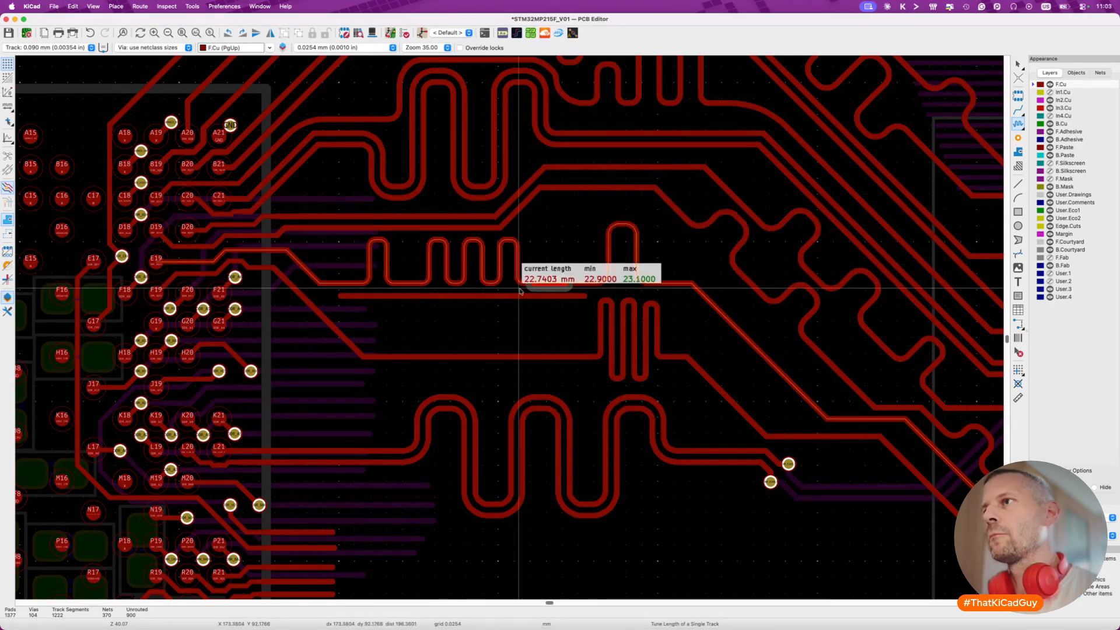
left_click(717, 314)
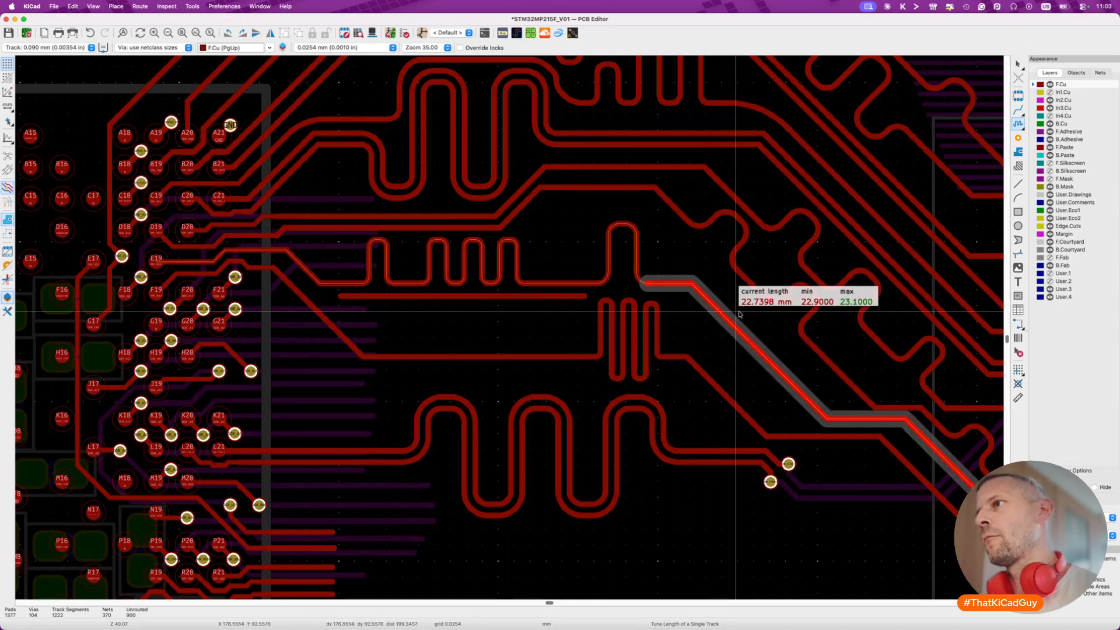
left_click(792, 339)
key("Escape")
Delete the helper track below the E19 track and the old tight meander on the DDR_DQ13 track.
middle_click_drag(638, 426, 655, 360)
key("Escape")
left_click(539, 229)
key("Delete")
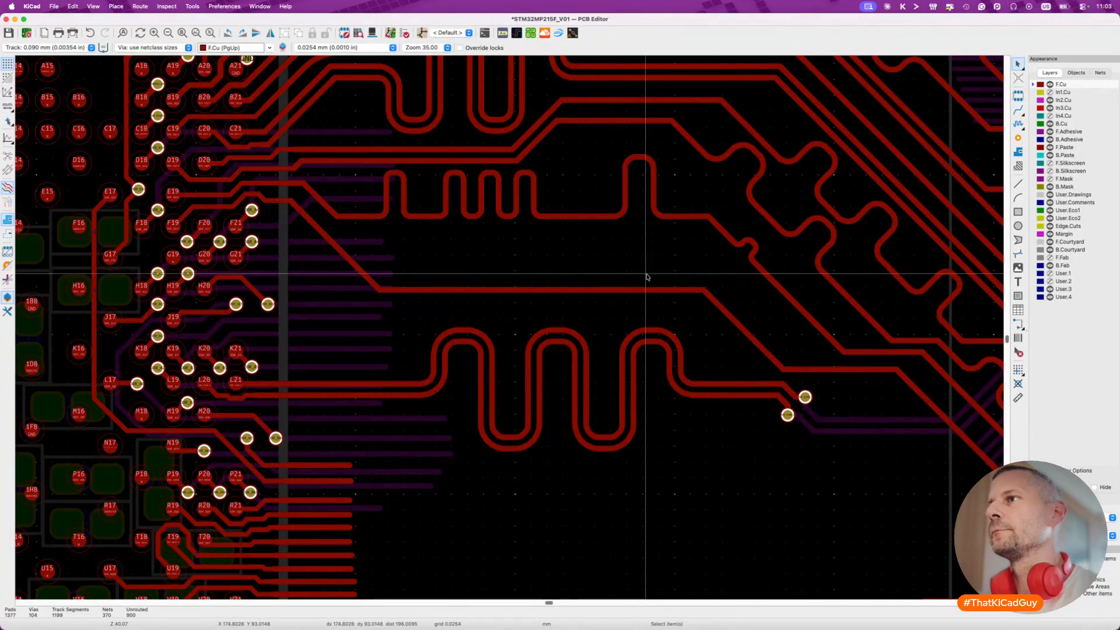
Move the horizontal DDR_DQ13 run closer to the track above and draw a straight helper track just below it.
key("d")
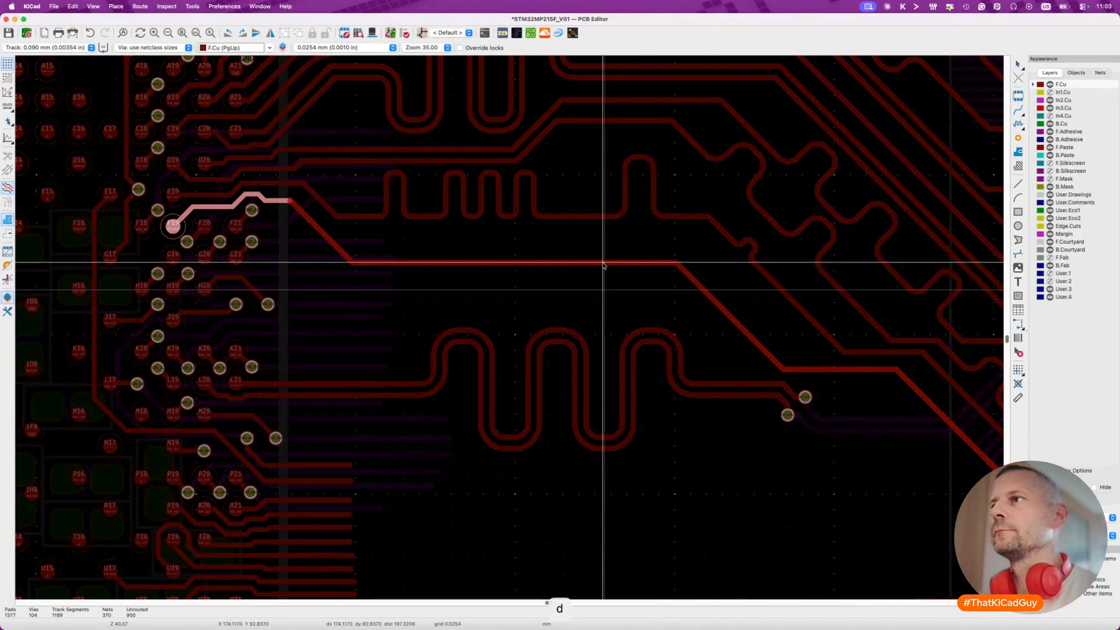
left_click(604, 265)
key("x")
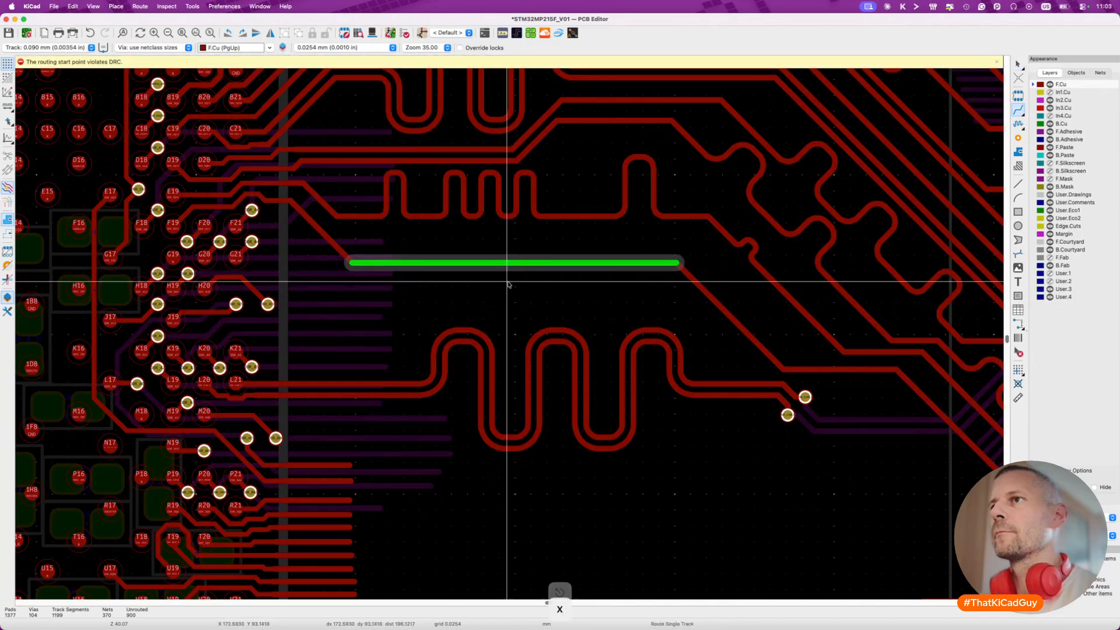
key("x")
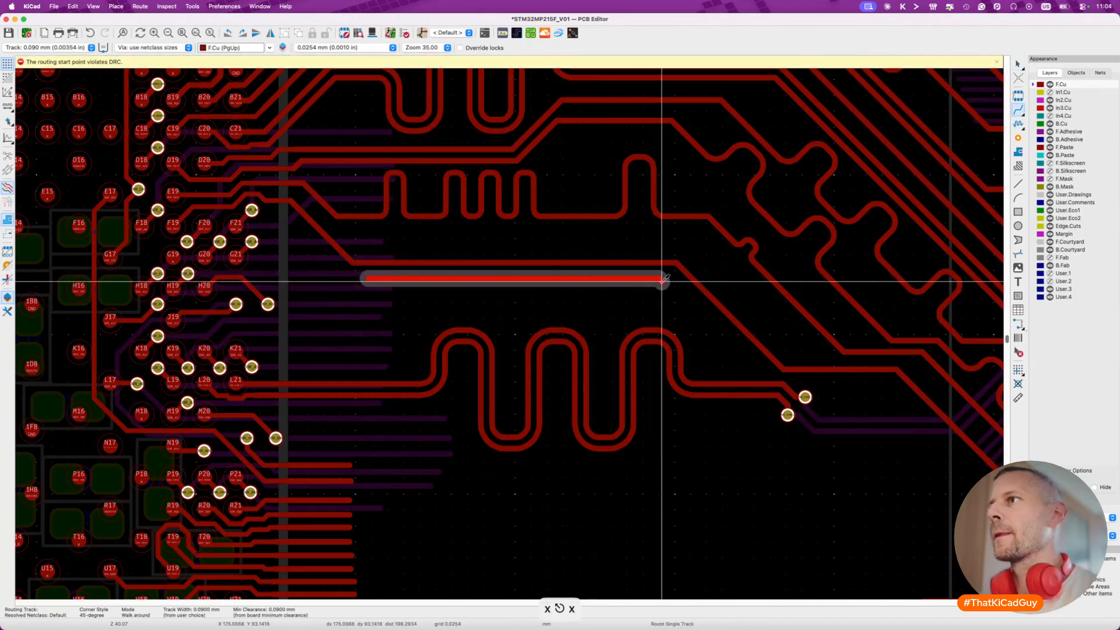
key("Escape")
key("Escape")
Start length tuning on the DDR_DQ13 track with a target length of 23 mm.
key("7")
left_click(416, 264)
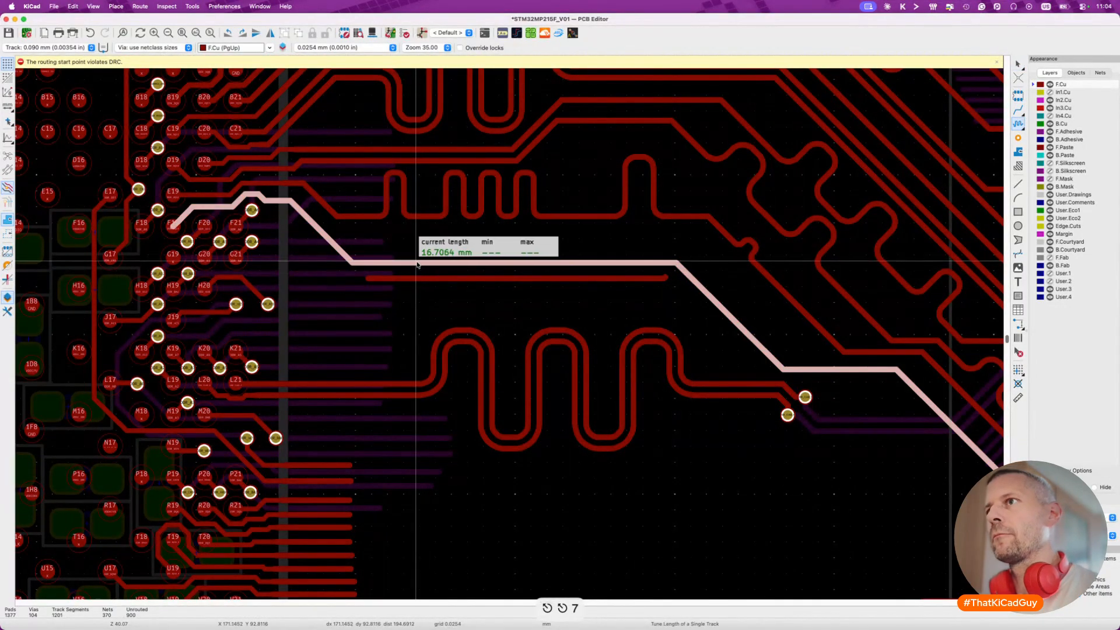
key("super+l")
type("23")
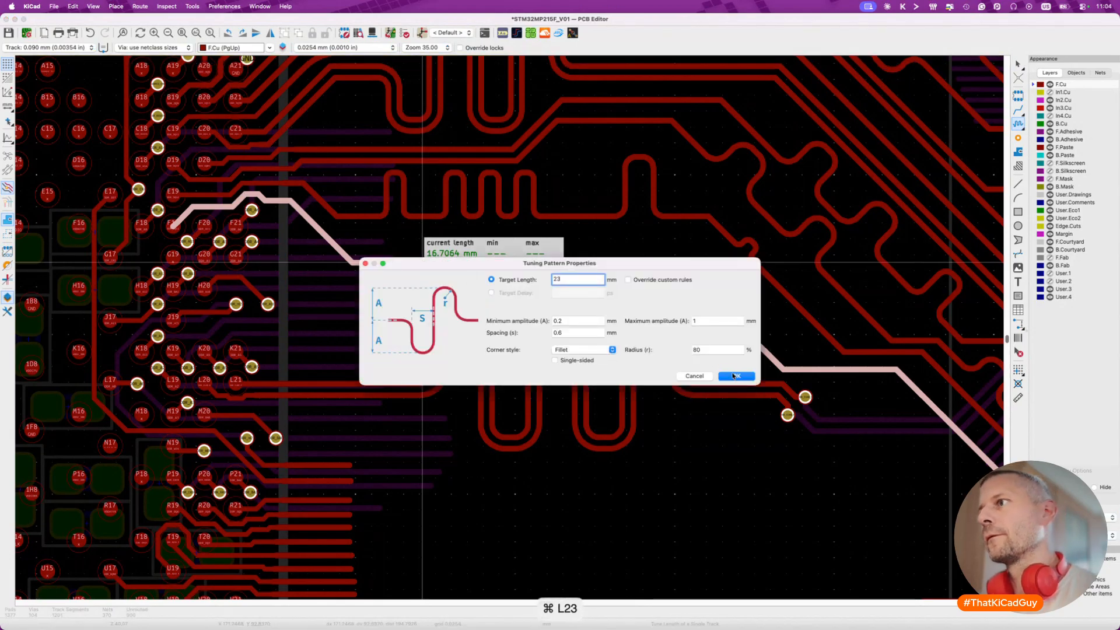
left_click(733, 376)
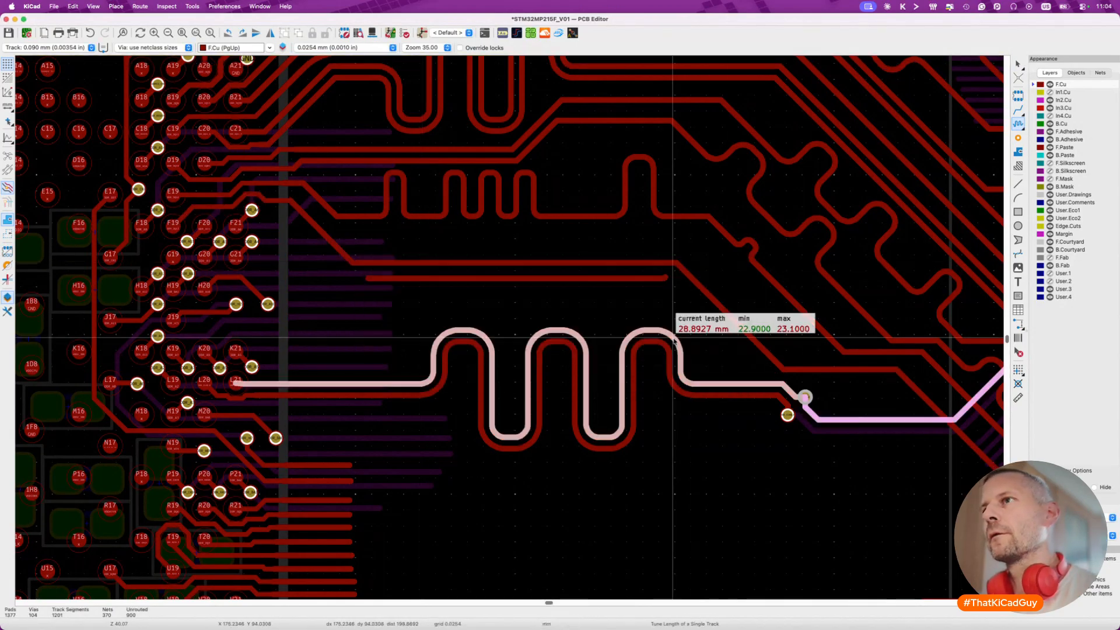
Lay out a DDR_DQ13 meander on its horizontal run, tighten its spacing to four even loops, and place it.
left_click(416, 246)
left_click(396, 256)
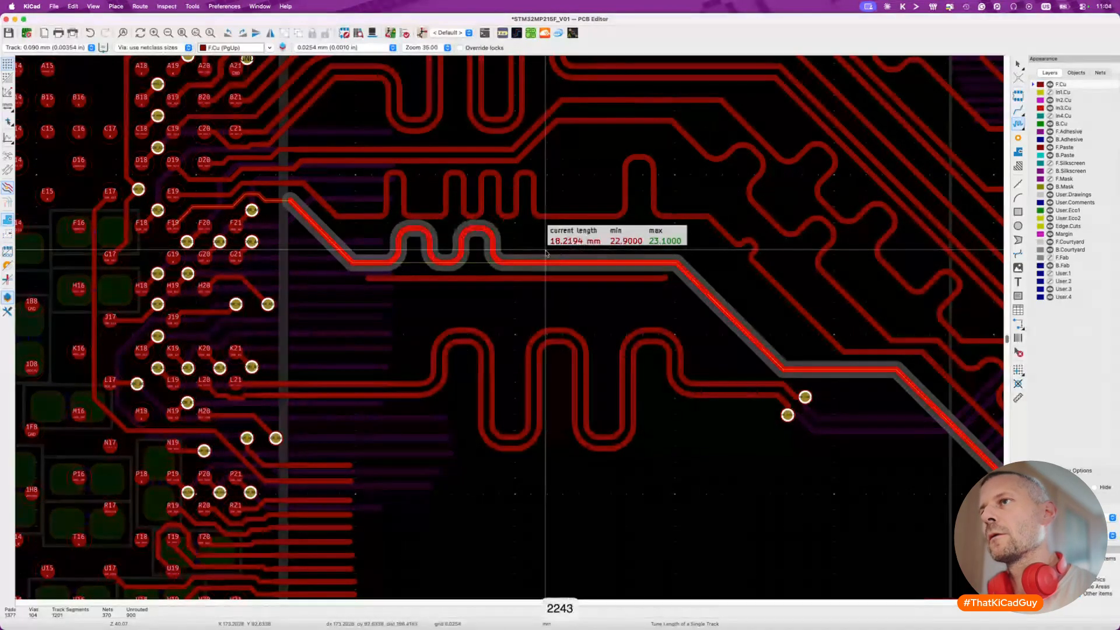
key("2")
key("2")
key("2")
key("2")
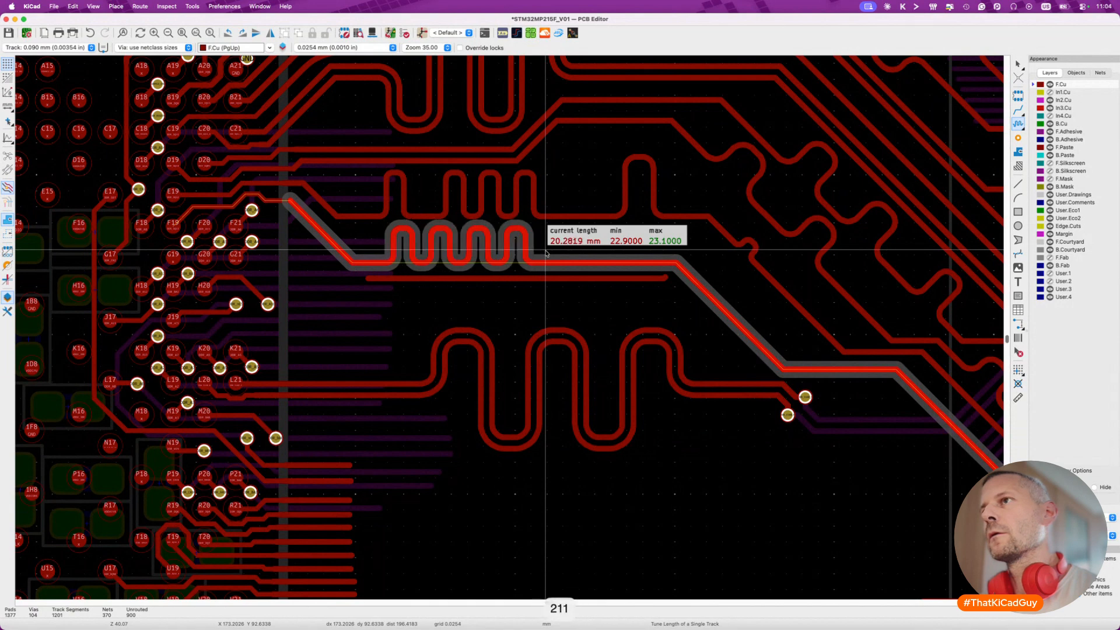
left_click(546, 253)
Try to add more loops on the straight run after the DDR_DQ13 meander with a 23 mm target.
left_click(542, 253)
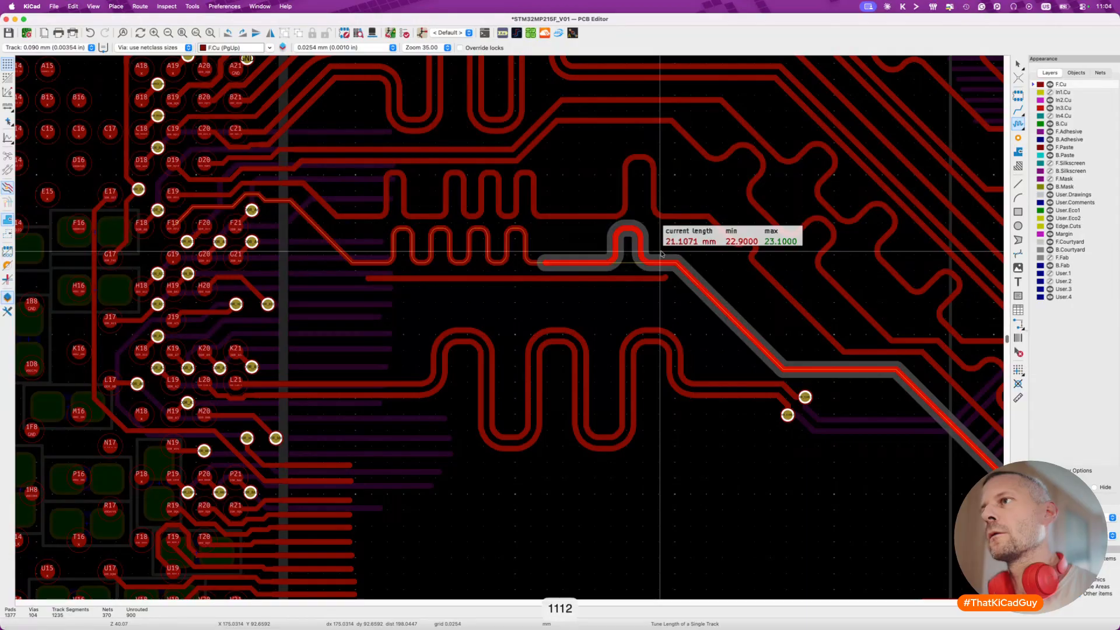
key("2")
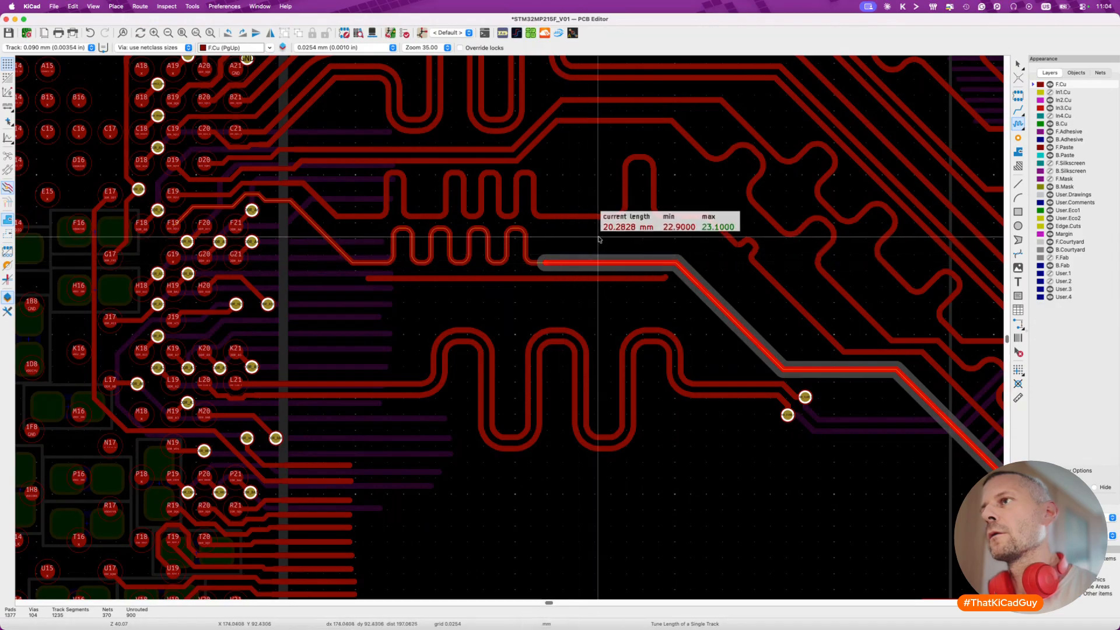
key("2")
key("2")
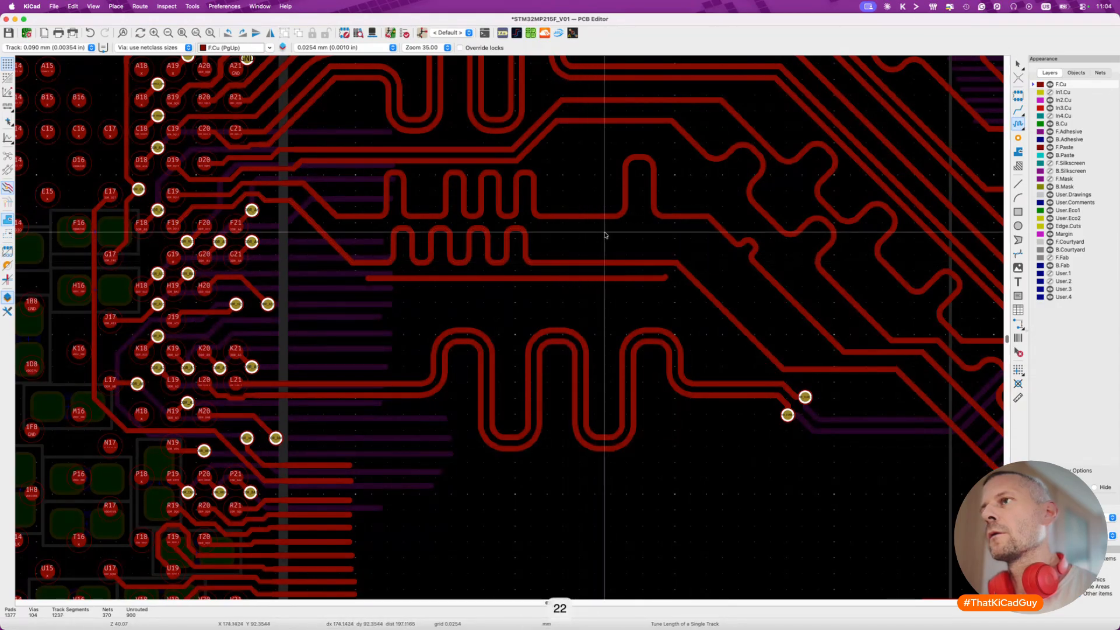
left_click(657, 257)
key("Escape")
left_click(552, 258)
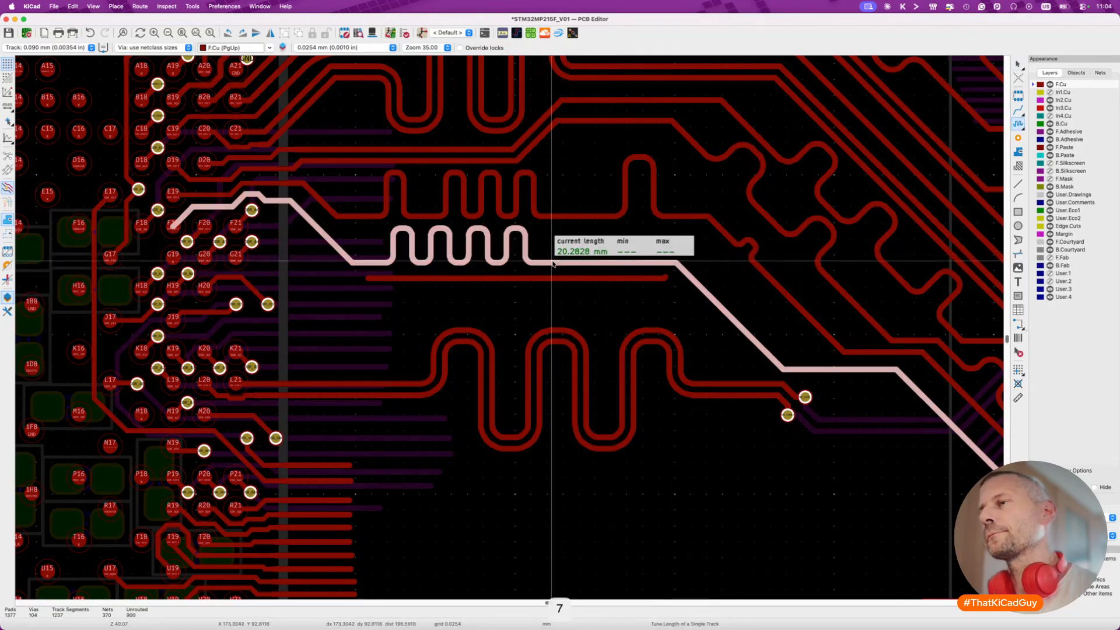
key("super+l")
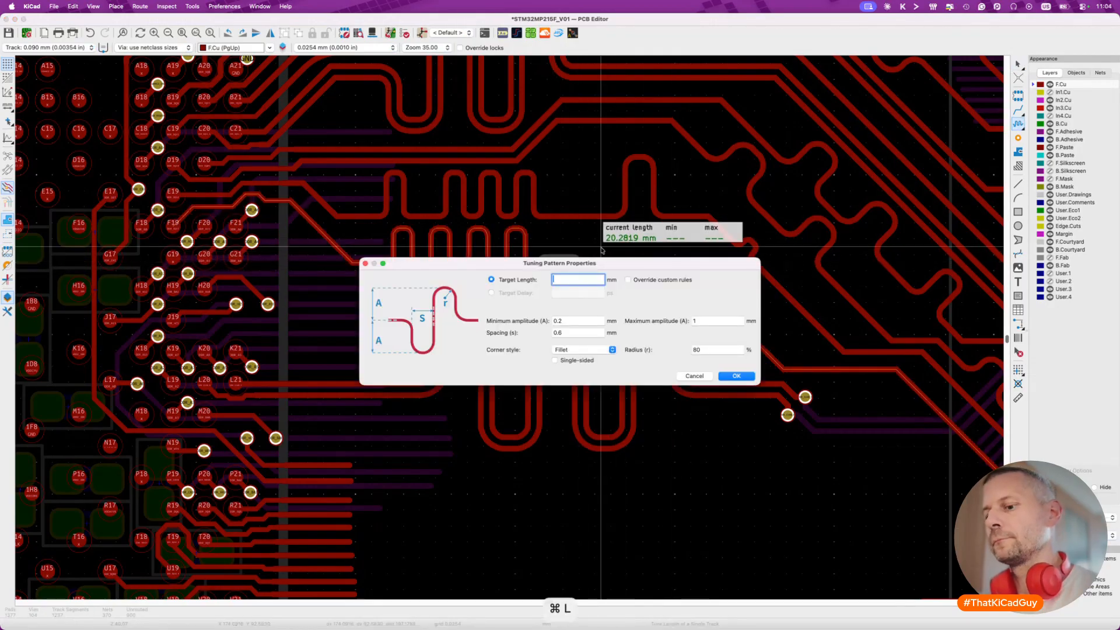
type("23")
key("Return")
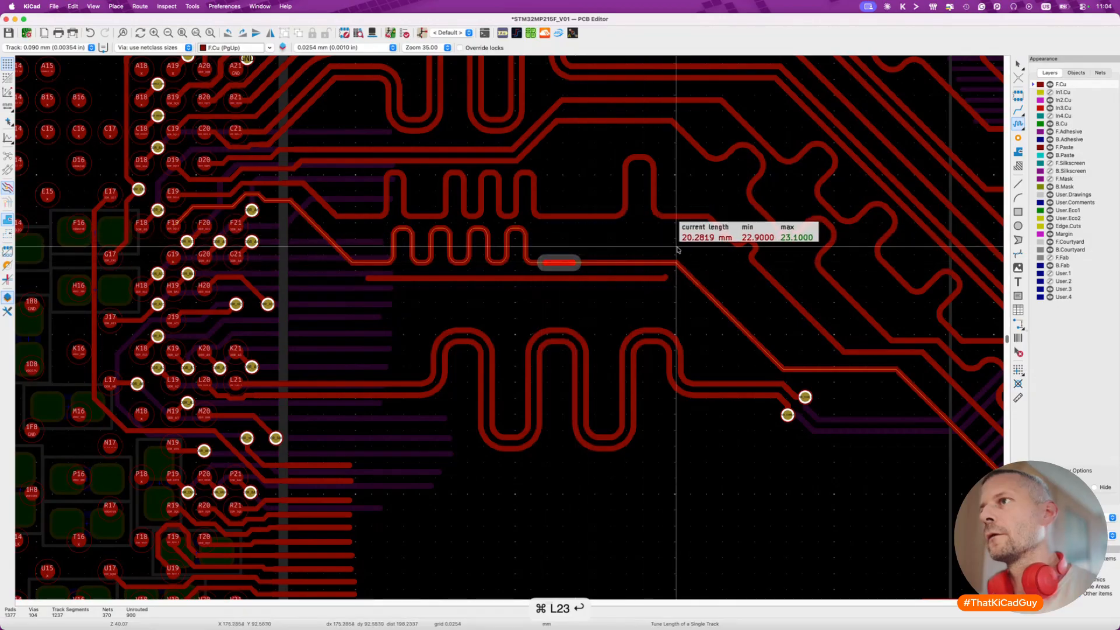
key("Escape")
Delete the straight DDR_DQ13 pieces after the meander and reroute them as one straight track to the diagonal run.
left_click(620, 263)
key("Delete")
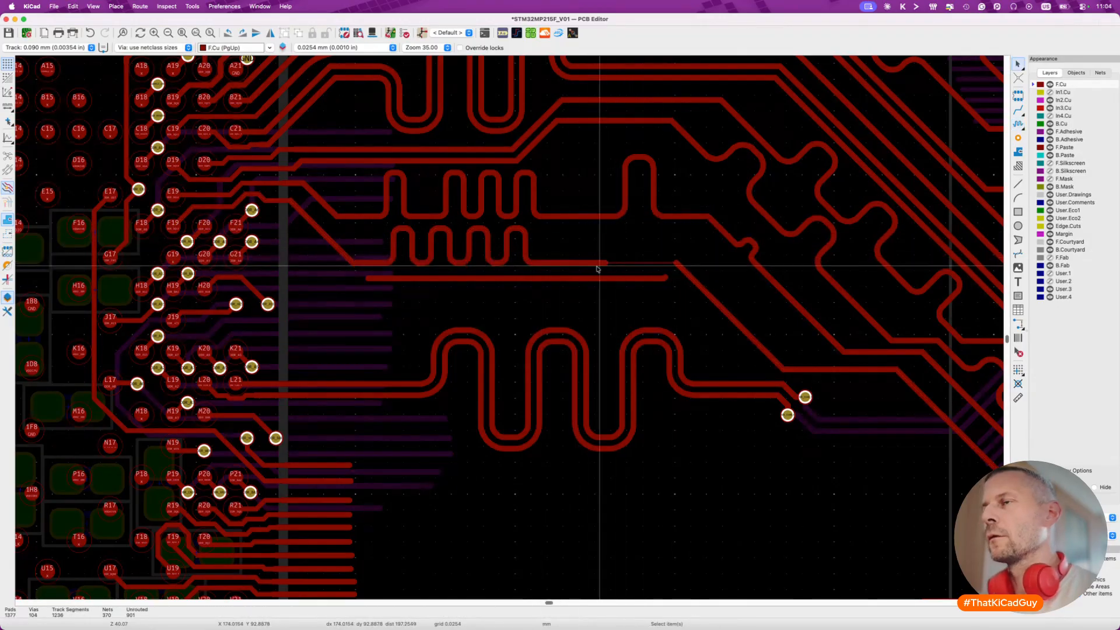
left_click(595, 264)
left_click(584, 262)
key("Delete")
key("x")
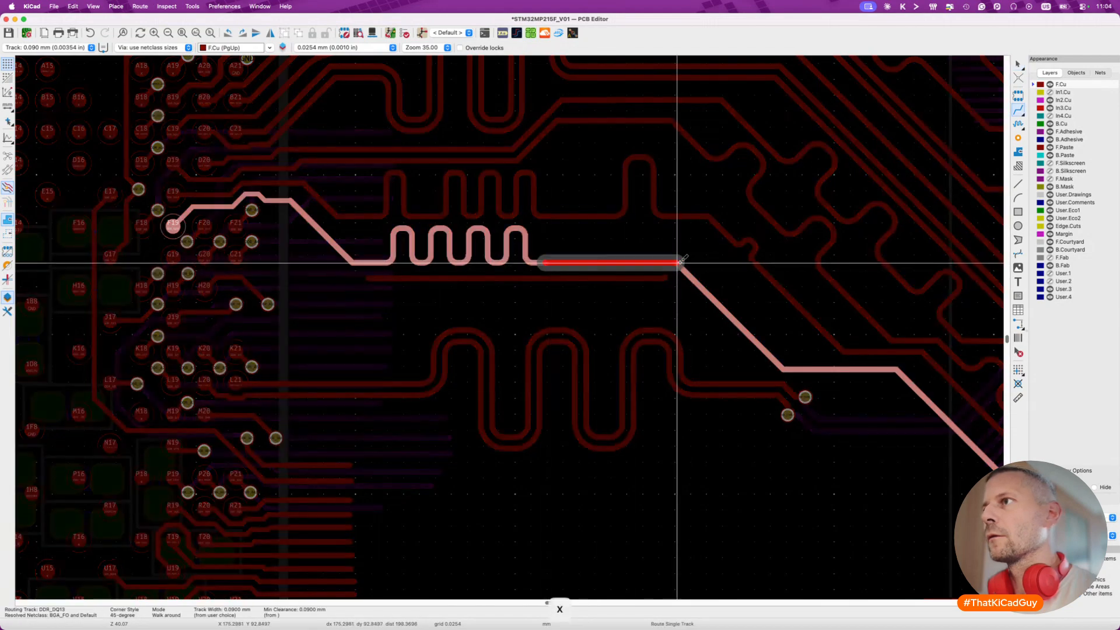
left_click(678, 262)
Set a 23 mm target length for tuning the rerouted straight DDR_DQ13 run.
key("7")
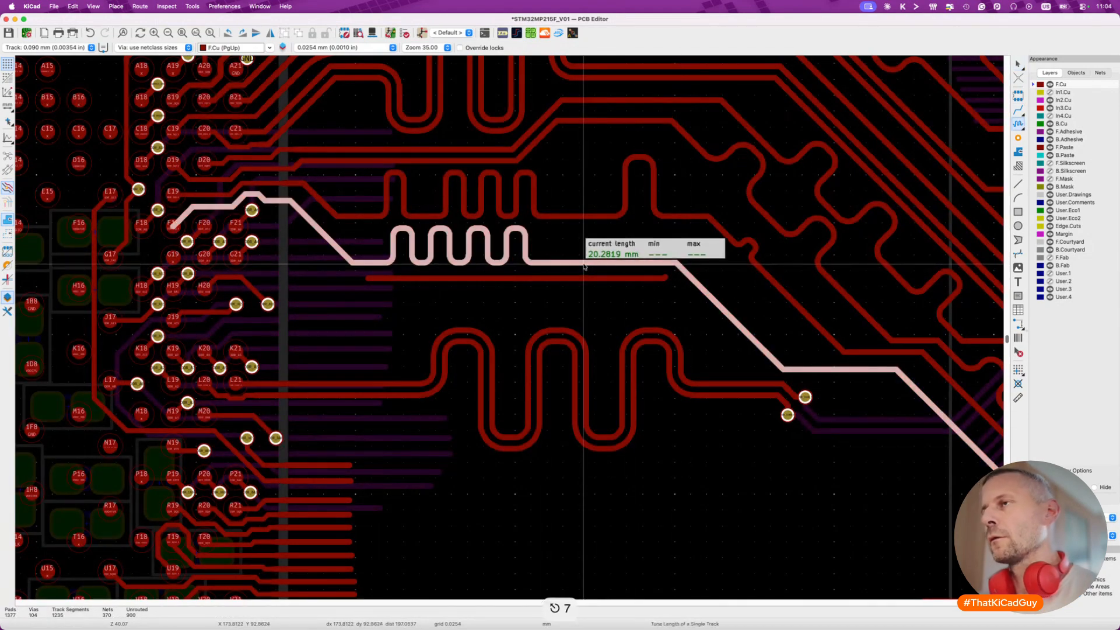
key("super+l")
type("23")
key("Return")
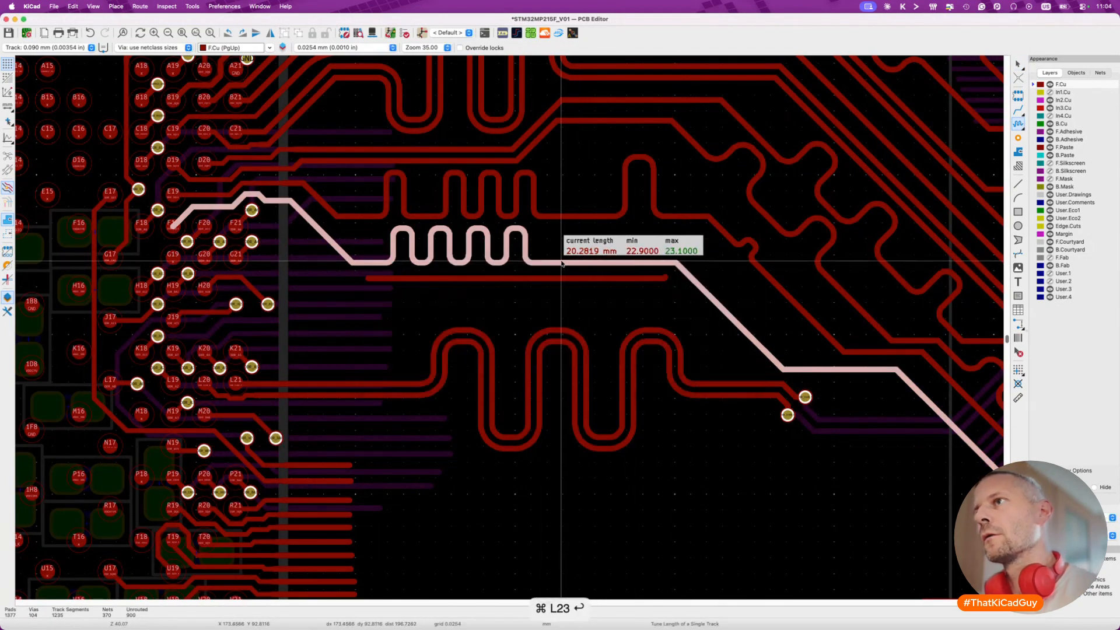
Try to tune the straight DDR_DQ13 run right after its meander with a 23 mm target length.
left_click(543, 264)
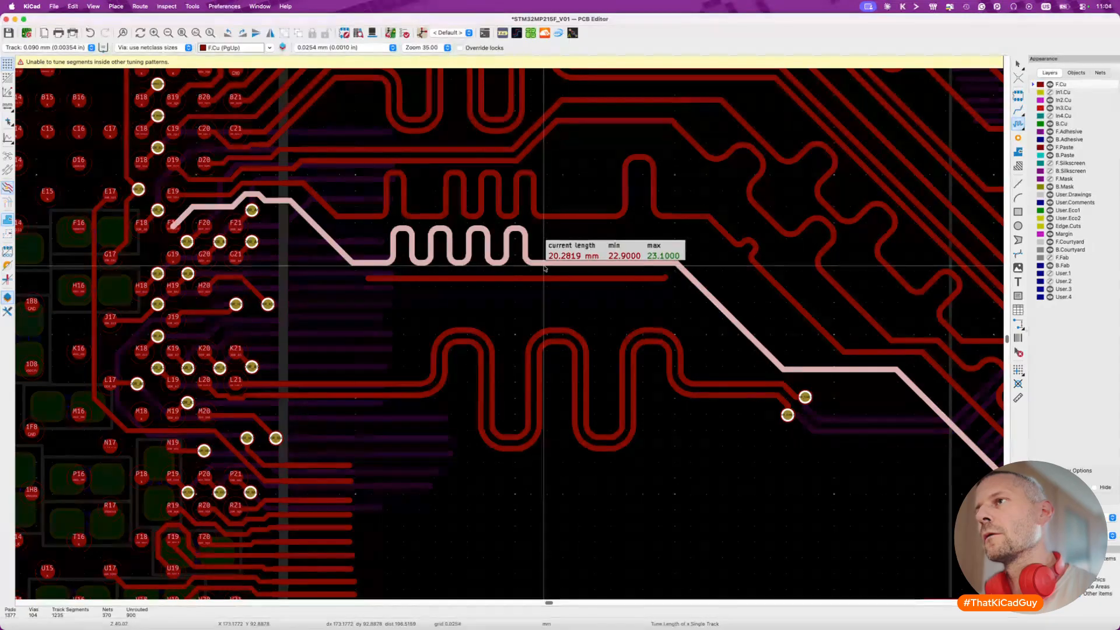
key("7")
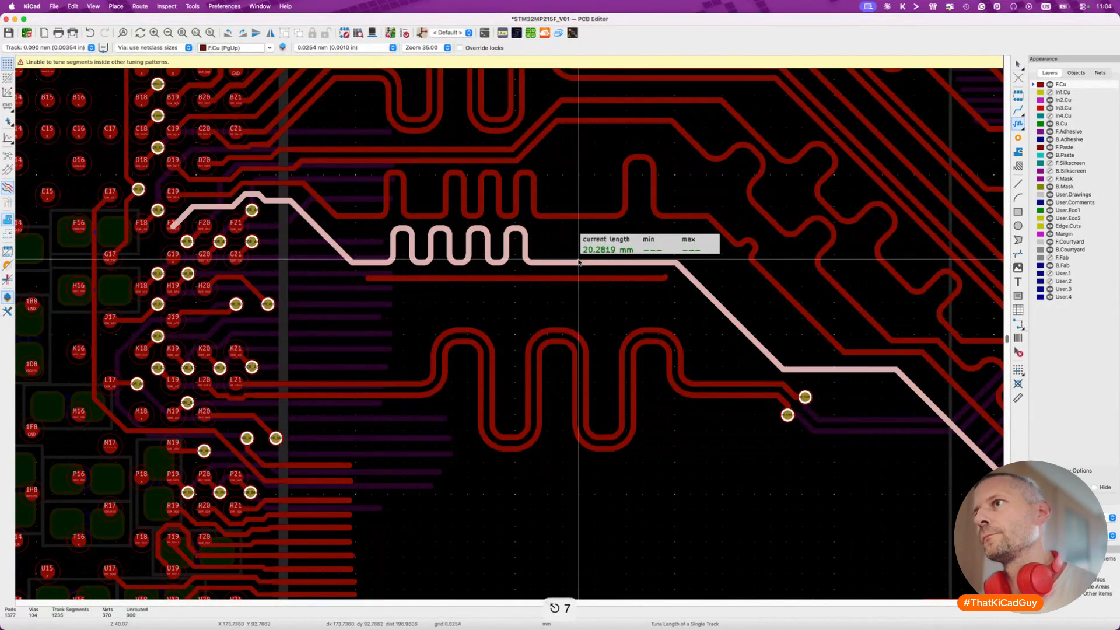
key("super+l")
type("23")
key("Return")
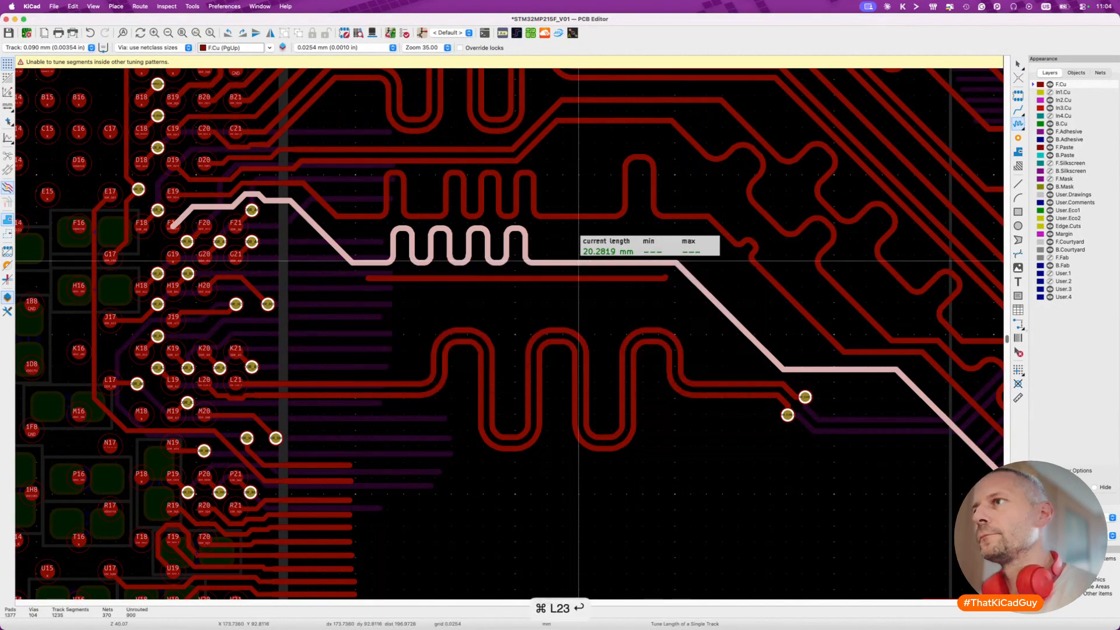
left_click(555, 265)
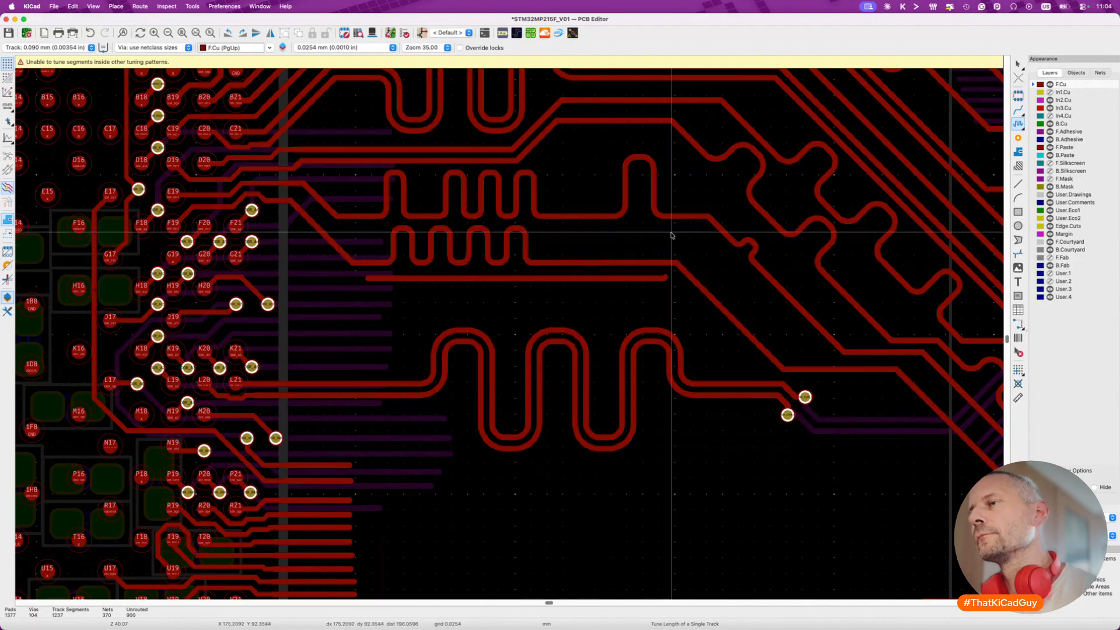
left_click(590, 266)
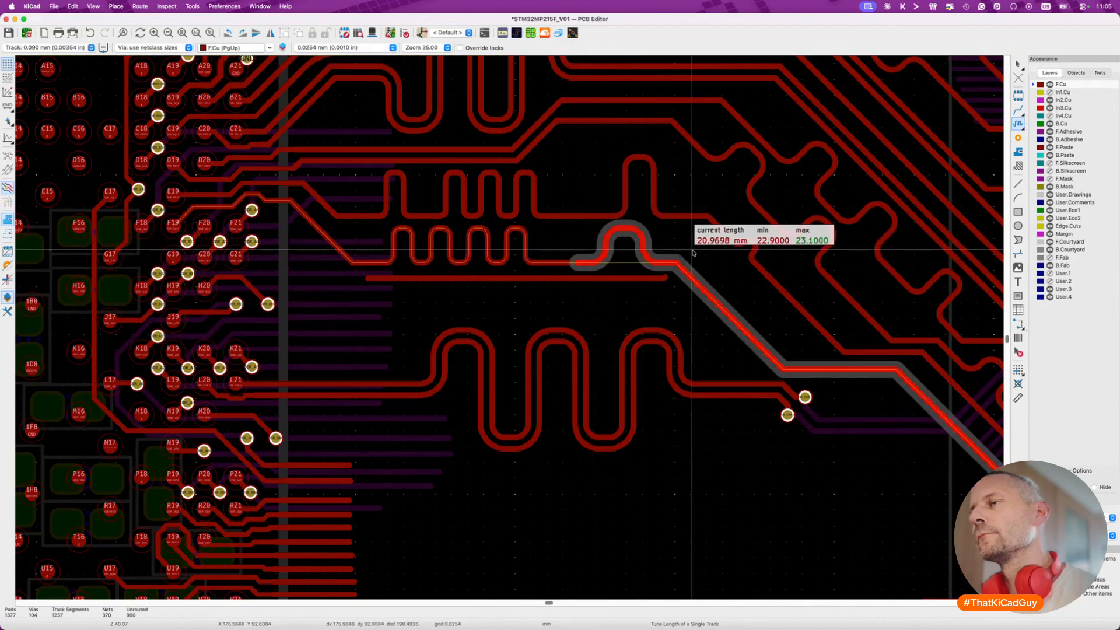
key("Escape")
Remove the split straight DDR_DQ13 pieces after the meander and reroute a single straight track up to the diagonal run.
left_click(550, 262)
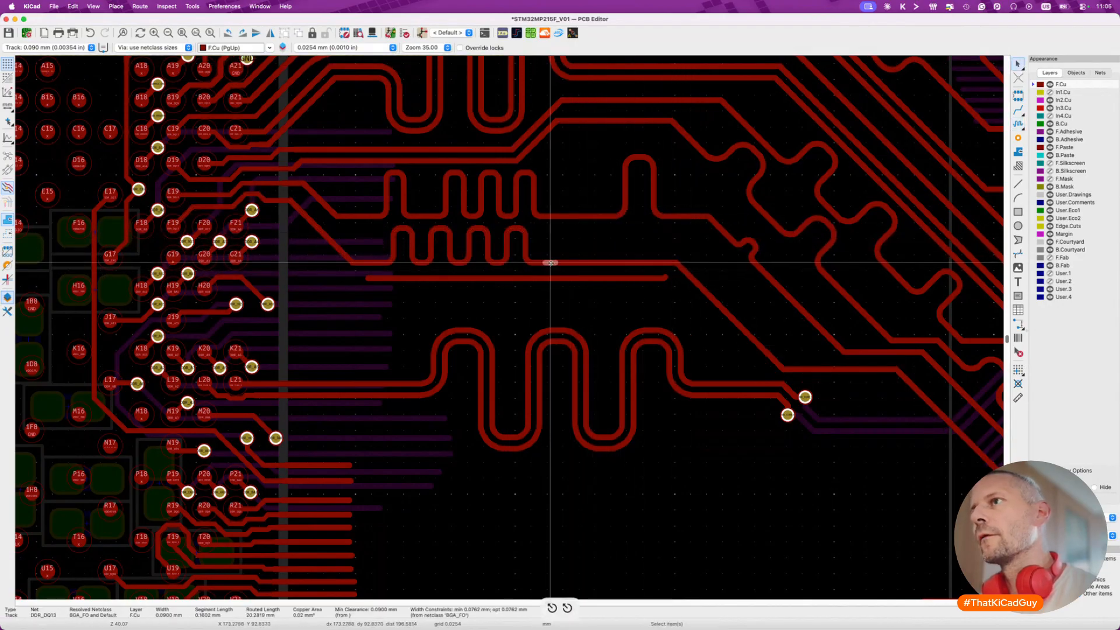
left_click(576, 267)
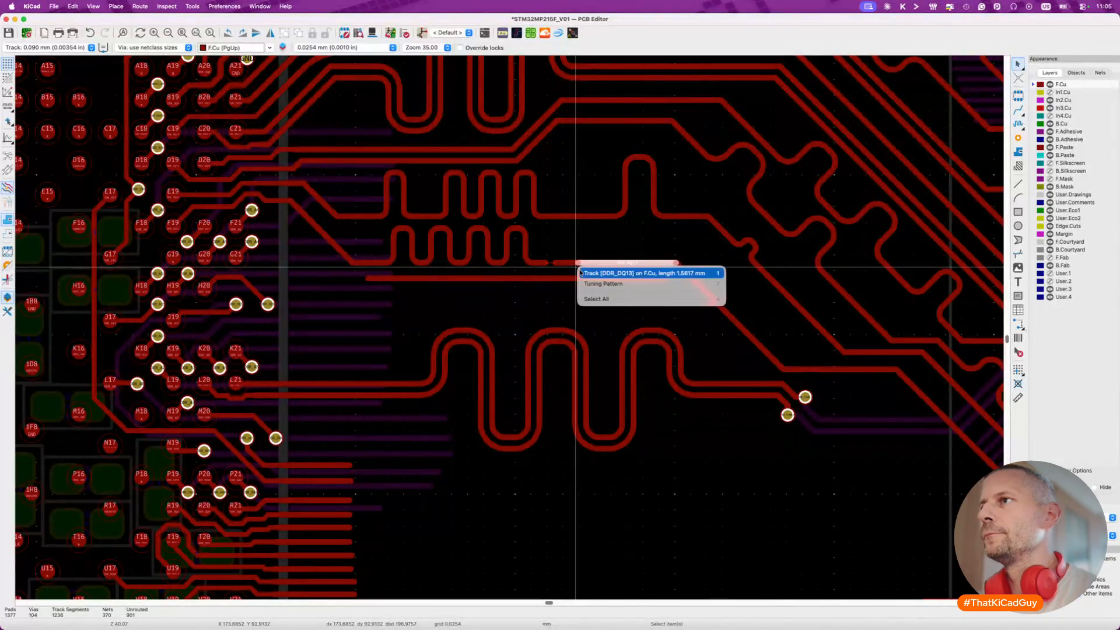
key("2")
left_click(565, 263)
key("Delete")
key("super+z")
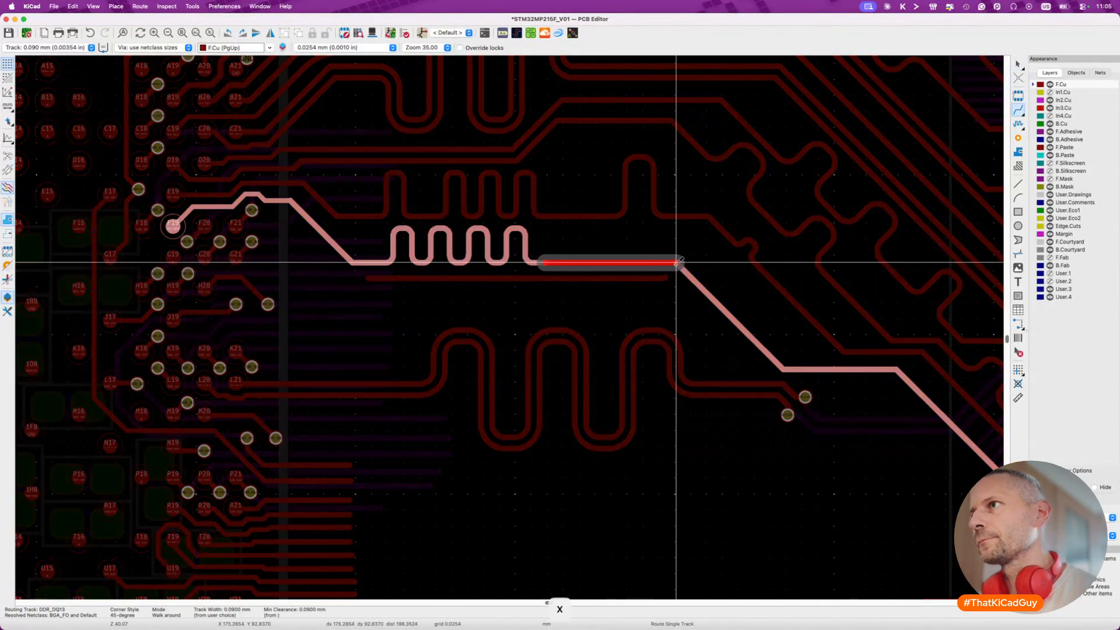
Add a meander on the straight DDR_DQ13 run with a 23 mm target, tightening its spacing to two loops, and place it.
scroll(625, 264, "up", 3)
scroll(568, 287, "right", 2)
scroll(568, 288, "up", 2)
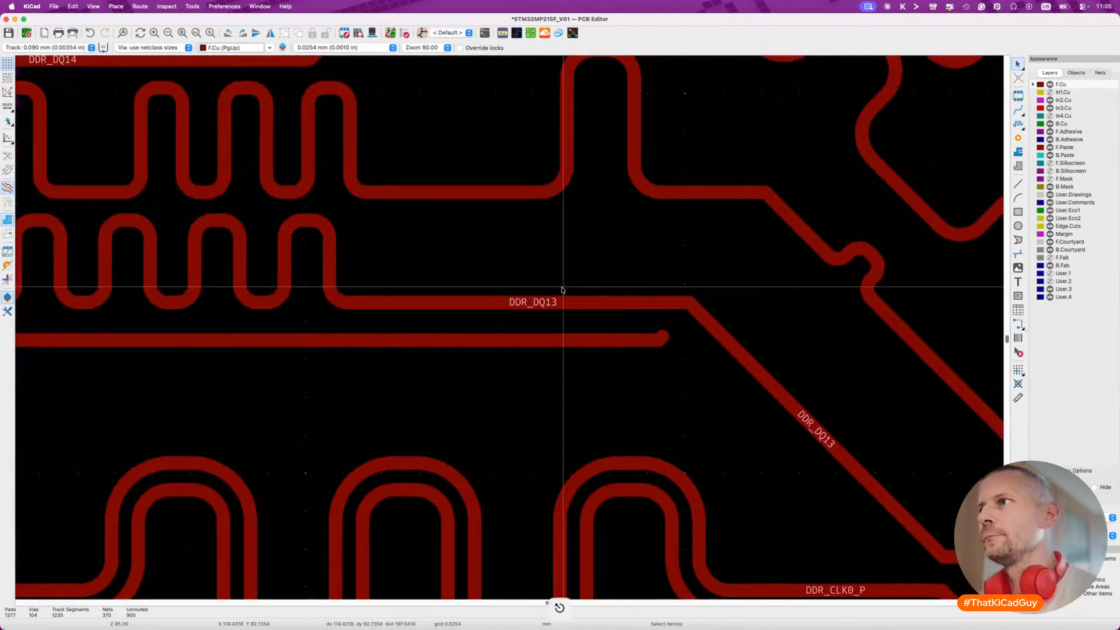
left_click(389, 303)
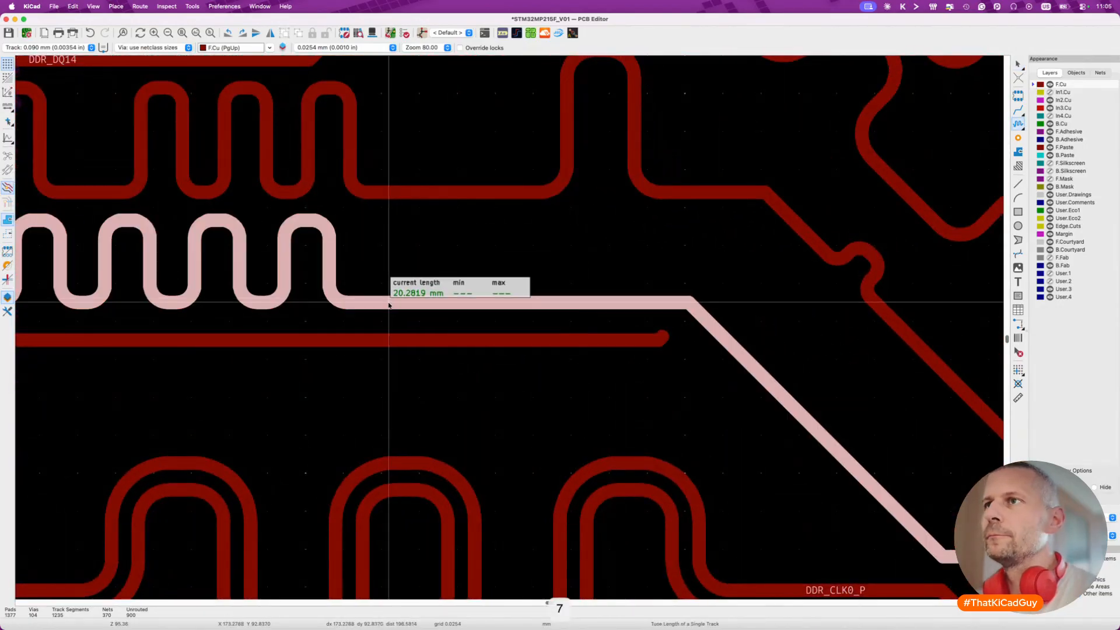
key("super+l")
type("23")
key("Return")
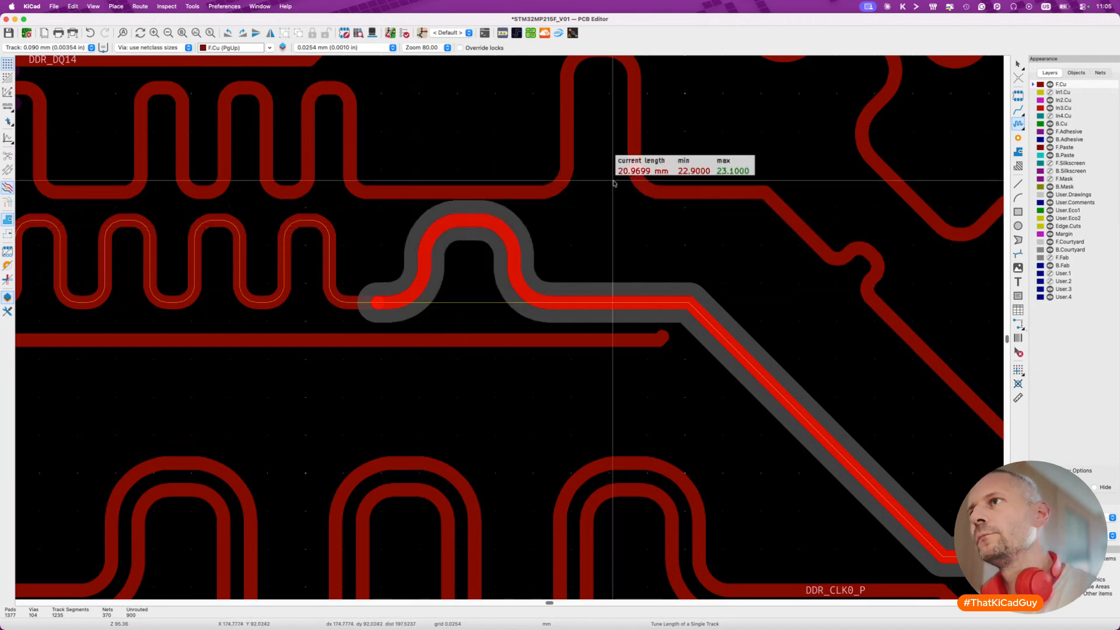
key("2")
key("2")
key("2")
key("2")
key("2")
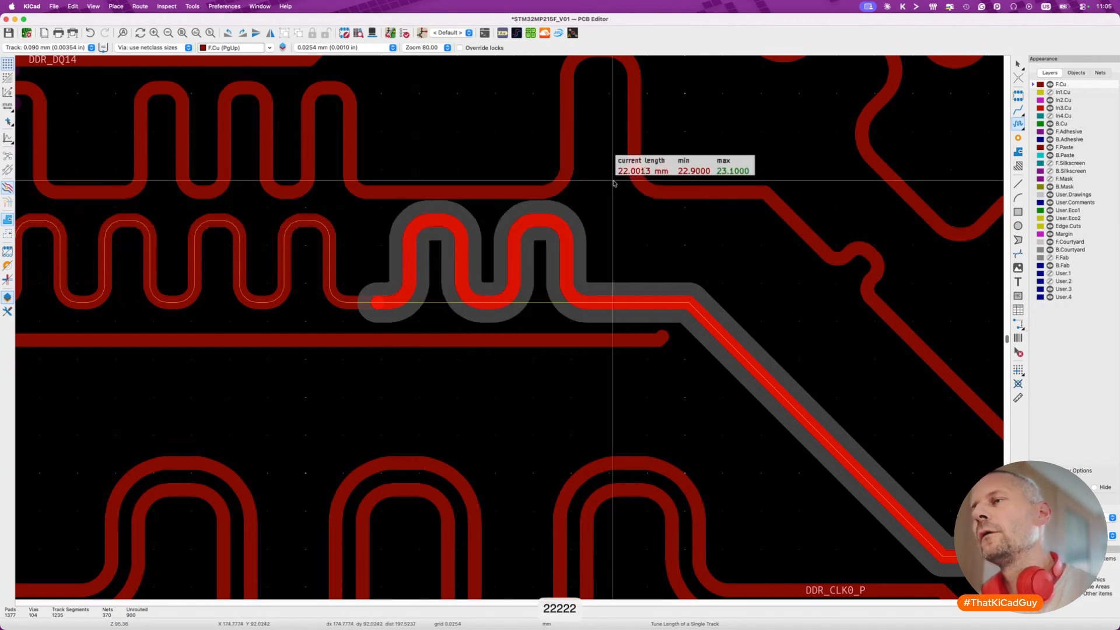
key("2")
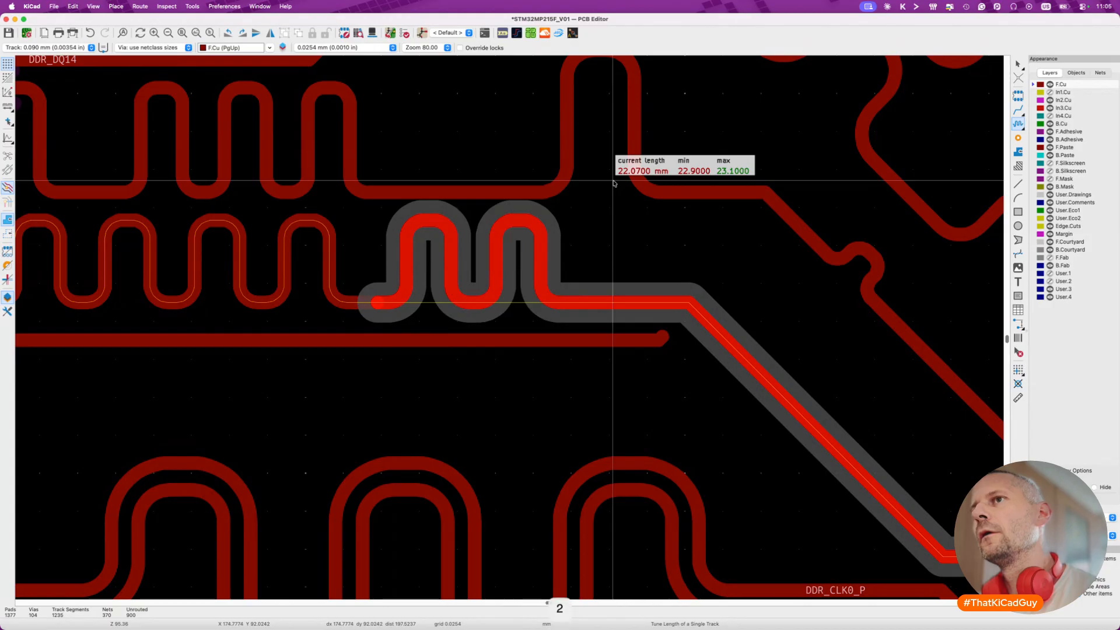
left_click(614, 183)
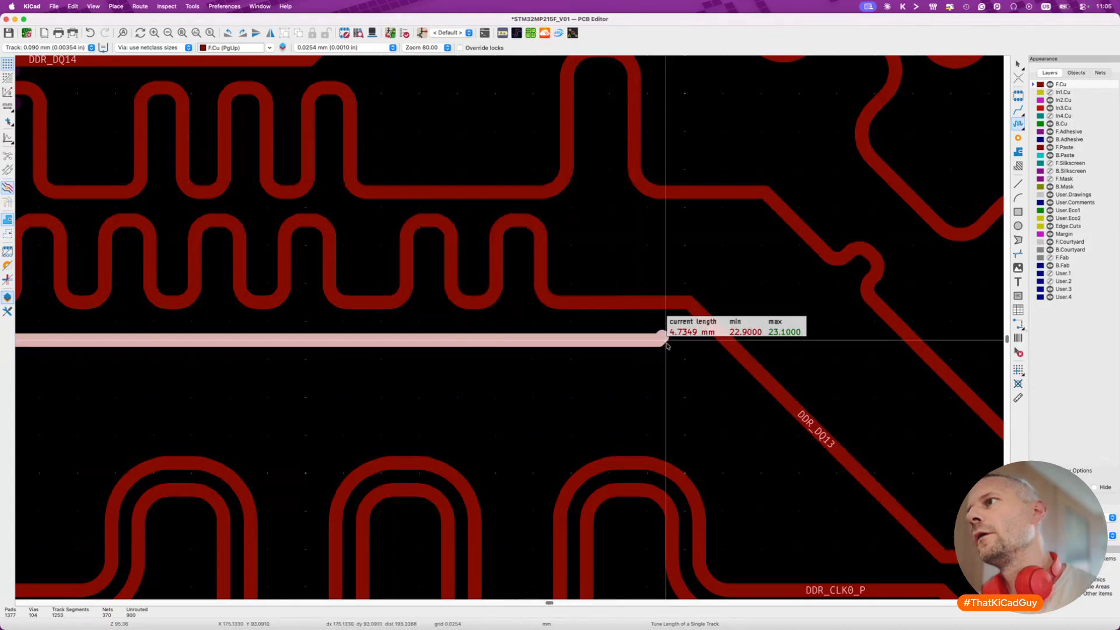
Extend the unconnected track below DDR_DQ13 so it bends and runs parallel to the DDR_DQ13 diagonal.
key("d")
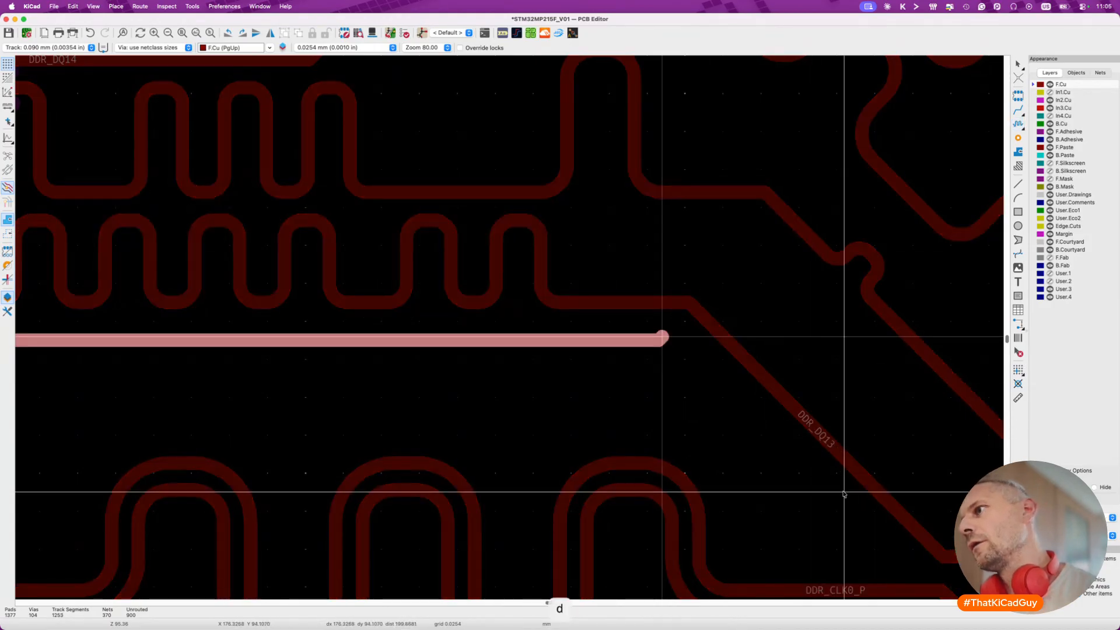
double_click(855, 510)
key("Escape")
key("Escape")
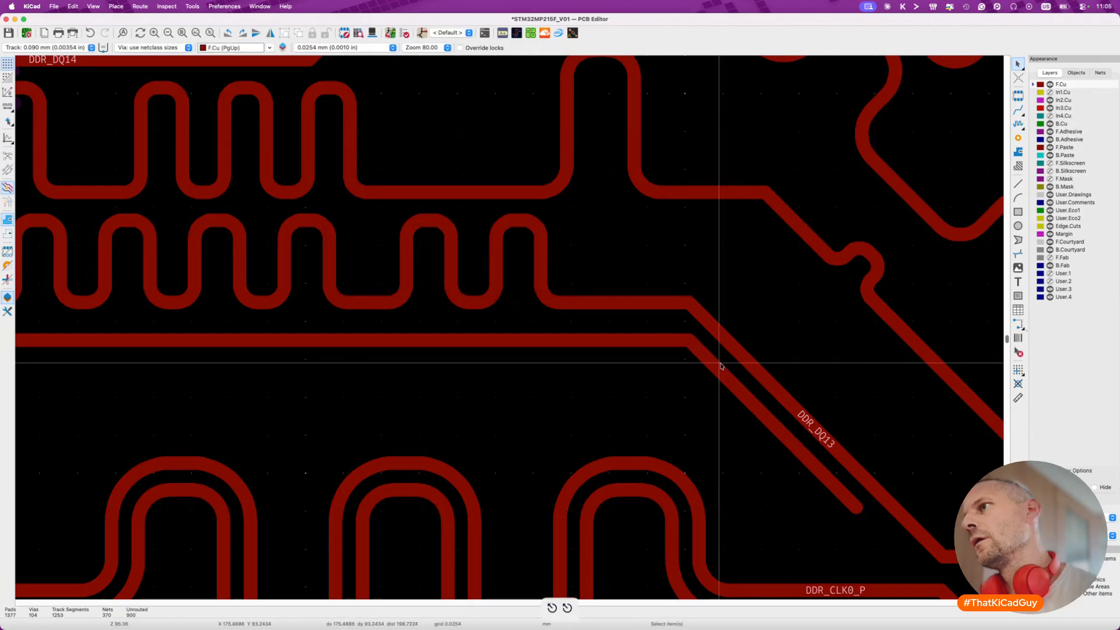
Place a single tuning loop on the upper part of DDR_DQ13's diagonal run with a 23 mm target length and tightened spacing.
key("7")
left_click(760, 372)
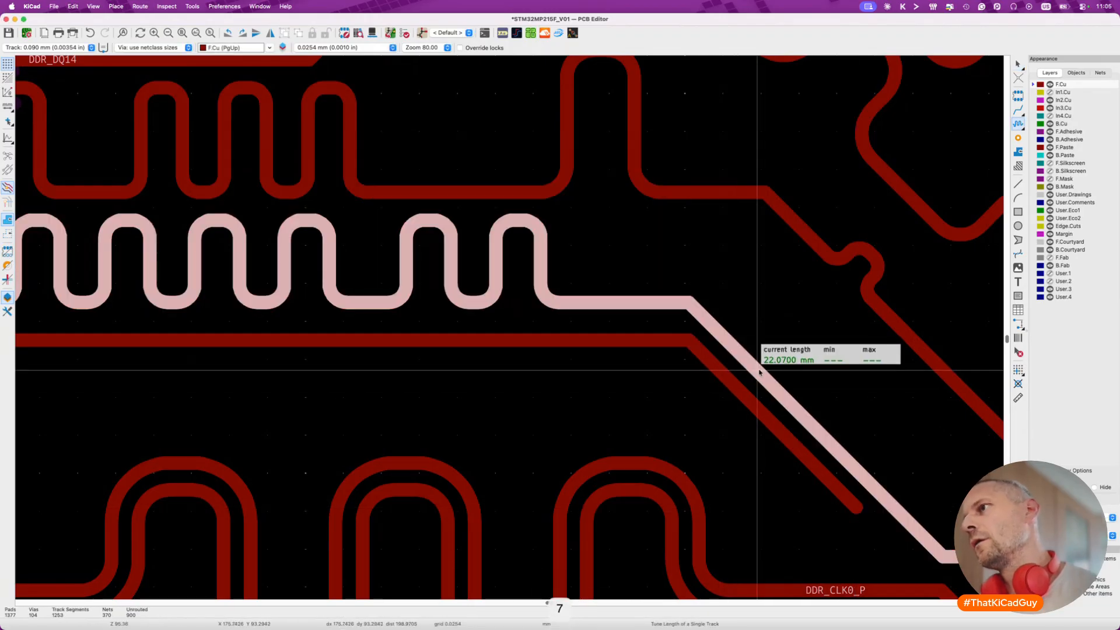
key("super+l")
type("23")
left_click(740, 376)
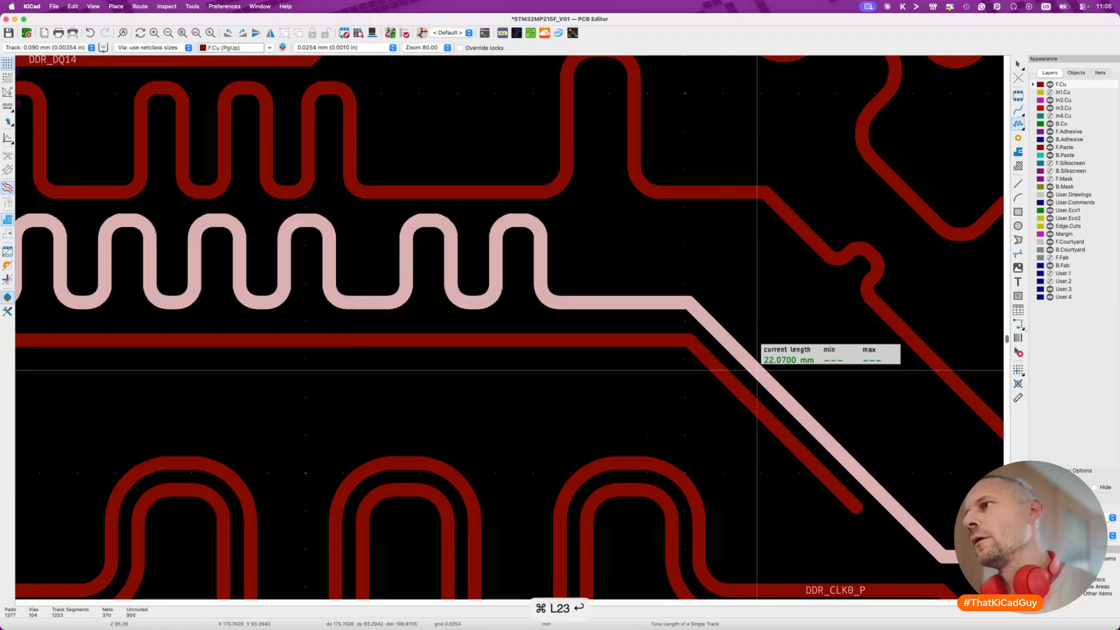
scroll(887, 398, "up", 2)
scroll(888, 399, "right", 3)
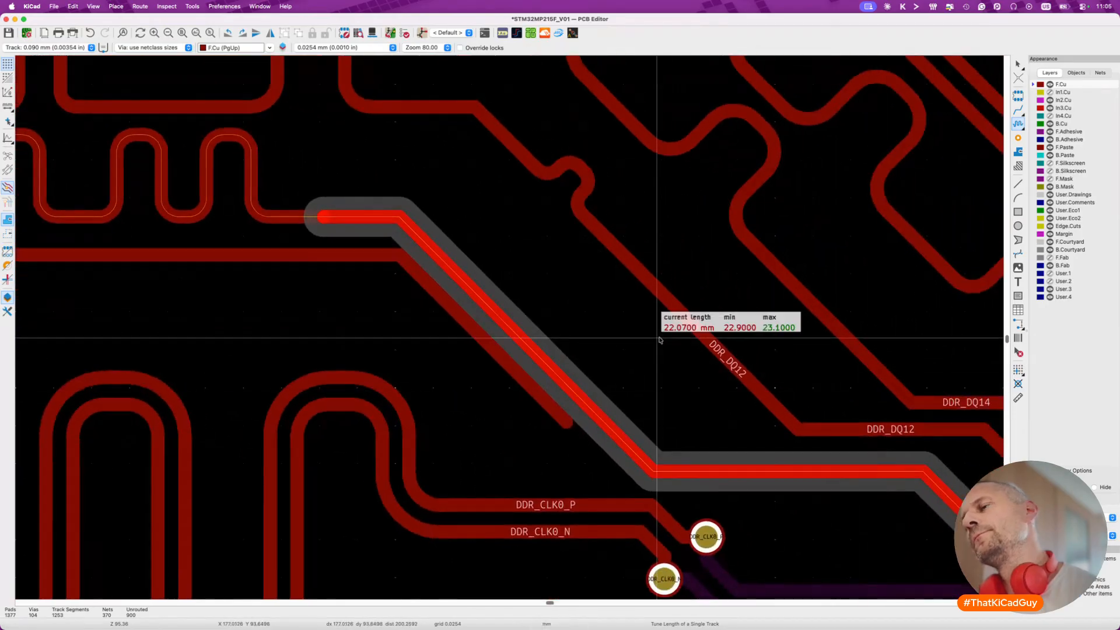
key("2")
key("2")
key("2")
key("2")
key("2")
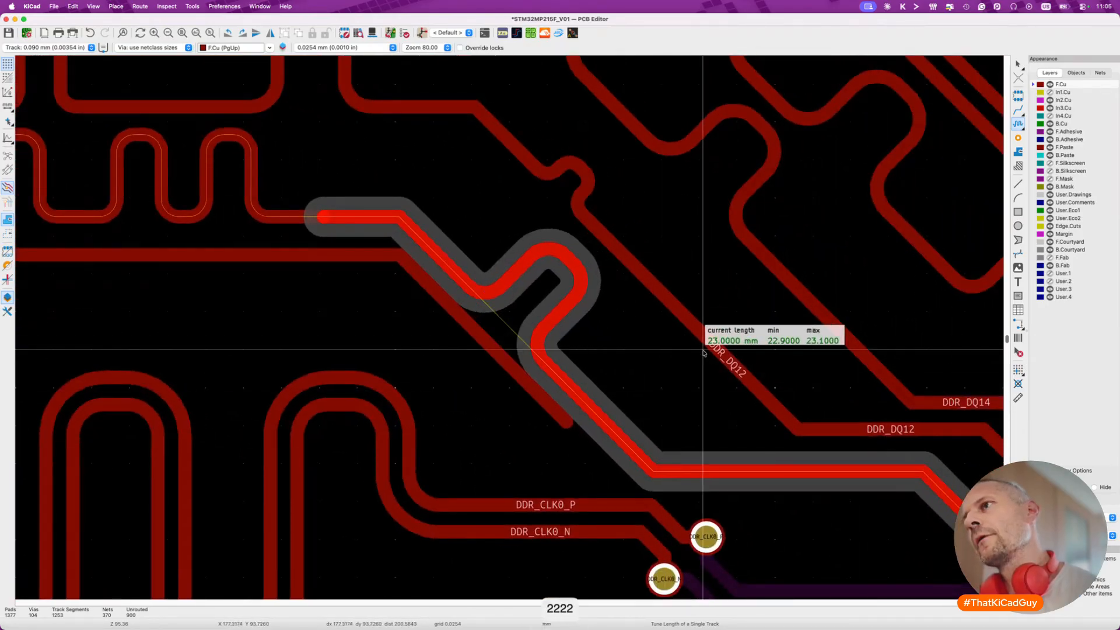
key("1")
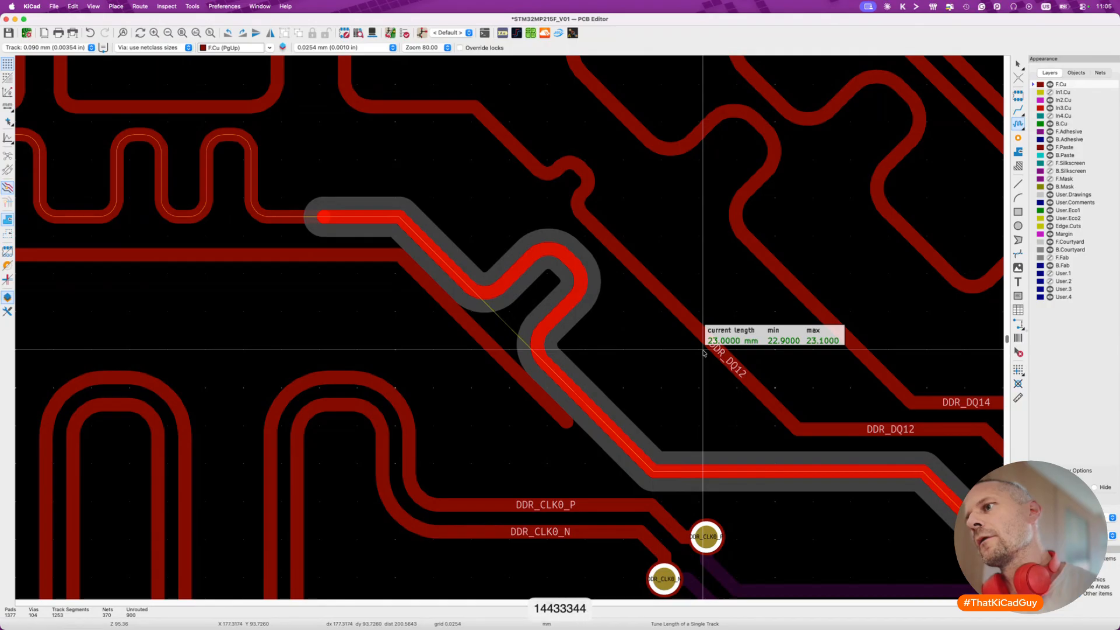
key("1")
key("2")
key("2")
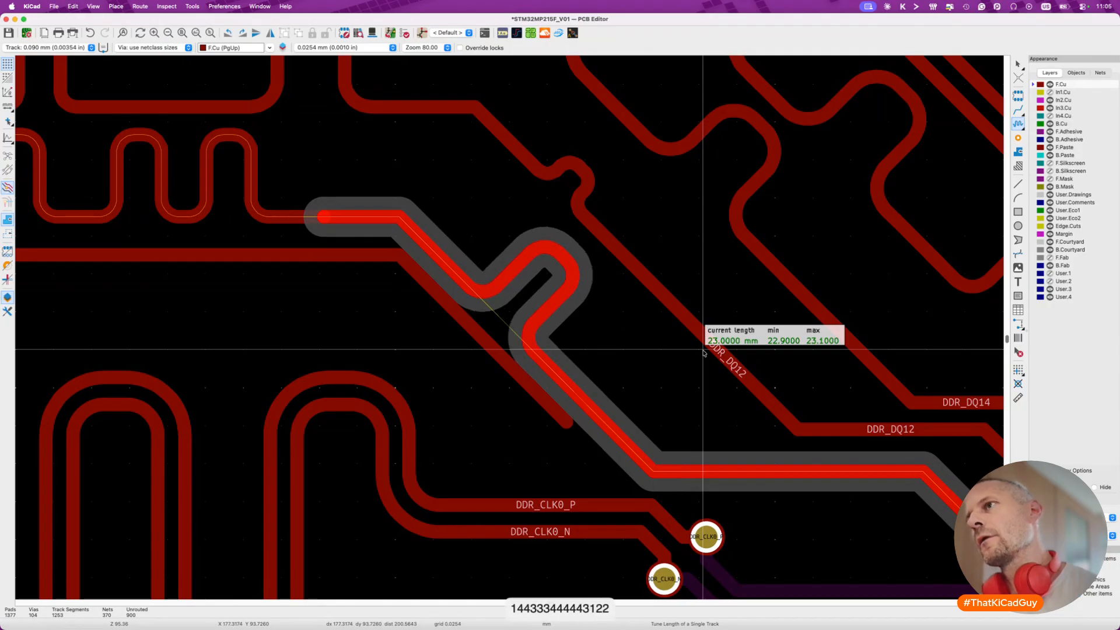
key("1")
left_click(703, 353)
Delete the unconnected track running beneath DDR_DQ13.
scroll(703, 353, "down", 4)
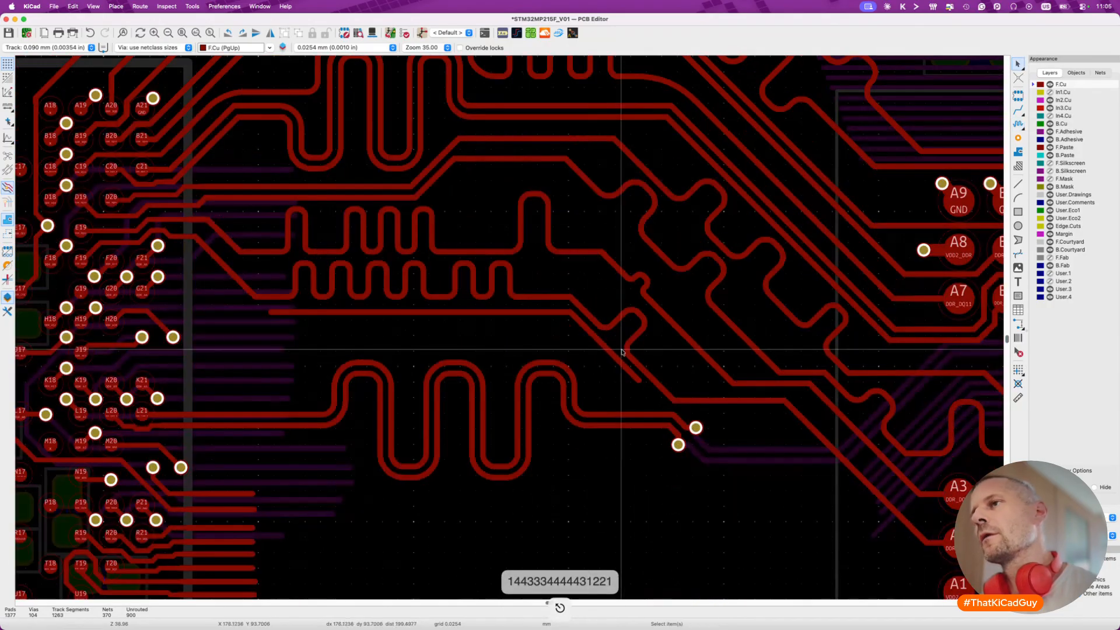
key("Escape")
key("Escape")
scroll(588, 355, "down", 2)
left_click(591, 351)
key("Delete")
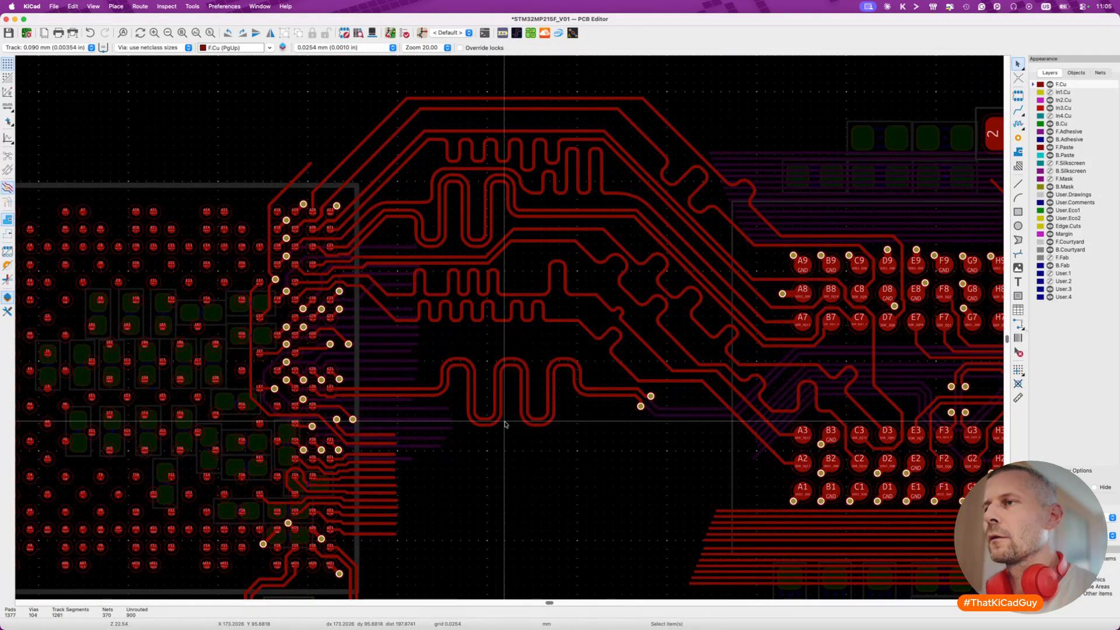
Delete the DDR_DQ9 meander on its diagonal run and shift the track's diagonal and horizontal segments closer to the neighbouring inner track.
scroll(505, 424, "down", 2)
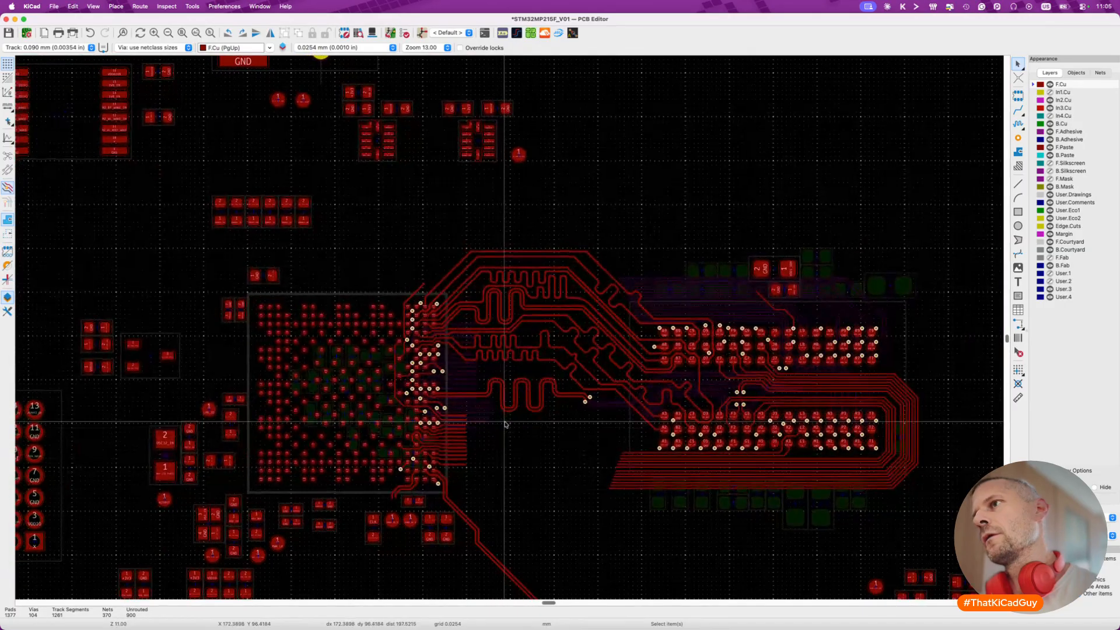
scroll(595, 296, "up", 2)
scroll(595, 296, "up", 1)
left_click(612, 268)
key("Delete")
key("d")
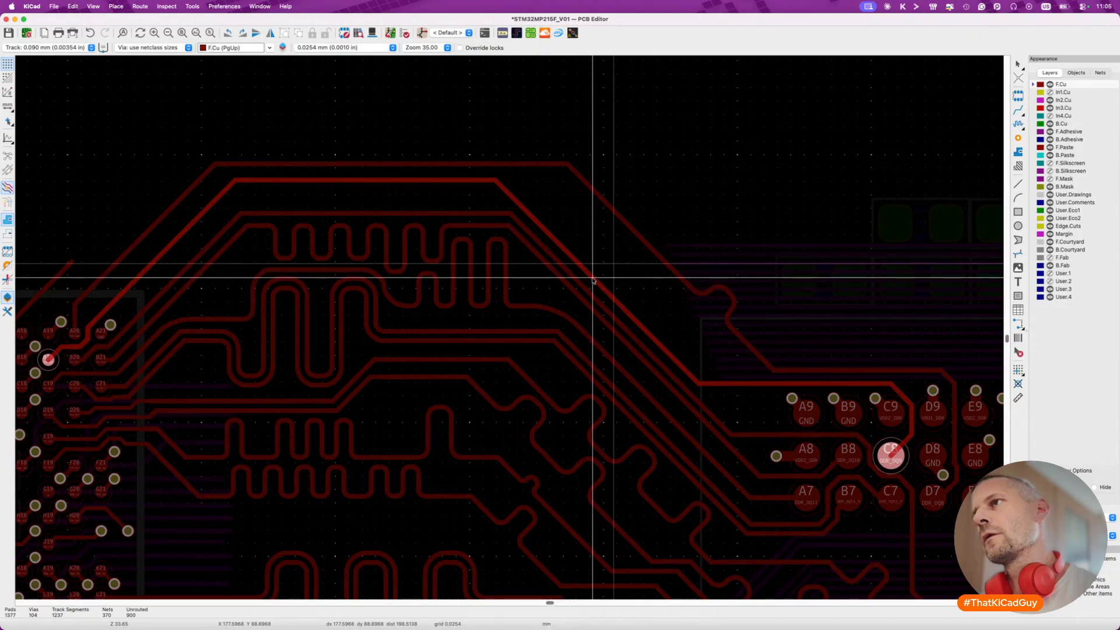
left_click(592, 280)
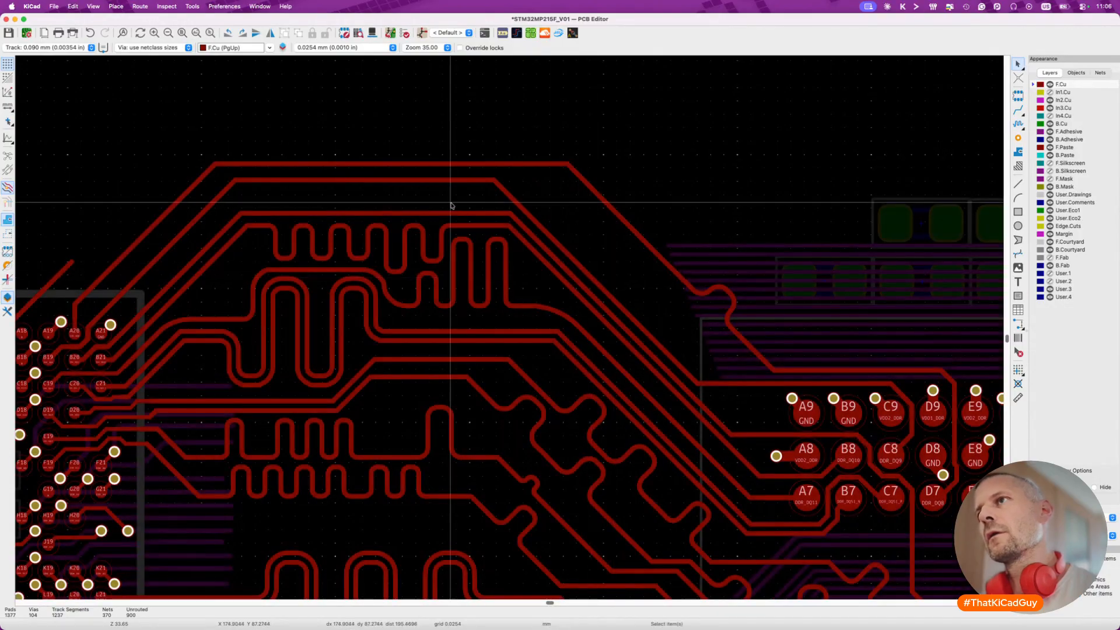
key("d")
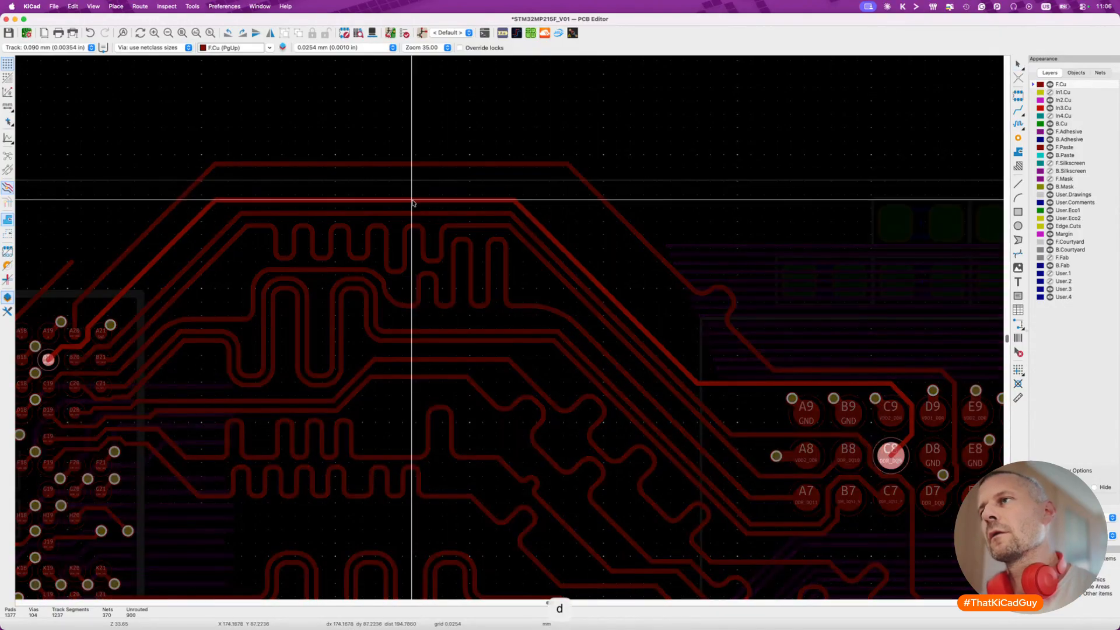
left_click(412, 202)
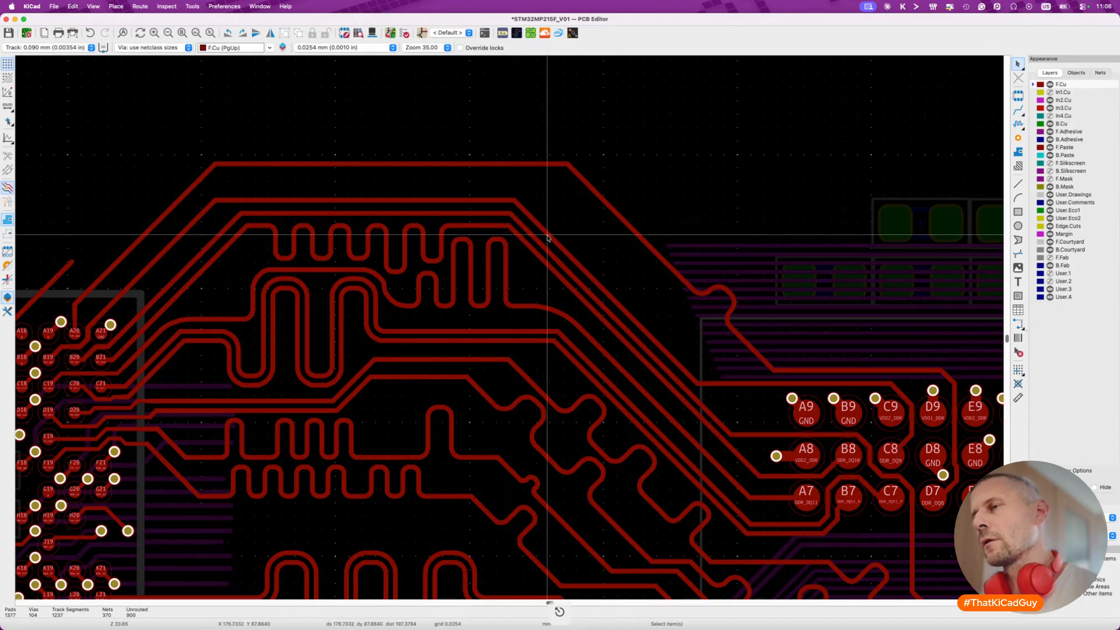
Place a two-loop meander at the upper end of DDR_DQ9's diagonal run with a 23 mm target length and tightened spacing.
key("7")
key("super+l")
type("23")
key("Return")
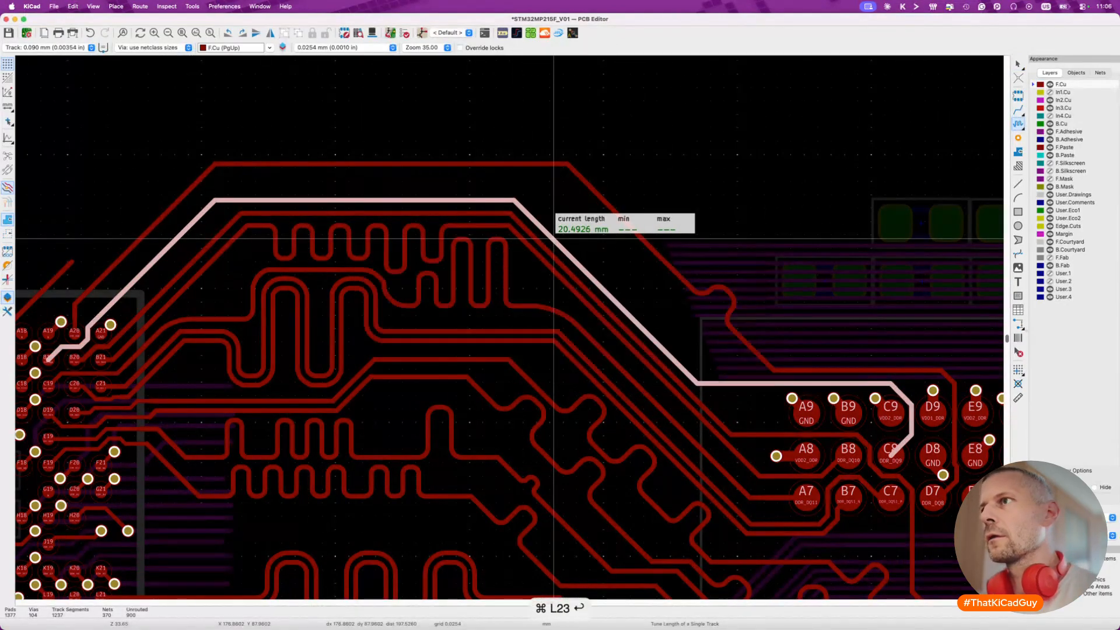
left_click(548, 232)
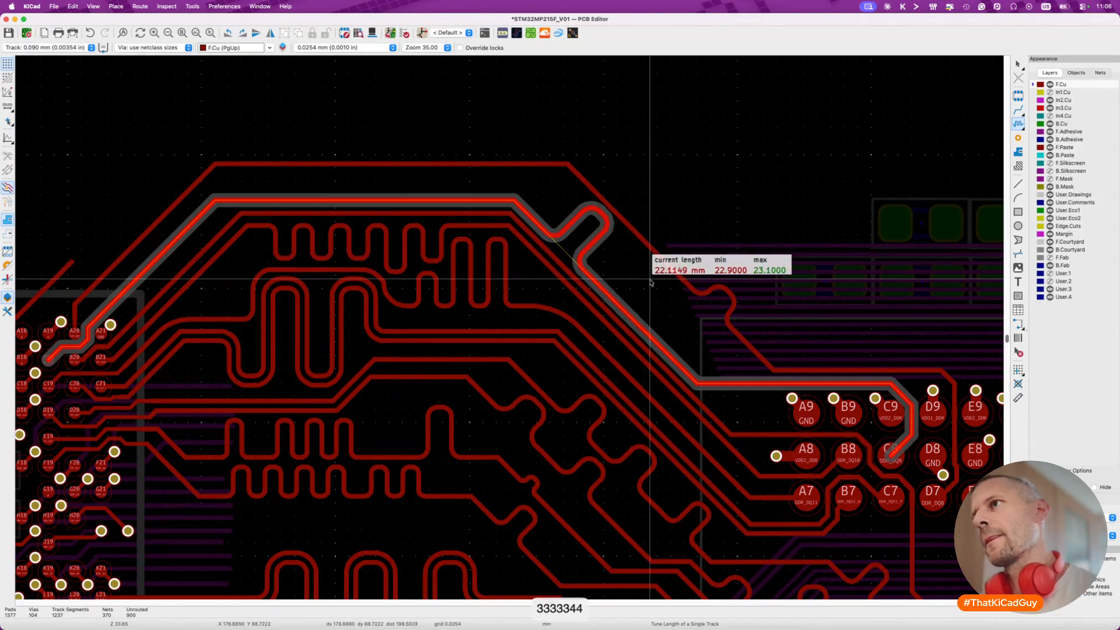
key("2")
key("2")
key("2")
key("2")
key("2")
key("2")
key("2")
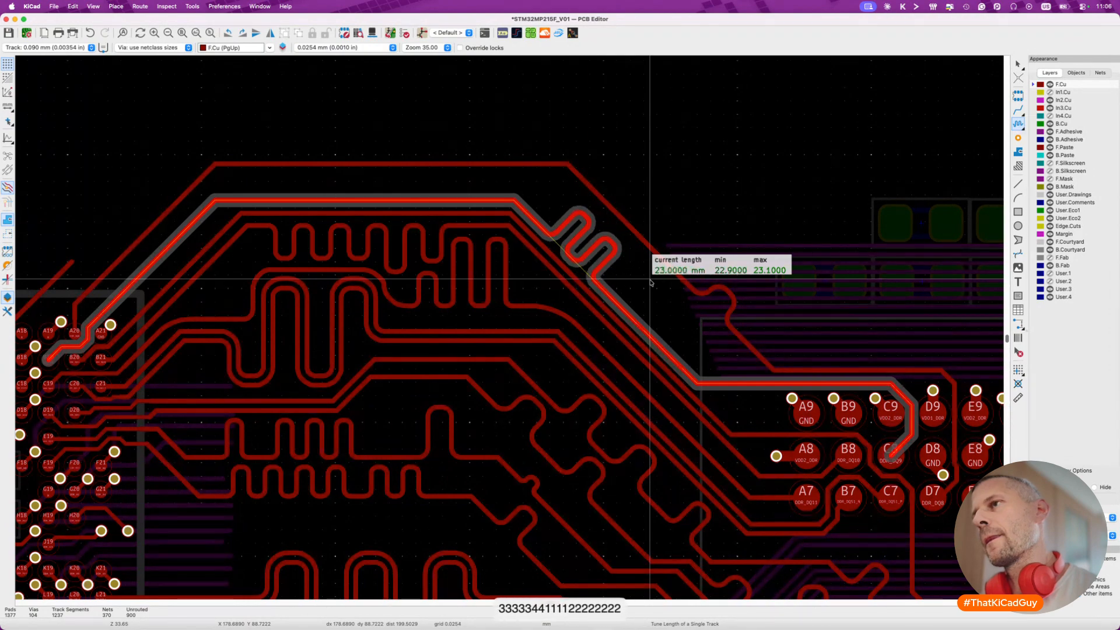
key("Escape")
key("Escape")
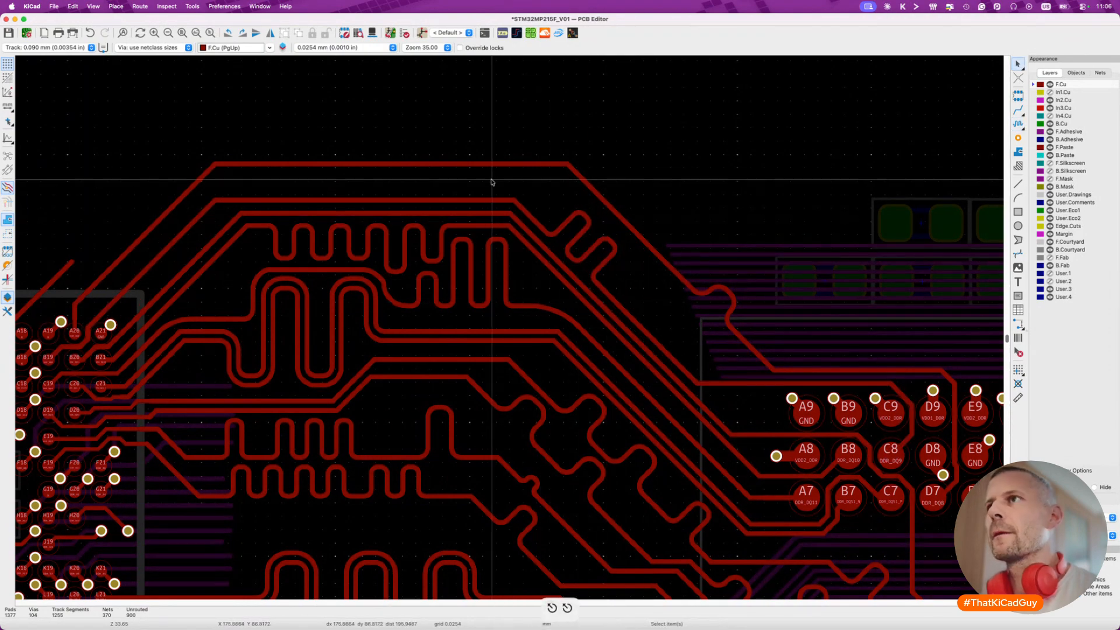
Shift the horizontal segment of the outermost track to pad D7 close to its inner neighbour and check the track's length.
key("d")
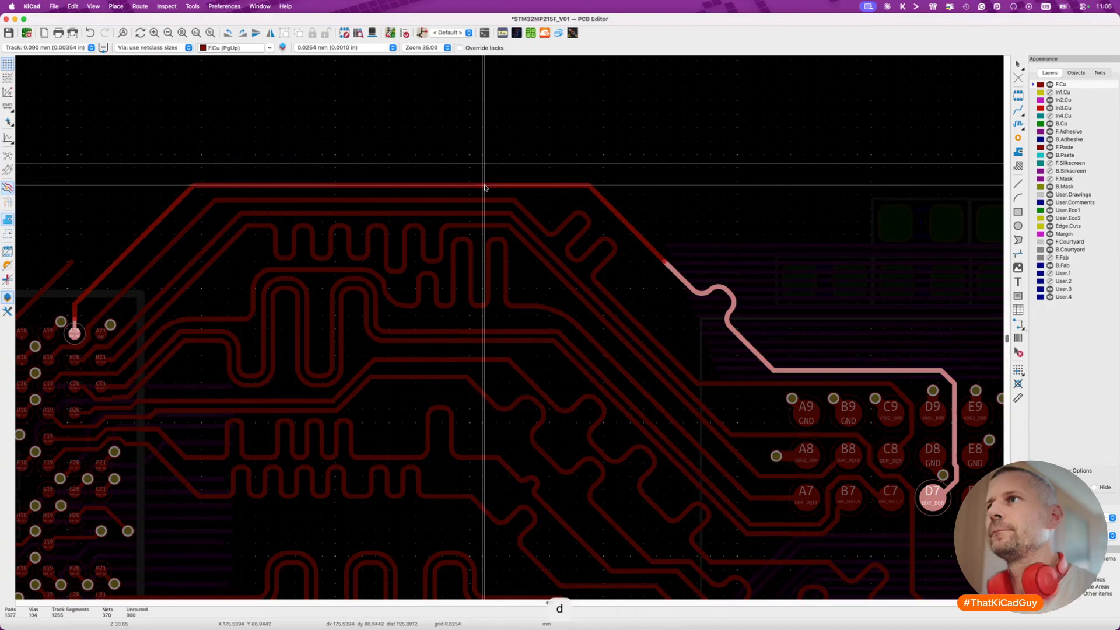
key("7")
left_click(493, 188)
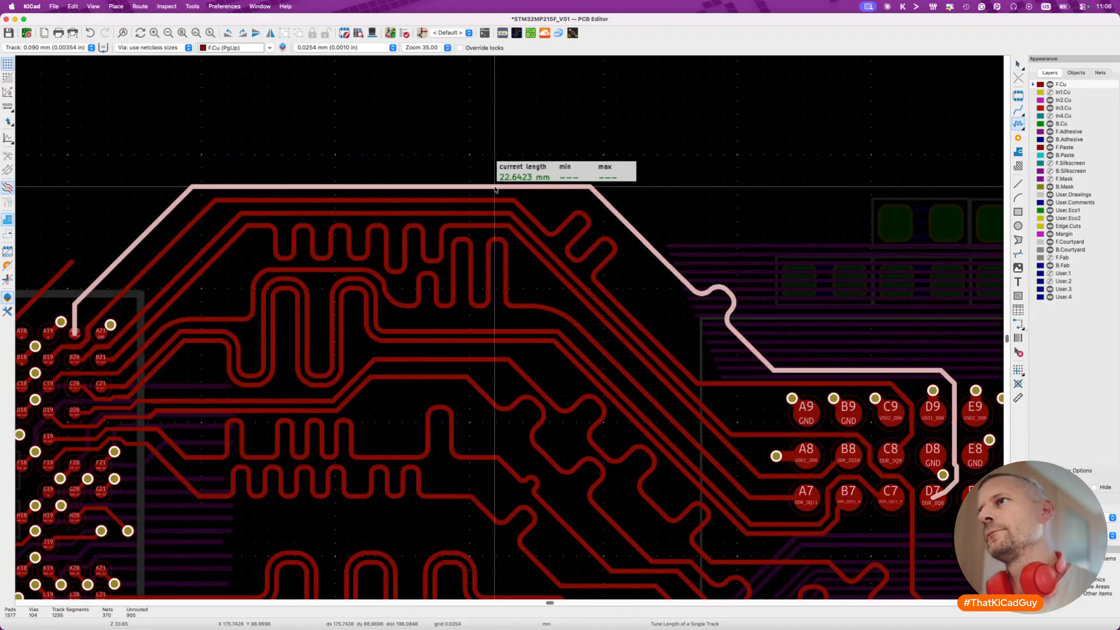
key("Escape")
Delete the tuning loop on the outermost track's lower diagonal and shift the diagonal segment inward towards DDR_DQ9.
left_click(724, 295)
key("Delete")
left_click(706, 300)
left_click_drag(706, 300, 696, 306)
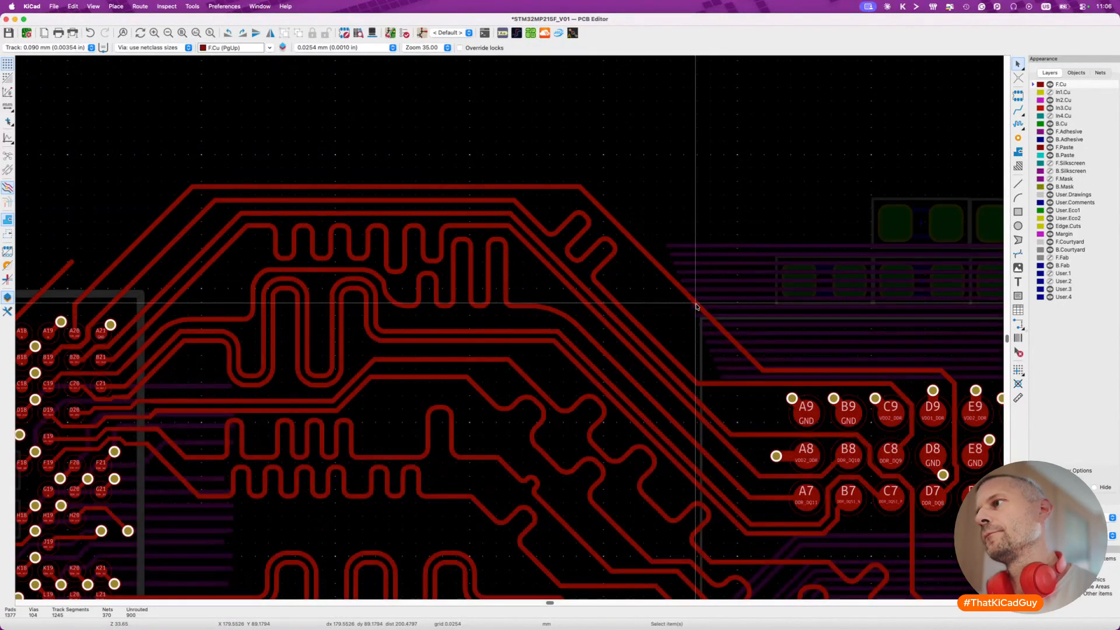
Try a single 23 mm target tuning loop on the outermost track's horizontal run above pads A9 to C9.
key("7")
left_click(822, 370)
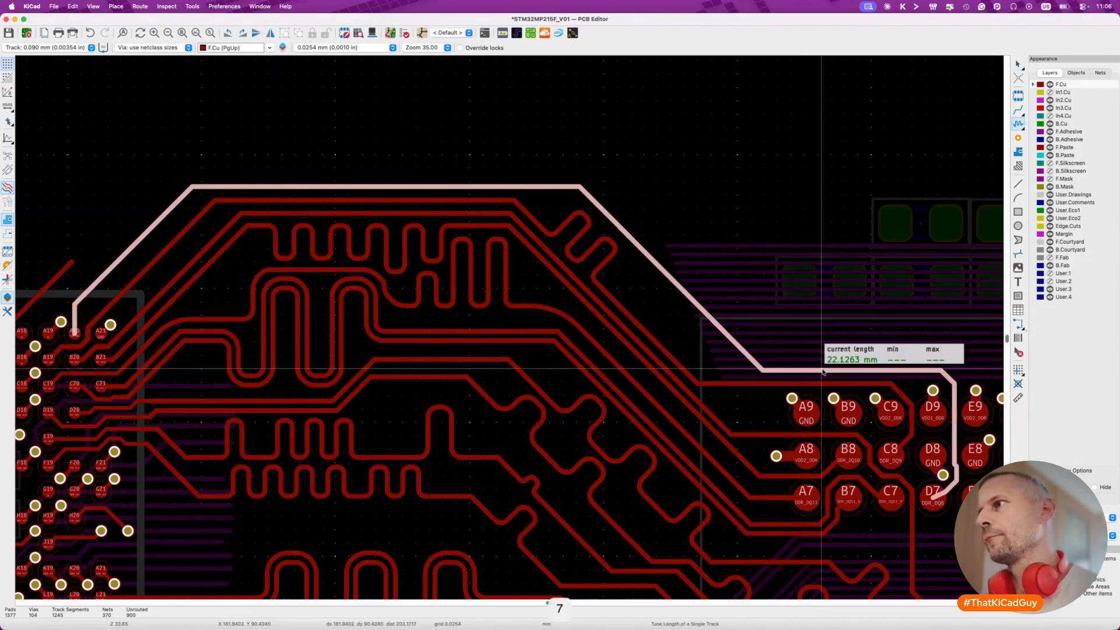
key("super+l")
key("Return")
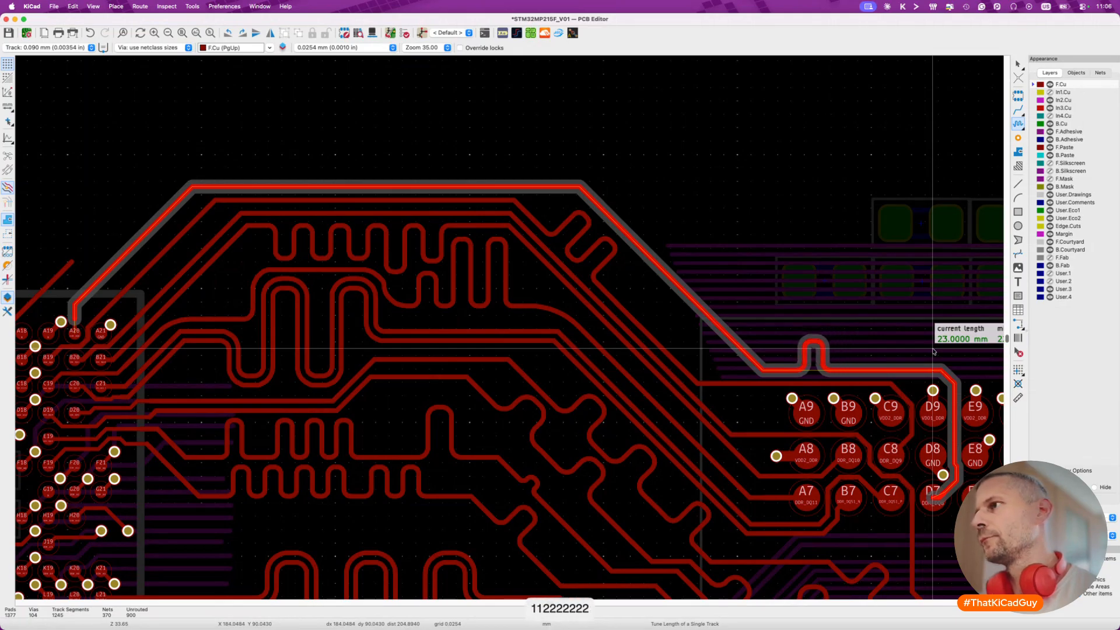
left_click(933, 351)
key("Escape")
scroll(782, 356, "down", 6)
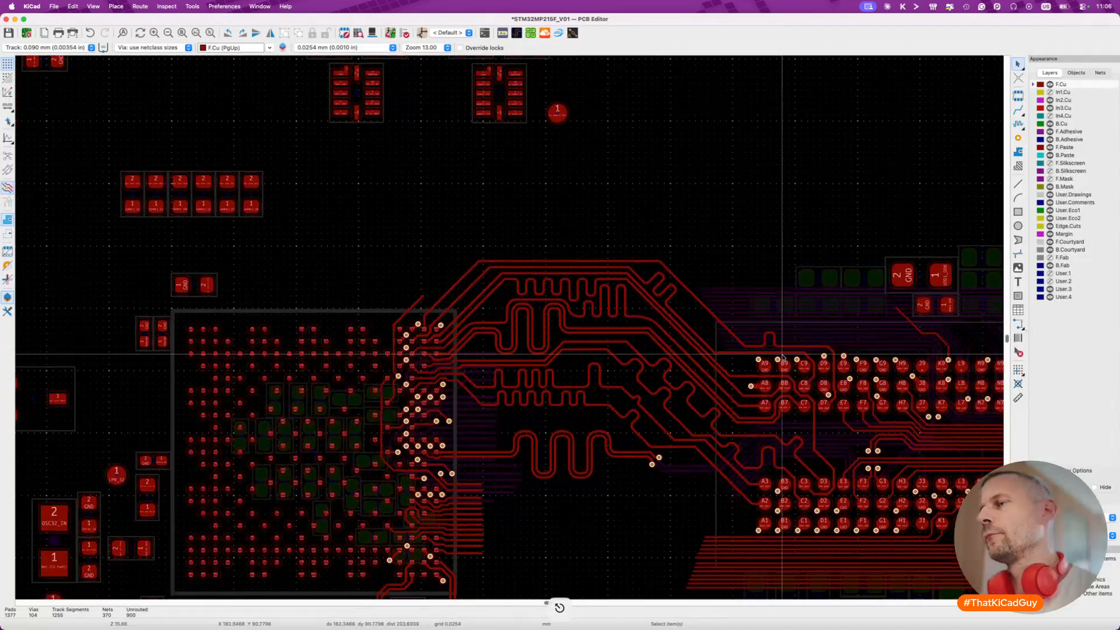
key("super+z")
Place a tuning pattern on the lower part of the outermost track's diagonal run with a 23 mm target length.
scroll(656, 306, "up", 8)
key("7")
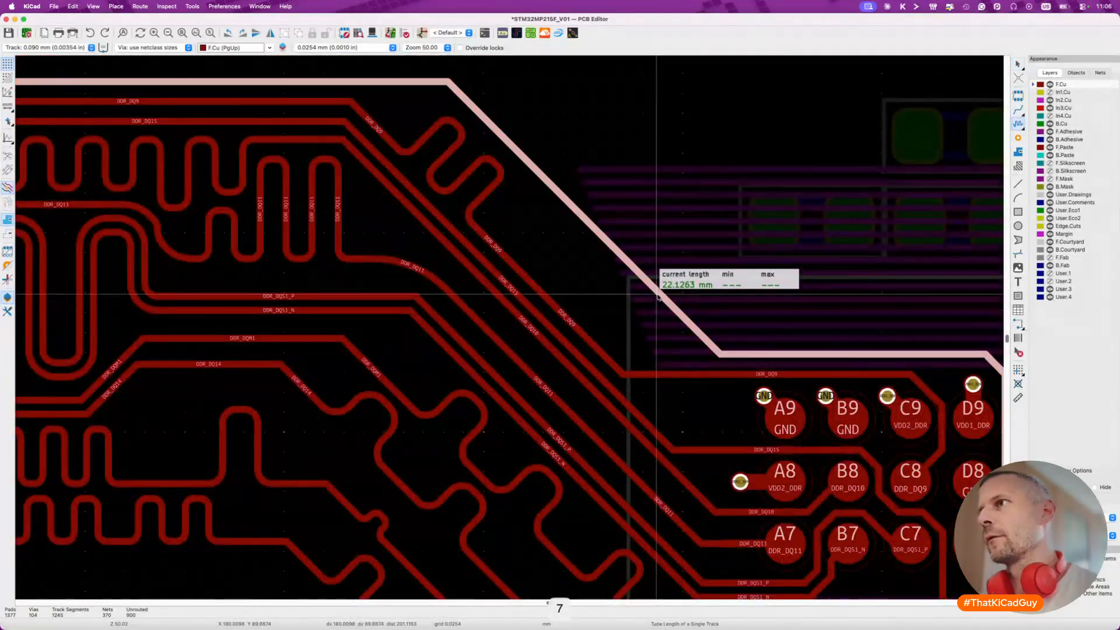
key("super+l")
type("23")
key("Return")
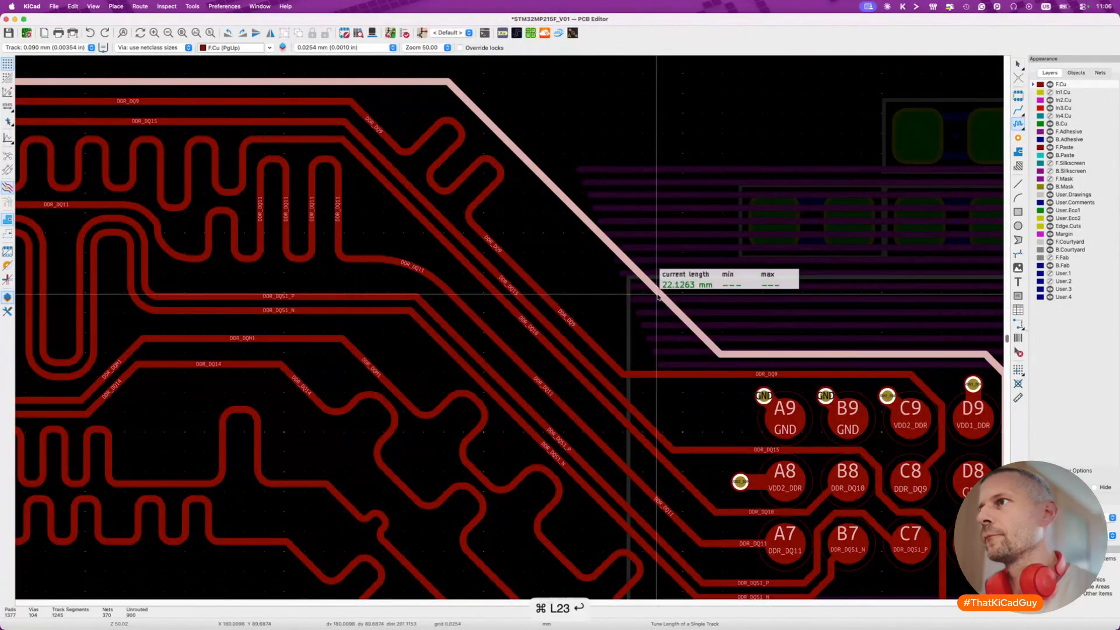
left_click(657, 295)
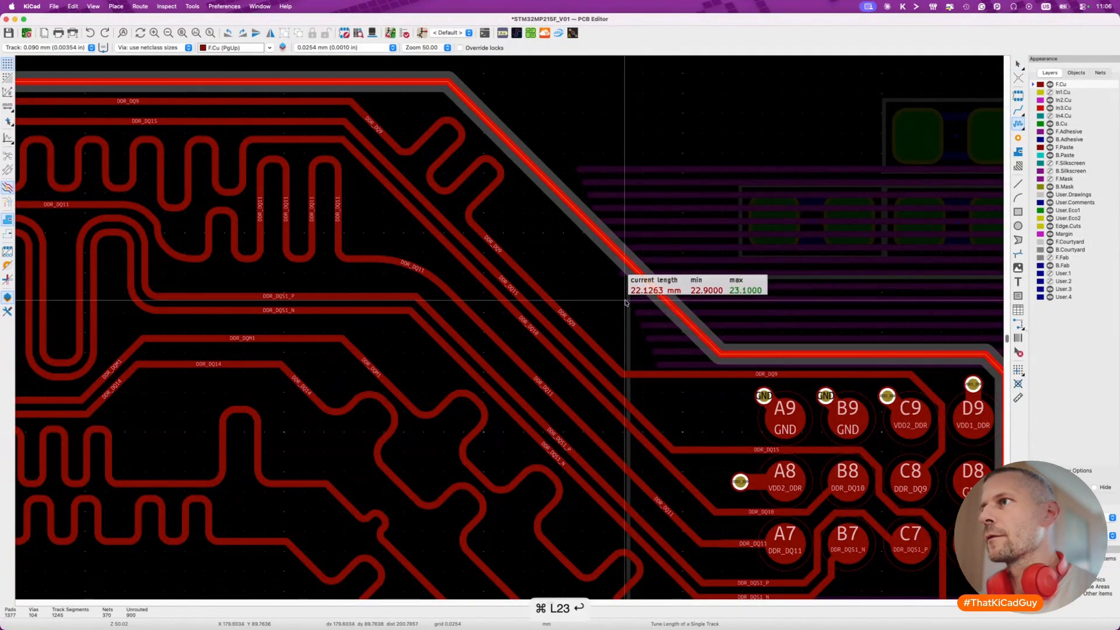
left_click(458, 331)
key("Escape")
scroll(457, 350, "down", 5)
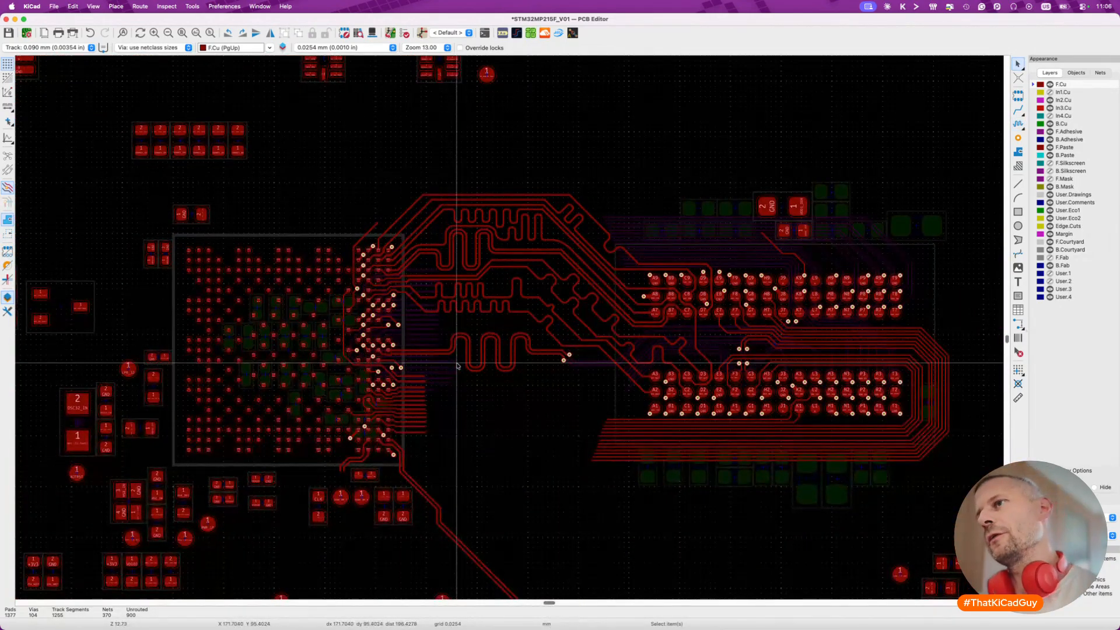
Delete the meander on the DDR_CLK0 differential pair.
scroll(457, 366, "left", 3)
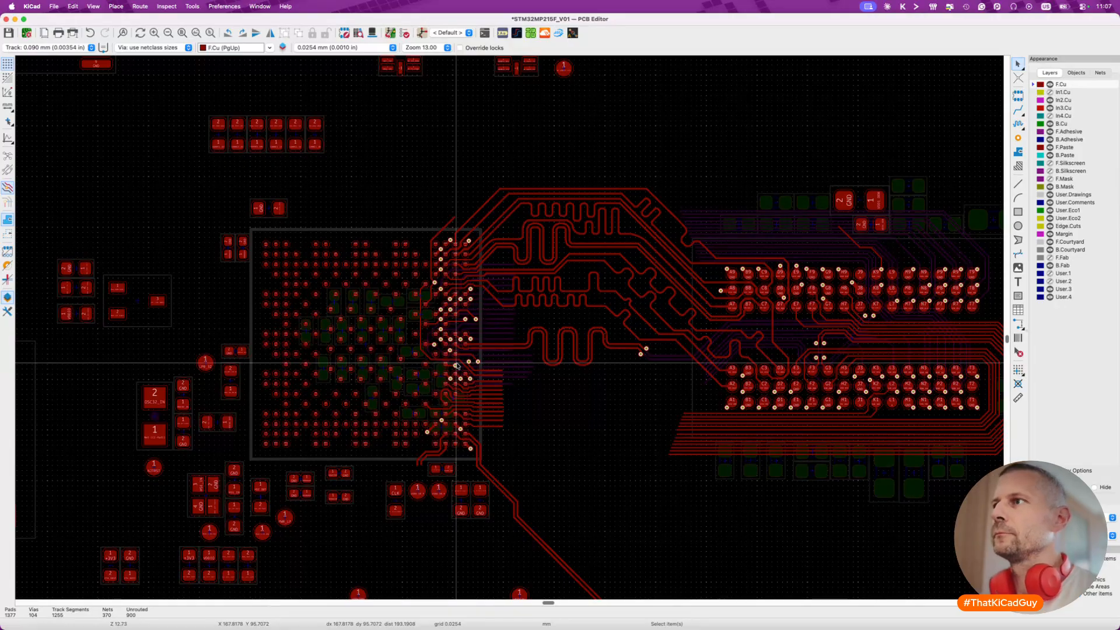
scroll(456, 365, "down", 3)
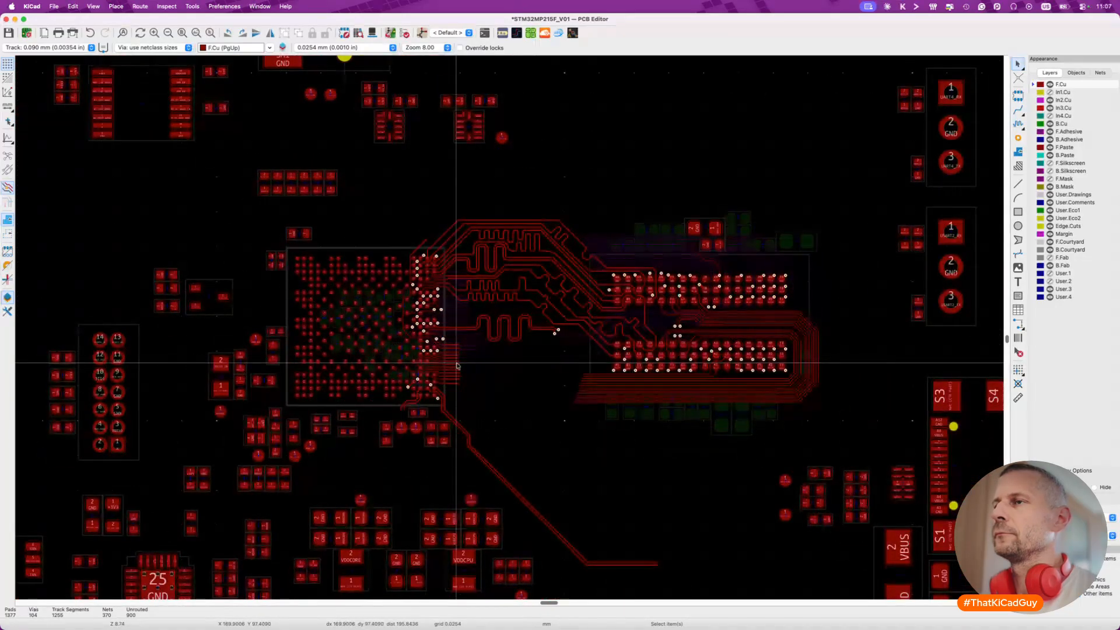
scroll(418, 345, "up", 5)
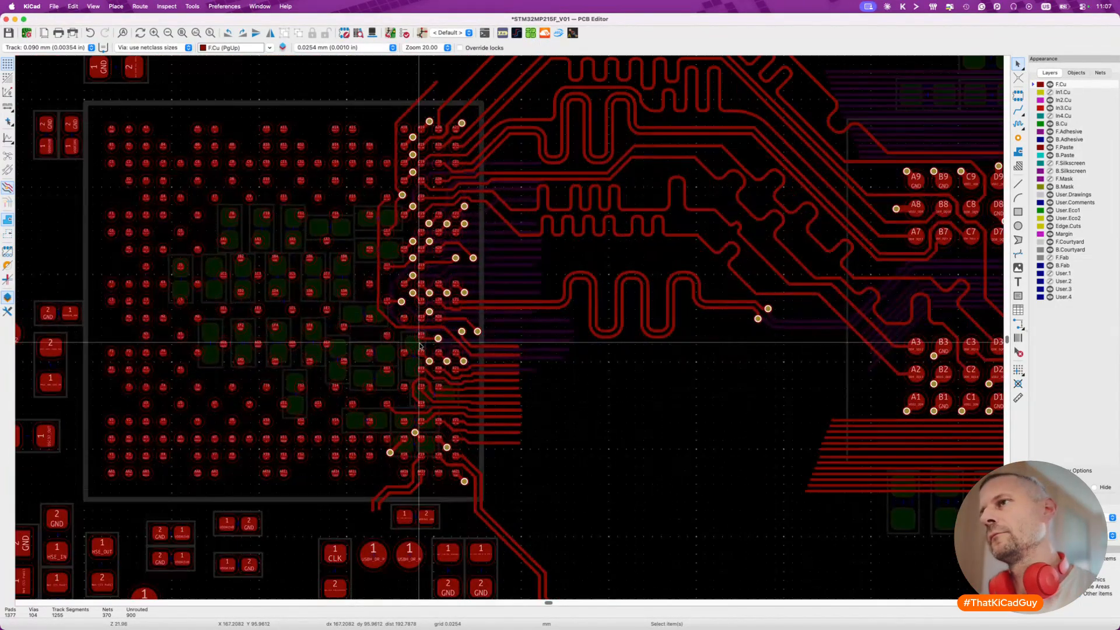
left_click(600, 329)
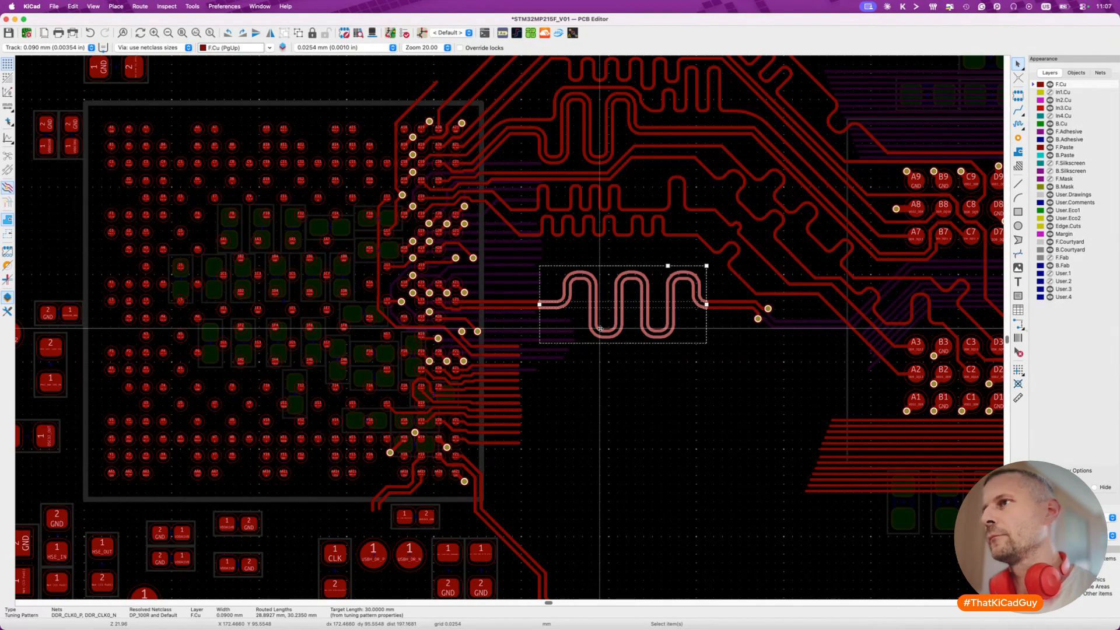
key("Delete")
Shift the horizontal run of the DDR_CLK0 pair upward, closer to the data tracks above it.
left_click(581, 302)
key("d")
left_click(579, 301)
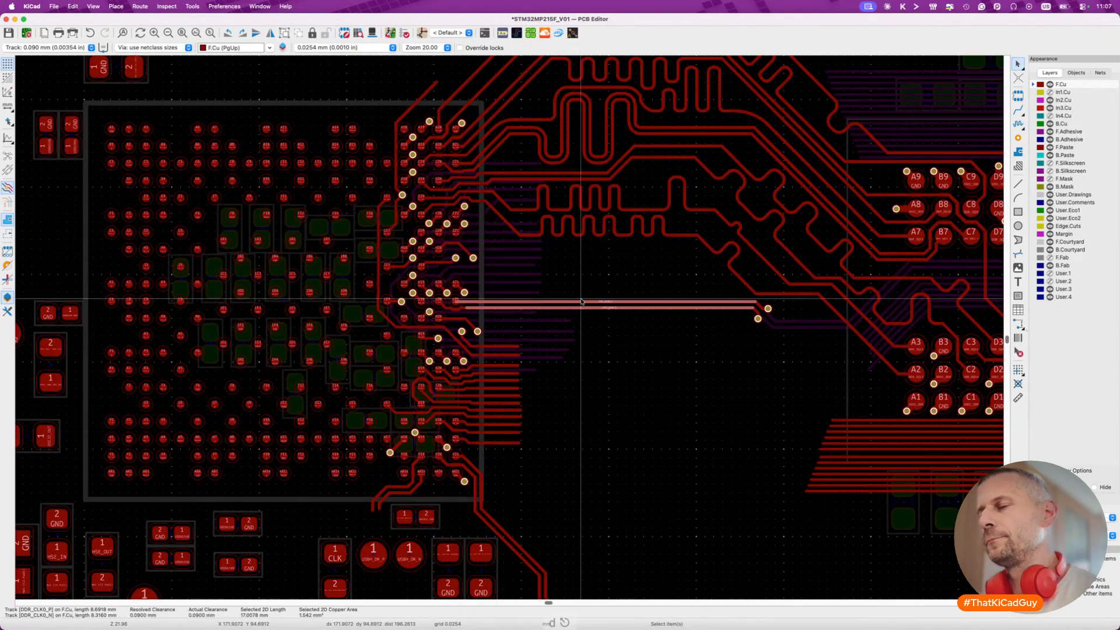
key("d")
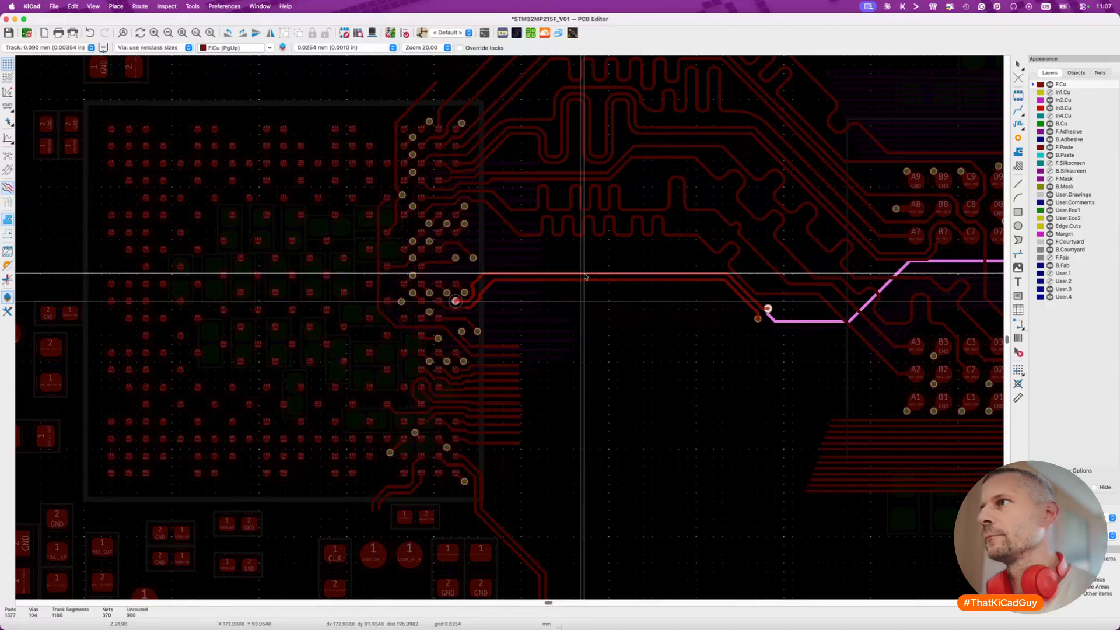
left_click(586, 276)
Adjust the short DDR_CLK0_N segments beneath pads L20 and L21 to tidy the pair's breakout from the processor.
scroll(490, 274, "up", 3)
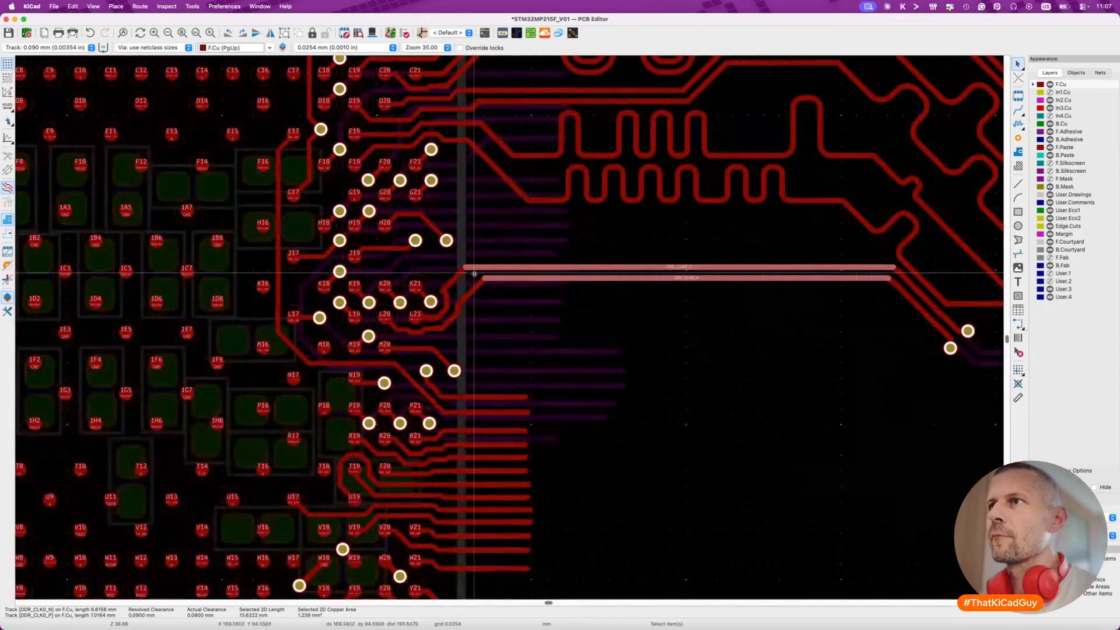
key("d")
left_click(467, 310)
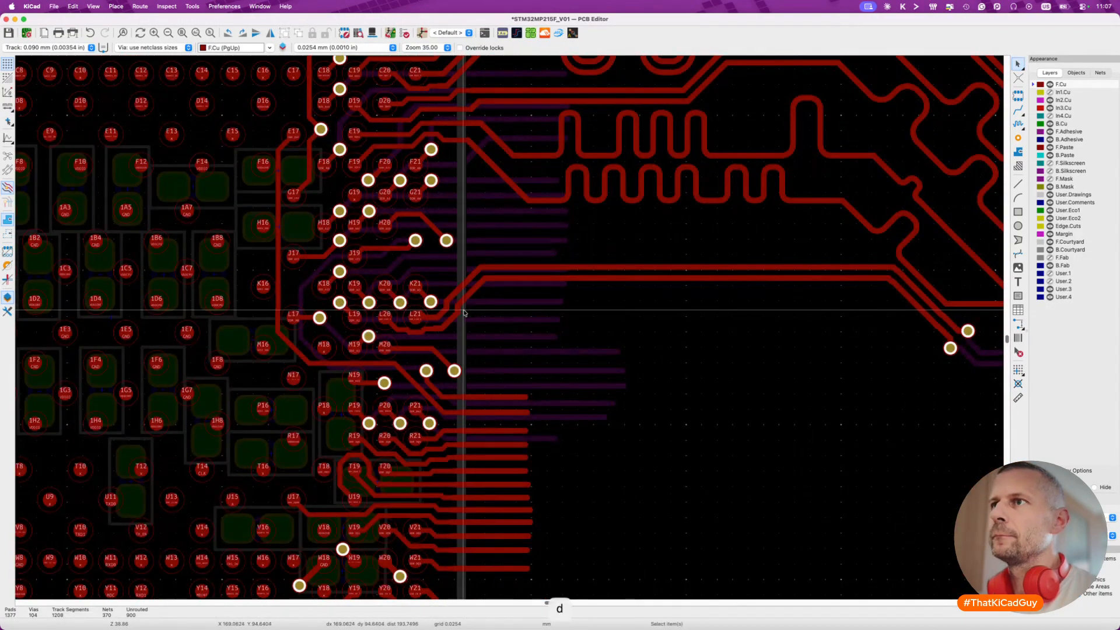
scroll(467, 313, "up", 4)
key("d")
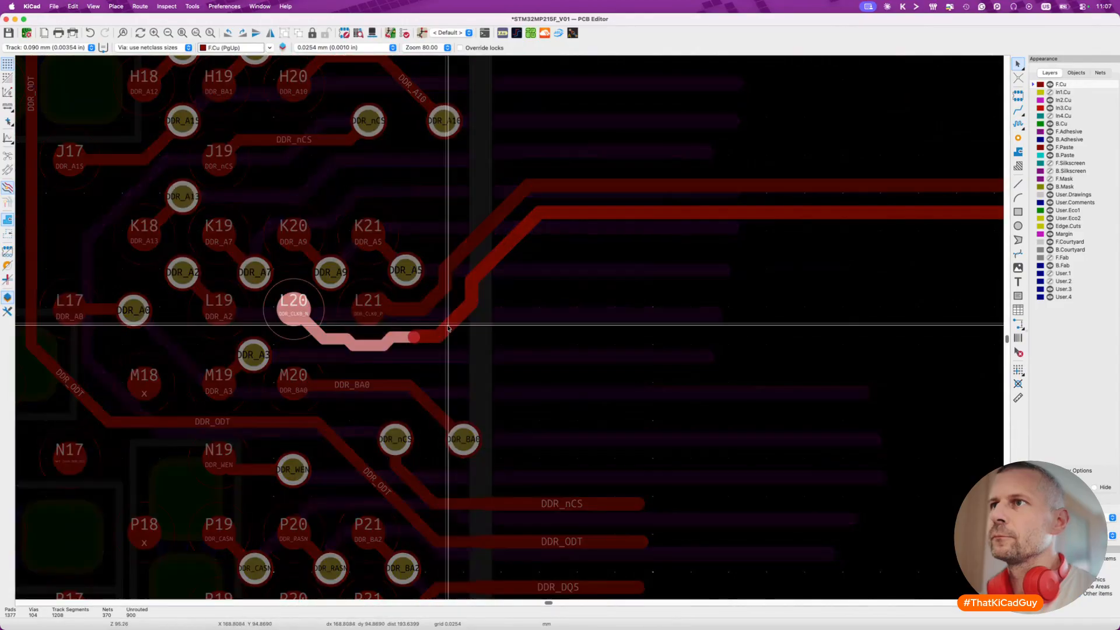
left_click(429, 337)
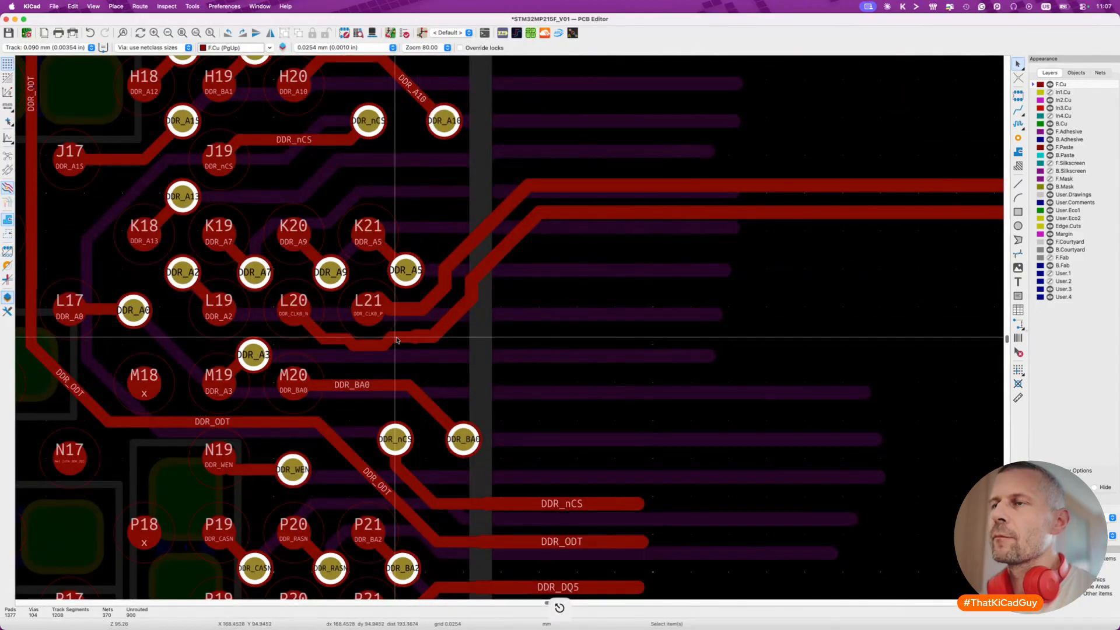
scroll(397, 340, "up", 4)
key("d")
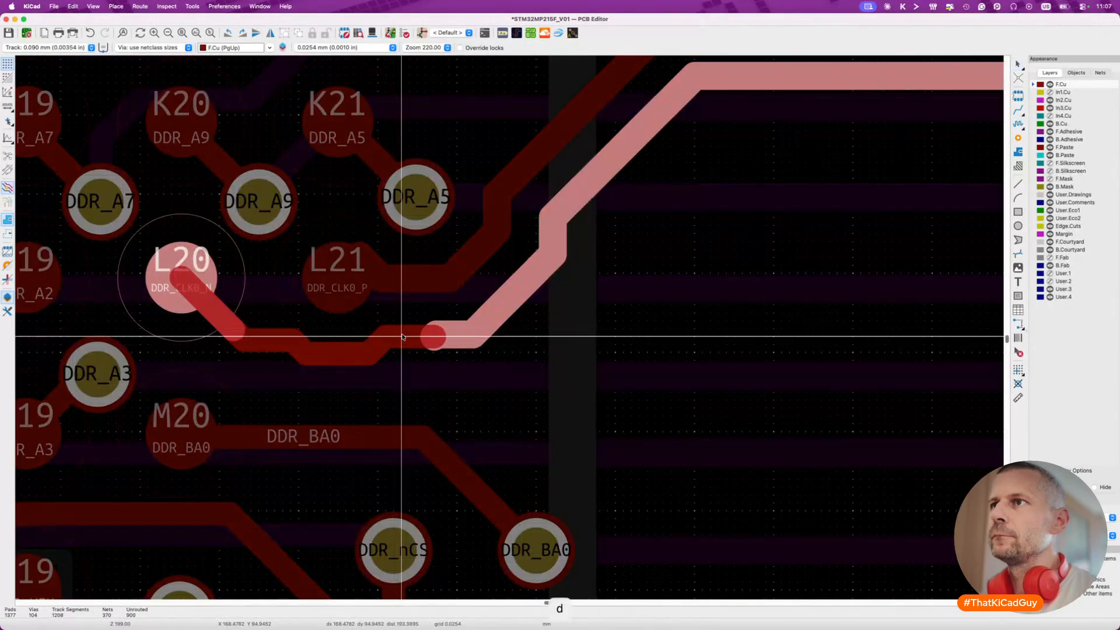
left_click(402, 336)
scroll(403, 336, "down", 4)
scroll(419, 346, "down", 3)
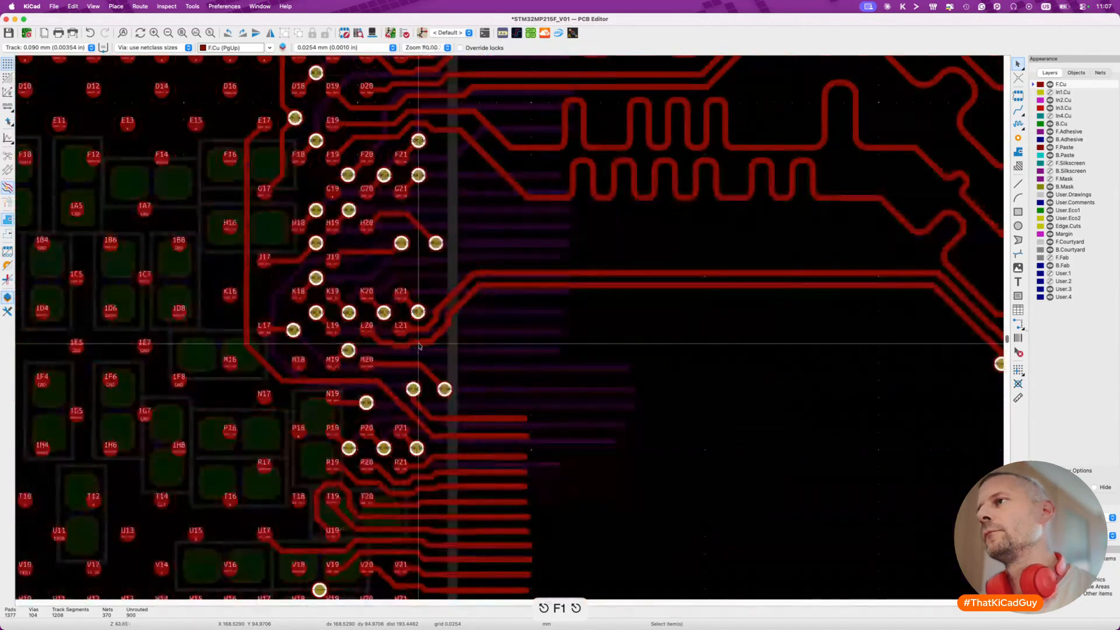
Try to place a differential-pair meander along the DDR_CLK0 horizontal run with a 30 mm target length.
scroll(418, 347, "down", 2)
key("7")
key("8")
left_click(565, 318)
key("super+l")
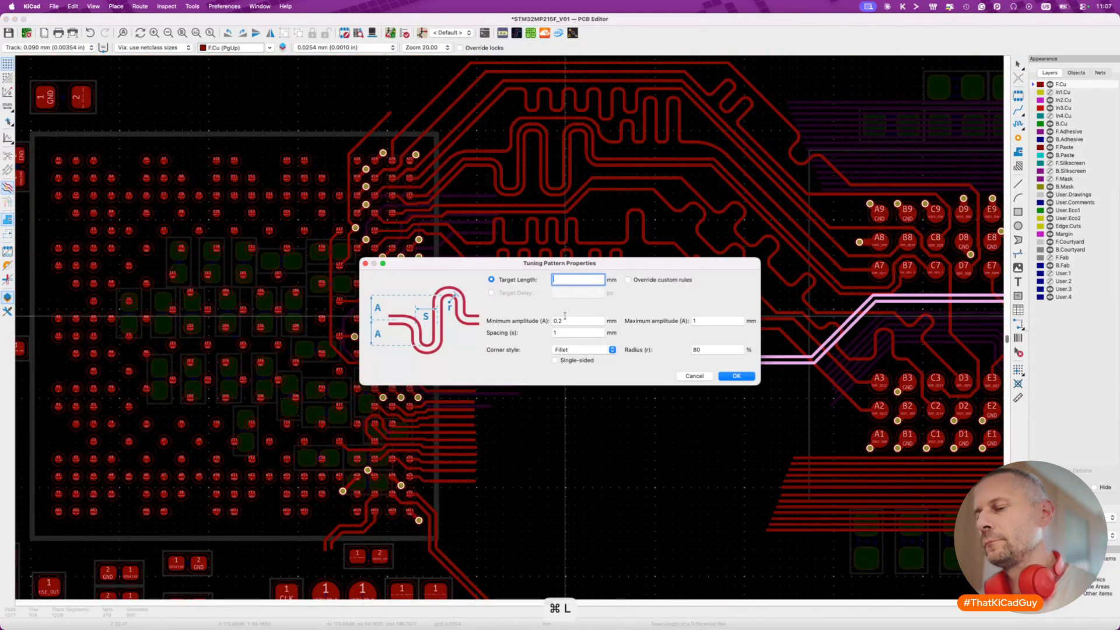
type("30")
left_click(738, 376)
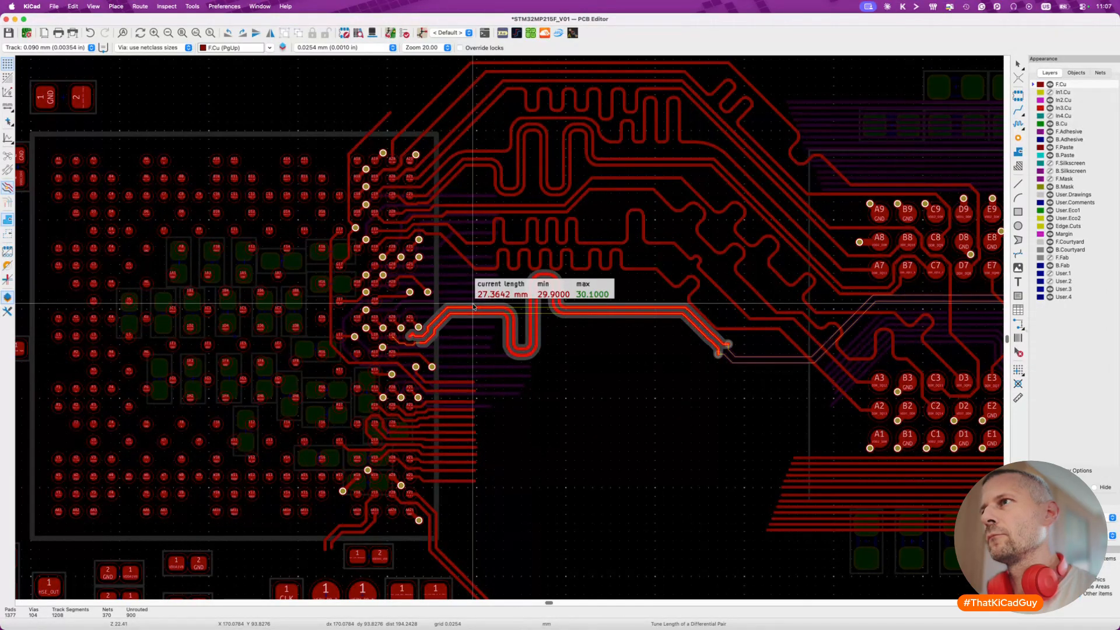
left_click(506, 313)
Try a single upward tuning loop at the processor end of the DDR_CLK0 horizontal run with a 30 mm target length.
key("8")
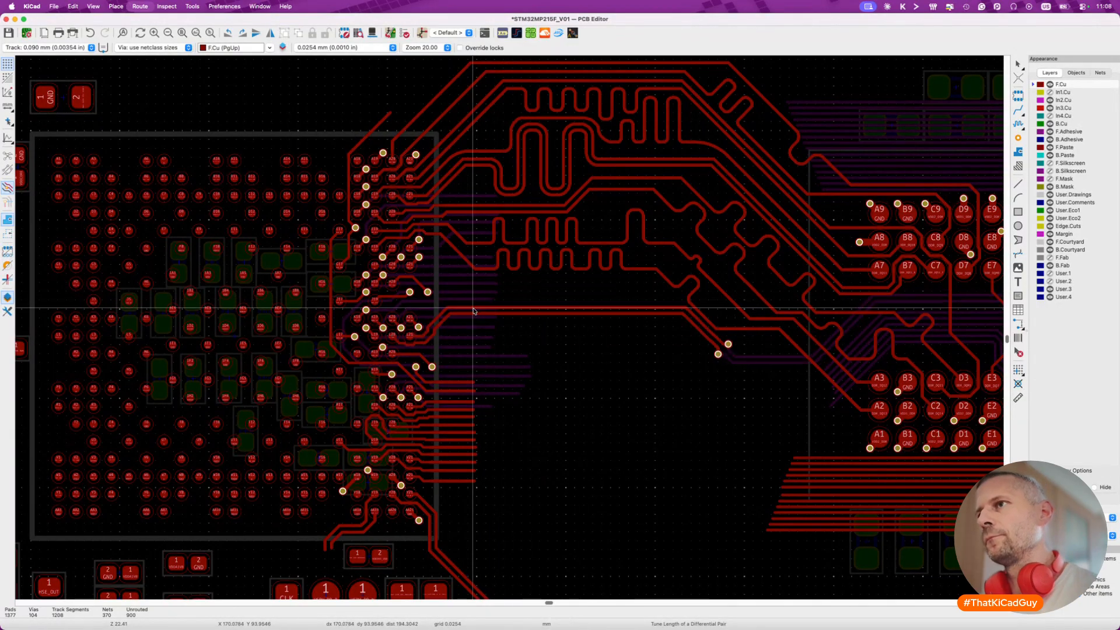
key("ctrl+l")
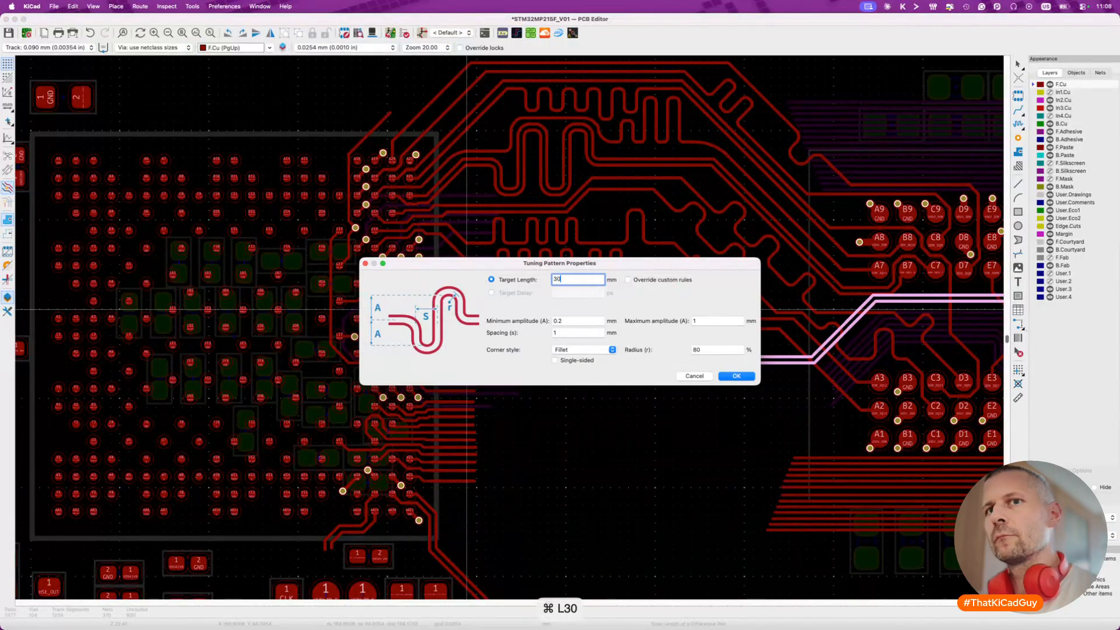
type("30")
key("Return")
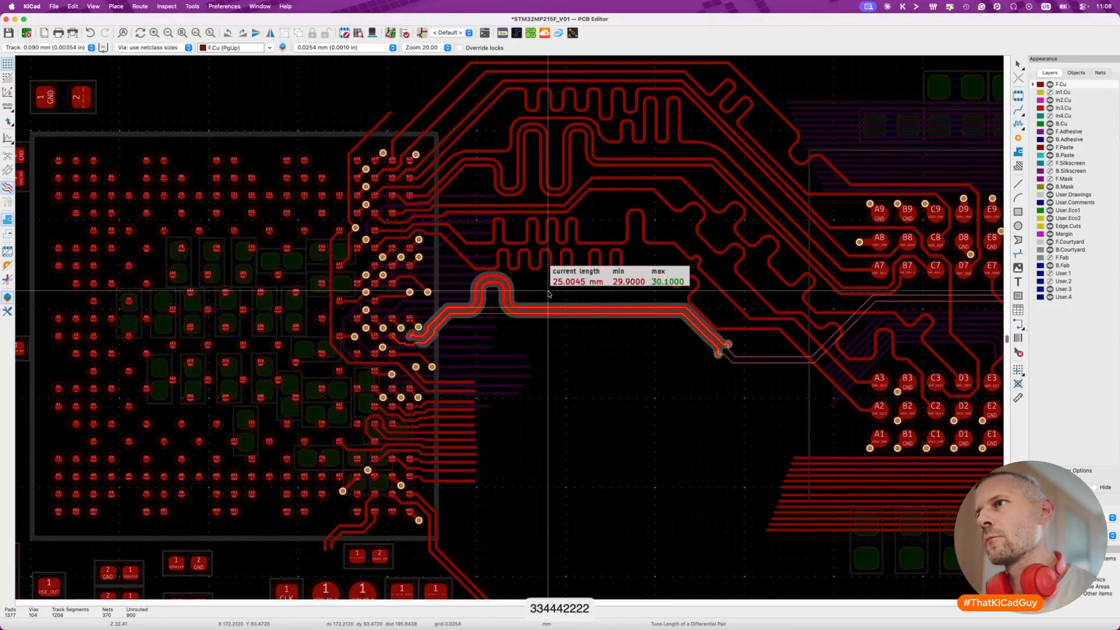
left_click(549, 303)
Try to add a second tuning pattern with a 30 mm target length on the DDR_CLK0 run beyond the first loop.
key("1")
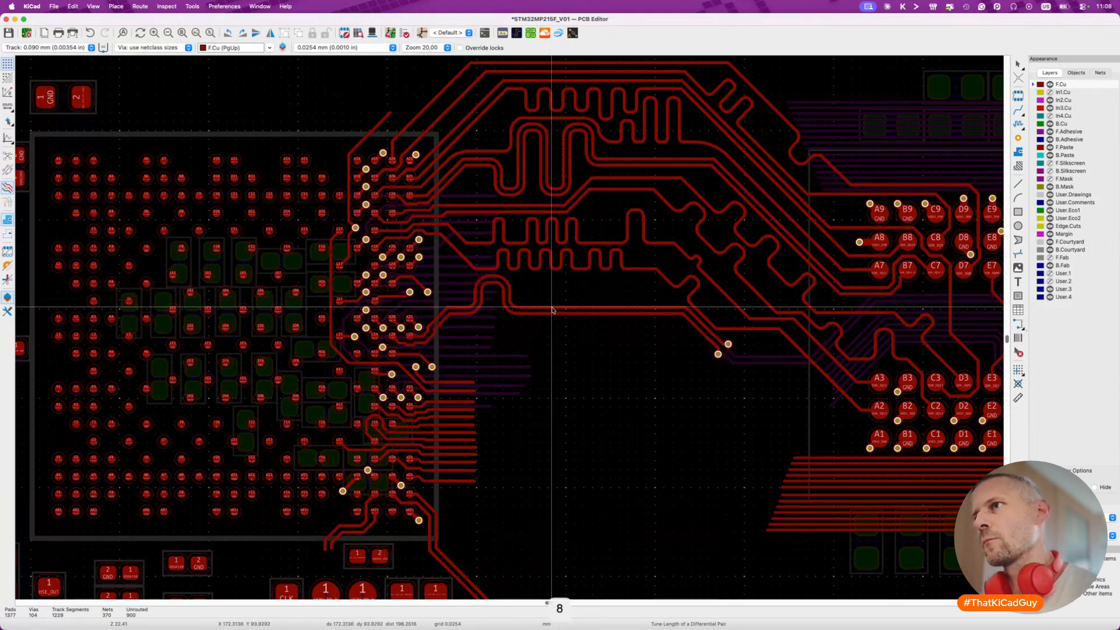
left_click(541, 311)
left_click(540, 311)
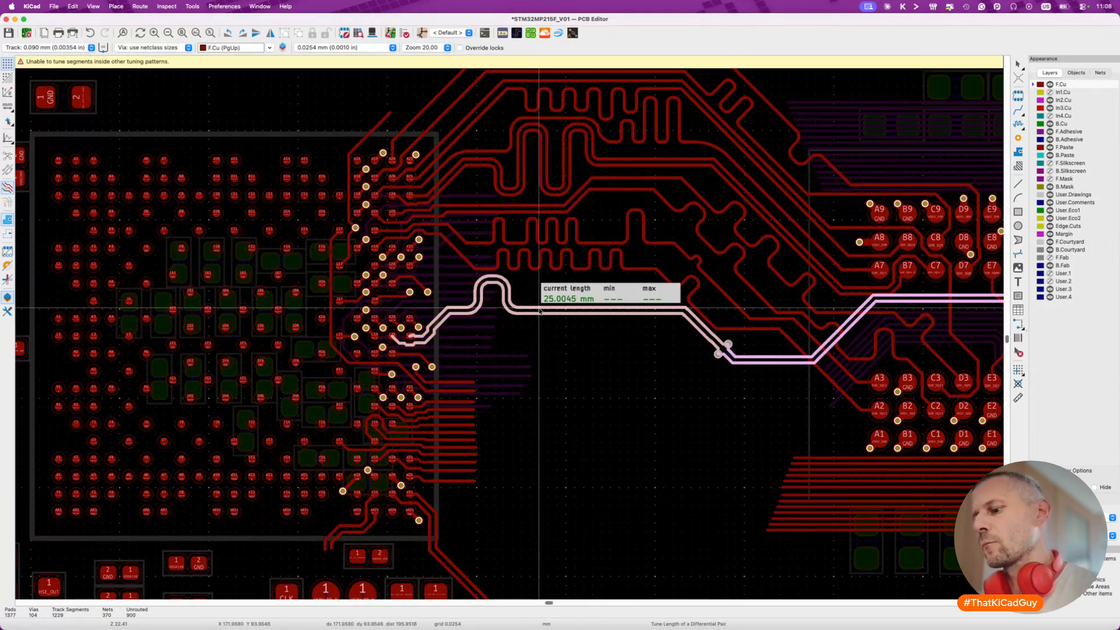
type("30")
key("Return")
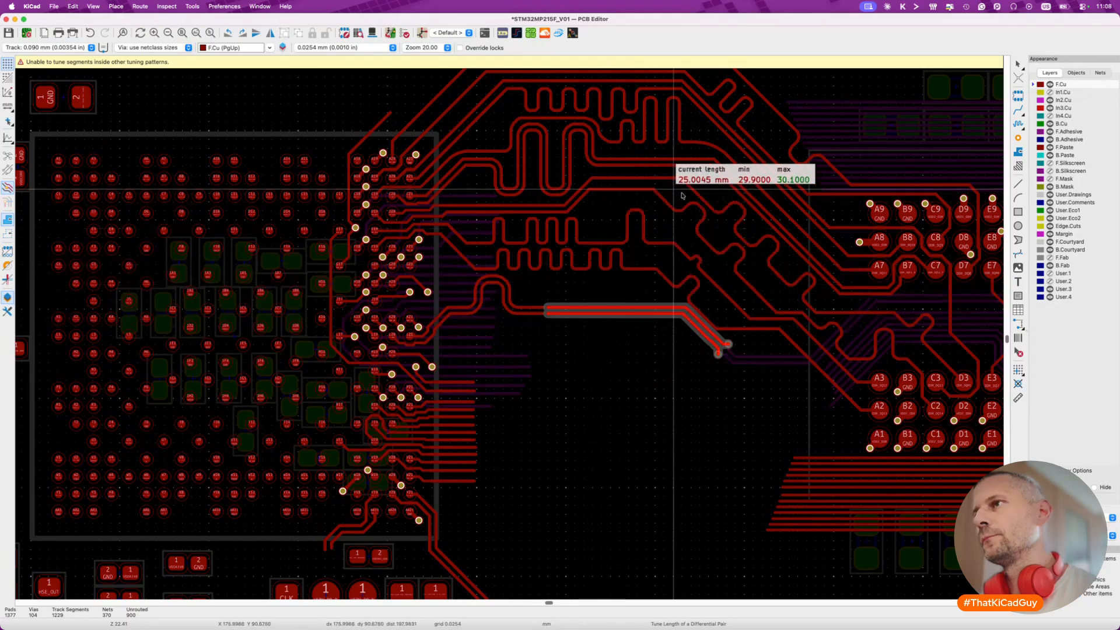
left_click(528, 318)
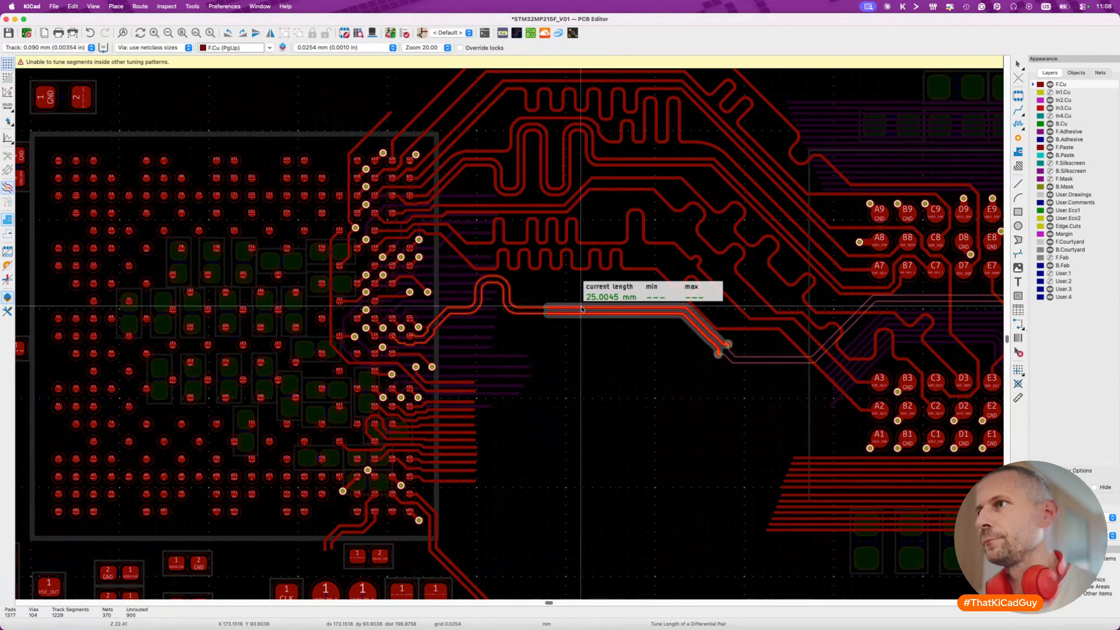
Try to extend the second DDR_CLK0 pattern back to the first loop with a 30 mm target, and discard the pair's tuning.
key("super+l")
type("30")
key("Return")
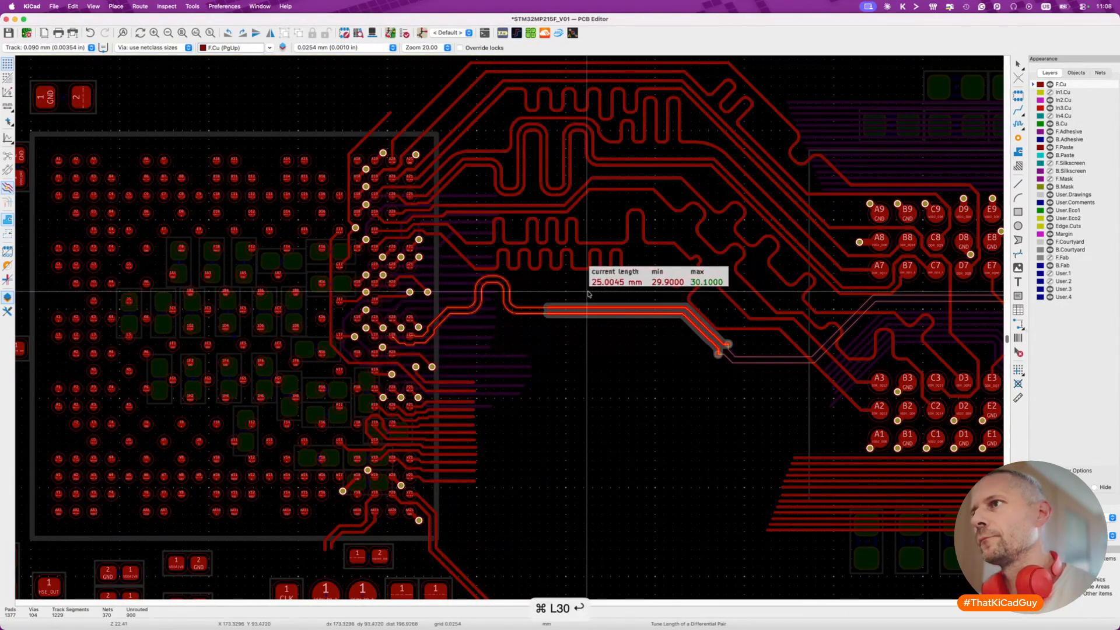
left_click(508, 308)
key("Escape")
key("Escape")
key("Escape")
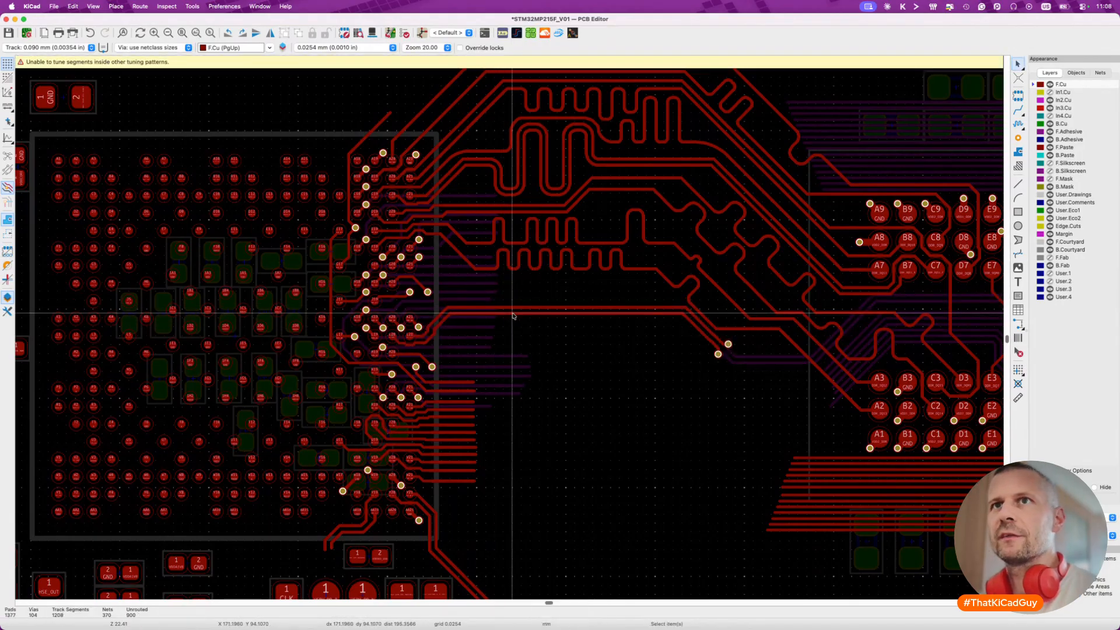
Try a differential-pair tuning loop above the processor end of the DDR_CLK0 horizontal run with a 30 mm target length.
scroll(513, 315, "up", 1)
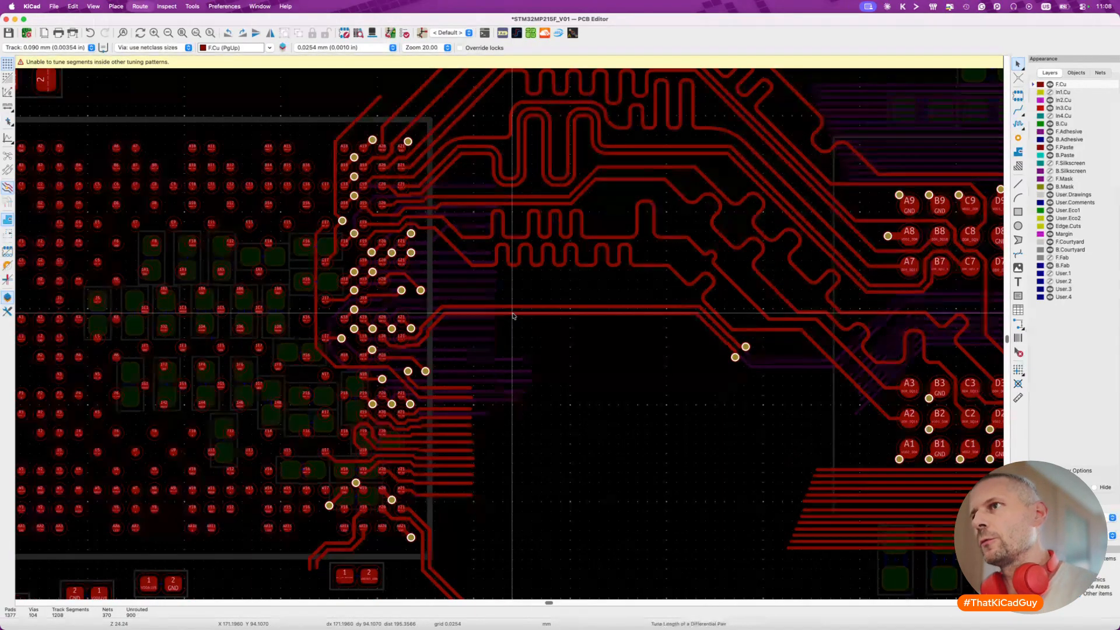
key("8")
left_click(487, 310)
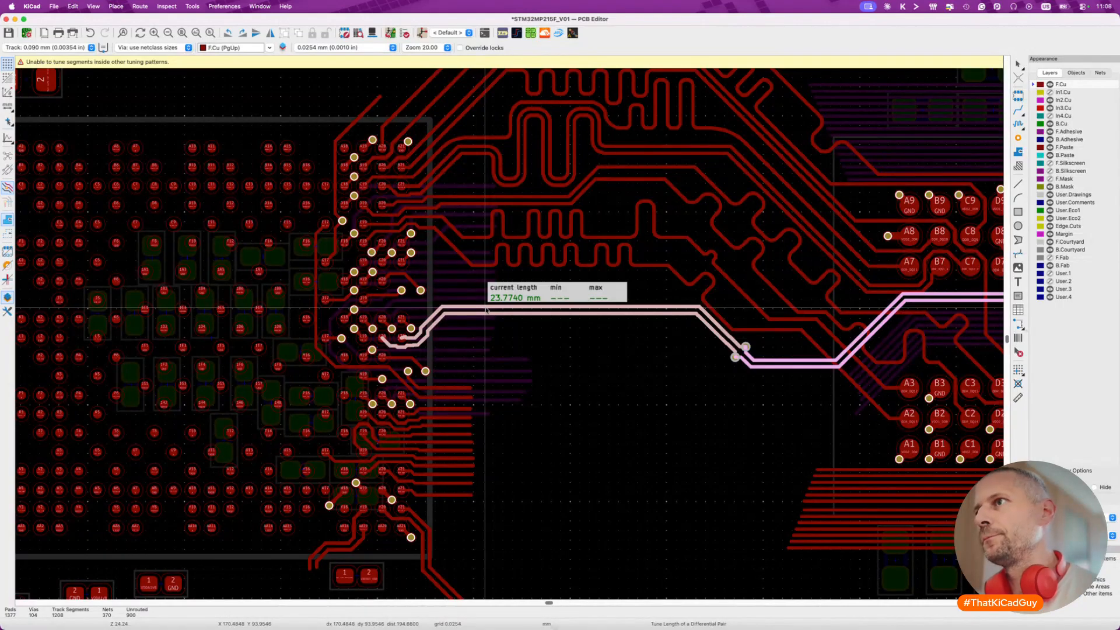
key("super+l")
key("Return")
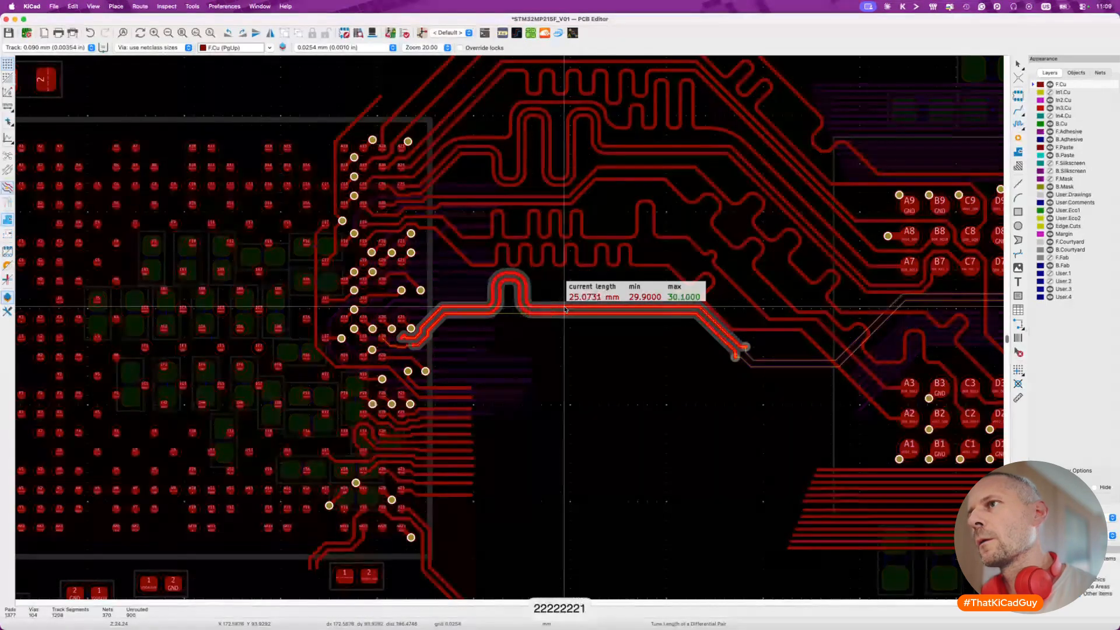
key("Escape")
key("Escape")
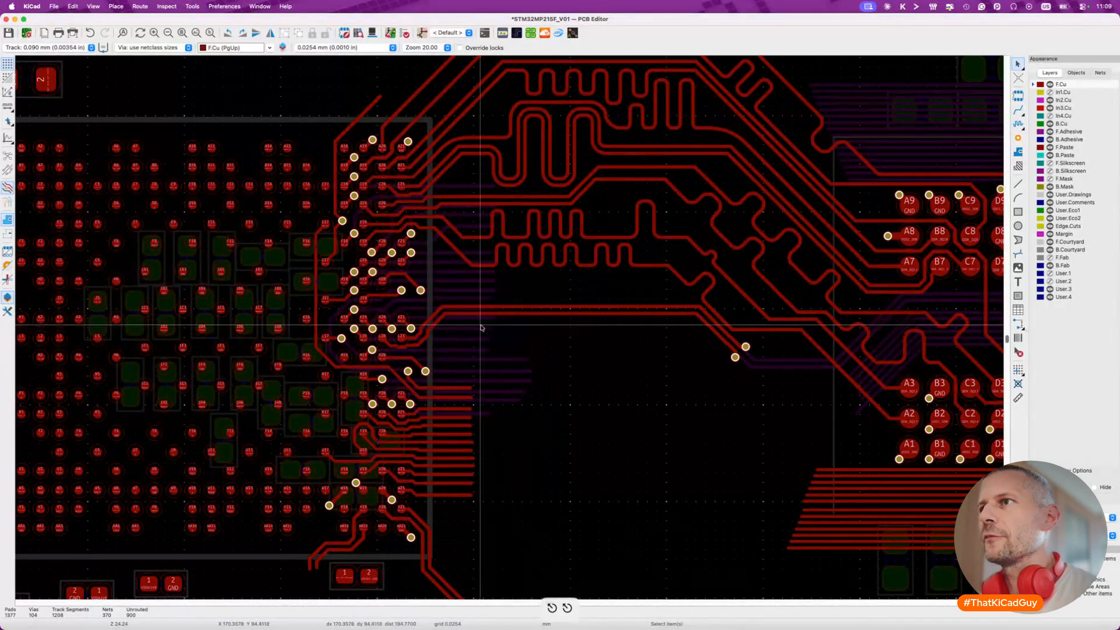
Route a straight single helper track on F.Cu just below and parallel to the DDR_CLK0 pair's horizontal run.
scroll(480, 327, "up", 3)
key("x")
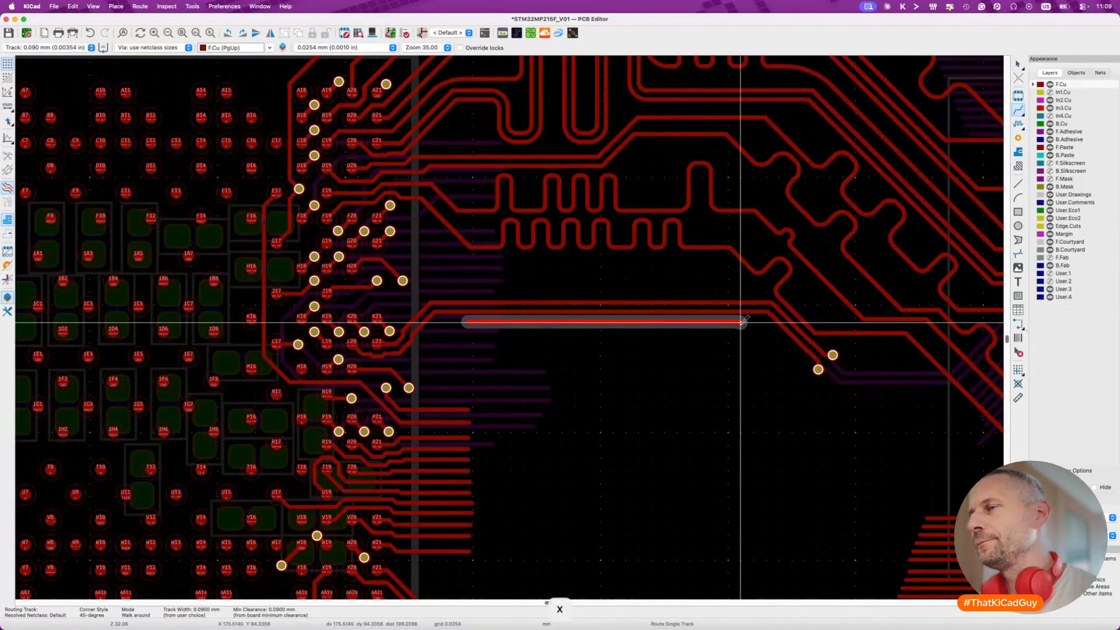
double_click(742, 322)
key("Escape")
Try to tune the DDR_CLK0 pair upward, away from the helper track, with a 30 mm target length.
key("8")
left_click(566, 305)
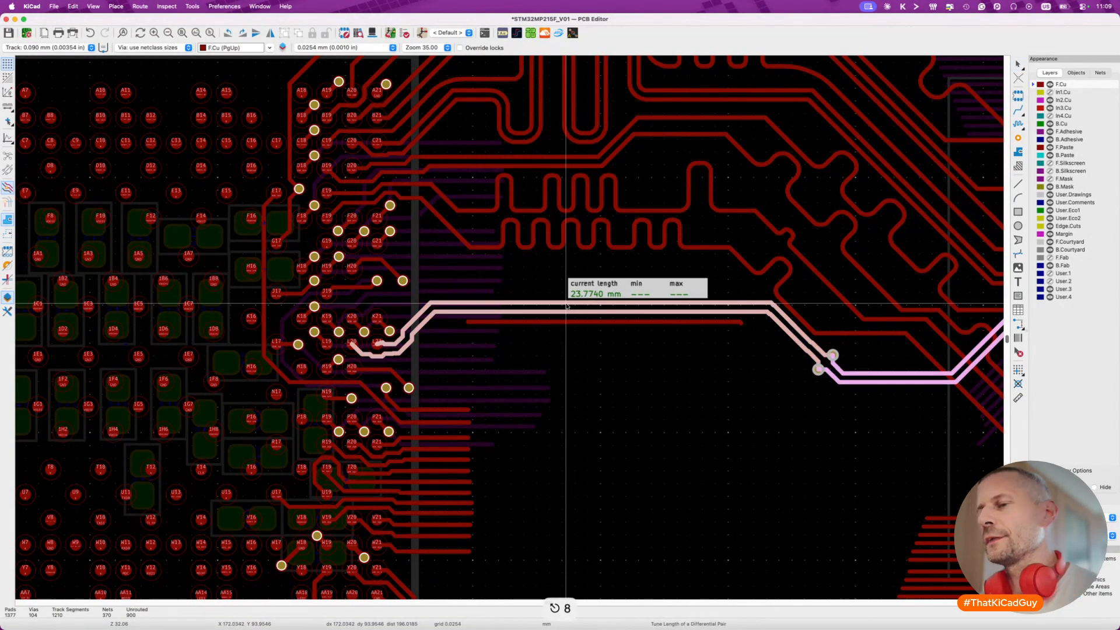
key("super+l")
type("30")
key("Return")
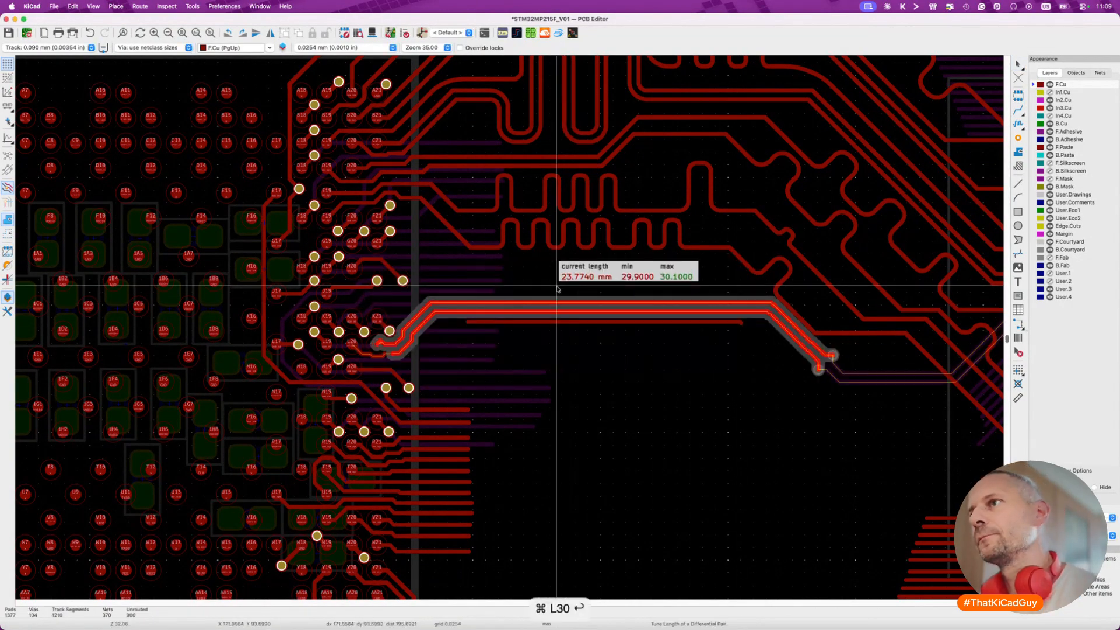
left_click(548, 283)
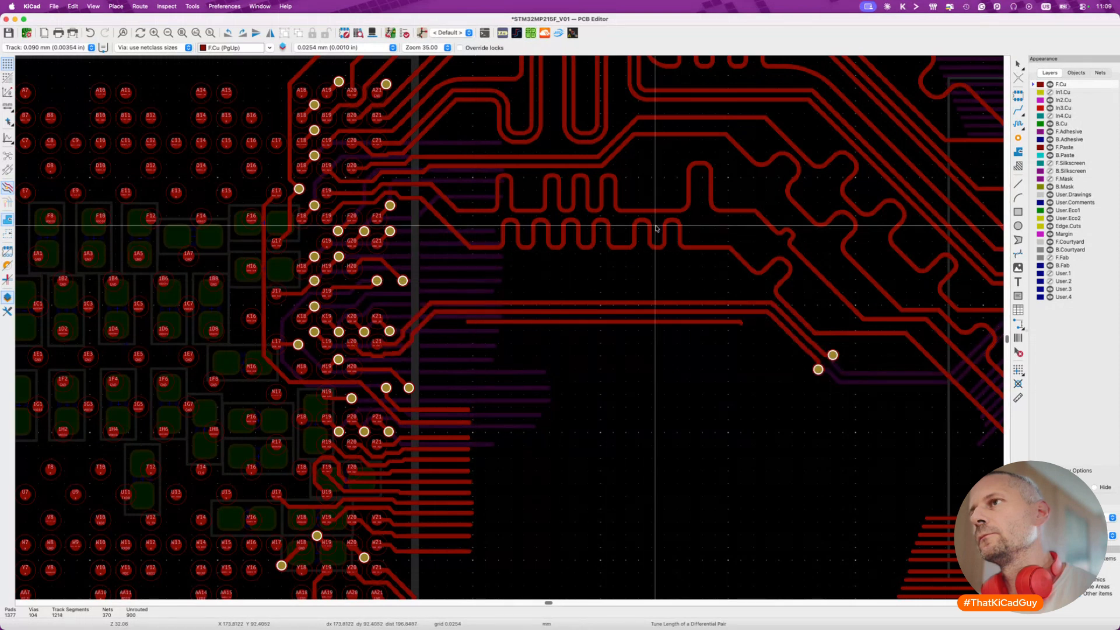
left_click(500, 304)
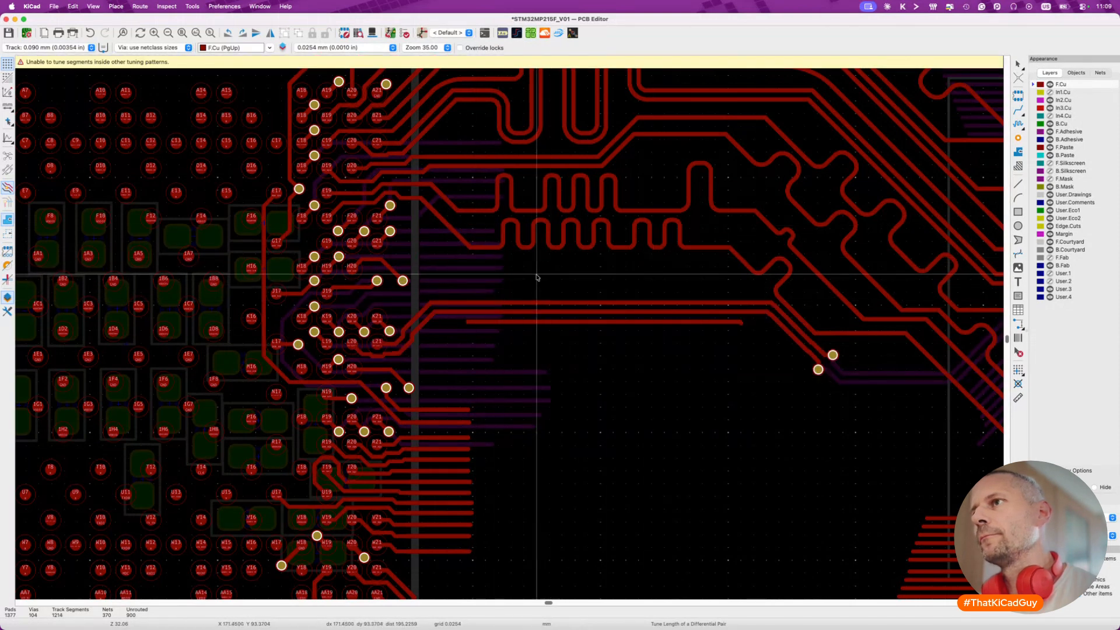
key("8")
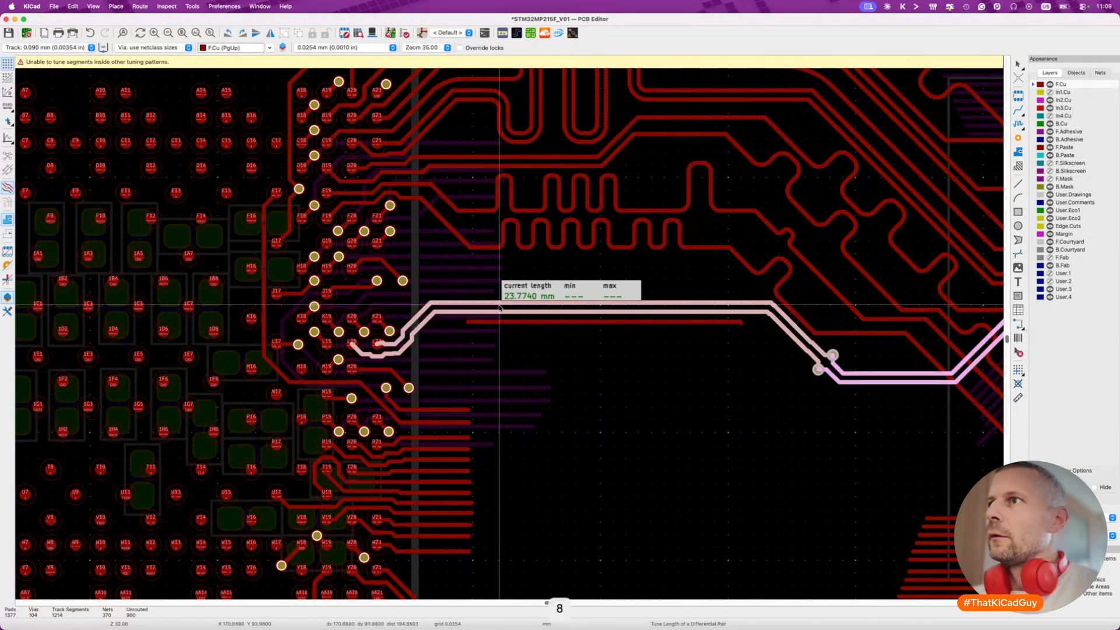
key("super+l")
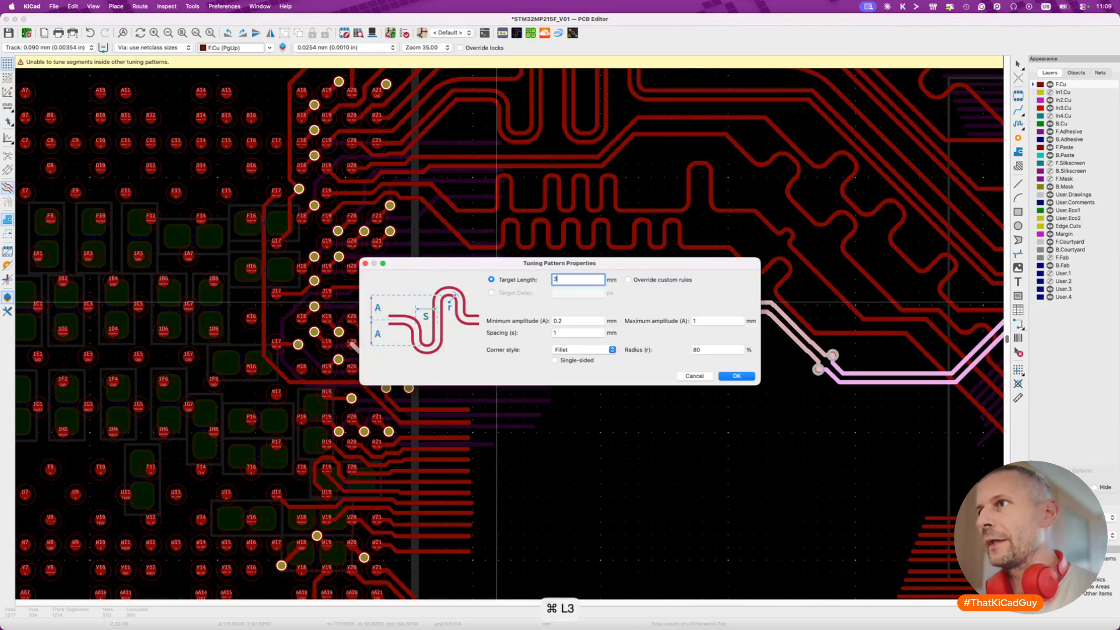
key("Return")
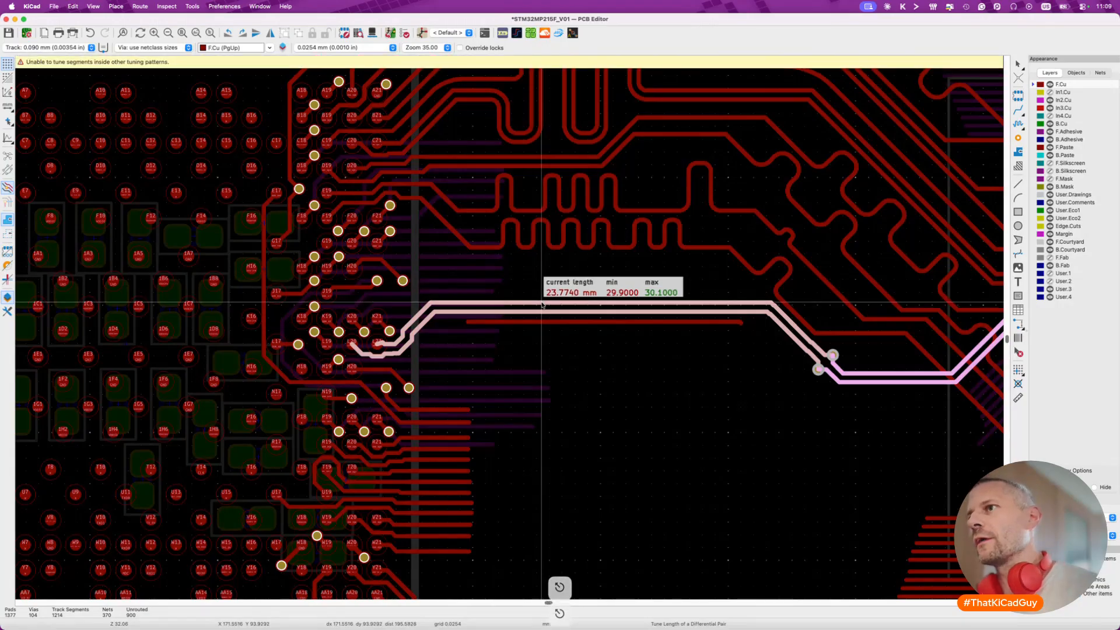
key("Escape")
key("Escape")
Try differential-pair tuning again on the upper DDR_CLK0 horizontal track with a 30 mm target length.
left_click(585, 303)
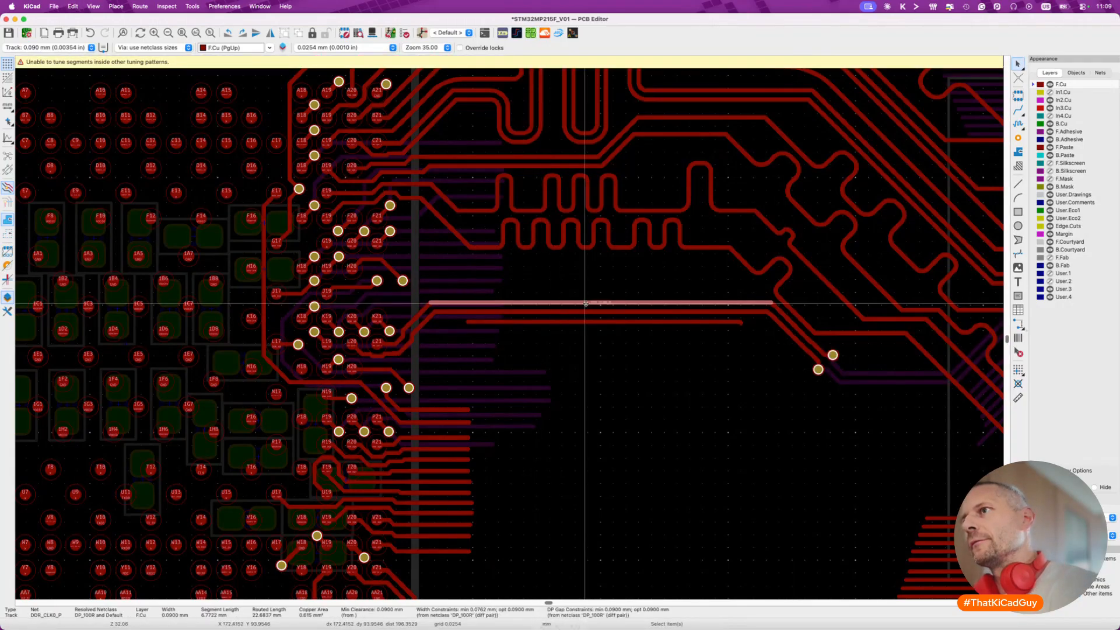
key("8")
left_click(585, 304)
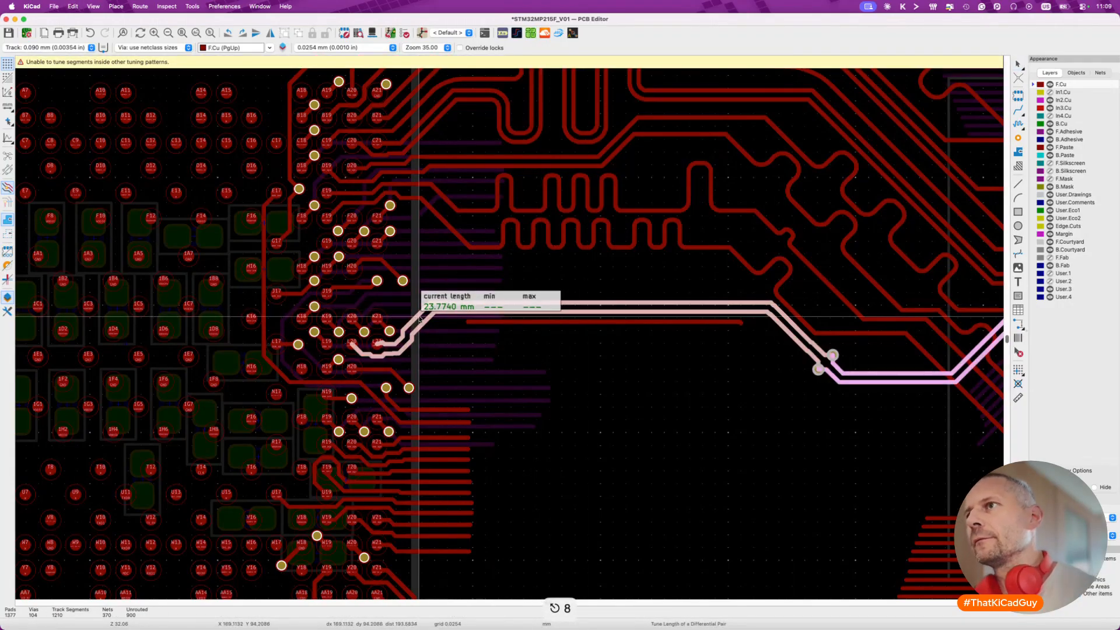
key("super+l")
type("30")
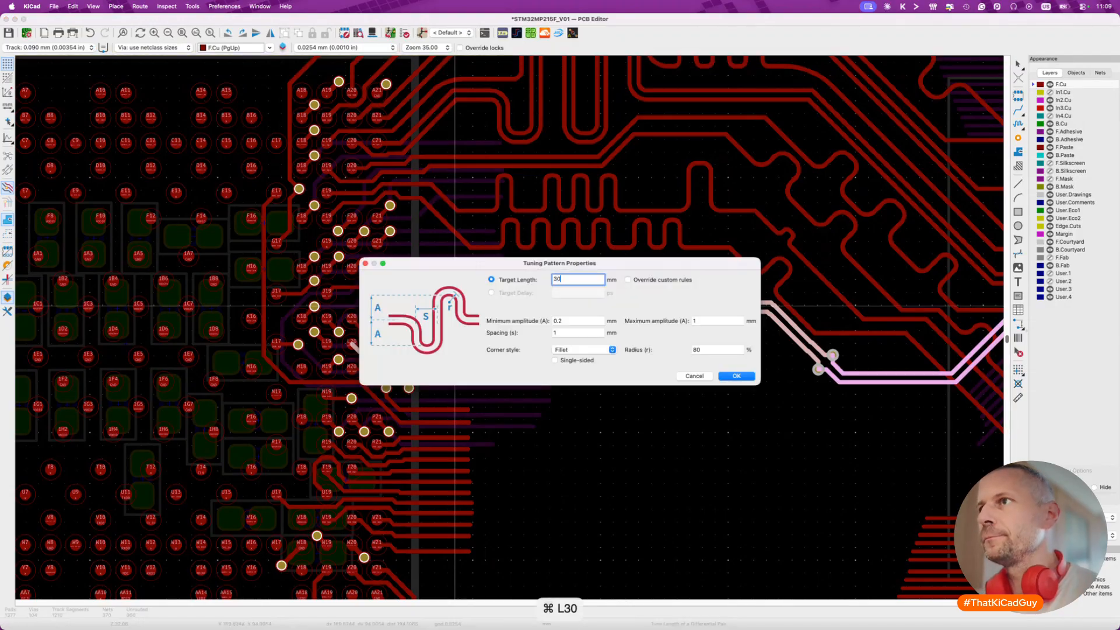
key("Return")
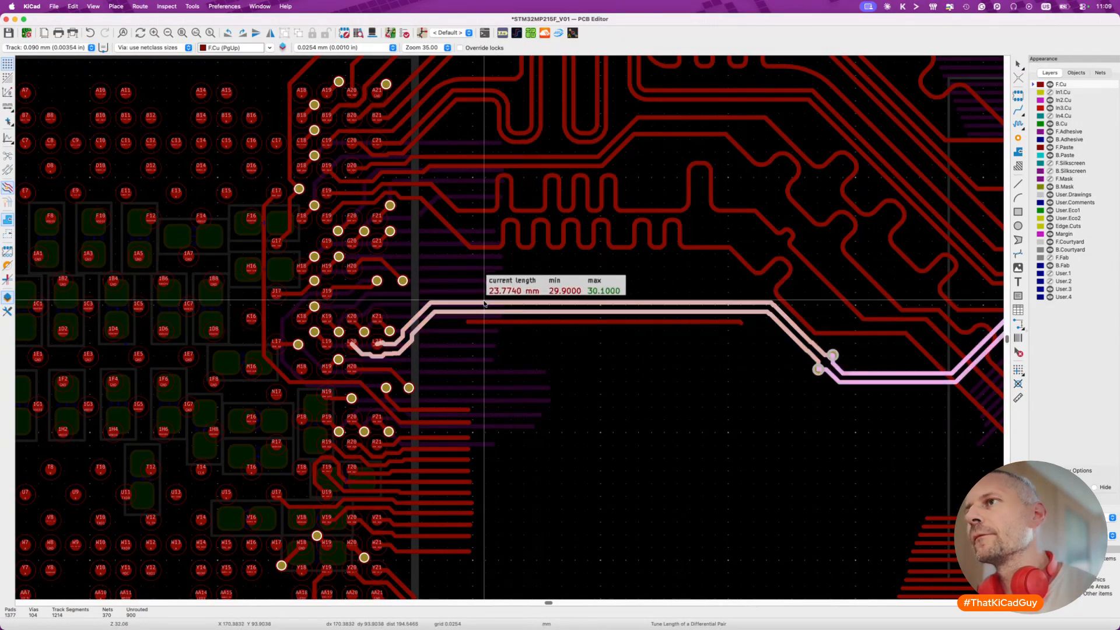
left_click(533, 305)
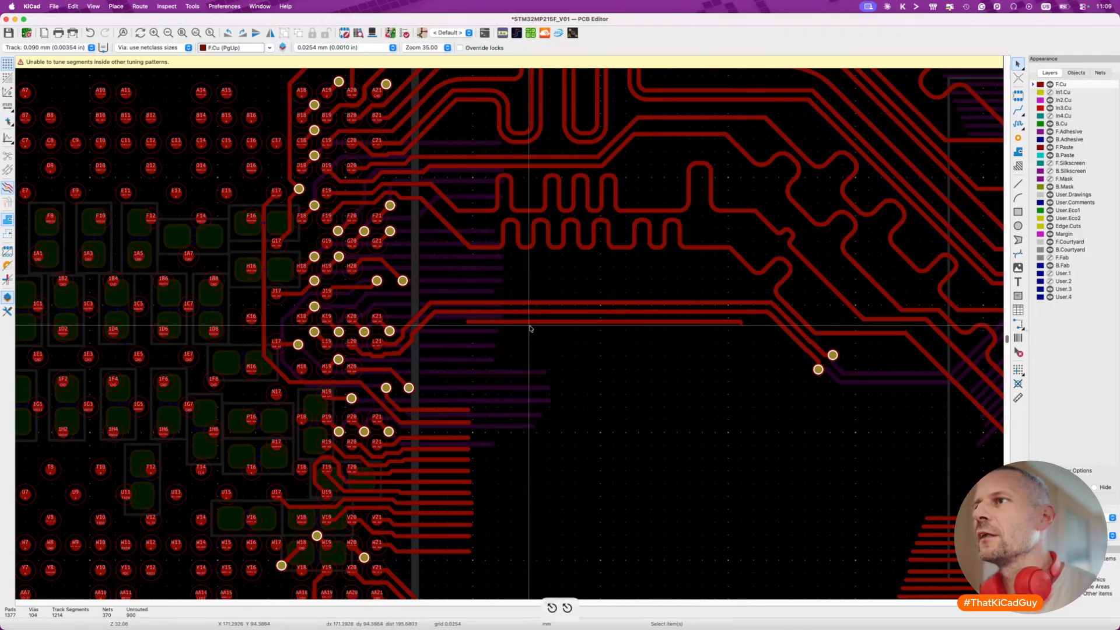
Try to place a 30 mm tuning pattern on the DDR_CLK0 run starting nearer the processor, and discard it.
key("8")
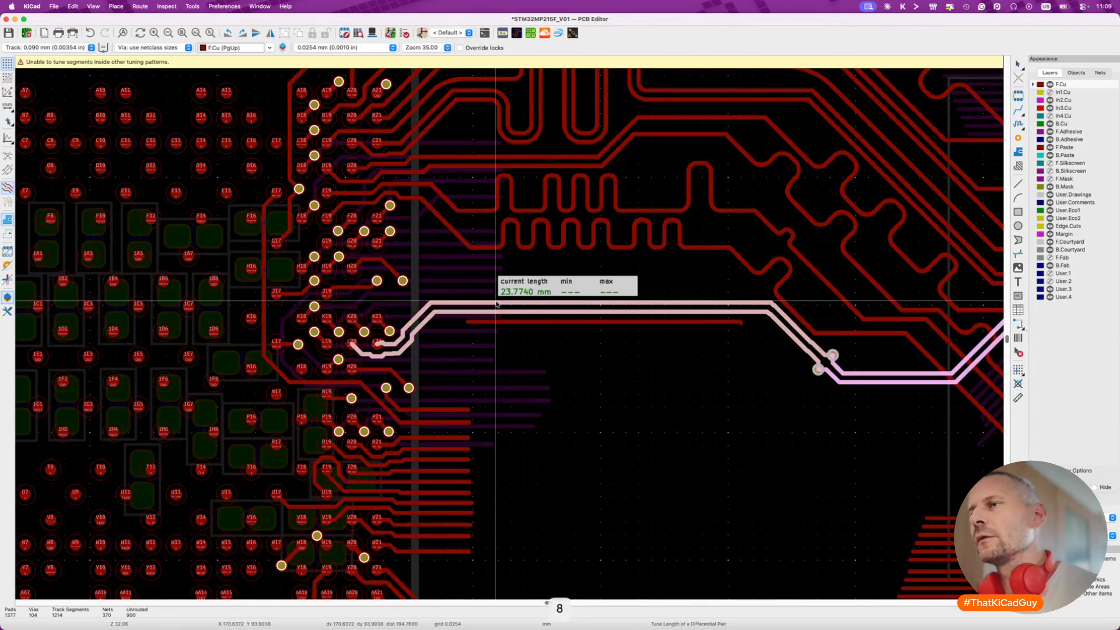
key("super+l")
key("Return")
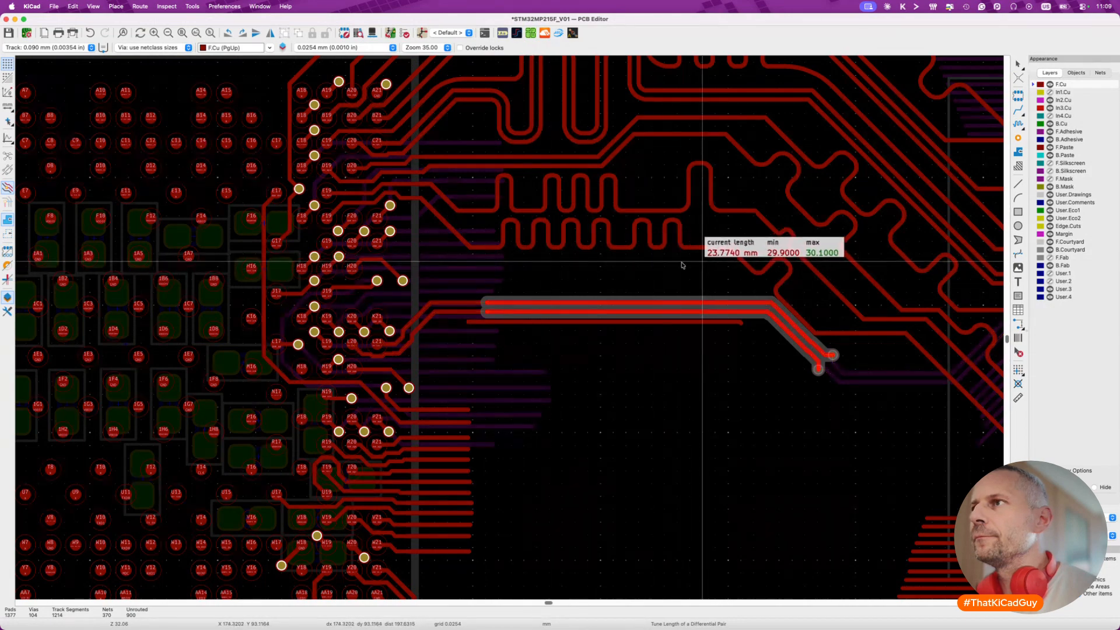
key("Escape")
key("Escape")
key("Escape")
Delete the long horizontal segments of both the DDR_CLK0_P and DDR_CLK0_N tracks.
left_click(508, 303)
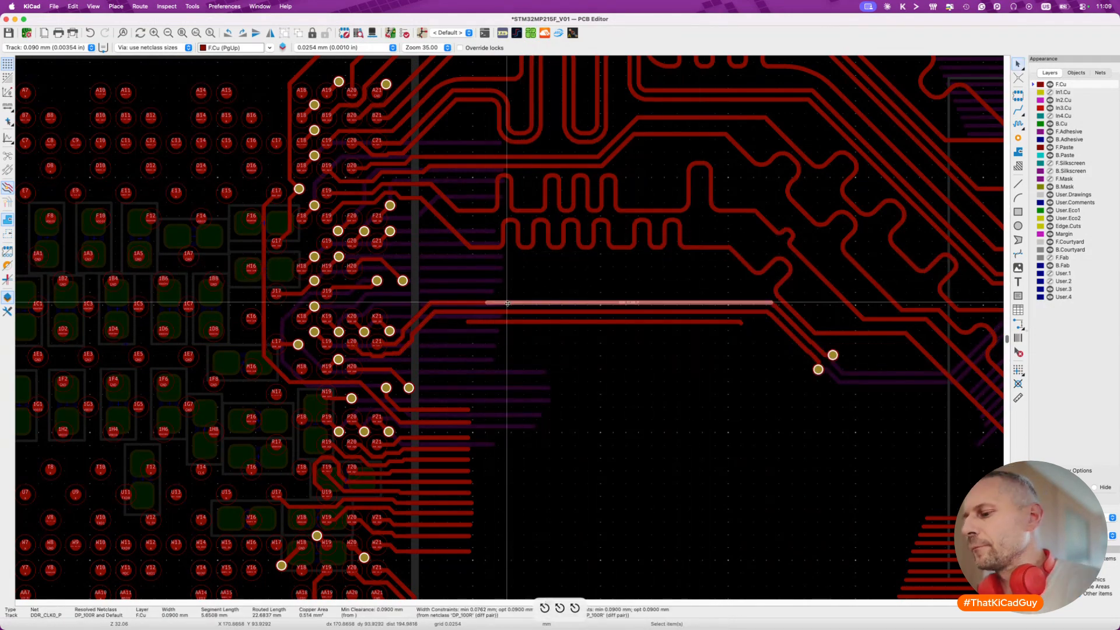
key("Delete")
left_click(510, 313)
key("Delete")
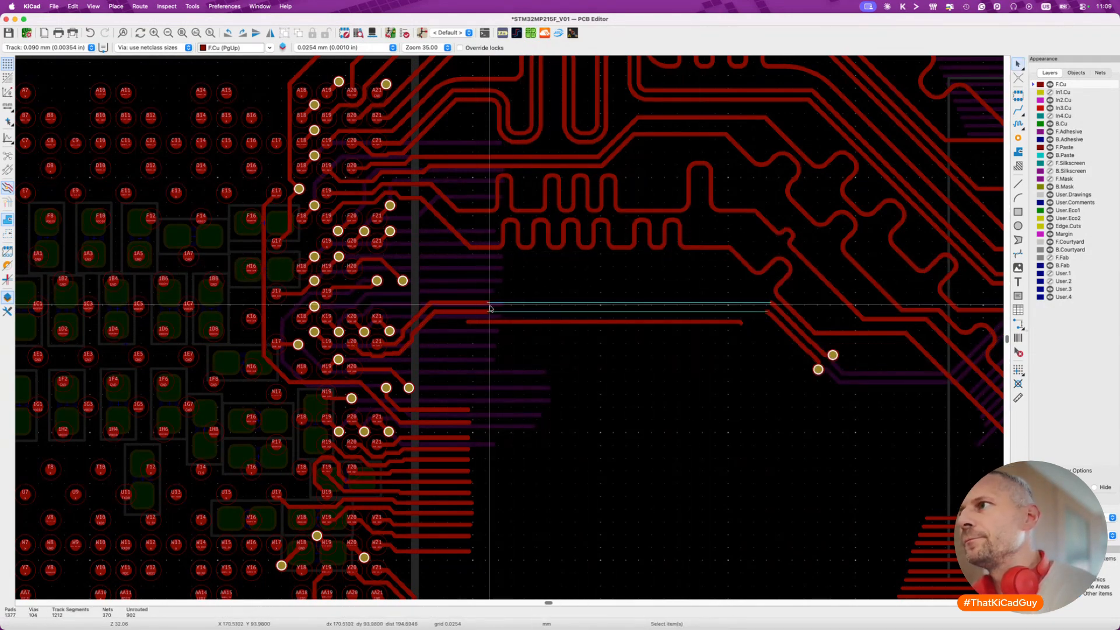
Delete the short leftover DDR_CLK0_P and DDR_CLK0_N segments at the corner where the diagonal toward the vias begins.
scroll(482, 307, "up", 4)
left_click(714, 254)
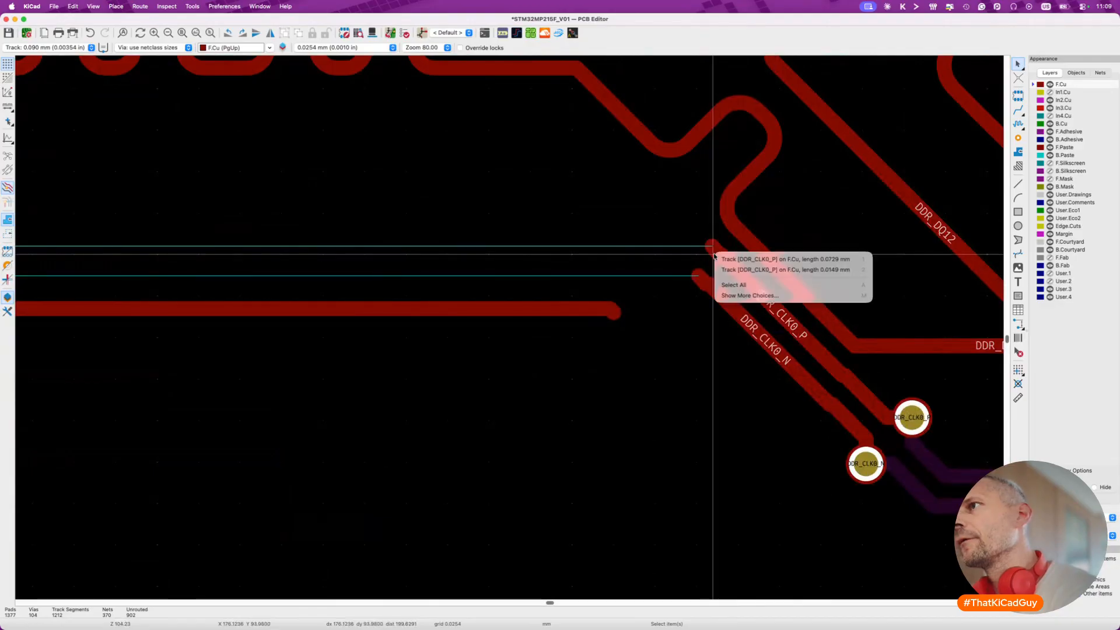
left_click(718, 259)
key("Delete")
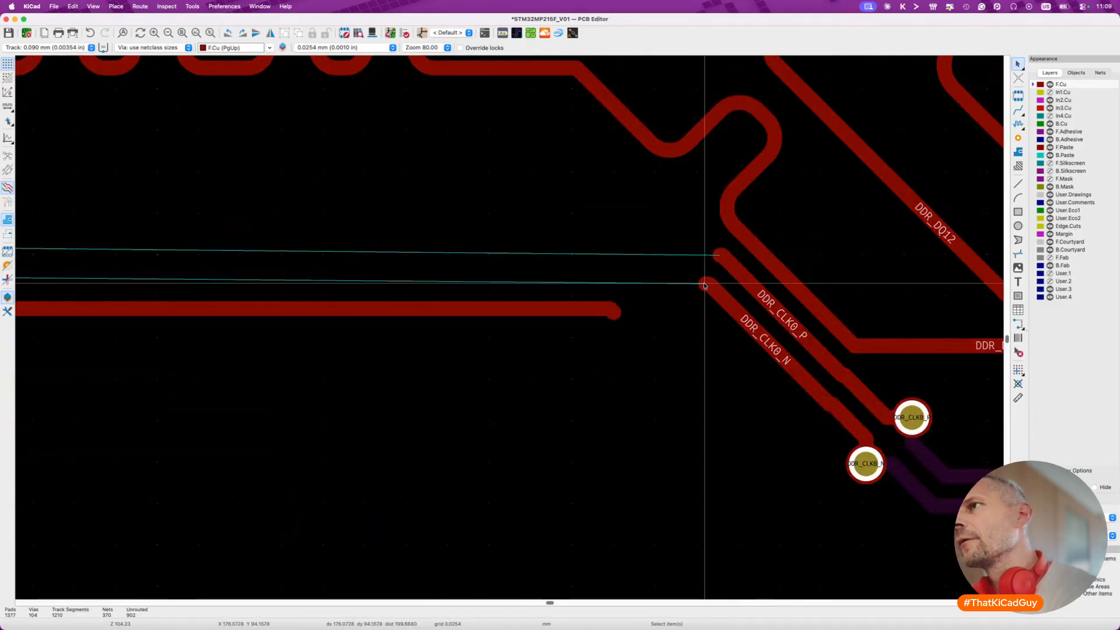
left_click(704, 286)
left_click(711, 291)
key("Delete")
left_click(717, 259)
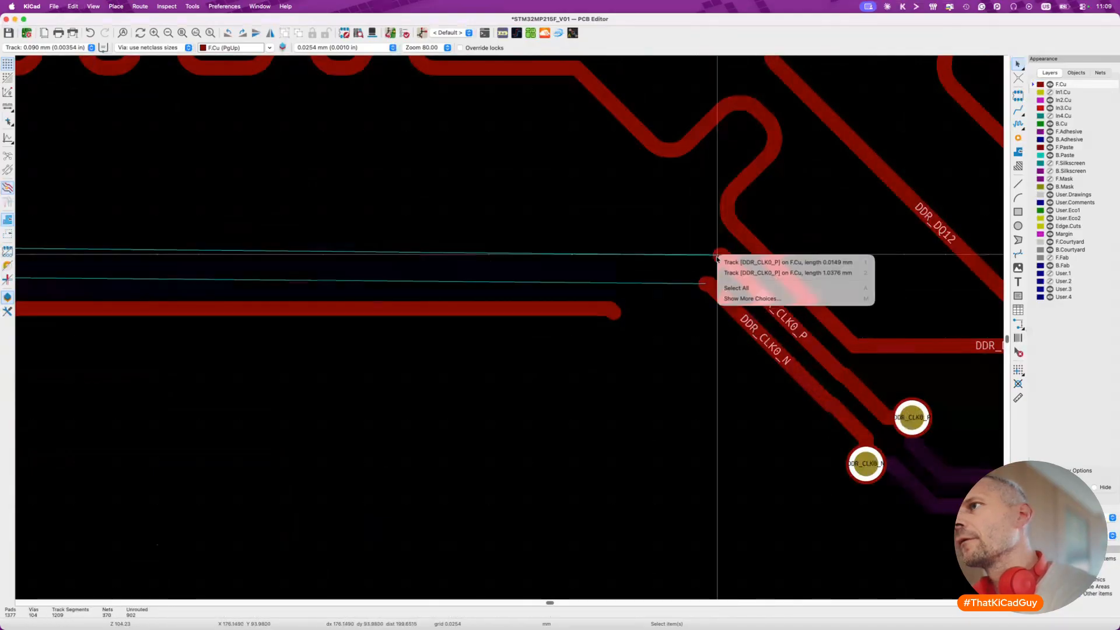
left_click(721, 262)
key("Delete")
Reroute the DDR_CLK0 differential pair from the top of its diagonal section back to the processor-side track ends.
scroll(703, 263, "down", 4)
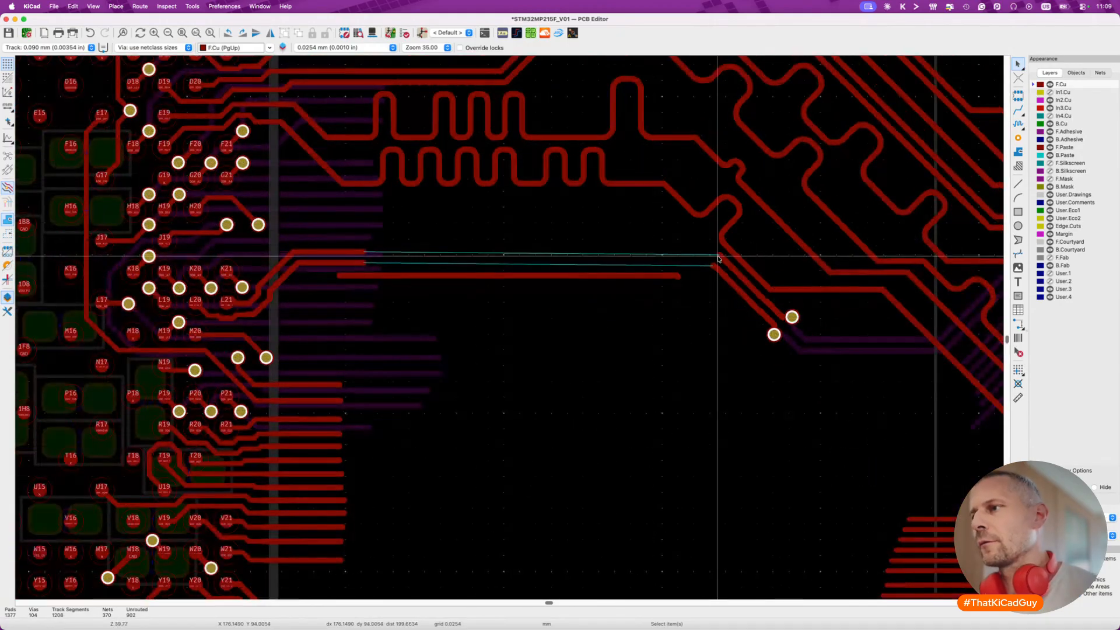
scroll(701, 267, "up", 4)
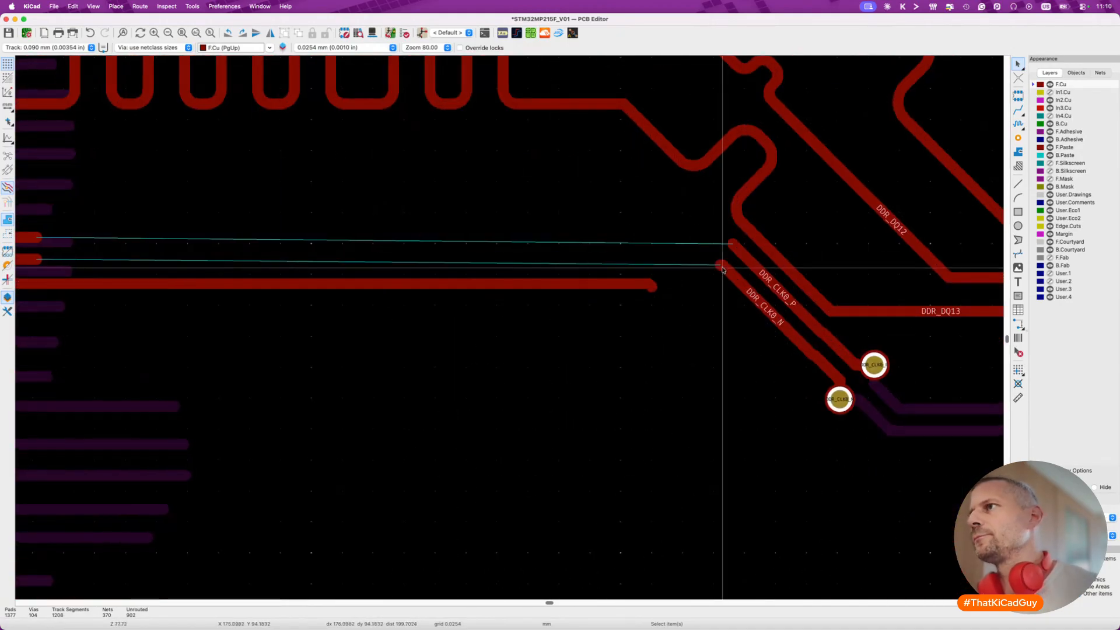
left_click(713, 266)
left_click(716, 266)
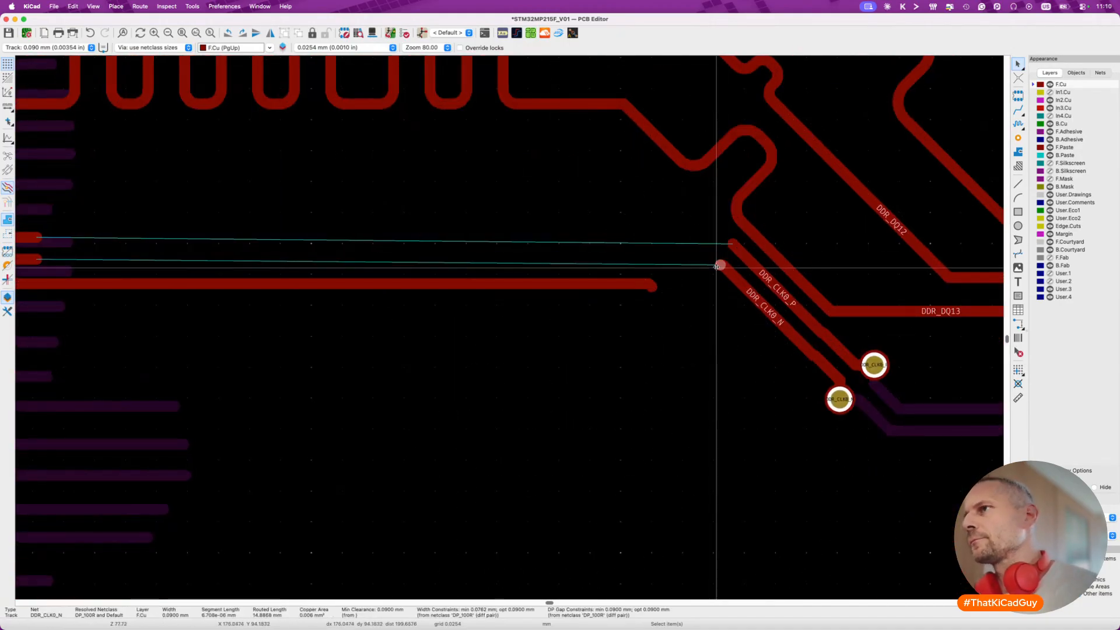
key("6")
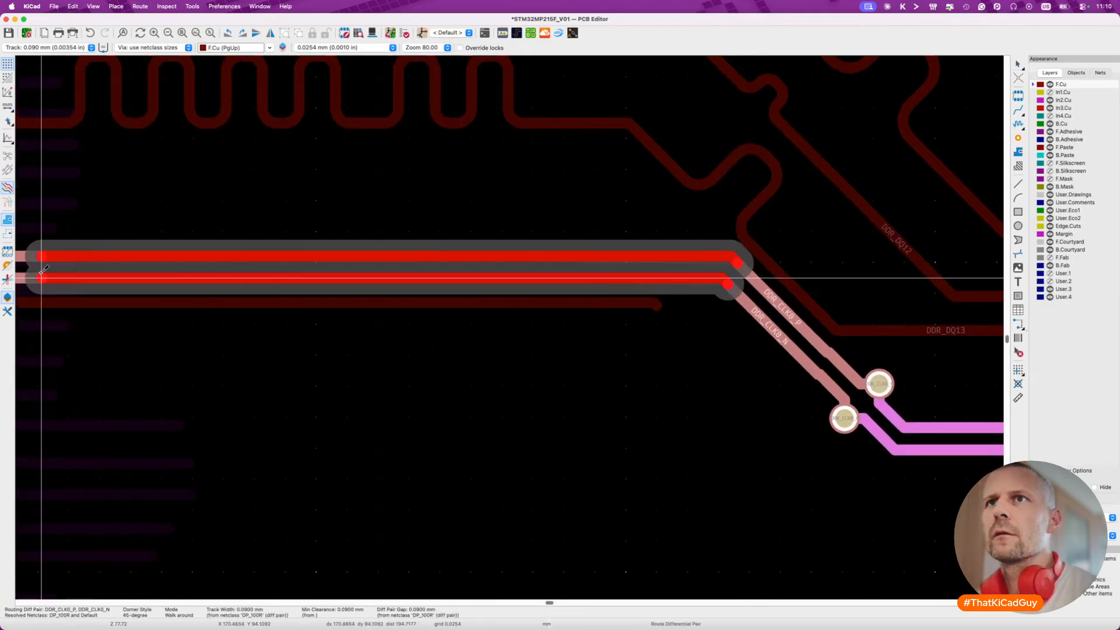
left_click(44, 268)
key("Escape")
scroll(234, 268, "left", 10)
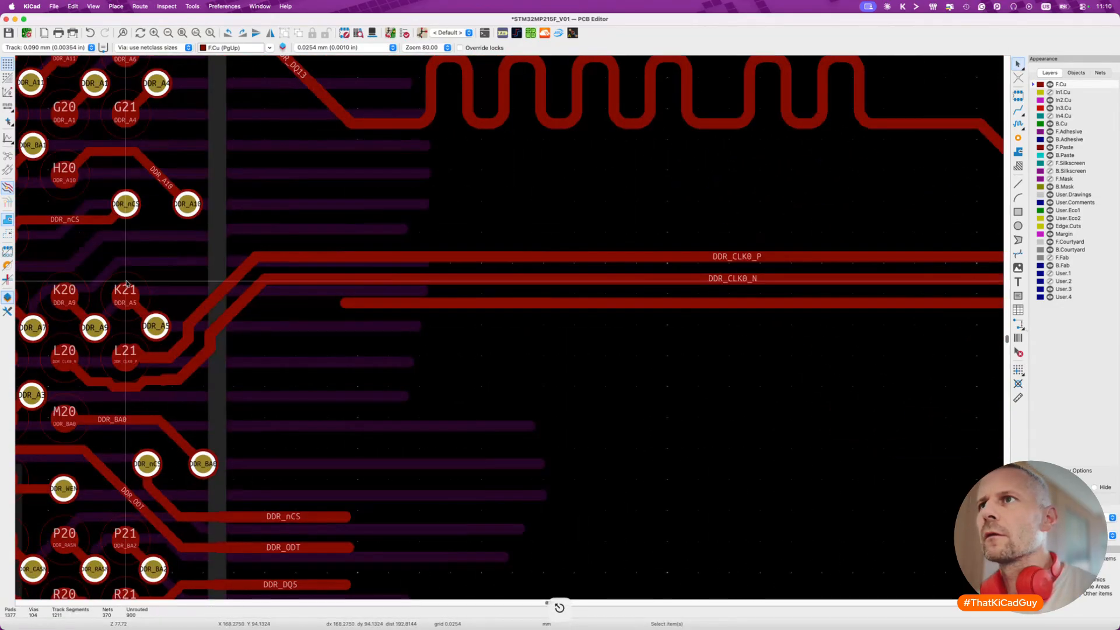
left_click(390, 261)
scroll(385, 259, "up", 2)
key("Escape")
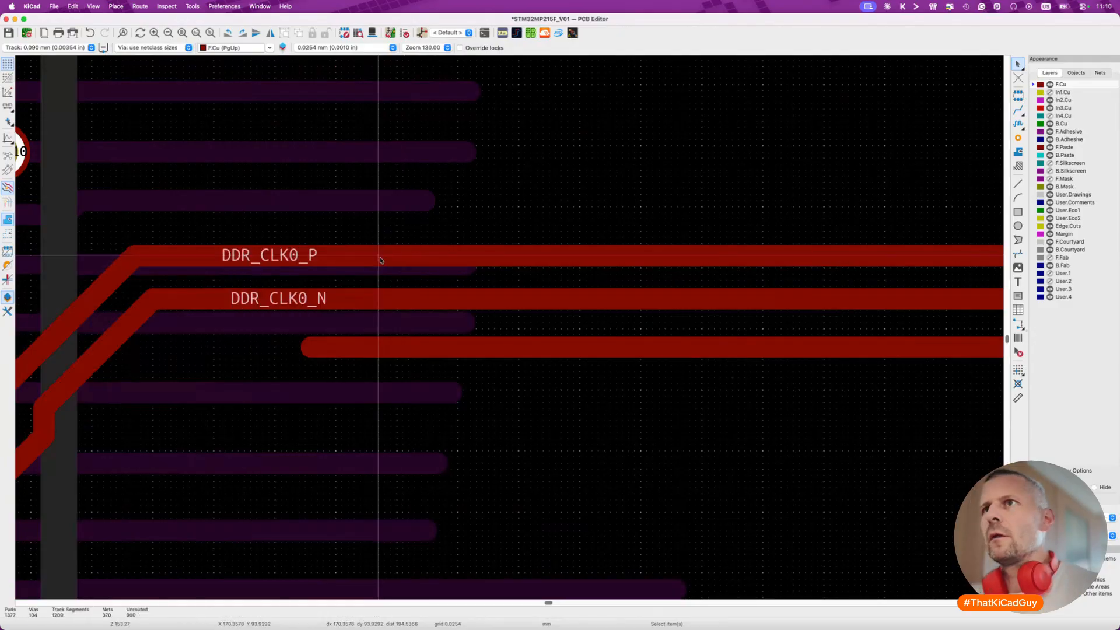
scroll(380, 259, "down", 3)
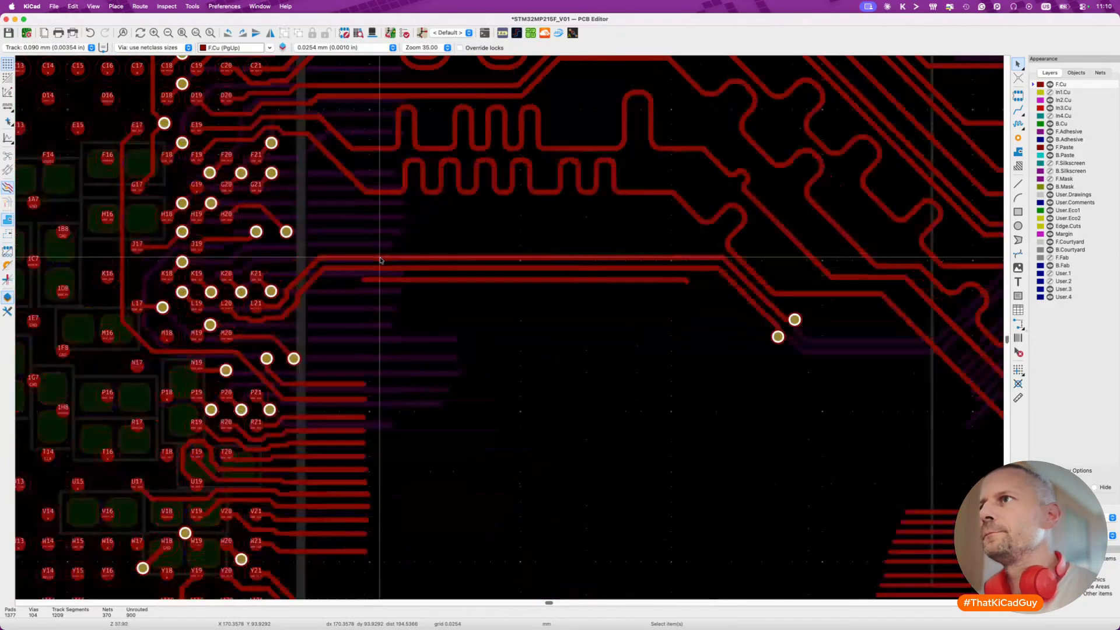
key("8")
left_click(343, 260)
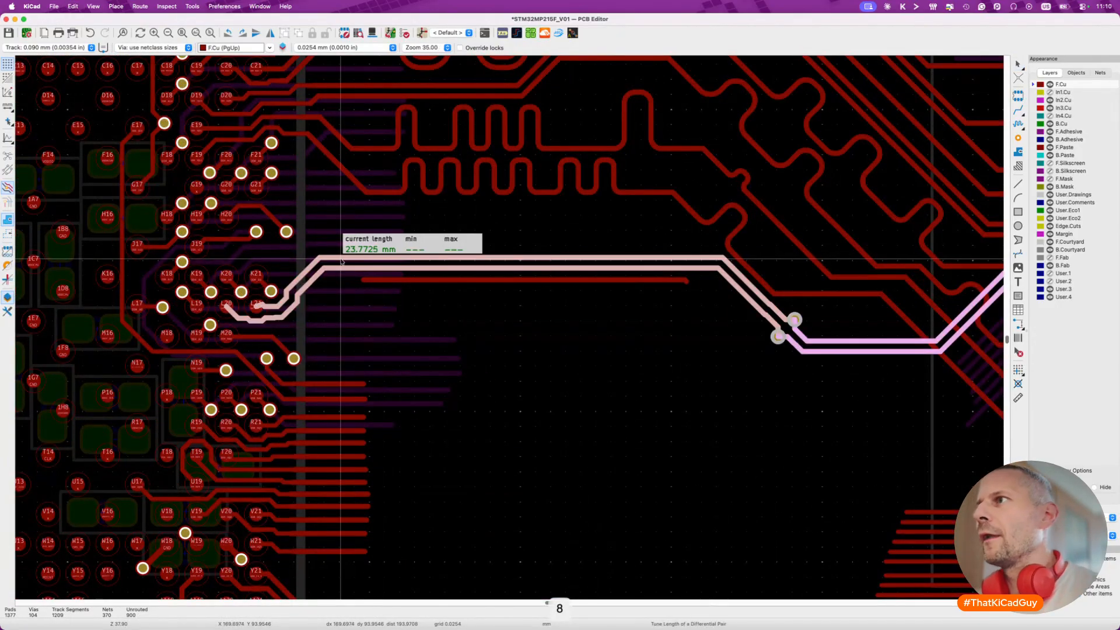
key("Escape")
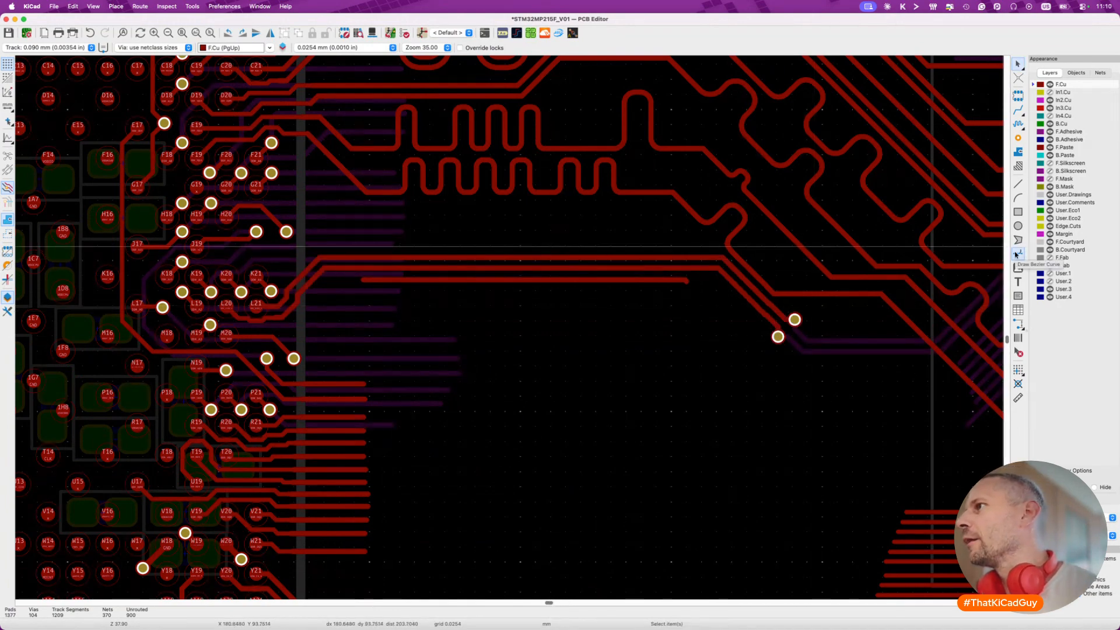
scroll(767, 327, "up", 2)
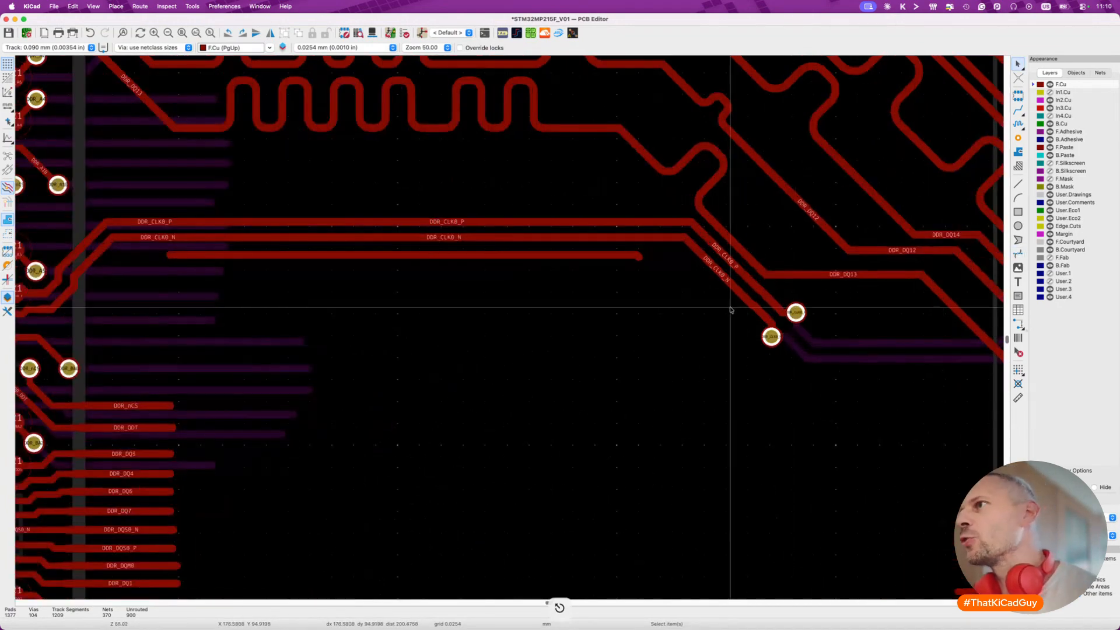
scroll(817, 292, "up", 6)
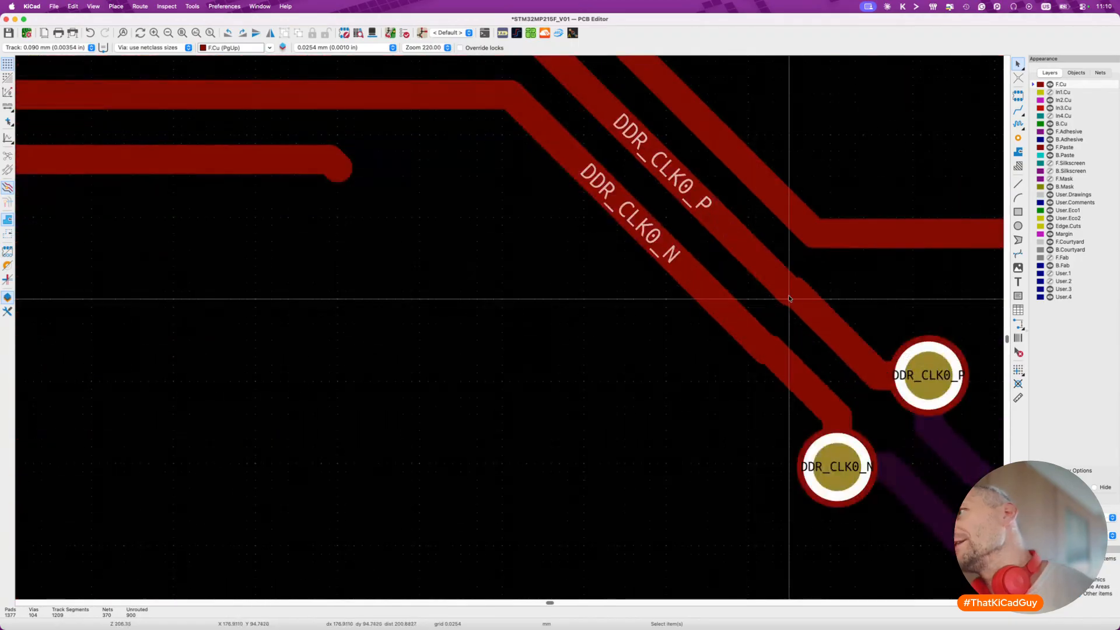
key("d")
key("Escape")
scroll(799, 304, "down", 5)
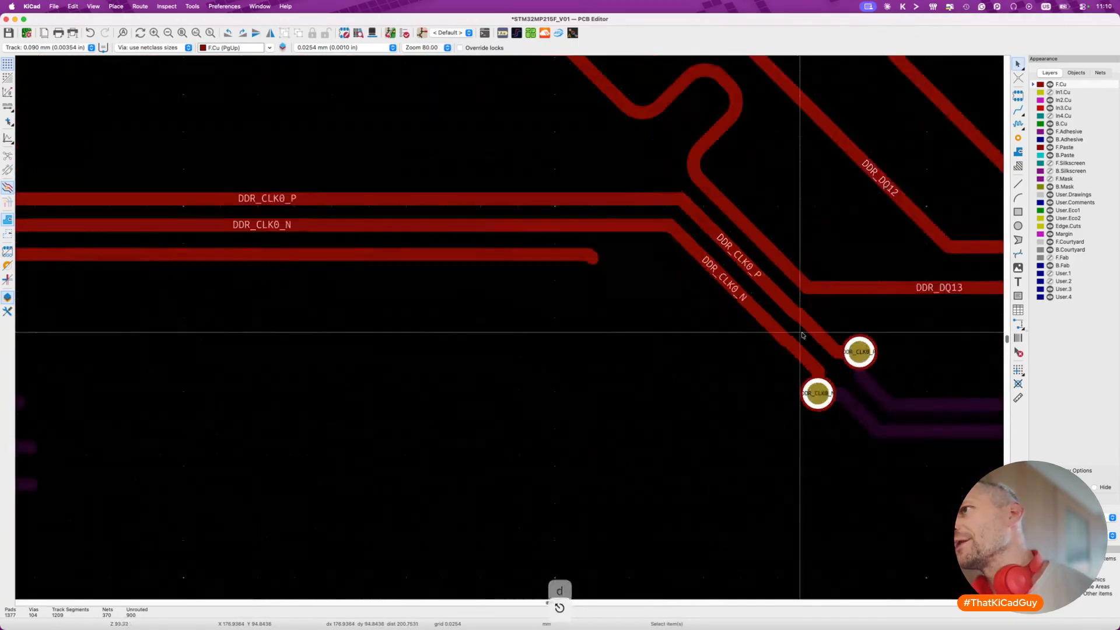
key("d")
key("Escape")
scroll(820, 349, "up", 4)
key("Escape")
key("d")
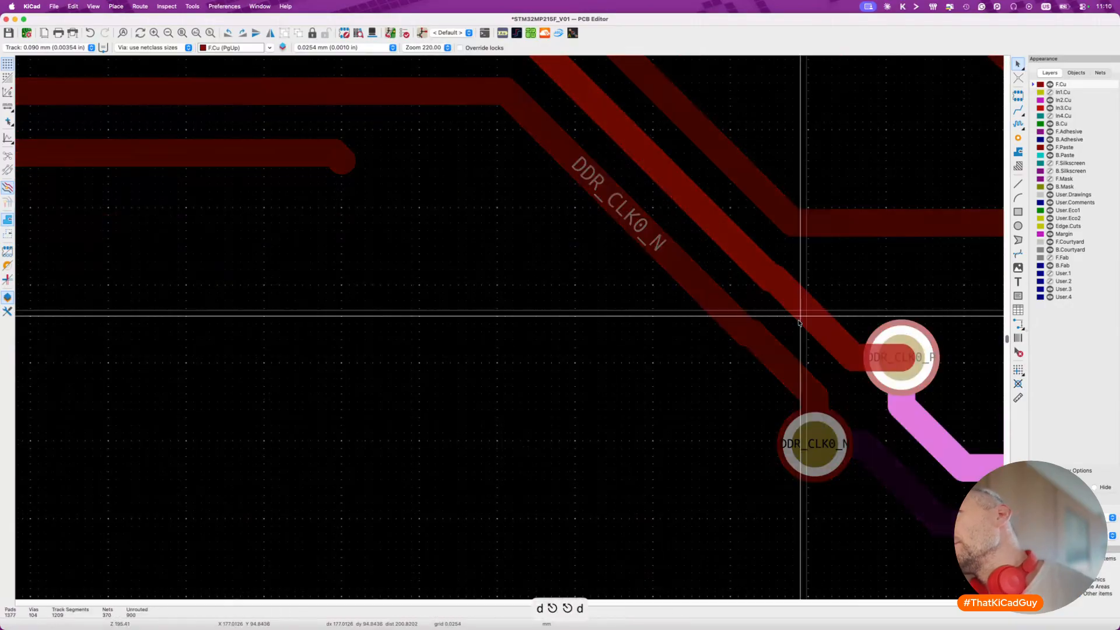
key("Escape")
scroll(749, 368, "down", 2)
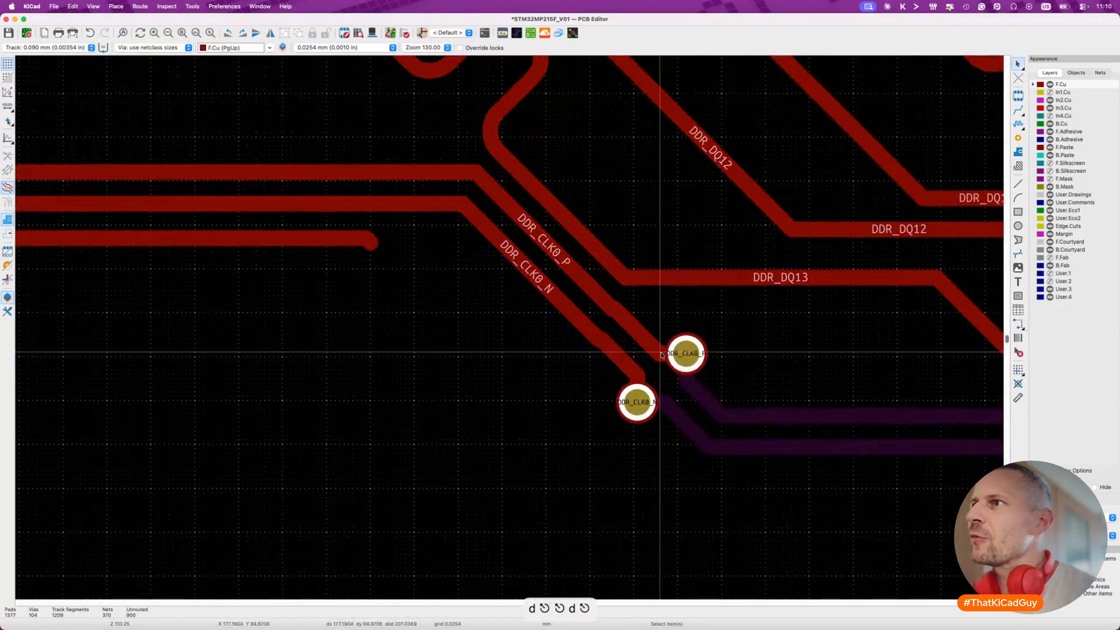
Straighten the jogs in the DDR_CLK0_N and DDR_CLK0_P diagonals just before their vias by dragging the track segments into line.
scroll(546, 372, "up", 2)
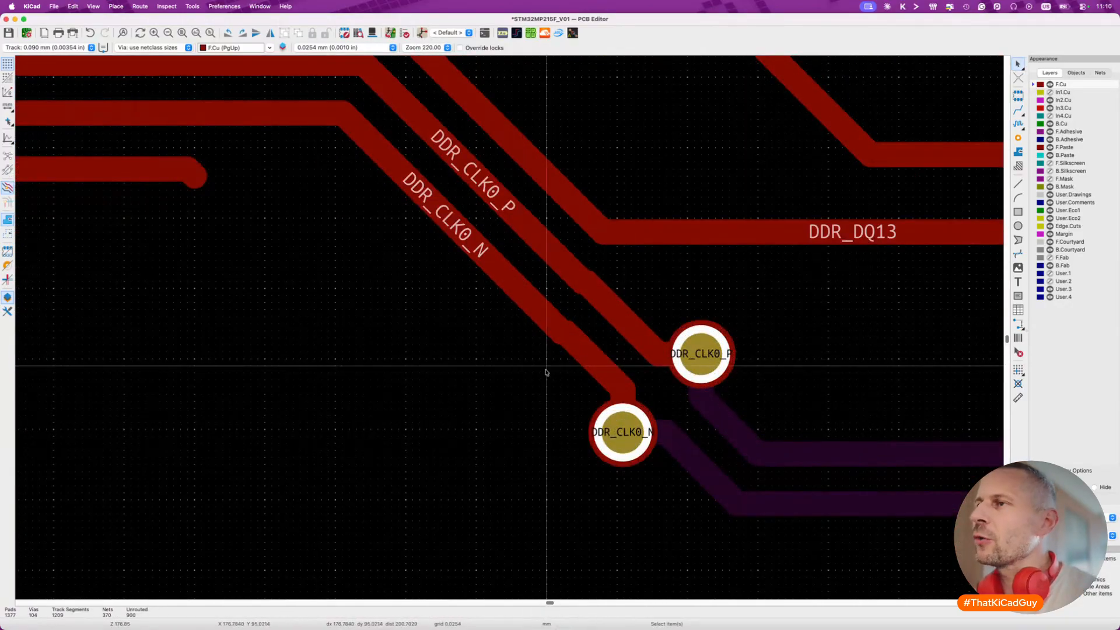
scroll(577, 357, "up", 1)
left_click(579, 357)
key("d")
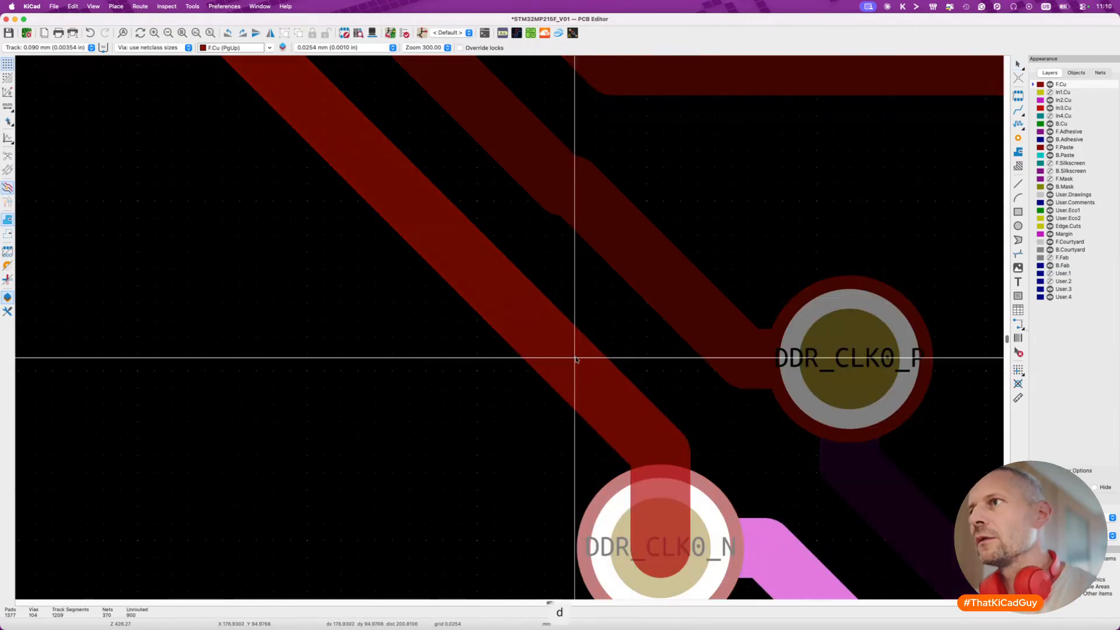
left_click(649, 251)
key("d")
left_click(640, 261)
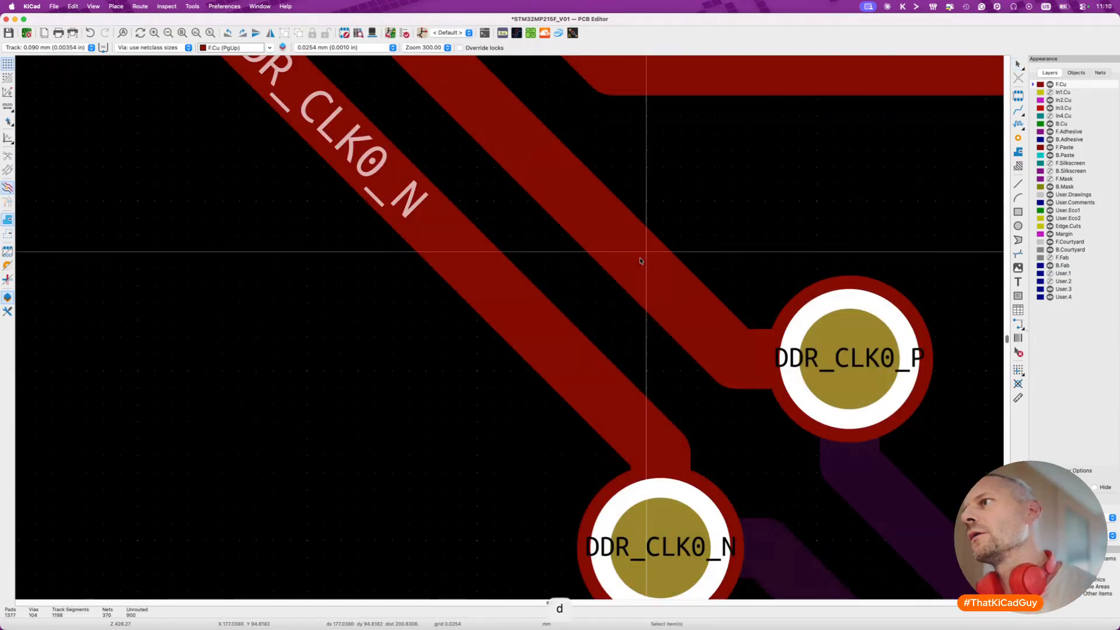
Start a differential-pair tuning pattern with a 30 mm target length at the processor end of the horizontal DDR_CLK0 run.
scroll(640, 261, "down", 6)
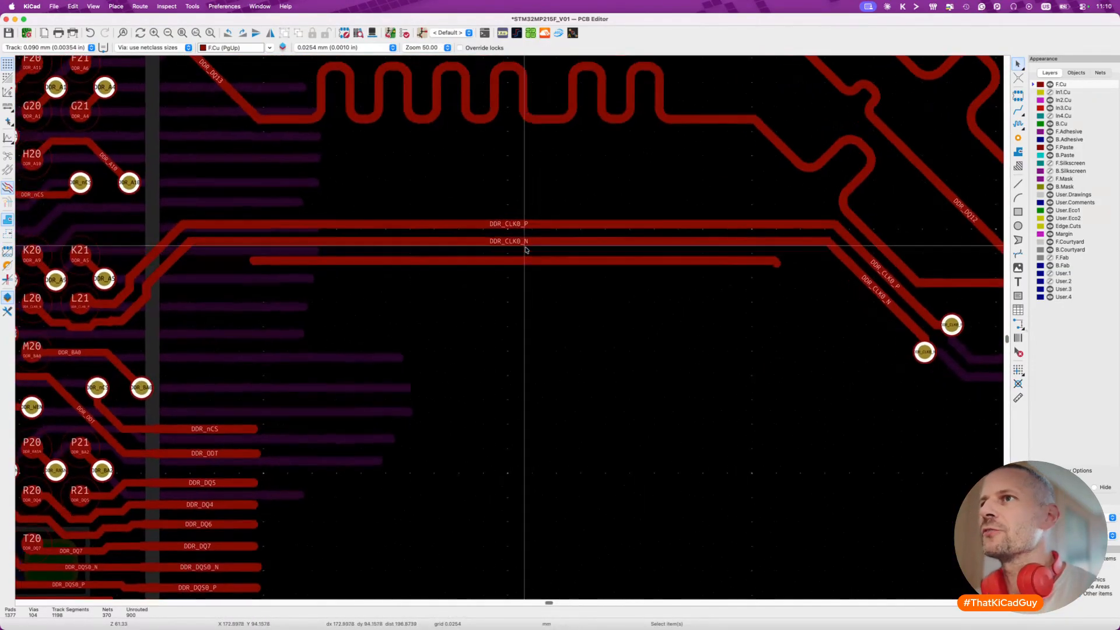
scroll(383, 256, "up", 3)
scroll(383, 255, "right", 1)
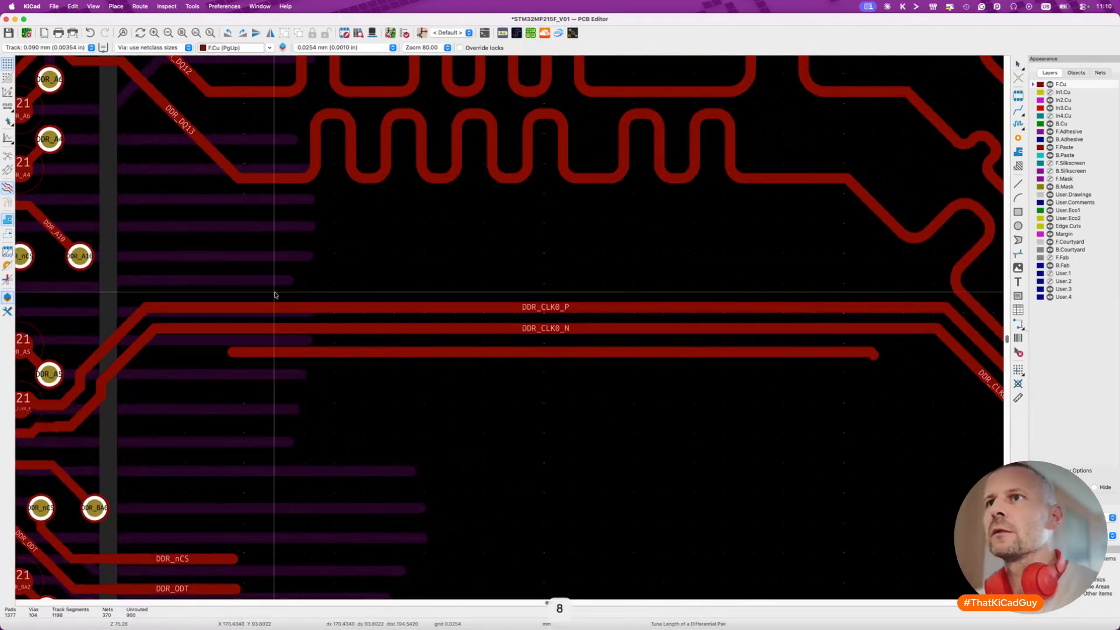
key("8")
left_click(249, 309)
key("super+l")
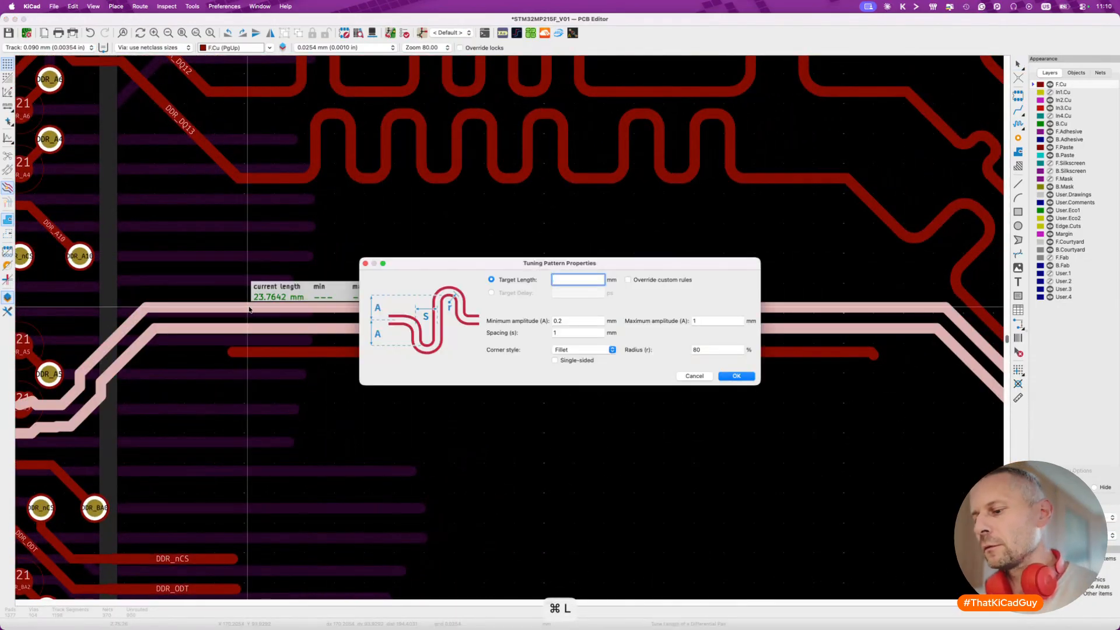
type("30")
left_click(732, 377)
left_click(214, 307)
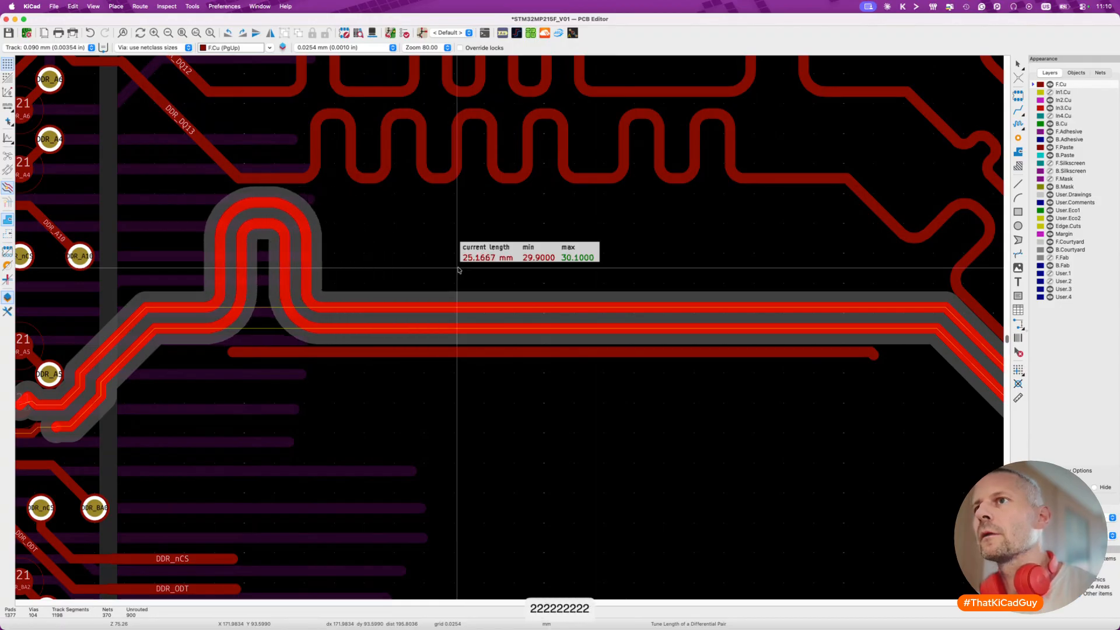
Tighten the meander spacing until two meanders fit over the first part of the DDR_CLK0 run, and place the tuning pattern.
key("2")
key("2")
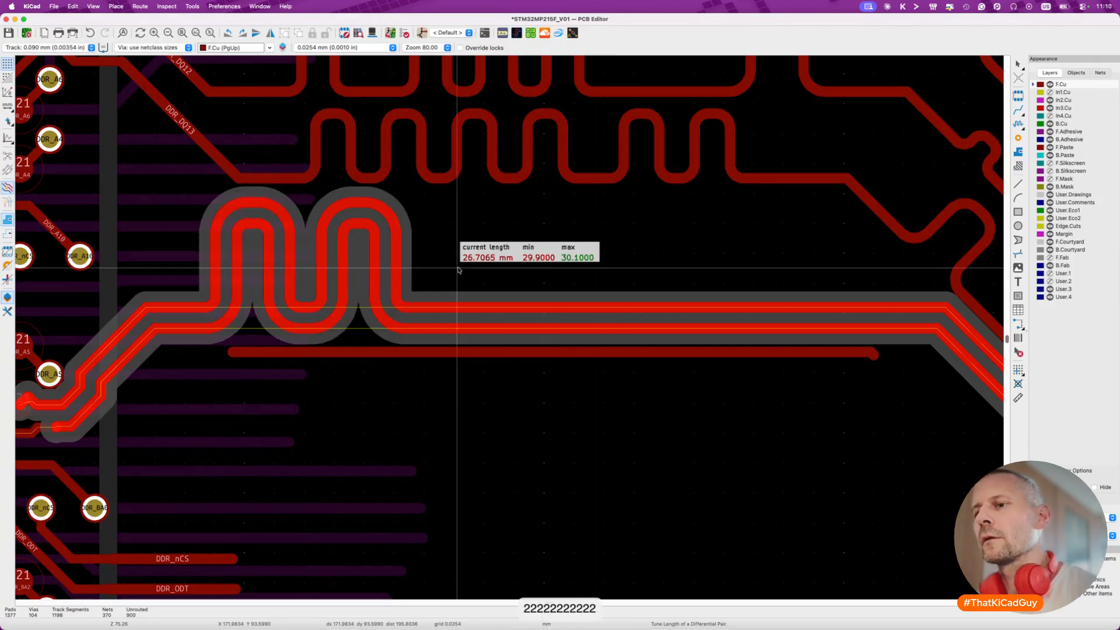
key("1")
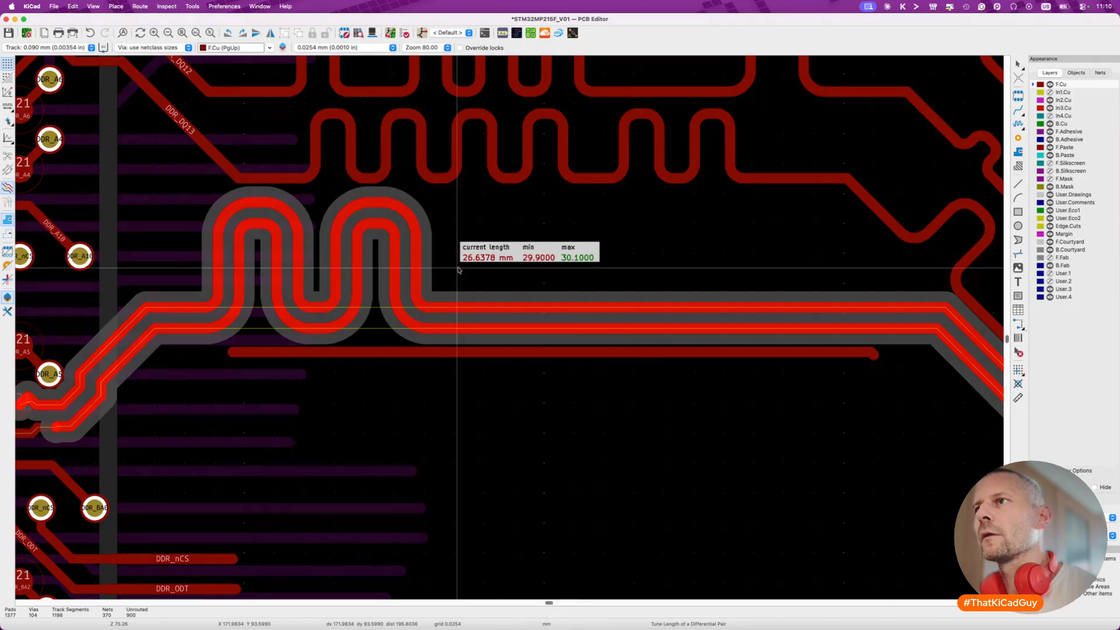
left_click(458, 269)
key("Escape")
Try to add a second 30 mm tuning pattern on the straight DDR_CLK0 section beyond the two meanders.
key("8")
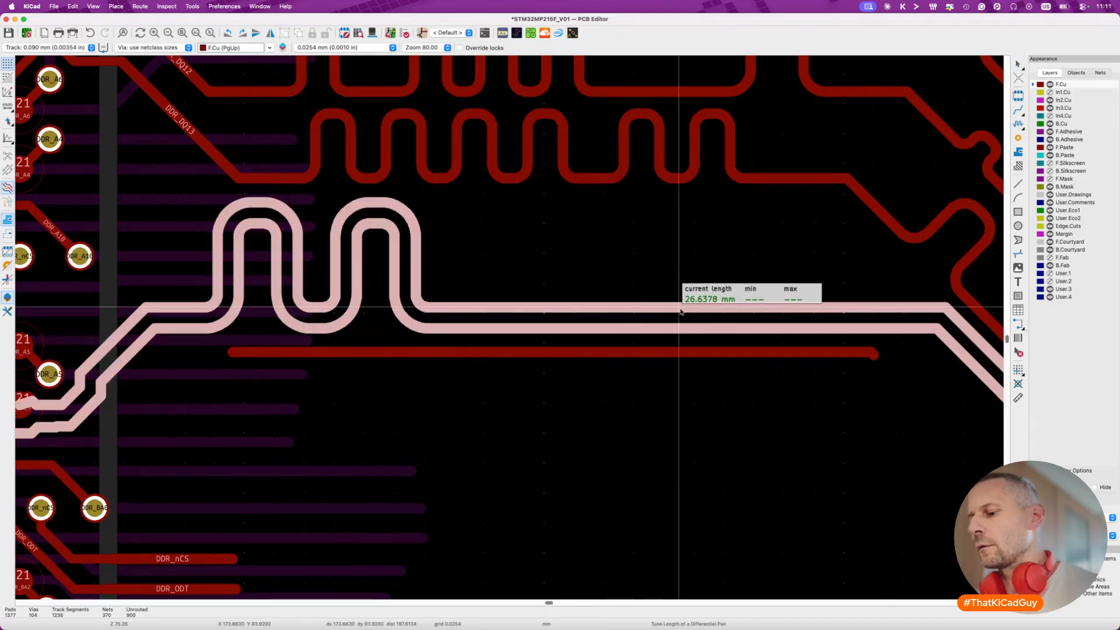
key("ctrl+l")
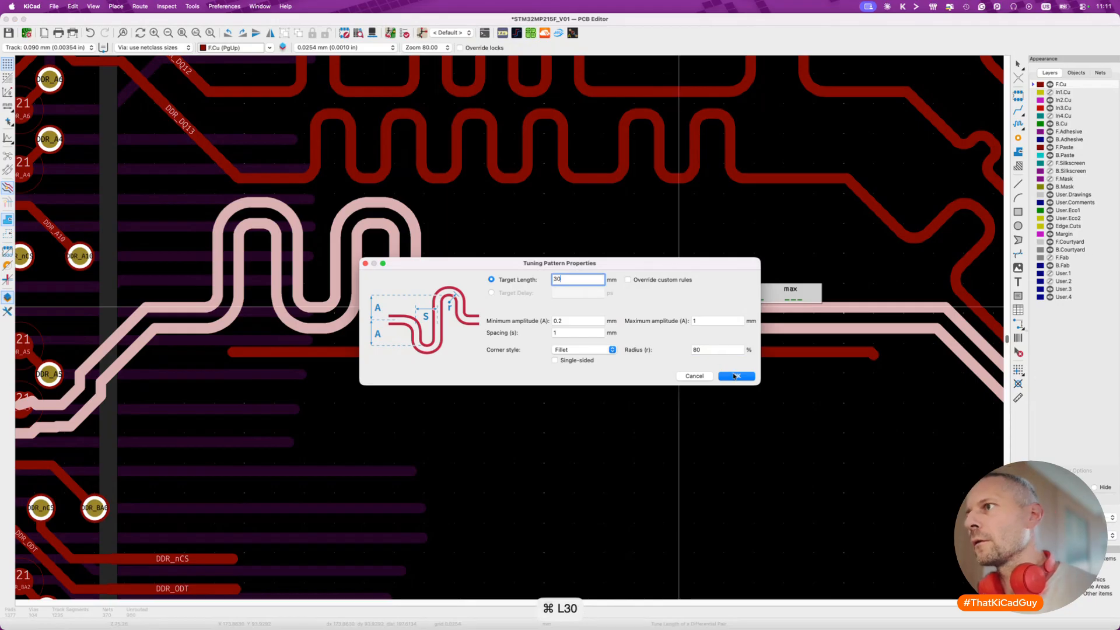
left_click(734, 376)
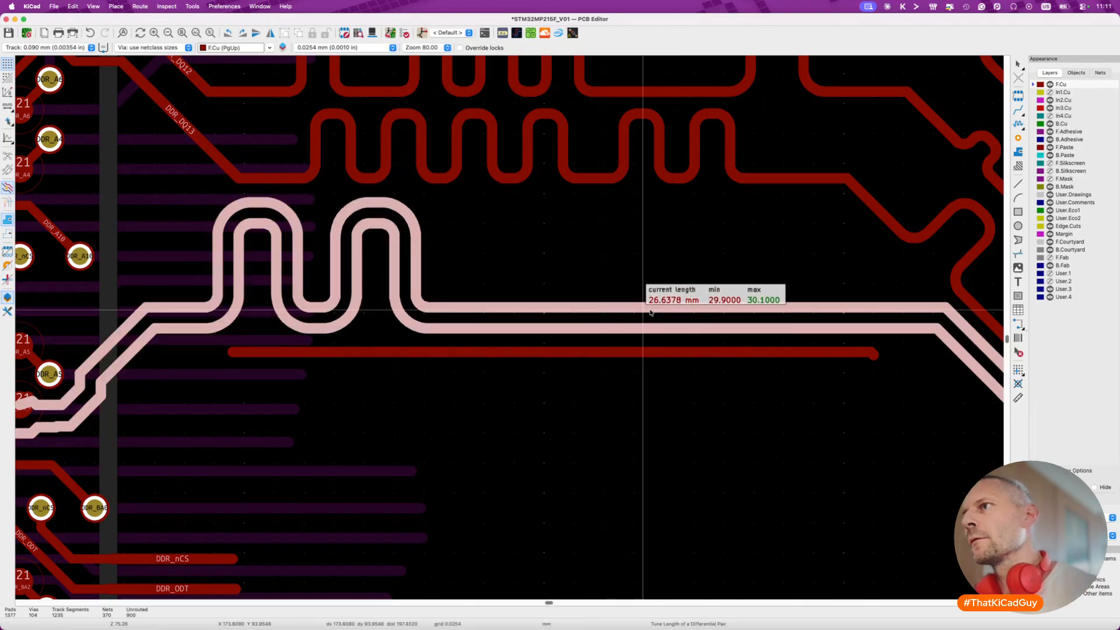
left_click(671, 308)
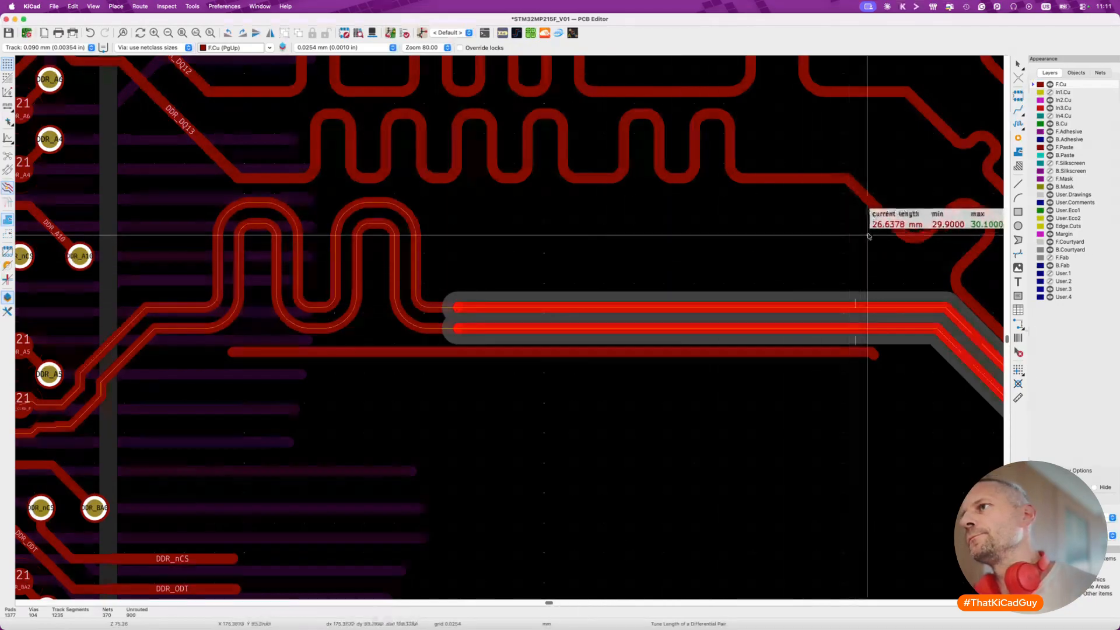
scroll(600, 291, "up", 3)
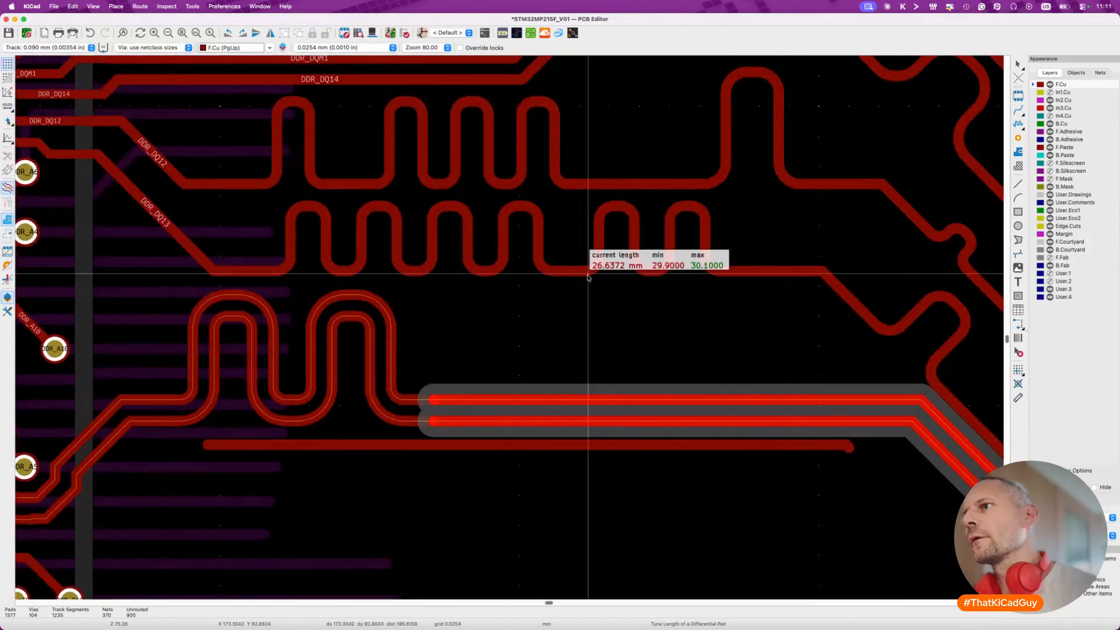
key("Escape")
key("Escape")
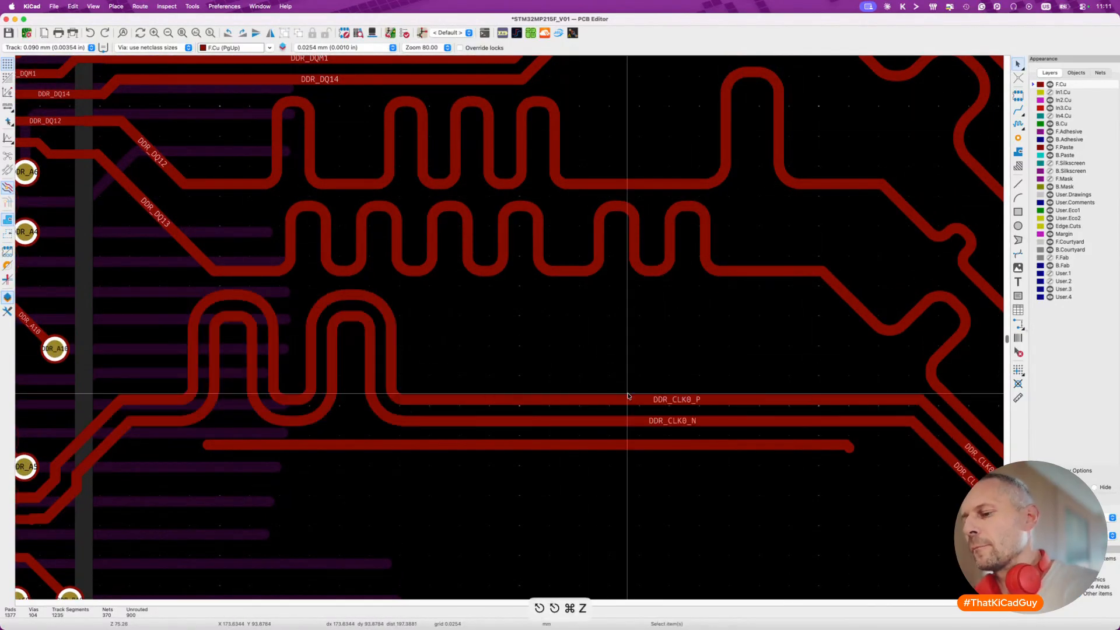
Retry the second 30 mm DDR_CLK0 tuning pattern from a point nearer the existing meanders, and discard it.
key("8")
key("super+l")
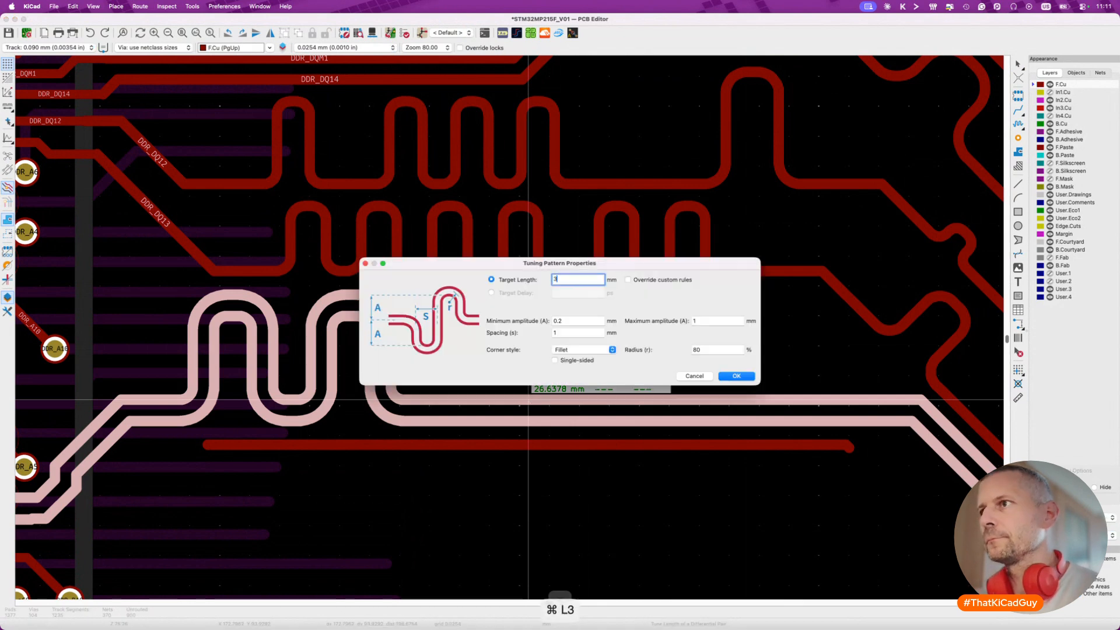
key("Return")
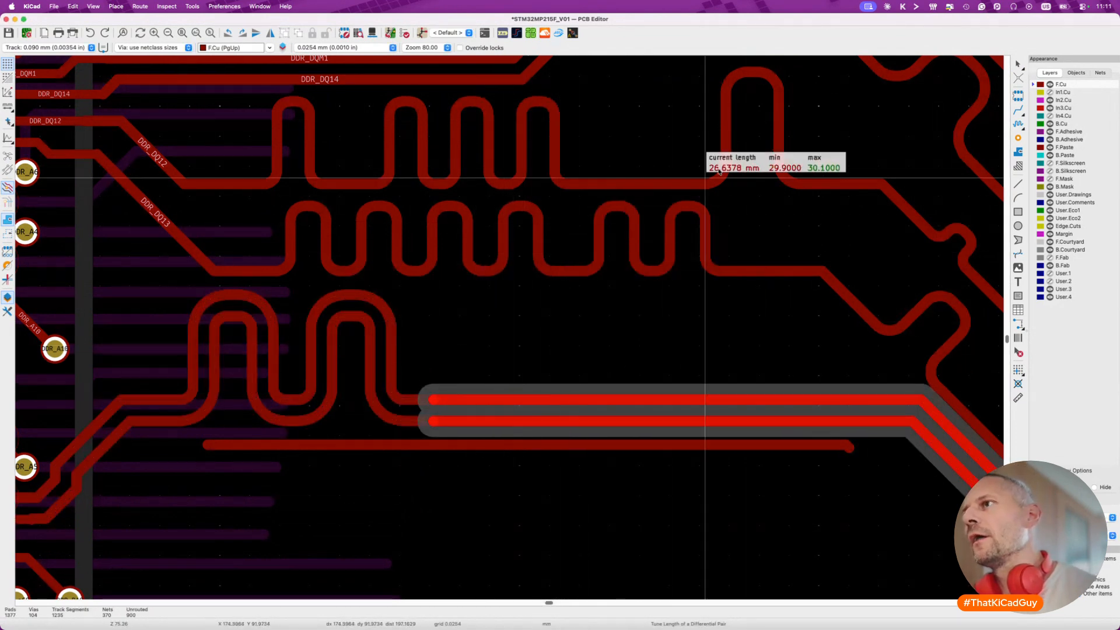
scroll(667, 332, "down", 5)
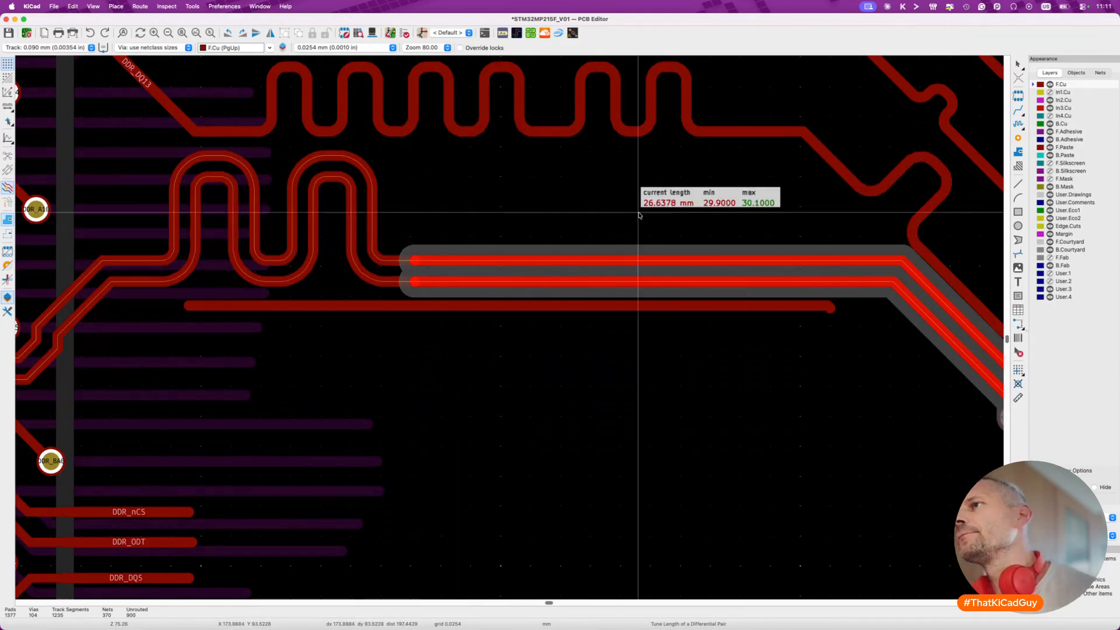
scroll(638, 212, "up", 6)
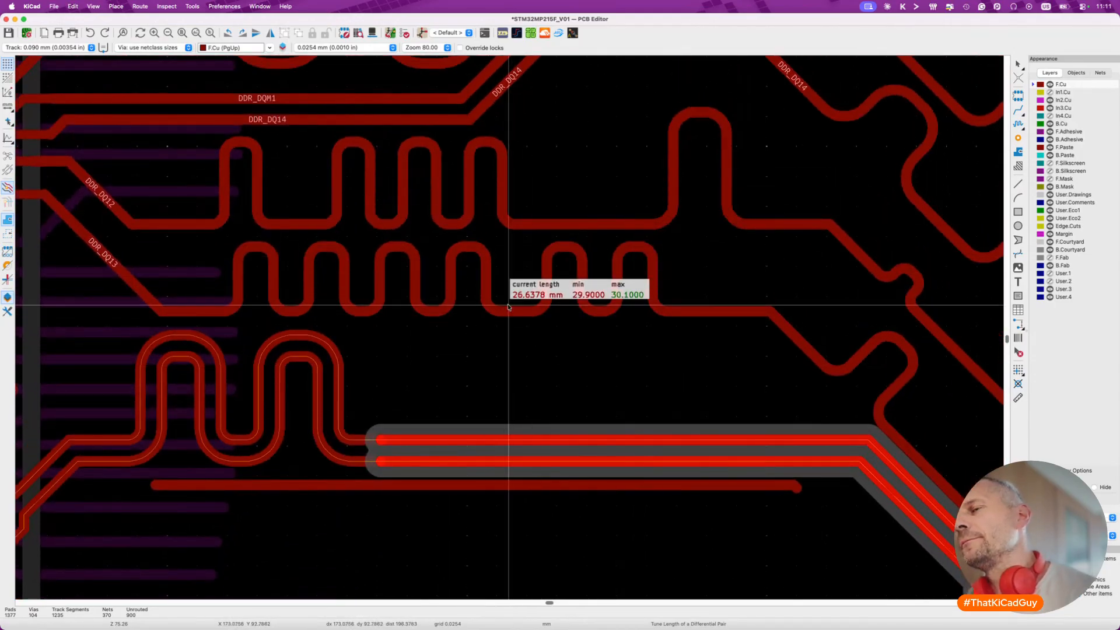
scroll(713, 413, "down", 5)
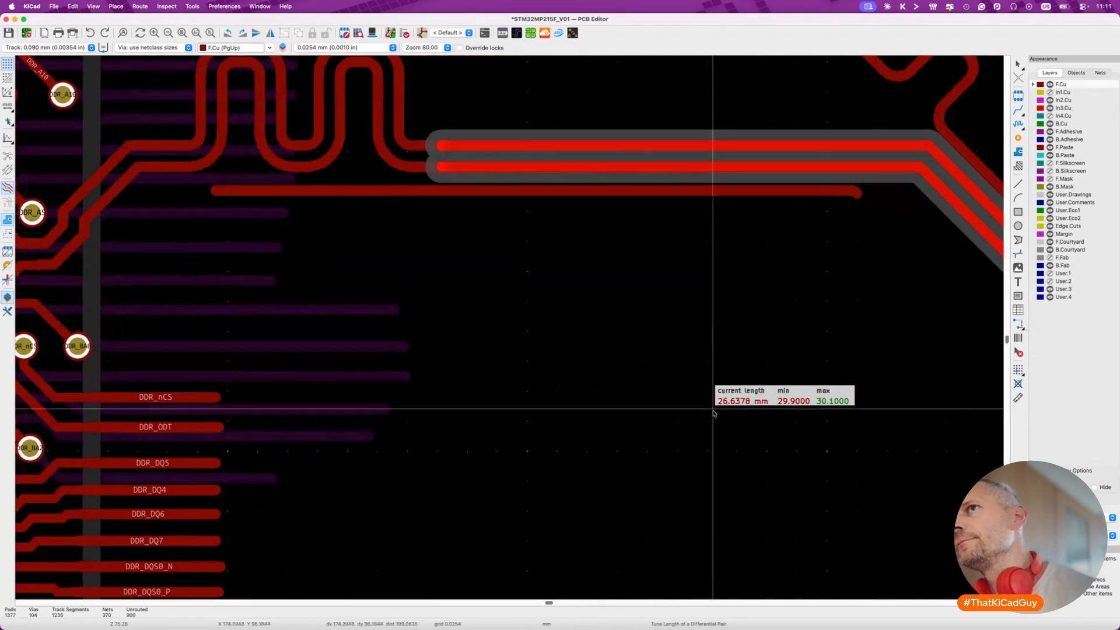
scroll(717, 412, "up", 3)
key("ctrl+l")
key("Return")
key("super+z")
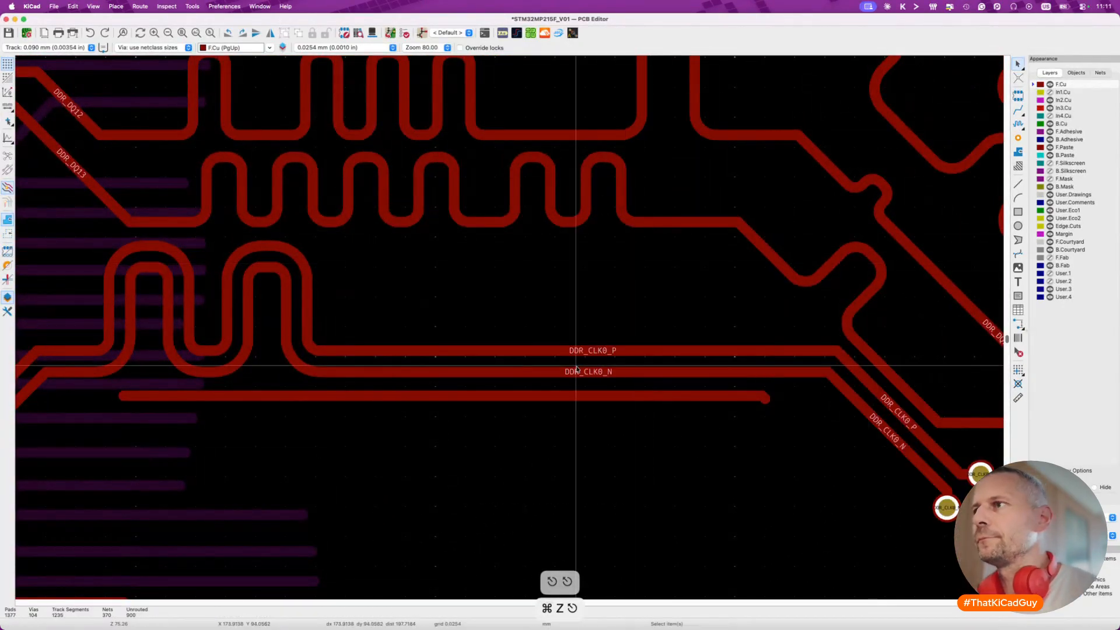
Delete the unconnected helper track below the clock pair and shift the straight DDR_CLK0 pair section down, away from the DDR_DQ13 meanders.
left_click(575, 398)
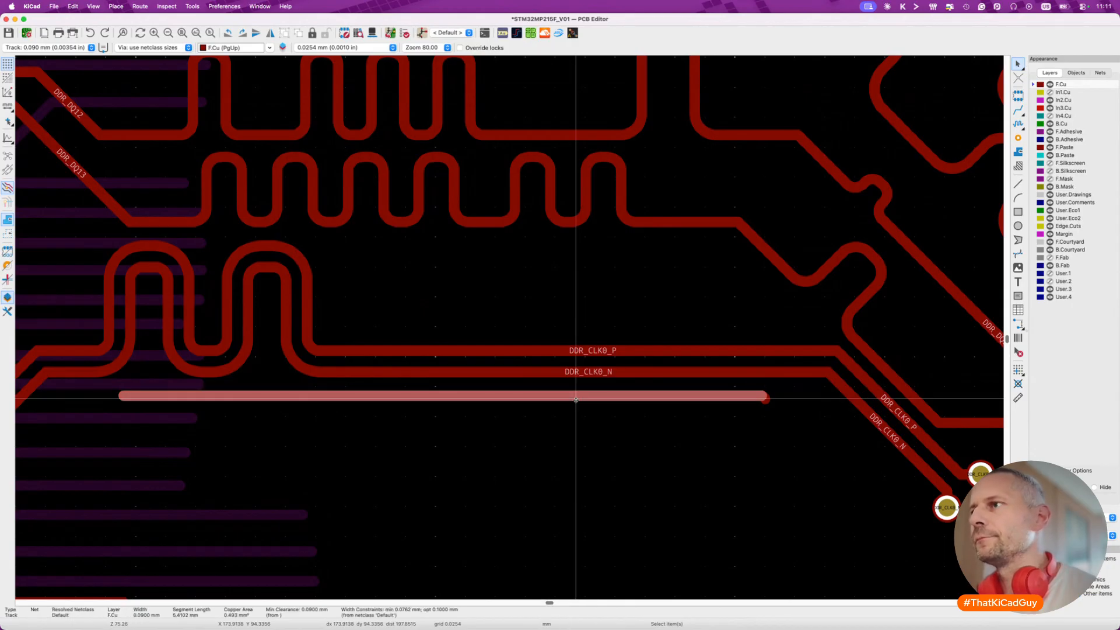
key("Delete")
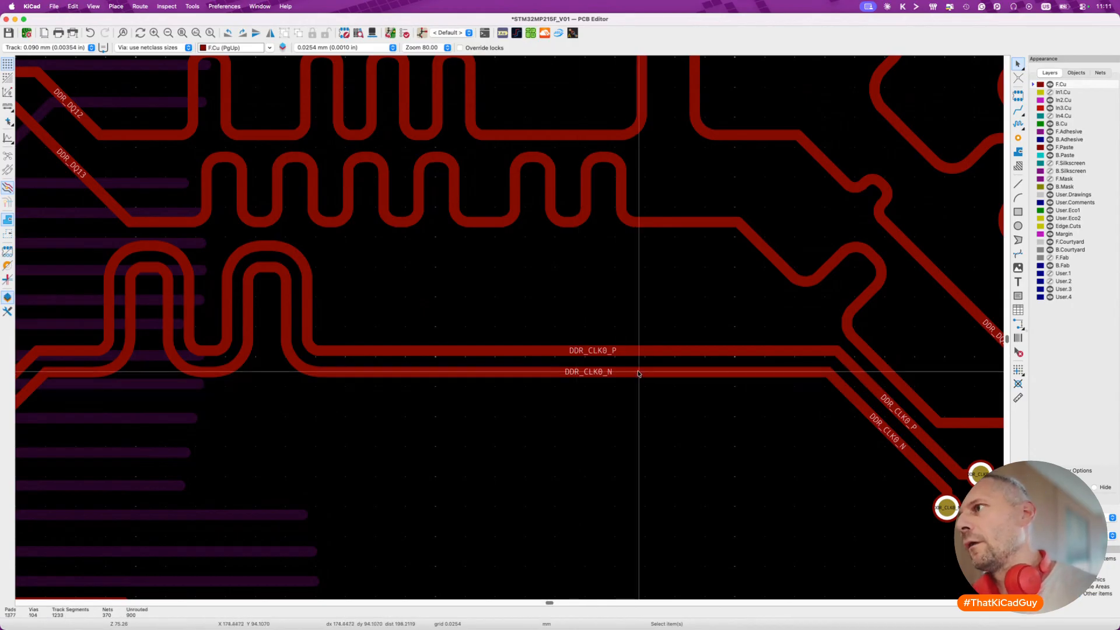
left_click(877, 383)
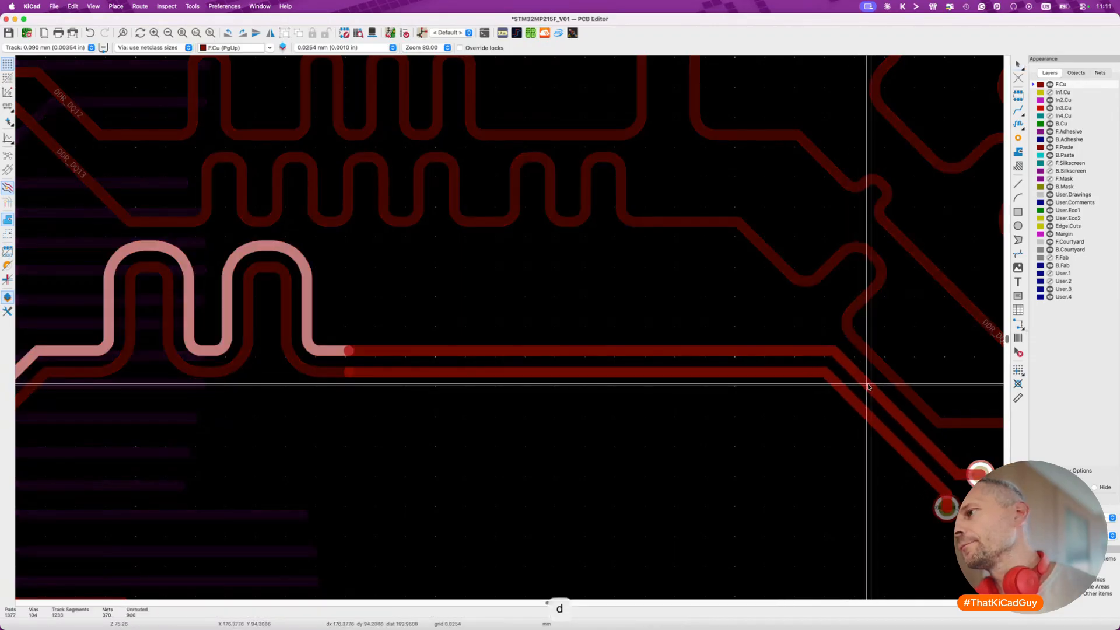
left_click(713, 387)
left_click(706, 372)
left_click(698, 349, "shift")
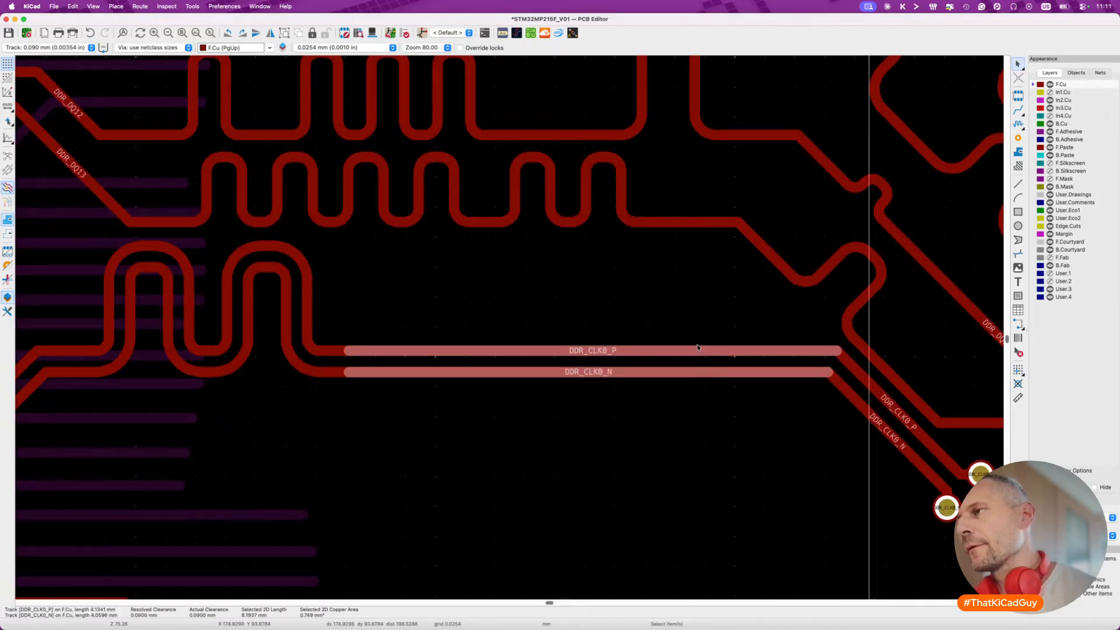
key("d")
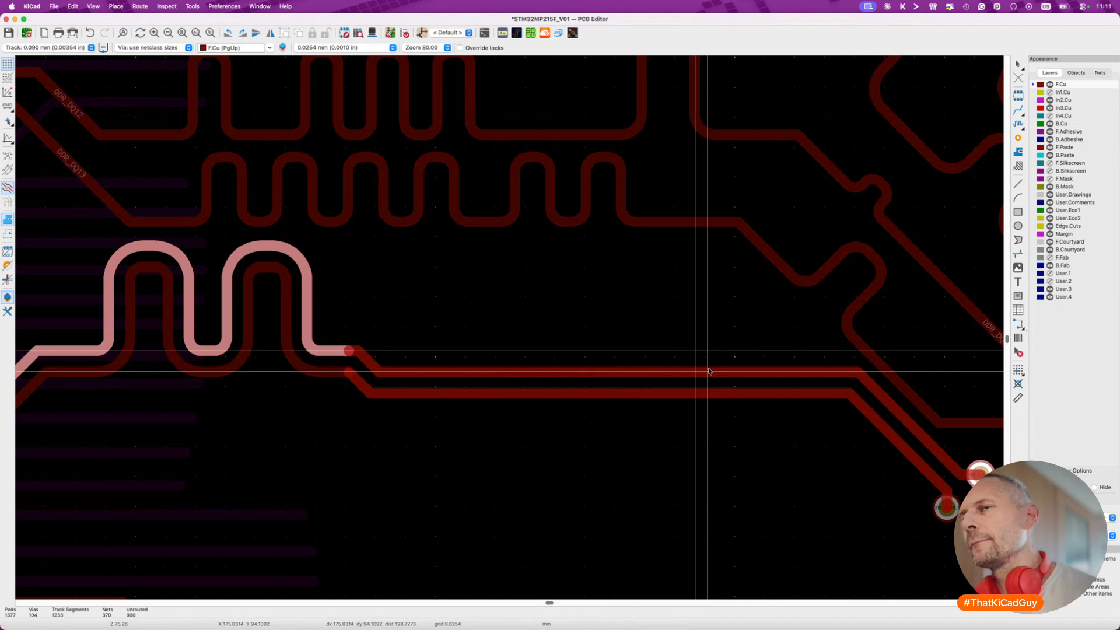
left_click(711, 374)
key("Escape")
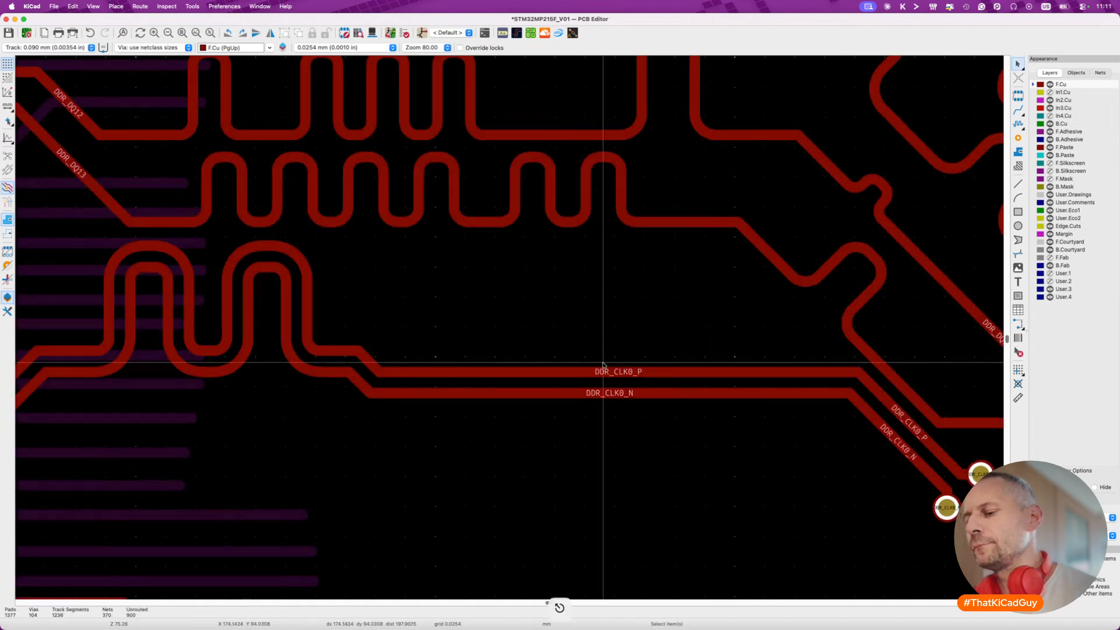
Route a new unconnected horizontal helper track just below the lowered DDR_CLK0 section, parallel to the pair.
key("x")
left_click(390, 425)
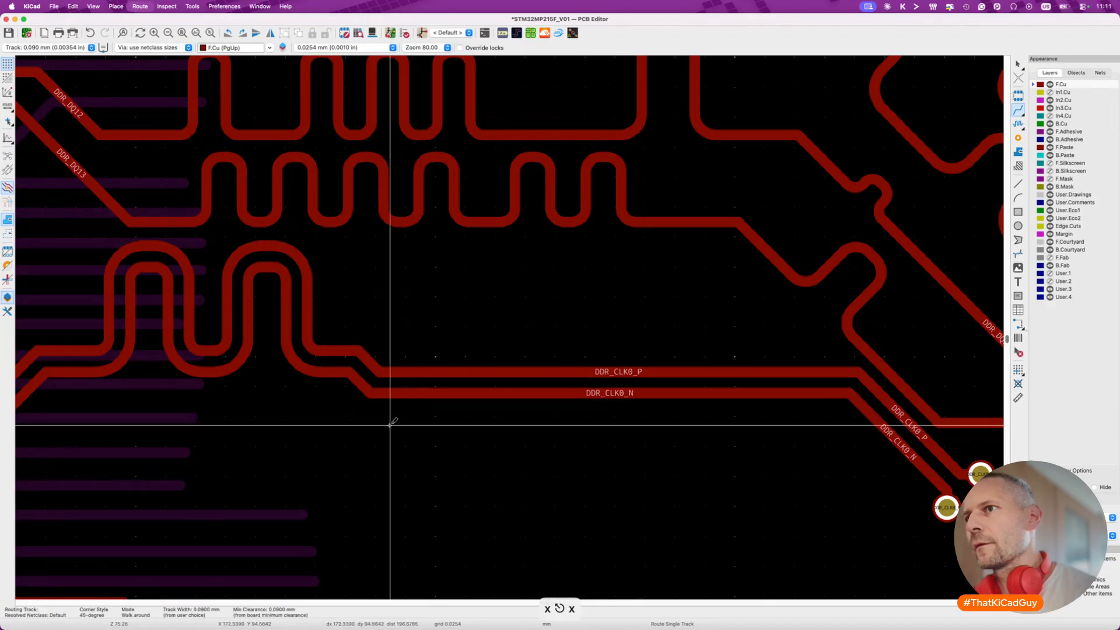
double_click(832, 425)
key("Escape")
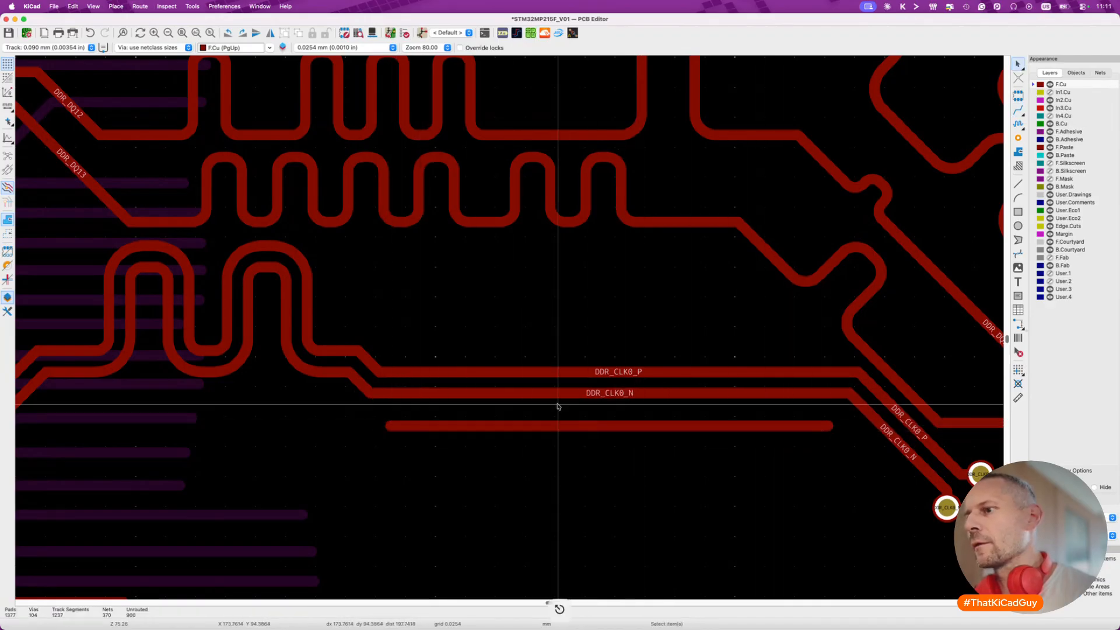
Try to add a 30 mm tuning pattern with larger meander amplitude on the lowered straight DDR_CLK0 section above the helper track.
key("8")
left_click(526, 377)
key("super+l")
type("30")
key("Return")
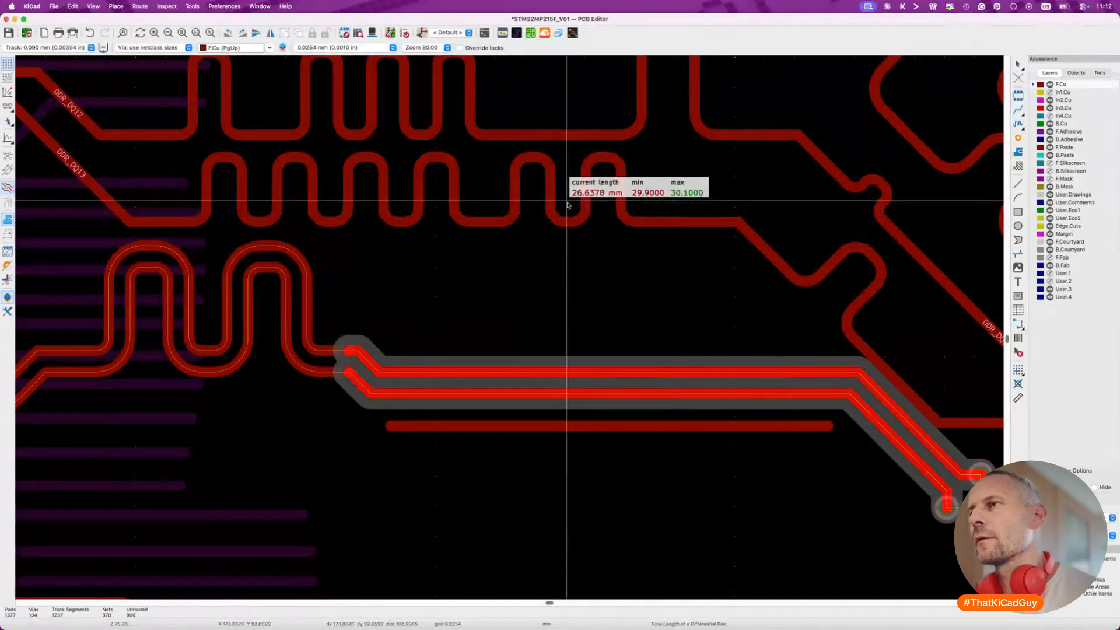
scroll(548, 169, "up", 5)
scroll(373, 536, "left", 10)
scroll(373, 537, "down", 4)
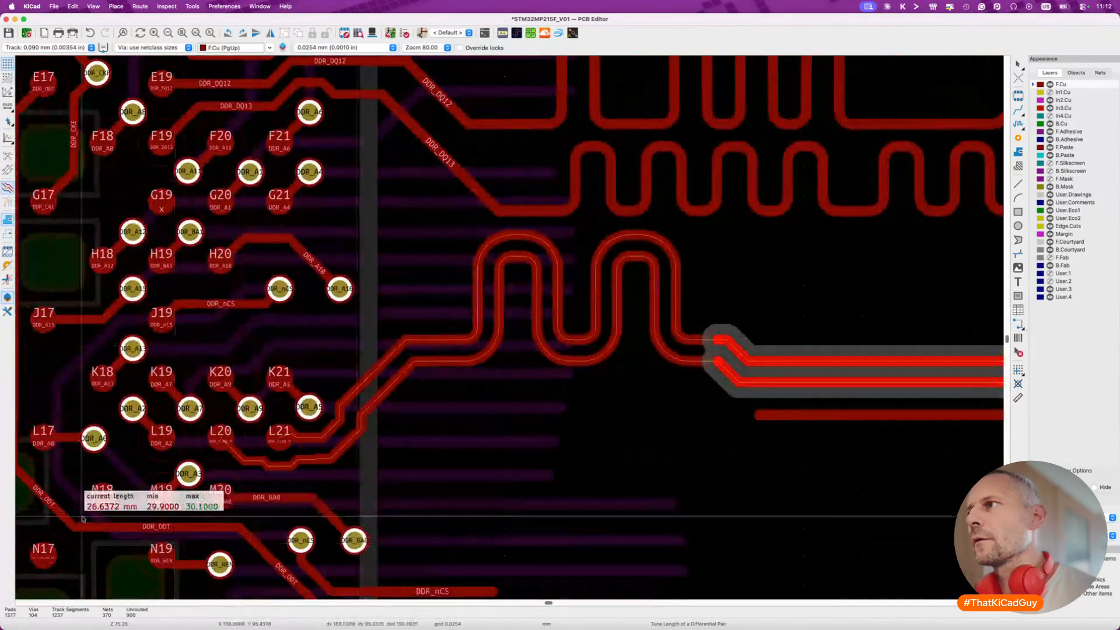
scroll(88, 517, "right", 12)
scroll(169, 327, "left", 5)
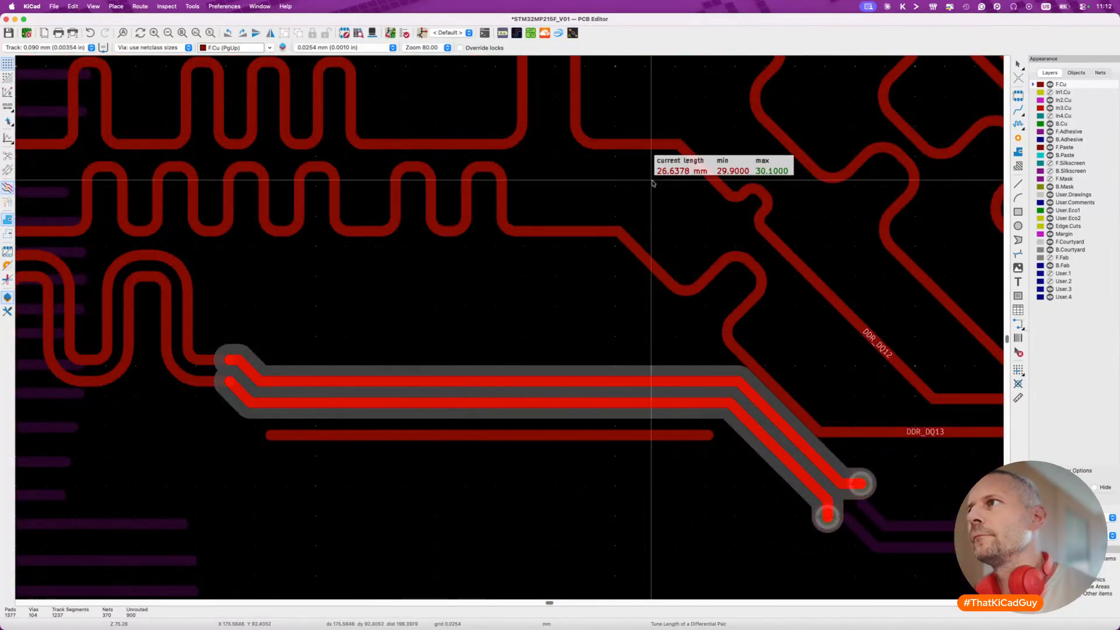
key("3")
key("3")
key("3")
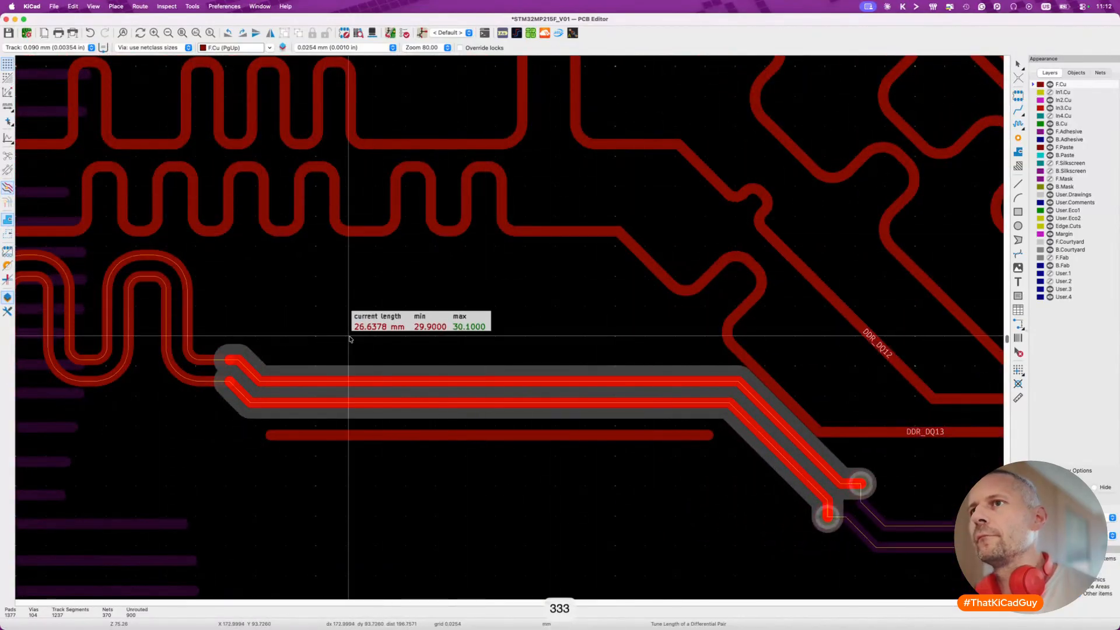
scroll(607, 198, "left", 5)
scroll(607, 199, "down", 2)
scroll(607, 200, "up", 3)
scroll(606, 200, "right", 3)
key("Escape")
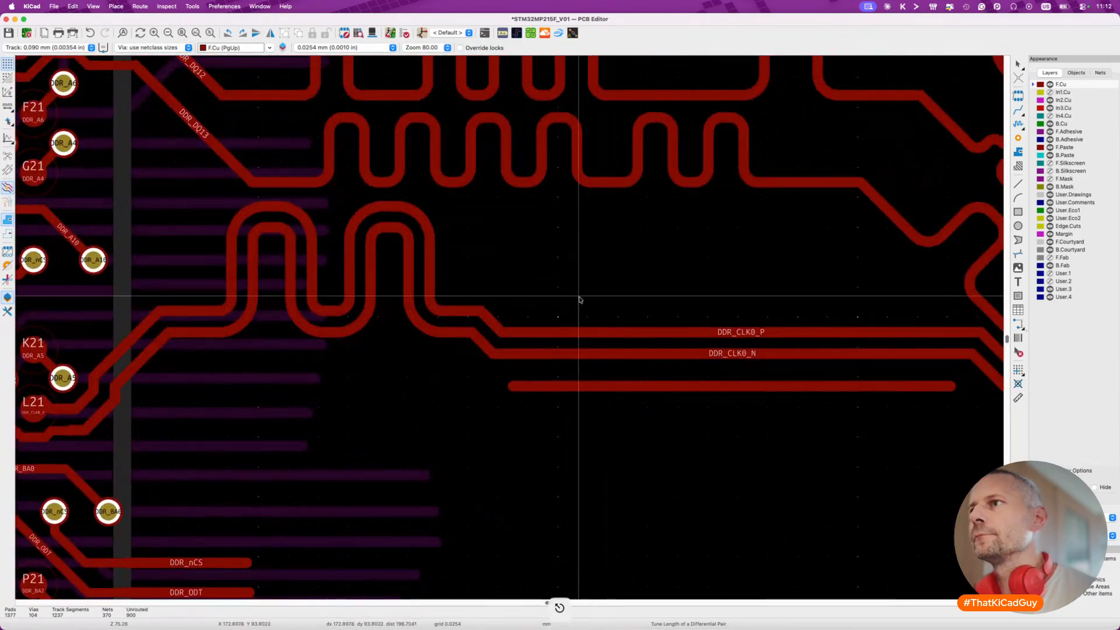
Retry the 30 mm DDR_CLK0 tuning pattern from several points closer to the existing two meanders, and discard it.
scroll(577, 327, "right", 5)
scroll(577, 327, "right", 2)
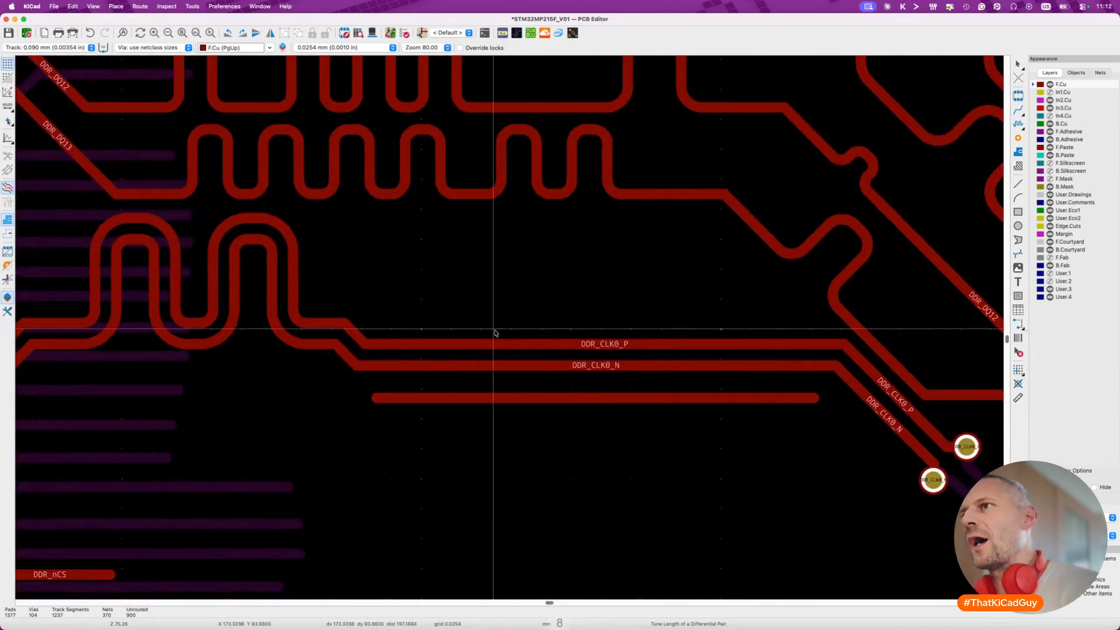
left_click(444, 346)
key("super+l")
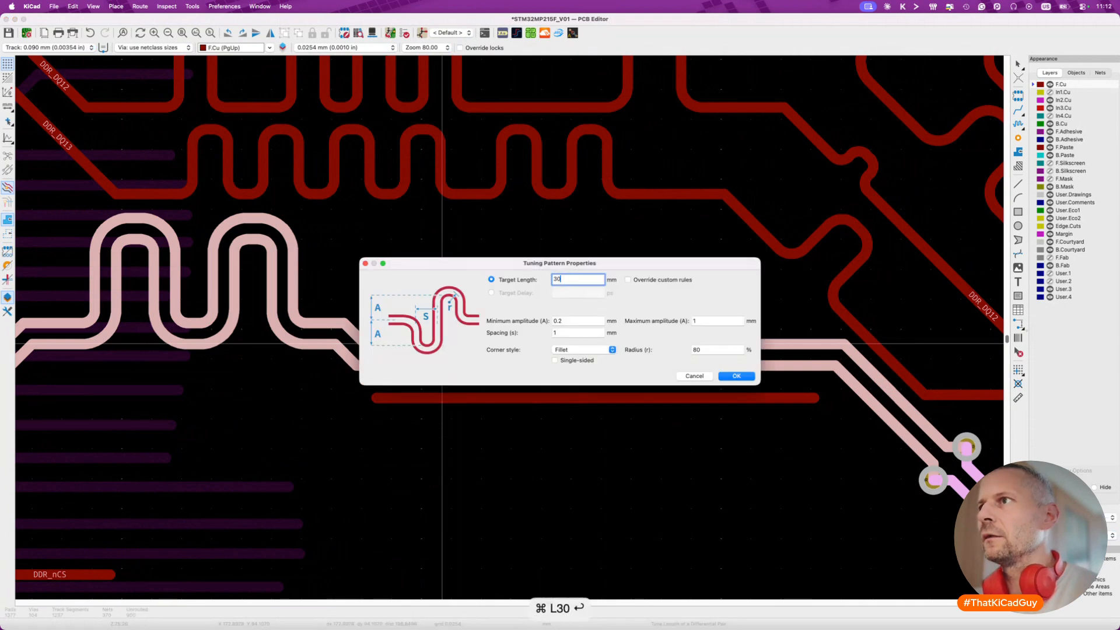
type("30")
key("Return")
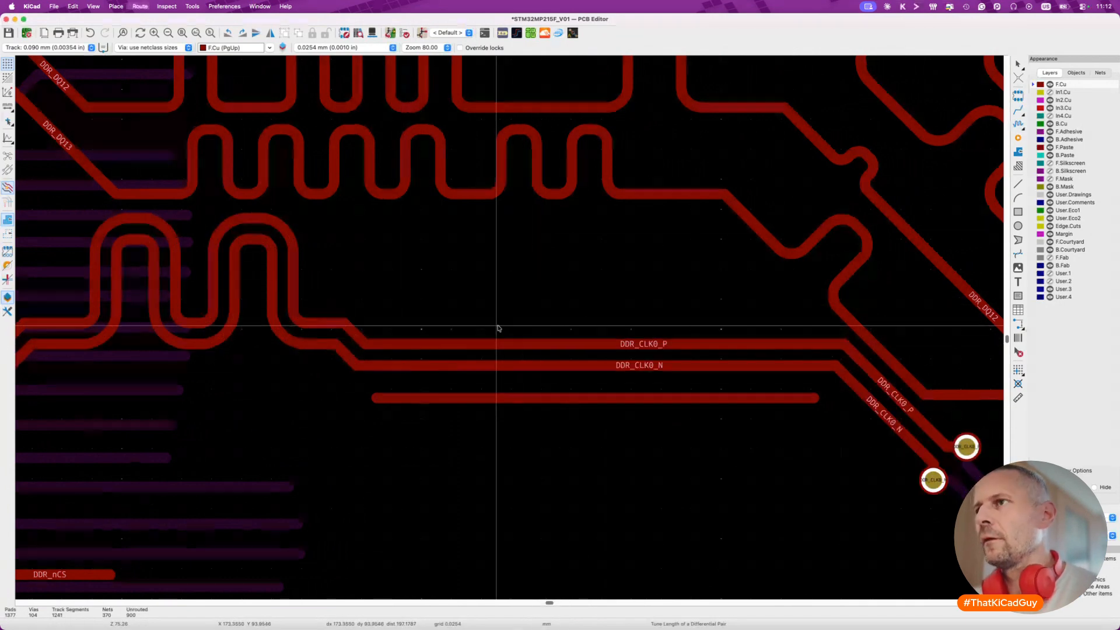
left_click(454, 344)
key("super+l")
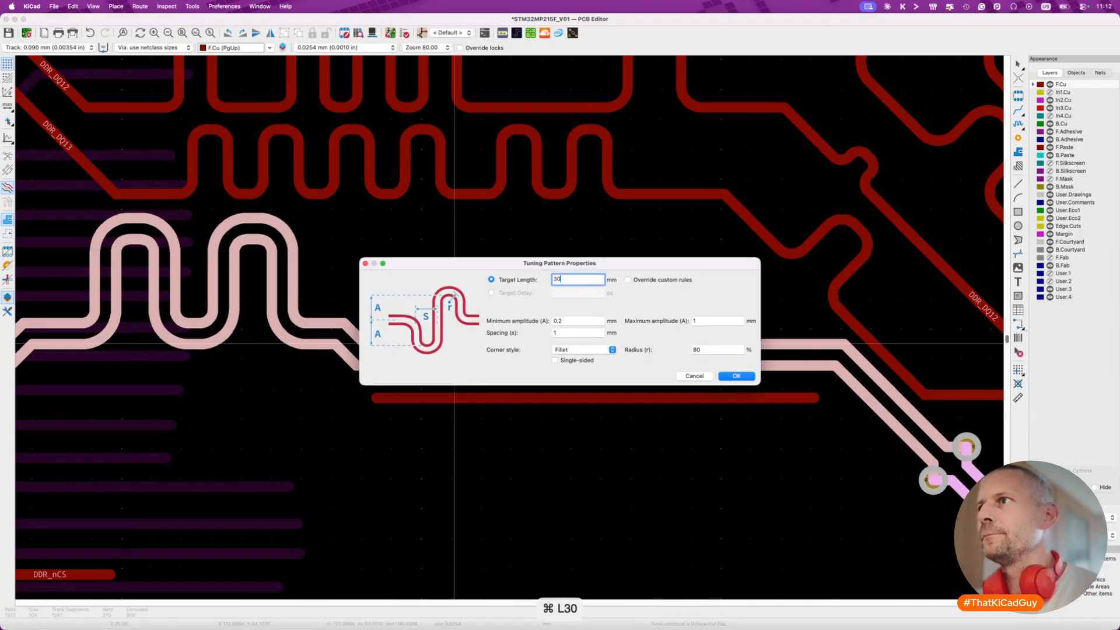
key("Return")
left_click(399, 348)
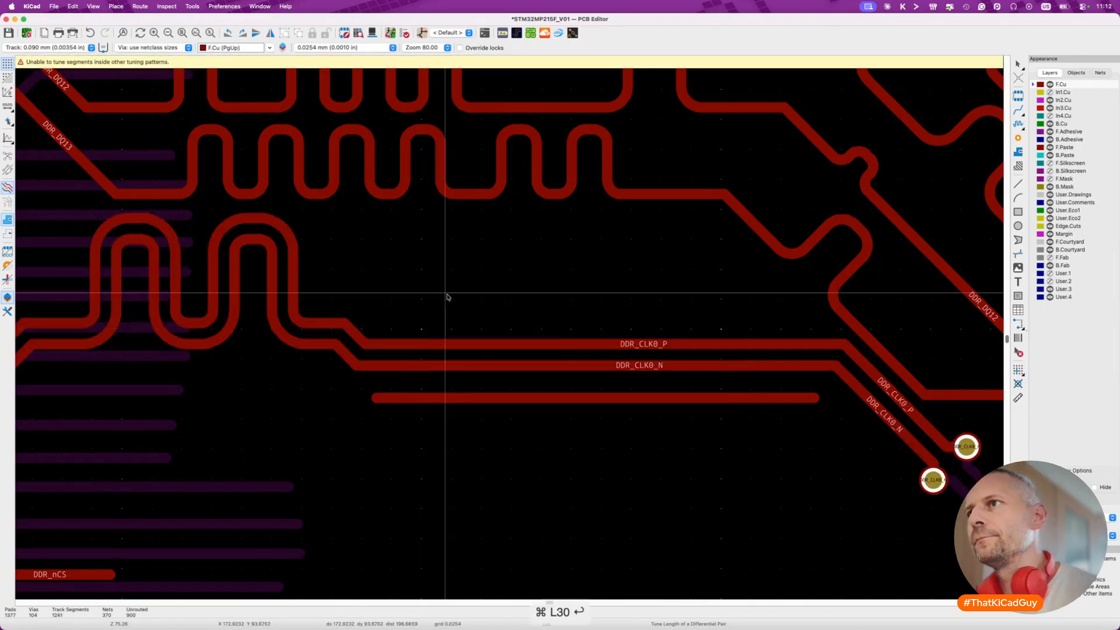
left_click(399, 342)
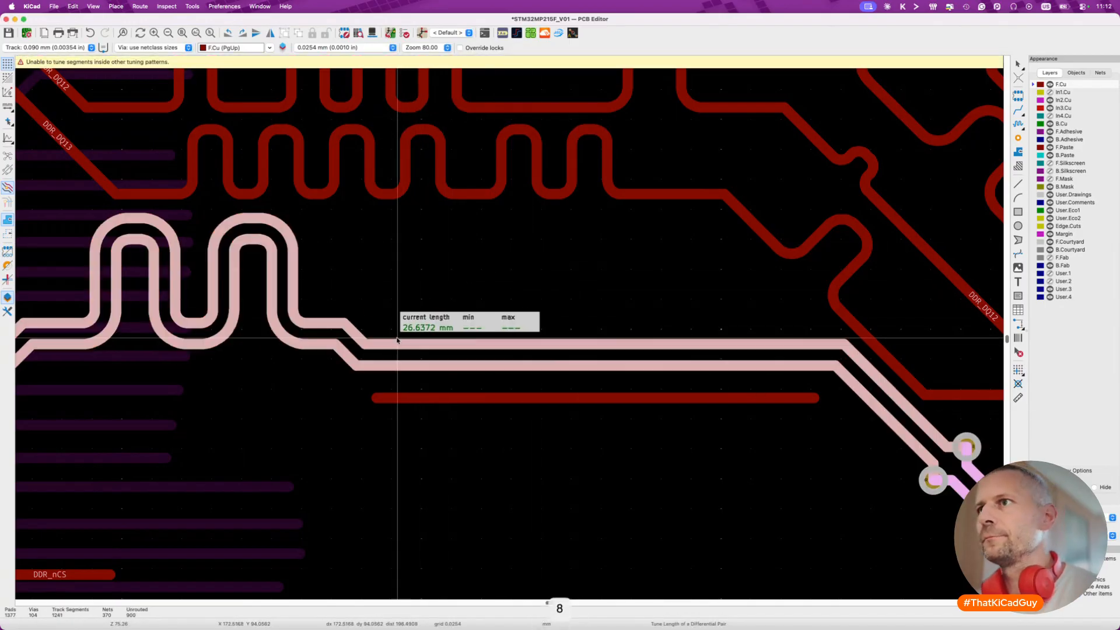
key("super+l")
type("30")
key("Return")
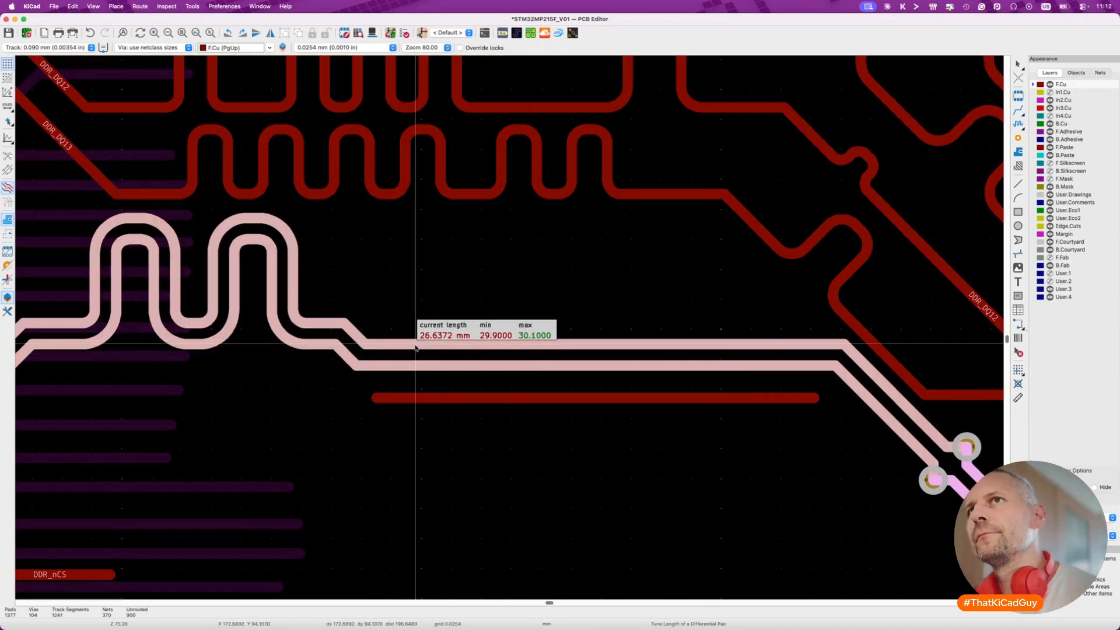
key("Escape")
Remove the existing DDR_CLK0 meanders and shift the straightened pair section down in line with the lowered section.
scroll(530, 269, "down", 4)
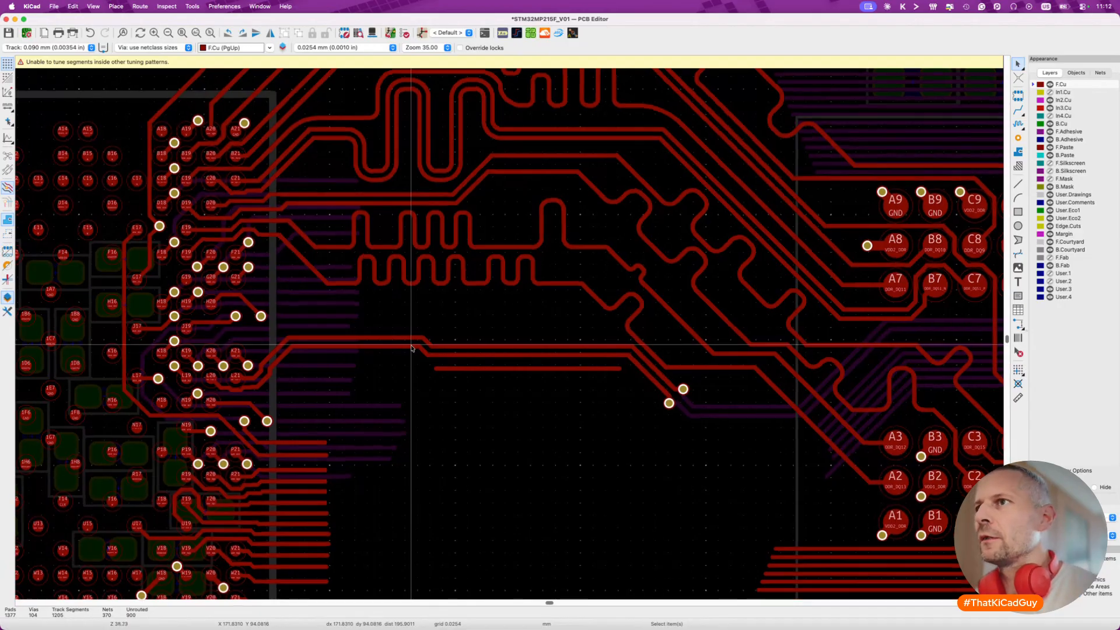
scroll(412, 348, "up", 2)
key("d")
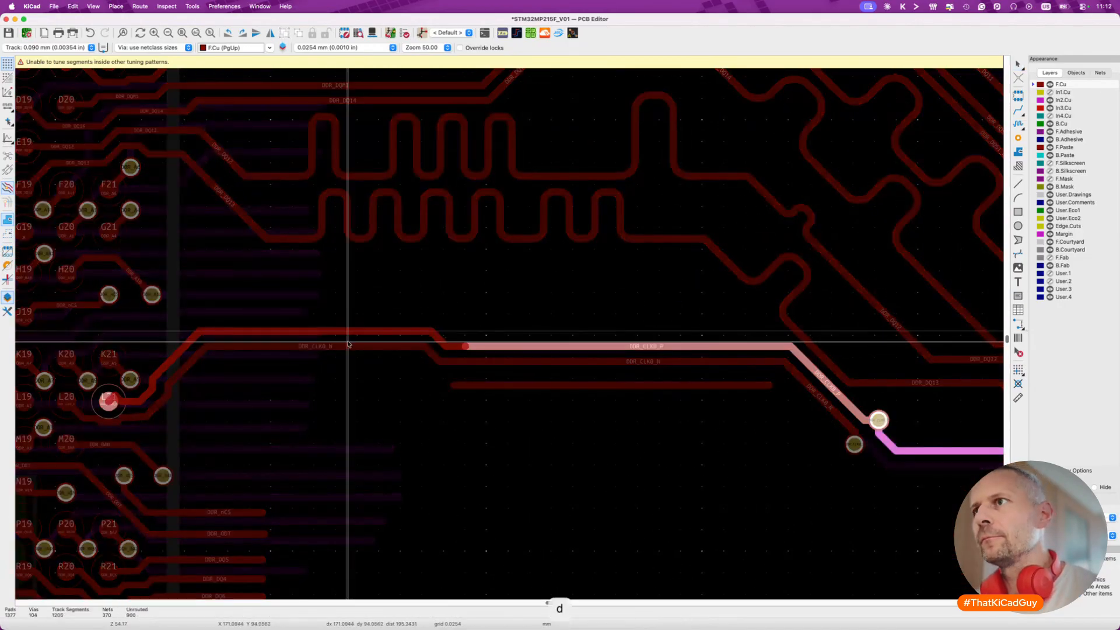
left_click(322, 348)
scroll(322, 331, "up", 2)
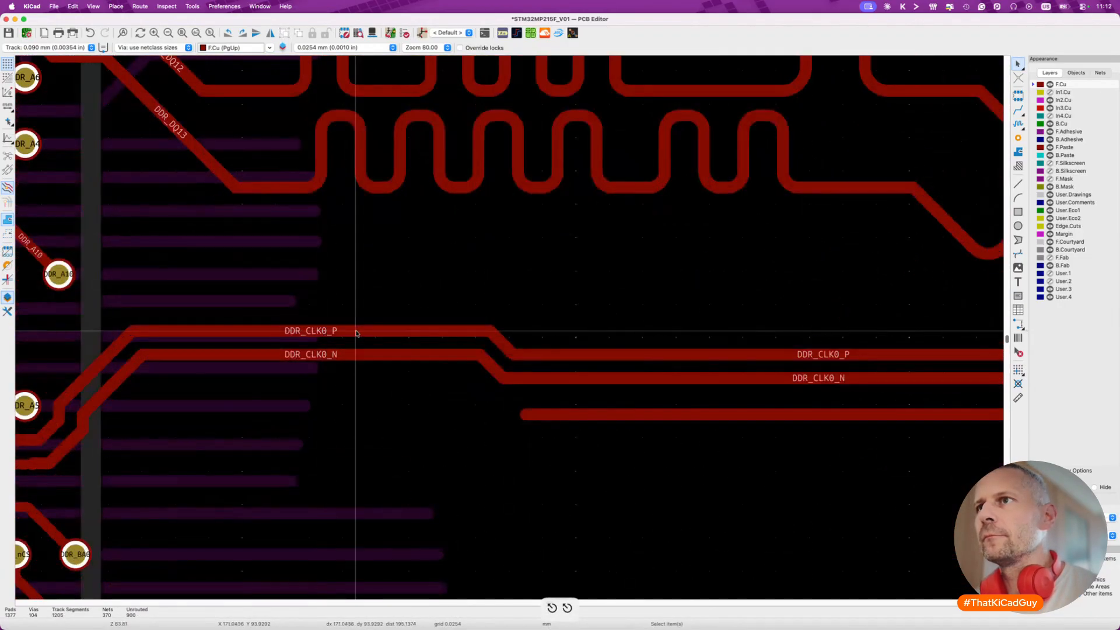
left_click(356, 330)
left_click(358, 354, "shift")
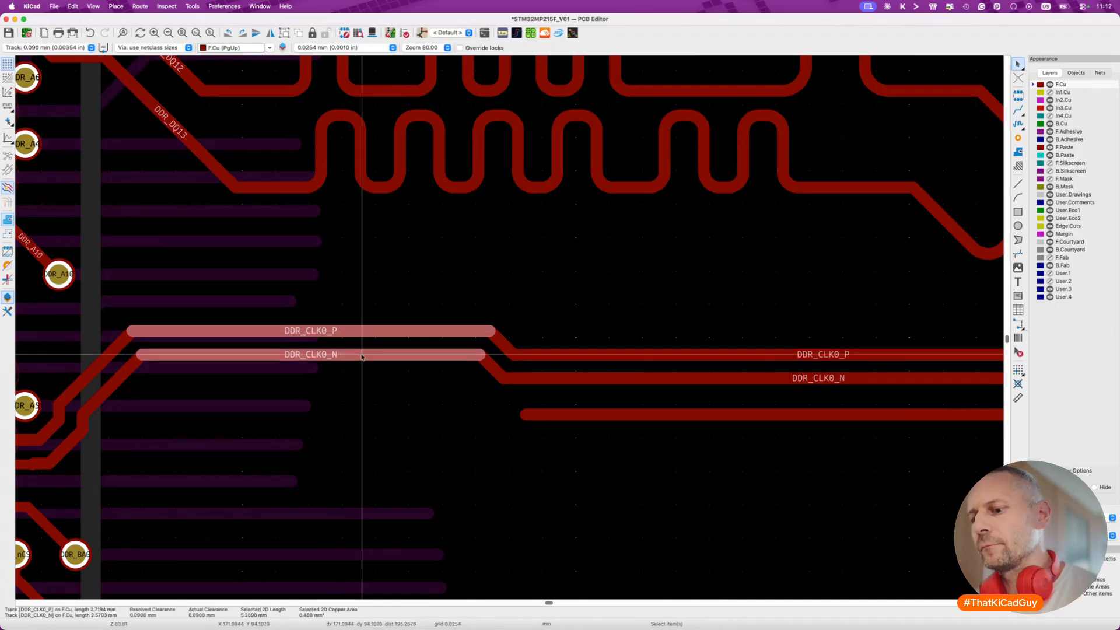
key("d")
left_click(429, 386)
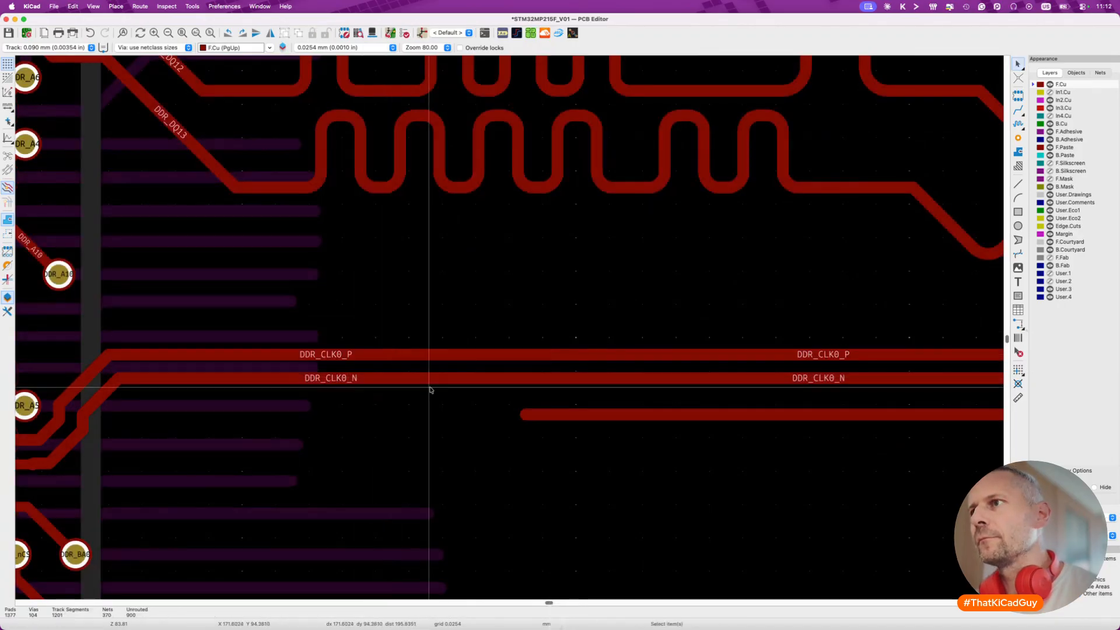
Extend the unconnected helper track toward the processor so it runs beneath the whole straight DDR_CLK0 section.
key("d")
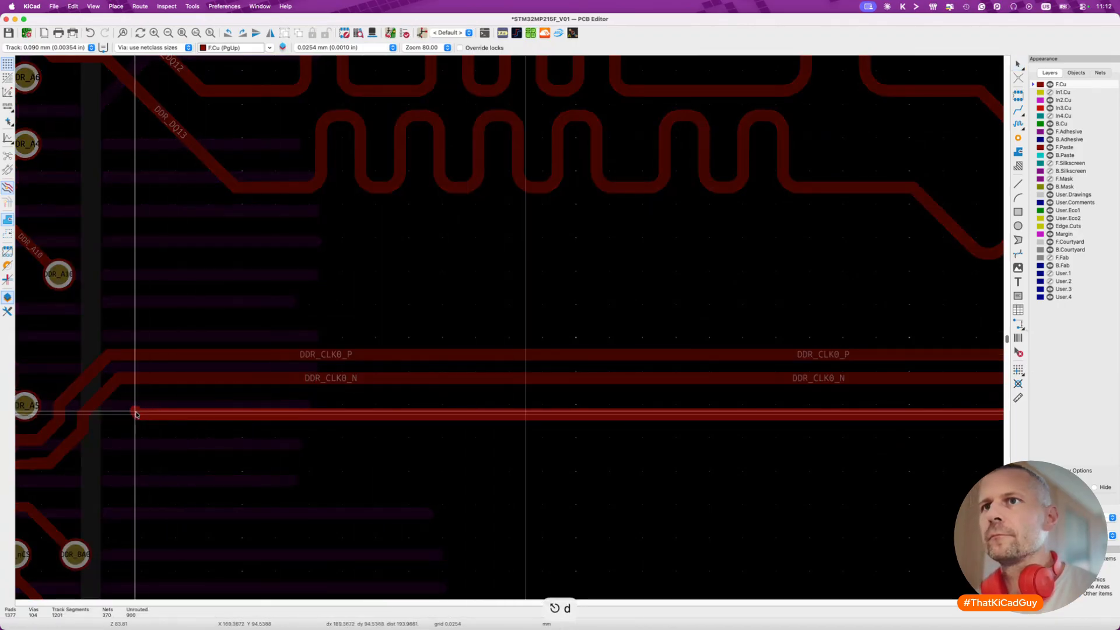
left_click(126, 415)
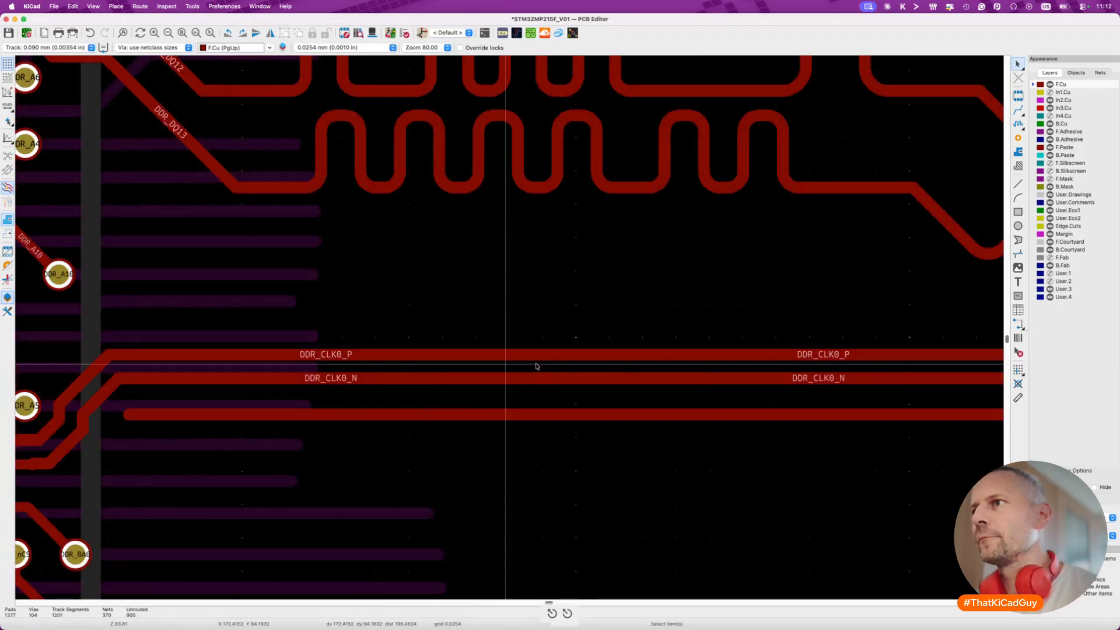
left_click(586, 385)
left_click(549, 354)
scroll(547, 361, "down", 4)
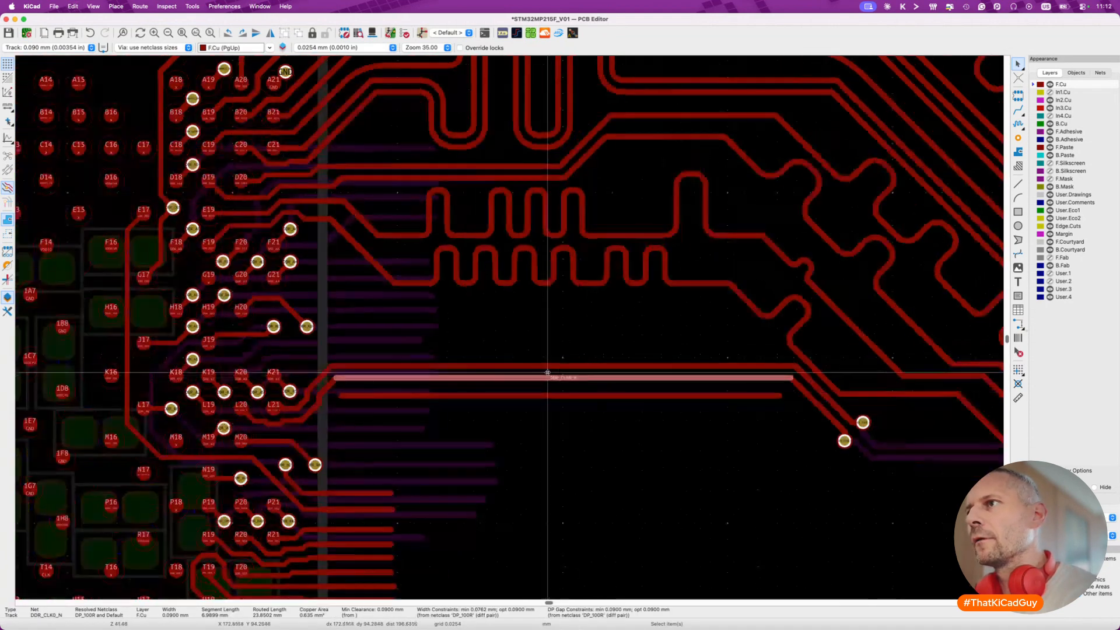
key("Escape")
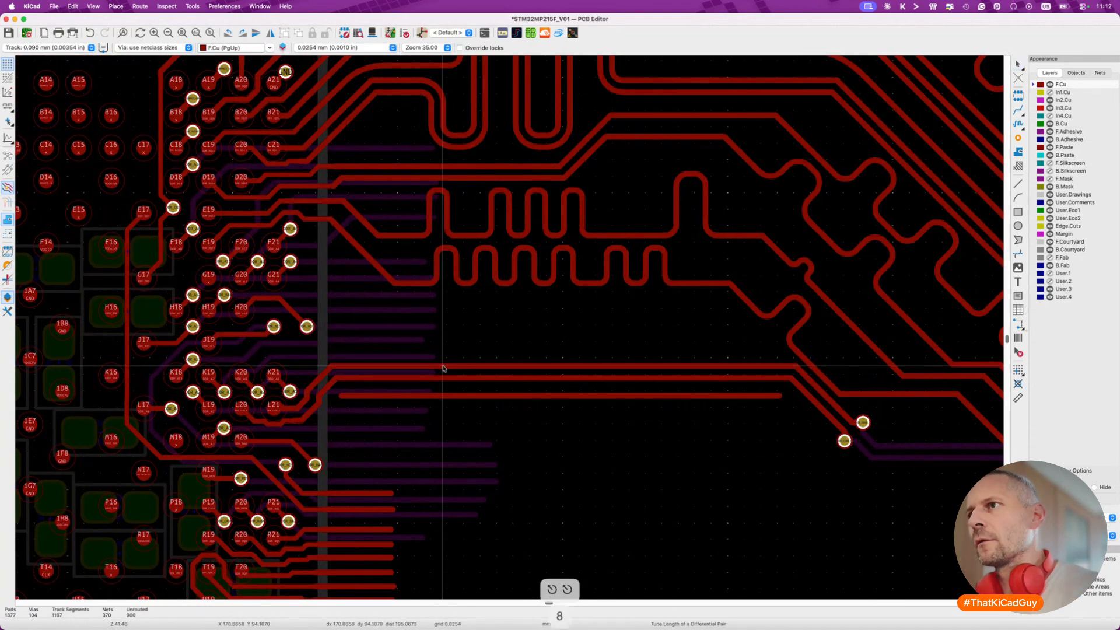
Add a tuning pattern with a 30 mm target length to the processor end of the straight DDR_CLK0 pair, forming two tightly spaced meanders.
left_click(381, 367)
key("ctrl+l")
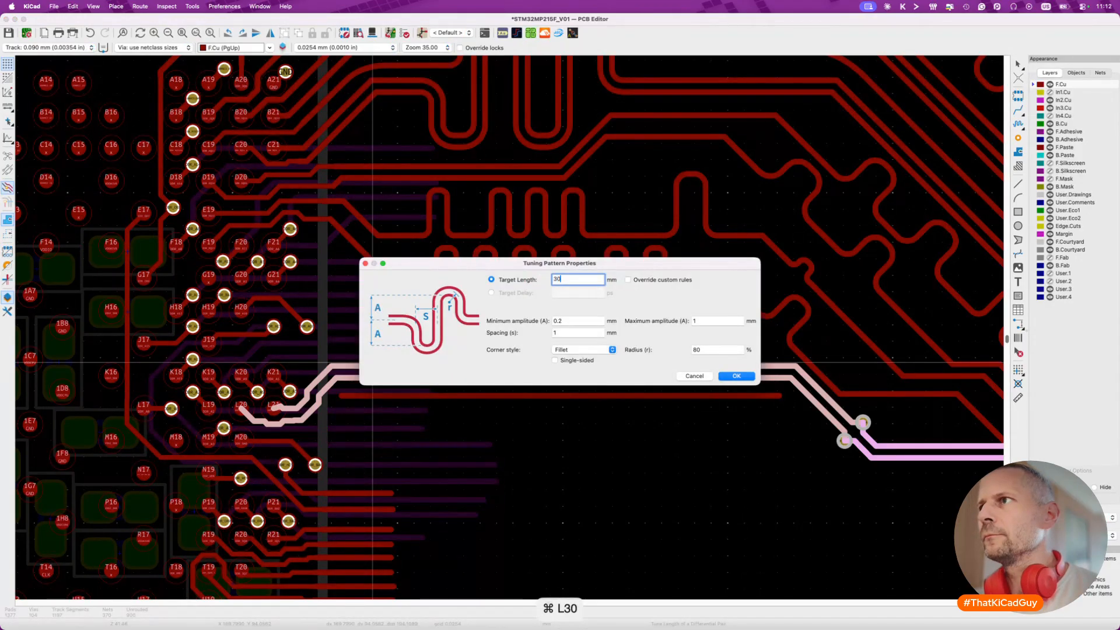
key("Return")
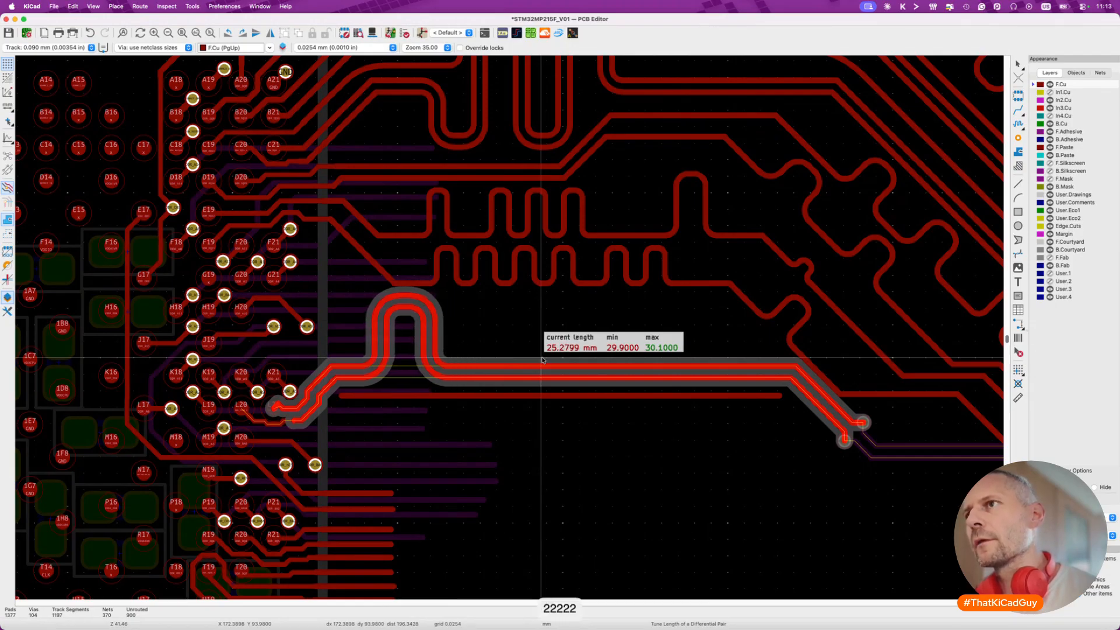
key("2")
key("2")
key("Escape")
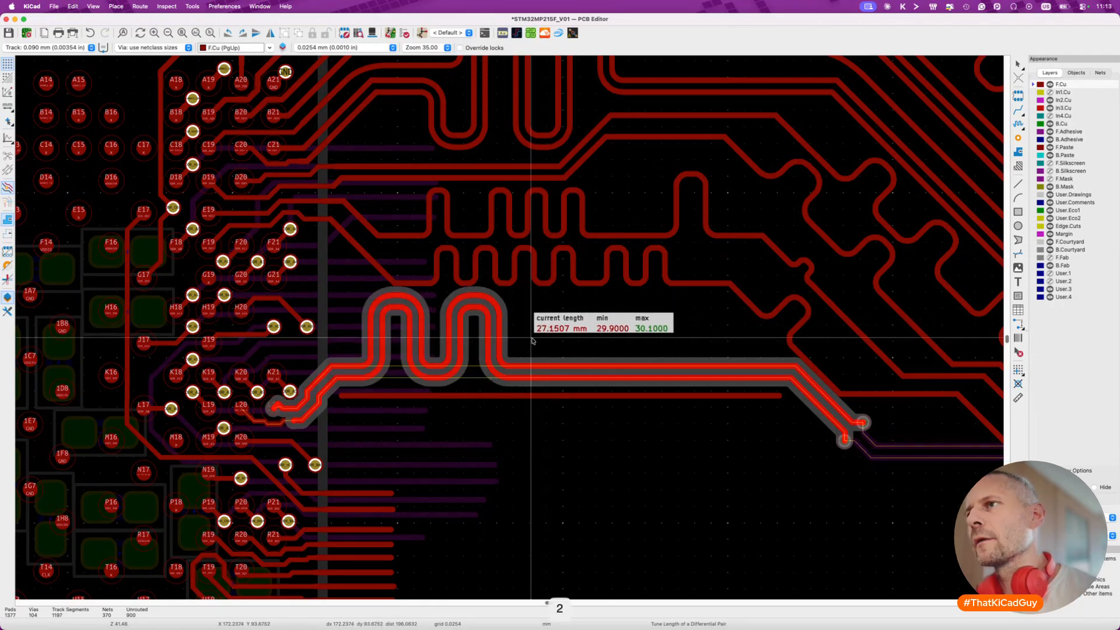
left_click(531, 340)
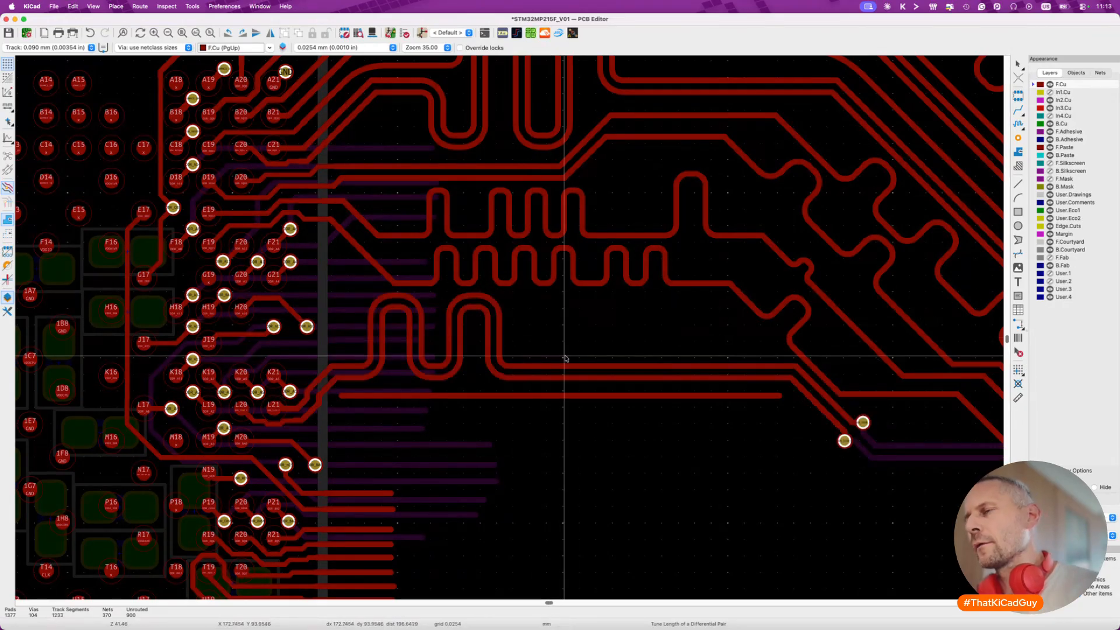
Try to add another 30 mm tuning pattern on the remaining straight F.Cu section of DDR_CLK0 beyond the new meanders.
key("8")
left_click(686, 366)
key("super+l")
type("30")
key("Return")
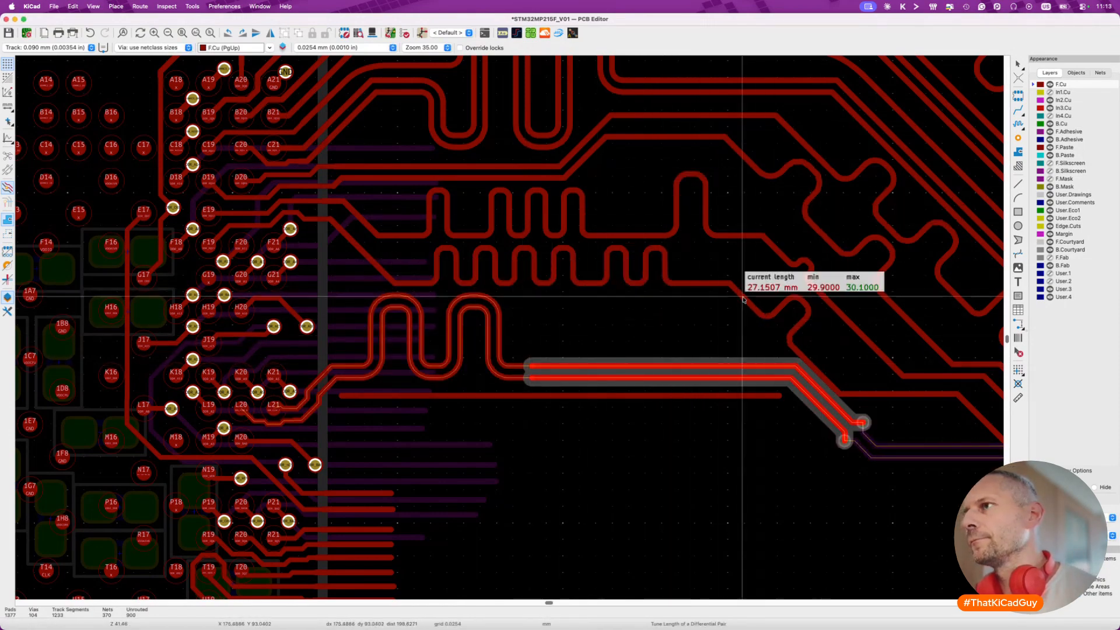
scroll(579, 257, "down", 2)
scroll(579, 257, "down", 4)
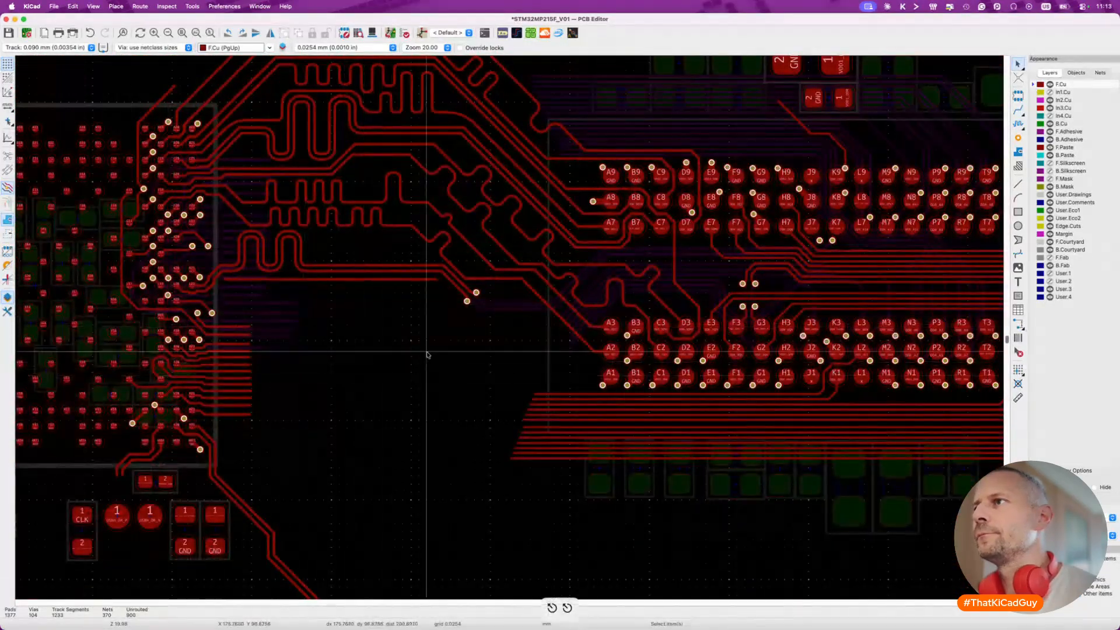
Make In2.Cu the active layer for working on the inner-layer part of the DDR_CLK0 pair.
scroll(548, 302, "up", 4)
key("v")
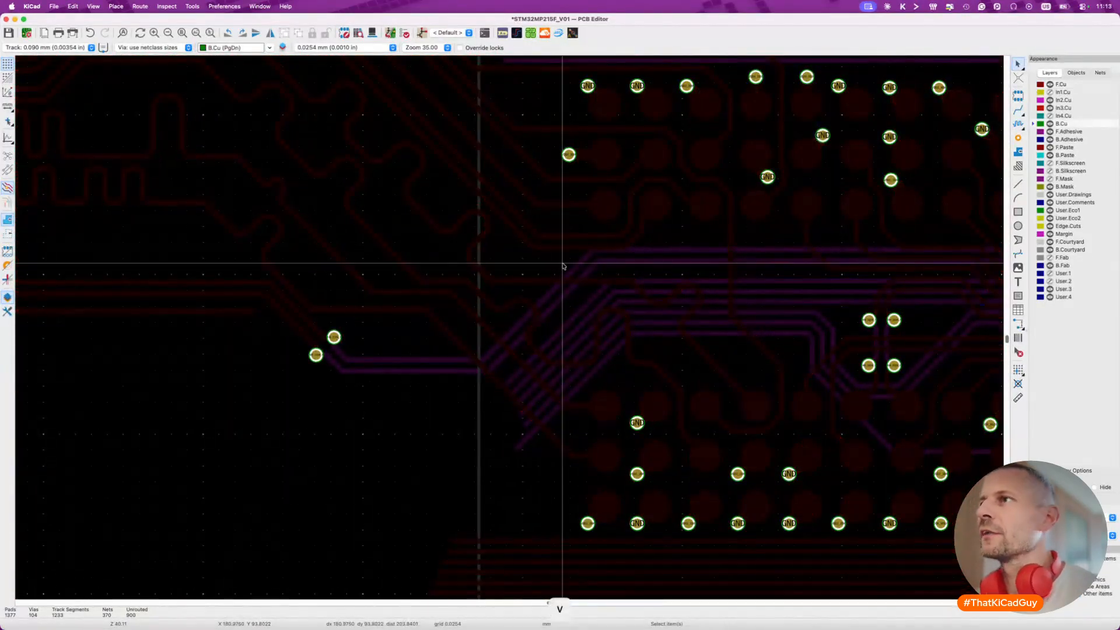
left_click(1035, 101)
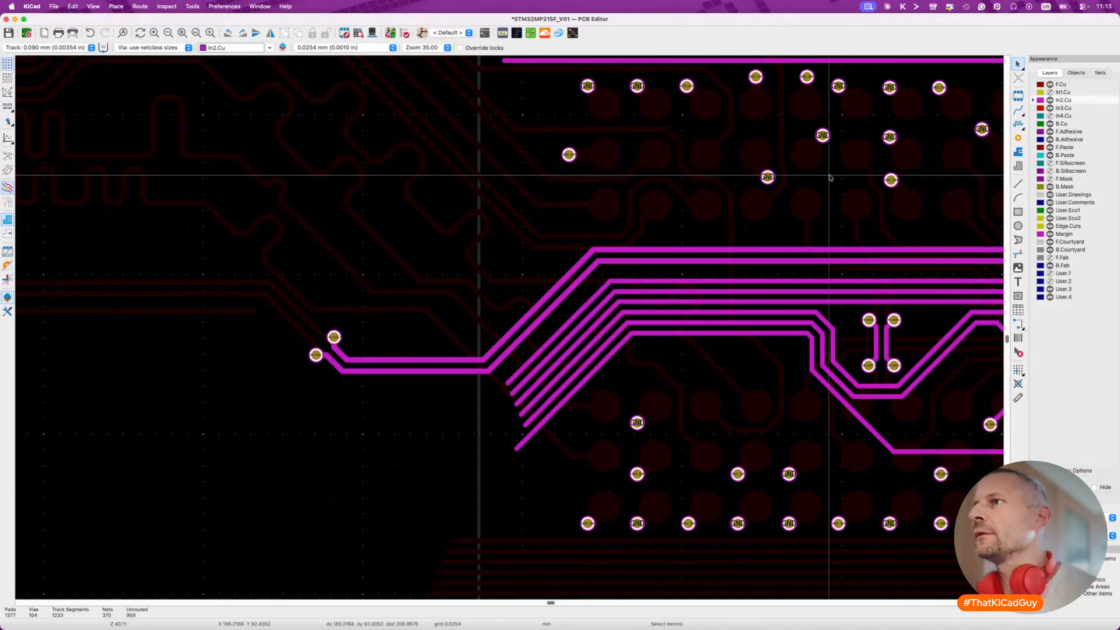
scroll(506, 299, "down", 2)
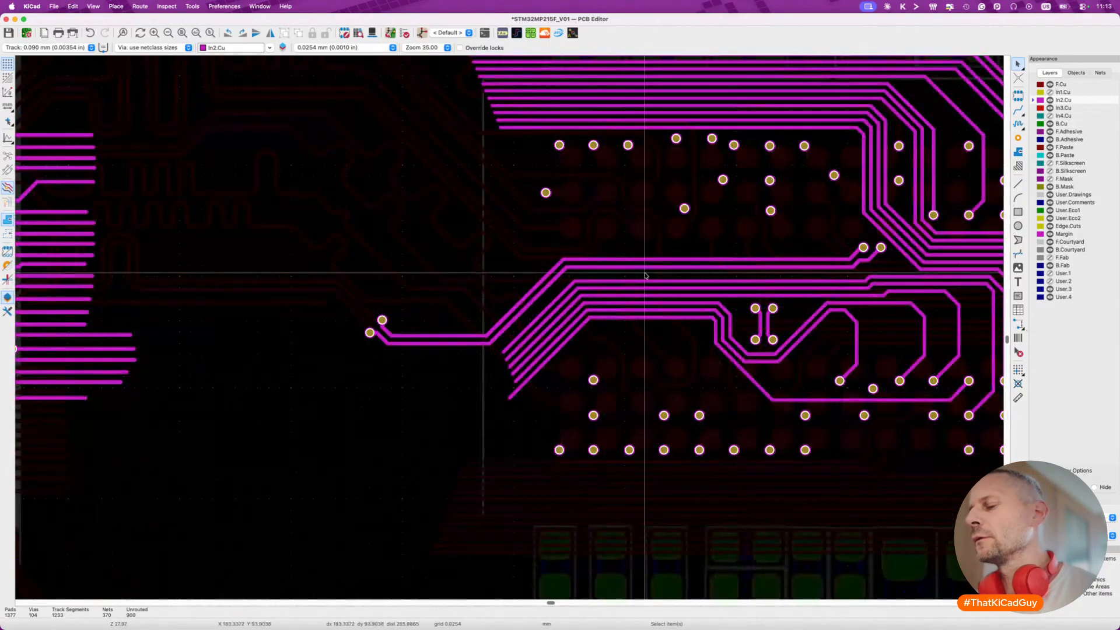
Add a 30 mm tuning pattern with two tightly spaced meanders on the horizontal In2.Cu DDR_CLK0 section between the memory's pad rows.
key("8")
left_click(646, 270)
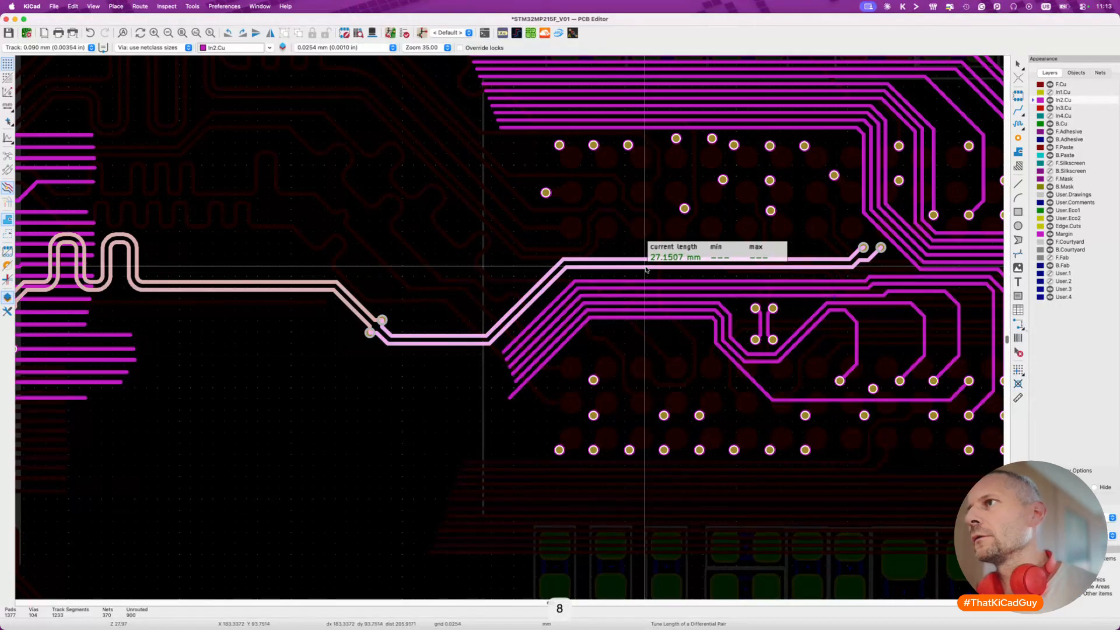
key("super+l")
type("30")
key("Return")
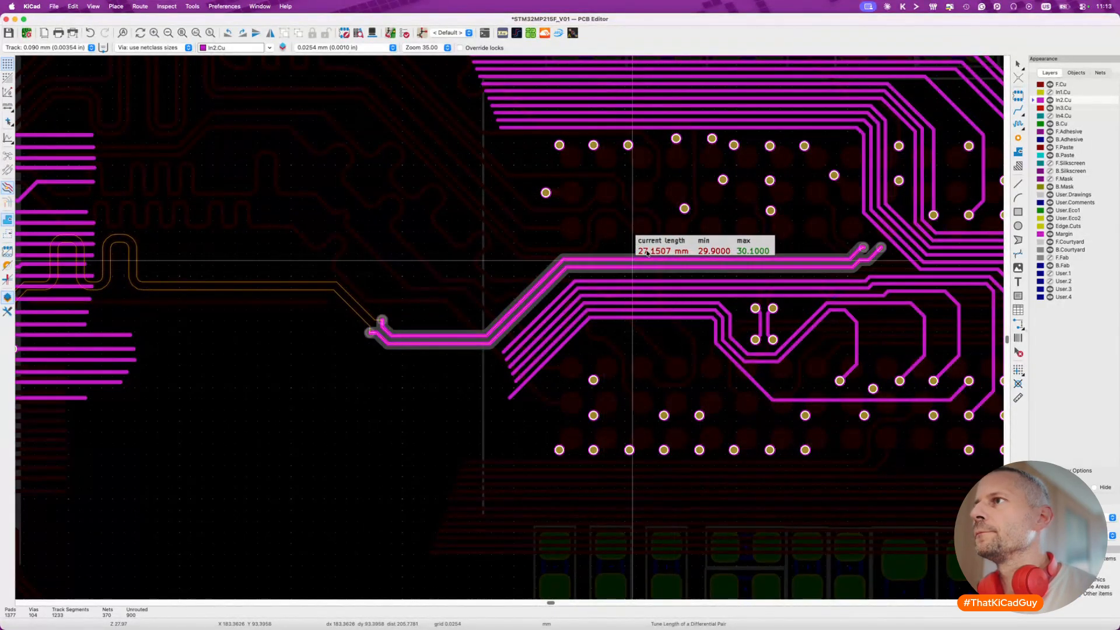
left_click(628, 268)
key("2")
key("2")
key("2")
key("2")
key("2")
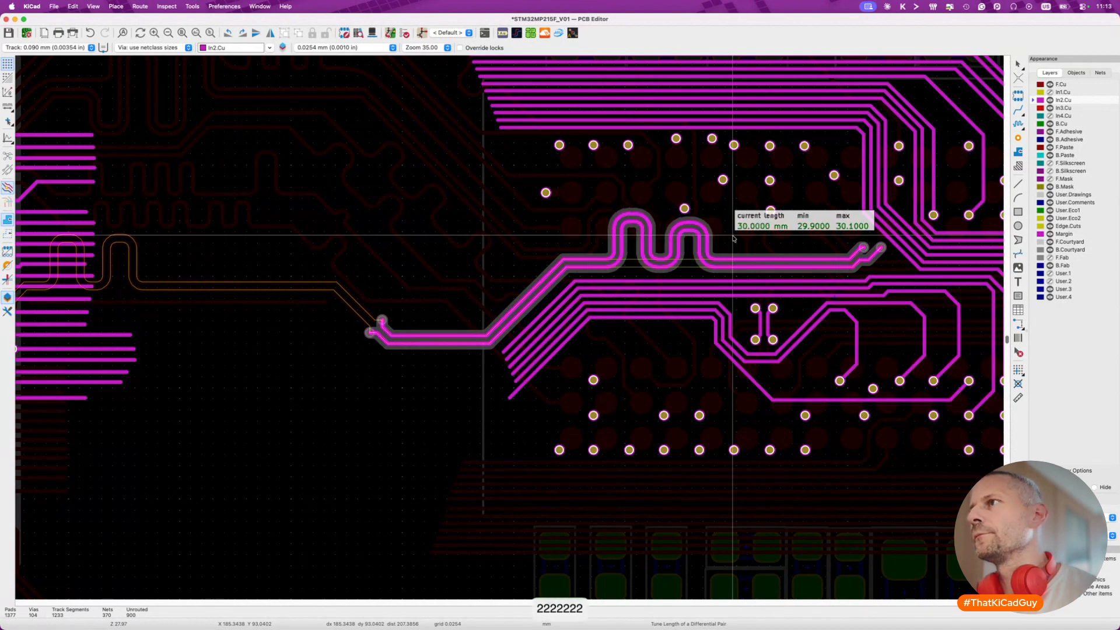
key("Escape")
scroll(671, 274, "down", 6)
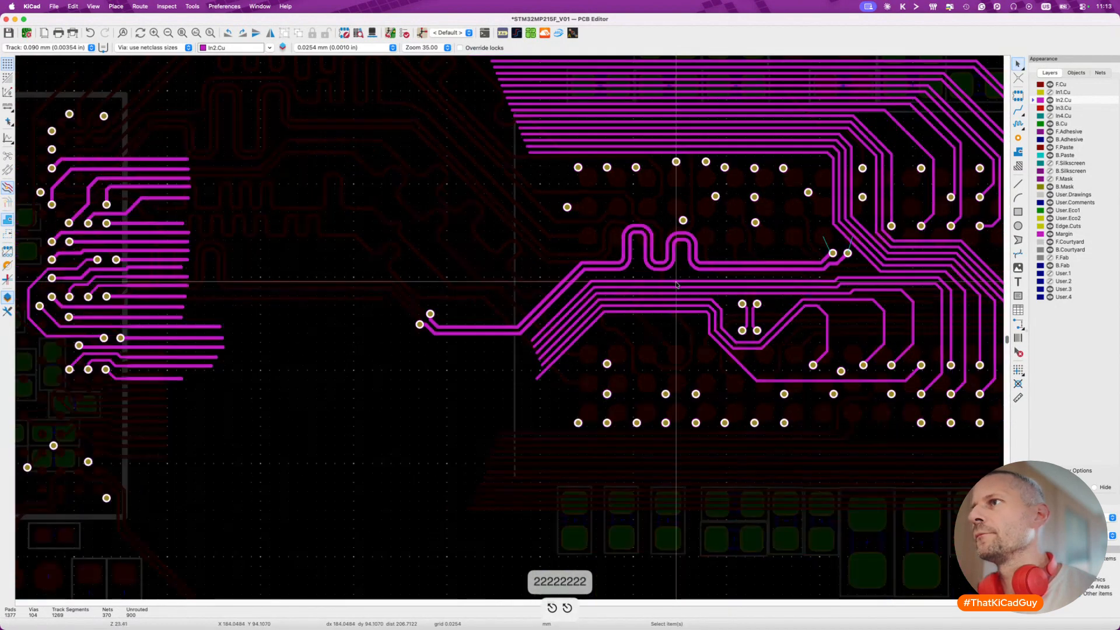
key("v")
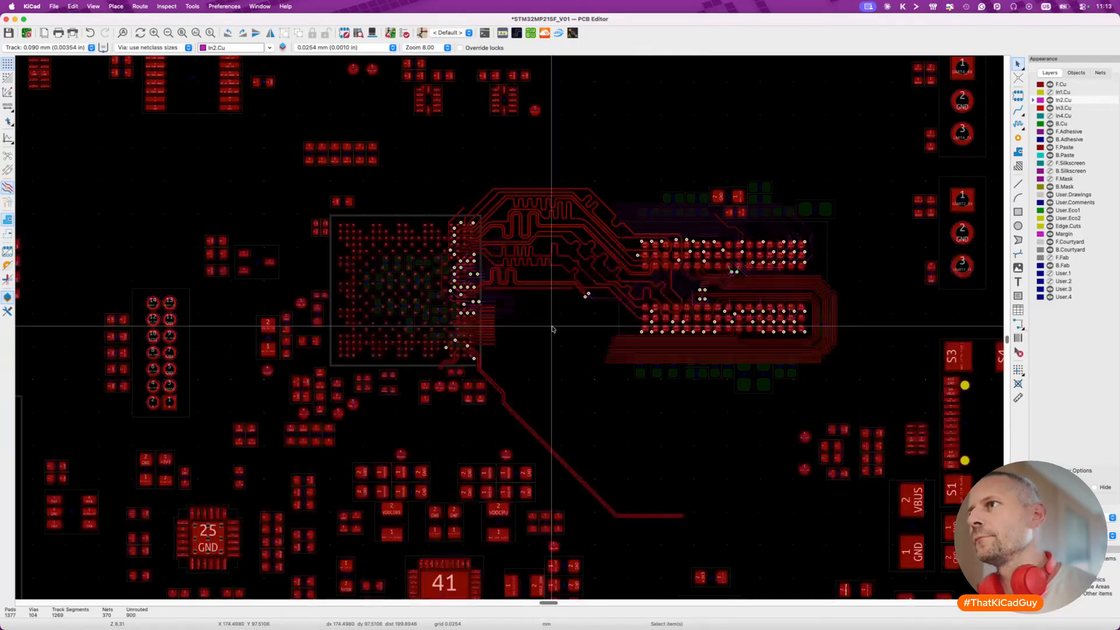
Delete the stray horizontal F.Cu track segment just below the DDR_CLK0 pair and save the board.
key("super+s")
scroll(553, 328, "up", 2)
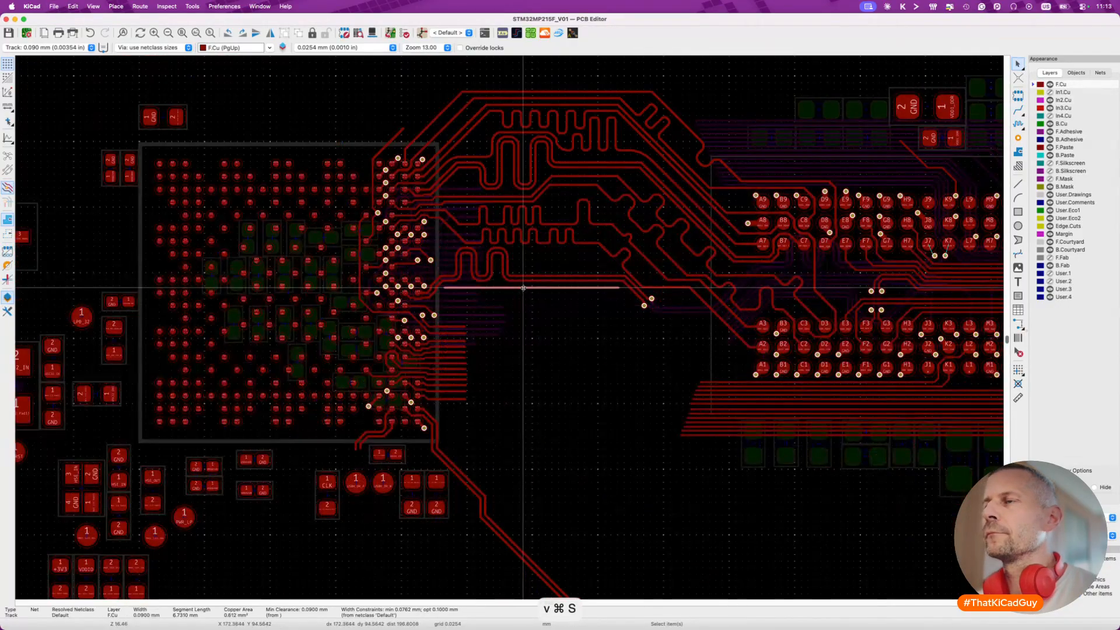
scroll(523, 288, "up", 3)
key("Delete")
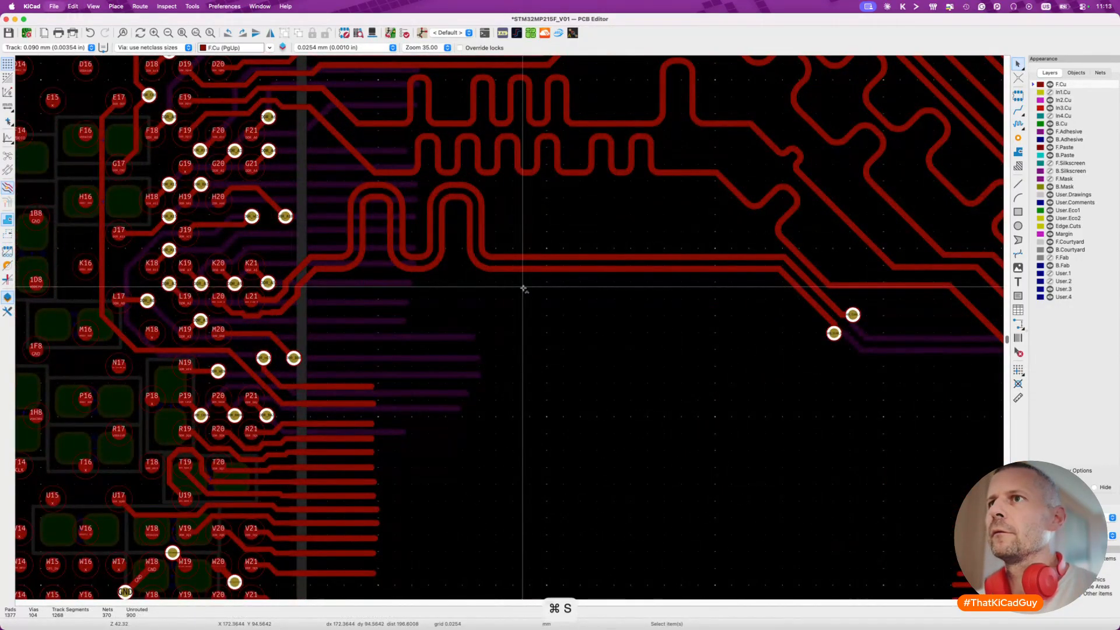
key("super+s")
scroll(523, 288, "down", 3)
scroll(465, 312, "down", 2)
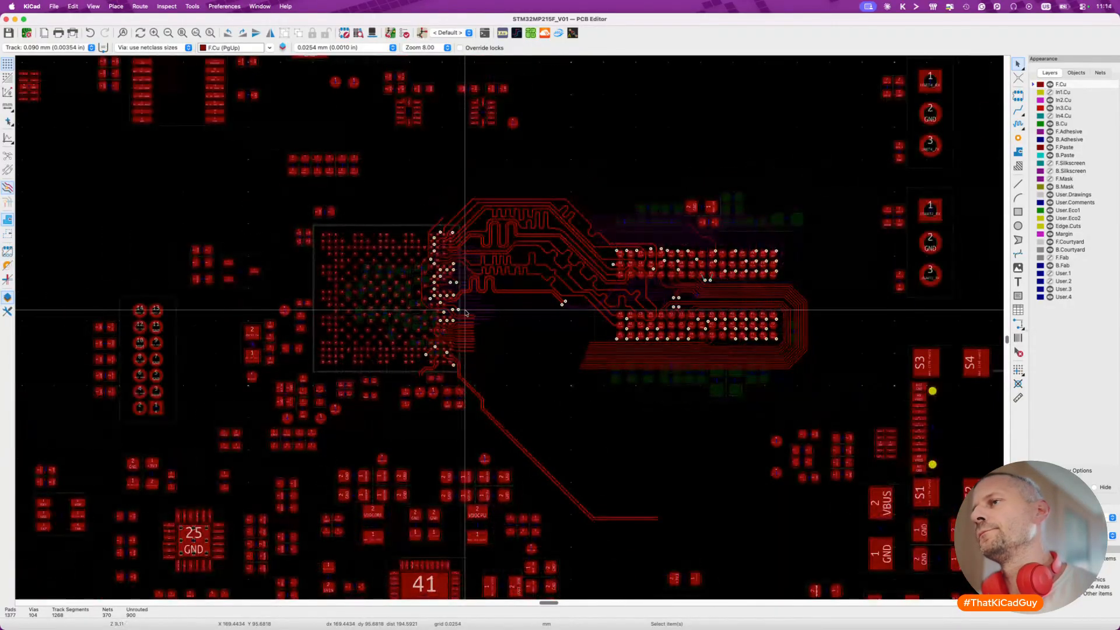
Move the straight F.Cu section of the DDR_CLK0 pair after the two meanders up closer to the neighbouring tuned data track.
scroll(505, 304, "up", 3)
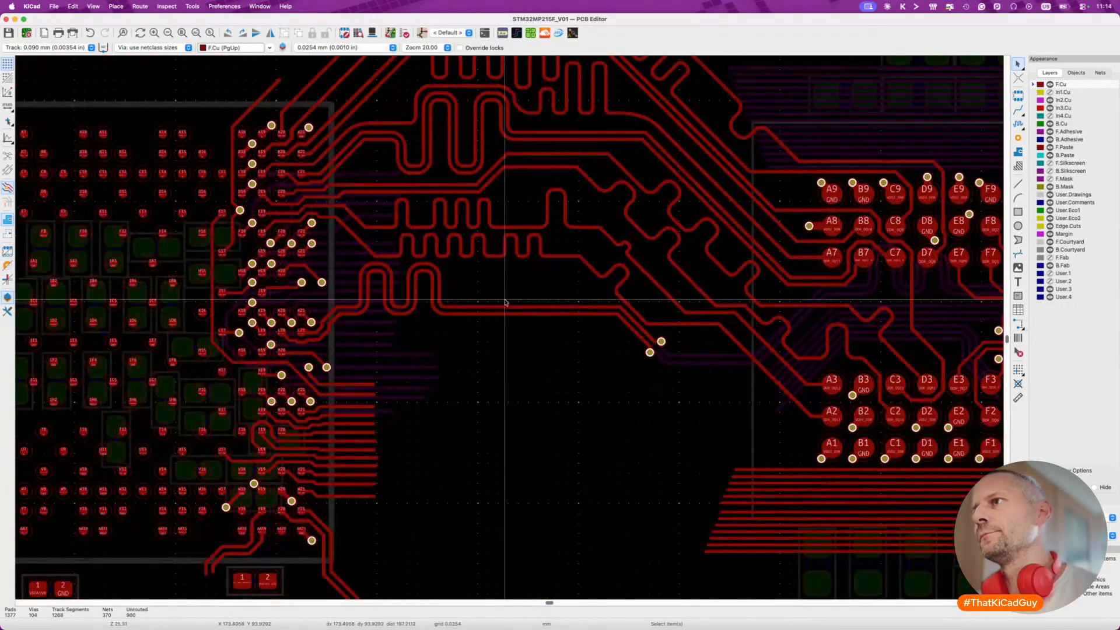
scroll(505, 302, "up", 2)
left_click(554, 309)
left_click(556, 319, "shift")
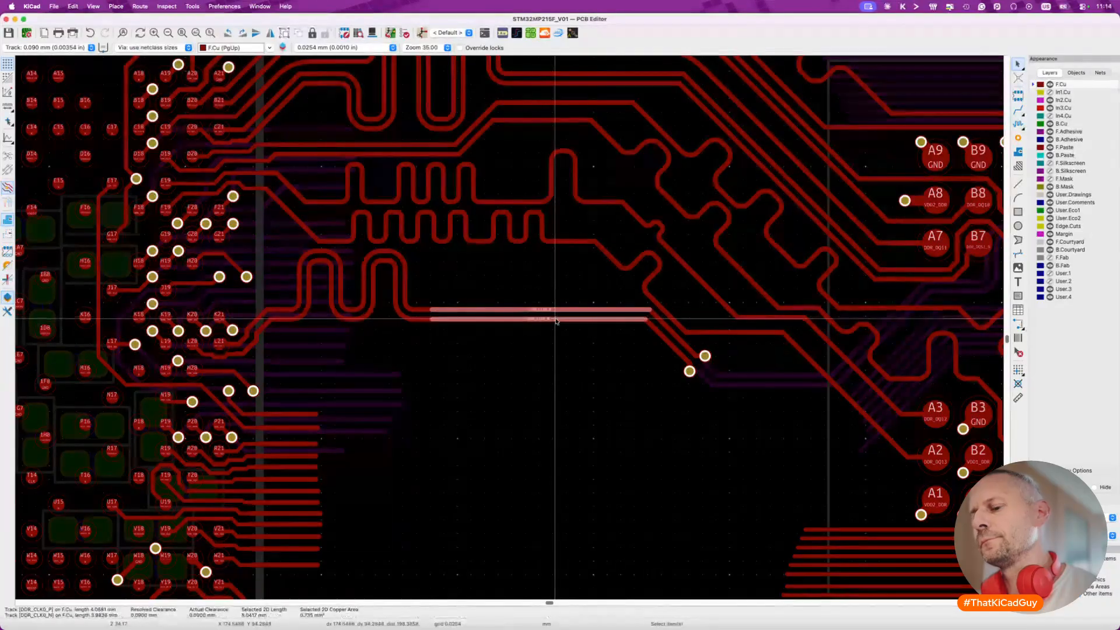
key("d")
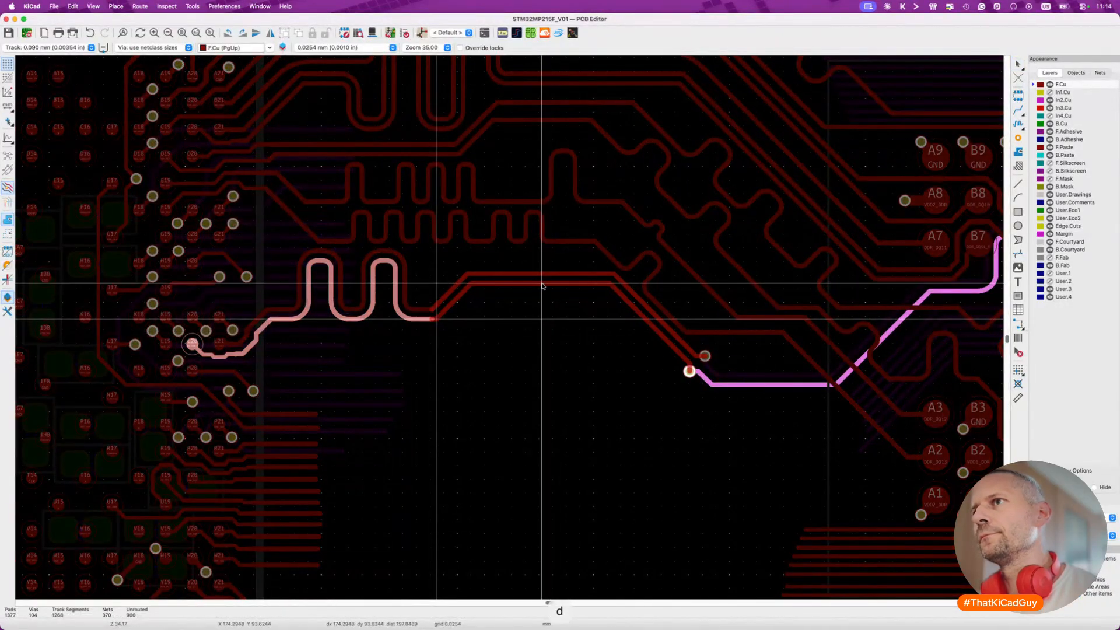
left_click(537, 279)
Try to add a differential-pair tuning pattern on the raised F.Cu section of DDR_CLK0.
key("8")
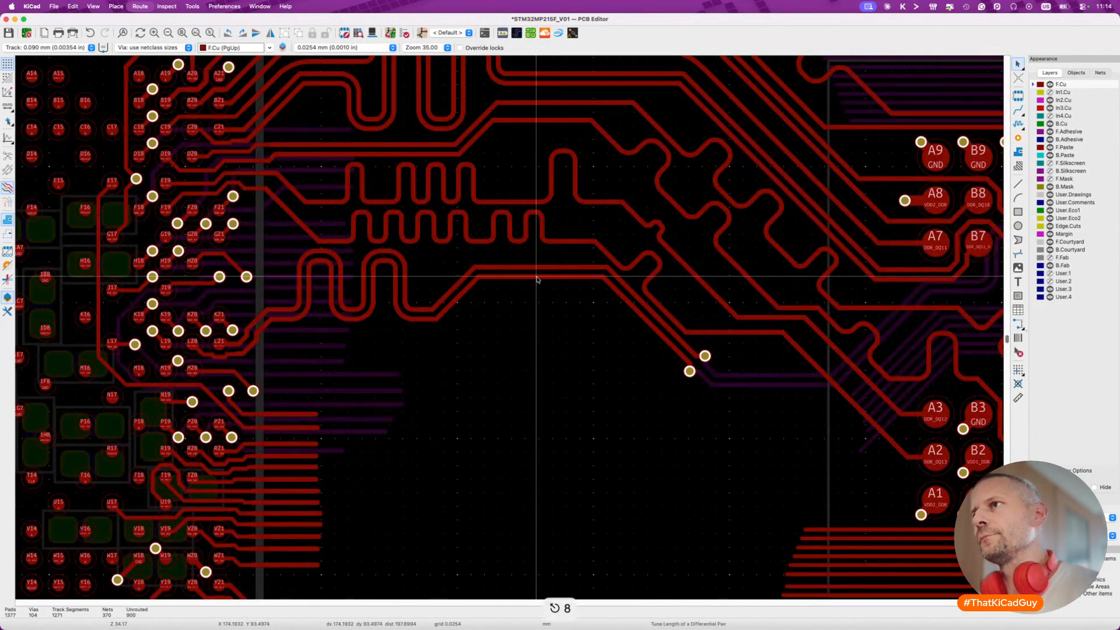
left_click(543, 279)
key("Escape")
Save the board with the repositioned F.Cu section of the DDR_CLK0 pair.
scroll(544, 278, "down", 6)
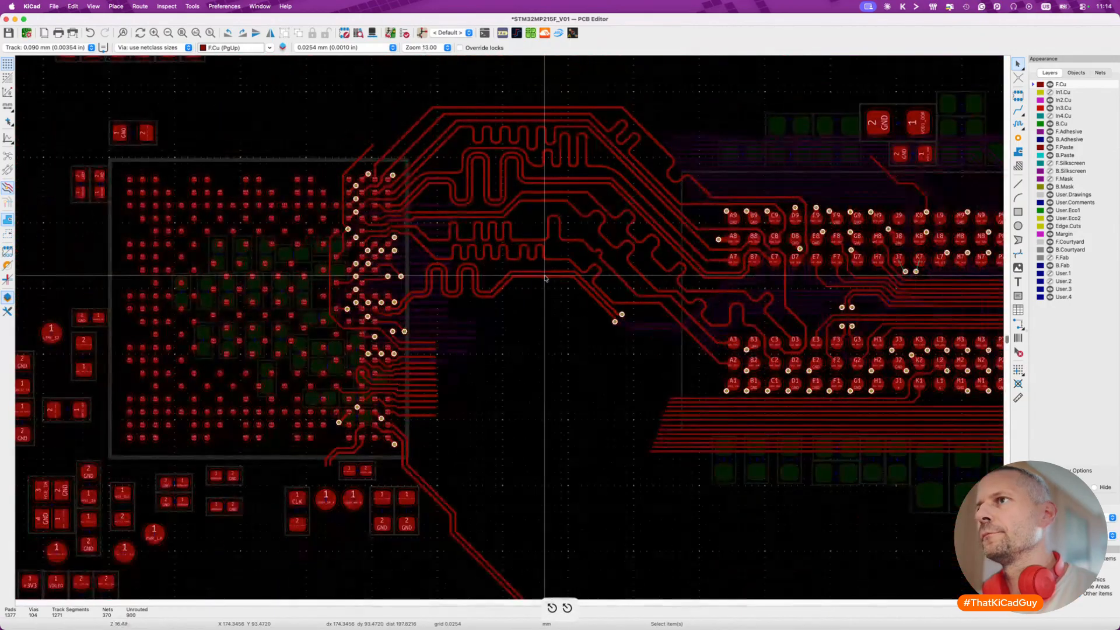
scroll(544, 279, "down", 3)
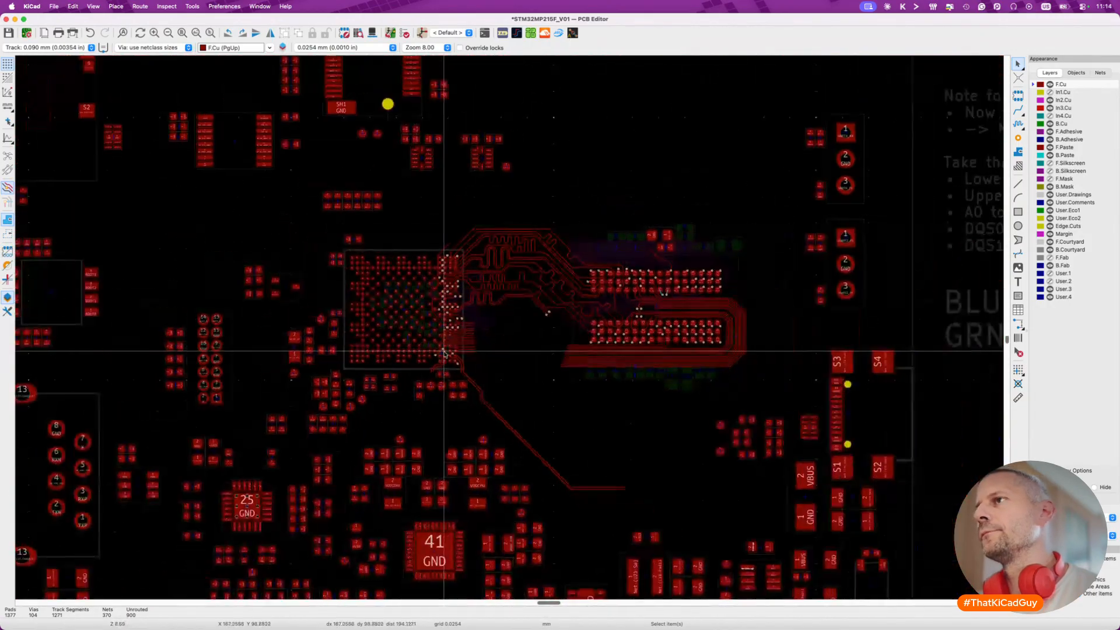
scroll(443, 350, "up", 3)
key("super+s")
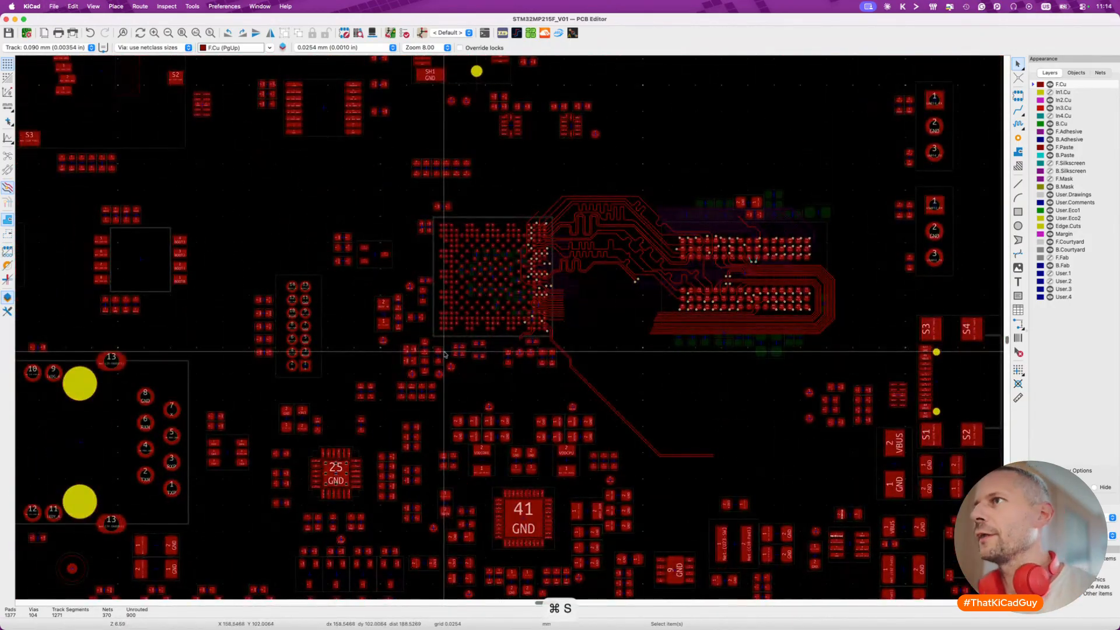
scroll(445, 353, "down", 2)
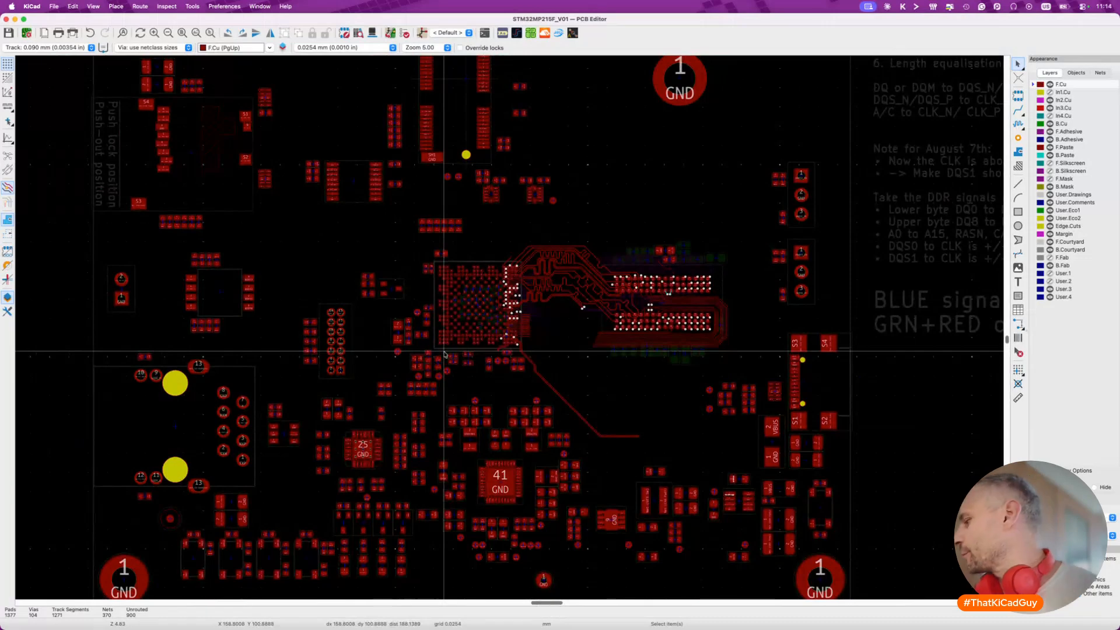